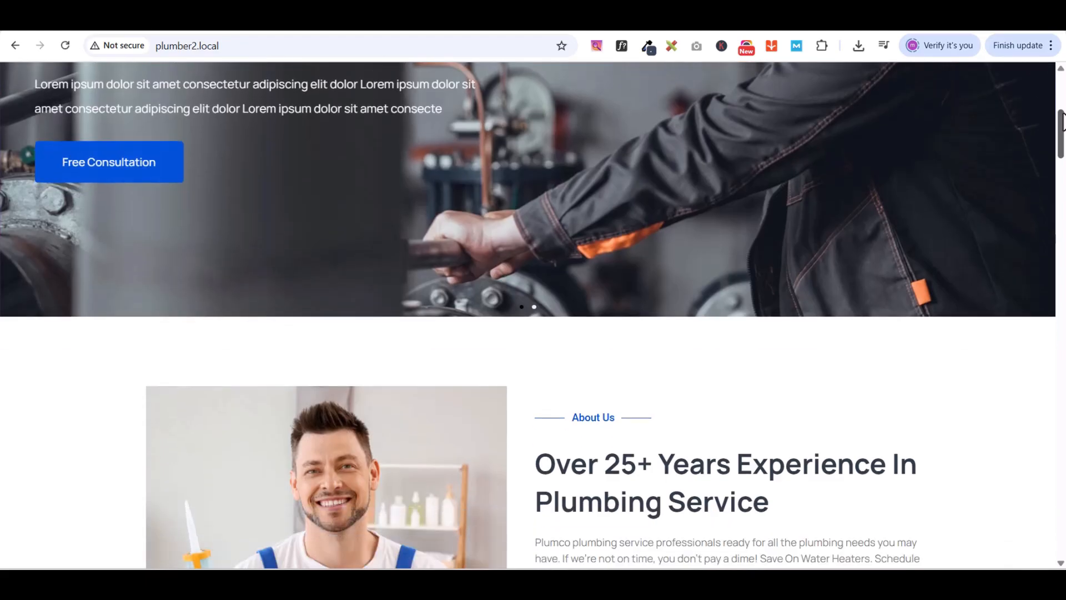
# - Scroll down through the plumber2.local home page to review its content
pyautogui.scroll(-3, 1063, 119)
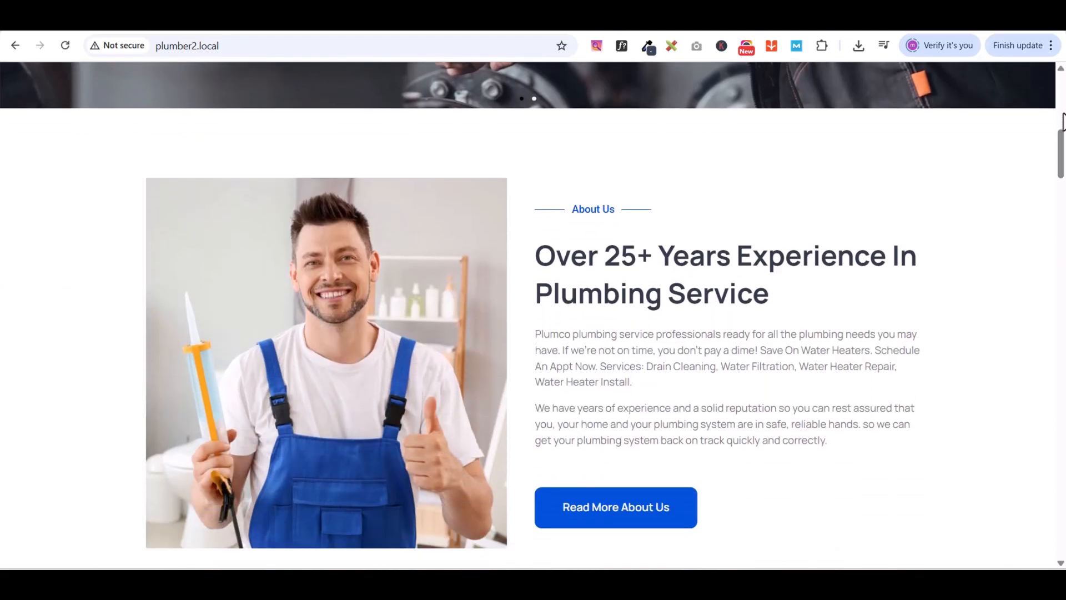
pyautogui.scroll(-3, 1062, 121)
pyautogui.scroll(-5, 1062, 121)
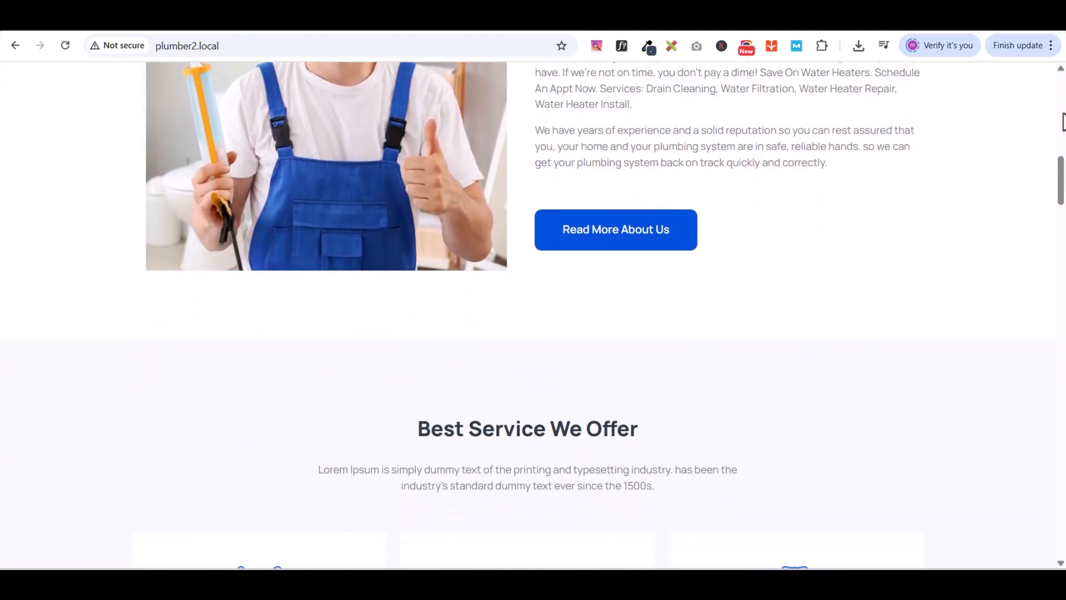
pyautogui.scroll(-7, 1062, 121)
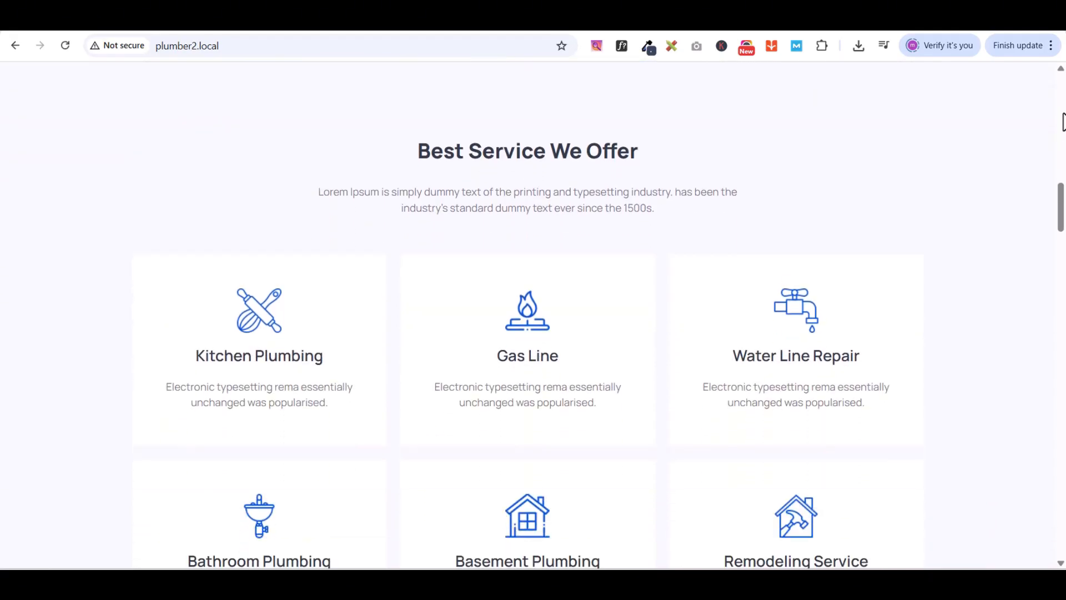
pyautogui.scroll(-4, 1062, 121)
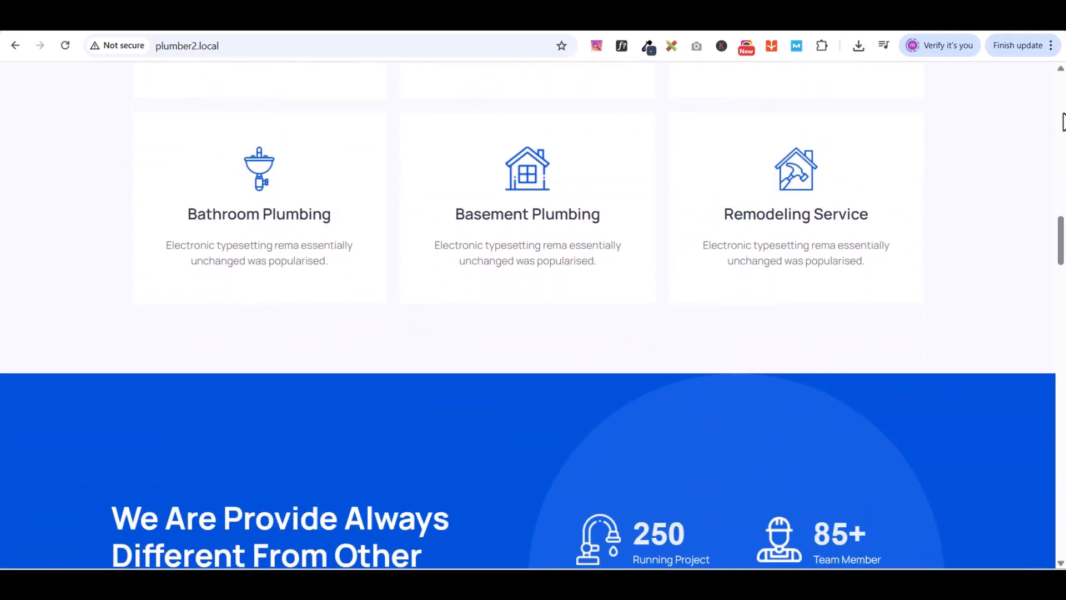
pyautogui.scroll(-6, 1062, 121)
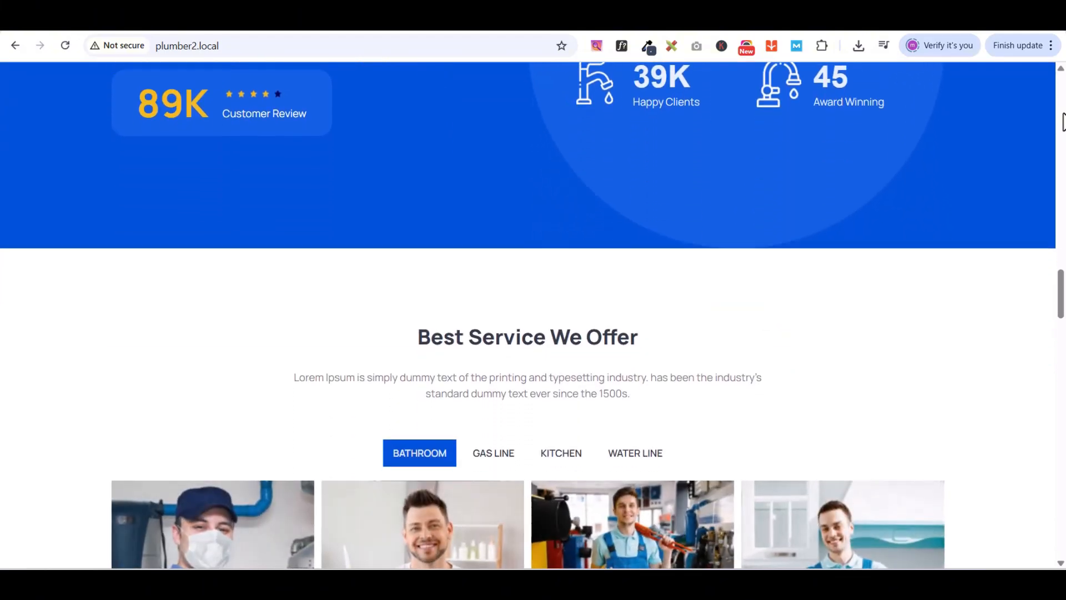
pyautogui.scroll(-4, 1062, 121)
pyautogui.scroll(-5, 1062, 121)
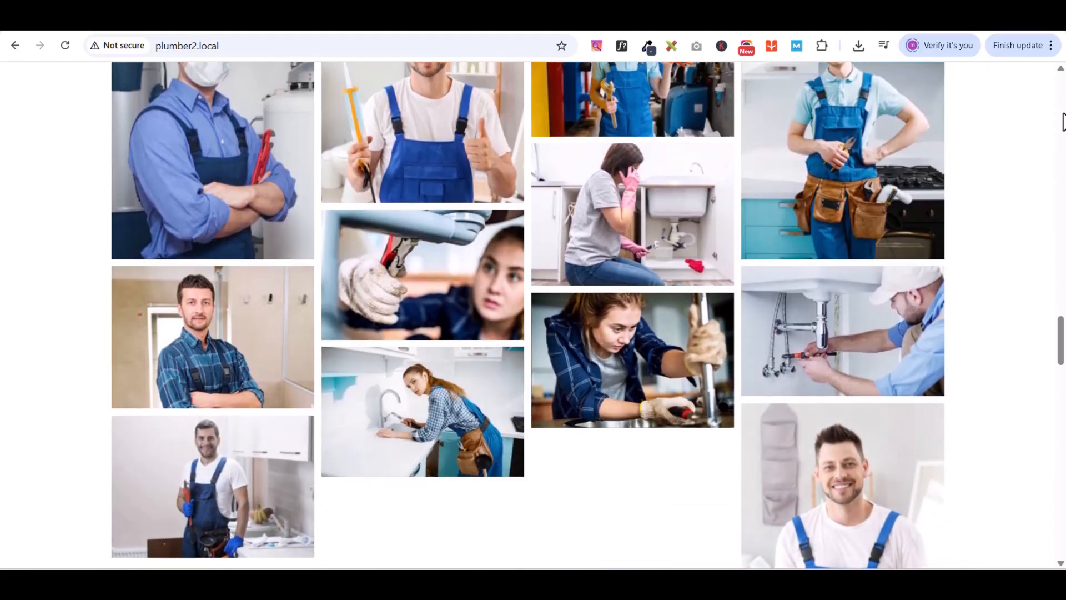
pyautogui.scroll(-1, 1063, 121)
pyautogui.scroll(-6, 1062, 121)
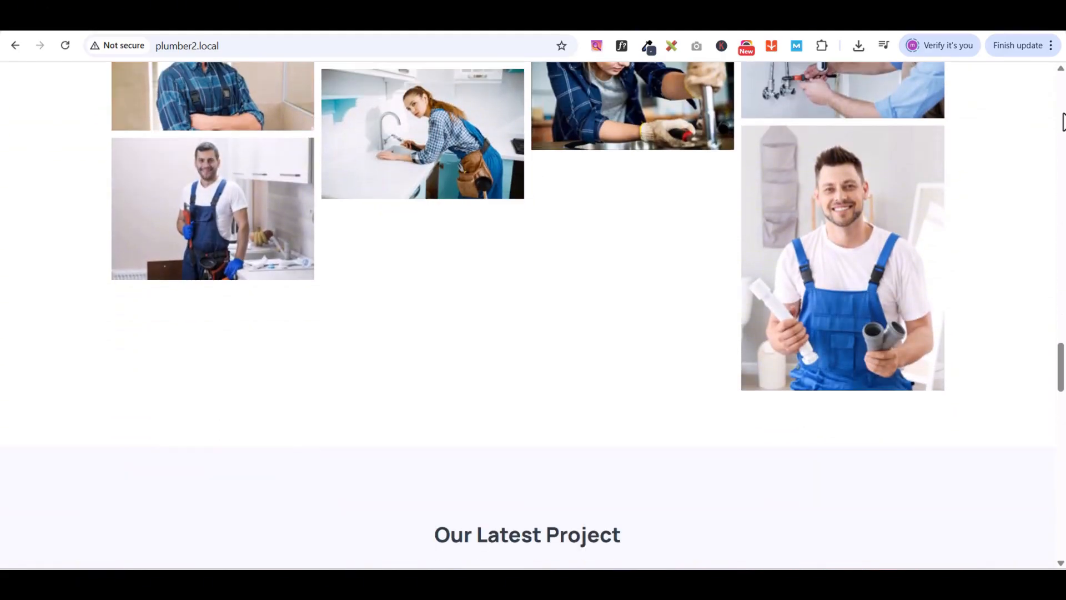
pyautogui.scroll(-4, 1062, 121)
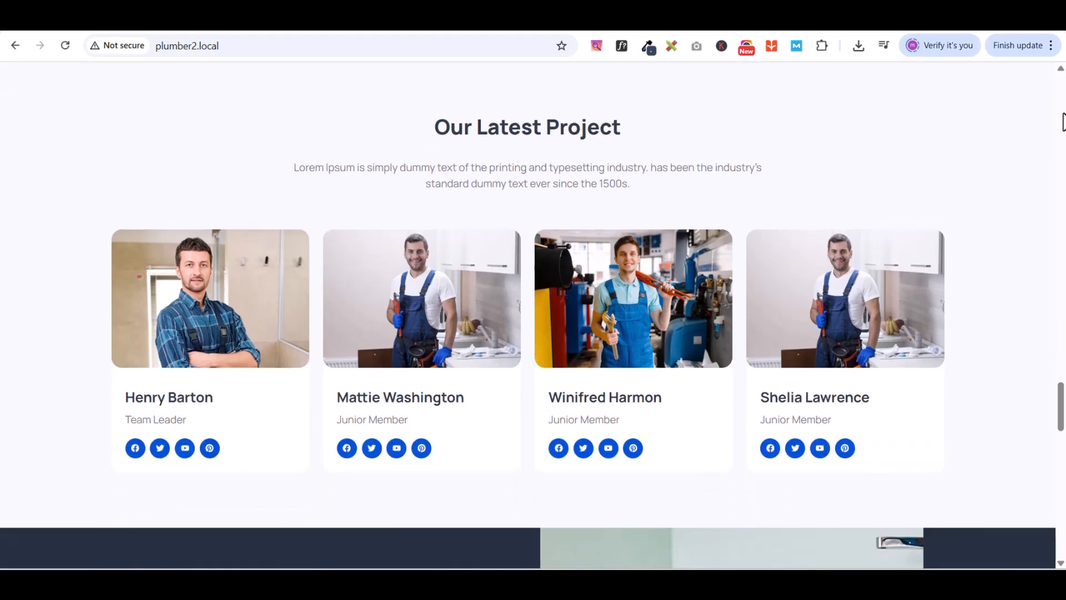
pyautogui.scroll(-6, 1063, 121)
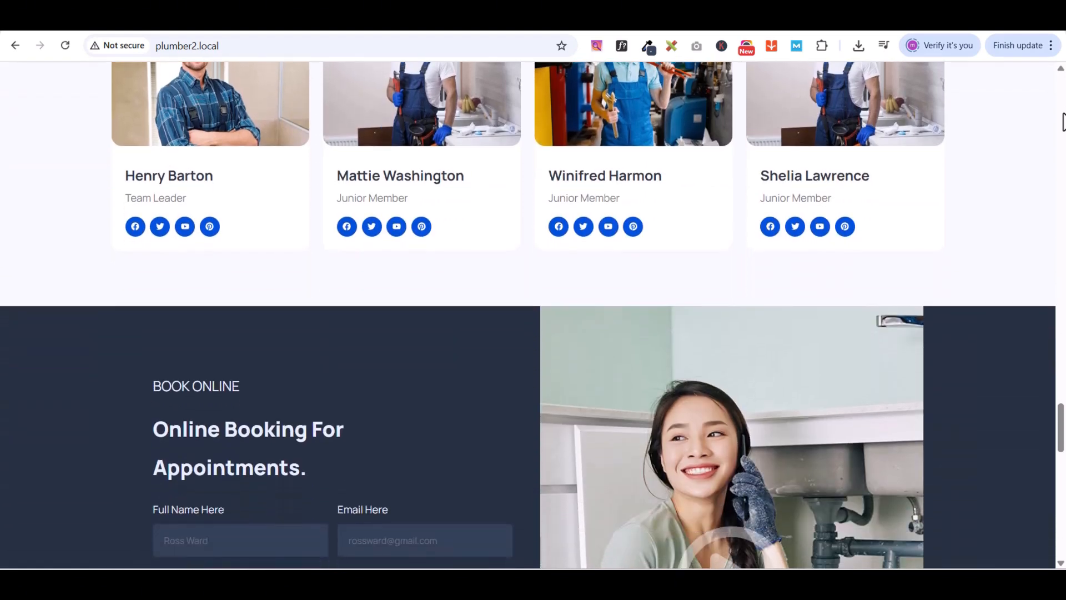
pyautogui.scroll(-5, 1062, 121)
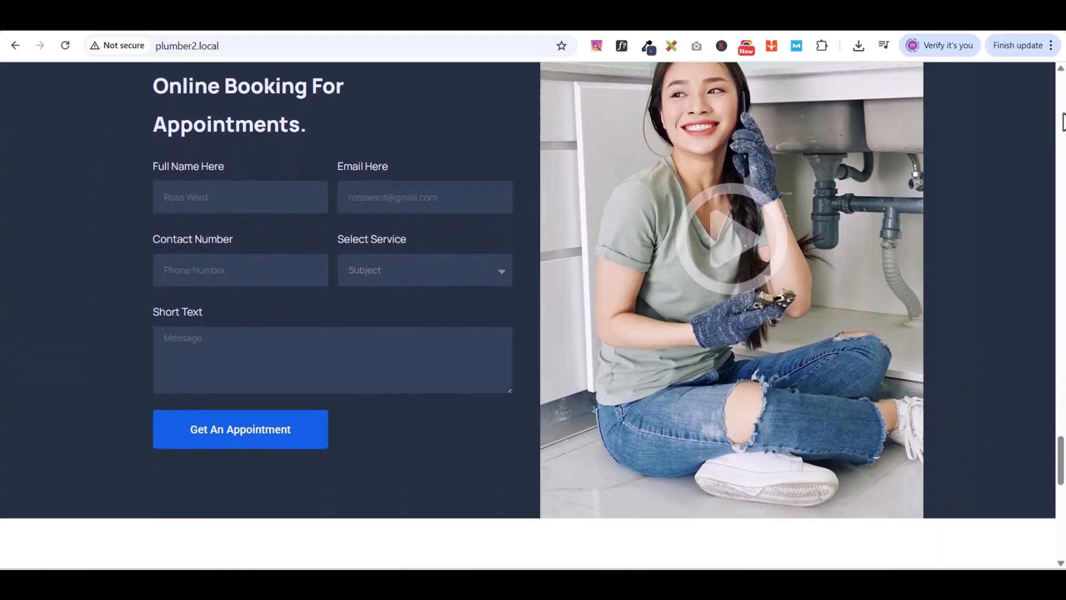
pyautogui.scroll(-4, 1062, 121)
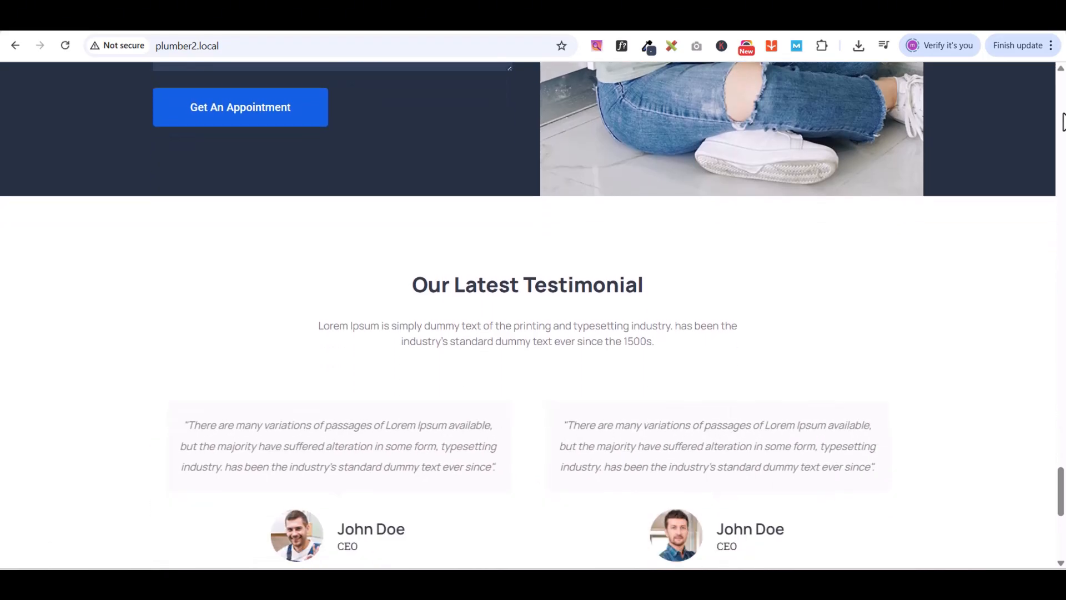
pyautogui.scroll(-3, 1062, 121)
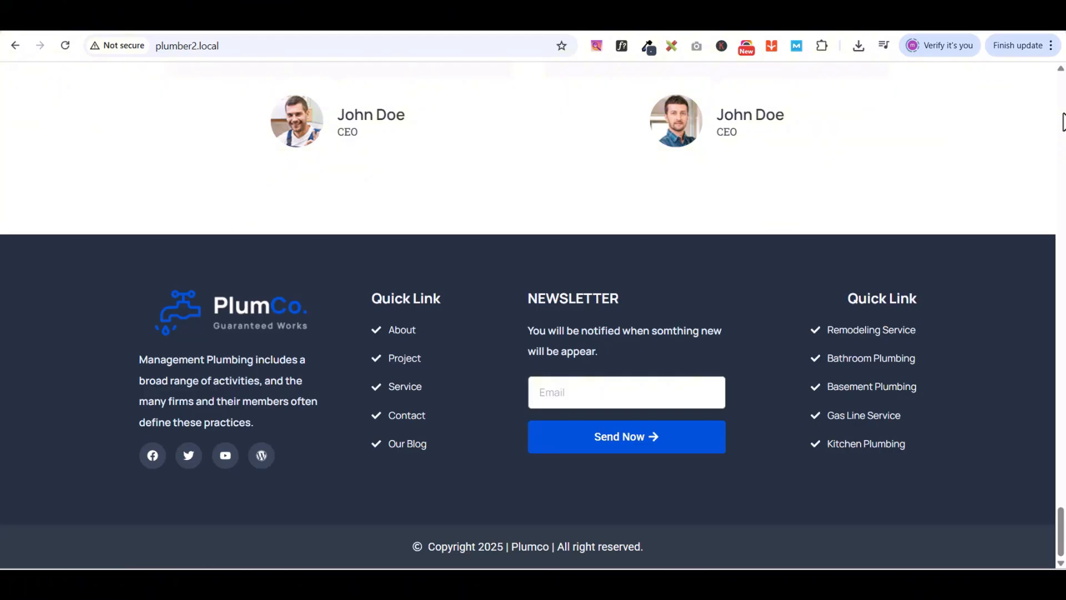
pyautogui.scroll(1, 1062, 121)
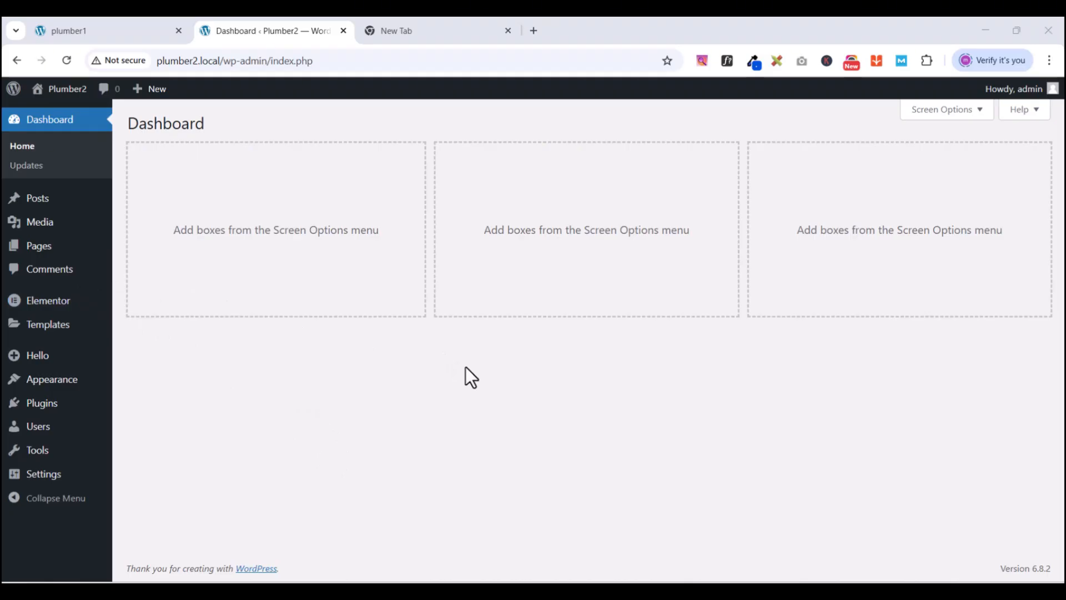
pyautogui.click(114, 33)
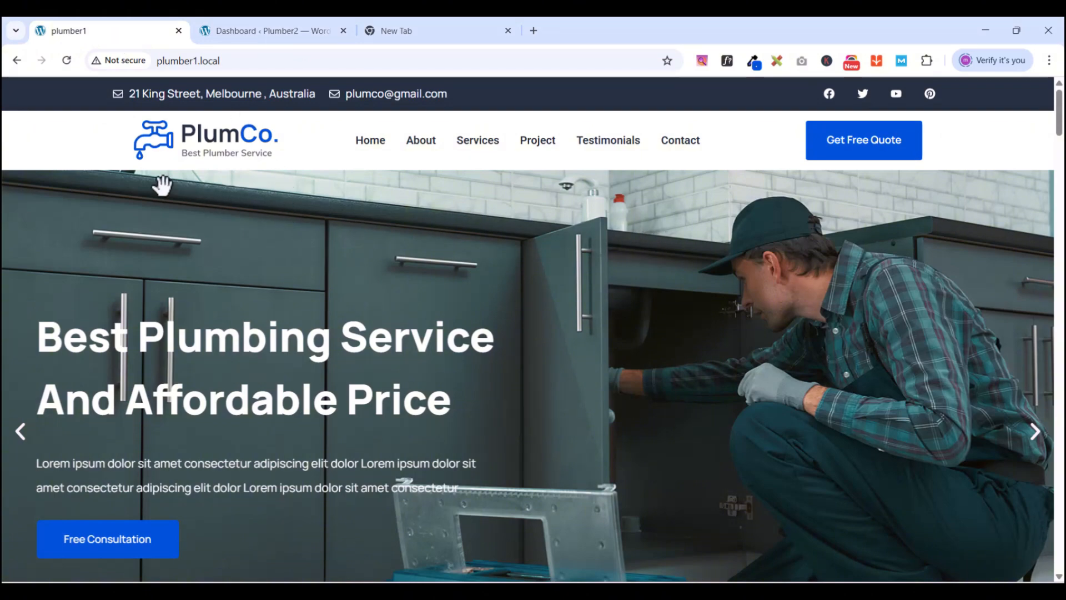
pyautogui.scroll(-9, 709, 256)
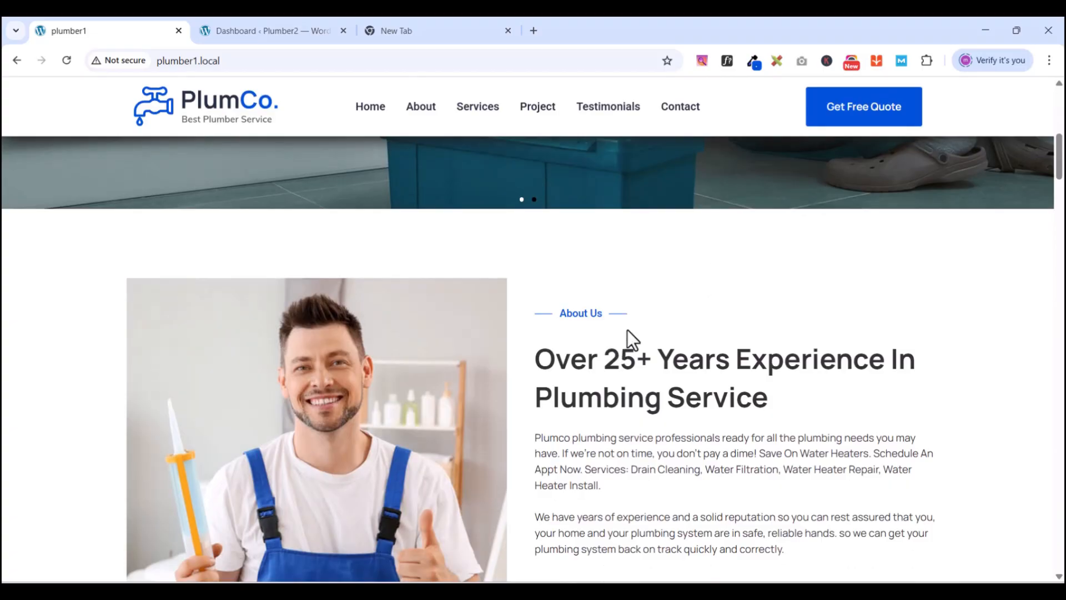
pyautogui.scroll(-7, 627, 330)
pyautogui.scroll(-1, 583, 340)
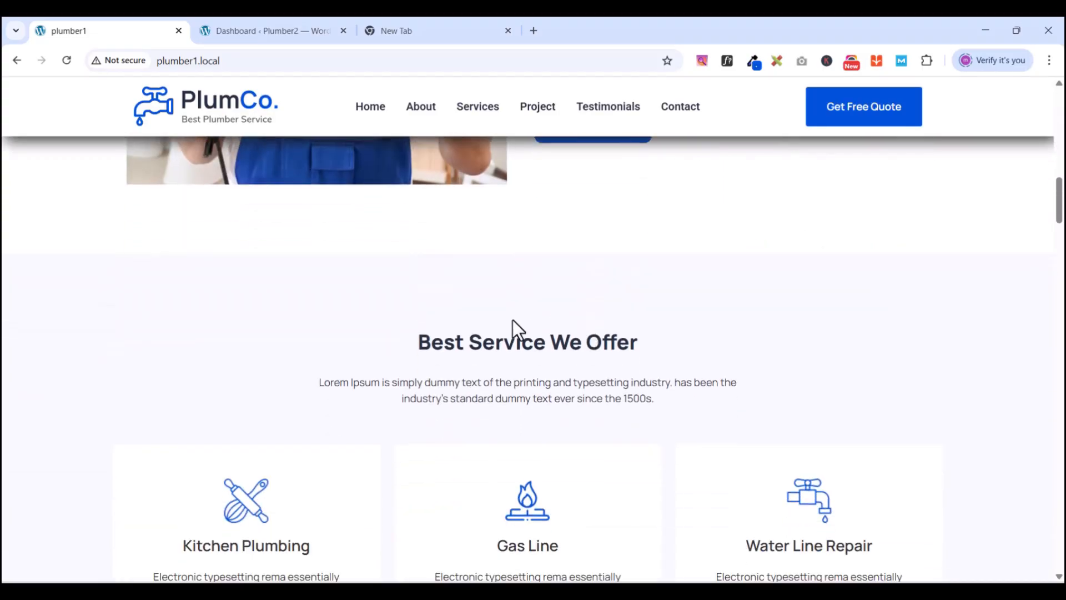
pyautogui.scroll(-2, 496, 359)
pyautogui.scroll(-6, 459, 351)
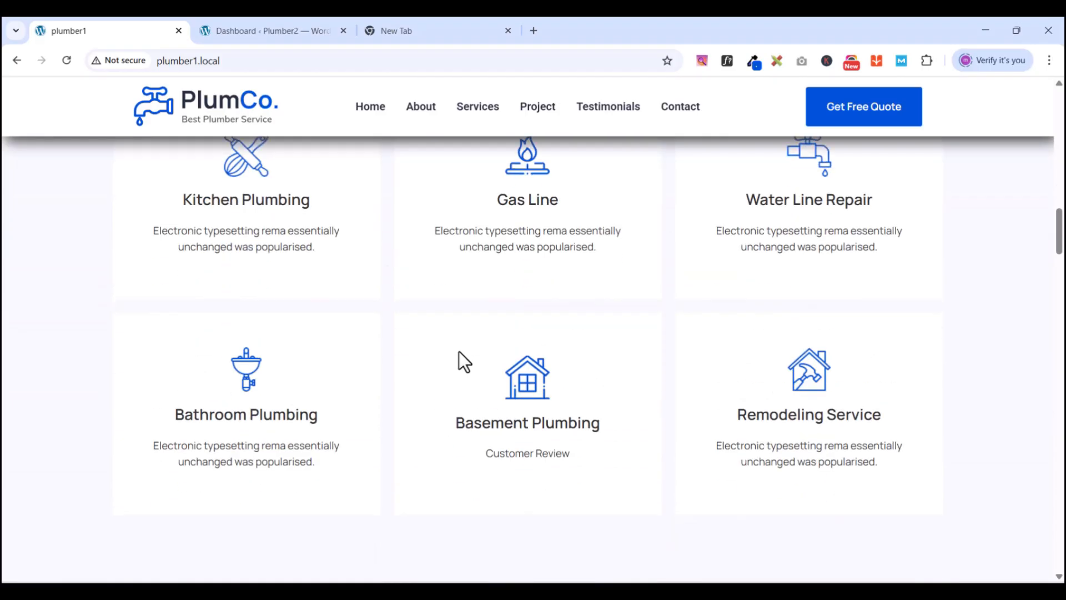
pyautogui.scroll(-8, 459, 351)
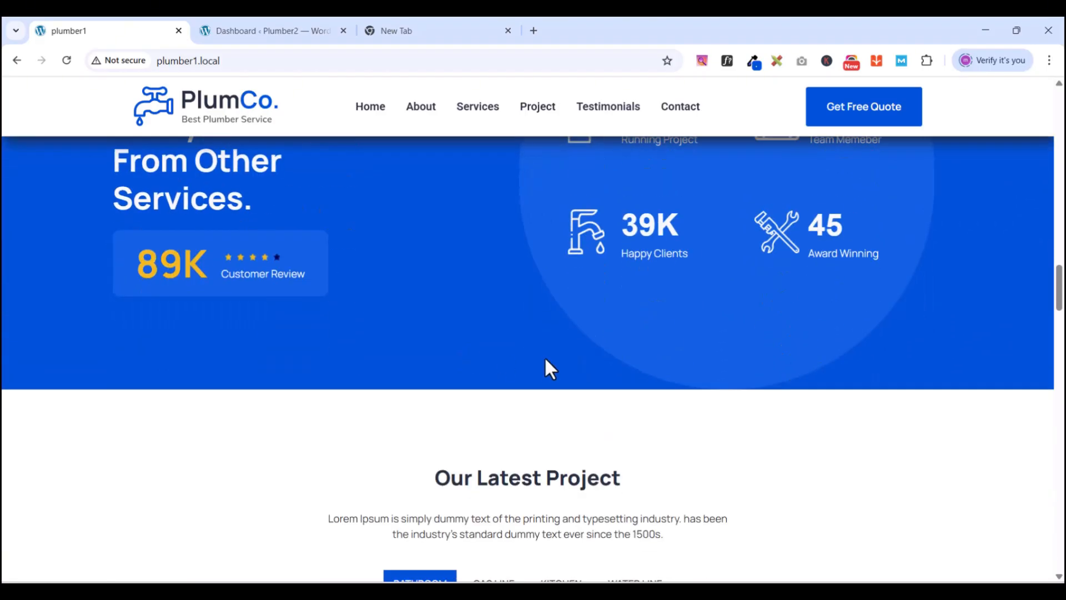
pyautogui.scroll(-4, 545, 368)
pyautogui.scroll(-3, 560, 358)
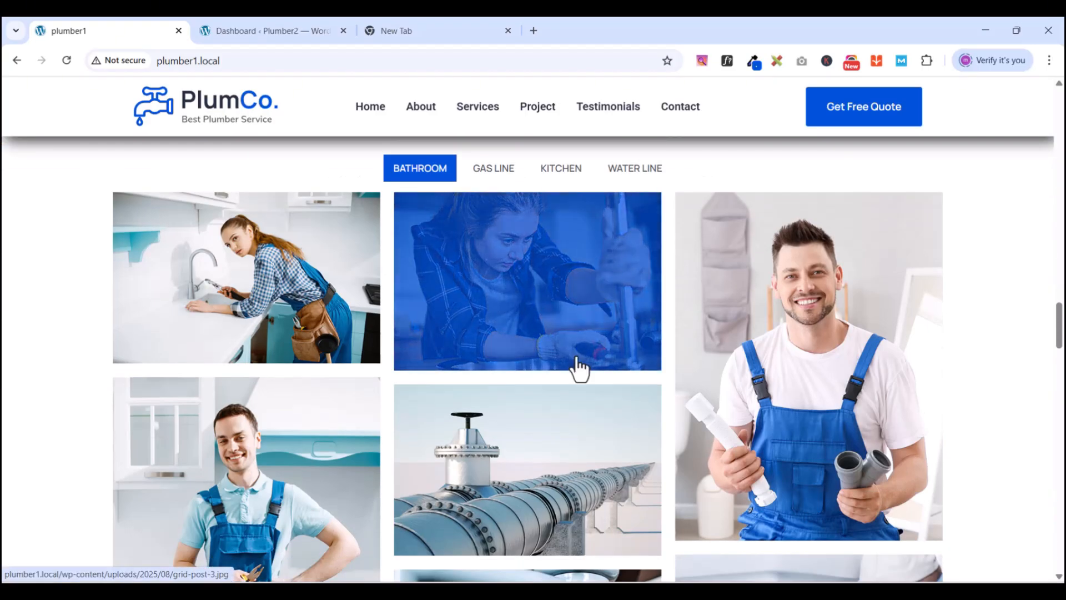
pyautogui.scroll(-2, 577, 364)
pyautogui.scroll(5, 575, 369)
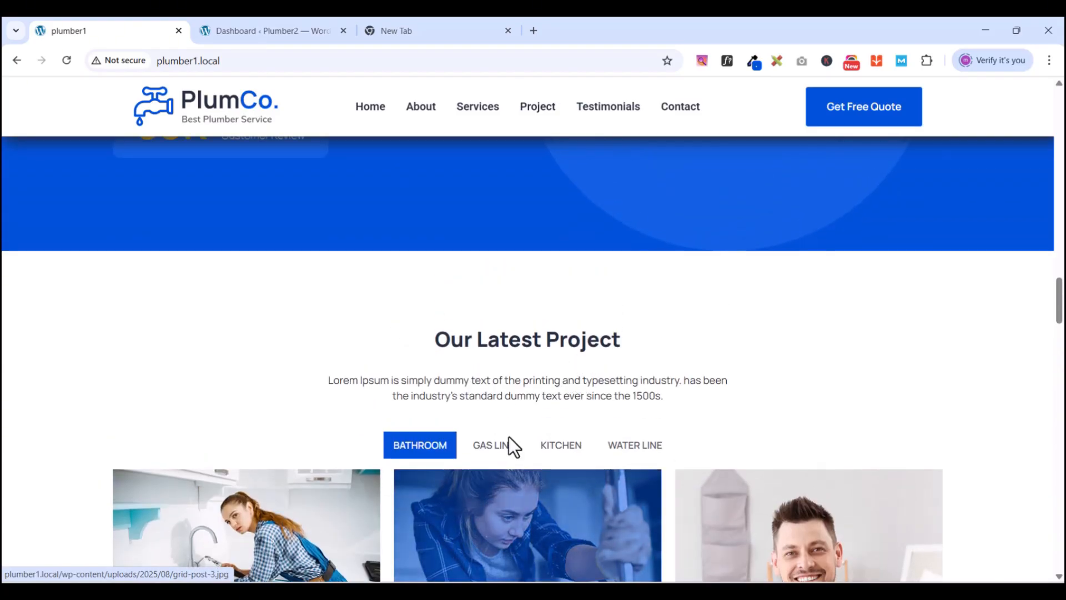
pyautogui.click(496, 450)
pyautogui.click(563, 453)
pyautogui.click(631, 453)
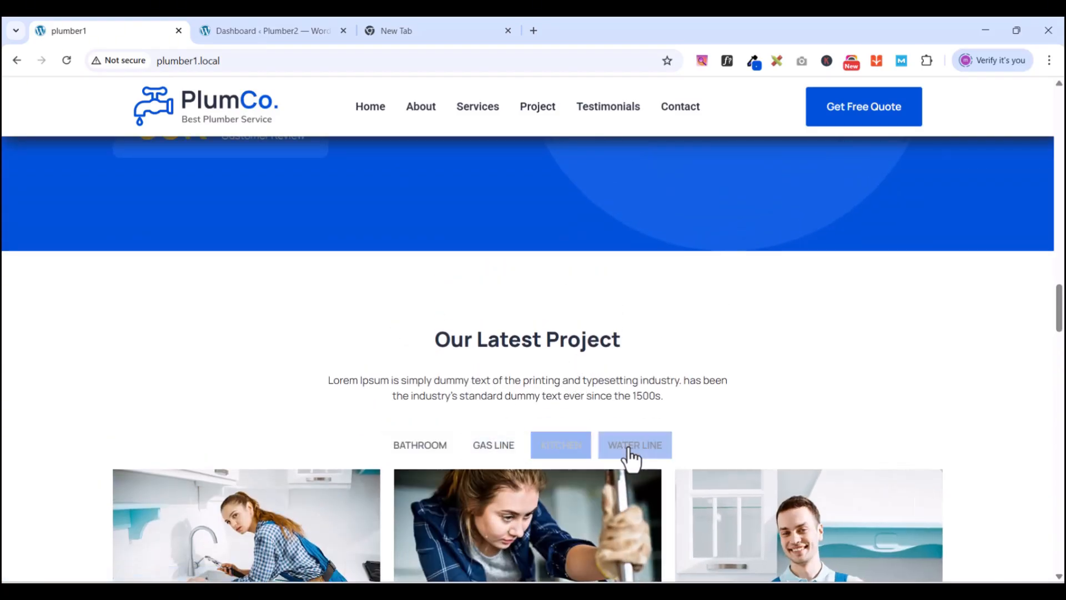
pyautogui.click(519, 453)
pyautogui.scroll(-10, 702, 372)
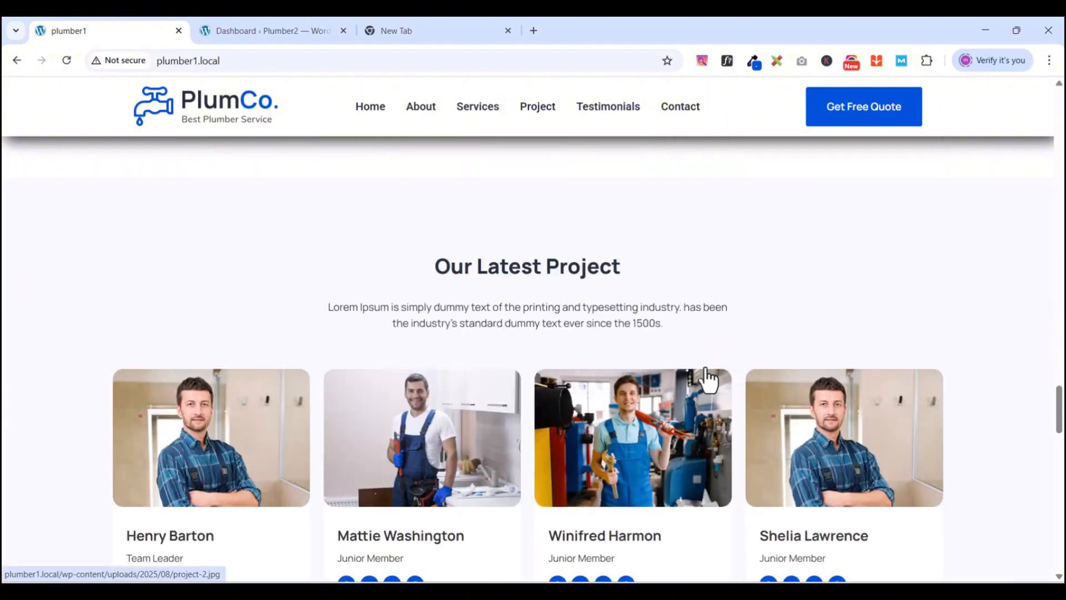
pyautogui.scroll(-15, 708, 380)
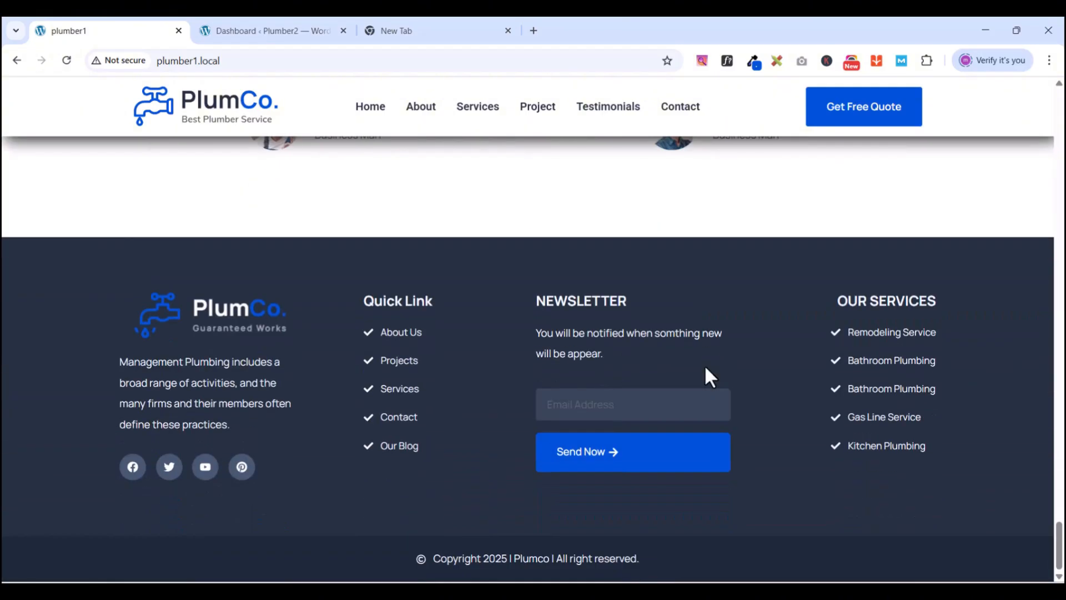
pyautogui.scroll(10, 704, 365)
pyautogui.scroll(-5, 705, 372)
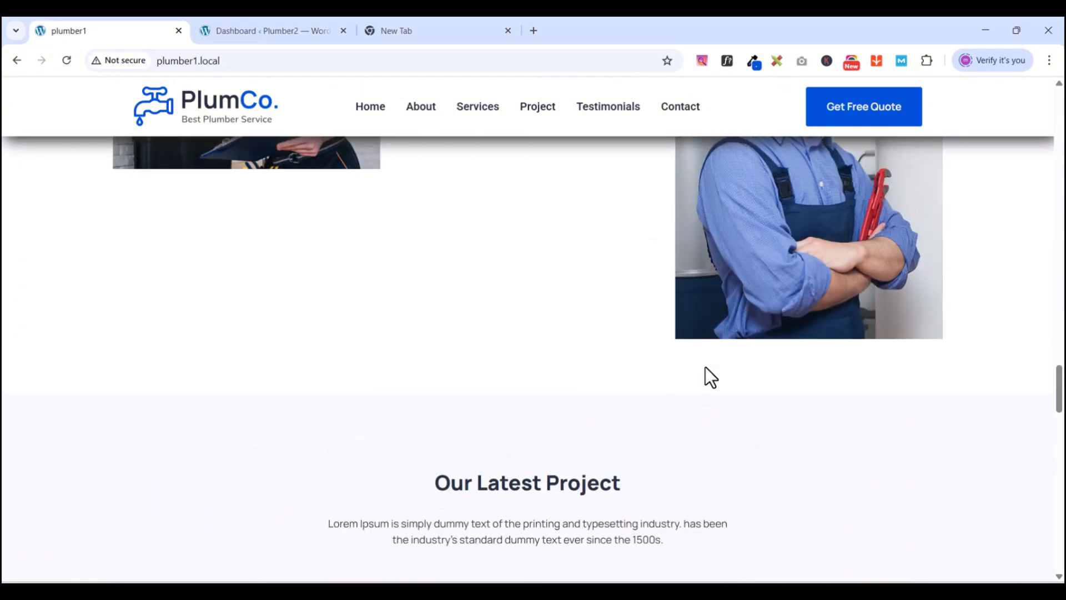
pyautogui.click(263, 38)
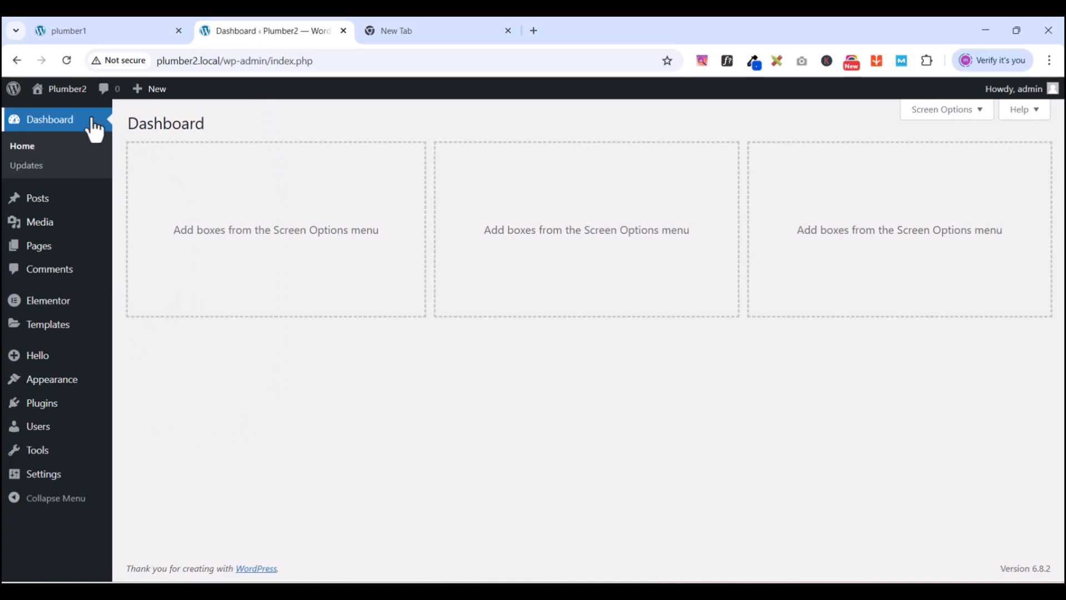
# - Open the Media Library's upload area and dismiss the file chooser without uploading anything
pyautogui.click(37, 228)
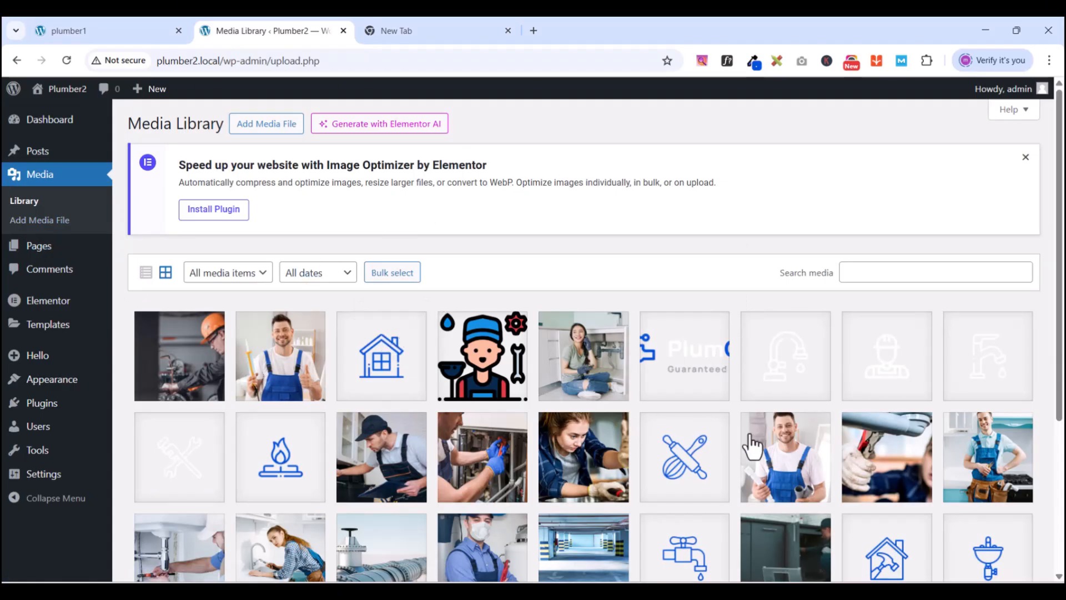
pyautogui.click(257, 133)
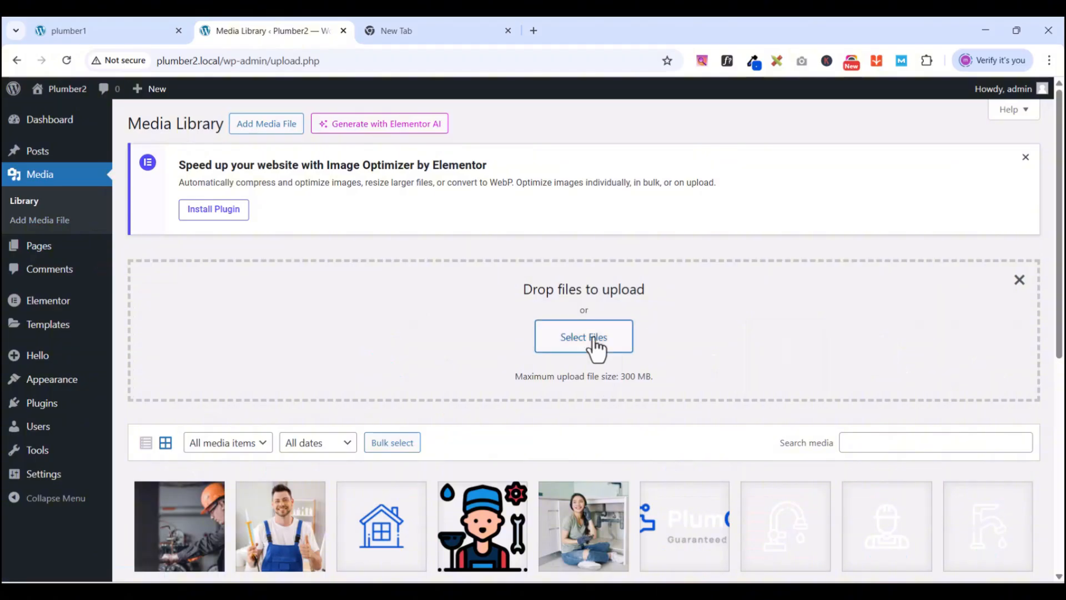
pyautogui.click(593, 339)
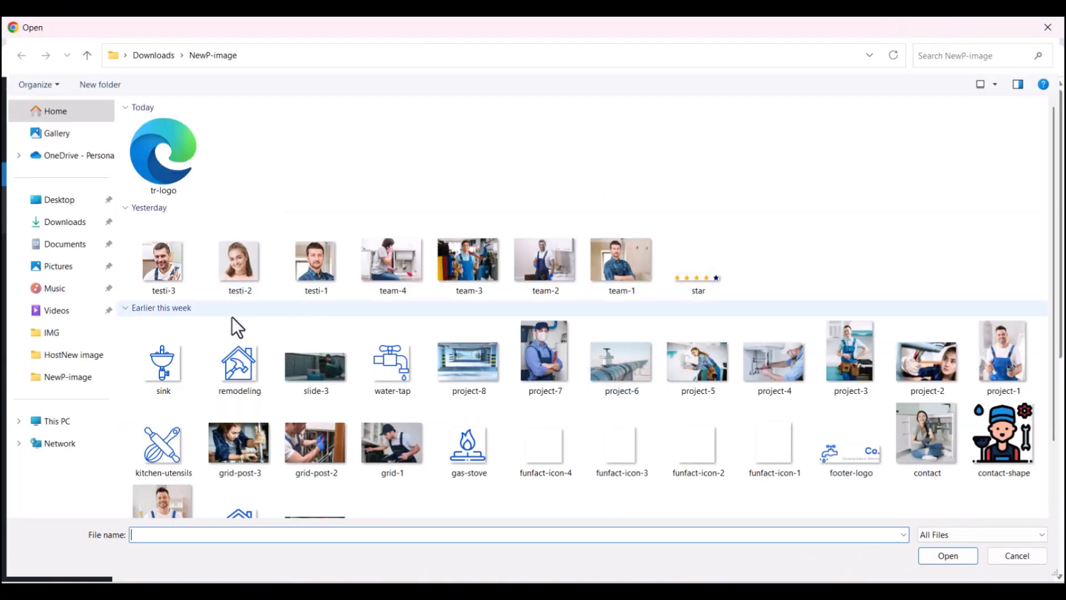
pyautogui.click(1047, 36)
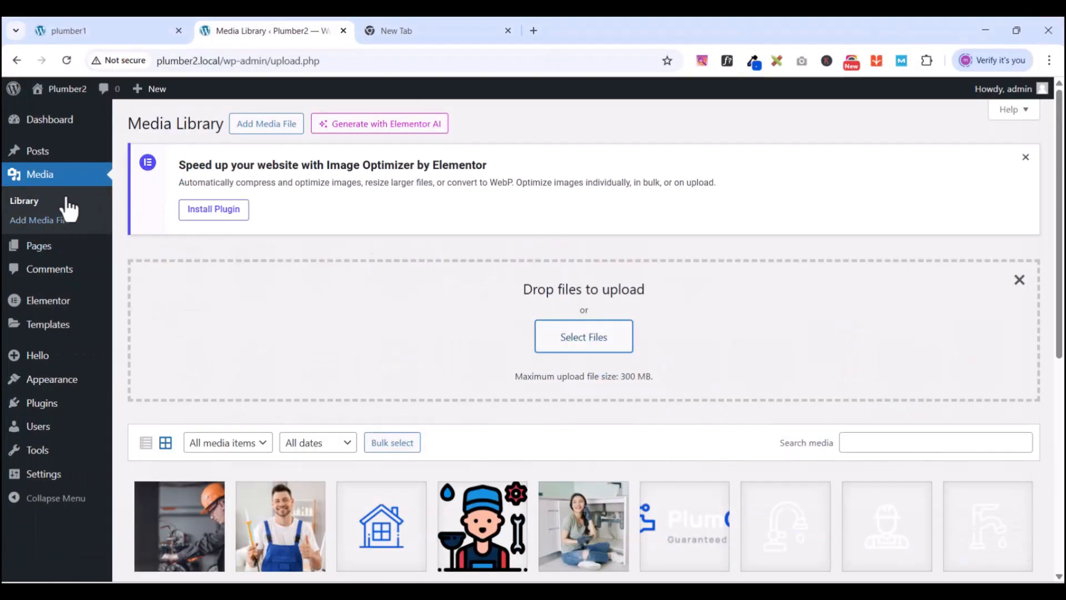
pyautogui.moveTo(42, 256)
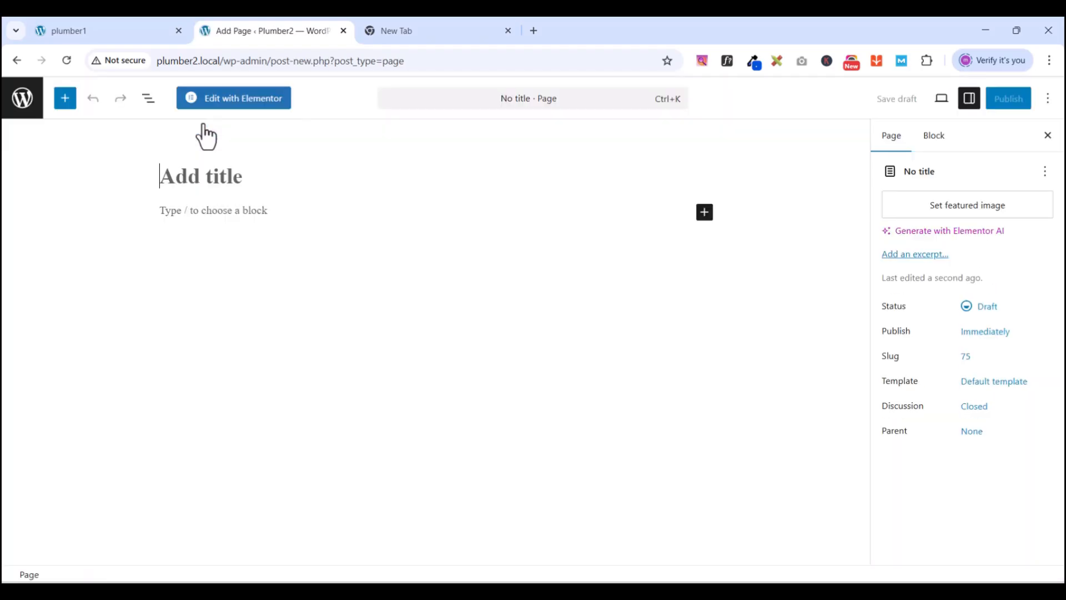
# - Title the new page 'Home', publish it, and return to the Pages list
pyautogui.write('Home')
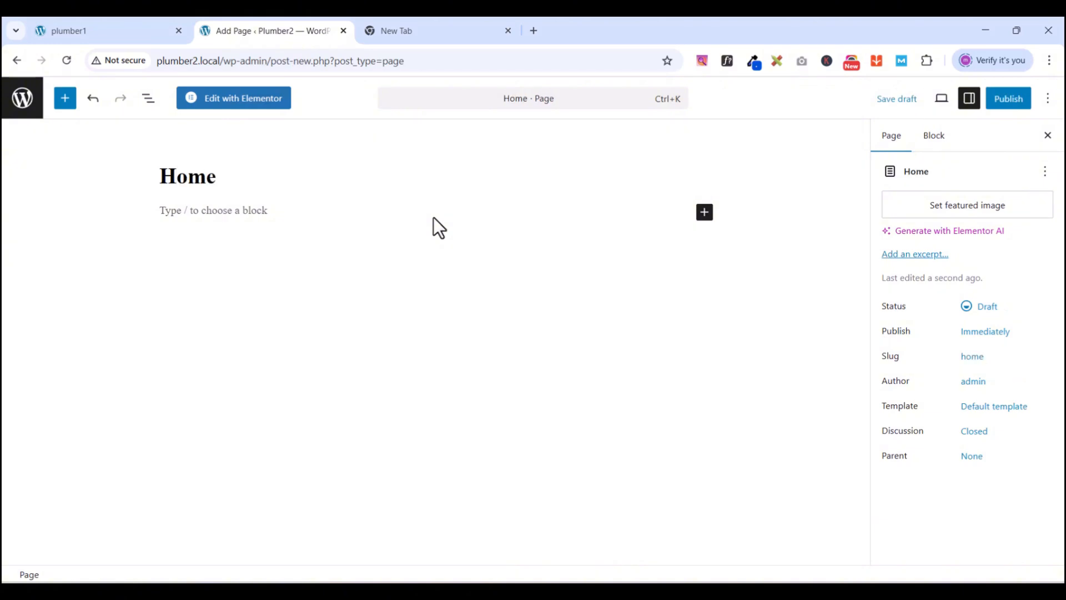
pyautogui.click(1008, 100)
pyautogui.click(1009, 101)
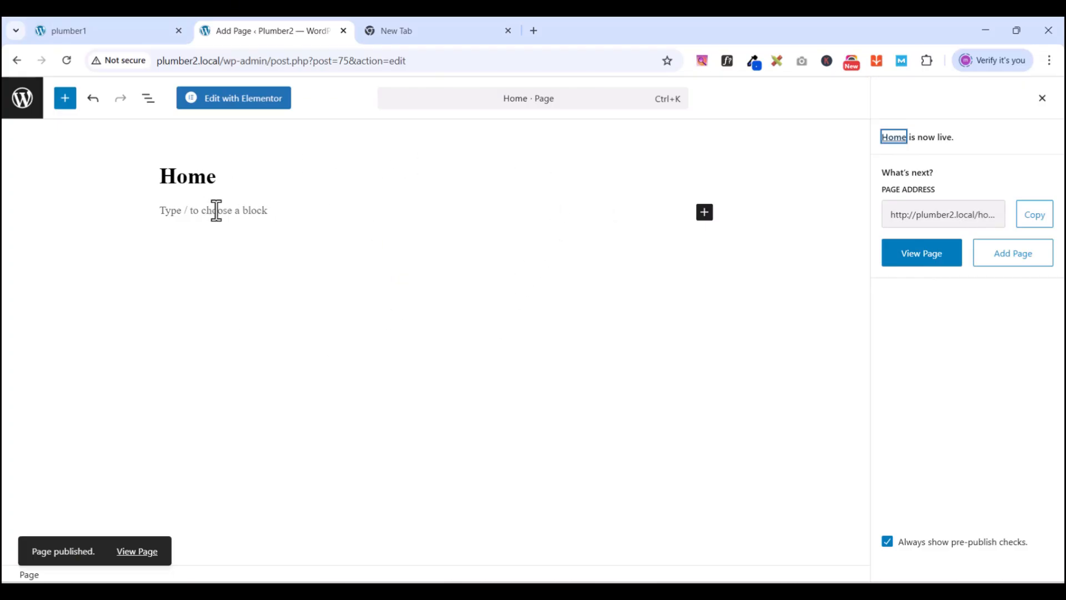
pyautogui.click(20, 101)
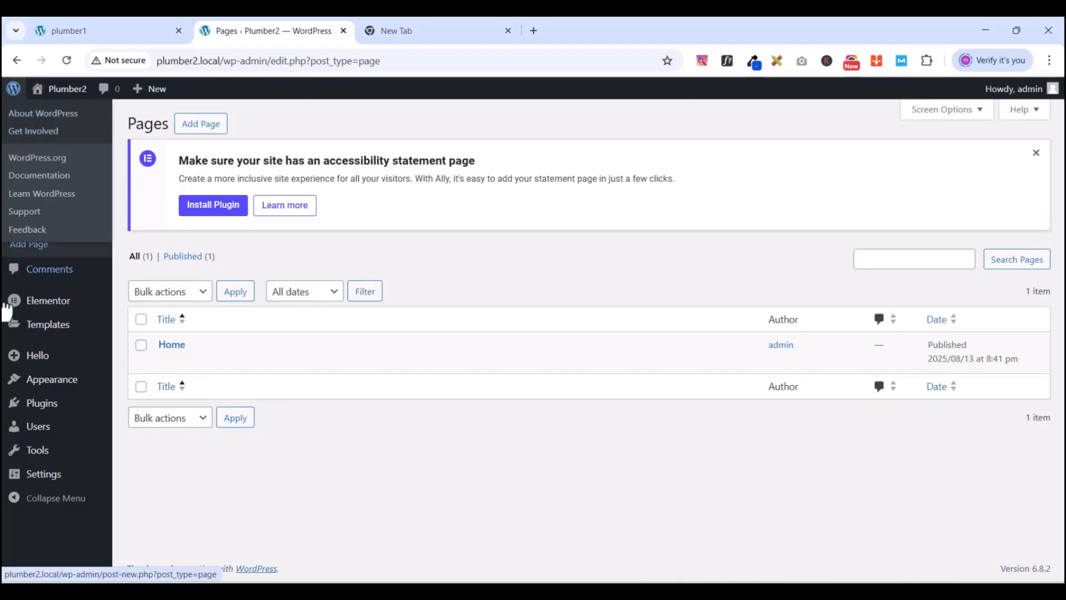
# - Go to Plugins > Installed Plugins to confirm Elementor and Elementor Pro are active
pyautogui.moveTo(39, 414)
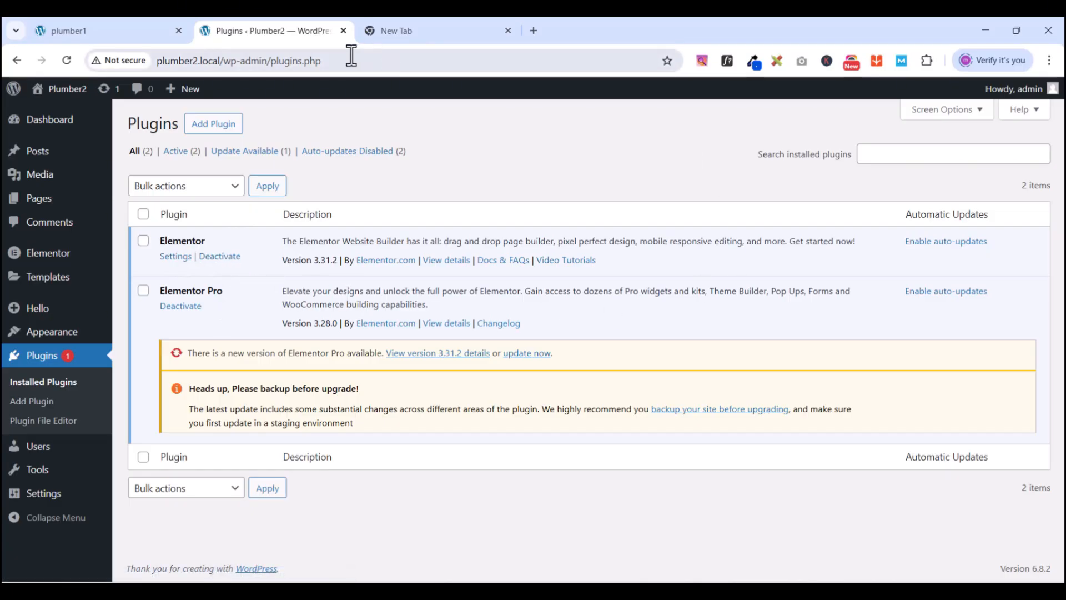
# - Search the plugin directory for 'eleme', return to Installed Plugins, then open Appearance > Themes
pyautogui.click(219, 134)
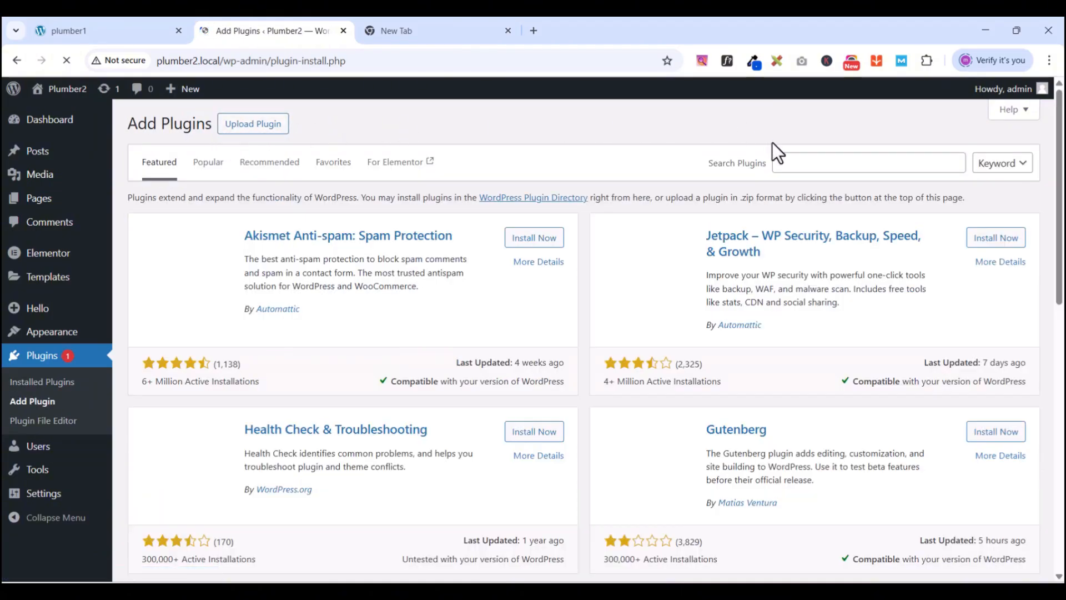
pyautogui.click(804, 163)
pyautogui.write('e')
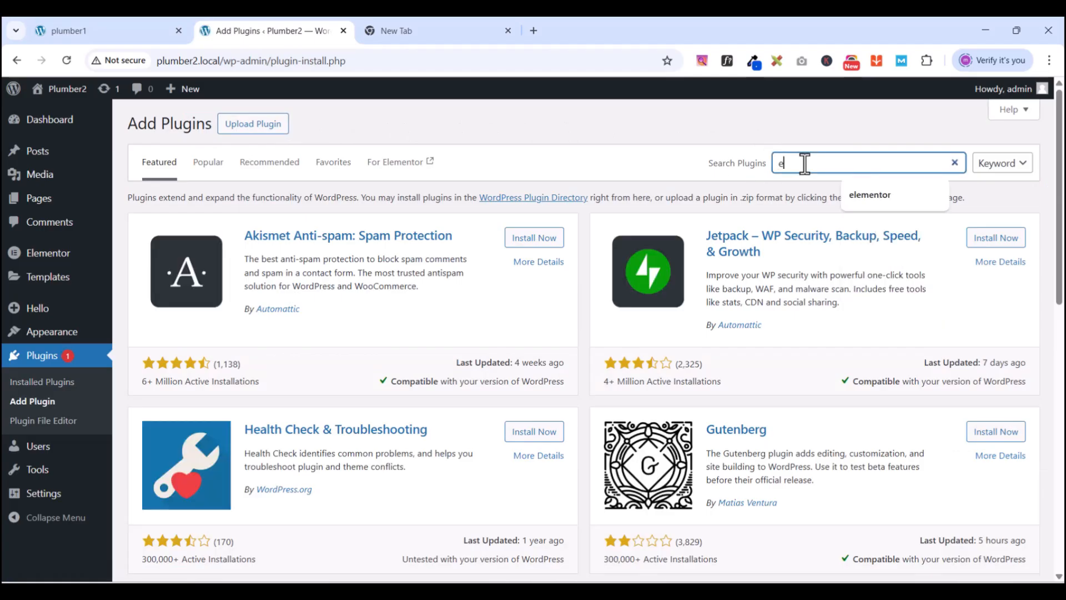
pyautogui.write('lementor')
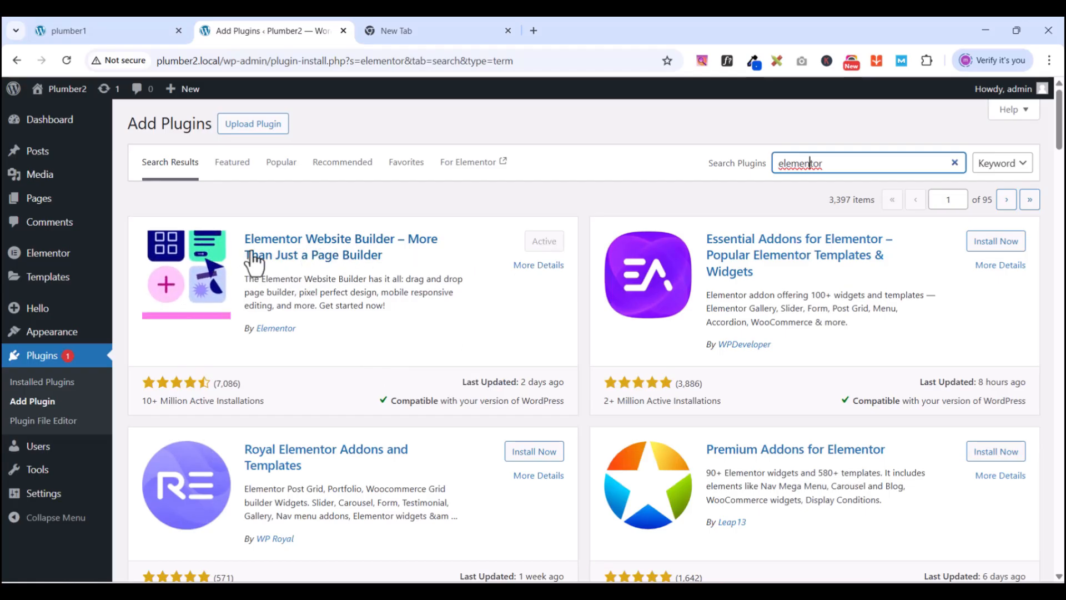
pyautogui.click(45, 361)
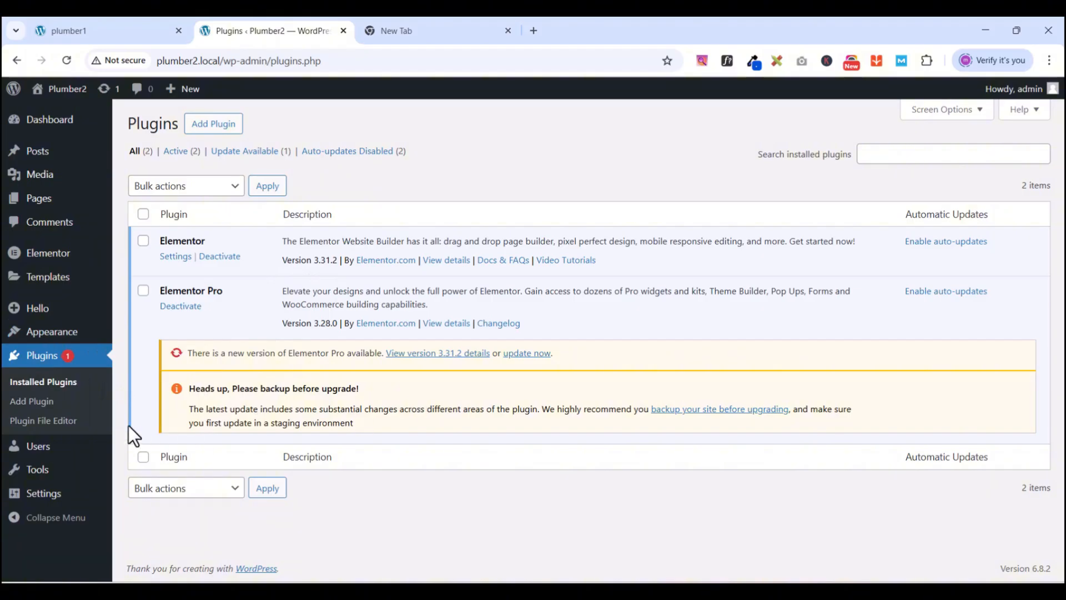
pyautogui.moveTo(51, 333)
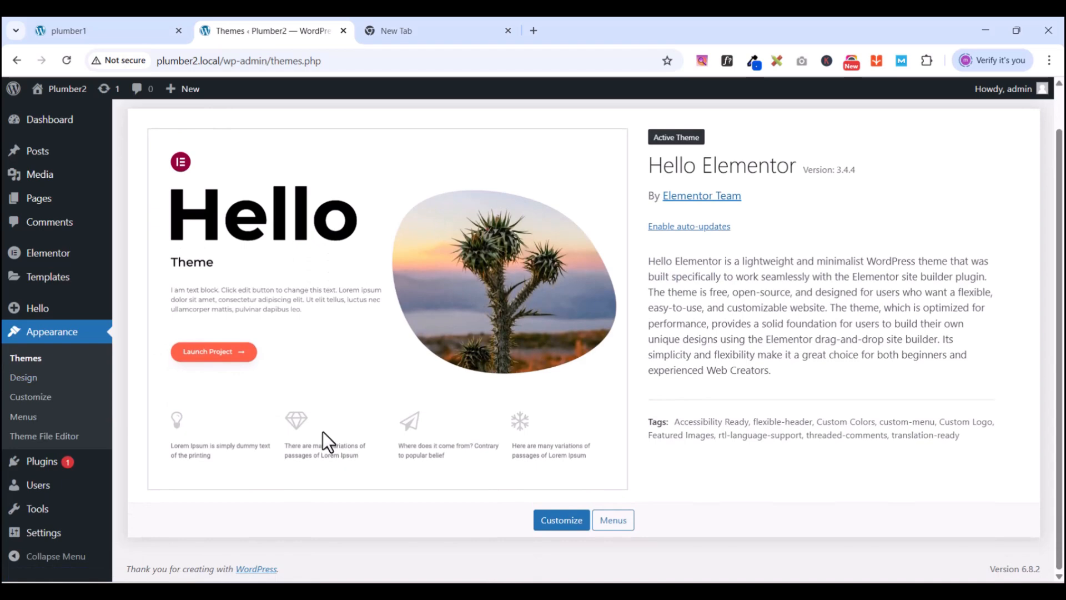
pyautogui.scroll(1, 322, 432)
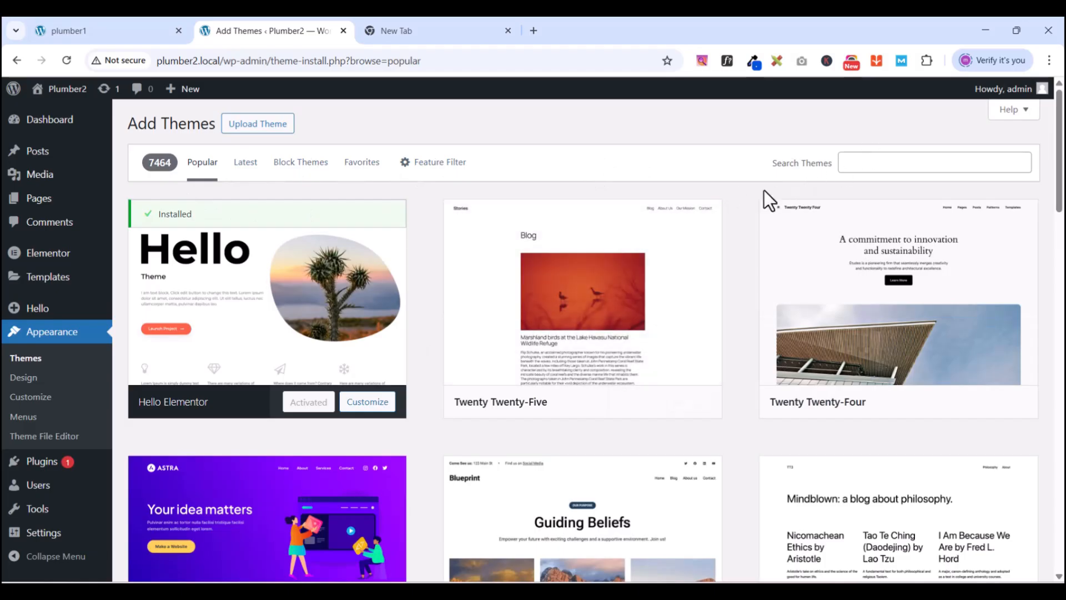
pyautogui.click(850, 162)
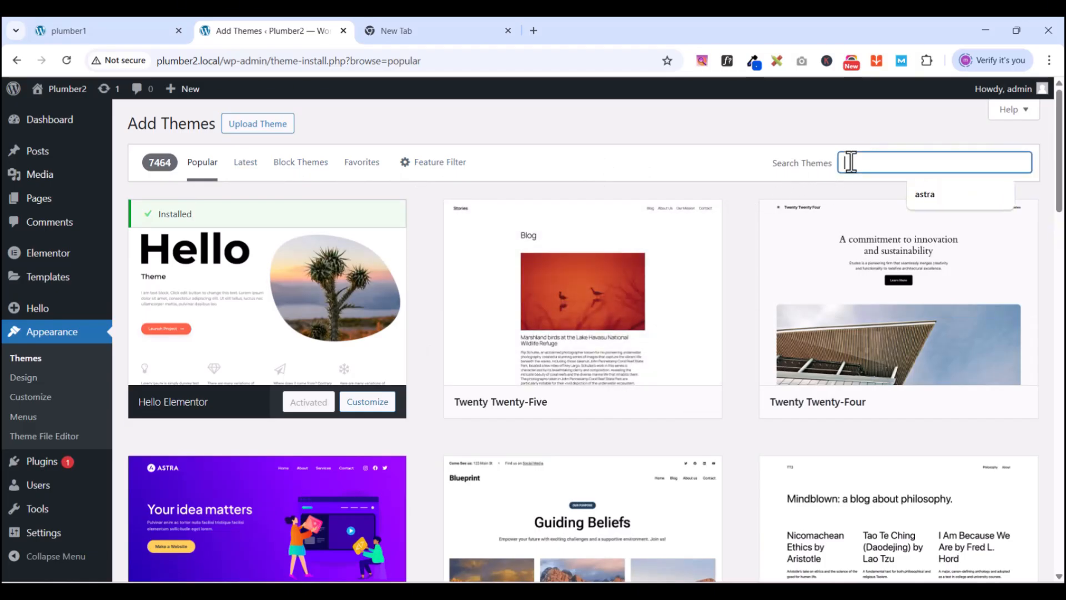
pyautogui.write('hell')
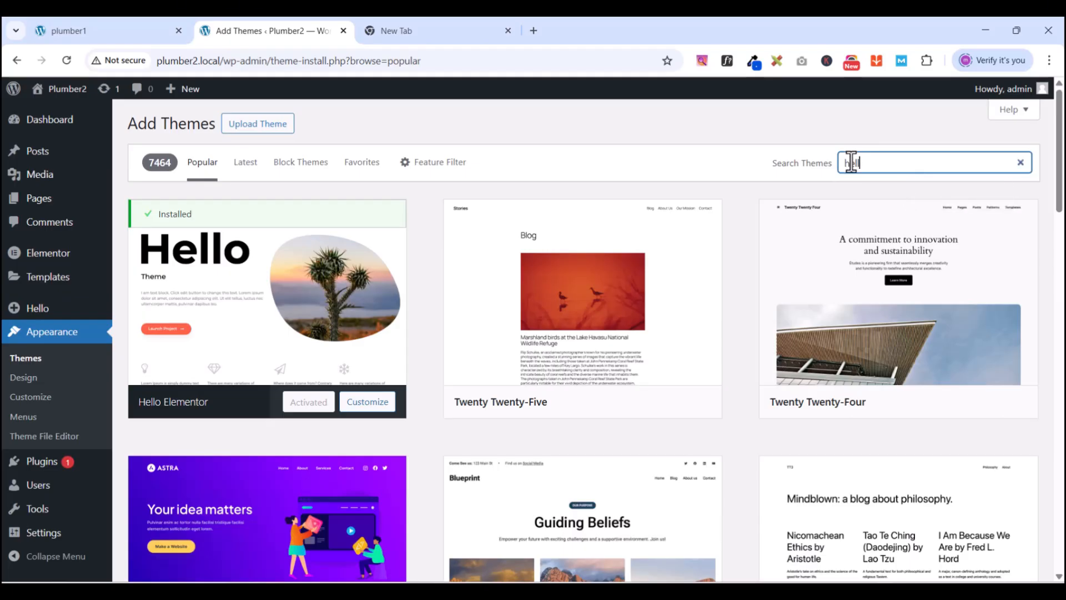
pyautogui.write('o elemntor')
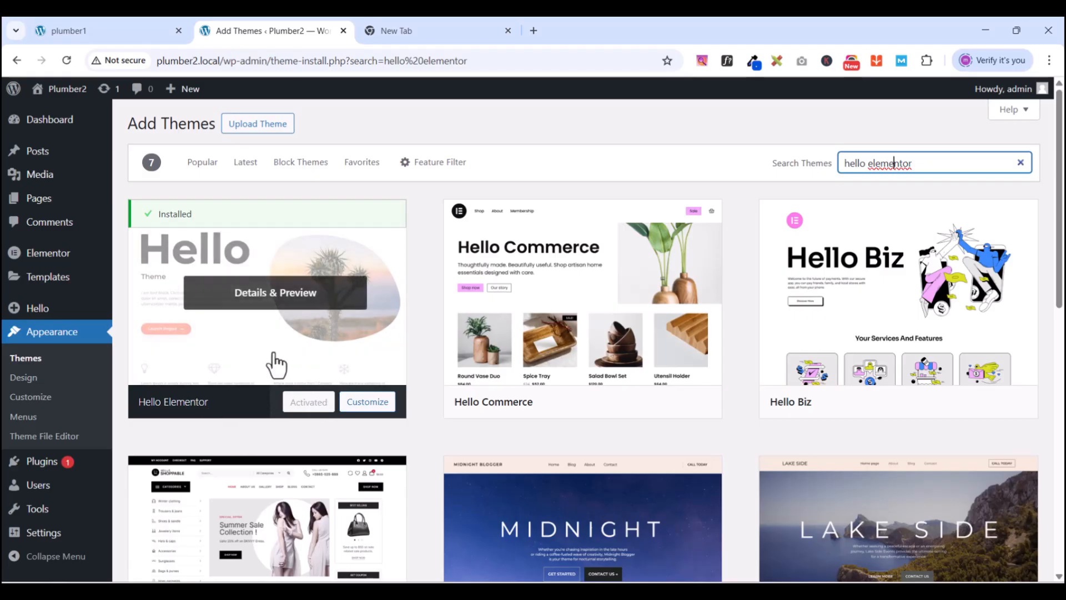
pyautogui.click(52, 335)
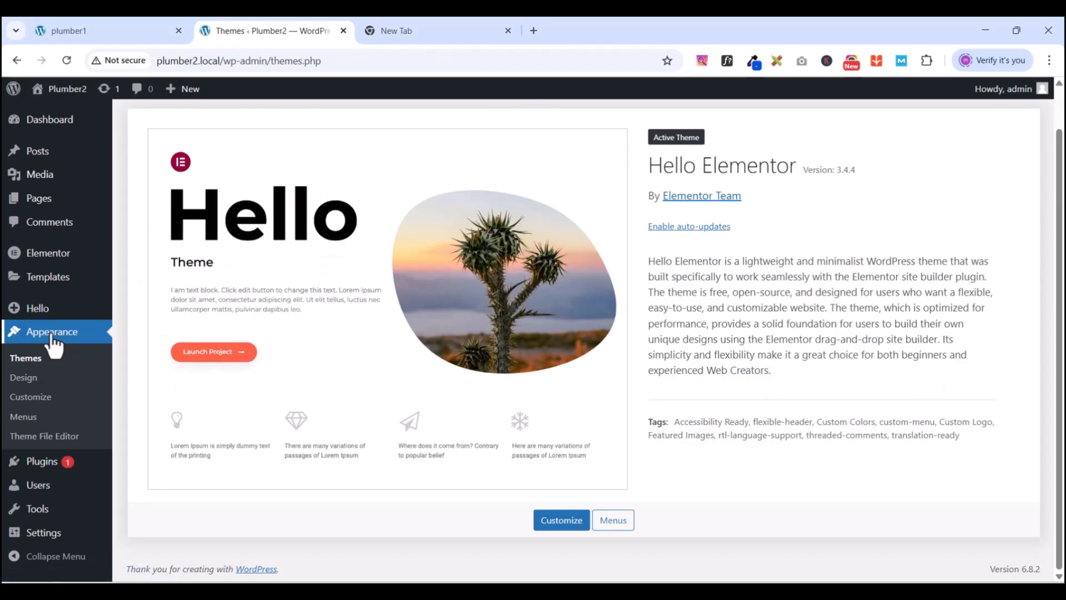
pyautogui.moveTo(43, 206)
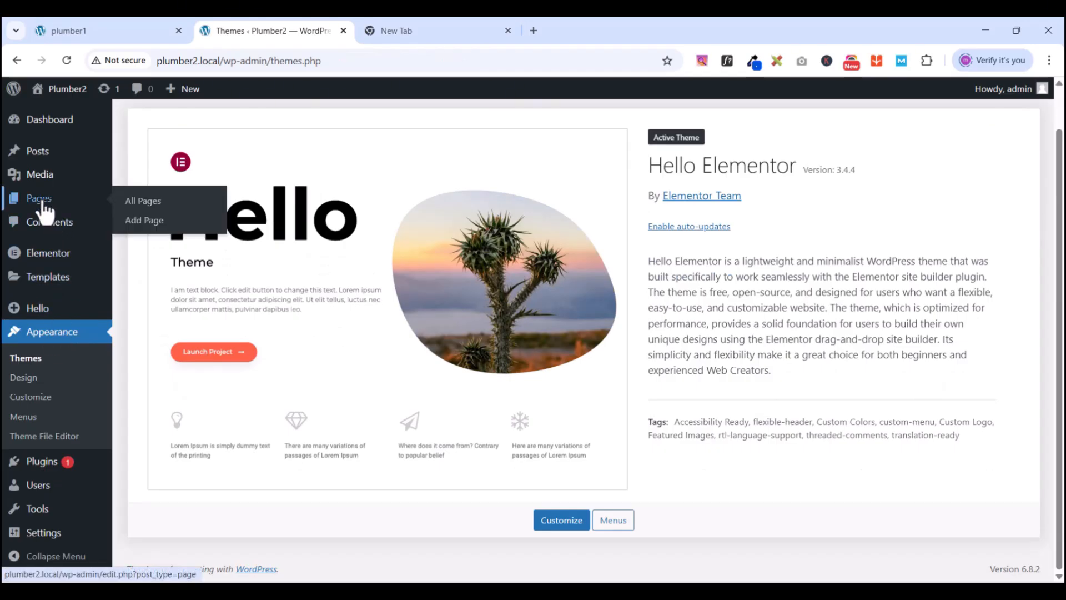
# - Open the Home page from All Pages and launch it in the Elementor editor
pyautogui.click(44, 204)
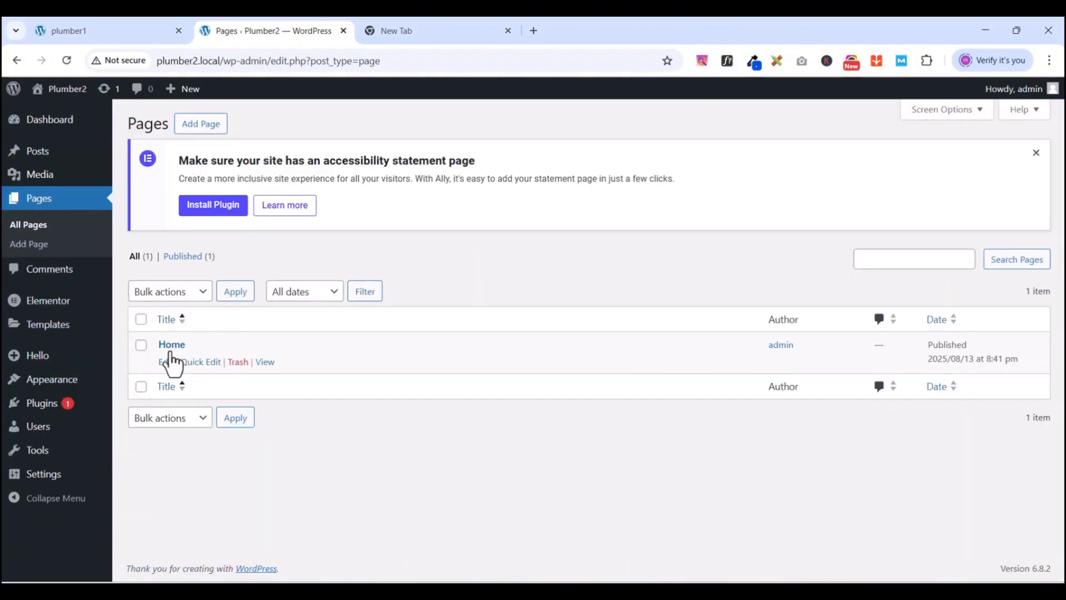
pyautogui.click(166, 363)
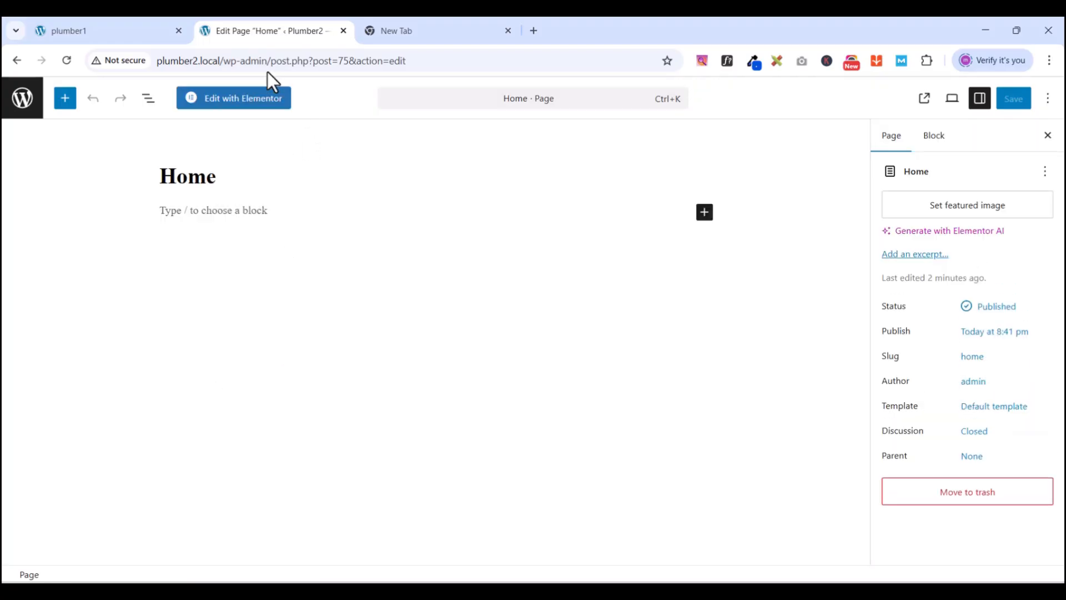
pyautogui.click(224, 106)
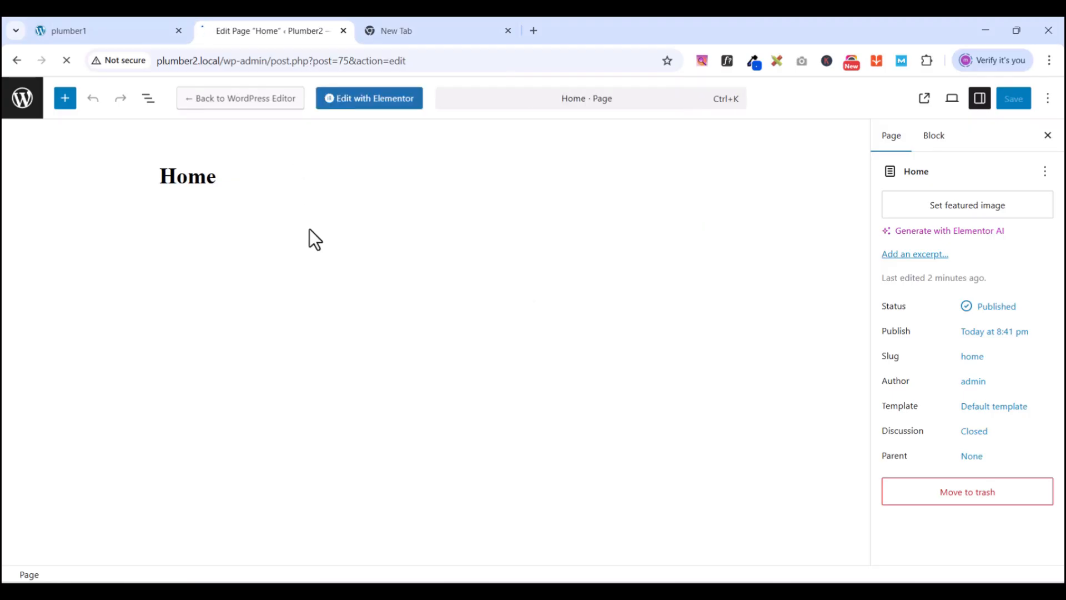
pyautogui.click(118, 36)
pyautogui.click(275, 37)
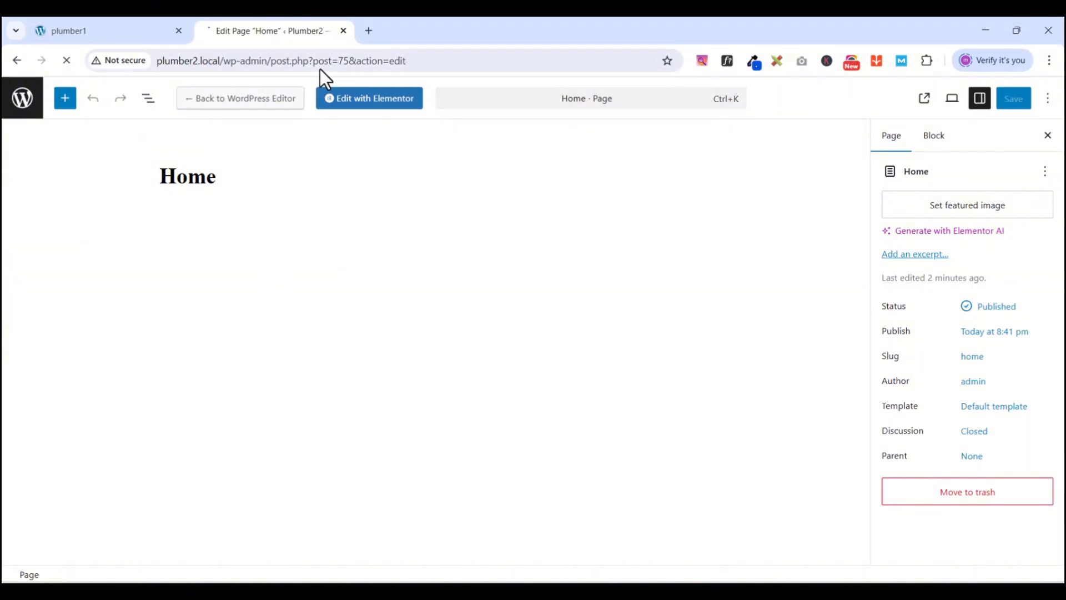
pyautogui.click(337, 99)
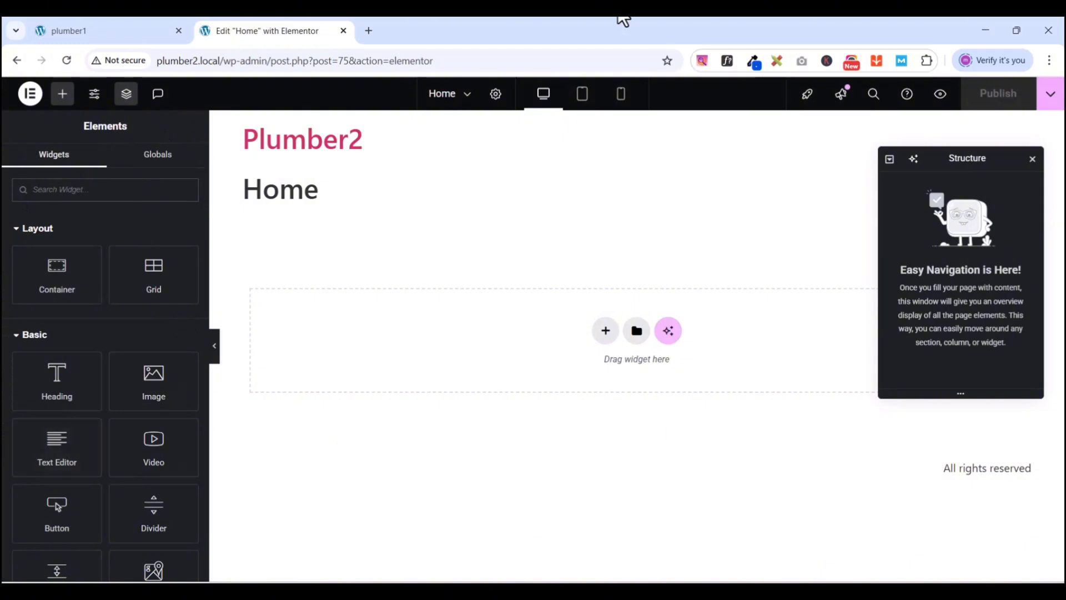
# - Set the Home page's Page Layout to Elementor Full Width and publish the change
pyautogui.click(126, 94)
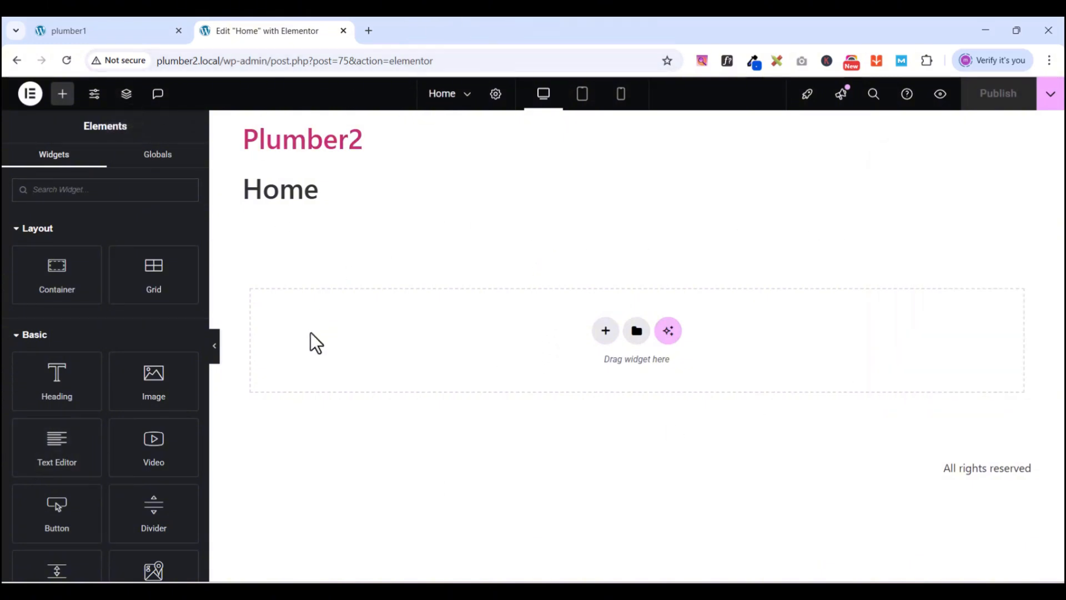
pyautogui.scroll(-15, 111, 453)
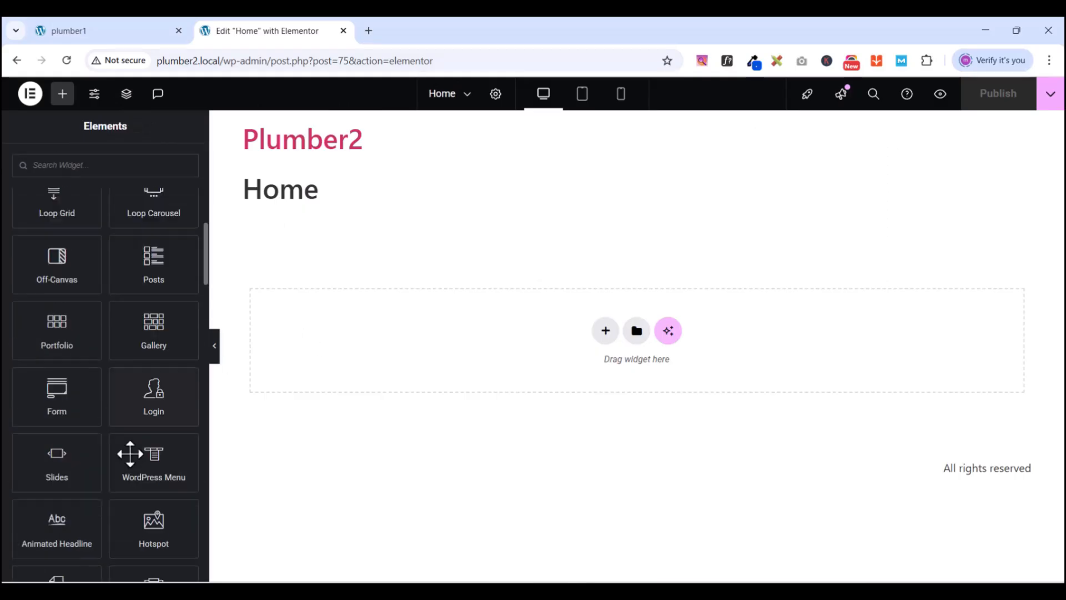
pyautogui.scroll(5, 130, 454)
pyautogui.scroll(8, 176, 319)
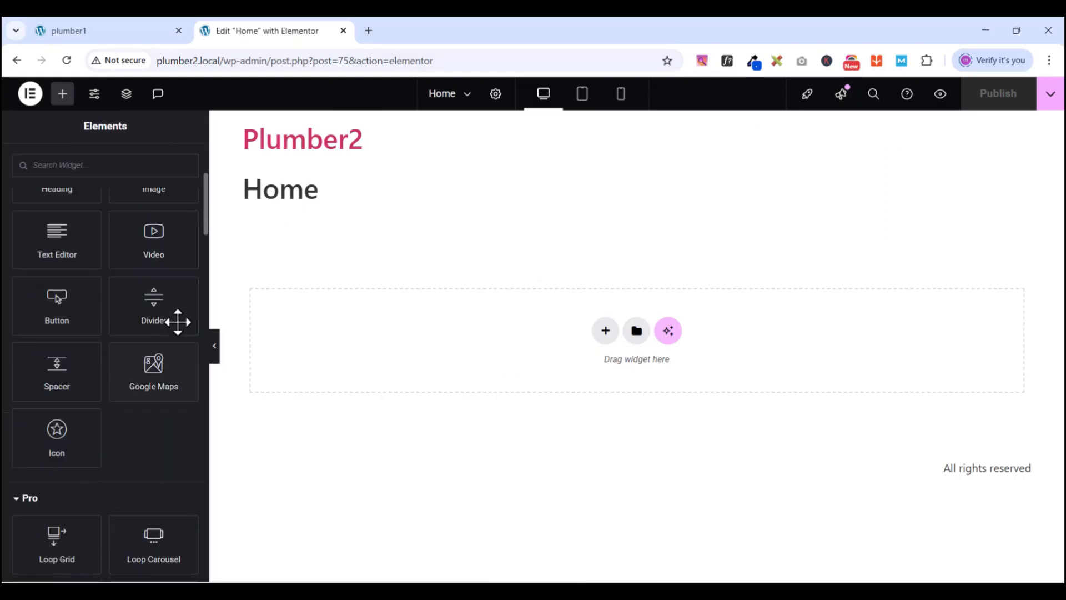
pyautogui.click(495, 93)
pyautogui.scroll(-3, 111, 467)
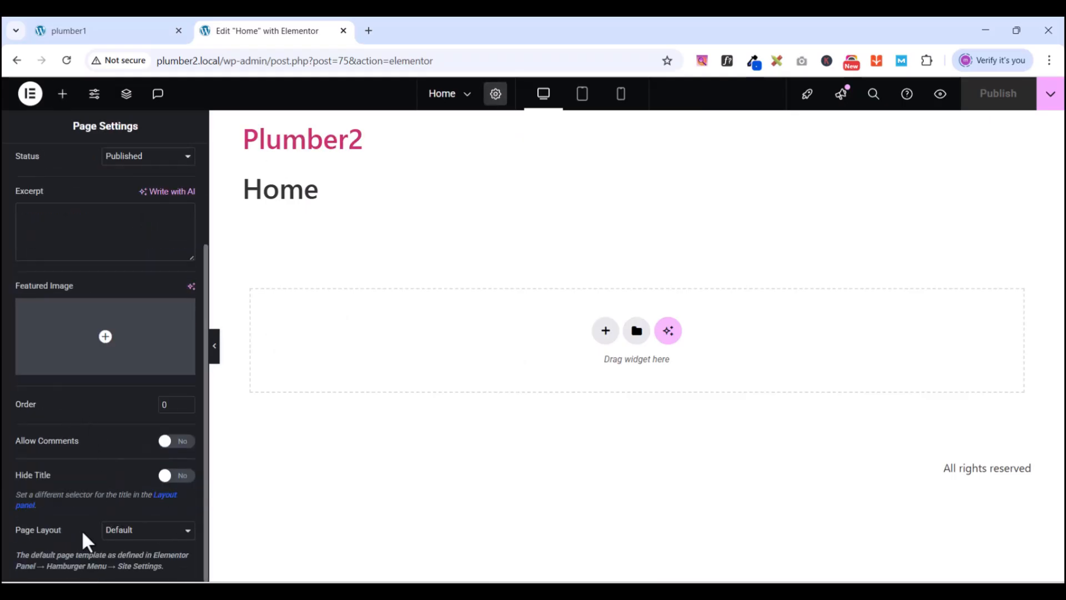
pyautogui.click(150, 532)
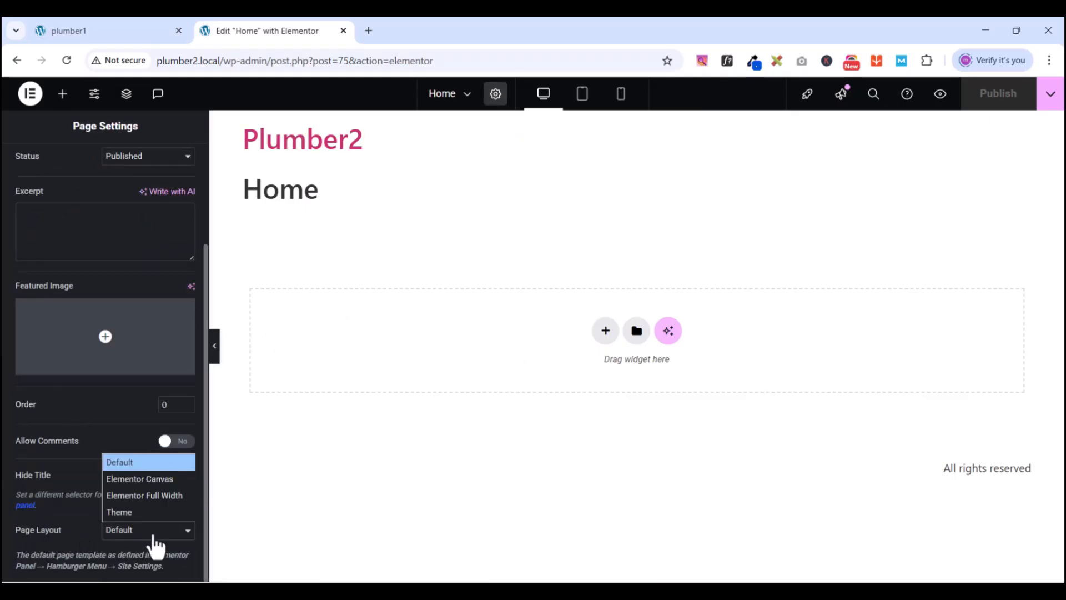
pyautogui.click(129, 495)
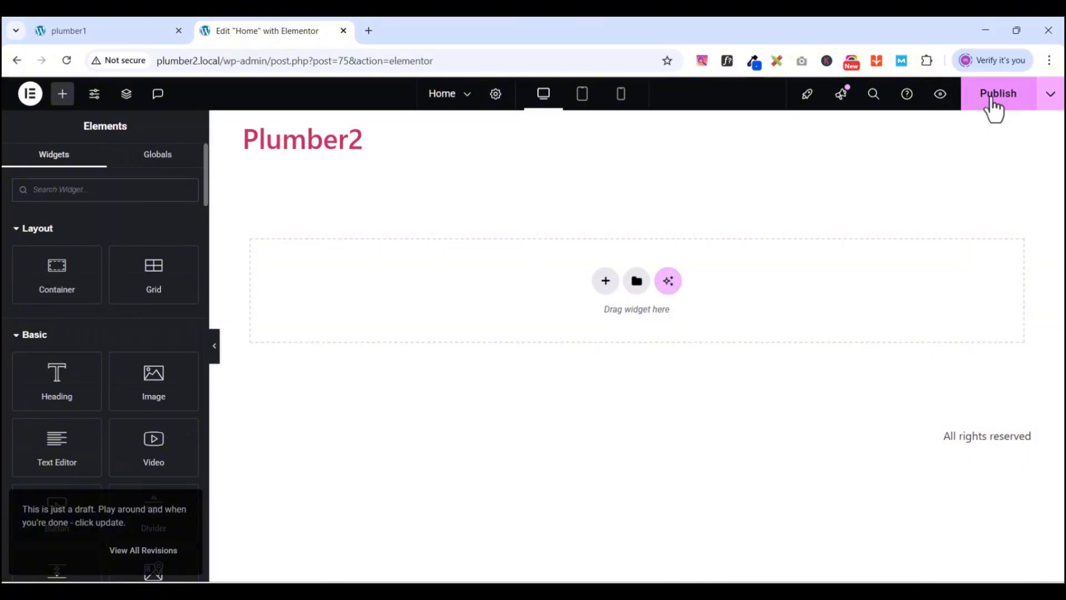
pyautogui.click(993, 101)
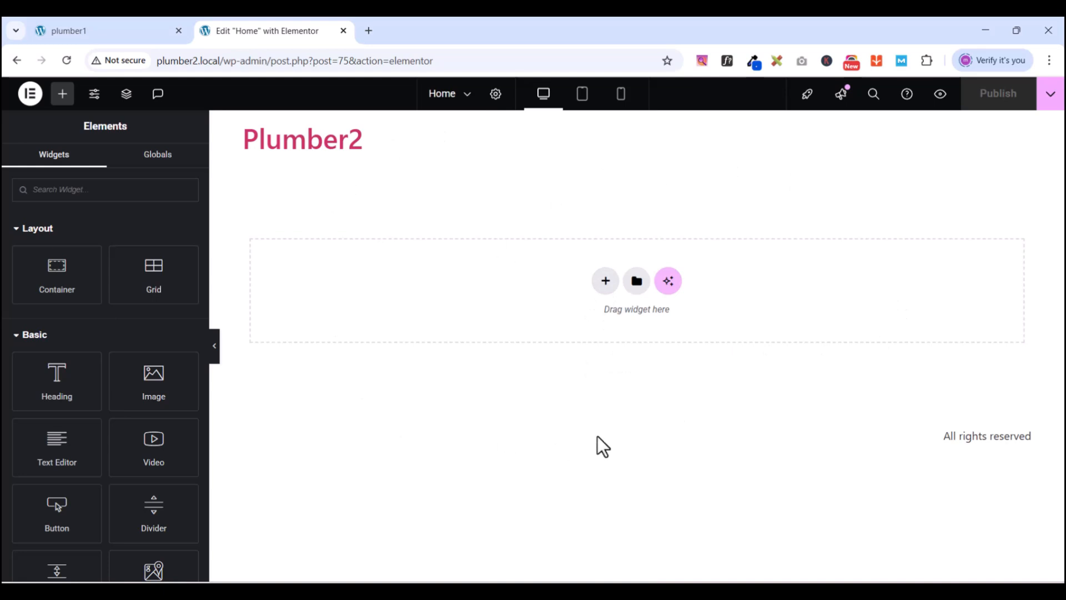
# - Add a single-column flexbox container with padding 0 on all sides
pyautogui.click(605, 280)
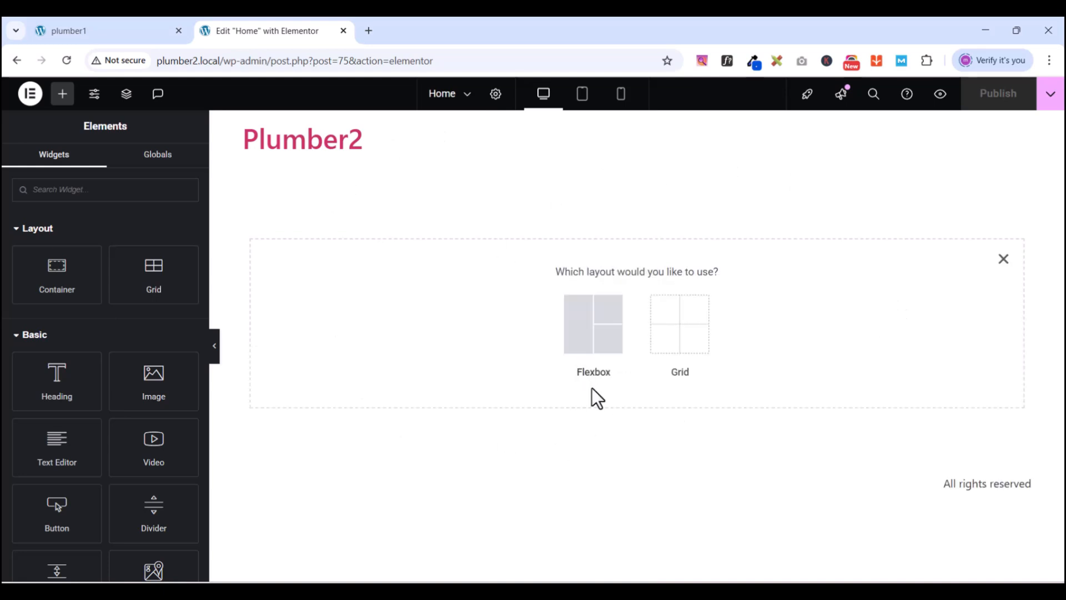
pyautogui.click(588, 336)
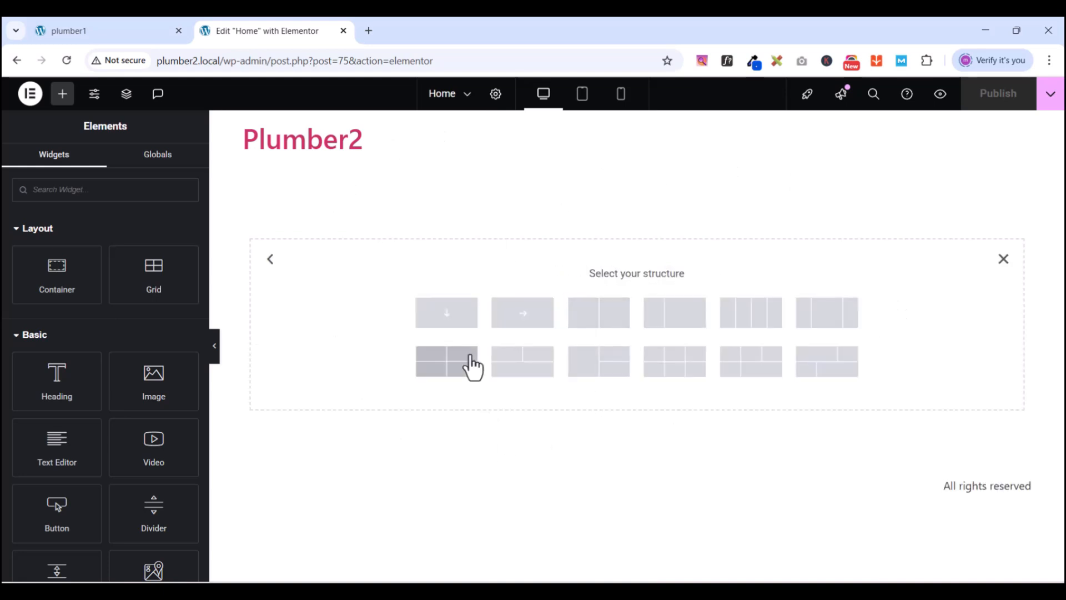
pyautogui.click(451, 321)
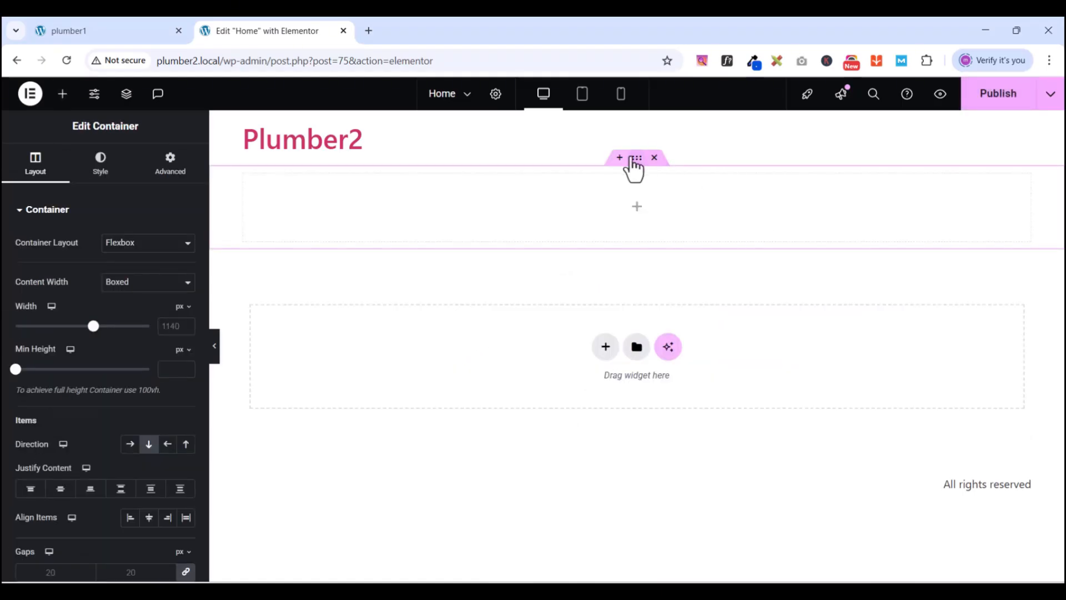
pyautogui.click(171, 167)
pyautogui.click(186, 312)
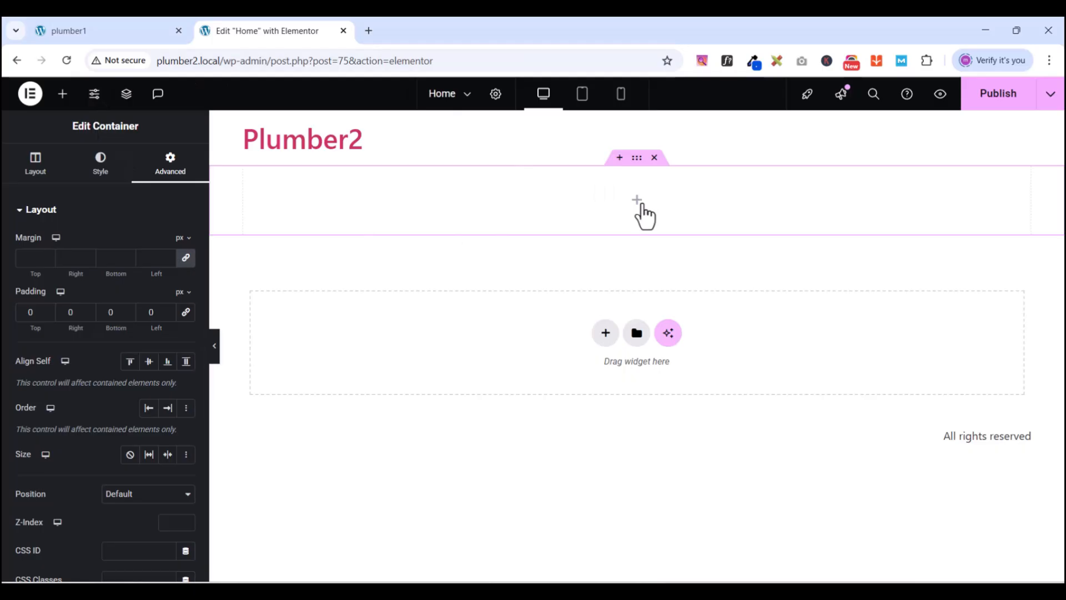
pyautogui.click(63, 95)
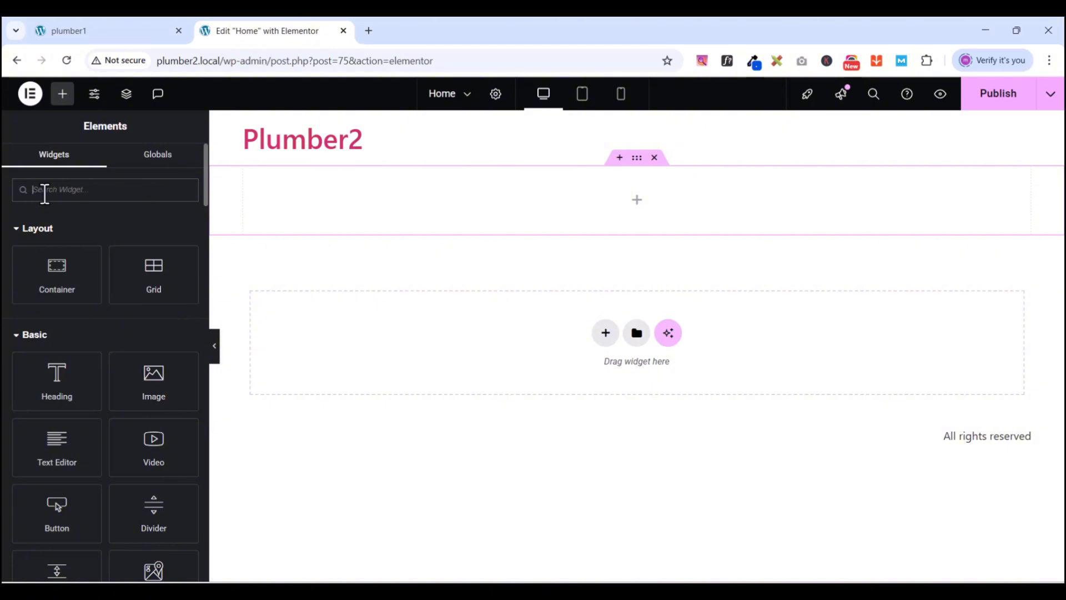
# - Drop a Slides widget into the container, delete Slide 3, and start choosing Slide 1's image
pyautogui.write('slic')
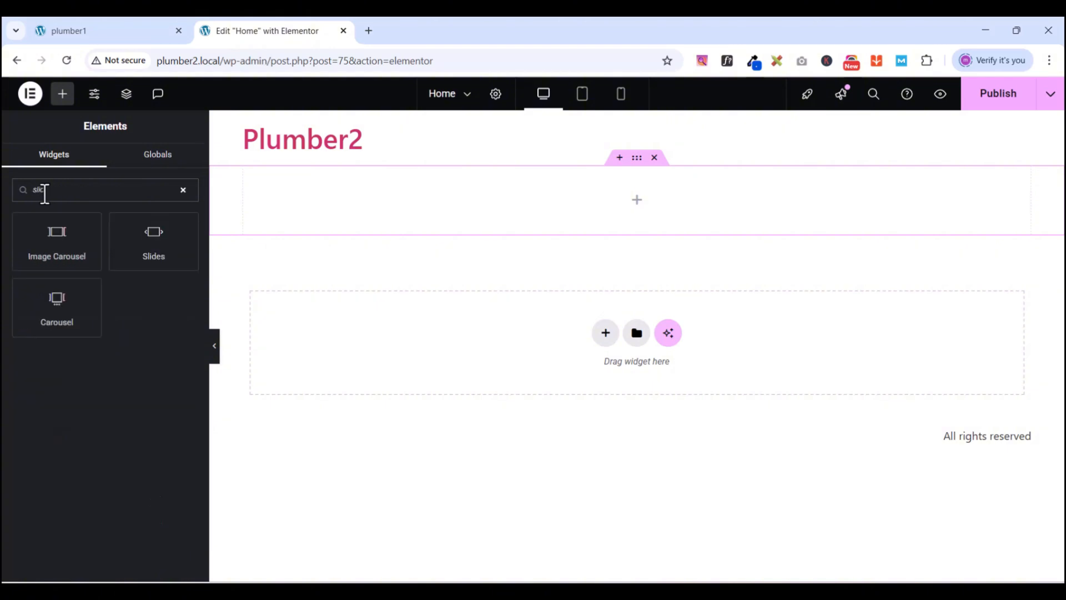
pyautogui.press('BackSpace')
pyautogui.write('de')
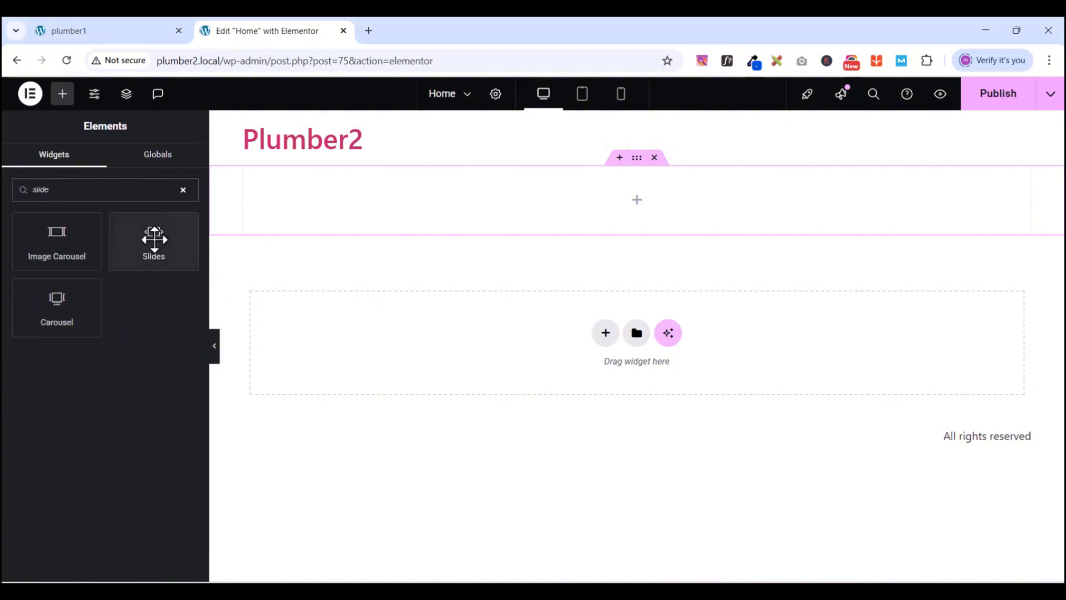
pyautogui.click(146, 235)
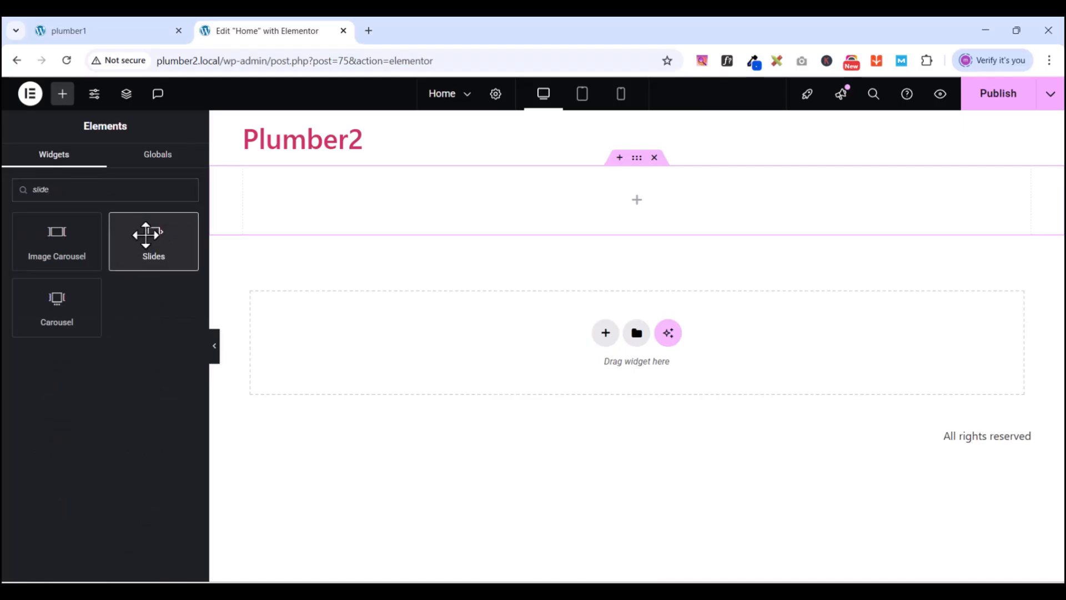
pyautogui.moveTo(146, 235); pyautogui.dragTo(630, 193)
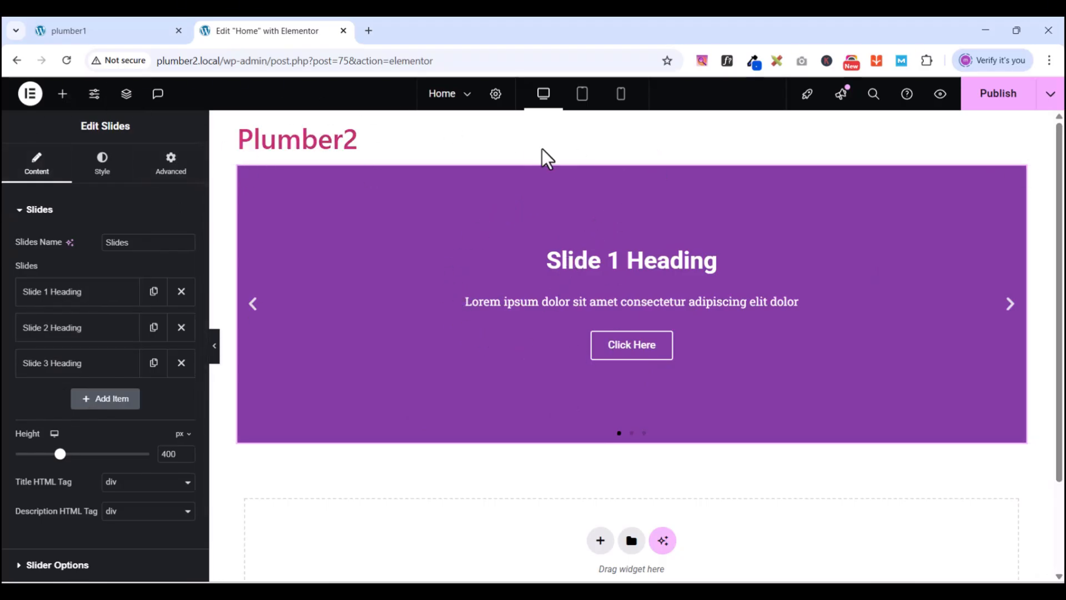
pyautogui.click(181, 362)
pyautogui.click(69, 297)
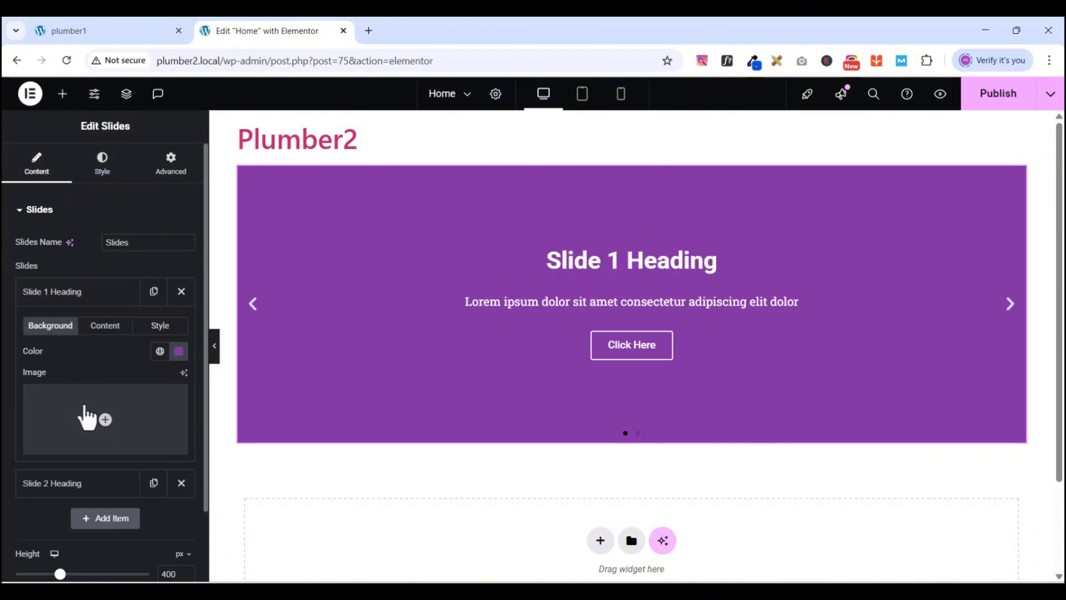
pyautogui.click(87, 453)
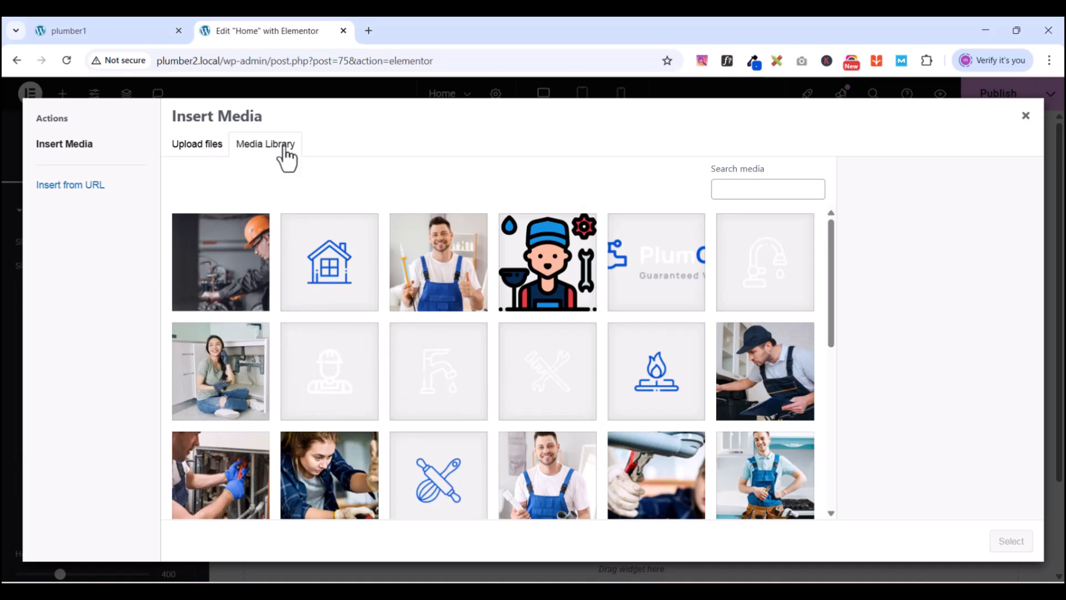
# - Set slide-2.jpg, the hard-hat worker photo, as Slide 1's background image
pyautogui.click(235, 272)
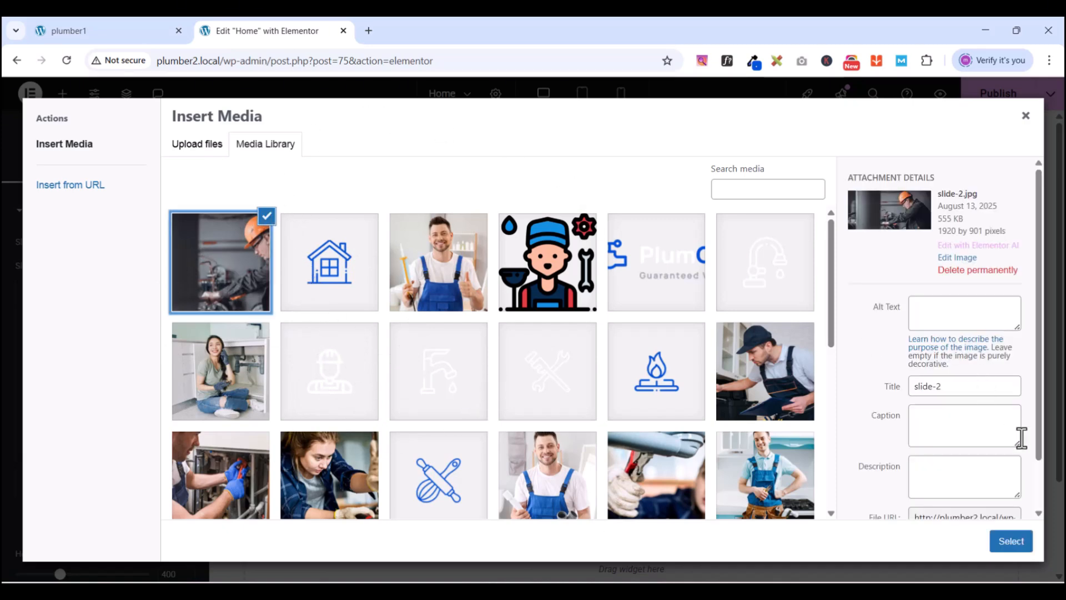
pyautogui.scroll(-1, 971, 436)
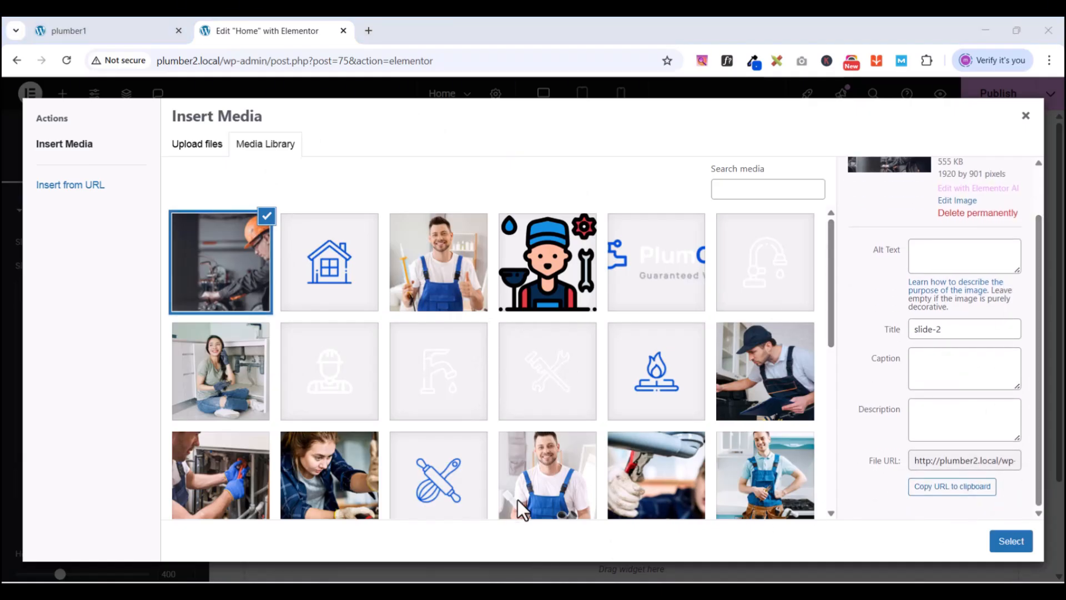
pyautogui.click(1006, 546)
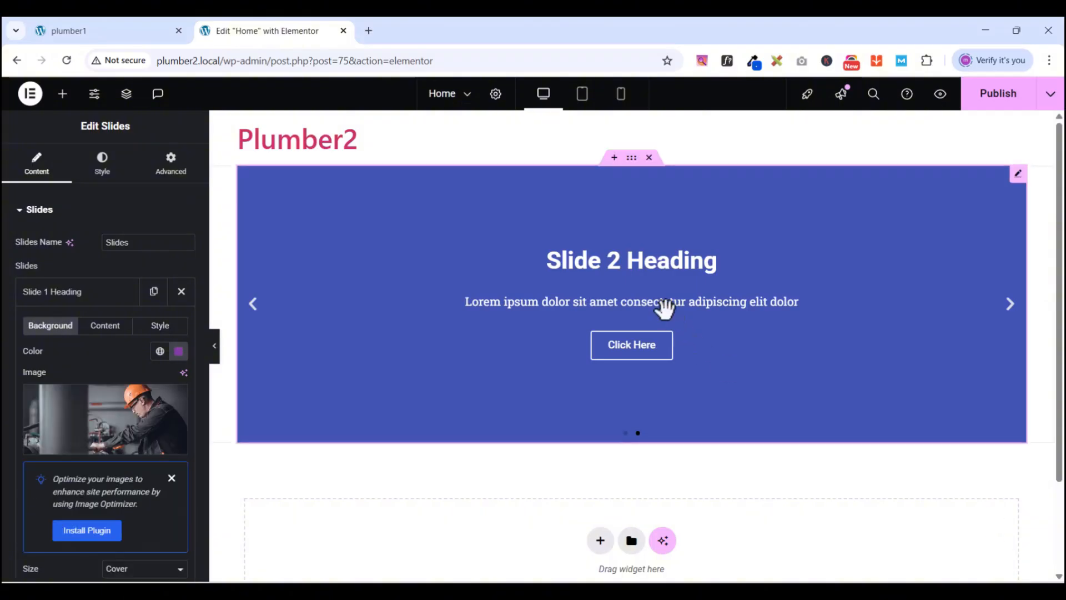
pyautogui.click(56, 291)
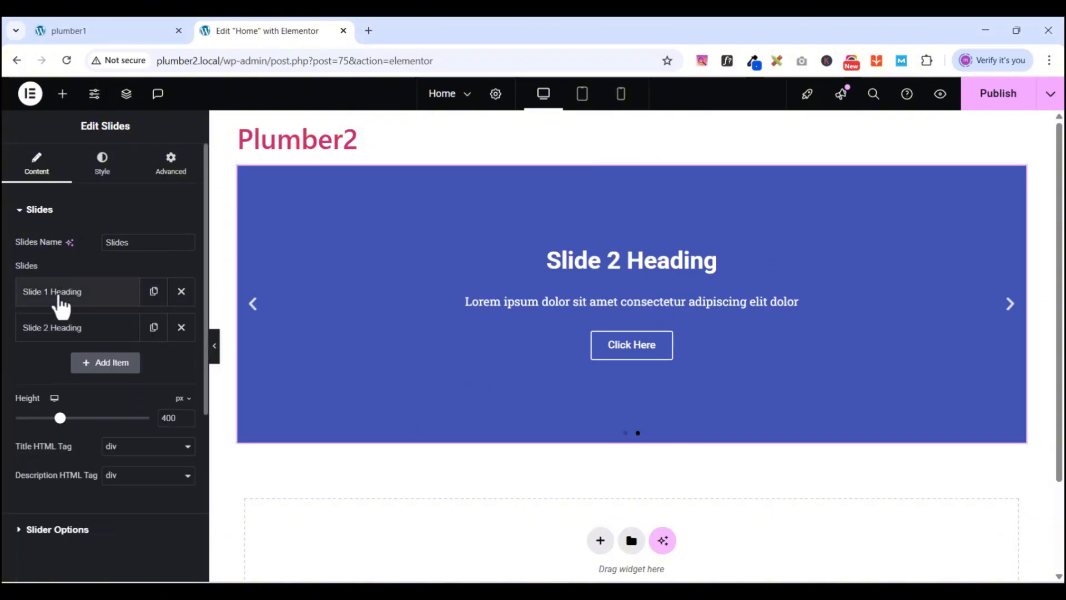
# - Give Slide 2 the slide-3 photo of the plumber kneeling by grey cabinets
pyautogui.click(58, 327)
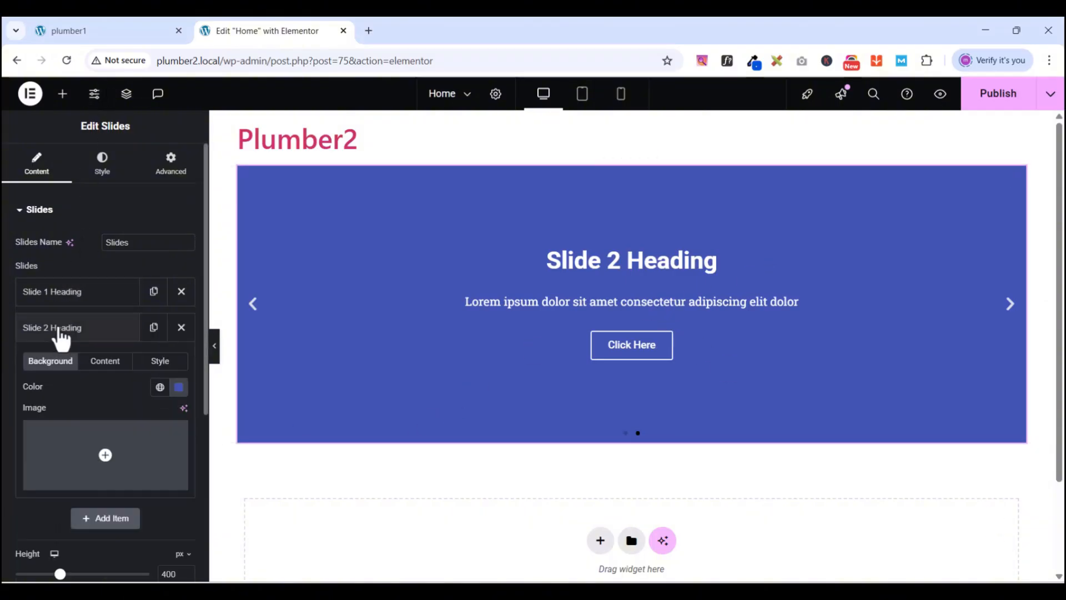
pyautogui.click(84, 489)
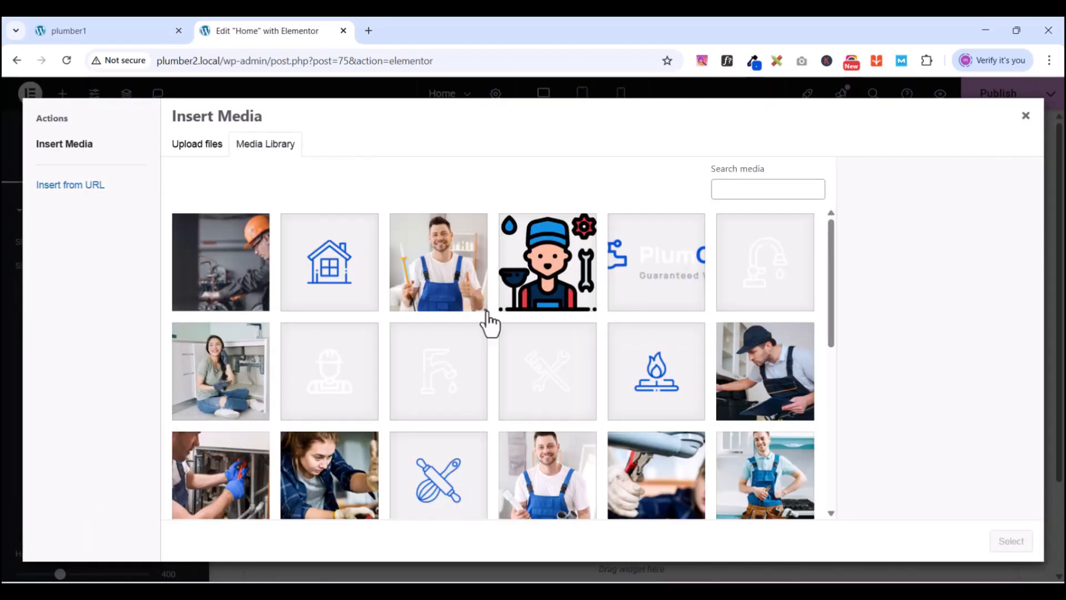
pyautogui.scroll(-5, 640, 356)
pyautogui.scroll(-2, 638, 357)
pyautogui.click(215, 305)
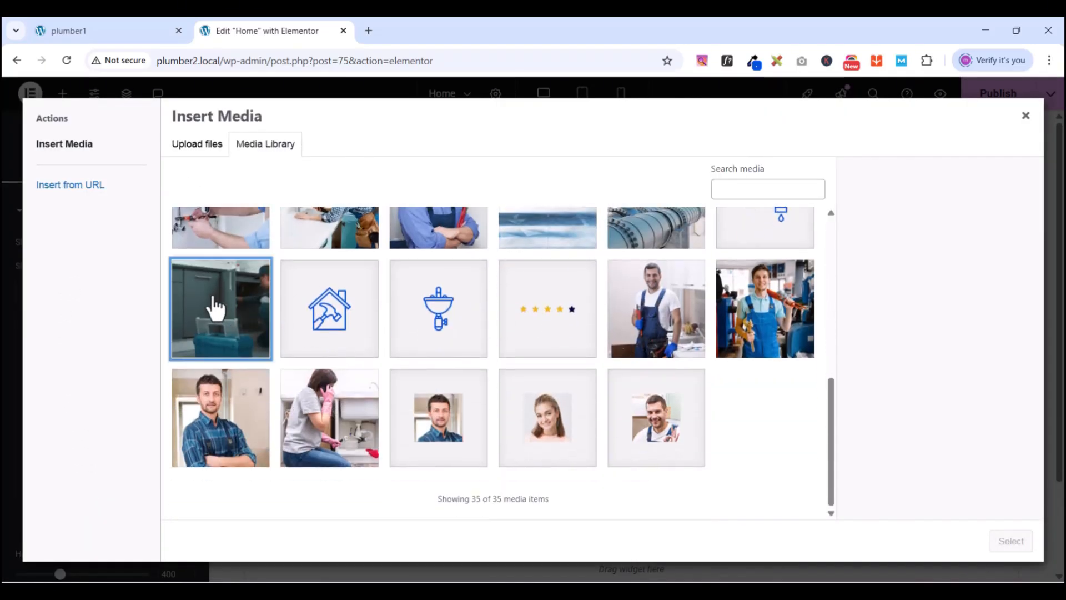
pyautogui.click(1011, 542)
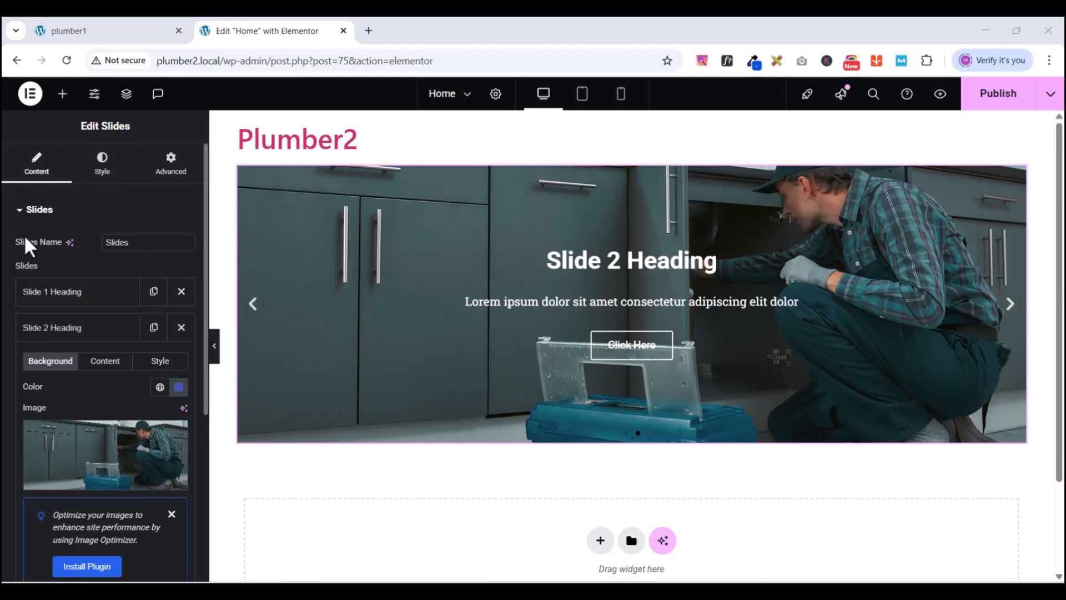
pyautogui.click(24, 209)
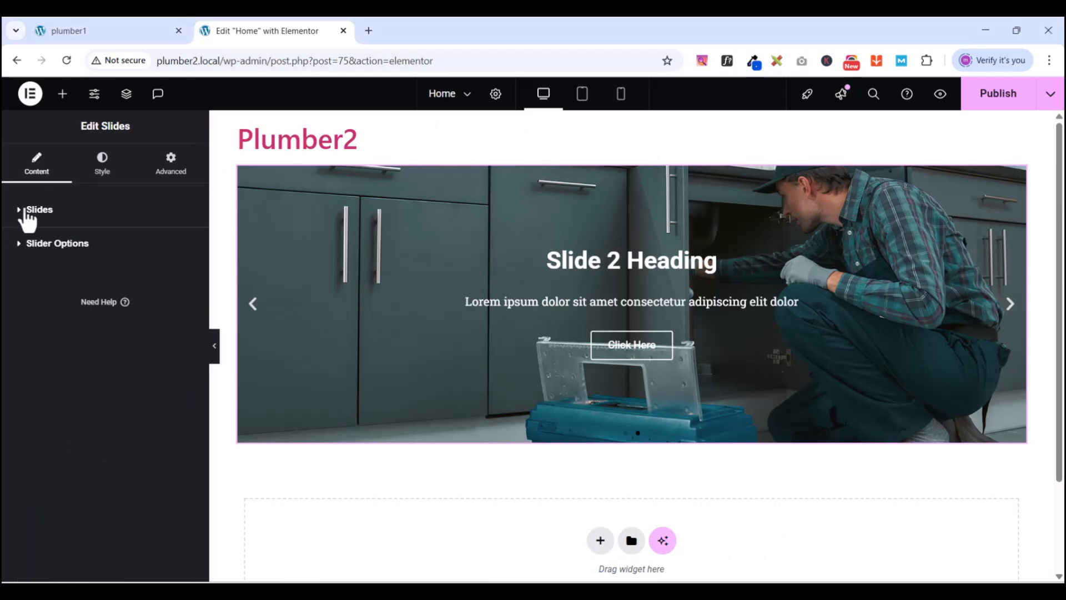
pyautogui.click(26, 211)
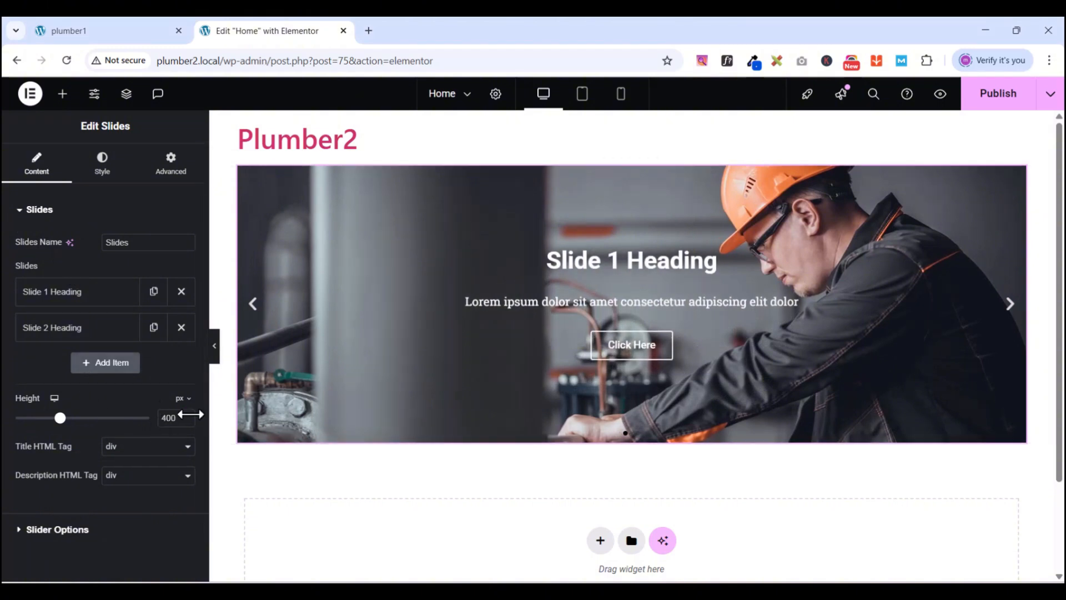
# - Left-align the slide text and buttons in the widget's Style settings
pyautogui.click(101, 161)
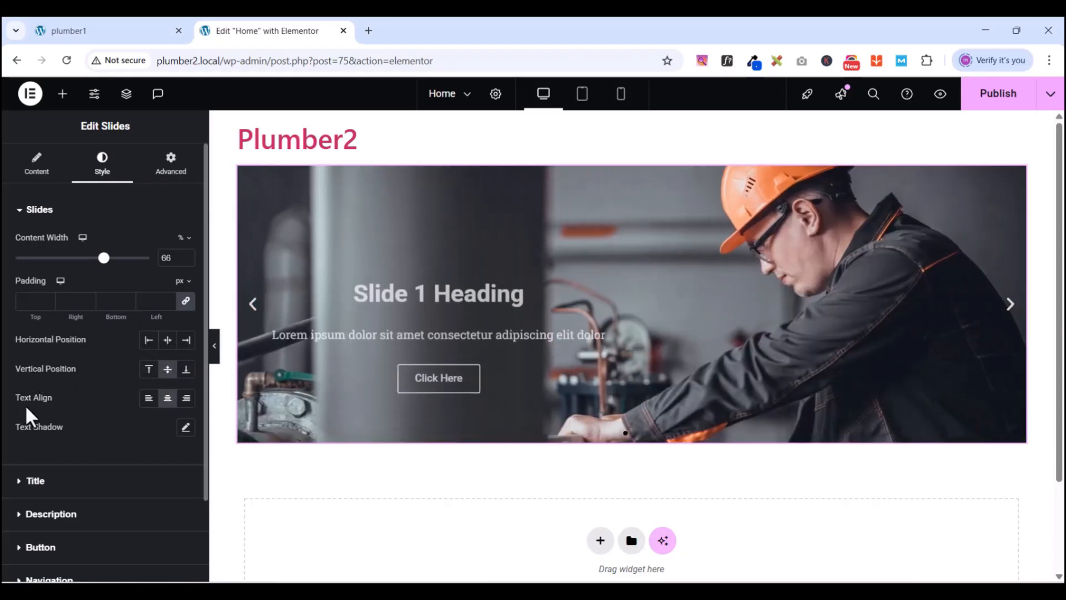
pyautogui.click(145, 403)
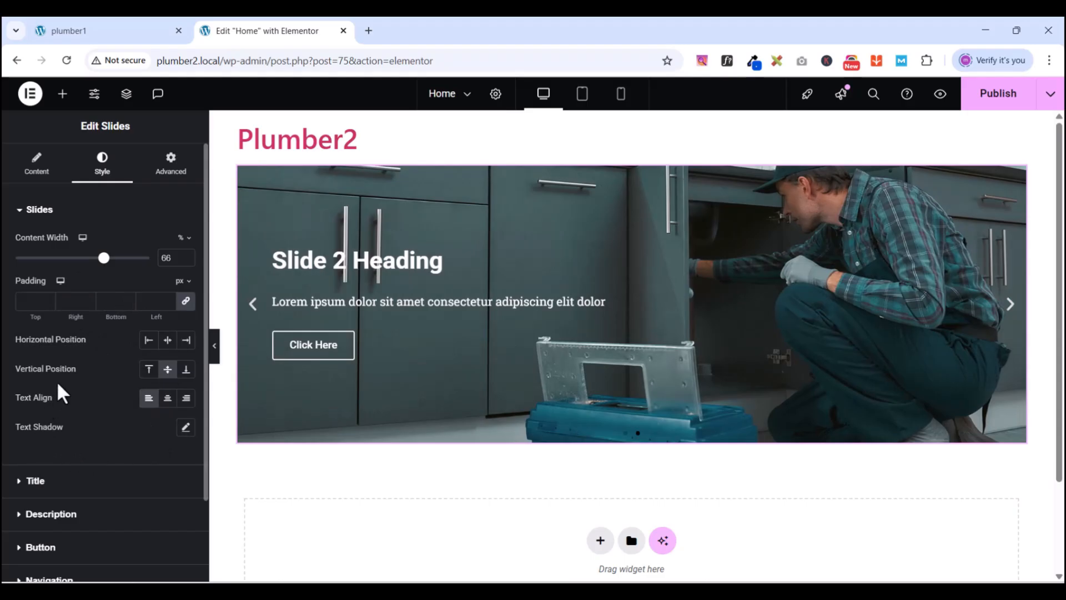
pyautogui.click(20, 210)
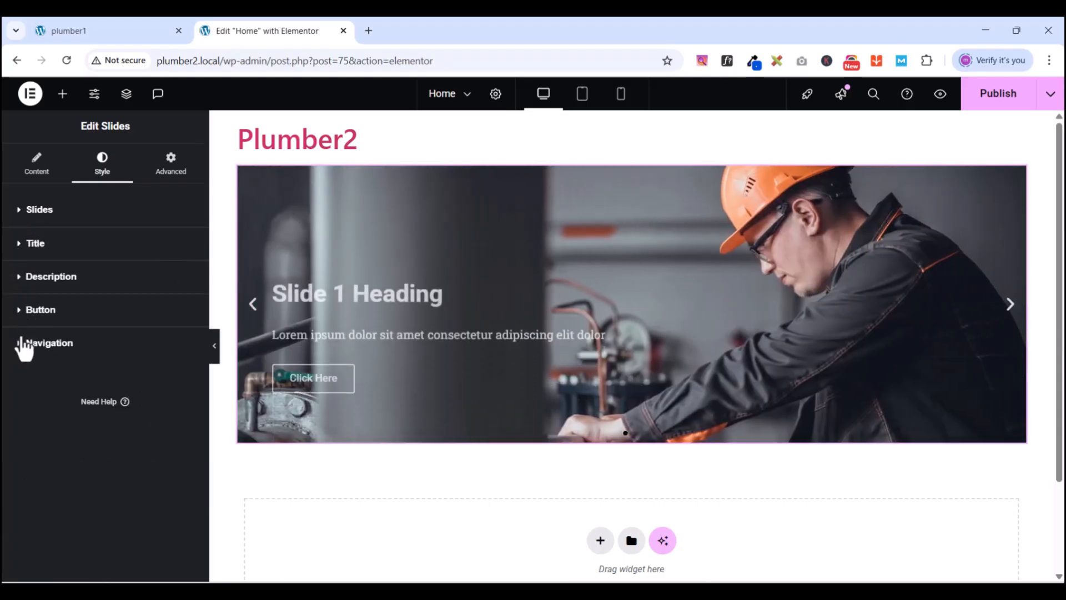
# - Set the slide title typography to Manrope, 60 px, 800 Extra Bold, 90 px line height
pyautogui.click(25, 244)
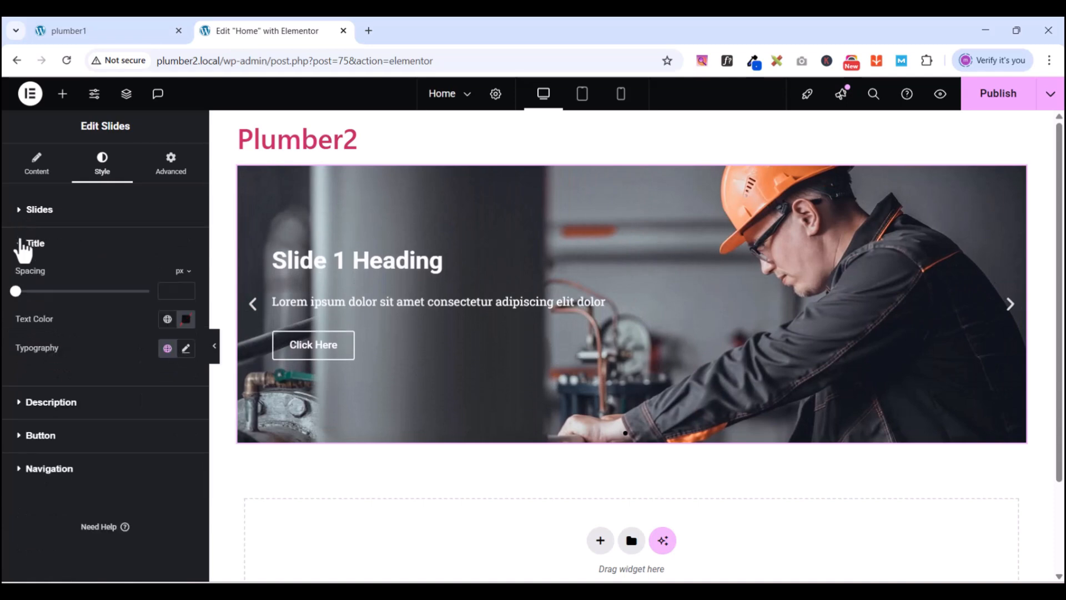
pyautogui.click(186, 349)
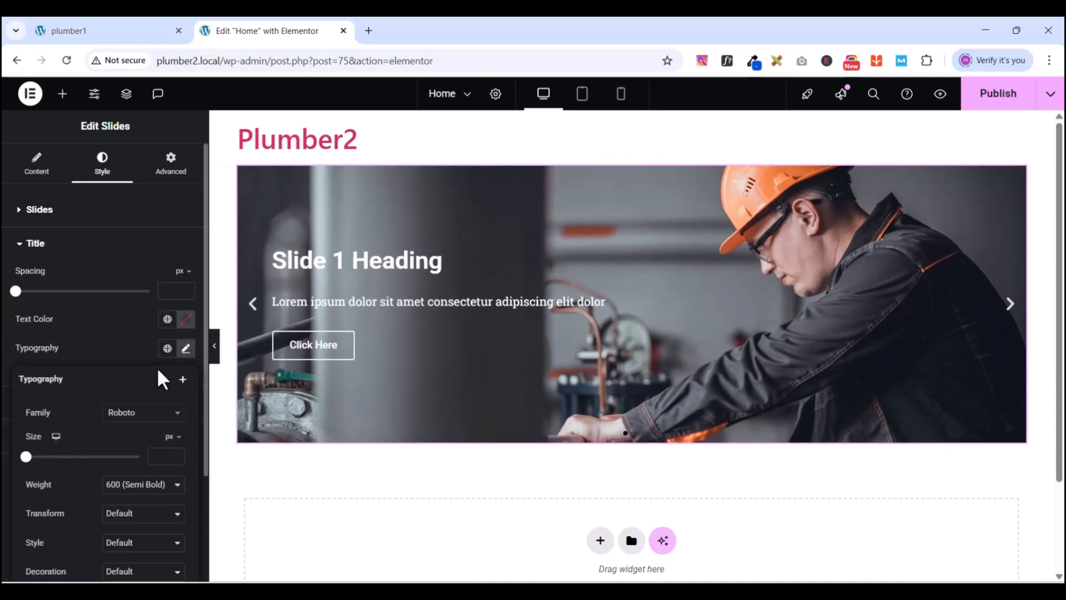
pyautogui.click(139, 423)
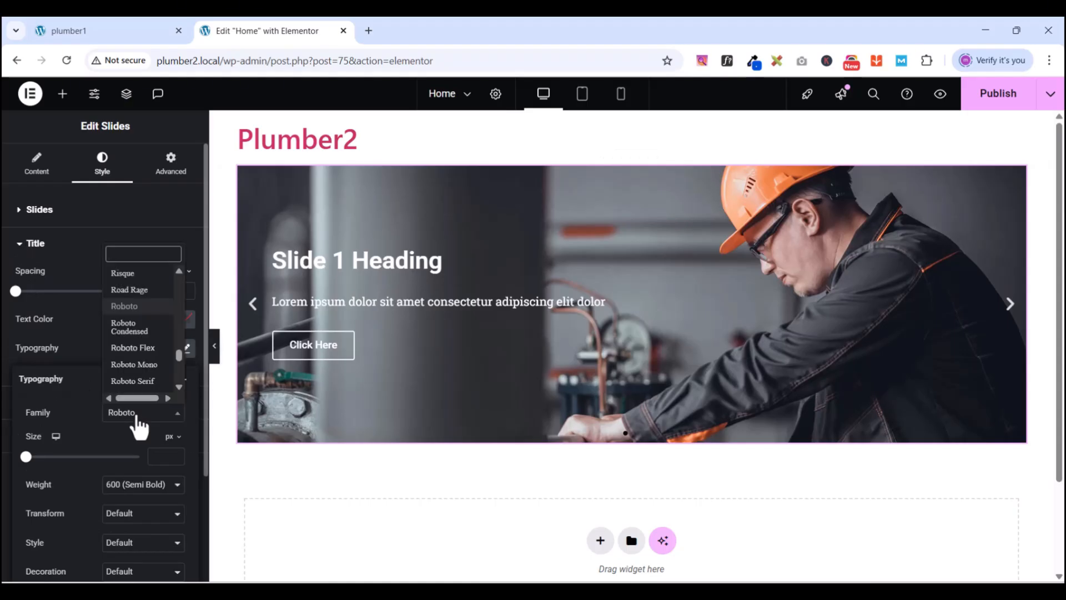
pyautogui.write('manr')
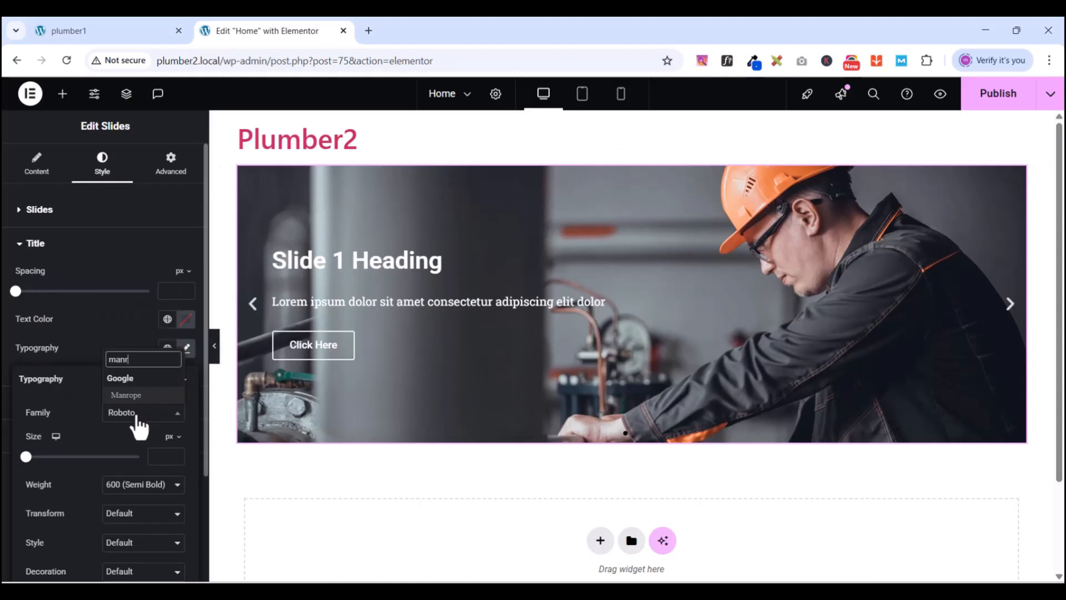
pyautogui.write('ope')
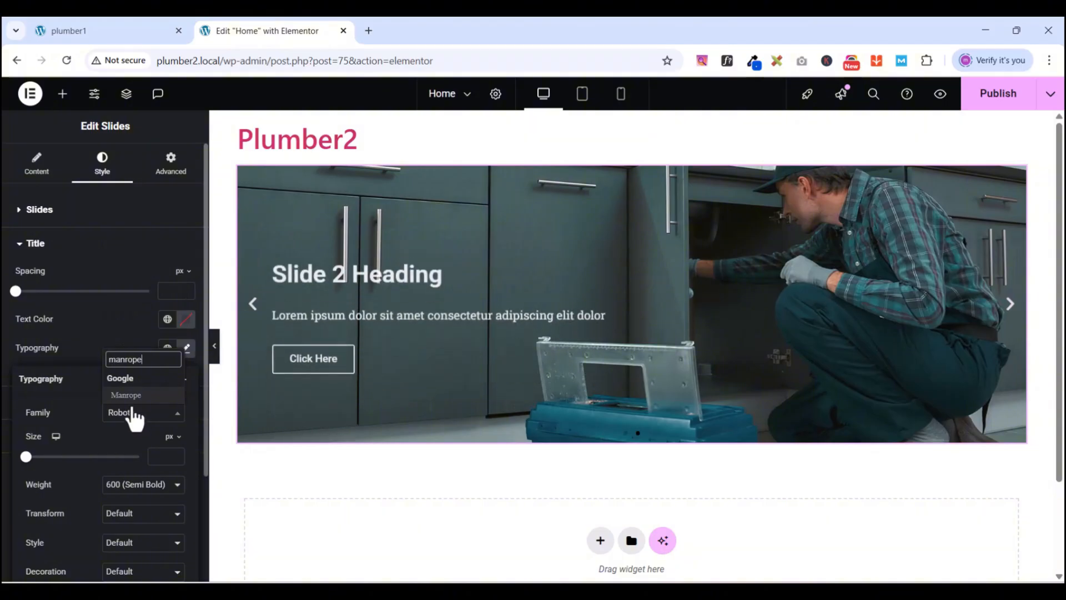
pyautogui.click(132, 396)
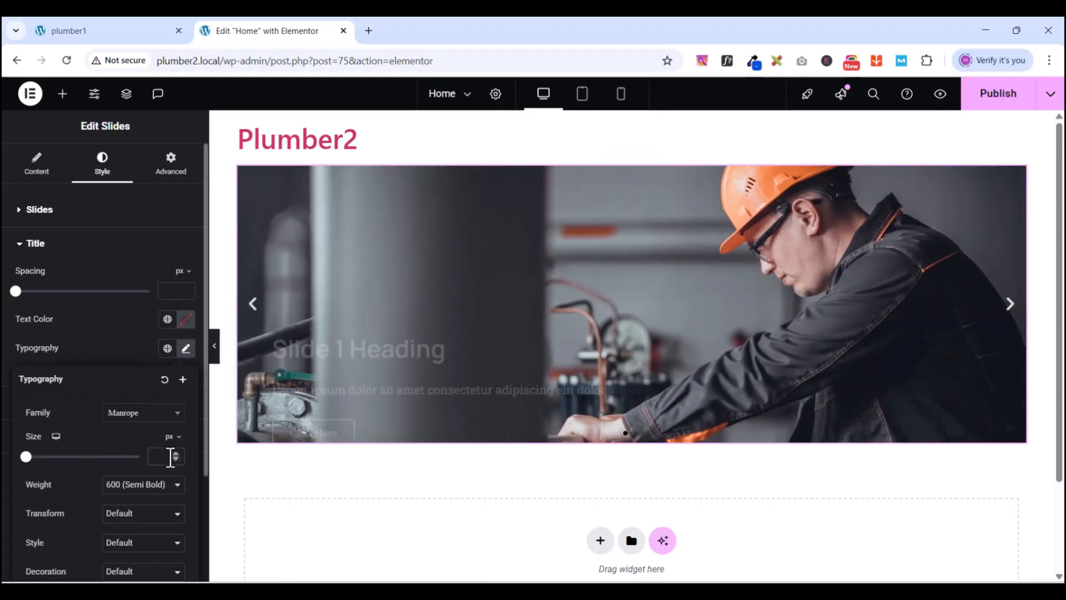
pyautogui.click(171, 459)
pyautogui.write('6')
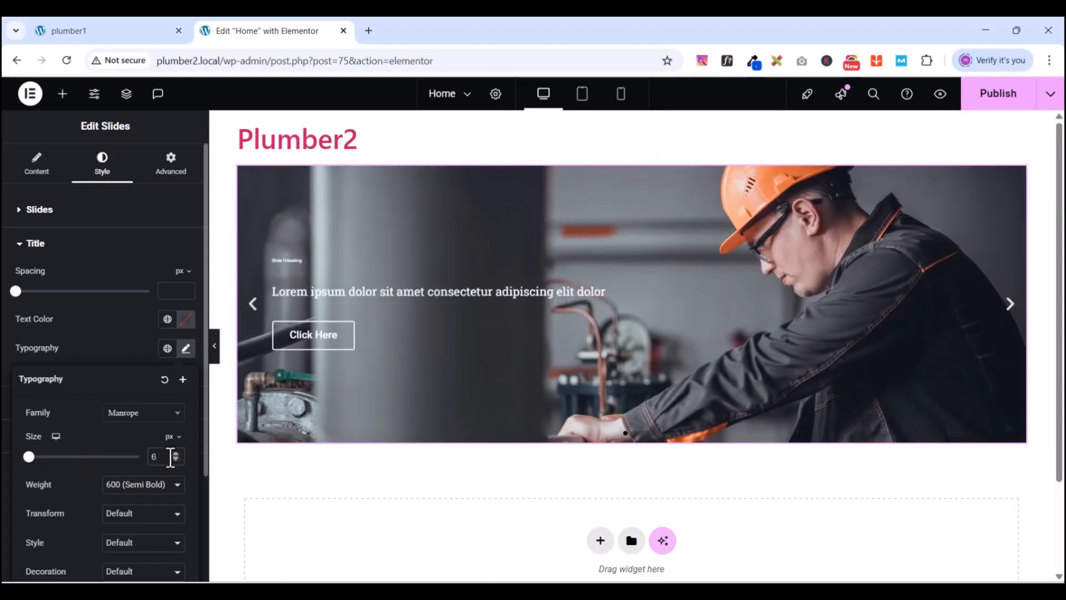
pyautogui.write('0')
pyautogui.scroll(-1, 121, 451)
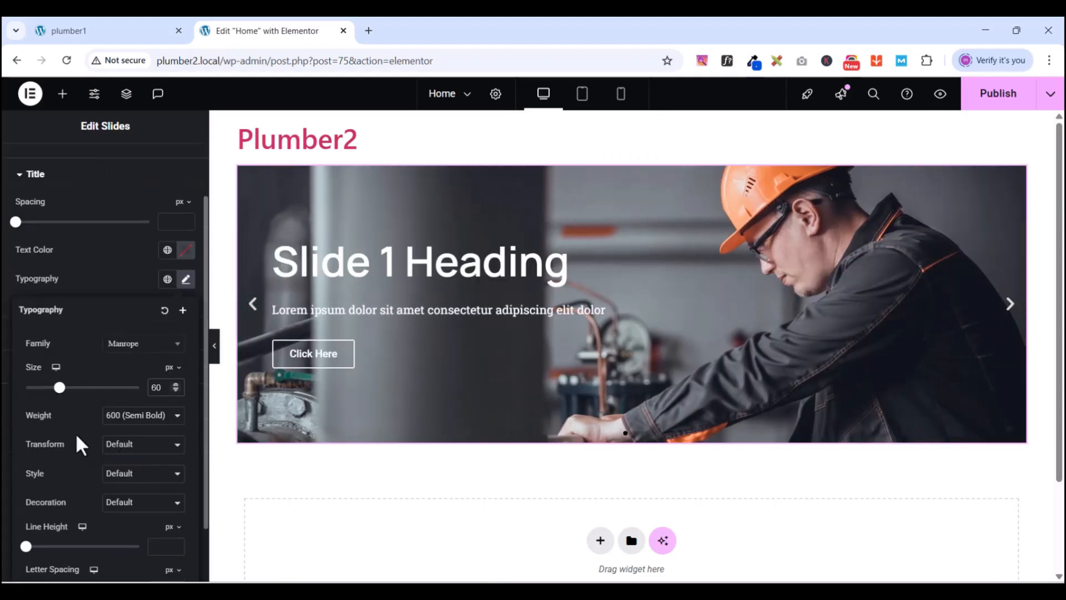
pyautogui.click(114, 419)
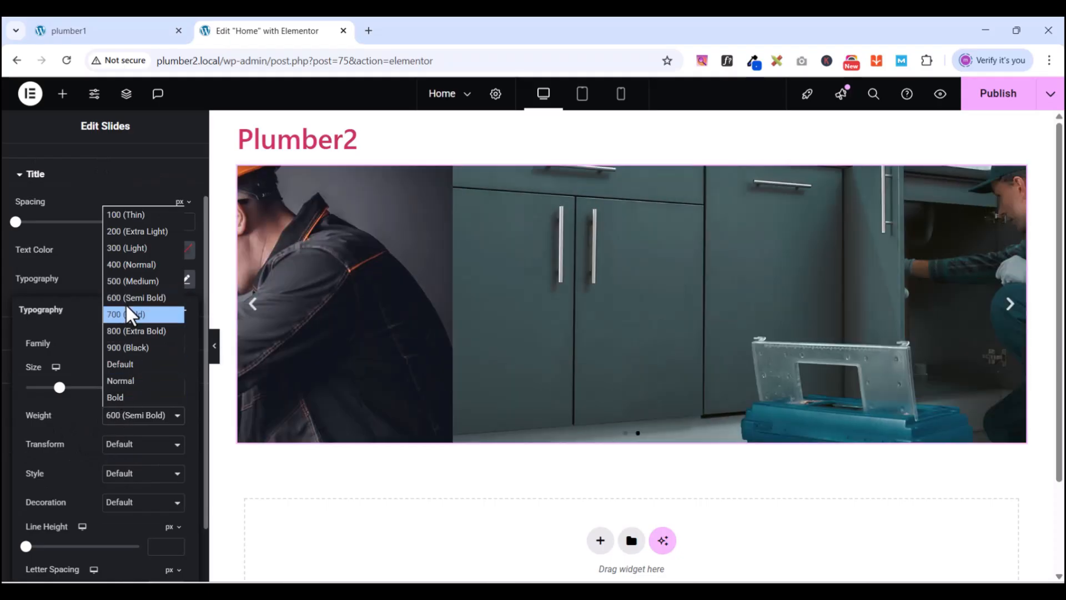
pyautogui.click(118, 331)
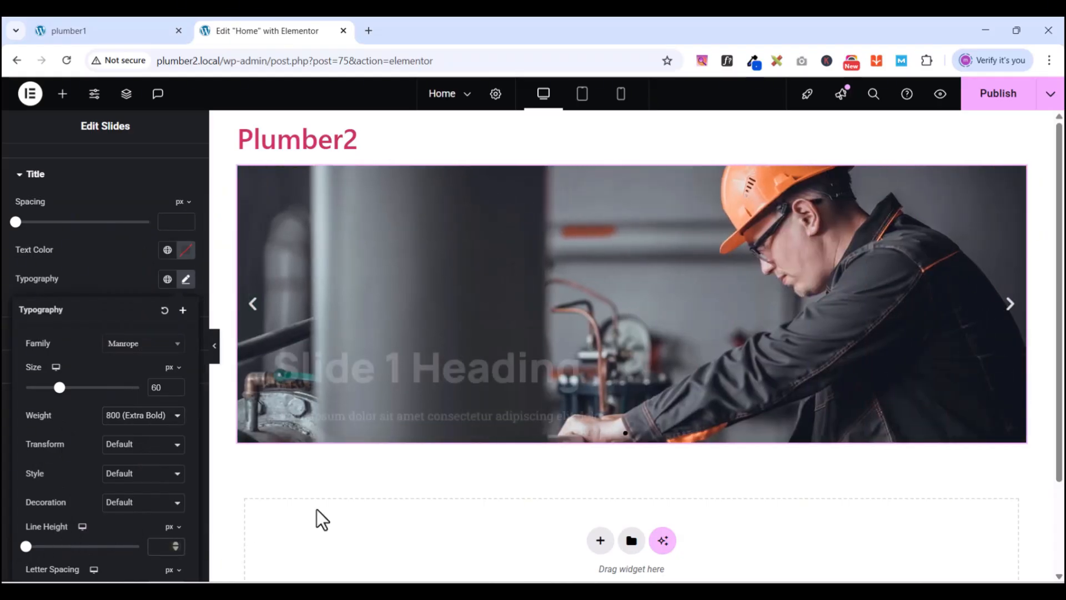
pyautogui.write('90')
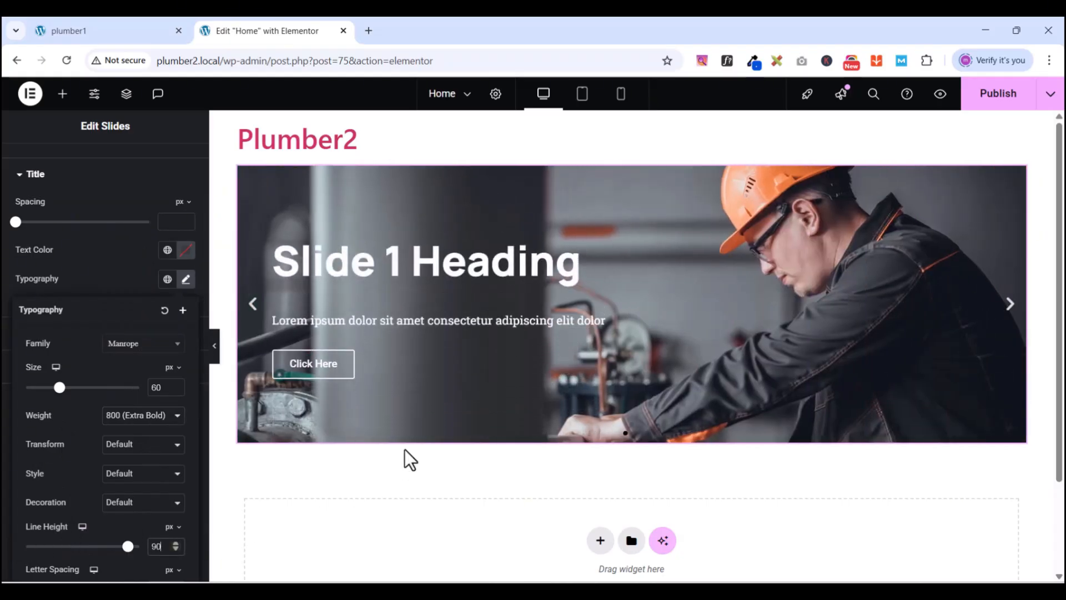
pyautogui.click(116, 265)
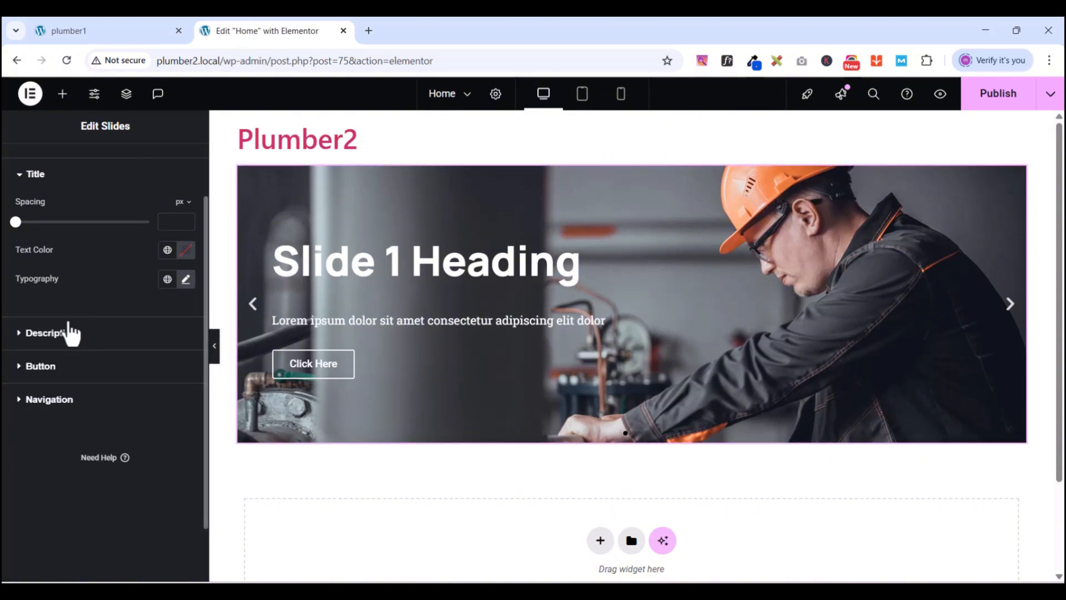
# - Set the Description typography to the Manrope family with a 35 px line height
pyautogui.click(19, 333)
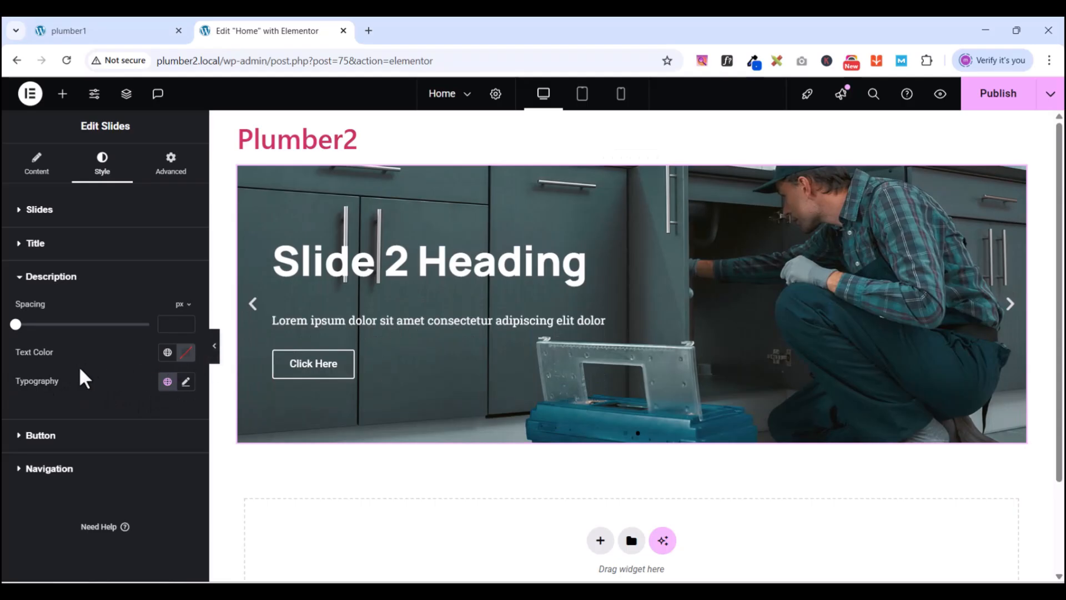
pyautogui.click(186, 382)
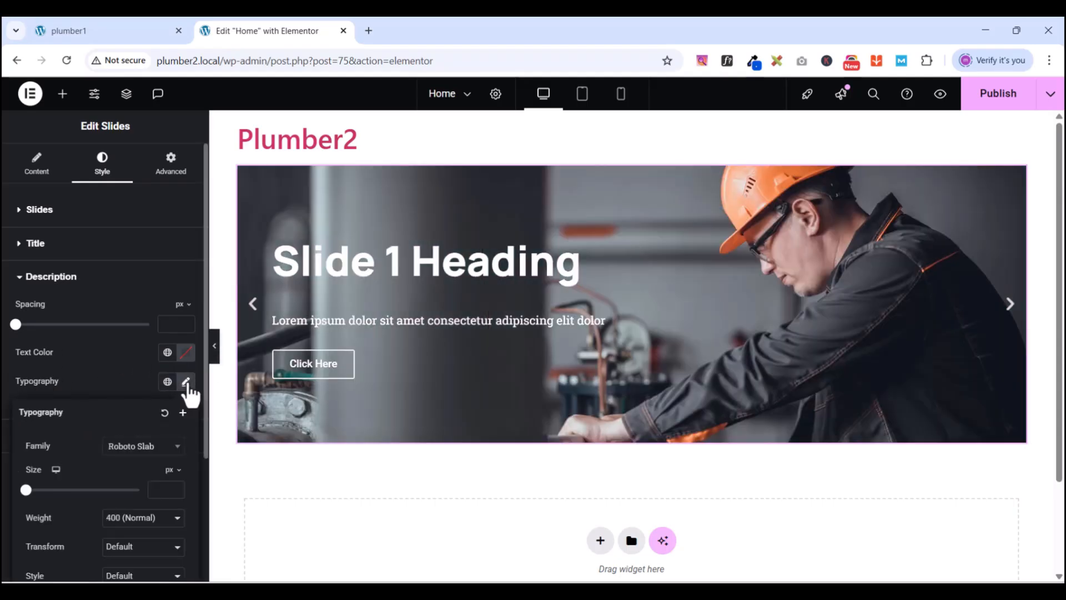
pyautogui.click(149, 452)
pyautogui.write('manrop')
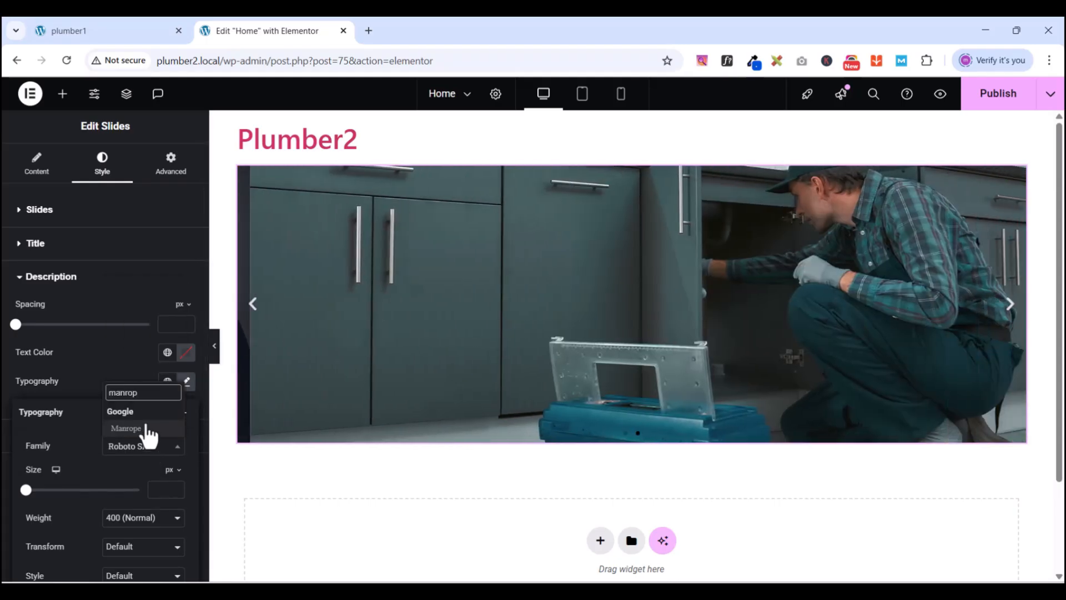
pyautogui.click(141, 430)
pyautogui.scroll(-3, 106, 388)
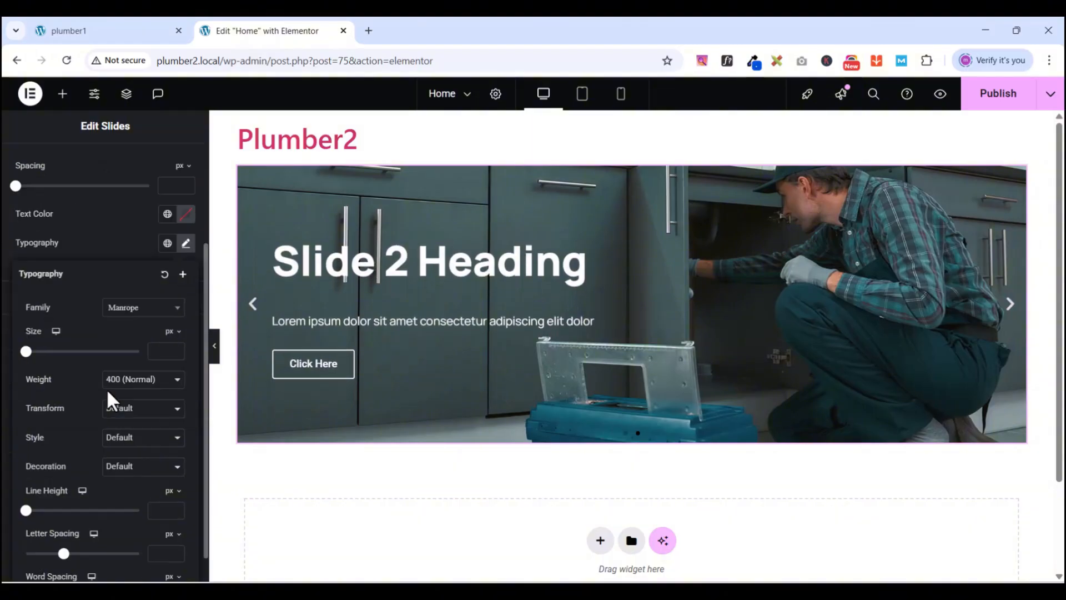
pyautogui.click(175, 508)
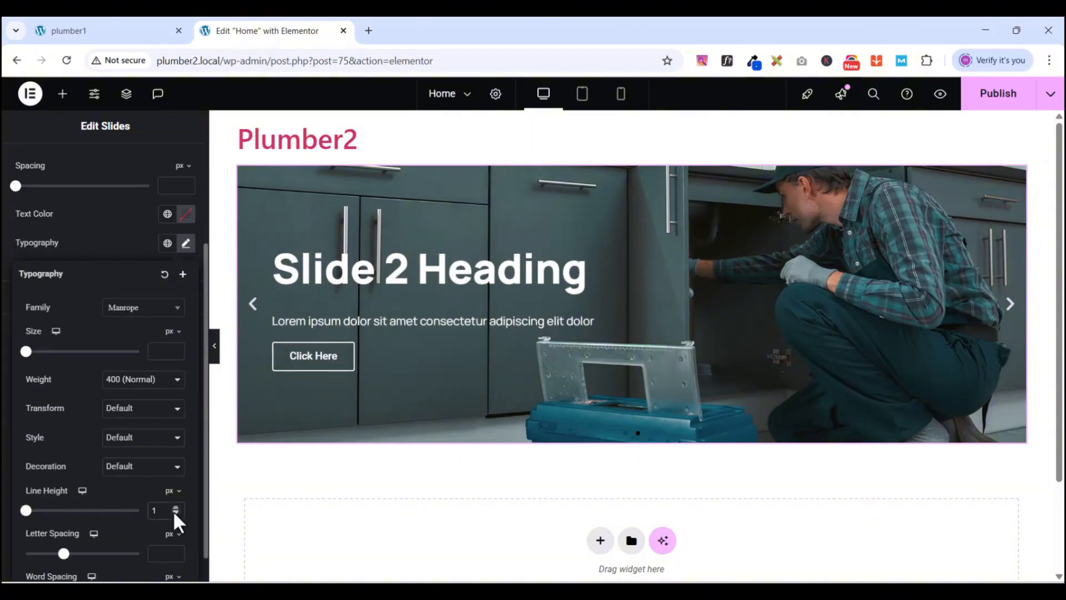
pyautogui.press('BackSpace')
pyautogui.write('35')
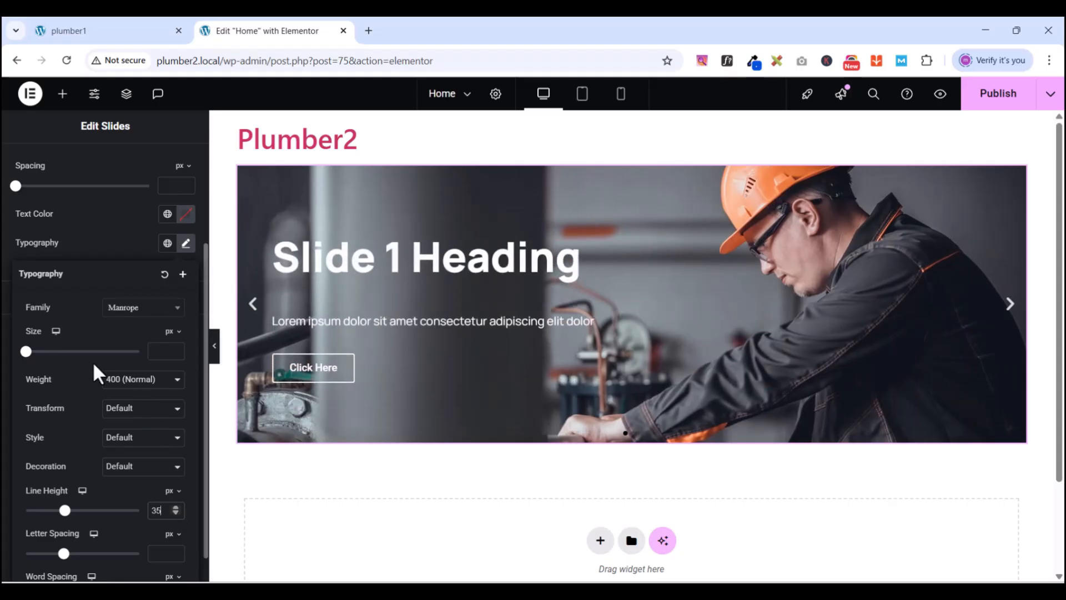
pyautogui.click(100, 239)
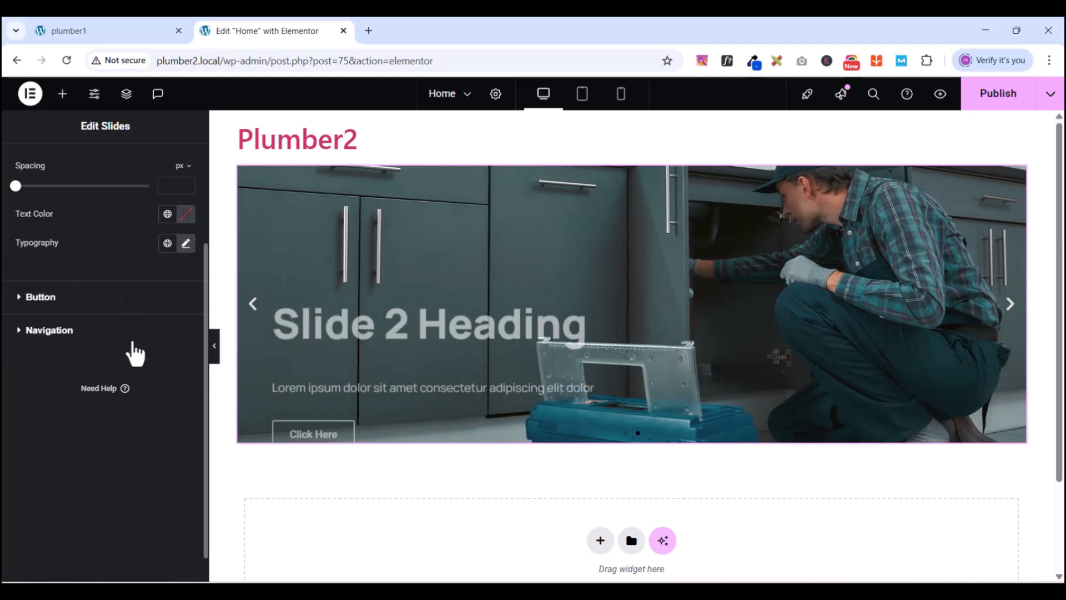
# - Change the slide button Size under Style > Button from Small to Large
pyautogui.click(20, 302)
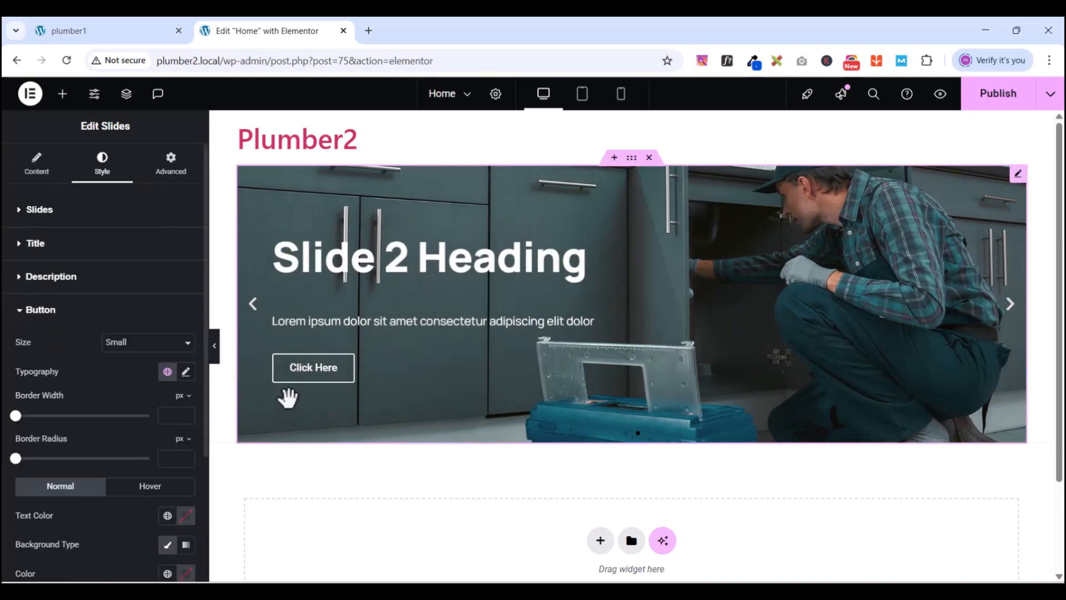
pyautogui.click(36, 165)
pyautogui.scroll(1, 98, 497)
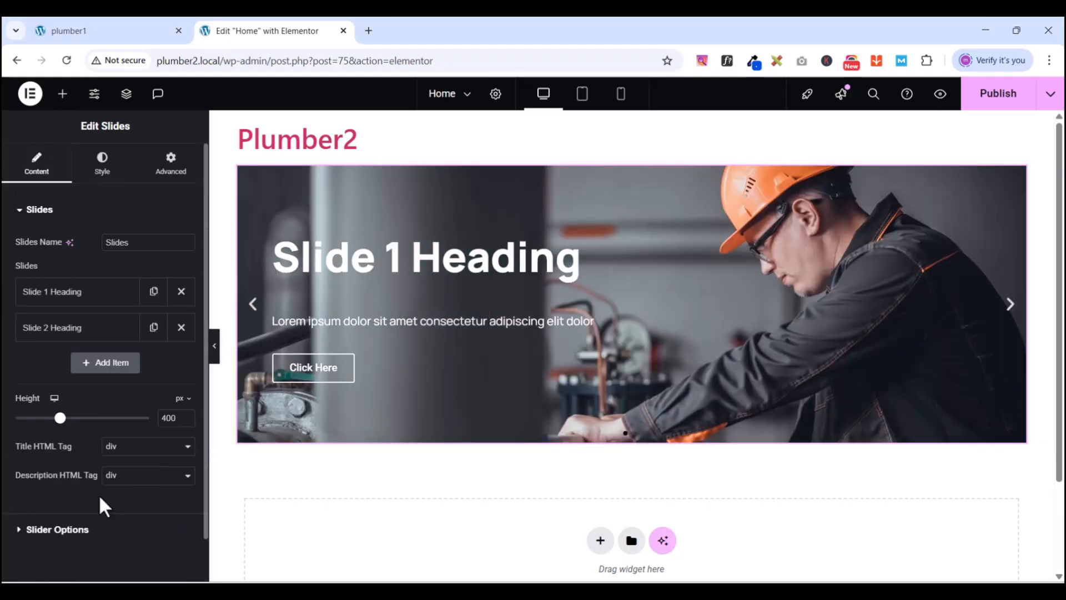
pyautogui.scroll(-1, 99, 497)
pyautogui.click(25, 170)
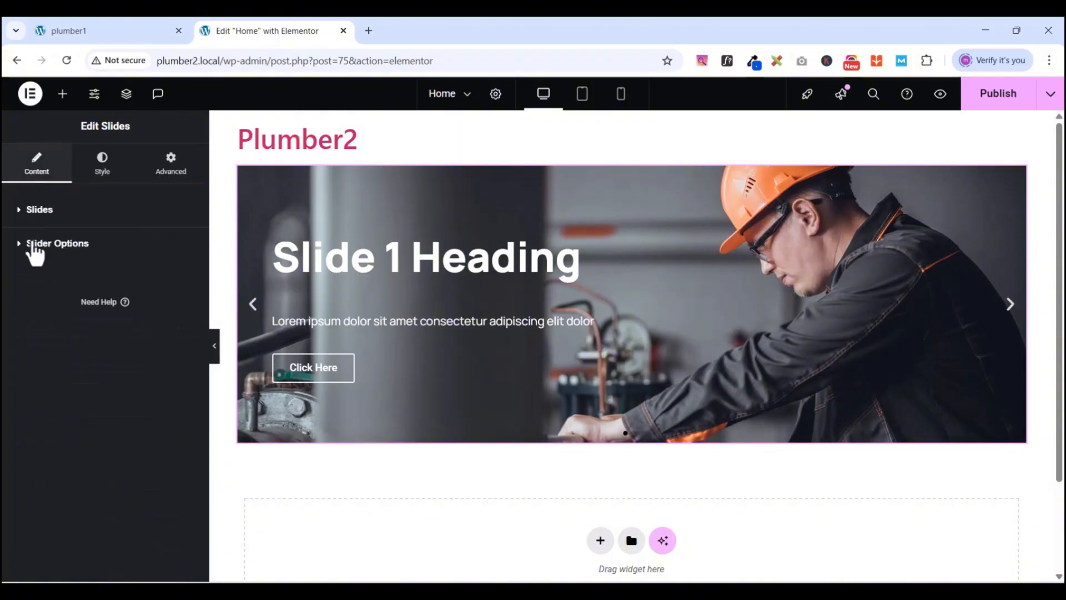
pyautogui.click(102, 167)
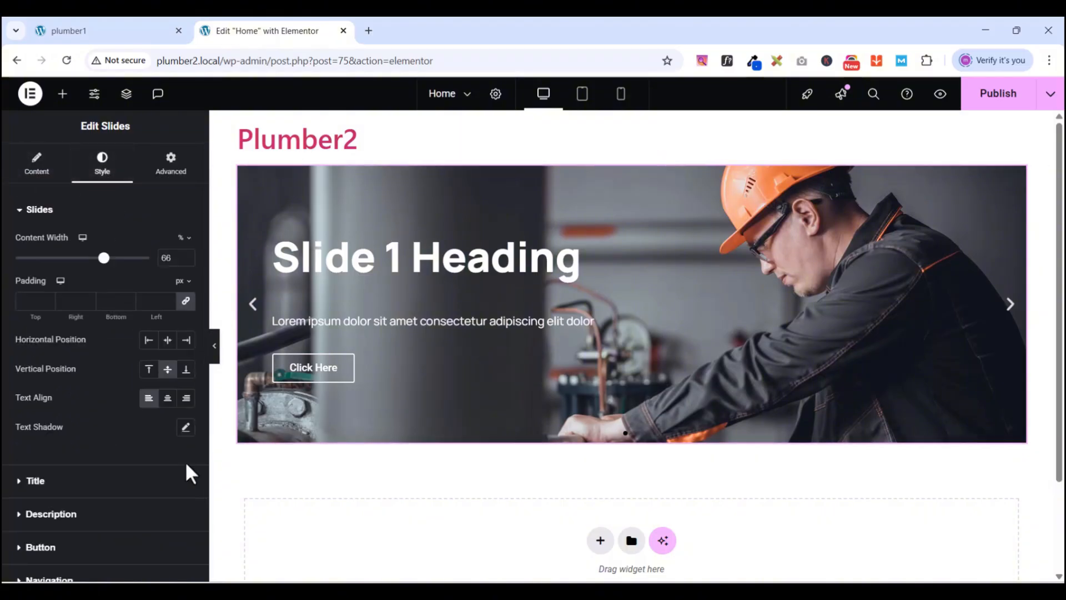
pyautogui.click(22, 221)
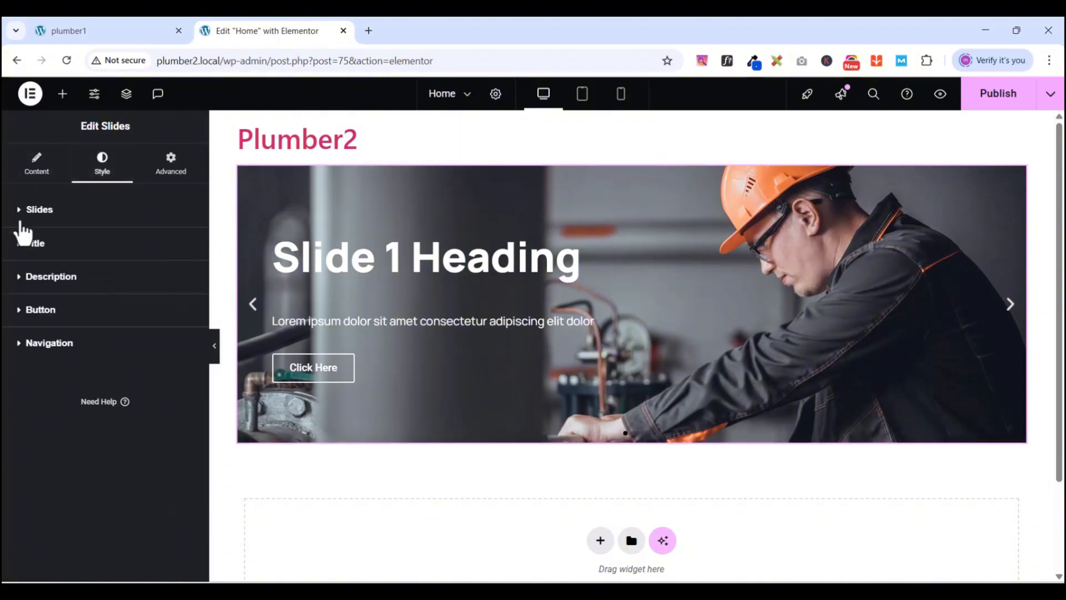
pyautogui.click(23, 312)
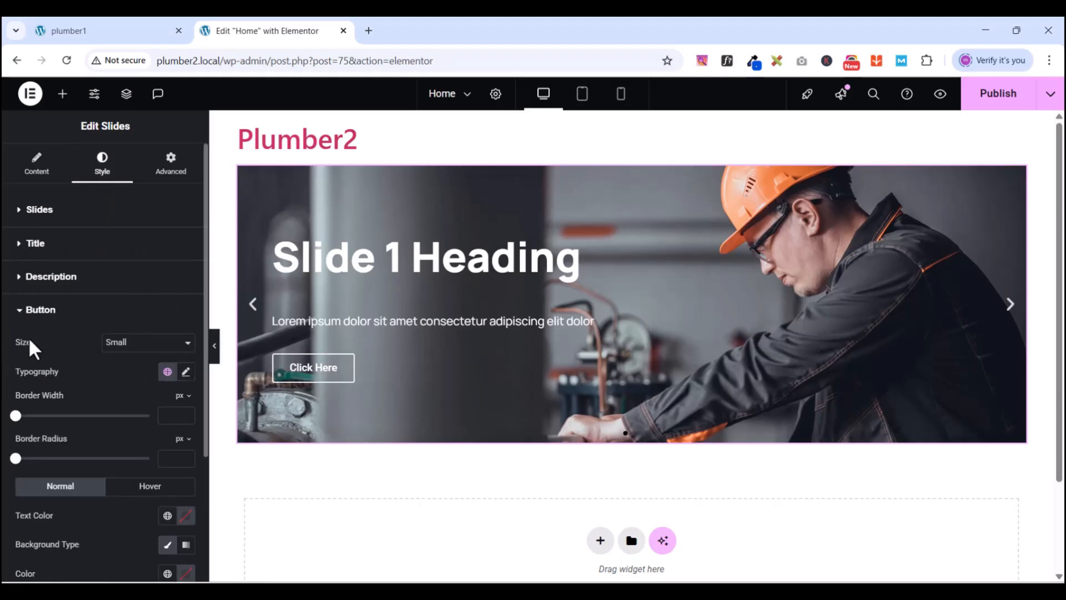
pyautogui.click(120, 349)
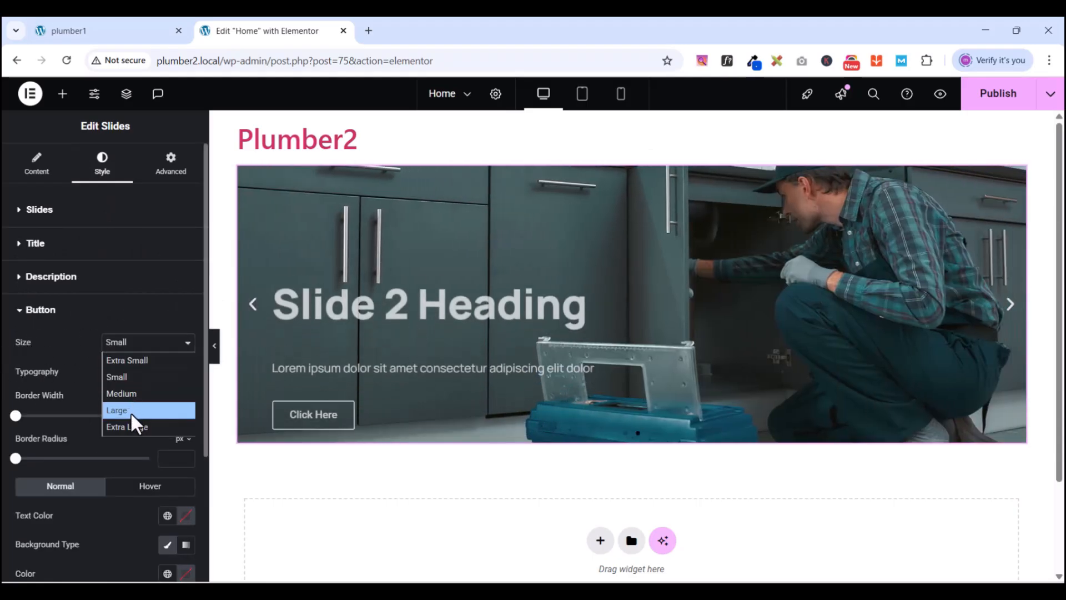
pyautogui.click(131, 412)
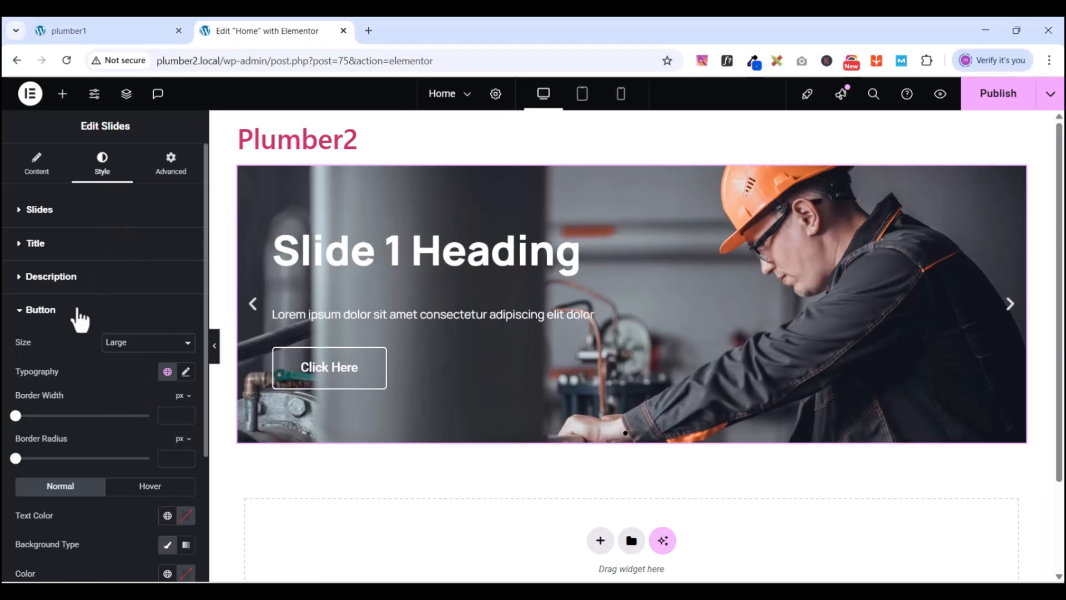
# - Set the button typography to Manrope, 16 px size, 20 px line height
pyautogui.click(186, 372)
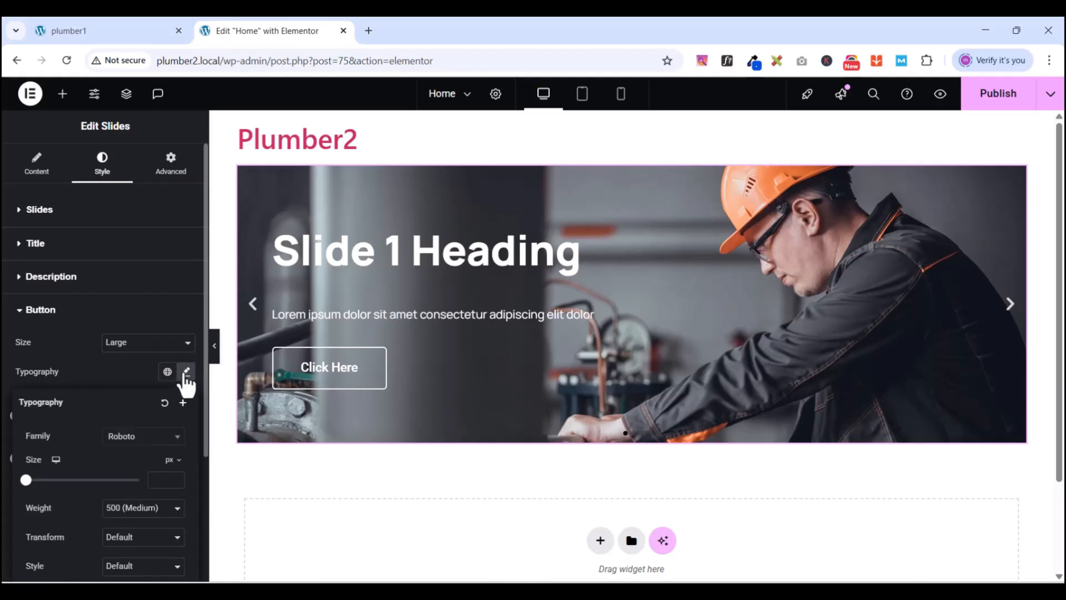
pyautogui.click(148, 438)
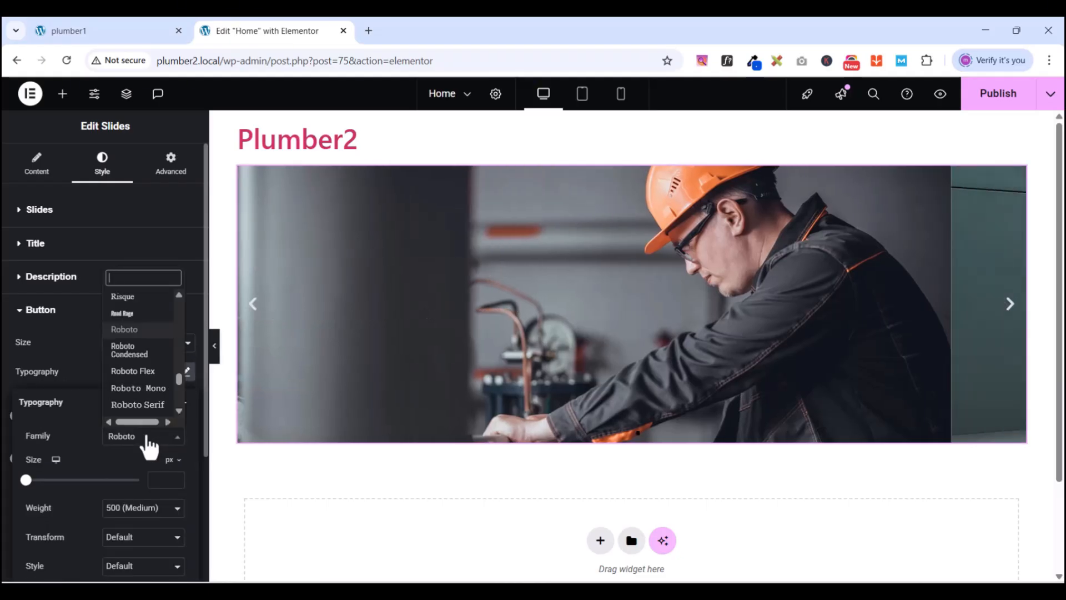
pyautogui.write('manrope')
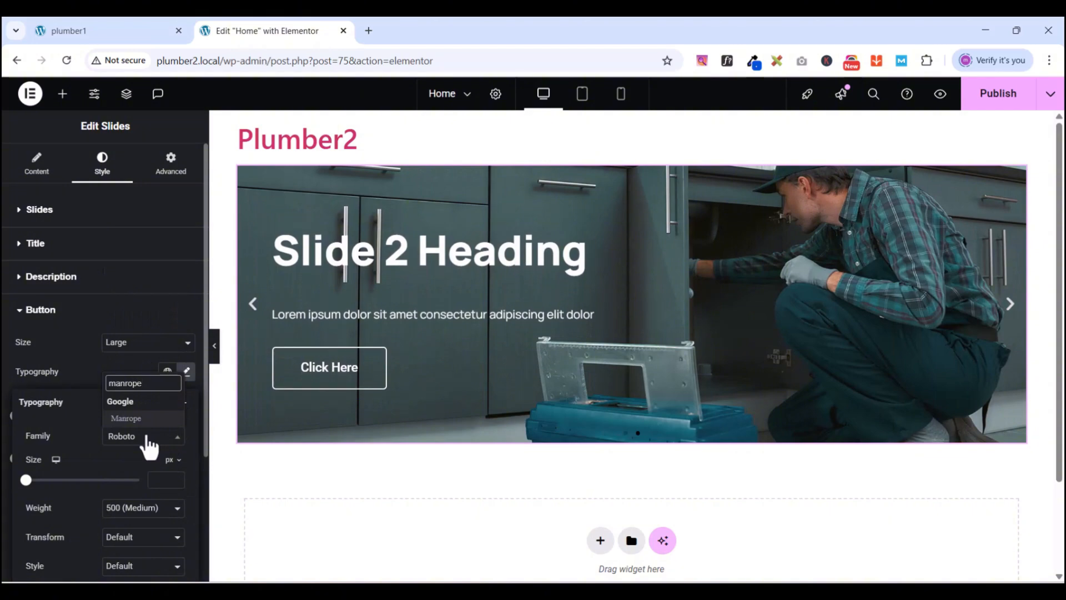
pyautogui.click(126, 420)
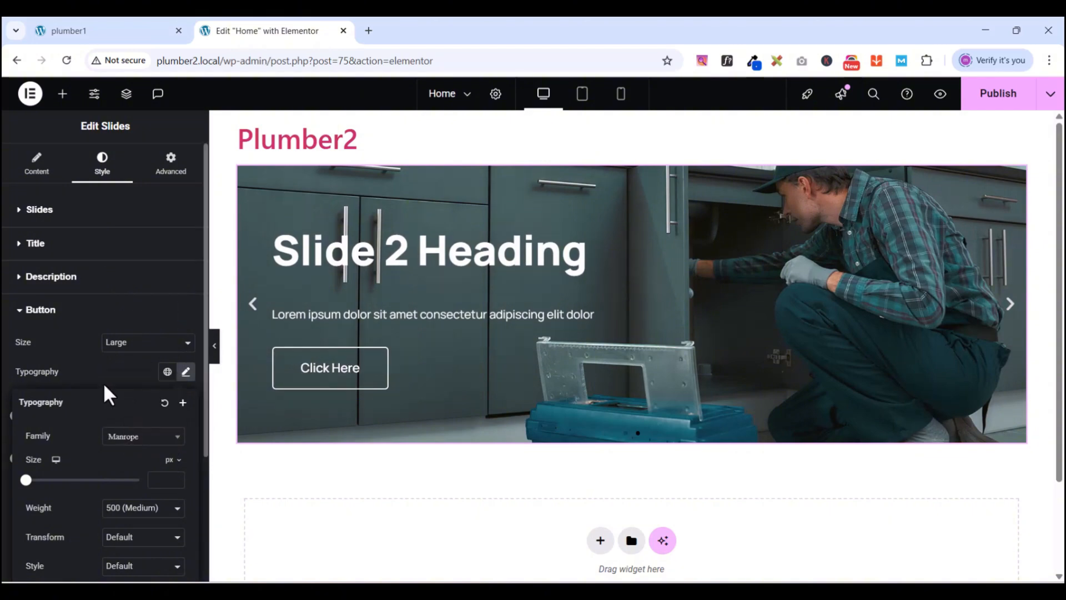
pyautogui.scroll(-1, 67, 411)
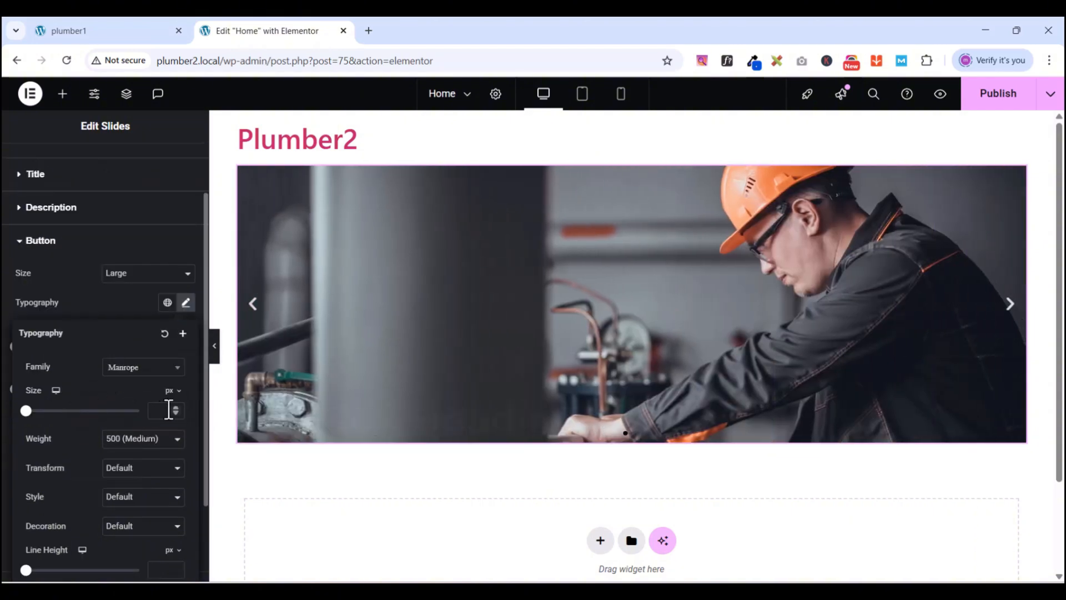
pyautogui.click(167, 410)
pyautogui.write('15')
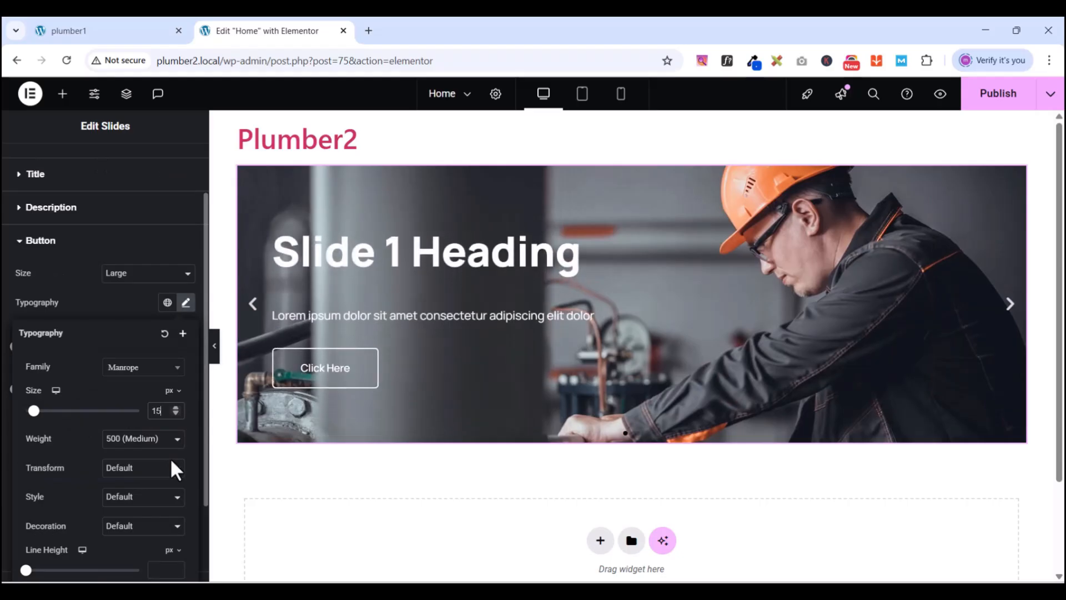
pyautogui.press('BackSpace')
pyautogui.write('6')
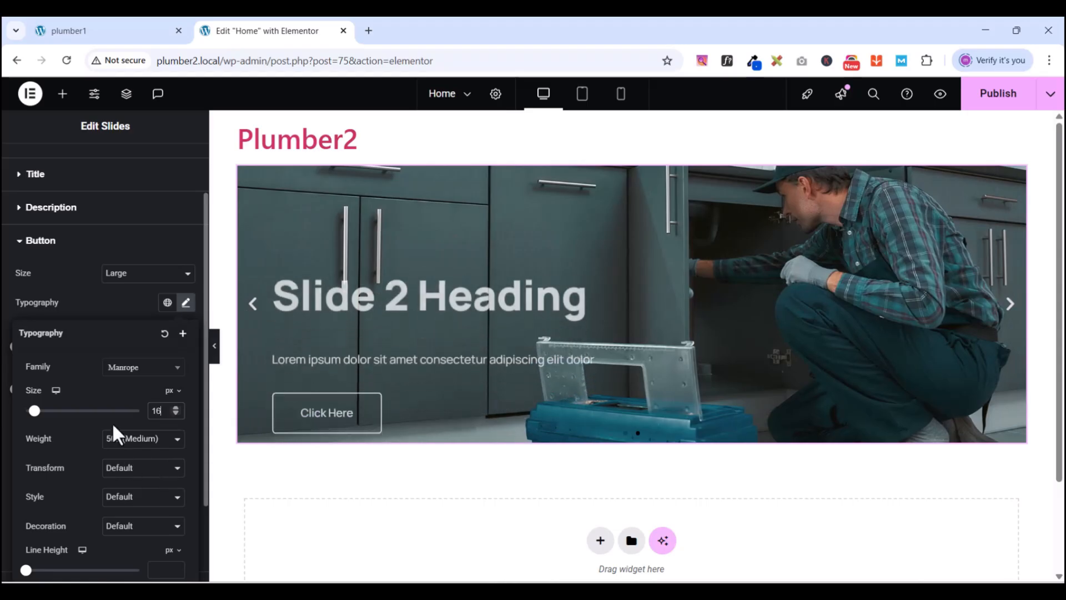
pyautogui.scroll(-2, 148, 500)
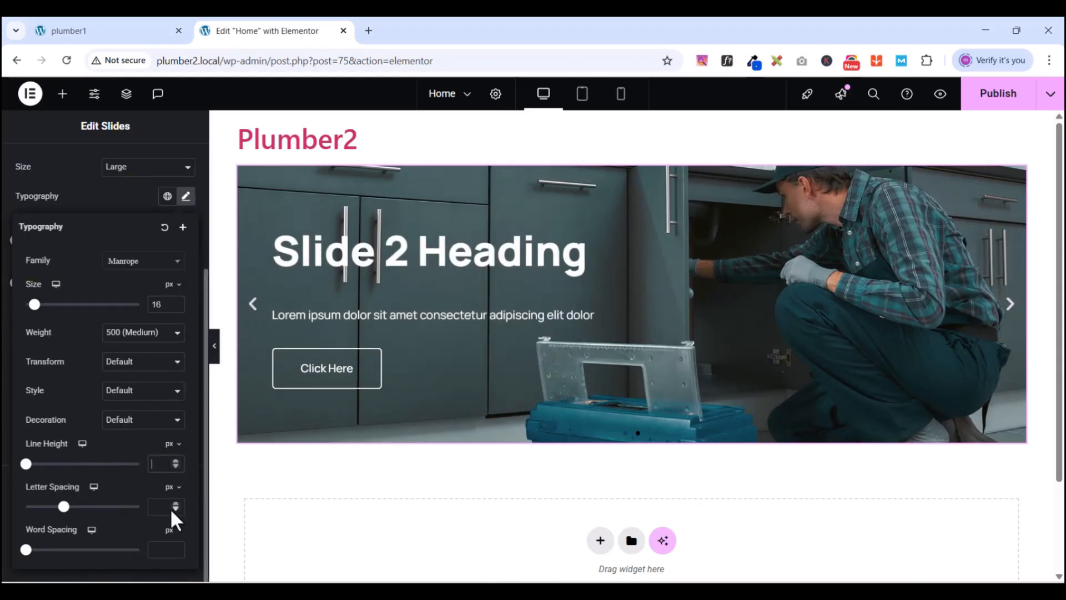
pyautogui.write('21')
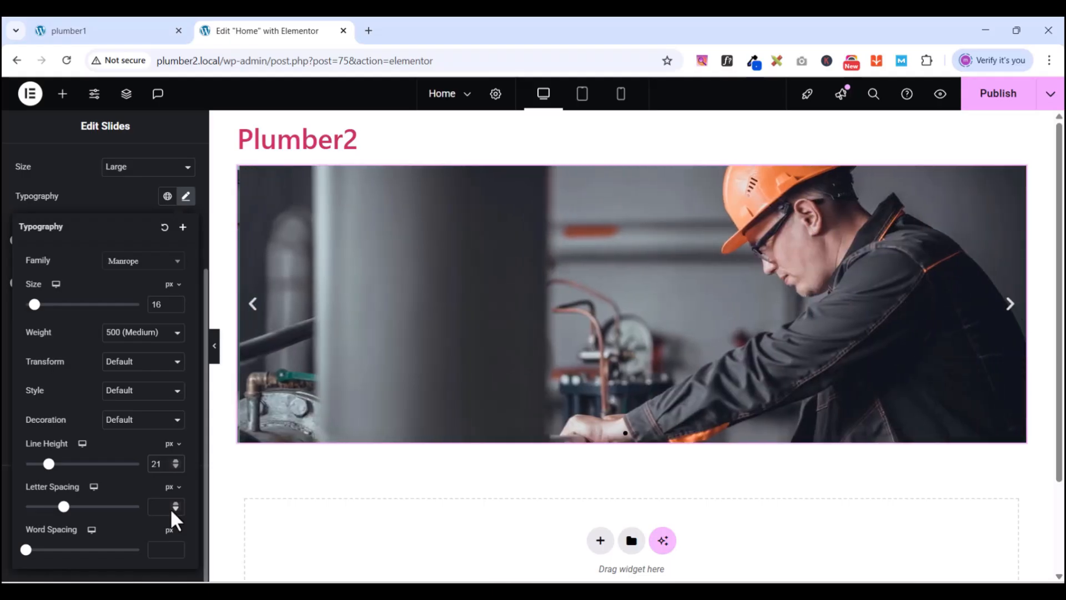
pyautogui.press('BackSpace')
pyautogui.press('BackSpace')
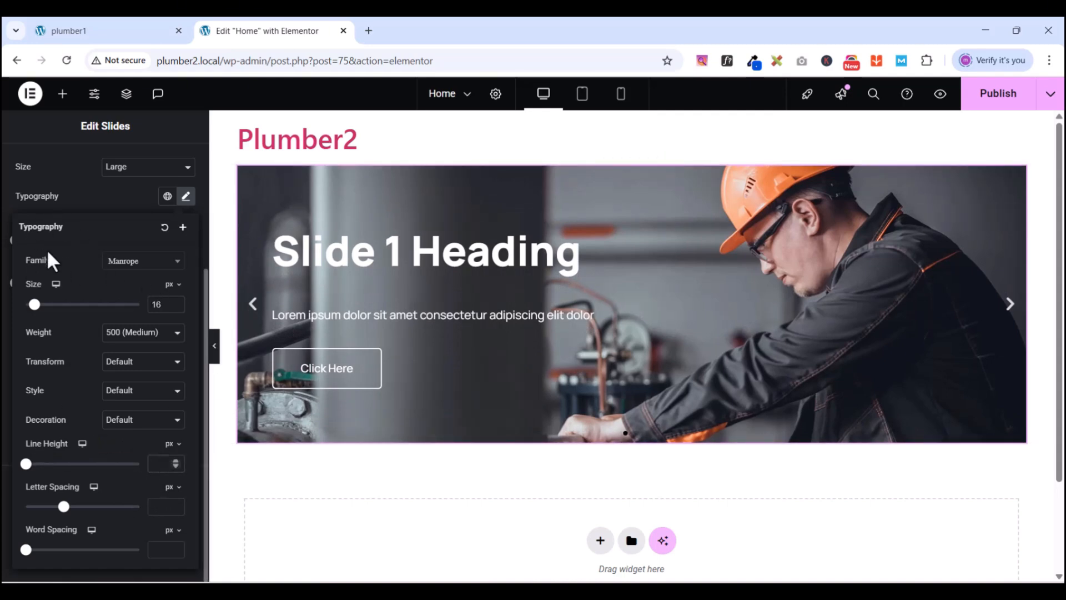
pyautogui.write('20')
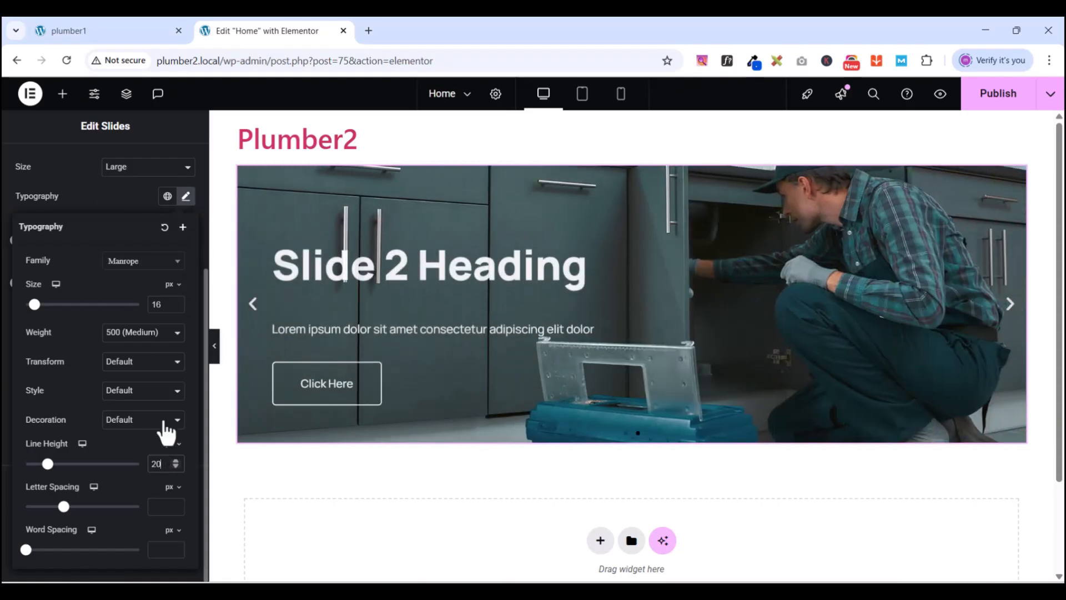
pyautogui.click(95, 196)
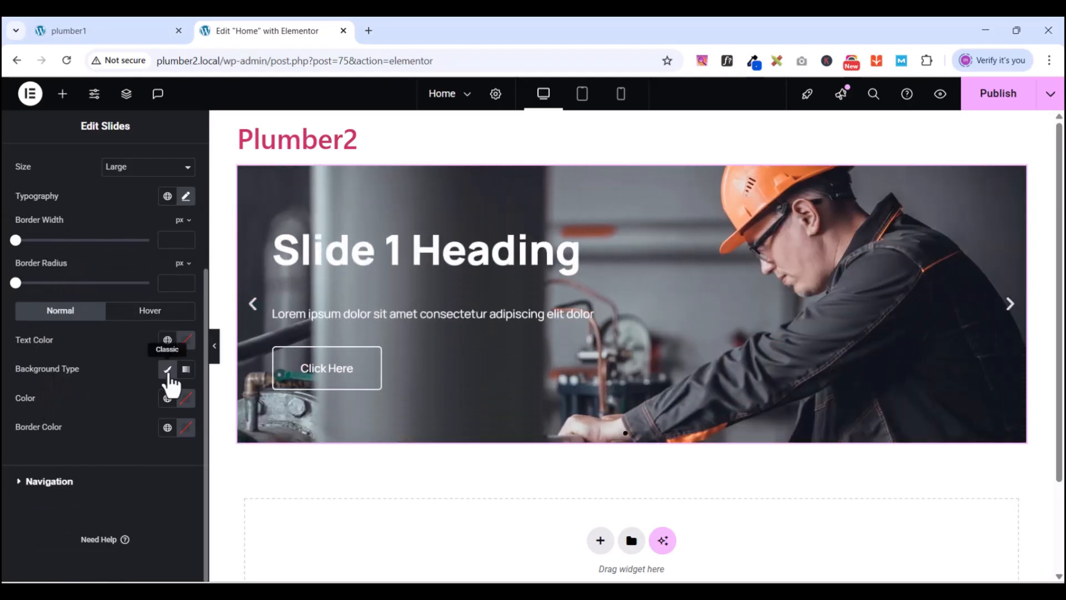
# - Give the button a solid background in the global New Gblue colour
pyautogui.click(168, 371)
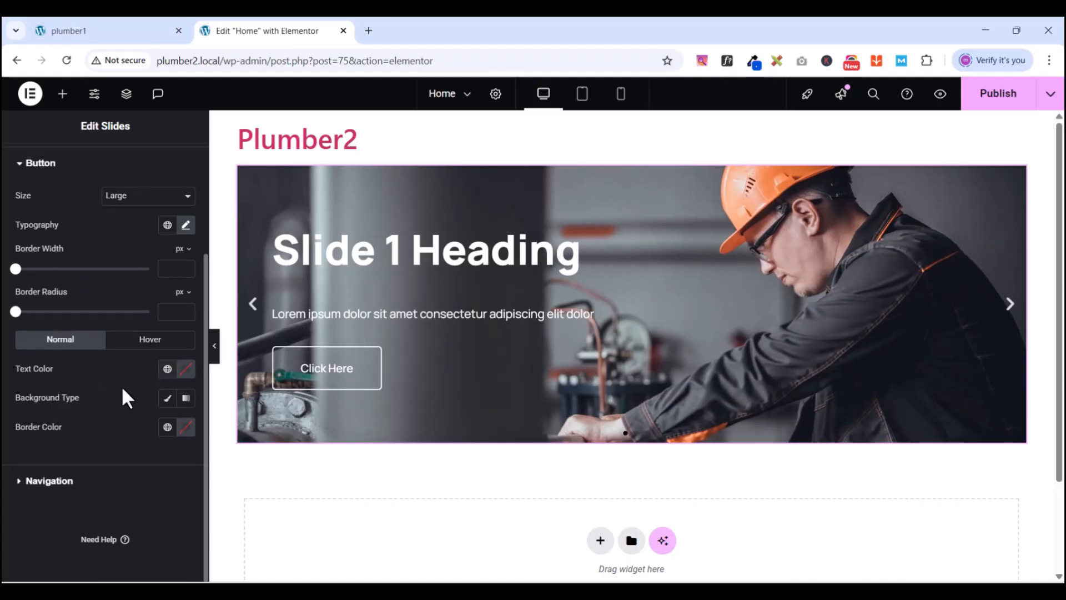
pyautogui.click(167, 400)
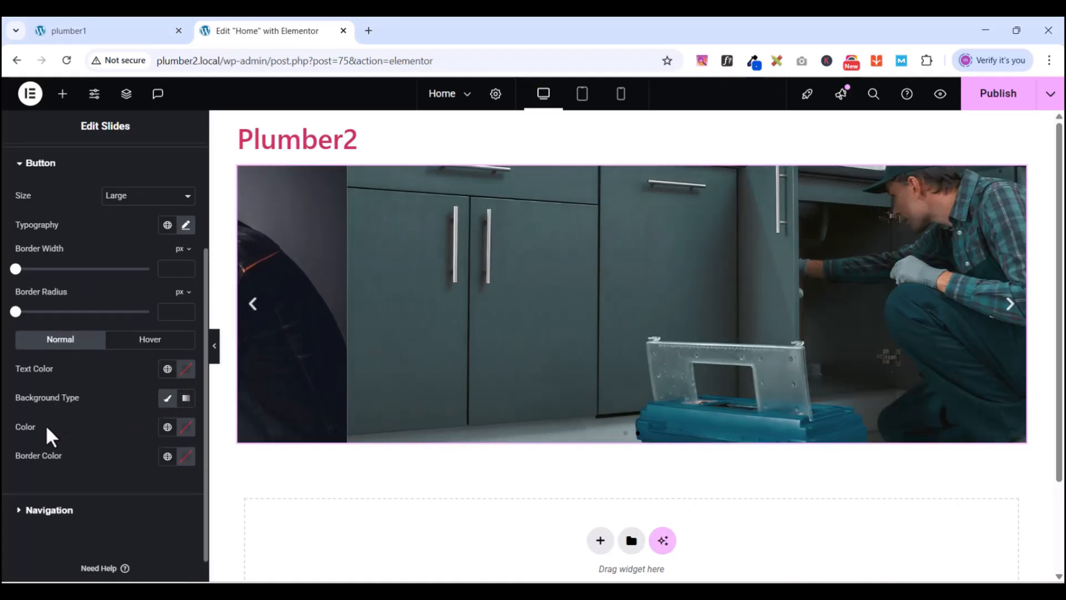
pyautogui.click(167, 426)
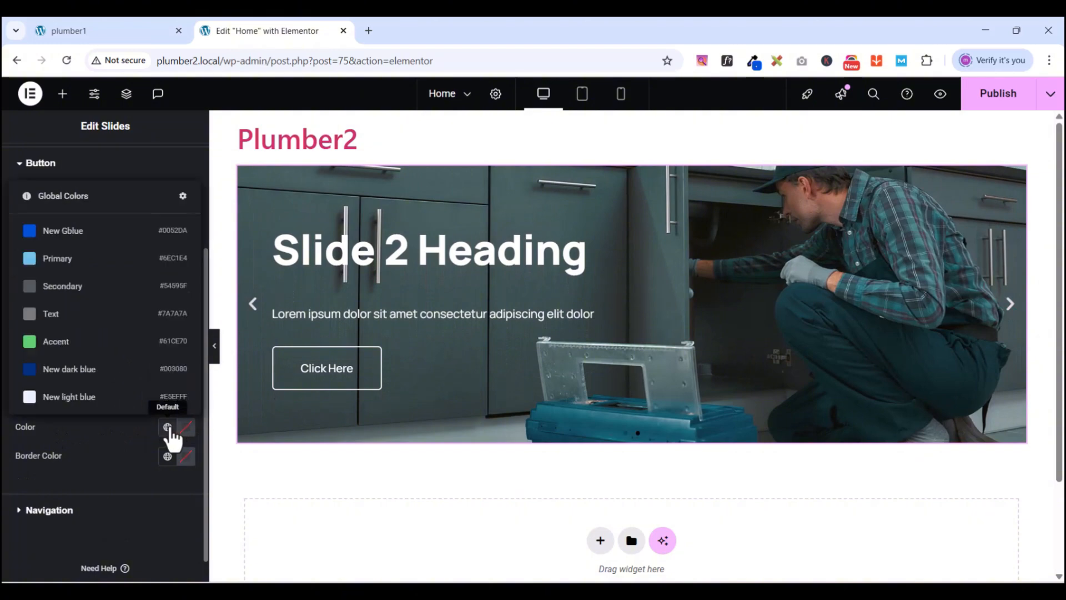
pyautogui.click(80, 373)
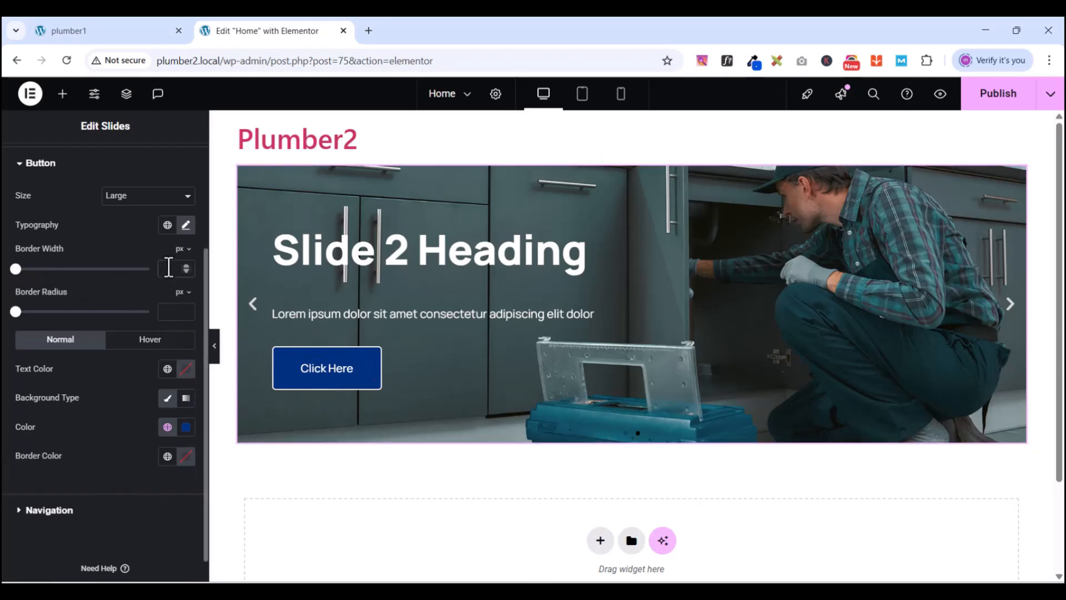
pyautogui.write('0')
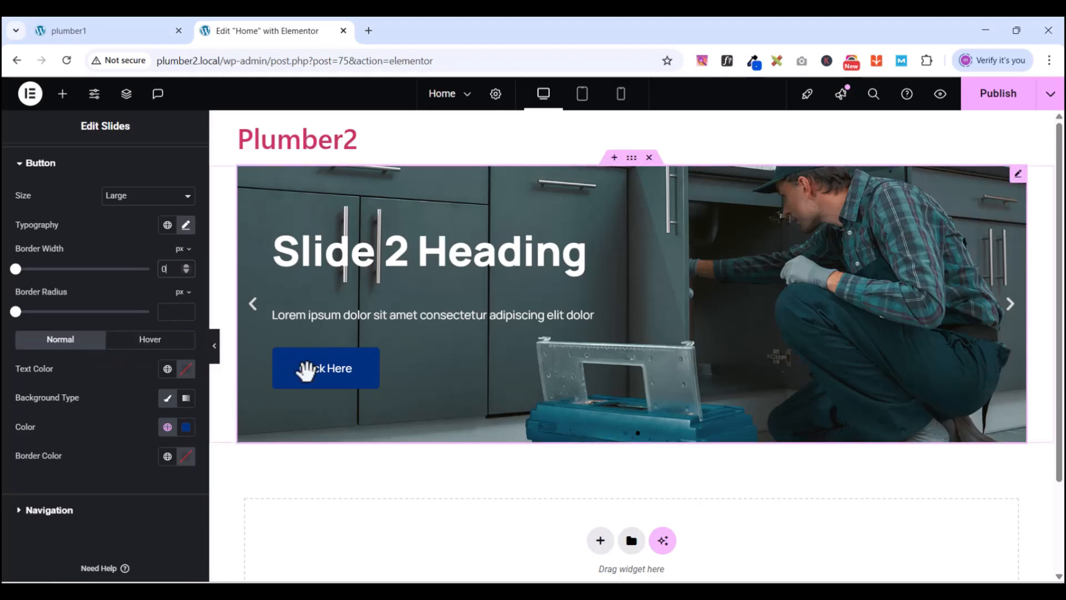
pyautogui.click(167, 427)
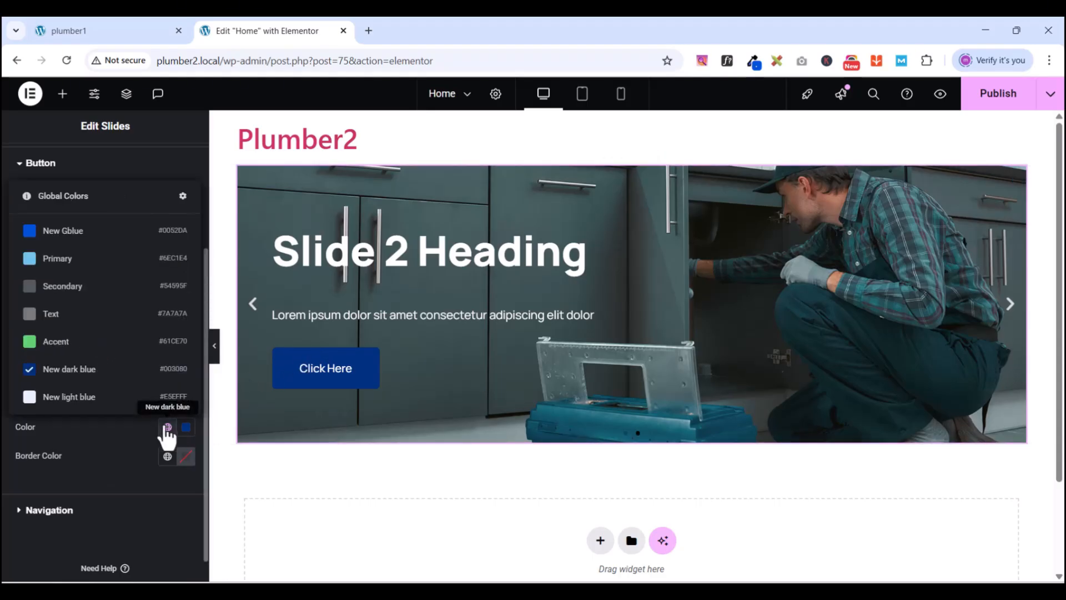
pyautogui.click(52, 233)
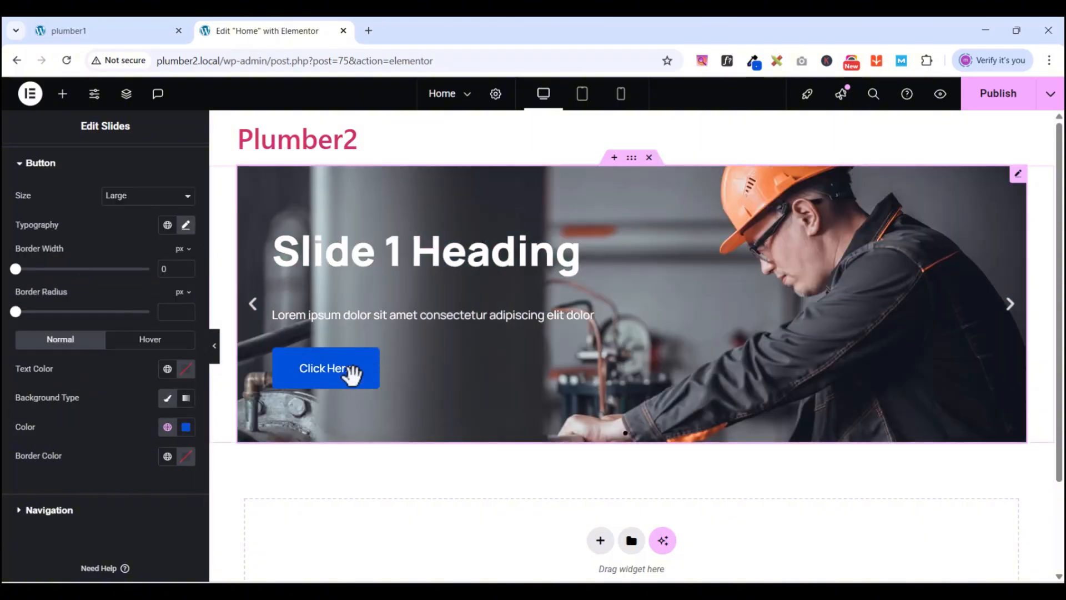
# - Use the global New dark blue as the button's hover background colour
pyautogui.click(137, 341)
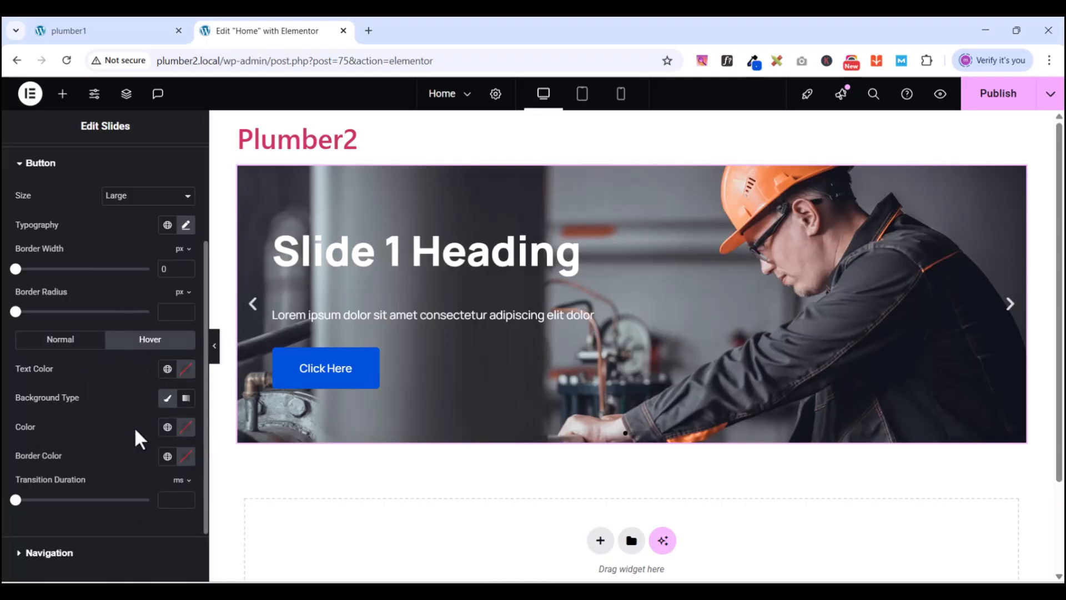
pyautogui.click(168, 428)
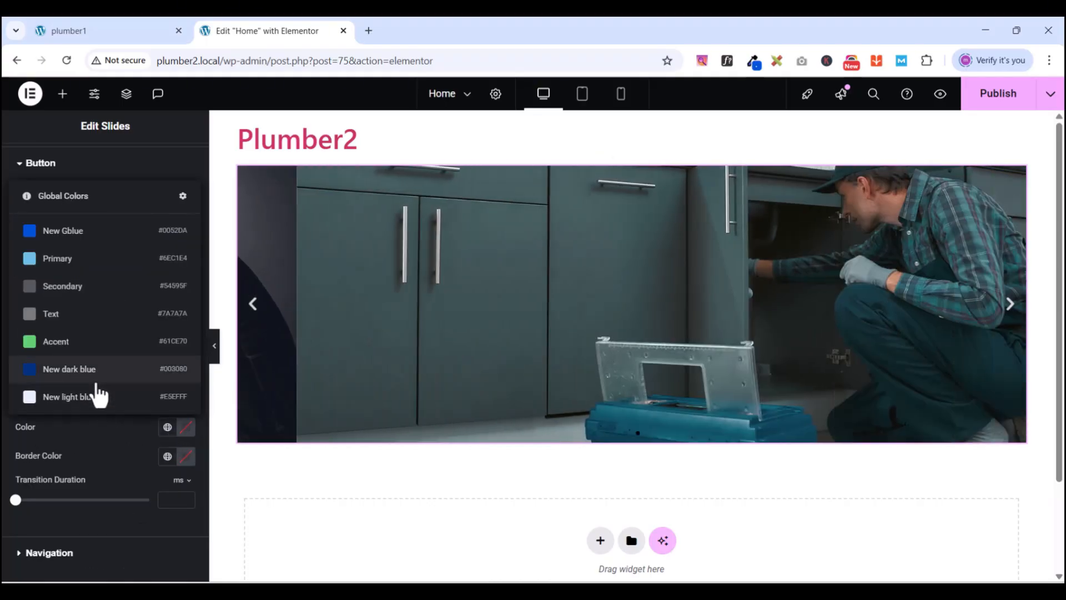
pyautogui.click(84, 369)
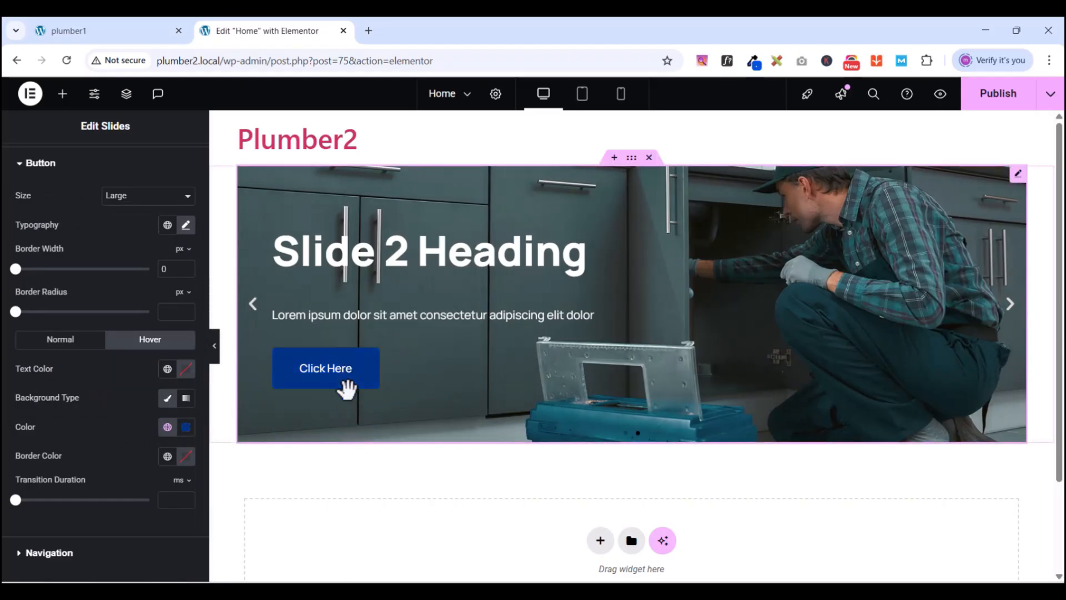
pyautogui.click(19, 170)
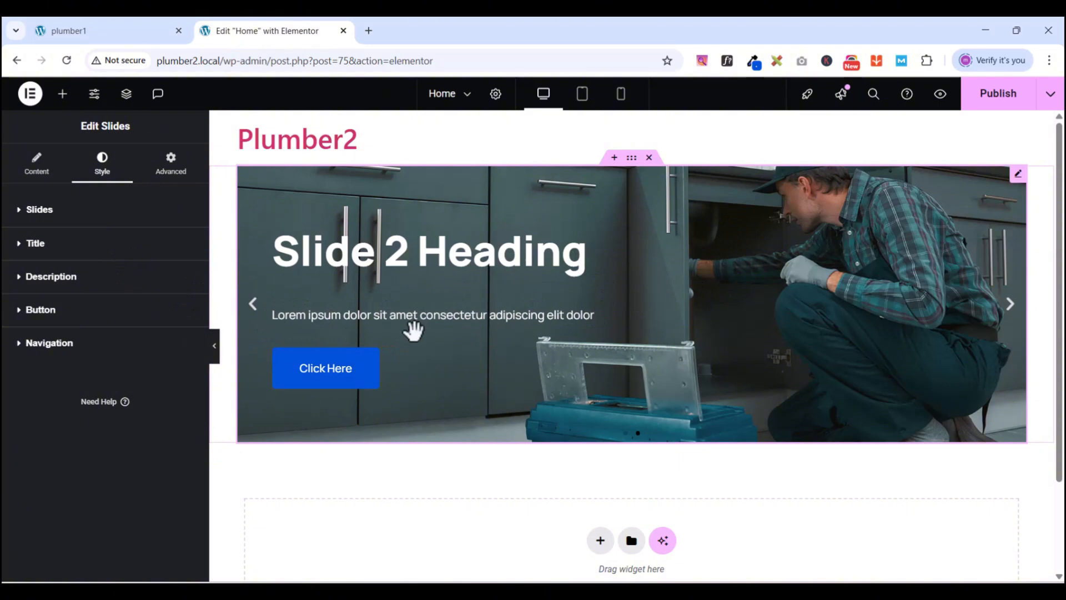
# - Drag the Navigation Arrows Size slider up to 28 px
pyautogui.click(22, 347)
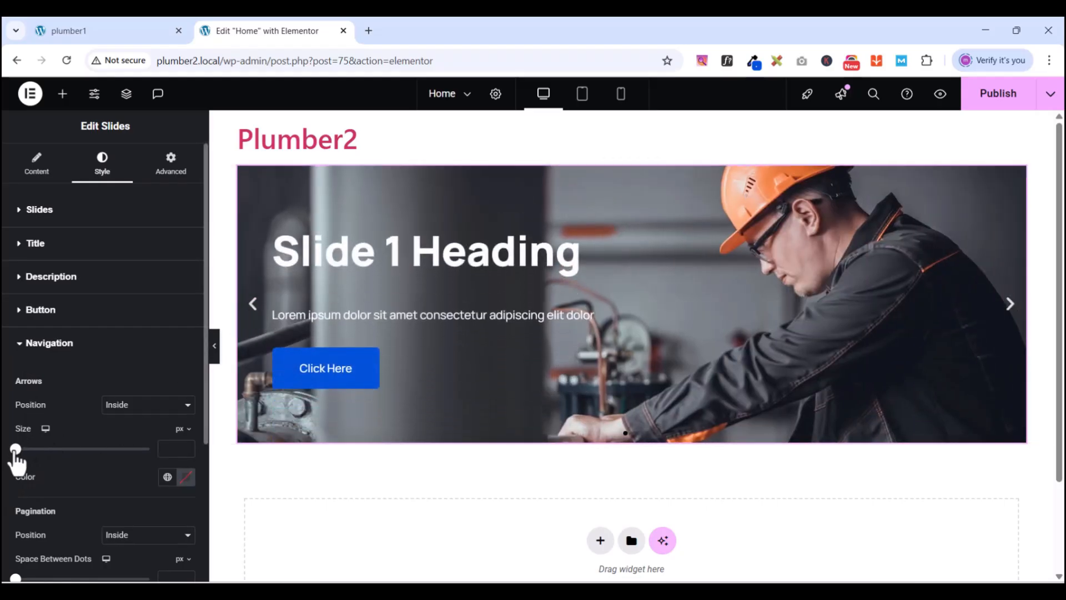
pyautogui.moveTo(22, 448); pyautogui.dragTo(53, 448)
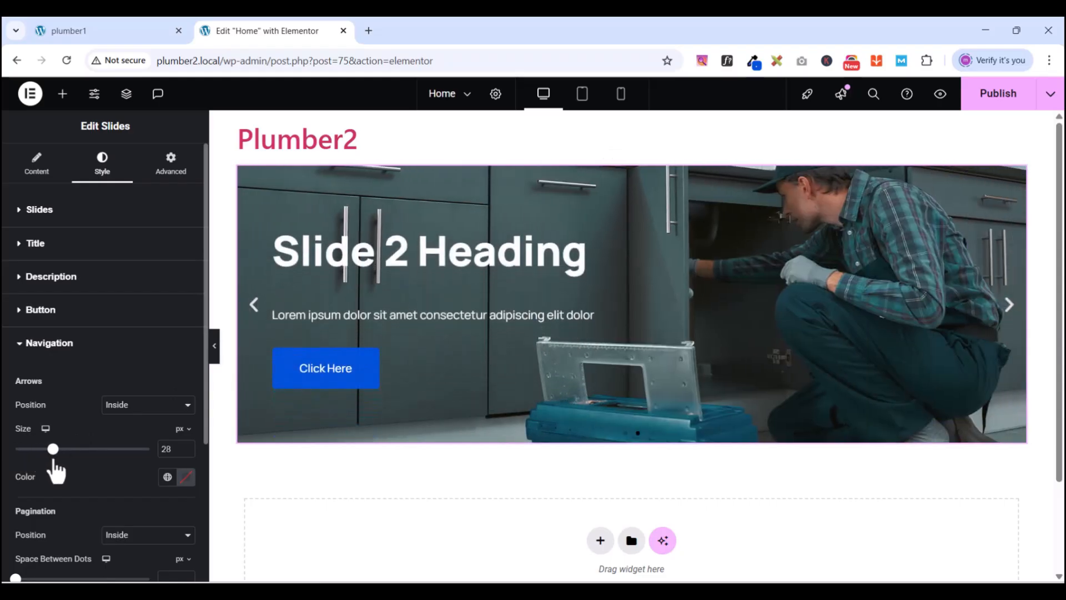
pyautogui.click(19, 347)
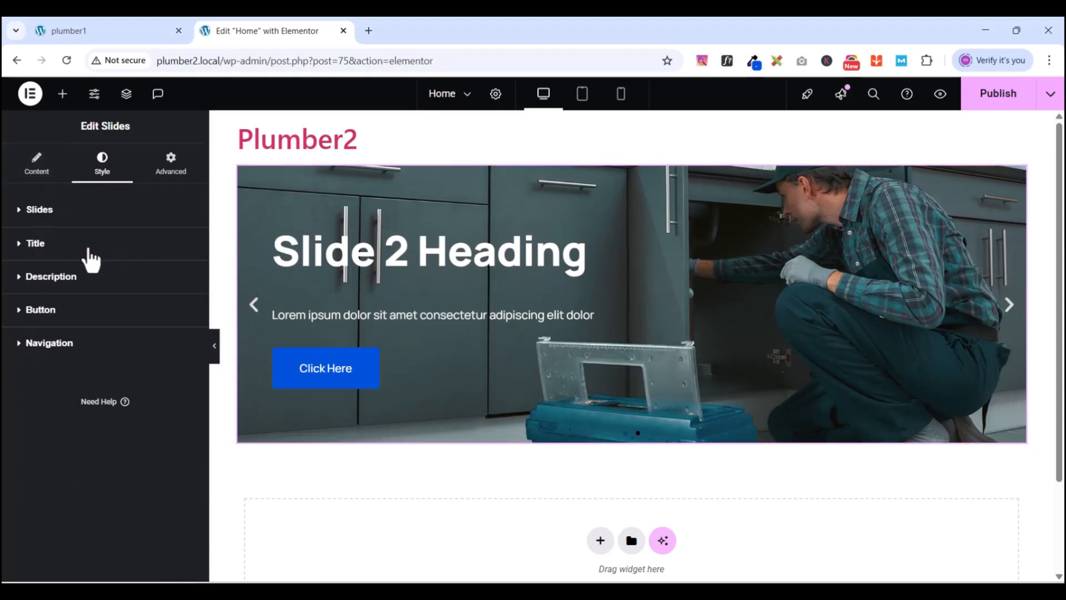
pyautogui.click(49, 173)
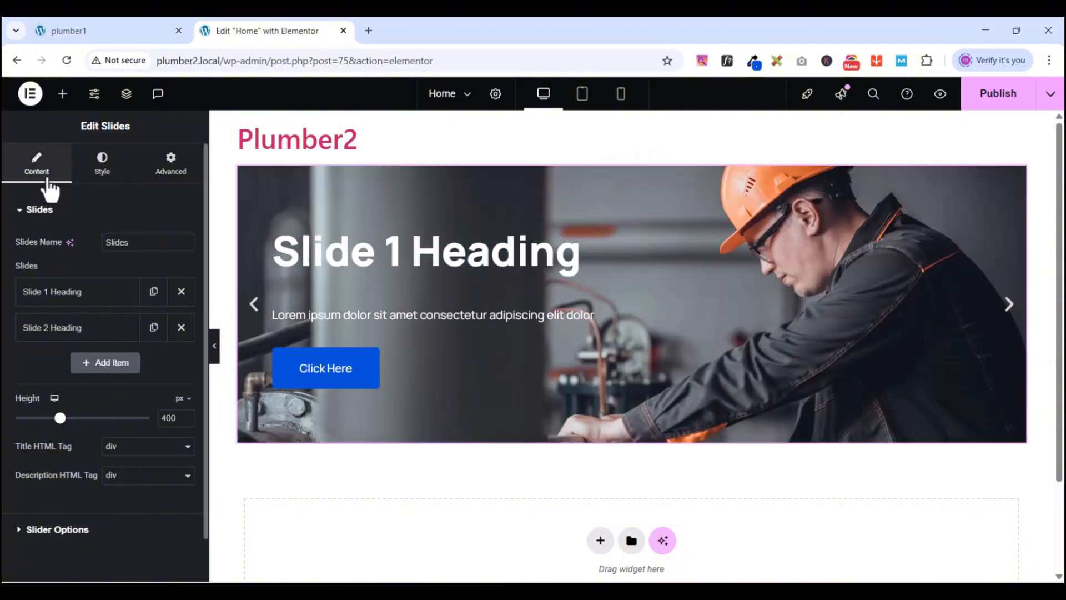
# - Expand Slide 1's content fields and check the PlumCo reference hero headline
pyautogui.click(68, 297)
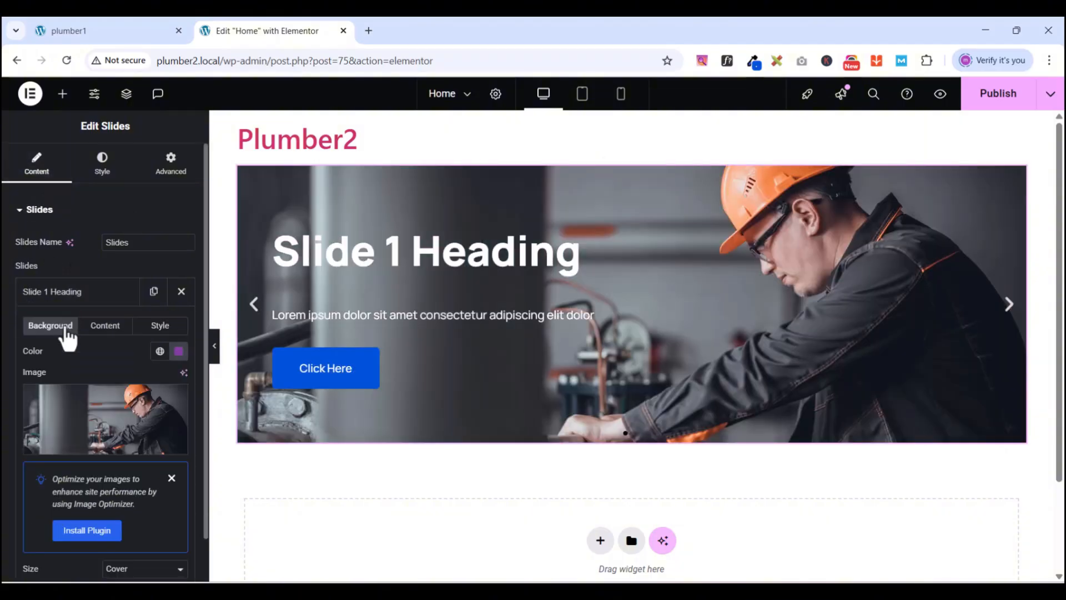
pyautogui.click(105, 326)
pyautogui.click(124, 31)
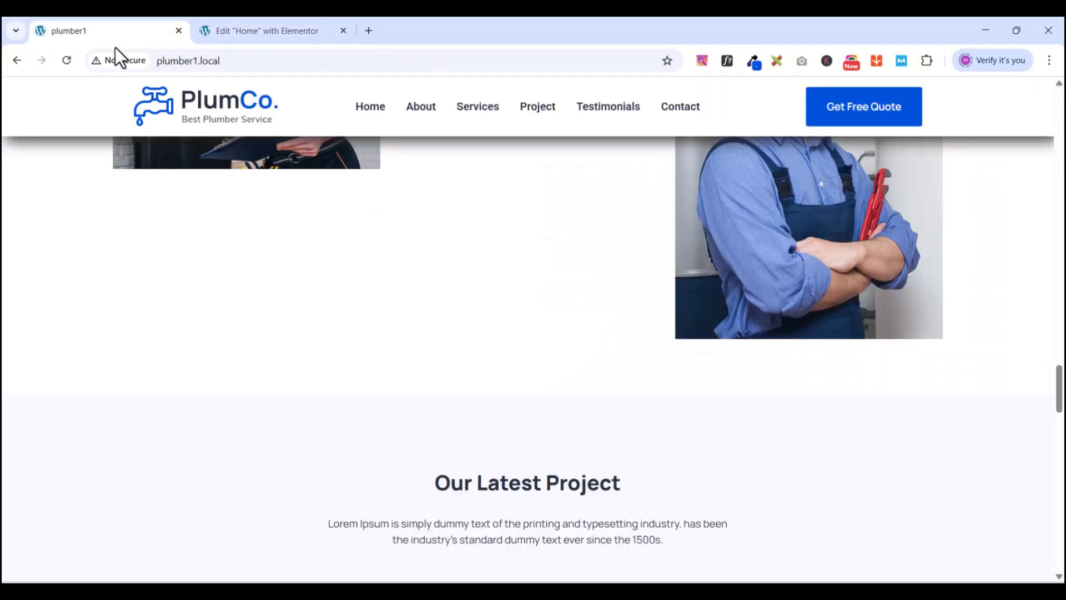
pyautogui.scroll(10, 542, 307)
pyautogui.scroll(10, 547, 305)
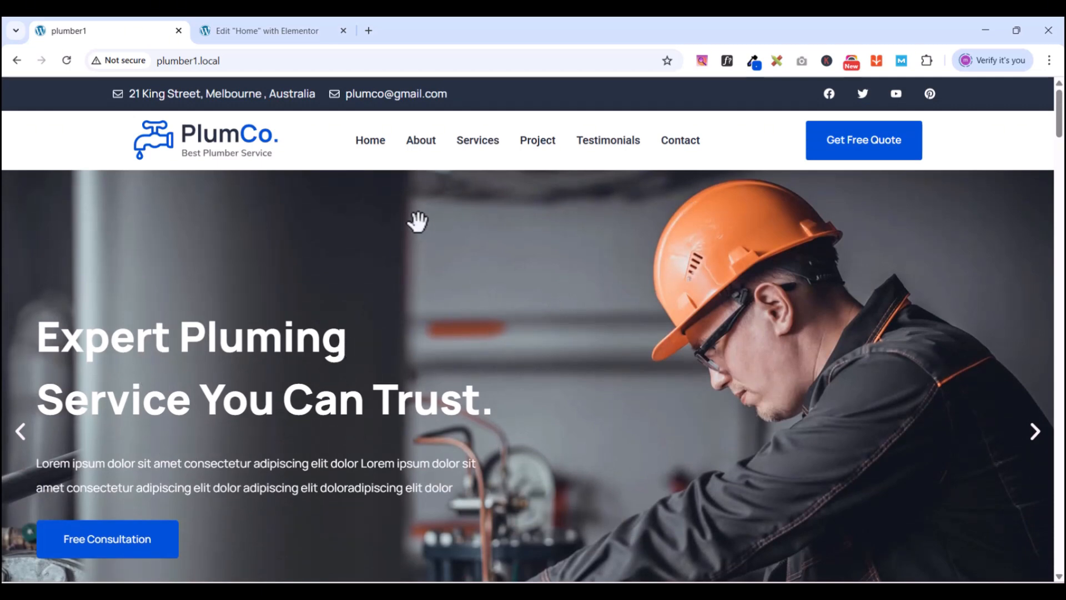
pyautogui.click(247, 28)
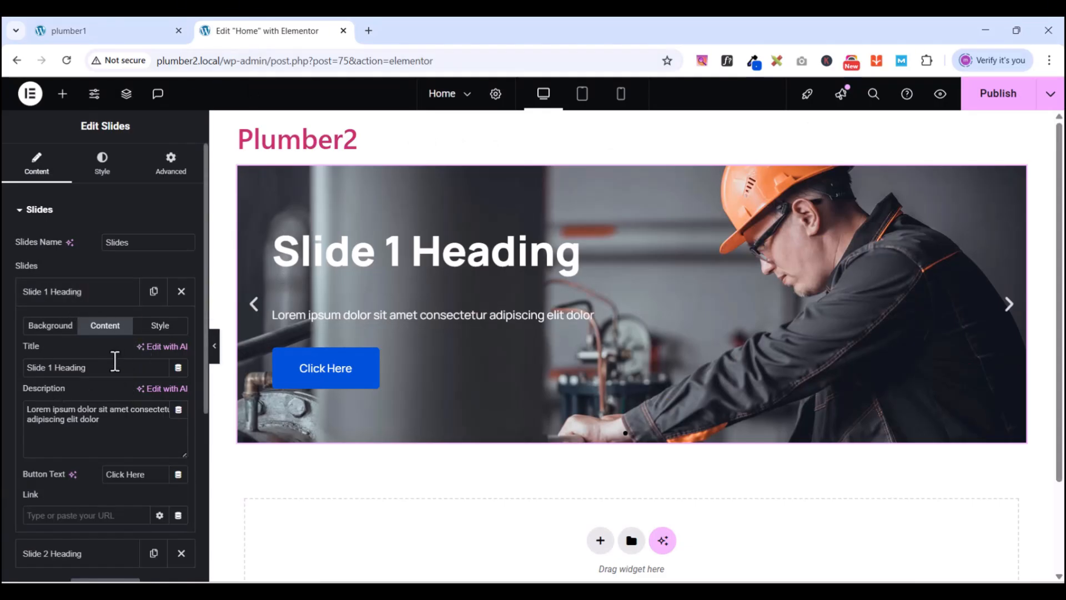
# - Replace Slide 1's title with 'Expert Plumbing Service You Can Trust'
pyautogui.moveTo(115, 362); pyautogui.dragTo(6, 368)
pyautogui.write('Expert')
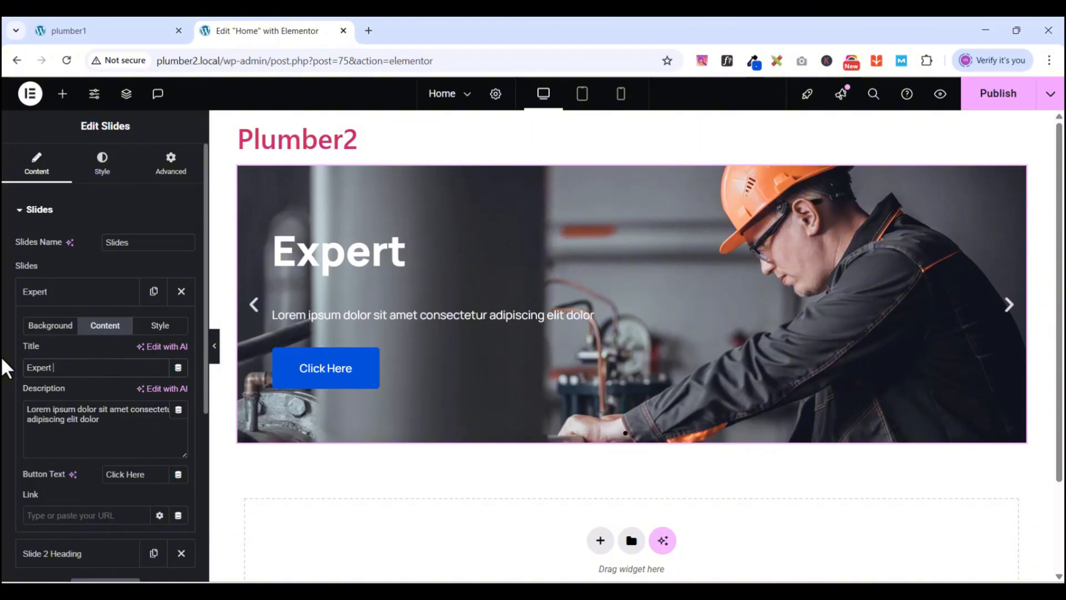
pyautogui.write(' Plumbin')
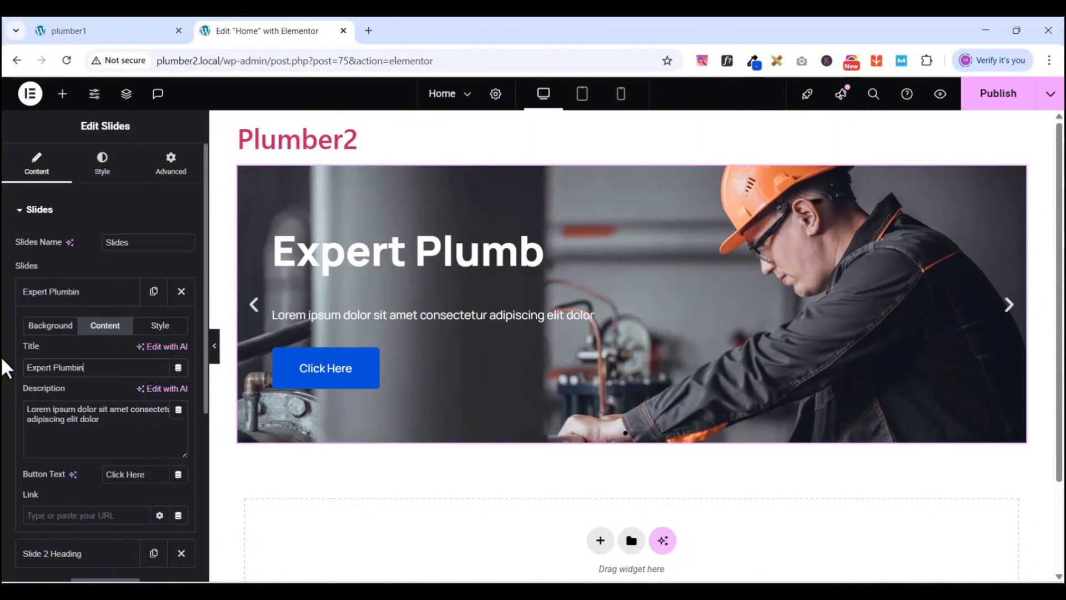
pyautogui.write('g ')
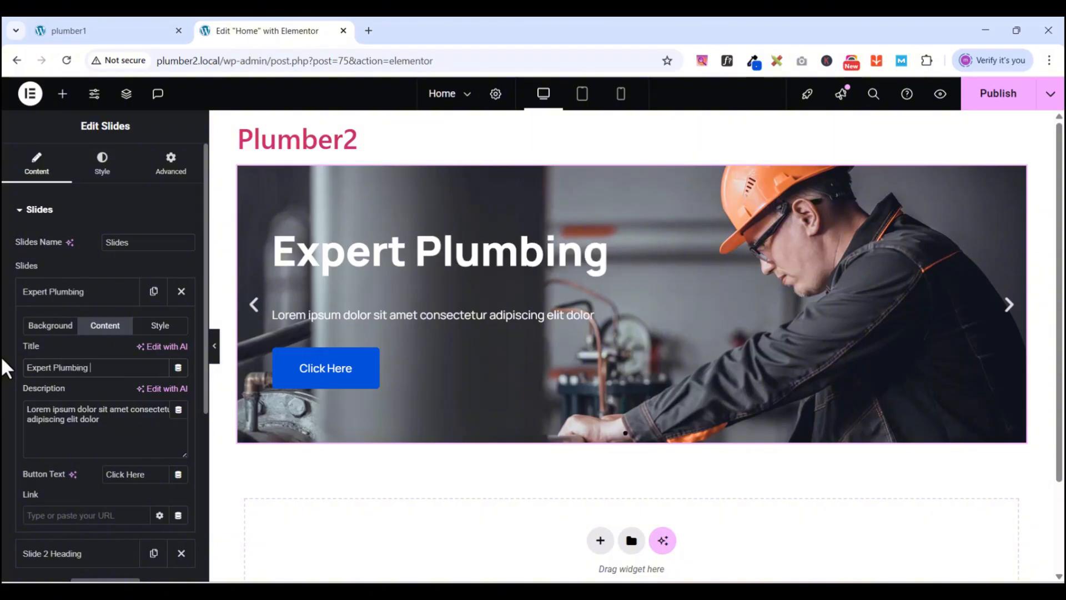
pyautogui.write('seSr')
pyautogui.press('BackSpace')
pyautogui.write('Se')
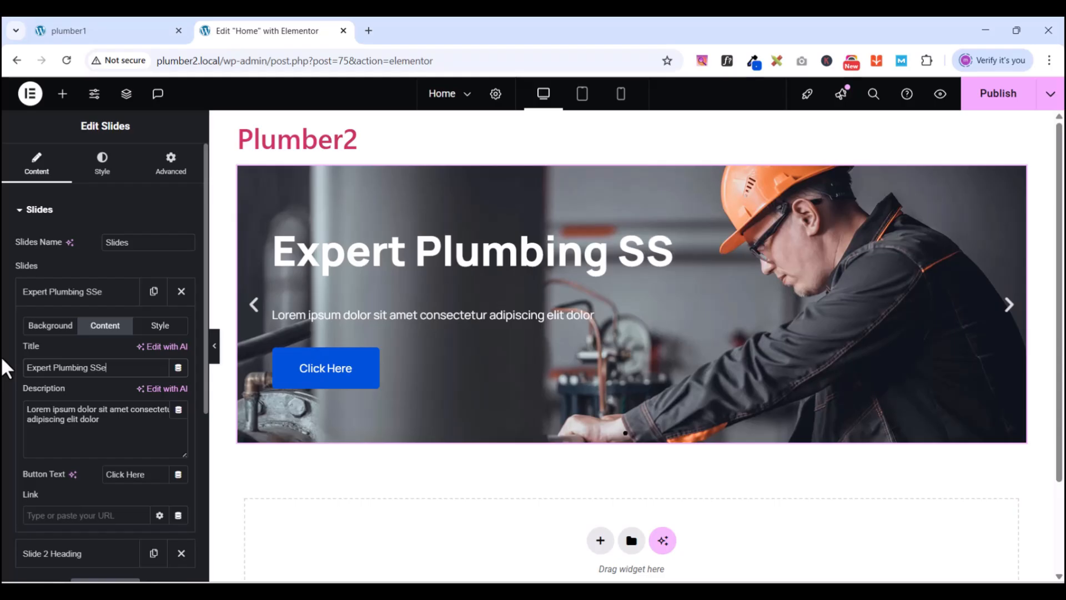
pyautogui.write('rvice')
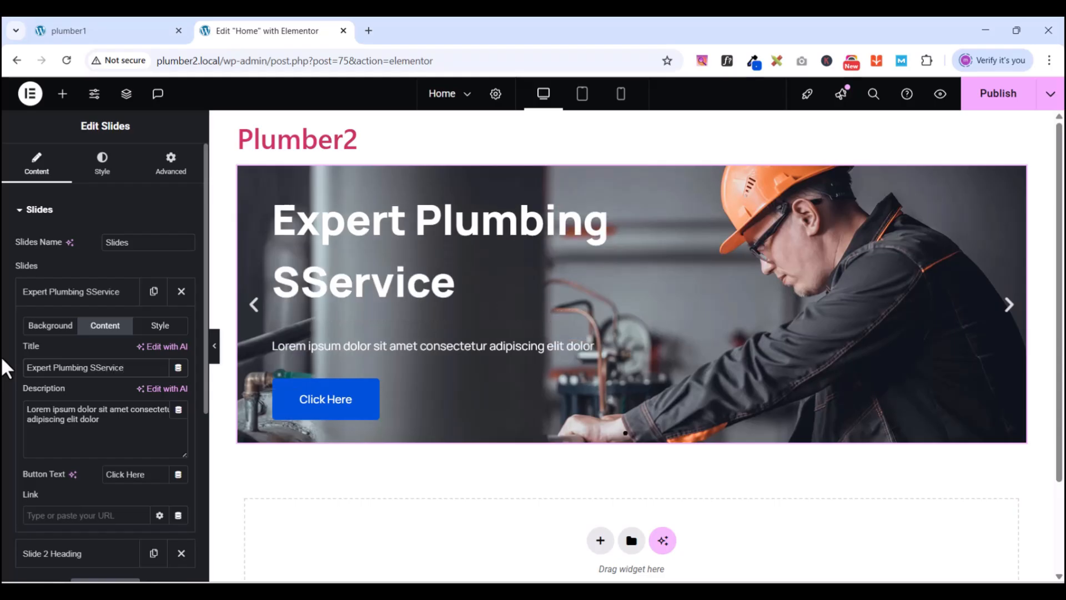
pyautogui.press('Left')
pyautogui.press('Left')
pyautogui.press('Left')
pyautogui.press('Left')
pyautogui.press('Left')
pyautogui.press('Left')
pyautogui.press('BackSpace')
pyautogui.press('Right')
pyautogui.press('Right')
pyautogui.press('Right')
pyautogui.press('Right')
pyautogui.press('Right')
pyautogui.press('Right')
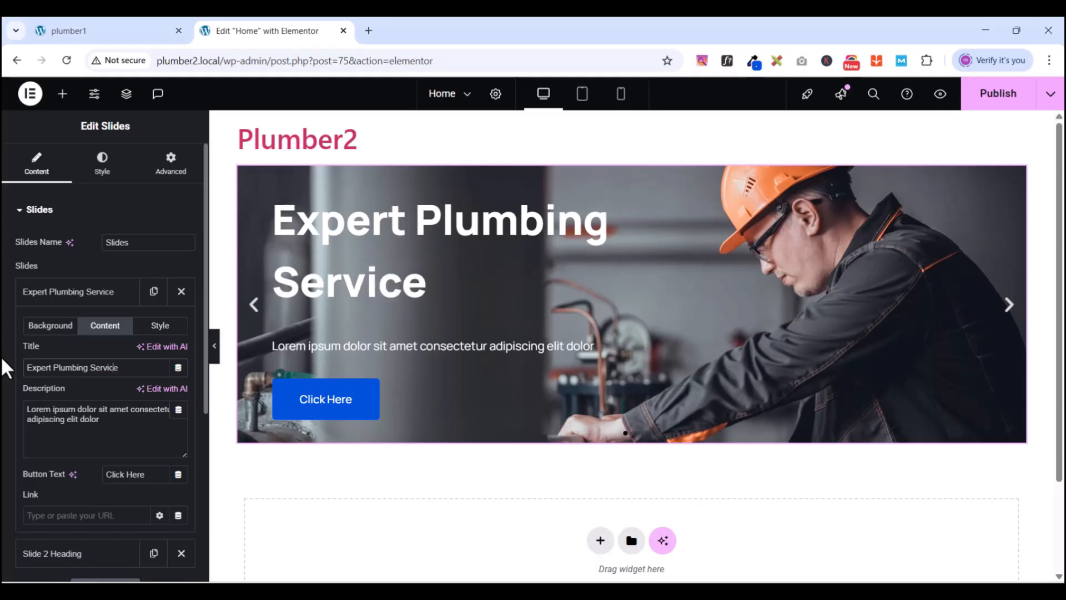
pyautogui.write('You Can Tr')
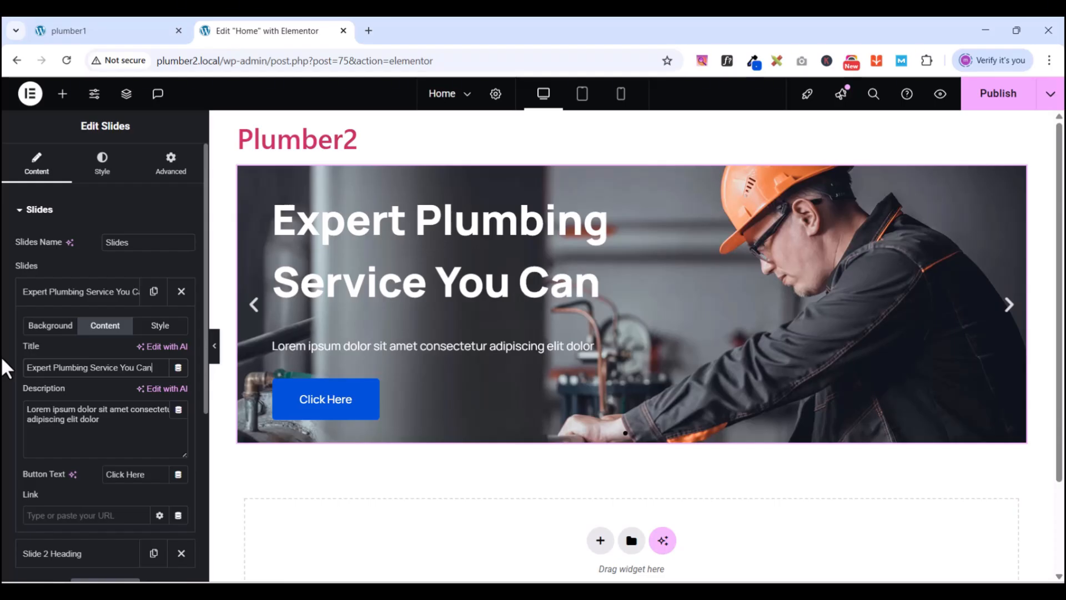
pyautogui.write('ust')
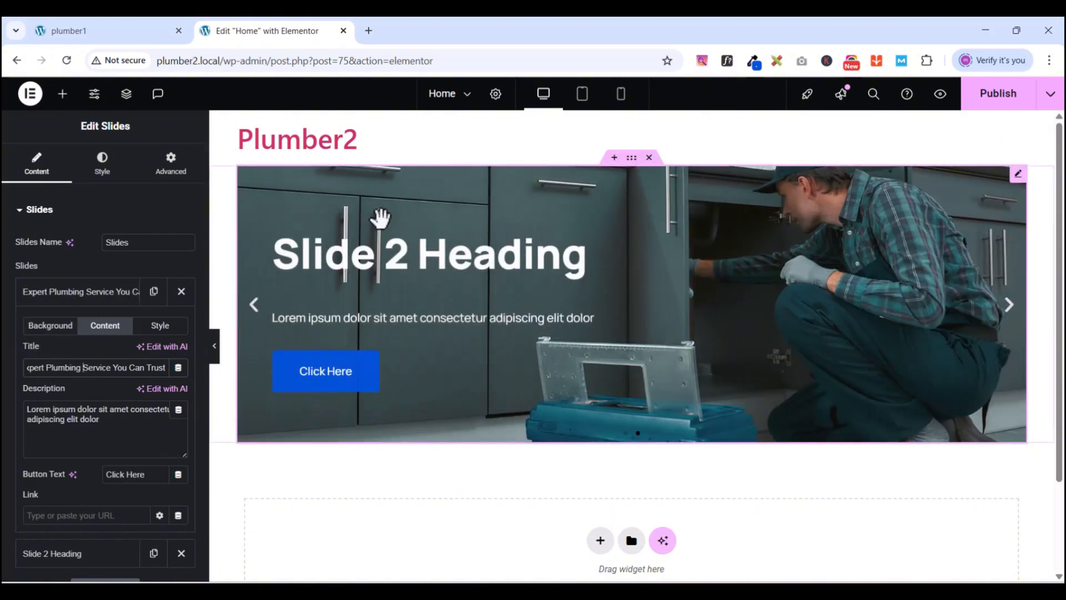
# - Expand Slide 2 and view the reference site's second hero slide
pyautogui.click(83, 292)
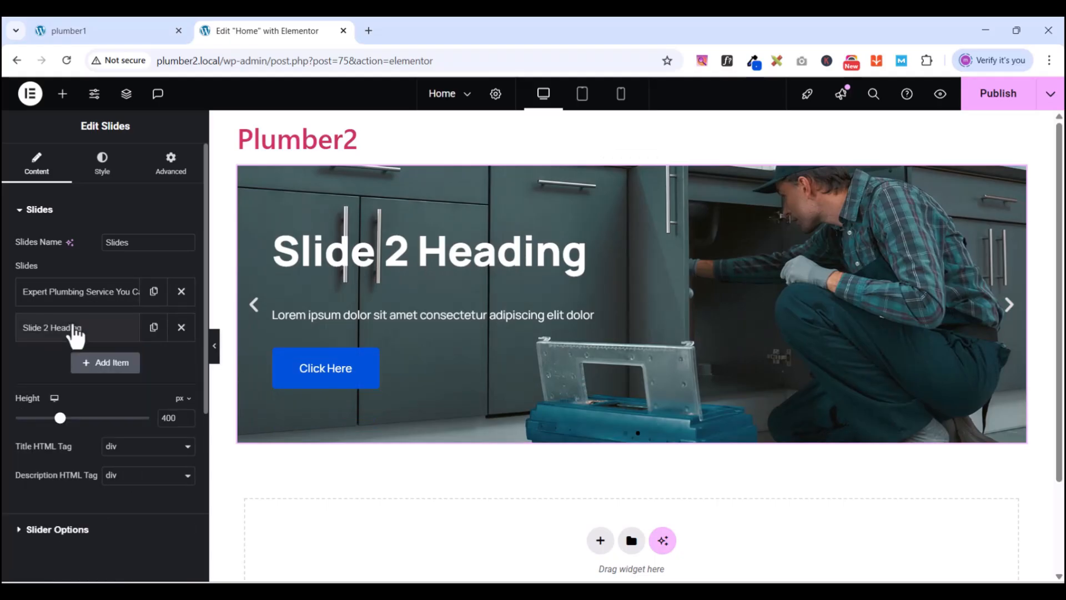
pyautogui.click(76, 331)
pyautogui.click(76, 330)
pyautogui.click(73, 331)
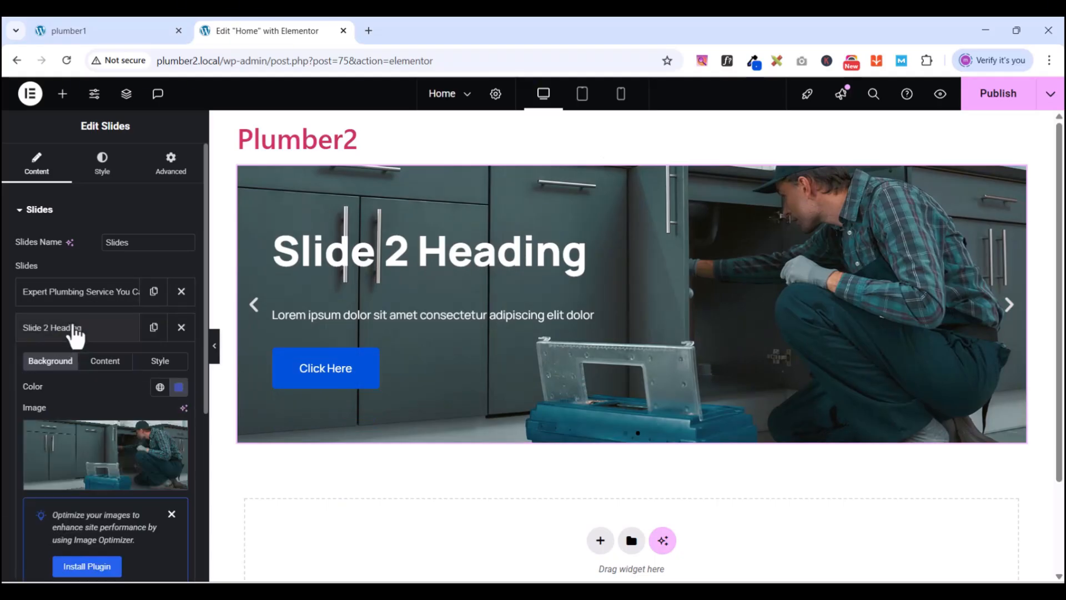
pyautogui.click(87, 32)
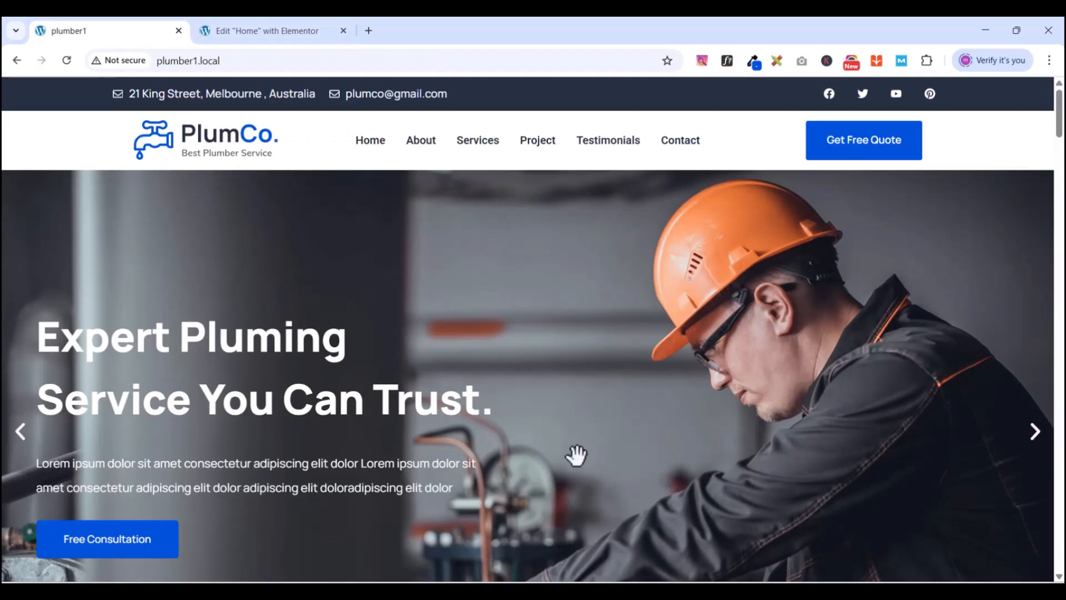
pyautogui.click(1035, 432)
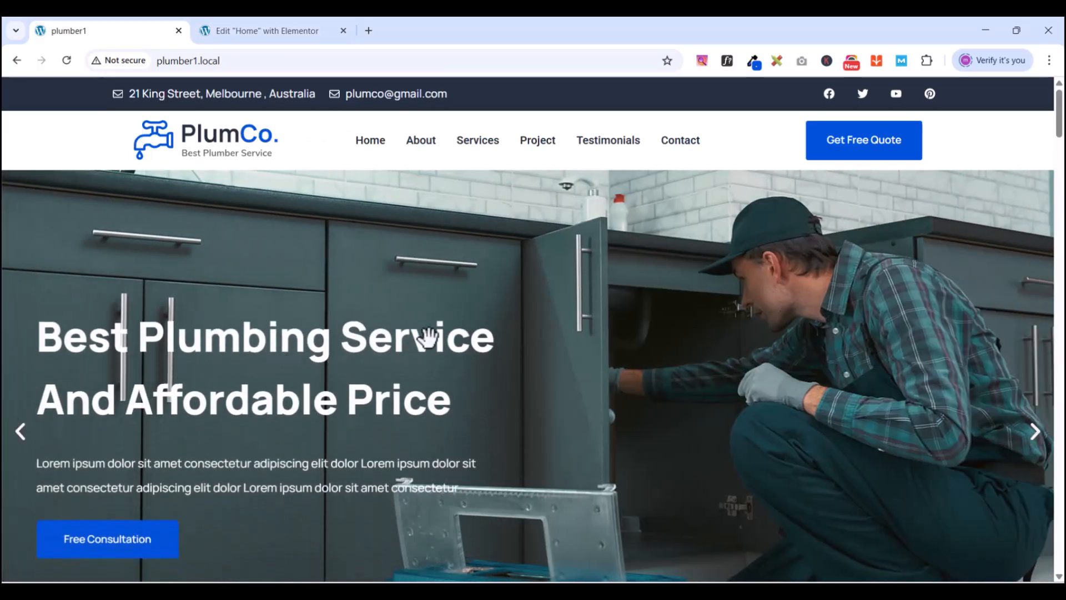
pyautogui.click(254, 31)
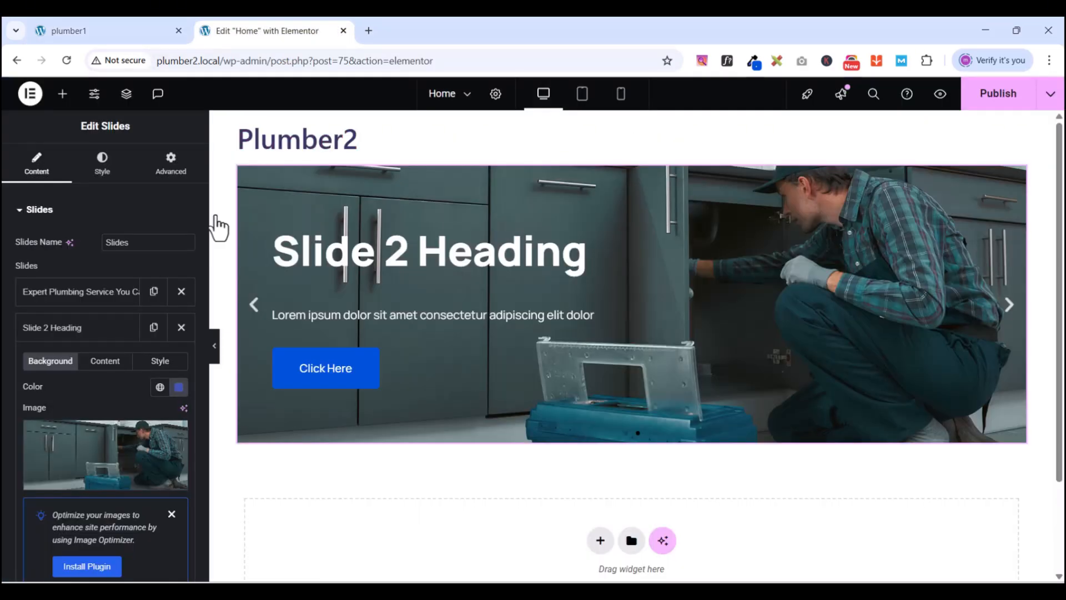
# - Set Slide 2's title to 'Best Plumbing Service and Affordable Price'
pyautogui.click(87, 333)
pyautogui.click(92, 329)
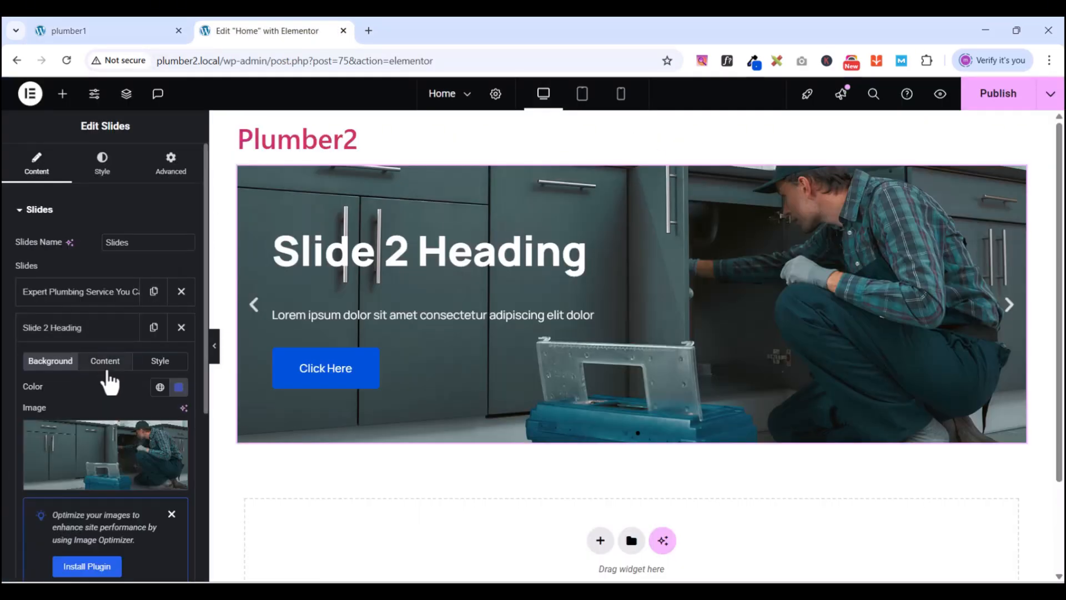
pyautogui.click(105, 361)
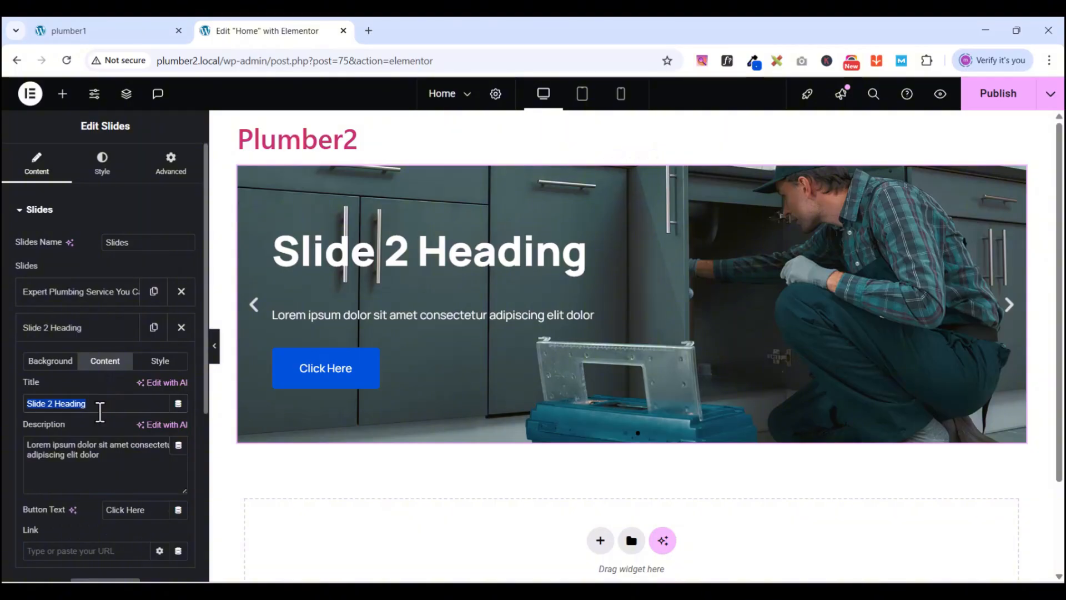
pyautogui.write('Best Pl')
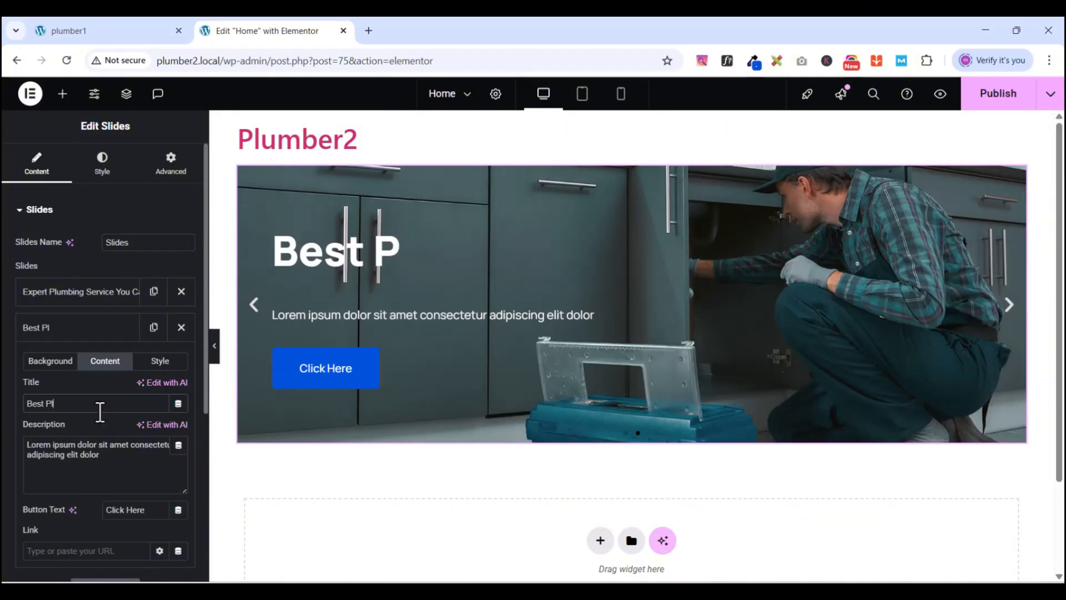
pyautogui.write('umbing')
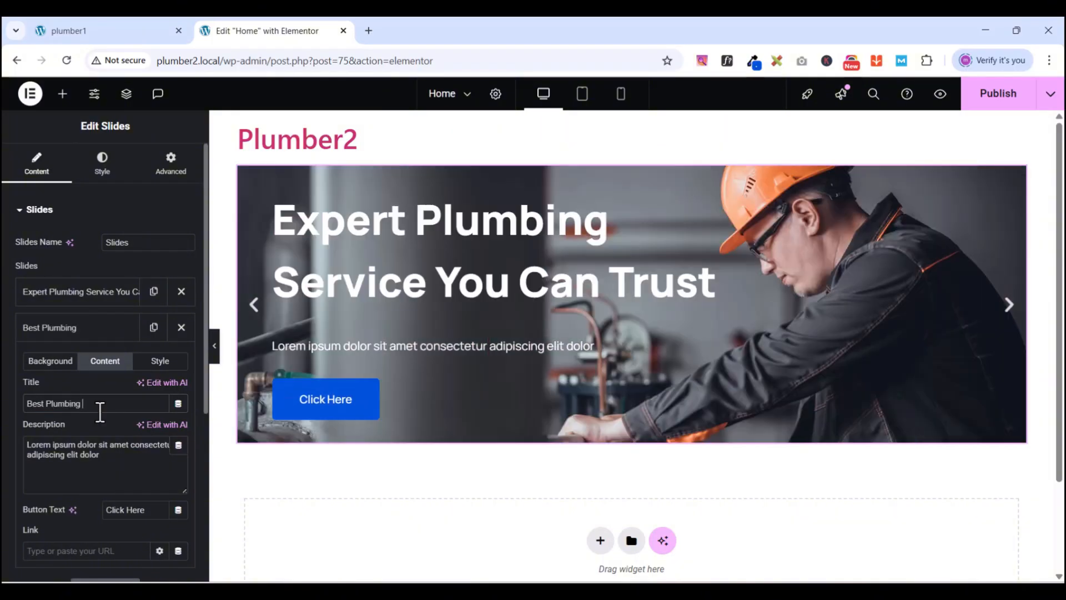
pyautogui.write(' Service')
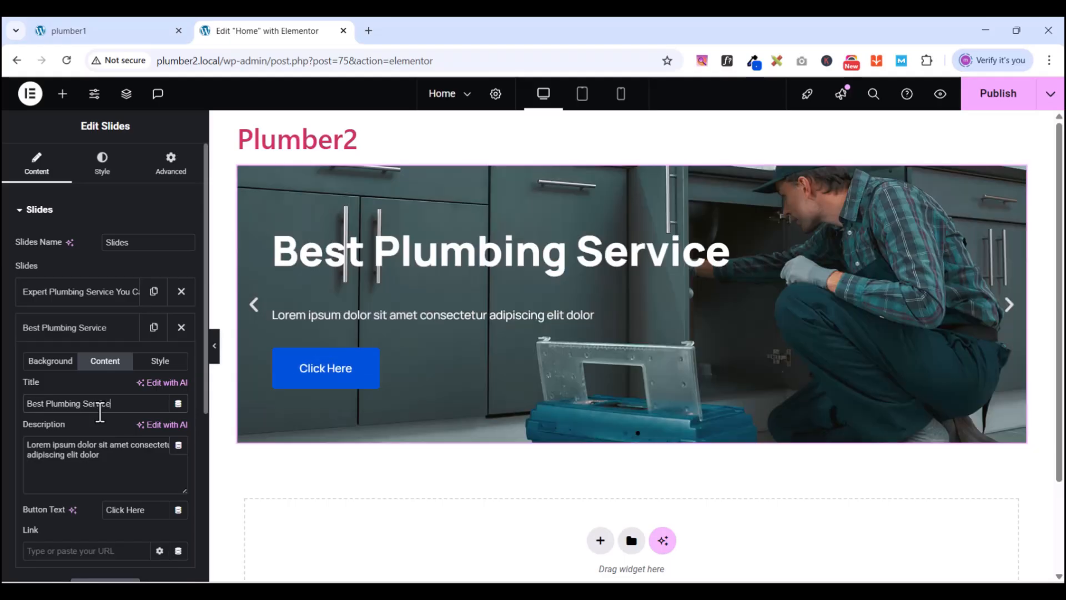
pyautogui.write(' an')
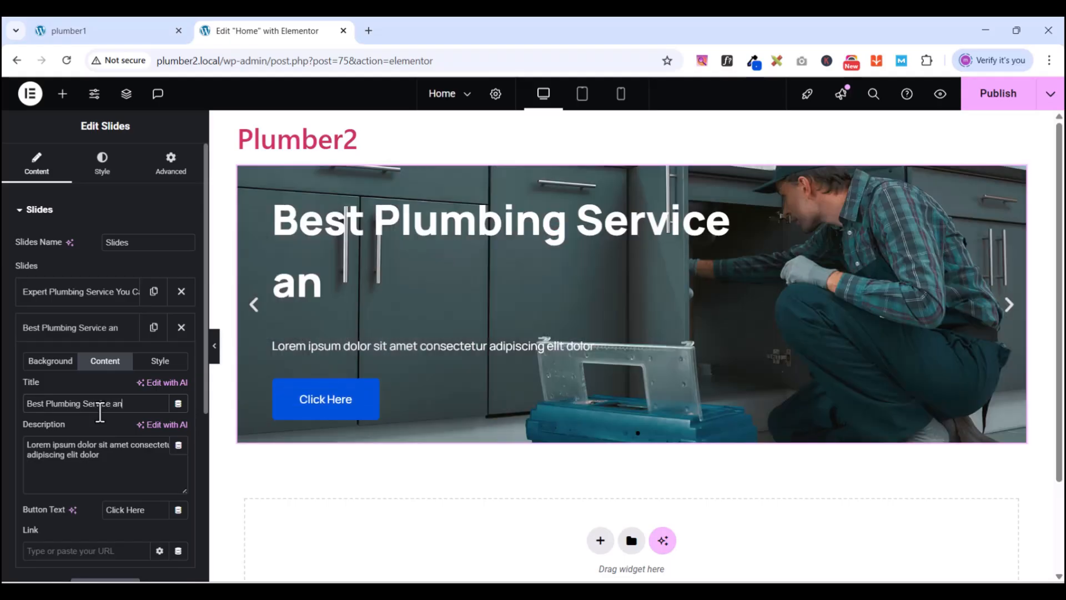
pyautogui.write('d Affor')
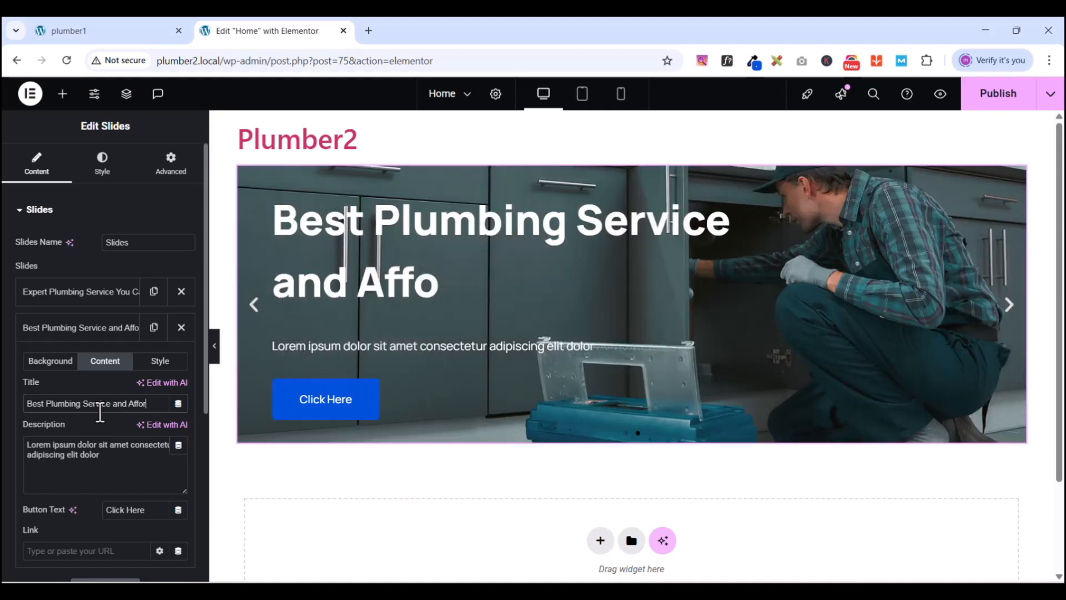
pyautogui.write('dable')
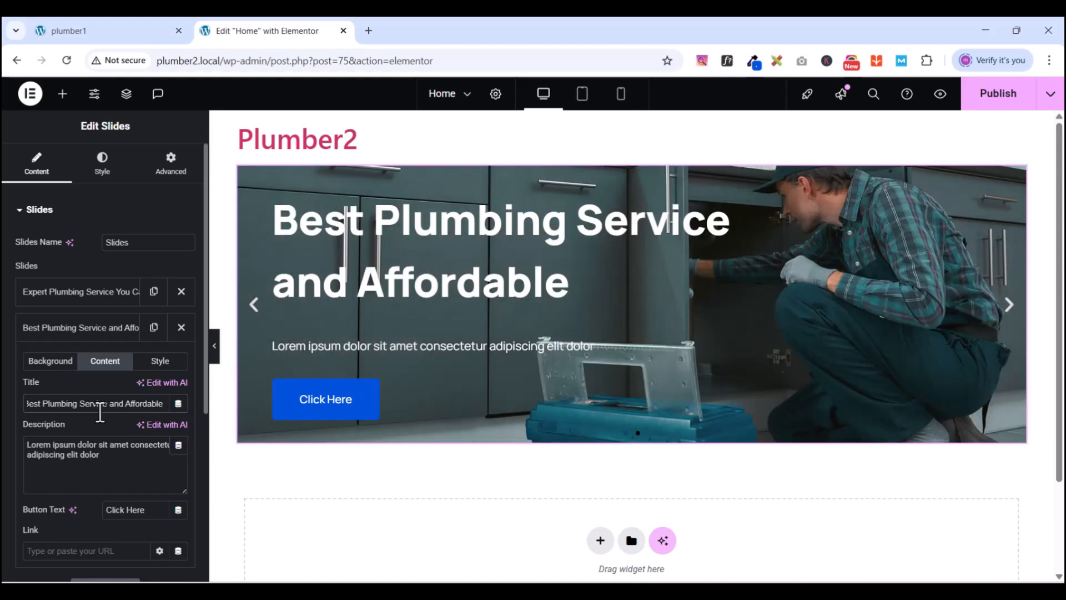
pyautogui.write(' Price')
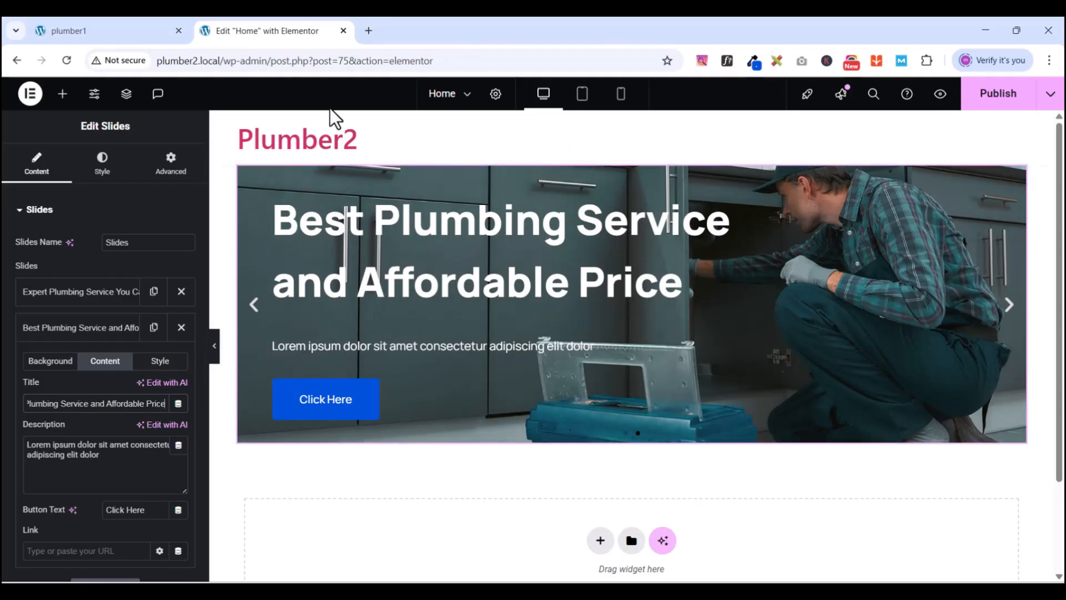
pyautogui.click(27, 210)
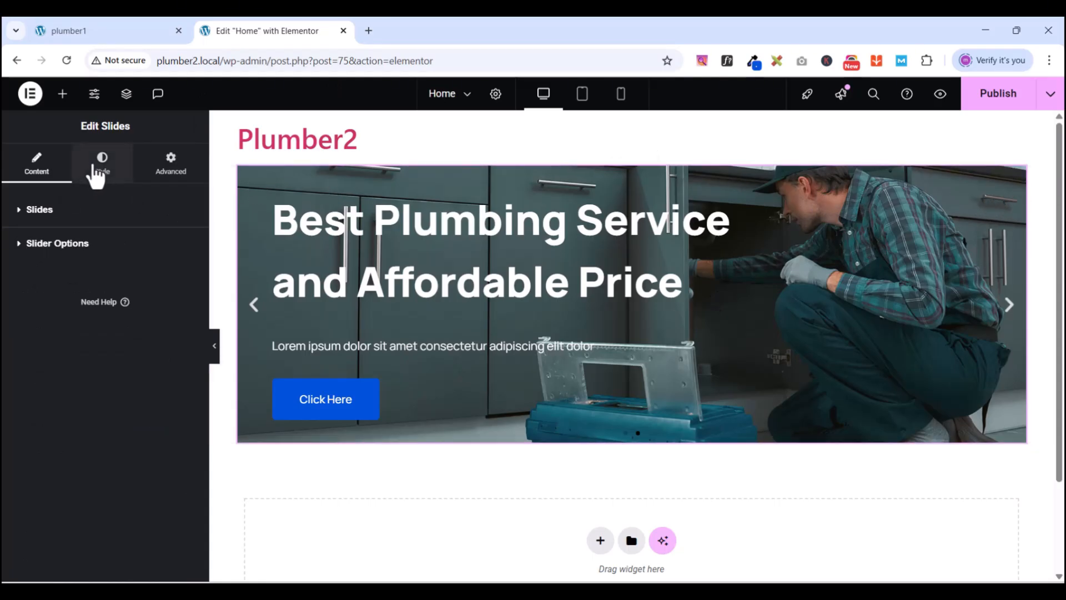
# - Change the Slides Height field from 400 to 750 px
pyautogui.click(23, 209)
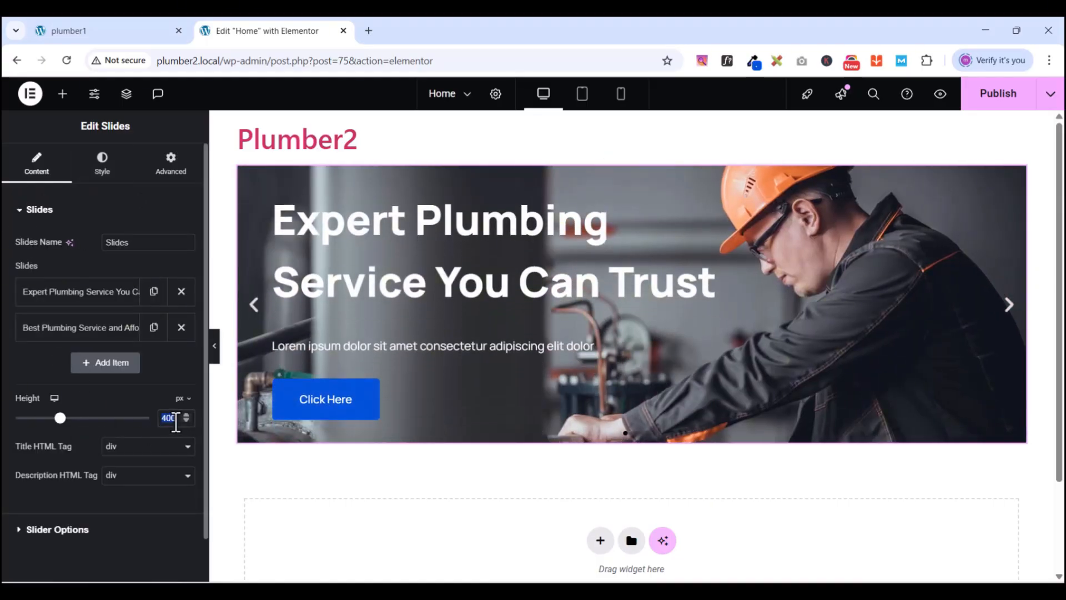
pyautogui.write('750')
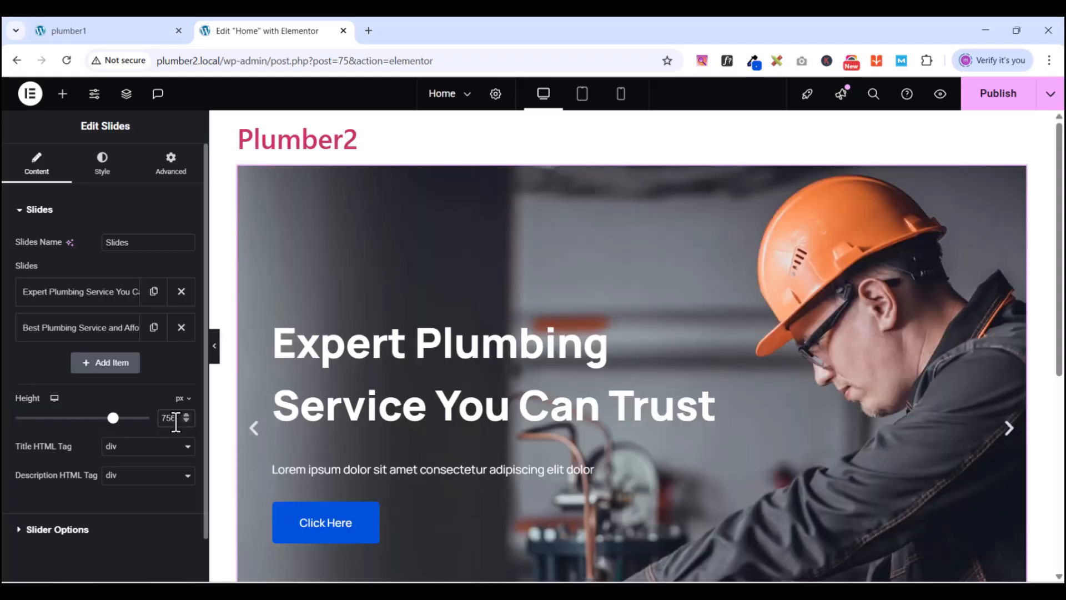
pyautogui.scroll(-5, 922, 342)
pyautogui.scroll(3, 900, 344)
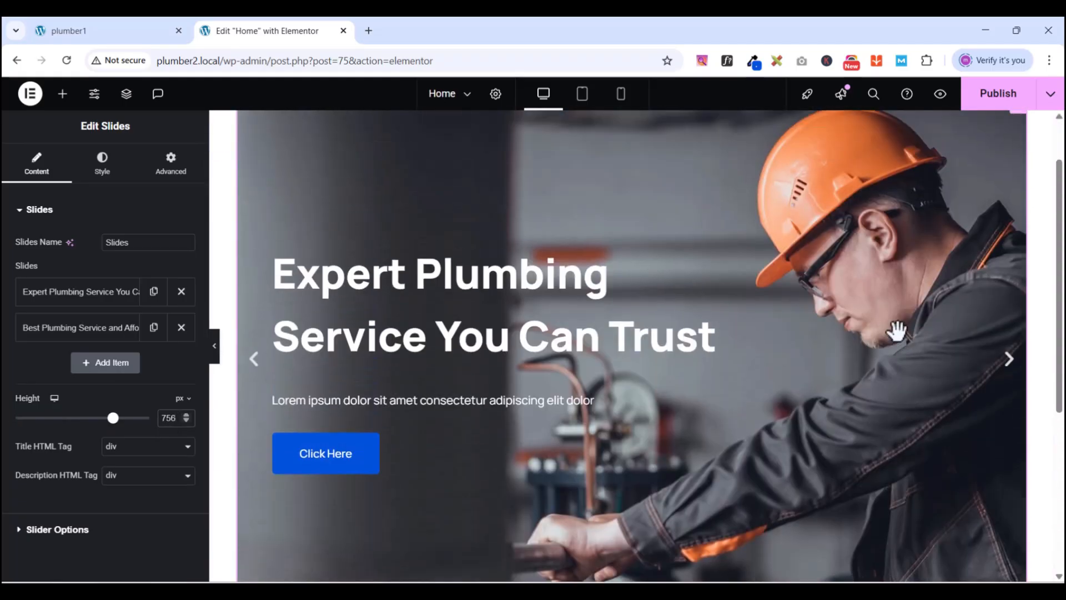
pyautogui.scroll(2, 888, 313)
pyautogui.scroll(-4, 893, 317)
pyautogui.scroll(4, 893, 317)
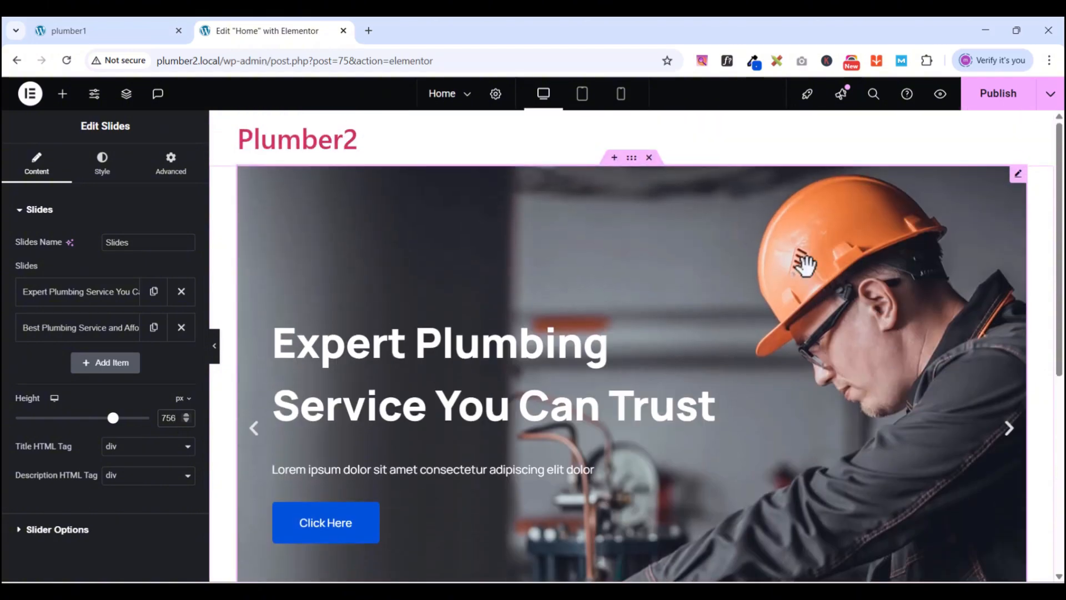
pyautogui.click(28, 209)
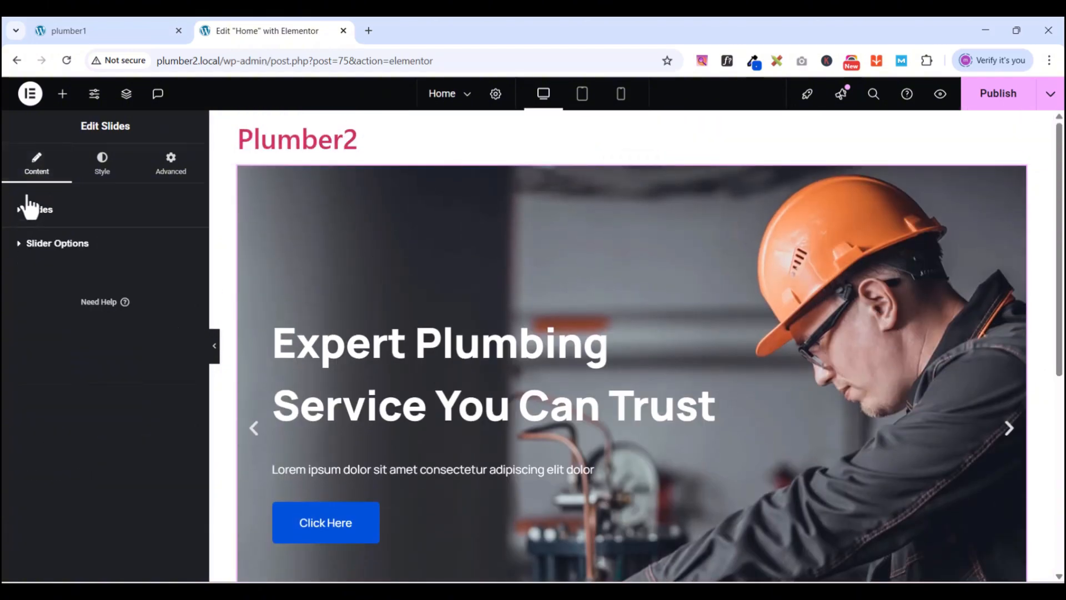
pyautogui.moveTo(1012, 172)
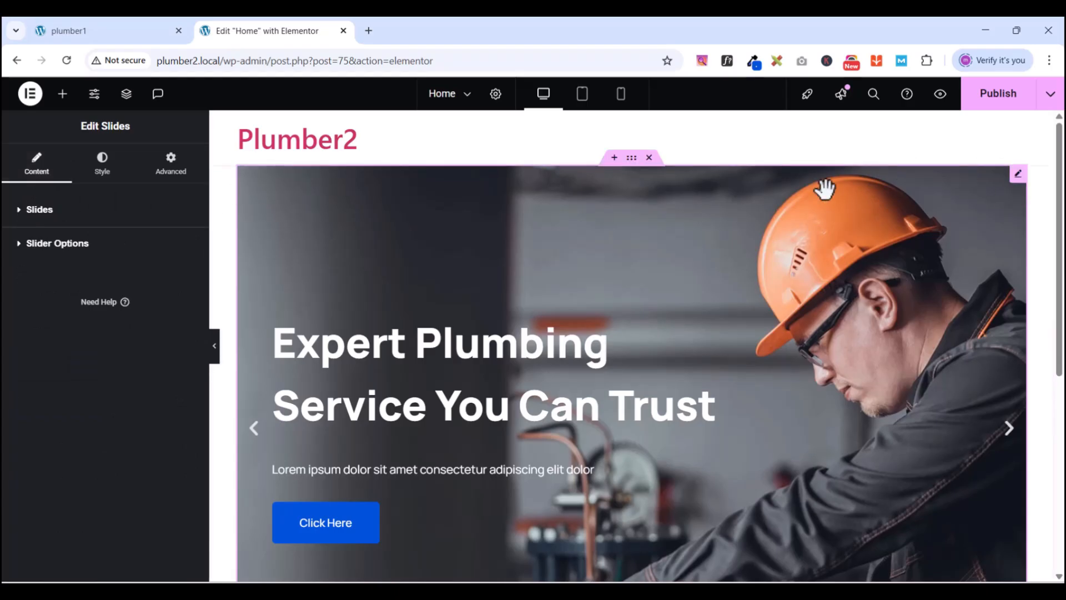
# - Set the hero slider container's Content Width to Full Width
pyautogui.click(631, 158)
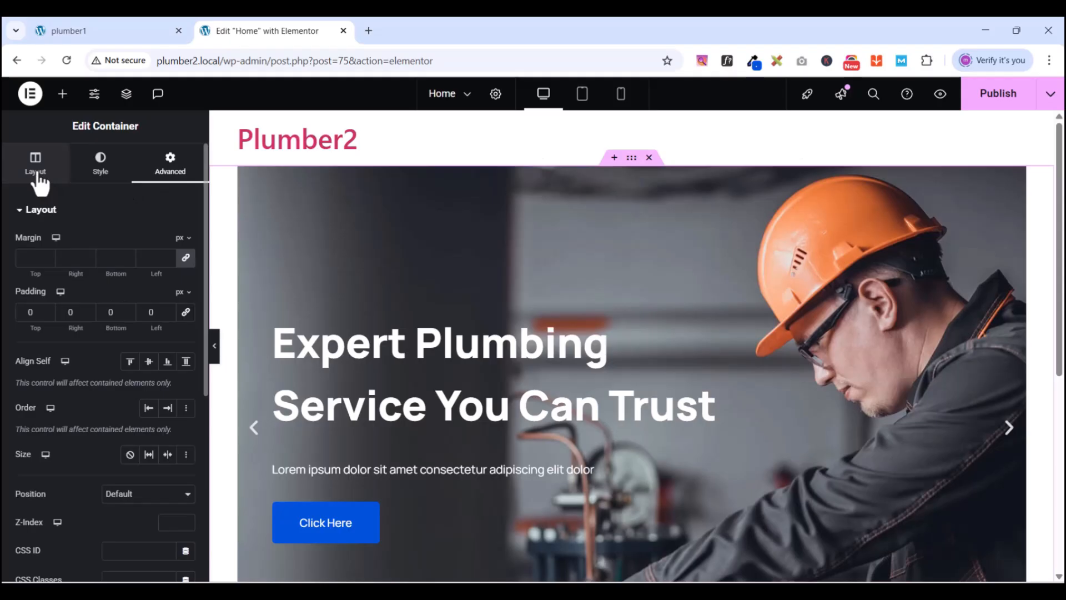
pyautogui.click(36, 176)
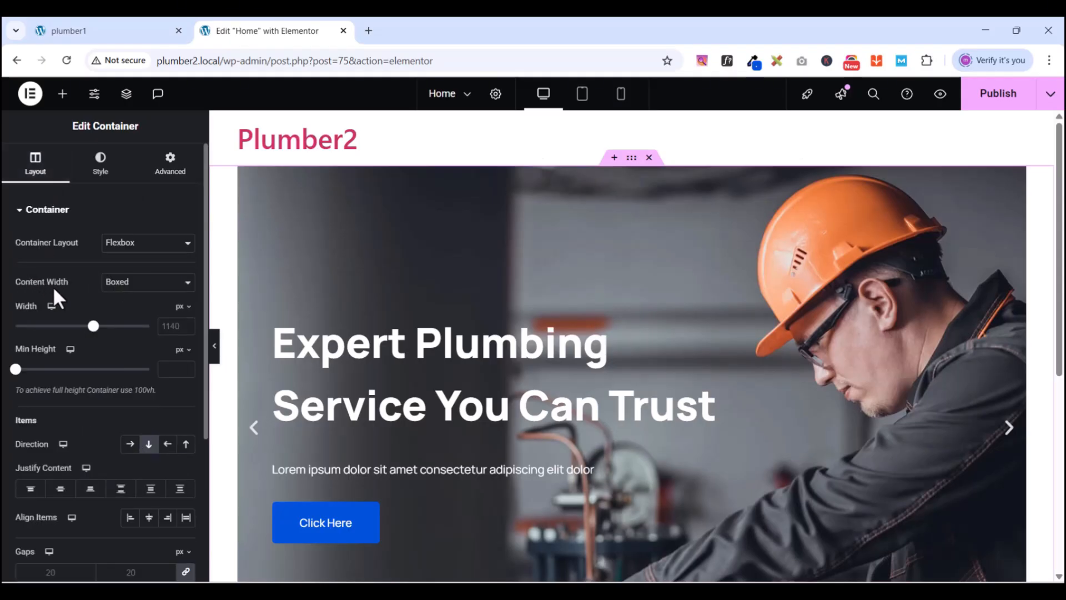
pyautogui.click(120, 290)
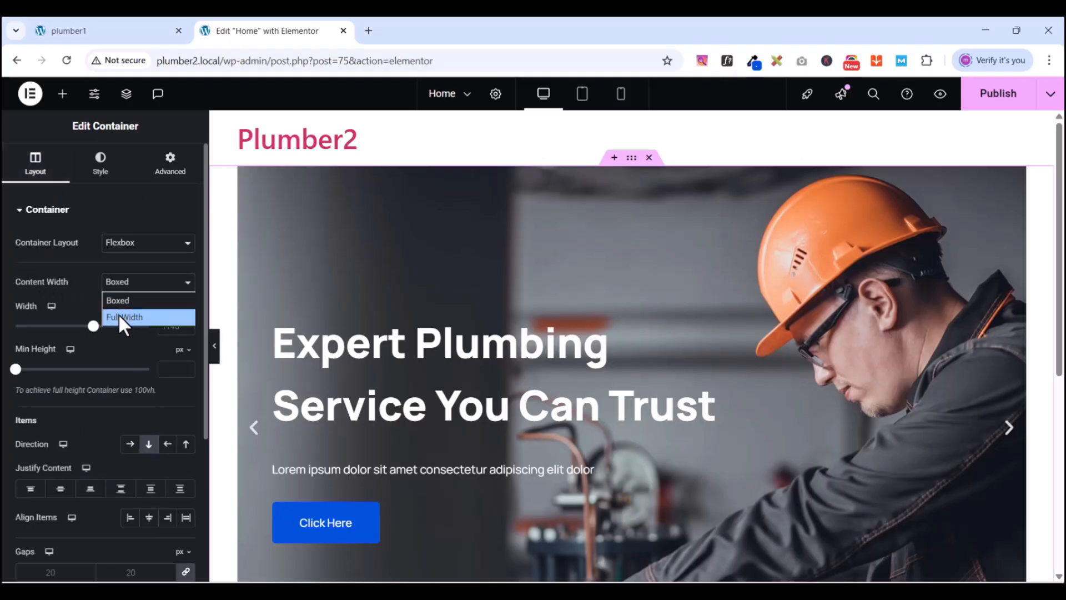
pyautogui.click(118, 313)
pyautogui.scroll(-4, 916, 274)
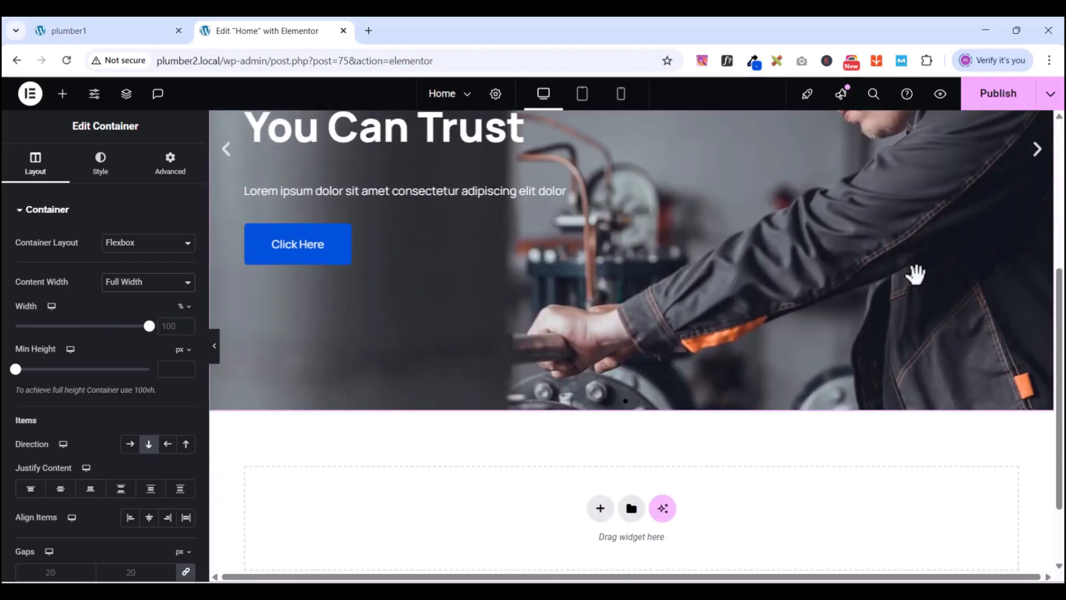
pyautogui.scroll(2, 916, 274)
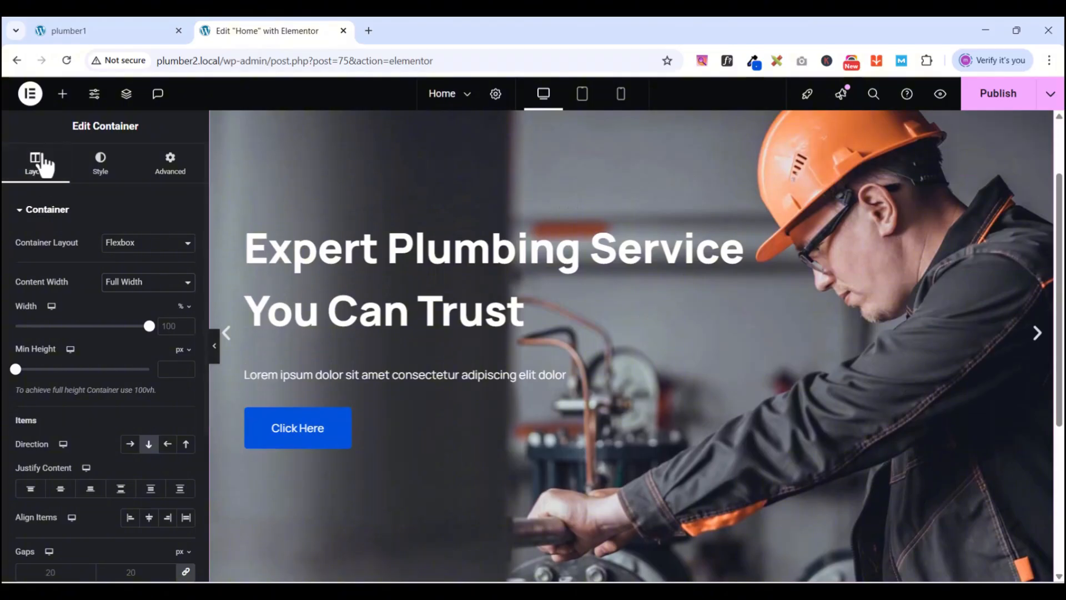
pyautogui.click(25, 214)
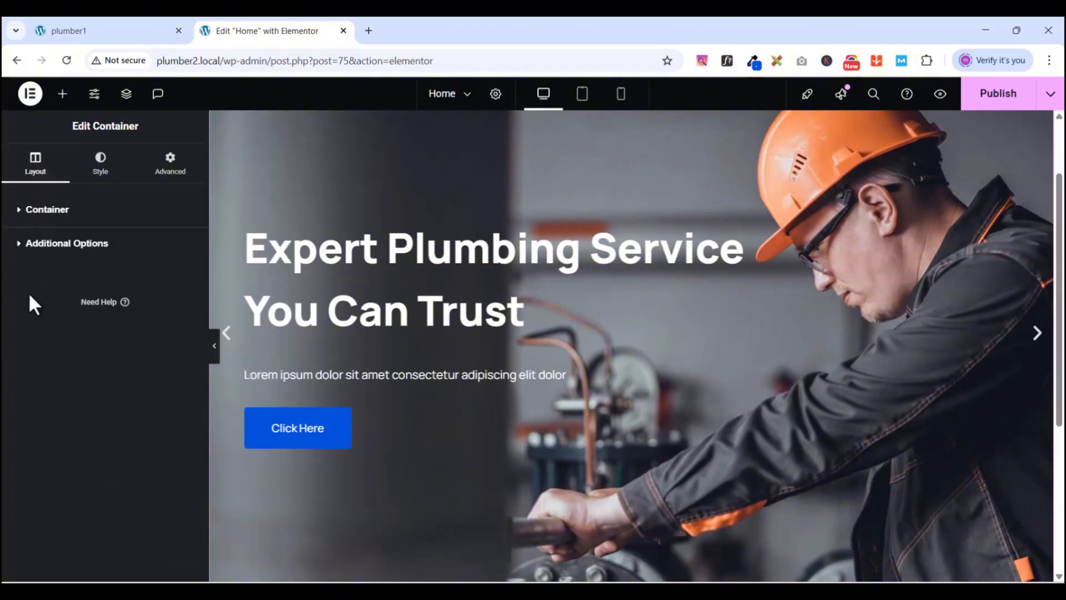
pyautogui.click(101, 167)
pyautogui.click(35, 165)
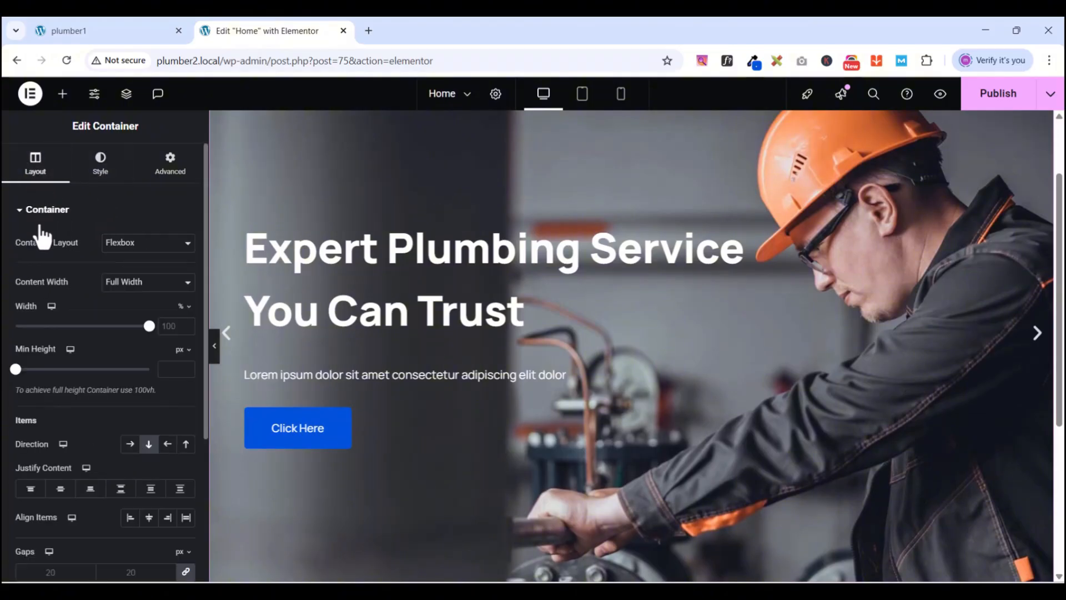
pyautogui.click(28, 211)
pyautogui.scroll(2, 1030, 186)
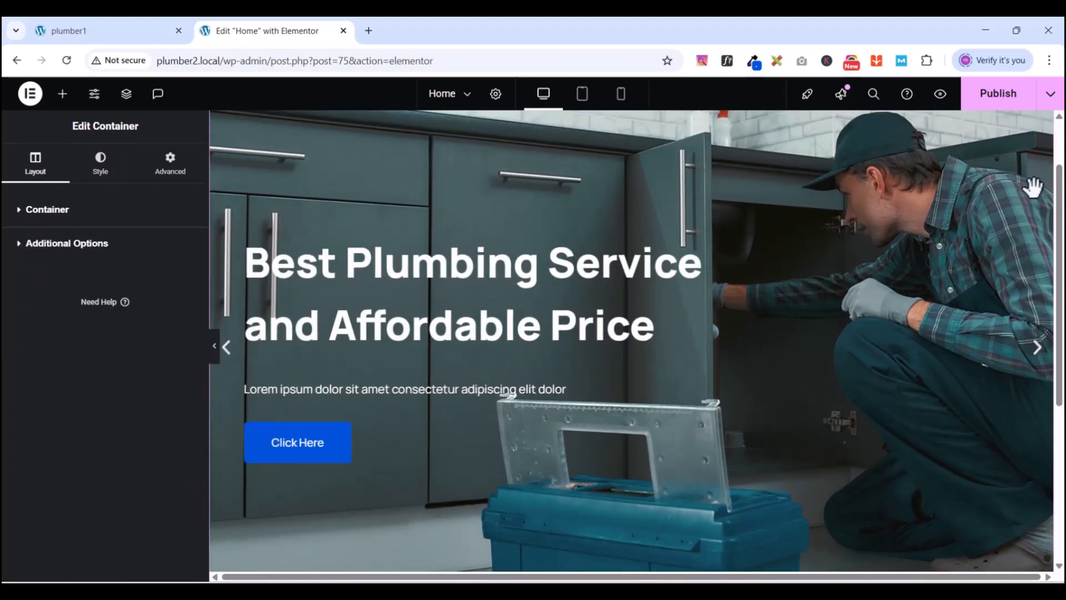
pyautogui.click(1045, 176)
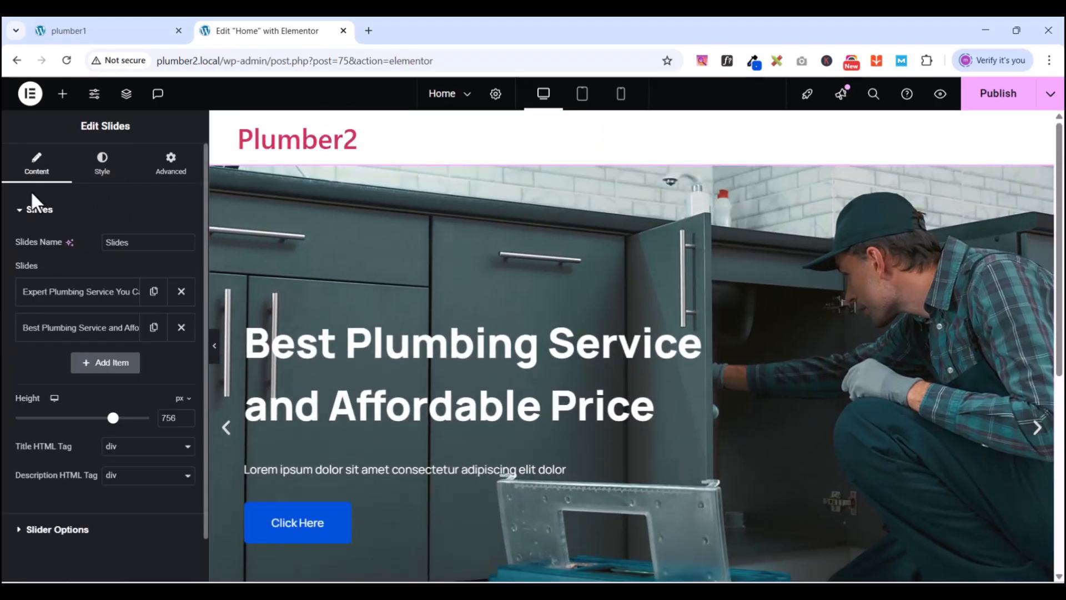
# - Break the first slide's title after 'Expert Plumbing' with a <br>, following the PlumCo reference heading
pyautogui.click(18, 212)
pyautogui.click(75, 299)
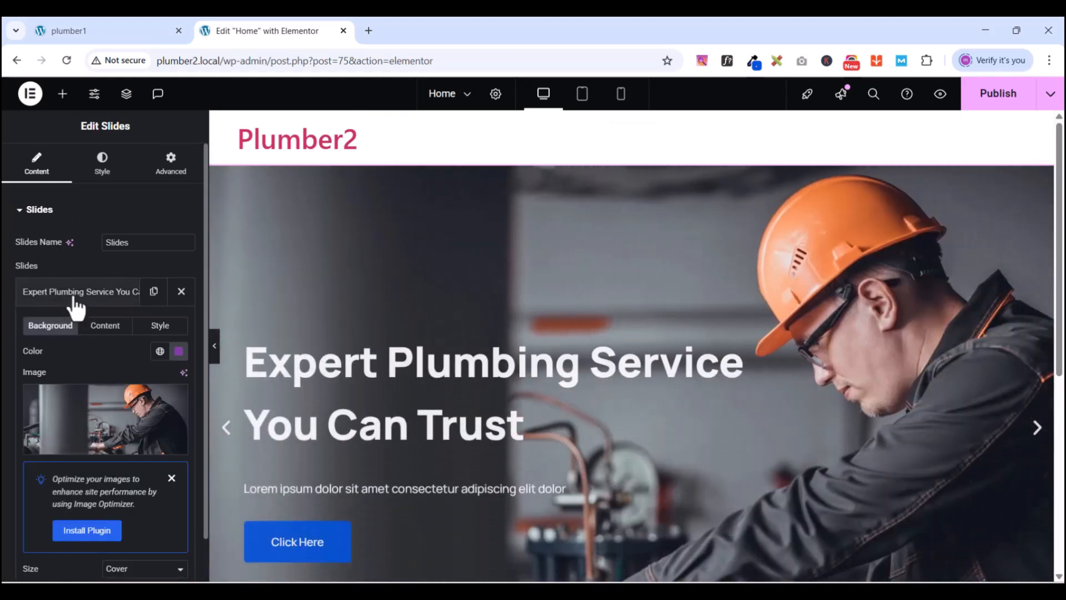
pyautogui.click(94, 328)
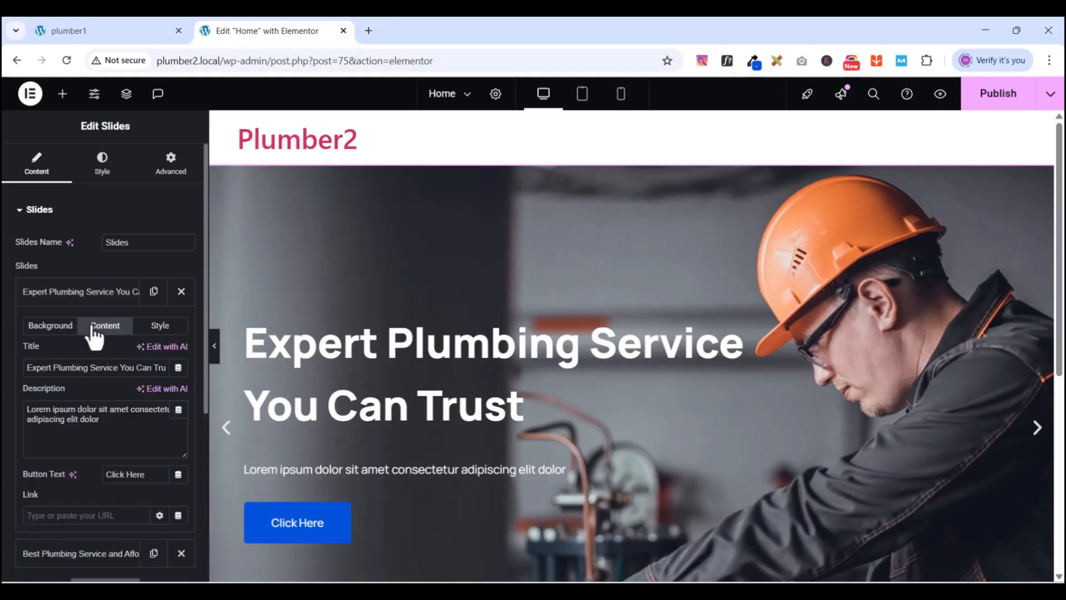
pyautogui.click(129, 28)
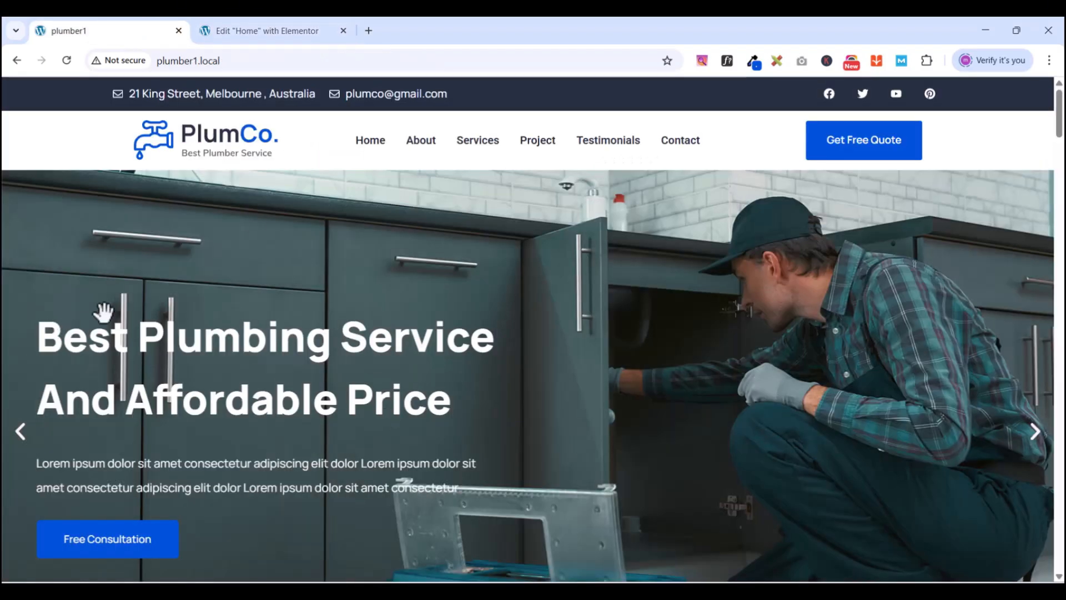
pyautogui.click(22, 437)
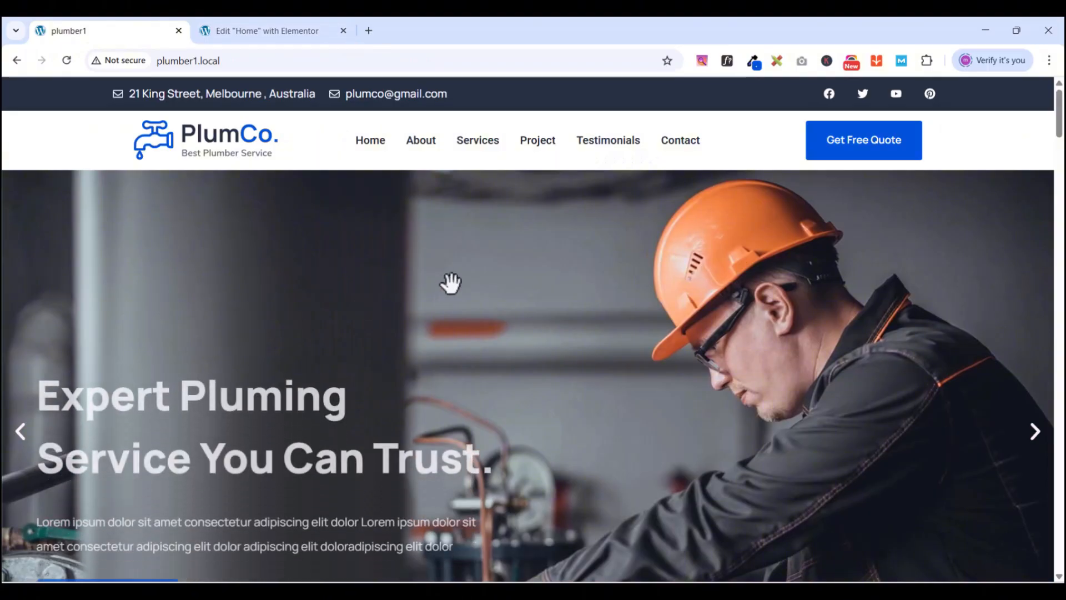
pyautogui.scroll(-1, 448, 283)
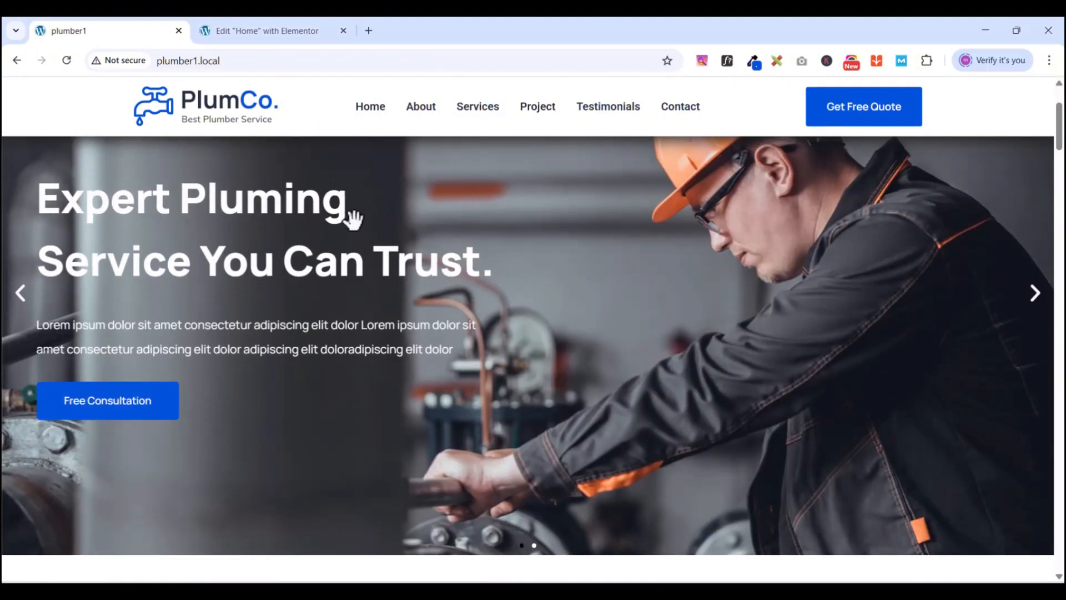
pyautogui.click(264, 37)
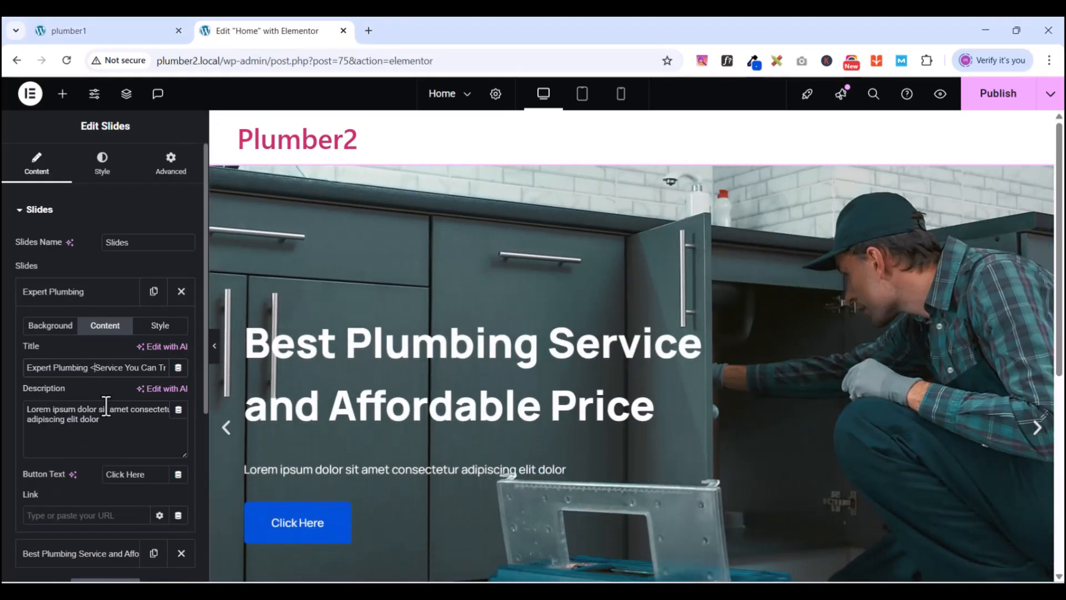
pyautogui.write('<br>')
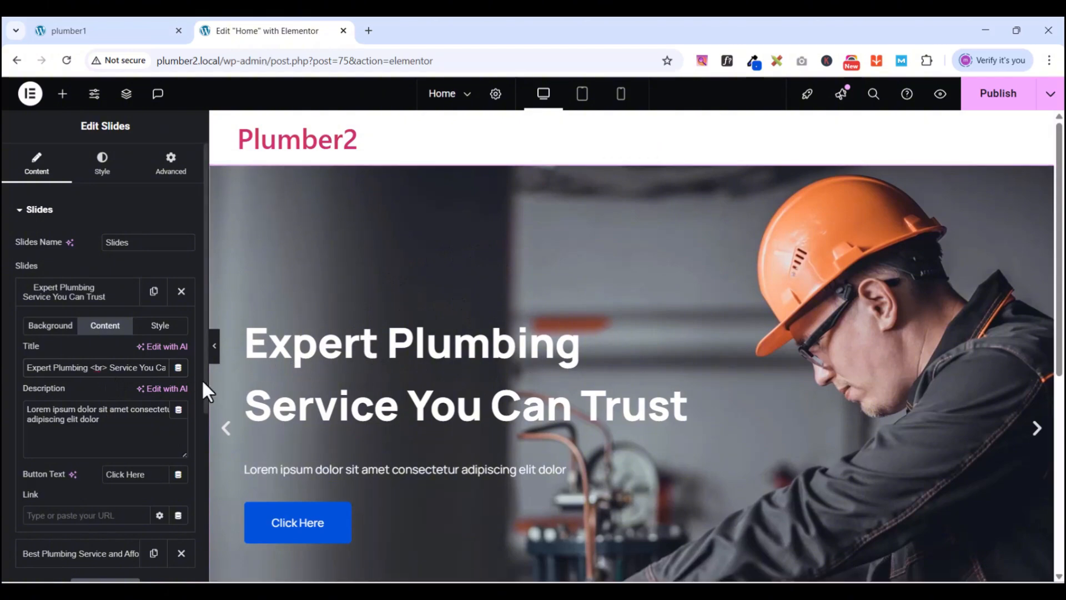
# - Open the second slide's settings and view the PlumCo reference's second slide
pyautogui.click(78, 300)
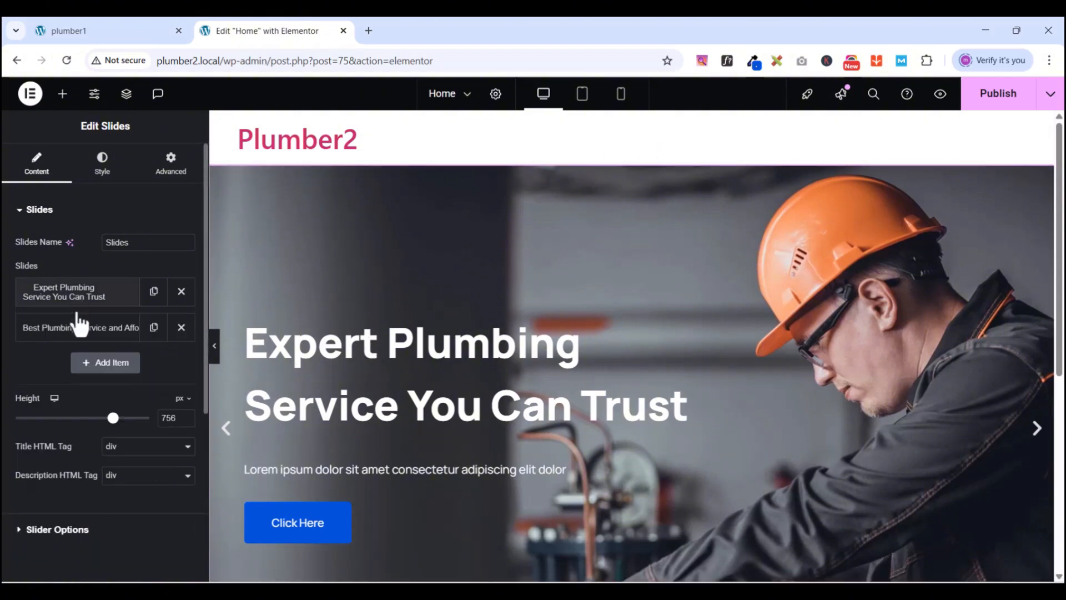
pyautogui.click(78, 327)
pyautogui.click(81, 36)
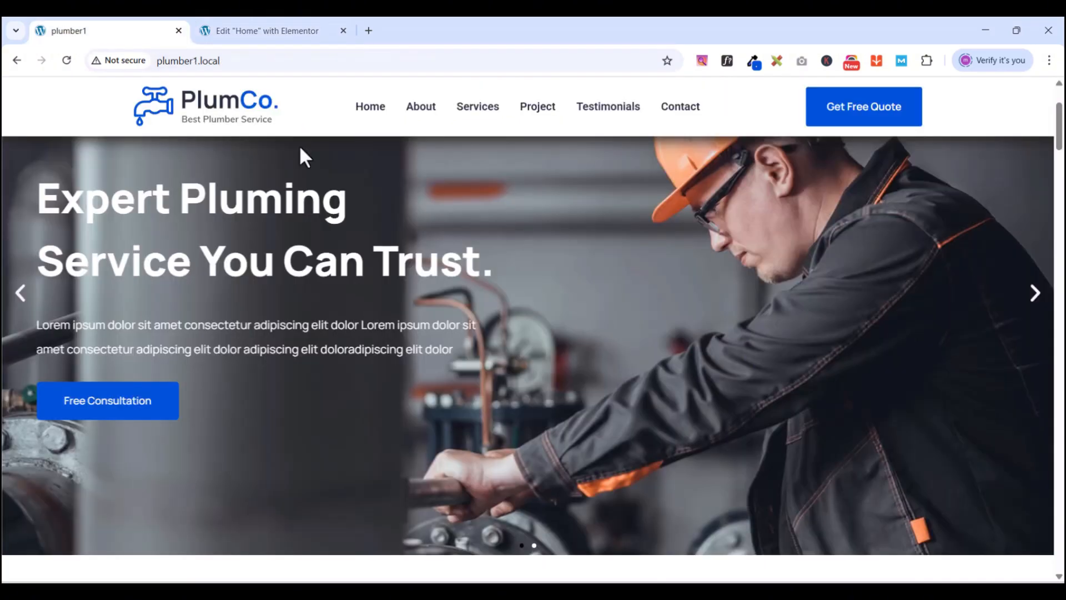
pyautogui.click(1035, 293)
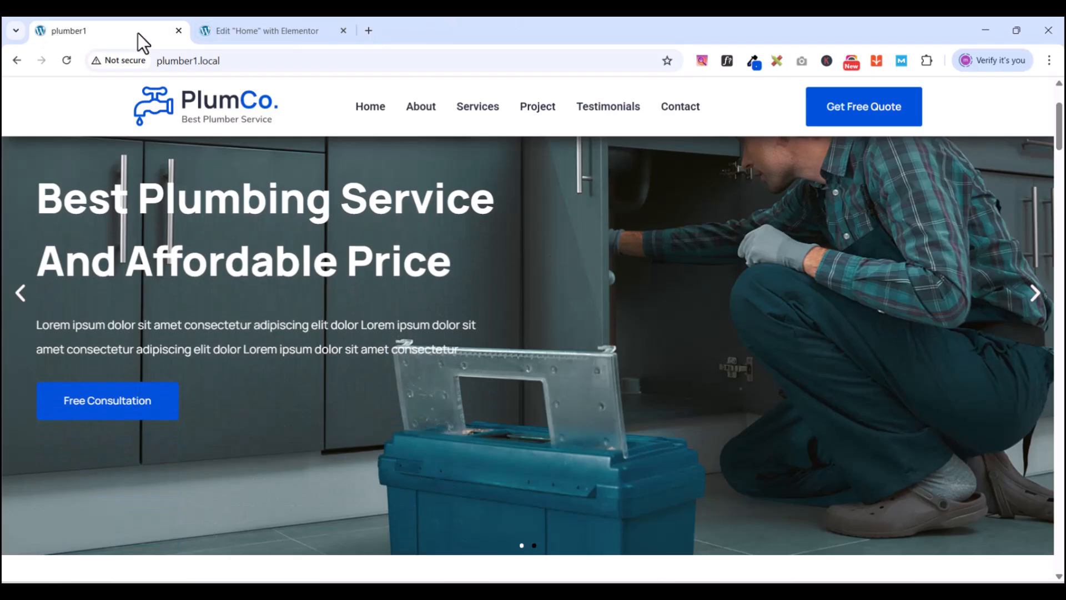
pyautogui.click(261, 30)
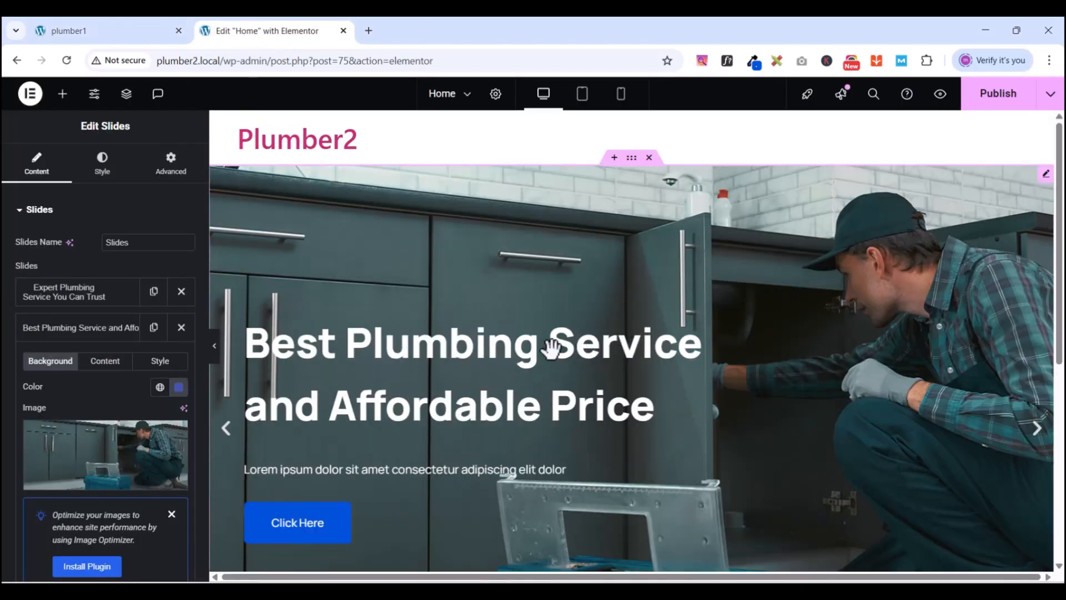
# - Split the second slide's title with <br> before 'And Affordable Price', capitalising 'And'
pyautogui.click(80, 300)
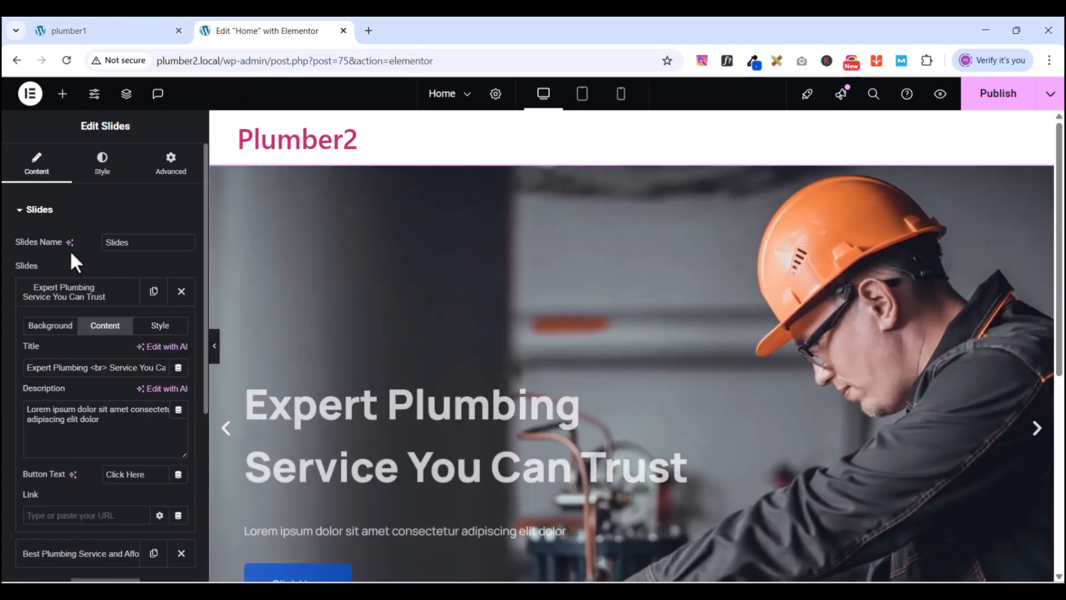
pyautogui.click(63, 296)
pyautogui.click(54, 329)
pyautogui.click(54, 329)
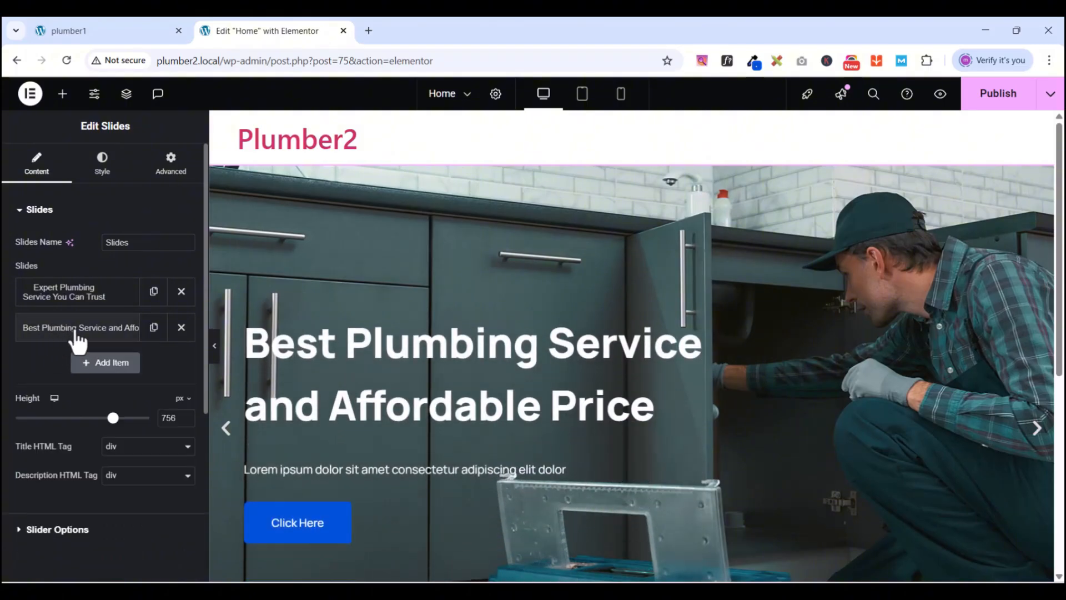
pyautogui.click(109, 332)
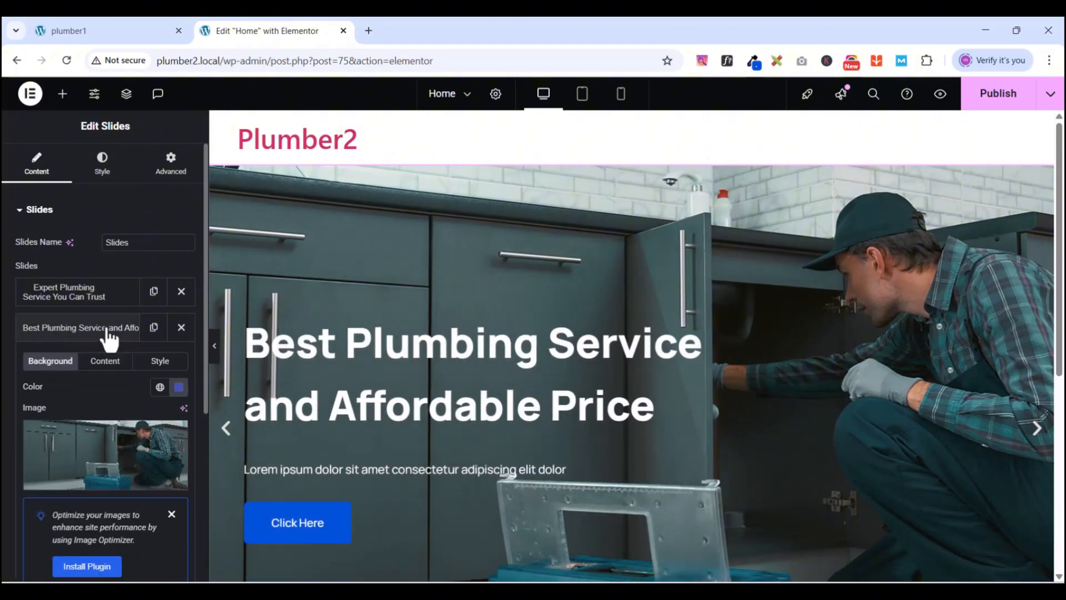
pyautogui.click(98, 361)
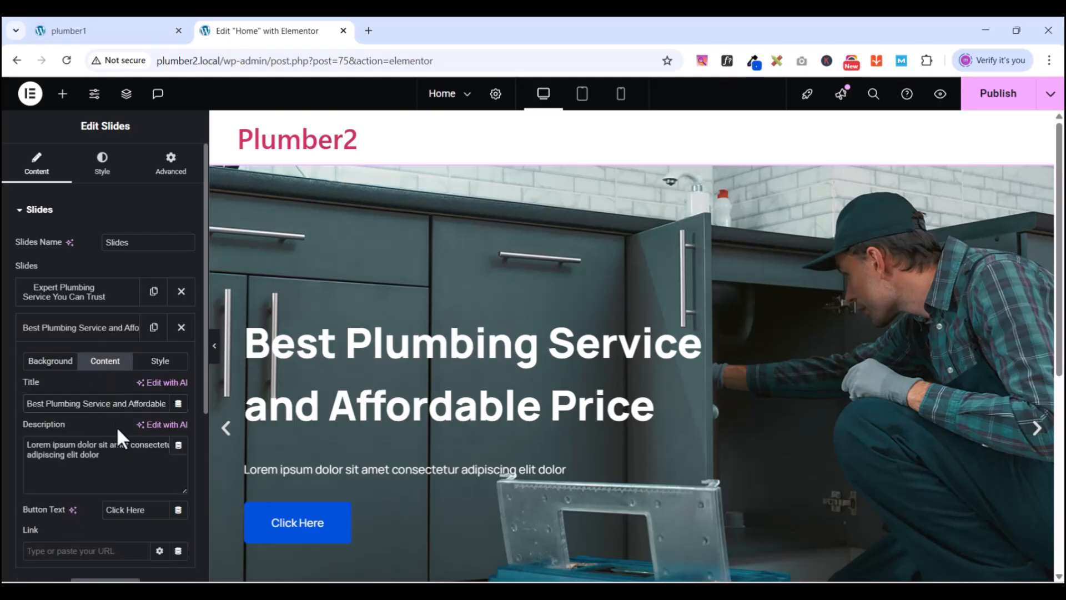
pyautogui.write('<')
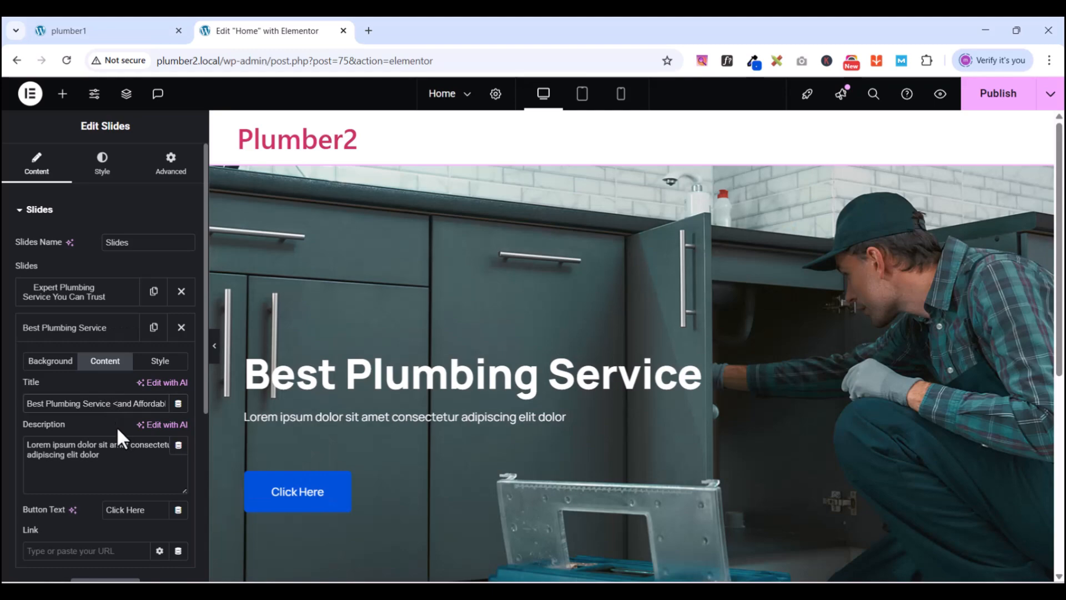
pyautogui.write('br>')
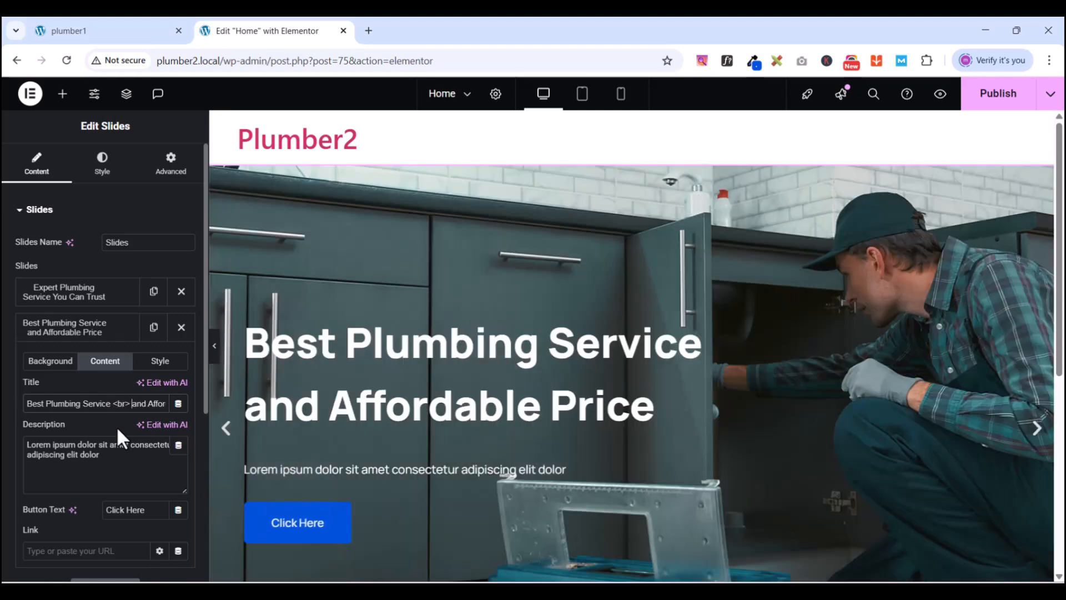
pyautogui.press('BackSpace')
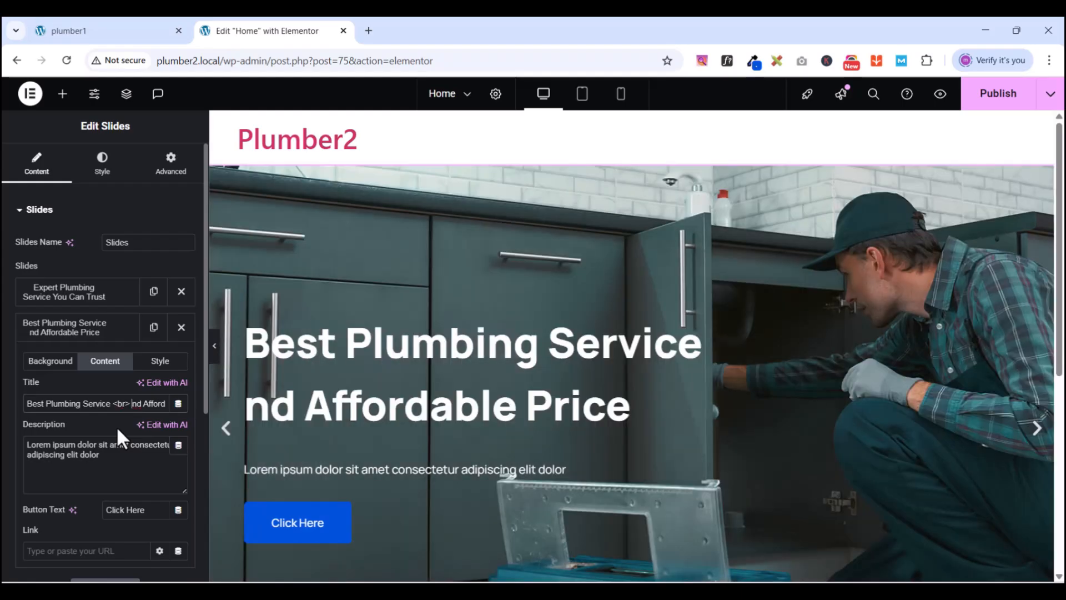
pyautogui.write('A')
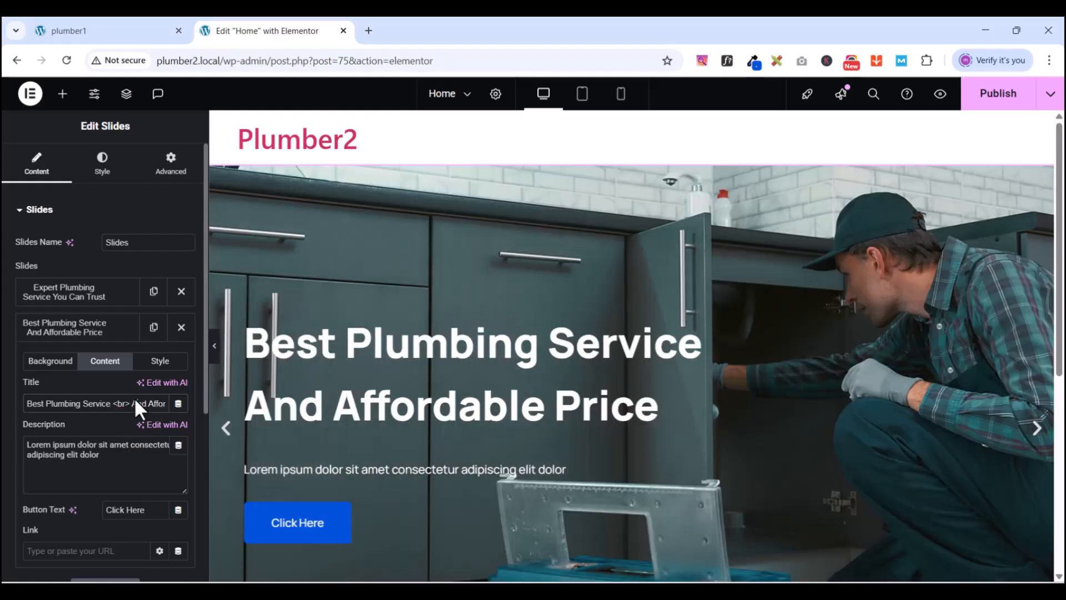
# - Publish the home page and preview it beside the PlumCo reference site
pyautogui.click(977, 94)
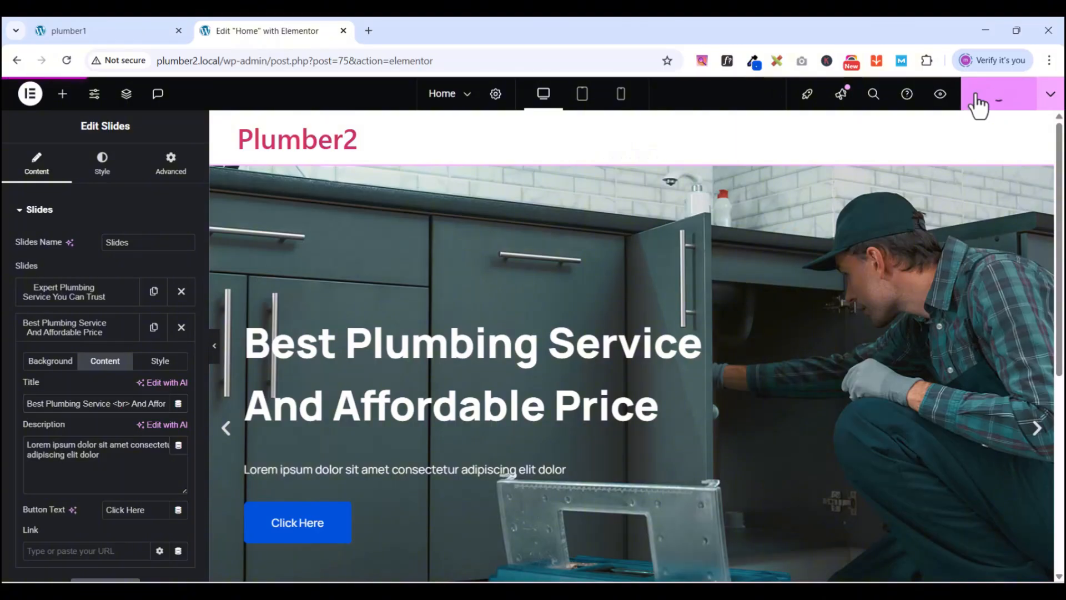
pyautogui.click(940, 96)
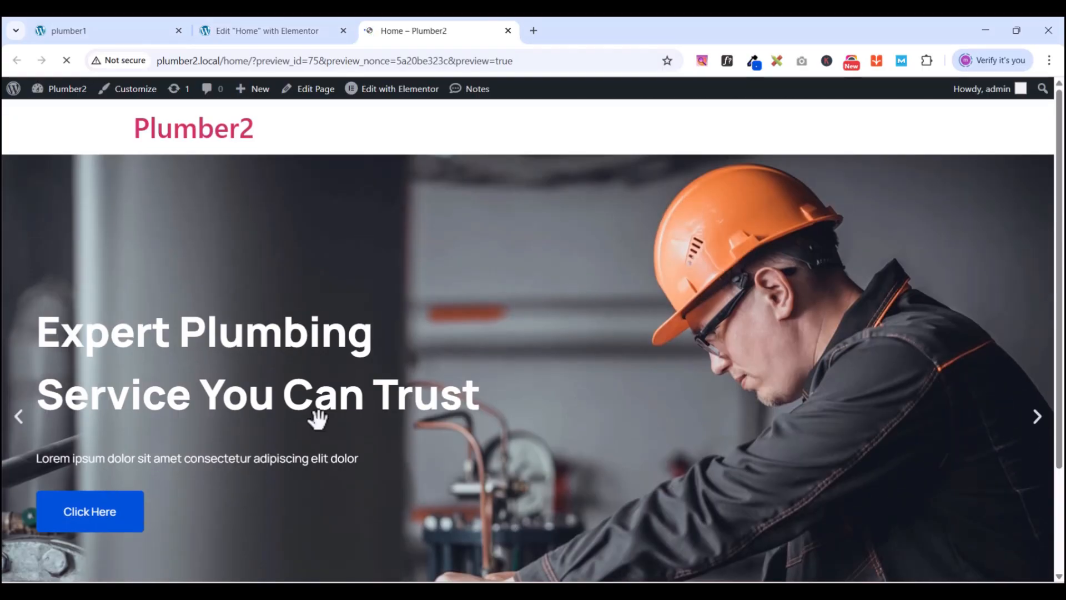
pyautogui.click(271, 30)
pyautogui.click(118, 34)
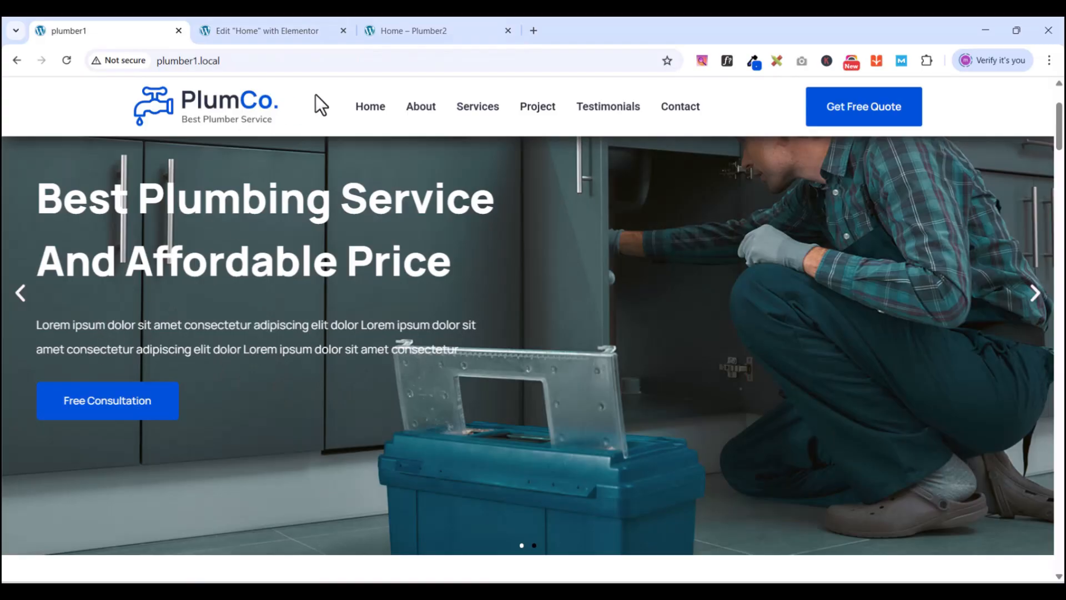
# - Copy the second slide's Lorem ipsum description and paste it twice at its end
pyautogui.click(255, 34)
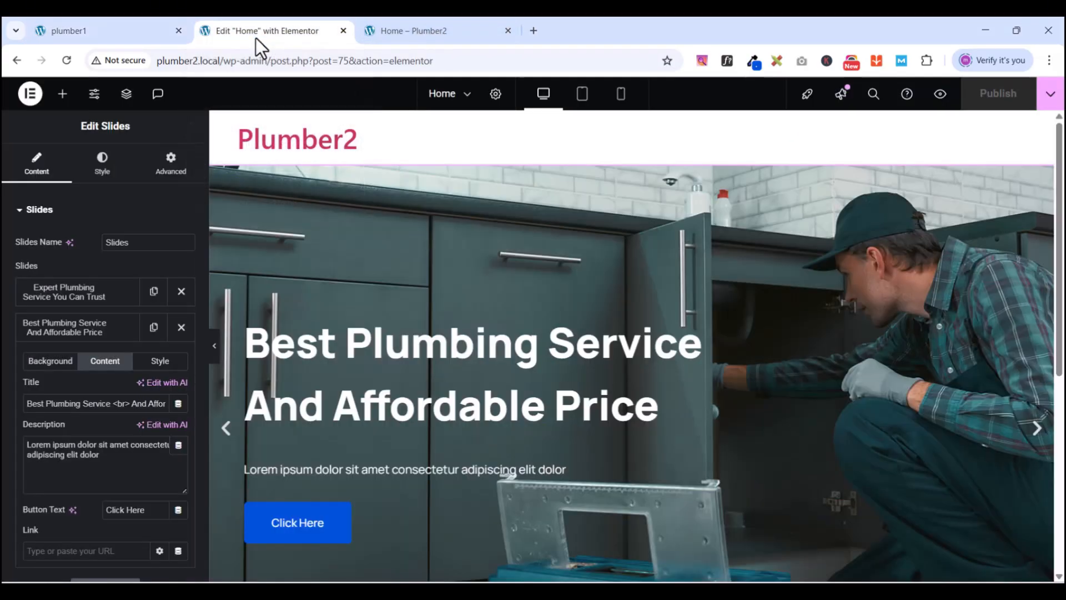
pyautogui.rightClick(1041, 306)
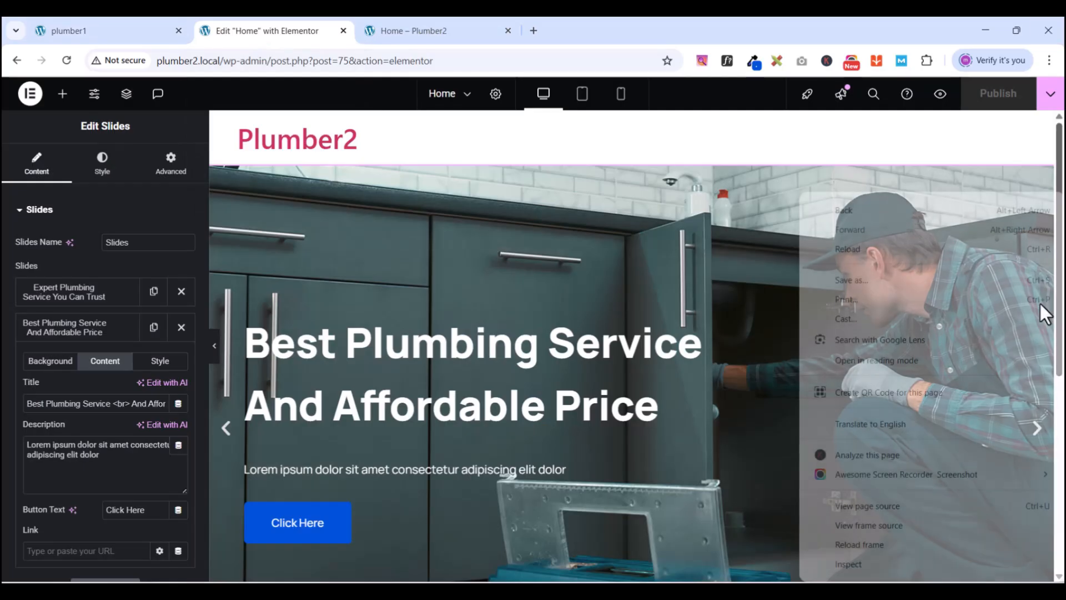
pyautogui.tripleClick(122, 464)
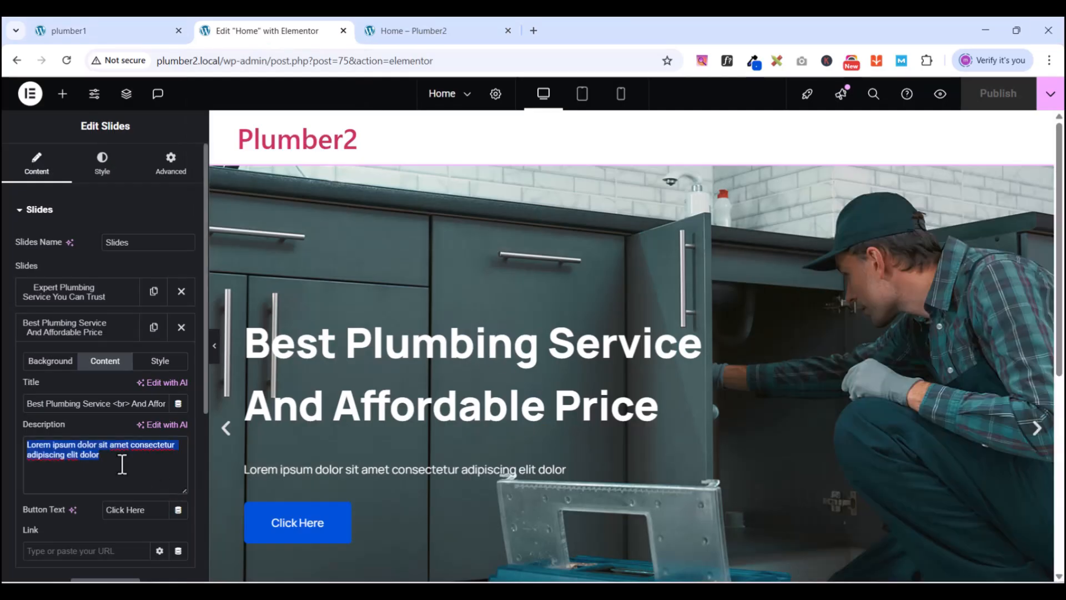
pyautogui.rightClick(119, 469)
pyautogui.click(171, 146)
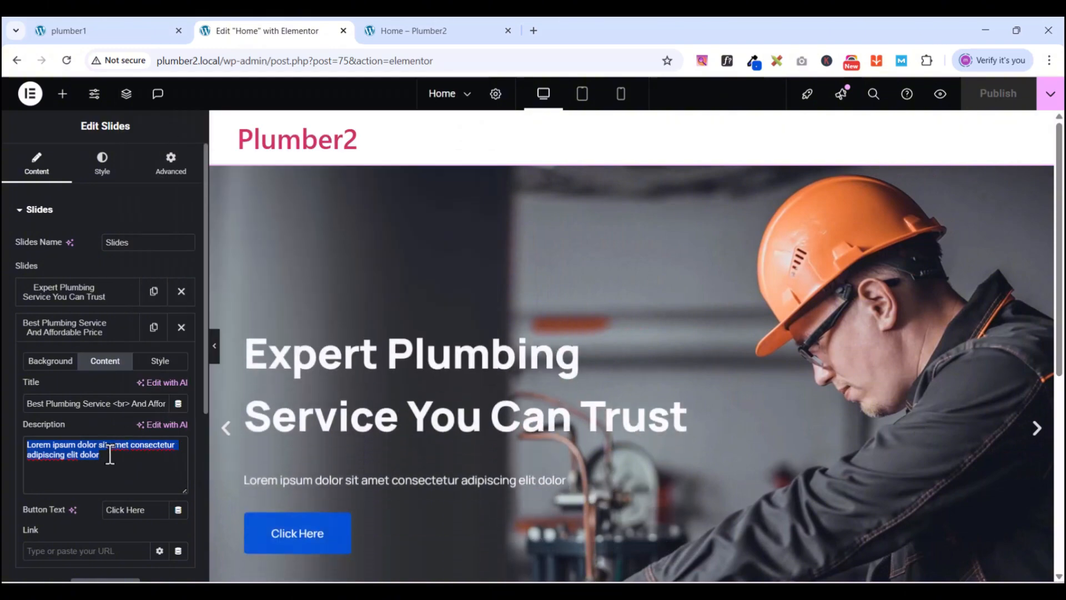
pyautogui.click(110, 454)
pyautogui.hotkey('ctrl', 'v')
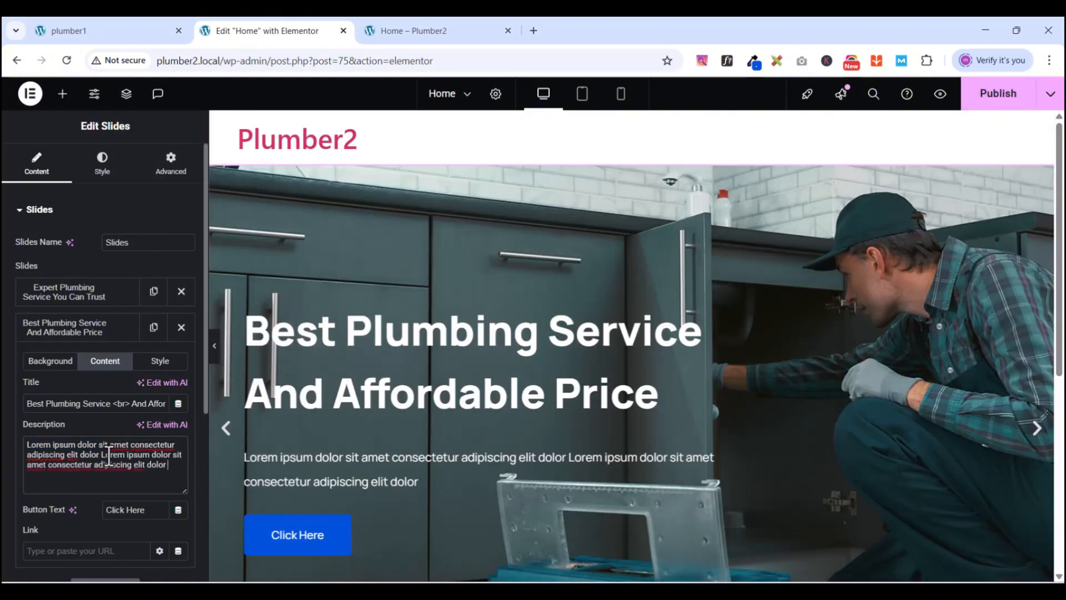
pyautogui.hotkey('ctrl', 'v')
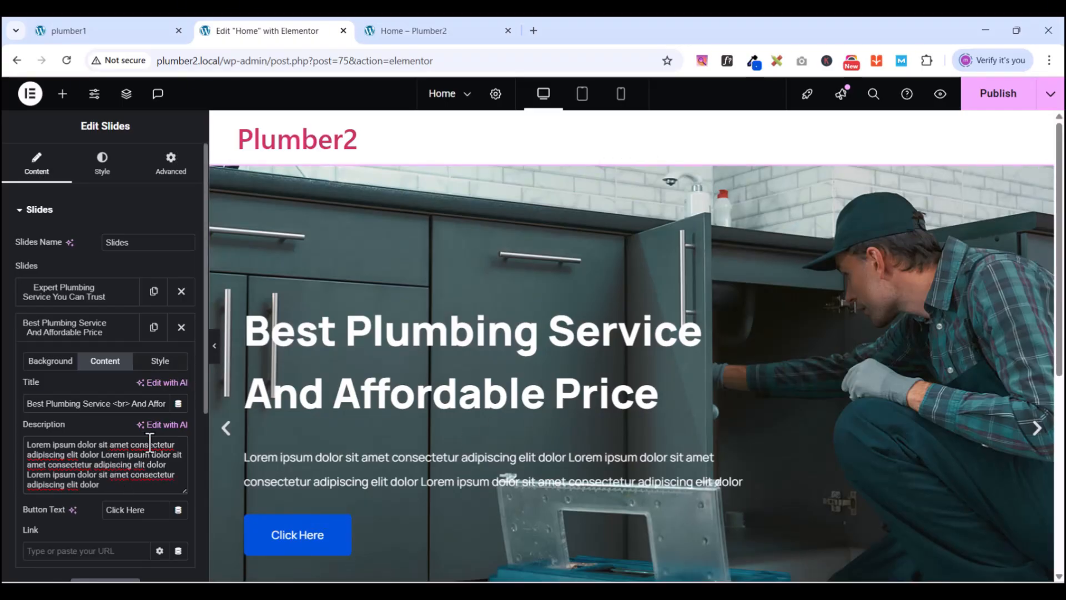
pyautogui.scroll(-5, 147, 444)
pyautogui.scroll(5, 146, 439)
# - Paste the Lorem ipsum sentence twice more at the end of the Expert Plumbing slide's description
pyautogui.click(68, 328)
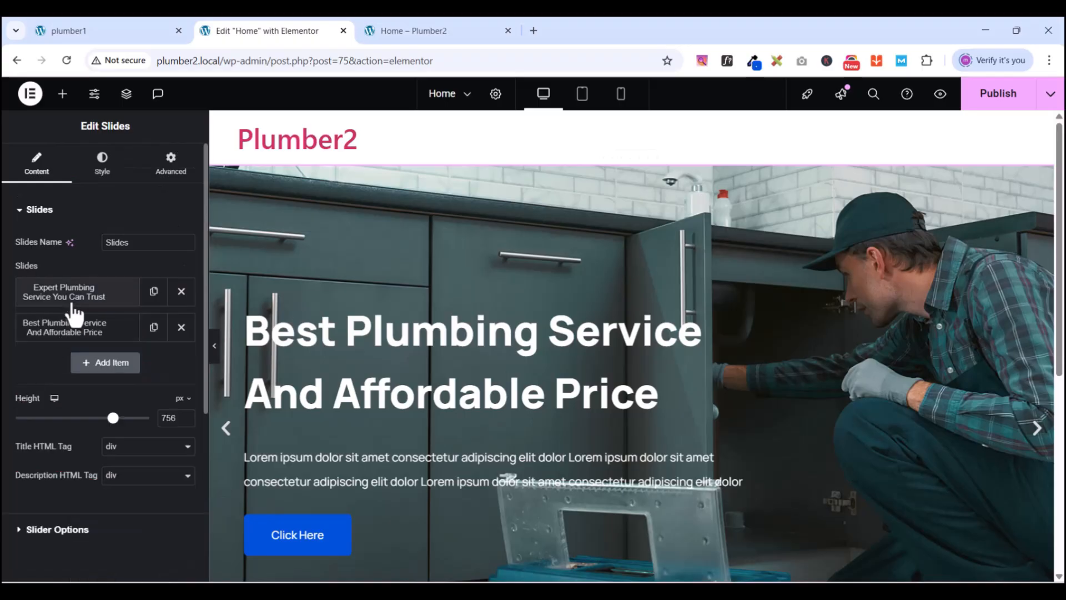
pyautogui.click(71, 294)
pyautogui.click(106, 427)
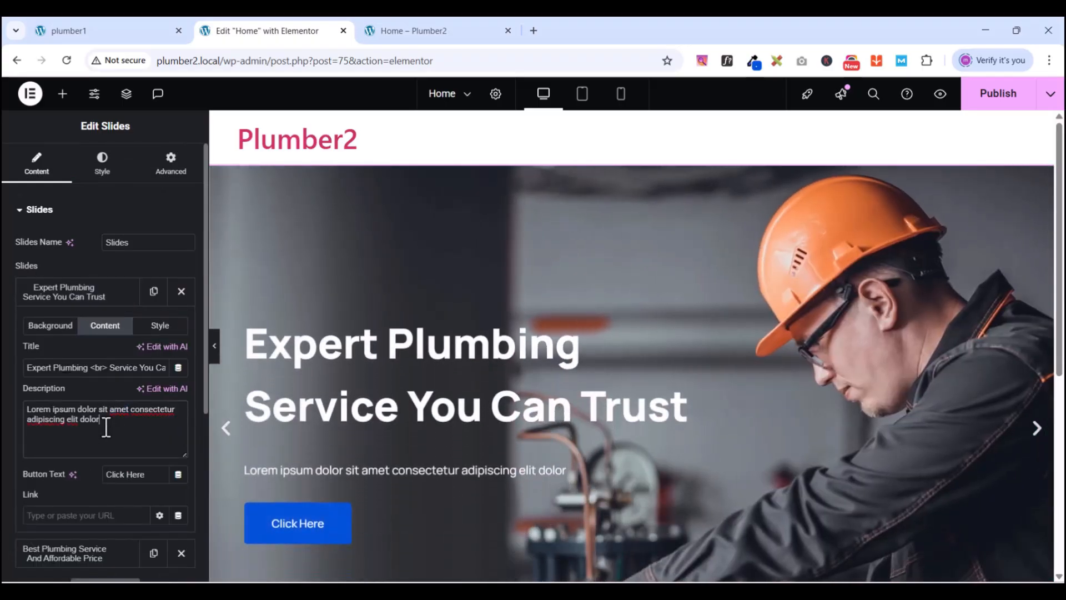
pyautogui.hotkey('ctrl', 'v')
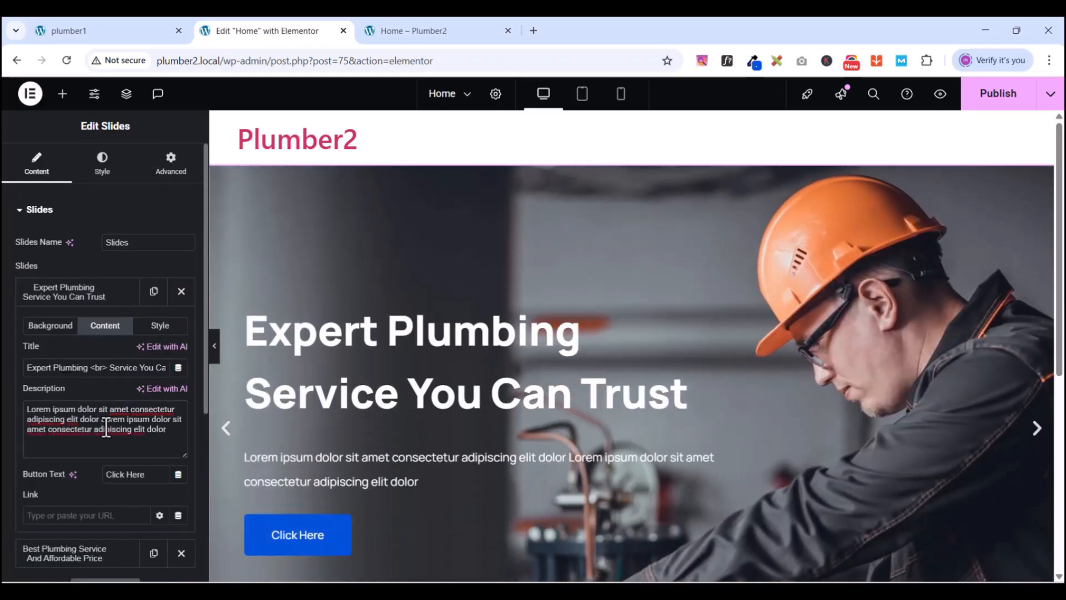
pyautogui.hotkey('ctrl', 'v')
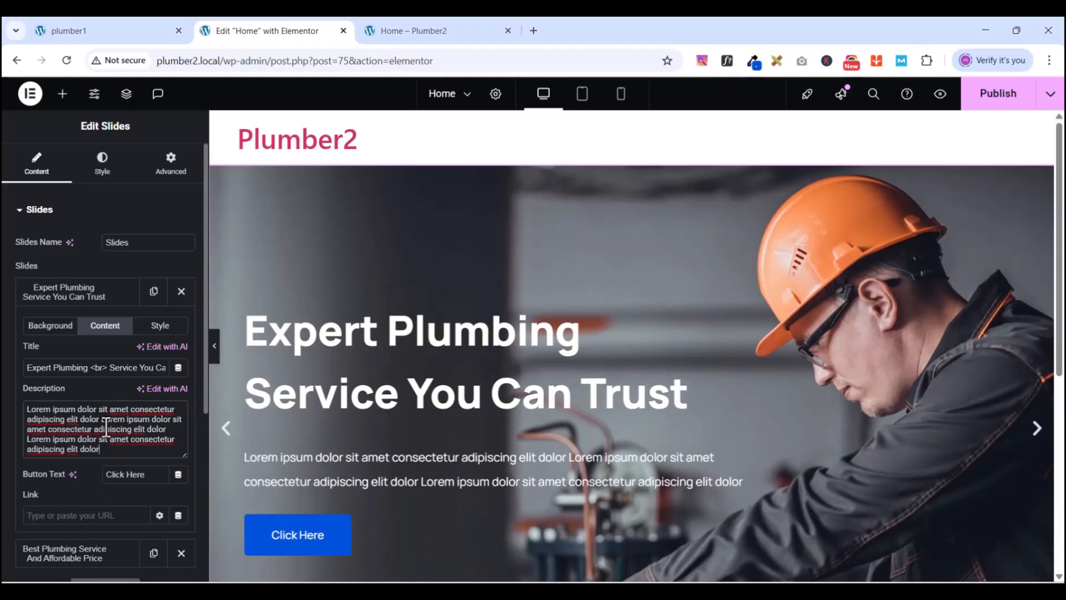
pyautogui.click(119, 31)
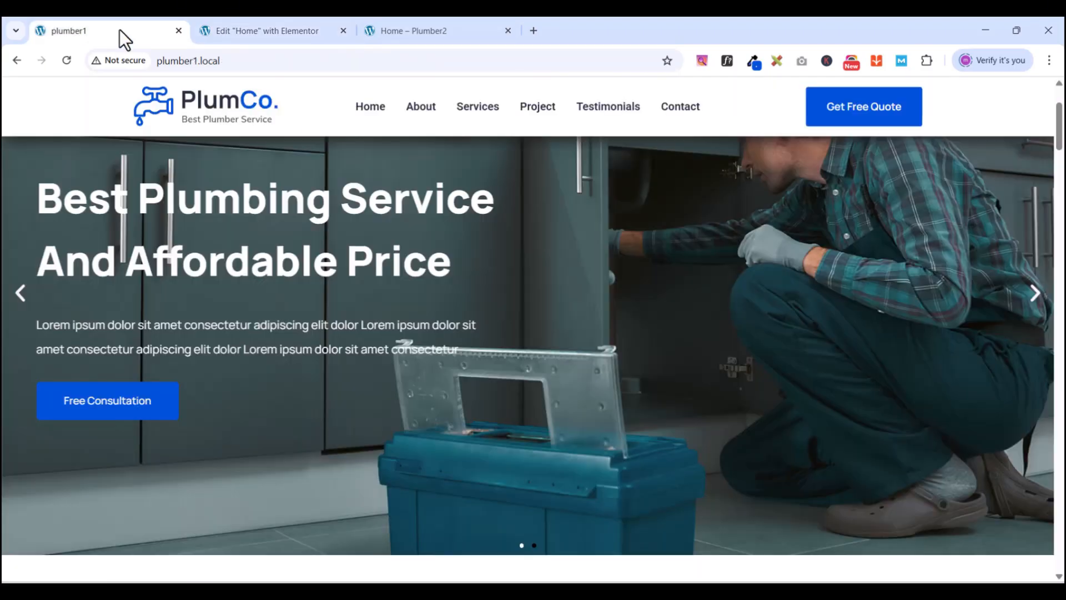
# - View the PlumCo reference's second, hard-hat worker slide and come back to the Plumber2 editor
pyautogui.click(258, 28)
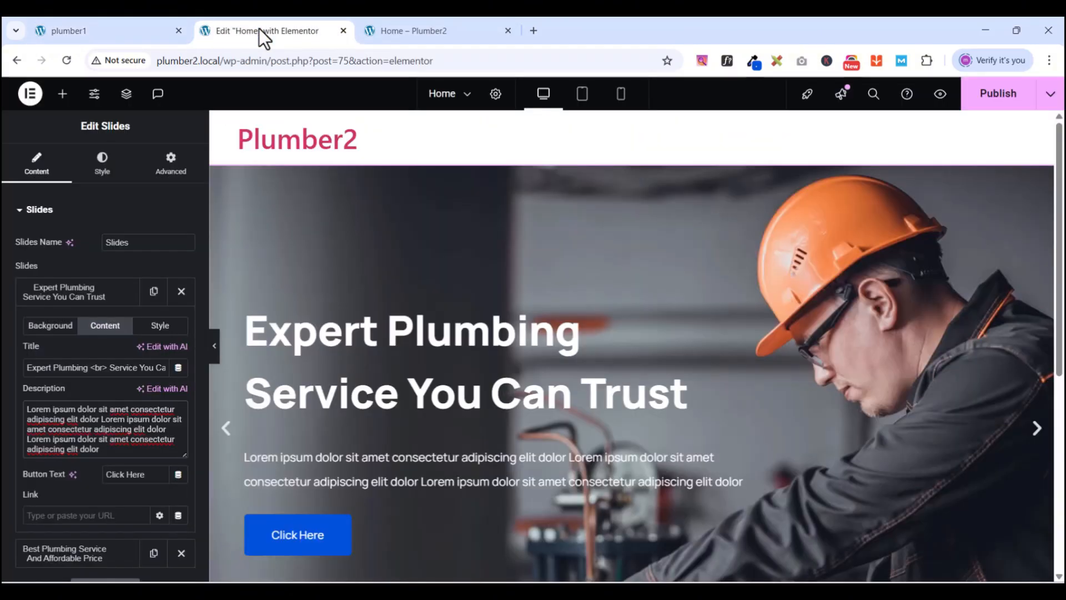
pyautogui.click(124, 34)
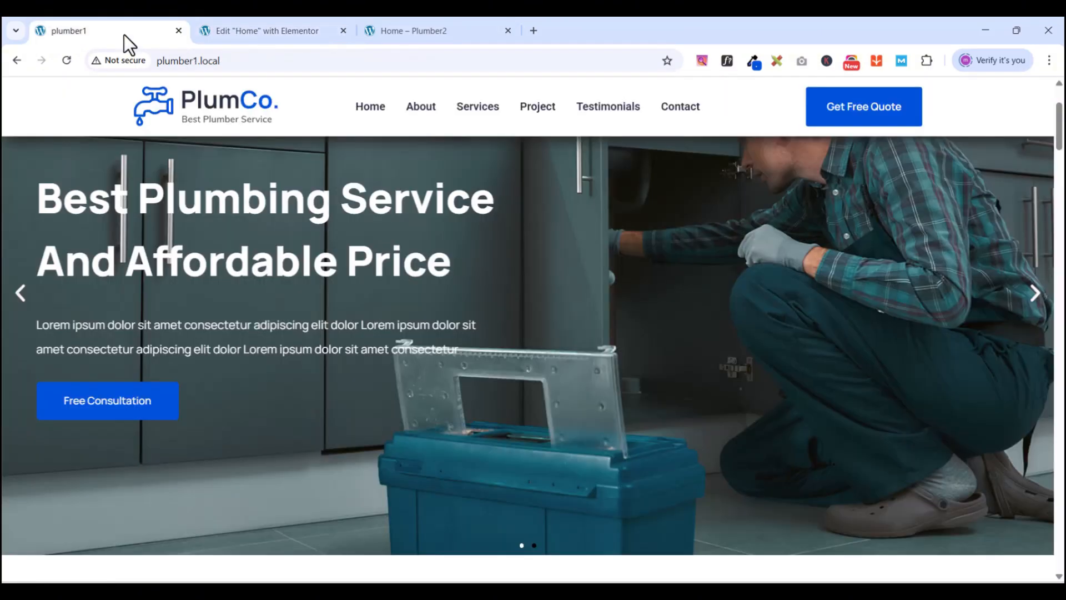
pyautogui.click(1034, 295)
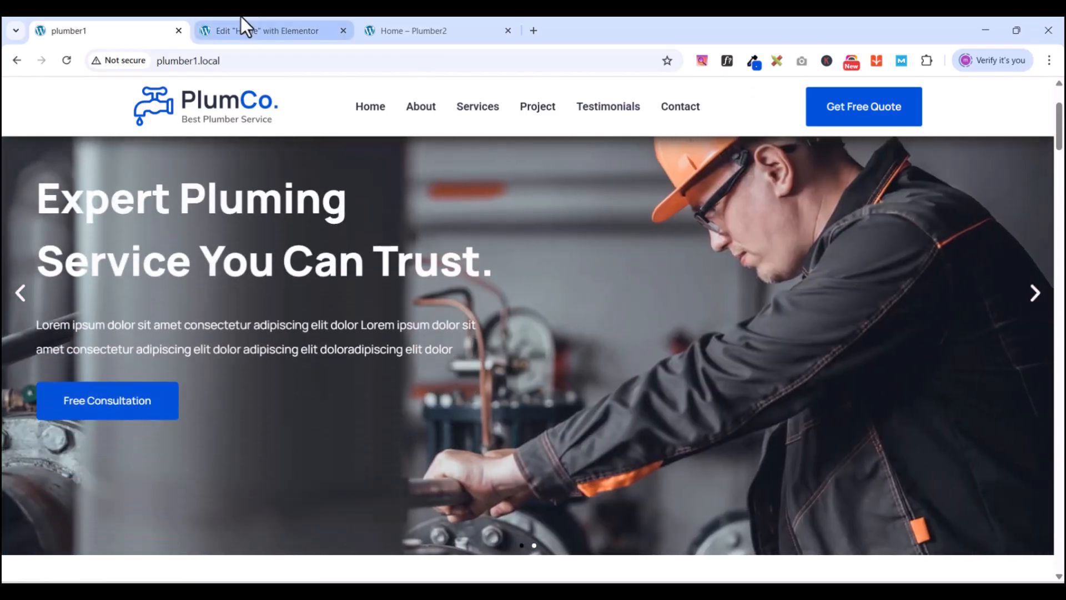
pyautogui.click(239, 28)
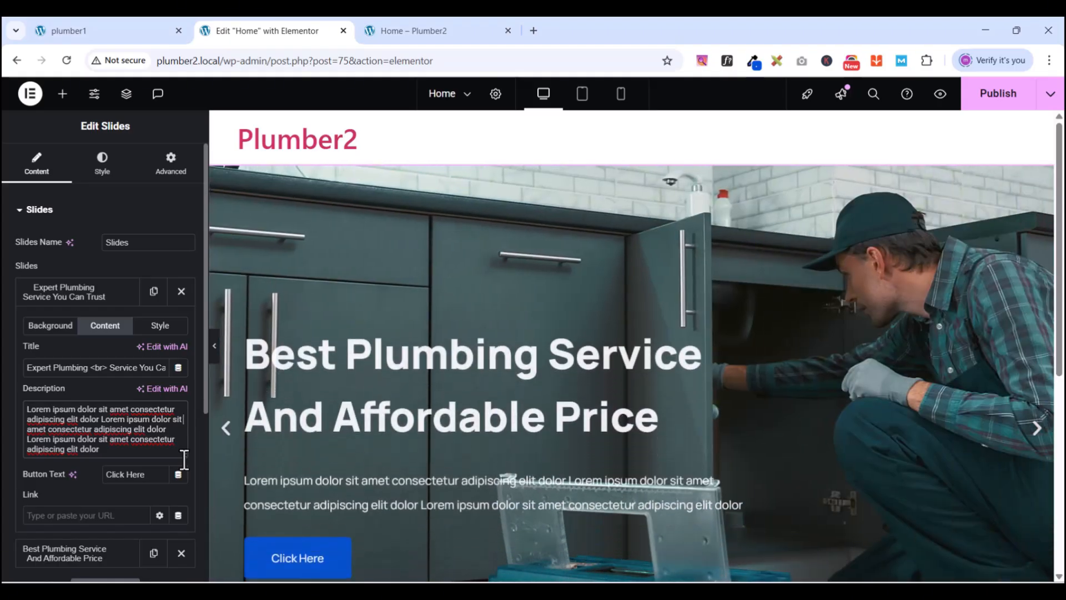
# - Add a <br> to the Expert Plumbing description and trim it to end at 'dolor sit amet consecte'
pyautogui.write('<br')
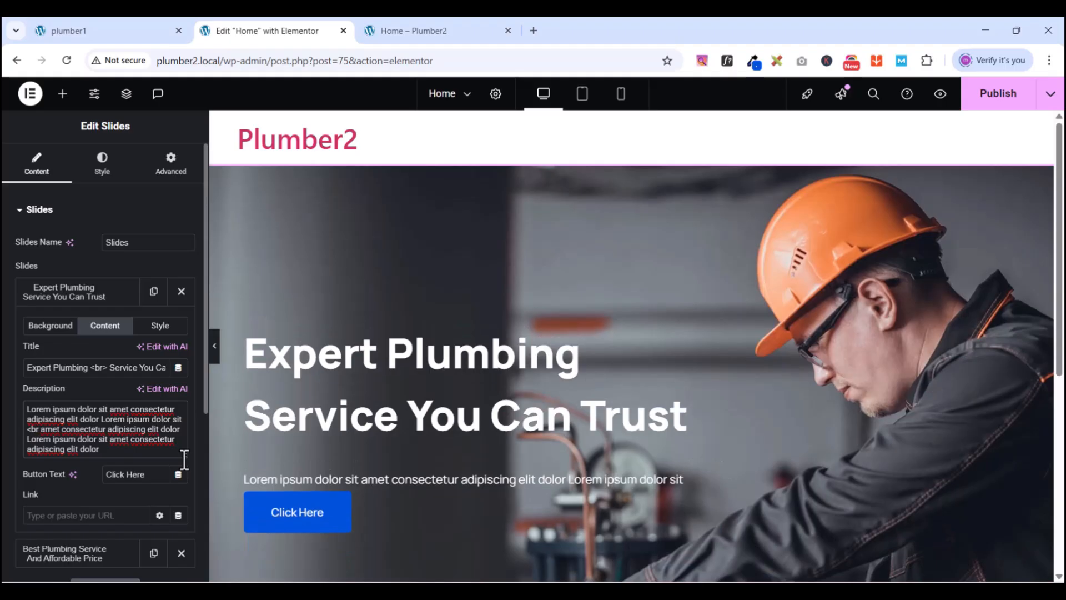
pyautogui.write('>')
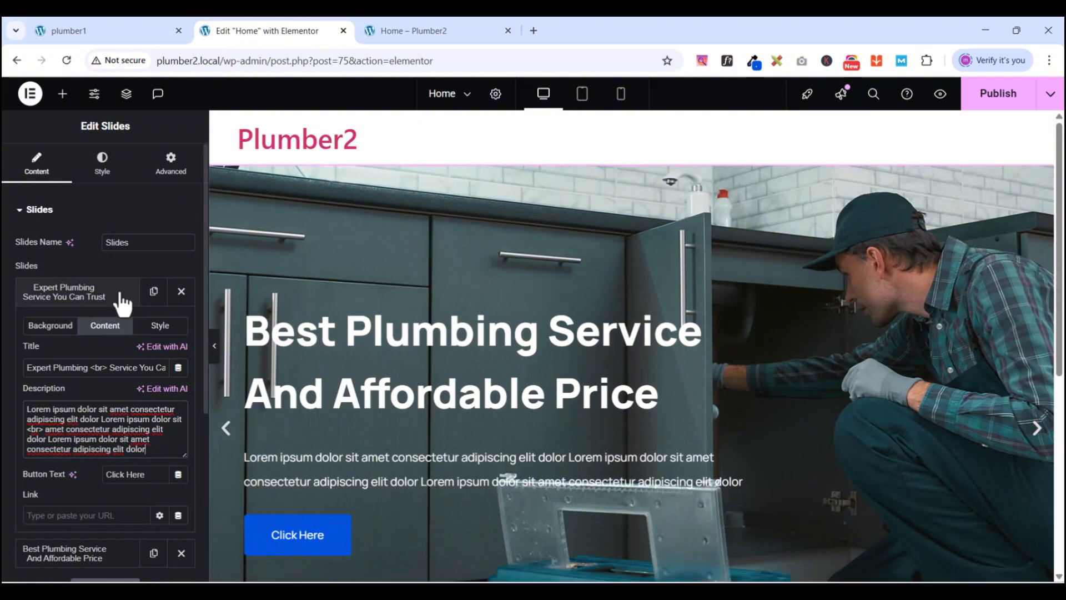
pyautogui.click(78, 300)
pyautogui.click(78, 300)
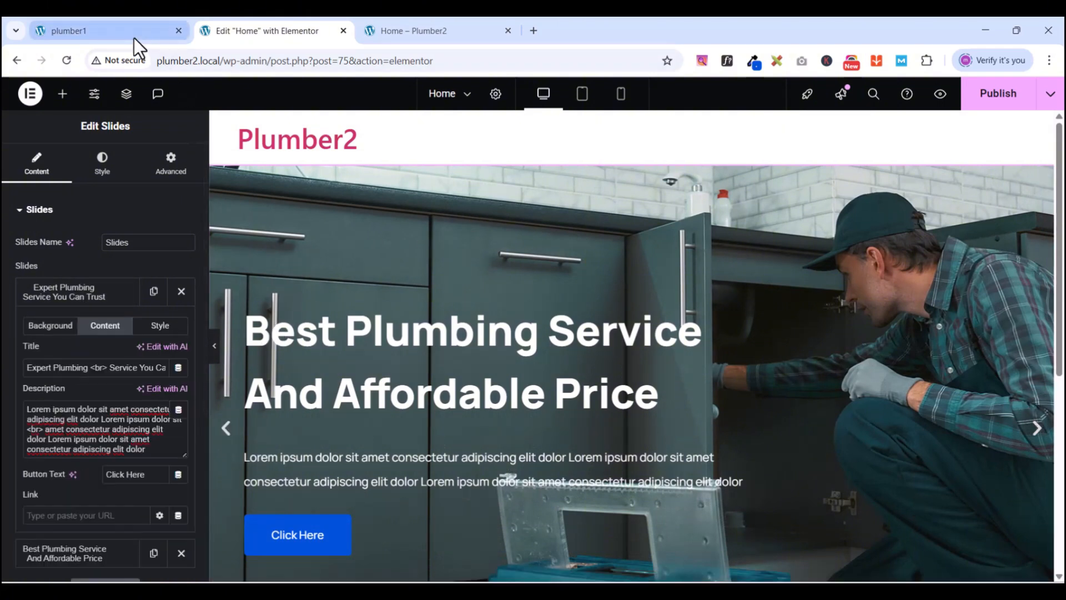
pyautogui.click(229, 432)
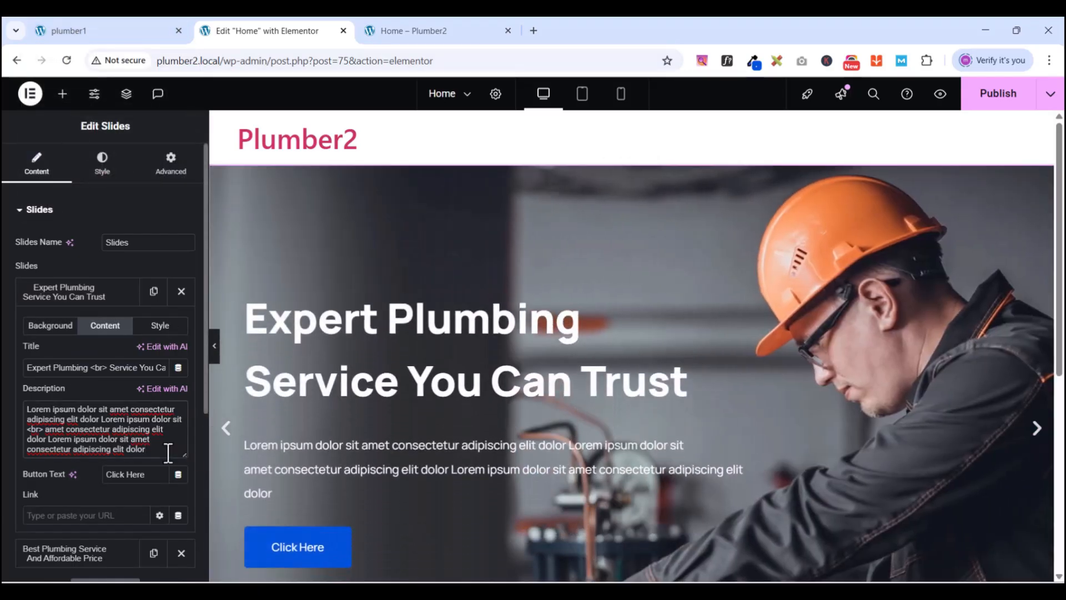
pyautogui.press('BackSpace')
pyautogui.press('BackSpace')
pyautogui.press('BackSpace')
pyautogui.press('BackSpace')
pyautogui.press('BackSpace')
pyautogui.press('BackSpace')
pyautogui.press('BackSpace')
pyautogui.press('BackSpace')
pyautogui.press('BackSpace')
pyautogui.press('BackSpace')
pyautogui.press('BackSpace')
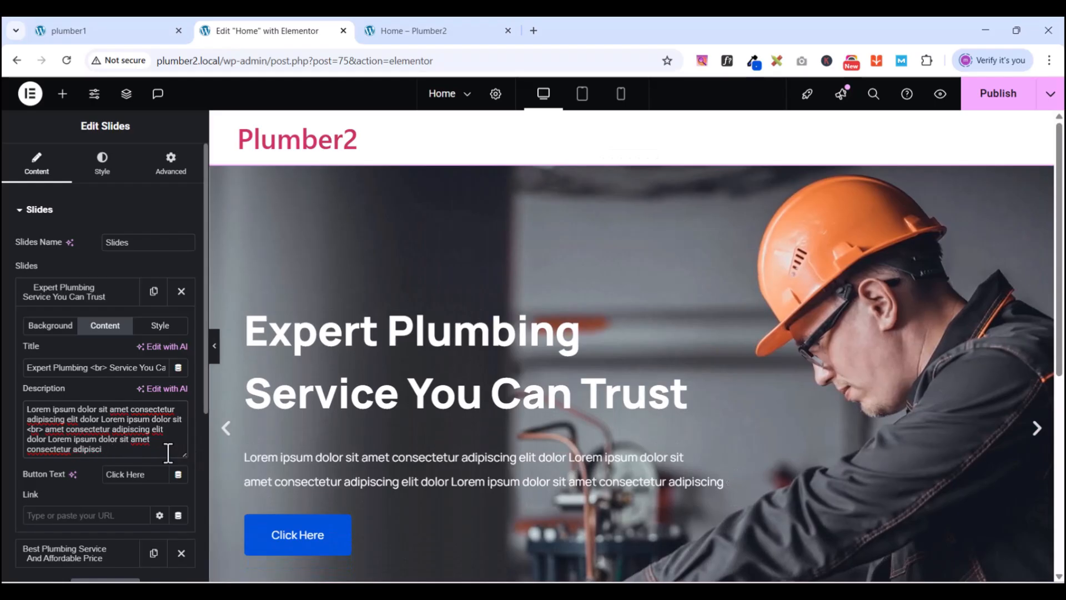
pyautogui.click(54, 34)
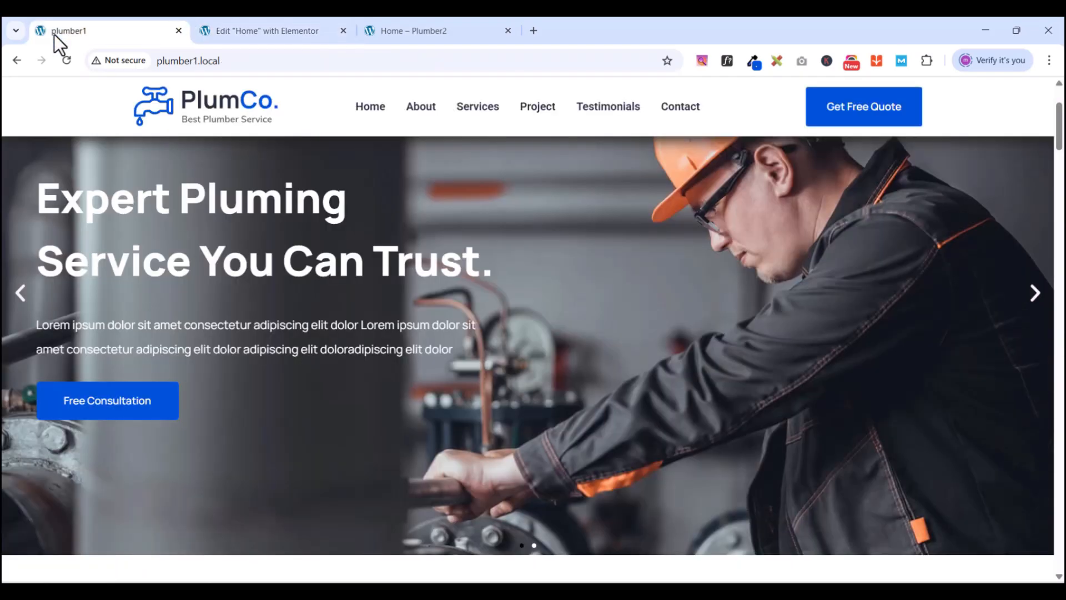
pyautogui.click(225, 29)
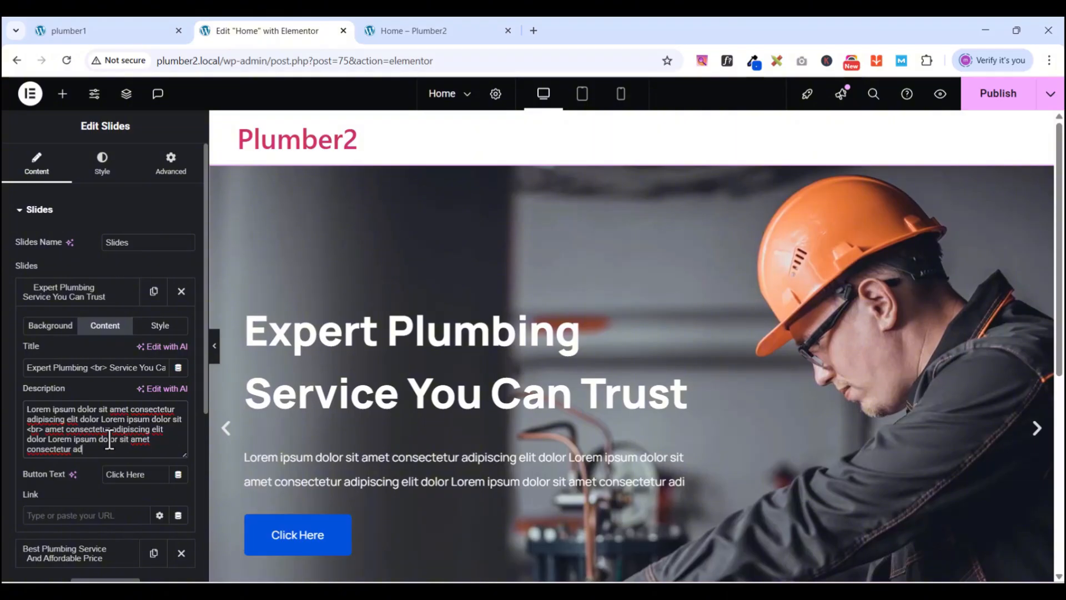
pyautogui.press('BackSpace')
pyautogui.press('BackSpace')
pyautogui.press('BackSpace')
pyautogui.press('BackSpace')
pyautogui.press('BackSpace')
pyautogui.press('BackSpace')
pyautogui.press('BackSpace')
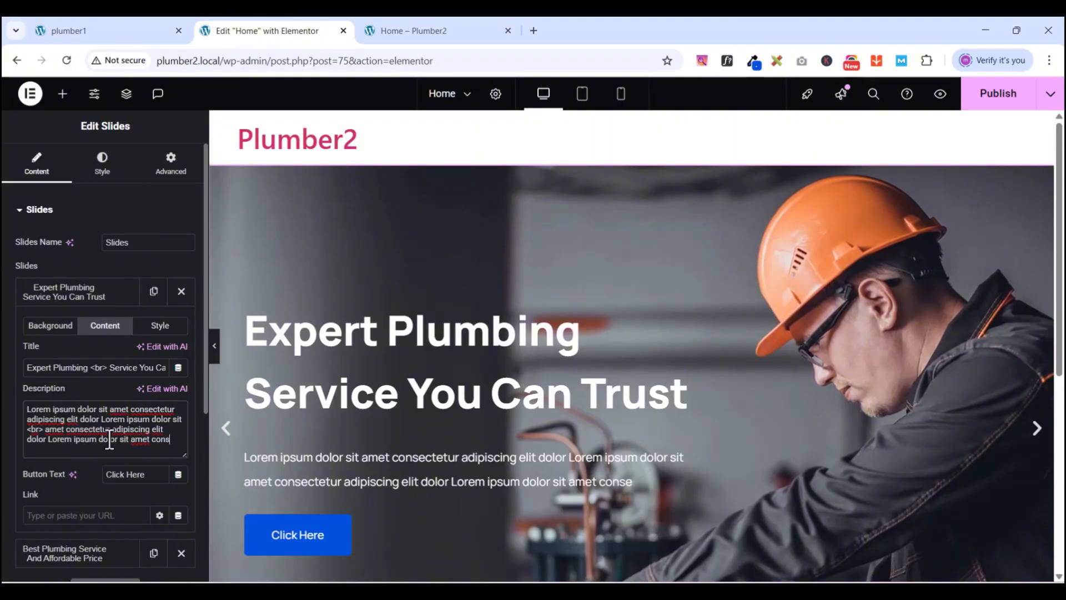
pyautogui.press('BackSpace')
pyautogui.press('BackSpace')
pyautogui.press('BackSpace')
pyautogui.press('BackSpace')
pyautogui.press('BackSpace')
pyautogui.press('BackSpace')
pyautogui.press('BackSpace')
pyautogui.press('BackSpace')
pyautogui.press('BackSpace')
pyautogui.press('BackSpace')
pyautogui.press('BackSpace')
pyautogui.press('BackSpace')
pyautogui.press('BackSpace')
pyautogui.press('BackSpace')
pyautogui.press('BackSpace')
pyautogui.press('BackSpace')
pyautogui.press('BackSpace')
pyautogui.press('BackSpace')
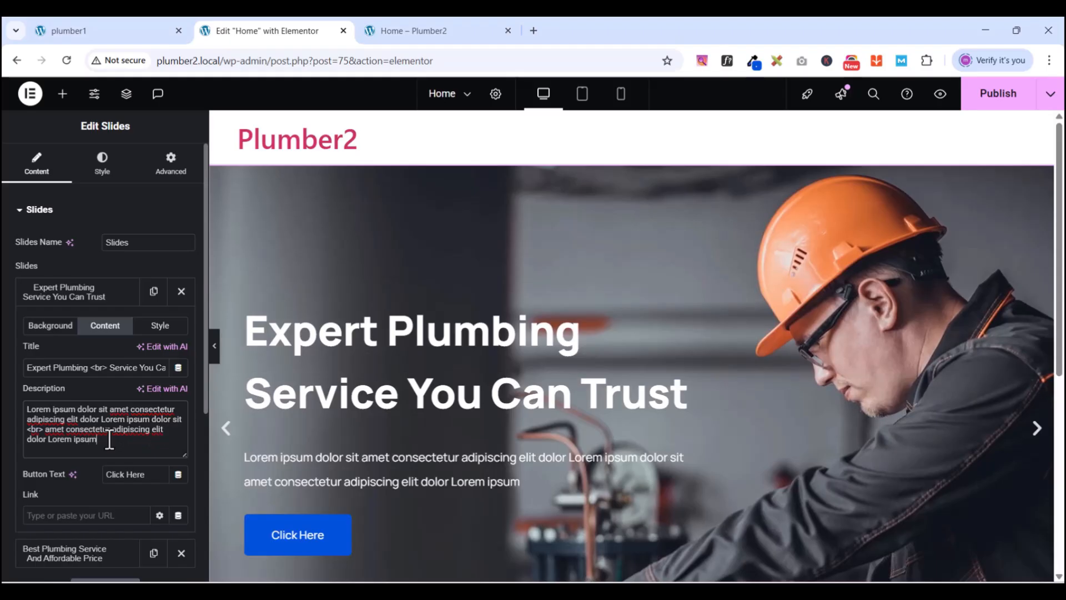
pyautogui.write('dolor sit amet')
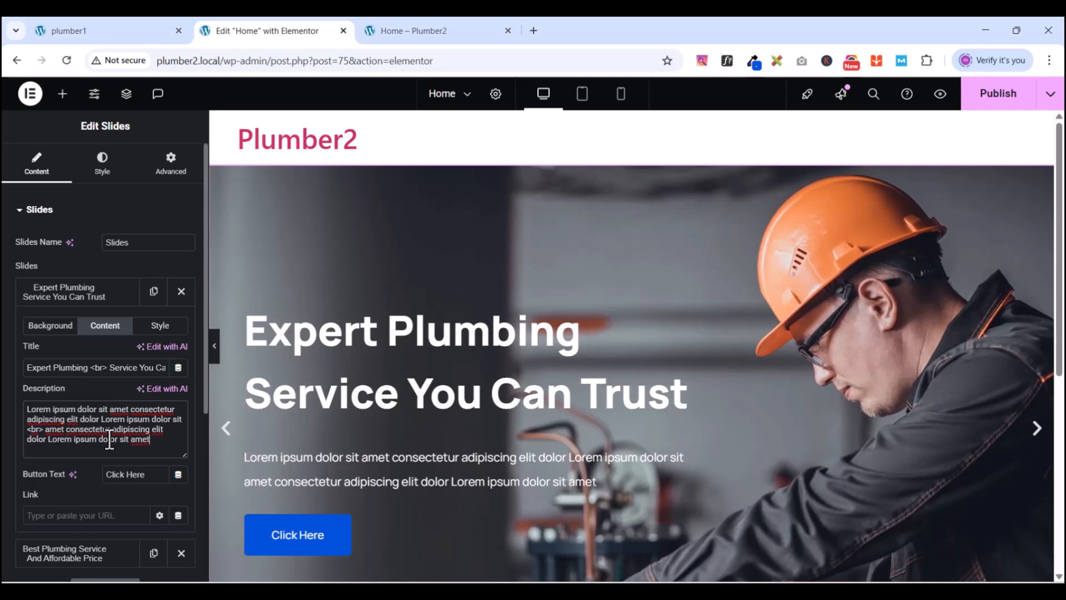
pyautogui.write(' consecte')
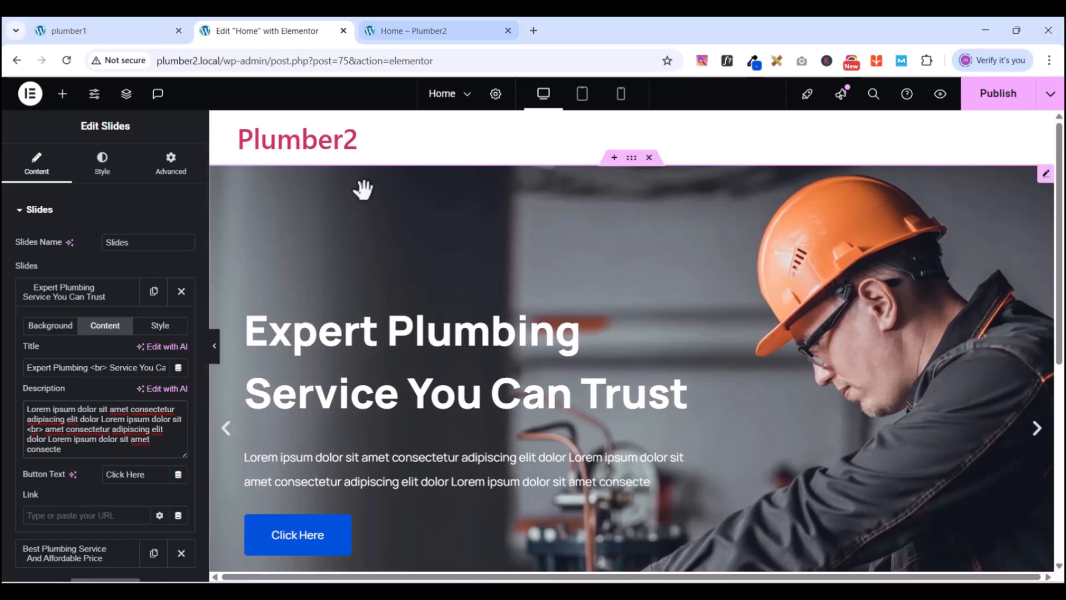
pyautogui.click(47, 299)
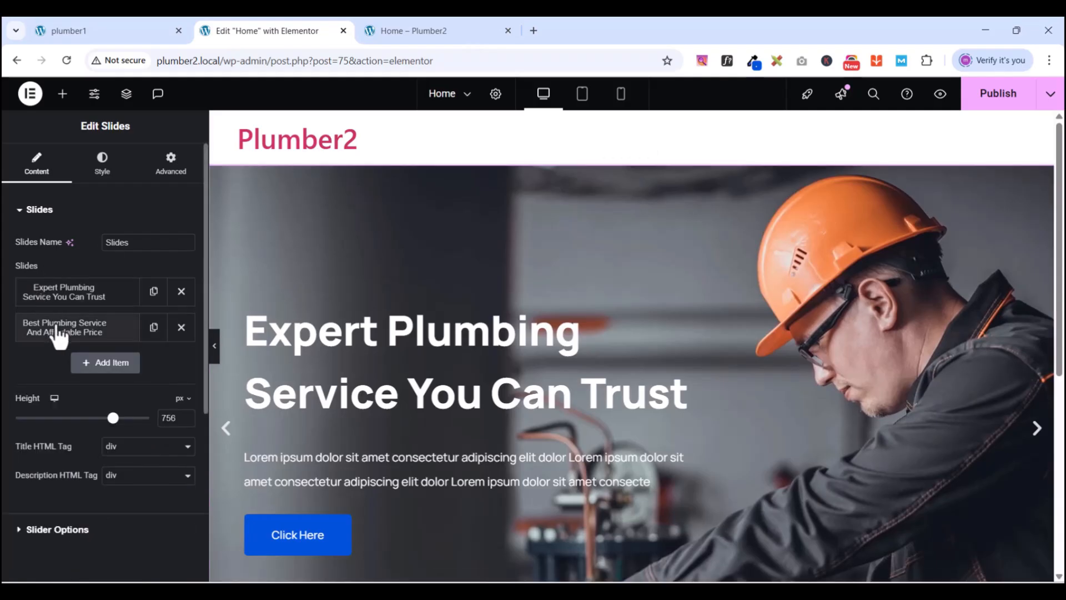
# - Insert a <br> in the Best Plumbing Service description and trim it to end at 'sit amet consectetur'
pyautogui.click(79, 332)
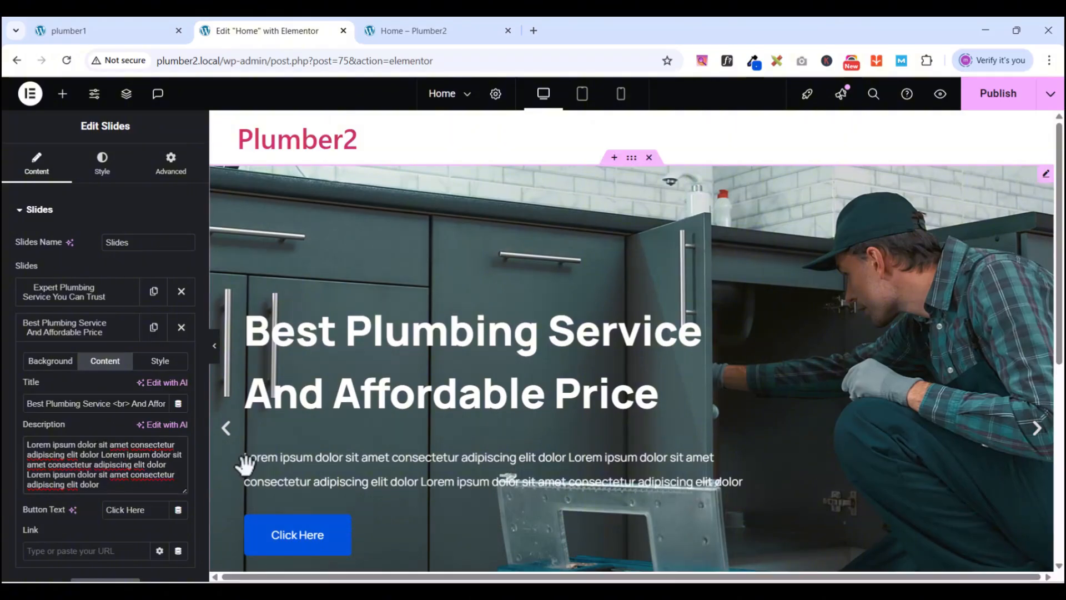
pyautogui.write('<br>')
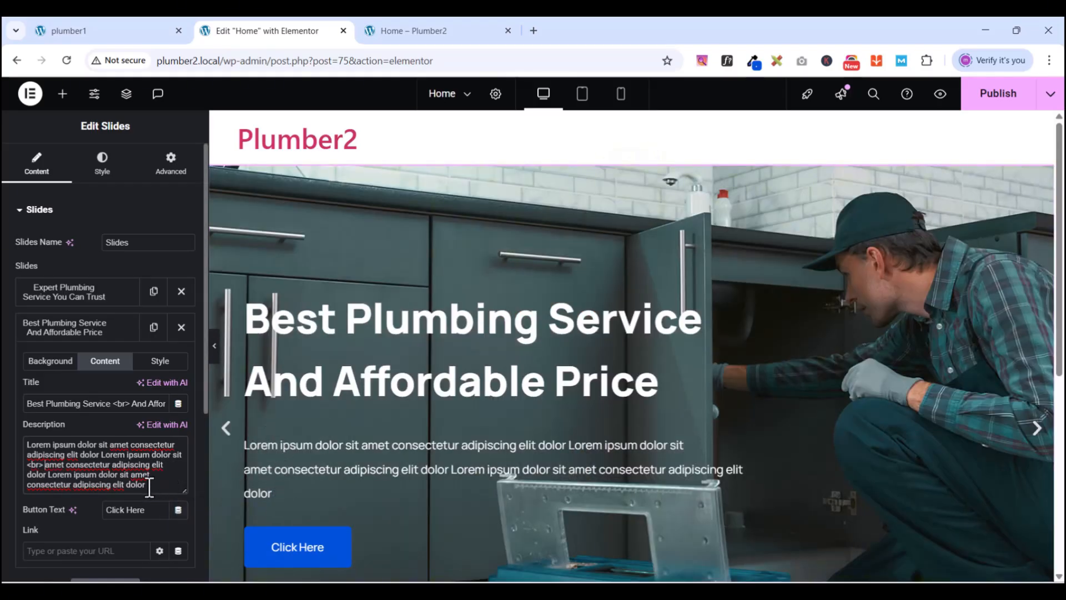
pyautogui.press('BackSpace')
pyautogui.press('BackSpace')
pyautogui.press('BackSpace')
pyautogui.press('BackSpace')
pyautogui.press('BackSpace')
pyautogui.press('BackSpace')
pyautogui.press('BackSpace')
pyautogui.press('BackSpace')
pyautogui.press('BackSpace')
pyautogui.press('BackSpace')
pyautogui.press('BackSpace')
pyautogui.press('BackSpace')
pyautogui.press('BackSpace')
pyautogui.press('BackSpace')
pyautogui.press('BackSpace')
pyautogui.press('BackSpace')
pyautogui.press('BackSpace')
pyautogui.press('BackSpace')
pyautogui.press('BackSpace')
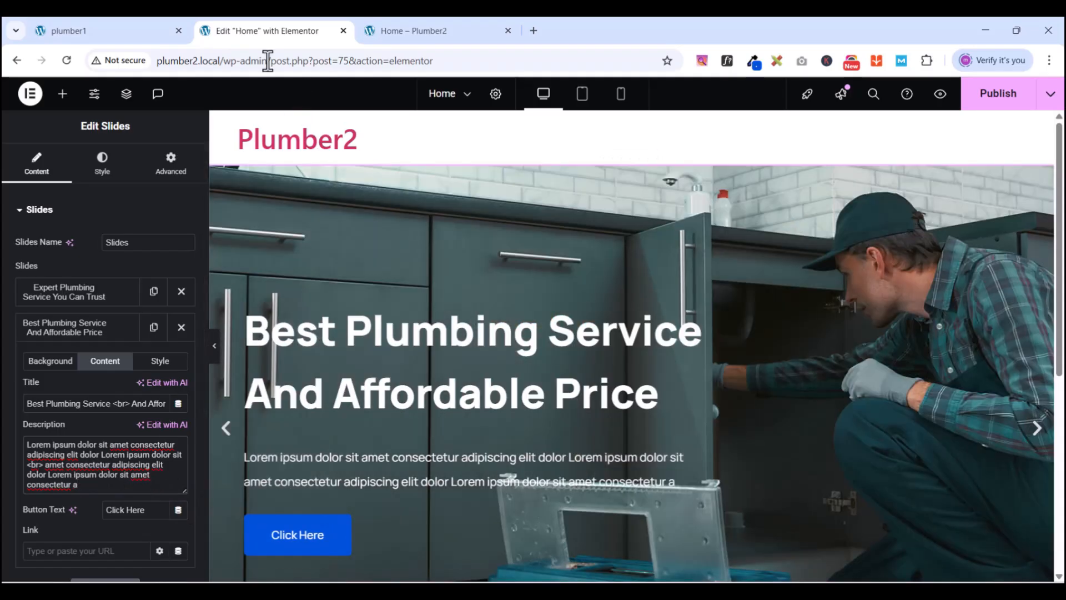
pyautogui.click(135, 33)
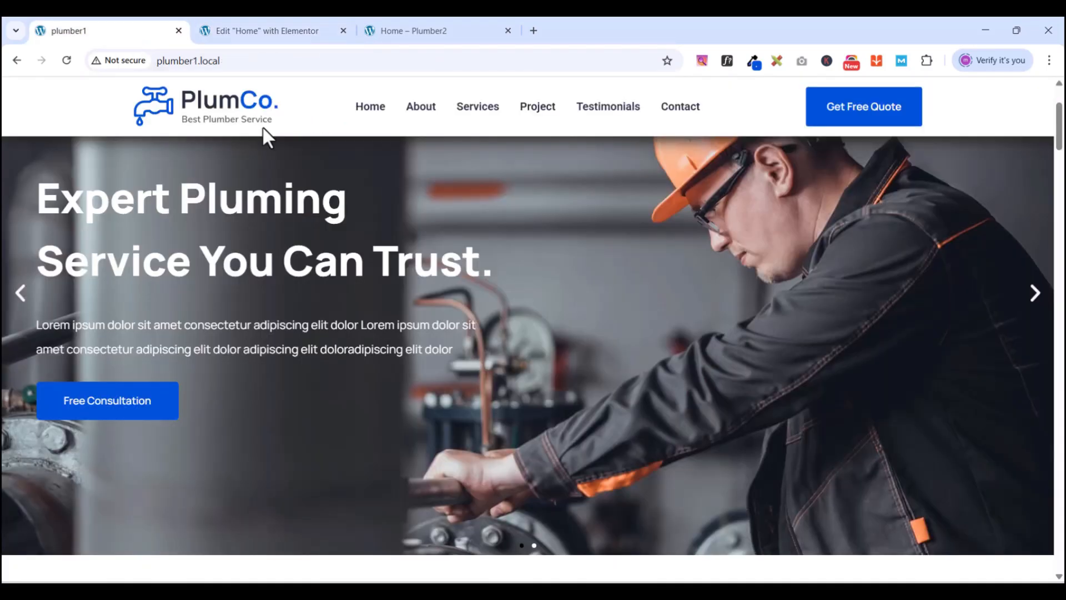
pyautogui.click(1035, 296)
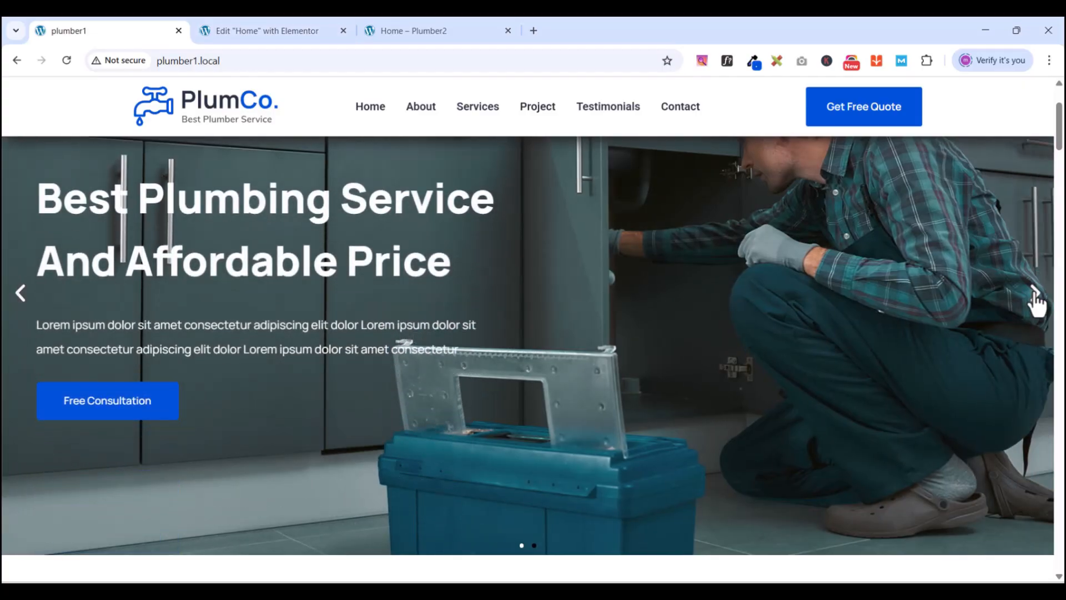
pyautogui.click(241, 32)
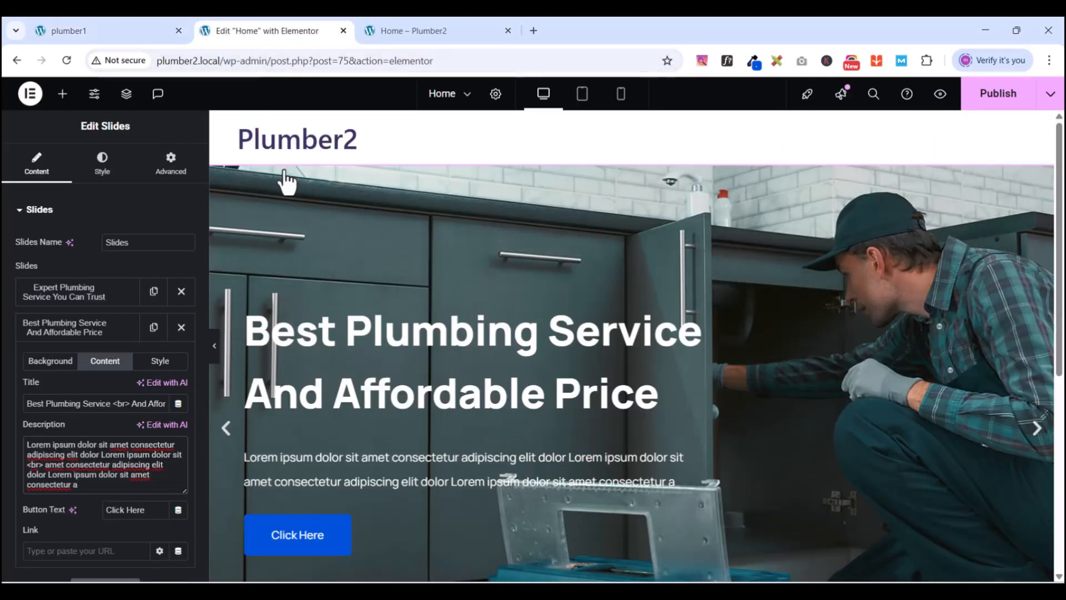
pyautogui.press('BackSpace')
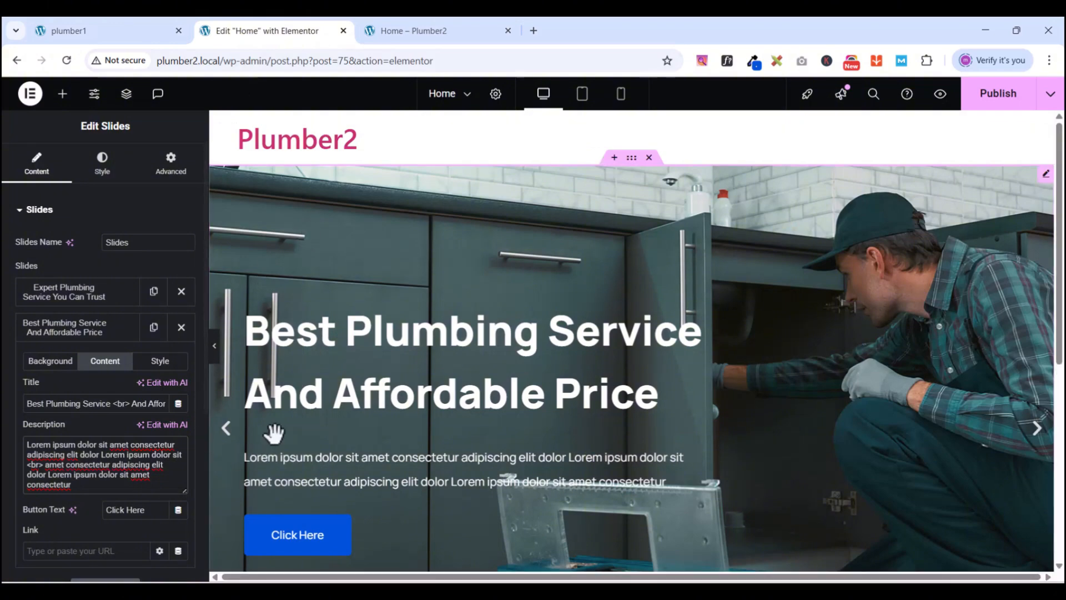
pyautogui.click(114, 35)
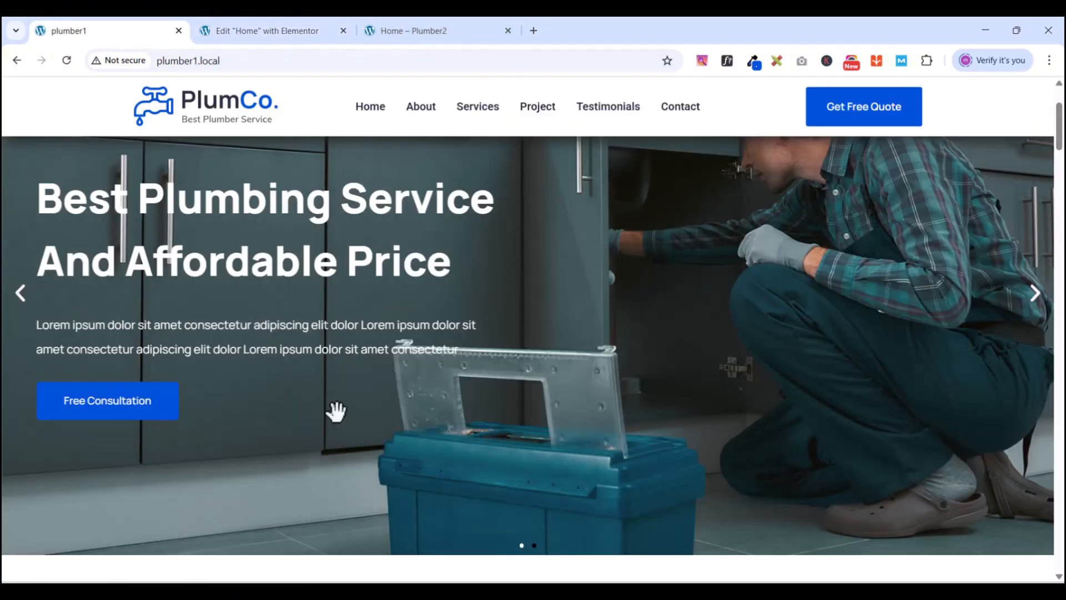
pyautogui.scroll(1, 311, 424)
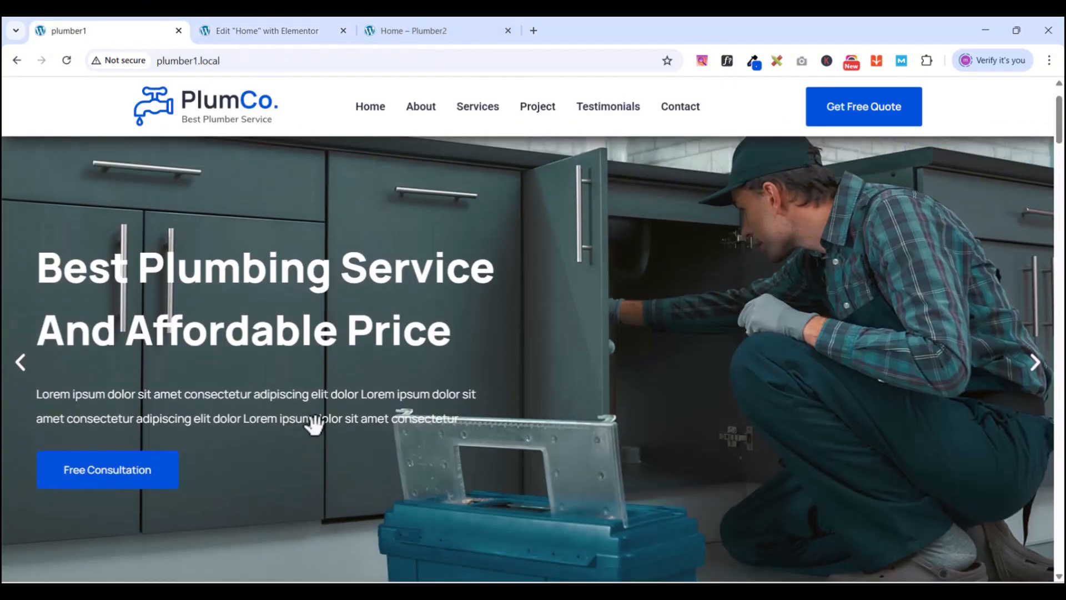
pyautogui.scroll(-6, 312, 427)
pyautogui.scroll(6, 317, 432)
pyautogui.scroll(1, 315, 424)
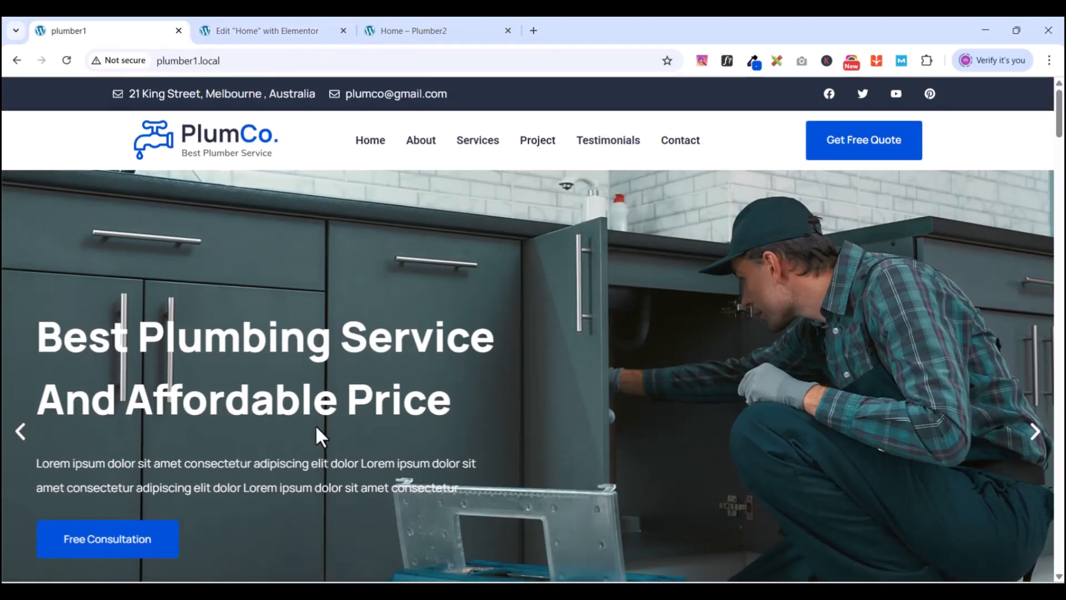
pyautogui.click(264, 35)
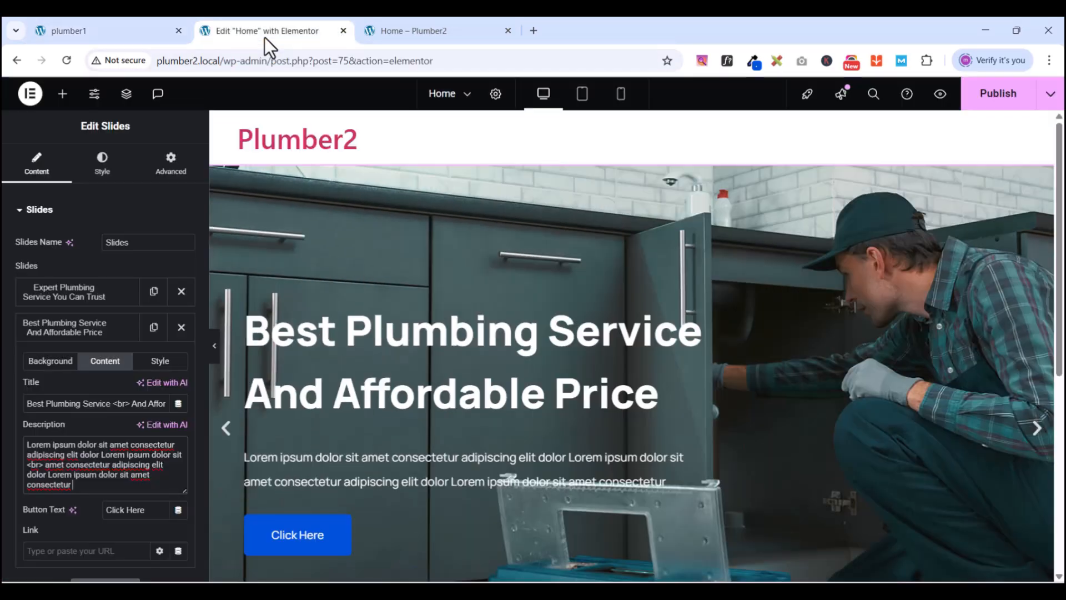
# - Publish the trimmed slides and reload the Plumber2 preview to confirm the two-line hero text
pyautogui.click(988, 100)
pyautogui.click(938, 100)
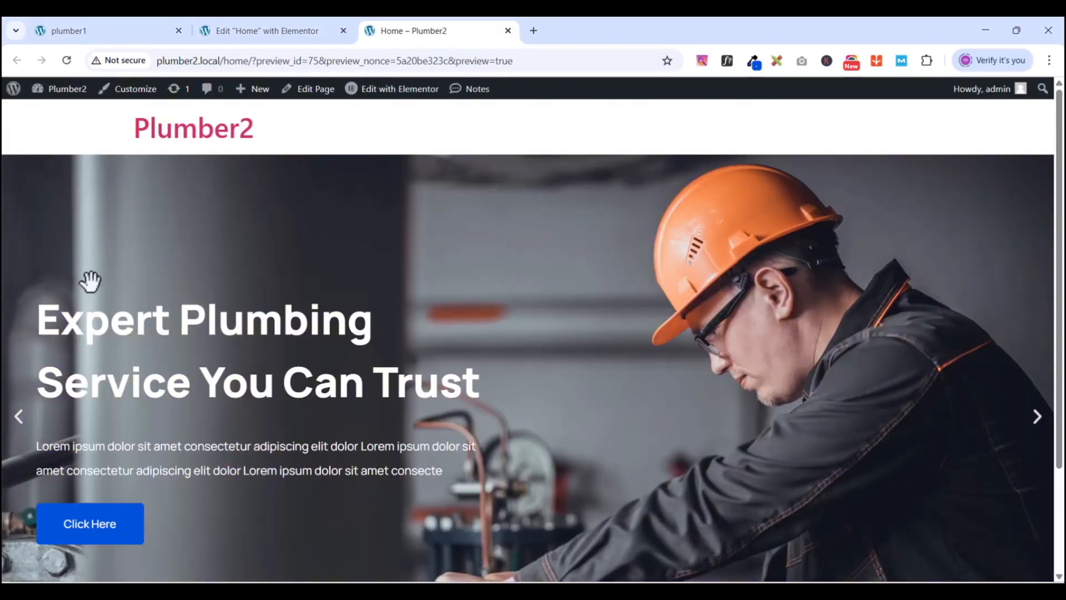
pyautogui.scroll(-3, 517, 253)
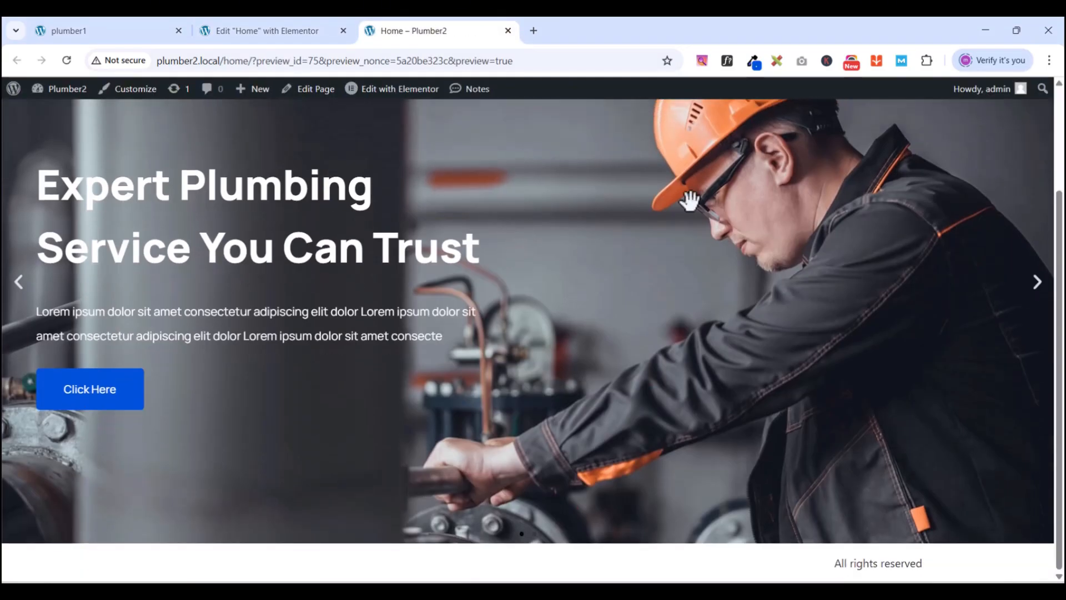
pyautogui.click(67, 60)
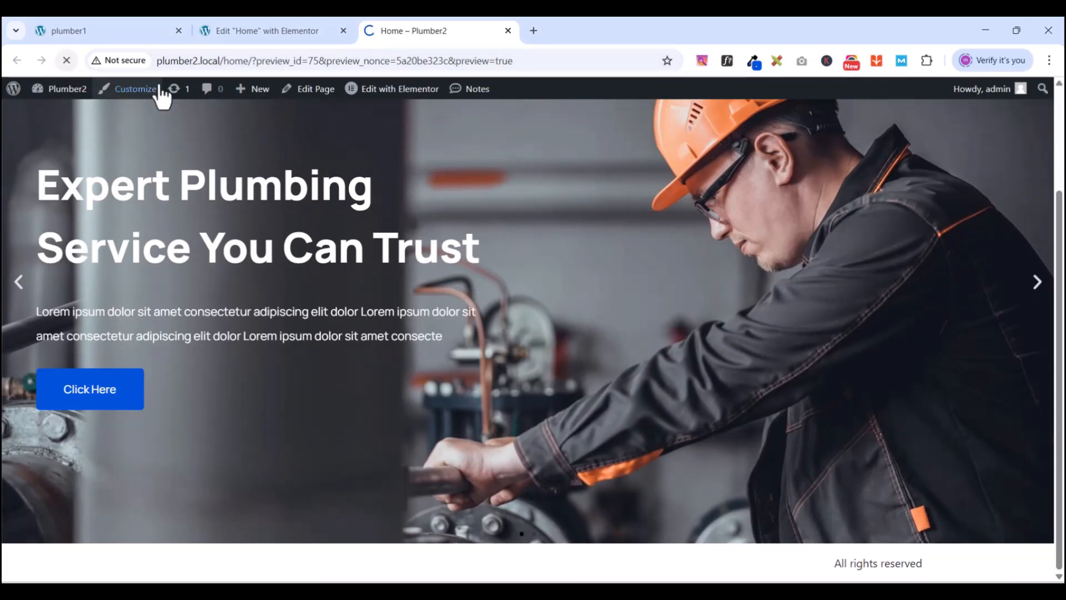
pyautogui.click(242, 31)
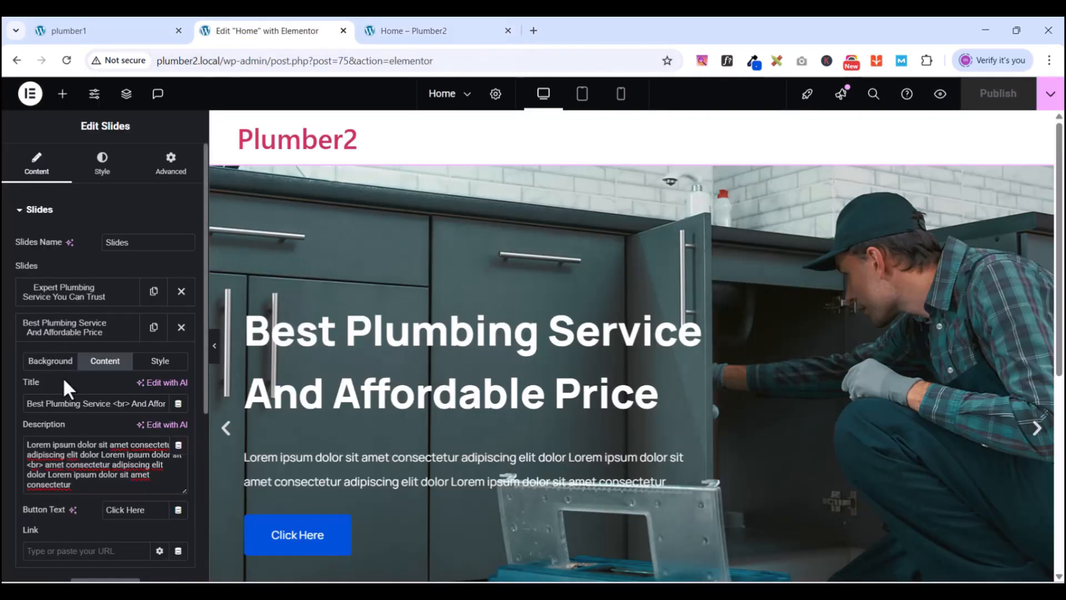
# - In the Slides Style tab, review the Title and Button sections, then expand Navigation arrows and dots
pyautogui.click(34, 362)
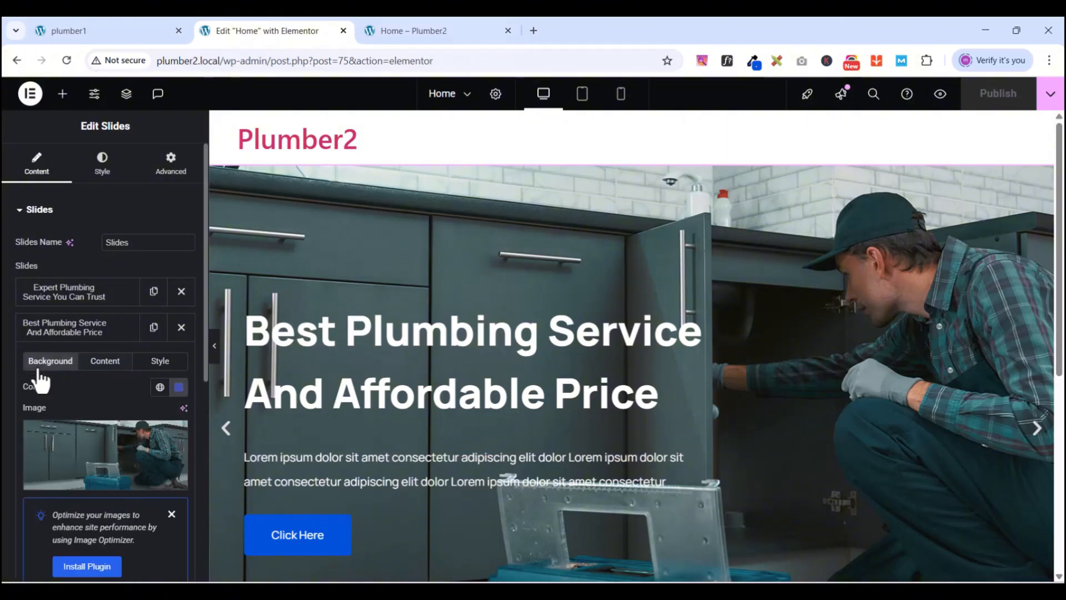
pyautogui.click(111, 327)
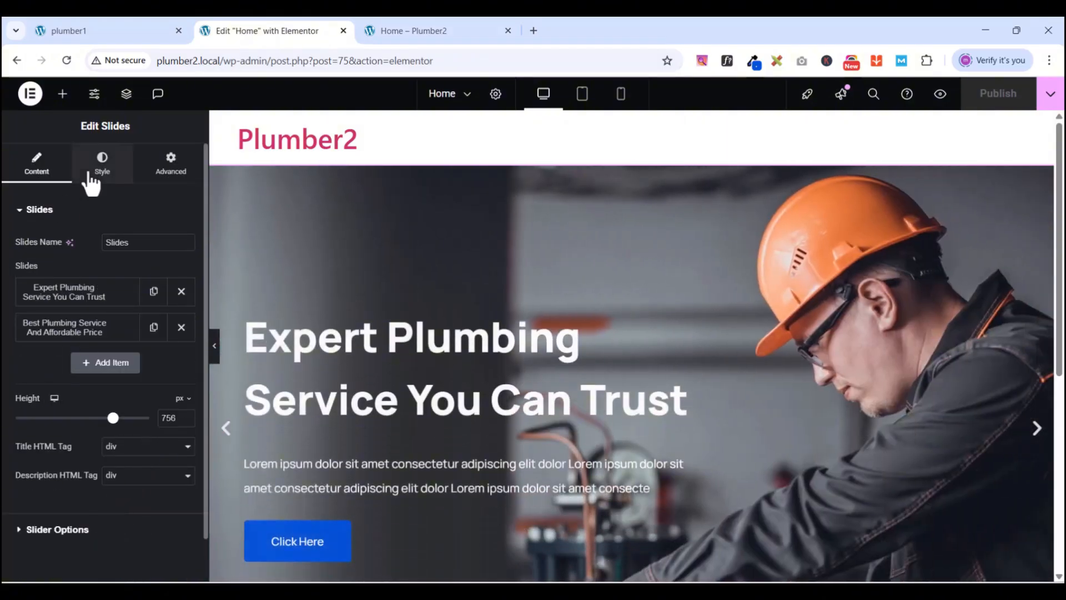
pyautogui.click(89, 176)
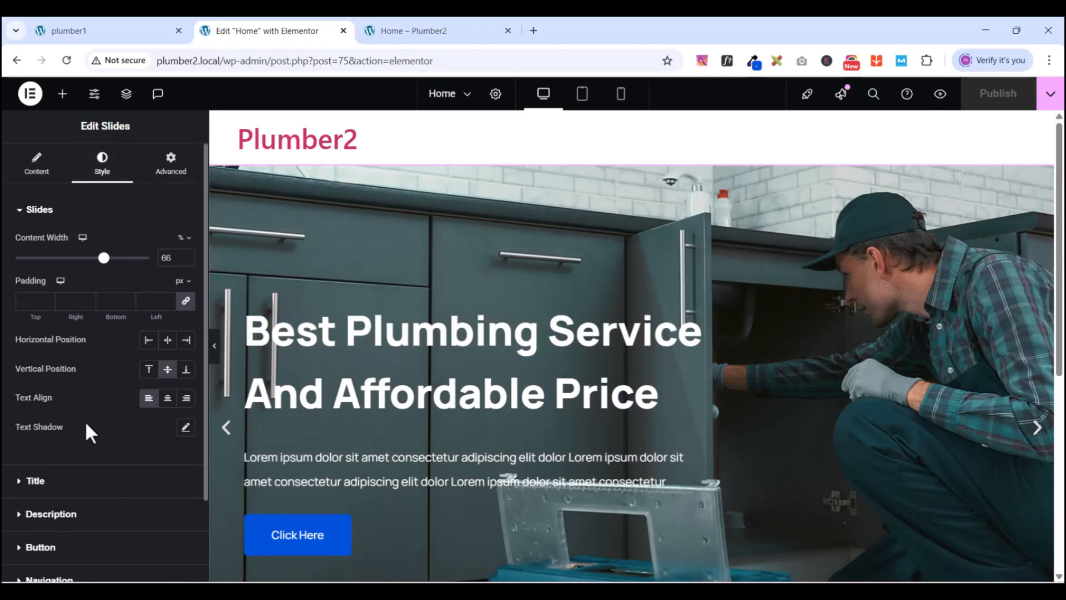
pyautogui.click(25, 212)
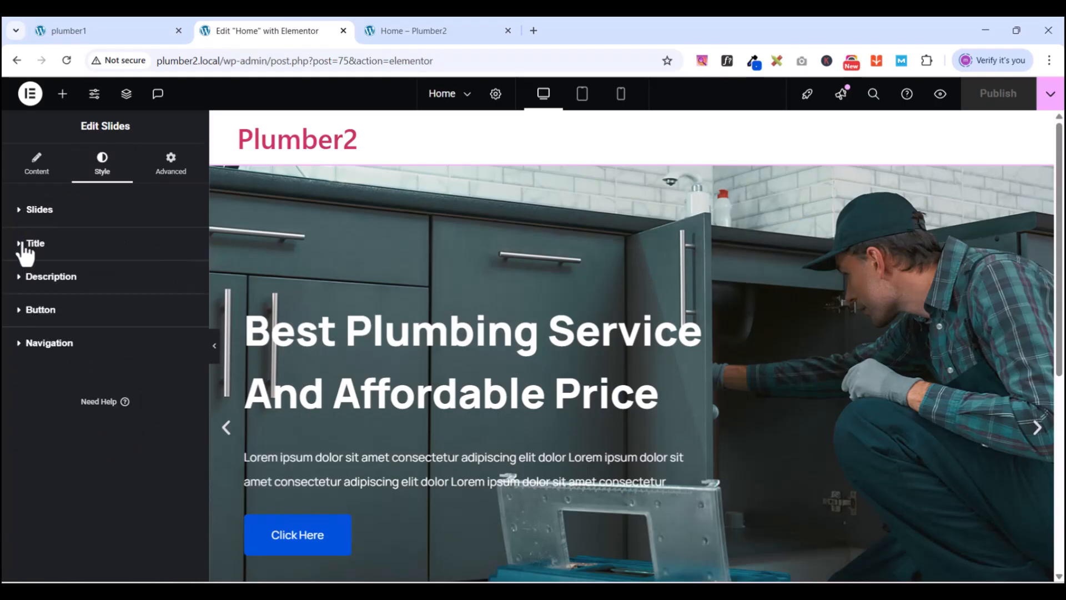
pyautogui.click(25, 244)
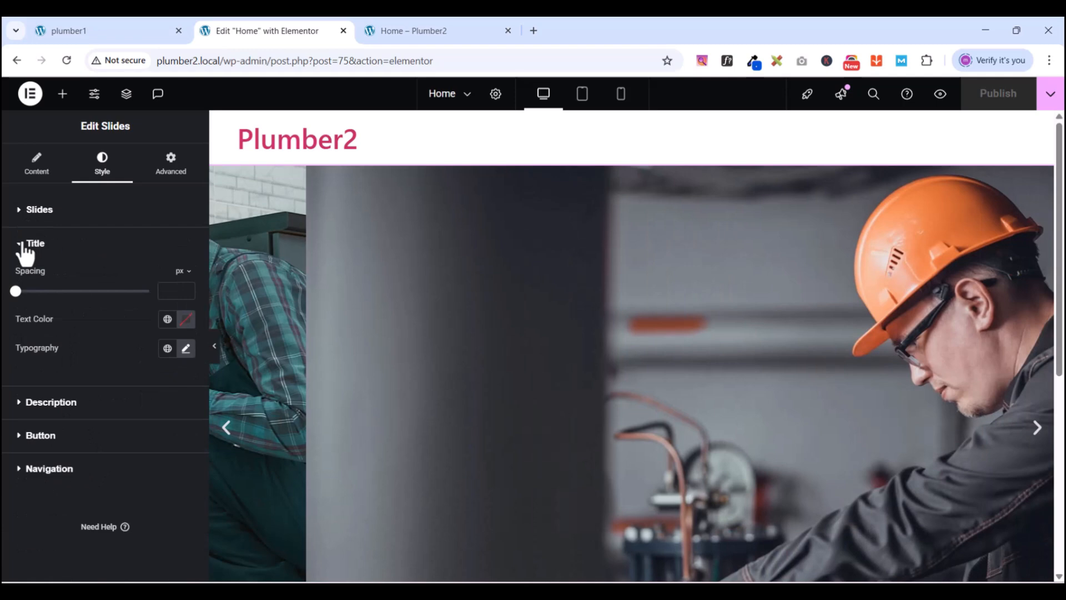
pyautogui.click(23, 243)
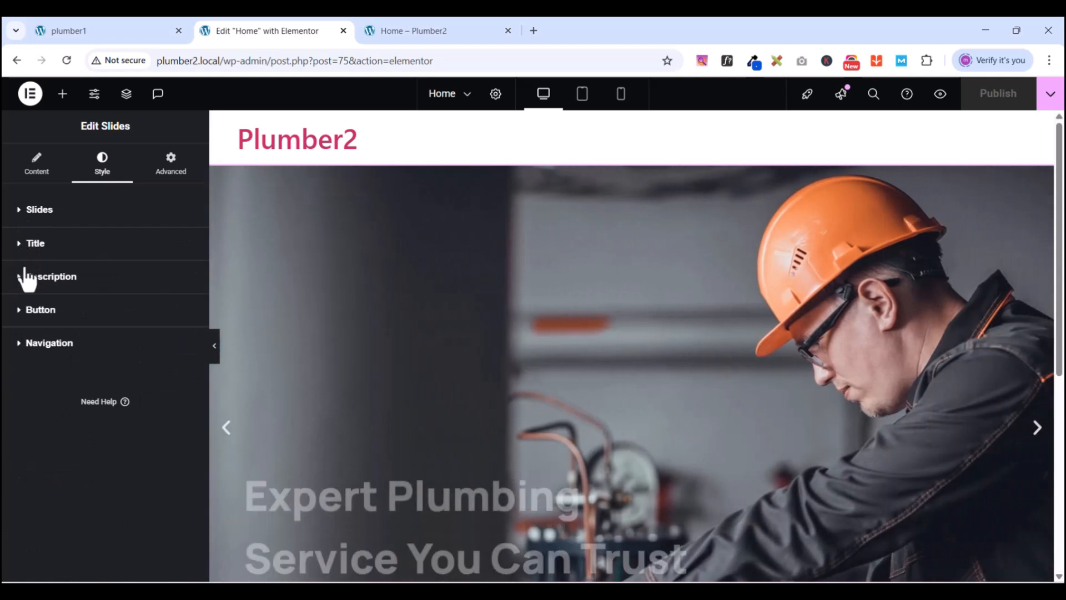
pyautogui.click(23, 310)
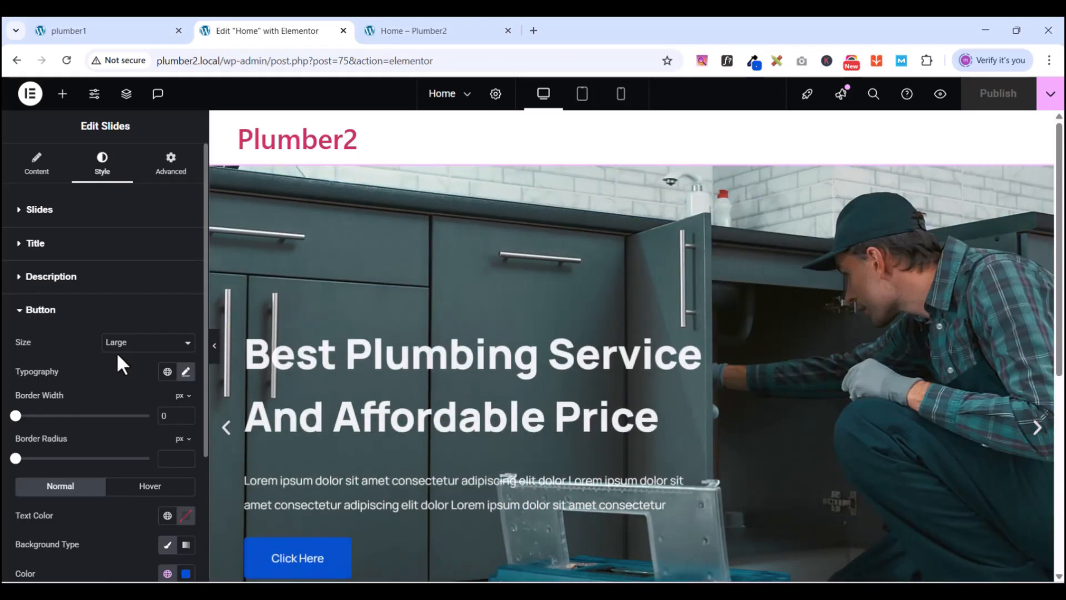
pyautogui.scroll(-1, 122, 526)
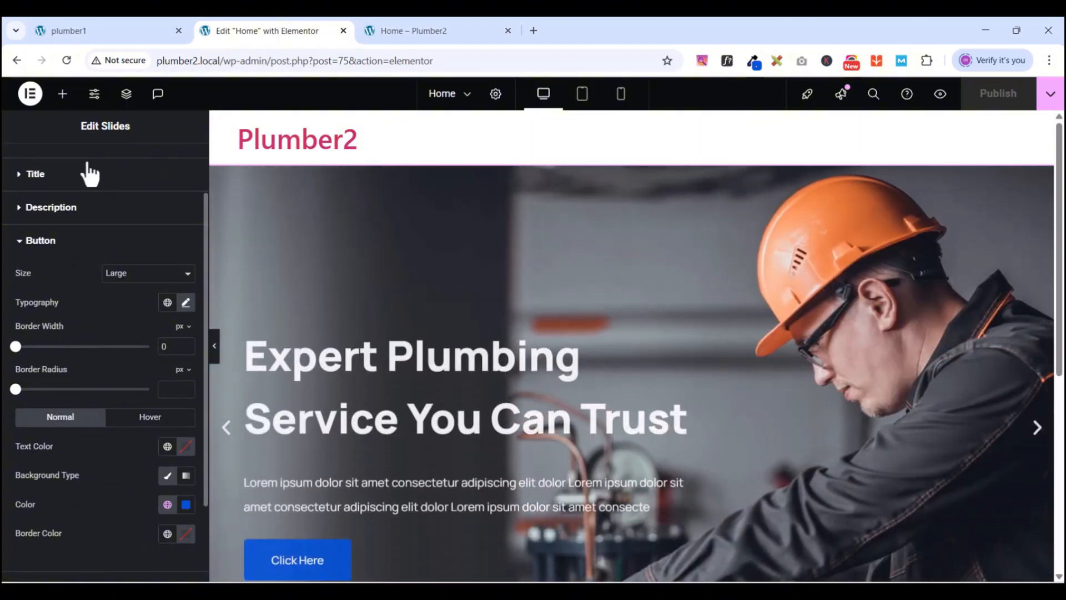
pyautogui.click(25, 240)
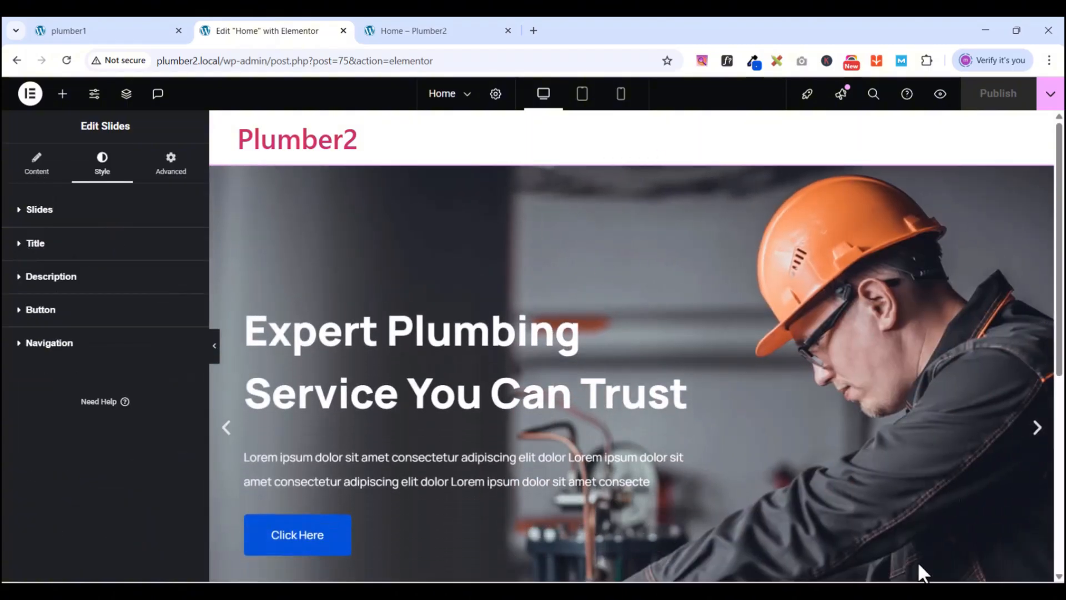
pyautogui.scroll(-5, 917, 561)
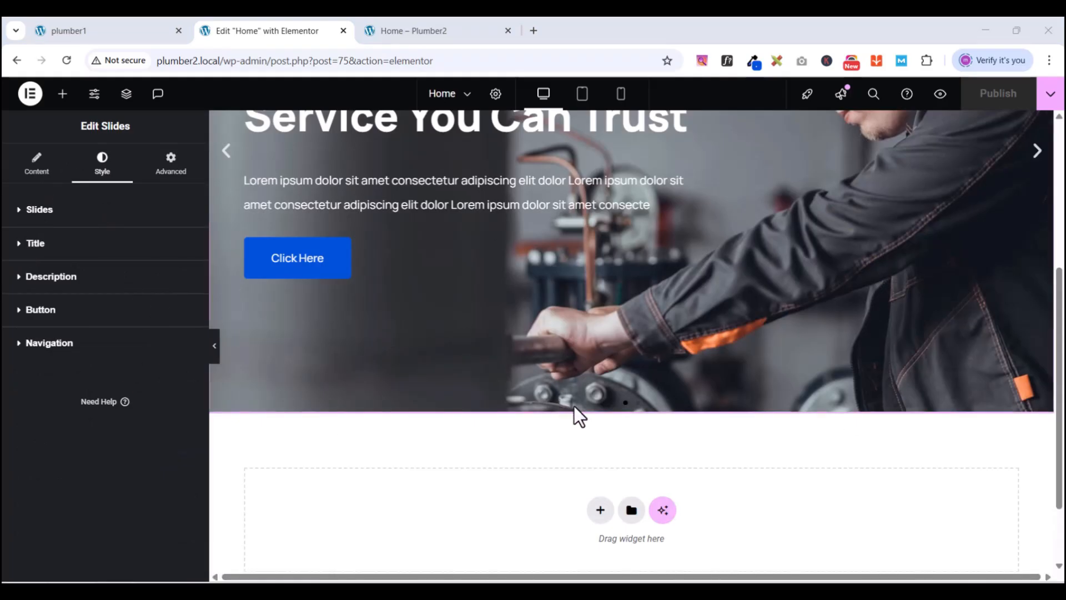
pyautogui.click(22, 356)
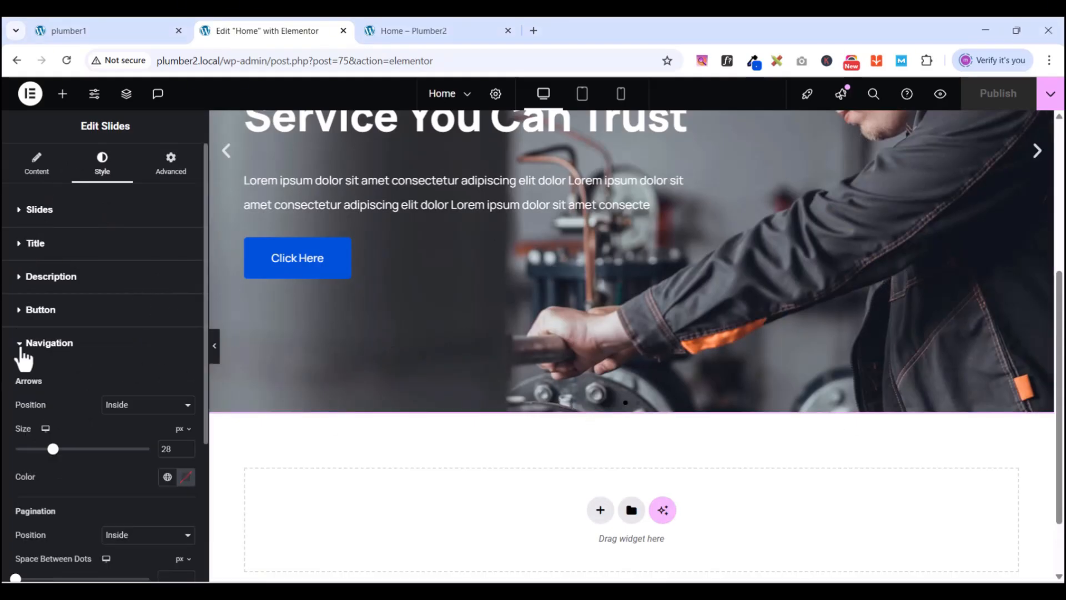
pyautogui.scroll(-4, 108, 435)
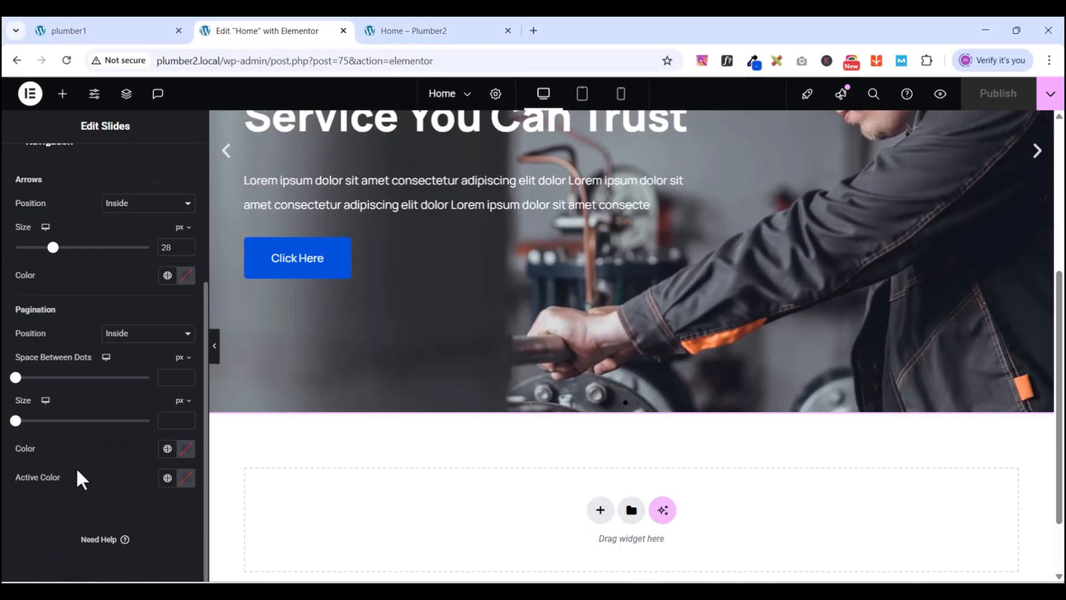
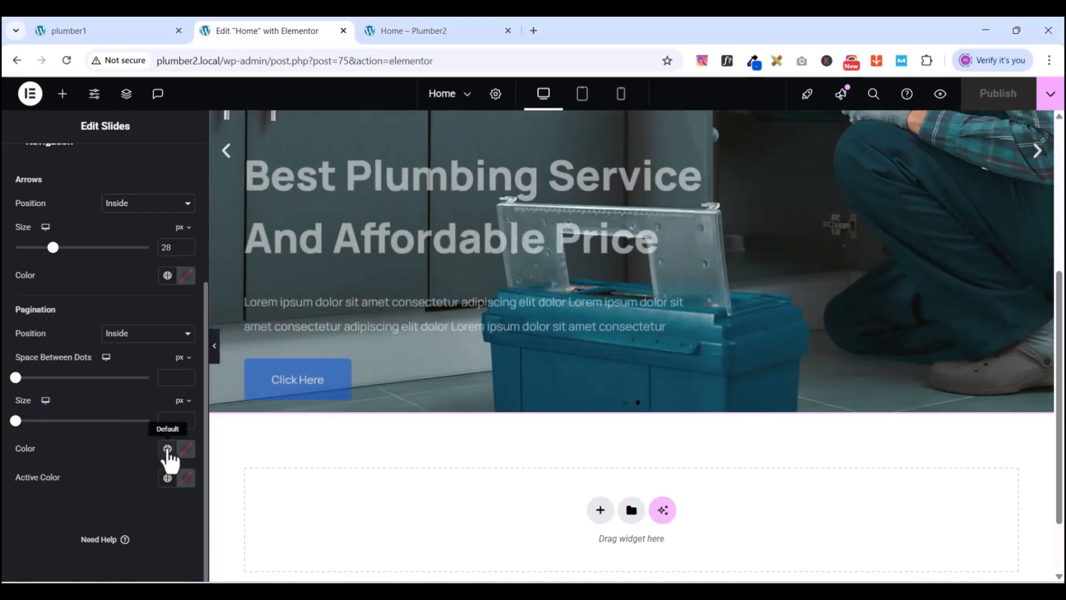
# - Colour the slider's pagination dots New light blue and set the navigation arrows to 30 px
pyautogui.click(167, 450)
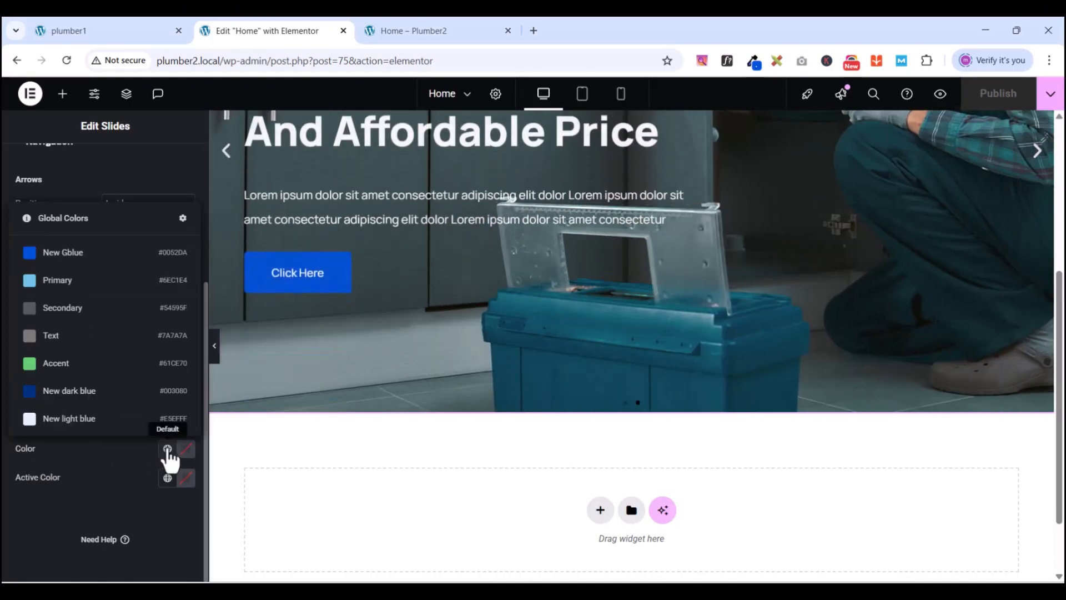
pyautogui.click(61, 424)
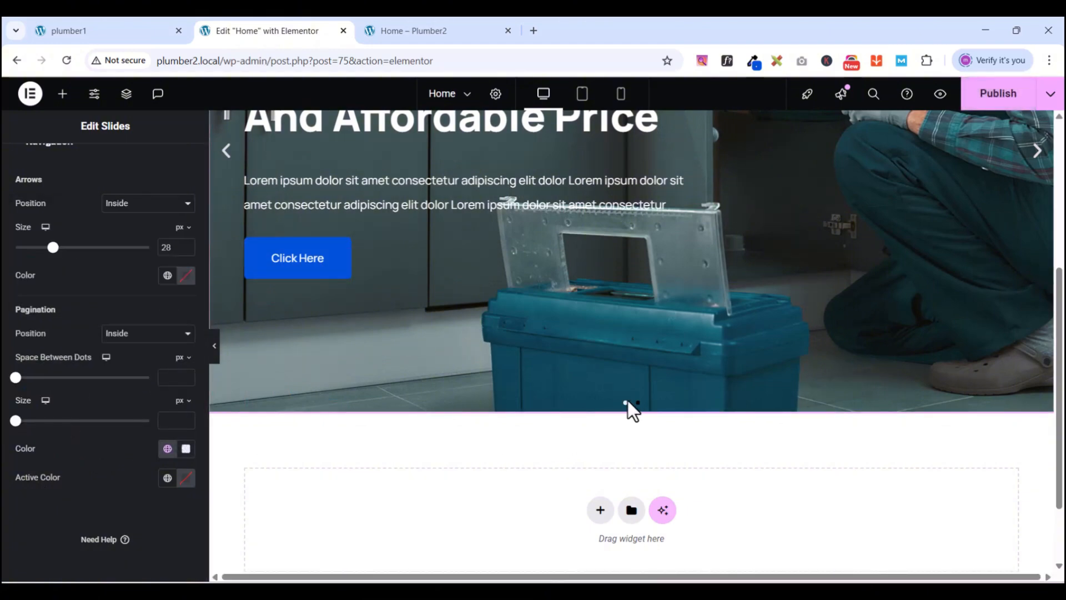
pyautogui.scroll(5, 420, 333)
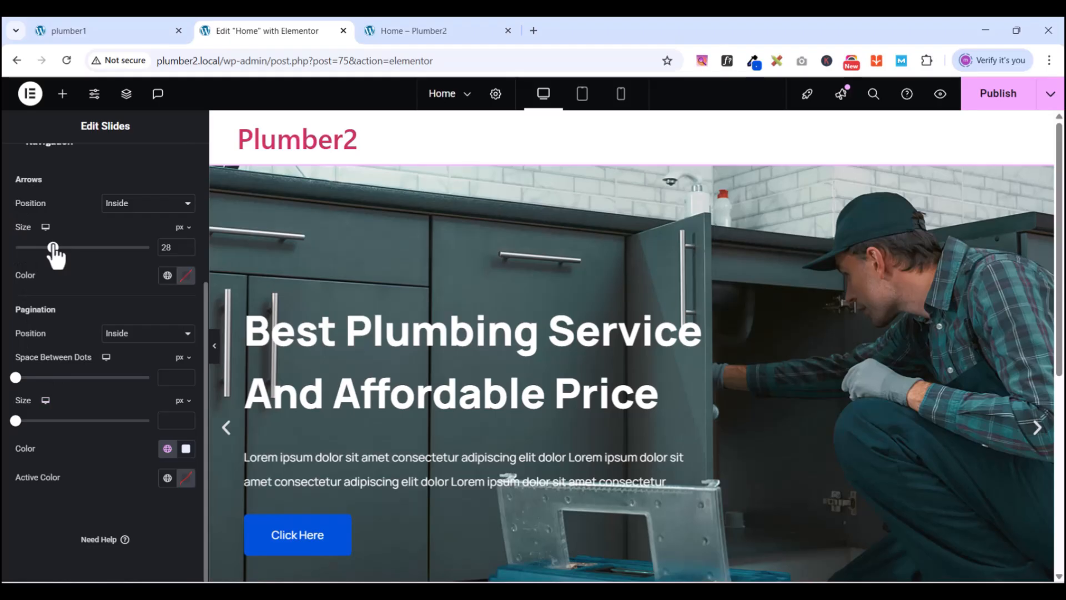
pyautogui.moveTo(54, 248); pyautogui.dragTo(56, 247)
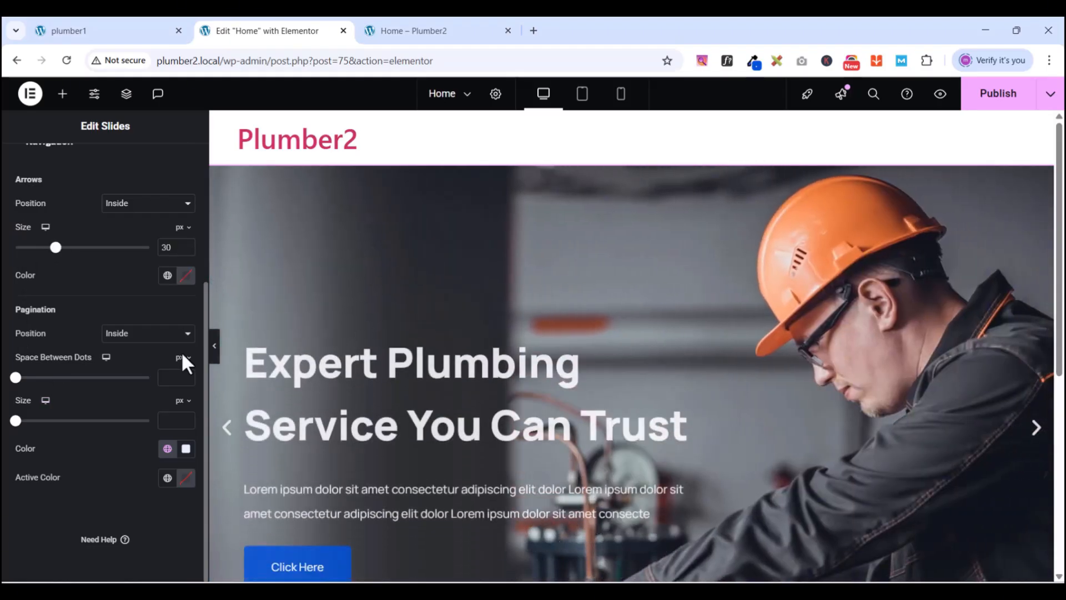
pyautogui.scroll(-1, 367, 410)
pyautogui.scroll(-5, 368, 412)
pyautogui.scroll(5, 369, 423)
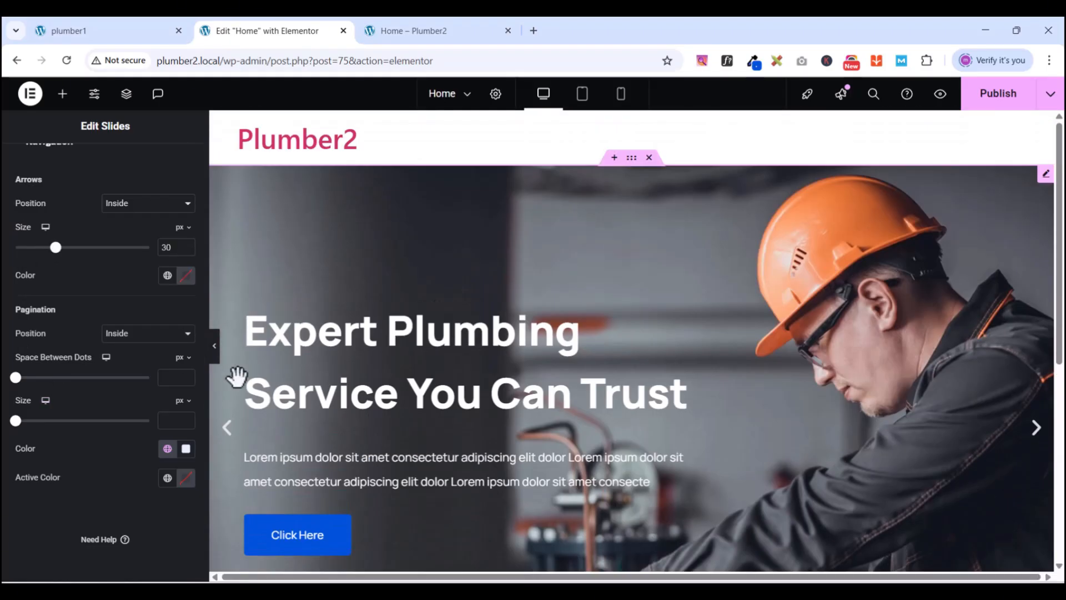
pyautogui.scroll(-4, 542, 316)
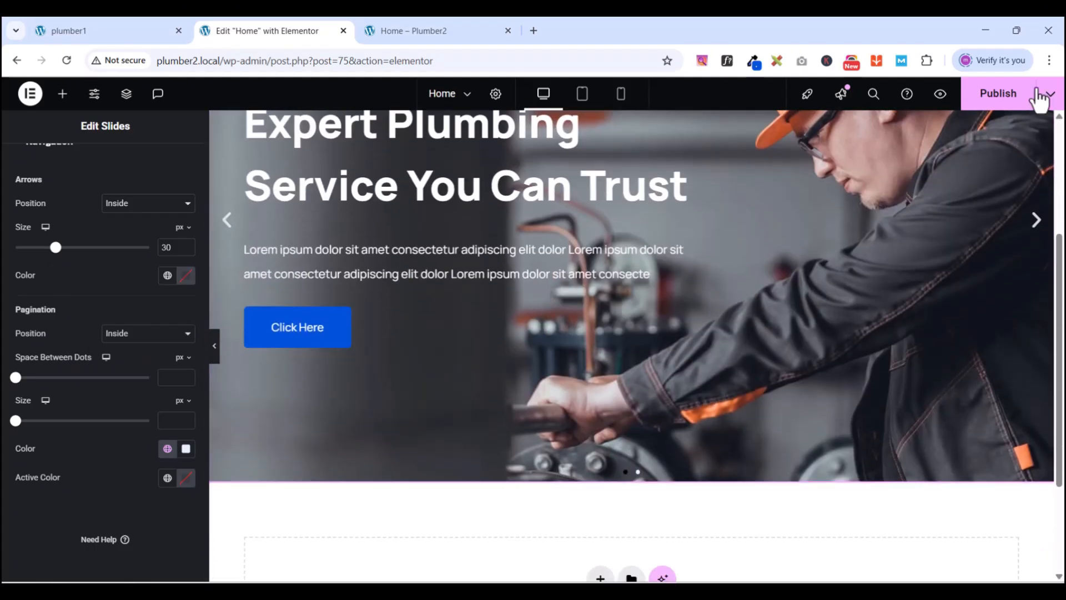
# - Publish the slider changes and check the live Plumber2 home page
pyautogui.click(1011, 99)
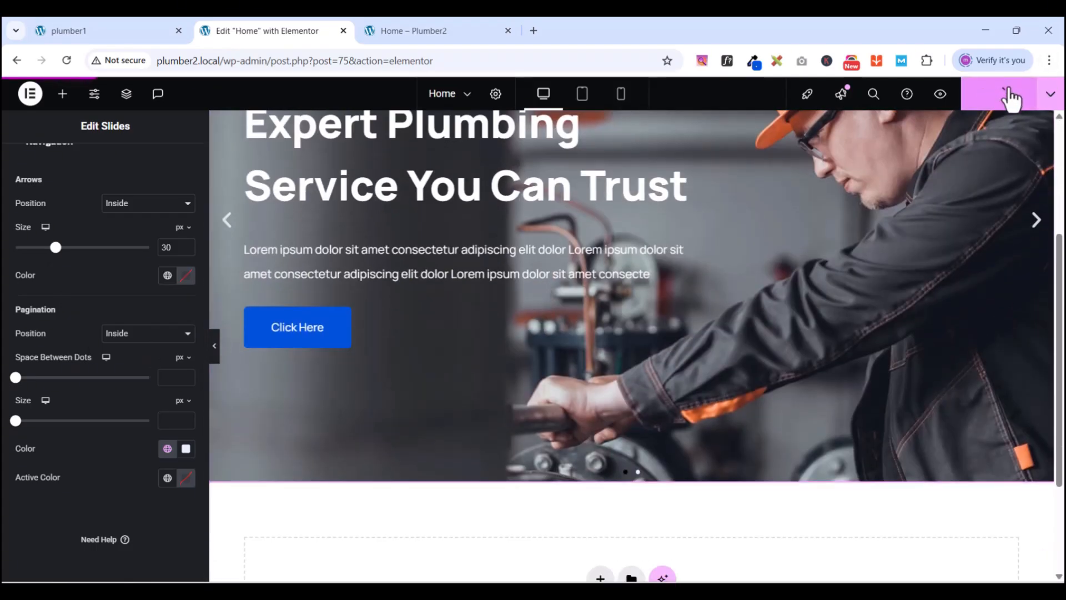
pyautogui.click(434, 33)
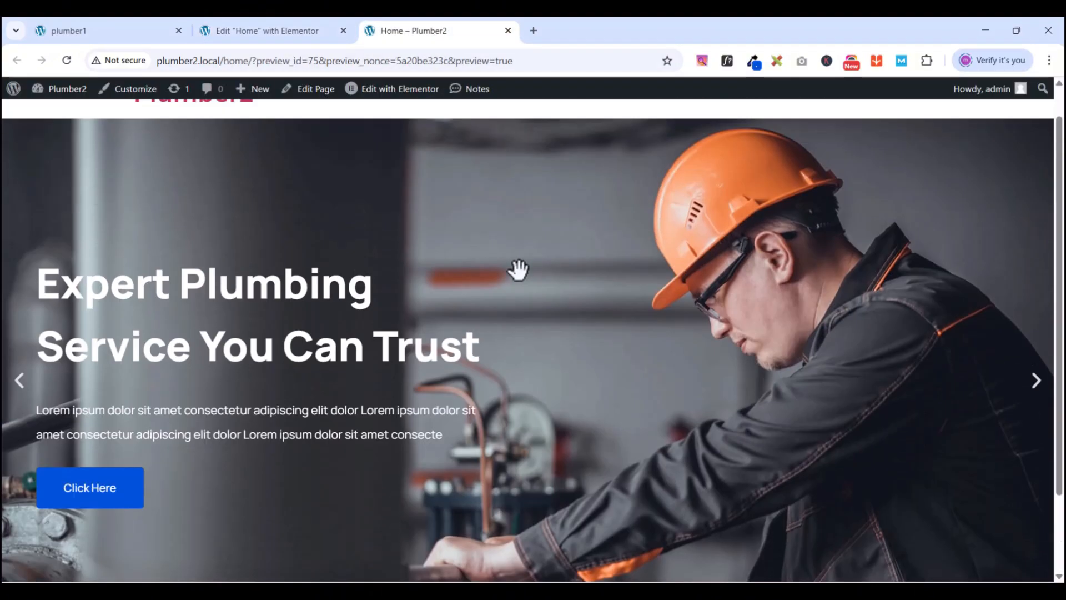
pyautogui.scroll(1, 519, 270)
pyautogui.scroll(-1, 519, 270)
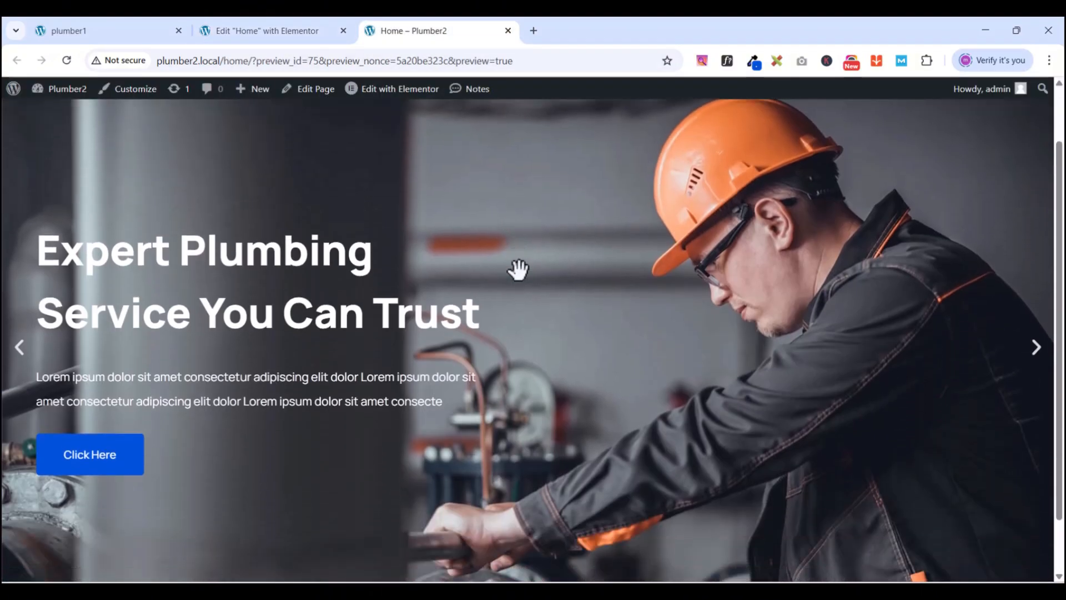
pyautogui.scroll(-1, 518, 269)
# - Compare with the plumber1 site's About section, then return to the Elementor editor
pyautogui.click(109, 33)
pyautogui.scroll(-1, 619, 366)
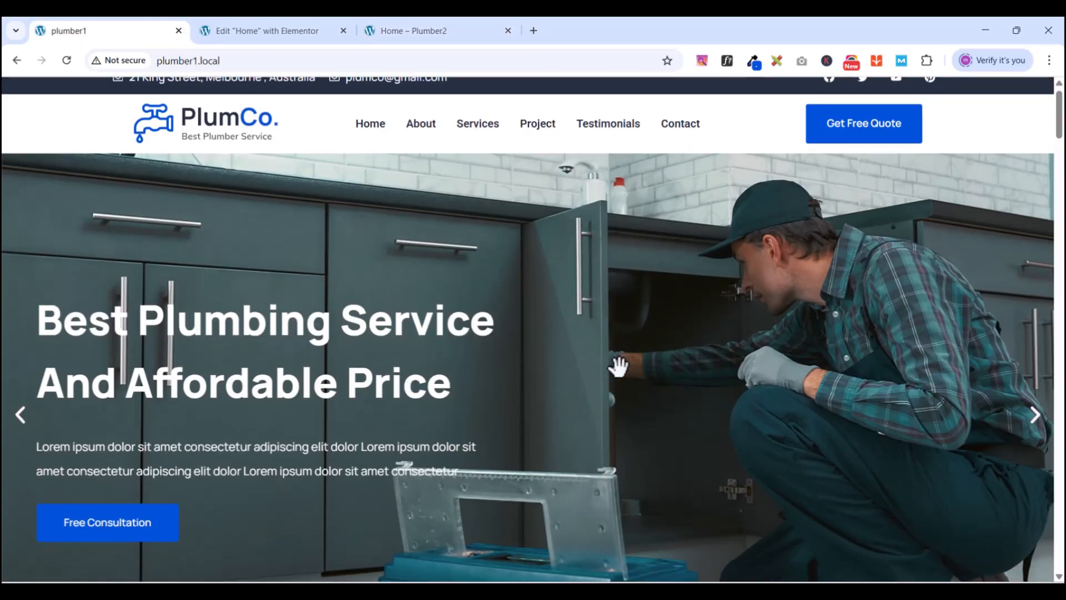
pyautogui.scroll(-8, 619, 367)
pyautogui.scroll(1, 619, 366)
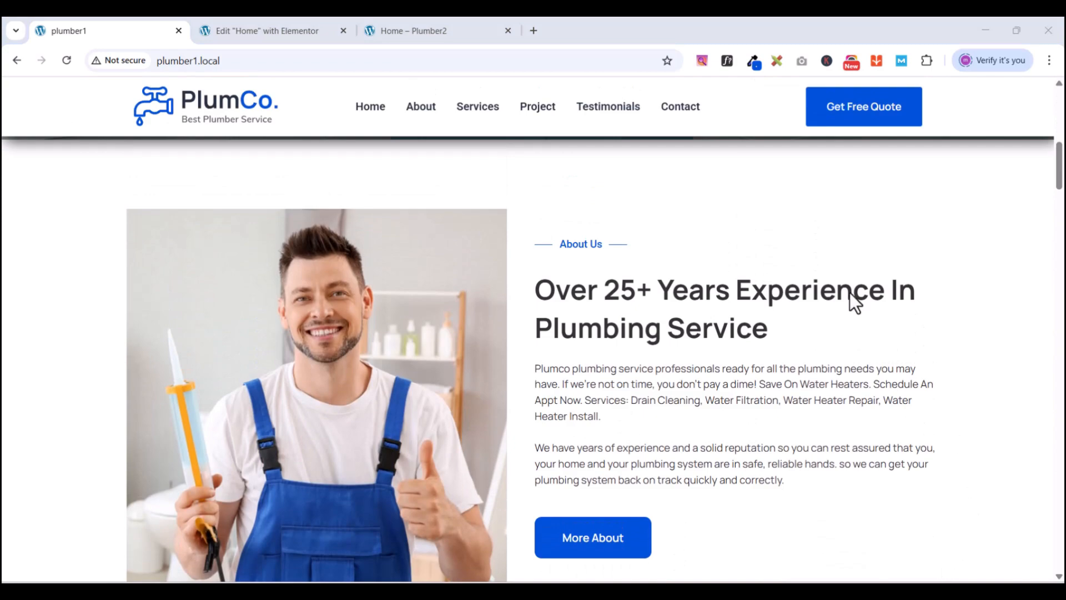
pyautogui.scroll(7, 543, 369)
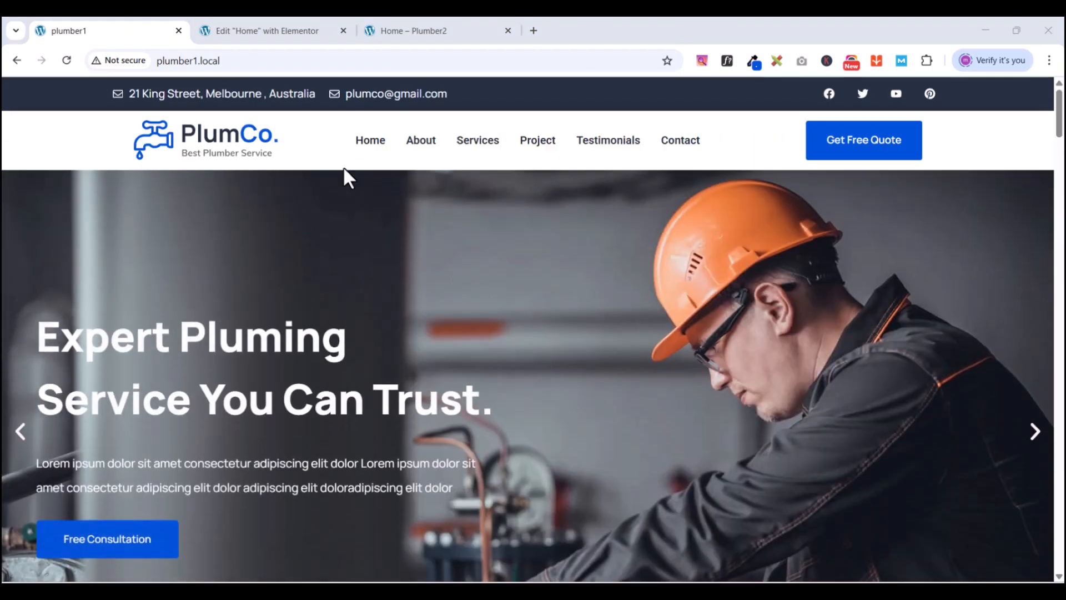
pyautogui.click(271, 40)
# - Scroll through the editor panel and review the slider's Content settings
pyautogui.scroll(3, 327, 388)
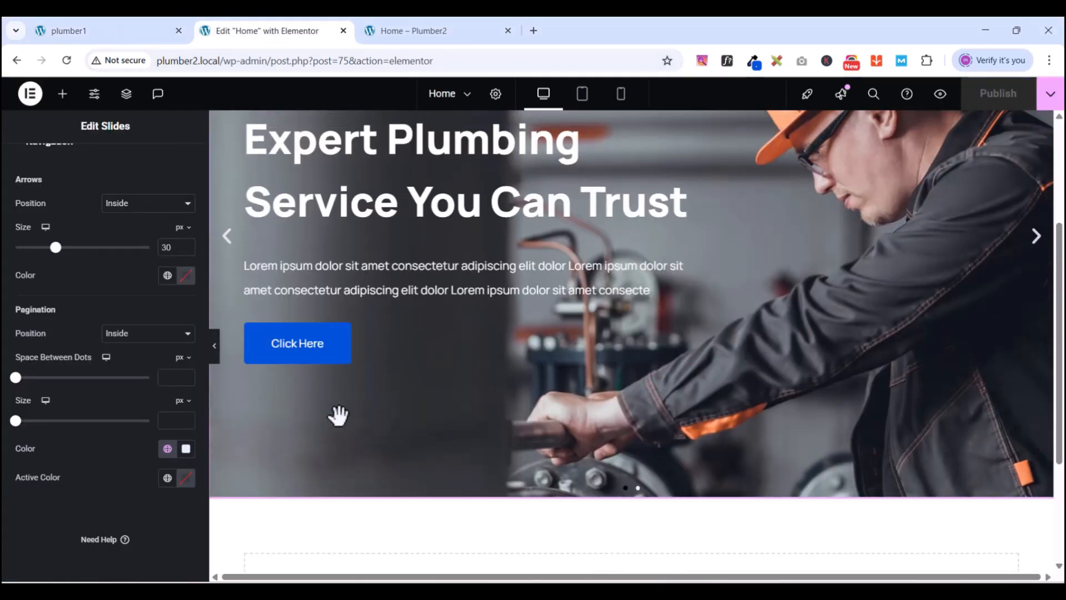
pyautogui.scroll(1, 355, 465)
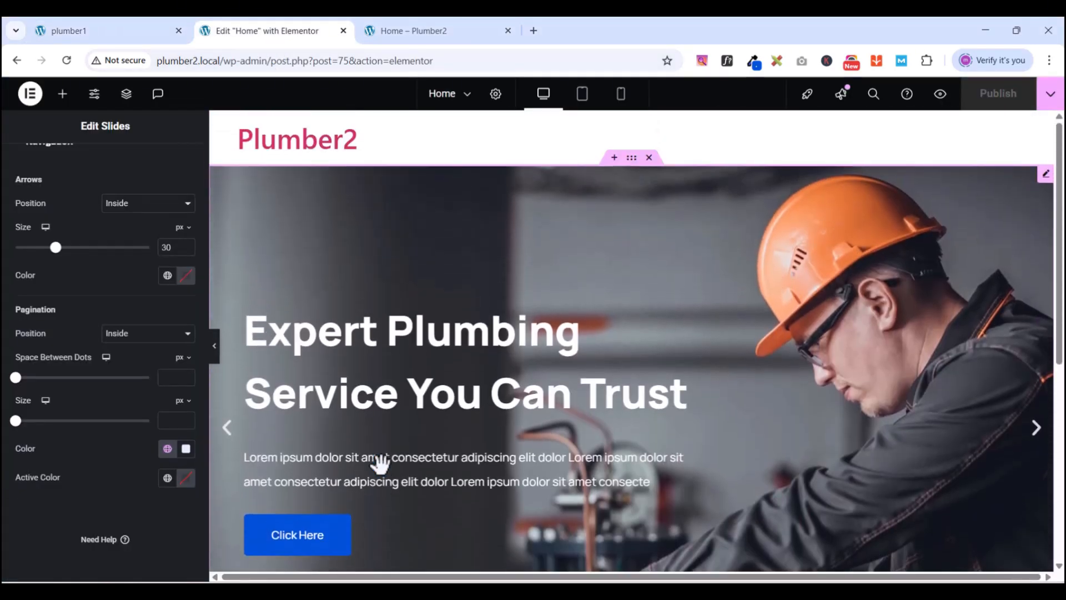
pyautogui.scroll(-3, 372, 466)
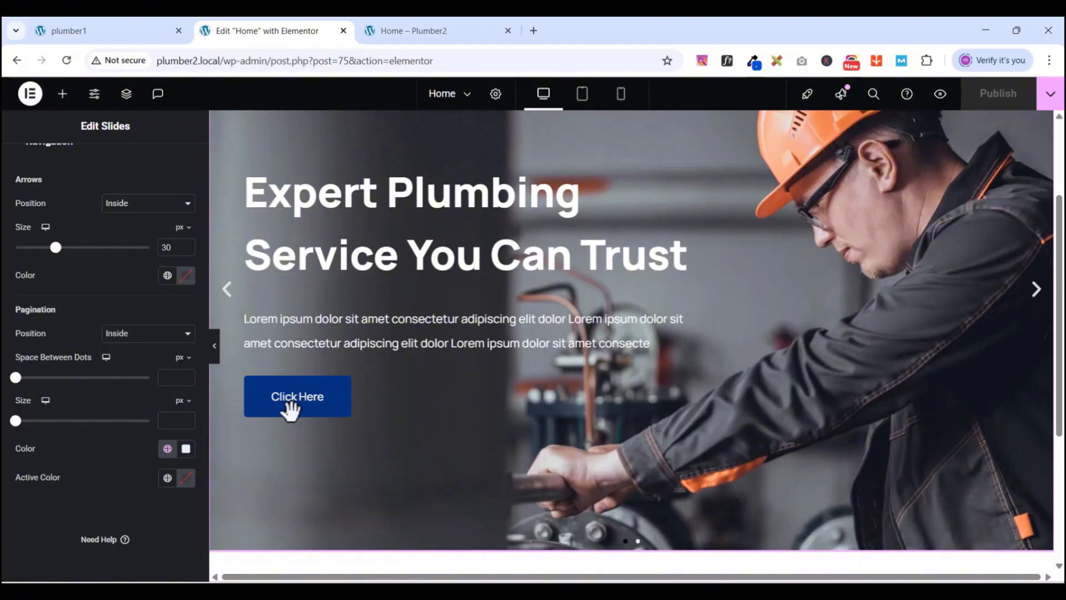
pyautogui.scroll(3, 322, 395)
pyautogui.scroll(-3, 325, 399)
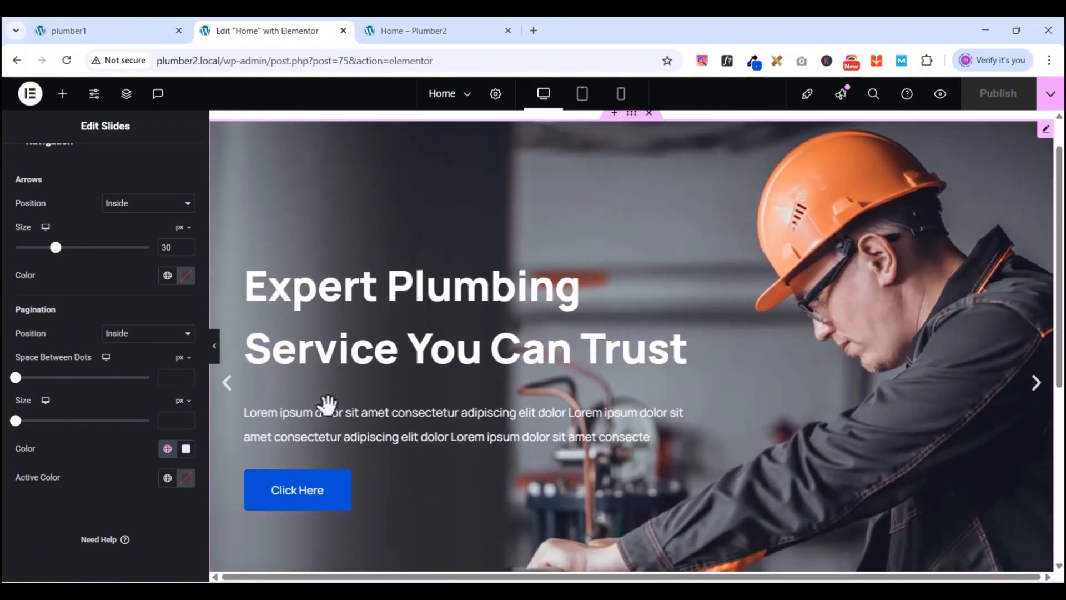
pyautogui.scroll(1, 558, 311)
pyautogui.scroll(1, 777, 250)
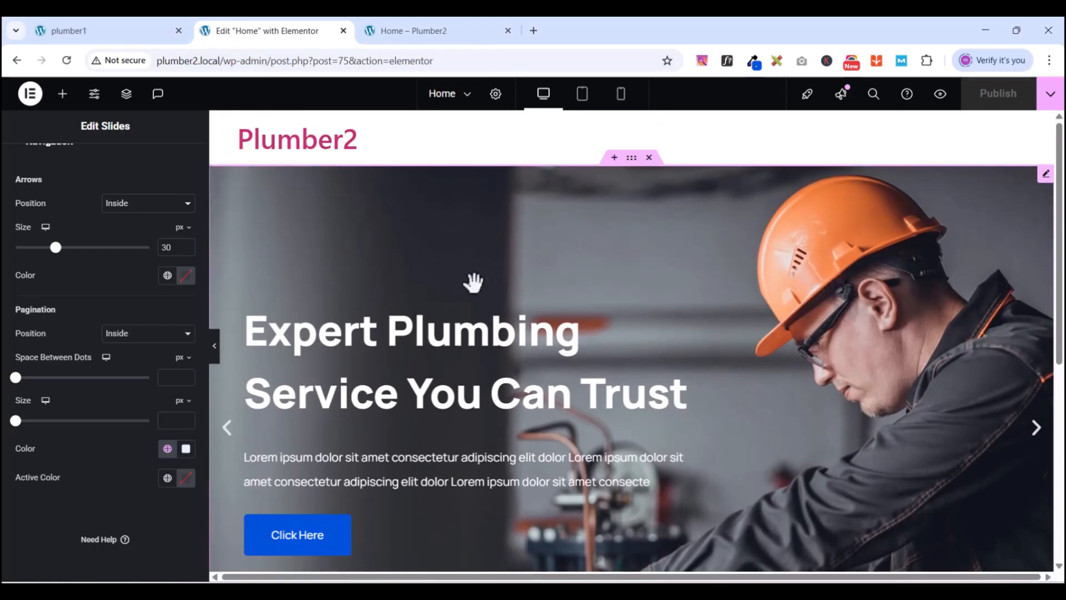
pyautogui.scroll(1, 166, 217)
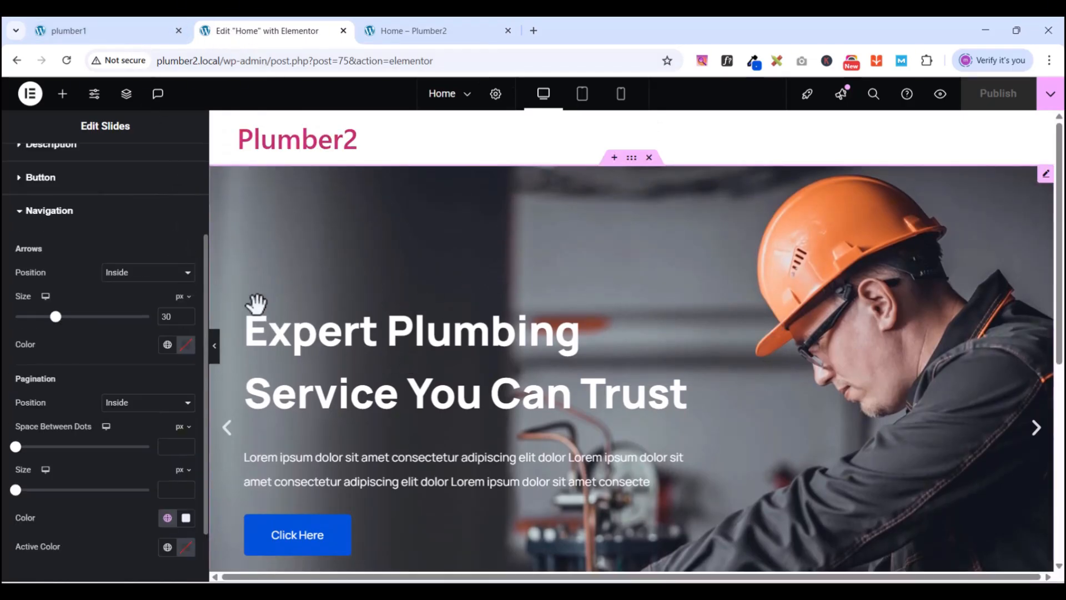
pyautogui.scroll(2, 202, 243)
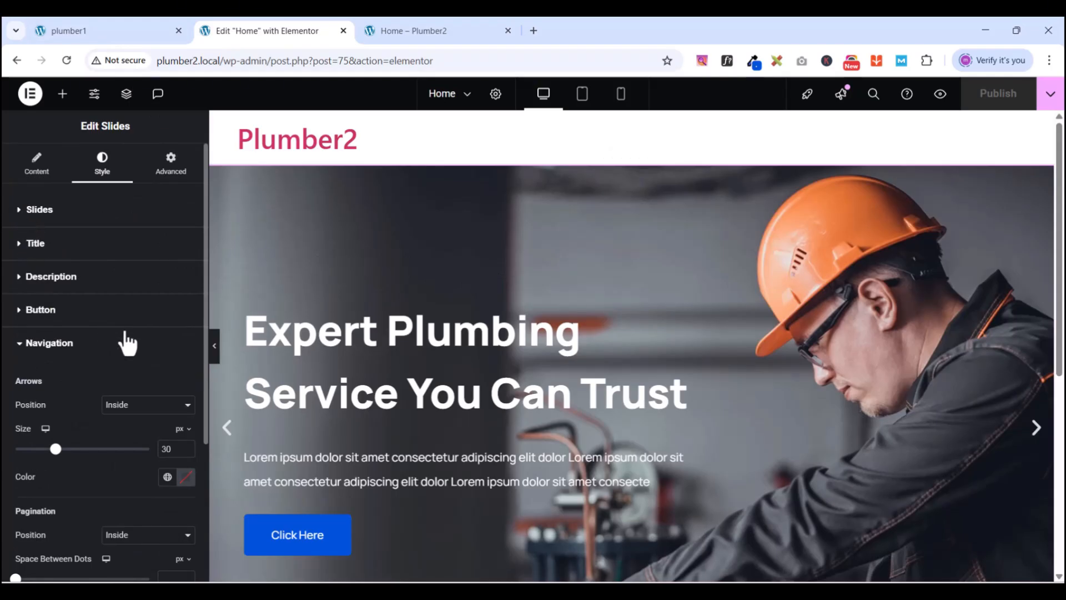
pyautogui.click(35, 162)
pyautogui.scroll(-1, 25, 378)
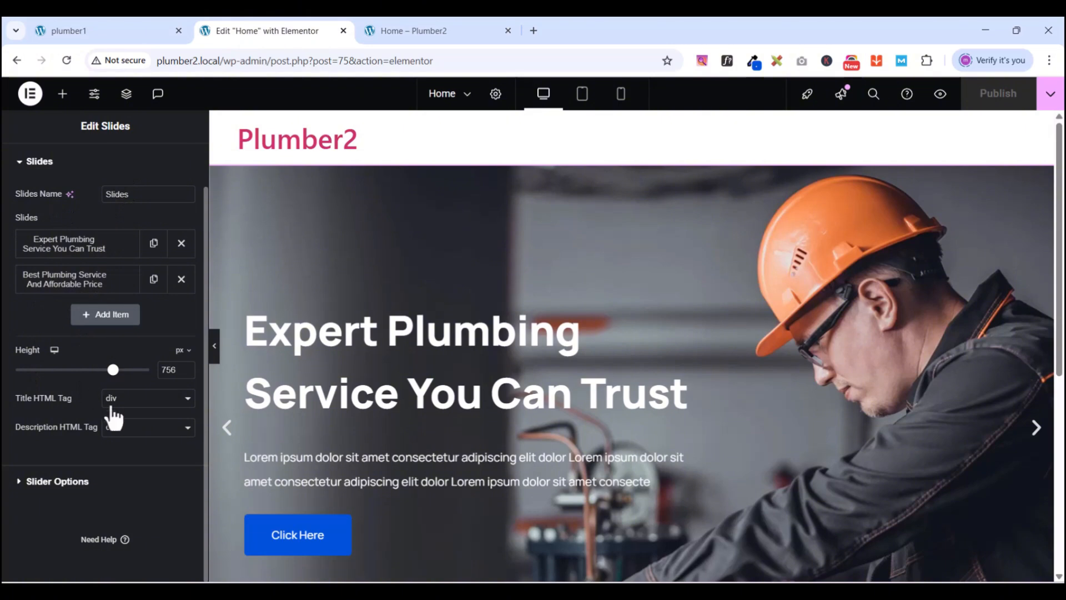
pyautogui.scroll(1, 68, 367)
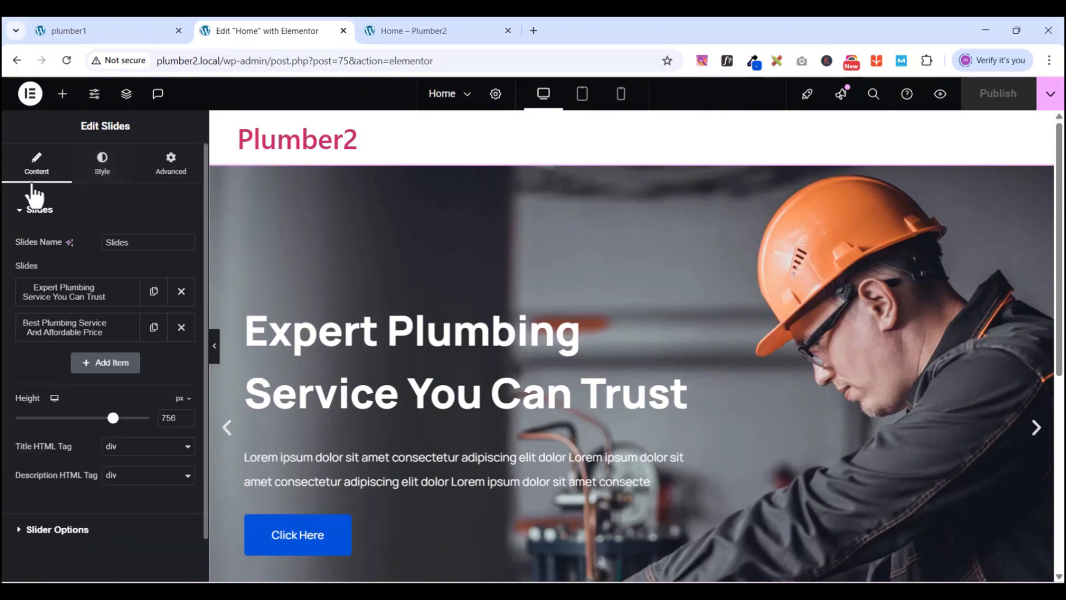
# - Review the slider's Button style settings, then go back to Content
pyautogui.click(21, 210)
pyautogui.click(103, 167)
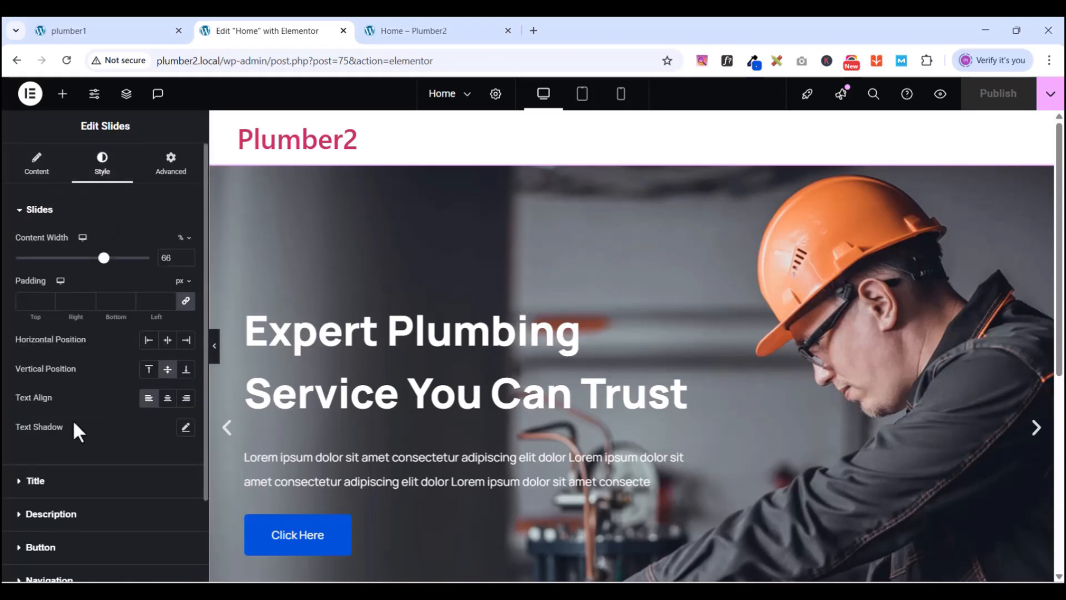
pyautogui.scroll(-2, 75, 438)
pyautogui.click(24, 446)
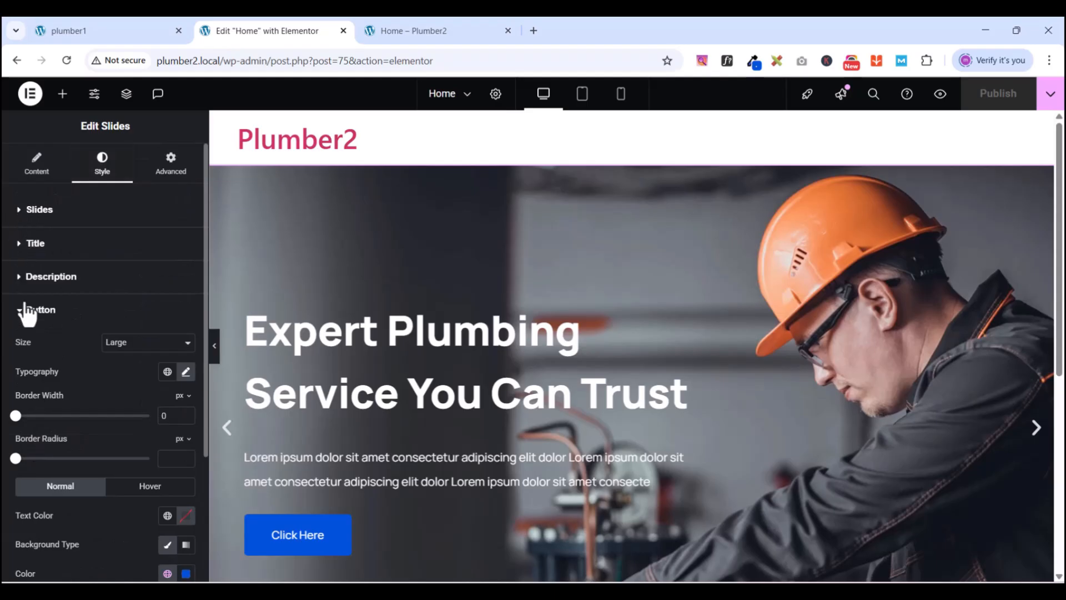
pyautogui.click(36, 176)
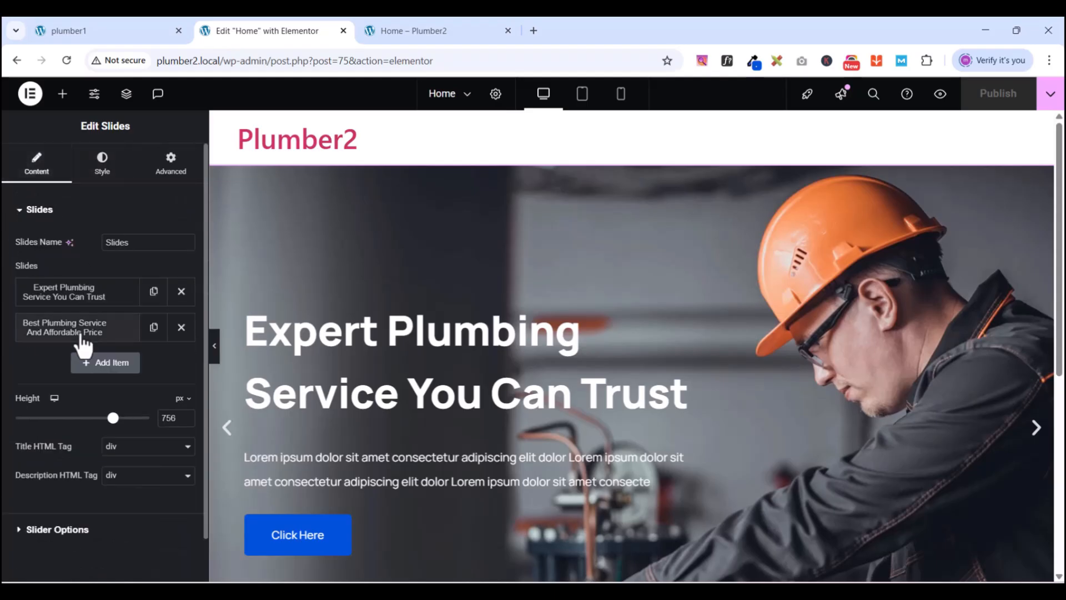
# - Expand the first slide, then open the 'Best Plumbing Service And Affordable Price' slide's content fields
pyautogui.click(60, 301)
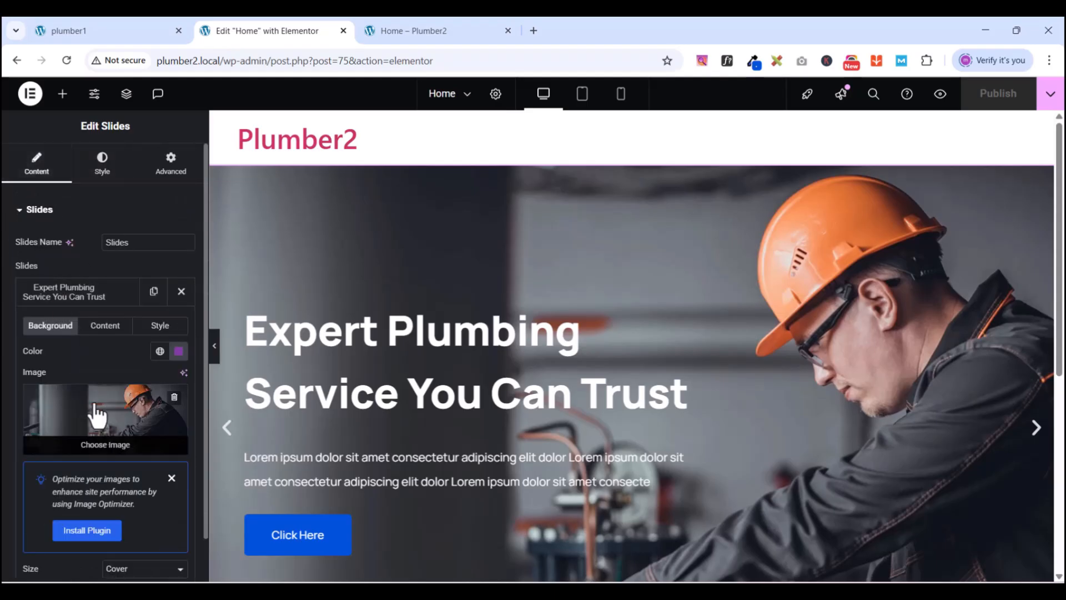
pyautogui.scroll(-3, 102, 367)
pyautogui.scroll(3, 105, 368)
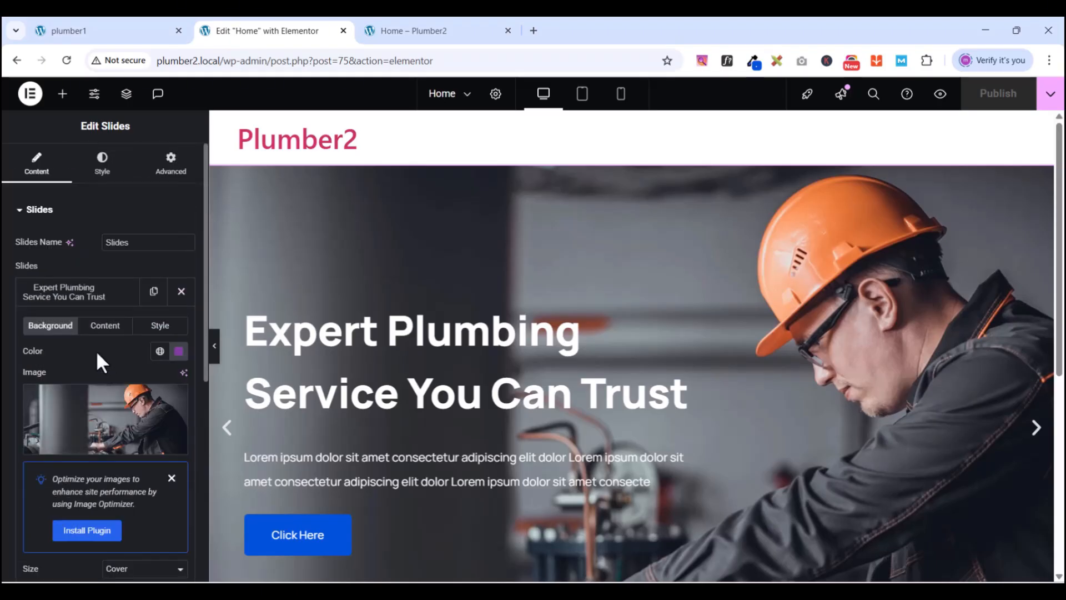
pyautogui.click(20, 211)
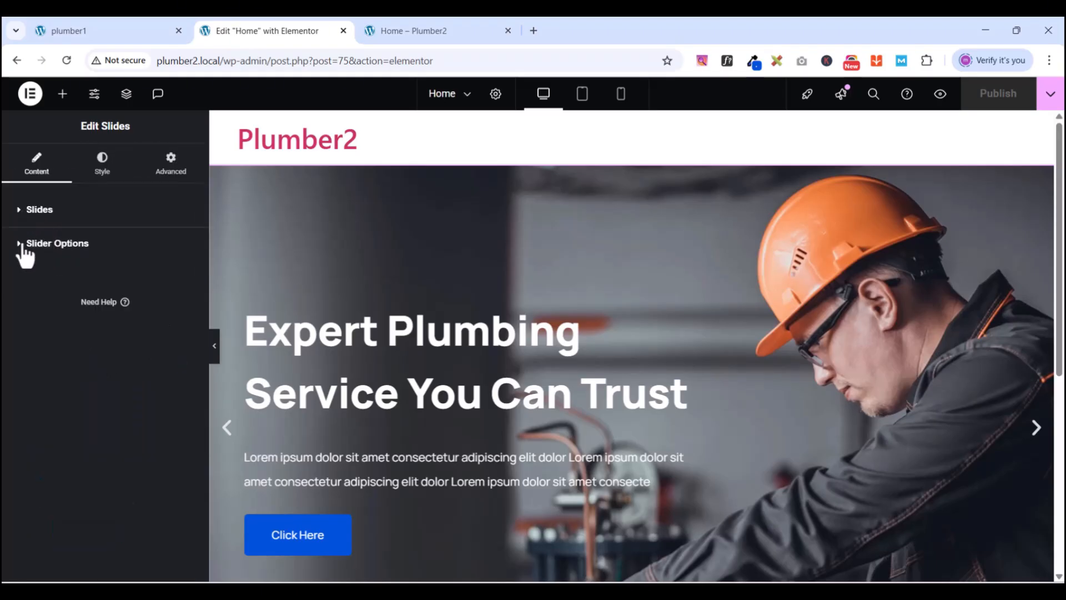
pyautogui.click(24, 249)
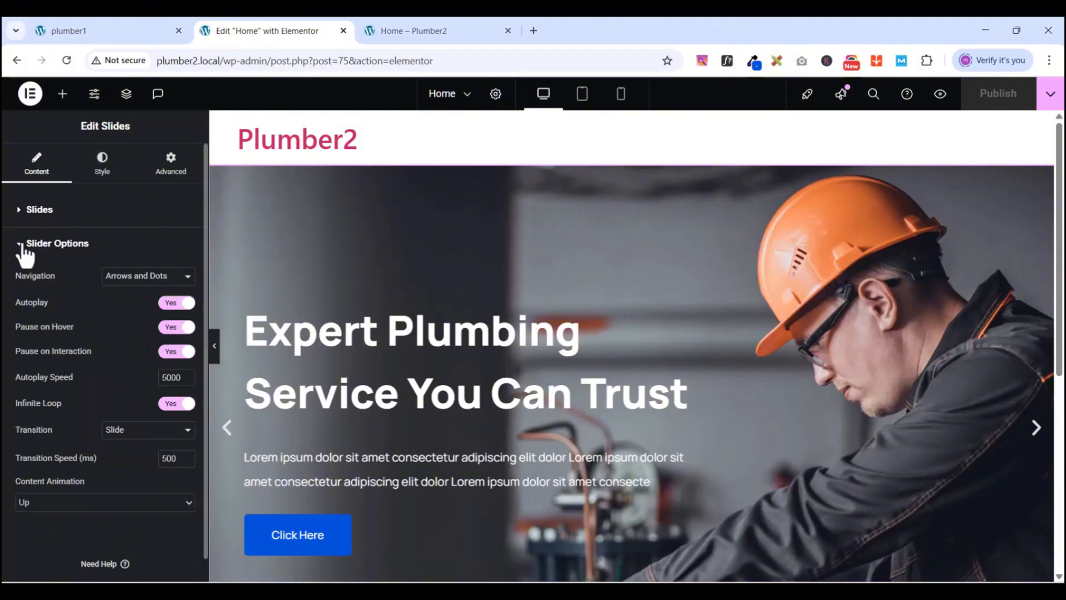
pyautogui.click(22, 247)
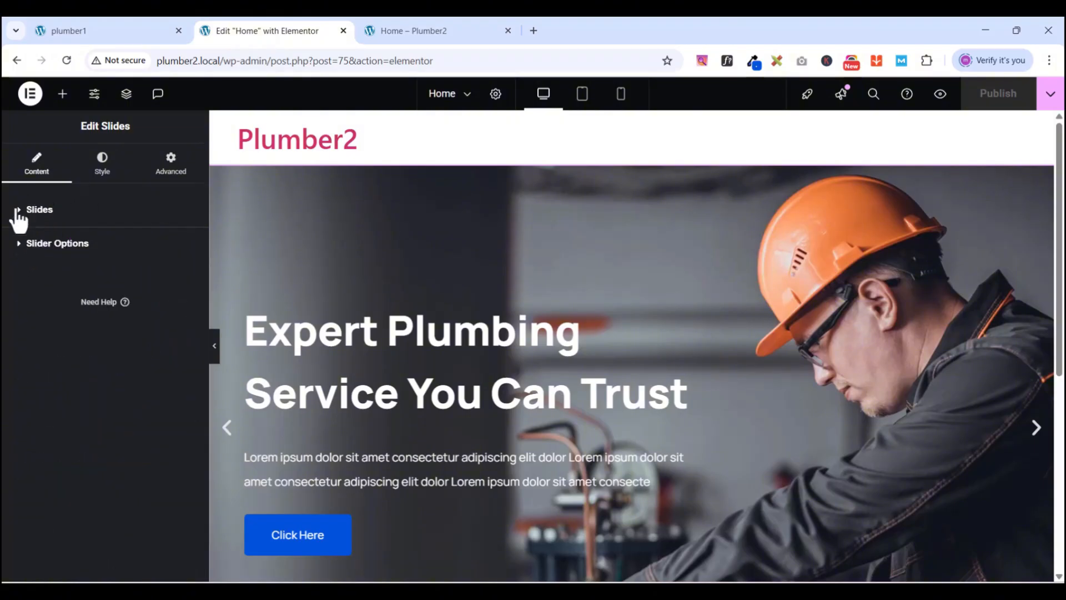
pyautogui.click(18, 214)
pyautogui.scroll(-1, 28, 295)
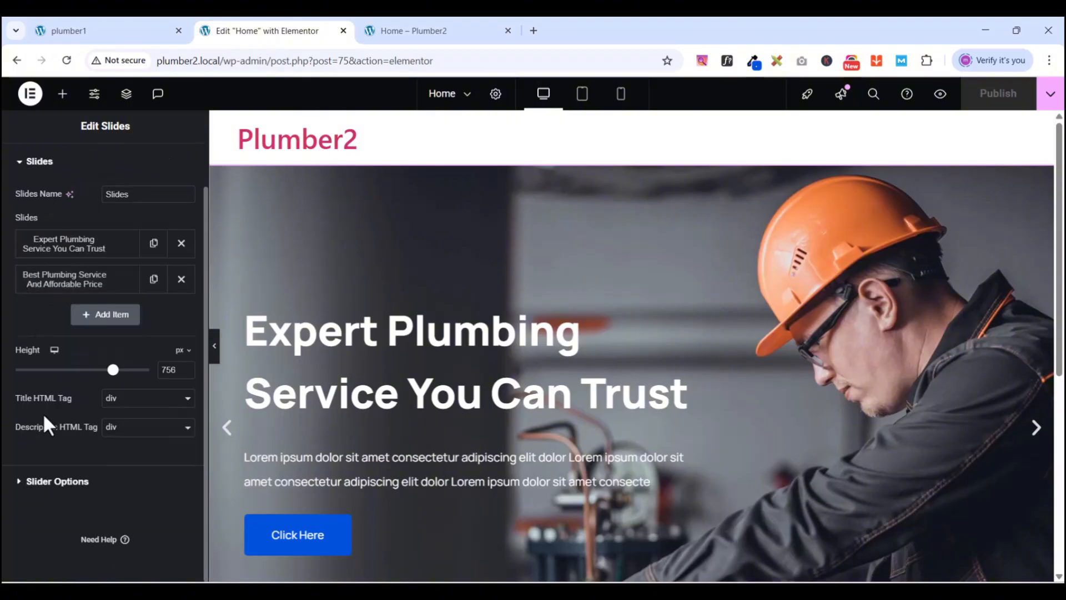
pyautogui.click(79, 286)
pyautogui.click(101, 314)
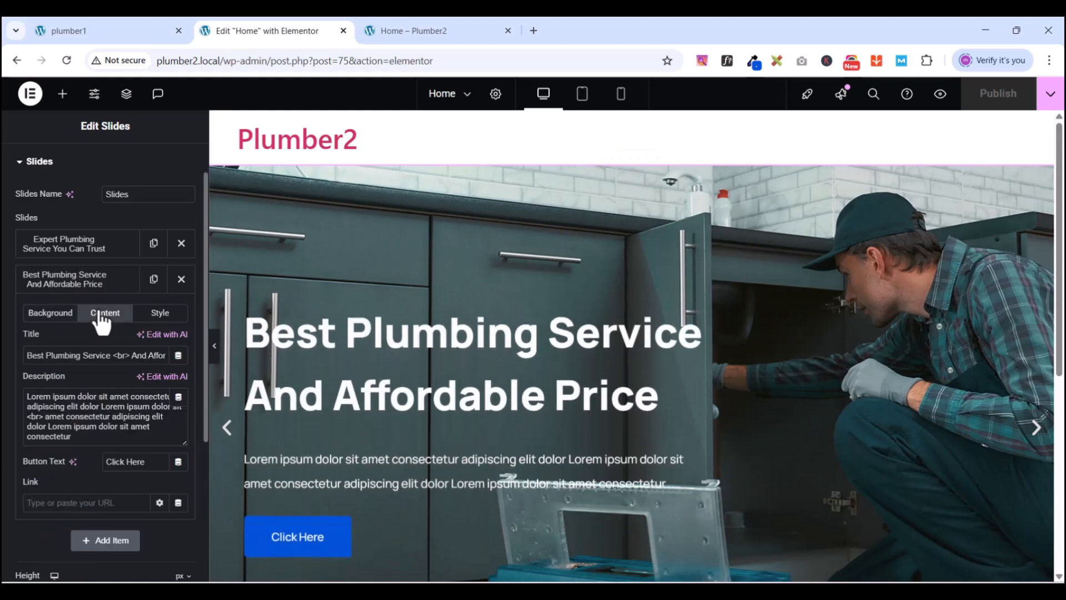
# - Replace 'Click Here' with 'Free Consultation' as the button text on the first and second slides
pyautogui.click(87, 244)
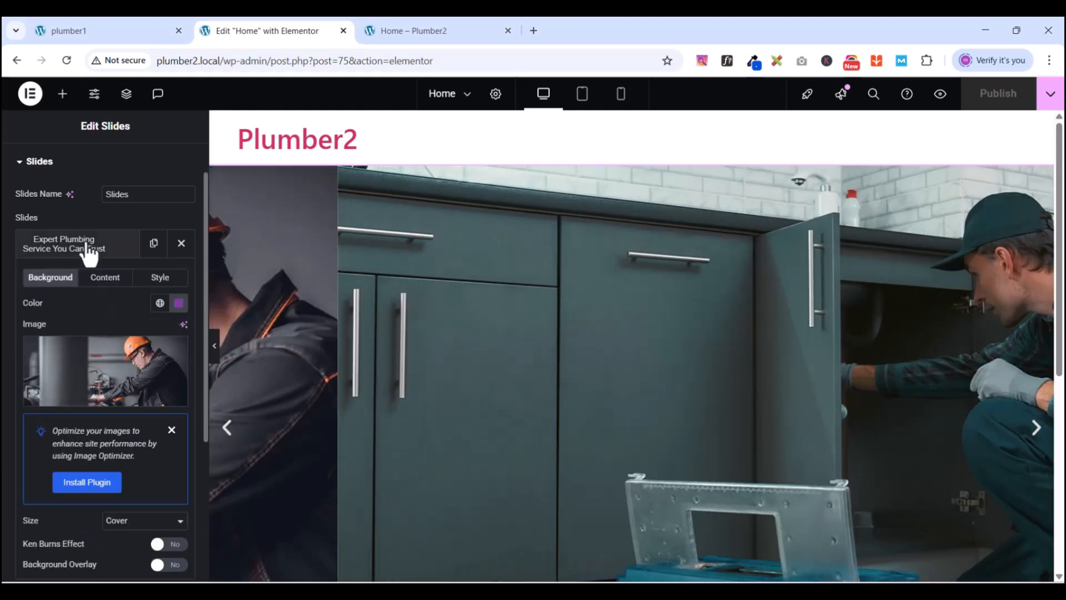
pyautogui.click(100, 278)
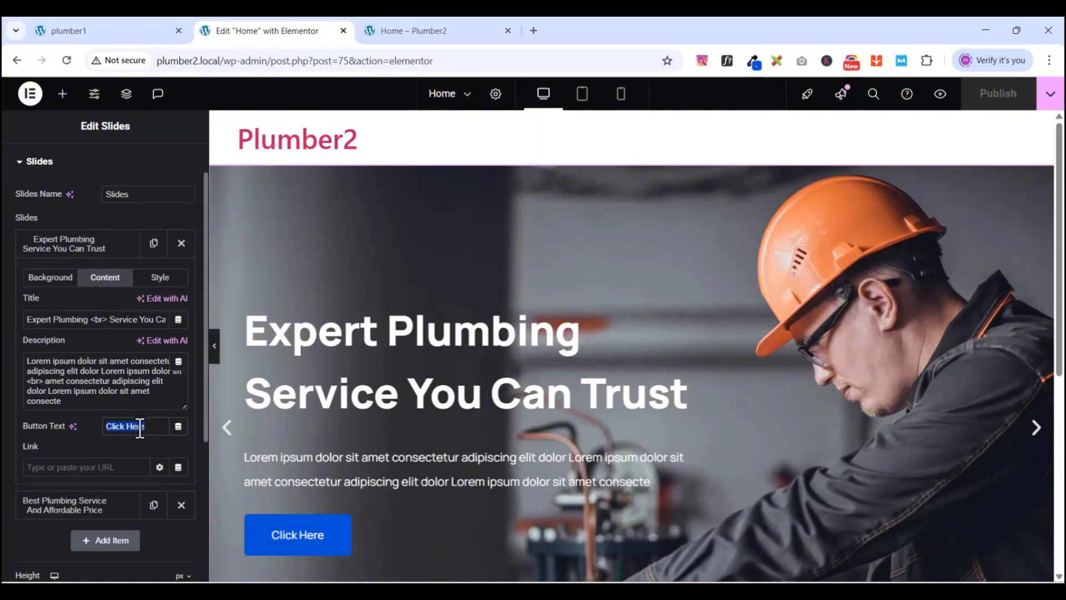
pyautogui.write('Free')
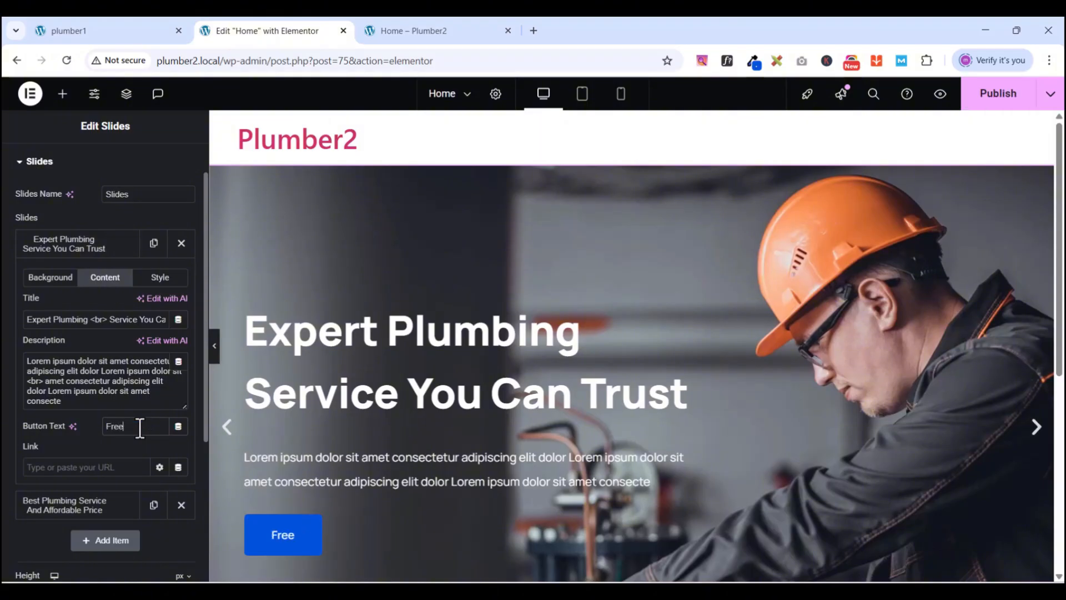
pyautogui.write(' Consultation')
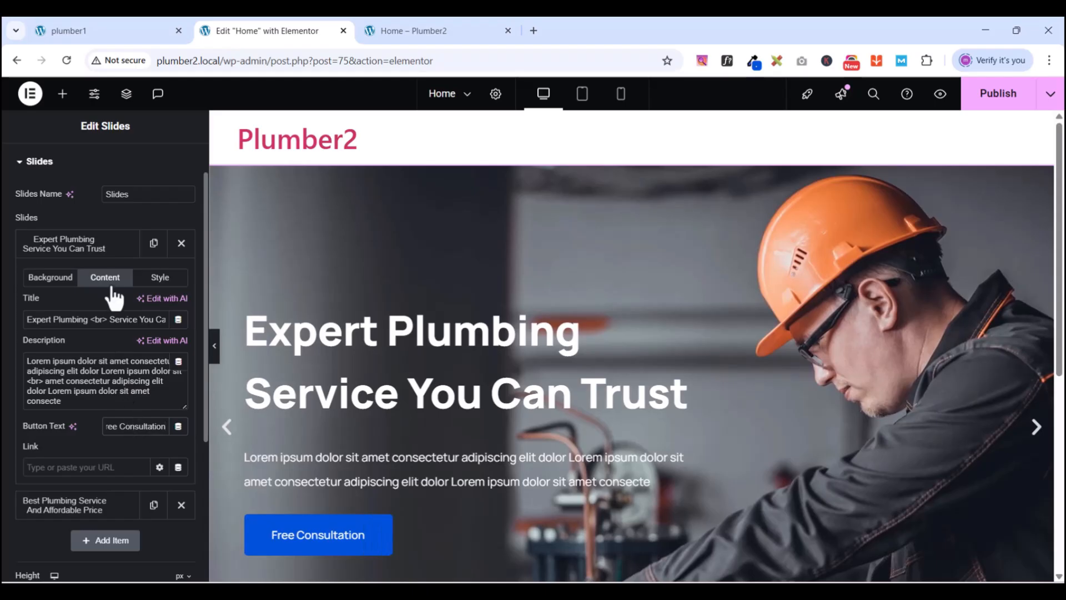
pyautogui.click(83, 242)
pyautogui.click(80, 280)
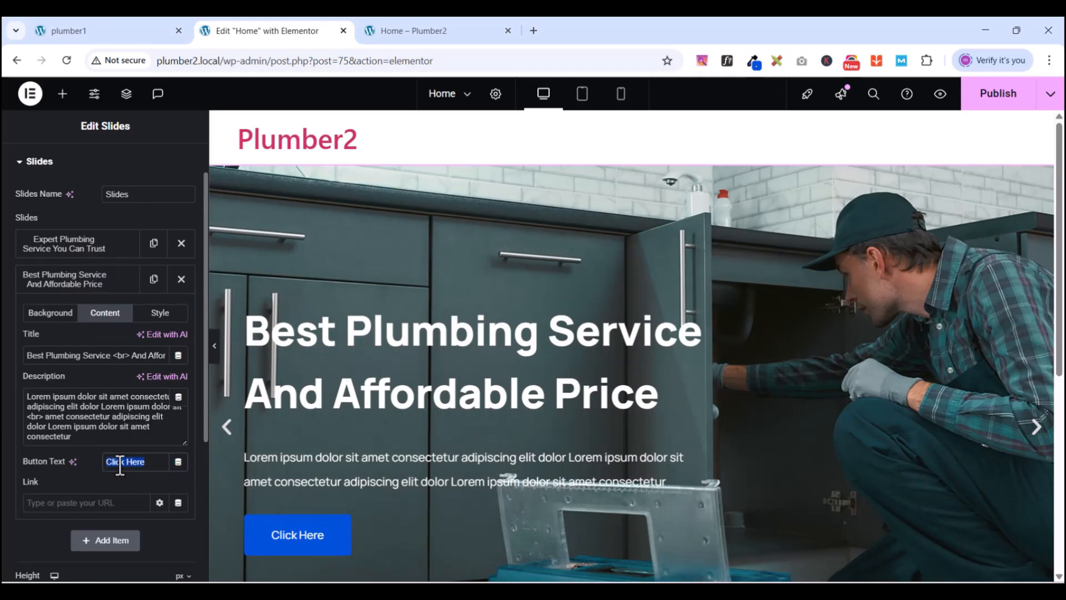
pyautogui.write('Free Consultation')
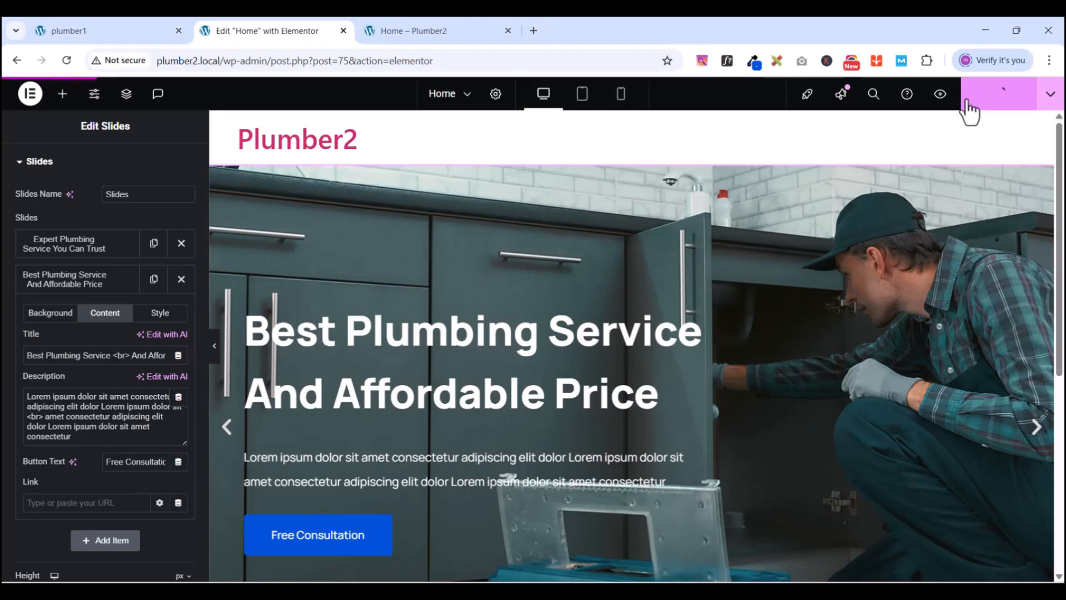
# - Preview the updated Plumber2 home page, then return to the editor below the slider
pyautogui.click(940, 96)
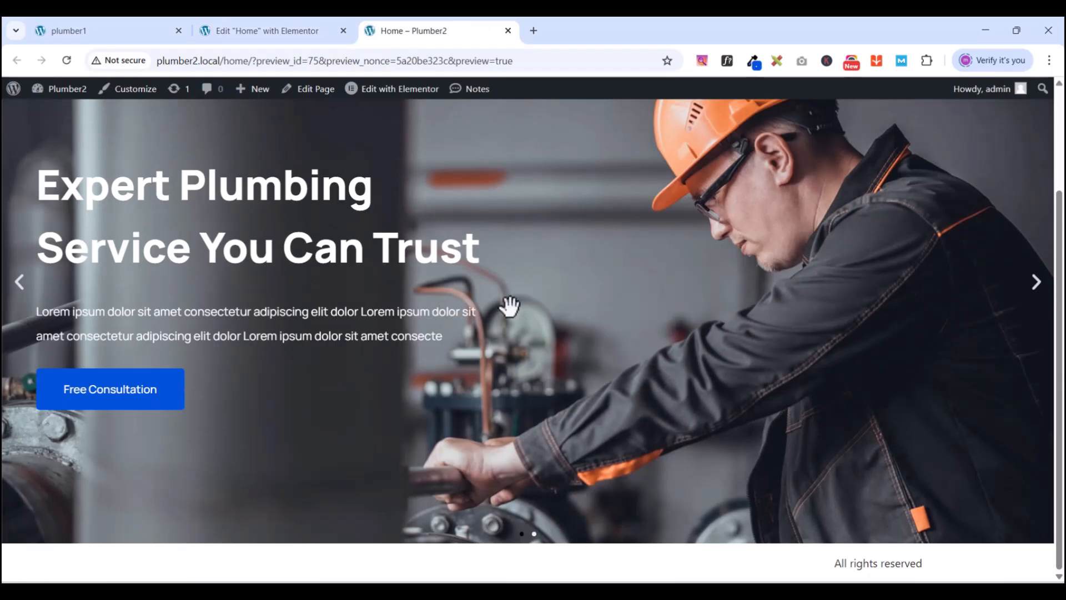
pyautogui.click(265, 29)
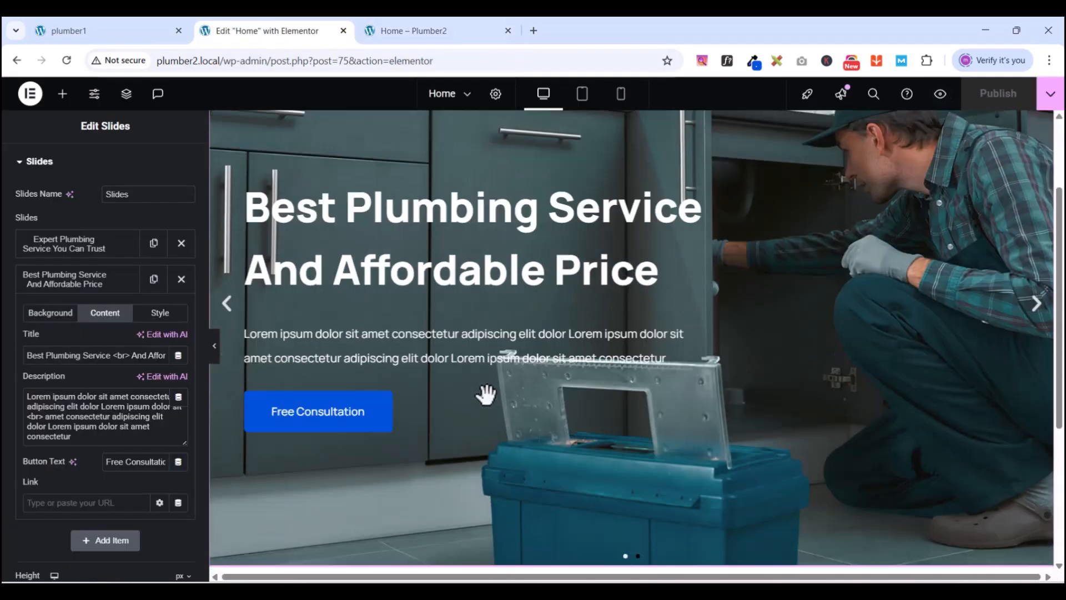
pyautogui.scroll(-4, 486, 394)
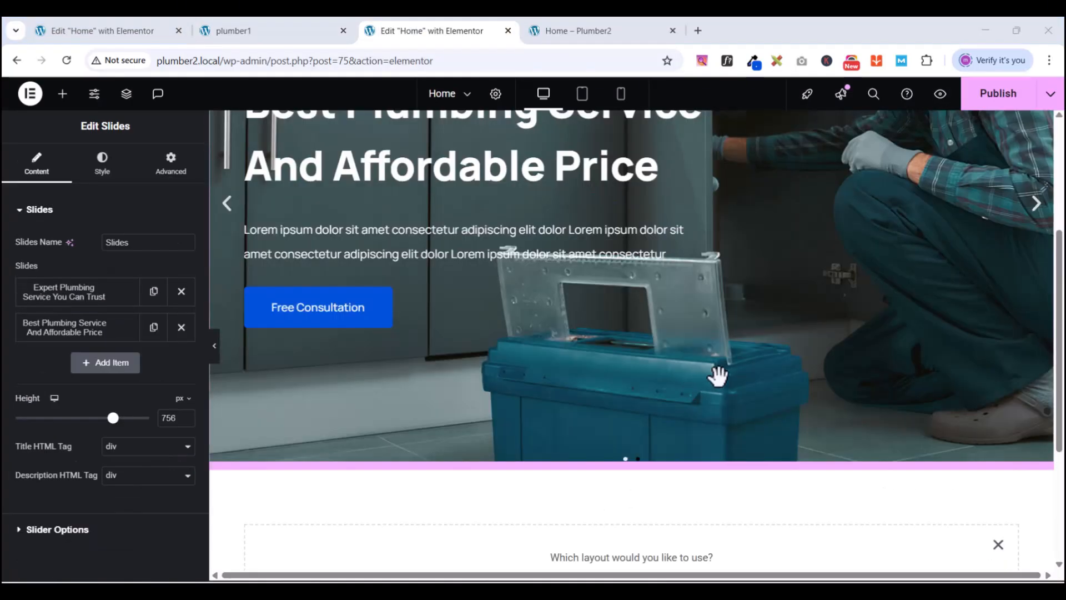
# - Add a single-column flexbox container below the slider, then delete it
pyautogui.scroll(-4, 718, 380)
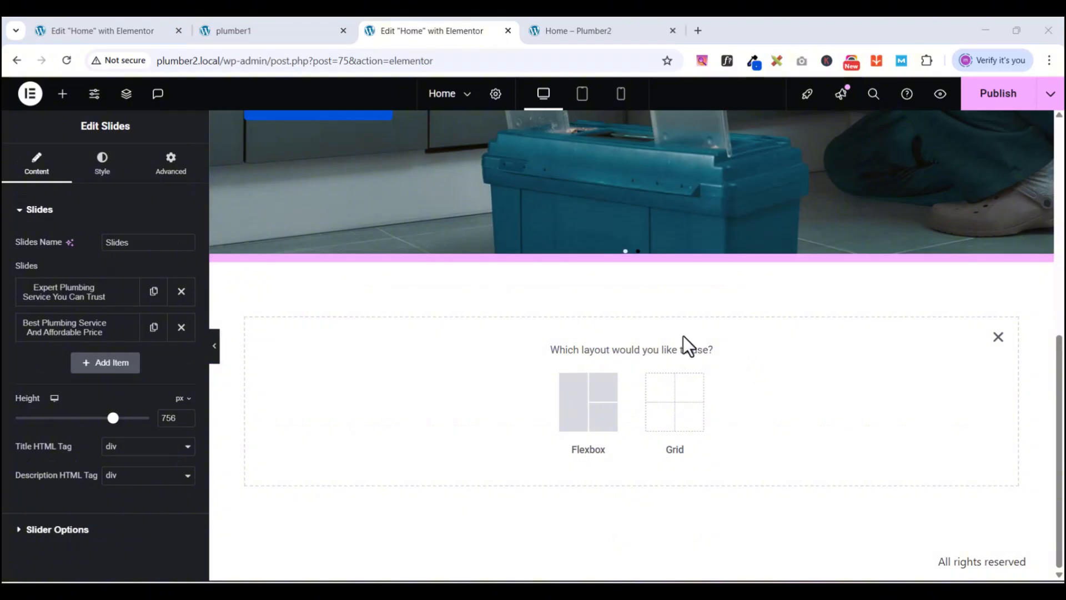
pyautogui.click(597, 405)
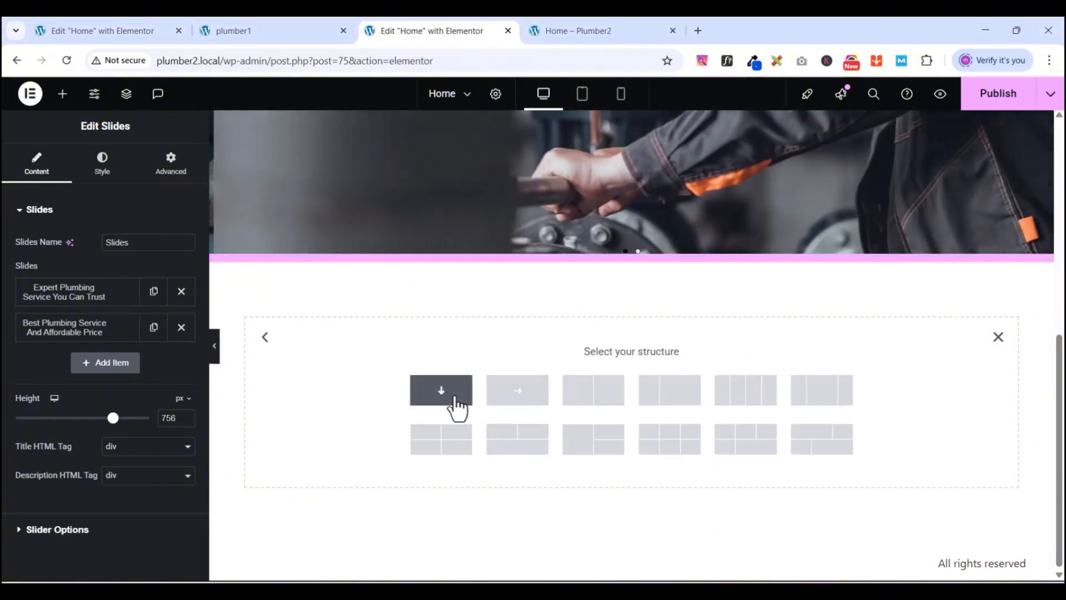
pyautogui.click(454, 397)
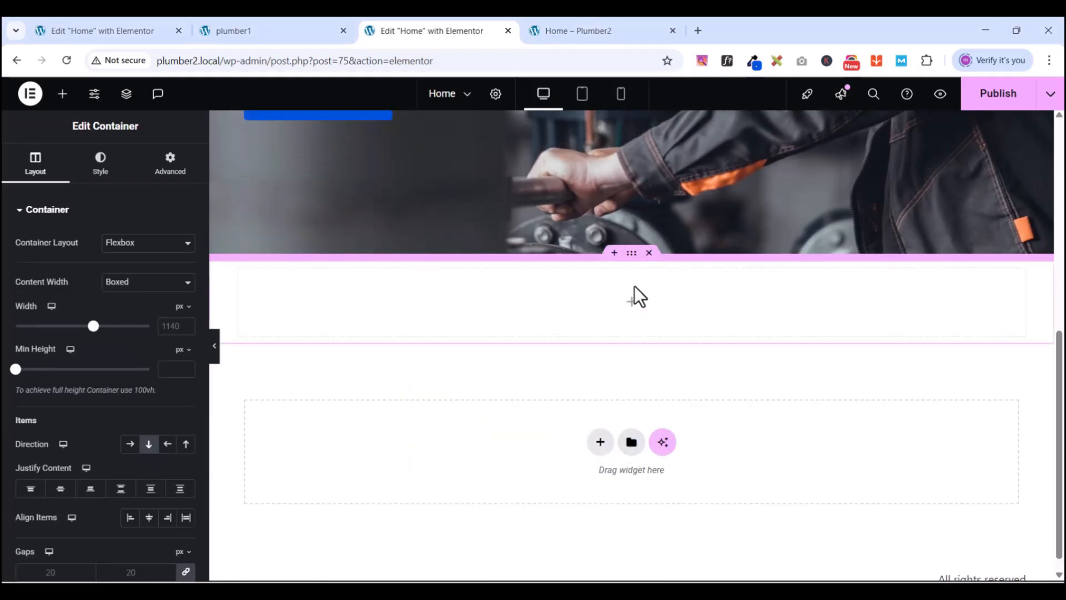
pyautogui.rightClick(631, 252)
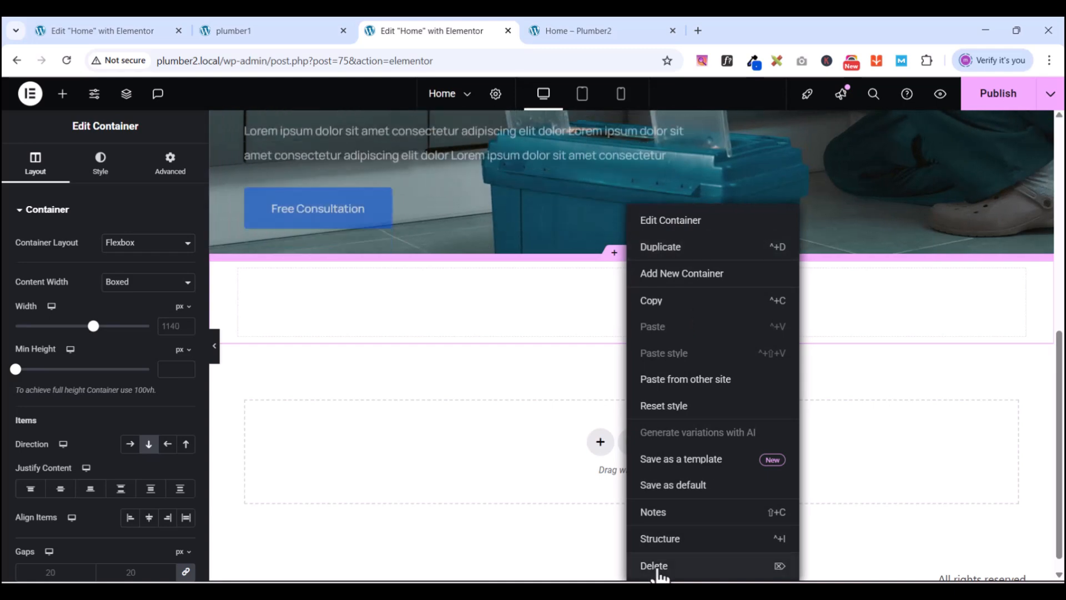
pyautogui.click(657, 569)
# - Add a flexbox container with the two-column structure in its place
pyautogui.click(600, 424)
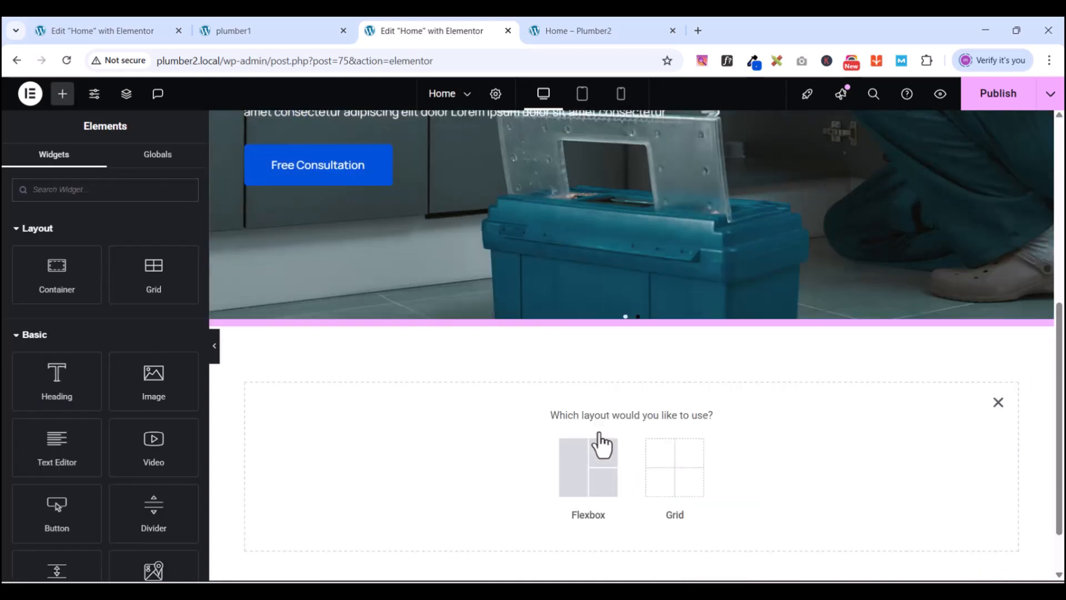
pyautogui.click(583, 487)
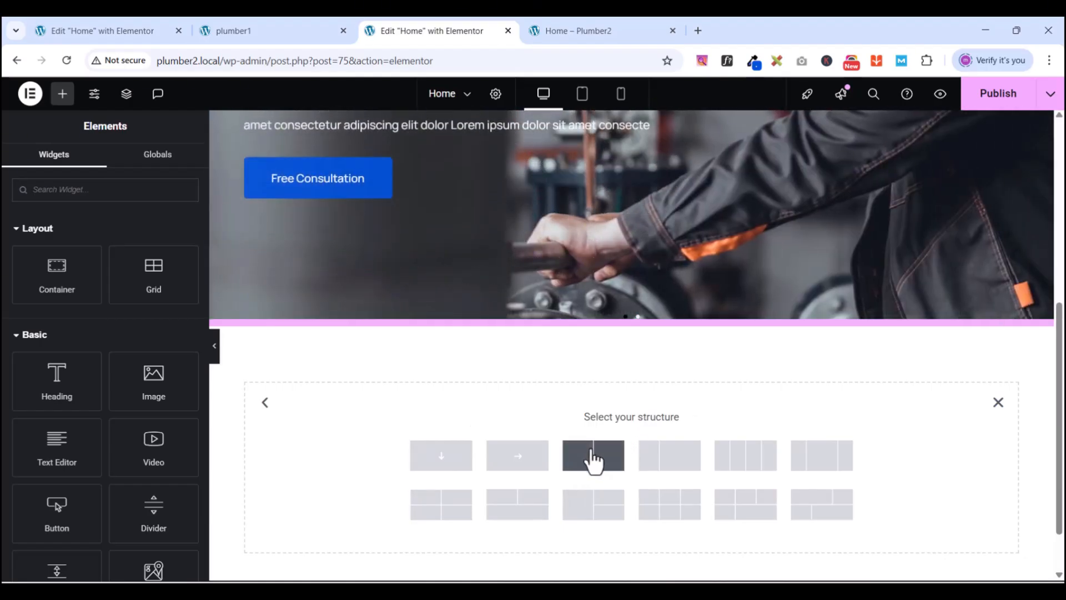
pyautogui.click(593, 455)
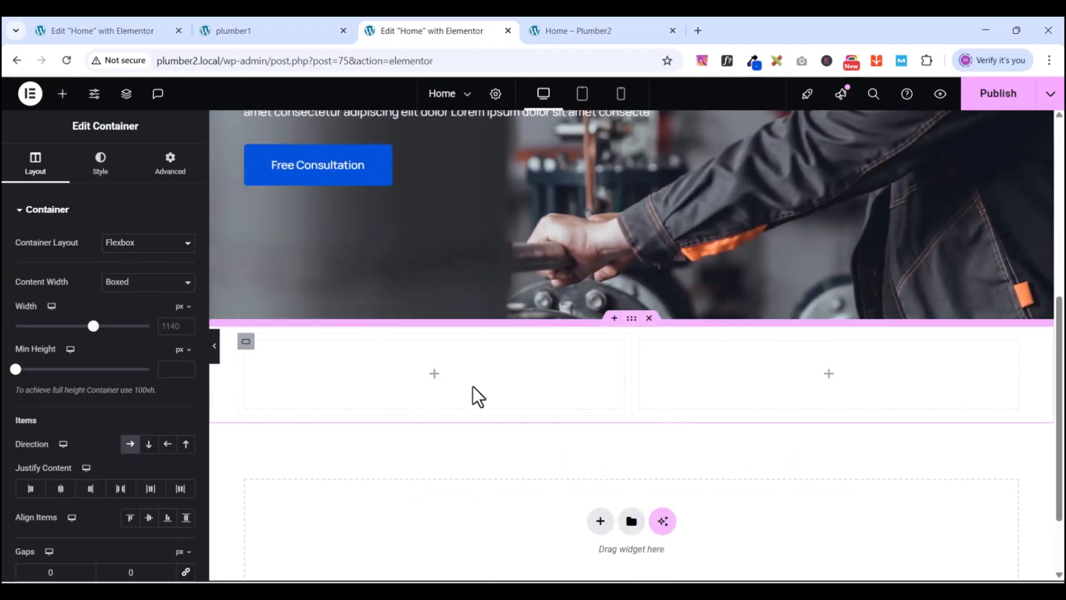
pyautogui.click(245, 32)
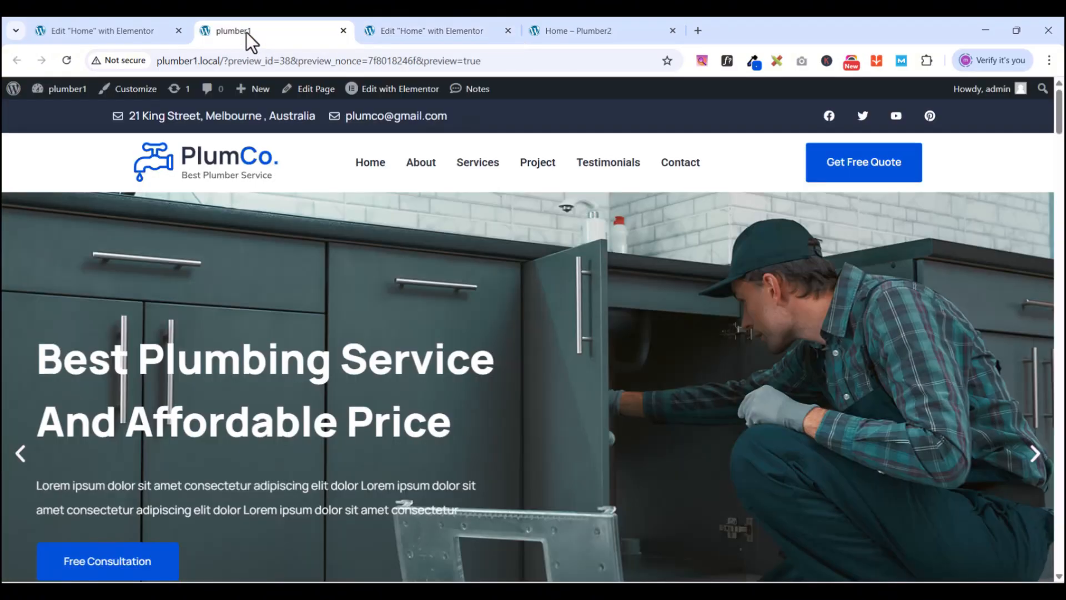
pyautogui.scroll(-5, 591, 504)
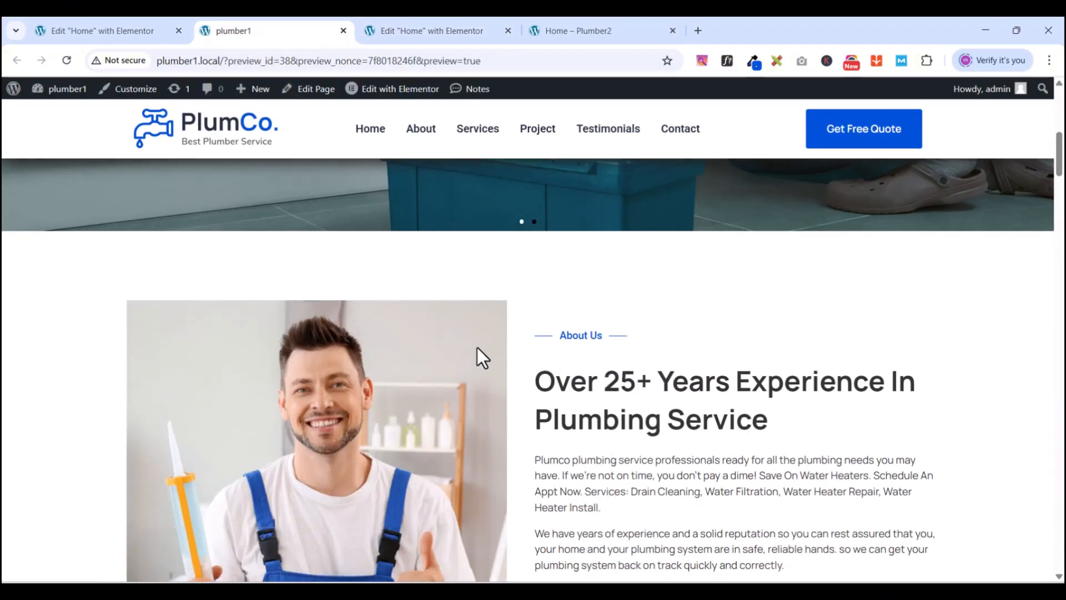
pyautogui.scroll(-3, 731, 416)
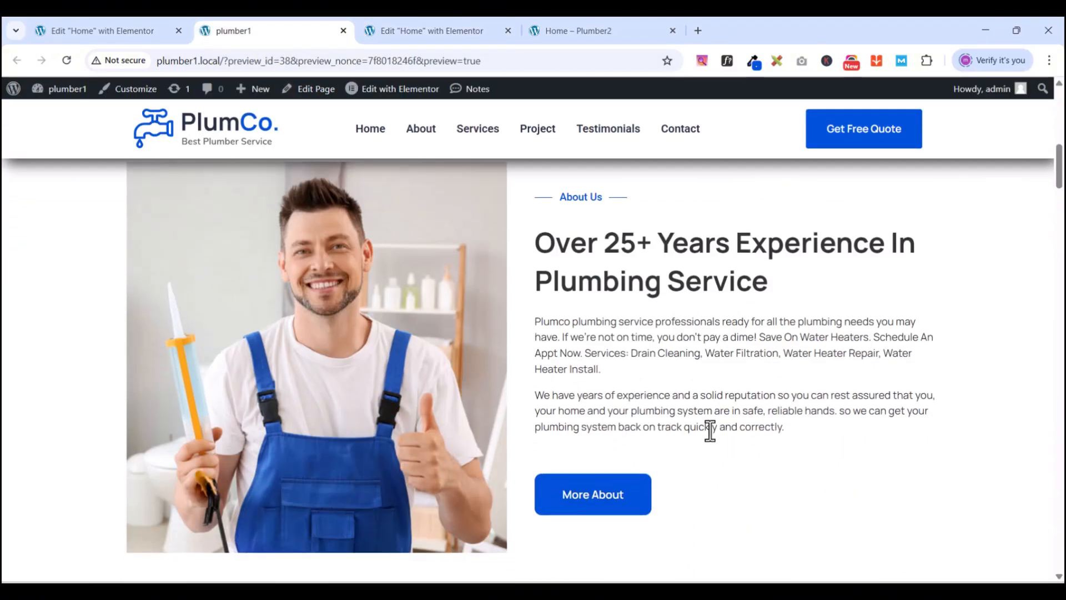
pyautogui.scroll(3, 709, 431)
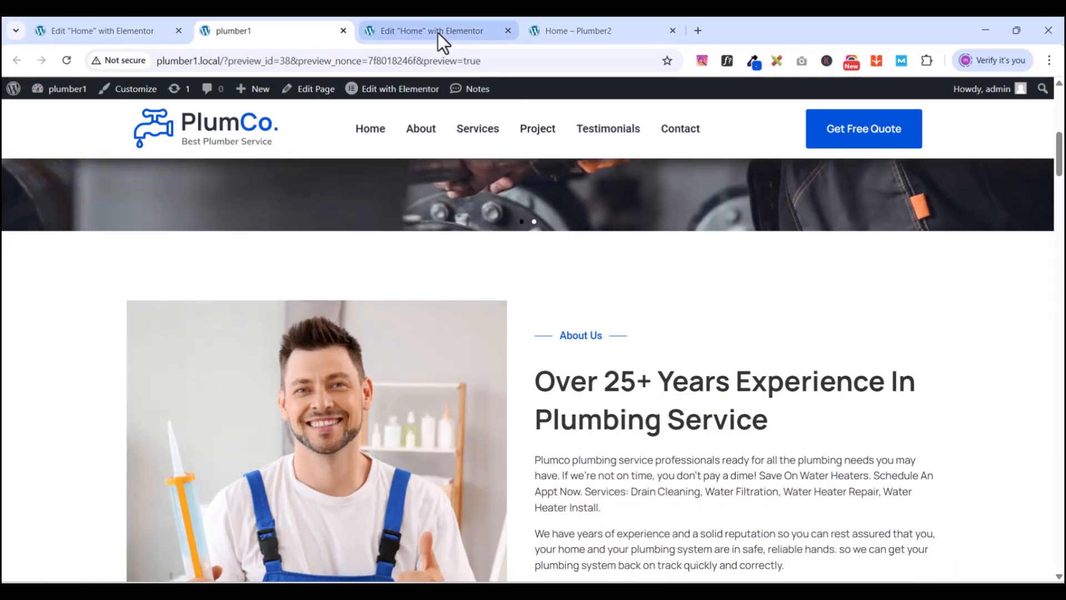
pyautogui.click(438, 33)
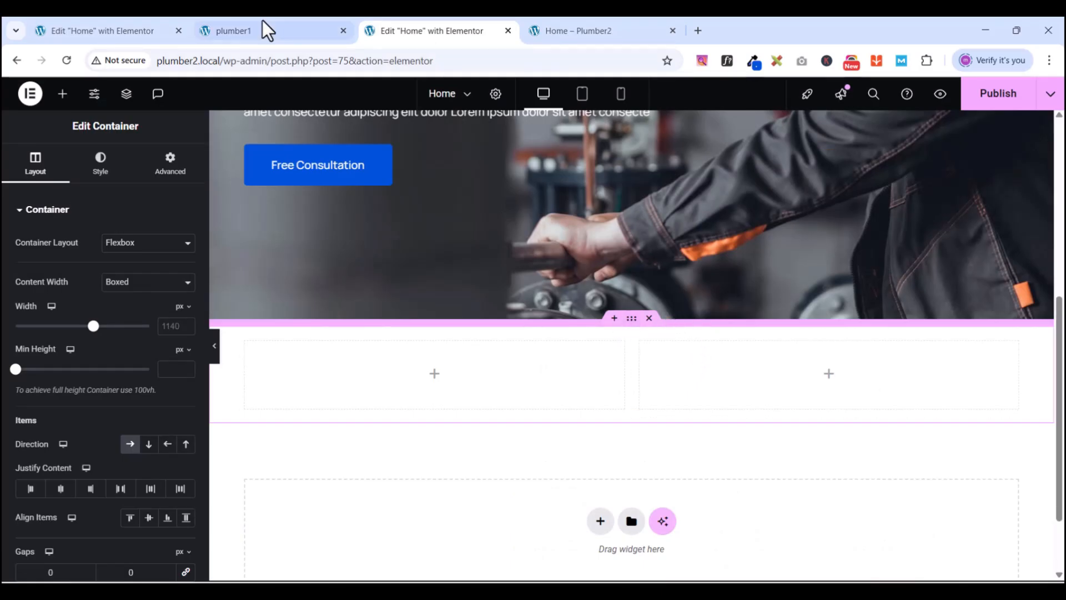
# - Set padding to 0 on the two-column container and on both its inner columns
pyautogui.click(170, 164)
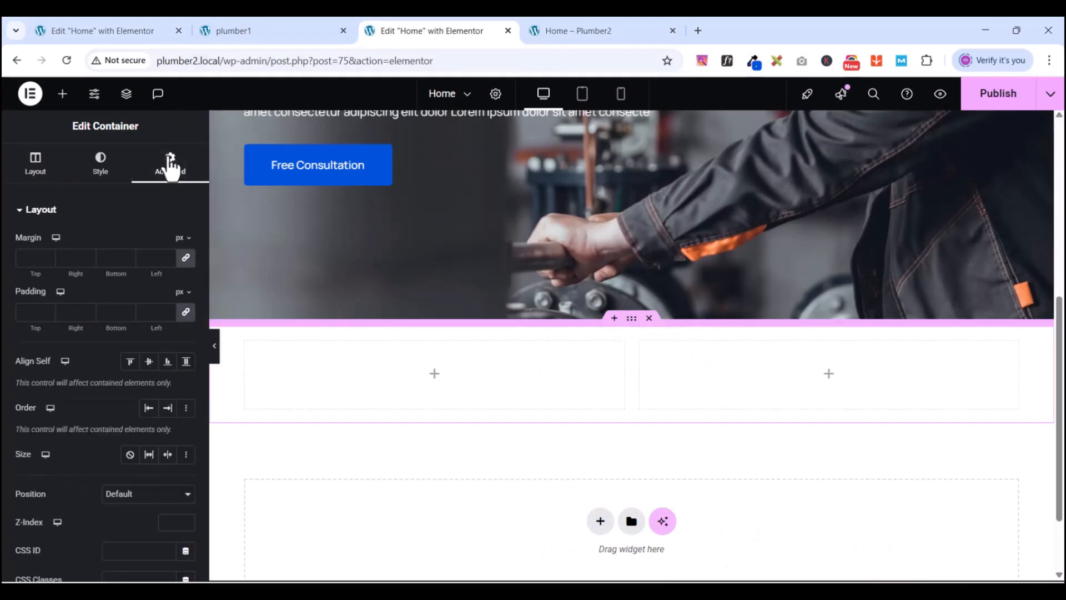
pyautogui.click(184, 315)
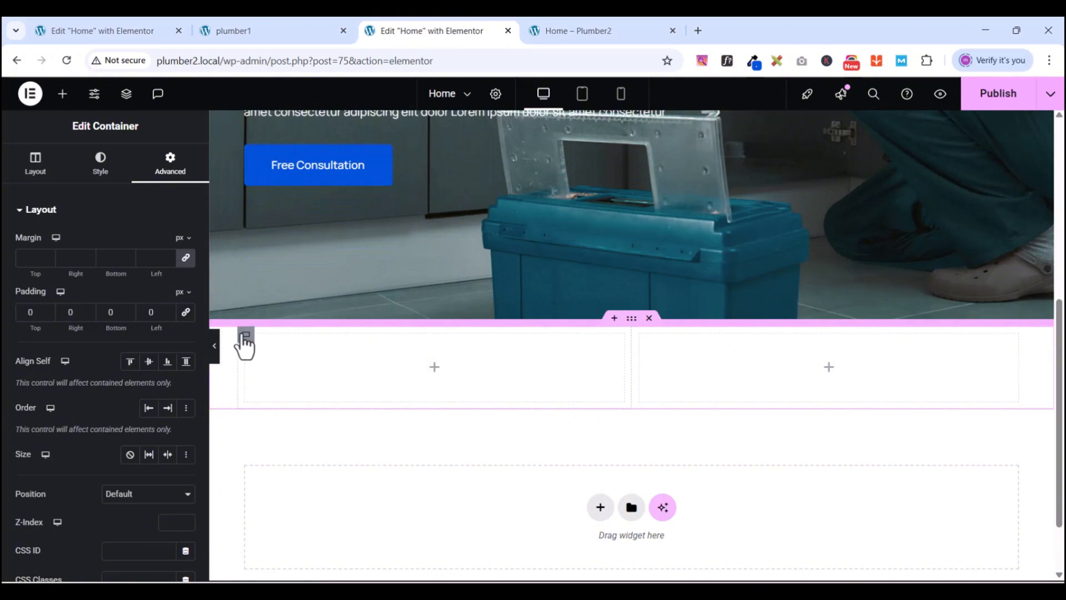
pyautogui.click(245, 336)
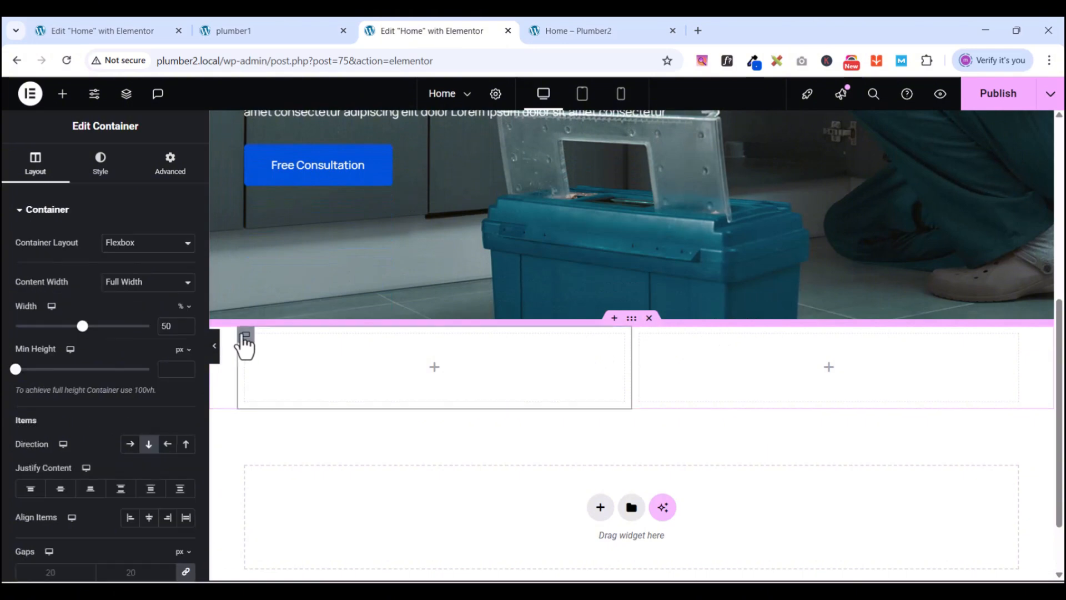
pyautogui.click(172, 167)
pyautogui.click(186, 312)
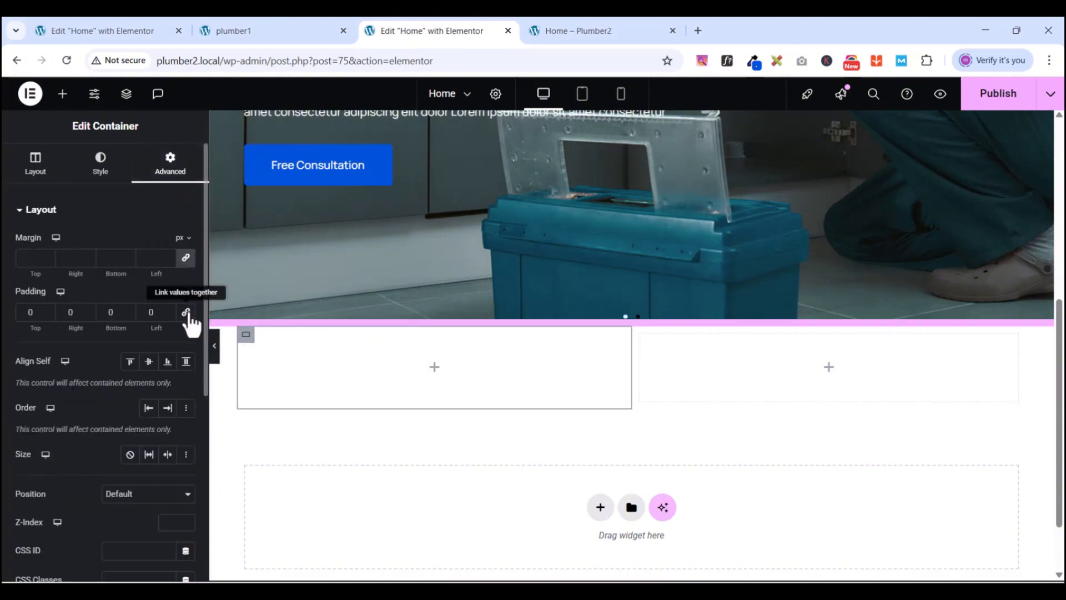
pyautogui.click(640, 334)
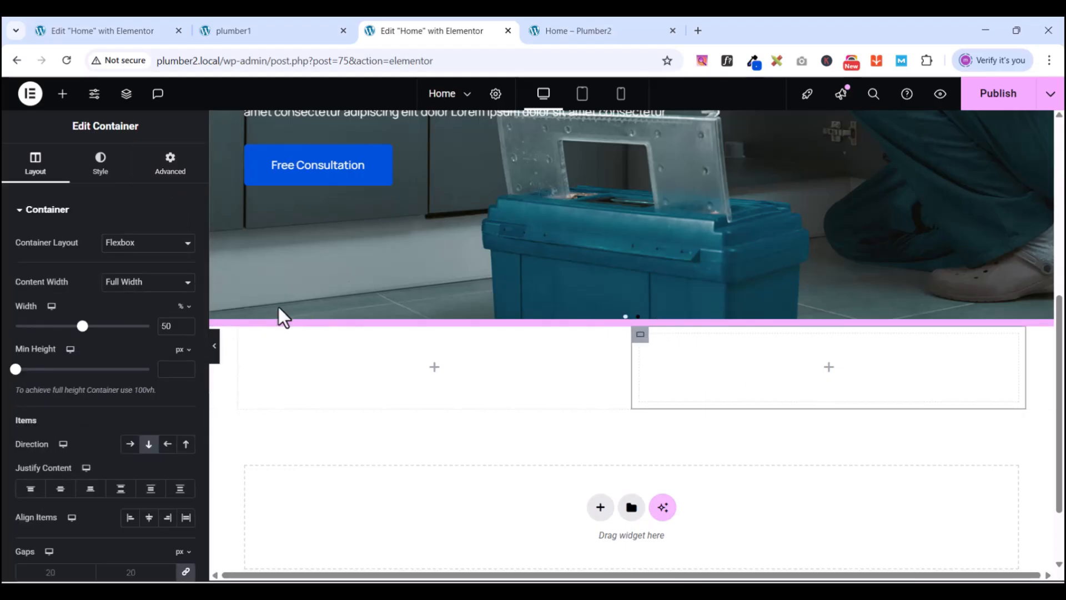
pyautogui.click(171, 166)
pyautogui.click(186, 308)
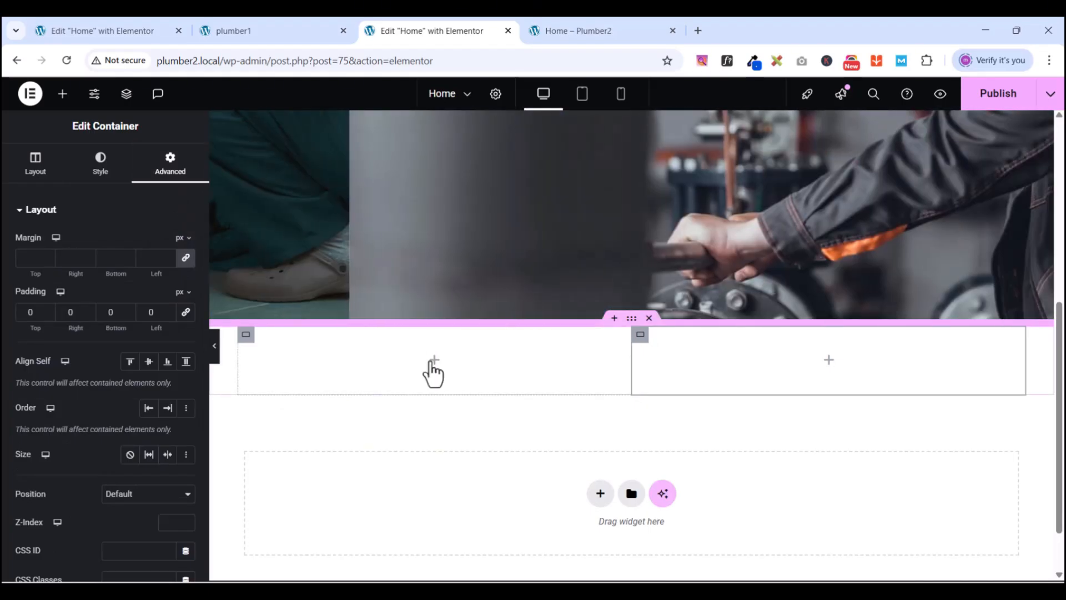
pyautogui.click(62, 94)
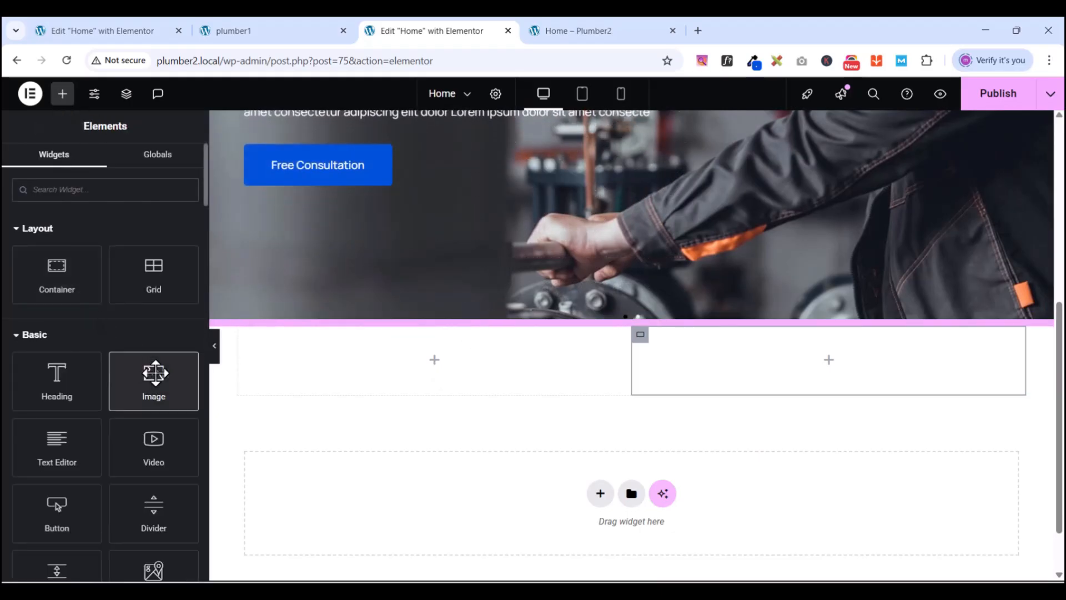
# - Add an Image widget to the left column showing about-img-2.jpg, the smiling plumber photo
pyautogui.moveTo(151, 367); pyautogui.dragTo(436, 353)
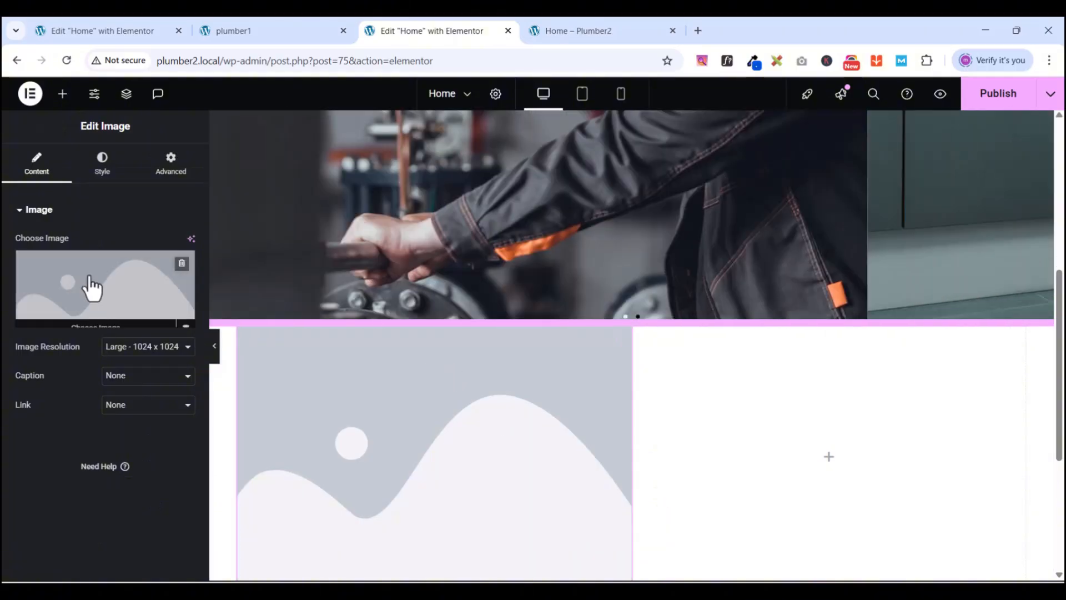
pyautogui.click(84, 324)
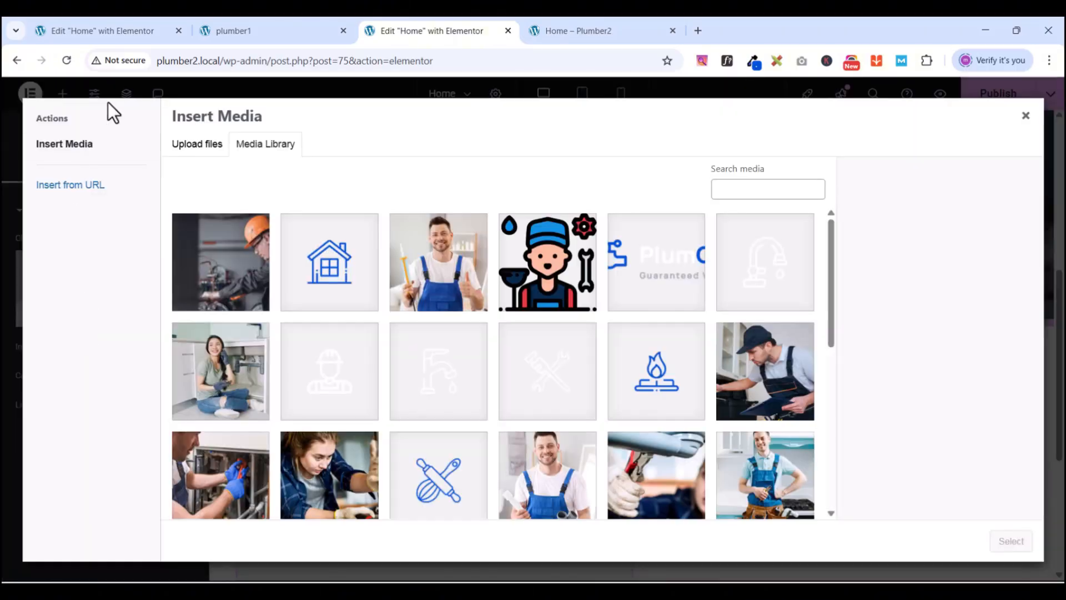
pyautogui.click(419, 283)
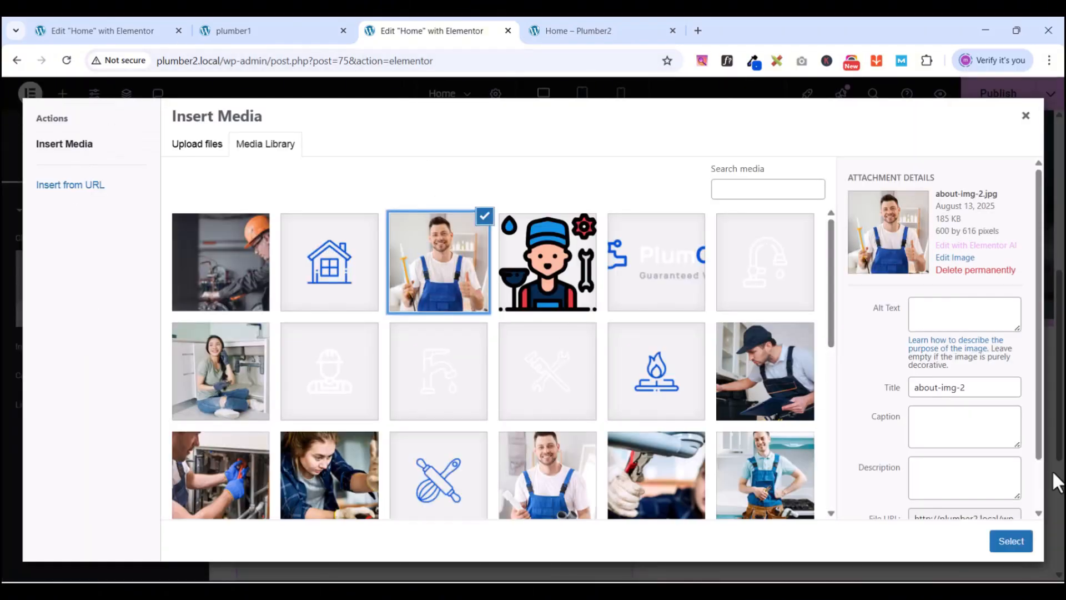
pyautogui.click(1011, 541)
pyautogui.scroll(-5, 418, 421)
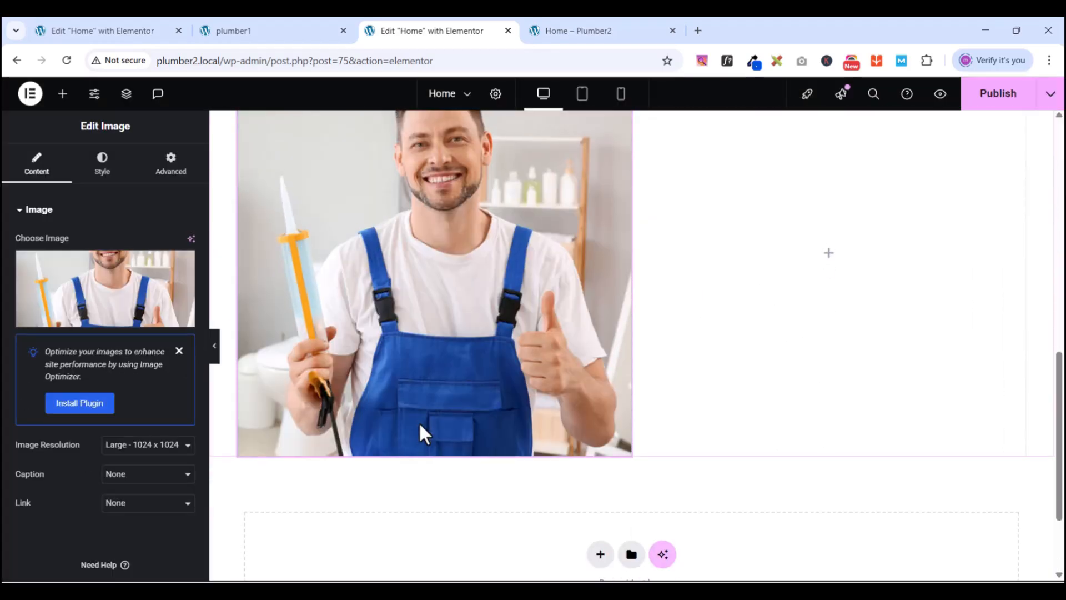
pyautogui.scroll(5, 419, 421)
pyautogui.scroll(-2, 420, 425)
pyautogui.scroll(-1, 420, 425)
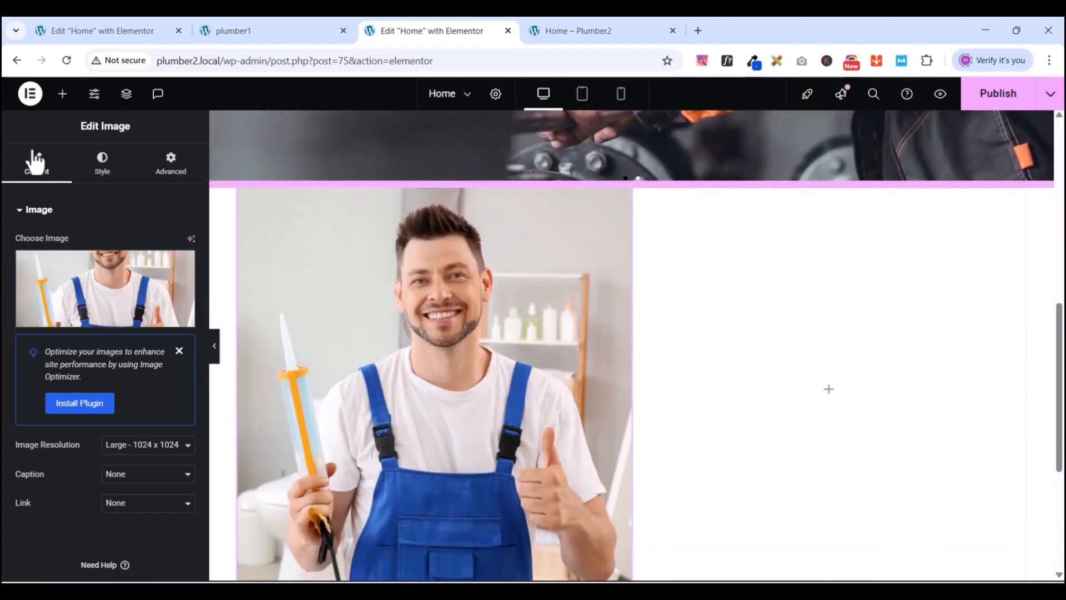
pyautogui.click(60, 100)
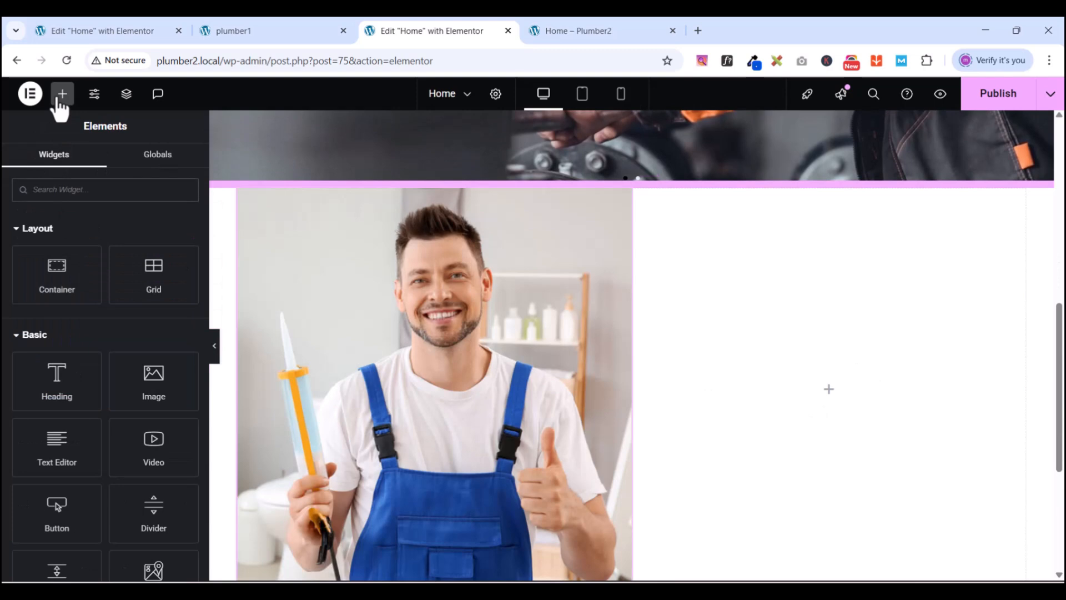
# - Search 'divi' and add a Divider to the right column, checking the reference About section
pyautogui.scroll(-1, 147, 295)
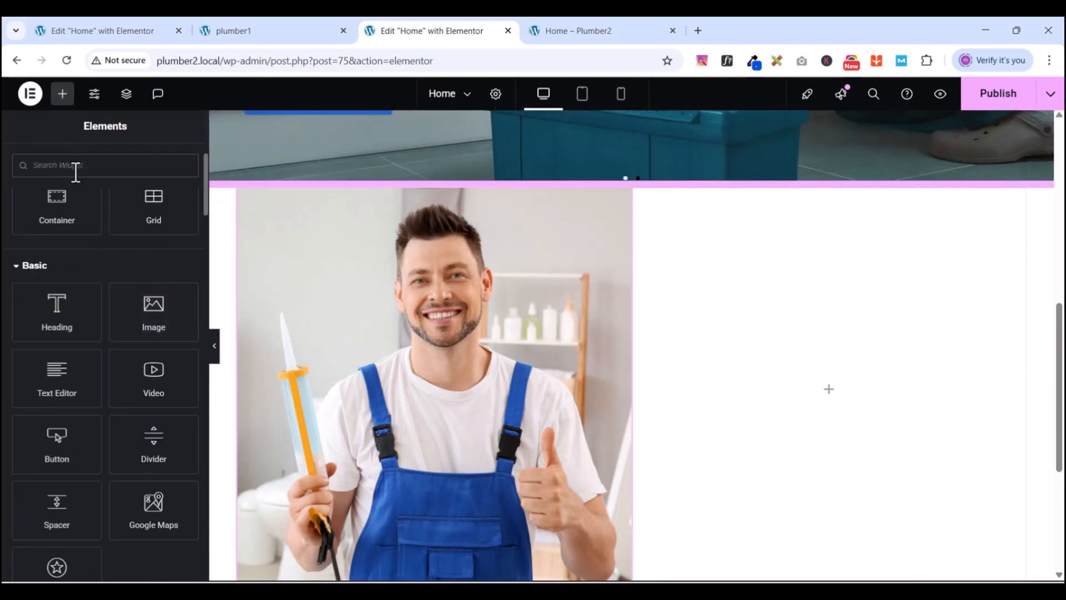
pyautogui.click(75, 173)
pyautogui.write('divi')
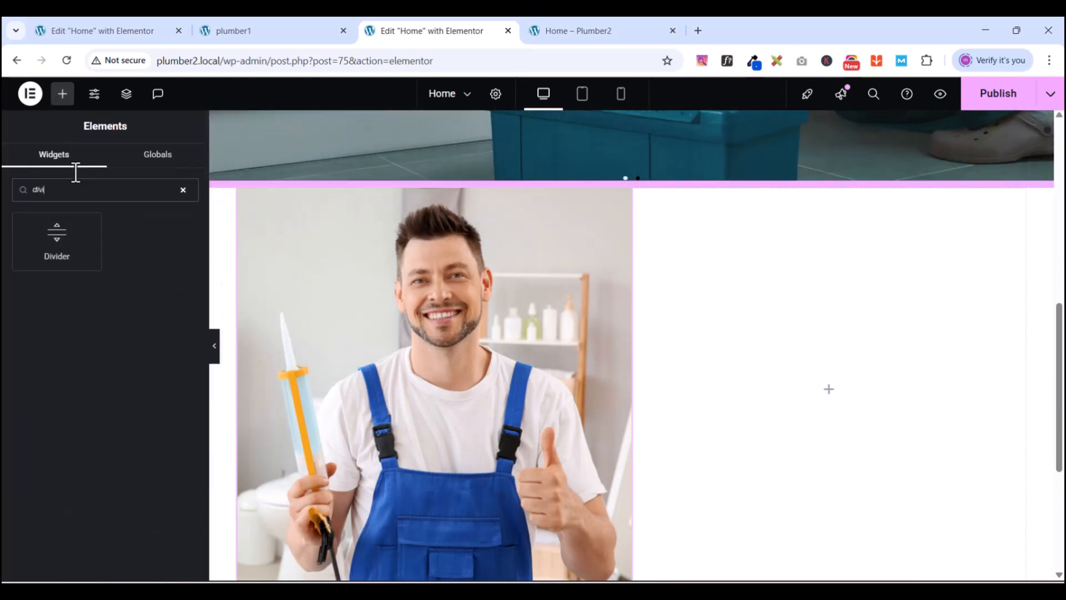
pyautogui.moveTo(55, 237); pyautogui.dragTo(867, 382)
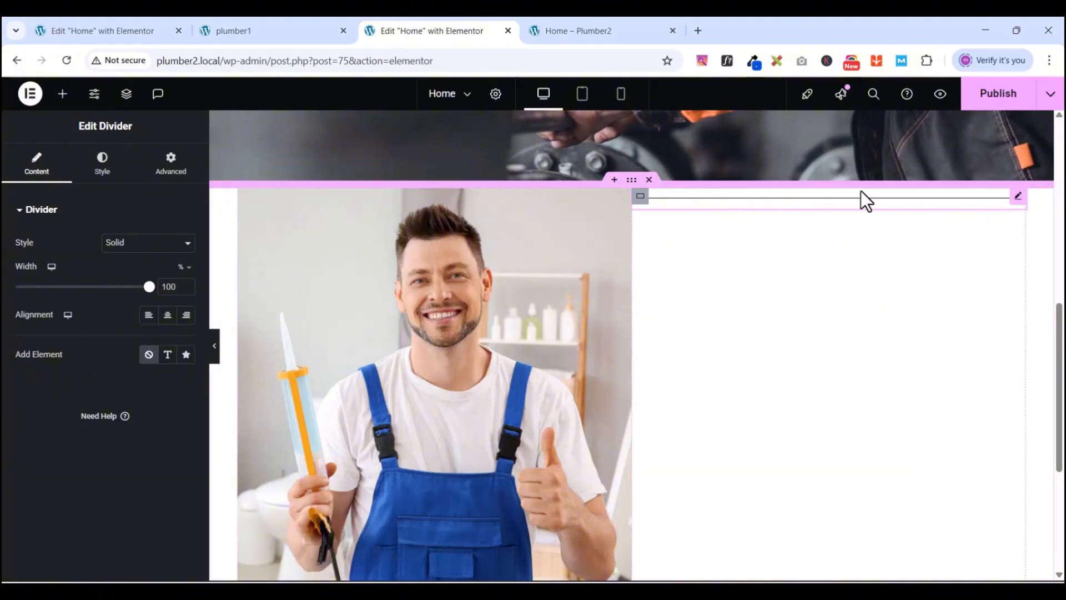
pyautogui.click(292, 32)
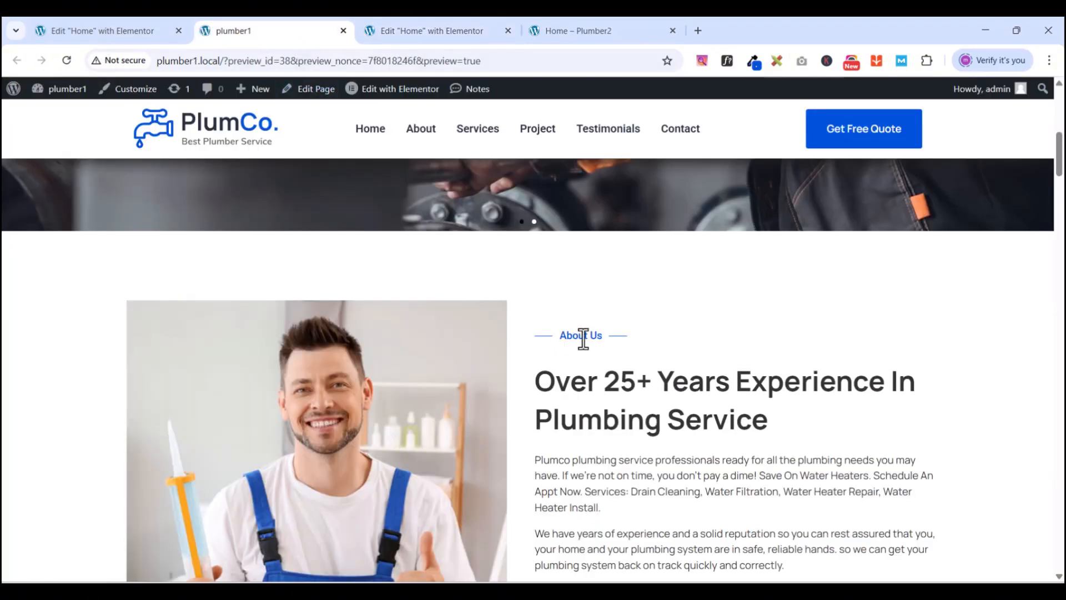
pyautogui.click(462, 33)
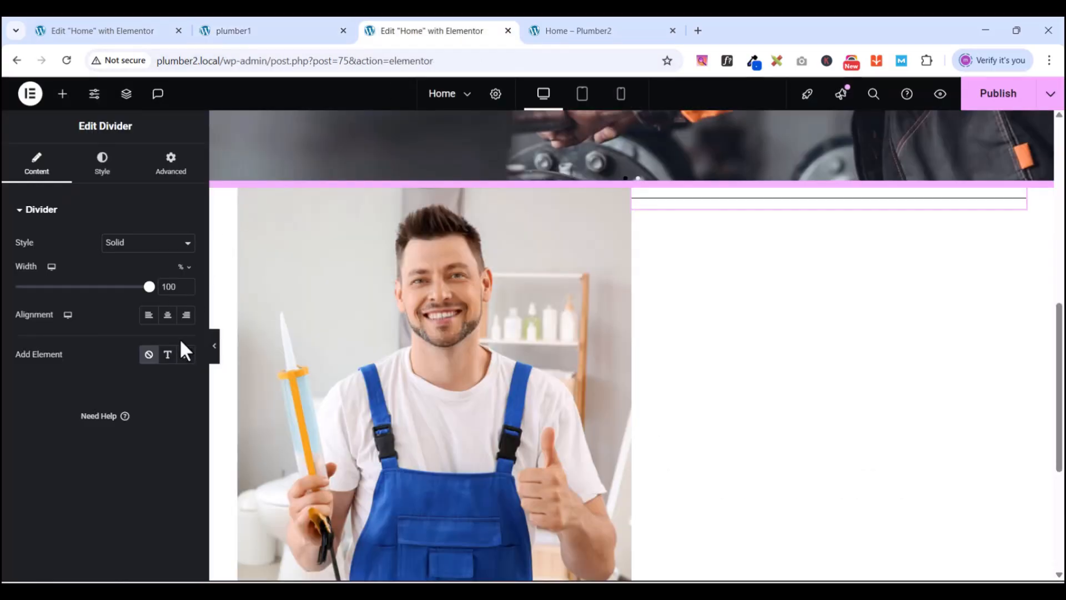
# - Label the divider 'About Us' and set its width to 30%
pyautogui.click(168, 355)
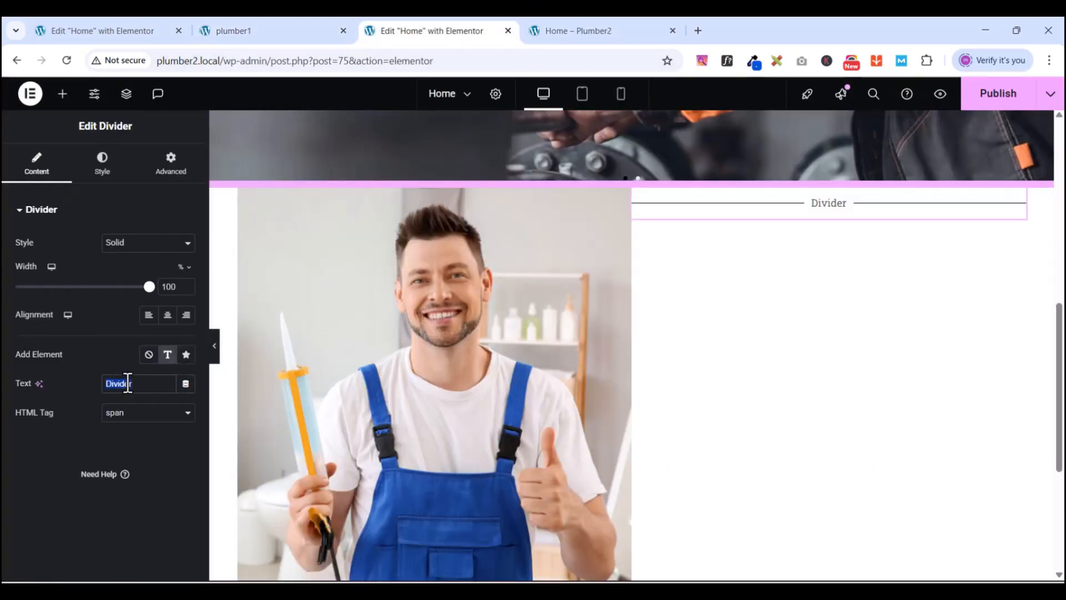
pyautogui.write('Abo')
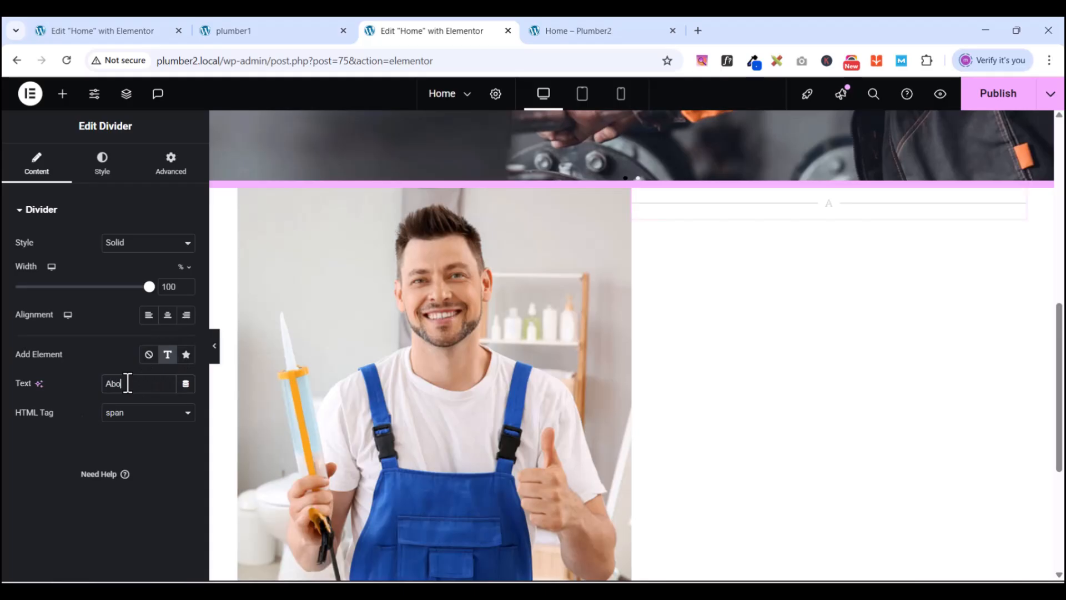
pyautogui.write('ut')
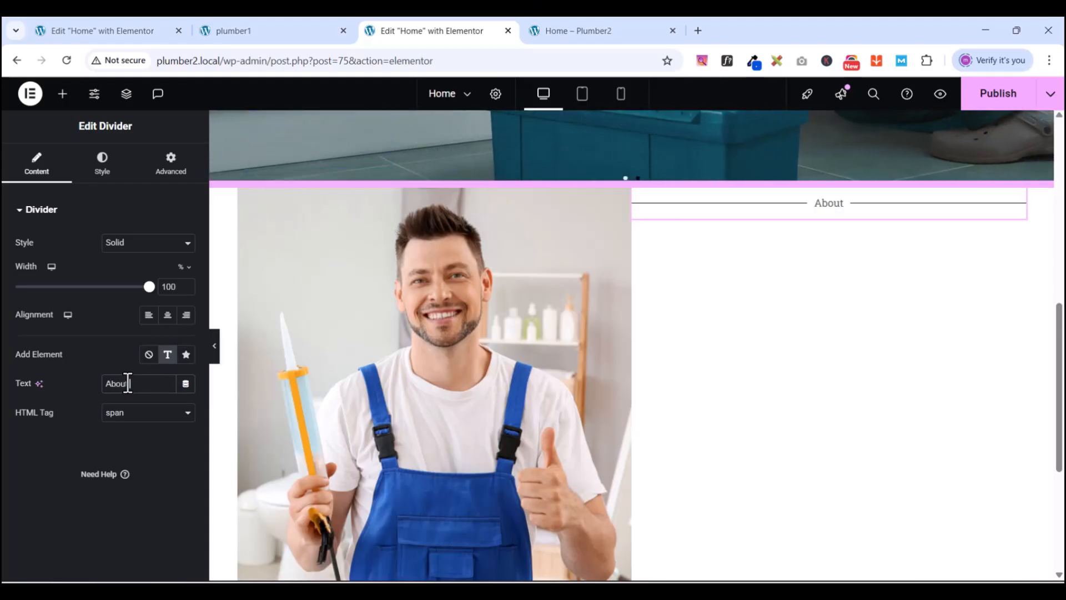
pyautogui.write(' Us')
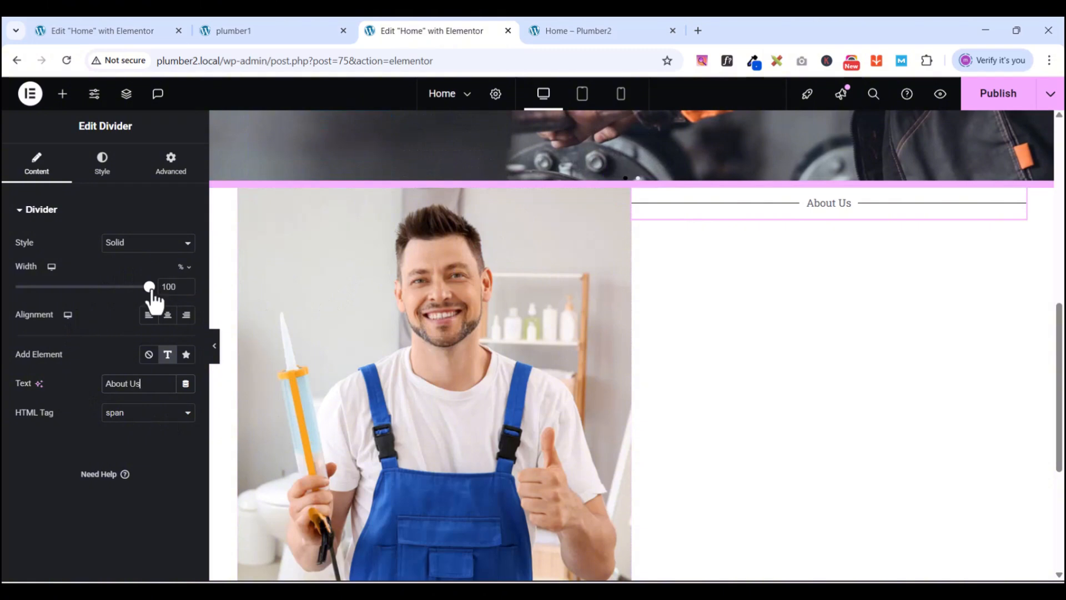
pyautogui.moveTo(150, 293); pyautogui.dragTo(60, 285)
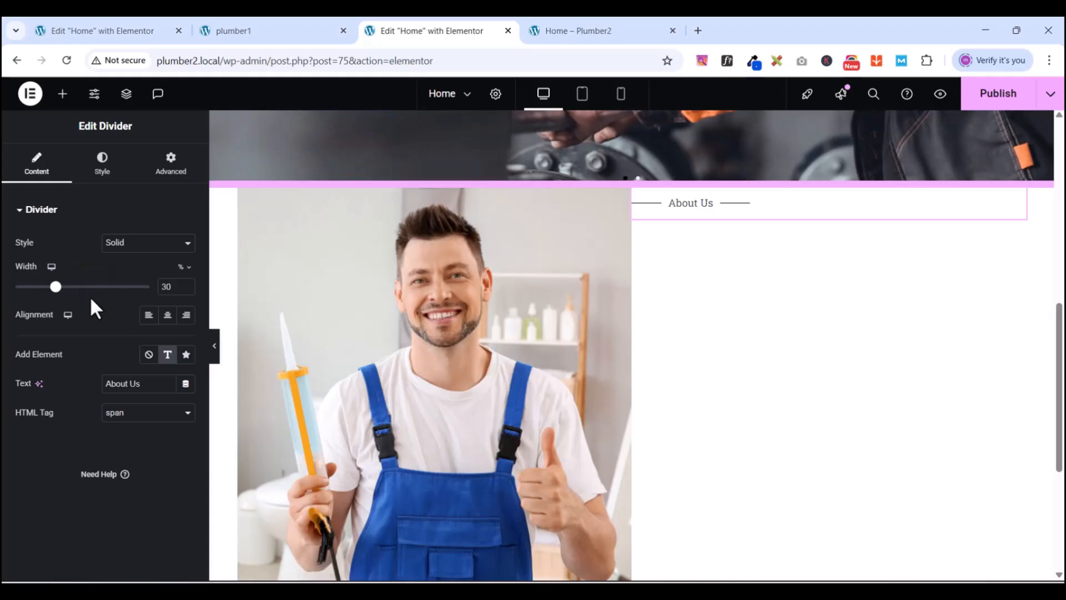
pyautogui.moveTo(55, 289); pyautogui.dragTo(48, 289)
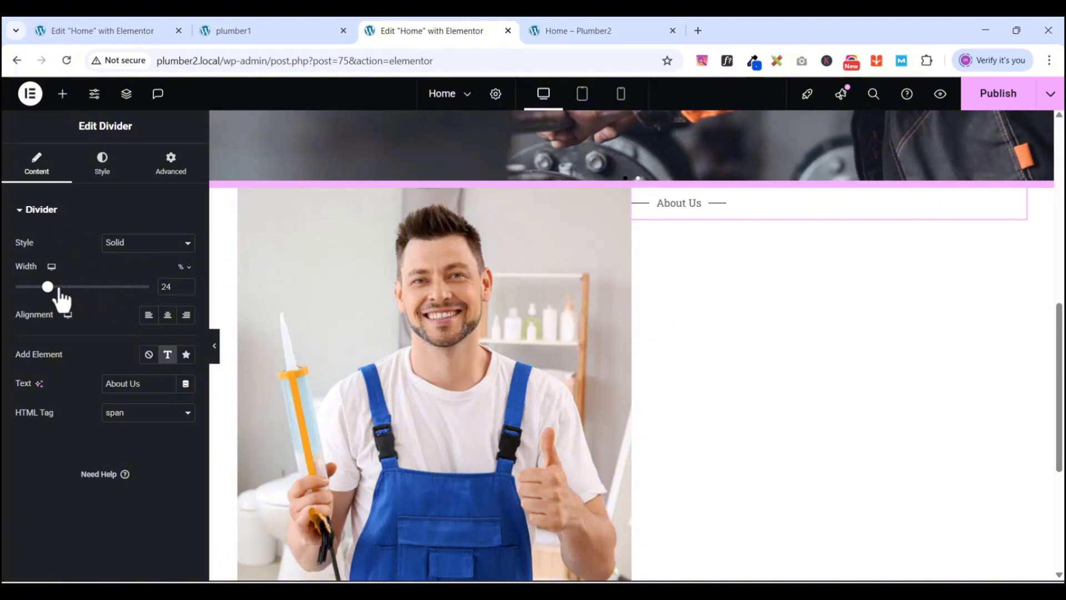
pyautogui.moveTo(48, 286); pyautogui.dragTo(55, 286)
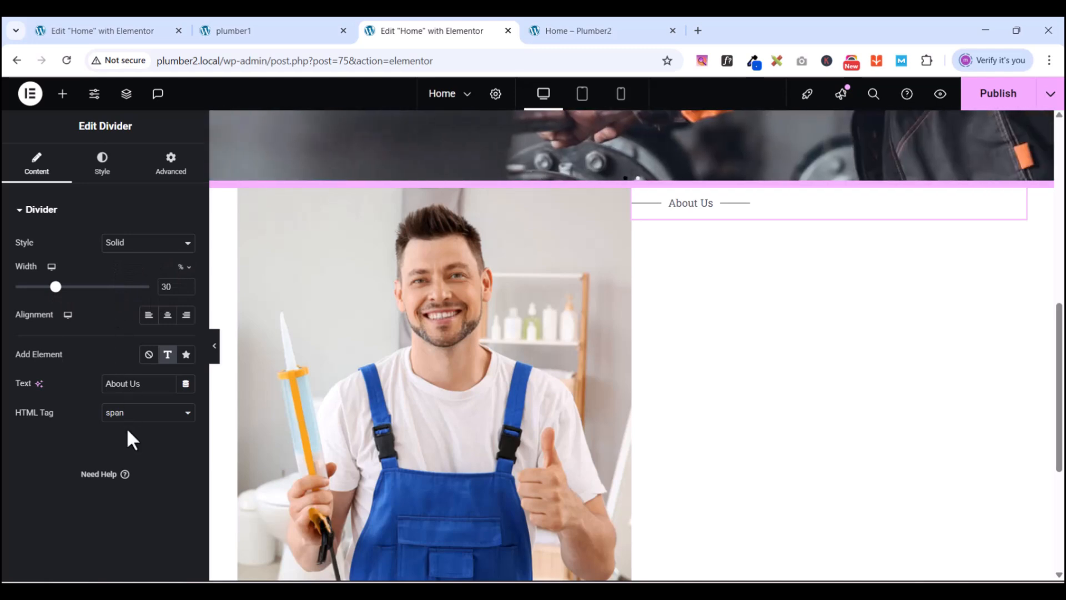
pyautogui.click(105, 168)
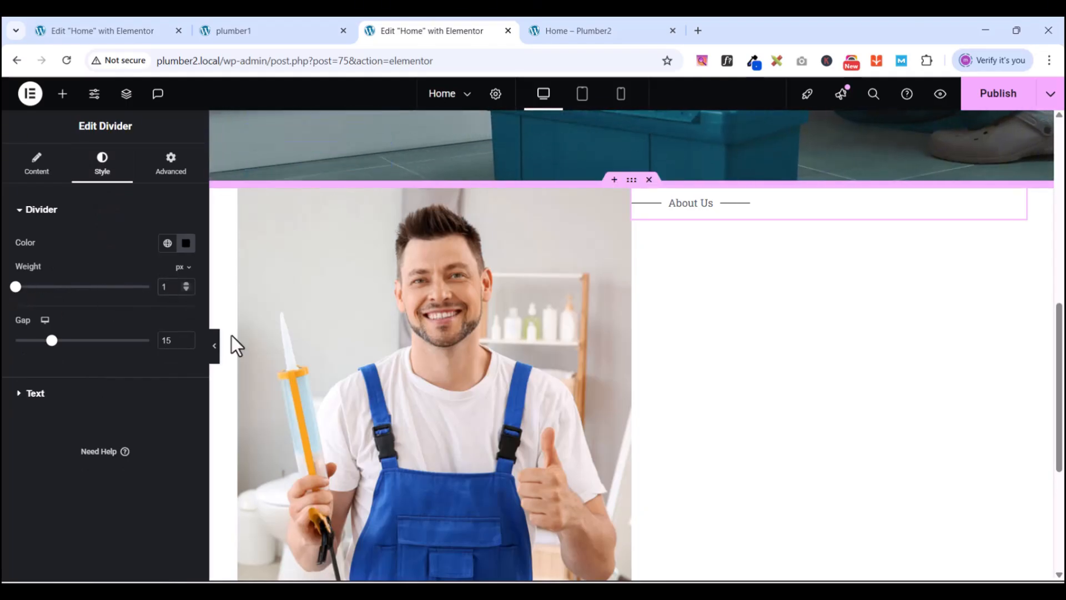
# - Colour both the divider lines and the About Us label with the global New Gblue
pyautogui.write('.5')
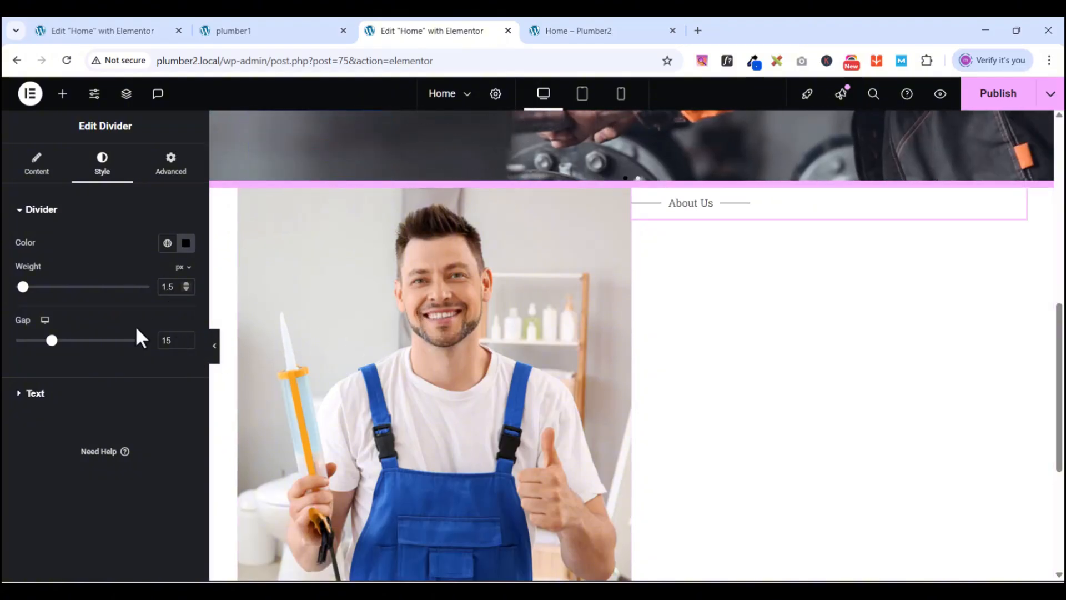
pyautogui.write('10')
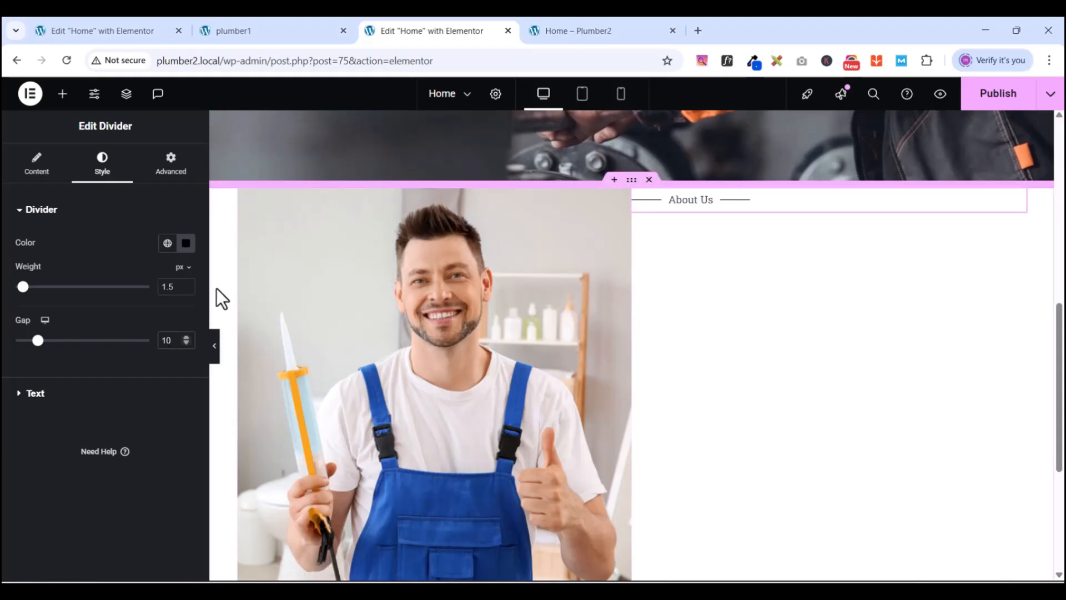
pyautogui.click(167, 244)
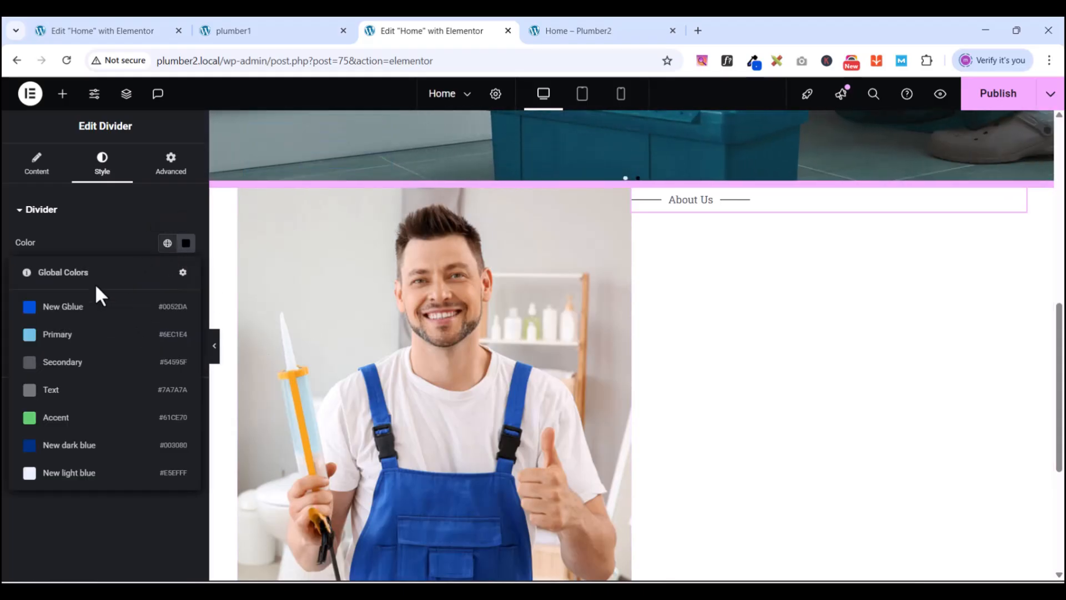
pyautogui.click(83, 306)
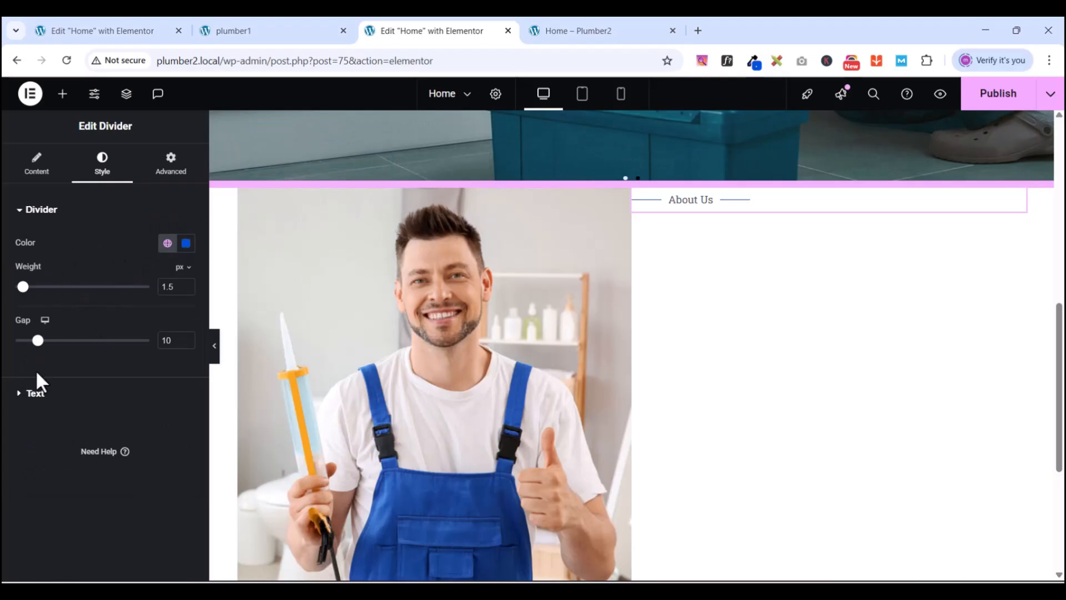
pyautogui.click(16, 211)
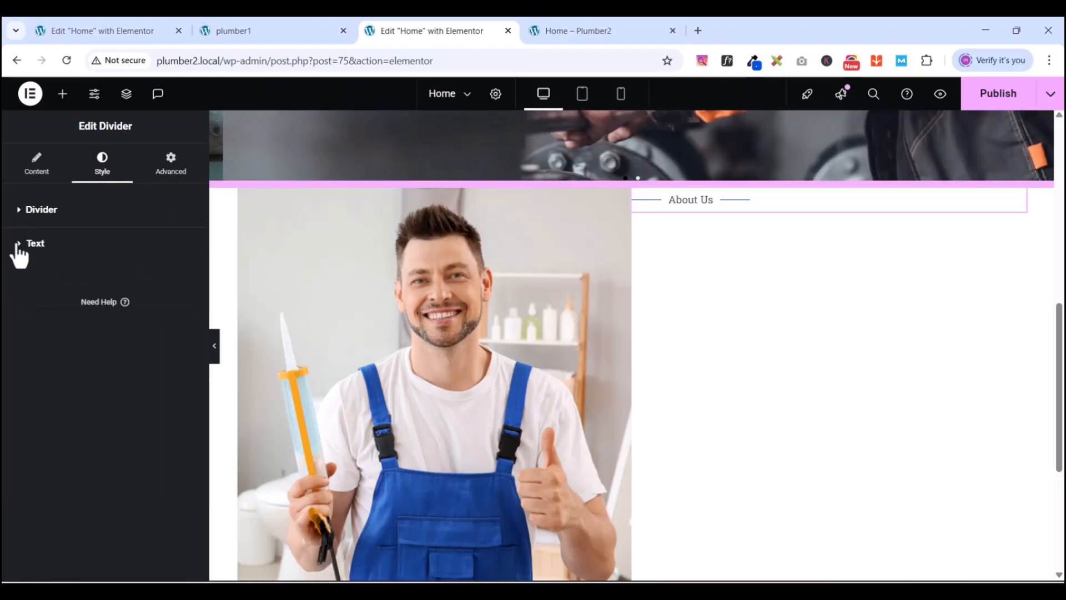
pyautogui.click(17, 244)
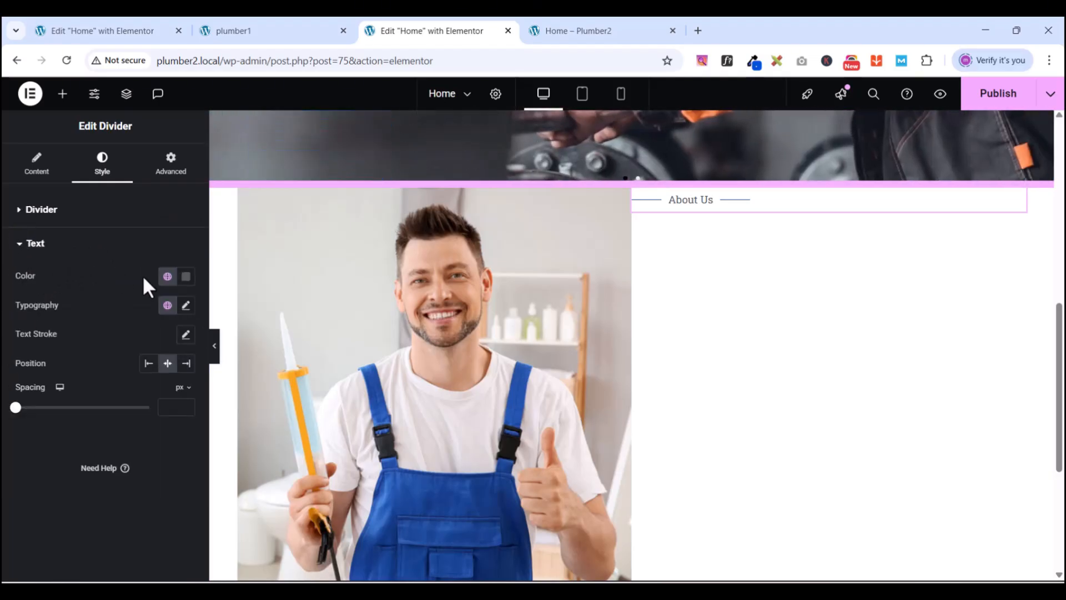
pyautogui.click(167, 276)
pyautogui.click(50, 341)
# - Set the About Us label typography to Roboto at 500 (Medium) weight
pyautogui.click(186, 306)
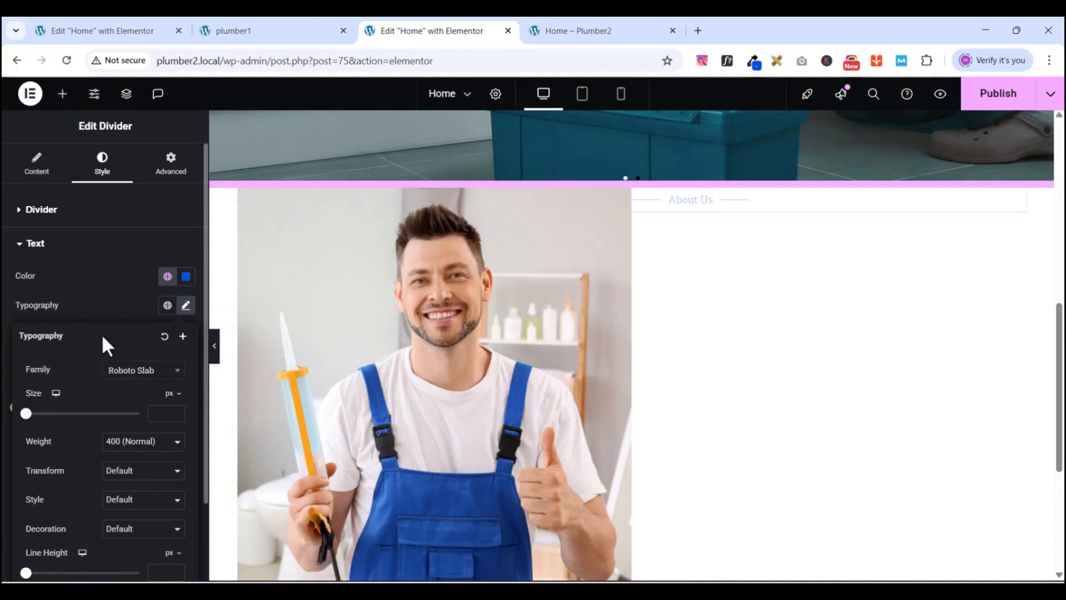
pyautogui.click(119, 443)
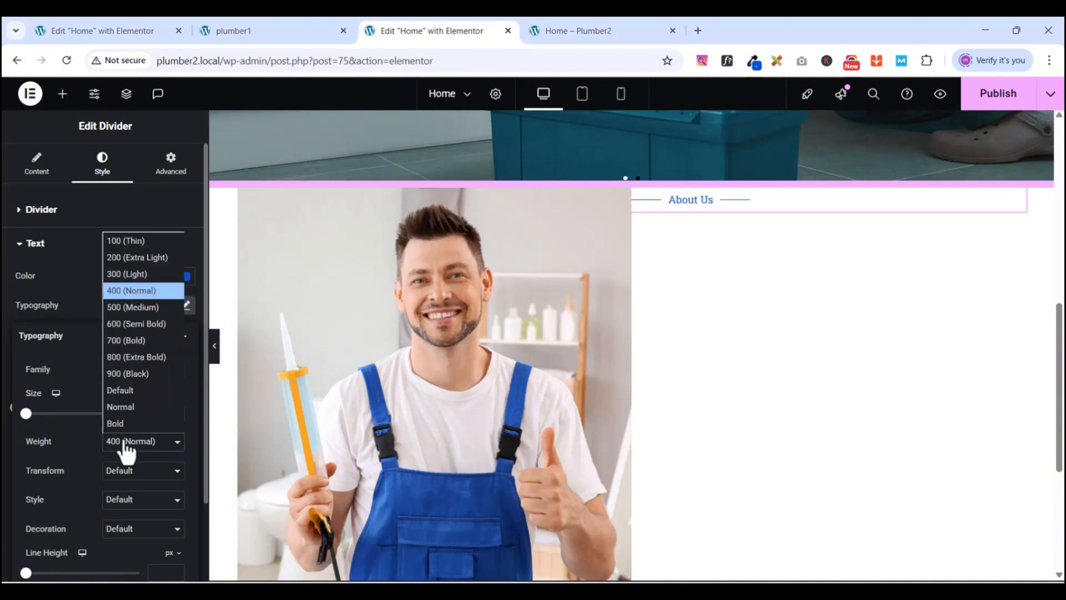
pyautogui.click(131, 308)
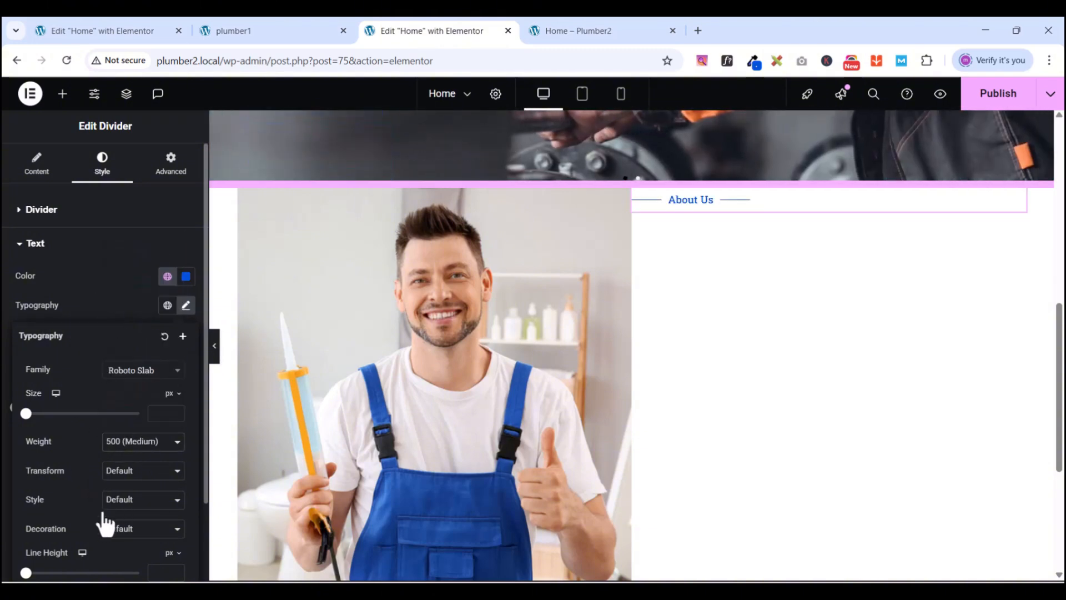
pyautogui.click(133, 371)
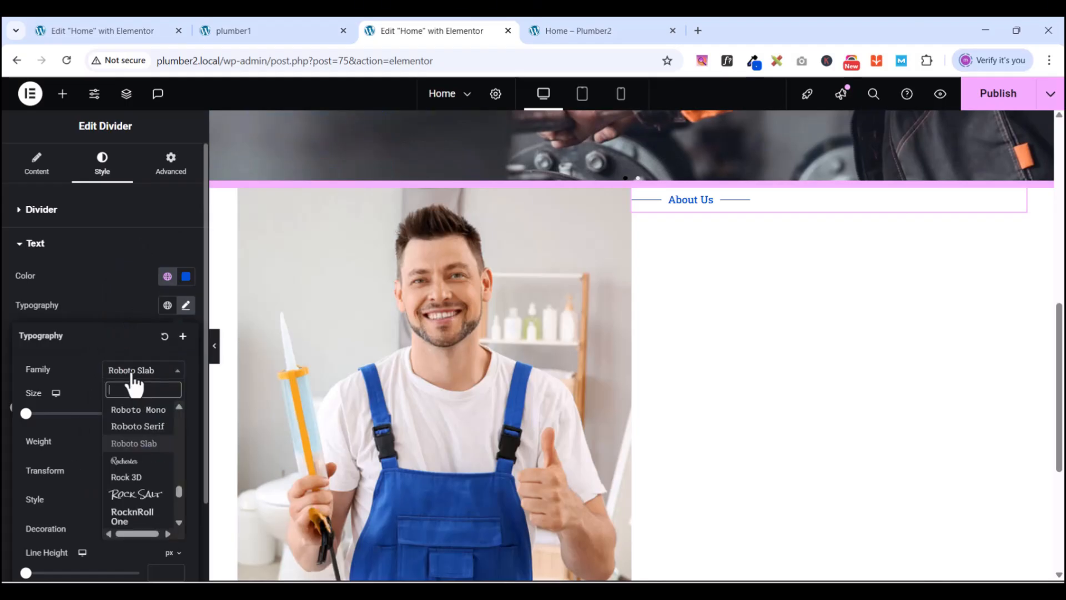
pyautogui.write('rot')
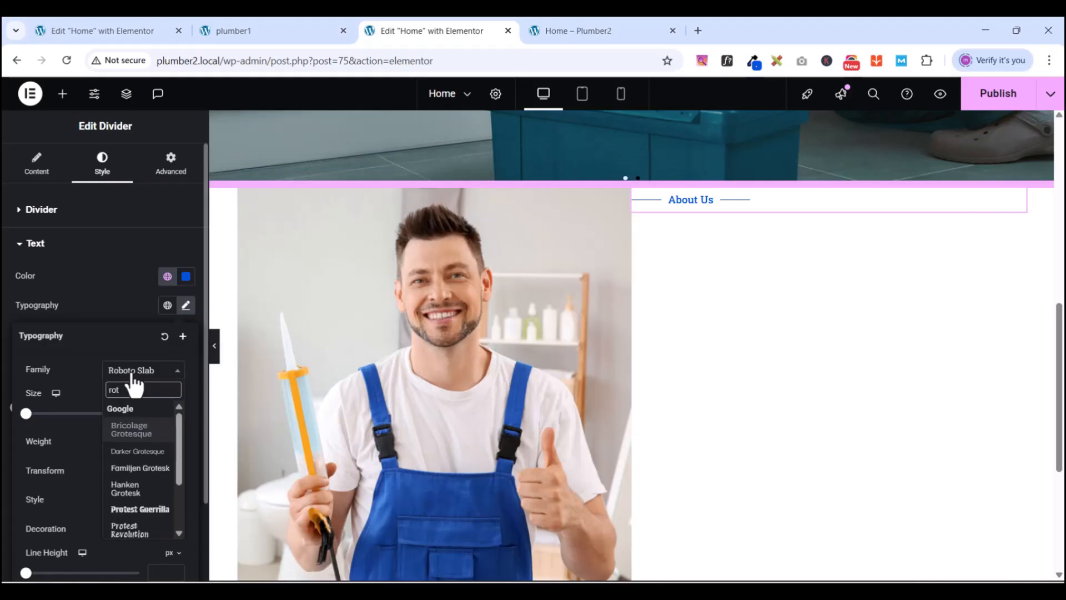
pyautogui.press('BackSpace')
pyautogui.press('BackSpace')
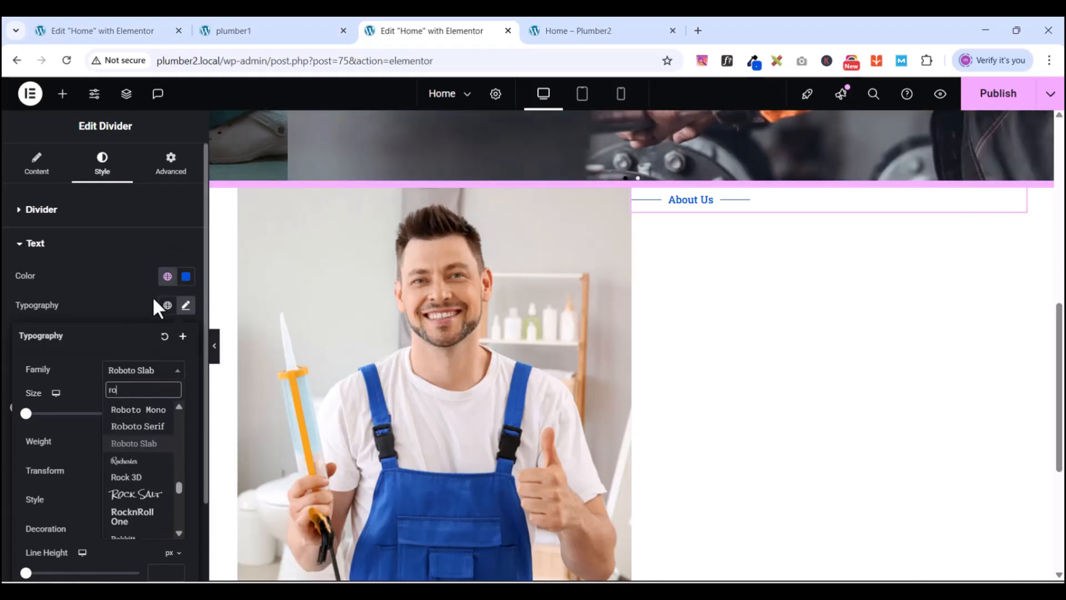
pyautogui.press('BackSpace')
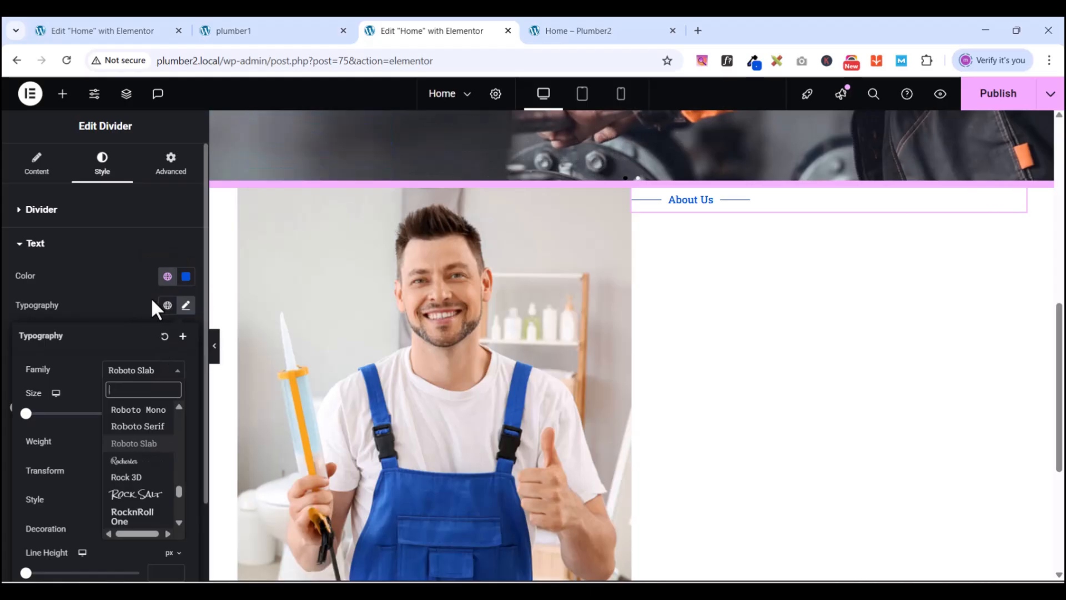
pyautogui.click(115, 321)
pyautogui.click(139, 371)
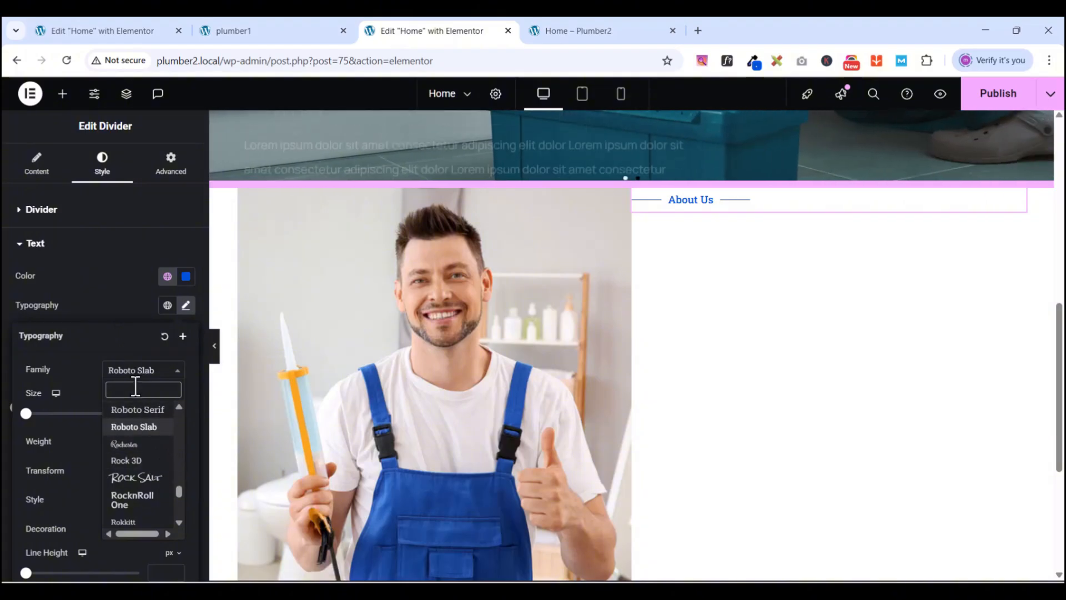
pyautogui.write('roboto')
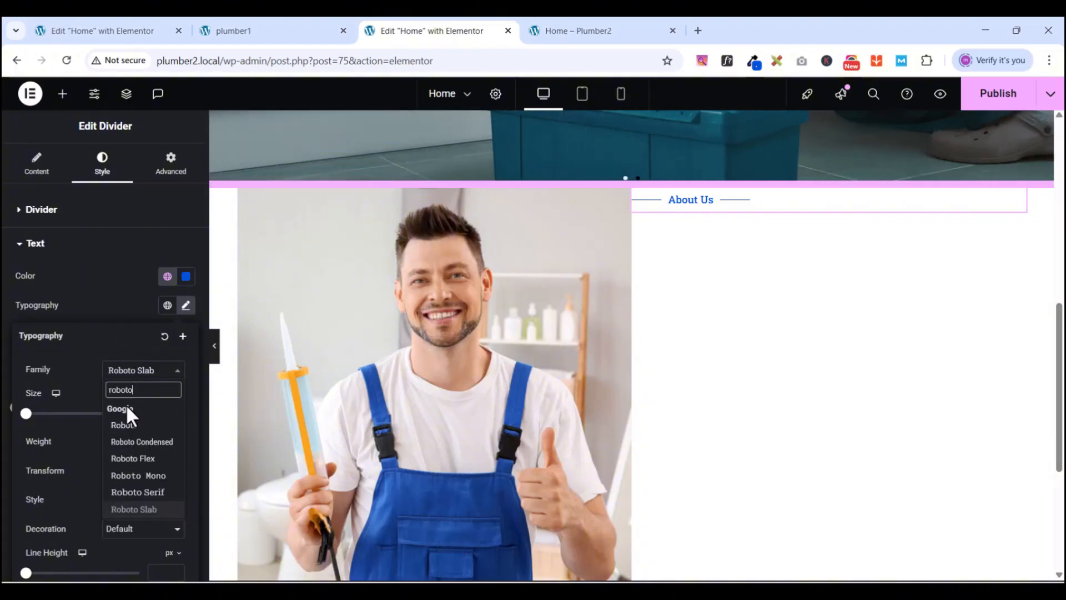
pyautogui.click(128, 425)
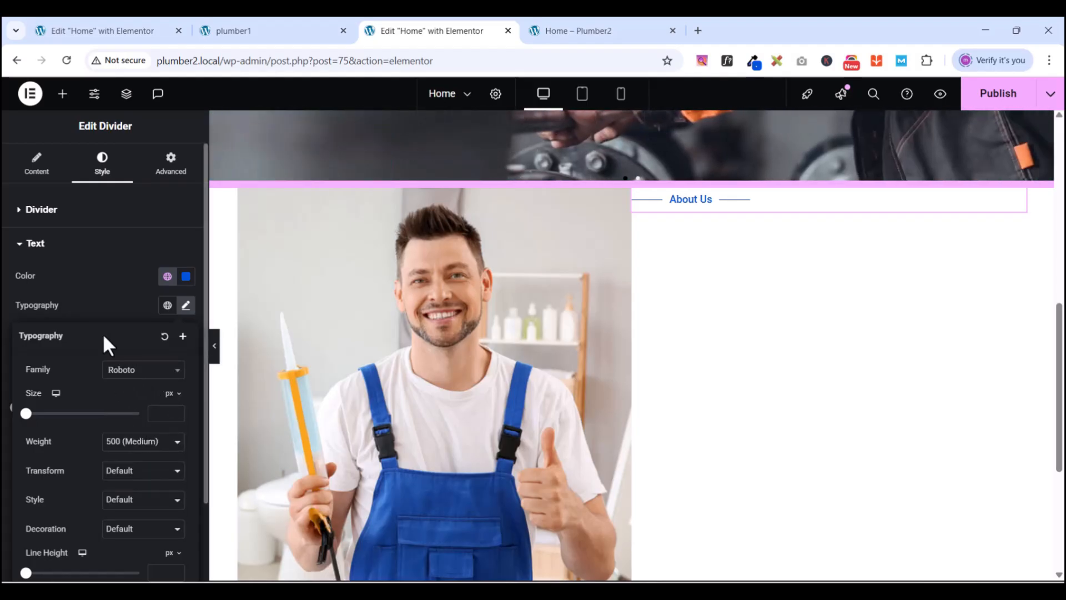
pyautogui.click(119, 254)
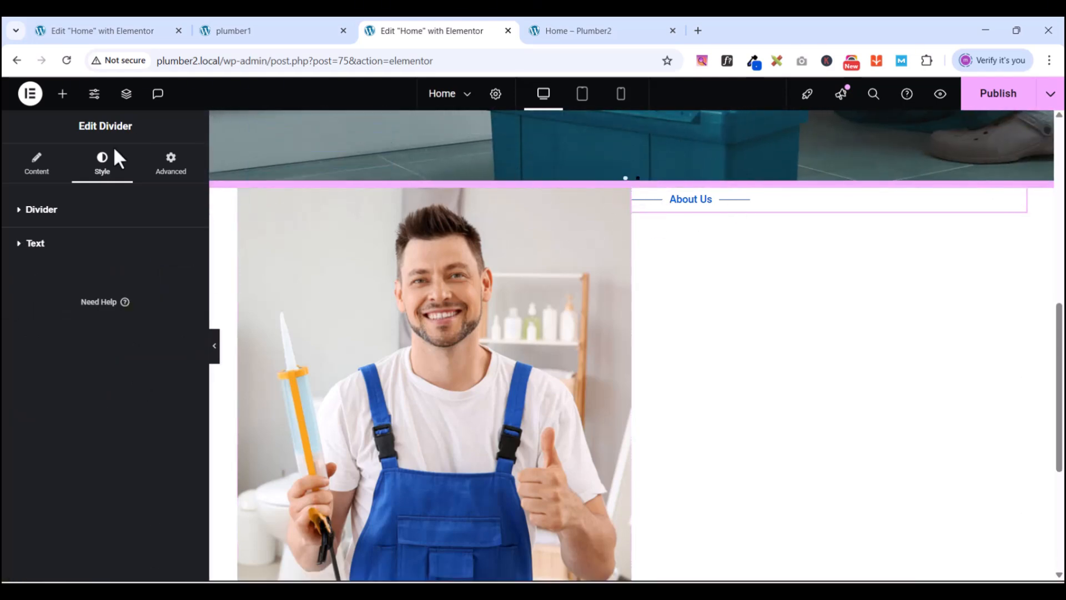
# - Place a Heading widget under the About Us divider and copy the reference heading text from plumber1
pyautogui.click(63, 94)
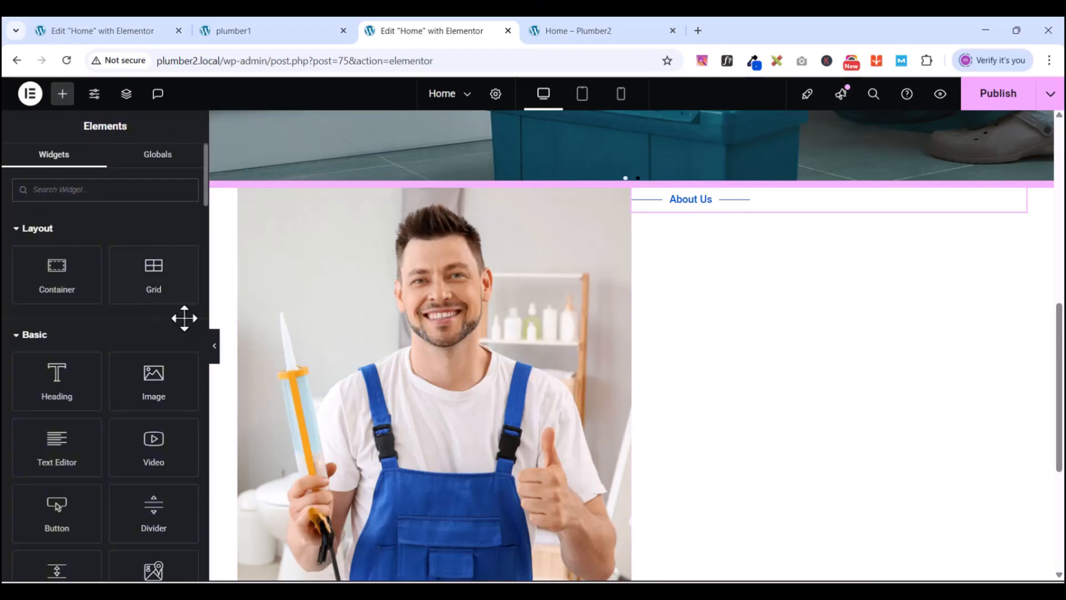
pyautogui.moveTo(57, 381); pyautogui.dragTo(735, 211)
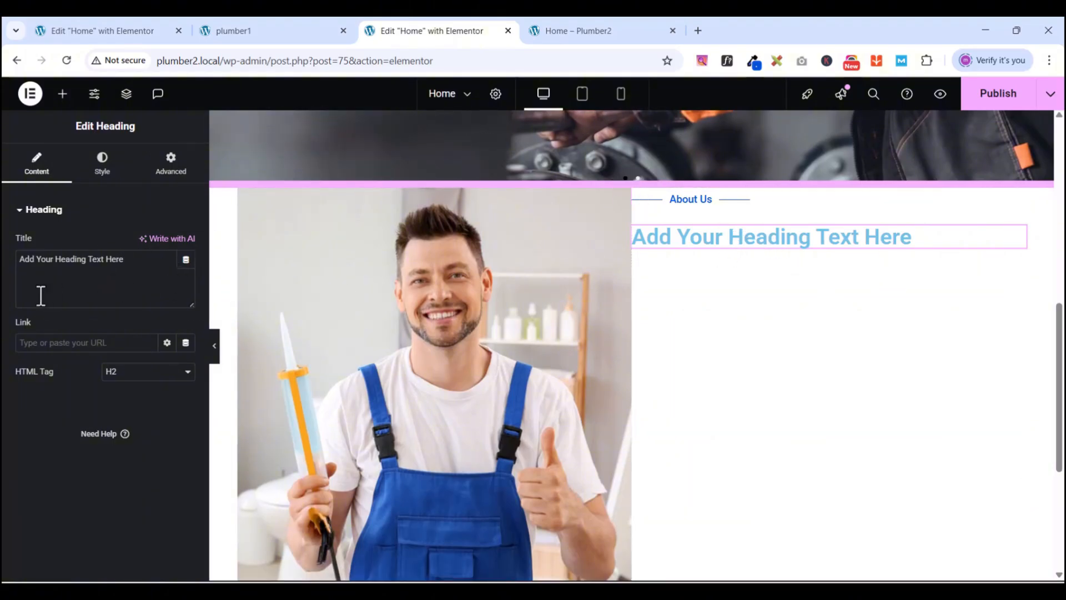
pyautogui.click(241, 30)
pyautogui.scroll(-1, 578, 467)
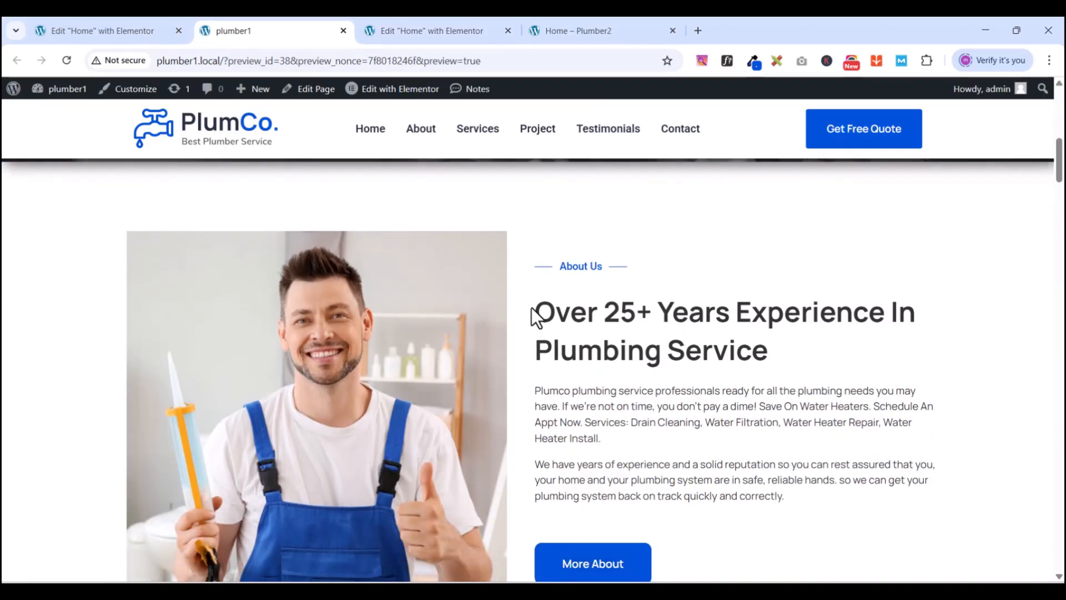
pyautogui.moveTo(547, 313); pyautogui.dragTo(768, 349)
pyautogui.hotkey('ctrl', 'c')
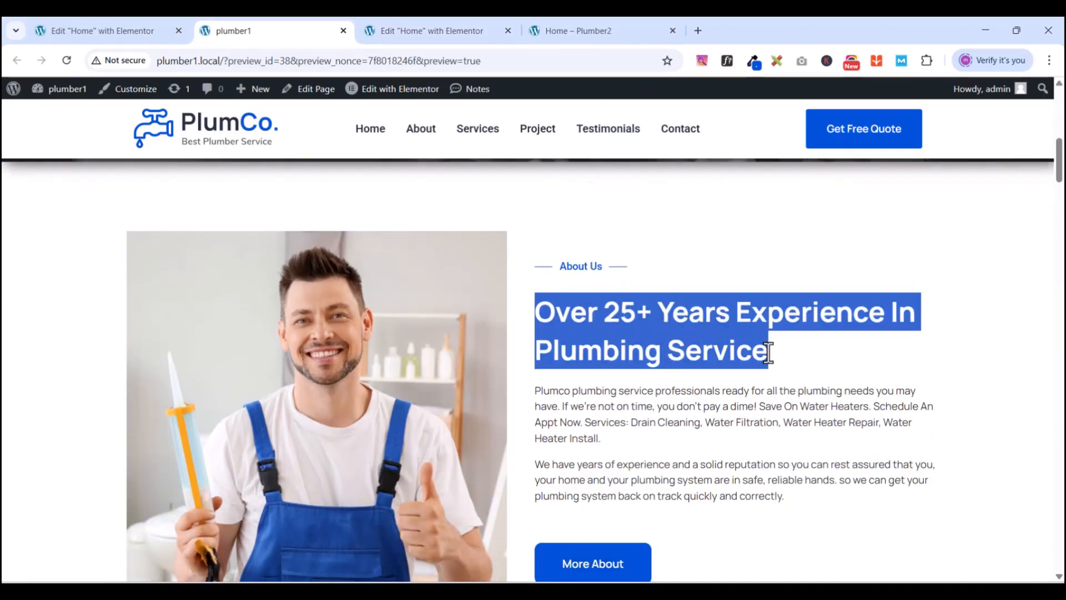
pyautogui.rightClick(738, 318)
pyautogui.click(494, 334)
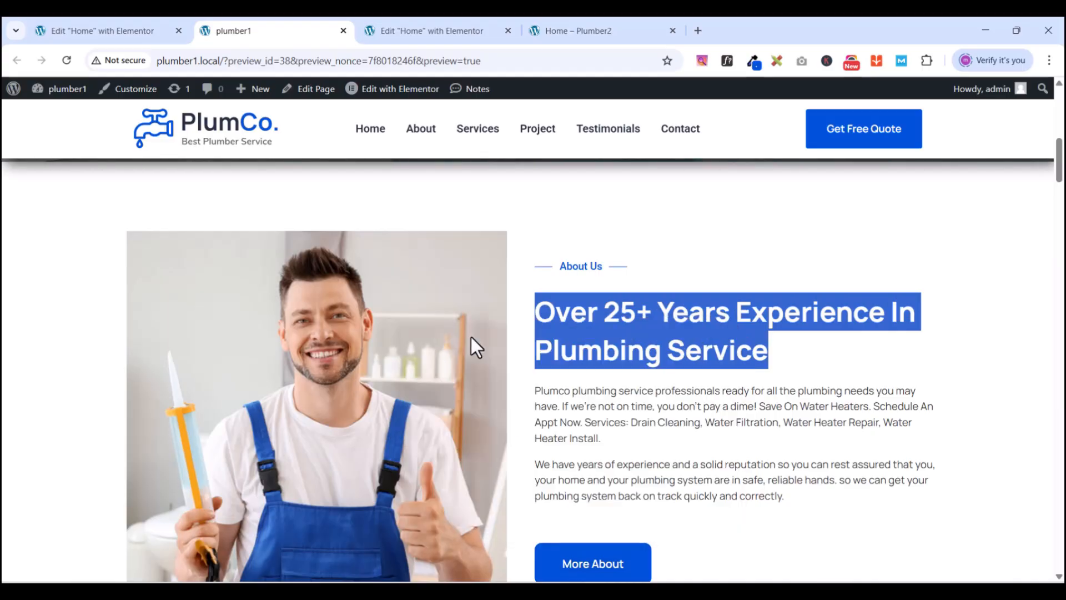
# - Paste 'Over 25+ Years Experience In Plumbing Service' as the title with <br> before 'Plumbing'
pyautogui.click(448, 30)
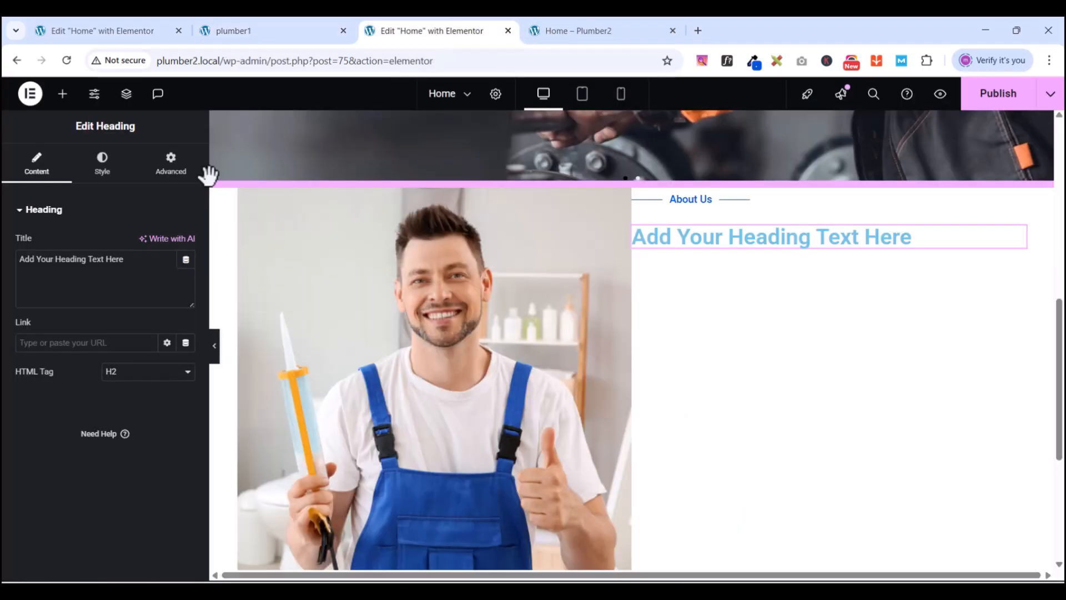
pyautogui.click(48, 282)
pyautogui.hotkey('ctrl', 'a')
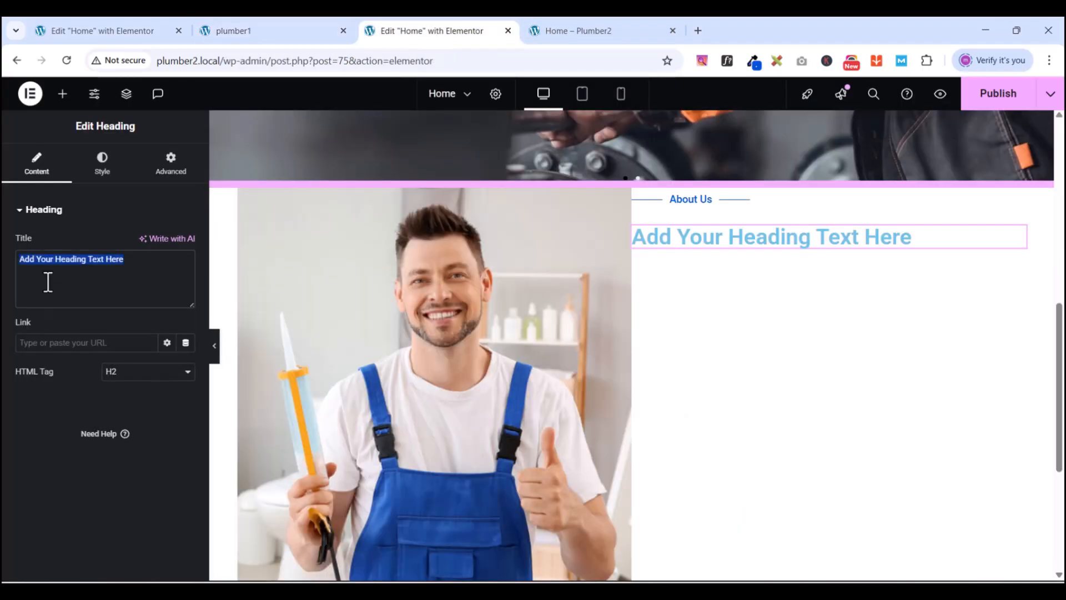
pyautogui.hotkey('ctrl', 'v')
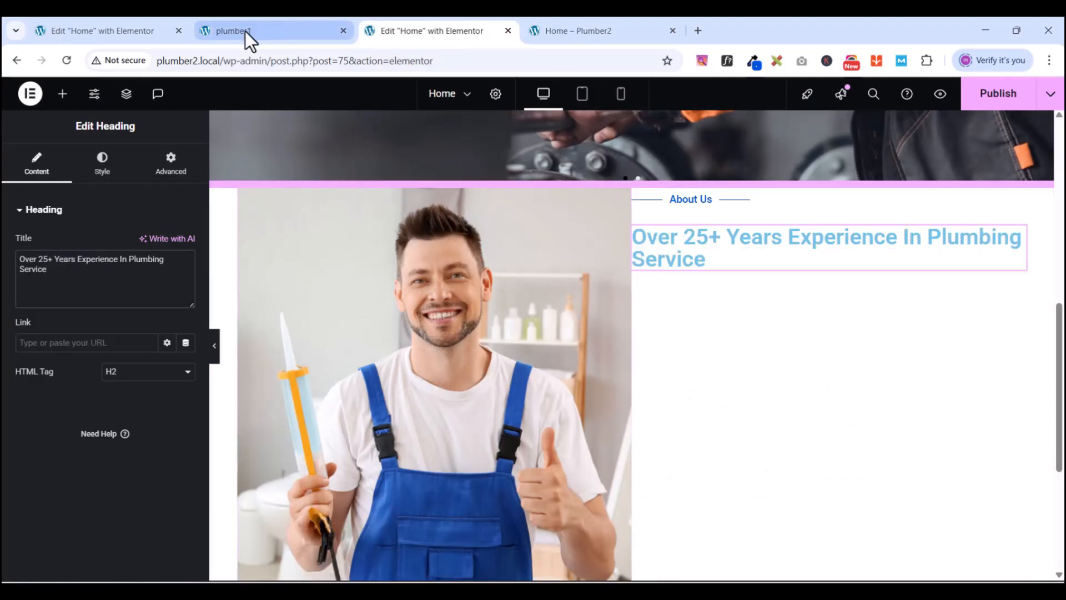
pyautogui.moveTo(245, 31)
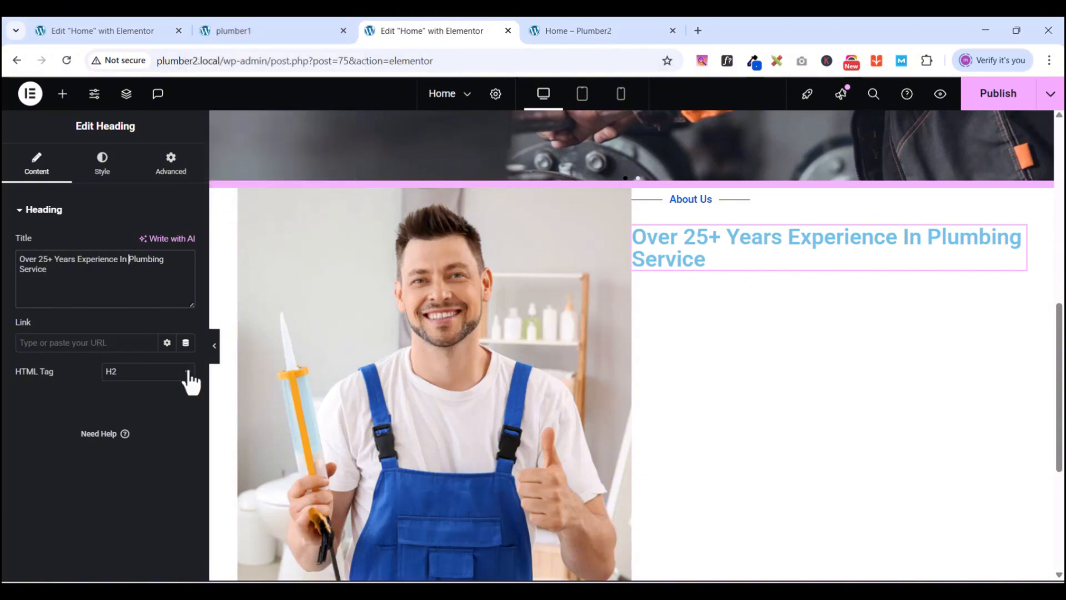
pyautogui.write('<b')
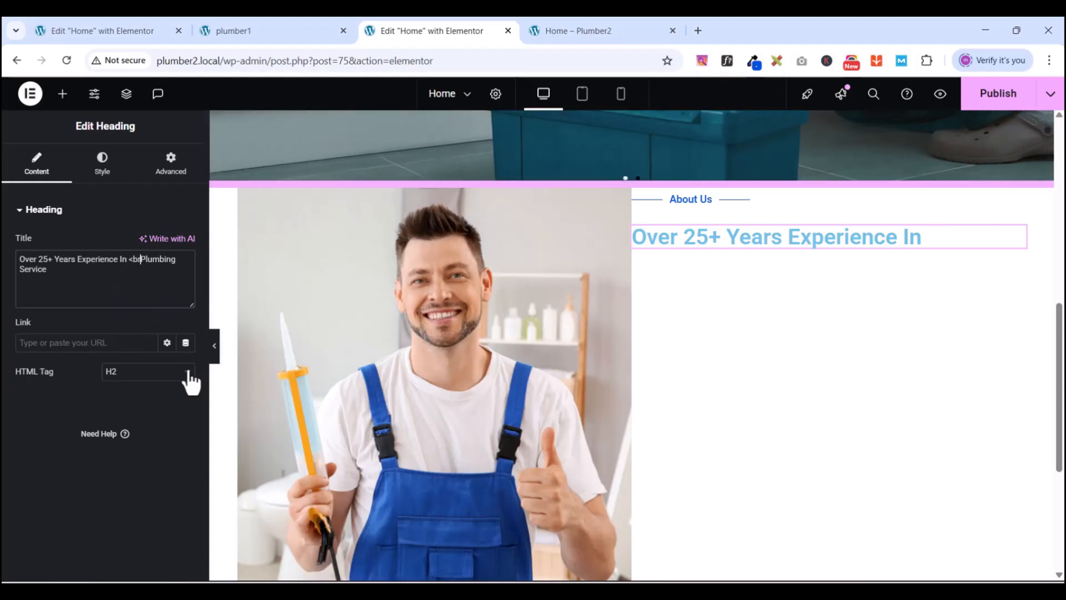
pyautogui.write('r>')
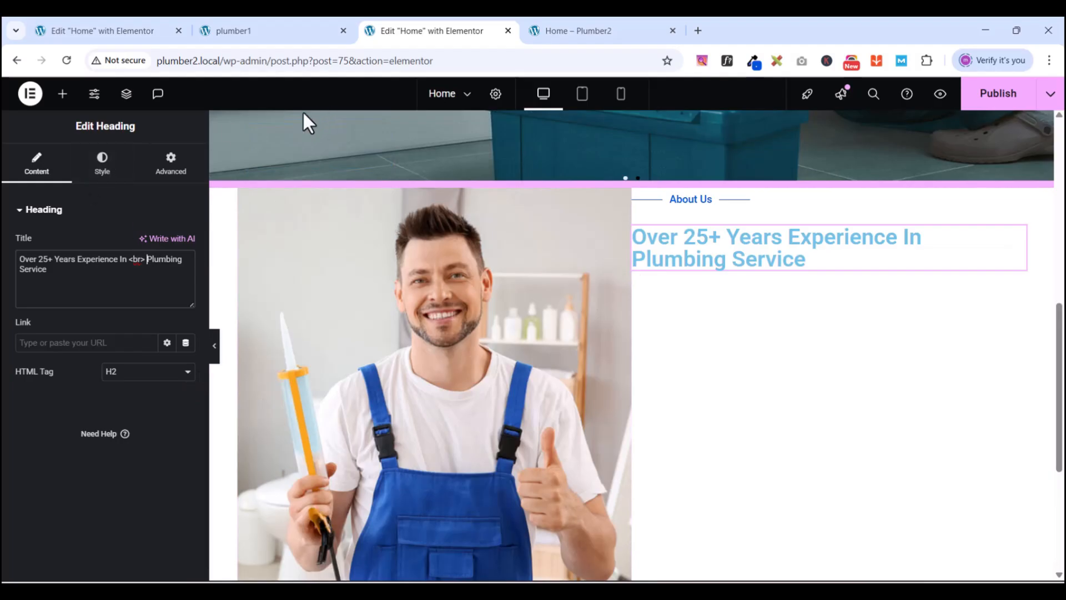
# - Set the heading typography to Manrope, 40 px, 700 Bold, with a 55 px line height
pyautogui.click(101, 178)
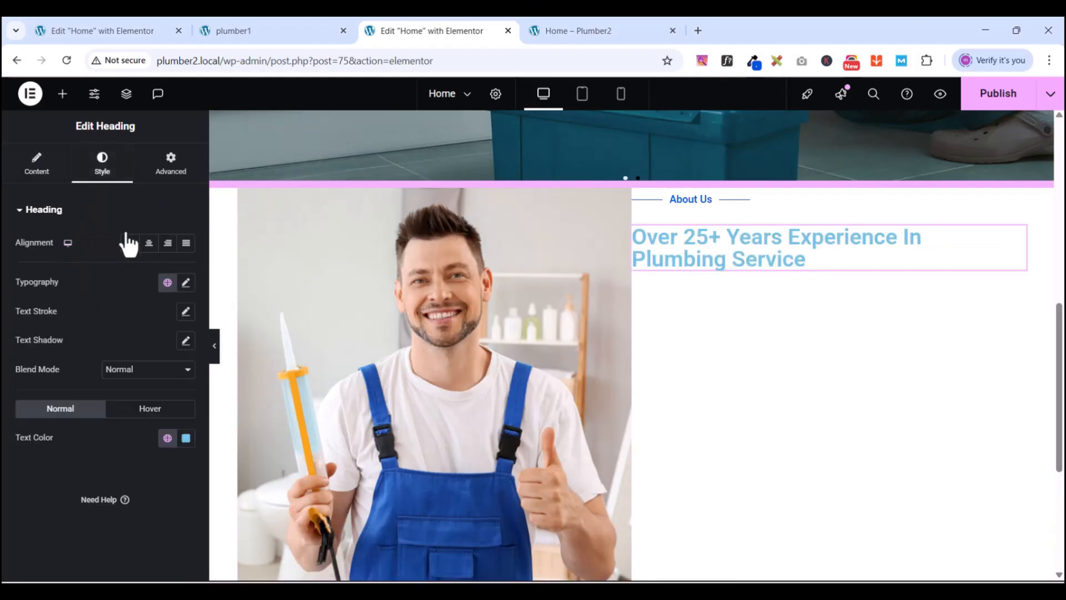
pyautogui.click(186, 283)
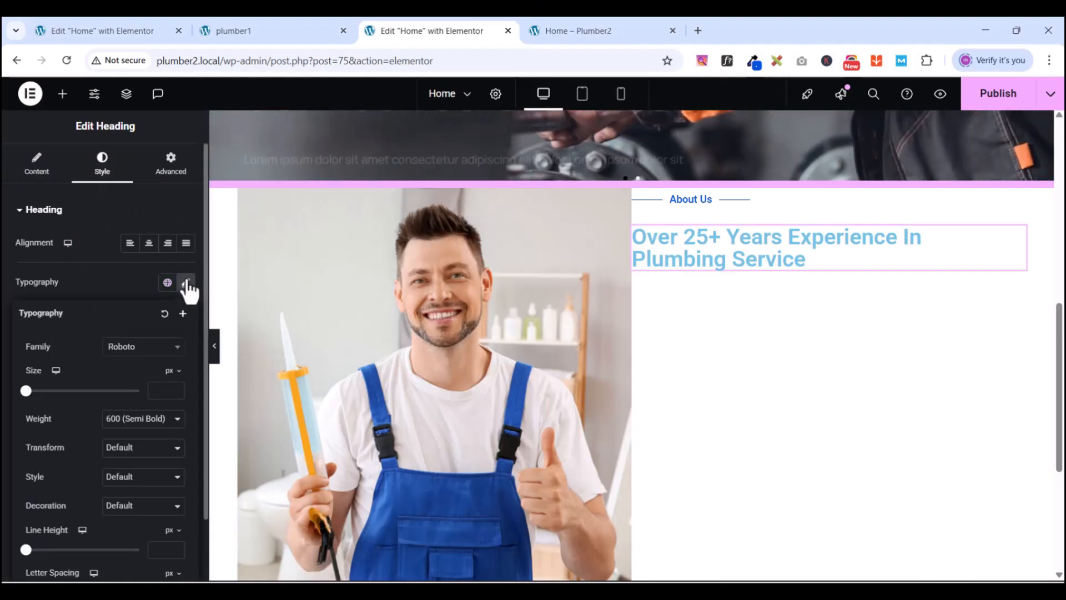
pyautogui.click(142, 348)
pyautogui.write('manr')
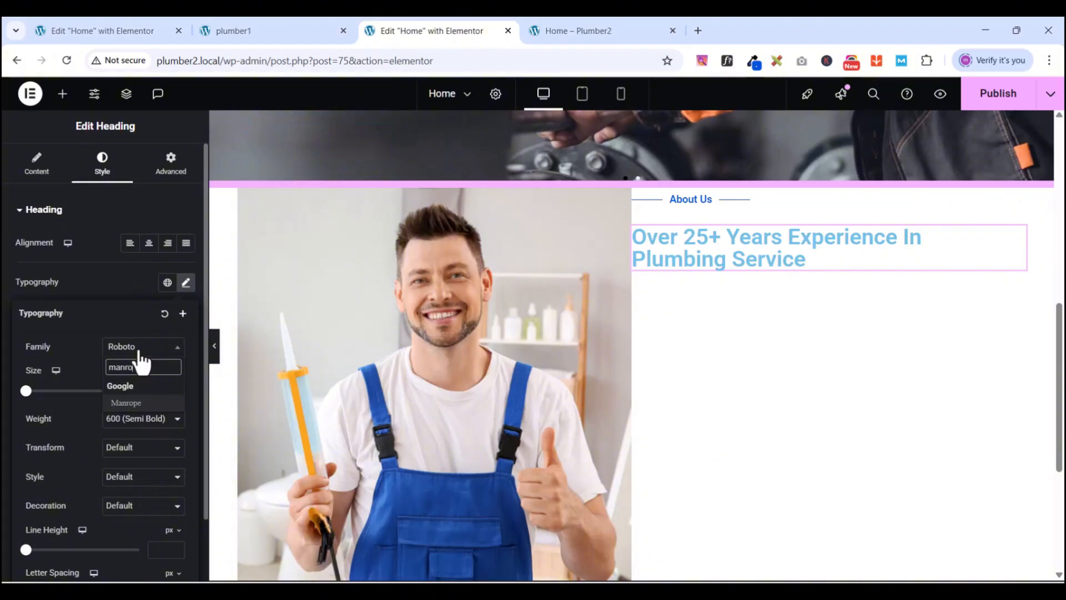
pyautogui.write('o')
pyautogui.click(135, 401)
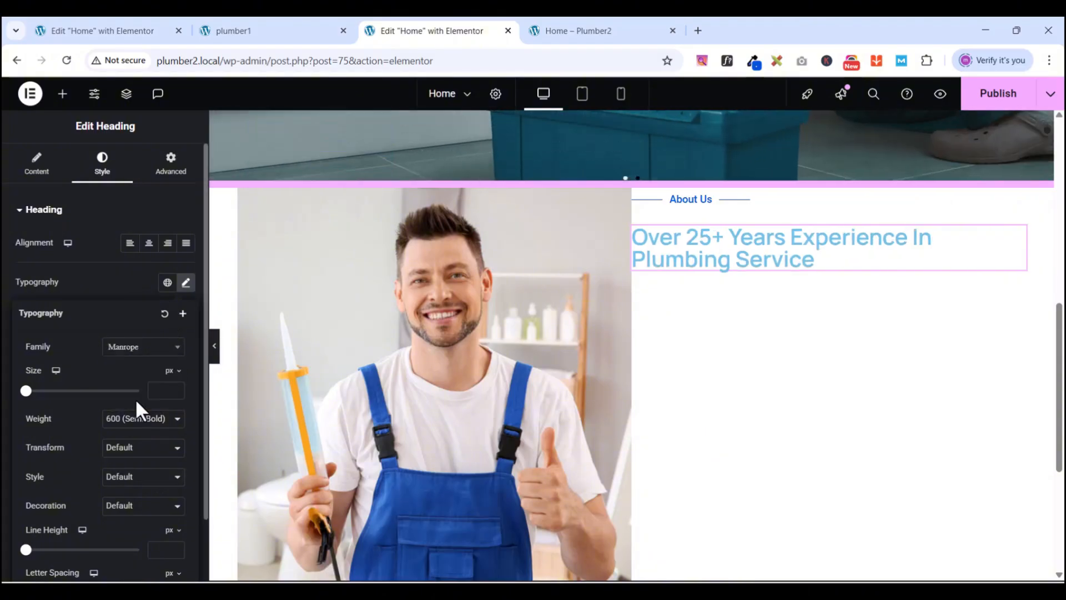
pyautogui.click(166, 390)
pyautogui.write('40')
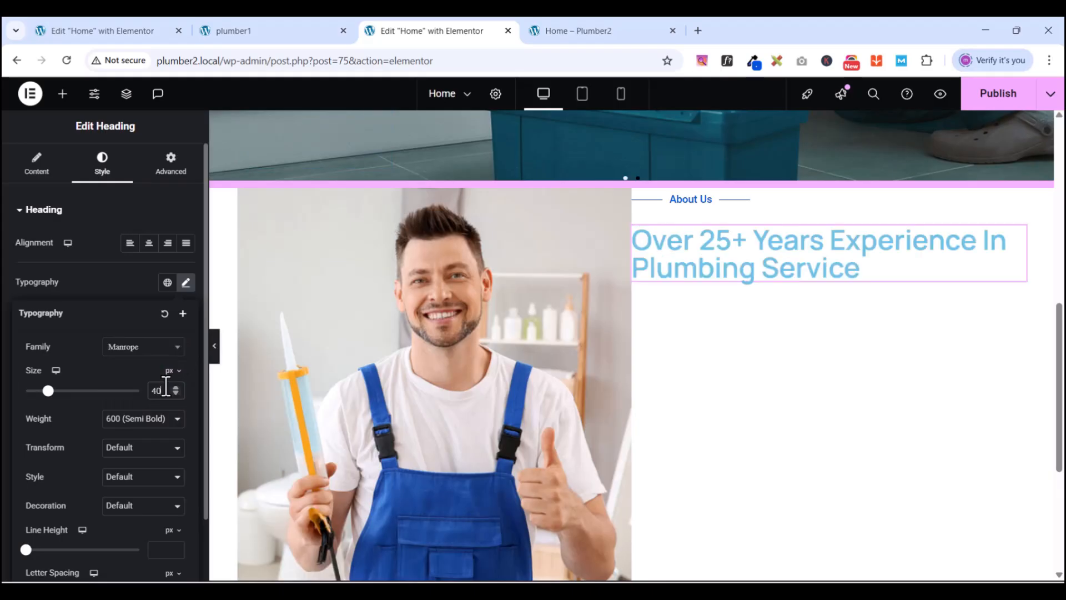
pyautogui.click(136, 420)
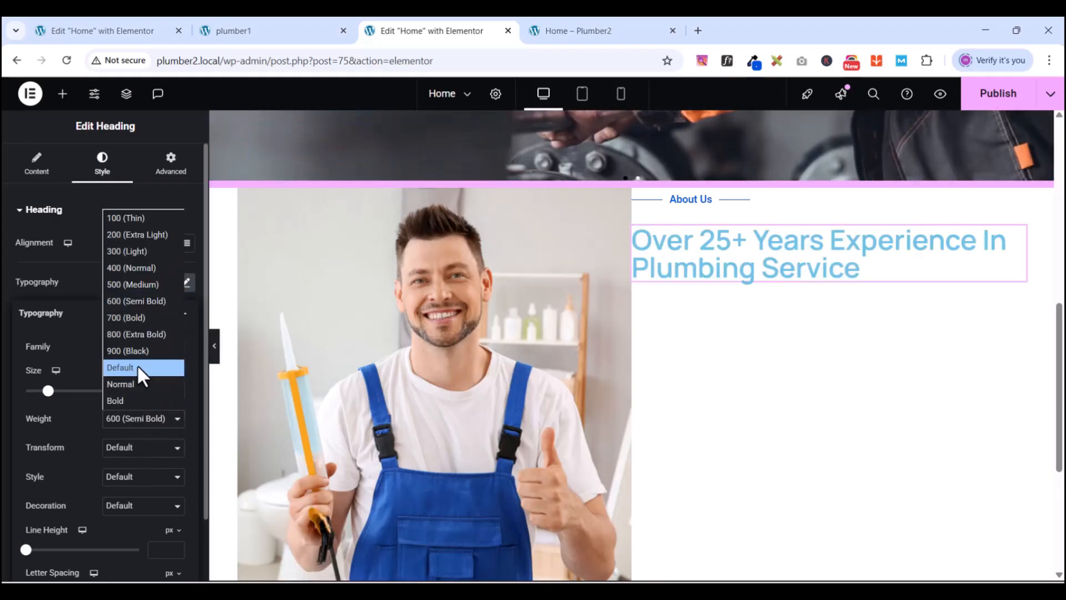
pyautogui.click(128, 318)
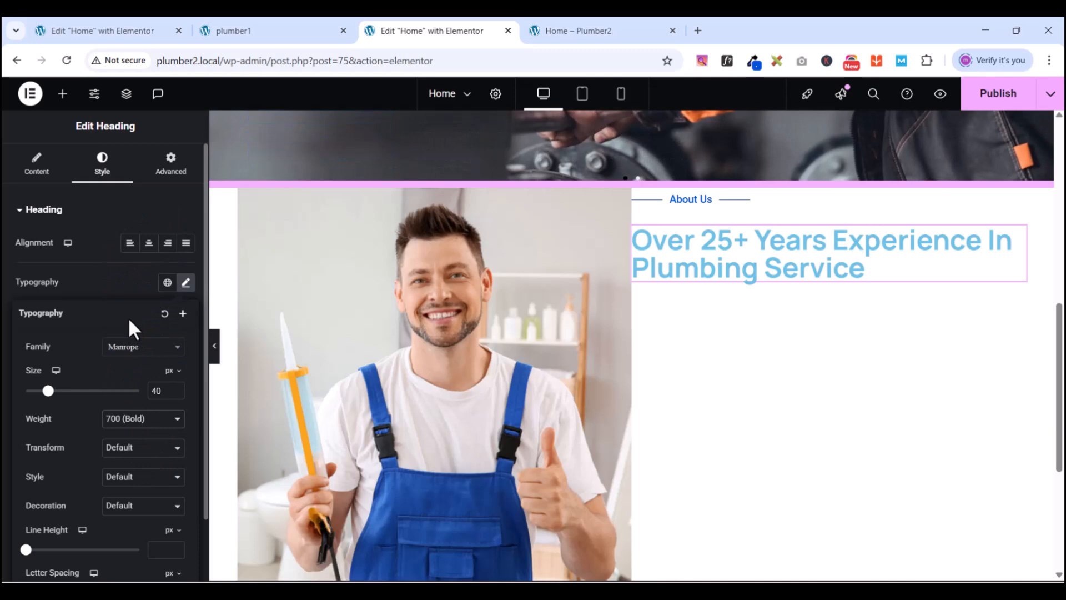
pyautogui.click(152, 549)
pyautogui.write('55')
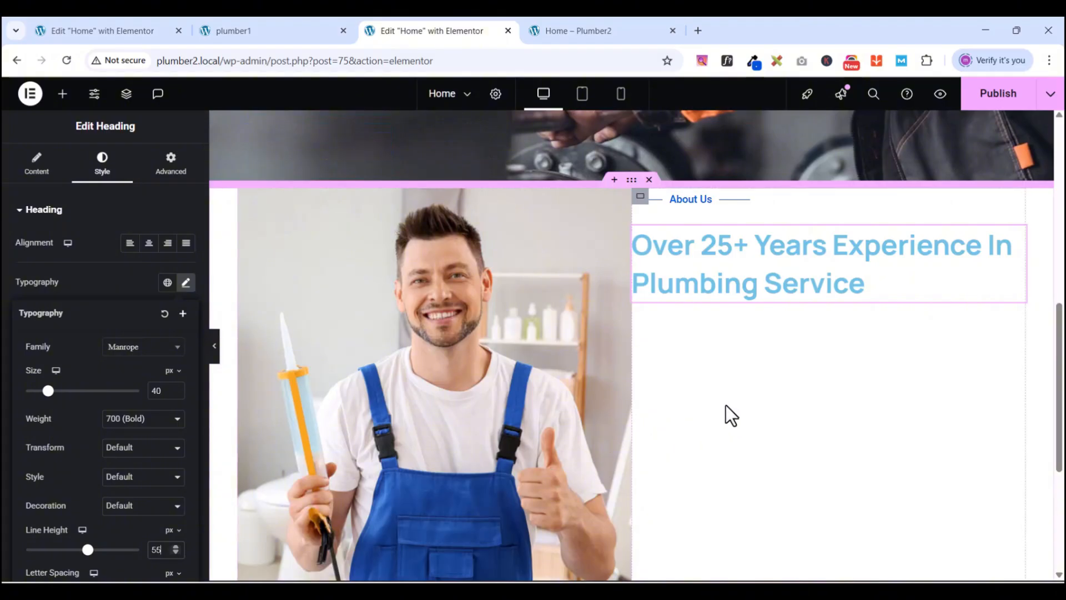
pyautogui.click(96, 275)
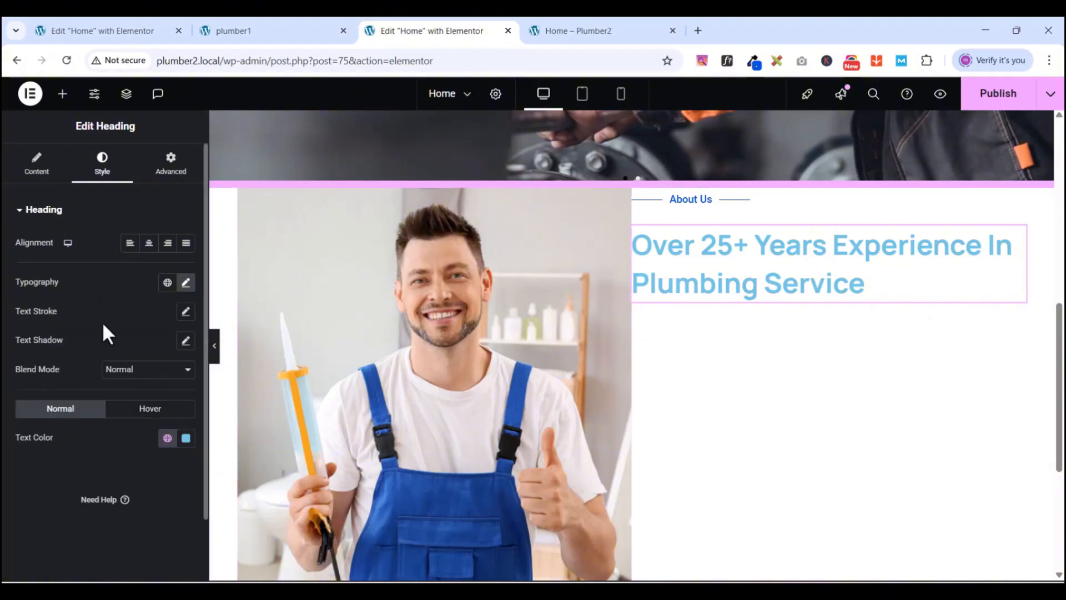
# - Darken the heading text to #303B47 and save it as the global colour 'New black'
pyautogui.click(168, 440)
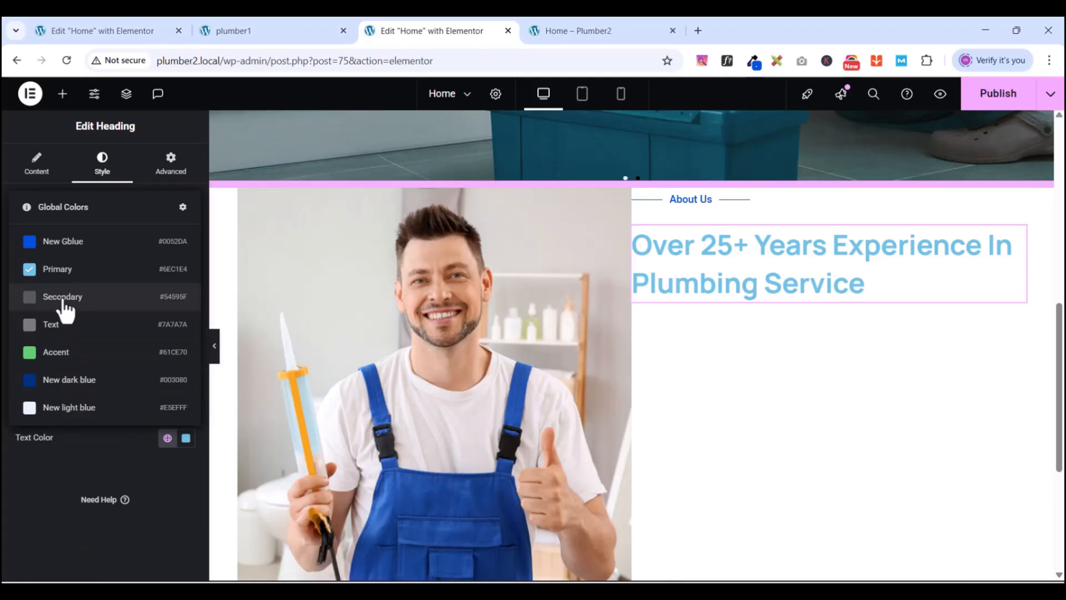
pyautogui.click(62, 298)
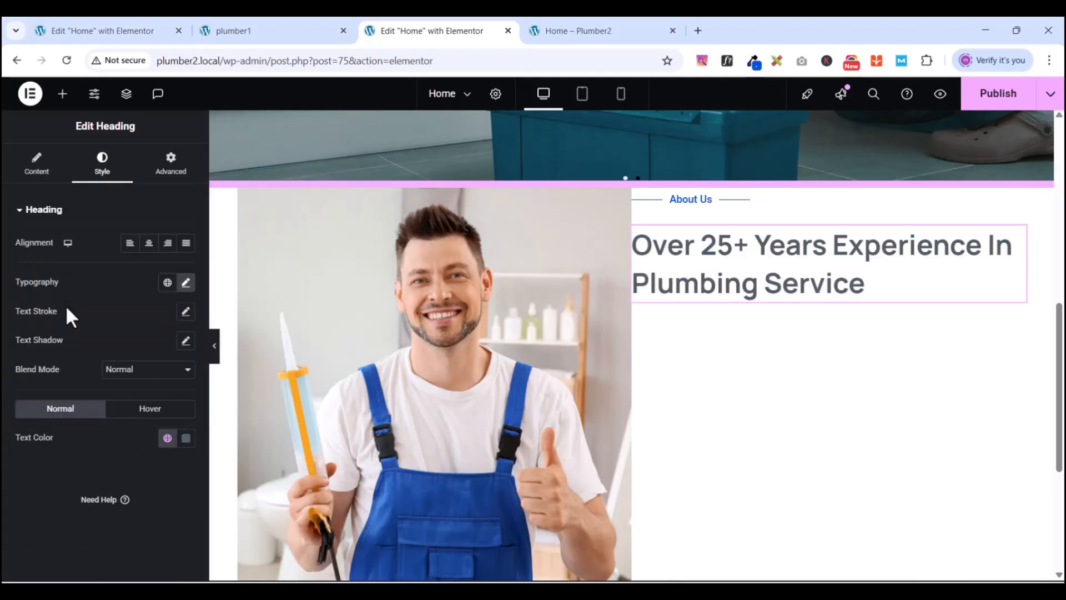
pyautogui.click(187, 438)
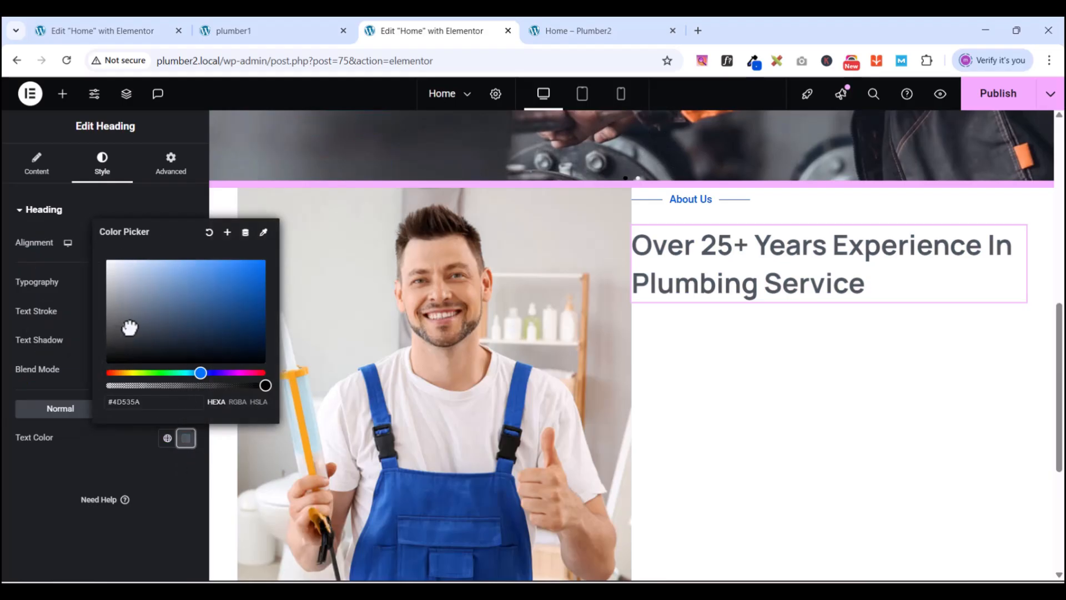
pyautogui.moveTo(129, 327); pyautogui.dragTo(151, 334)
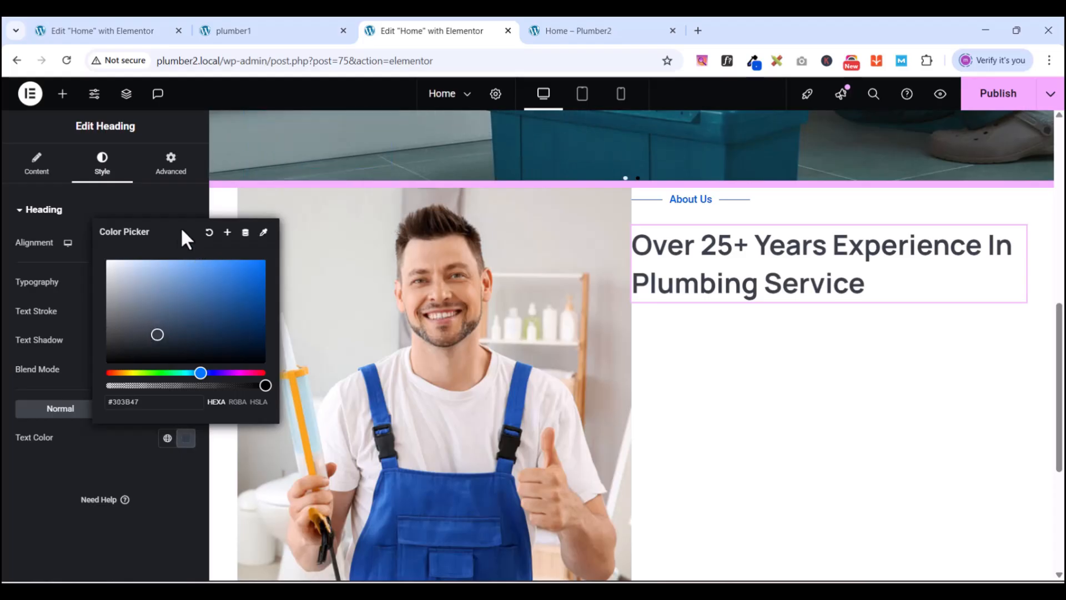
pyautogui.click(226, 233)
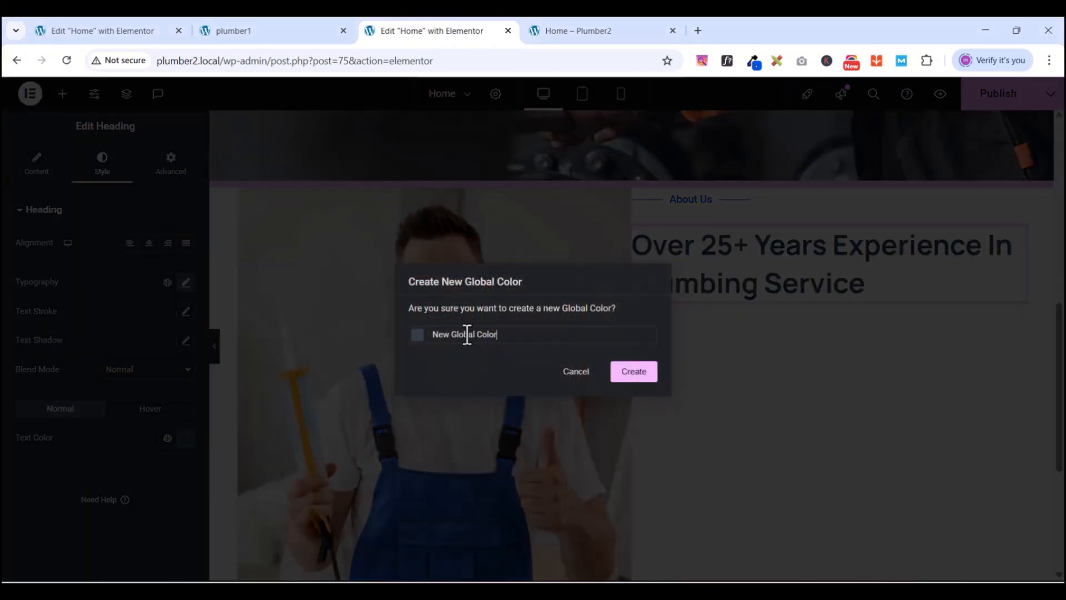
pyautogui.moveTo(453, 335); pyautogui.dragTo(516, 335)
pyautogui.write('blac')
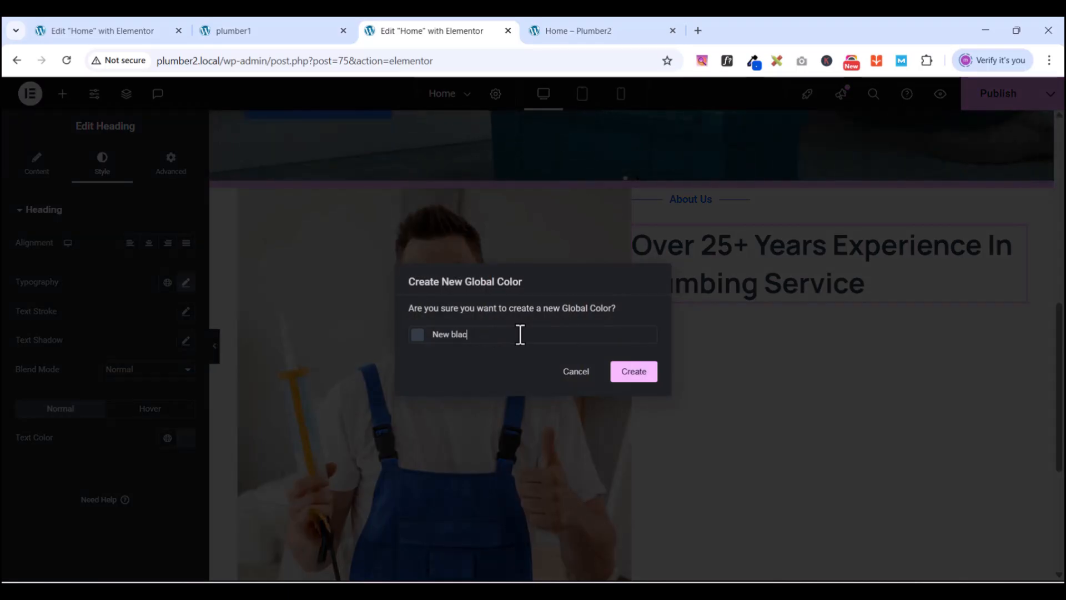
pyautogui.write('k')
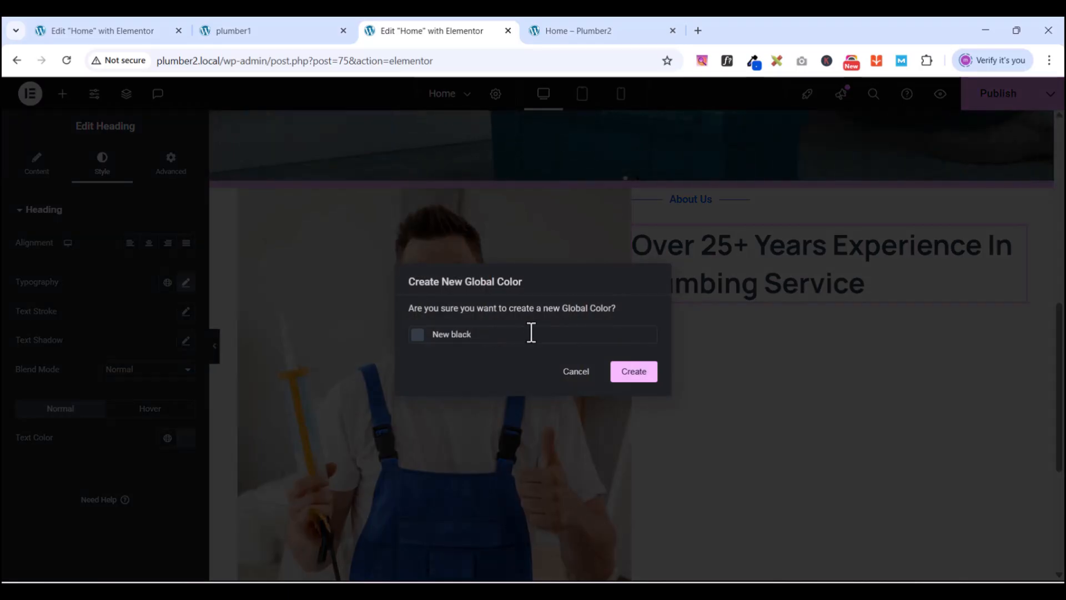
pyautogui.click(657, 375)
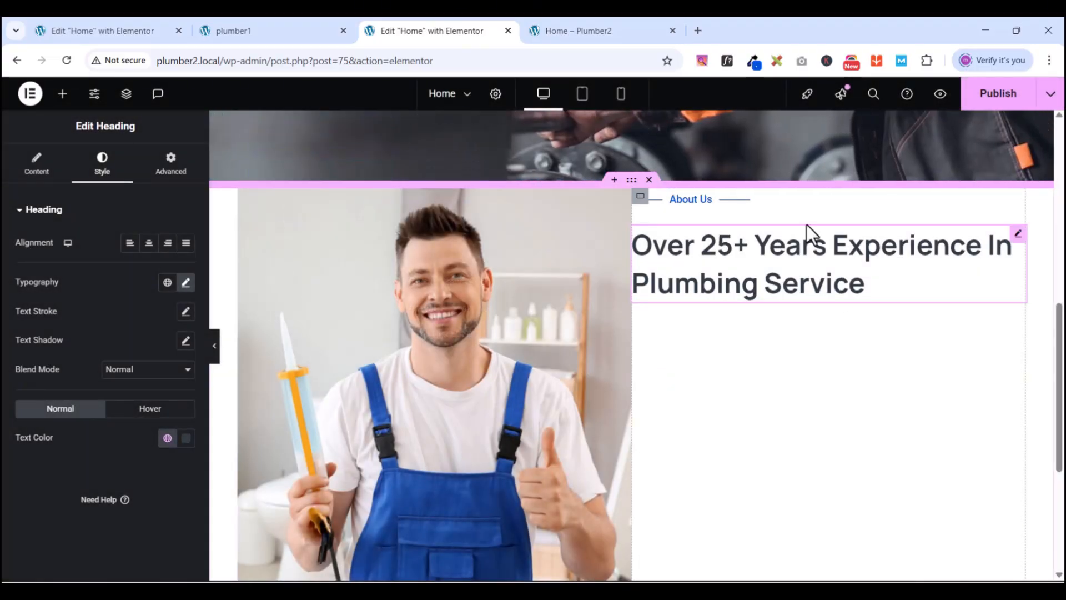
# - Drag in a Text Editor widget and delete it after it lands in the wrong spot
pyautogui.scroll(-4, 725, 250)
pyautogui.scroll(5, 502, 302)
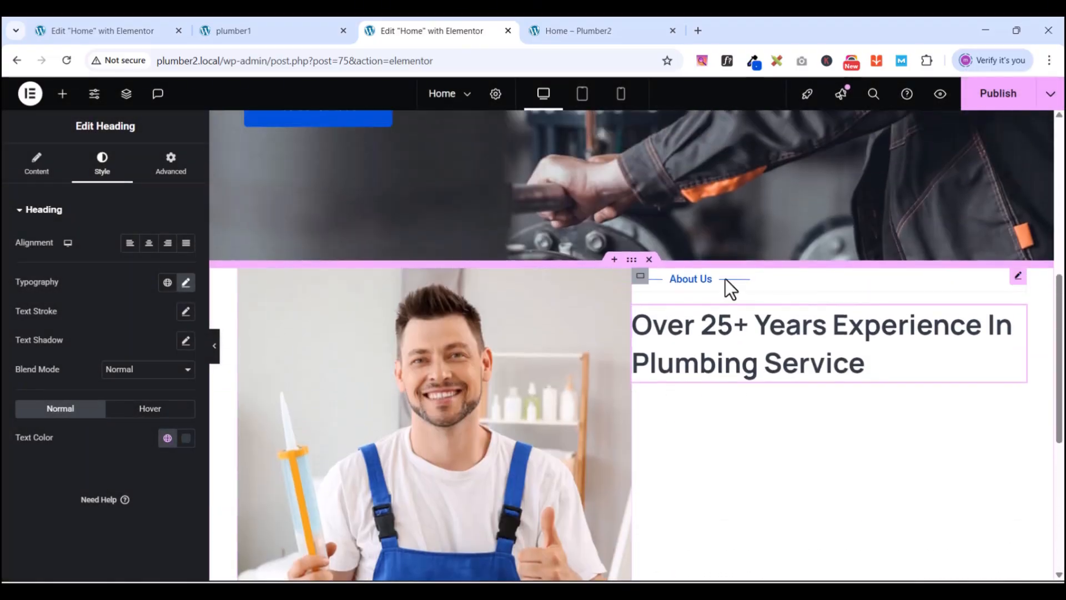
pyautogui.click(65, 96)
pyautogui.click(265, 25)
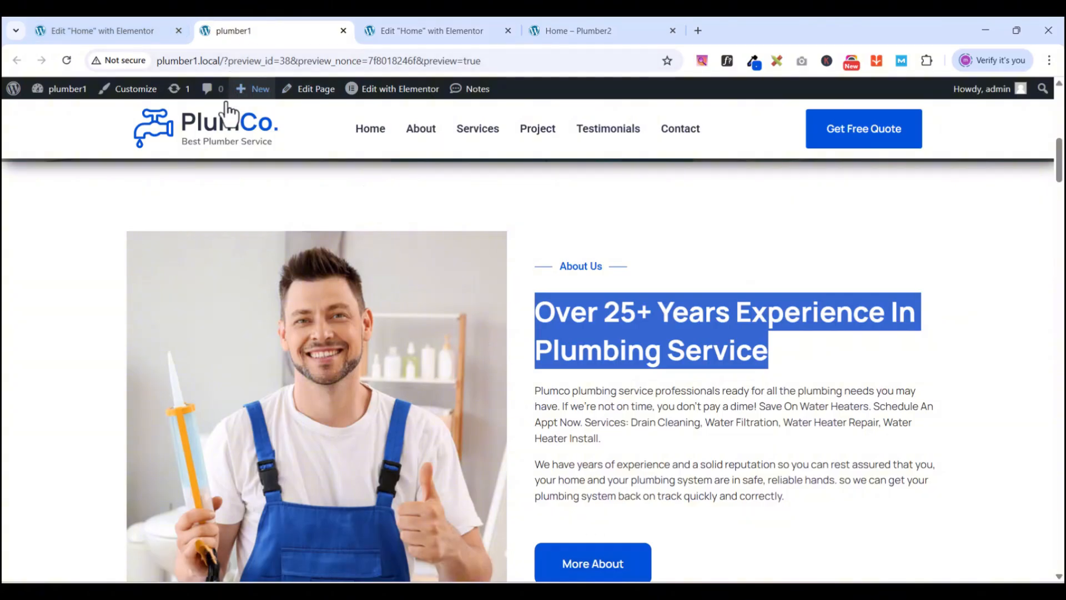
pyautogui.click(399, 32)
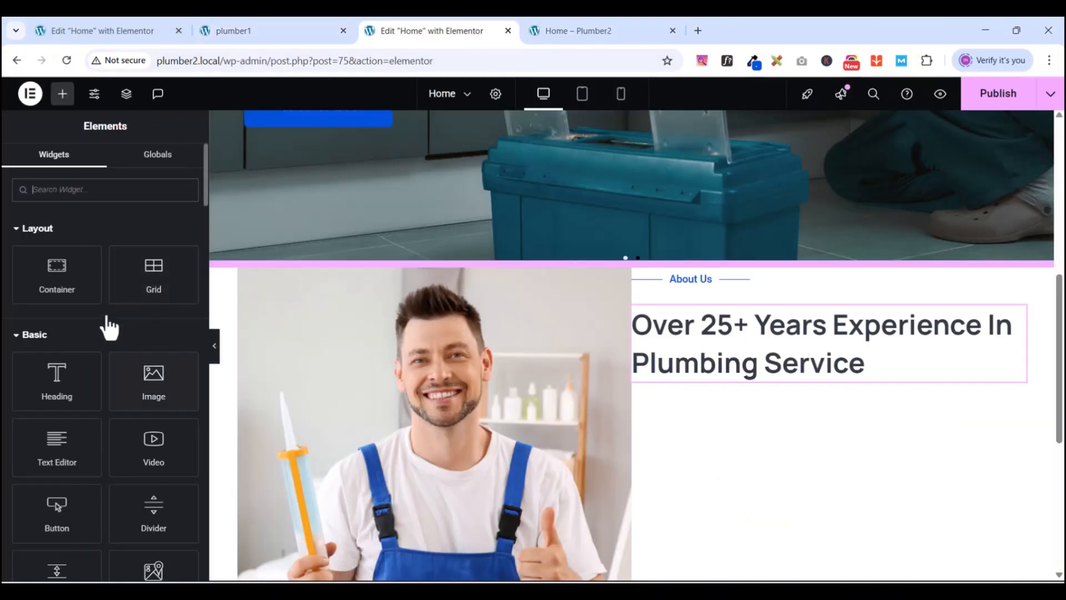
pyautogui.moveTo(69, 438); pyautogui.dragTo(844, 388)
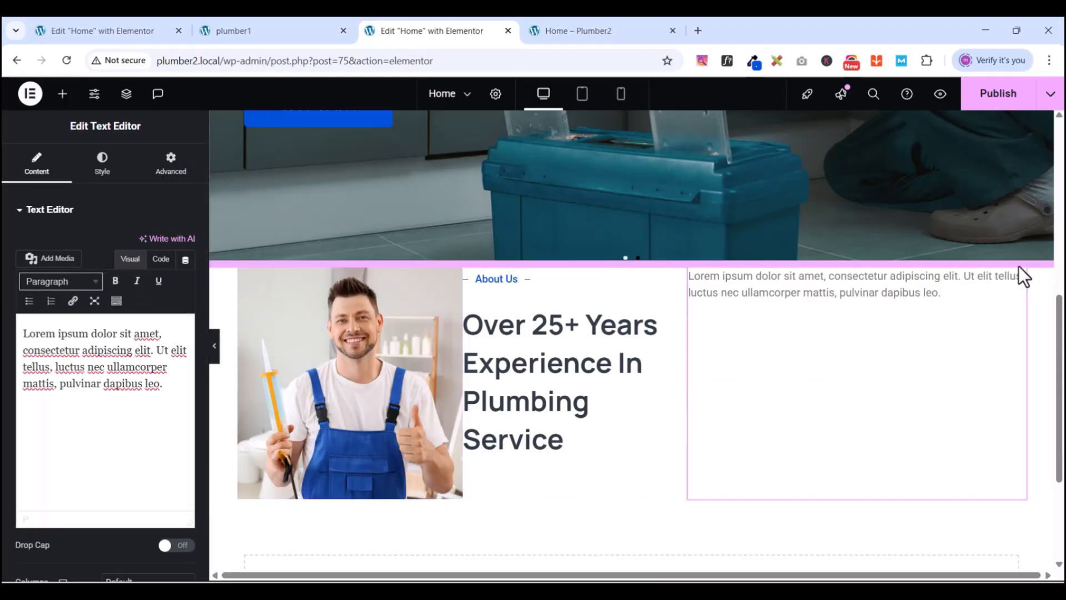
pyautogui.rightClick(1016, 284)
pyautogui.click(928, 572)
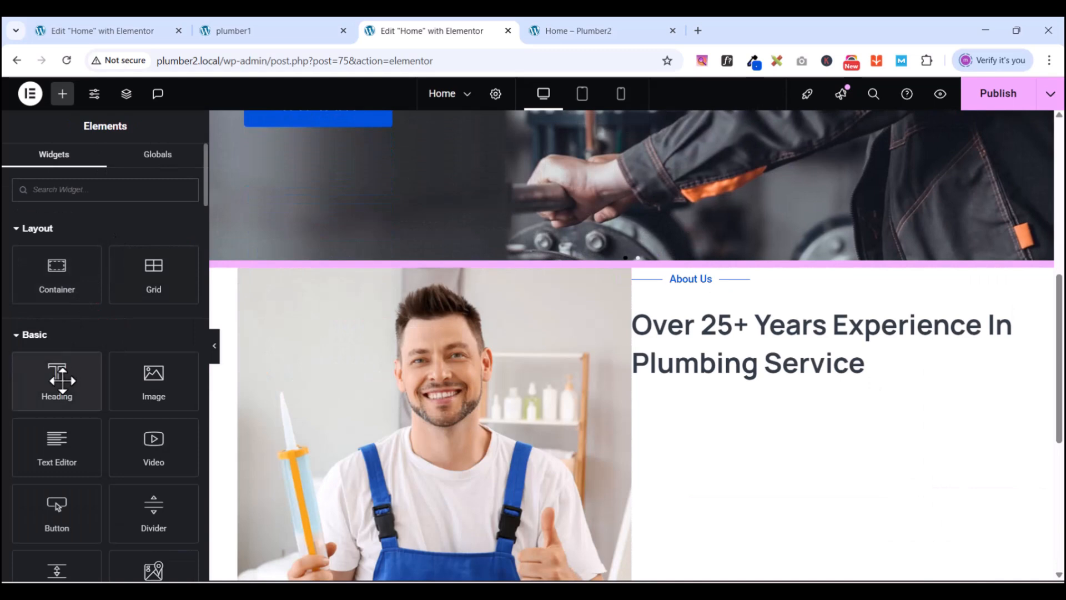
# - Remove a stray heading, place the Text Editor paragraph under the heading, and view plumber1's About section
pyautogui.moveTo(62, 379); pyautogui.dragTo(702, 368)
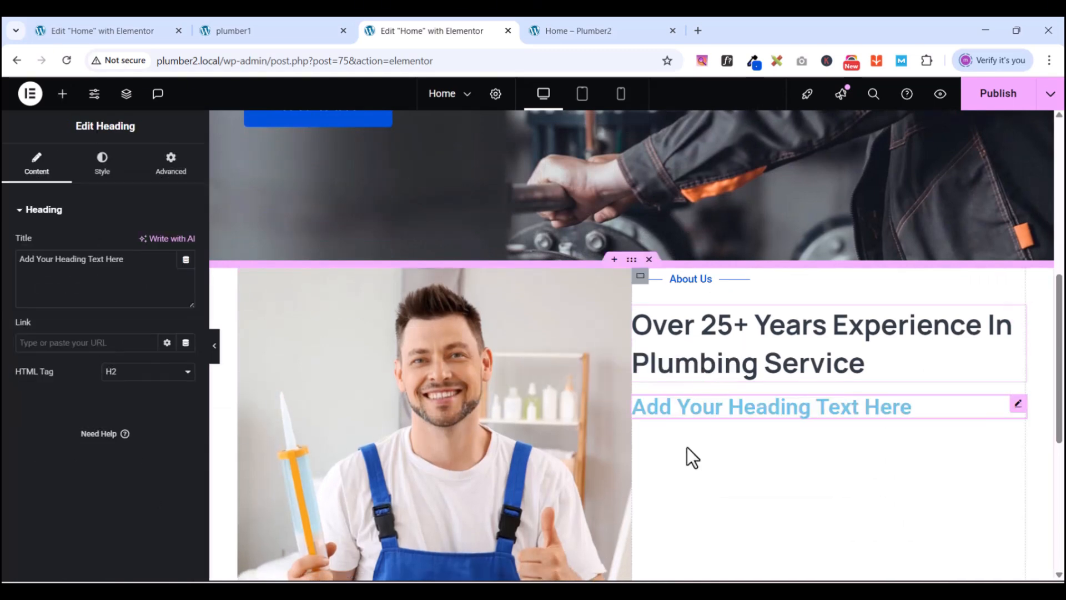
pyautogui.rightClick(1018, 411)
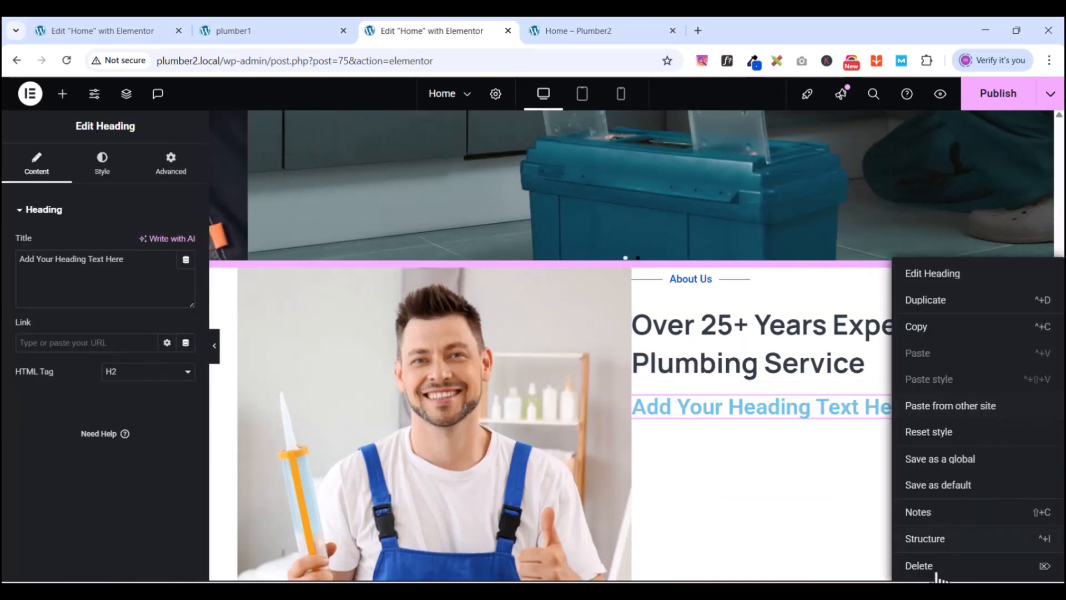
pyautogui.click(919, 566)
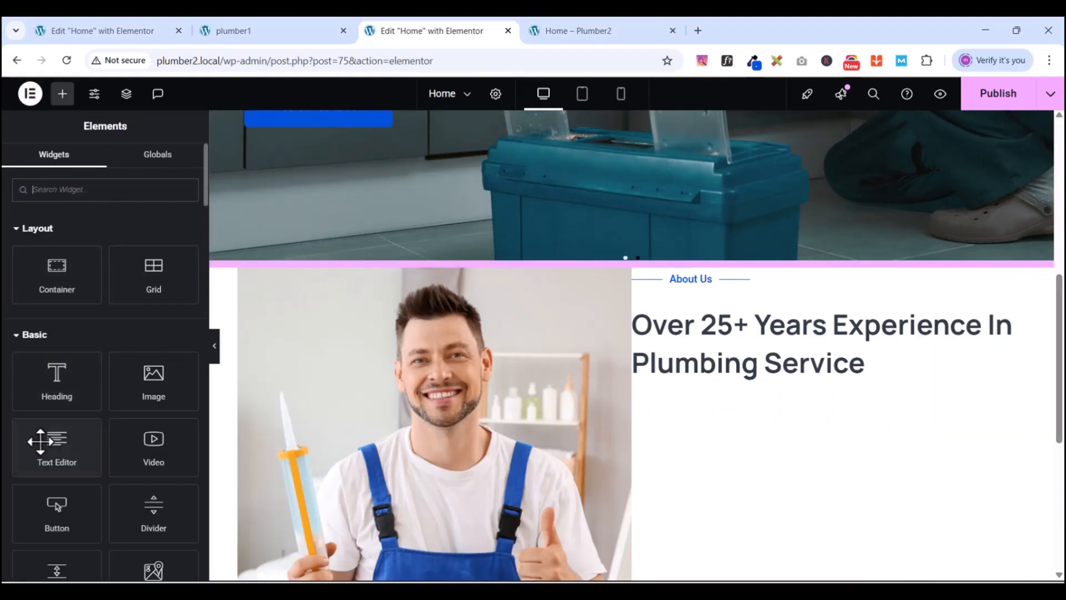
pyautogui.moveTo(40, 441); pyautogui.dragTo(694, 371)
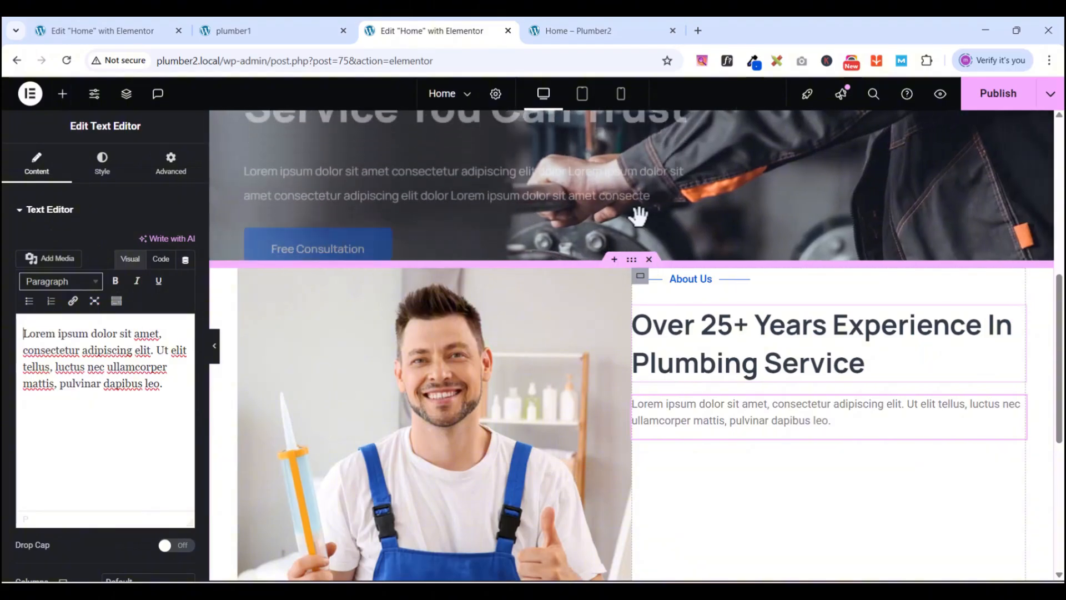
pyautogui.click(283, 32)
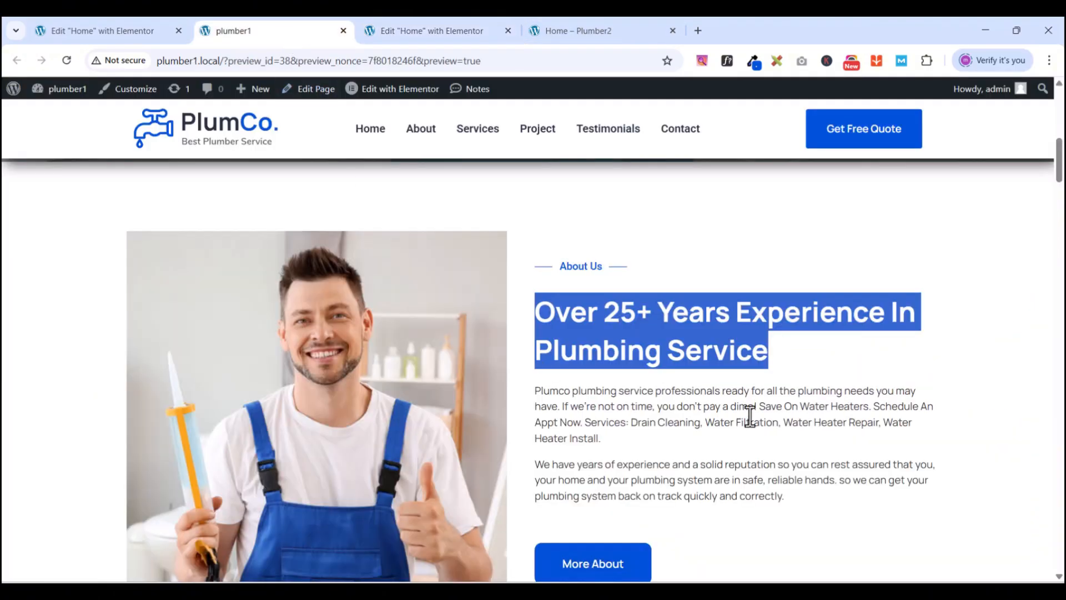
pyautogui.scroll(-1, 604, 405)
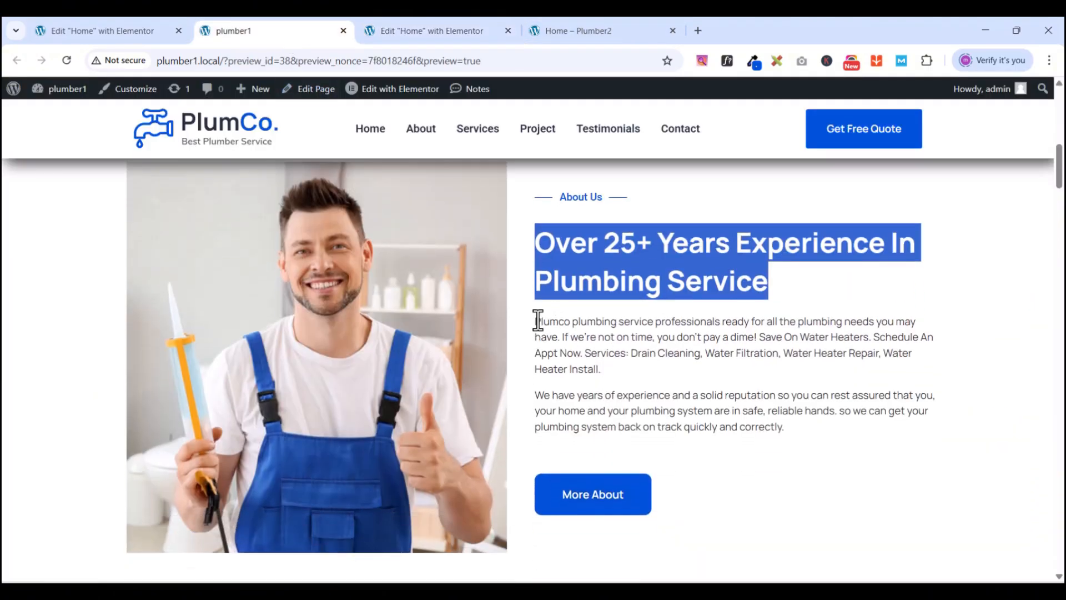
# - Copy both About paragraphs from plumber1 and paste them over the placeholder Lorem ipsum text
pyautogui.moveTo(537, 320); pyautogui.dragTo(798, 428)
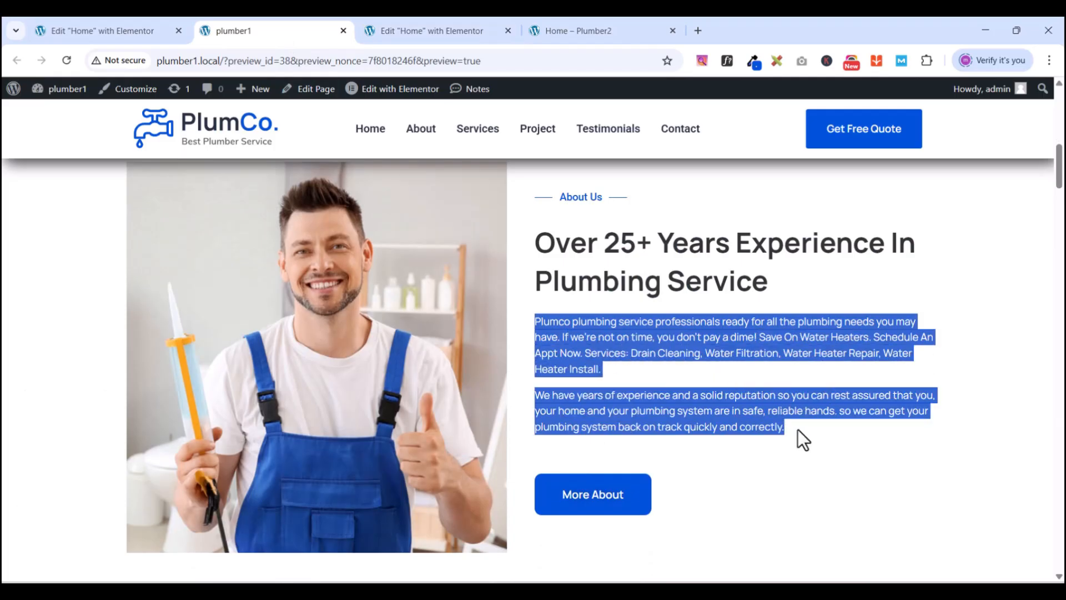
pyautogui.rightClick(704, 330)
pyautogui.click(754, 348)
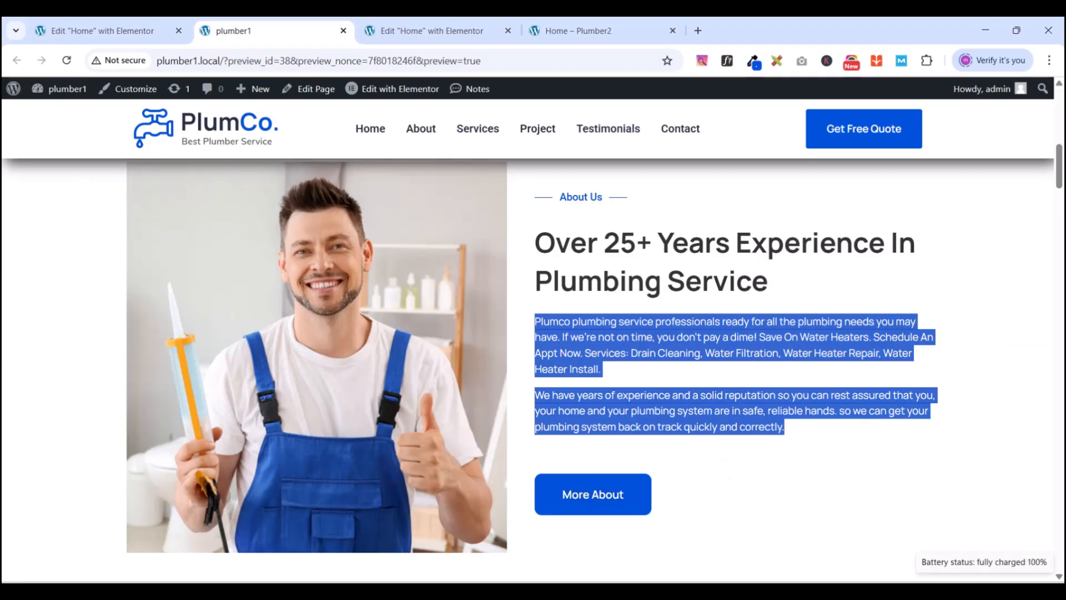
pyautogui.click(424, 31)
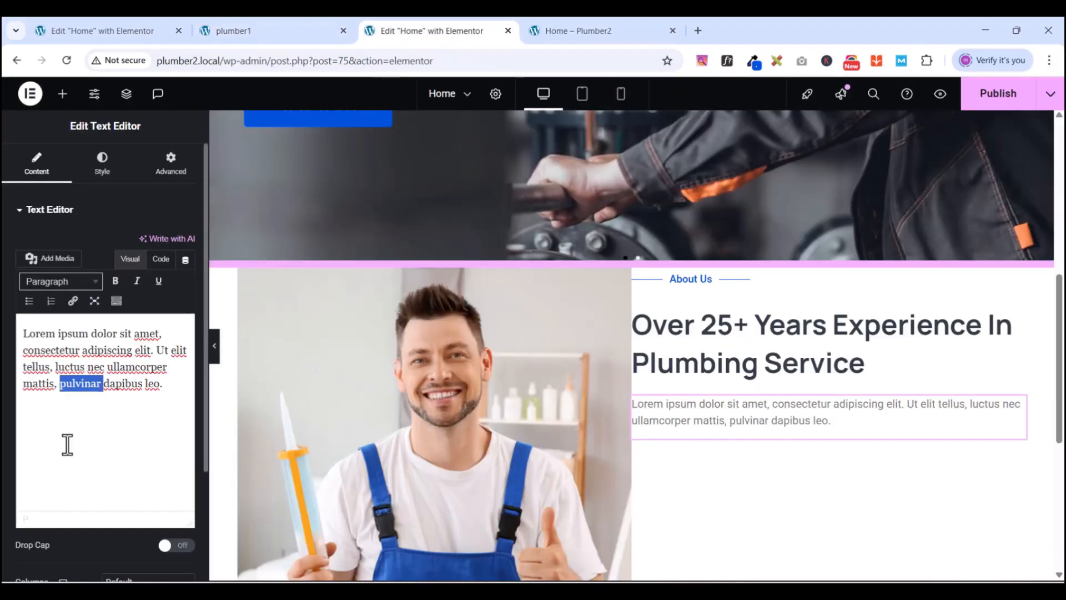
pyautogui.hotkey('ctrl', 'a')
pyautogui.hotkey('ctrl', 'v')
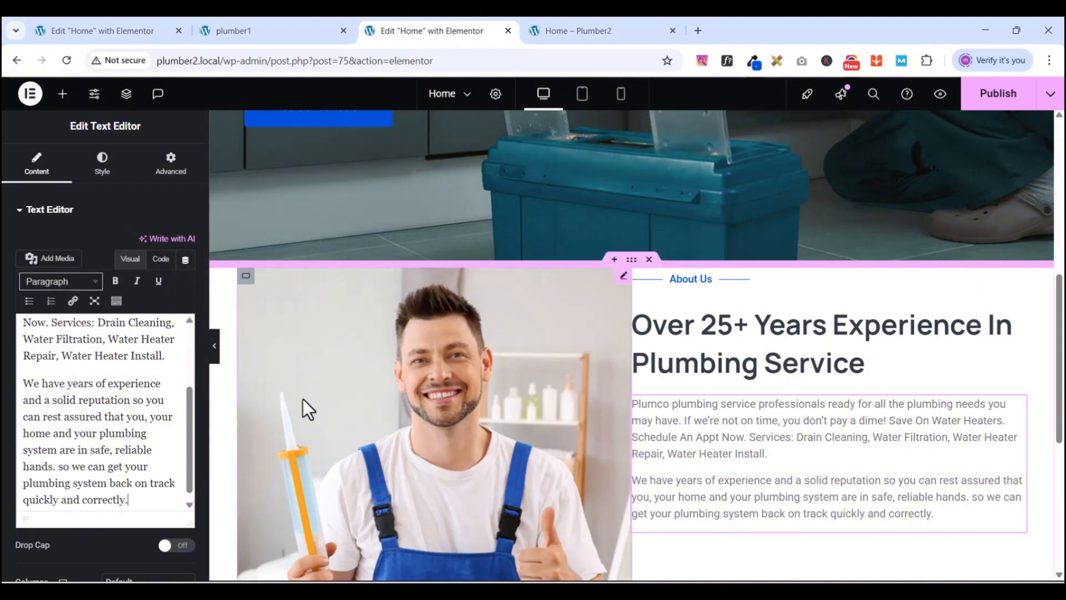
# - Set the paragraph typography to Manrope 15 px with a 23 px line height
pyautogui.click(104, 177)
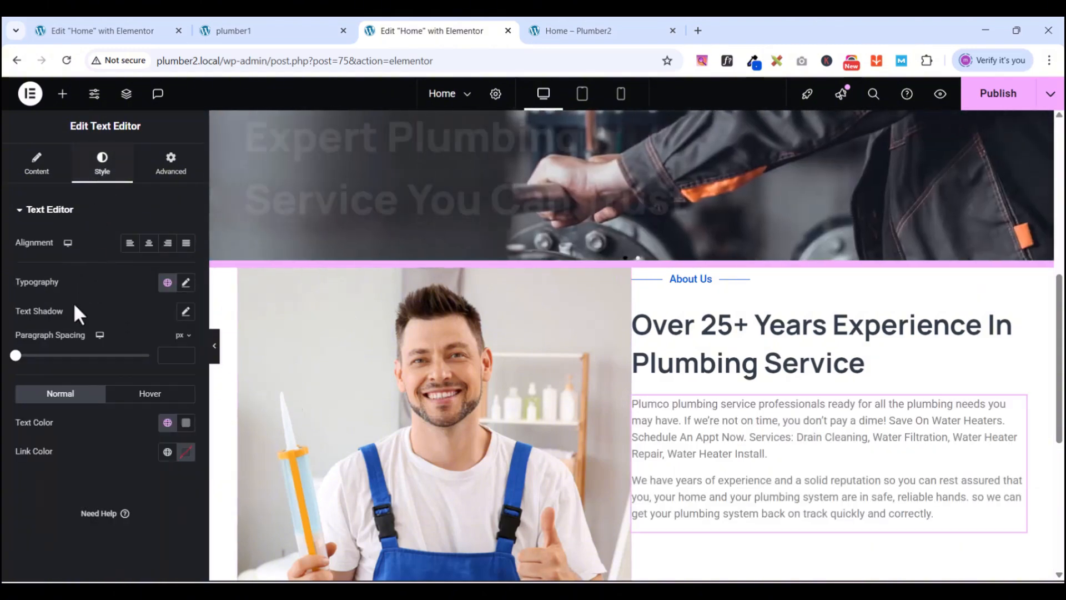
pyautogui.click(186, 283)
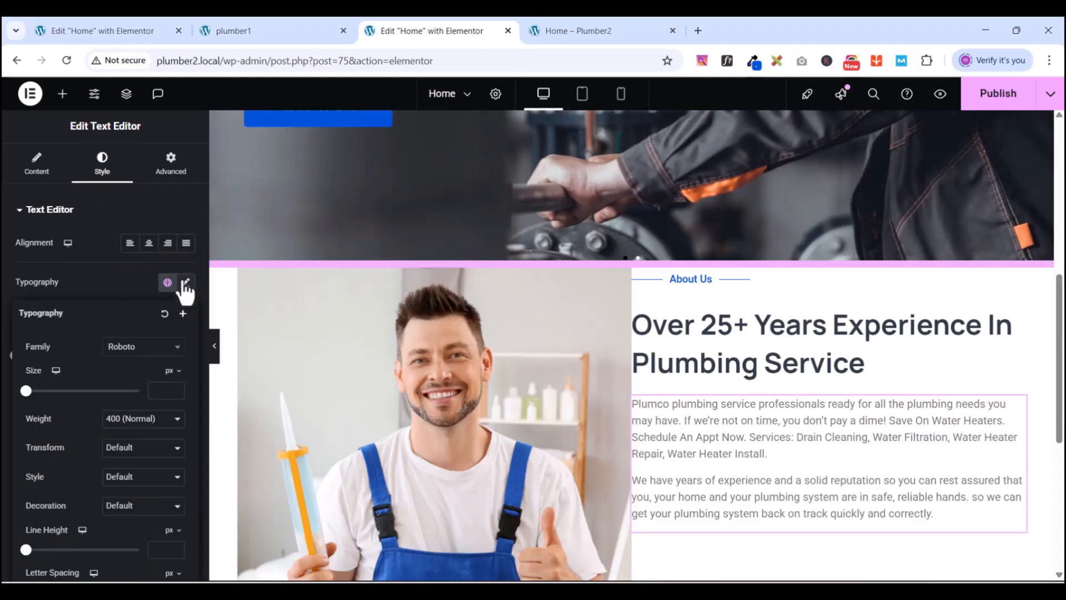
pyautogui.click(146, 348)
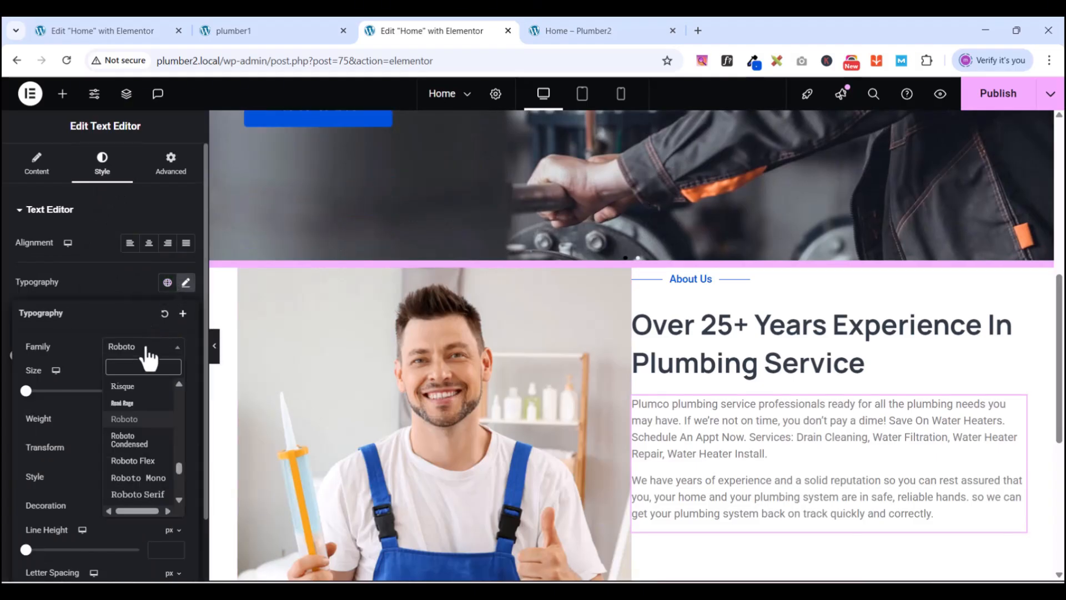
pyautogui.write('manrope')
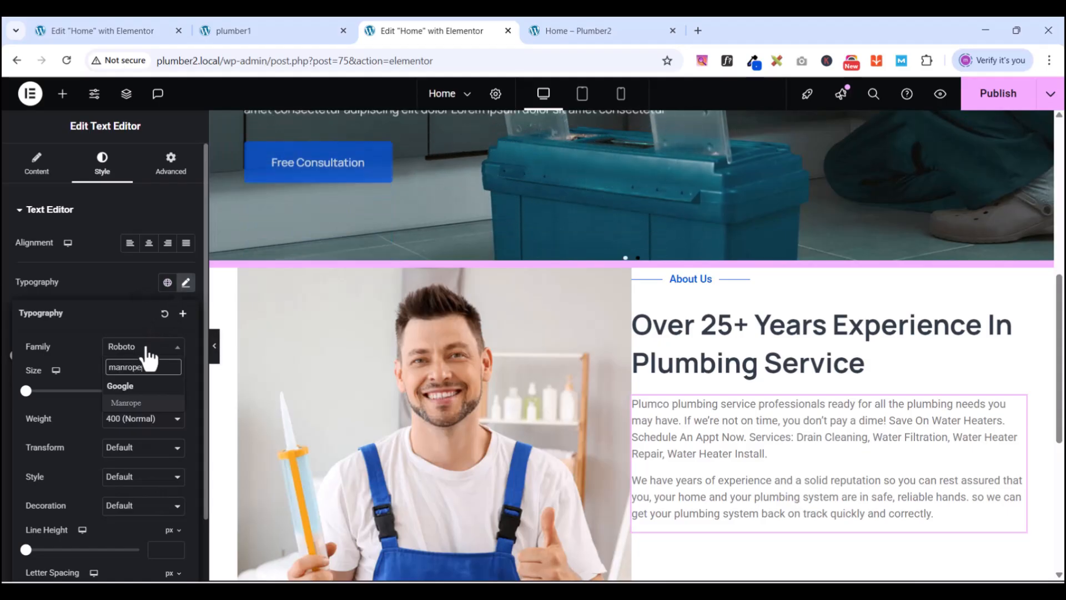
pyautogui.click(137, 404)
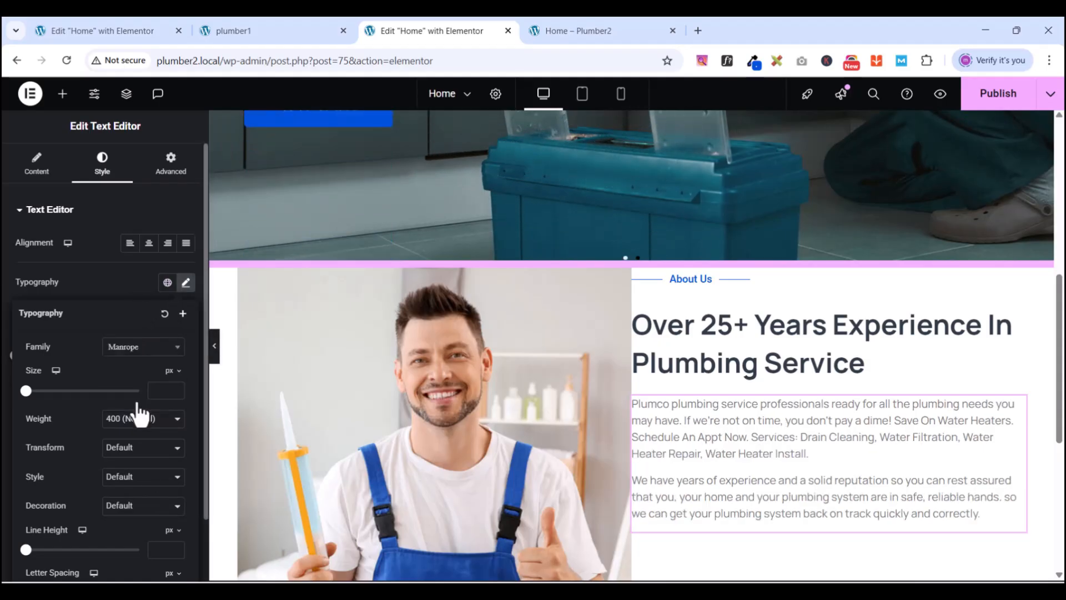
pyautogui.click(173, 388)
pyautogui.write('1')
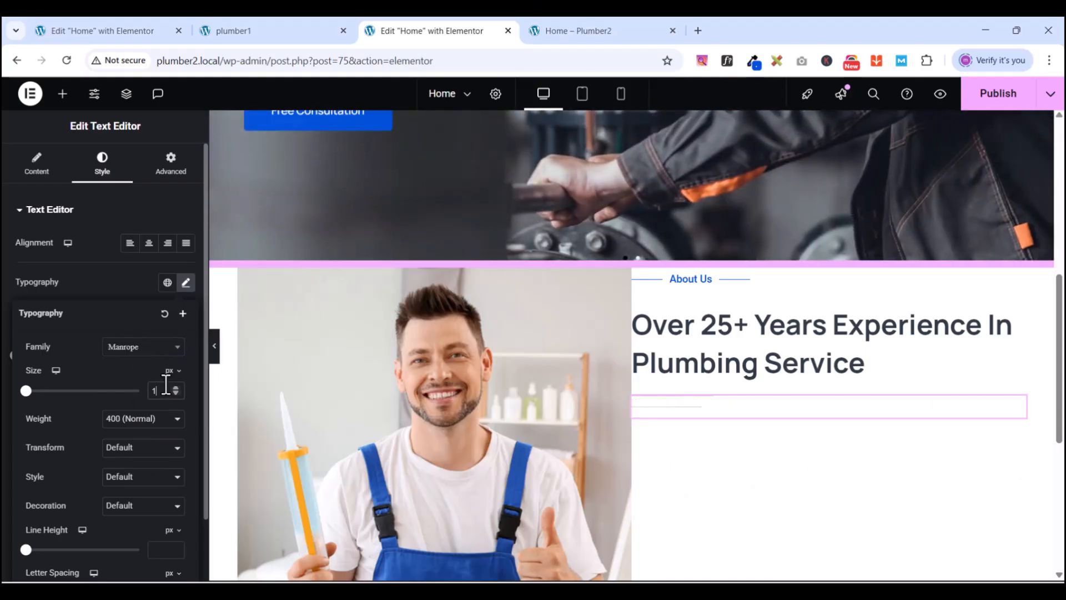
pyautogui.write('5')
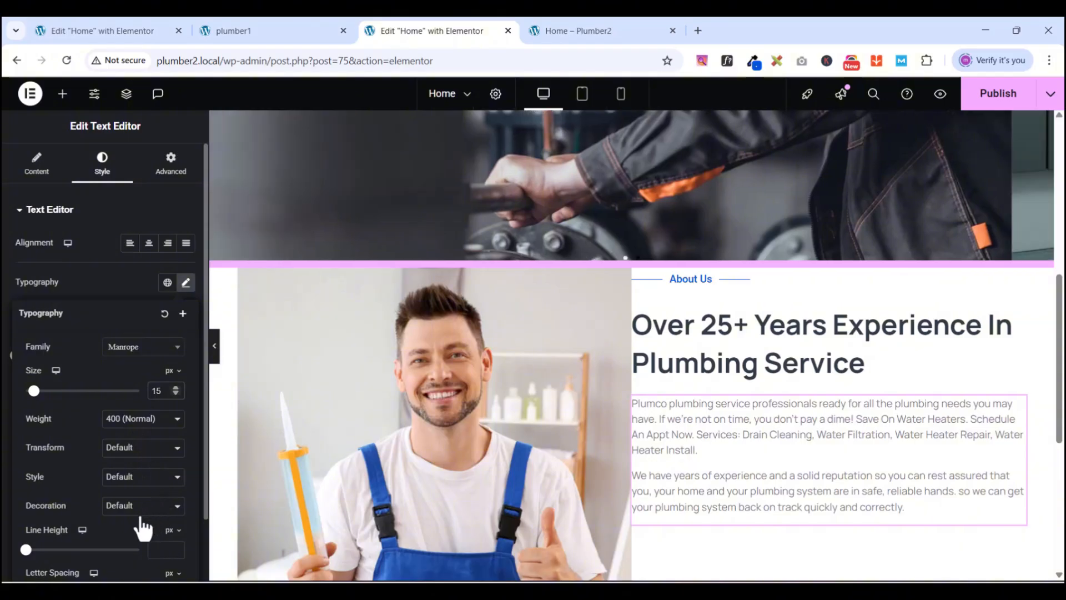
pyautogui.click(161, 549)
pyautogui.write('23')
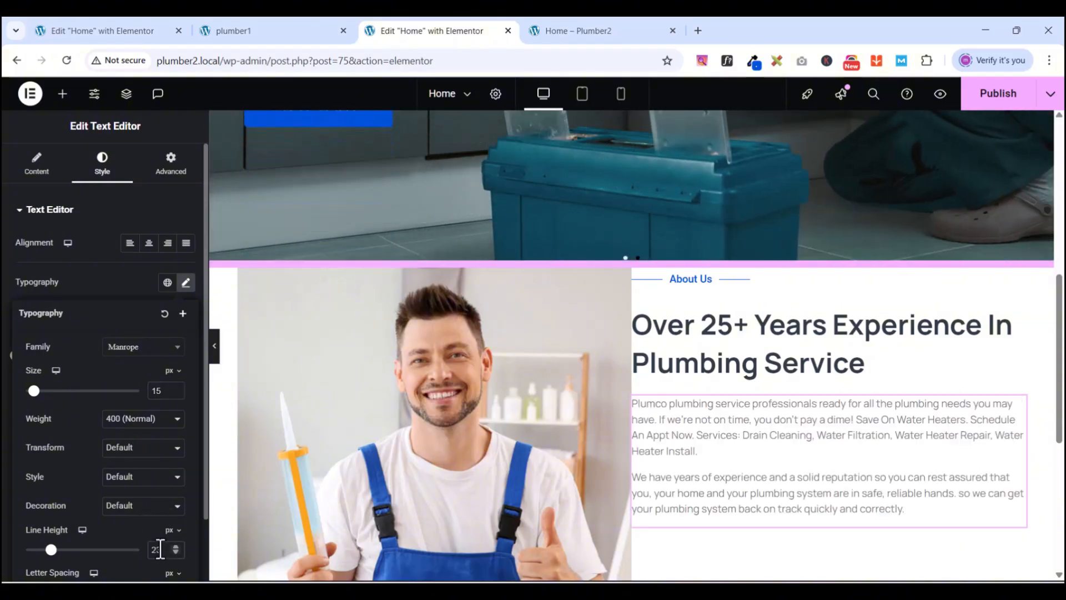
pyautogui.scroll(-3, 804, 374)
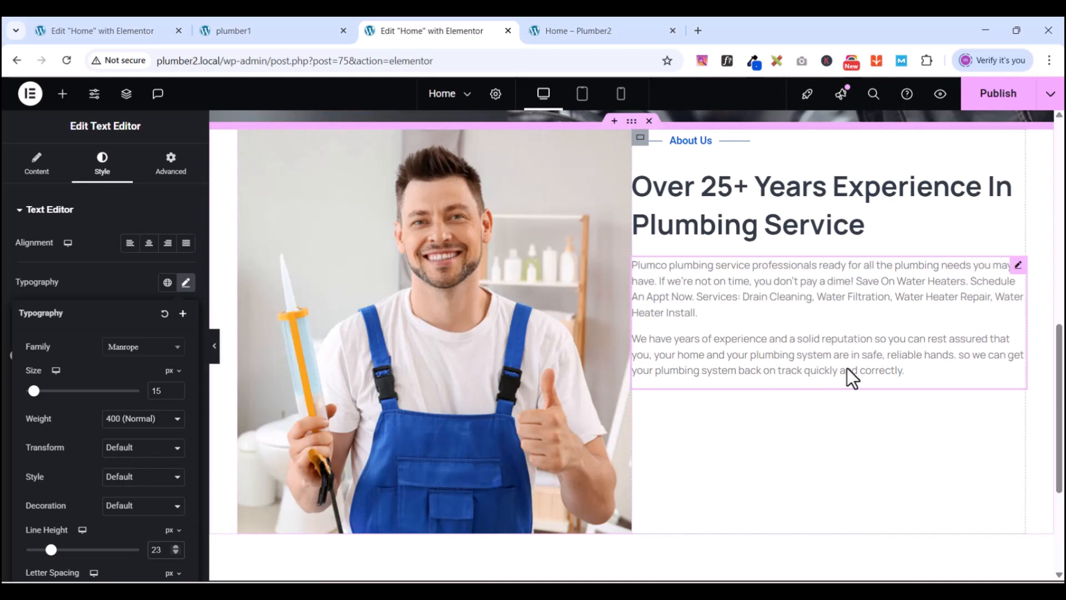
pyautogui.click(231, 30)
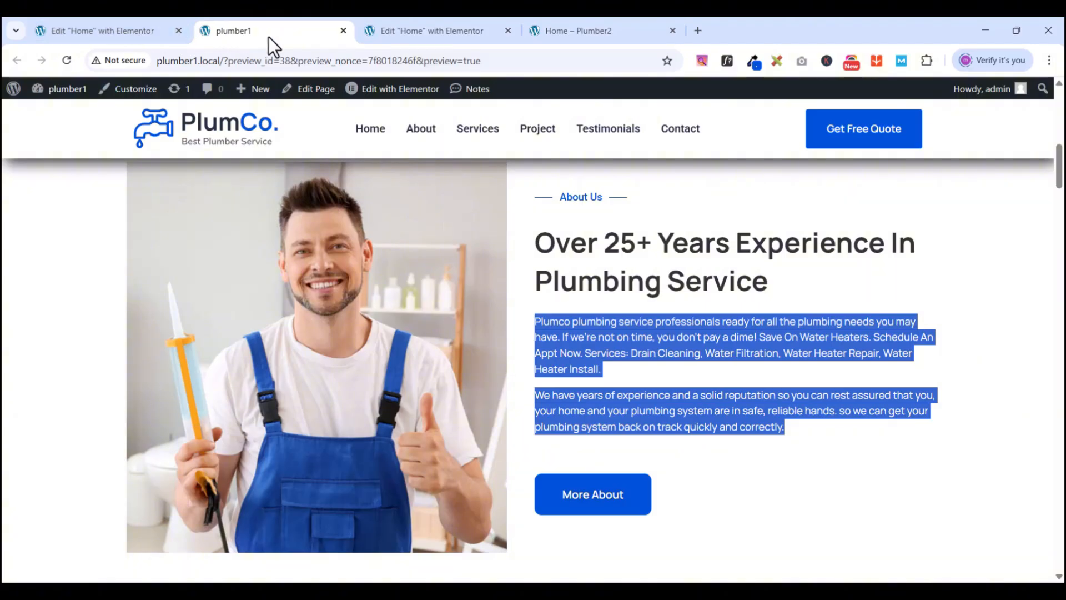
# - Update the page to save the About section edits
pyautogui.click(420, 35)
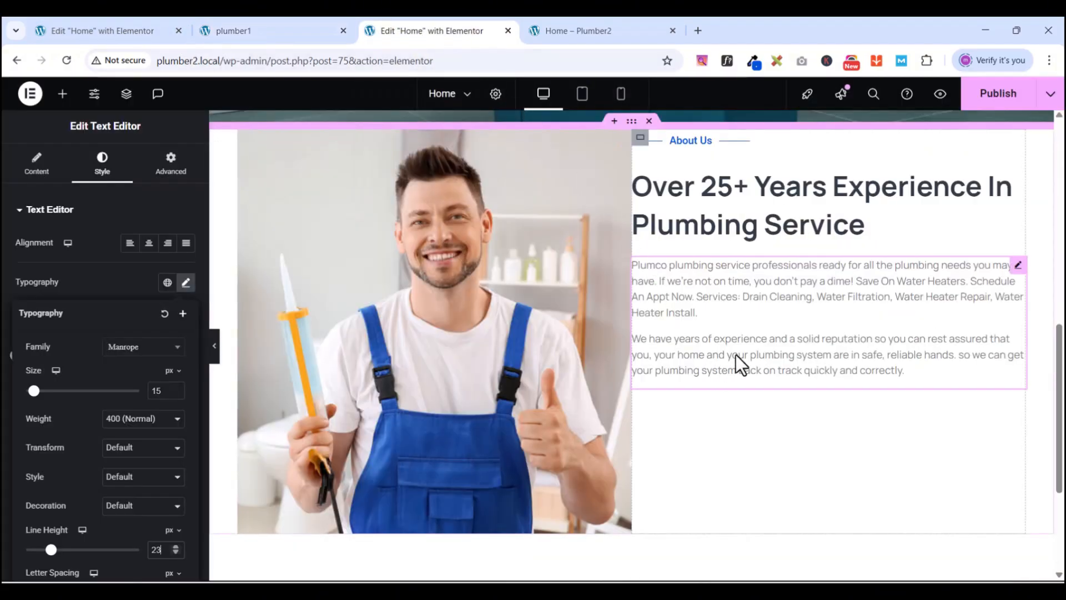
pyautogui.scroll(-1, 735, 355)
pyautogui.scroll(3, 736, 355)
pyautogui.scroll(-2, 737, 358)
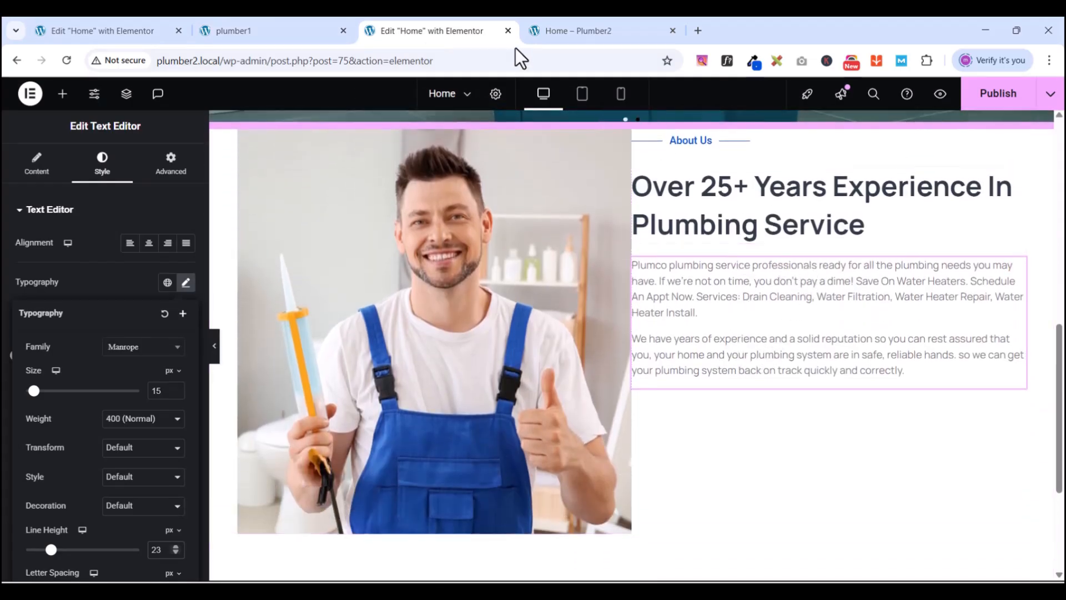
pyautogui.click(997, 97)
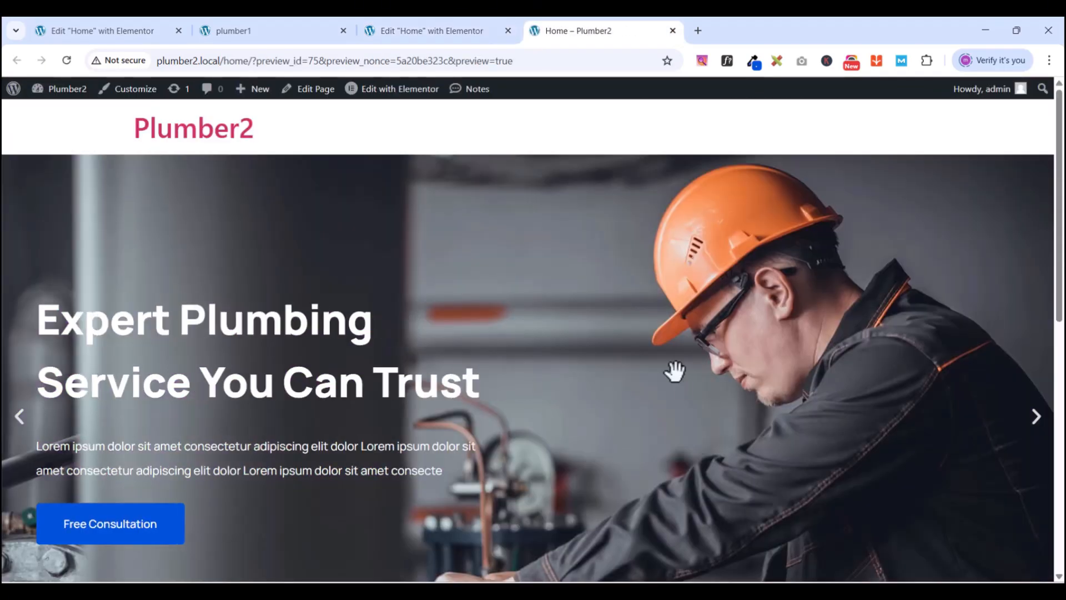
# - Check the Home – Plumber2 live preview, then return to the Elementor editor
pyautogui.scroll(-8, 674, 388)
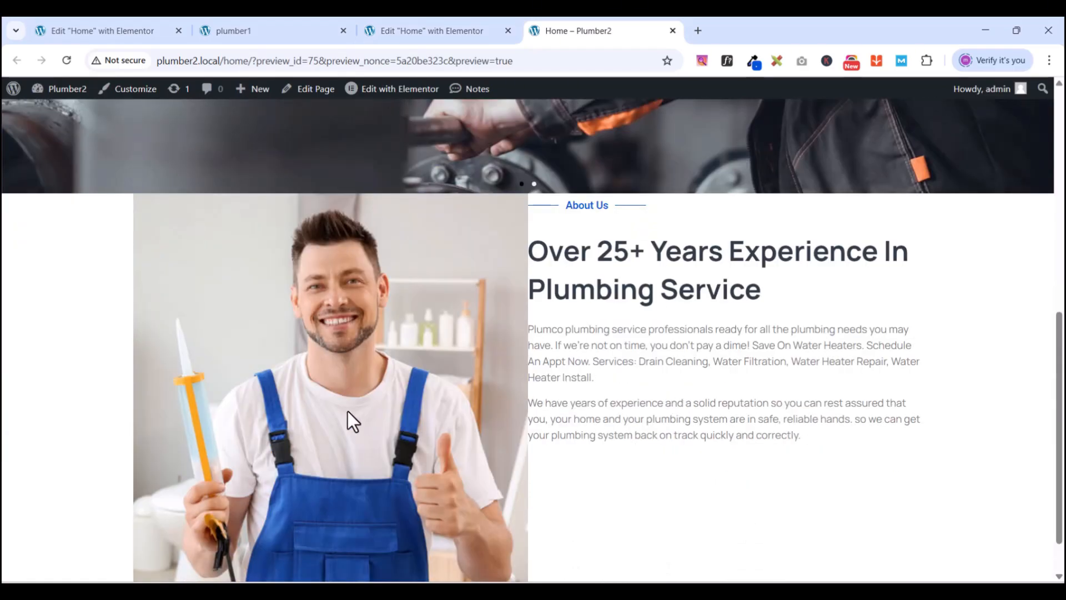
pyautogui.scroll(4, 616, 316)
pyautogui.scroll(-4, 632, 352)
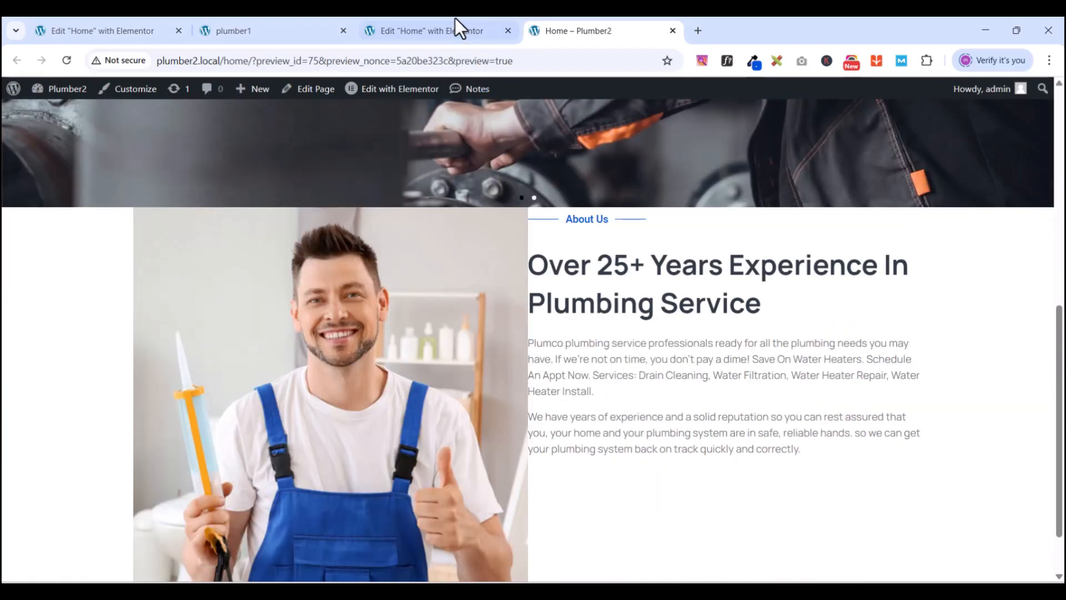
pyautogui.click(450, 24)
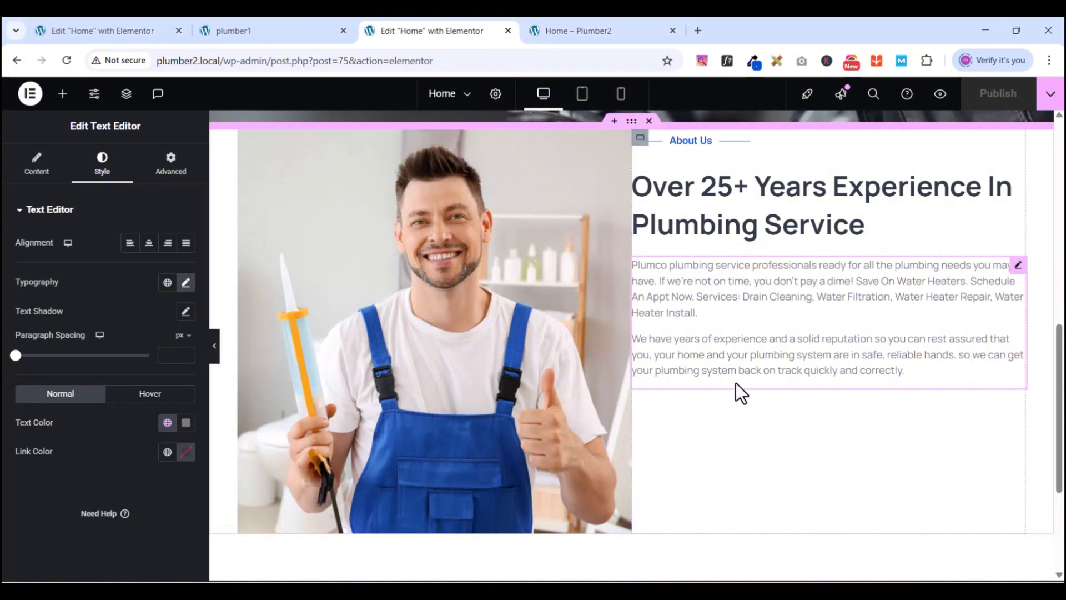
pyautogui.scroll(-1, 735, 382)
pyautogui.scroll(2, 735, 383)
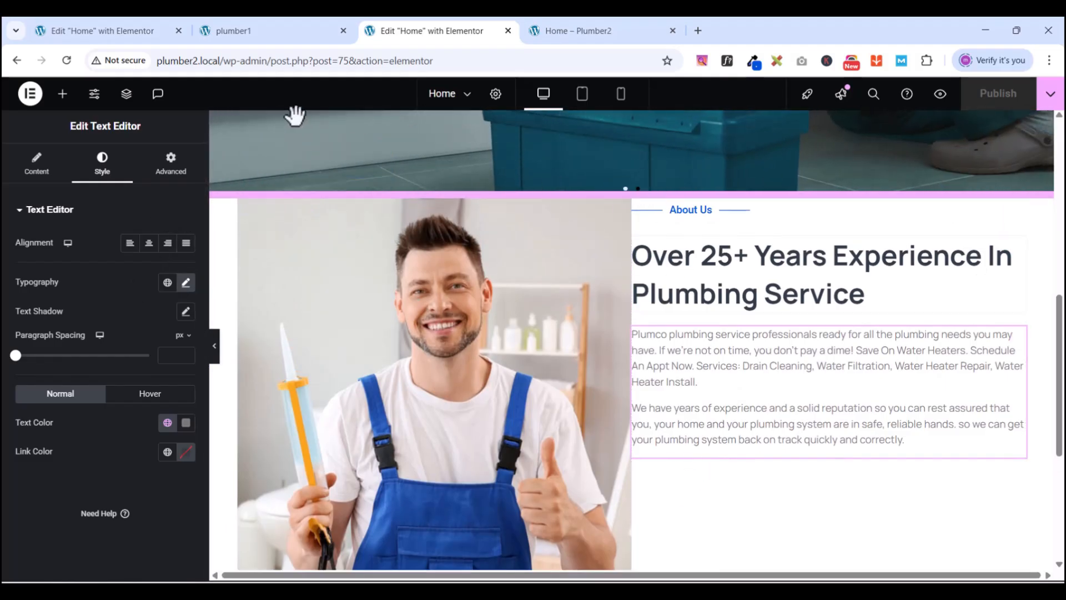
# - Add a Button widget below the About paragraphs labelled 'Read More About Us'
pyautogui.click(62, 95)
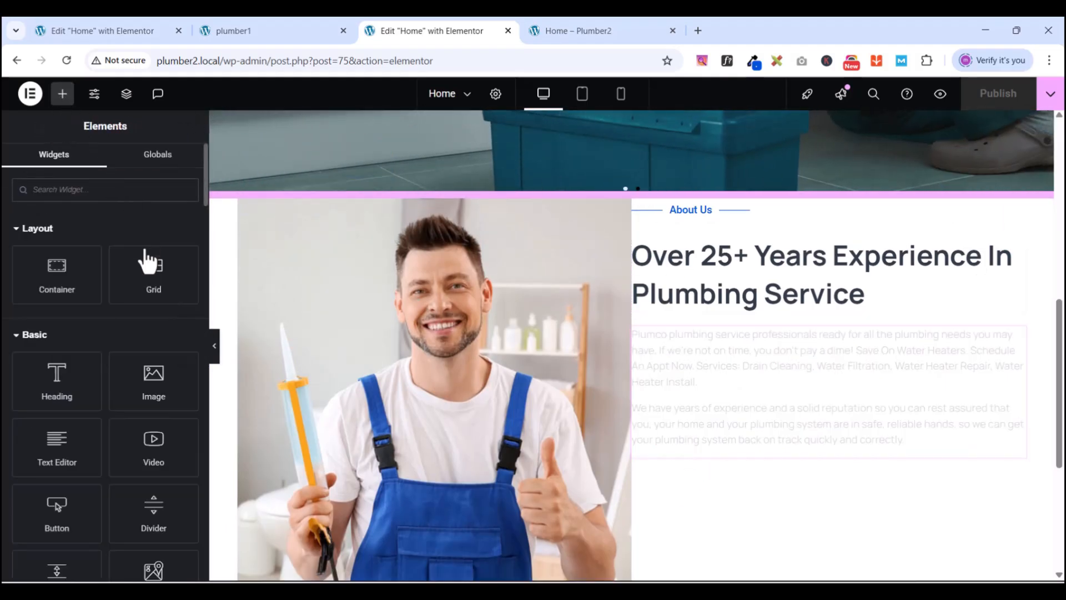
pyautogui.write('but')
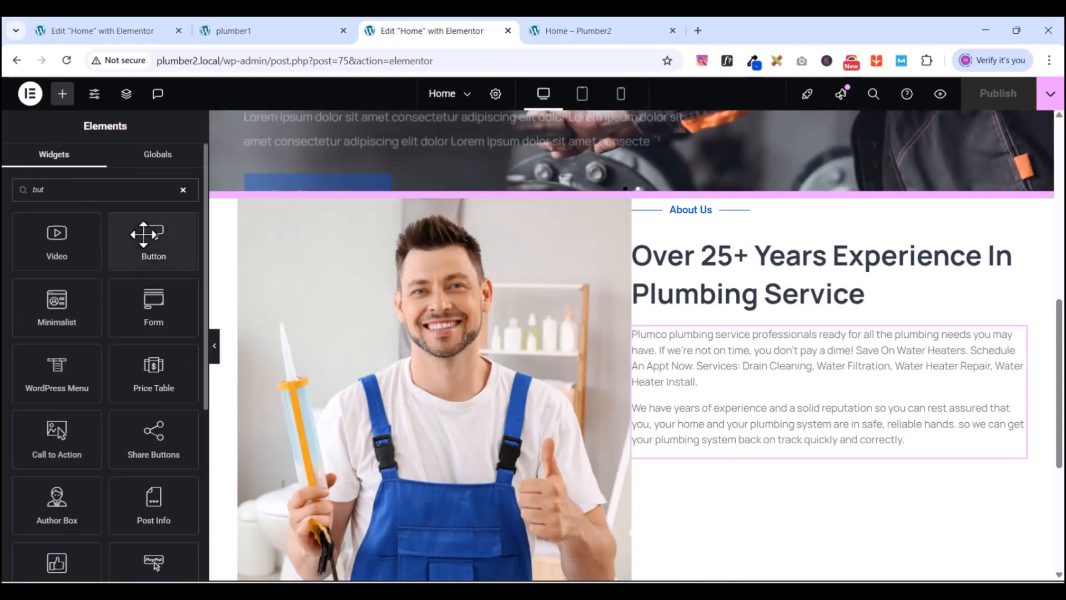
pyautogui.moveTo(150, 234); pyautogui.dragTo(795, 455)
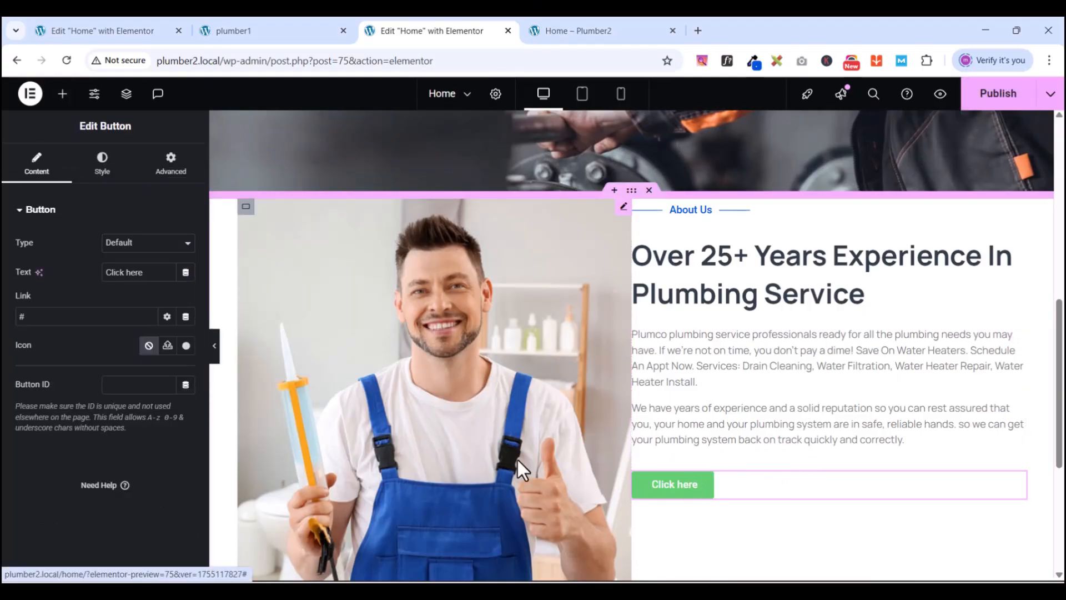
pyautogui.moveTo(105, 272); pyautogui.dragTo(144, 273)
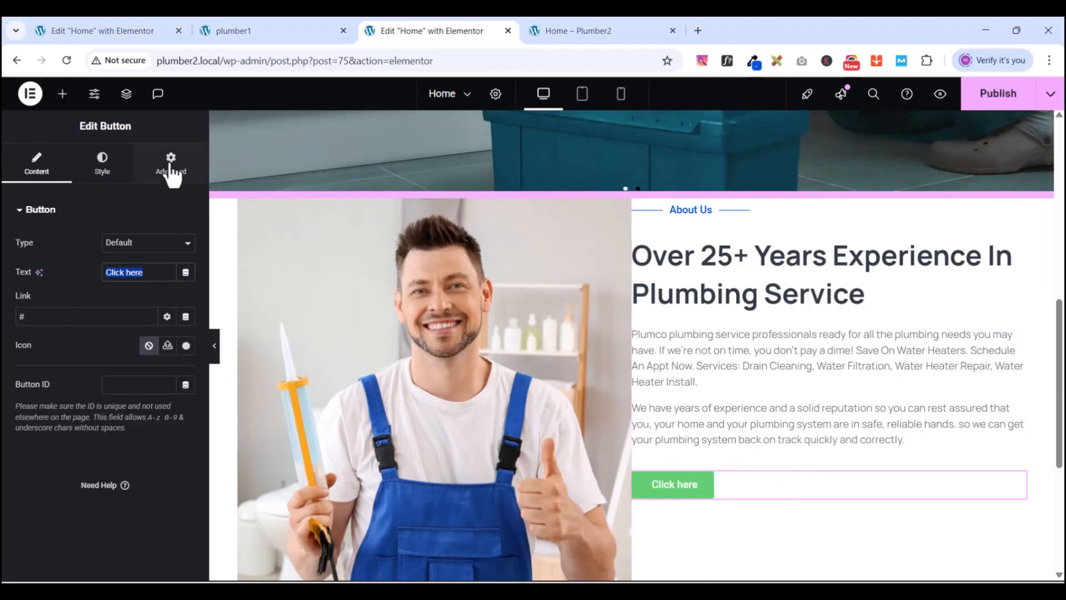
pyautogui.click(224, 32)
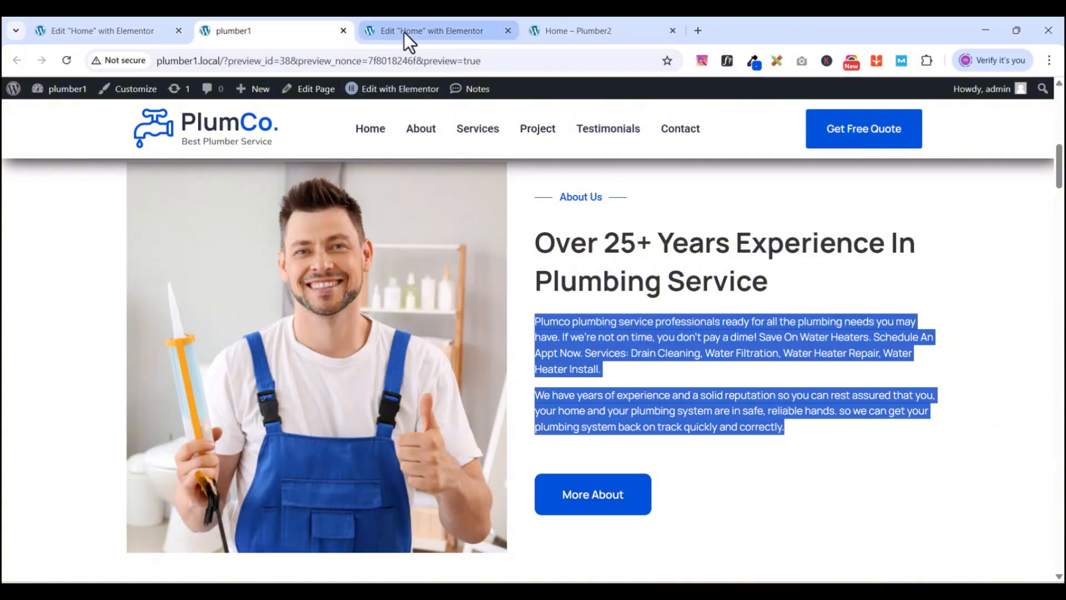
pyautogui.moveTo(404, 32)
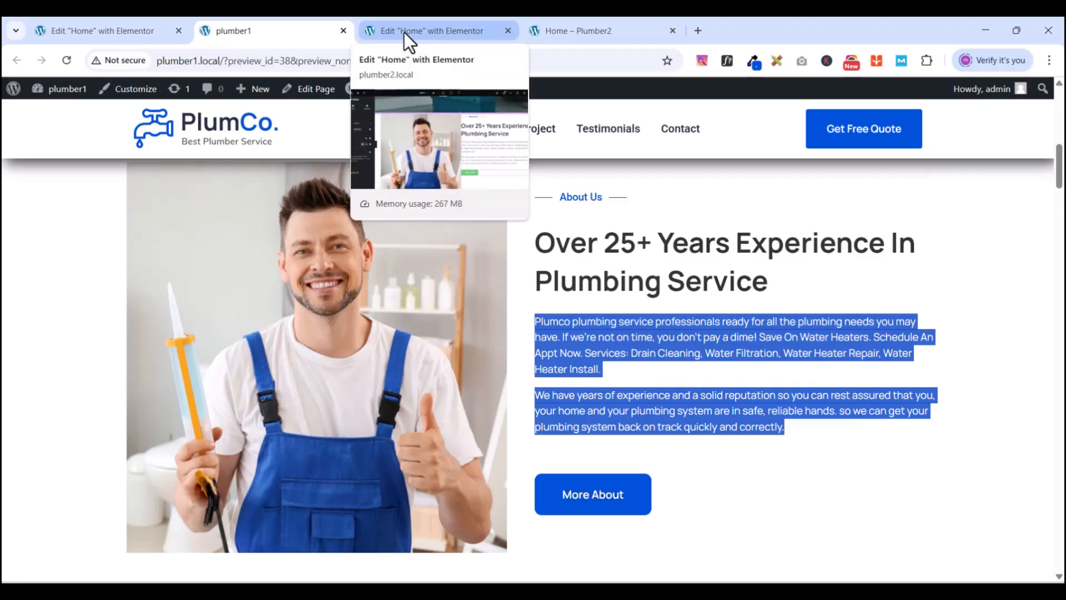
pyautogui.click(405, 32)
pyautogui.write('M')
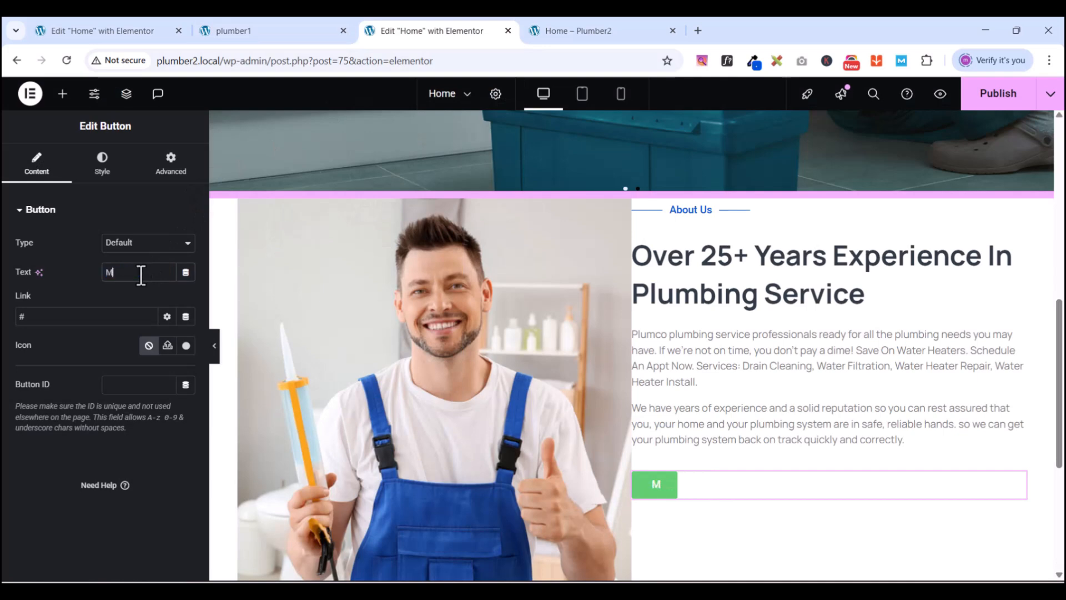
pyautogui.write('ore About')
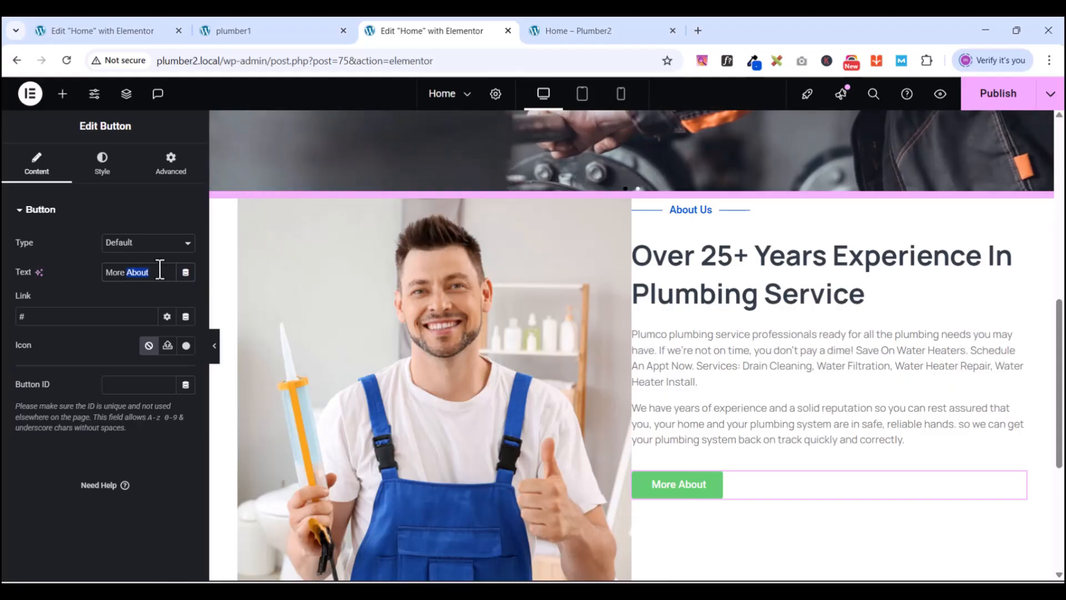
pyautogui.write('Read')
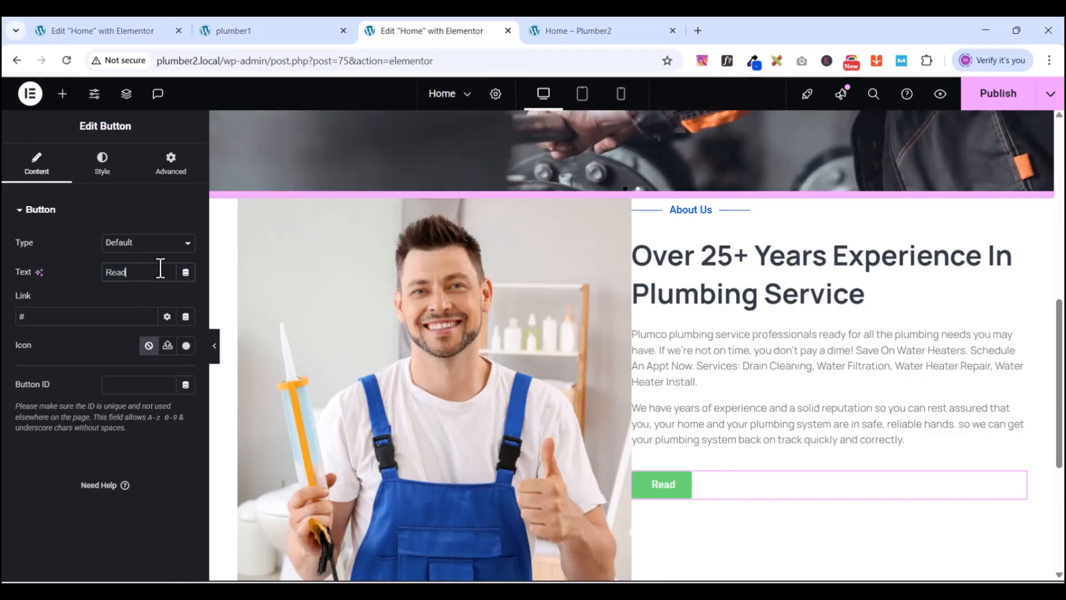
pyautogui.write(' More')
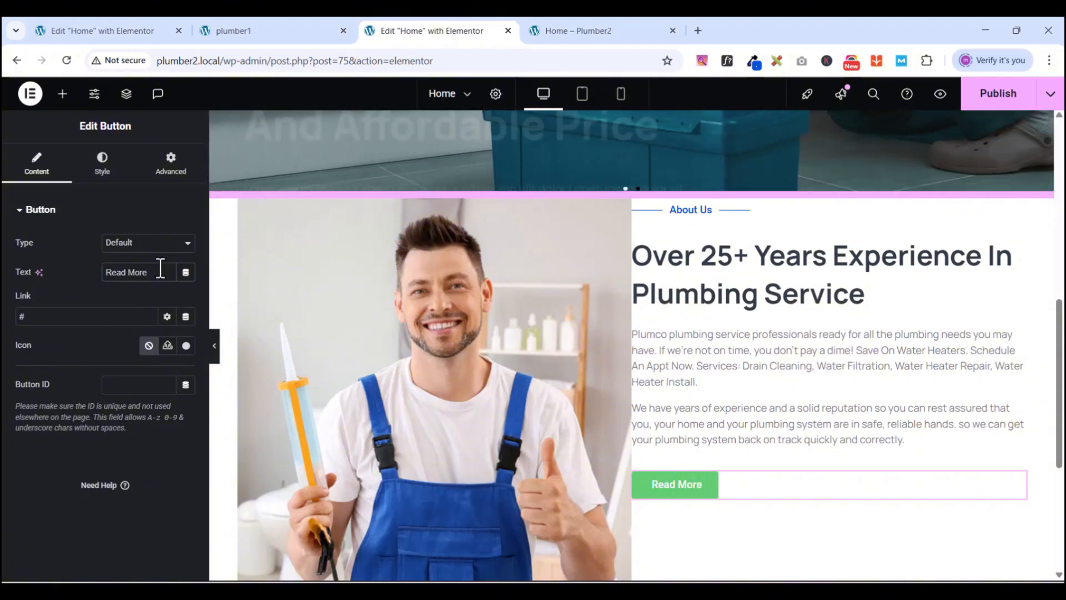
pyautogui.write(' A')
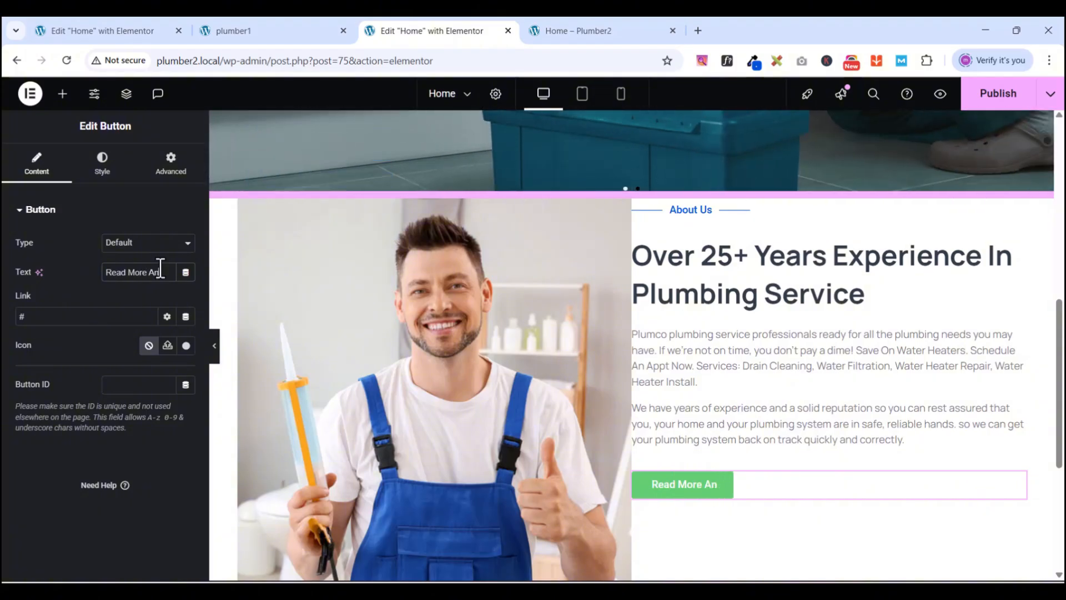
pyautogui.write('bout Us')
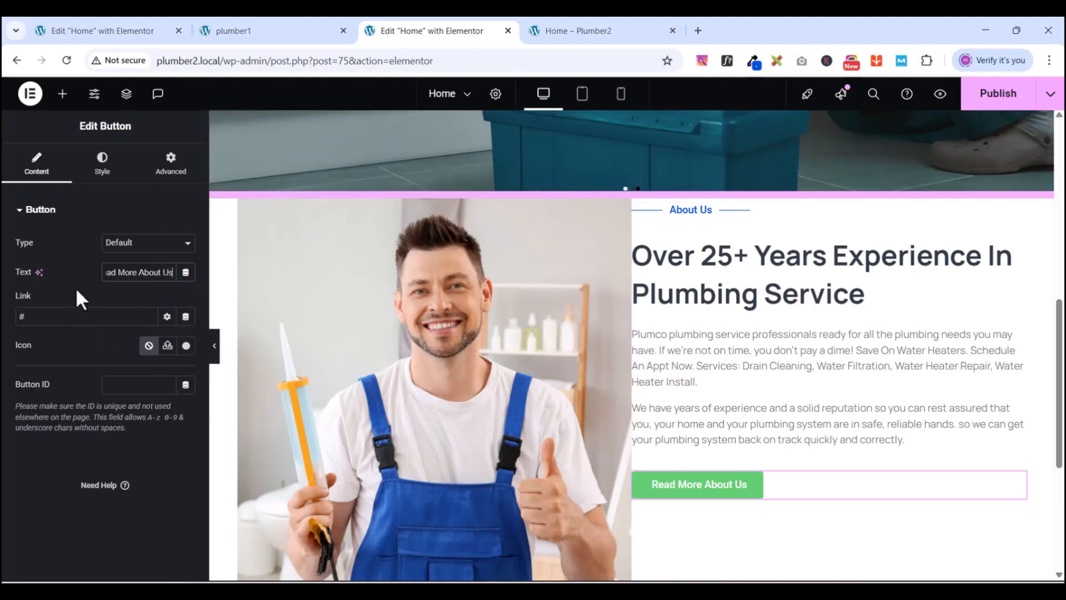
pyautogui.click(141, 244)
pyautogui.click(143, 247)
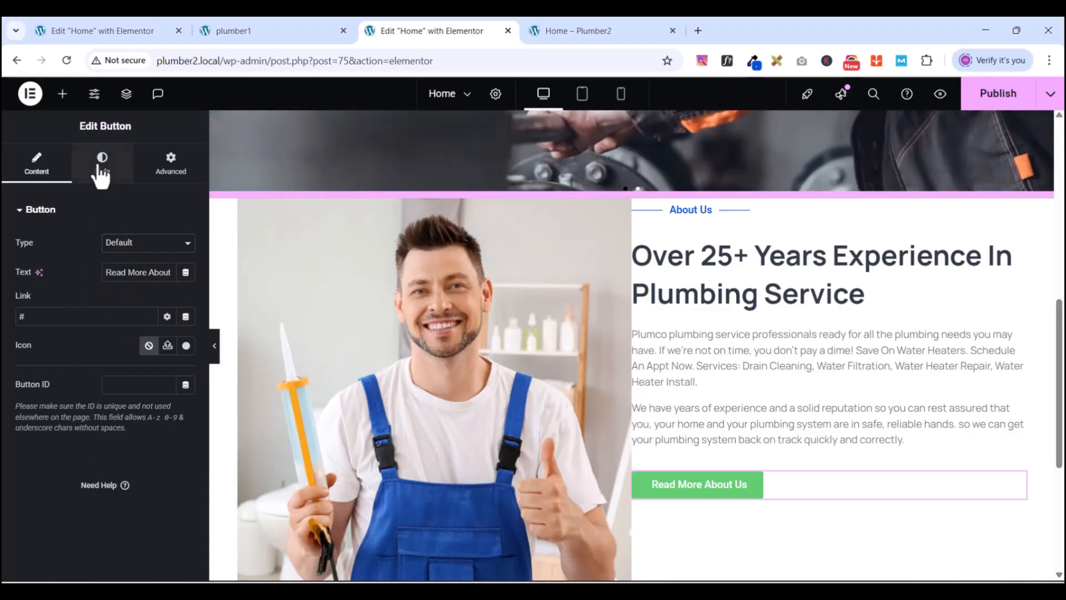
# - Set the button text font to Manrope at 16 px
pyautogui.click(100, 170)
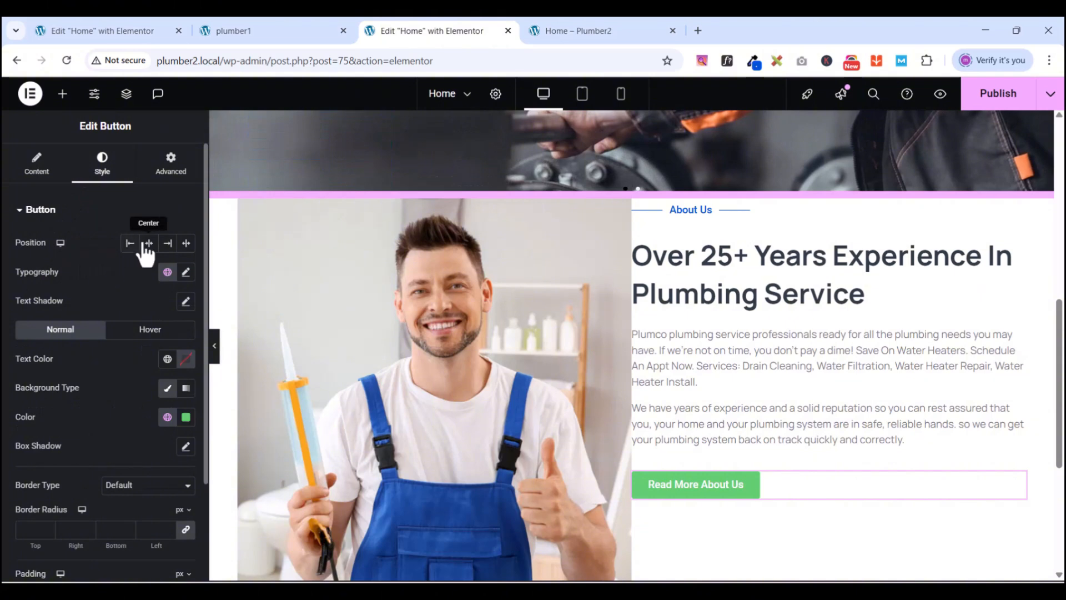
pyautogui.click(185, 272)
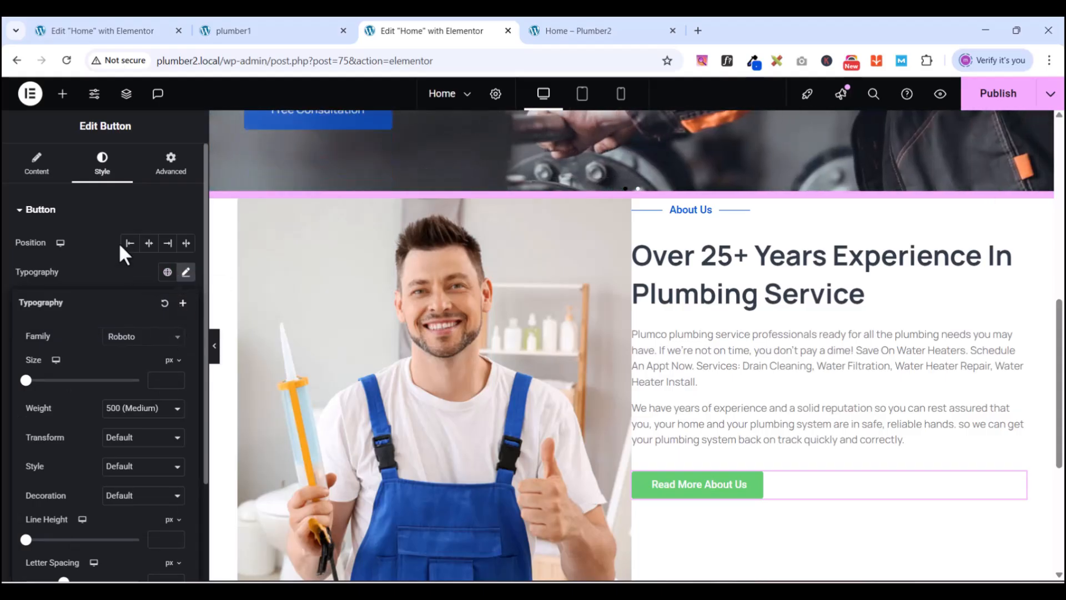
pyautogui.click(154, 337)
pyautogui.click(152, 339)
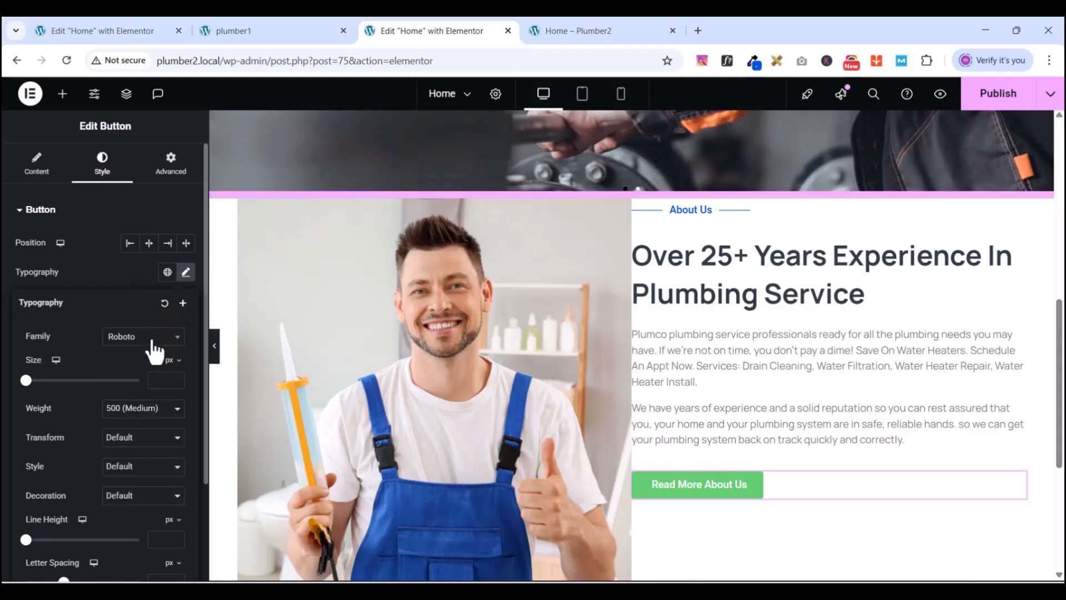
pyautogui.click(141, 343)
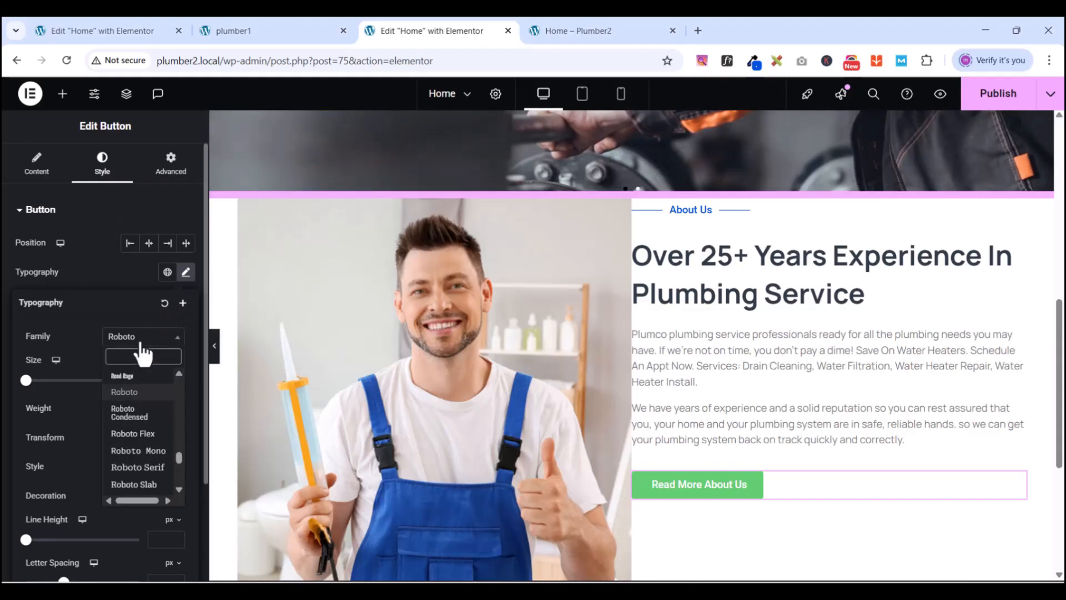
pyautogui.write('manrope')
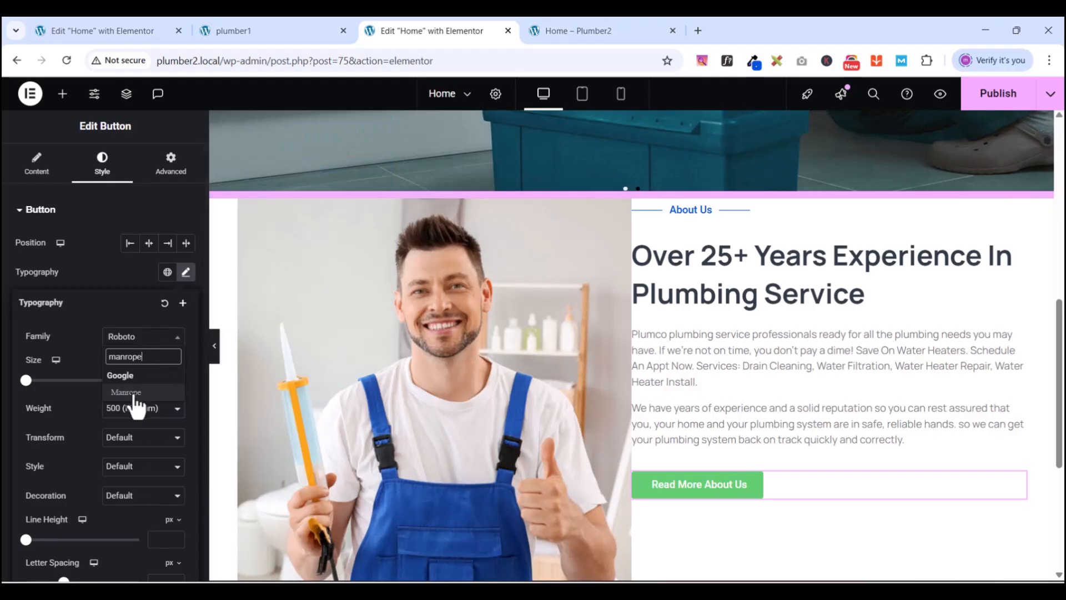
pyautogui.click(132, 391)
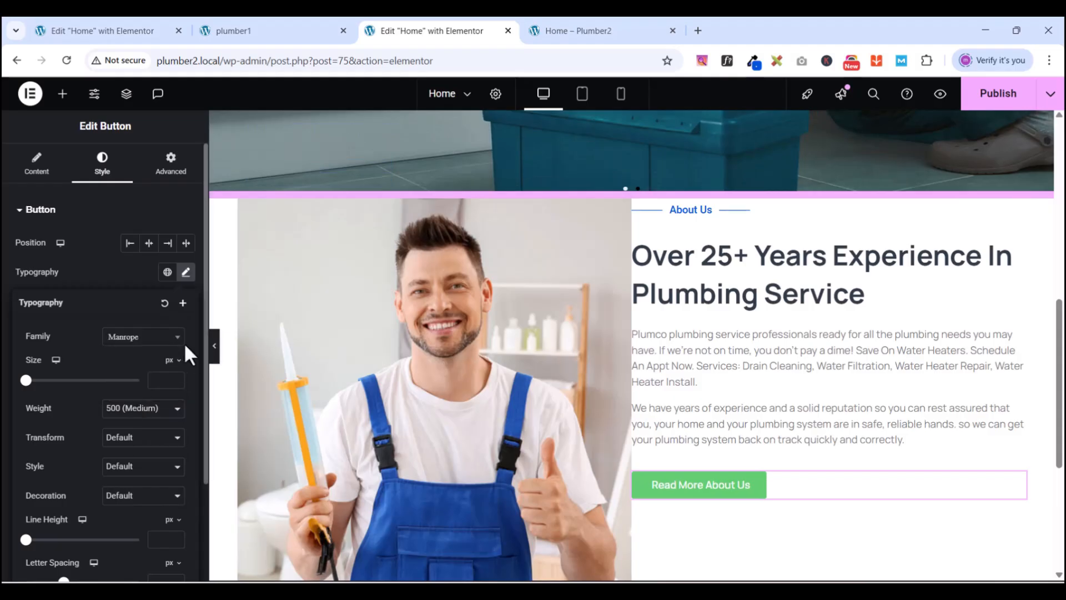
pyautogui.click(161, 383)
pyautogui.write('16')
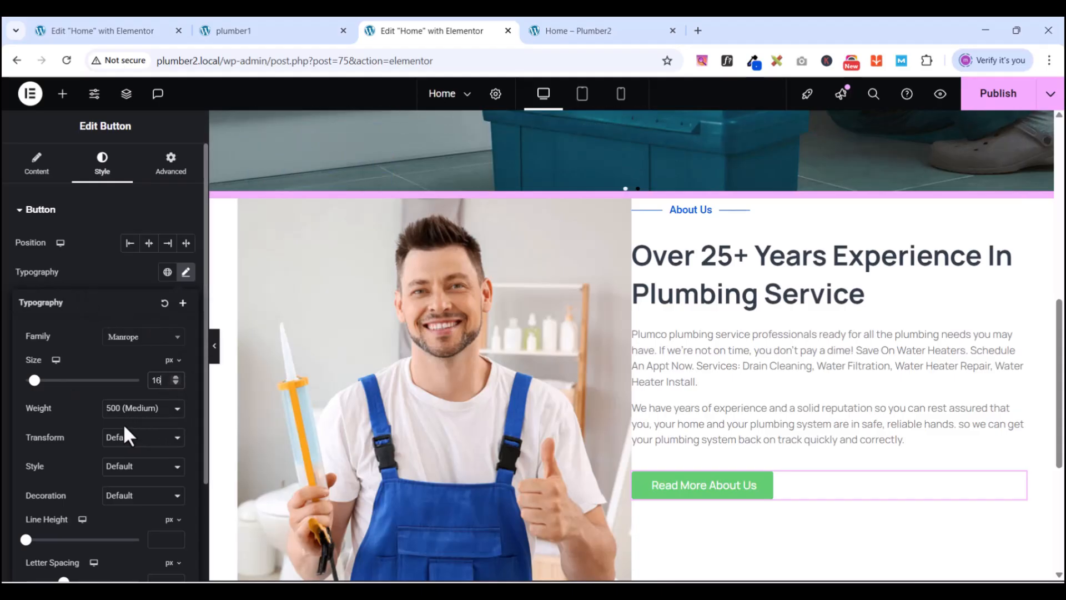
# - Give the button text a 23 px line height and 600 Semi Bold weight
pyautogui.scroll(-1, 105, 422)
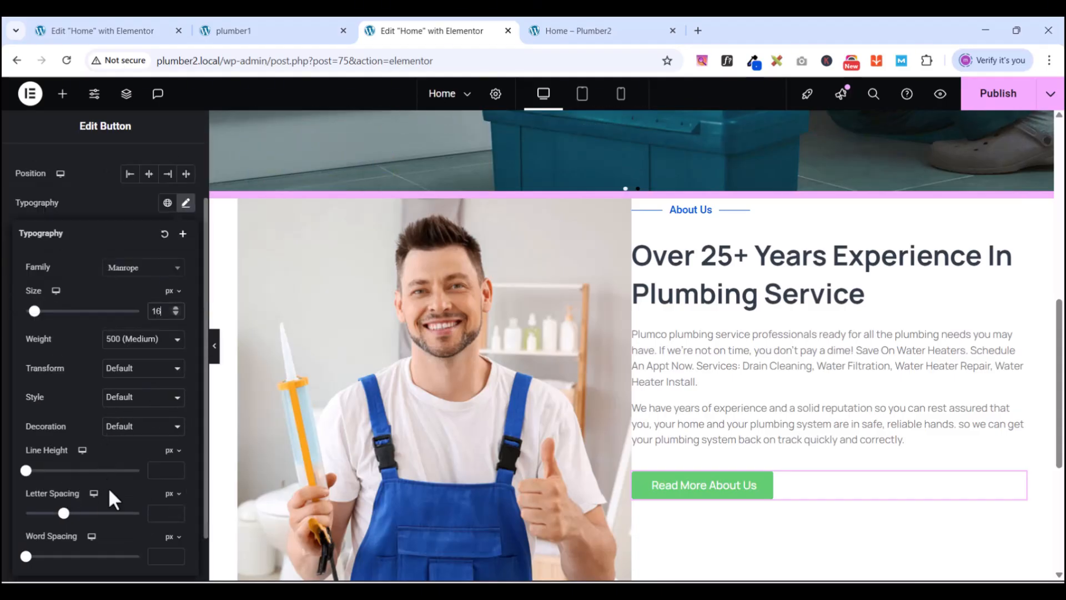
pyautogui.click(161, 467)
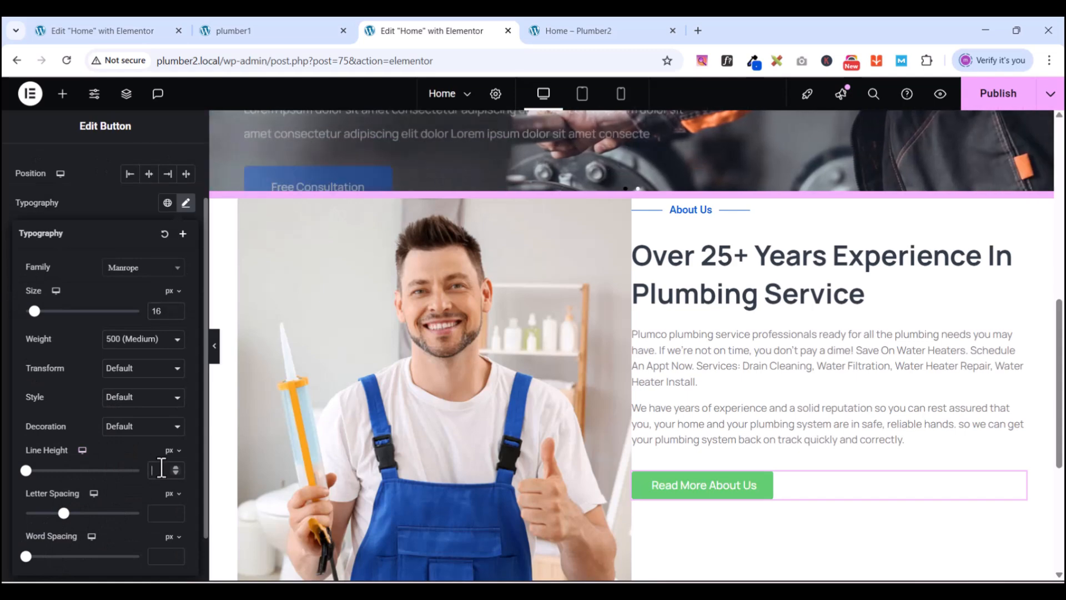
pyautogui.write('23')
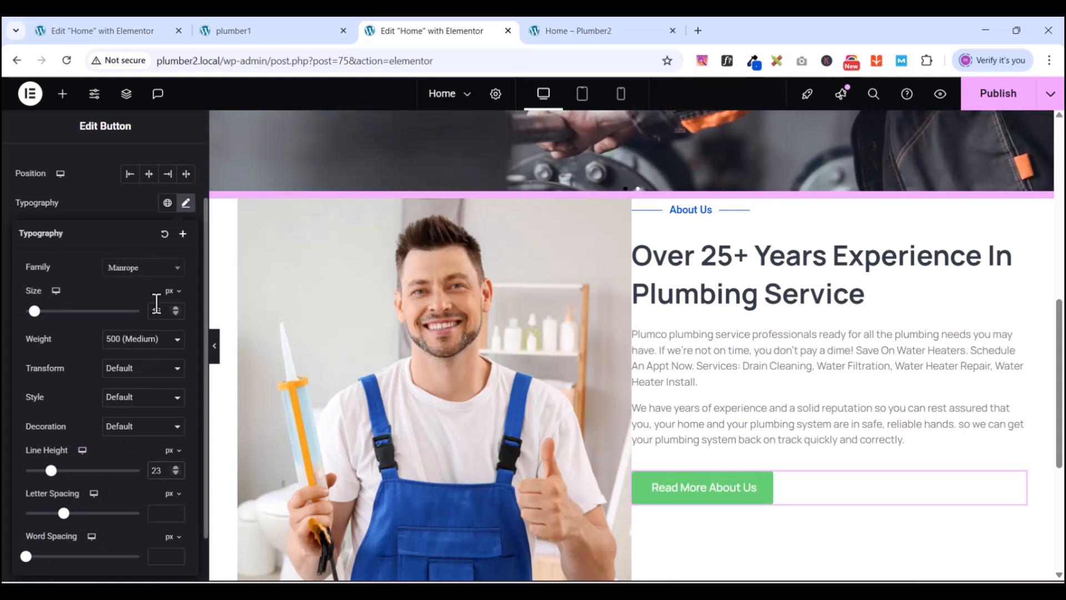
pyautogui.click(143, 342)
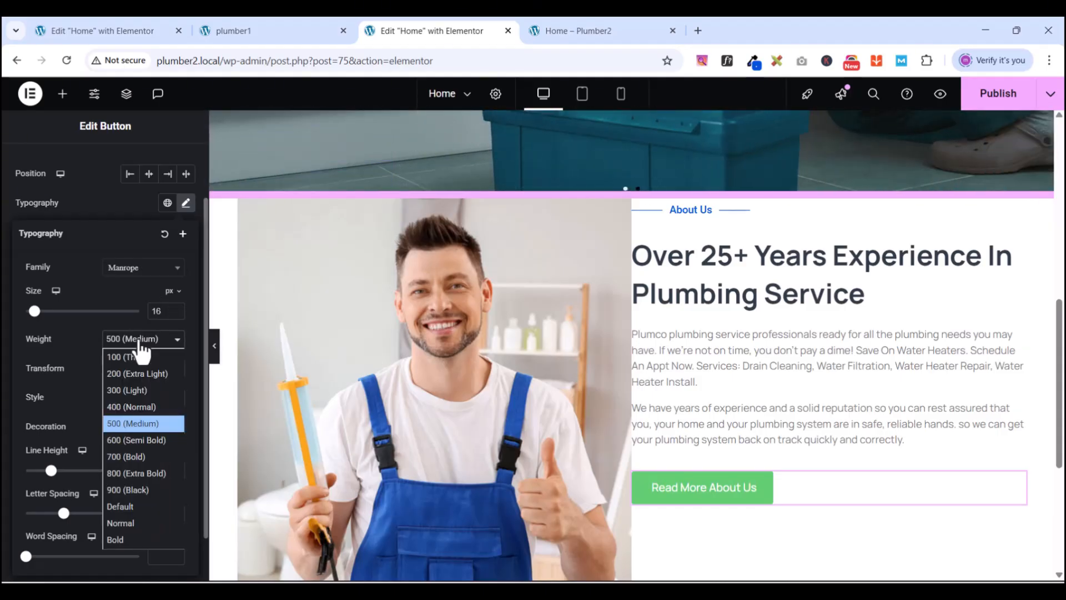
pyautogui.click(137, 438)
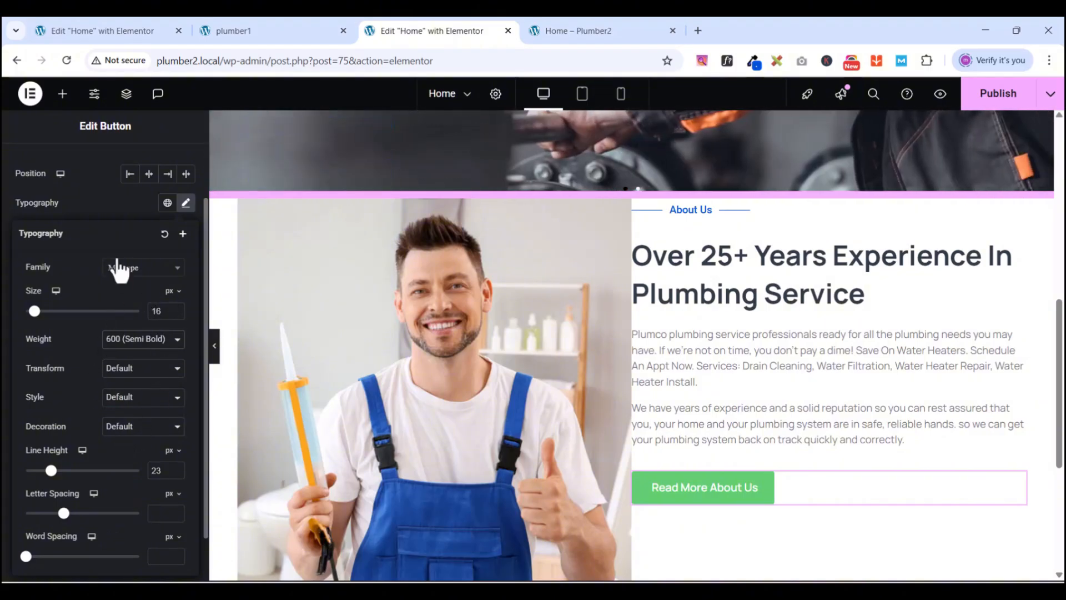
pyautogui.click(102, 199)
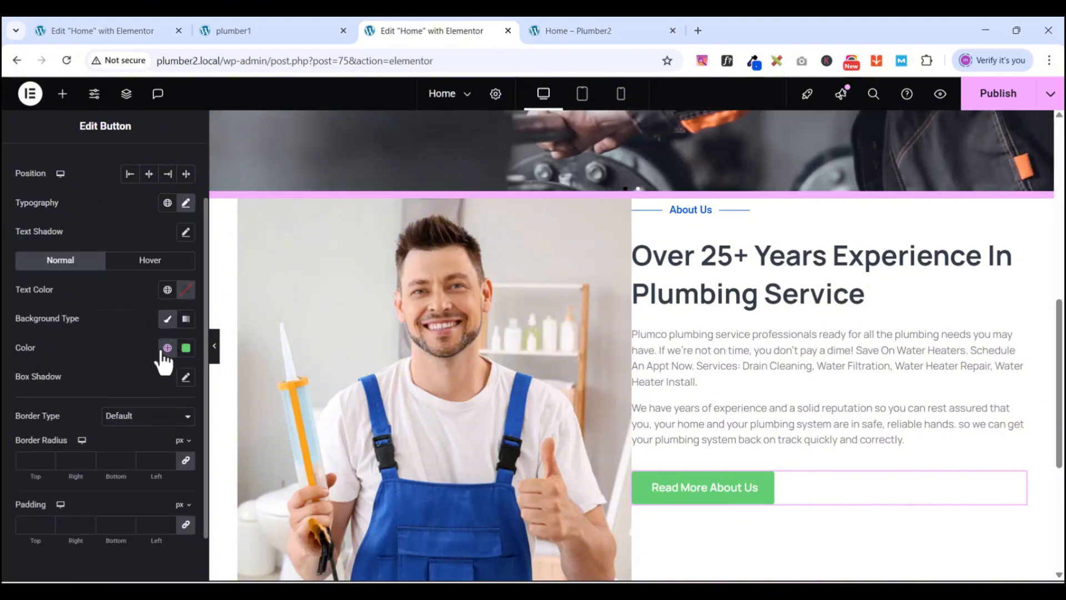
# - Make the button background global New Gblue, switching to New dark blue on hover
pyautogui.click(166, 350)
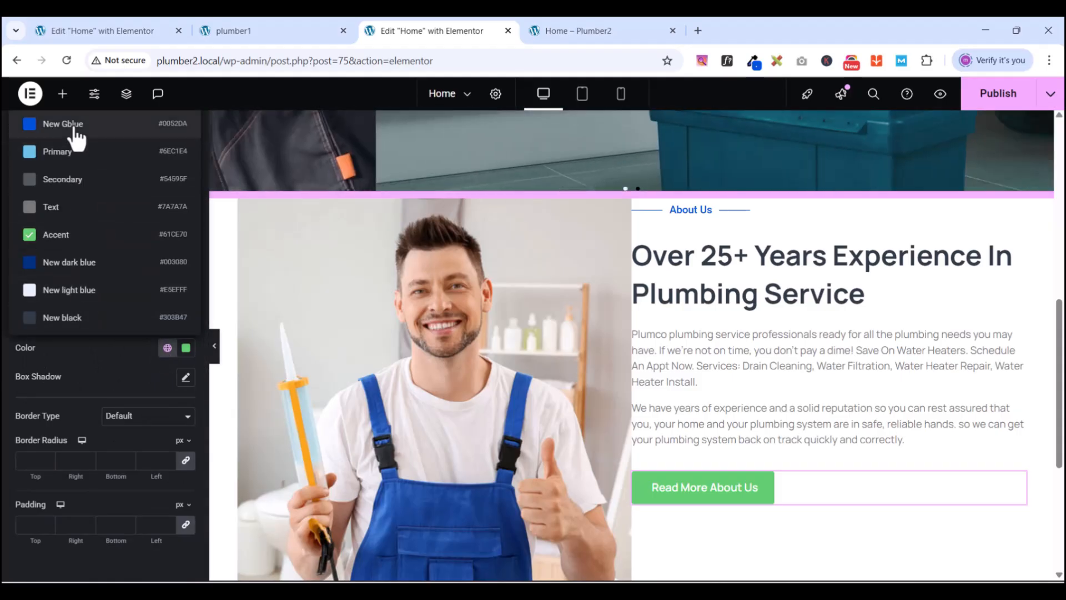
pyautogui.click(75, 126)
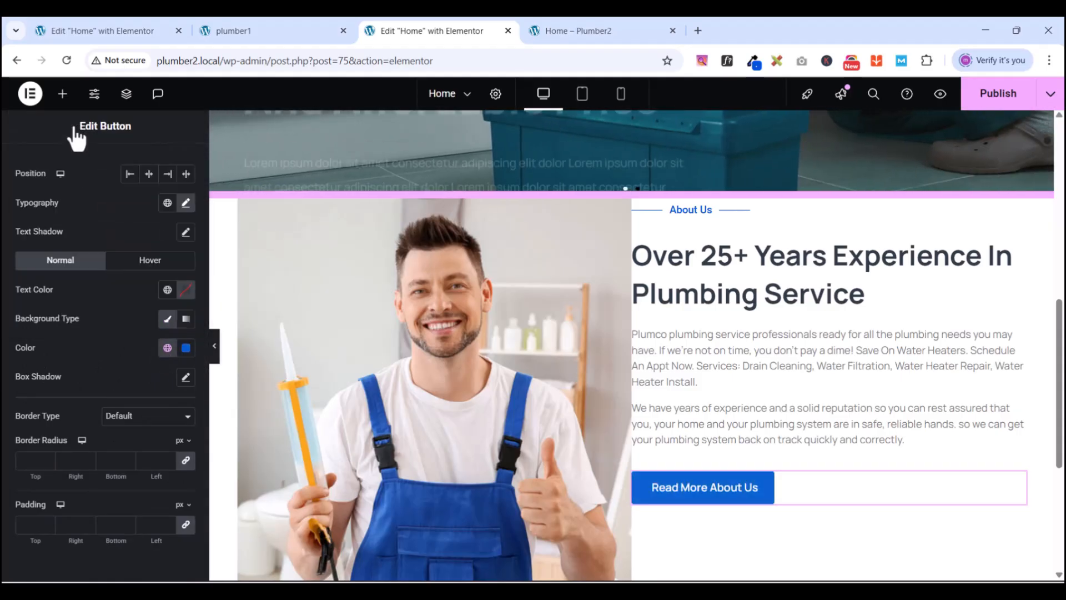
pyautogui.click(158, 261)
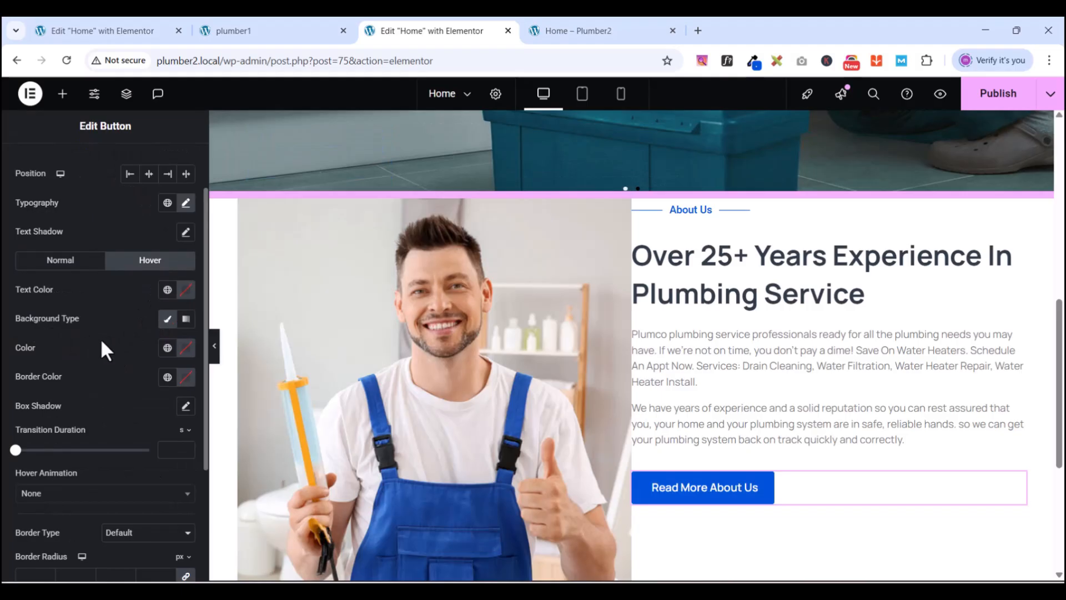
pyautogui.click(167, 348)
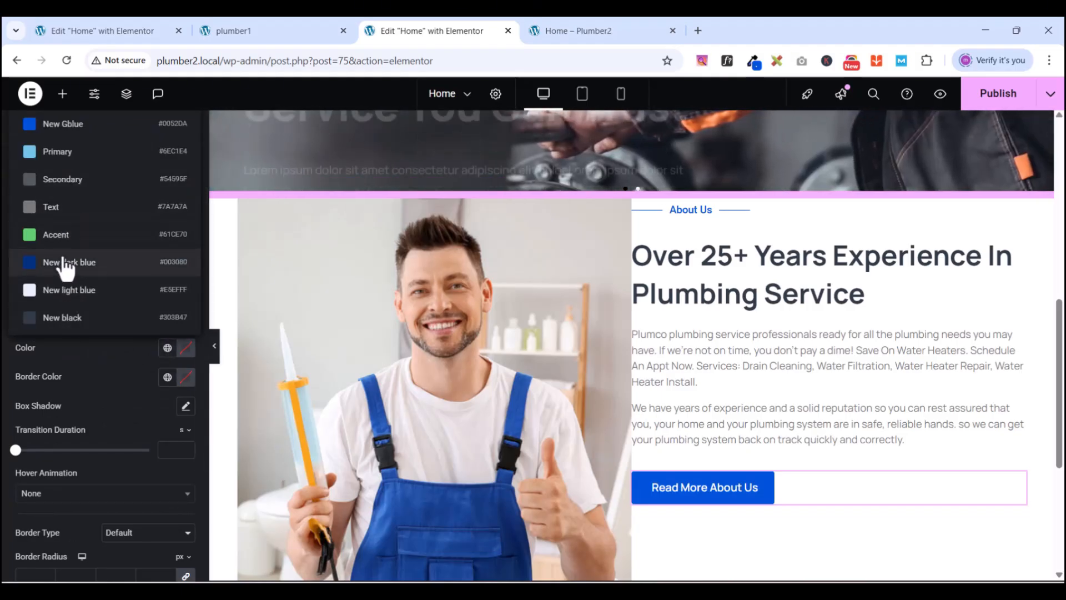
pyautogui.click(64, 261)
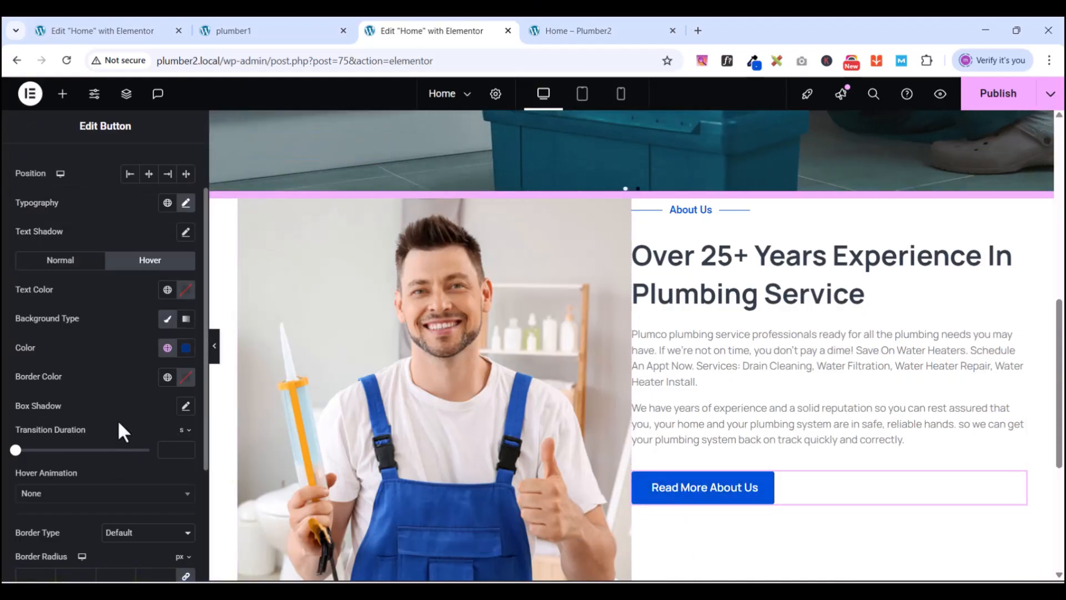
pyautogui.scroll(-3, 119, 430)
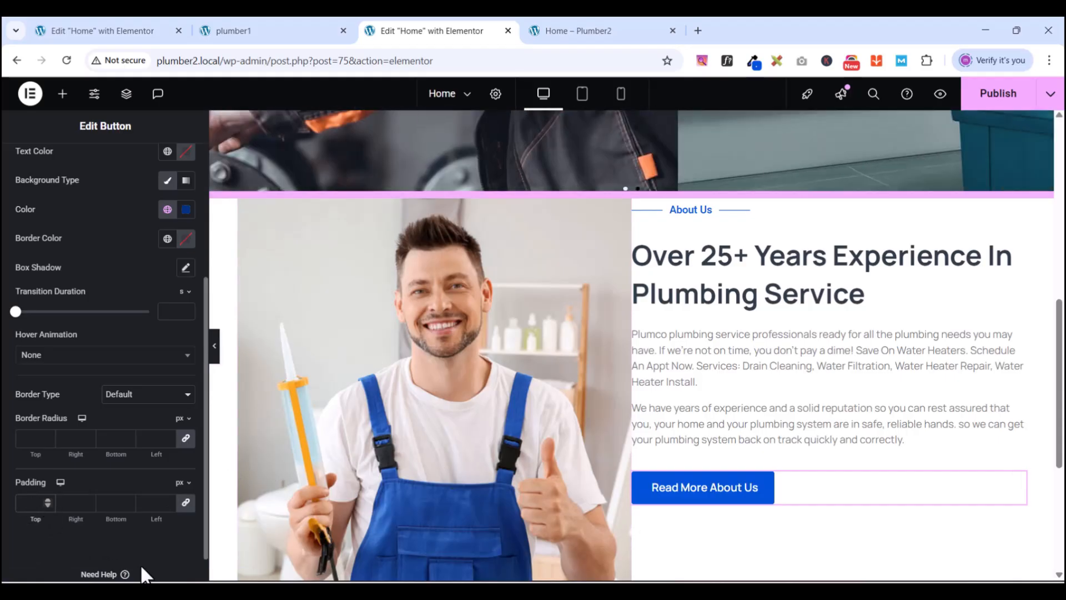
# - Give the Read More About Us button 18/40/18/40 px unlinked padding and 10 px corner radius
pyautogui.write('18')
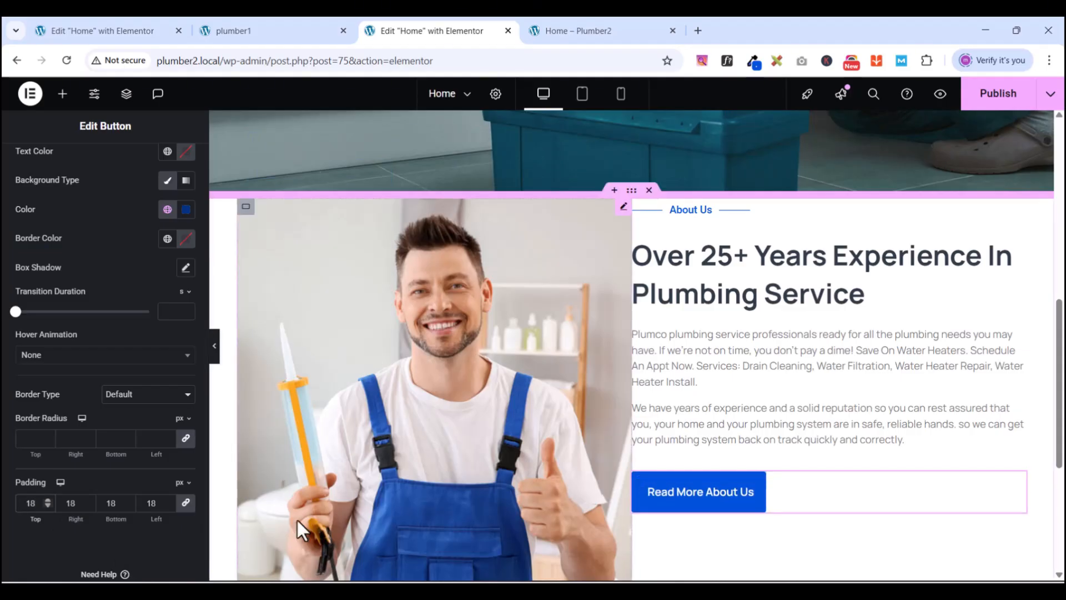
pyautogui.click(185, 502)
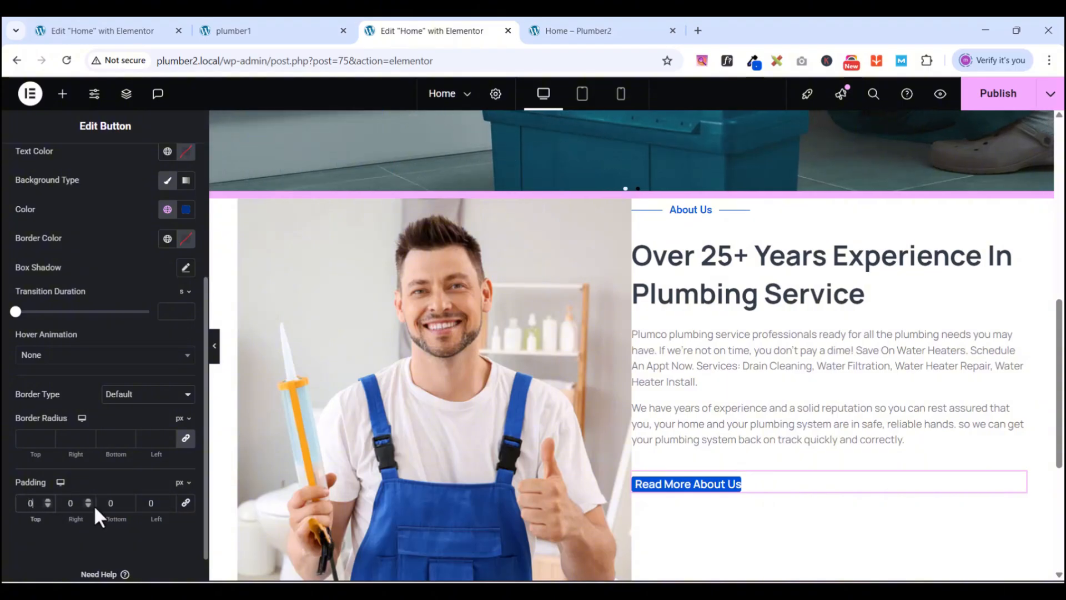
pyautogui.write('18')
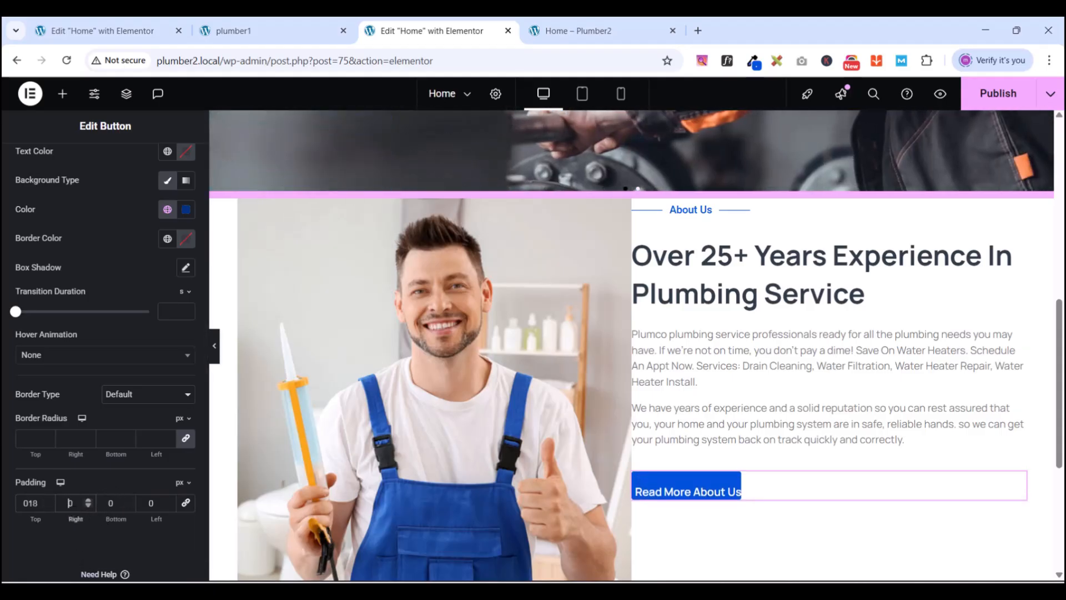
pyautogui.write('40')
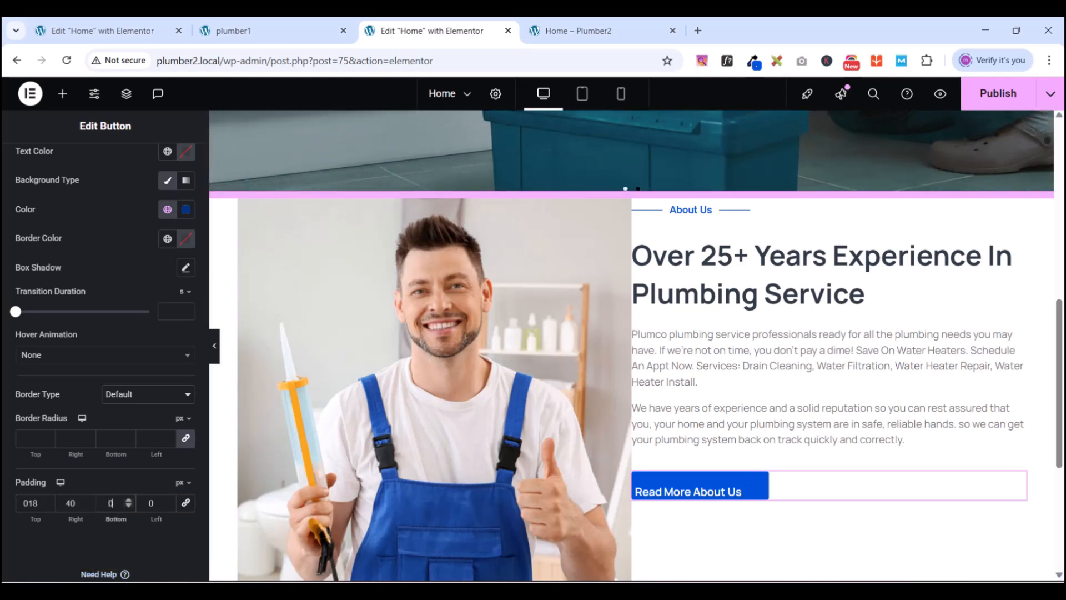
pyautogui.write('18')
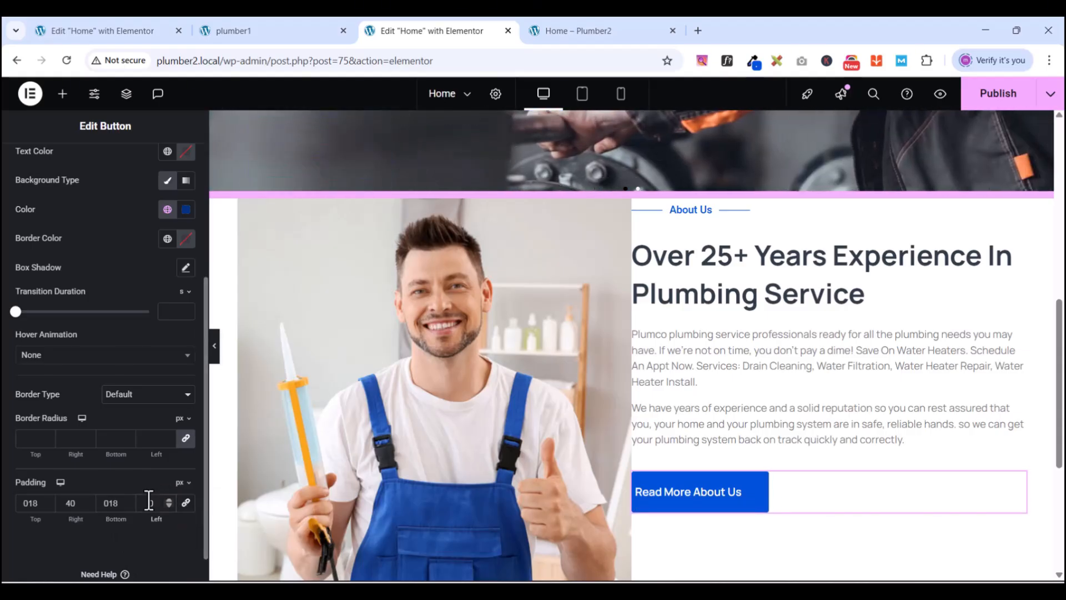
pyautogui.write('400')
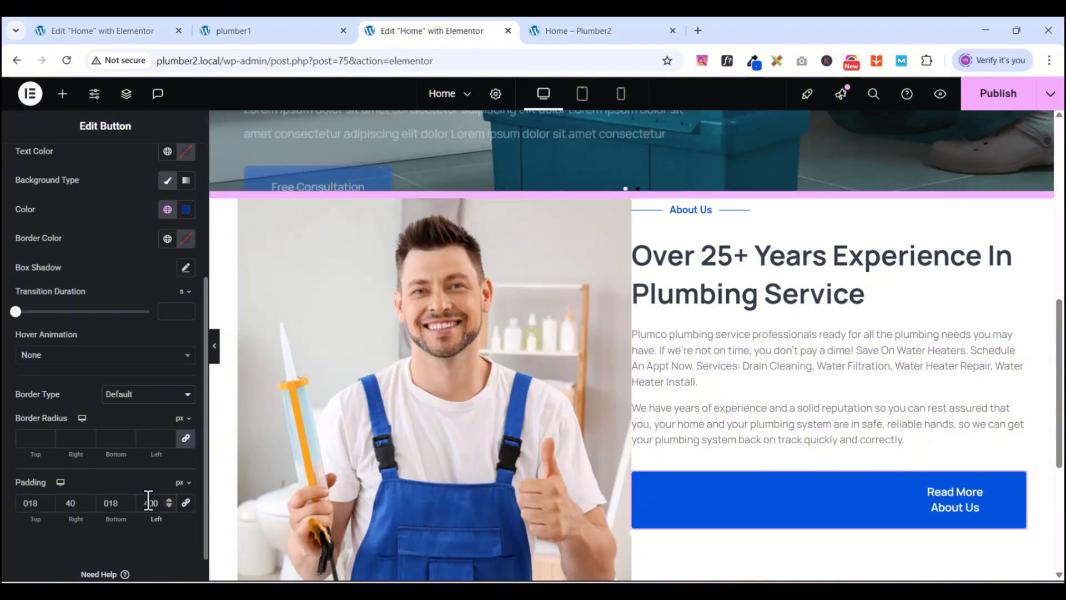
pyautogui.press('BackSpace')
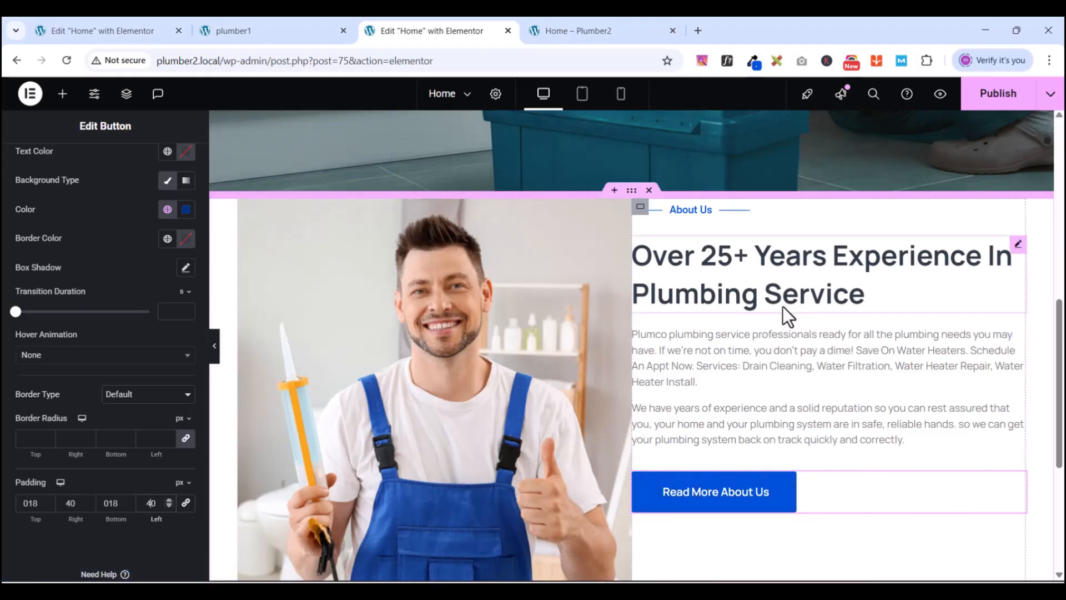
pyautogui.scroll(-5, 783, 307)
pyautogui.scroll(3, 783, 308)
pyautogui.scroll(5, 783, 308)
pyautogui.scroll(-4, 755, 368)
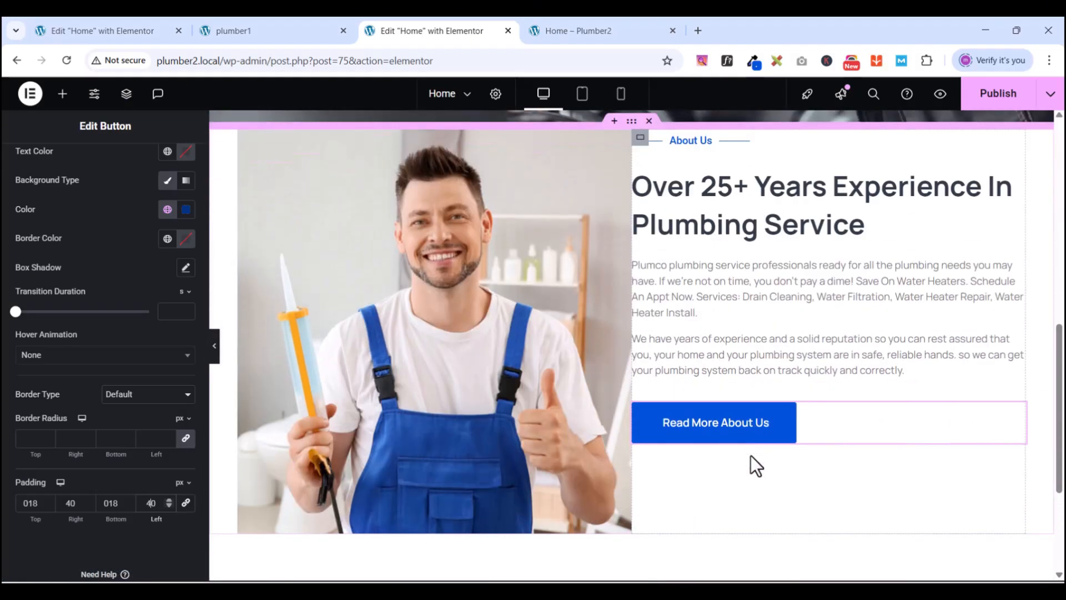
pyautogui.scroll(-4, 743, 398)
pyautogui.scroll(4, 743, 399)
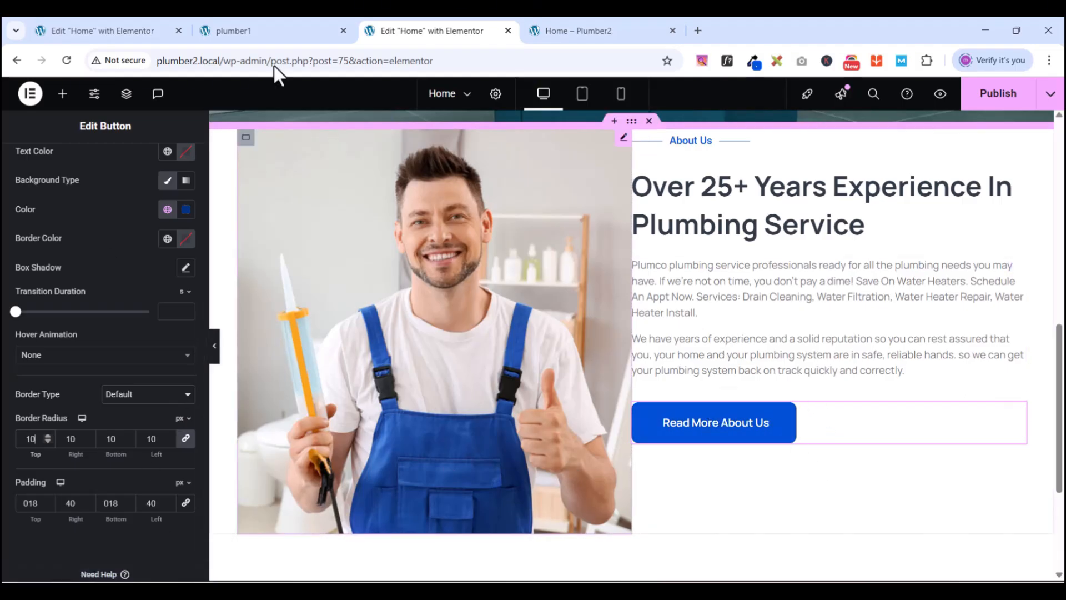
pyautogui.scroll(-2, 490, 283)
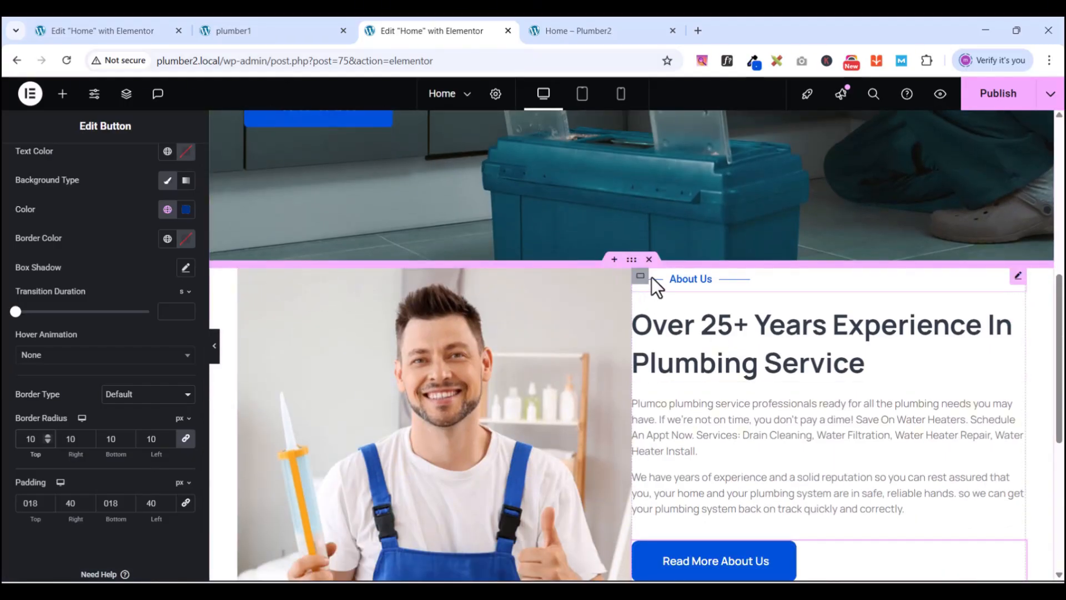
pyautogui.scroll(-3, 639, 299)
pyautogui.scroll(3, 639, 297)
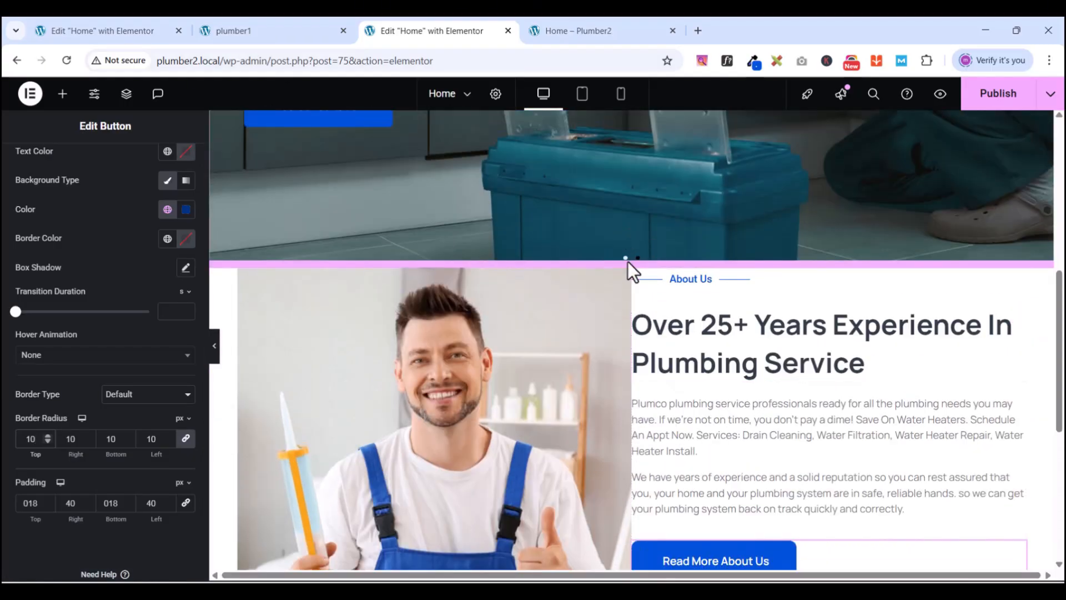
# - Select the About section container and show its Layout settings
pyautogui.click(631, 261)
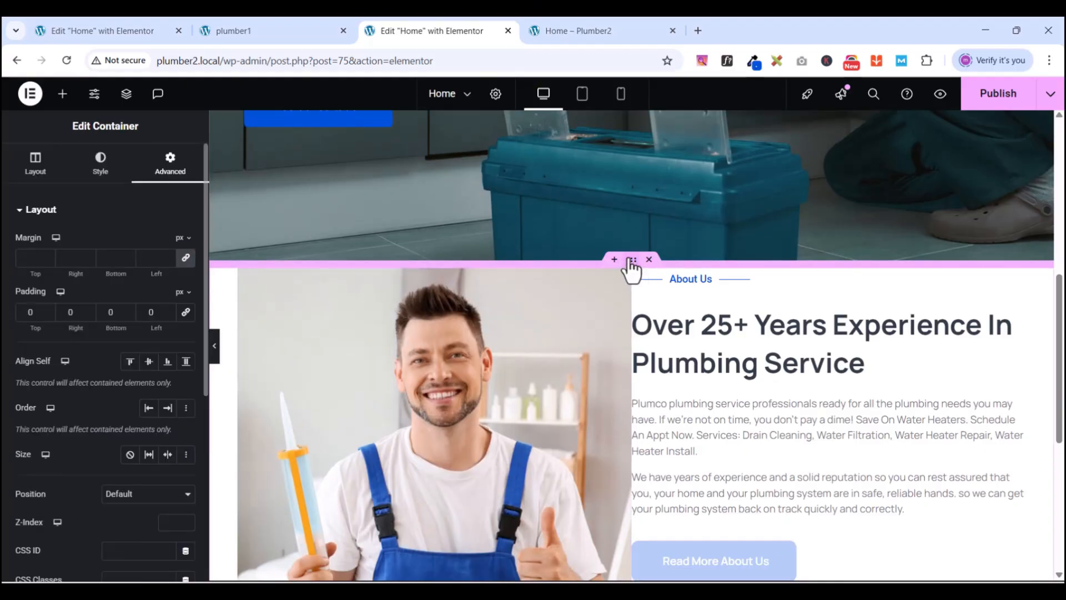
pyautogui.scroll(-3, 83, 461)
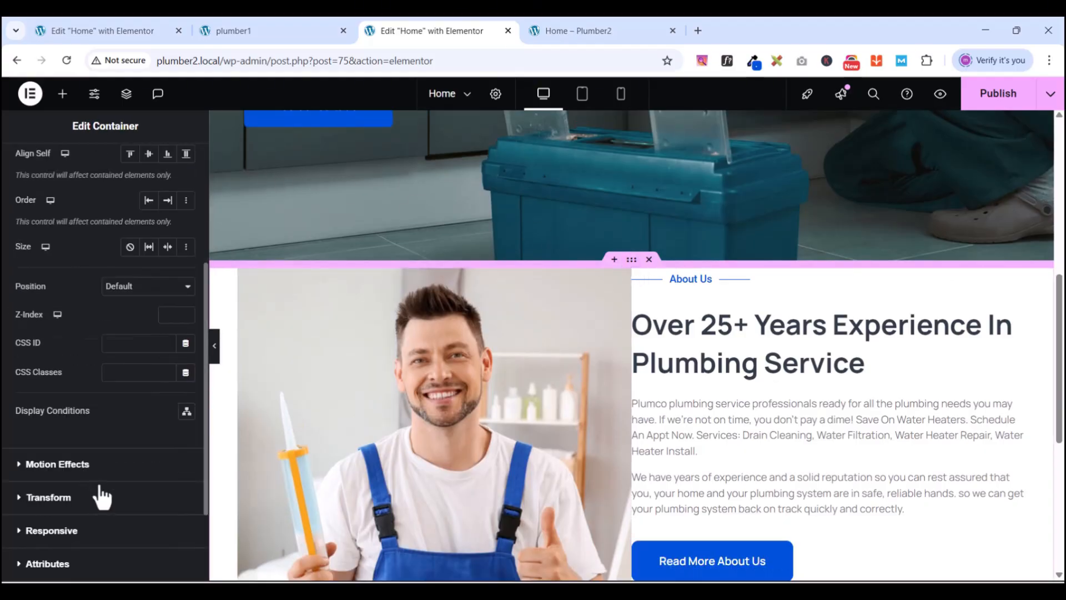
pyautogui.scroll(-2, 101, 495)
pyautogui.scroll(5, 116, 489)
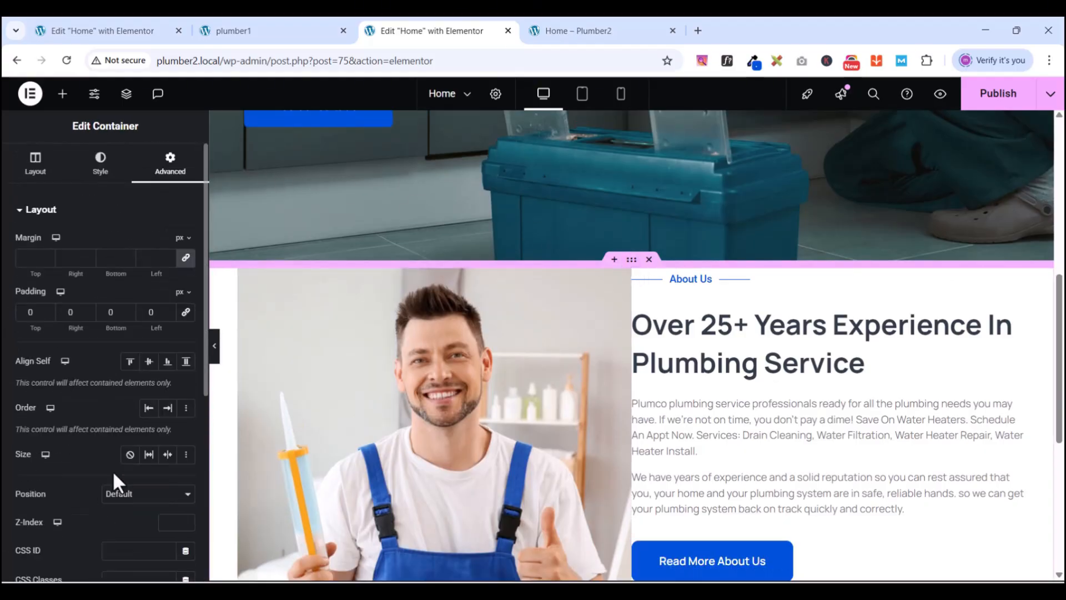
pyautogui.click(36, 166)
pyautogui.scroll(-4, 124, 394)
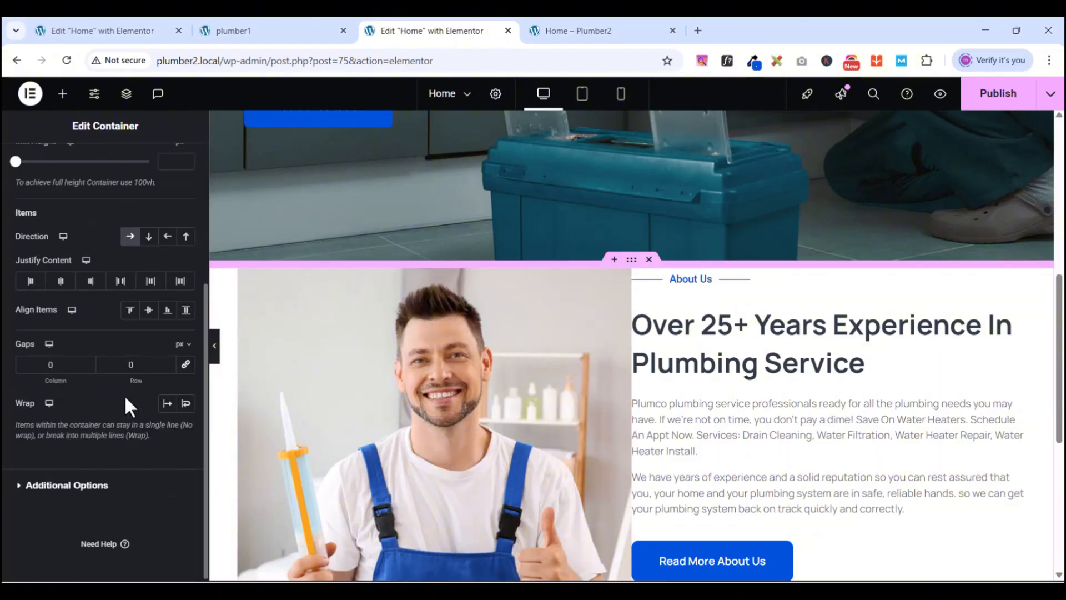
# - Set the linked column and row gaps to 20 px
pyautogui.click(52, 359)
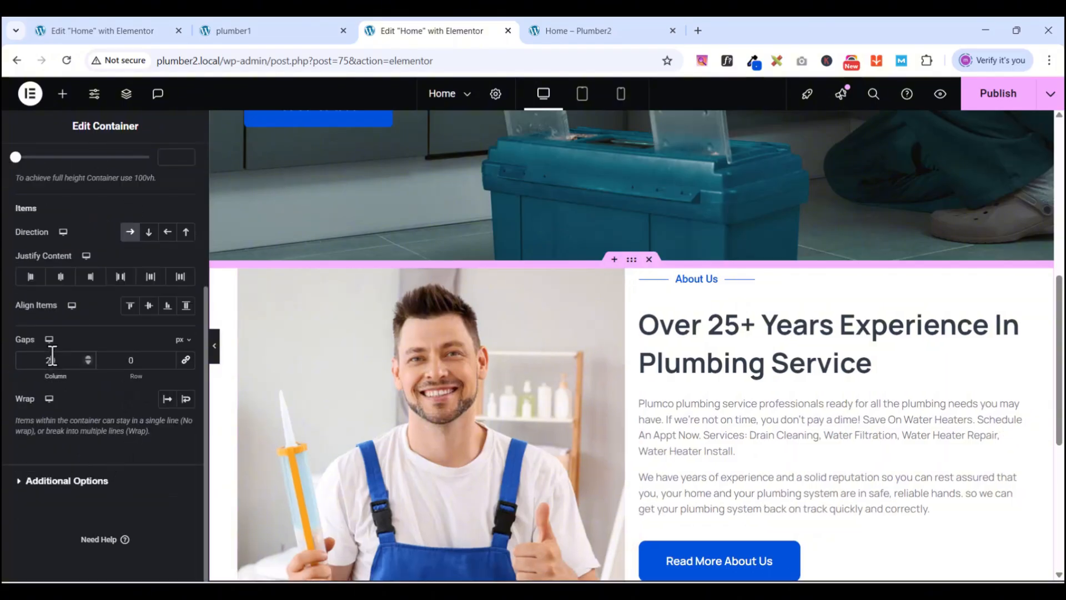
pyautogui.write('200')
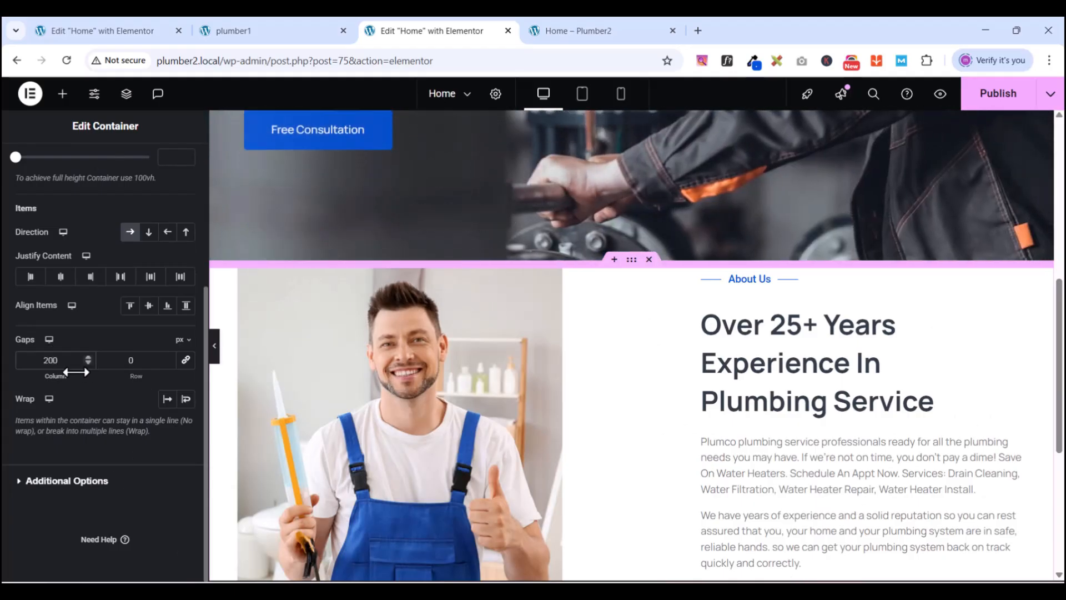
pyautogui.press('BackSpace')
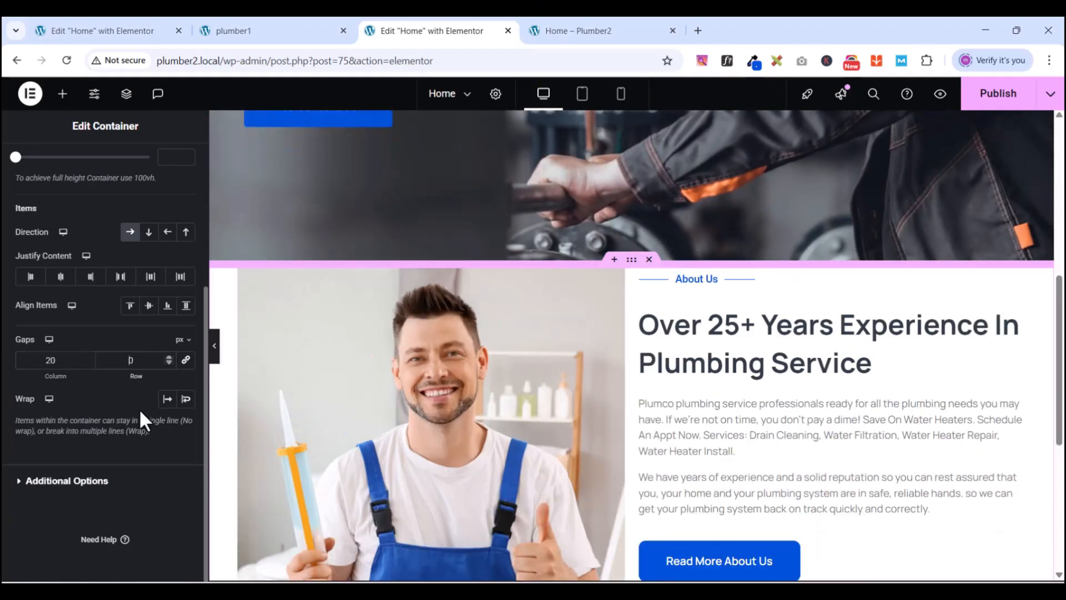
pyautogui.write('20')
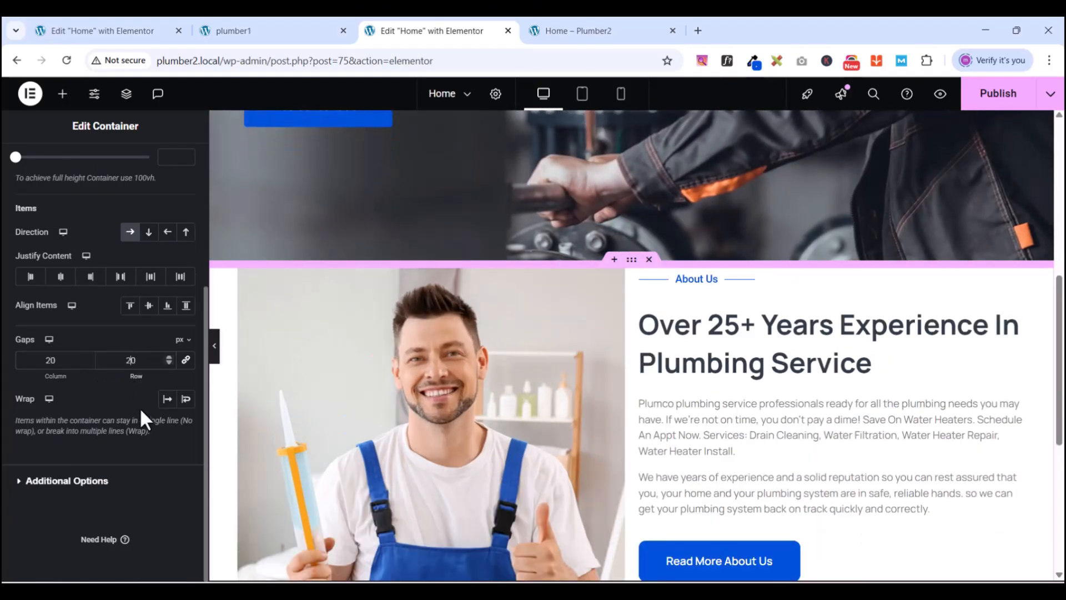
pyautogui.click(186, 360)
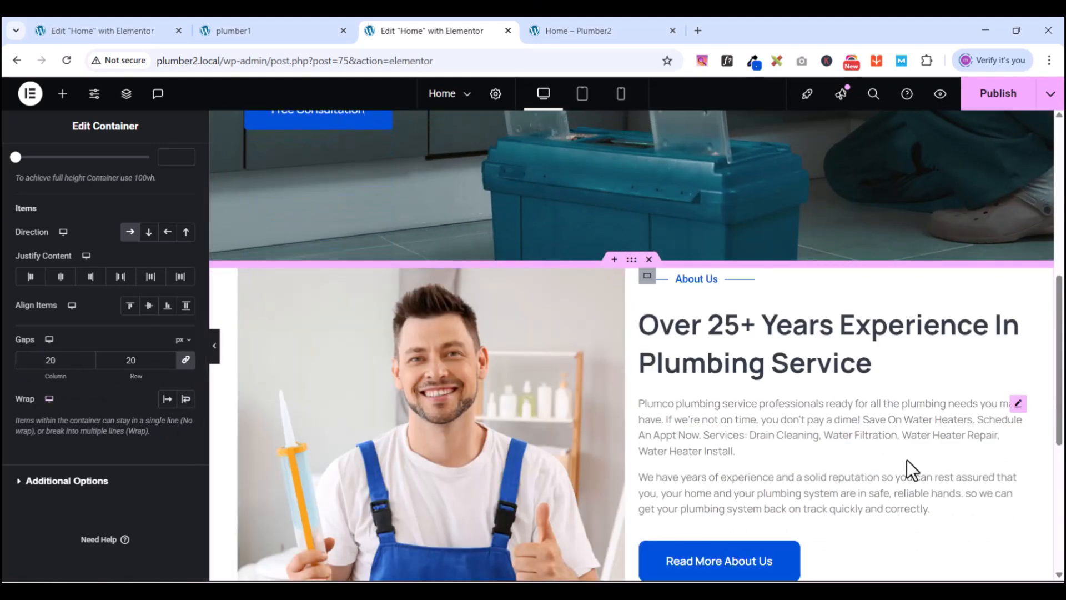
pyautogui.scroll(-5, 889, 422)
pyautogui.scroll(4, 436, 281)
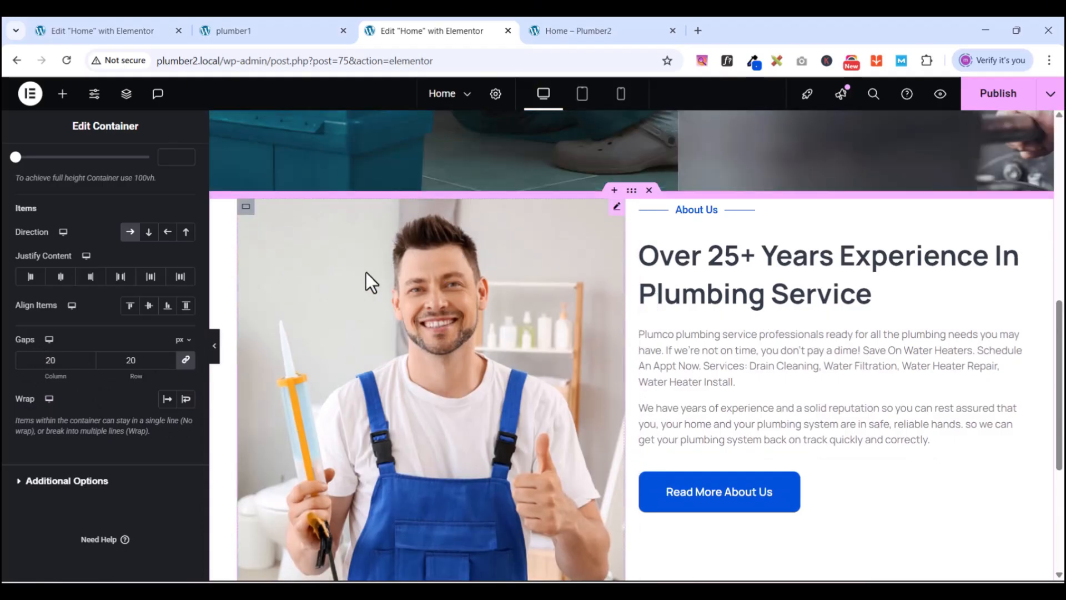
pyautogui.scroll(-3, 787, 297)
pyautogui.scroll(3, 787, 299)
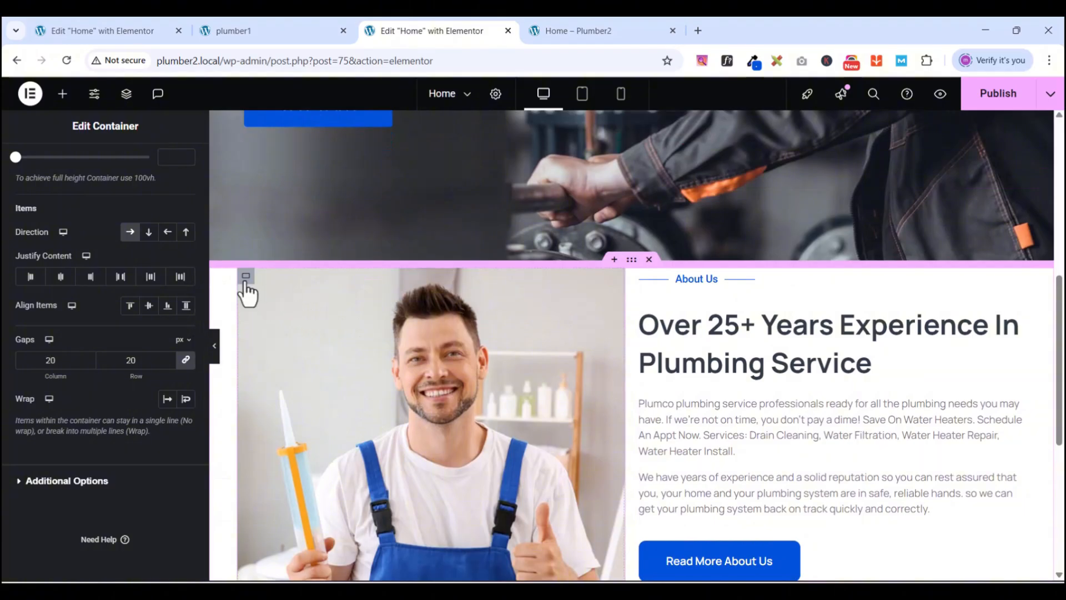
# - Enter 20 in the image container's linked Padding field in the Advanced tab, applying 20 px to every side
pyautogui.click(245, 278)
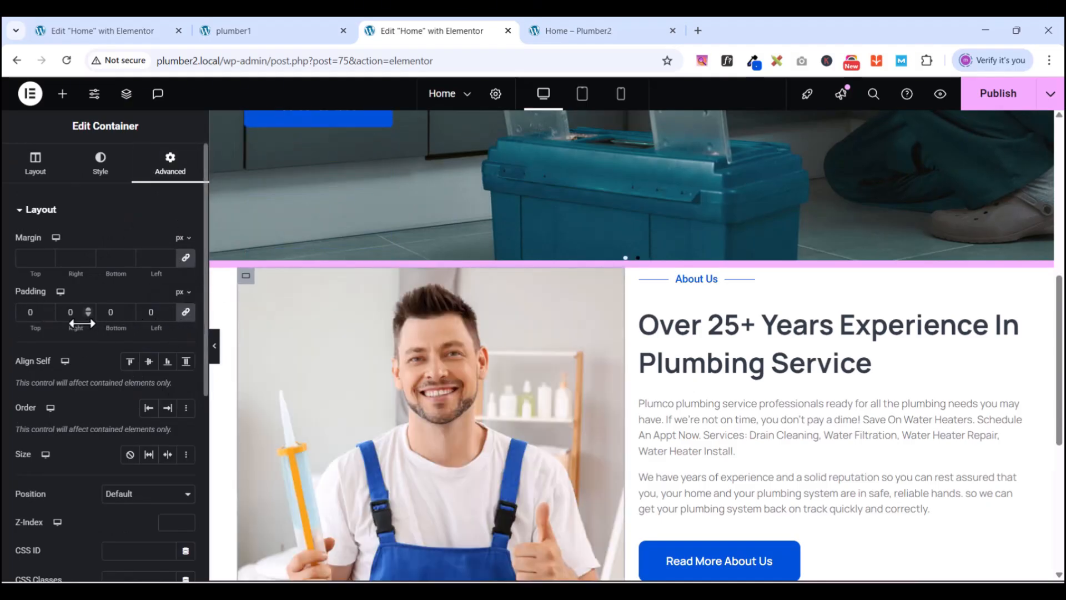
pyautogui.click(32, 317)
pyautogui.write('20')
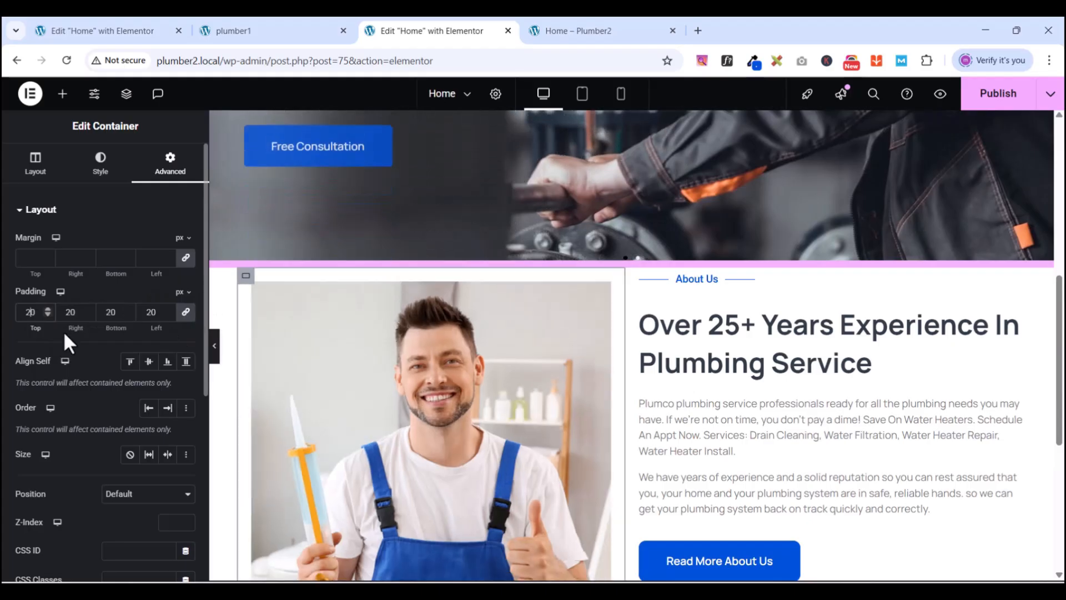
pyautogui.scroll(-5, 500, 319)
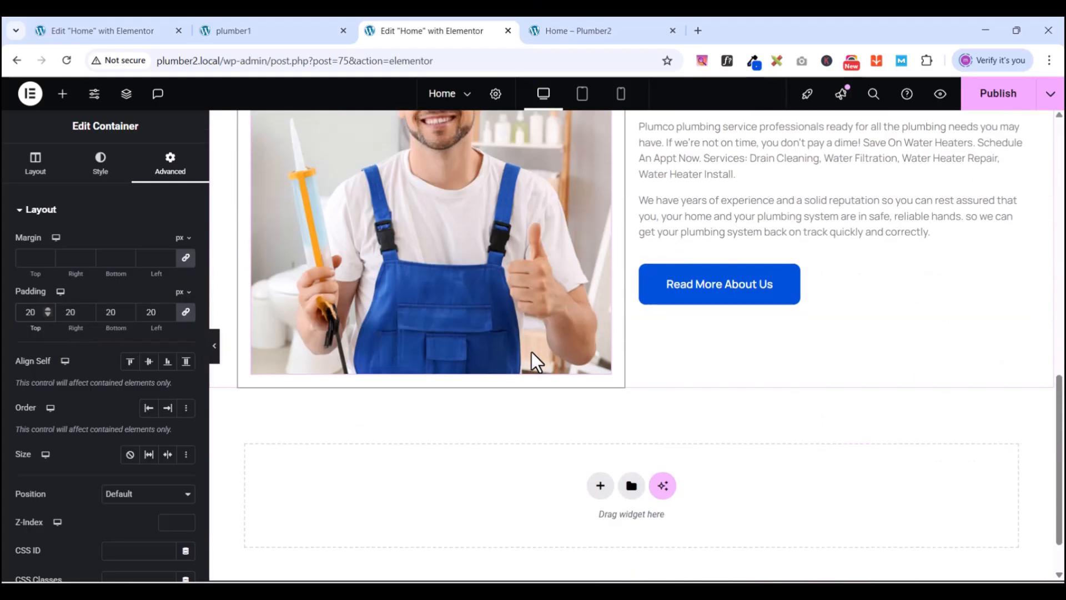
pyautogui.scroll(2, 531, 352)
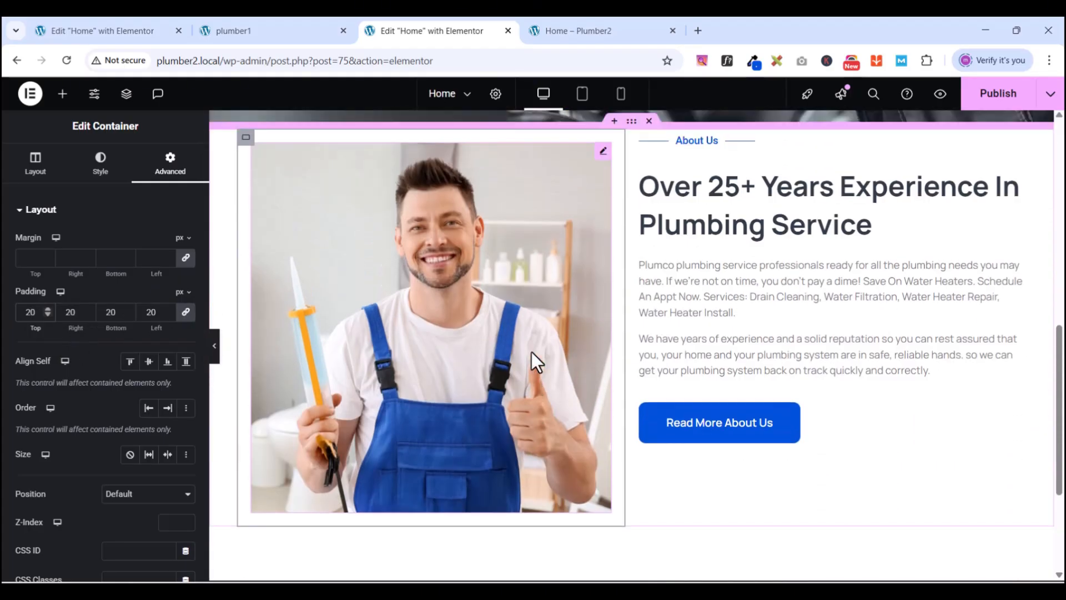
pyautogui.scroll(2, 532, 352)
pyautogui.scroll(-2, 833, 431)
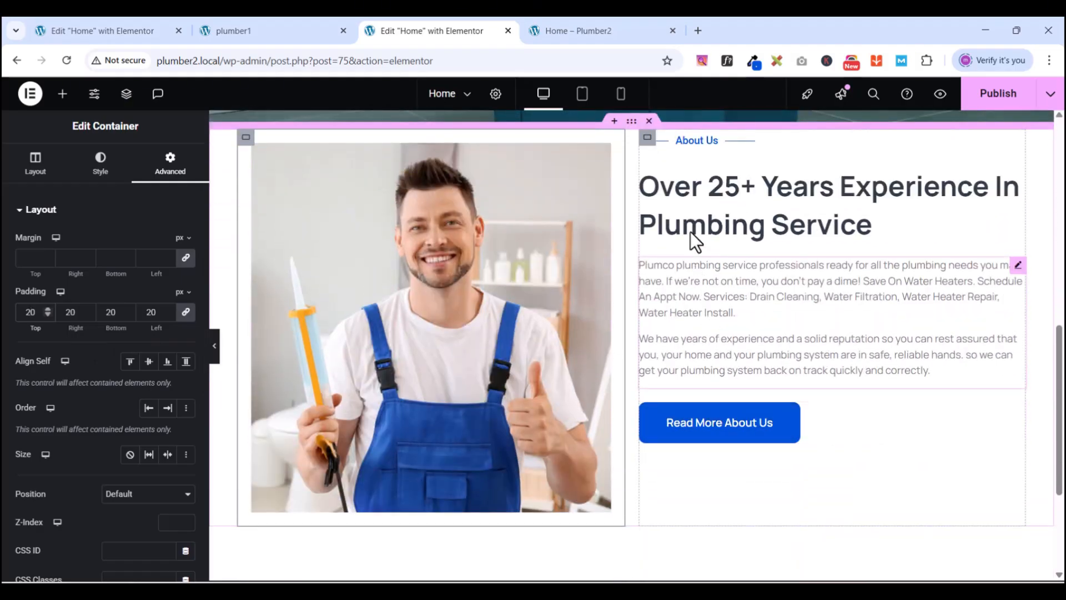
pyautogui.scroll(1, 717, 261)
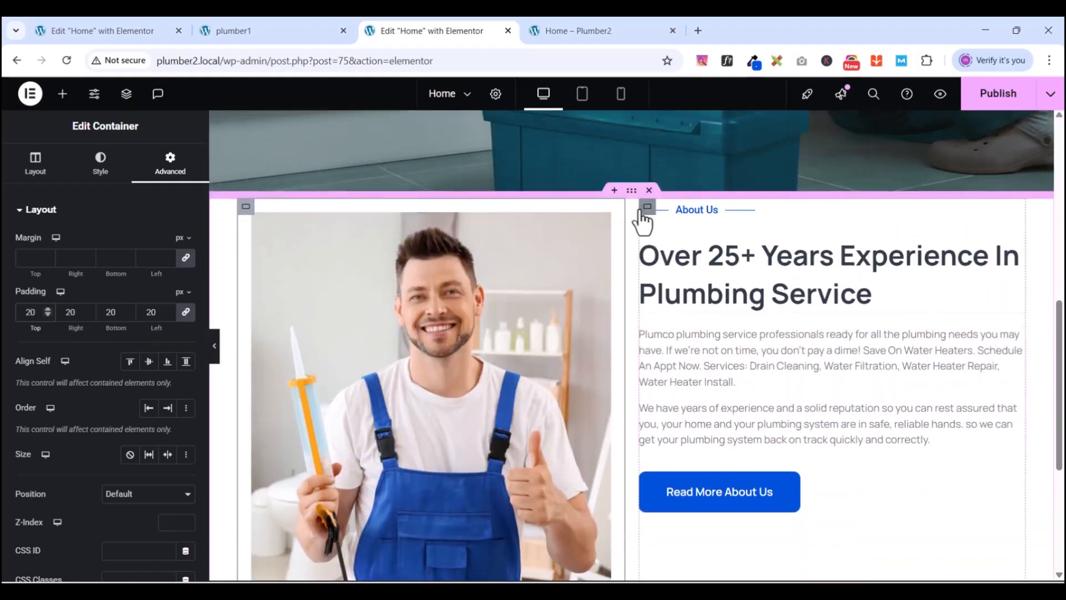
# - Open the About Us divider's Advanced settings and unlink its Margin sides
pyautogui.click(1017, 209)
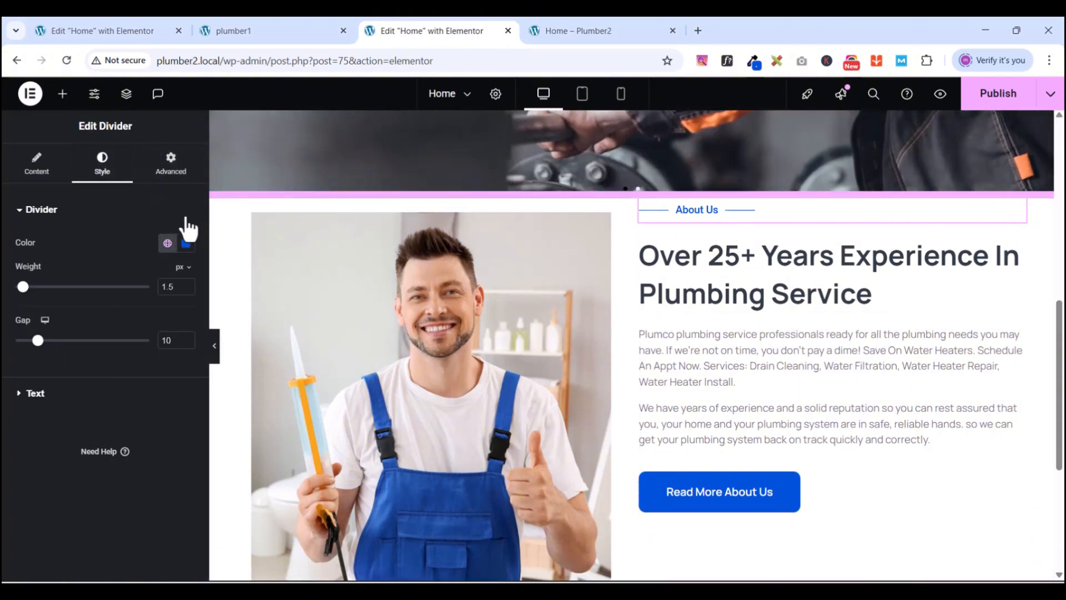
pyautogui.click(184, 166)
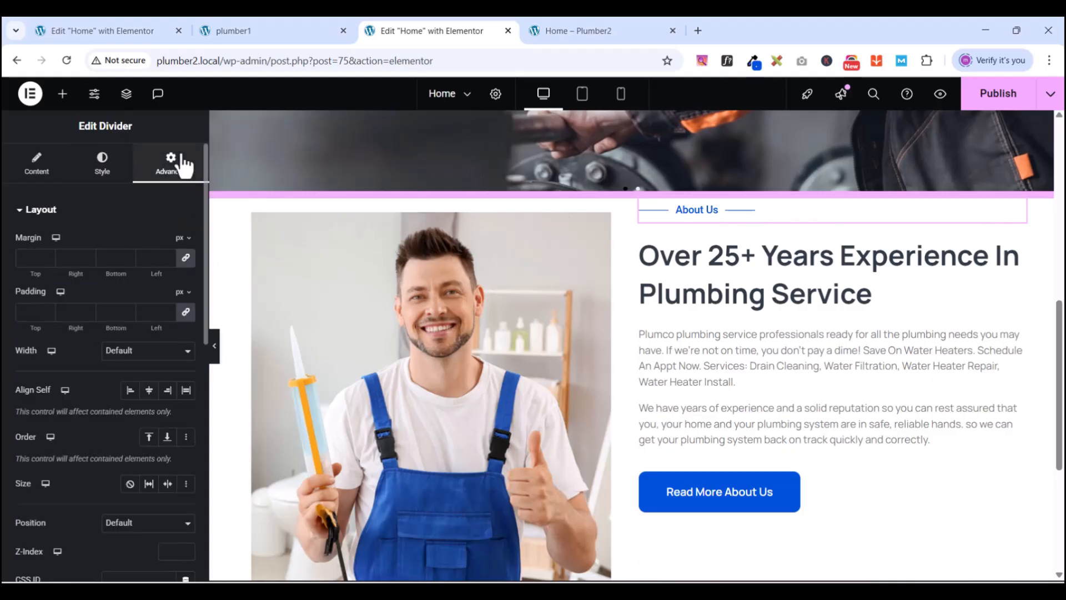
pyautogui.click(186, 258)
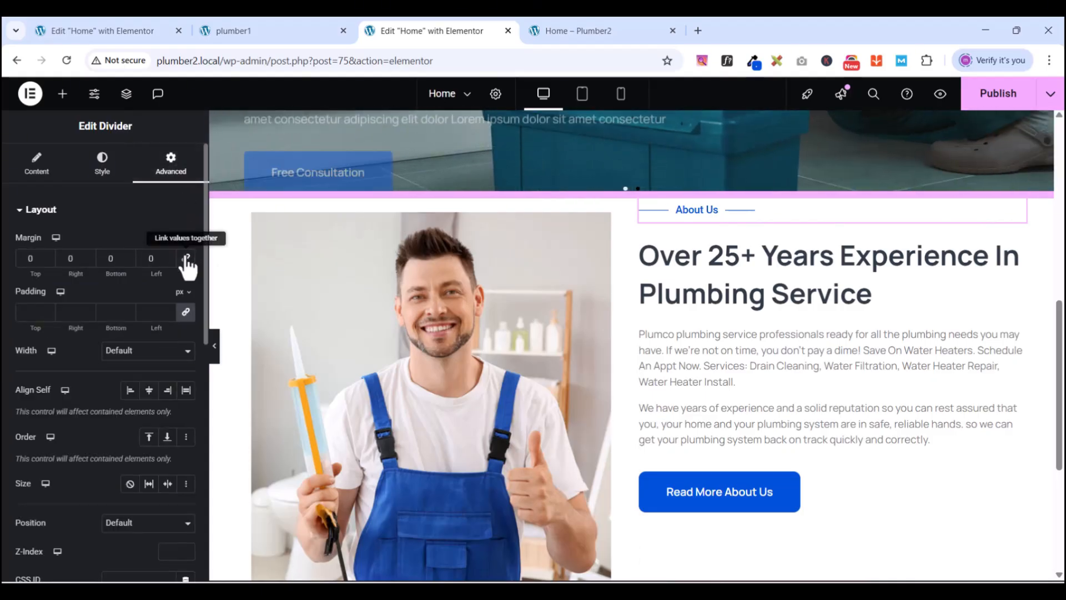
# - Raise the divider's top margin to 49 px with the spinner
pyautogui.click(47, 260)
pyautogui.click(47, 255)
pyautogui.click(47, 256)
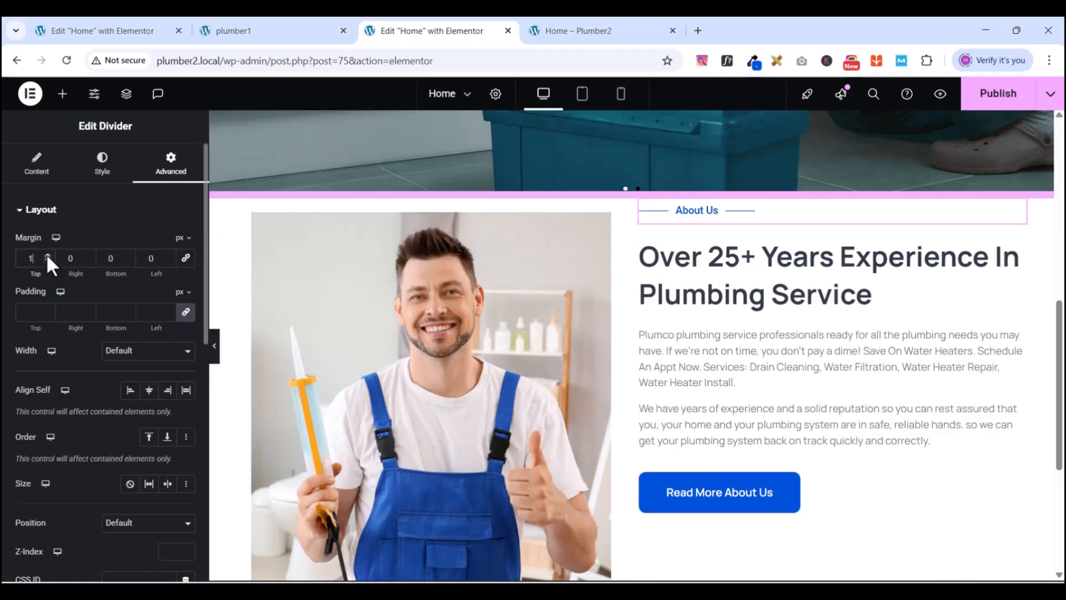
pyautogui.click(47, 256)
pyautogui.click(47, 256)
pyautogui.click(48, 256)
pyautogui.click(47, 256)
pyautogui.click(47, 256)
pyautogui.click(47, 256)
pyautogui.click(47, 256)
pyautogui.click(47, 256)
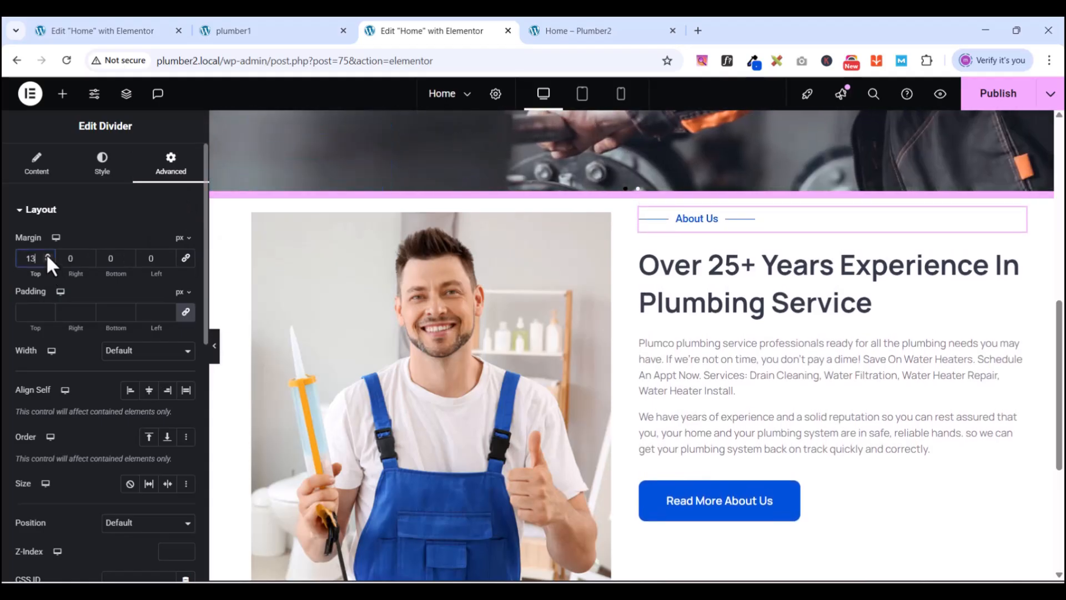
pyautogui.click(47, 256)
pyautogui.click(47, 256)
pyautogui.click(48, 256)
pyautogui.click(47, 256)
pyautogui.click(47, 255)
pyautogui.click(48, 256)
pyautogui.click(48, 256)
pyautogui.click(47, 256)
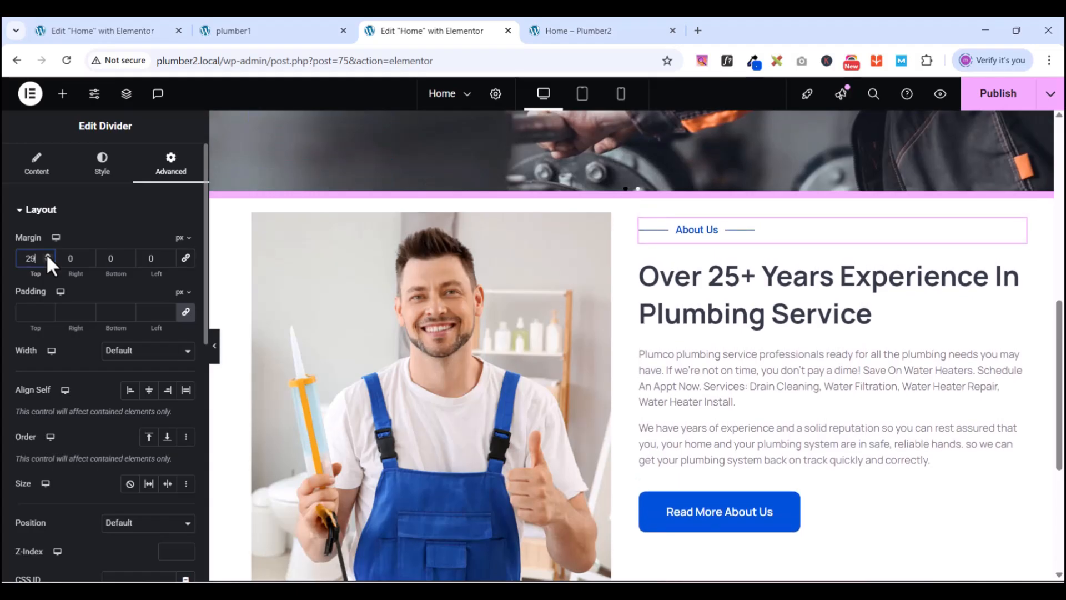
pyautogui.click(47, 256)
pyautogui.click(47, 256)
pyautogui.click(48, 256)
pyautogui.click(47, 256)
pyautogui.click(47, 256)
pyautogui.click(47, 256)
pyautogui.click(48, 256)
pyautogui.click(48, 256)
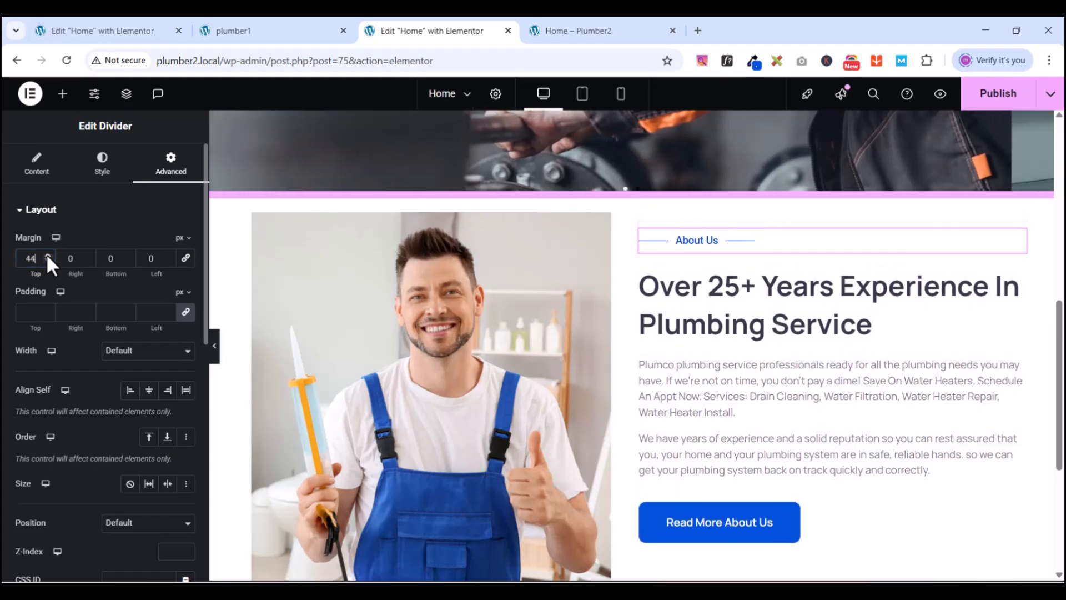
pyautogui.click(48, 256)
pyautogui.click(48, 256)
pyautogui.click(48, 256)
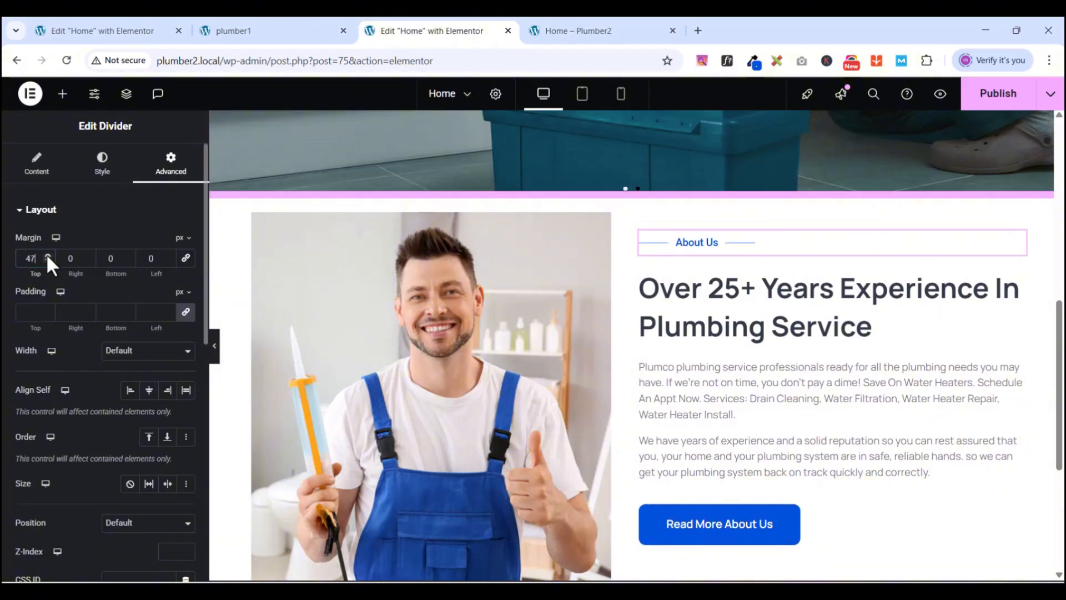
pyautogui.click(47, 256)
pyautogui.click(47, 256)
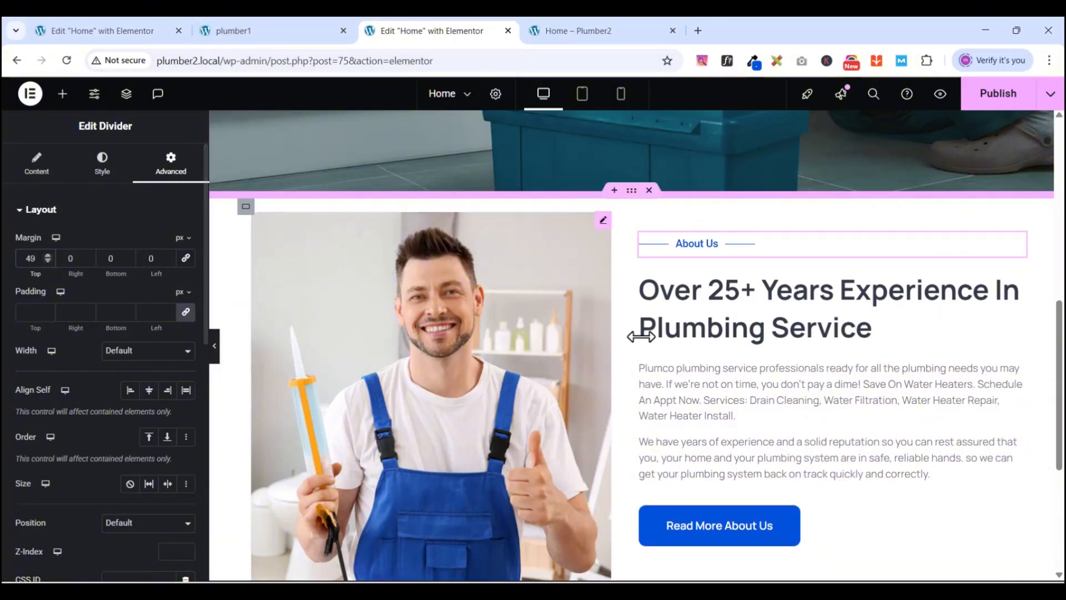
pyautogui.scroll(-4, 694, 346)
pyautogui.scroll(4, 694, 346)
pyautogui.scroll(-3, 793, 355)
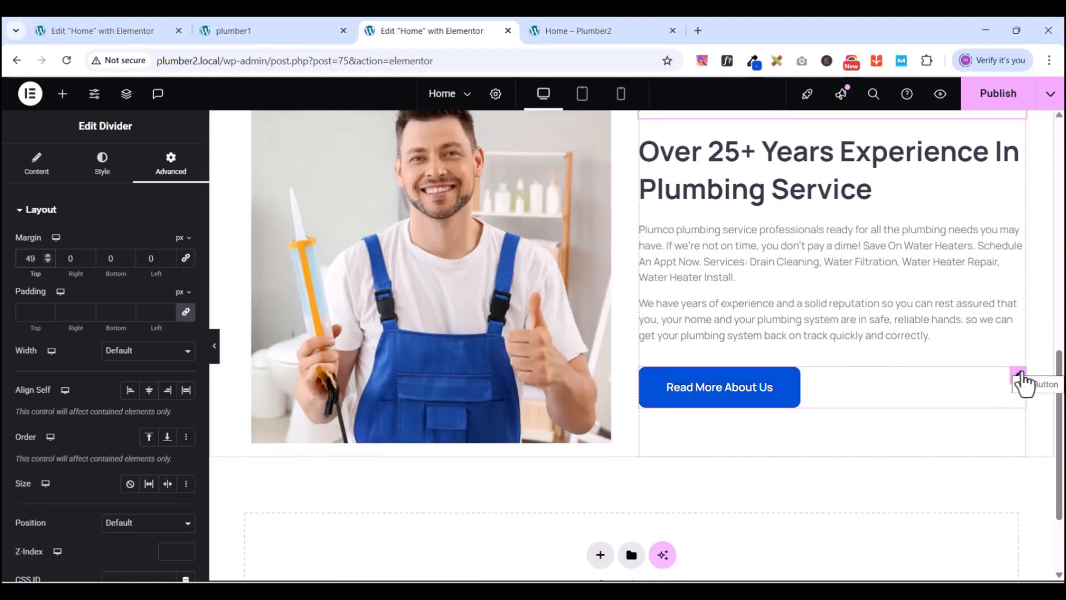
# - Set the Read More About Us button's top margin to 22 px
pyautogui.click(1019, 375)
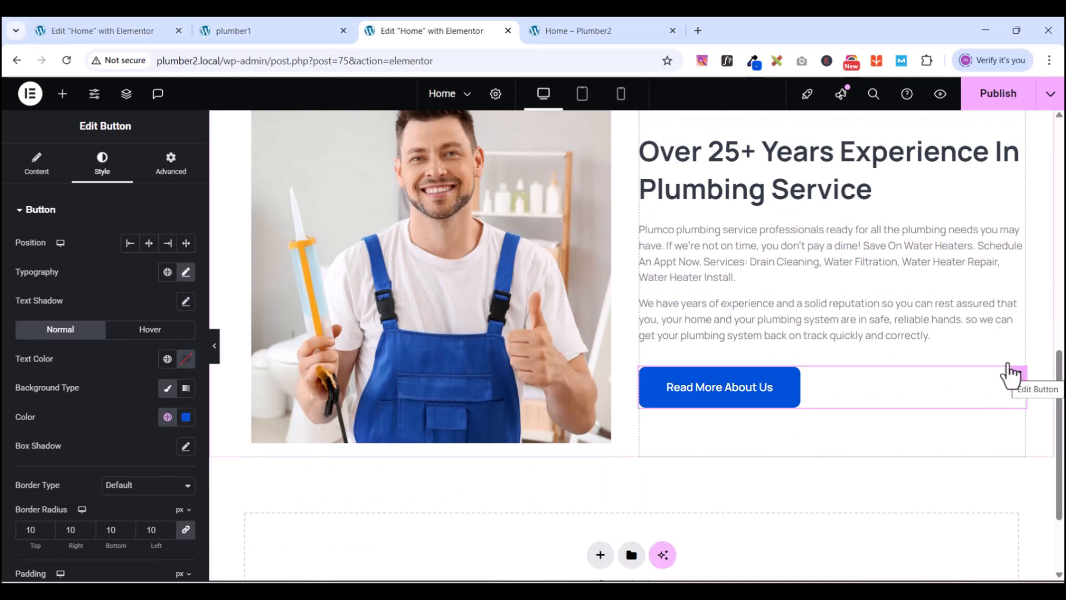
pyautogui.click(176, 169)
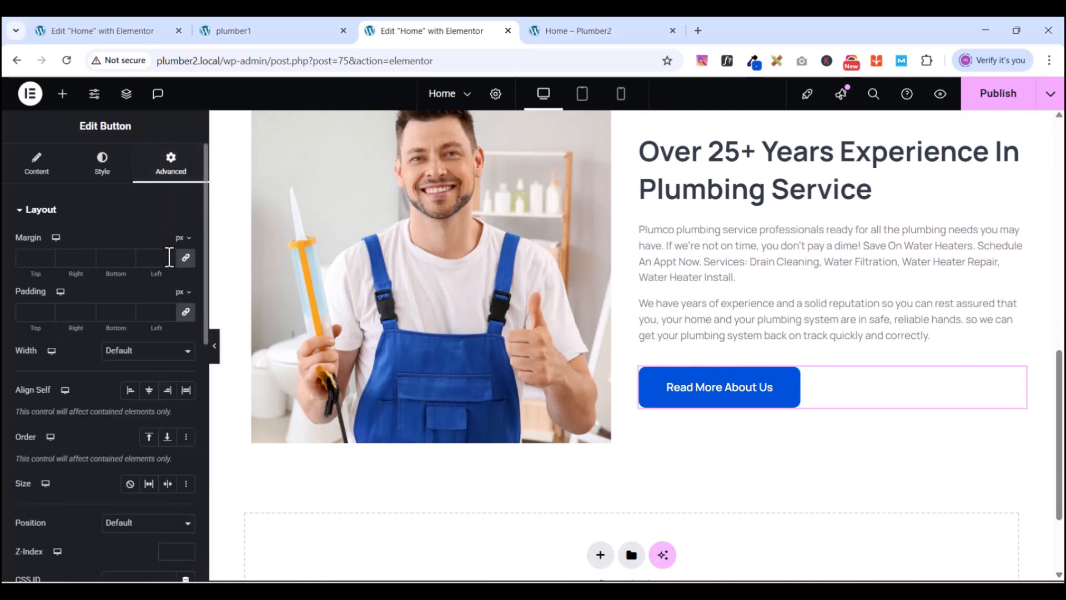
pyautogui.click(48, 254)
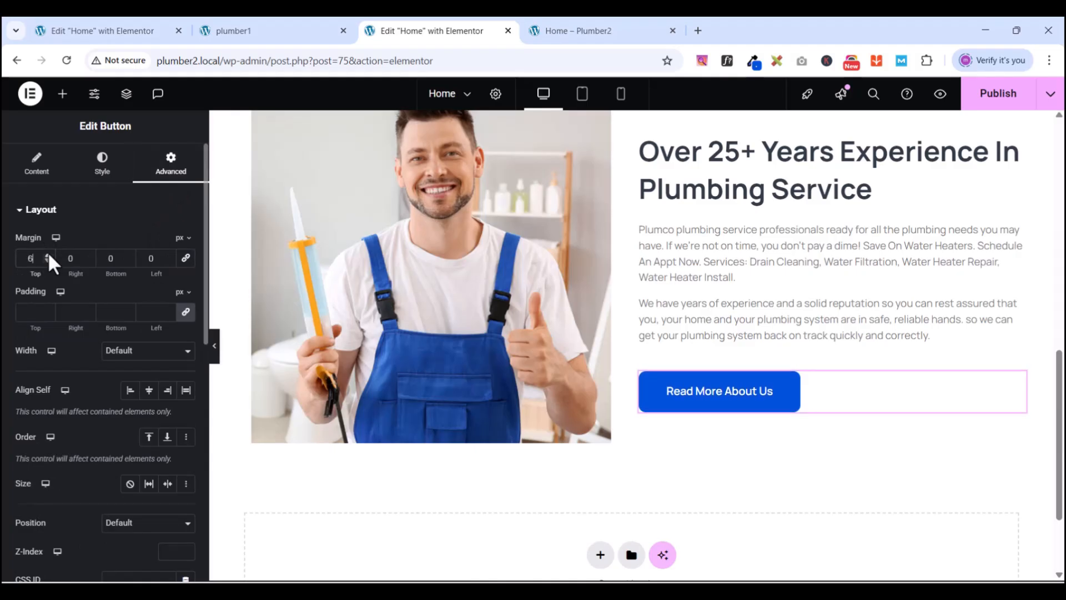
pyautogui.click(47, 254)
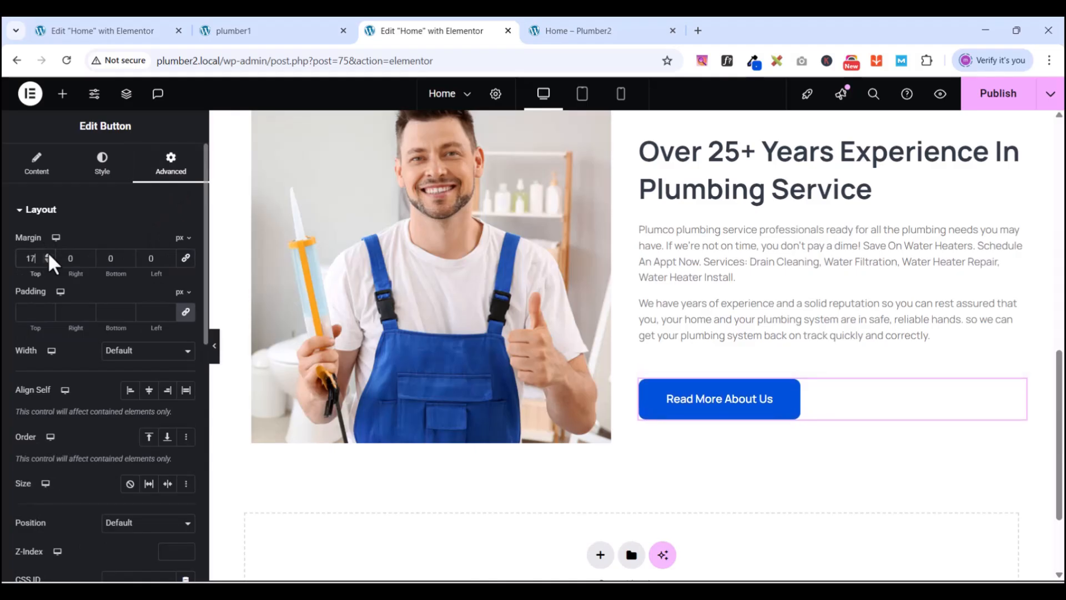
pyautogui.click(48, 254)
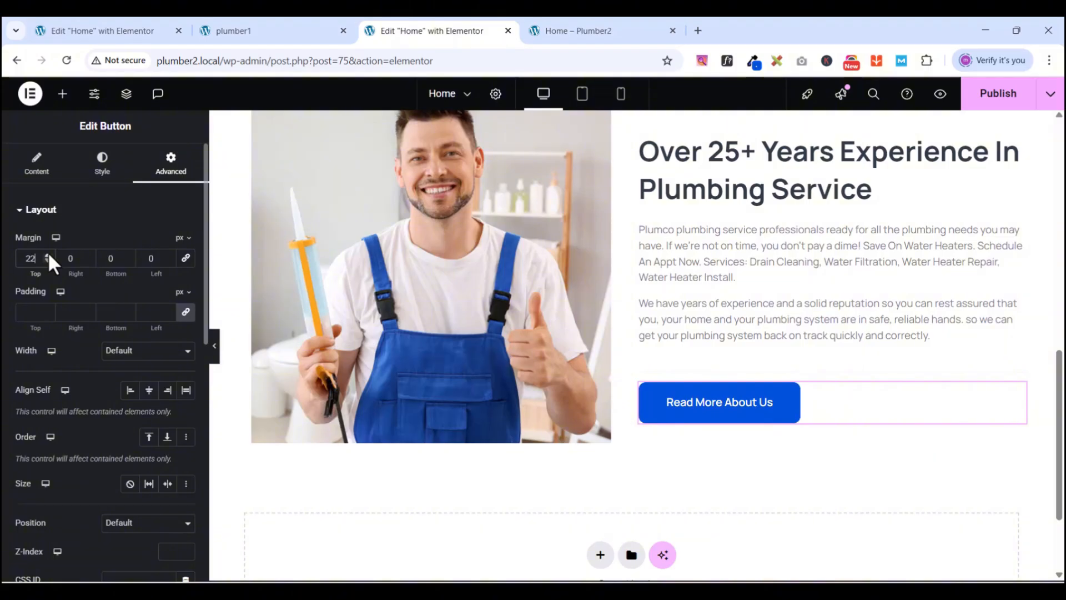
pyautogui.scroll(-3, 855, 362)
pyautogui.scroll(5, 864, 357)
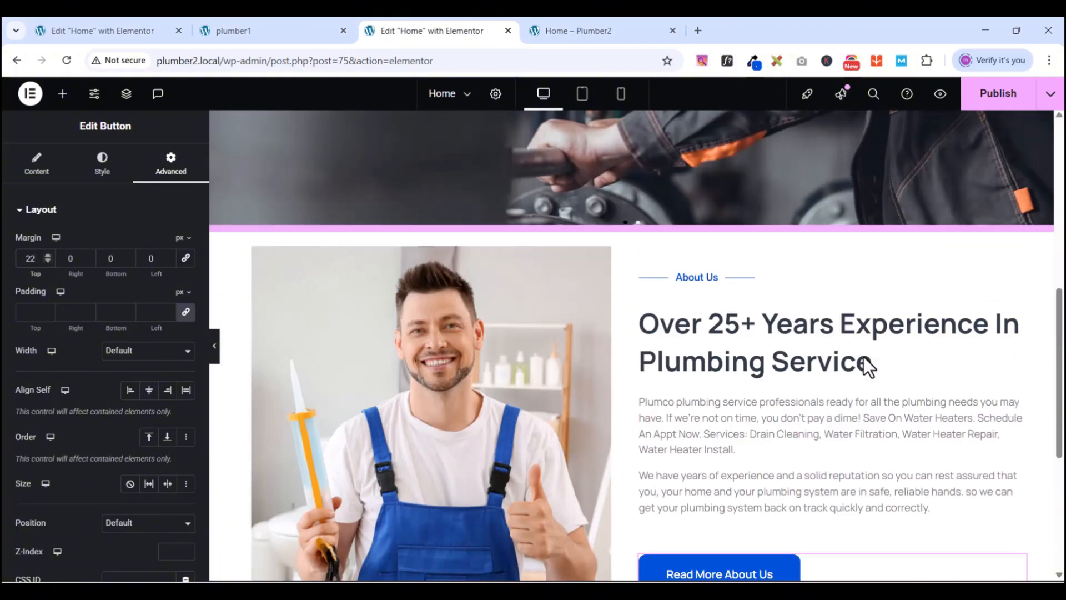
pyautogui.scroll(2, 863, 356)
# - Compare the result against the plumber1 site's About section
pyautogui.click(245, 31)
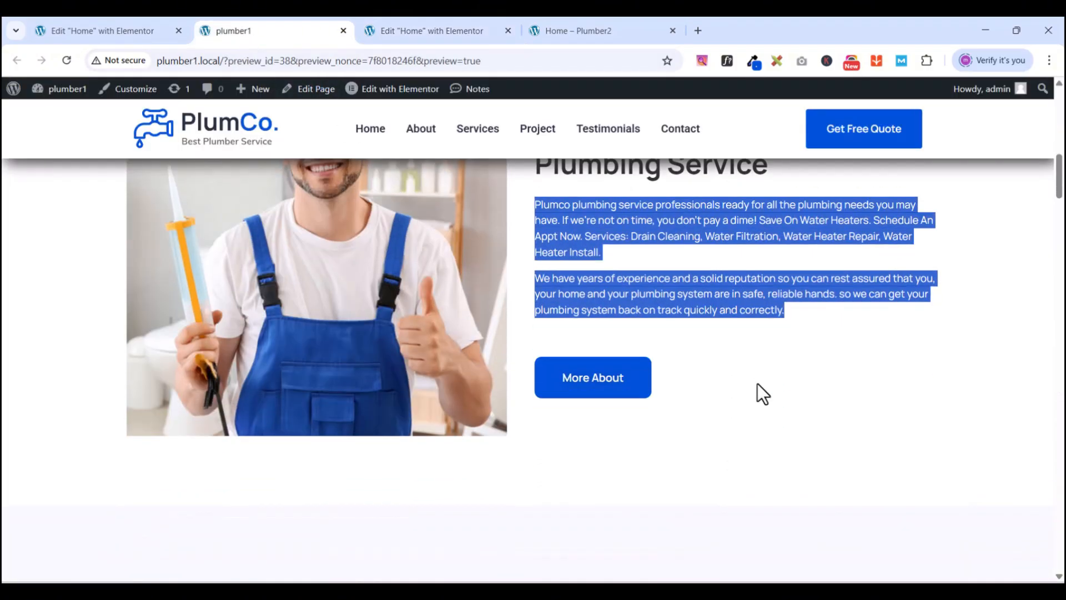
pyautogui.scroll(2, 758, 384)
pyautogui.scroll(-1, 757, 384)
pyautogui.scroll(2, 757, 384)
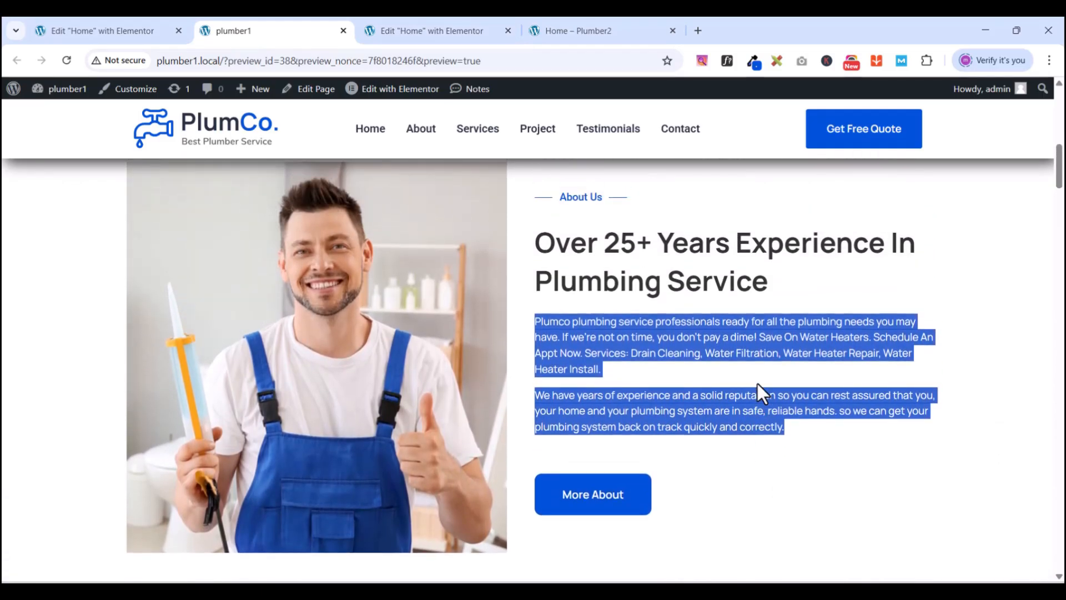
pyautogui.scroll(2, 757, 384)
pyautogui.click(444, 34)
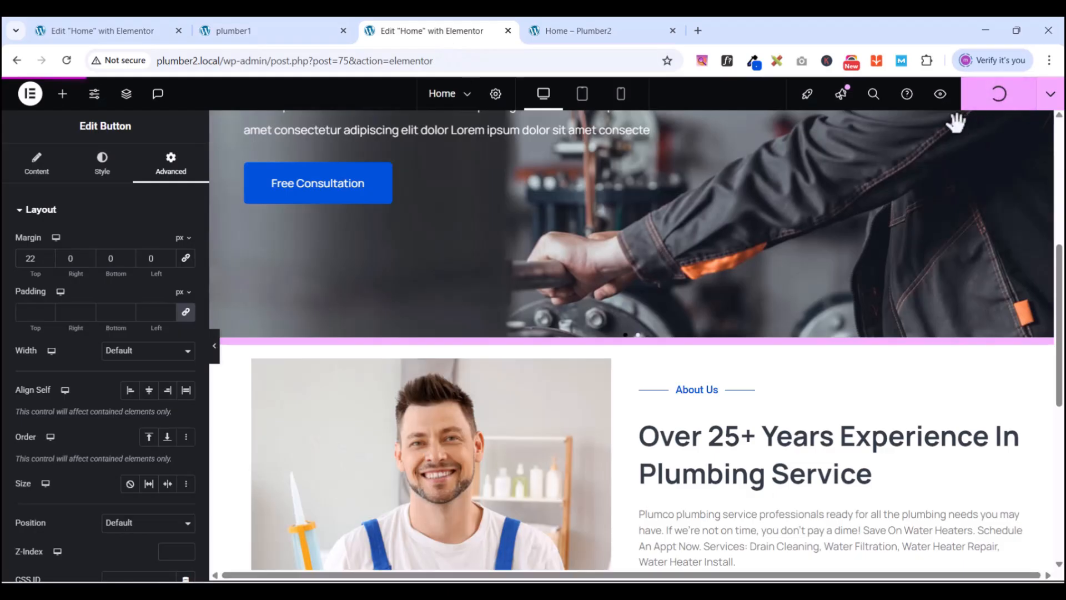
# - Preview the updated Plumber2 home page, then return to the Elementor editor
pyautogui.click(945, 95)
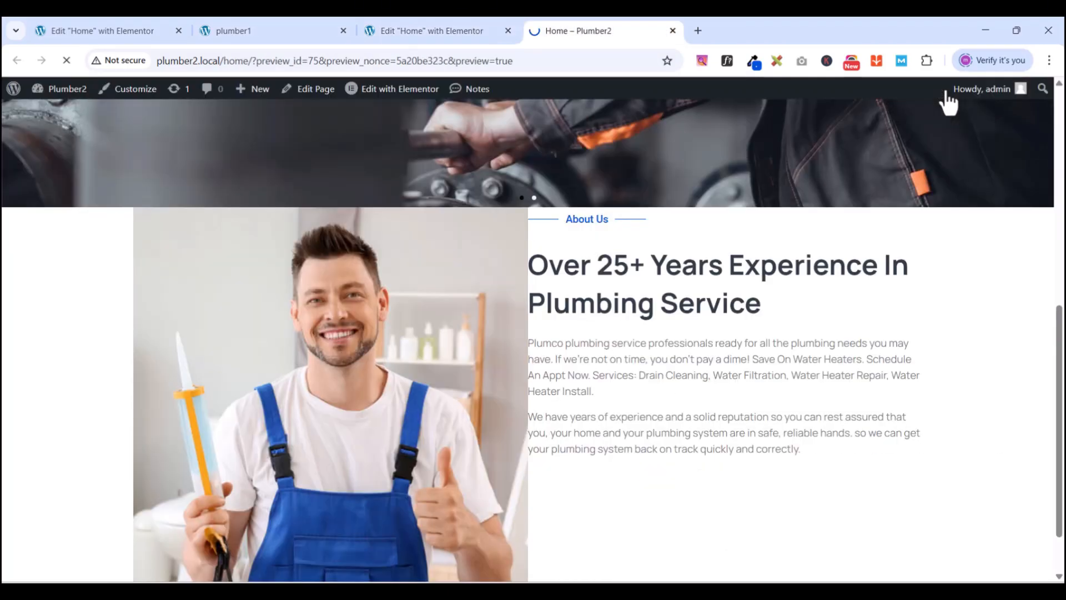
pyautogui.scroll(-9, 661, 324)
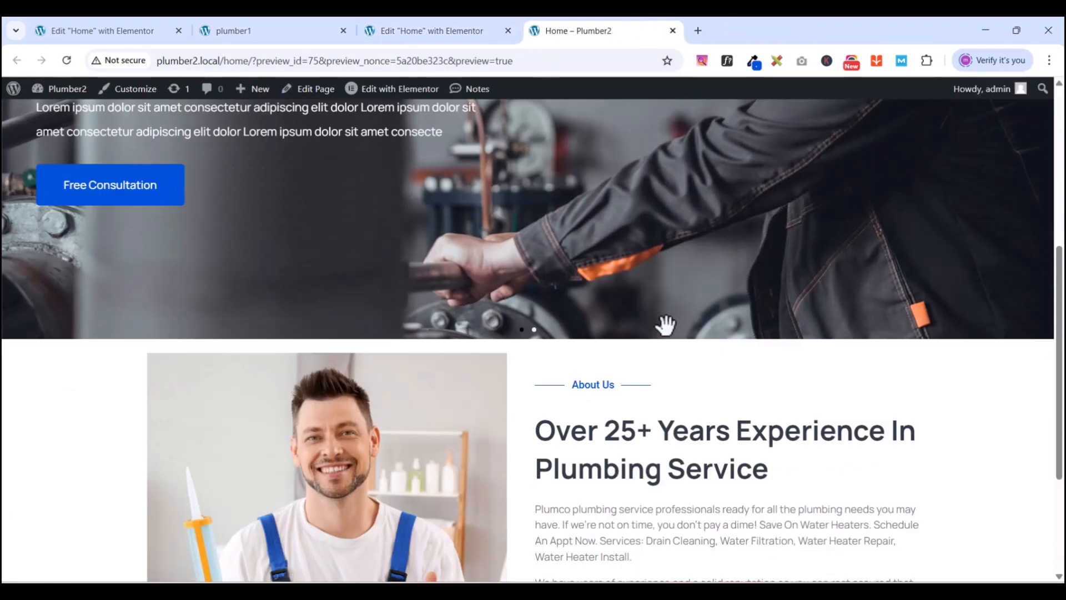
pyautogui.scroll(5, 669, 328)
pyautogui.scroll(-5, 668, 326)
pyautogui.scroll(3, 668, 326)
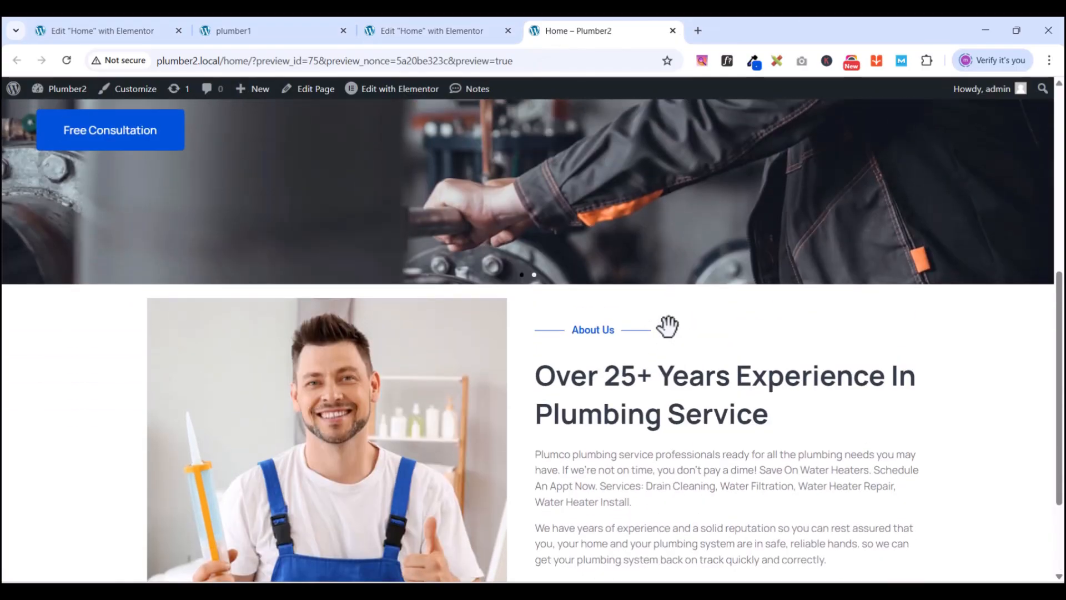
pyautogui.scroll(-3, 603, 492)
pyautogui.scroll(4, 624, 456)
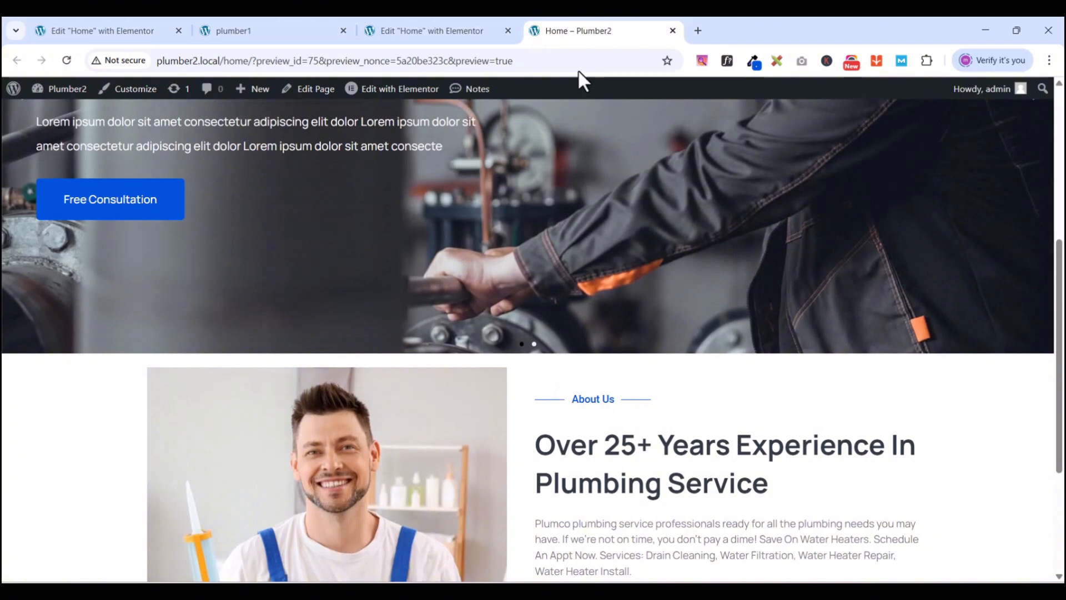
pyautogui.click(449, 31)
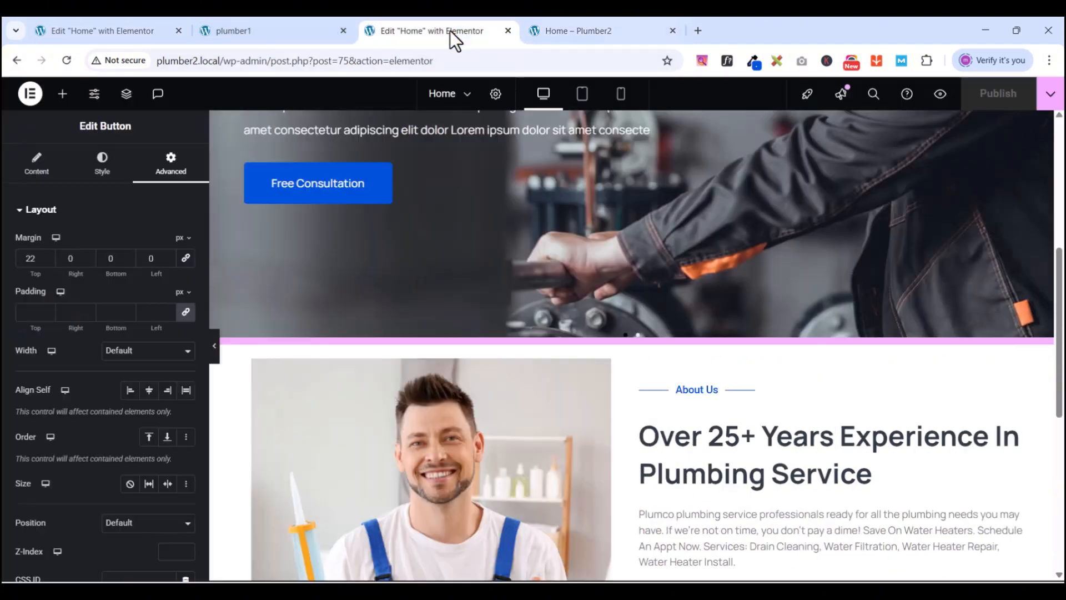
# - Select the About container and set its top and bottom padding to 80 px
pyautogui.click(627, 339)
pyautogui.scroll(-3, 625, 347)
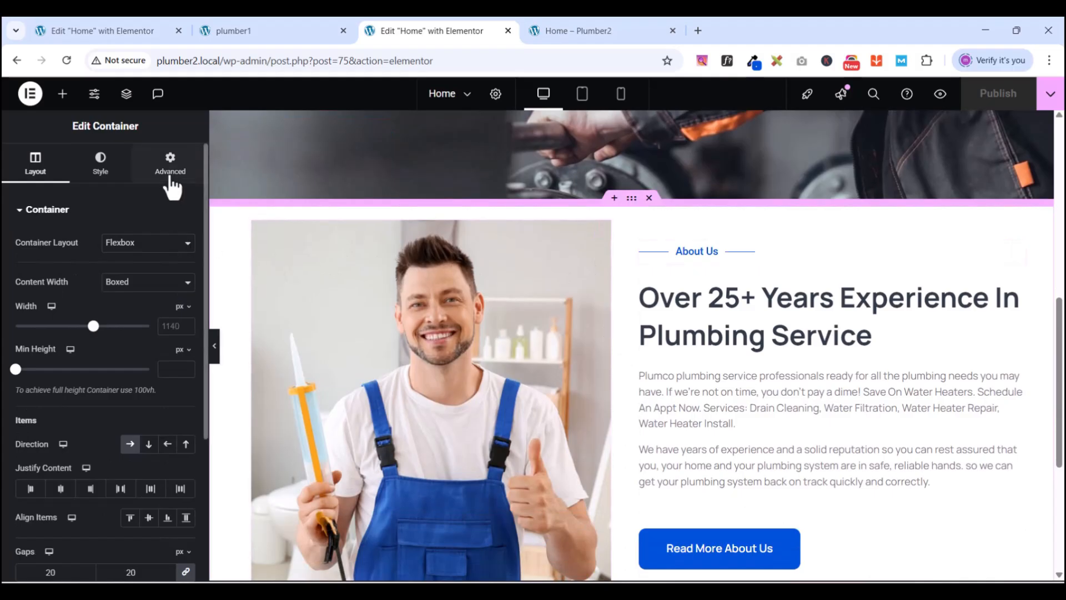
pyautogui.click(170, 167)
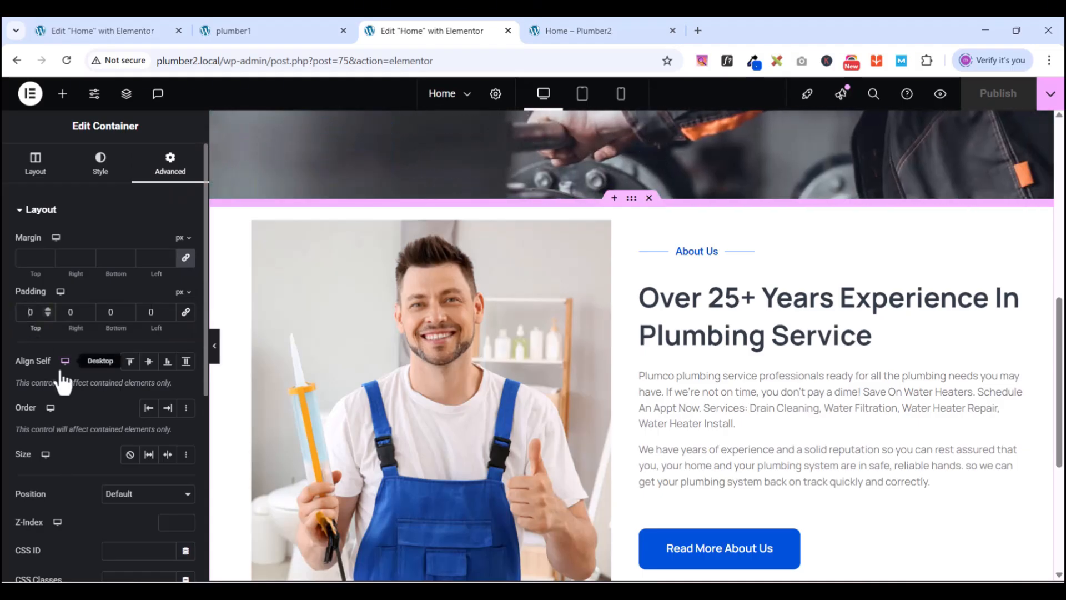
pyautogui.write('80')
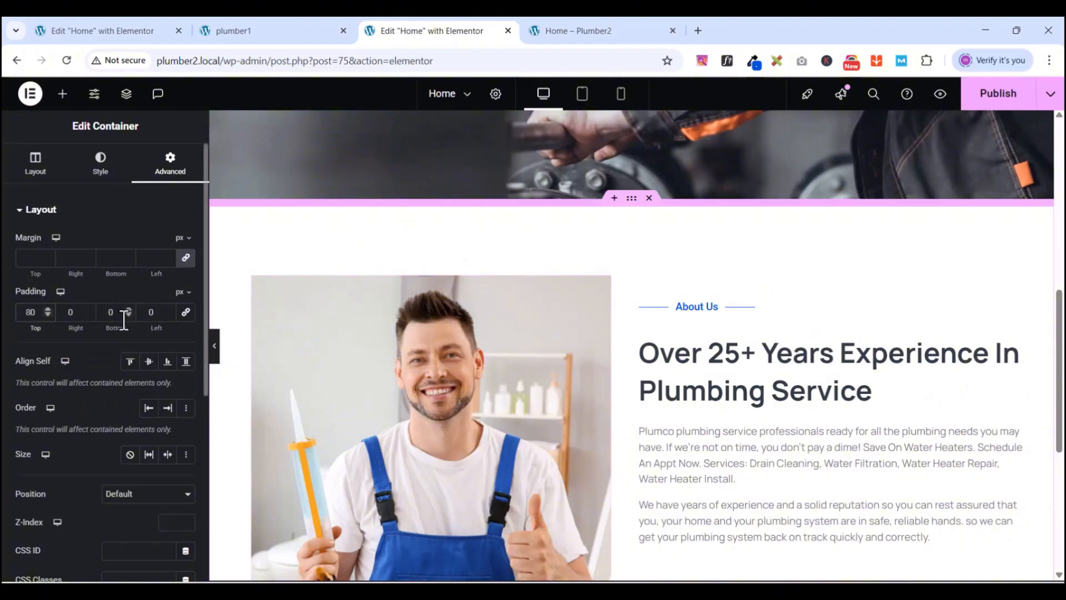
pyautogui.write('80')
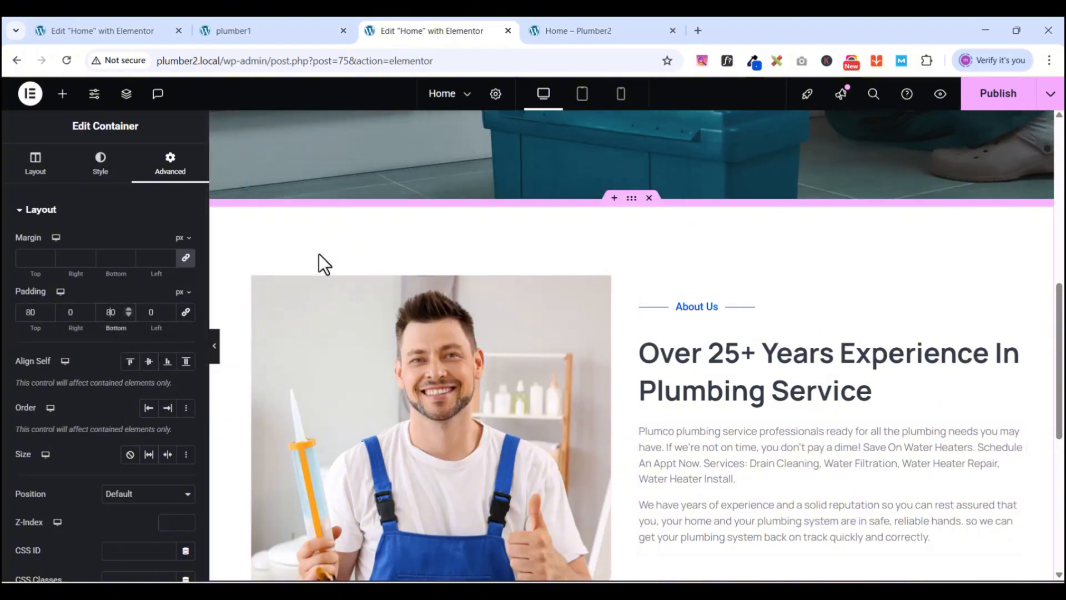
pyautogui.scroll(-4, 388, 272)
pyautogui.scroll(5, 641, 324)
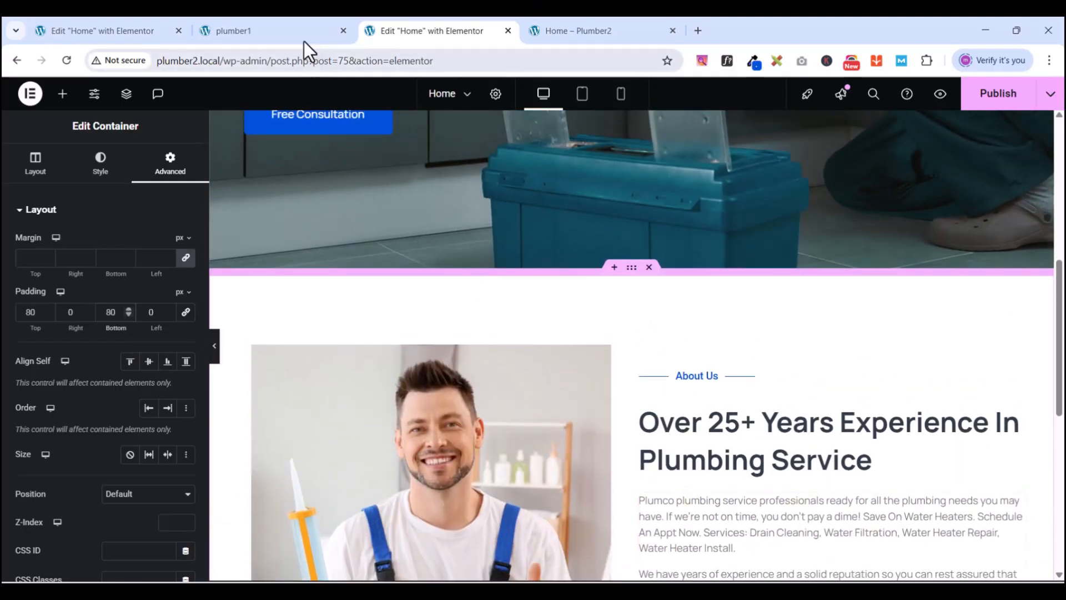
# - Compare against the plumber1 reference preview and return to the plumber2 editor
pyautogui.click(266, 23)
pyautogui.scroll(2, 464, 335)
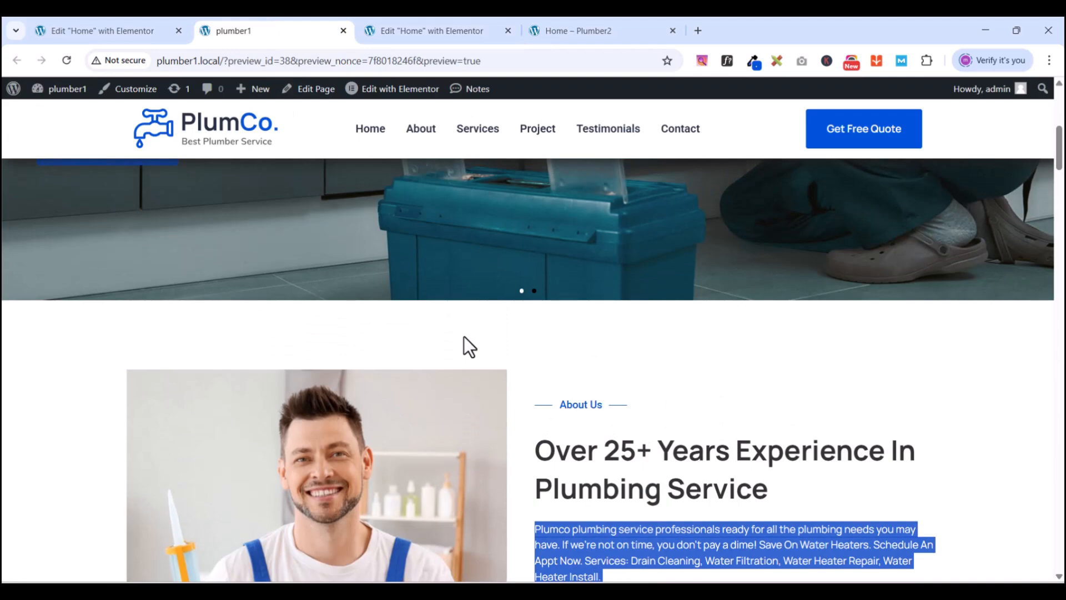
pyautogui.scroll(-2, 464, 335)
pyautogui.click(422, 28)
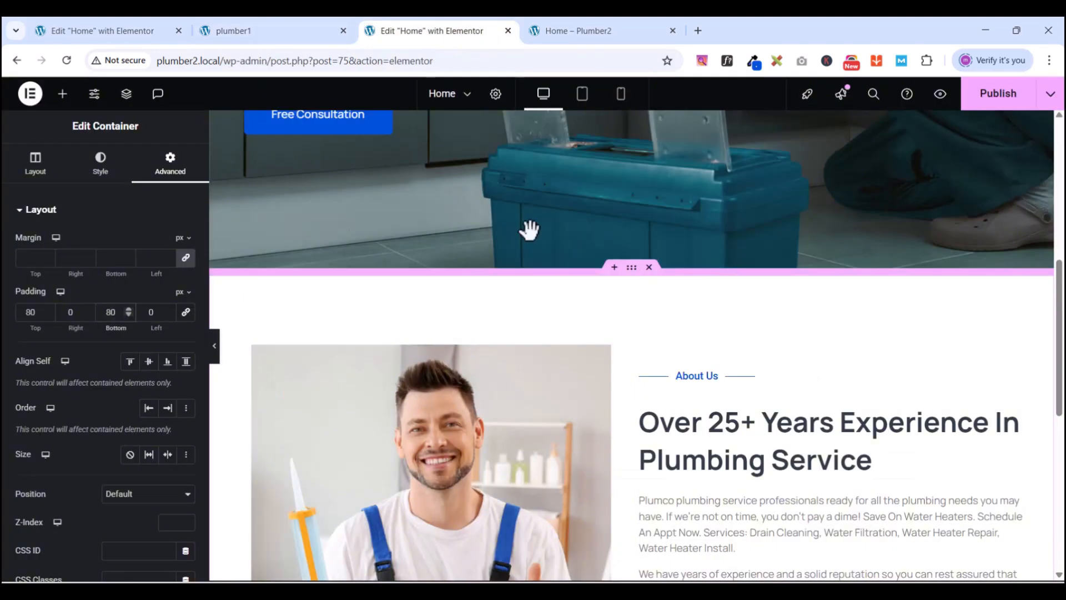
pyautogui.scroll(-2, 677, 394)
pyautogui.scroll(-2, 681, 392)
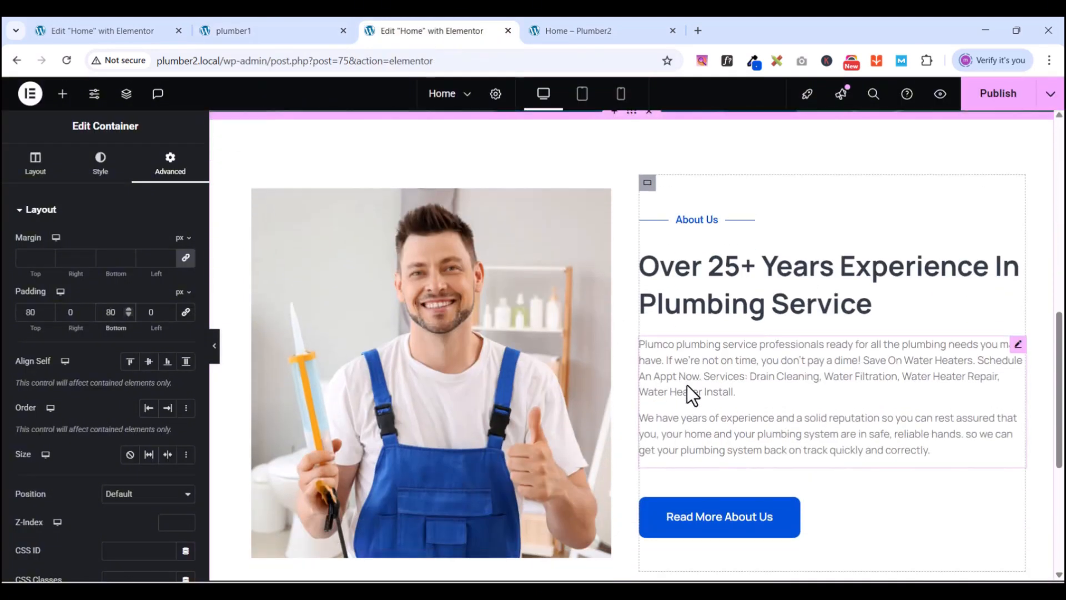
pyautogui.scroll(3, 687, 389)
pyautogui.scroll(-3, 687, 385)
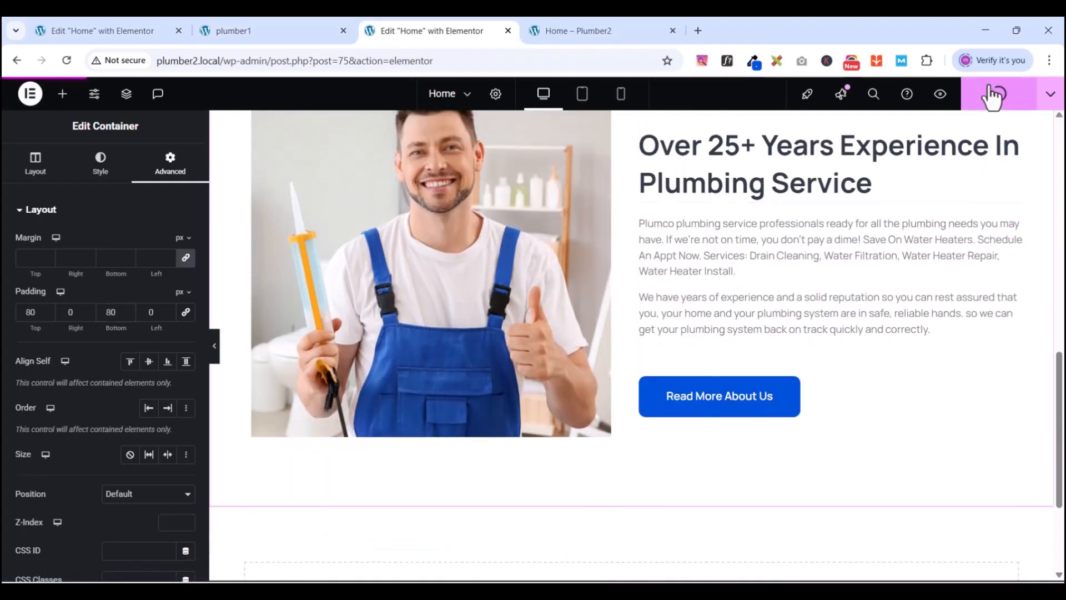
# - Publish the home page and compare it with the plumber1 reference preview
pyautogui.click(991, 95)
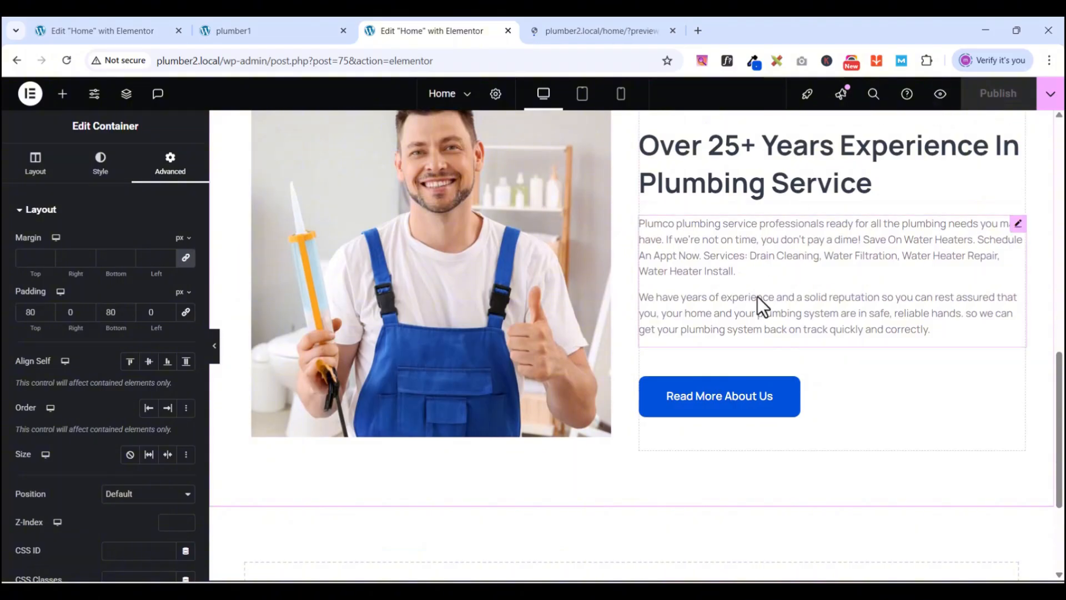
pyautogui.scroll(3, 758, 294)
pyautogui.click(265, 33)
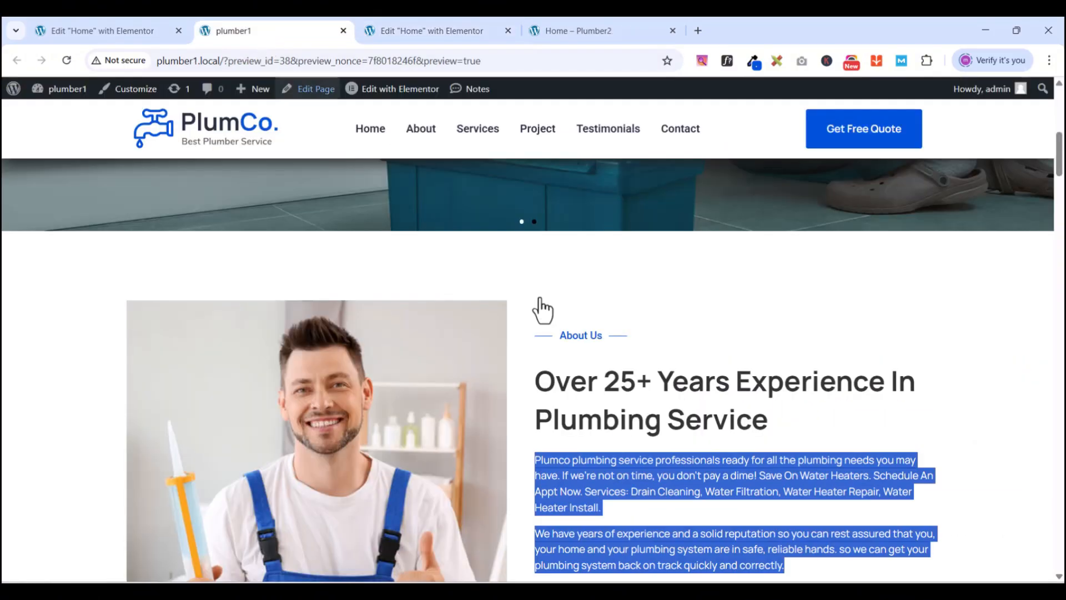
pyautogui.scroll(-5, 817, 443)
pyautogui.scroll(9, 818, 443)
pyautogui.scroll(-6, 761, 435)
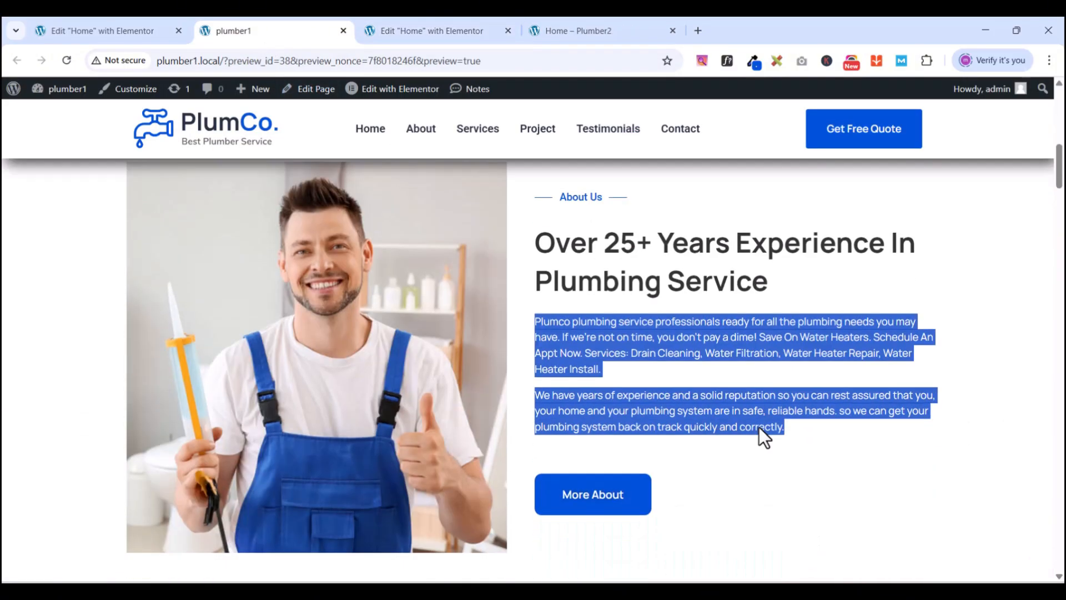
pyautogui.click(432, 31)
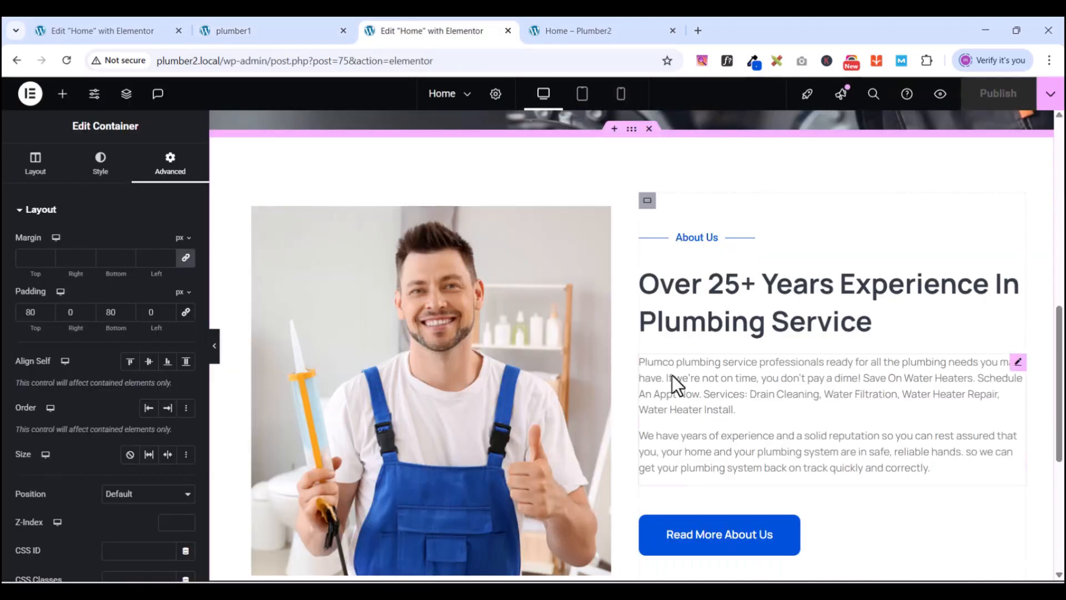
pyautogui.scroll(3, 672, 374)
pyautogui.scroll(-6, 672, 374)
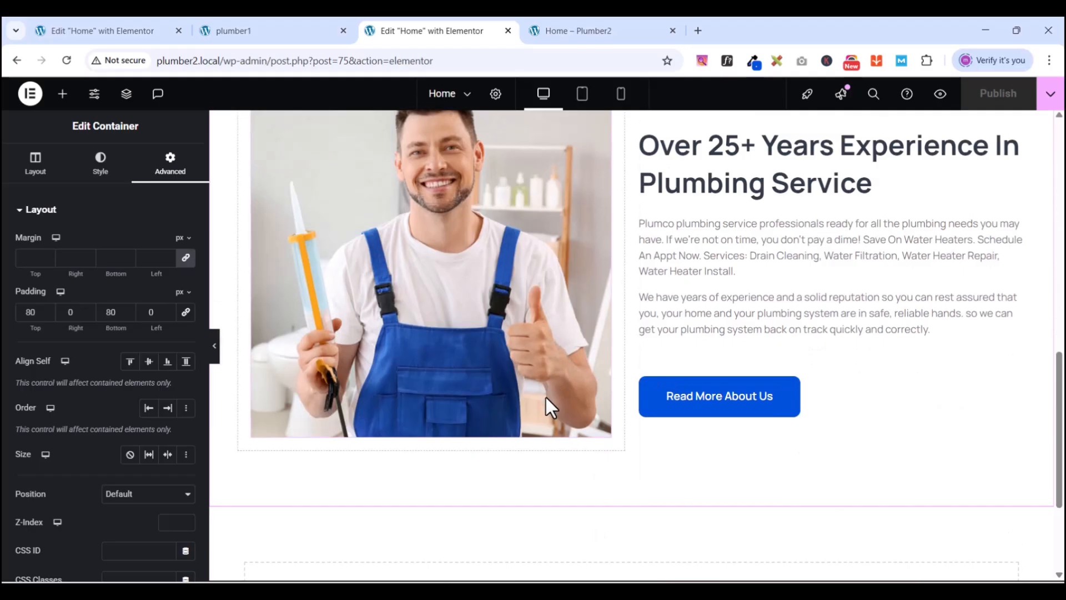
pyautogui.scroll(-2, 550, 411)
# - Review the reference site's following sections again, then return to the plumber2 editor
pyautogui.click(262, 33)
pyautogui.scroll(-1, 541, 434)
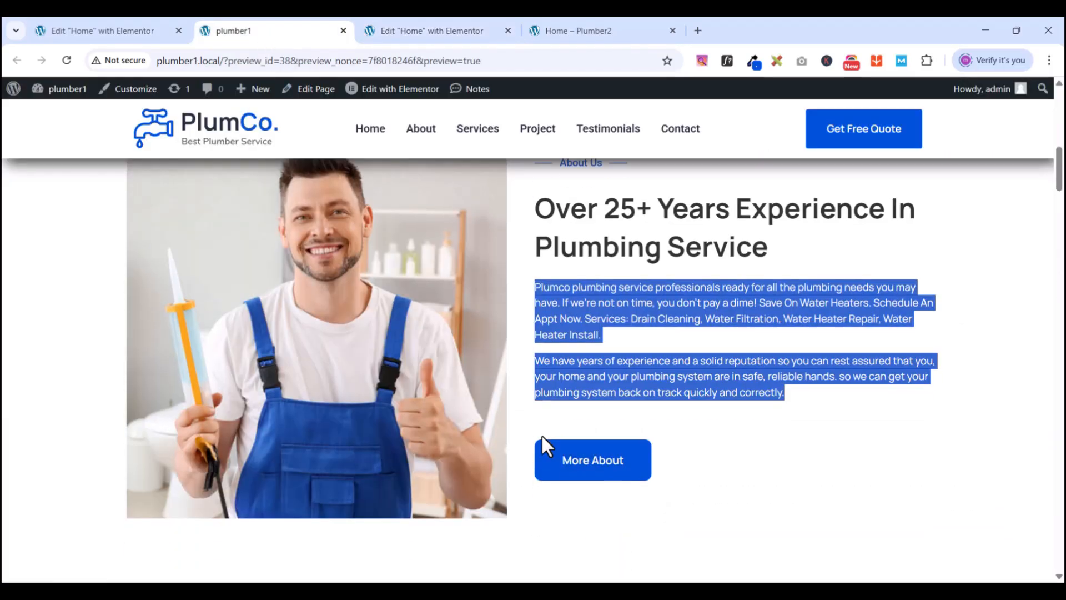
pyautogui.scroll(-6, 542, 434)
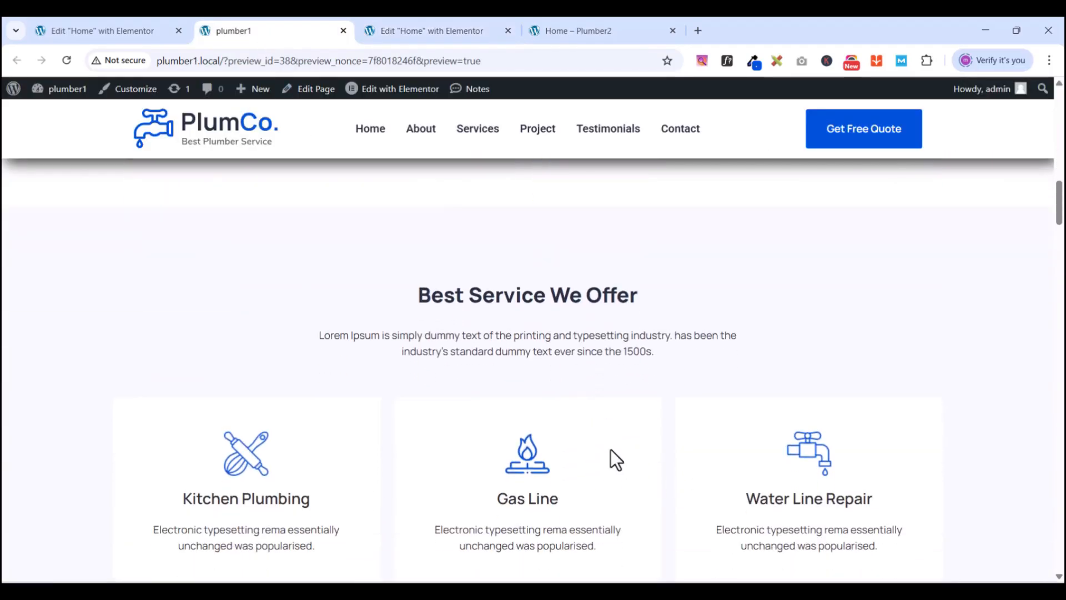
pyautogui.scroll(-4, 528, 423)
pyautogui.scroll(4, 529, 424)
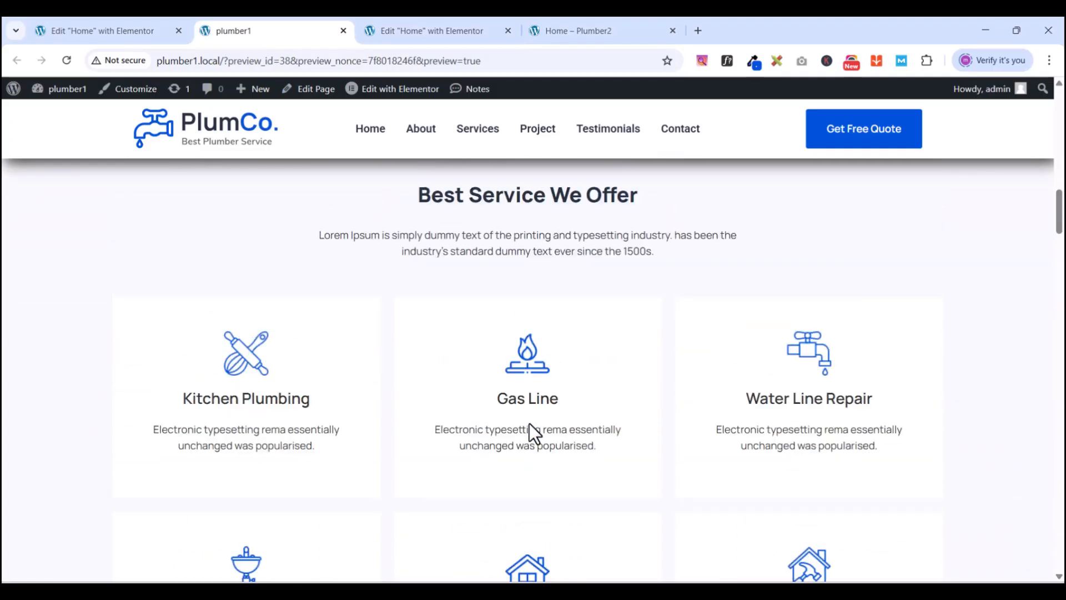
pyautogui.scroll(-3, 529, 423)
pyautogui.scroll(-4, 529, 423)
pyautogui.scroll(8, 529, 423)
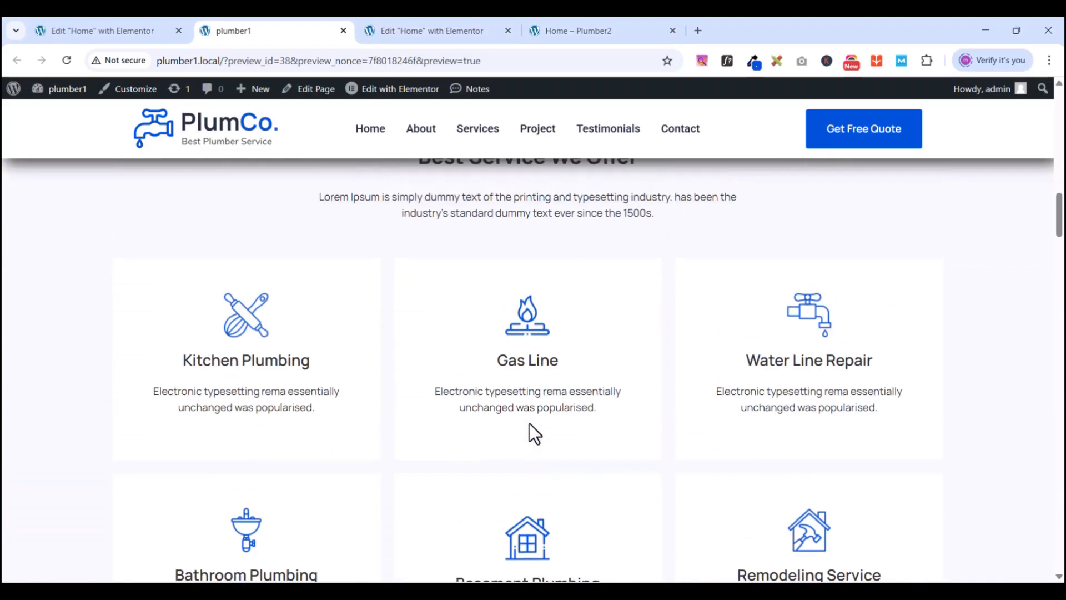
pyautogui.scroll(-1, 529, 423)
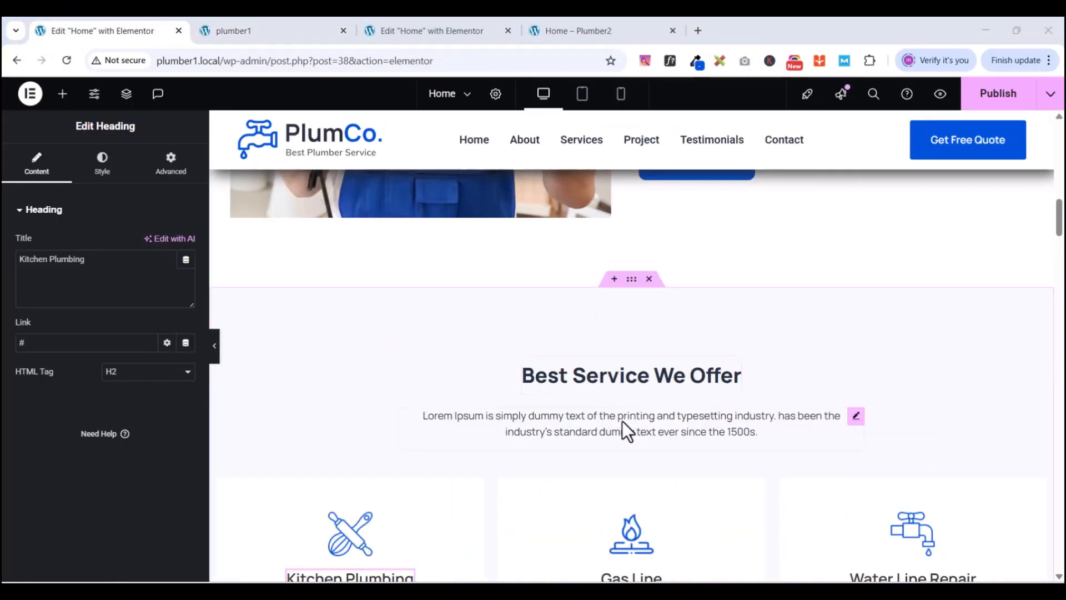
pyautogui.scroll(-2, 788, 337)
pyautogui.scroll(-2, 789, 337)
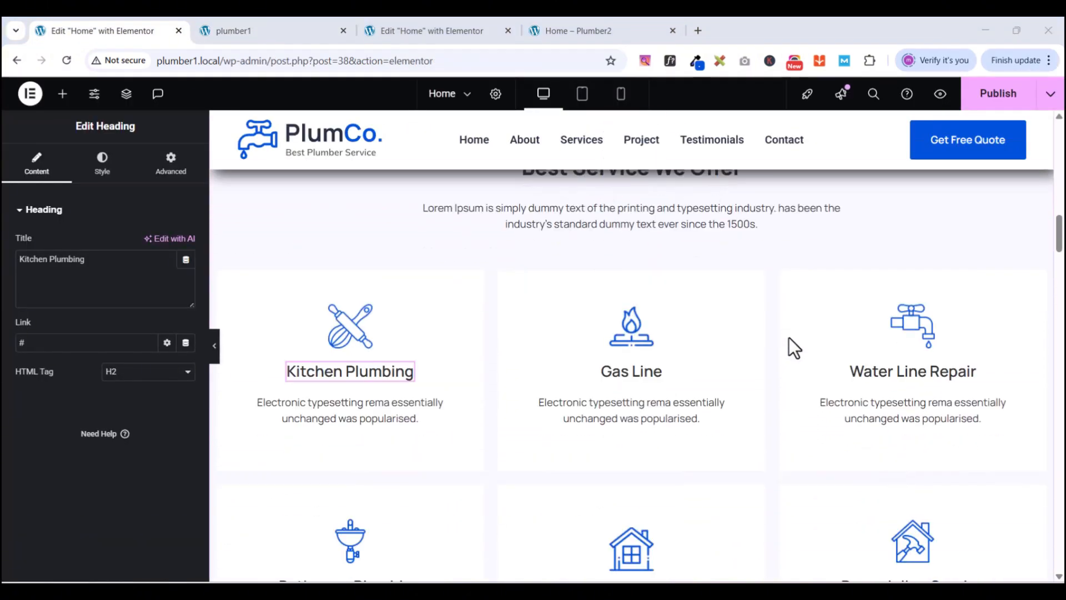
pyautogui.scroll(5, 789, 337)
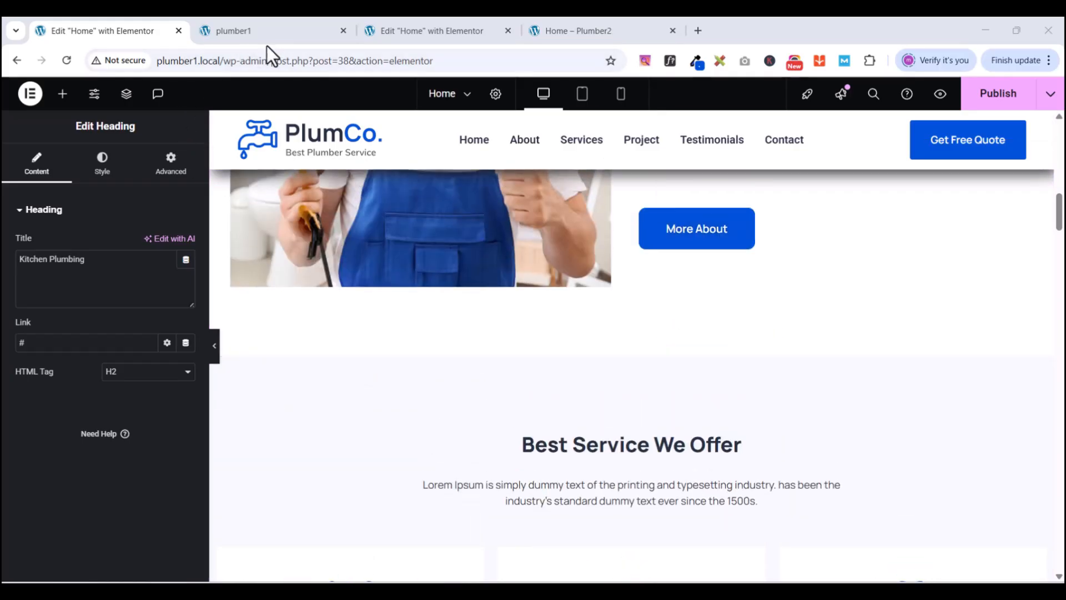
pyautogui.click(436, 35)
pyautogui.scroll(-1, 735, 348)
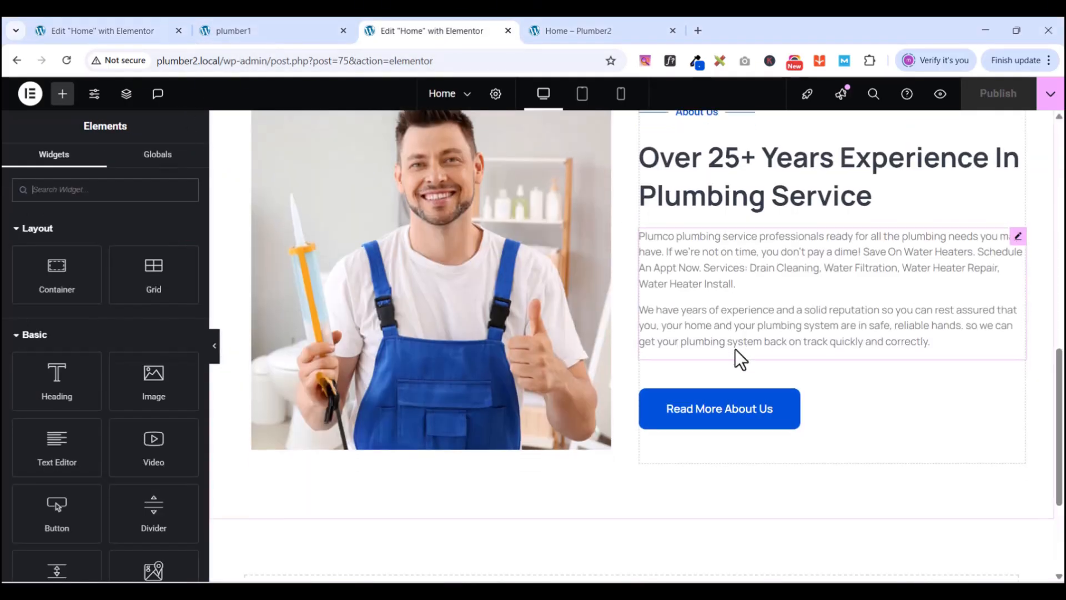
pyautogui.scroll(-1, 735, 349)
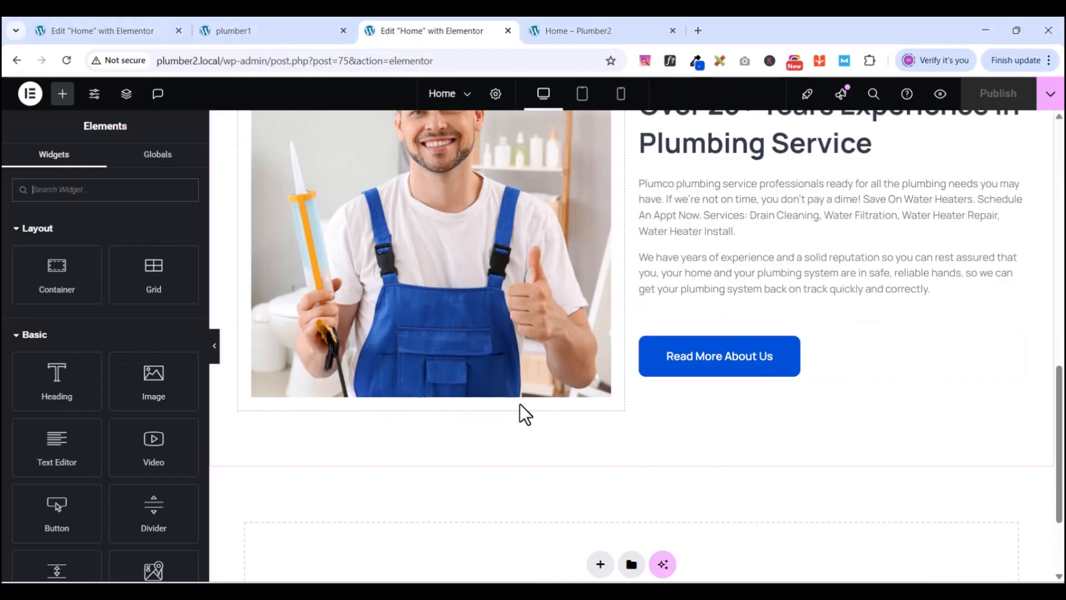
pyautogui.scroll(6, 556, 381)
pyautogui.scroll(-6, 598, 388)
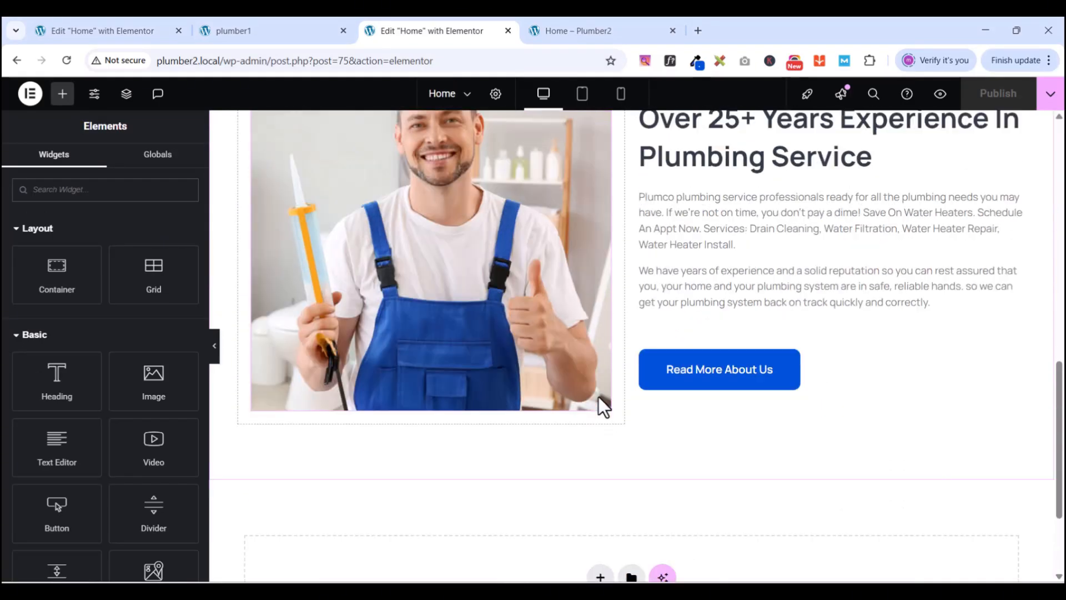
pyautogui.scroll(-3, 599, 396)
# - Insert a Flexbox container using the first single-column structure below the About section
pyautogui.click(600, 427)
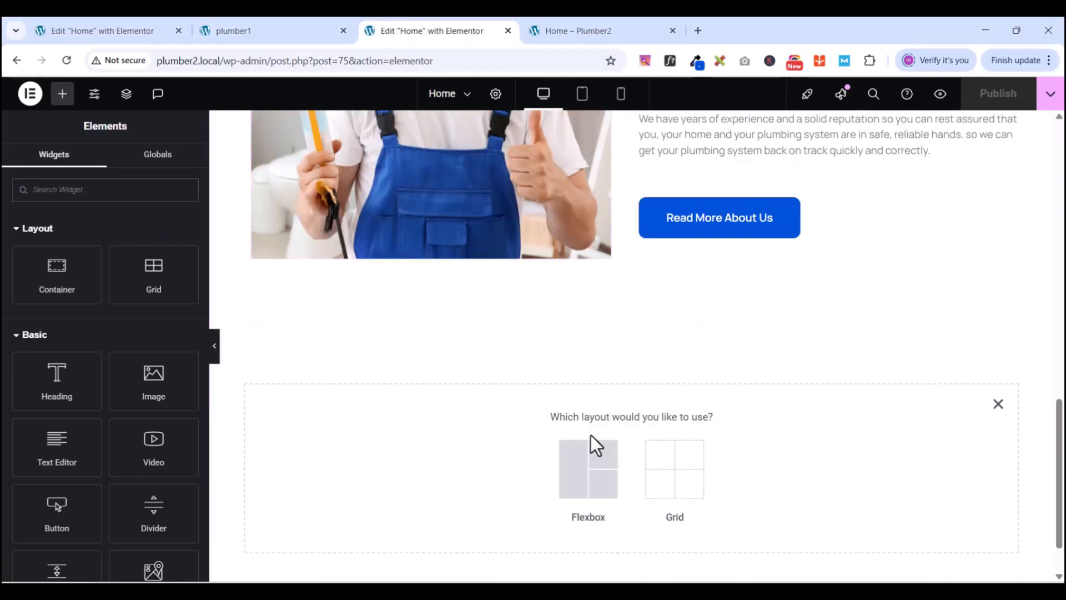
pyautogui.click(588, 464)
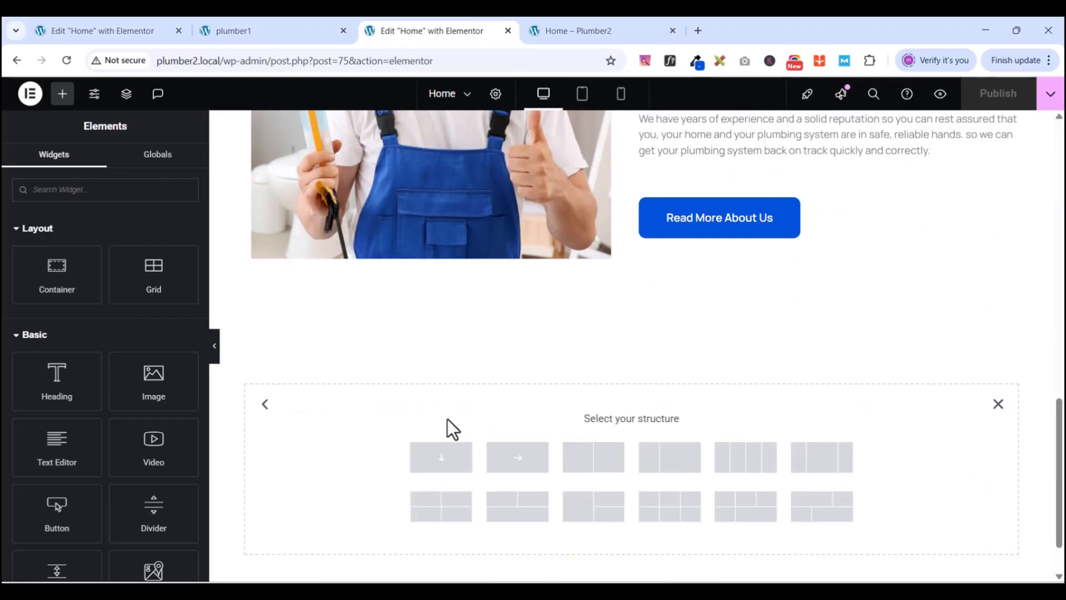
pyautogui.scroll(-1, 545, 414)
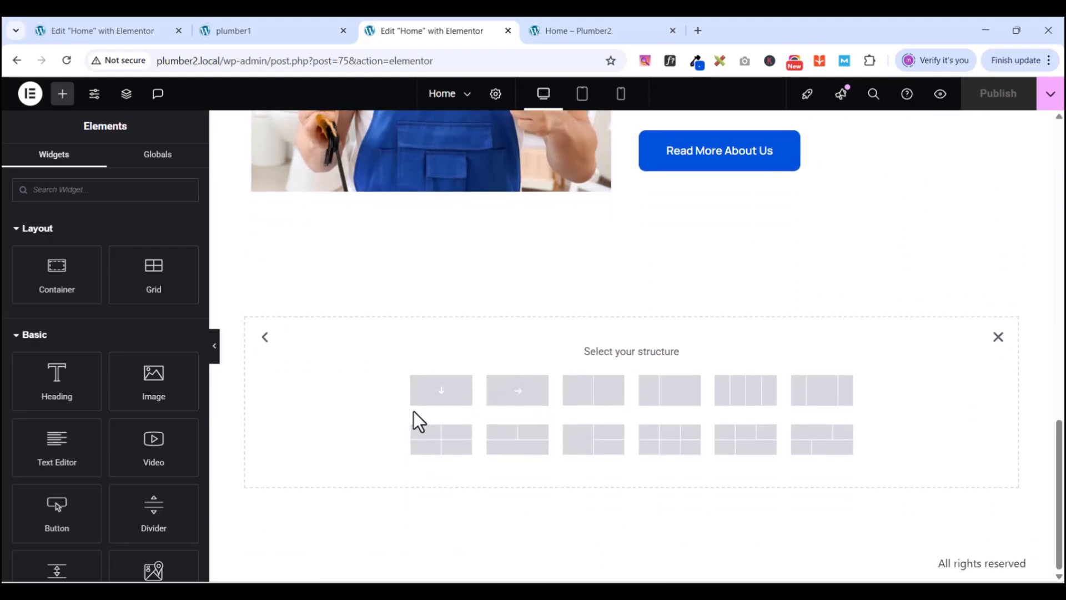
pyautogui.click(453, 399)
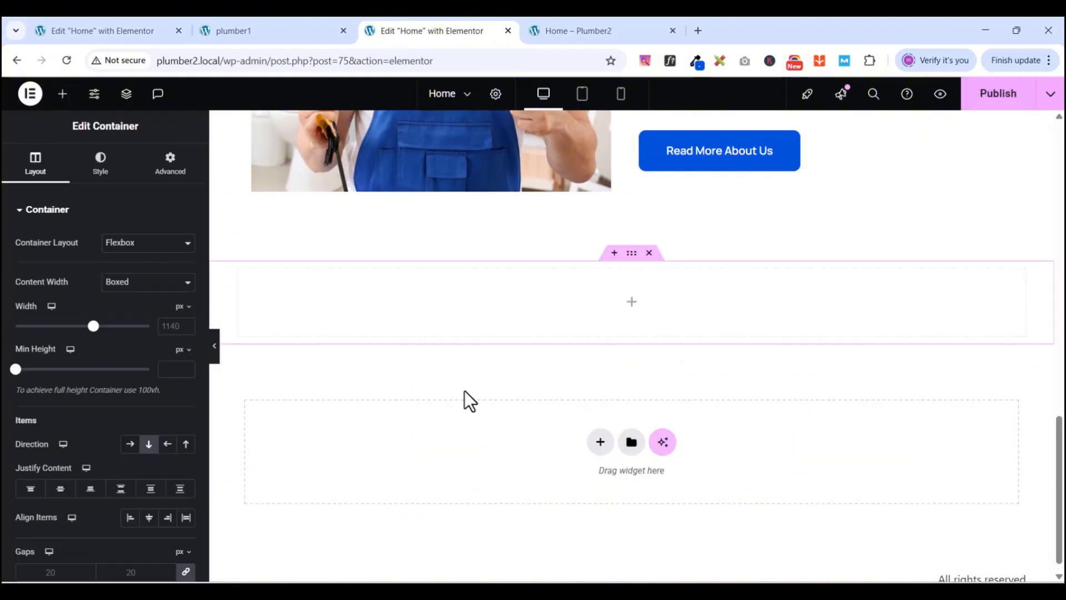
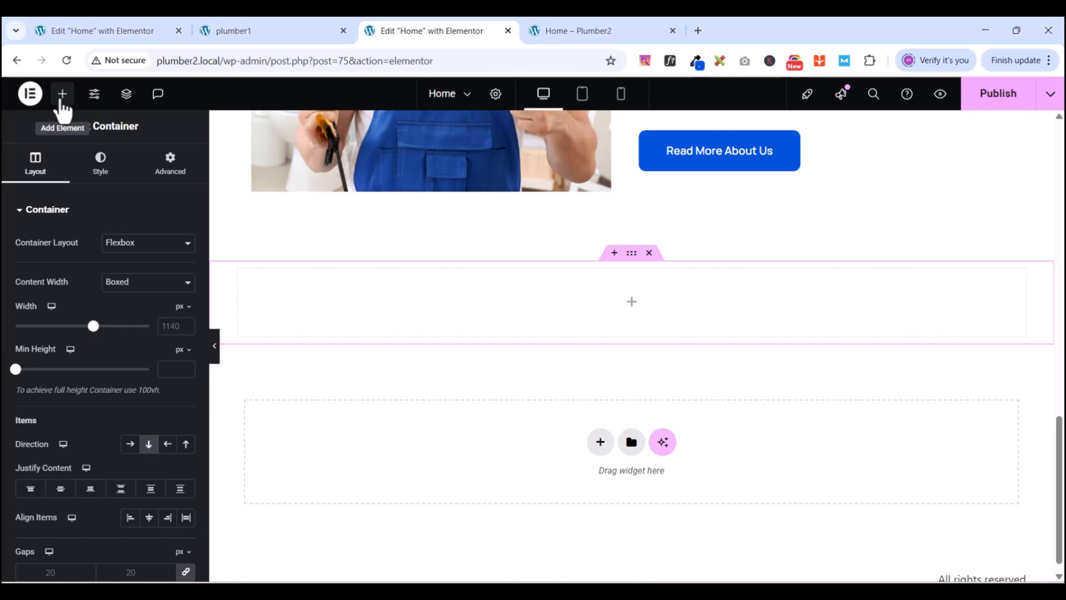
# - Set the new container's padding to 0 and copy the 'Best Service We Offer' heading from PlumCo
pyautogui.click(168, 176)
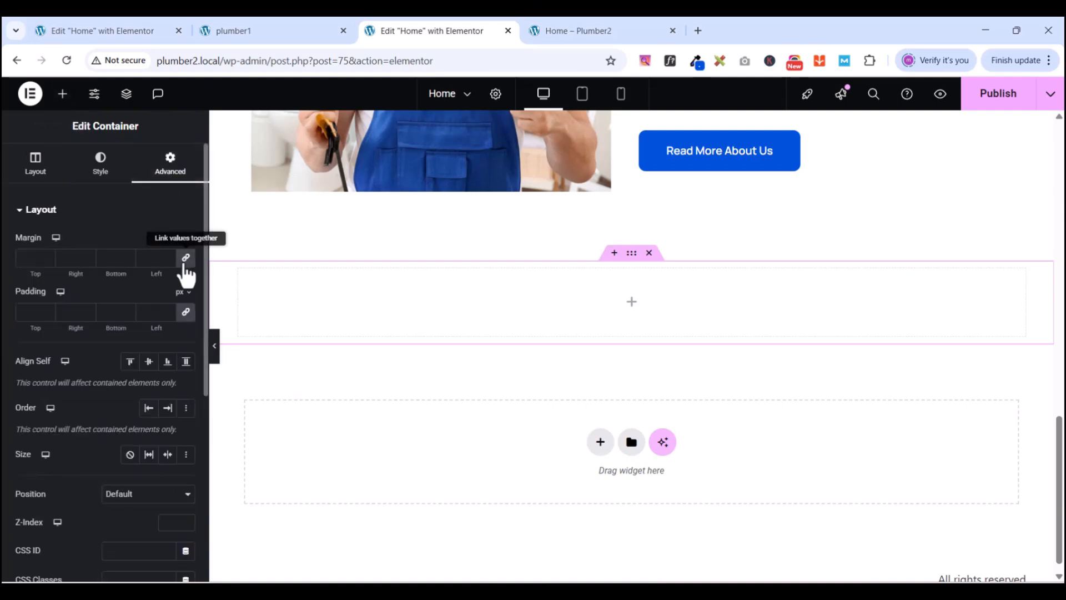
pyautogui.click(185, 312)
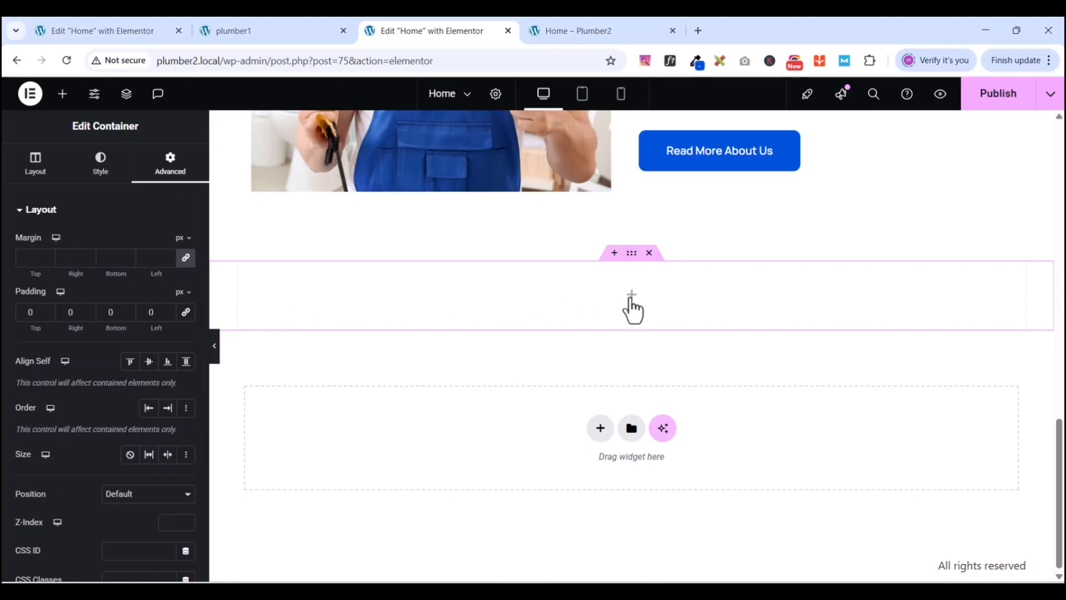
pyautogui.click(281, 35)
pyautogui.scroll(10, 510, 356)
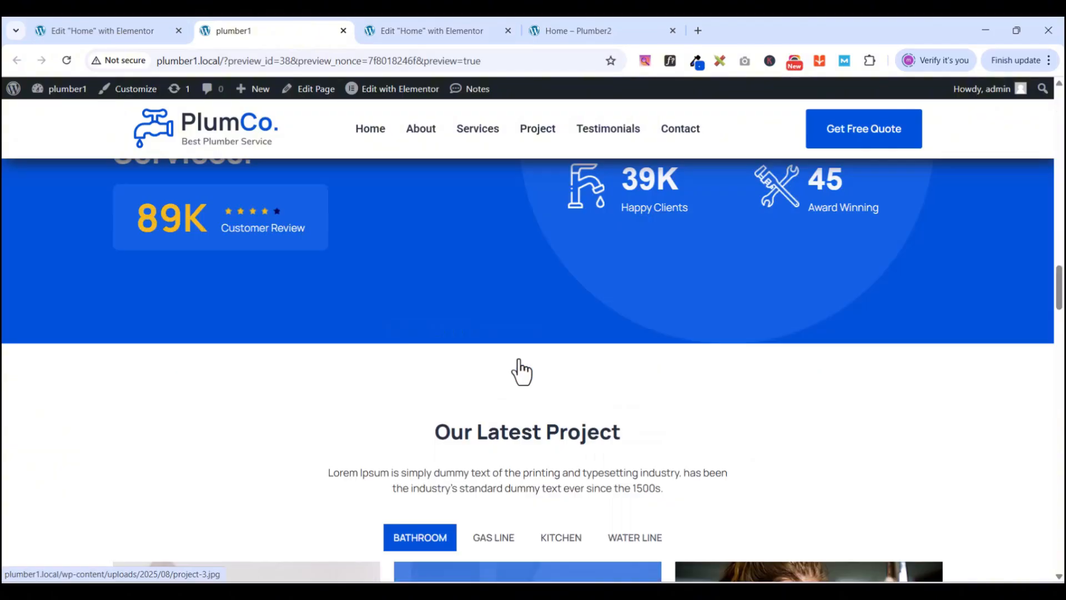
pyautogui.scroll(8, 521, 371)
pyautogui.scroll(-3, 521, 366)
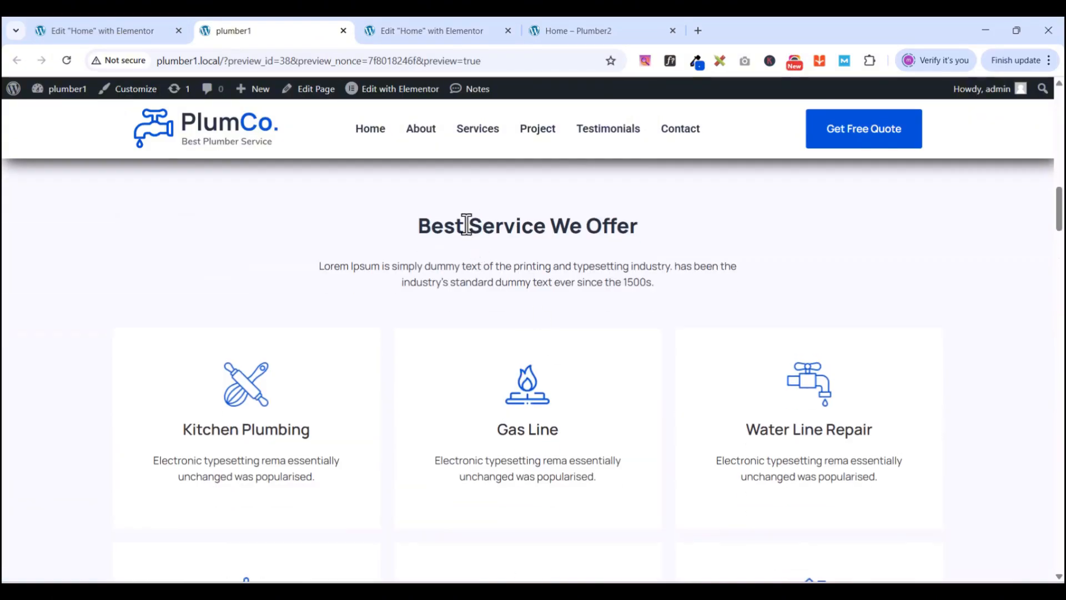
pyautogui.moveTo(422, 225); pyautogui.dragTo(644, 234)
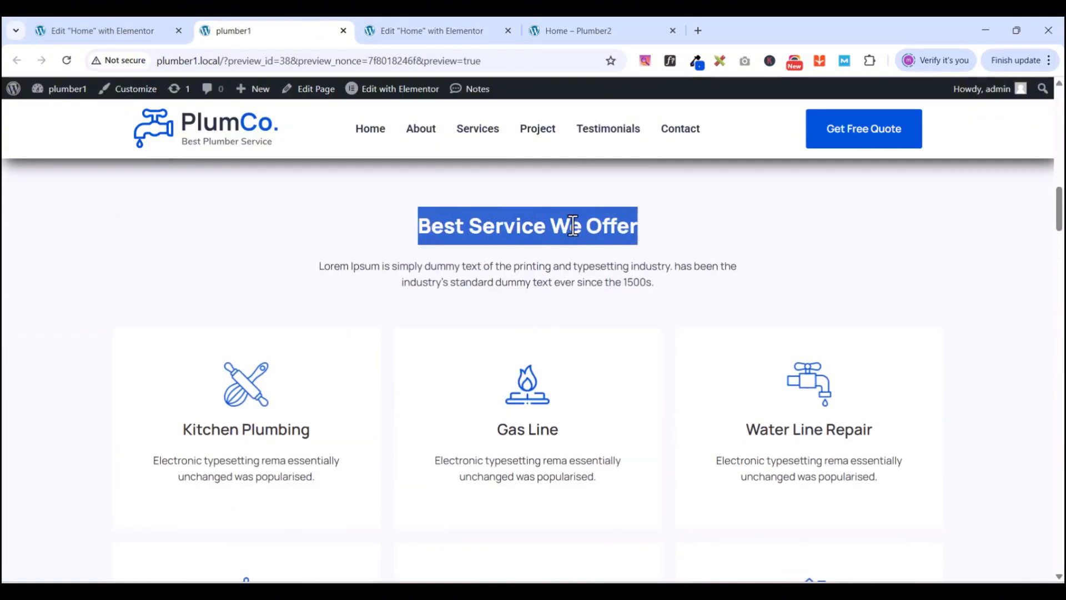
pyautogui.rightClick(573, 226)
pyautogui.click(610, 240)
pyautogui.click(402, 38)
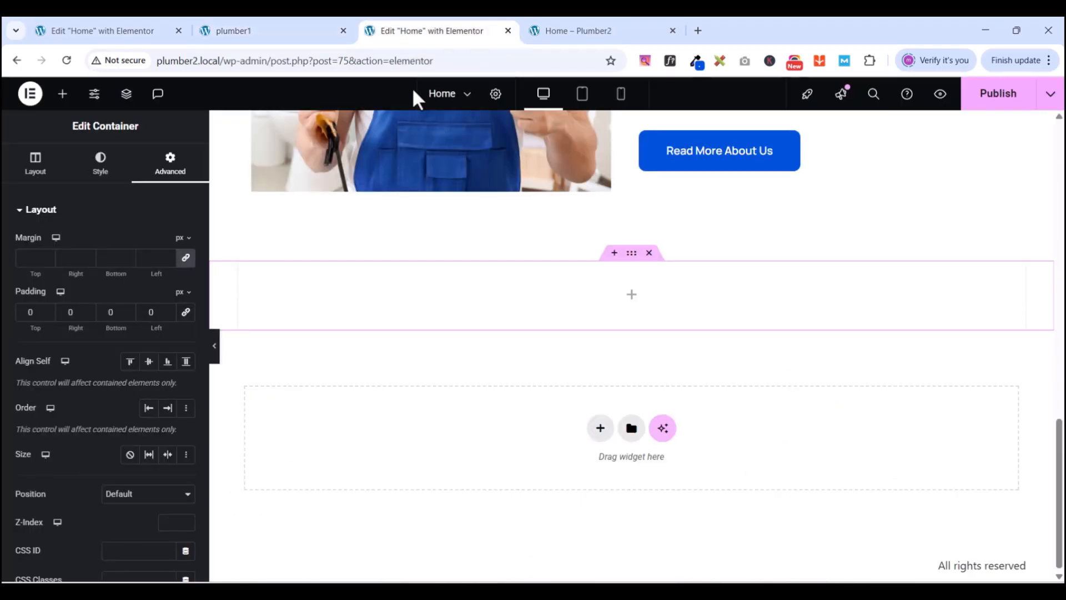
# - Add a Heading widget to the container and paste 'Best Service We Offer' as its title
pyautogui.click(63, 95)
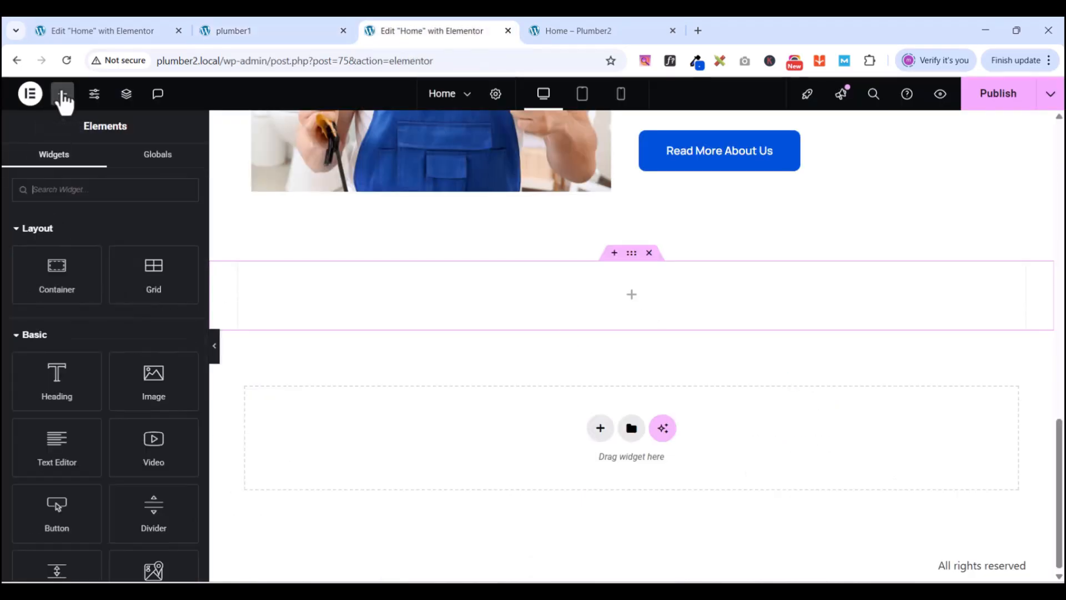
pyautogui.moveTo(59, 376); pyautogui.dragTo(676, 305)
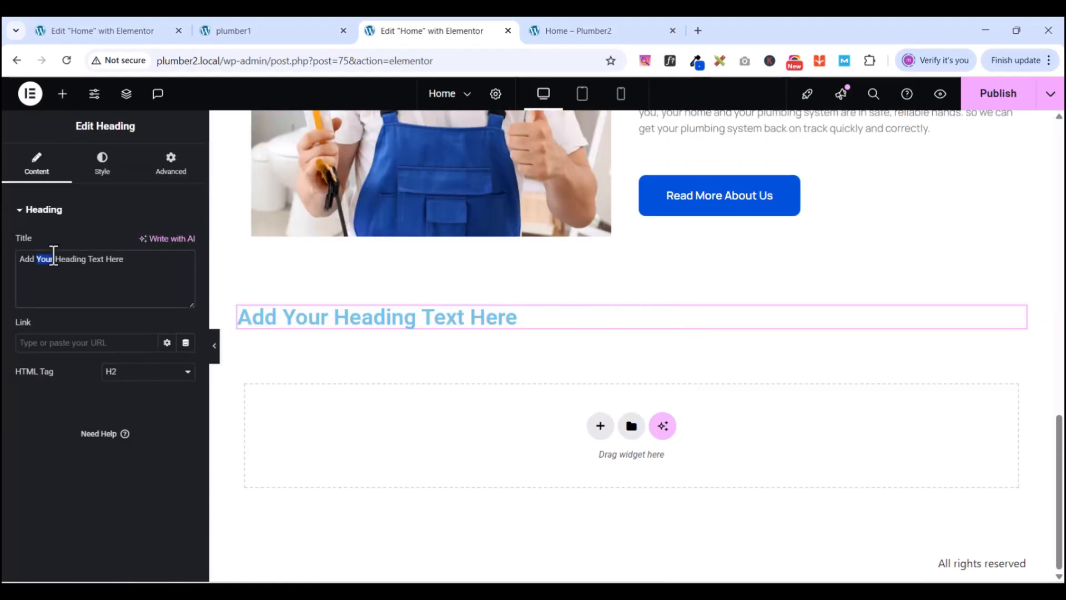
pyautogui.tripleClick(53, 257)
pyautogui.hotkey('ctrl', 'v')
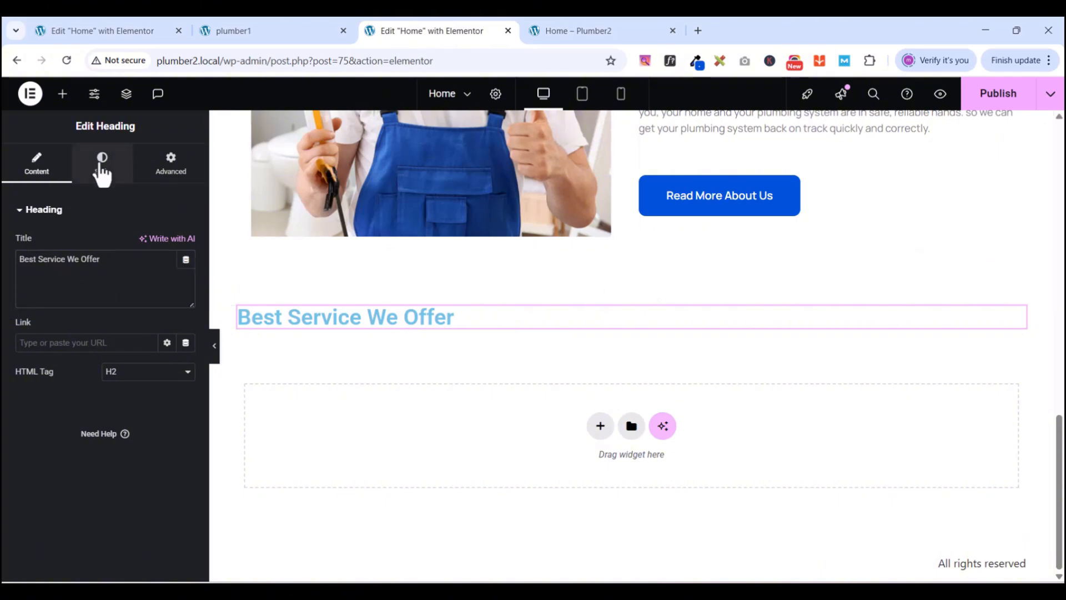
pyautogui.click(102, 165)
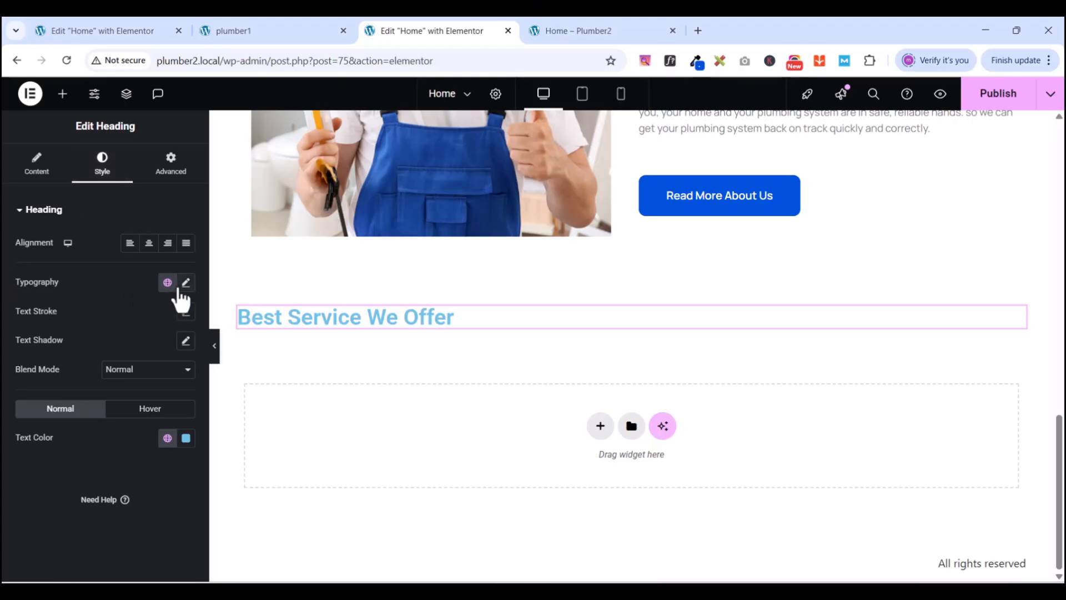
# - Set the heading typography to the Manrope font at 30 px size
pyautogui.click(185, 284)
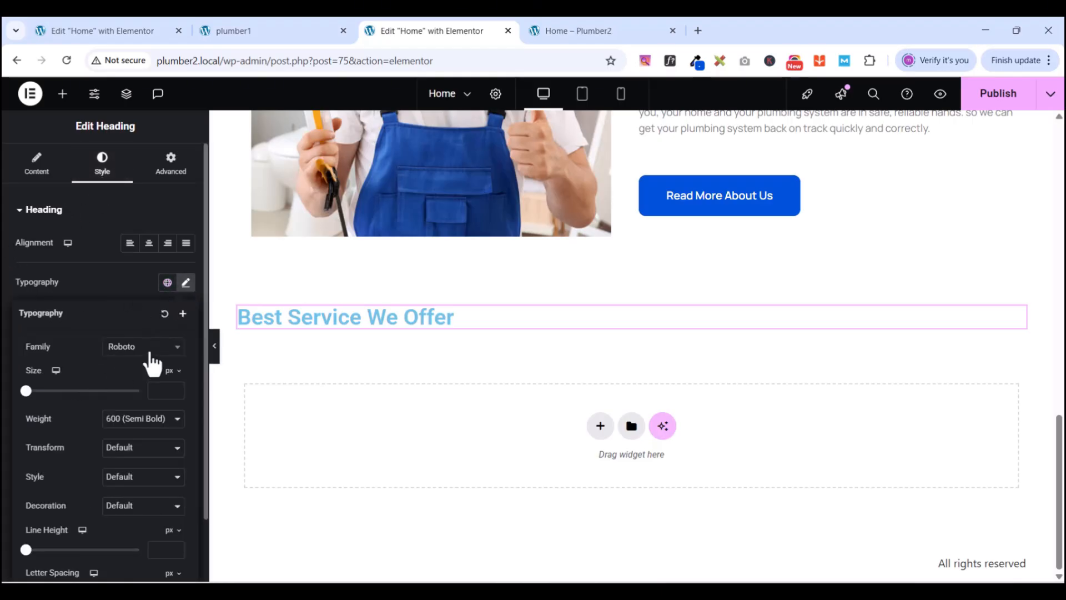
pyautogui.click(149, 349)
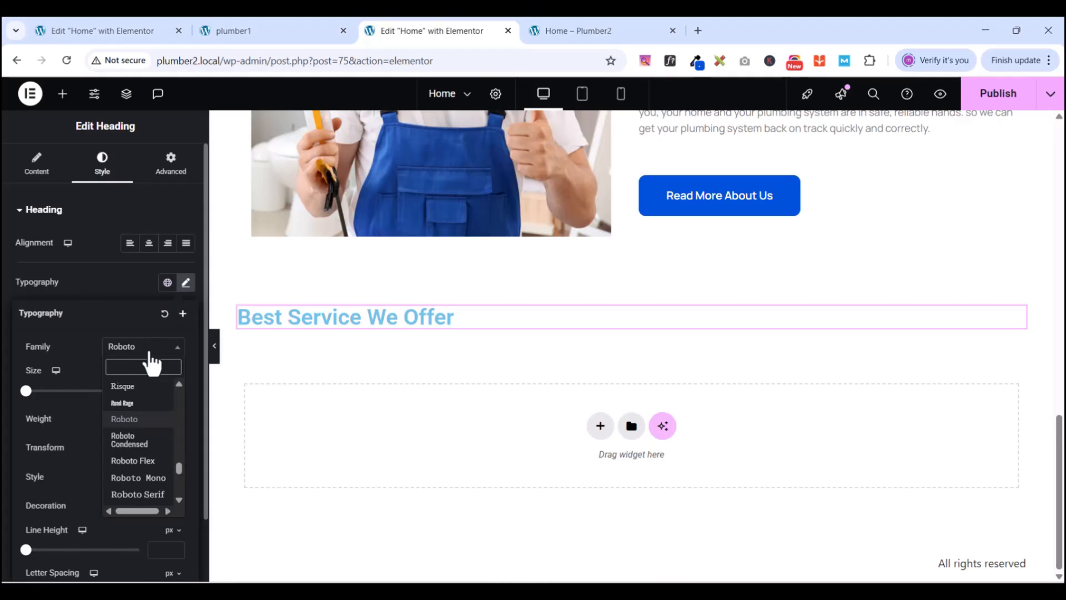
pyautogui.write('manr')
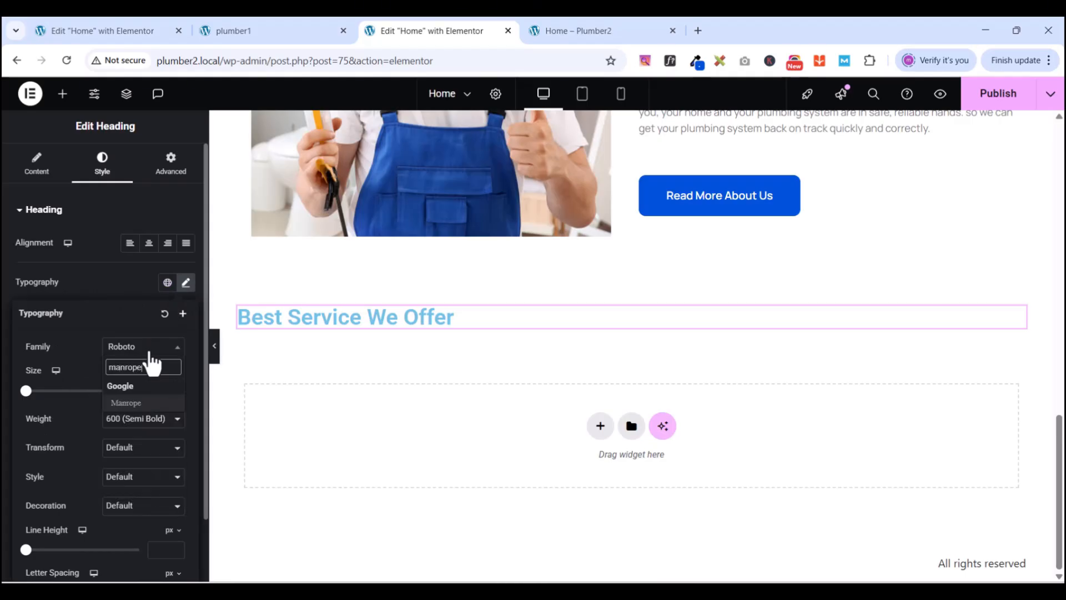
pyautogui.write('ope')
pyautogui.click(136, 404)
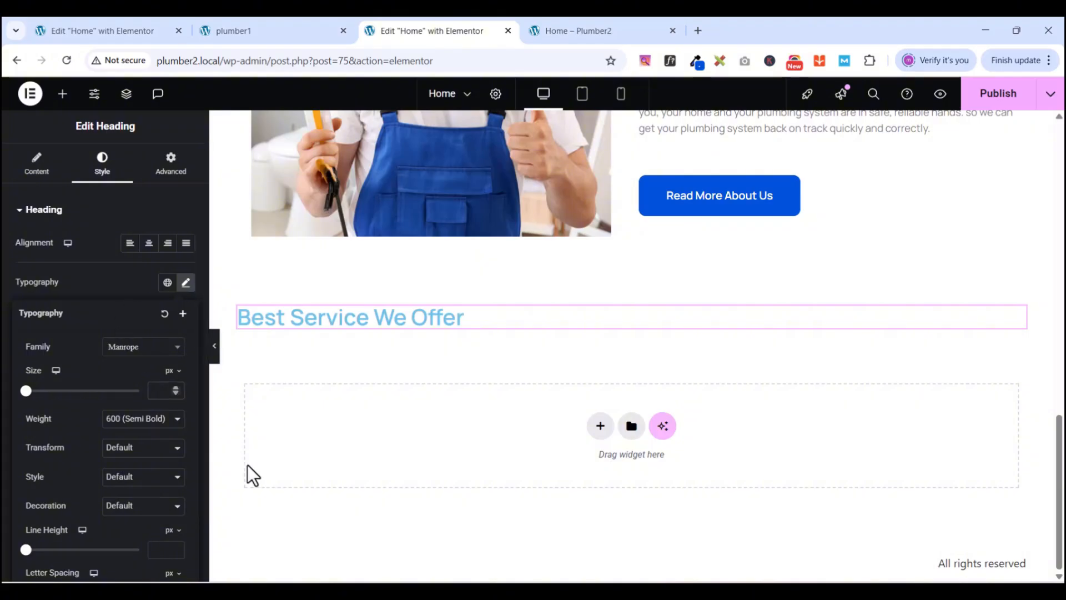
pyautogui.write('3')
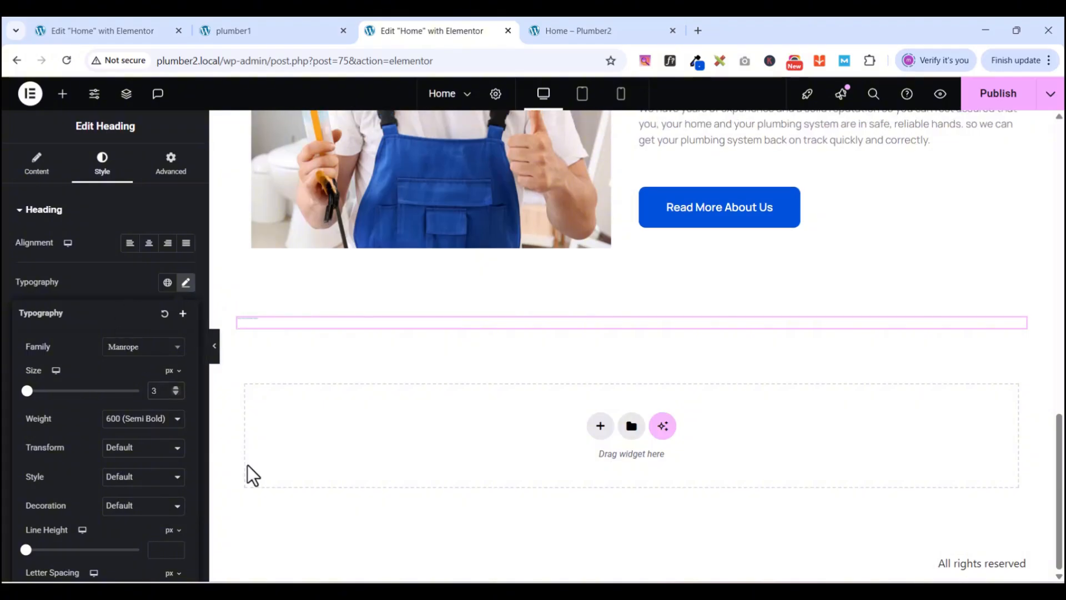
pyautogui.write('0')
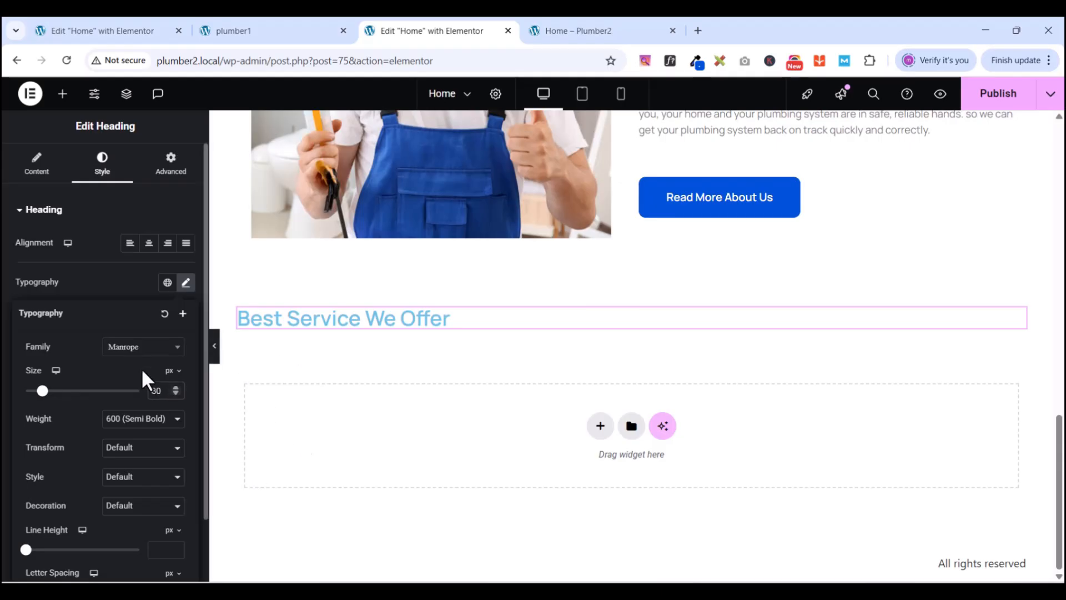
pyautogui.scroll(-1, 139, 472)
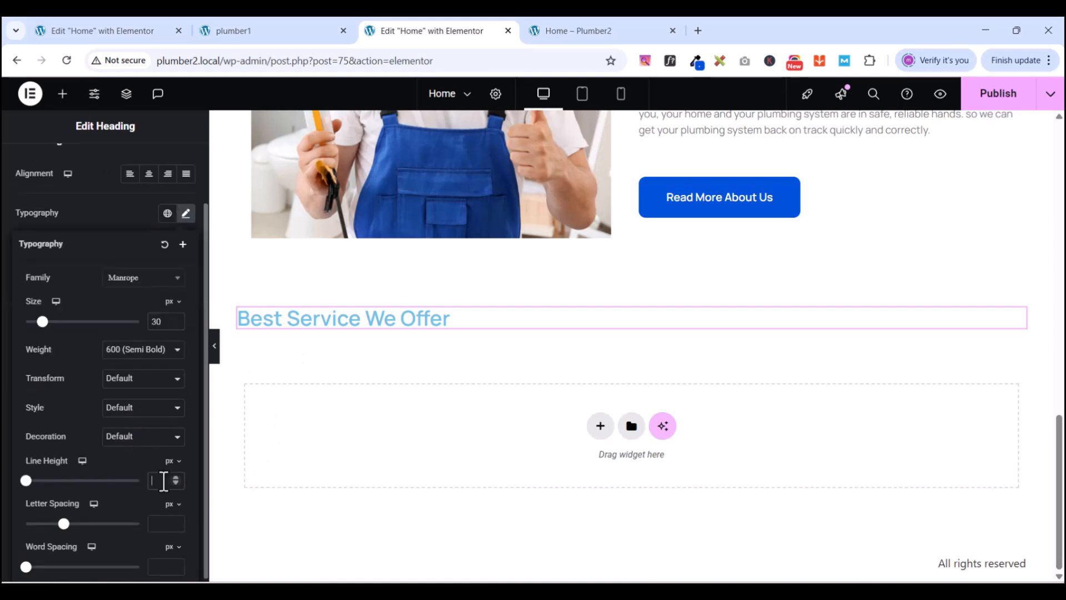
# - Give the heading a 55 line height, weight 900 and the global New black text colour
pyautogui.click(163, 480)
pyautogui.write('55')
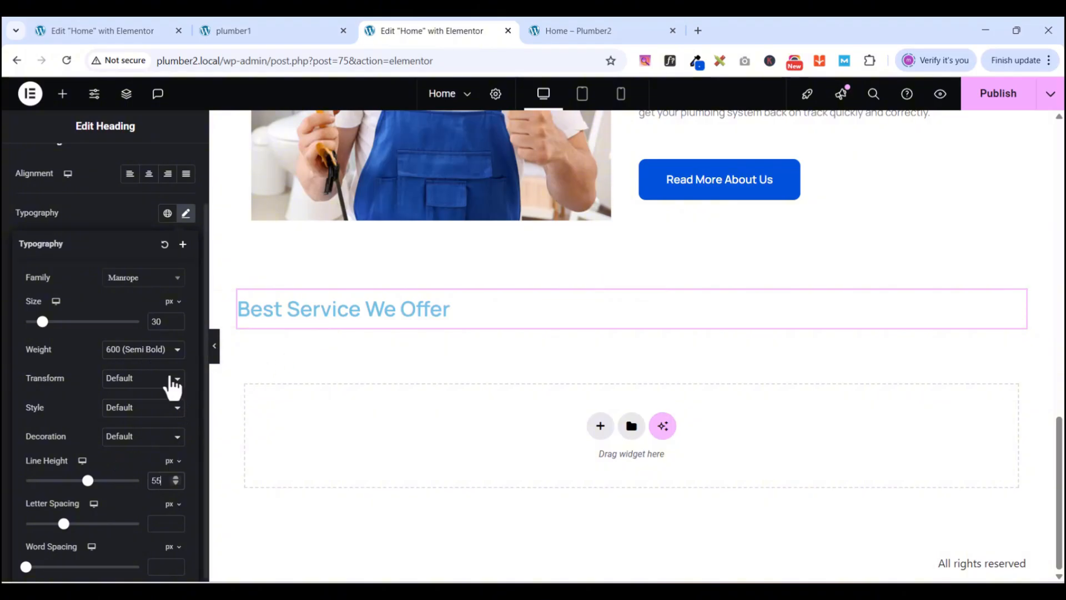
pyautogui.click(144, 353)
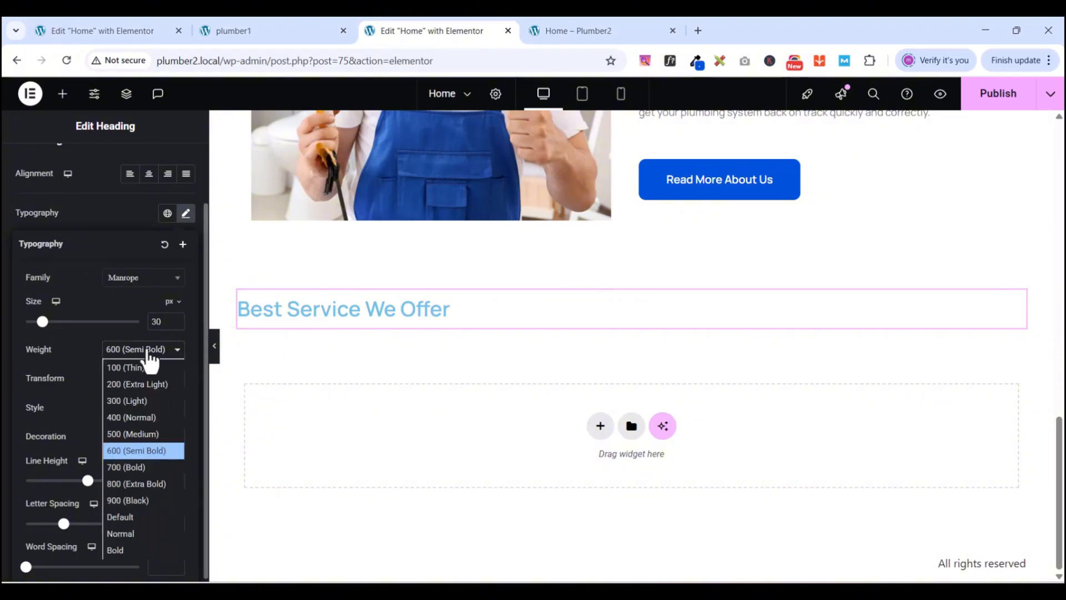
pyautogui.click(134, 503)
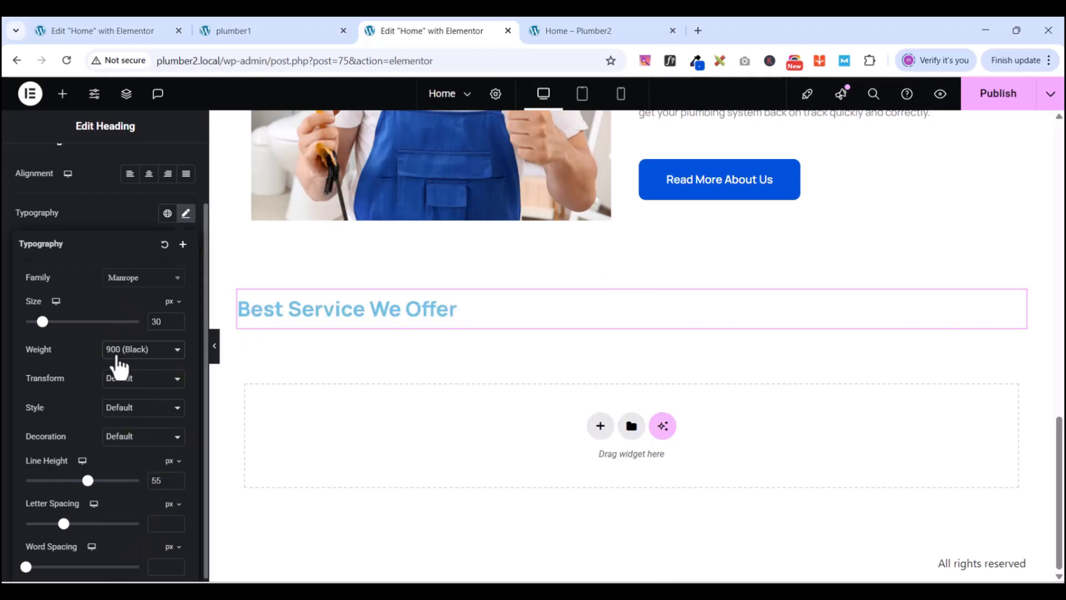
pyautogui.click(115, 214)
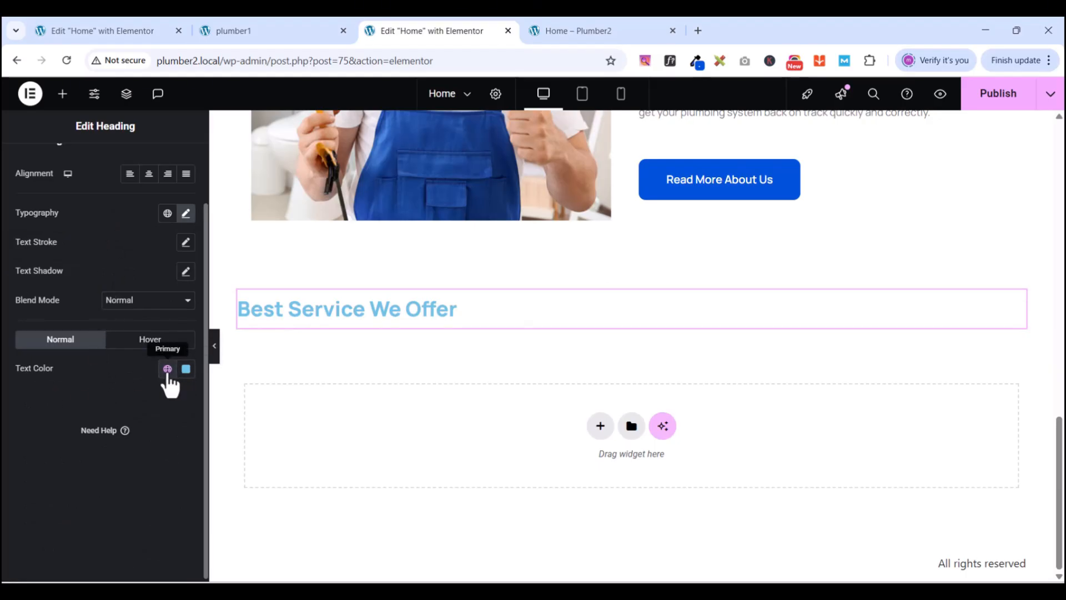
pyautogui.click(167, 369)
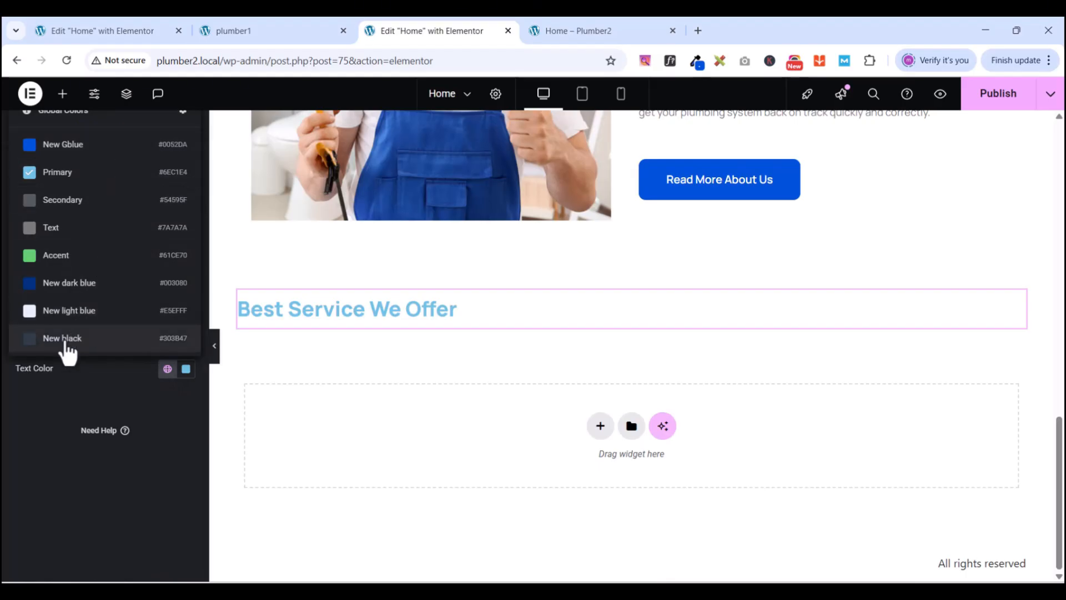
pyautogui.click(66, 340)
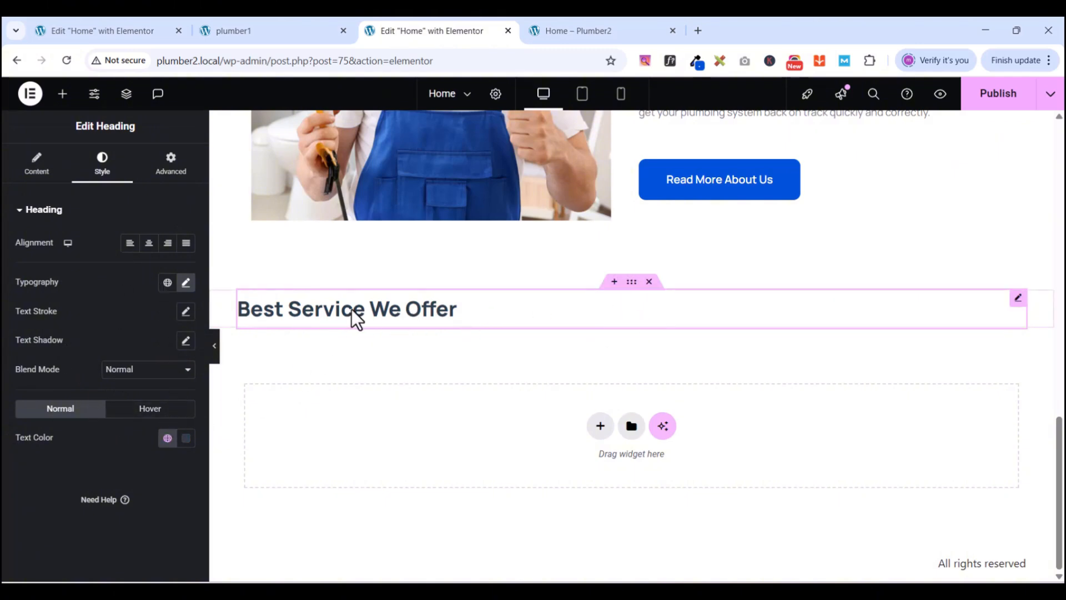
# - Add a Text Editor below the heading and paste in the reference Lorem Ipsum paragraph
pyautogui.click(64, 95)
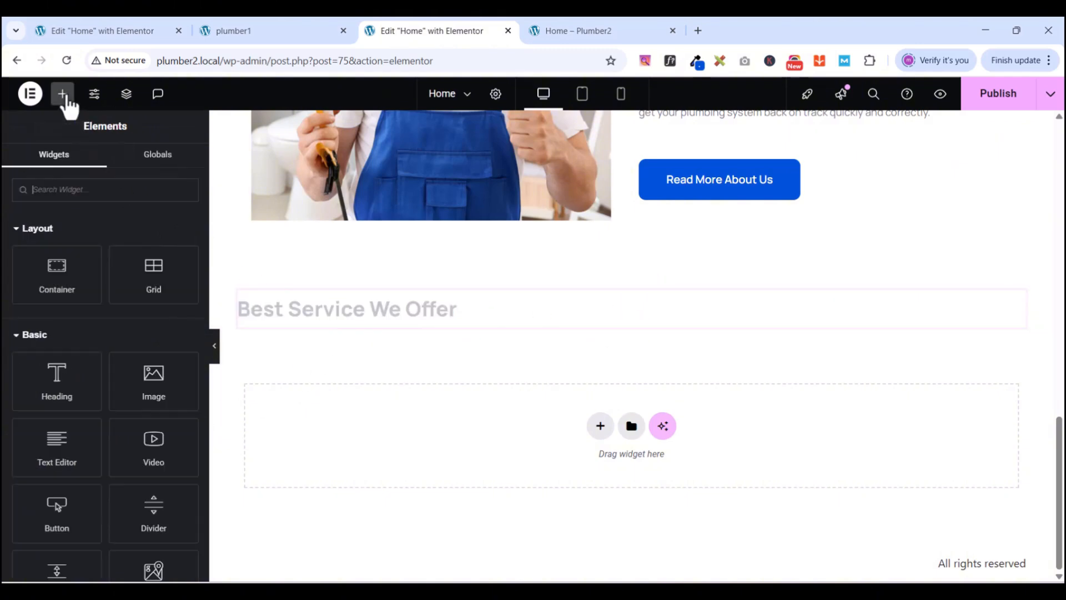
pyautogui.moveTo(55, 439); pyautogui.dragTo(391, 305)
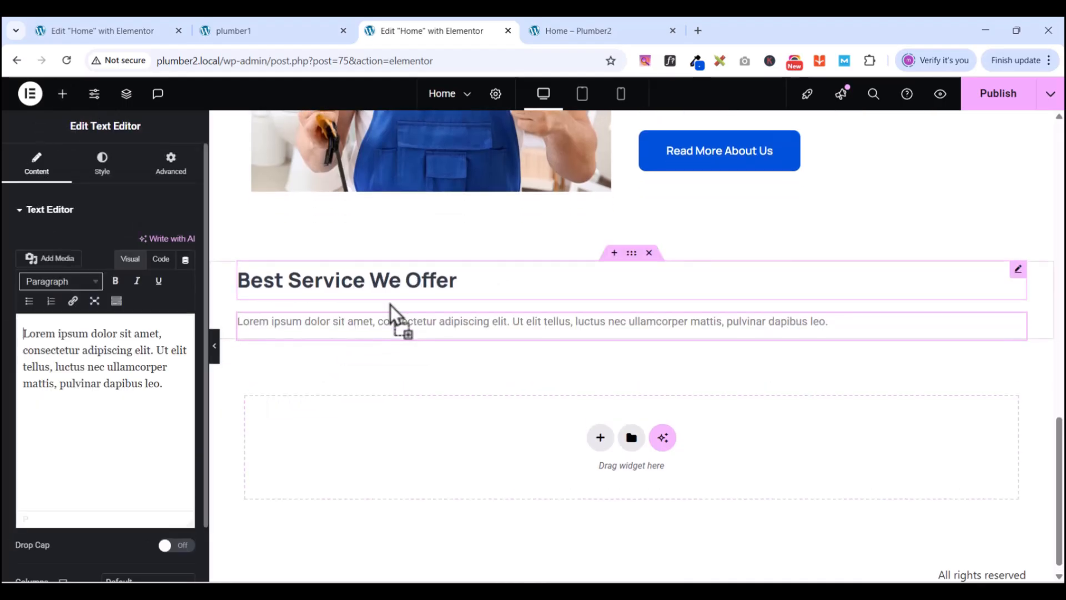
pyautogui.click(270, 26)
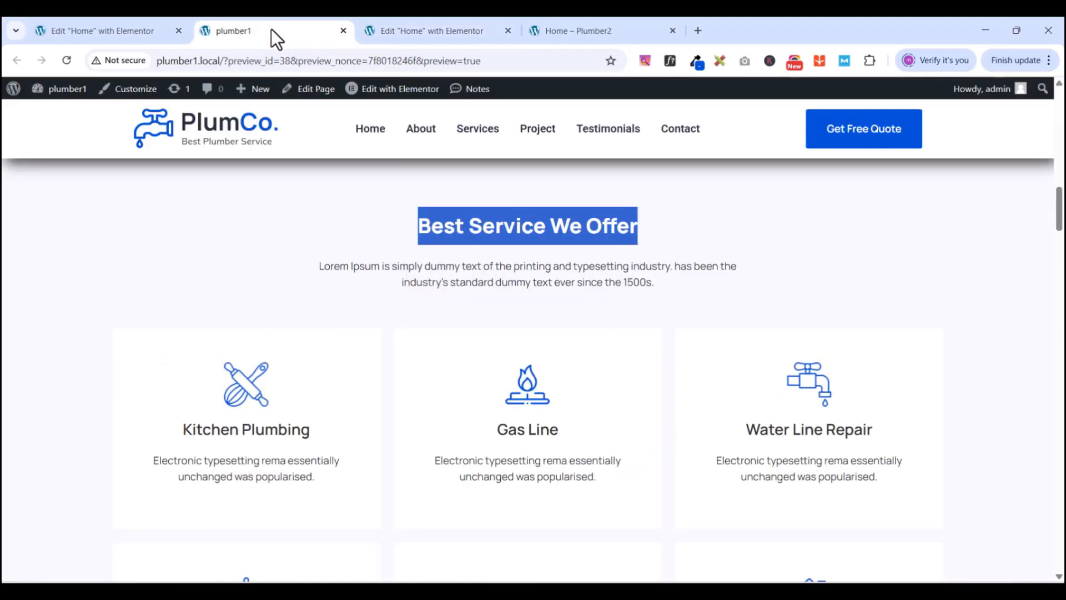
pyautogui.moveTo(322, 266); pyautogui.dragTo(661, 282)
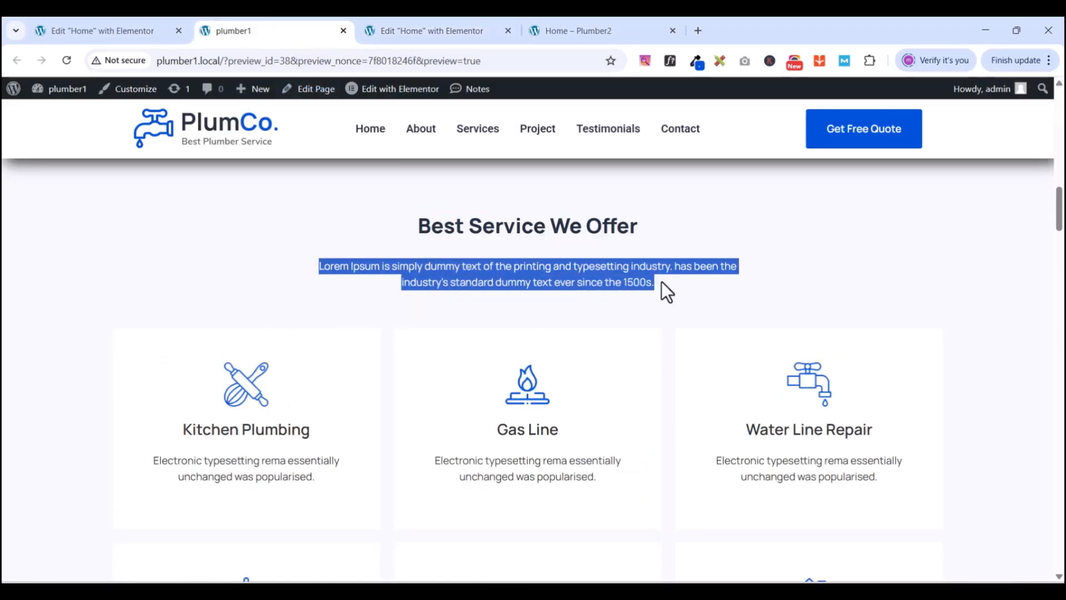
pyautogui.rightClick(560, 272)
pyautogui.click(603, 288)
pyautogui.click(428, 33)
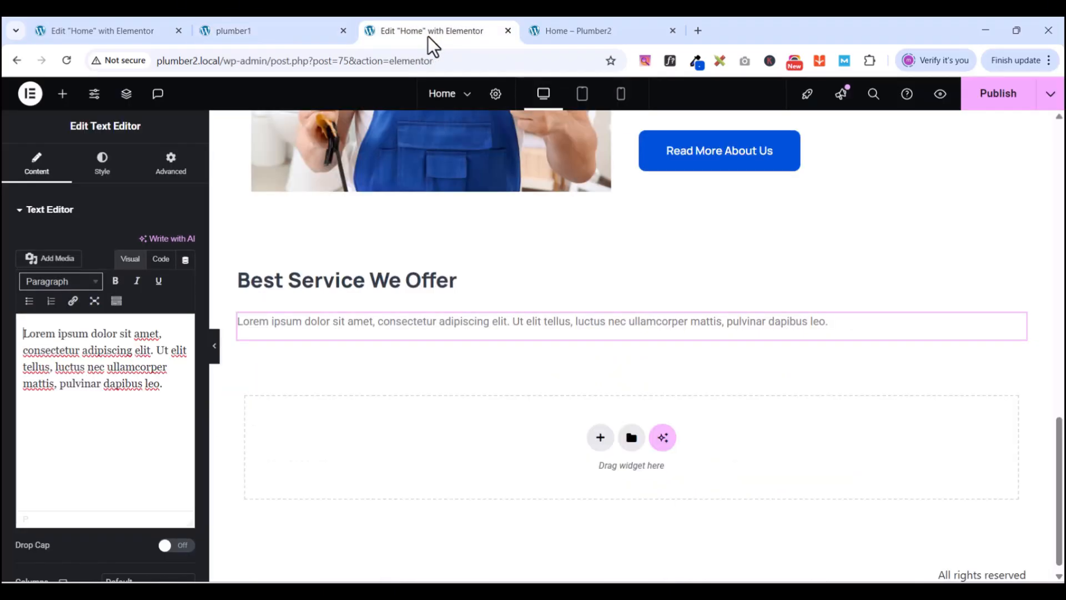
pyautogui.hotkey('ctrl', 'a')
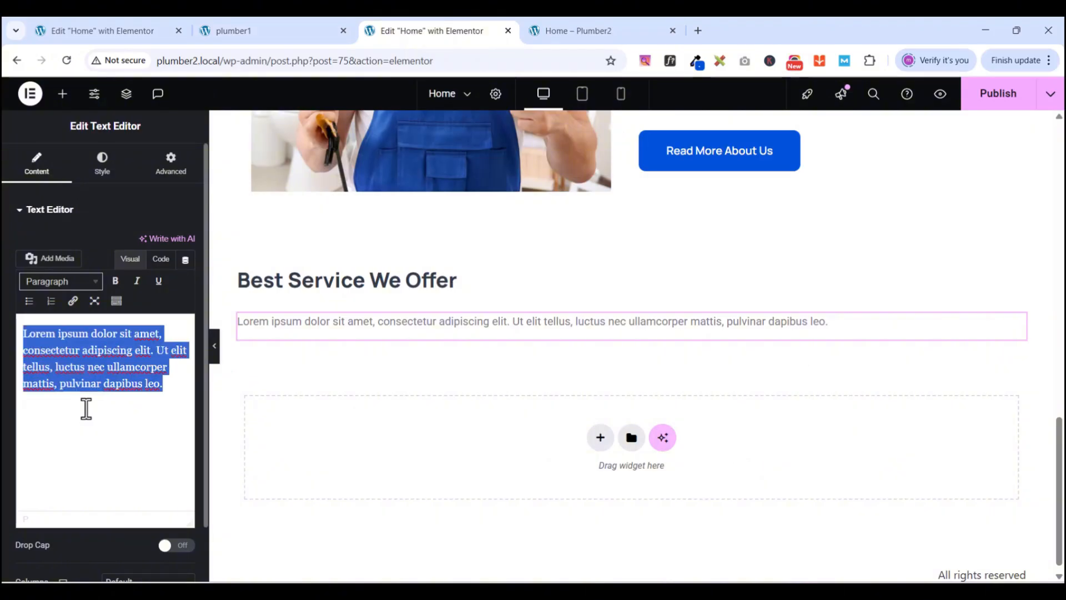
pyautogui.hotkey('ctrl', 'v')
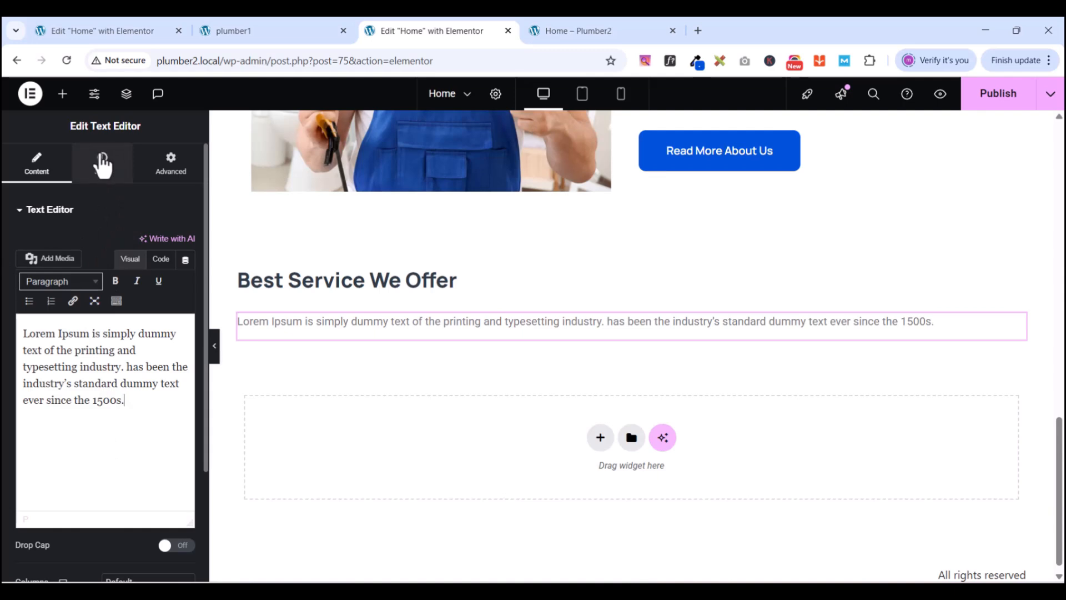
# - Style the paragraph in Manrope at 15 px with a 23 px line height
pyautogui.click(102, 165)
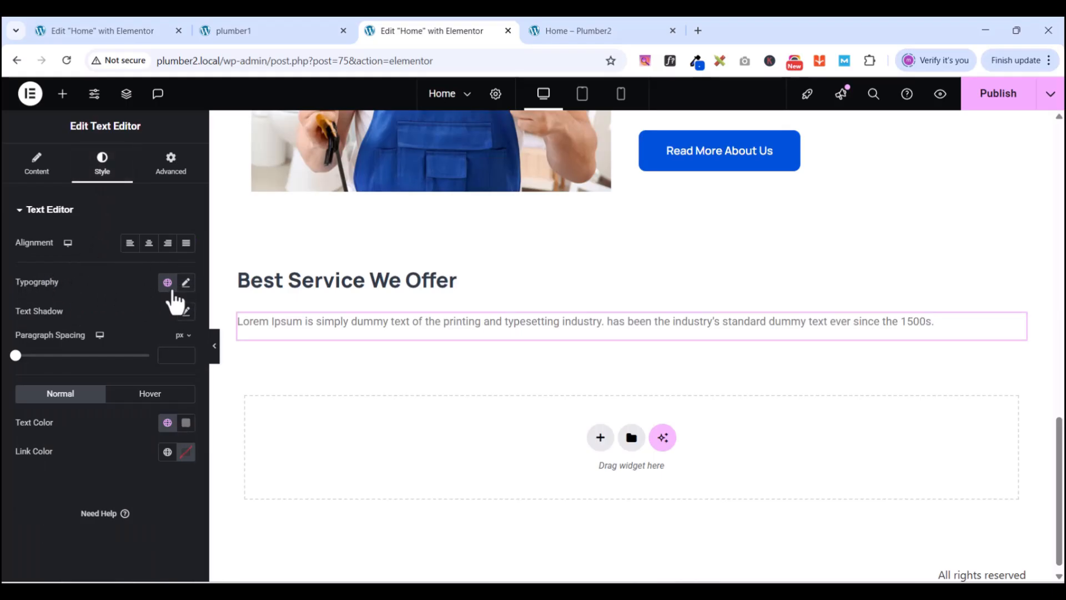
pyautogui.click(185, 283)
pyautogui.click(145, 350)
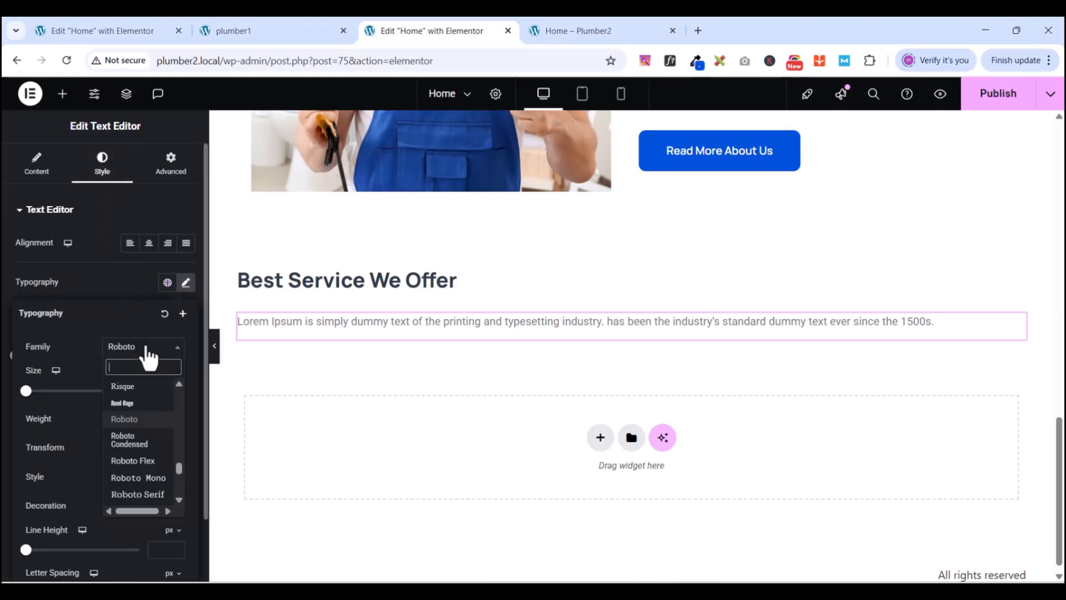
pyautogui.write('man')
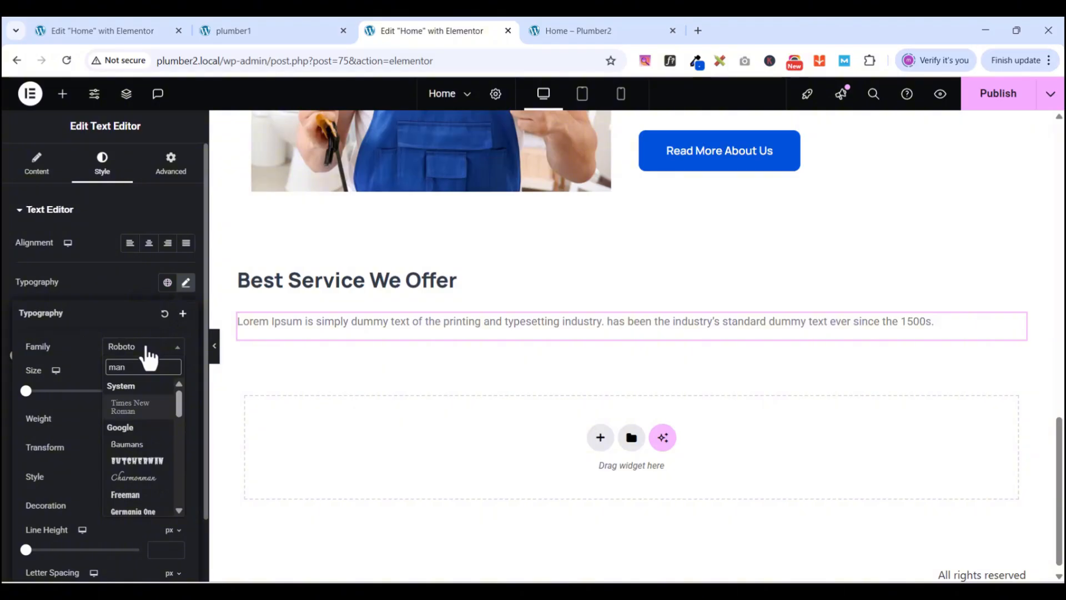
pyautogui.write('n')
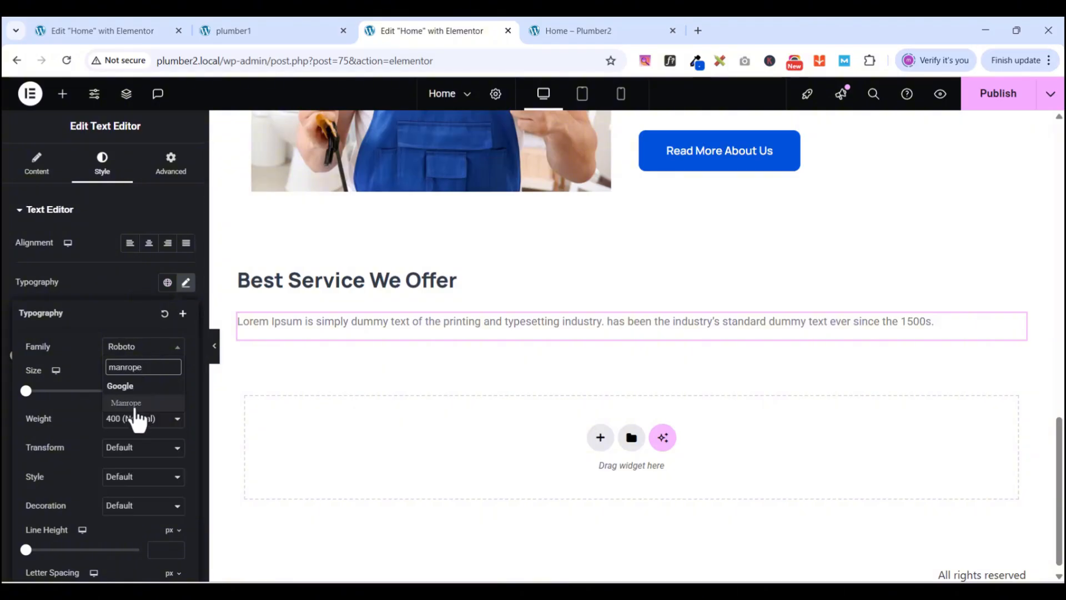
pyautogui.click(134, 405)
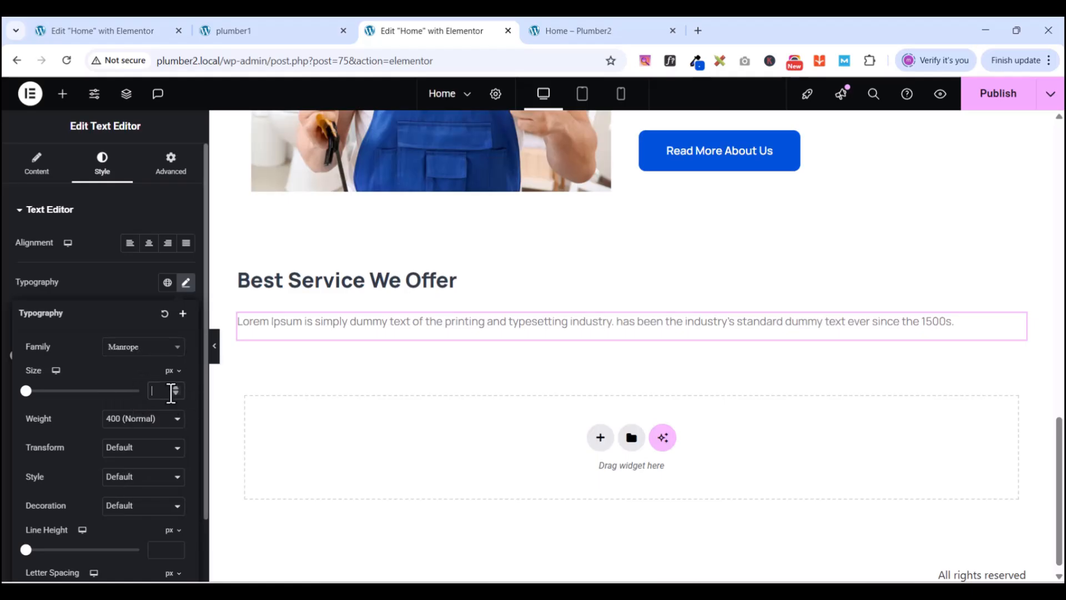
pyautogui.write('15')
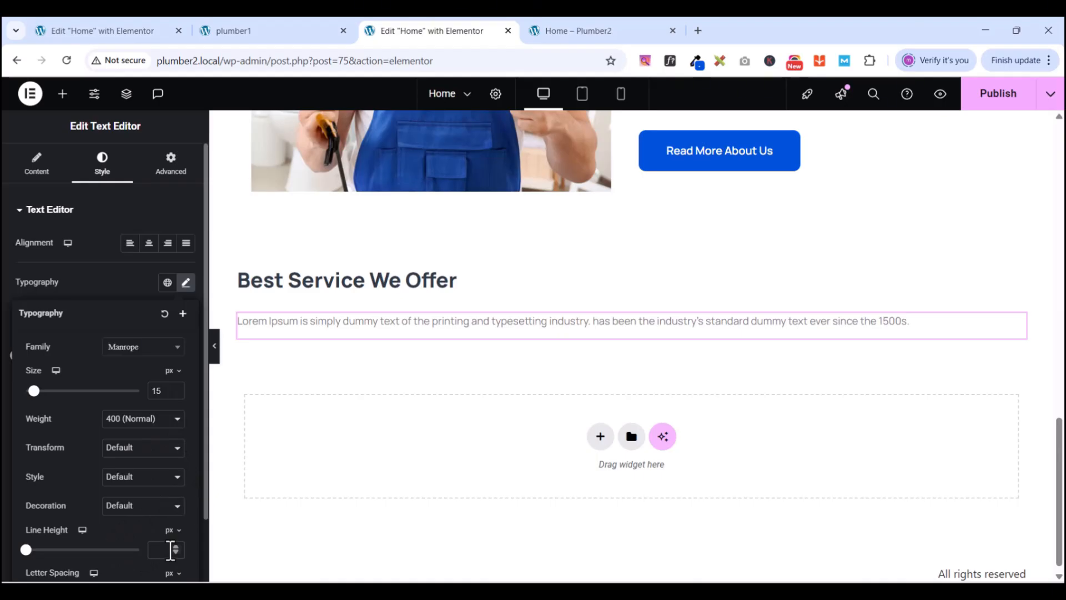
pyautogui.write('23')
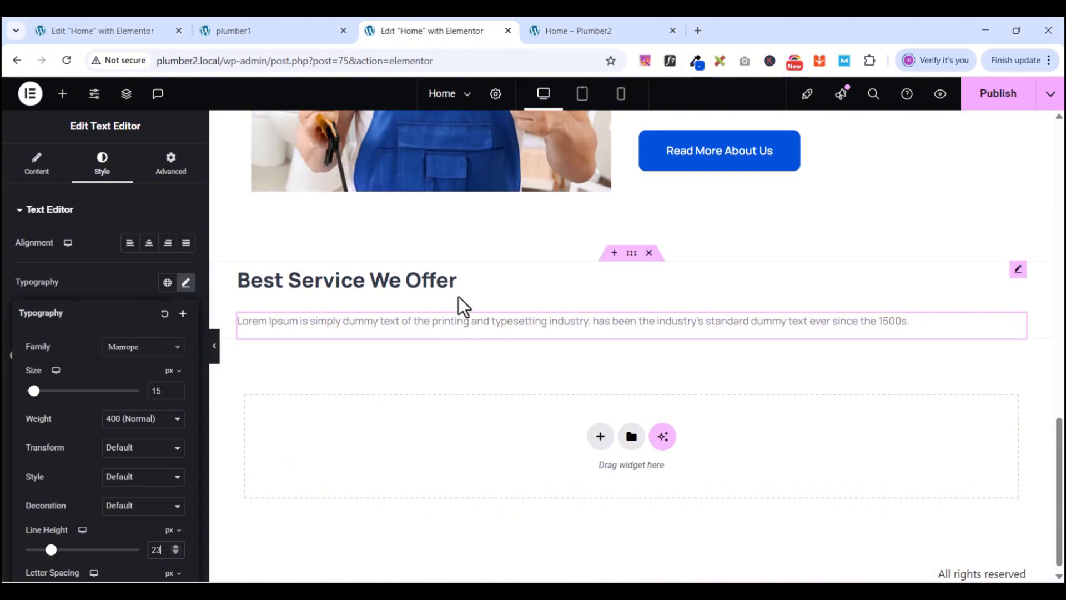
# - Compare the styled paragraph against the PlumCo reference page
pyautogui.click(275, 34)
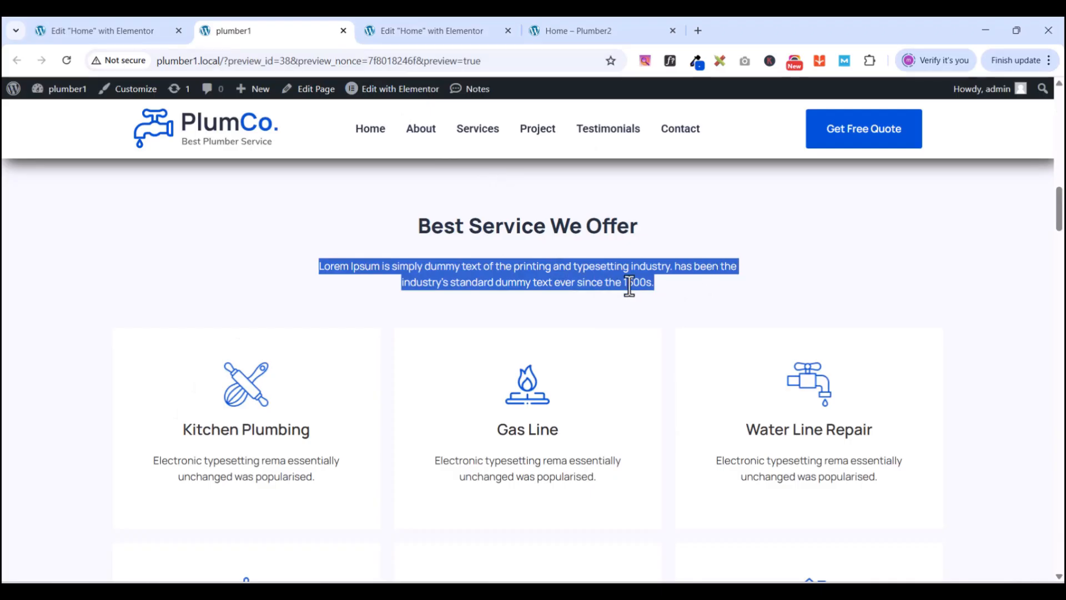
pyautogui.click(401, 281)
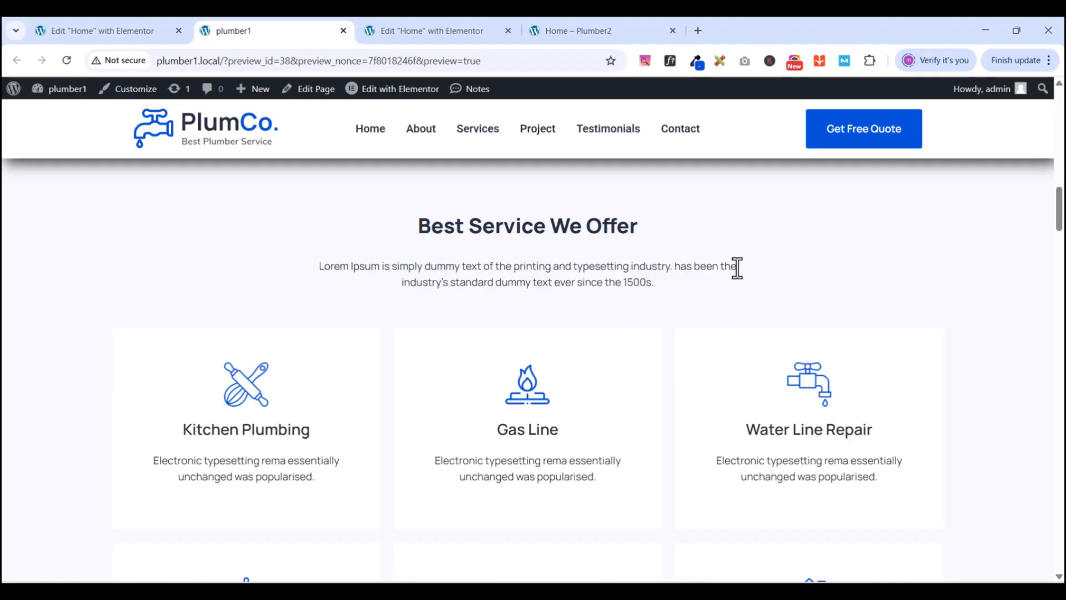
pyautogui.click(440, 29)
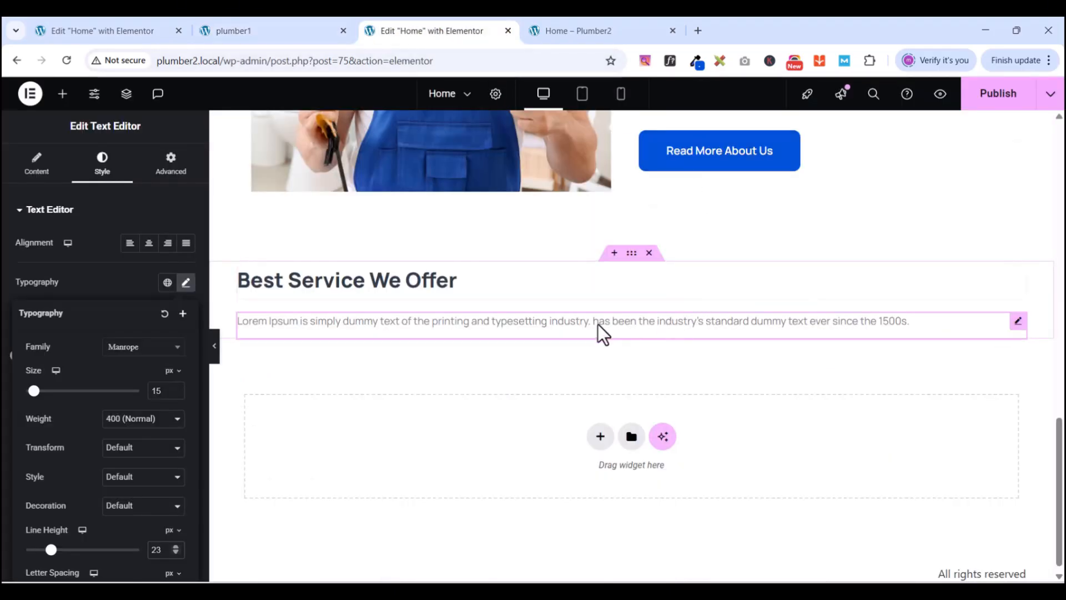
pyautogui.click(268, 32)
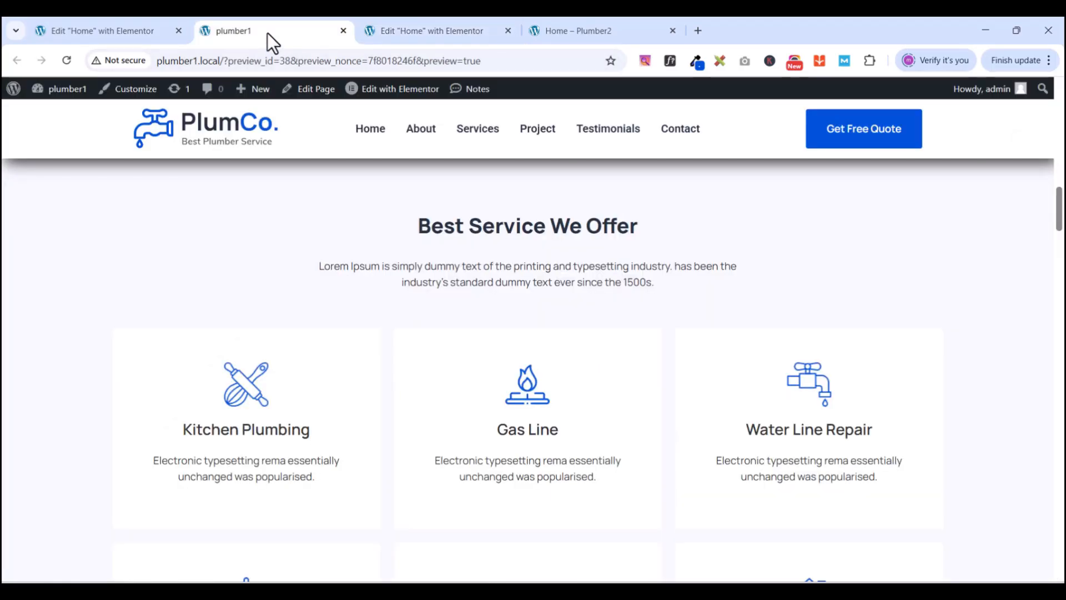
pyautogui.click(403, 33)
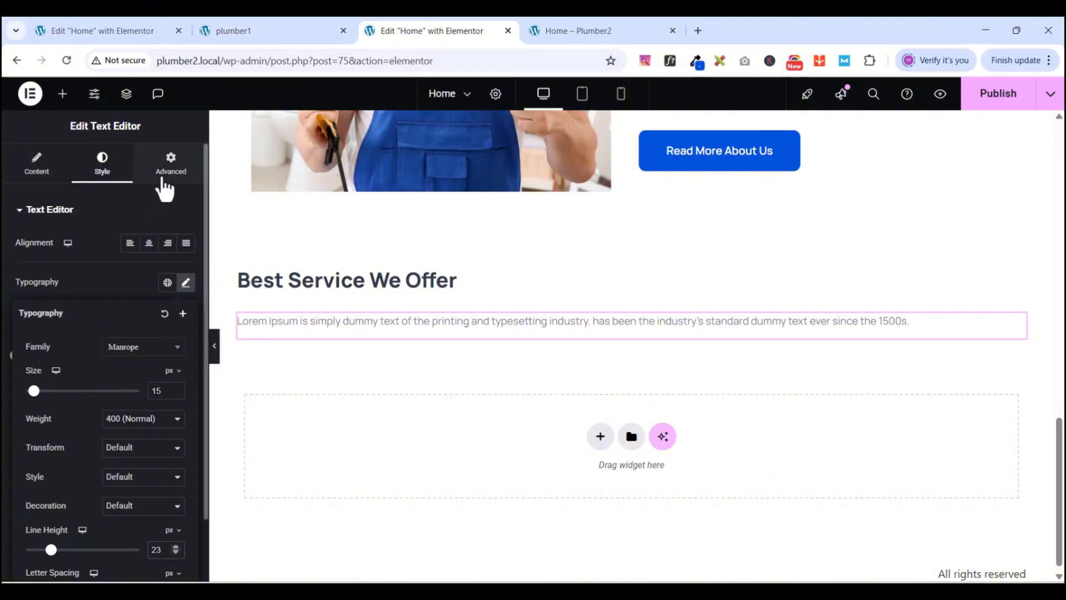
# - Give the paragraph a Custom width of 57%
pyautogui.click(164, 182)
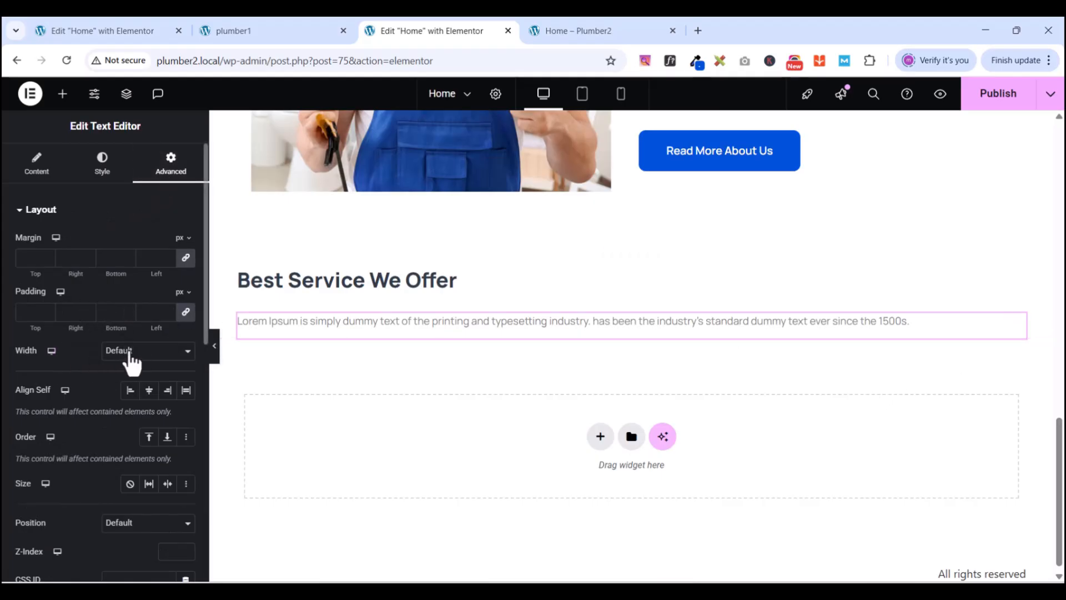
pyautogui.click(130, 354)
pyautogui.click(145, 418)
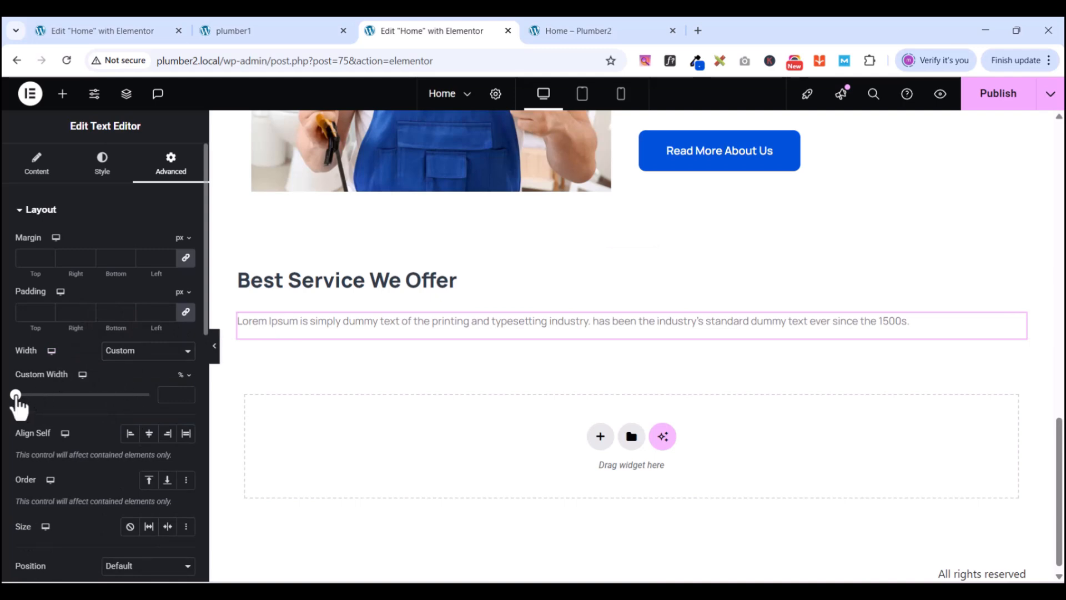
pyautogui.moveTo(16, 398); pyautogui.dragTo(92, 410)
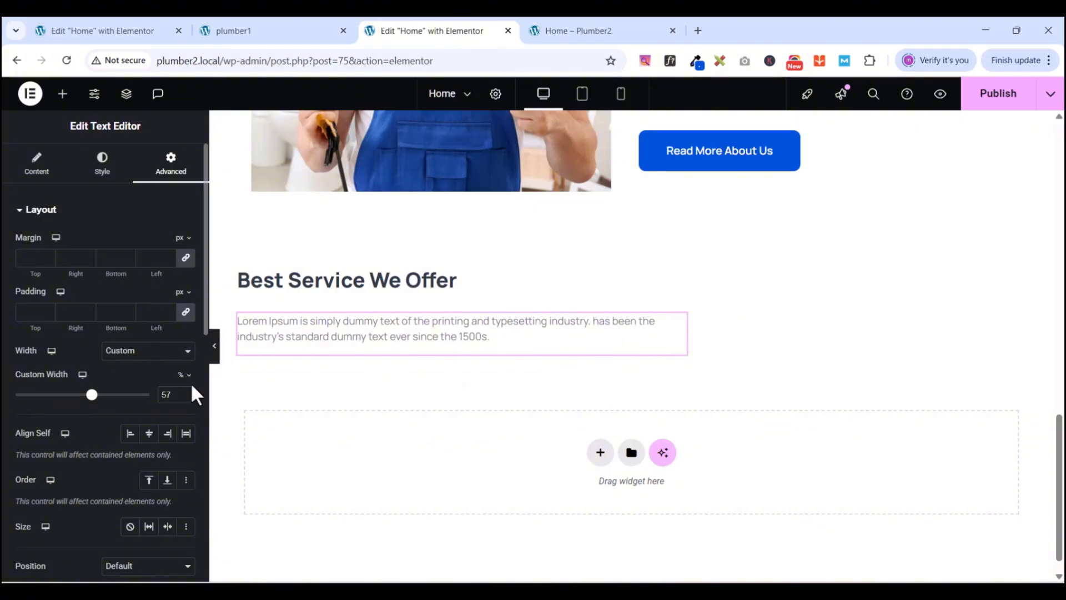
pyautogui.click(37, 177)
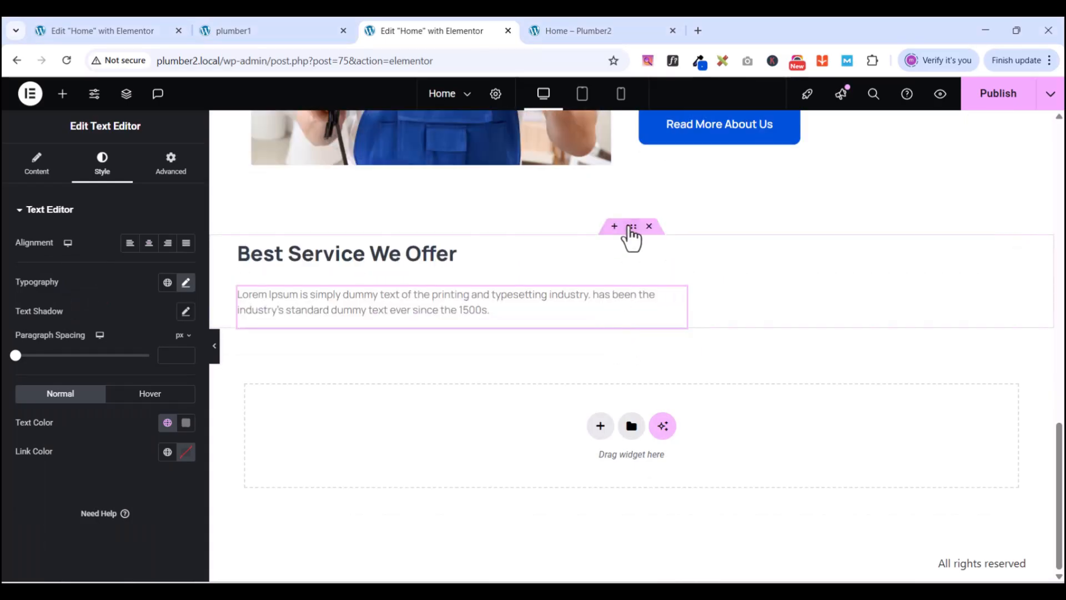
# - Set the container's Justify Content and Align Items to Center
pyautogui.click(631, 227)
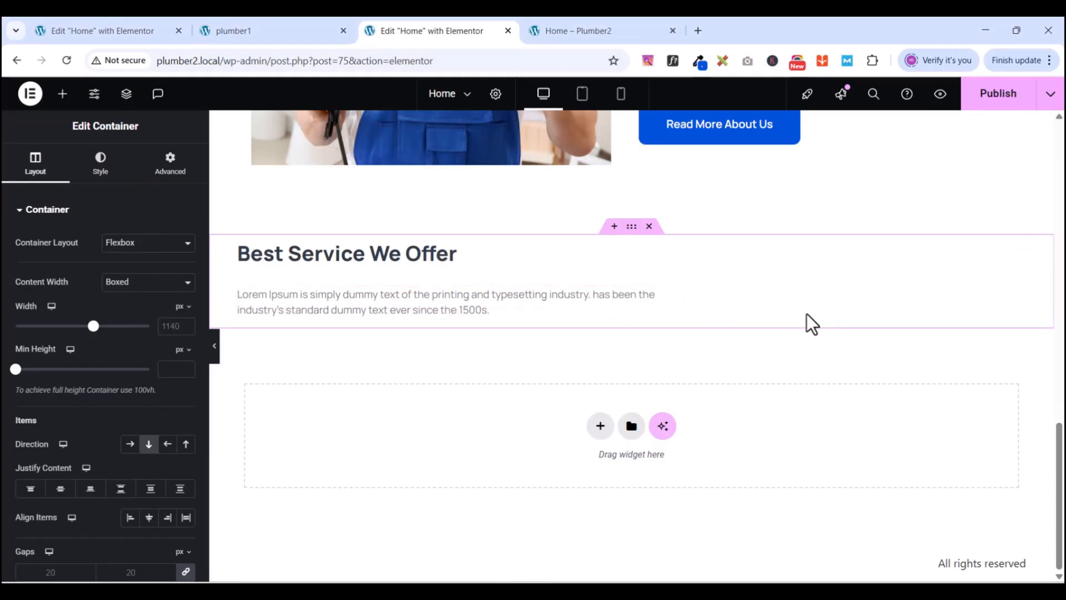
pyautogui.scroll(3, 807, 314)
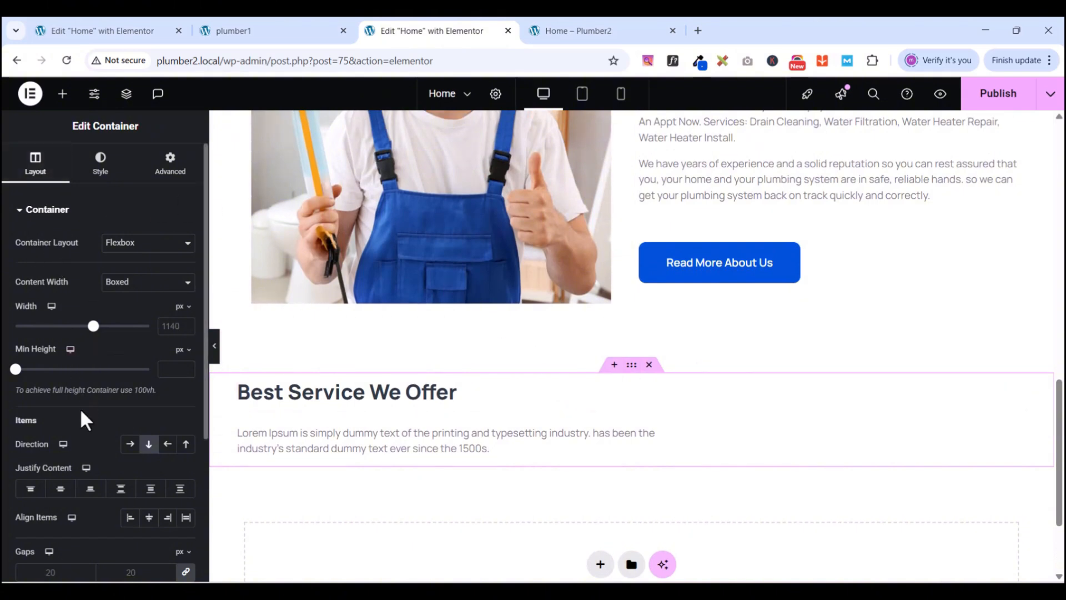
pyautogui.scroll(-3, 95, 417)
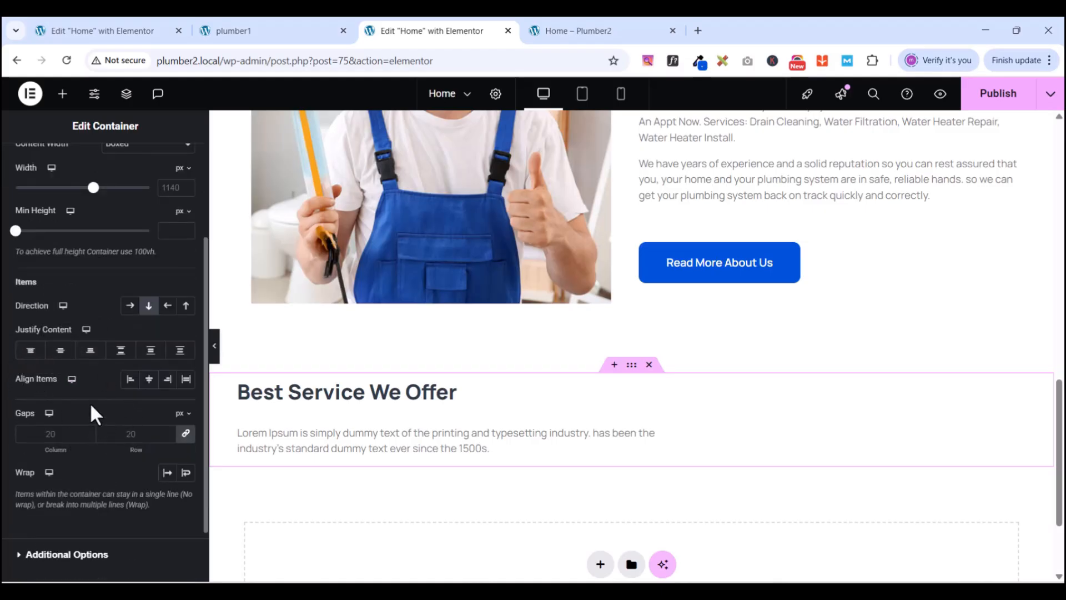
pyautogui.click(61, 354)
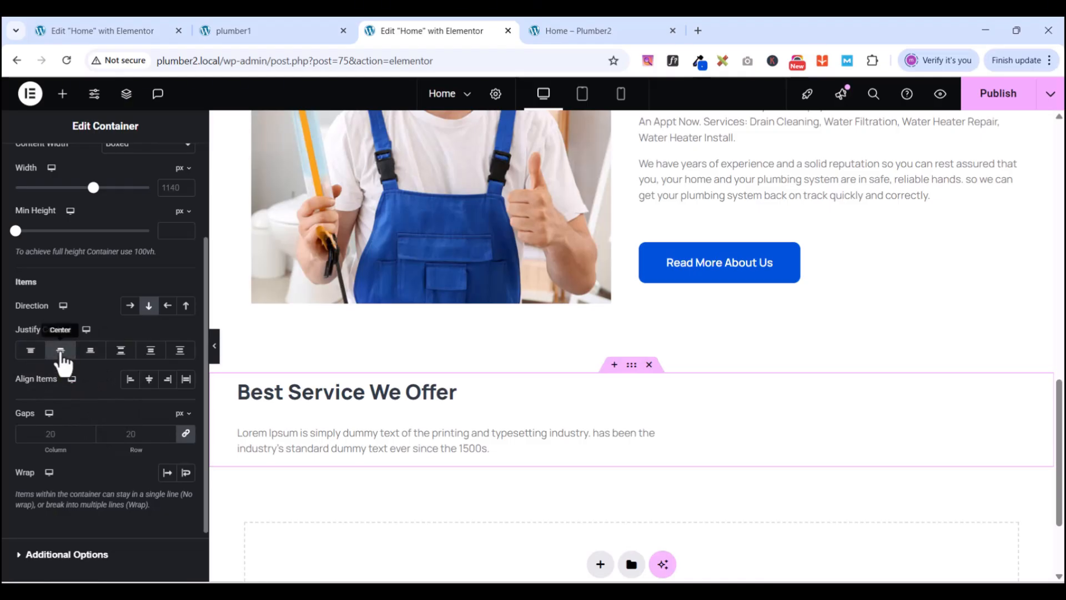
pyautogui.click(149, 380)
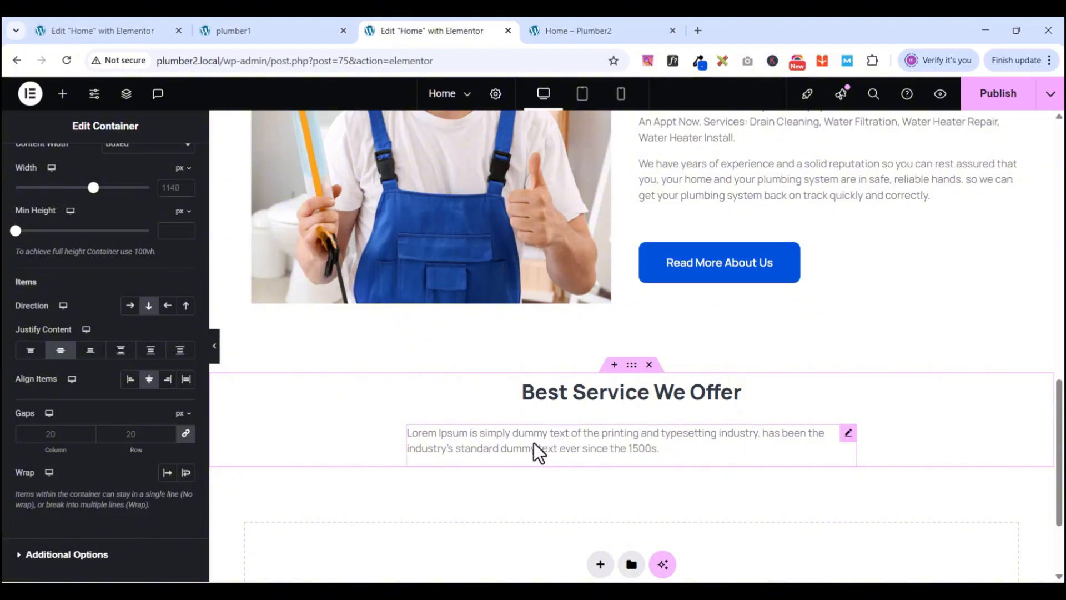
# - Set the paragraph's text alignment to Center
pyautogui.click(848, 434)
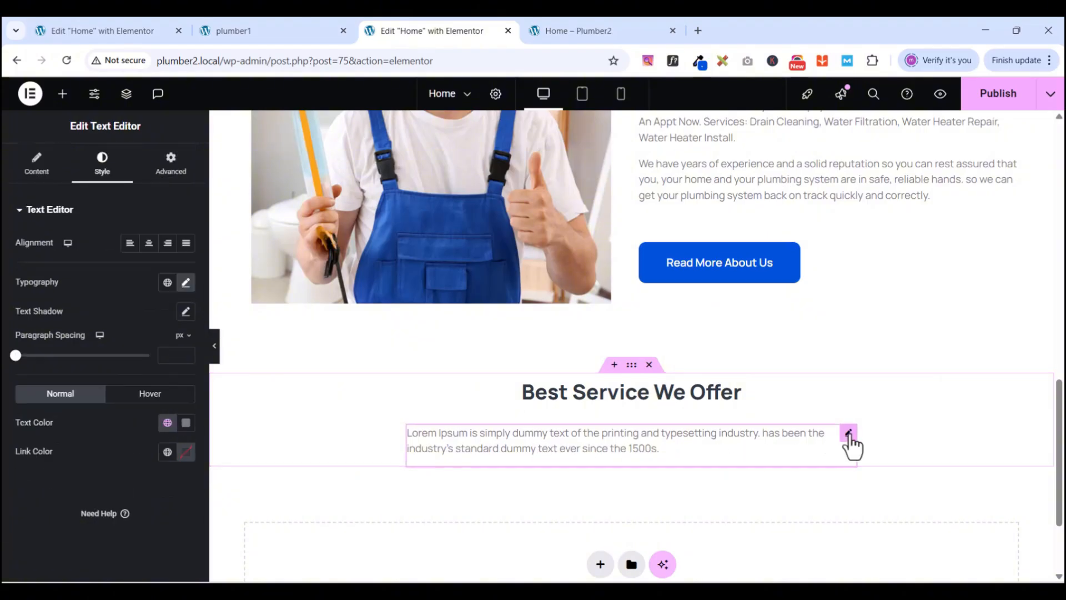
pyautogui.click(149, 245)
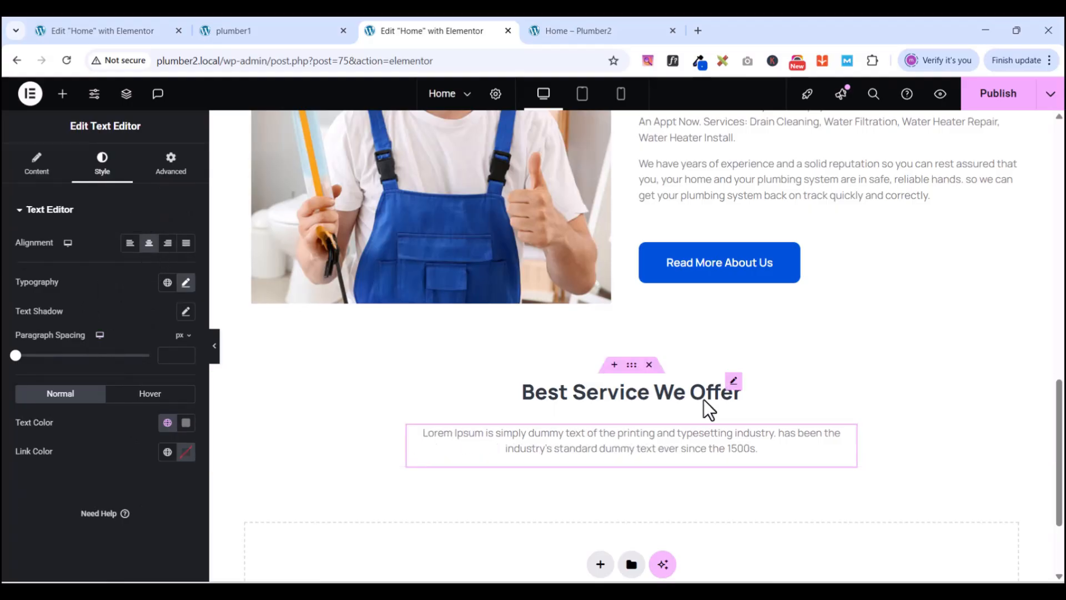
pyautogui.scroll(-3, 679, 426)
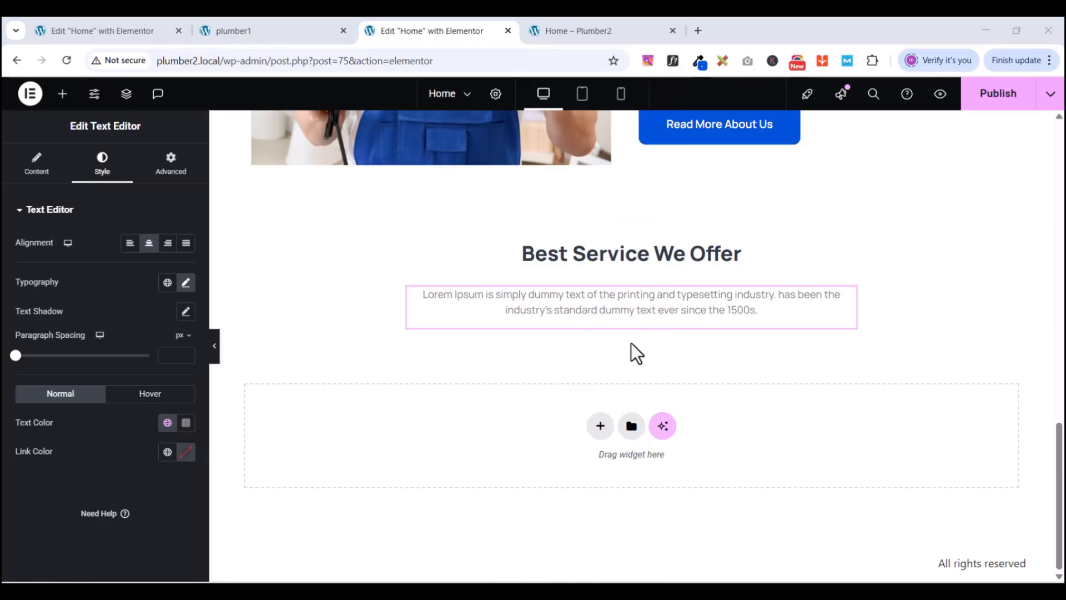
pyautogui.click(253, 32)
pyautogui.scroll(-3, 277, 361)
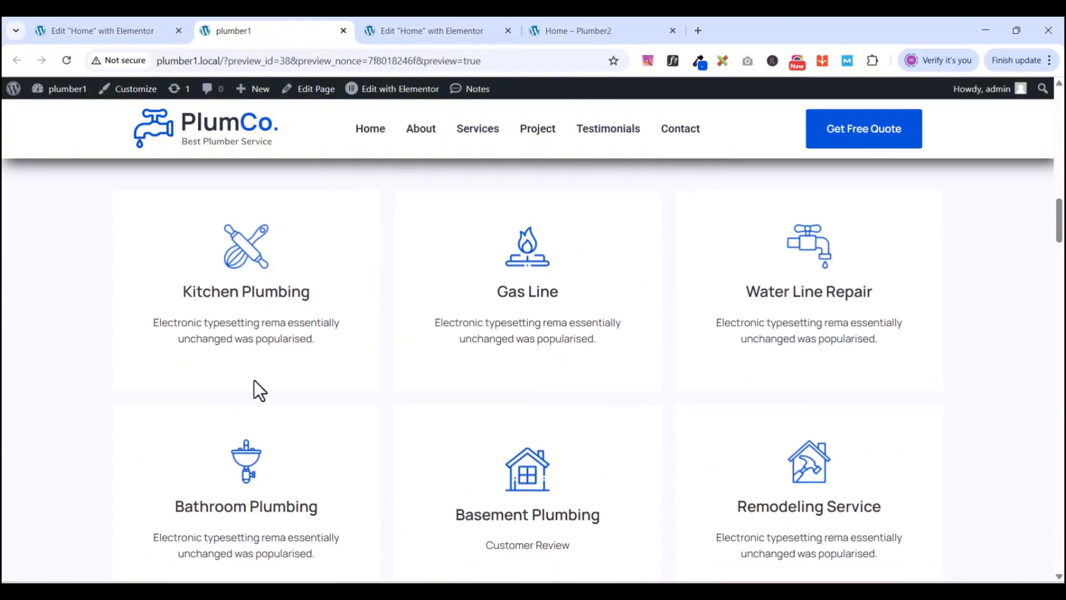
pyautogui.scroll(1, 527, 360)
pyautogui.scroll(1, 644, 411)
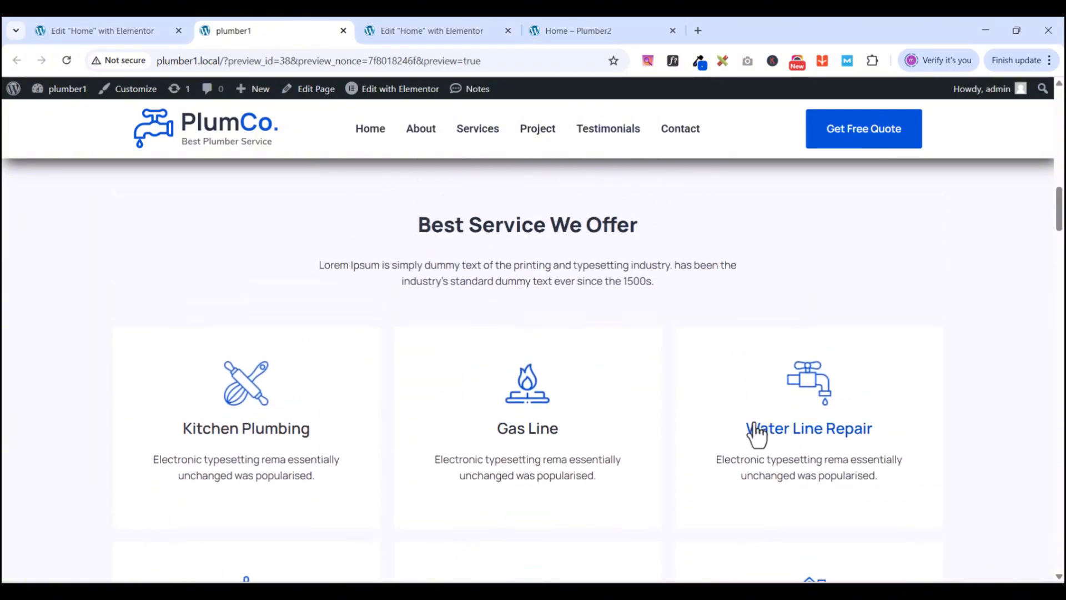
pyautogui.scroll(-3, 750, 427)
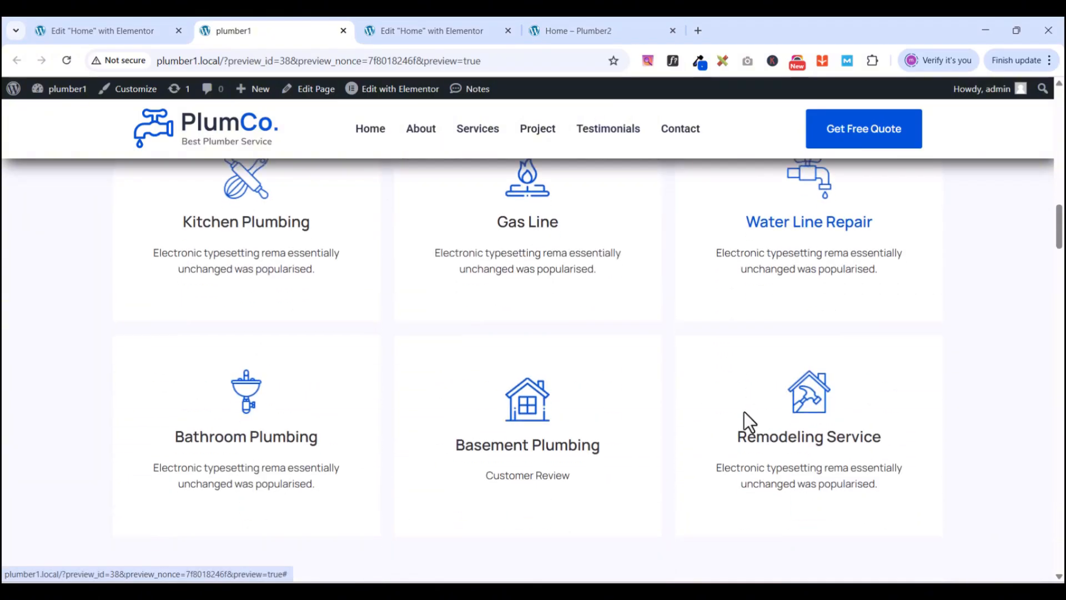
pyautogui.click(421, 39)
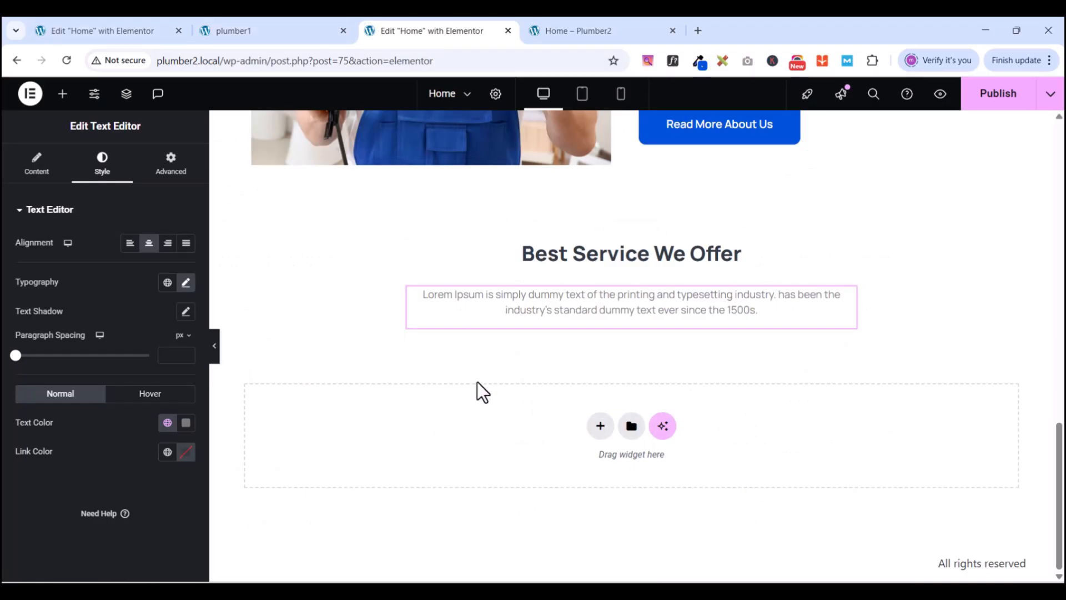
# - Add a container below the intro paragraph and set its padding to 0 on all sides
pyautogui.click(596, 426)
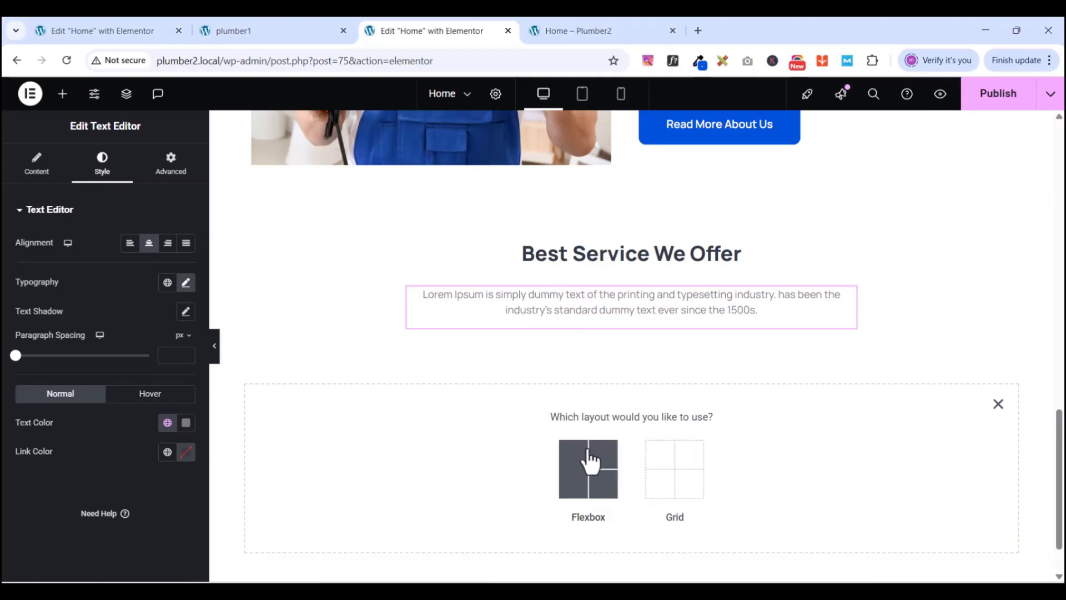
pyautogui.click(63, 95)
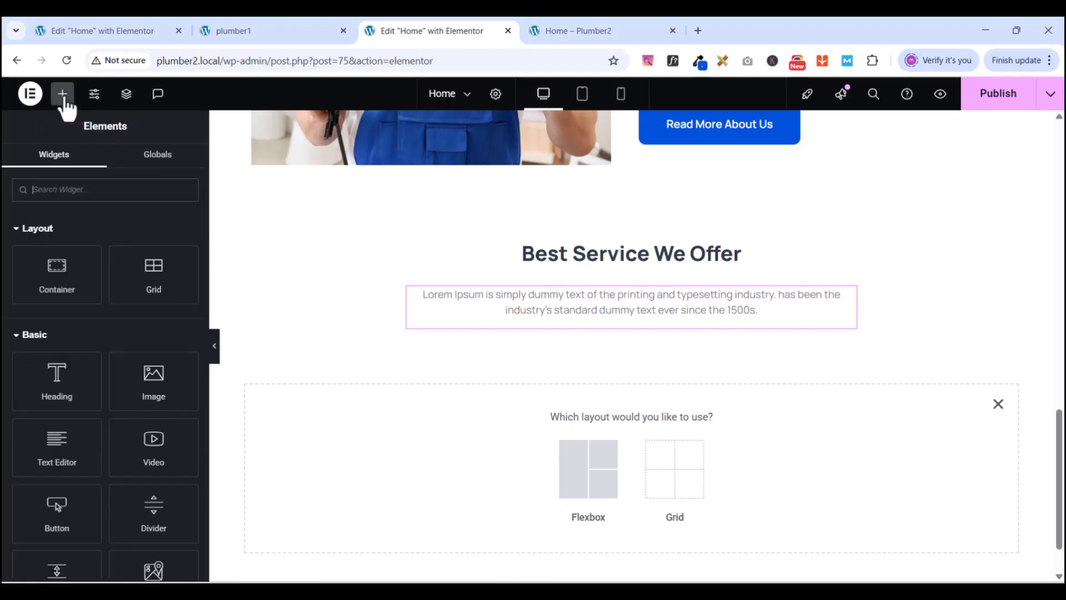
pyautogui.moveTo(37, 286); pyautogui.dragTo(586, 328)
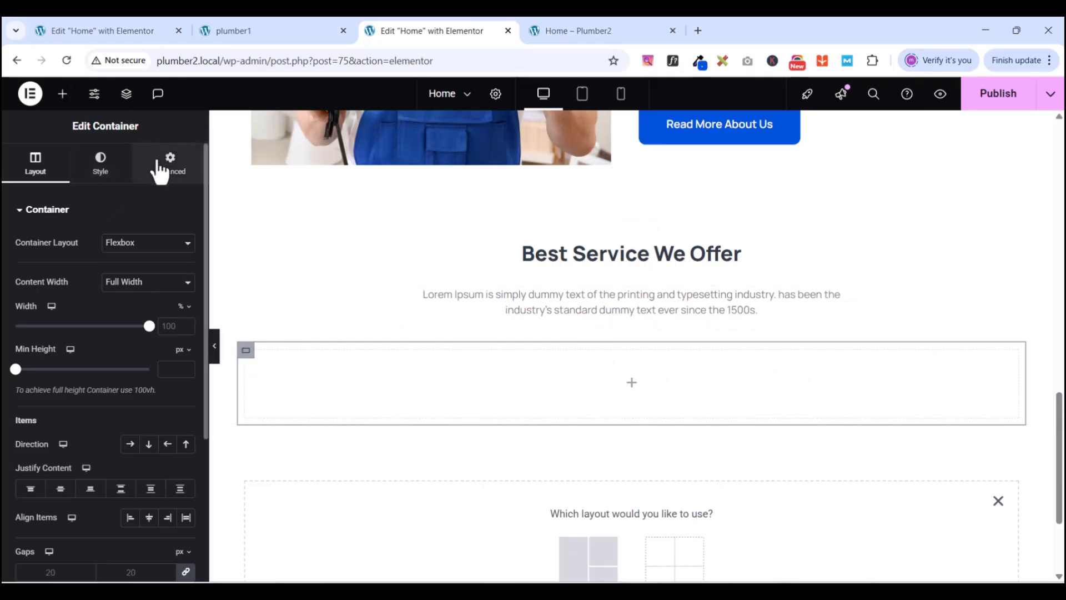
pyautogui.click(161, 169)
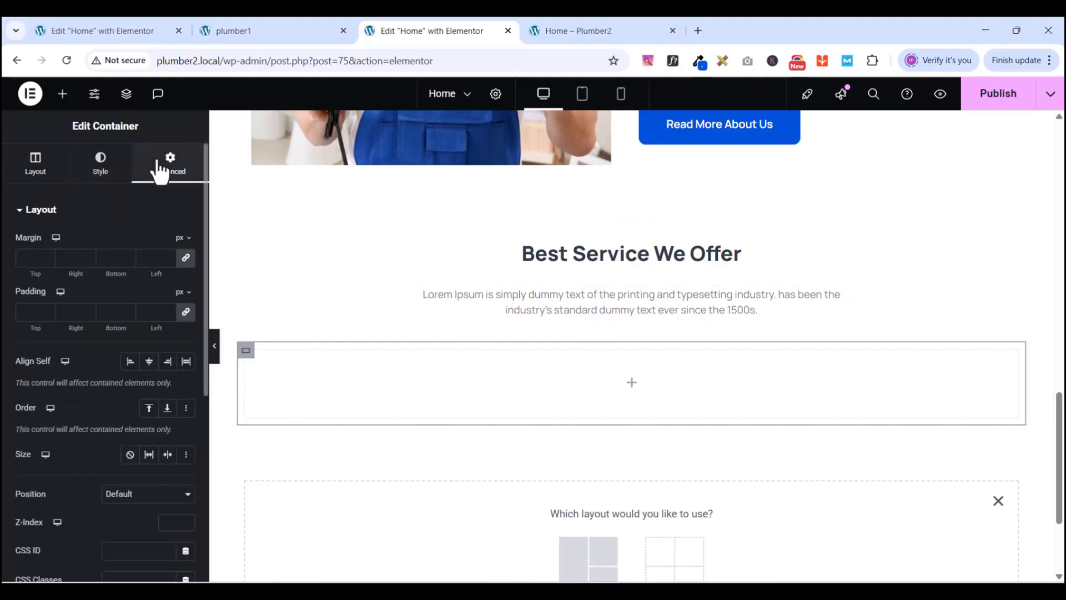
pyautogui.click(183, 314)
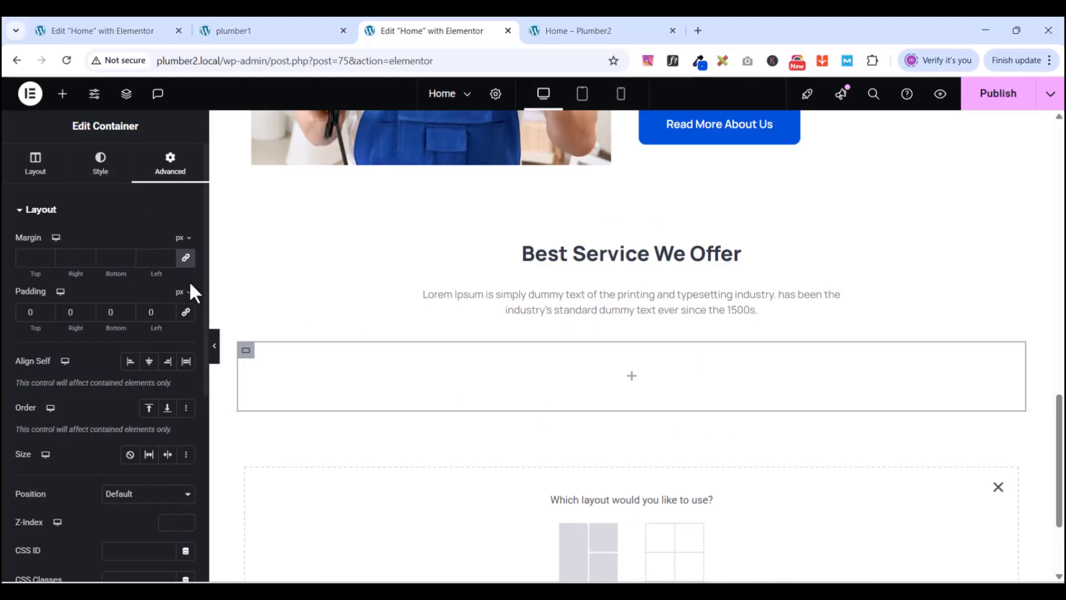
# - Drop a 3-column by 2-row Grid into the new container
pyautogui.click(62, 96)
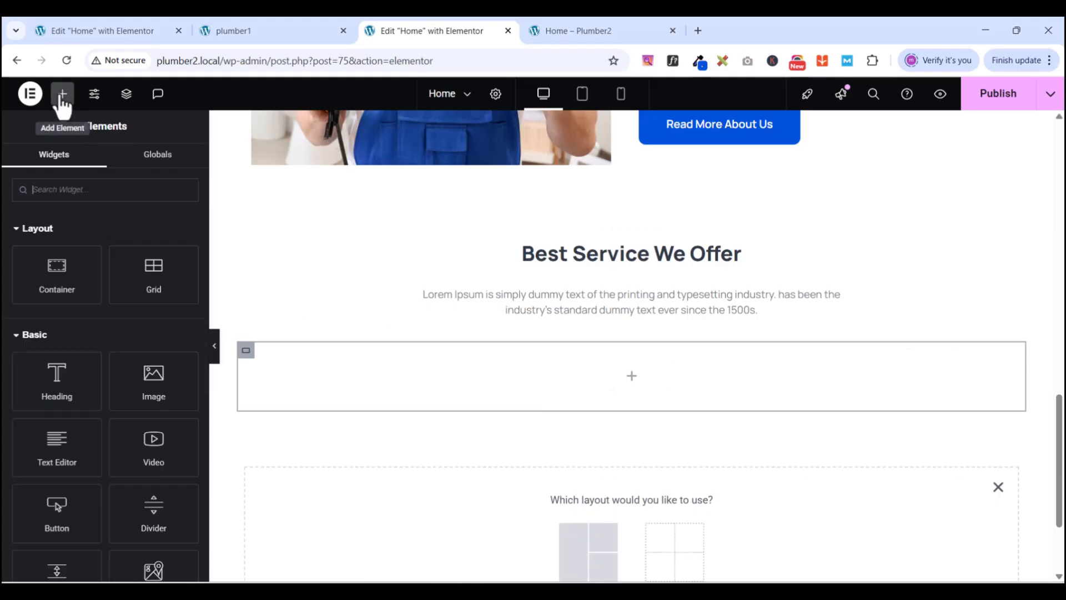
pyautogui.click(998, 488)
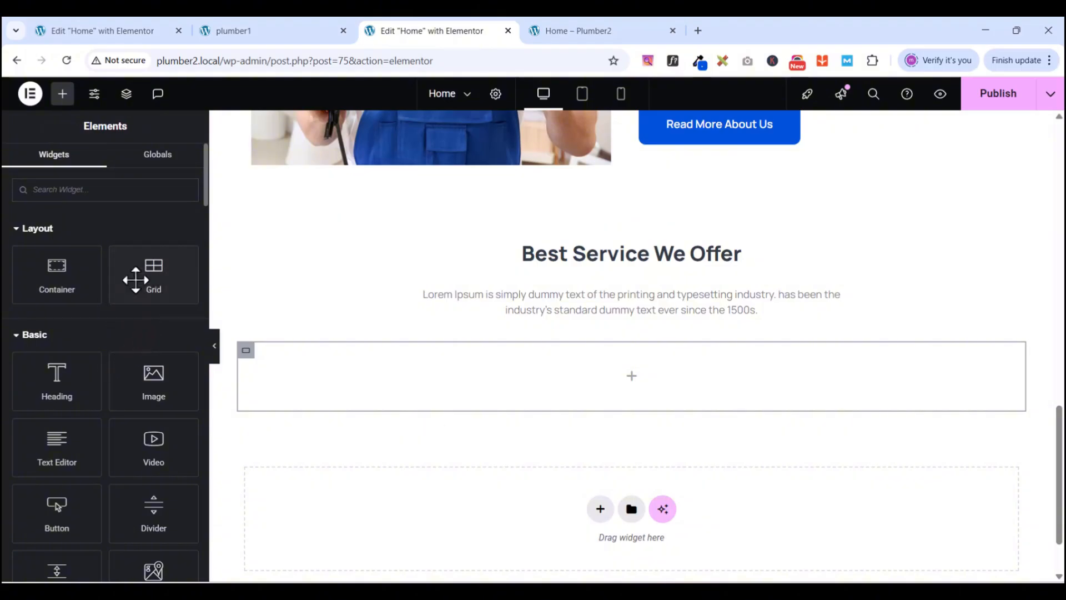
pyautogui.moveTo(142, 275); pyautogui.dragTo(608, 364)
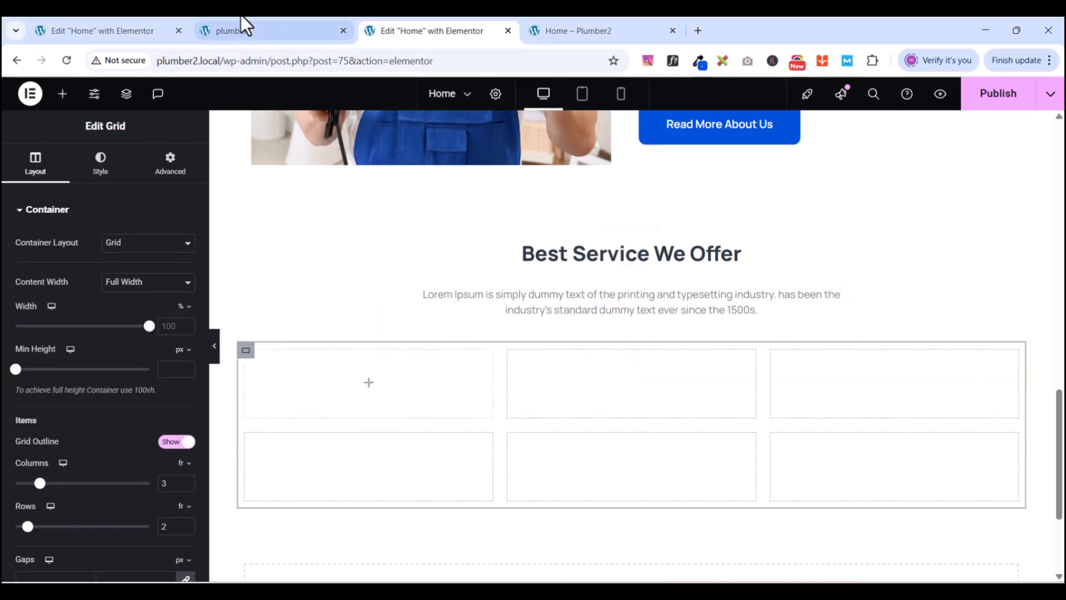
pyautogui.click(238, 34)
pyautogui.scroll(1, 558, 422)
pyautogui.scroll(5, 557, 422)
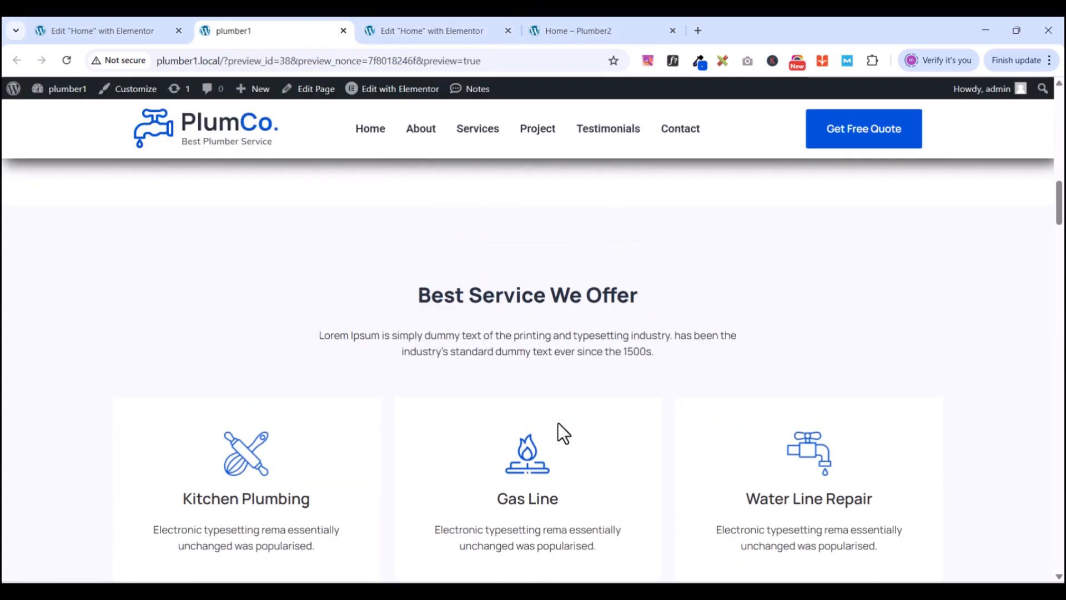
pyautogui.scroll(-3, 558, 422)
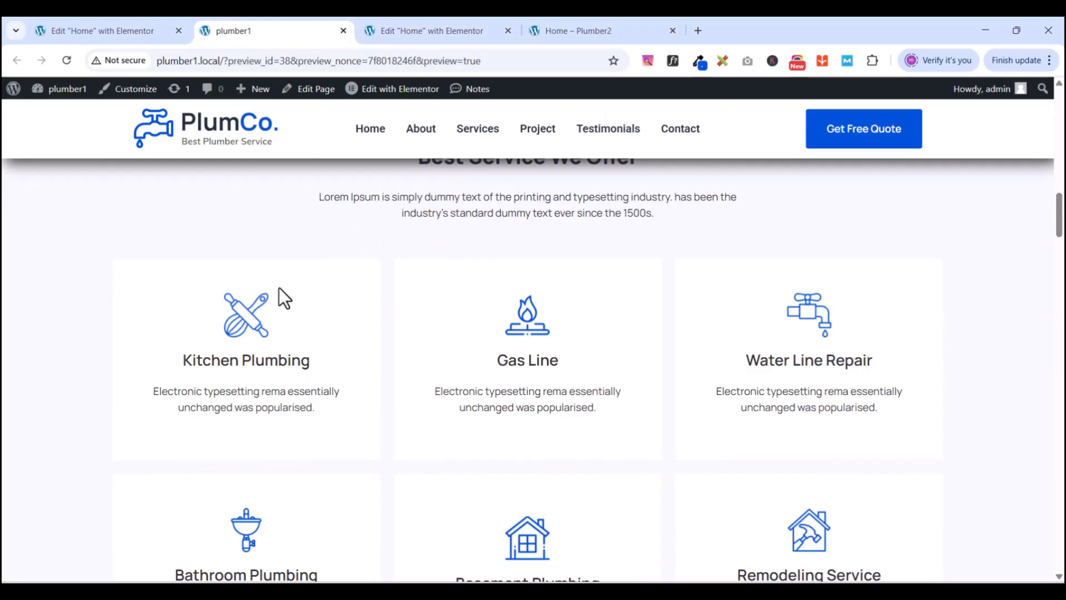
pyautogui.scroll(-2, 874, 326)
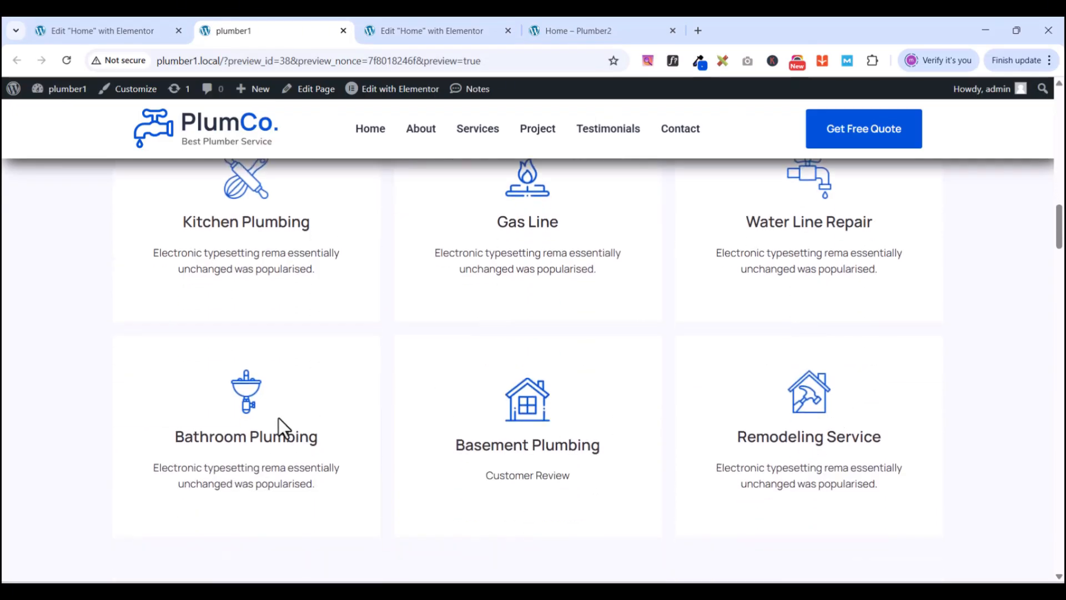
pyautogui.click(399, 30)
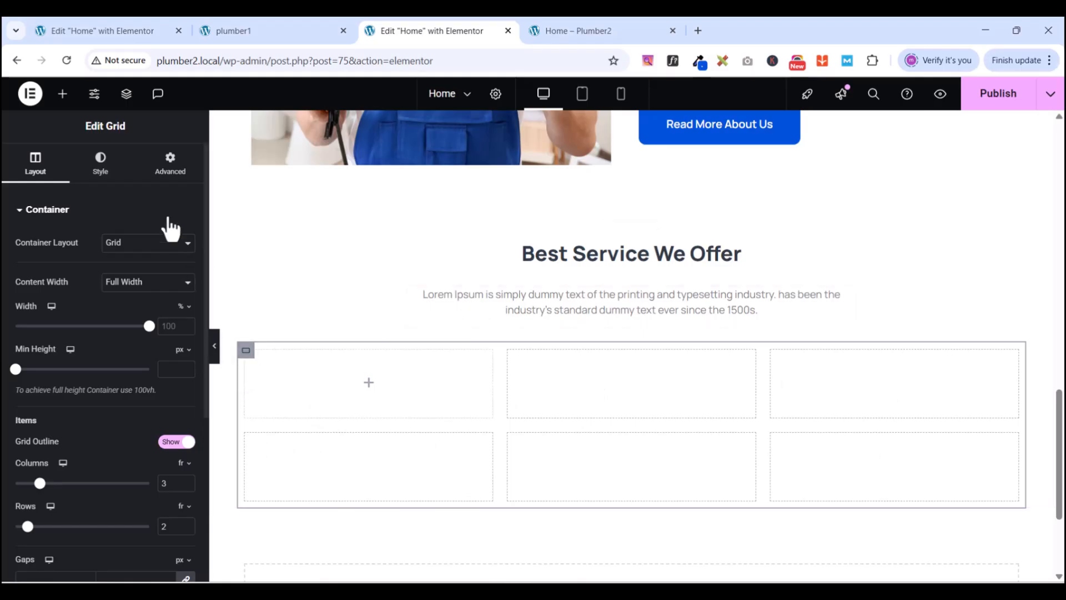
# - Set the six-cell service grid's padding to 0 on all sides
pyautogui.click(167, 167)
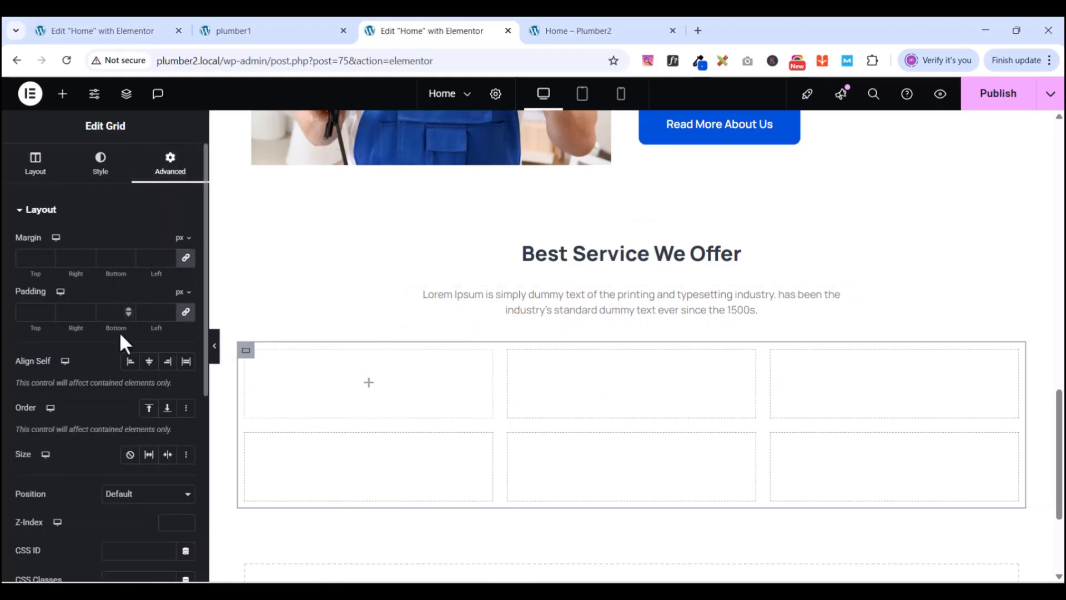
pyautogui.click(186, 314)
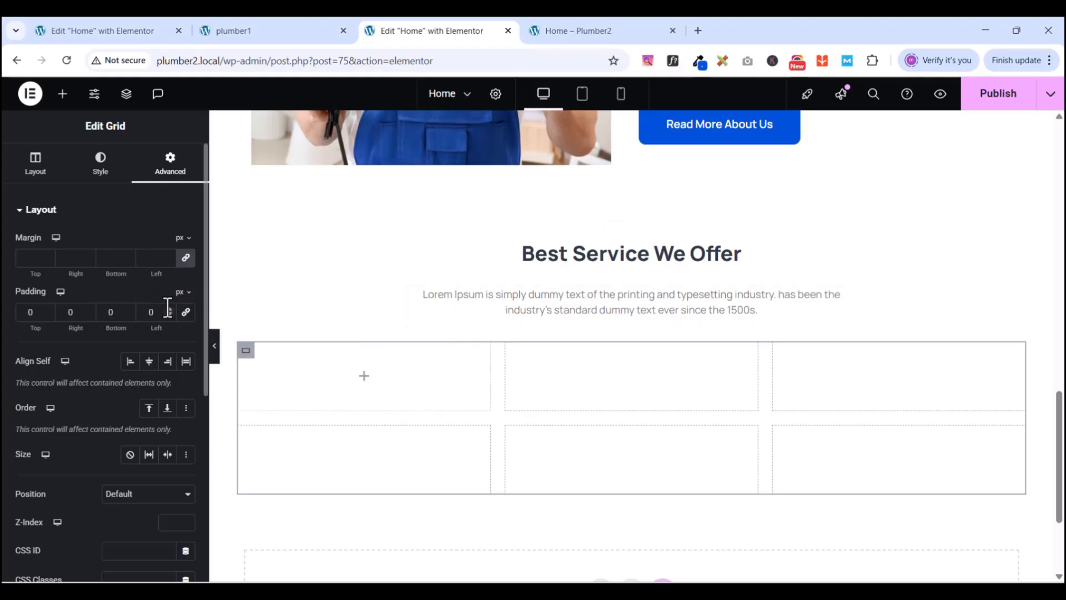
pyautogui.click(64, 99)
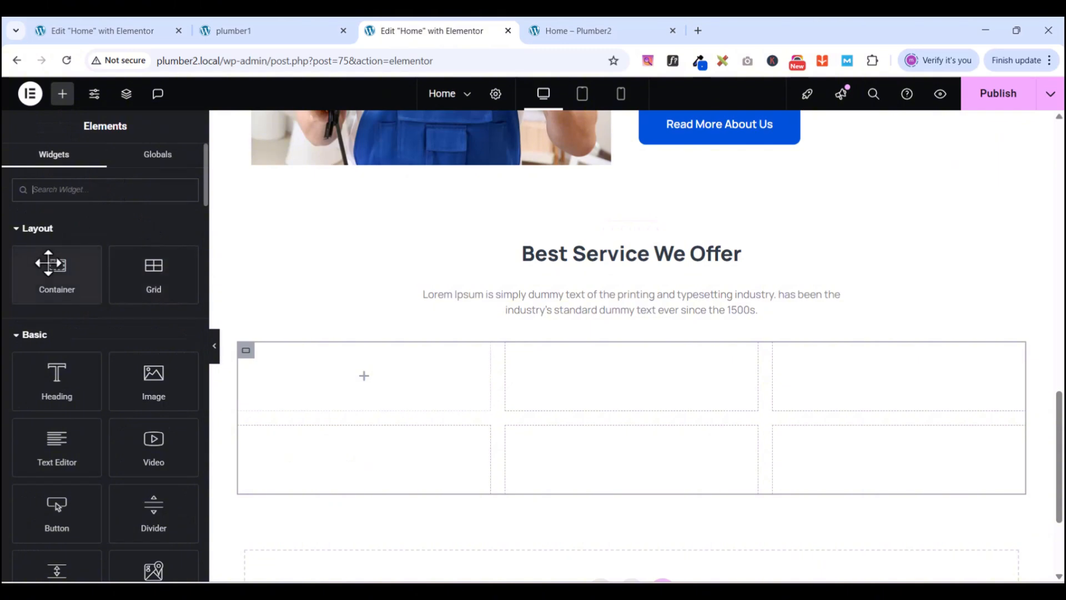
# - Drop a container into the grid's first cell and set its padding to 0
pyautogui.moveTo(48, 264); pyautogui.dragTo(307, 361)
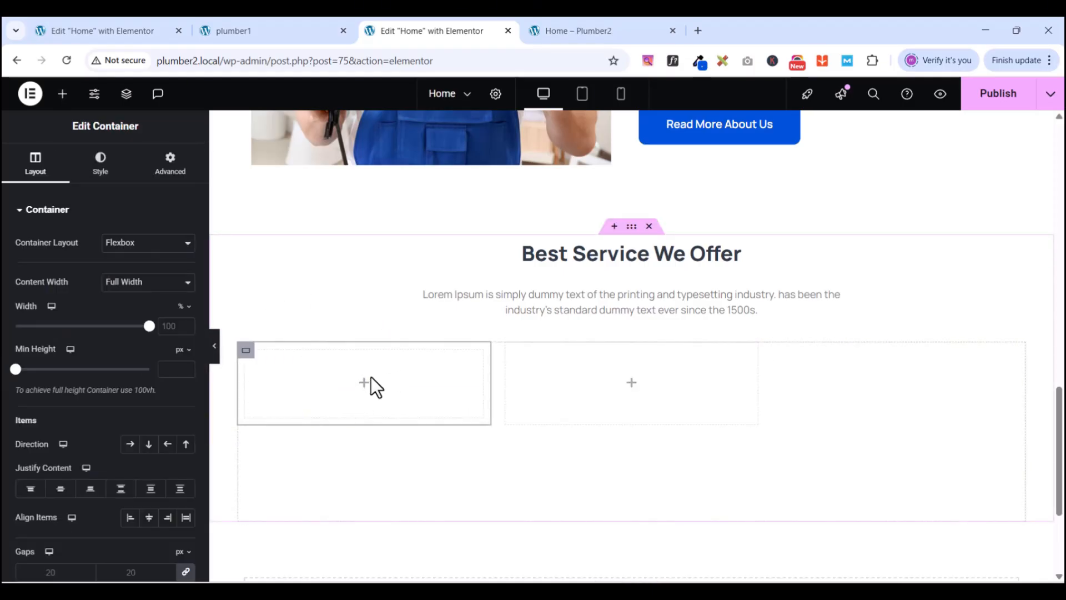
pyautogui.rightClick(247, 360)
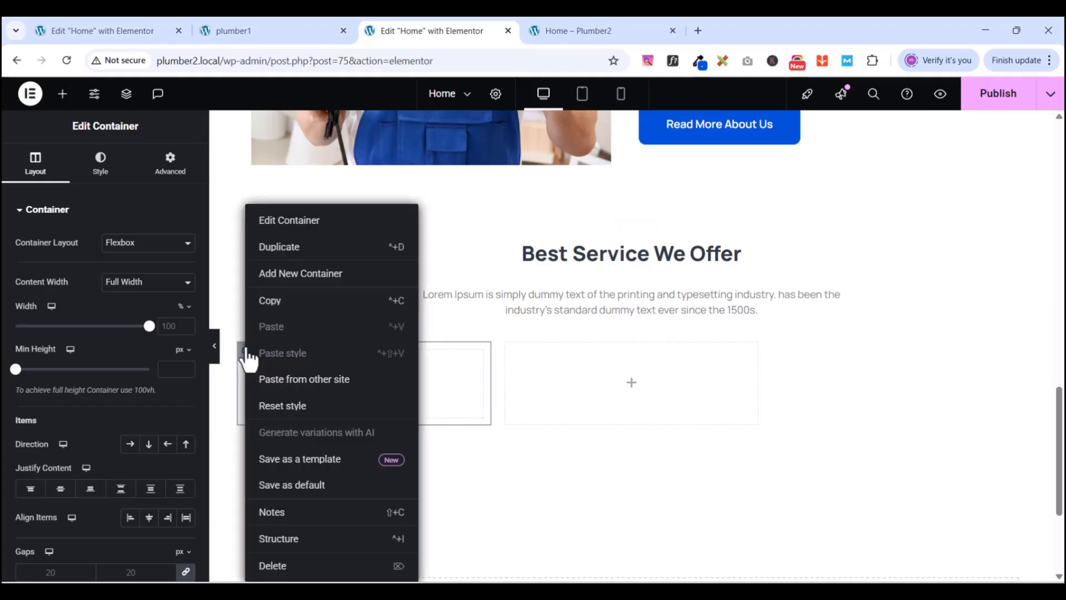
pyautogui.click(246, 364)
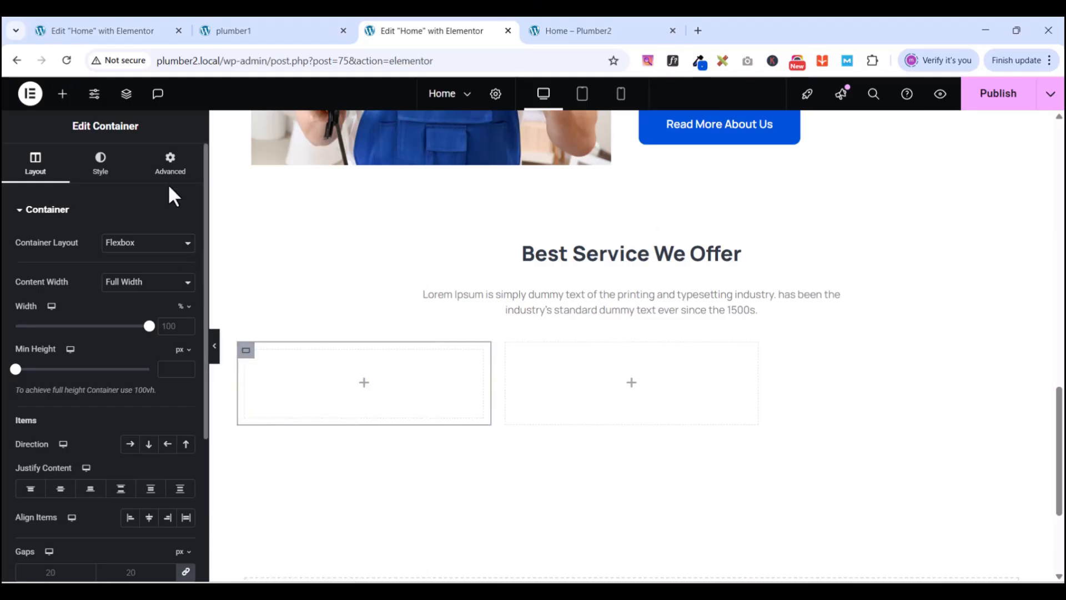
pyautogui.click(172, 167)
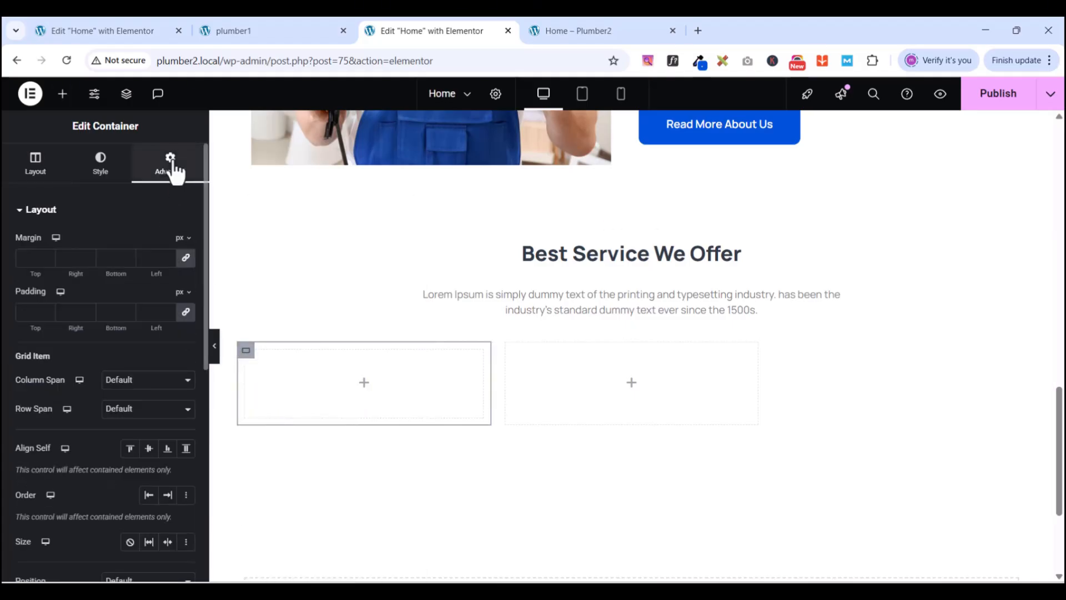
pyautogui.click(188, 314)
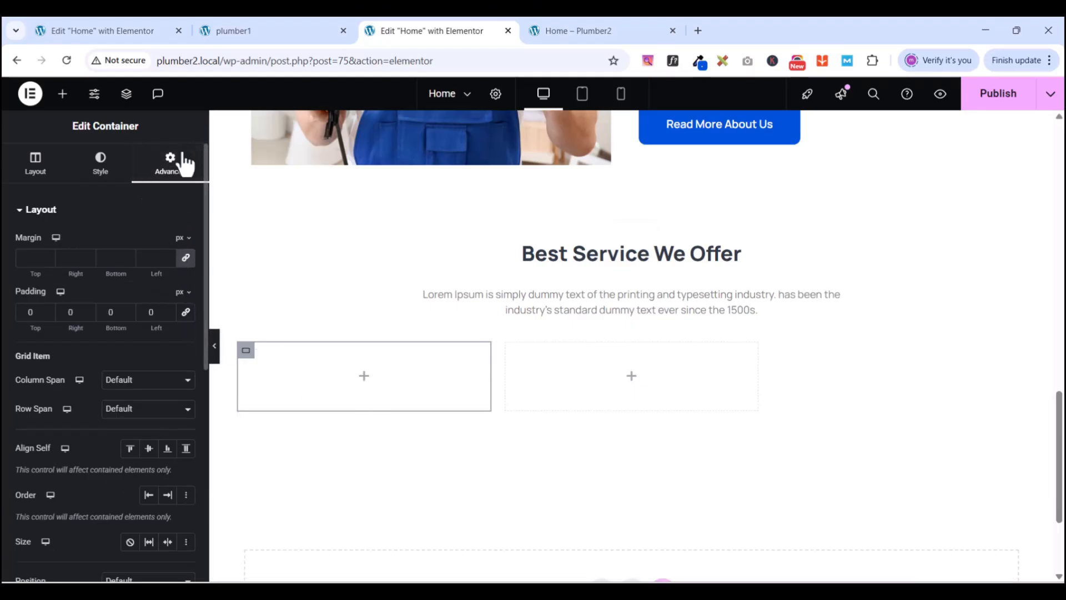
pyautogui.click(42, 170)
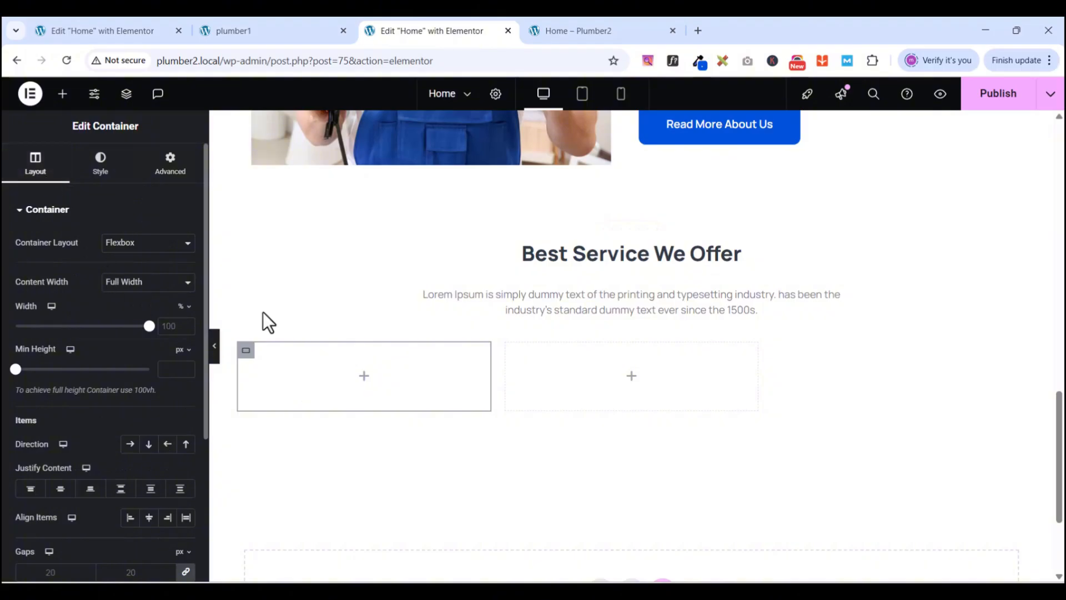
# - Check the PlumCo reference page, then return to the Plumber2 editor
pyautogui.click(235, 34)
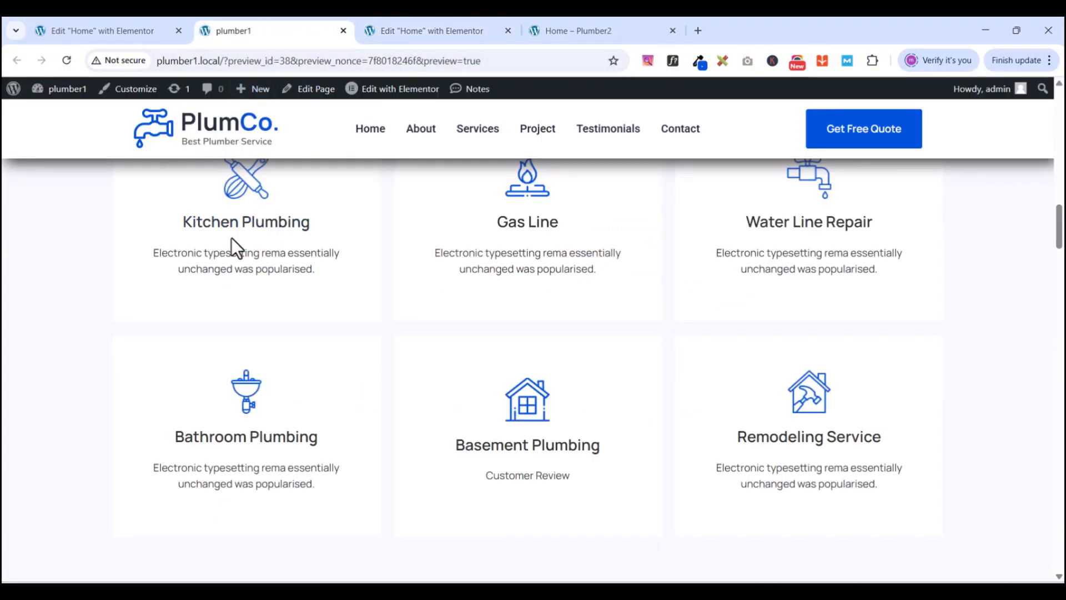
pyautogui.scroll(3, 238, 248)
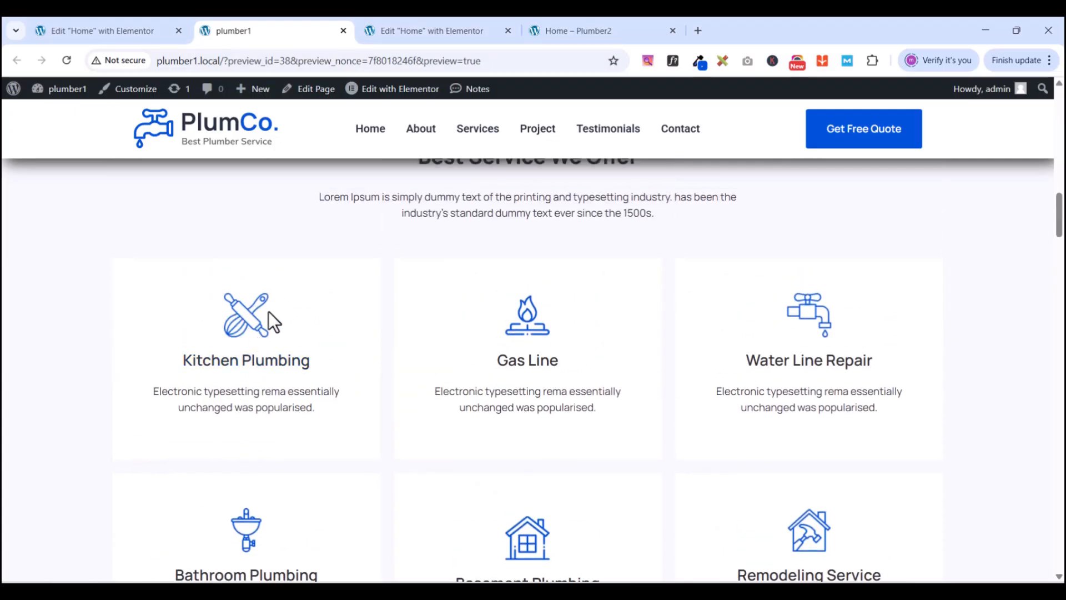
pyautogui.click(408, 34)
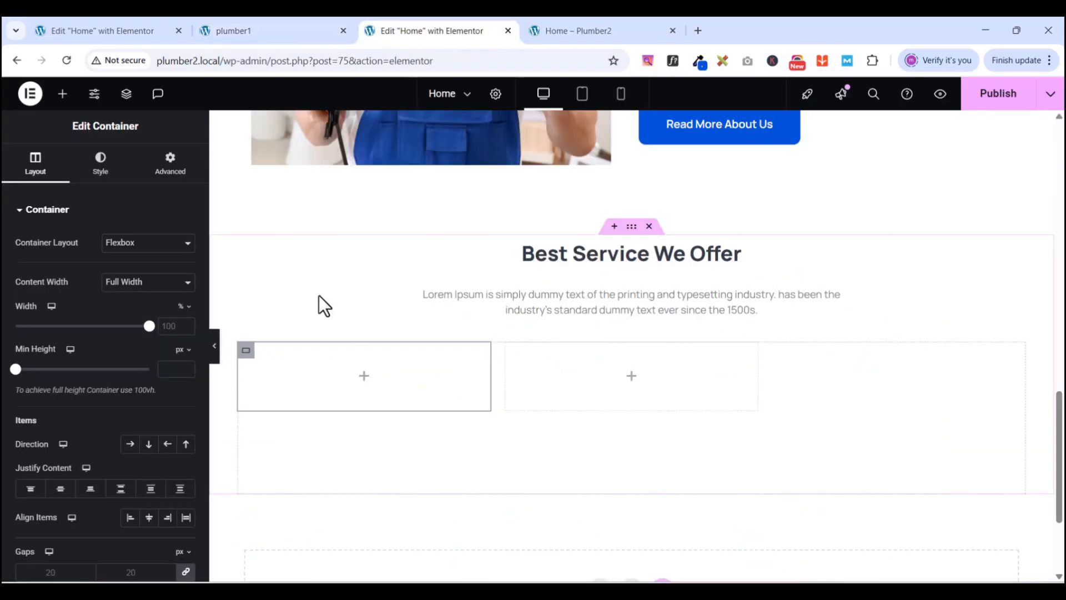
# - Add an image to the first cell showing the kitchen-utensils icon
pyautogui.click(63, 94)
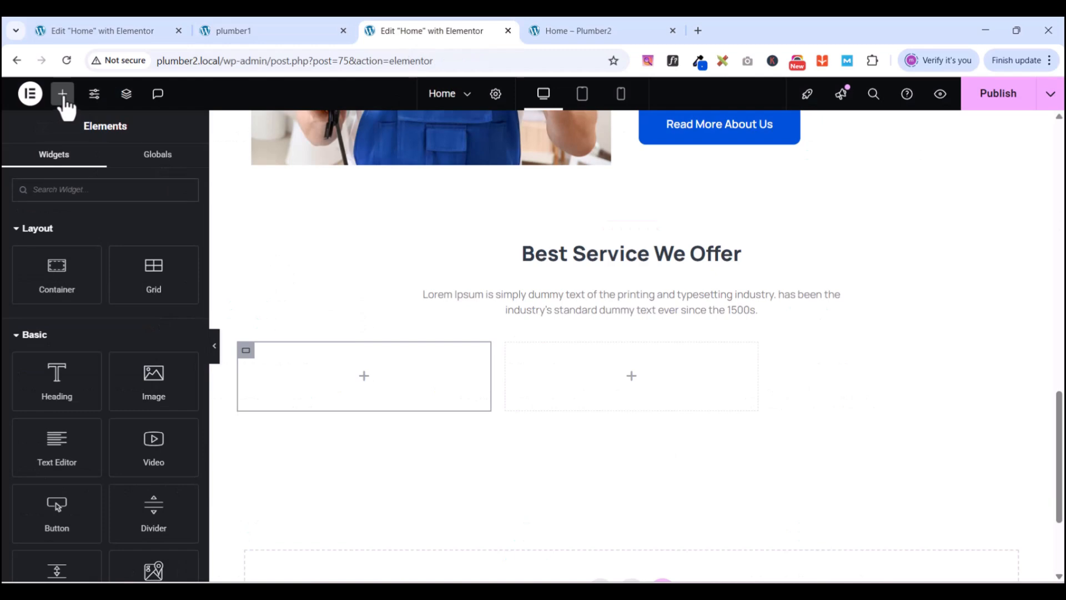
pyautogui.moveTo(150, 376); pyautogui.dragTo(359, 364)
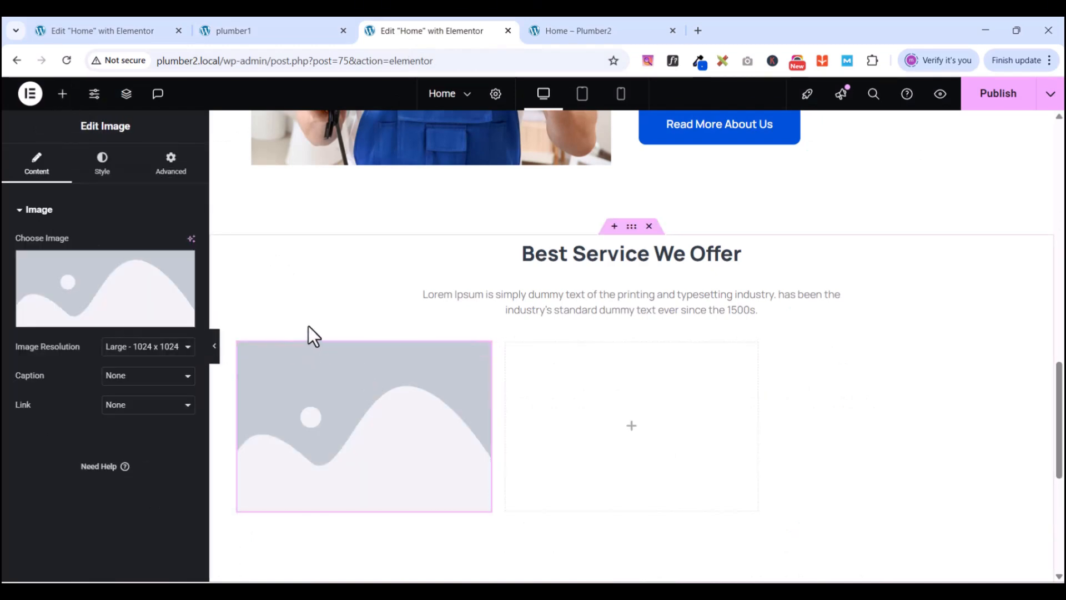
pyautogui.moveTo(74, 269)
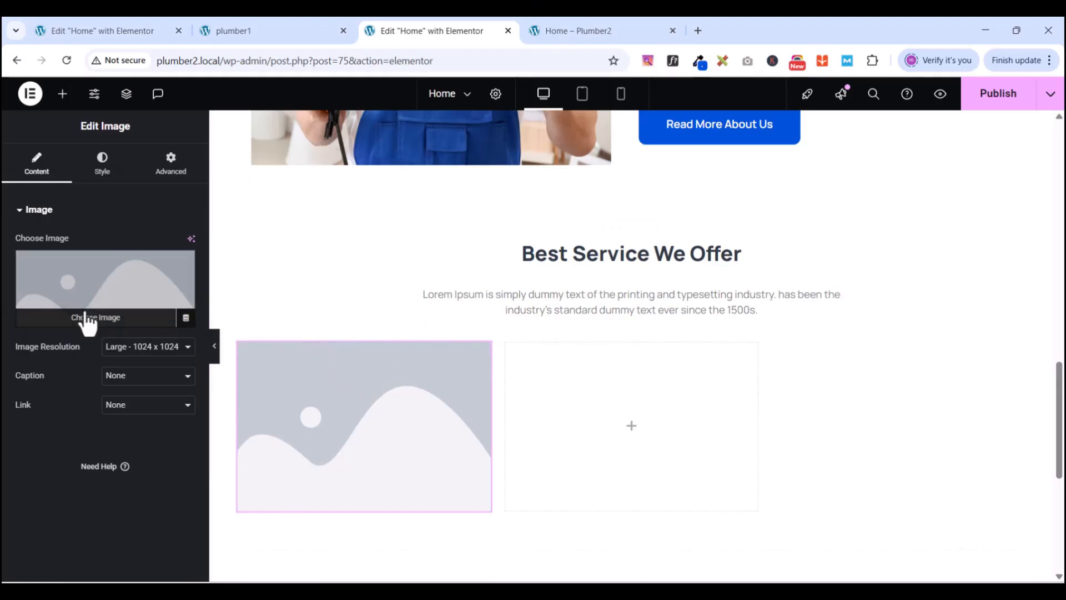
pyautogui.click(85, 316)
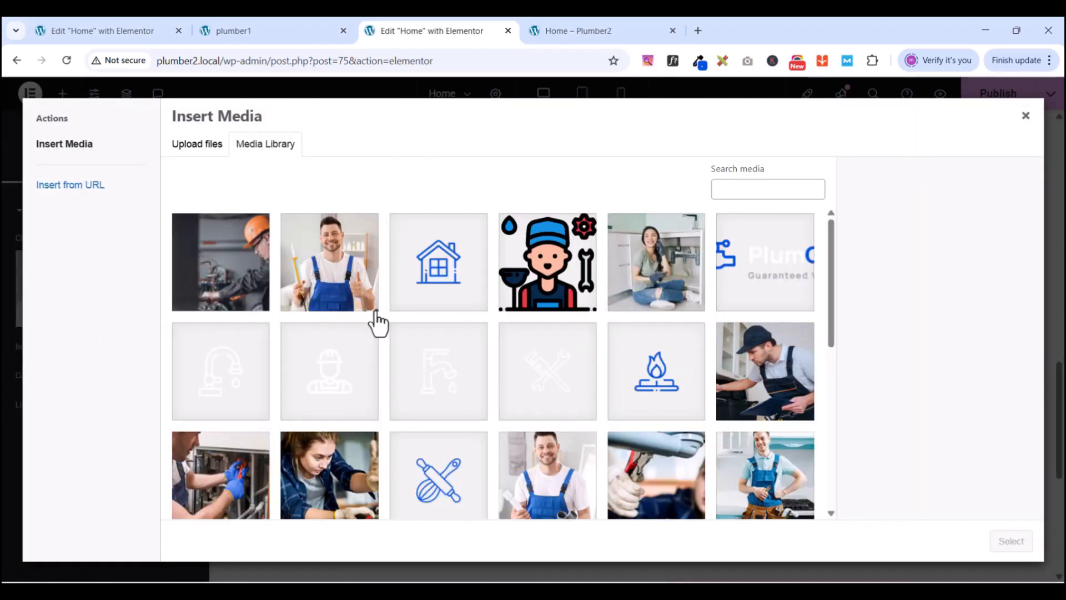
pyautogui.scroll(-1, 378, 322)
pyautogui.click(427, 411)
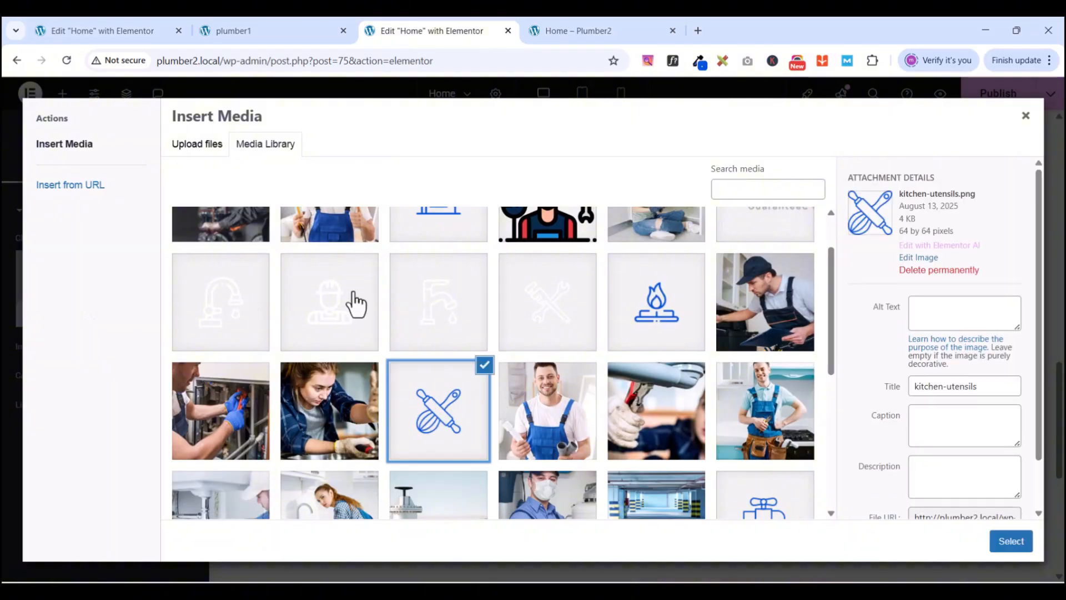
pyautogui.click(1011, 541)
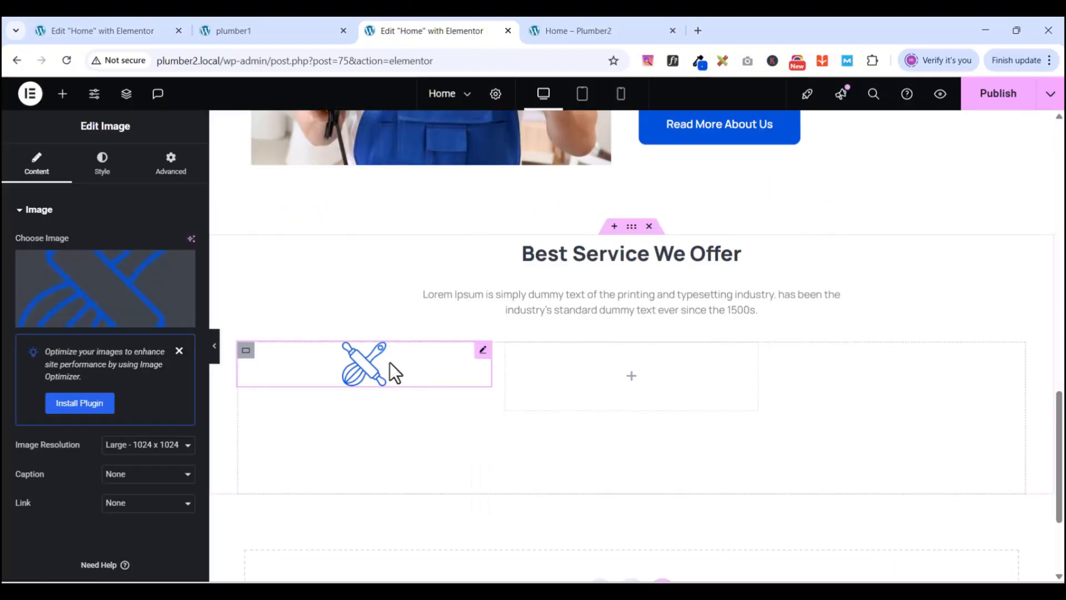
# - Add a heading below the icon and copy the 'Kitchen Plumbing' title from the plumber1 reference
pyautogui.click(60, 97)
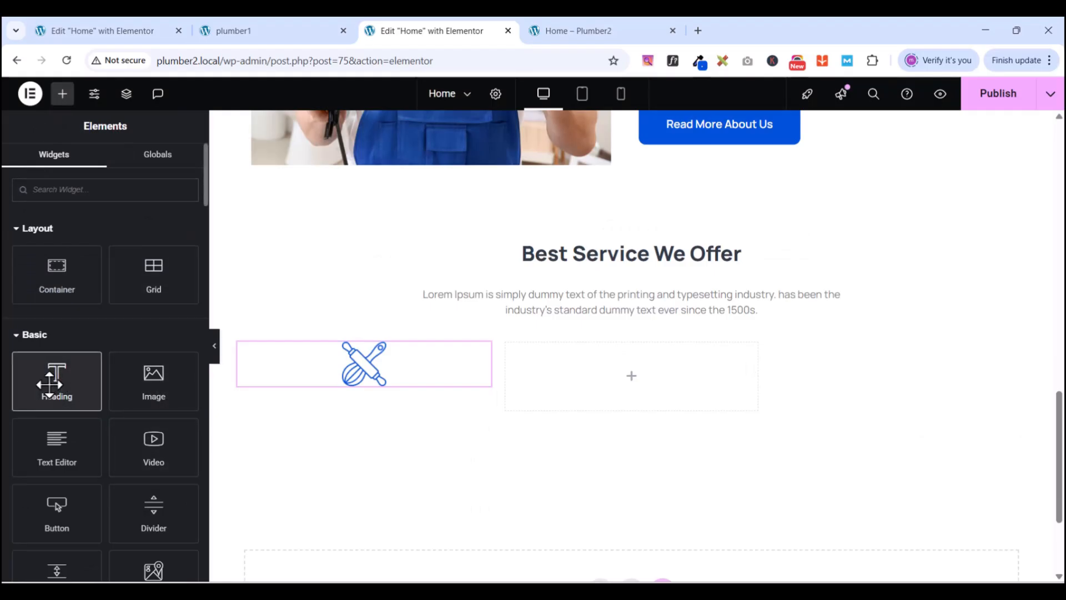
pyautogui.moveTo(48, 381); pyautogui.dragTo(366, 389)
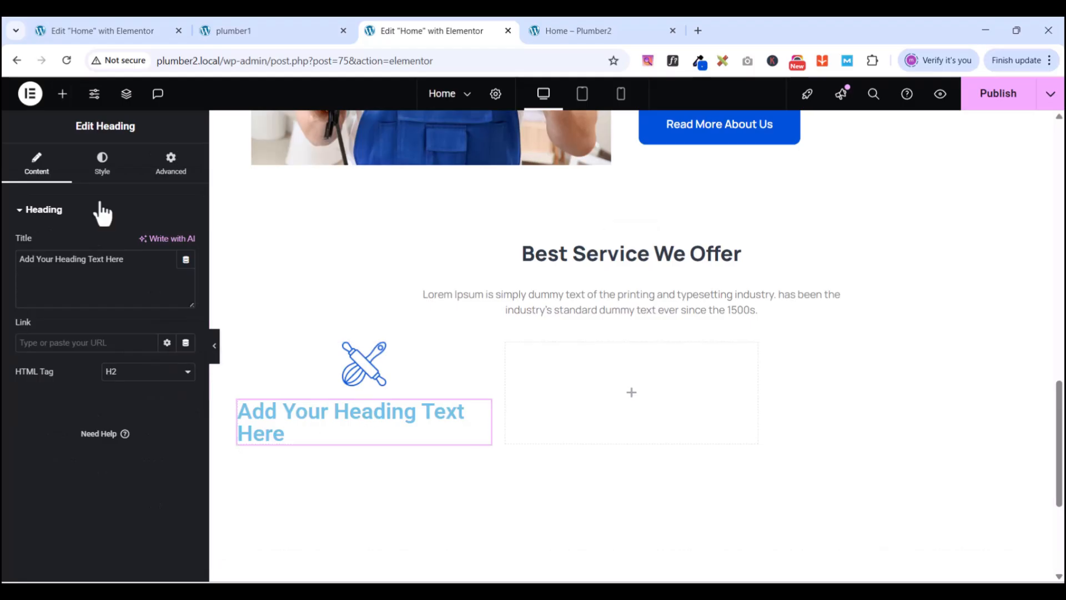
pyautogui.click(231, 33)
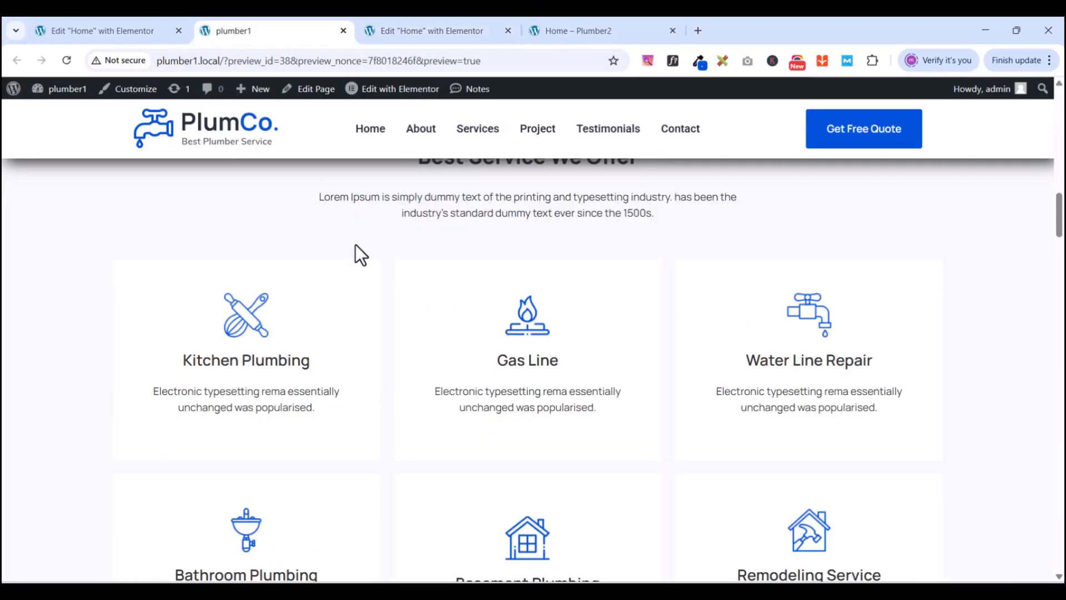
pyautogui.moveTo(170, 351); pyautogui.dragTo(318, 365)
pyautogui.rightClick(249, 362)
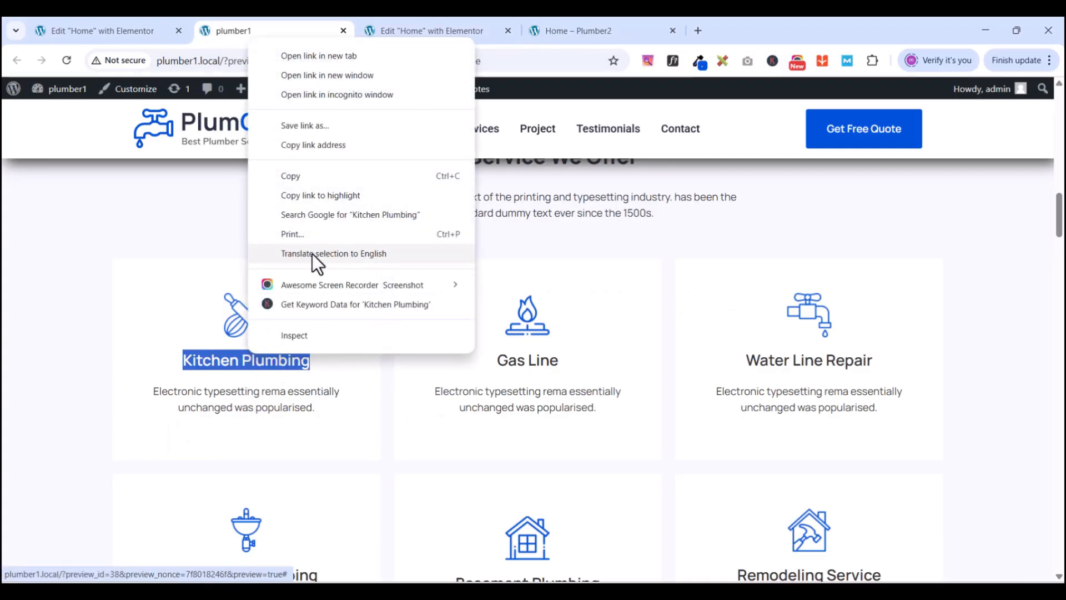
pyautogui.click(305, 175)
# - Replace the placeholder heading text with 'Kitchen Plumbing'
pyautogui.click(386, 31)
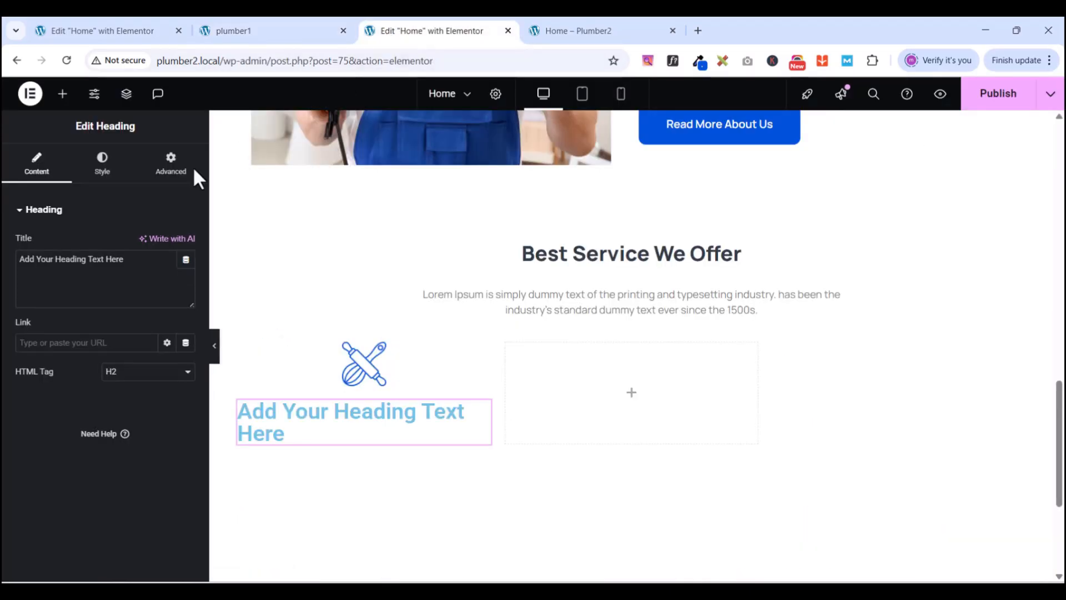
pyautogui.tripleClick(46, 278)
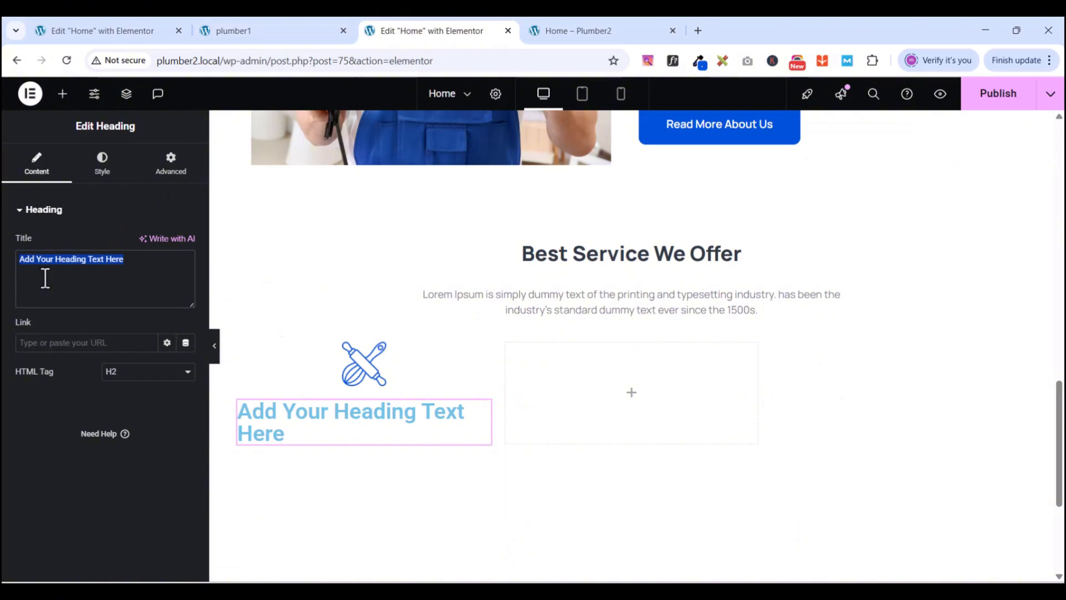
pyautogui.hotkey('ctrl', 'v')
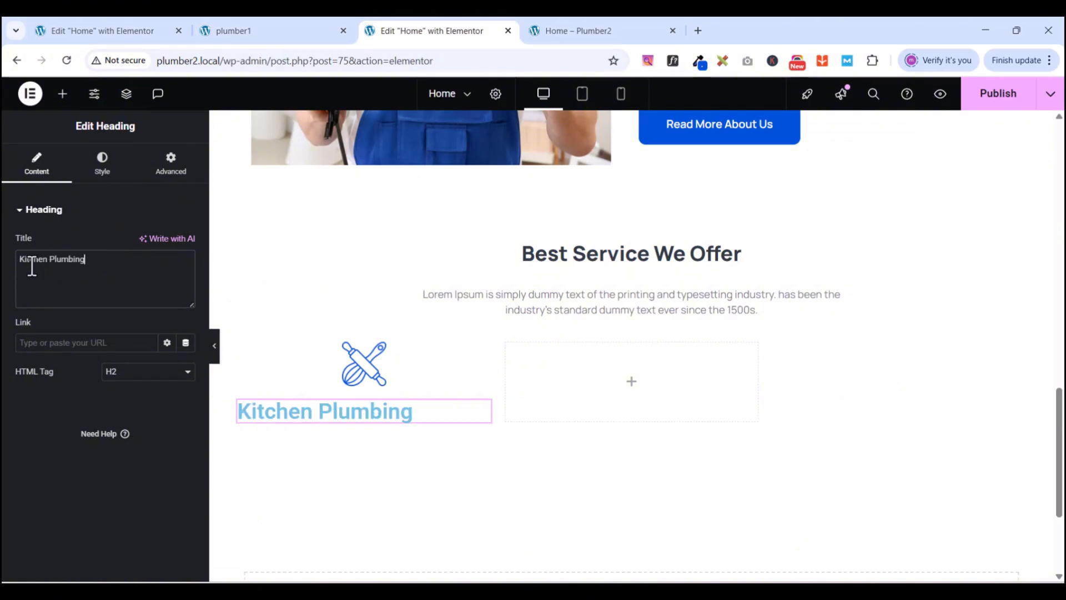
# - Style the heading in Manrope, 22 px size, 26 px line height, checking against the reference card
pyautogui.click(103, 176)
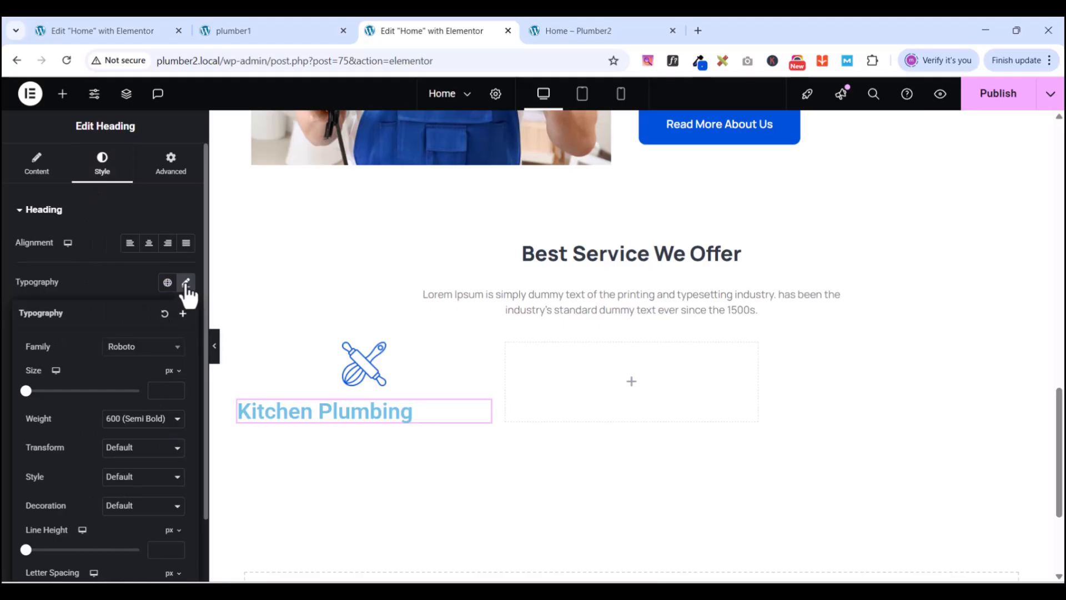
pyautogui.click(132, 347)
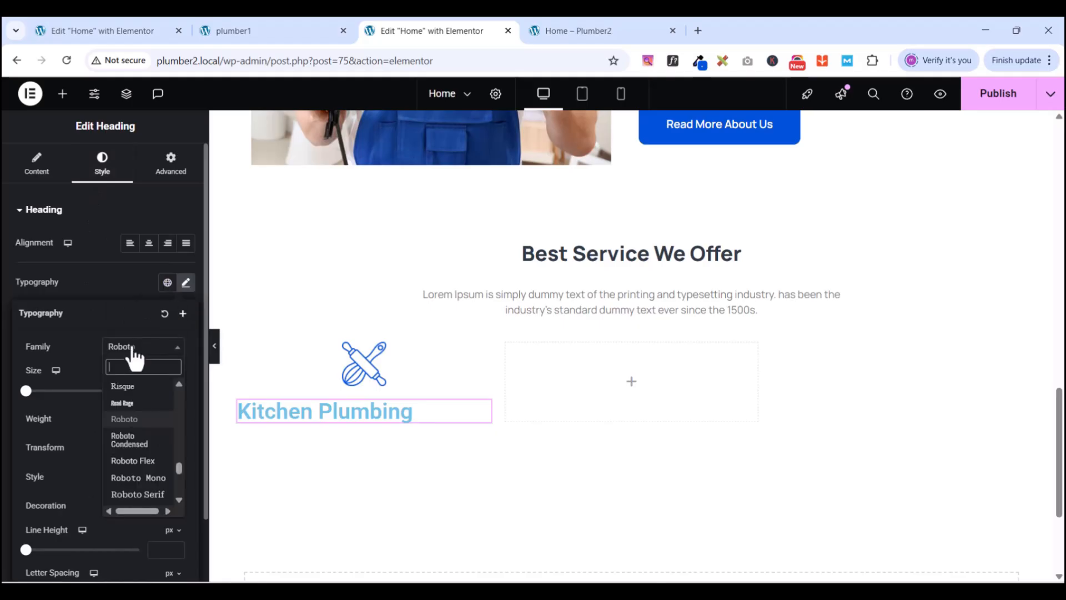
pyautogui.write('manrope')
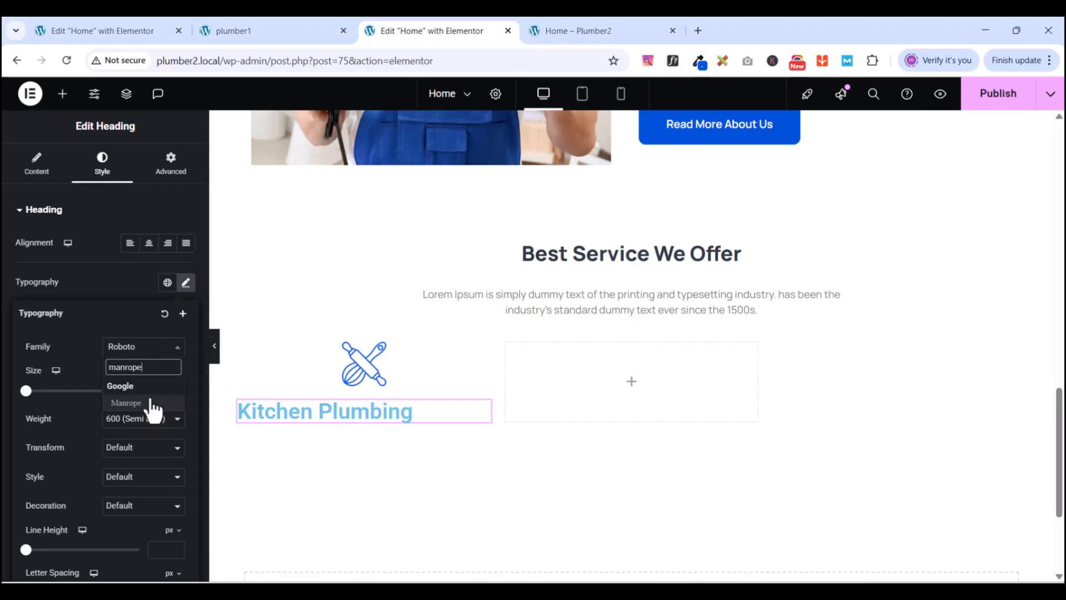
pyautogui.click(148, 402)
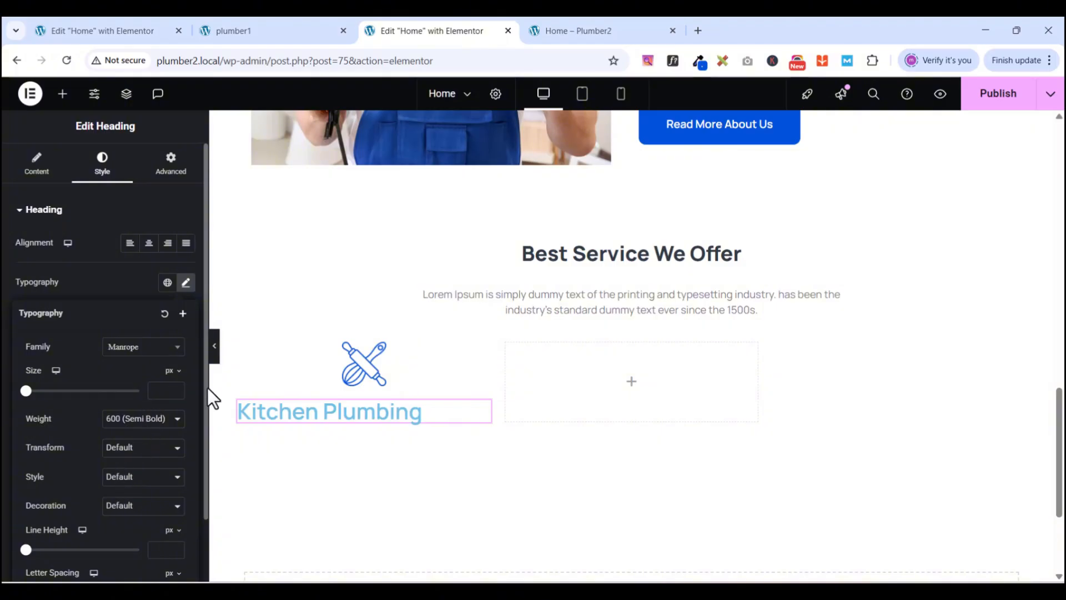
pyautogui.click(157, 393)
pyautogui.write('20')
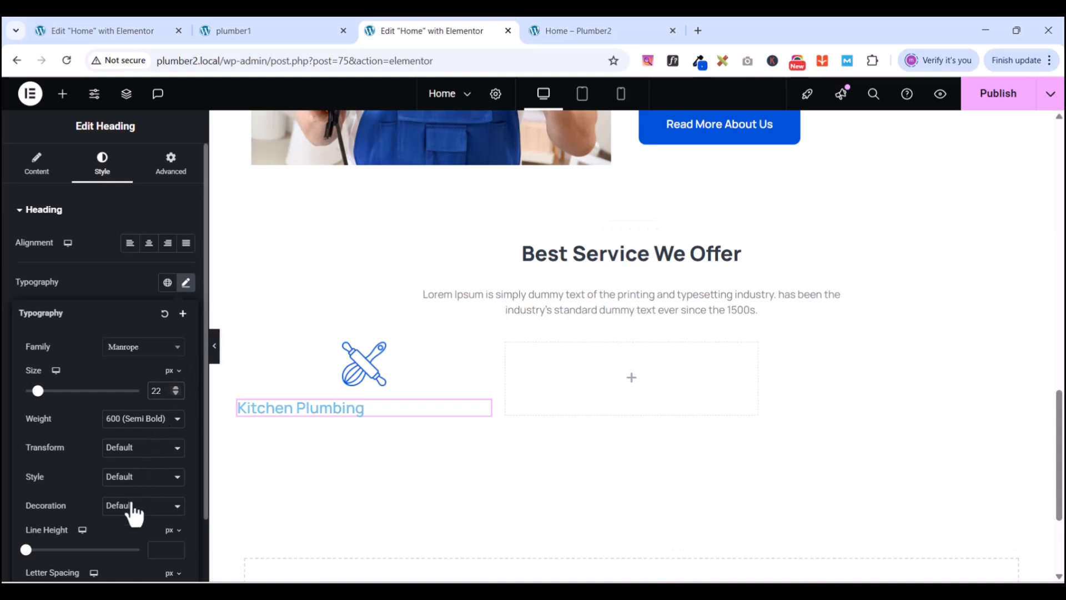
pyautogui.click(167, 552)
pyautogui.write('26')
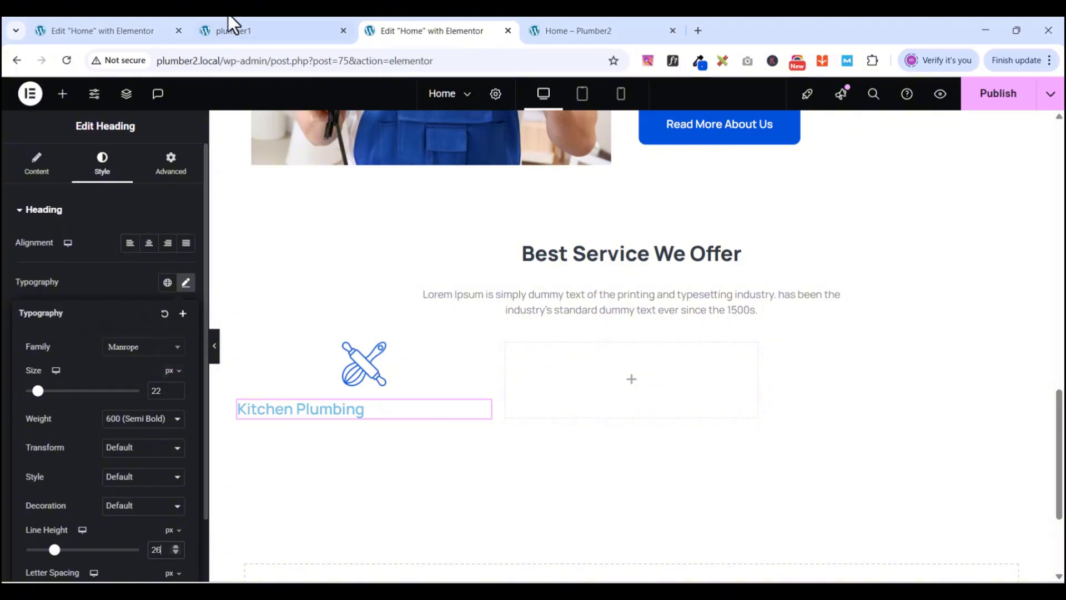
pyautogui.click(261, 34)
pyautogui.click(322, 328)
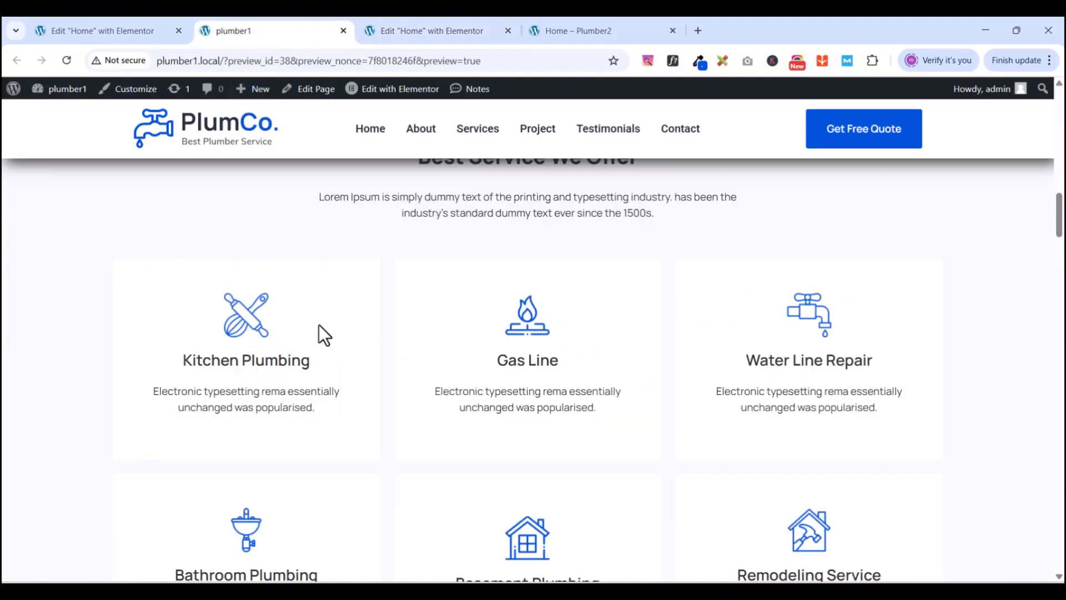
pyautogui.click(409, 34)
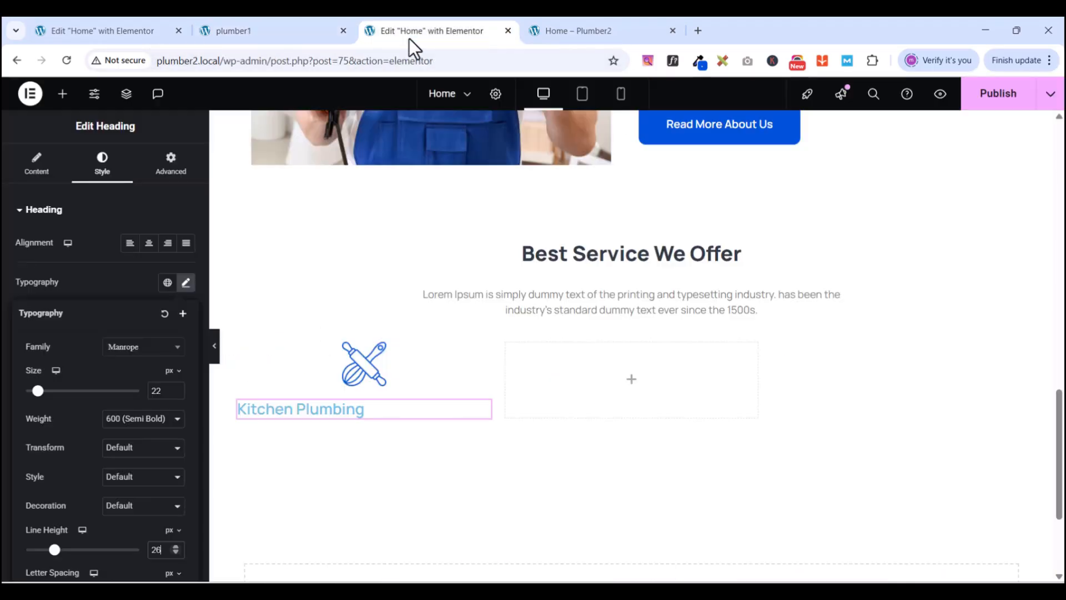
# - Make the heading text New black and its hover link colour New Gblue
pyautogui.click(97, 282)
pyautogui.click(167, 438)
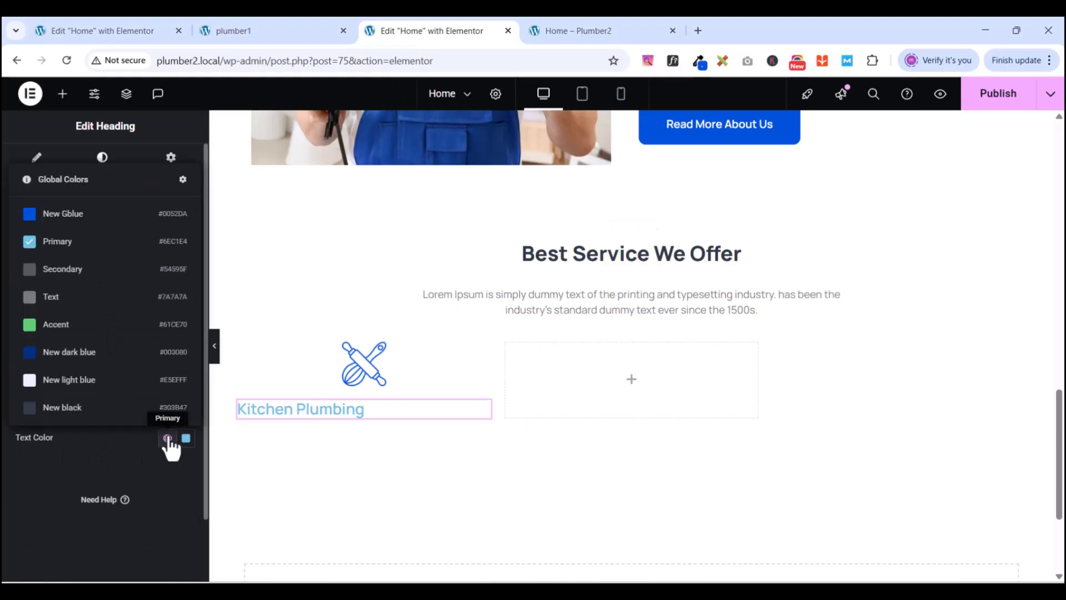
pyautogui.click(67, 408)
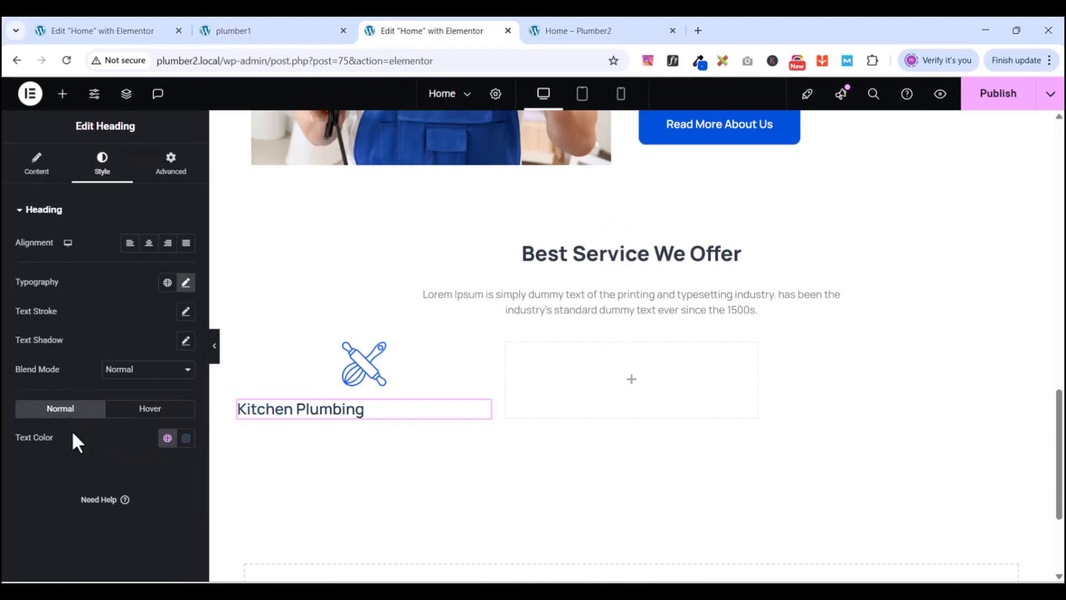
pyautogui.click(148, 409)
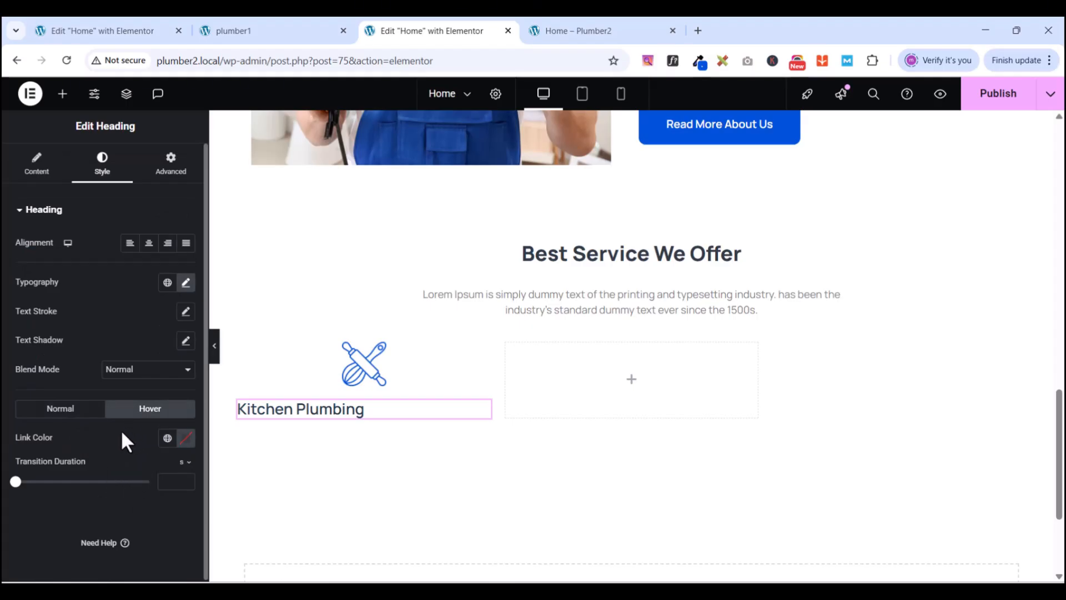
pyautogui.click(167, 438)
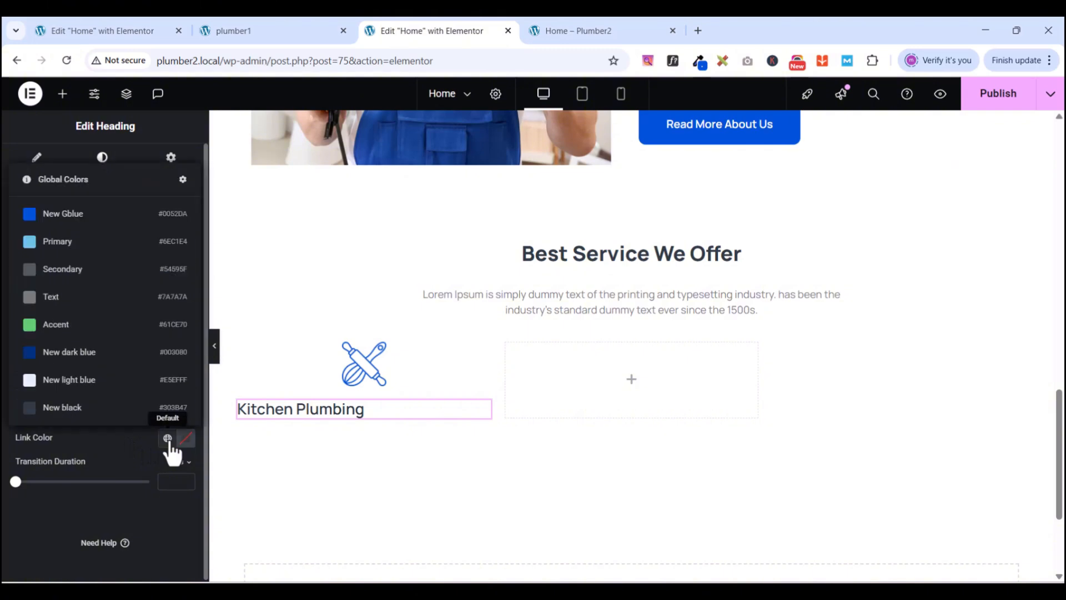
pyautogui.click(69, 215)
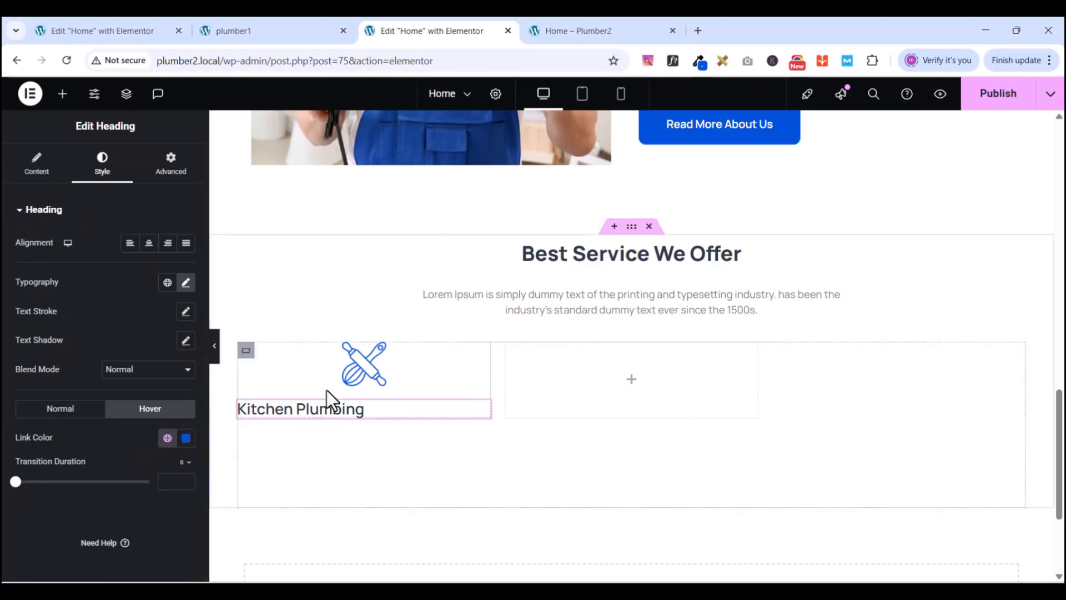
pyautogui.click(20, 214)
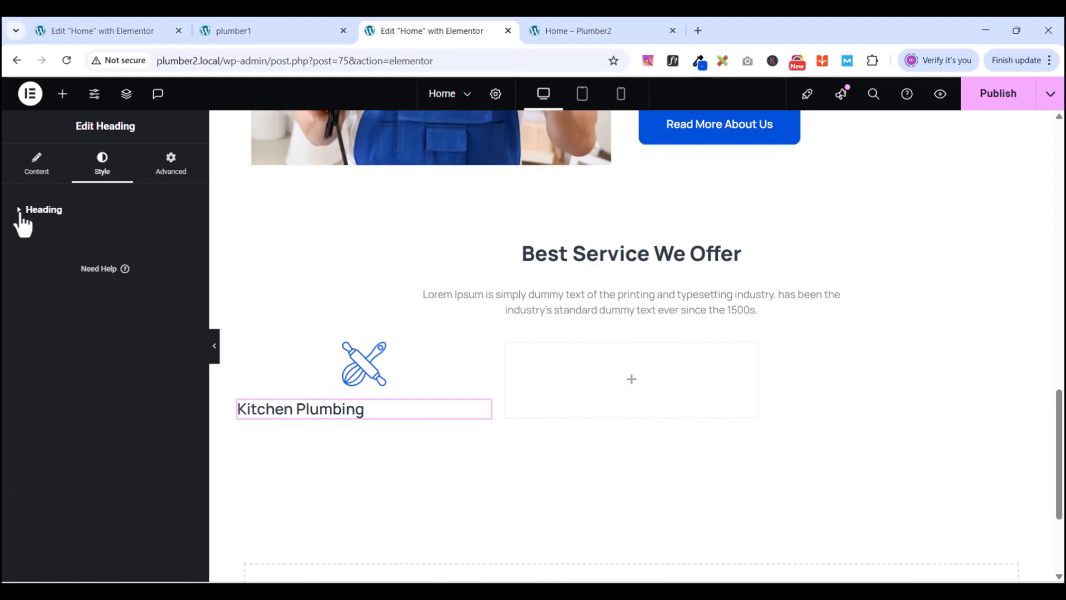
# - Set the Kitchen Plumbing heading's link to #
pyautogui.click(39, 176)
pyautogui.click(35, 348)
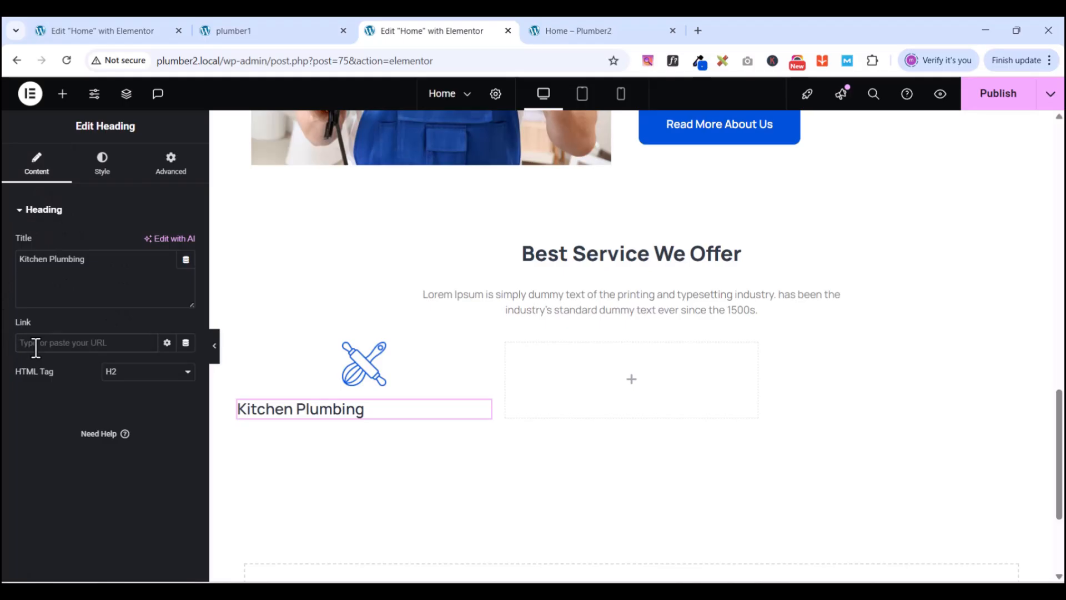
pyautogui.write('#')
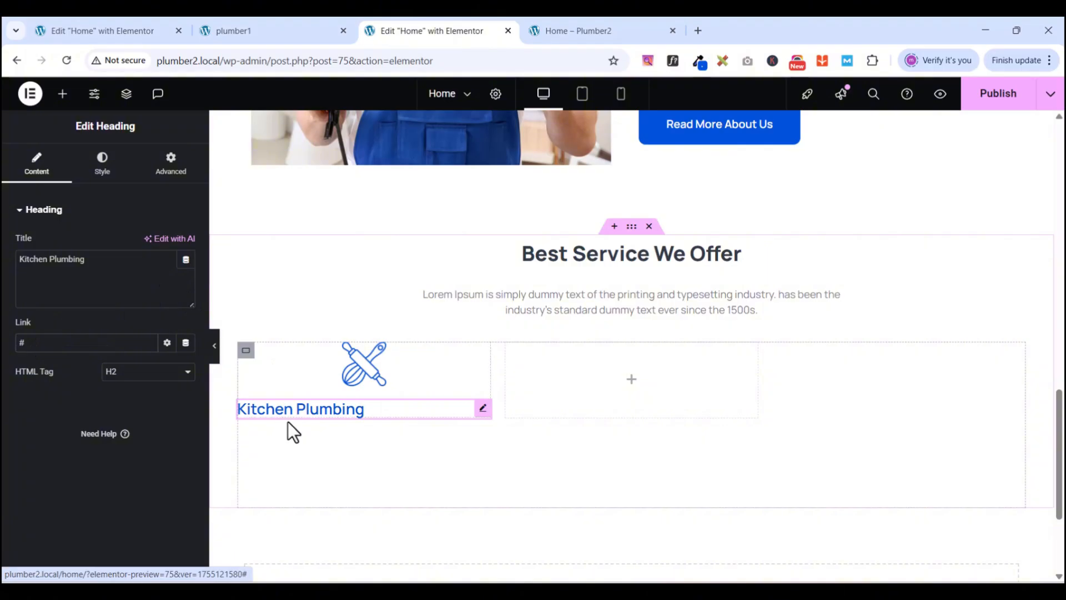
pyautogui.click(19, 215)
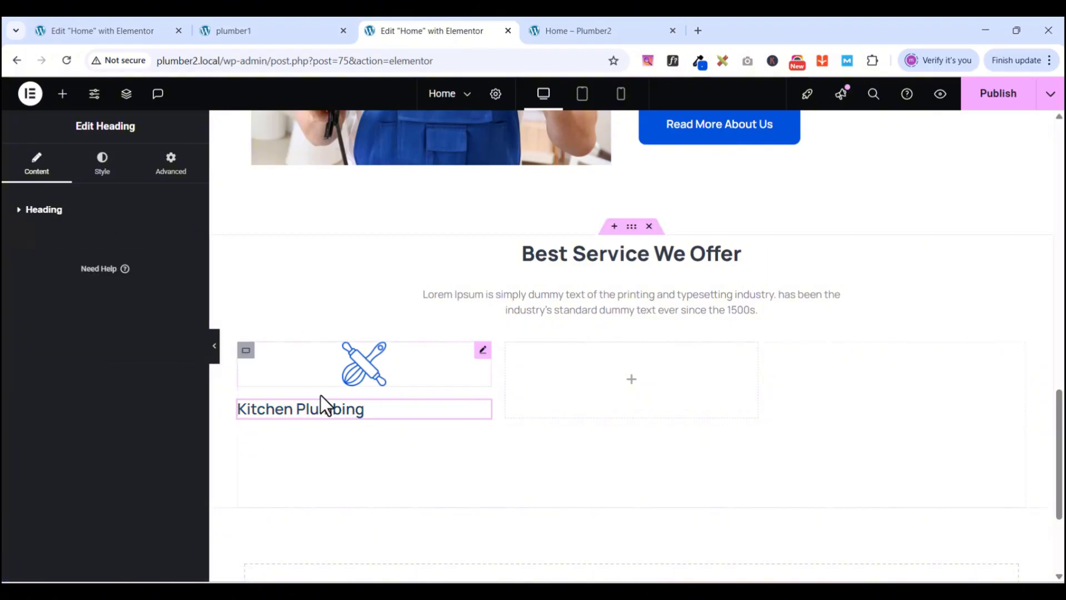
pyautogui.click(63, 95)
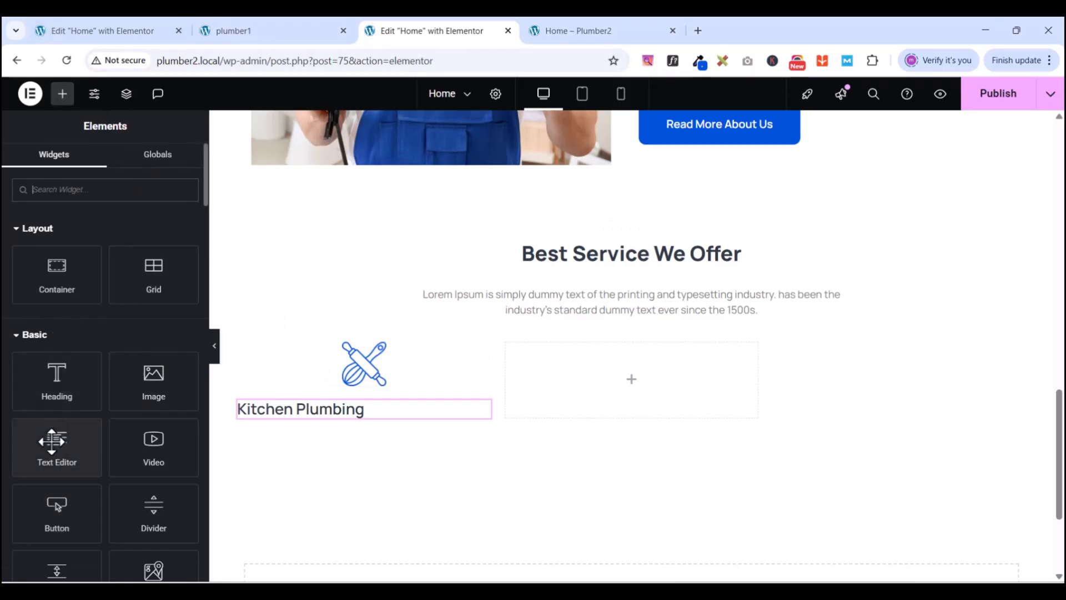
# - Add a Text Editor below the heading and copy the reference card's description
pyautogui.moveTo(55, 433); pyautogui.dragTo(315, 412)
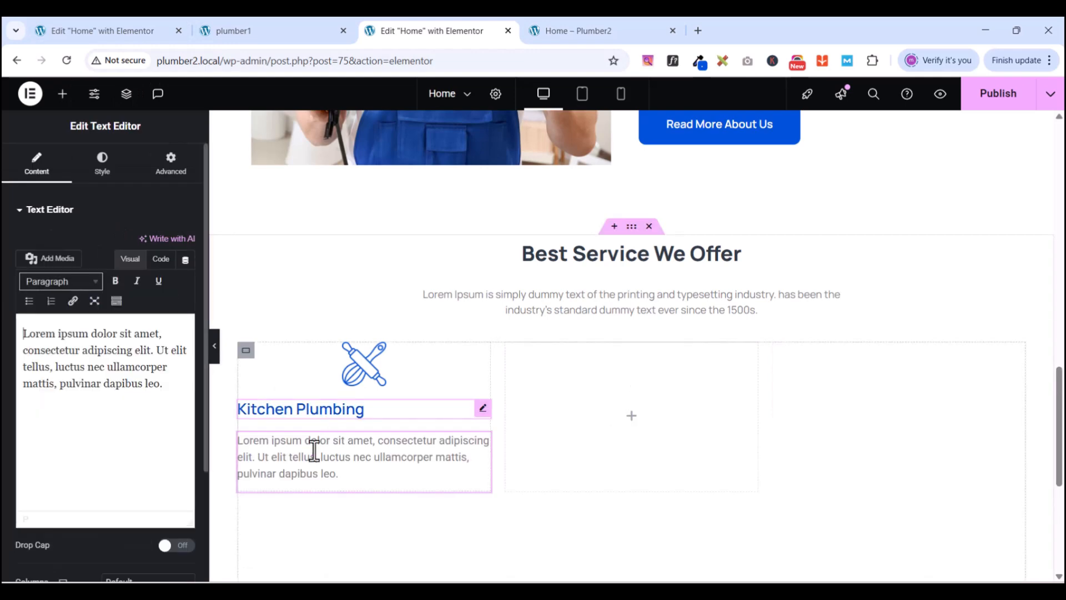
pyautogui.click(265, 31)
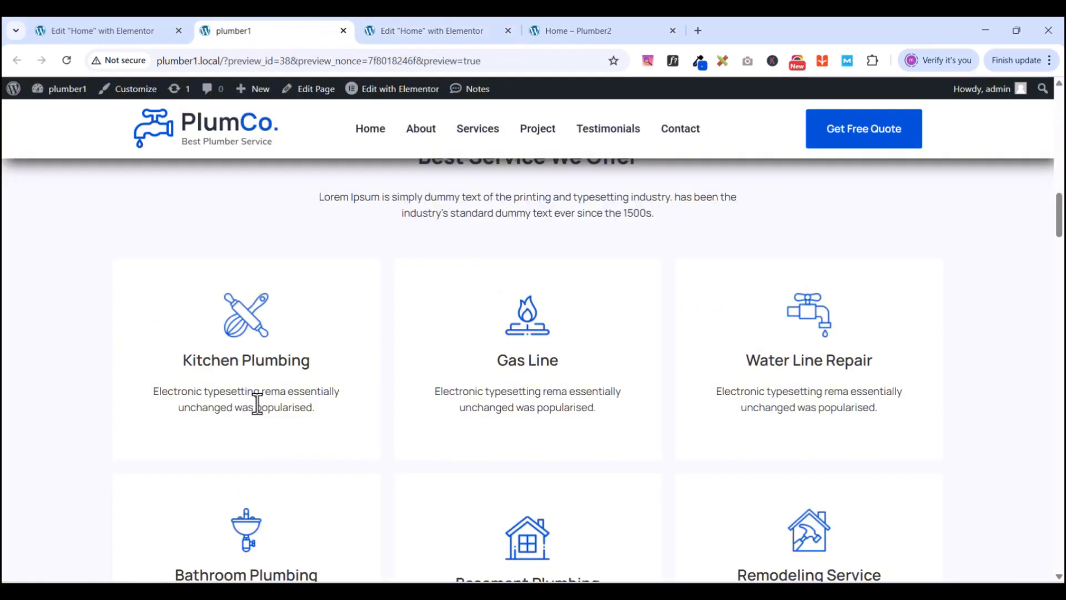
pyautogui.moveTo(152, 391); pyautogui.dragTo(317, 413)
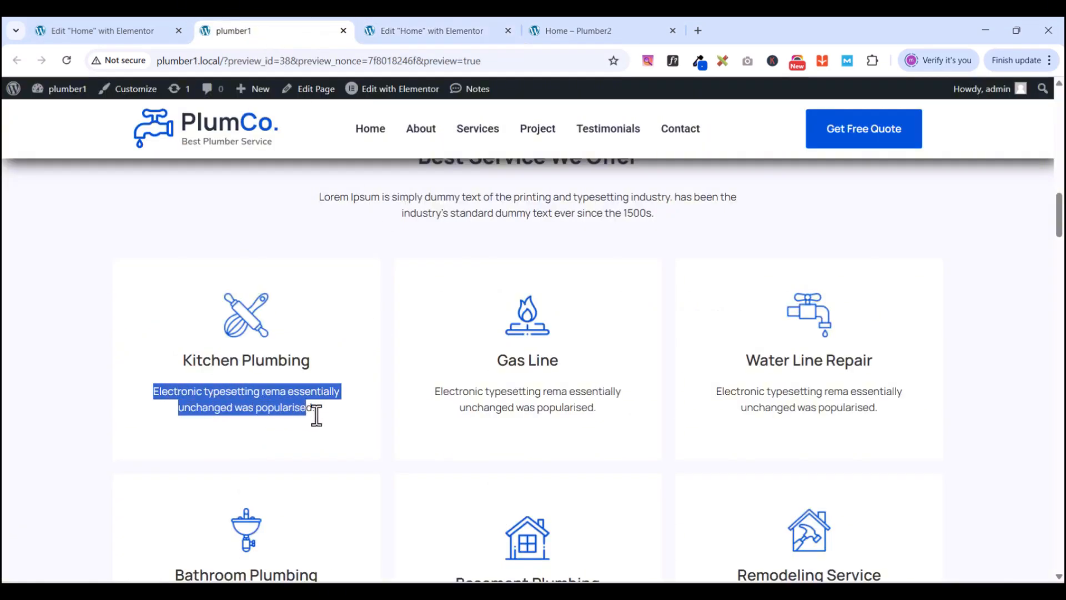
pyautogui.rightClick(267, 395)
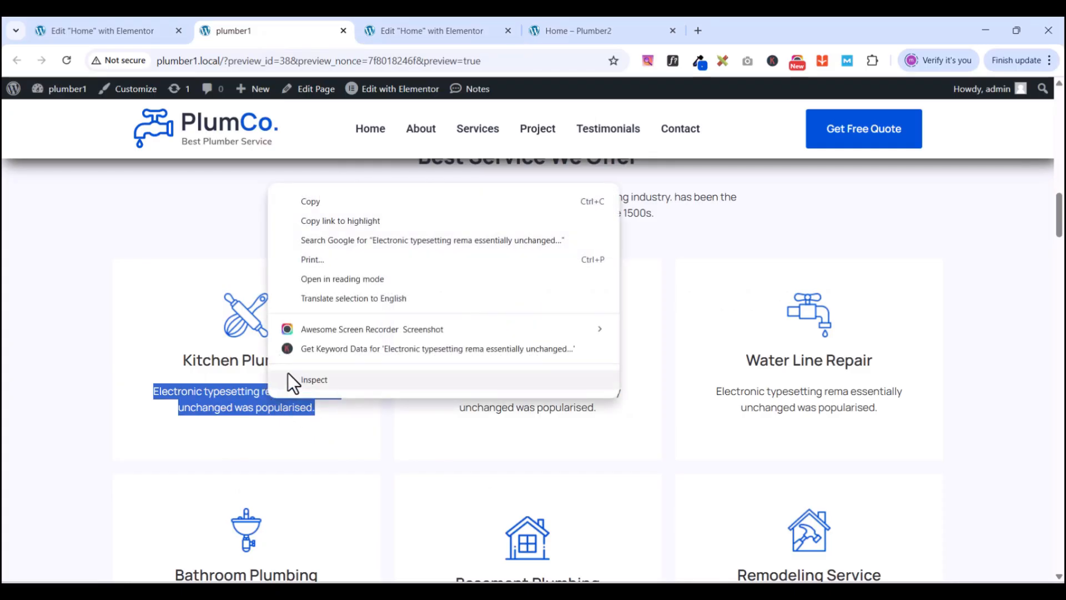
pyautogui.click(311, 202)
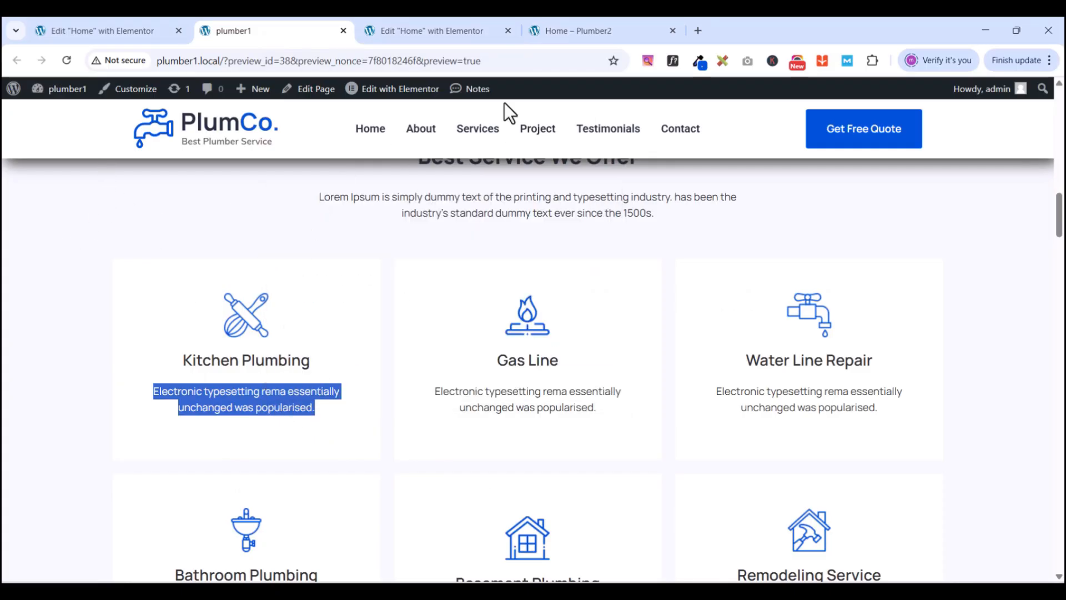
# - Paste 'Electronic typesetting rema essentially unchanged was popularised.' over the placeholder paragraph
pyautogui.click(424, 30)
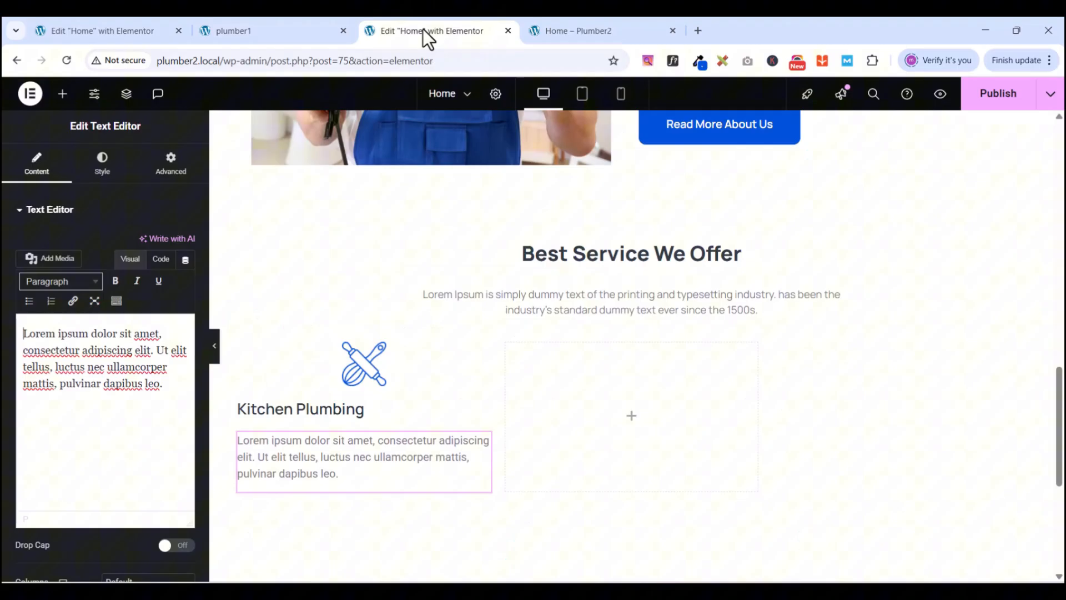
pyautogui.doubleClick(113, 383)
pyautogui.tripleClick(112, 383)
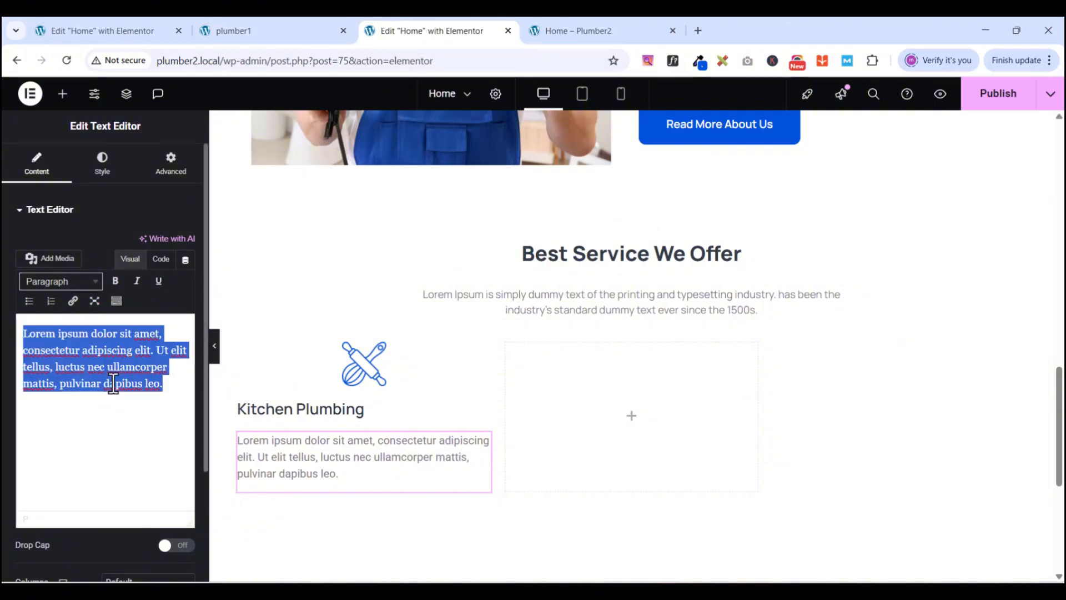
pyautogui.hotkey('ctrl', 'v')
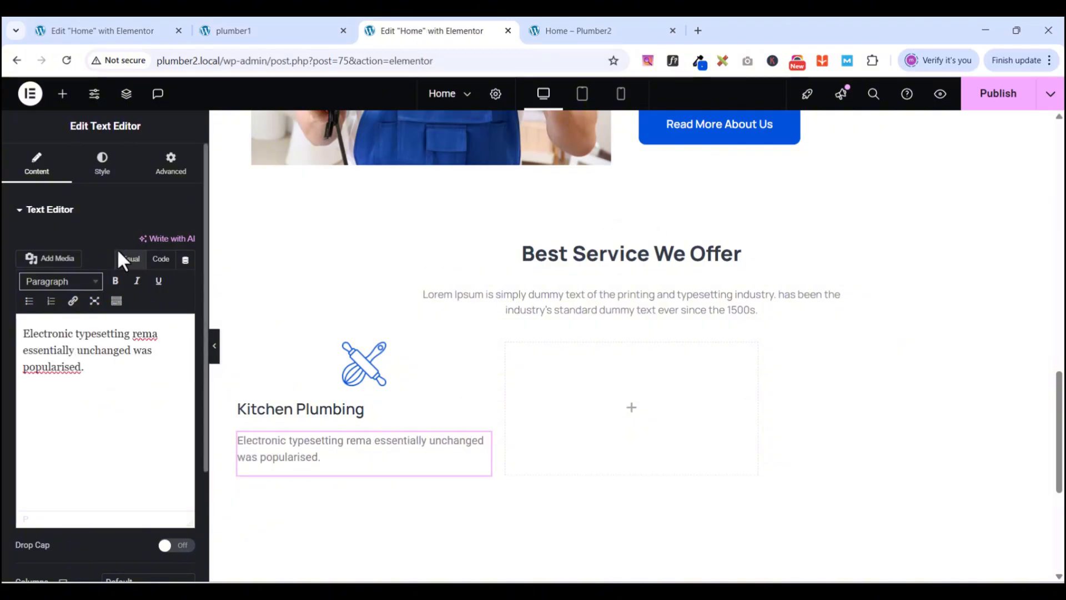
# - Style the description in Manrope, 15 px size, 23 px line height, comparing with the reference card
pyautogui.click(103, 166)
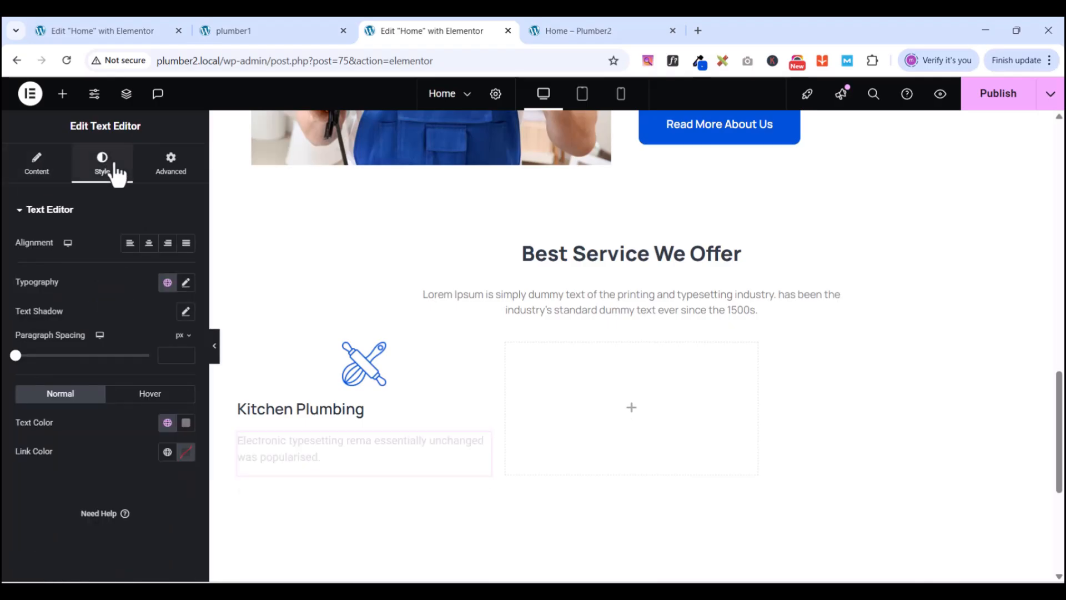
pyautogui.click(186, 283)
pyautogui.click(149, 348)
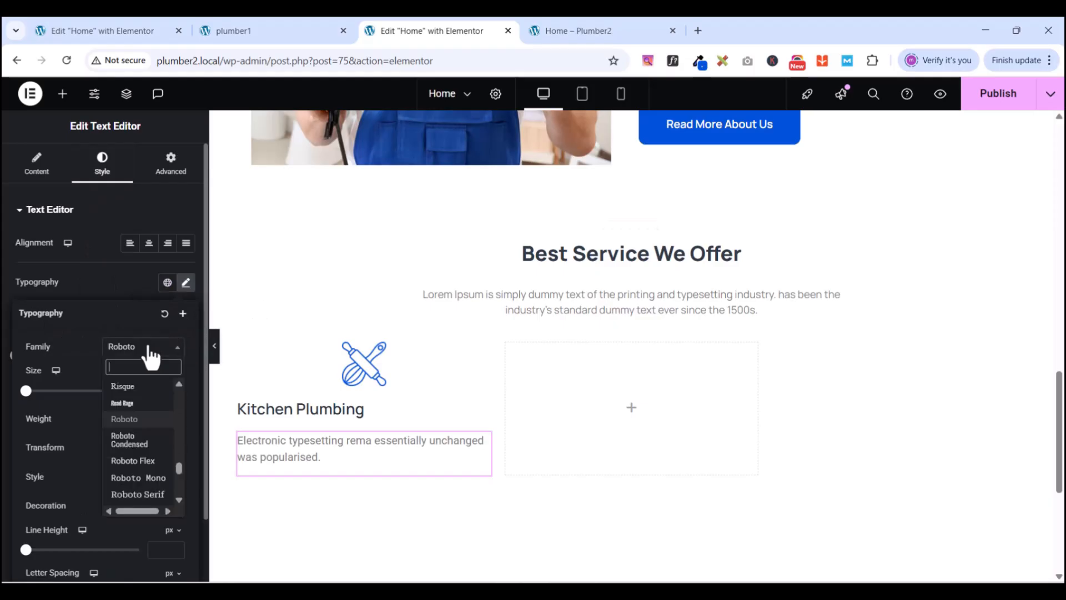
pyautogui.write('manrope')
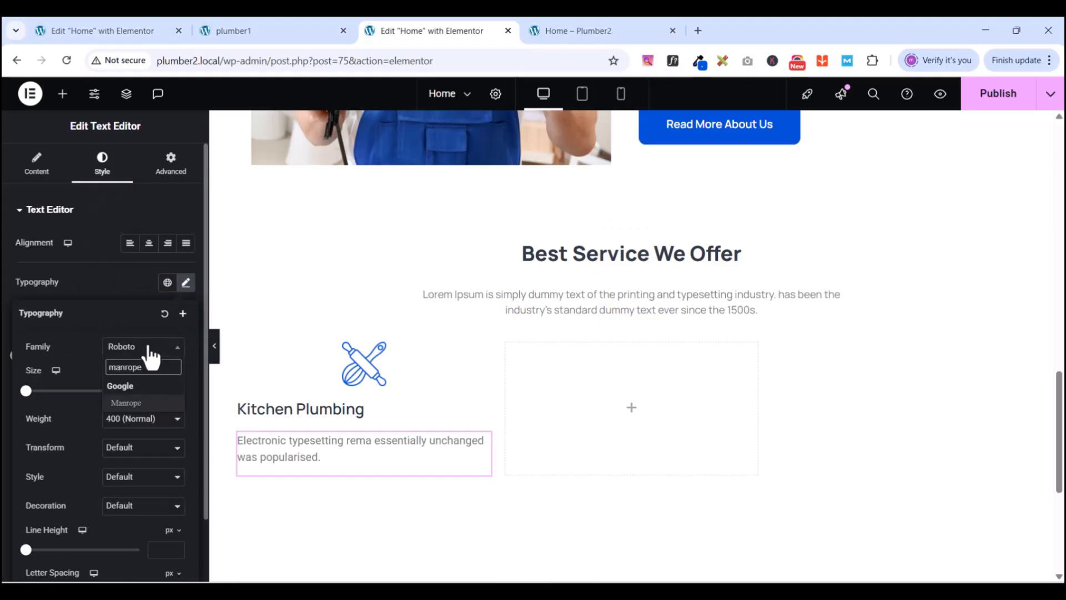
pyautogui.click(115, 404)
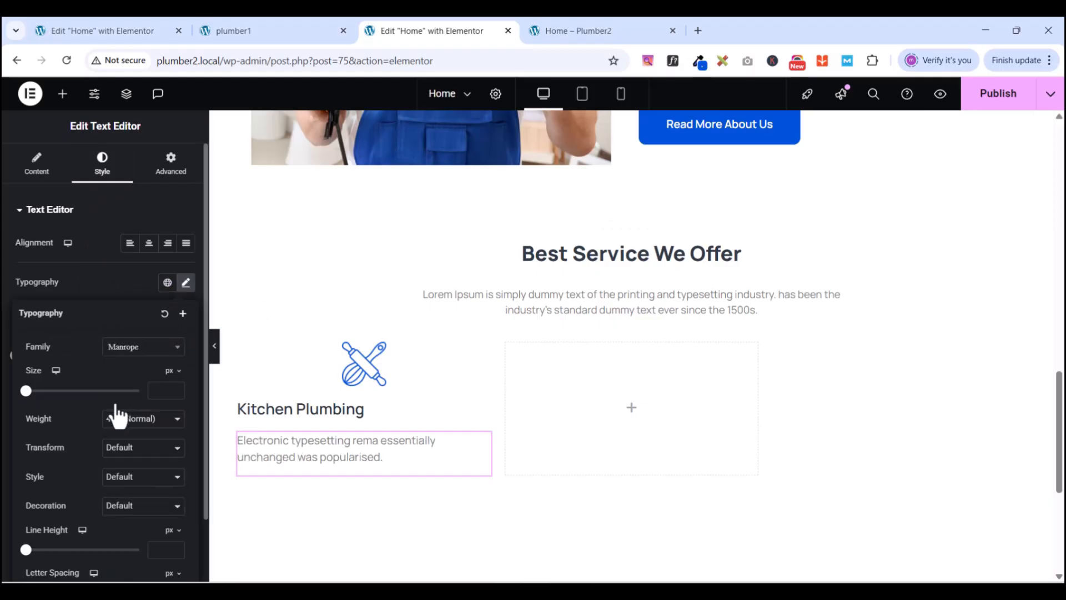
pyautogui.click(164, 391)
pyautogui.write('15')
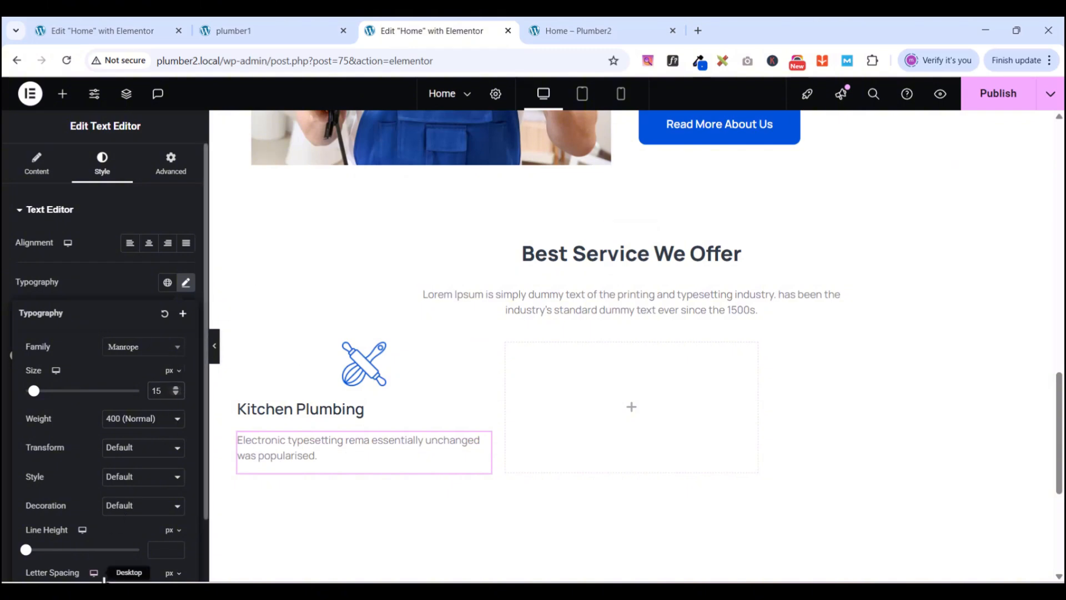
pyautogui.click(169, 548)
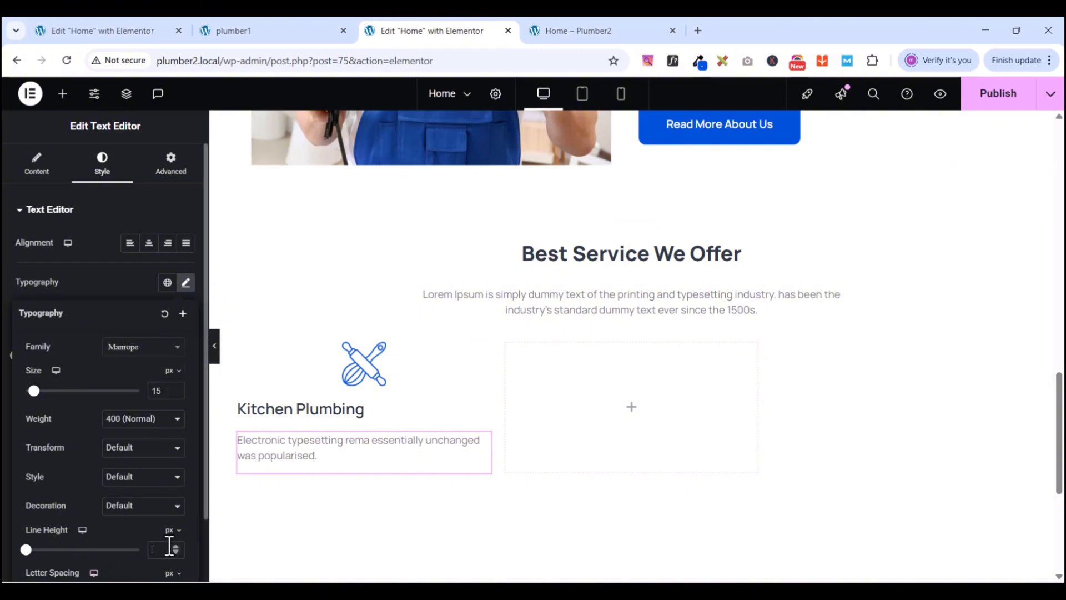
pyautogui.write('23')
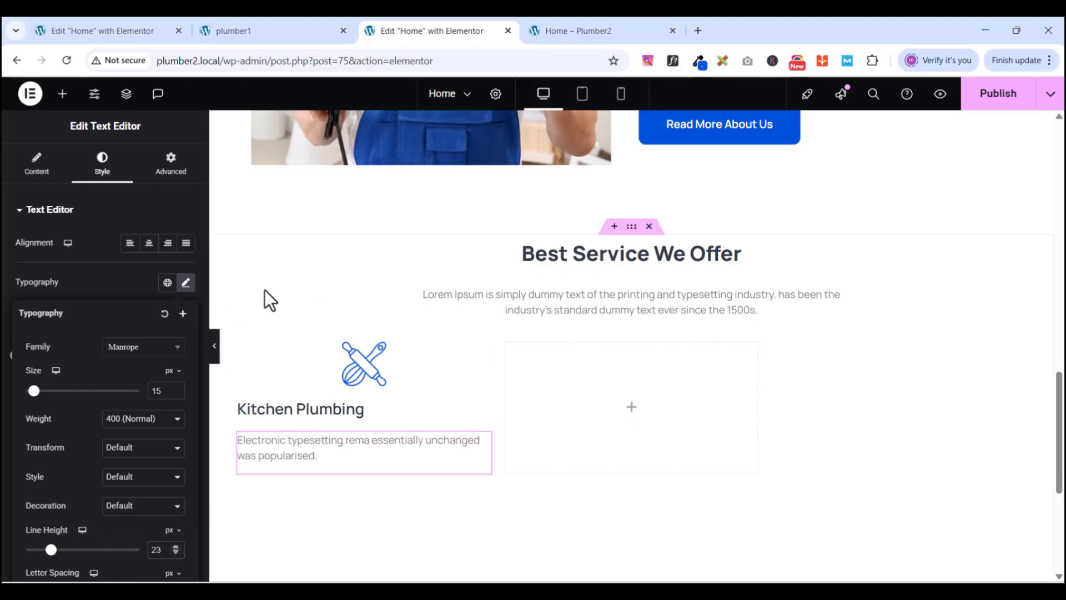
pyautogui.click(255, 30)
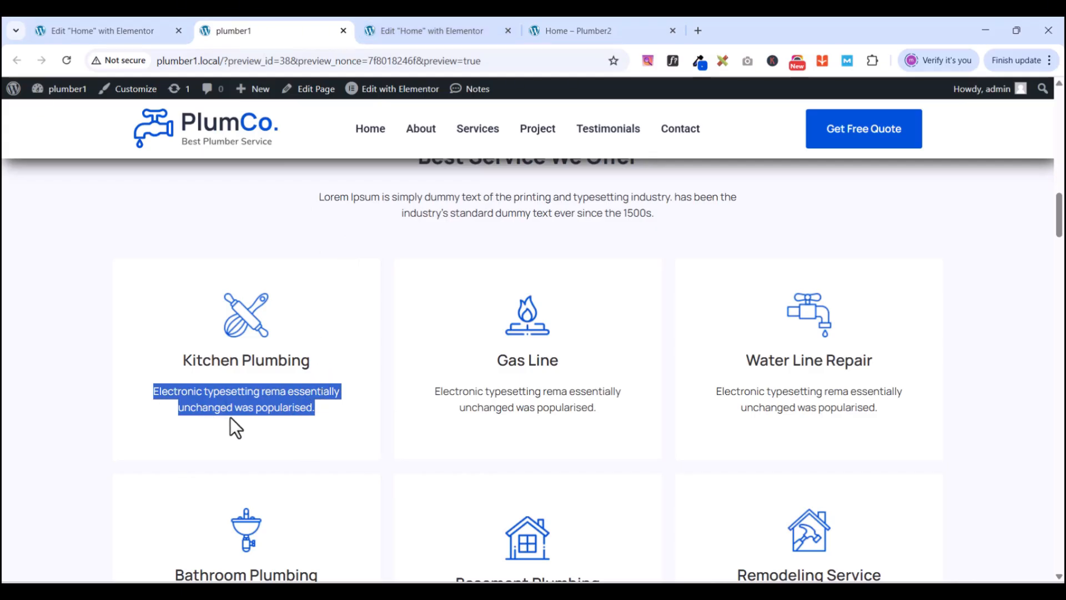
pyautogui.click(398, 31)
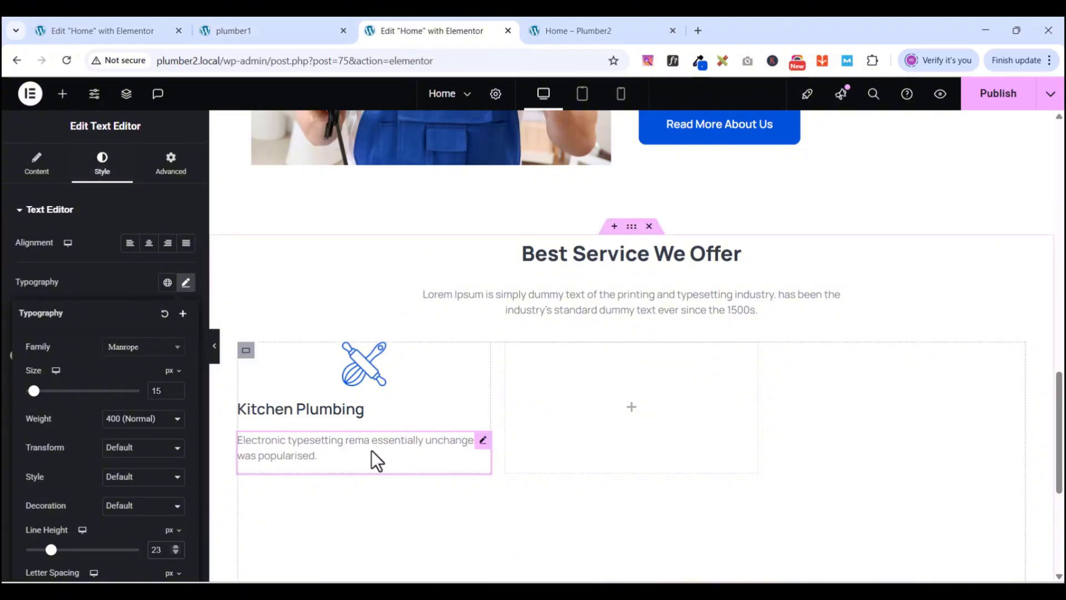
# - Insert a <br> line break before 'unchanged' in the description's HTML
pyautogui.click(481, 441)
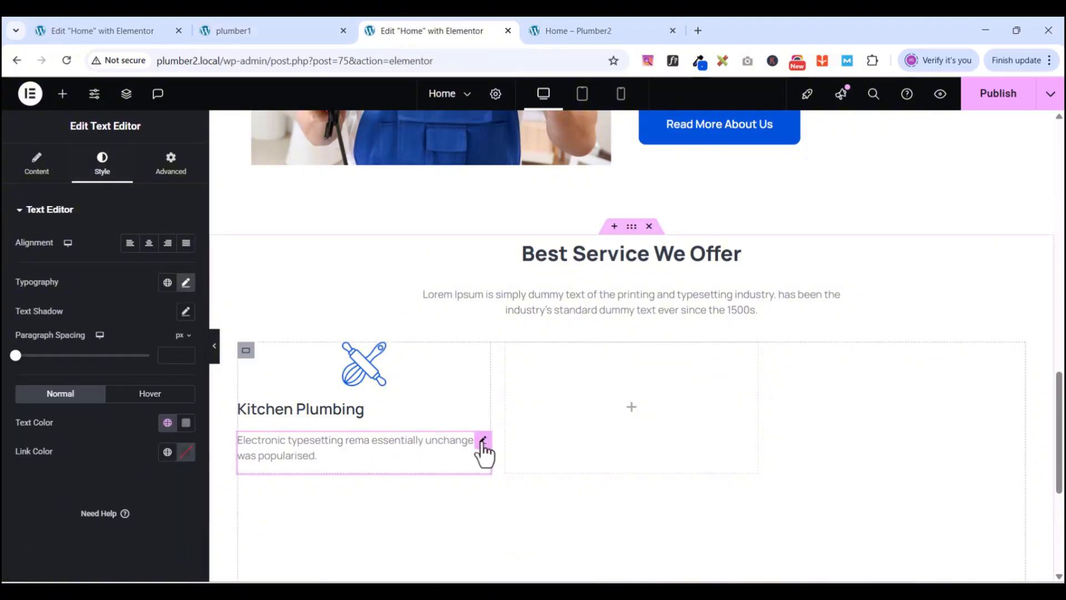
pyautogui.click(37, 169)
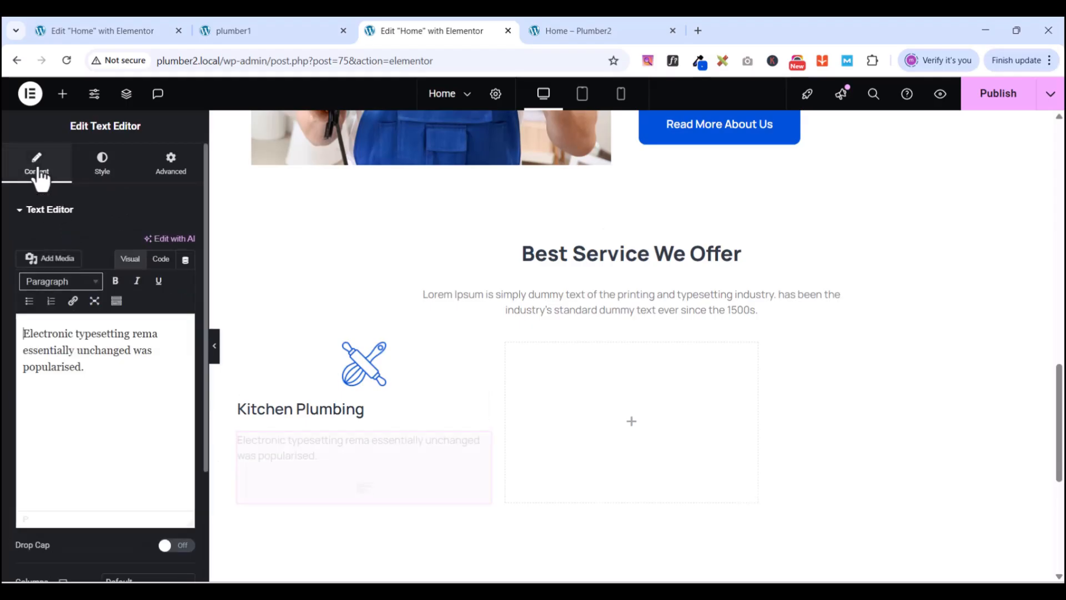
pyautogui.click(161, 260)
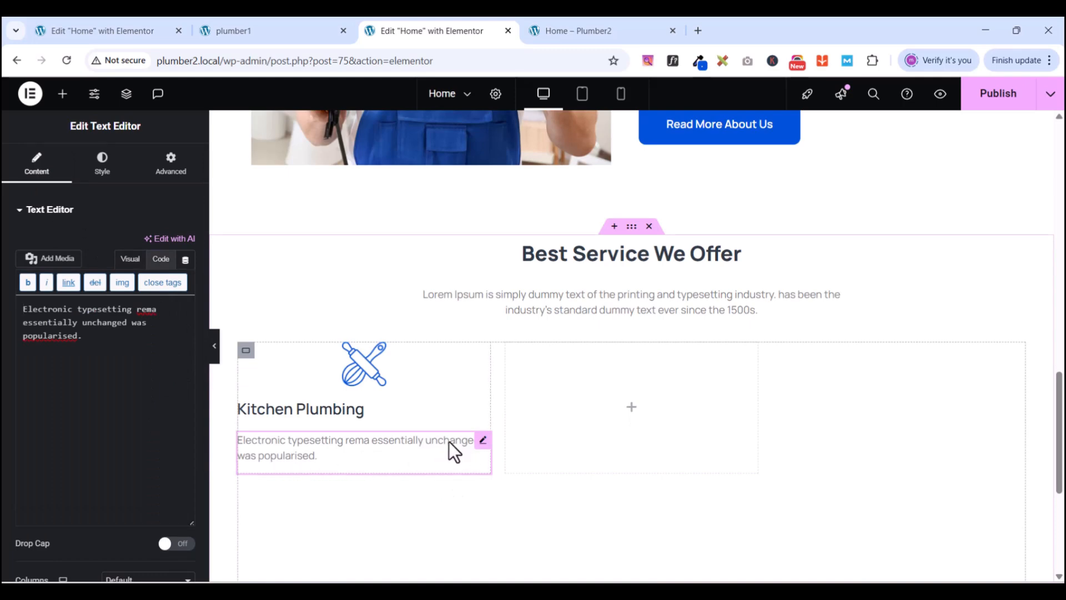
pyautogui.click(85, 324)
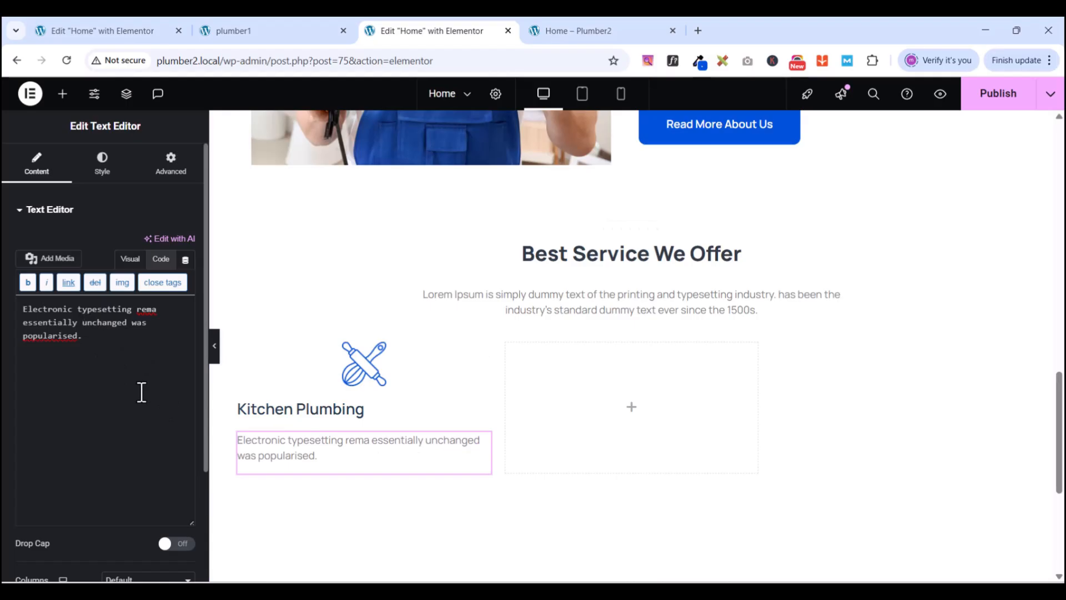
pyautogui.write('<br')
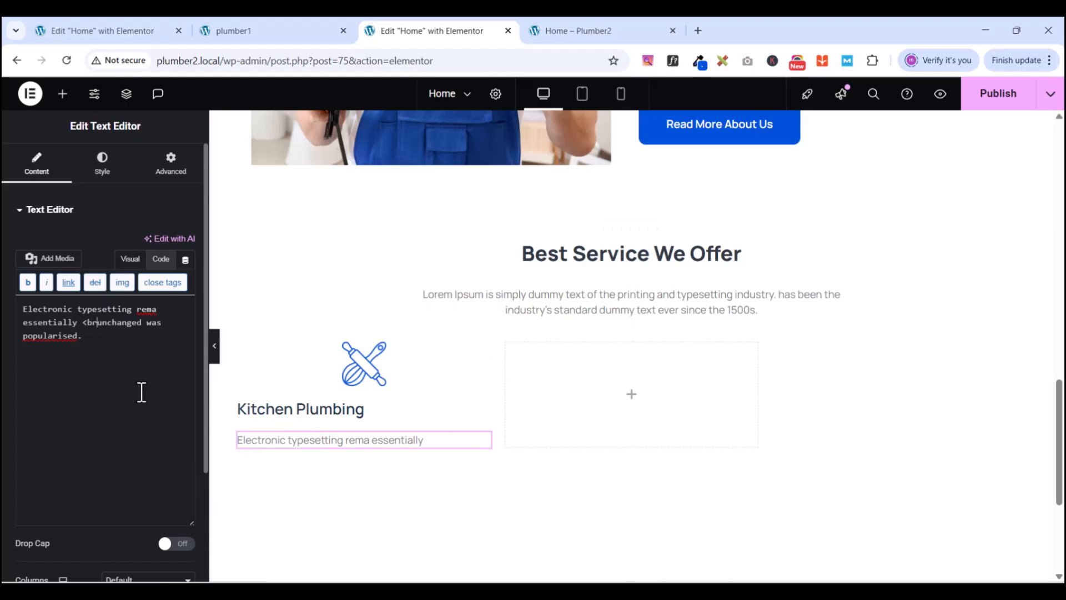
pyautogui.write('>')
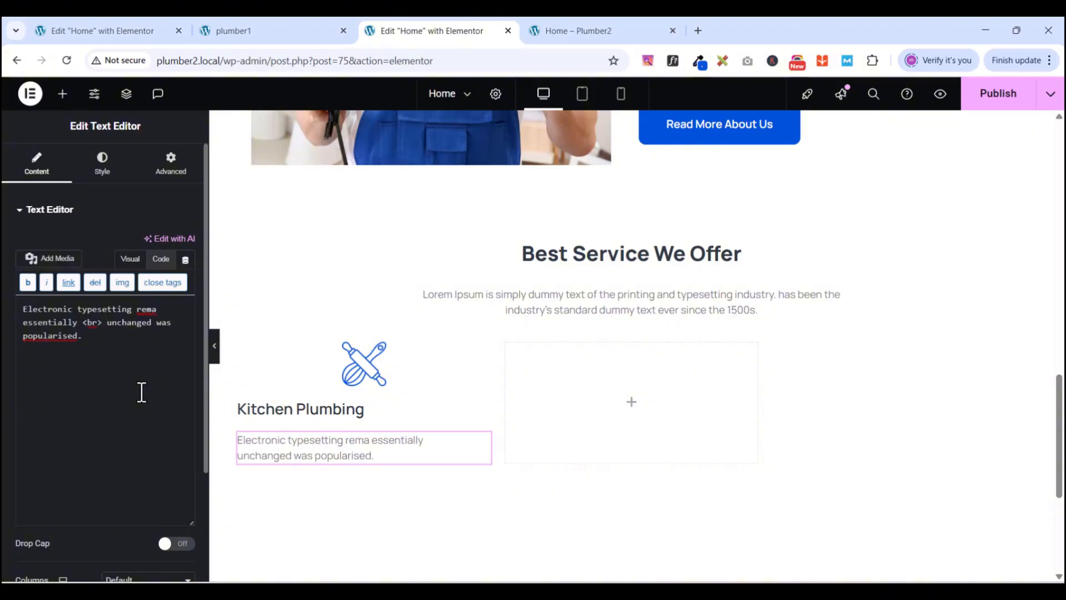
# - Centre-align the Kitchen Plumbing description and compare with the PlumCo reference
pyautogui.click(99, 166)
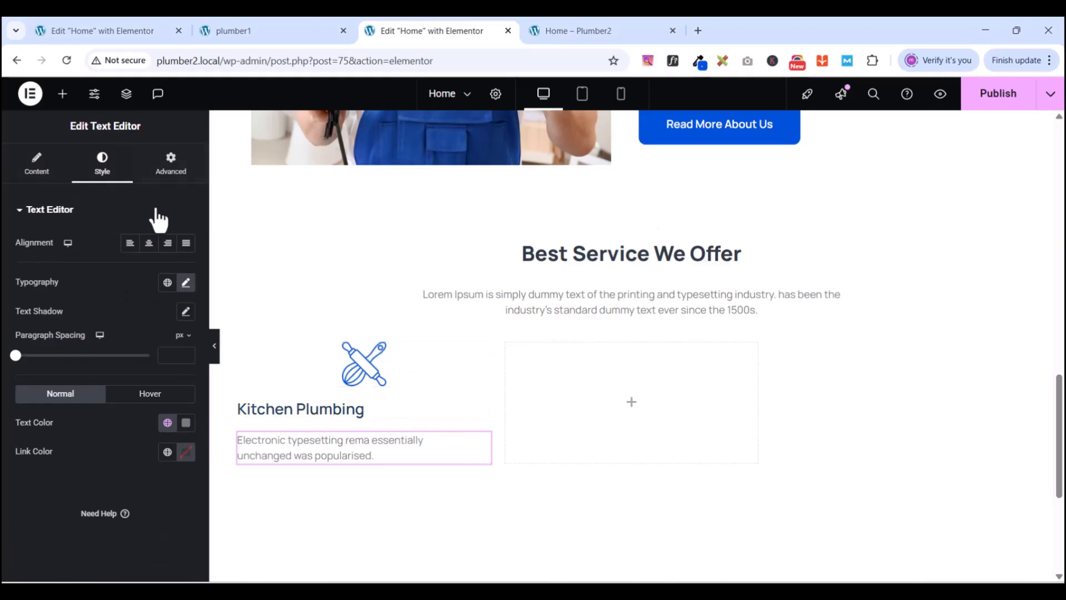
pyautogui.click(148, 243)
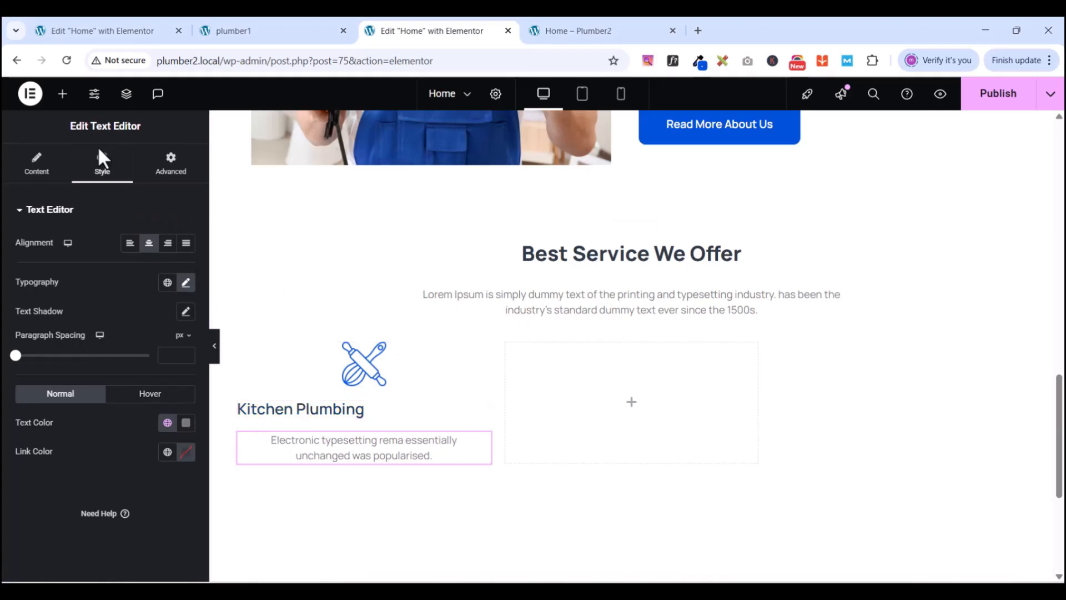
pyautogui.click(241, 34)
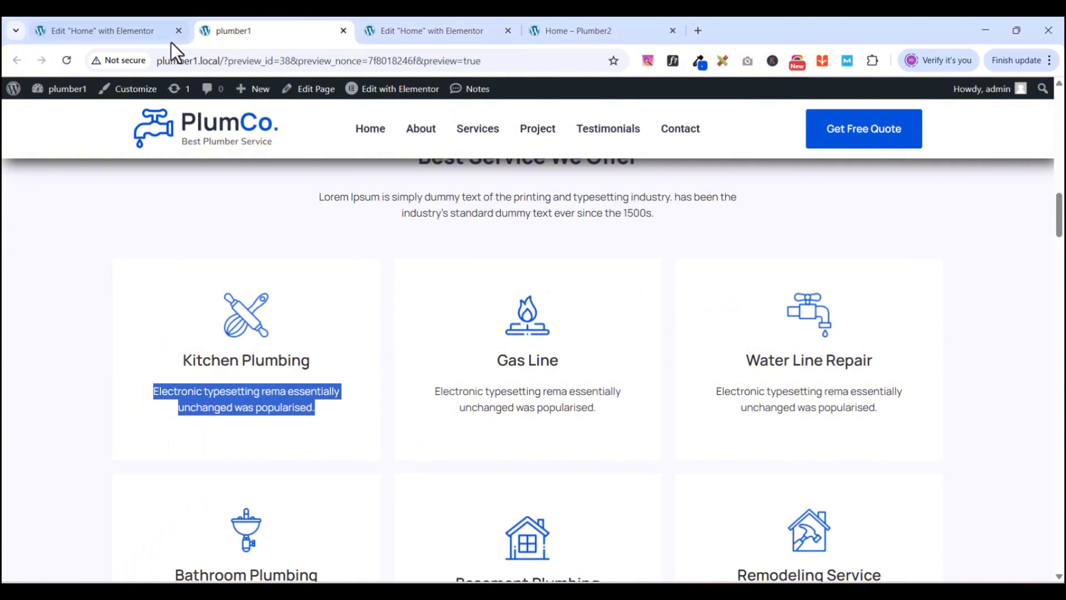
# - Inspect the PlumCo reference in its editor and preview, then select the Kitchen Plumbing card container
pyautogui.click(128, 32)
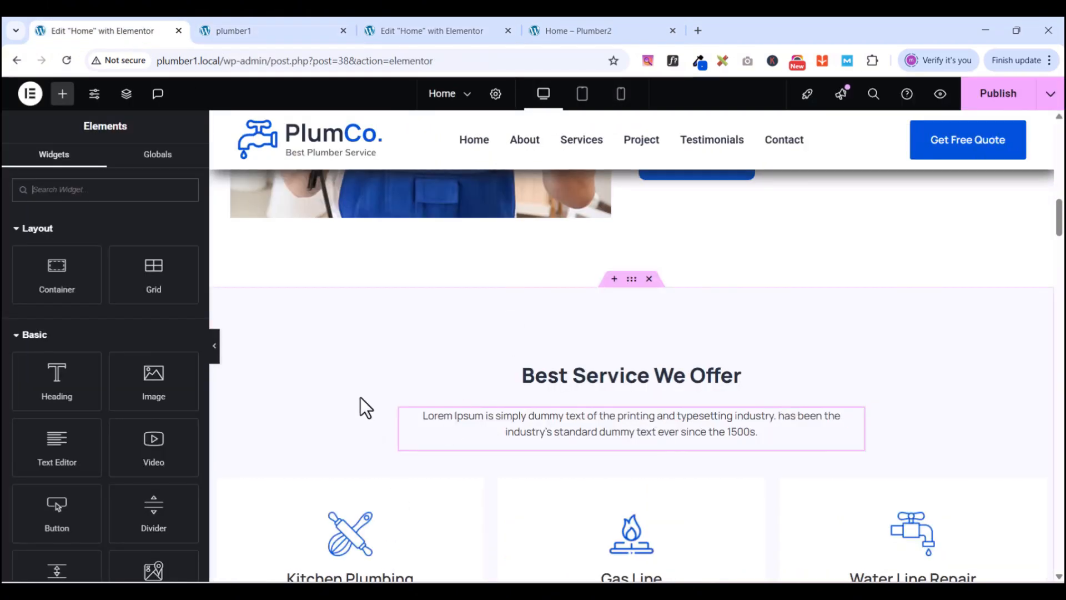
pyautogui.click(255, 32)
pyautogui.click(413, 35)
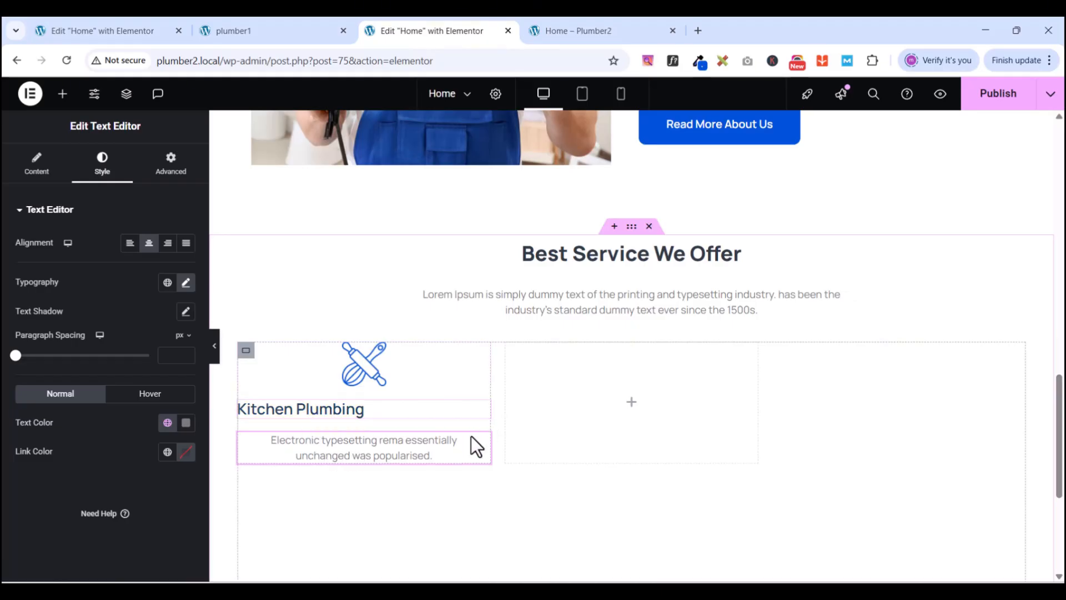
pyautogui.click(246, 351)
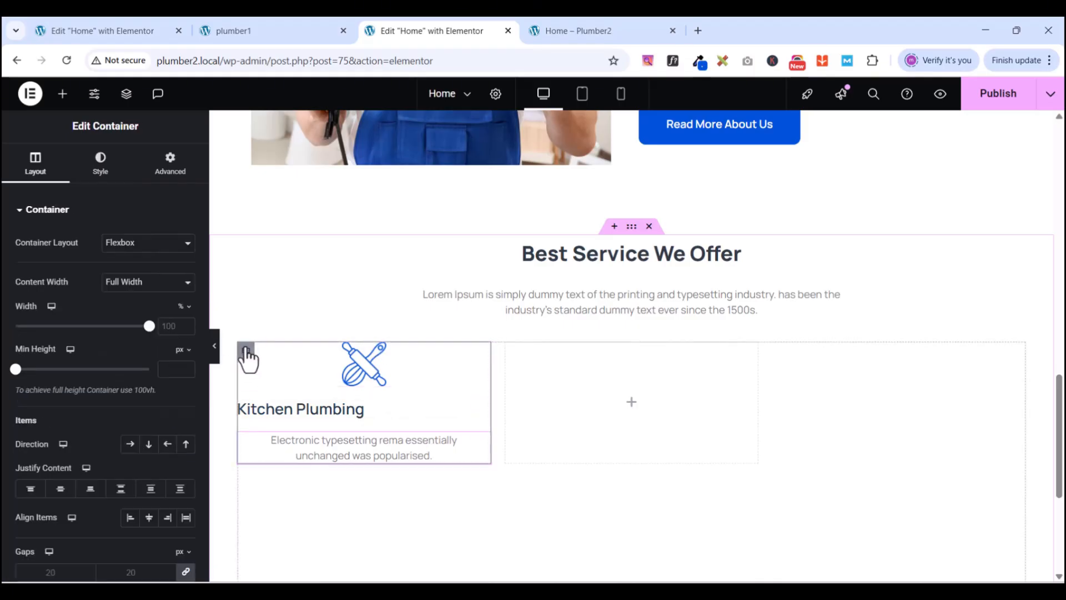
# - Set the Kitchen Plumbing card container's Align Items to Center
pyautogui.click(63, 94)
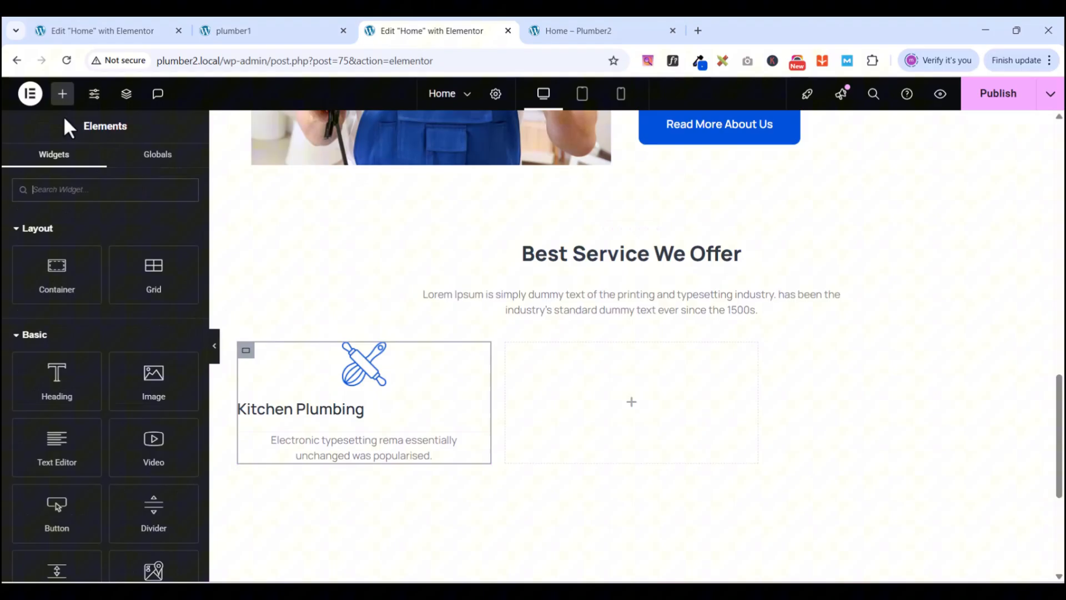
pyautogui.click(246, 350)
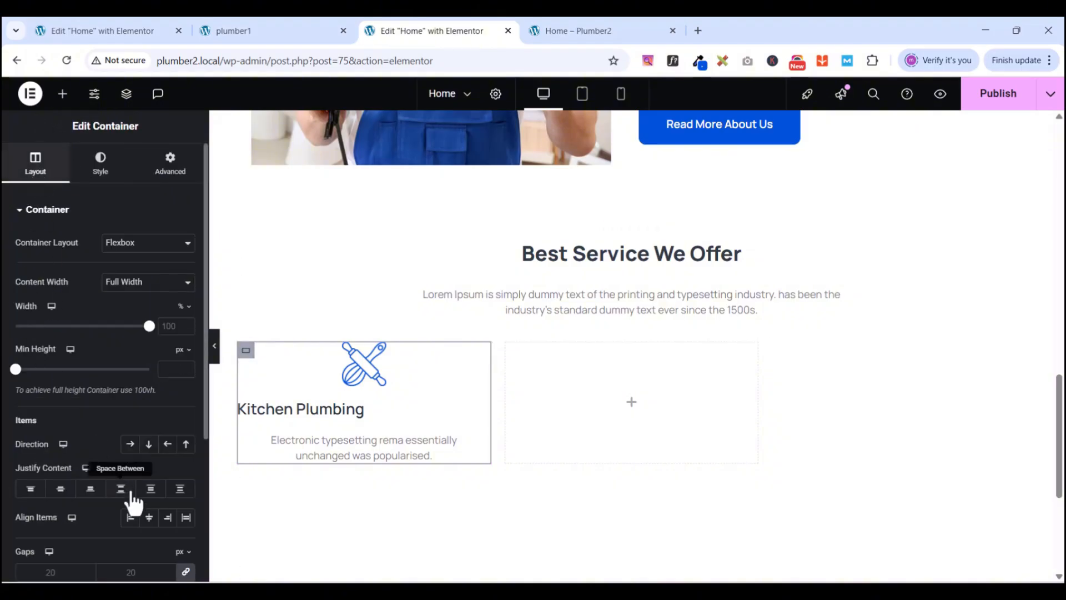
pyautogui.click(149, 517)
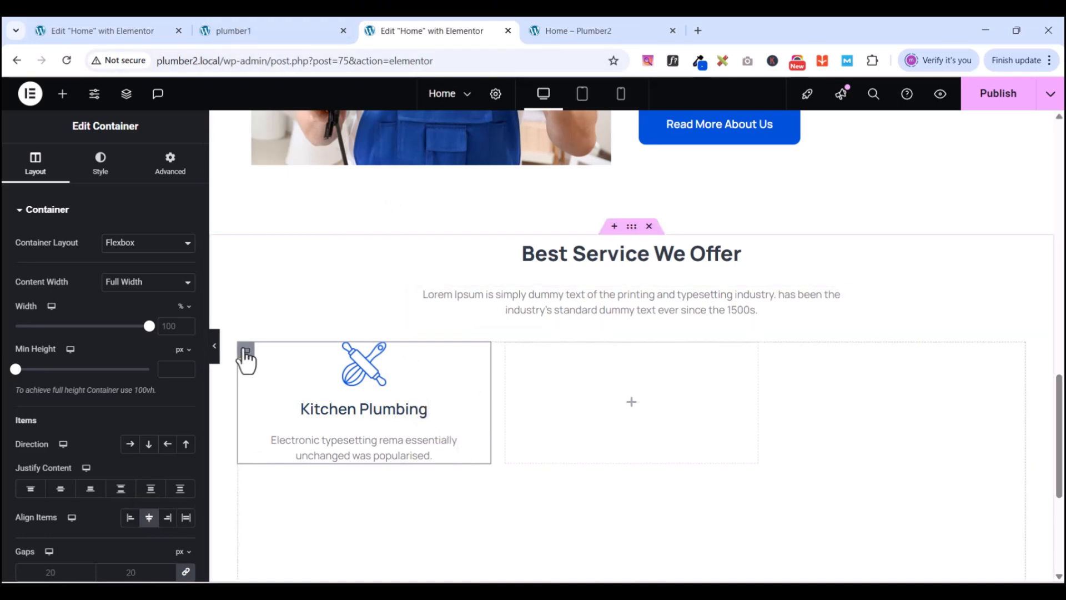
# - Give the Kitchen Plumbing card a Classic solid white #FFFFFF background
pyautogui.click(97, 172)
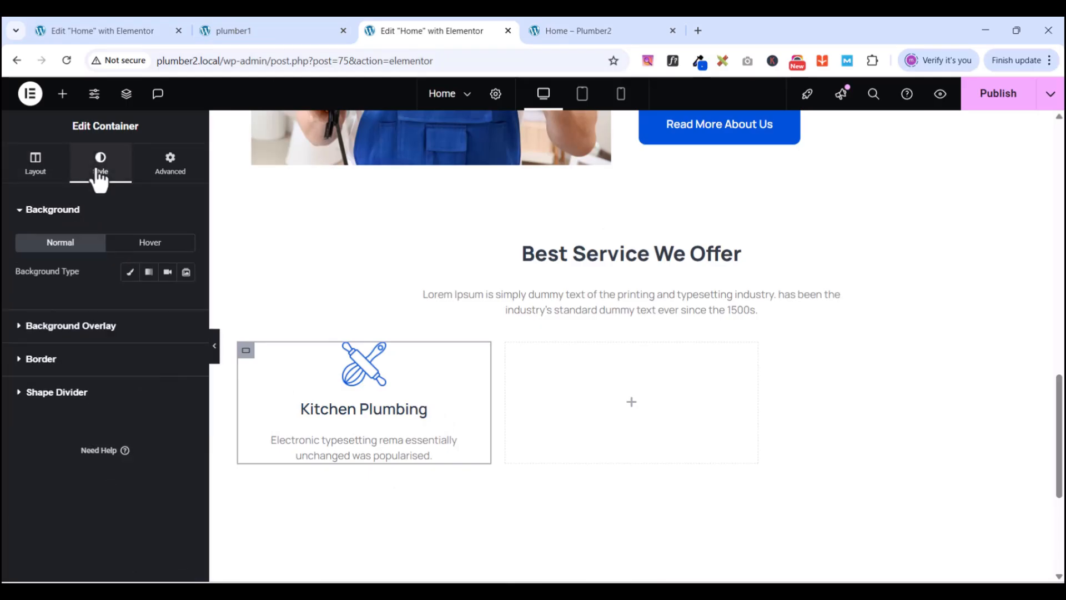
pyautogui.click(131, 273)
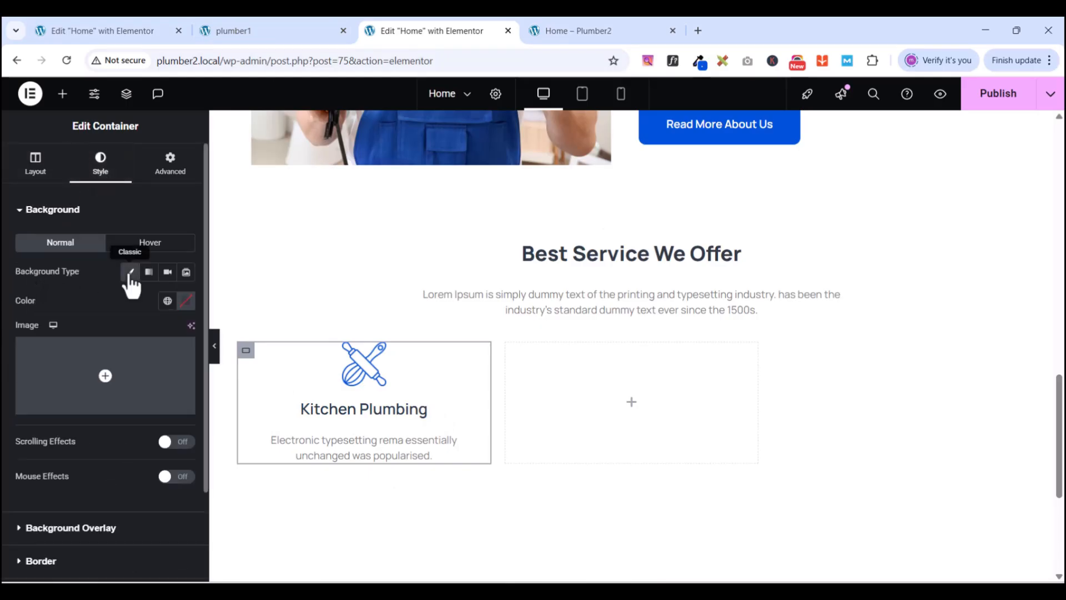
pyautogui.click(167, 301)
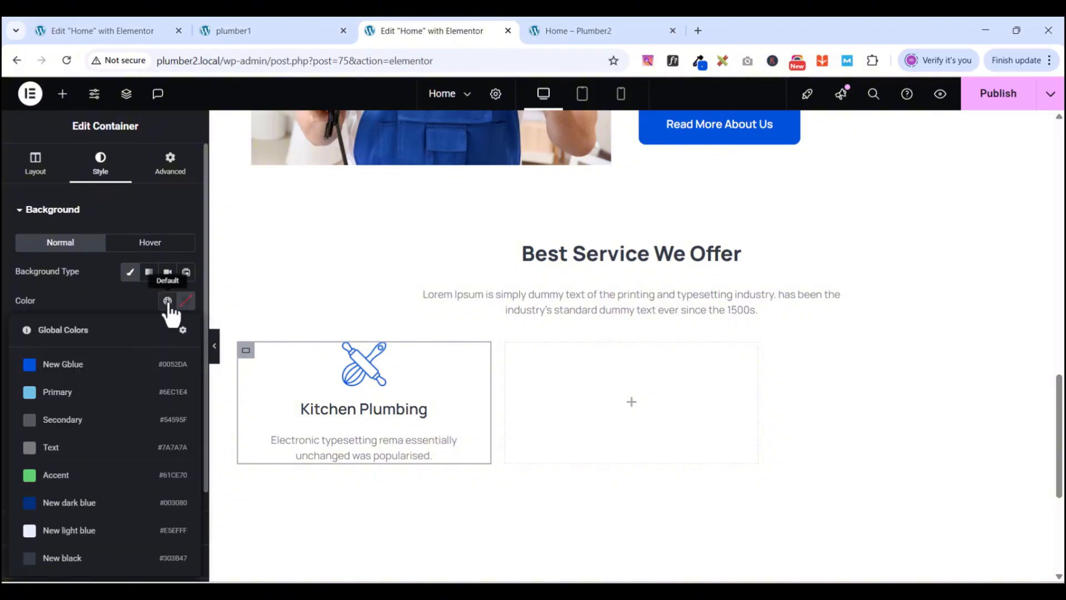
pyautogui.click(167, 301)
pyautogui.click(186, 300)
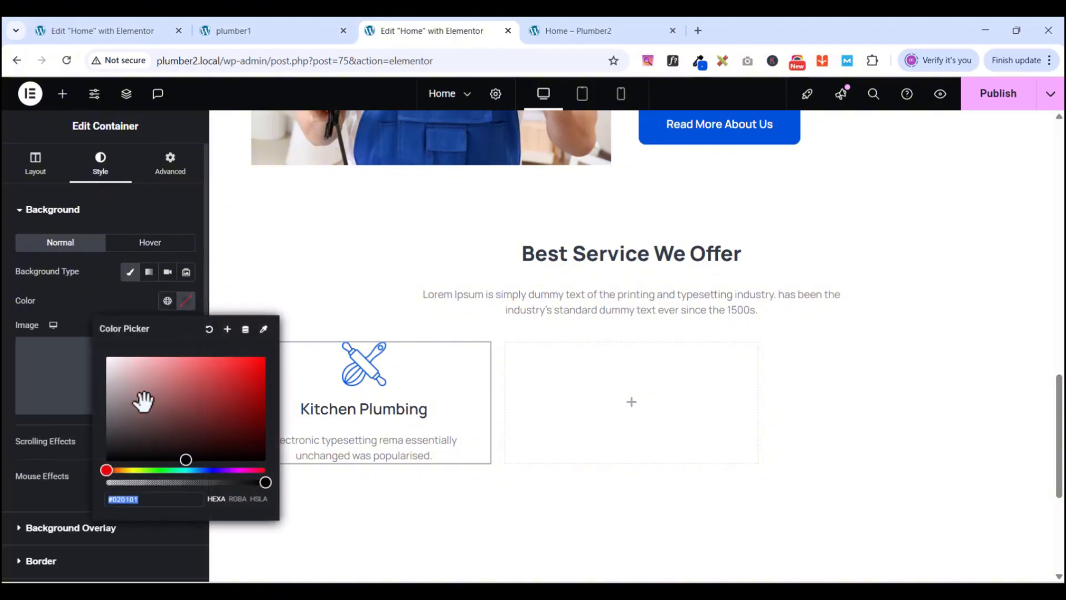
pyautogui.moveTo(129, 411); pyautogui.dragTo(83, 341)
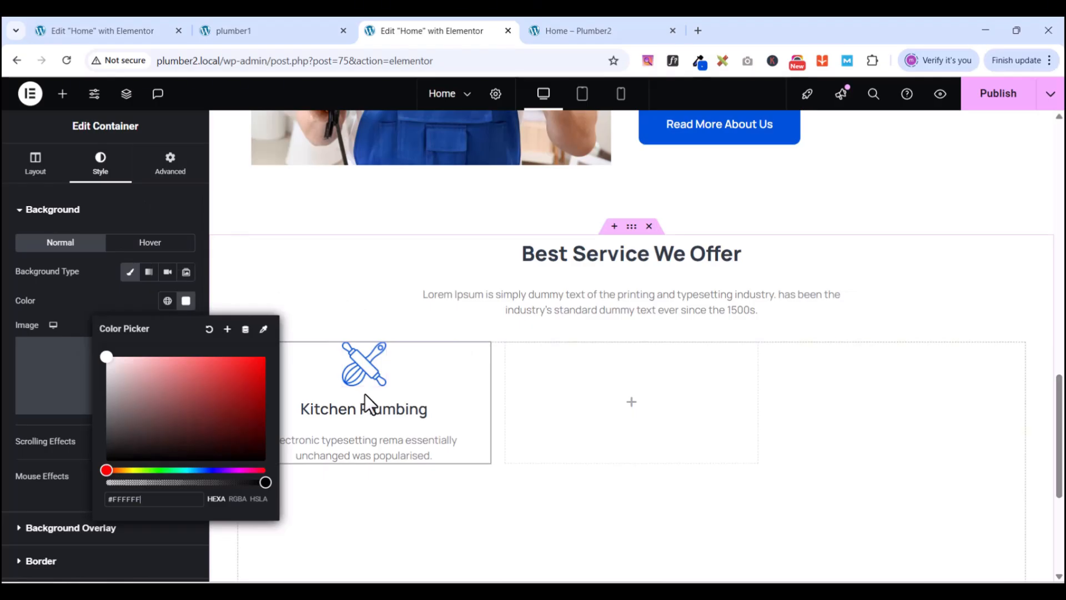
pyautogui.click(114, 214)
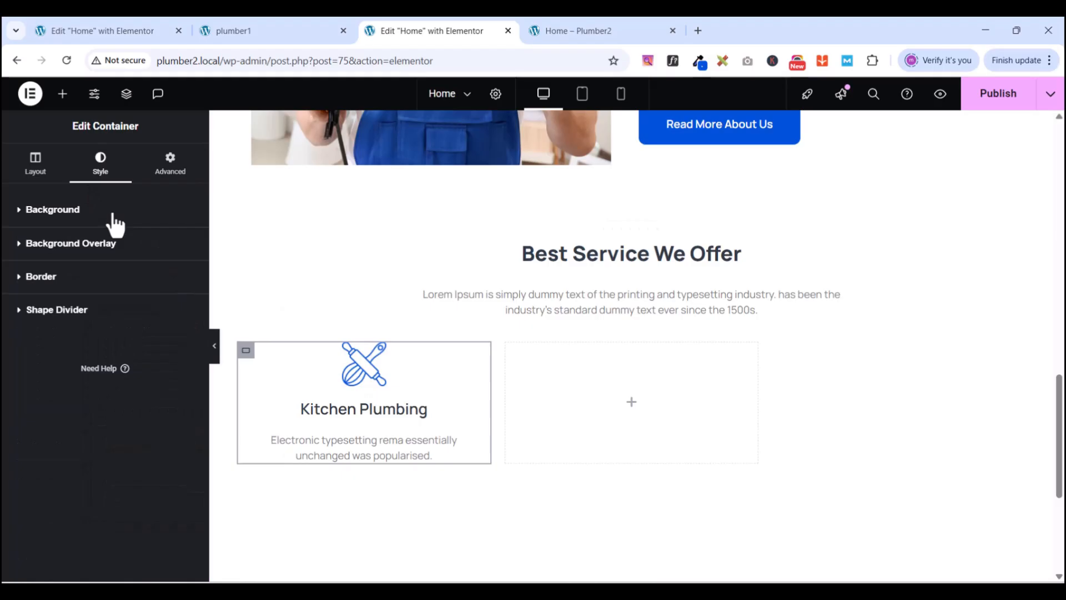
pyautogui.click(23, 219)
pyautogui.click(23, 219)
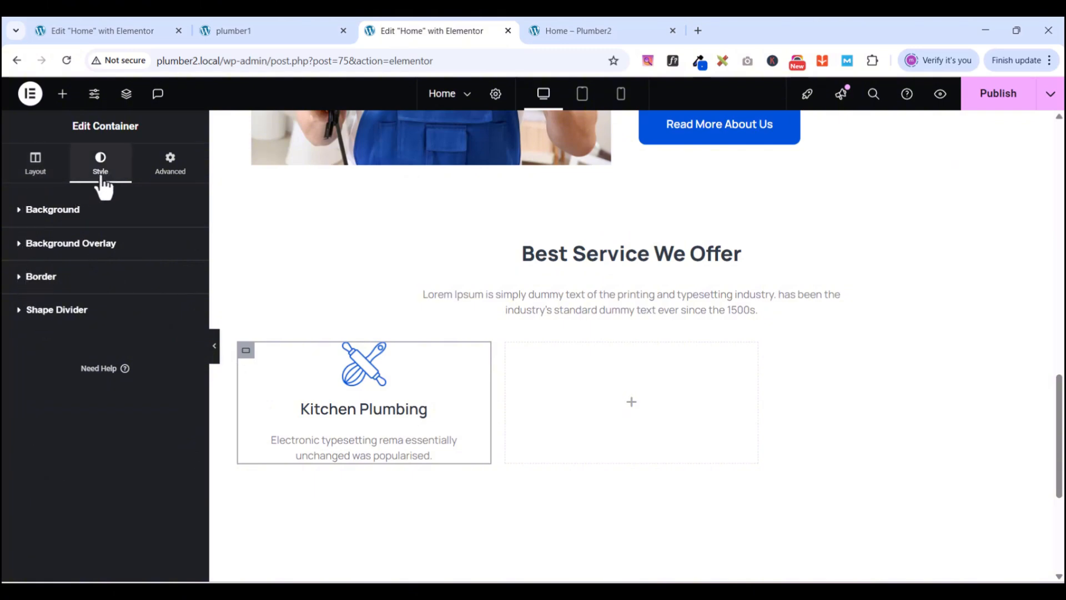
pyautogui.click(20, 218)
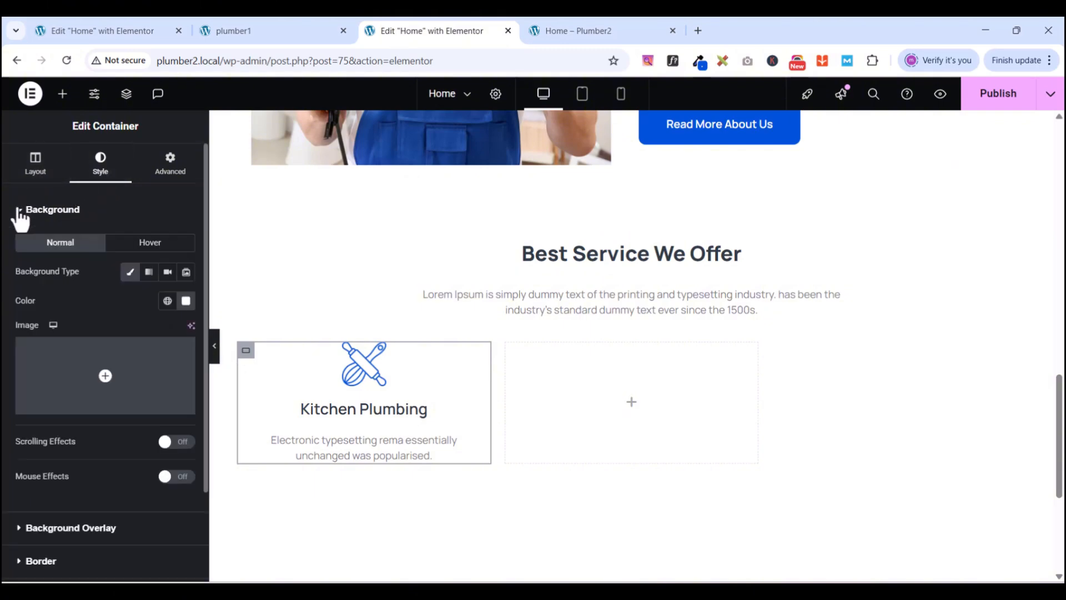
pyautogui.click(20, 219)
# - Bring up the Kitchen Plumbing card's Advanced margin and padding settings
pyautogui.click(36, 175)
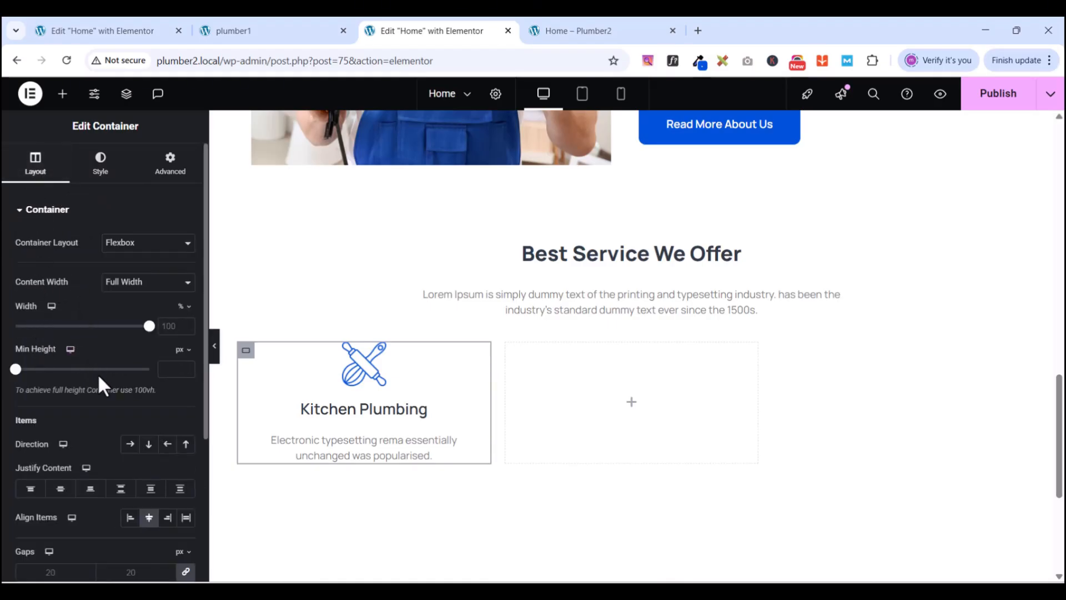
pyautogui.scroll(-3, 82, 425)
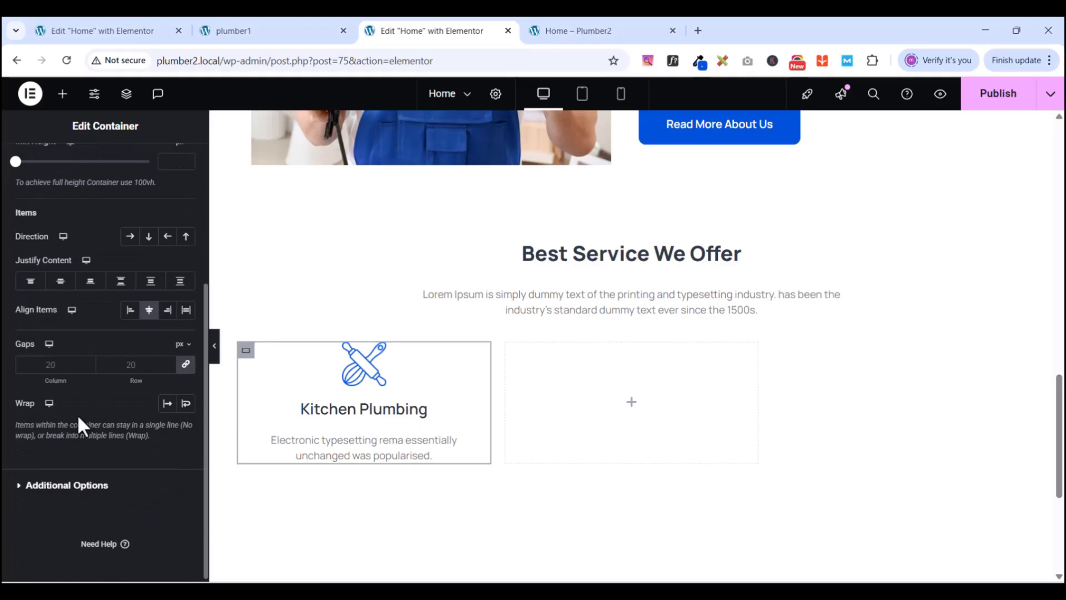
pyautogui.scroll(2, 78, 414)
pyautogui.scroll(2, 89, 381)
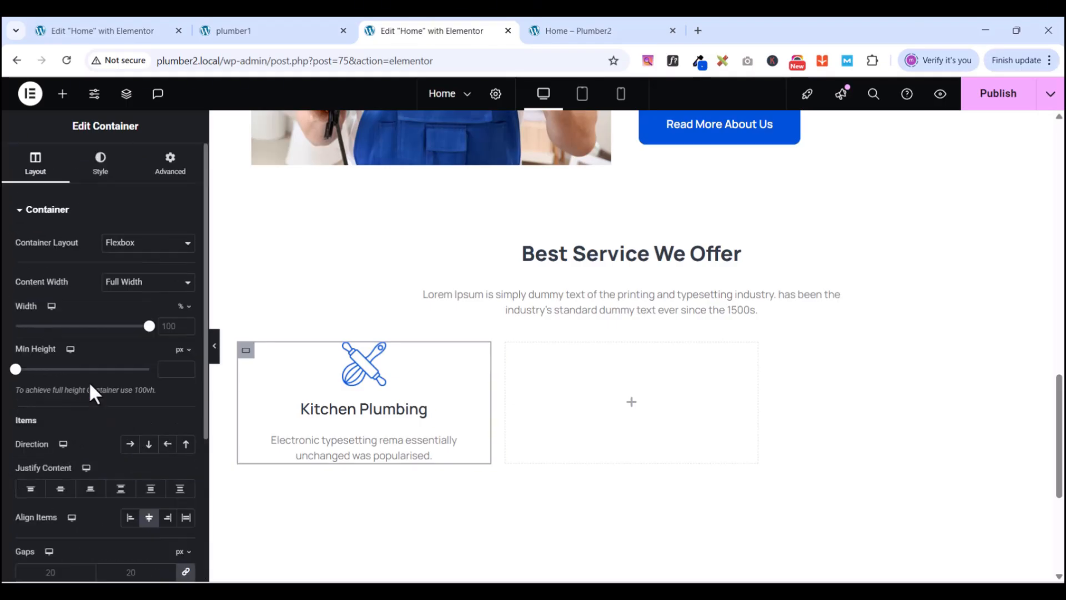
pyautogui.scroll(-3, 122, 431)
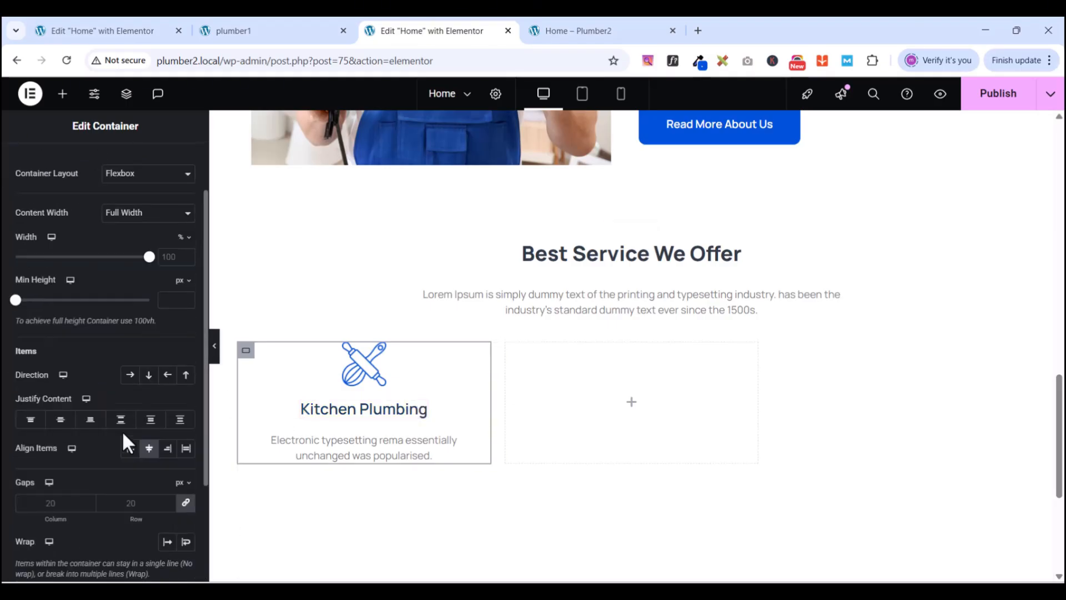
pyautogui.scroll(-2, 123, 436)
pyautogui.scroll(2, 115, 441)
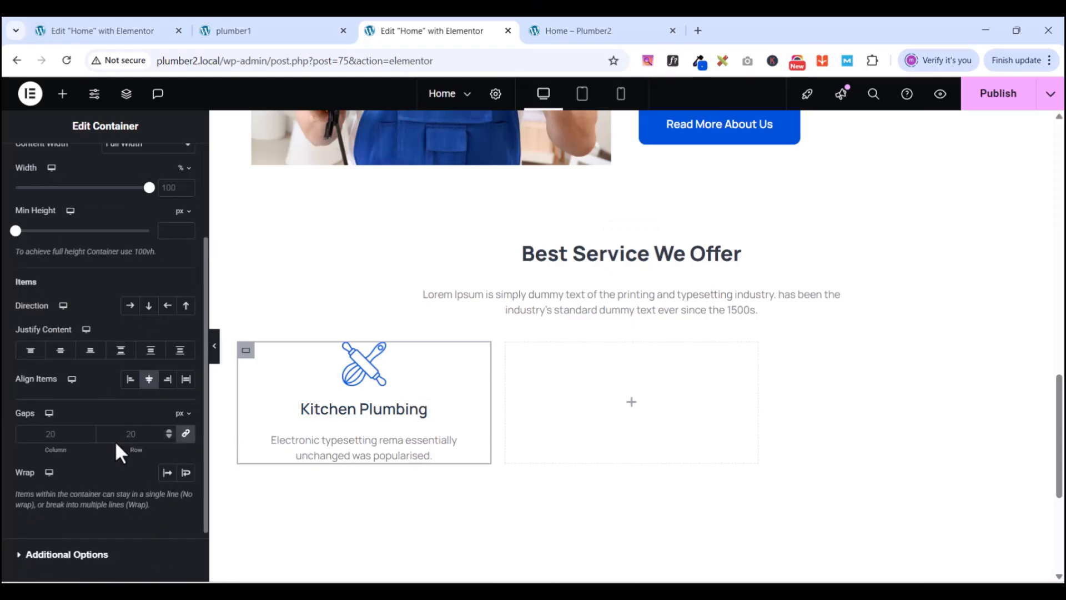
pyautogui.scroll(2, 106, 411)
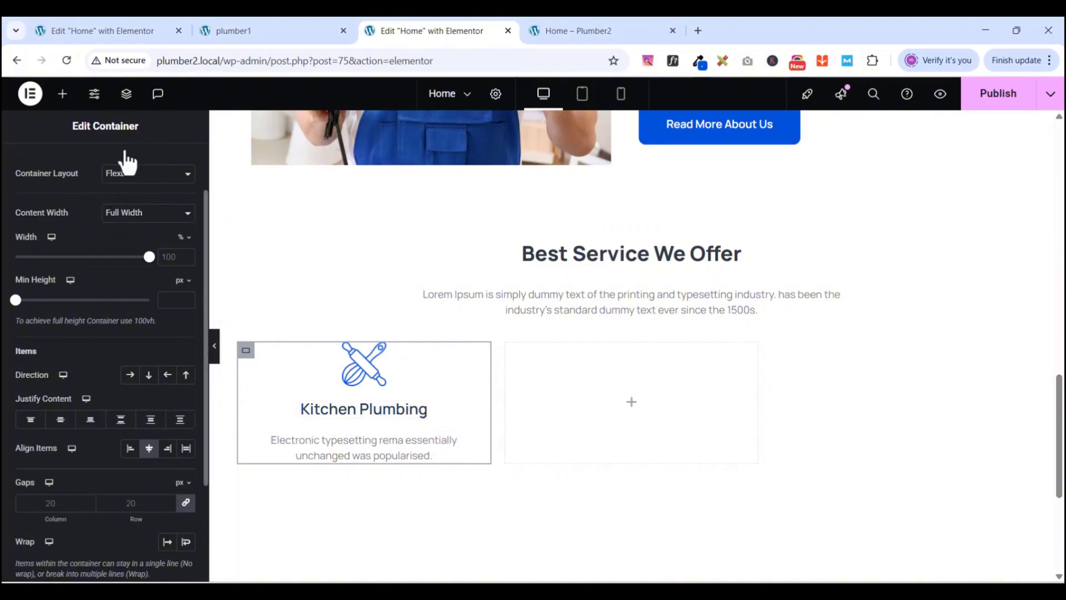
pyautogui.scroll(3, 165, 216)
pyautogui.click(170, 162)
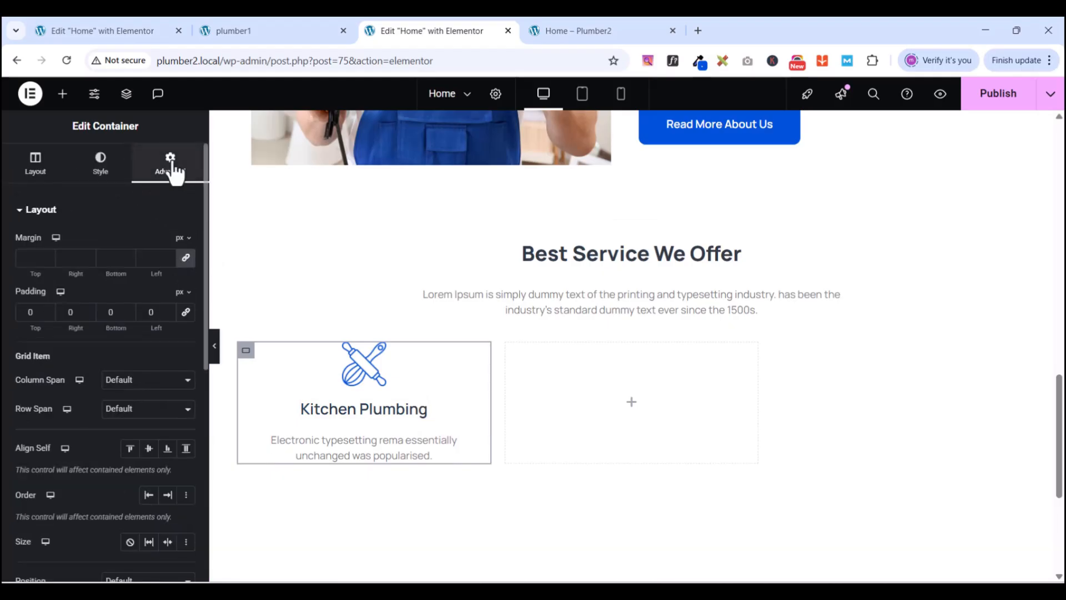
# - Set the card padding to 50 px top and bottom and 30 px left and right
pyautogui.click(34, 309)
pyautogui.write('1')
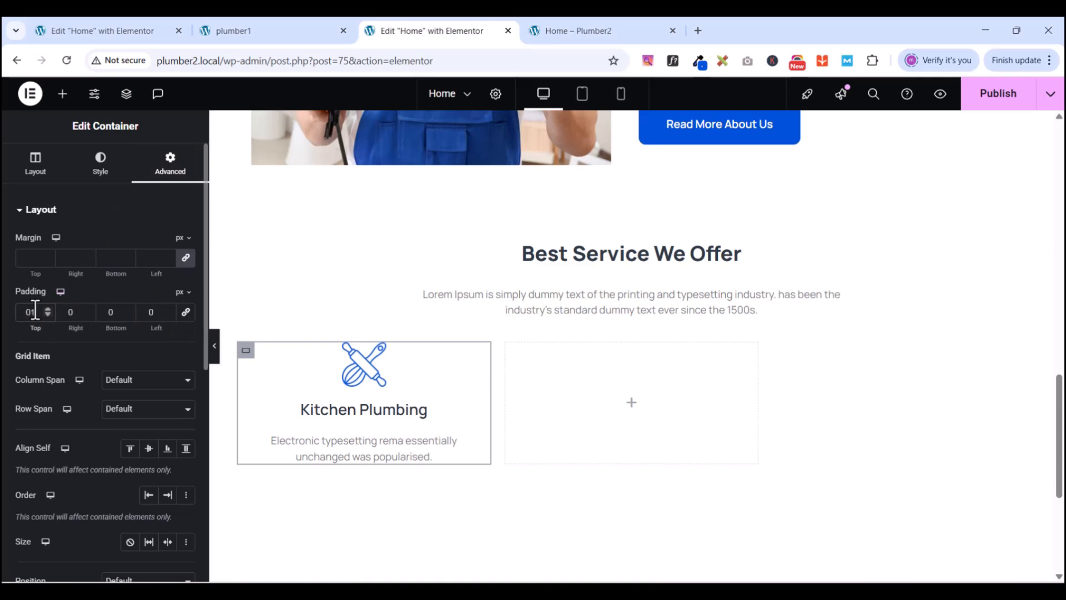
pyautogui.write('0')
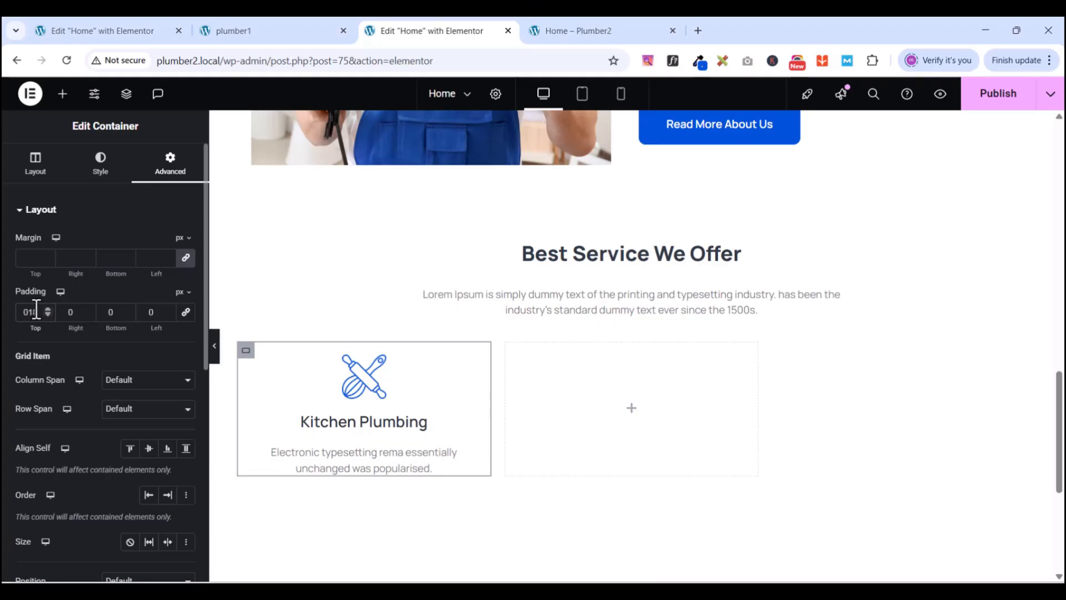
pyautogui.press('BackSpace')
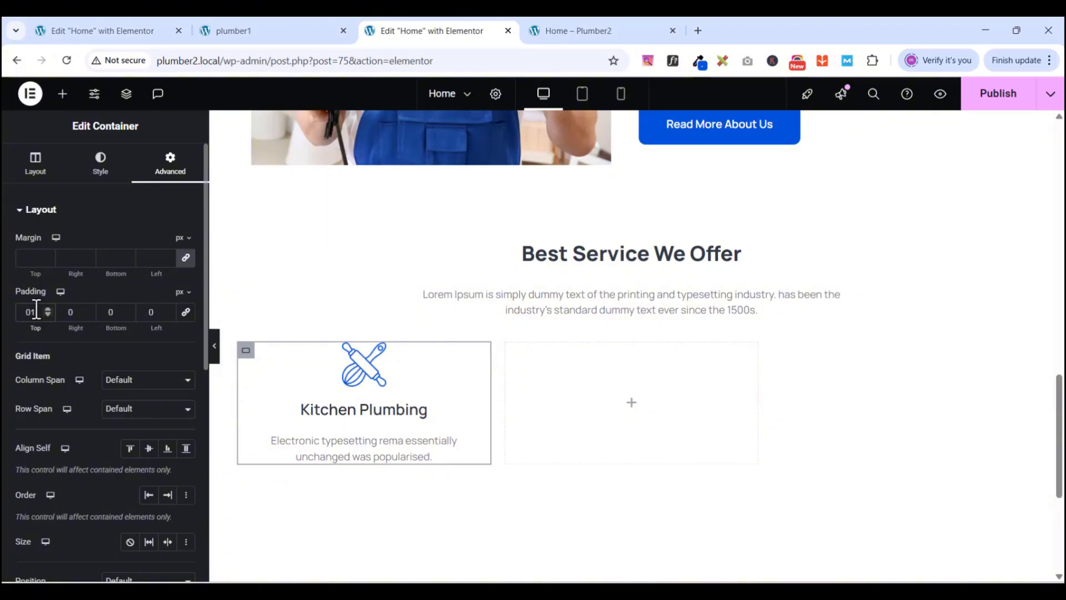
pyautogui.press('BackSpace')
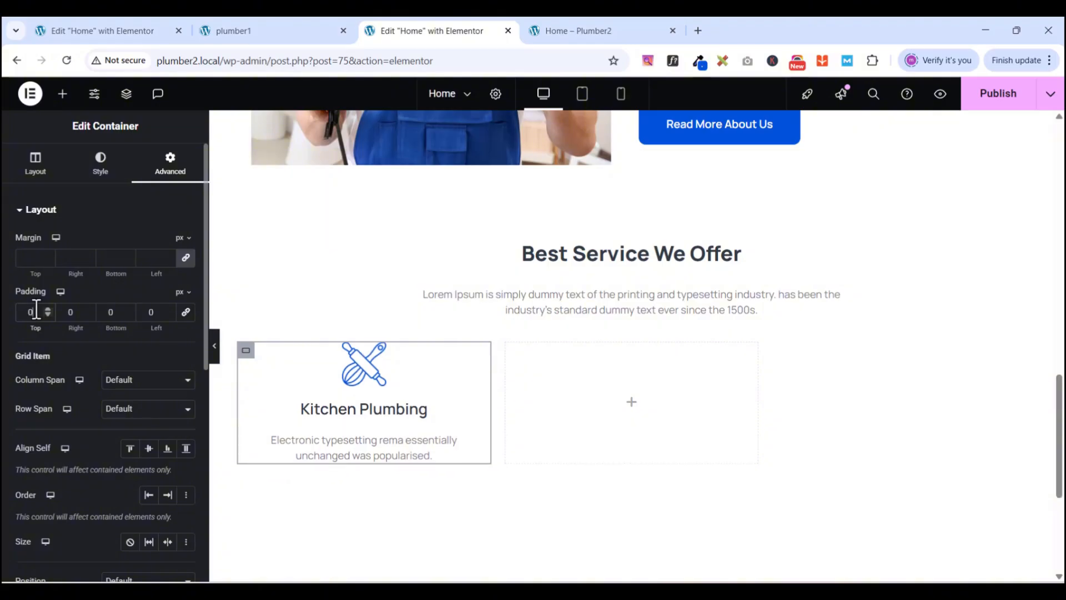
pyautogui.write('50')
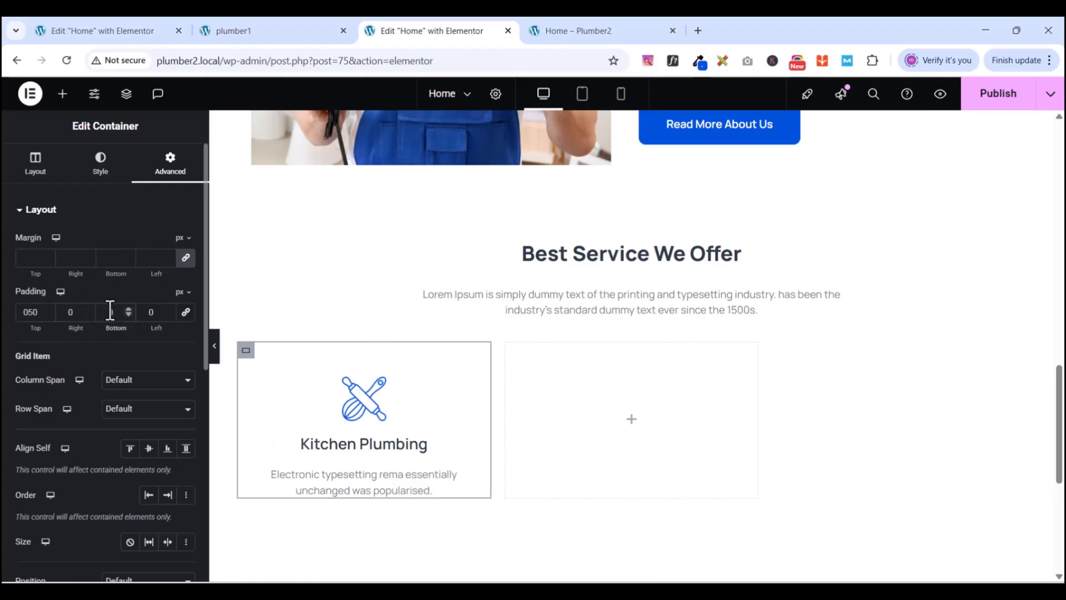
pyautogui.write('5')
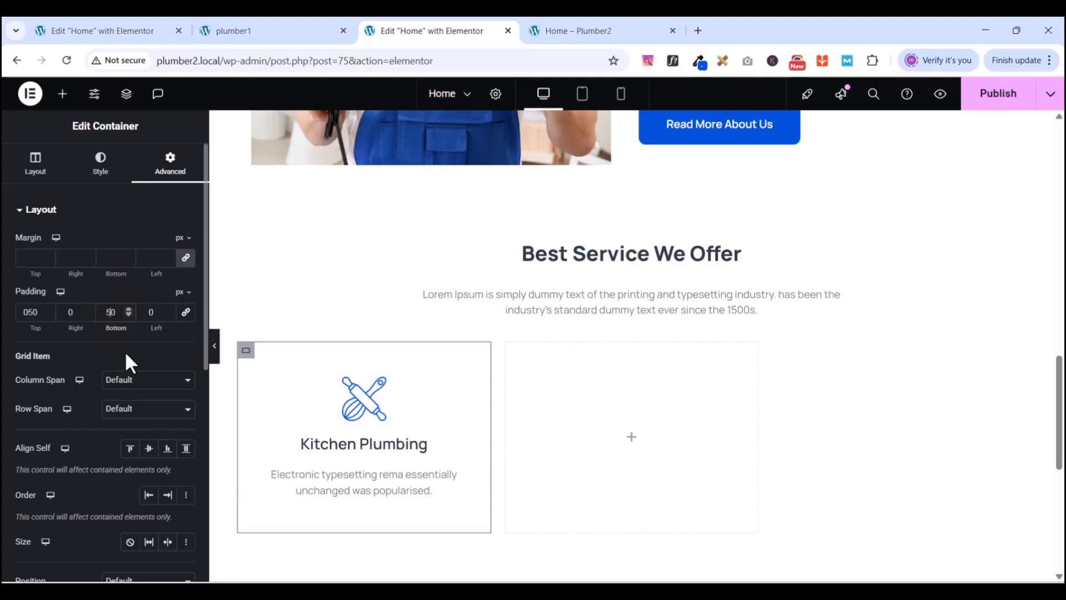
pyautogui.click(69, 312)
pyautogui.write('3')
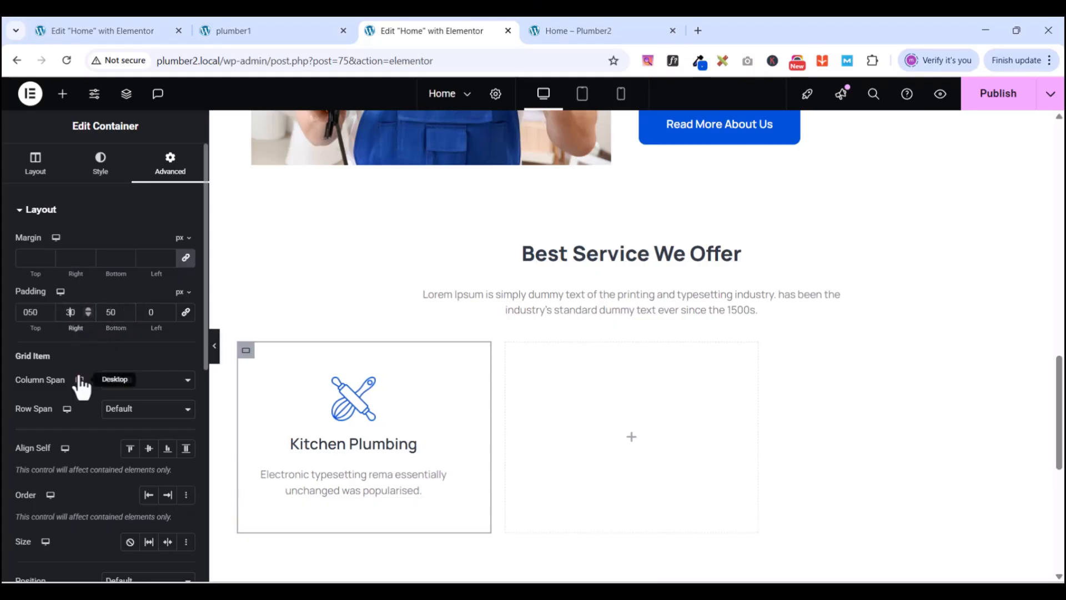
pyautogui.click(148, 312)
pyautogui.write('3')
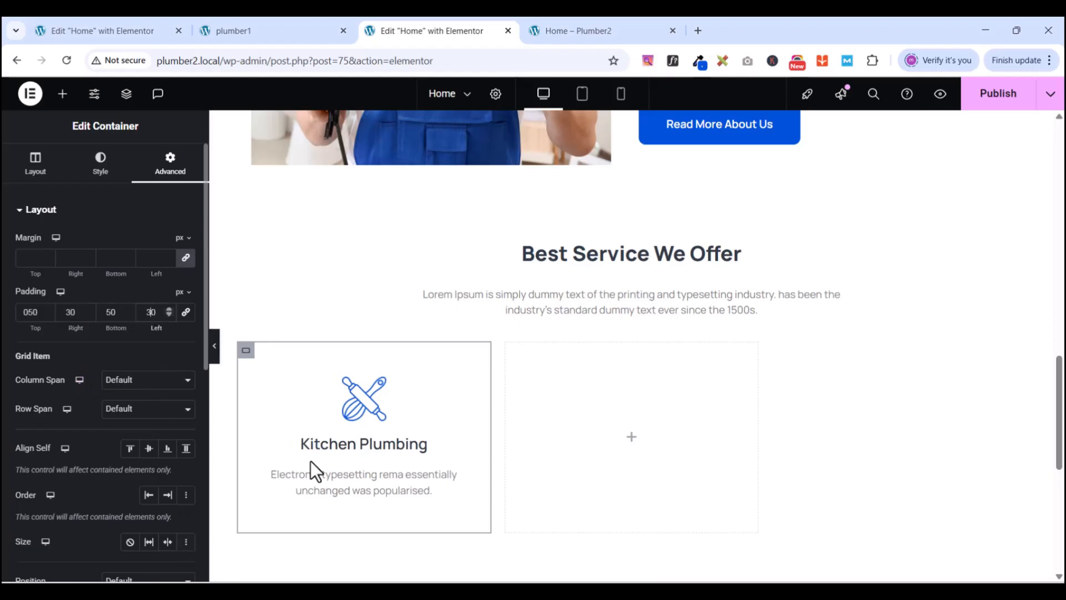
pyautogui.scroll(-5, 423, 451)
pyautogui.scroll(2, 426, 453)
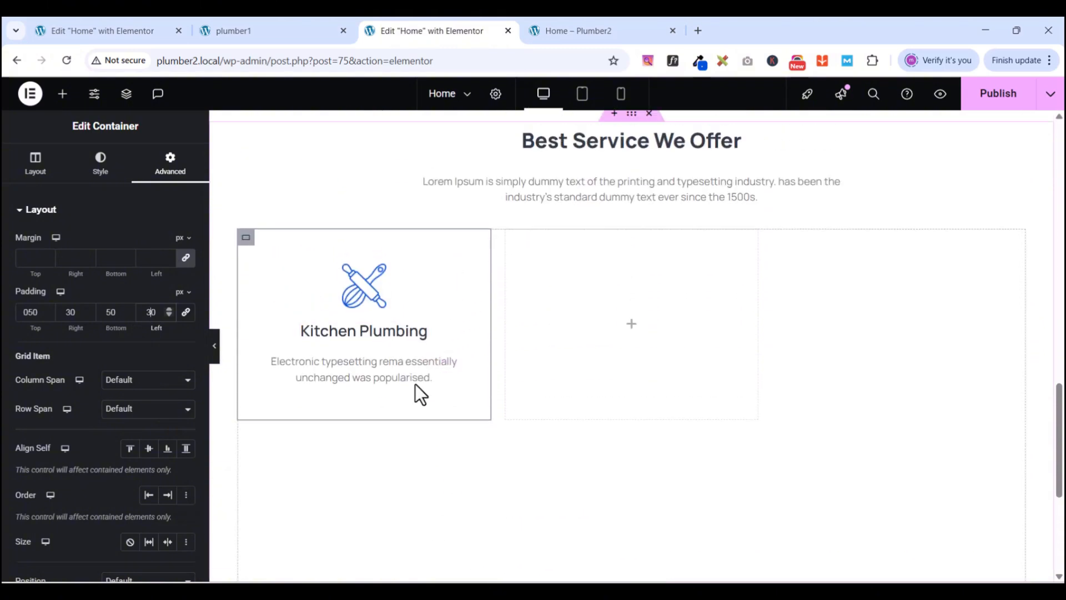
pyautogui.scroll(3, 416, 385)
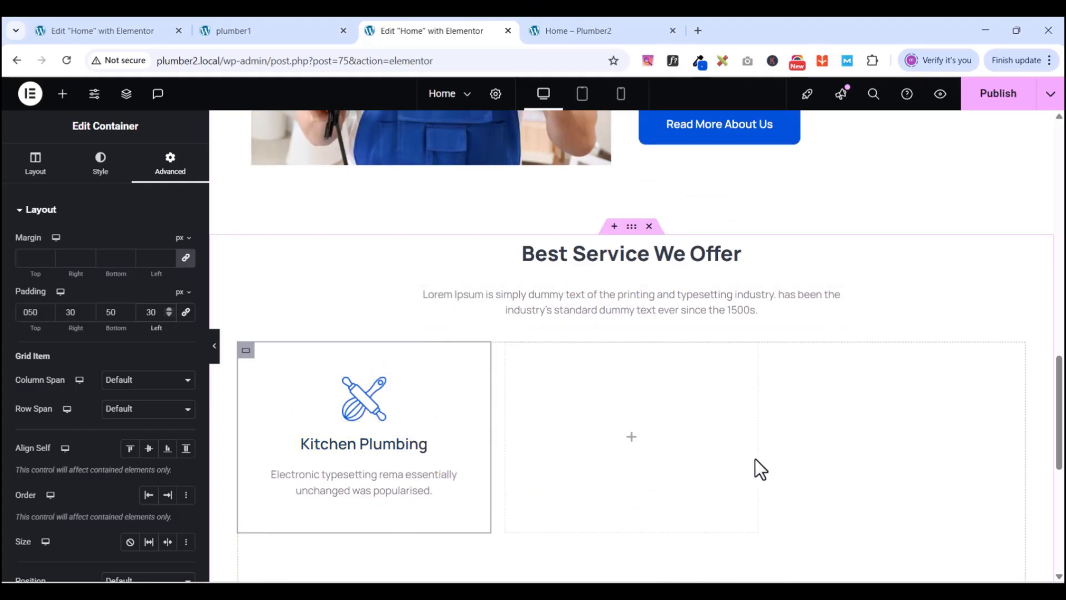
# - Duplicate the Kitchen Plumbing card to fill the first row and start a second row
pyautogui.rightClick(246, 353)
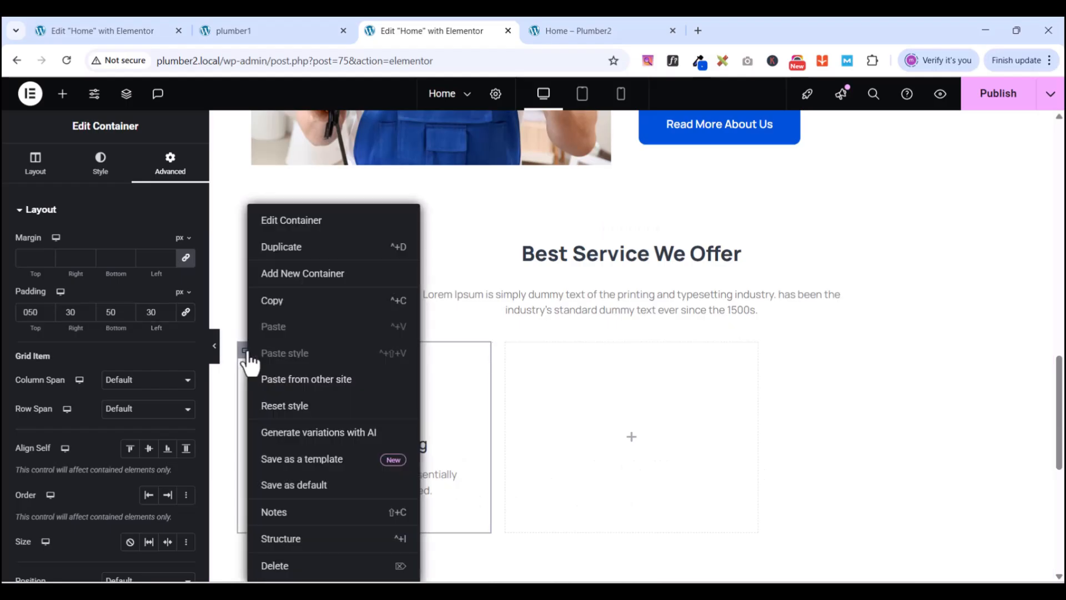
pyautogui.click(288, 255)
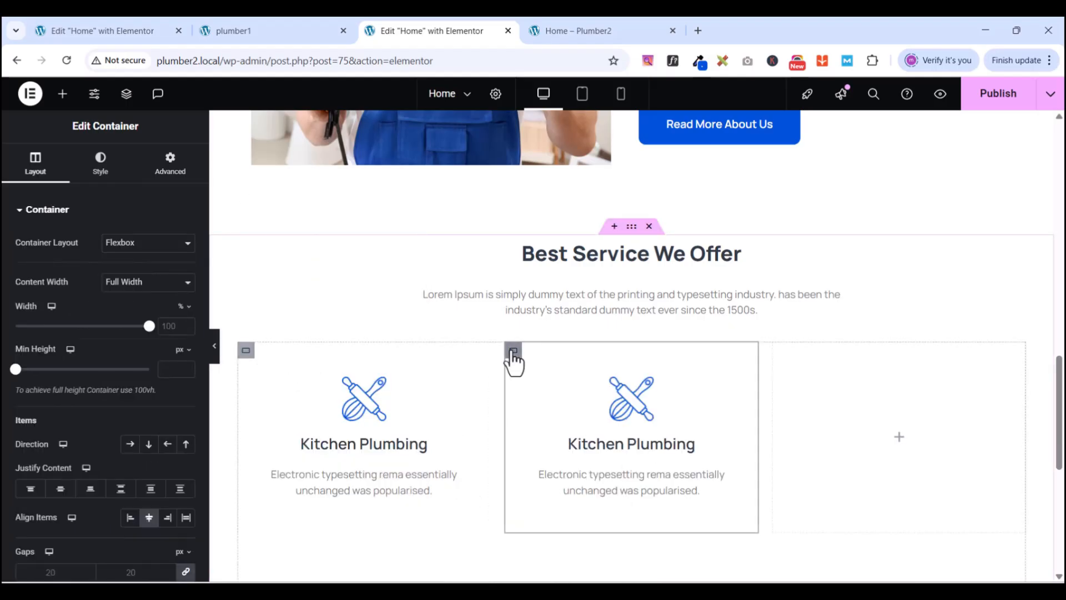
pyautogui.rightClick(513, 350)
pyautogui.click(537, 250)
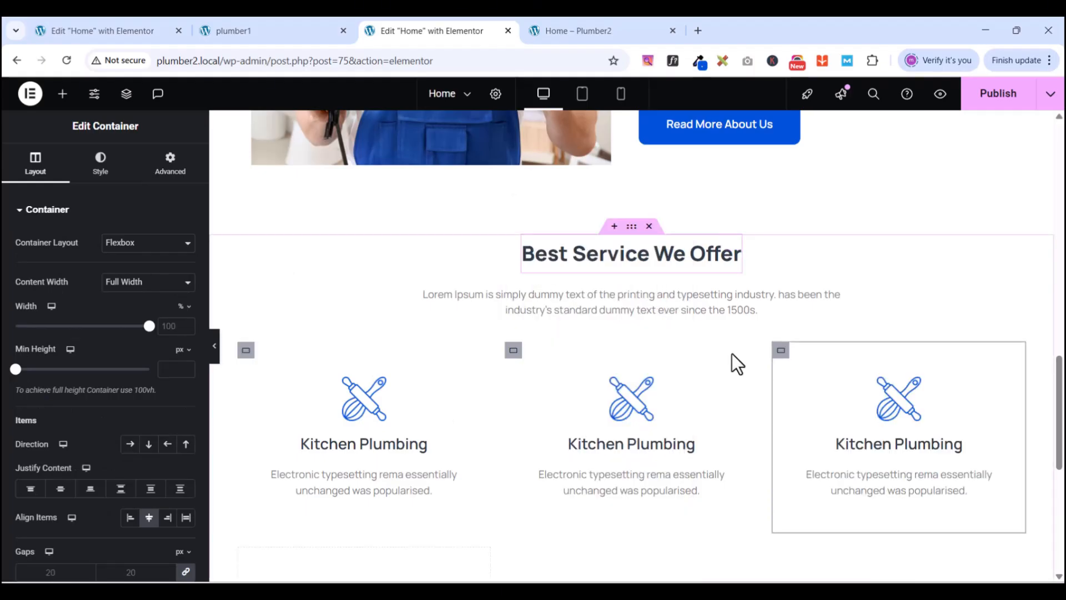
pyautogui.rightClick(777, 351)
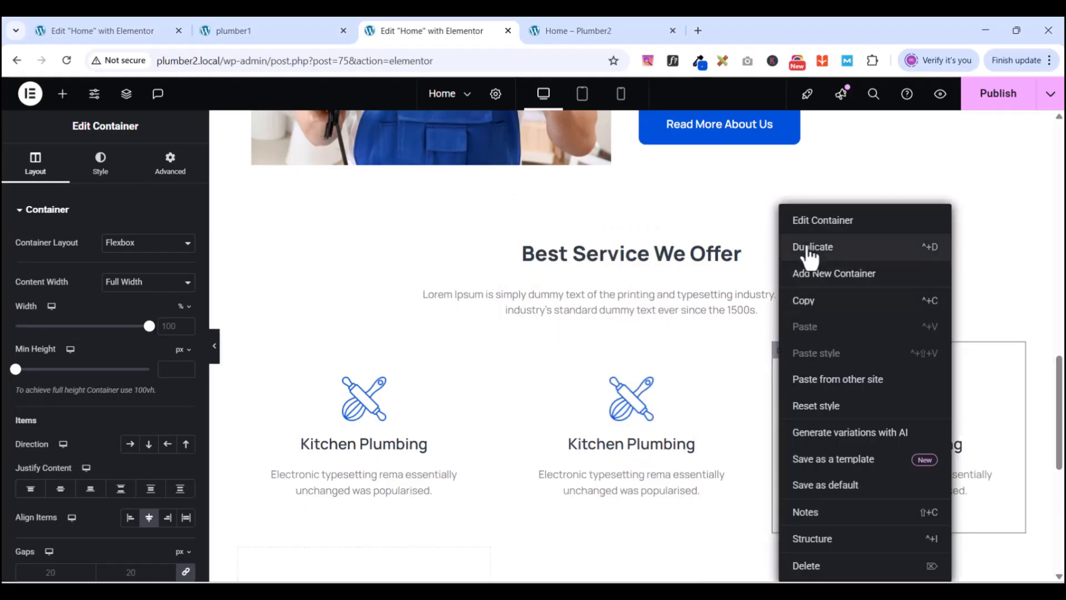
pyautogui.click(810, 250)
# - Duplicate the second-row cards until row two holds three Kitchen Plumbing cards
pyautogui.scroll(-5, 757, 435)
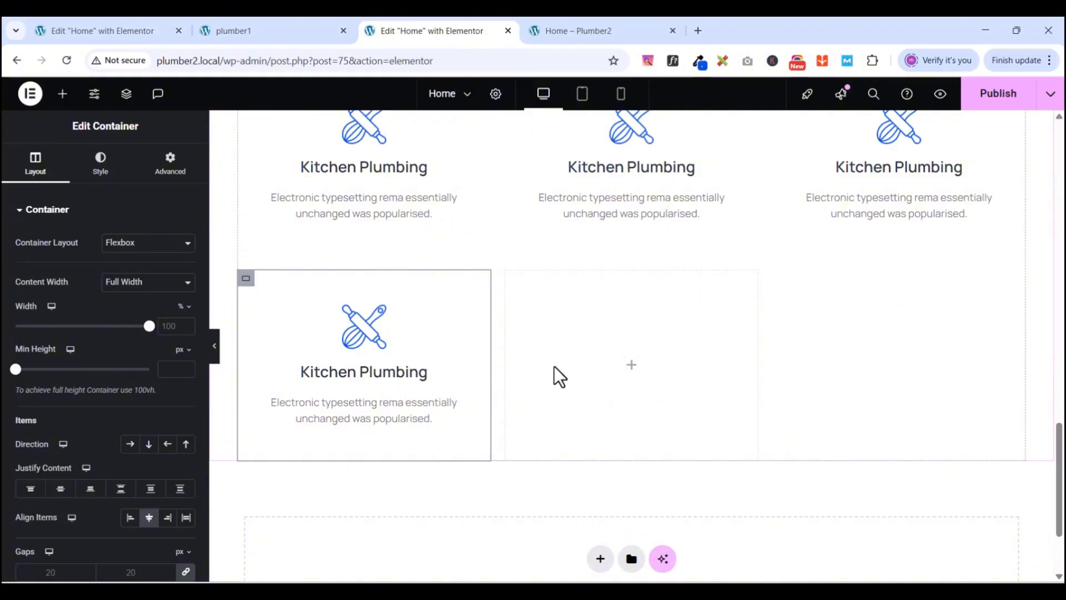
pyautogui.rightClick(246, 284)
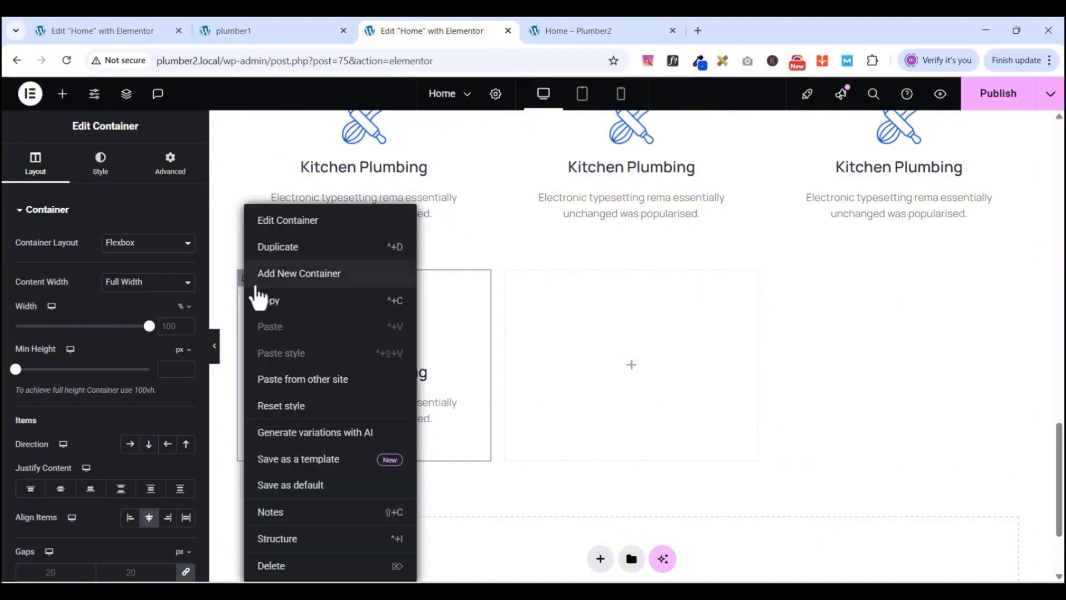
pyautogui.click(282, 262)
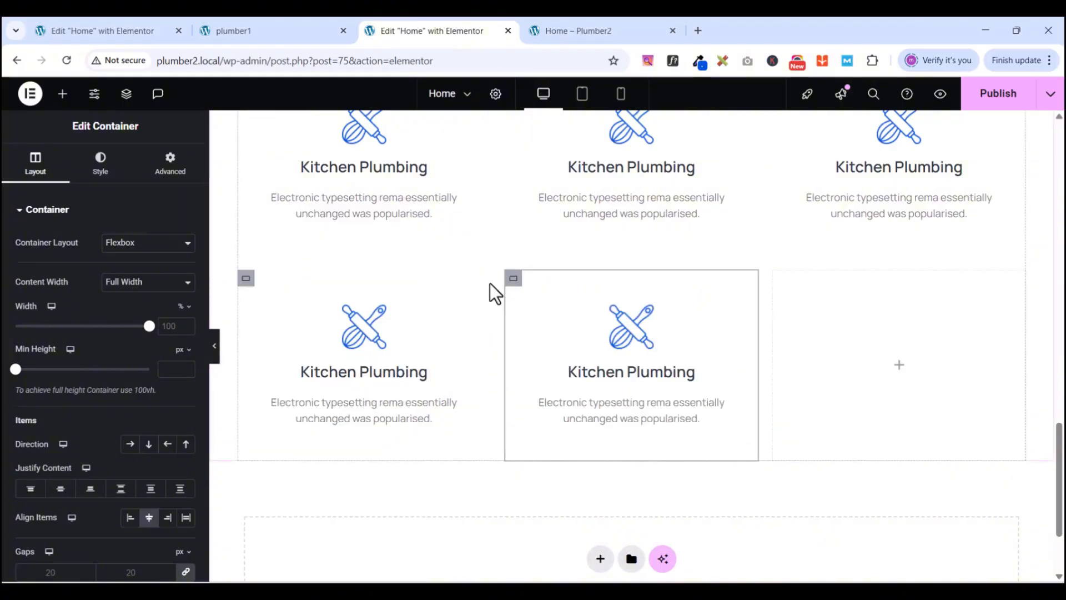
pyautogui.rightClick(512, 280)
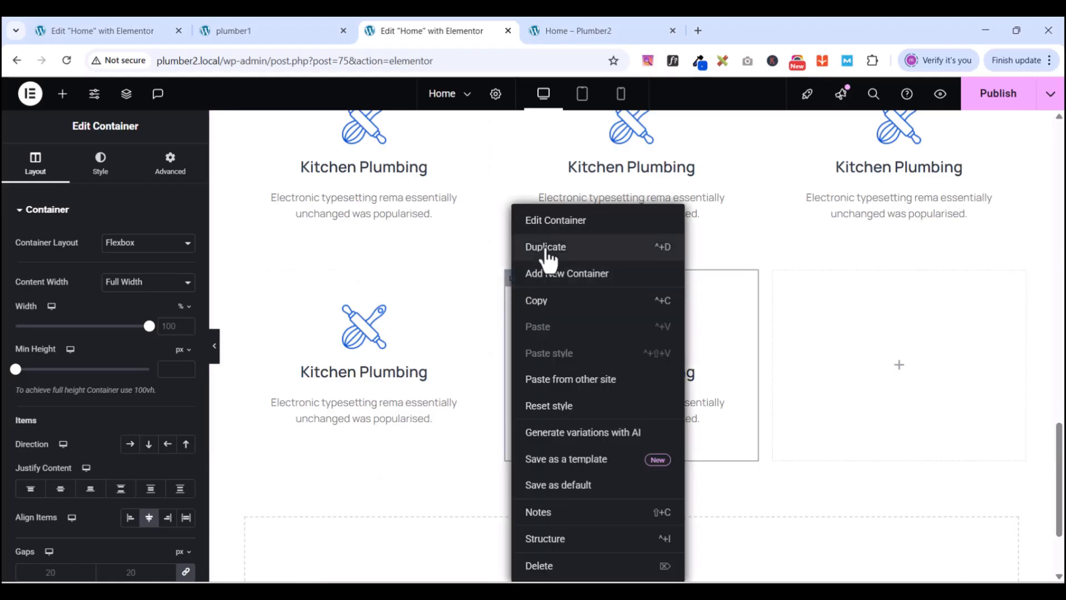
pyautogui.click(545, 251)
pyautogui.scroll(2, 402, 413)
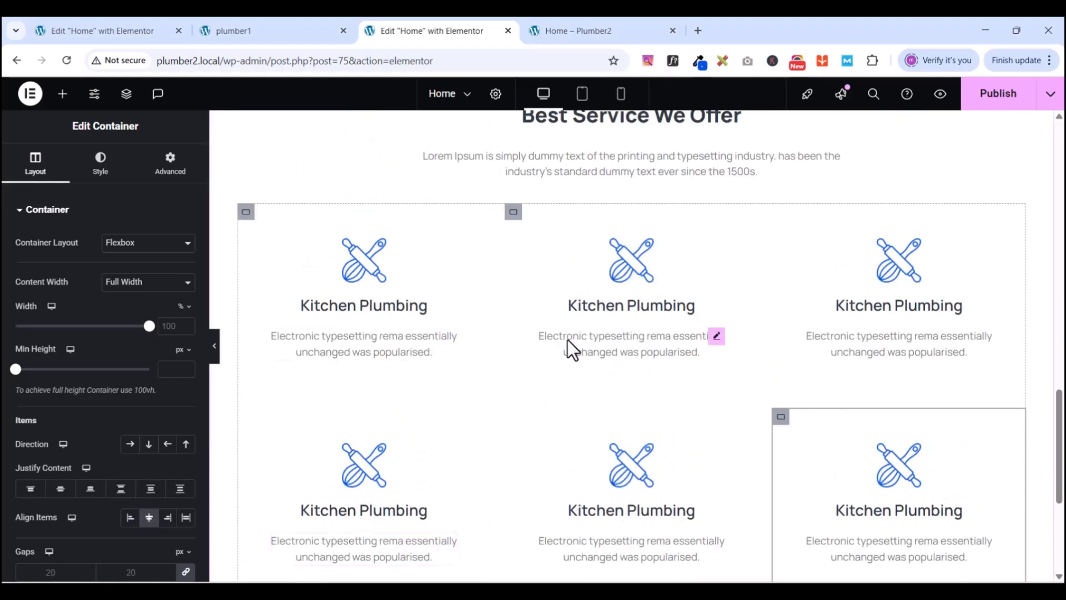
pyautogui.scroll(-2, 826, 393)
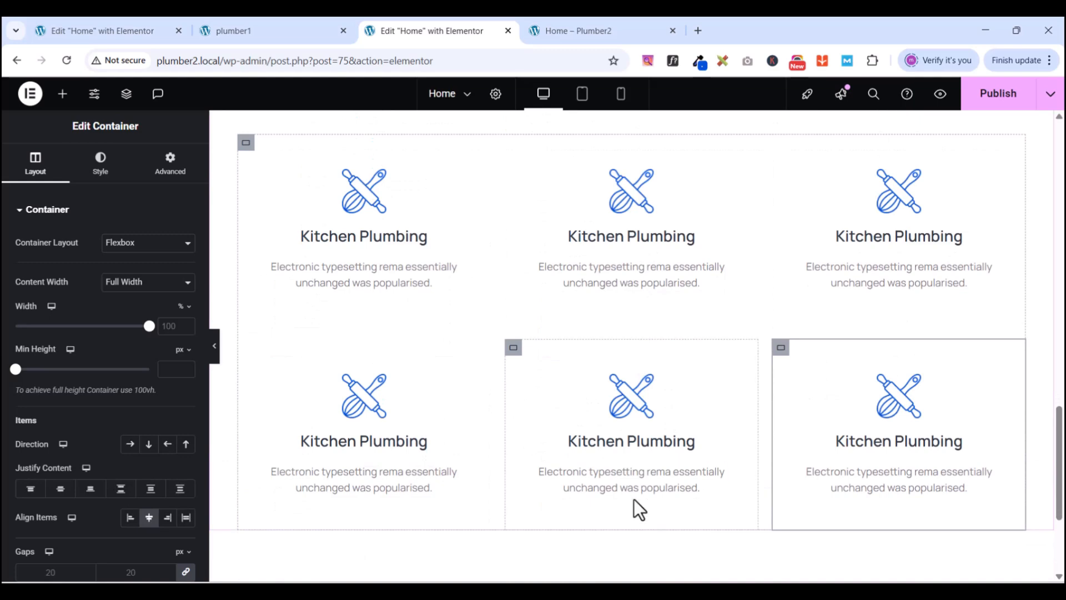
pyautogui.scroll(4, 614, 381)
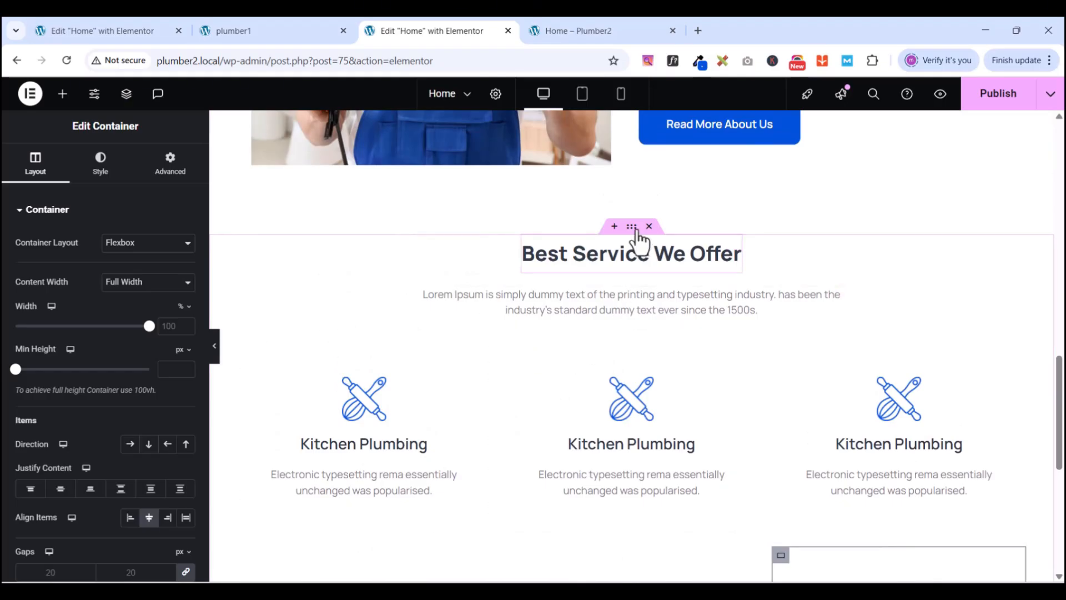
# - Select the services section and sample the PlumCo reference background #F5F8FE with ColorZilla
pyautogui.click(631, 226)
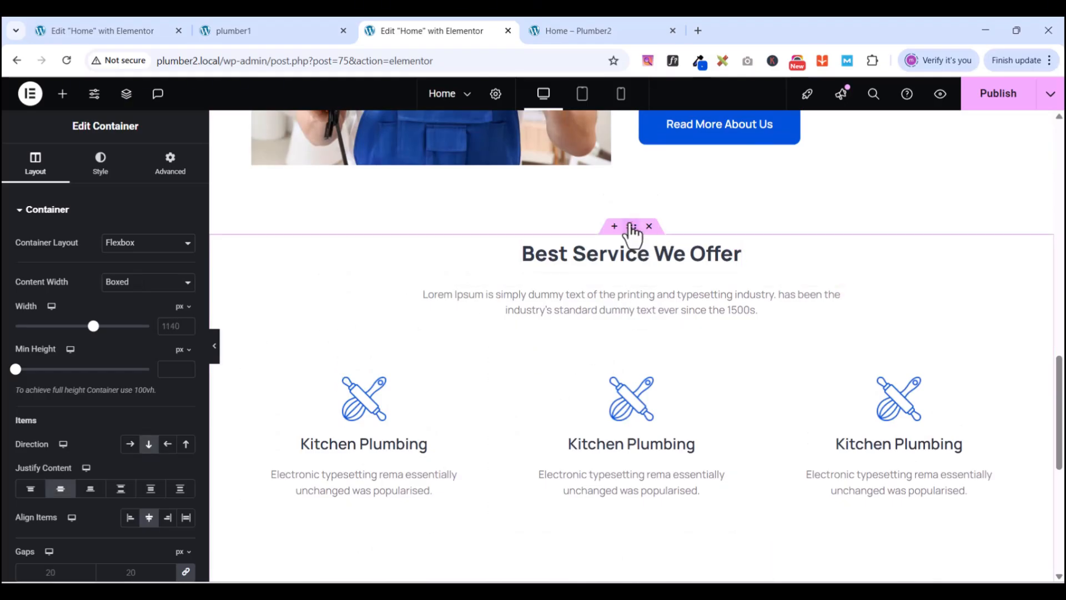
pyautogui.click(290, 28)
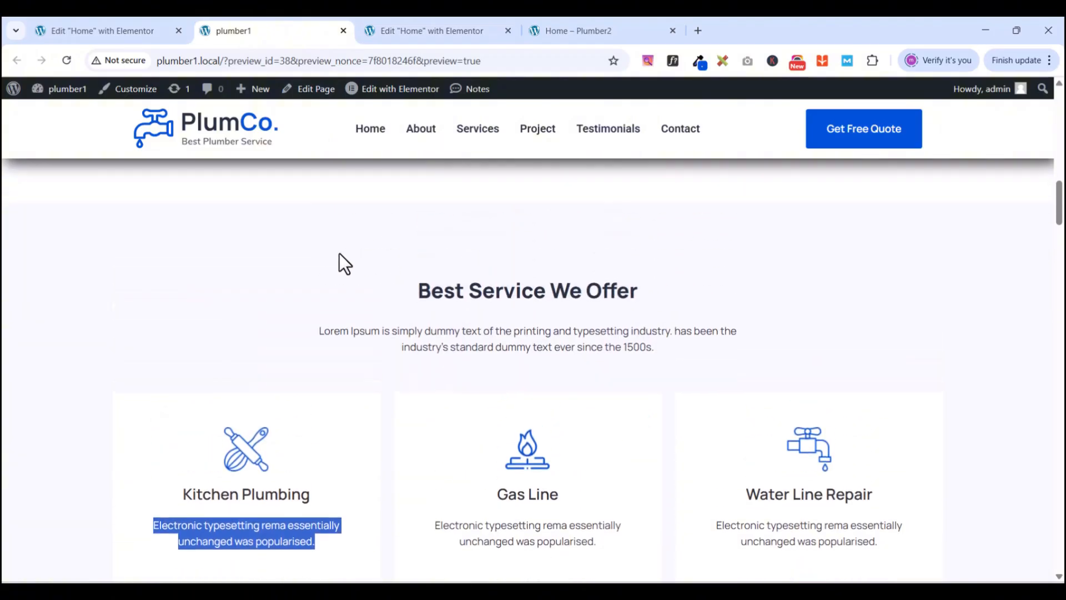
pyautogui.click(698, 60)
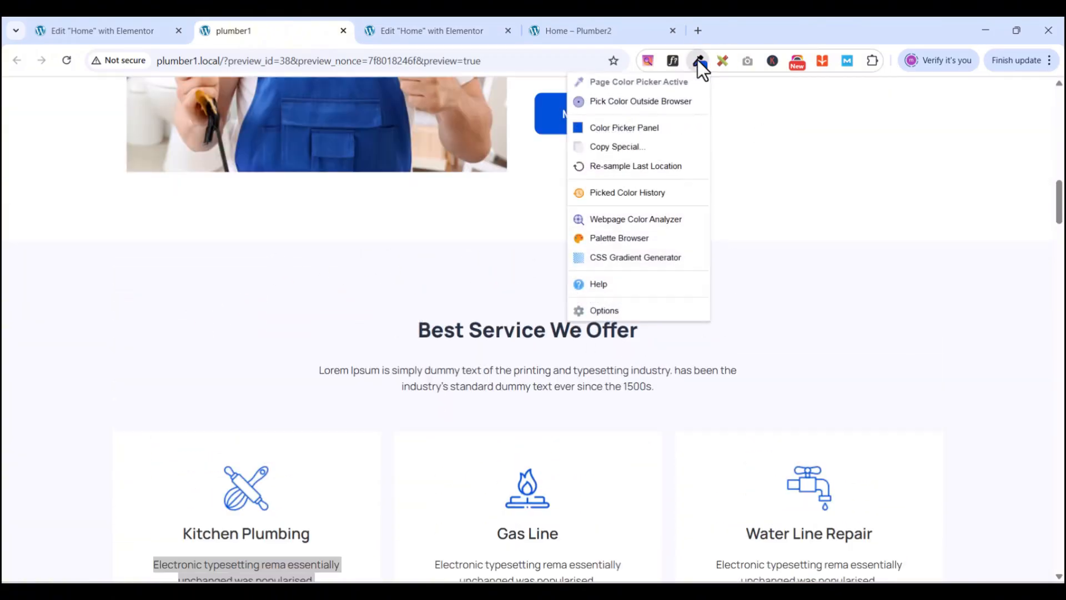
pyautogui.click(206, 308)
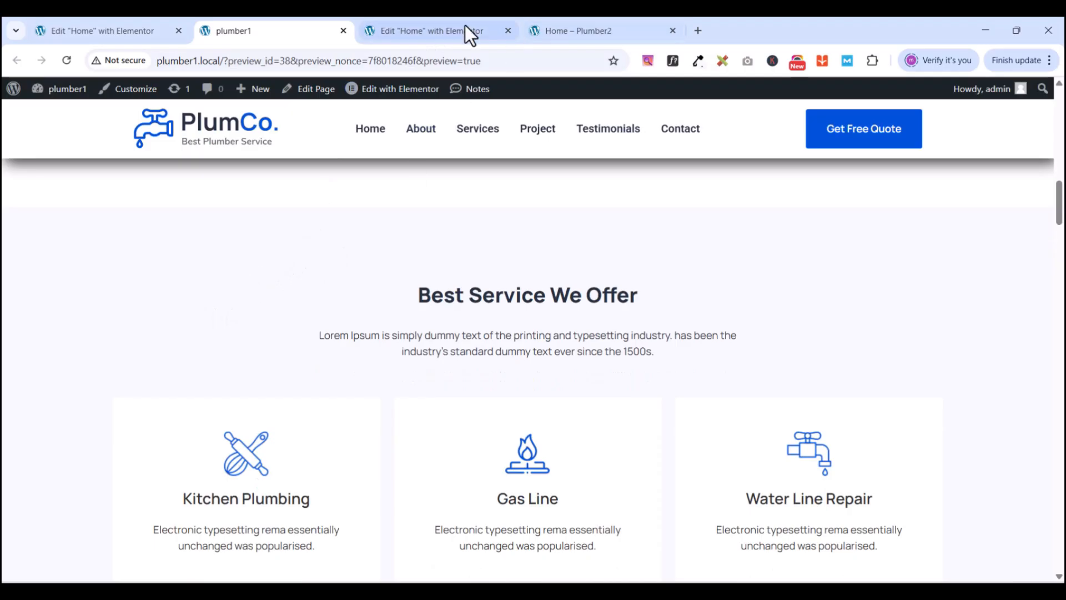
pyautogui.click(421, 26)
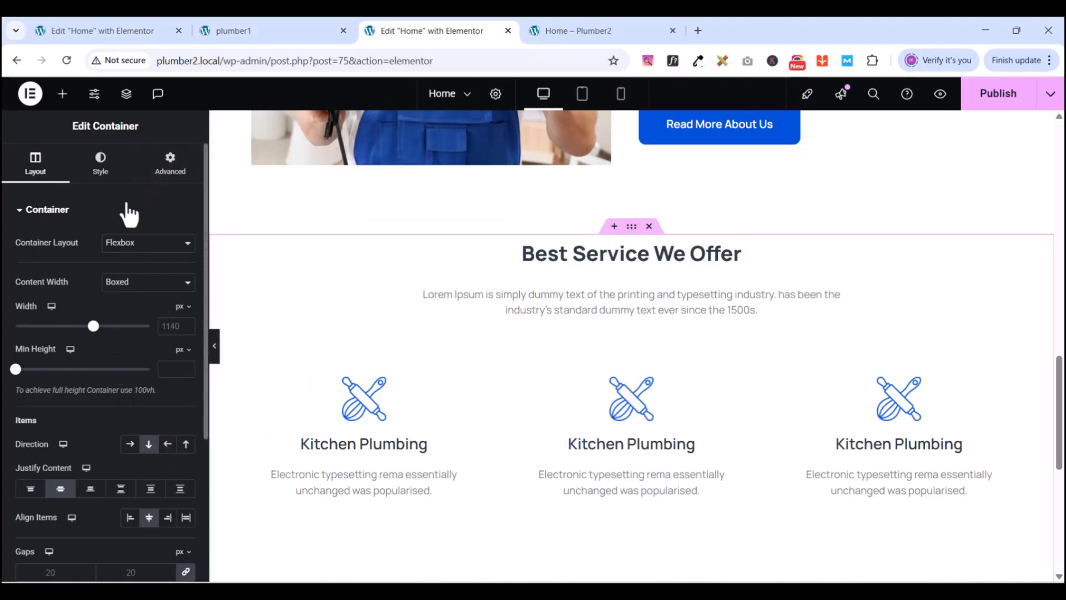
# - Give the services section a Classic background using the New light blue global colour
pyautogui.click(101, 166)
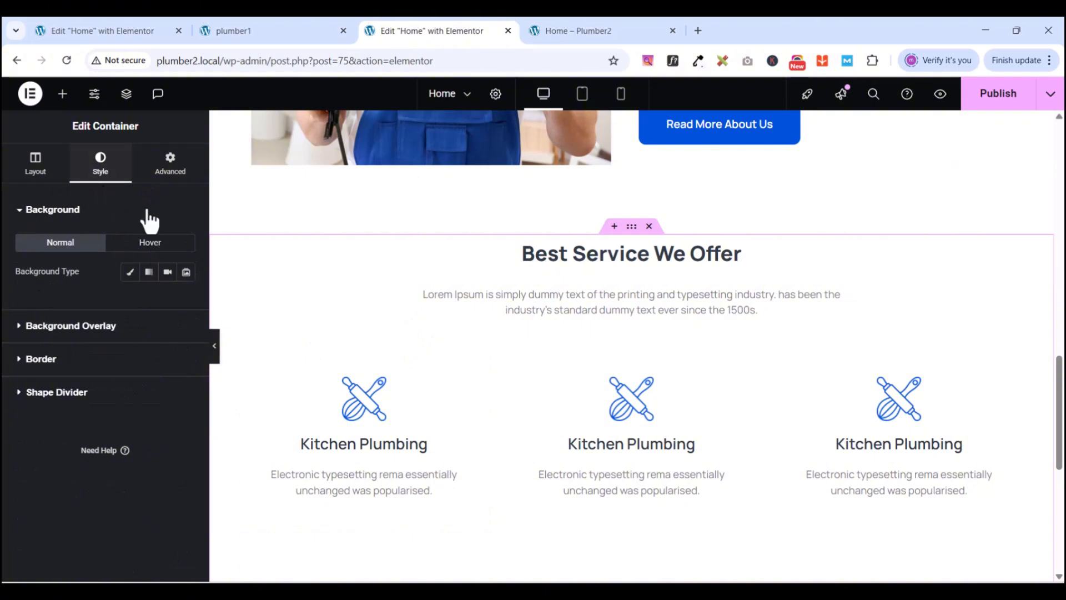
pyautogui.click(131, 278)
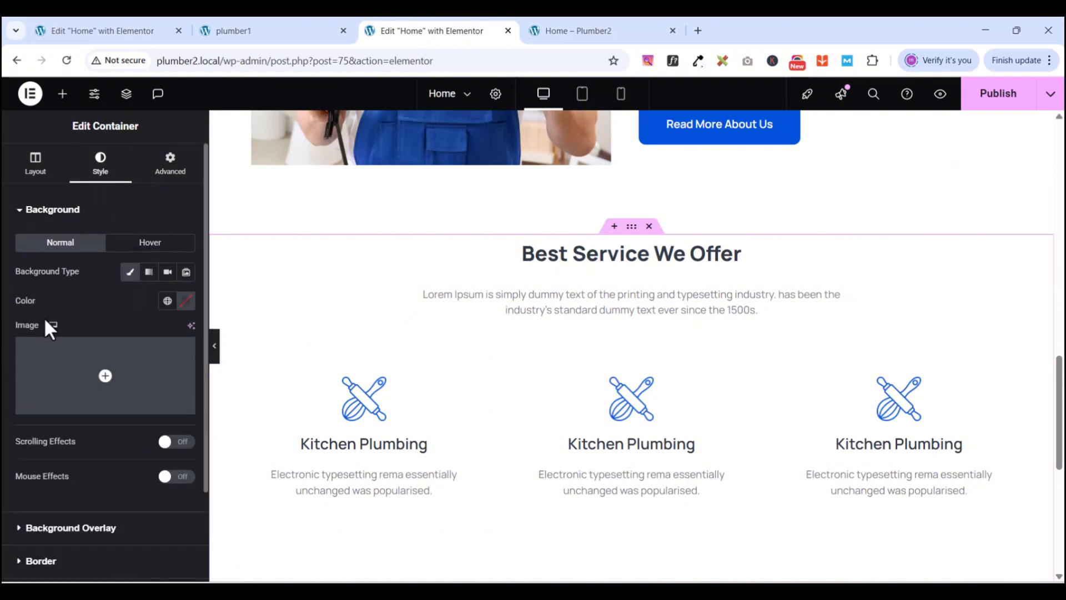
pyautogui.moveTo(167, 408)
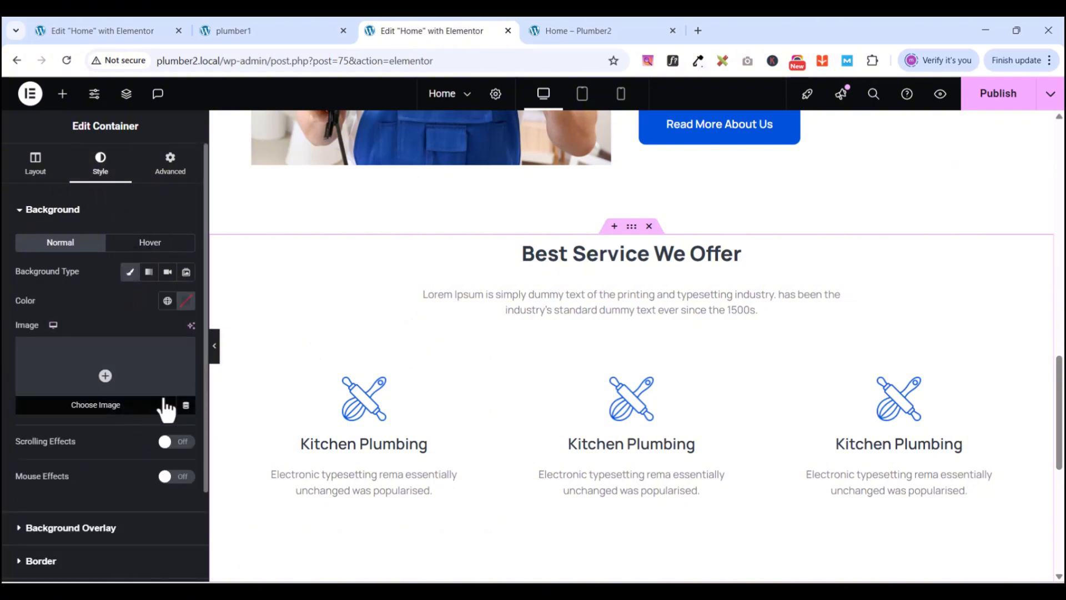
pyautogui.click(181, 303)
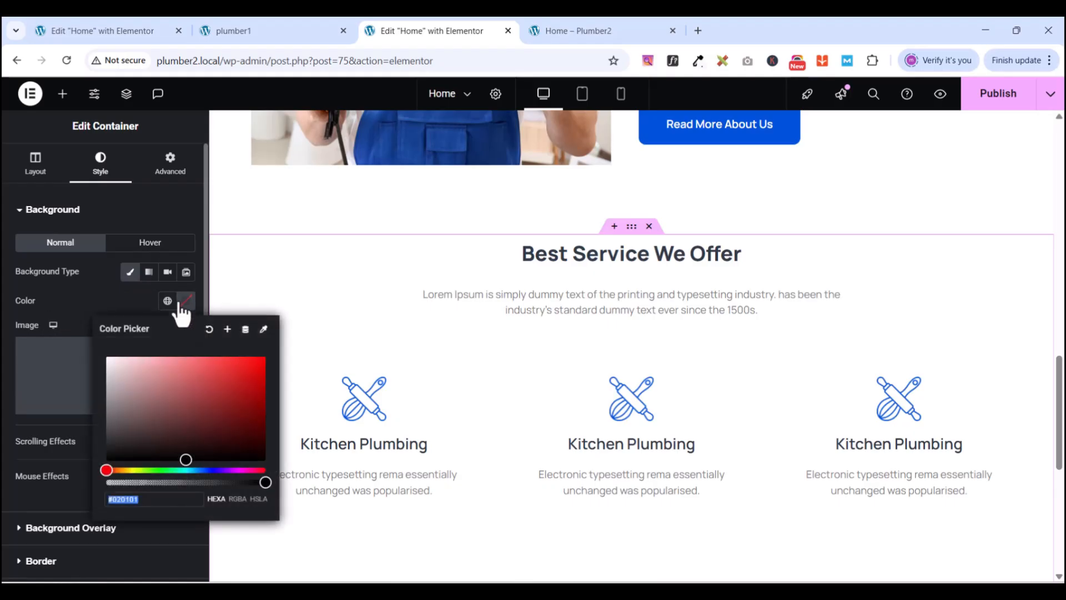
pyautogui.click(166, 302)
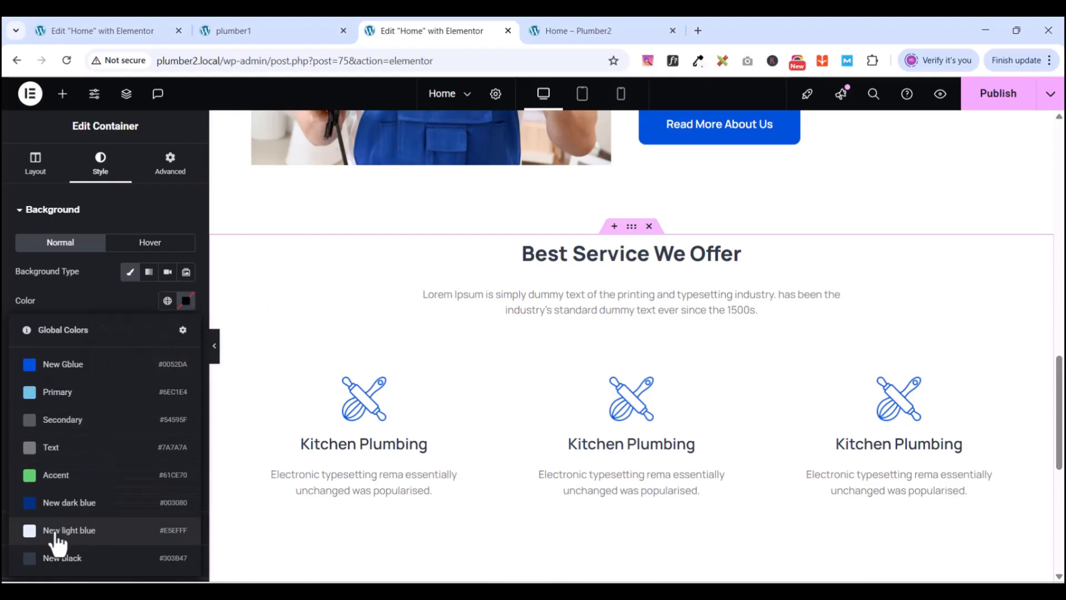
pyautogui.click(68, 532)
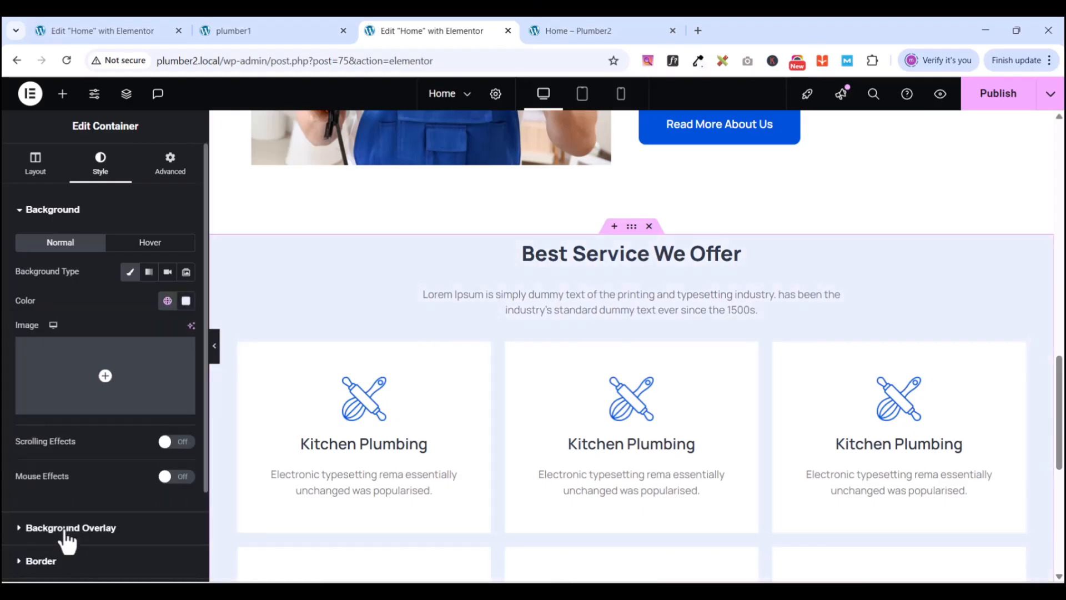
# - Re-sample the reference section with ColorZilla and copy its hex value f5f8fe
pyautogui.click(287, 31)
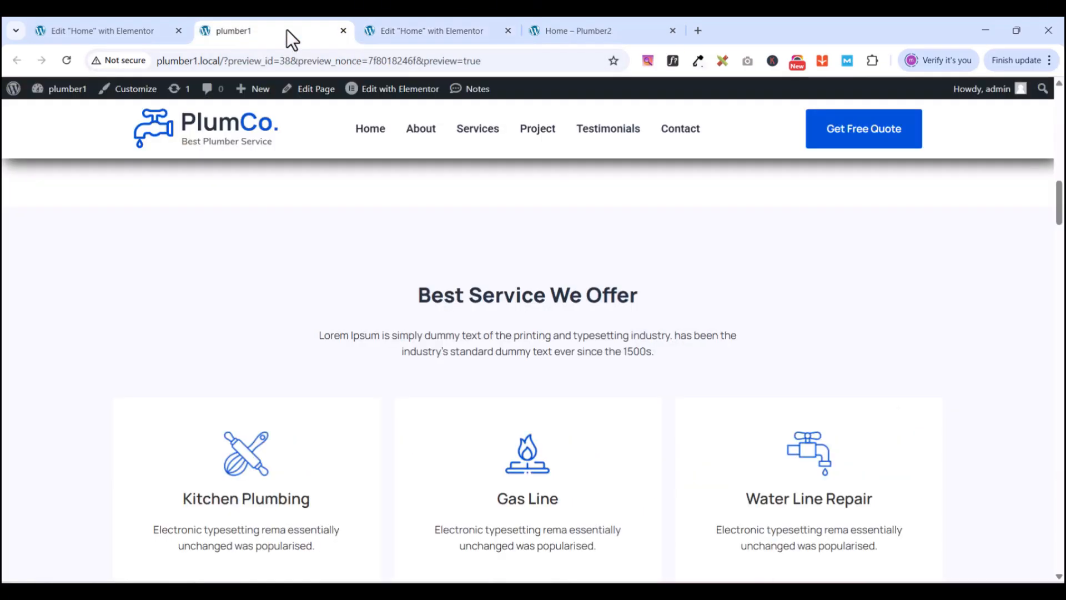
pyautogui.click(698, 60)
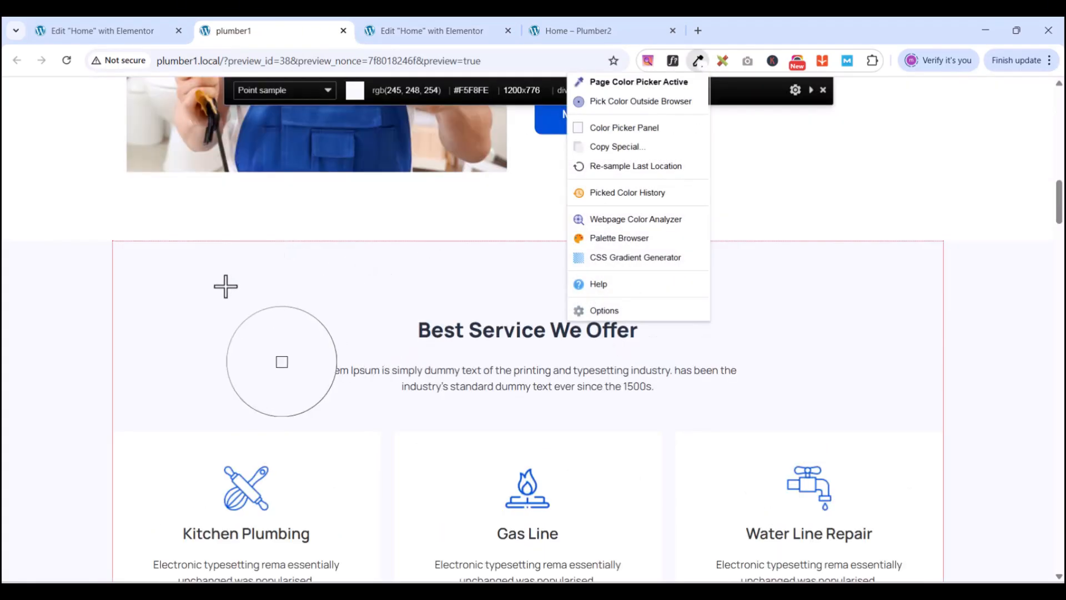
pyautogui.click(208, 312)
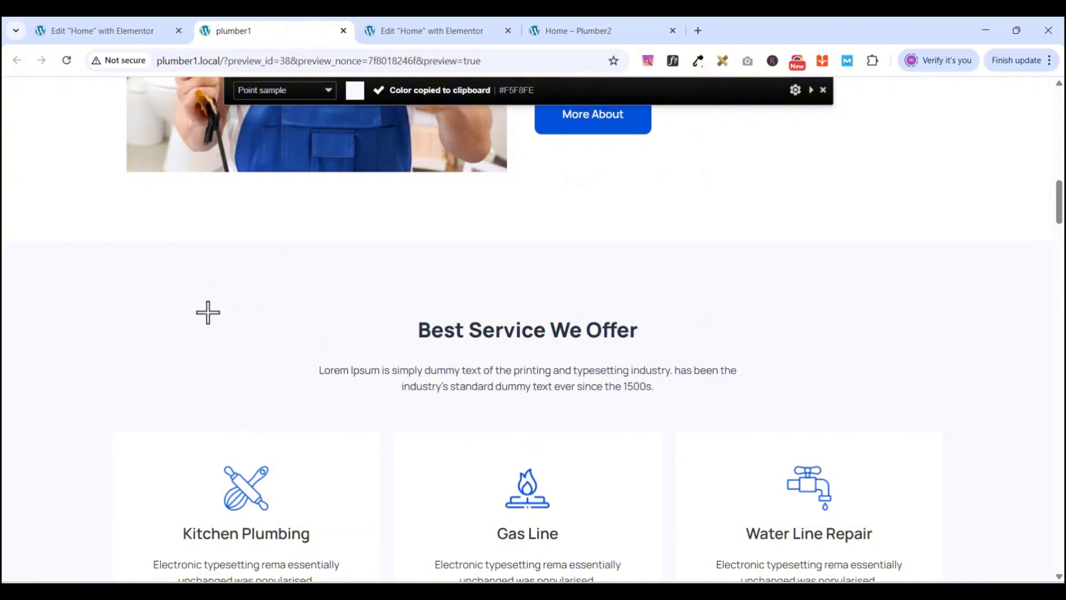
pyautogui.click(700, 59)
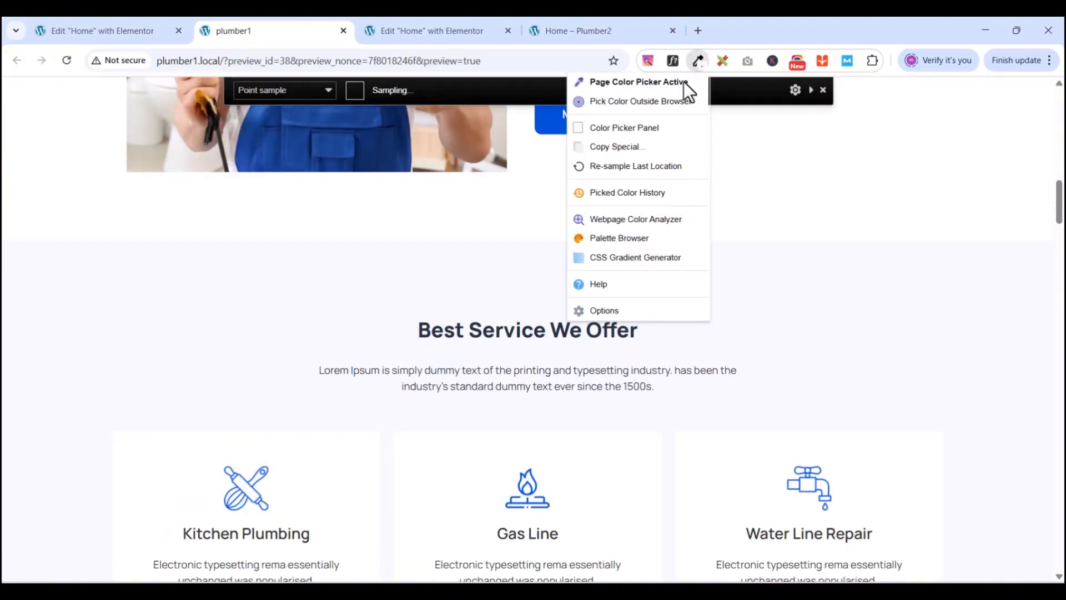
pyautogui.click(614, 128)
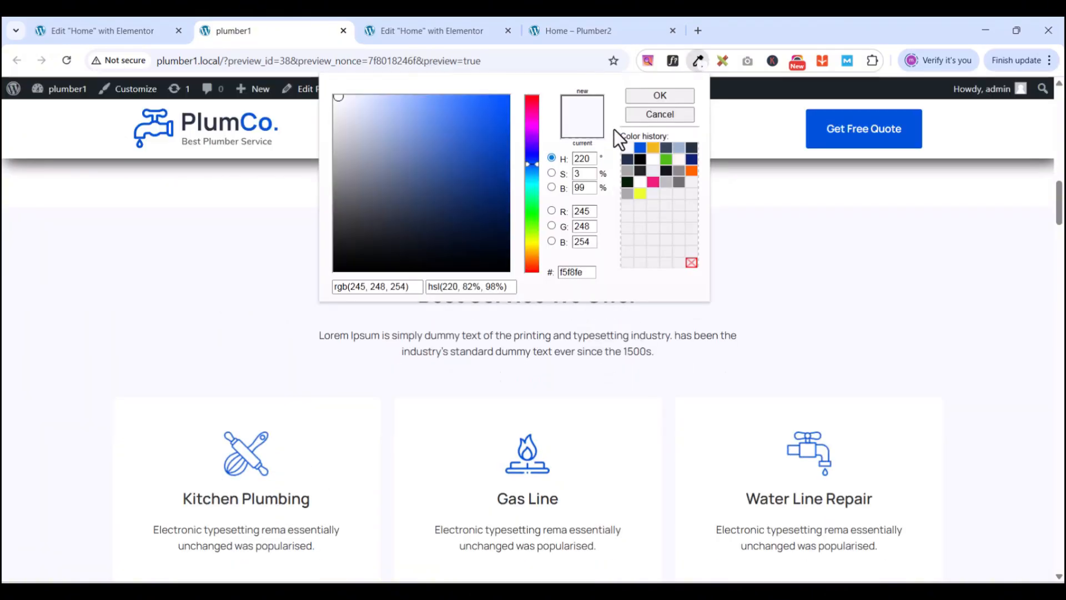
pyautogui.doubleClick(564, 273)
pyautogui.rightClick(564, 273)
pyautogui.click(605, 342)
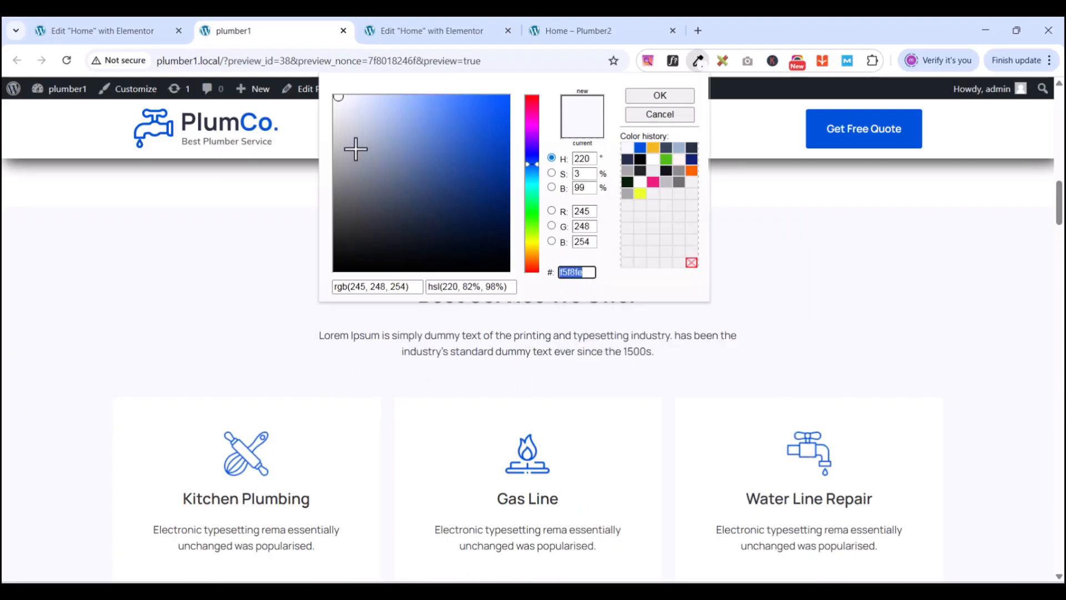
pyautogui.click(422, 31)
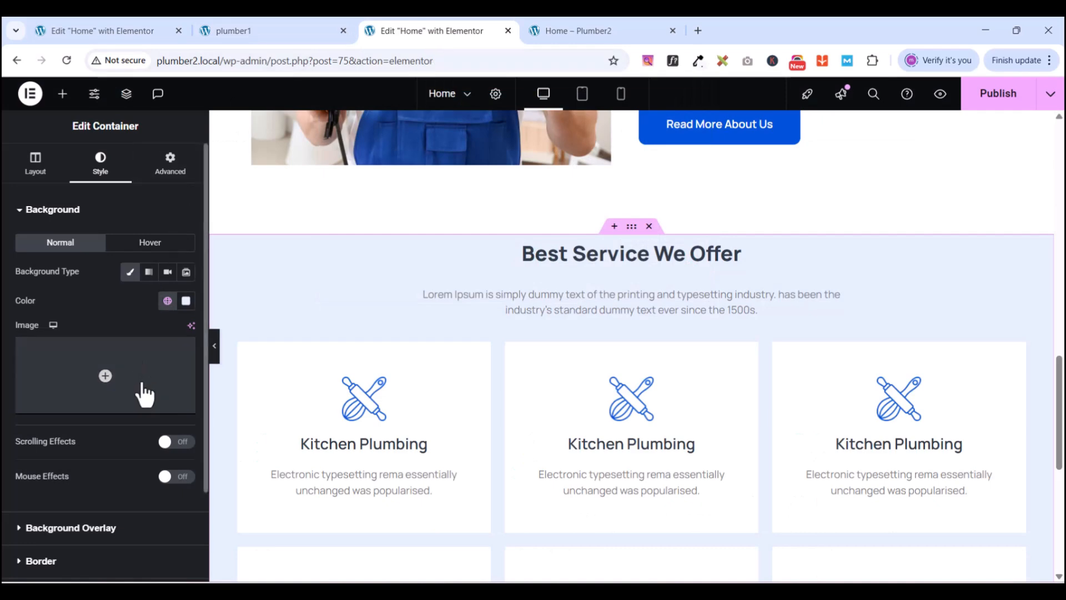
# - Paste f5f8fe as the section background and save it as global colour 'new light blue bg'
pyautogui.click(186, 301)
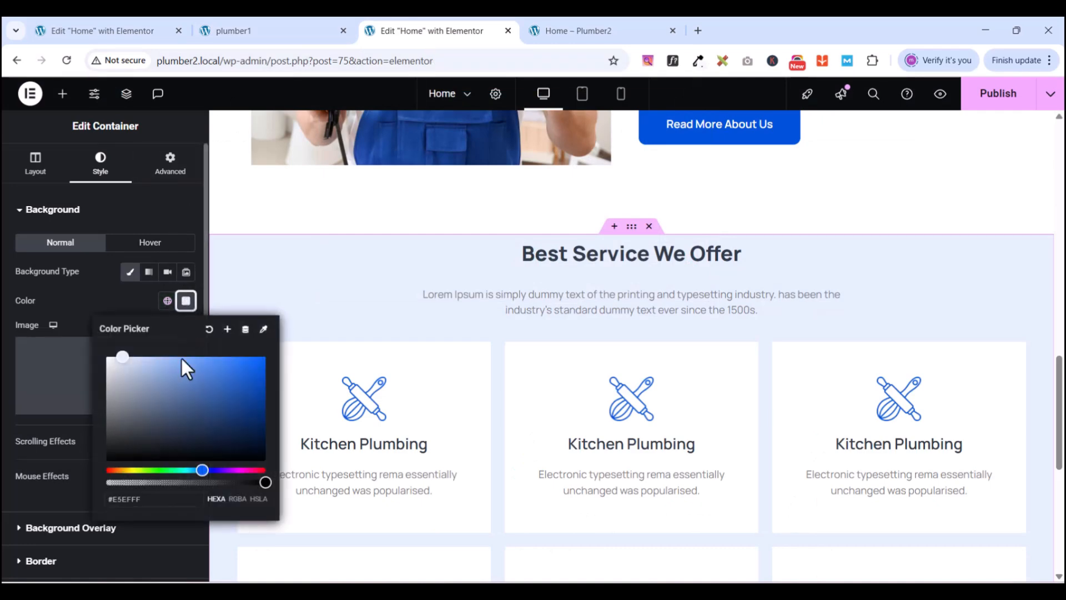
pyautogui.tripleClick(166, 498)
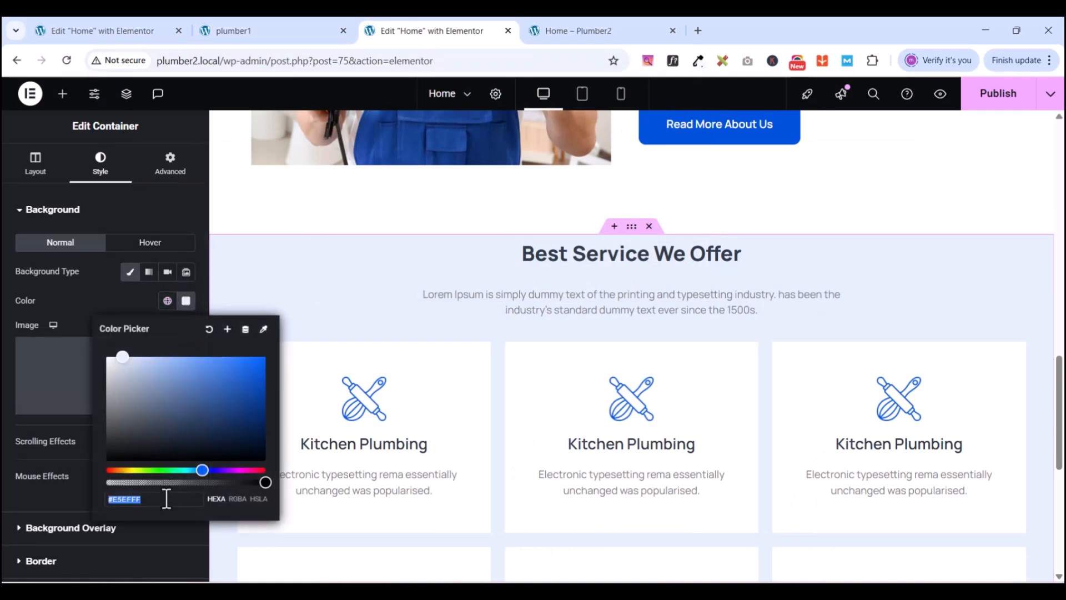
pyautogui.hotkey('ctrl', 'v')
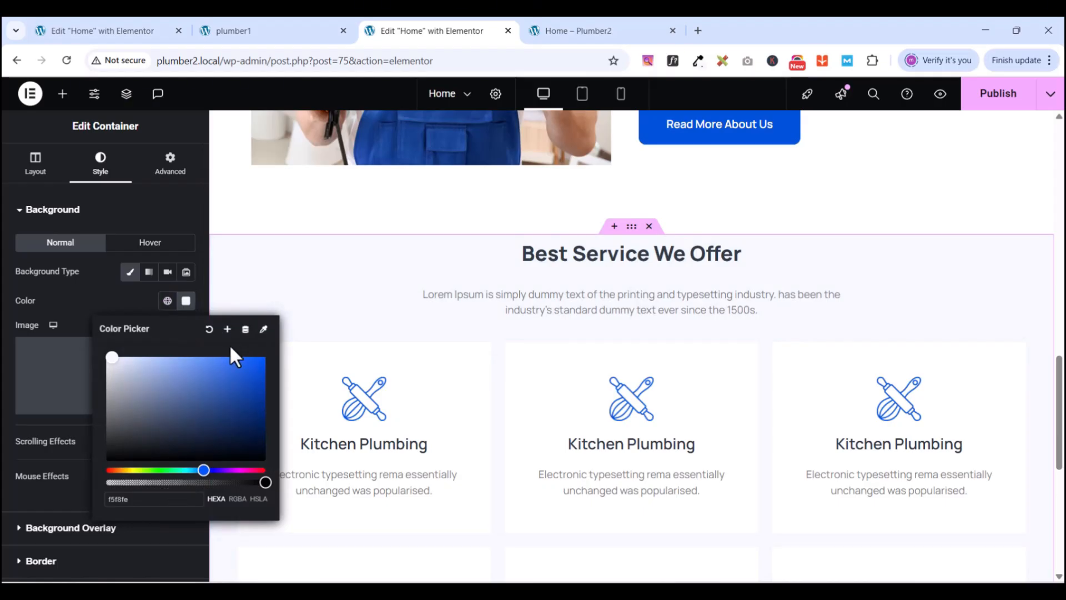
pyautogui.click(227, 329)
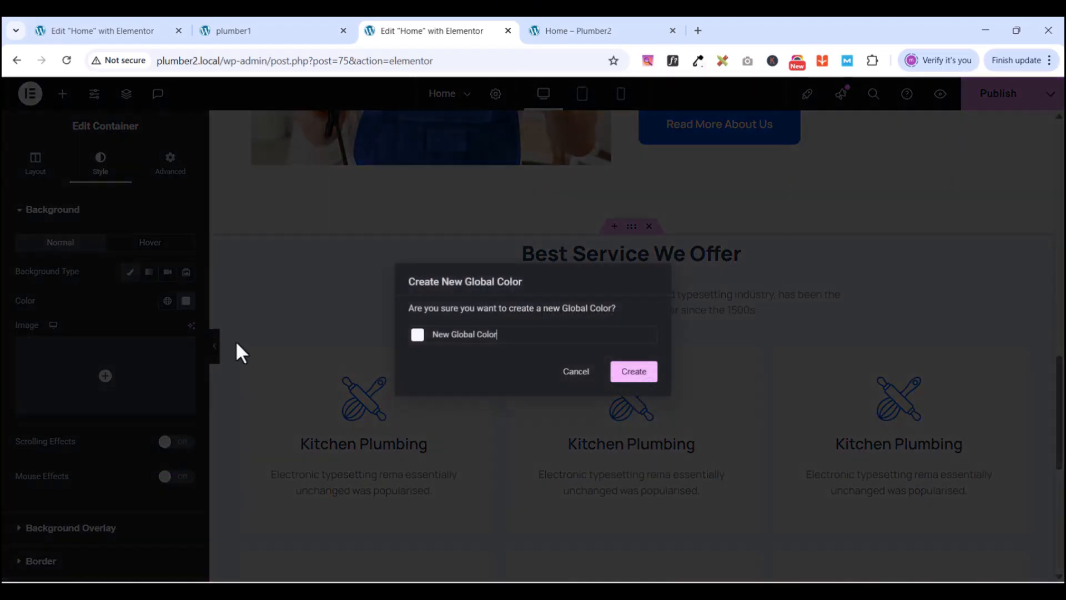
pyautogui.tripleClick(437, 335)
pyautogui.write('new')
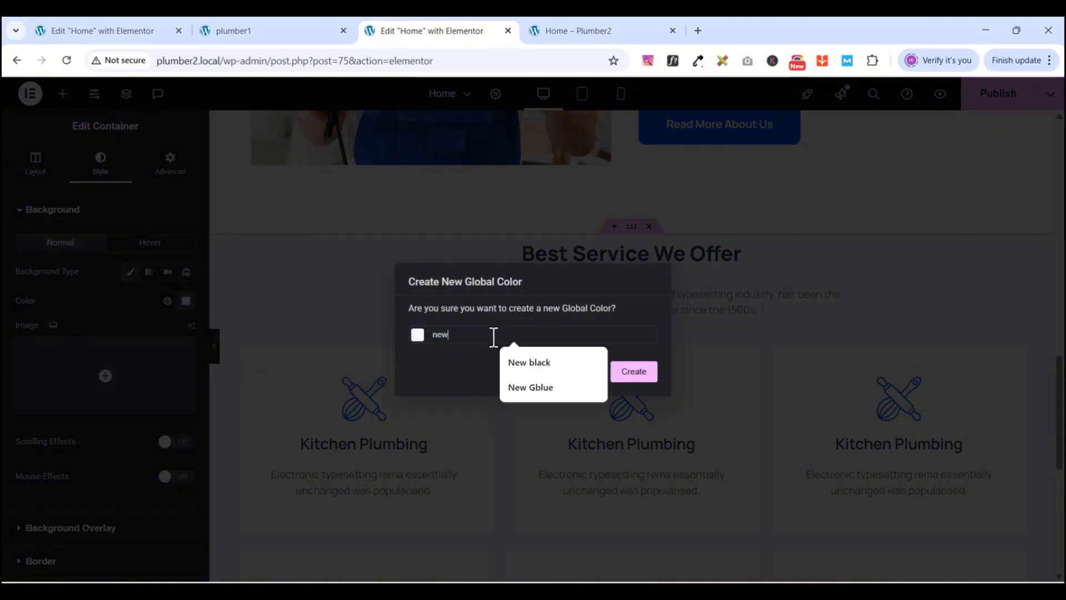
pyautogui.write(' light blue bg')
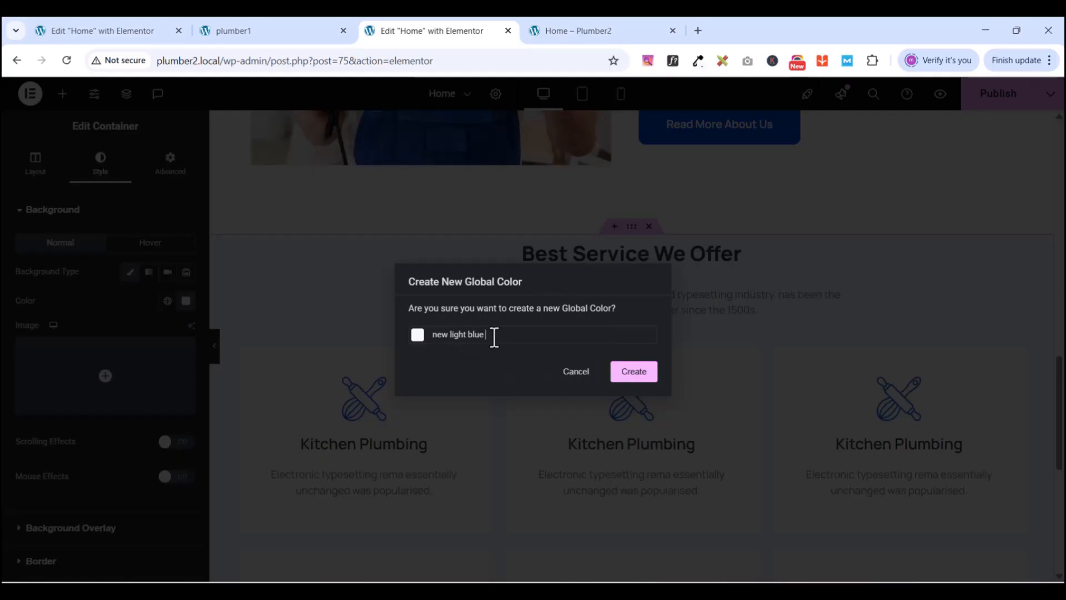
pyautogui.click(634, 372)
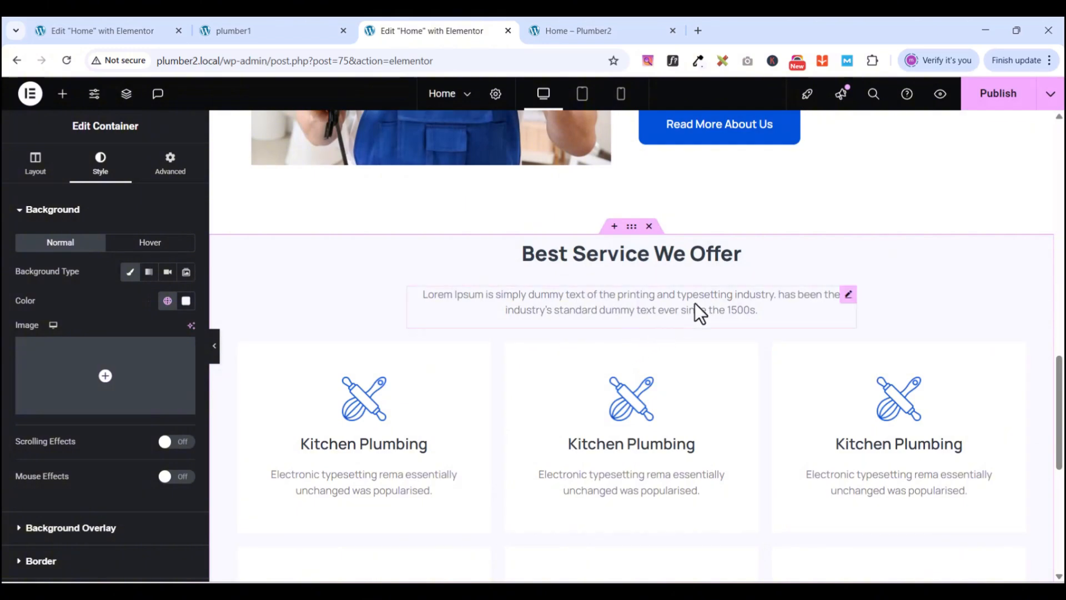
# - Publish the page with the new light blue section background
pyautogui.scroll(-6, 645, 316)
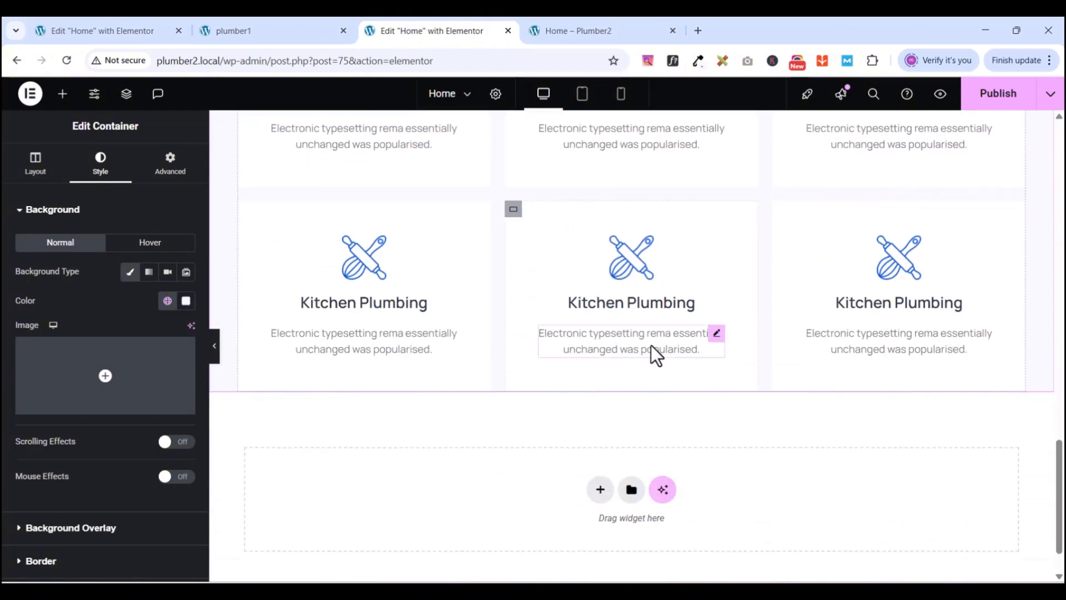
pyautogui.scroll(1, 578, 270)
pyautogui.scroll(5, 578, 271)
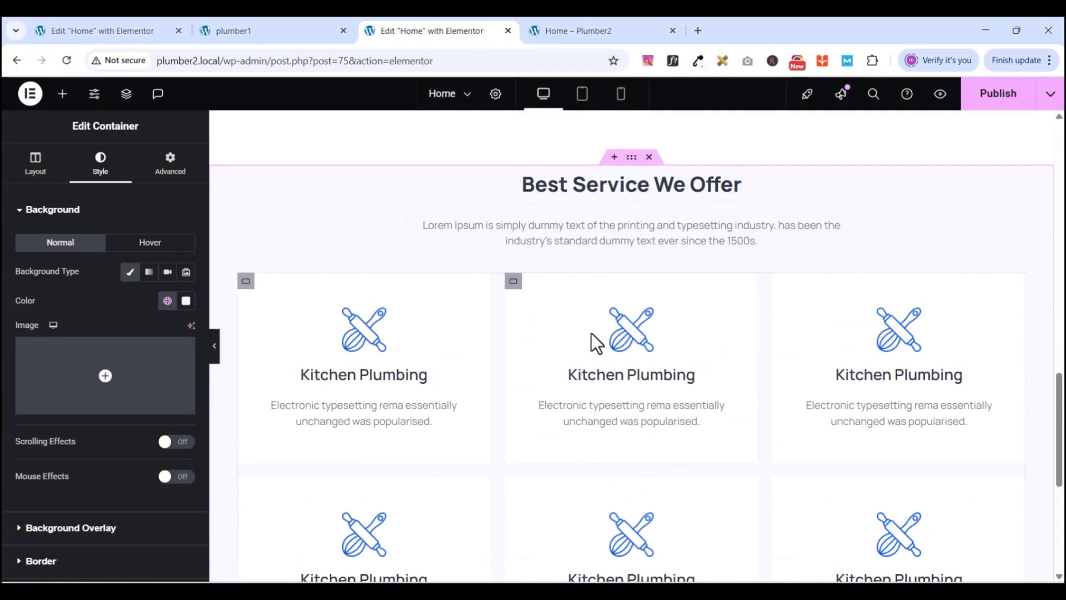
pyautogui.scroll(3, 591, 333)
pyautogui.scroll(-3, 747, 341)
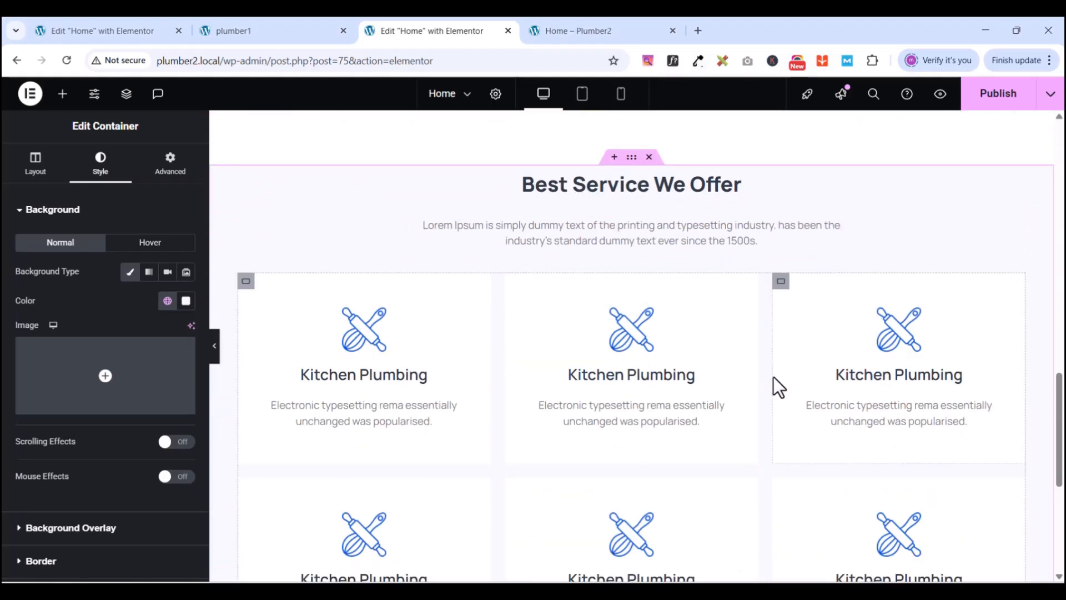
pyautogui.click(977, 96)
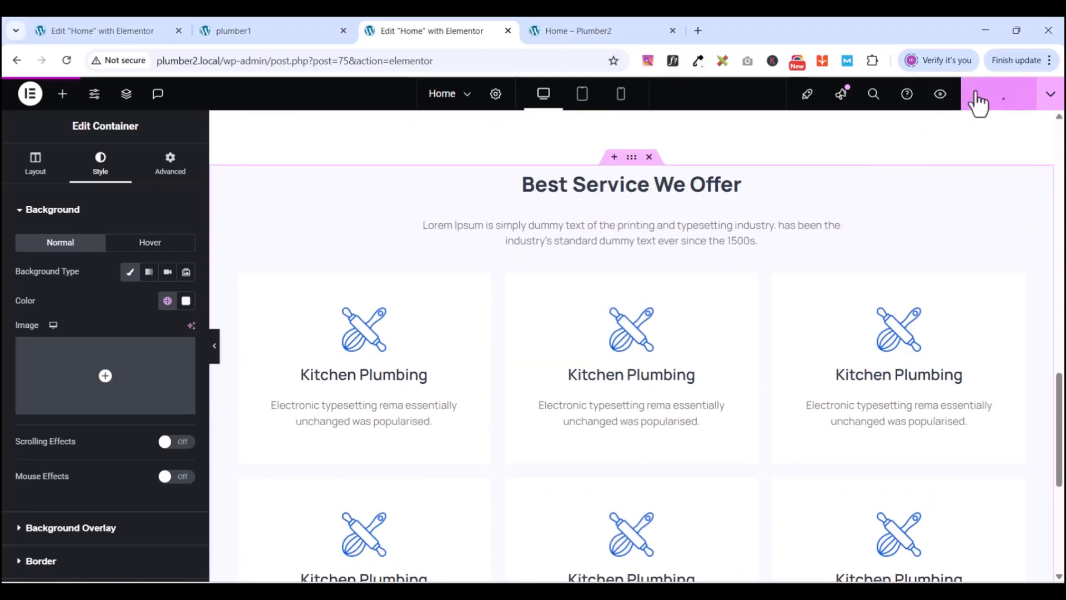
pyautogui.click(939, 94)
pyautogui.scroll(-5, 633, 344)
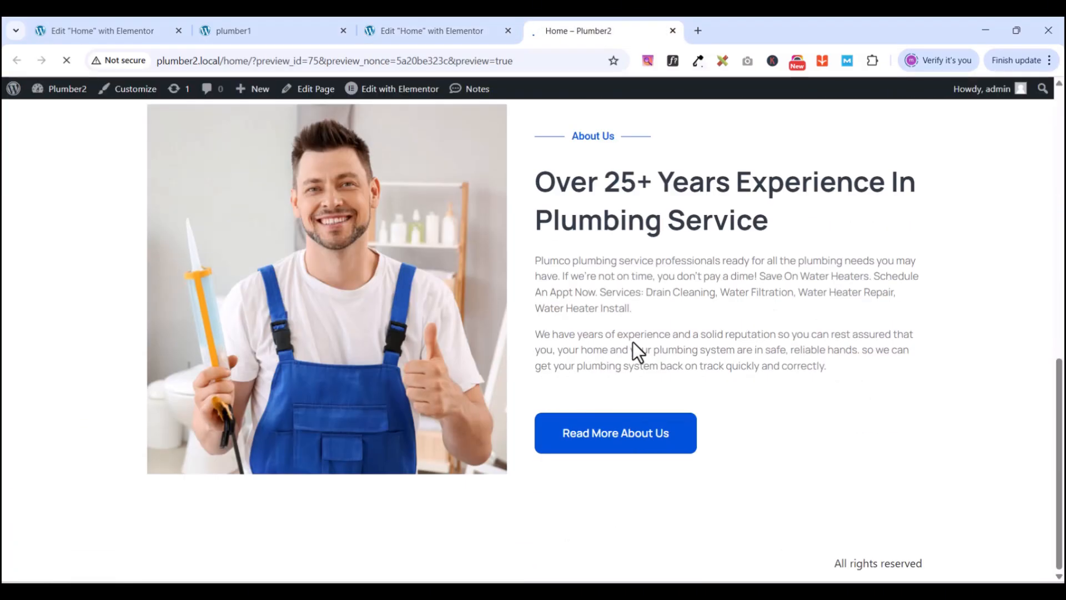
pyautogui.scroll(-15, 652, 362)
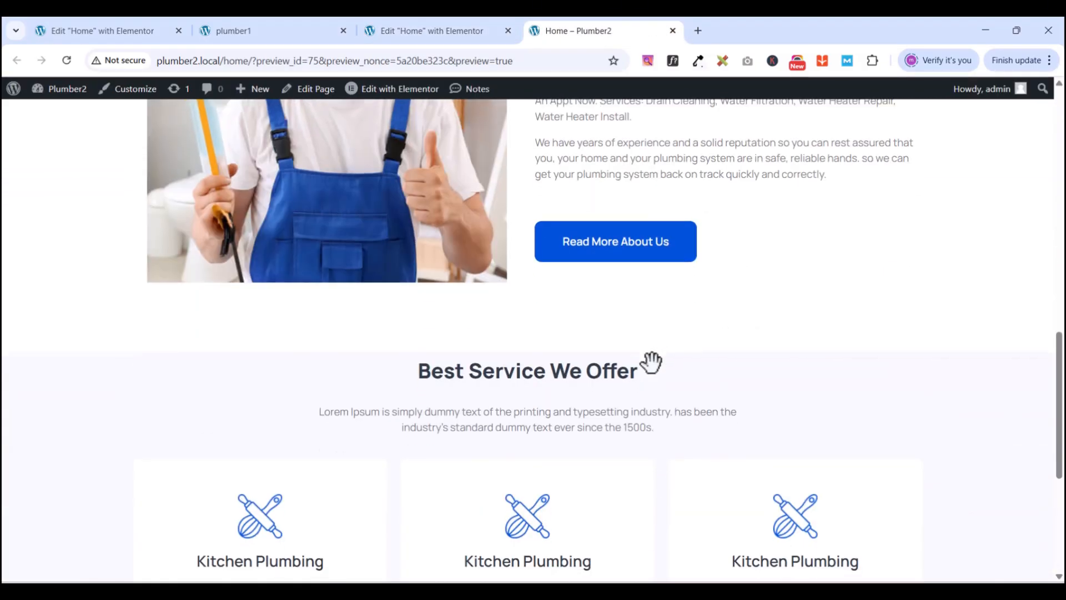
pyautogui.scroll(-4, 652, 366)
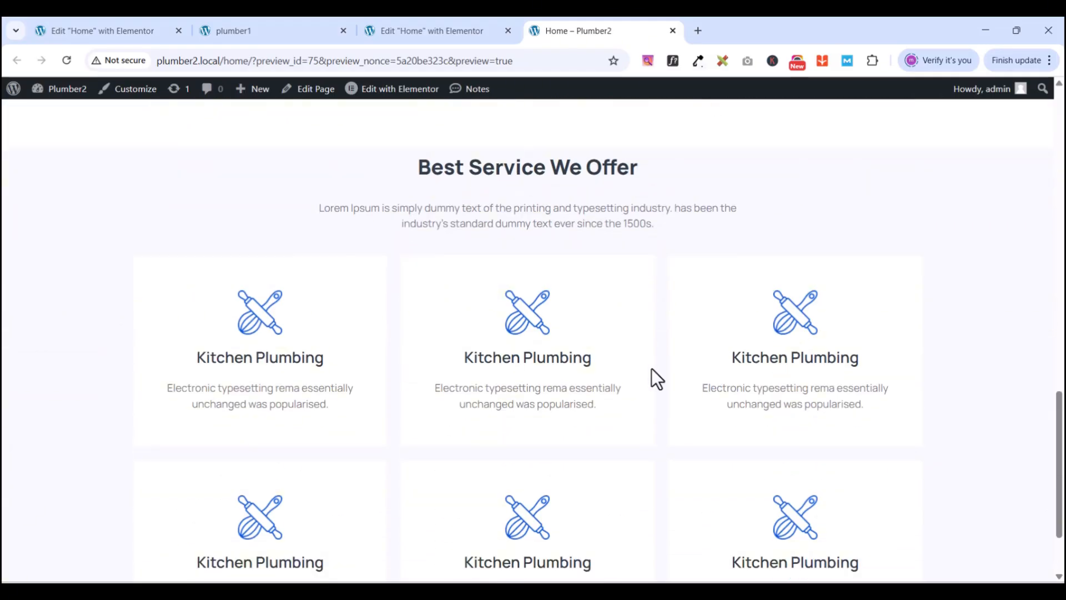
pyautogui.scroll(-1, 651, 368)
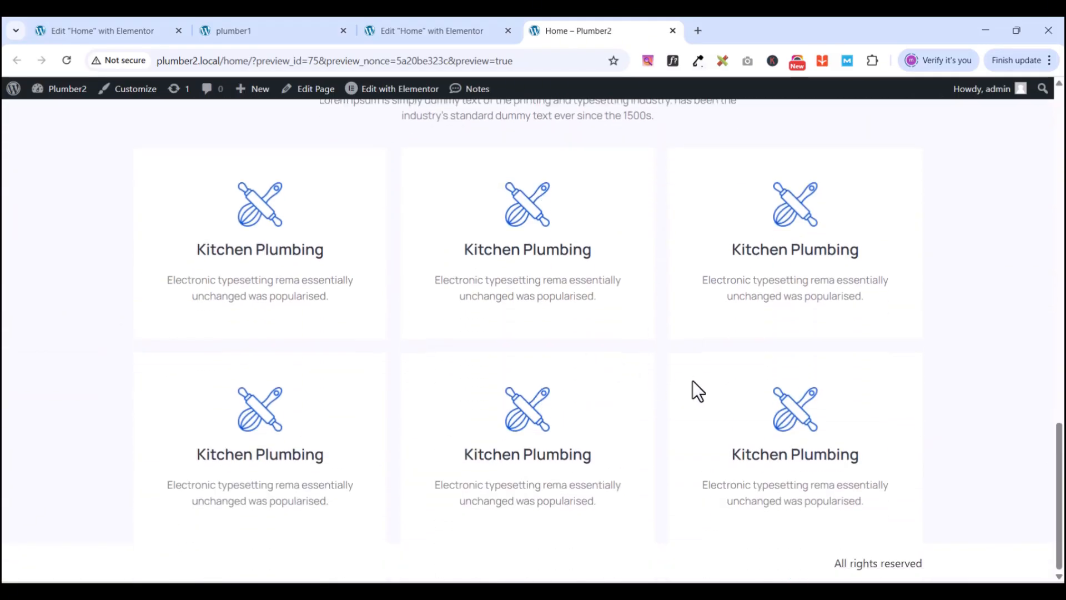
pyautogui.scroll(4, 703, 383)
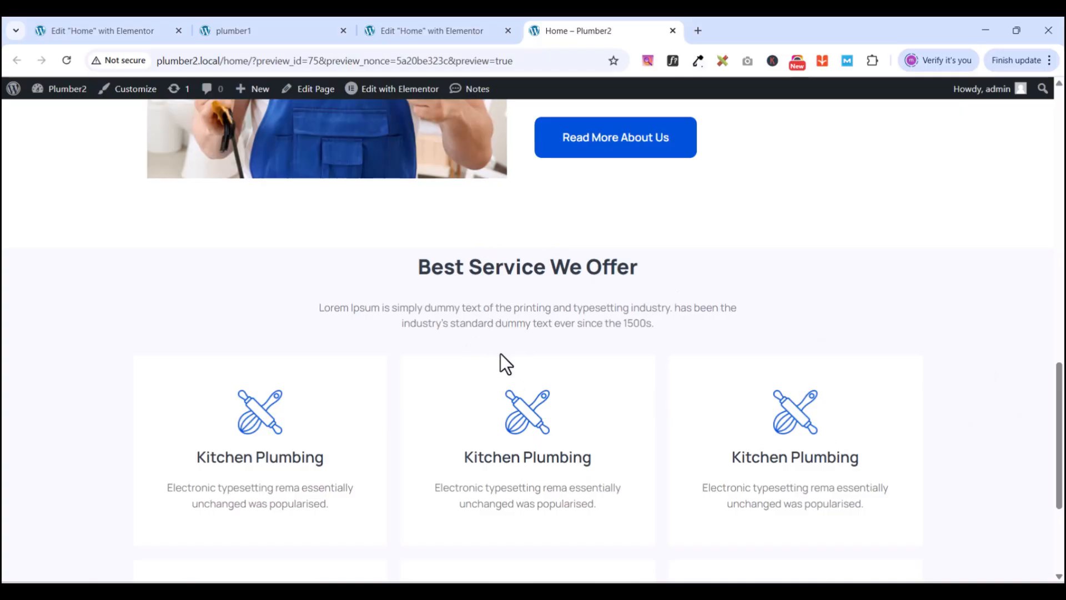
pyautogui.scroll(-4, 501, 355)
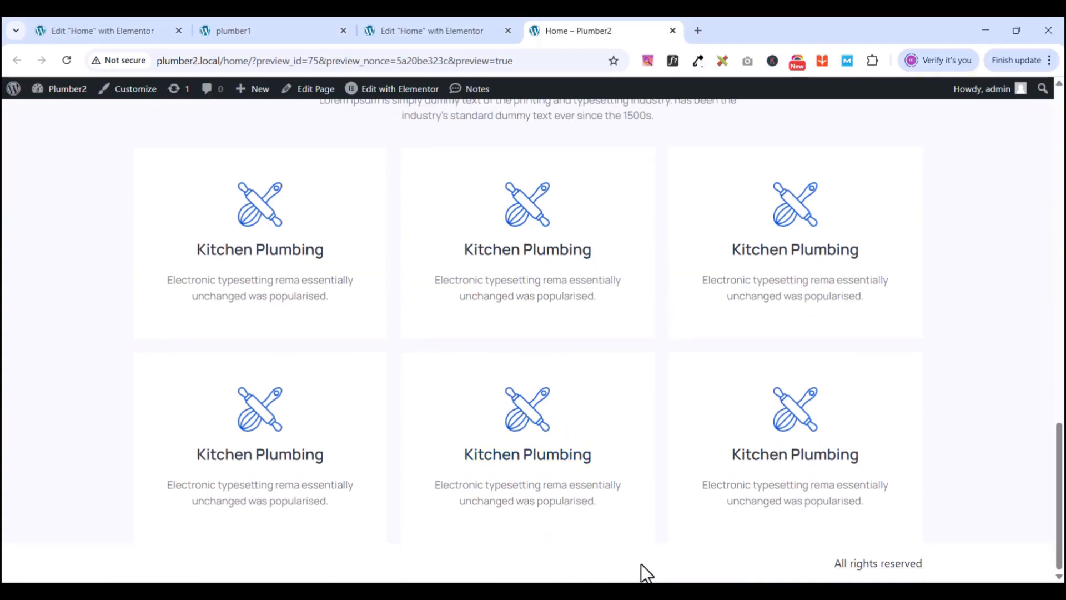
pyautogui.click(416, 31)
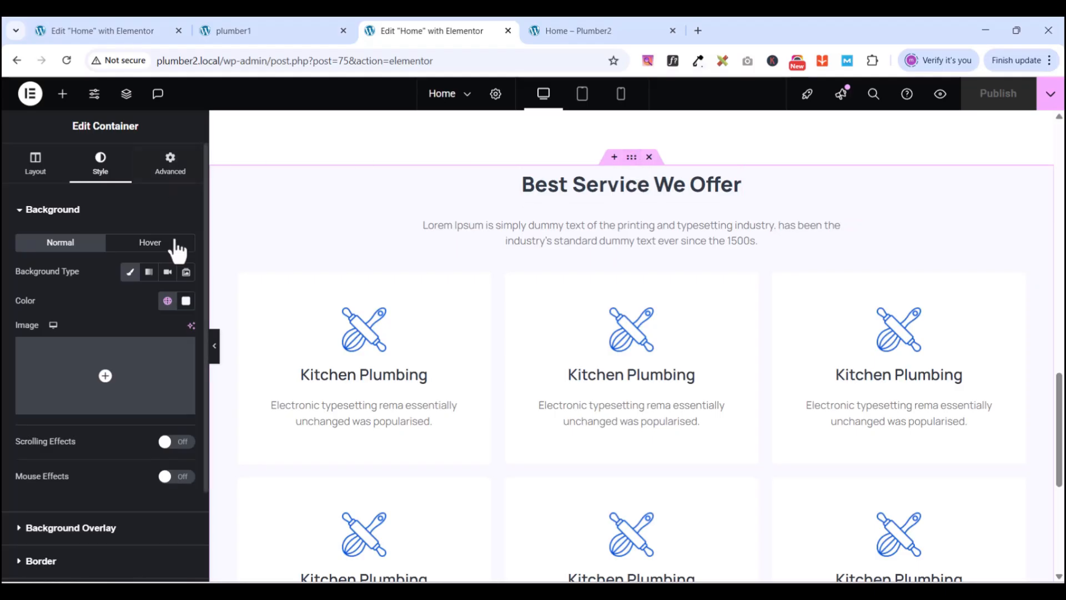
# - Set the services section's top and bottom padding to 100 px
pyautogui.click(170, 177)
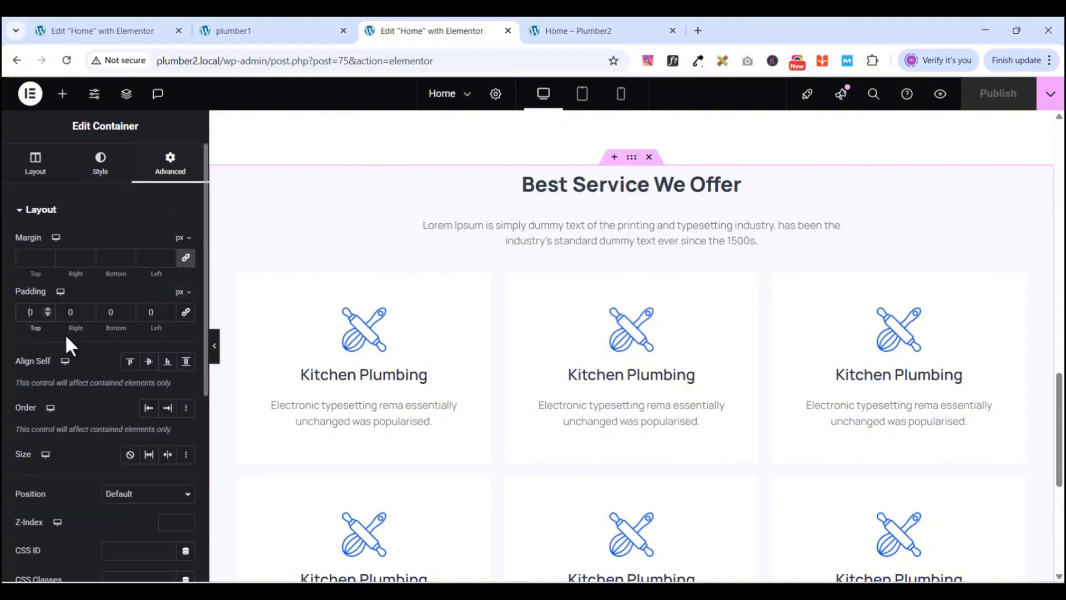
pyautogui.write('10')
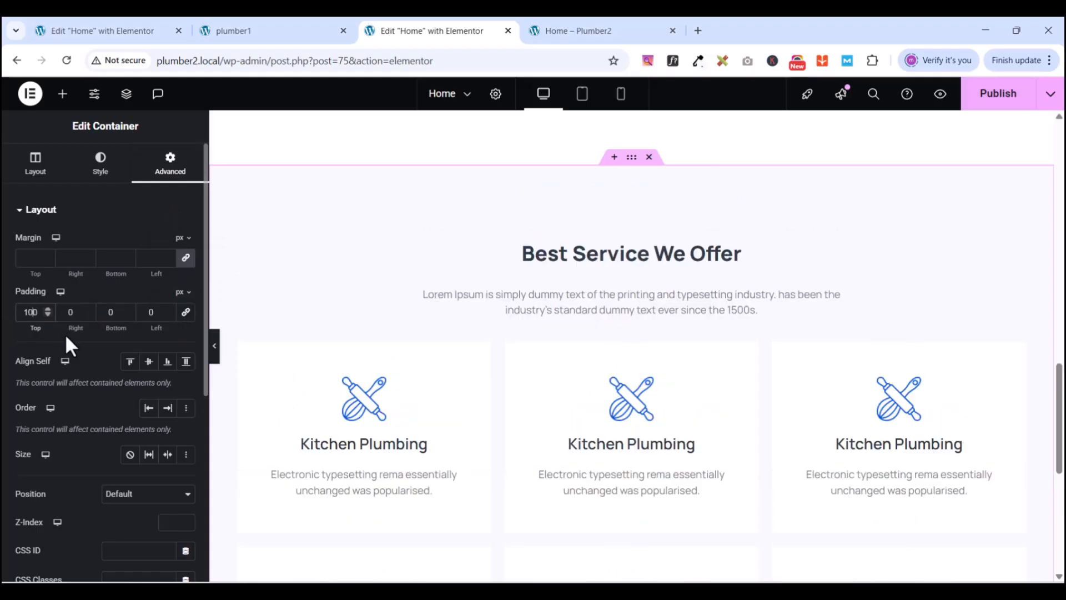
pyautogui.click(117, 315)
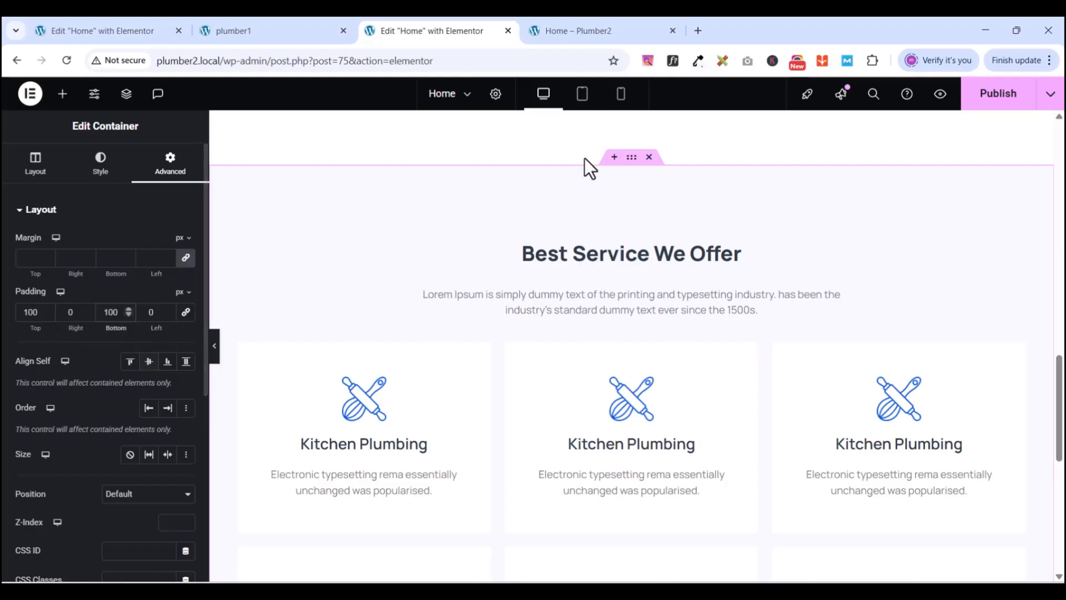
# - Unlink the intro paragraph's margins and give it a 20 px bottom margin
pyautogui.click(848, 296)
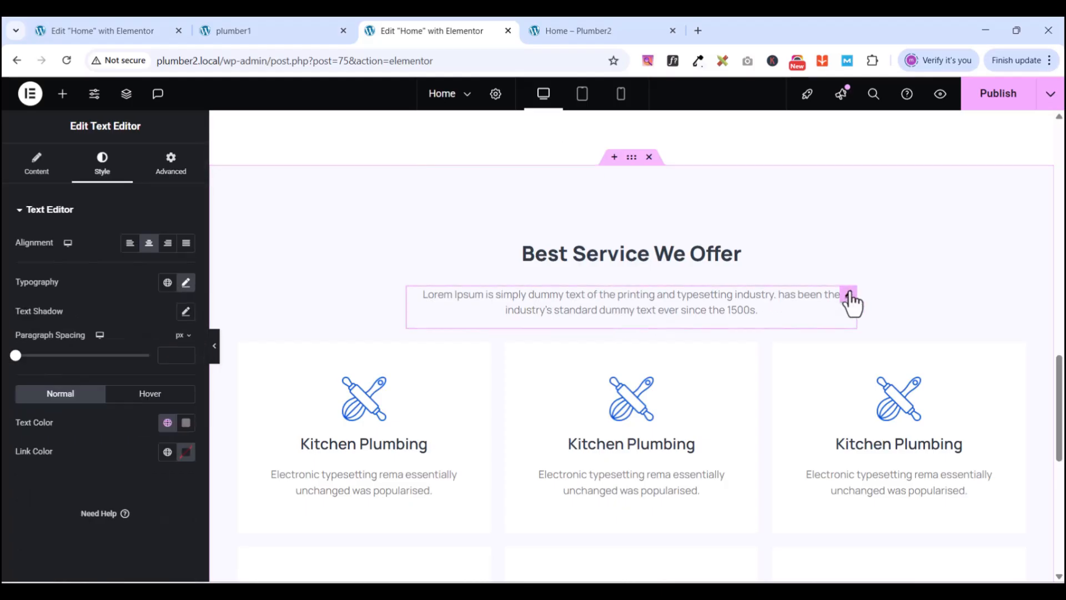
pyautogui.click(172, 162)
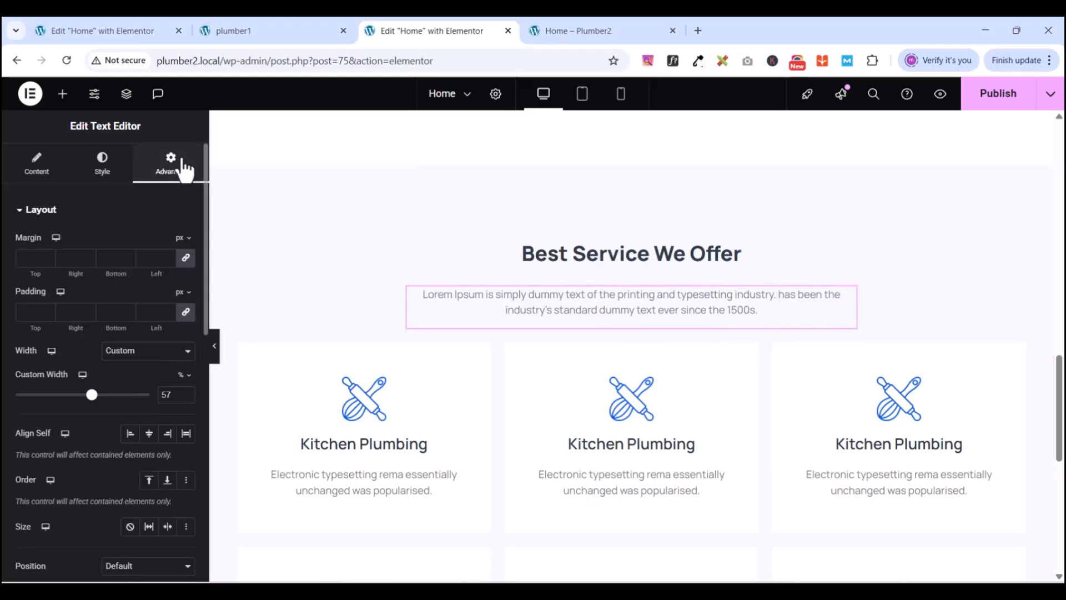
pyautogui.click(186, 258)
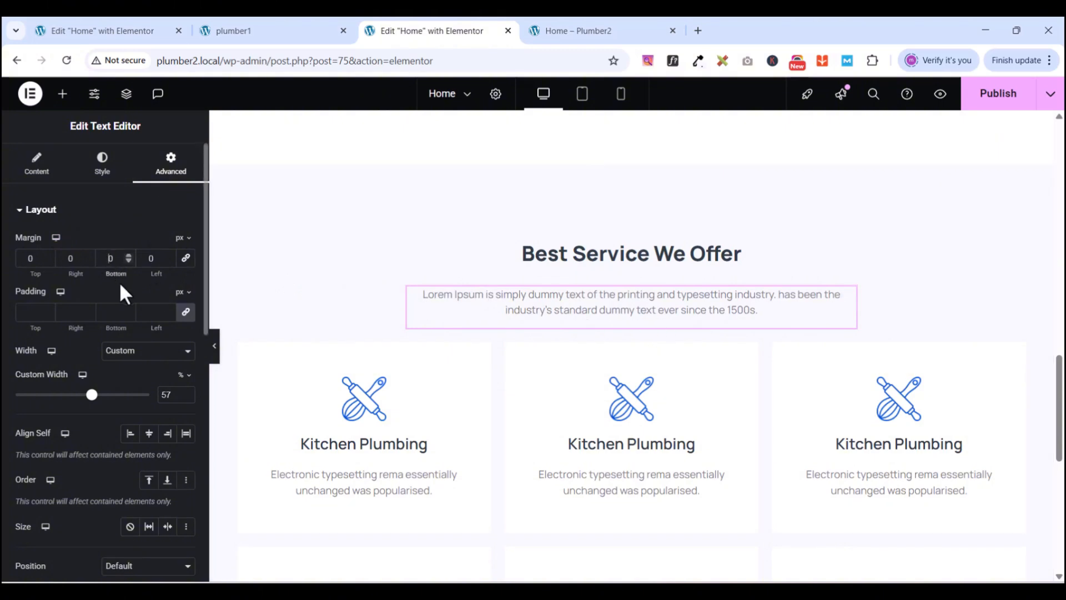
pyautogui.write('2')
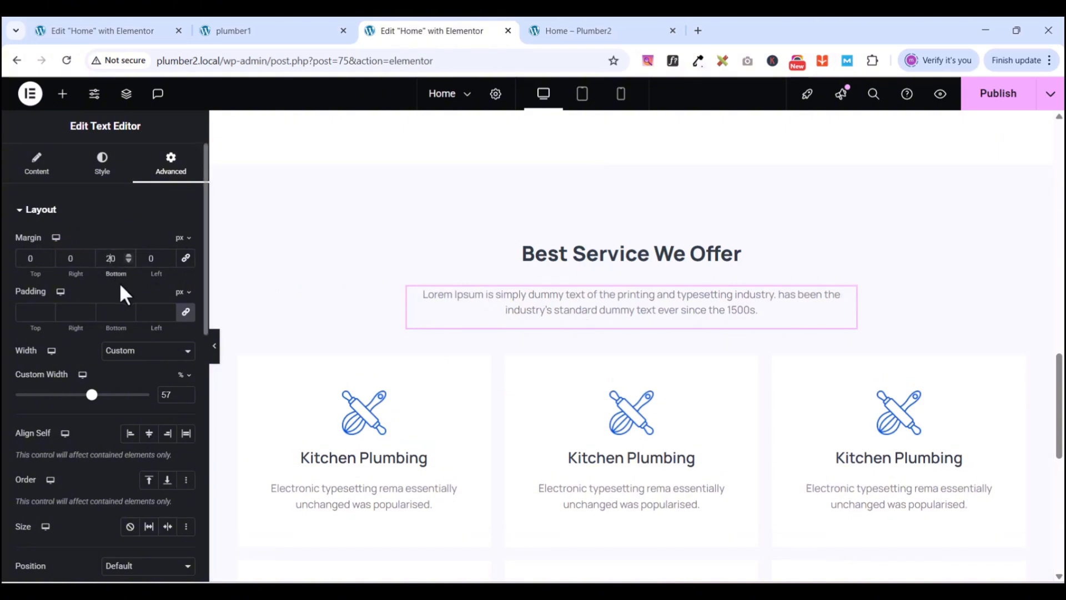
pyautogui.press('BackSpace')
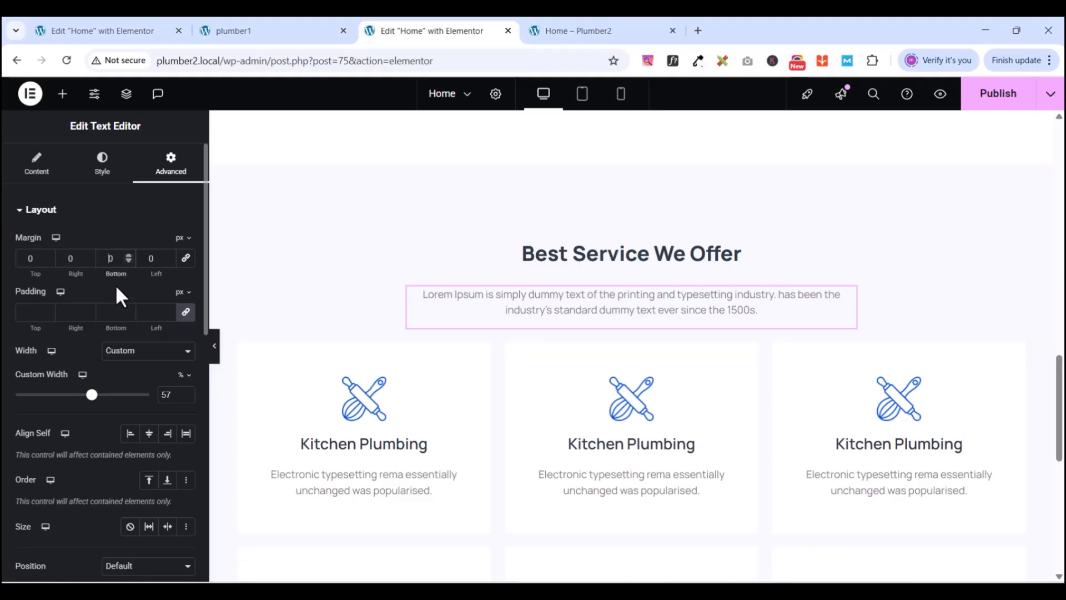
pyautogui.write('2')
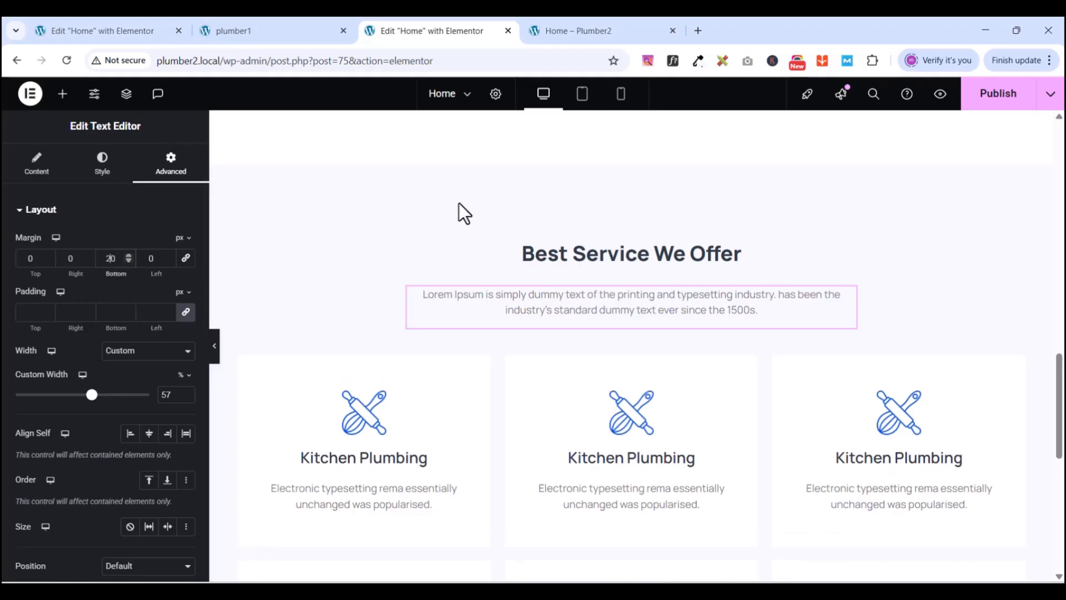
pyautogui.scroll(-8, 684, 305)
pyautogui.scroll(8, 684, 305)
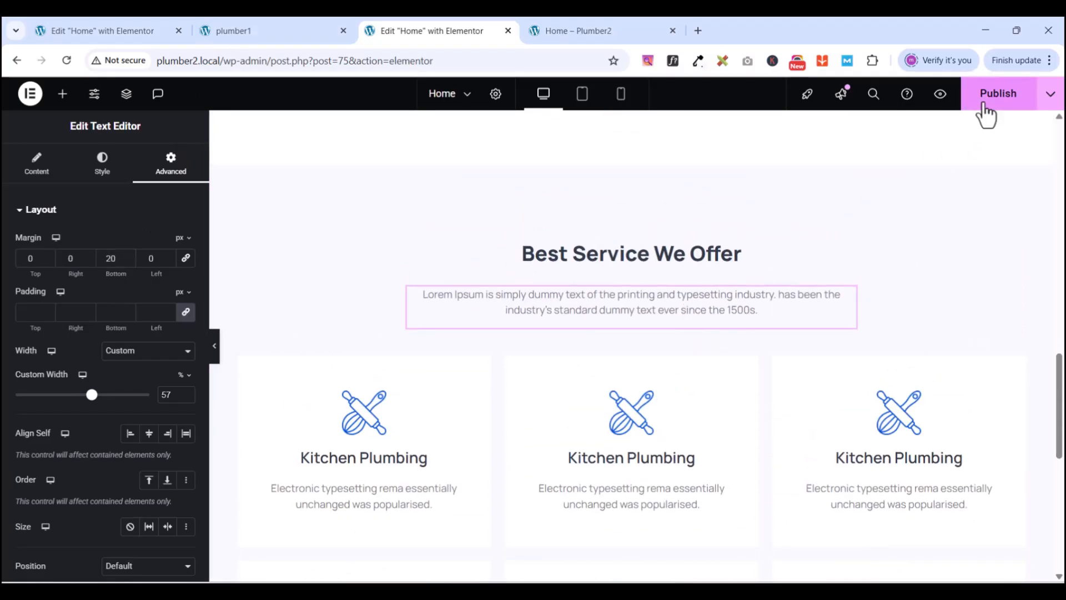
# - Publish the Home page with the updated section padding and paragraph margin
pyautogui.click(986, 111)
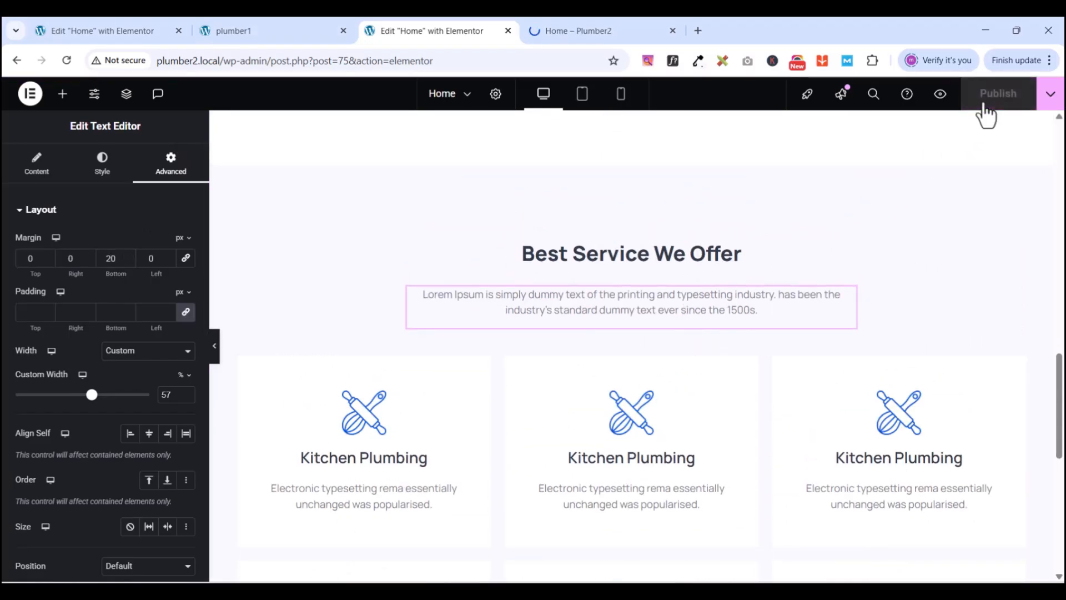
pyautogui.scroll(-1, 554, 438)
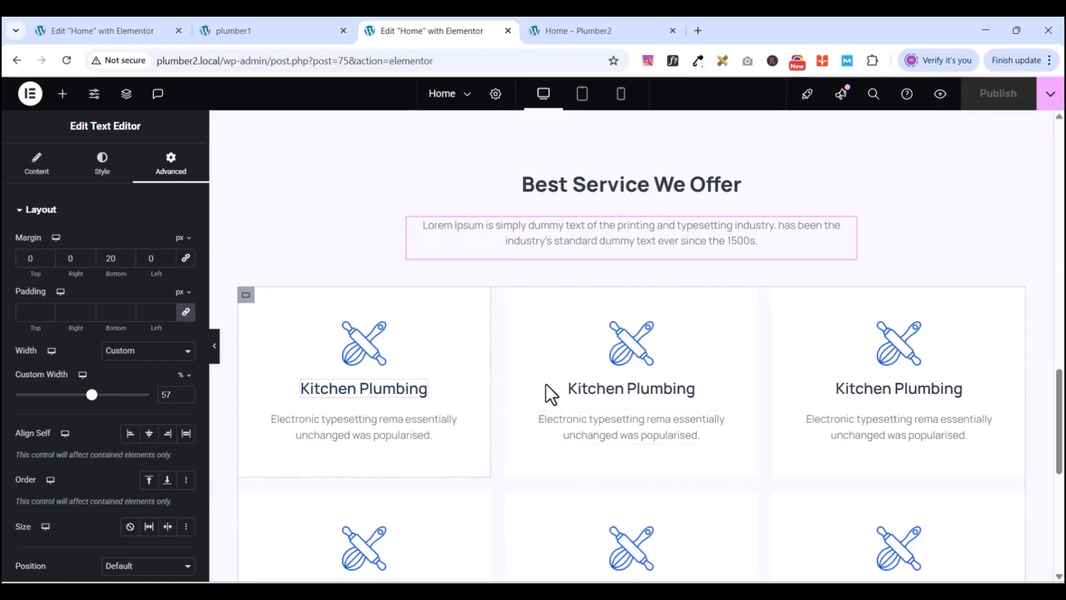
pyautogui.scroll(-2, 577, 524)
pyautogui.scroll(1, 524, 445)
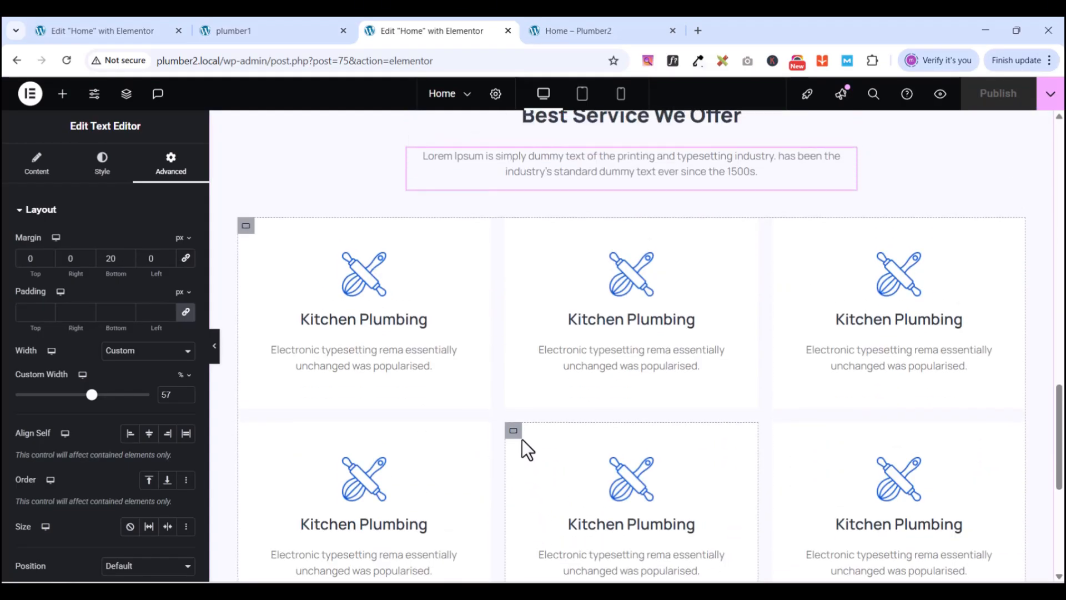
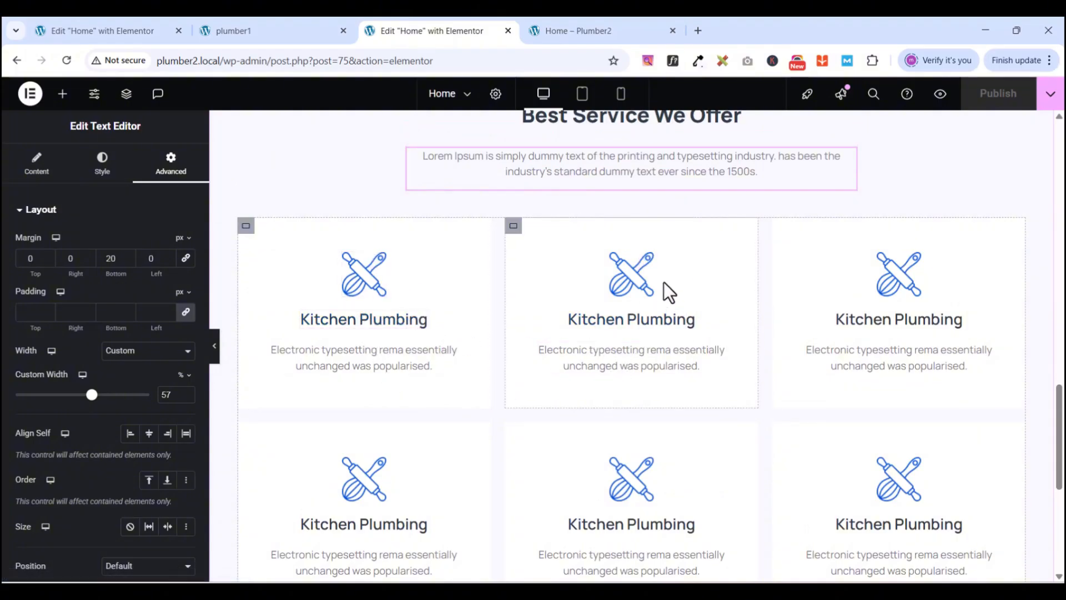
# - Replace the middle service card's icon with gas-stove.png from the media library
pyautogui.click(641, 262)
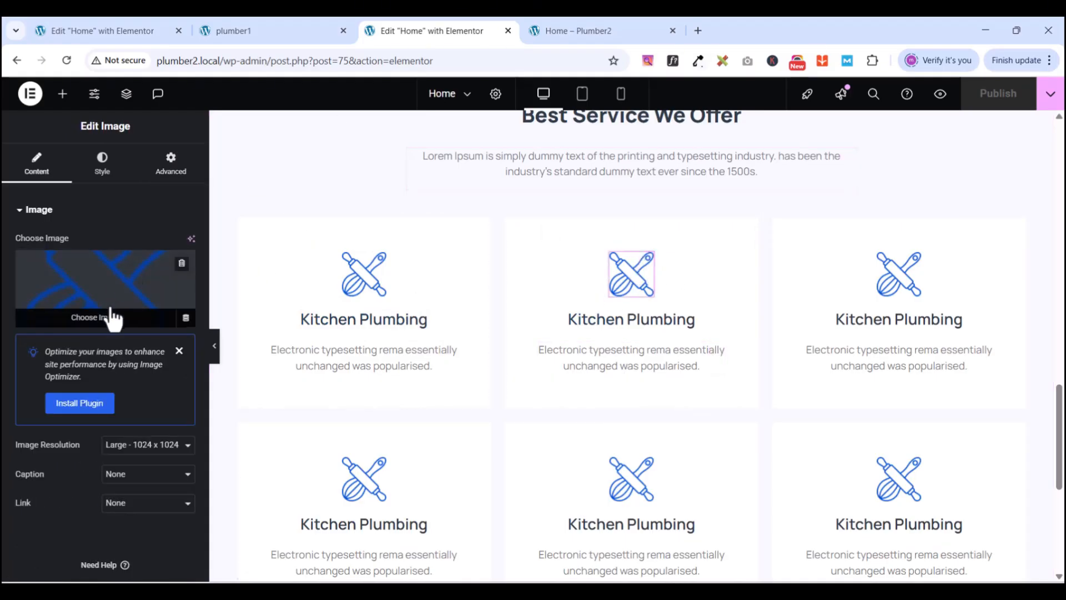
pyautogui.click(251, 31)
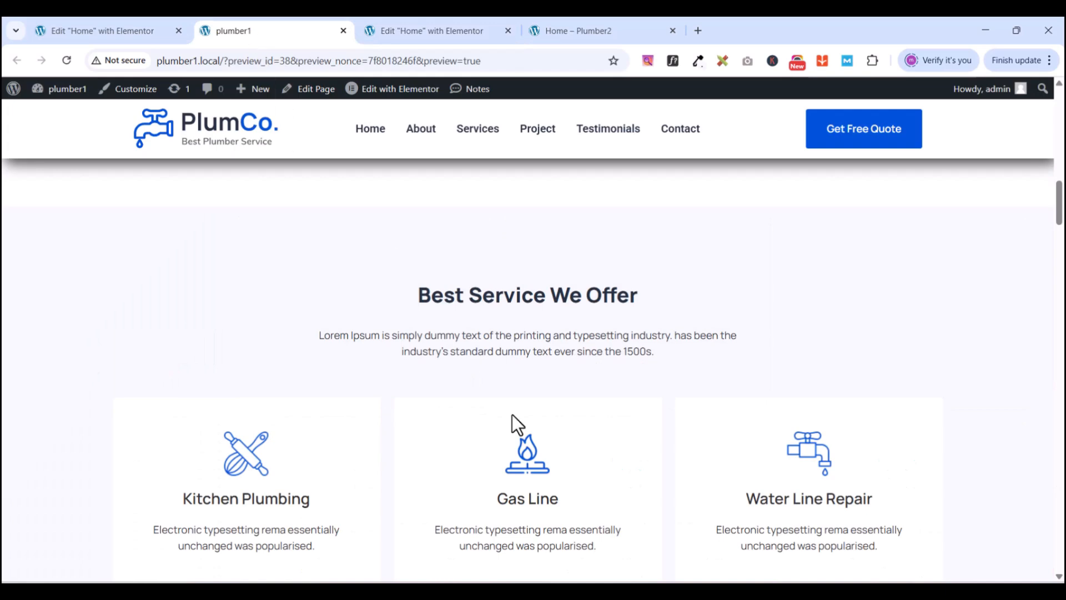
pyautogui.click(431, 31)
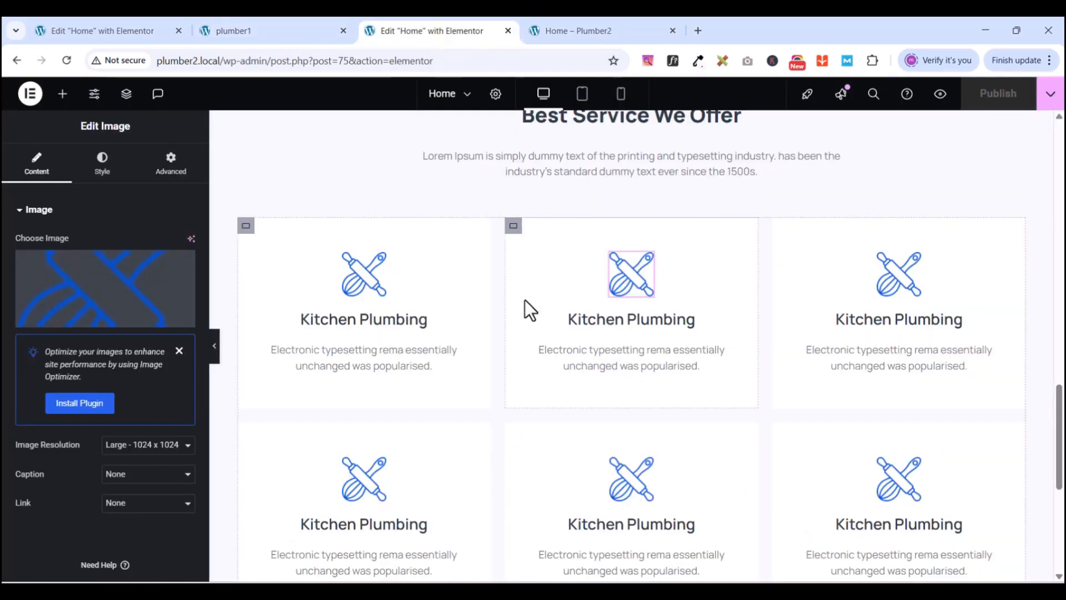
pyautogui.click(93, 325)
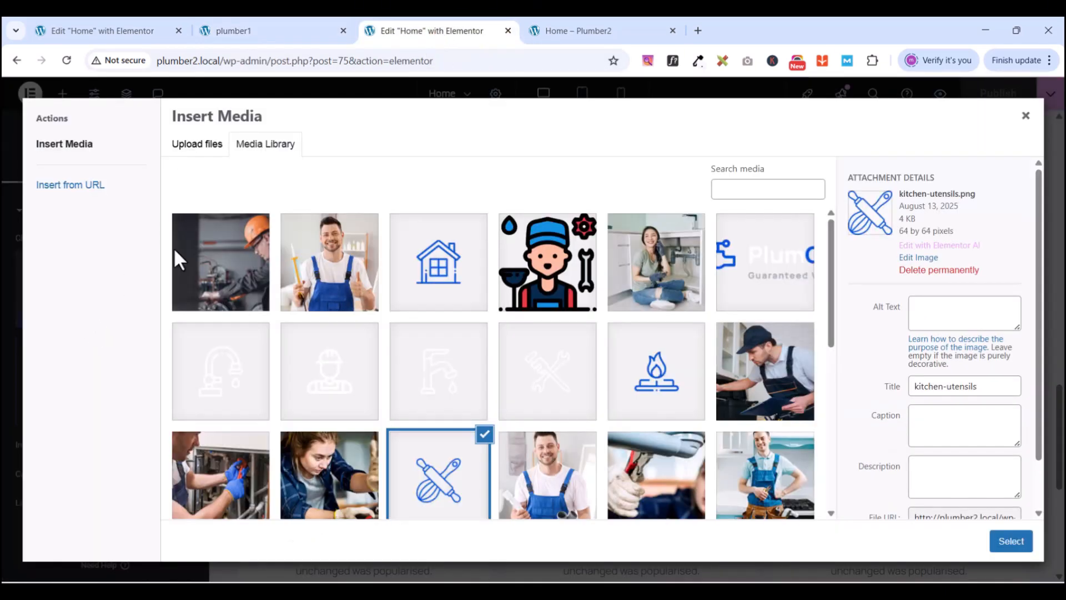
pyautogui.scroll(-3, 439, 388)
pyautogui.click(636, 255)
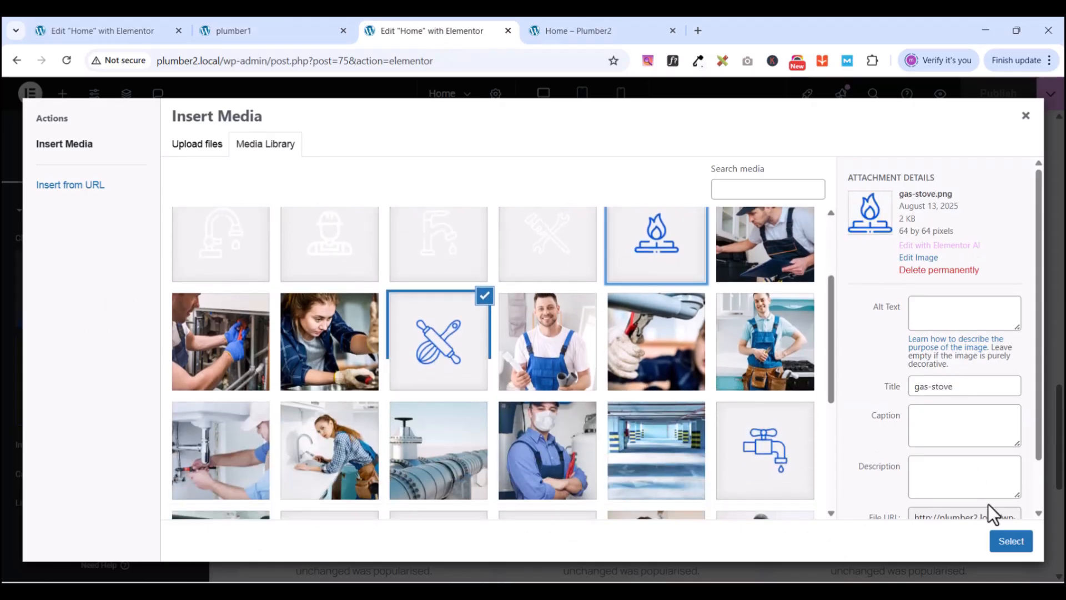
pyautogui.click(1009, 542)
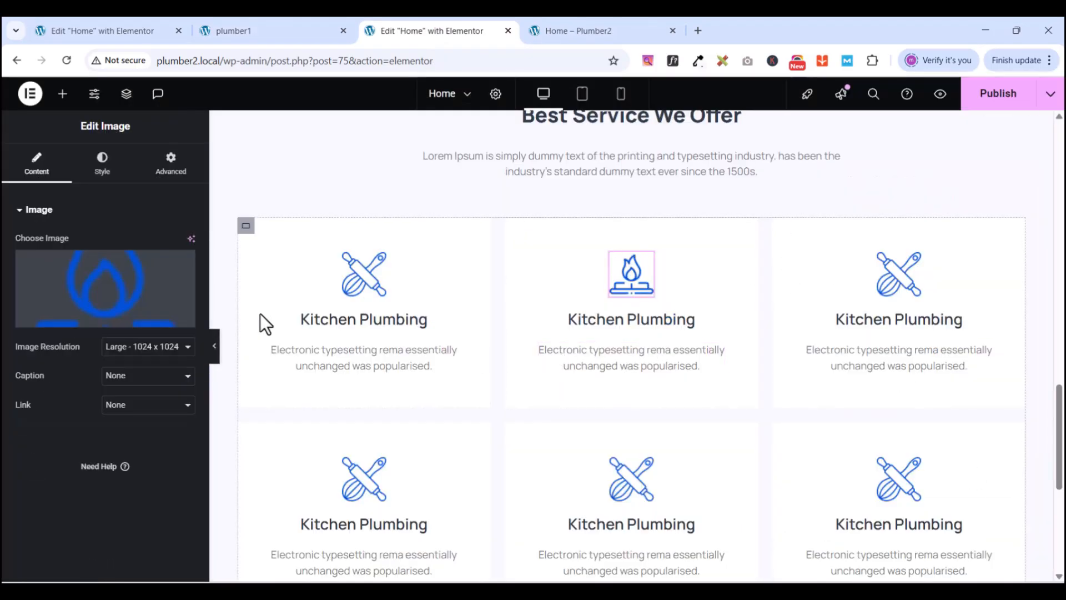
# - Compare the cards with the PlumCo reference and review the image's style settings
pyautogui.click(256, 29)
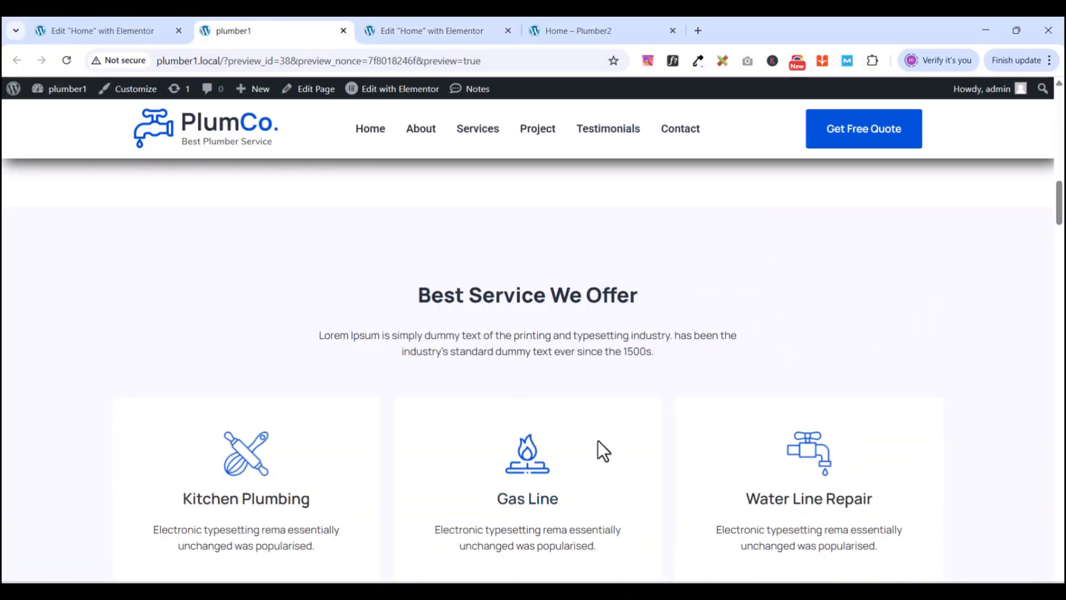
pyautogui.click(555, 32)
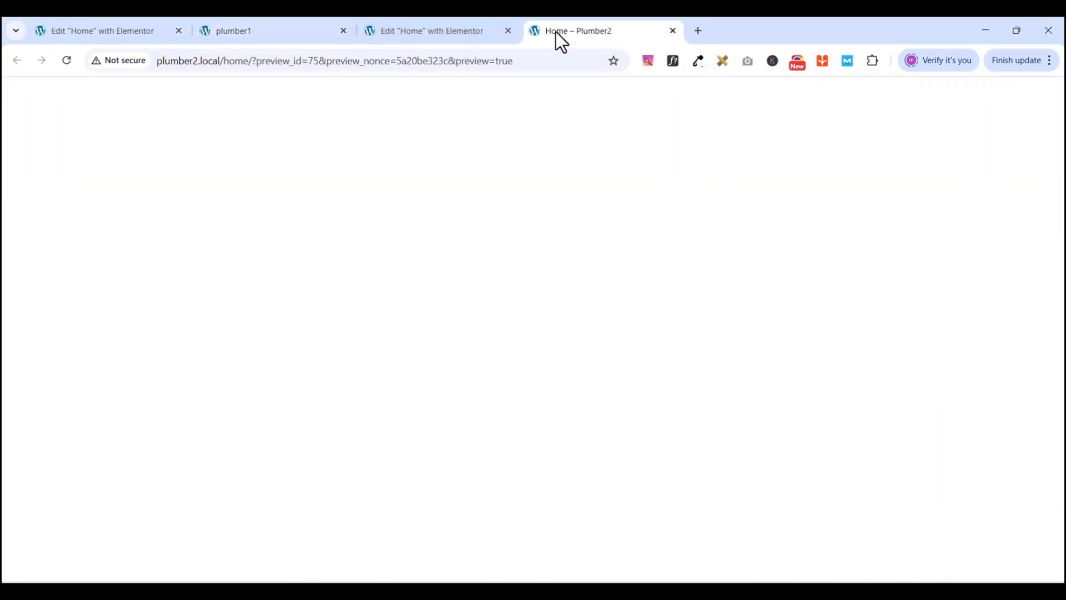
pyautogui.click(458, 29)
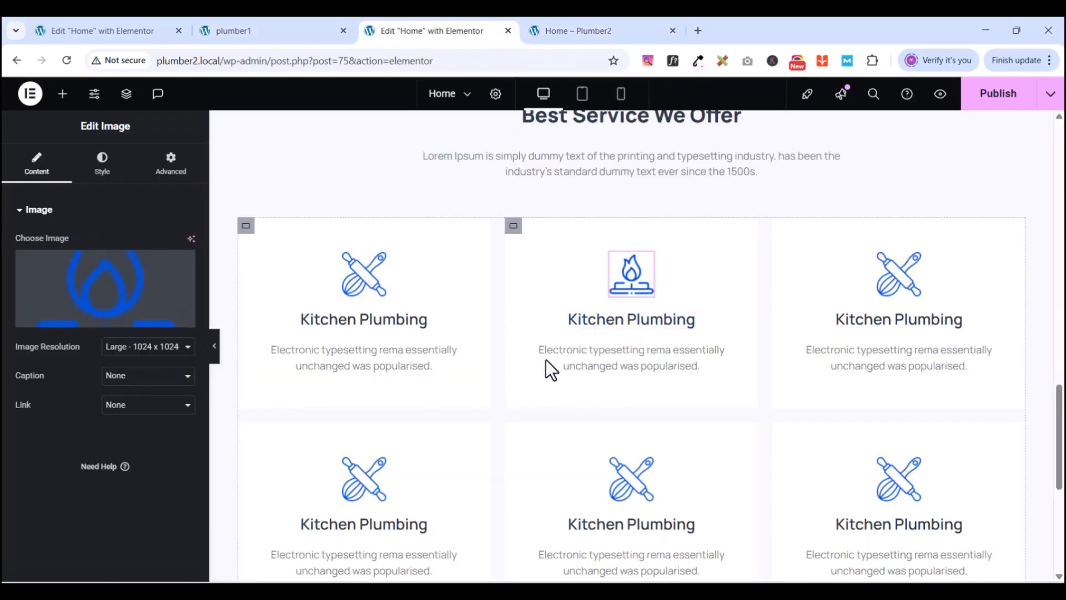
pyautogui.click(23, 210)
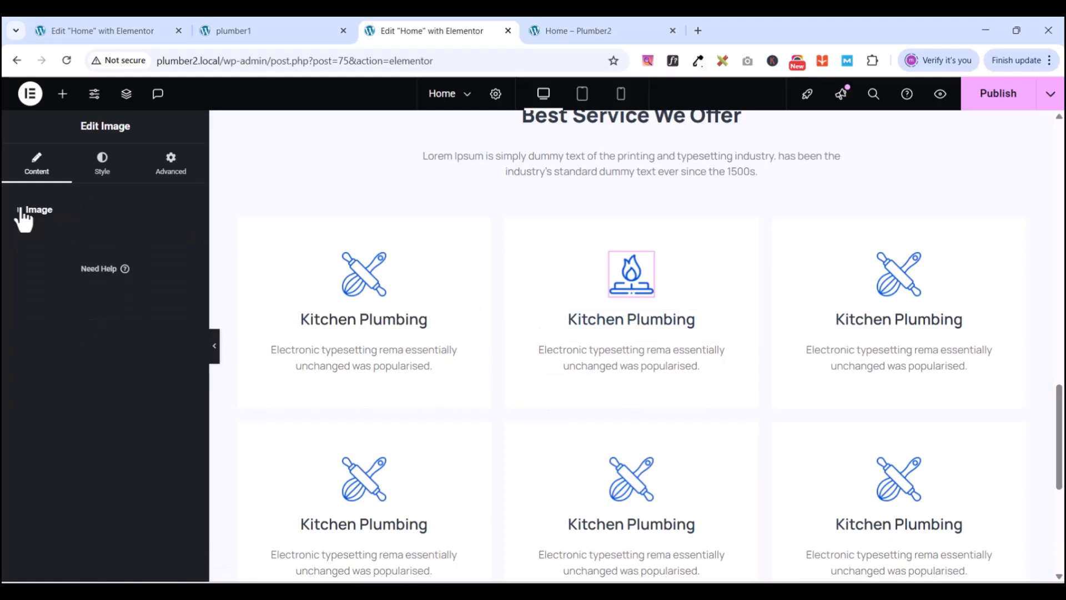
pyautogui.click(97, 167)
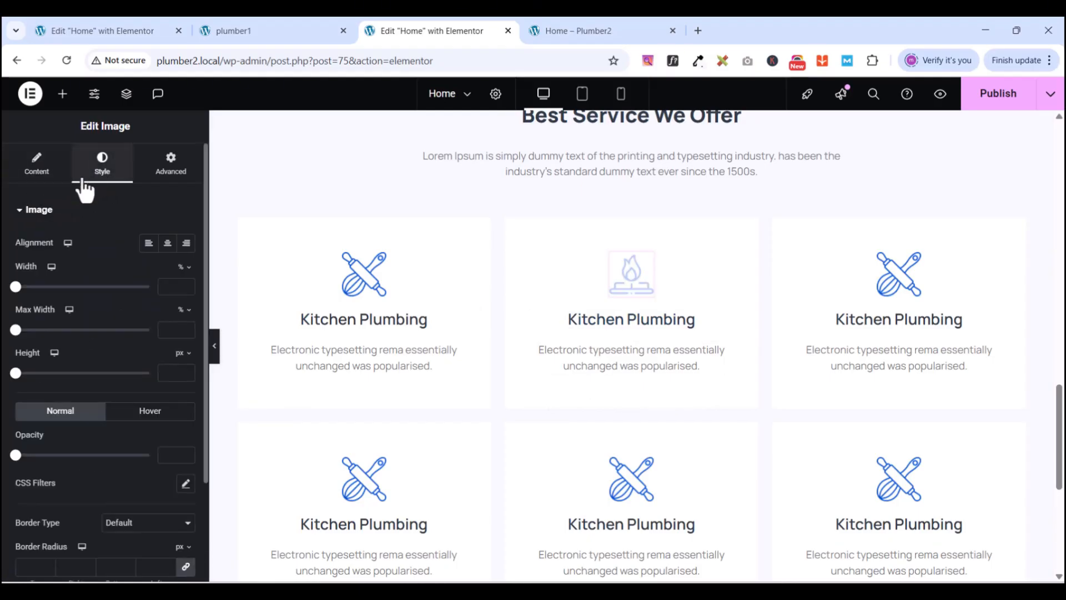
pyautogui.click(20, 209)
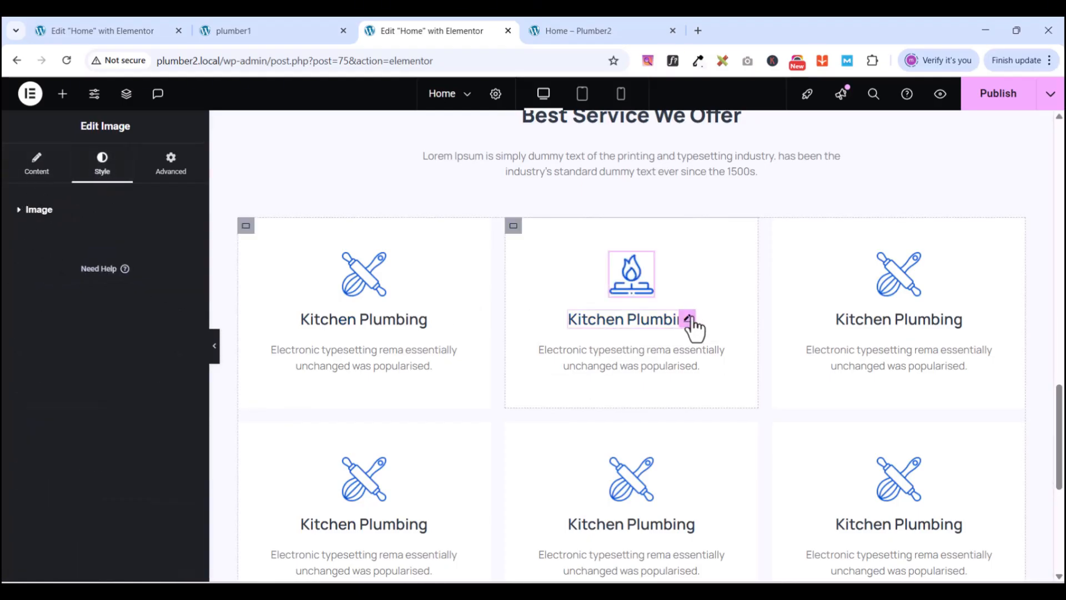
# - Retitle the middle card's heading to 'Gas Line'
pyautogui.click(690, 323)
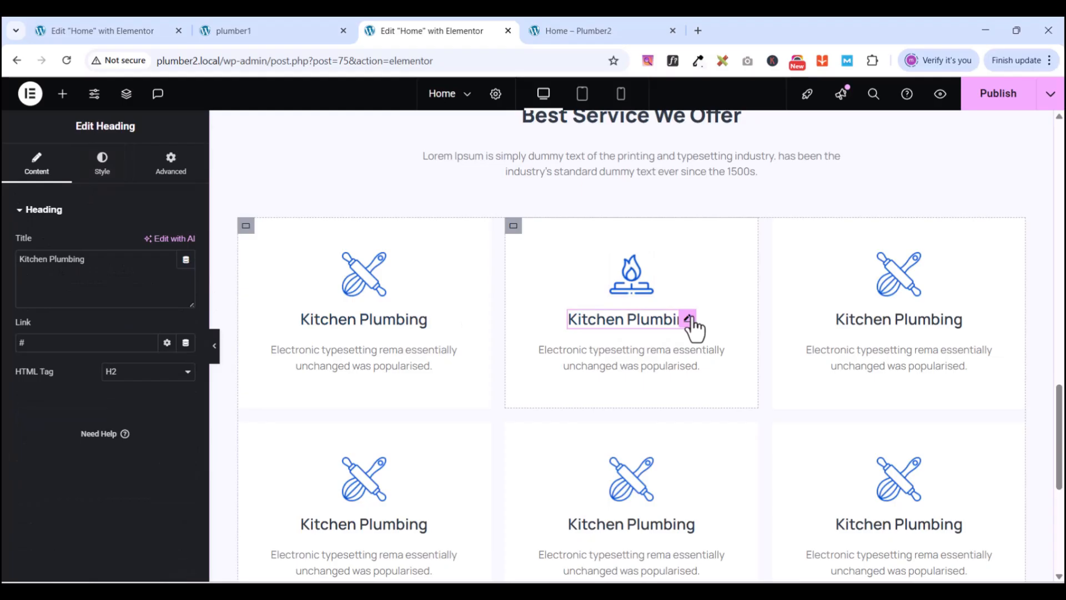
pyautogui.tripleClick(96, 259)
pyautogui.write('Ga')
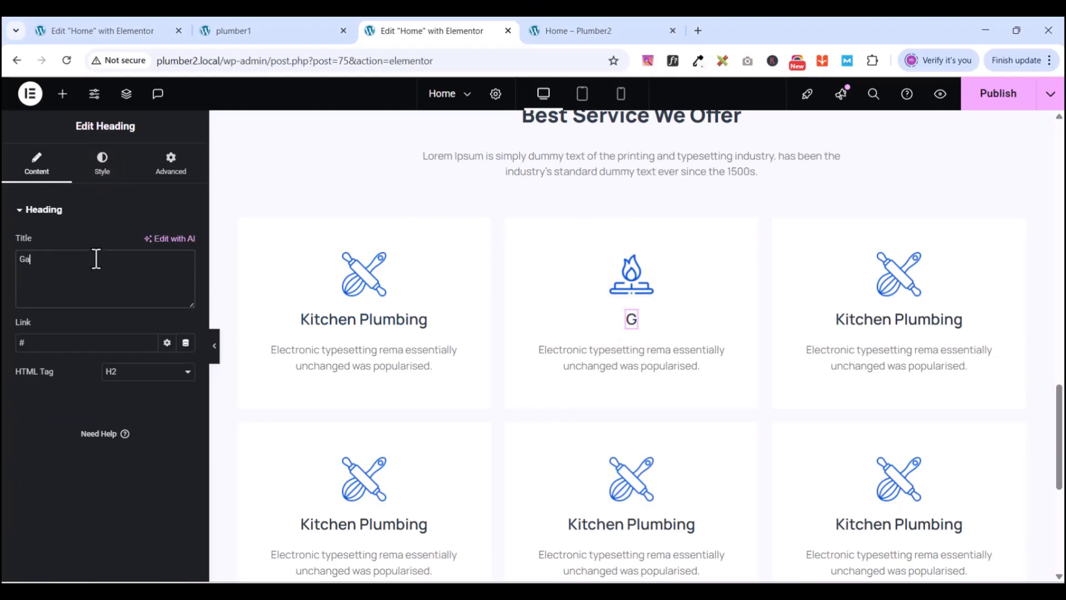
pyautogui.write('s Li')
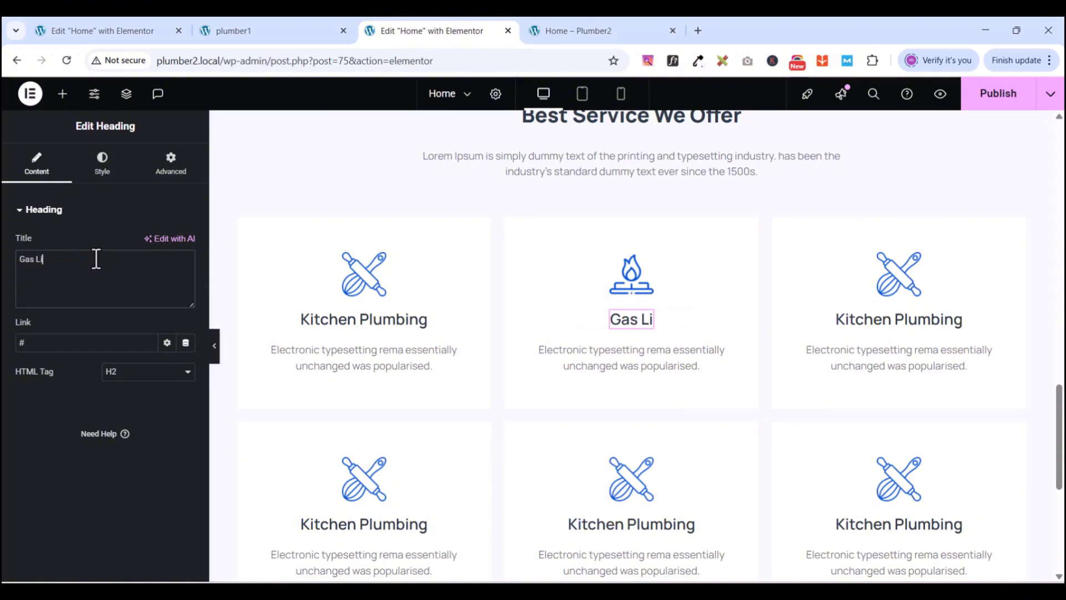
pyautogui.write('ne')
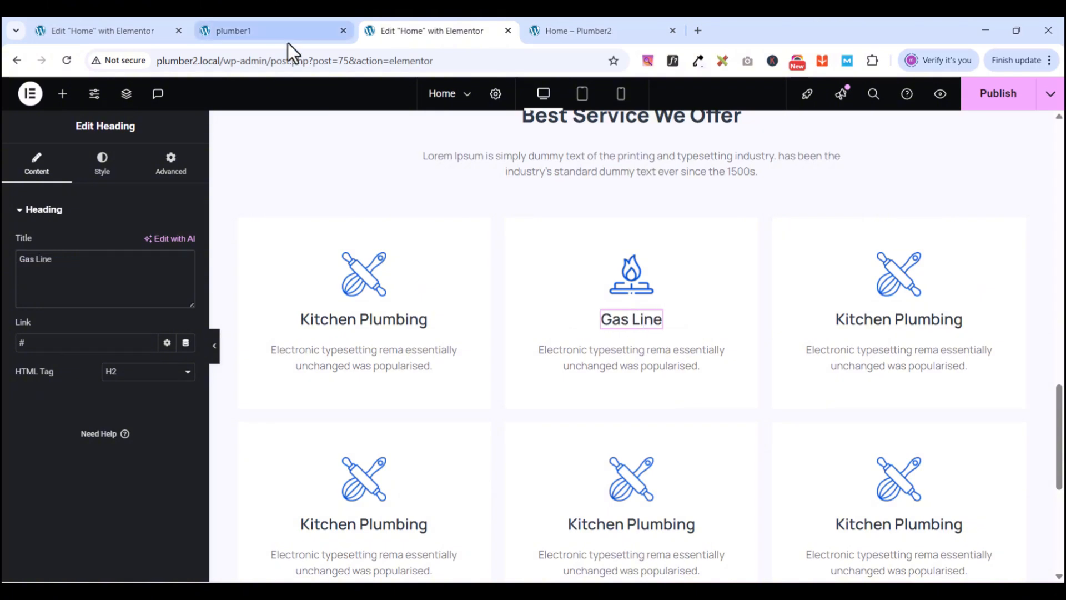
# - Replace the right service card's icon with water-tap.png
pyautogui.click(913, 263)
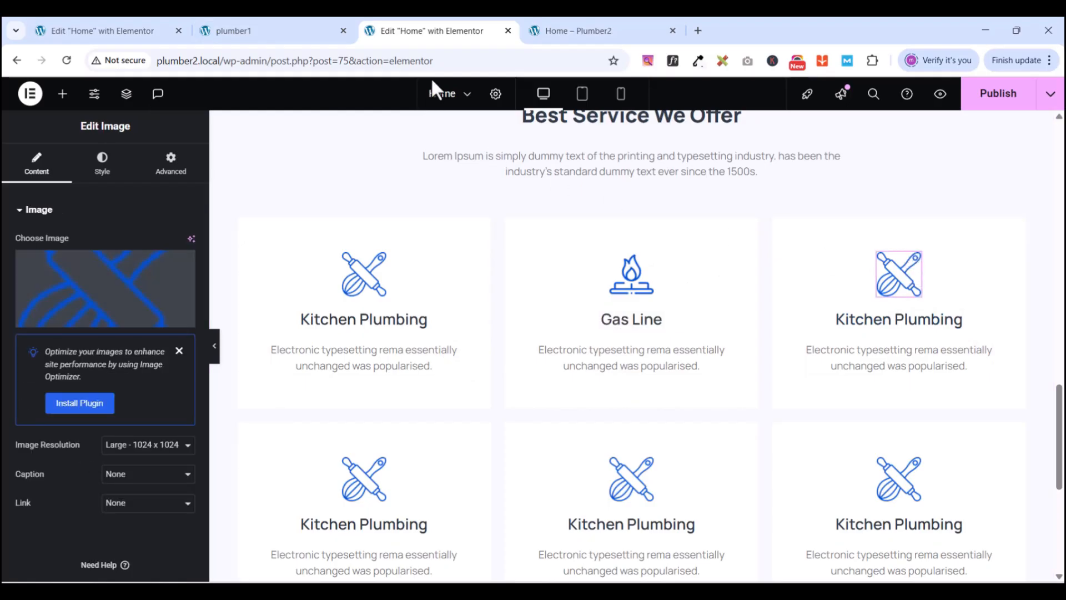
pyautogui.click(306, 33)
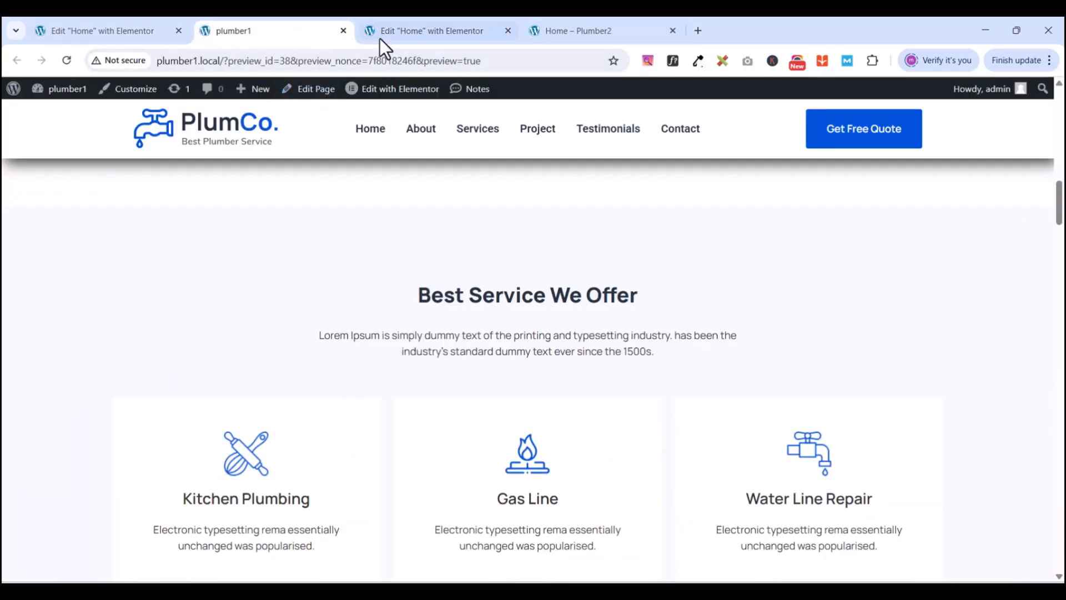
pyautogui.click(413, 30)
pyautogui.click(109, 328)
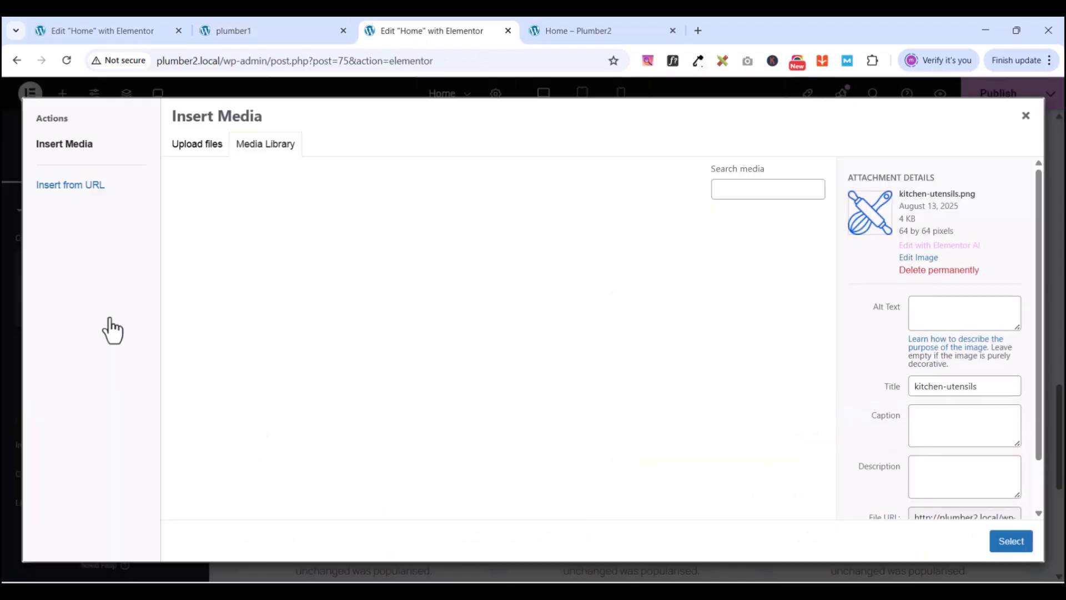
pyautogui.scroll(-5, 655, 330)
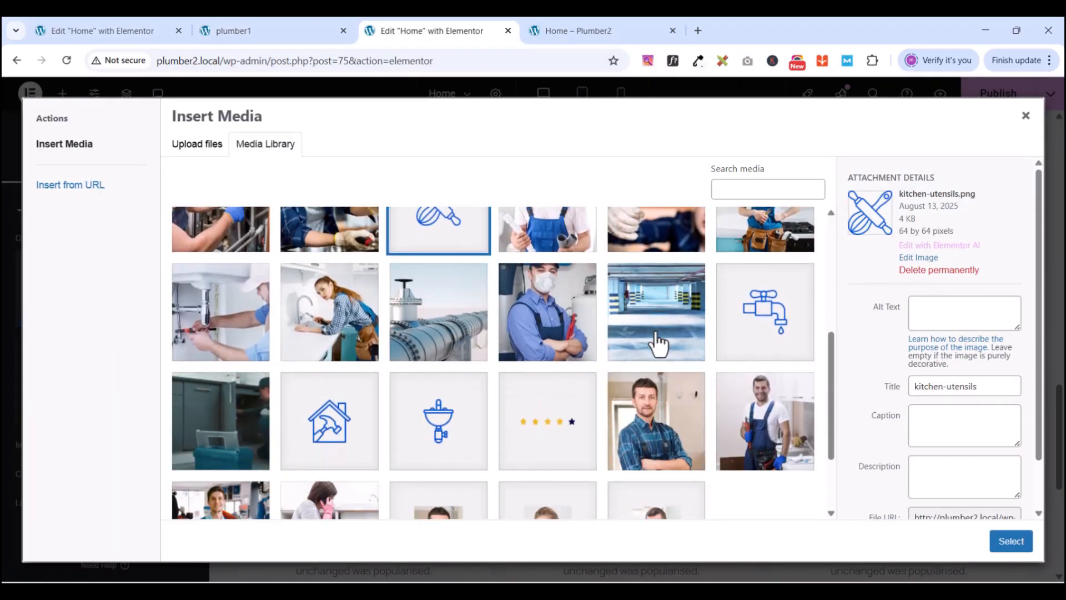
pyautogui.click(759, 327)
pyautogui.click(1010, 540)
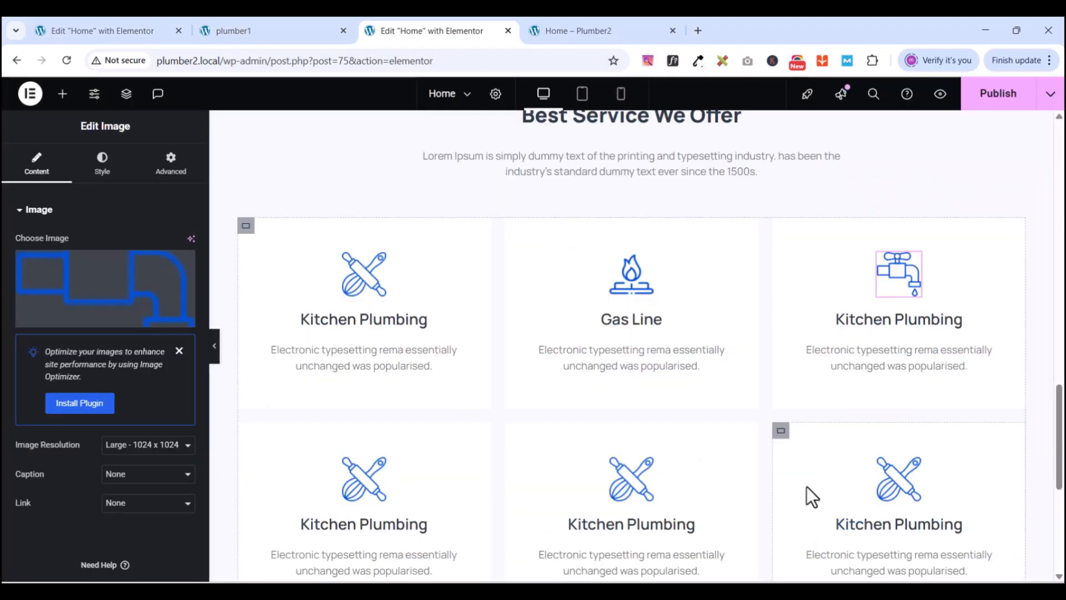
# - Retitle the bottom-right card's heading to 'Water Line Repair'
pyautogui.scroll(-5, 794, 388)
pyautogui.click(288, 35)
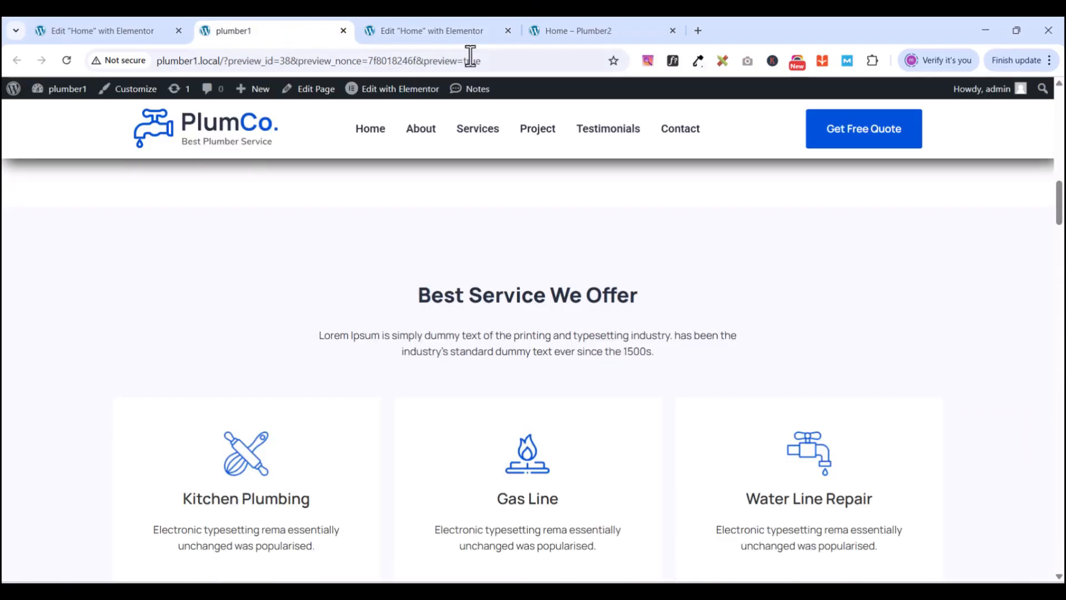
pyautogui.click(453, 31)
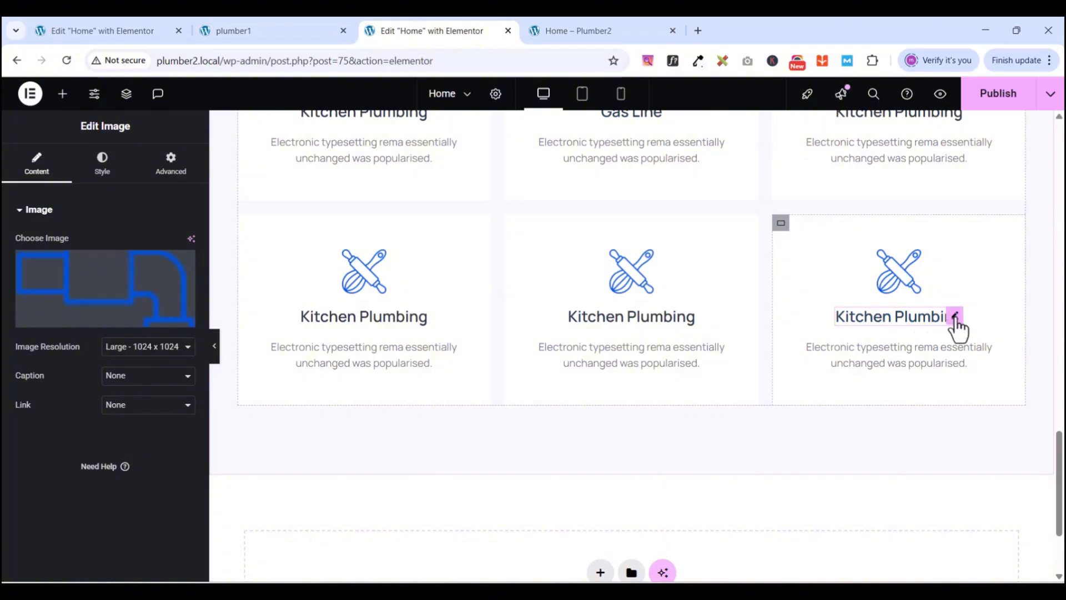
pyautogui.click(952, 325)
pyautogui.tripleClick(97, 261)
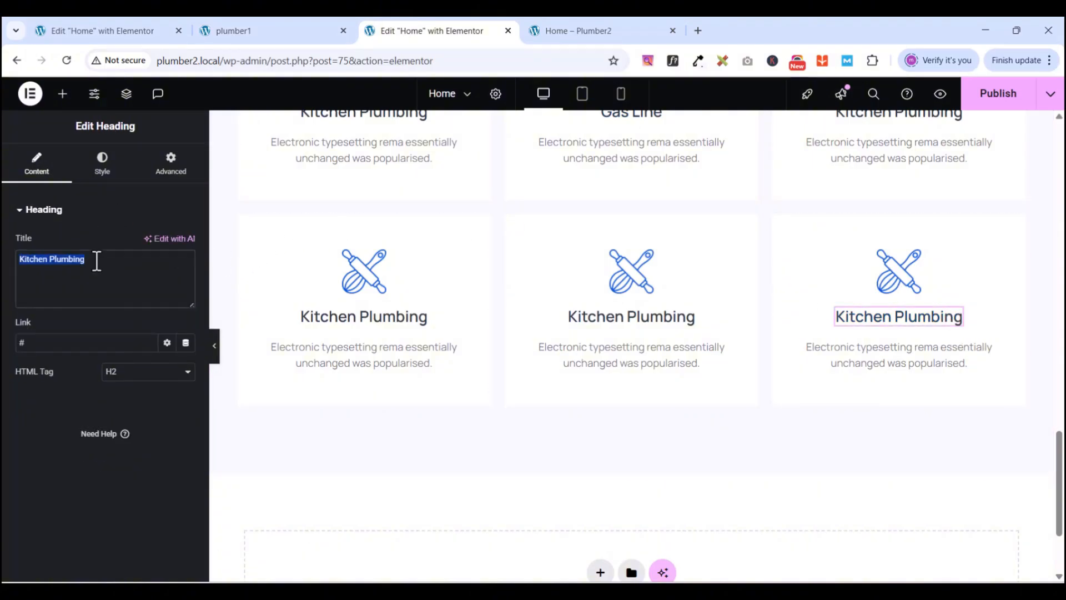
pyautogui.write('Wat')
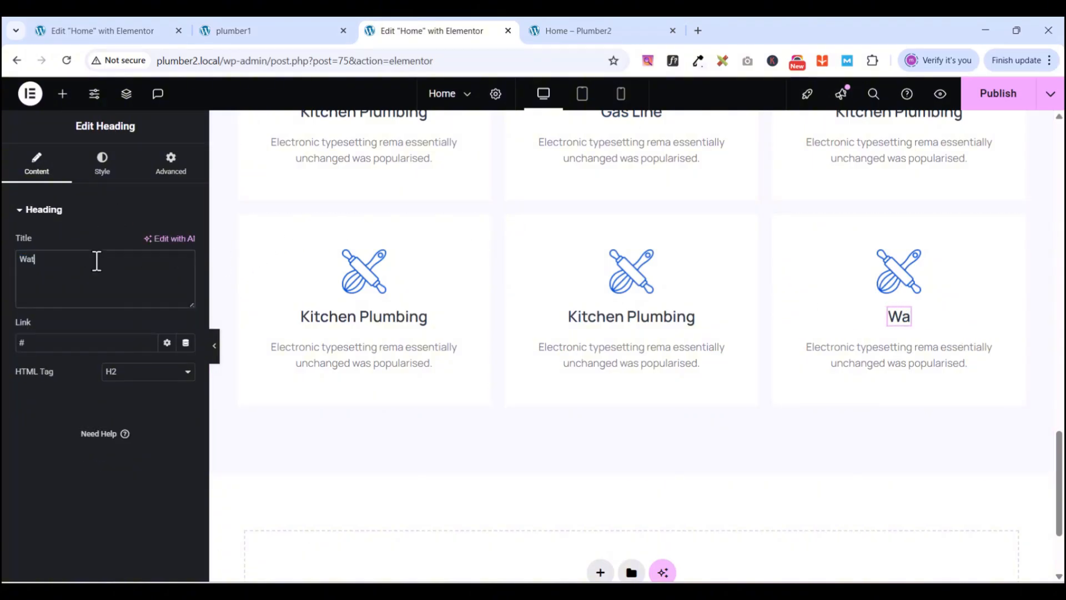
pyautogui.write('er Line')
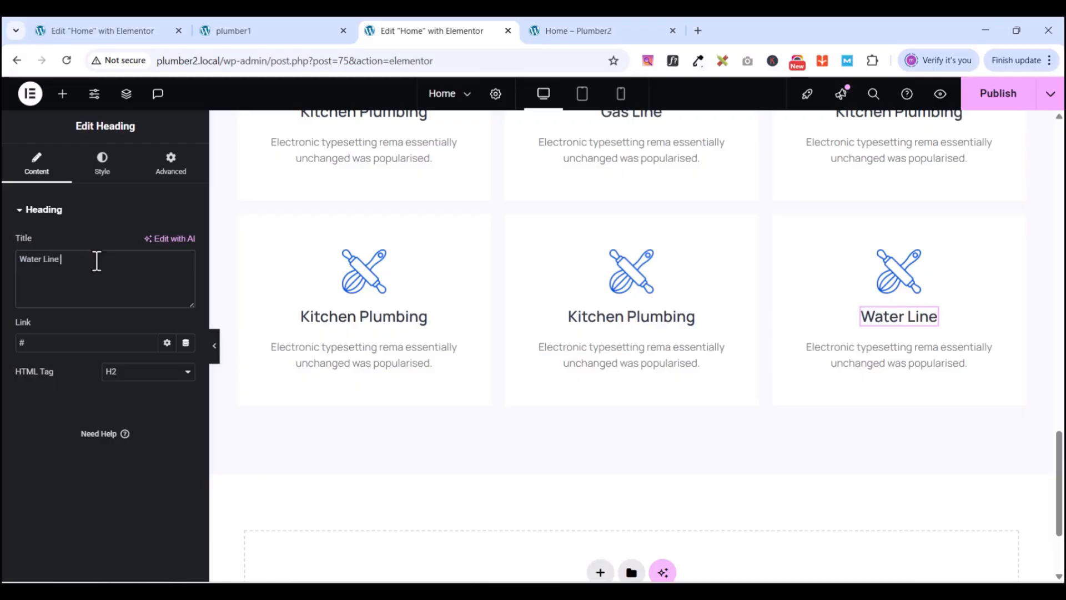
pyautogui.write(' Repa')
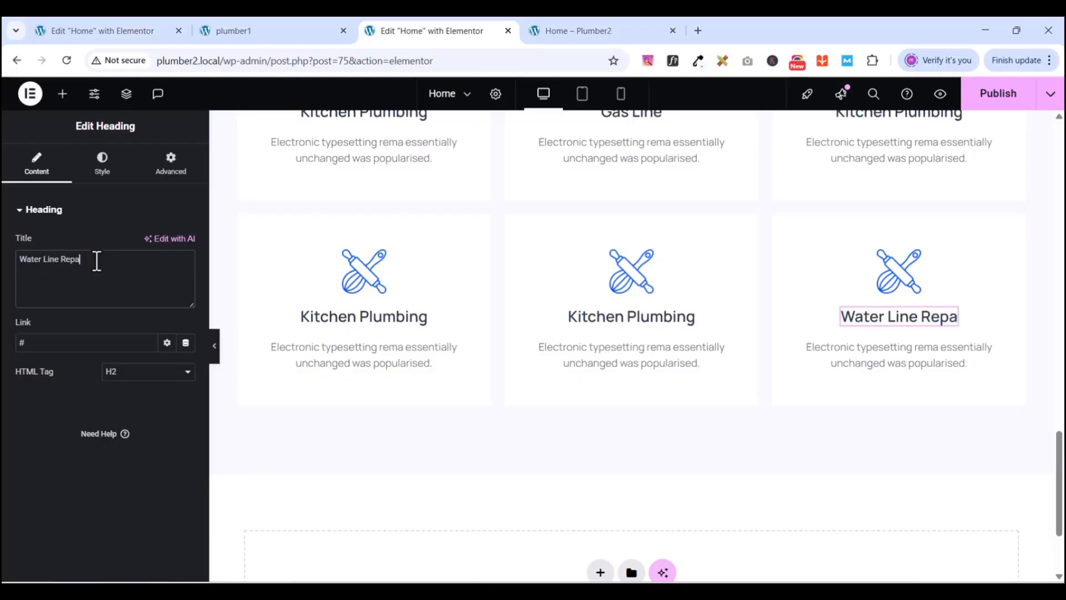
pyautogui.write('ir')
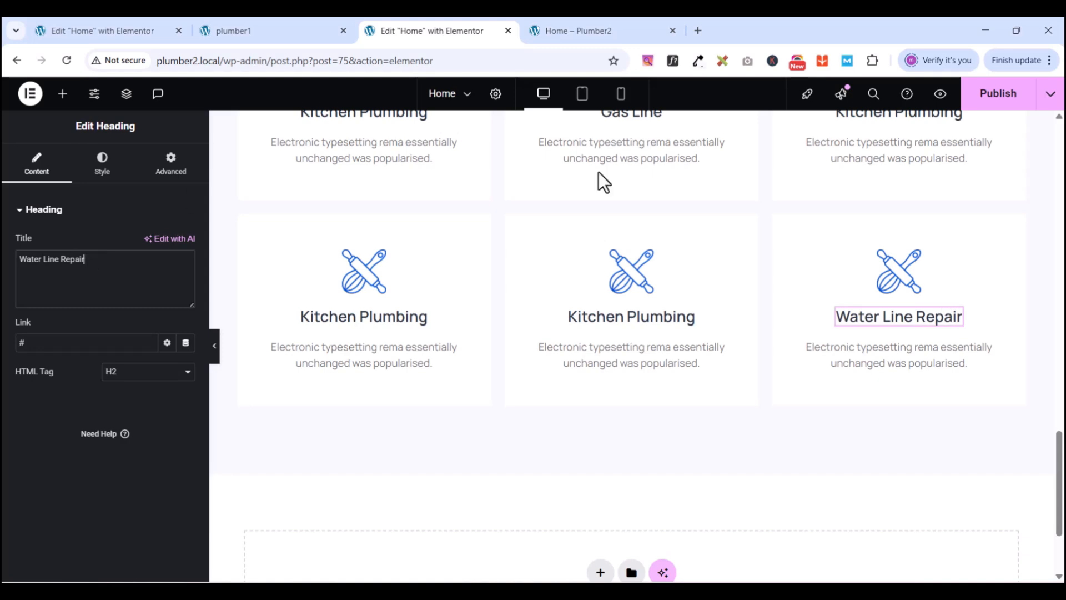
pyautogui.scroll(5, 767, 272)
pyautogui.scroll(-3, 766, 272)
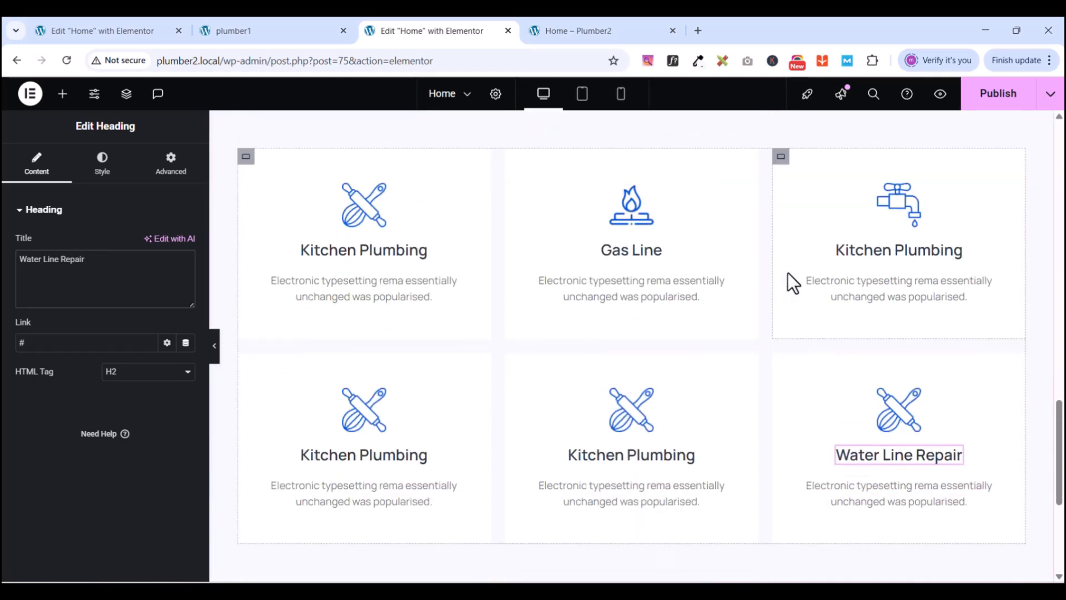
# - Change the third card's heading text to 'Water Line Repair'
pyautogui.click(953, 248)
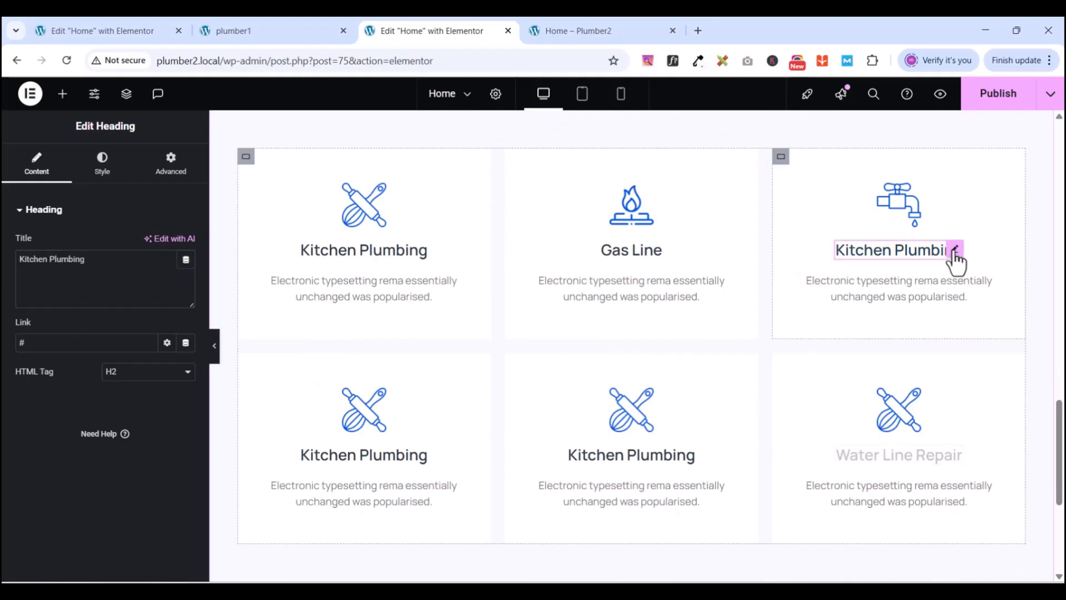
pyautogui.doubleClick(141, 279)
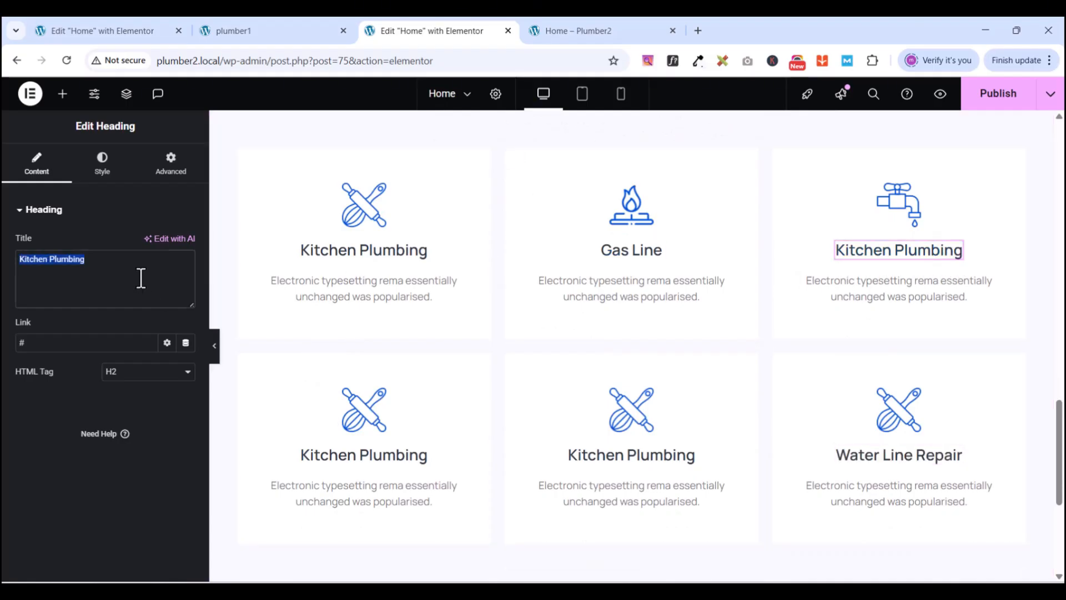
pyautogui.write('Water L')
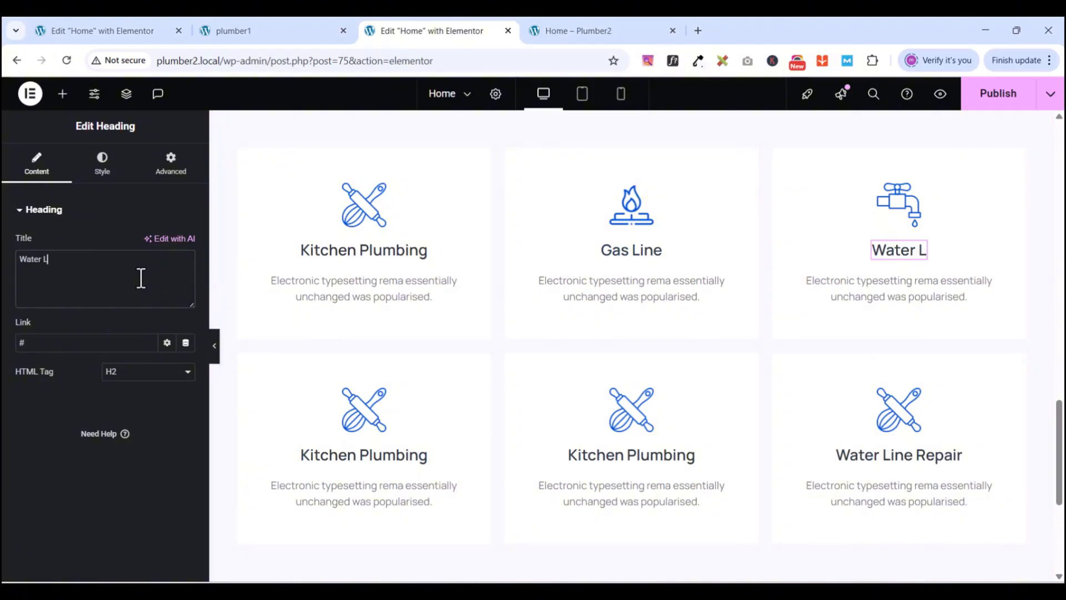
pyautogui.write('ine Repair')
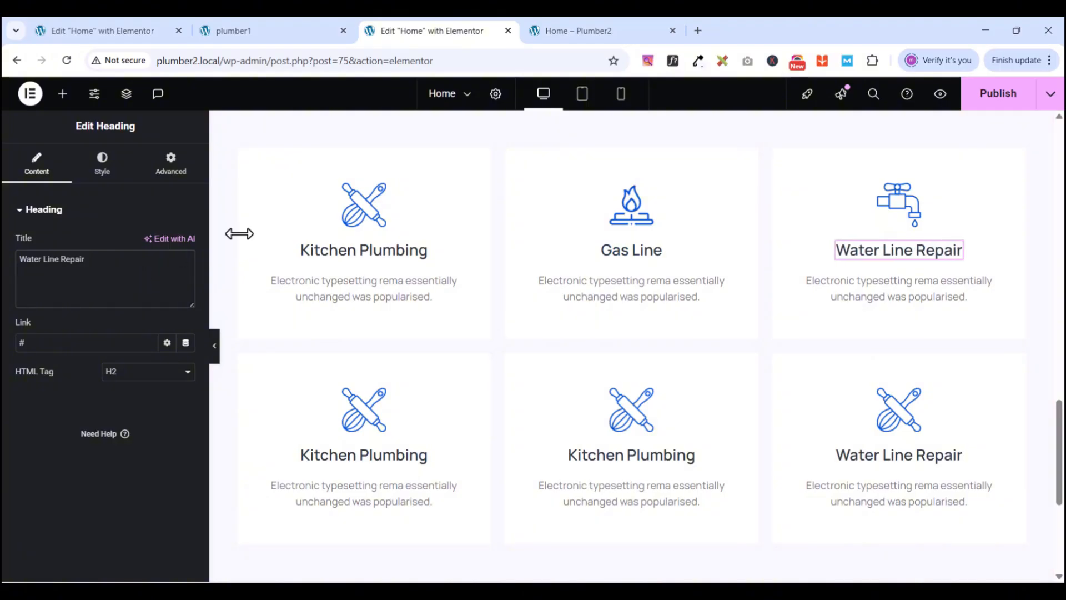
pyautogui.scroll(-3, 309, 381)
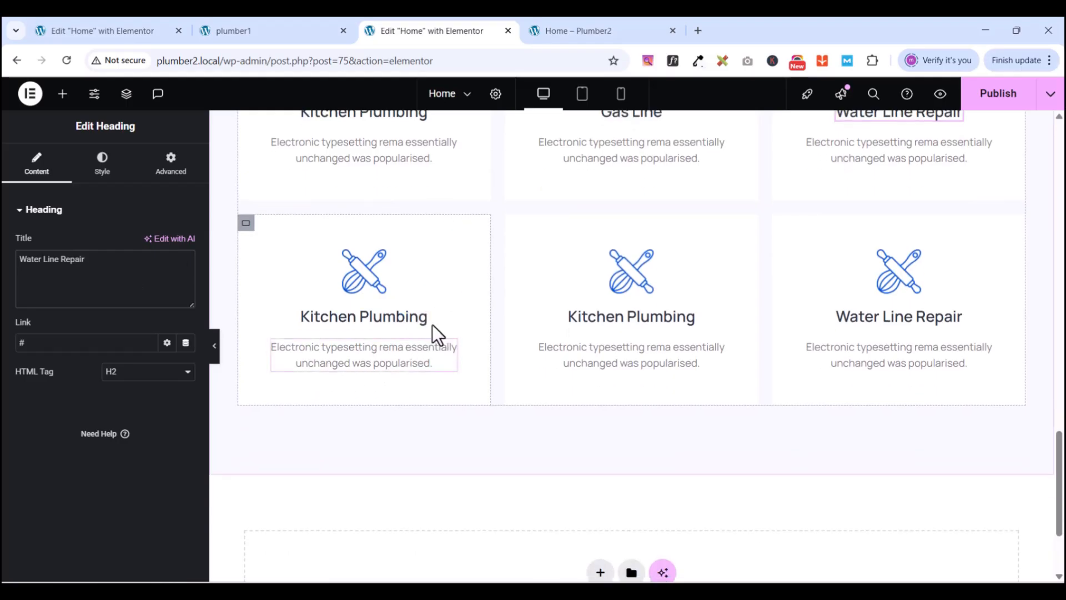
pyautogui.scroll(4, 439, 292)
pyautogui.scroll(-2, 439, 292)
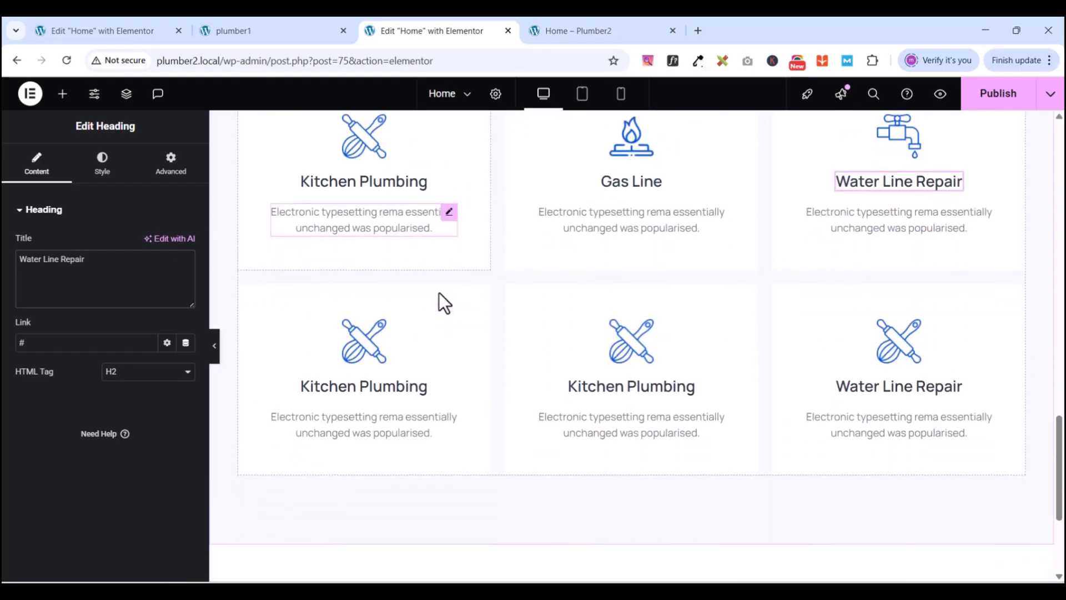
# - Select the bottom-left card's icon and review the second-row cards
pyautogui.click(379, 329)
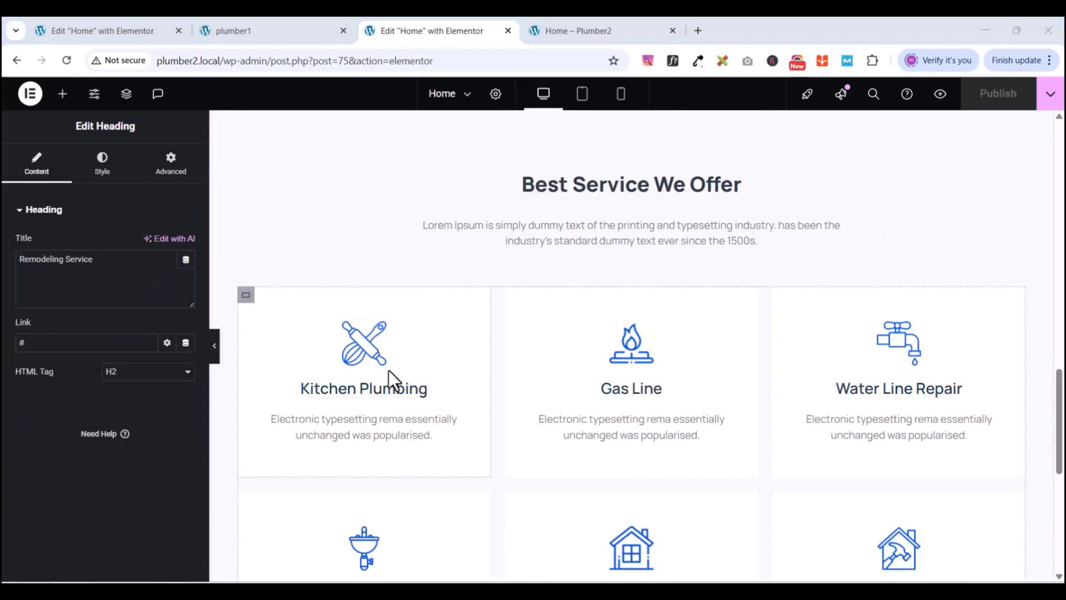
pyautogui.scroll(-3, 644, 405)
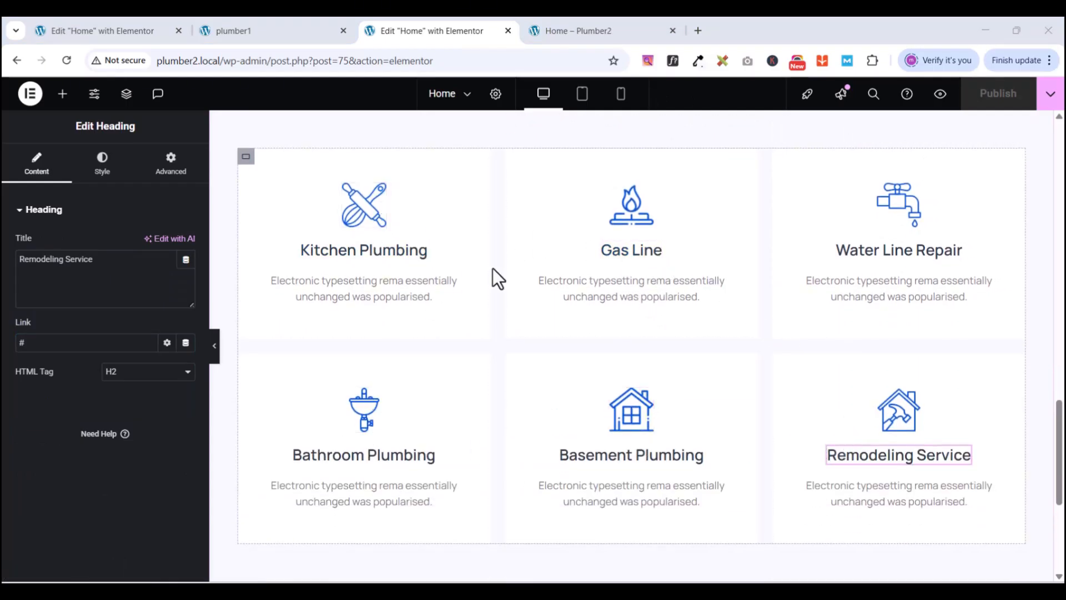
pyautogui.scroll(-3, 831, 452)
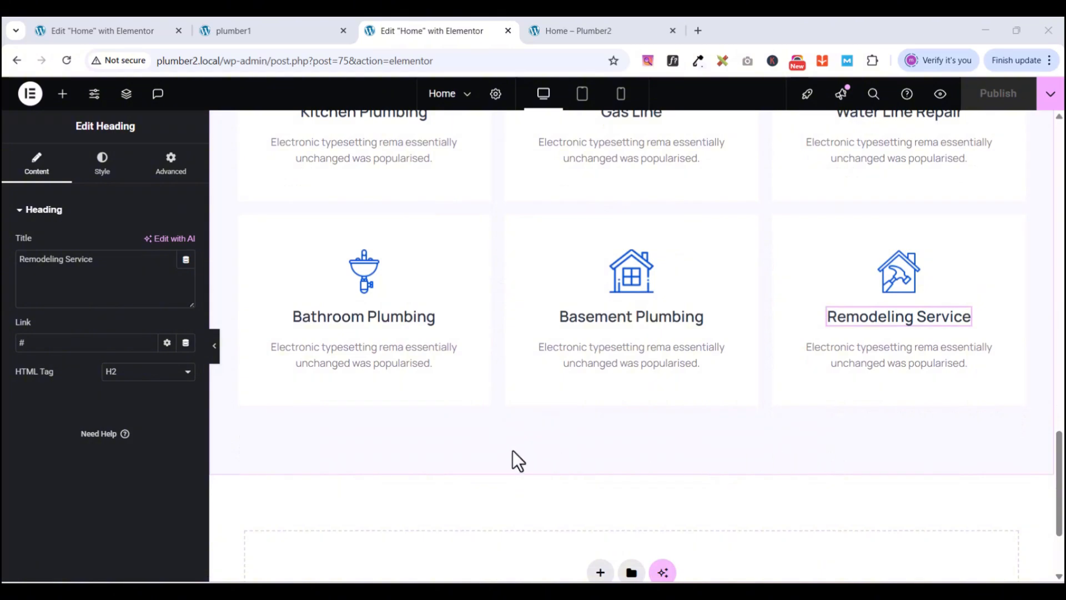
pyautogui.scroll(8, 512, 451)
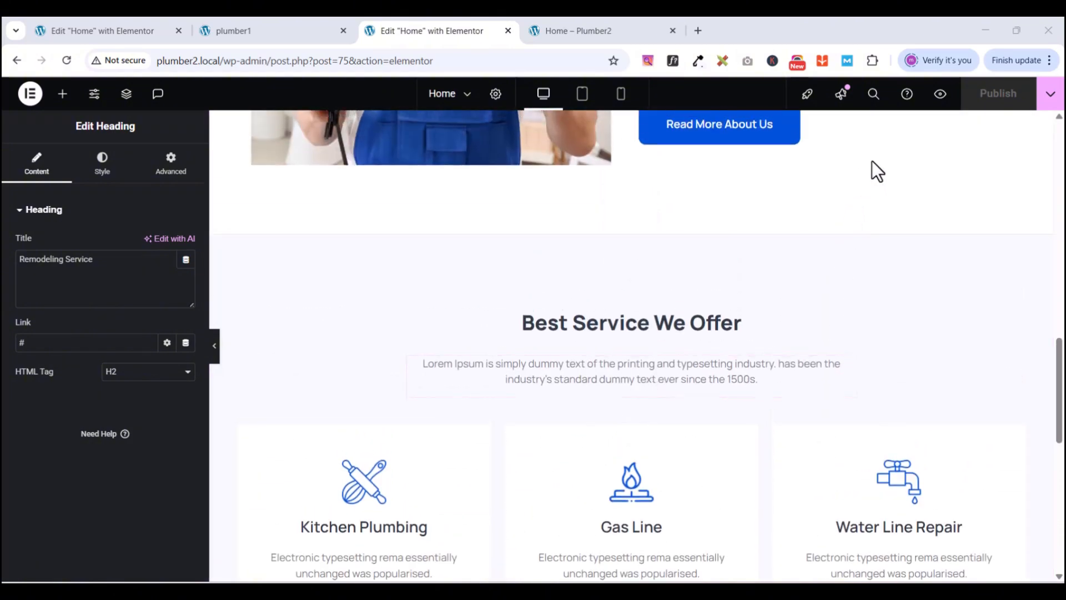
# - Preview the Plumber2 home page and scroll through the six updated service cards
pyautogui.click(940, 94)
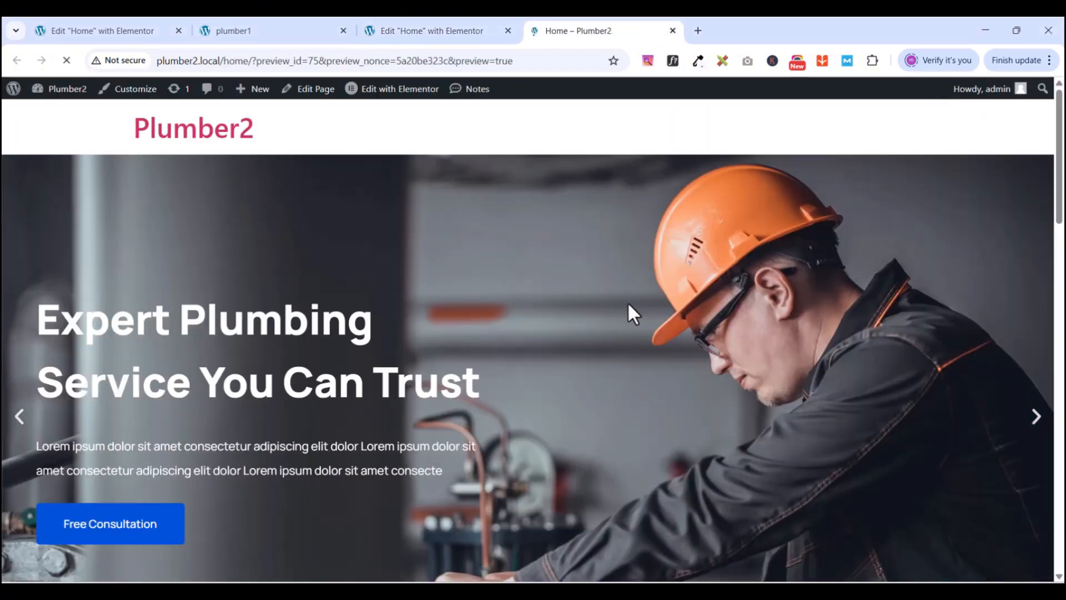
pyautogui.scroll(-15, 628, 301)
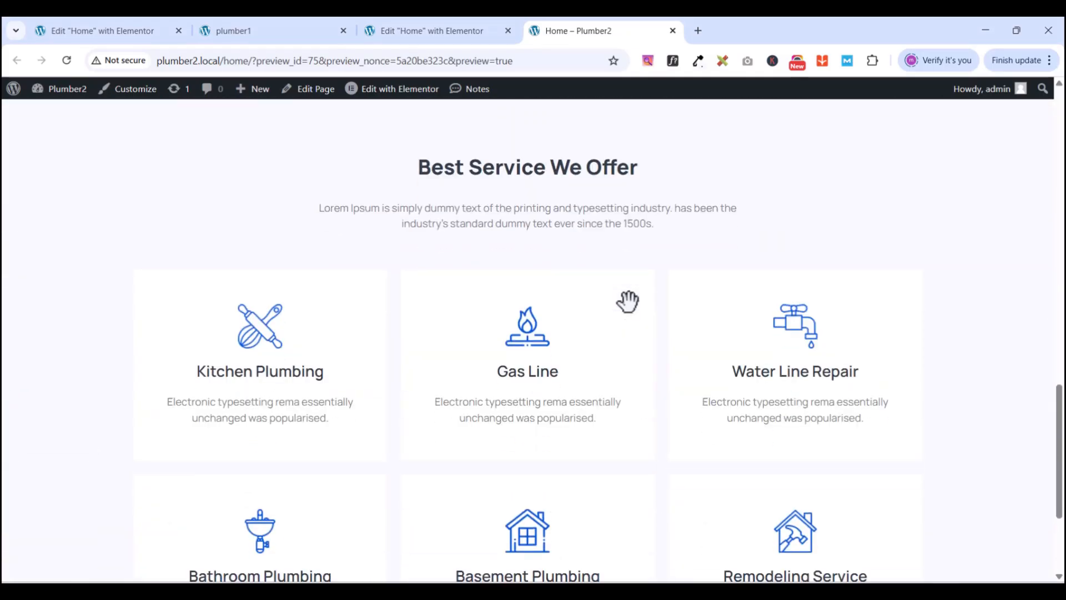
pyautogui.scroll(-3, 627, 301)
pyautogui.scroll(12, 627, 302)
pyautogui.scroll(-6, 627, 301)
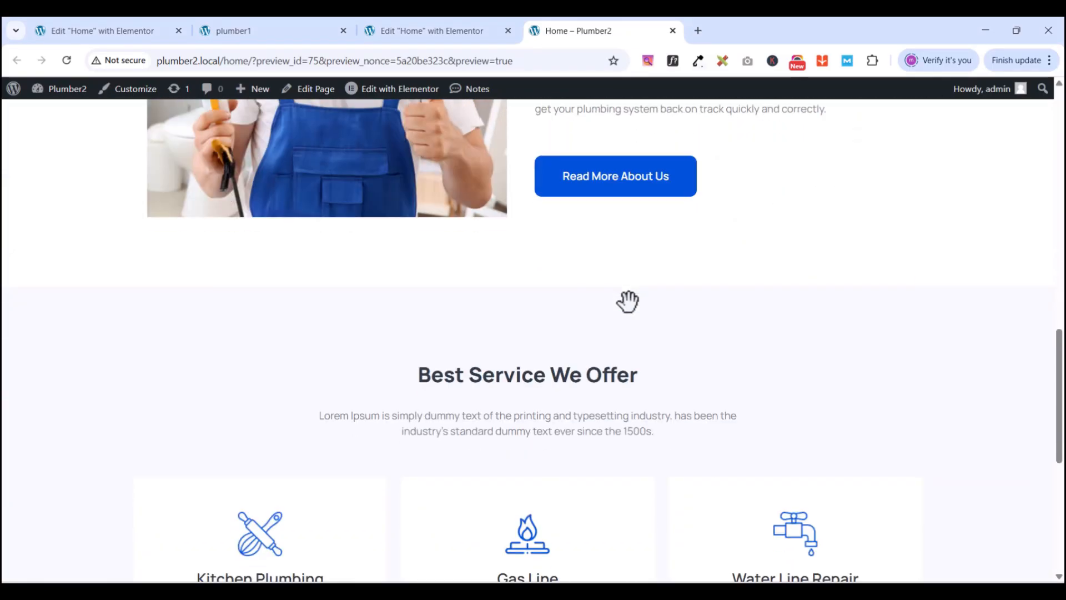
pyautogui.scroll(-7, 627, 302)
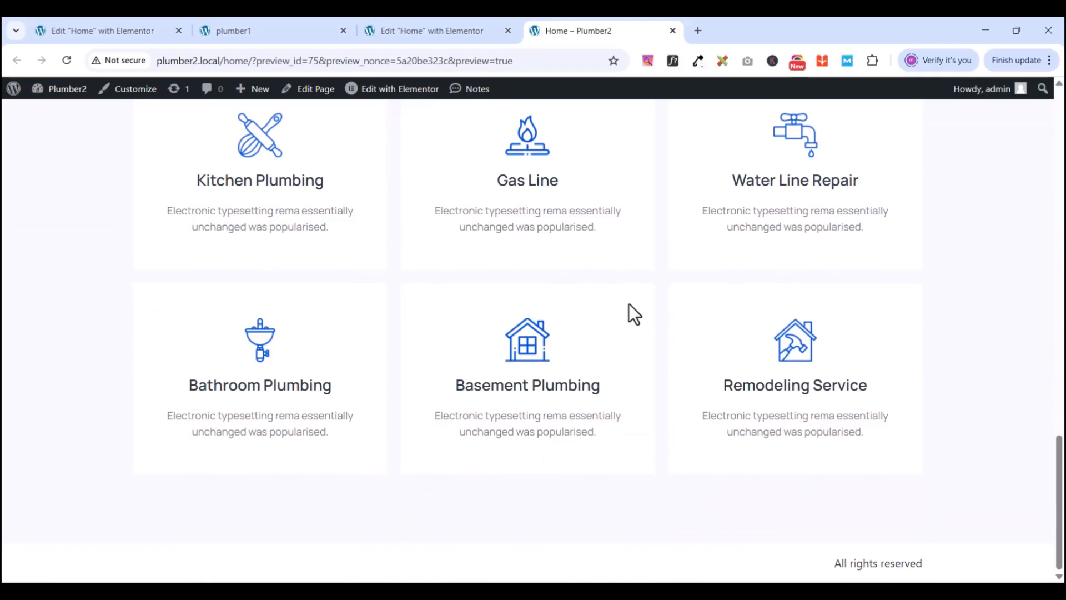
pyautogui.scroll(5, 597, 328)
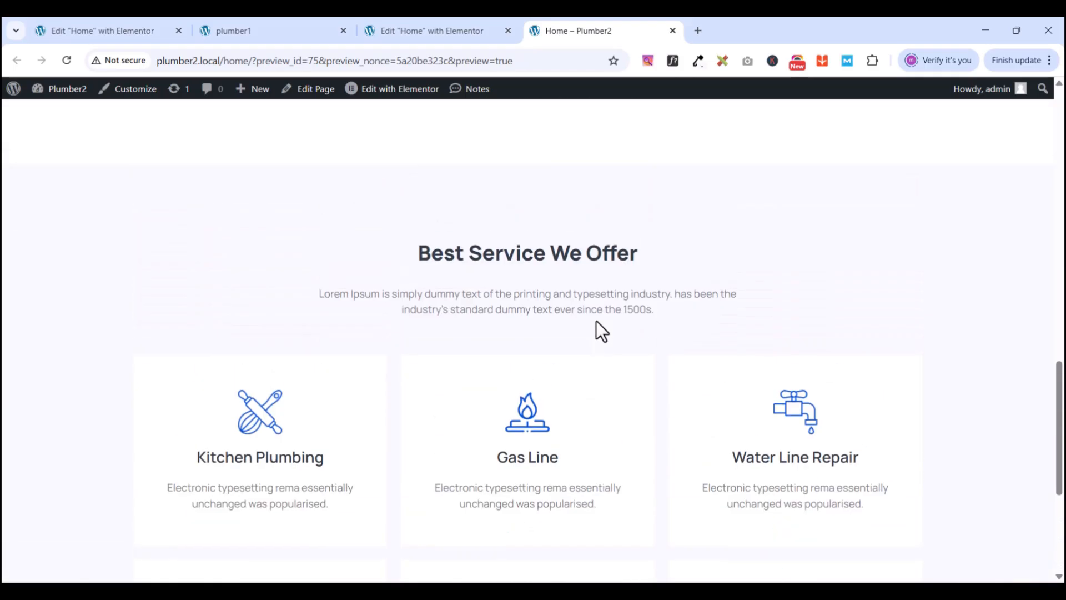
pyautogui.scroll(5, 597, 321)
pyautogui.scroll(-10, 596, 321)
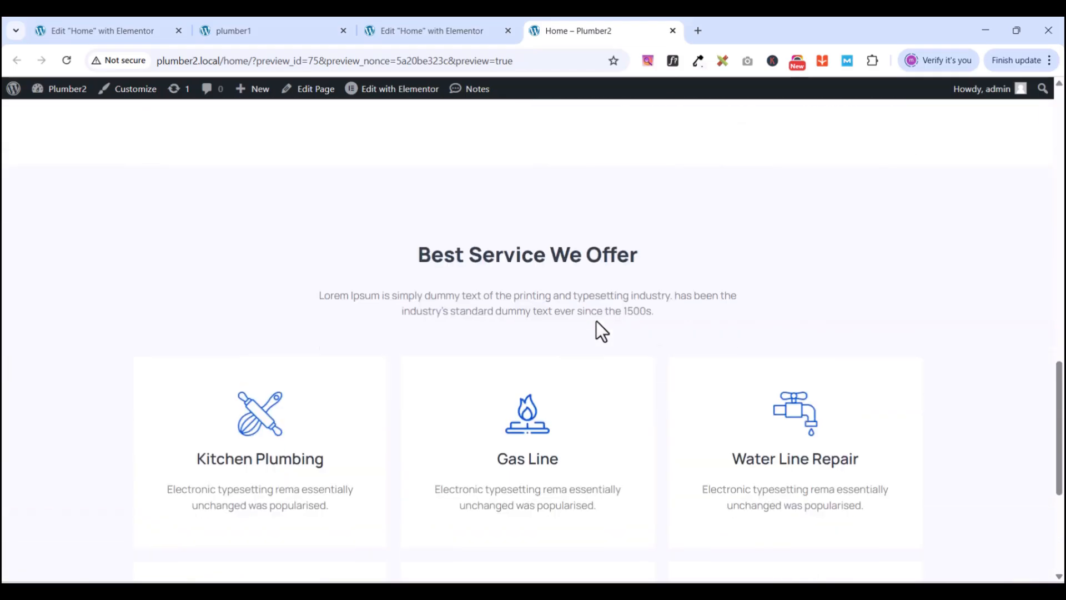
# - Scroll the PlumCo reference page to its blue 'We Are Provide Always Different' stats section
pyautogui.click(291, 31)
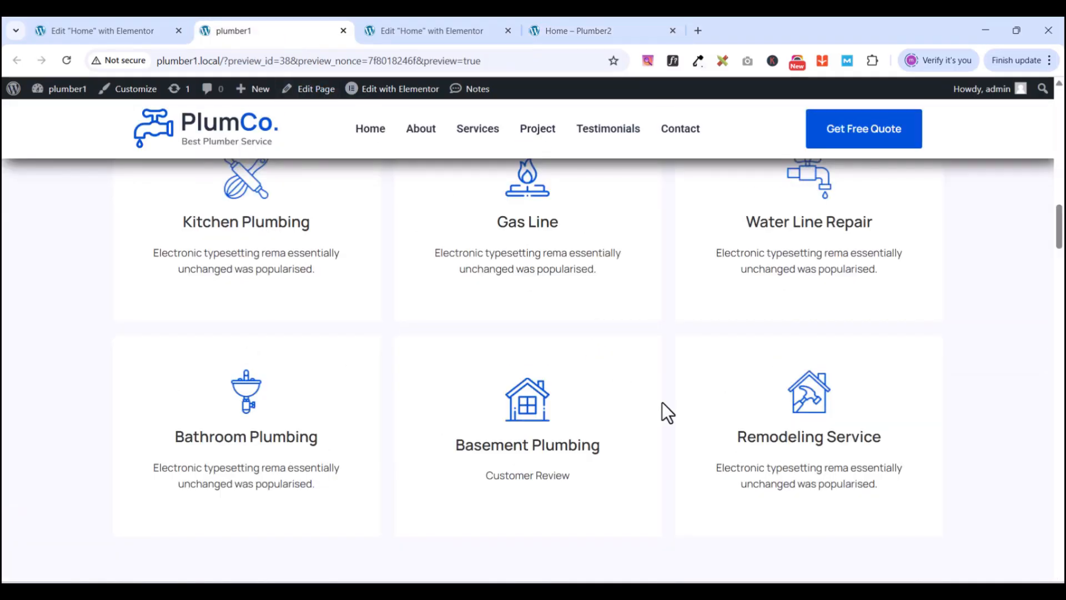
pyautogui.scroll(-6, 661, 402)
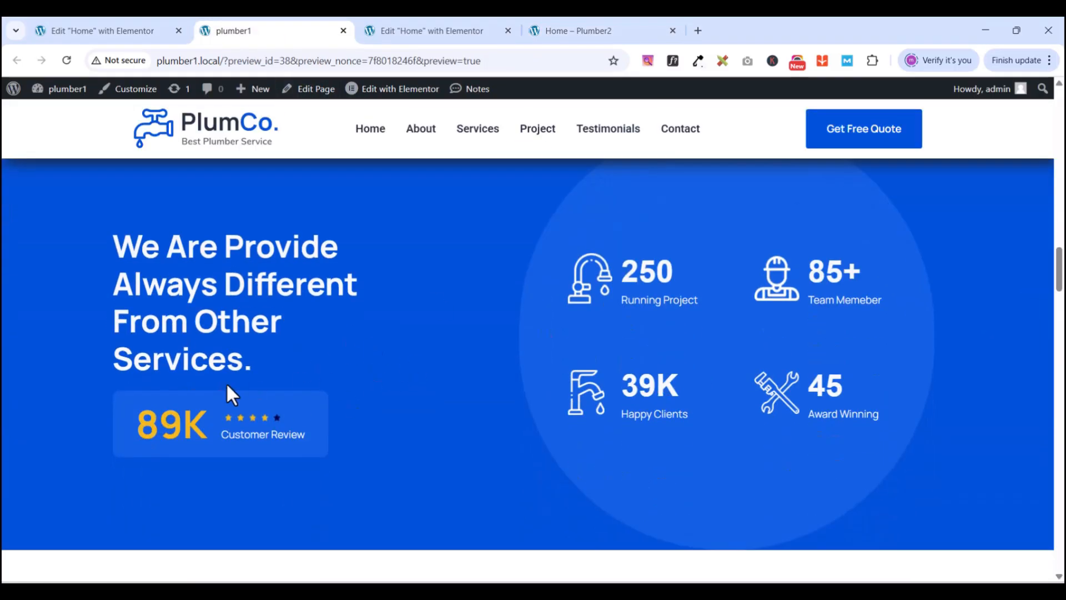
pyautogui.scroll(-1, 541, 364)
pyautogui.scroll(3, 541, 363)
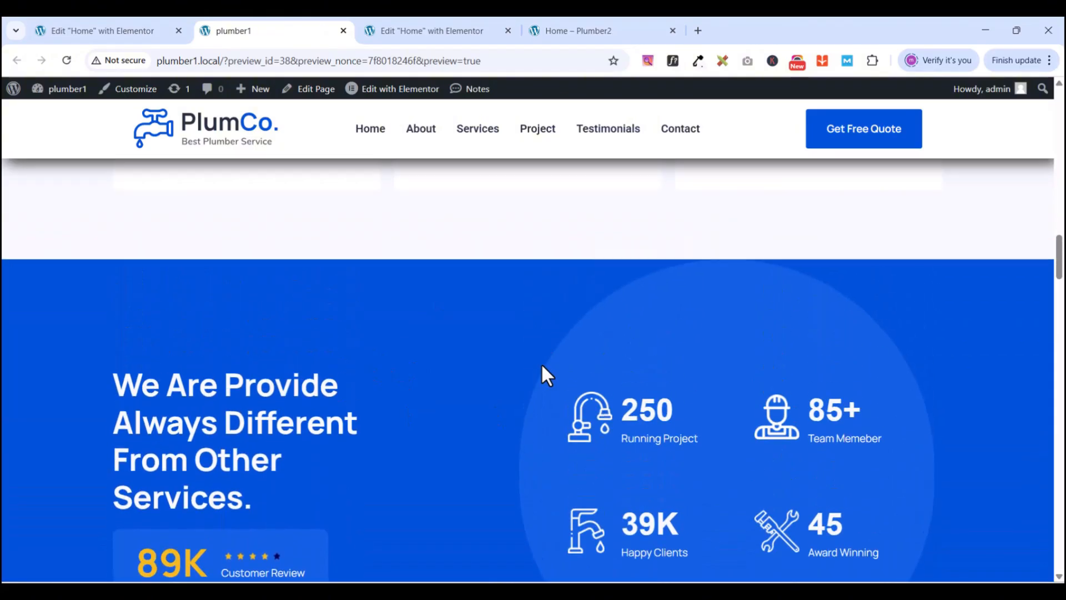
pyautogui.scroll(-2, 541, 363)
pyautogui.scroll(1, 542, 367)
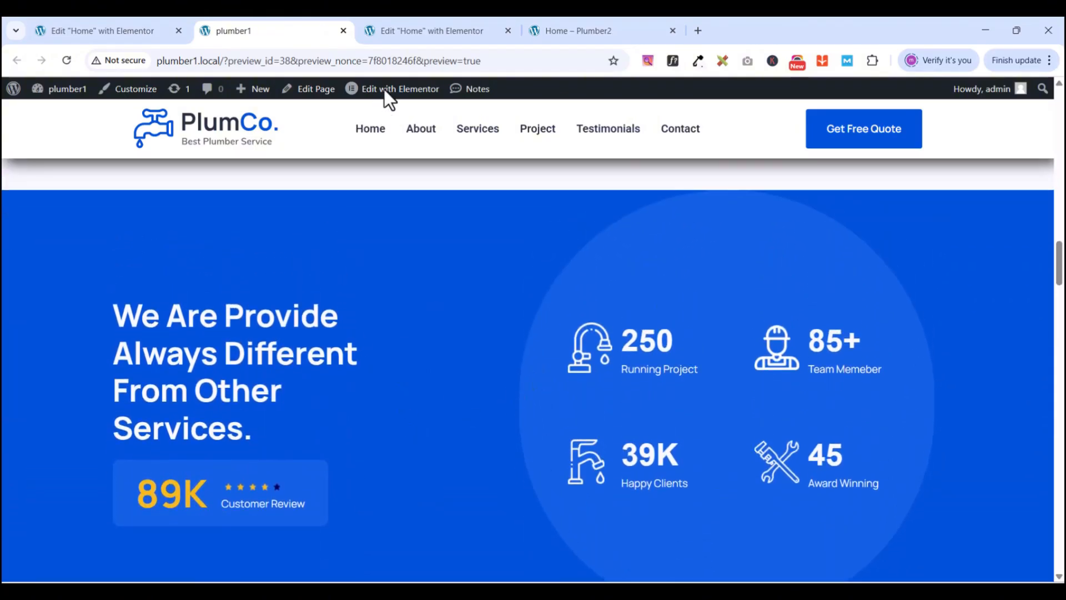
# - Add a Flexbox container with a two-column structure below the service cards
pyautogui.click(406, 32)
pyautogui.scroll(-3, 600, 445)
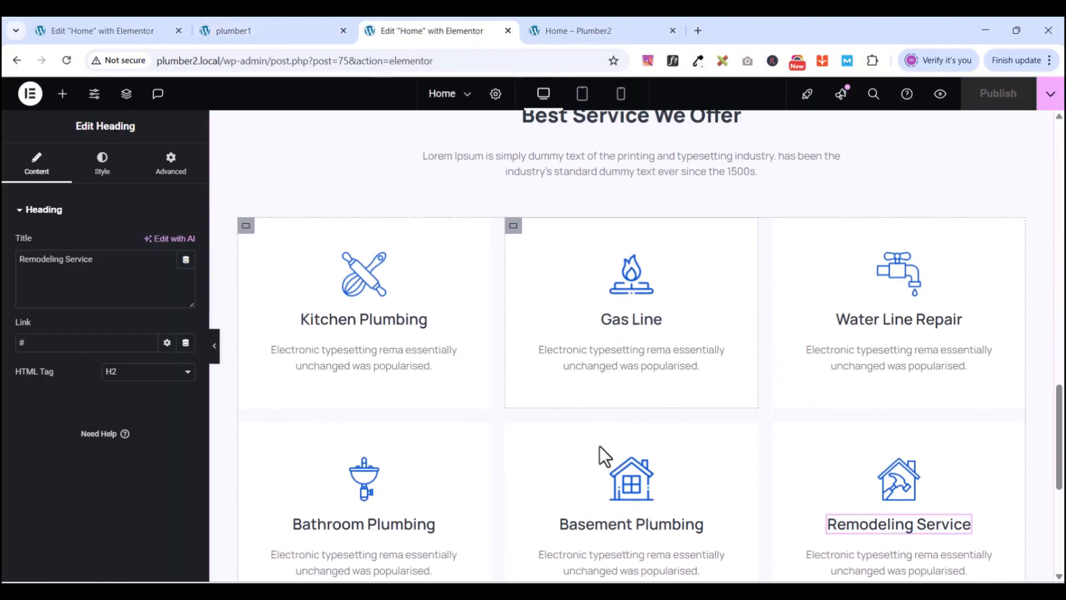
pyautogui.scroll(-3, 600, 445)
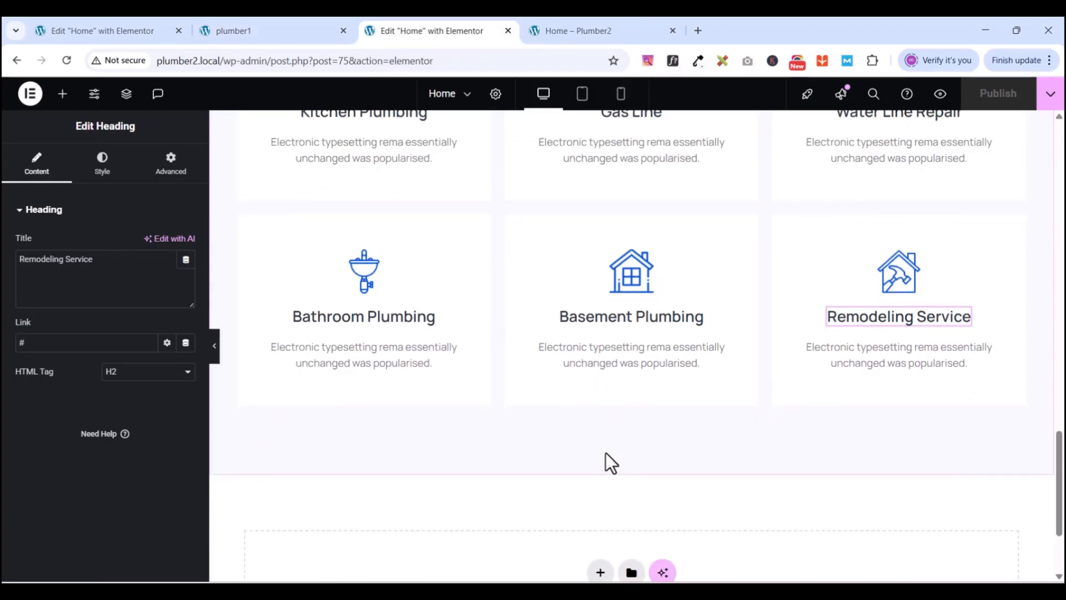
pyautogui.click(657, 95)
pyautogui.scroll(-2, 780, 334)
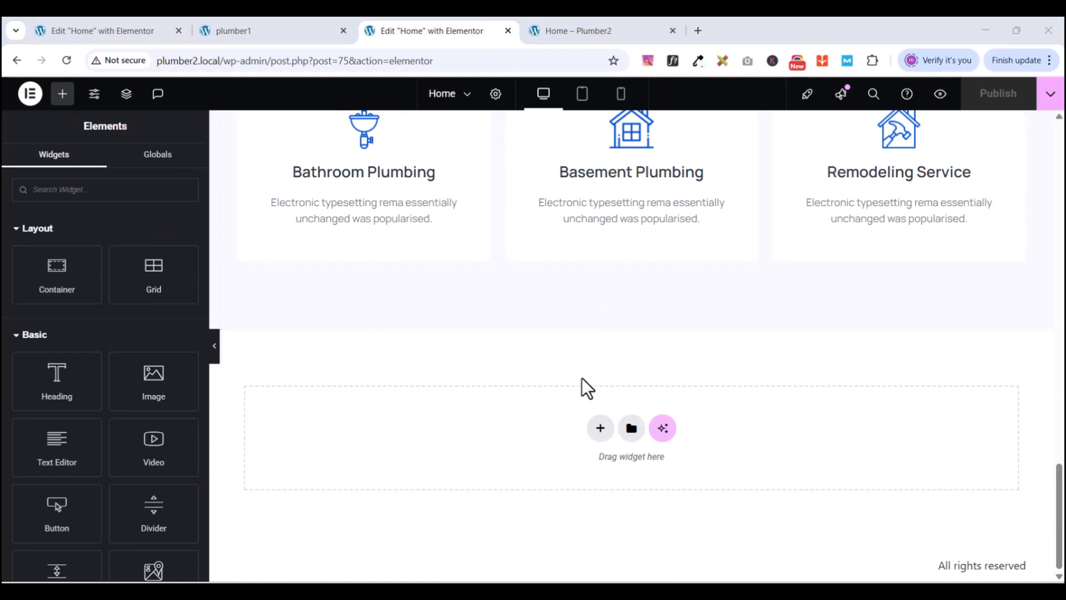
pyautogui.doubleClick(604, 425)
pyautogui.click(578, 466)
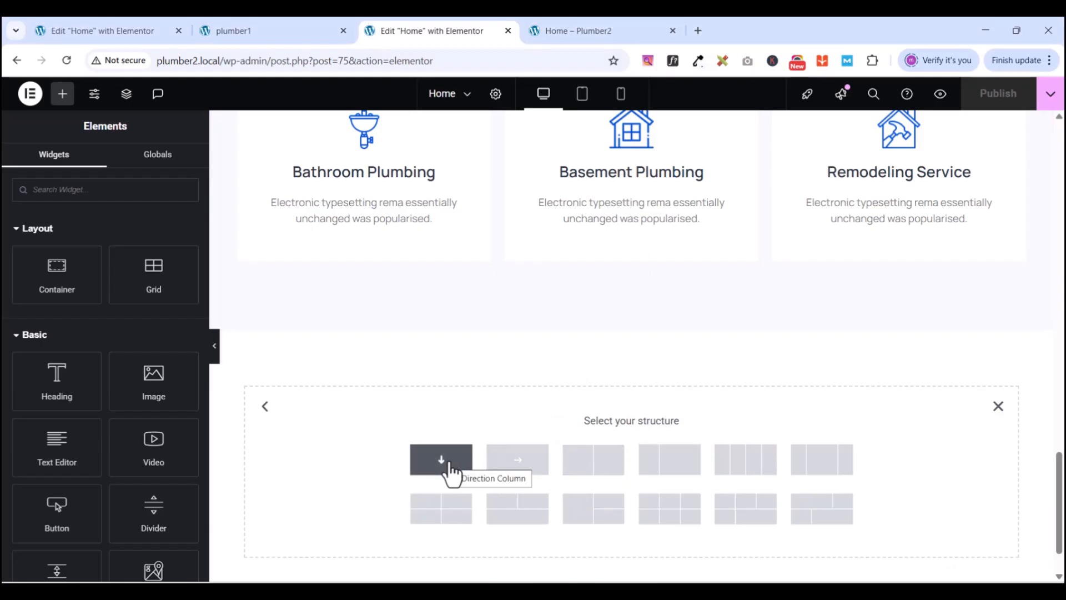
pyautogui.click(592, 472)
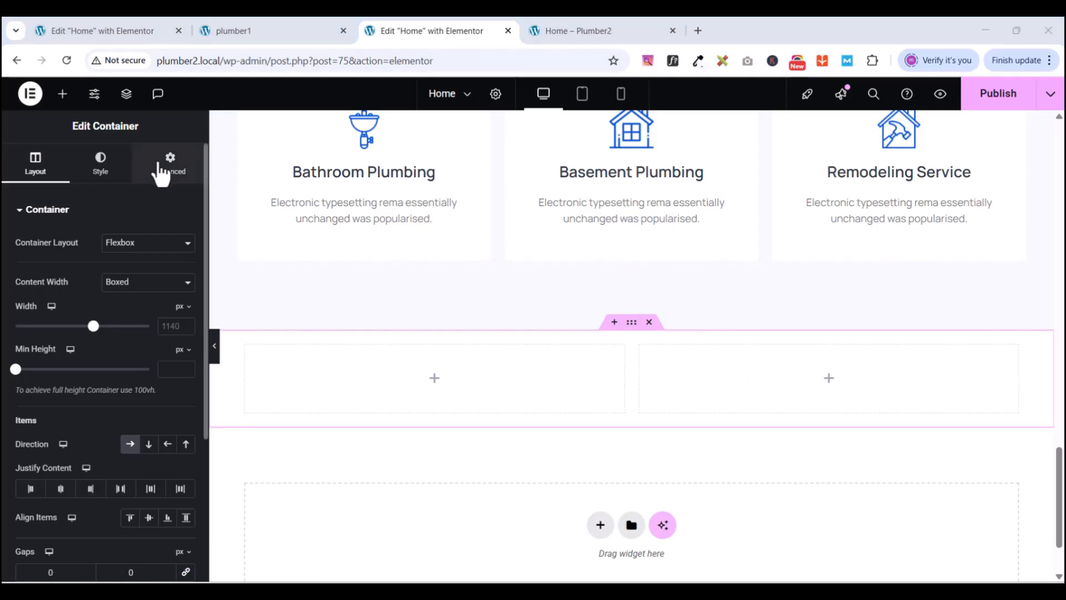
# - Set padding to 0 on the outer container and its left and right inner containers
pyautogui.click(170, 164)
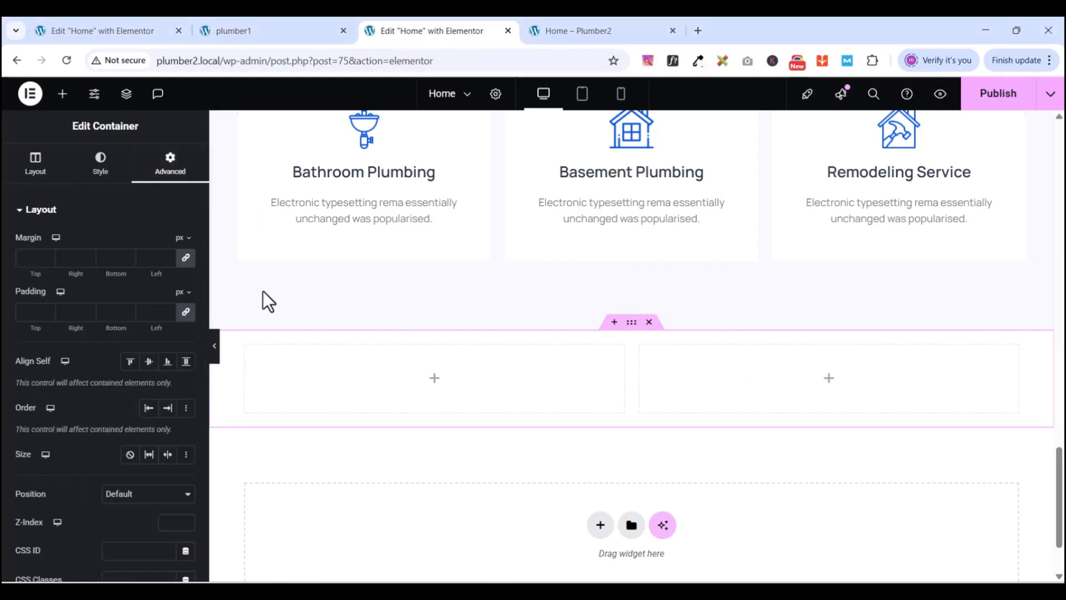
pyautogui.click(184, 314)
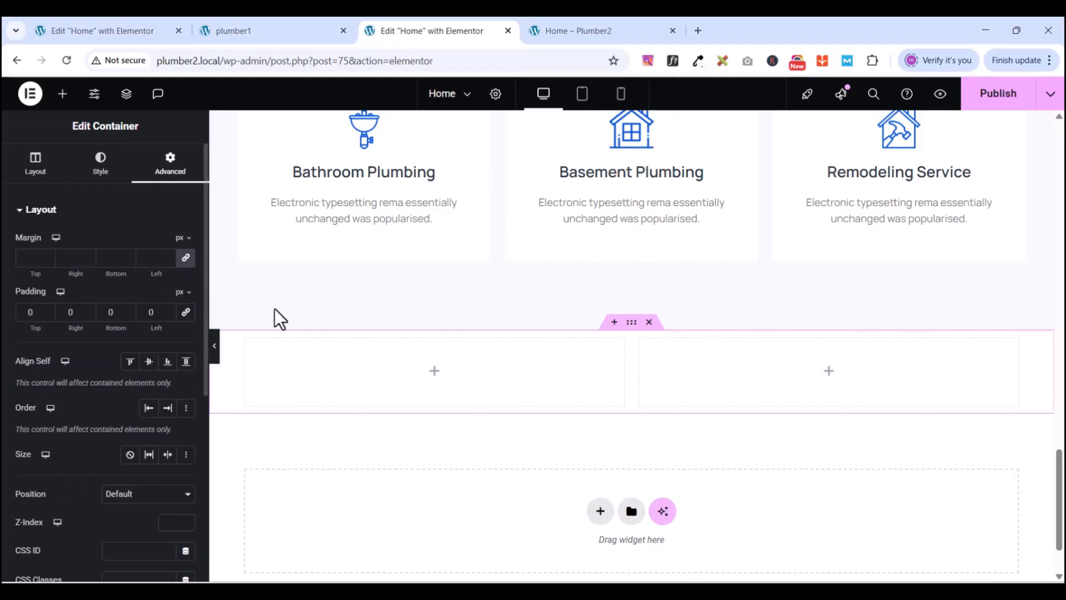
pyautogui.click(246, 340)
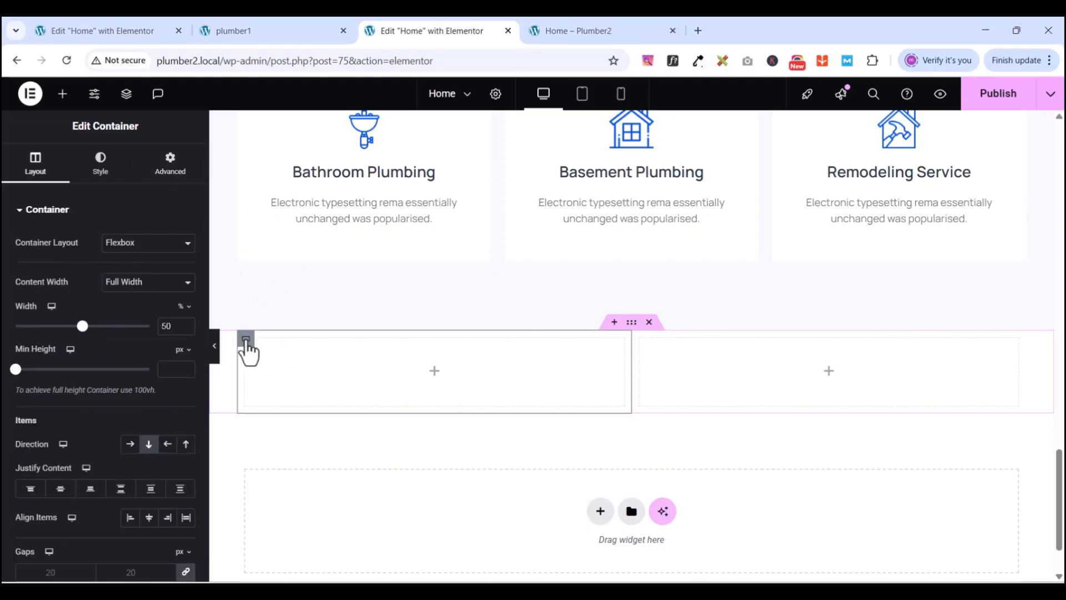
pyautogui.click(170, 167)
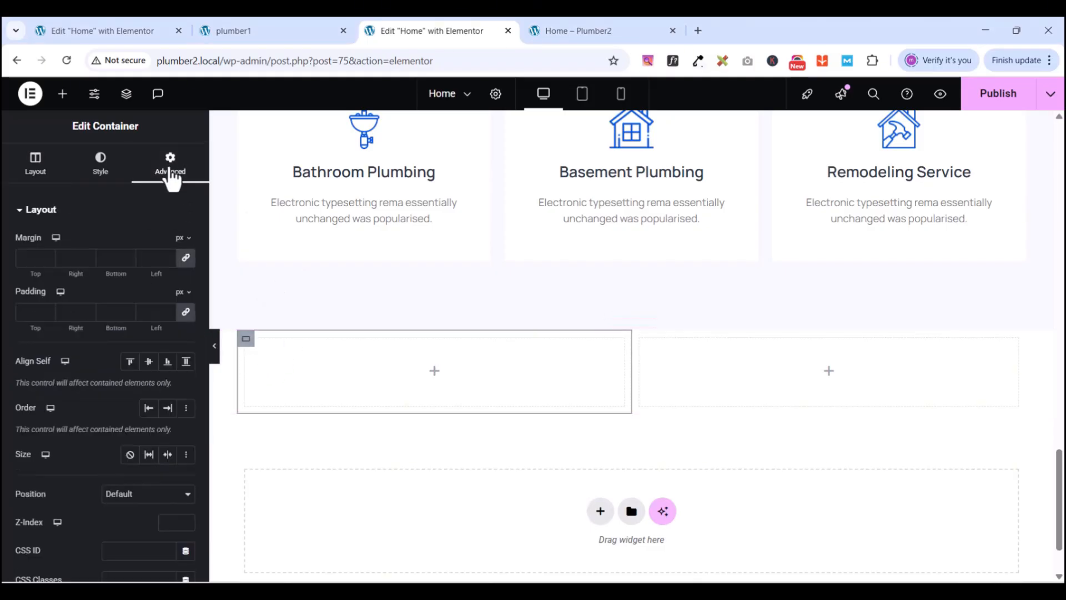
pyautogui.click(185, 312)
pyautogui.click(640, 340)
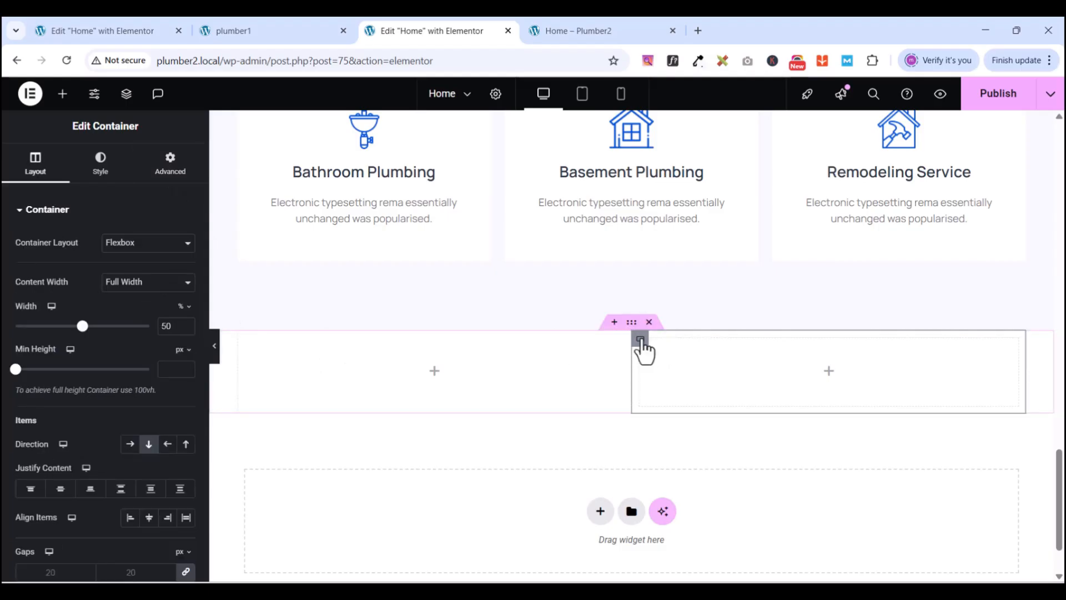
pyautogui.click(170, 164)
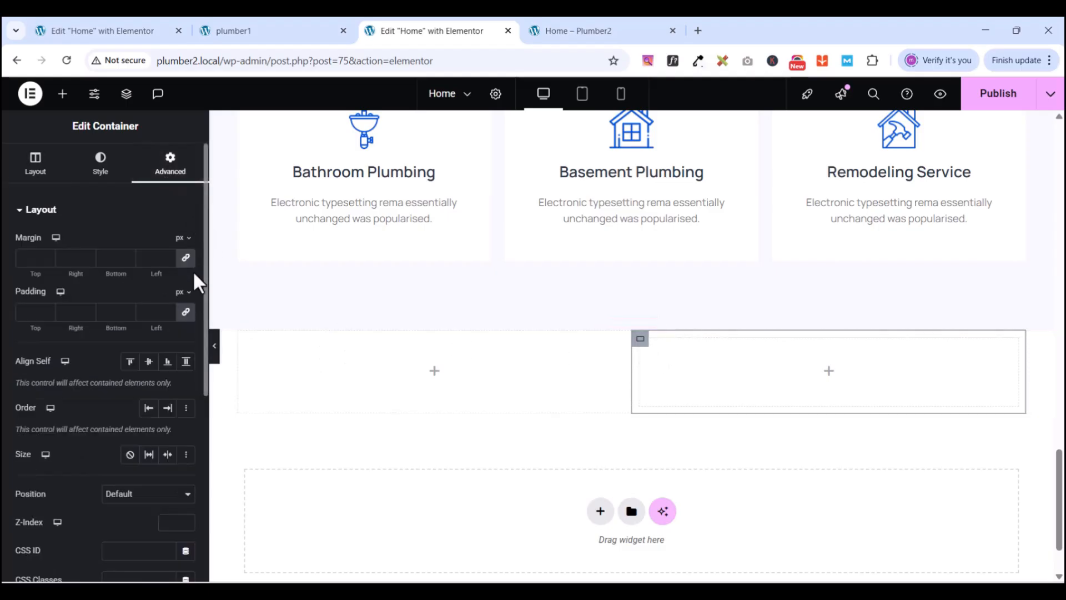
pyautogui.click(185, 312)
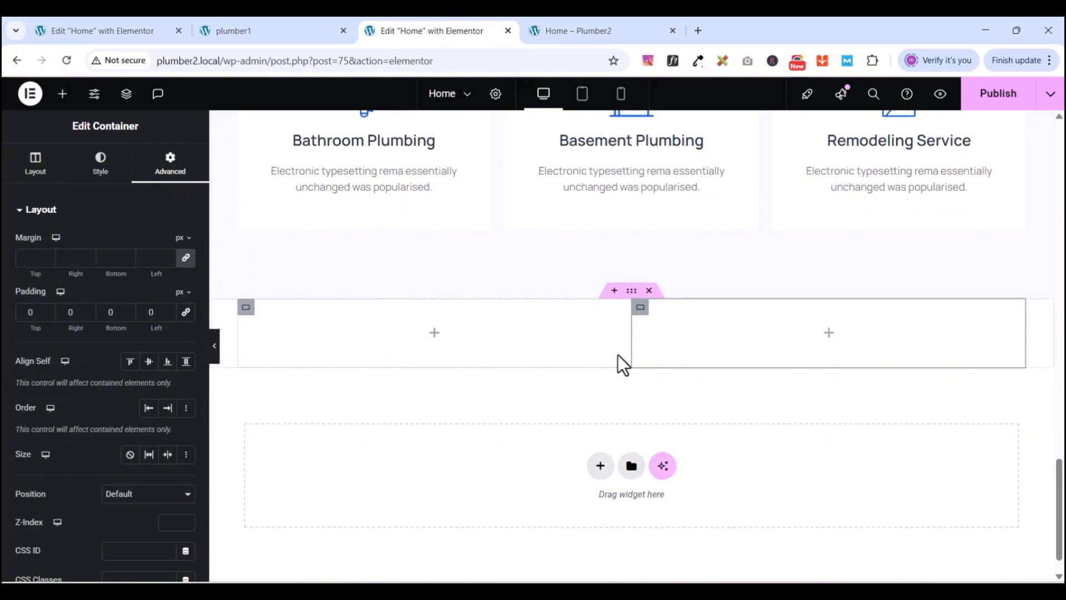
pyautogui.scroll(-1, 618, 358)
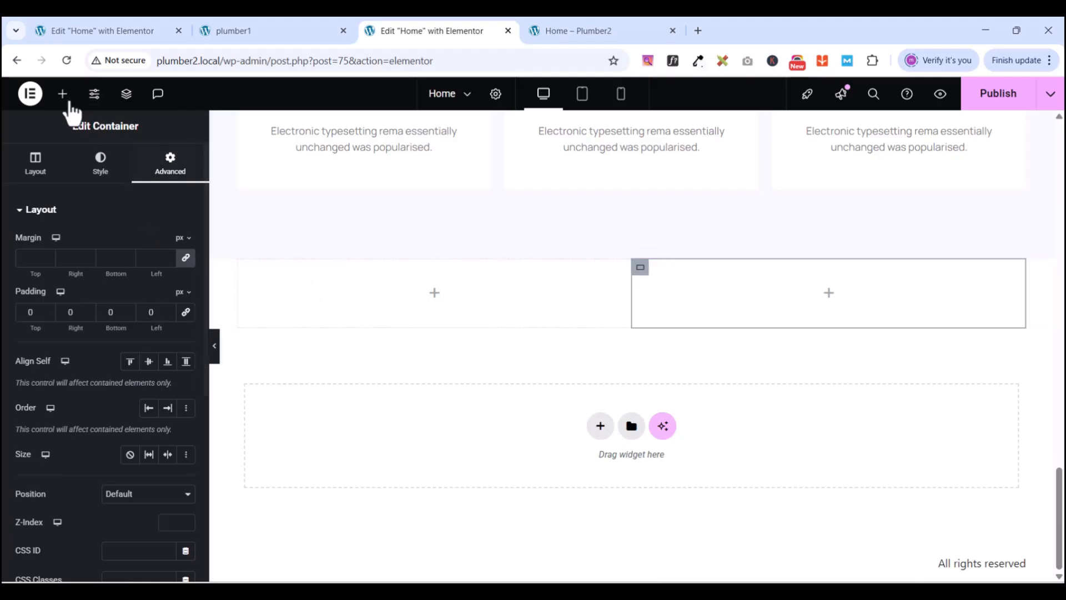
pyautogui.click(276, 34)
pyautogui.scroll(-15, 491, 478)
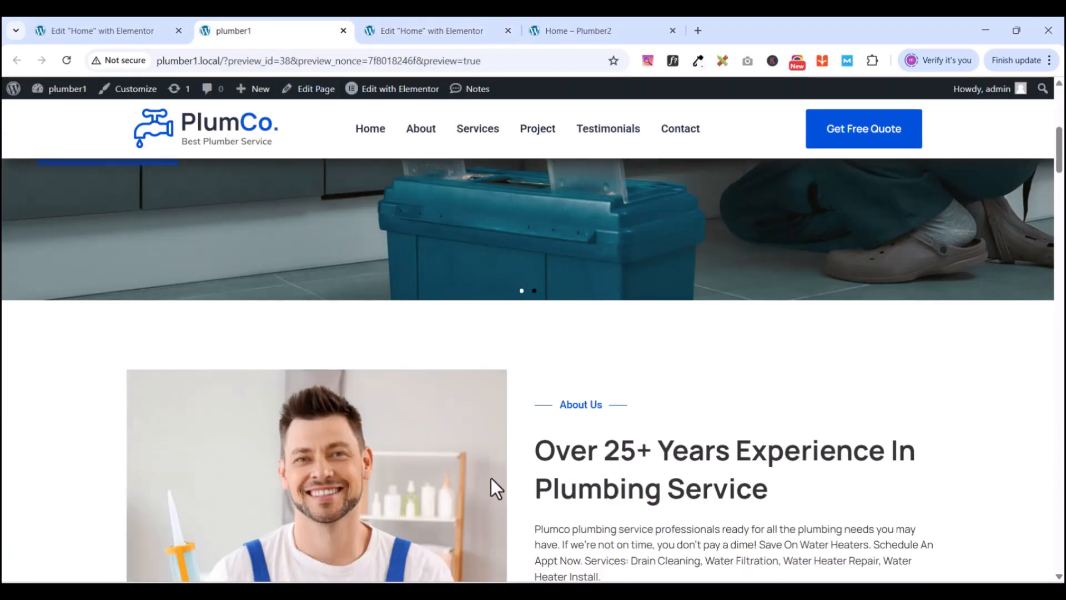
pyautogui.scroll(-5, 491, 475)
pyautogui.scroll(5, 491, 475)
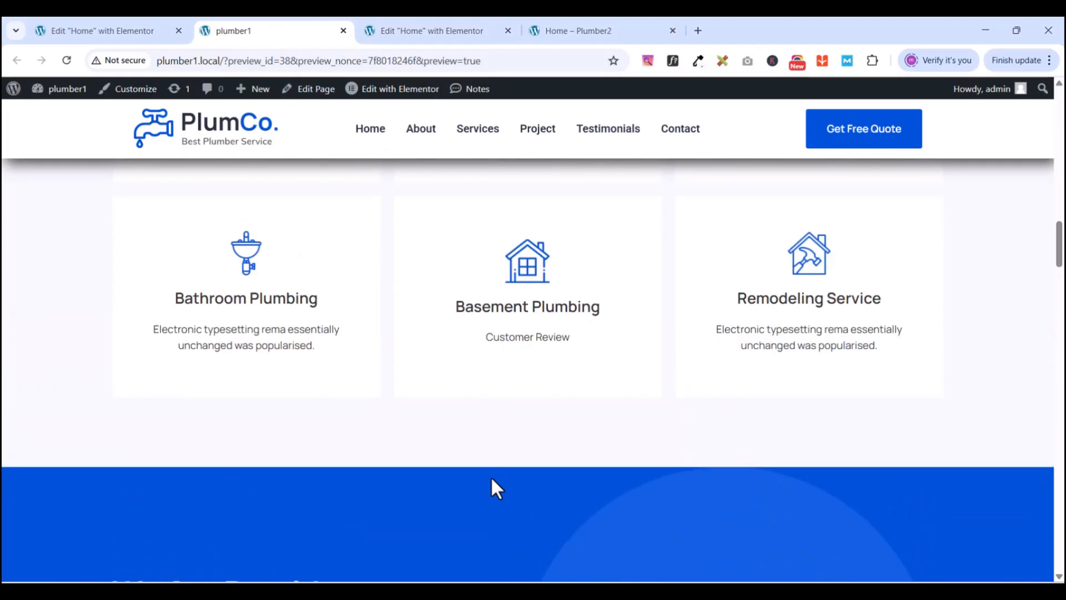
pyautogui.scroll(-6, 490, 475)
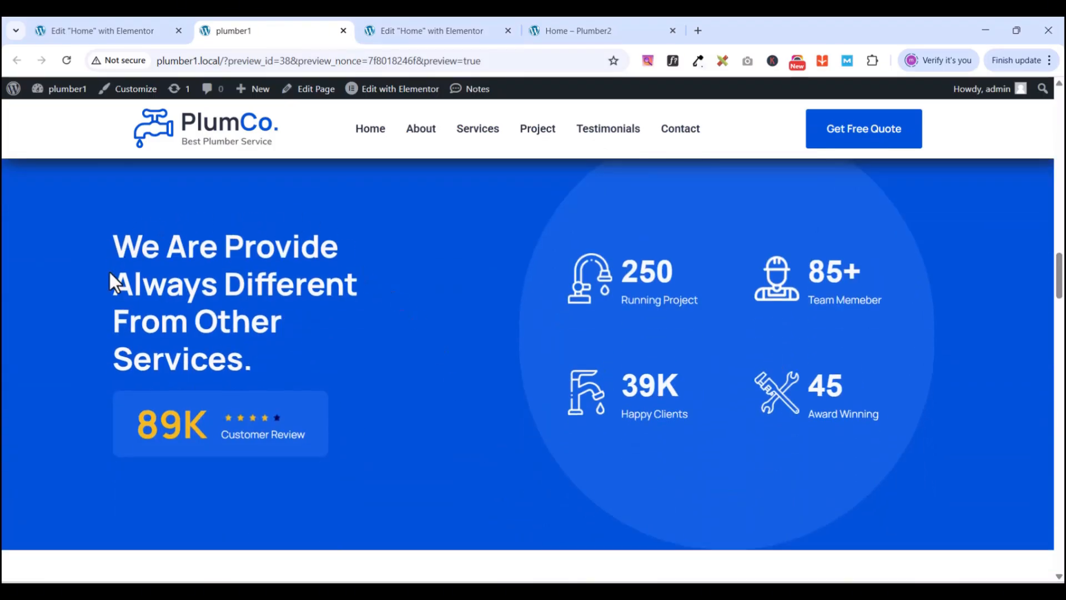
pyautogui.click(422, 30)
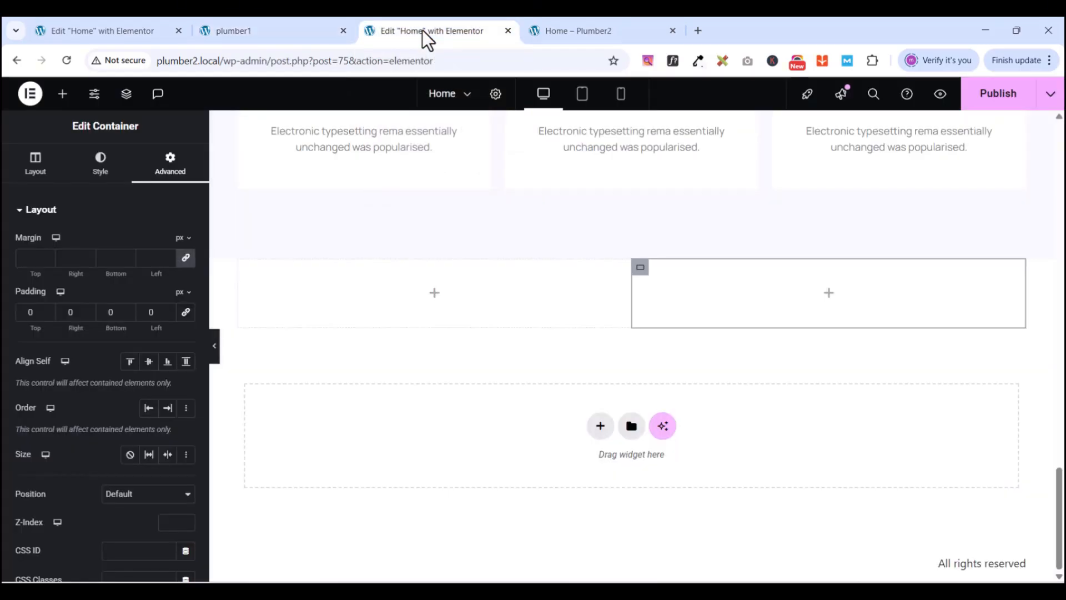
# - Add a Heading to the left column with the PlumCo text 'We Are Provide Always Different From Other Services.'
pyautogui.click(61, 93)
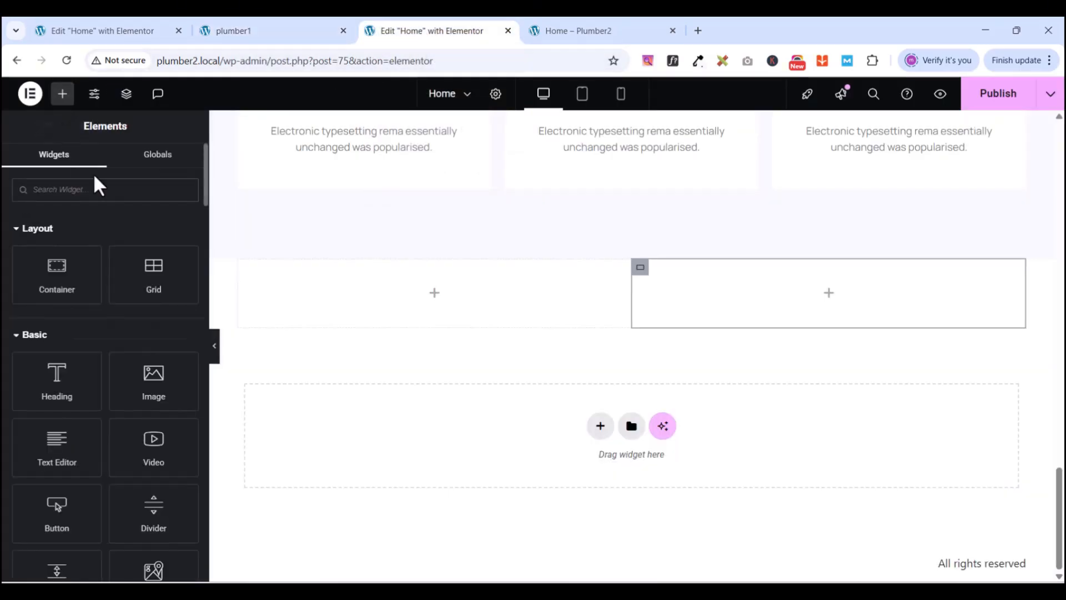
pyautogui.moveTo(57, 378); pyautogui.dragTo(447, 307)
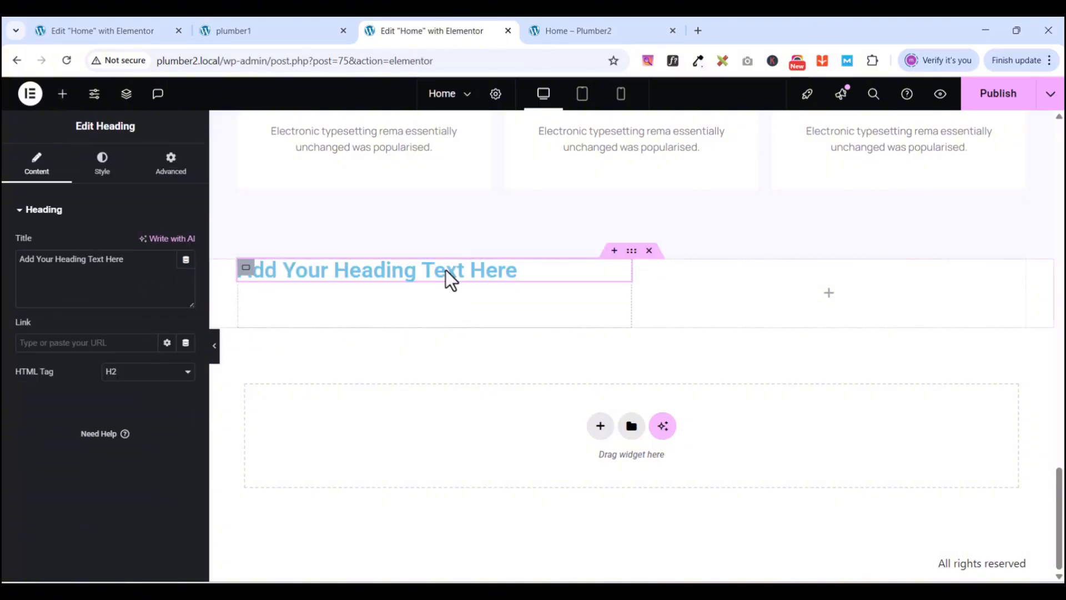
pyautogui.click(240, 31)
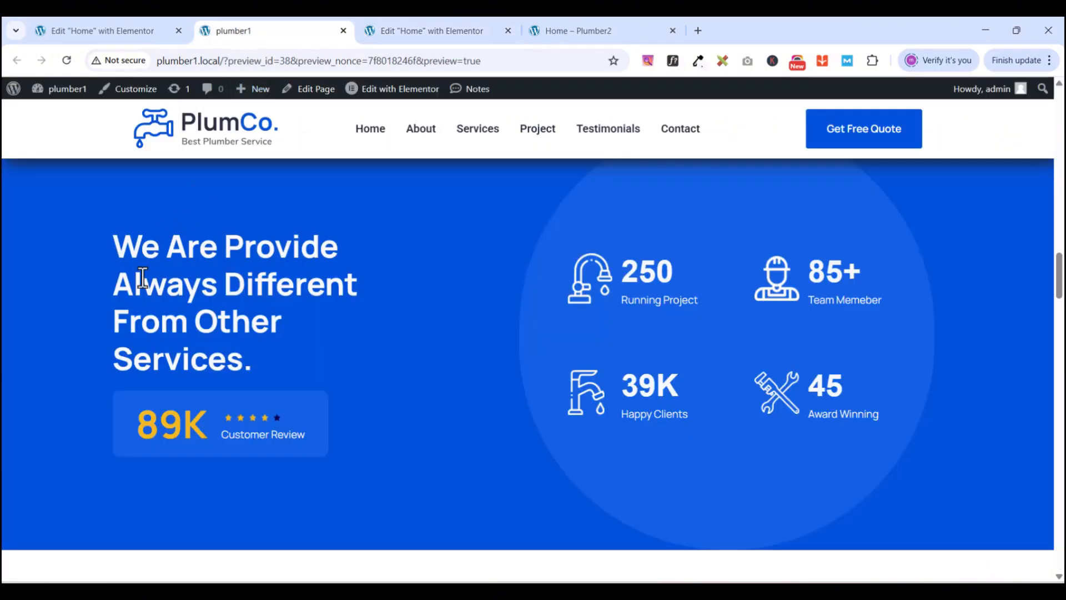
pyautogui.moveTo(111, 231); pyautogui.dragTo(264, 364)
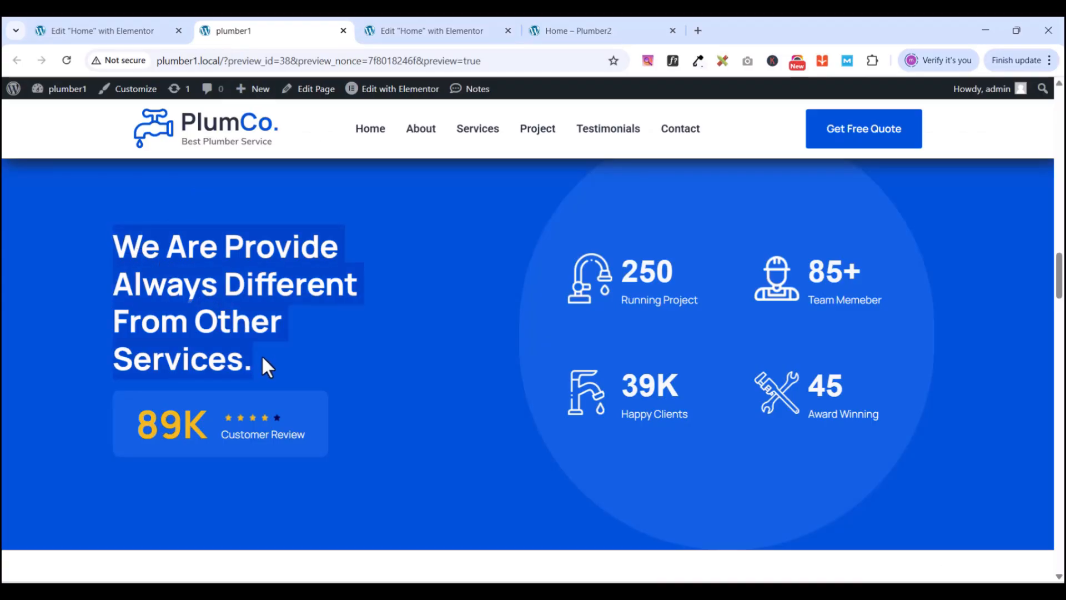
pyautogui.rightClick(247, 286)
pyautogui.click(288, 303)
pyautogui.click(389, 32)
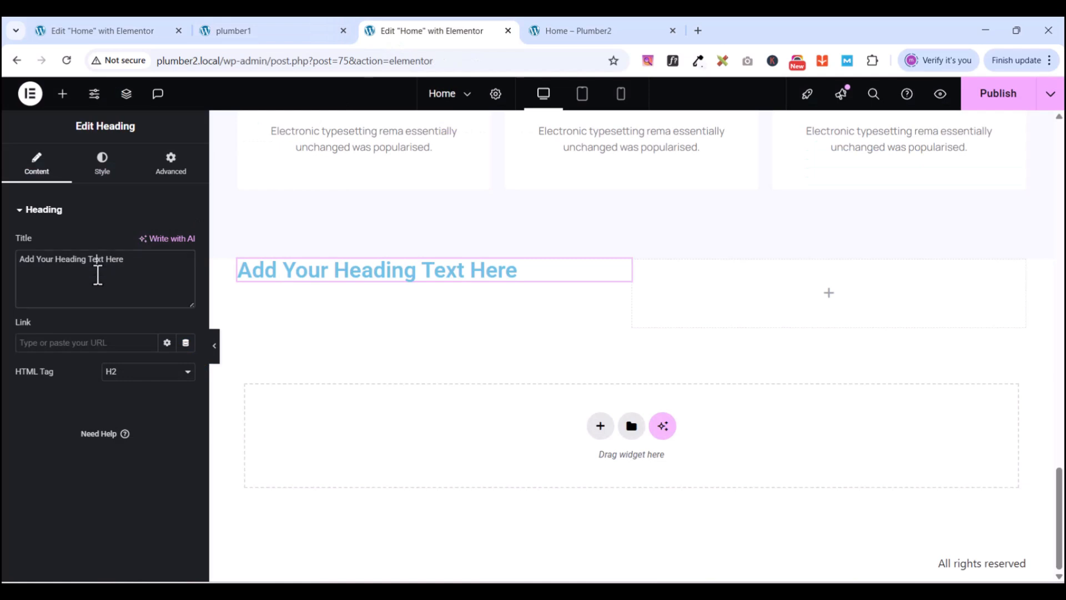
pyautogui.tripleClick(98, 275)
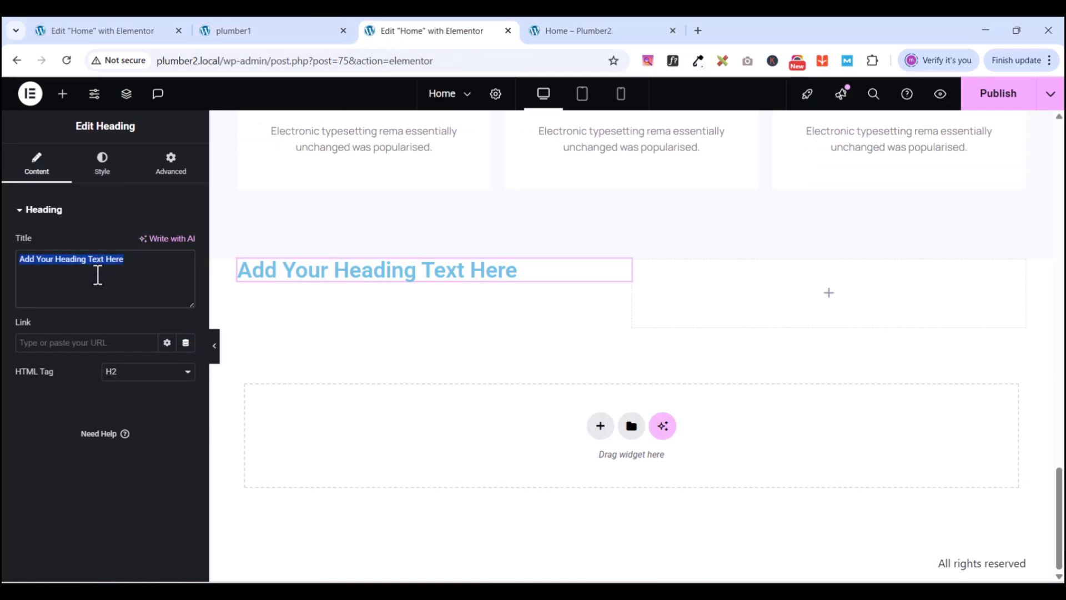
pyautogui.hotkey('ctrl', 'v')
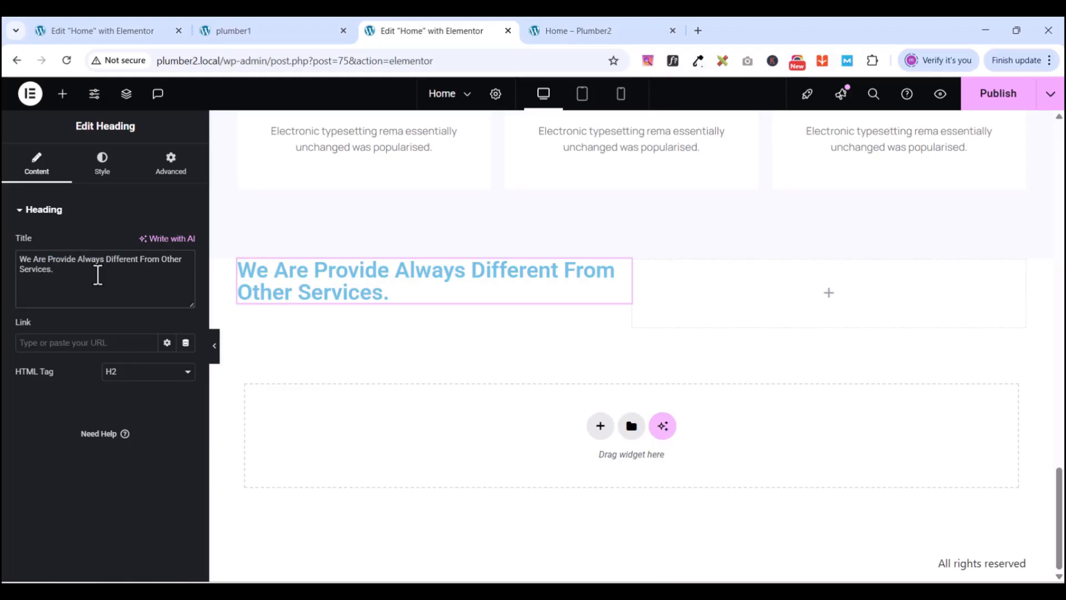
pyautogui.click(632, 251)
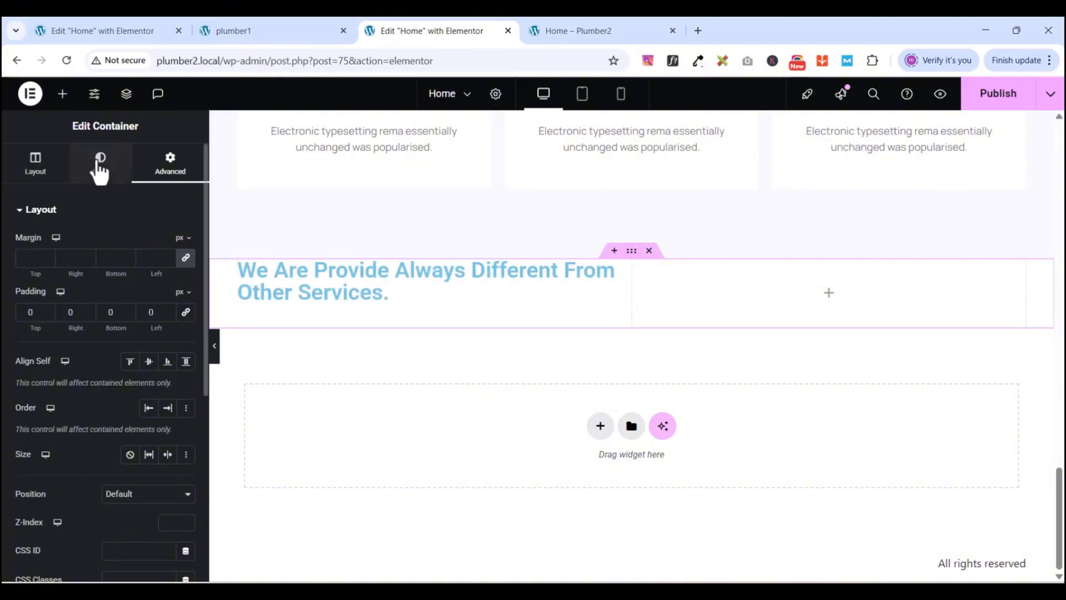
# - Give the container a Classic background using the New Gblue global colour
pyautogui.click(99, 166)
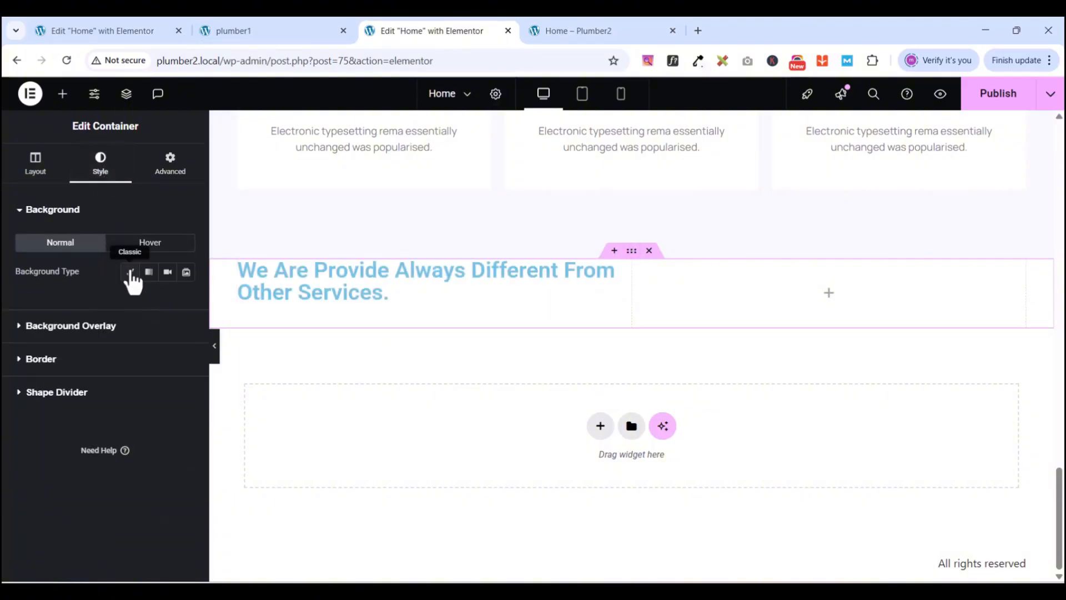
pyautogui.click(131, 273)
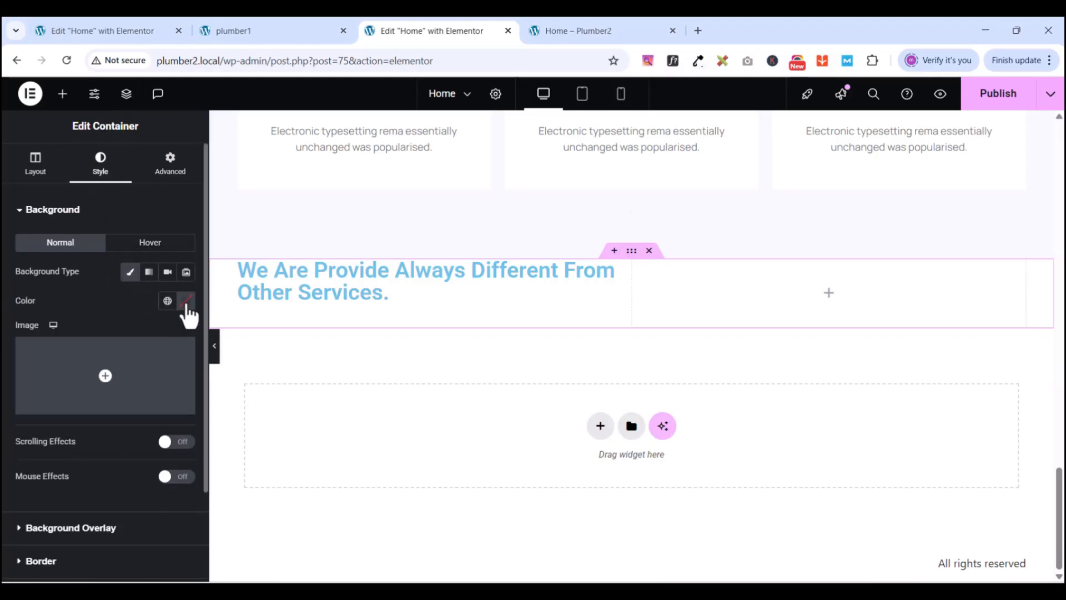
pyautogui.click(168, 302)
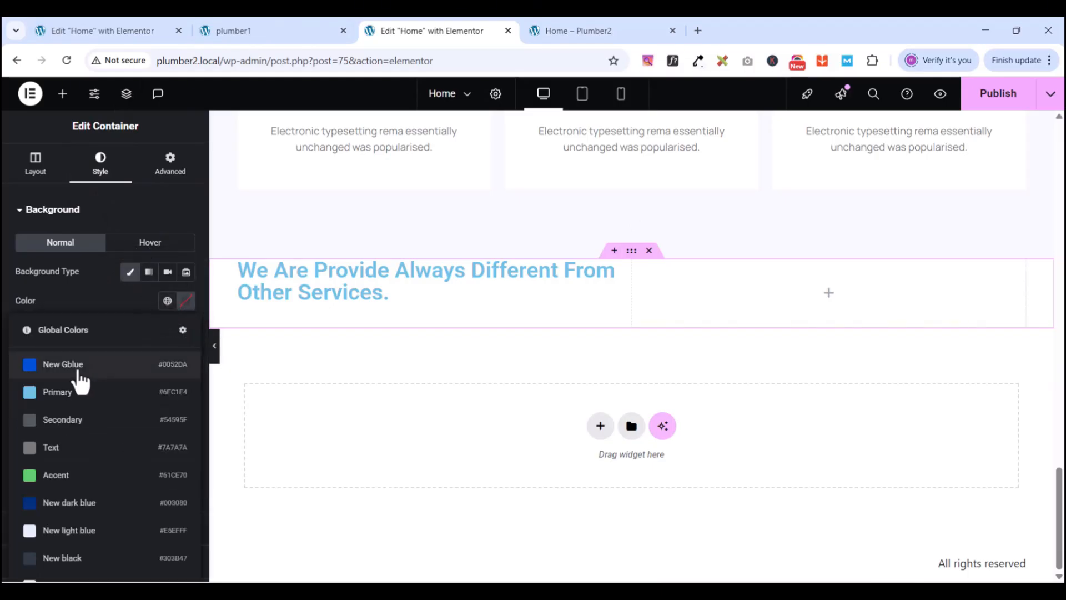
pyautogui.click(77, 366)
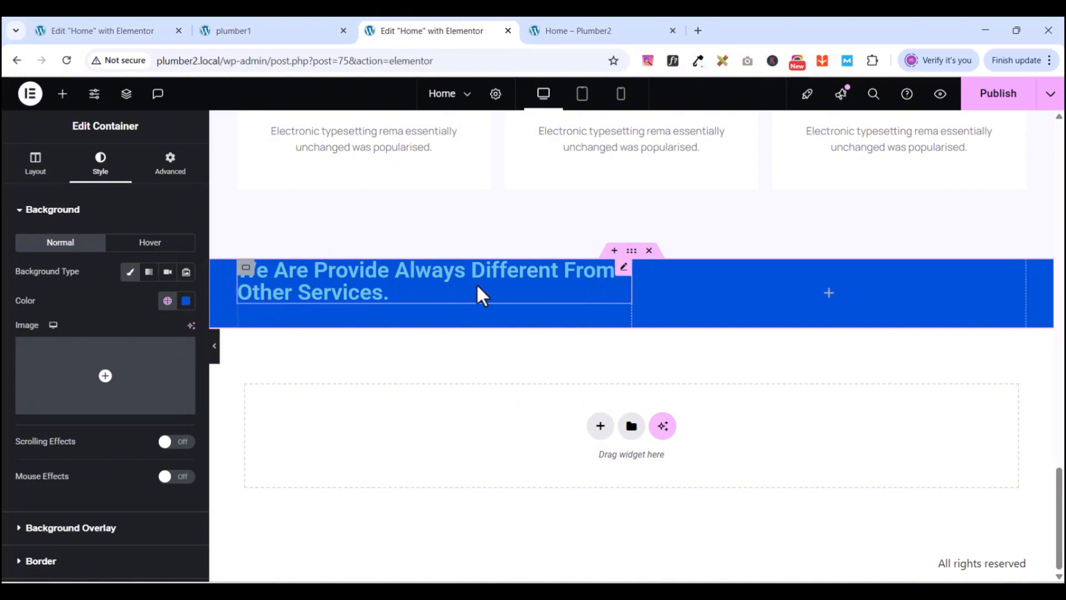
pyautogui.click(622, 271)
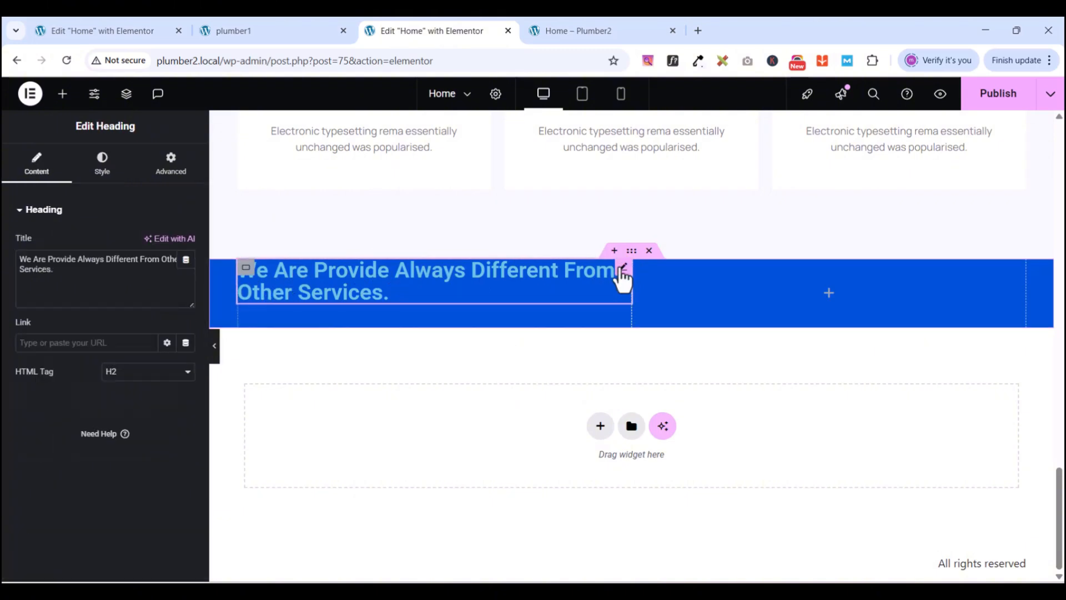
# - Set the heading typography to Manrope, 45 px, weight 700 (Bold), line height 54 px
pyautogui.click(107, 171)
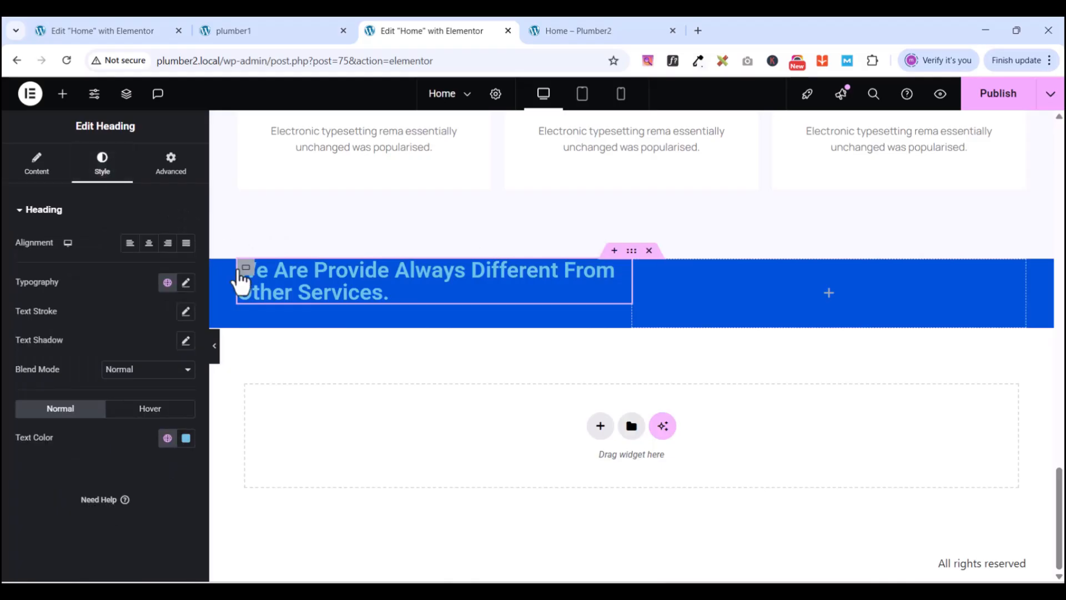
pyautogui.click(186, 284)
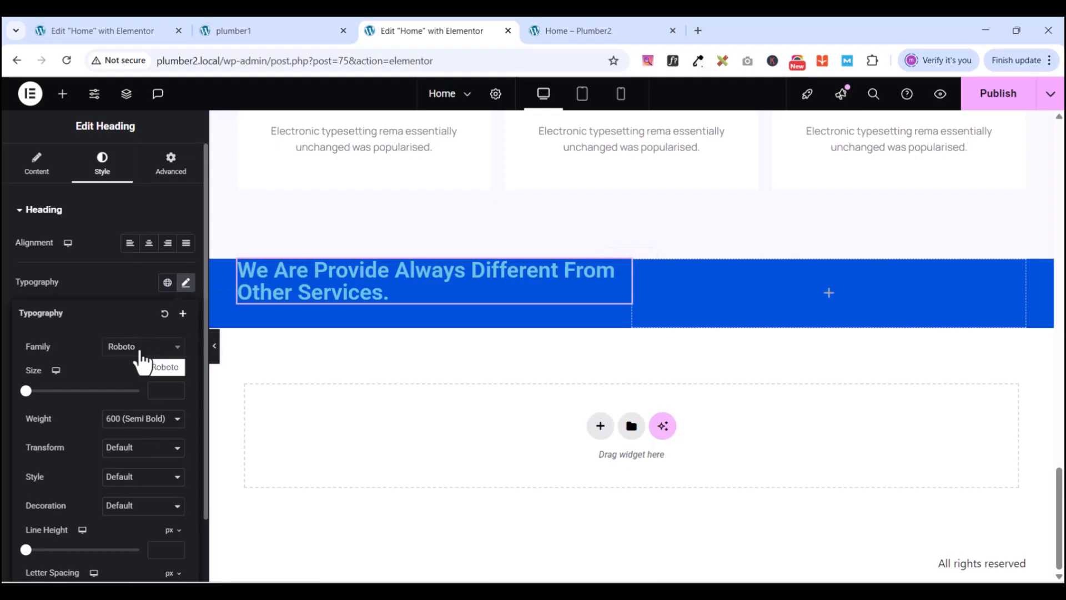
pyautogui.click(141, 352)
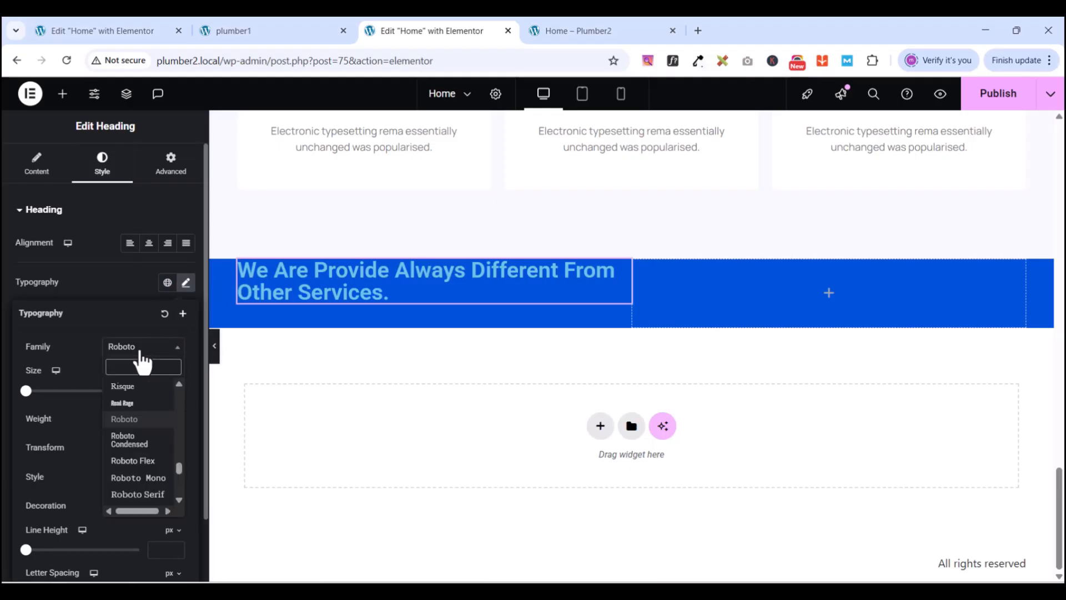
pyautogui.write('ma')
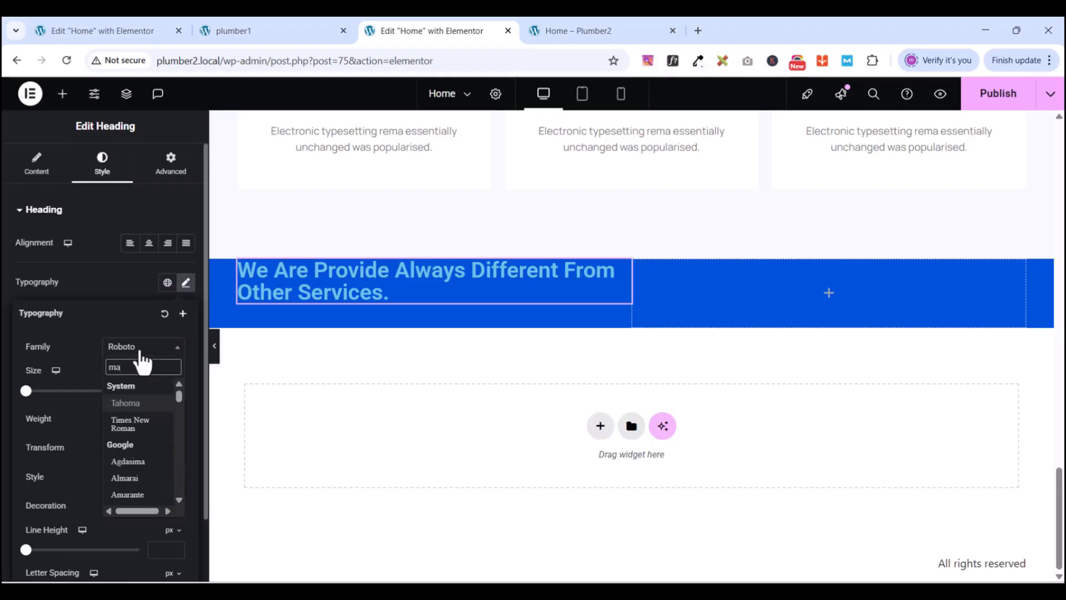
pyautogui.write('nrope')
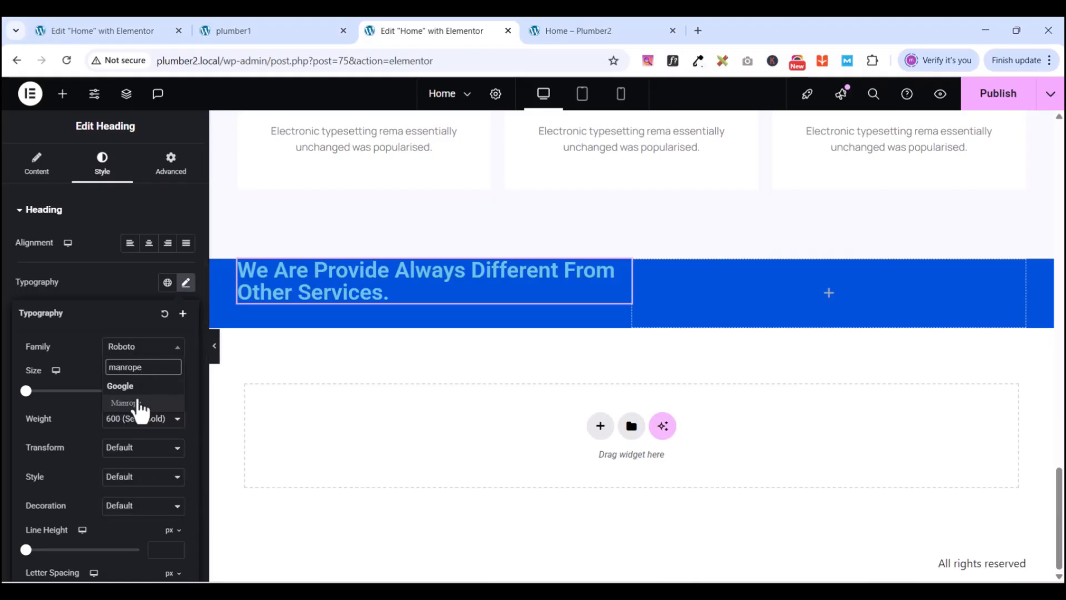
pyautogui.click(138, 402)
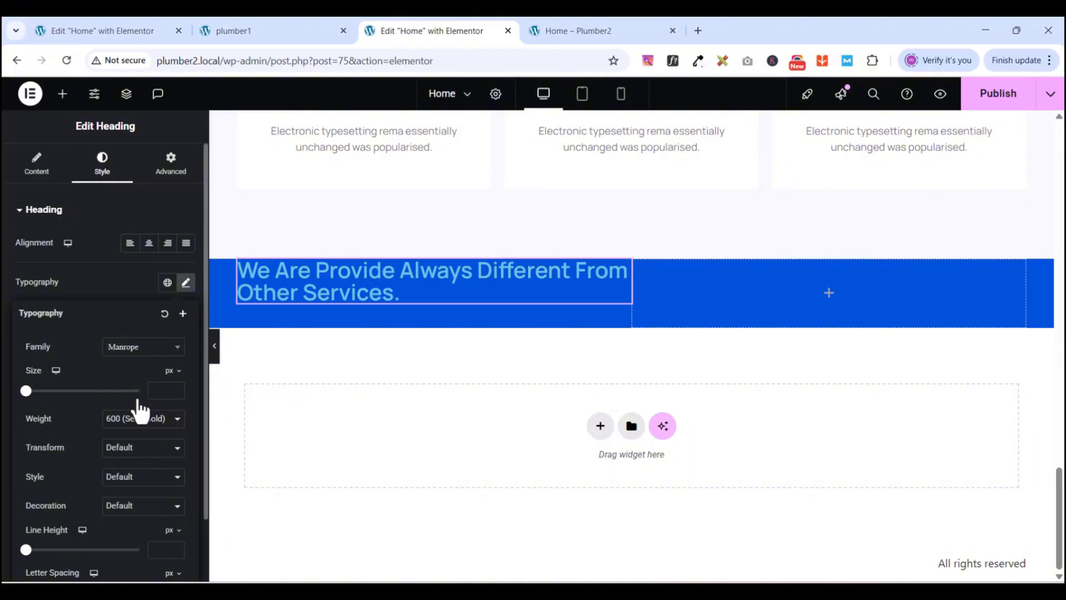
pyautogui.click(167, 392)
pyautogui.write('45')
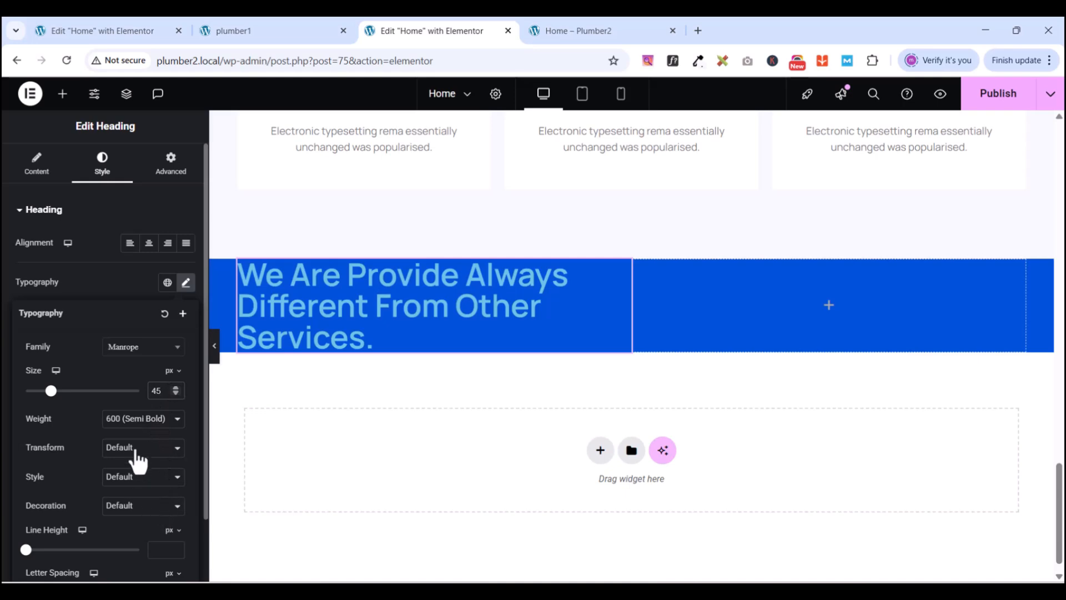
pyautogui.click(144, 417)
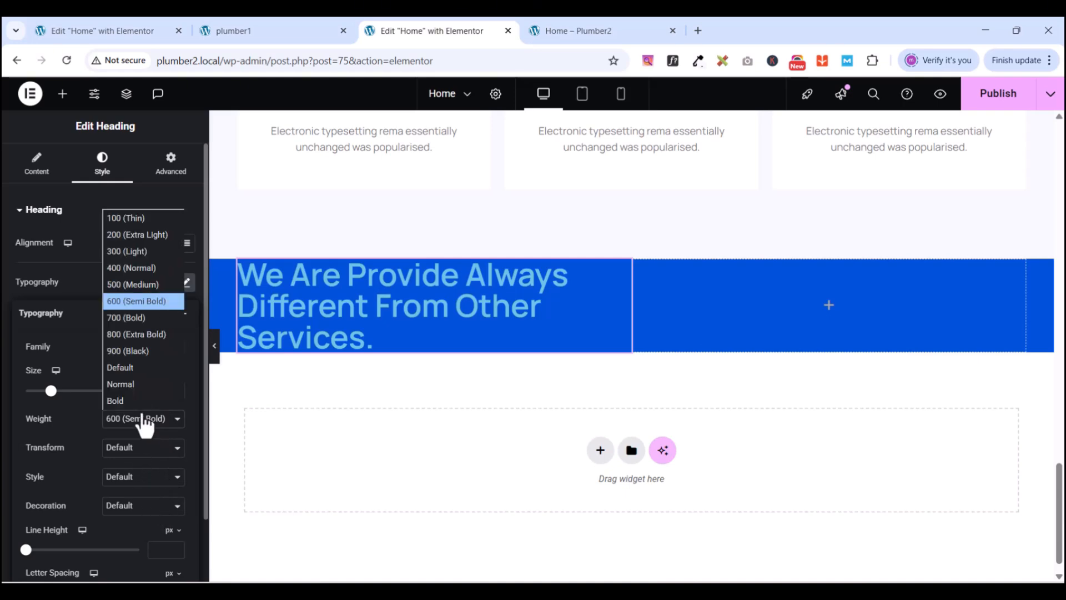
pyautogui.click(141, 315)
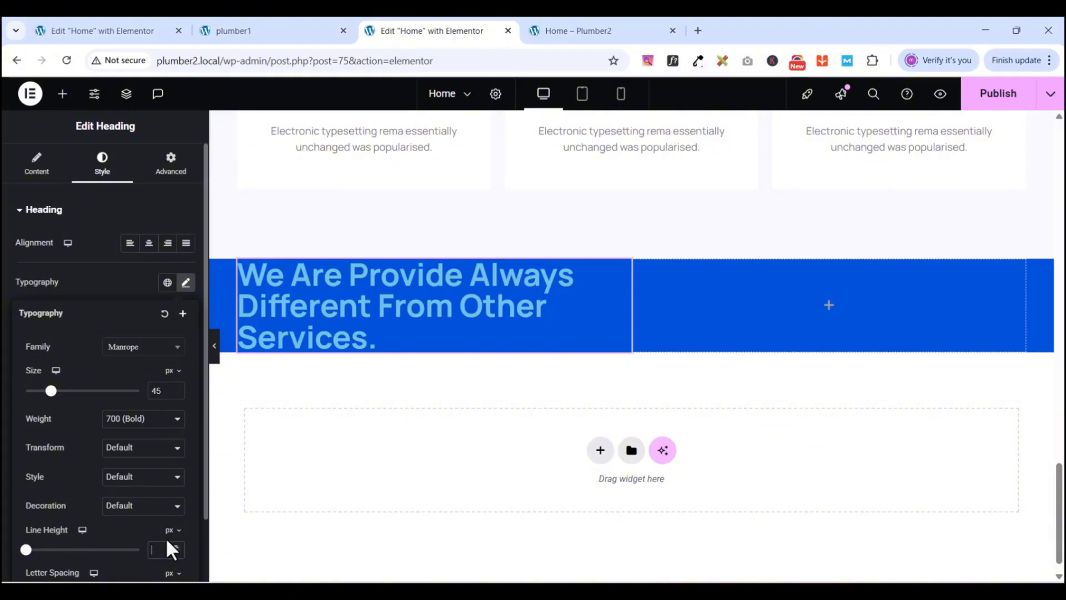
pyautogui.write('54')
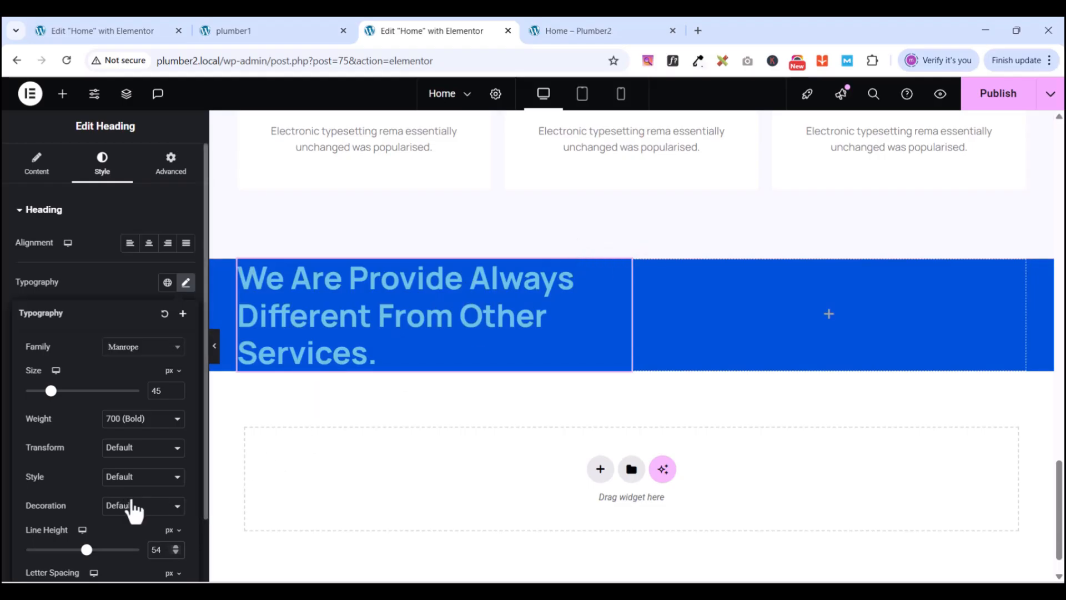
pyautogui.scroll(-1, 139, 493)
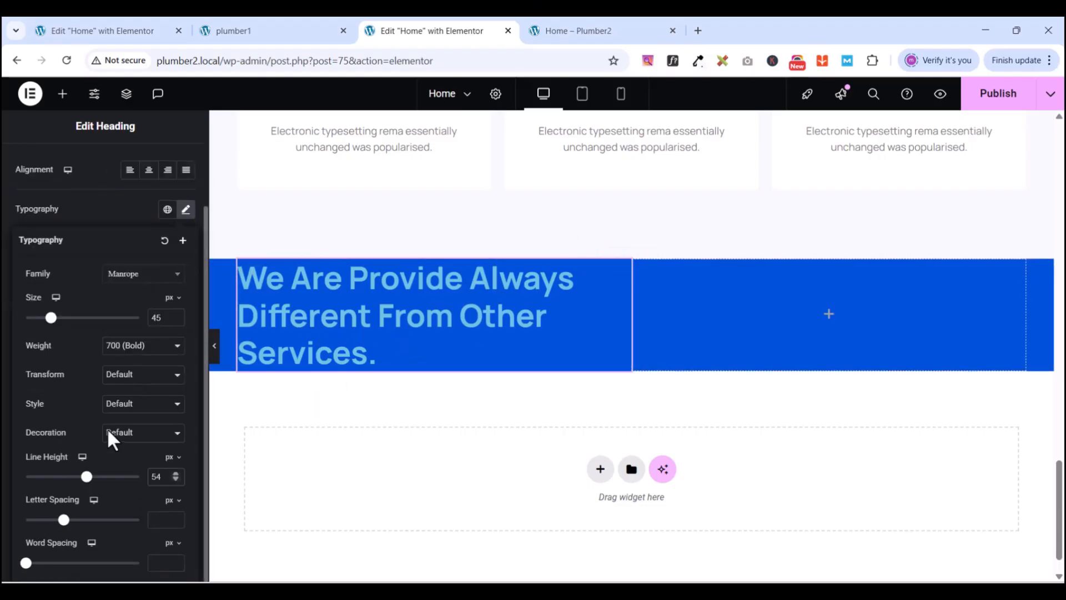
# - Change the main heading's text colour to near-white #EDF0F4 and compare with the PlumCo reference
pyautogui.click(126, 212)
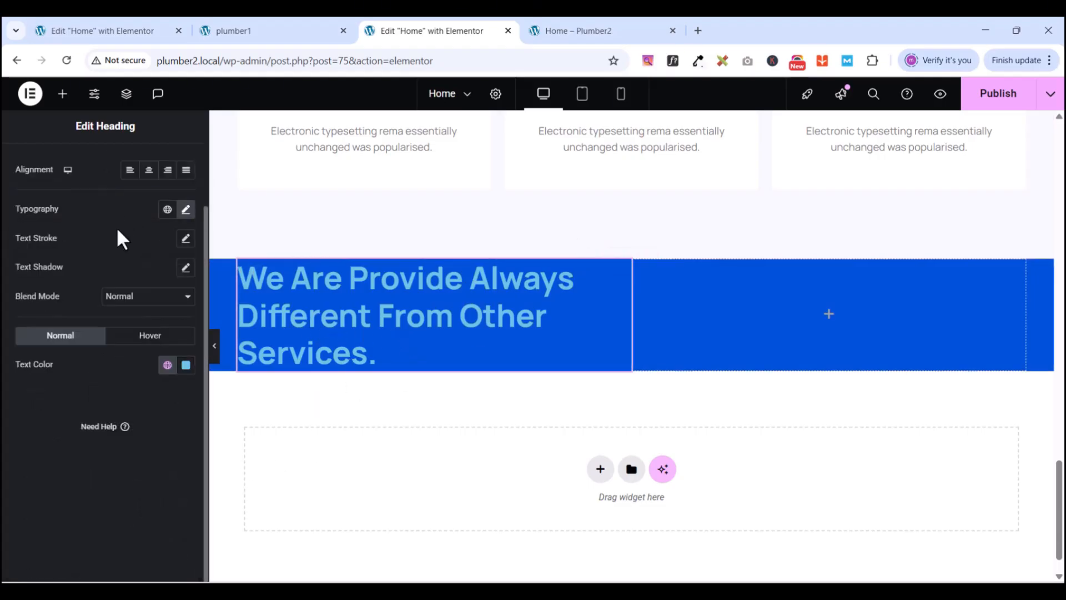
pyautogui.click(167, 366)
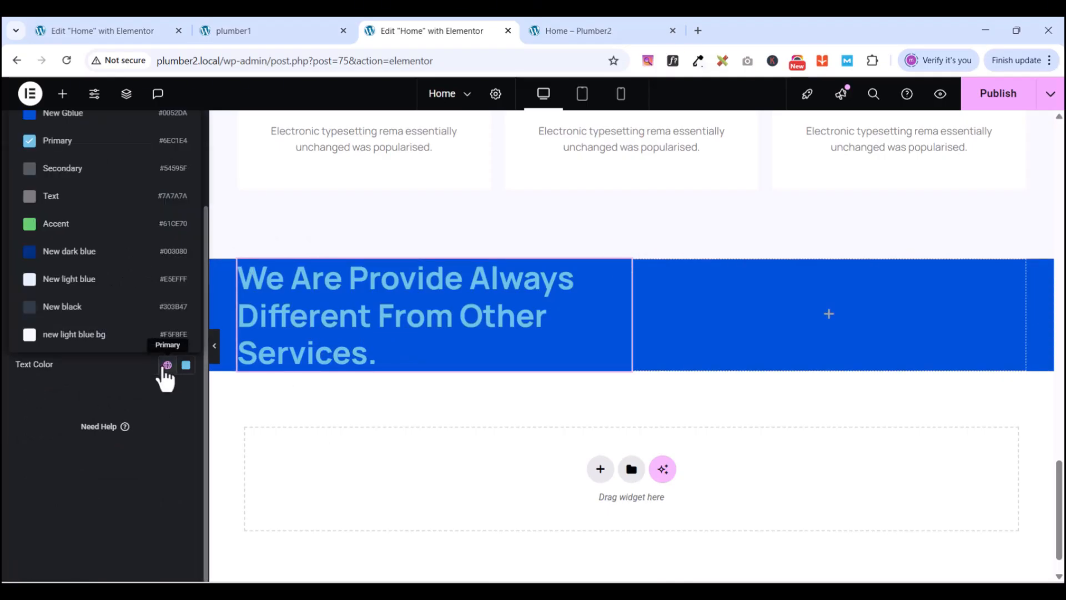
pyautogui.click(61, 283)
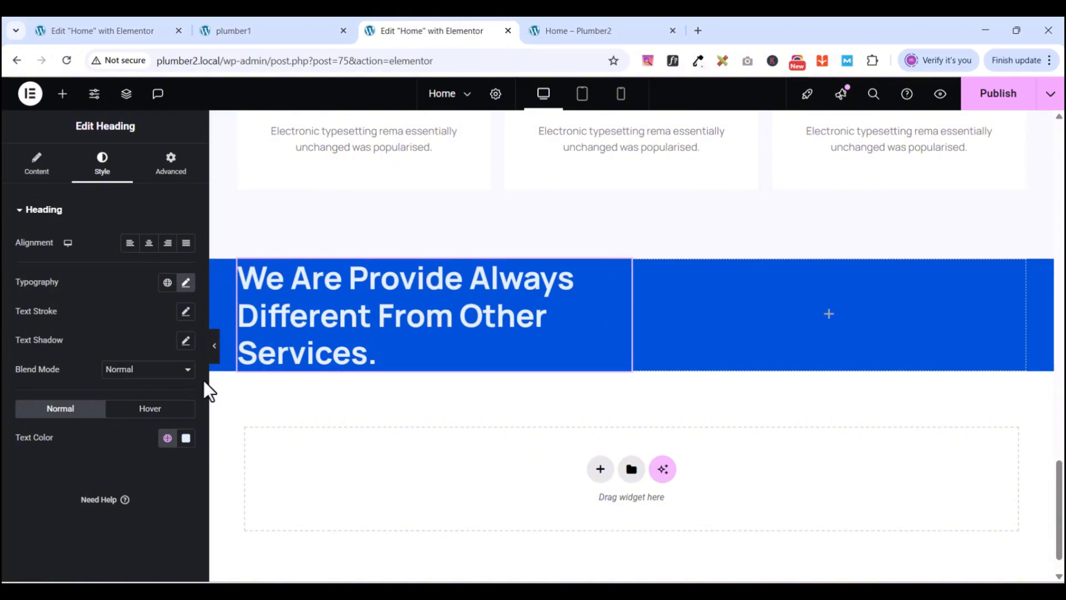
pyautogui.click(186, 438)
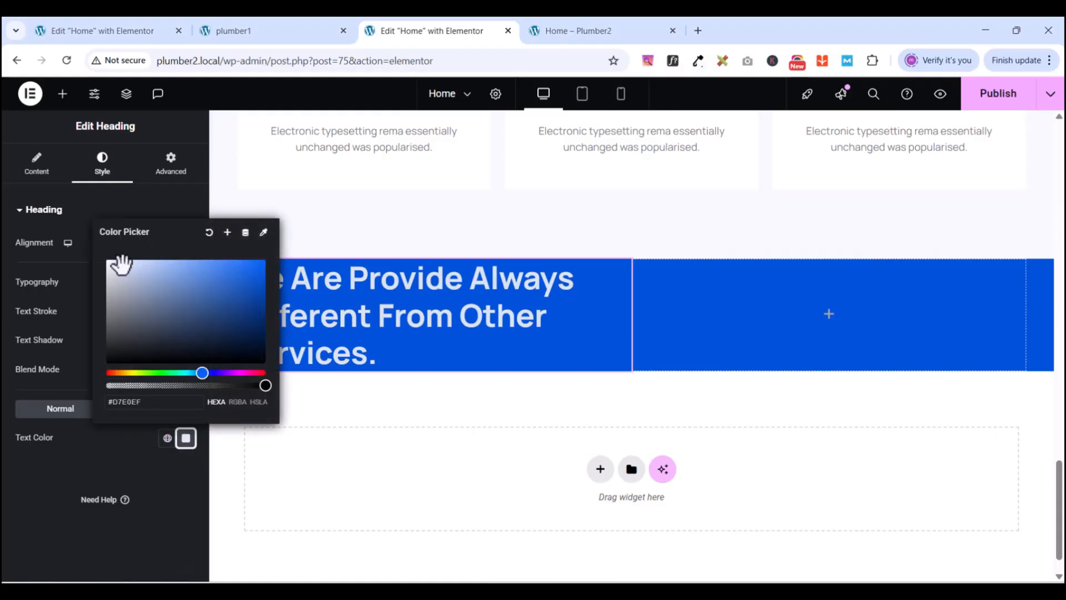
pyautogui.moveTo(121, 261); pyautogui.dragTo(111, 264)
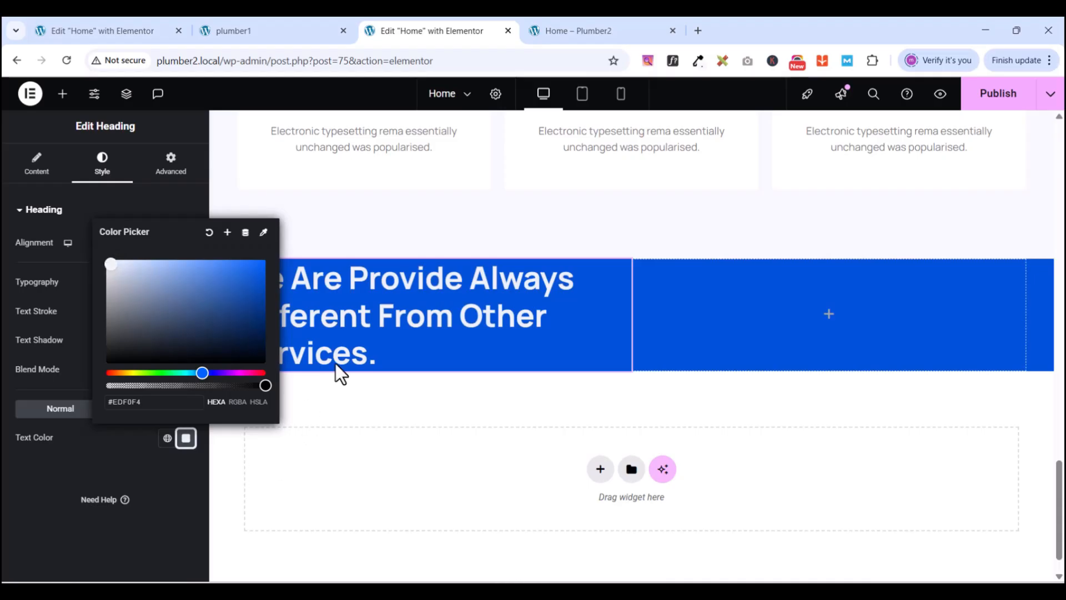
pyautogui.click(259, 31)
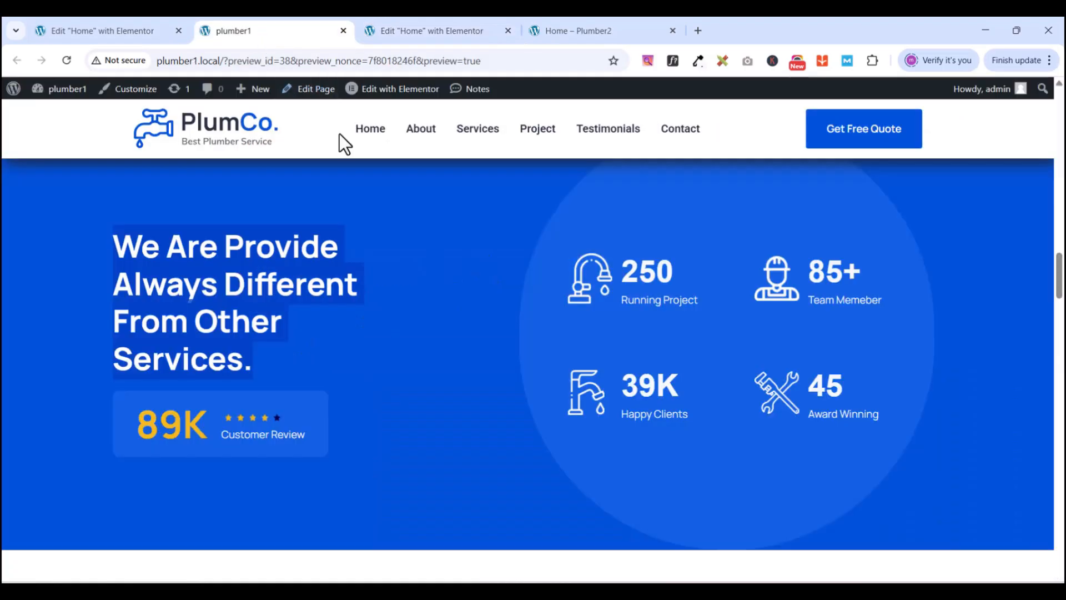
# - Place a new container beneath the heading in the left column and set its padding to 0
pyautogui.click(434, 30)
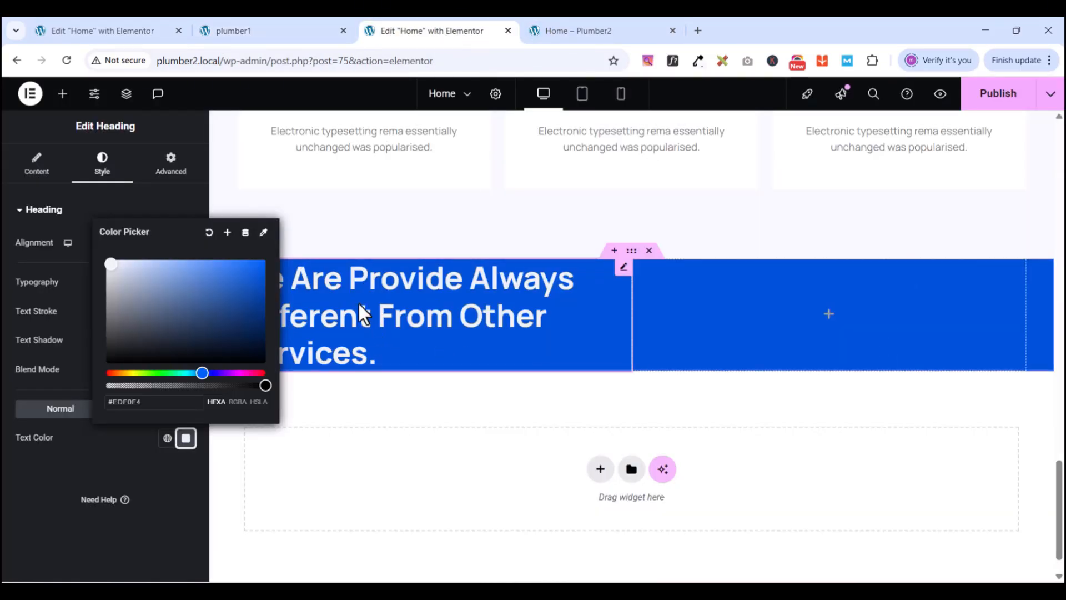
pyautogui.click(270, 194)
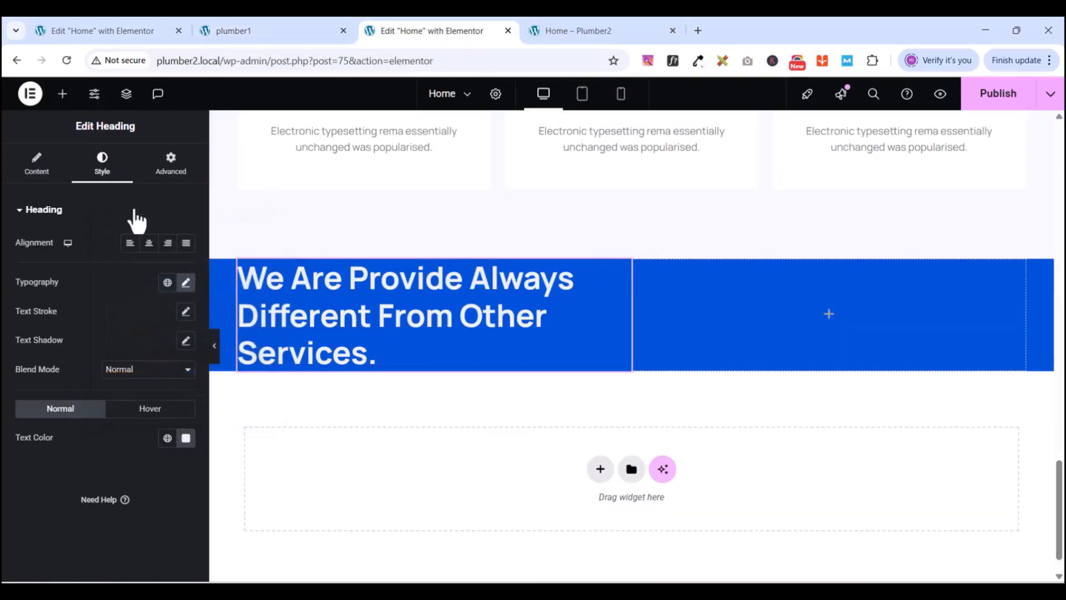
pyautogui.click(63, 95)
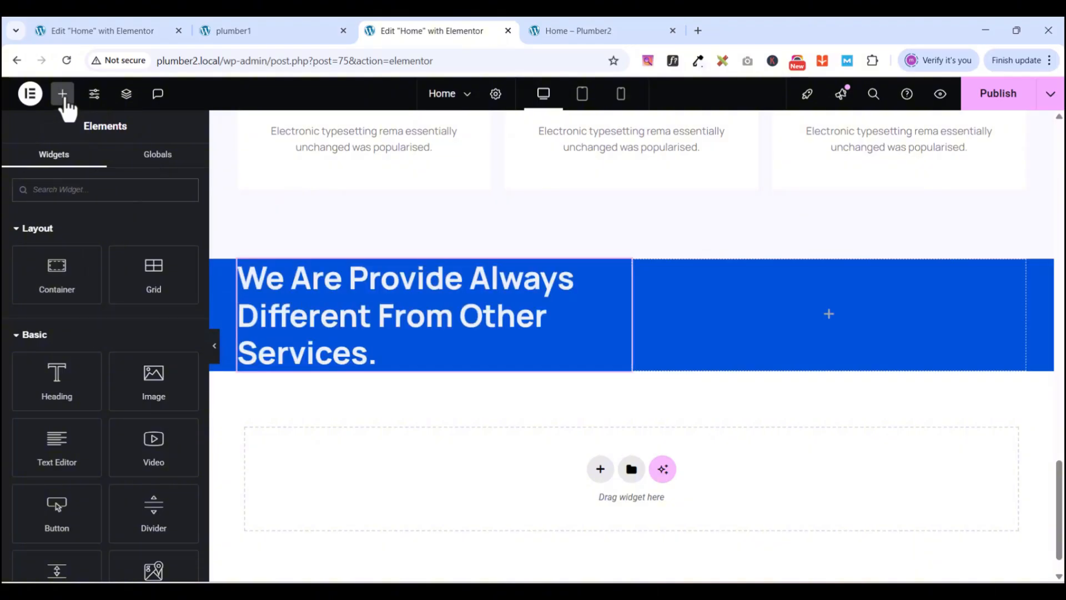
pyautogui.click(266, 35)
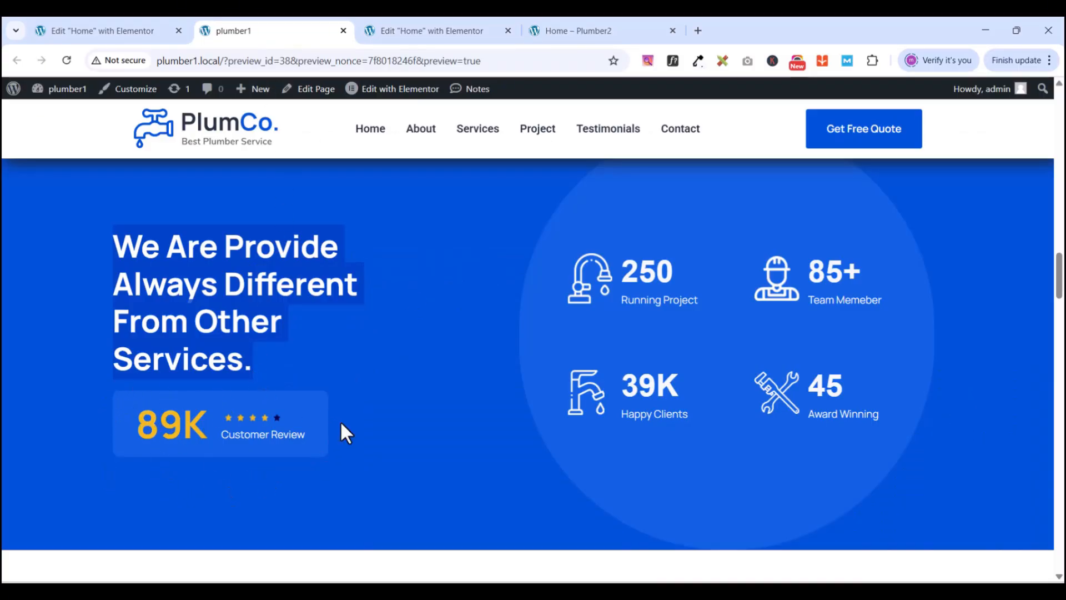
pyautogui.click(421, 31)
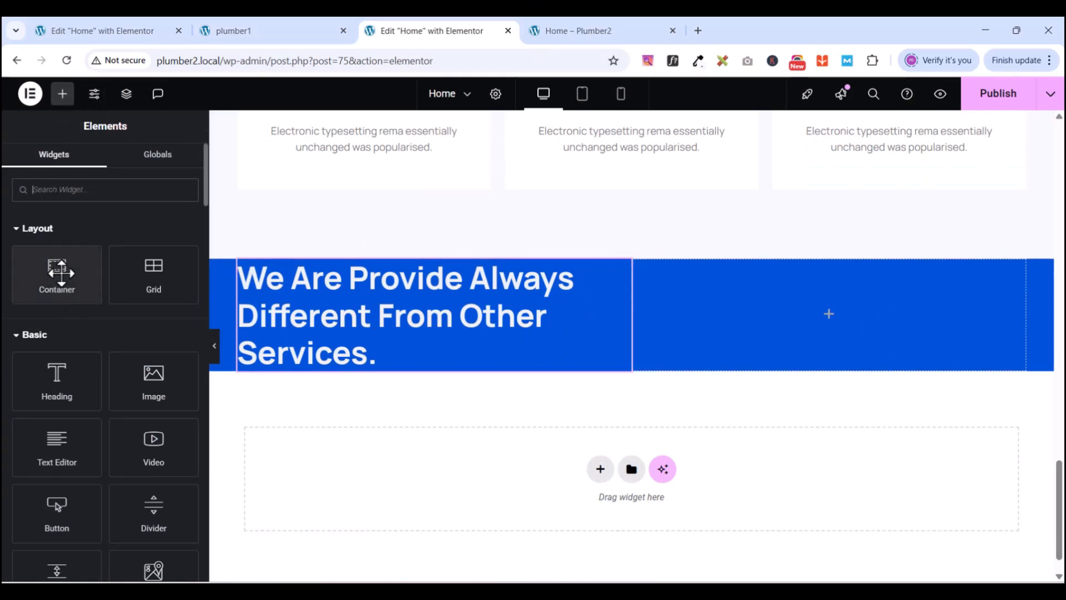
pyautogui.moveTo(58, 270); pyautogui.dragTo(328, 360)
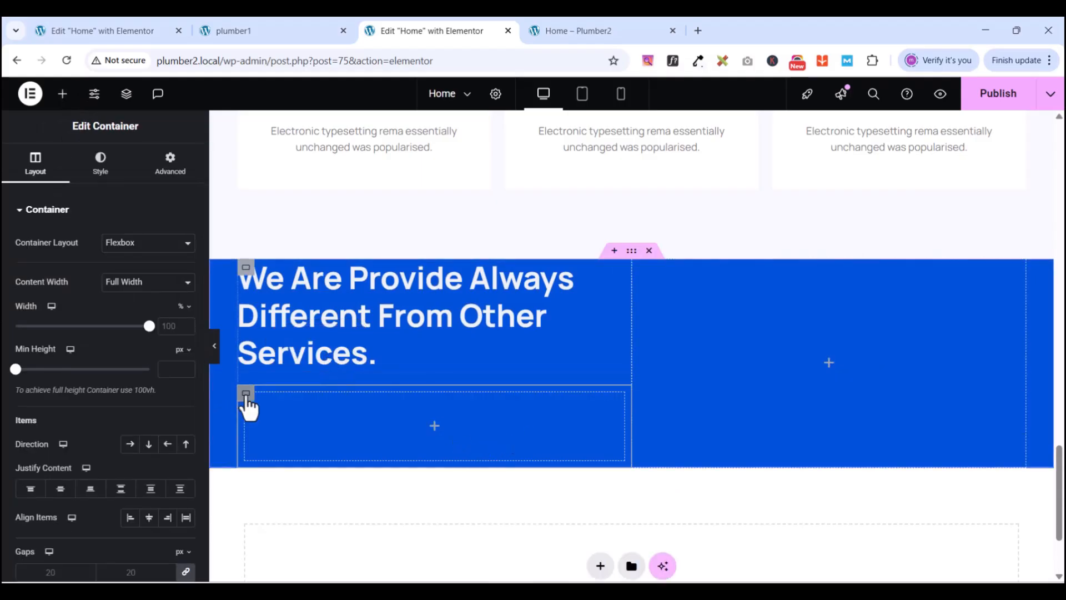
pyautogui.click(162, 166)
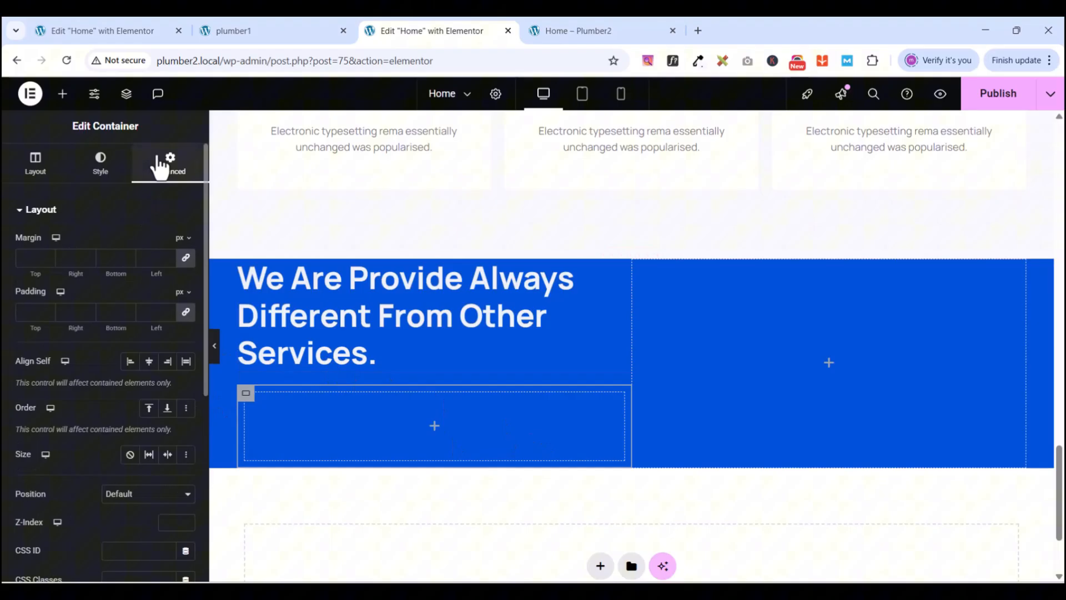
pyautogui.click(186, 312)
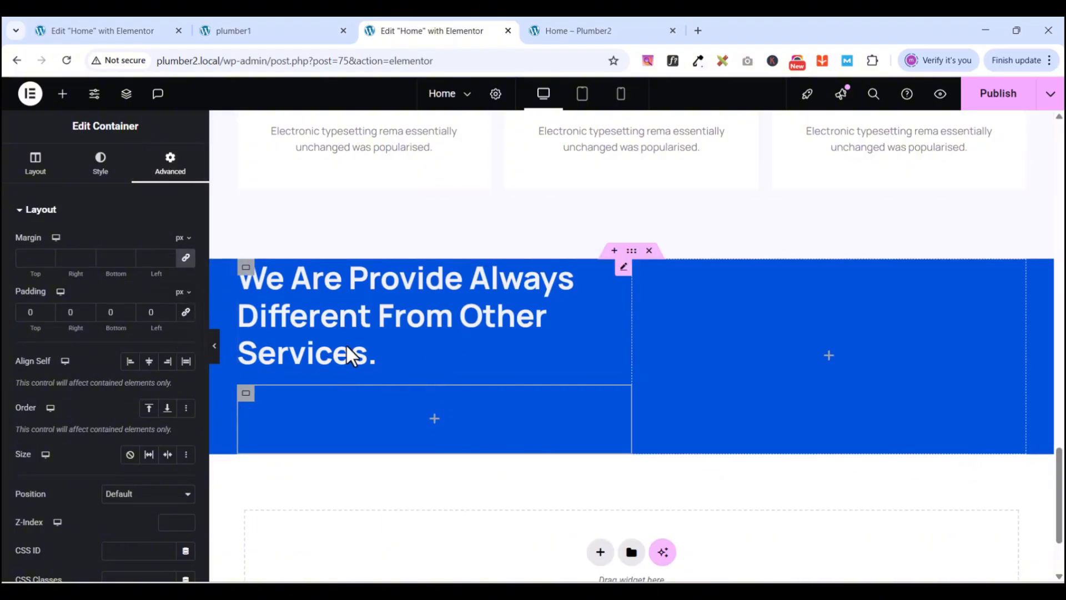
pyautogui.click(62, 94)
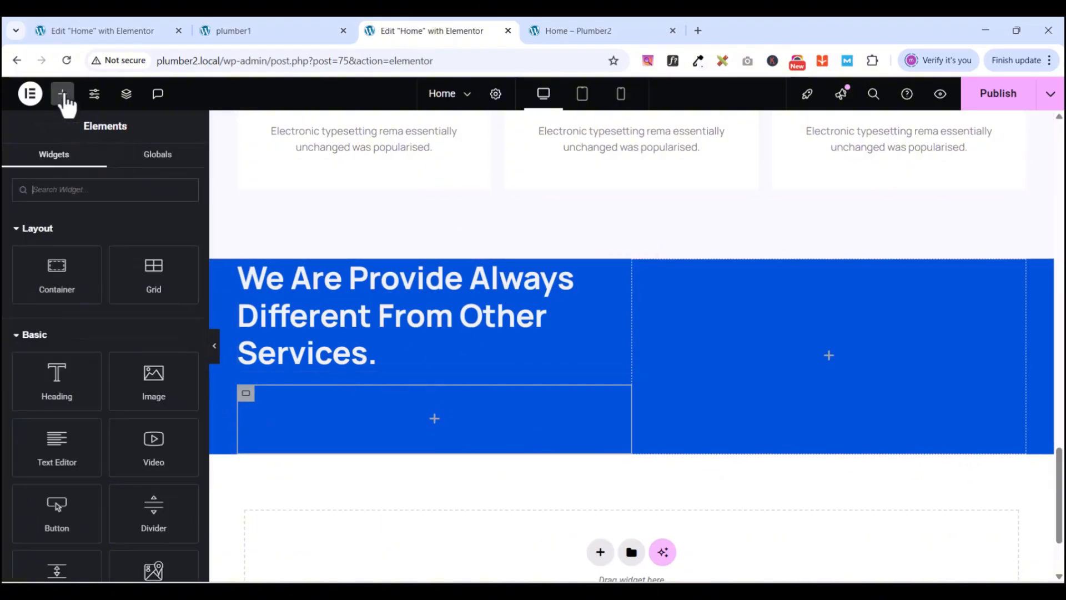
# - Add a Heading widget inside the new container and set its title to 89K
pyautogui.moveTo(50, 376); pyautogui.dragTo(348, 411)
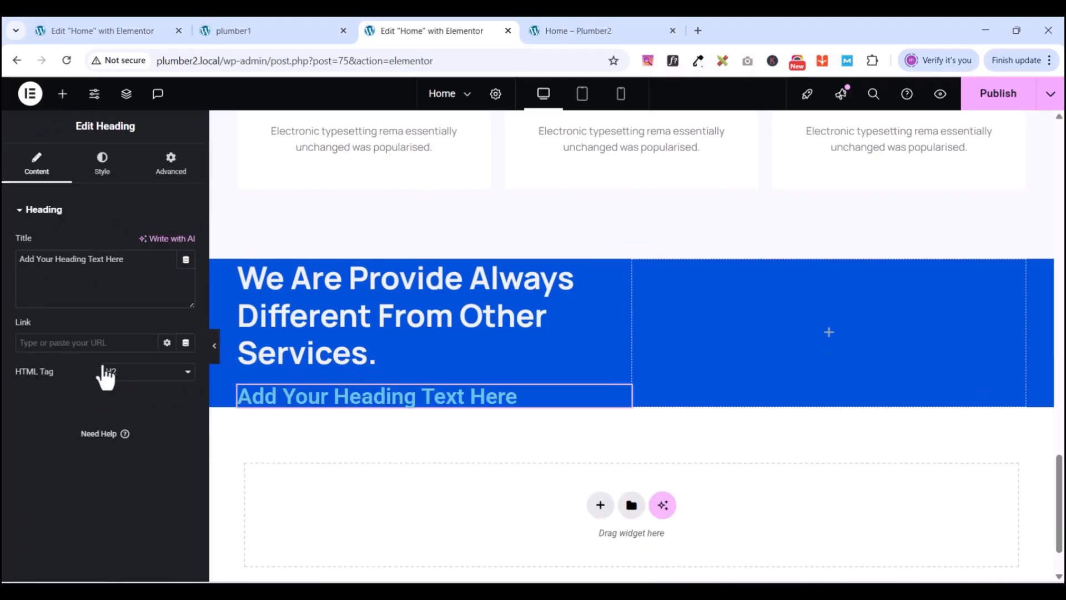
pyautogui.tripleClick(48, 259)
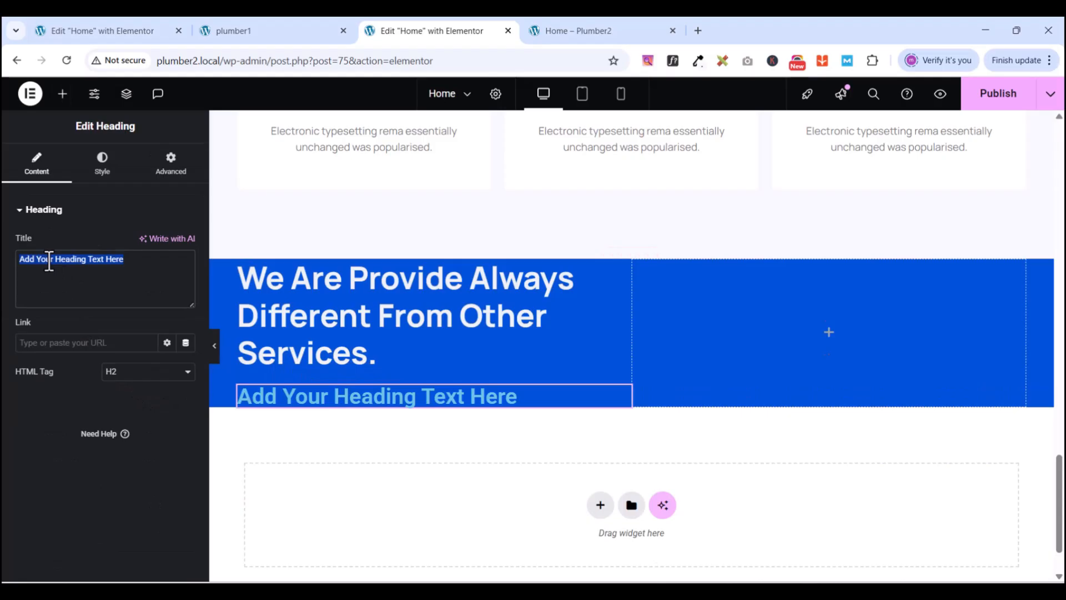
pyautogui.write('8')
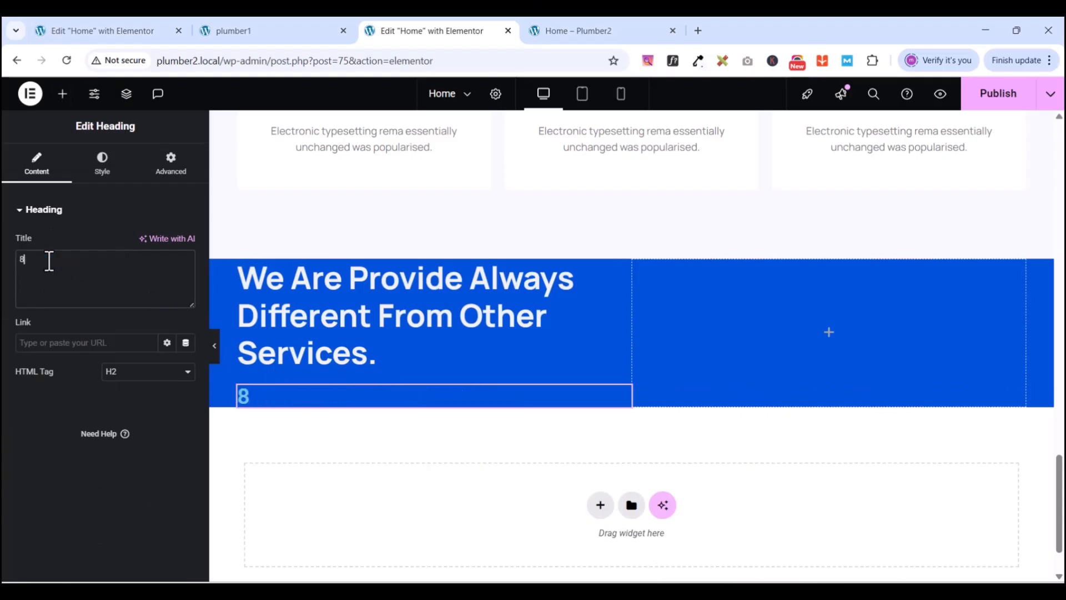
pyautogui.write('9K')
pyautogui.click(232, 38)
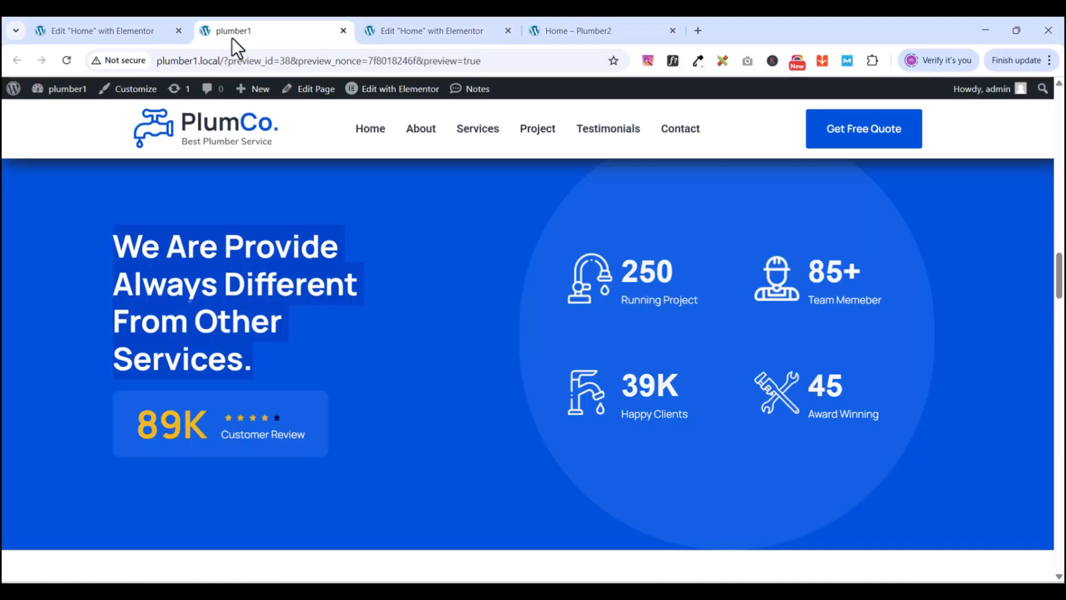
pyautogui.click(402, 31)
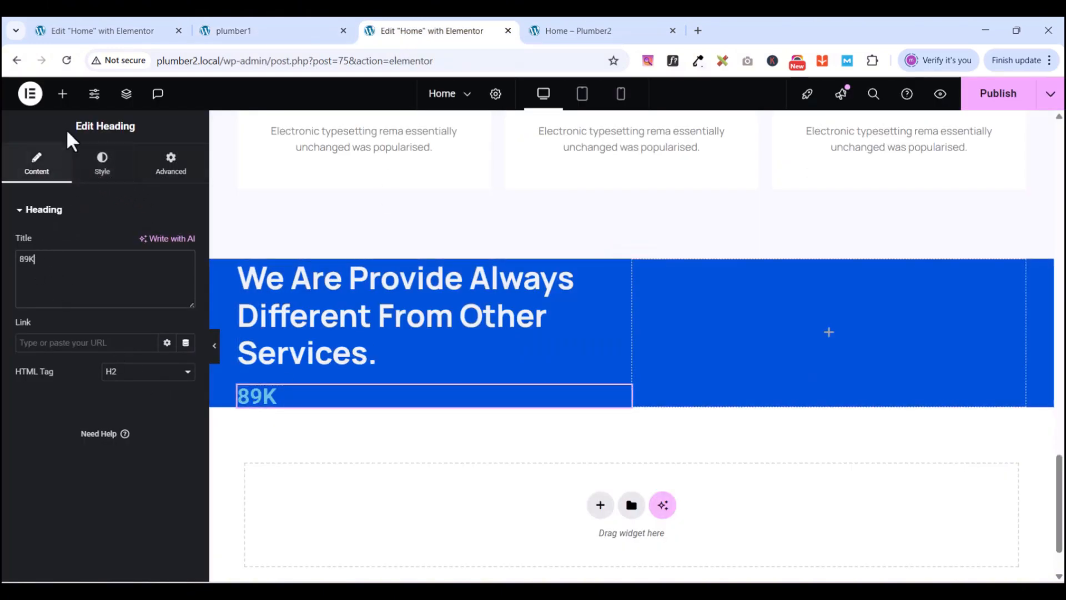
# - Add a Text Editor widget with a Lorem ipsum paragraph below the 89K heading
pyautogui.click(62, 93)
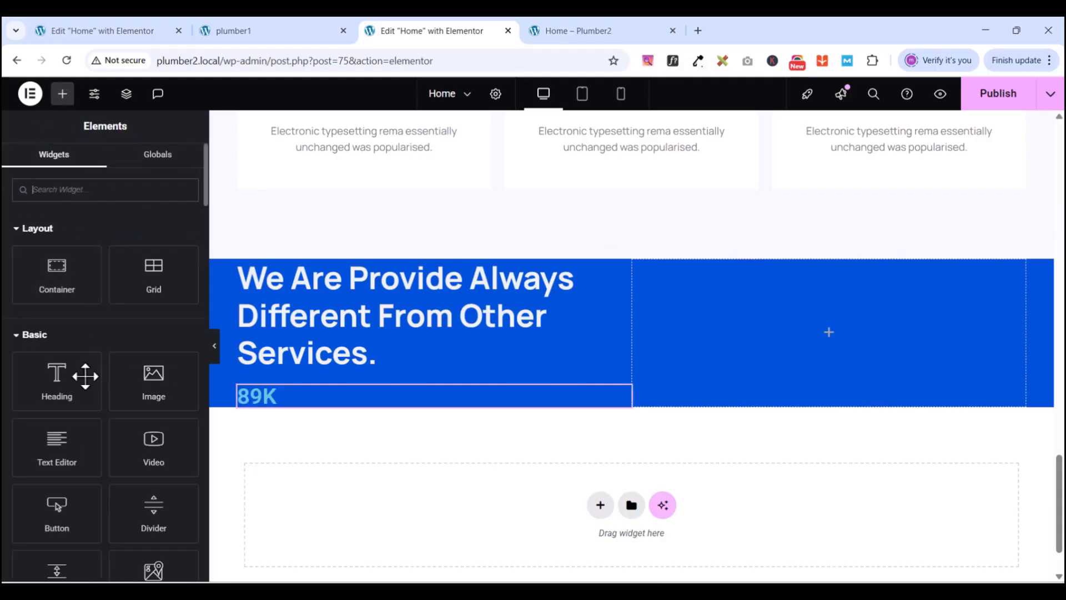
pyautogui.moveTo(56, 444); pyautogui.dragTo(603, 403)
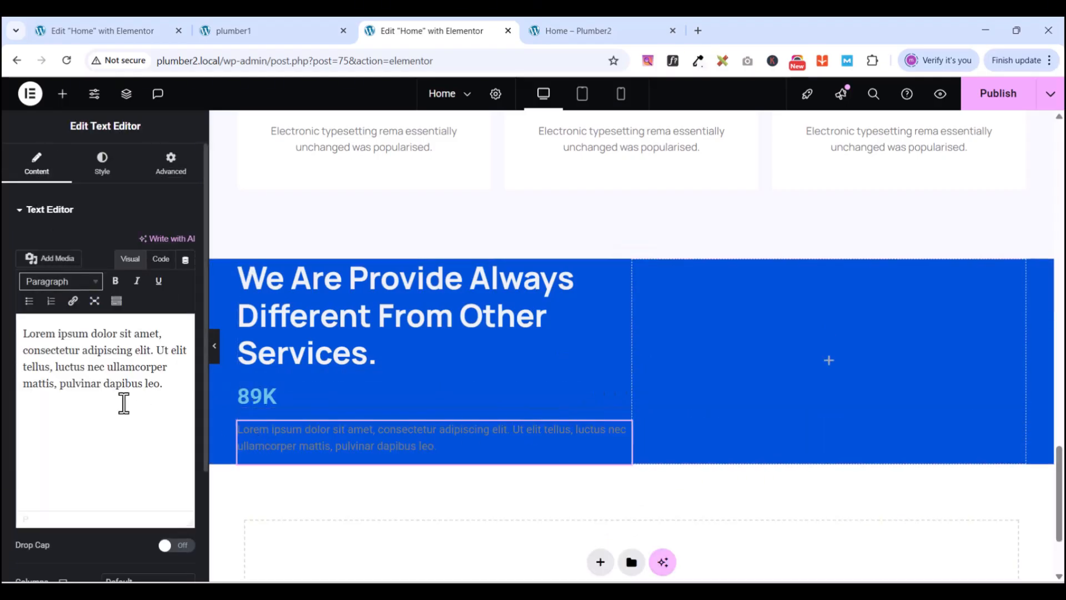
pyautogui.click(124, 403)
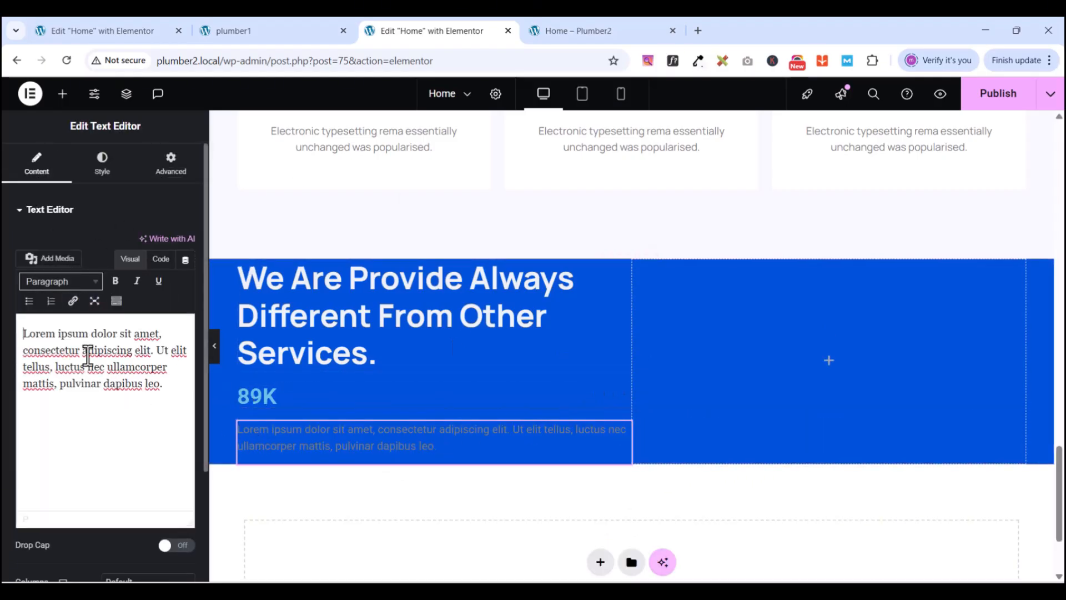
pyautogui.click(104, 169)
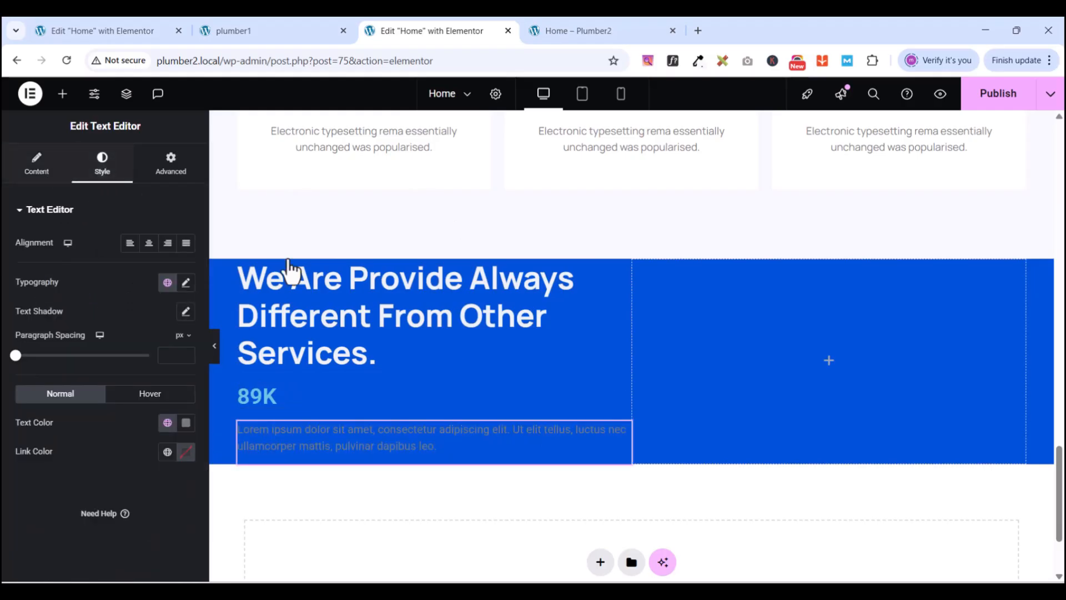
pyautogui.click(625, 401)
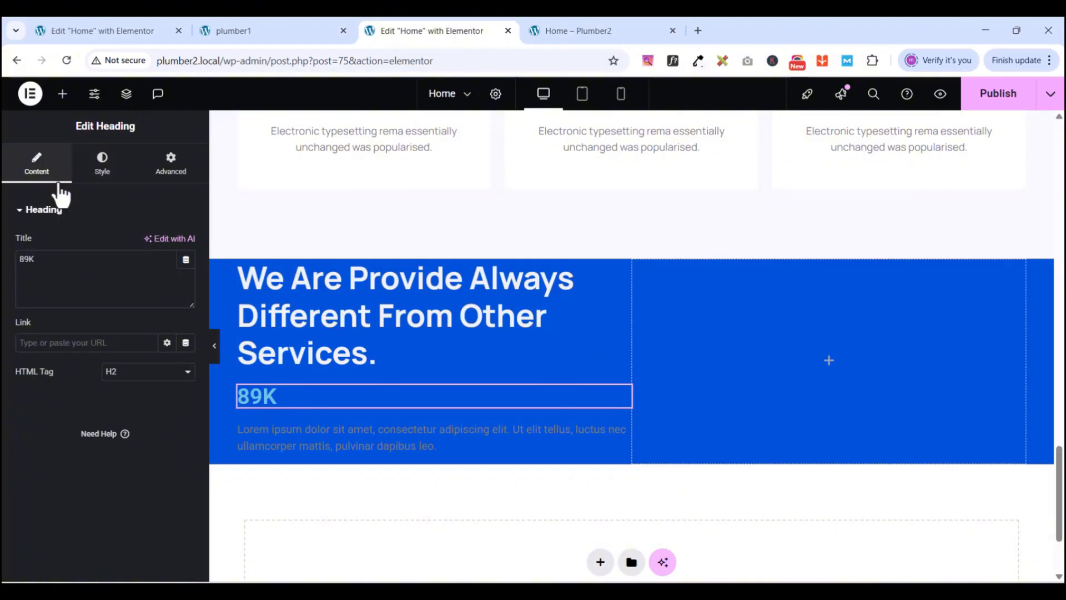
# - Set the 89K heading's typography to Manrope 700 Bold, size 55, line height 66
pyautogui.click(107, 173)
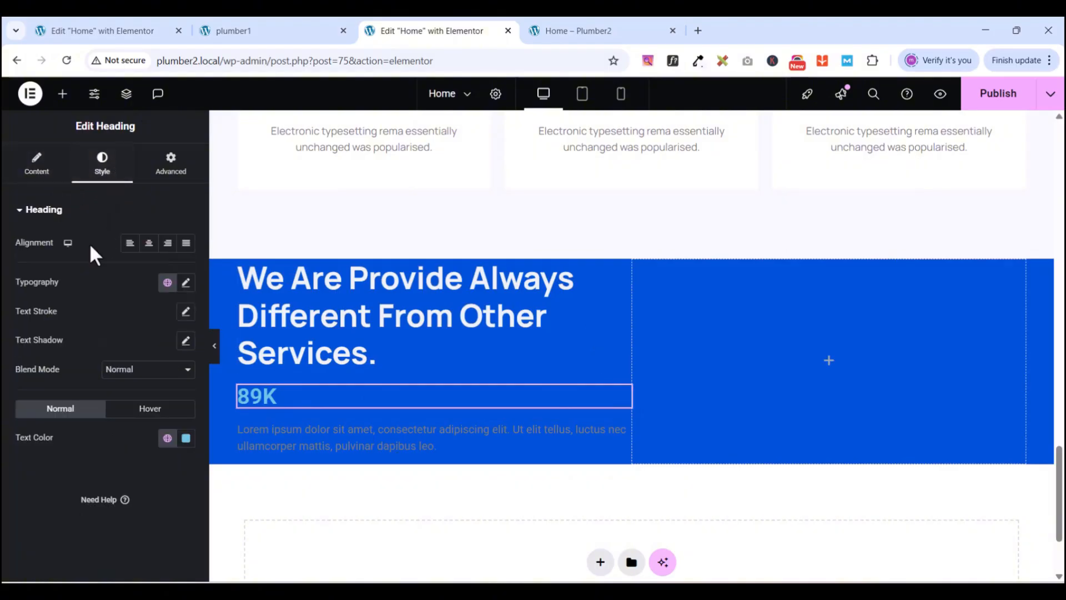
pyautogui.click(186, 283)
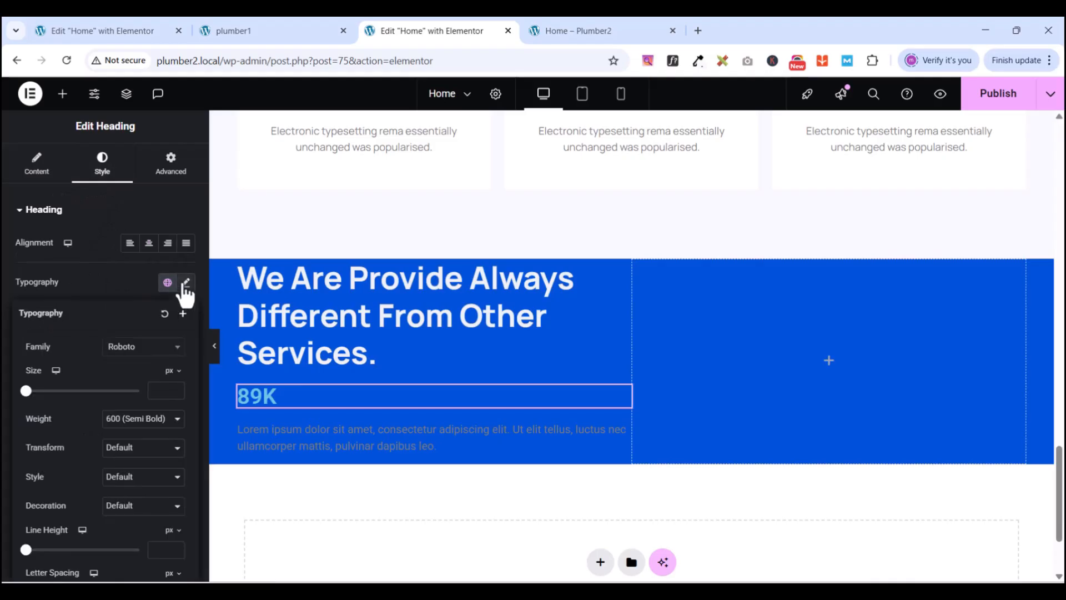
pyautogui.click(131, 348)
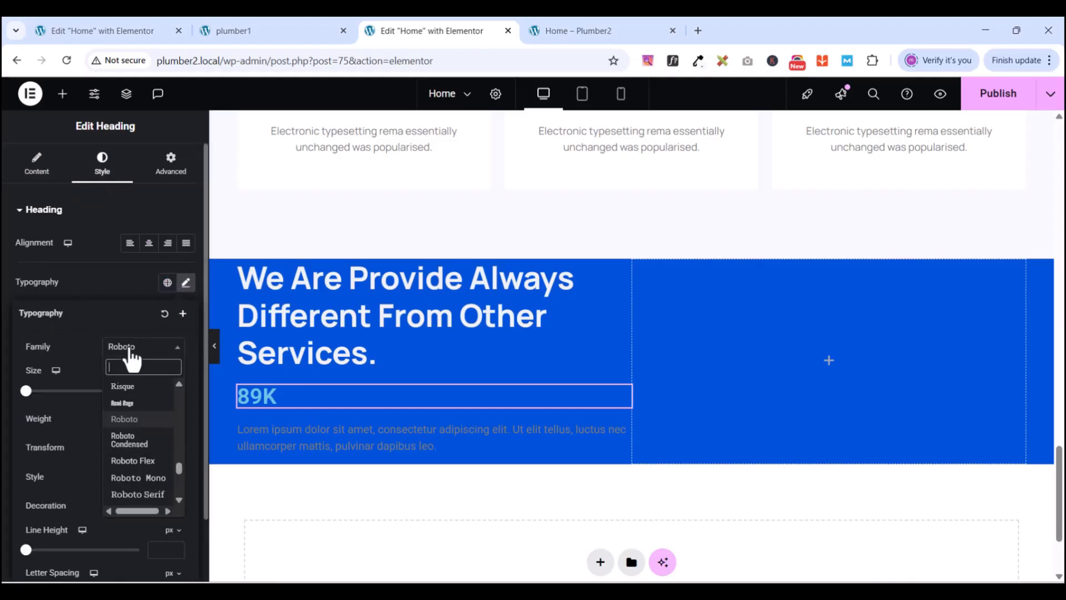
pyautogui.write('MAN')
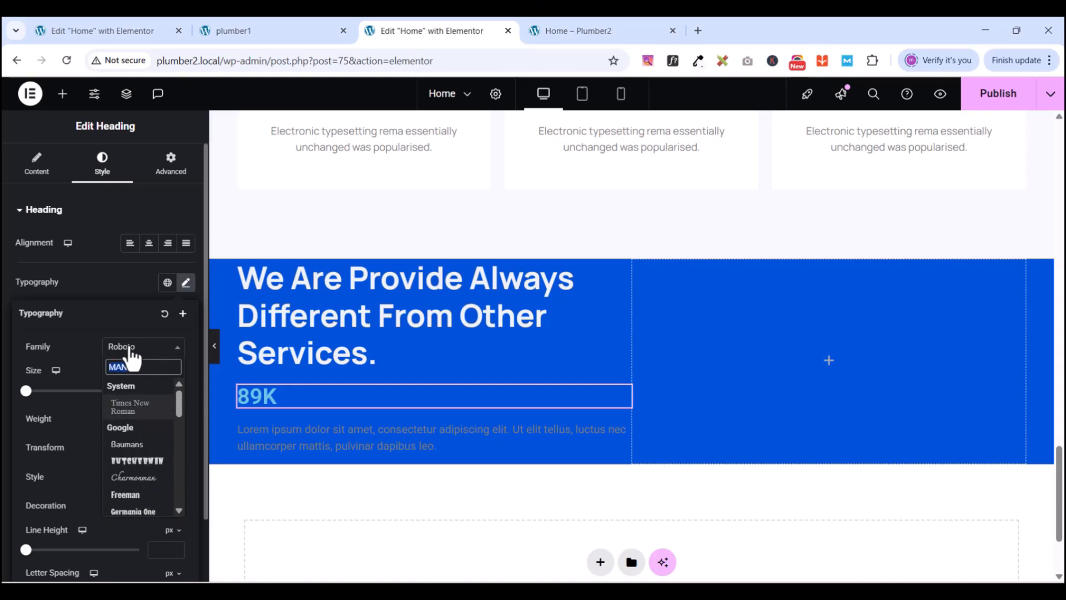
pyautogui.write('manrope')
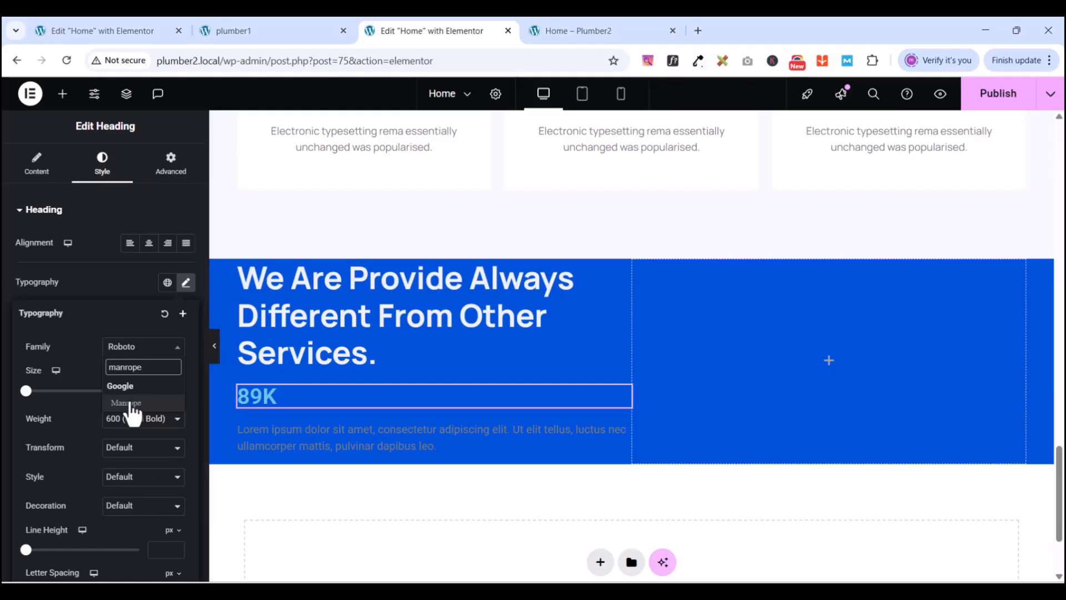
pyautogui.click(131, 404)
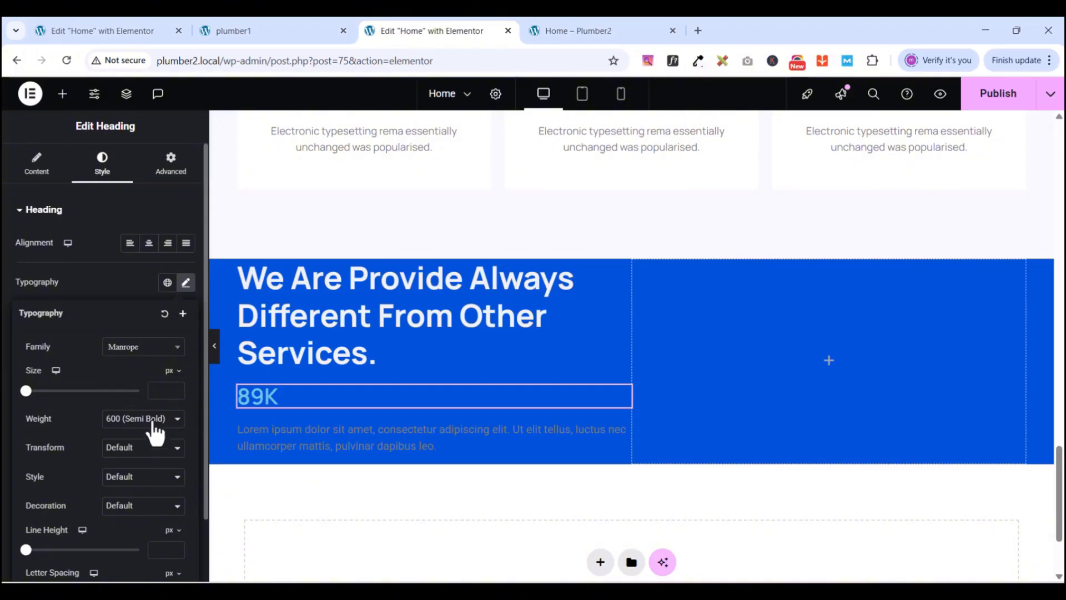
pyautogui.click(151, 419)
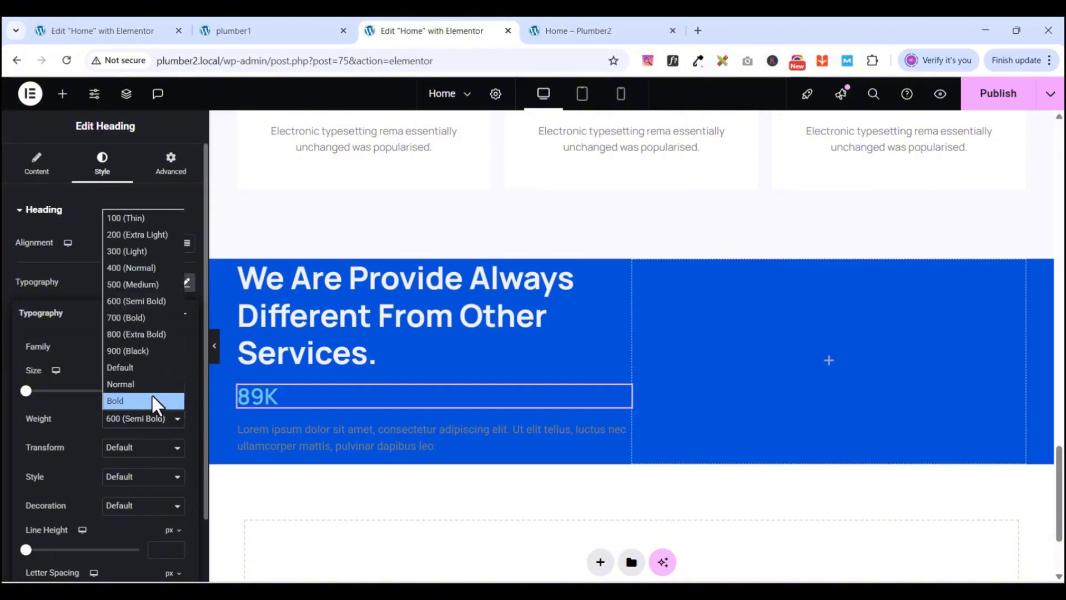
pyautogui.click(127, 316)
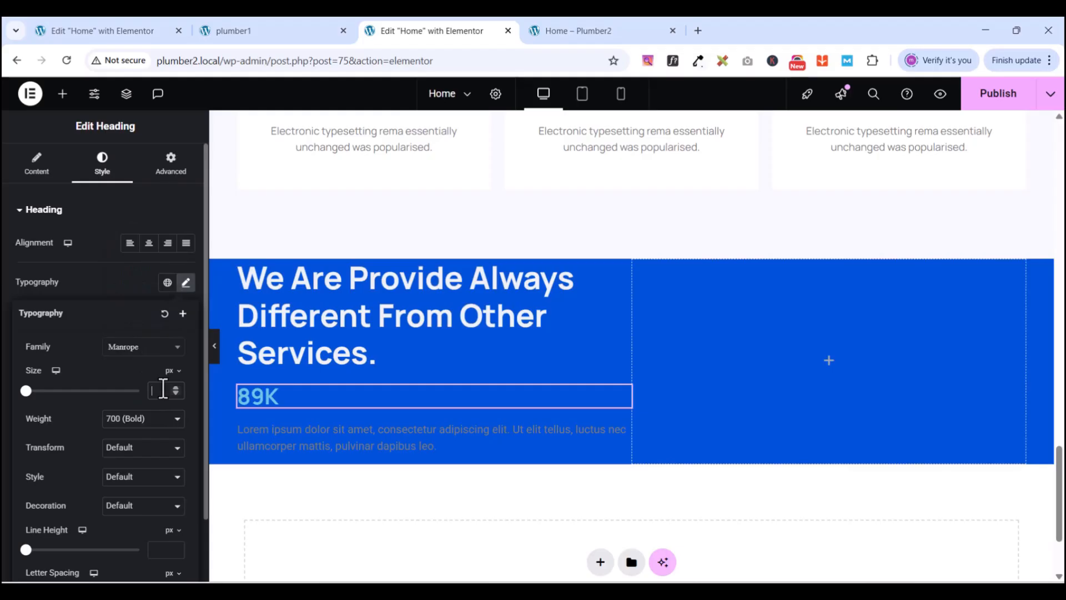
pyautogui.write('55')
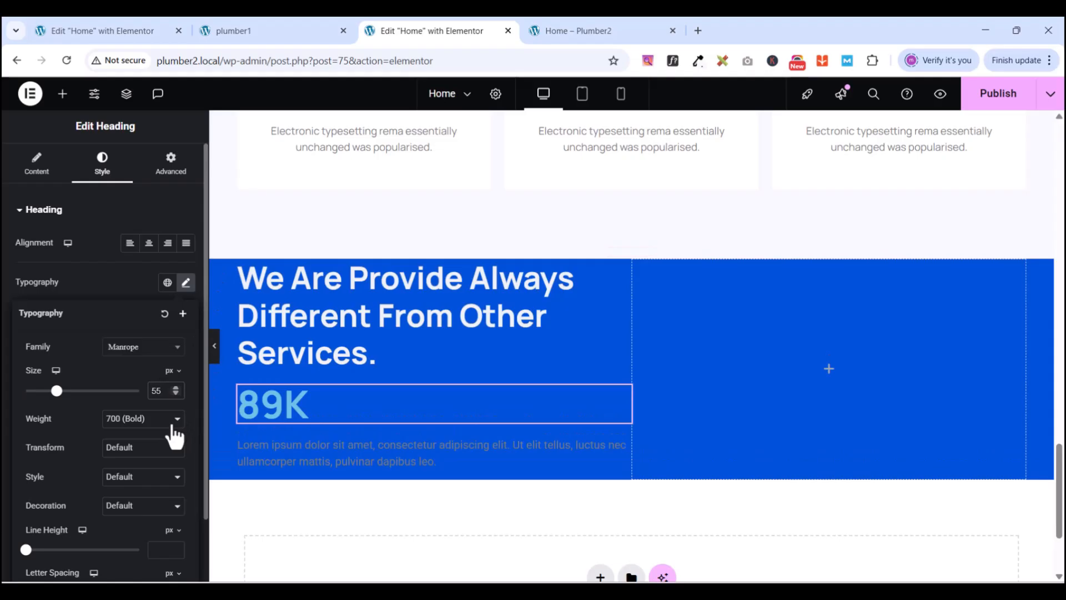
pyautogui.click(168, 549)
pyautogui.write('66')
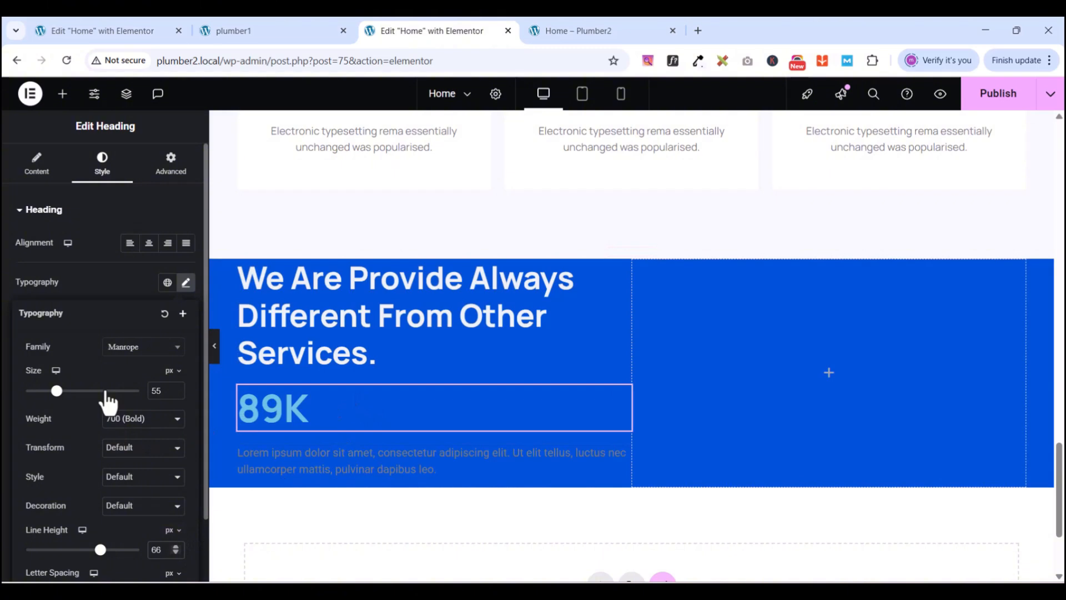
pyautogui.click(89, 282)
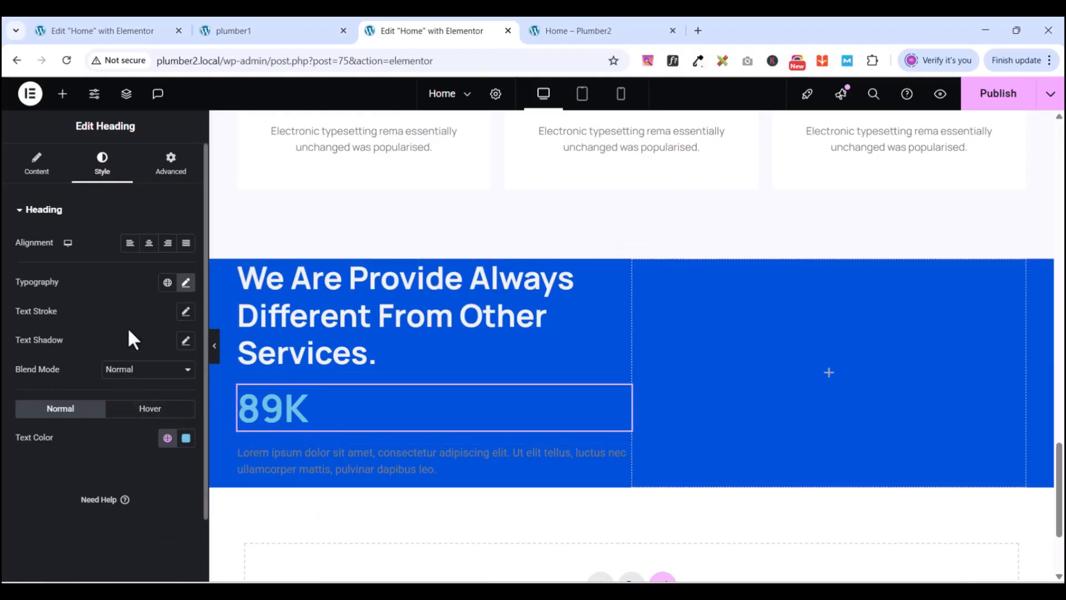
# - Make the 89K text colour pure white #FFFFFF
pyautogui.click(168, 439)
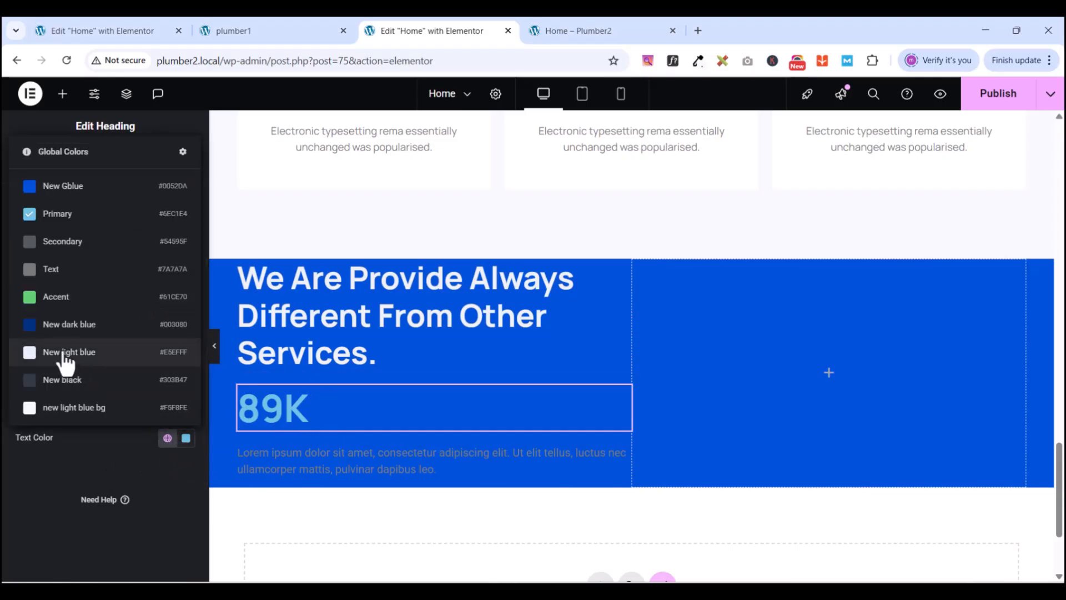
pyautogui.click(66, 355)
pyautogui.click(186, 438)
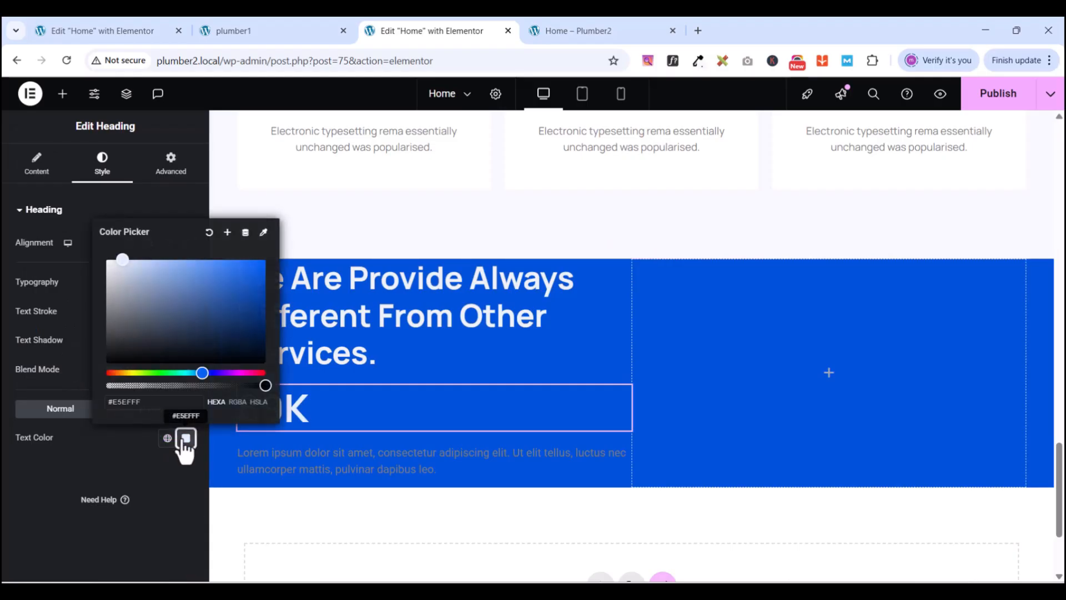
pyautogui.moveTo(114, 255); pyautogui.dragTo(104, 259)
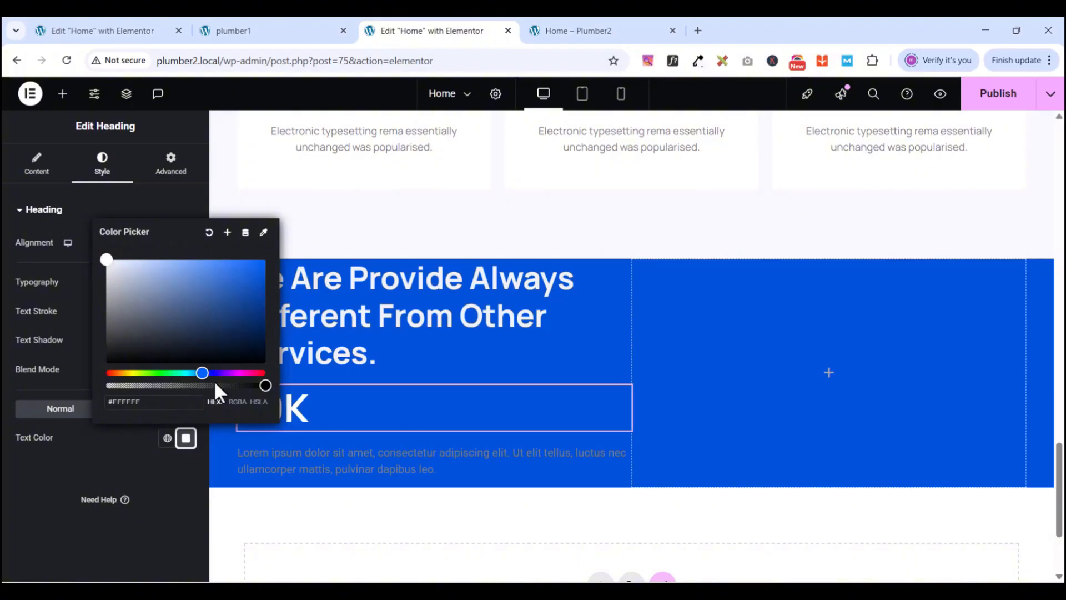
pyautogui.click(166, 460)
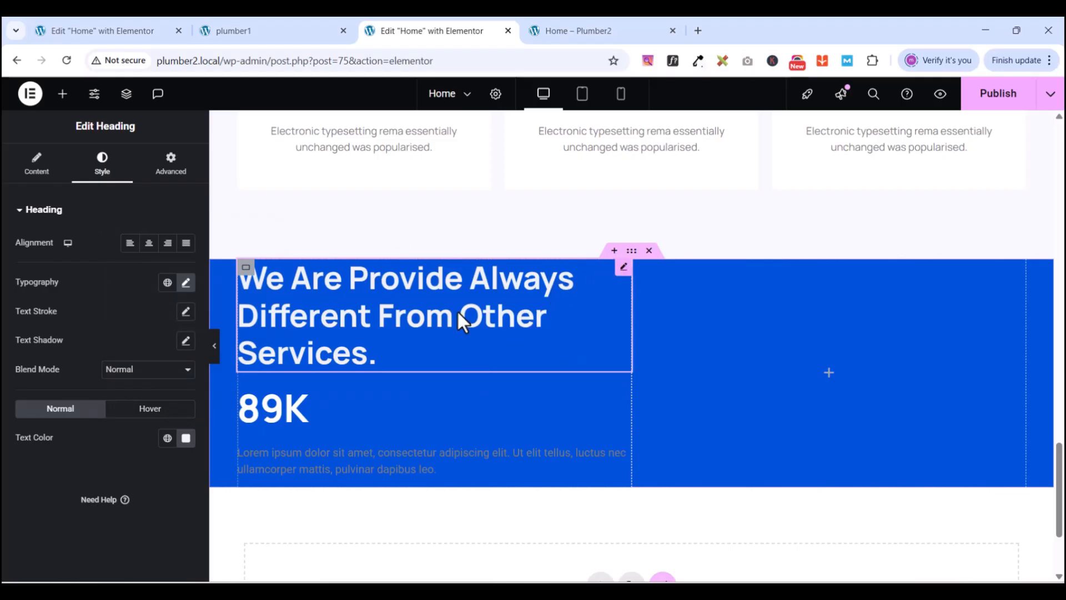
# - Set the main heading's text colour to #F4F4F4
pyautogui.click(186, 438)
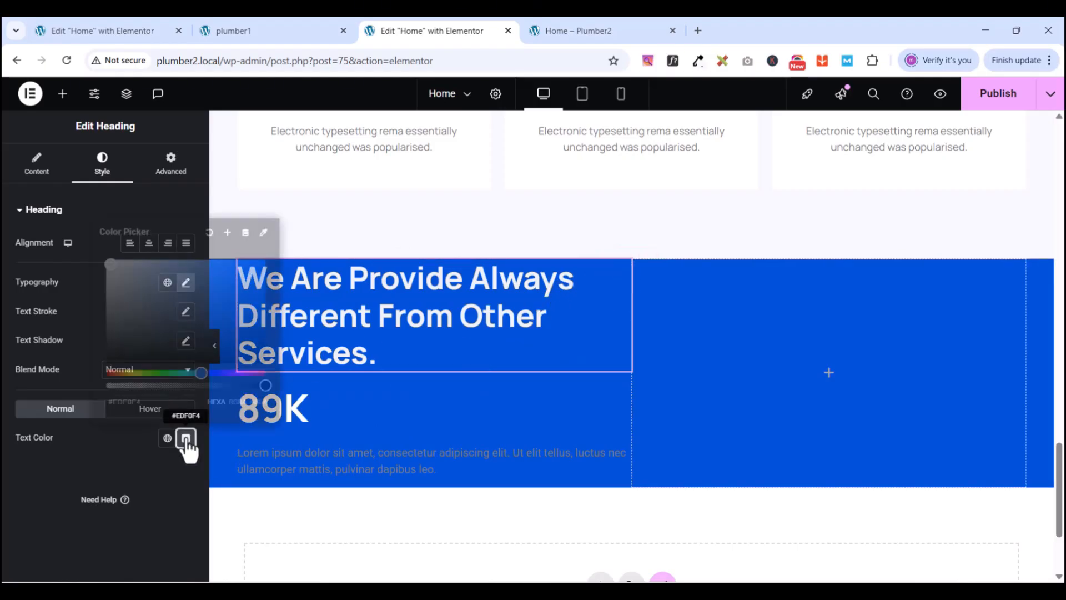
pyautogui.write('#F4F4F4')
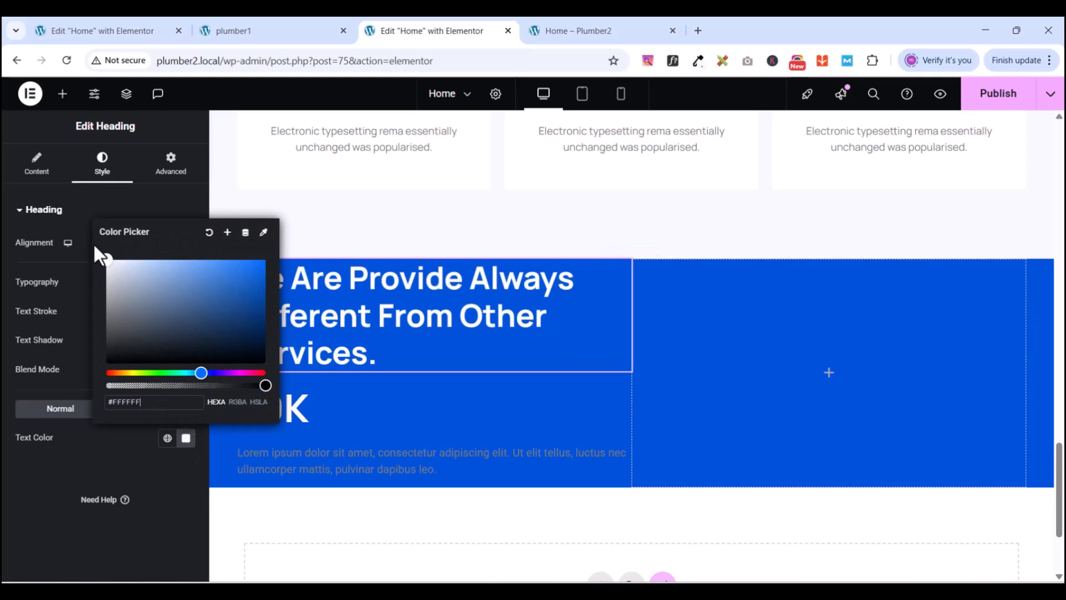
pyautogui.click(119, 448)
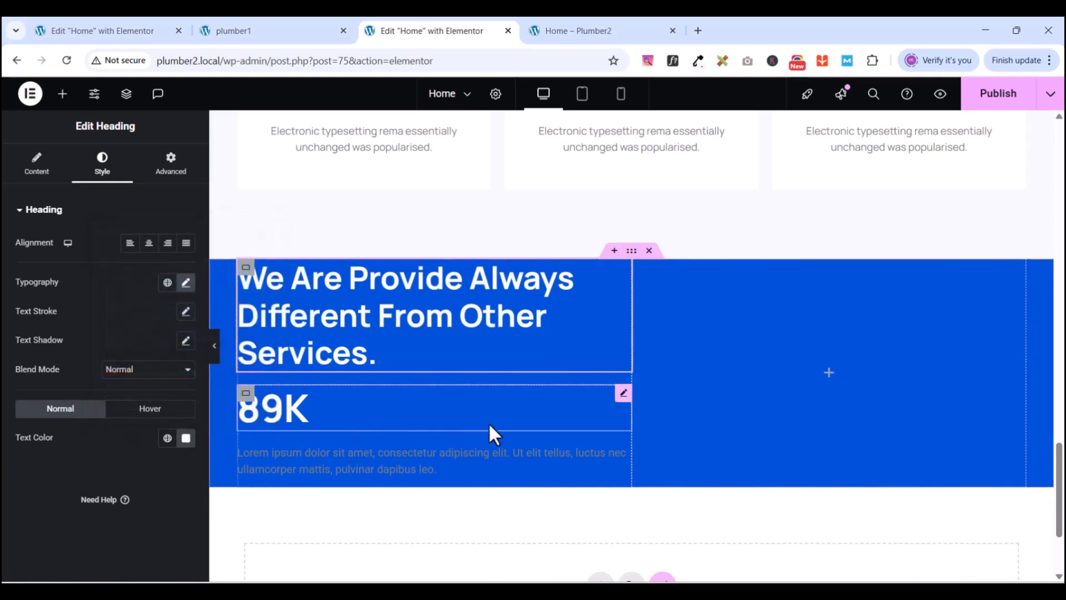
# - Set the paragraph's typography to Manrope, size 15, line height 23
pyautogui.click(622, 455)
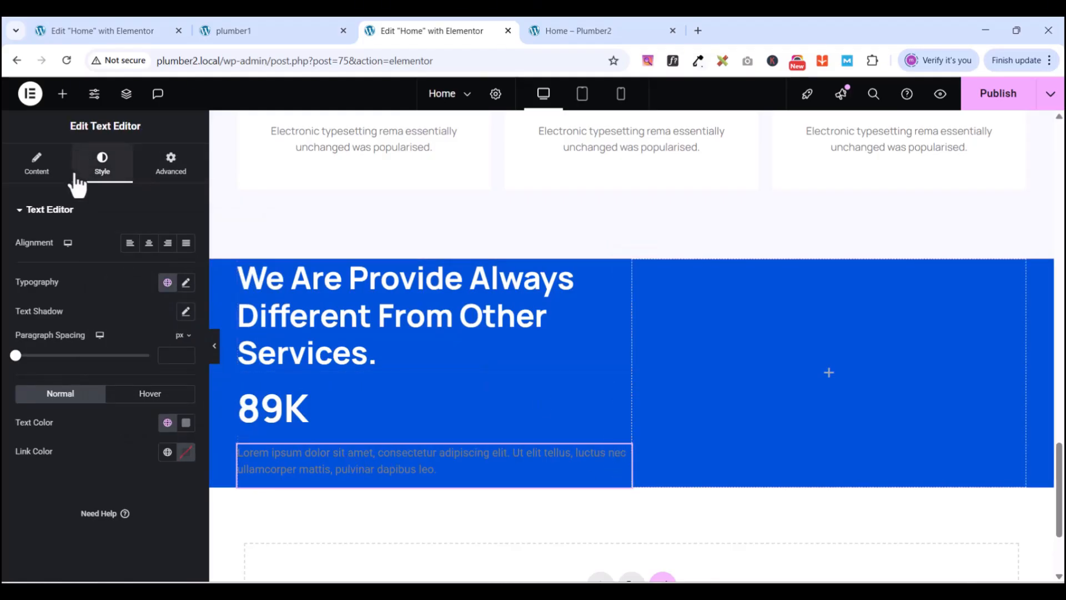
pyautogui.click(186, 282)
pyautogui.click(156, 349)
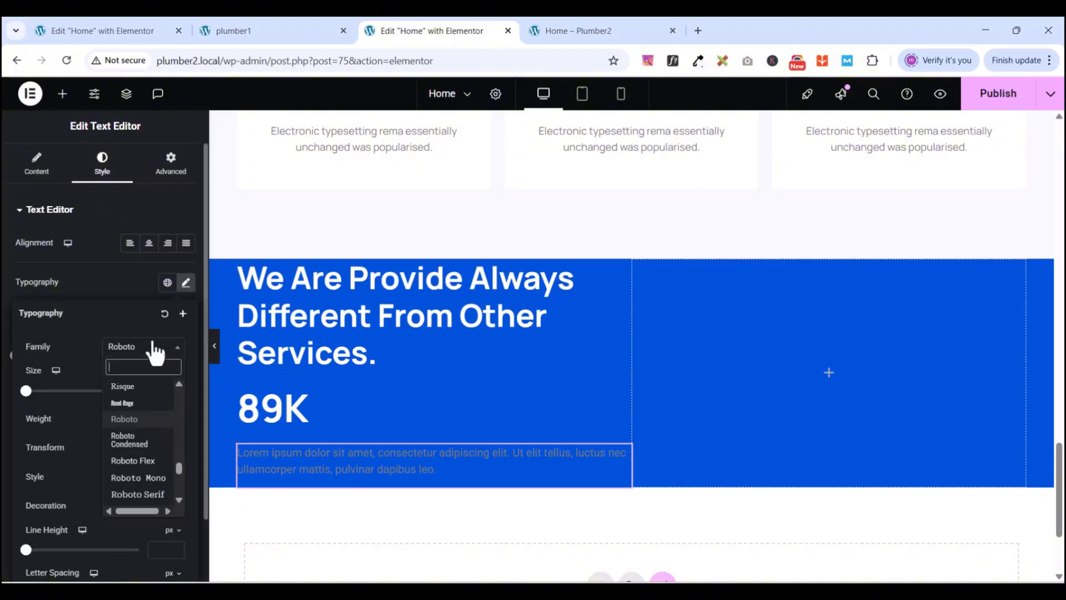
pyautogui.write('manrope')
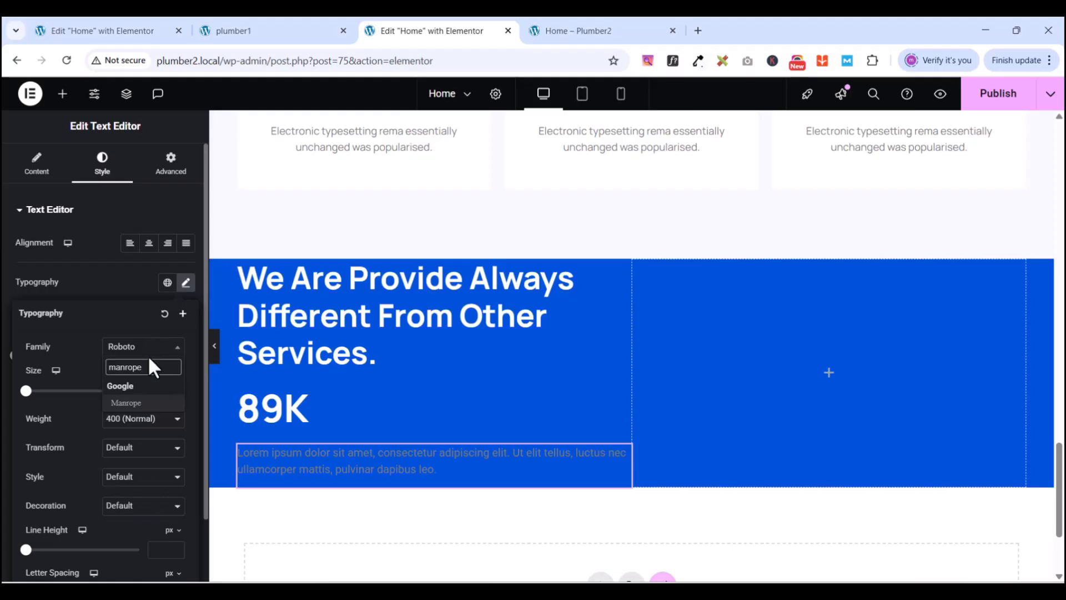
pyautogui.click(133, 404)
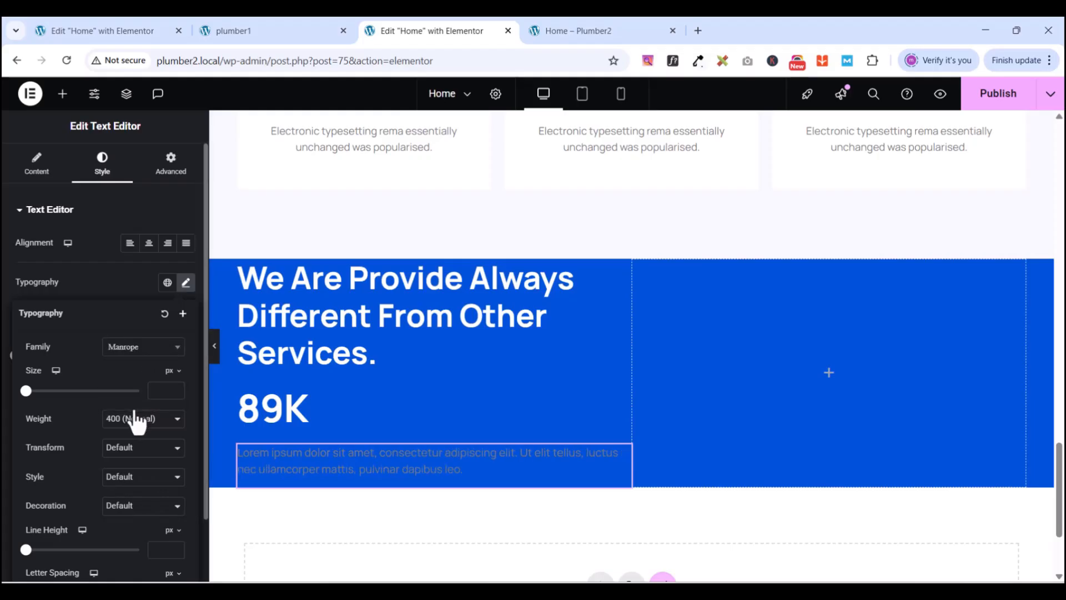
pyautogui.click(159, 388)
pyautogui.write('15')
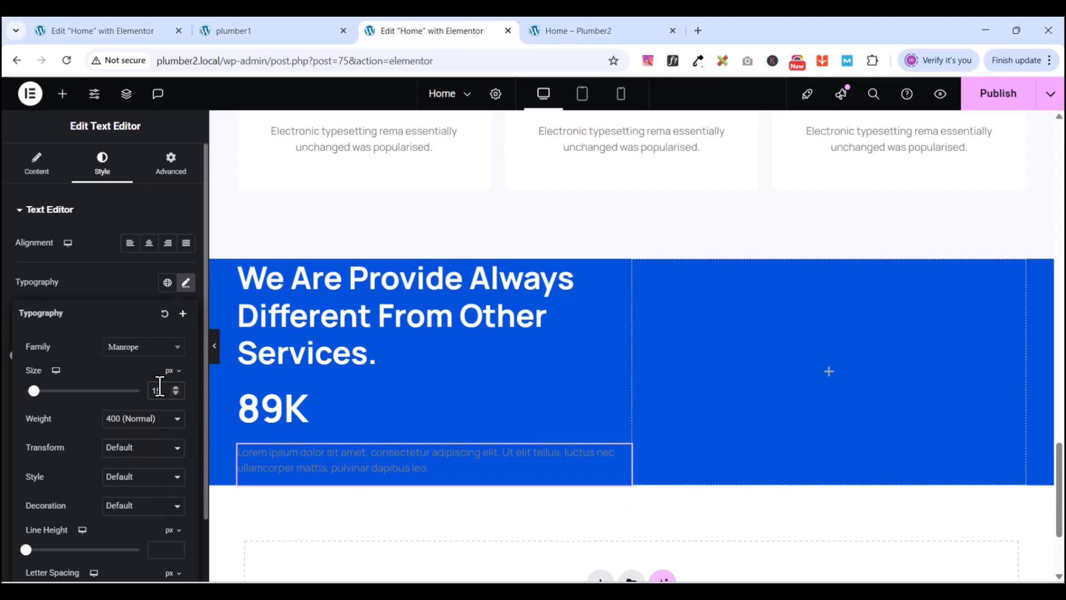
pyautogui.click(166, 551)
pyautogui.write('23')
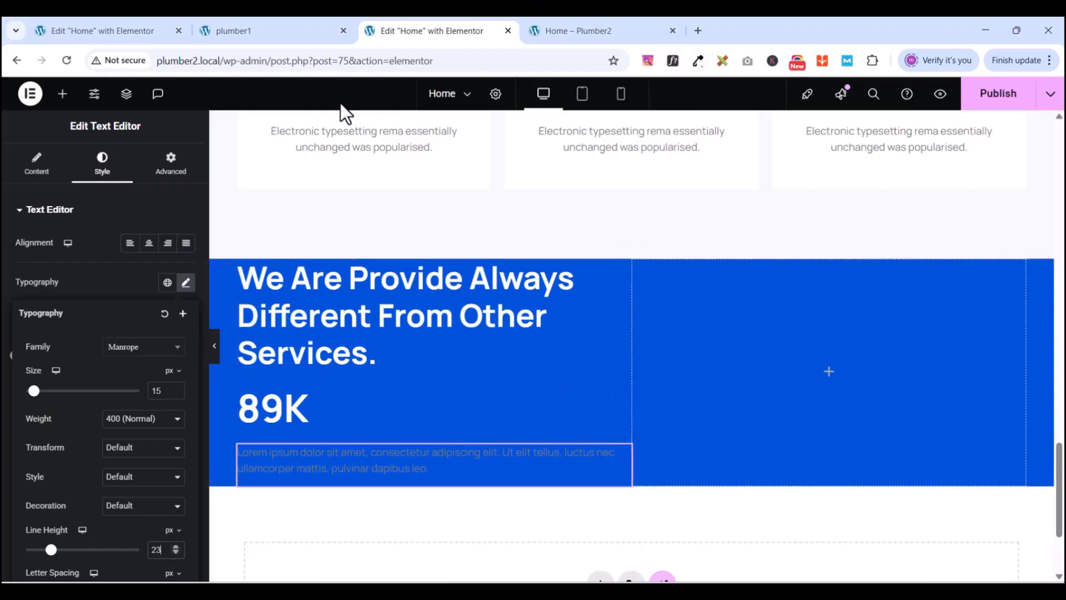
# - Copy 'Customer Review' from the PlumCo reference and replace the Lorem ipsum paragraph with it
pyautogui.click(259, 32)
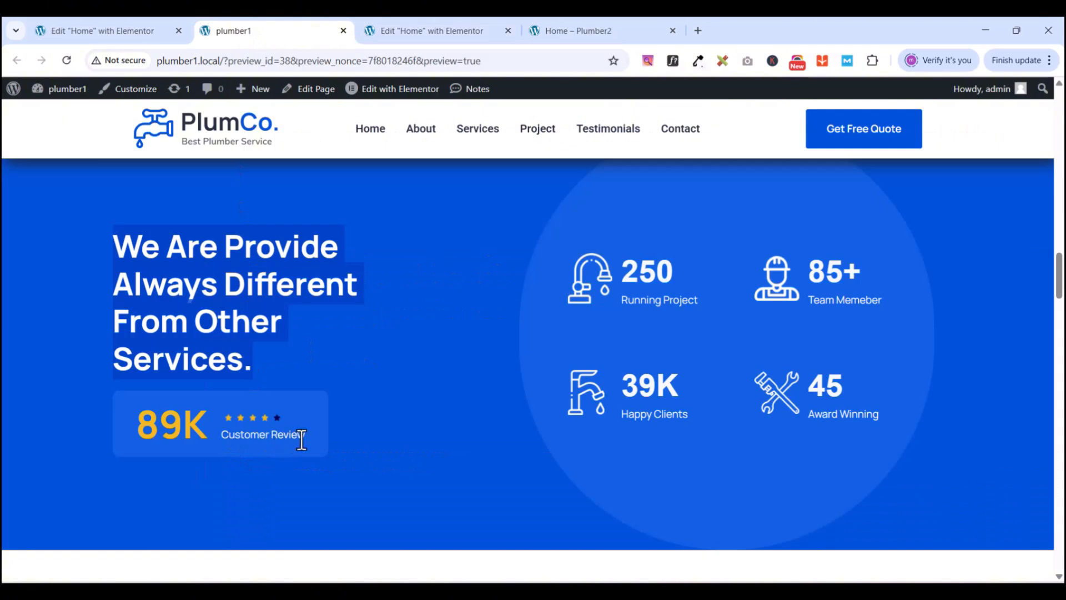
pyautogui.moveTo(223, 437); pyautogui.dragTo(307, 430)
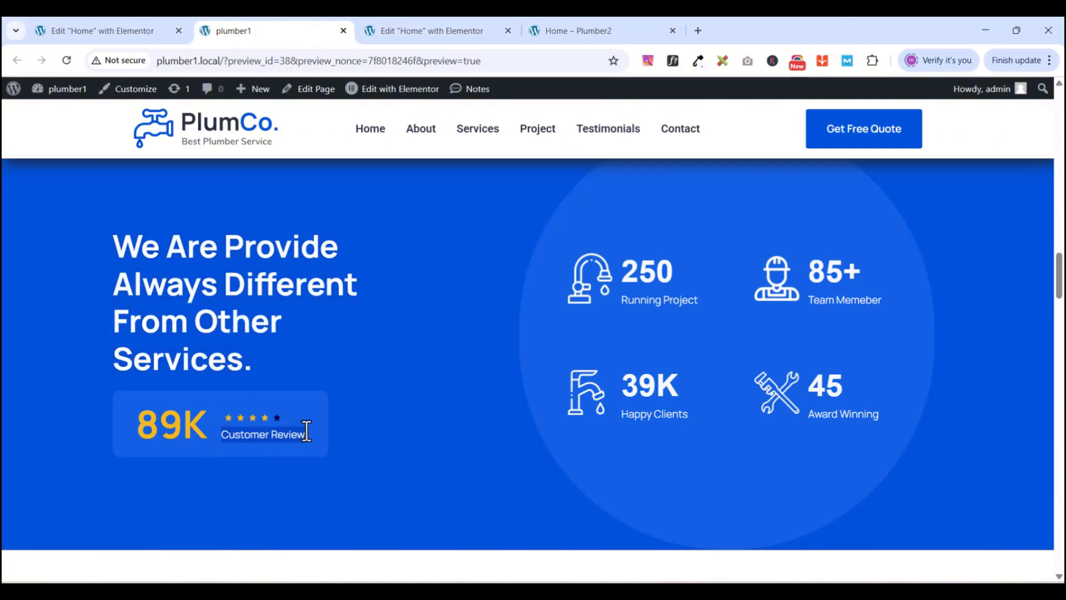
pyautogui.rightClick(306, 431)
pyautogui.click(349, 235)
pyautogui.click(399, 32)
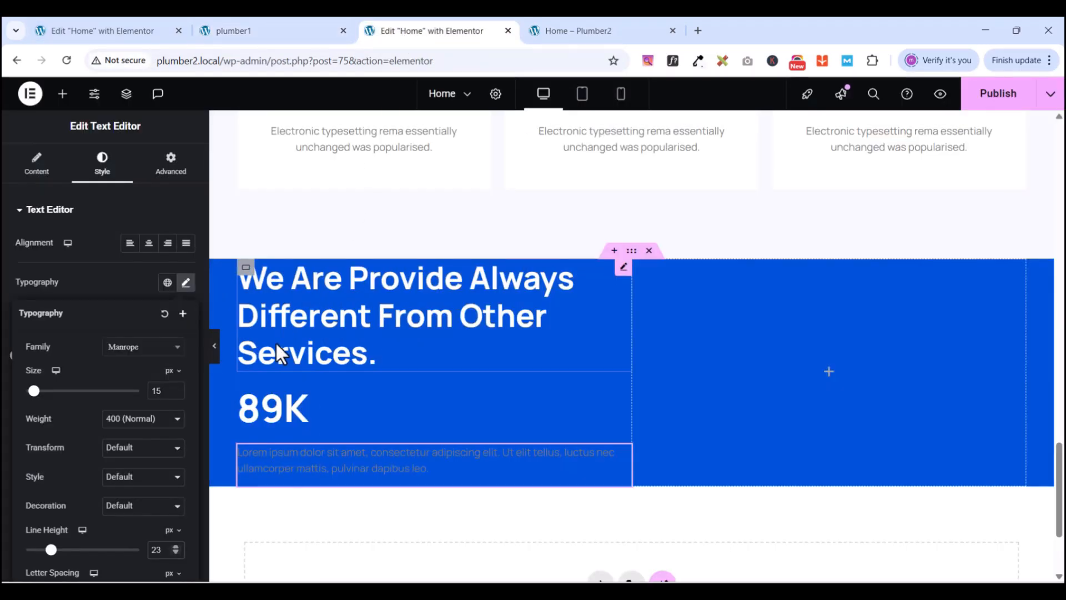
pyautogui.click(623, 452)
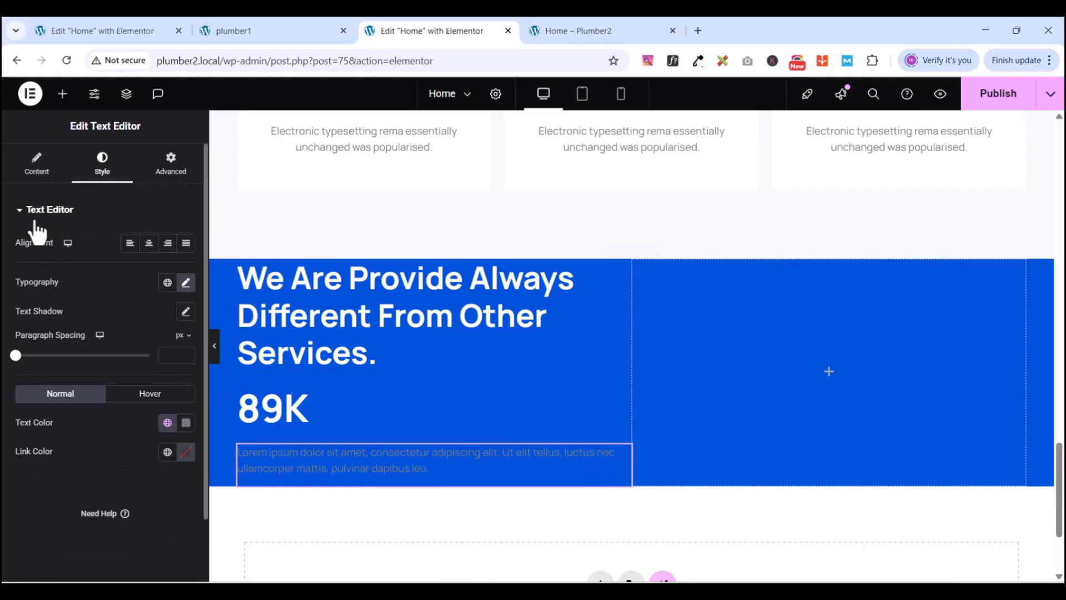
pyautogui.click(37, 166)
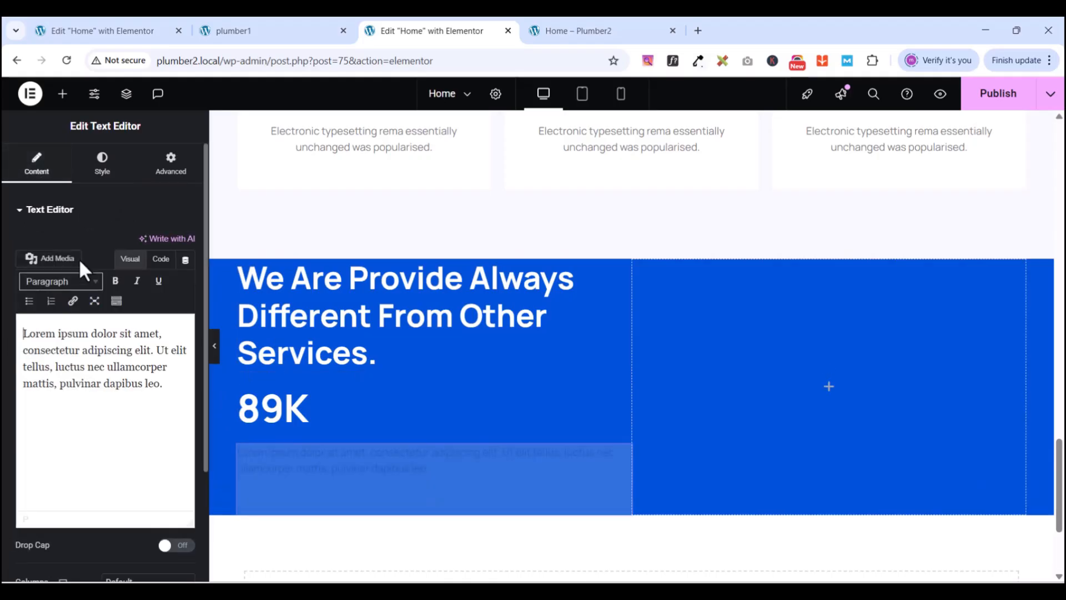
pyautogui.tripleClick(92, 360)
pyautogui.hotkey('ctrl', 'v')
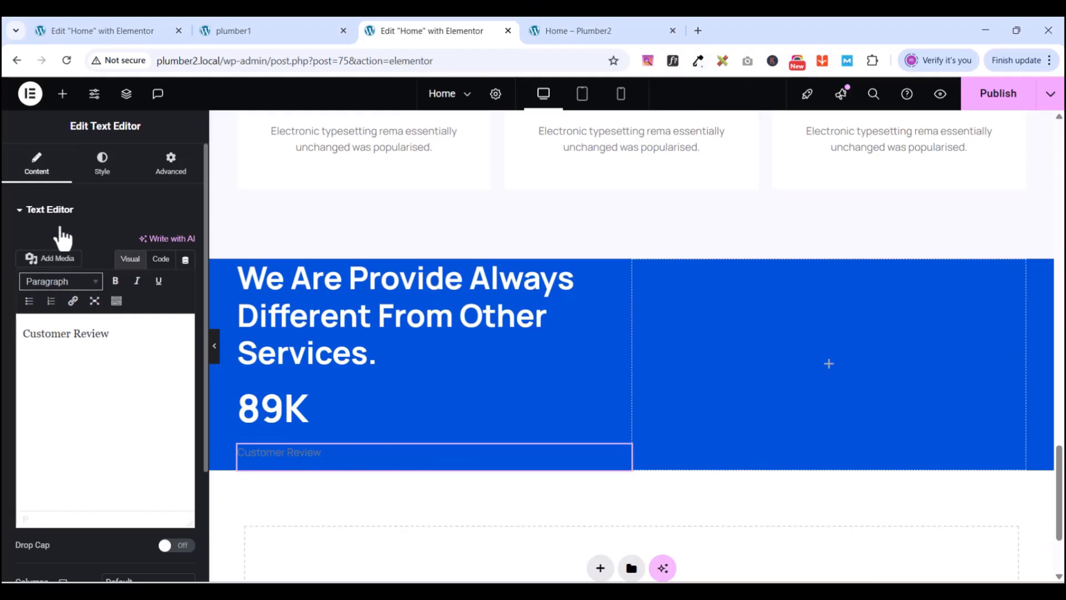
pyautogui.click(25, 210)
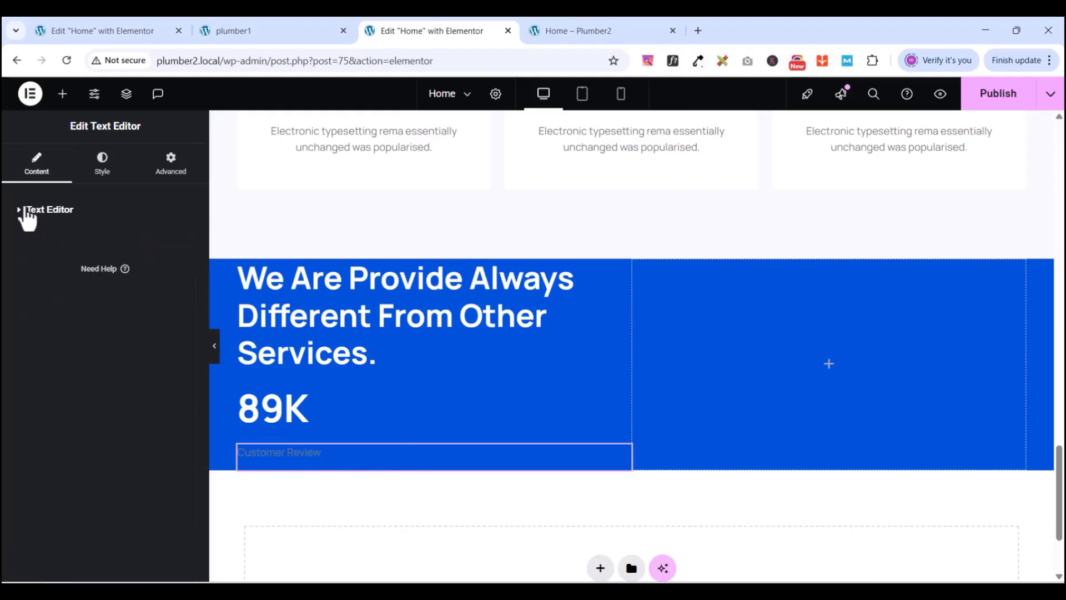
# - Make the Customer Review text white (#FFFFFF)
pyautogui.click(111, 175)
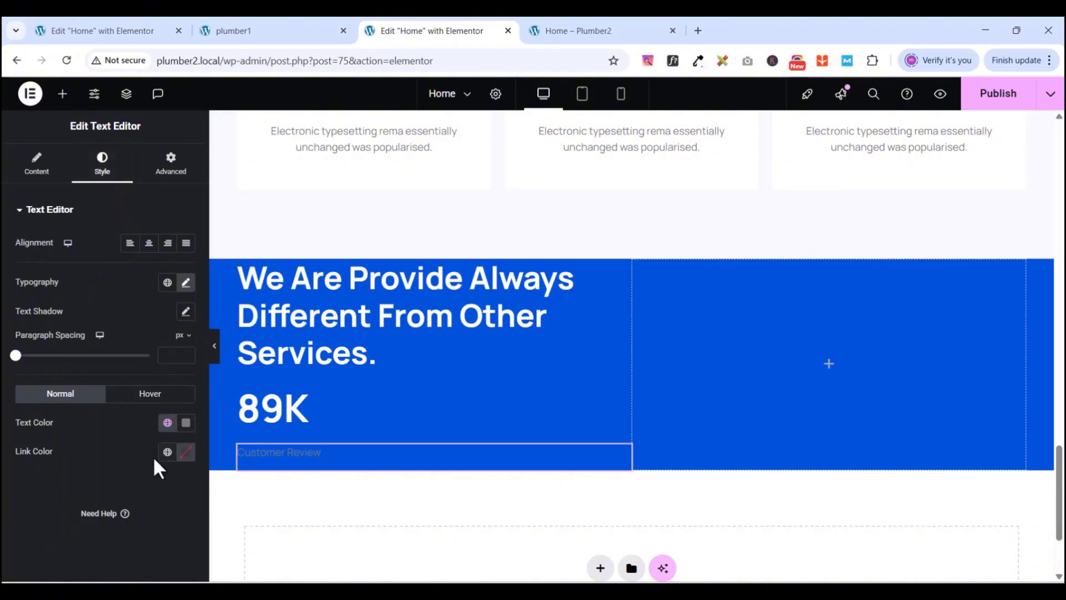
pyautogui.click(186, 423)
pyautogui.moveTo(103, 299); pyautogui.dragTo(93, 238)
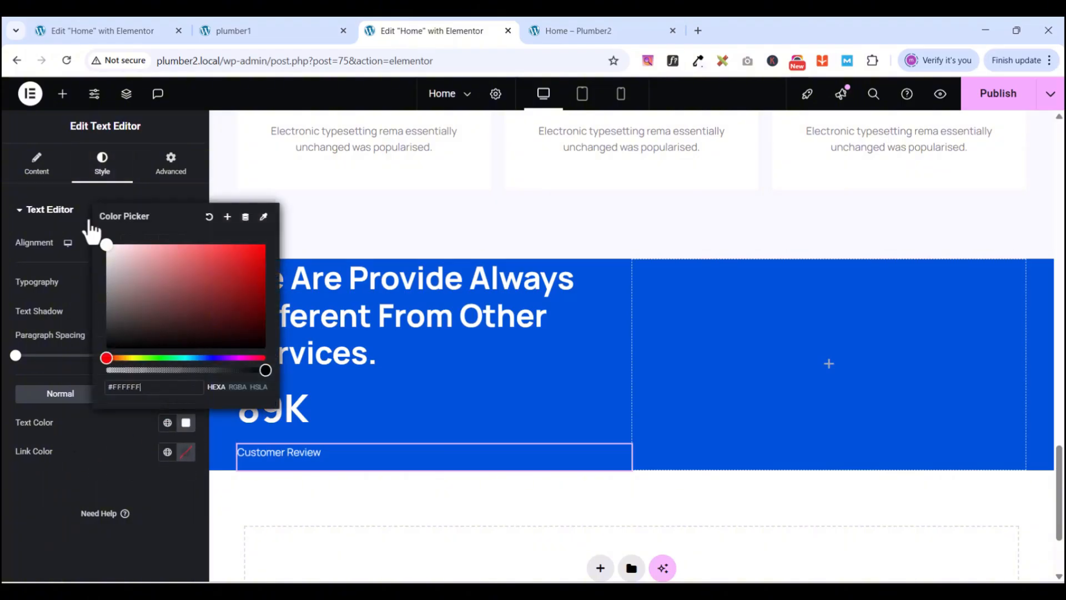
pyautogui.click(229, 28)
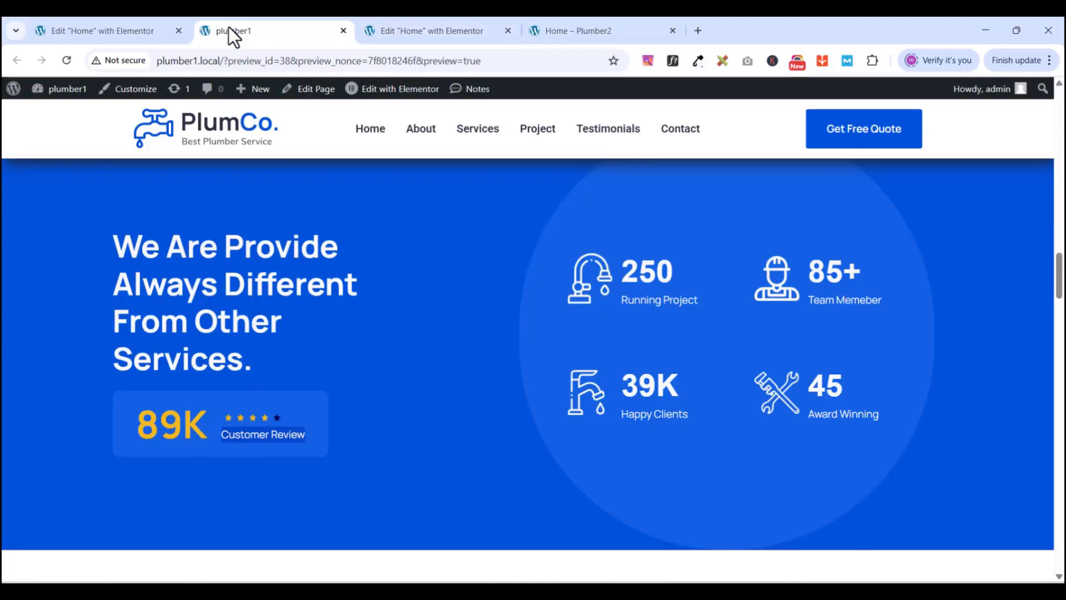
pyautogui.click(405, 31)
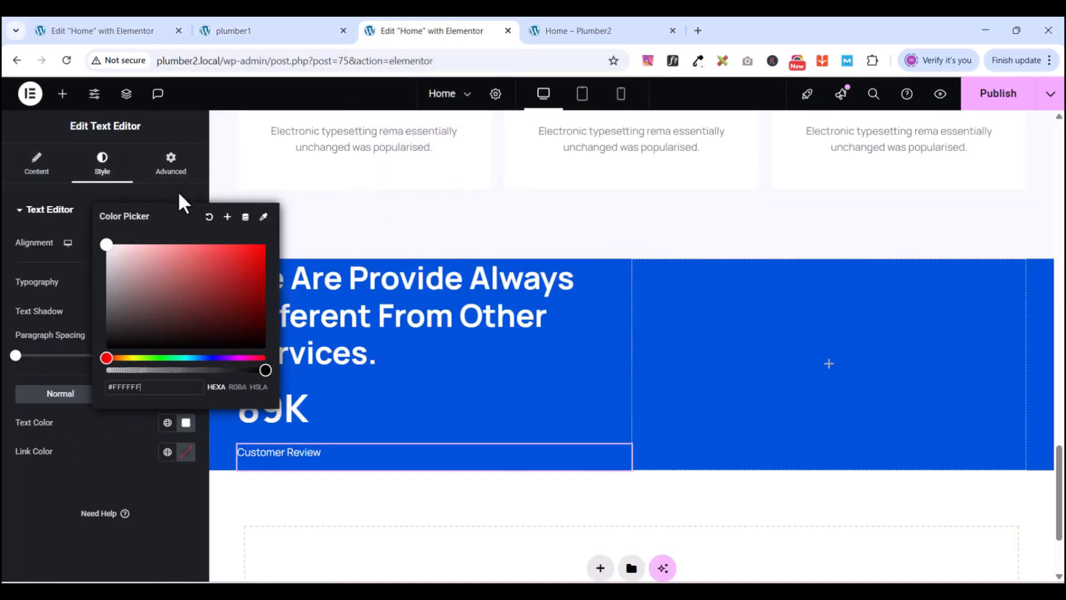
pyautogui.click(87, 431)
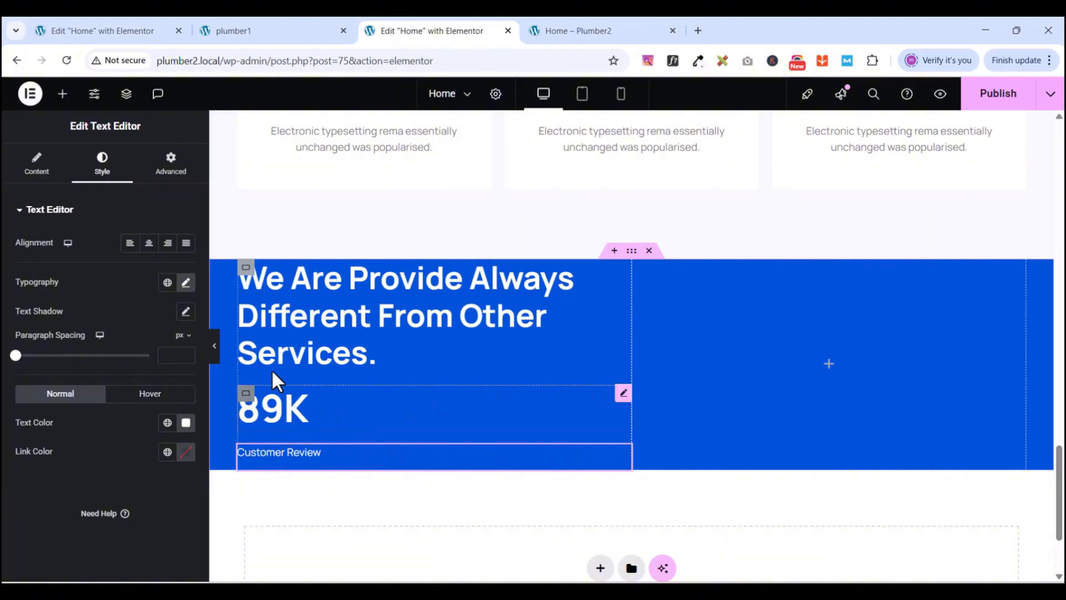
# - Sample the reference section's blue with ColorZilla and copy its hex value 1160e2
pyautogui.click(299, 29)
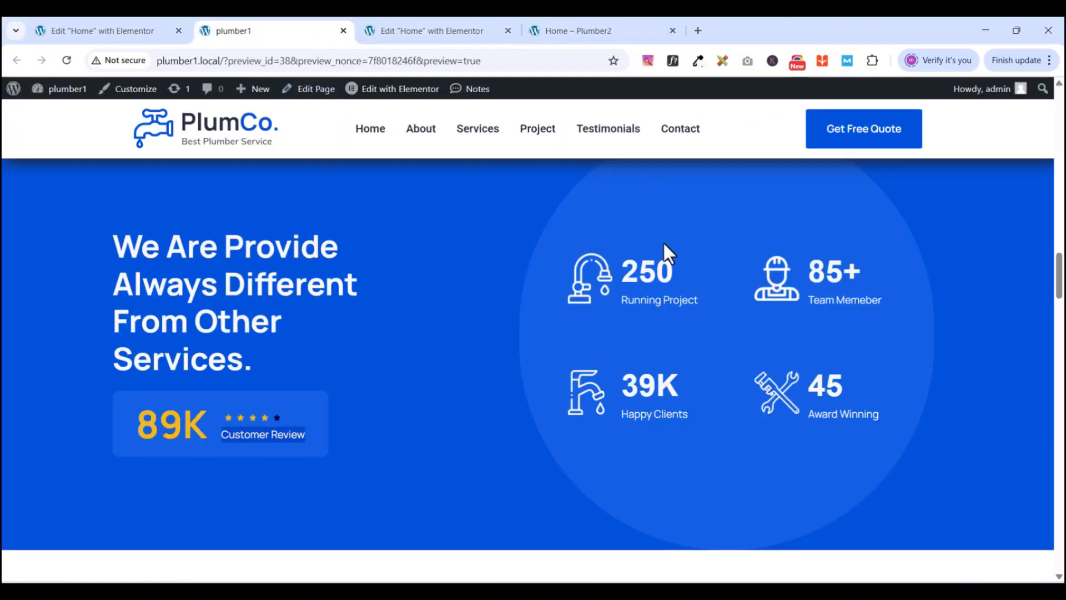
pyautogui.click(697, 60)
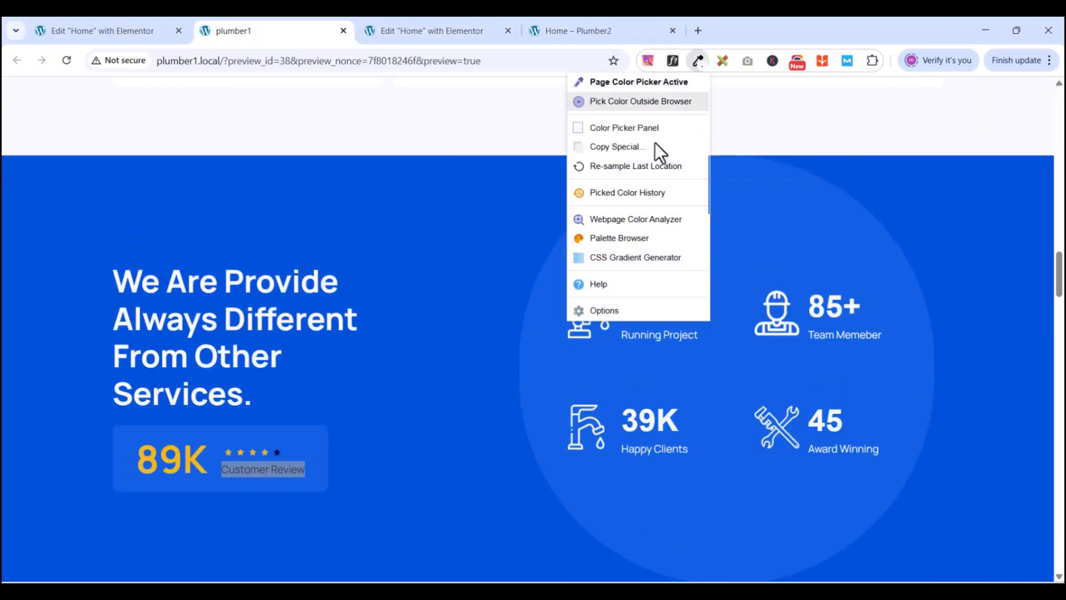
pyautogui.click(556, 358)
pyautogui.click(557, 359)
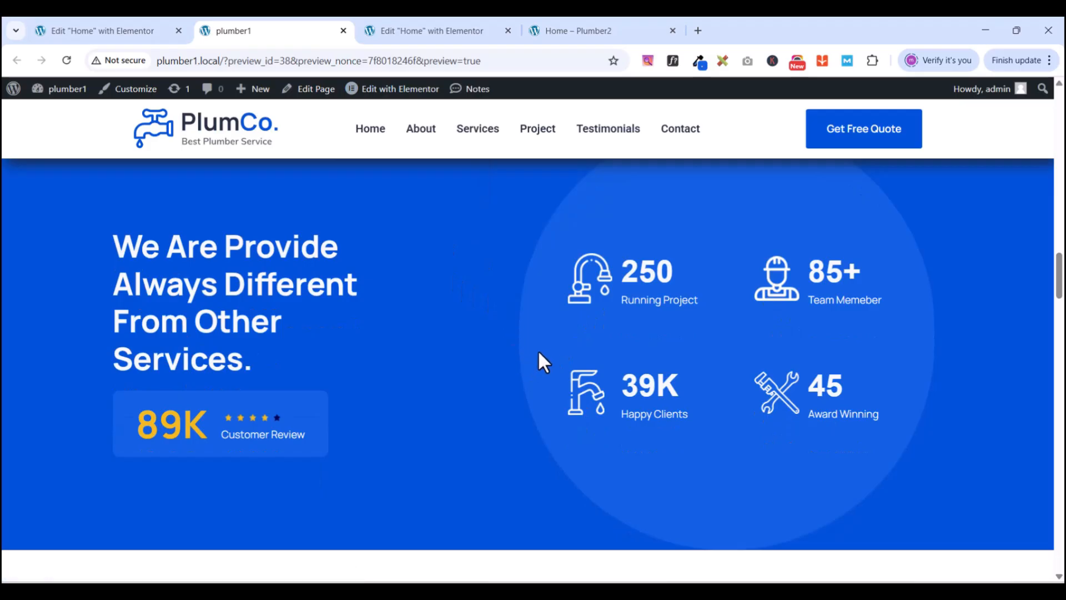
pyautogui.click(700, 63)
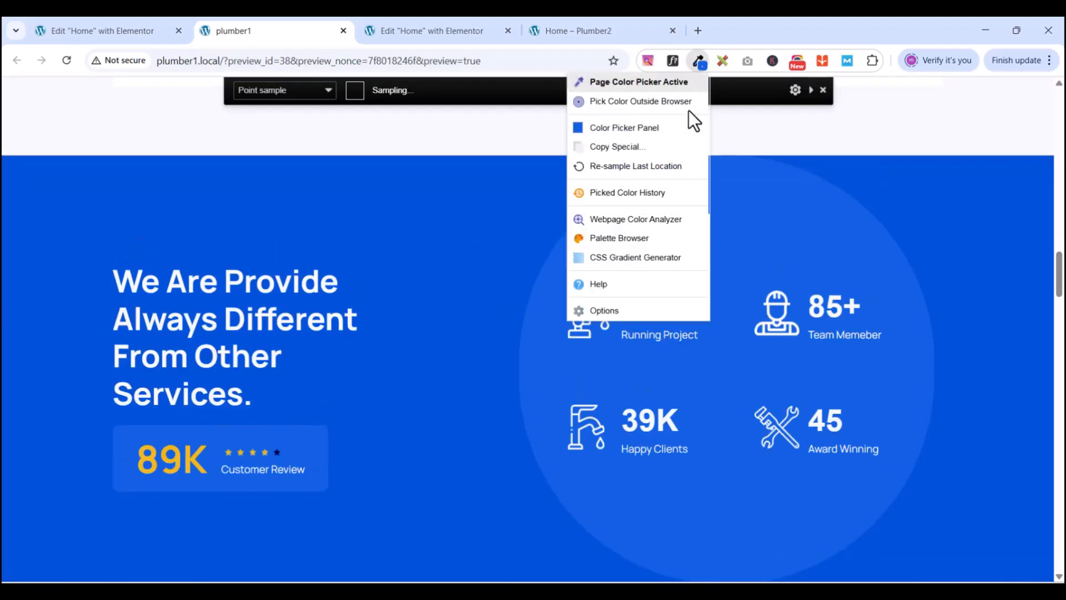
pyautogui.click(552, 366)
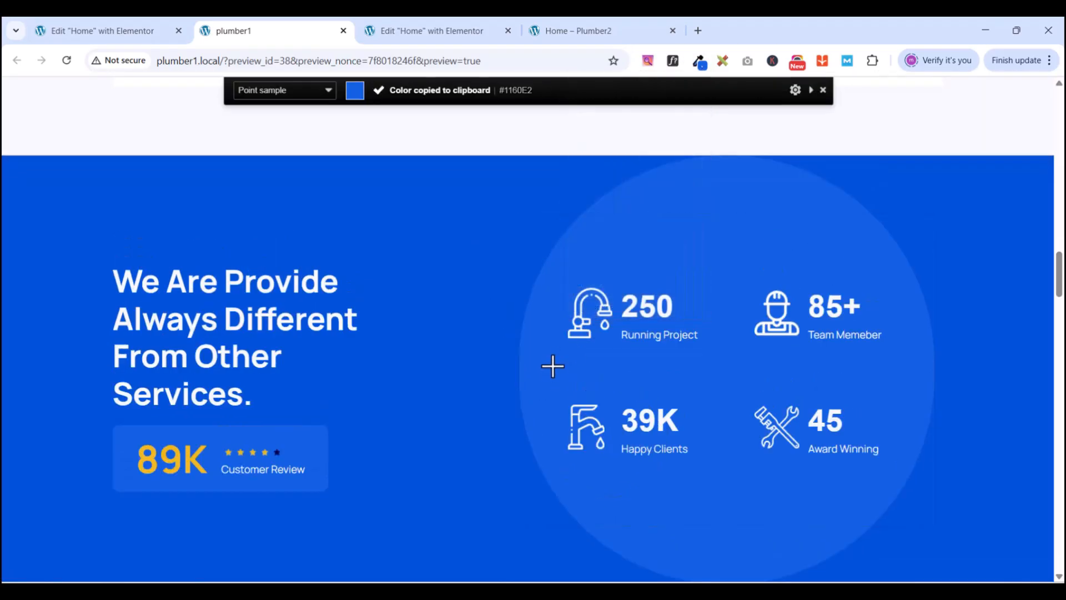
pyautogui.click(700, 64)
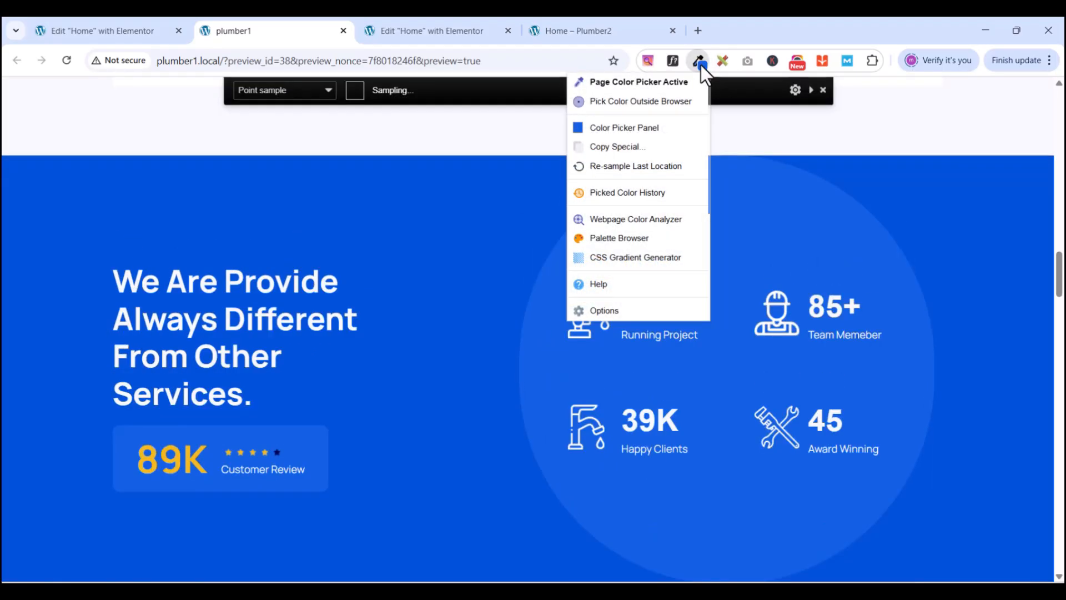
pyautogui.click(616, 128)
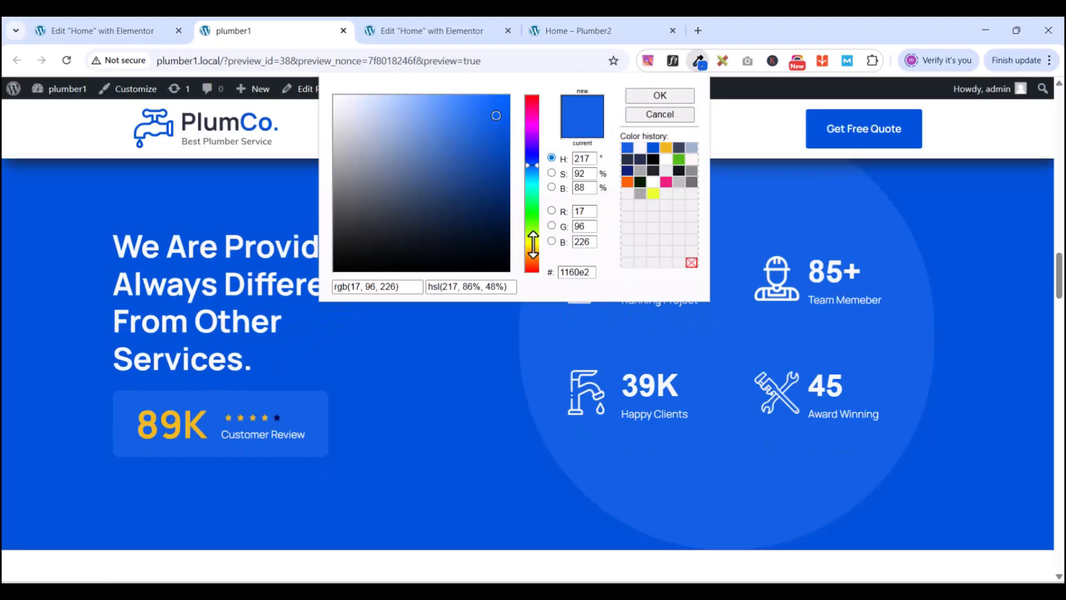
pyautogui.doubleClick(572, 272)
pyautogui.rightClick(572, 272)
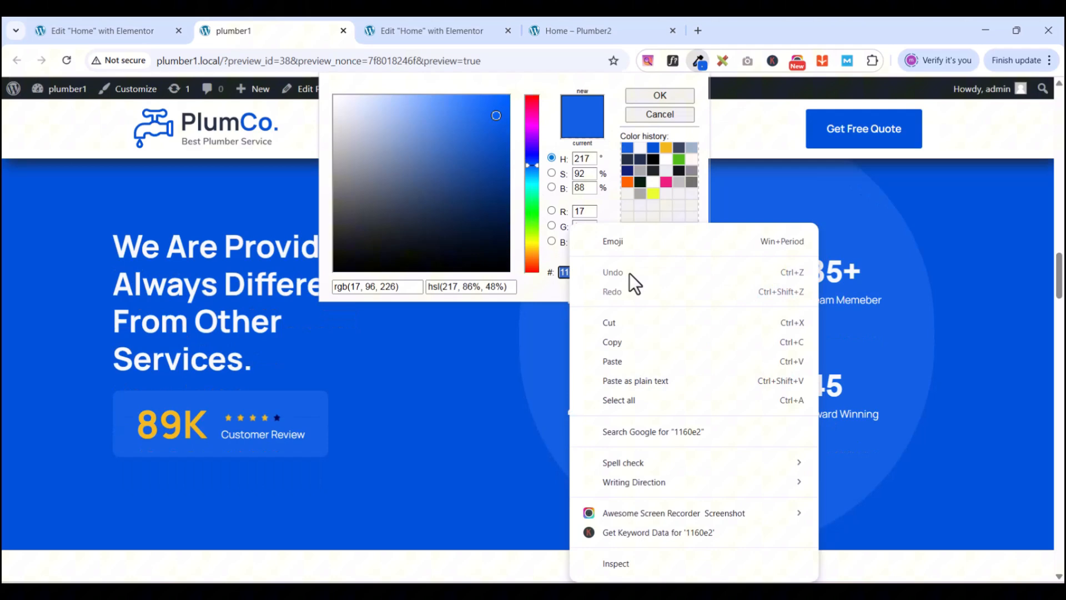
pyautogui.click(631, 347)
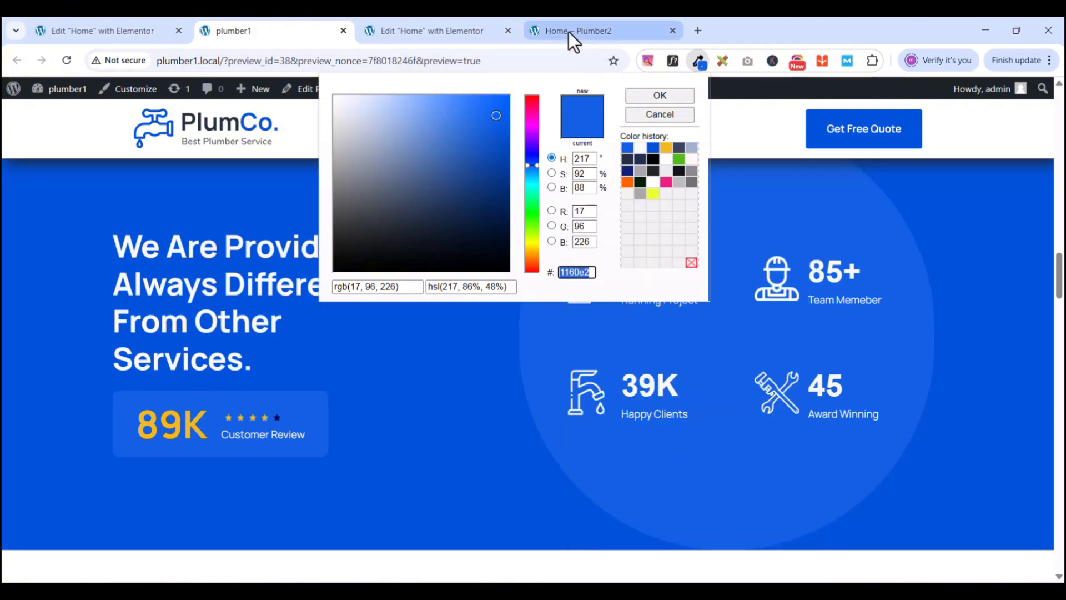
pyautogui.click(465, 32)
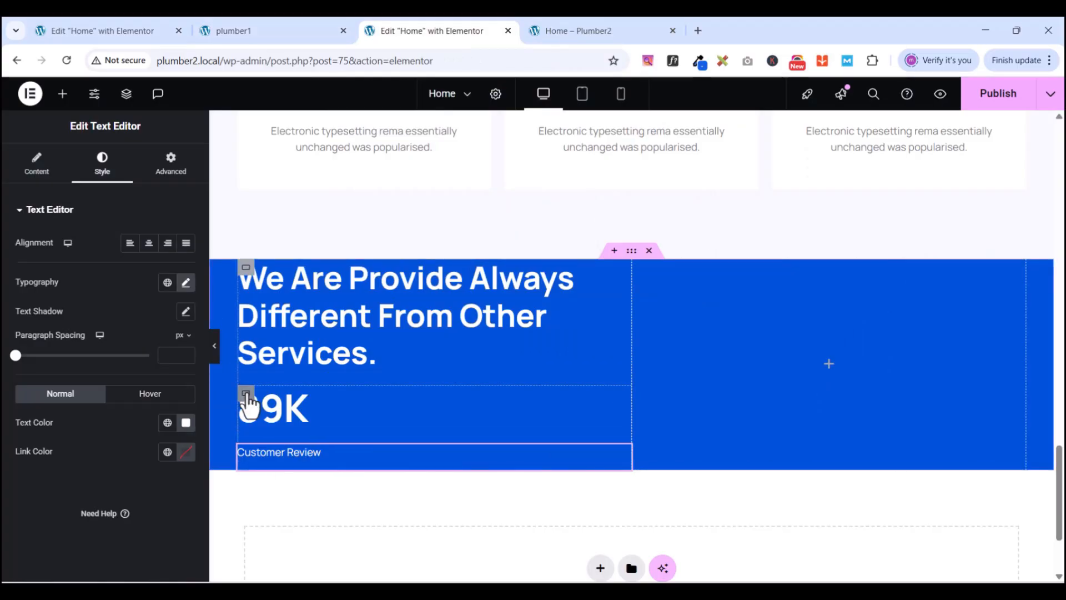
# - Give the 89K and Customer Review box a classic #1160e2 background colour
pyautogui.click(246, 396)
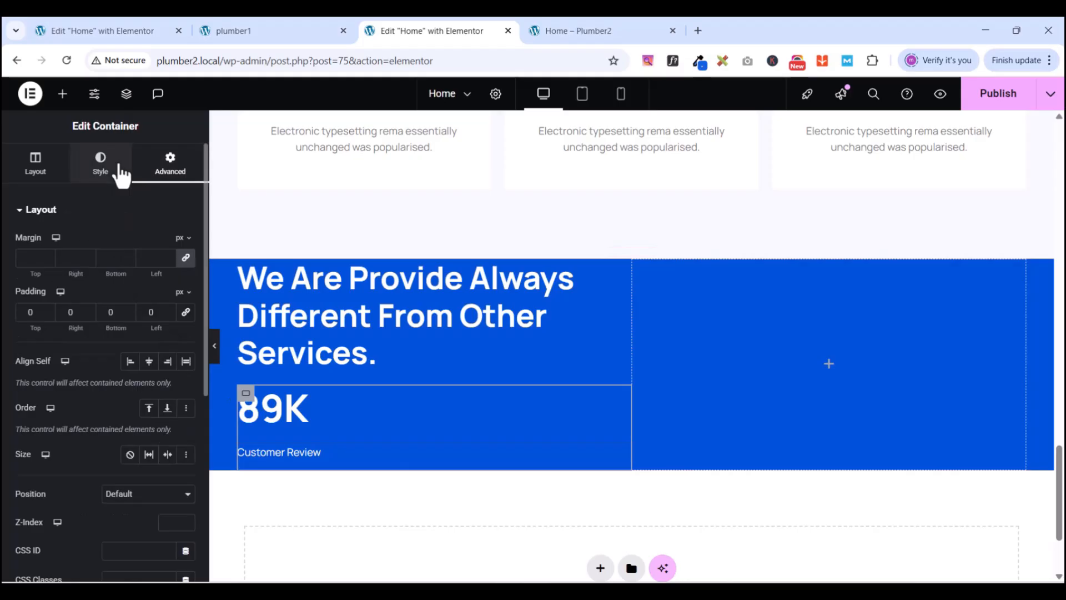
pyautogui.click(119, 169)
pyautogui.click(130, 272)
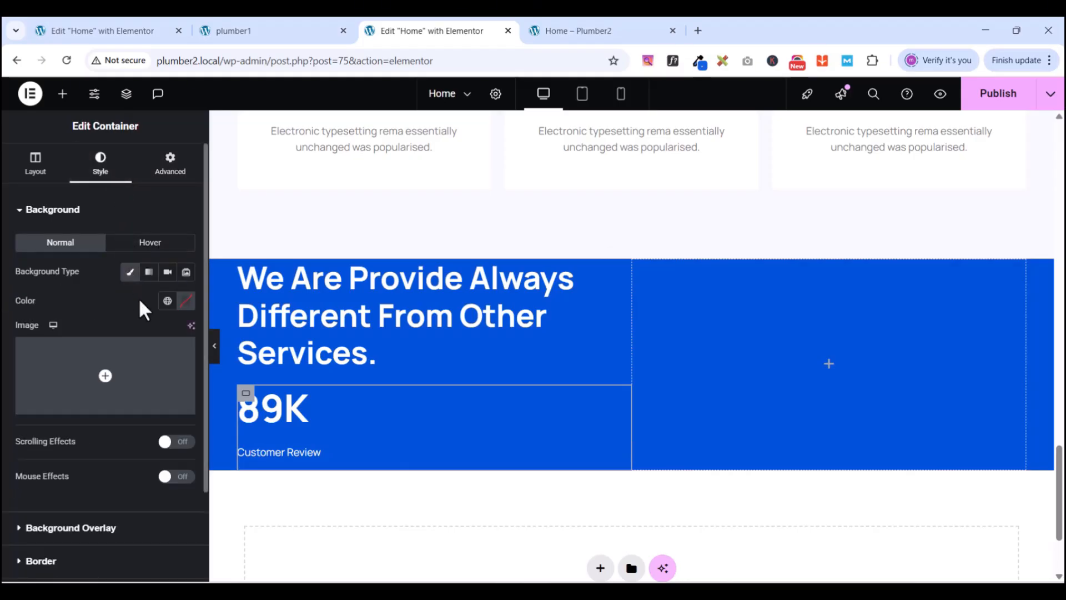
pyautogui.click(186, 300)
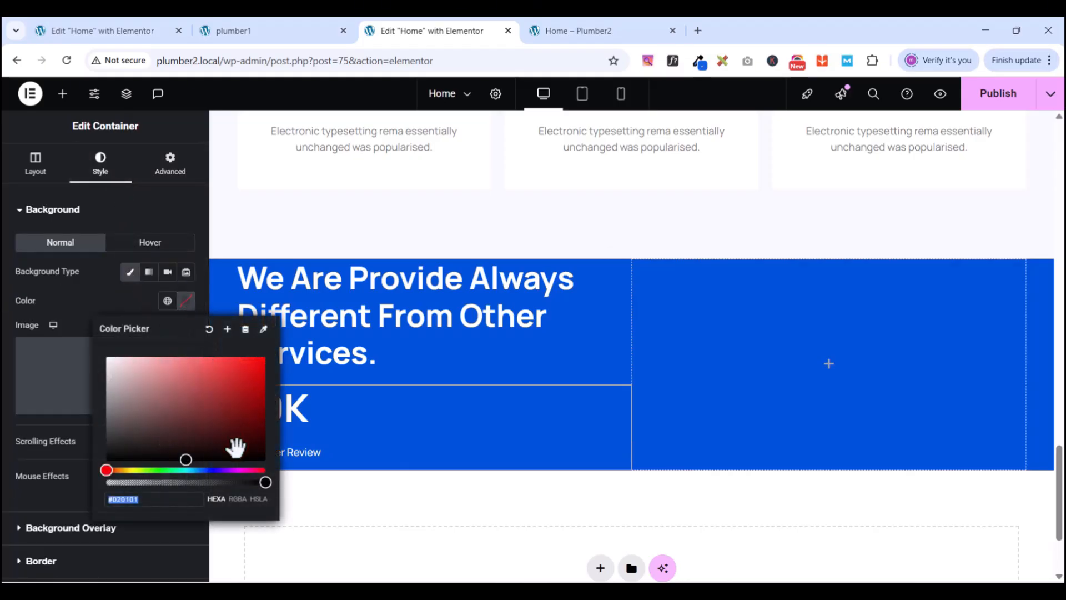
pyautogui.hotkey('ctrl', 'v')
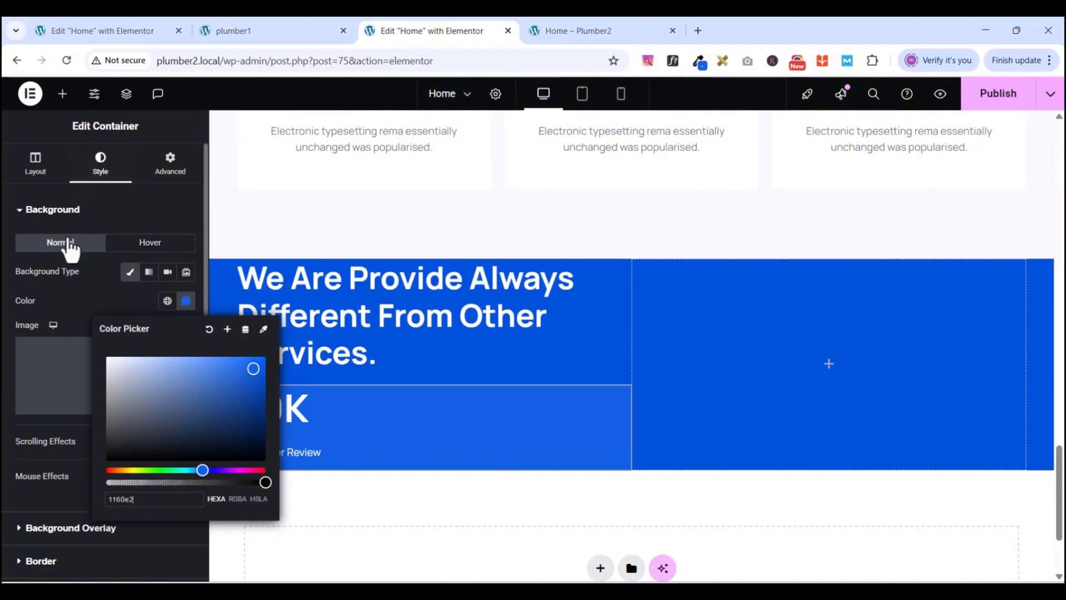
pyautogui.click(78, 303)
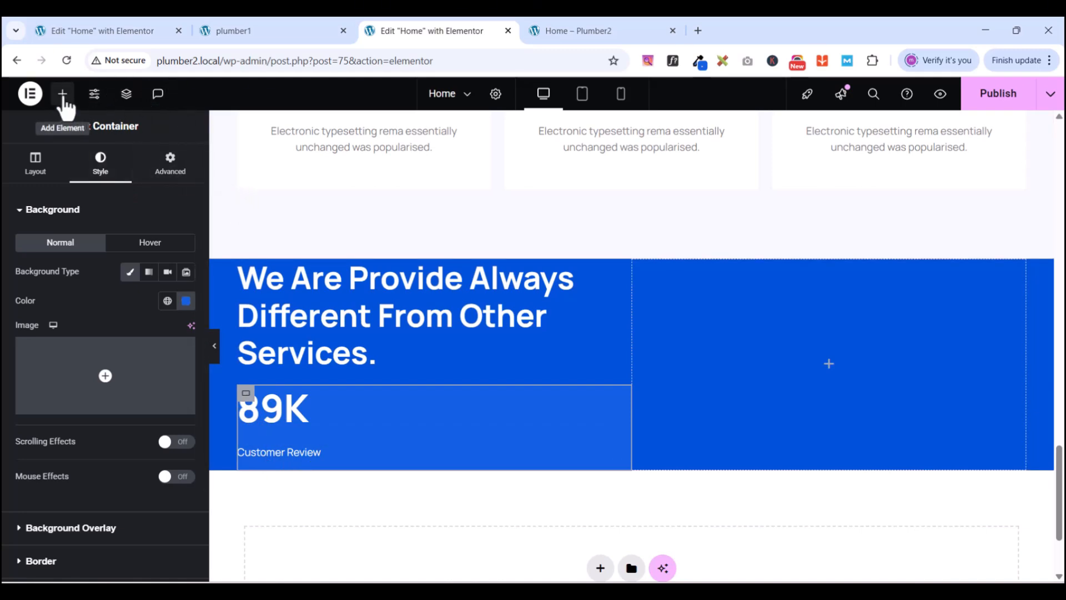
pyautogui.click(62, 93)
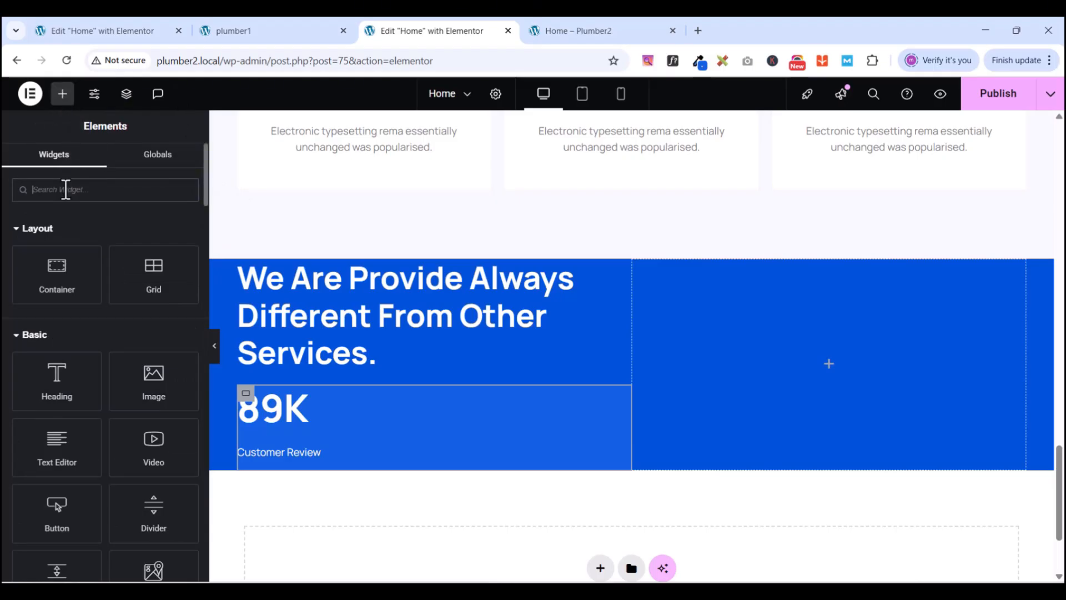
# - Add an Image widget below Customer Review showing star.png from the Media Library
pyautogui.click(65, 189)
pyautogui.write('ima')
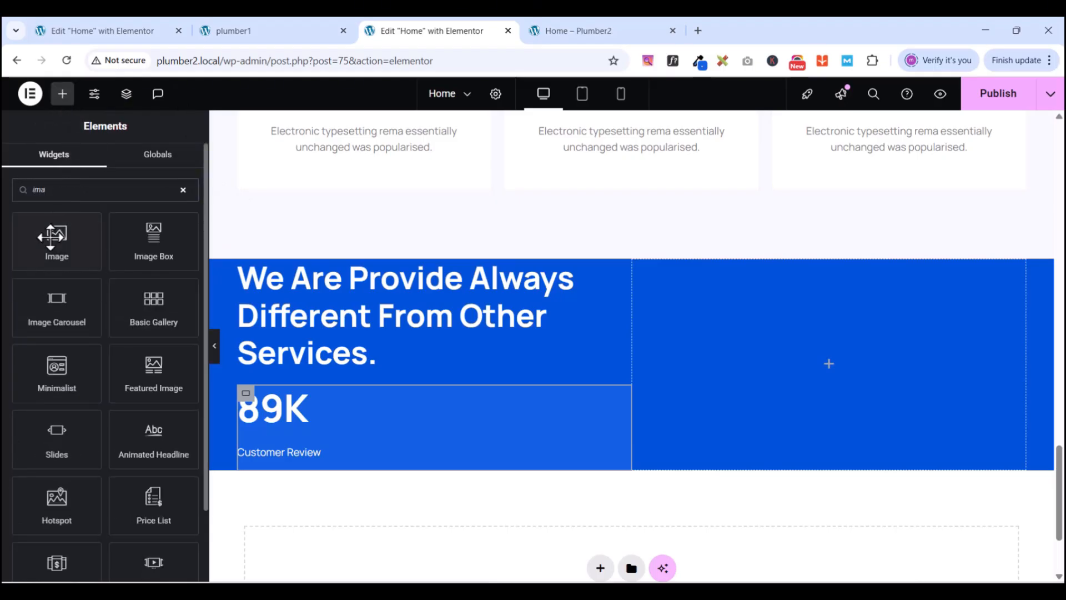
pyautogui.moveTo(52, 236); pyautogui.dragTo(308, 468)
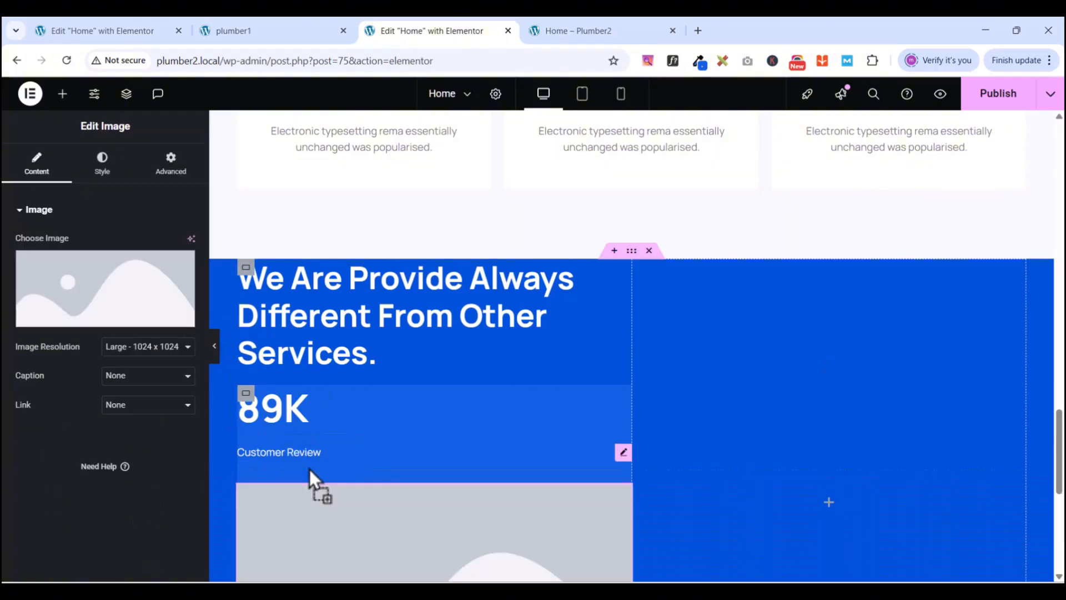
pyautogui.click(85, 325)
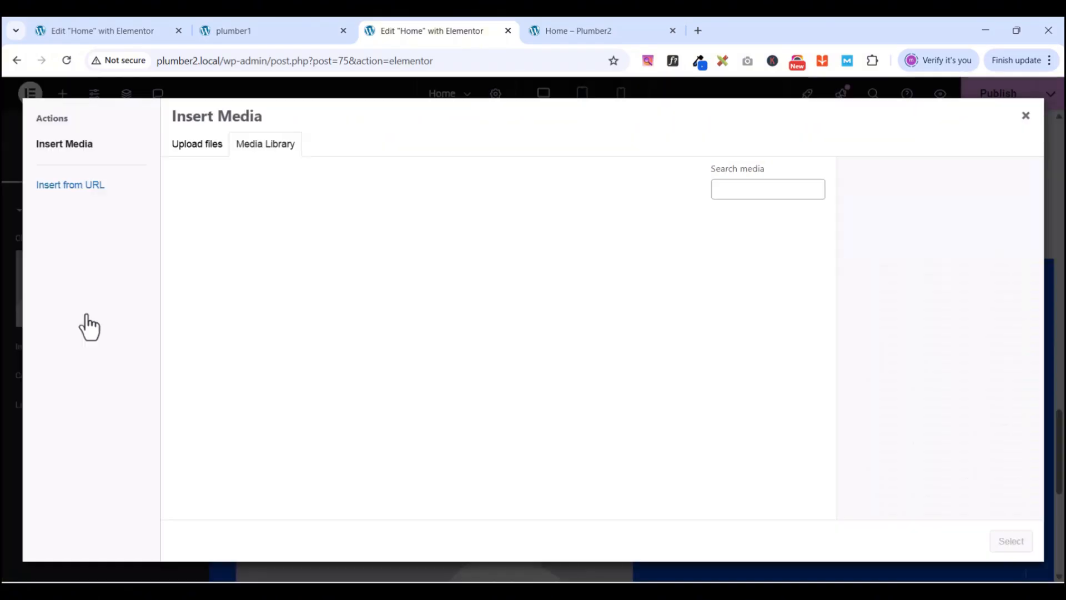
pyautogui.scroll(-7, 442, 375)
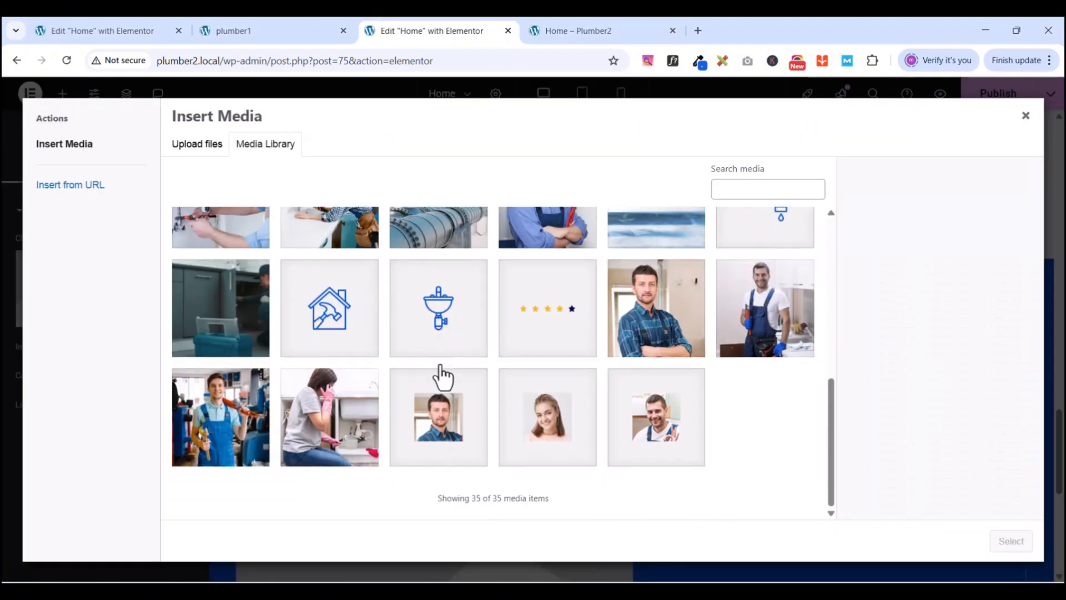
pyautogui.scroll(10, 447, 386)
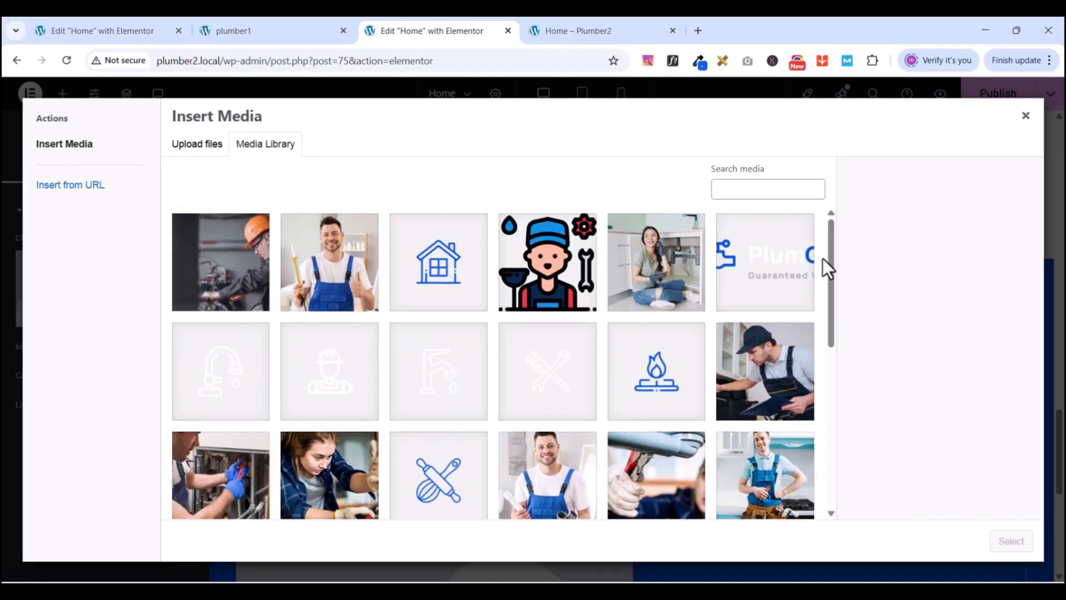
pyautogui.moveTo(833, 238); pyautogui.dragTo(826, 364)
pyautogui.click(564, 393)
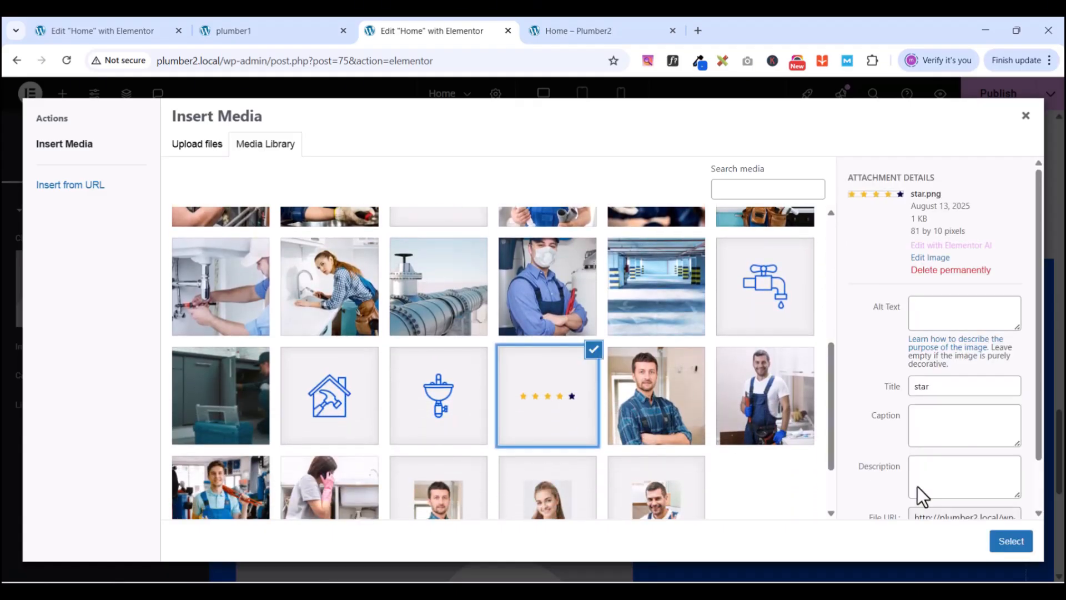
pyautogui.click(1011, 540)
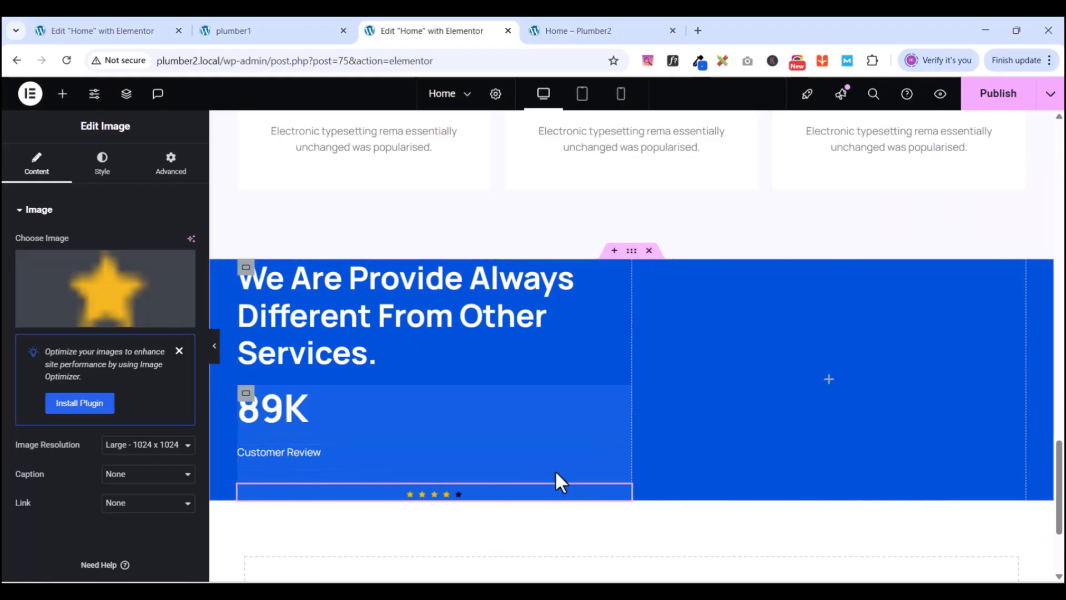
pyautogui.click(245, 396)
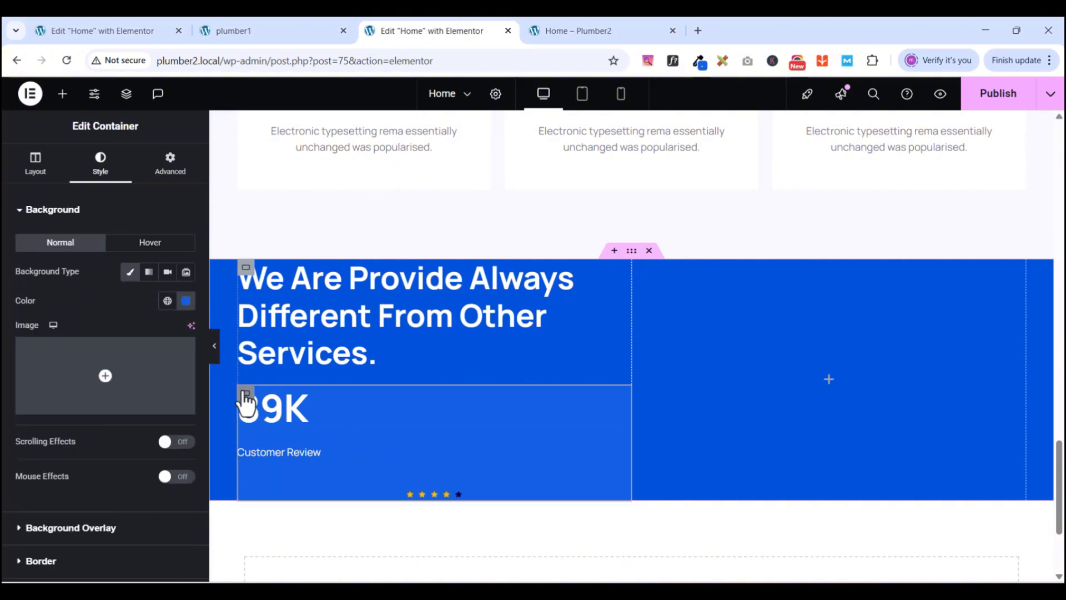
# - Lay out the 89K box's contents in a row and set its width to 53%
pyautogui.click(34, 170)
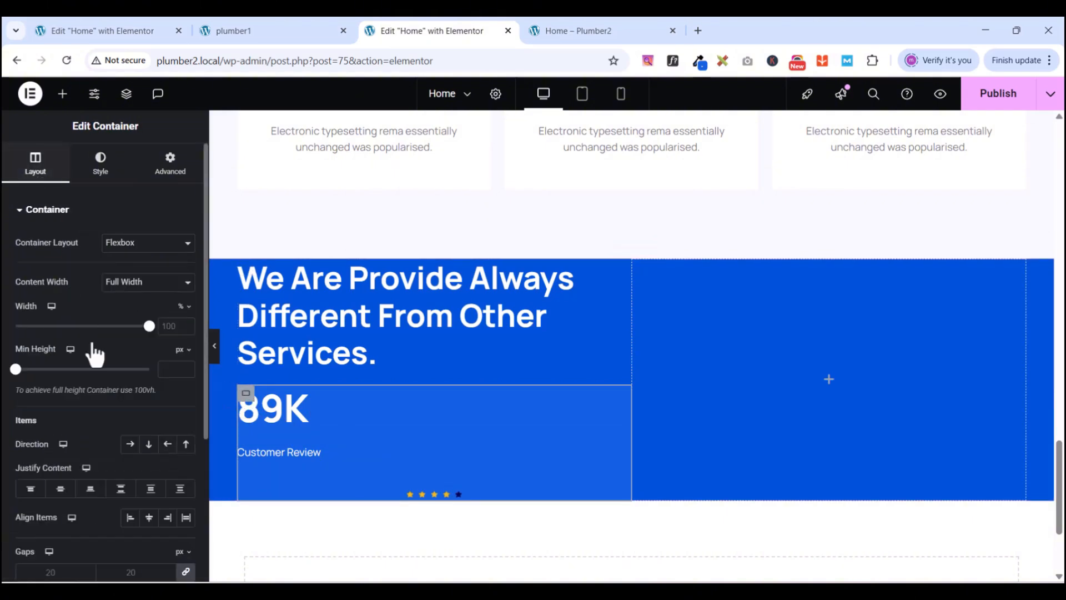
pyautogui.click(131, 444)
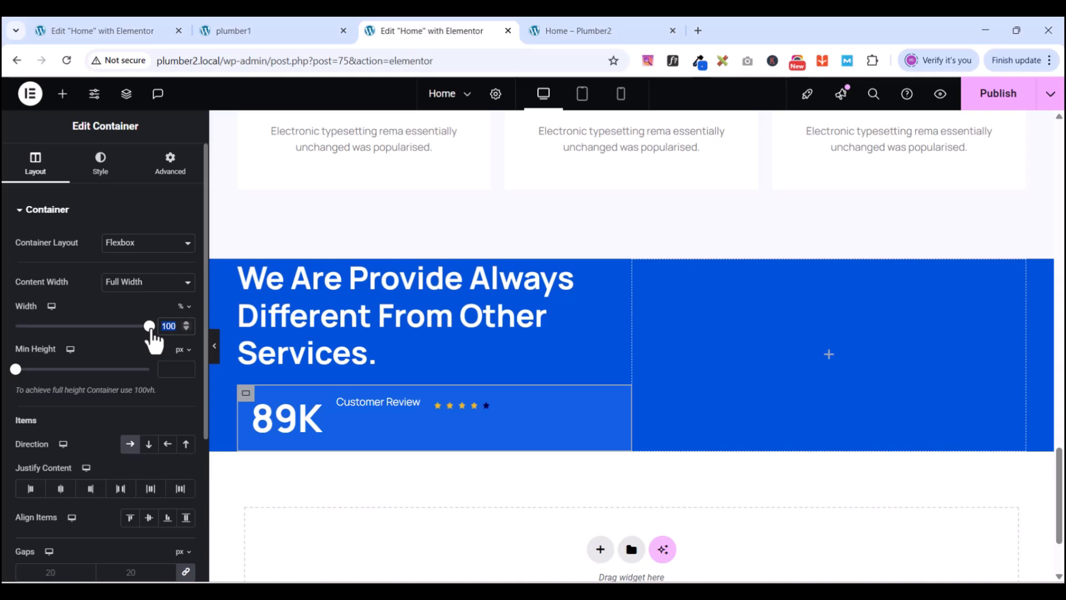
pyautogui.write('55')
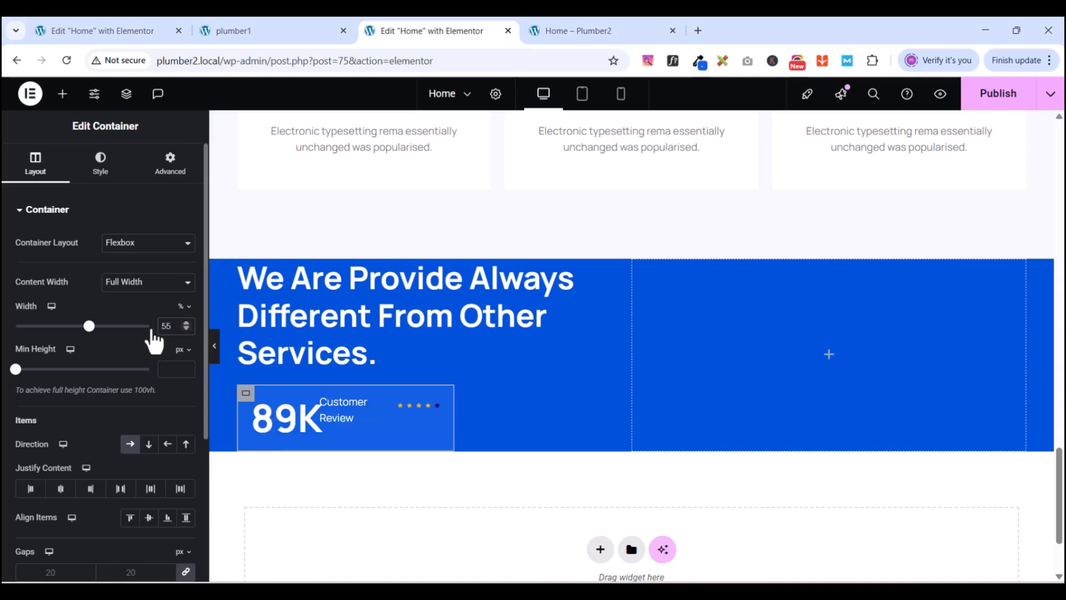
pyautogui.press('BackSpace')
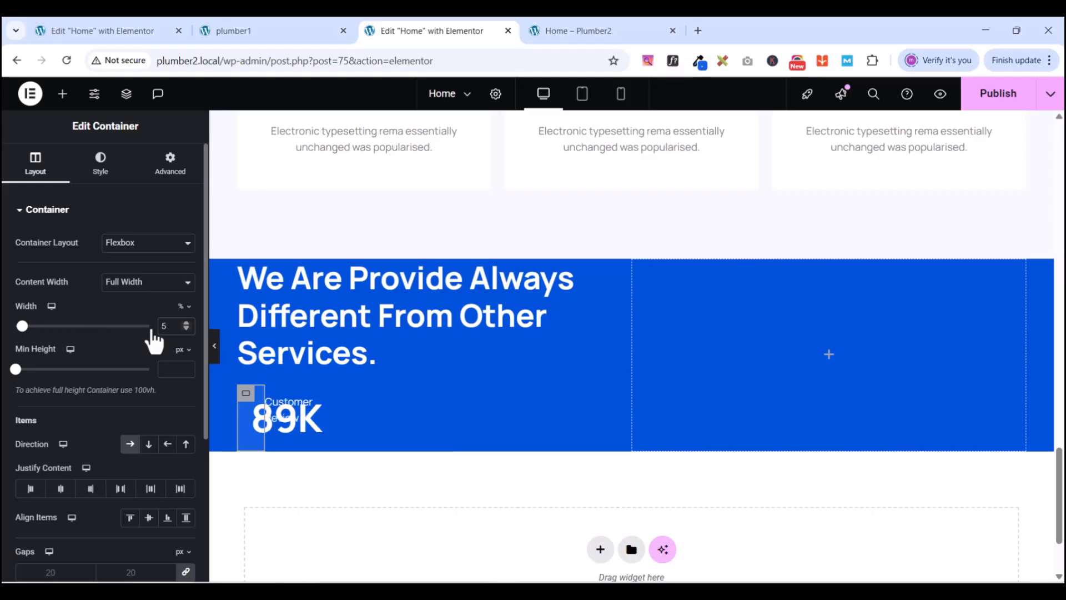
pyautogui.write('3')
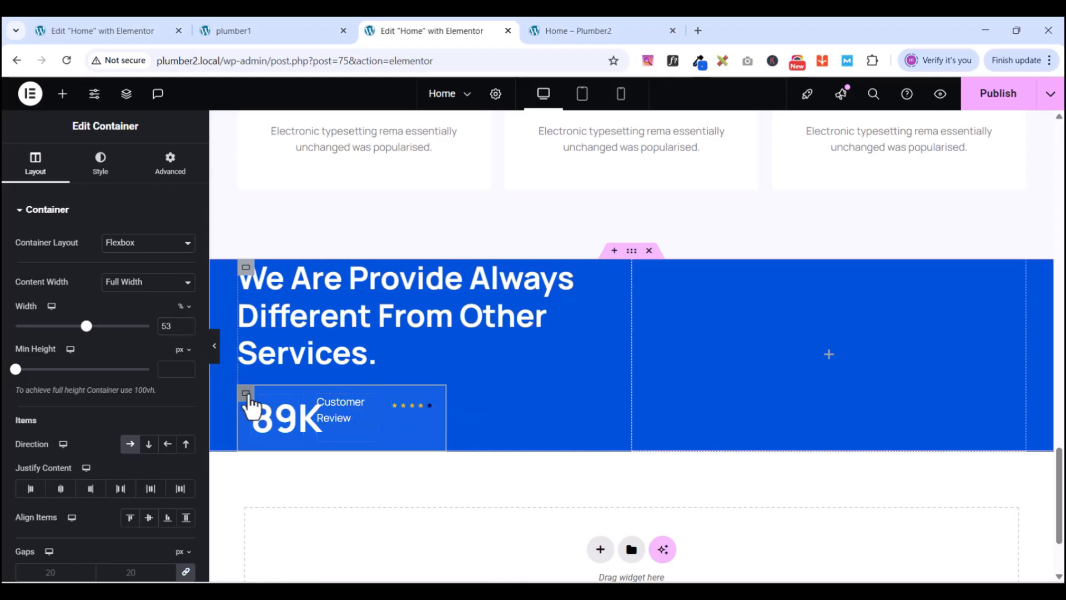
# - Set Justify Content to Center and Align Items to End
pyautogui.scroll(-2, 72, 400)
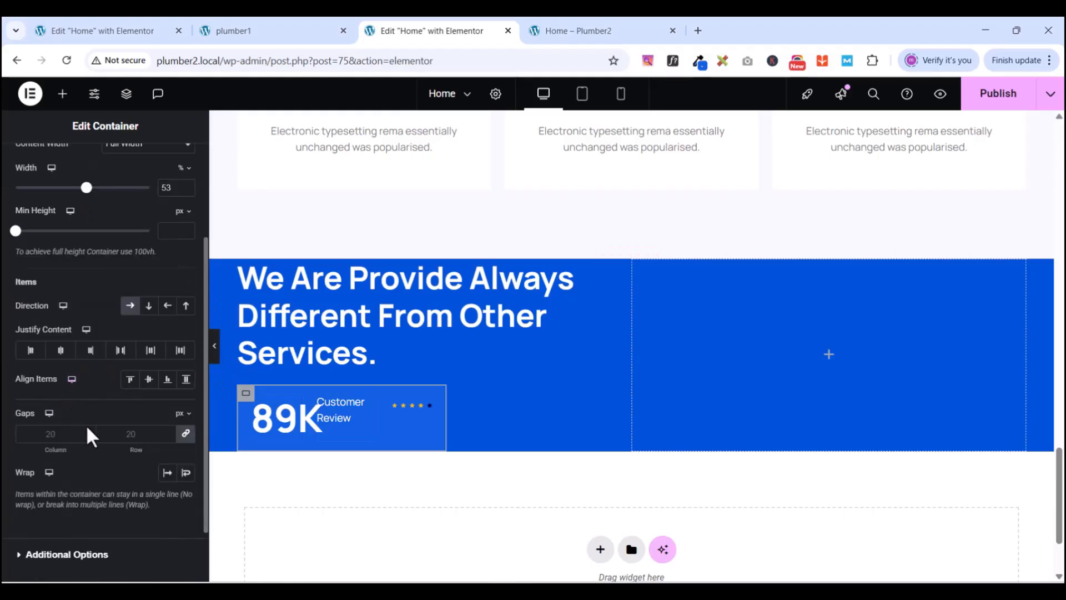
pyautogui.click(61, 351)
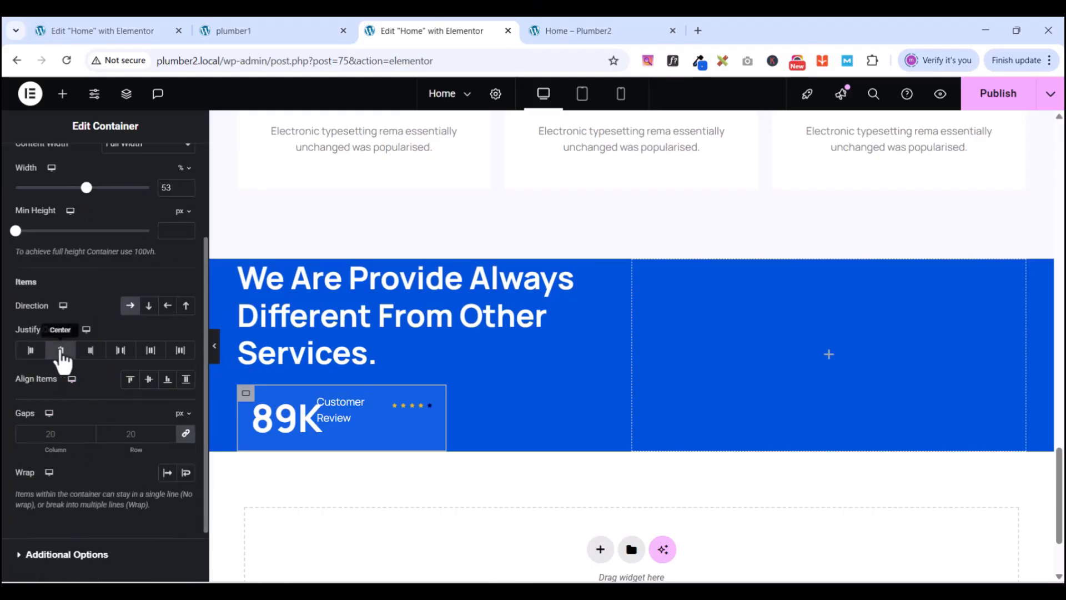
pyautogui.click(167, 379)
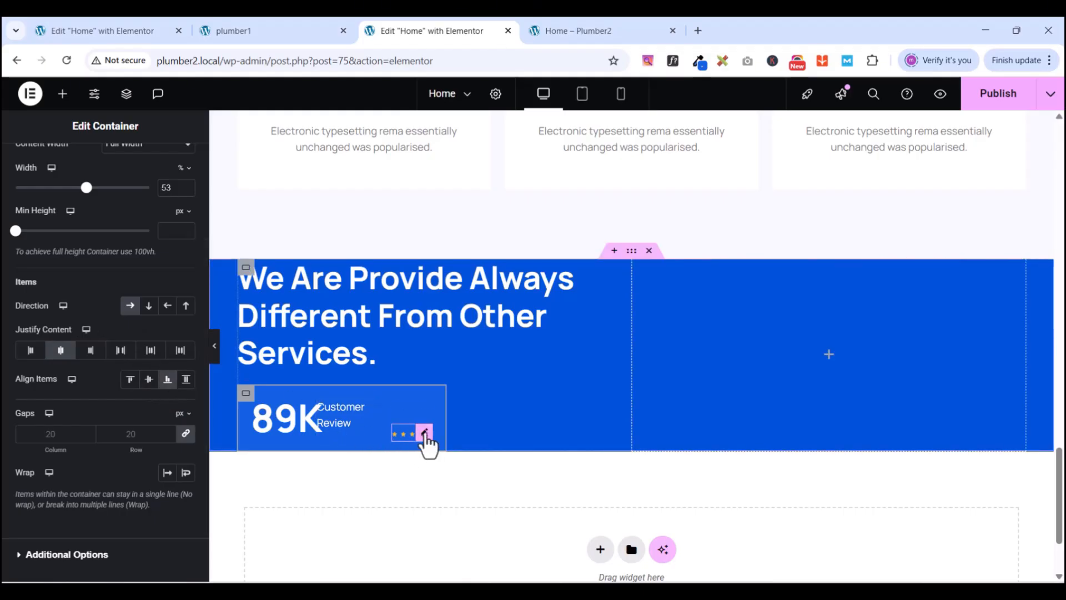
pyautogui.click(424, 434)
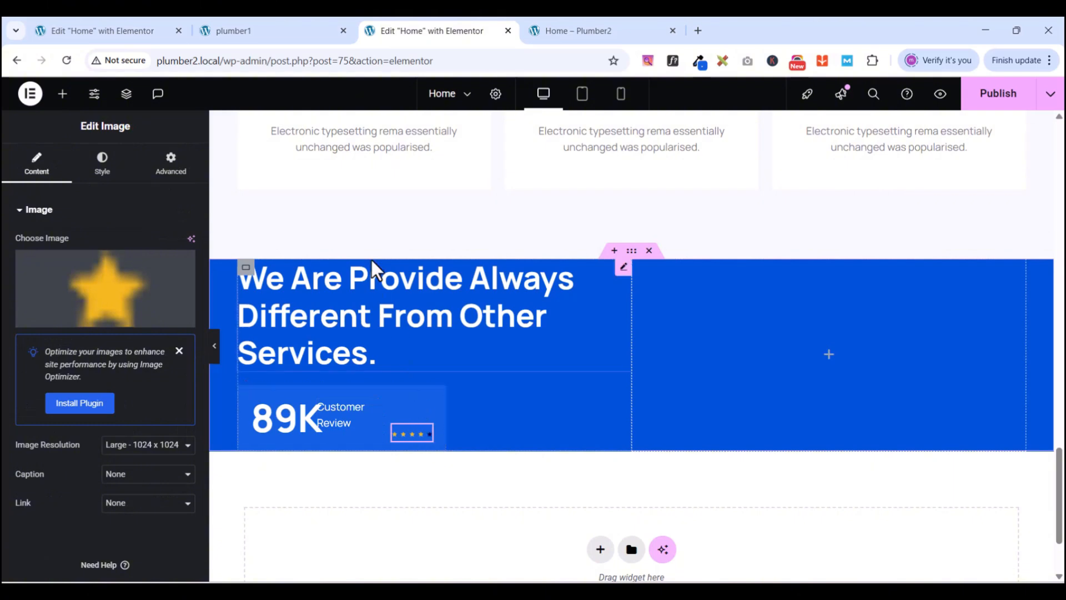
# - Set the star image's position to Absolute and drag it just above Customer Review
pyautogui.click(182, 176)
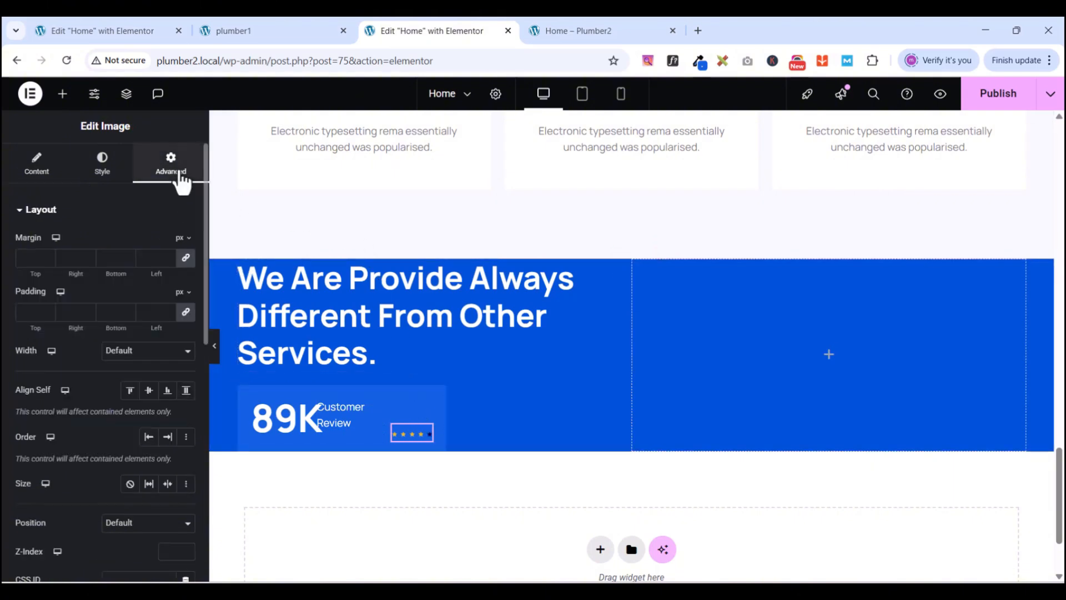
pyautogui.scroll(-4, 147, 338)
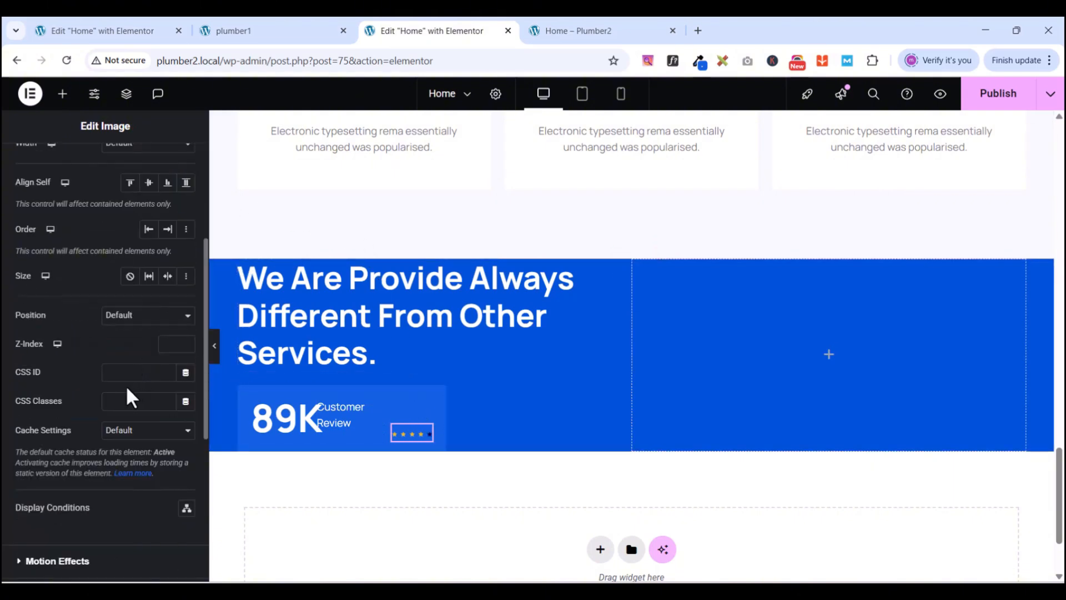
pyautogui.click(122, 315)
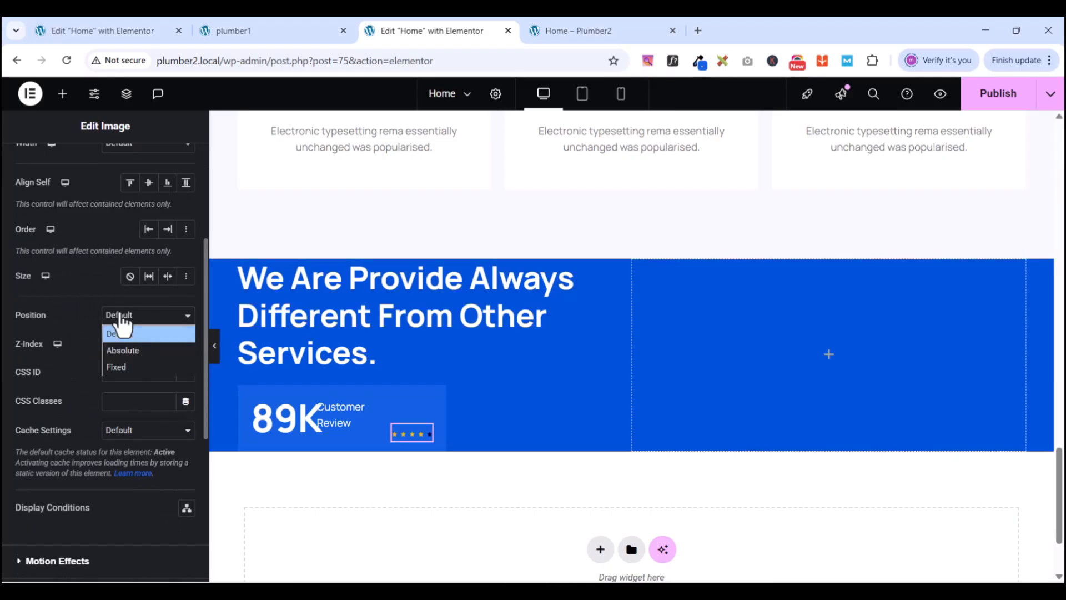
pyautogui.click(124, 347)
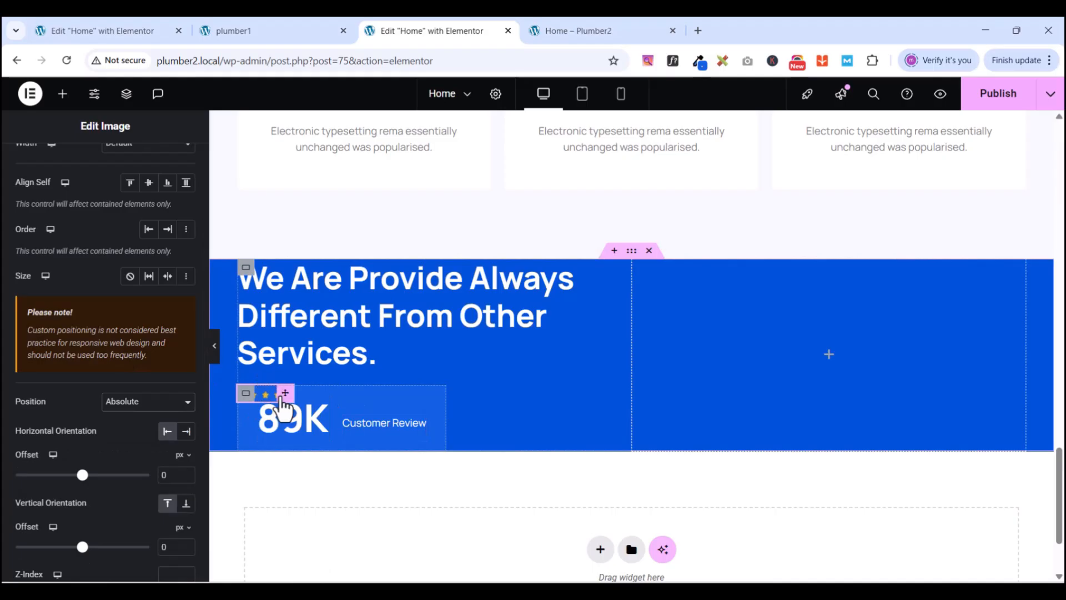
pyautogui.moveTo(285, 397); pyautogui.dragTo(393, 412)
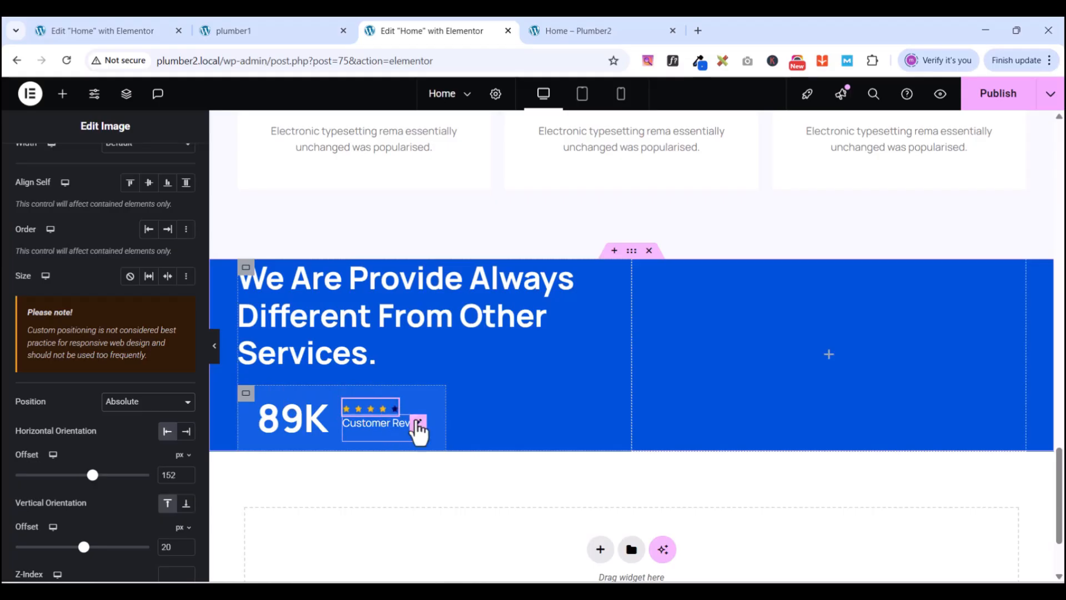
pyautogui.click(417, 423)
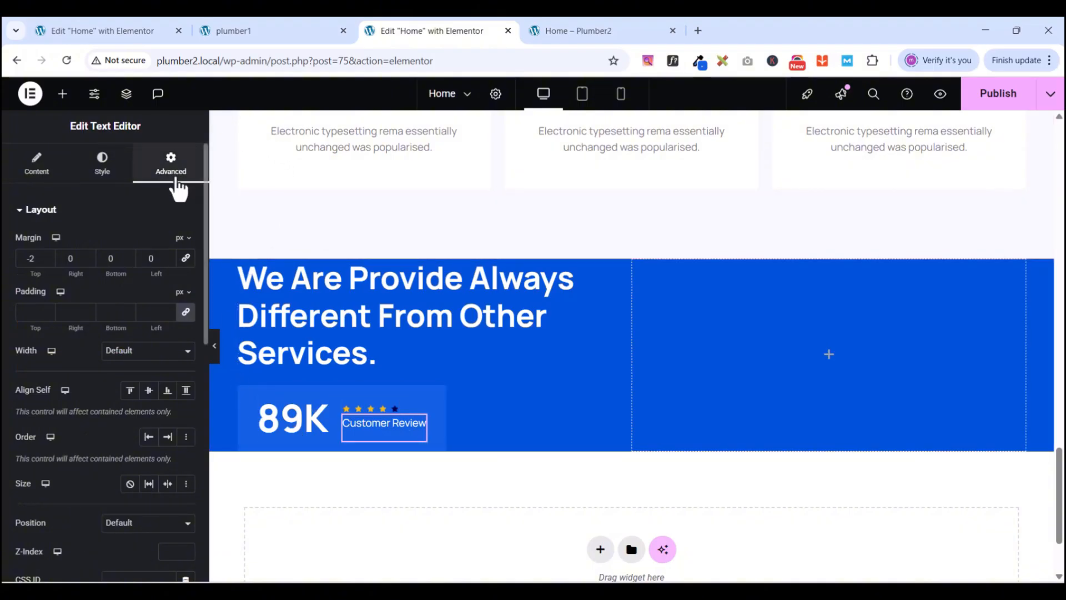
# - Set the Customer Review text's linked margins to 0, then lower its bottom margin to -8 px
pyautogui.click(186, 258)
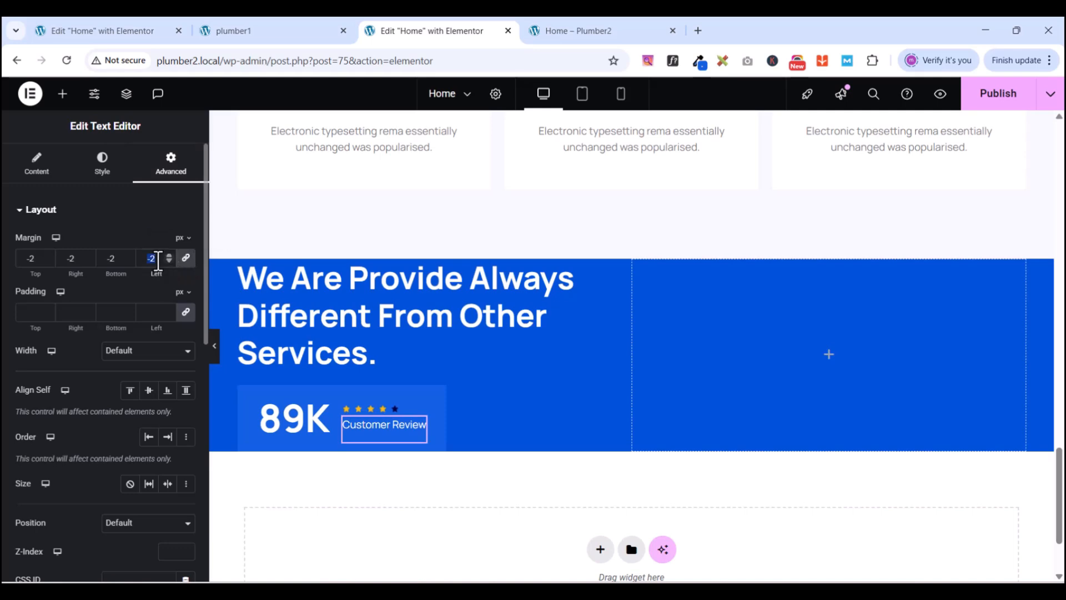
pyautogui.write('0')
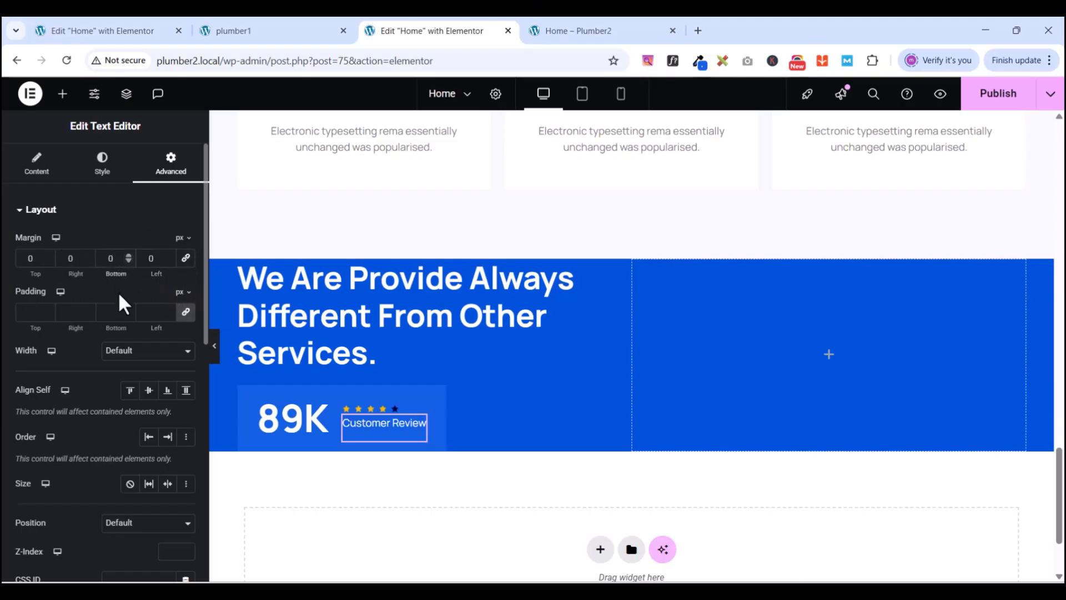
pyautogui.click(128, 260)
pyautogui.click(128, 261)
pyautogui.click(128, 261)
pyautogui.click(129, 261)
pyautogui.click(129, 261)
pyautogui.click(128, 261)
pyautogui.click(128, 261)
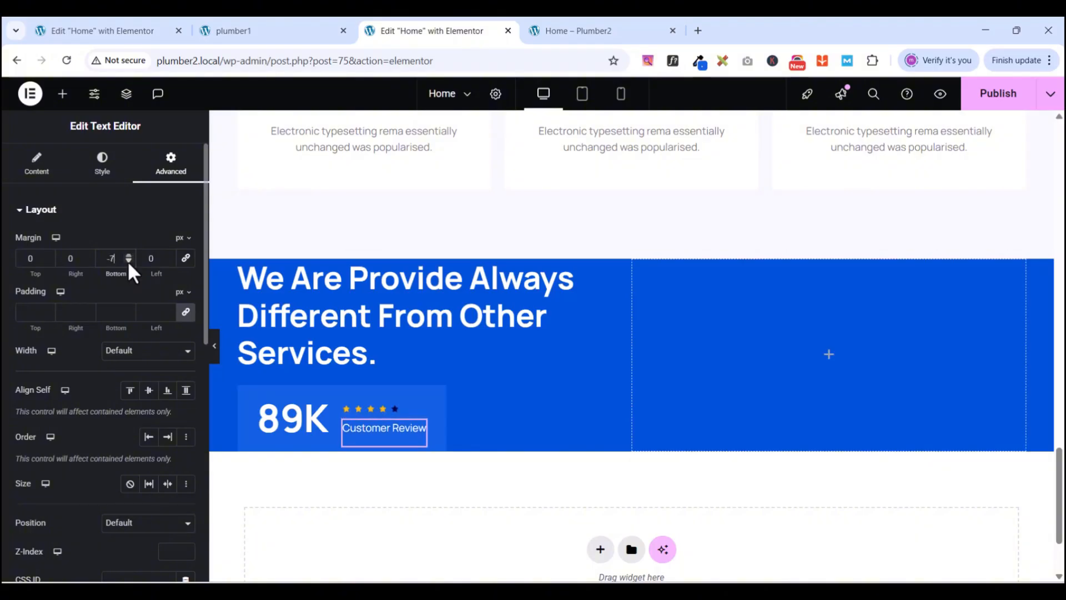
pyautogui.click(129, 261)
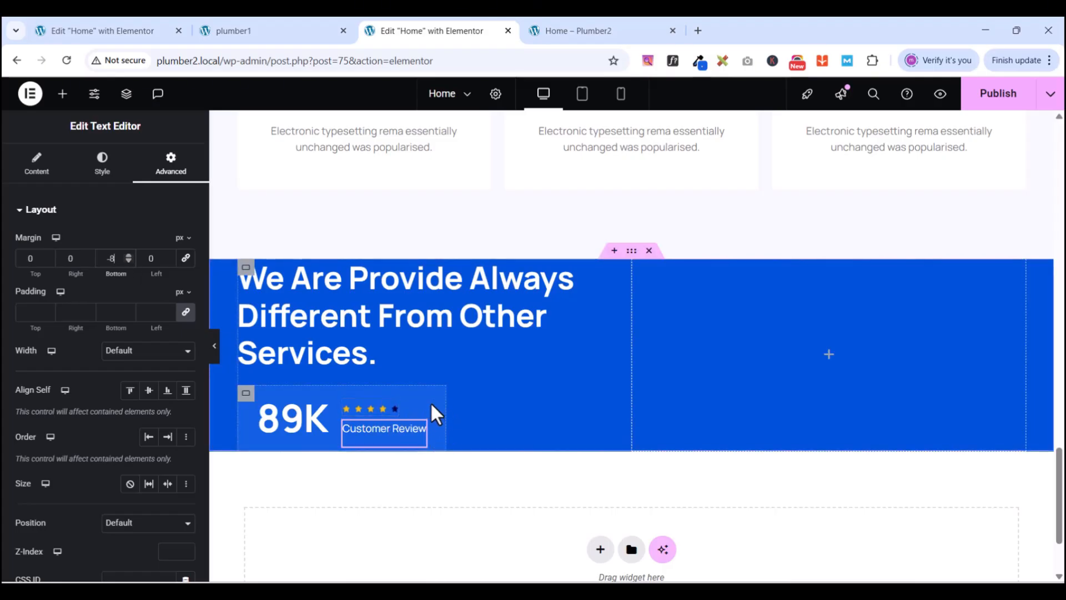
pyautogui.click(246, 395)
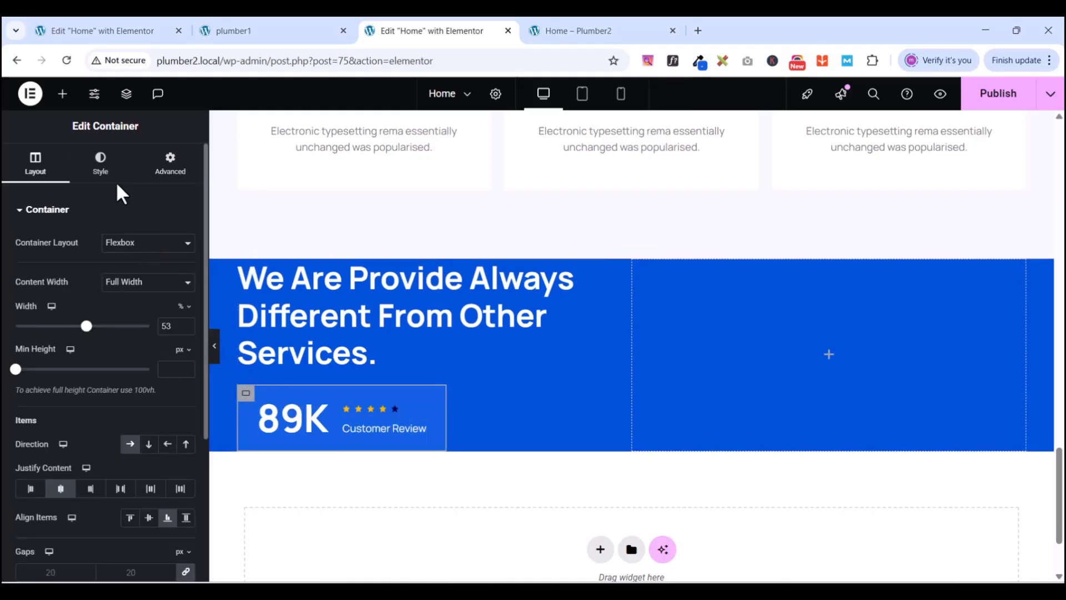
# - Give the 89K review box container a 20 px border radius on all corners
pyautogui.click(102, 167)
pyautogui.scroll(-2, 108, 389)
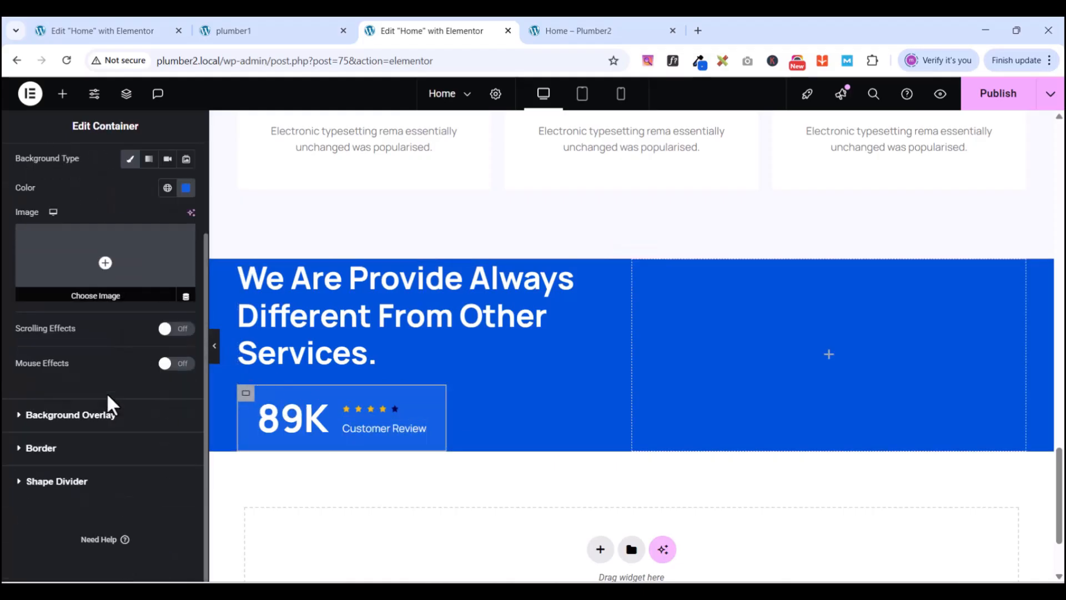
pyautogui.click(21, 449)
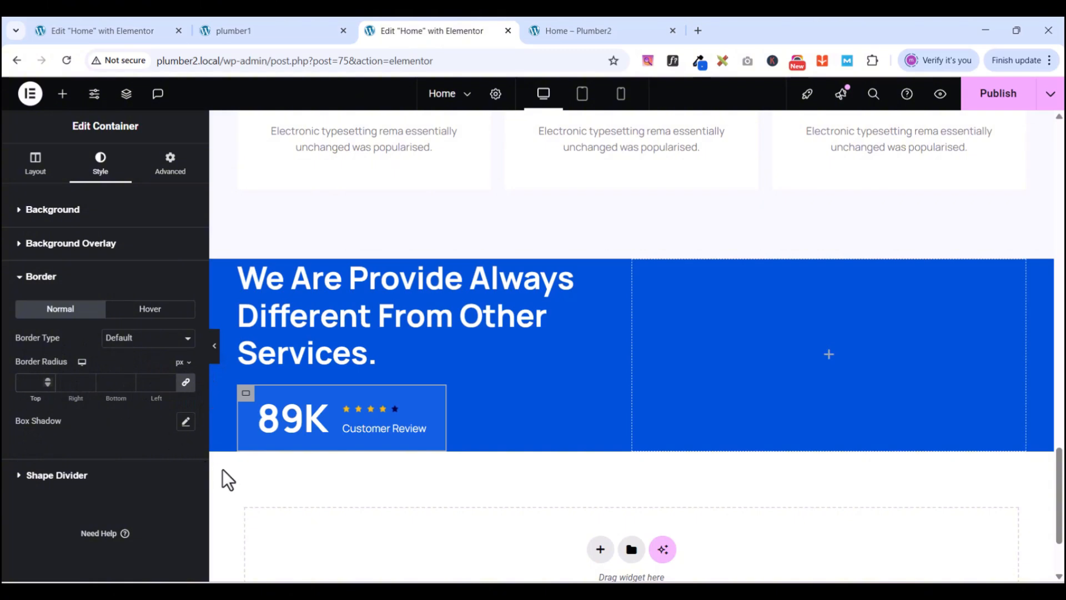
pyautogui.write('20')
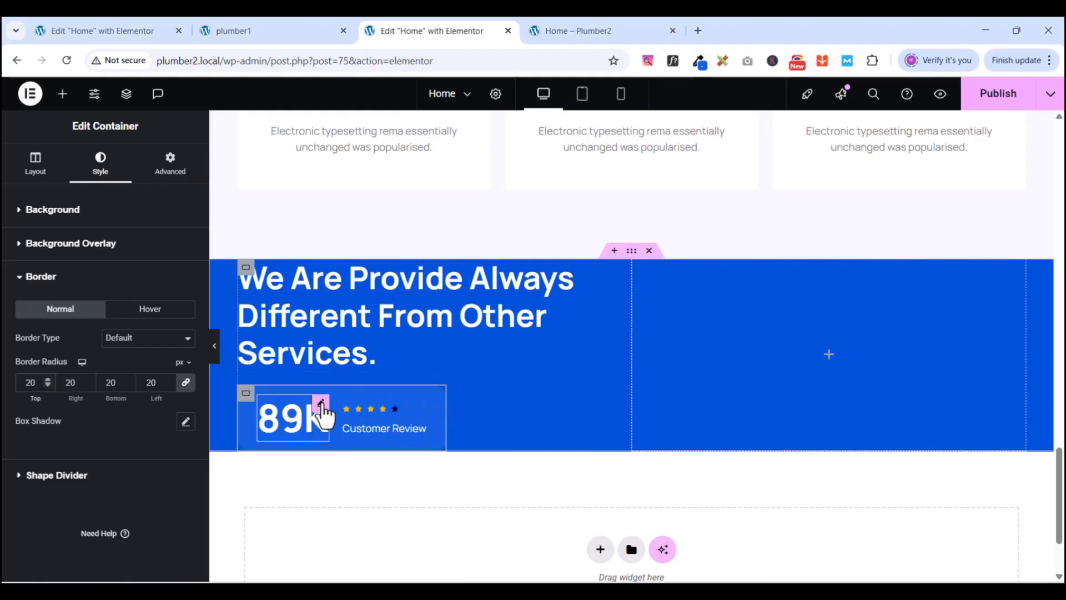
# - Sample the 89K number's yellow on the PlumCo reference page with ColorZilla
pyautogui.click(321, 405)
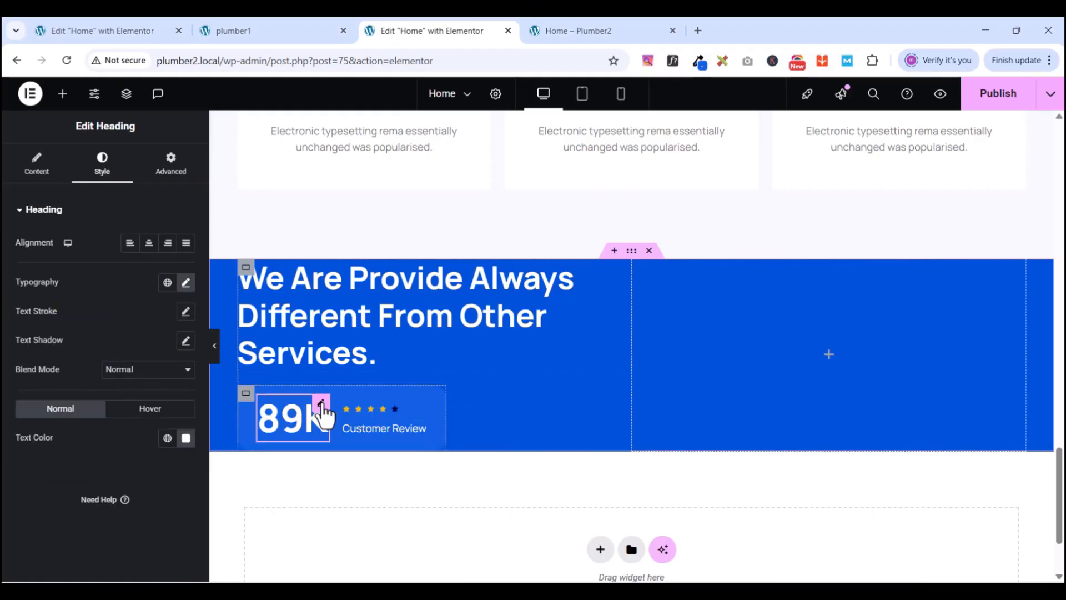
pyautogui.click(229, 28)
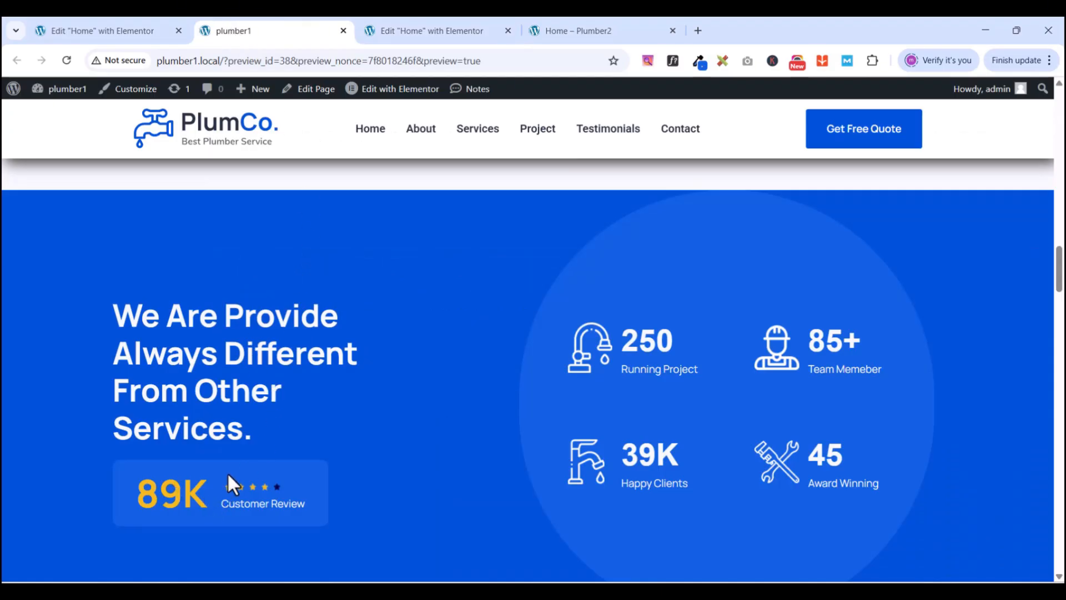
pyautogui.click(699, 61)
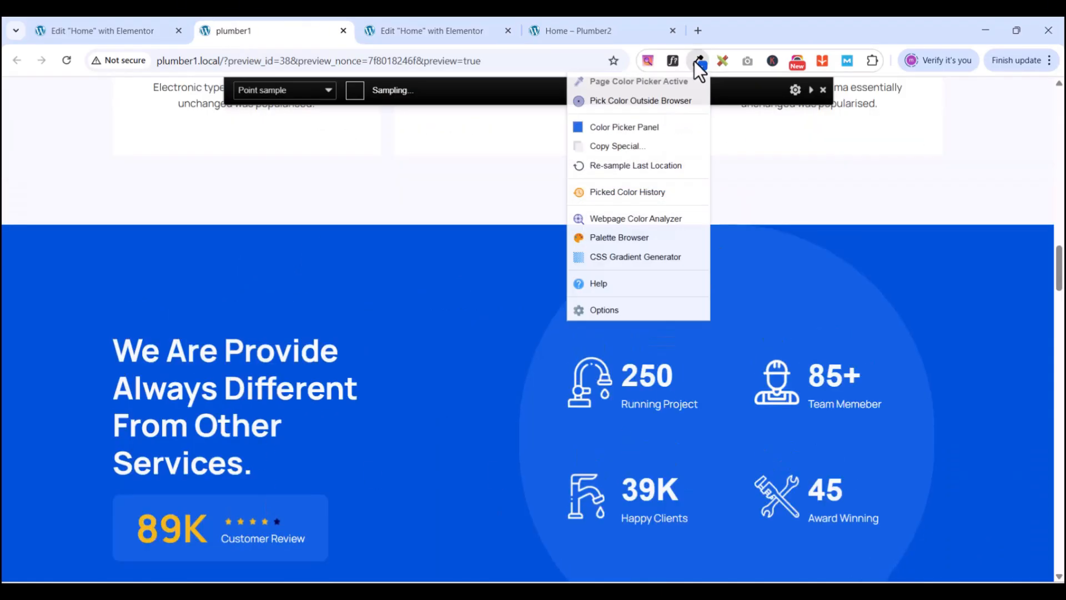
pyautogui.click(151, 525)
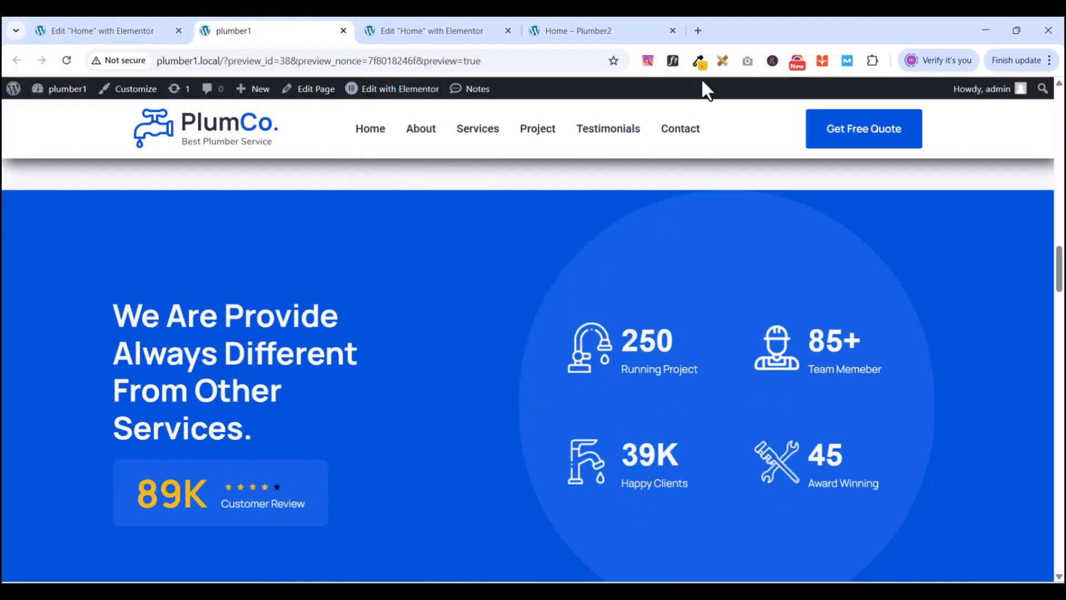
# - Copy the sampled hex code f4b81c and return to the Plumber2 editor
pyautogui.click(697, 63)
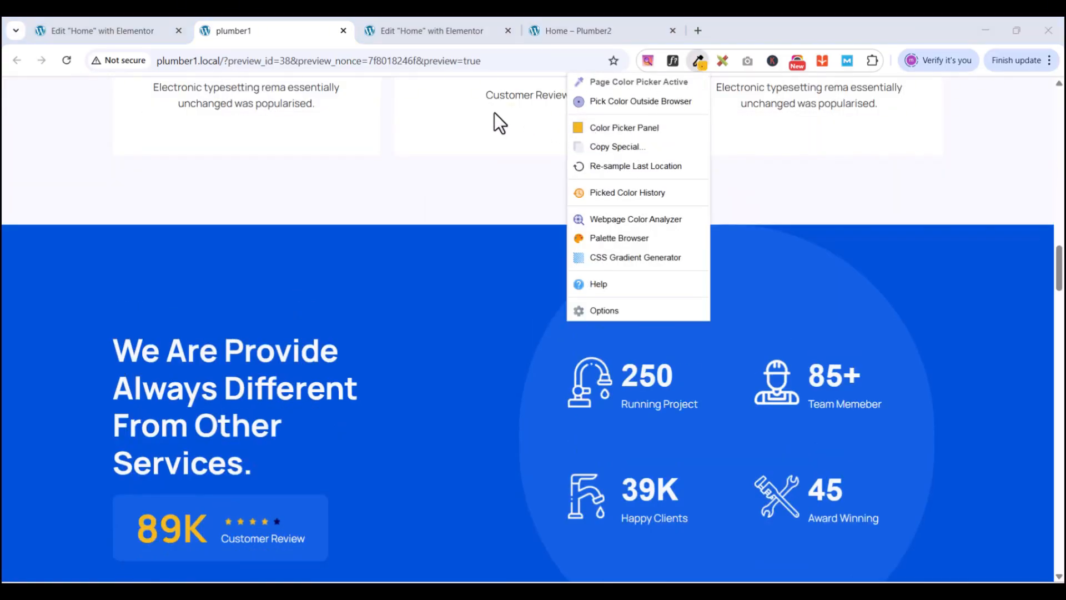
pyautogui.click(638, 128)
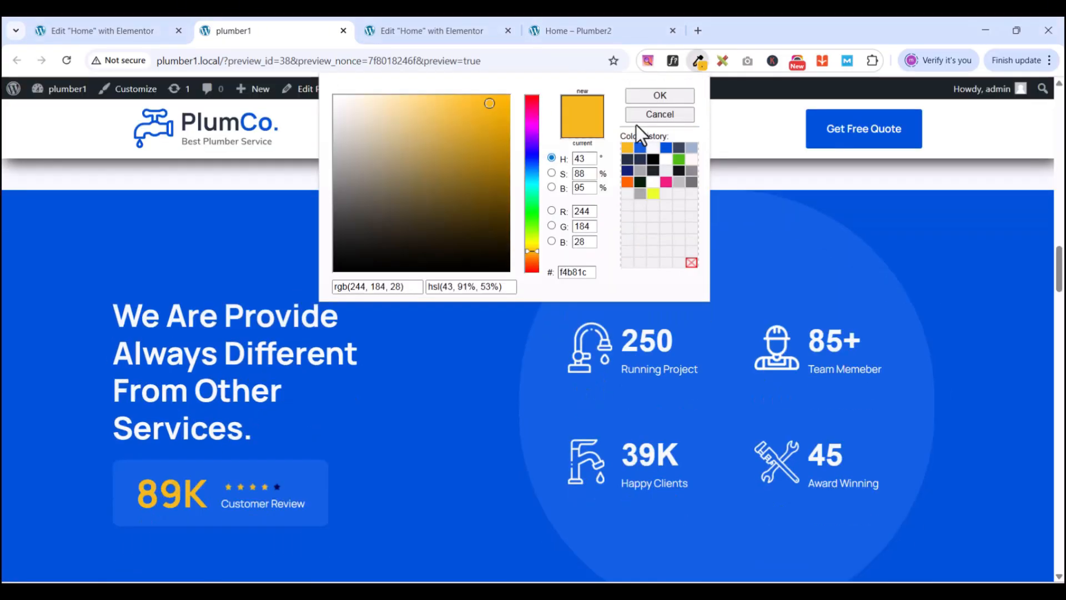
pyautogui.rightClick(574, 275)
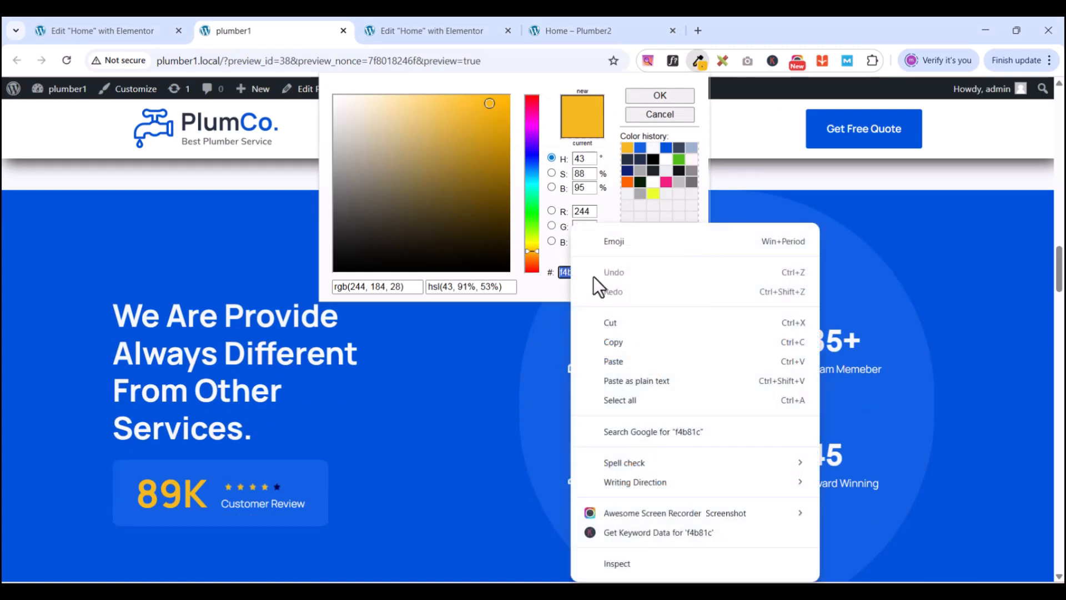
pyautogui.click(623, 342)
pyautogui.click(420, 32)
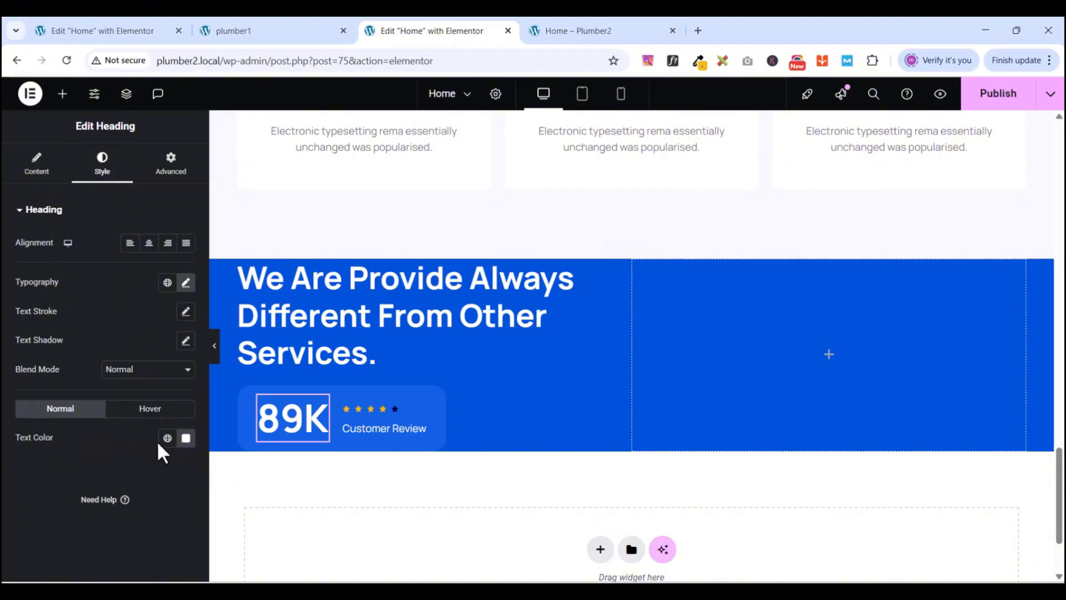
# - Colour the 89K number #F4B81C, save it as global colour 'New Yellow', and publish
pyautogui.click(186, 438)
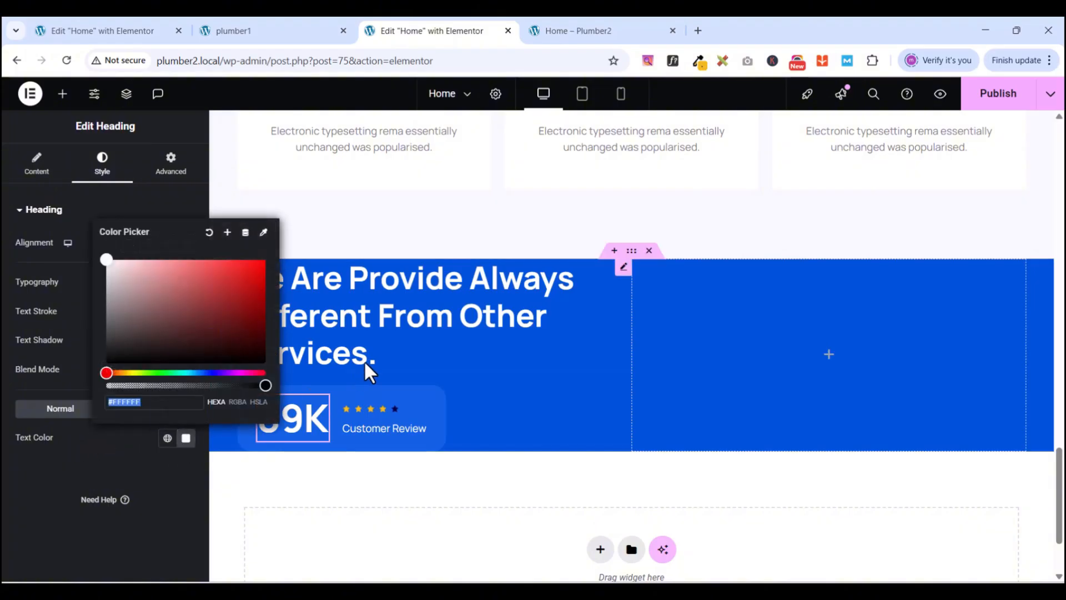
pyautogui.hotkey('ctrl', 'v')
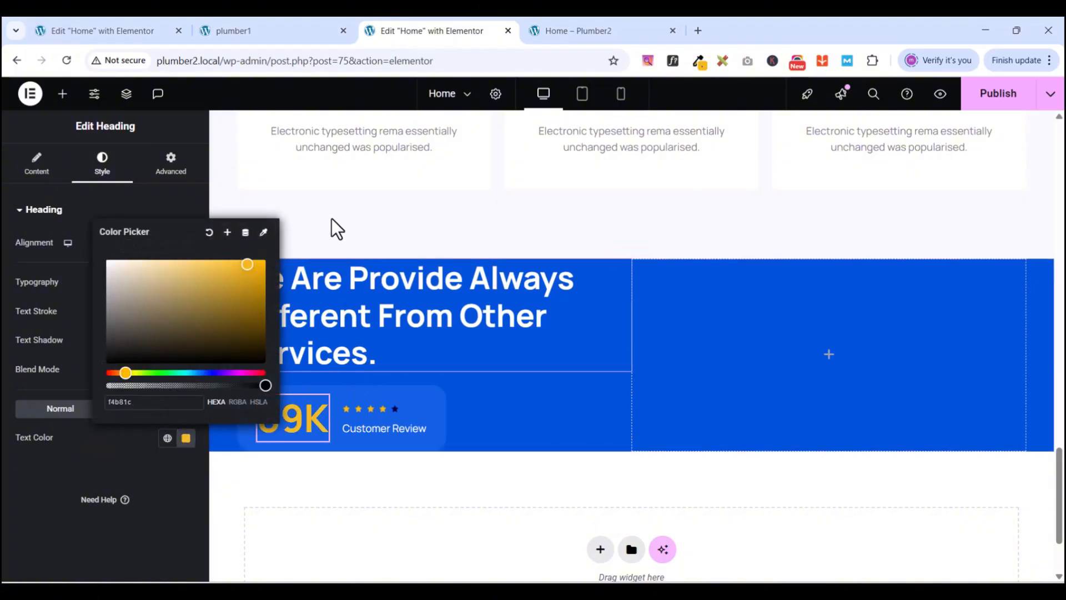
pyautogui.click(227, 233)
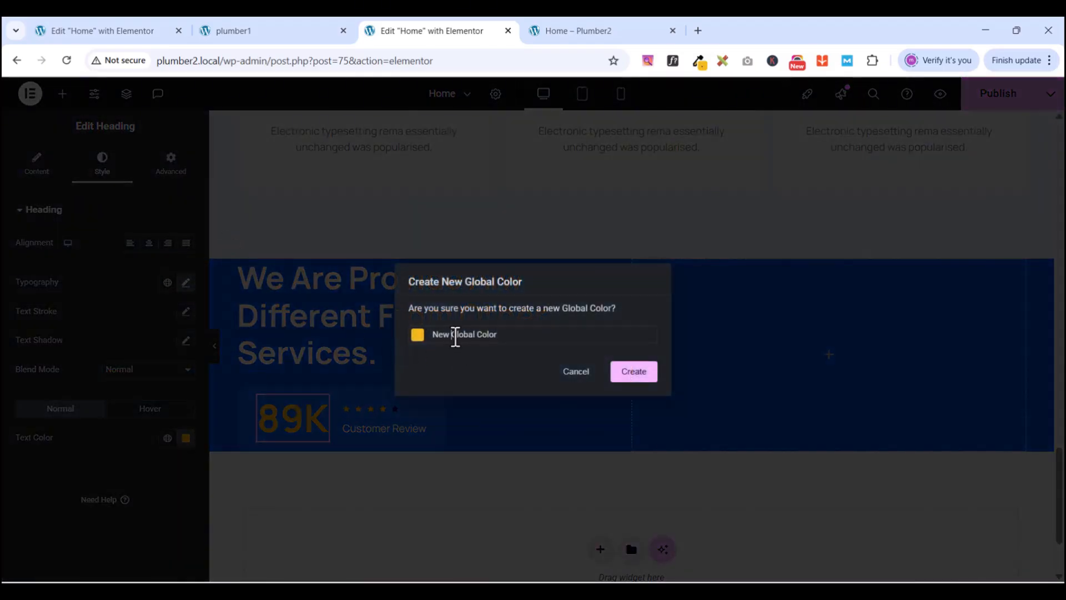
pyautogui.moveTo(453, 335); pyautogui.dragTo(520, 337)
pyautogui.write('Yellow')
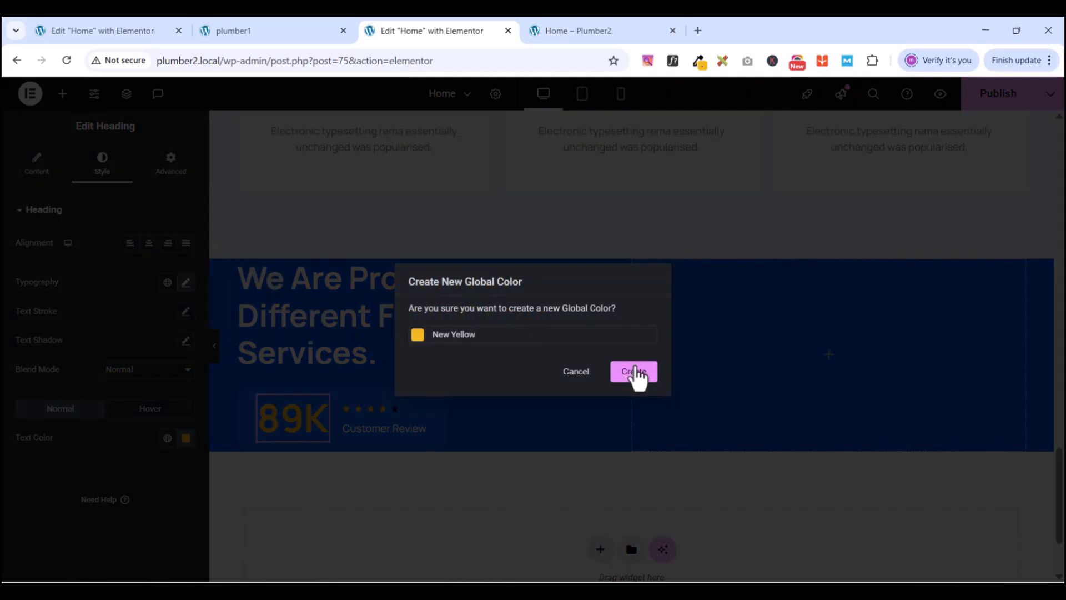
pyautogui.click(635, 371)
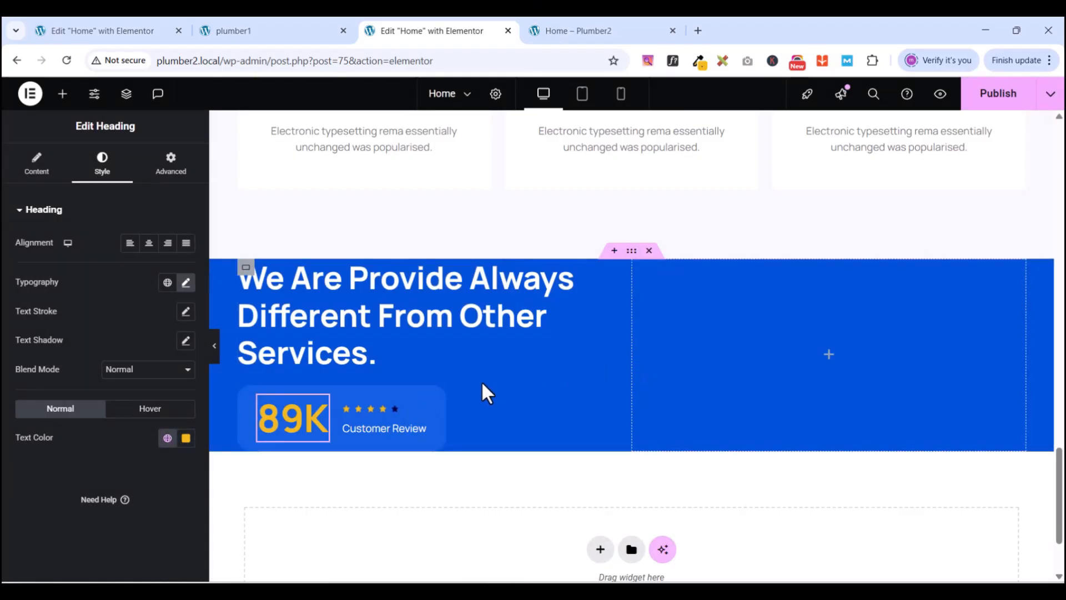
pyautogui.click(990, 96)
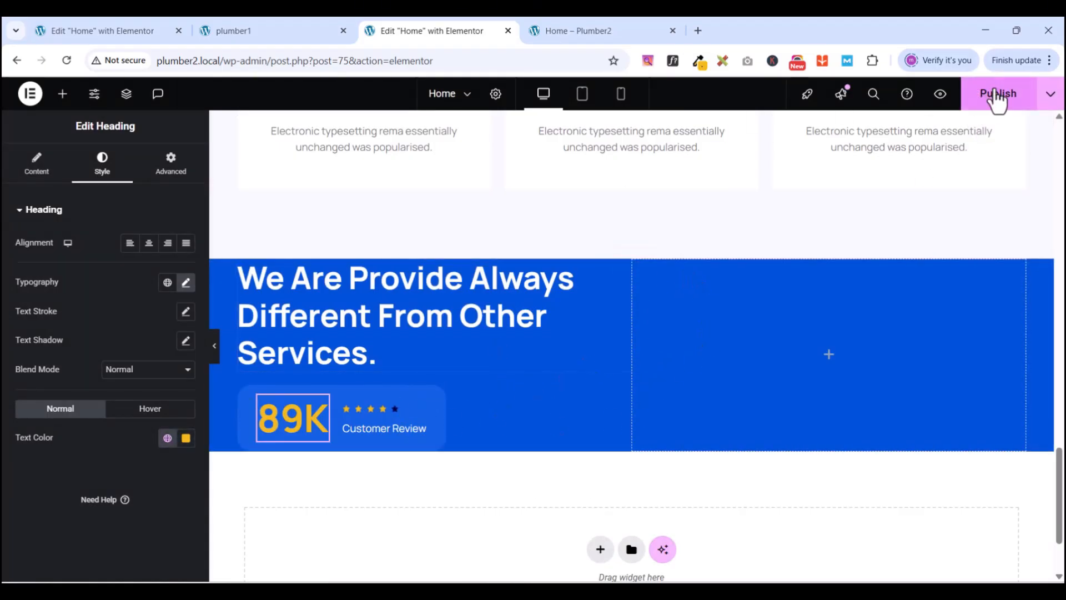
pyautogui.click(940, 95)
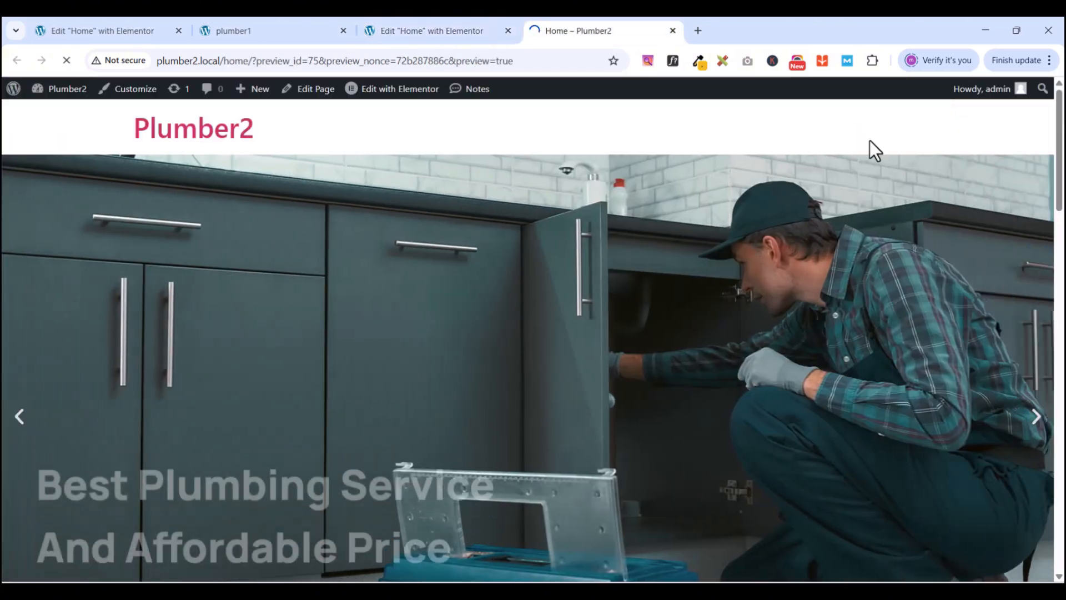
pyautogui.scroll(-20, 578, 328)
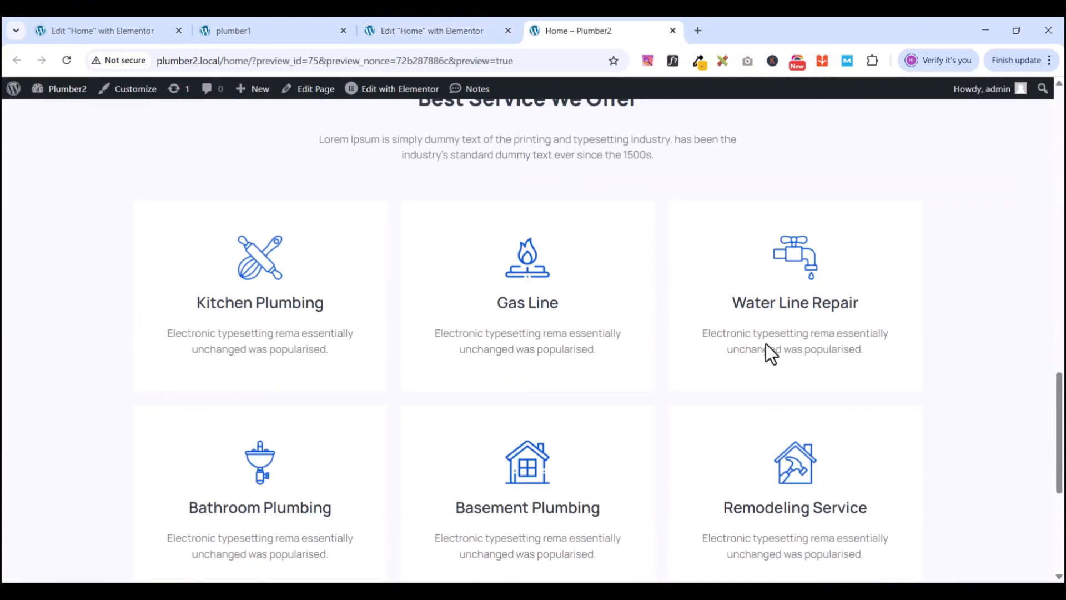
pyautogui.scroll(-5, 771, 353)
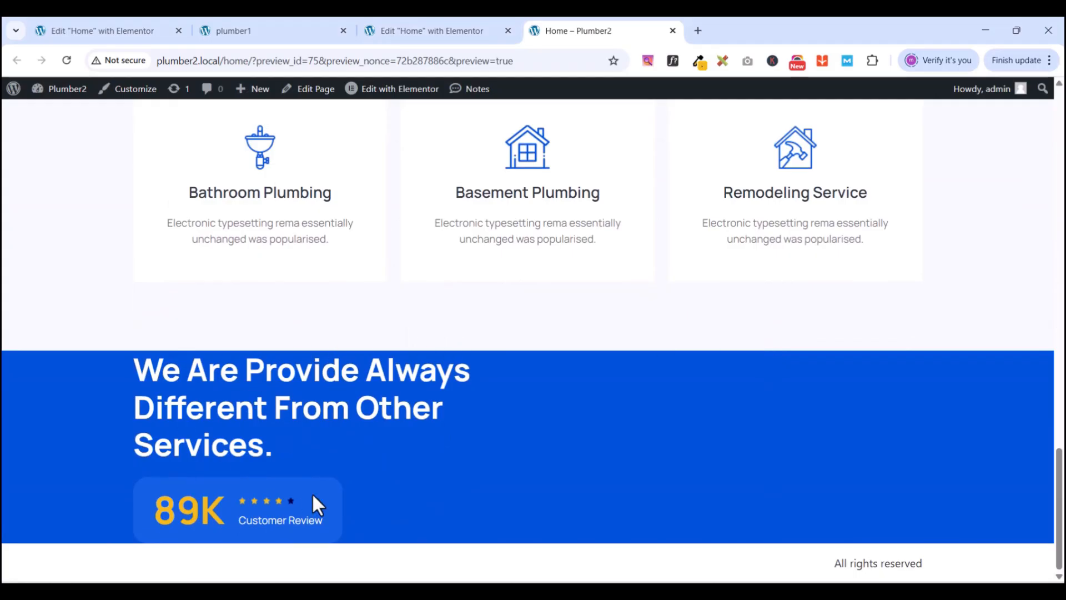
pyautogui.click(457, 34)
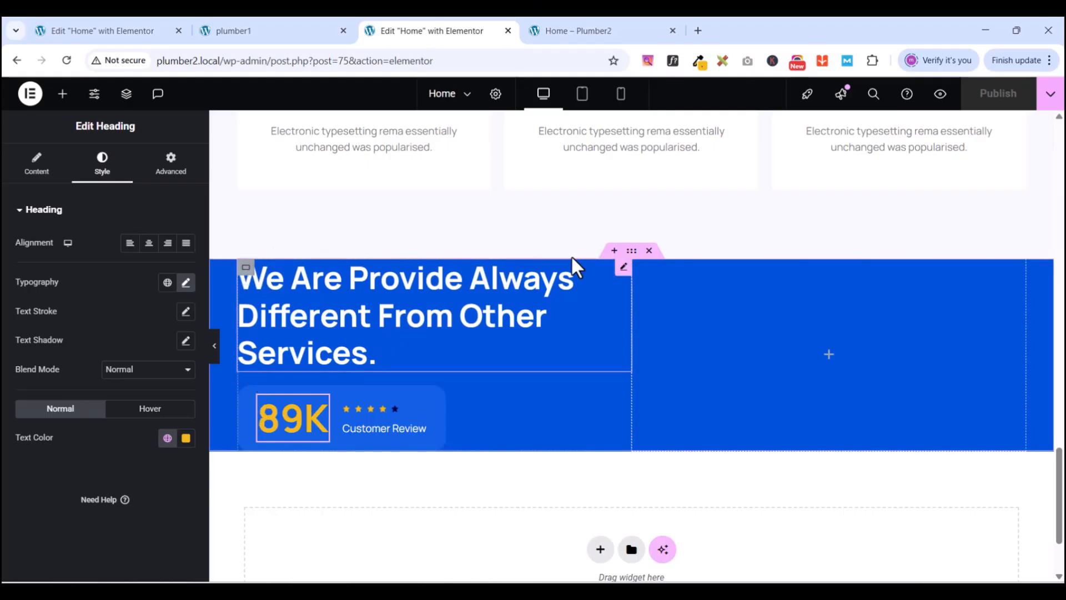
# - Select the blue section's left column and reset its padding to 0
pyautogui.click(247, 269)
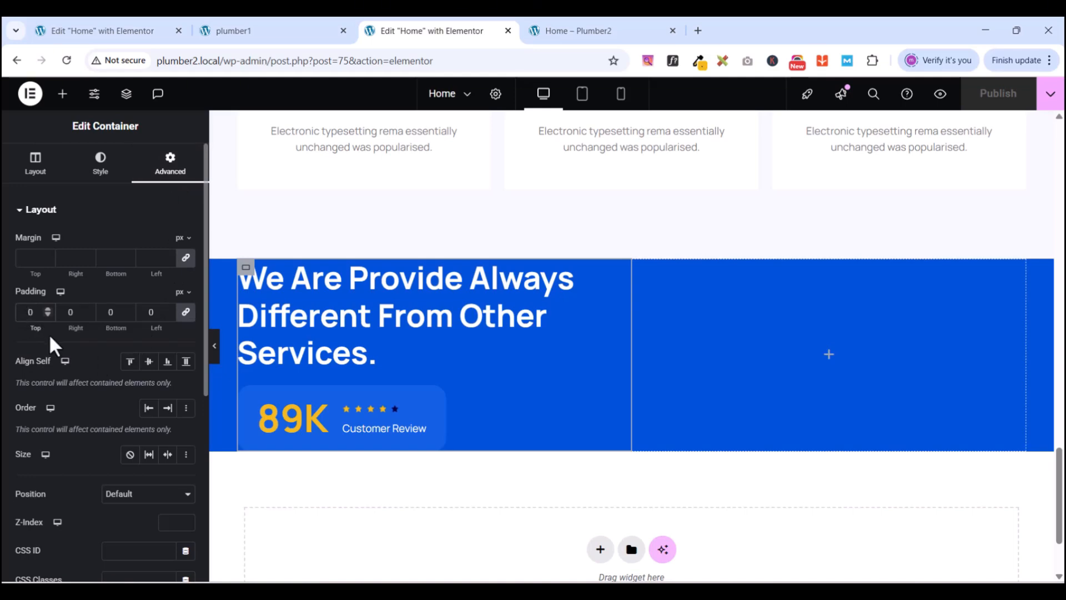
pyautogui.write('8')
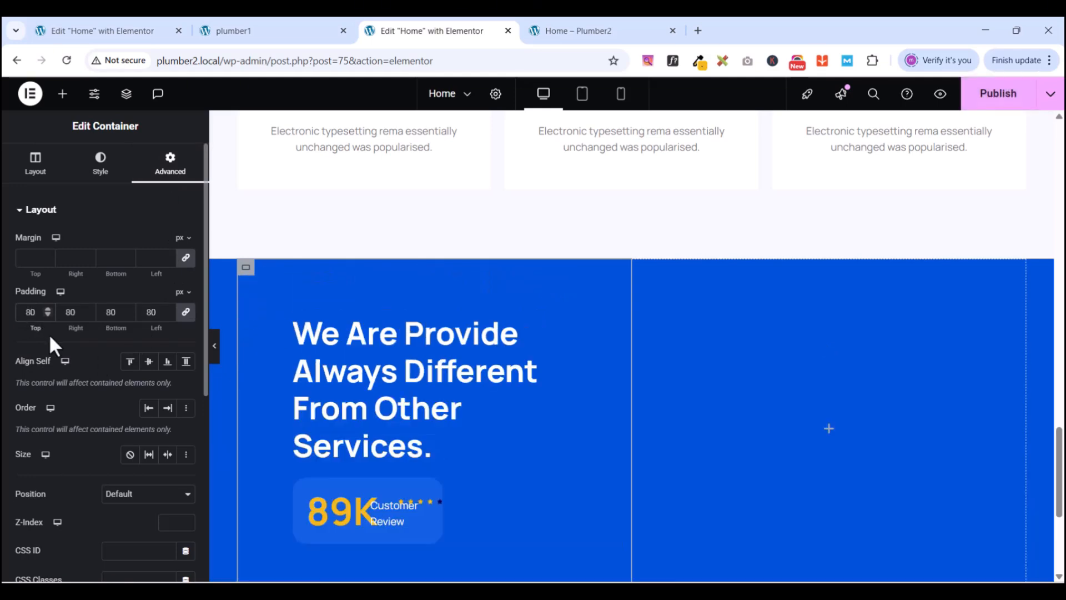
pyautogui.scroll(-6, 309, 404)
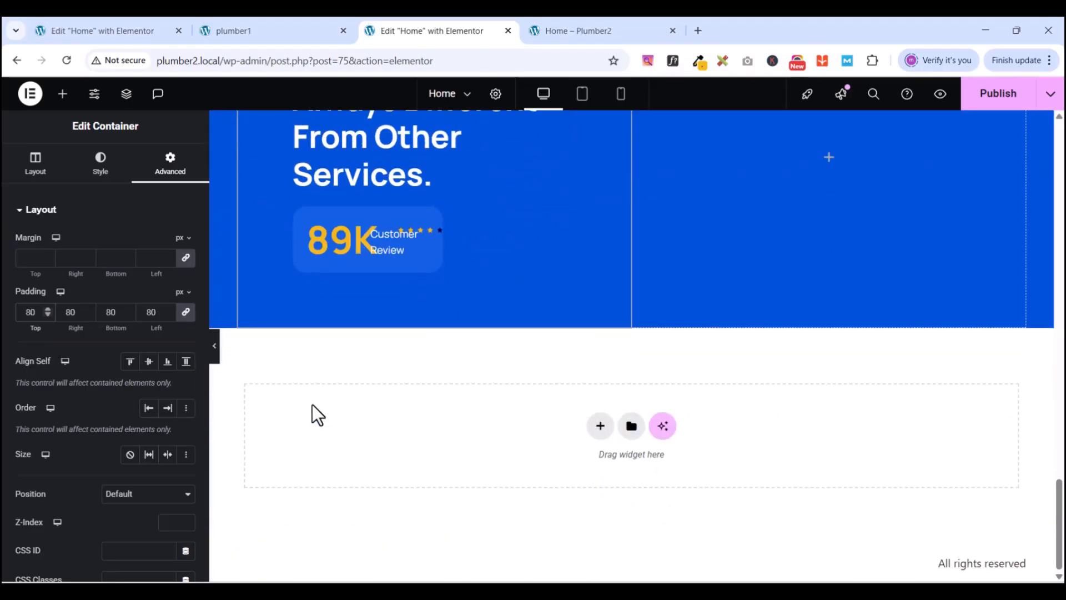
pyautogui.scroll(5, 311, 402)
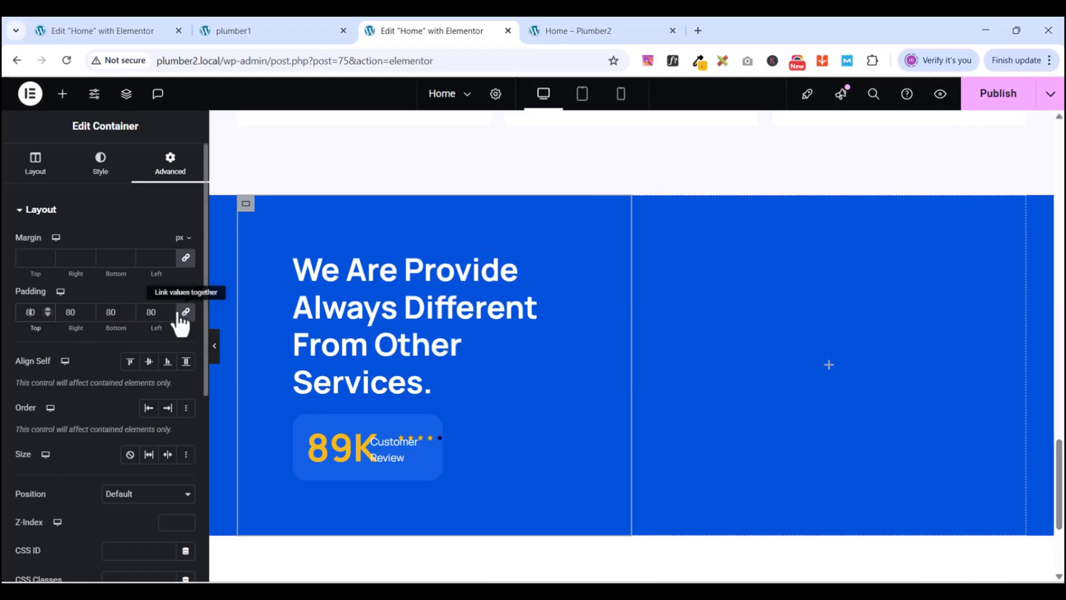
pyautogui.doubleClick(30, 310)
pyautogui.write('0')
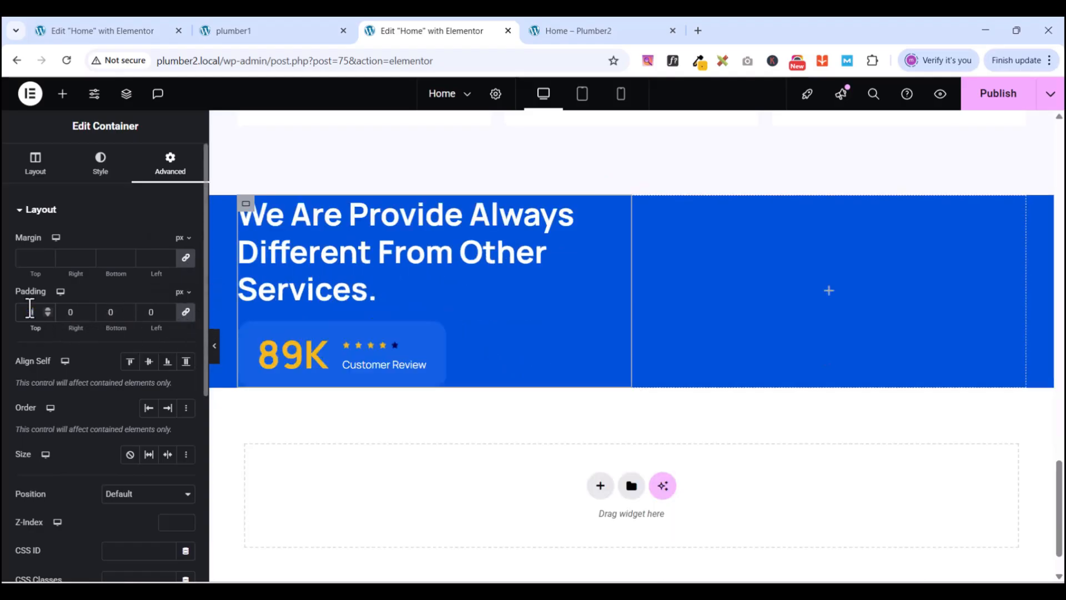
# - Unlink the left column's padding and set top 80 px and bottom 60 px
pyautogui.click(186, 315)
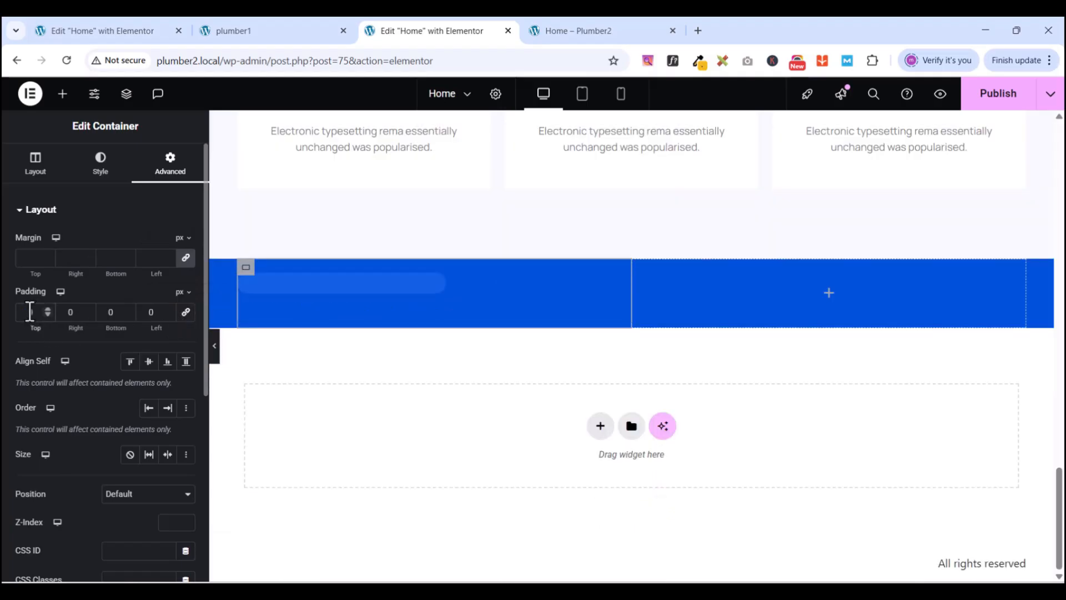
pyautogui.write('80')
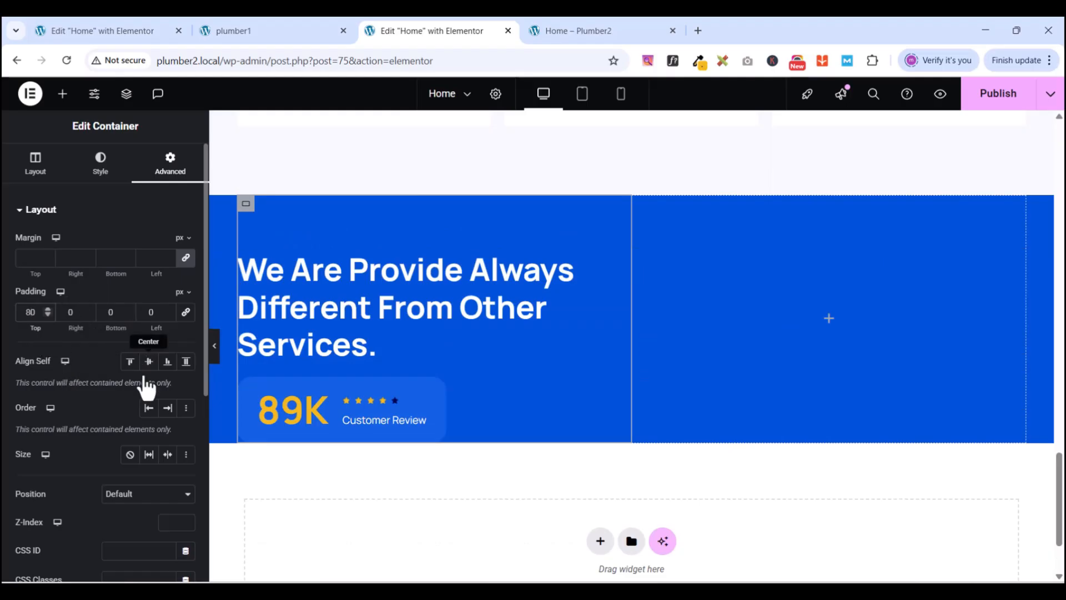
pyautogui.click(111, 312)
pyautogui.write('60')
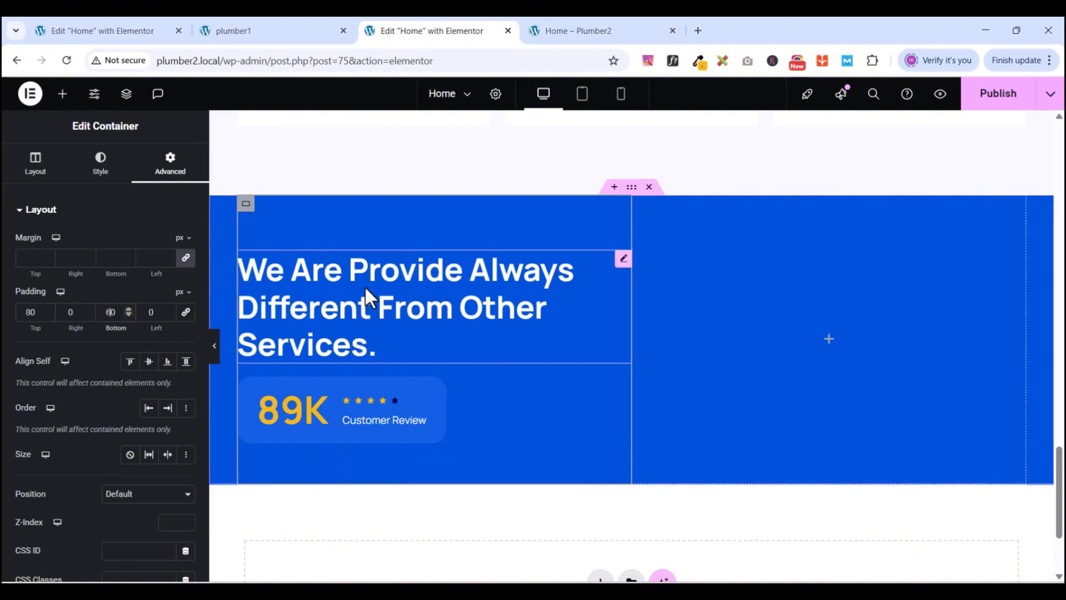
pyautogui.click(250, 204)
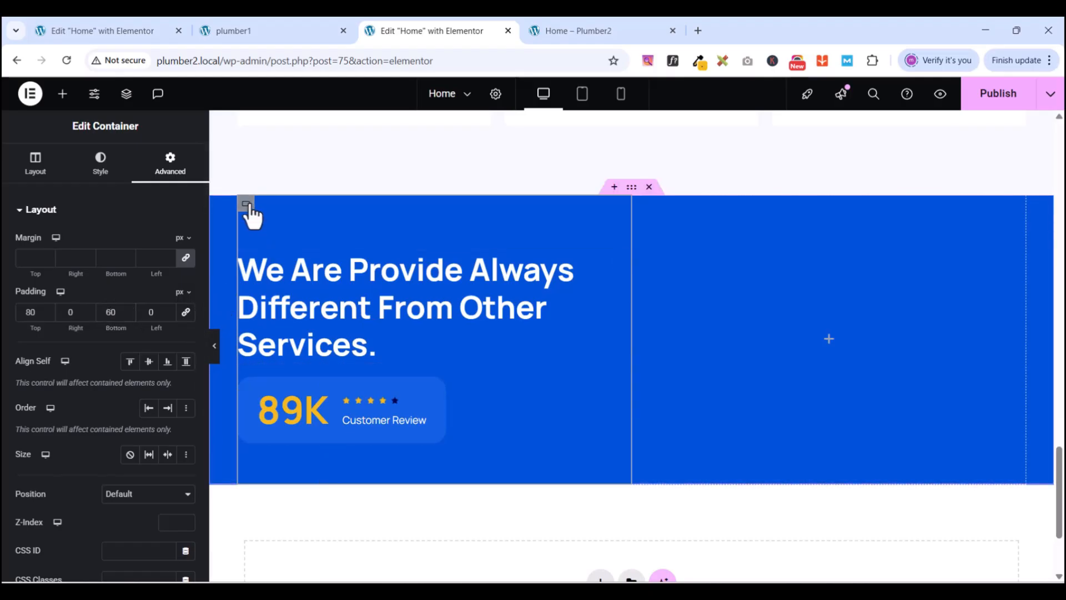
pyautogui.click(34, 166)
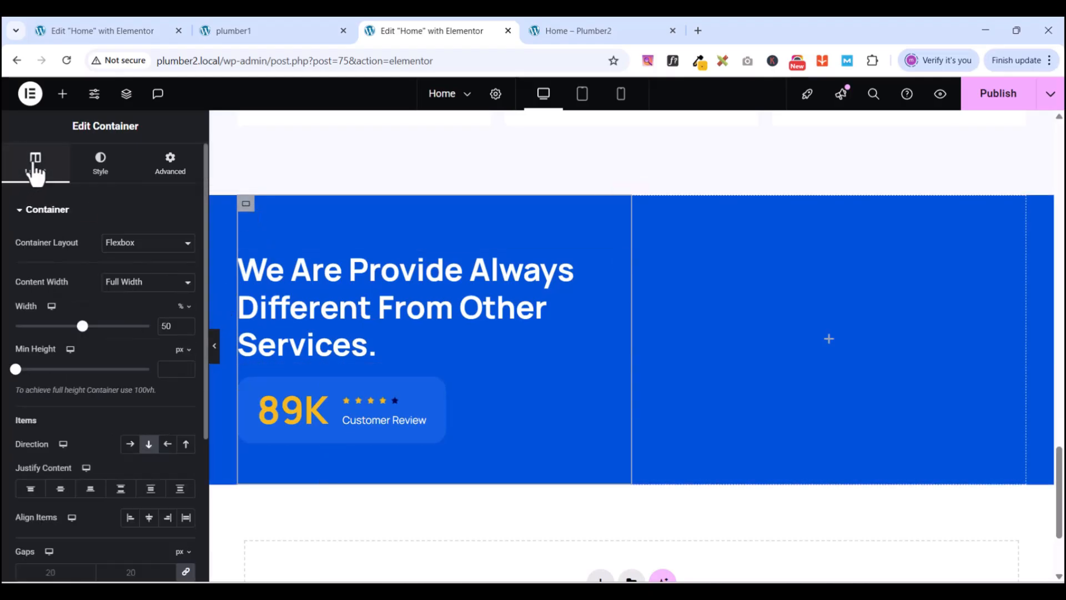
# - Set the left column's Justify Content to Center
pyautogui.click(59, 491)
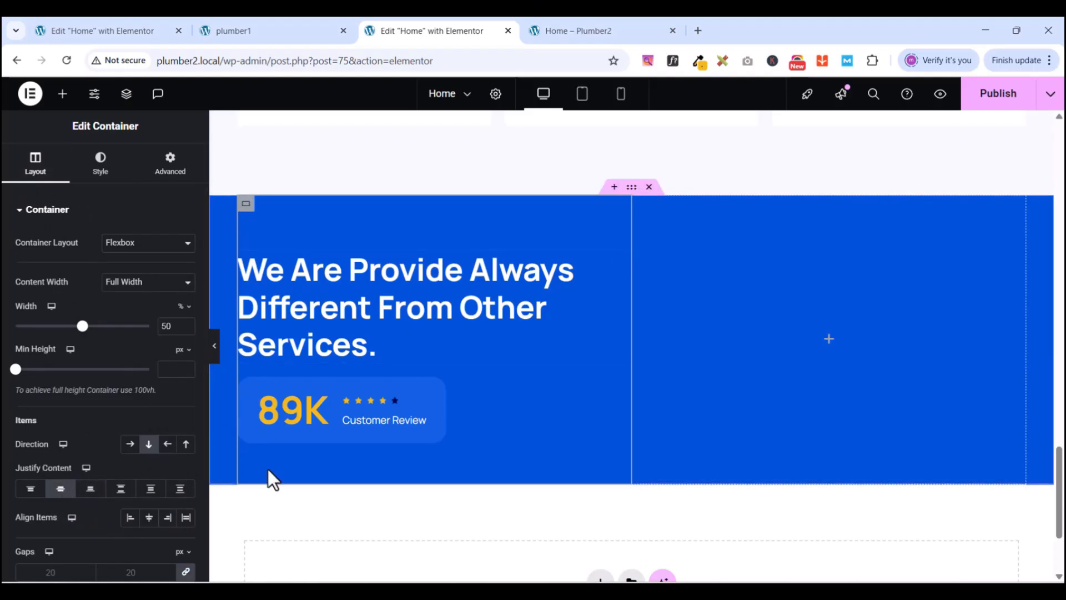
pyautogui.scroll(-3, 269, 469)
pyautogui.scroll(4, 269, 470)
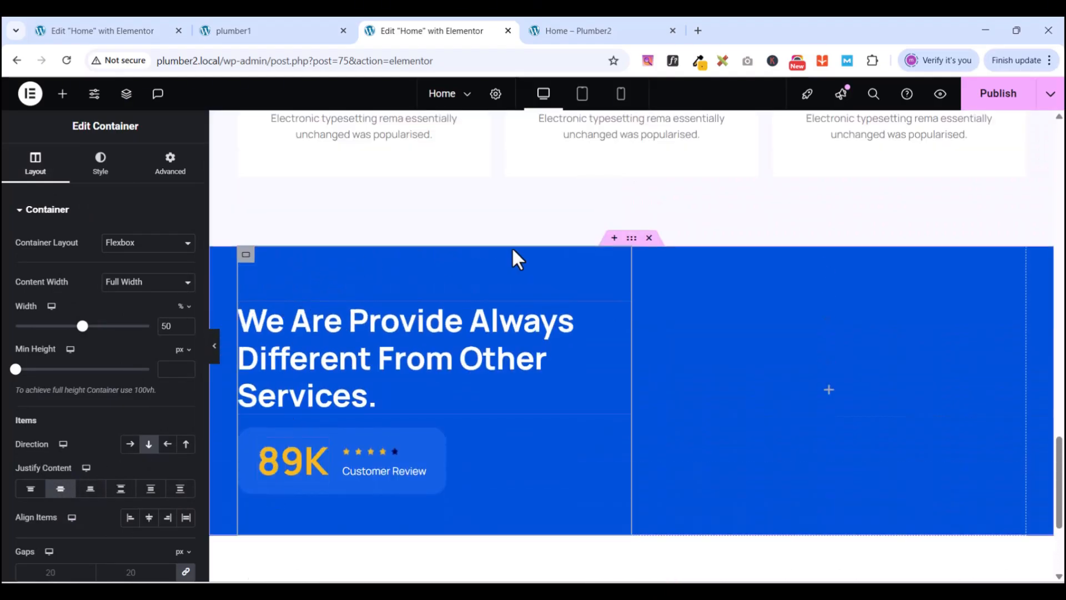
pyautogui.scroll(-1, 631, 385)
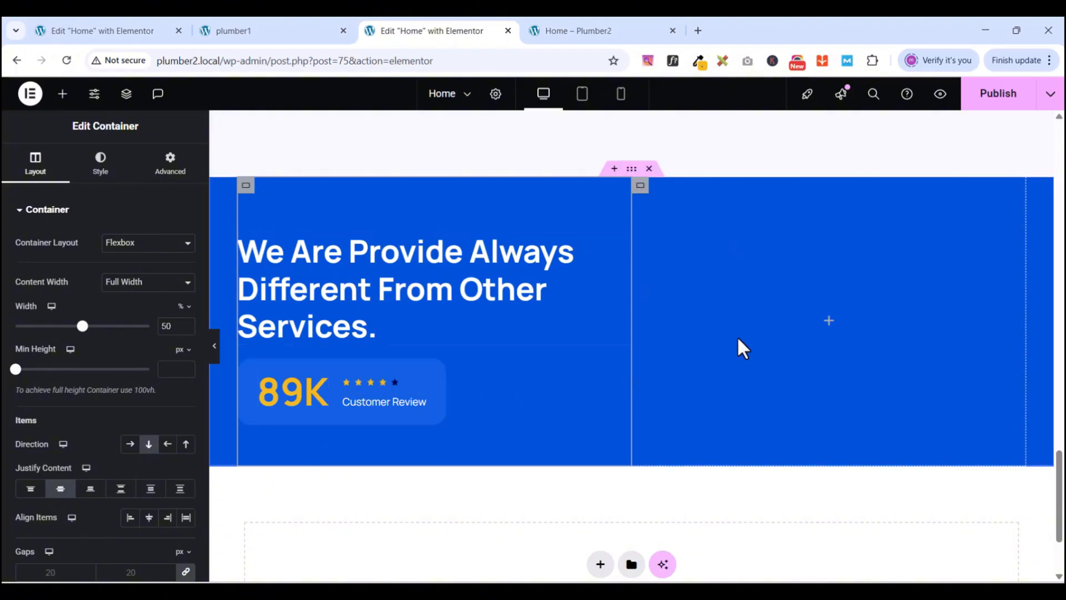
# - Compare with the plumber1 reference stats section, then return to the editor
pyautogui.click(266, 35)
pyautogui.scroll(-5, 708, 368)
pyautogui.scroll(3, 708, 368)
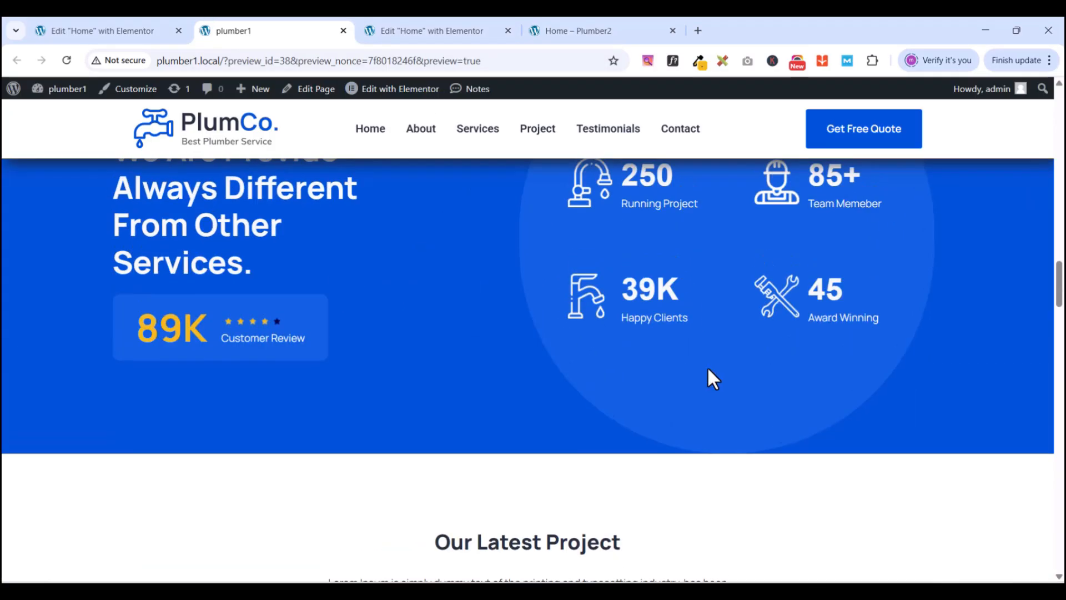
pyautogui.click(449, 31)
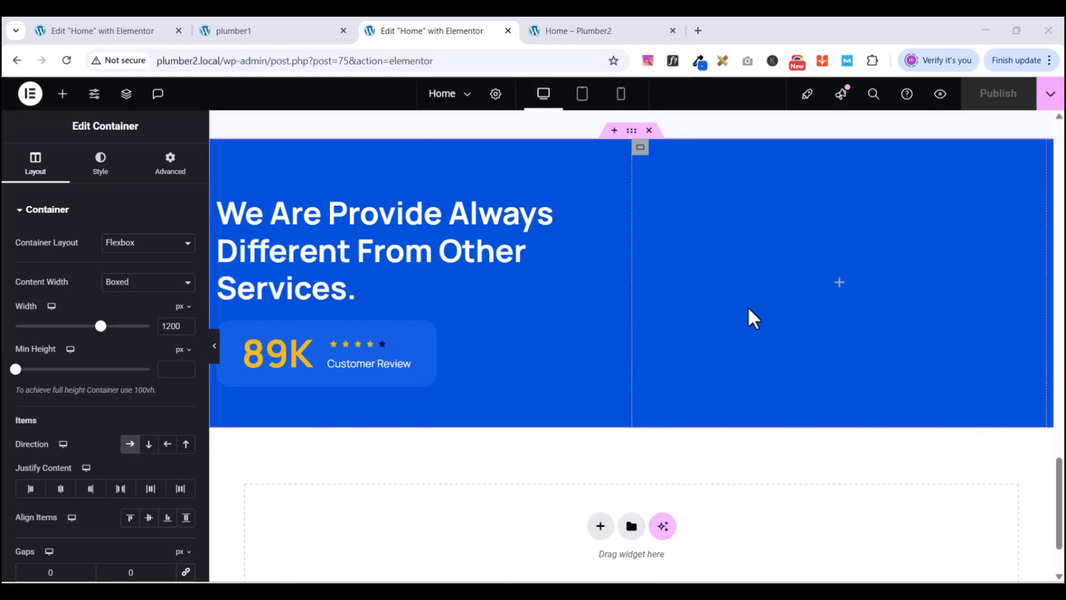
# - Select the blue section's right column container
pyautogui.scroll(3, 747, 311)
pyautogui.scroll(-1, 749, 353)
pyautogui.scroll(-1, 802, 354)
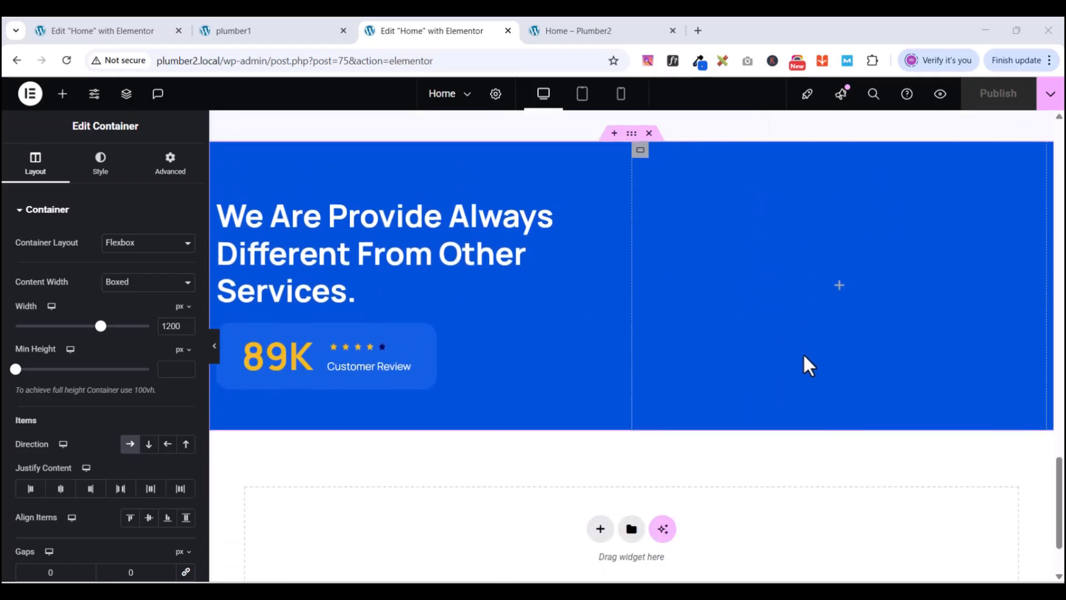
pyautogui.scroll(1, 801, 355)
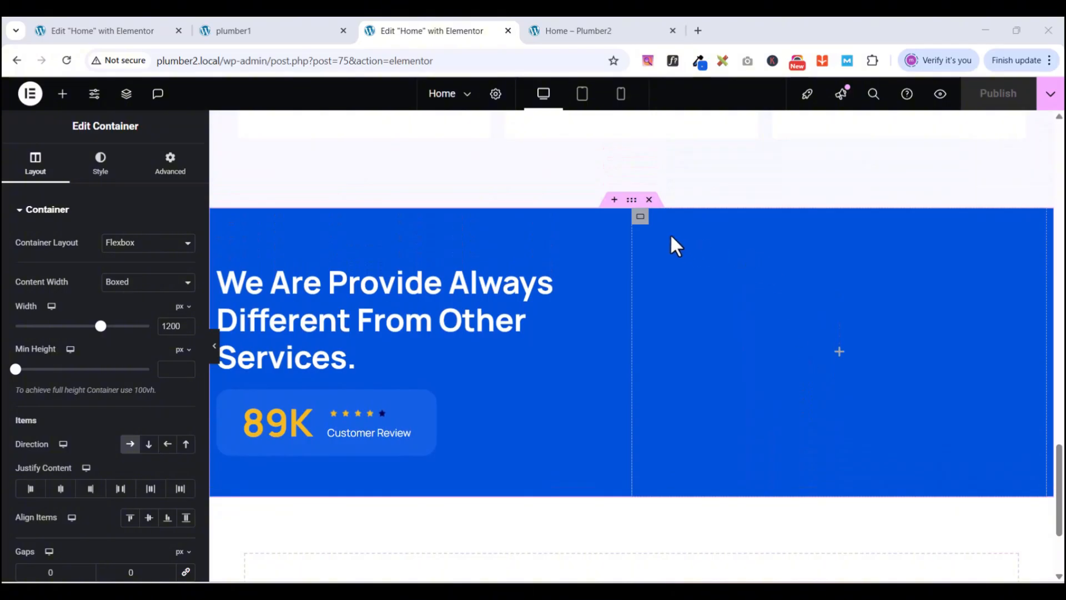
pyautogui.click(839, 364)
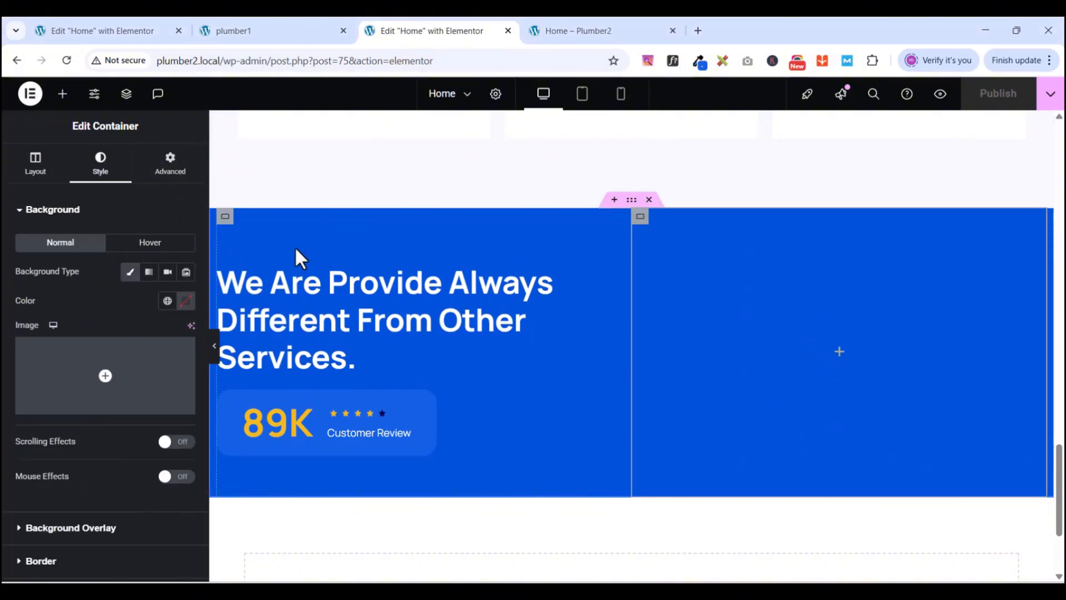
# - Drag a new Container from the elements panel into the empty right column
pyautogui.click(62, 93)
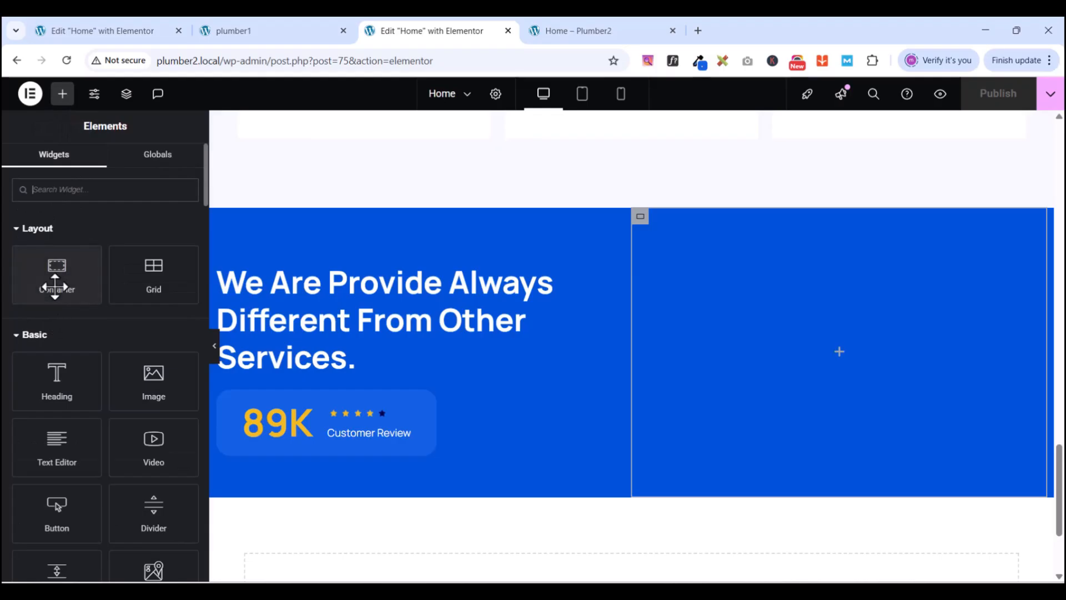
pyautogui.moveTo(51, 272); pyautogui.dragTo(837, 340)
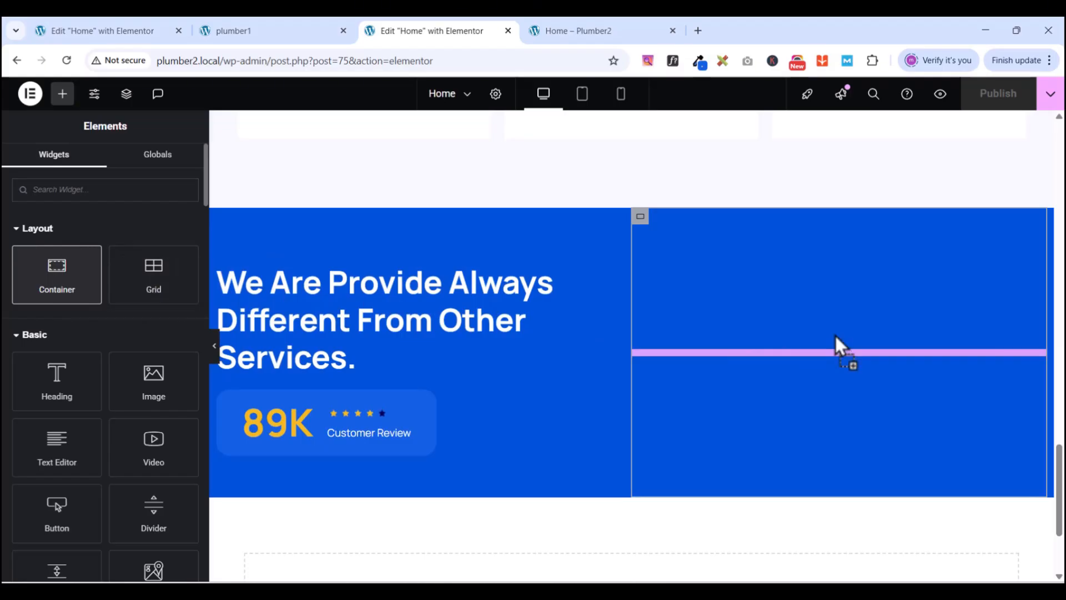
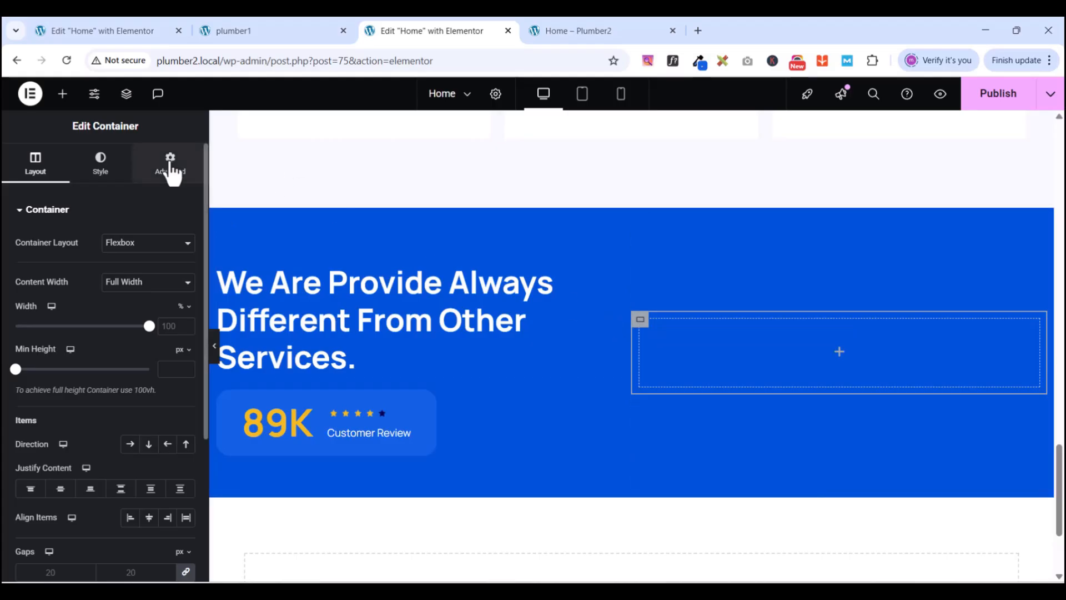
# - Zero the padding on all sides of the empty right-hand container and bring up the widget list
pyautogui.click(173, 169)
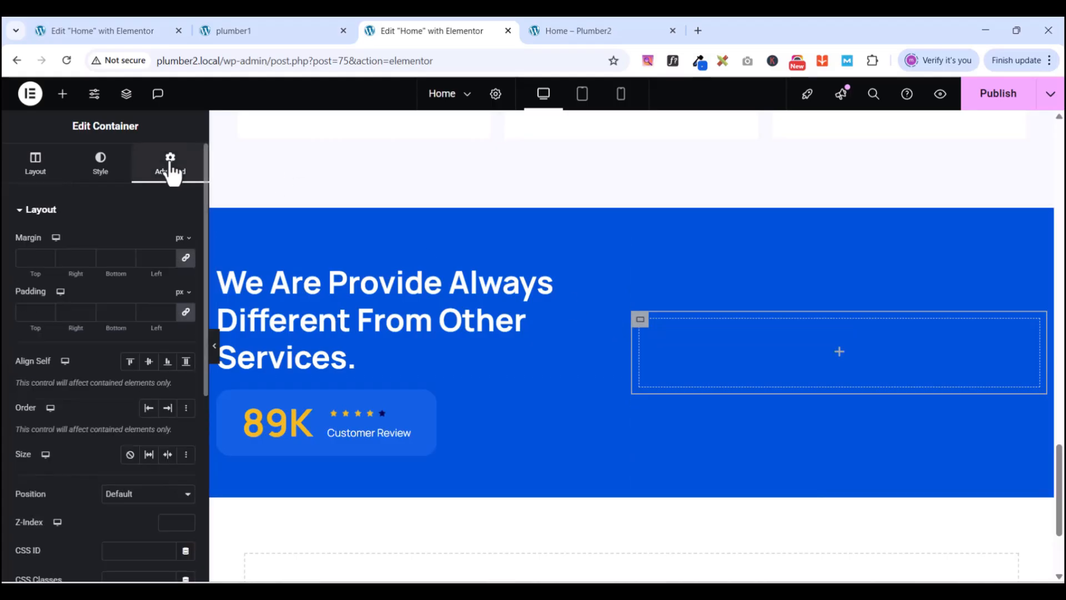
pyautogui.click(186, 312)
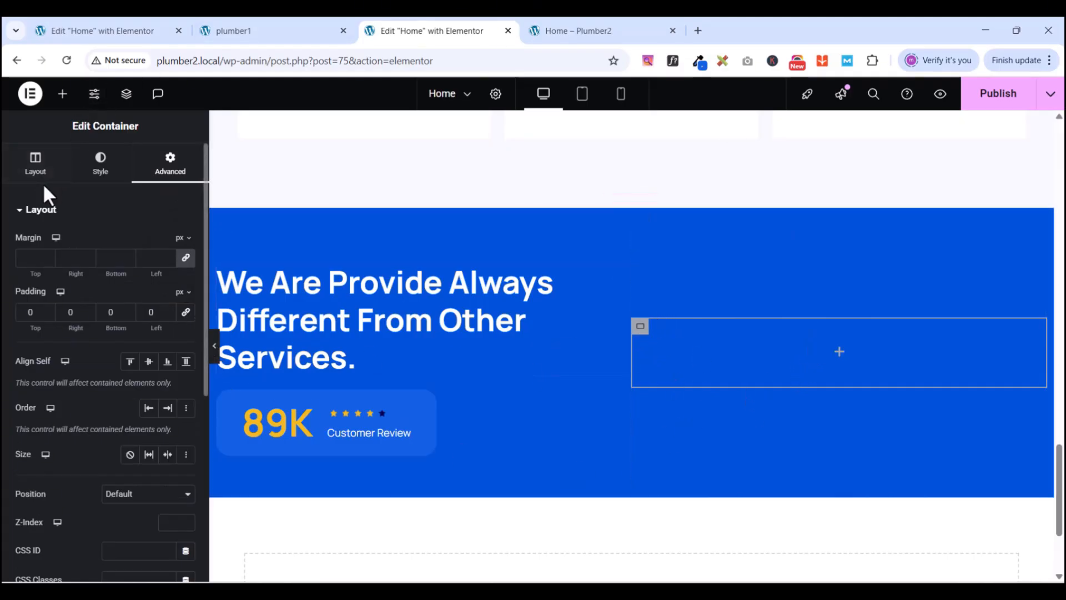
pyautogui.click(63, 96)
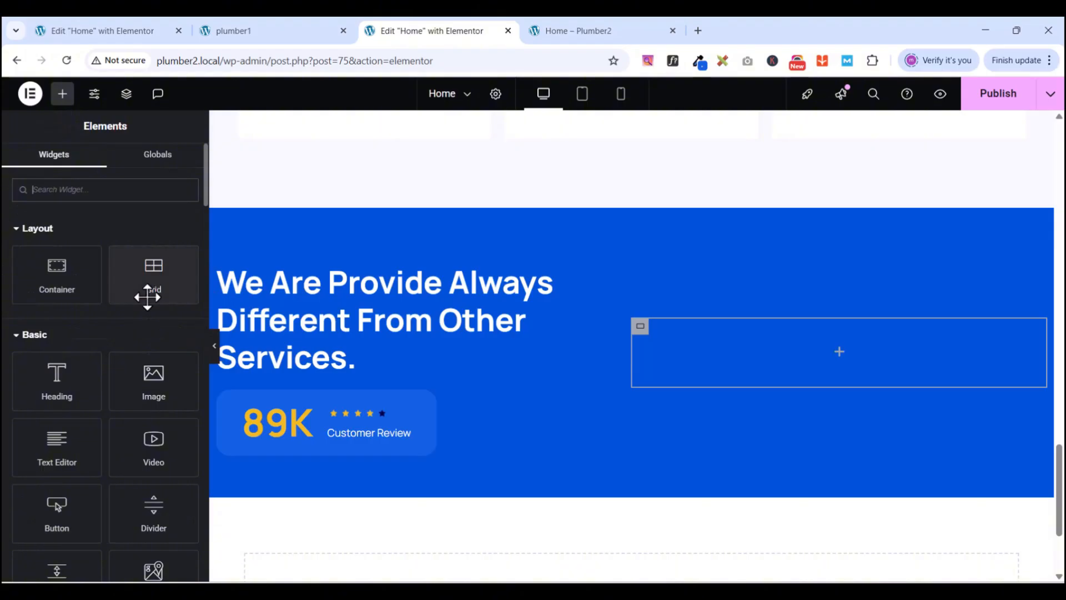
# - Drop a Grid into the empty container, set it to 2 columns, and set its padding to 0
pyautogui.moveTo(142, 265); pyautogui.dragTo(871, 342)
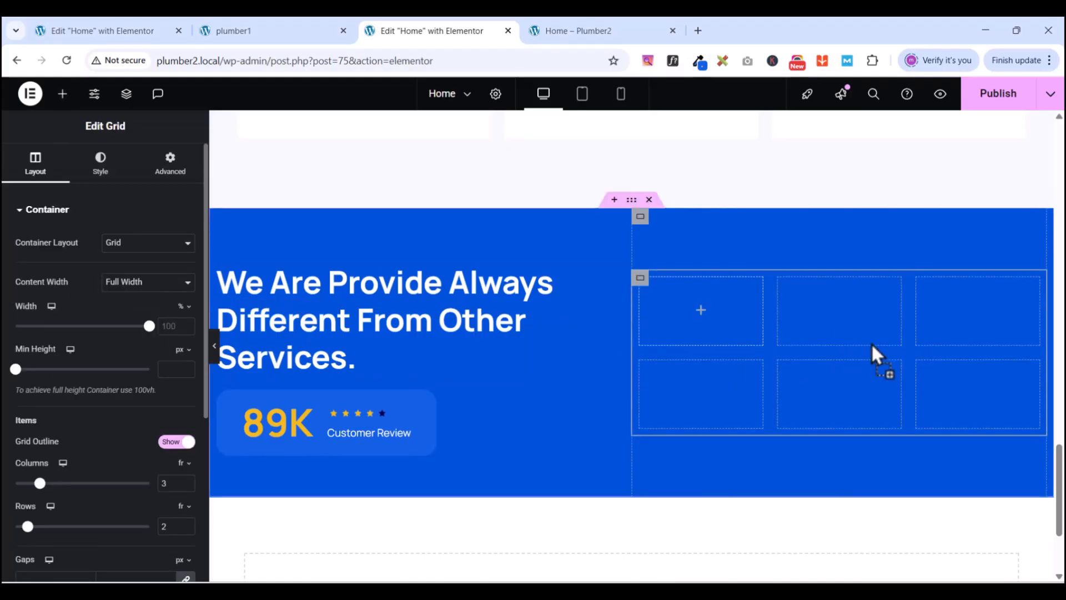
pyautogui.click(252, 28)
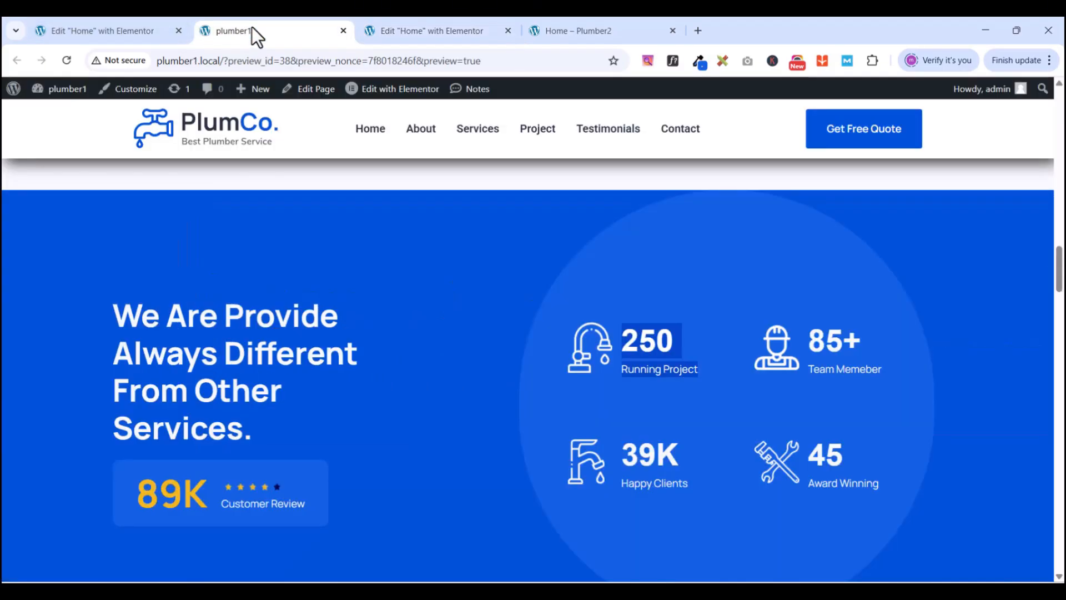
pyautogui.scroll(-1, 392, 378)
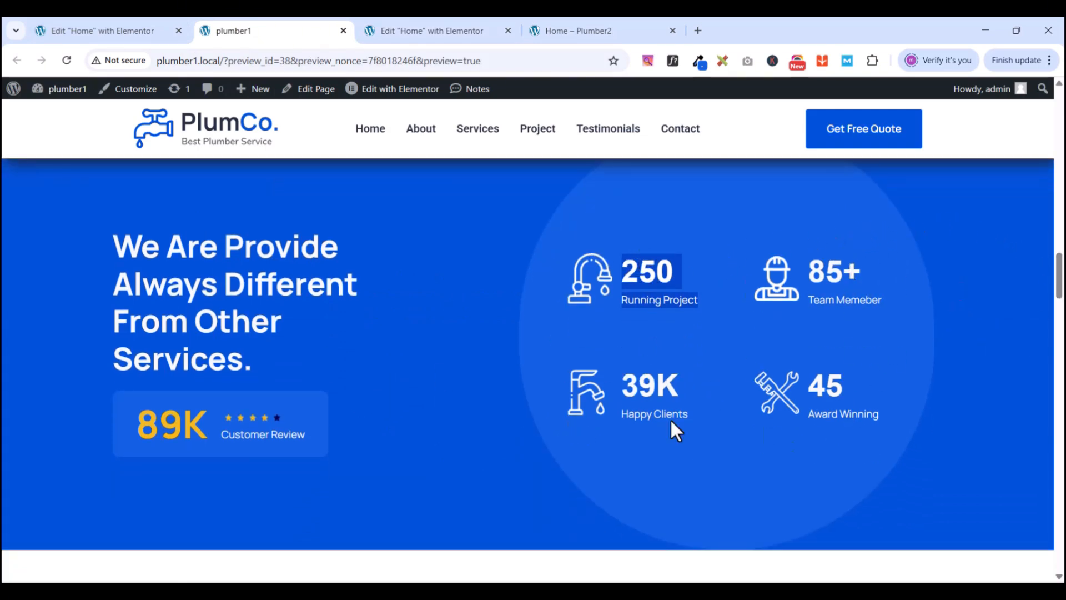
pyautogui.click(414, 32)
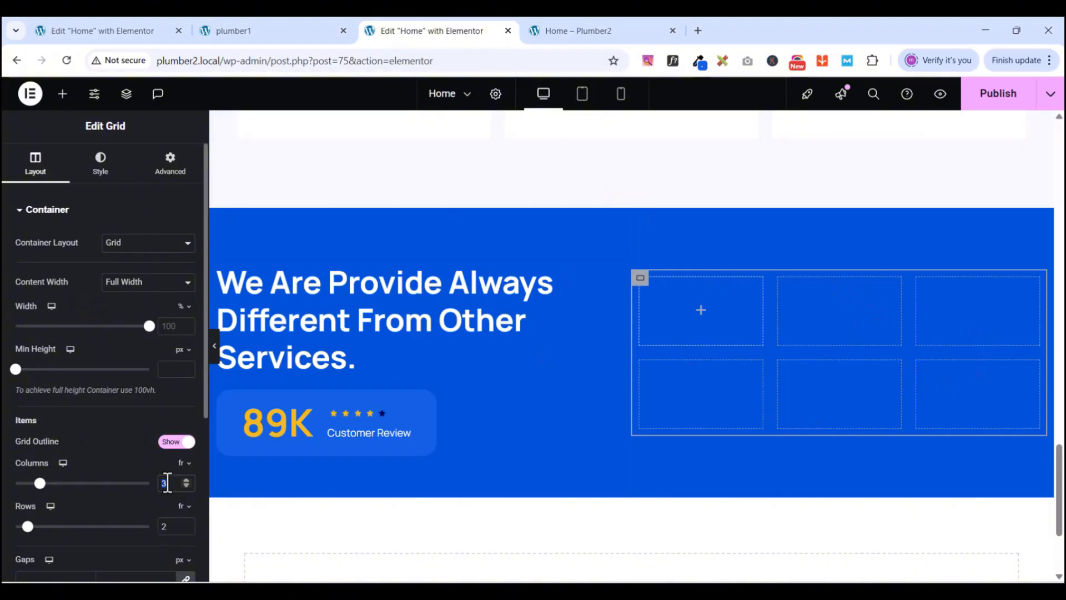
pyautogui.write('2')
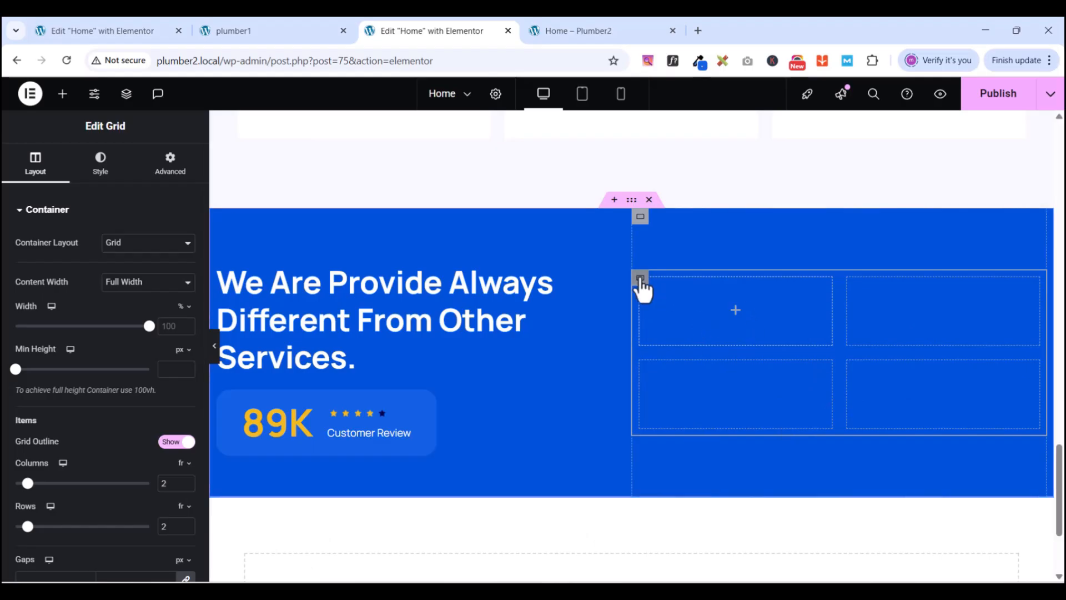
pyautogui.click(170, 165)
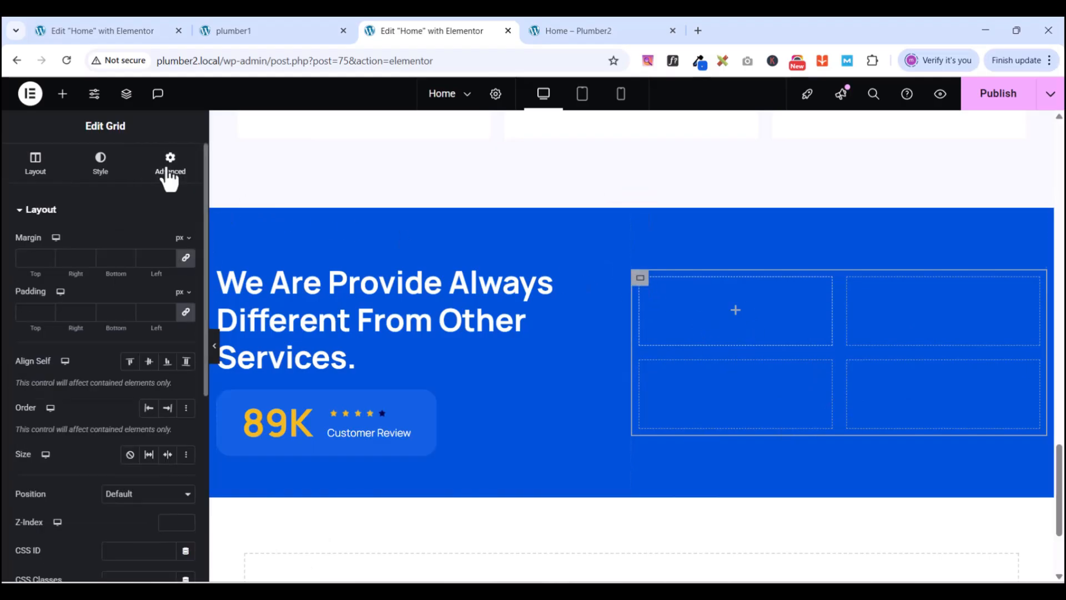
pyautogui.click(185, 312)
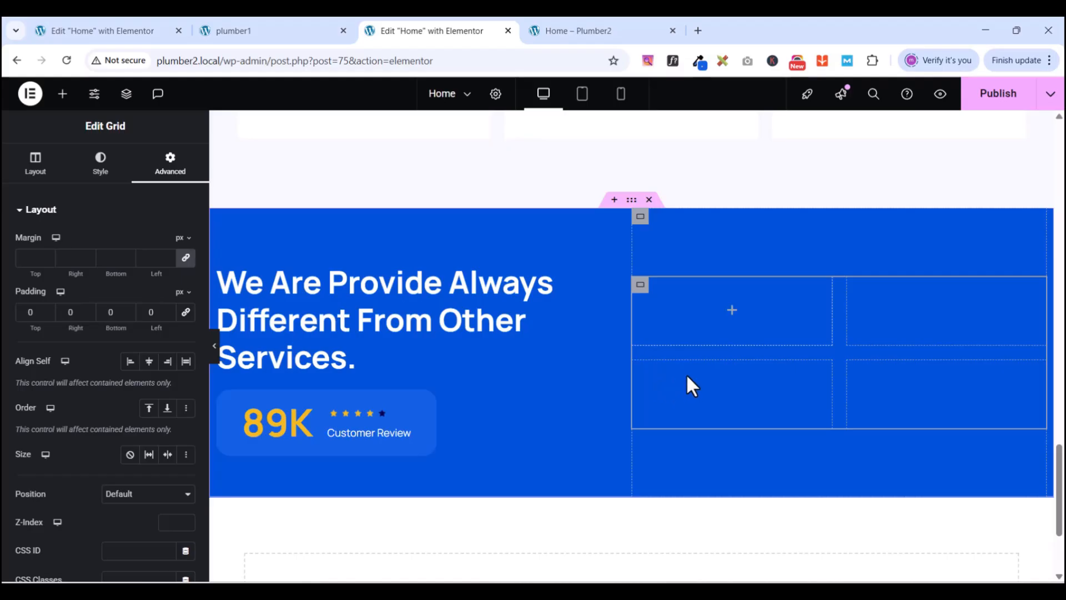
# - Add a container with 0 padding to the grid's first cell, with the widget list showing again
pyautogui.click(62, 96)
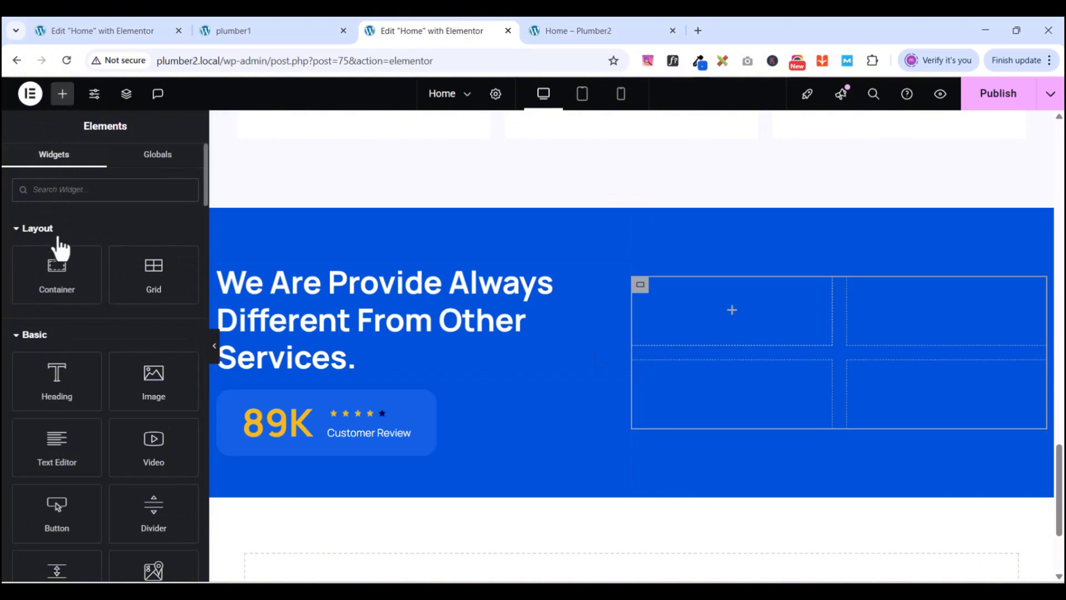
pyautogui.moveTo(55, 270); pyautogui.dragTo(733, 306)
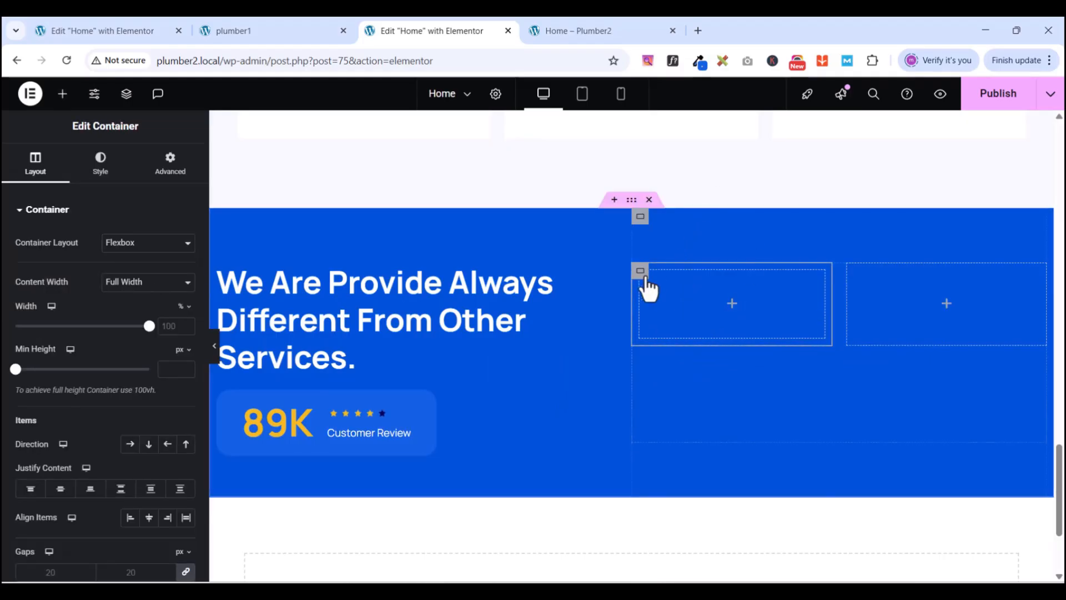
pyautogui.click(169, 170)
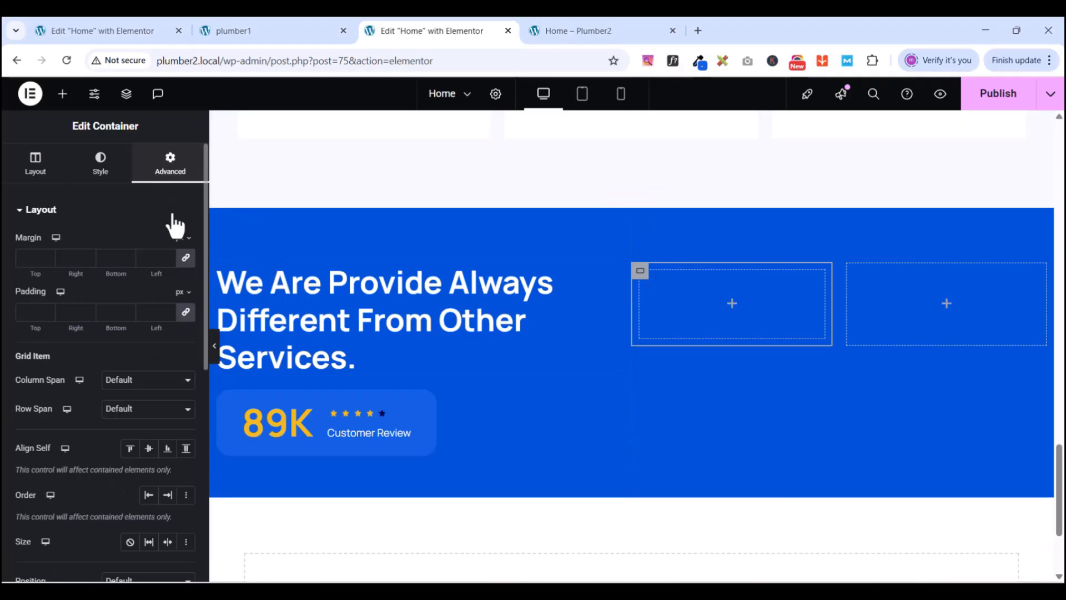
pyautogui.click(186, 314)
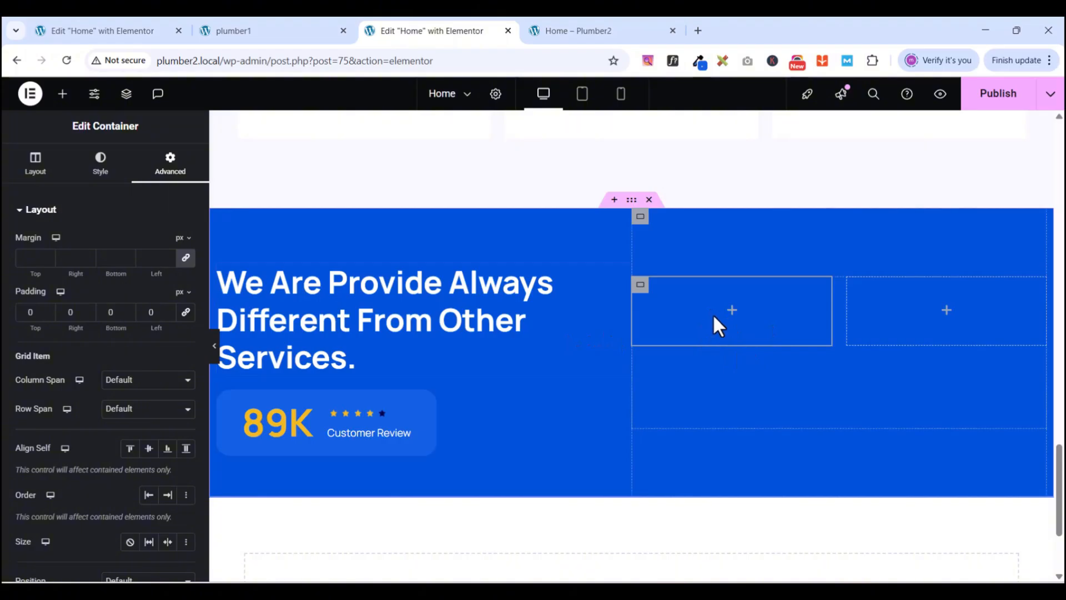
pyautogui.click(59, 94)
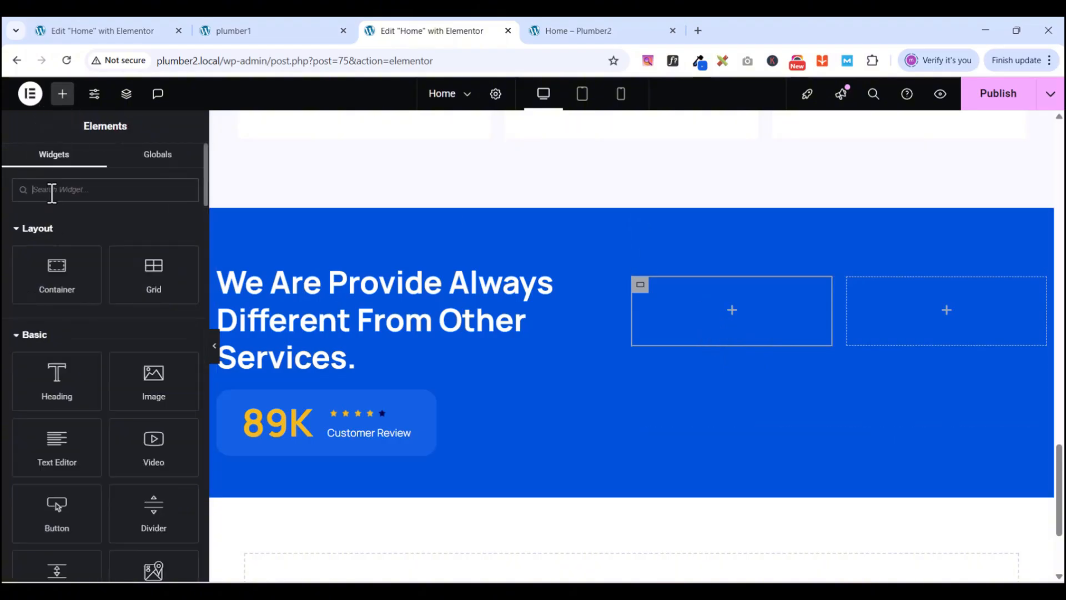
# - Add an Image Box to the first grid cell with Image Position set to Left
pyautogui.write('imag')
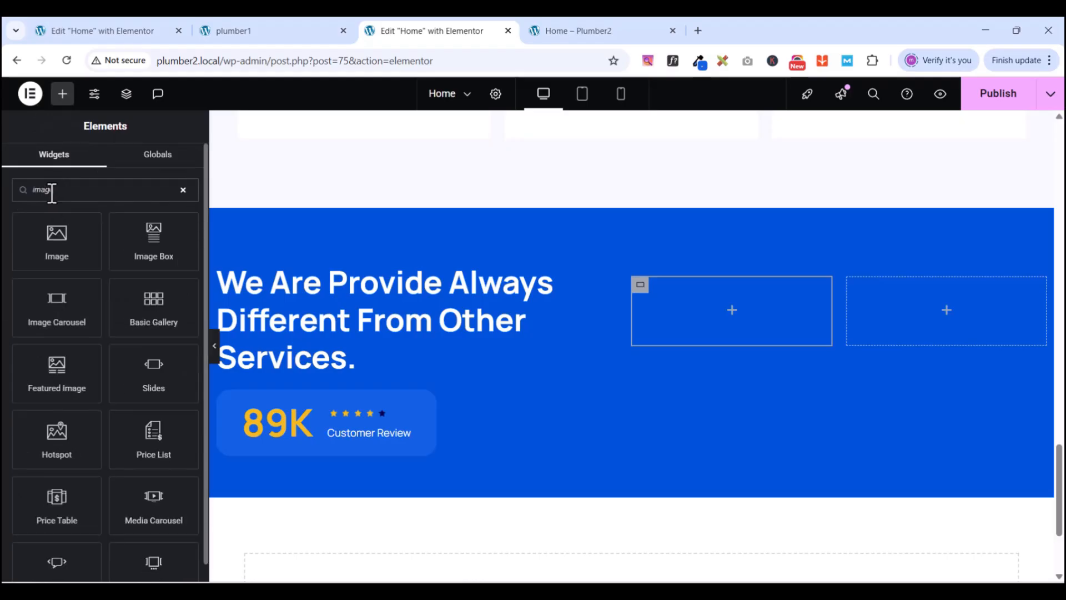
pyautogui.write('e box')
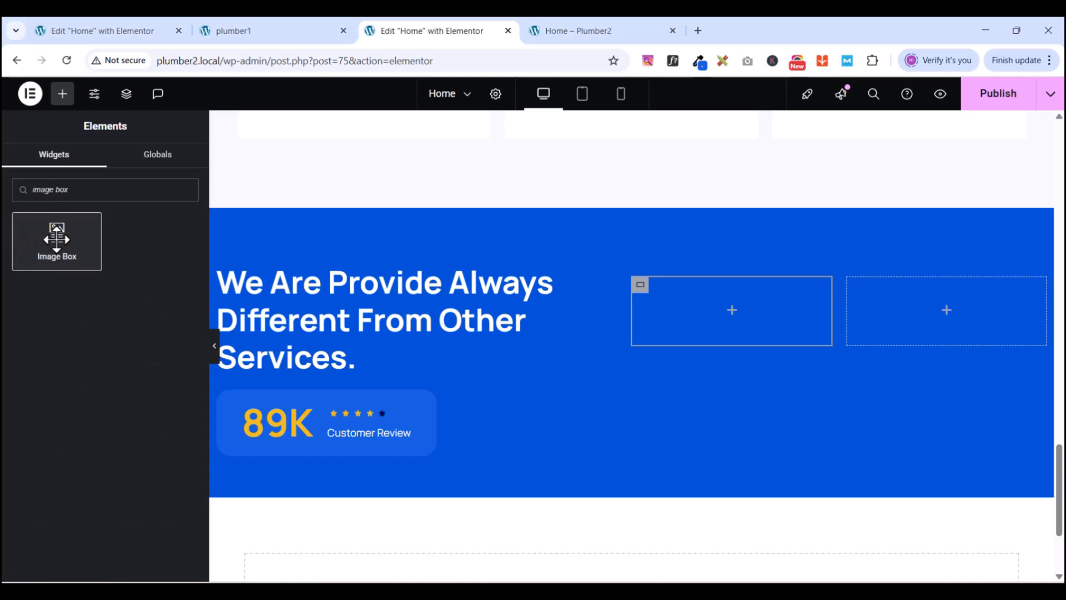
pyautogui.moveTo(56, 239); pyautogui.dragTo(751, 302)
pyautogui.scroll(1, 710, 287)
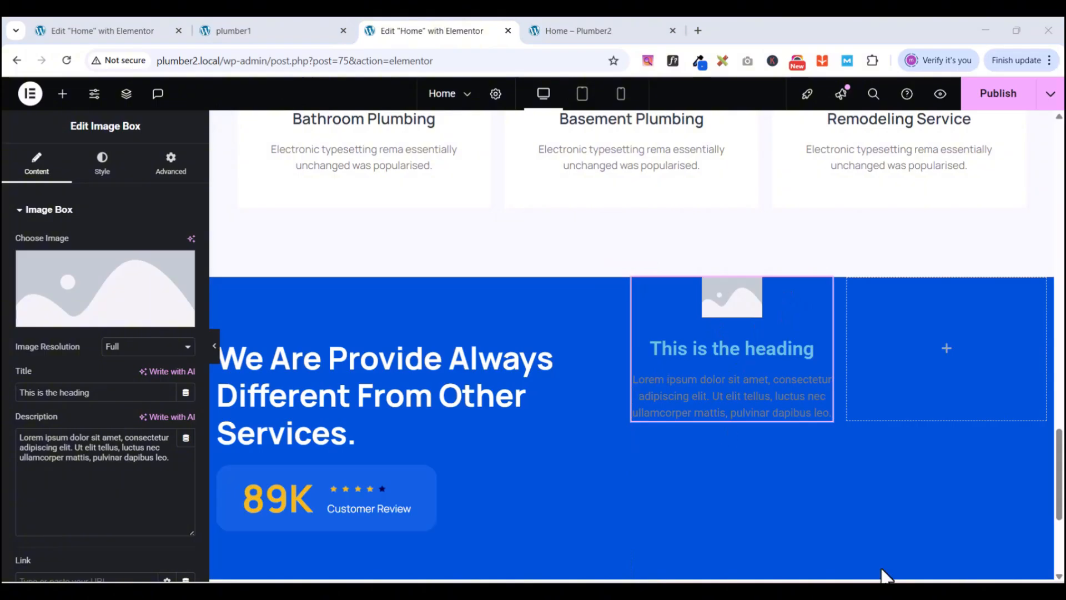
pyautogui.scroll(-2, 107, 372)
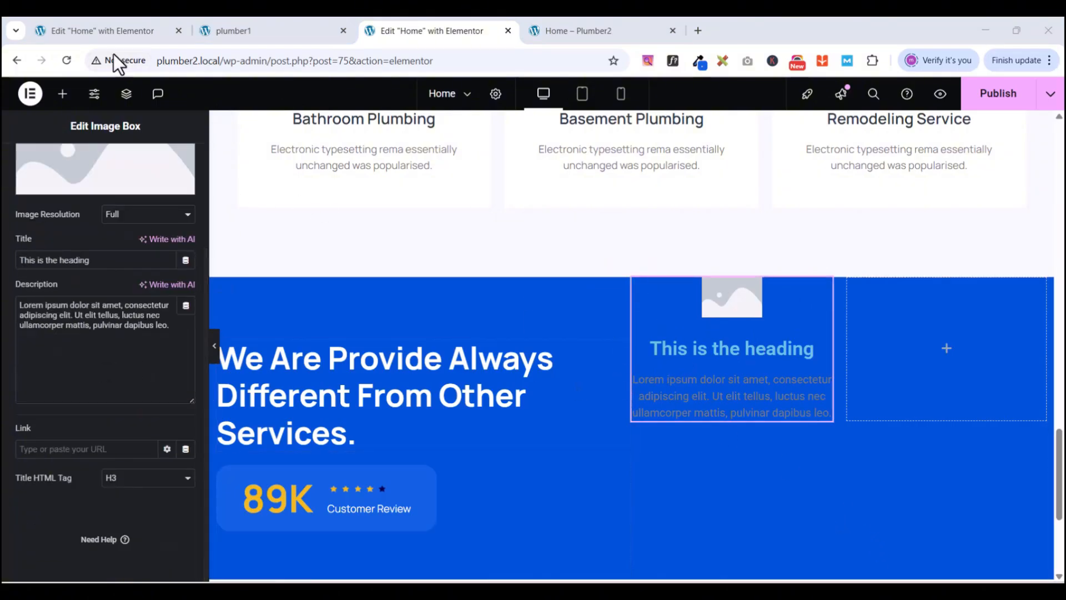
pyautogui.scroll(2, 90, 311)
pyautogui.click(111, 177)
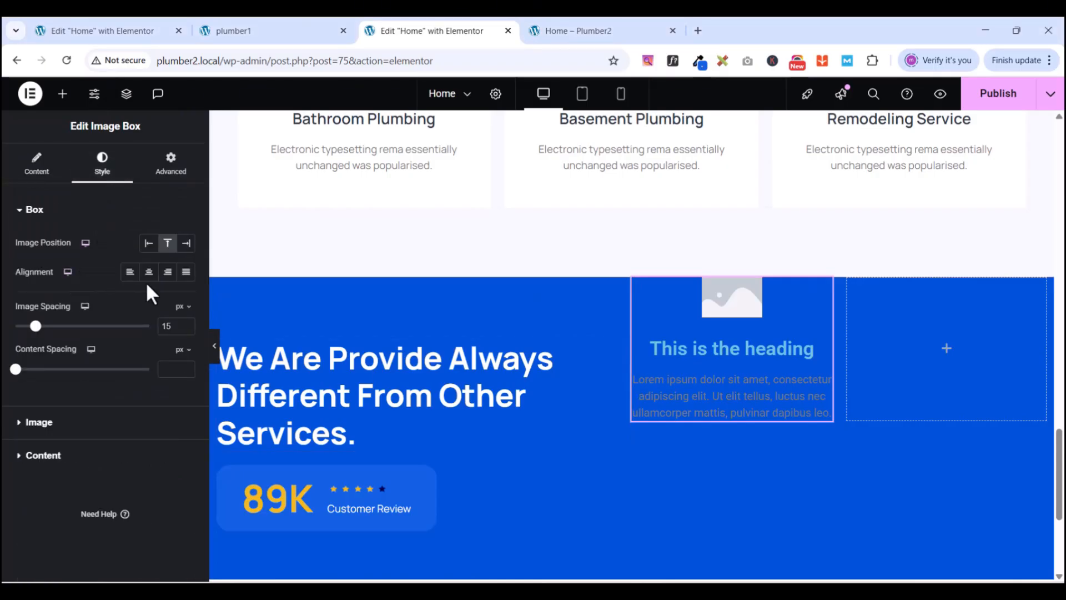
pyautogui.click(148, 244)
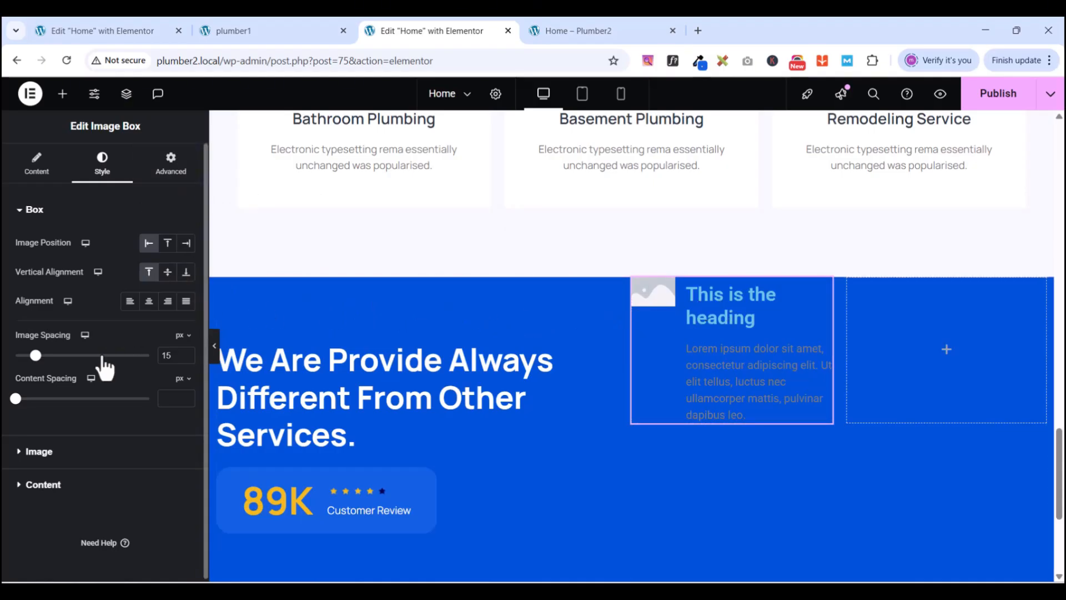
pyautogui.scroll(-1, 102, 357)
pyautogui.scroll(1, 105, 341)
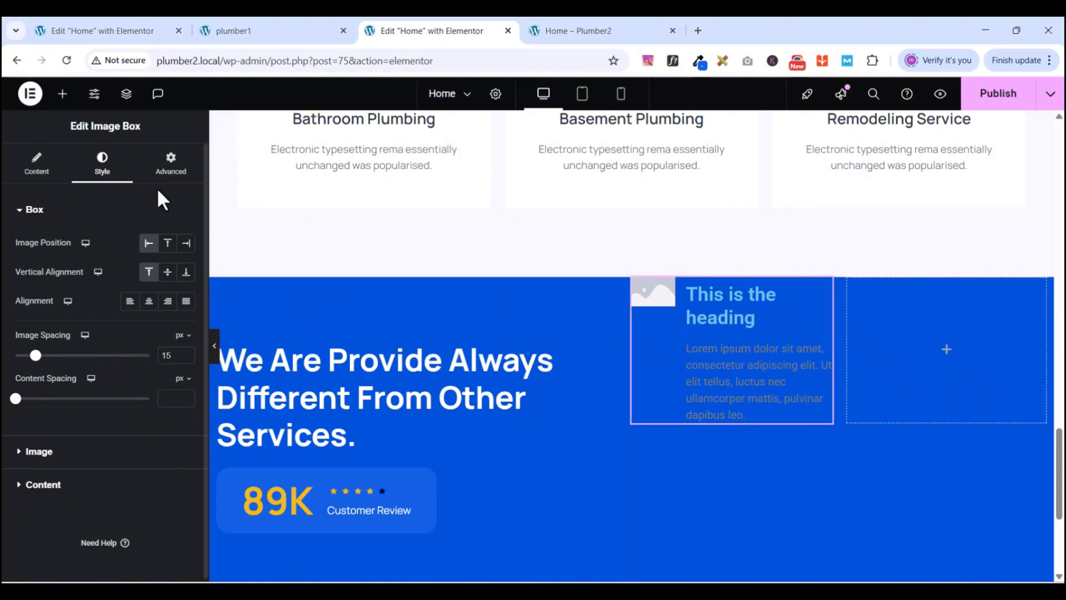
pyautogui.click(37, 169)
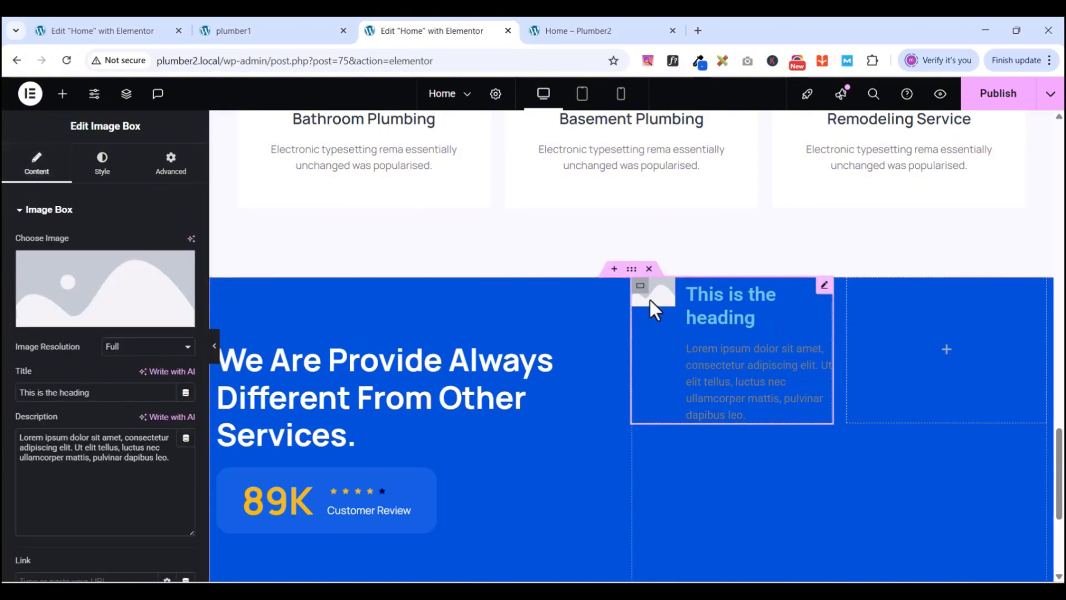
# - Set the image box image to the funfact-icon-1 faucet icon from the Media Library
pyautogui.click(88, 327)
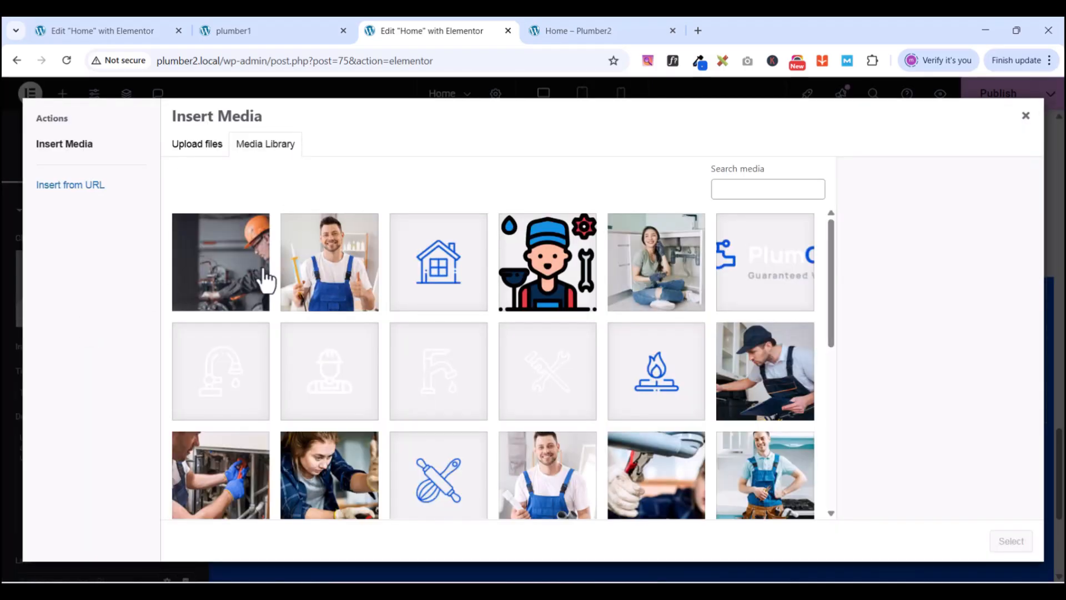
pyautogui.scroll(-3, 503, 419)
pyautogui.scroll(3, 502, 419)
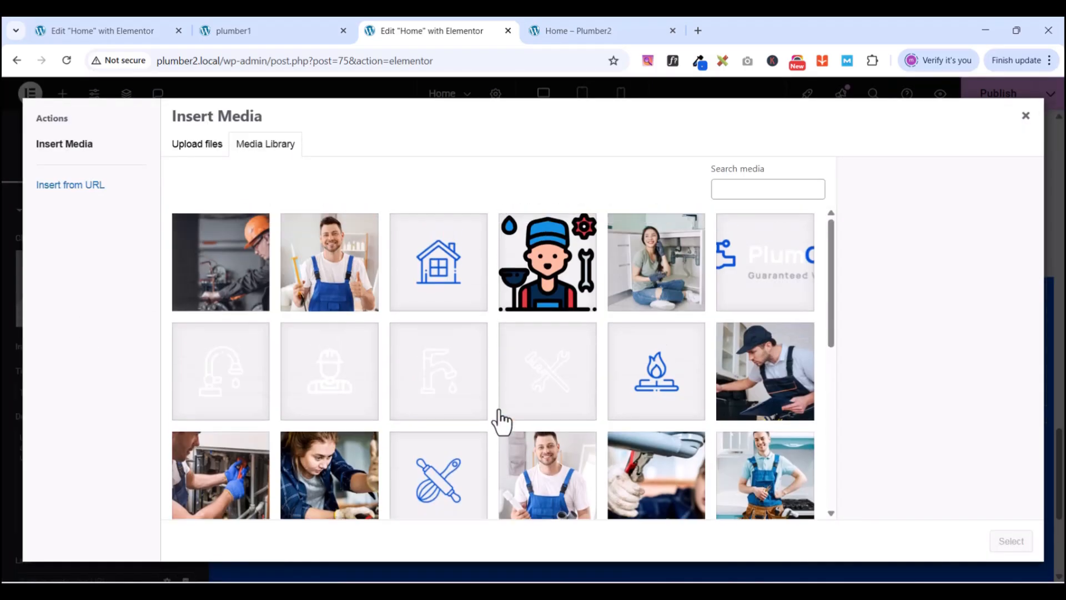
pyautogui.click(228, 377)
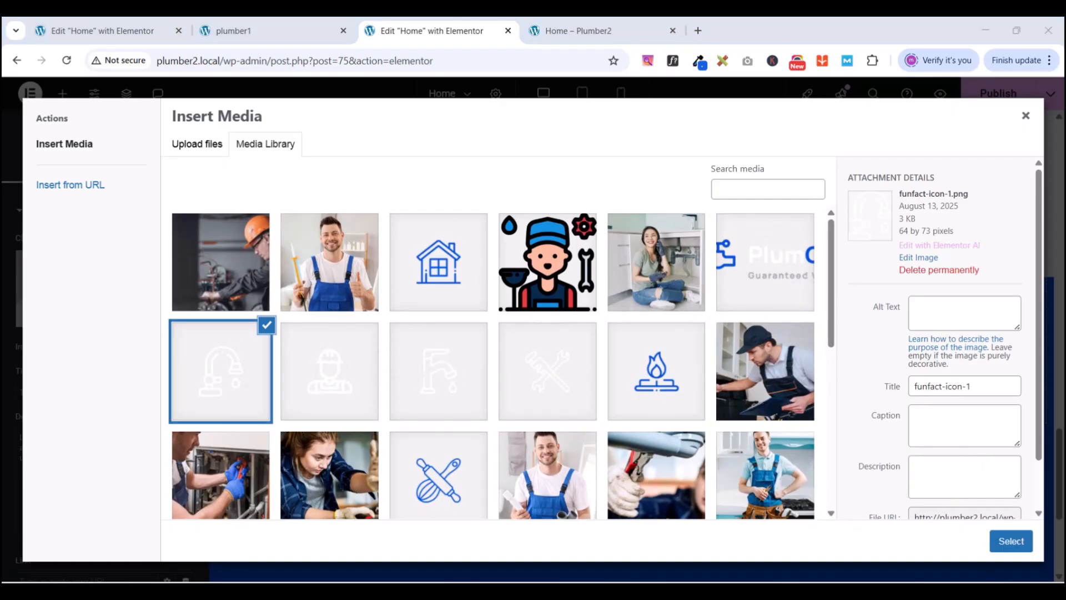
pyautogui.click(1016, 543)
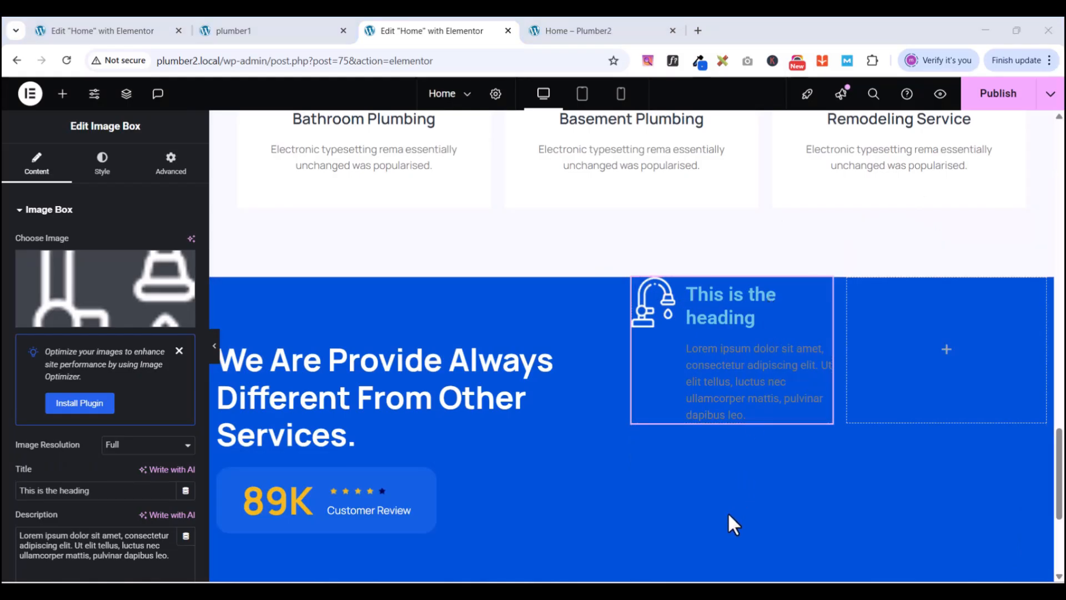
pyautogui.click(223, 32)
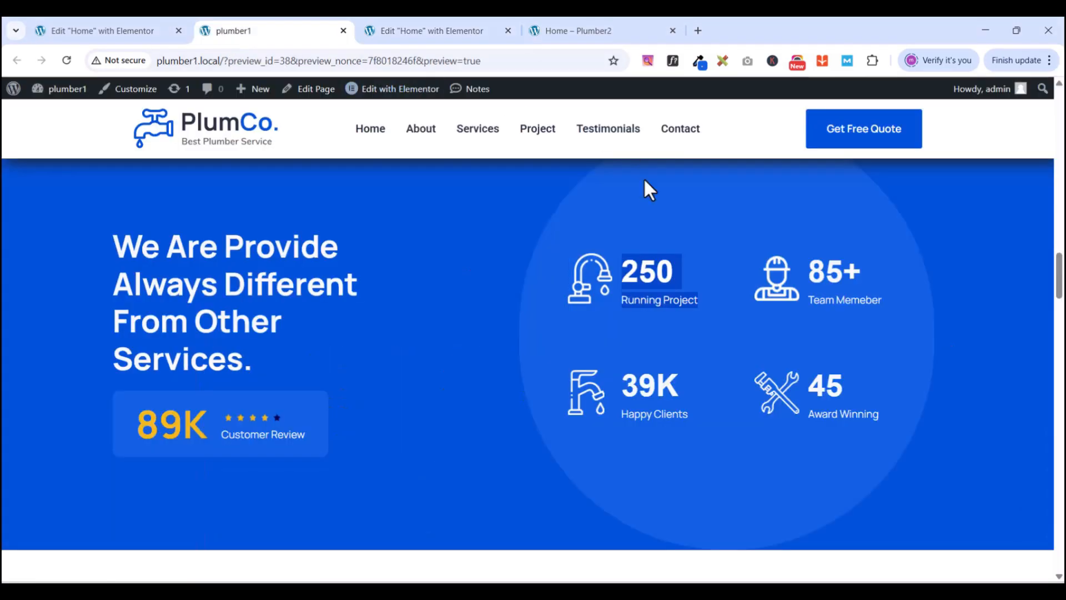
# - Copy the '250 Running Project' stat text from the plumber1 reference page
pyautogui.click(628, 266)
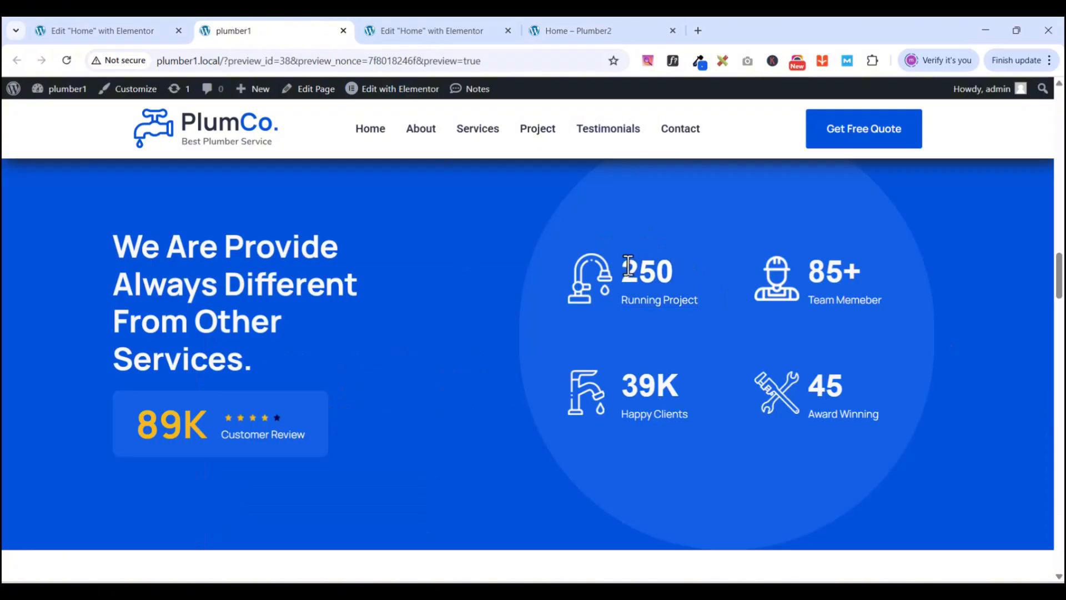
pyautogui.moveTo(628, 267); pyautogui.dragTo(695, 318)
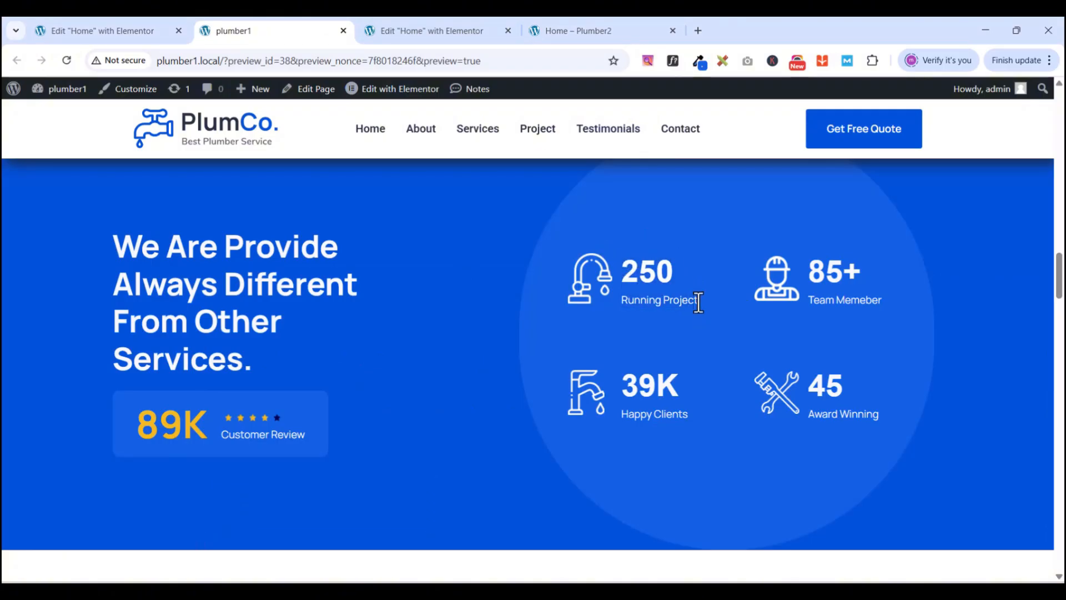
pyautogui.rightClick(632, 266)
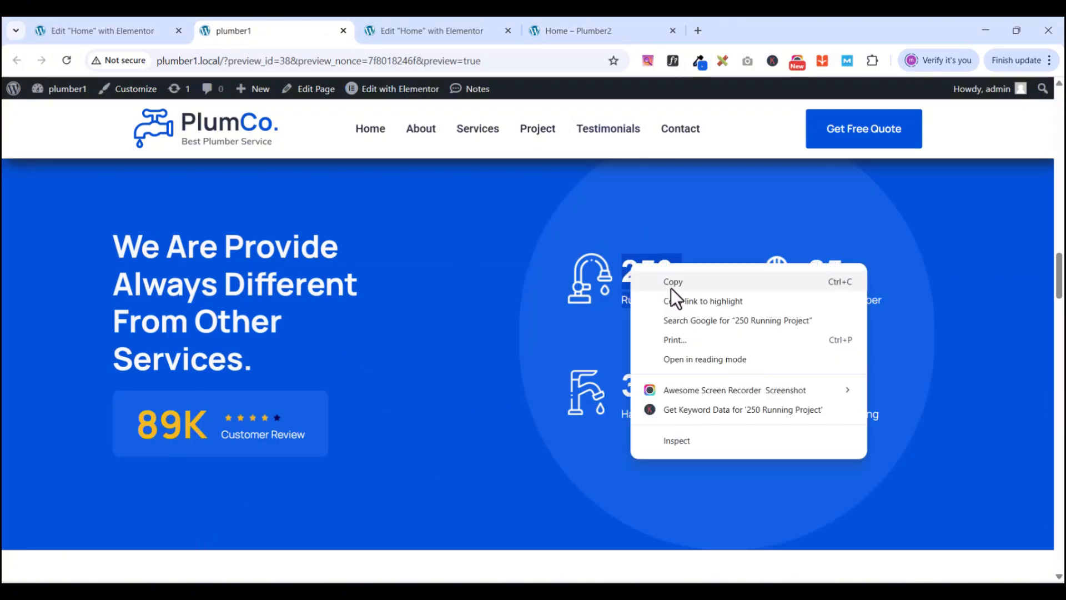
pyautogui.click(672, 283)
pyautogui.click(407, 31)
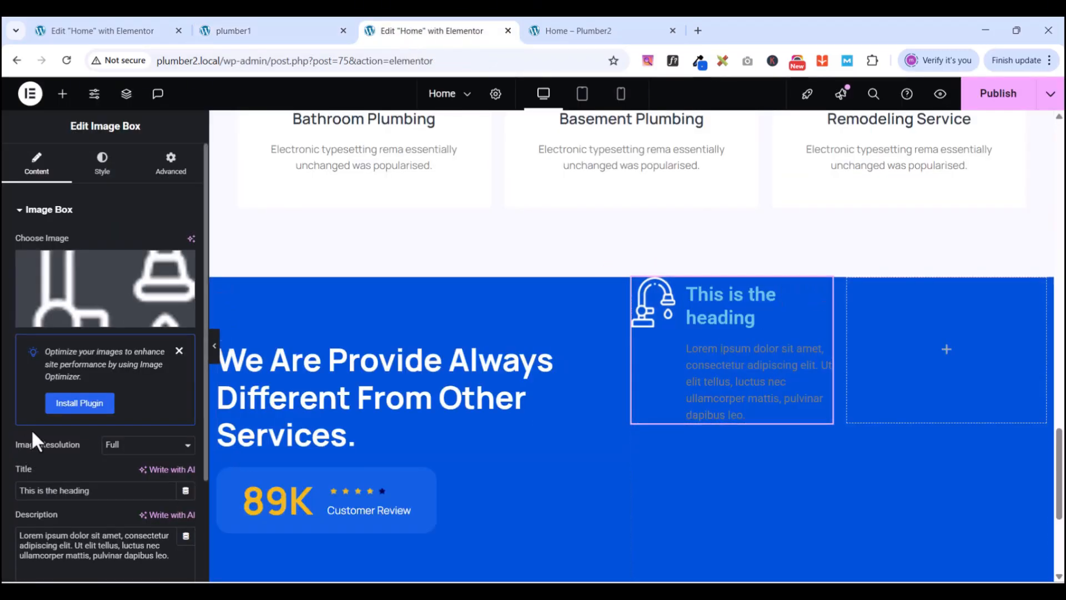
# - Make the image box description 'Running Project' and its title '250'
pyautogui.scroll(-1, 75, 482)
pyautogui.click(92, 505)
pyautogui.hotkey('ctrl', 'a')
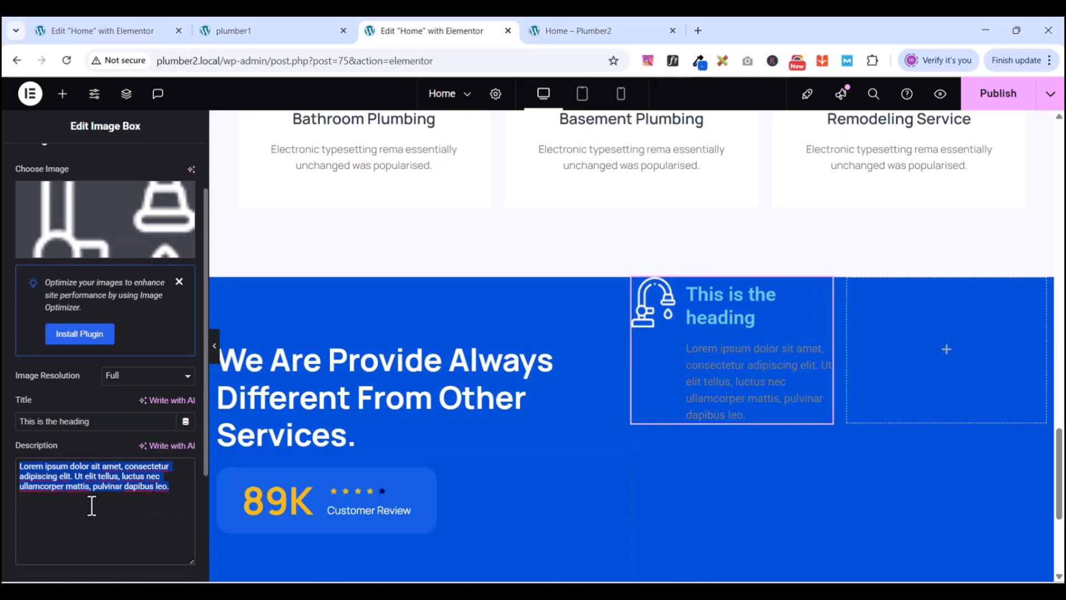
pyautogui.hotkey('ctrl', 'v')
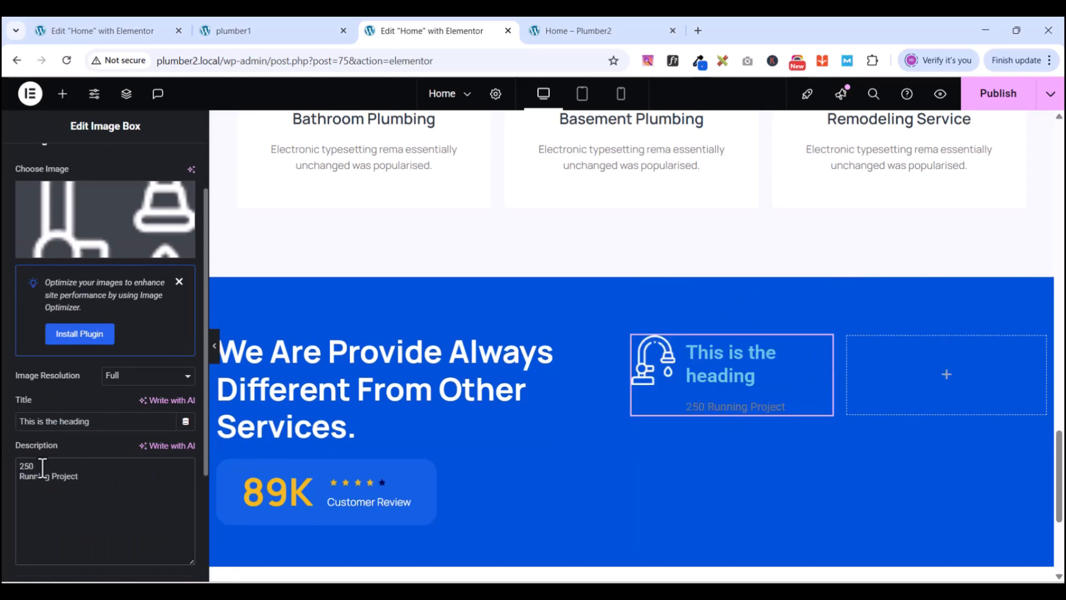
pyautogui.press('BackSpace')
pyautogui.press('Delete')
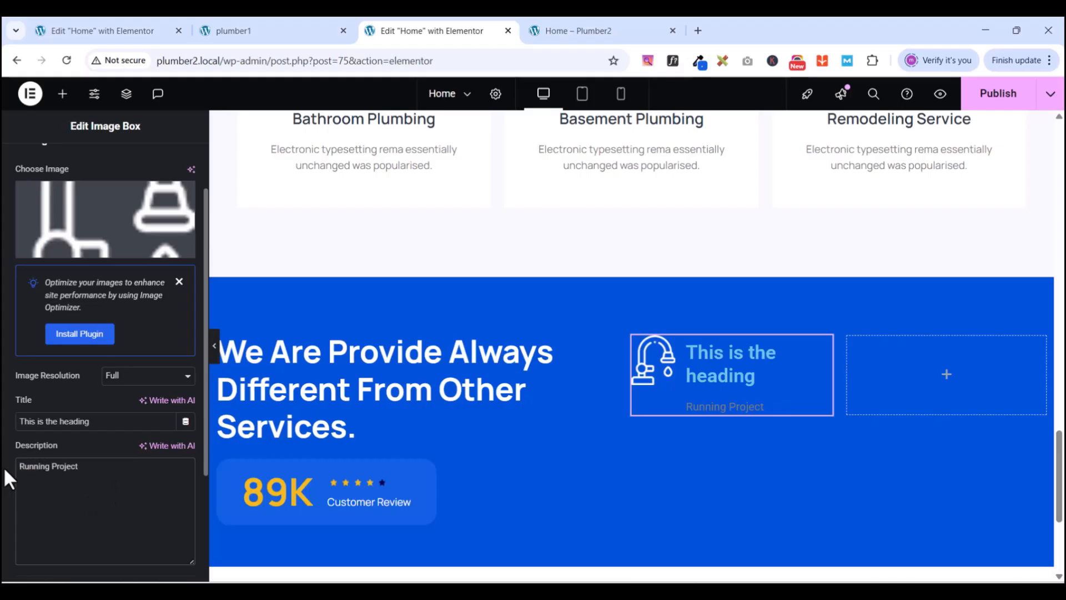
pyautogui.moveTo(116, 425); pyautogui.dragTo(1, 438)
pyautogui.write('250')
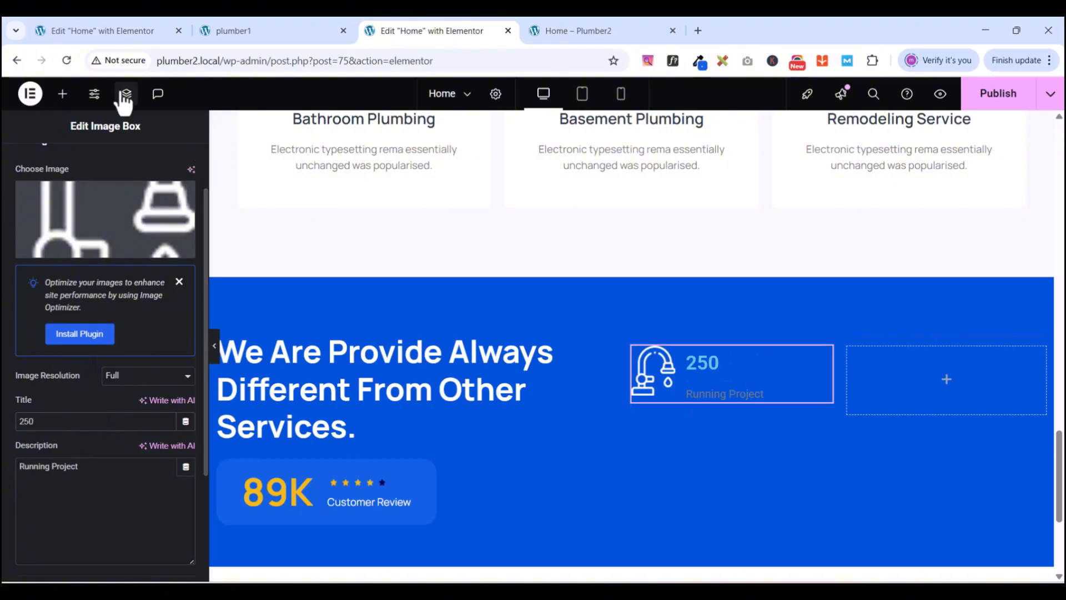
pyautogui.scroll(2, 114, 167)
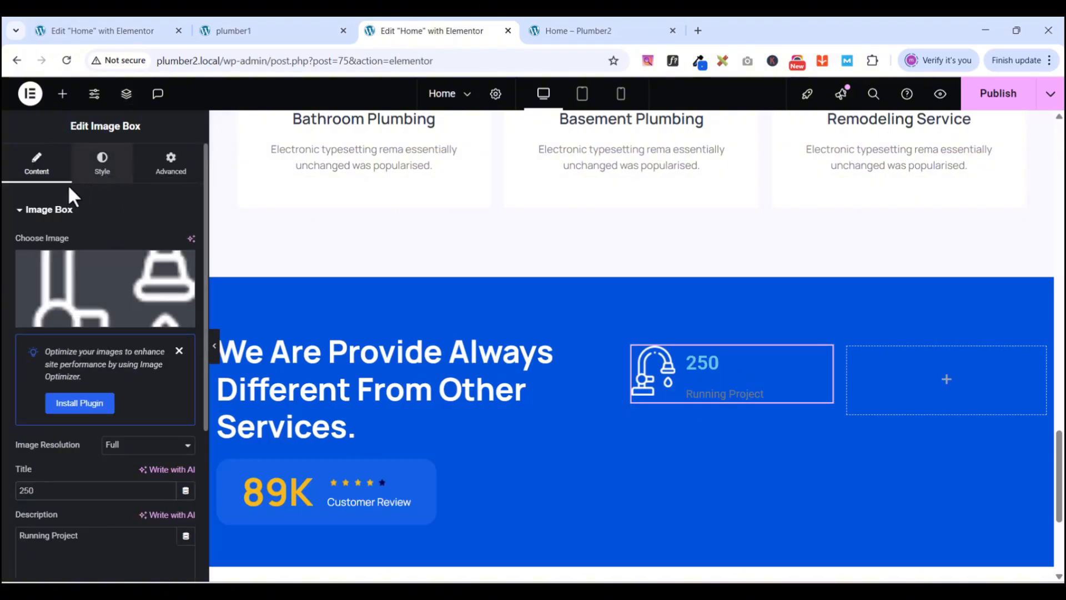
# - Set the image box title's typography font family to Helvetica
pyautogui.click(16, 210)
pyautogui.click(95, 167)
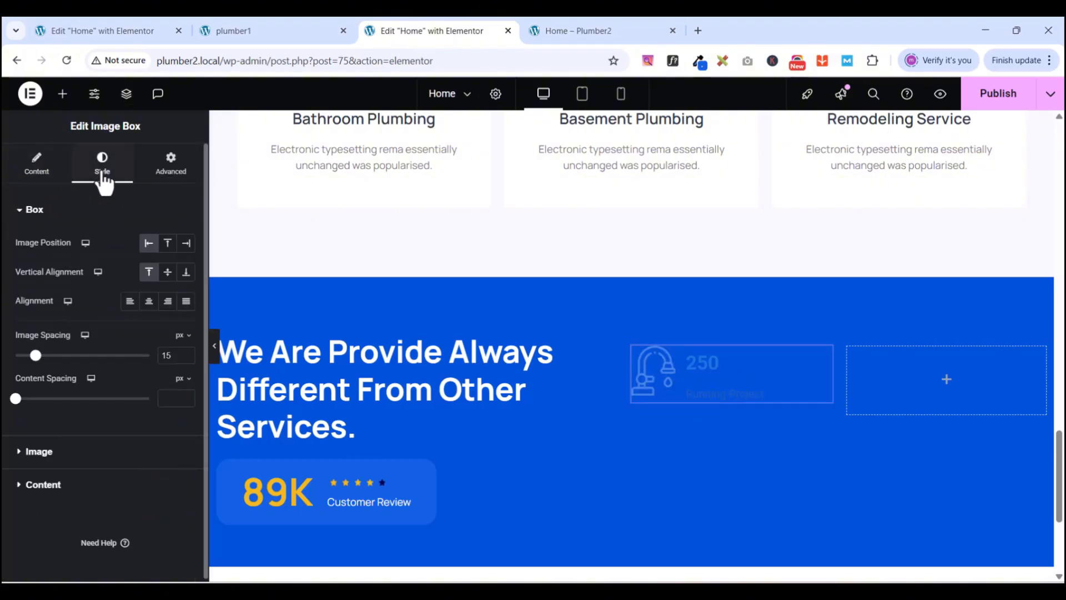
pyautogui.click(22, 214)
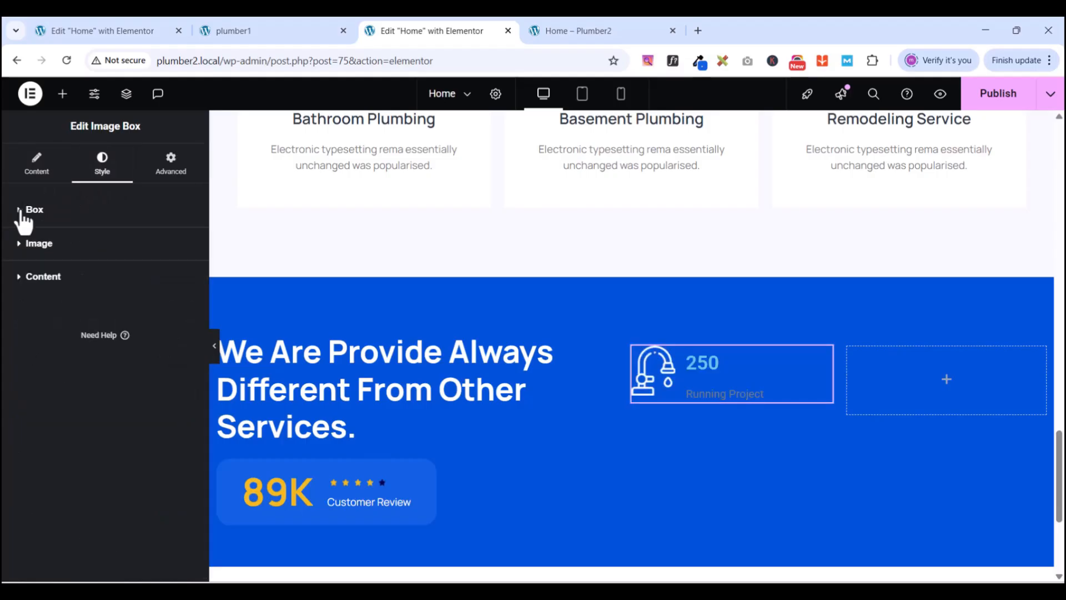
pyautogui.click(23, 278)
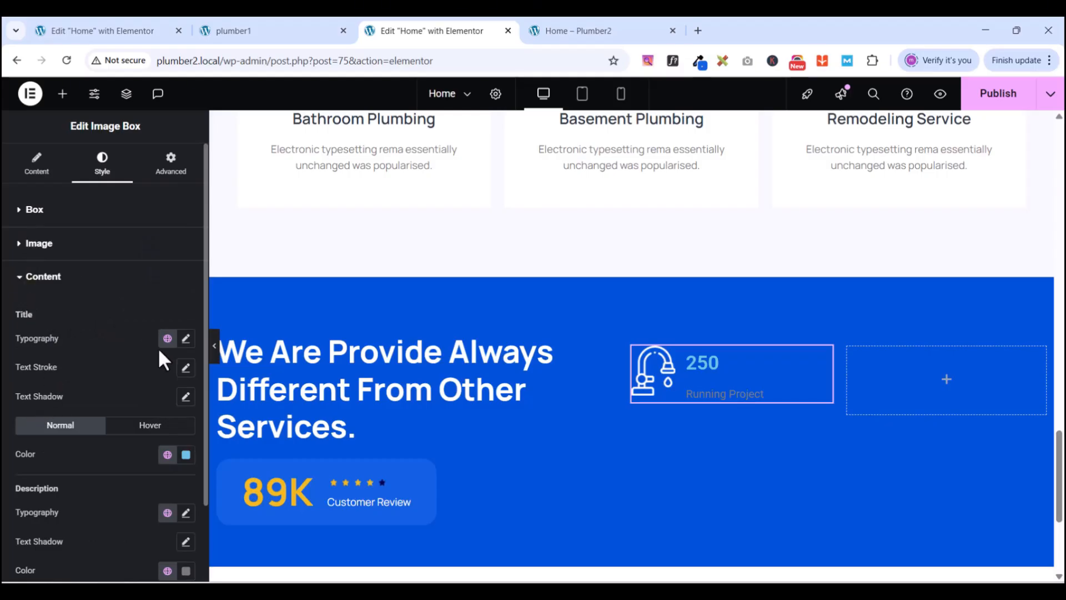
pyautogui.click(188, 343)
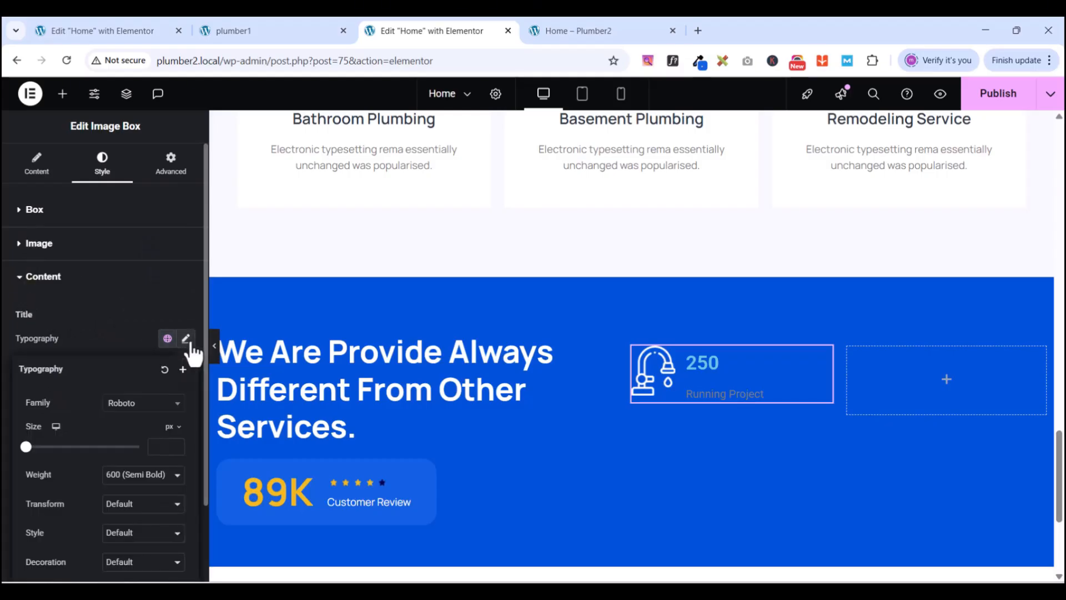
pyautogui.click(154, 408)
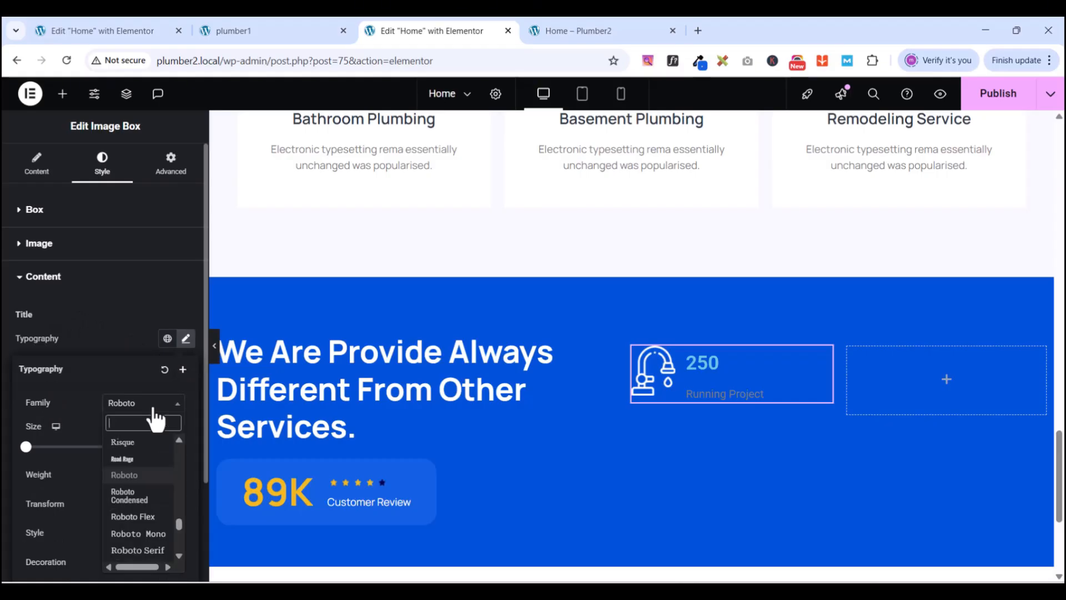
pyautogui.write('hel')
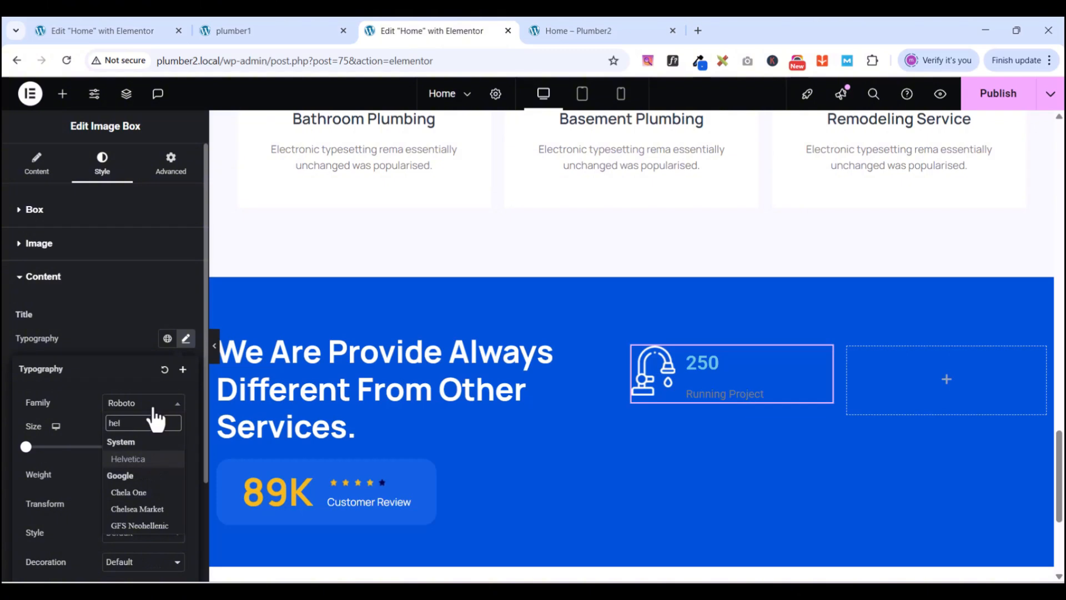
pyautogui.click(144, 459)
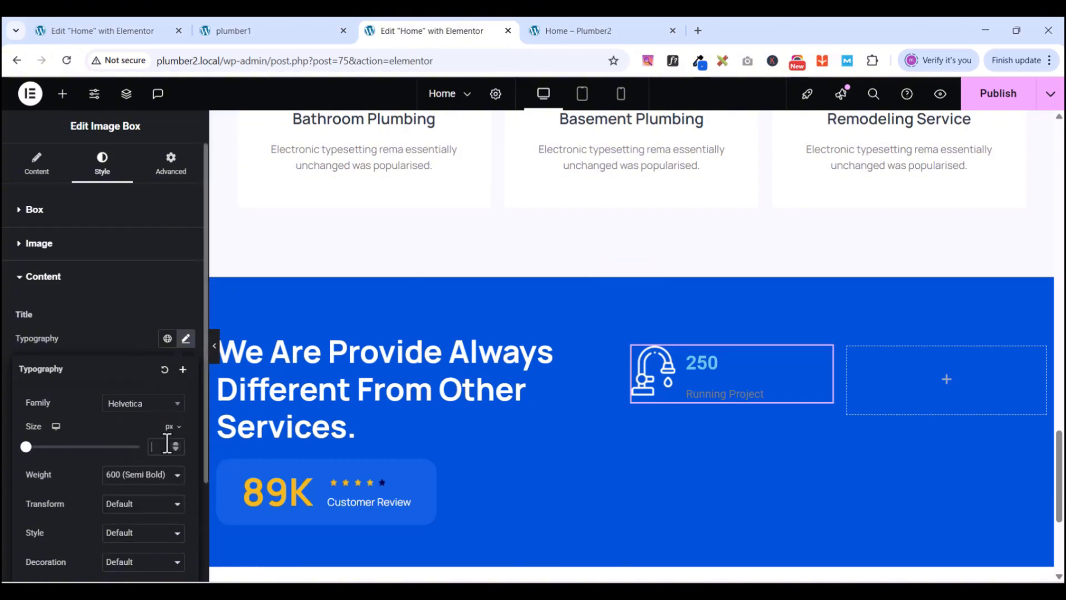
# - Give the title a 45 px size, 700 Bold weight and 50 px line height
pyautogui.moveTo(285, 591)
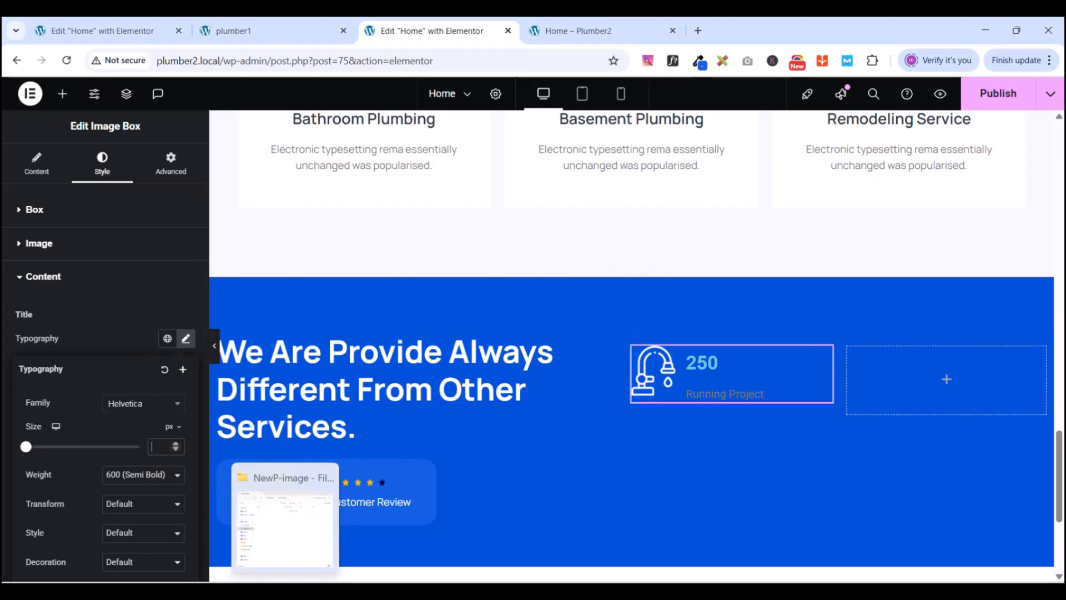
pyautogui.write('45')
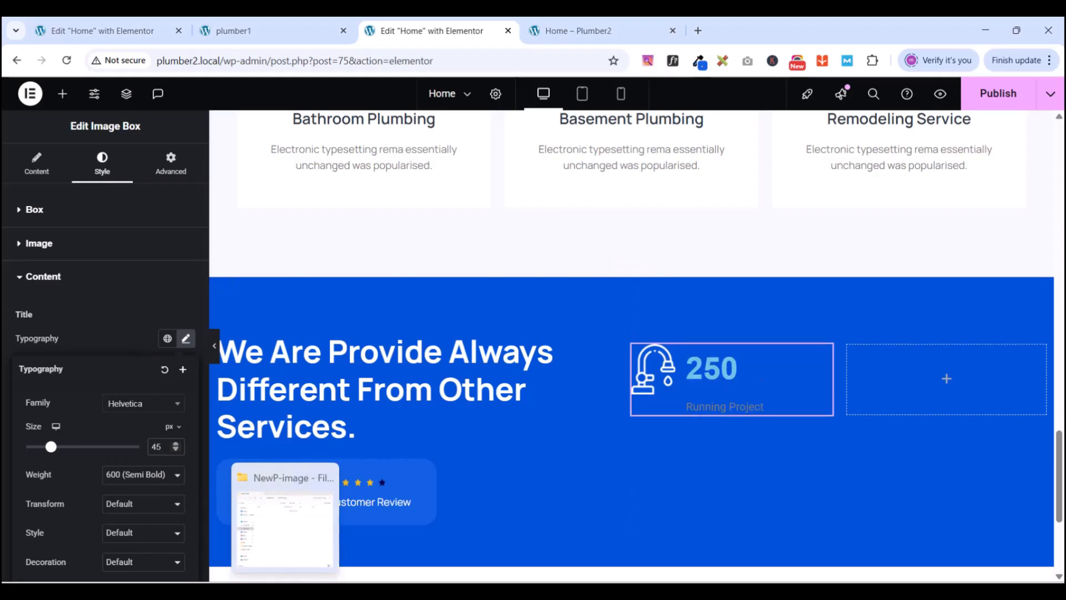
pyautogui.click(136, 474)
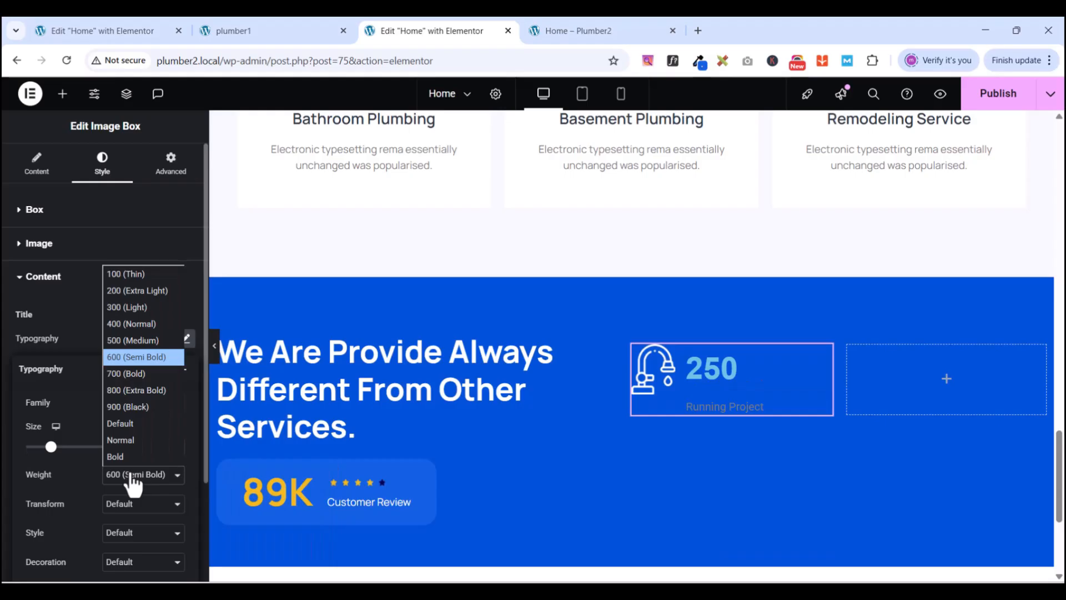
pyautogui.click(132, 368)
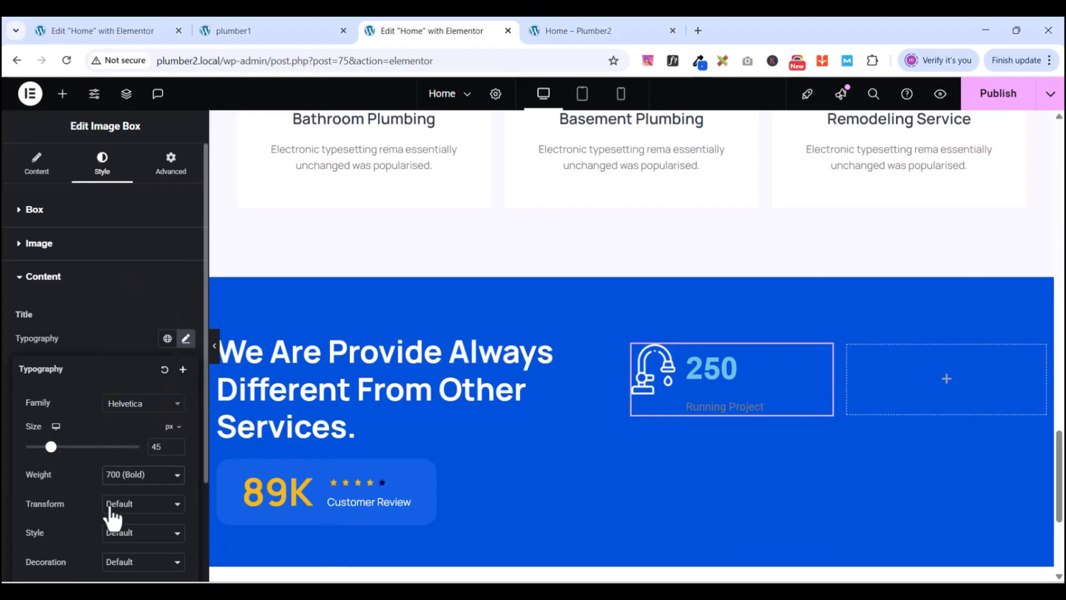
pyautogui.scroll(-2, 78, 499)
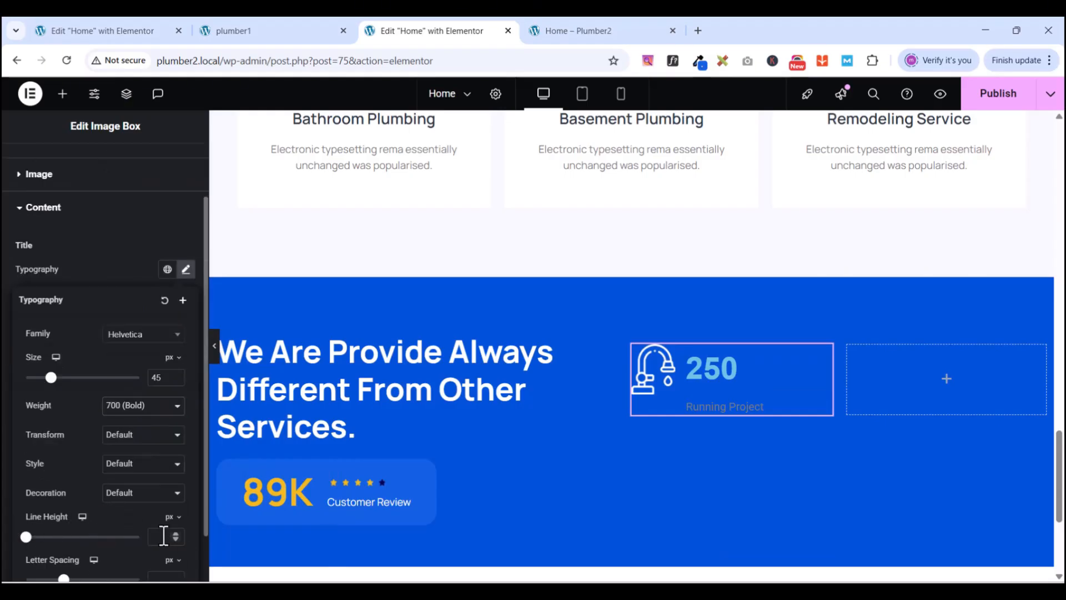
pyautogui.write('50')
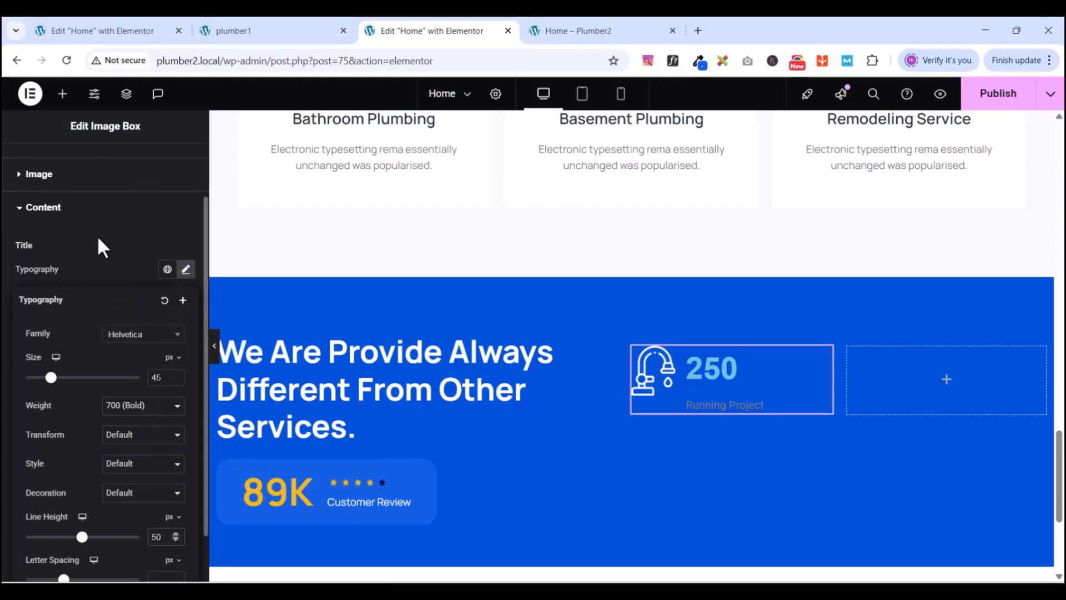
pyautogui.click(105, 216)
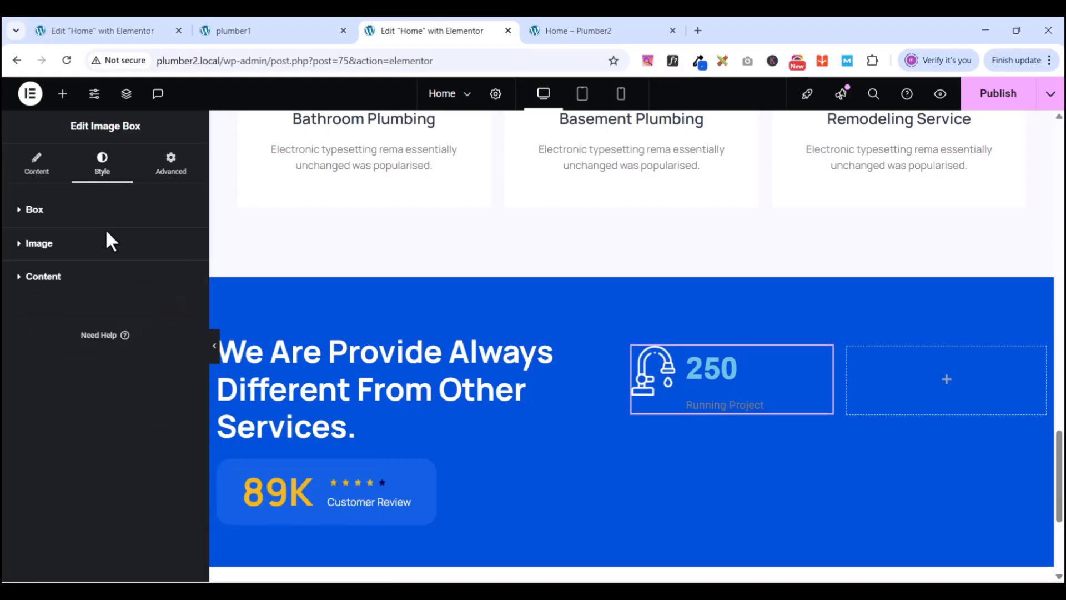
pyautogui.click(24, 279)
pyautogui.scroll(-2, 79, 326)
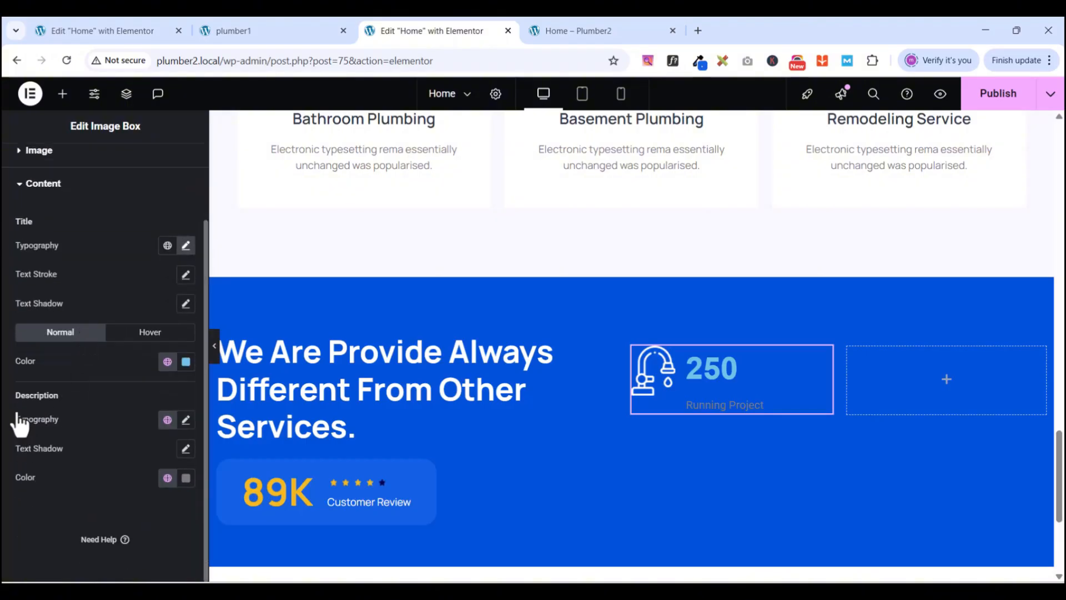
# - Style the 'Running Project' description in Manrope at 15 px with a 23 px line height
pyautogui.click(187, 419)
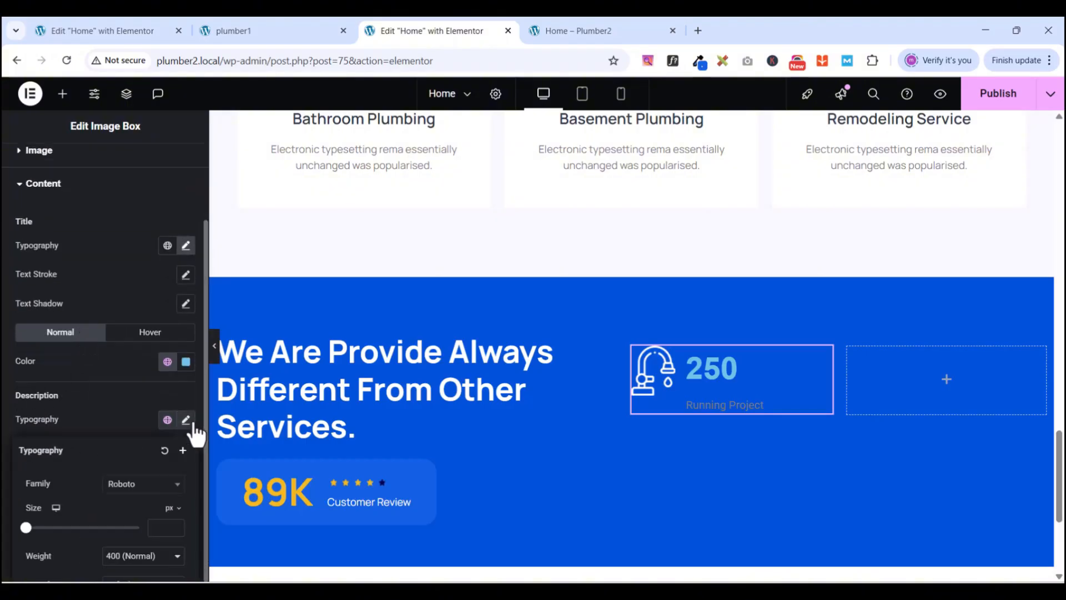
pyautogui.click(132, 484)
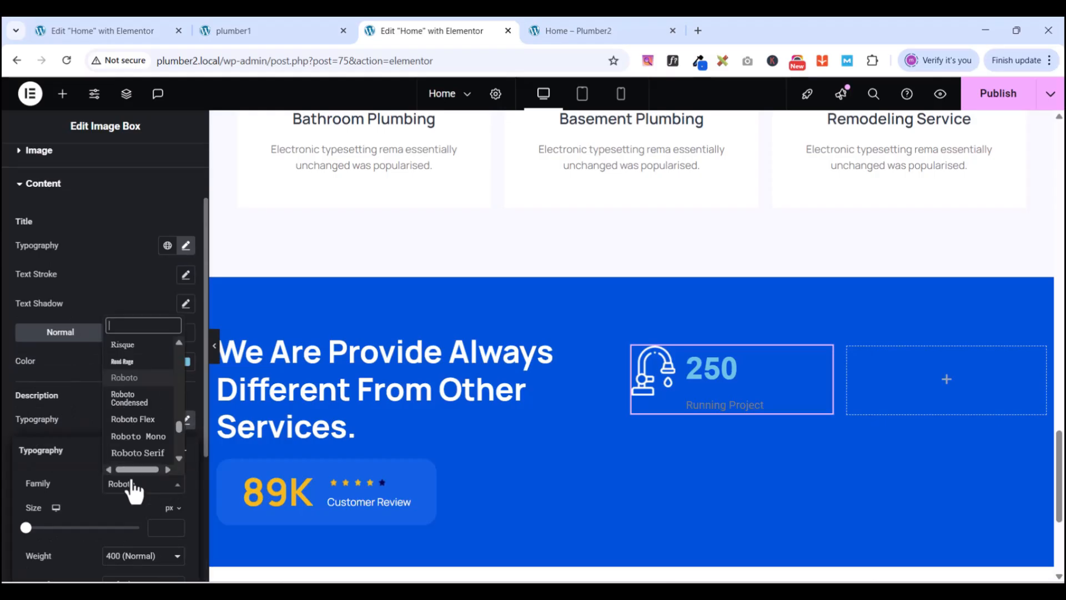
pyautogui.write('manrope')
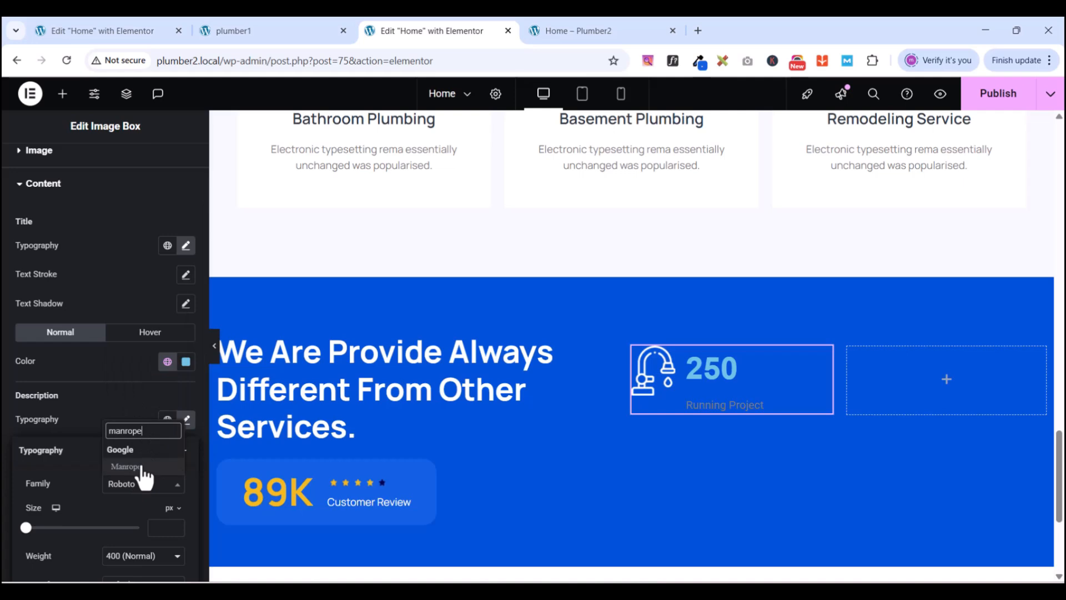
pyautogui.click(139, 466)
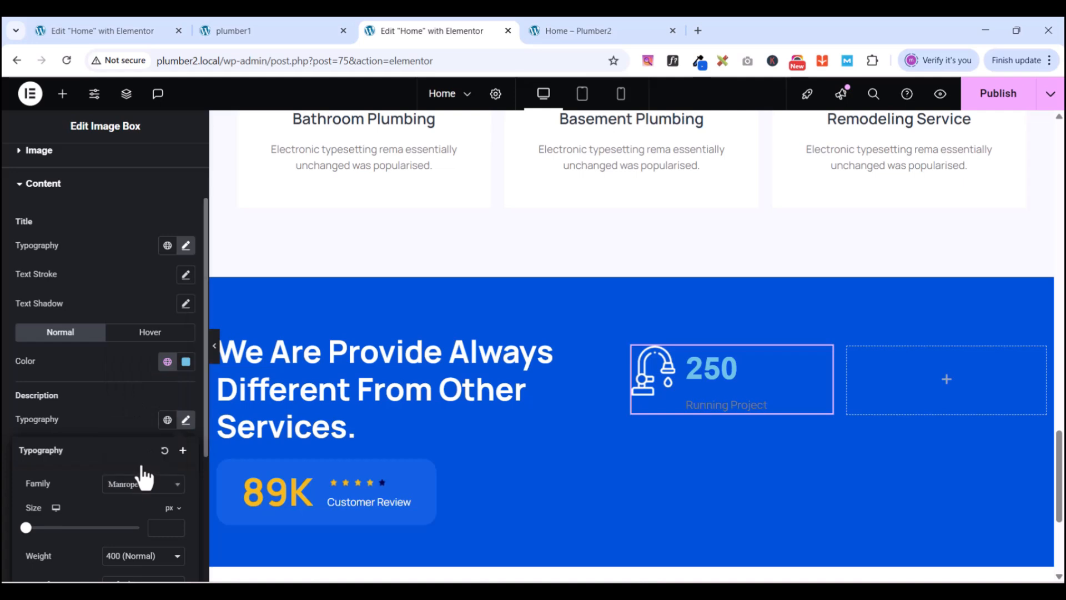
pyautogui.scroll(-2, 94, 495)
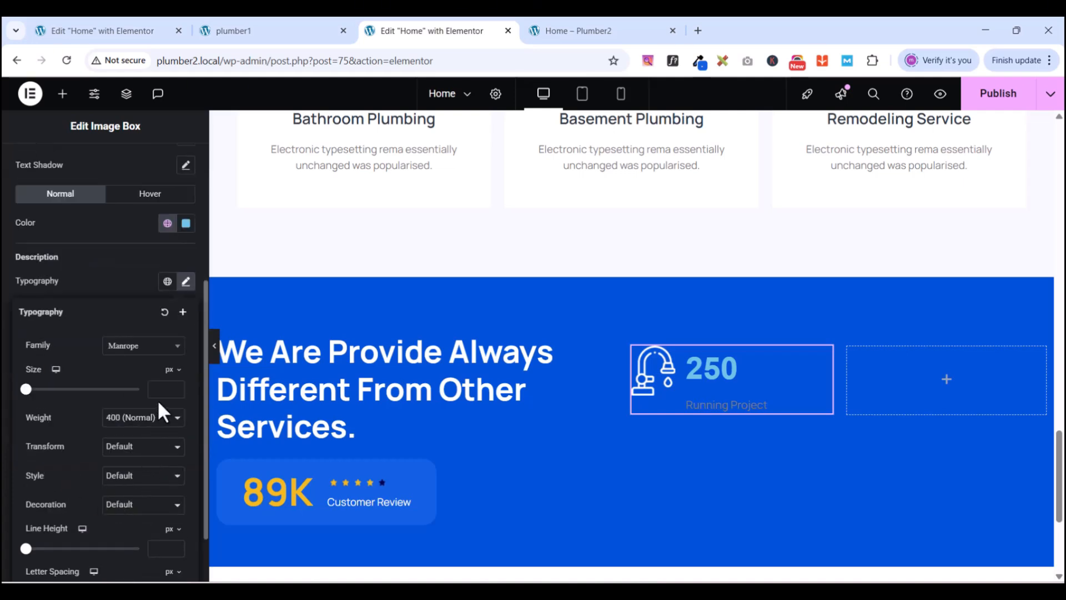
pyautogui.write('15')
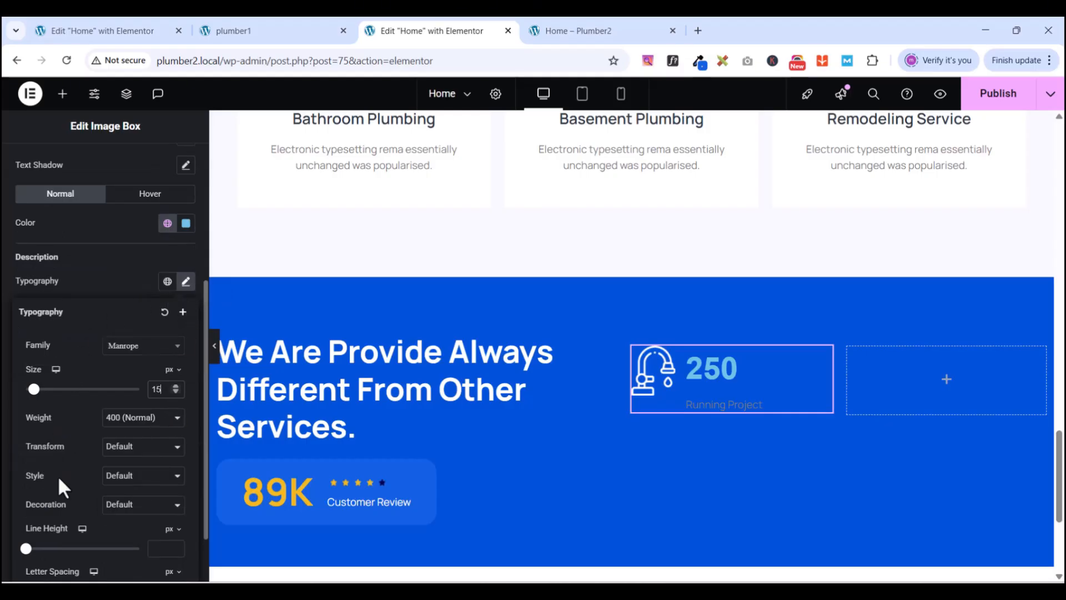
pyautogui.click(168, 548)
pyautogui.write('23')
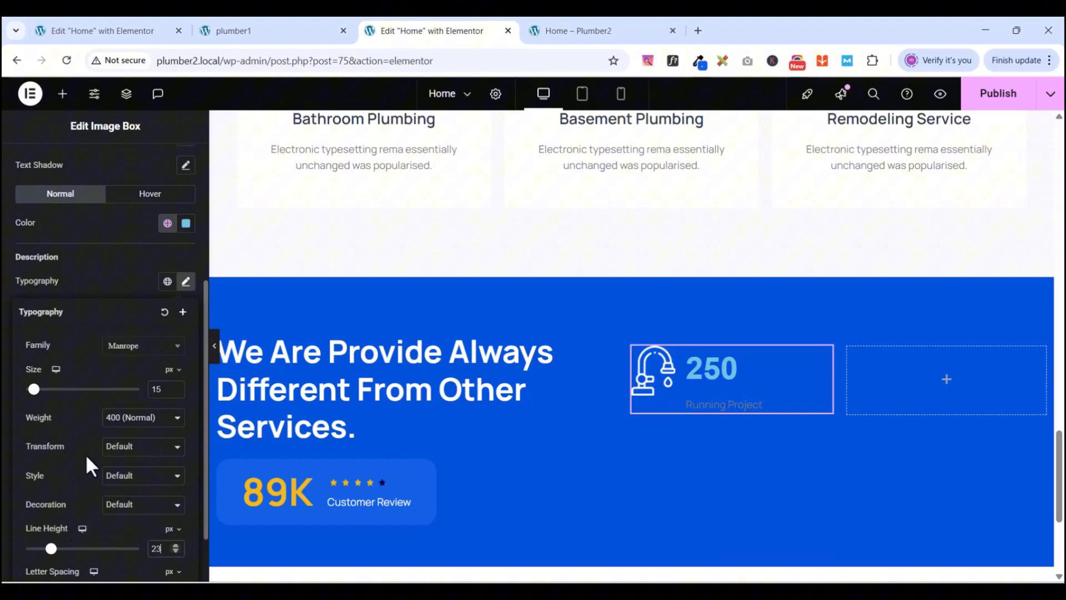
pyautogui.scroll(-1, 83, 438)
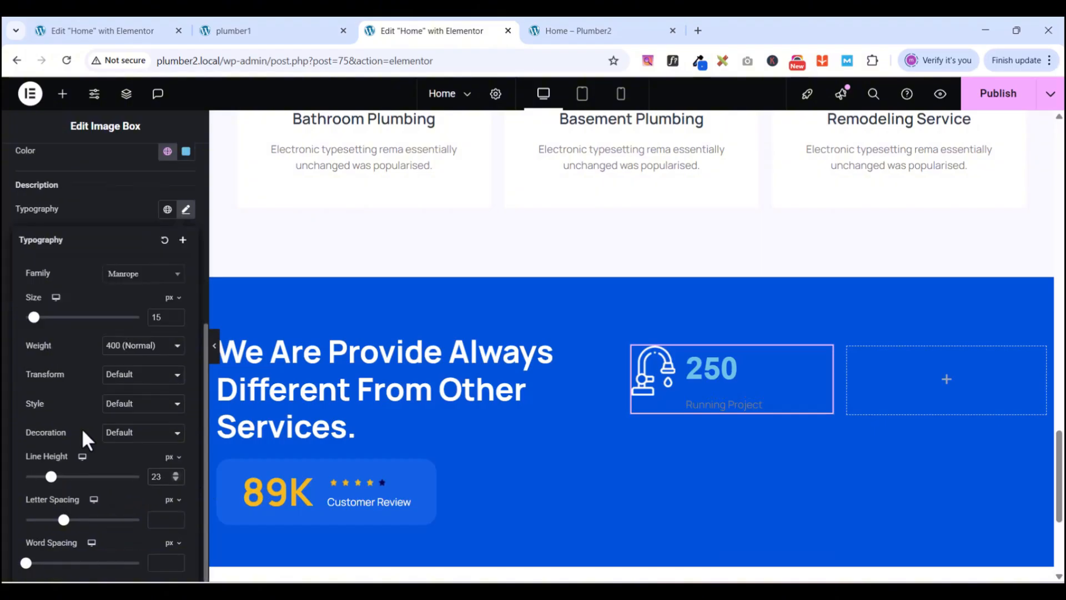
pyautogui.click(87, 202)
pyautogui.scroll(2, 100, 216)
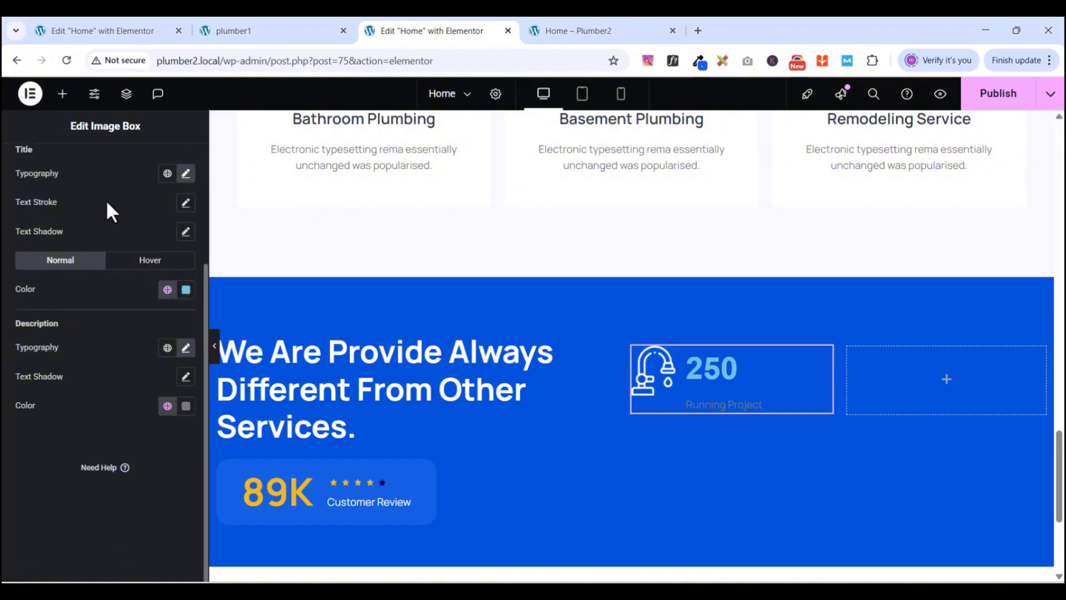
pyautogui.scroll(3, 105, 243)
# - Set the faucet icon's image width to 69%
pyautogui.click(20, 278)
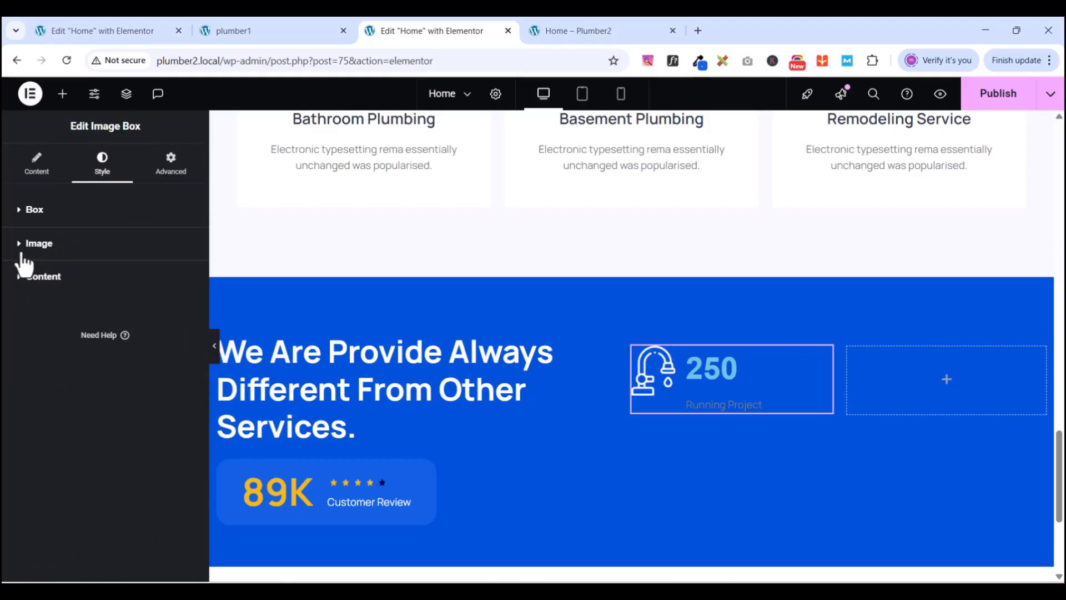
pyautogui.click(22, 246)
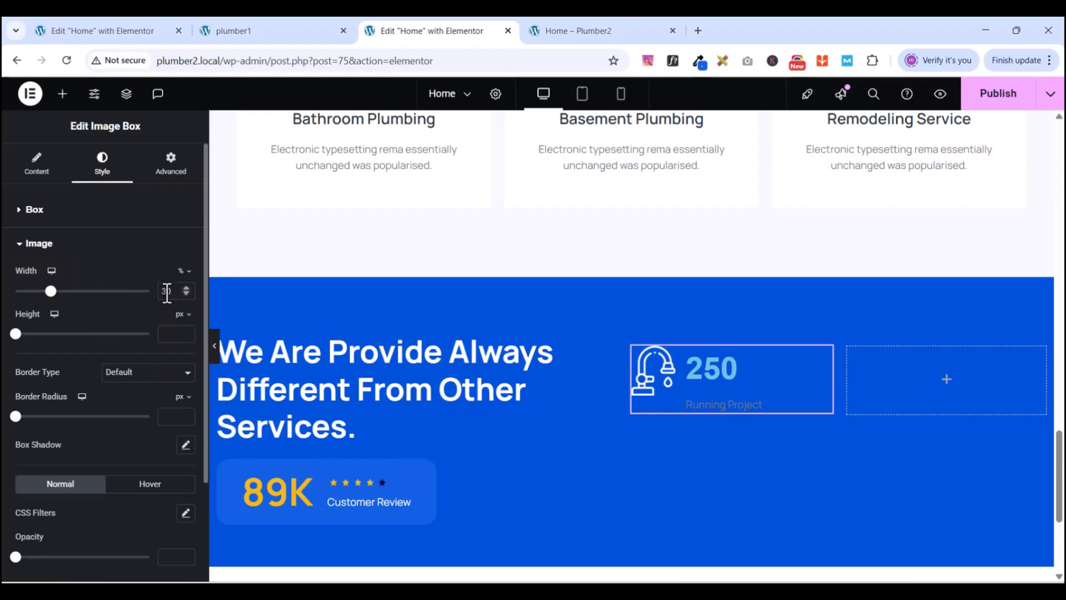
pyautogui.moveTo(50, 291); pyautogui.dragTo(102, 291)
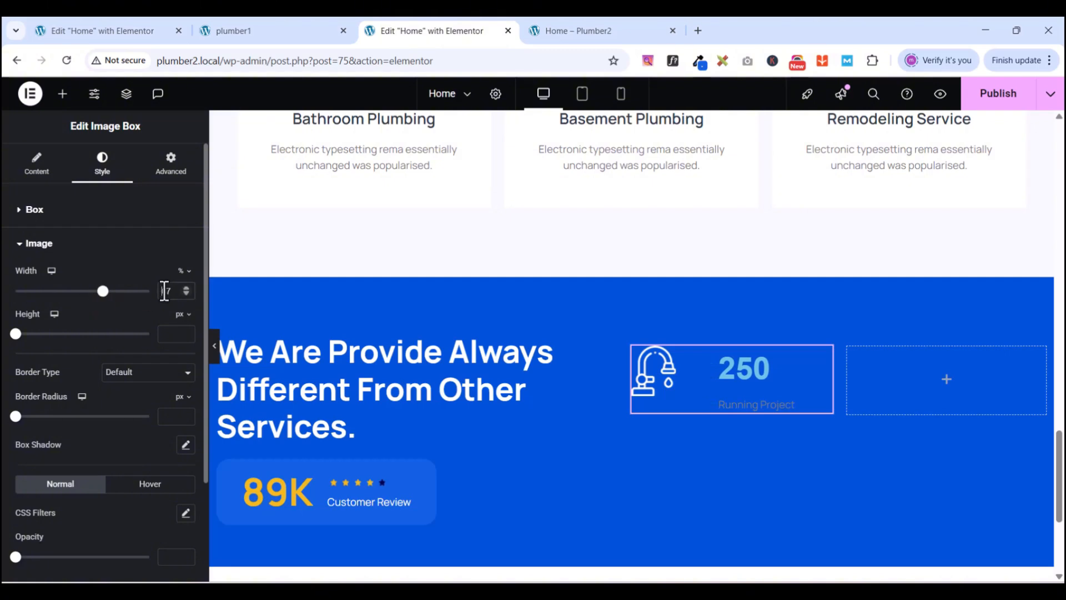
pyautogui.press('BackSpace')
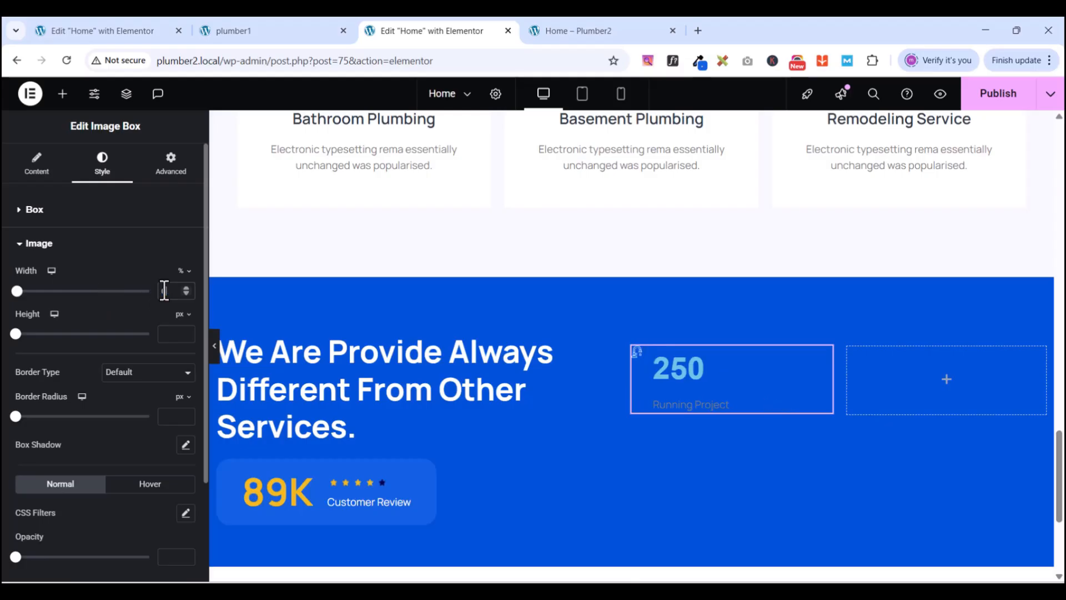
pyautogui.write('69')
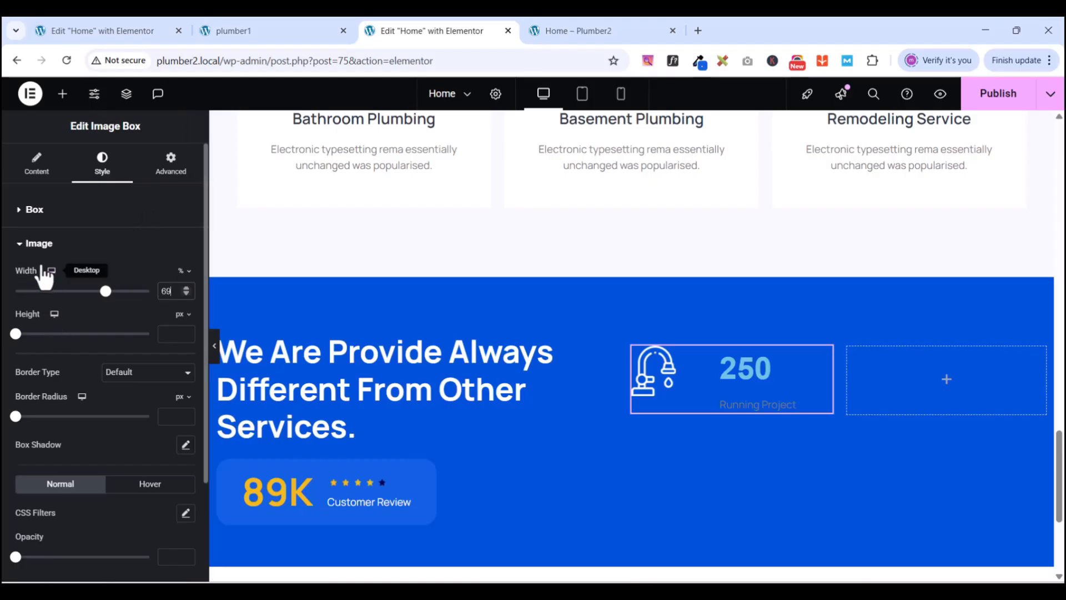
pyautogui.scroll(-3, 60, 269)
pyautogui.scroll(3, 74, 304)
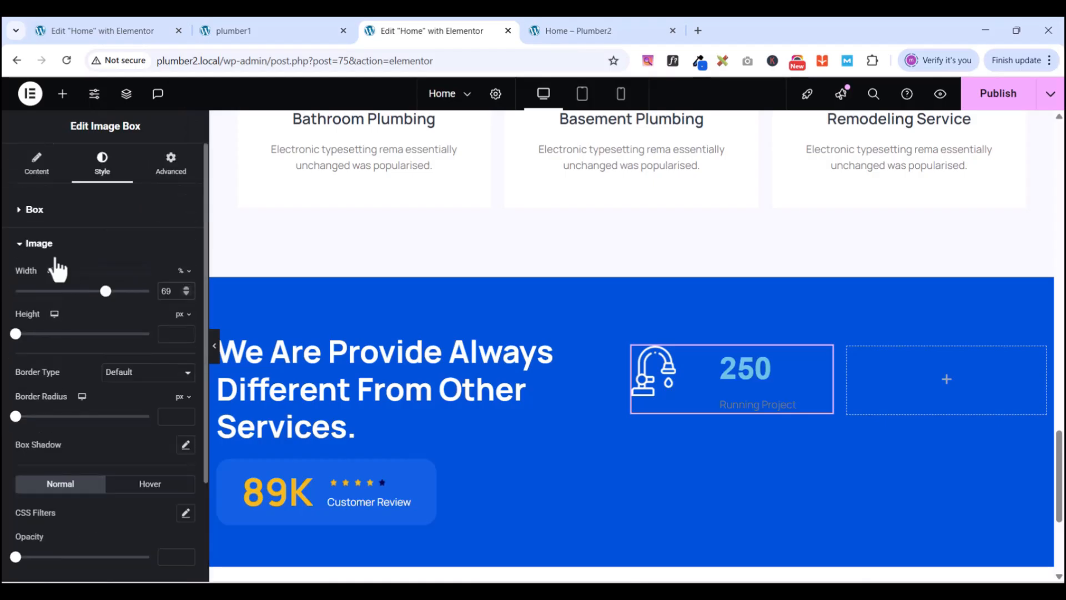
pyautogui.click(22, 246)
# - Set image and content spacing to 0, vertical alignment to Middle, and alignment to Left
pyautogui.click(22, 214)
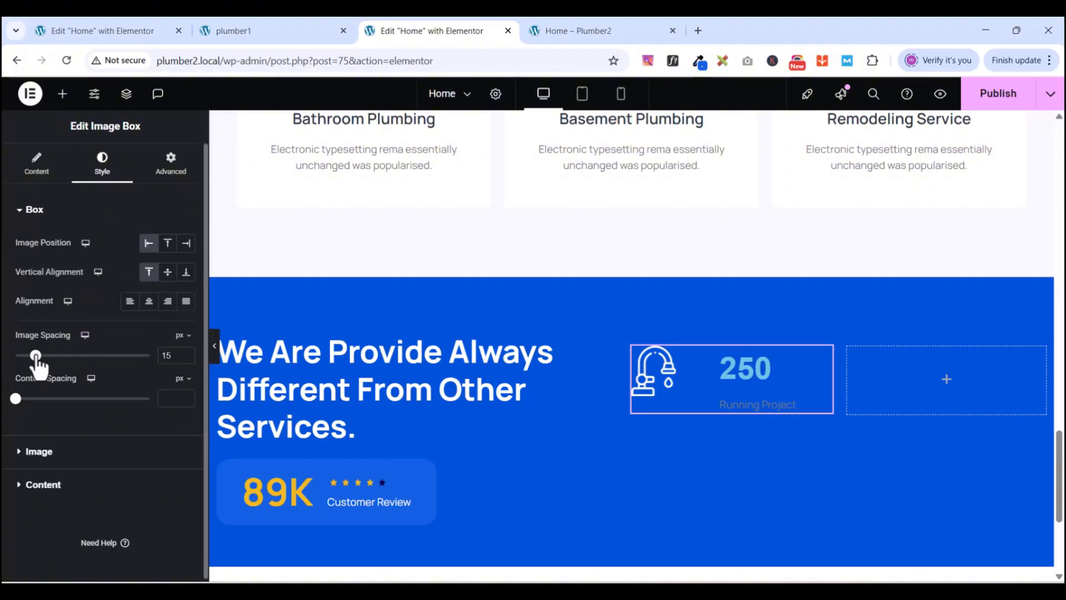
pyautogui.moveTo(36, 358); pyautogui.dragTo(4, 364)
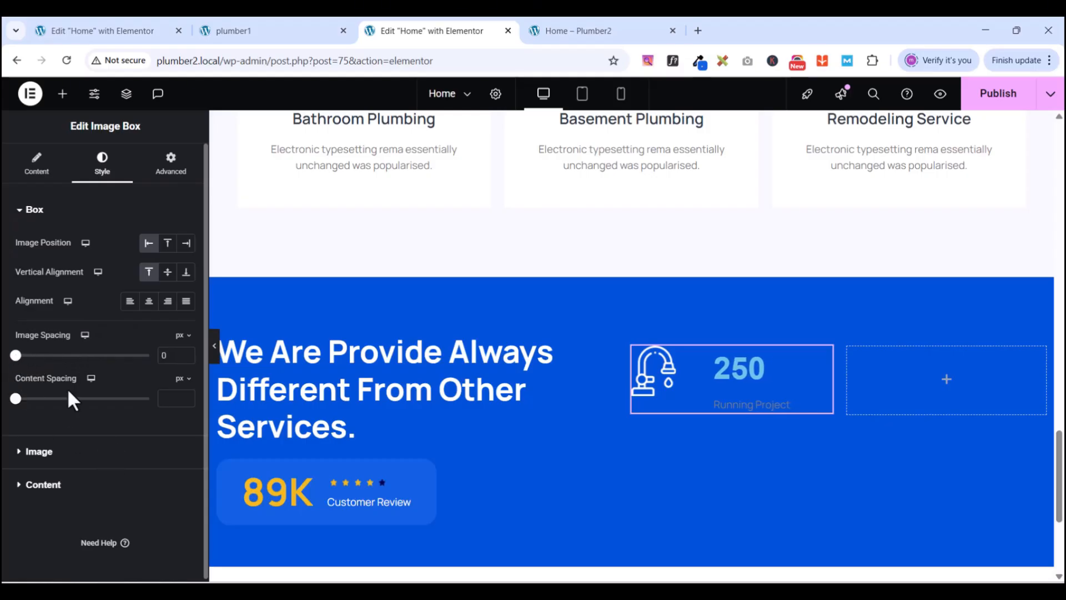
pyautogui.moveTo(19, 408)
pyautogui.mouseDown()
pyautogui.moveTo(33, 422)
pyautogui.moveTo(16, 408)
pyautogui.mouseUp()
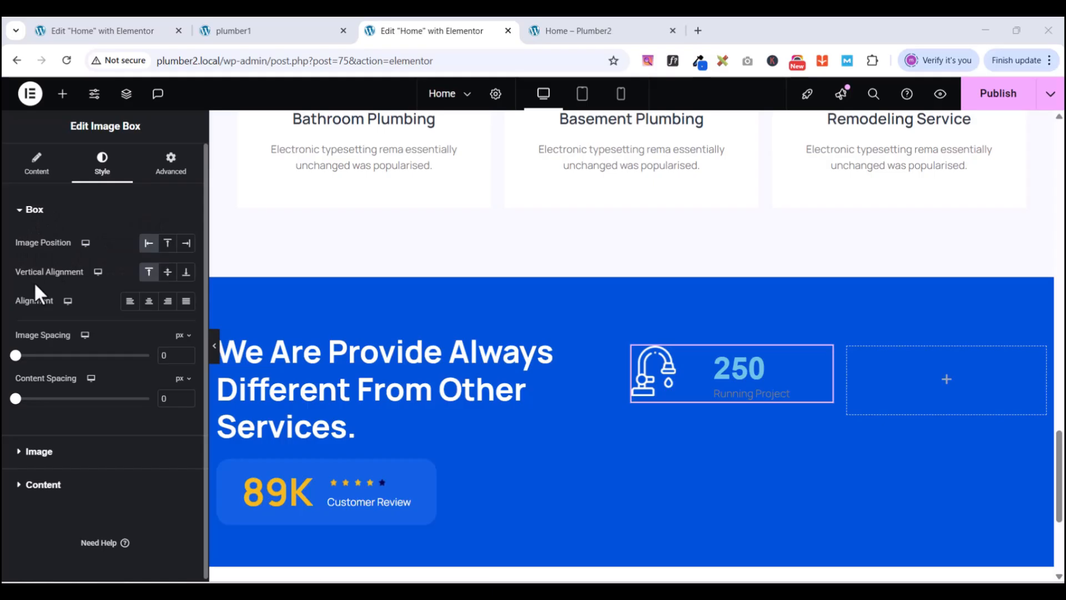
pyautogui.click(166, 273)
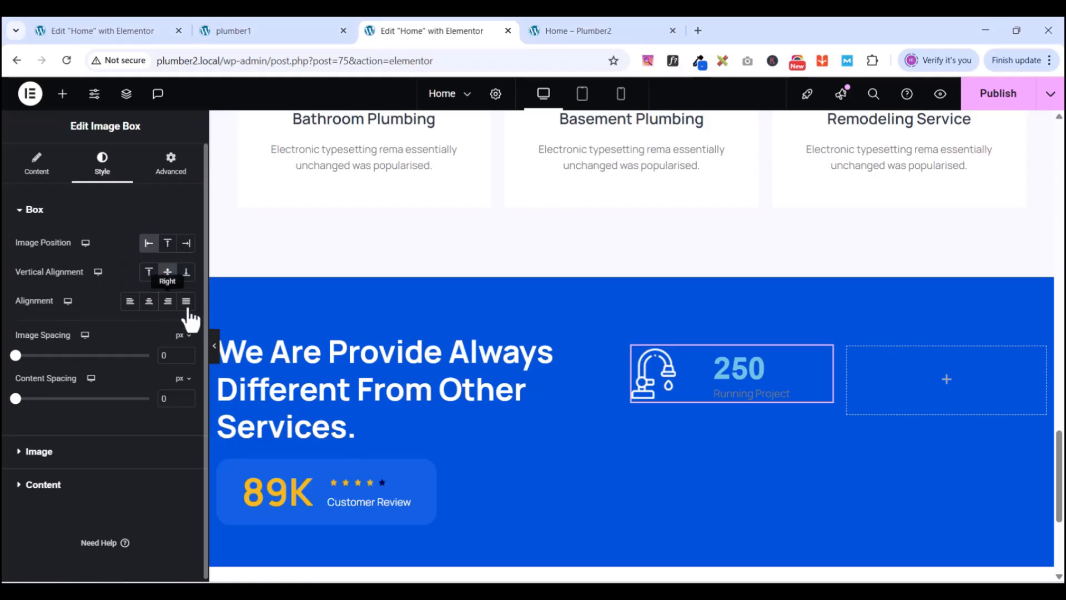
pyautogui.click(129, 301)
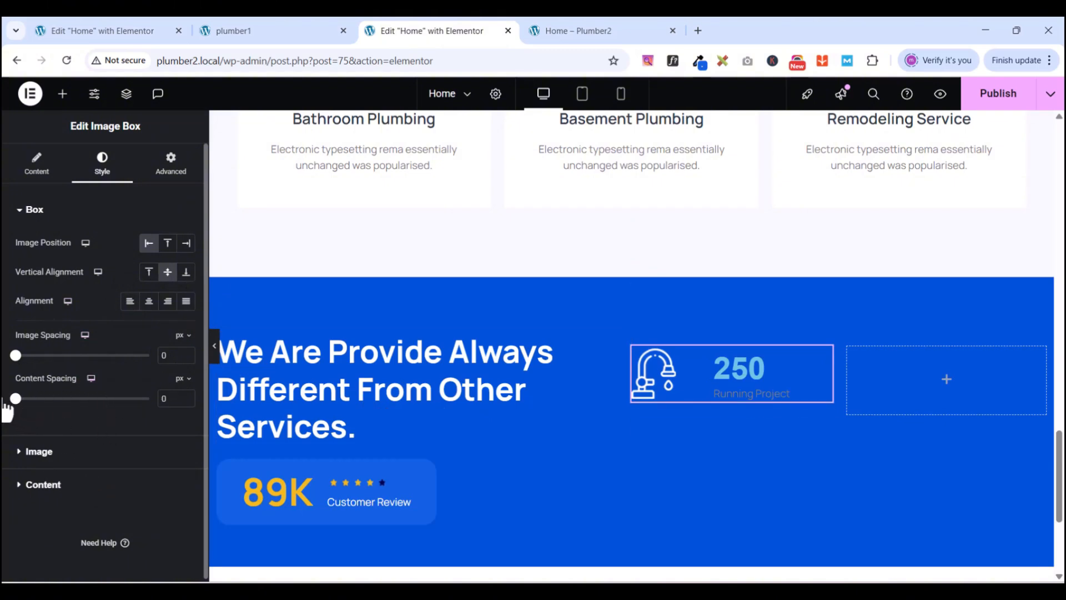
pyautogui.click(20, 211)
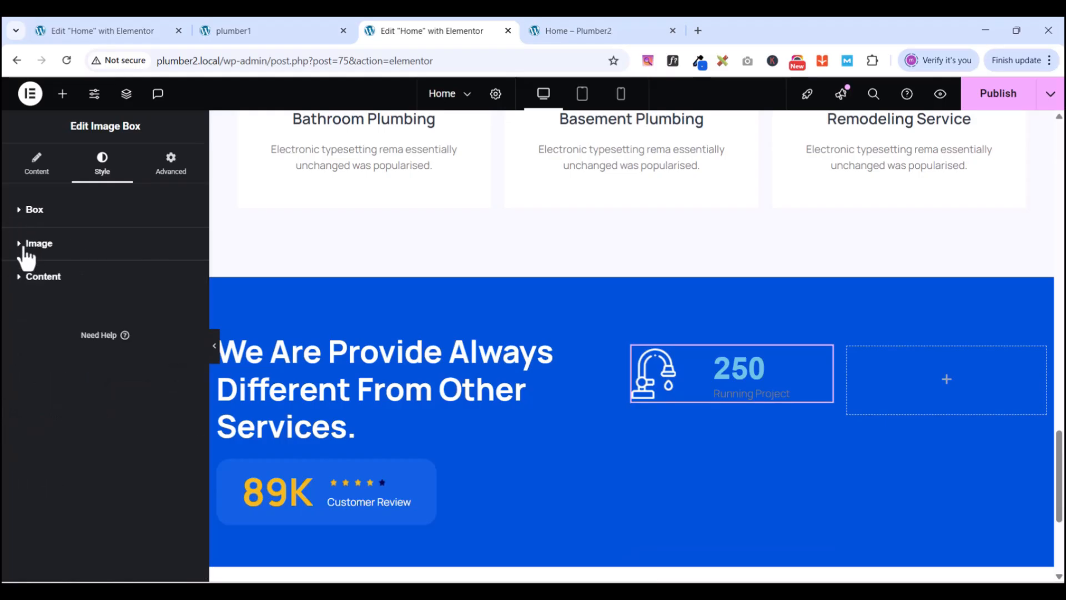
# - Expand and collapse the image box's image and content style sections
pyautogui.click(21, 244)
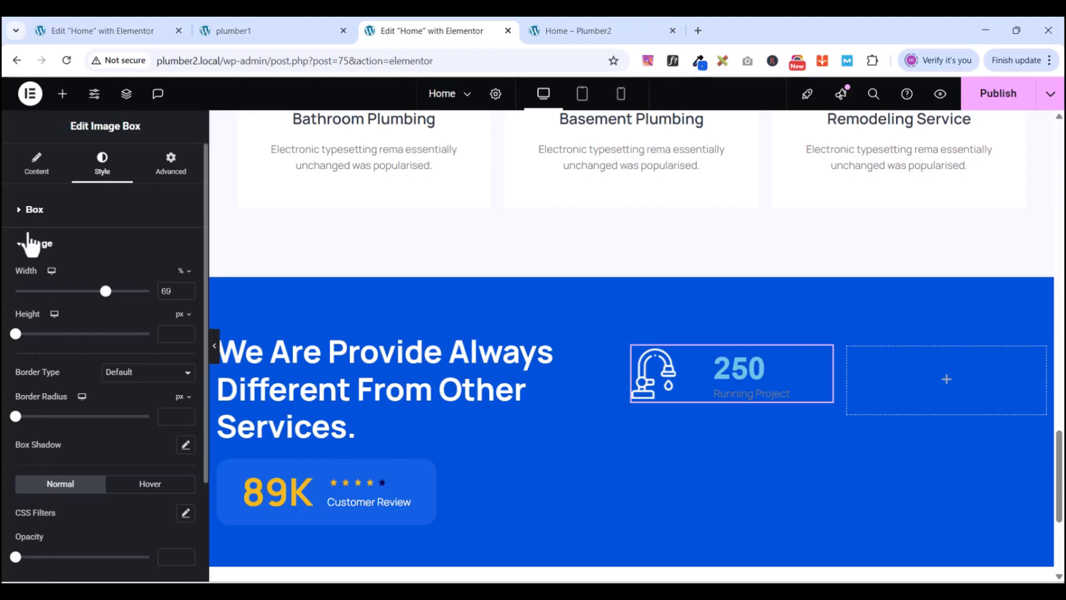
pyautogui.click(21, 251)
pyautogui.click(22, 281)
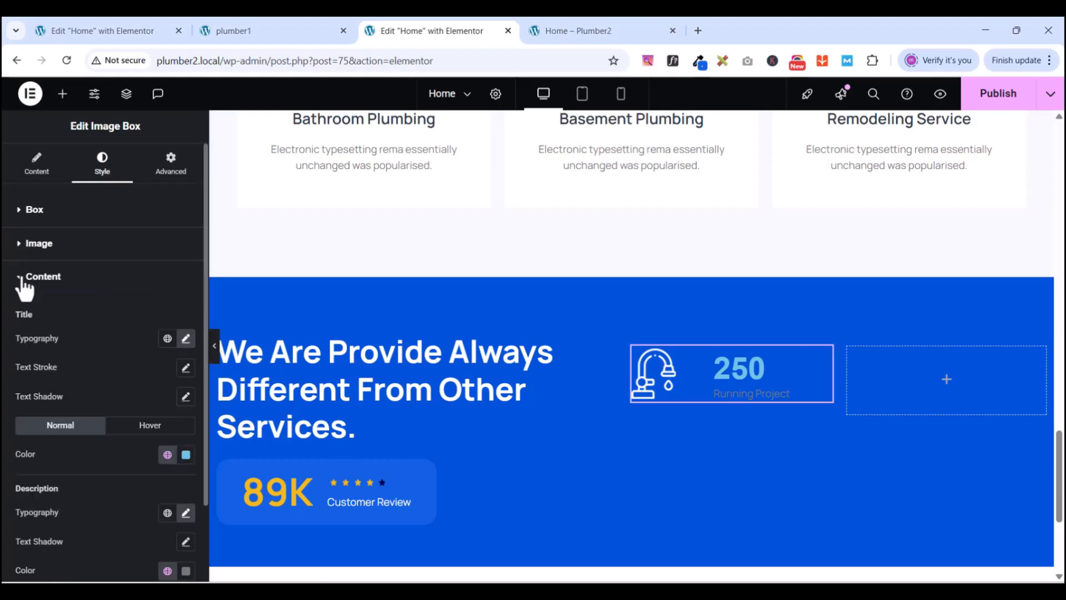
pyautogui.click(22, 280)
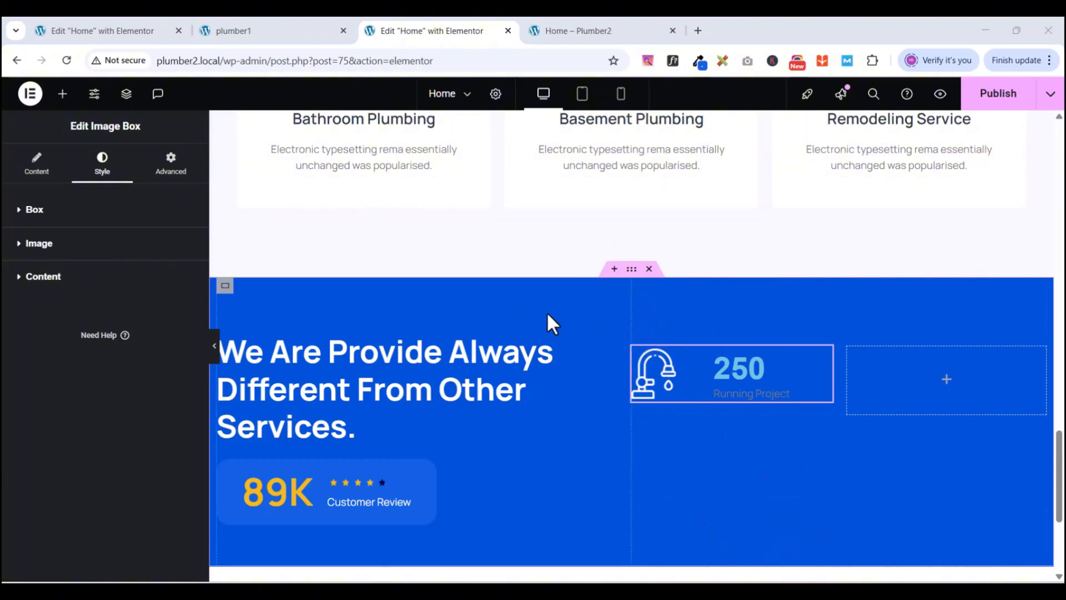
# - Compare with the plumber1 stats section, then bring up the Structure navigator
pyautogui.click(262, 31)
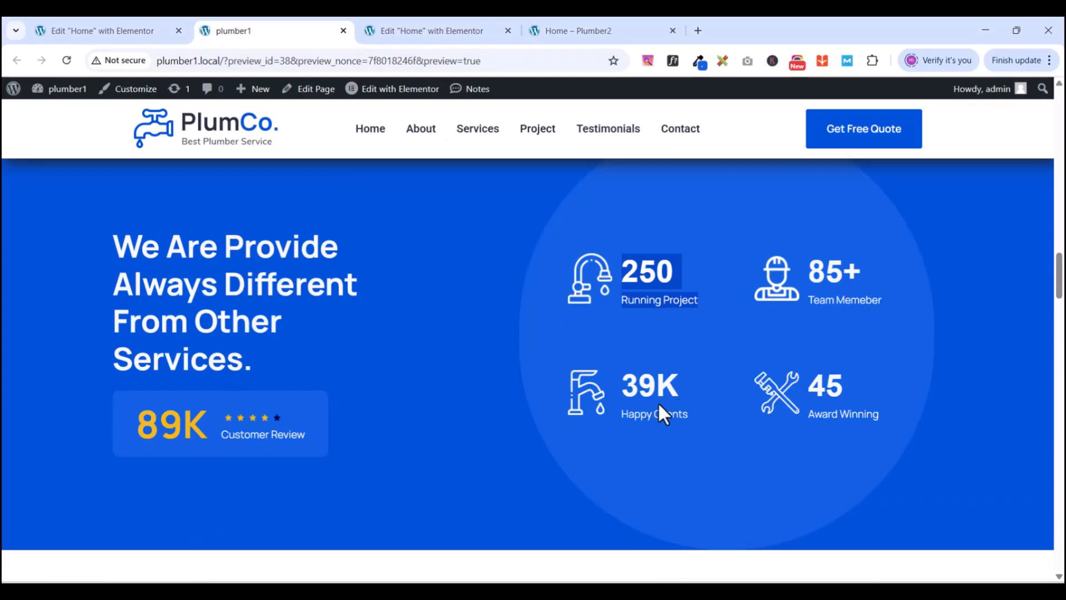
pyautogui.click(399, 31)
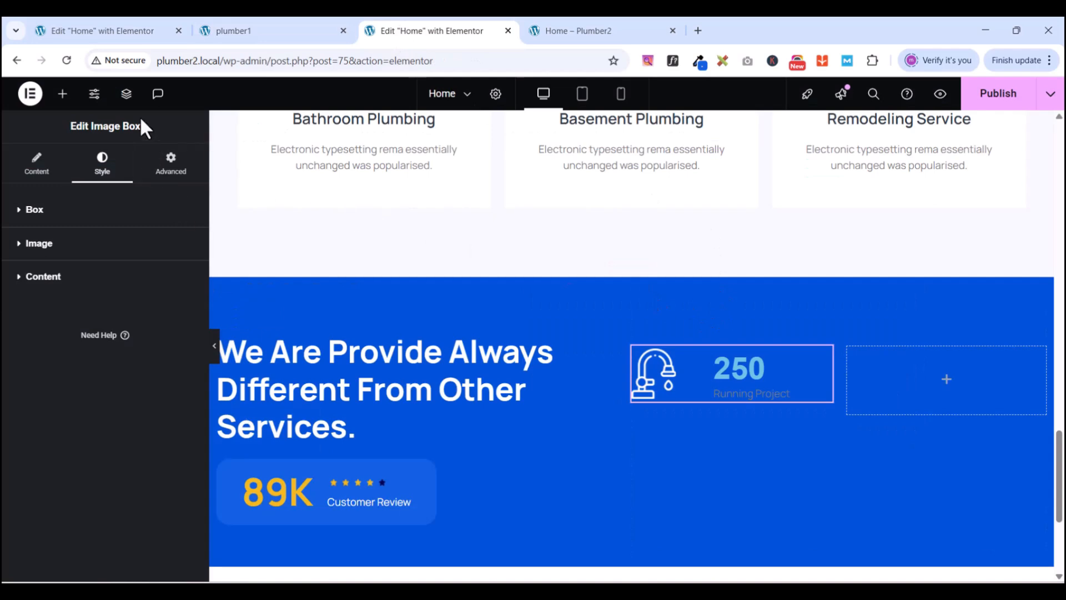
pyautogui.click(127, 95)
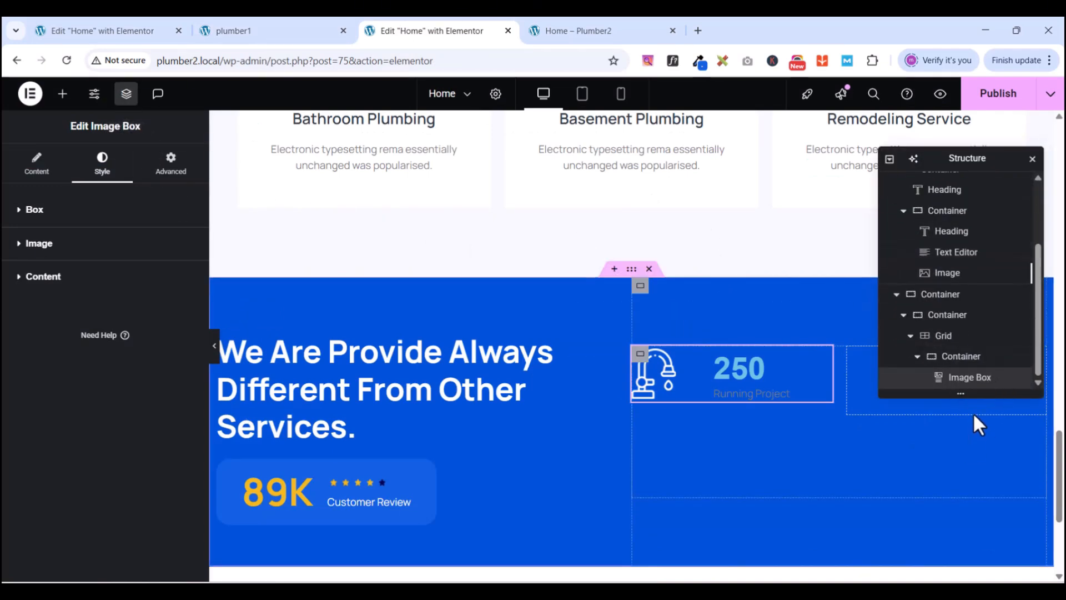
# - Give the stats column's parent container a Classic background, checking Manage Global Colors
pyautogui.click(963, 357)
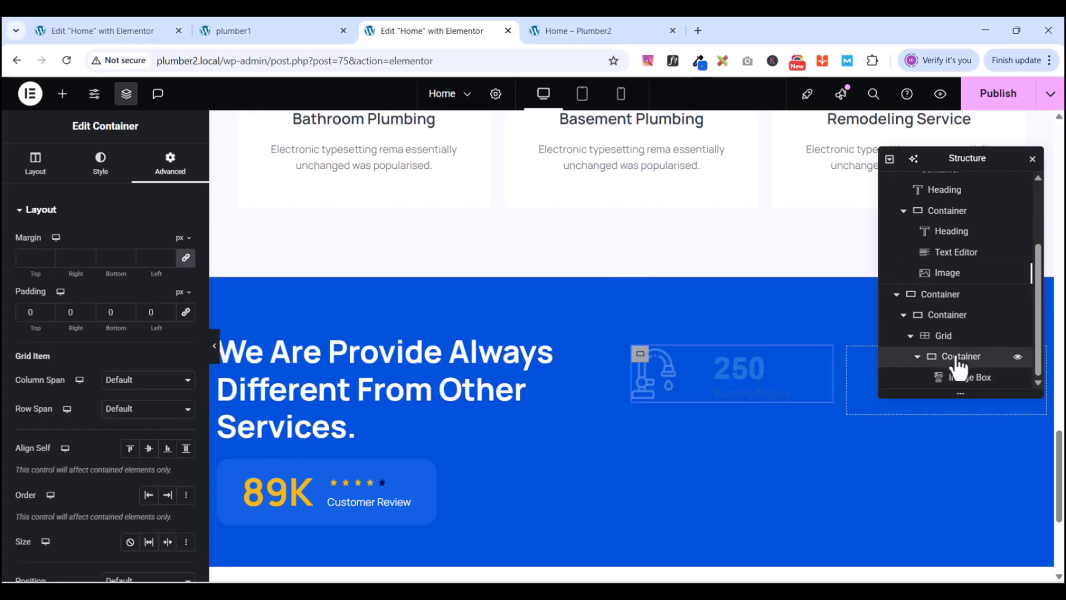
pyautogui.click(950, 317)
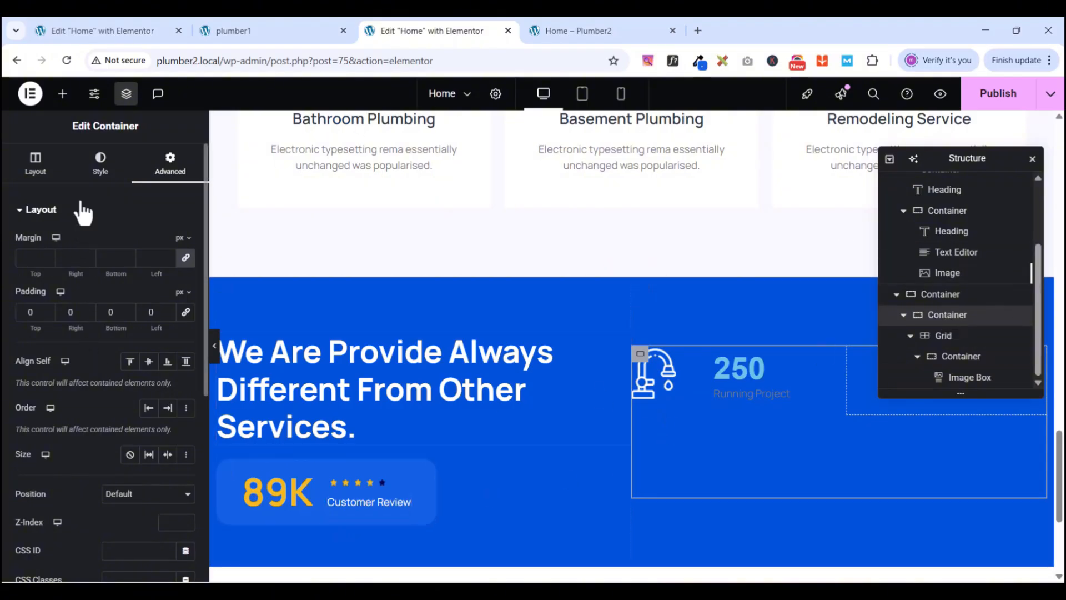
pyautogui.click(97, 176)
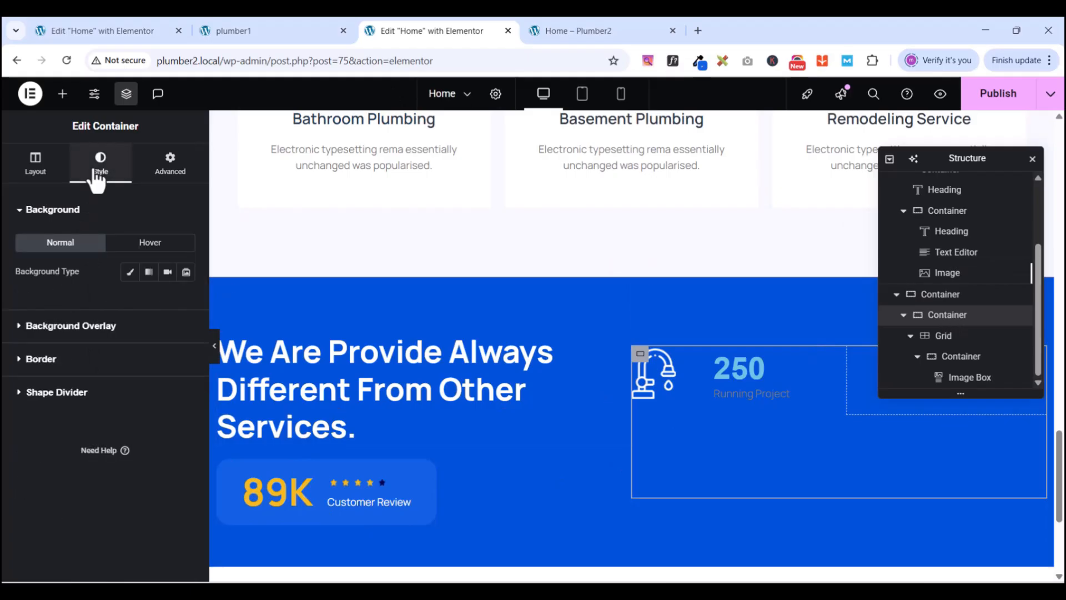
pyautogui.click(129, 273)
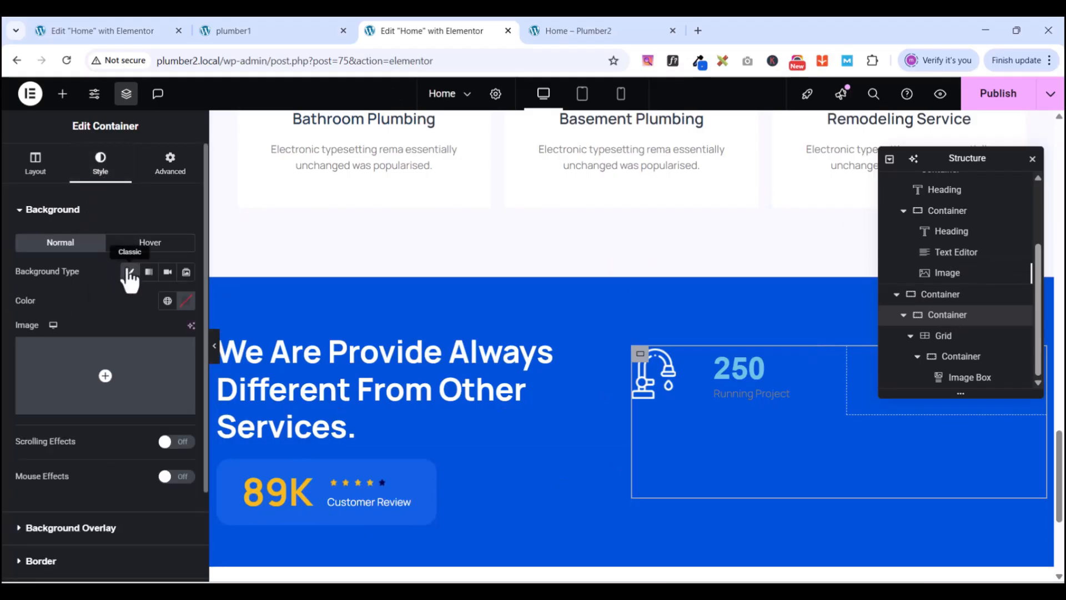
pyautogui.click(166, 302)
pyautogui.scroll(-1, 105, 461)
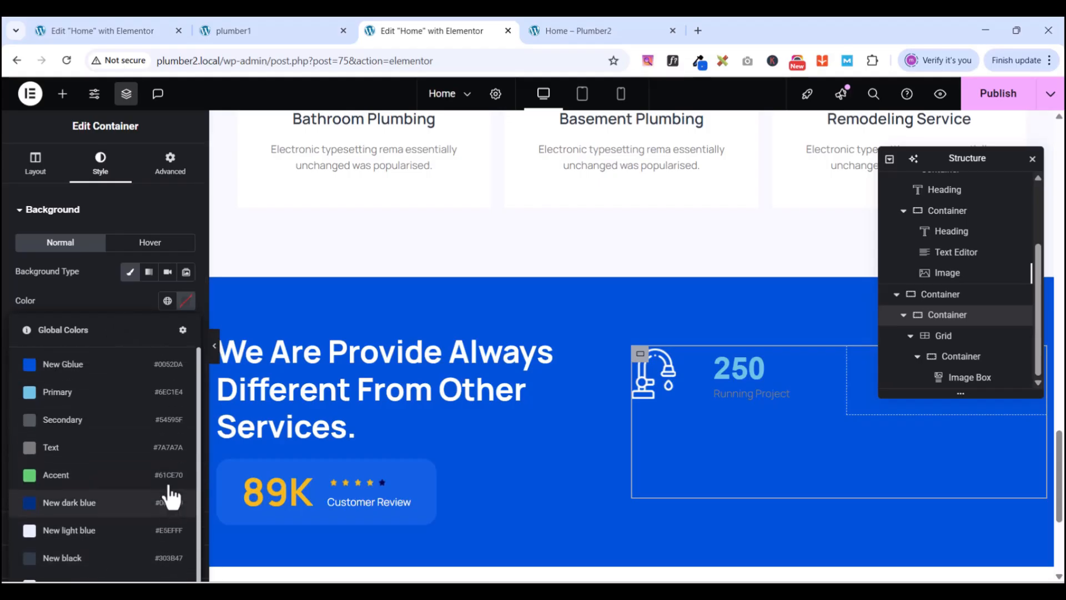
pyautogui.click(183, 331)
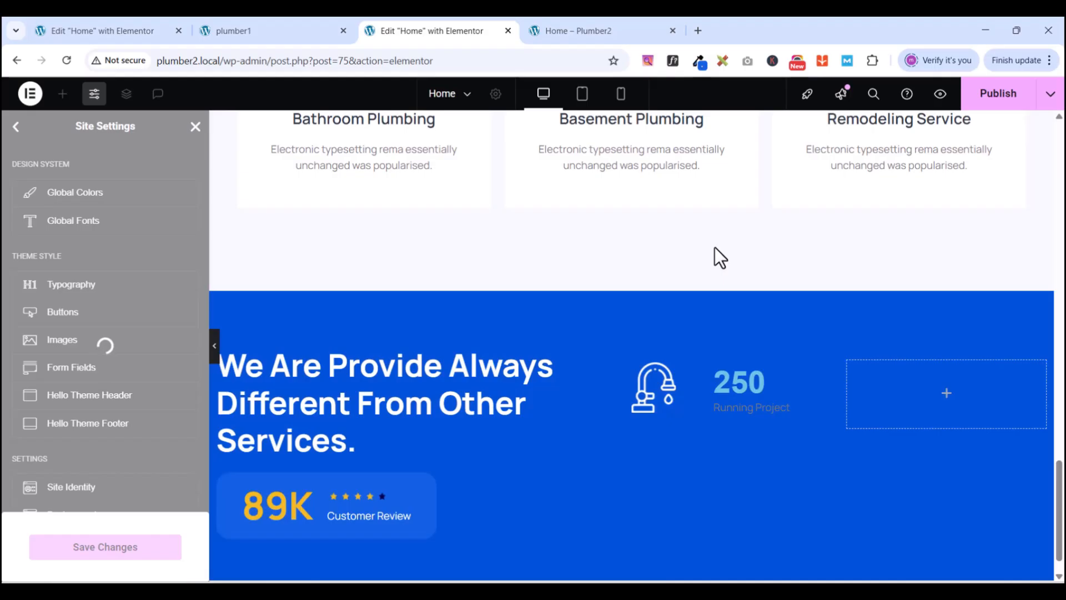
pyautogui.click(721, 247)
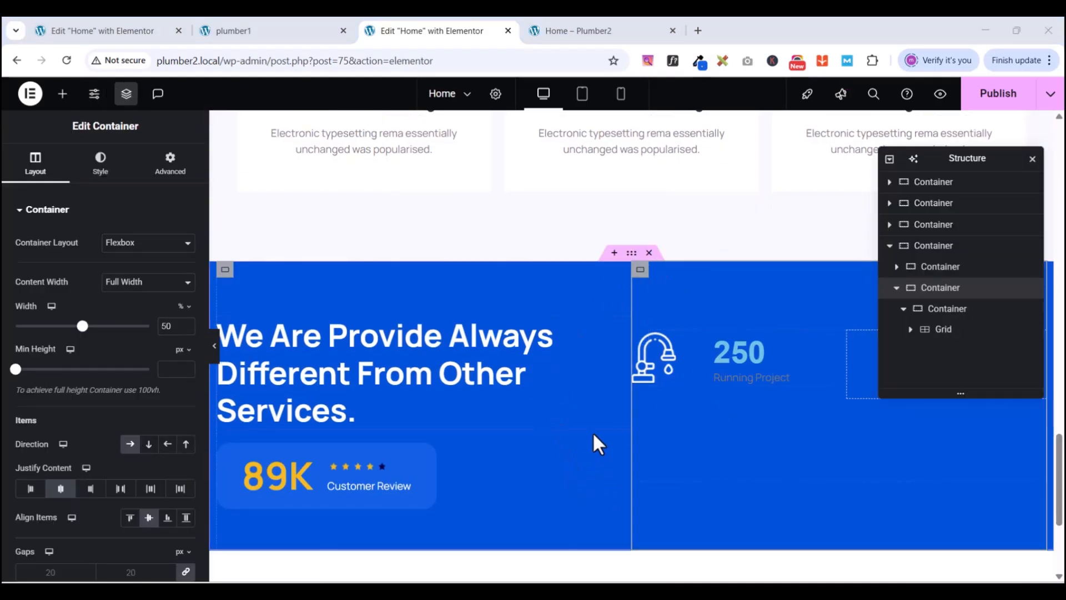
# - Copy the #1160E2 hex value from the Customer Review container's background colour
pyautogui.click(100, 166)
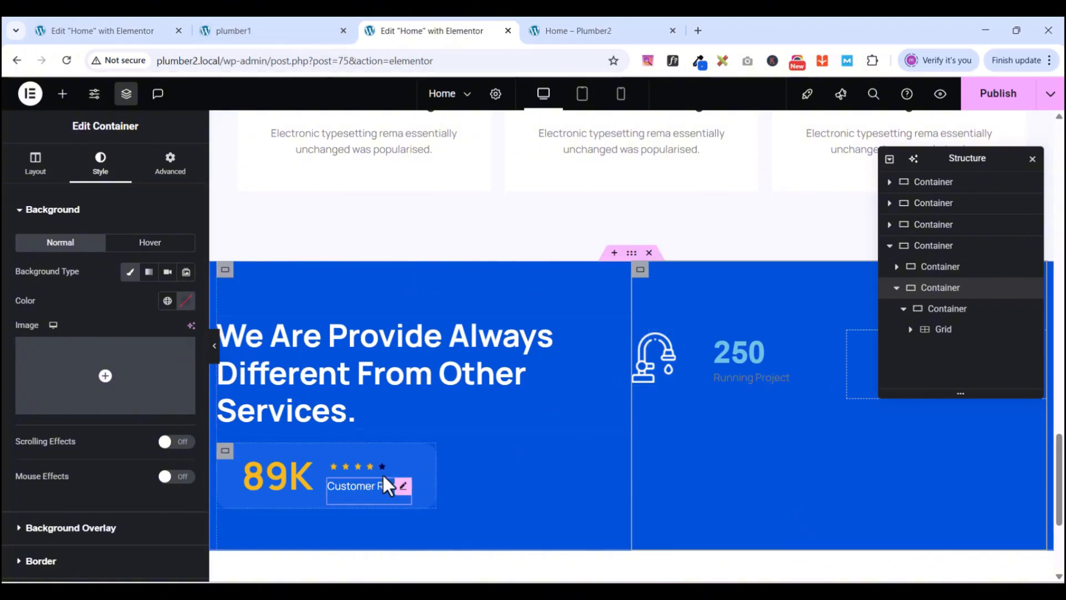
pyautogui.click(225, 452)
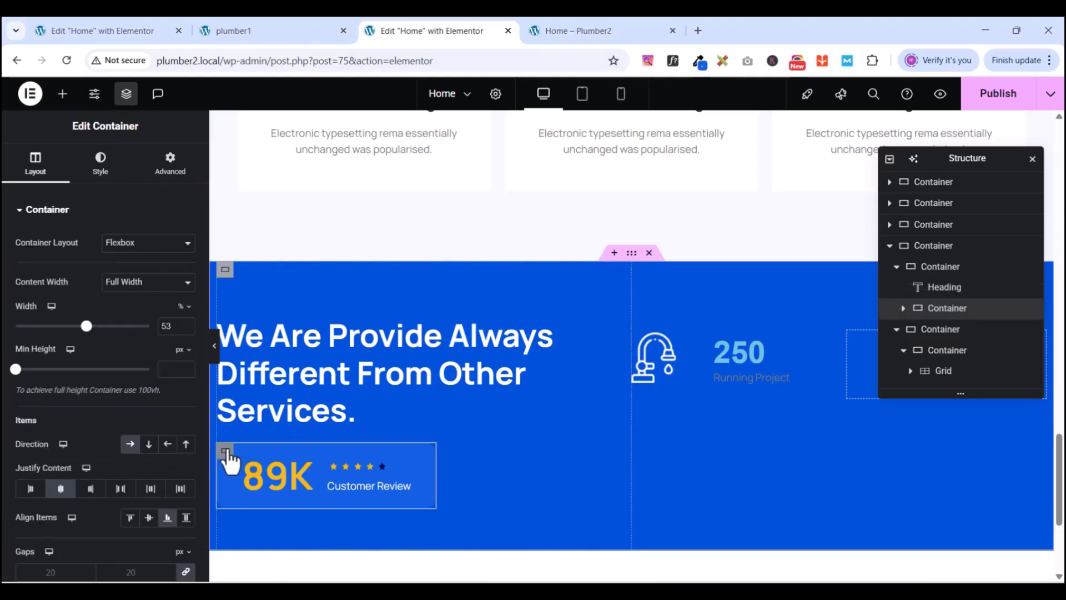
pyautogui.click(114, 174)
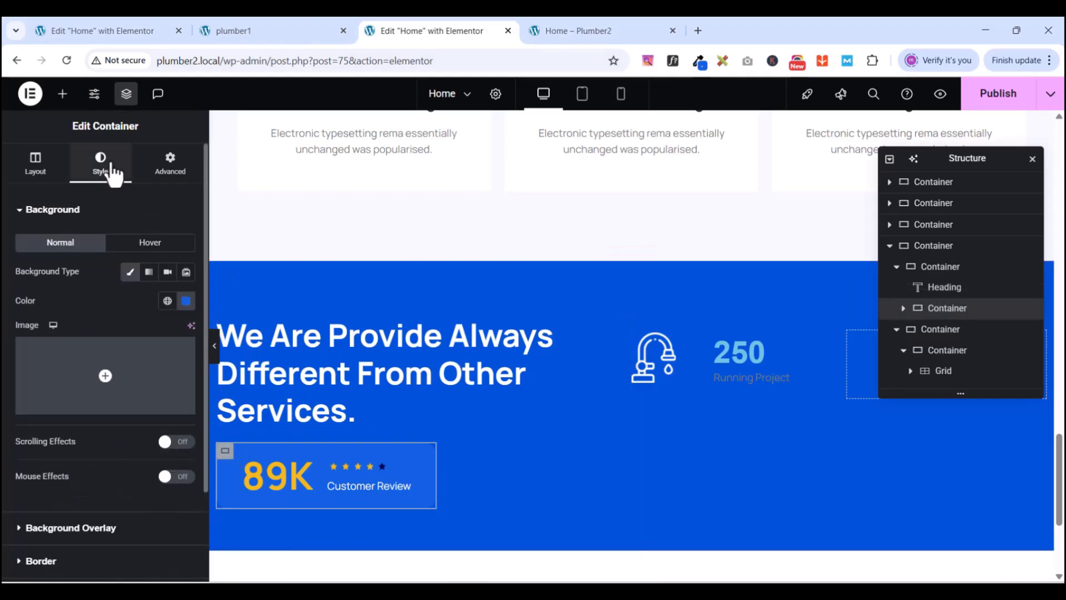
pyautogui.click(186, 302)
pyautogui.hotkey('ctrl', 'c')
pyautogui.rightClick(120, 497)
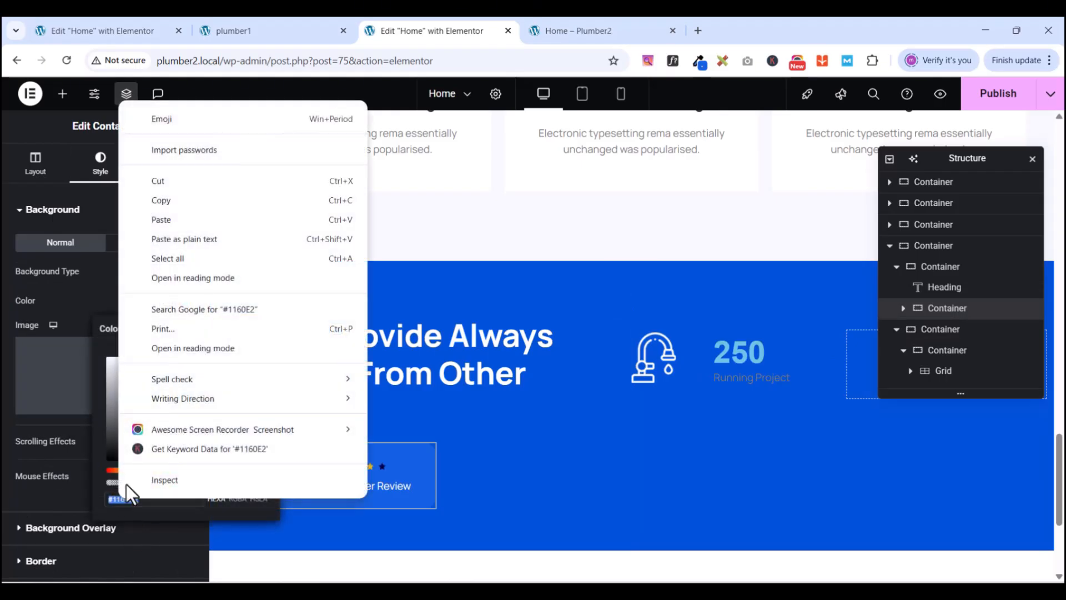
pyautogui.click(166, 201)
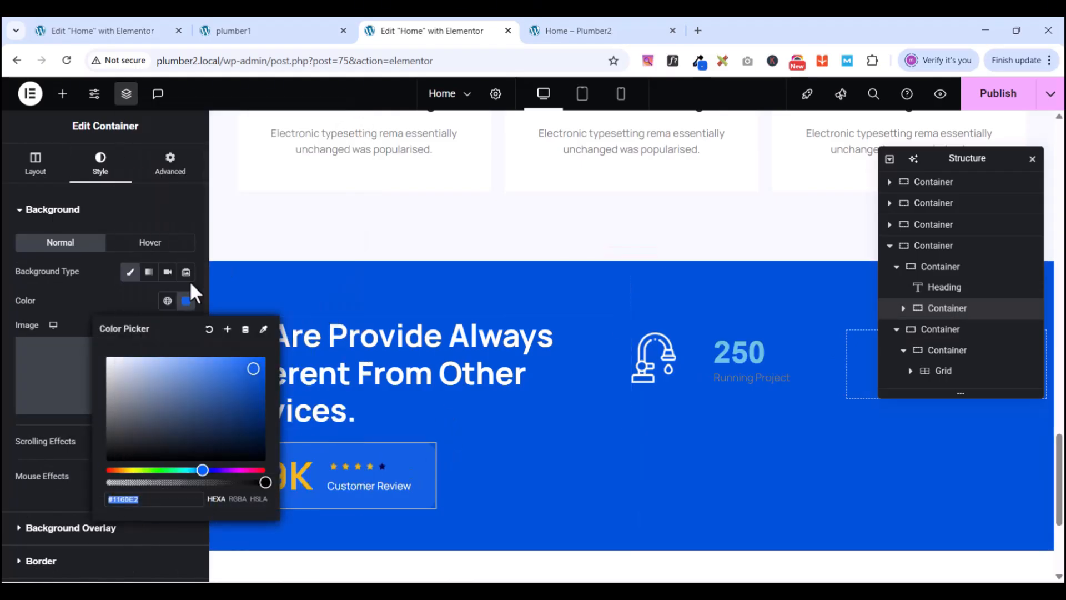
pyautogui.click(171, 211)
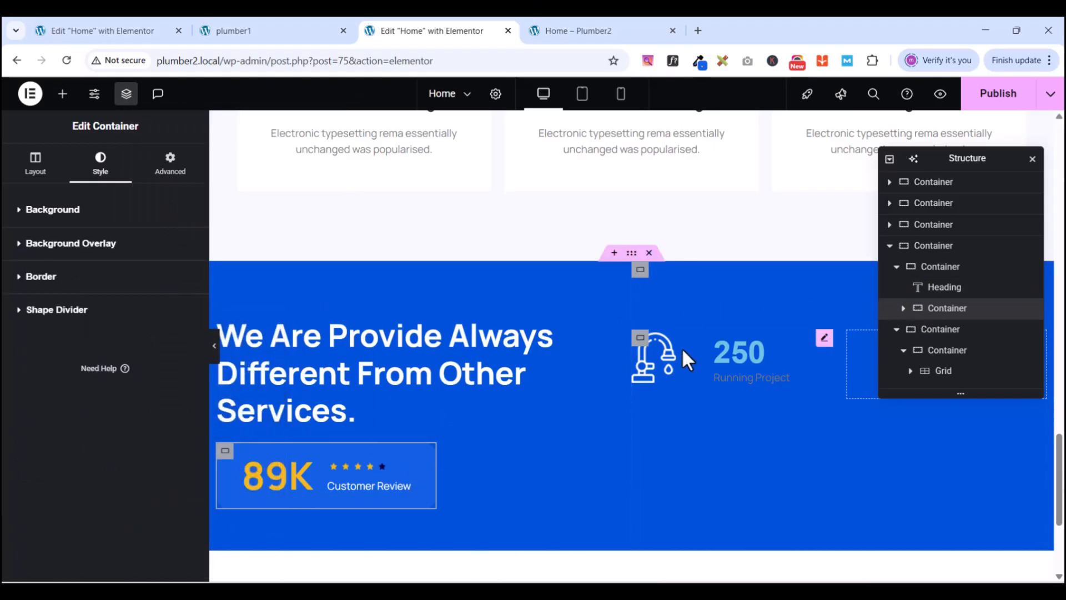
# - Paste #1160E2 as the stats column container's background colour
pyautogui.click(643, 347)
pyautogui.scroll(-1, 977, 383)
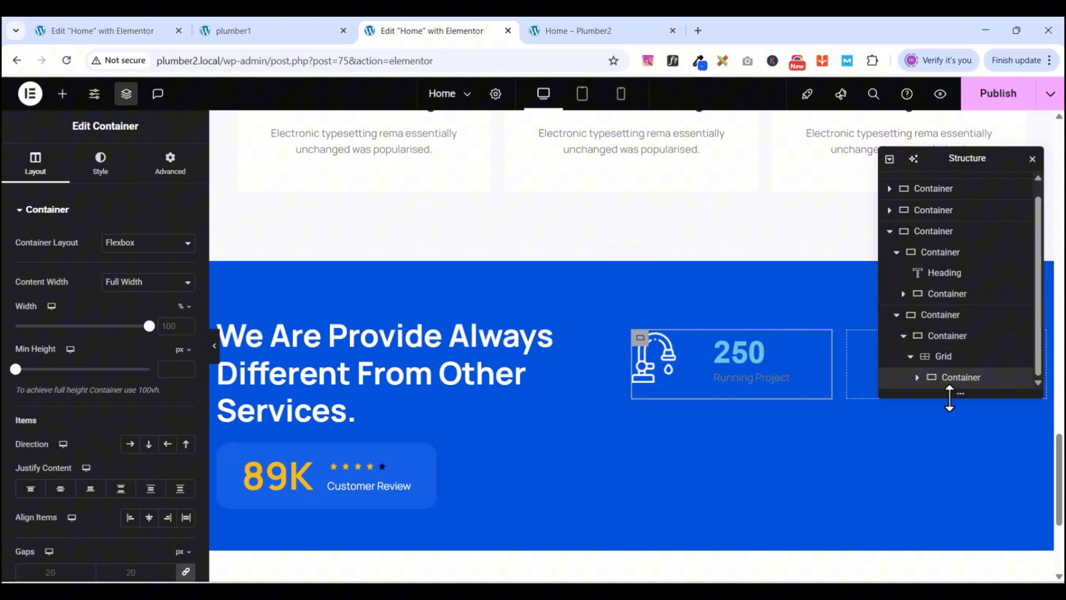
pyautogui.click(938, 319)
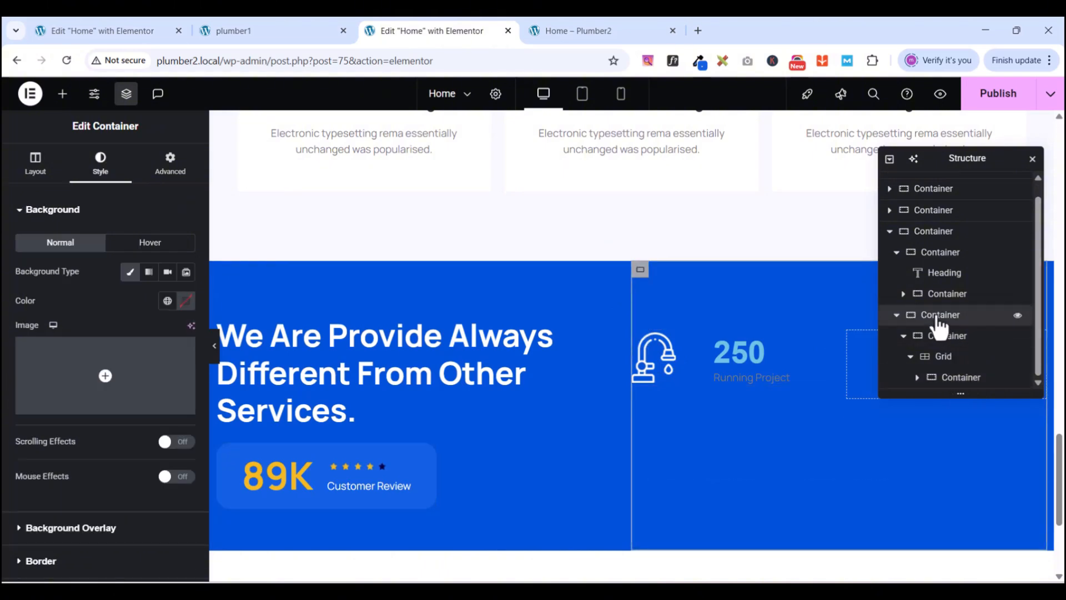
pyautogui.click(939, 342)
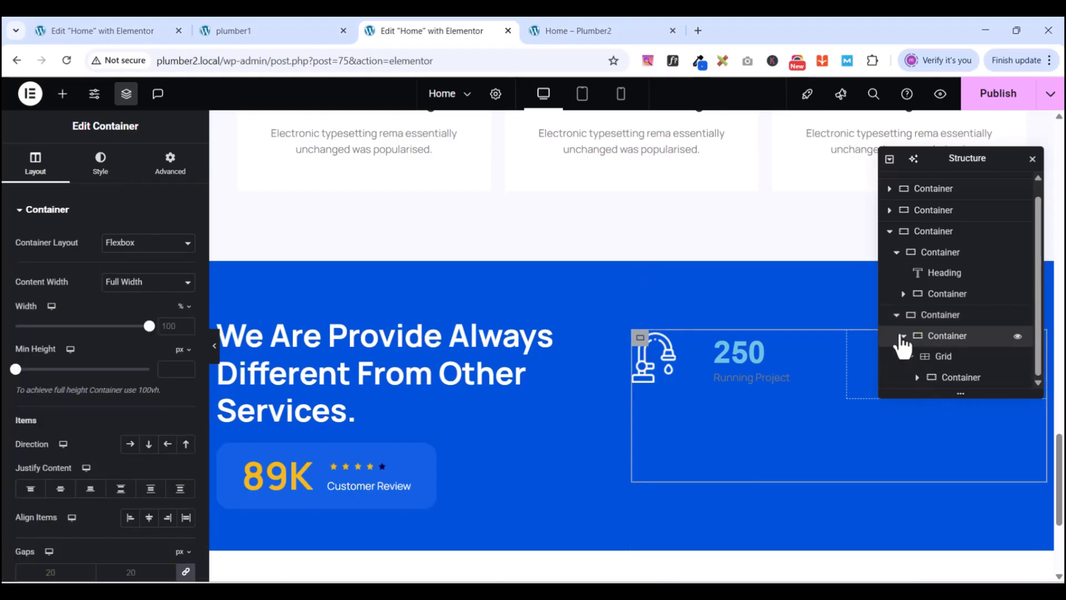
pyautogui.moveTo(902, 337); pyautogui.dragTo(904, 337)
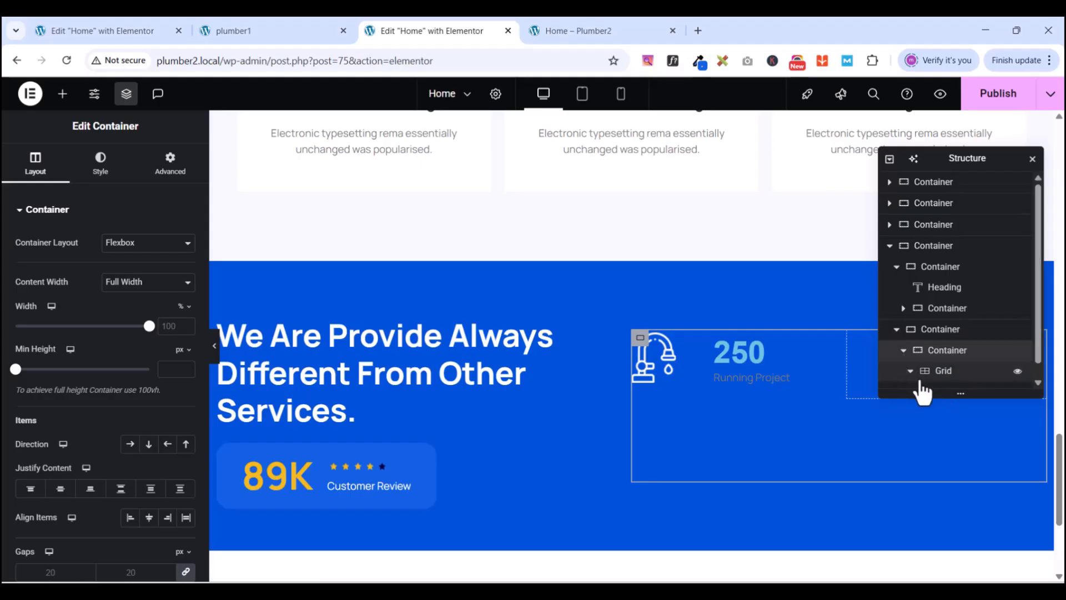
pyautogui.click(911, 368)
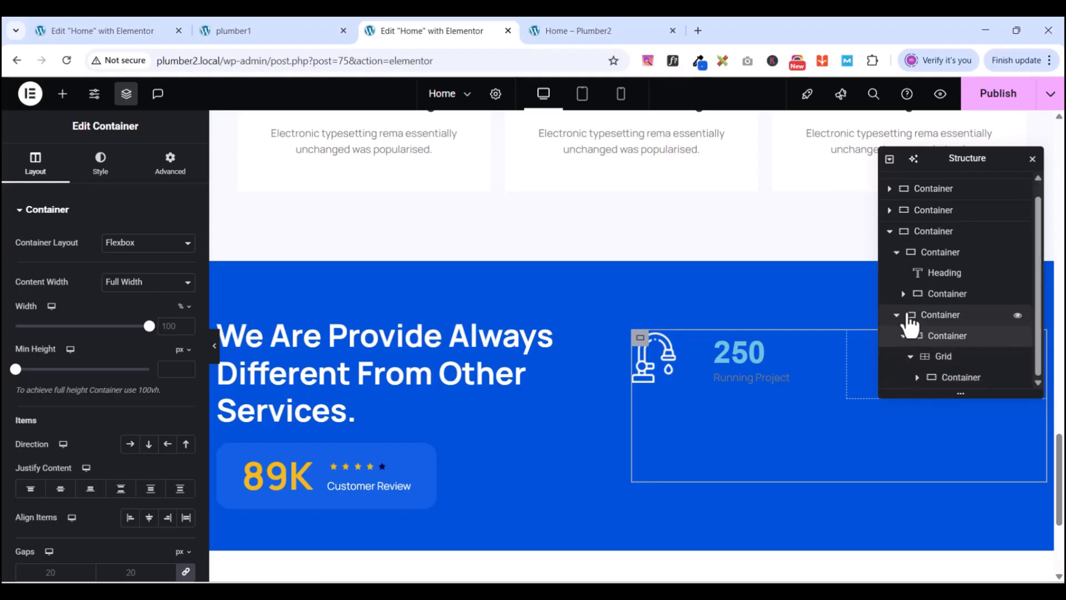
pyautogui.click(923, 316)
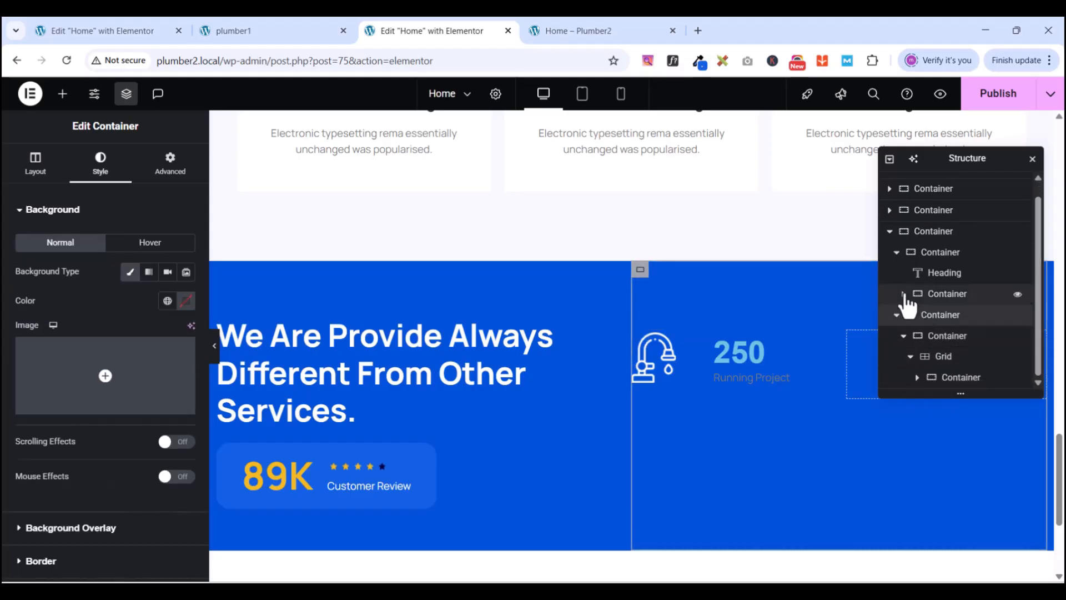
pyautogui.click(185, 303)
pyautogui.hotkey('ctrl', 'v')
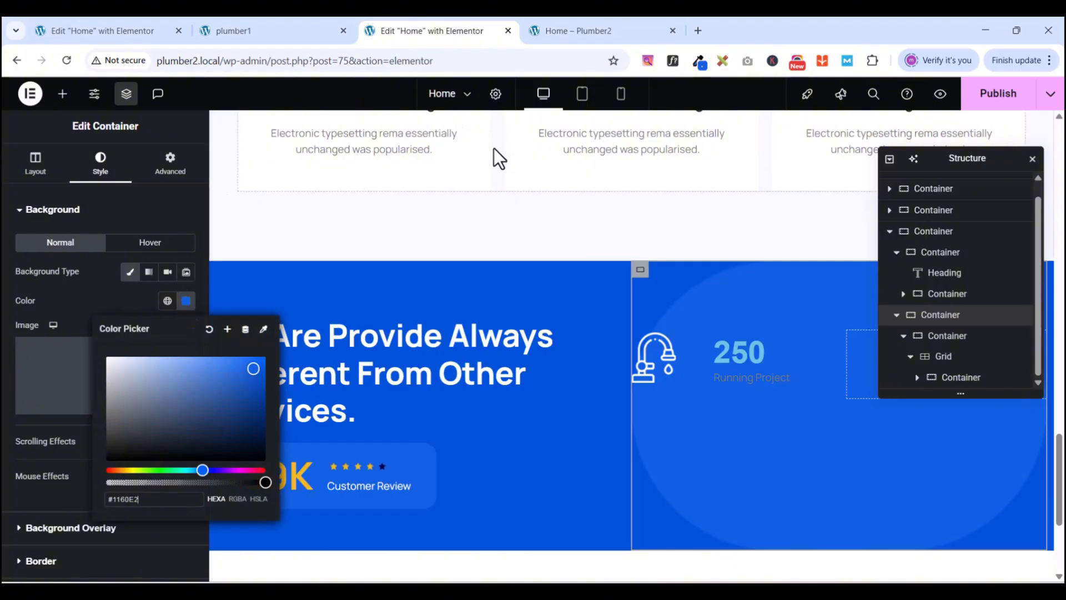
pyautogui.click(146, 214)
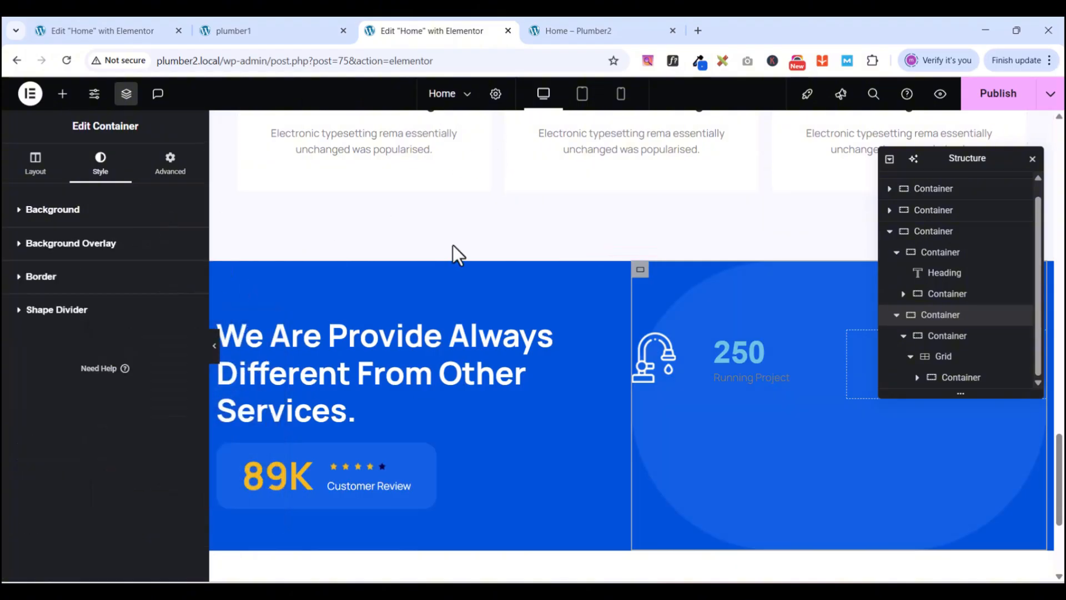
# - Pad the stats grid 80 px top and bottom, 50 px left and right, then hide Structure
pyautogui.click(953, 360)
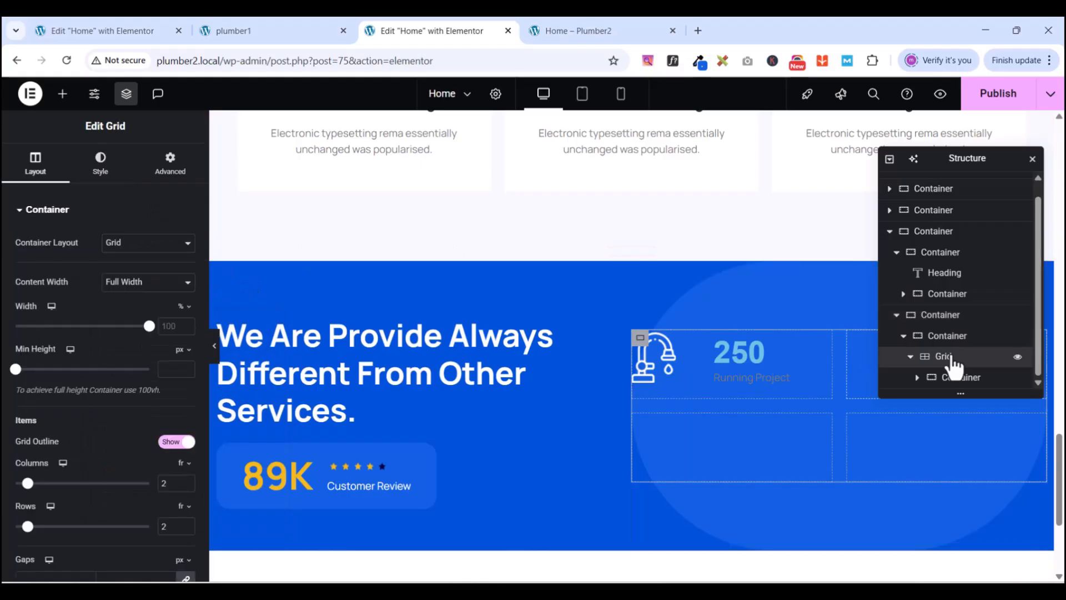
pyautogui.click(169, 166)
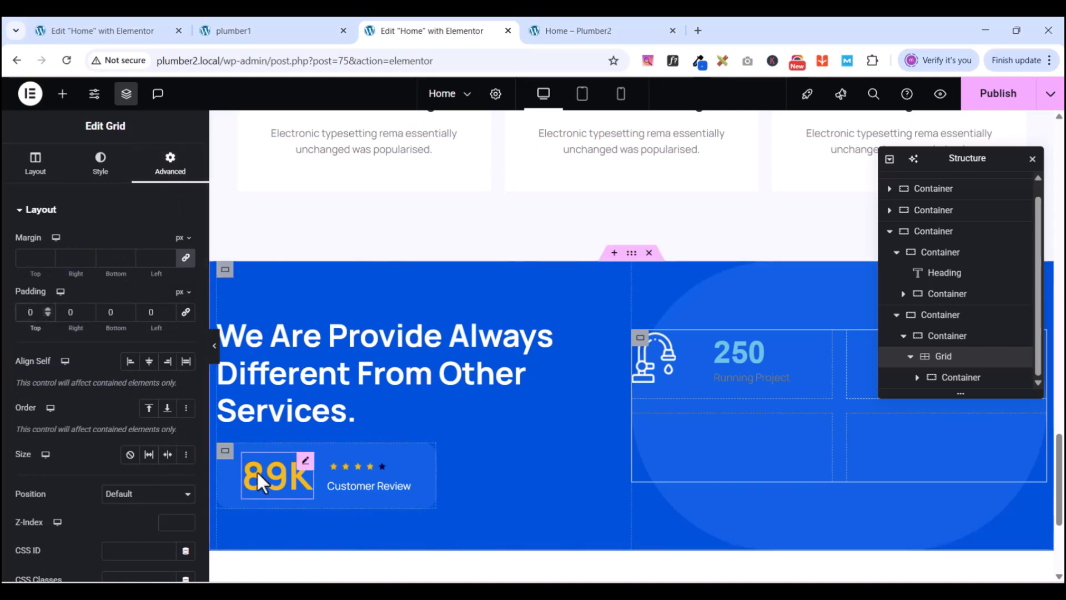
pyautogui.write('8')
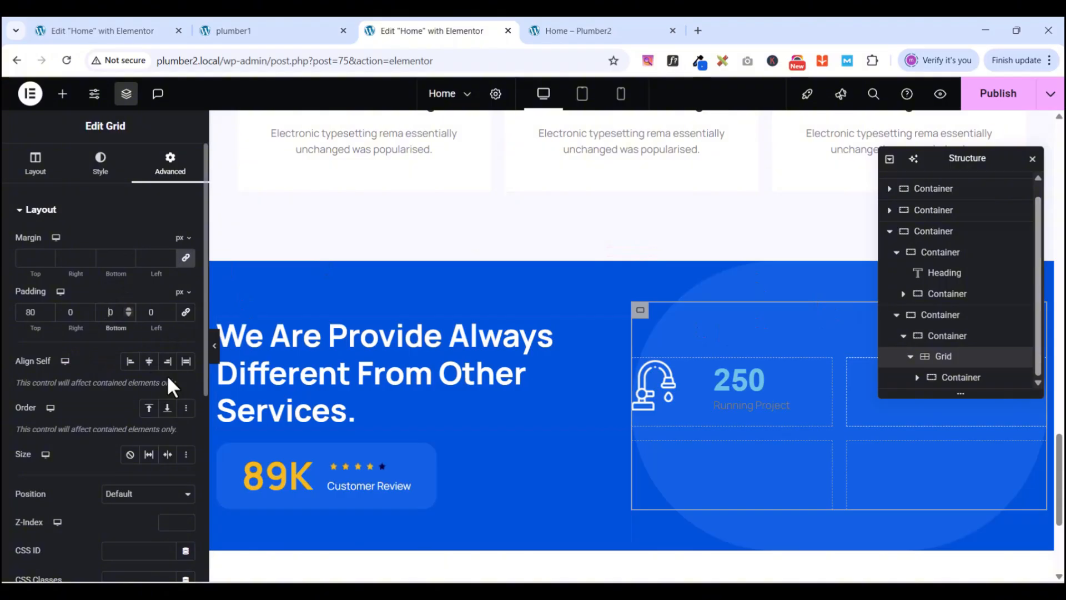
pyautogui.write('8')
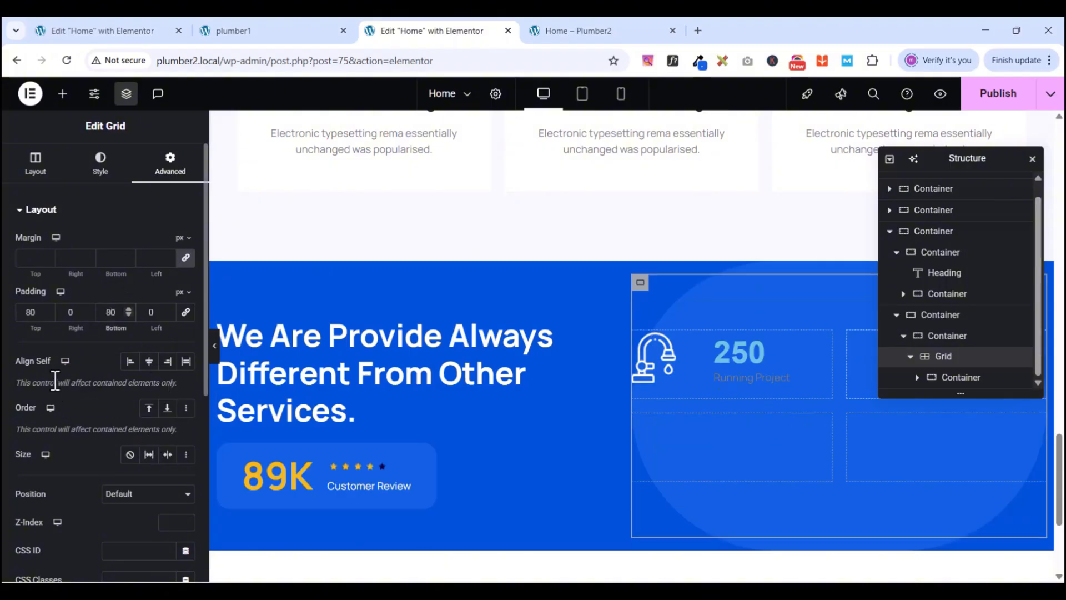
pyautogui.click(68, 313)
pyautogui.write('5')
pyautogui.click(146, 317)
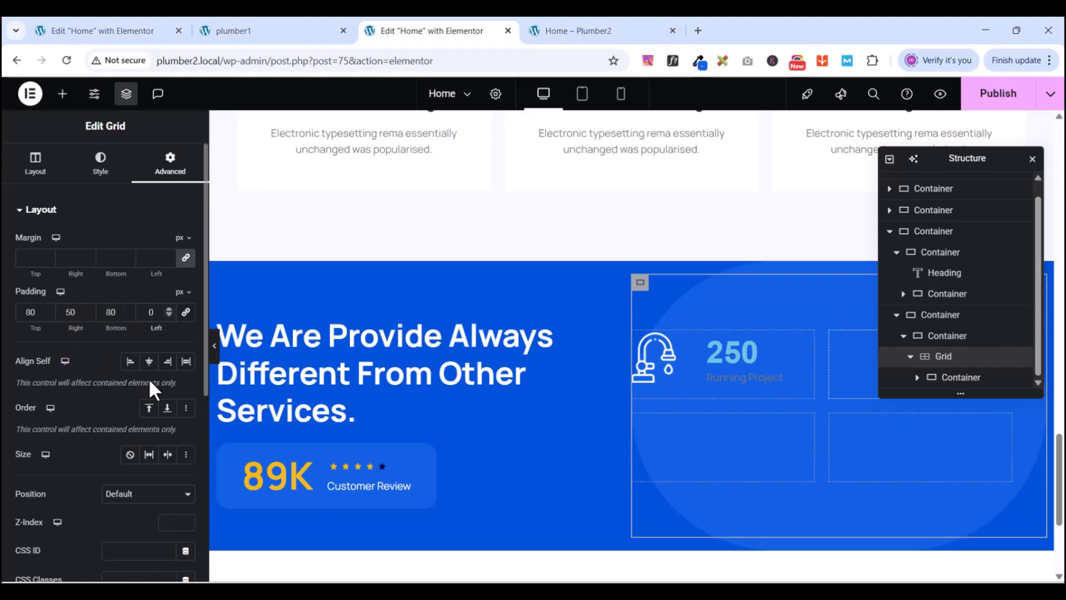
pyautogui.write('5')
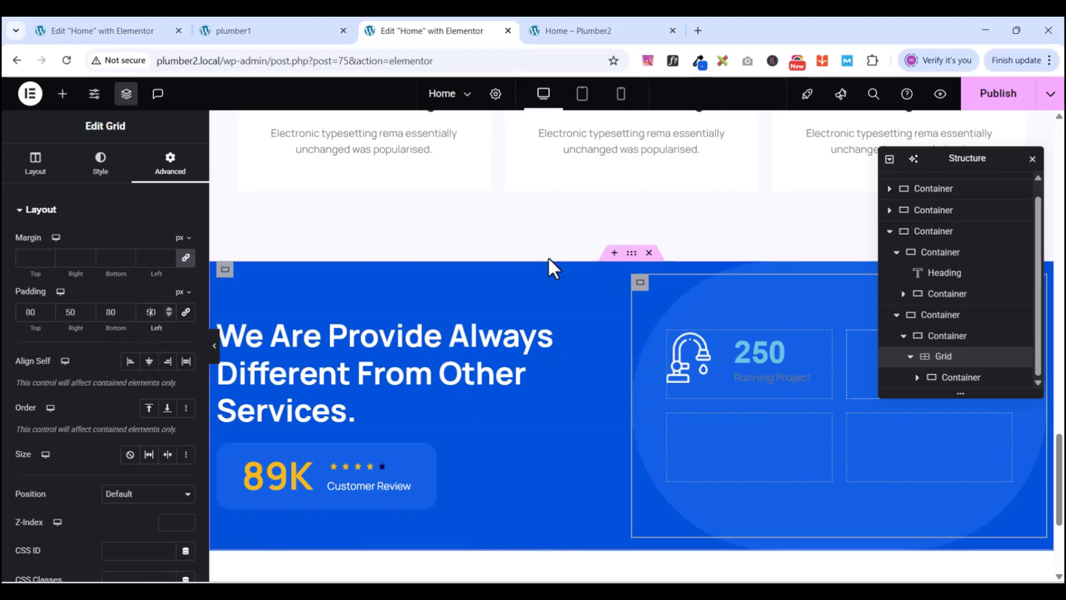
pyautogui.scroll(-1, 803, 429)
pyautogui.scroll(1, 793, 392)
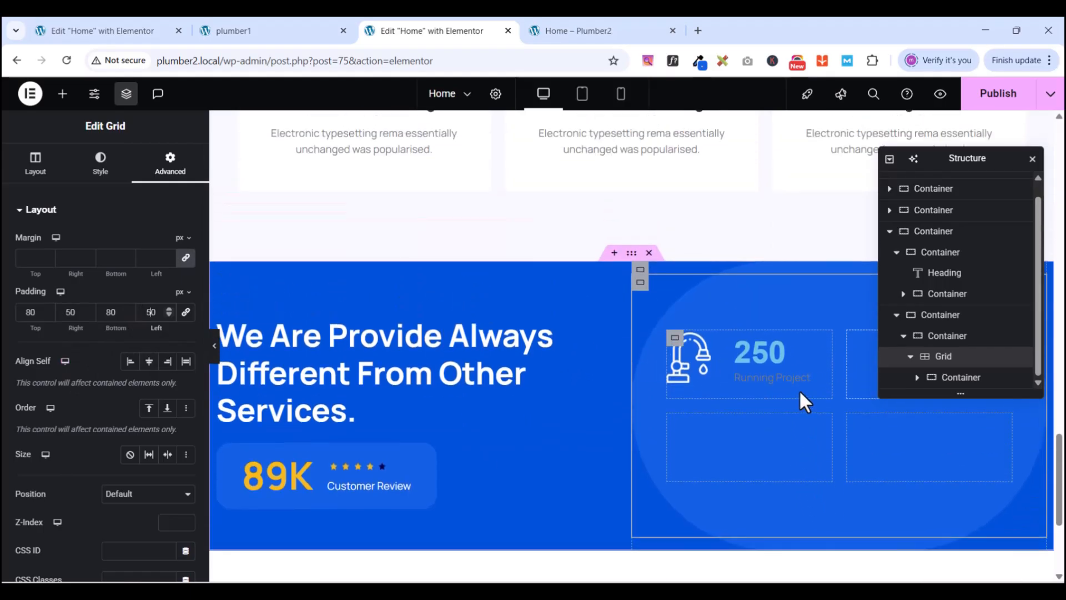
pyautogui.click(127, 96)
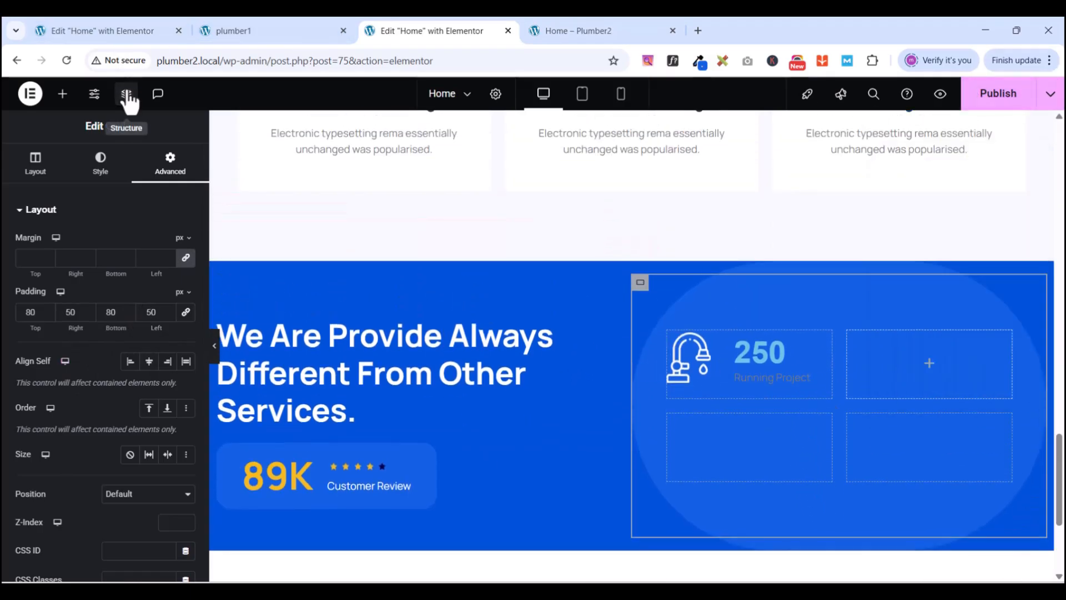
pyautogui.scroll(-2, 849, 388)
pyautogui.scroll(2, 832, 360)
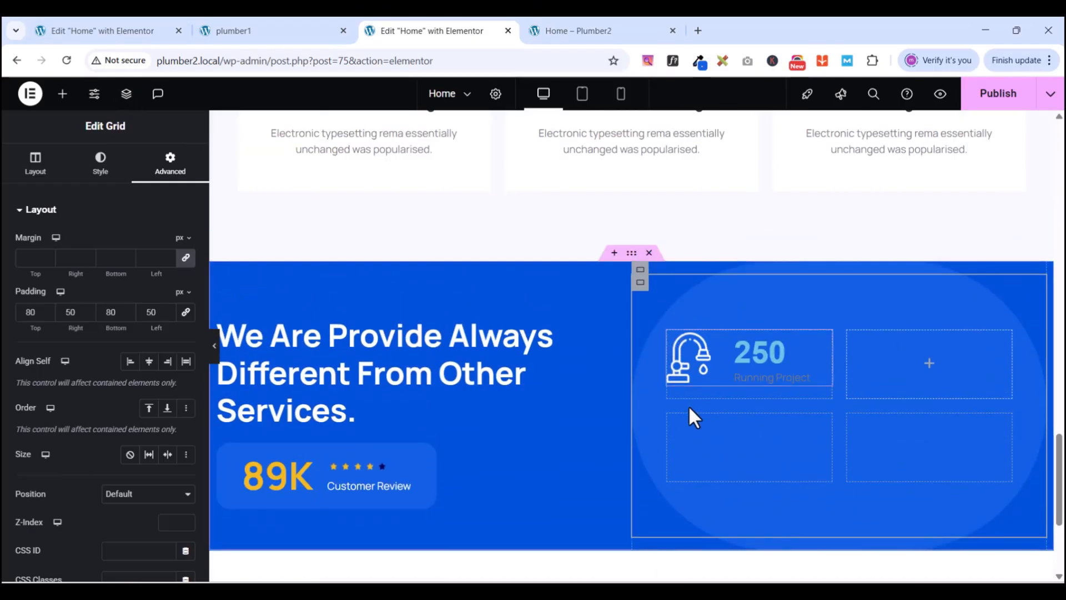
# - Give the 250 Running Project container linked 20 px padding on all sides
pyautogui.click(677, 349)
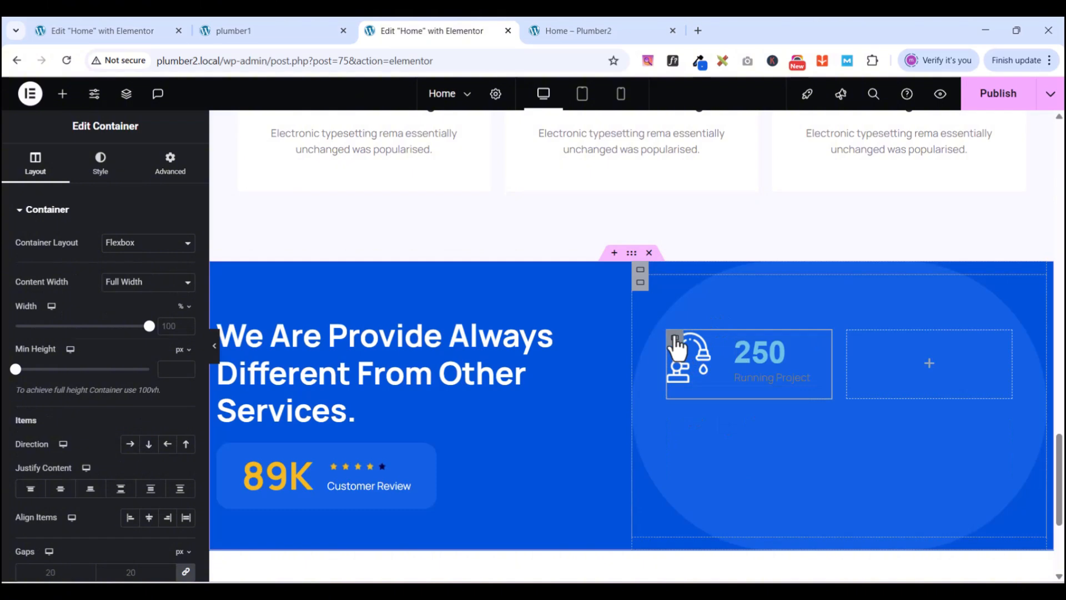
pyautogui.click(162, 179)
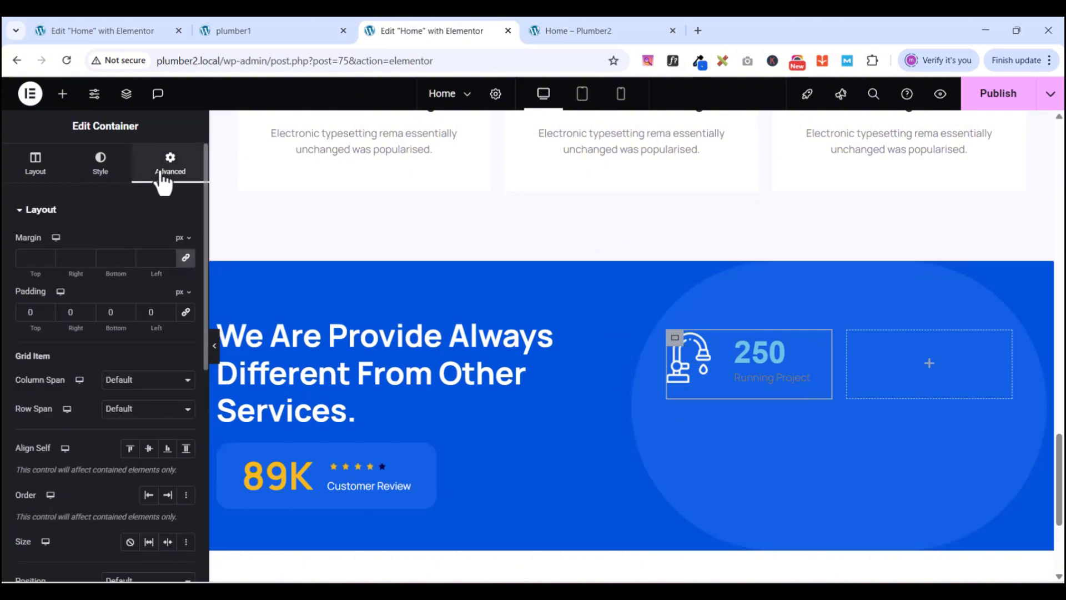
pyautogui.click(188, 314)
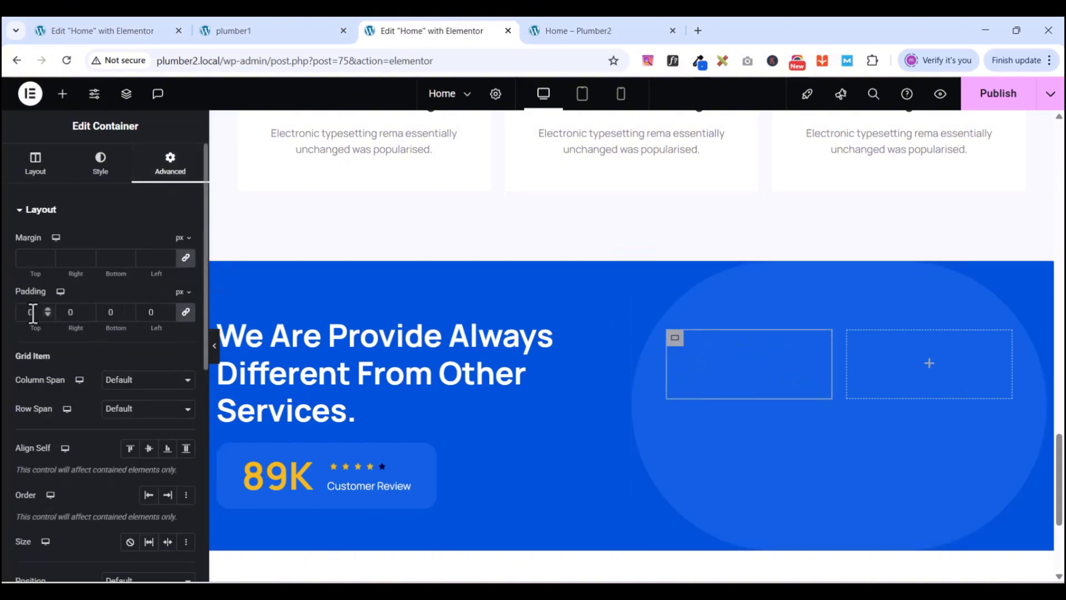
pyautogui.write('2')
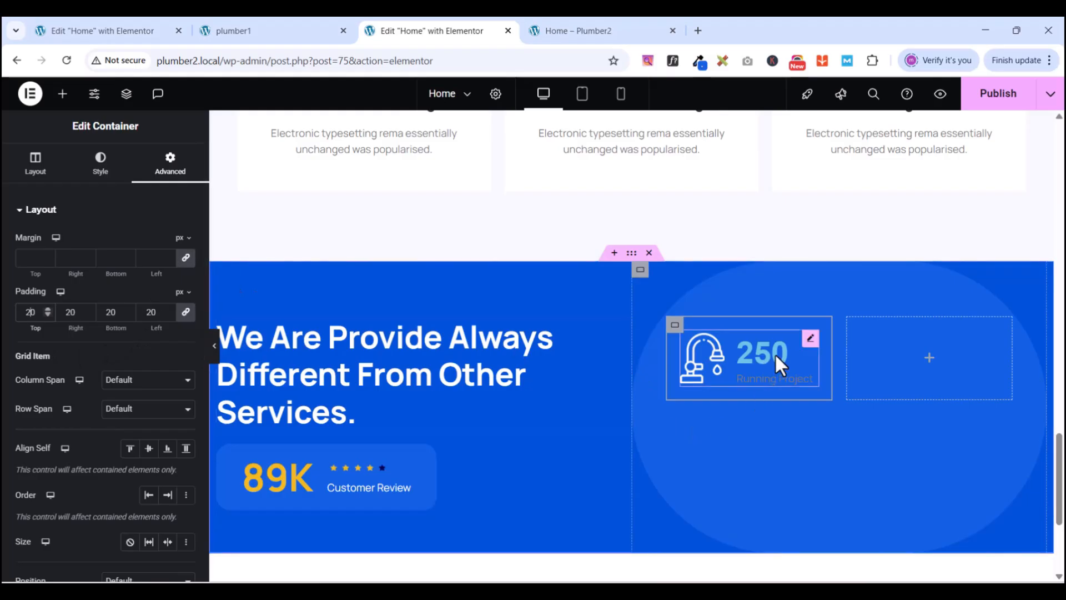
pyautogui.scroll(-1, 742, 324)
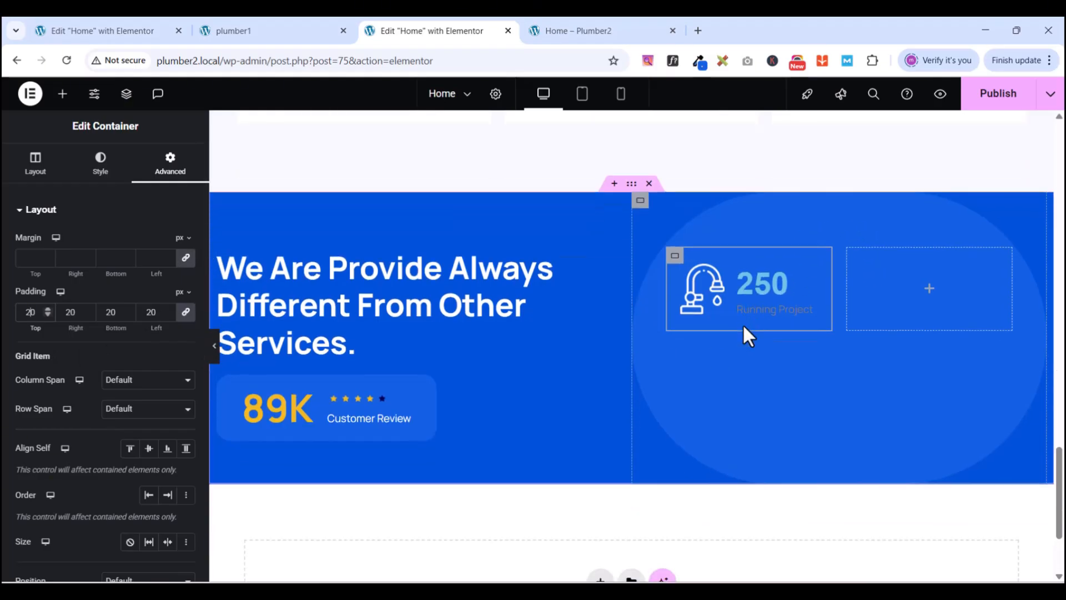
pyautogui.scroll(1, 742, 325)
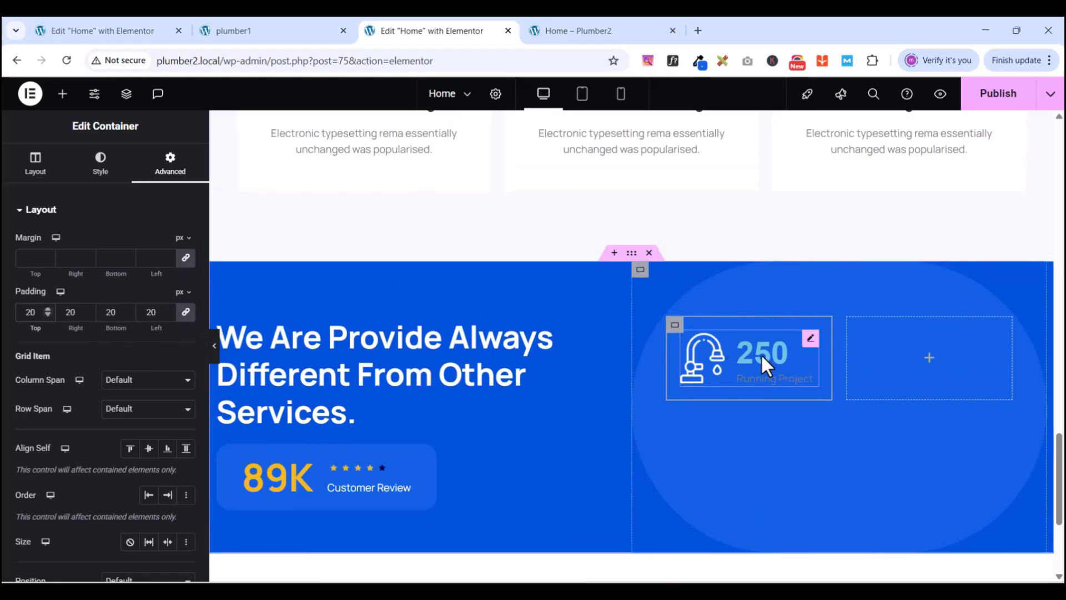
# - Color the 250 Running Project box's title and description with the global 'New light blue'
pyautogui.click(810, 338)
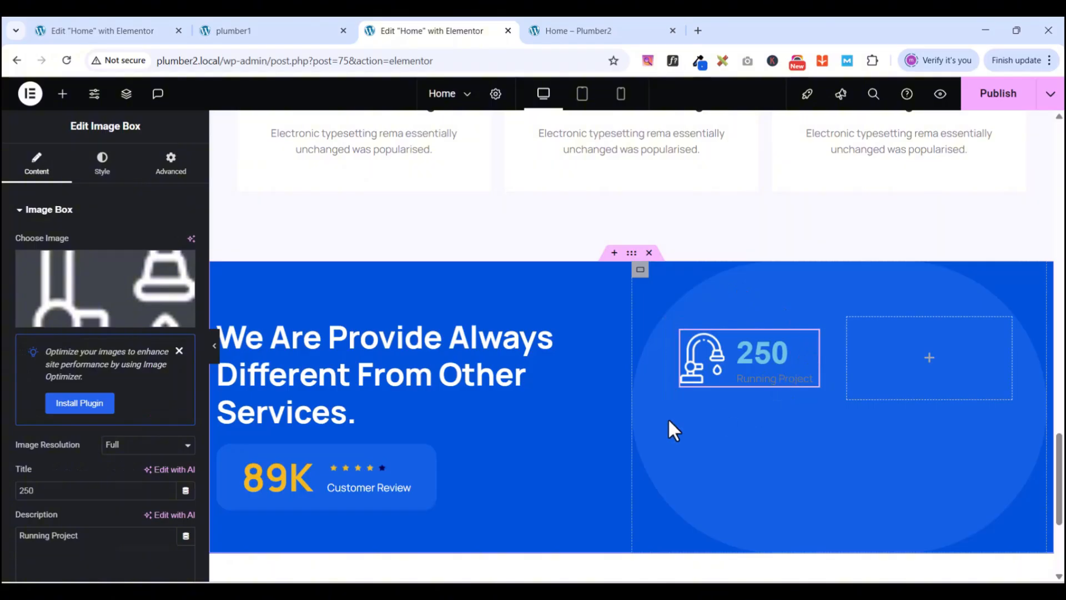
pyautogui.click(269, 32)
pyautogui.click(398, 32)
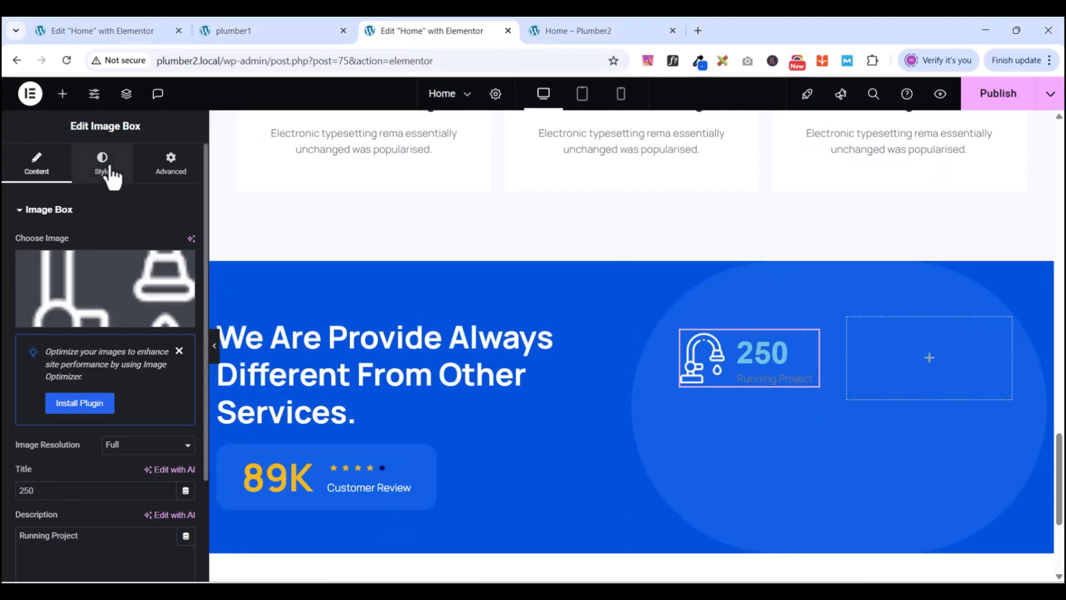
pyautogui.click(103, 166)
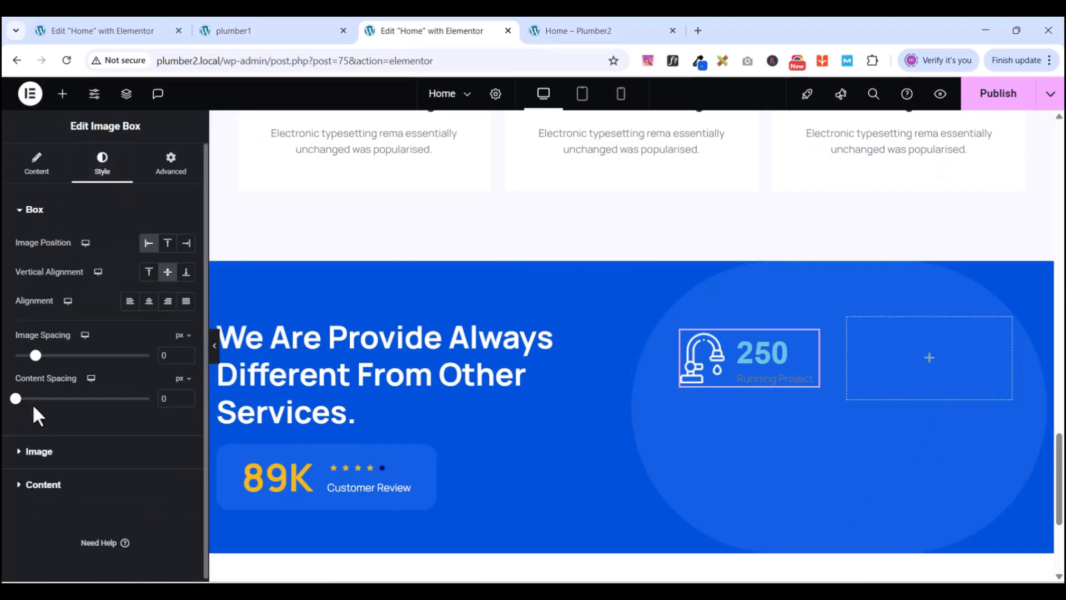
pyautogui.click(21, 211)
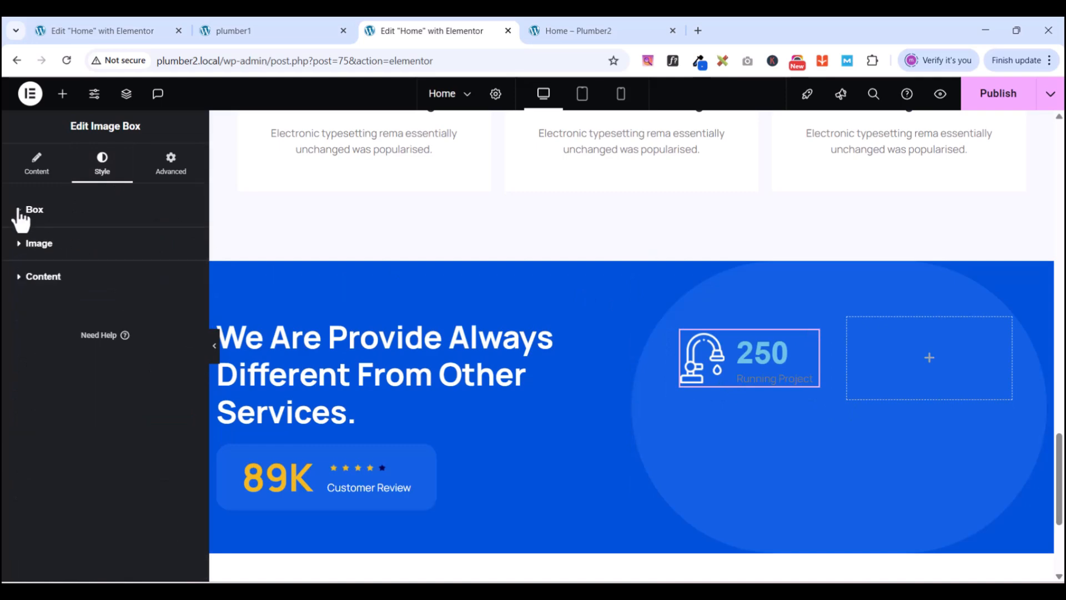
pyautogui.click(21, 276)
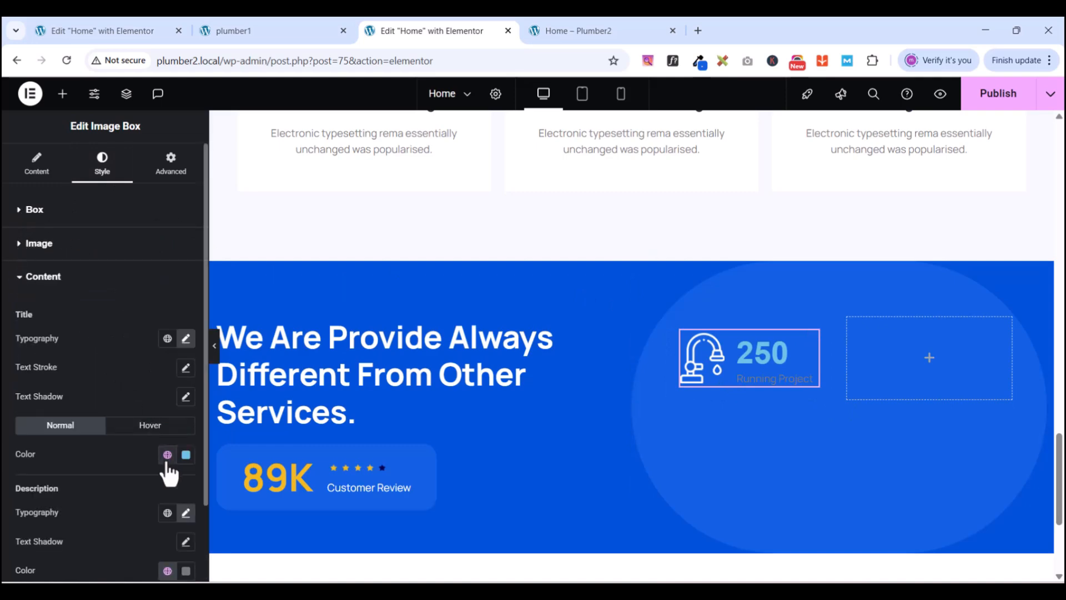
pyautogui.click(167, 455)
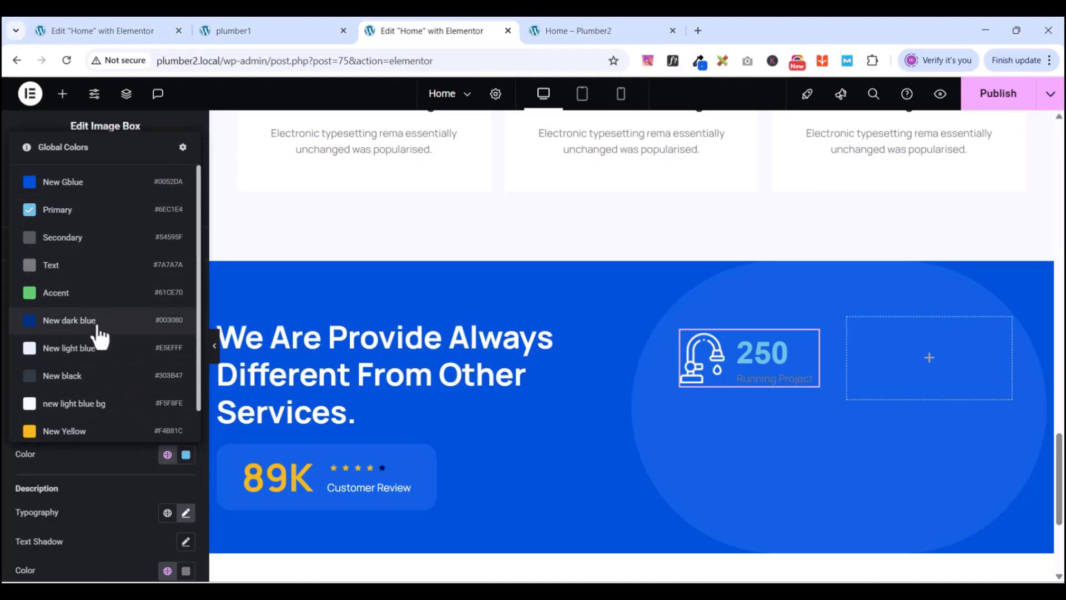
pyautogui.click(94, 354)
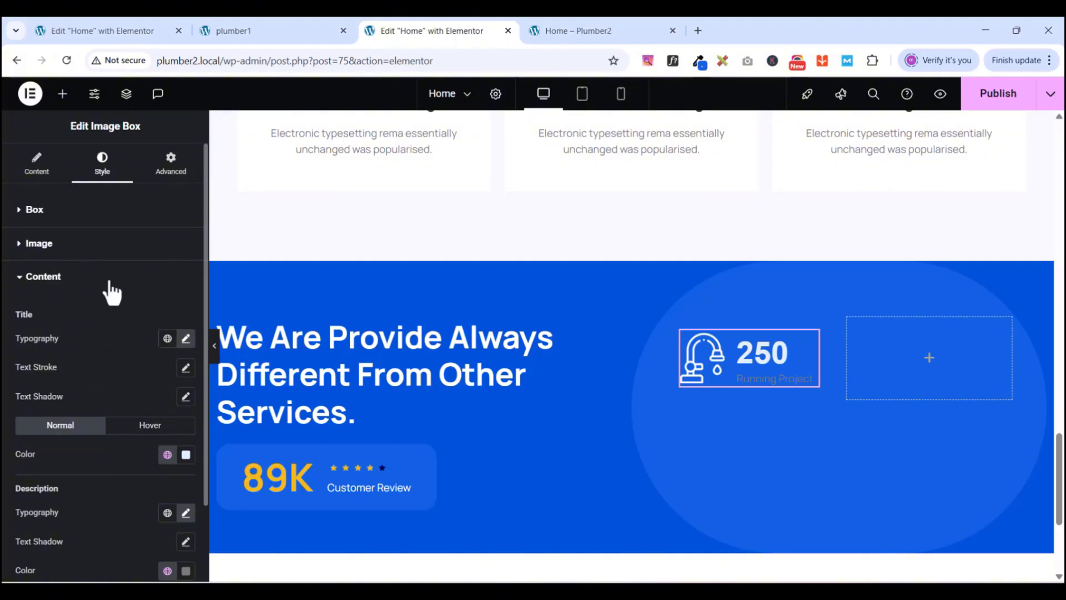
pyautogui.scroll(-2, 117, 503)
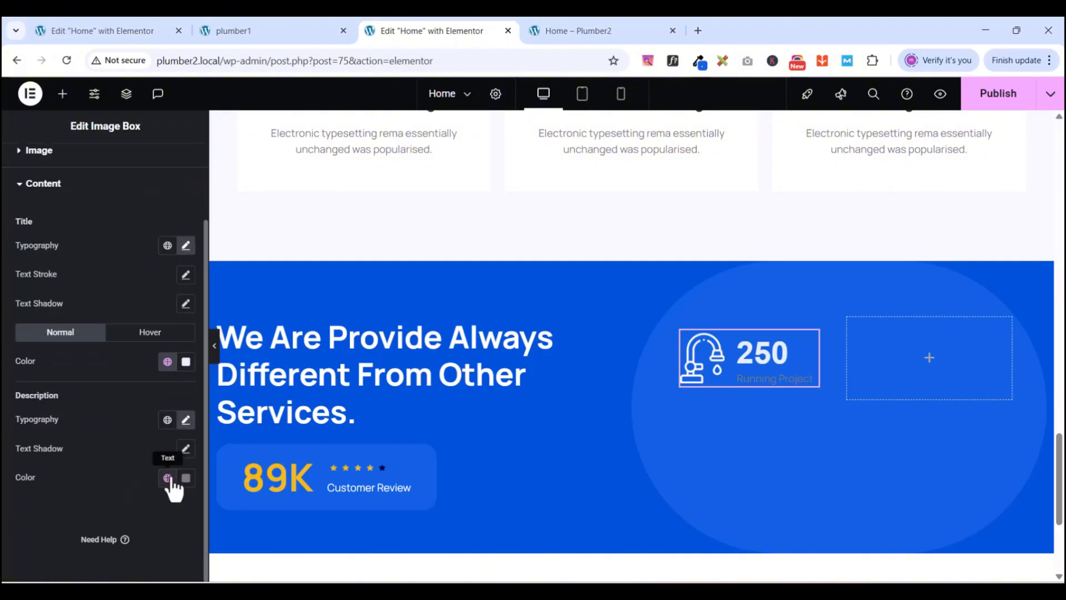
pyautogui.click(168, 479)
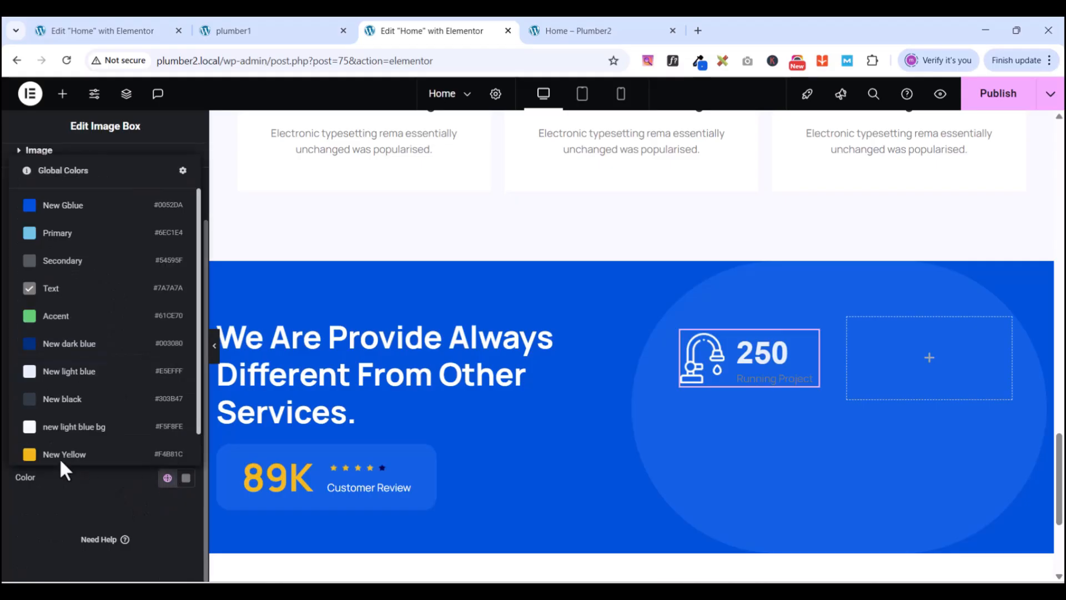
pyautogui.click(63, 374)
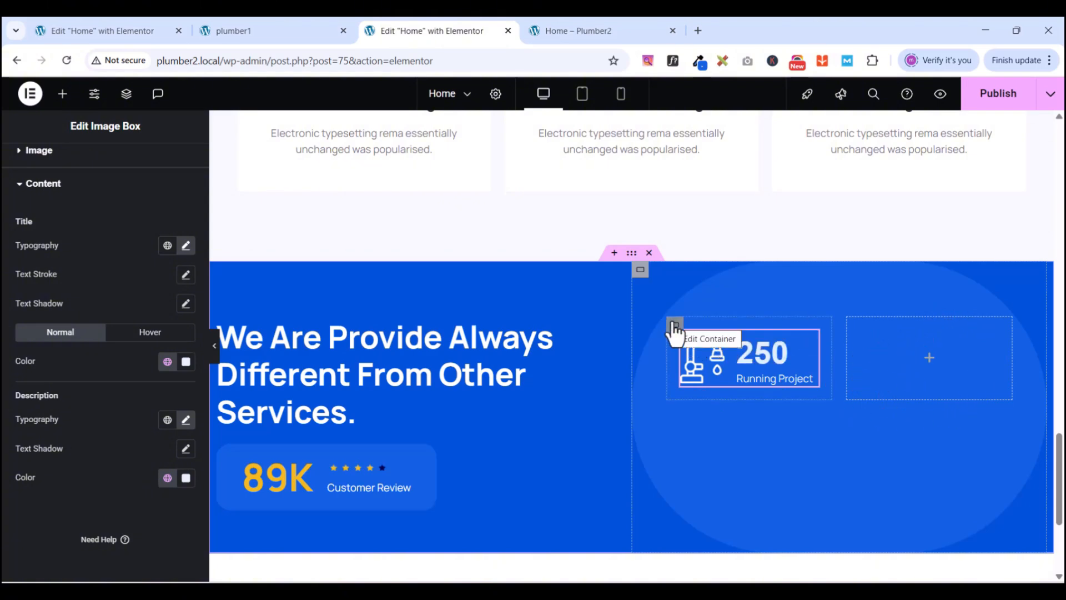
# - Duplicate the 250 Running Project box three times to fill the 2×2 grid
pyautogui.rightClick(674, 332)
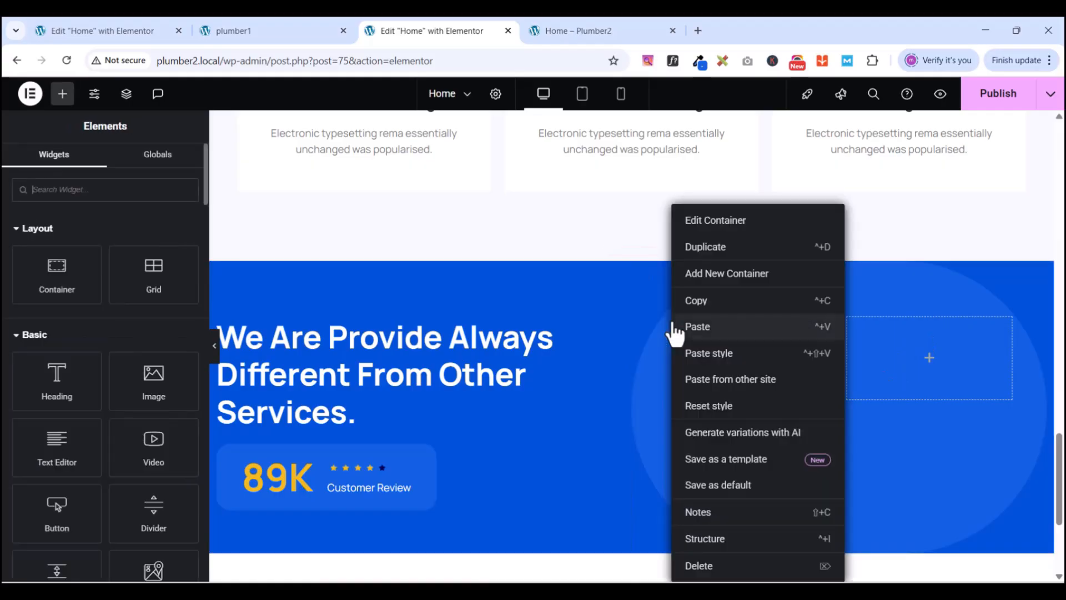
pyautogui.click(708, 251)
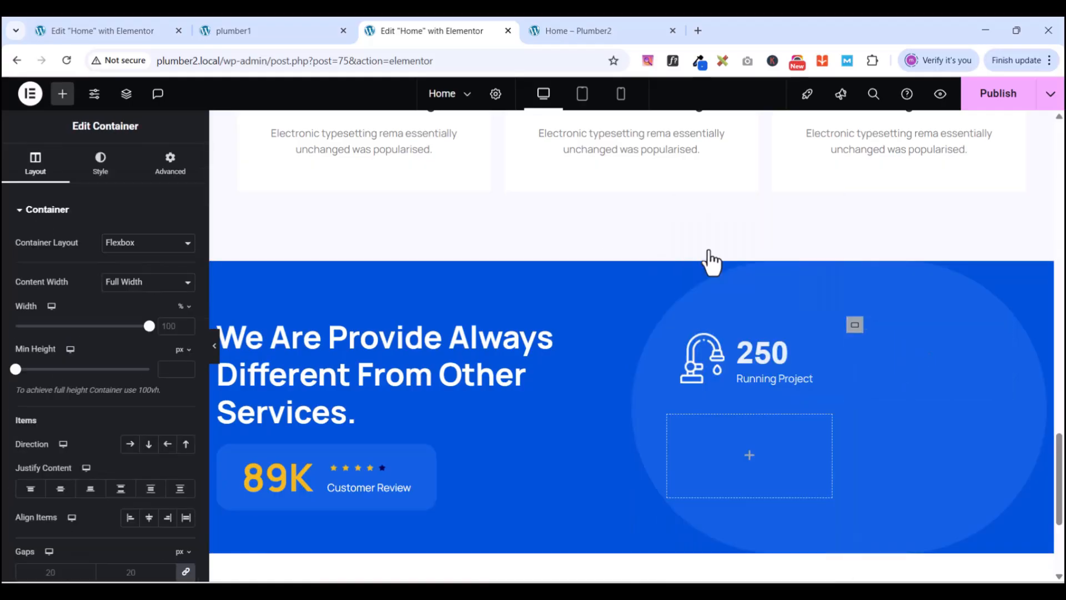
pyautogui.rightClick(854, 325)
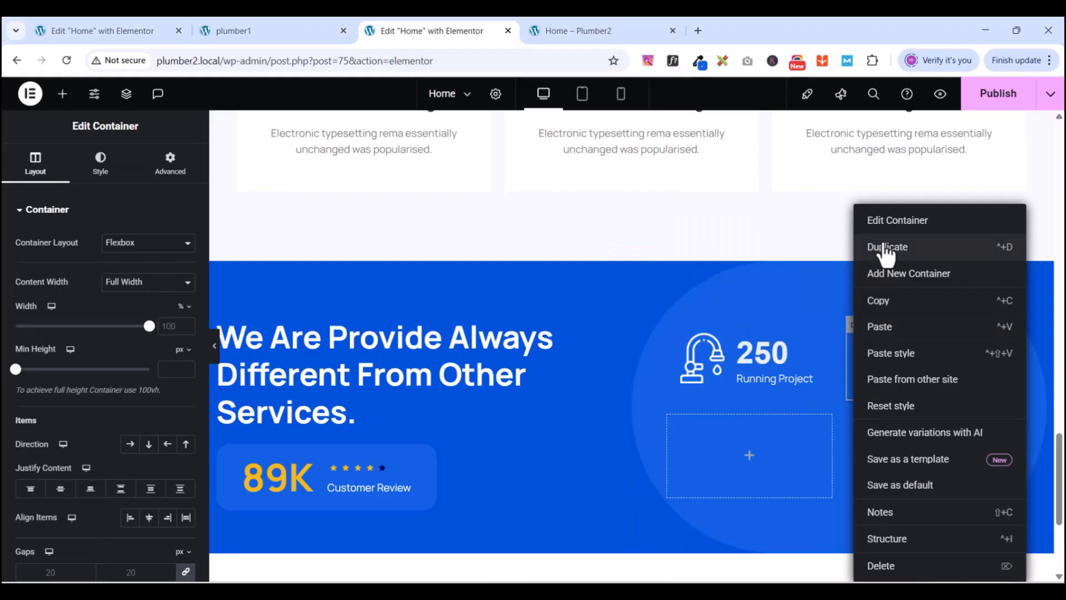
pyautogui.click(886, 251)
pyautogui.rightClick(675, 425)
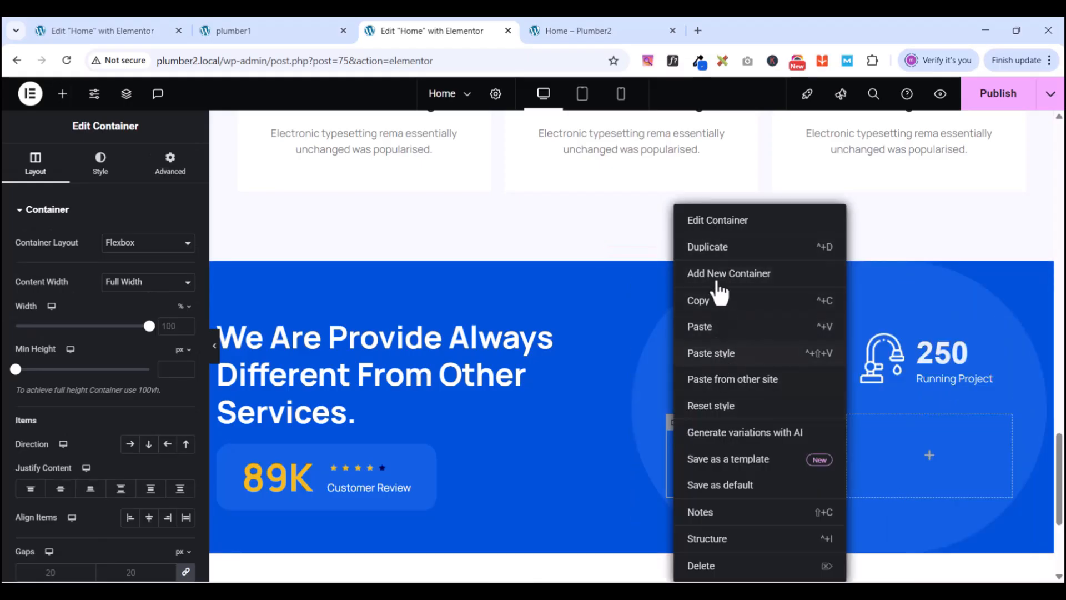
pyautogui.click(713, 248)
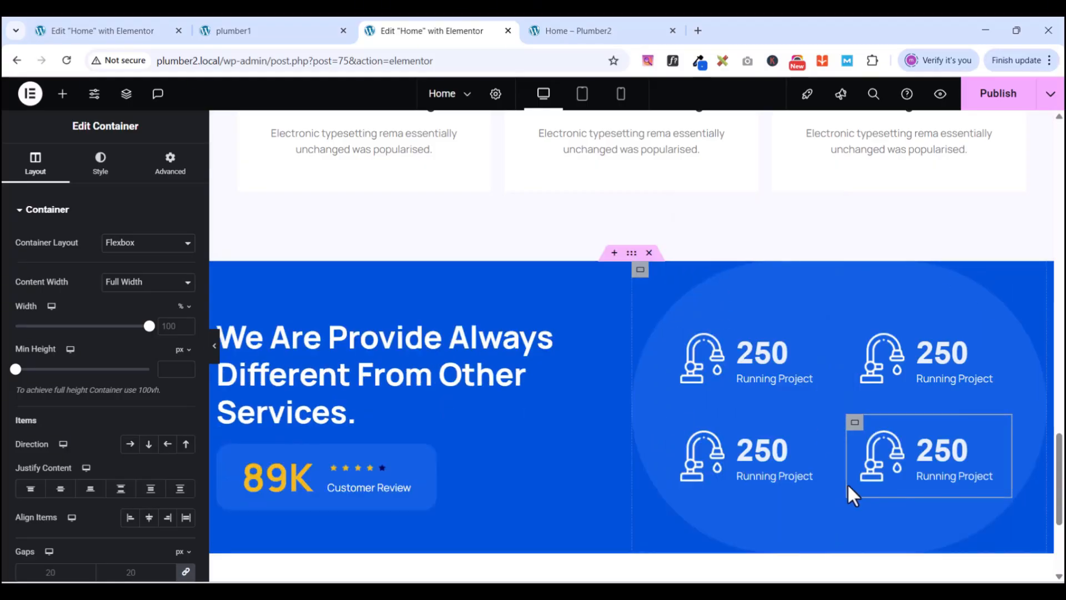
pyautogui.scroll(-3, 841, 455)
pyautogui.scroll(3, 835, 420)
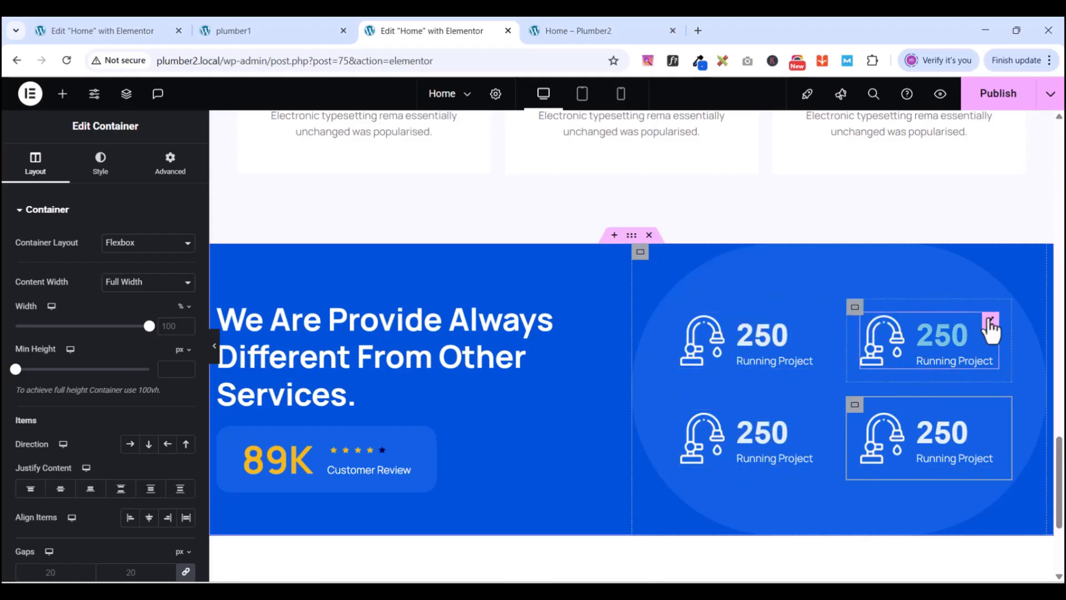
# - Select the top-right stats box and check the reference site's stat values
pyautogui.click(990, 322)
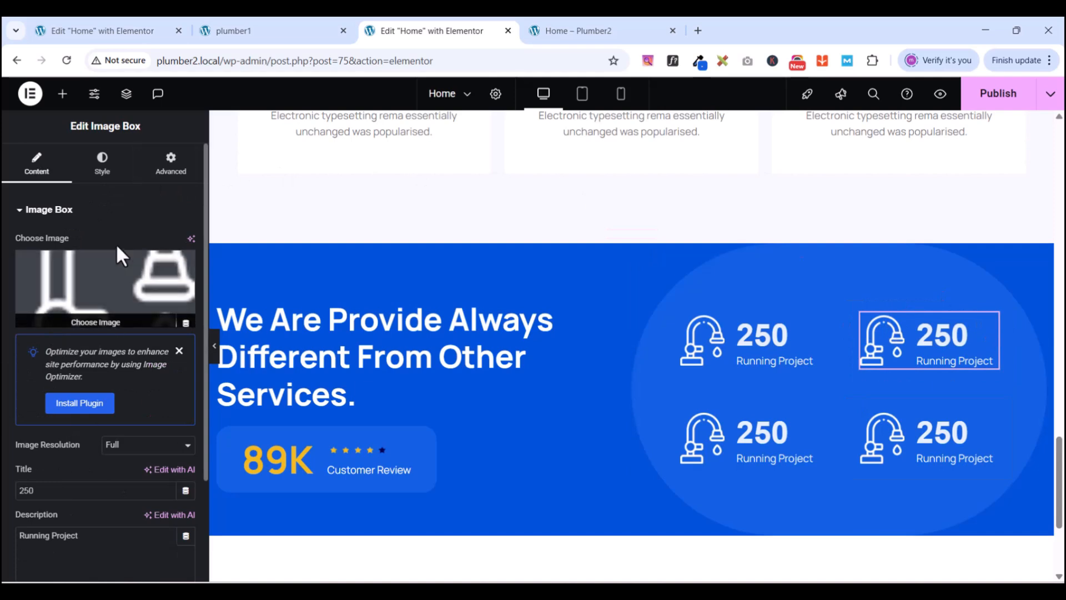
pyautogui.click(292, 35)
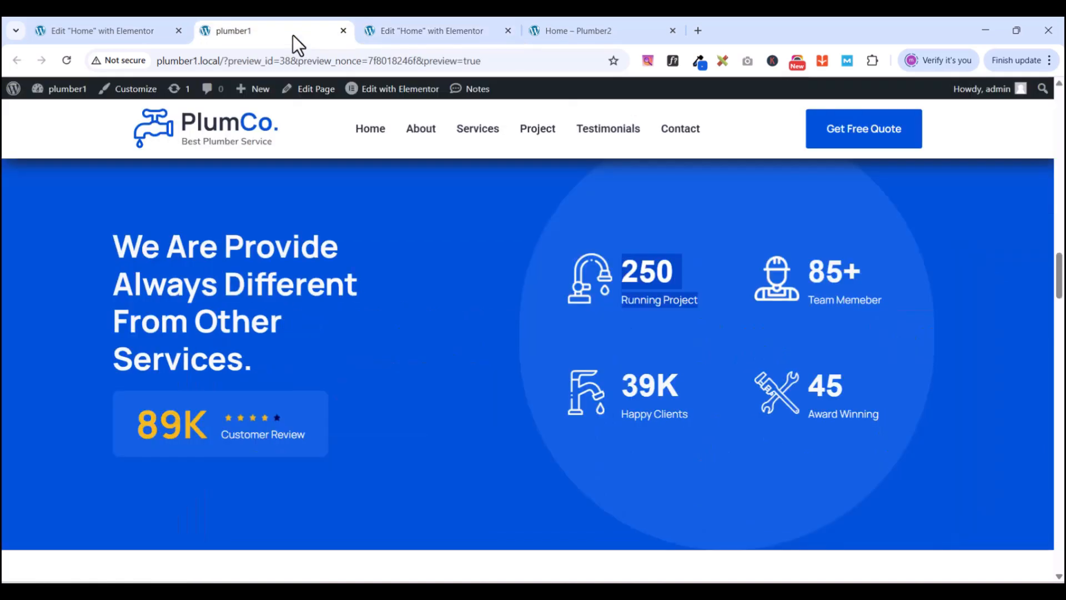
pyautogui.click(428, 35)
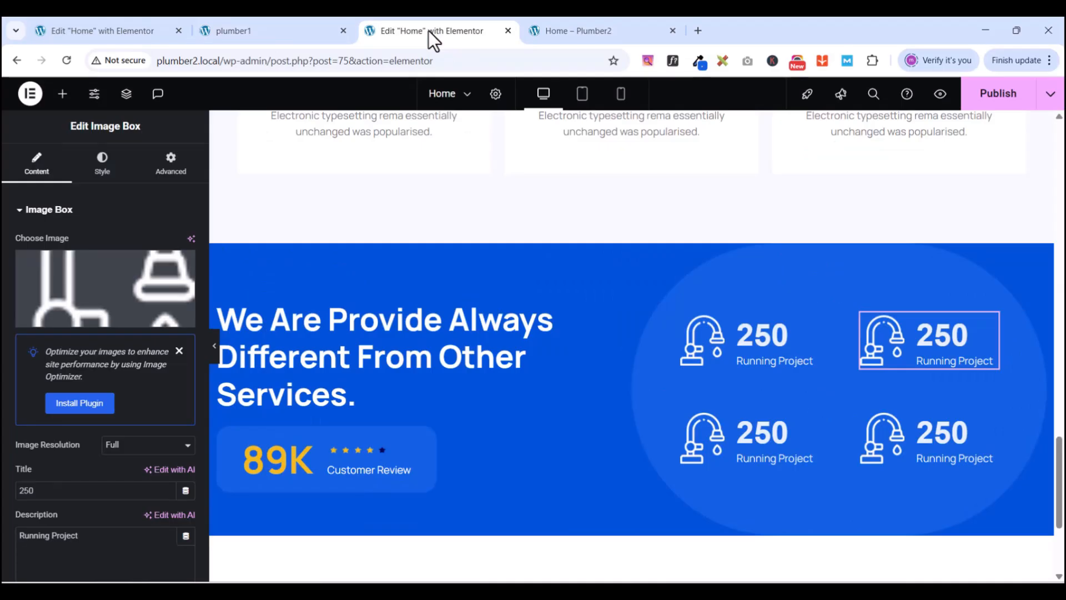
pyautogui.click(292, 33)
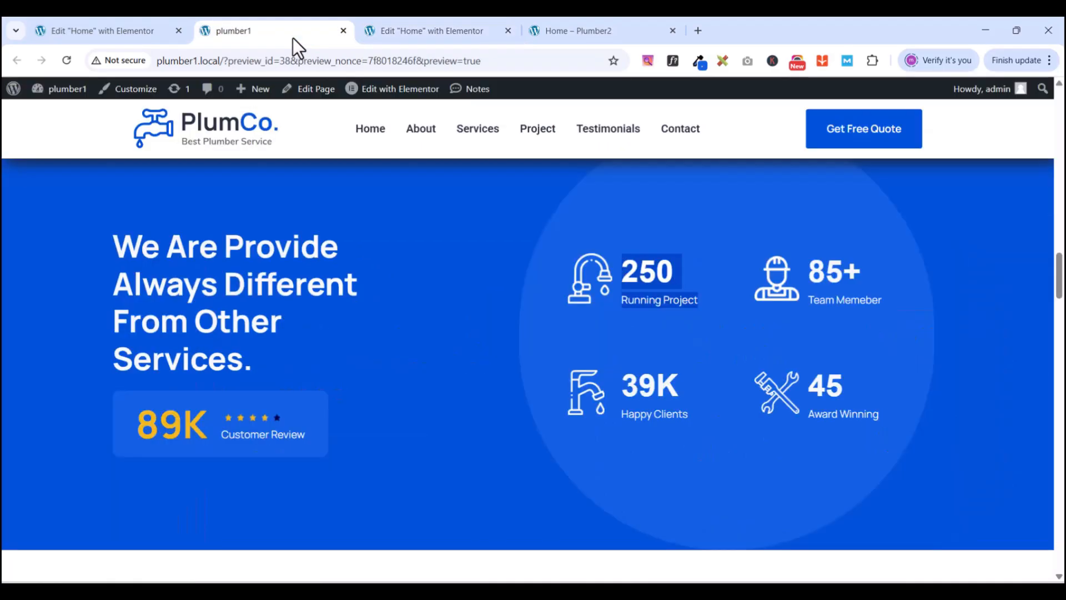
pyautogui.click(416, 29)
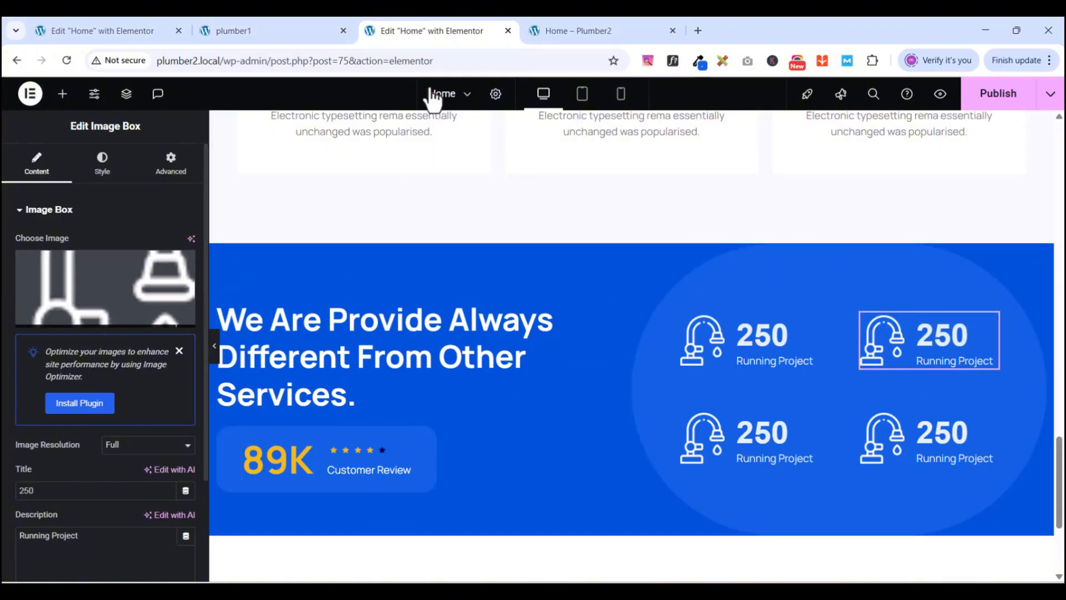
pyautogui.click(275, 37)
pyautogui.click(398, 31)
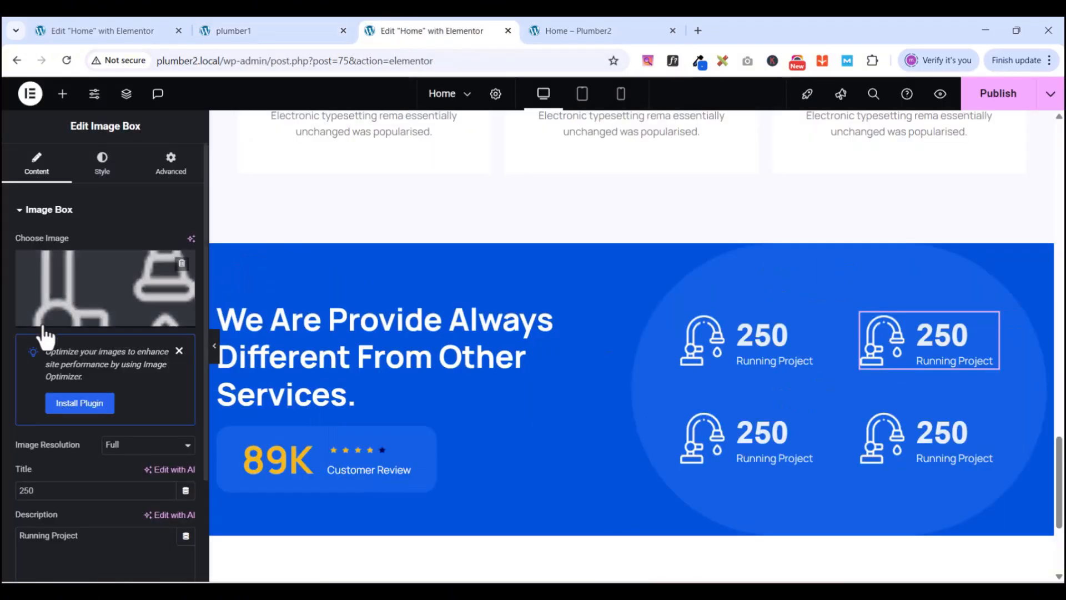
# - Swap the box's image for funfact-icon-2 from the Media Library
pyautogui.click(86, 311)
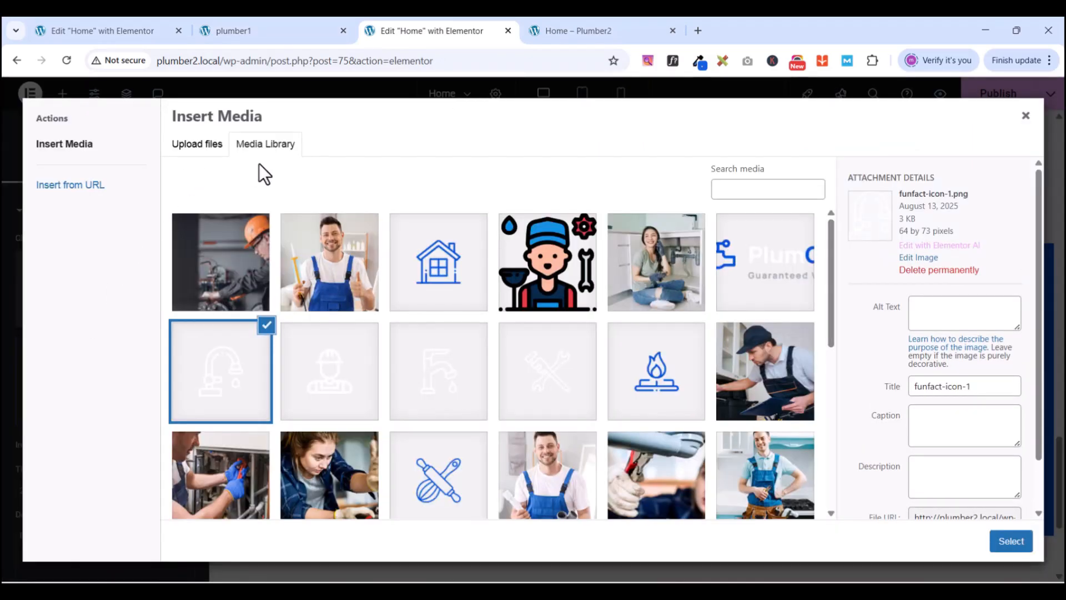
pyautogui.click(315, 364)
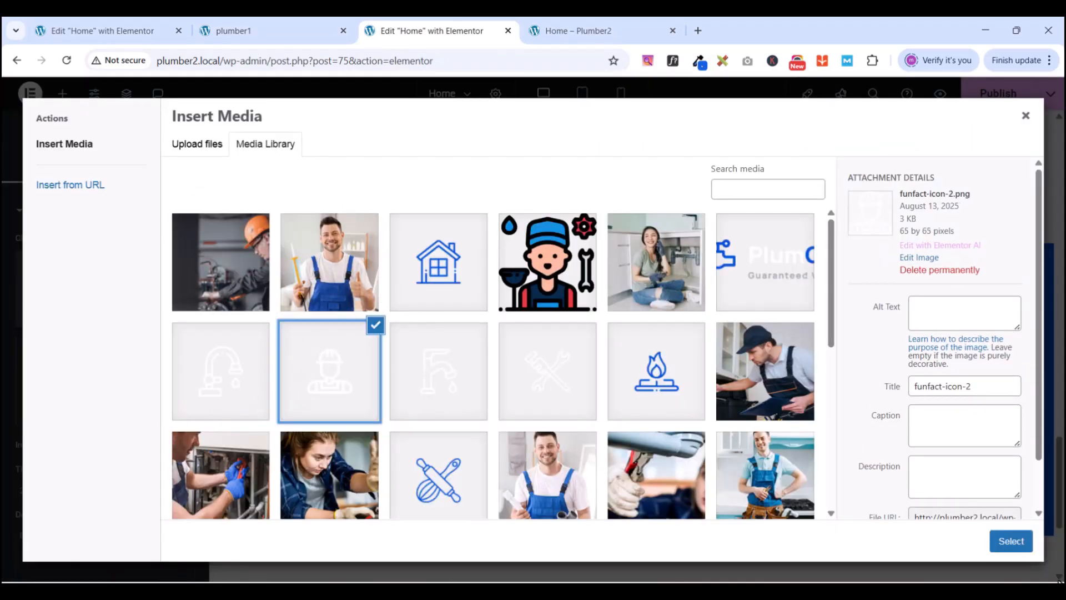
pyautogui.click(1010, 541)
pyautogui.click(249, 30)
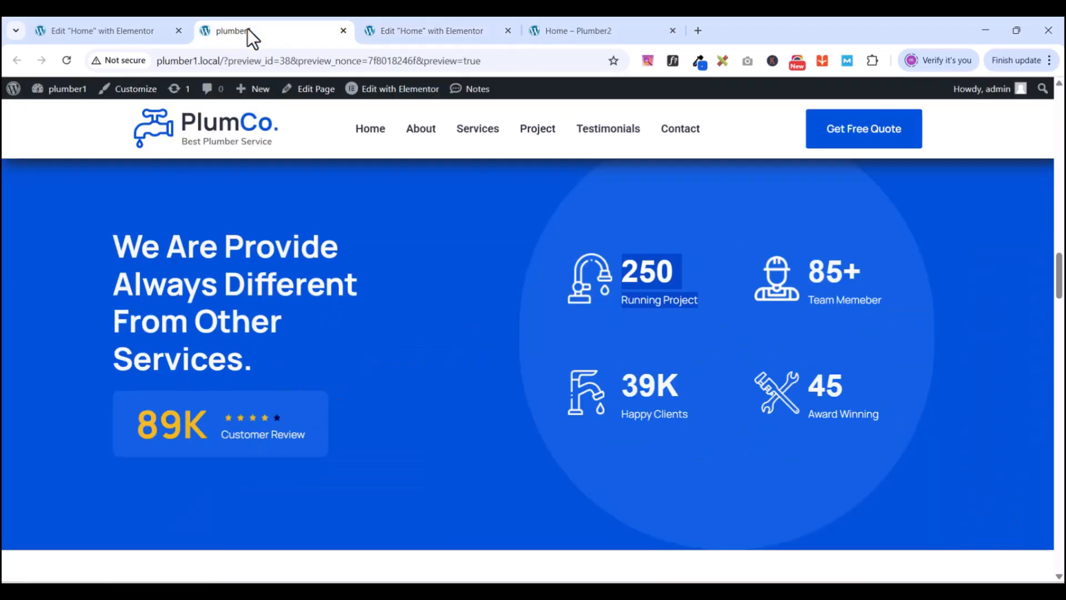
pyautogui.click(393, 31)
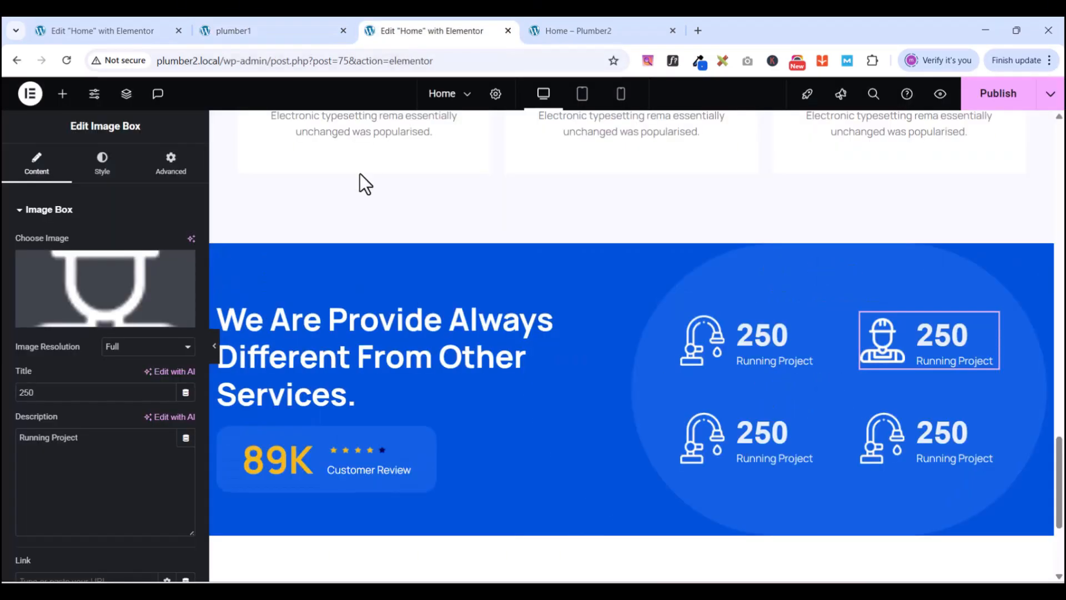
# - Retype the box's title and description toward '85+ Team Member'
pyautogui.doubleClick(59, 386)
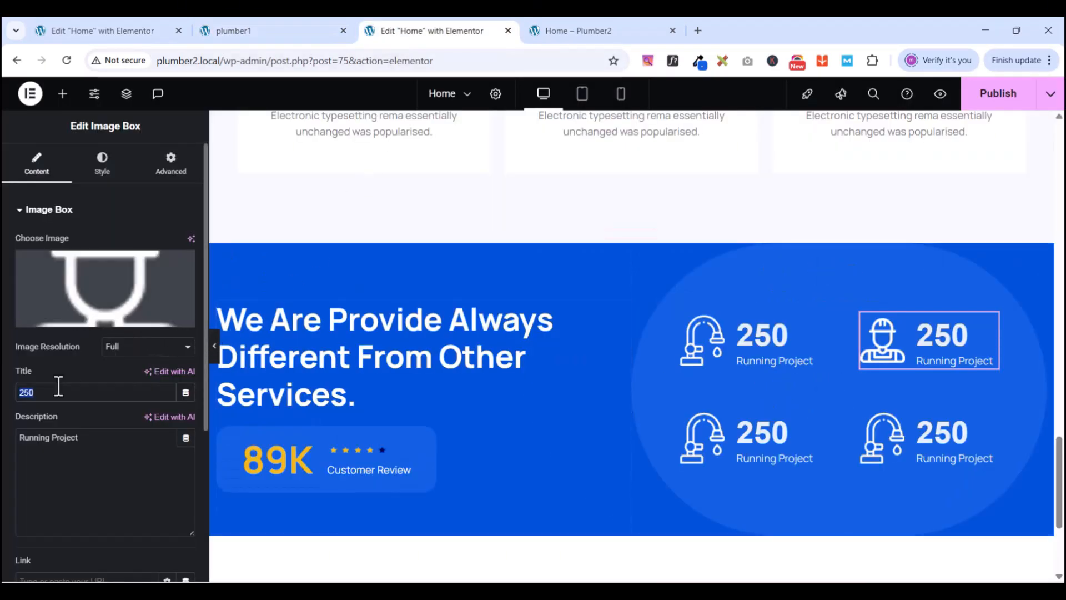
pyautogui.write('85+')
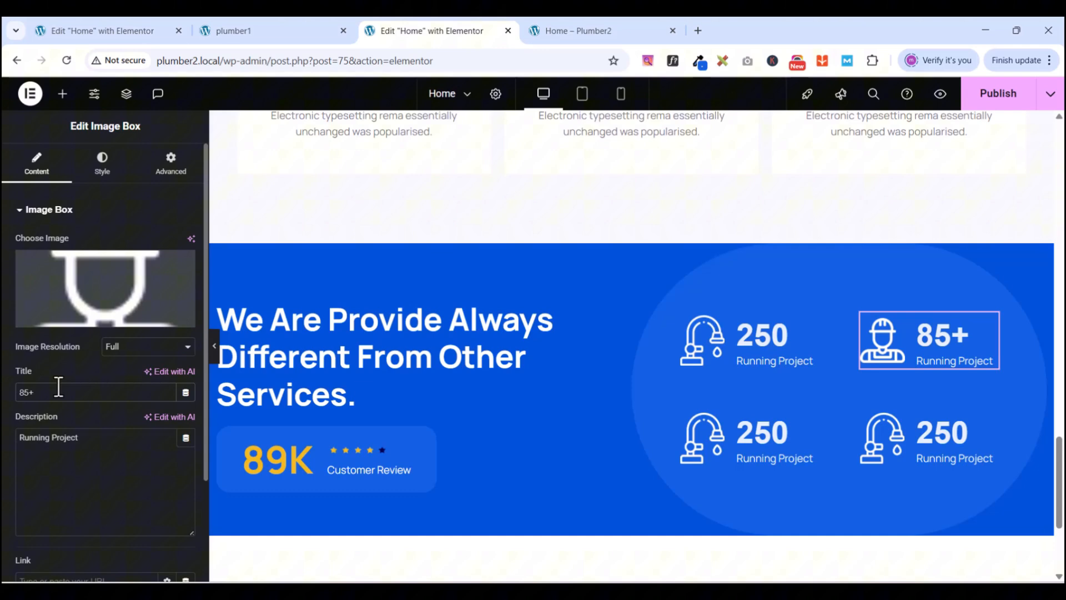
pyautogui.click(91, 454)
pyautogui.write('Te')
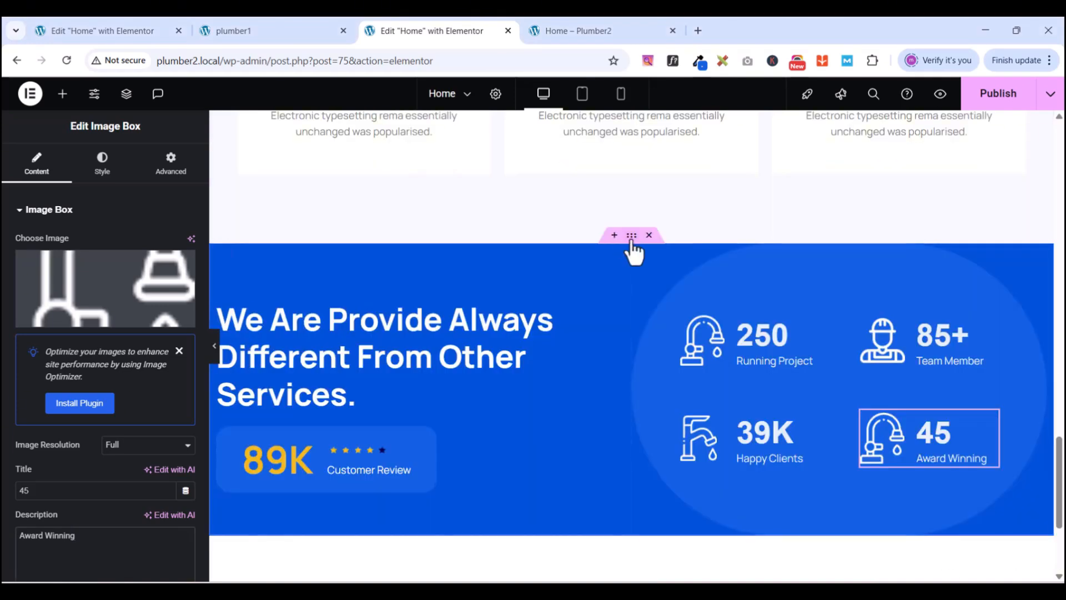
# - Set the blue section container's minimum height to 620 px
pyautogui.click(632, 237)
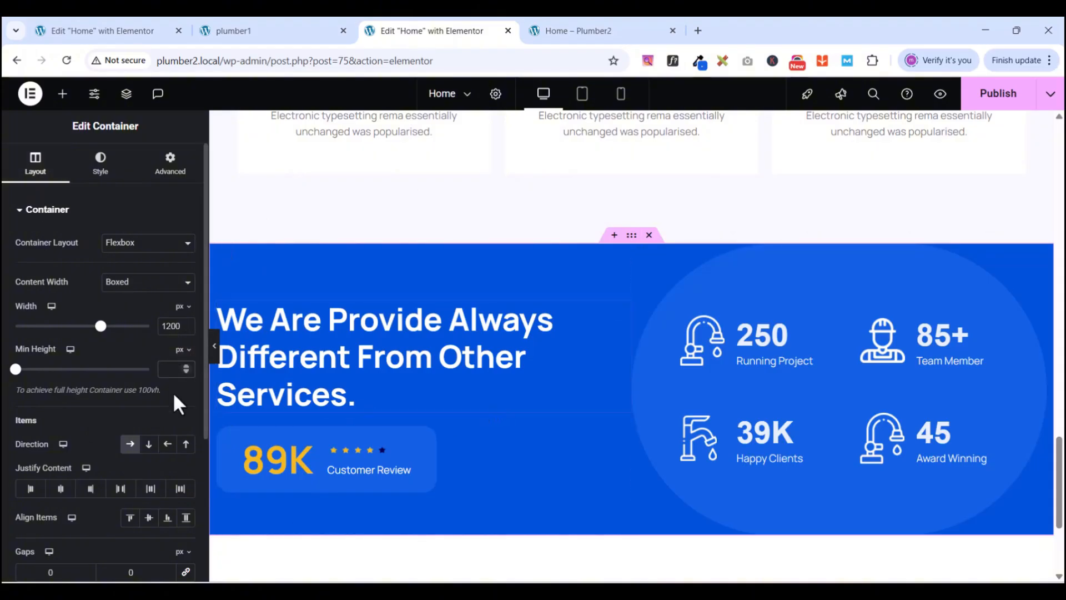
pyautogui.write('6')
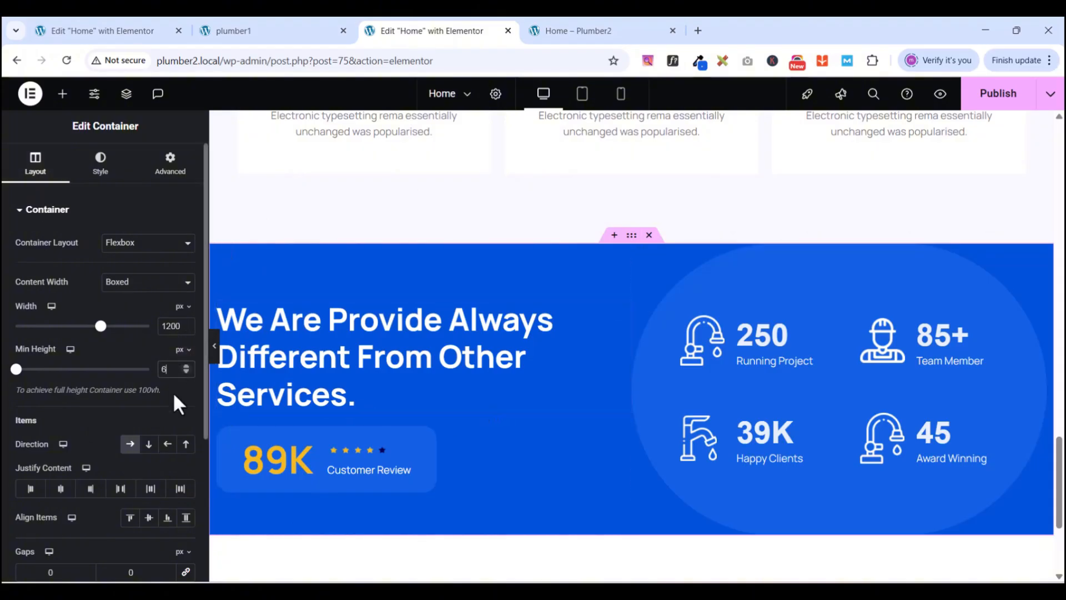
pyautogui.write('20')
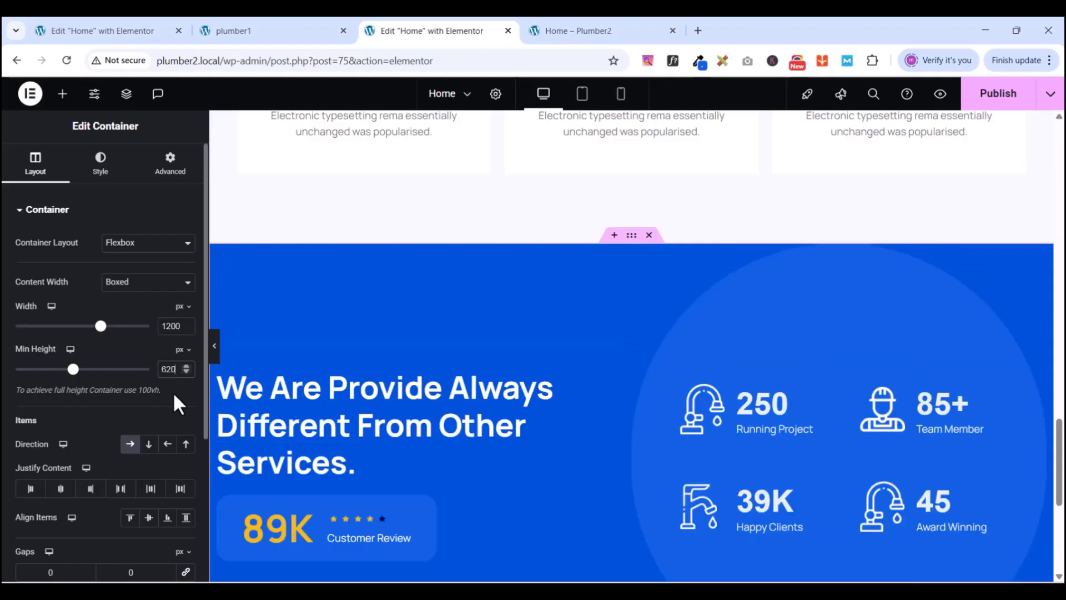
pyautogui.scroll(-3, 709, 348)
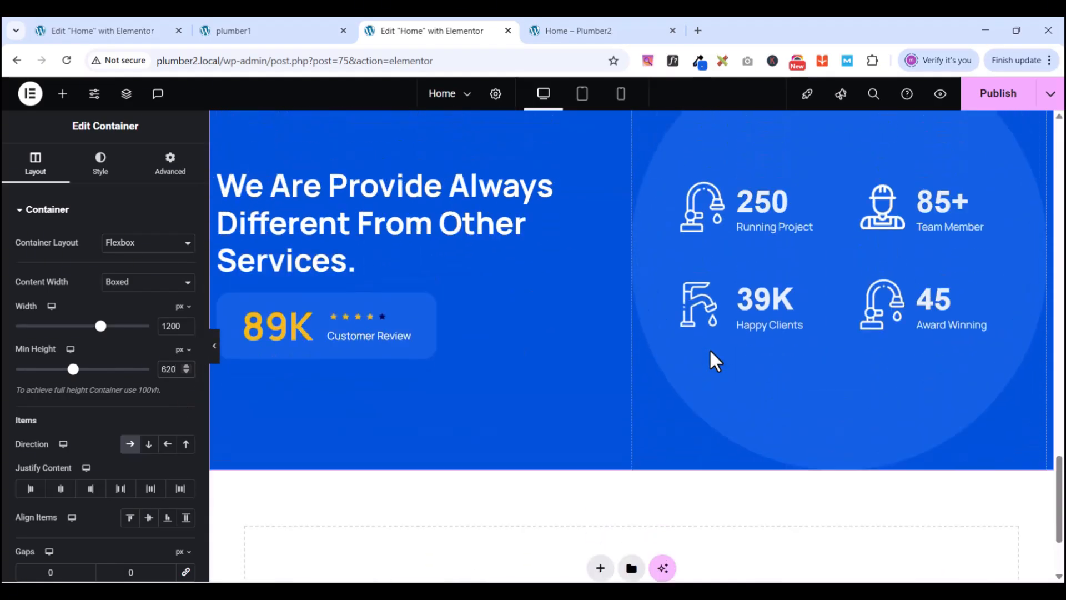
pyautogui.scroll(1, 708, 348)
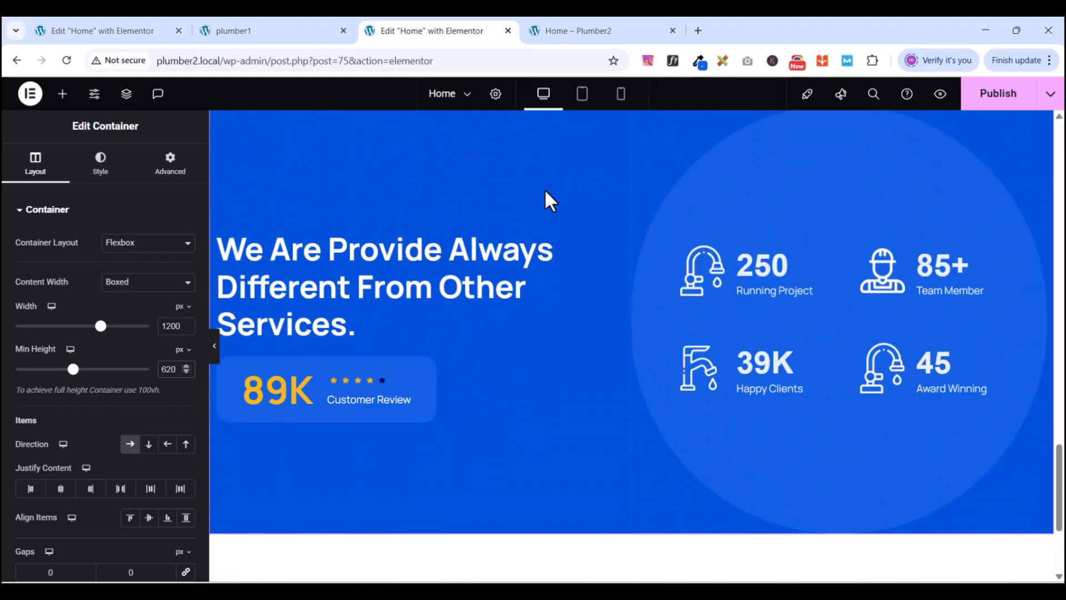
# - Update and preview the Plumber2 homepage's blue stats section, then compare with plumber1
pyautogui.click(999, 95)
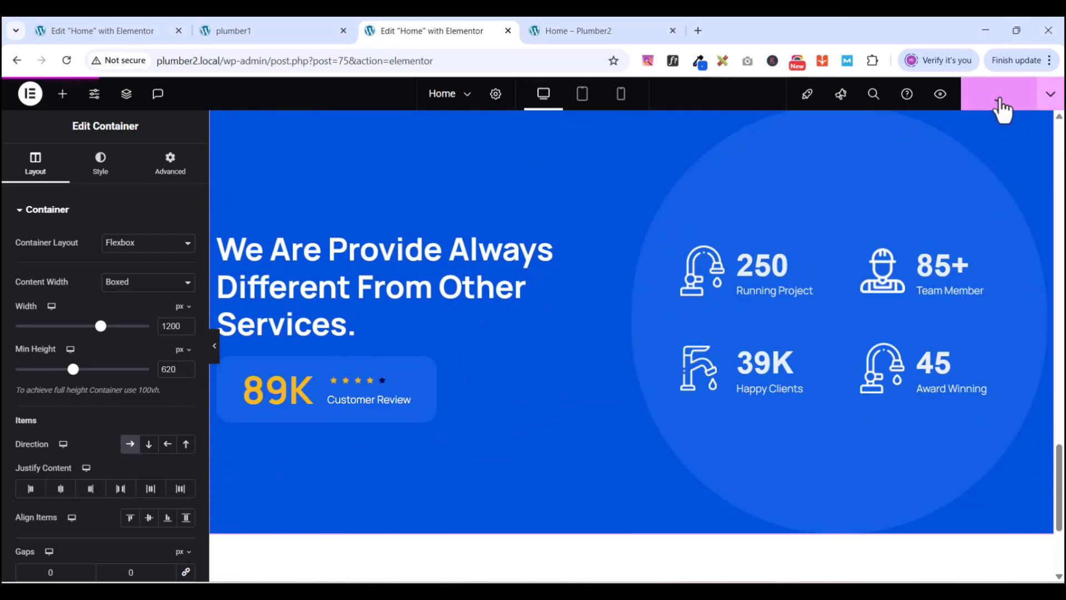
pyautogui.click(936, 95)
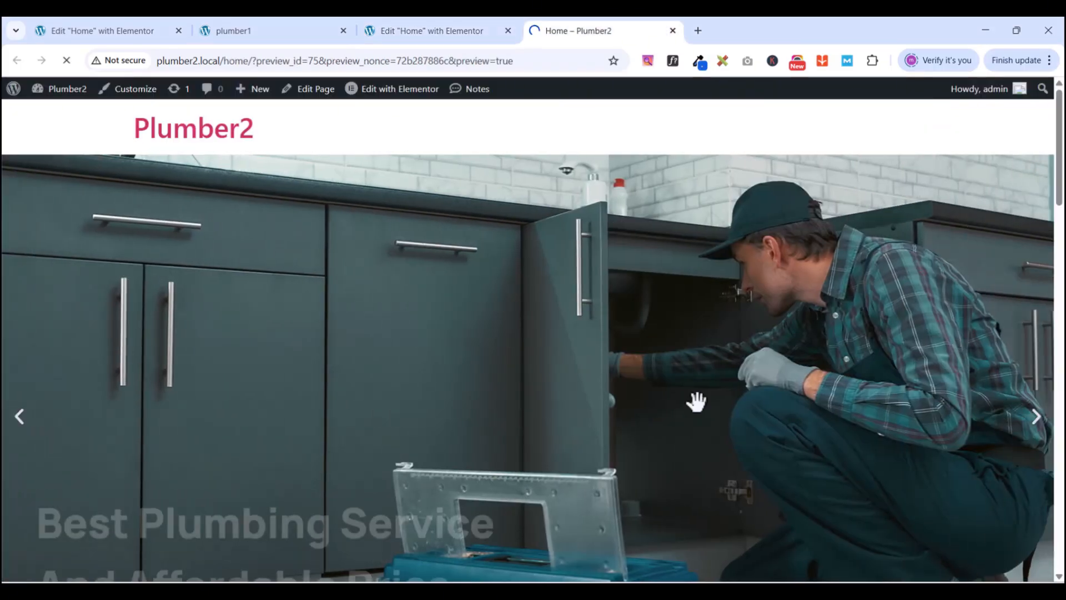
pyautogui.scroll(-10, 695, 400)
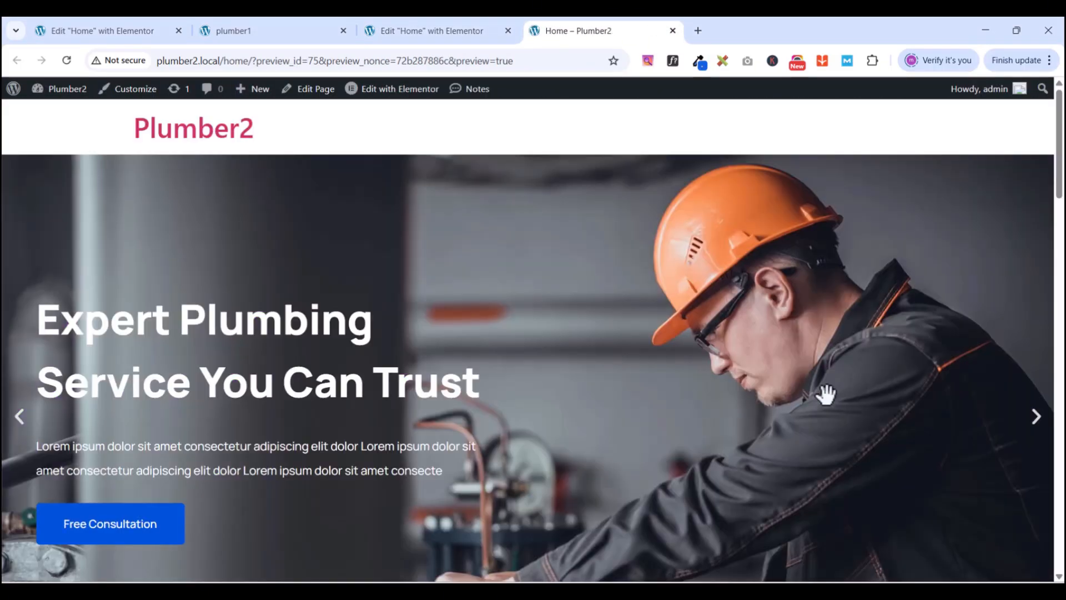
pyautogui.scroll(-20, 845, 364)
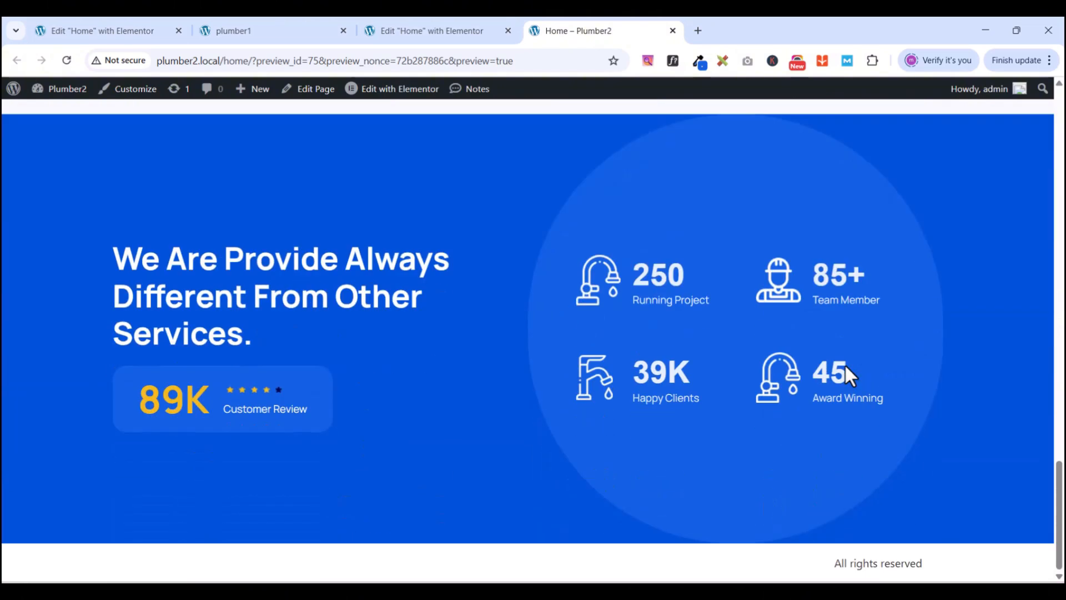
pyautogui.scroll(2, 844, 364)
pyautogui.scroll(-1, 847, 366)
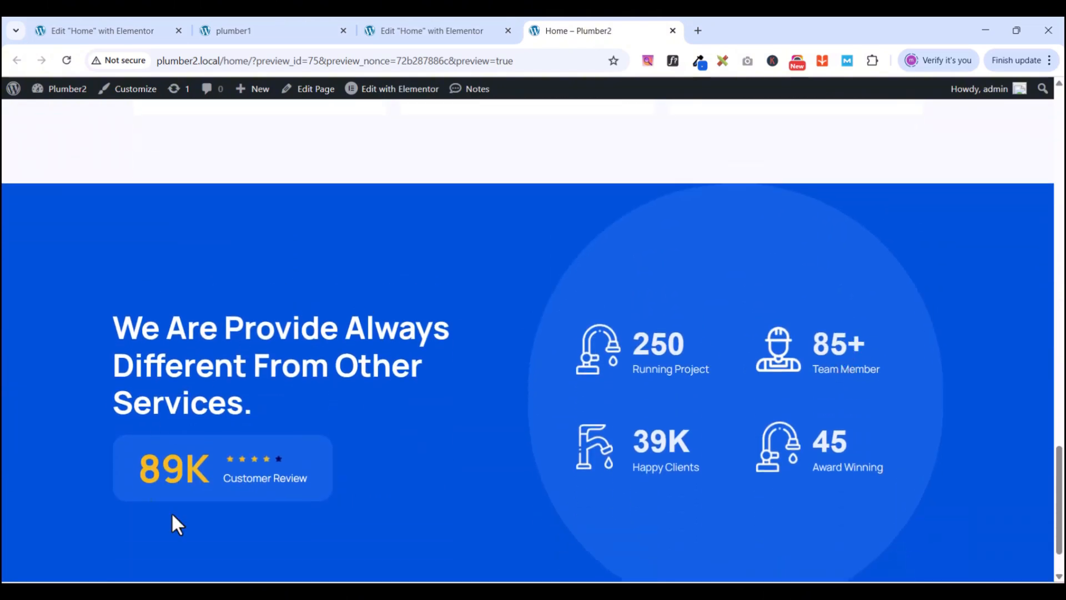
pyautogui.scroll(-1, 969, 322)
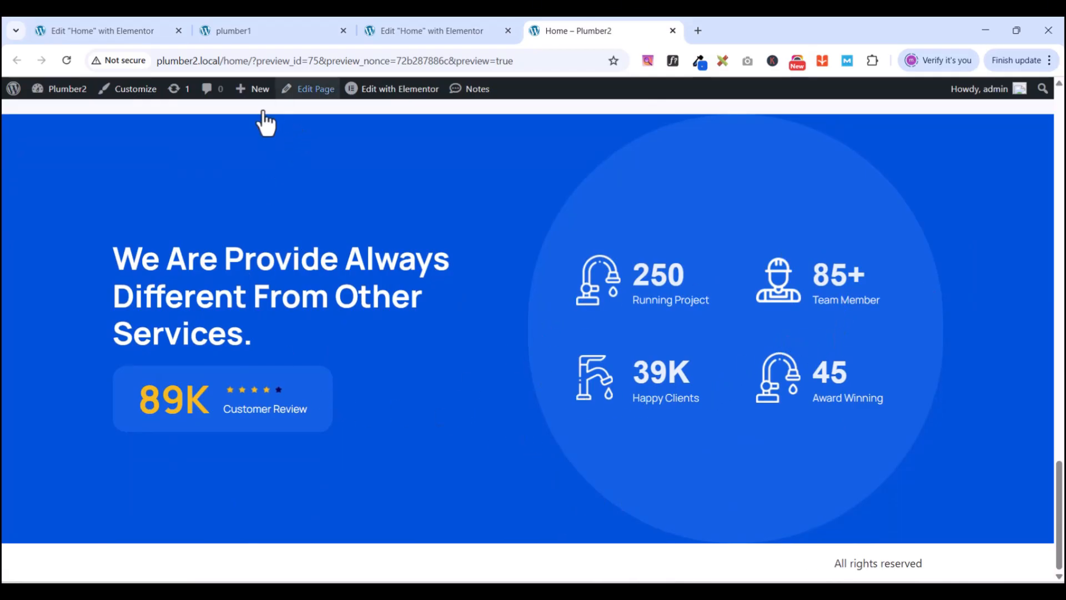
pyautogui.click(246, 33)
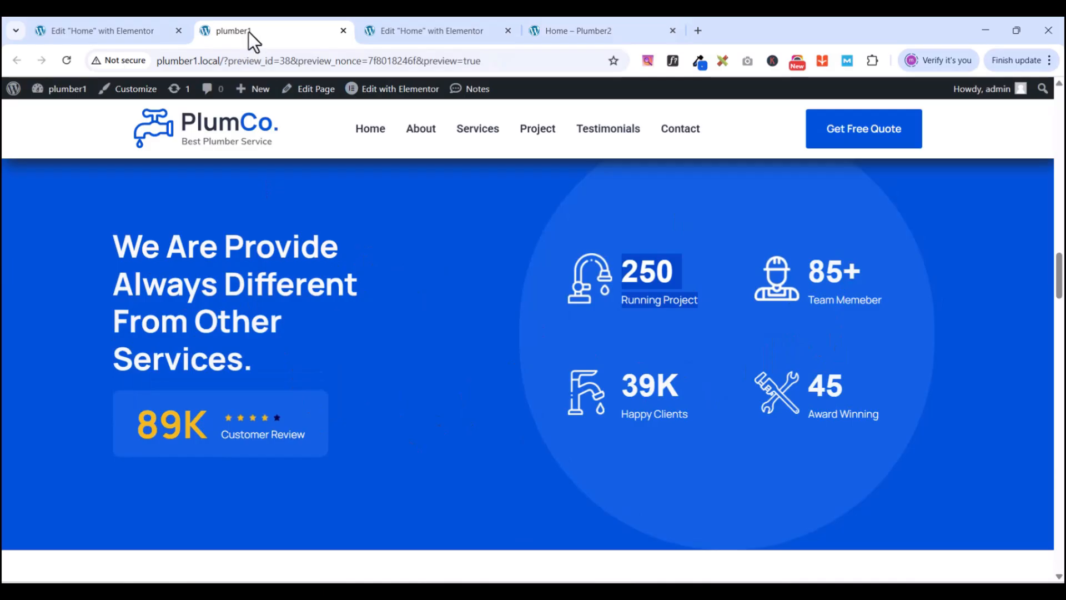
# - Study plumber1's Our Latest Project gallery, then go back to the Plumber2 Elementor editor tab
pyautogui.scroll(-1, 529, 411)
pyautogui.scroll(2, 621, 398)
pyautogui.scroll(-6, 598, 405)
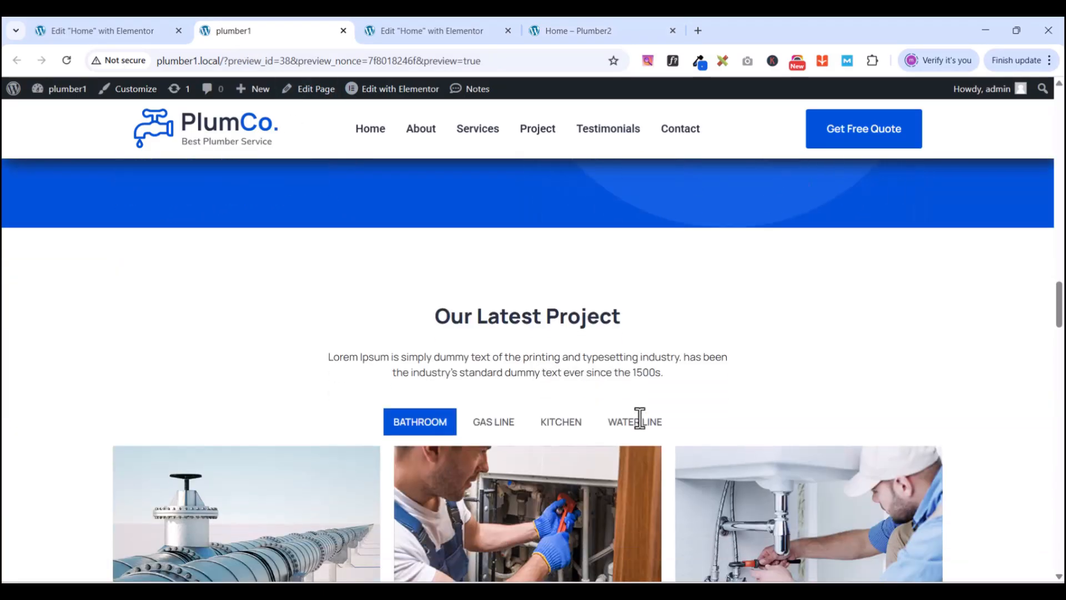
pyautogui.scroll(-2, 640, 417)
pyautogui.scroll(-2, 614, 380)
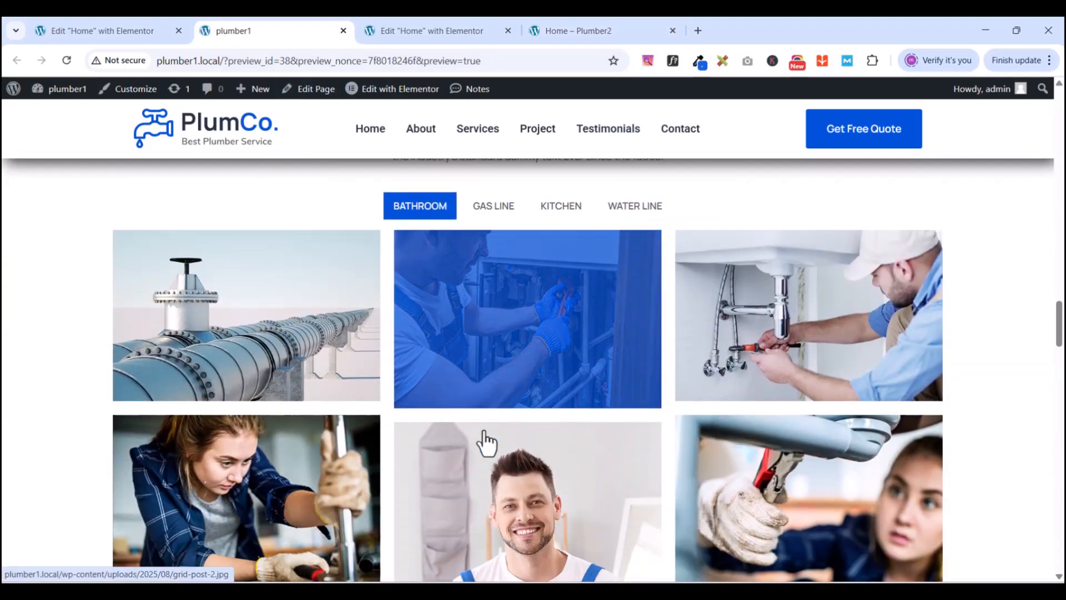
pyautogui.scroll(-5, 574, 476)
pyautogui.scroll(4, 586, 400)
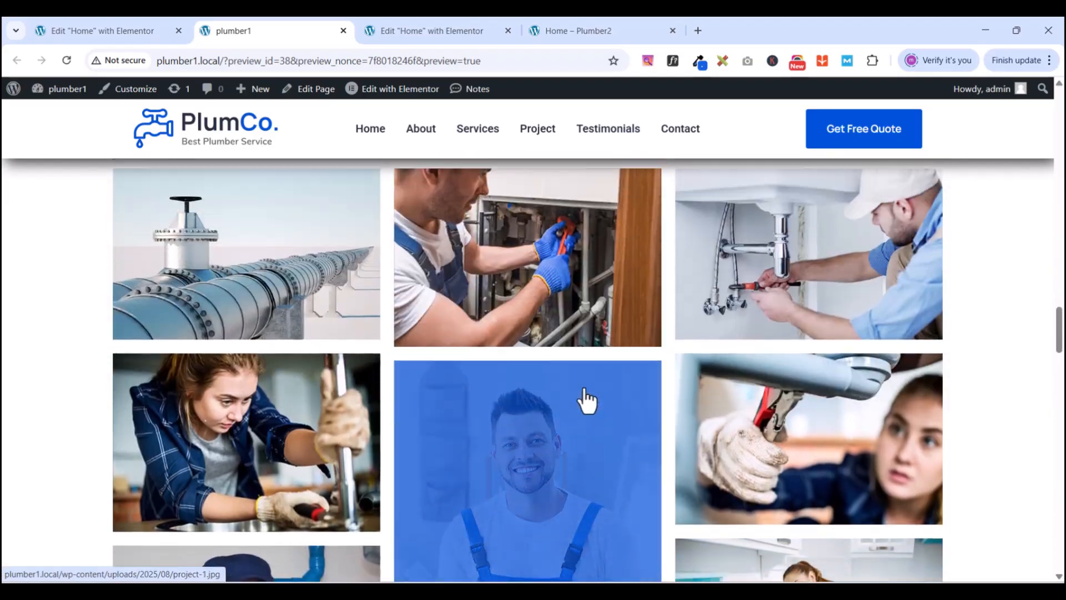
pyautogui.scroll(3, 586, 400)
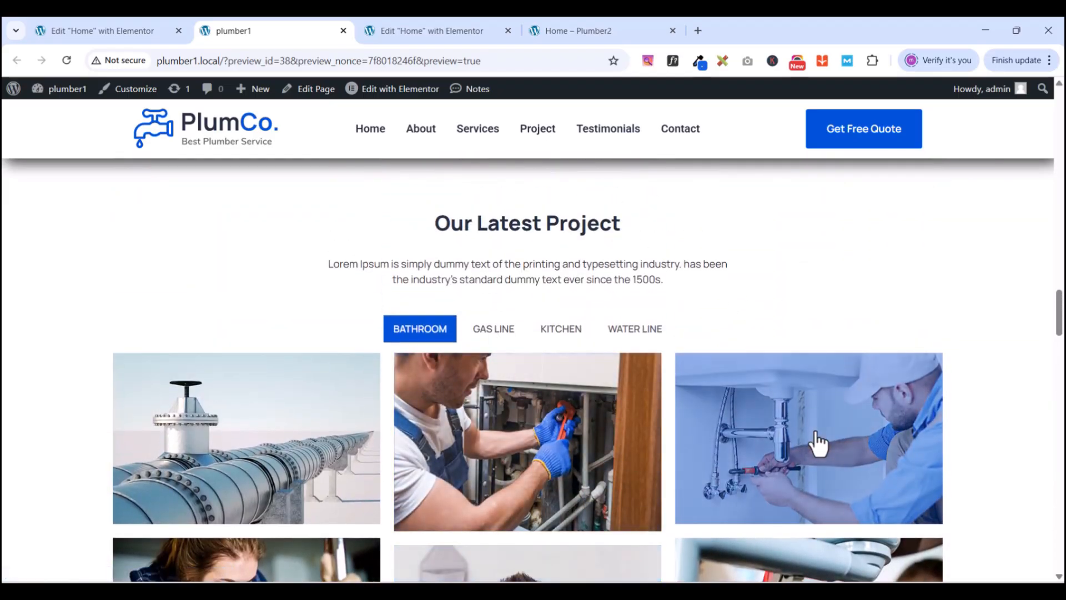
pyautogui.scroll(1, 735, 344)
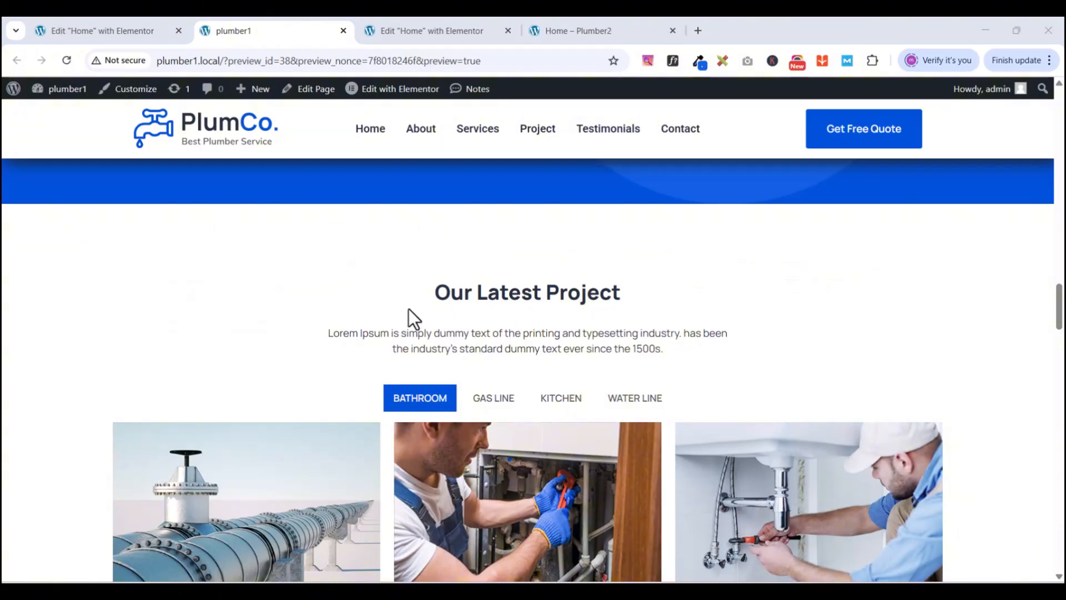
pyautogui.scroll(-1, 585, 331)
pyautogui.scroll(2, 592, 336)
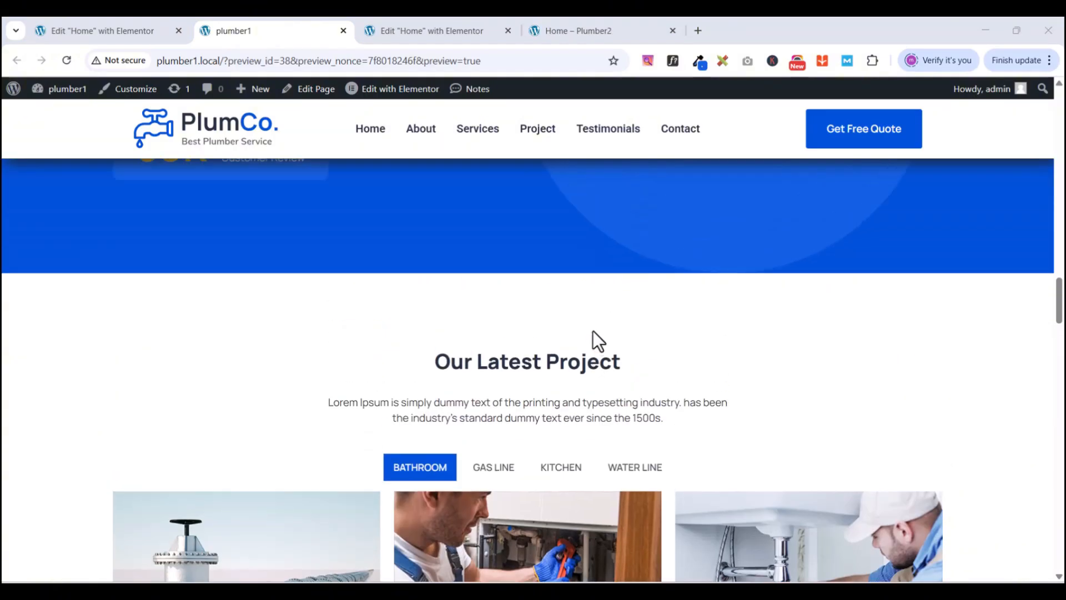
pyautogui.scroll(-2, 593, 332)
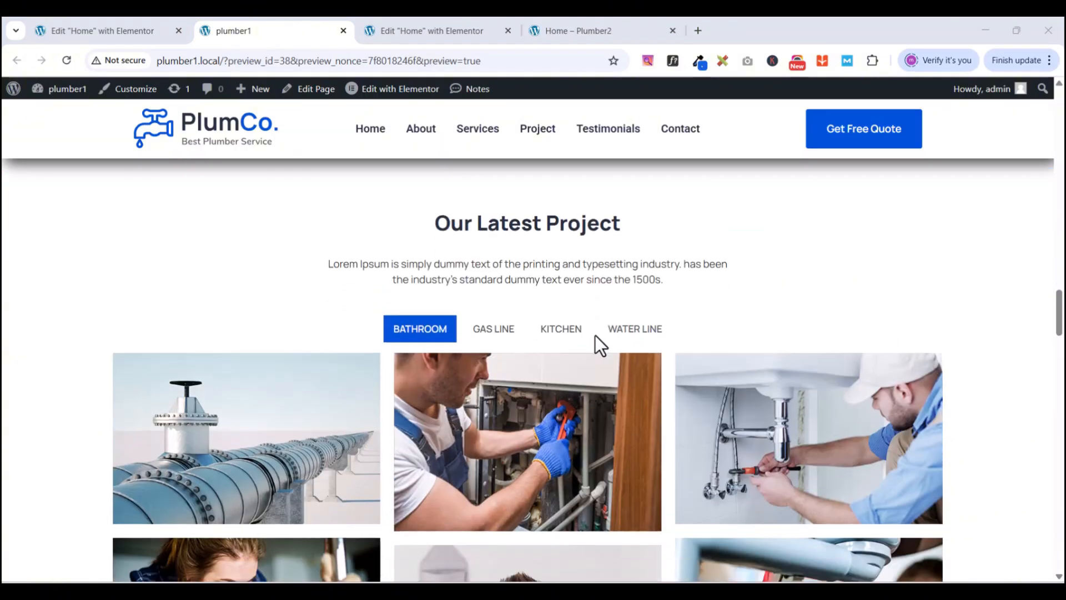
pyautogui.scroll(1, 616, 348)
pyautogui.scroll(-4, 581, 342)
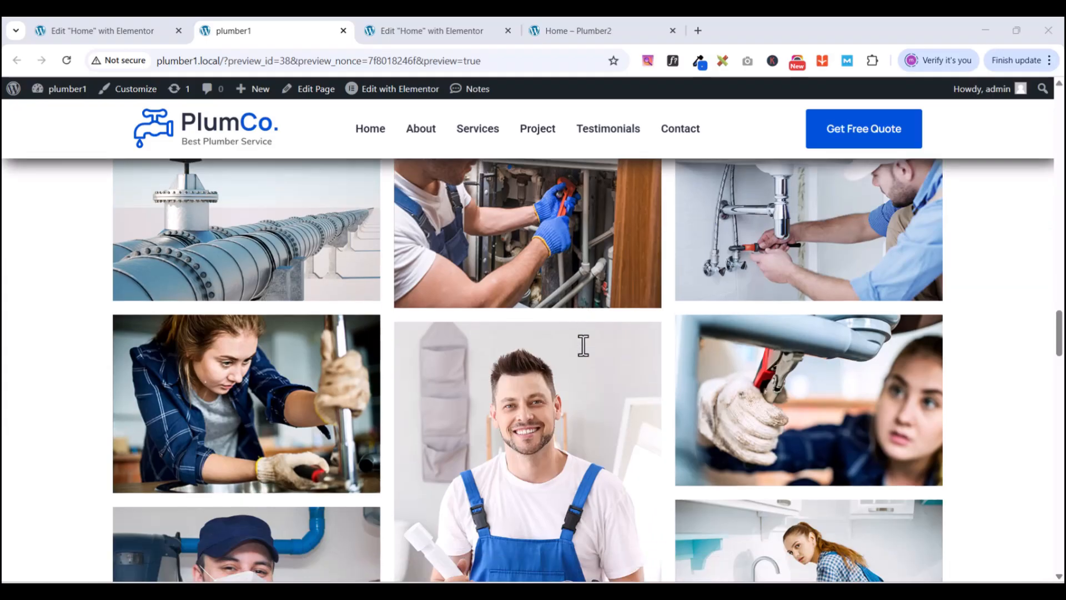
pyautogui.scroll(-3, 583, 345)
pyautogui.scroll(-2, 580, 357)
pyautogui.scroll(5, 555, 277)
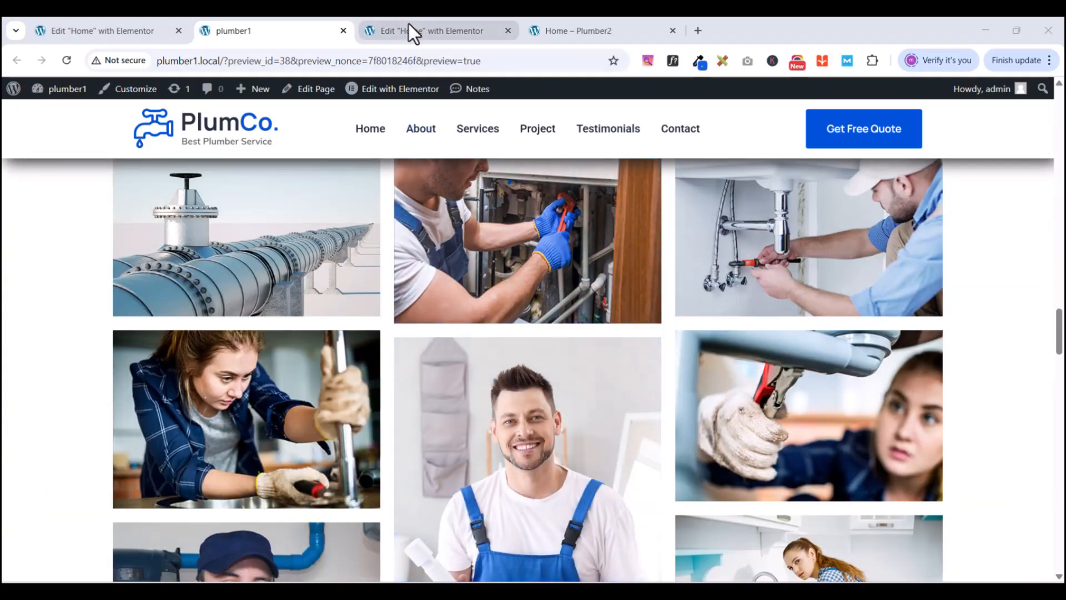
pyautogui.click(411, 32)
# - Select the empty section below the blue stats section
pyautogui.scroll(6, 694, 314)
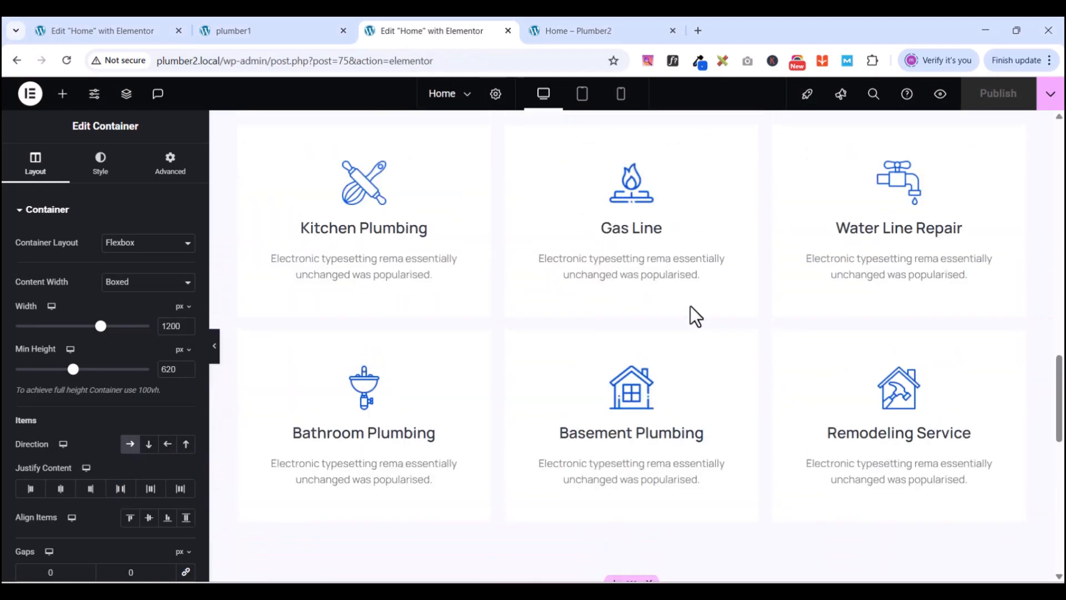
pyautogui.scroll(5, 690, 305)
pyautogui.scroll(-12, 690, 305)
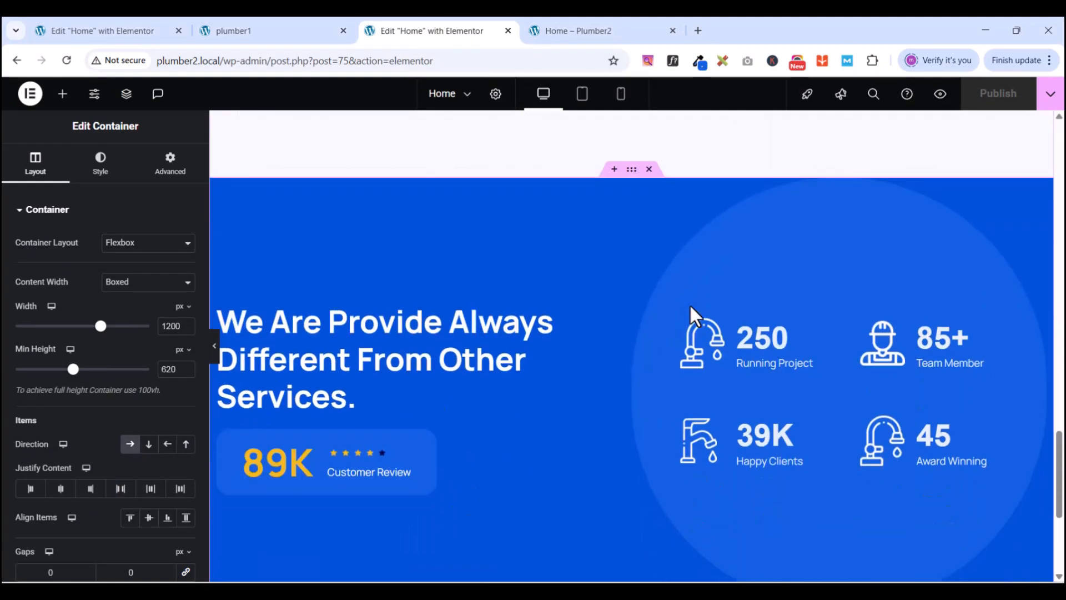
pyautogui.scroll(-5, 690, 305)
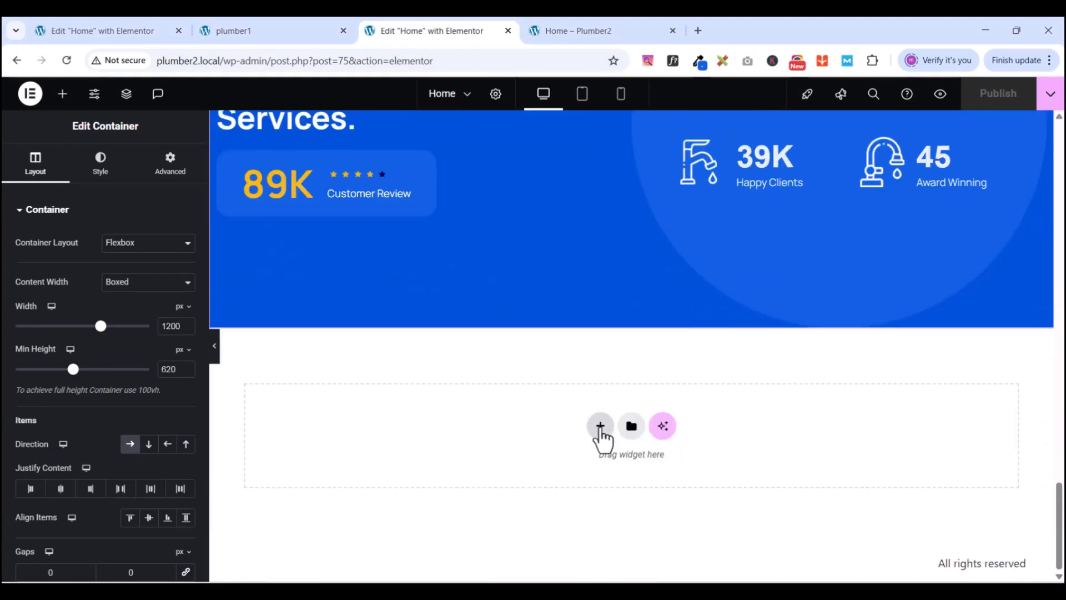
pyautogui.click(600, 426)
# - Duplicate the 'Best Service We Offer' section from its context menu
pyautogui.scroll(15, 592, 364)
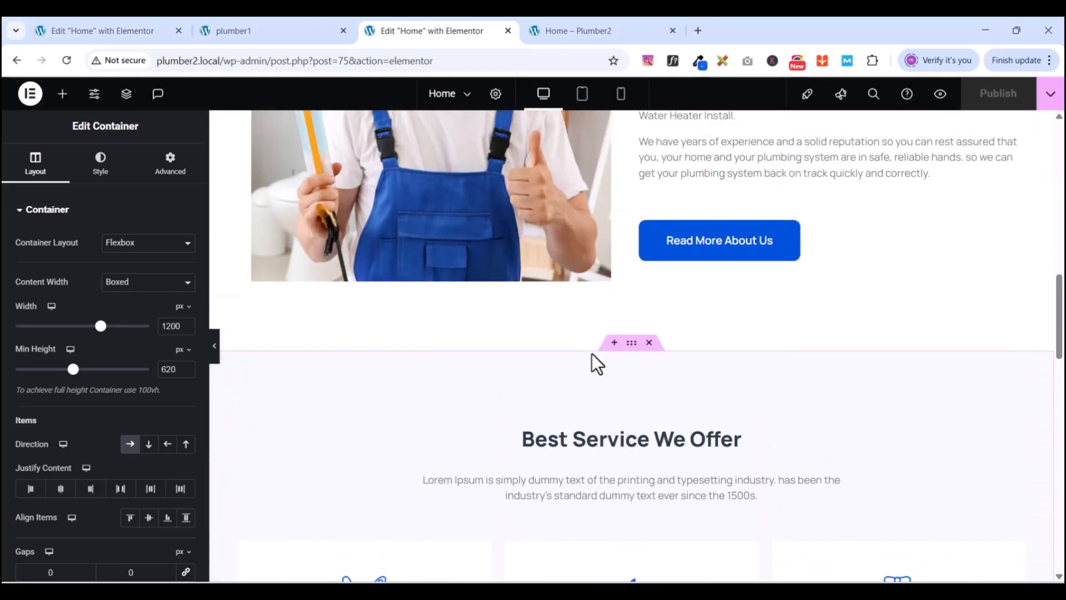
pyautogui.scroll(5, 704, 327)
pyautogui.scroll(-10, 704, 328)
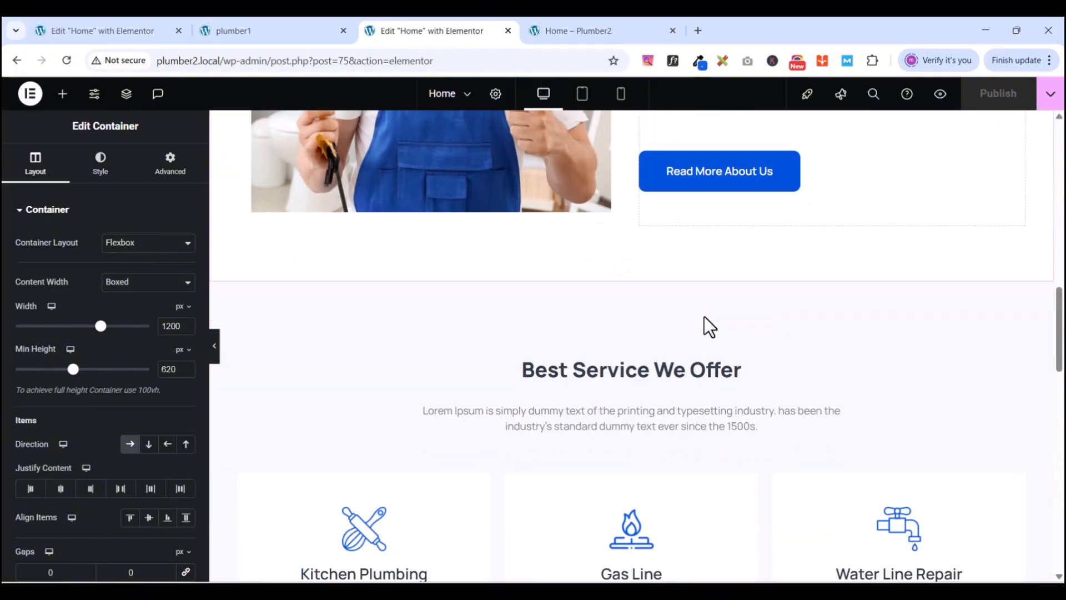
pyautogui.scroll(-5, 704, 319)
pyautogui.scroll(6, 733, 294)
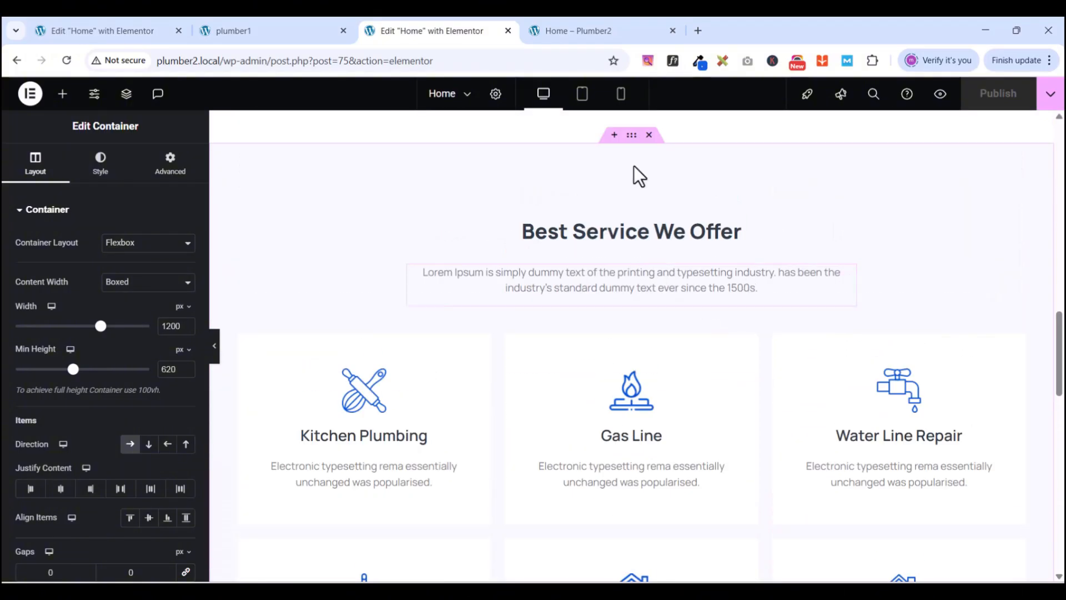
pyautogui.click(631, 137)
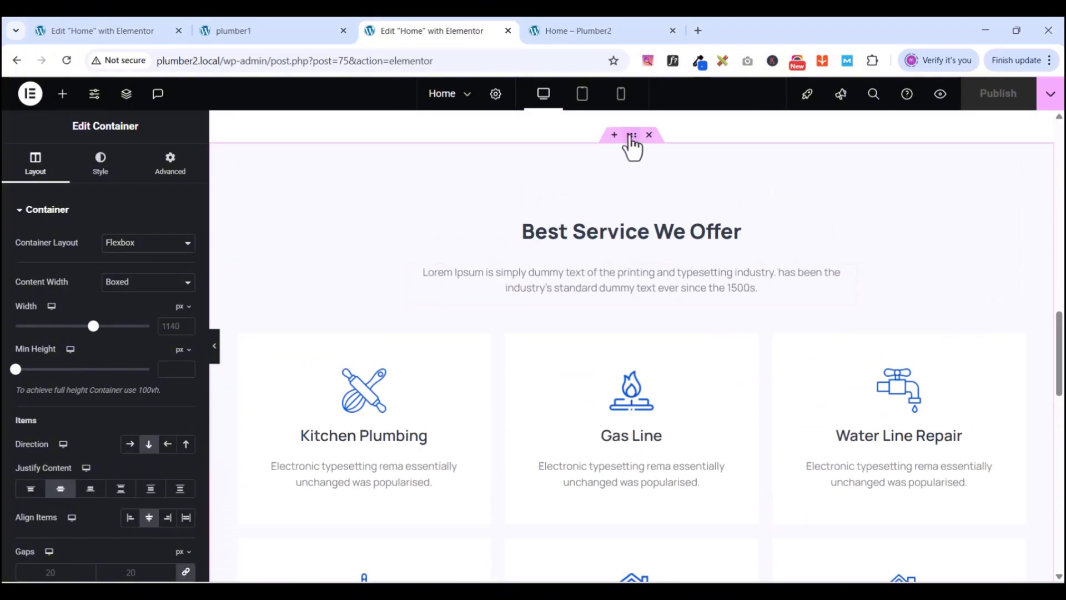
pyautogui.rightClick(632, 137)
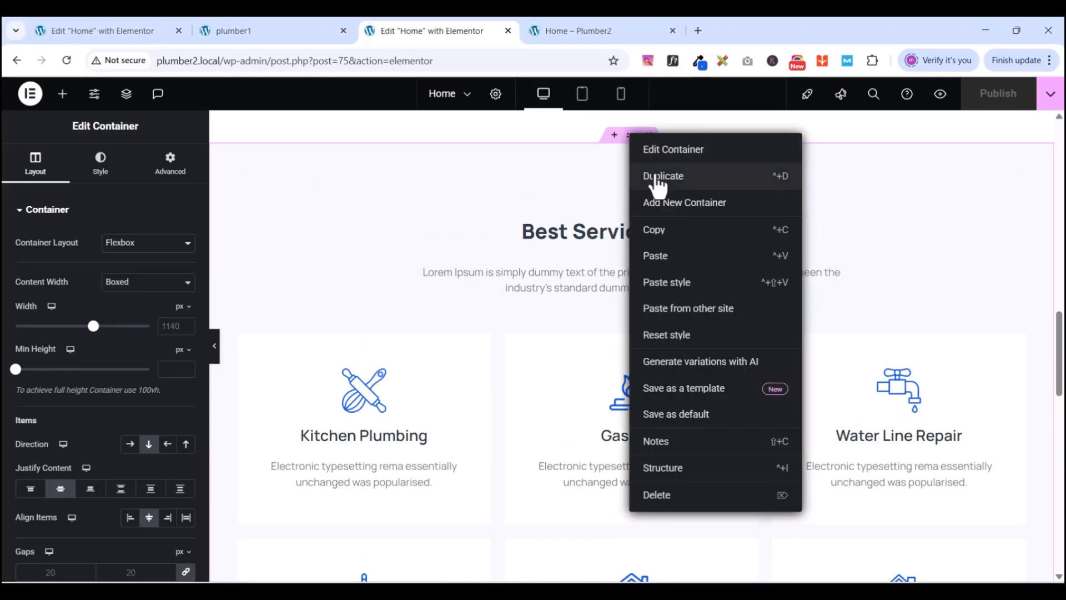
pyautogui.click(658, 177)
# - Drag the Best Service section up toward the blue stats section
pyautogui.scroll(-10, 704, 201)
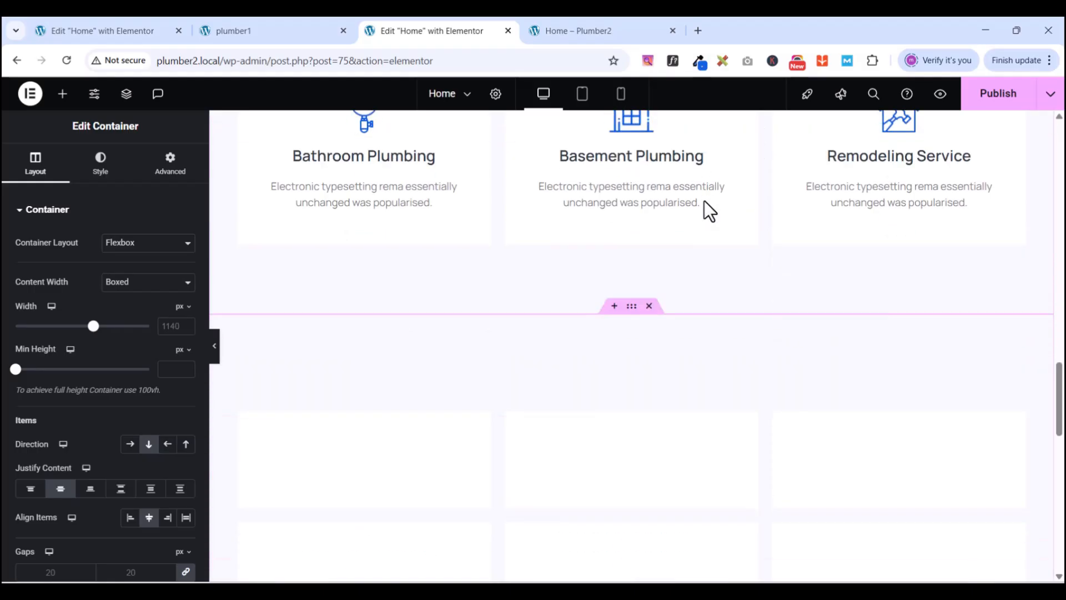
pyautogui.scroll(-1, 704, 201)
pyautogui.scroll(6, 701, 216)
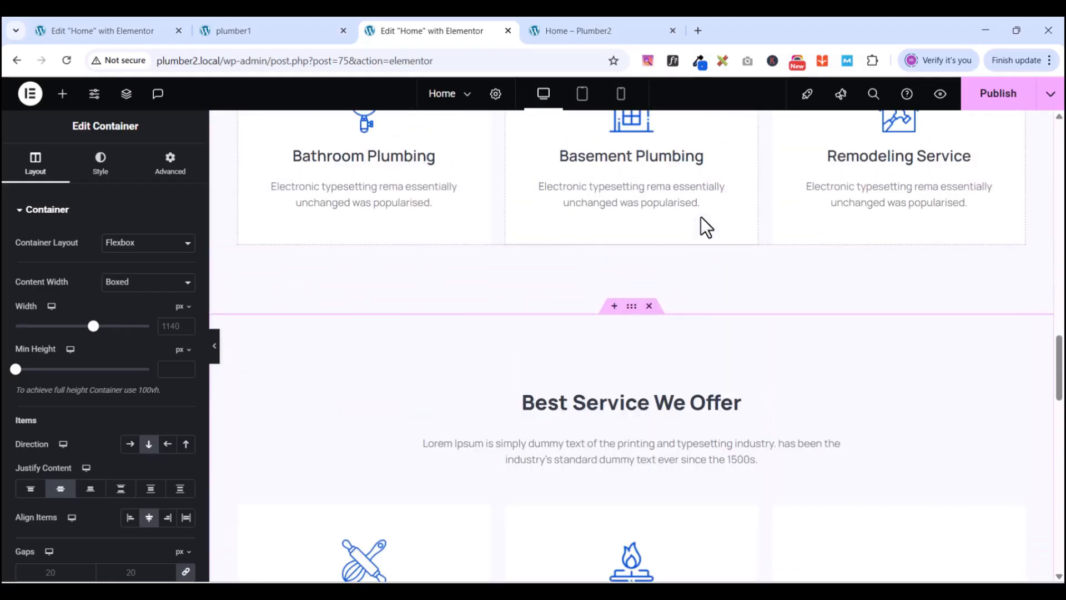
pyautogui.scroll(-4, 701, 216)
pyautogui.scroll(-12, 700, 216)
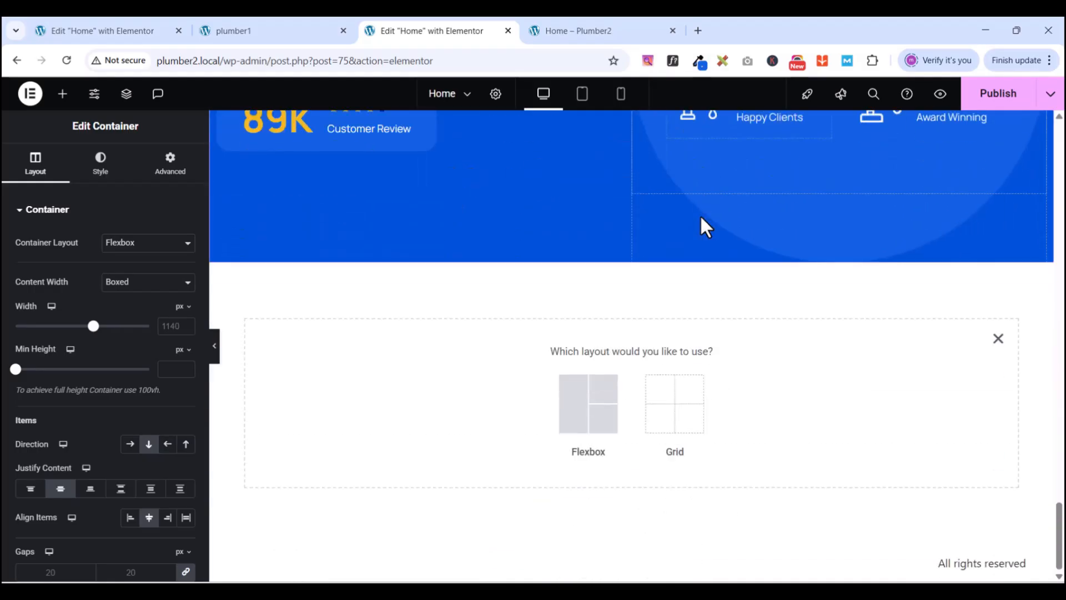
pyautogui.scroll(10, 700, 216)
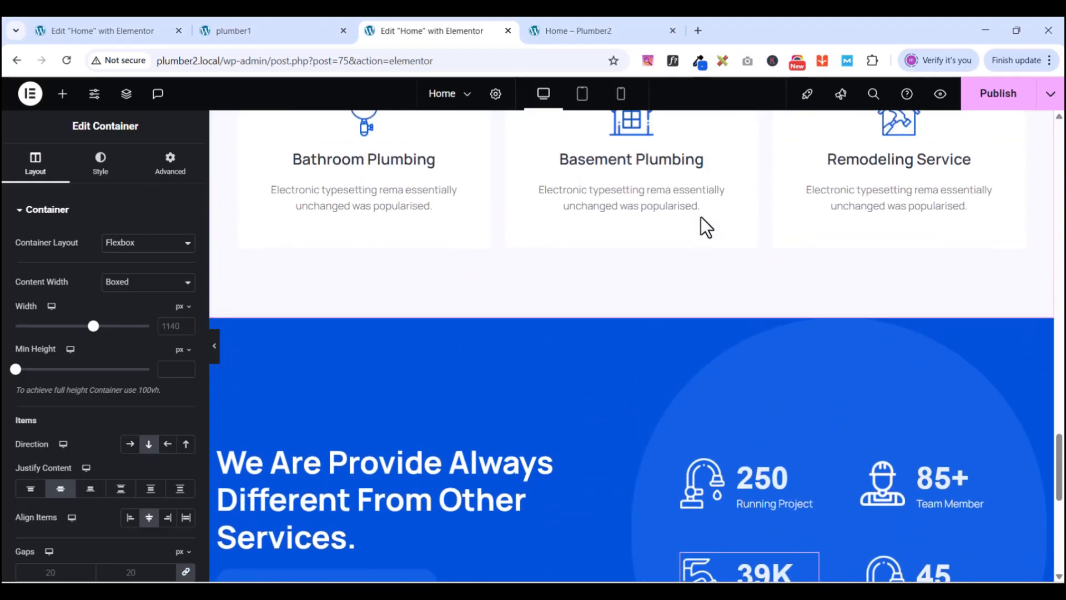
pyautogui.scroll(10, 701, 217)
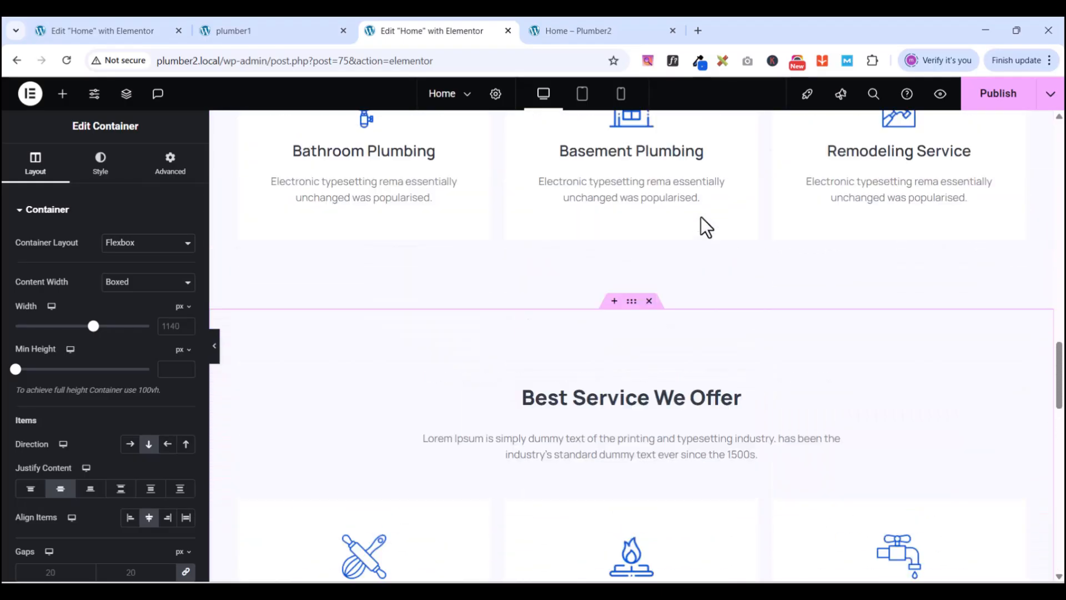
pyautogui.scroll(-4, 700, 217)
pyautogui.scroll(10, 700, 216)
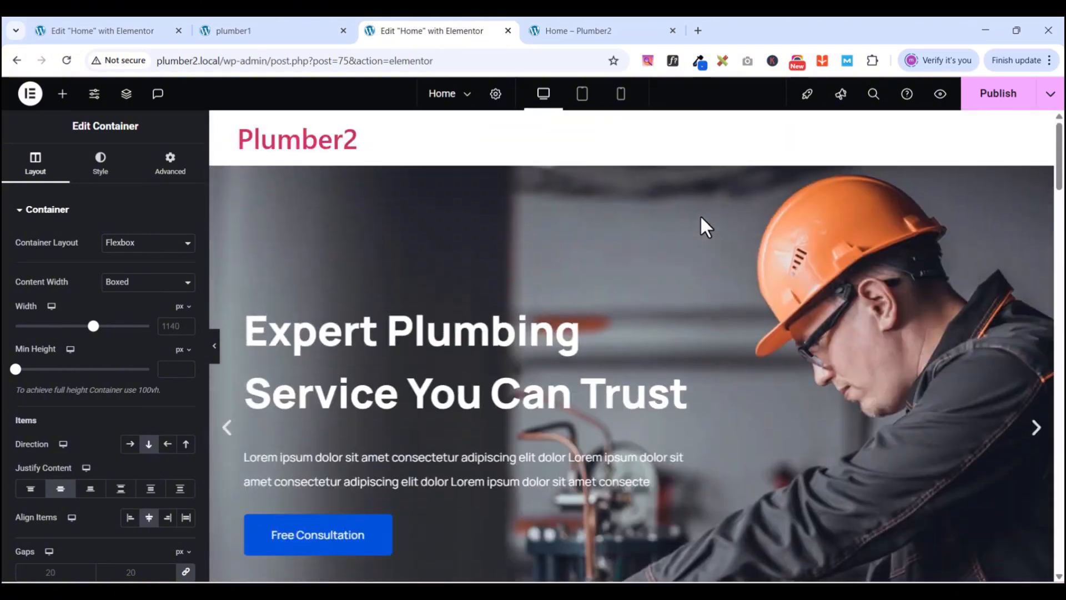
pyautogui.scroll(-5, 701, 216)
pyautogui.scroll(-8, 701, 217)
pyautogui.scroll(4, 701, 216)
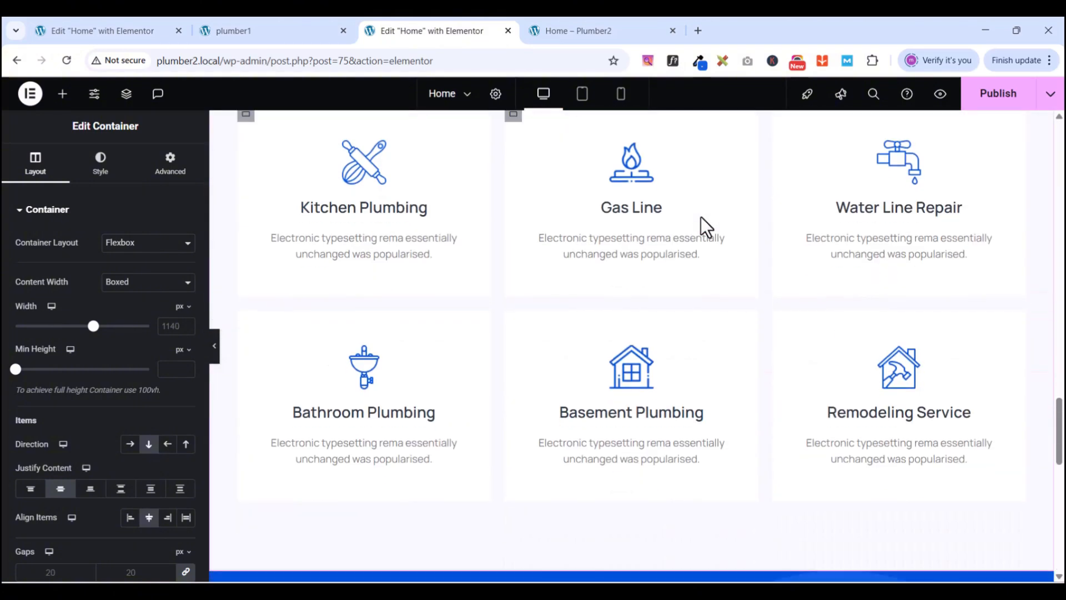
pyautogui.scroll(-3, 701, 217)
pyautogui.scroll(7, 700, 217)
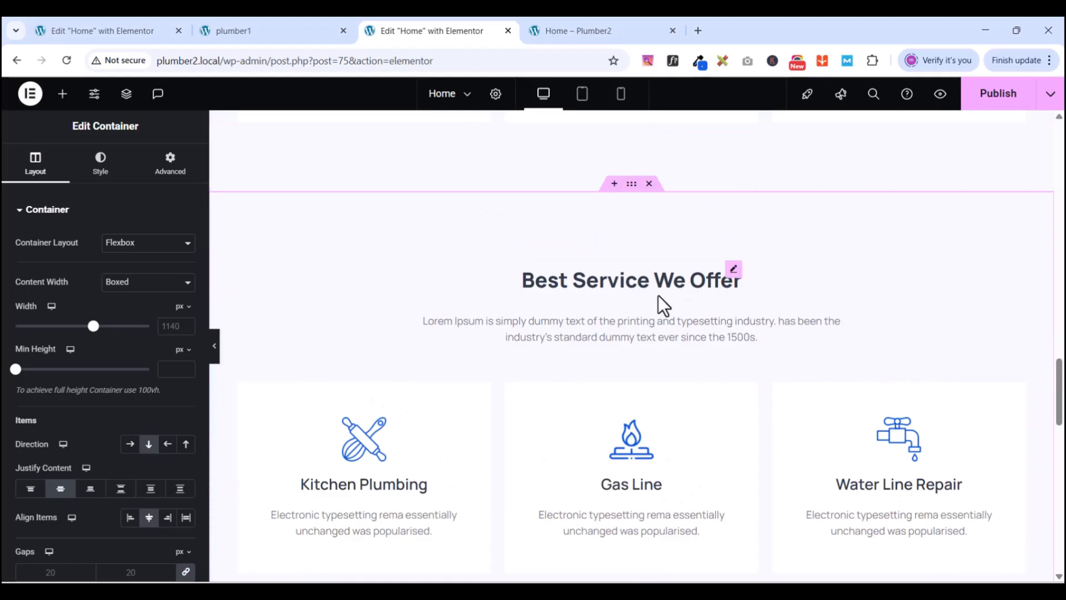
pyautogui.moveTo(631, 184); pyautogui.dragTo(609, 198)
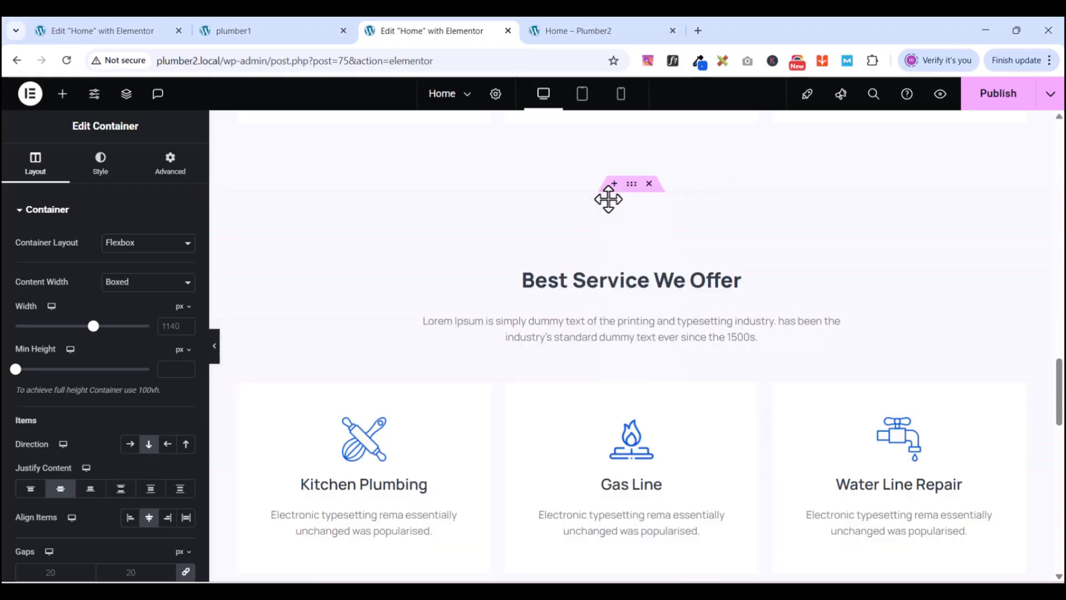
# - Delete the duplicate 'Best Service We Offer' section
pyautogui.scroll(-15, 716, 277)
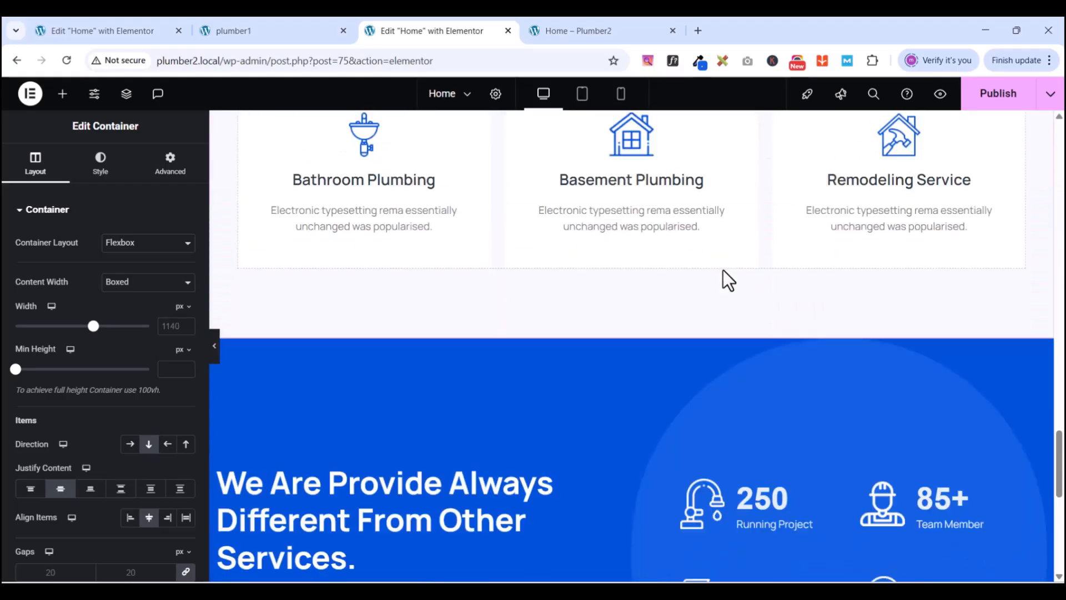
pyautogui.scroll(1, 723, 277)
pyautogui.scroll(10, 723, 278)
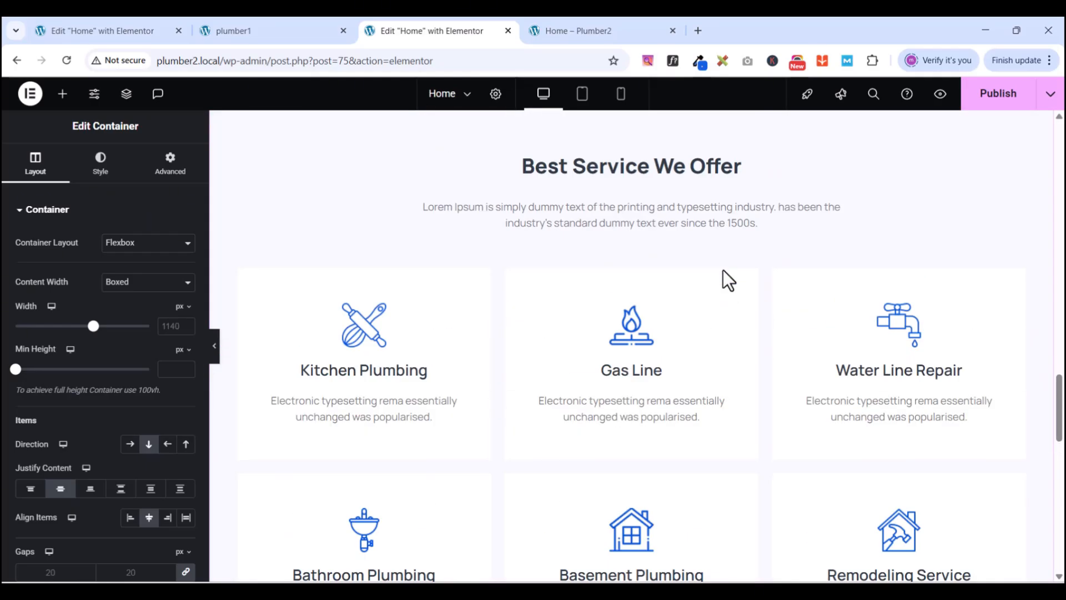
pyautogui.scroll(-4, 723, 279)
pyautogui.rightClick(633, 411)
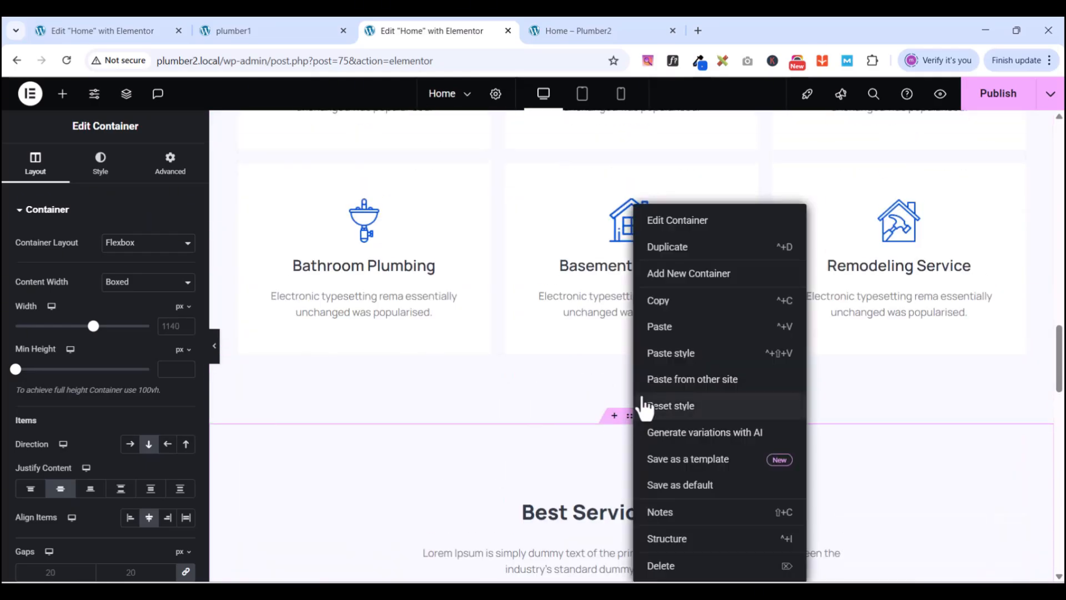
pyautogui.click(658, 568)
# - Add a single-column Flexbox container under the stats section and show its Advanced settings
pyautogui.scroll(-10, 698, 350)
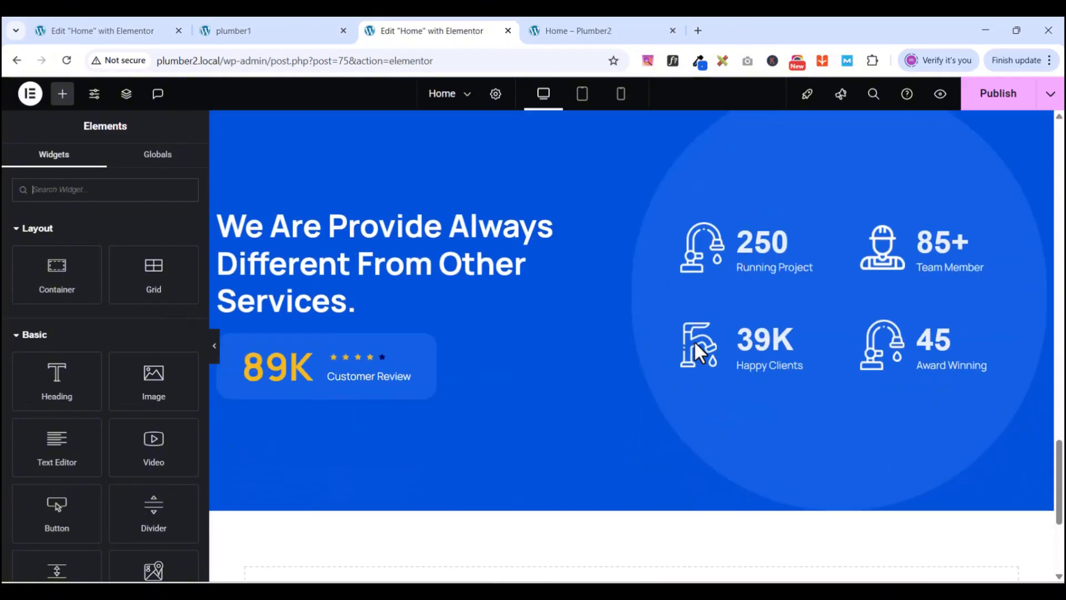
pyautogui.click(572, 412)
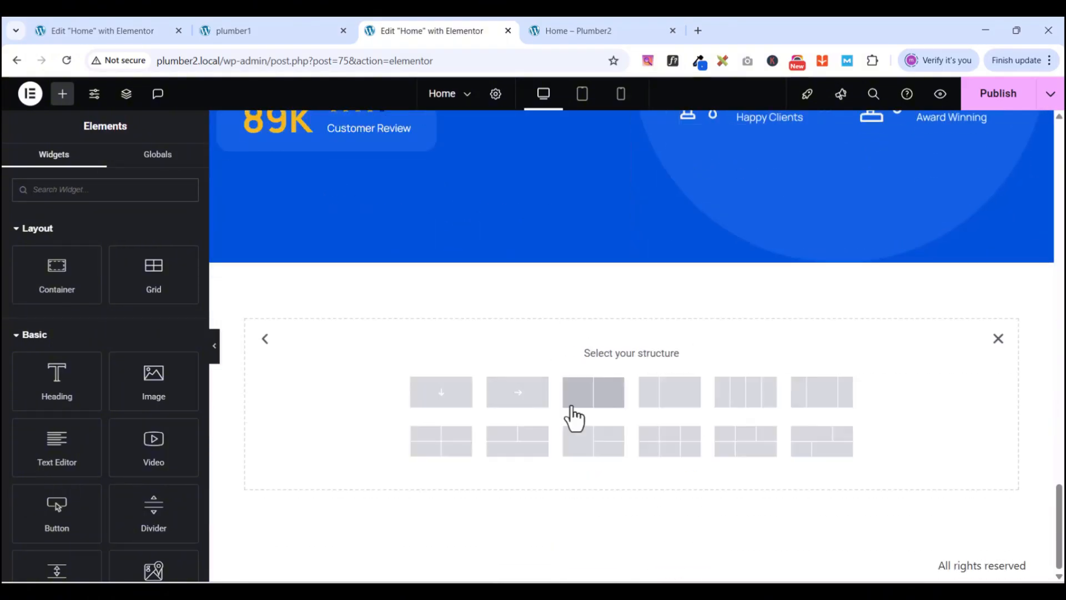
pyautogui.click(441, 394)
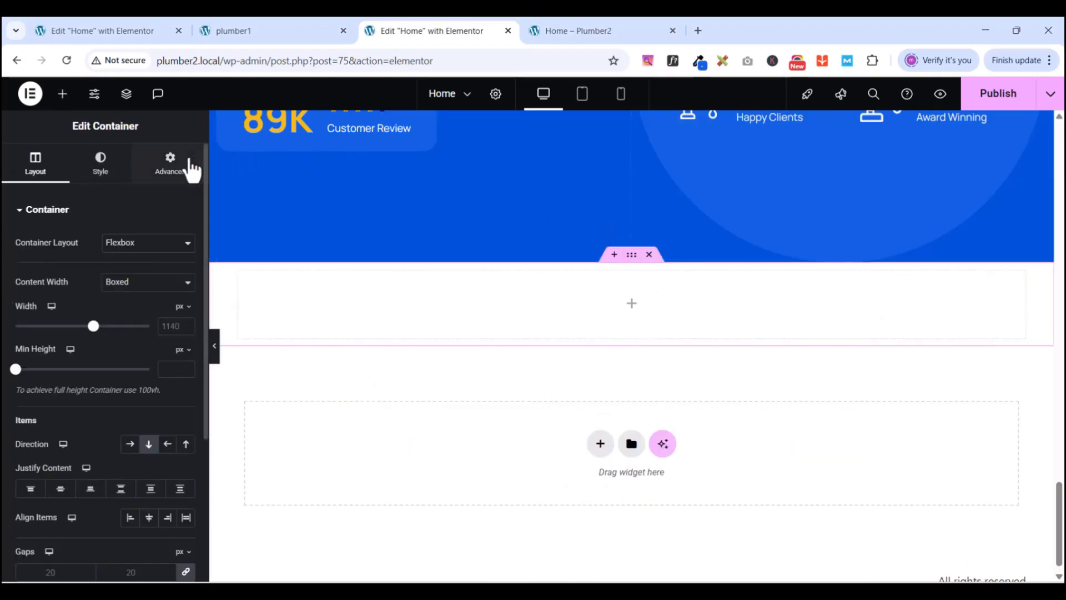
pyautogui.click(182, 175)
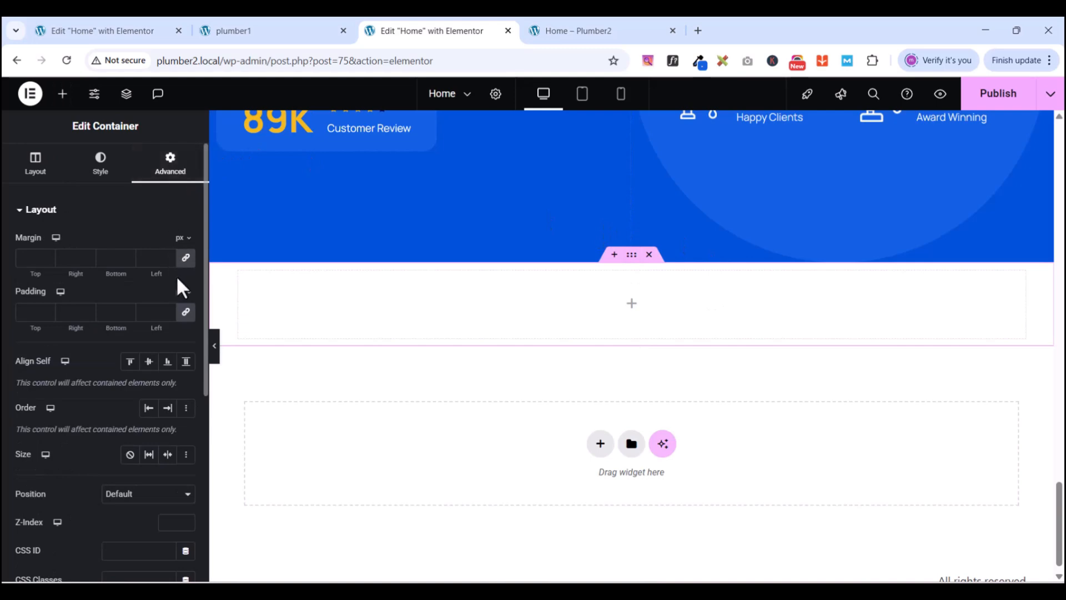
# - Set the new container's padding to 0 and paste a copy of the 'Best Service We Offer' heading into it
pyautogui.click(187, 313)
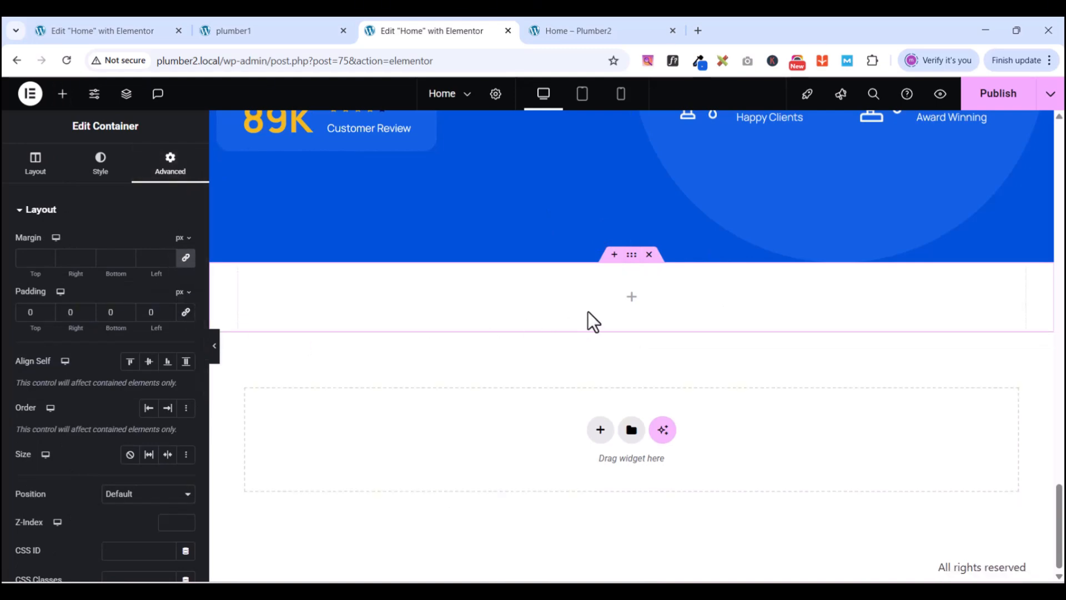
pyautogui.scroll(15, 424, 346)
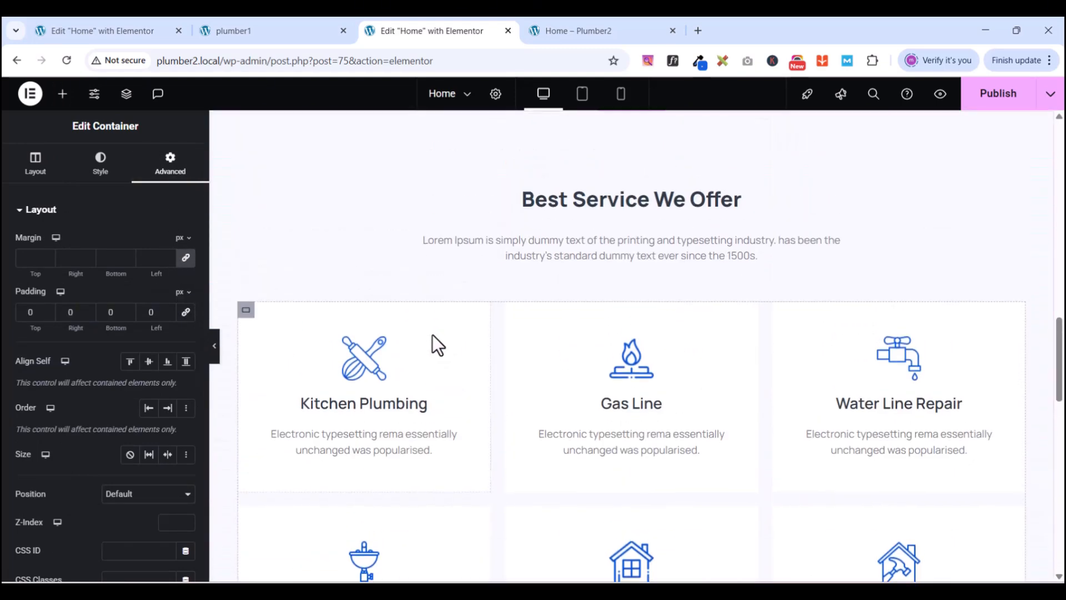
pyautogui.scroll(-3, 614, 394)
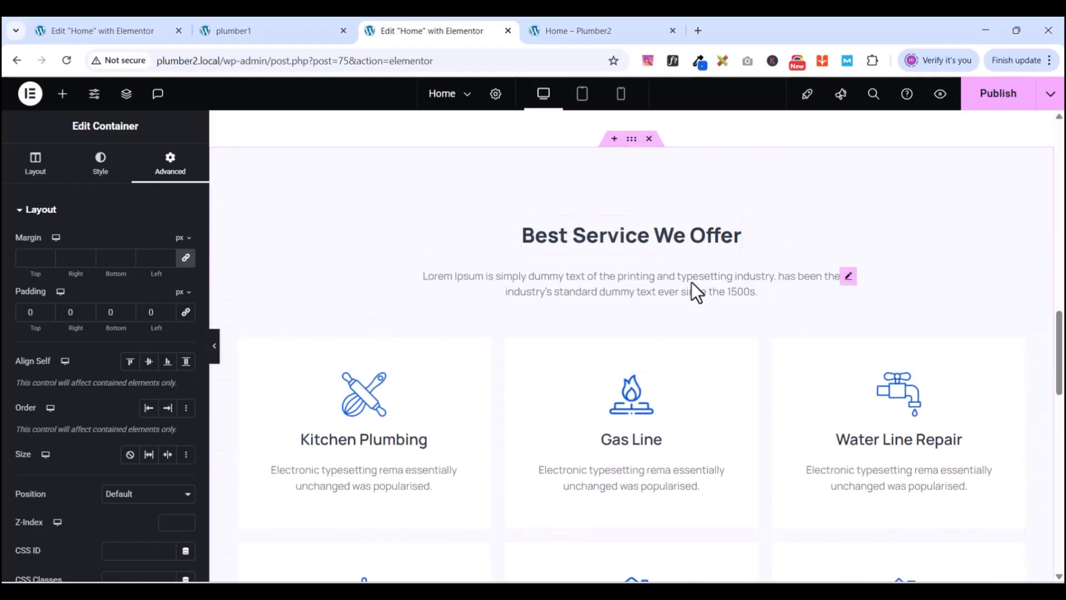
pyautogui.click(733, 225)
pyautogui.rightClick(733, 224)
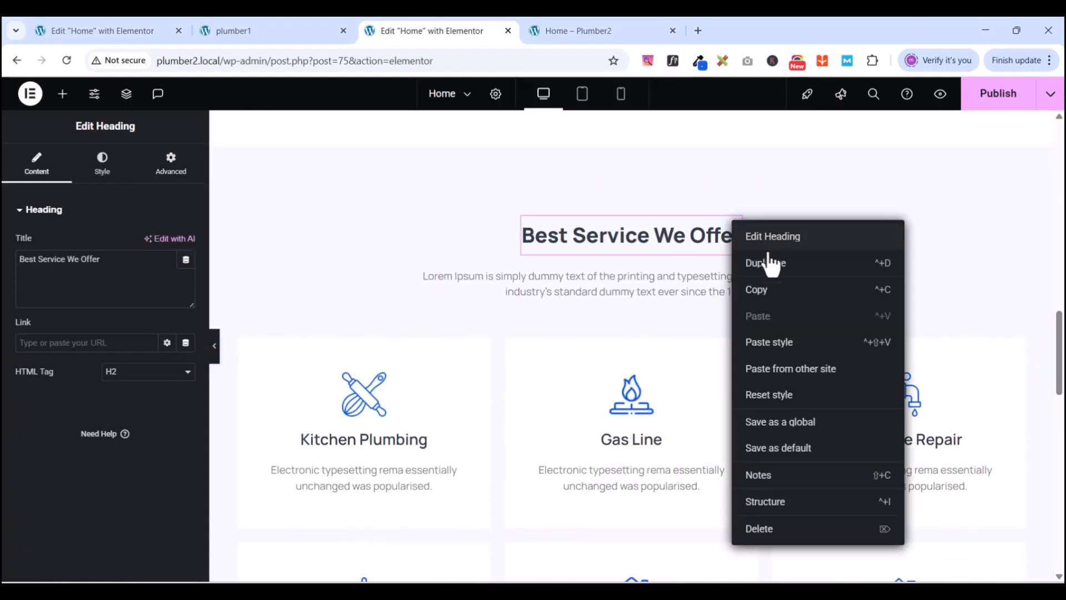
pyautogui.click(761, 290)
pyautogui.scroll(-15, 642, 302)
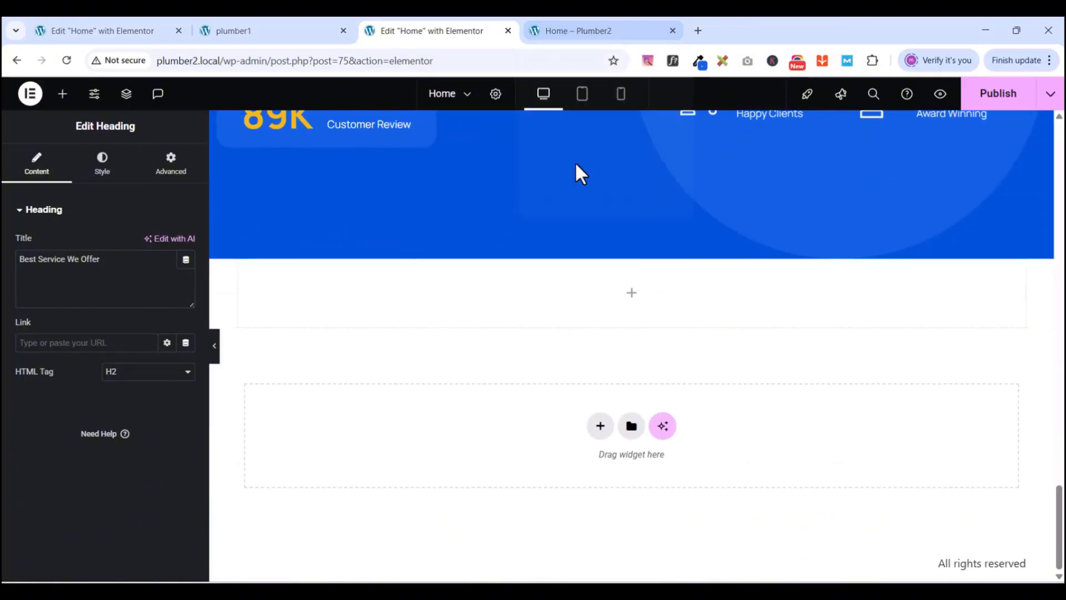
pyautogui.rightClick(585, 301)
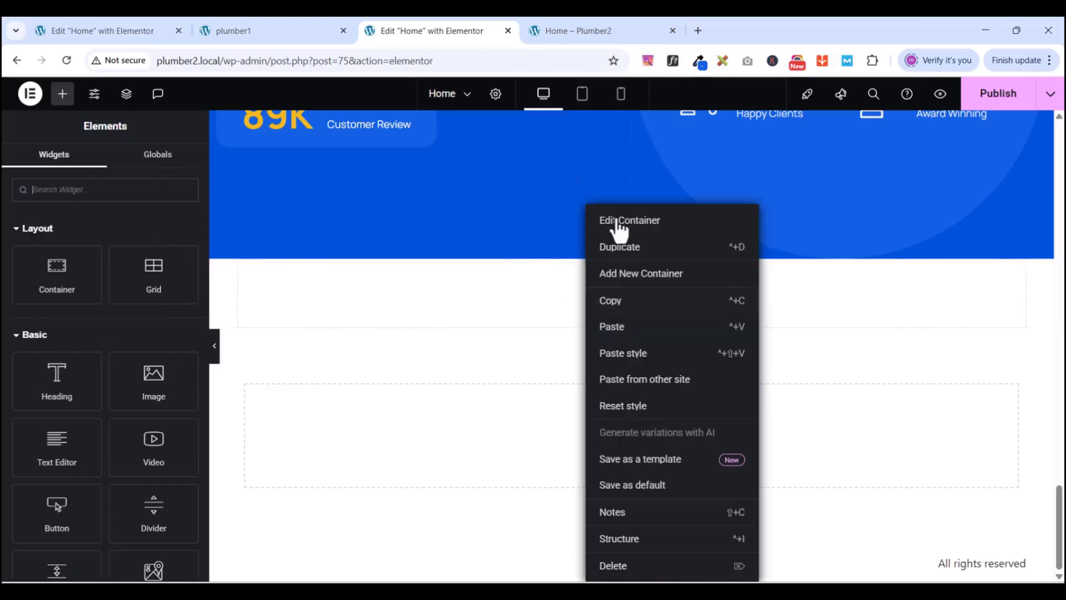
pyautogui.click(617, 328)
# - Copy the Lorem Ipsum paragraph and paste it below the new heading
pyautogui.scroll(10, 644, 297)
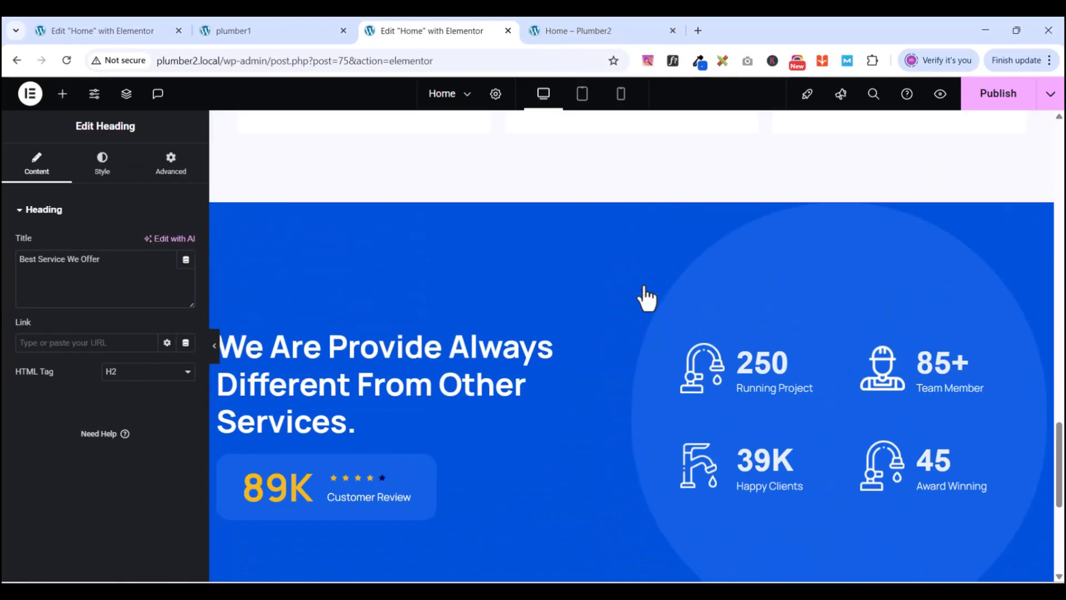
pyautogui.scroll(5, 646, 295)
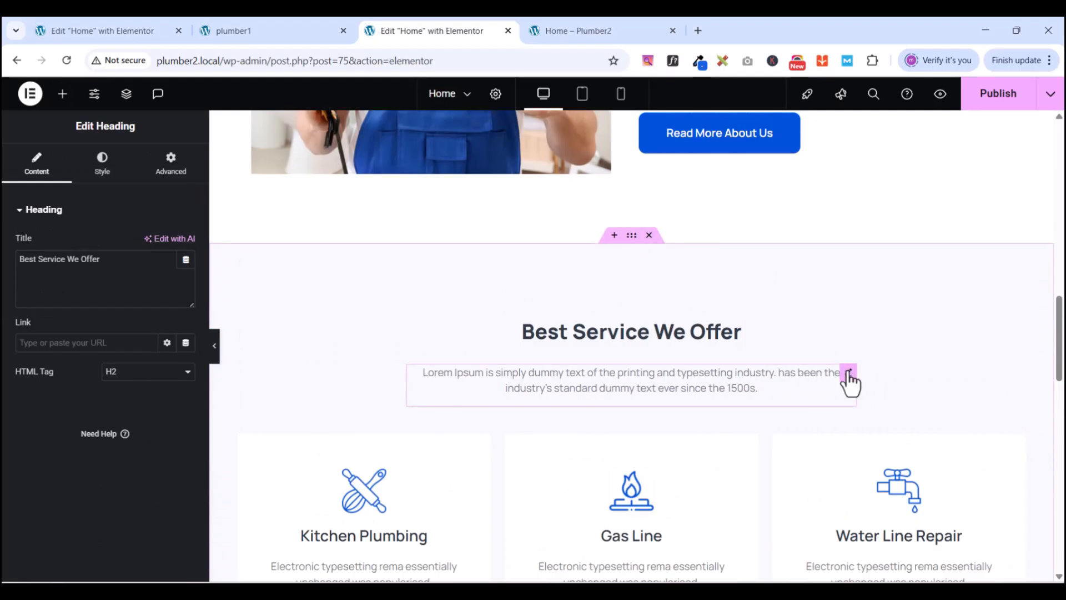
pyautogui.click(848, 376)
pyautogui.rightClick(849, 378)
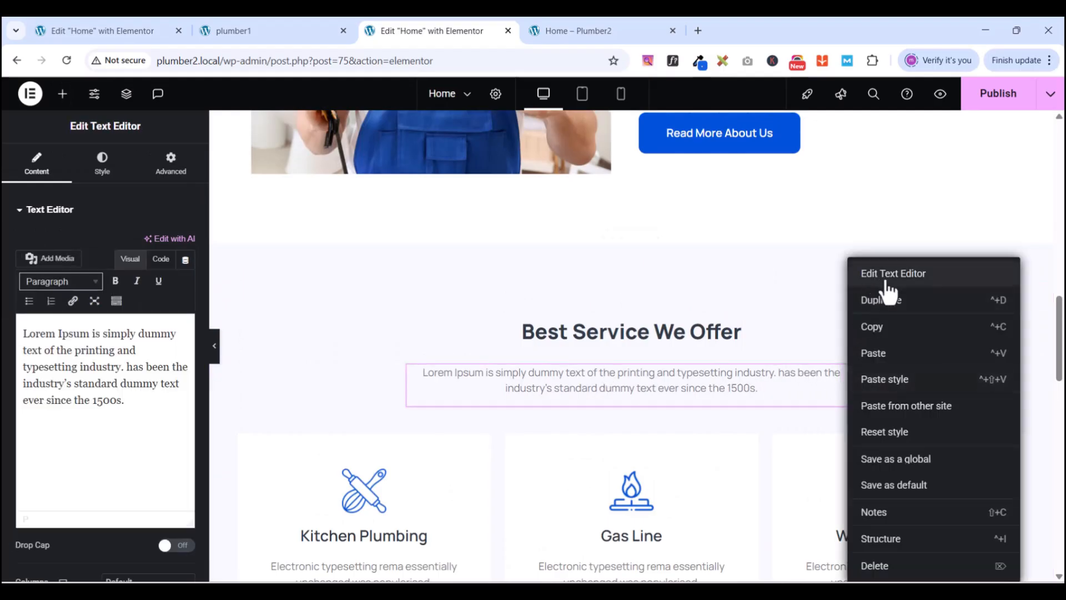
pyautogui.click(873, 327)
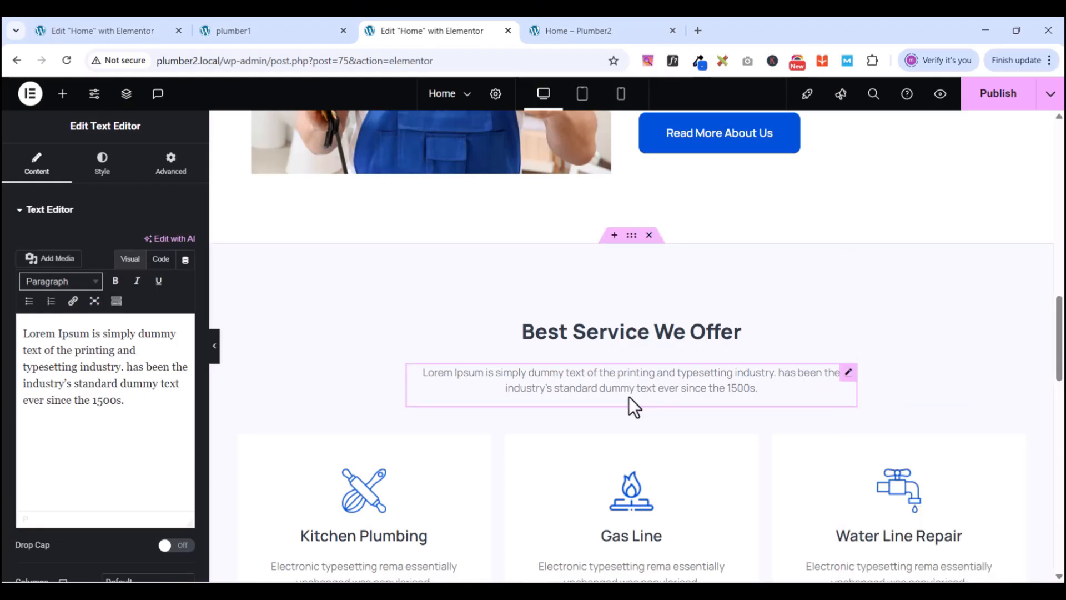
pyautogui.scroll(-10, 628, 397)
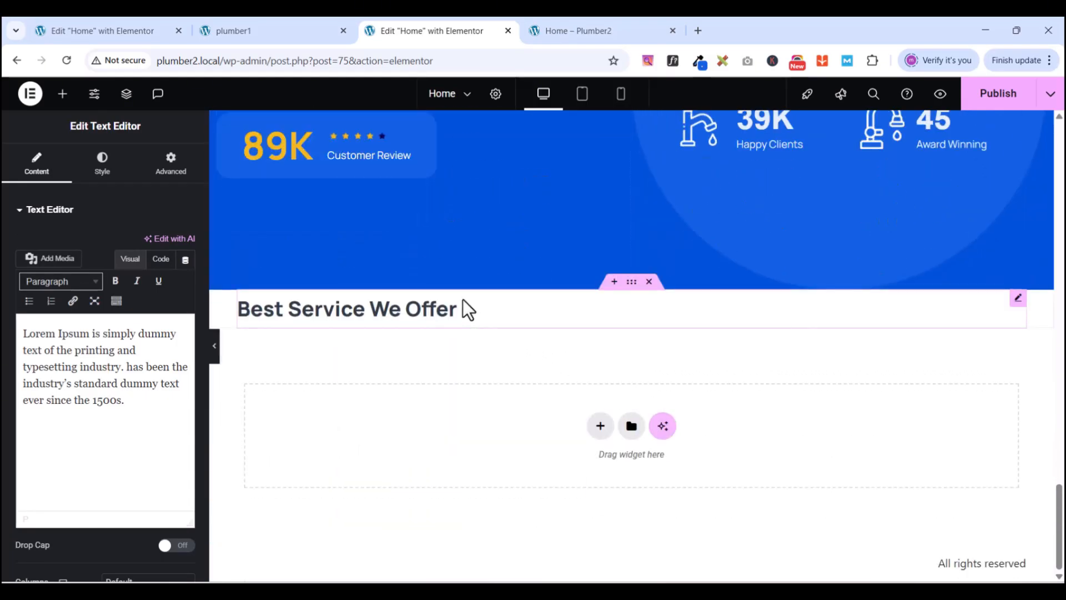
pyautogui.click(1019, 300)
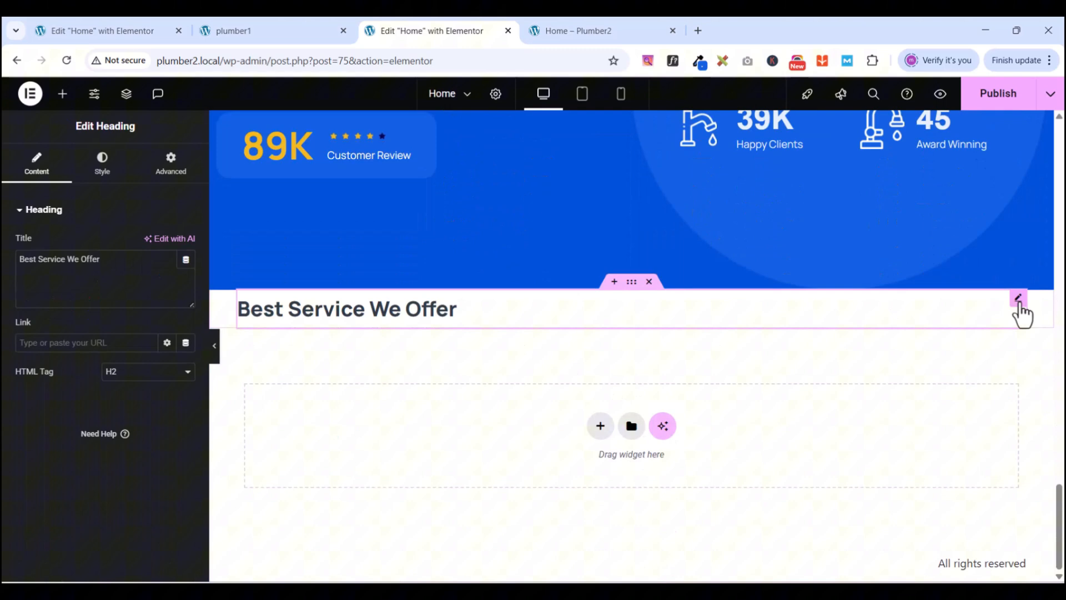
pyautogui.rightClick(813, 347)
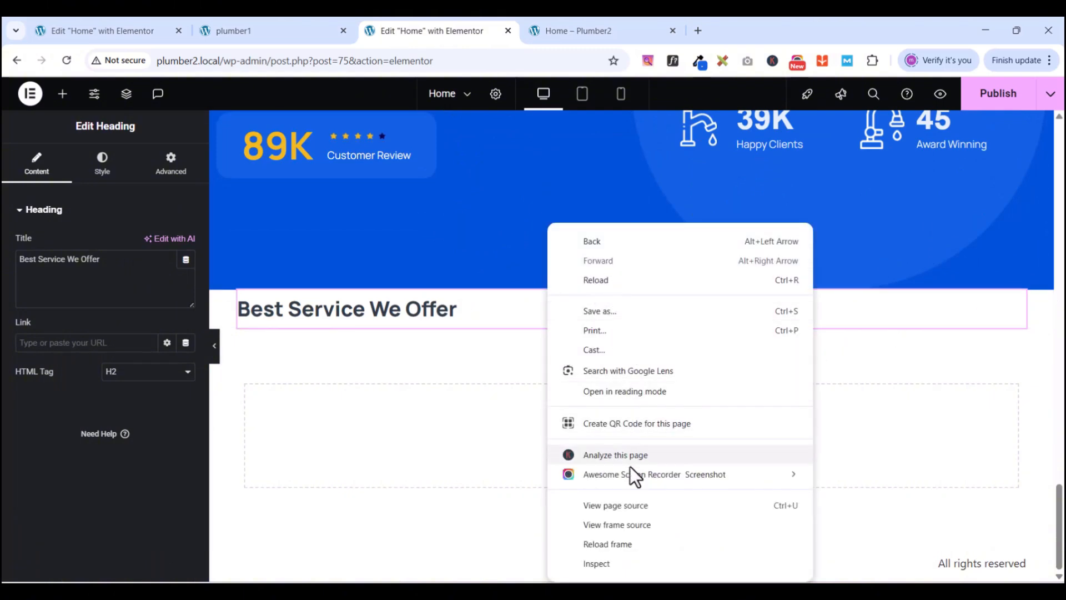
pyautogui.click(1016, 302)
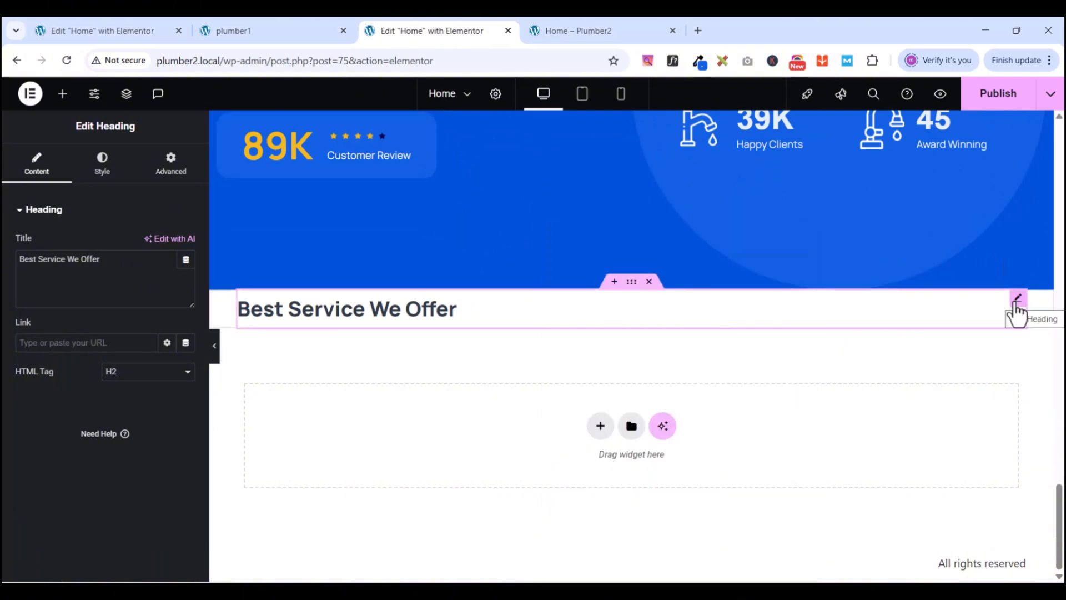
pyautogui.rightClick(842, 354)
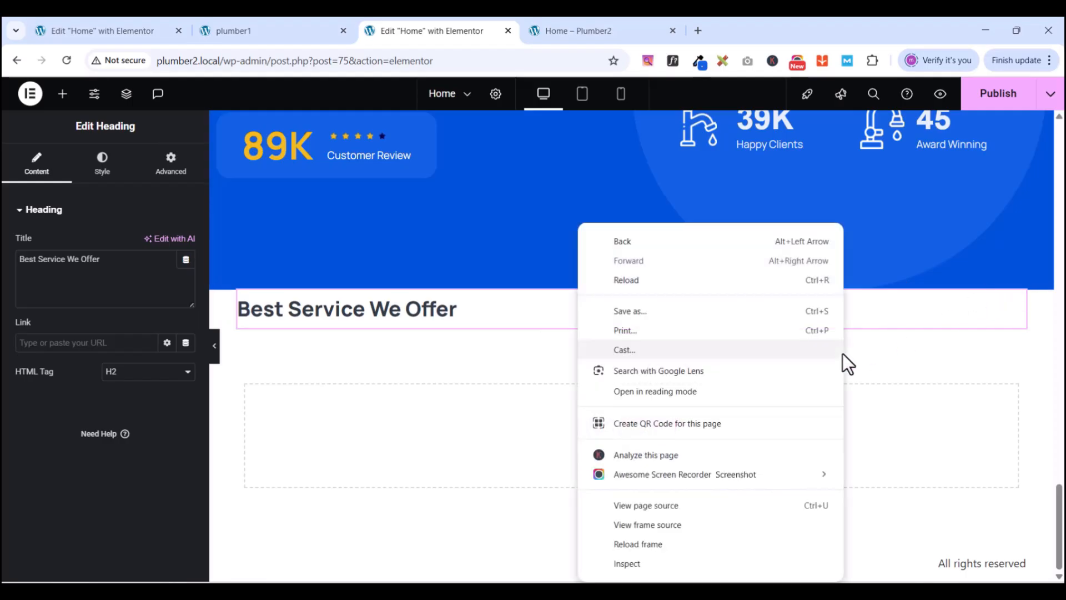
pyautogui.rightClick(913, 313)
pyautogui.click(930, 358)
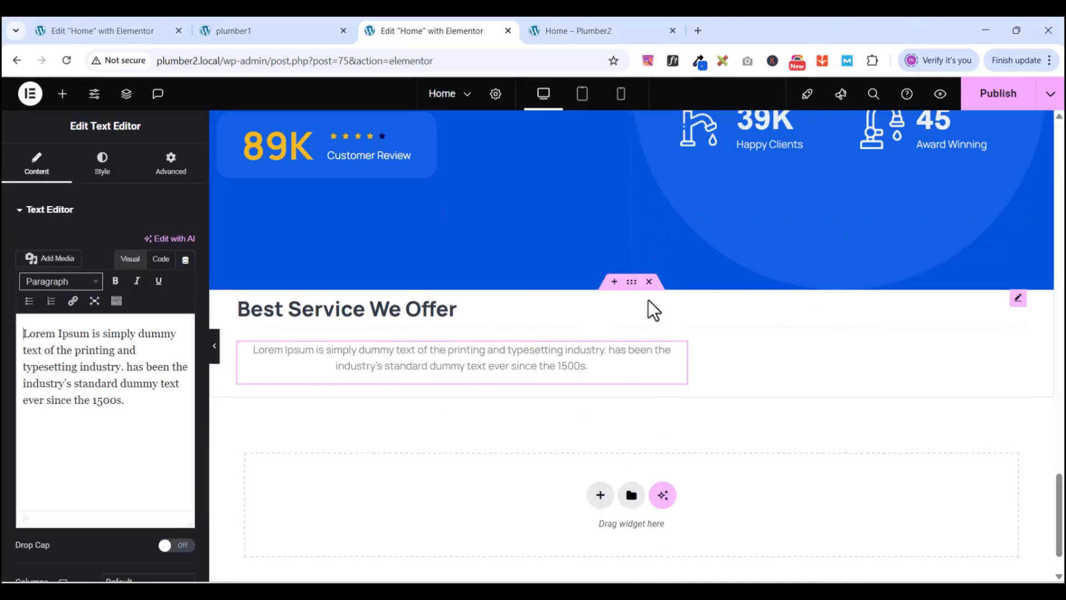
# - Set the container width to 1200 and centre its heading and paragraph
pyautogui.click(632, 284)
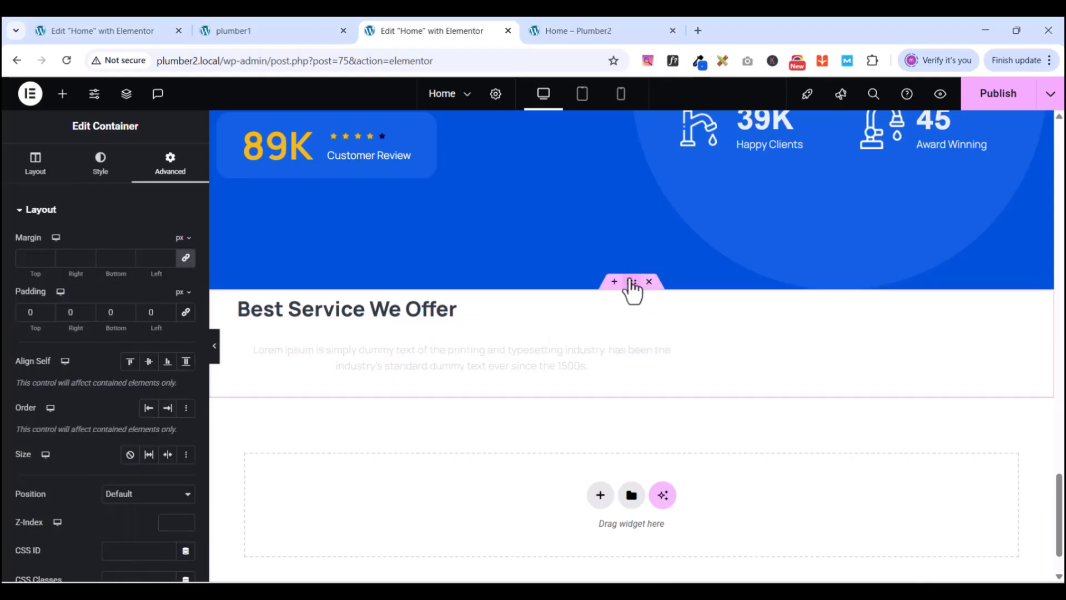
pyautogui.click(38, 177)
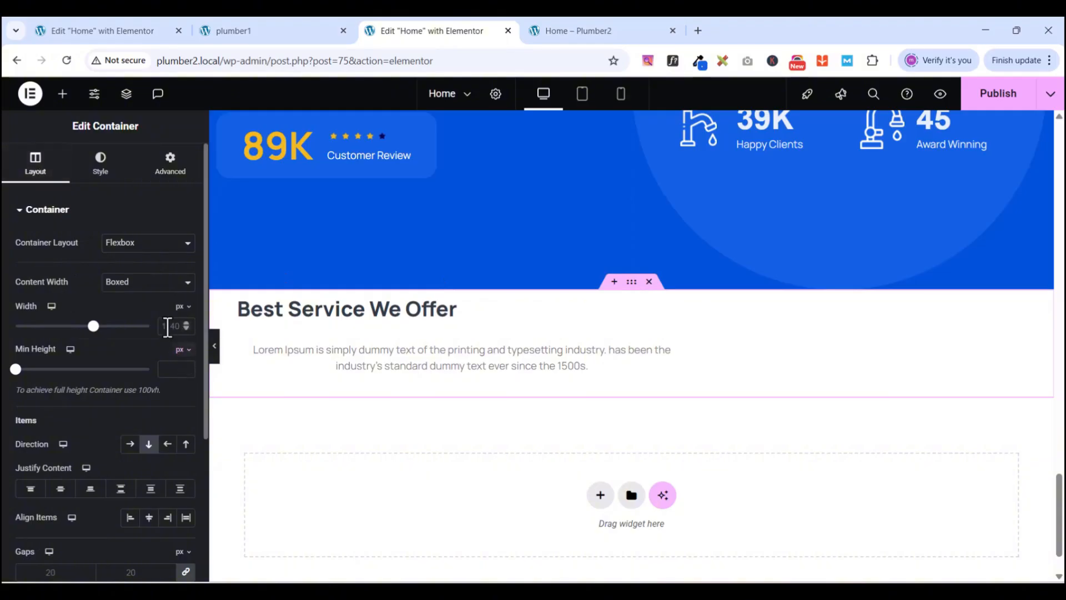
pyautogui.write('1')
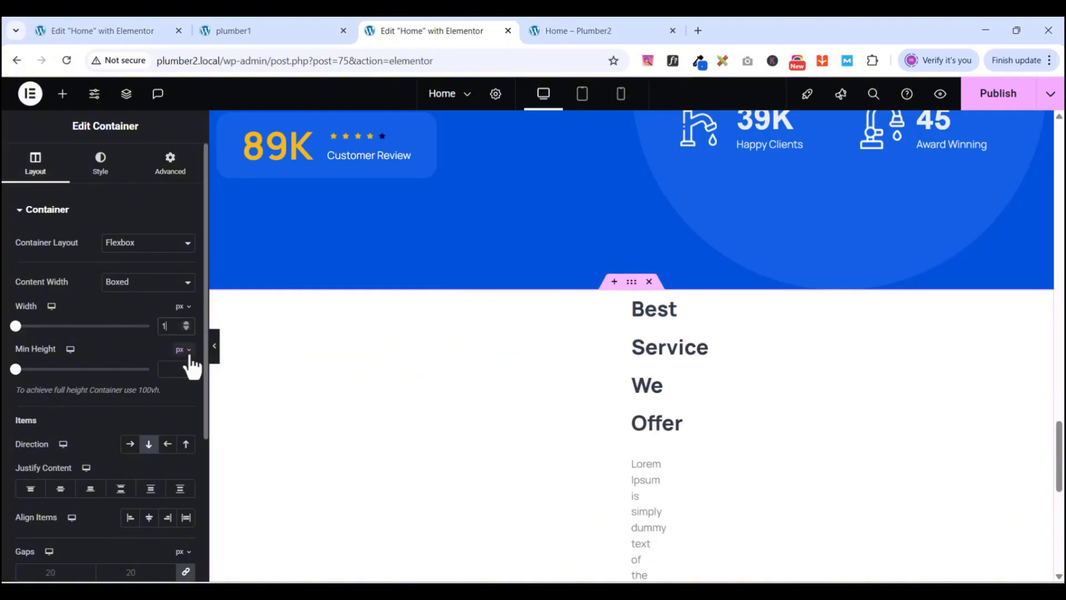
pyautogui.write('200')
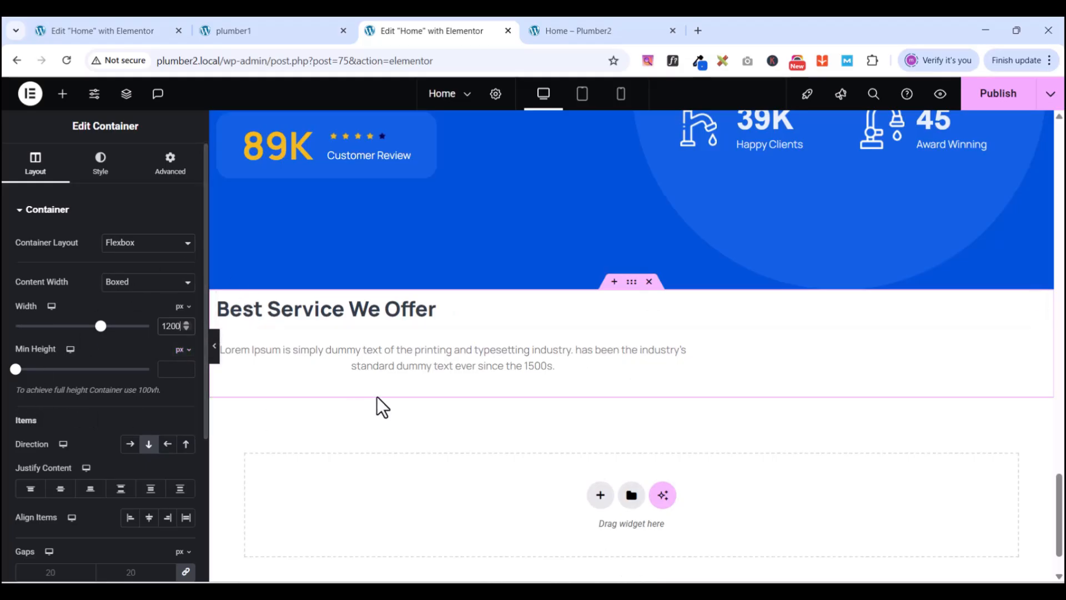
pyautogui.scroll(-1, 55, 416)
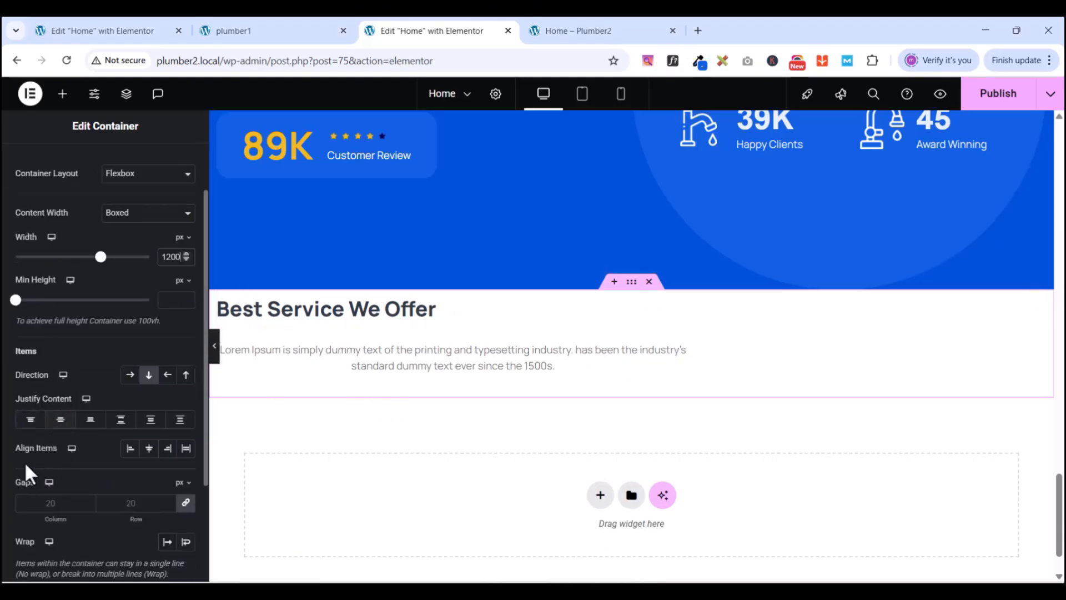
pyautogui.click(149, 448)
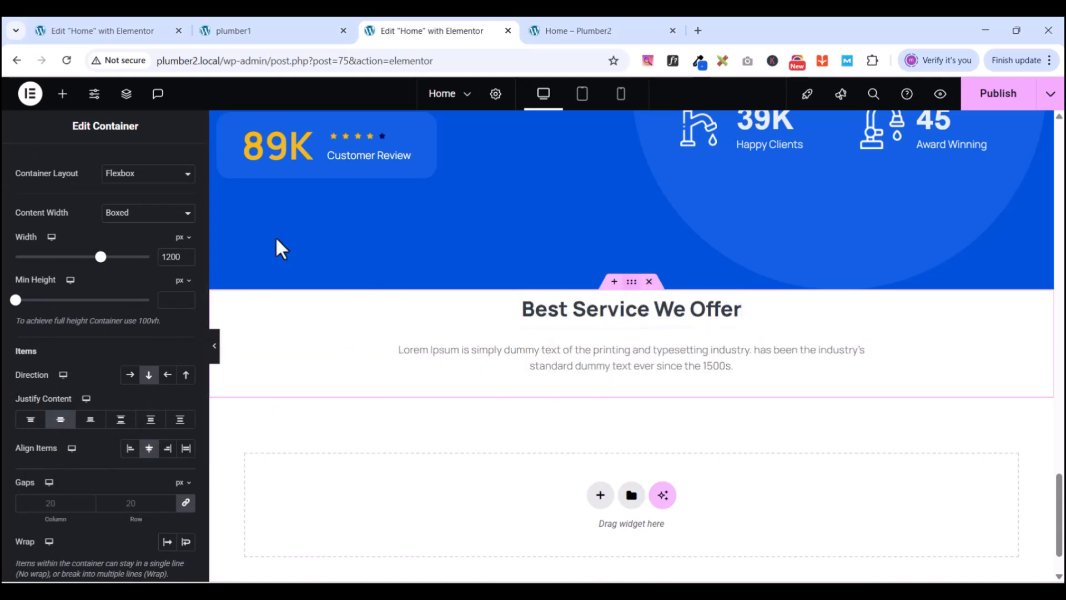
# - Unlink the padding sides, then set Top to 100 and Bottom to 80, with Left and Right at 0
pyautogui.scroll(2, 122, 228)
pyautogui.click(167, 173)
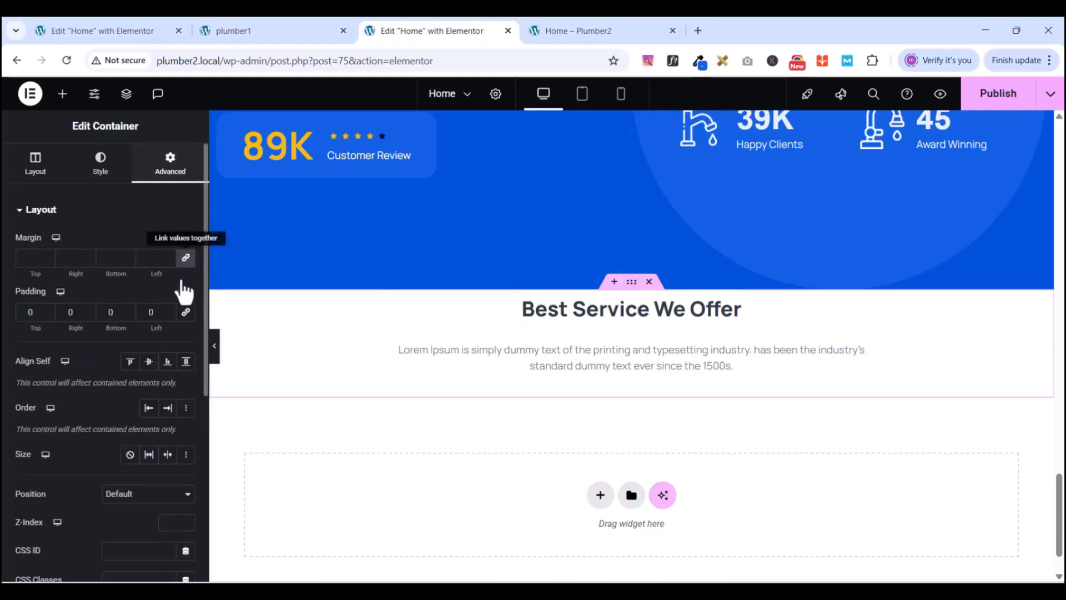
pyautogui.click(186, 311)
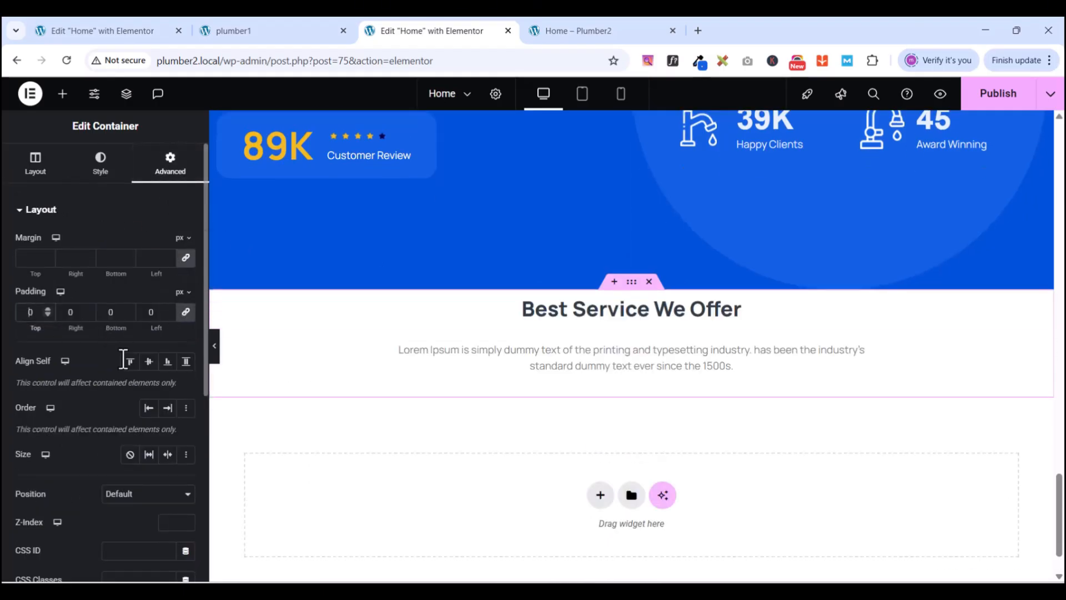
pyautogui.write('1000')
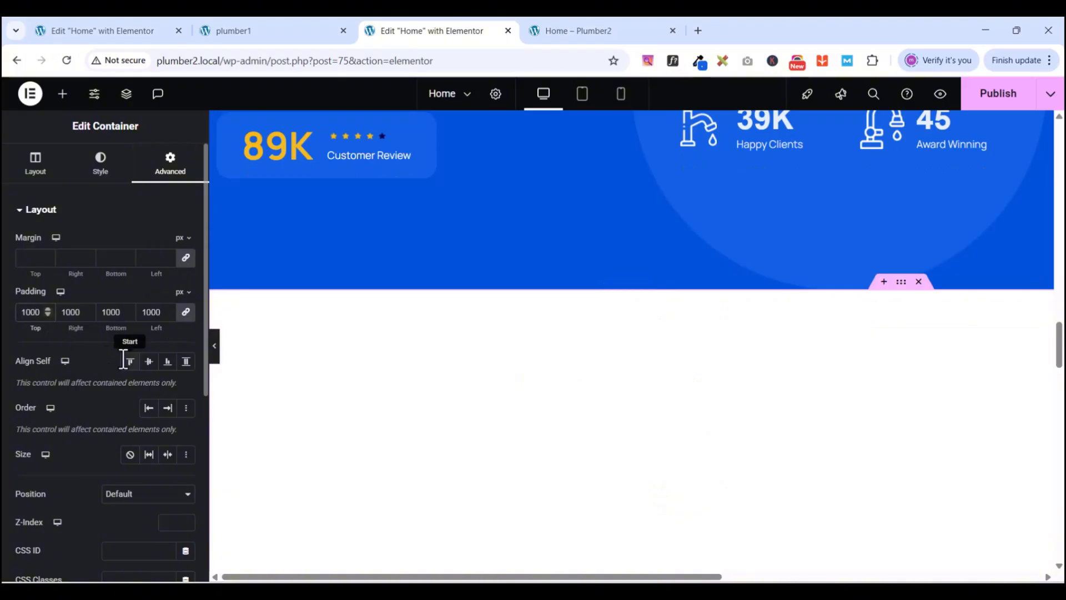
pyautogui.press('BackSpace')
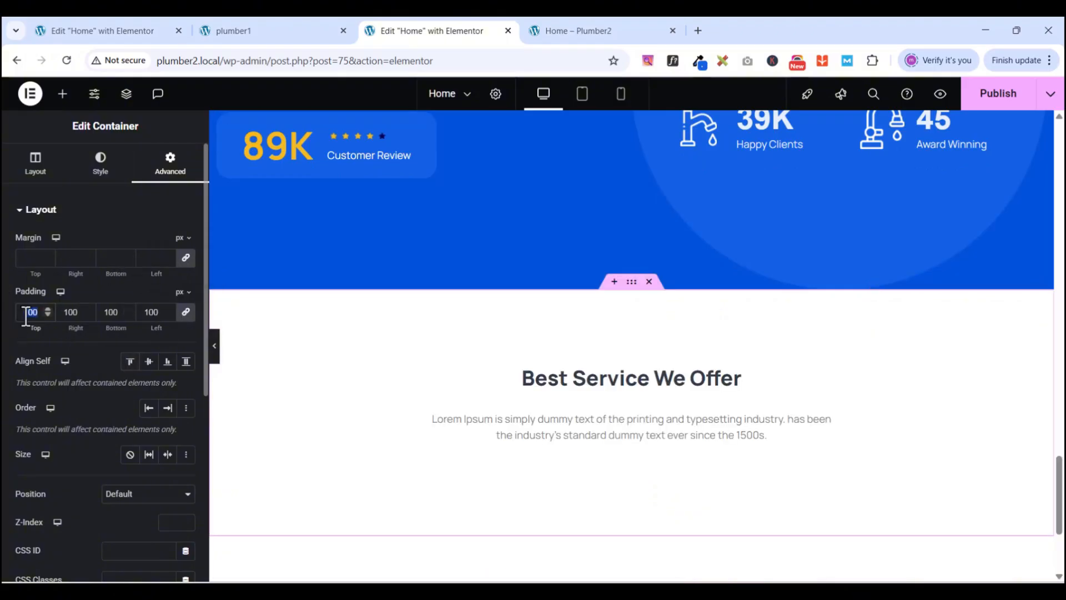
pyautogui.write('0')
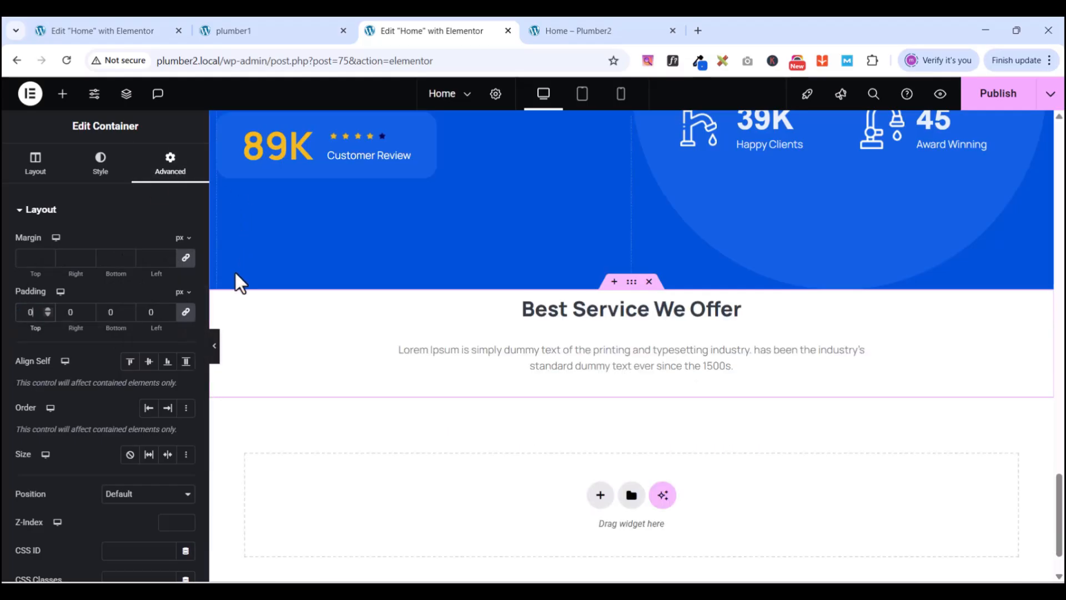
pyautogui.click(183, 316)
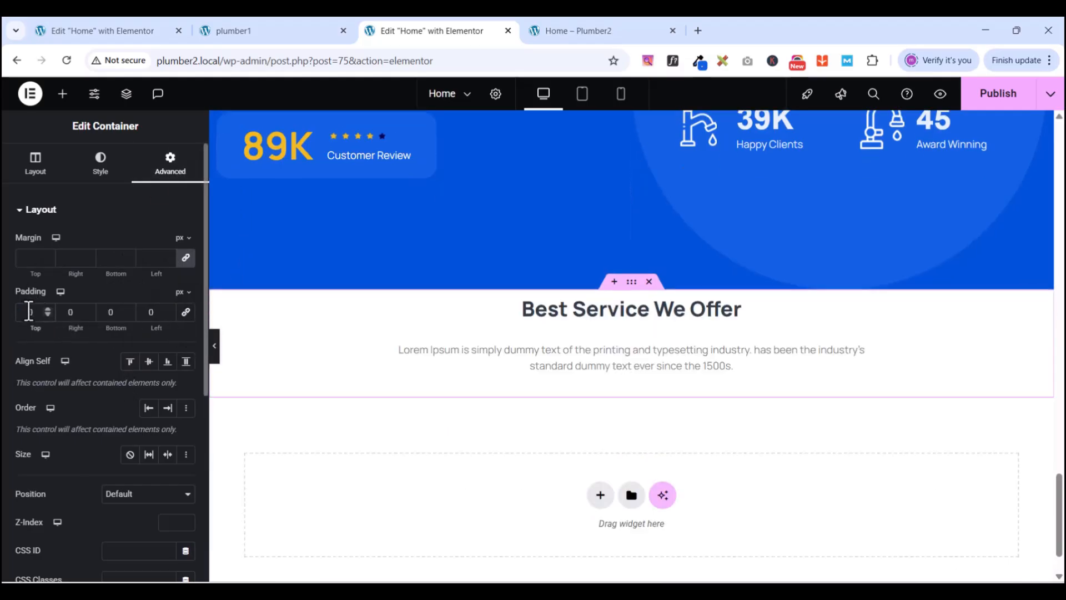
pyautogui.write('1')
pyautogui.write('0')
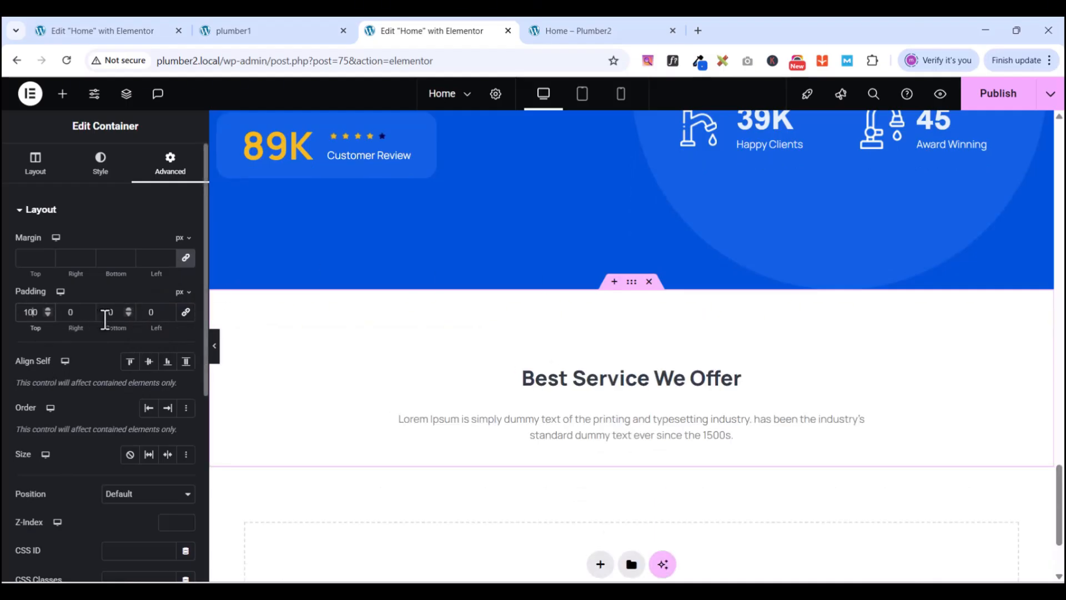
pyautogui.write('8')
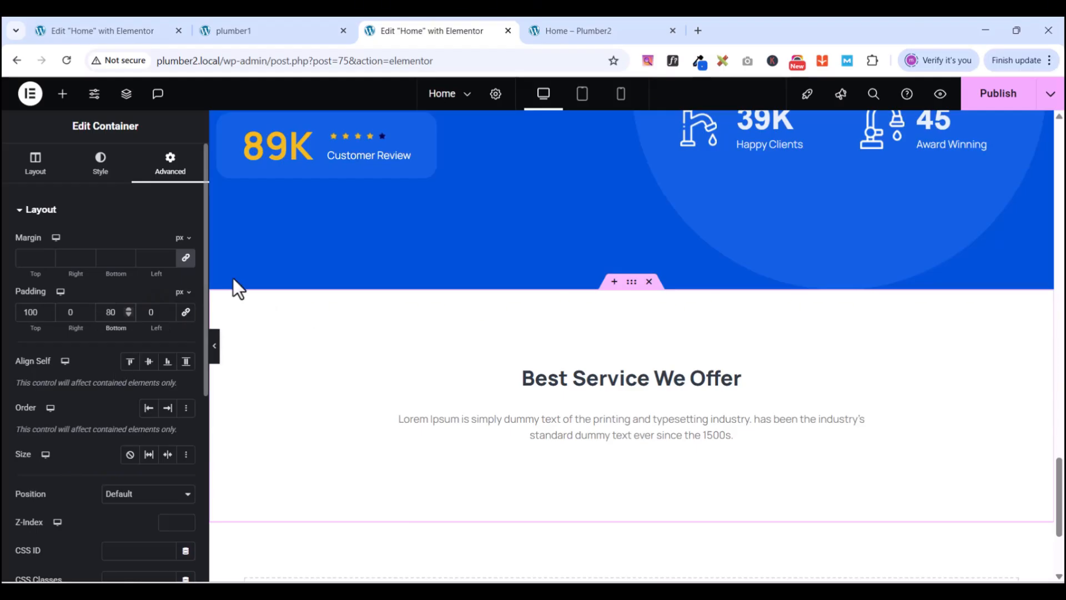
pyautogui.scroll(-3, 723, 361)
pyautogui.scroll(2, 716, 344)
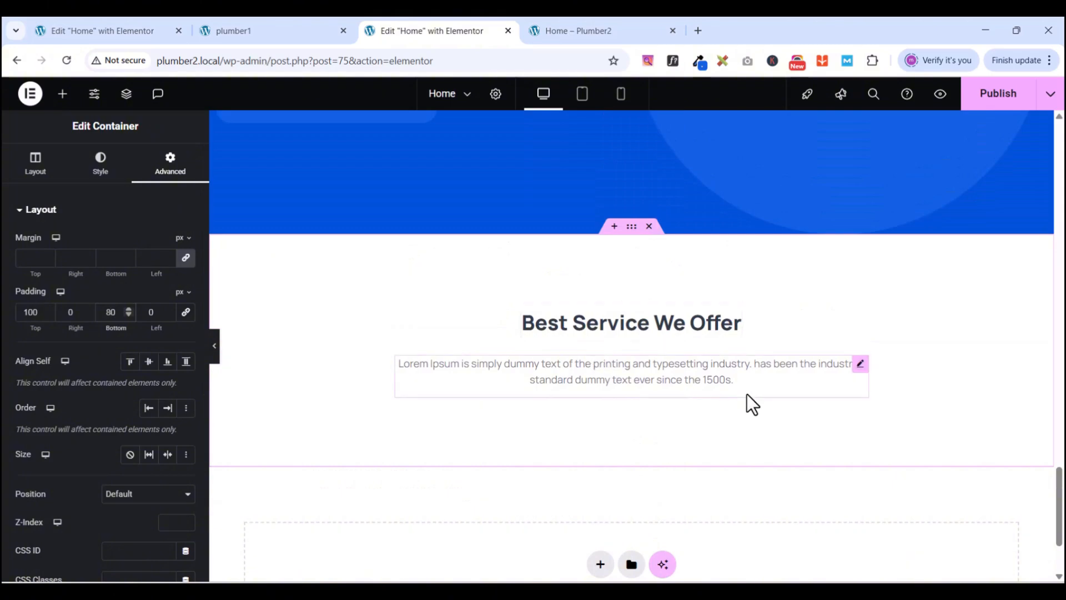
pyautogui.scroll(-4, 748, 395)
pyautogui.scroll(4, 745, 391)
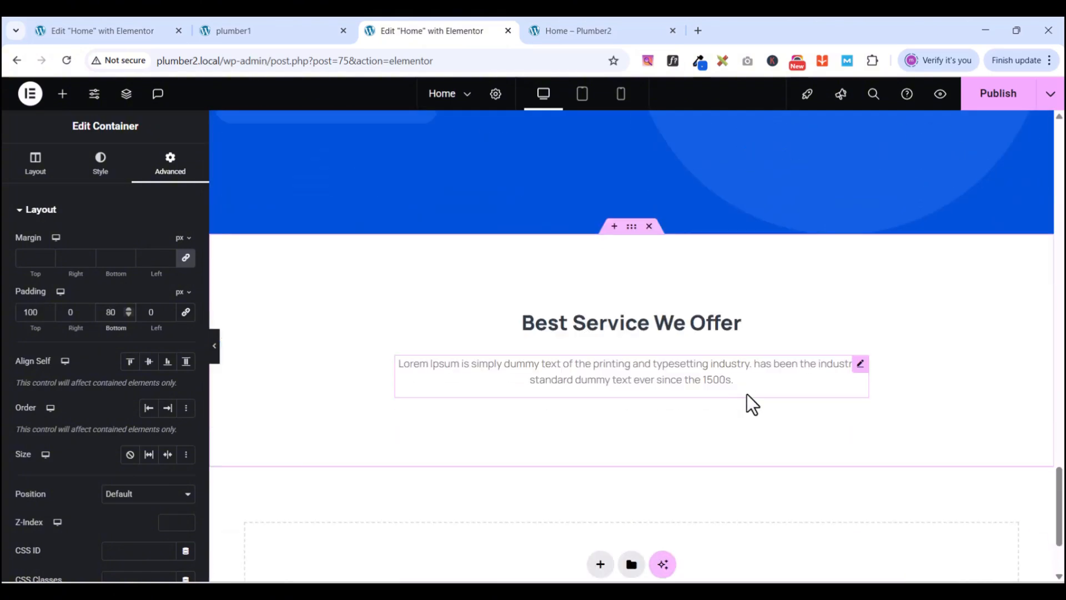
pyautogui.click(255, 28)
pyautogui.scroll(4, 660, 369)
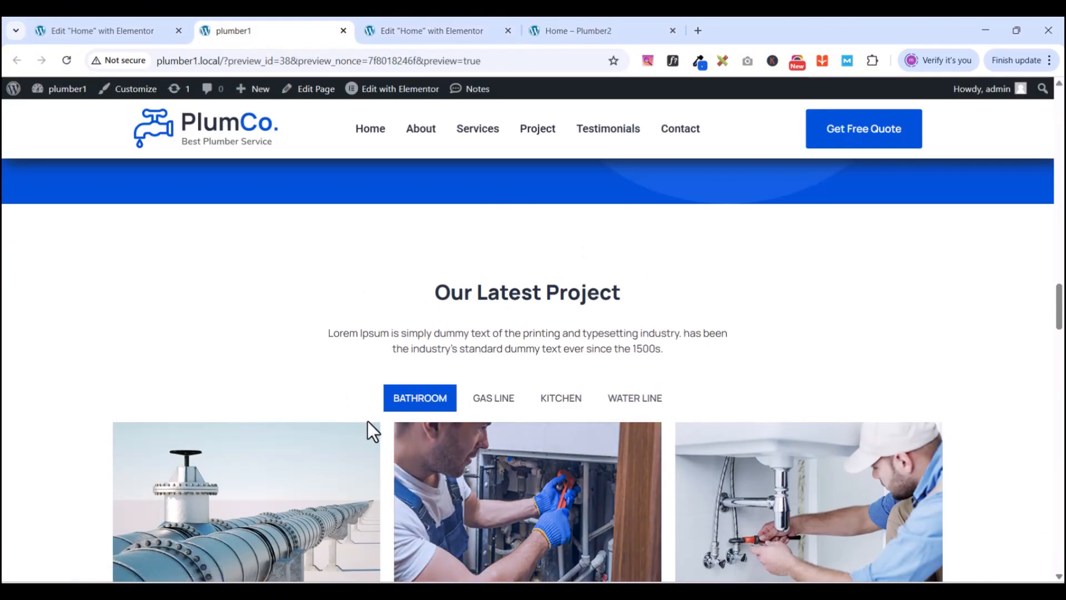
pyautogui.scroll(-2, 371, 422)
pyautogui.scroll(-4, 407, 416)
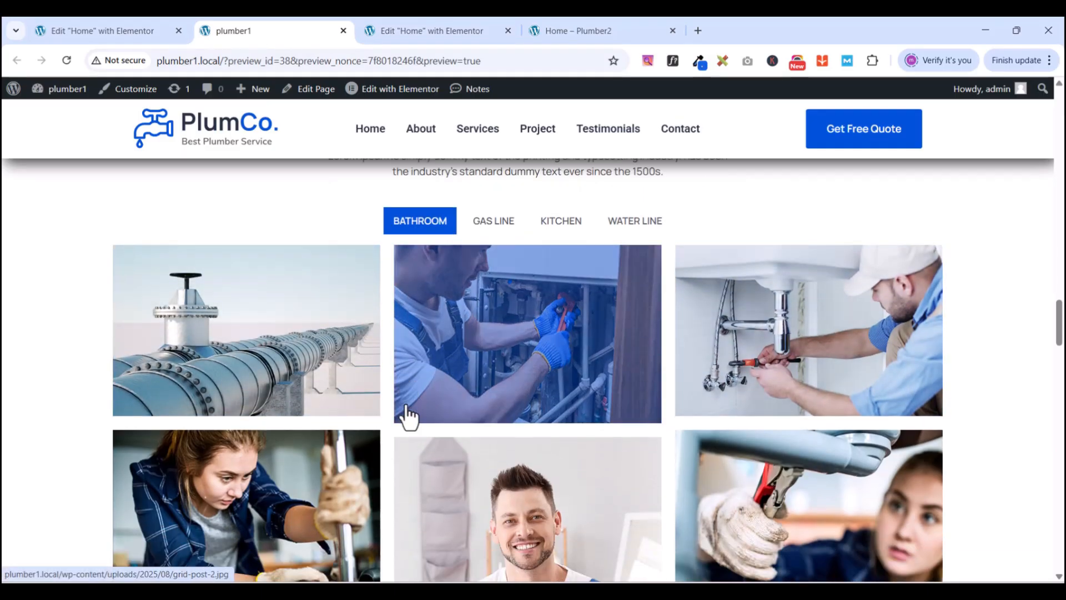
pyautogui.scroll(-1, 717, 392)
pyautogui.scroll(-4, 716, 392)
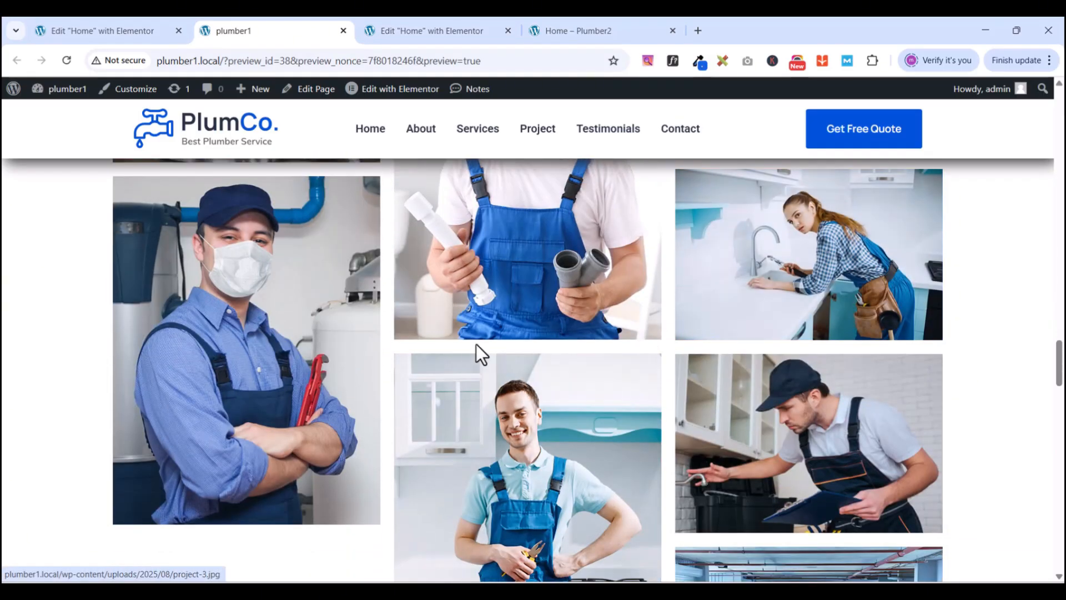
pyautogui.scroll(-4, 489, 345)
pyautogui.scroll(3, 565, 376)
pyautogui.scroll(6, 565, 376)
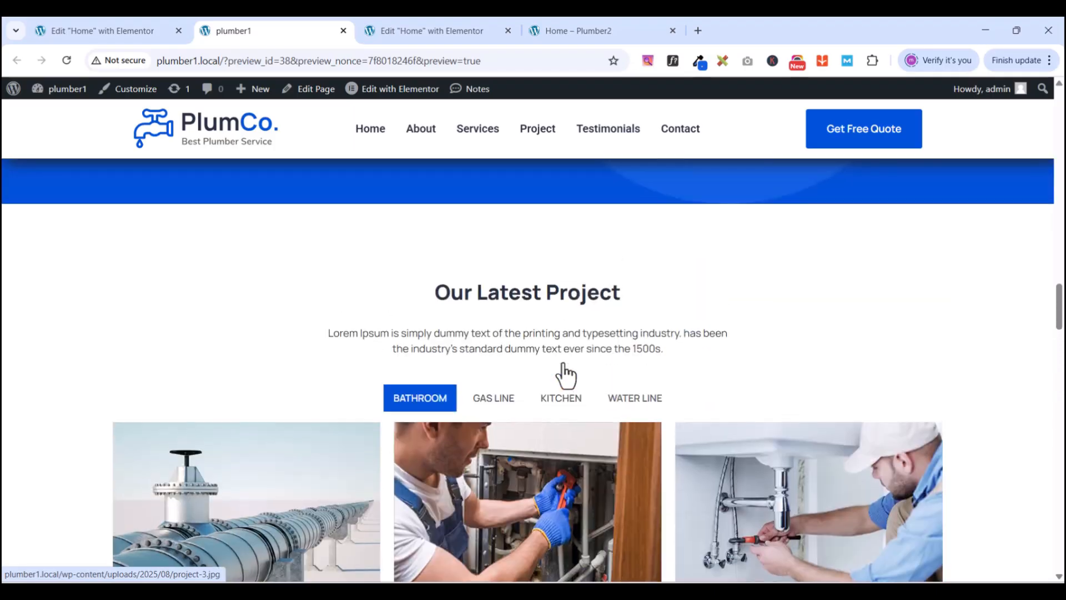
pyautogui.click(427, 33)
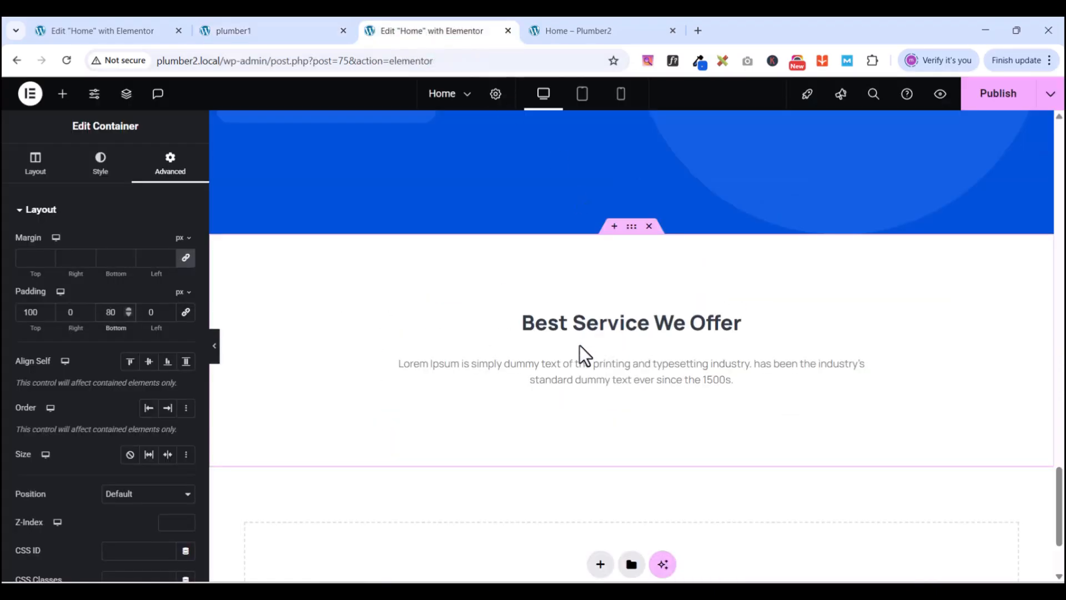
# - Search the widgets for 'gal' and drop a Gallery widget below the Lorem Ipsum paragraph
pyautogui.scroll(3, 579, 346)
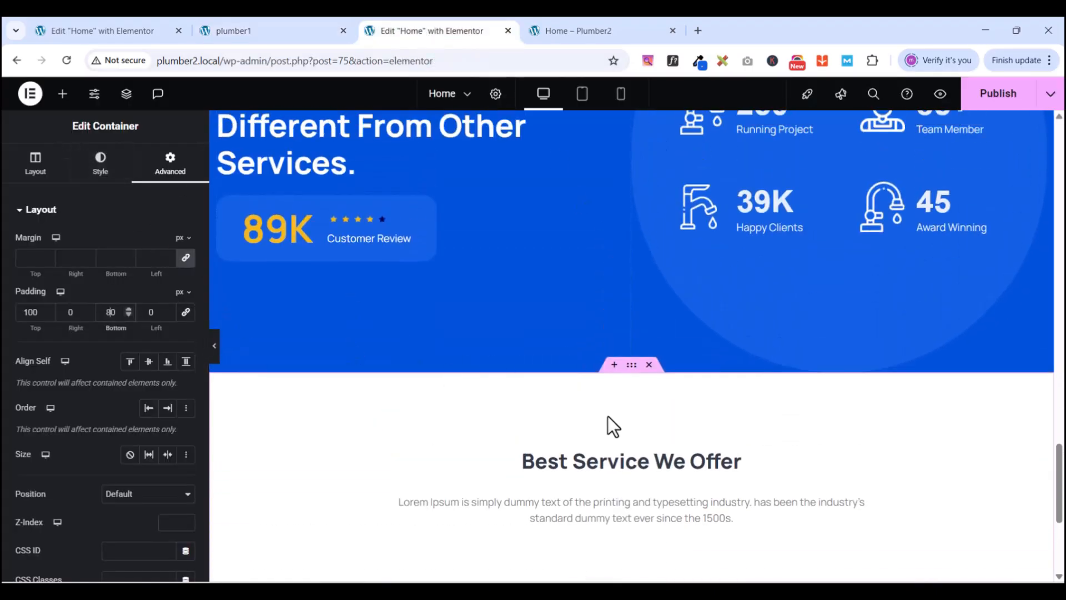
pyautogui.scroll(2, 611, 427)
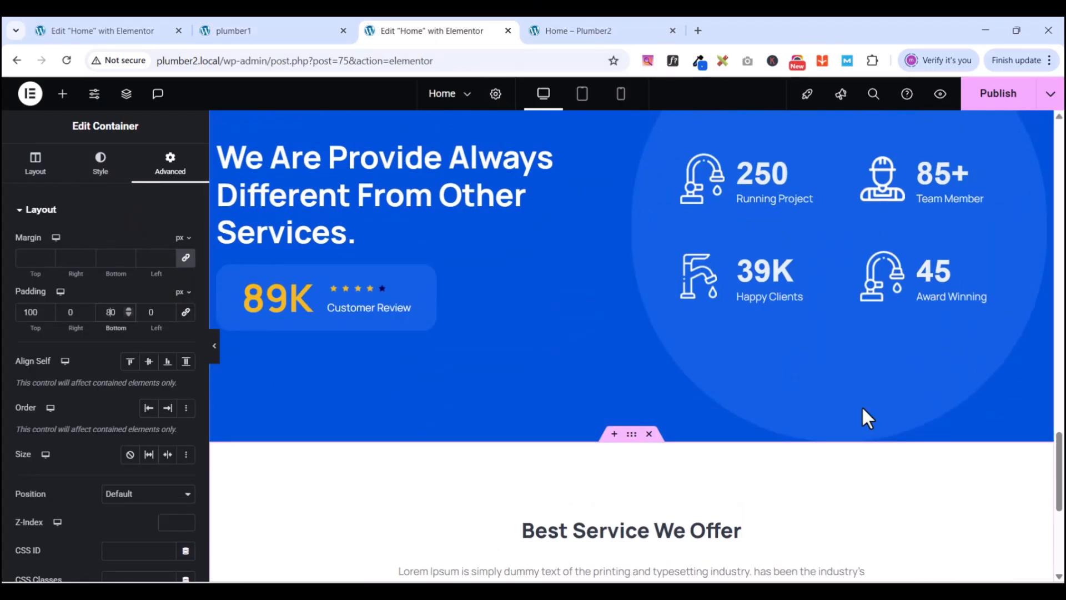
pyautogui.scroll(-3, 862, 405)
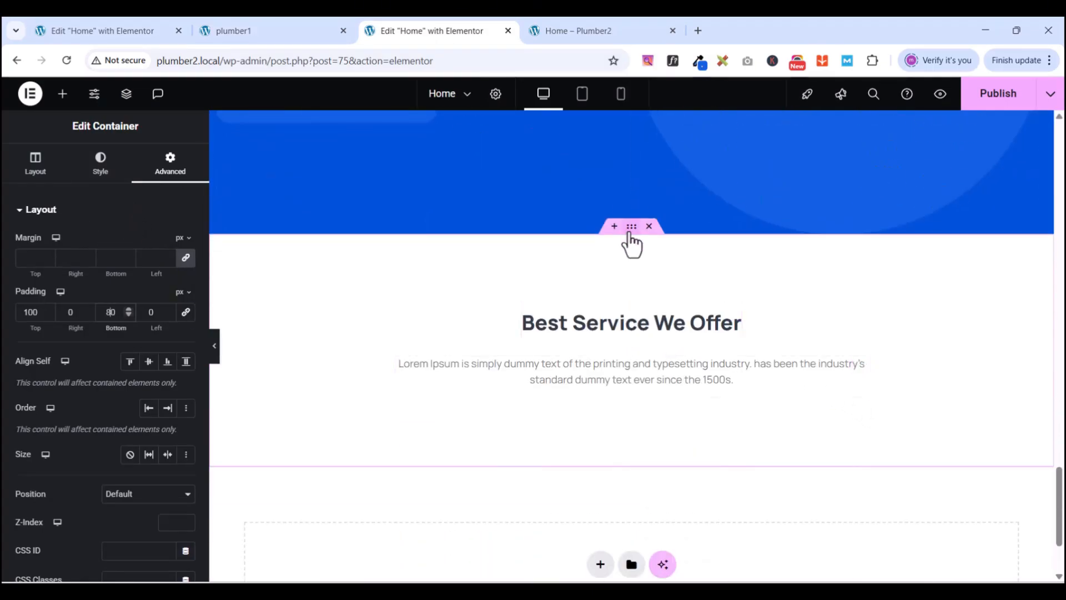
pyautogui.click(34, 167)
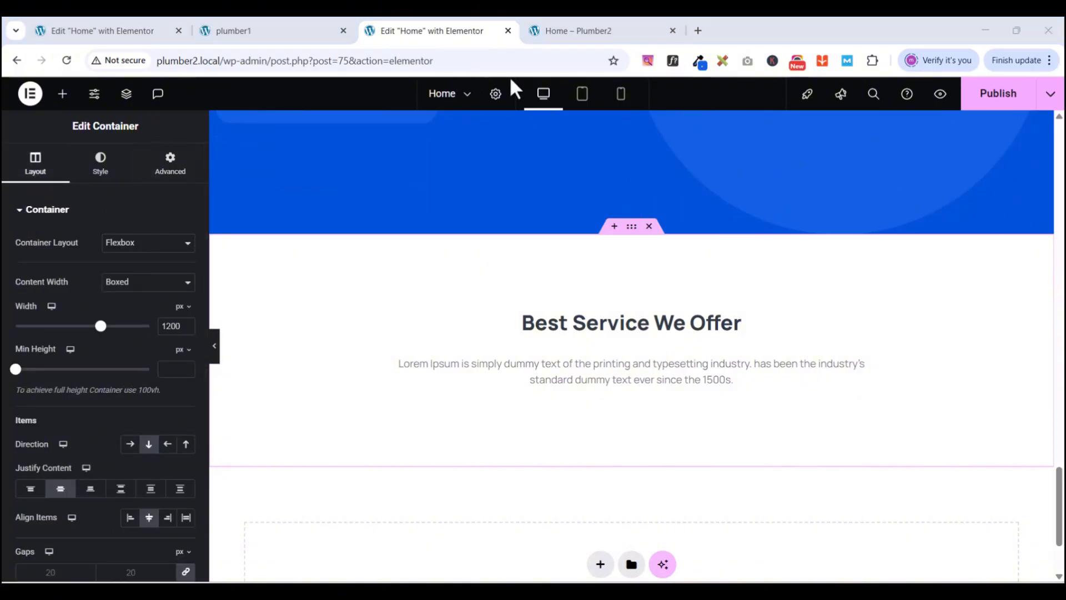
pyautogui.click(56, 96)
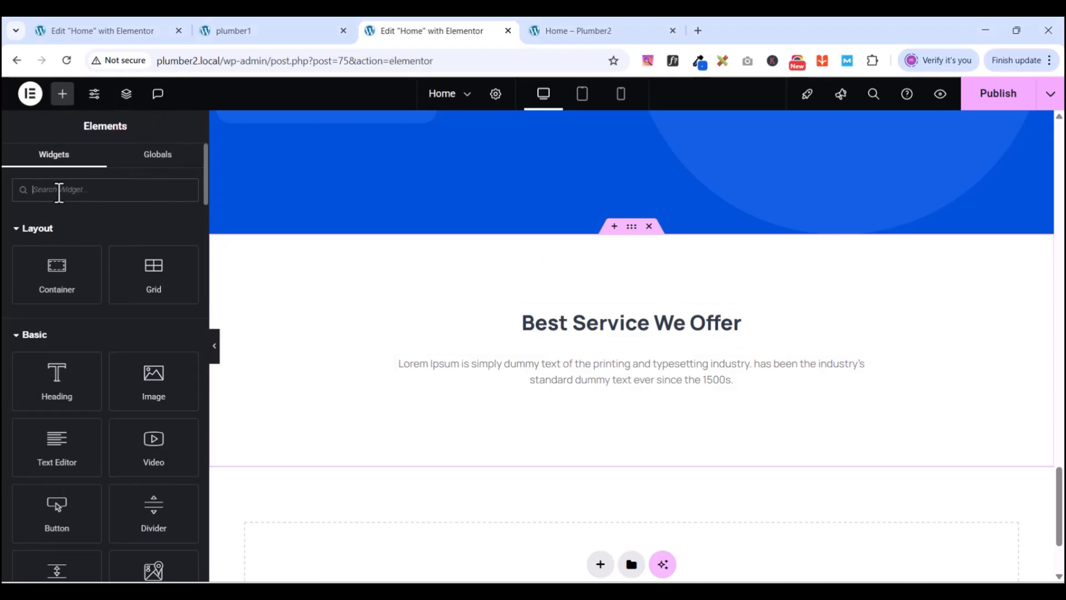
pyautogui.write('gall')
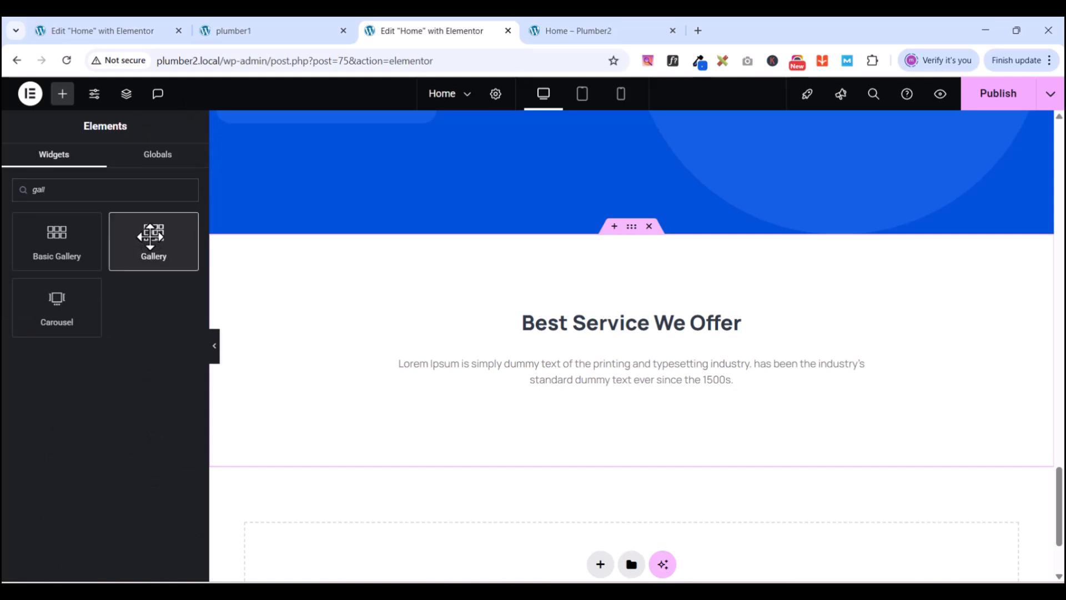
pyautogui.moveTo(150, 236); pyautogui.dragTo(704, 392)
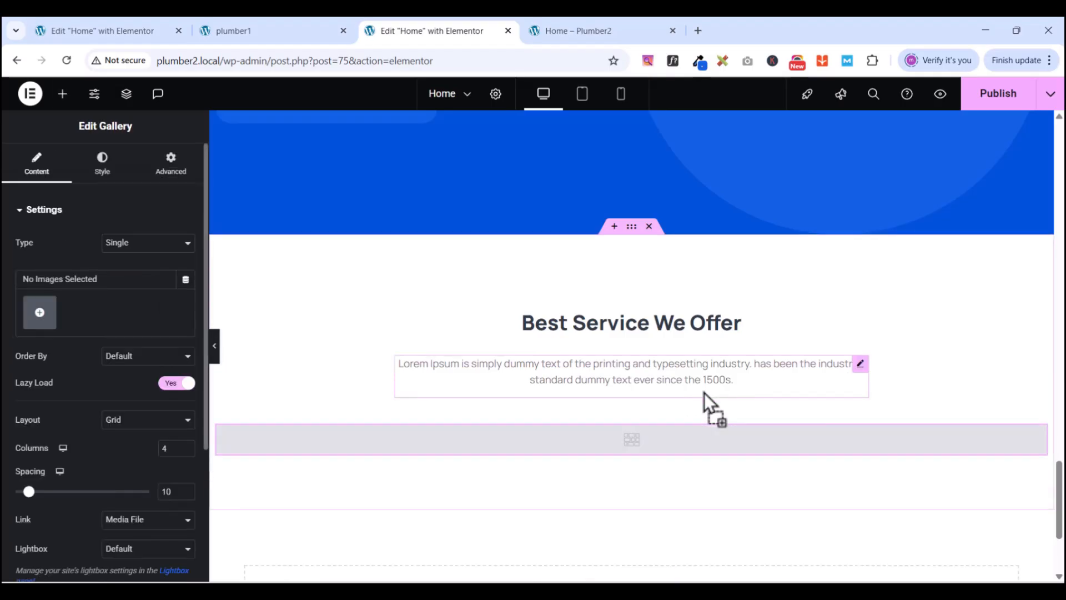
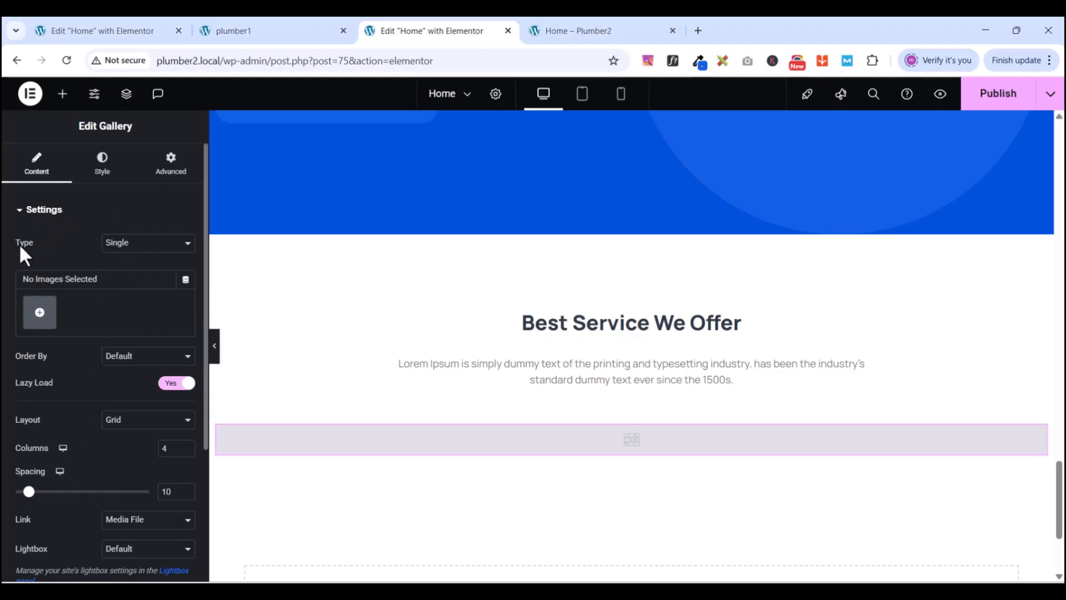
# - Switch the gallery type to Multiple and begin adding images to the New Gallery
pyautogui.click(125, 244)
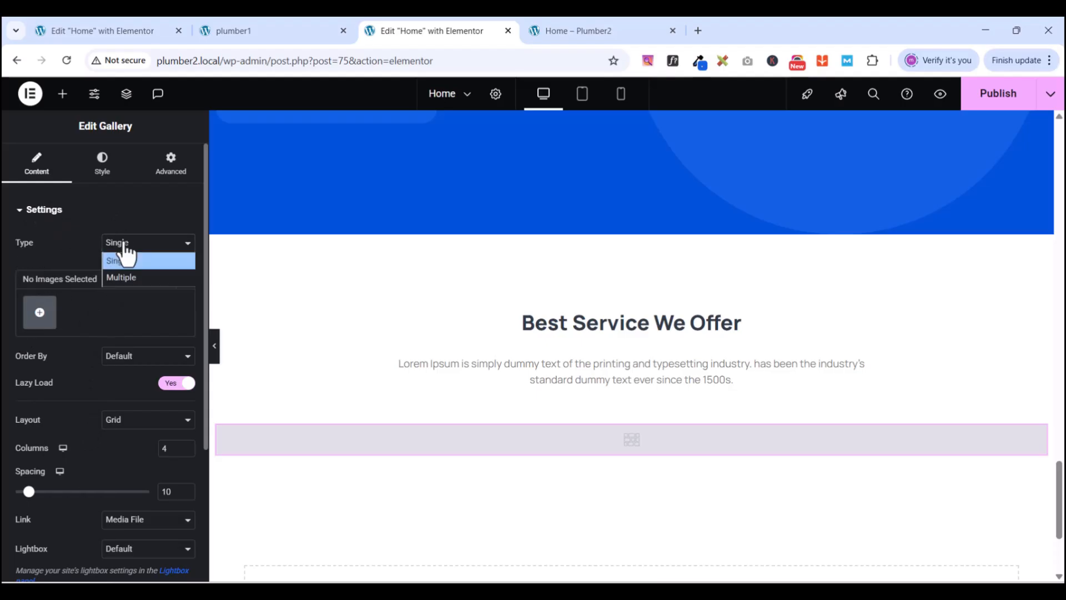
pyautogui.click(124, 279)
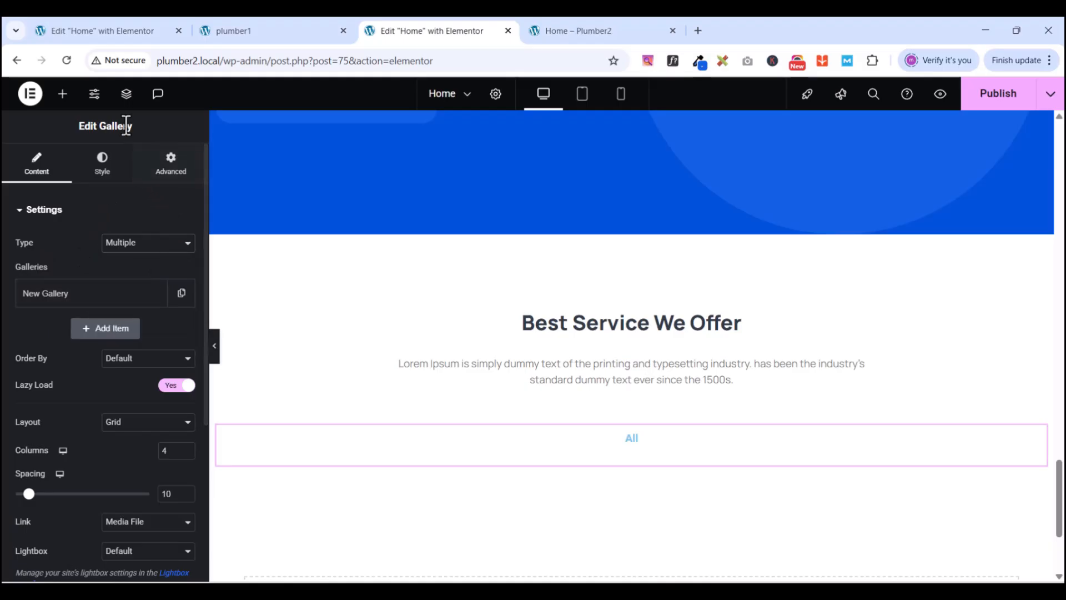
pyautogui.click(89, 292)
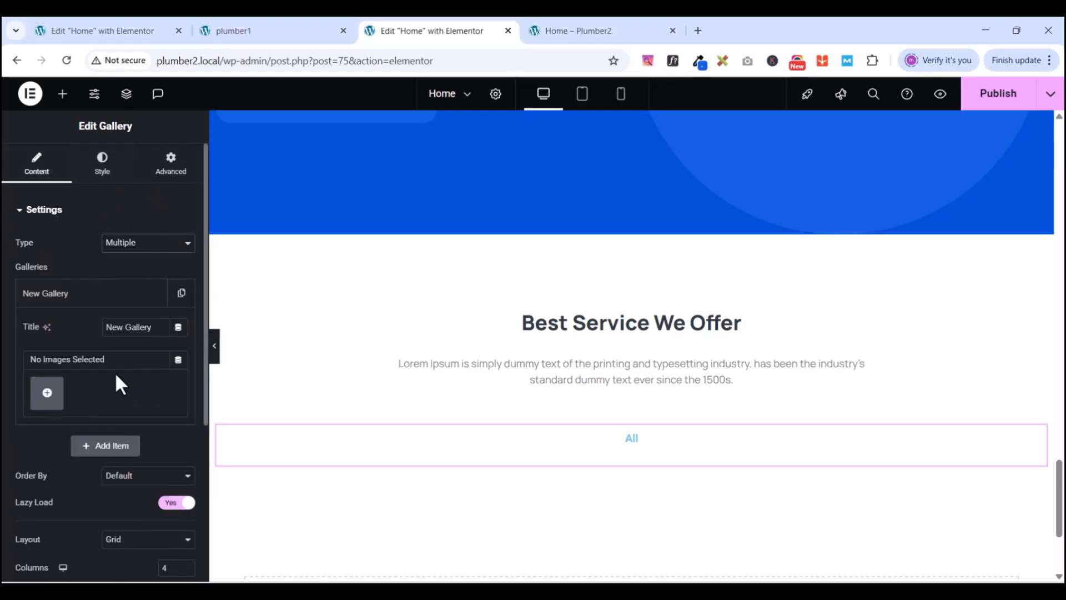
pyautogui.click(48, 393)
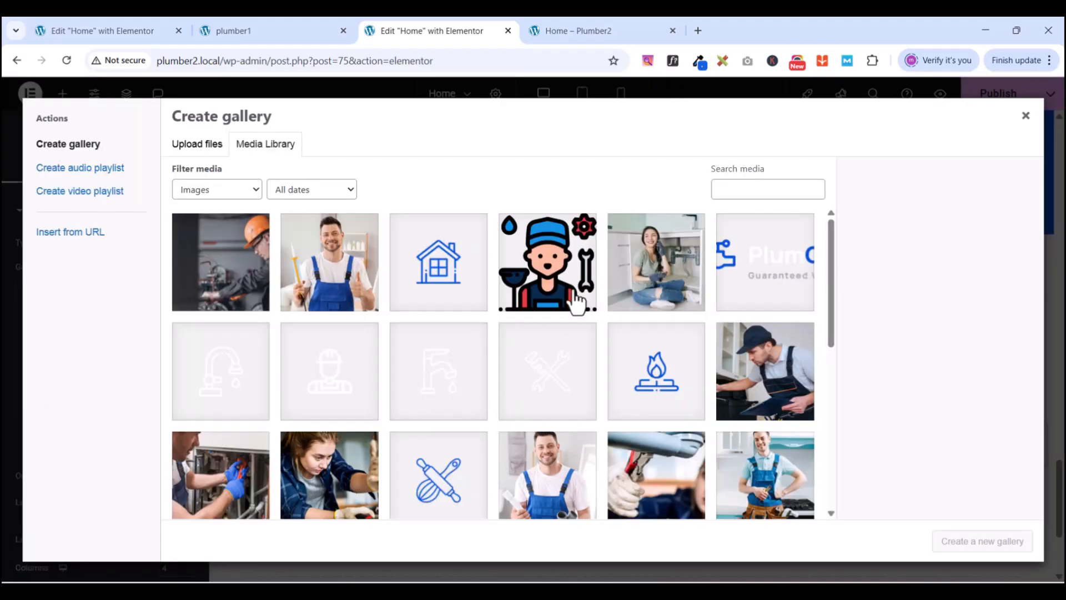
# - Review the plumber1 reference project grid, then return to the plumber2 editor
pyautogui.scroll(-2, 714, 281)
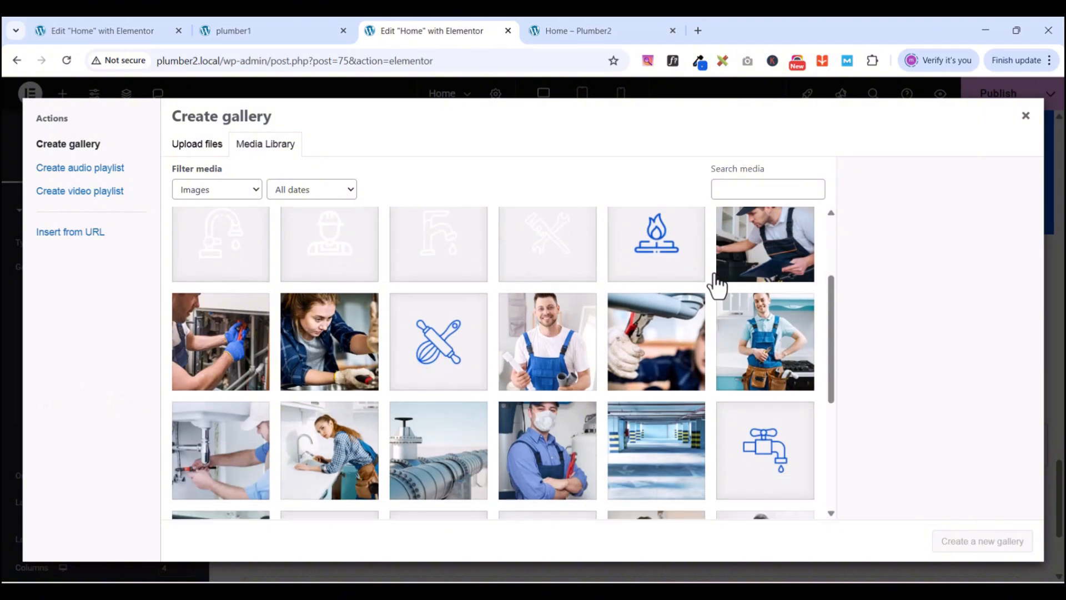
pyautogui.scroll(-1, 721, 280)
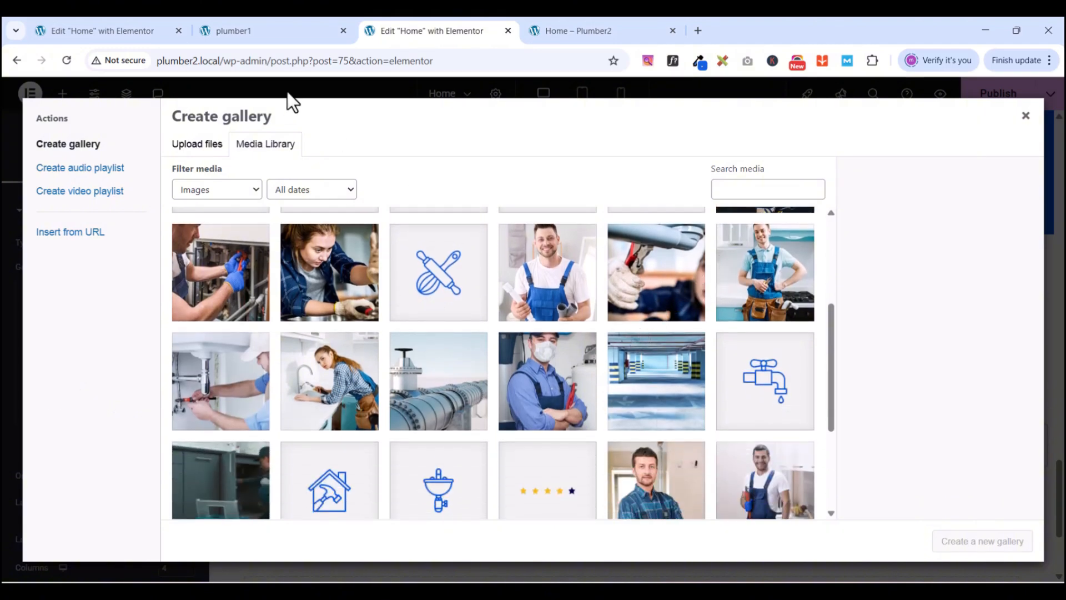
pyautogui.click(251, 31)
pyautogui.scroll(-10, 672, 462)
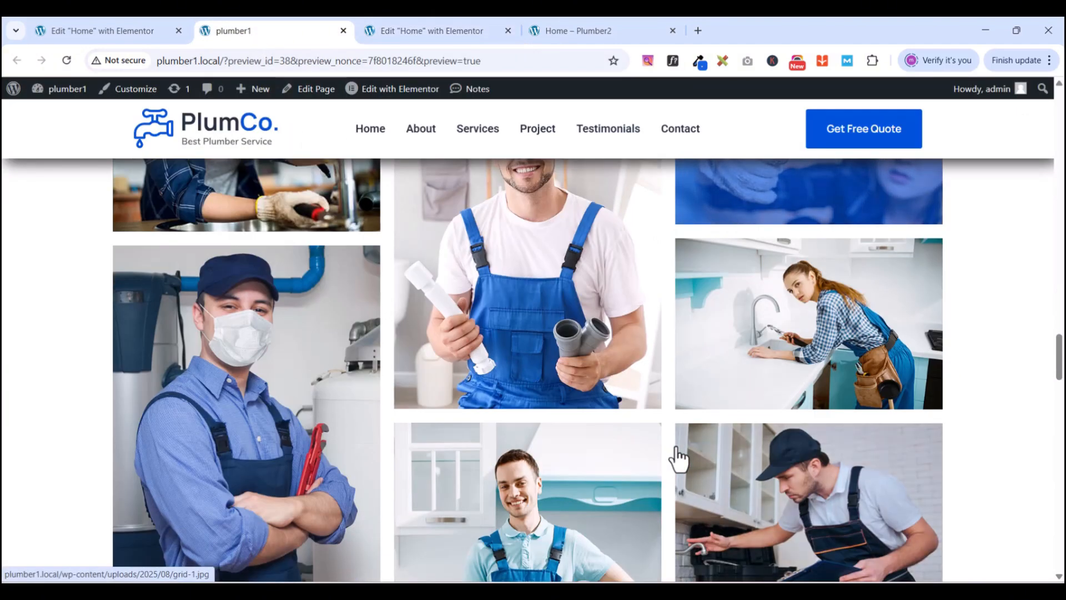
pyautogui.scroll(-6, 678, 447)
pyautogui.scroll(11, 679, 446)
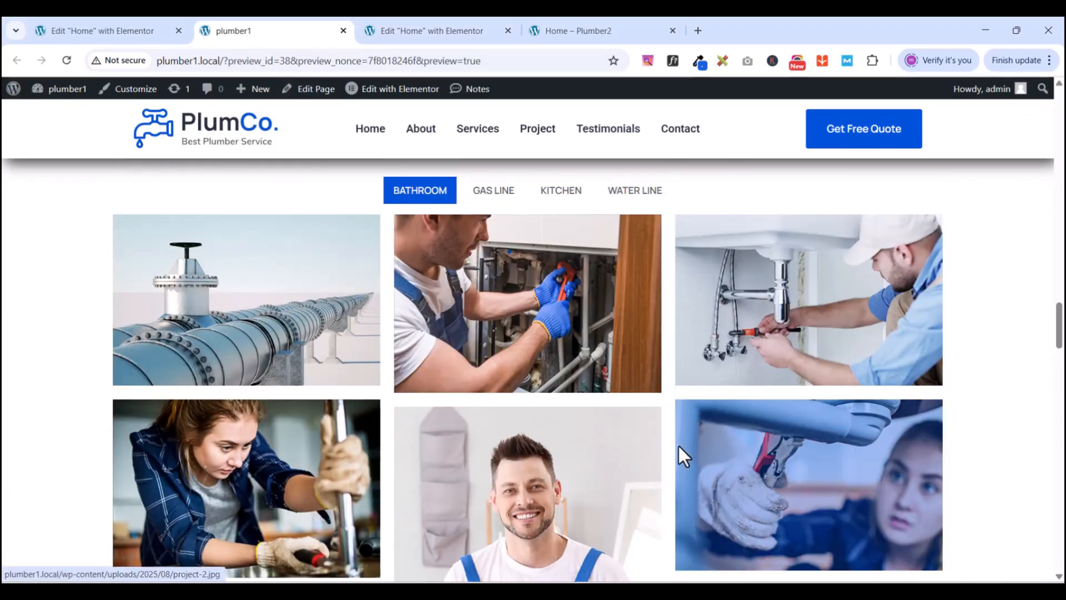
pyautogui.scroll(-11, 678, 445)
pyautogui.scroll(6, 678, 445)
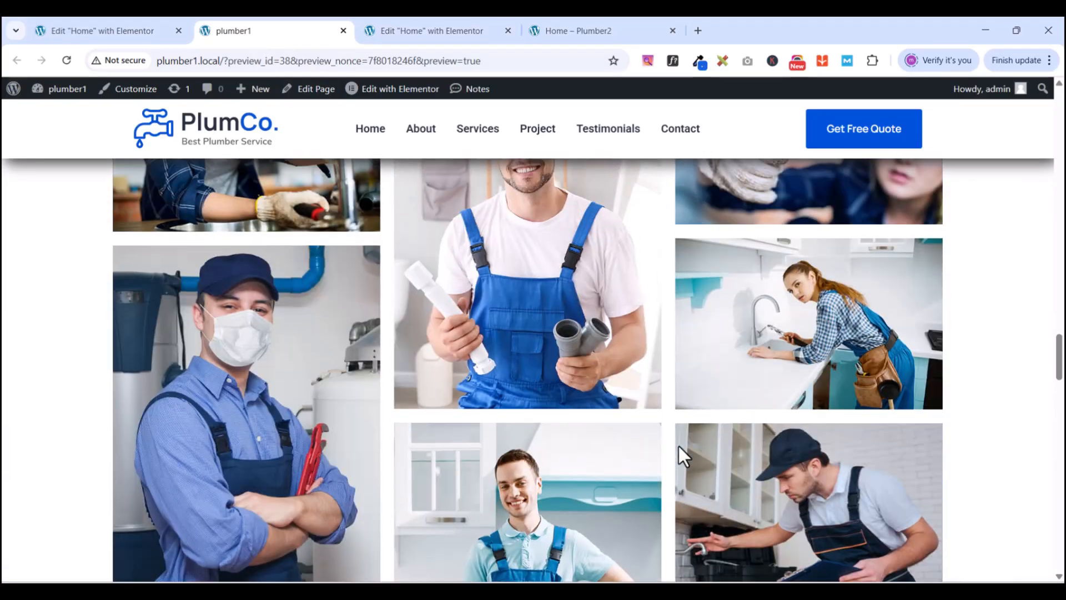
pyautogui.scroll(5, 678, 446)
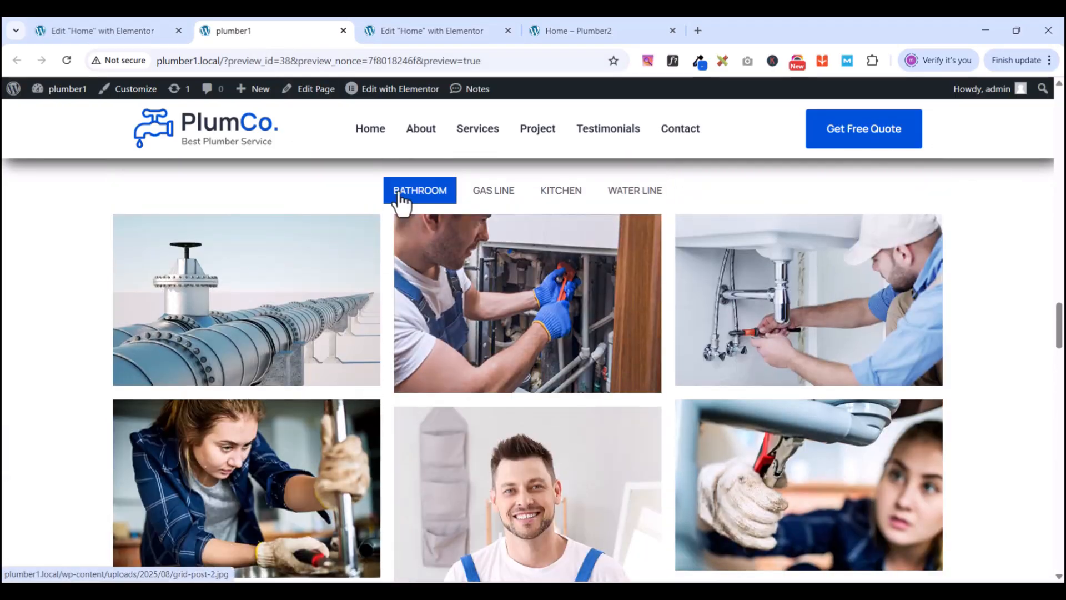
pyautogui.click(414, 28)
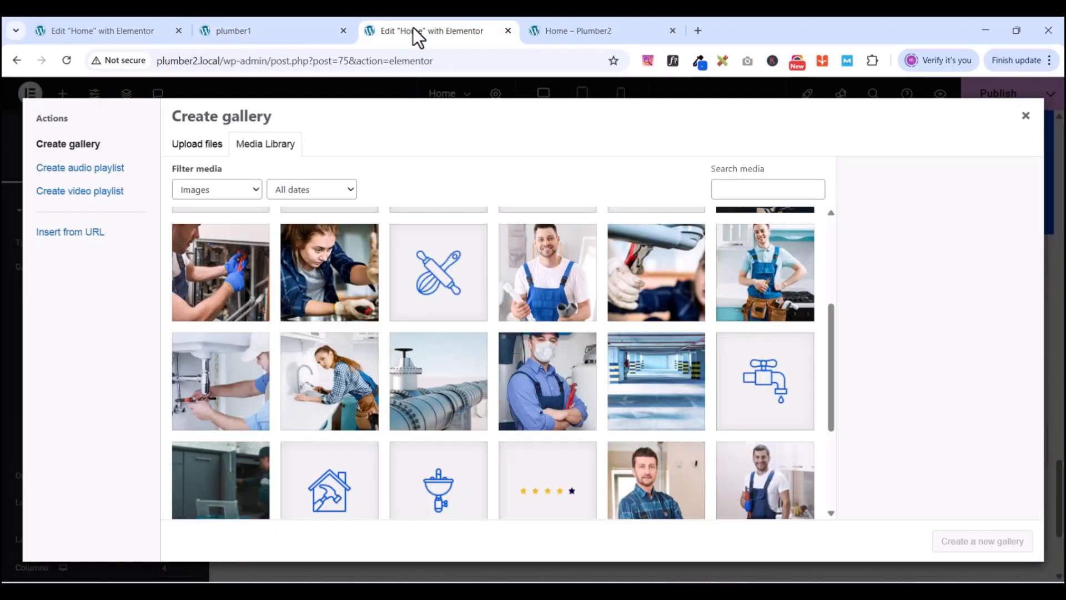
# - Select the first seven plumber photos in the Media Library, from tap repair to masked plumber
pyautogui.click(347, 284)
pyautogui.click(550, 267)
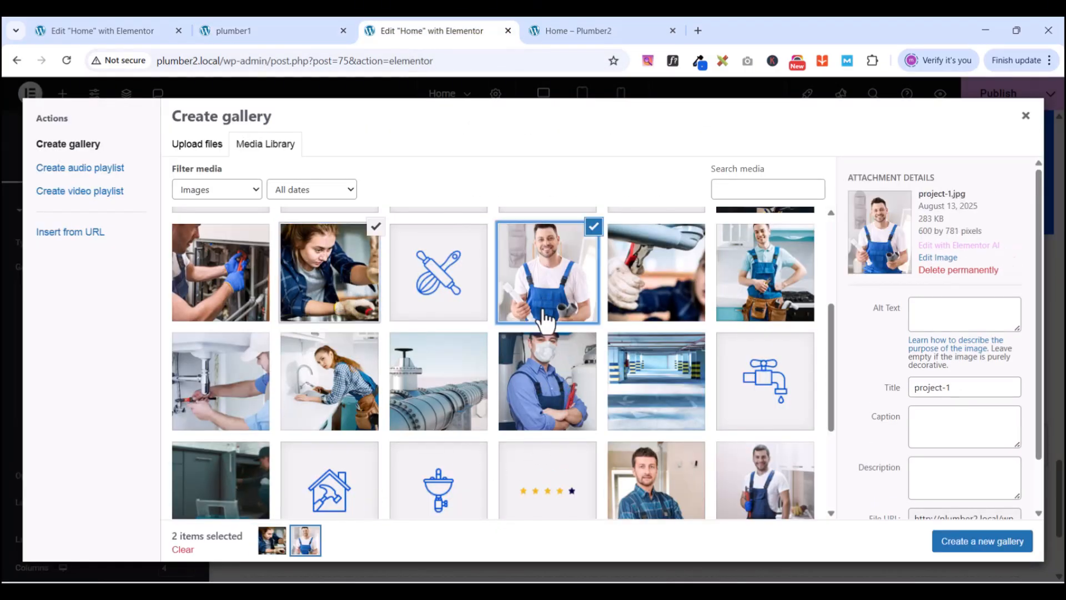
pyautogui.click(760, 271)
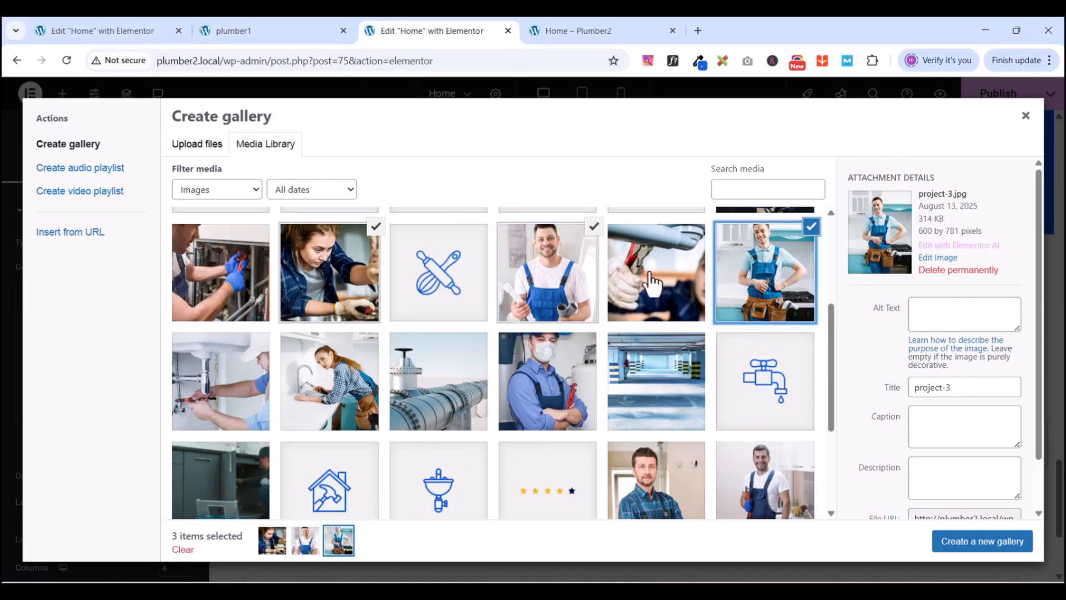
pyautogui.click(629, 275)
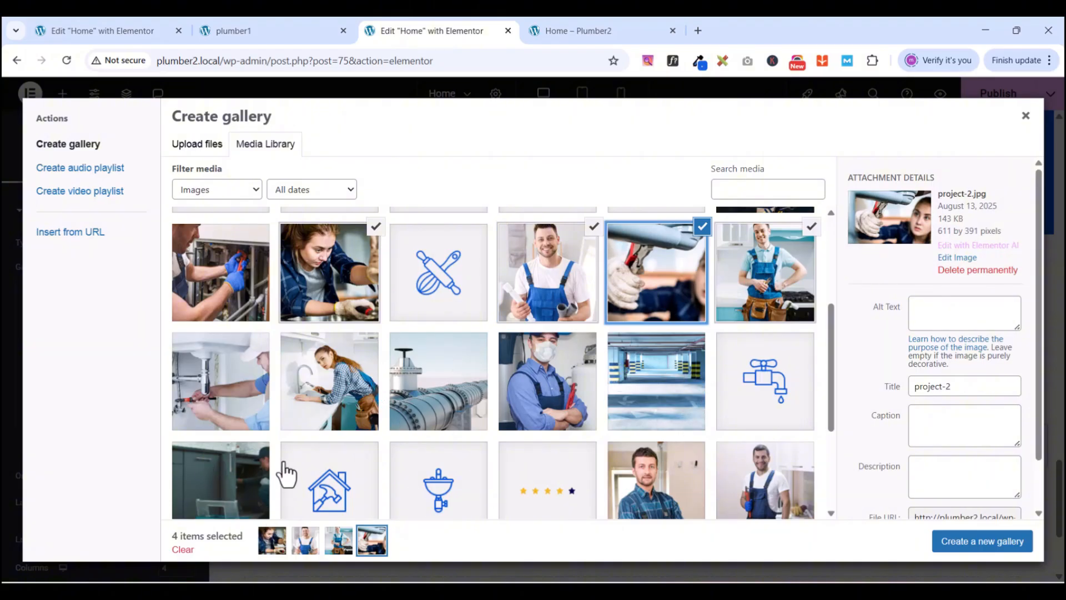
pyautogui.click(228, 411)
pyautogui.click(320, 404)
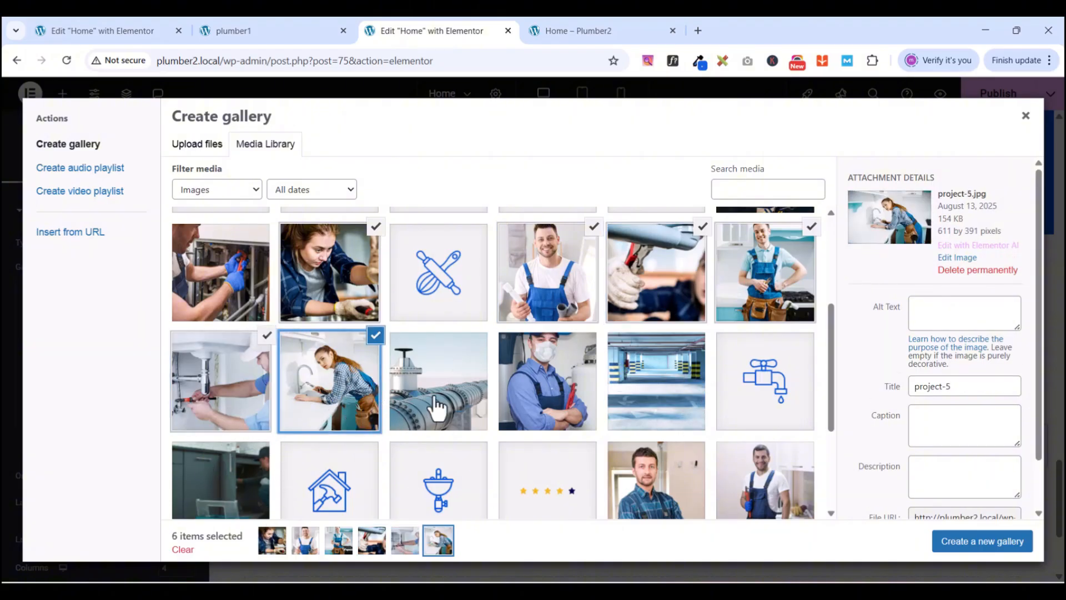
pyautogui.click(542, 383)
pyautogui.scroll(-3, 741, 408)
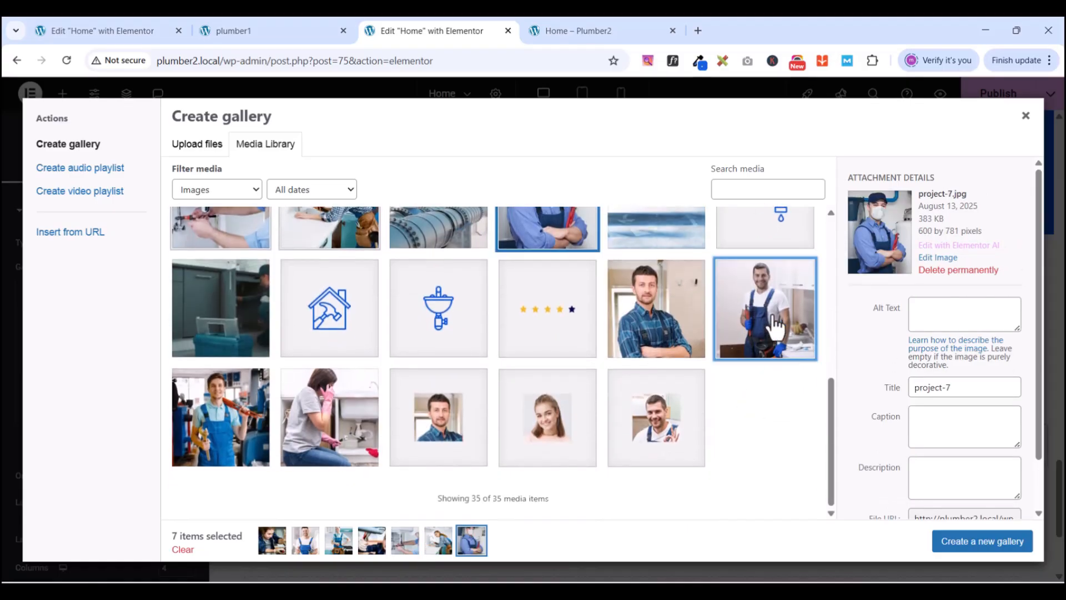
# - Add five more photos, including team-3, team-4 and about-img-2, for twelve in total
pyautogui.click(776, 328)
pyautogui.click(679, 333)
pyautogui.click(221, 428)
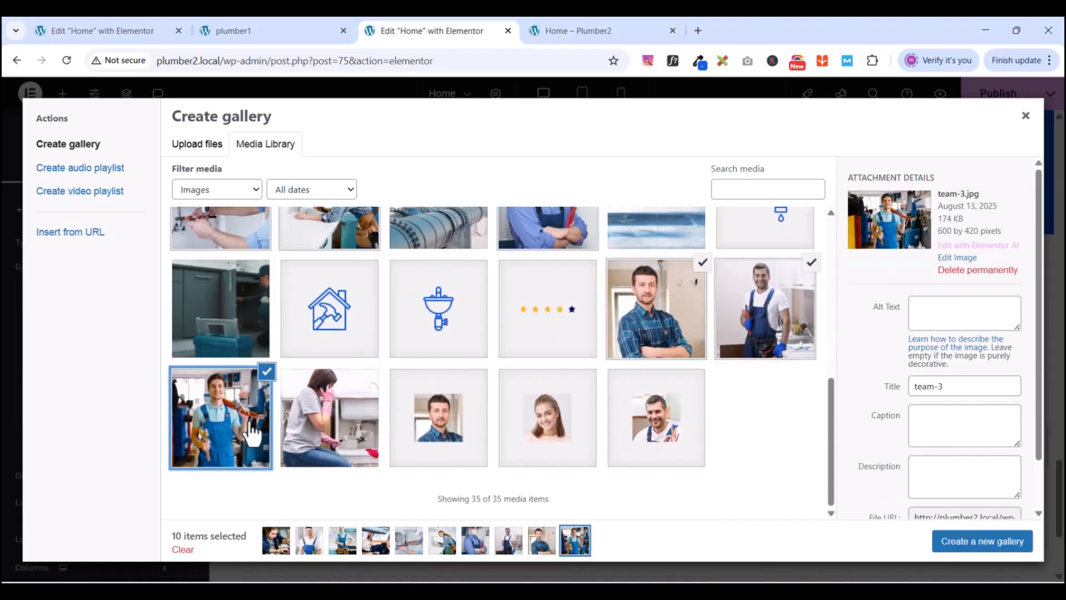
pyautogui.click(342, 422)
pyautogui.scroll(2, 515, 444)
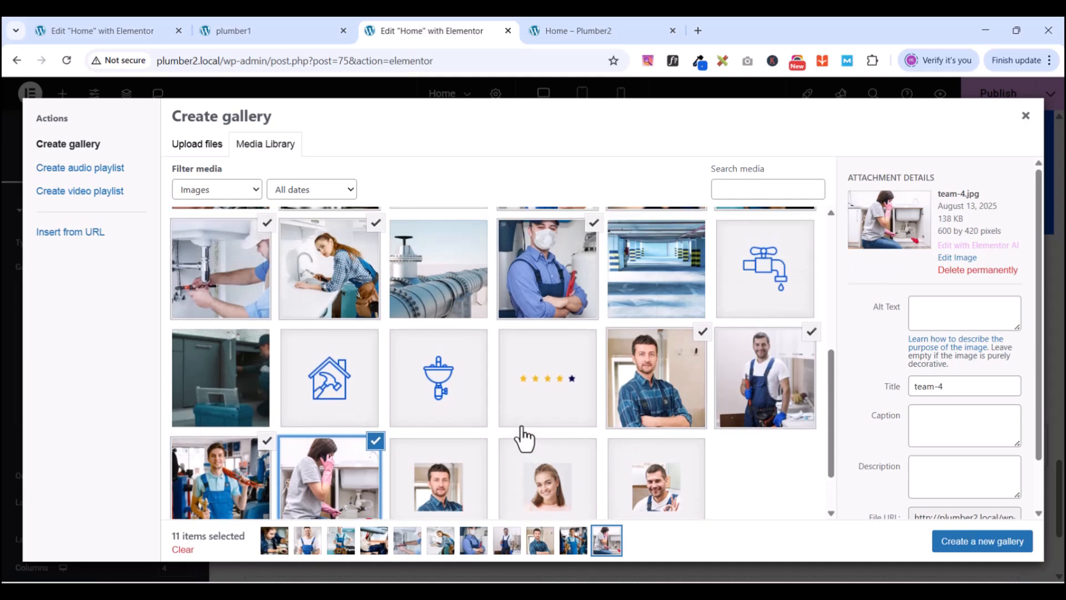
pyautogui.scroll(-2, 339, 383)
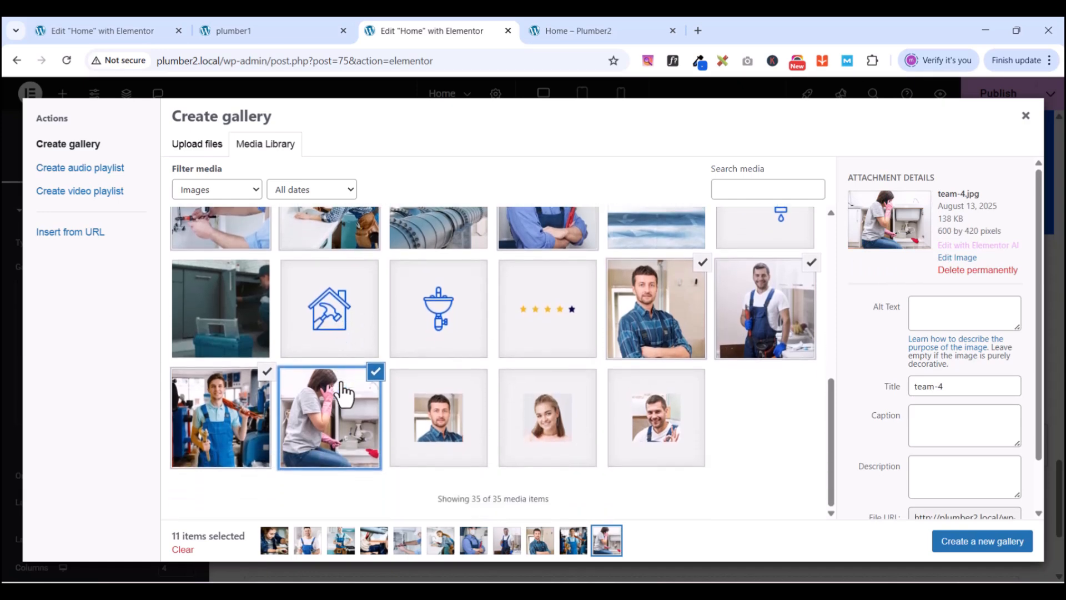
pyautogui.scroll(4, 442, 432)
pyautogui.scroll(2, 450, 433)
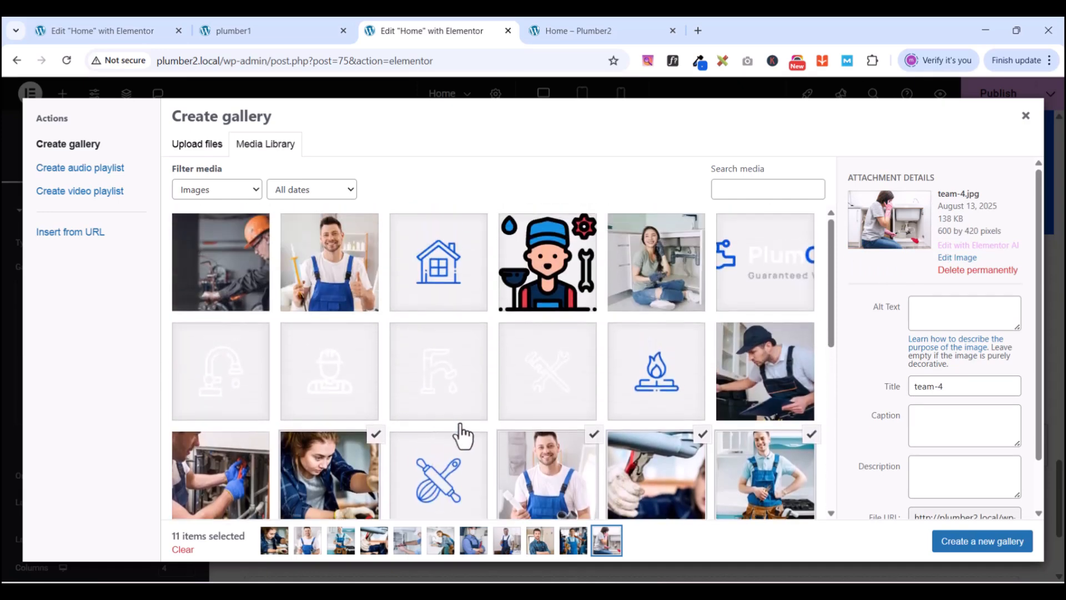
pyautogui.click(321, 244)
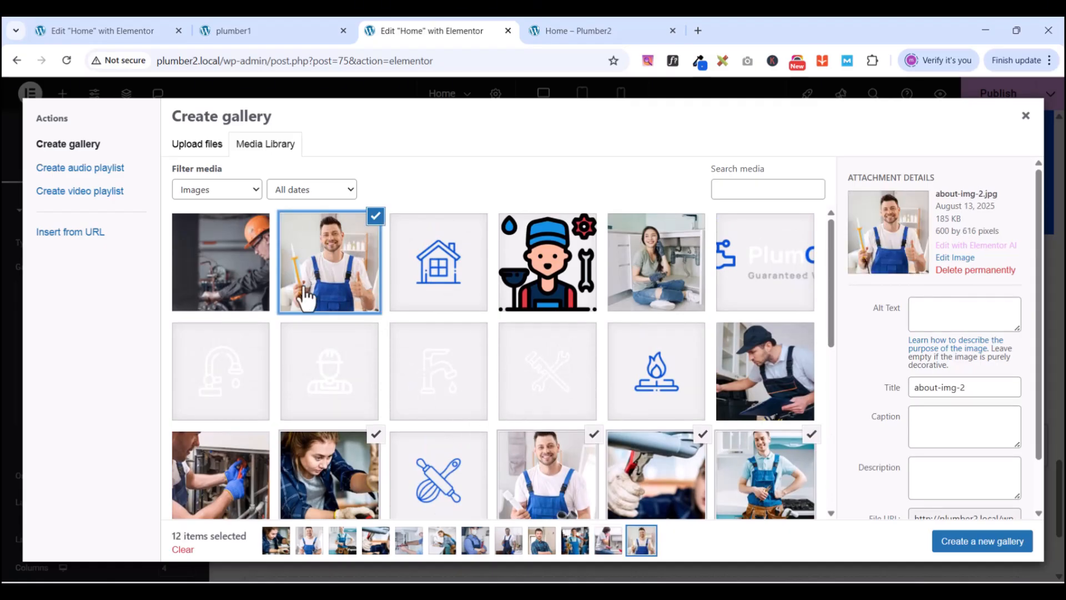
pyautogui.scroll(-5, 483, 407)
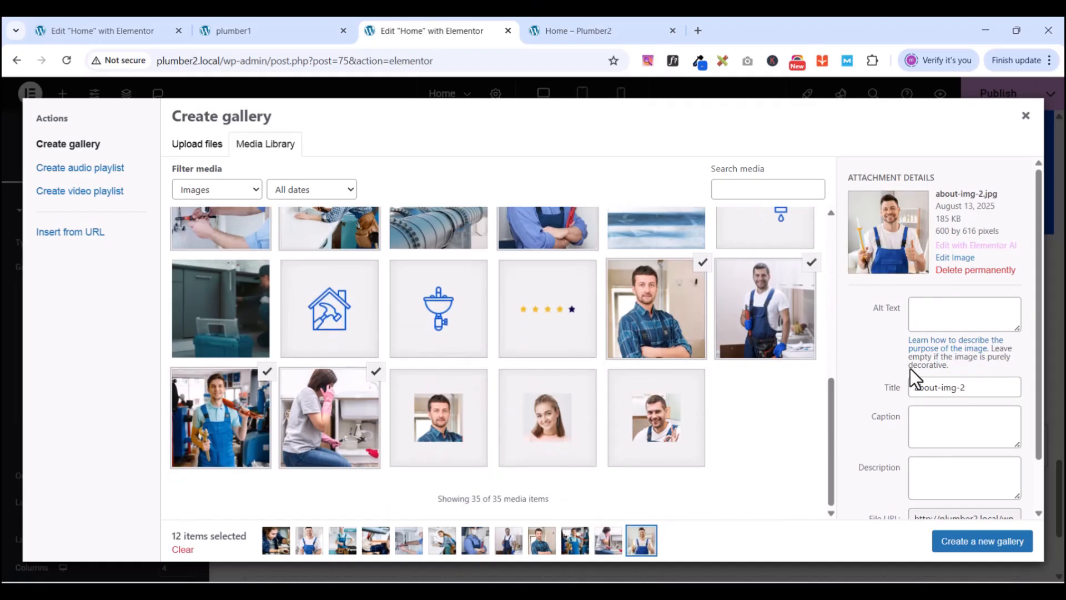
pyautogui.scroll(5, 499, 423)
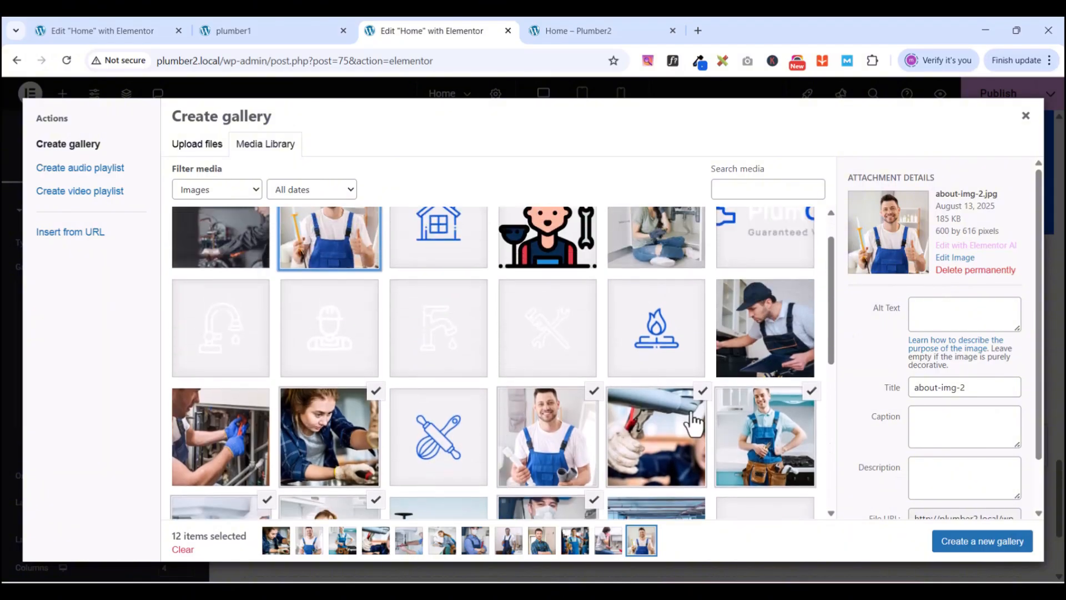
# - Create and insert the twelve-photo gallery, renaming it BATHROOM
pyautogui.click(953, 545)
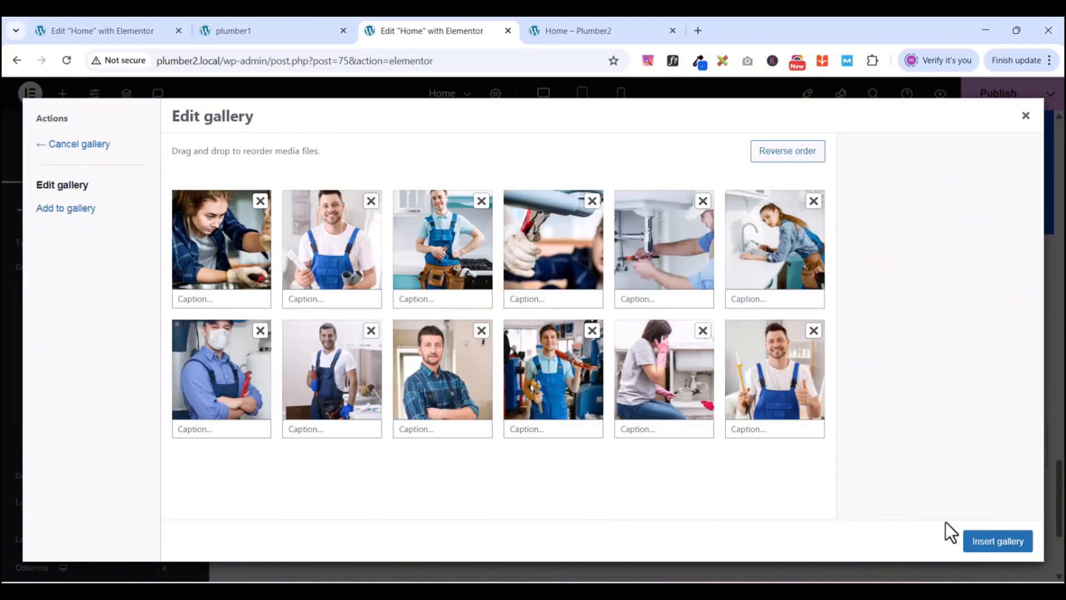
pyautogui.click(997, 541)
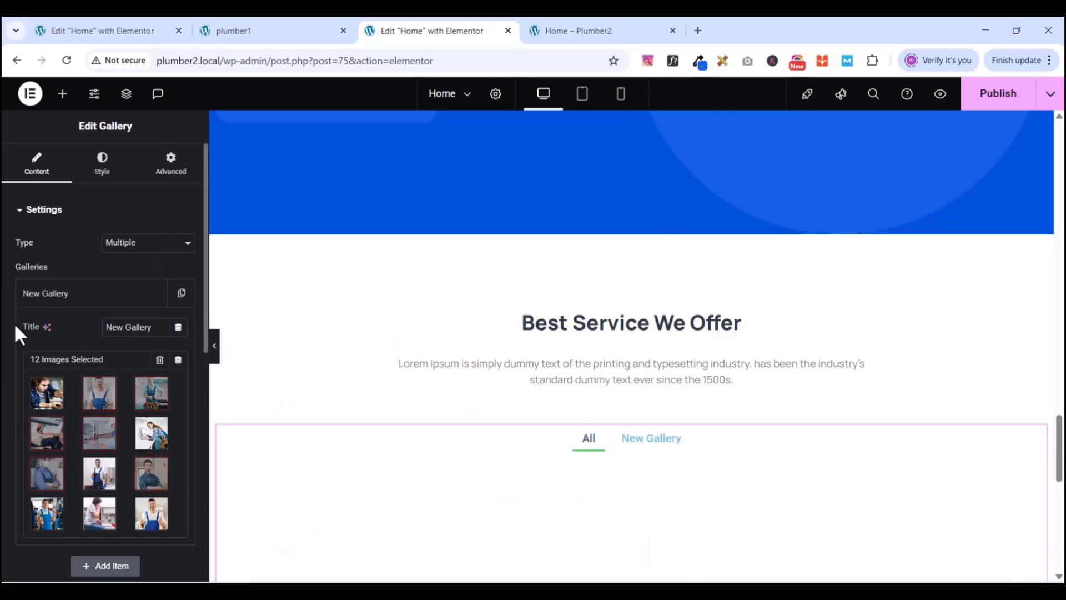
pyautogui.tripleClick(141, 329)
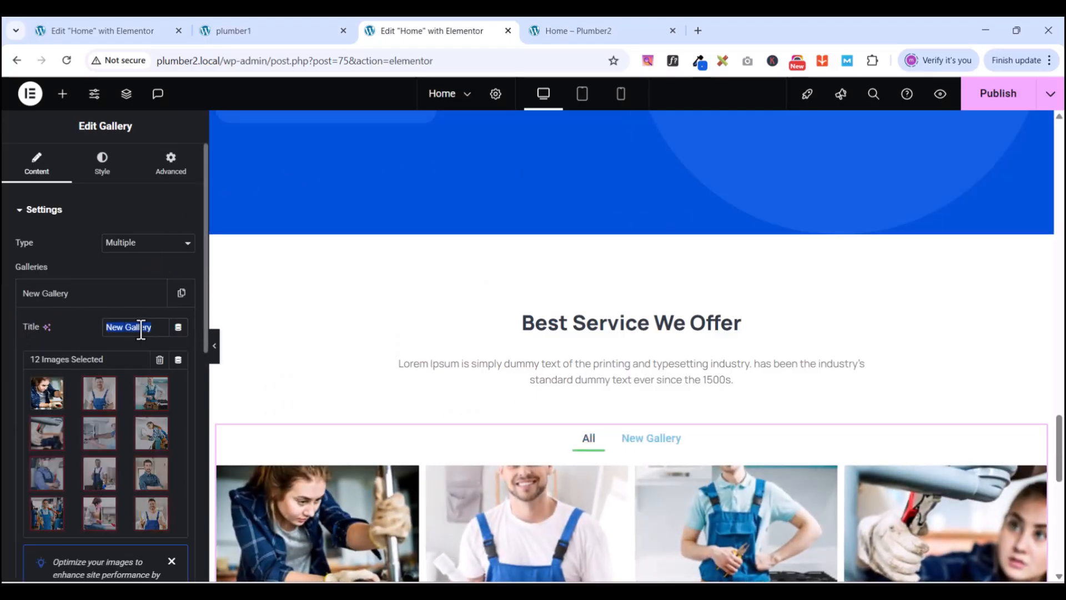
pyautogui.write('BATHROOM')
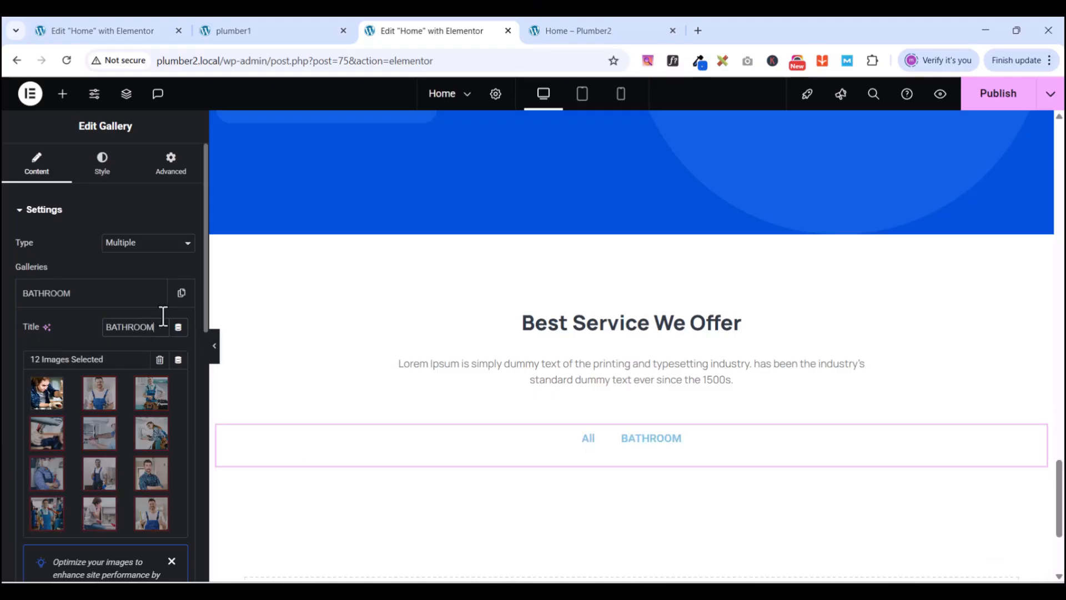
# - Collapse the BATHROOM gallery item, leaving the grid with All and BATHROOM filters
pyautogui.scroll(-3, 107, 344)
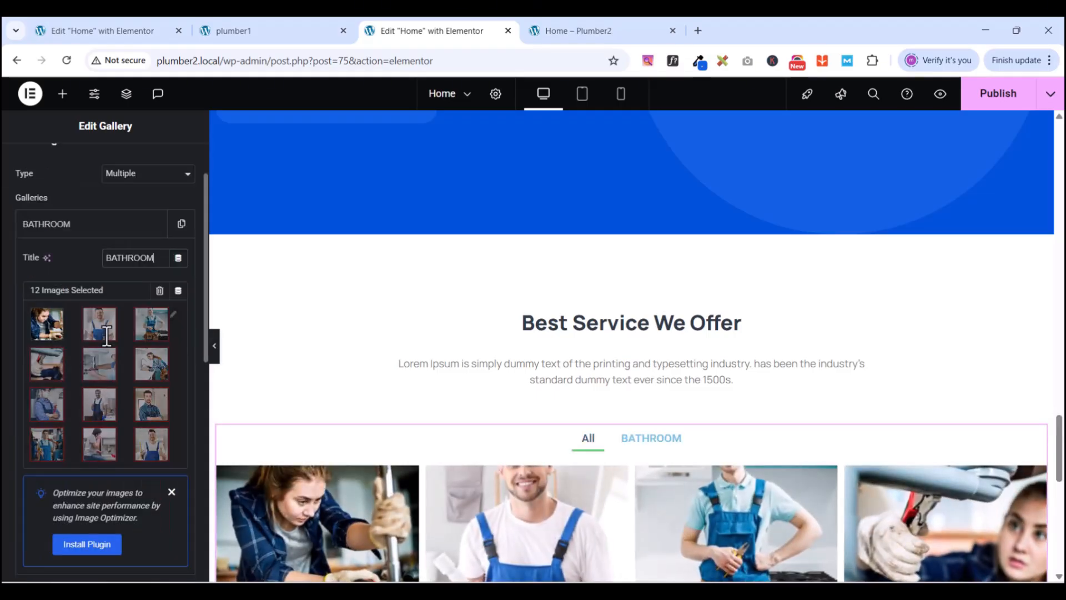
pyautogui.scroll(-3, 106, 347)
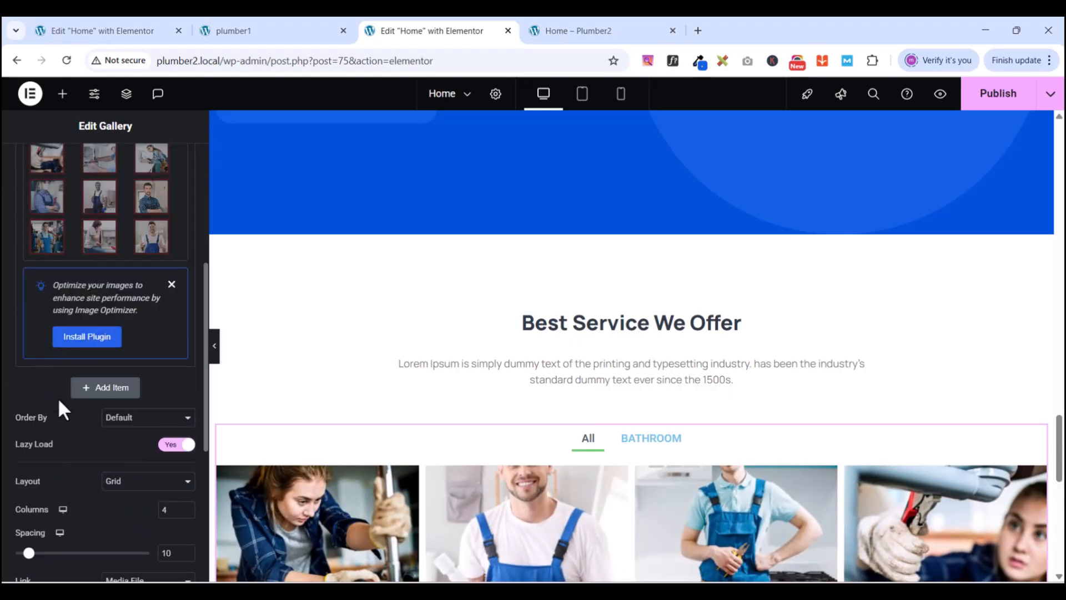
pyautogui.scroll(-2, 102, 311)
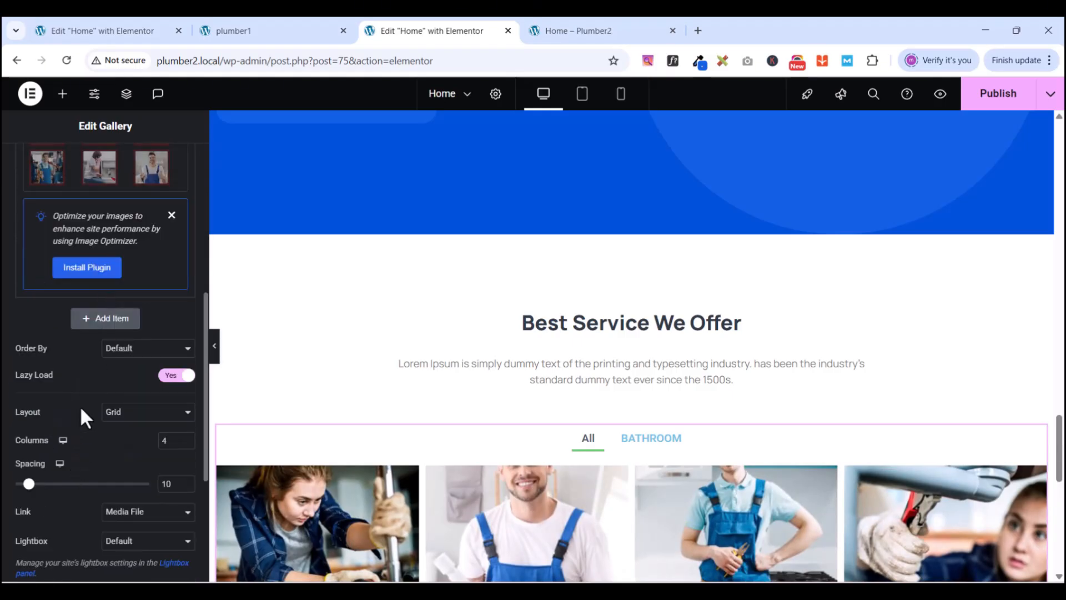
pyautogui.scroll(6, 80, 406)
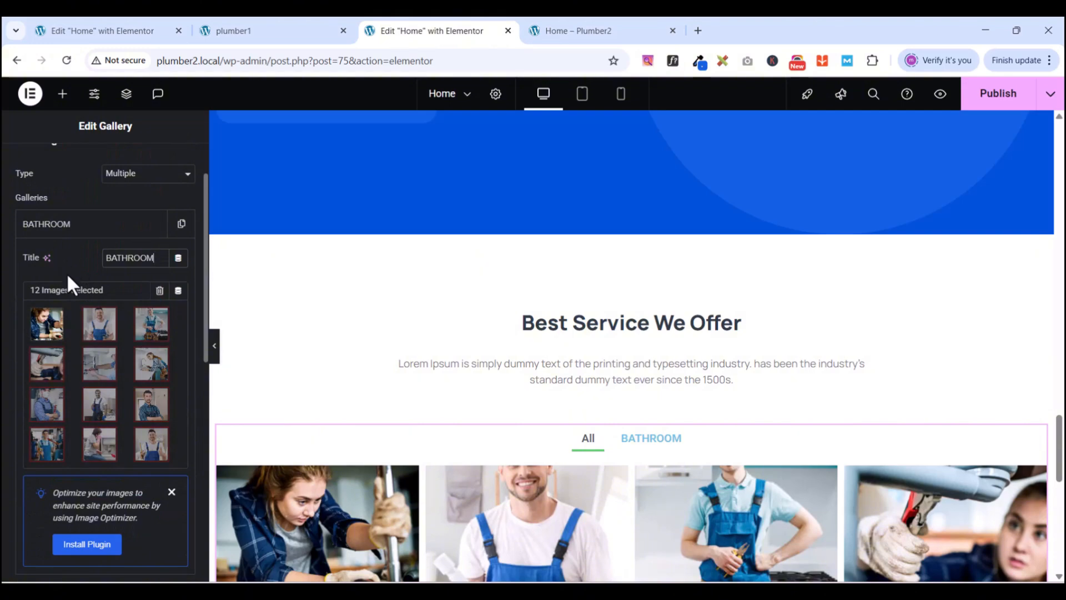
pyautogui.click(66, 228)
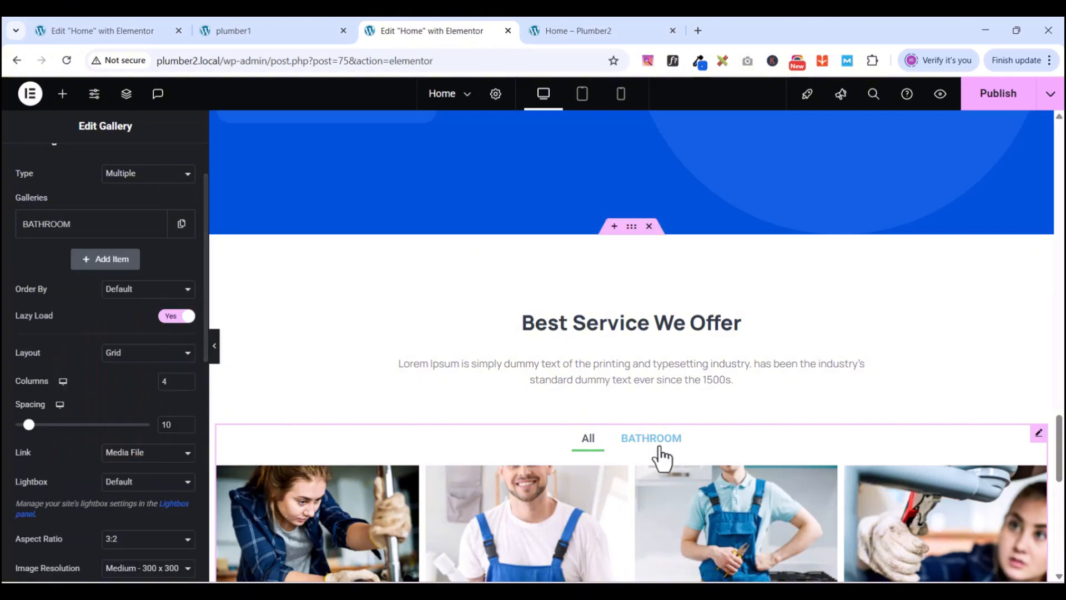
pyautogui.scroll(-5, 661, 457)
pyautogui.scroll(3, 662, 457)
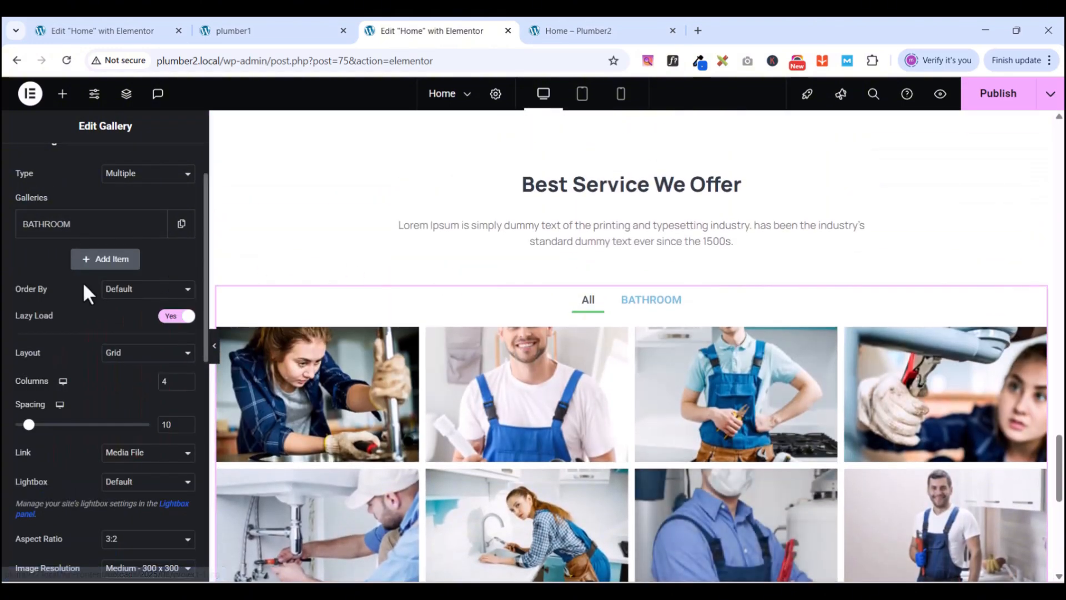
# - Duplicate the BATHROOM category three times, checking plumber1's categories for reference
pyautogui.click(182, 223)
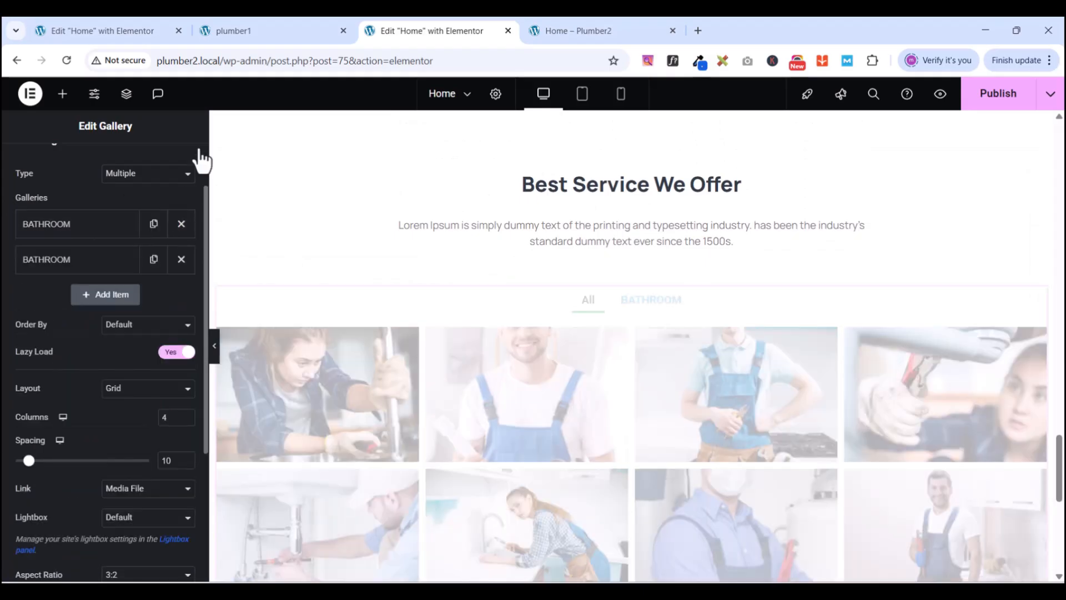
pyautogui.click(264, 31)
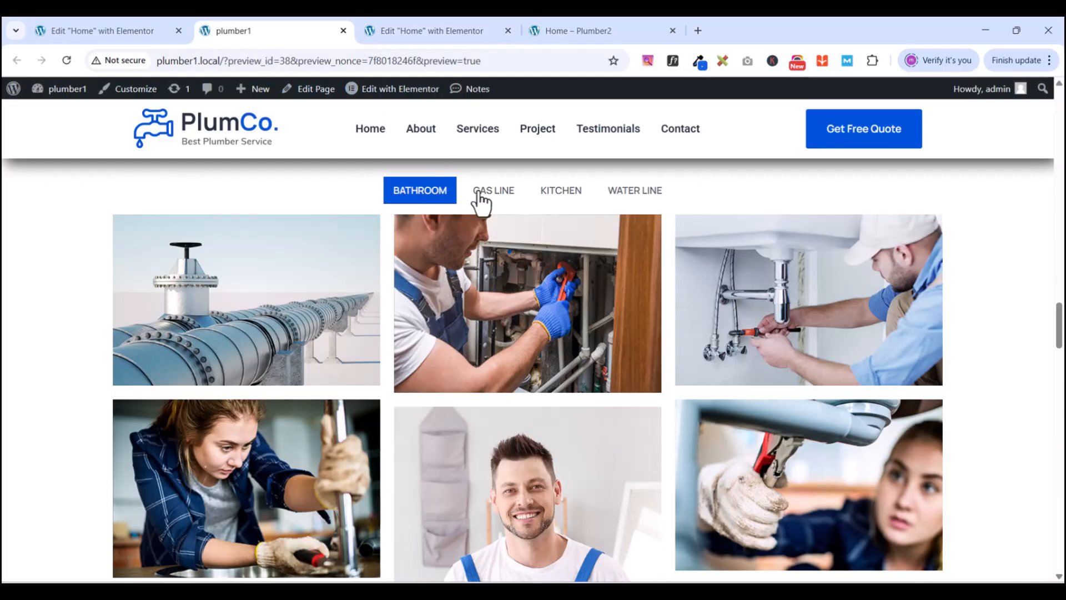
pyautogui.click(417, 31)
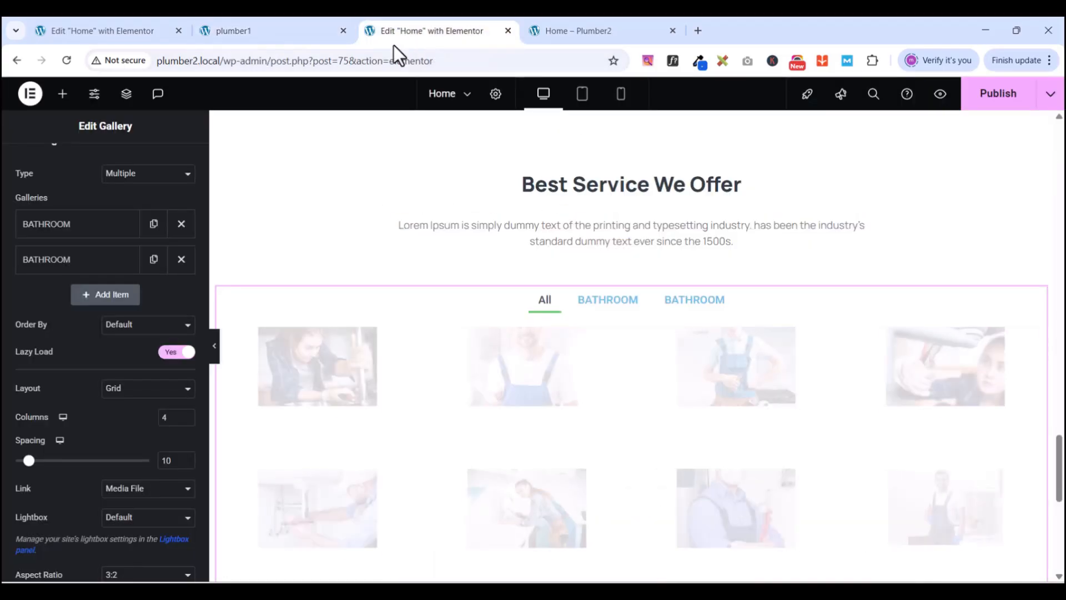
pyautogui.click(153, 259)
pyautogui.click(154, 295)
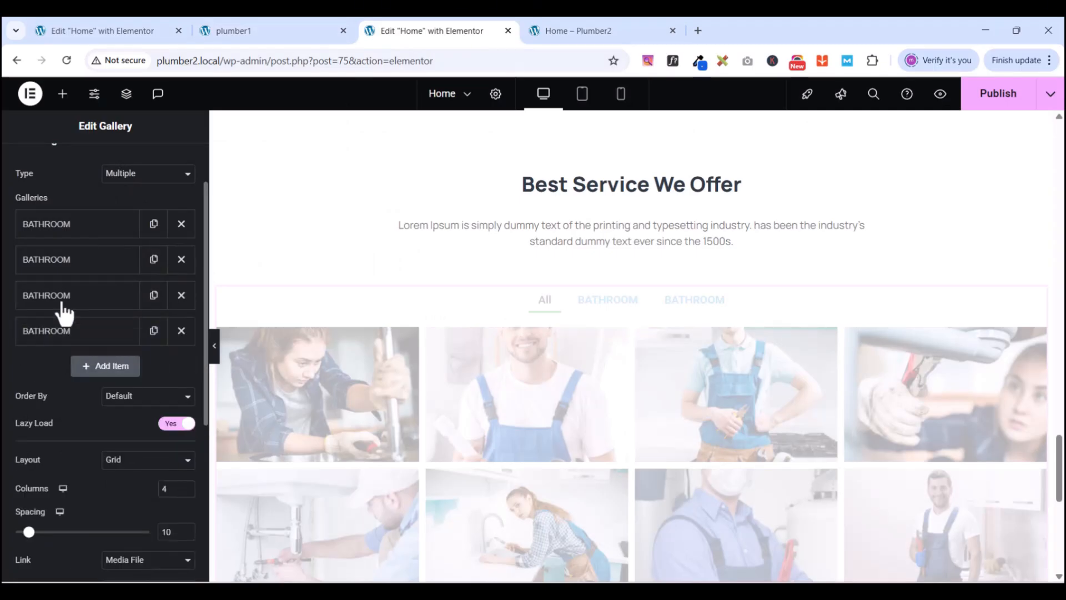
# - Rename the second gallery category to GAS LINE
pyautogui.click(65, 265)
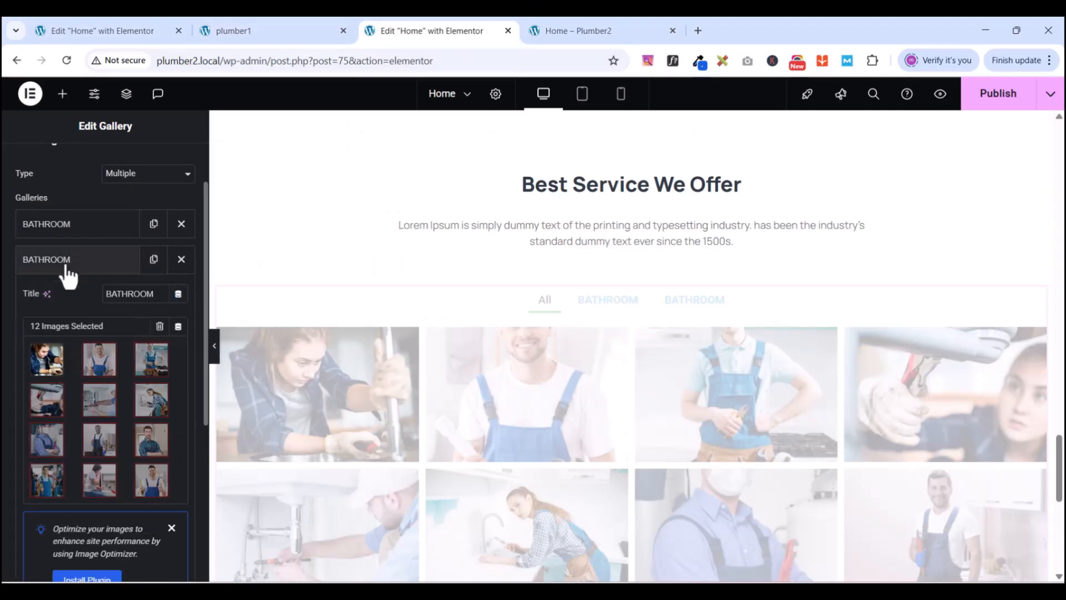
pyautogui.doubleClick(148, 300)
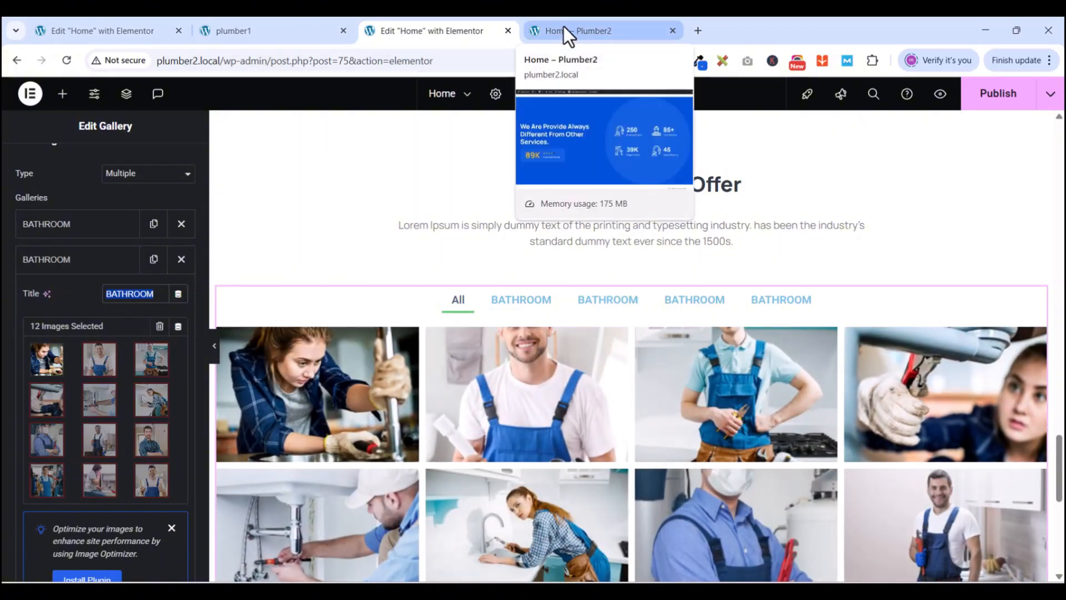
pyautogui.click(281, 32)
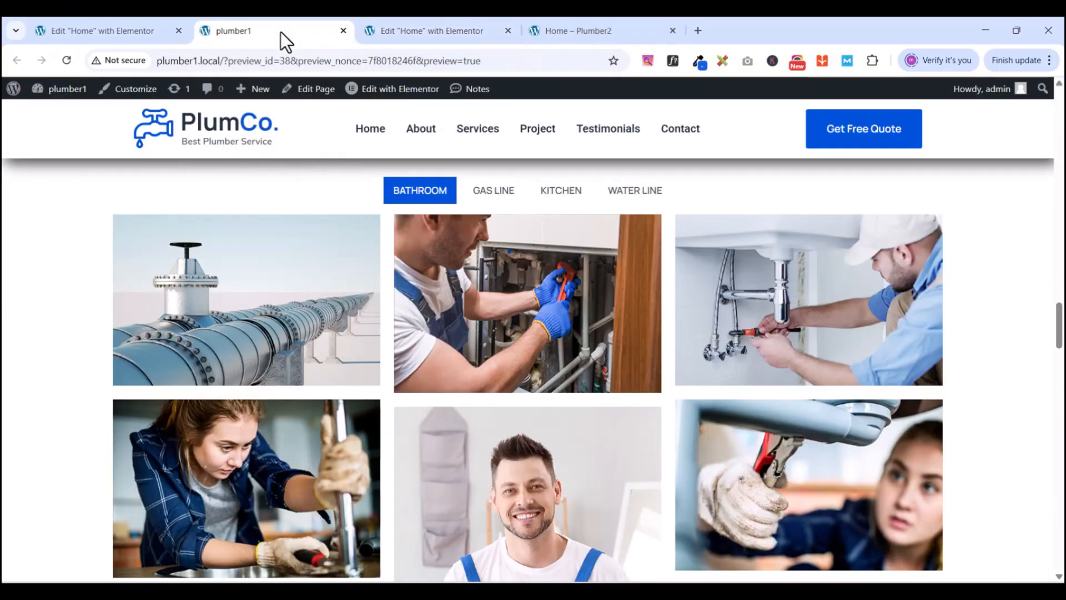
pyautogui.click(422, 31)
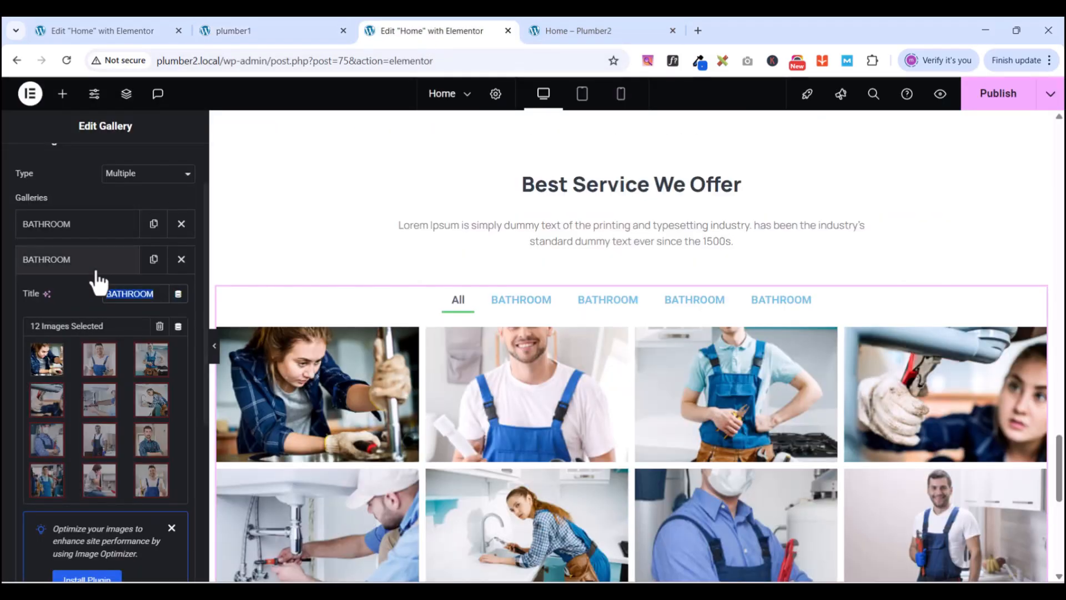
pyautogui.write('gALINE')
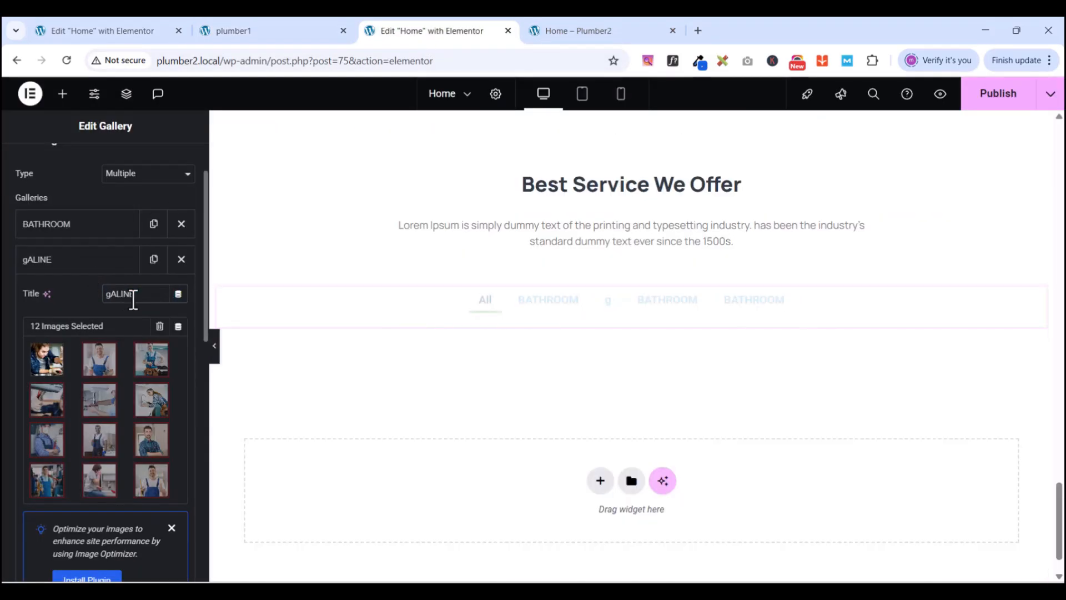
pyautogui.hotkey('ctrl', 'a')
pyautogui.write('G')
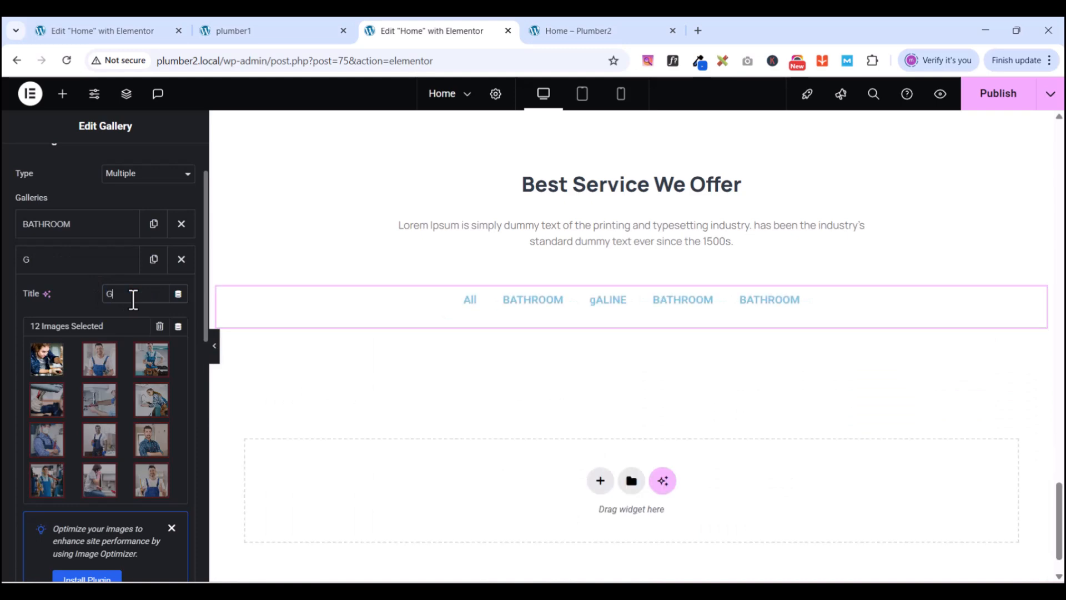
pyautogui.write('AS LINE')
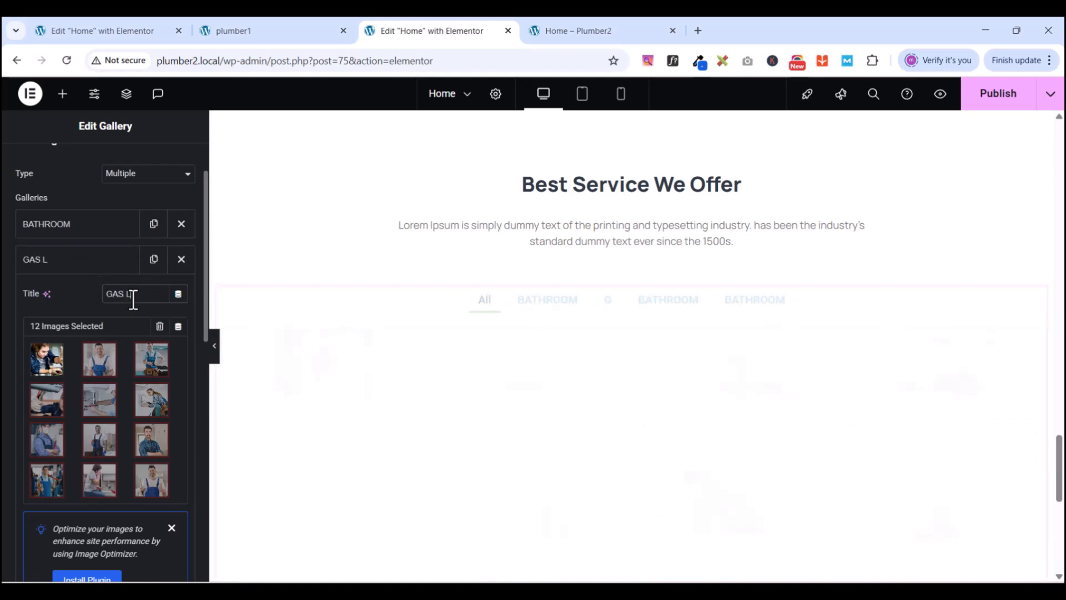
pyautogui.click(68, 265)
# - Rename the third gallery category to KITCHEN
pyautogui.click(53, 293)
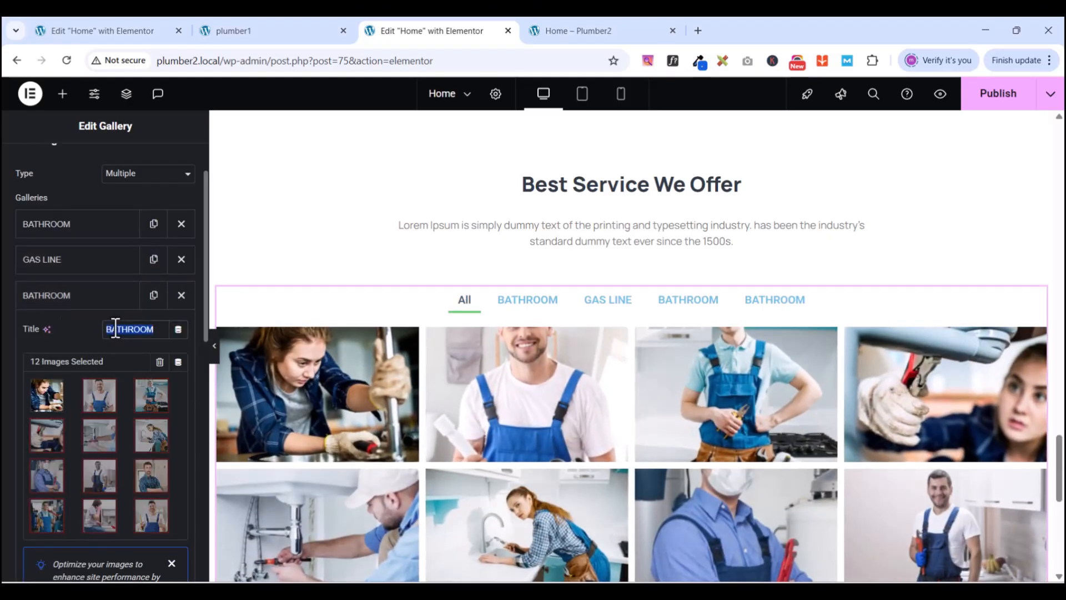
pyautogui.write('KI')
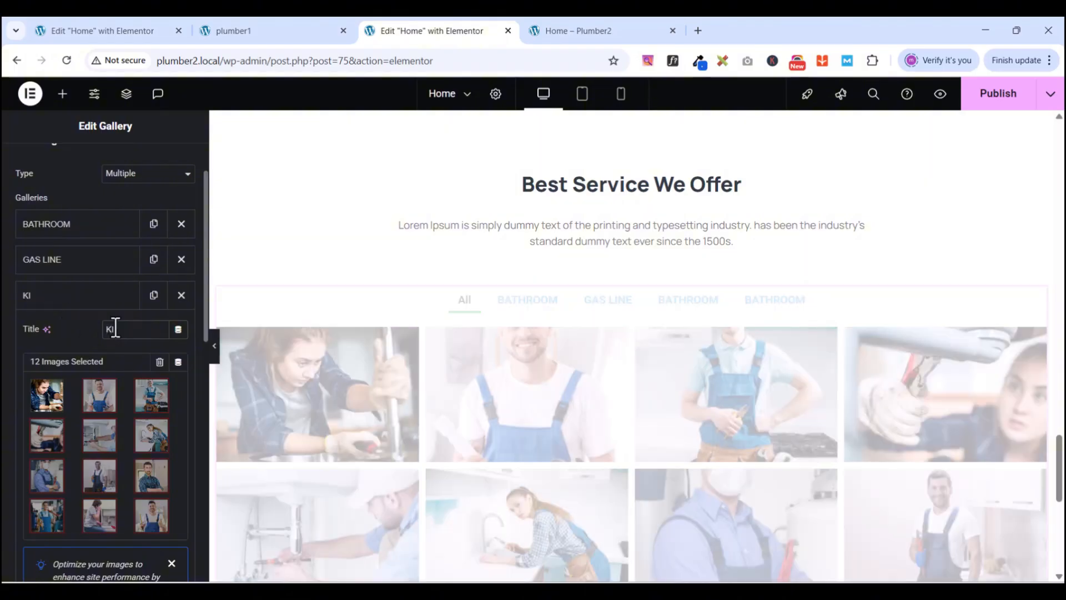
pyautogui.write('TCHEN')
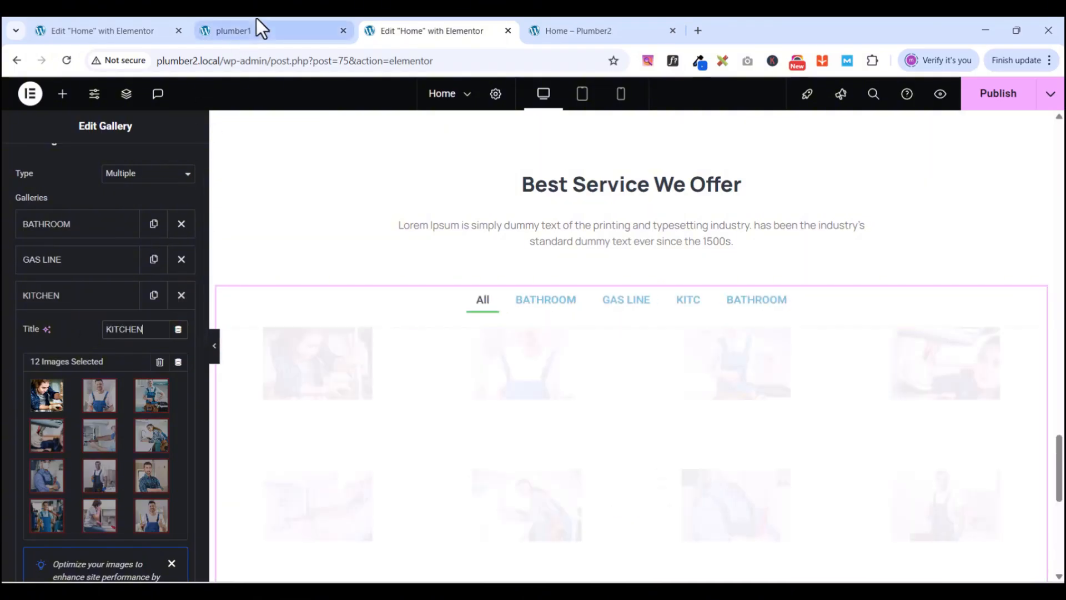
pyautogui.click(284, 33)
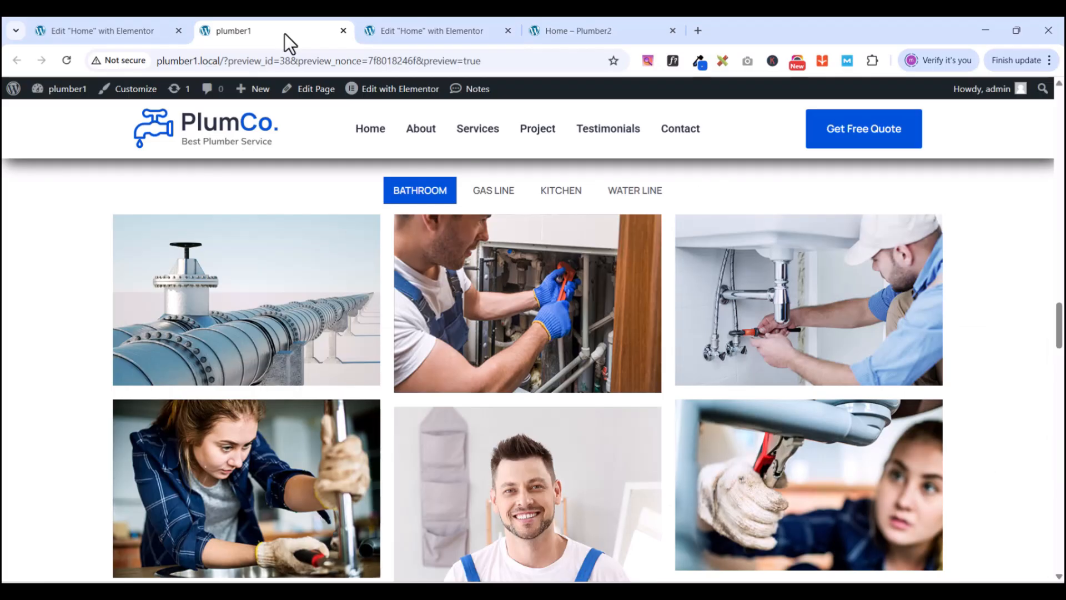
pyautogui.click(395, 32)
pyautogui.click(78, 302)
# - Rename the fourth gallery category to WATER LINE
pyautogui.click(71, 331)
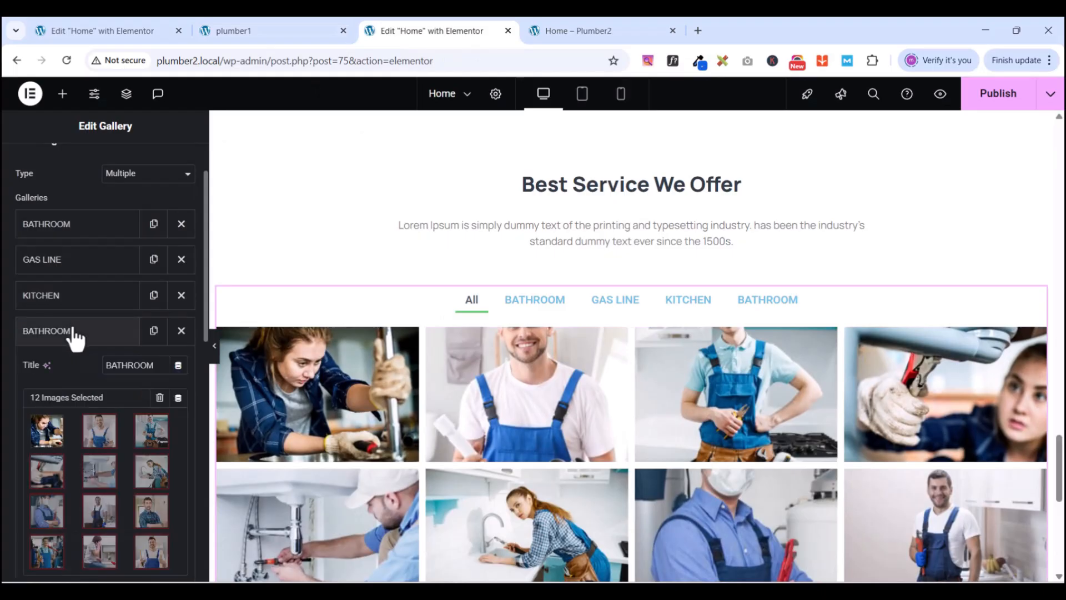
pyautogui.doubleClick(127, 365)
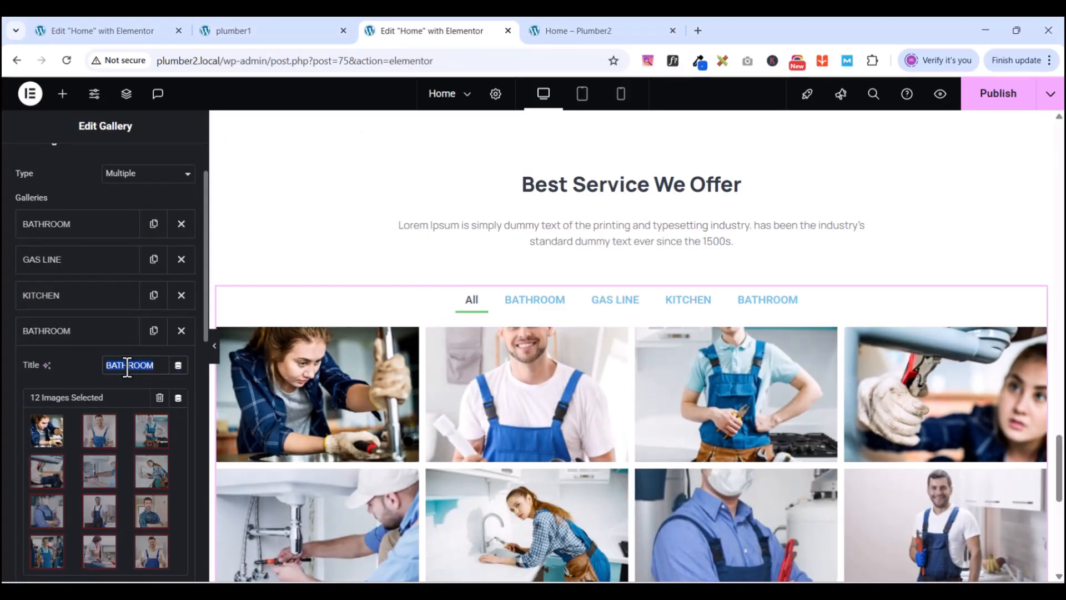
pyautogui.write('WATER')
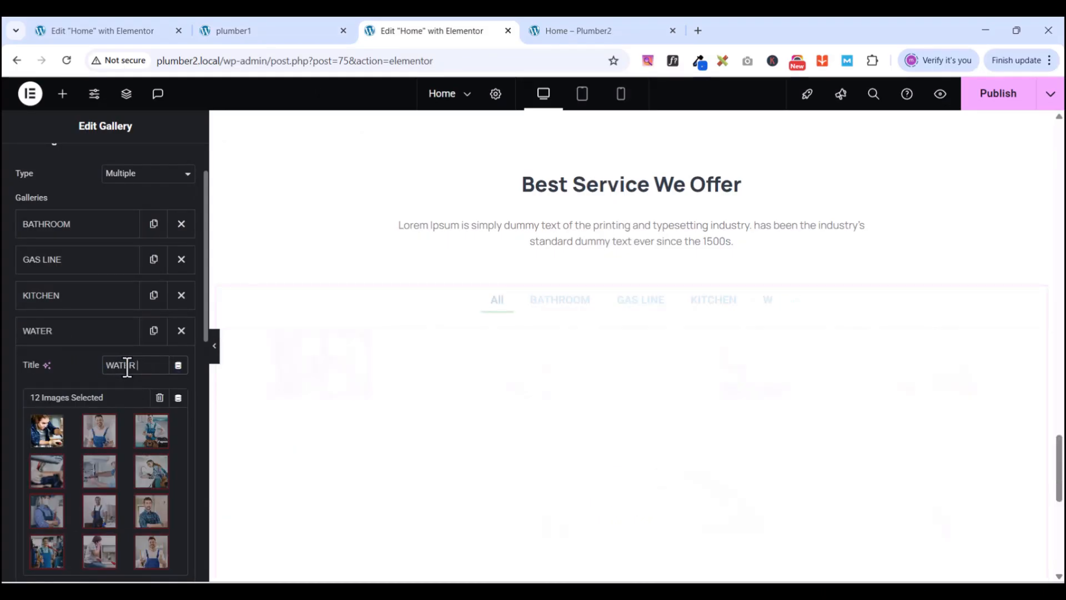
pyautogui.write(' LINE')
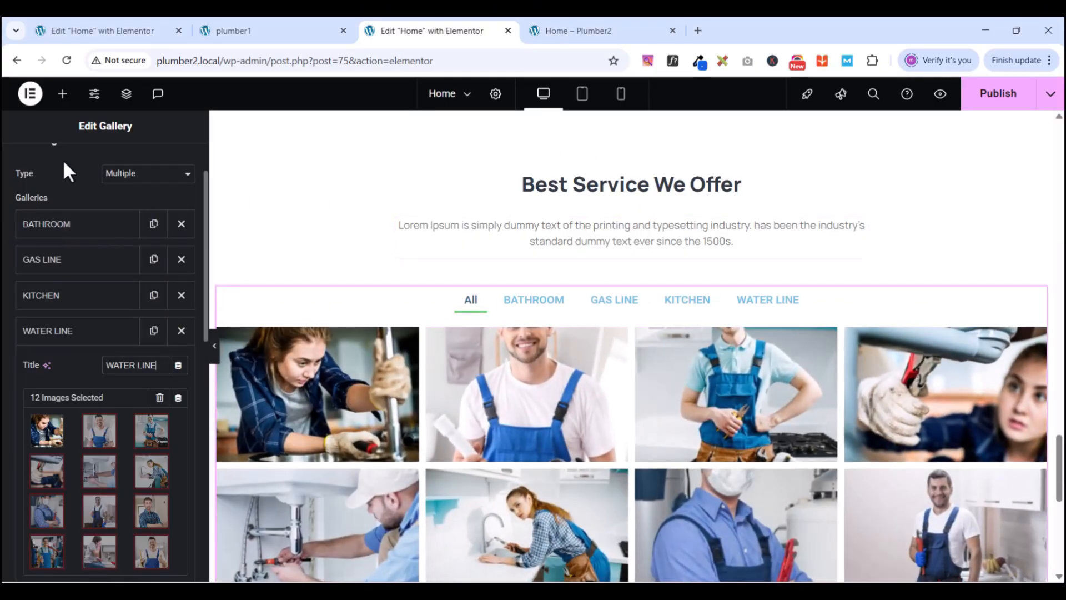
pyautogui.scroll(2, 50, 244)
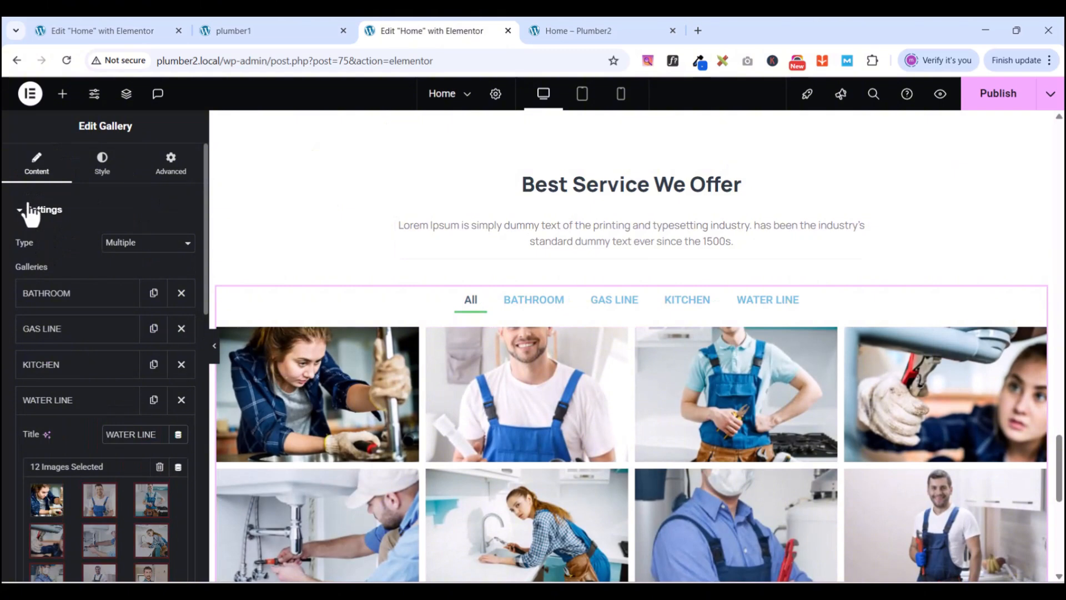
pyautogui.scroll(-2, 67, 402)
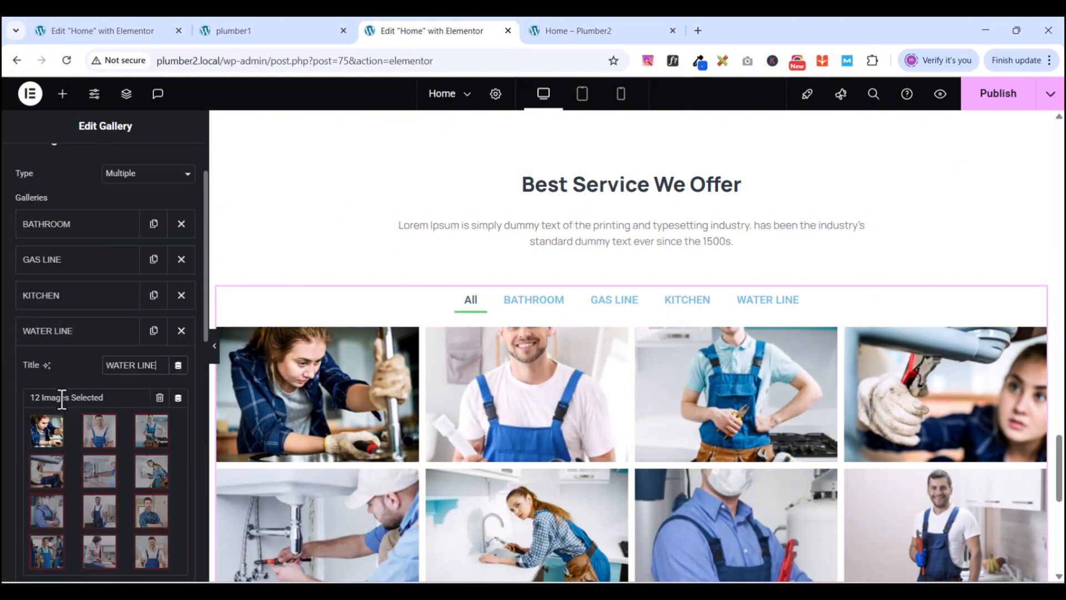
pyautogui.click(54, 334)
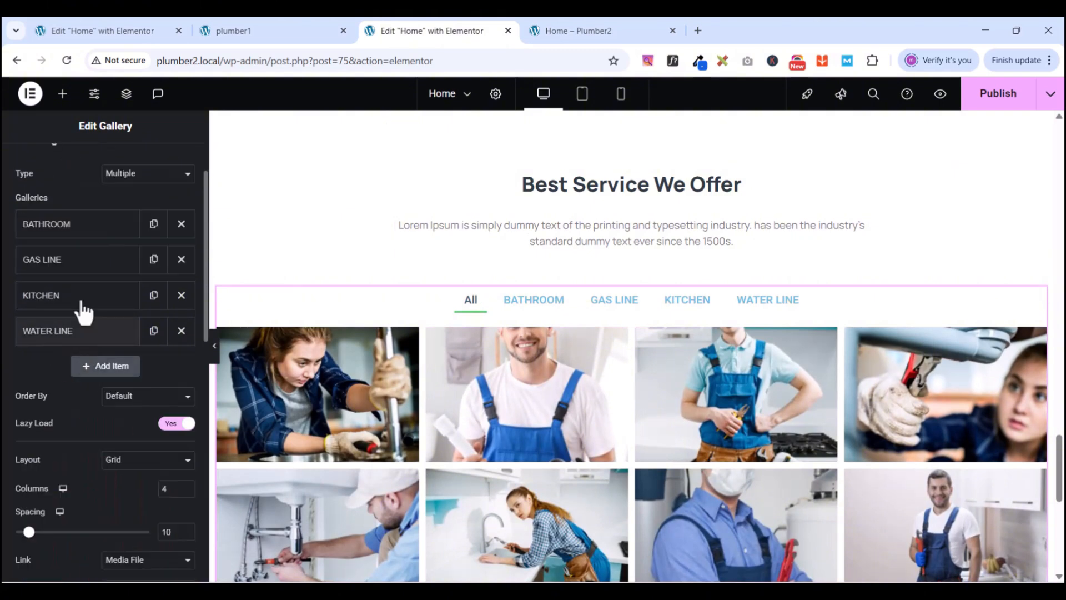
pyautogui.click(63, 270)
pyautogui.scroll(-2, 111, 405)
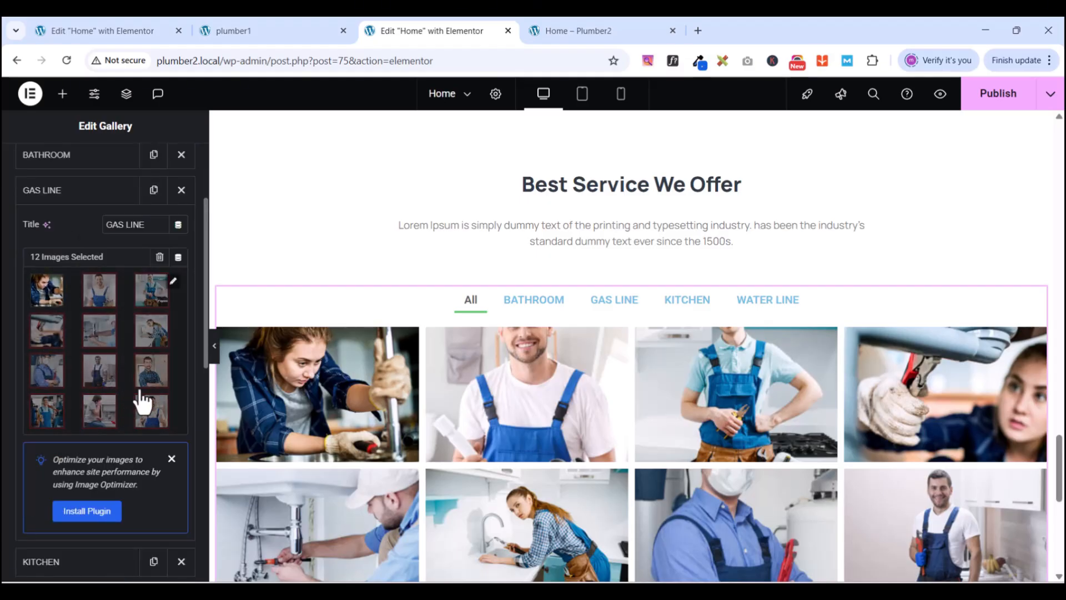
# - Remove three photos, including the thumbs-up plumber, from the GAS LINE set, leaving 9 images
pyautogui.click(173, 281)
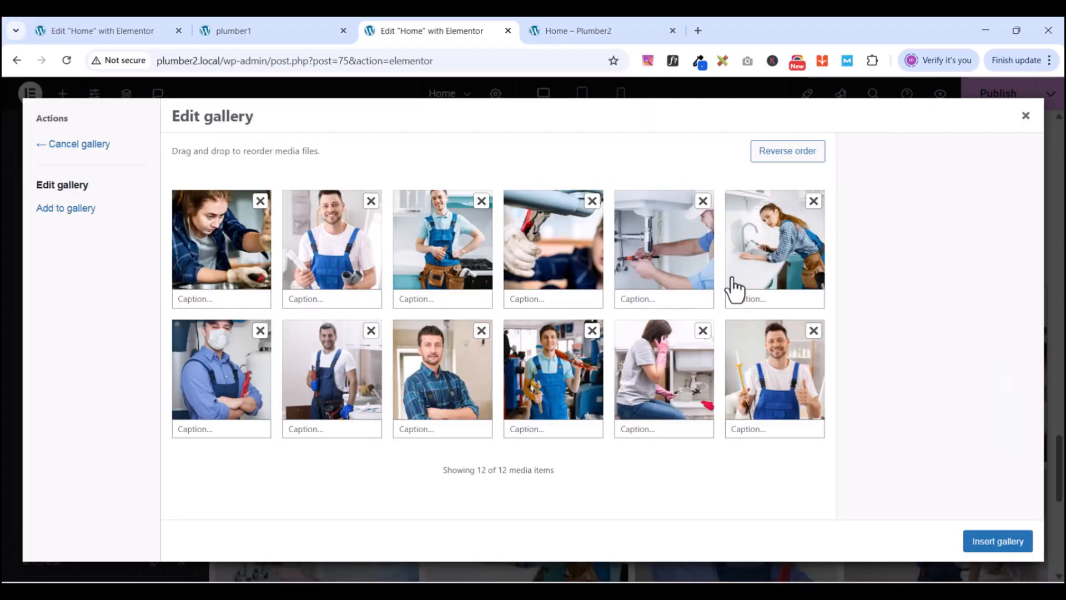
pyautogui.click(811, 331)
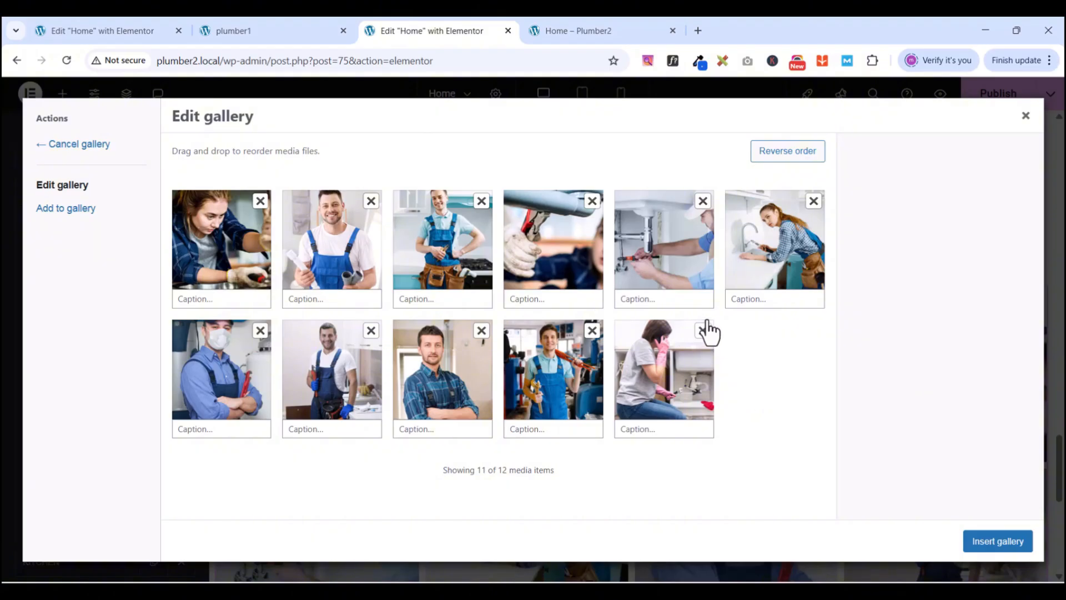
pyautogui.click(482, 331)
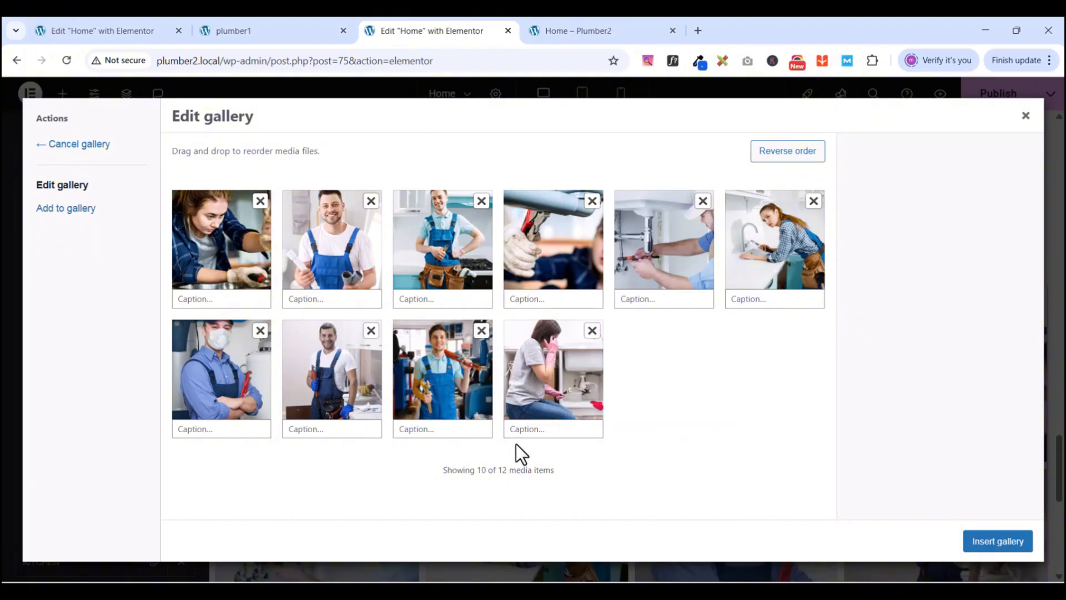
pyautogui.click(593, 332)
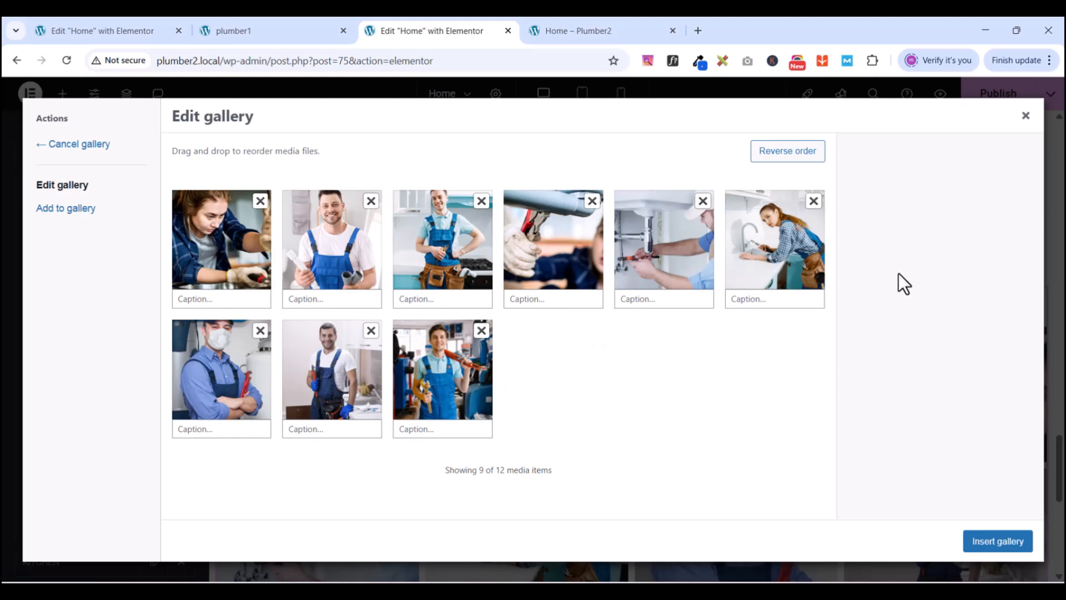
pyautogui.click(984, 545)
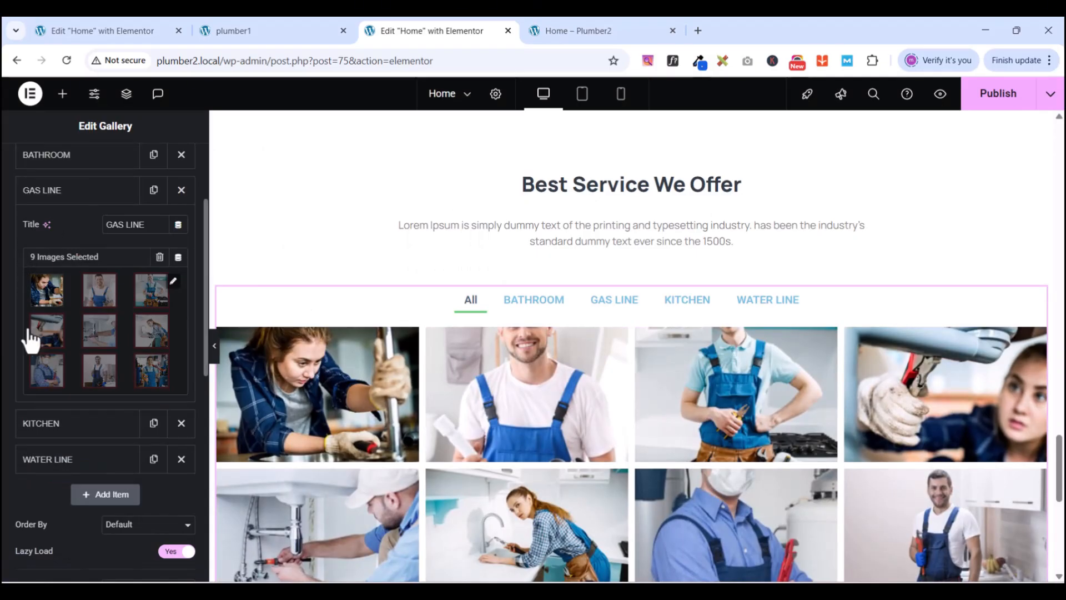
# - Drop the smiling overalls plumber and masked plumber photos from KITCHEN, leaving 10 images
pyautogui.click(44, 196)
pyautogui.click(62, 161)
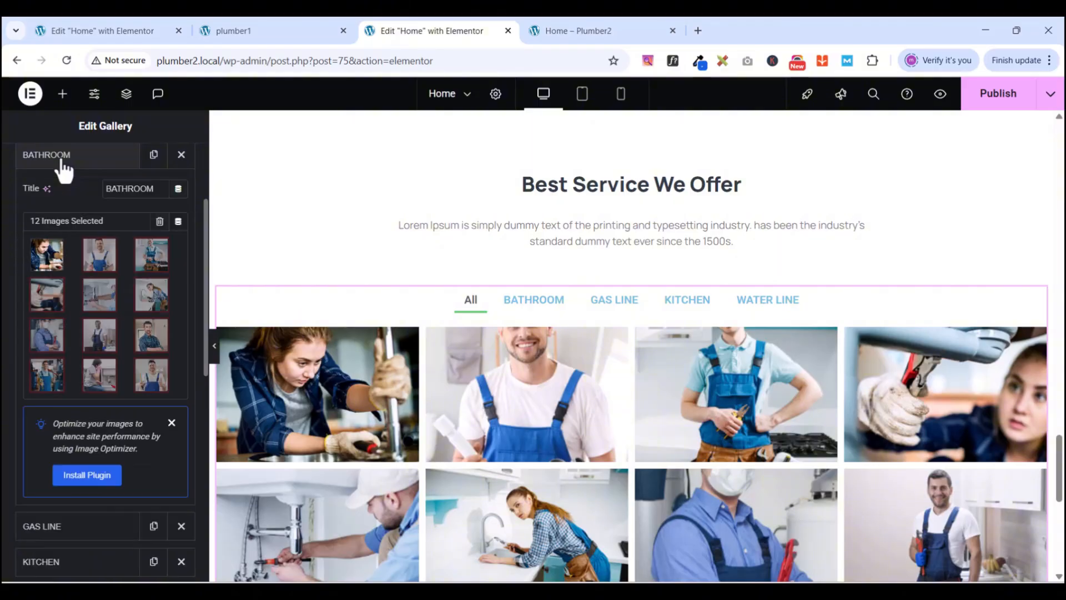
pyautogui.click(63, 165)
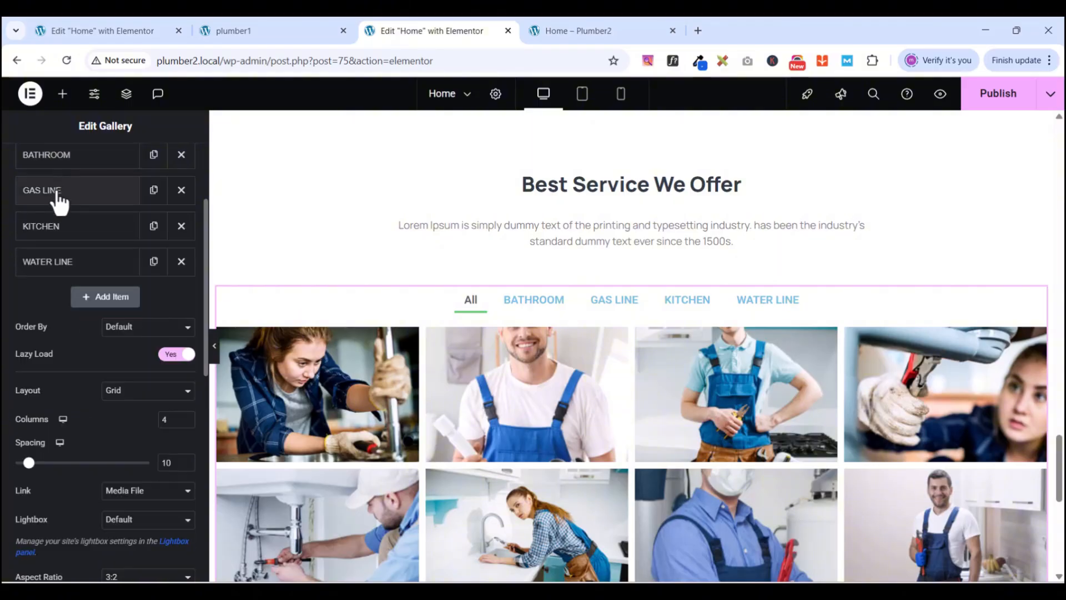
pyautogui.click(43, 239)
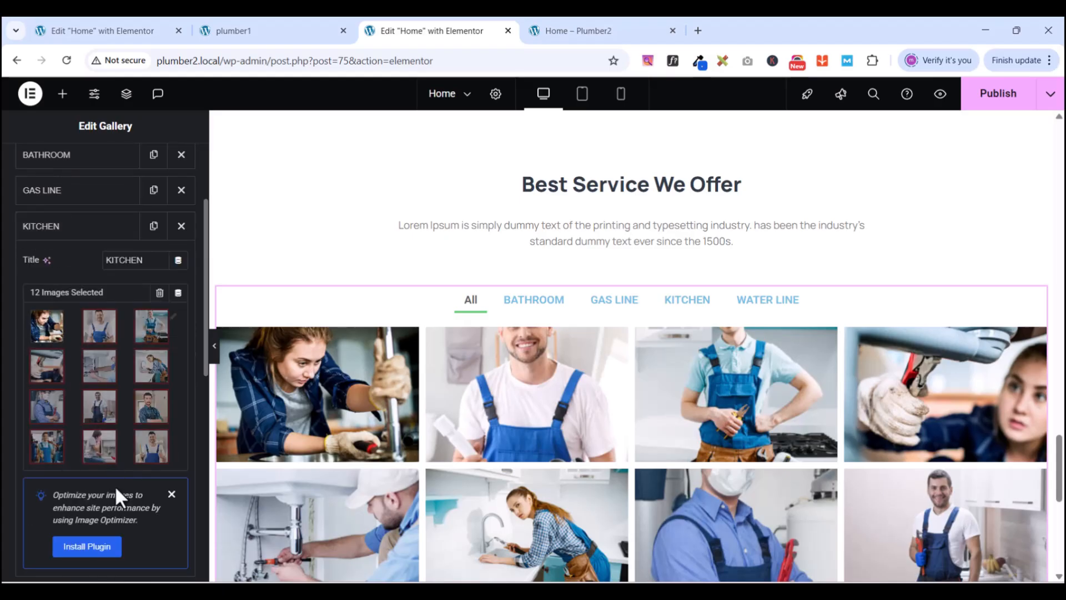
pyautogui.click(170, 322)
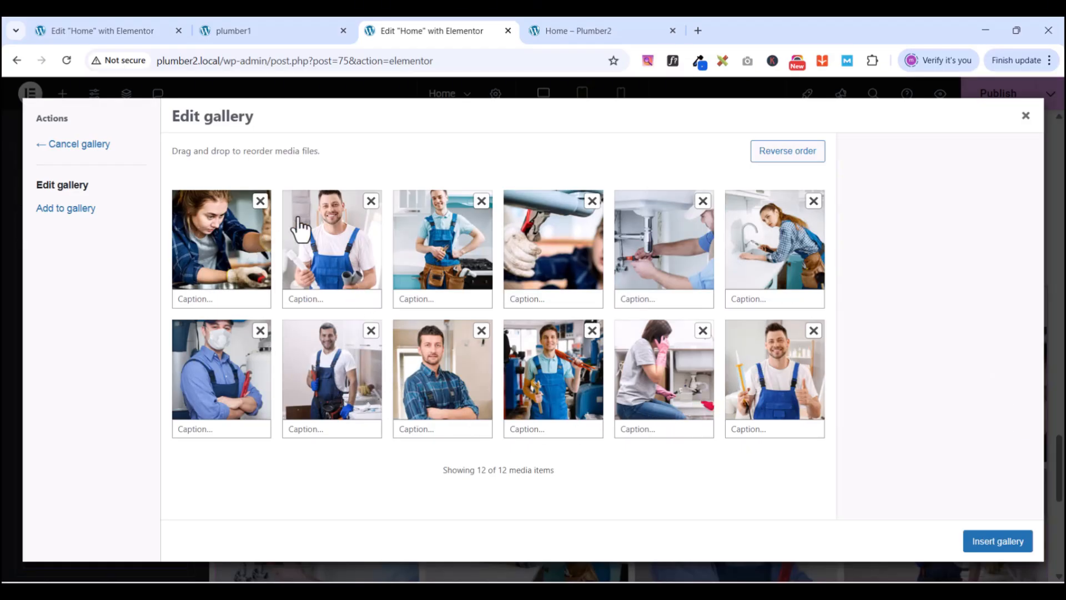
pyautogui.click(369, 201)
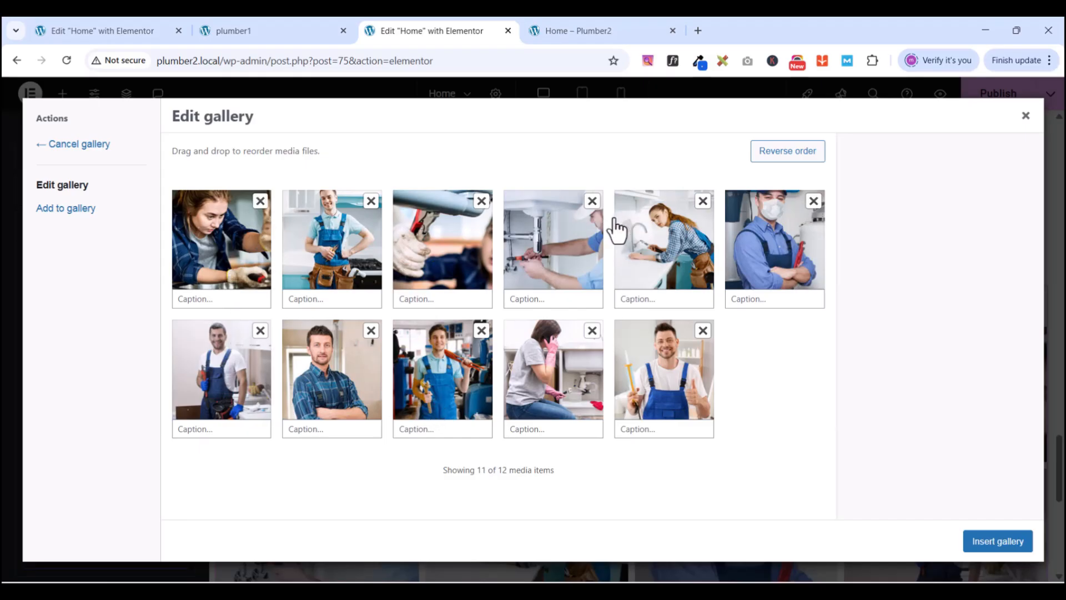
pyautogui.click(814, 201)
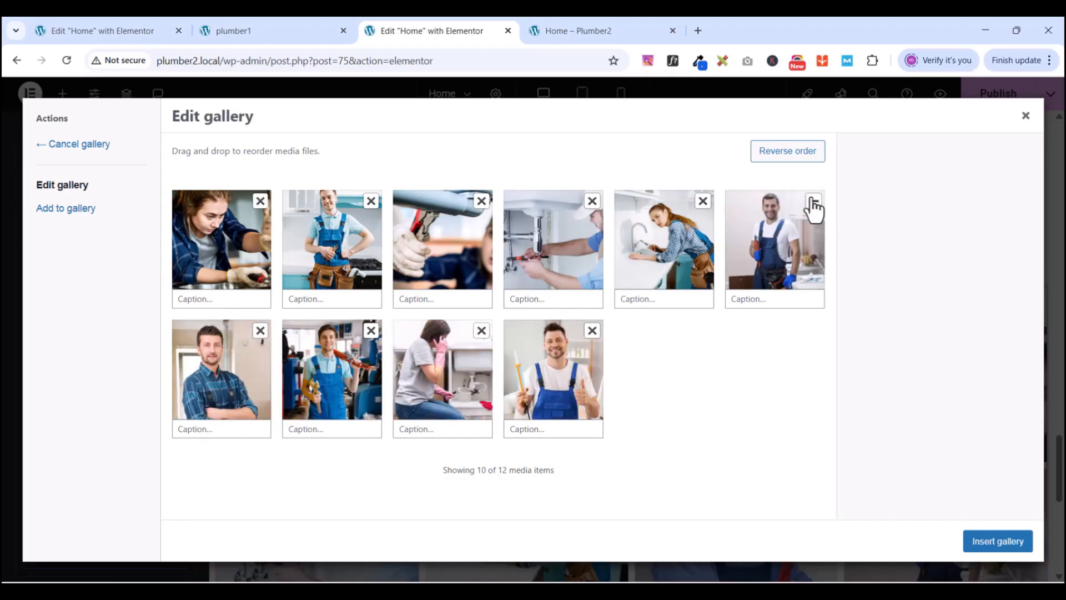
pyautogui.click(1002, 546)
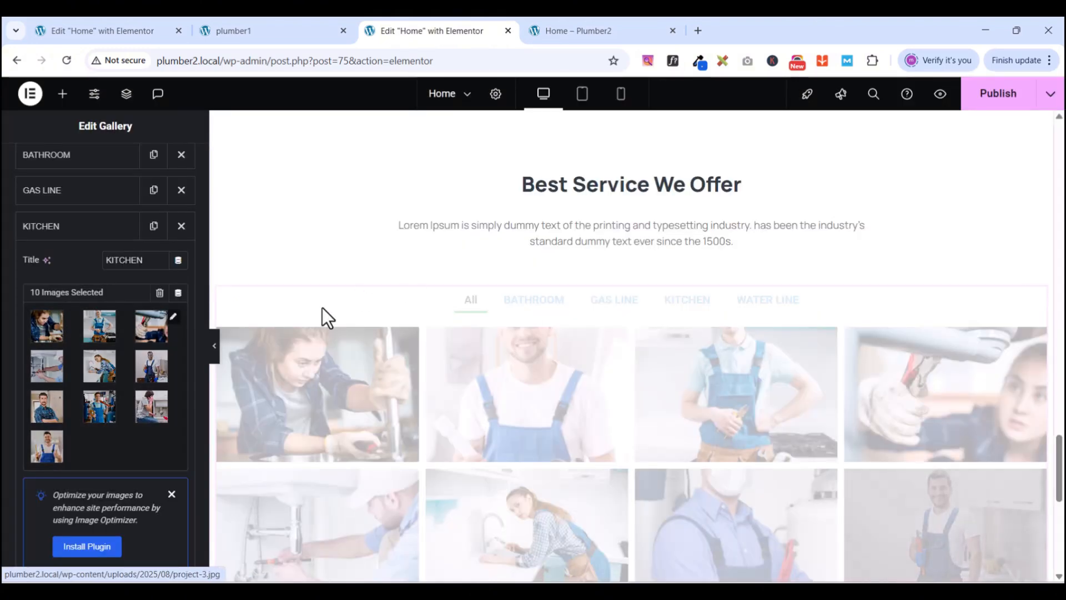
pyautogui.scroll(4, 122, 364)
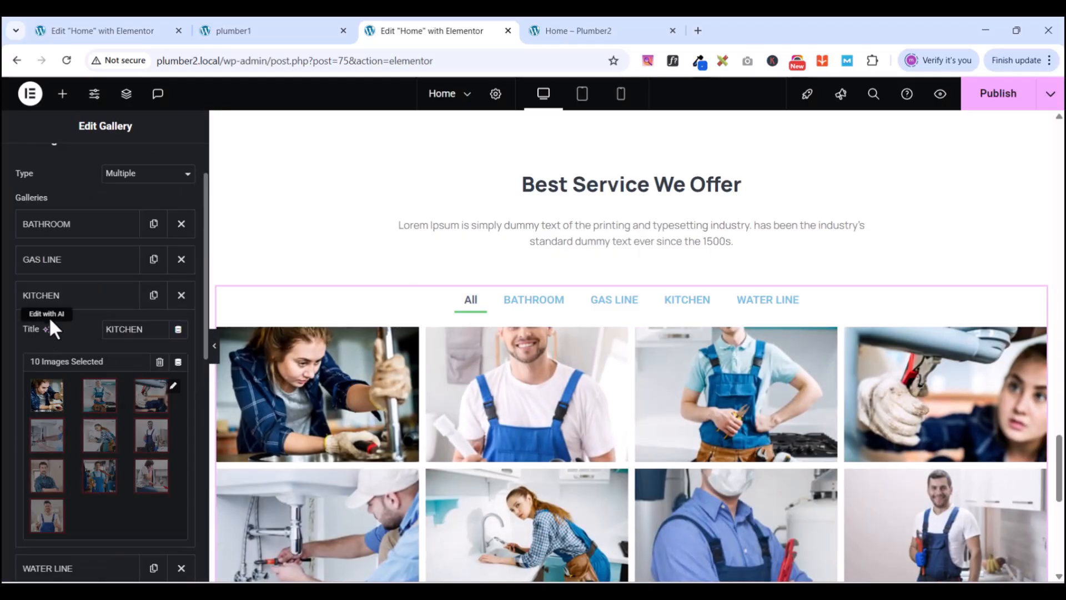
# - Remove four photos from WATER LINE, including the overalls, masked and tool-belt plumbers, leaving 8
pyautogui.click(58, 300)
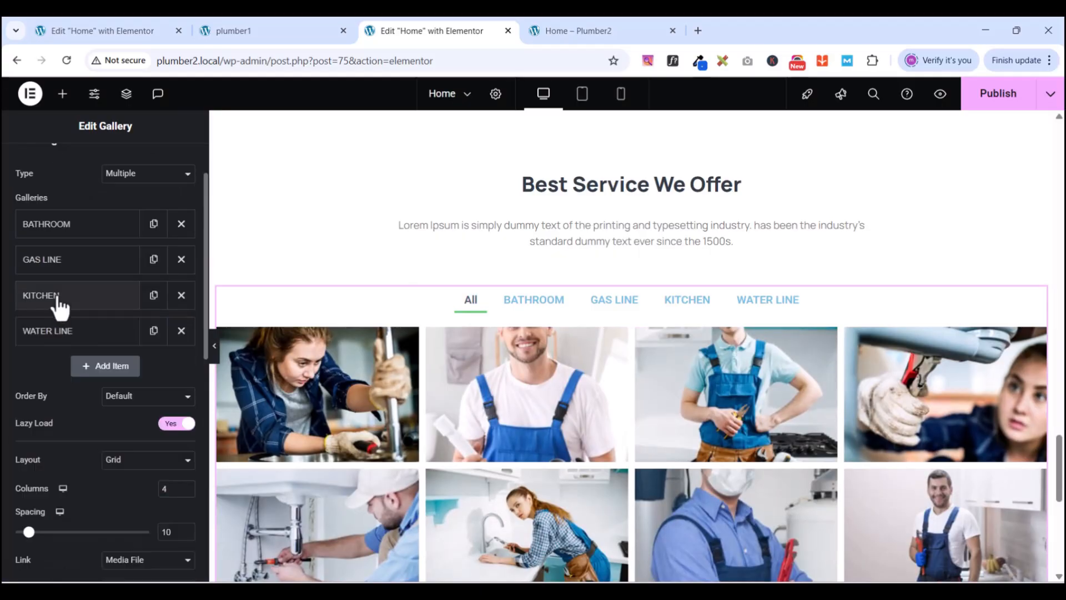
pyautogui.click(52, 336)
pyautogui.scroll(-3, 108, 472)
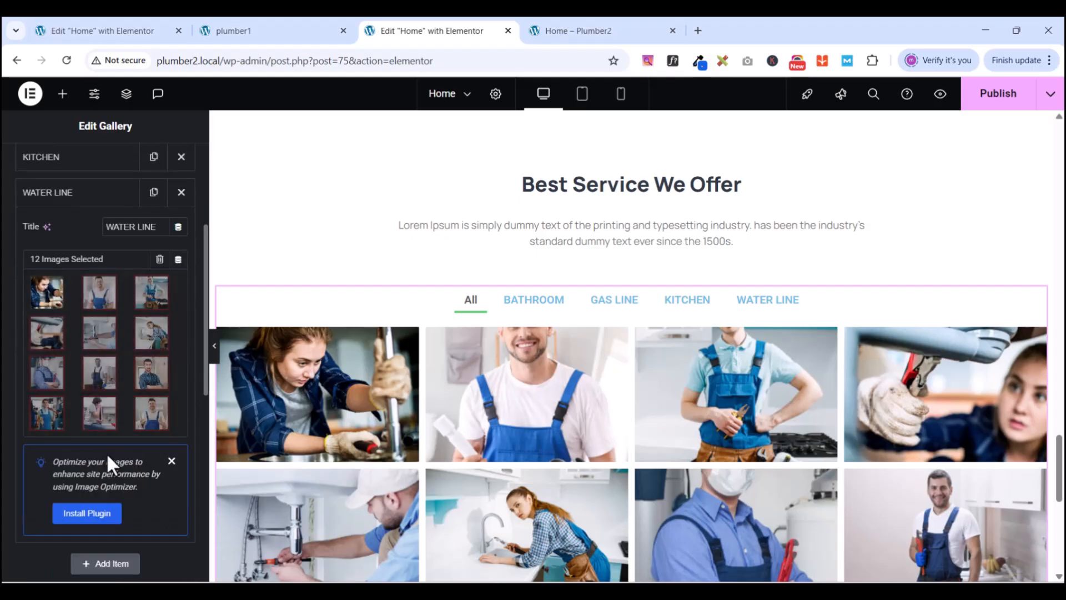
pyautogui.click(155, 285)
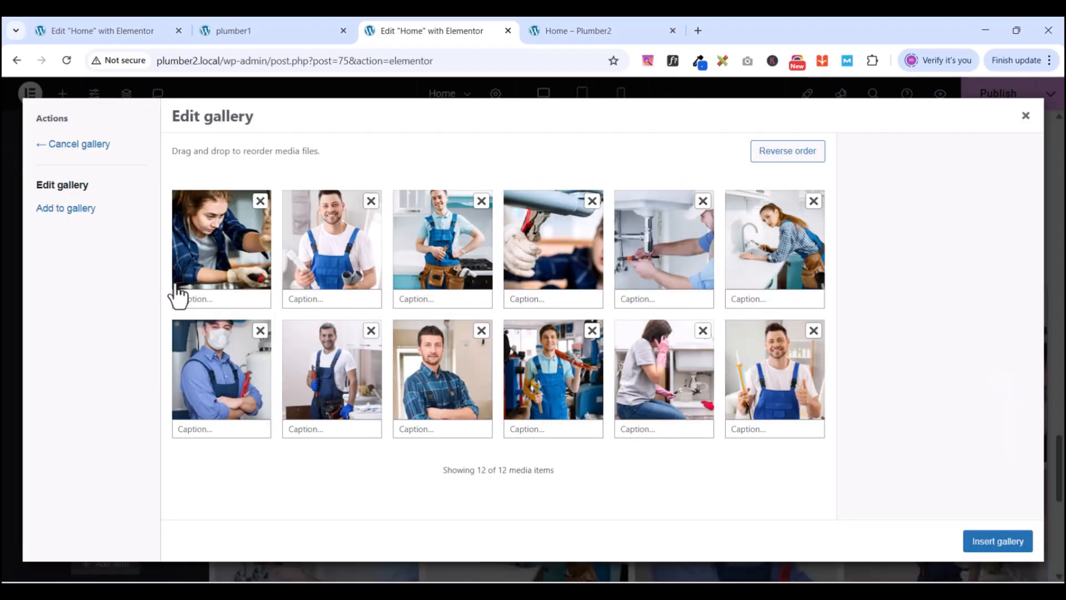
pyautogui.click(261, 204)
pyautogui.click(261, 333)
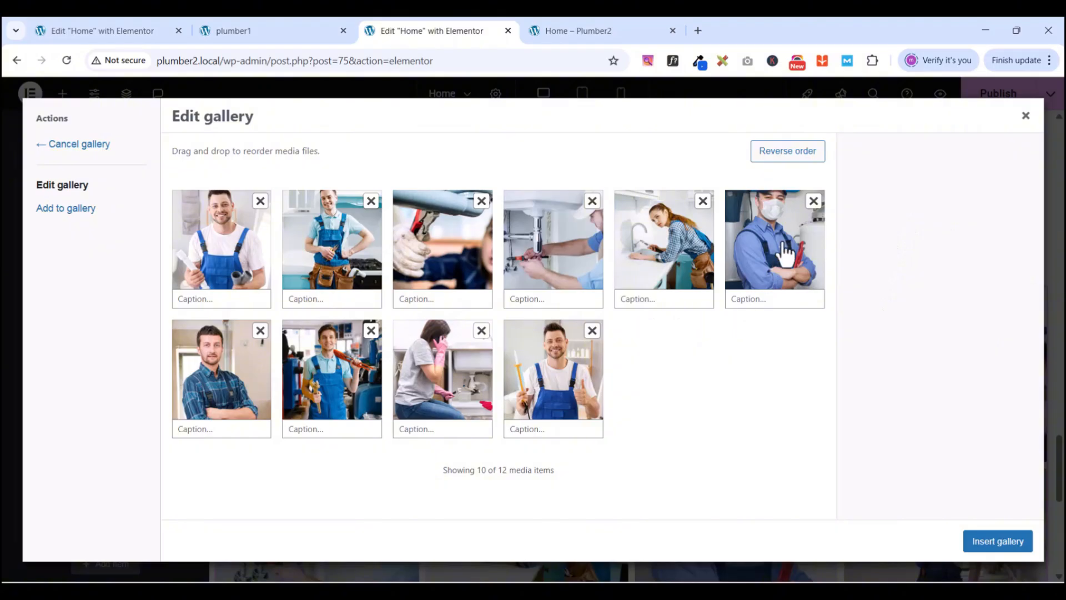
pyautogui.click(814, 201)
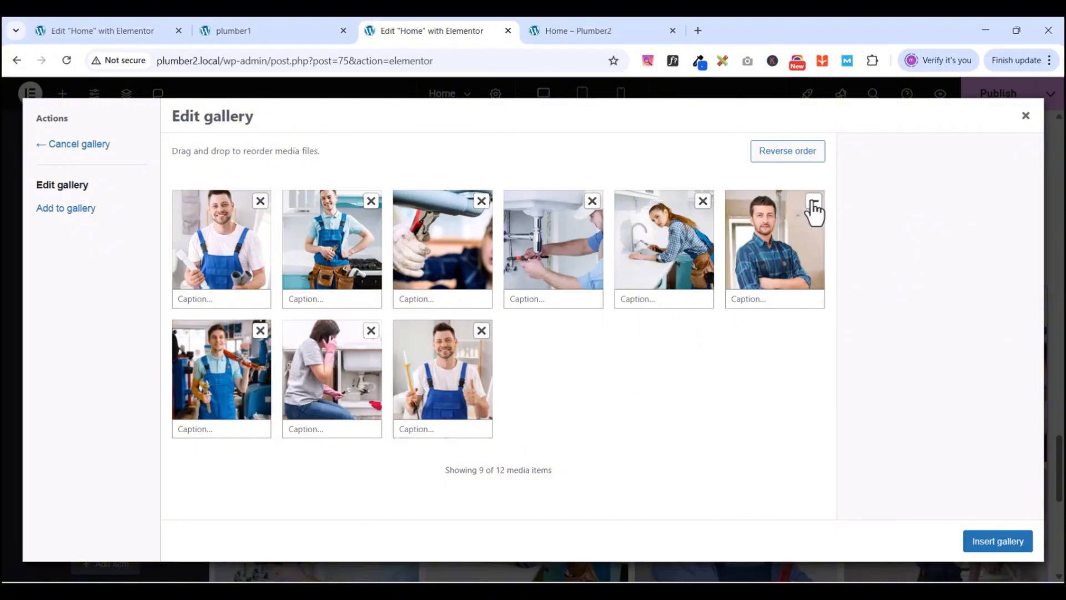
pyautogui.click(371, 201)
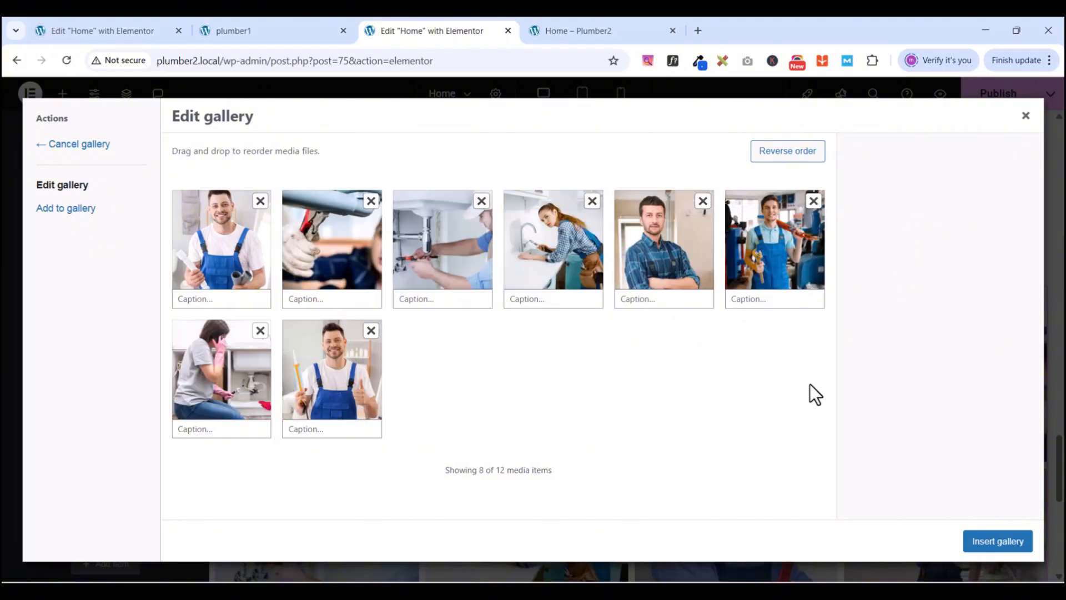
pyautogui.click(983, 542)
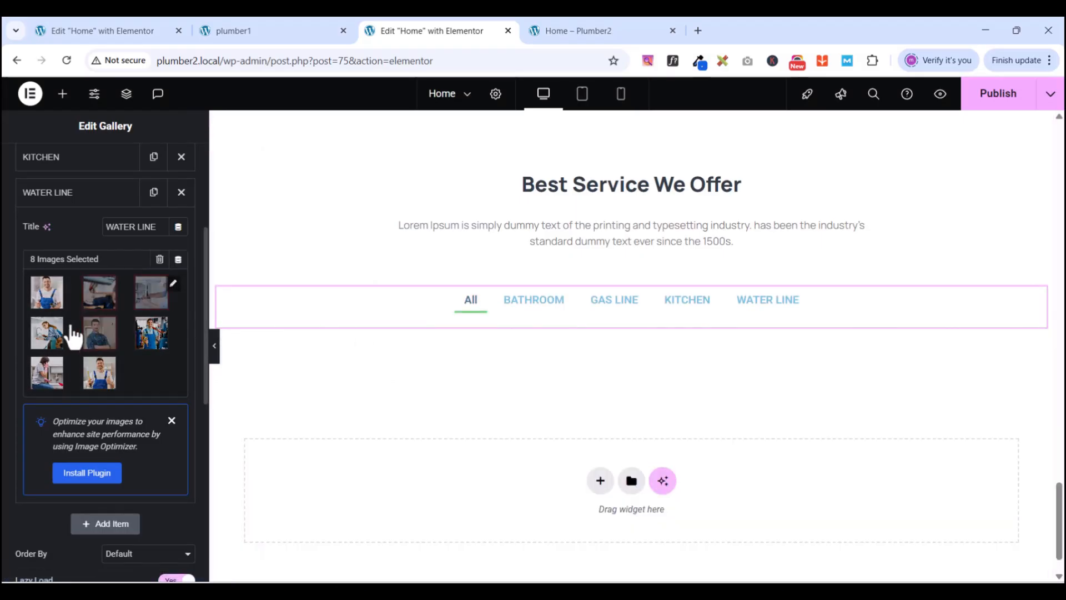
pyautogui.scroll(4, 74, 336)
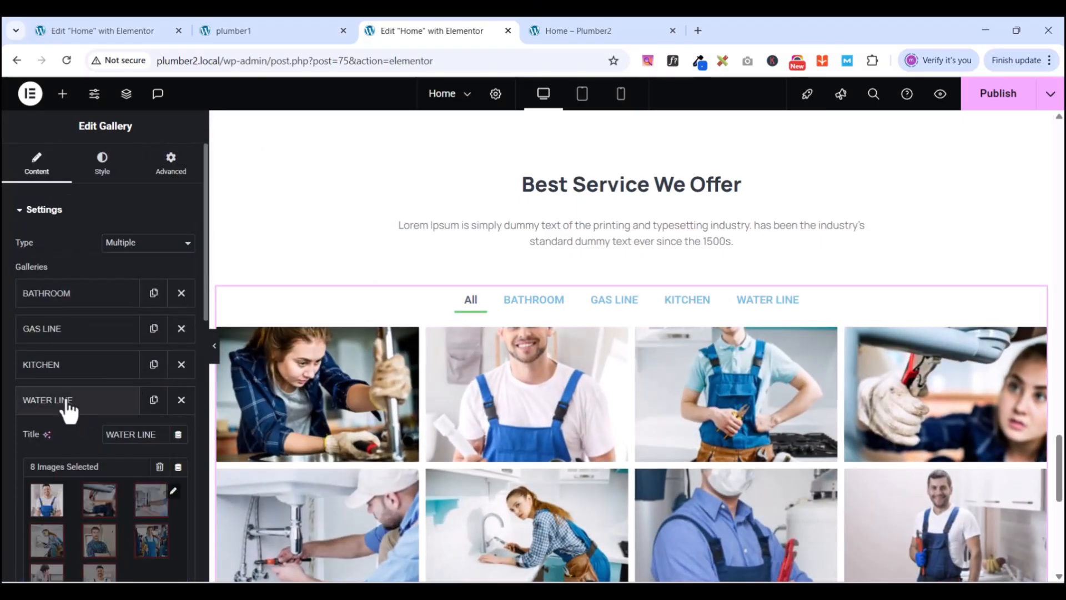
# - Collapse WATER LINE, widen the editing panel slightly, and review the gallery layout settings
pyautogui.scroll(-2, 67, 408)
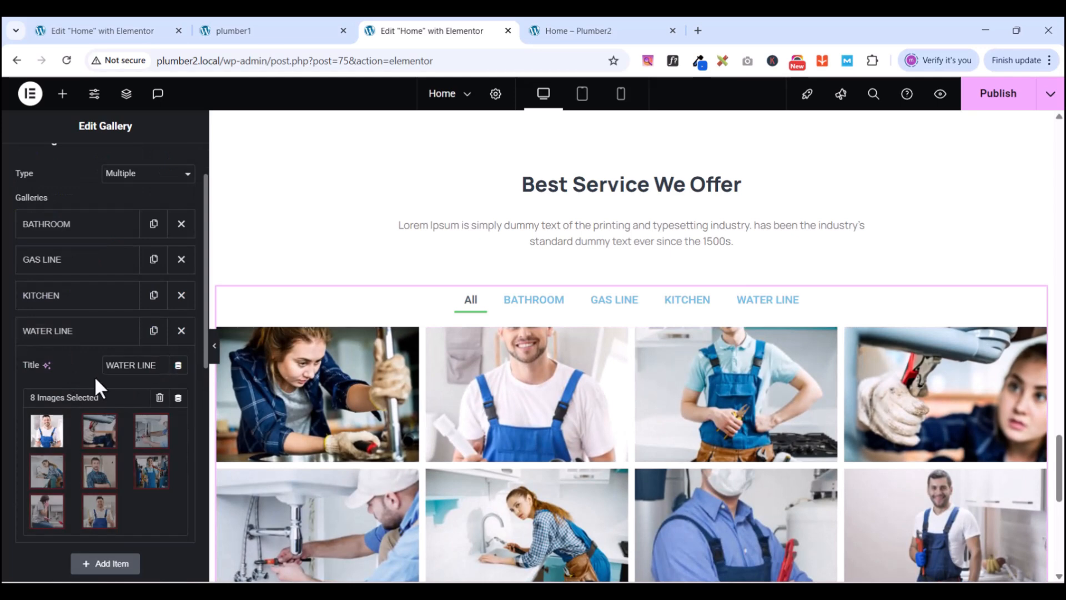
pyautogui.click(65, 332)
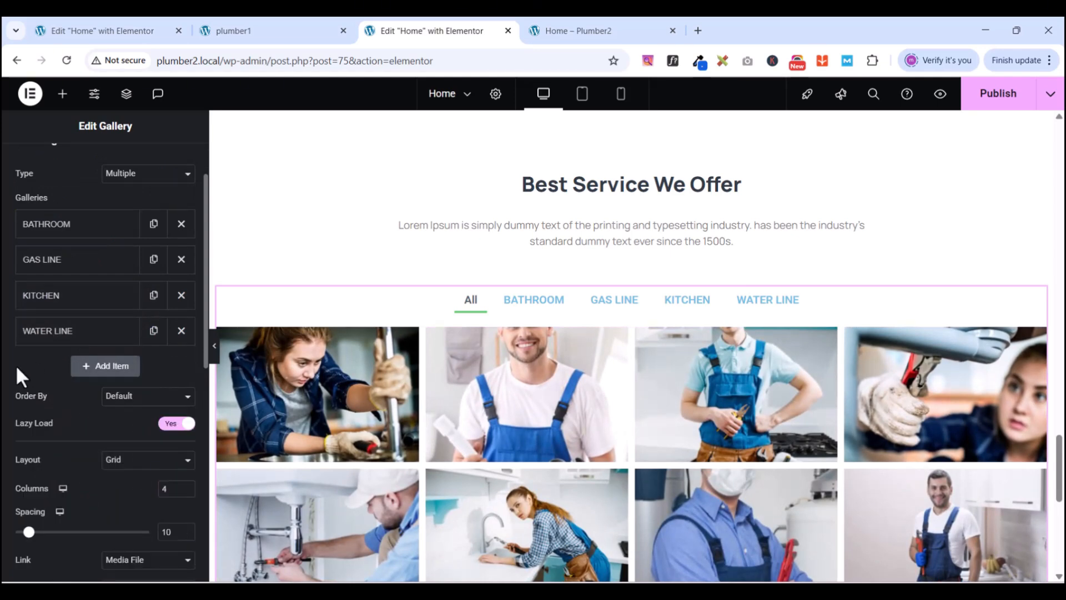
pyautogui.scroll(-4, 21, 378)
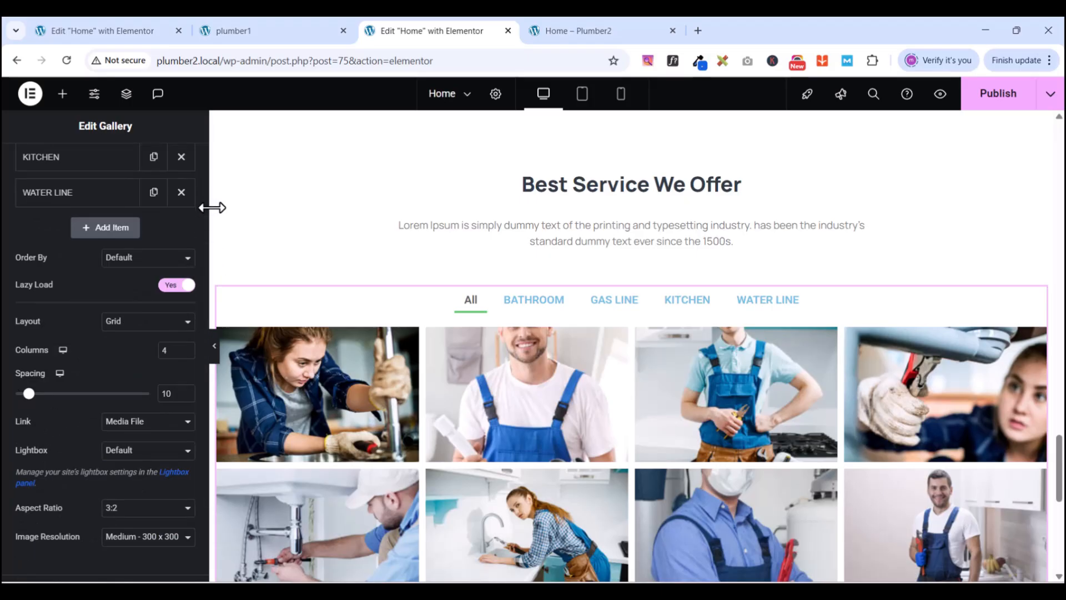
pyautogui.moveTo(201, 278); pyautogui.dragTo(206, 249)
pyautogui.scroll(-5, 192, 311)
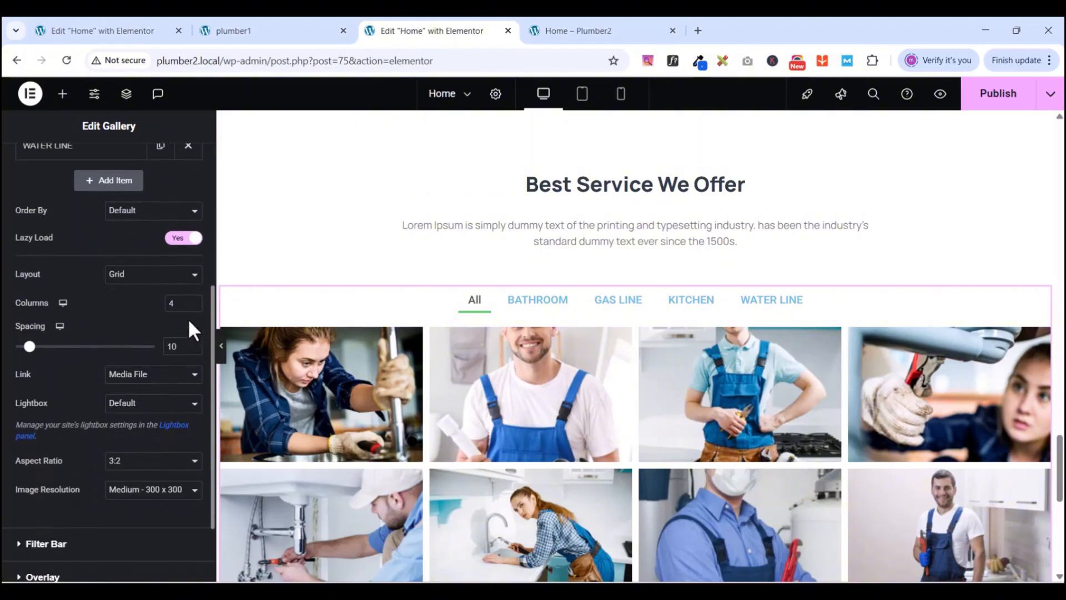
pyautogui.scroll(-1, 192, 365)
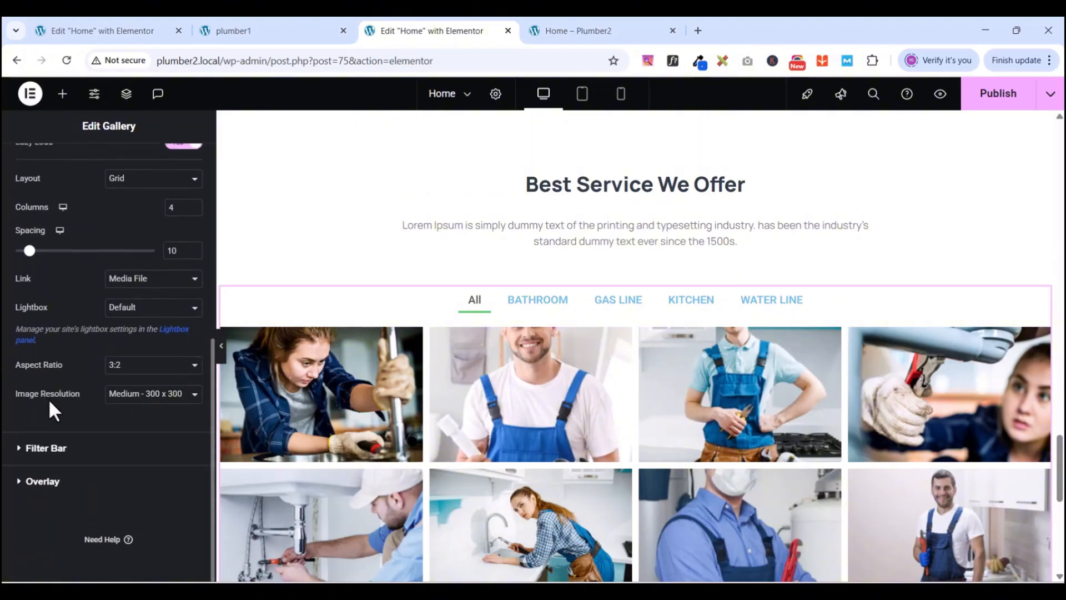
pyautogui.scroll(5, 127, 421)
pyautogui.scroll(-5, 136, 369)
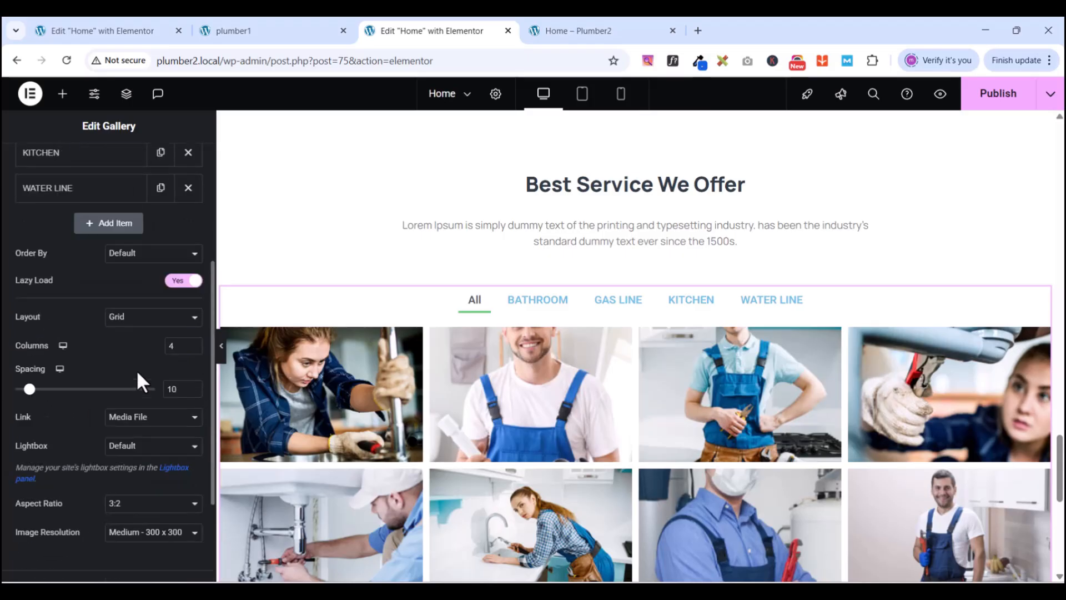
pyautogui.scroll(8, 64, 428)
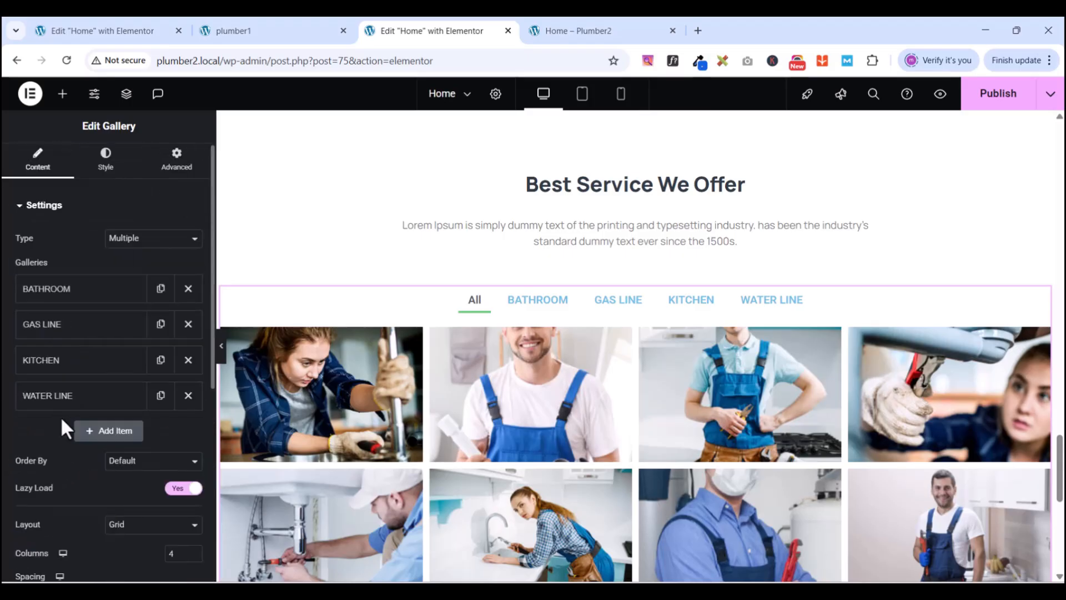
pyautogui.click(25, 204)
# - Turn off the All filter tab and set the filter bar Pointer to Background
pyautogui.click(21, 244)
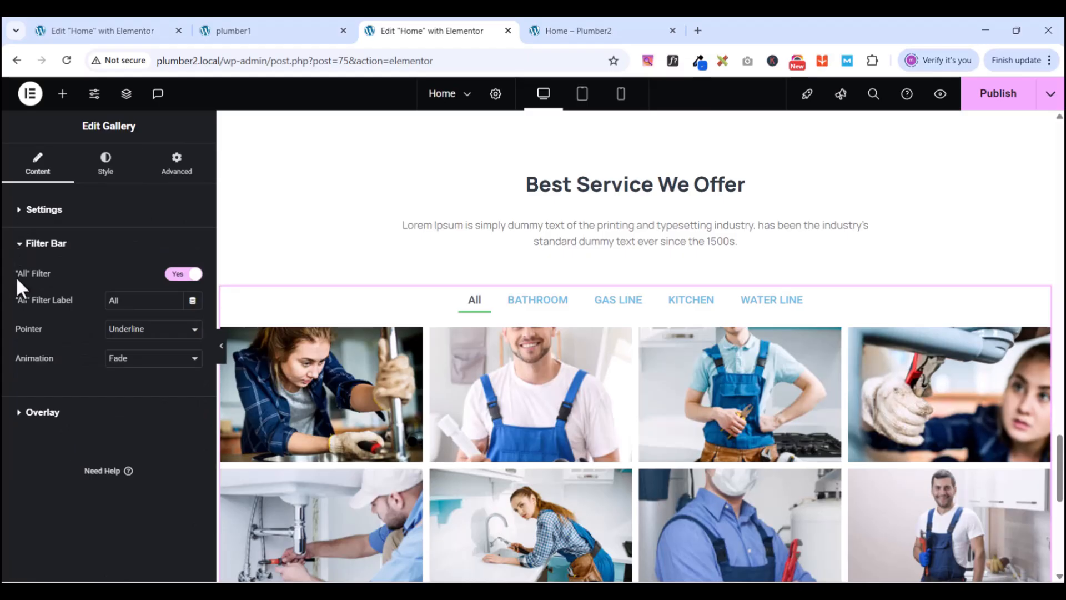
pyautogui.click(182, 274)
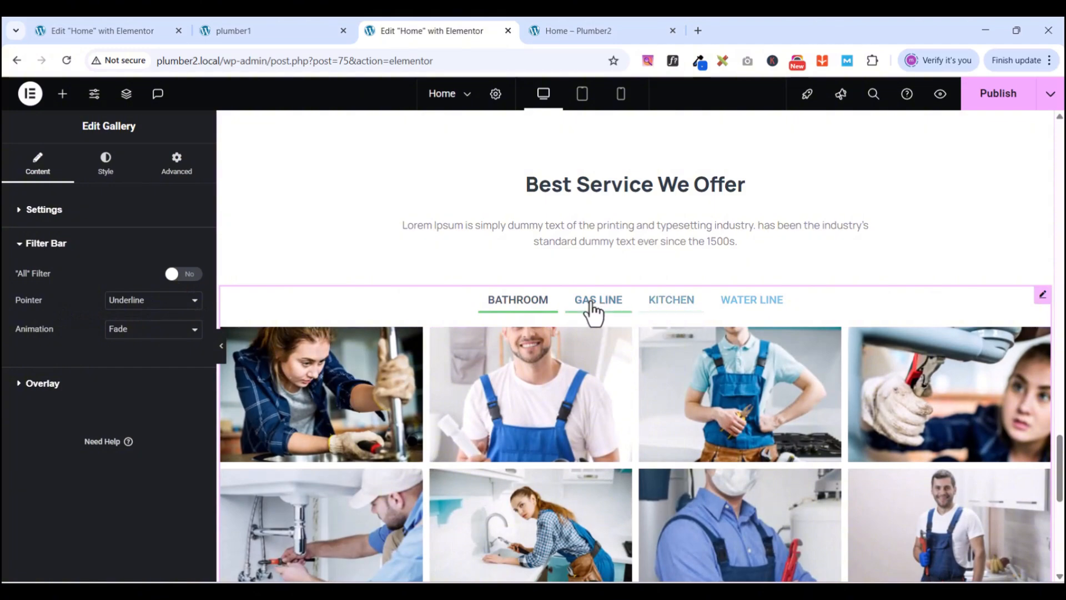
pyautogui.click(264, 30)
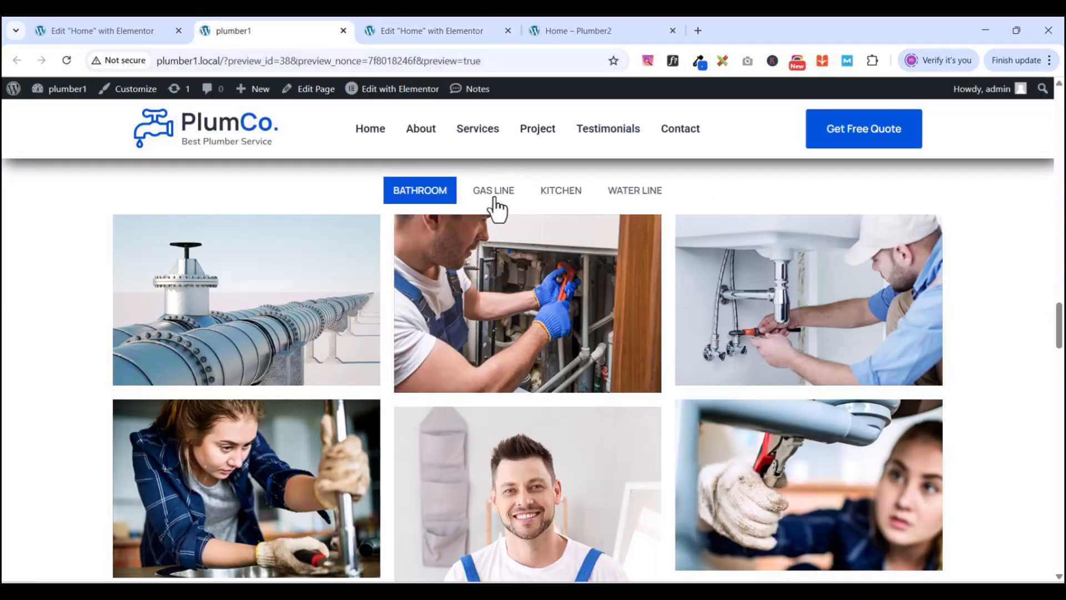
pyautogui.click(432, 32)
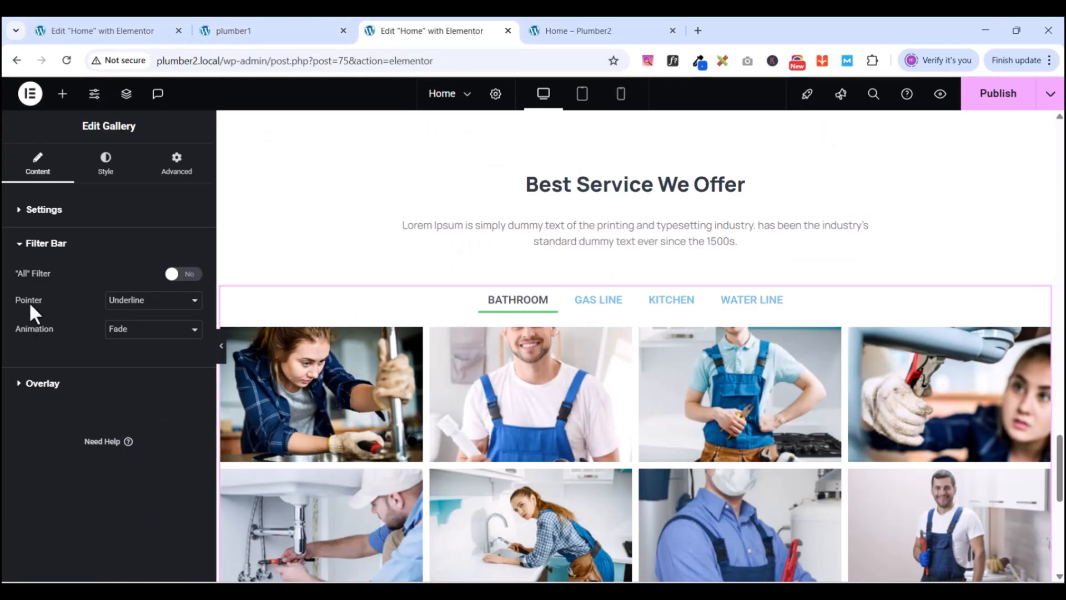
pyautogui.click(149, 305)
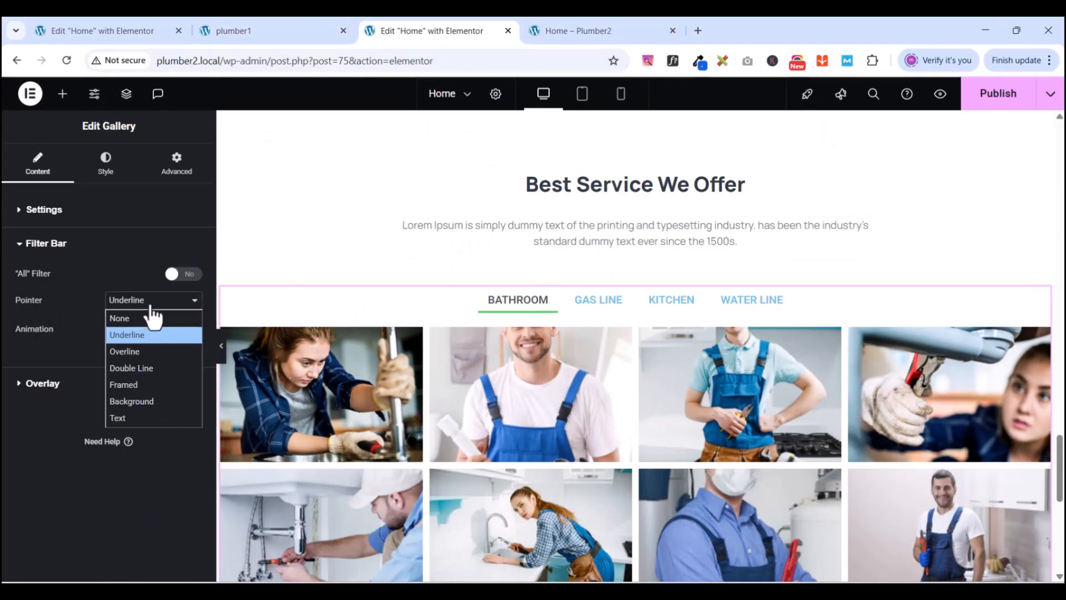
pyautogui.click(147, 400)
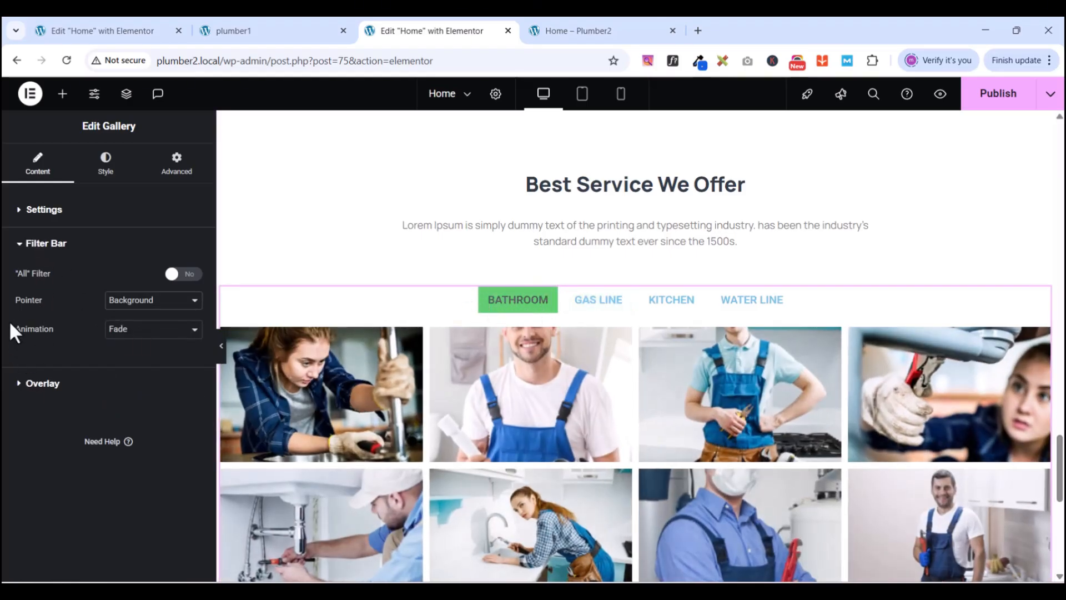
# - In the gallery Style tab, collapse the Image and Content sections and expand Filter Bar
pyautogui.click(22, 247)
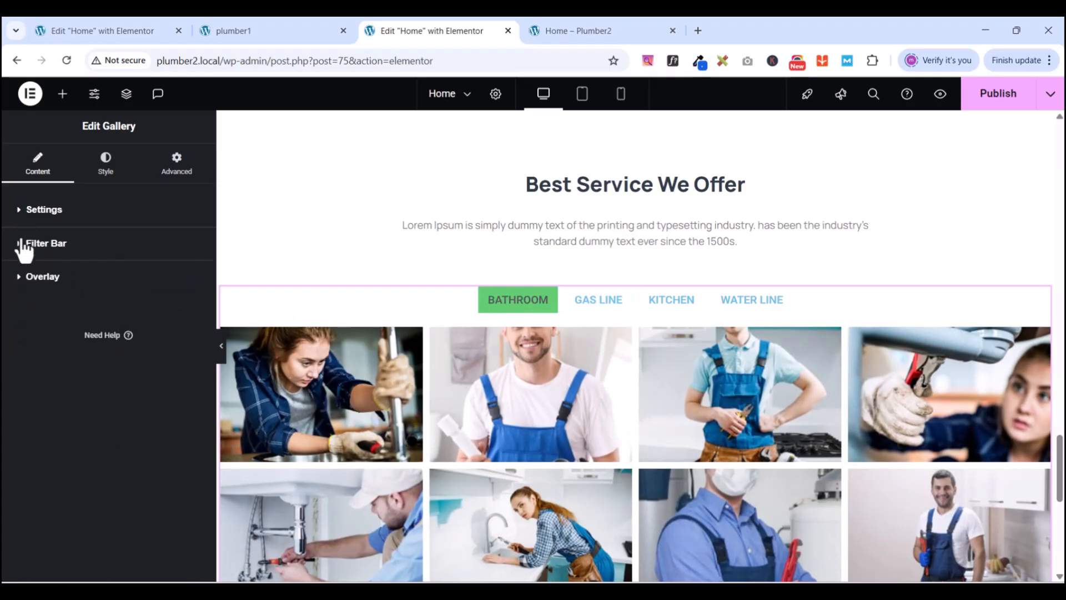
pyautogui.click(108, 175)
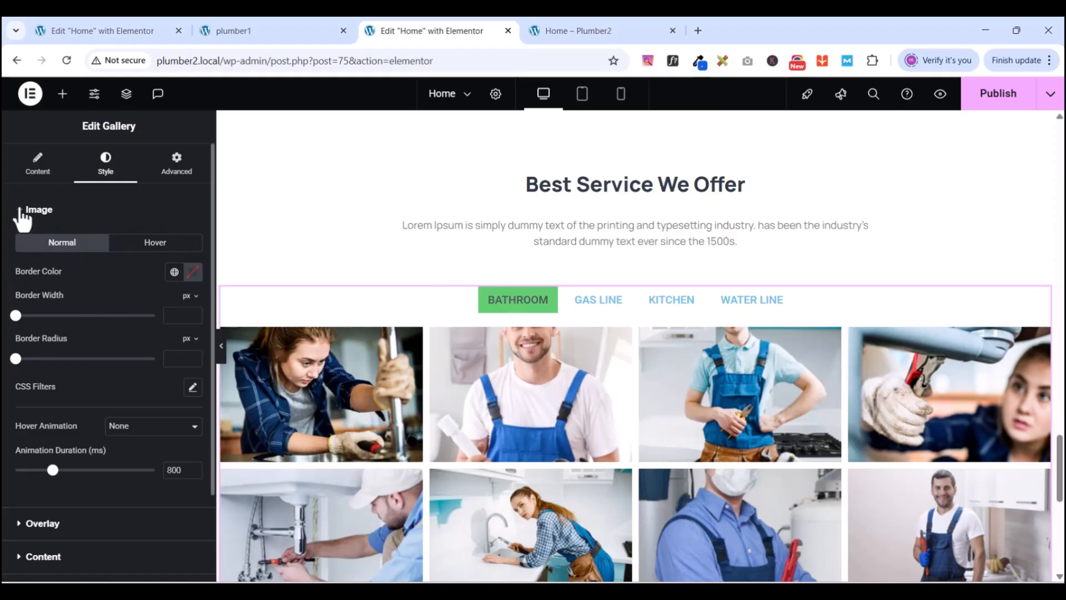
pyautogui.click(22, 217)
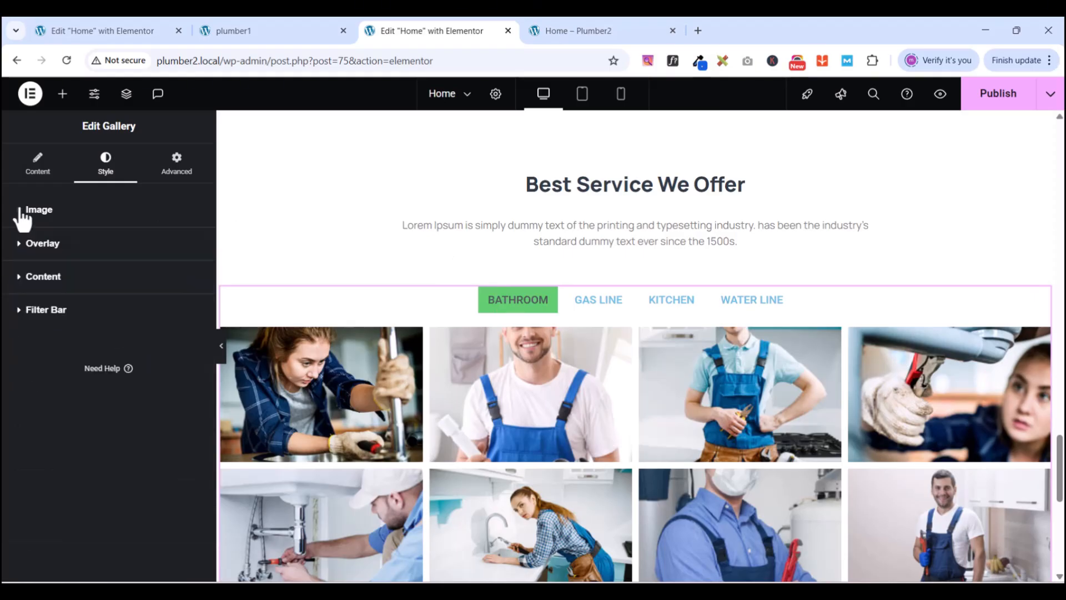
pyautogui.click(23, 286)
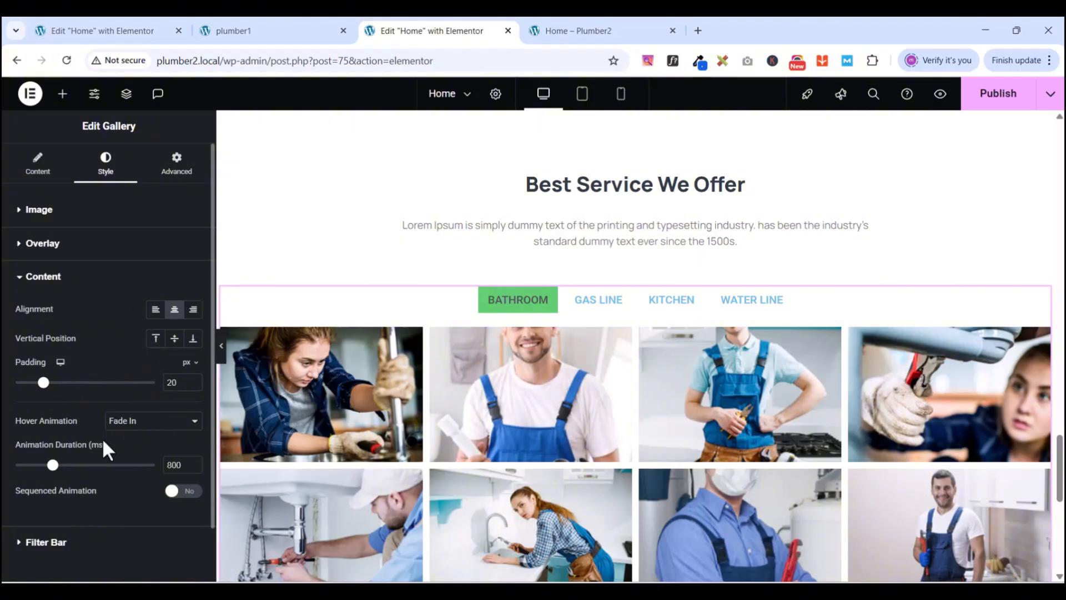
pyautogui.scroll(-1, 111, 494)
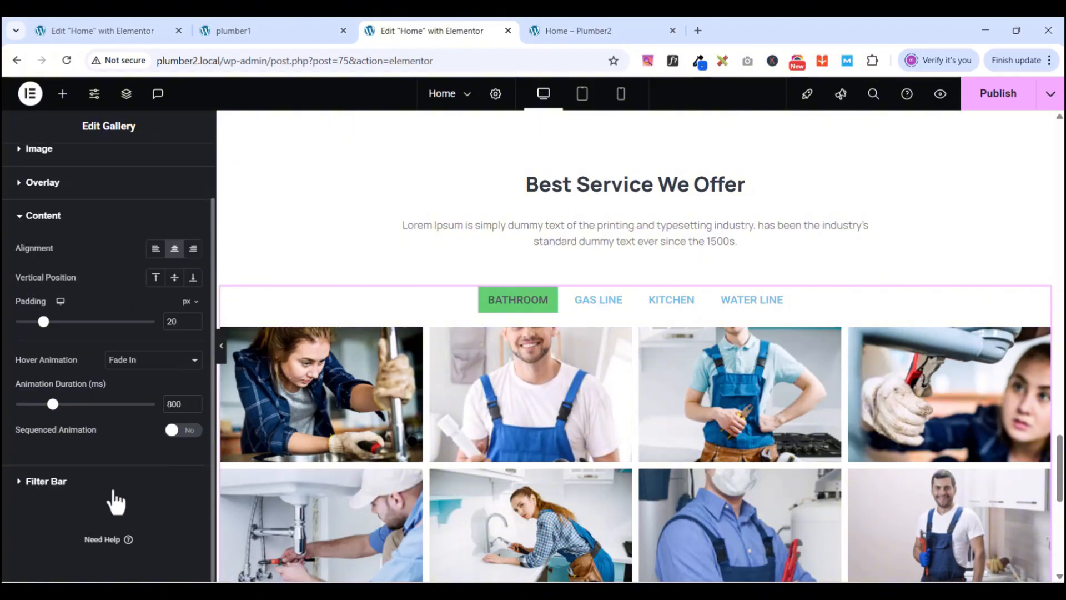
pyautogui.click(22, 218)
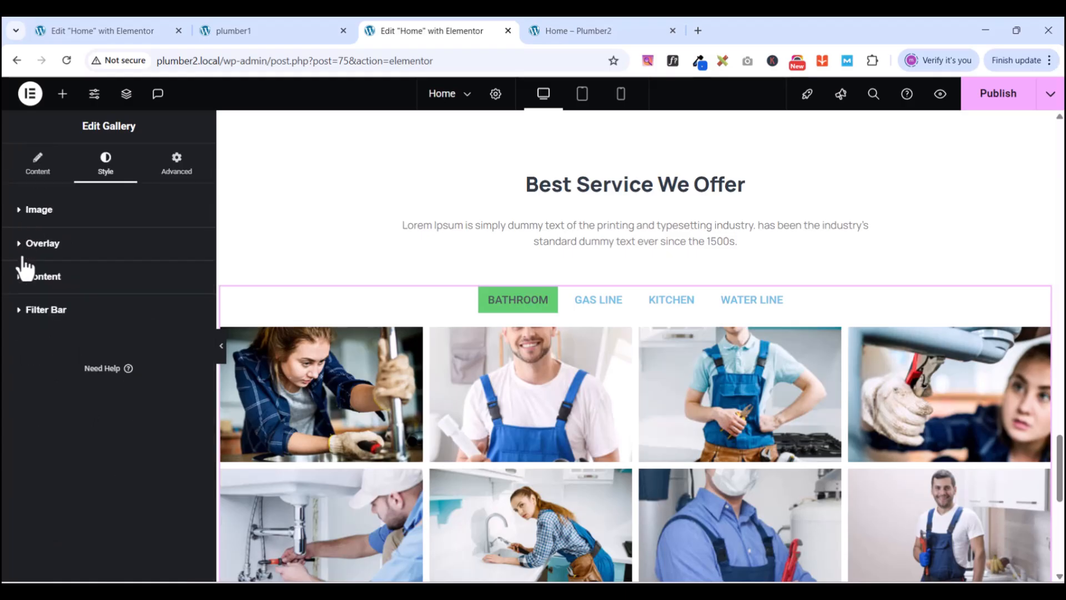
pyautogui.click(23, 313)
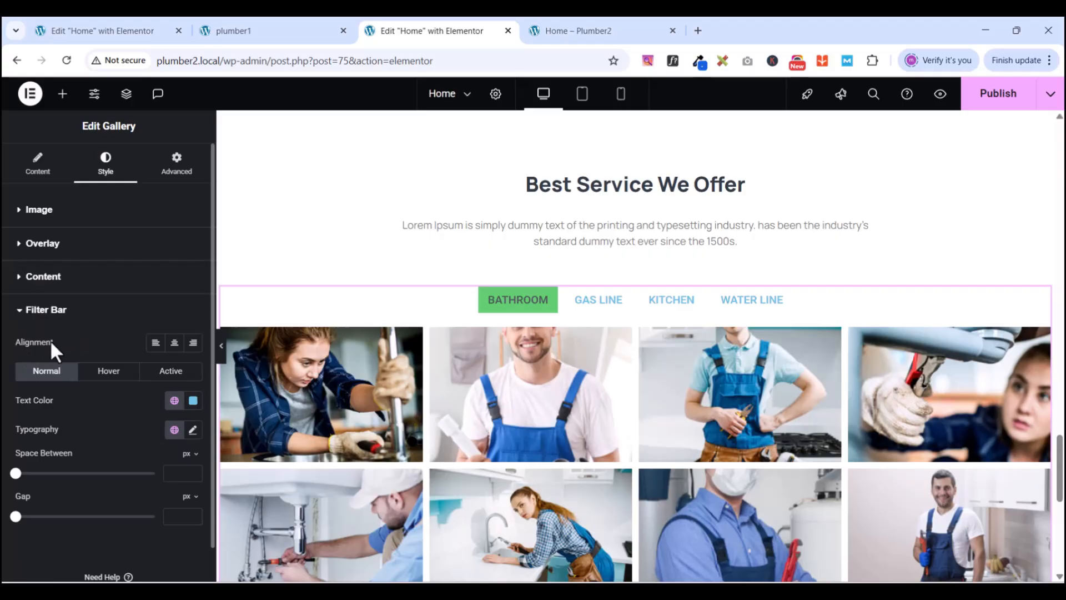
# - Set the filter label typography to Manrope, size 14, line height 25
pyautogui.click(193, 430)
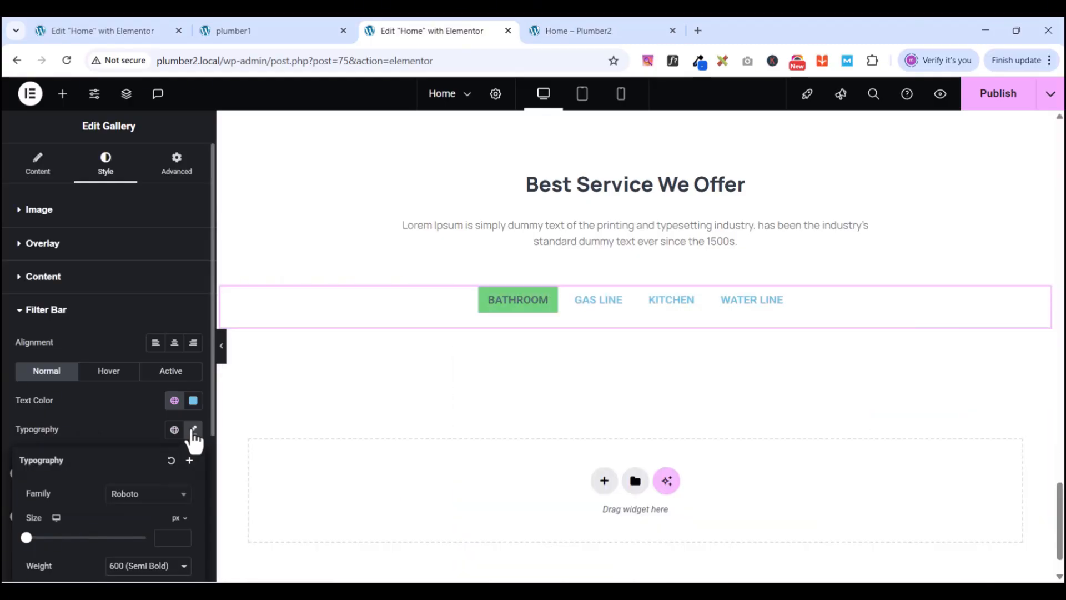
pyautogui.click(193, 431)
pyautogui.click(193, 430)
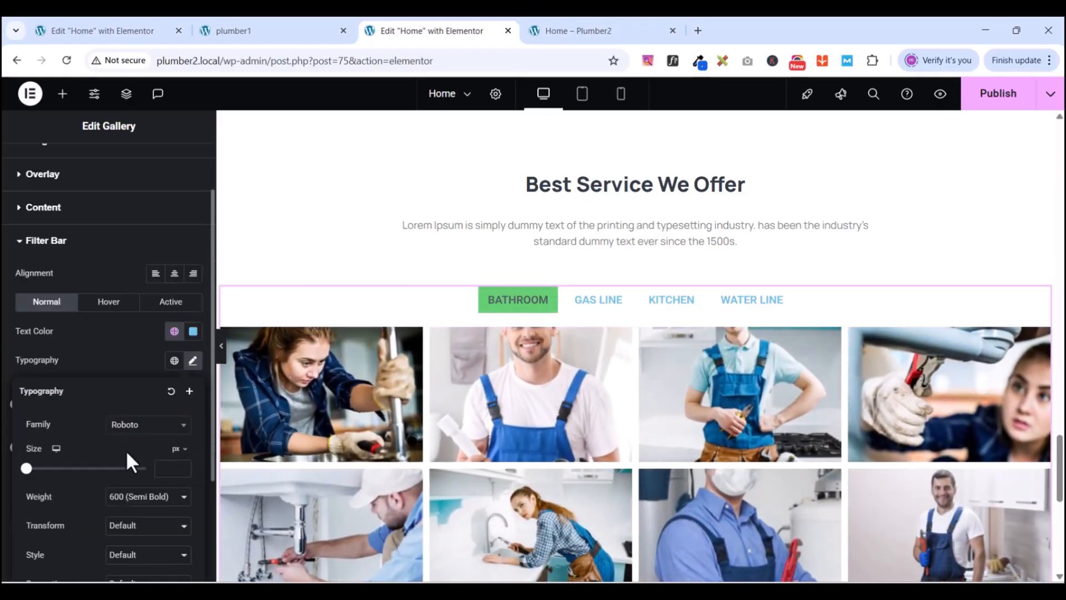
pyautogui.click(135, 426)
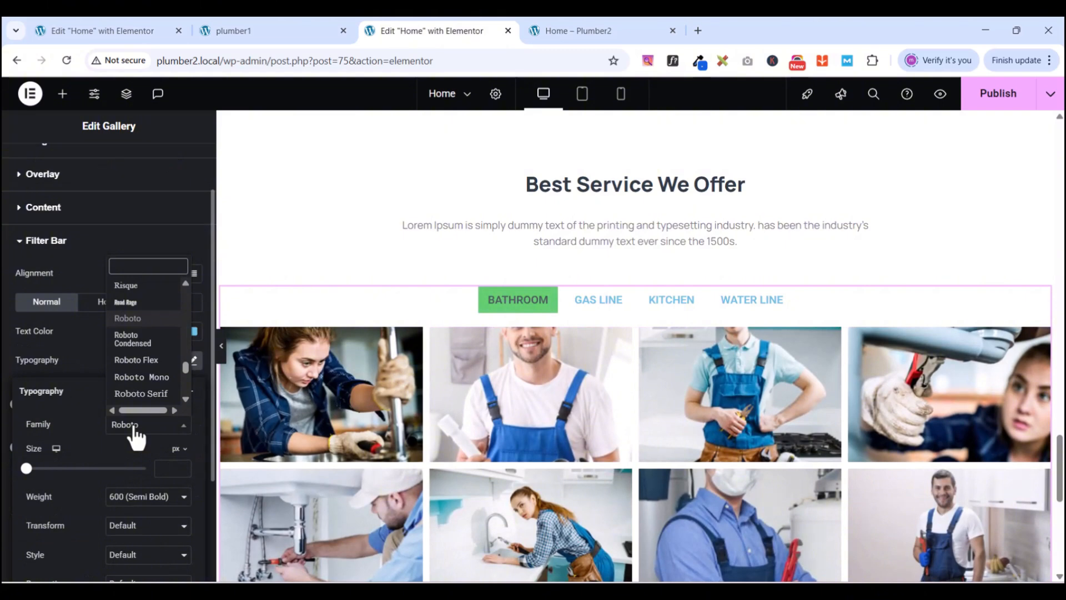
pyautogui.write('MANR')
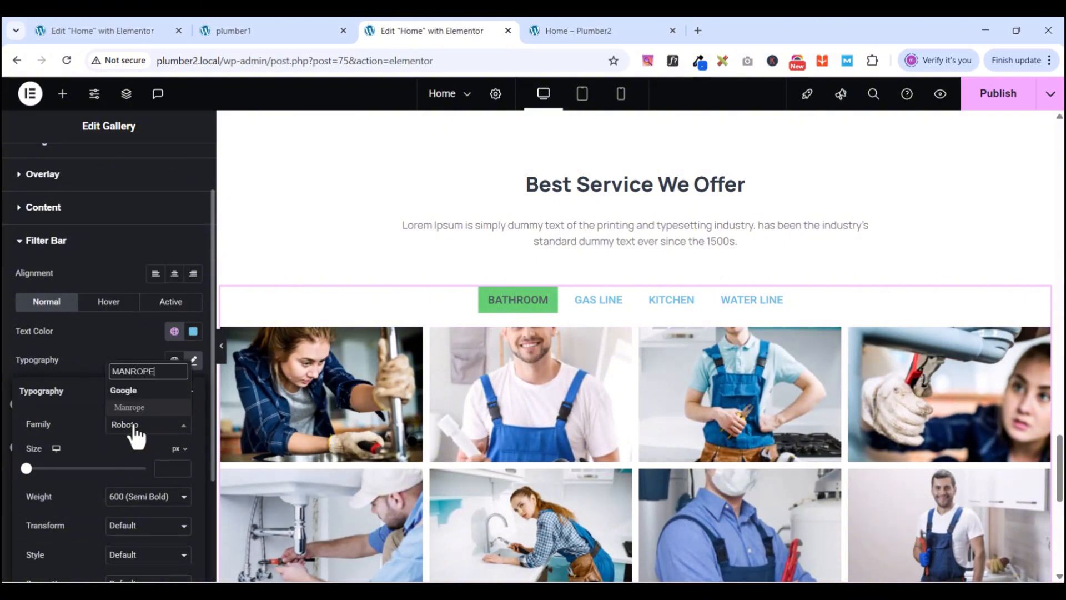
pyautogui.write('OPE')
pyautogui.click(145, 408)
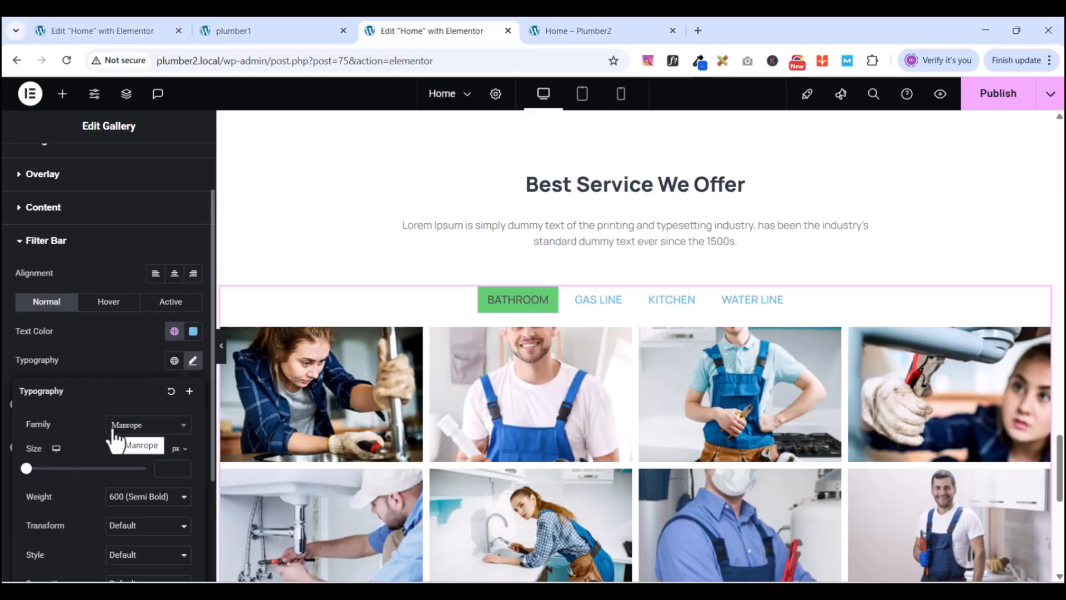
pyautogui.click(169, 467)
pyautogui.write('14')
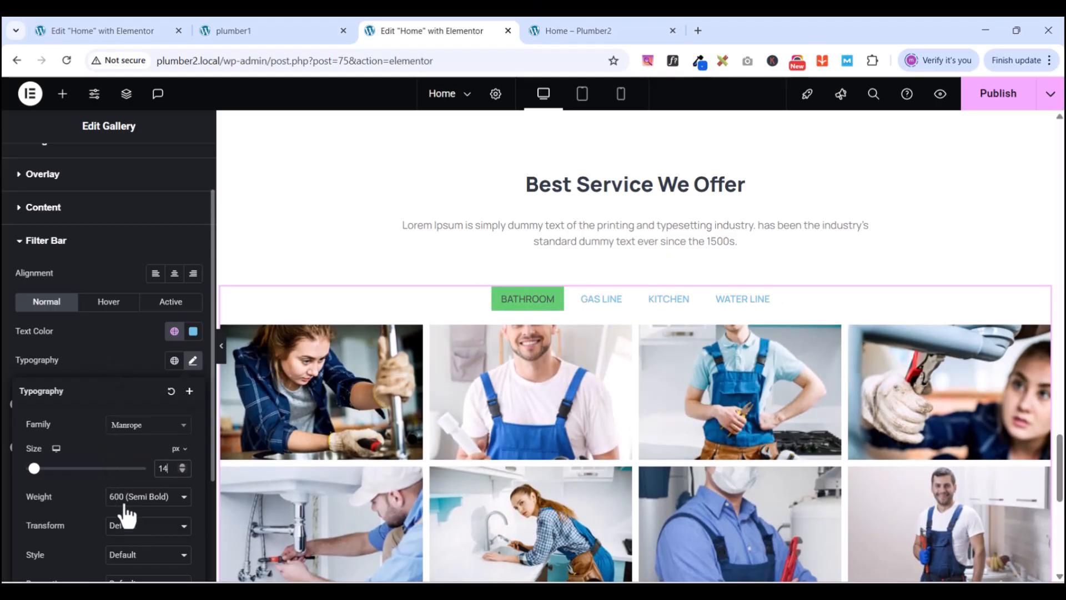
pyautogui.scroll(-3, 117, 488)
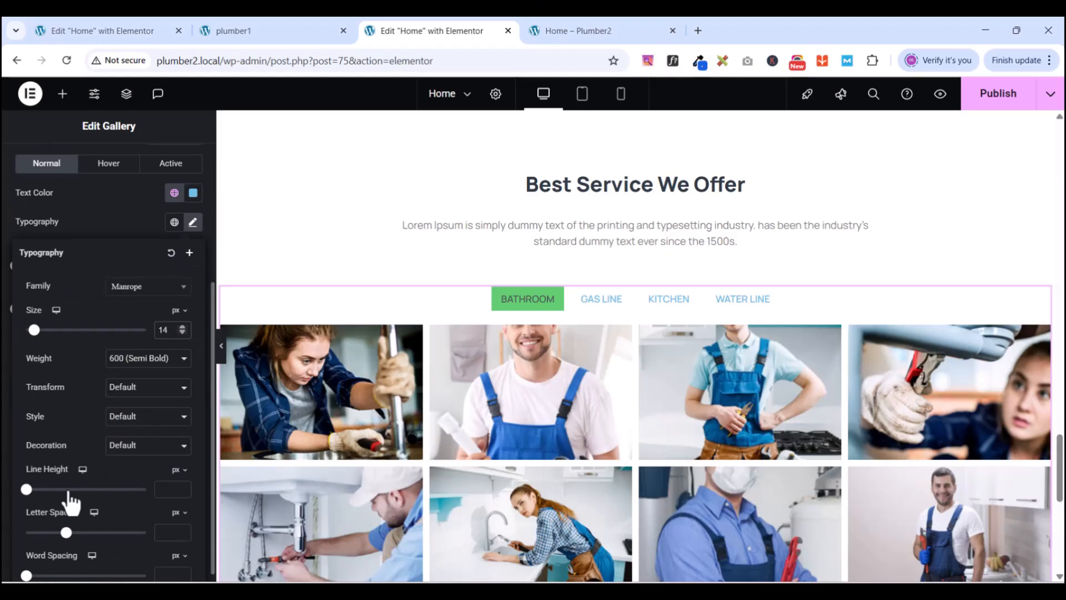
pyautogui.click(172, 489)
pyautogui.write('25')
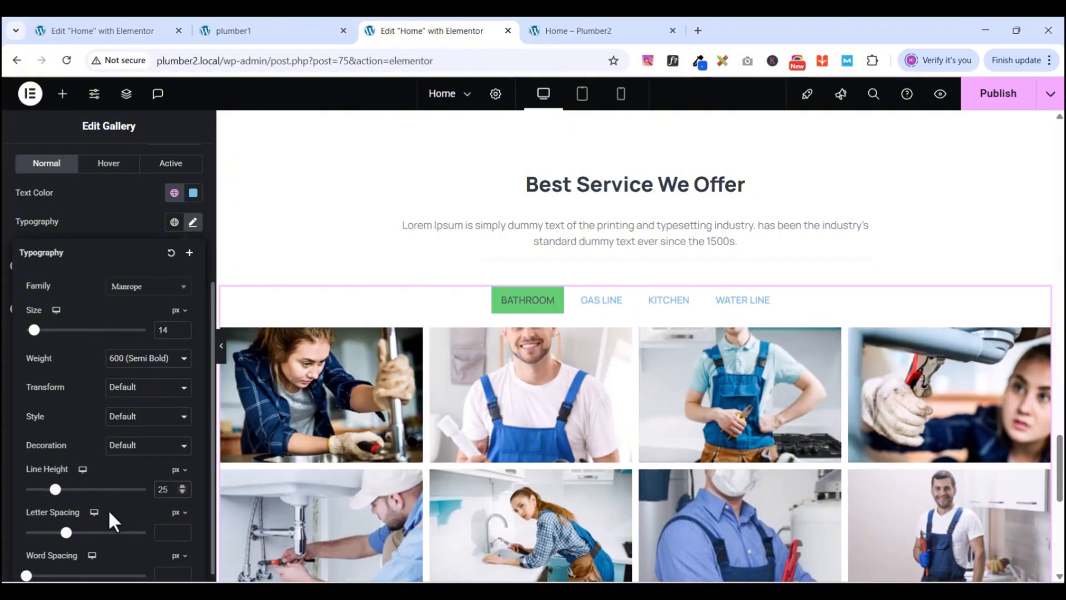
pyautogui.scroll(-1, 109, 512)
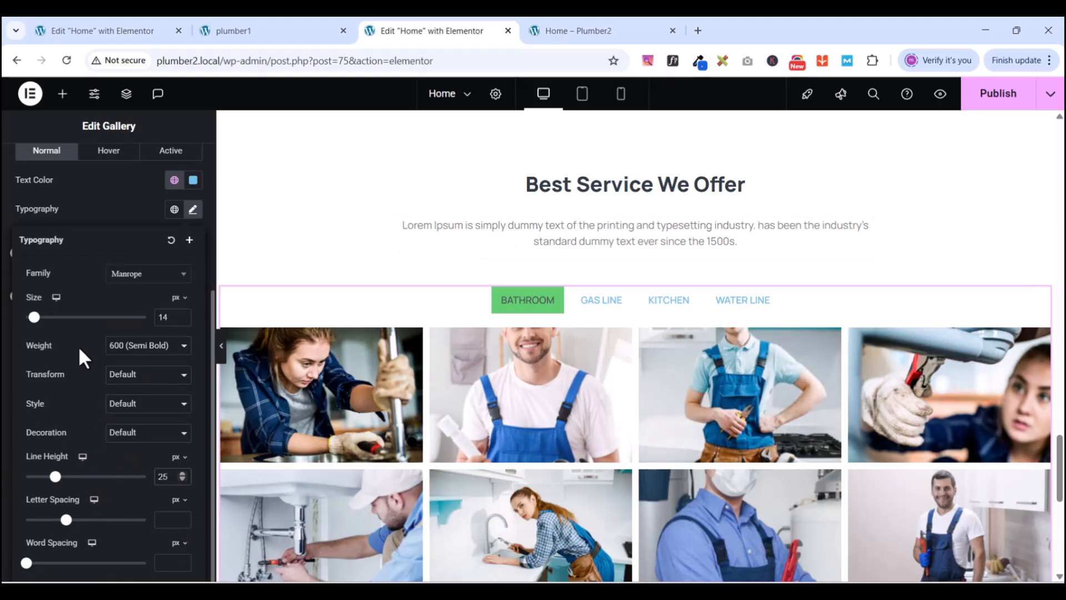
pyautogui.click(114, 209)
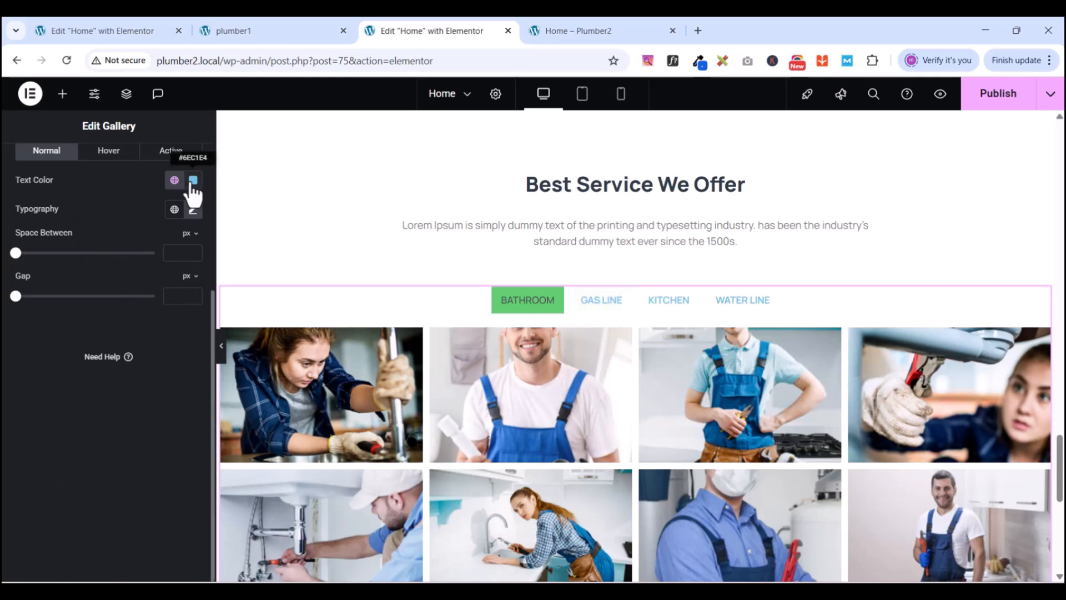
# - Set the gallery filter label text colour to the New black global colour
pyautogui.click(174, 181)
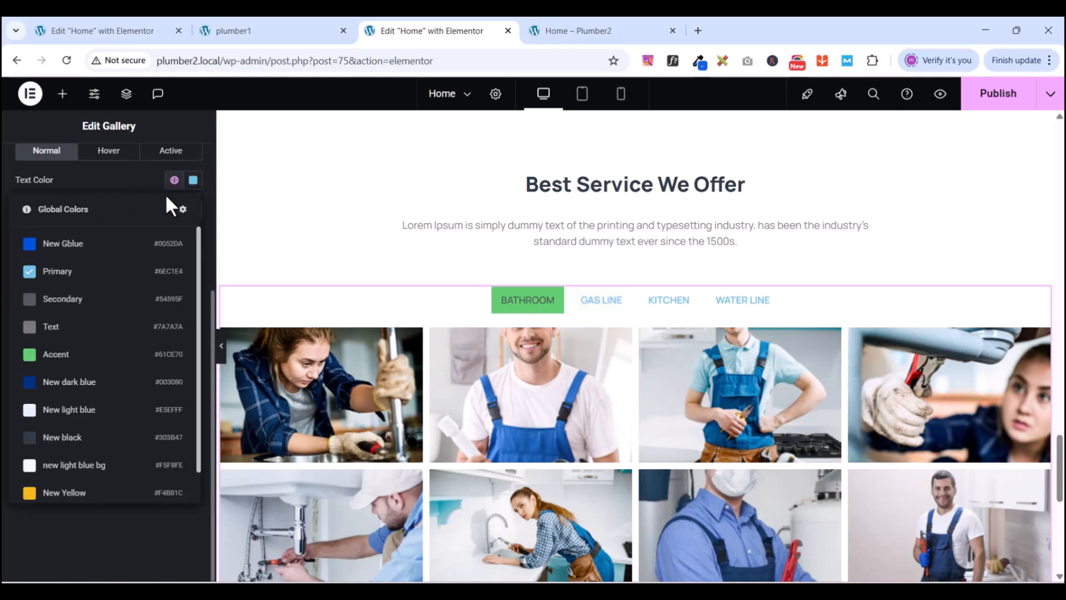
pyautogui.click(71, 438)
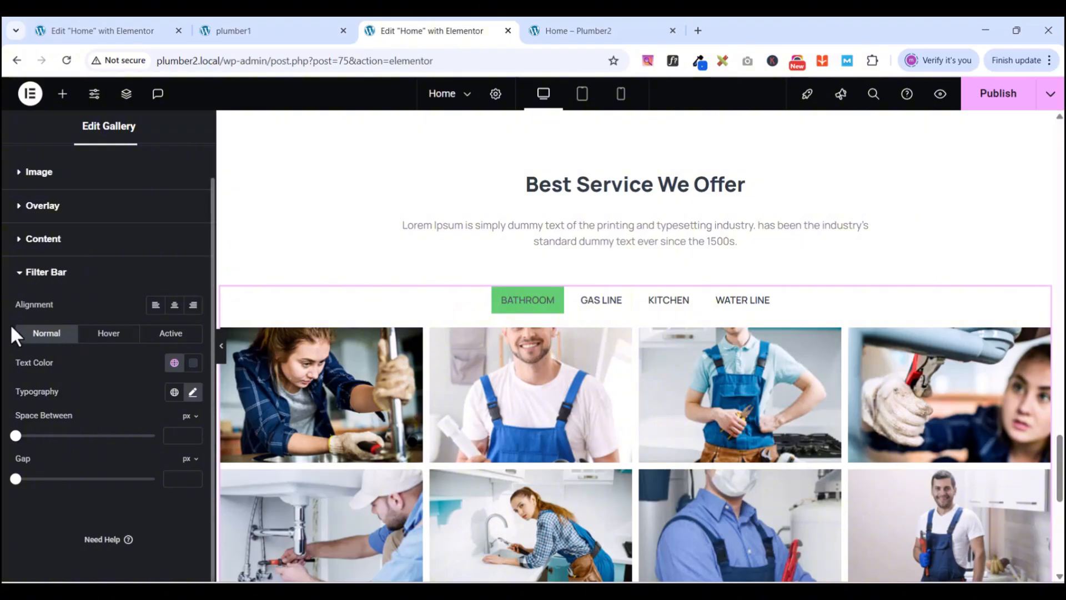
pyautogui.click(21, 276)
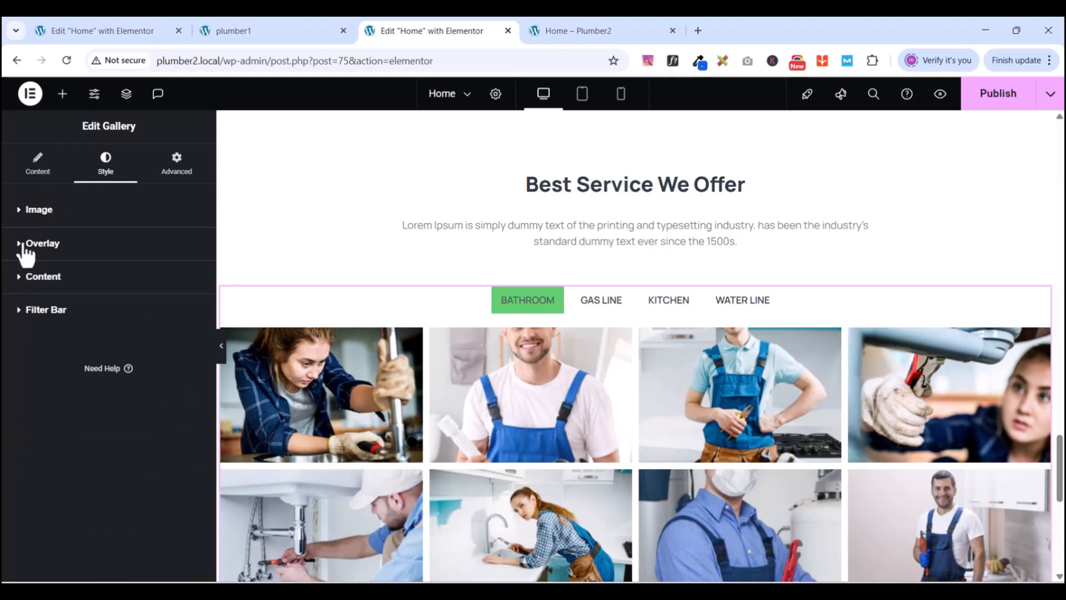
pyautogui.click(23, 313)
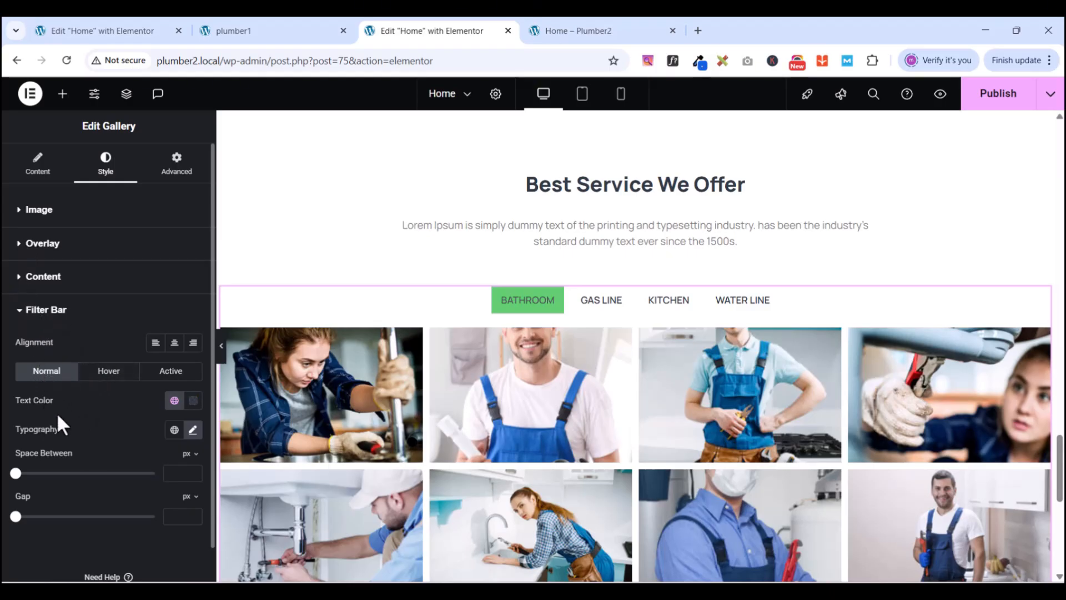
# - Give hovered filter labels the green Accent pointer colour
pyautogui.click(116, 376)
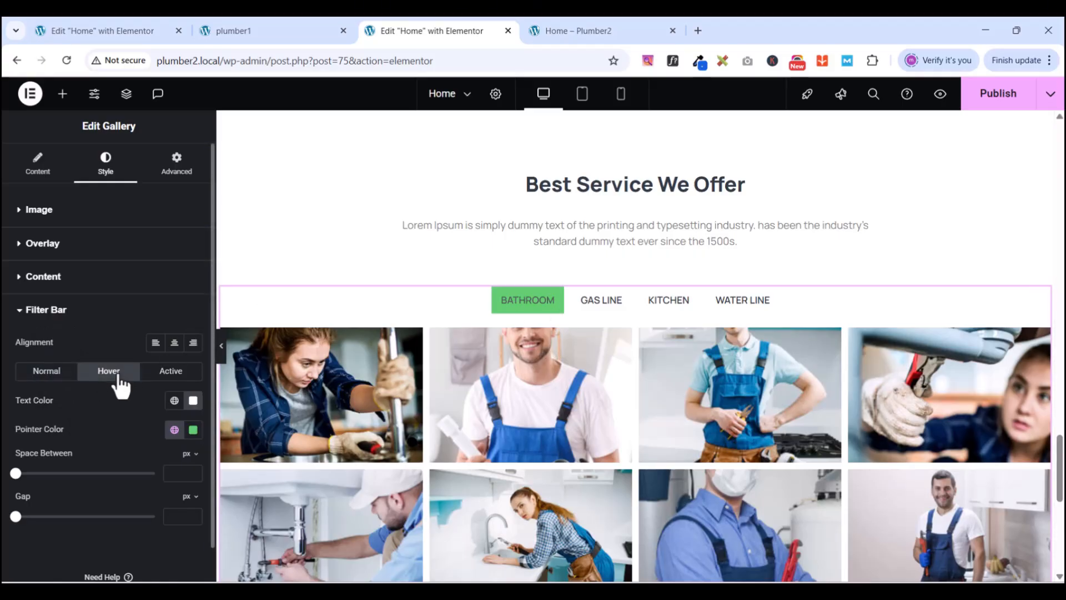
pyautogui.click(193, 431)
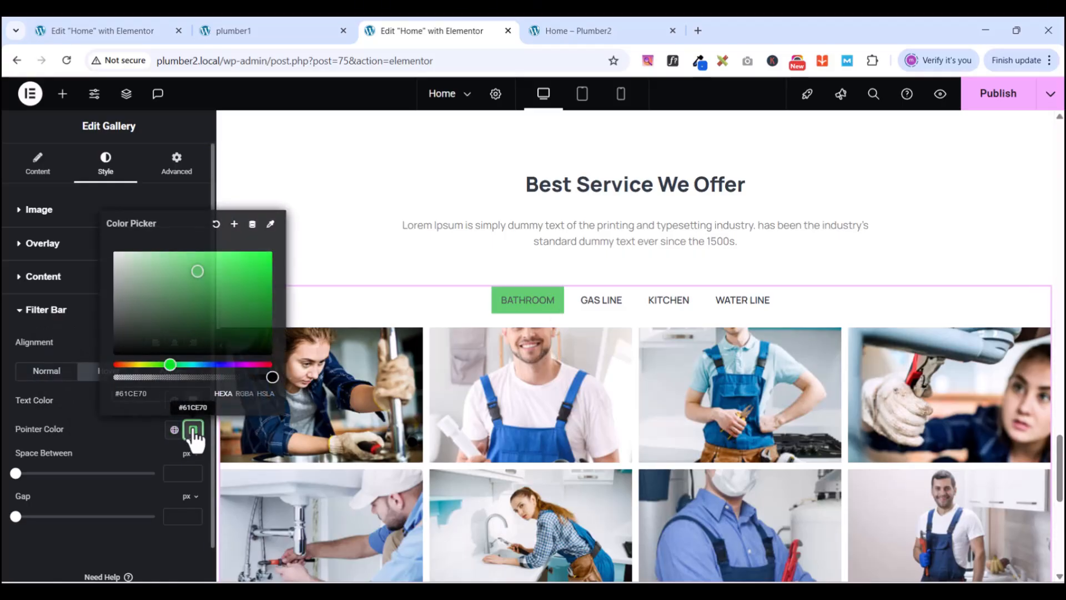
pyautogui.click(217, 225)
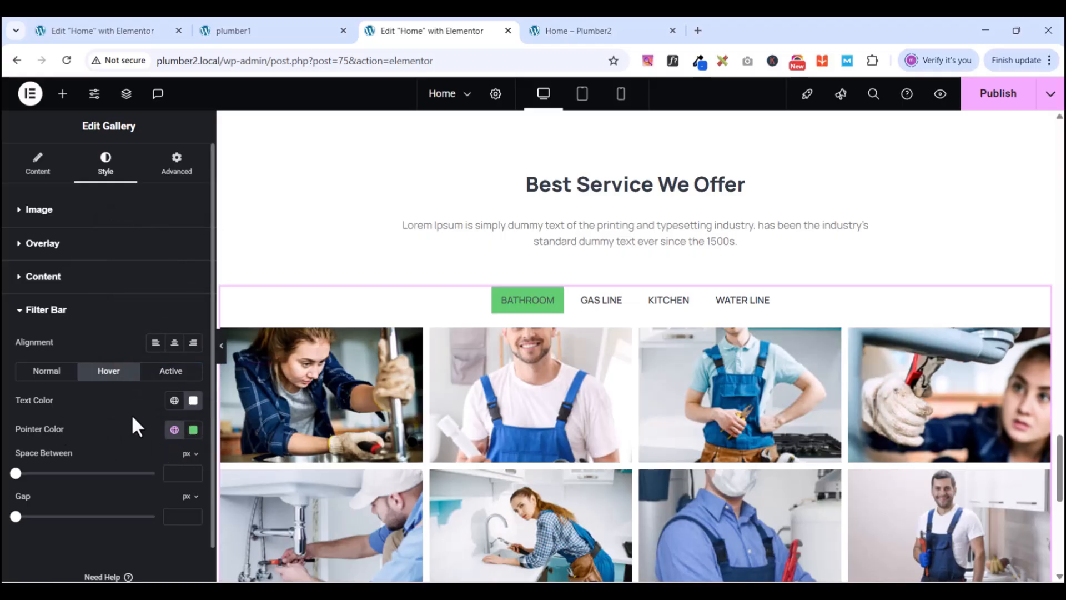
pyautogui.click(192, 432)
pyautogui.click(214, 233)
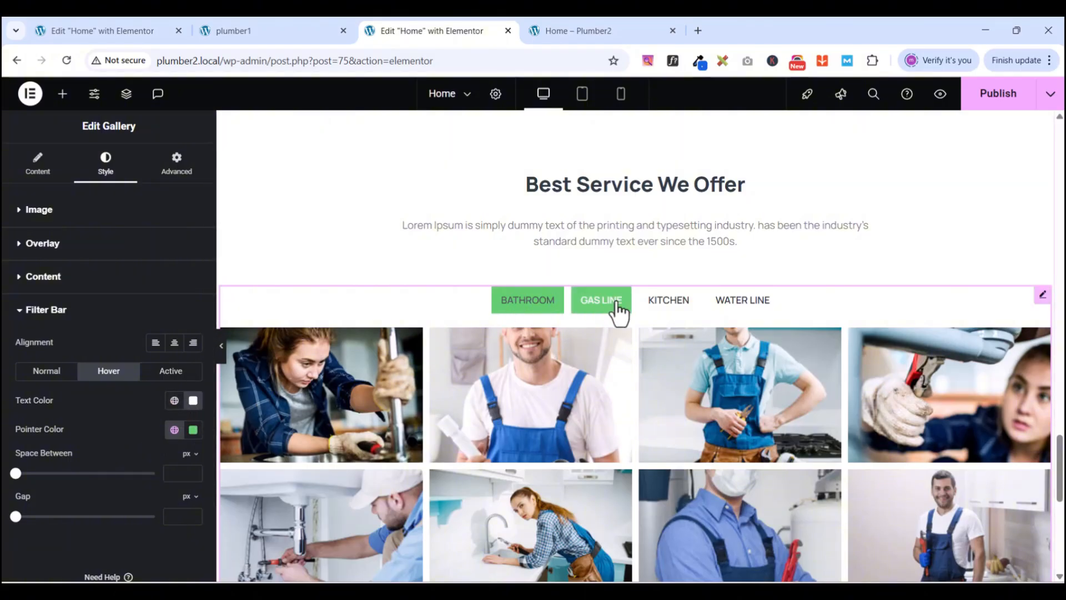
# - Compare against the GAS LINE filter on the plumber1 reference, then return to the editor
pyautogui.click(258, 31)
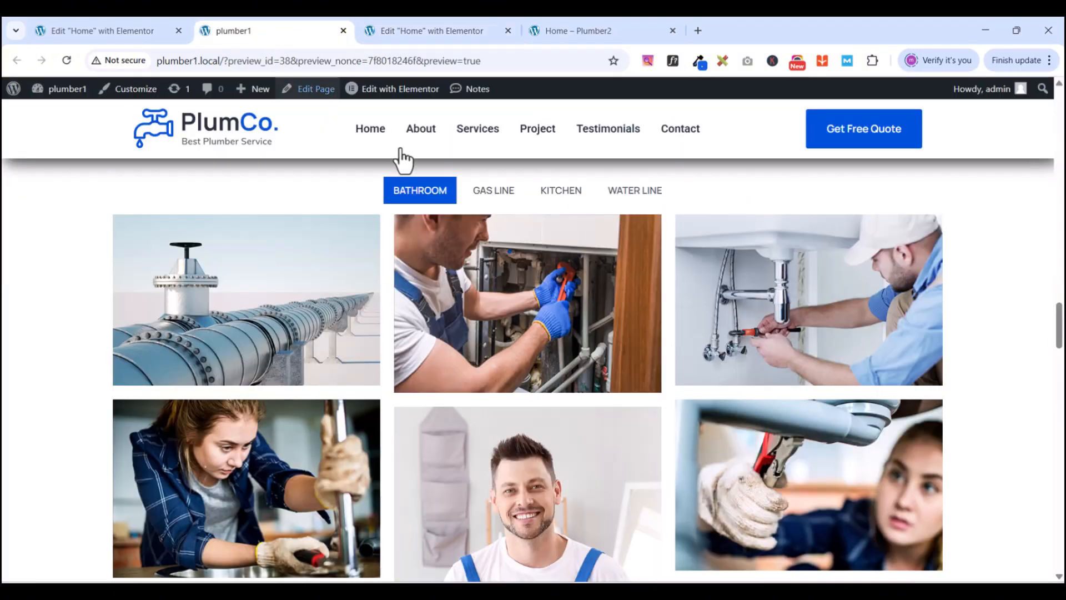
pyautogui.click(489, 194)
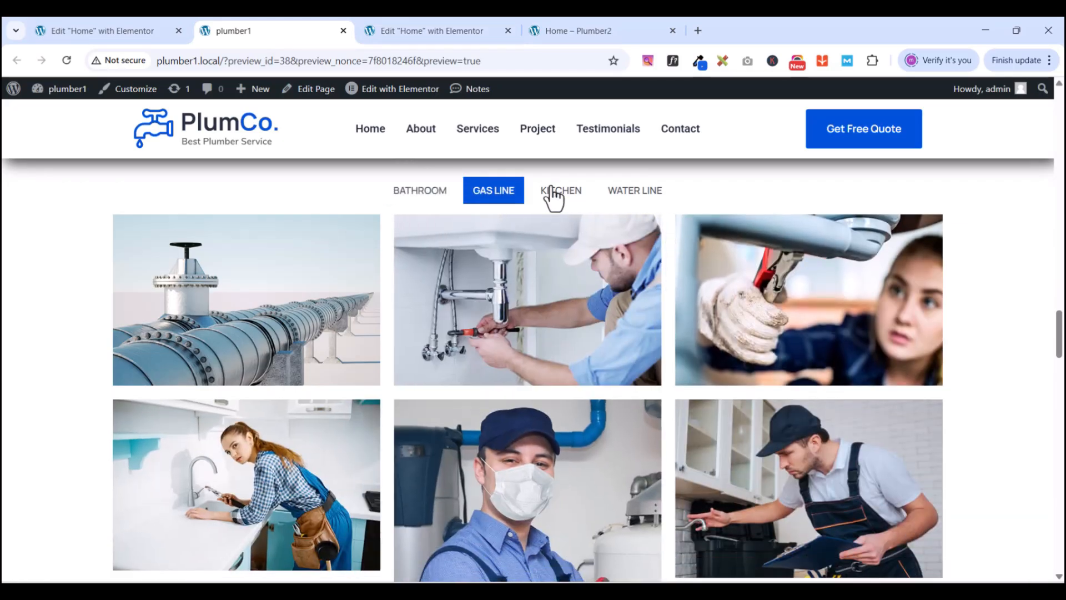
pyautogui.click(421, 31)
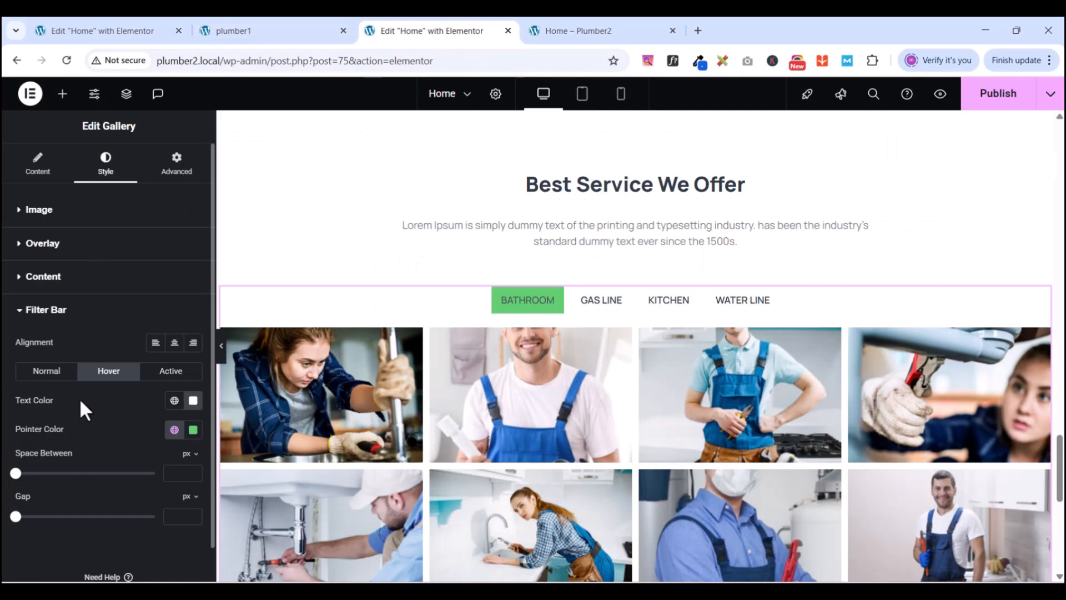
# - Make the filter tabs' hover text New black while the hover pointer stays Accent green
pyautogui.click(193, 401)
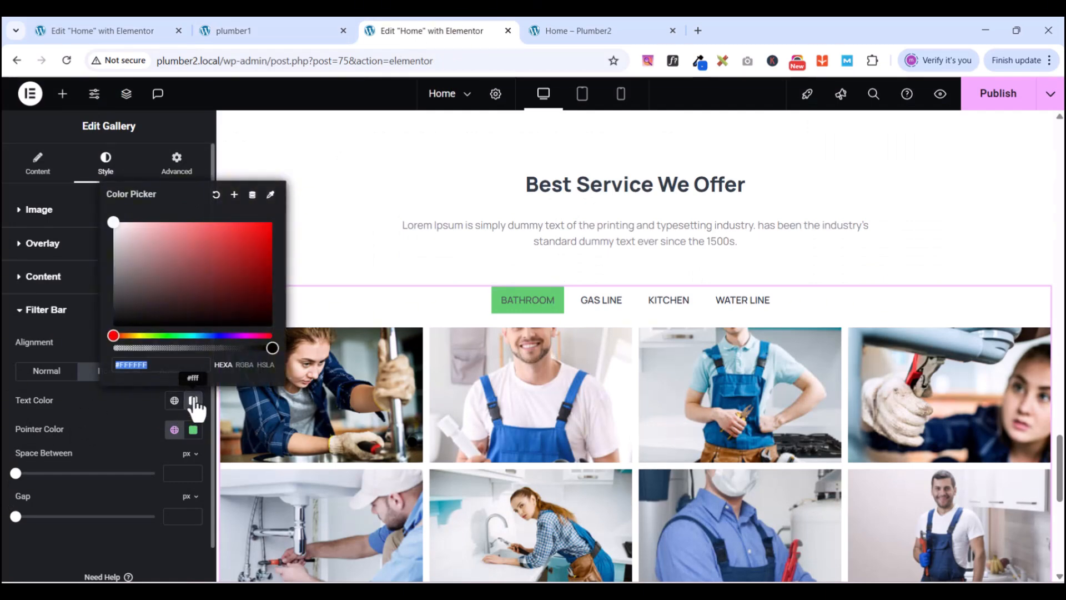
pyautogui.click(174, 401)
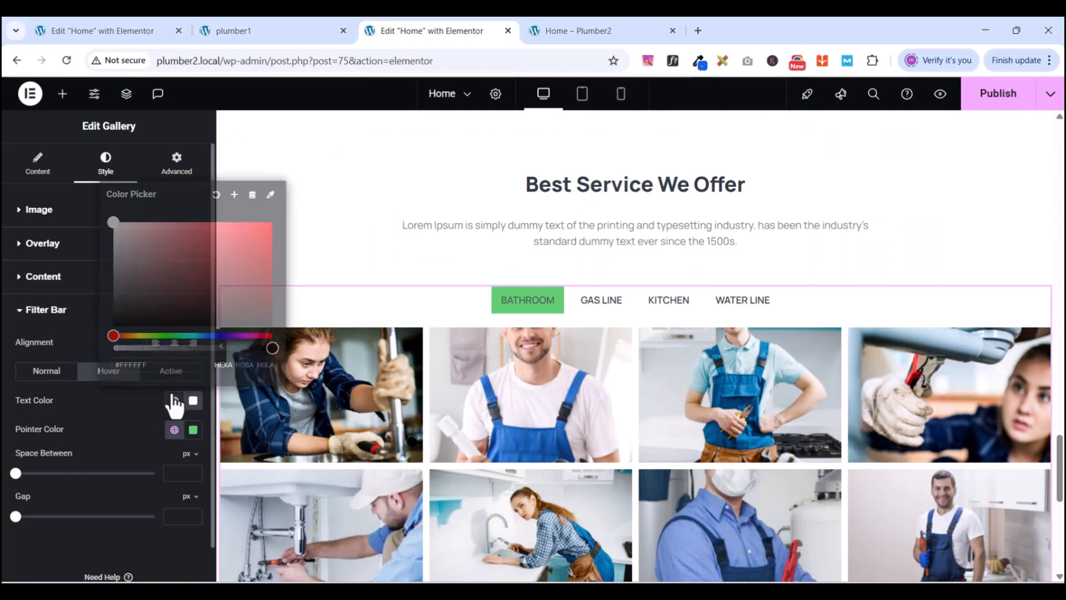
pyautogui.click(65, 325)
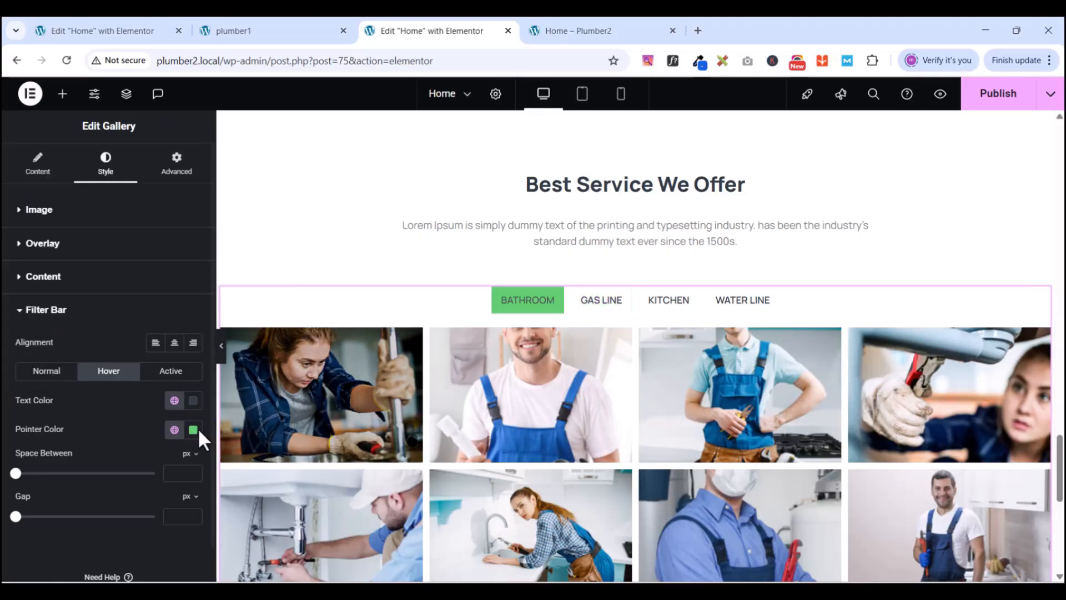
pyautogui.click(175, 430)
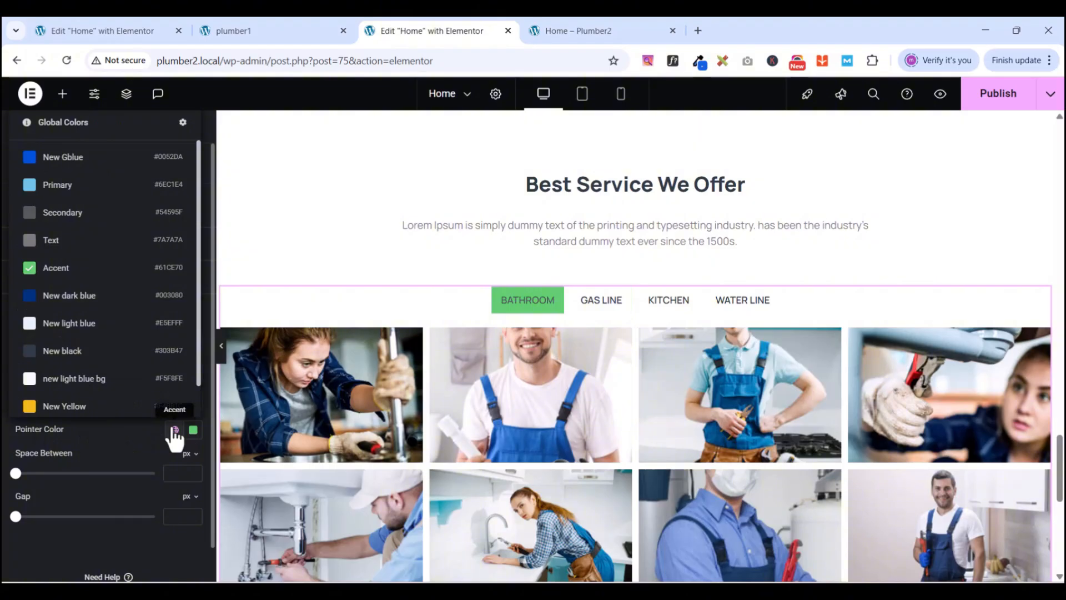
pyautogui.click(133, 429)
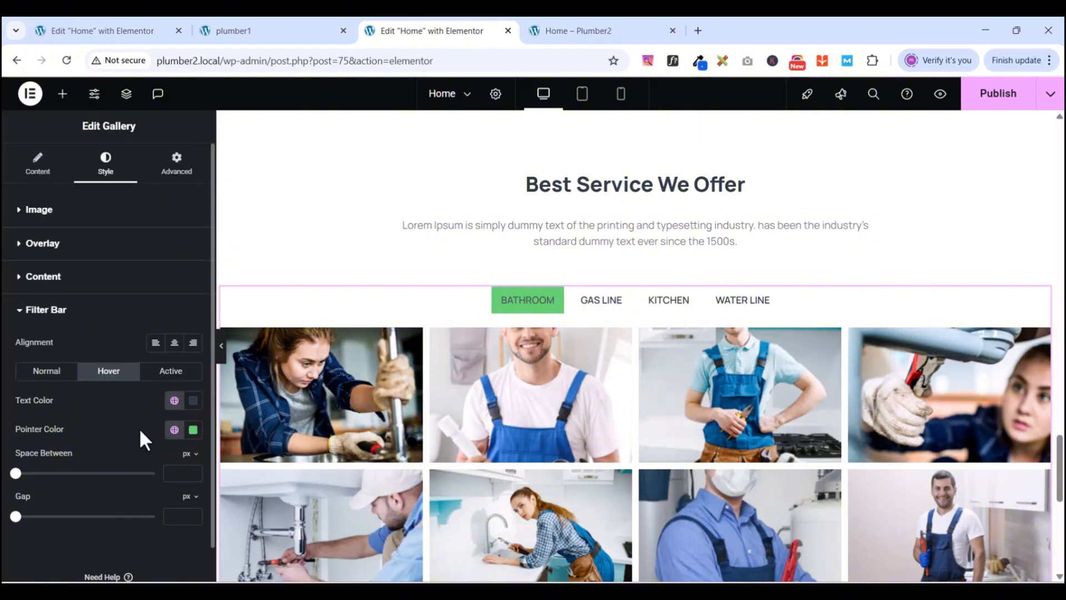
pyautogui.click(169, 372)
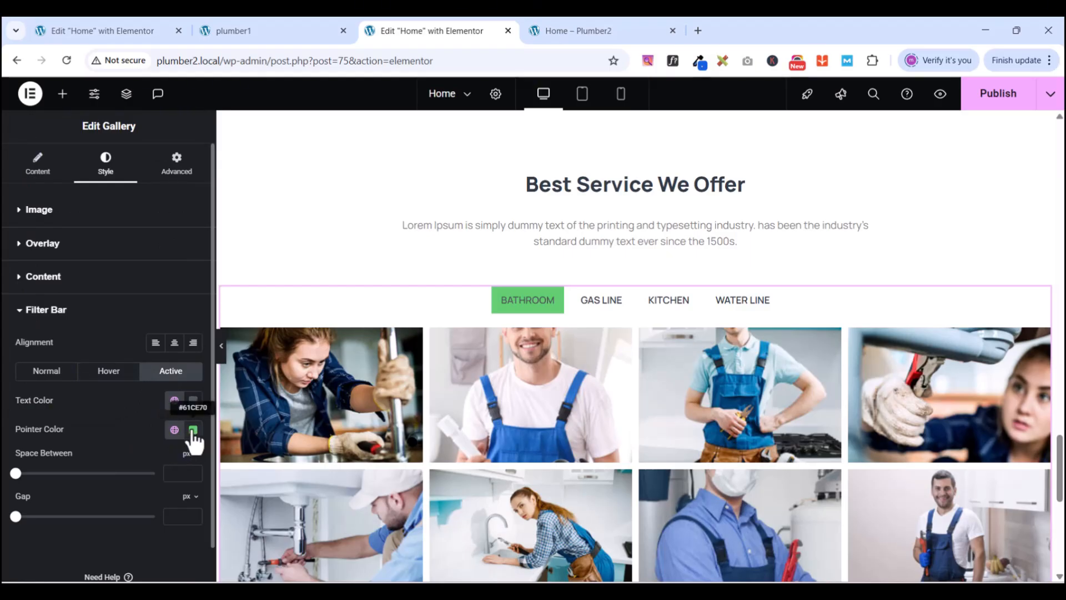
# - Give the active BATHROOM tab a New Gblue background and New light blue text
pyautogui.click(174, 430)
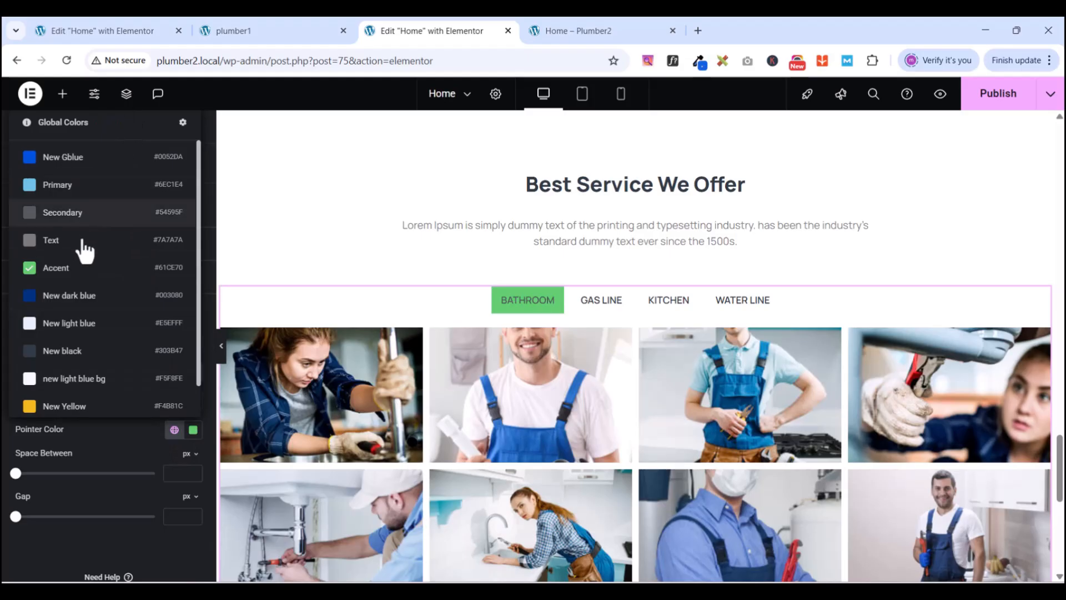
pyautogui.click(60, 158)
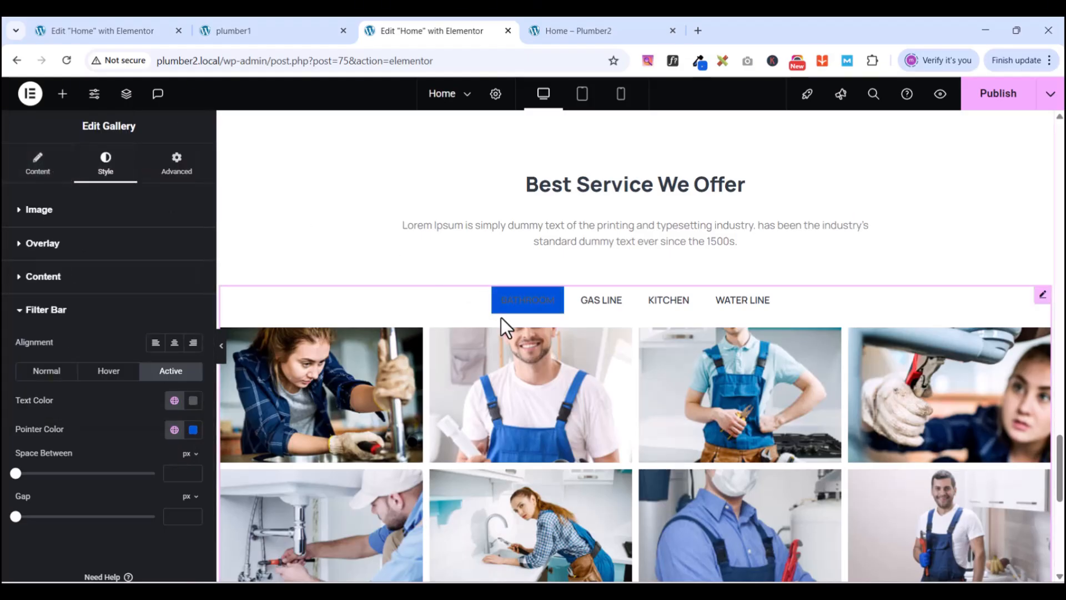
pyautogui.click(174, 400)
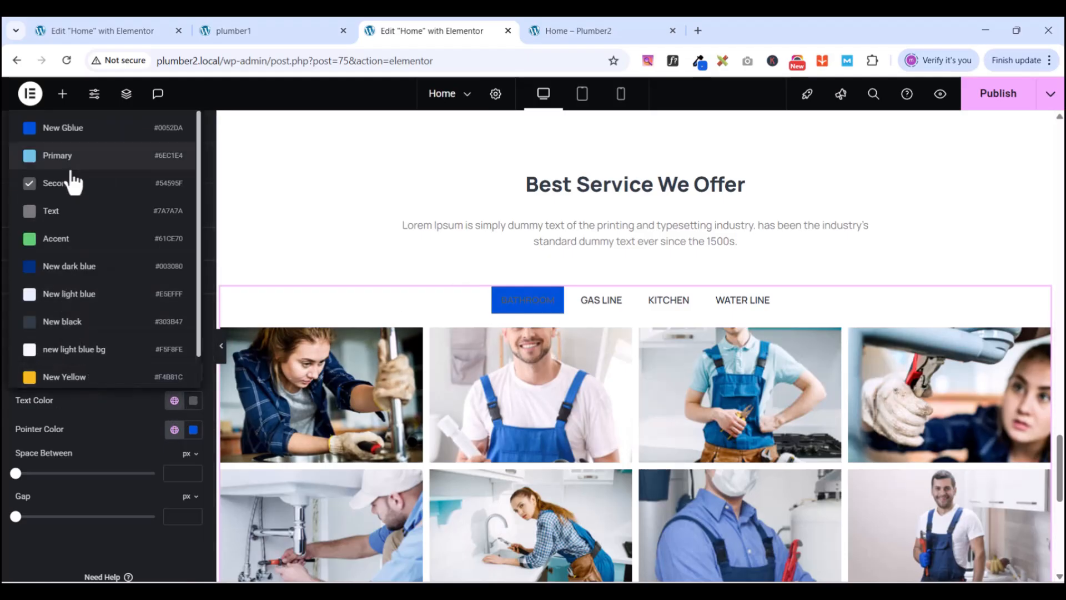
pyautogui.click(76, 298)
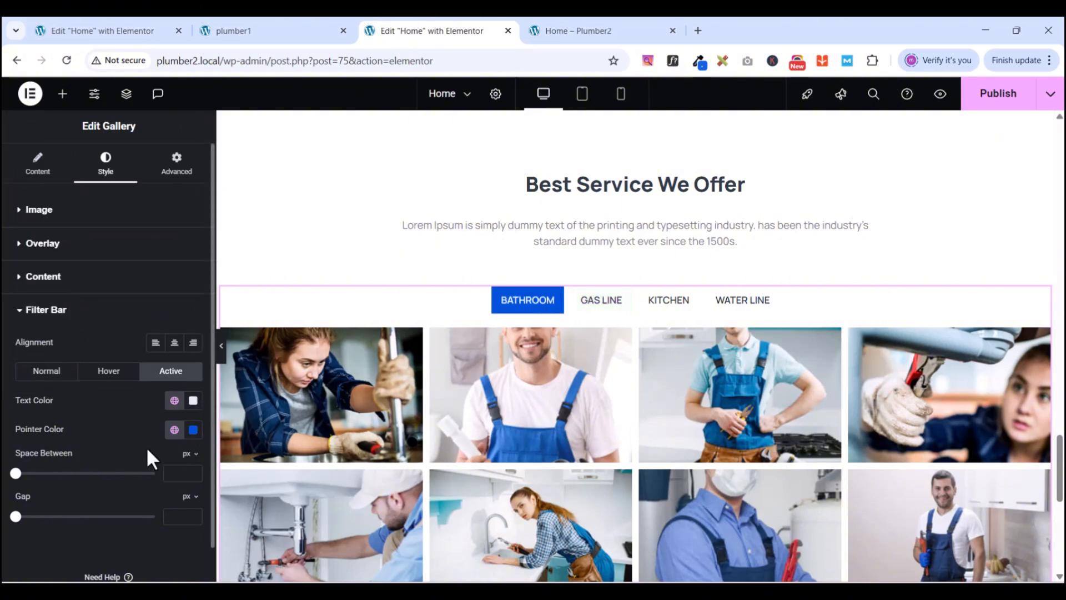
pyautogui.click(114, 374)
# - Reset the hover pointer colour and drag its alpha down for a first transparency attempt
pyautogui.click(174, 429)
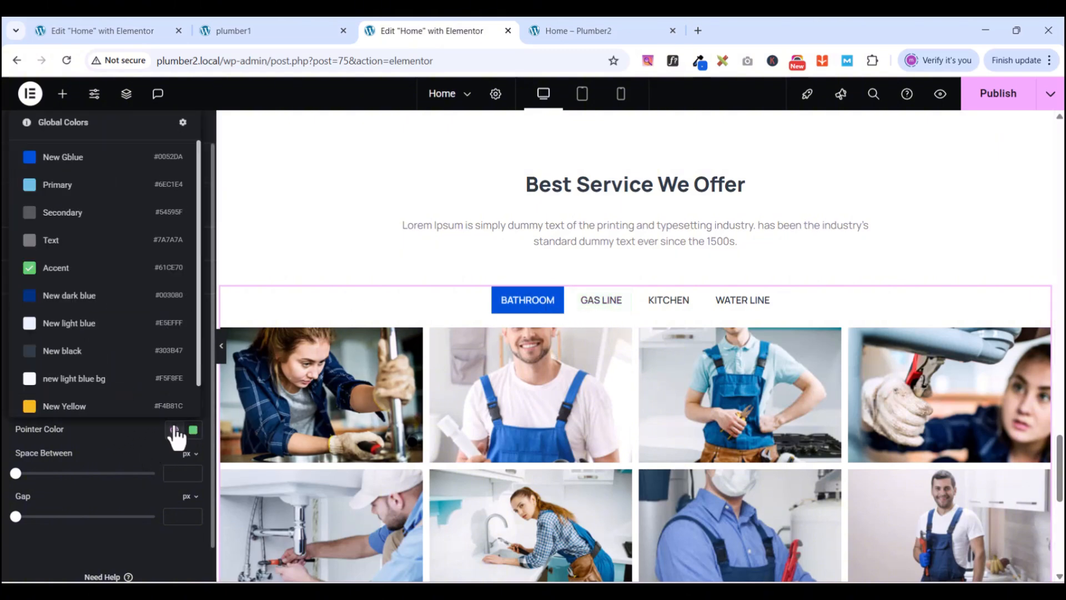
pyautogui.click(174, 430)
pyautogui.click(175, 430)
pyautogui.click(191, 433)
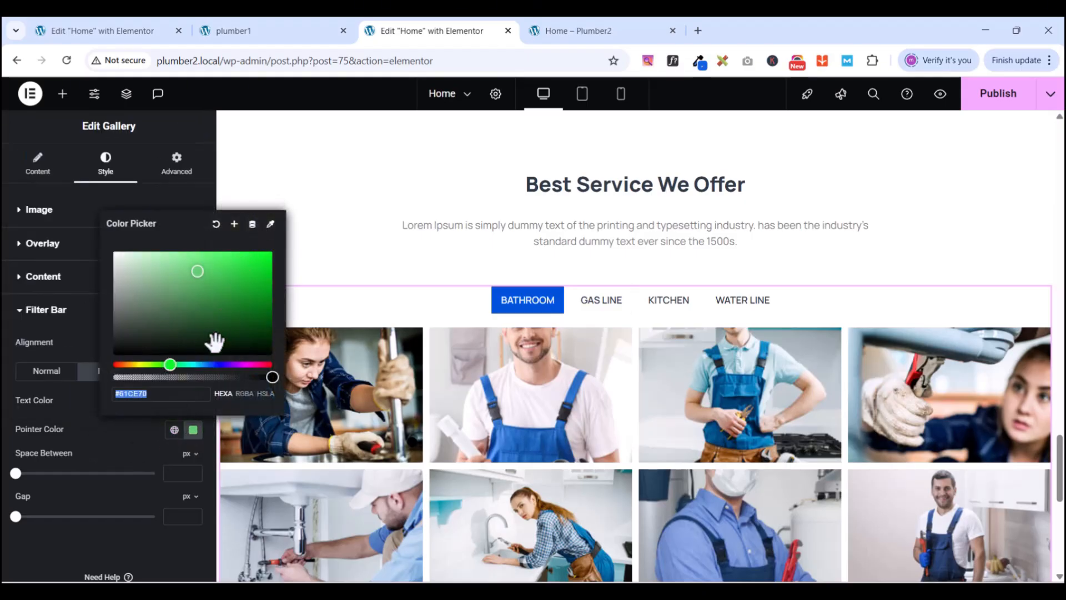
pyautogui.click(252, 224)
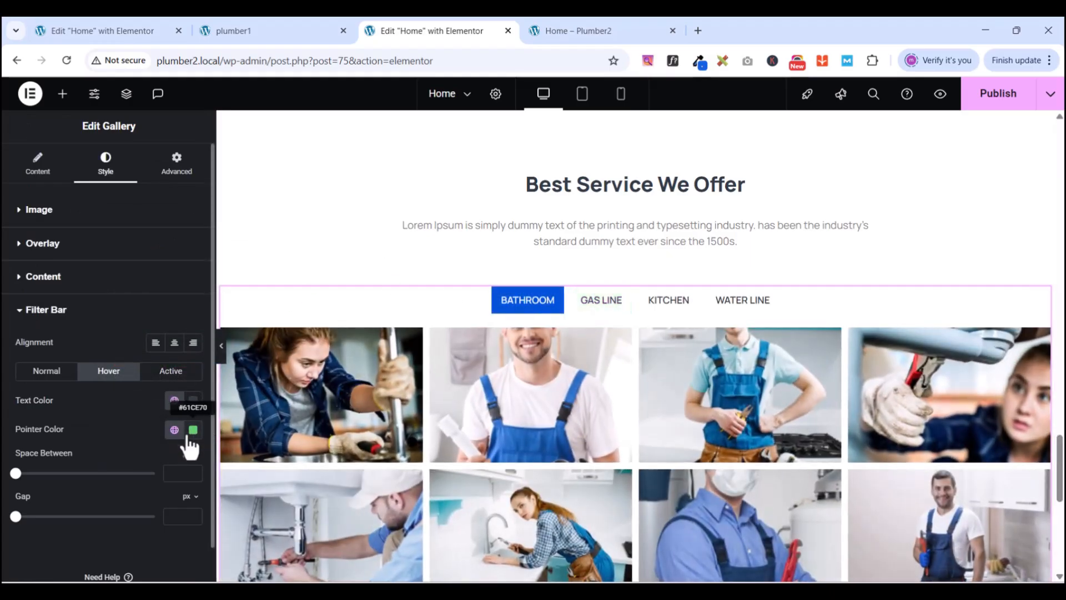
pyautogui.click(191, 434)
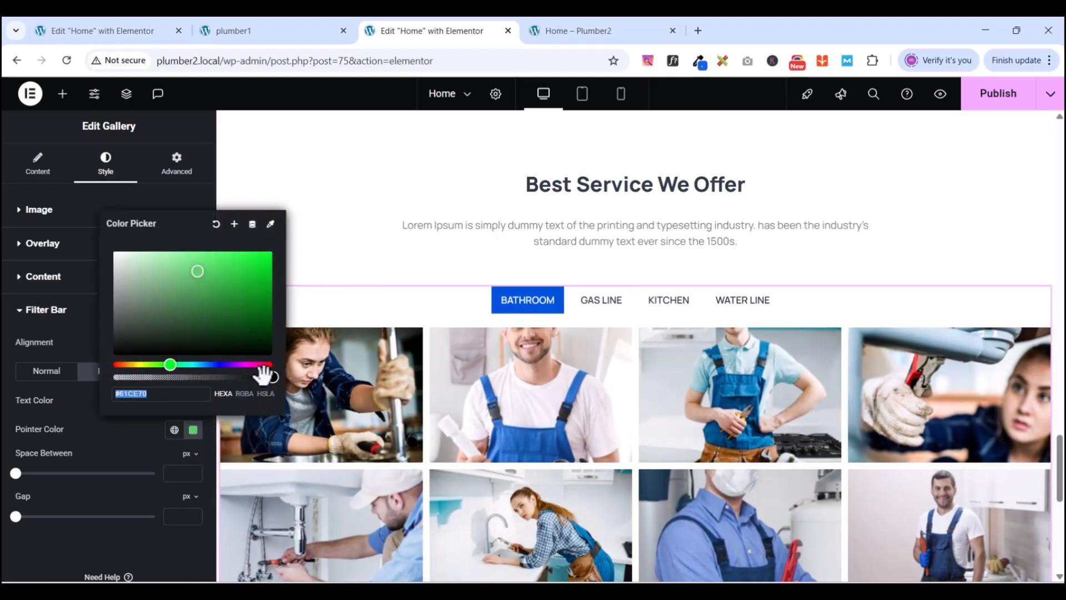
pyautogui.moveTo(210, 378); pyautogui.dragTo(38, 374)
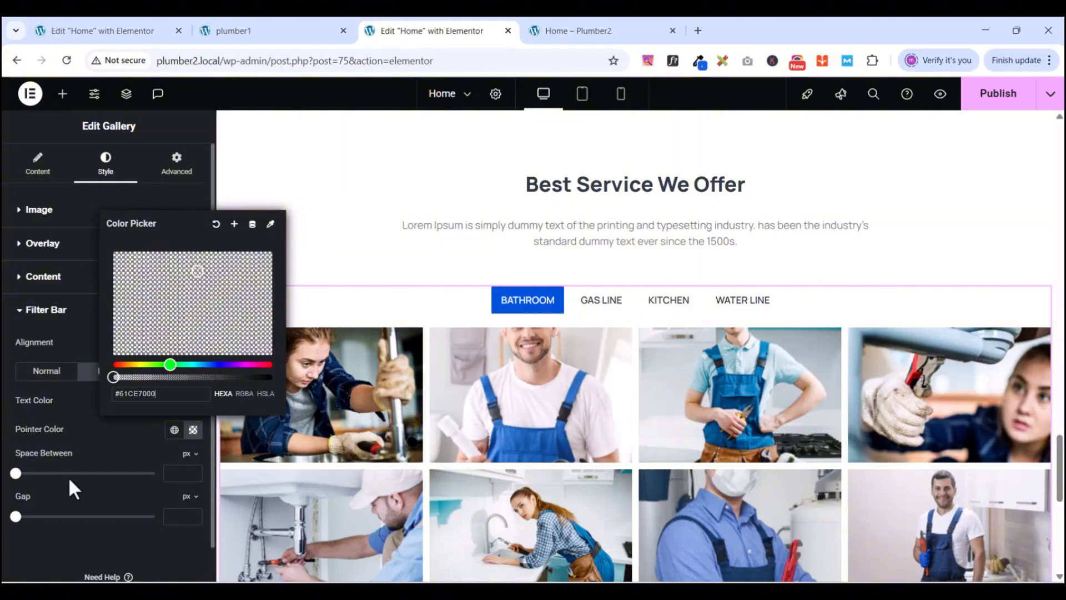
pyautogui.click(216, 225)
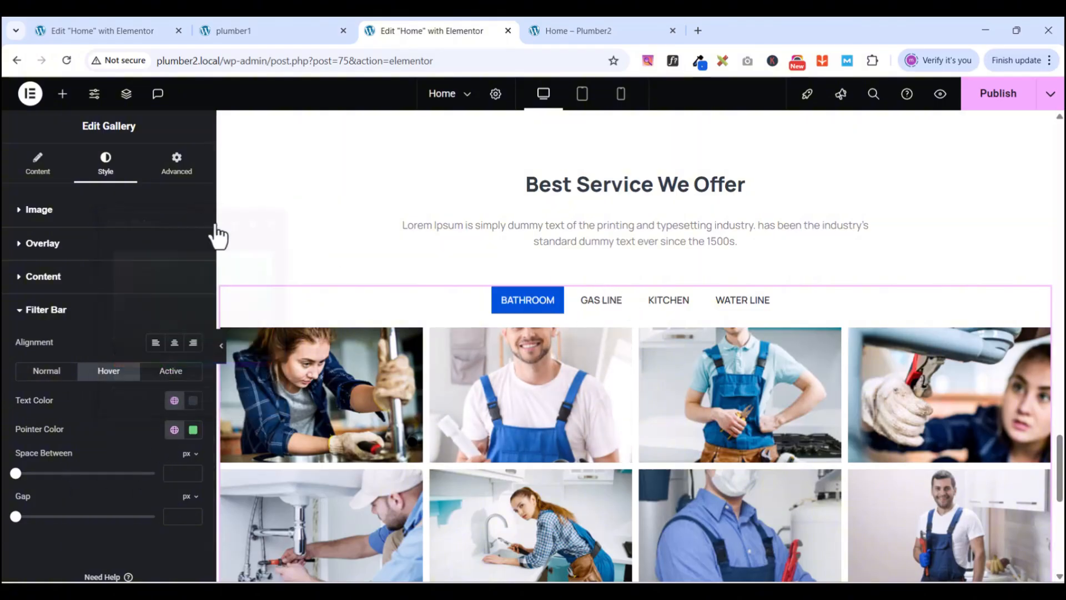
# - Clear the hover pointer colour and set it fully transparent (#61CE7000)
pyautogui.click(194, 431)
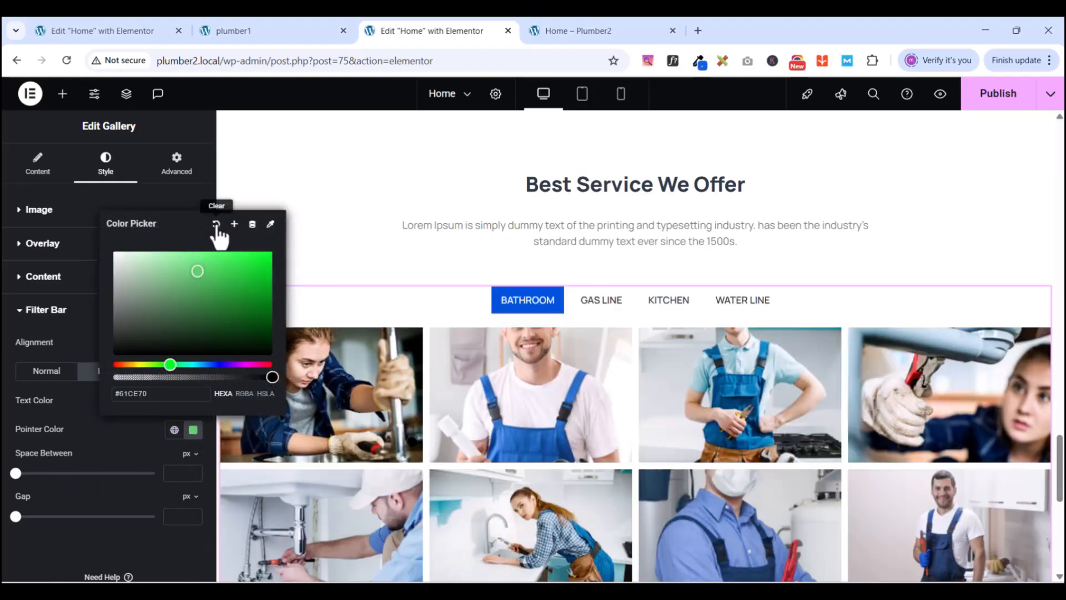
pyautogui.click(216, 226)
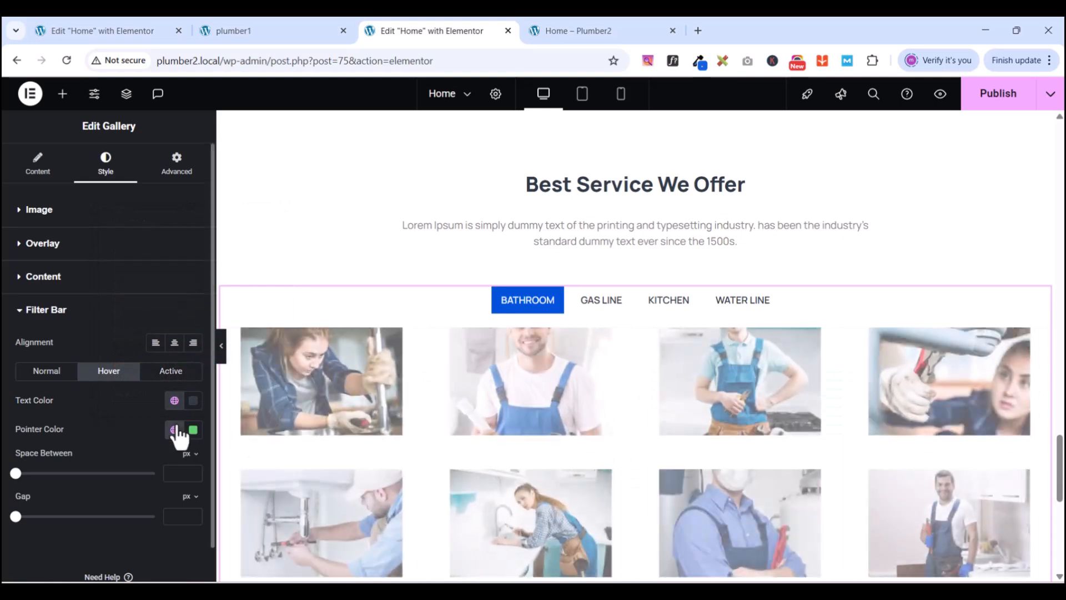
pyautogui.click(177, 431)
pyautogui.click(192, 430)
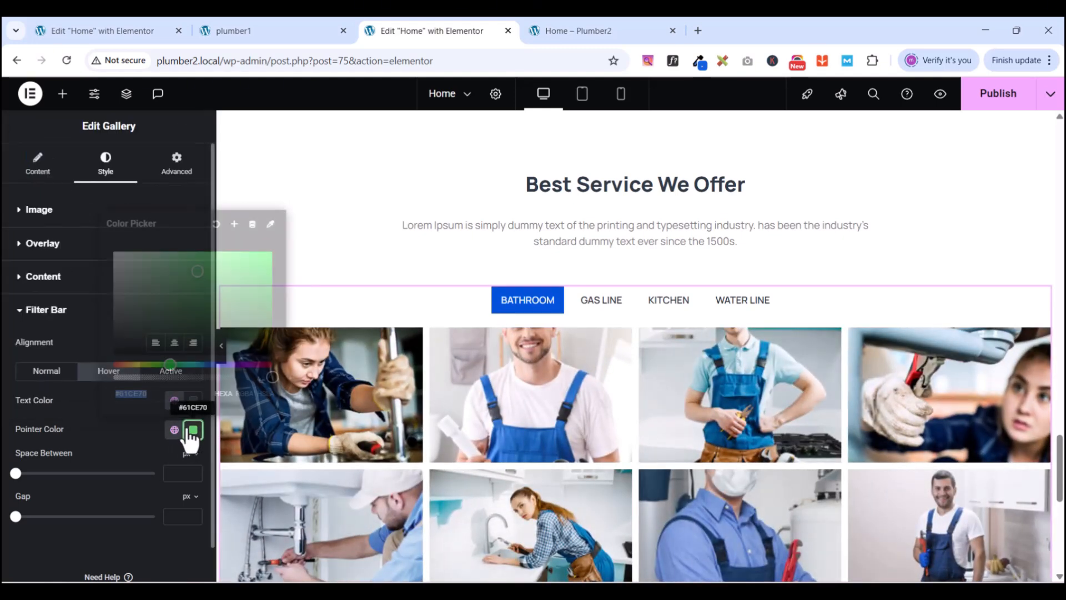
pyautogui.moveTo(269, 378); pyautogui.dragTo(88, 392)
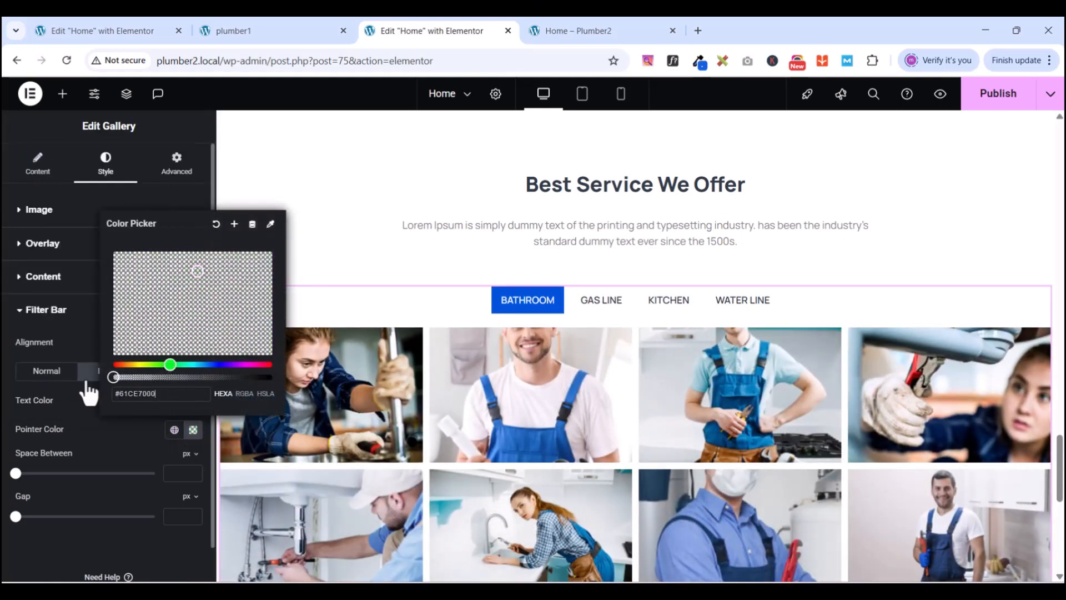
pyautogui.click(141, 458)
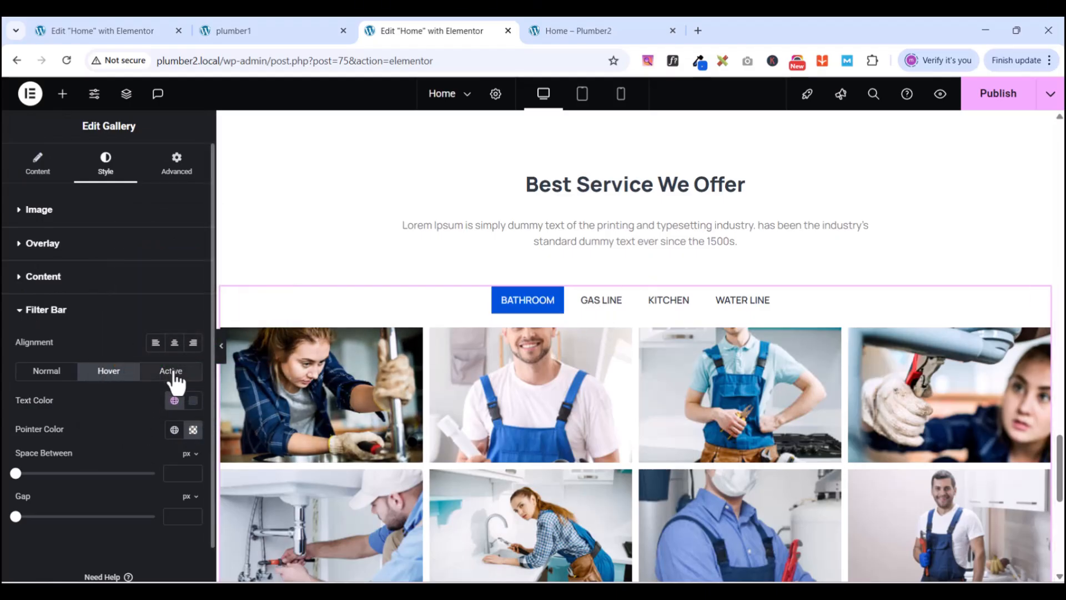
pyautogui.scroll(-1, 89, 460)
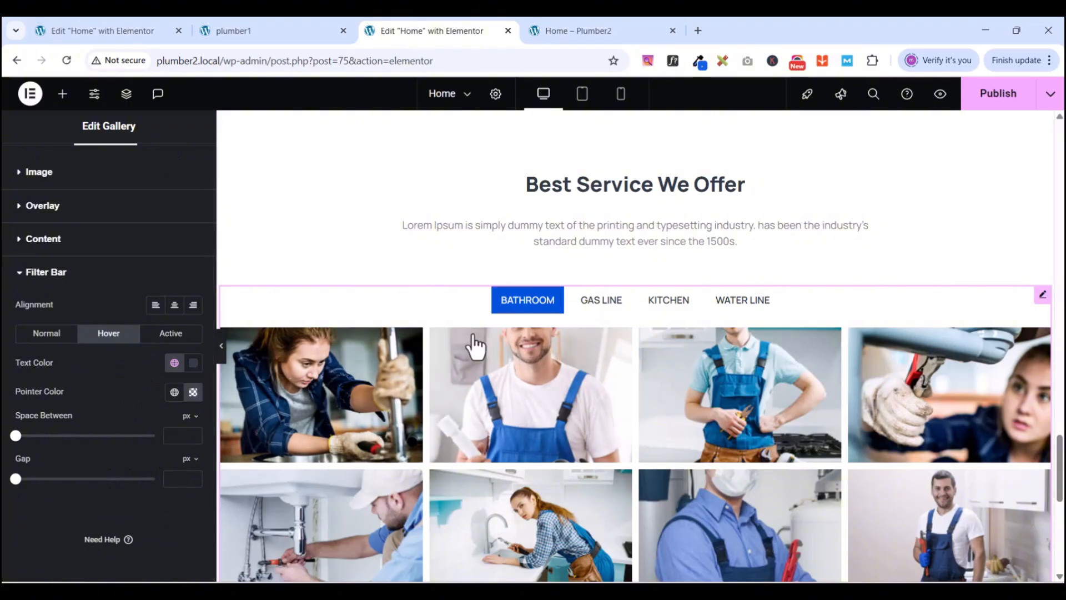
pyautogui.scroll(1, 98, 411)
pyautogui.scroll(-1, 98, 411)
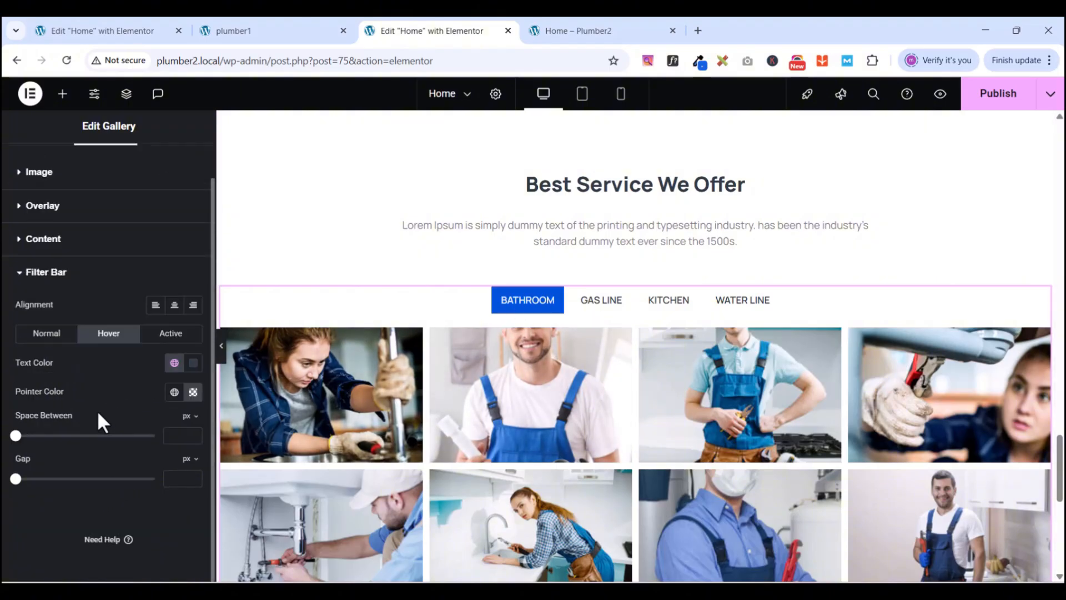
# - Set the gallery's image order to Random in its content settings
pyautogui.click(18, 273)
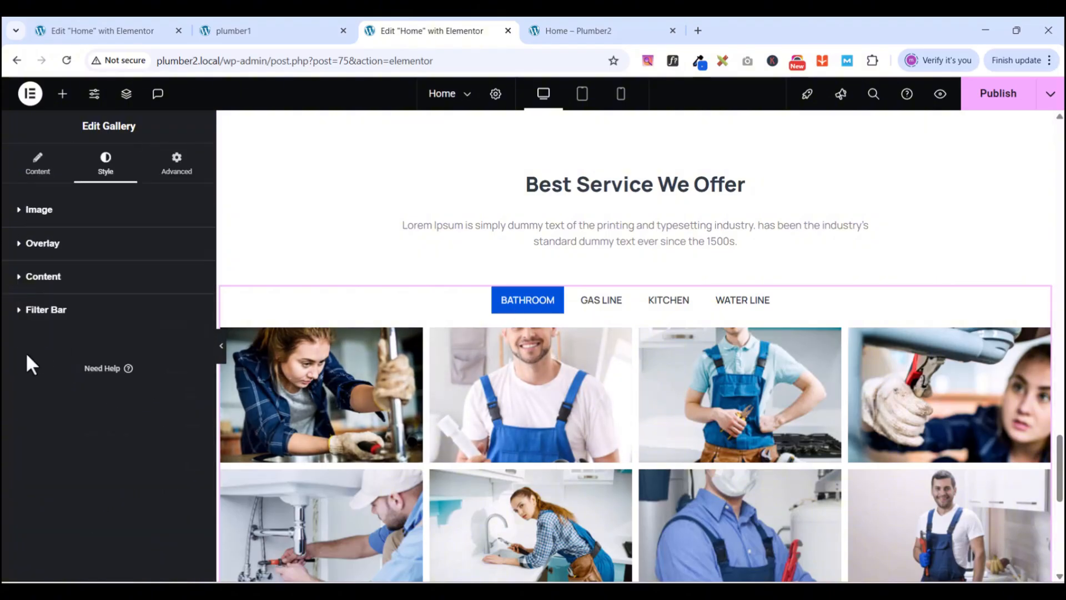
pyautogui.click(24, 222)
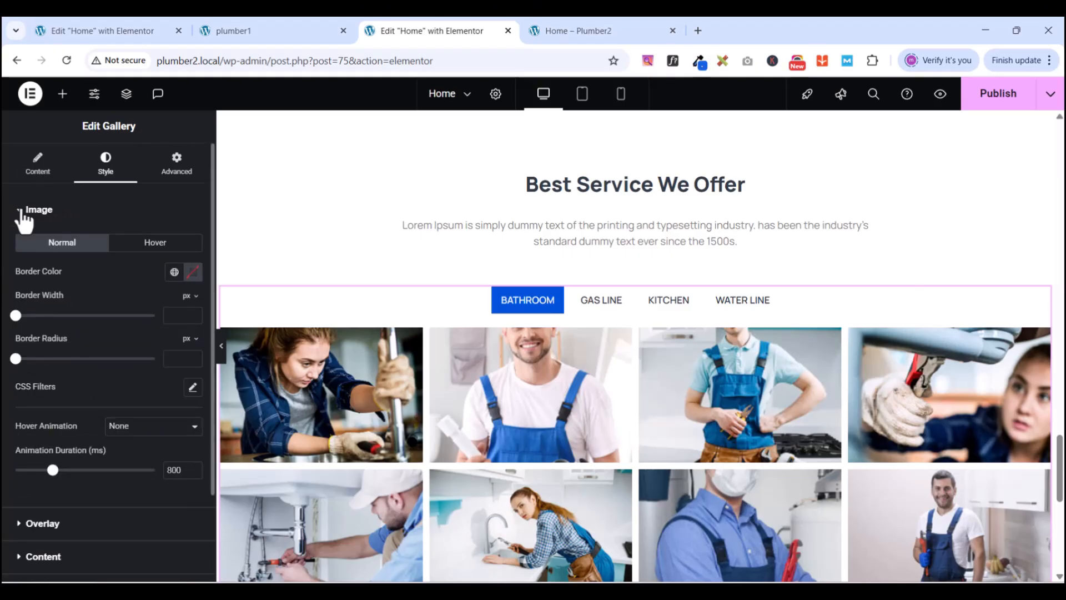
pyautogui.click(24, 222)
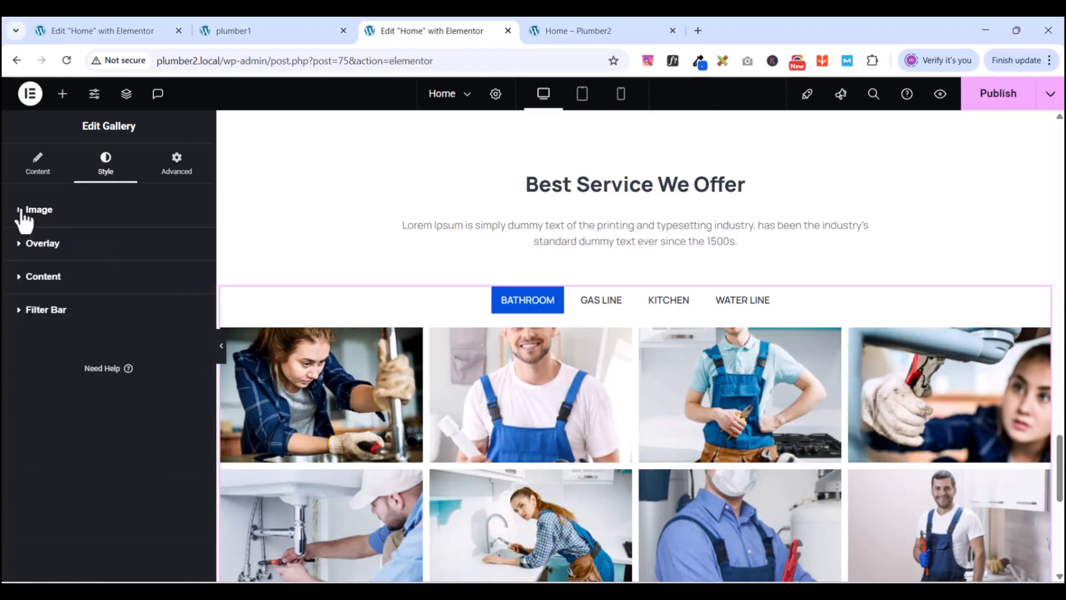
pyautogui.click(24, 222)
pyautogui.click(24, 222)
pyautogui.click(38, 169)
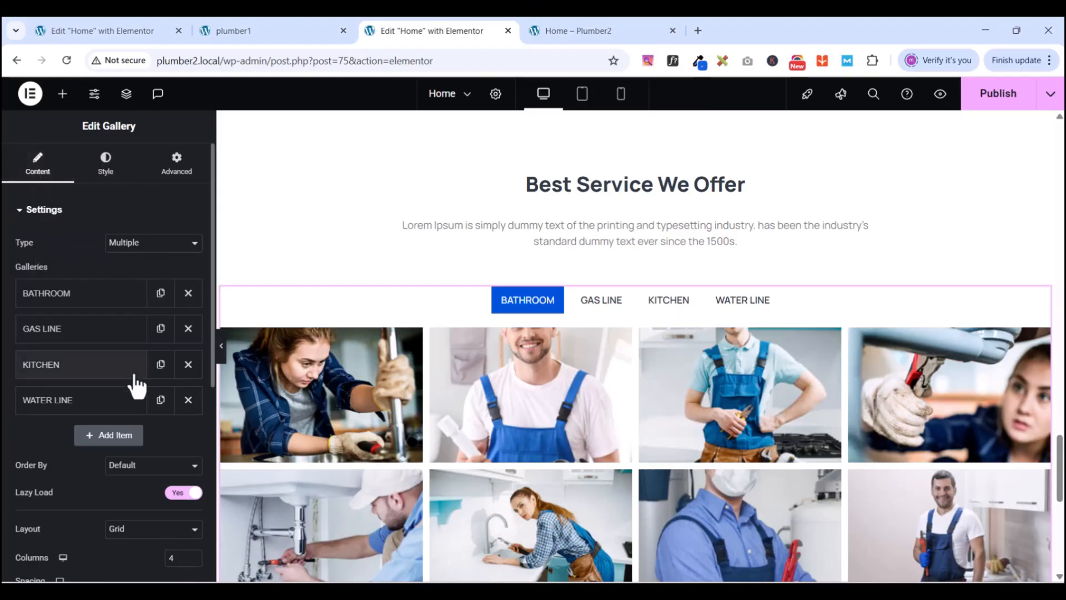
pyautogui.scroll(-3, 43, 483)
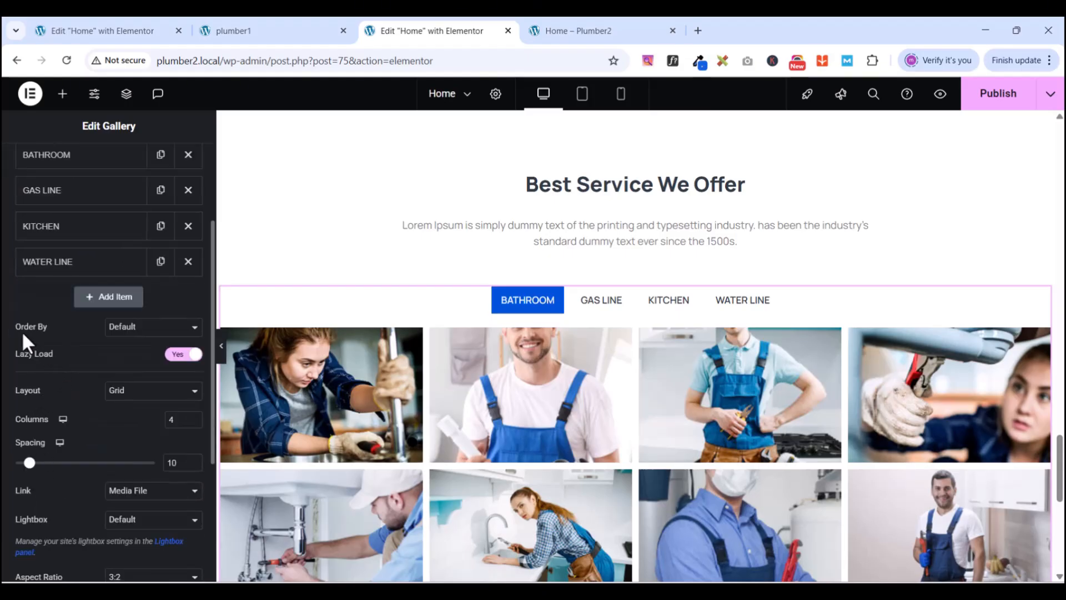
pyautogui.click(116, 328)
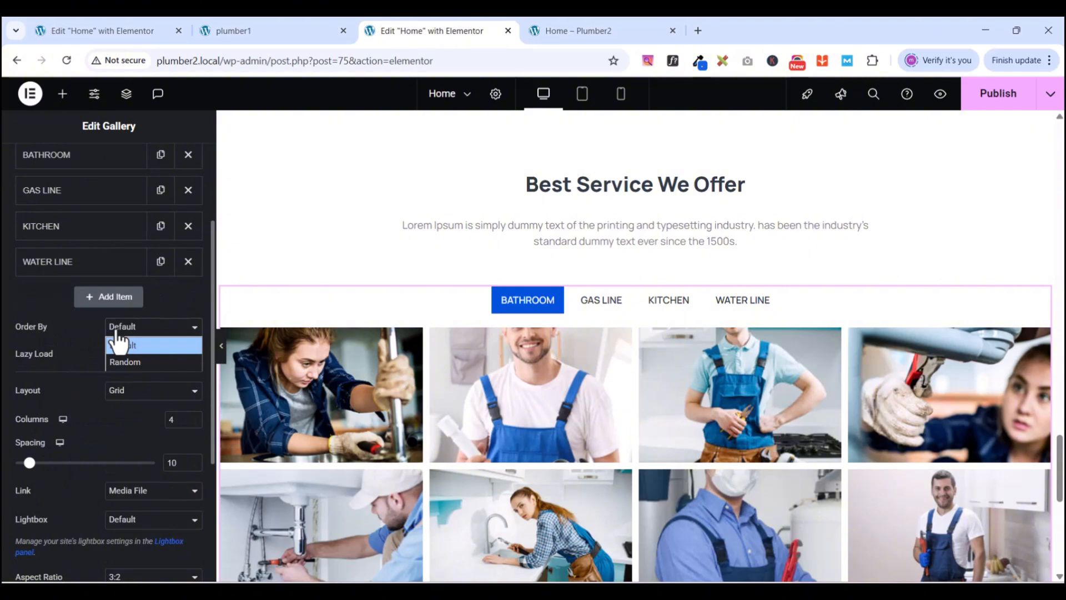
pyautogui.click(122, 362)
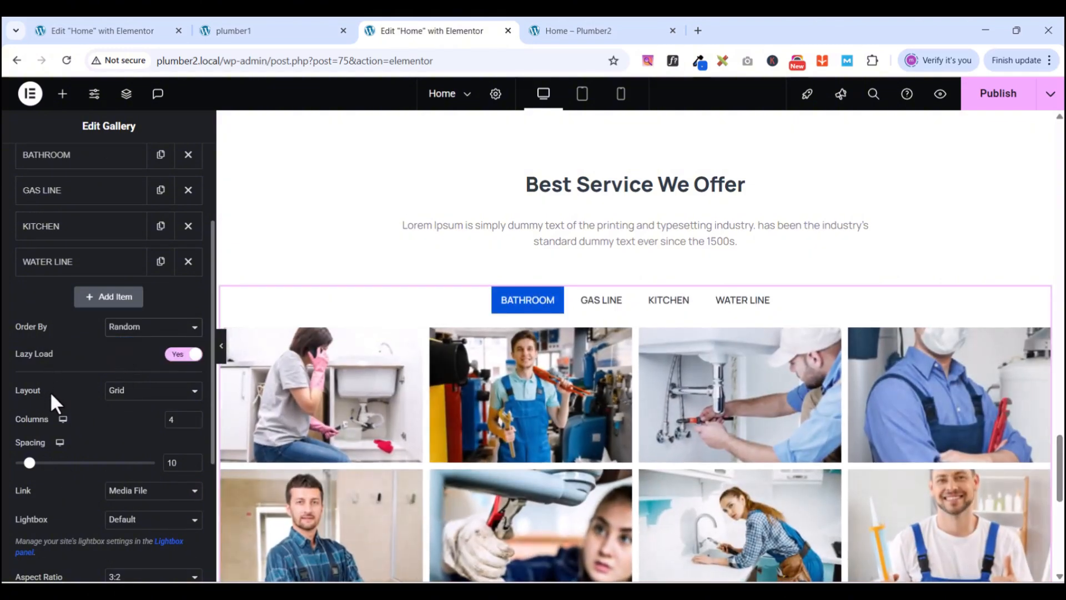
# - Switch the gallery layout to Masonry and publish the page
pyautogui.click(126, 407)
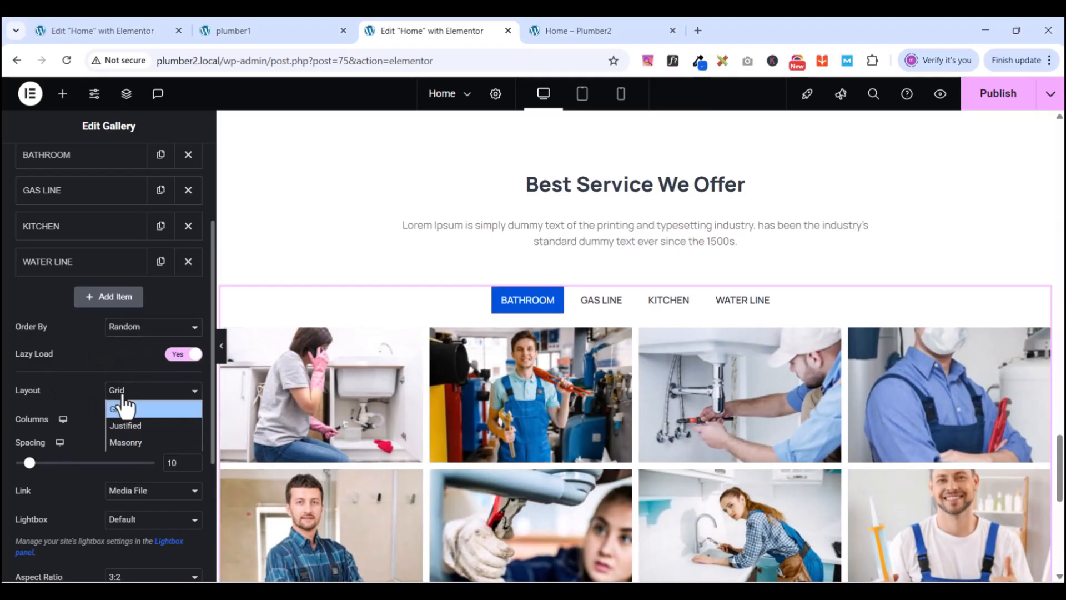
pyautogui.click(124, 442)
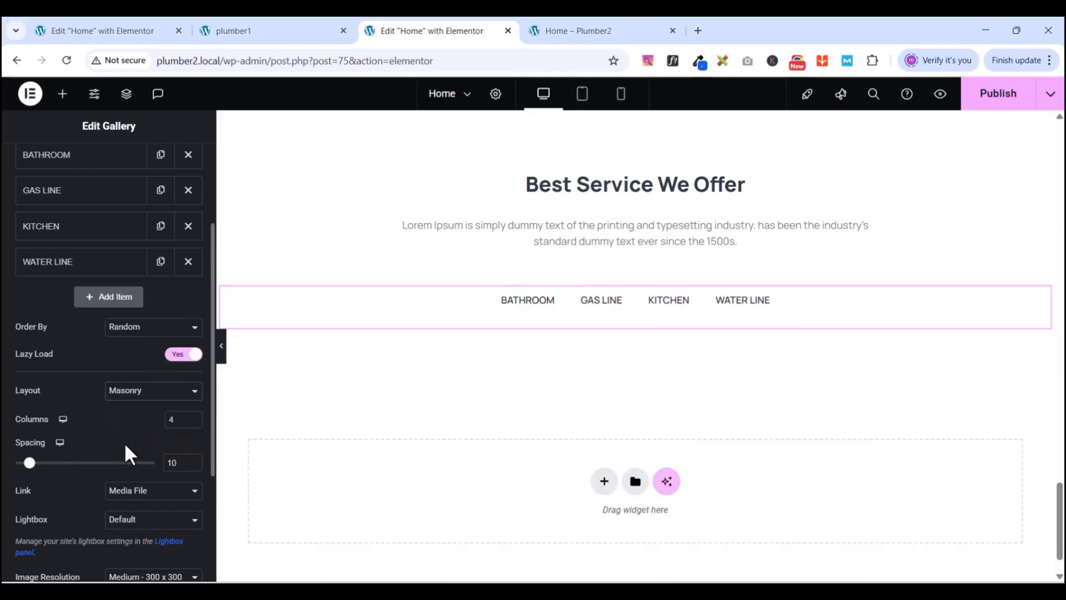
pyautogui.scroll(-5, 650, 442)
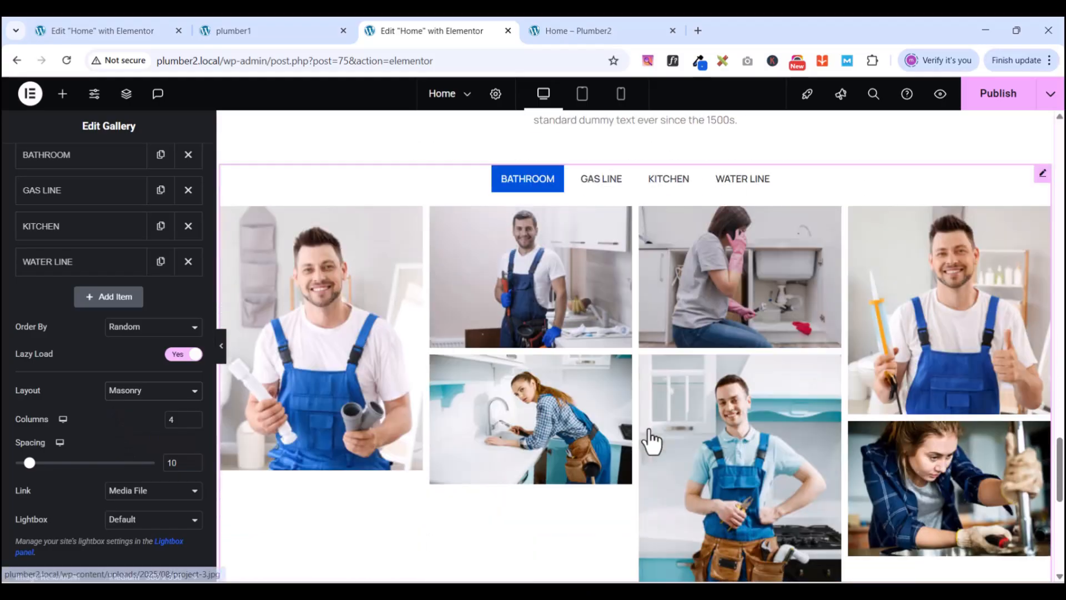
pyautogui.scroll(-4, 650, 430)
pyautogui.scroll(7, 652, 422)
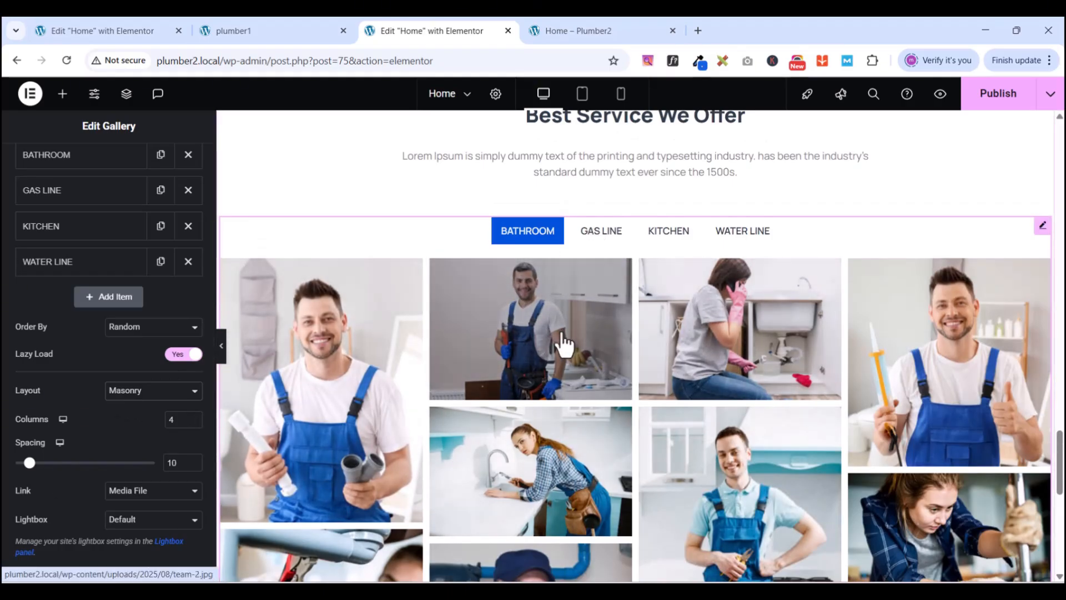
pyautogui.click(984, 96)
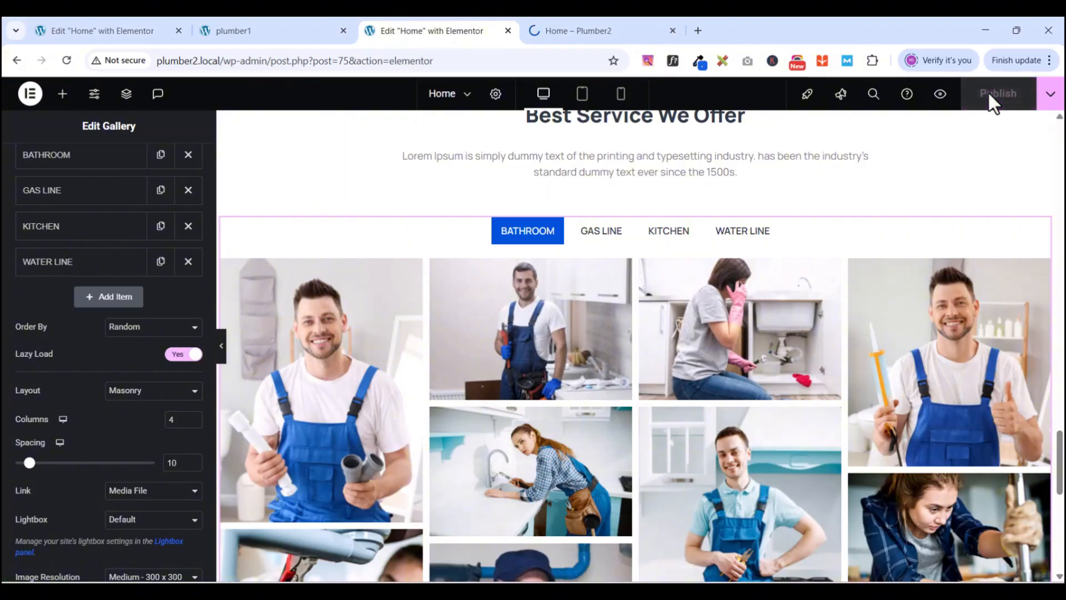
# - Preview the published page, test the GAS LINE, KITCHEN and WATER LINE filters, then open plumber1
pyautogui.click(944, 100)
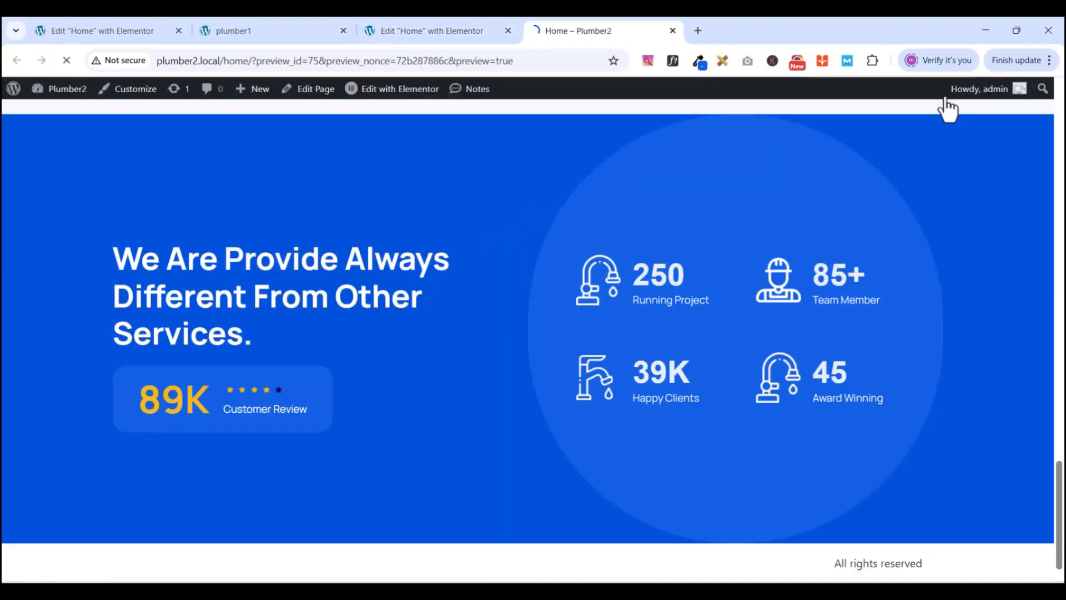
pyautogui.scroll(-15, 416, 309)
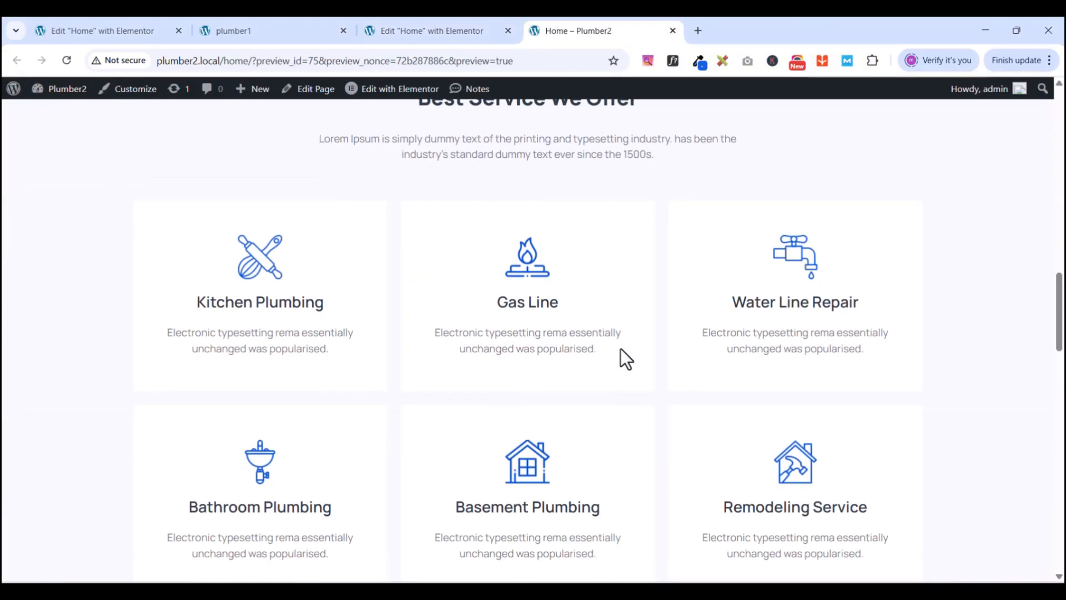
pyautogui.scroll(-15, 623, 354)
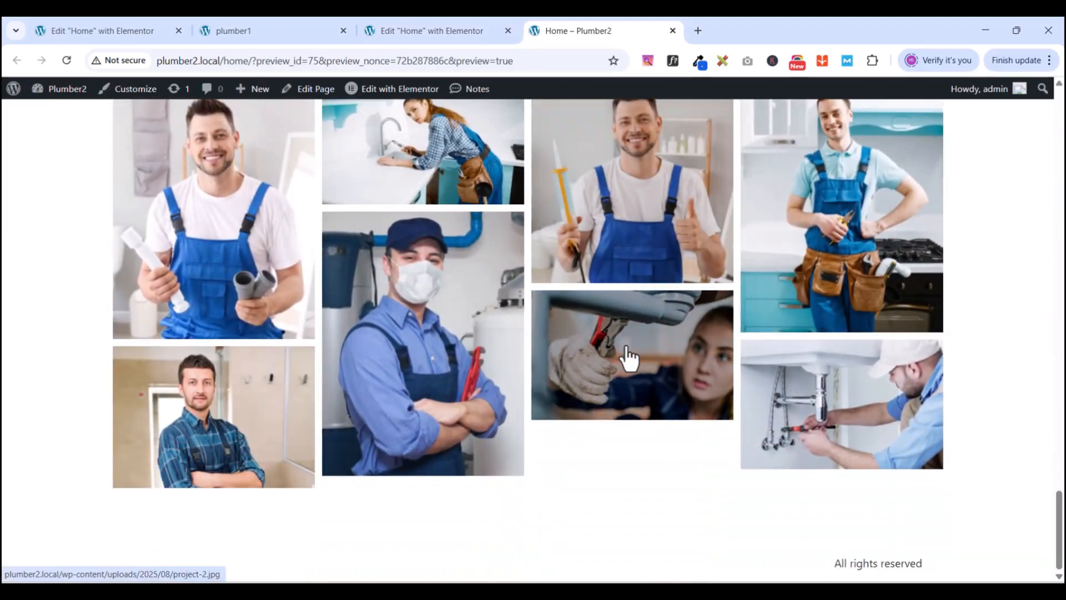
pyautogui.scroll(6, 629, 358)
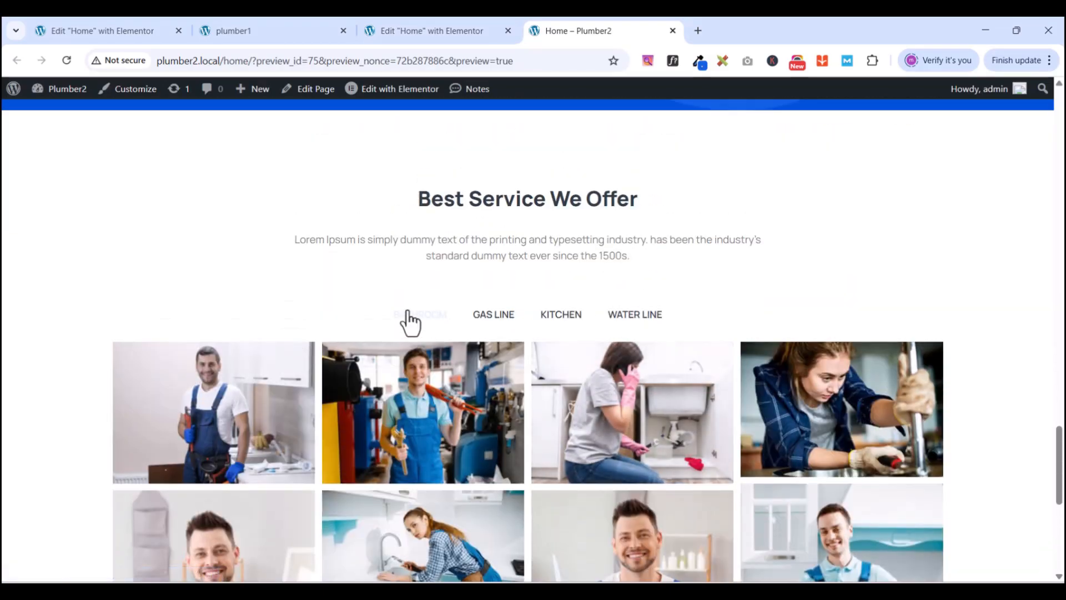
pyautogui.click(501, 323)
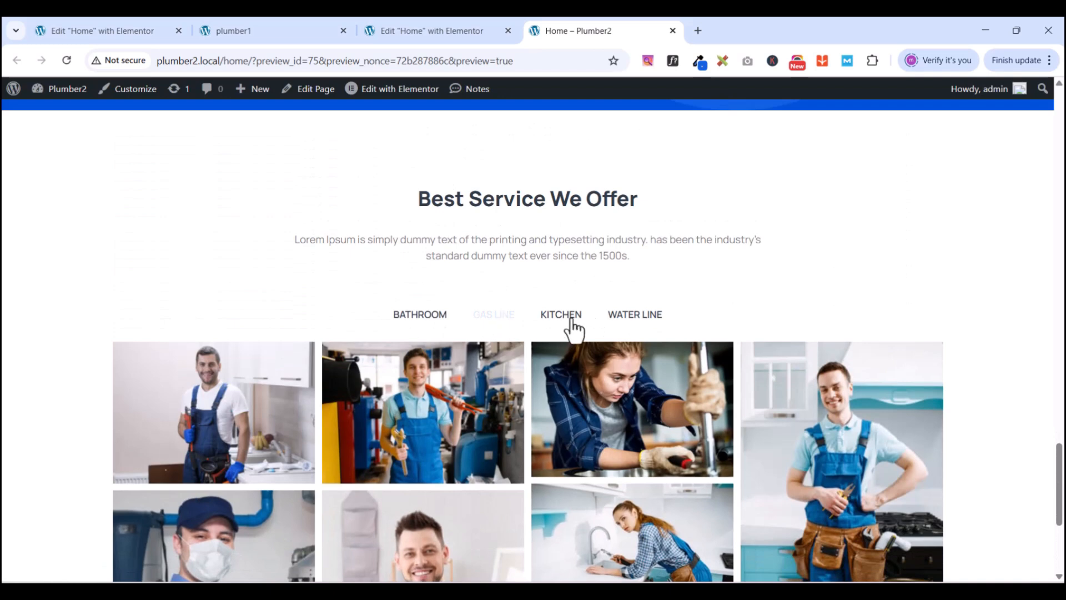
pyautogui.click(575, 323)
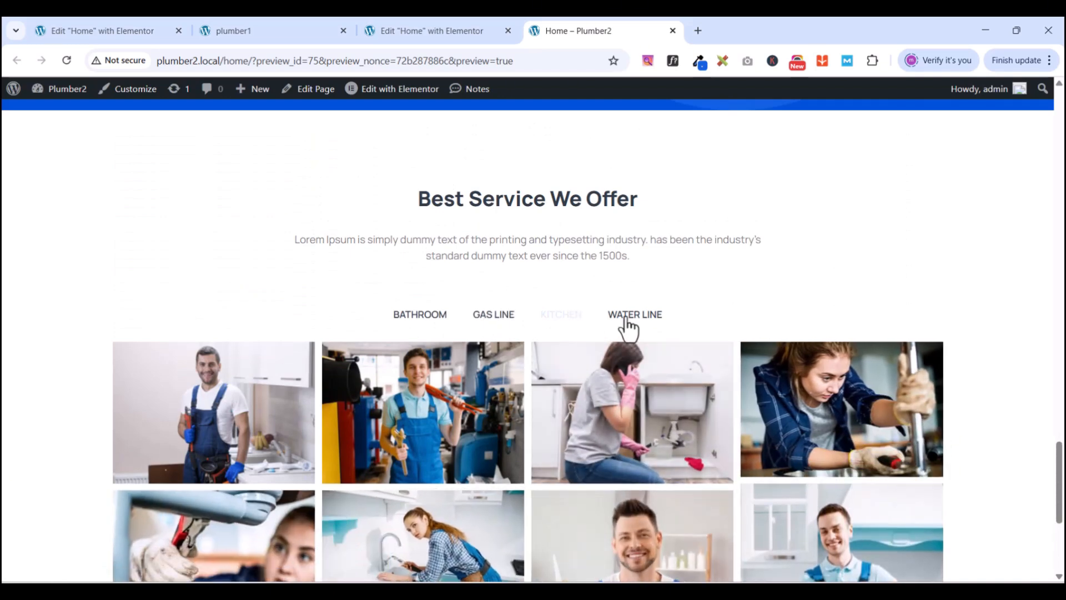
pyautogui.click(627, 326)
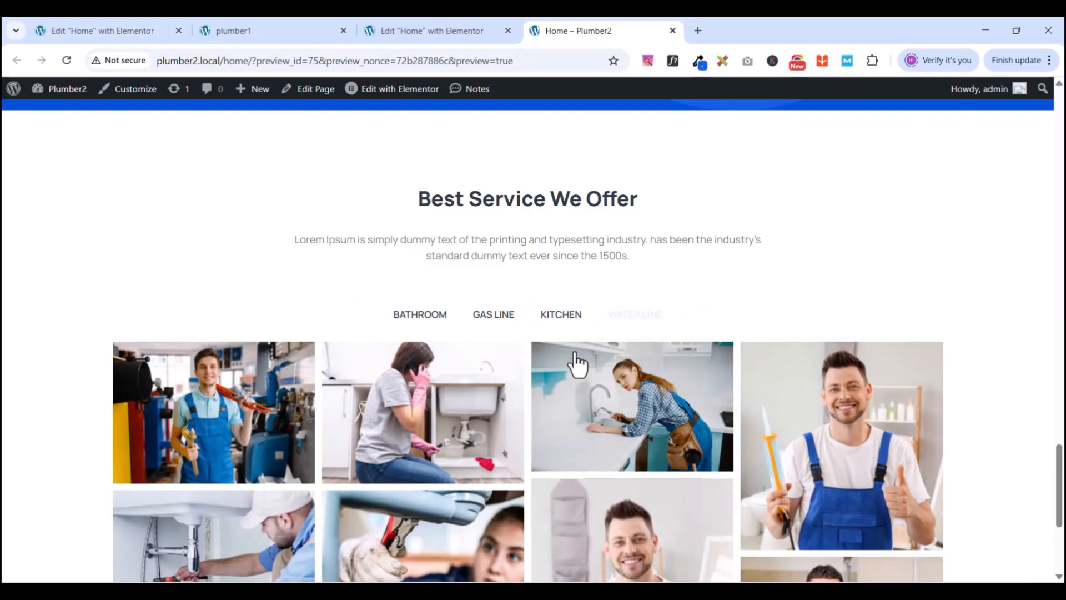
pyautogui.click(572, 318)
pyautogui.click(490, 319)
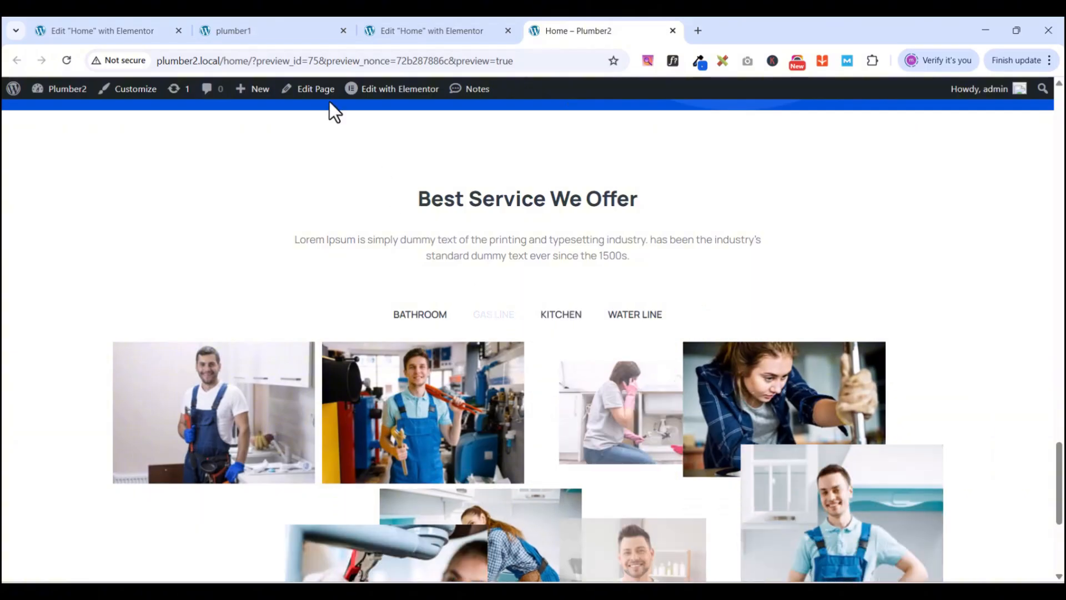
pyautogui.click(283, 25)
# - Try plumber1's KITCHEN and WATER LINE filters, then cycle the editor gallery's filters back to BATHROOM
pyautogui.click(562, 200)
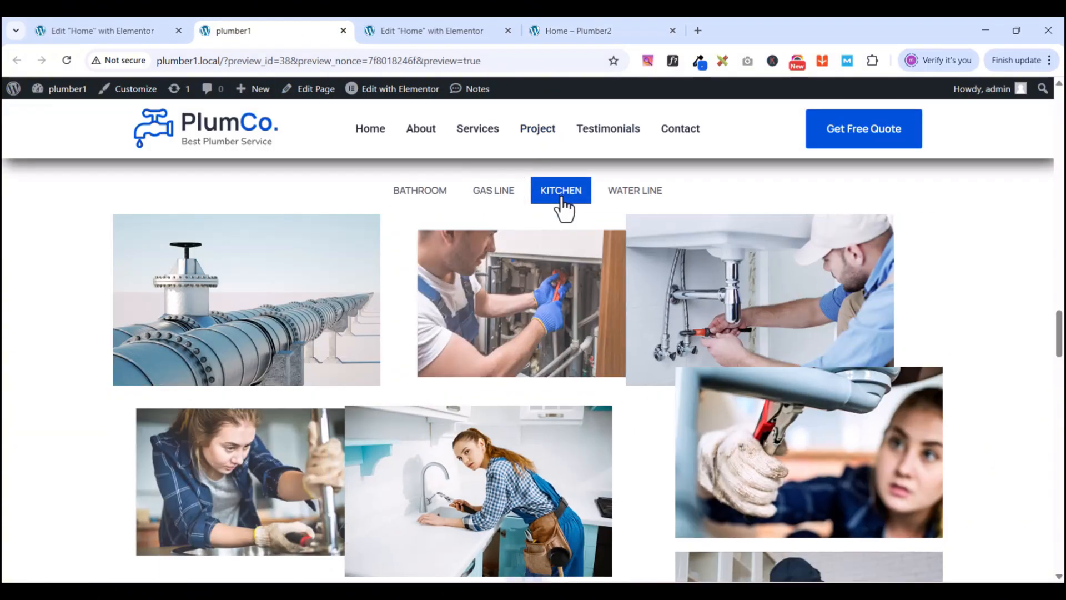
pyautogui.click(625, 195)
pyautogui.click(414, 32)
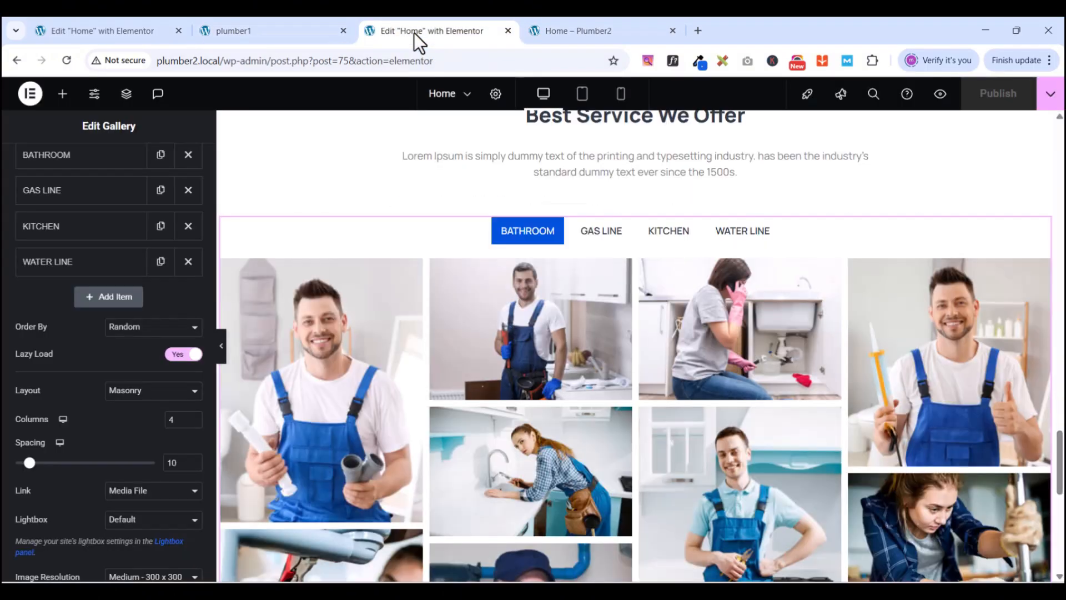
pyautogui.click(599, 233)
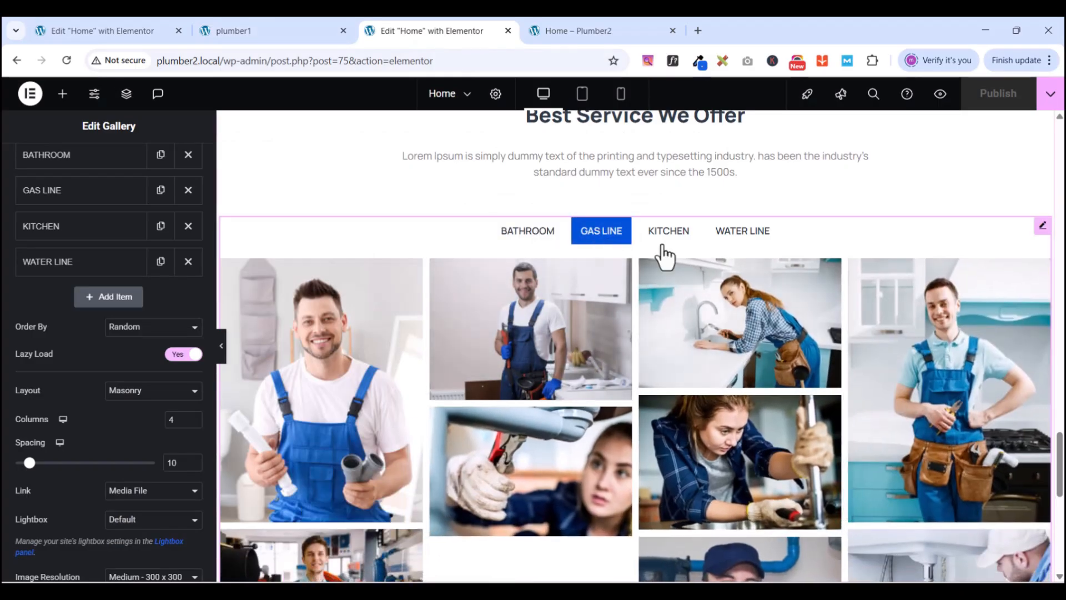
pyautogui.click(654, 243)
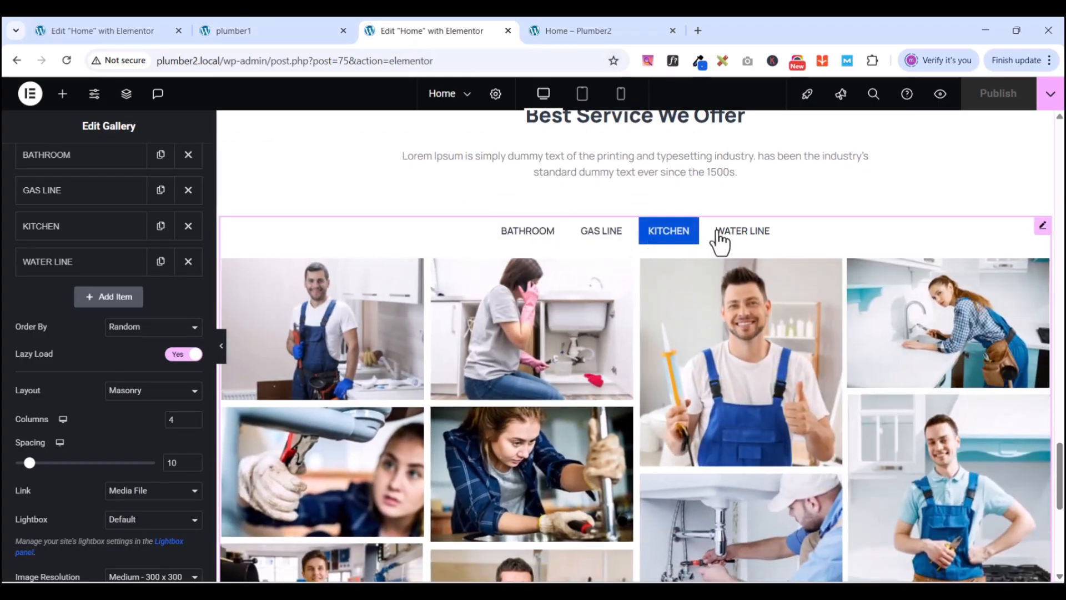
pyautogui.click(718, 236)
pyautogui.click(550, 233)
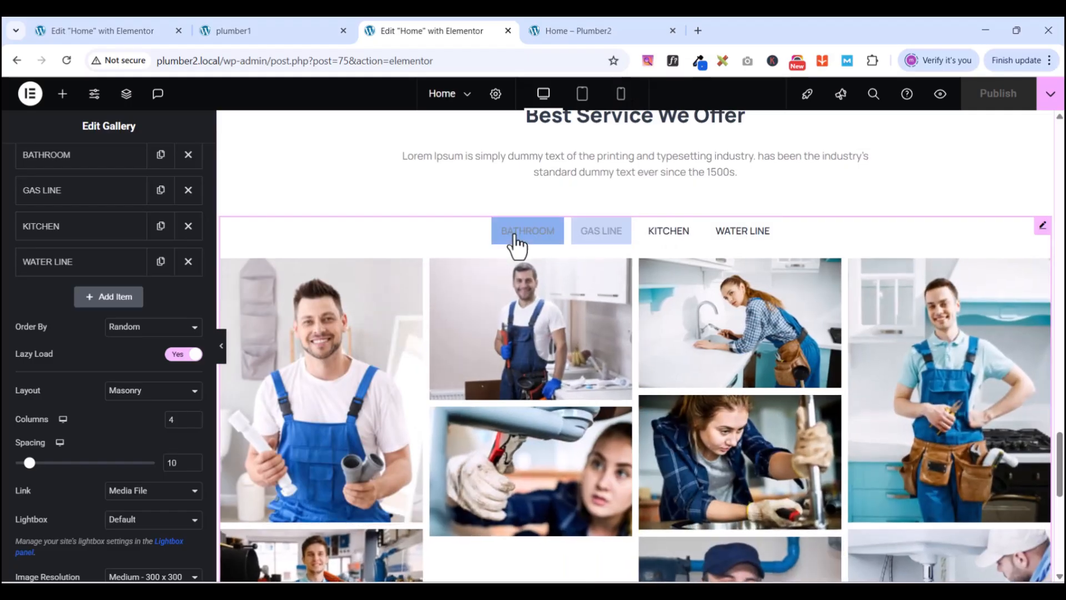
# - Review the Plumber2 preview, then scroll the plumber1 reference to Our Latest Project
pyautogui.click(568, 33)
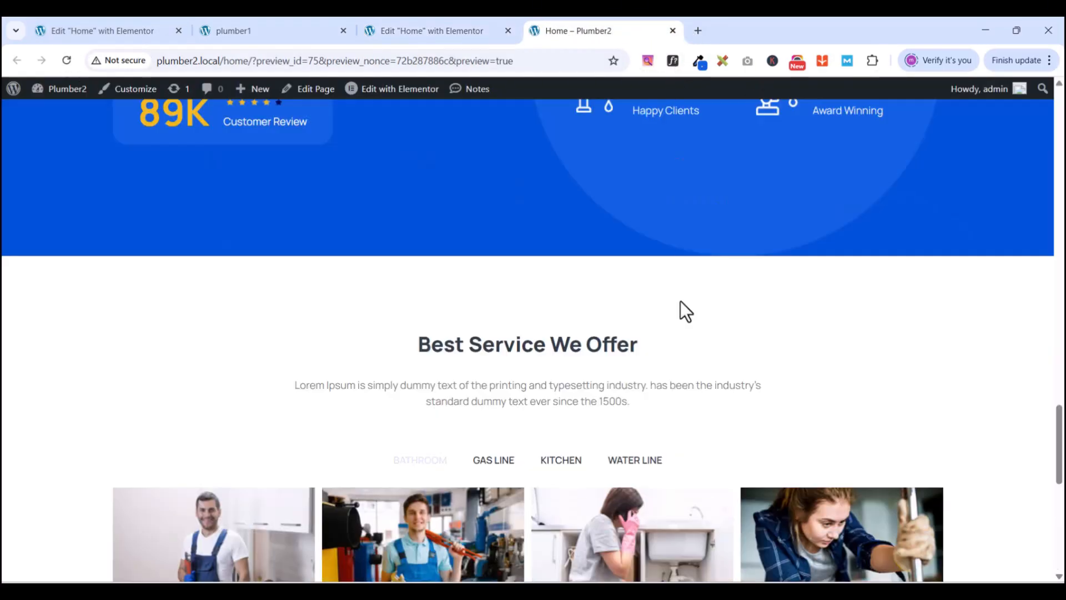
pyautogui.scroll(-4, 689, 328)
pyautogui.scroll(-4, 694, 340)
pyautogui.scroll(6, 691, 342)
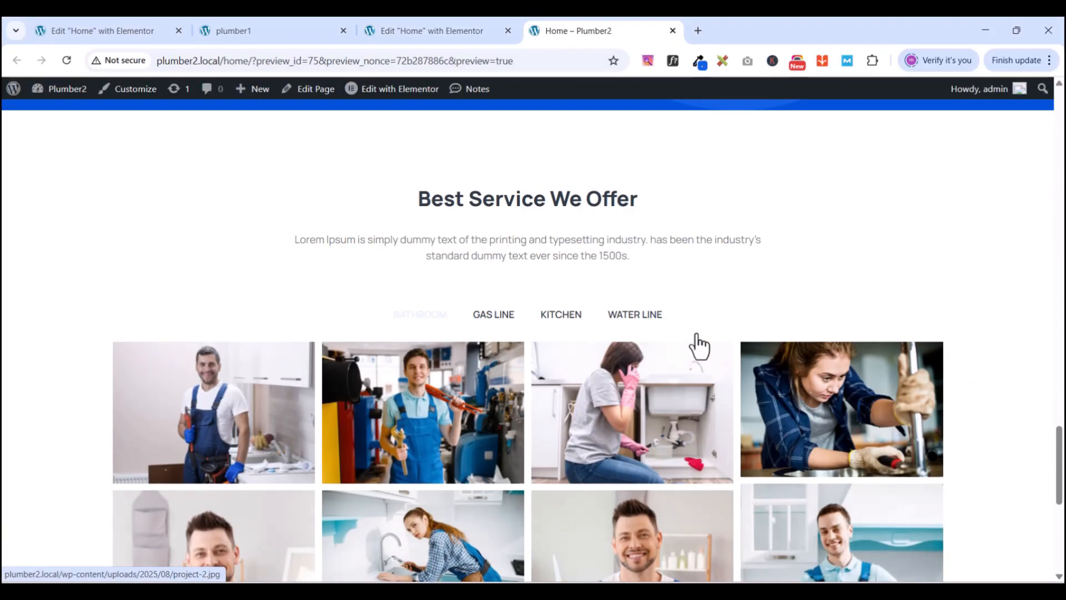
pyautogui.scroll(6, 706, 288)
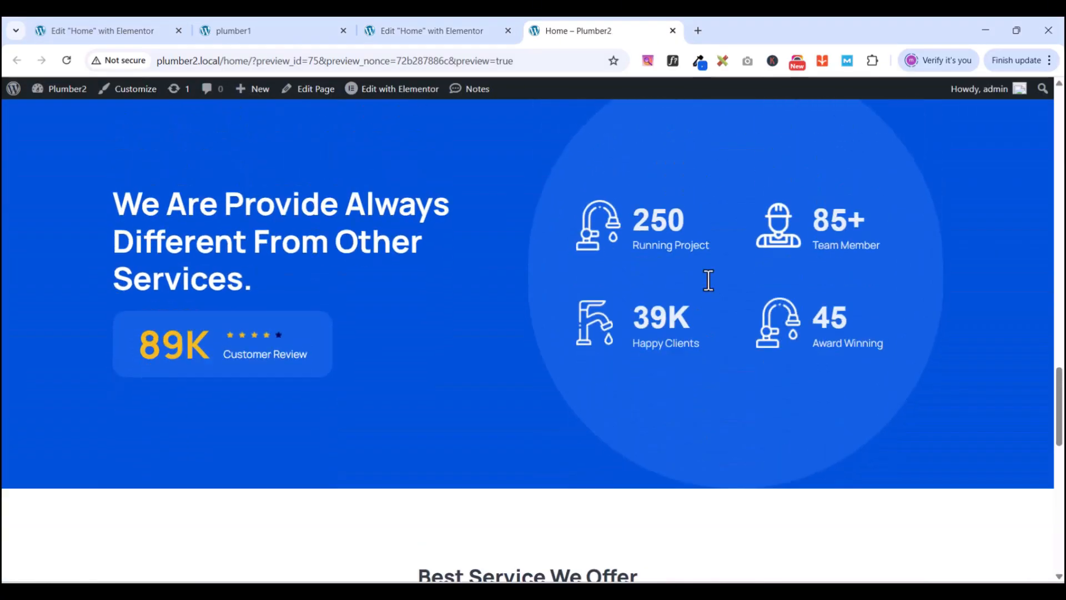
pyautogui.scroll(-6, 706, 280)
pyautogui.scroll(-6, 706, 279)
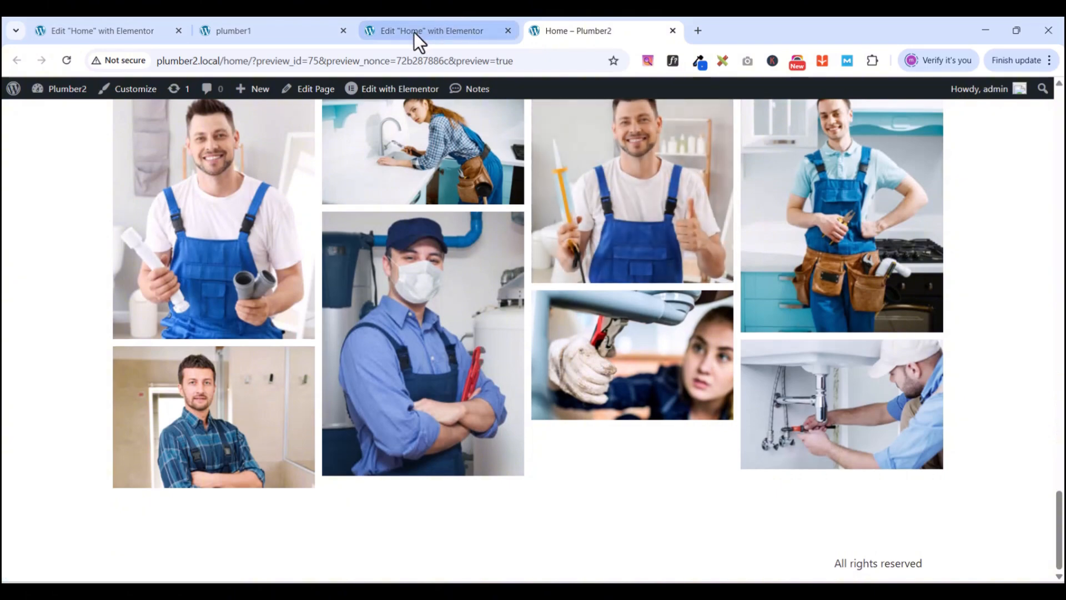
pyautogui.click(289, 33)
pyautogui.scroll(-8, 647, 405)
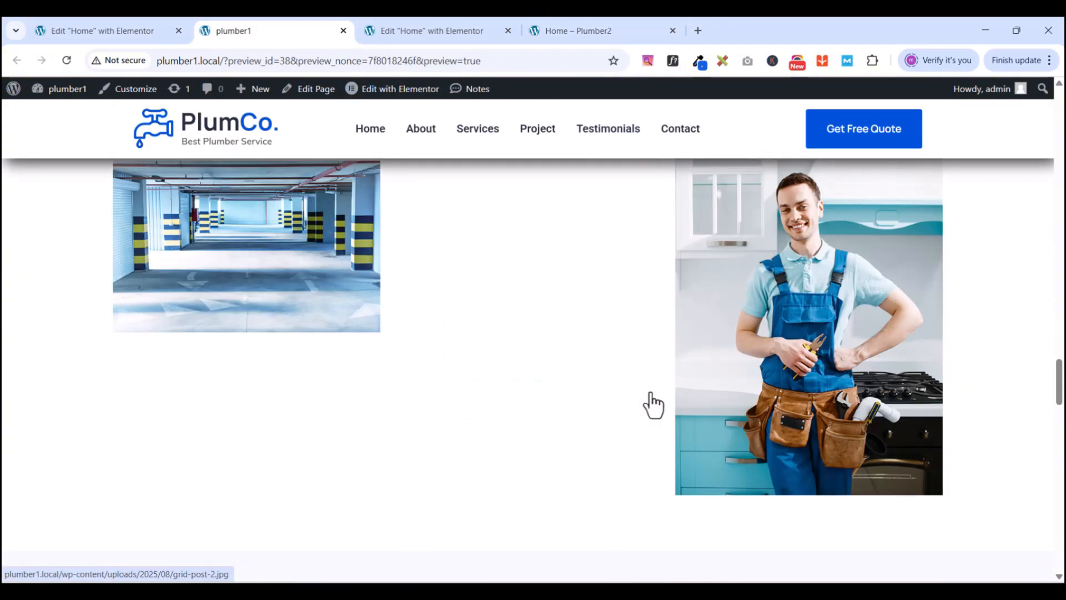
pyautogui.scroll(-2, 653, 401)
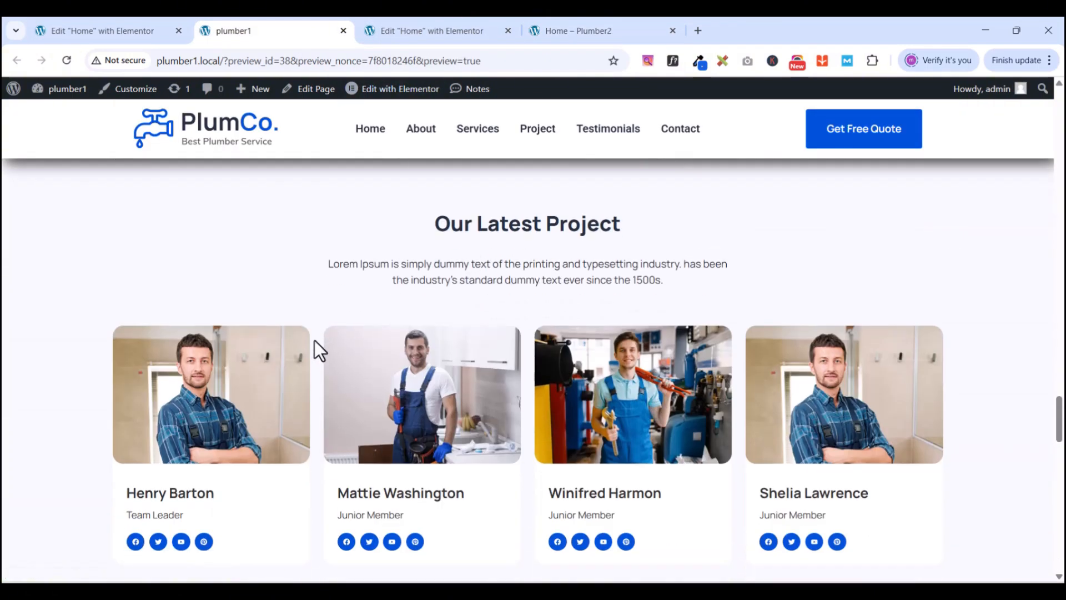
pyautogui.scroll(-1, 768, 425)
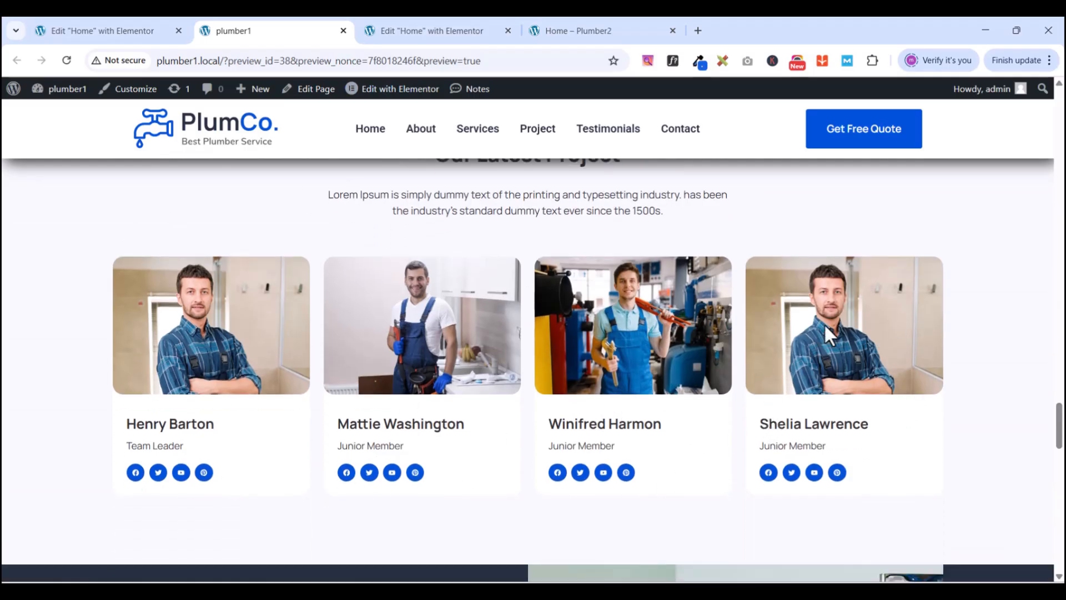
# - Scroll through the plumber1 reference preview to study its rounded team photo cards
pyautogui.click(111, 31)
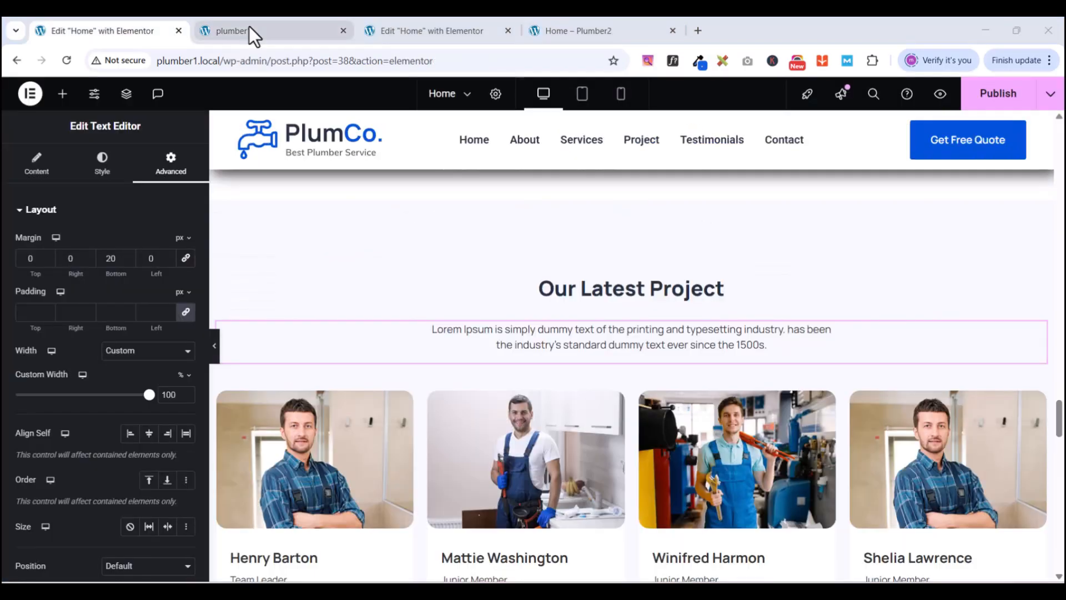
pyautogui.click(255, 32)
pyautogui.scroll(-3, 628, 366)
pyautogui.scroll(-20, 627, 367)
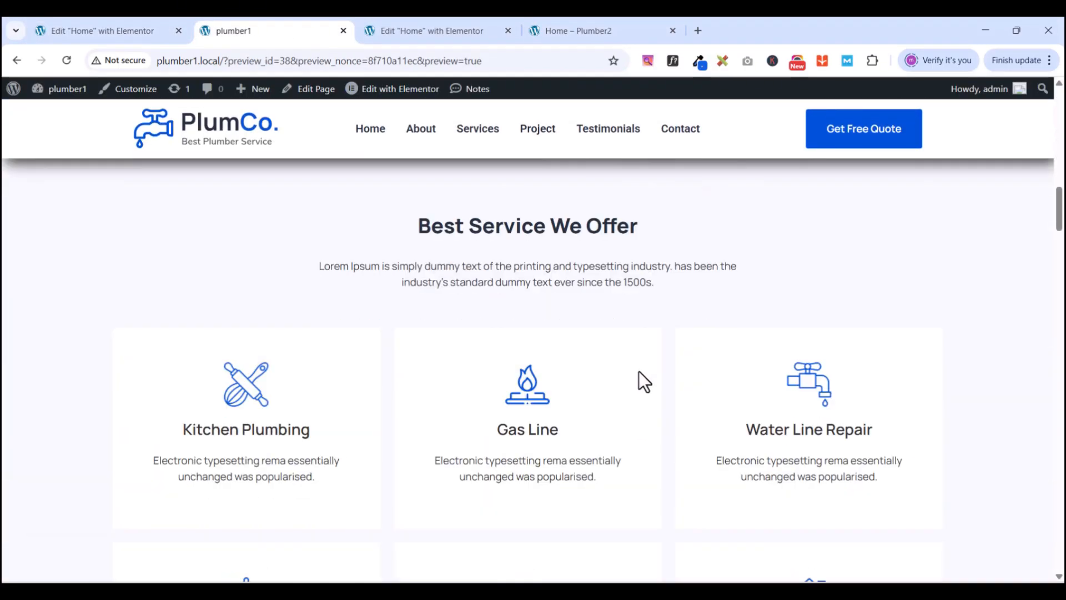
pyautogui.scroll(-15, 641, 371)
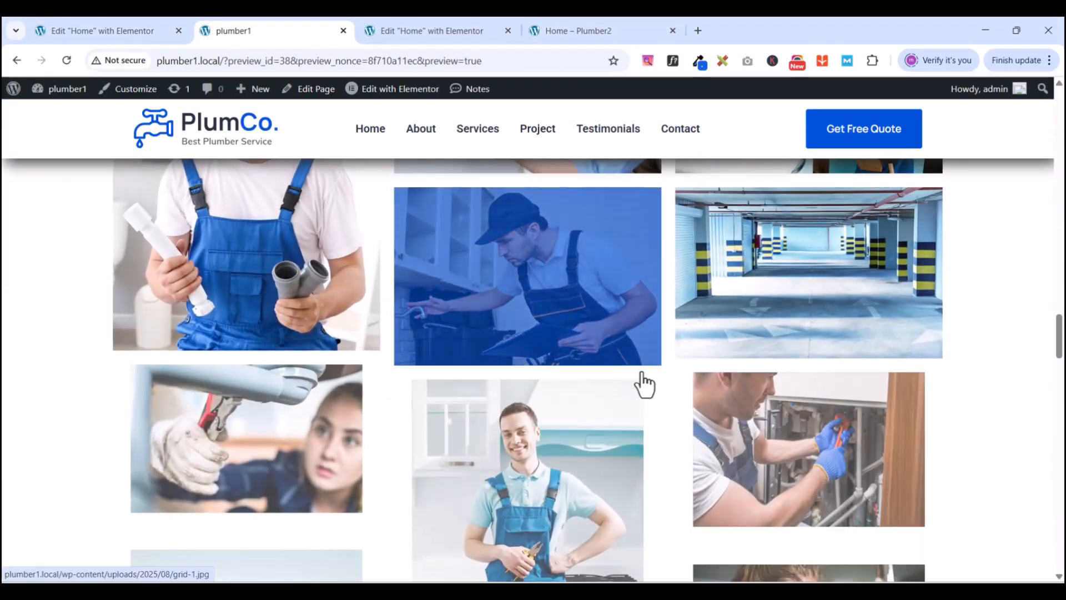
pyautogui.scroll(1, 641, 371)
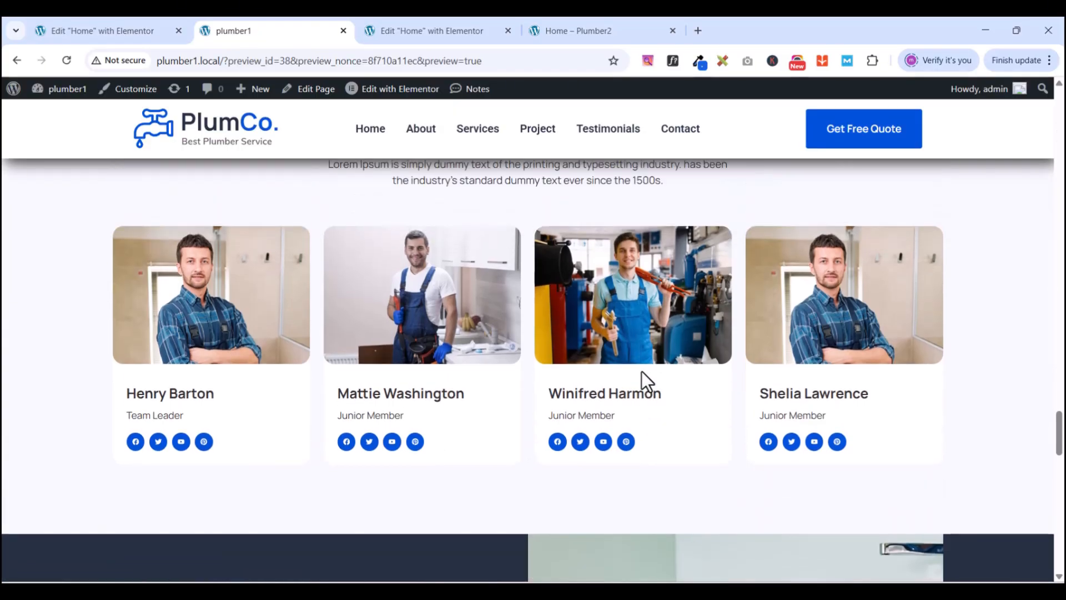
pyautogui.scroll(-1, 755, 359)
pyautogui.scroll(1, 757, 361)
# - Return to the Plumber2 editor at the gallery under Best Service We Offer
pyautogui.click(385, 26)
pyautogui.scroll(-4, 708, 464)
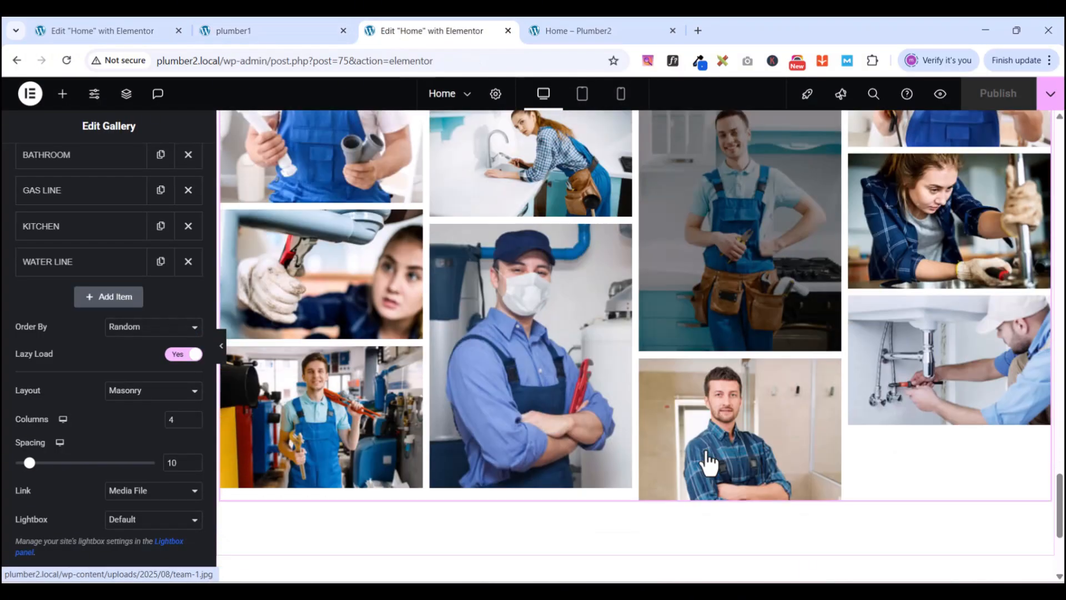
pyautogui.scroll(-4, 708, 464)
pyautogui.scroll(10, 659, 372)
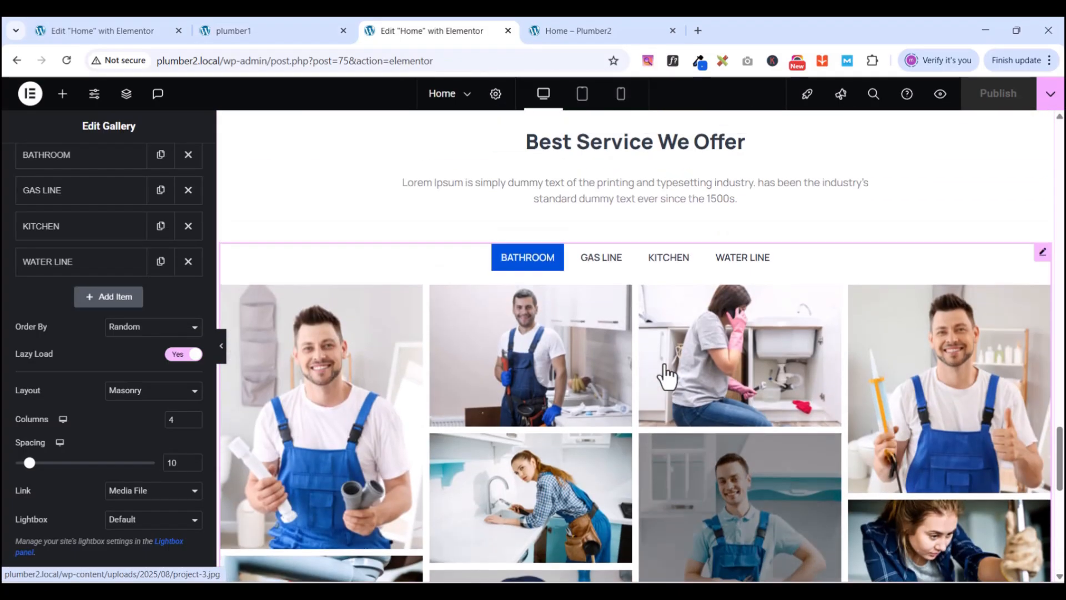
pyautogui.scroll(3, 630, 389)
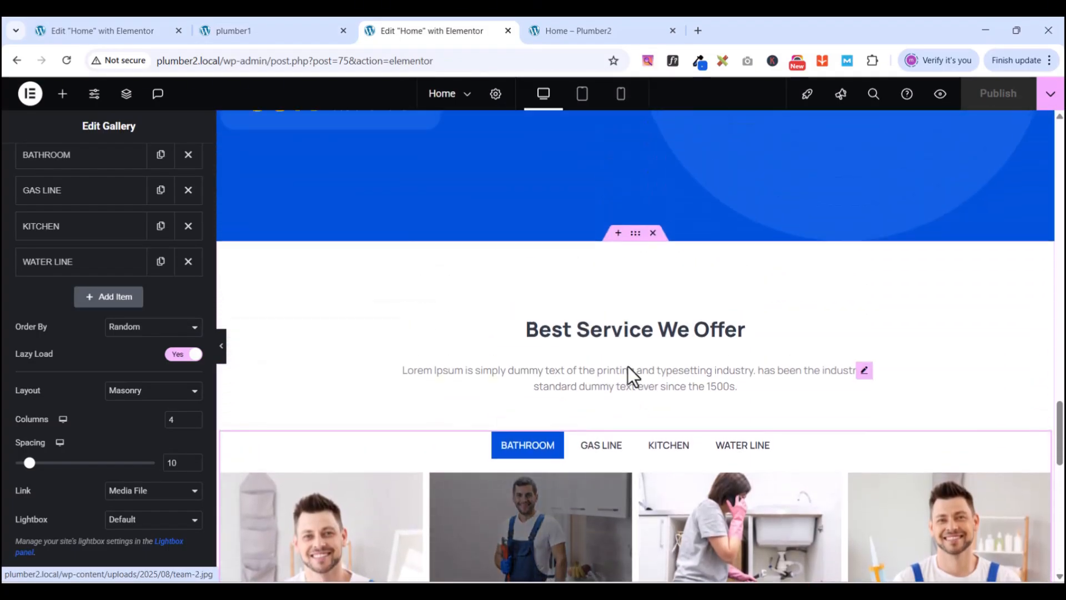
# - Duplicate the Best Service We Offer section
pyautogui.rightClick(634, 237)
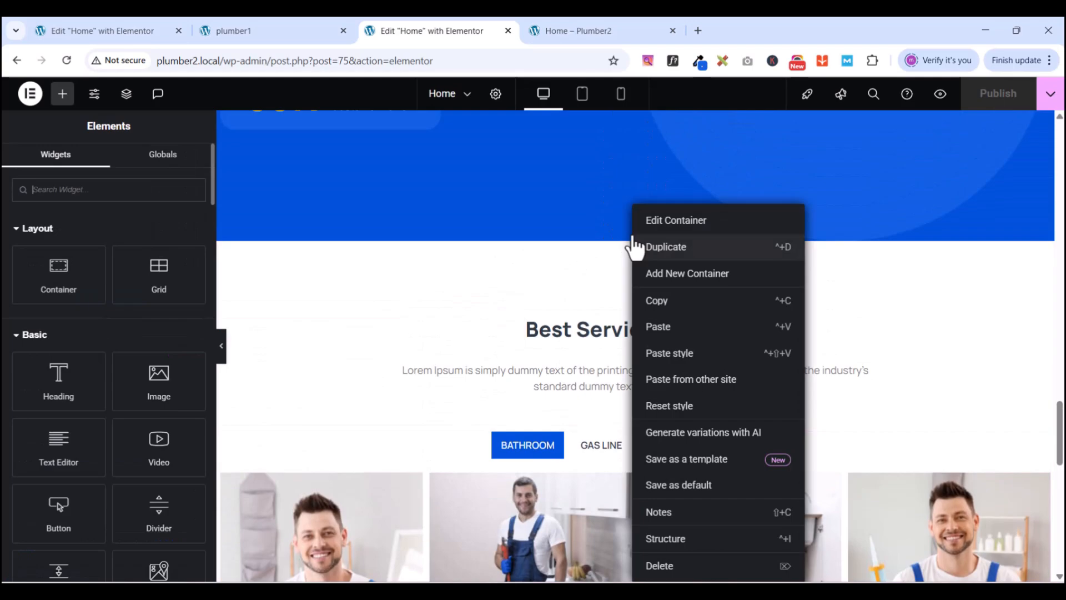
pyautogui.click(669, 248)
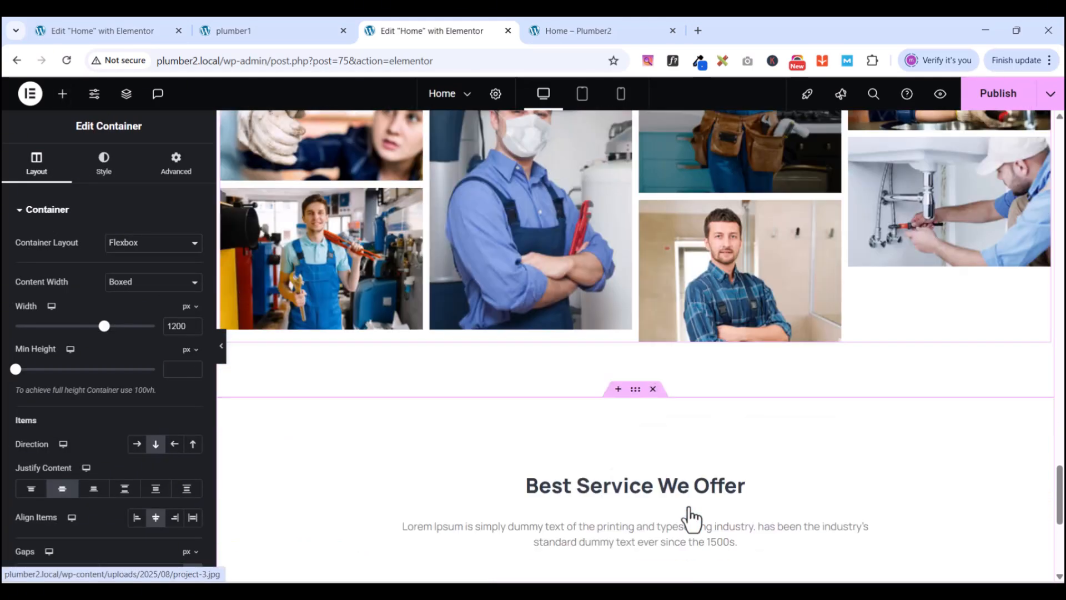
pyautogui.scroll(5, 691, 504)
pyautogui.scroll(-10, 699, 454)
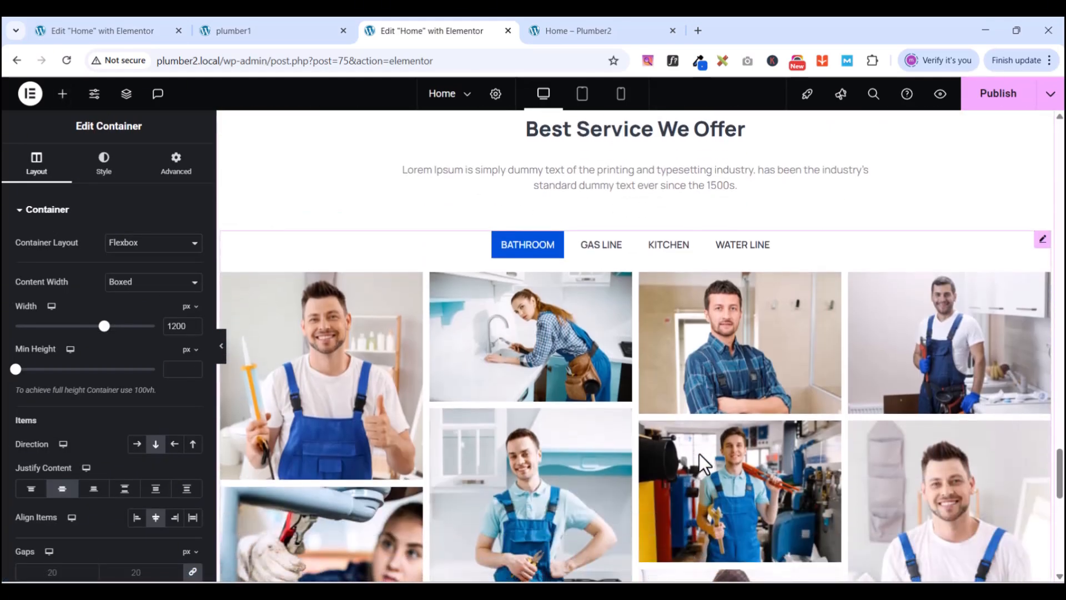
pyautogui.scroll(-3, 698, 454)
pyautogui.scroll(8, 698, 454)
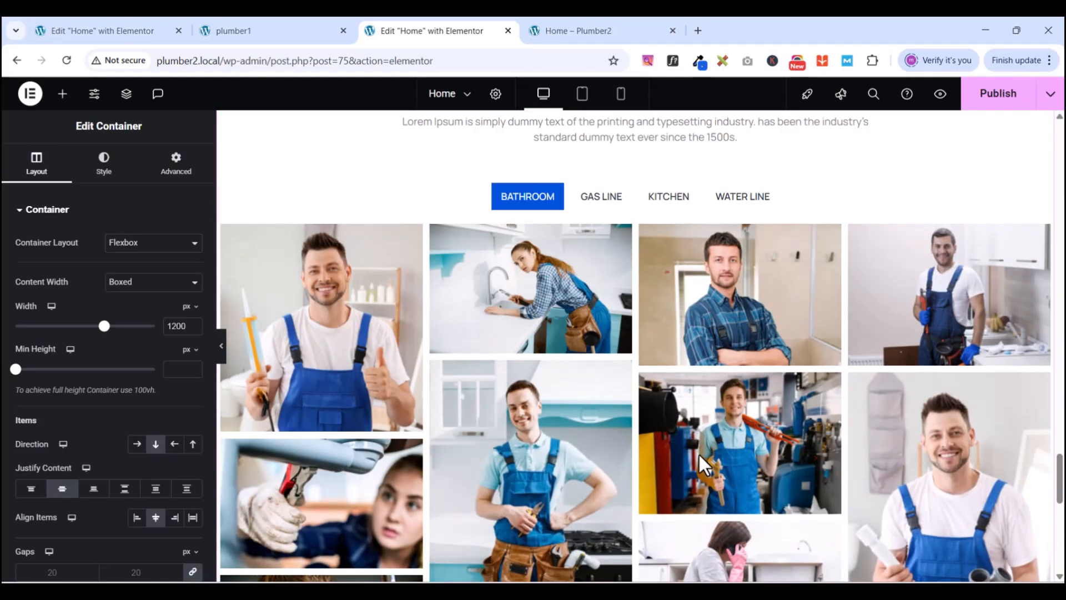
pyautogui.scroll(2, 635, 311)
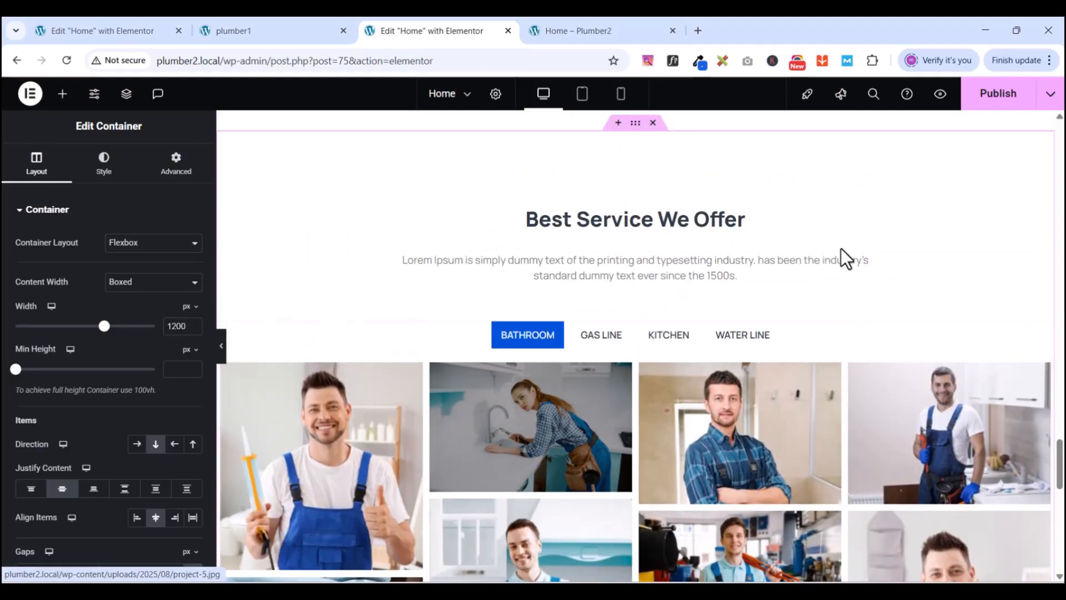
pyautogui.scroll(-2, 910, 244)
# - Delete the gallery from the duplicated section, leaving its heading and text
pyautogui.rightClick(1044, 200)
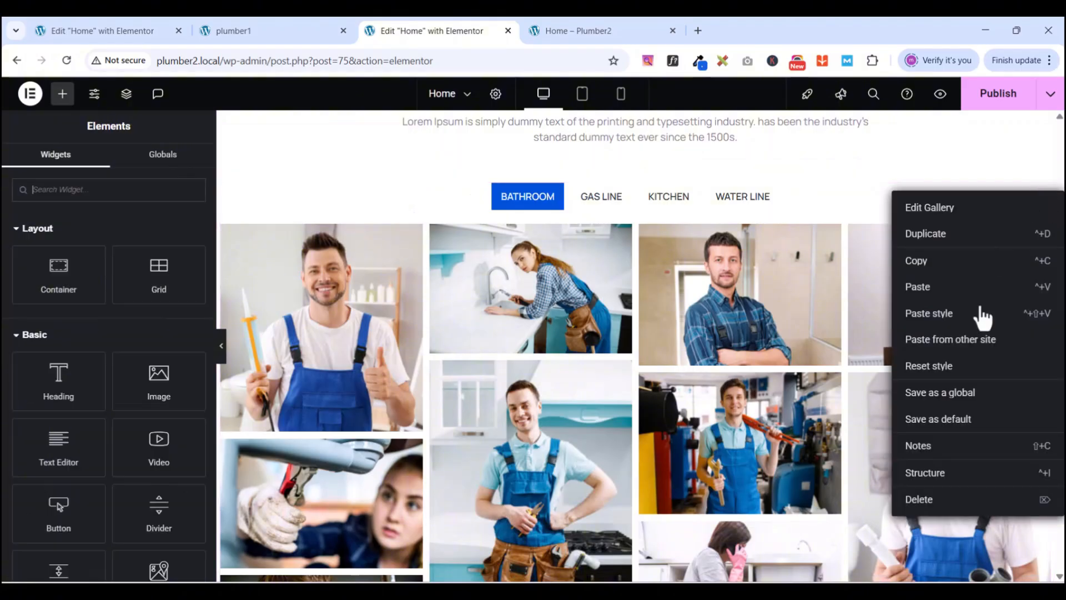
pyautogui.click(938, 502)
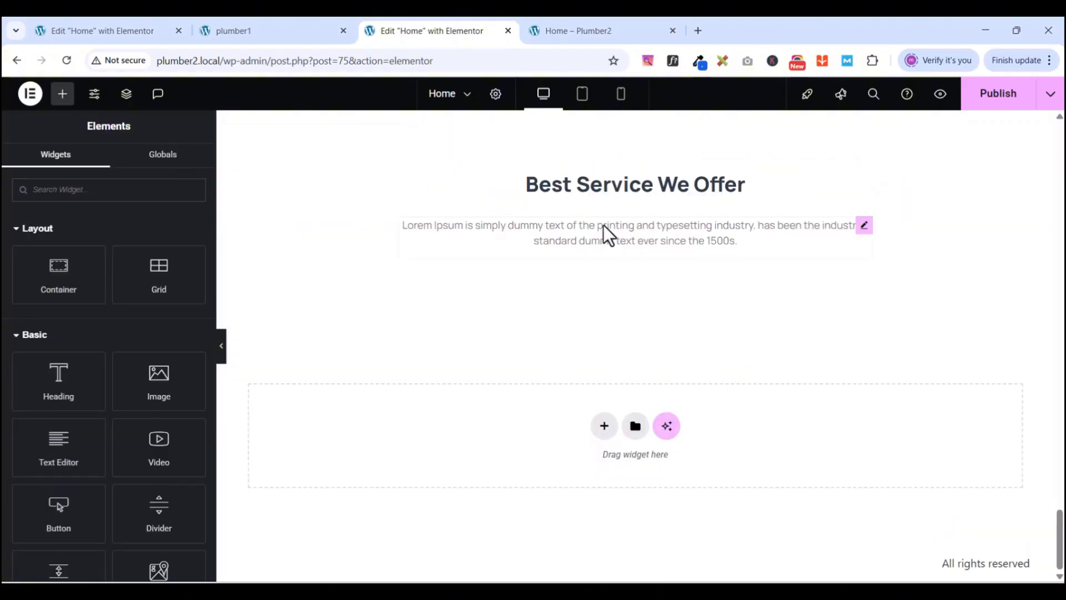
pyautogui.scroll(3, 611, 238)
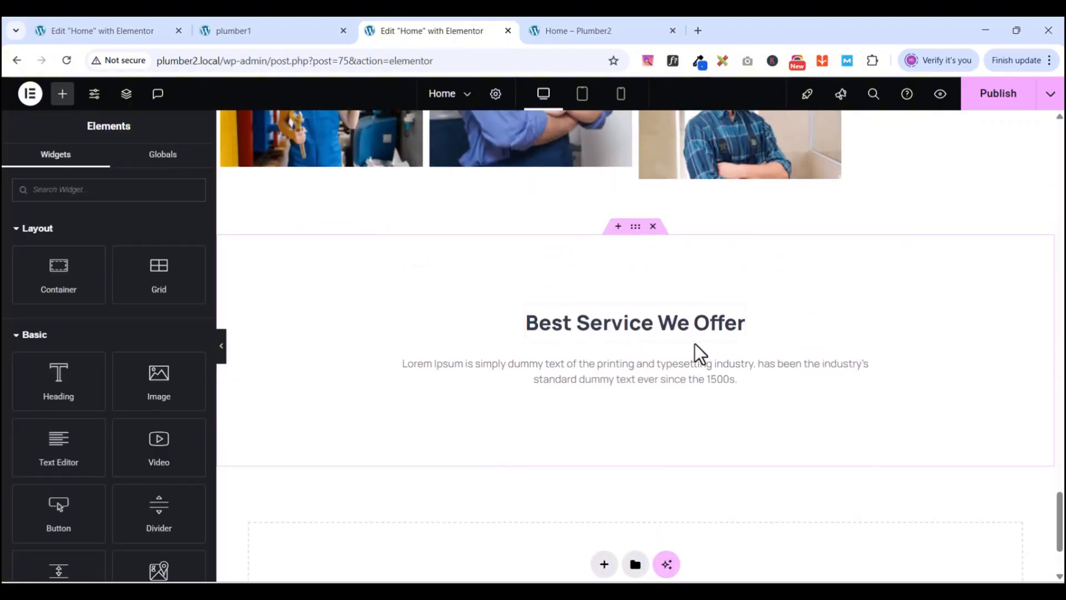
# - Copy the 'Our Latest Project' heading text from the plumber1 reference page
pyautogui.click(258, 25)
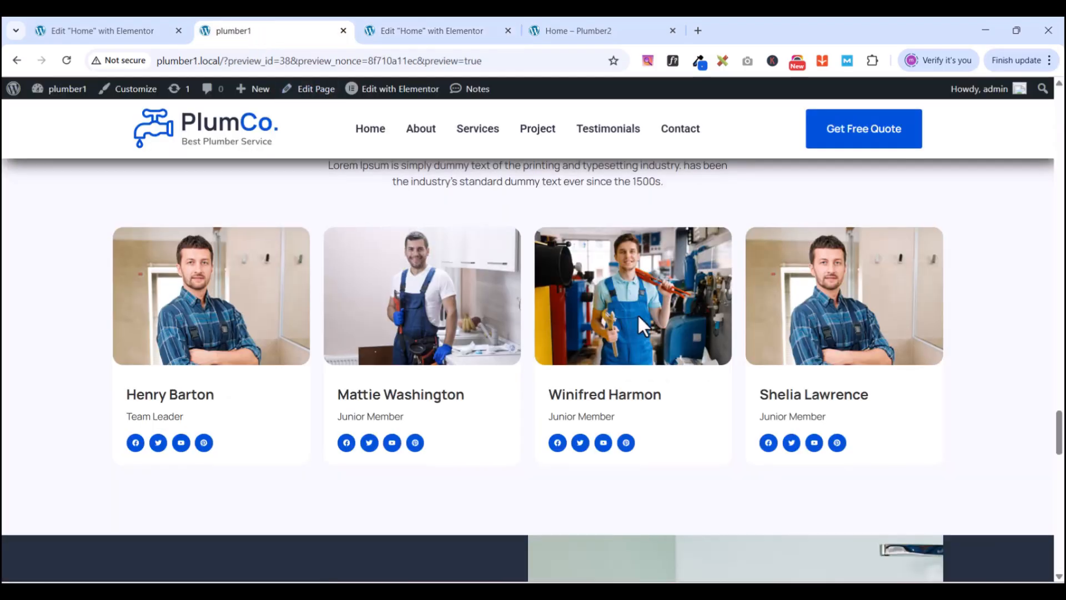
pyautogui.scroll(2, 637, 314)
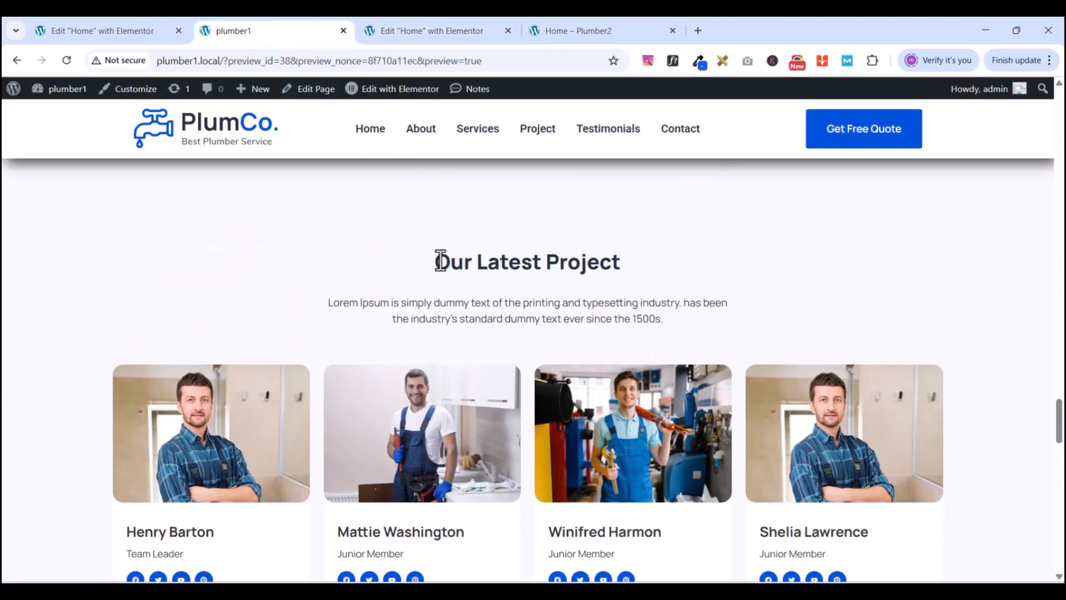
pyautogui.moveTo(440, 261); pyautogui.dragTo(631, 261)
pyautogui.rightClick(545, 257)
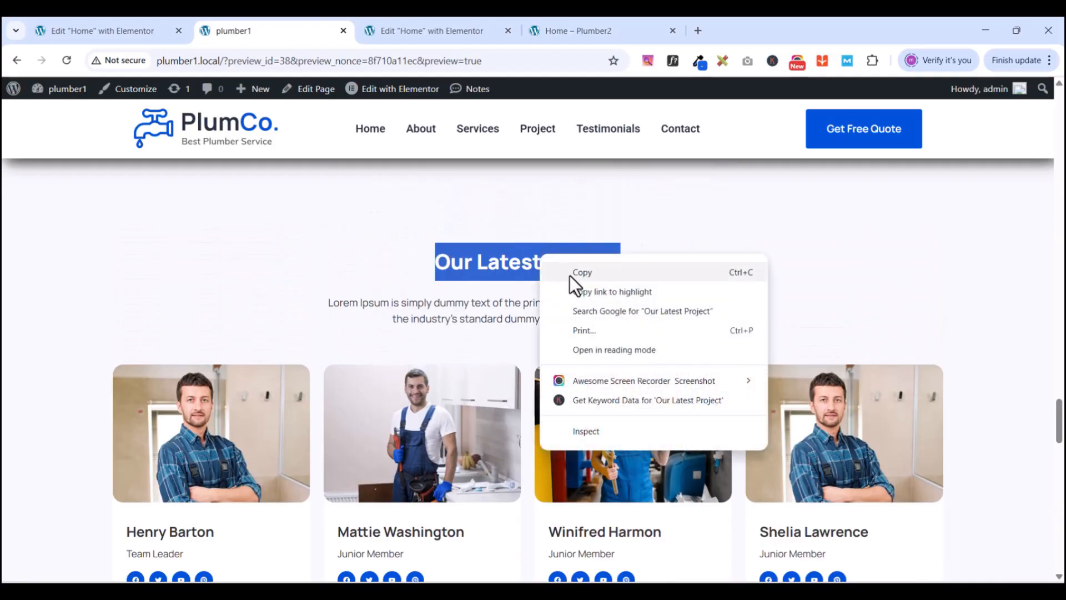
pyautogui.click(570, 275)
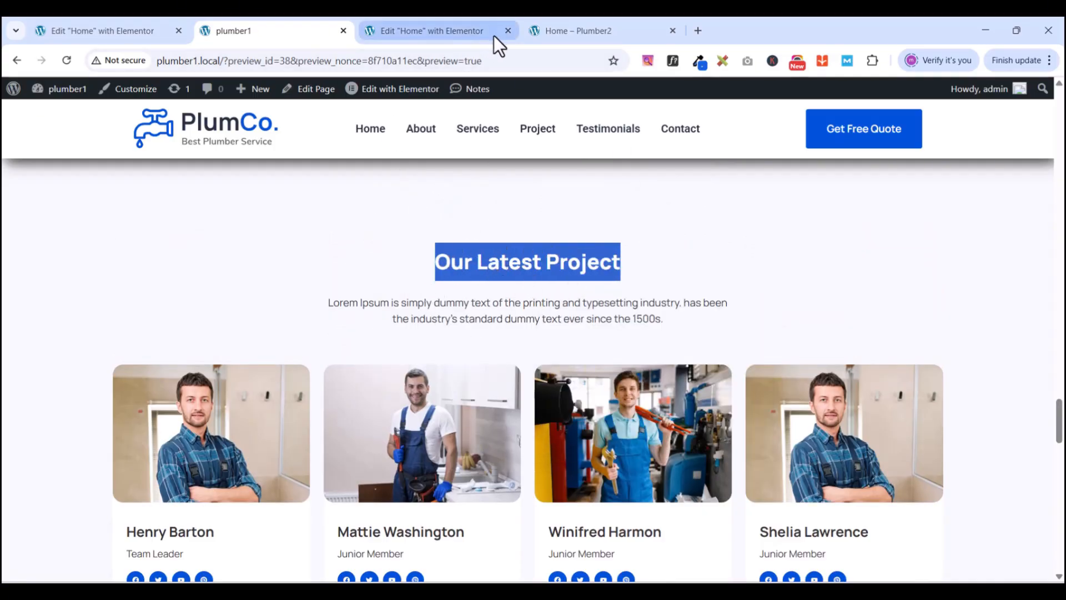
# - Paste 'Our Latest Project' into the duplicated section's heading title
pyautogui.click(439, 30)
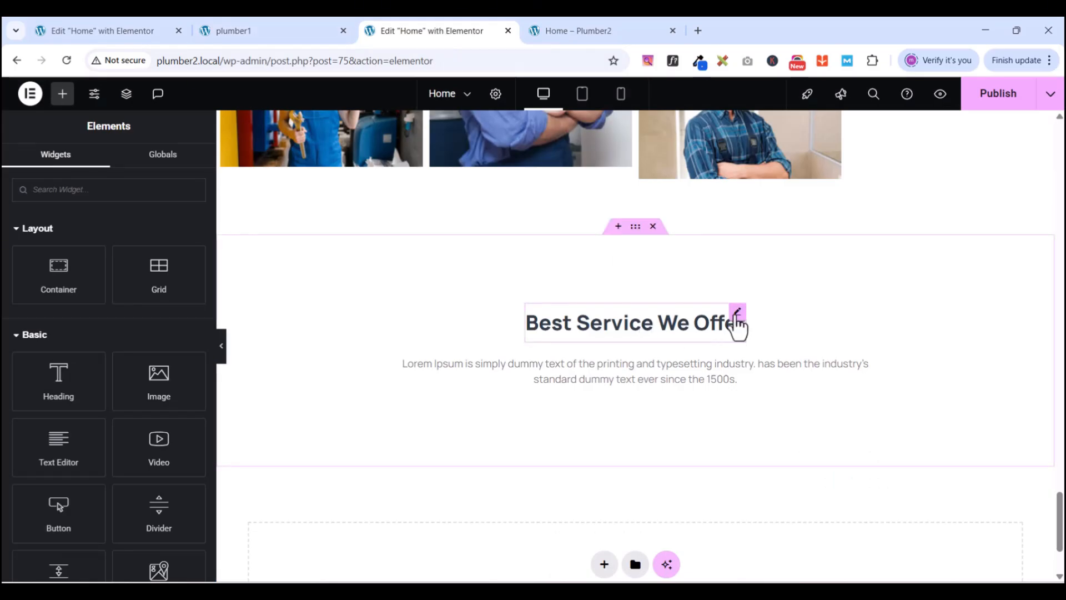
pyautogui.click(734, 308)
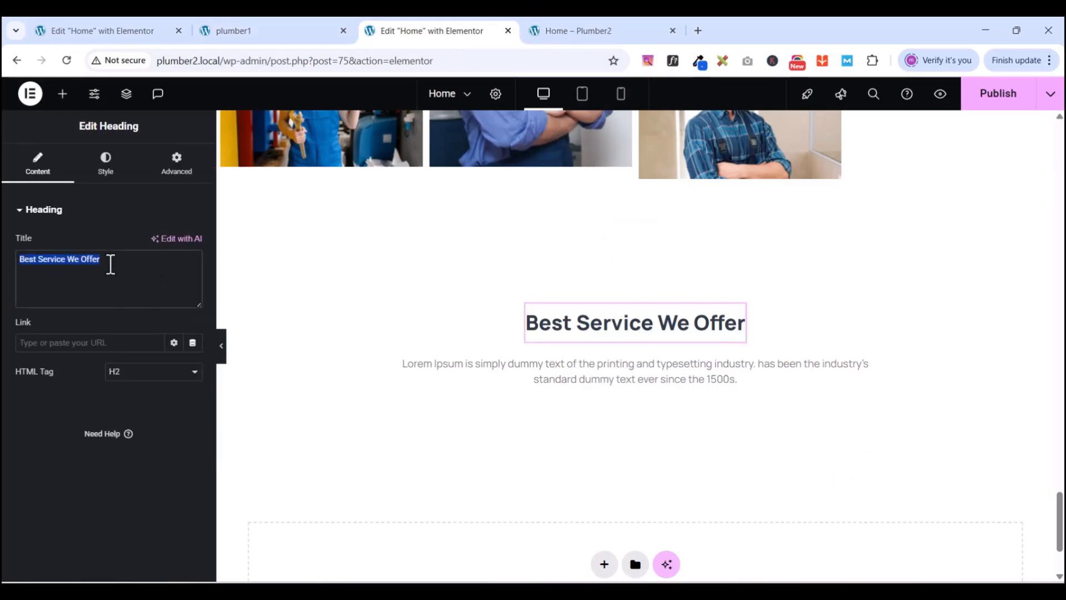
pyautogui.hotkey('ctrl', 'v')
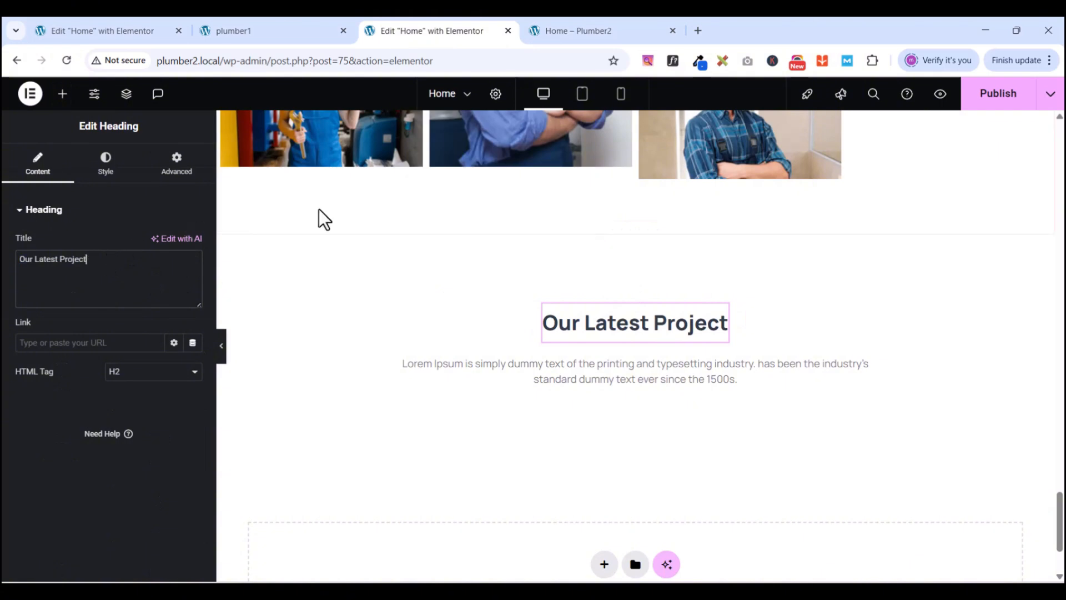
# - Compare the retitled heading against the plumber1 reference page
pyautogui.click(256, 26)
pyautogui.click(455, 37)
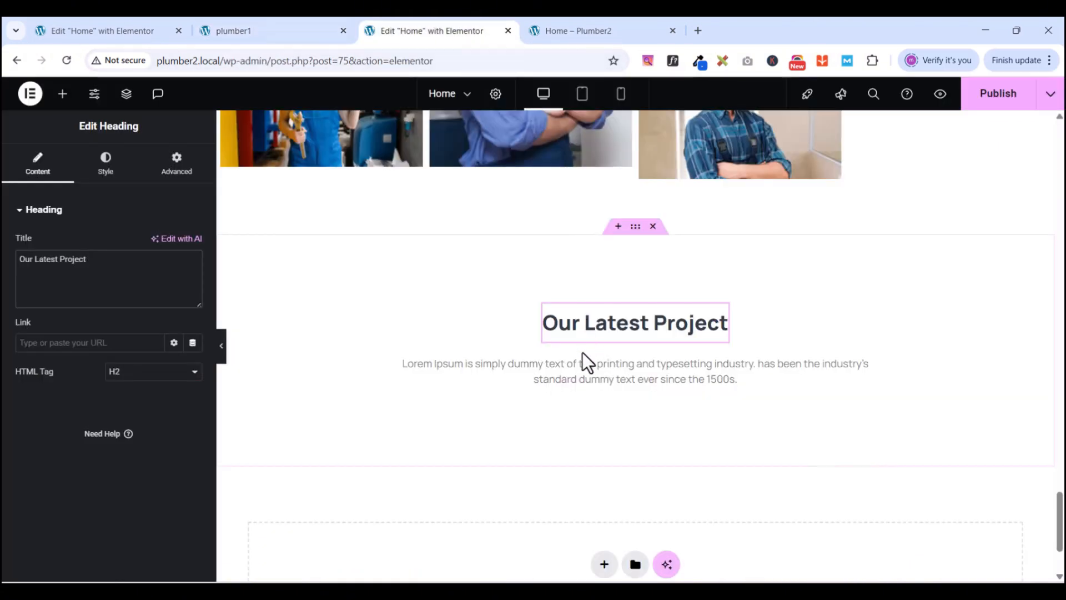
pyautogui.click(285, 34)
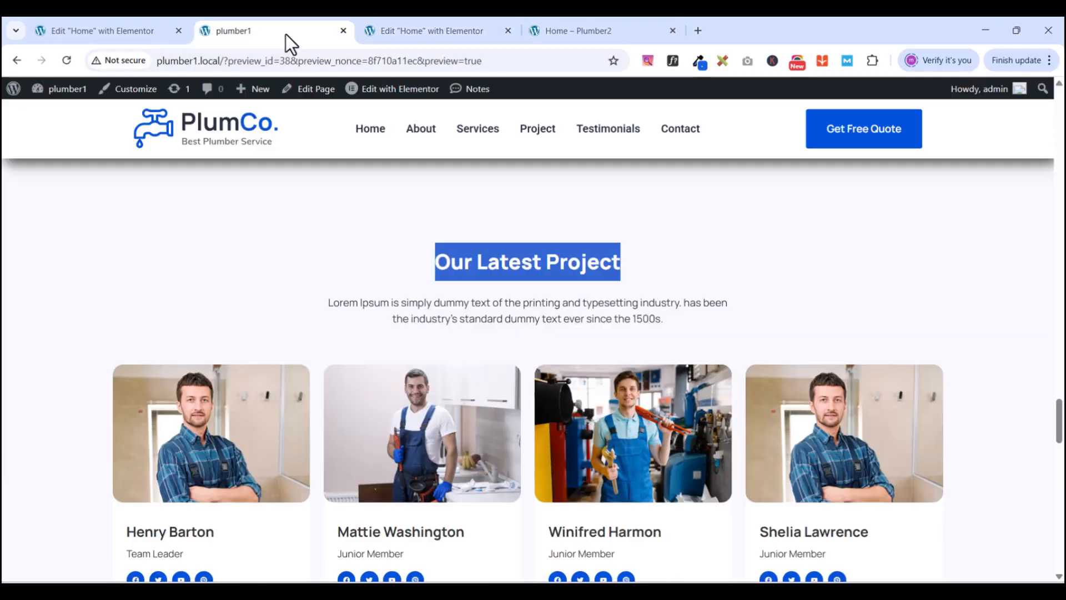
pyautogui.scroll(-4, 461, 402)
pyautogui.scroll(3, 464, 412)
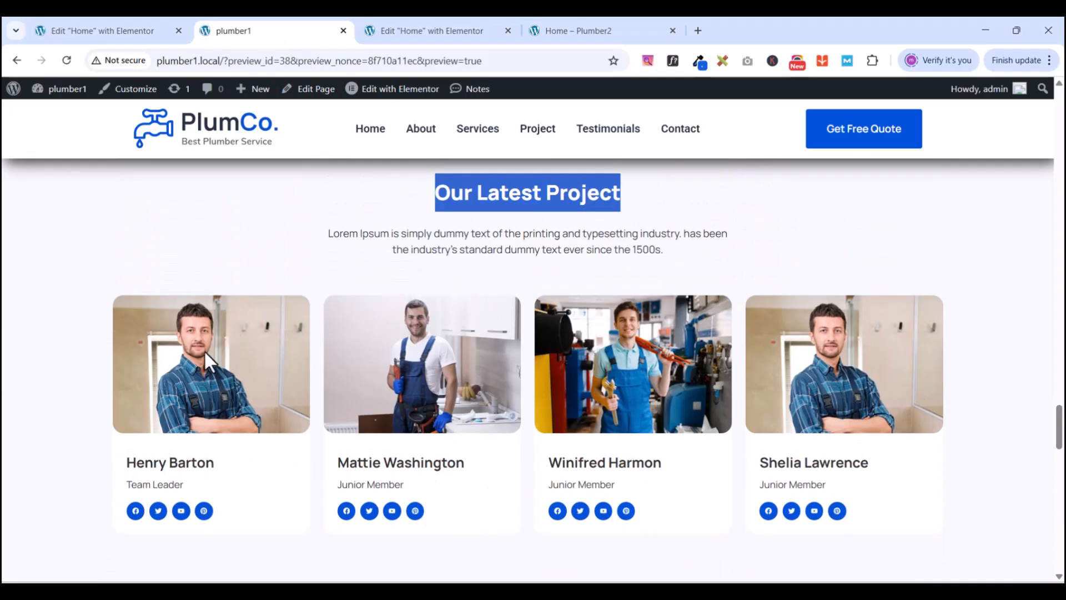
pyautogui.click(405, 34)
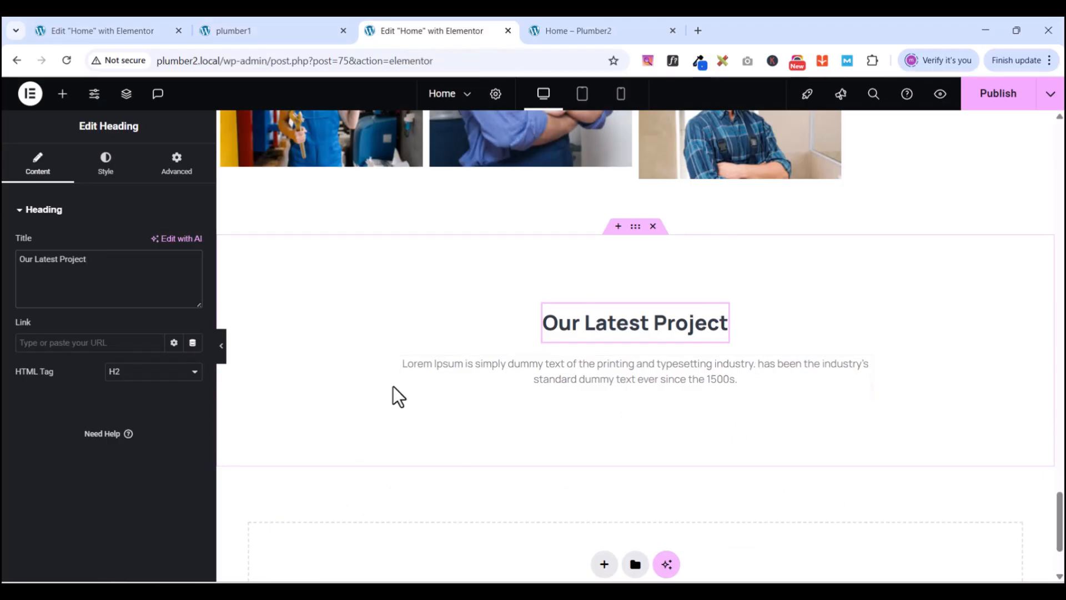
pyautogui.scroll(1, 430, 392)
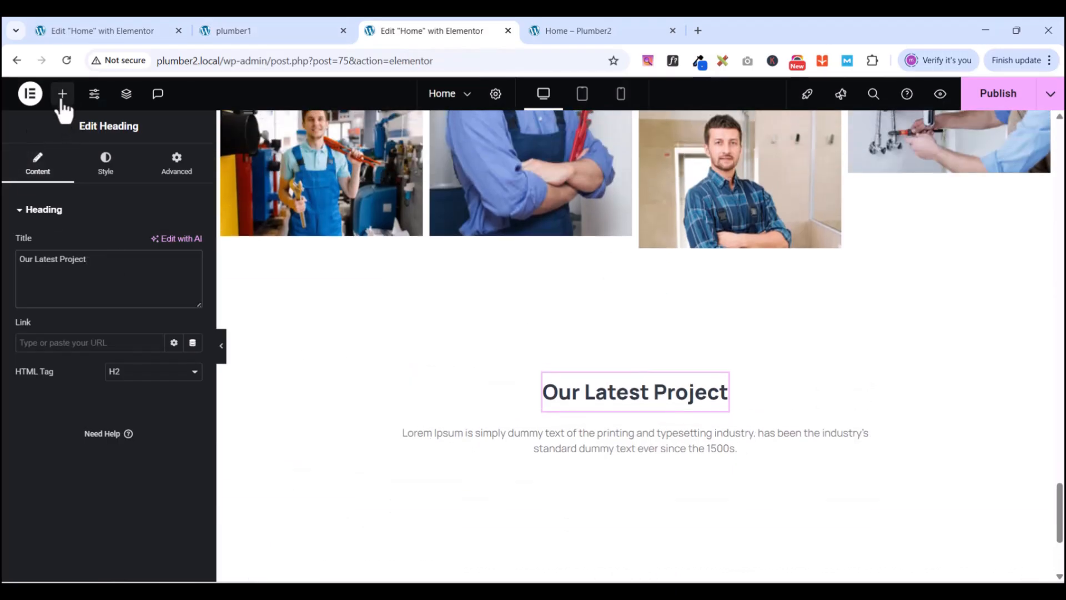
# - Add a new container below the section text and set its padding to 0
pyautogui.click(63, 95)
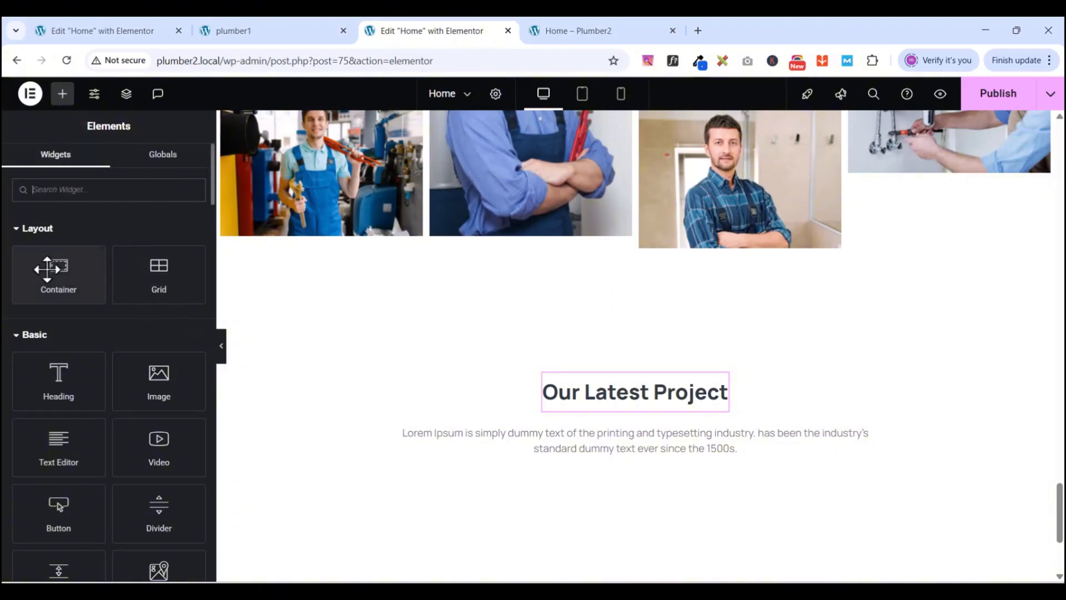
pyautogui.moveTo(49, 269); pyautogui.dragTo(608, 458)
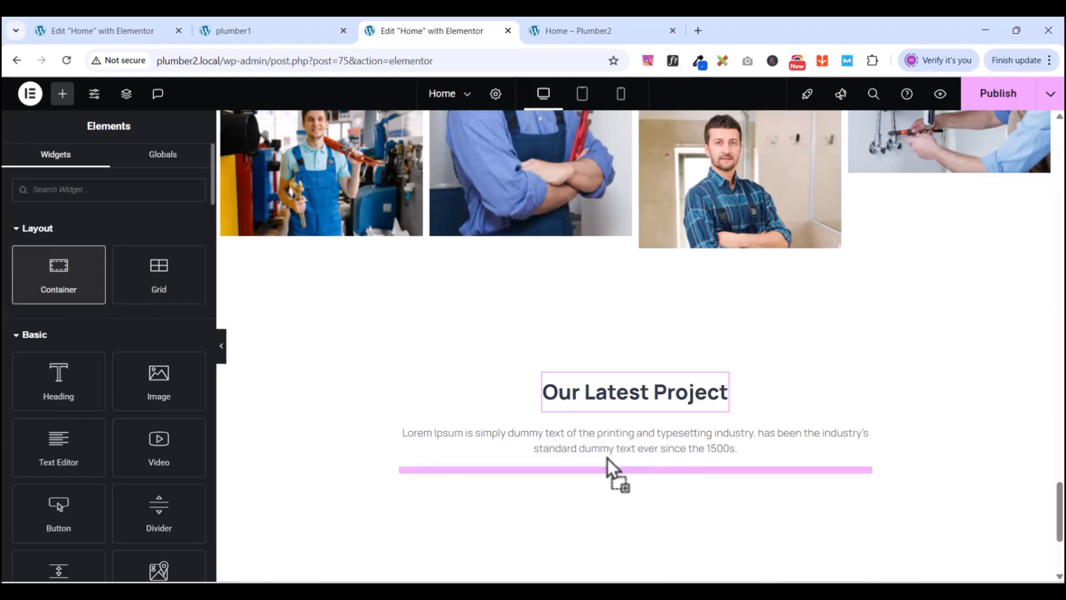
pyautogui.scroll(-4, 785, 341)
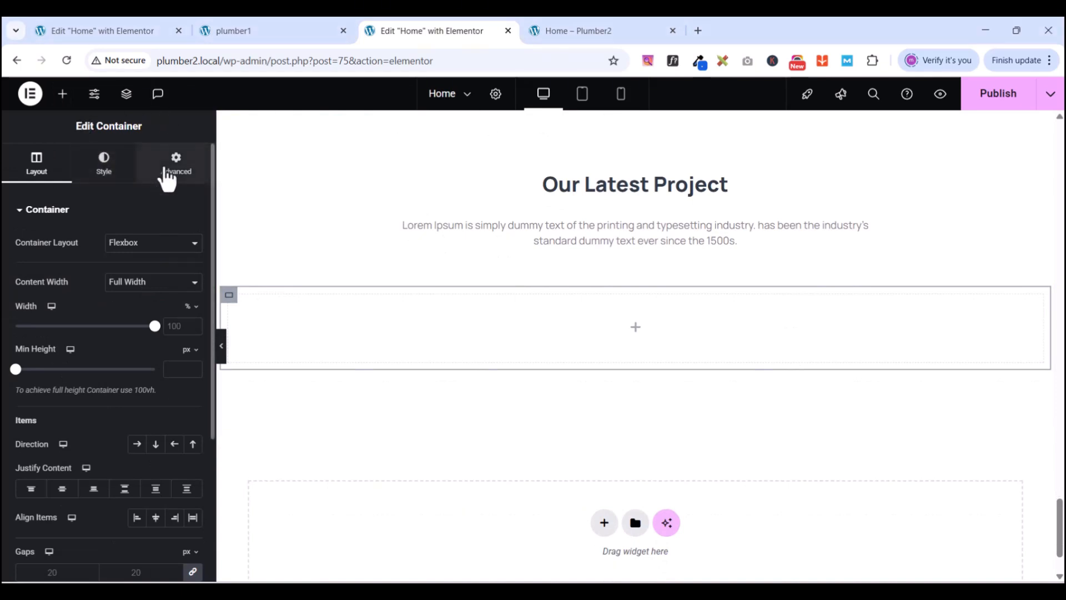
pyautogui.click(174, 168)
pyautogui.click(192, 311)
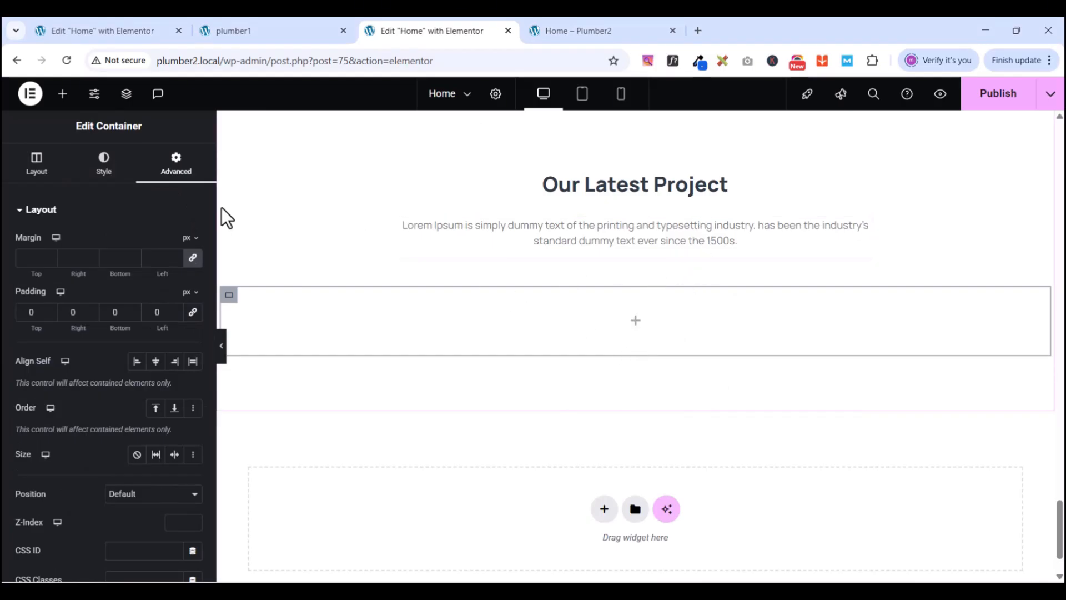
# - Insert a Grid element into the empty container, then compare with the plumber1 cards
pyautogui.click(62, 95)
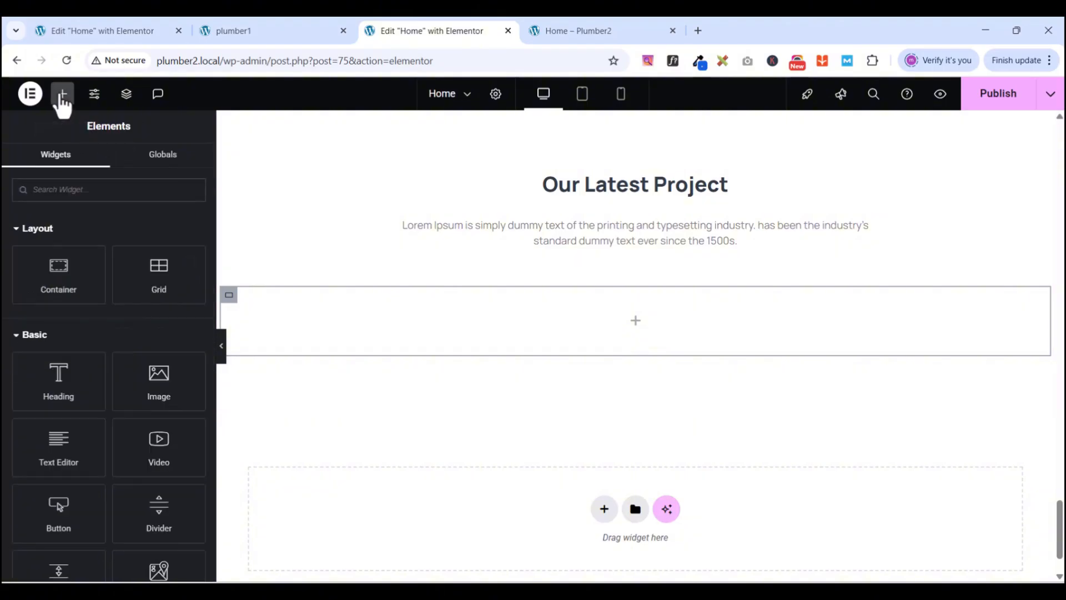
pyautogui.click(156, 273)
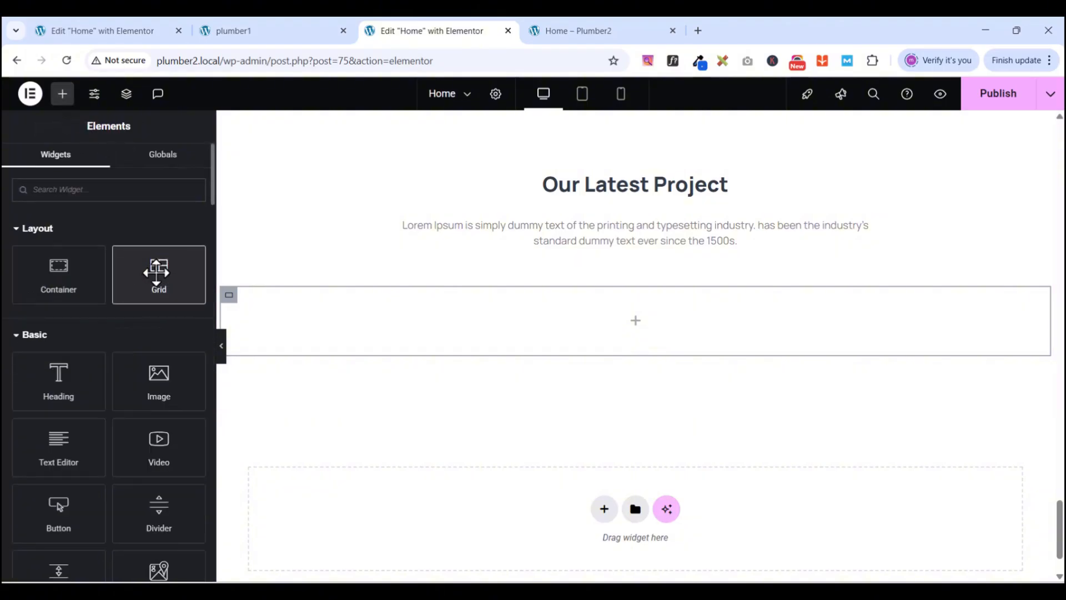
pyautogui.moveTo(157, 272); pyautogui.dragTo(629, 313)
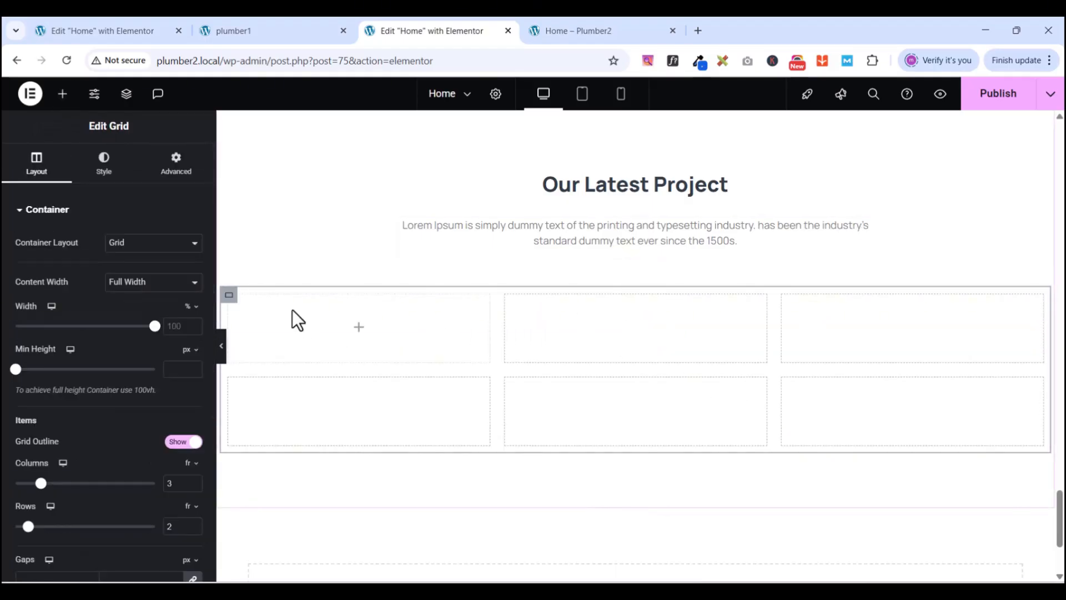
pyautogui.click(261, 26)
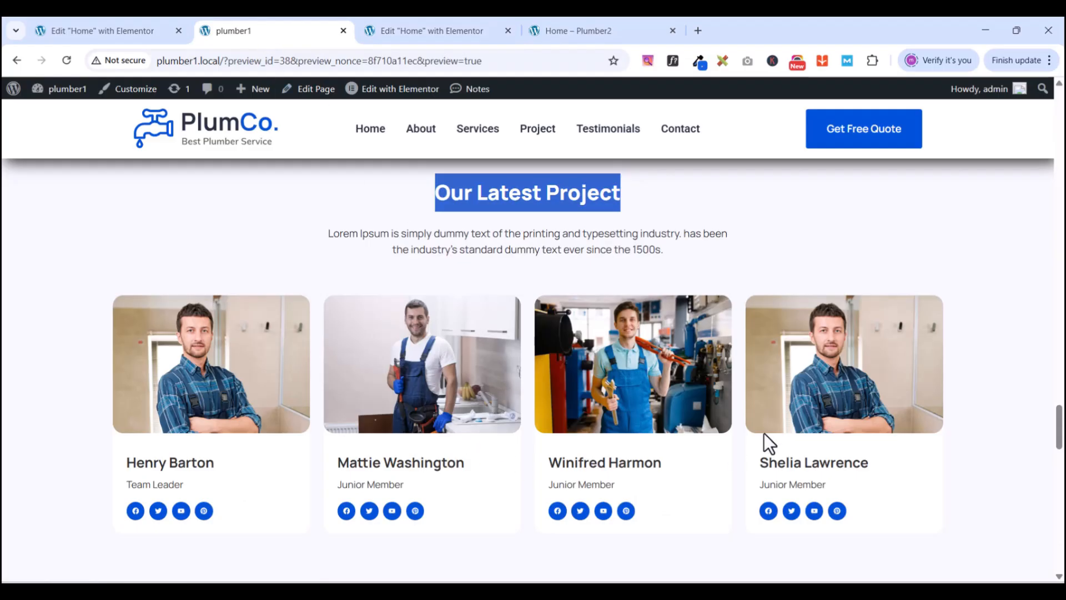
pyautogui.click(391, 32)
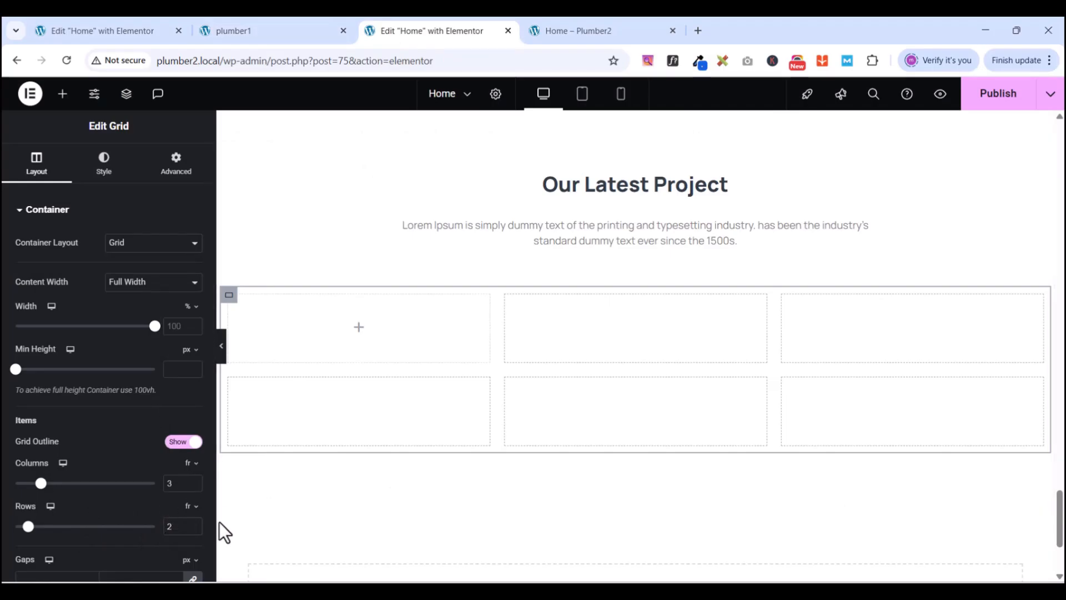
# - Set the grid to 1 row and 4 columns with zero padding, checking the plumber1 layout
pyautogui.click(176, 526)
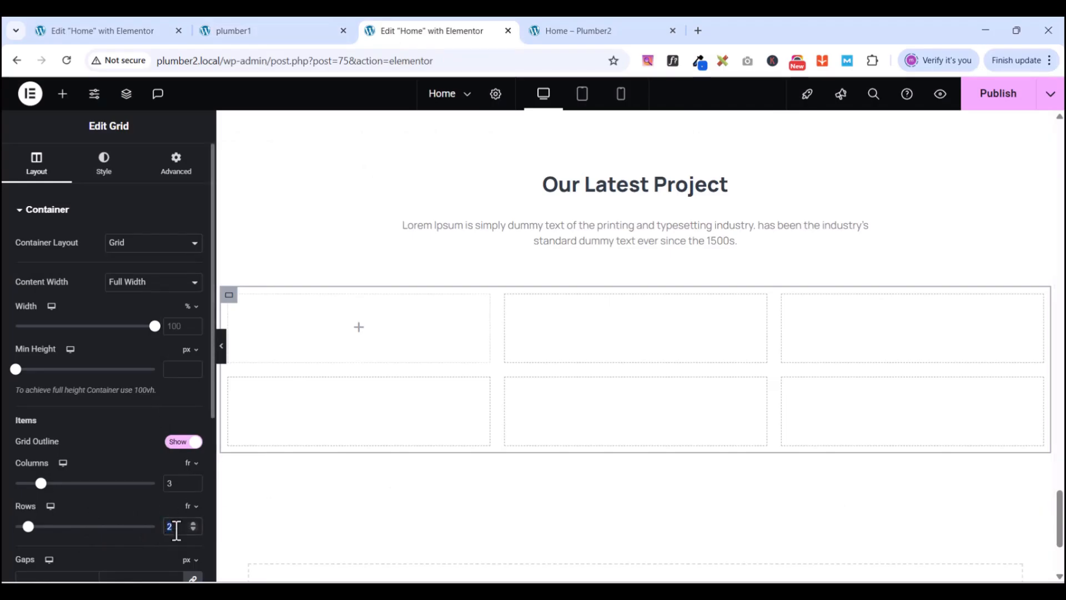
pyautogui.write('1')
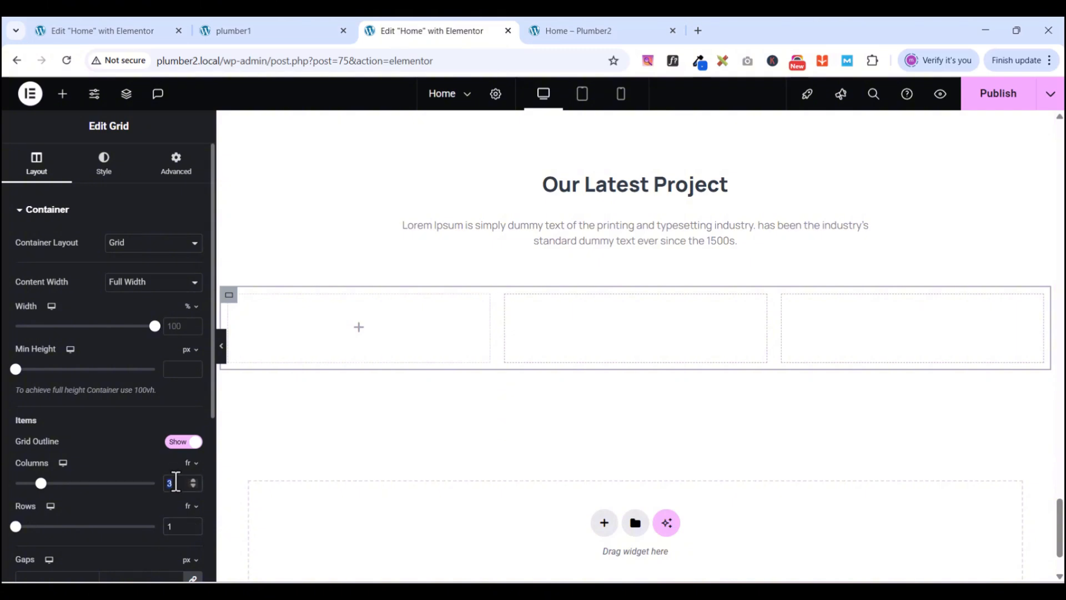
pyautogui.write('4')
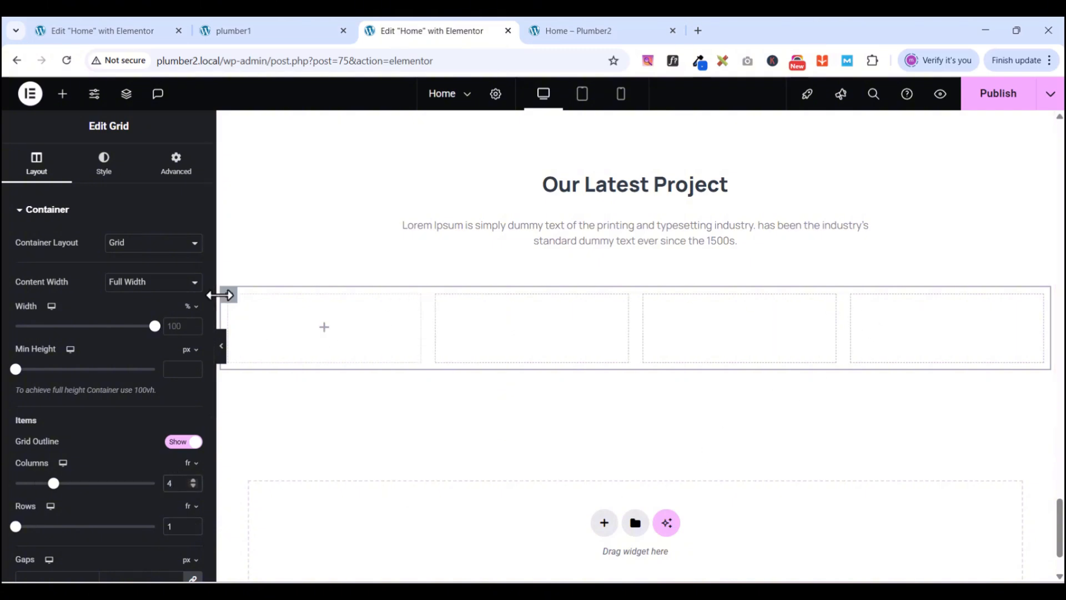
pyautogui.click(187, 164)
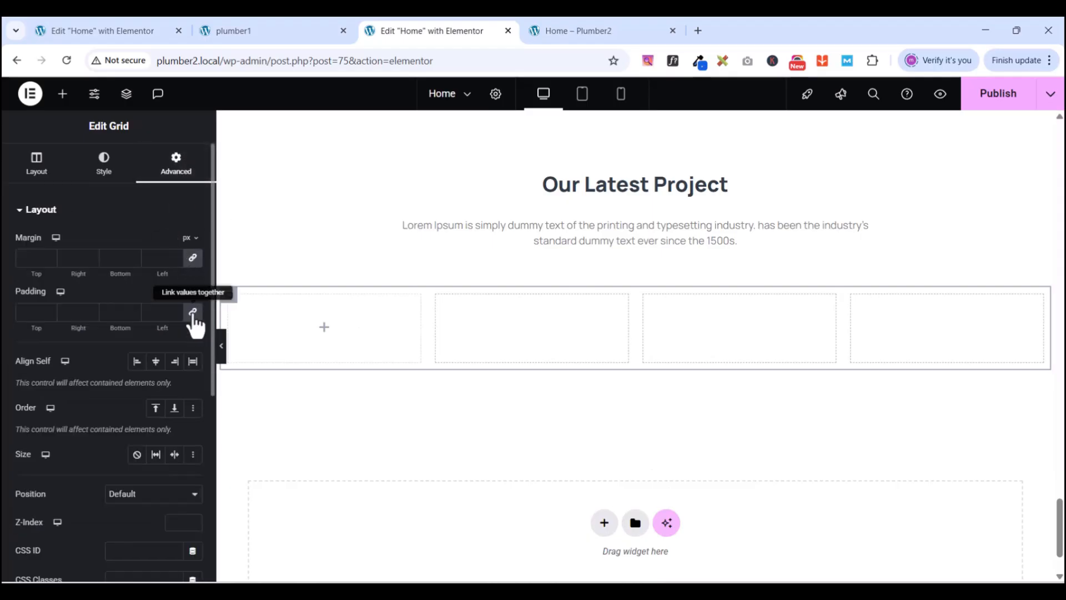
pyautogui.click(254, 31)
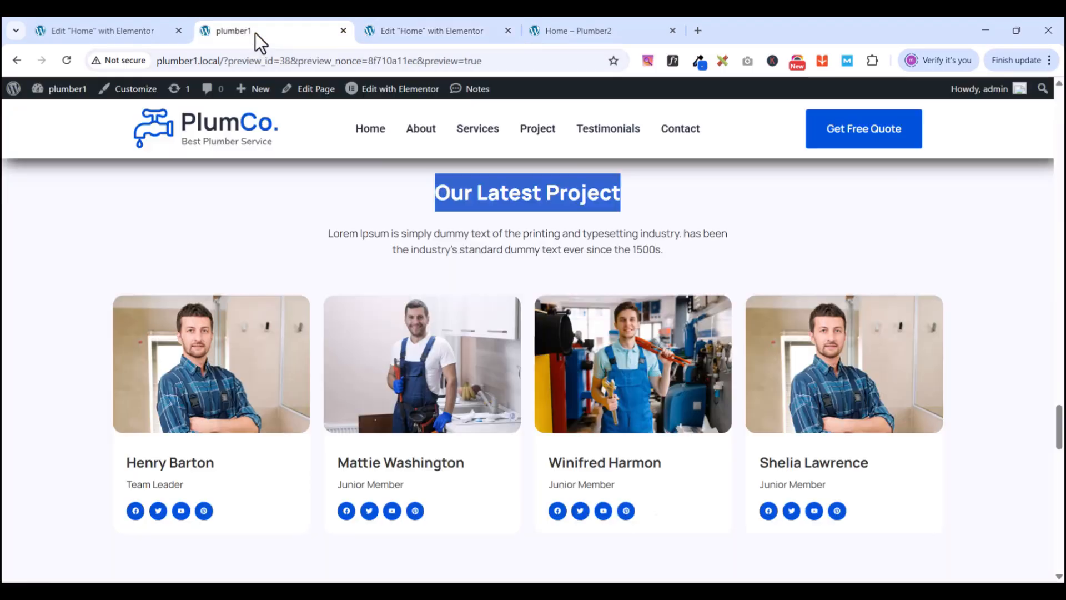
pyautogui.click(396, 31)
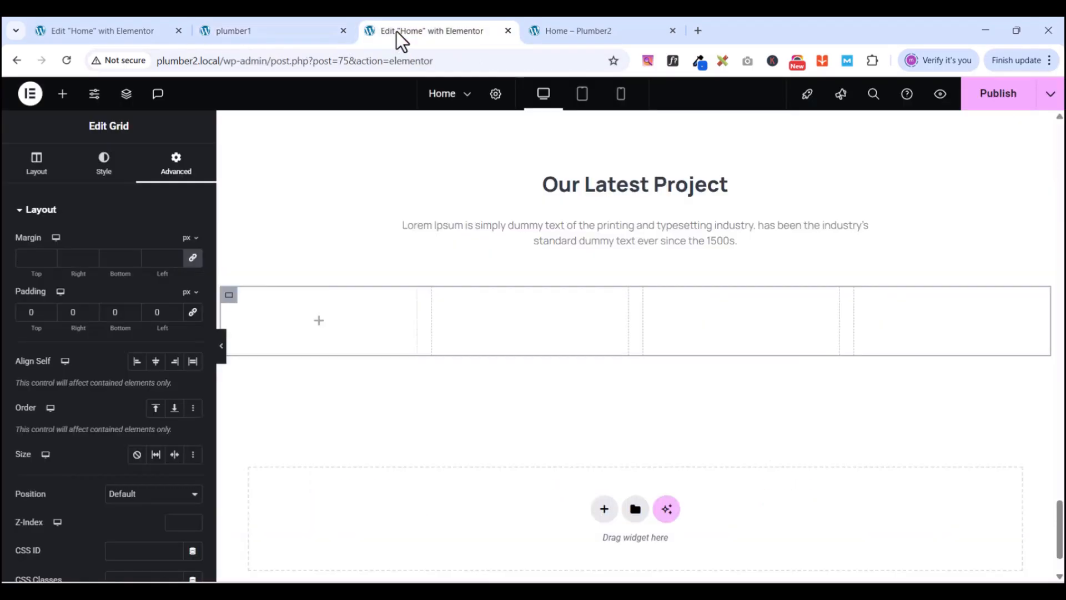
pyautogui.scroll(-2, 422, 392)
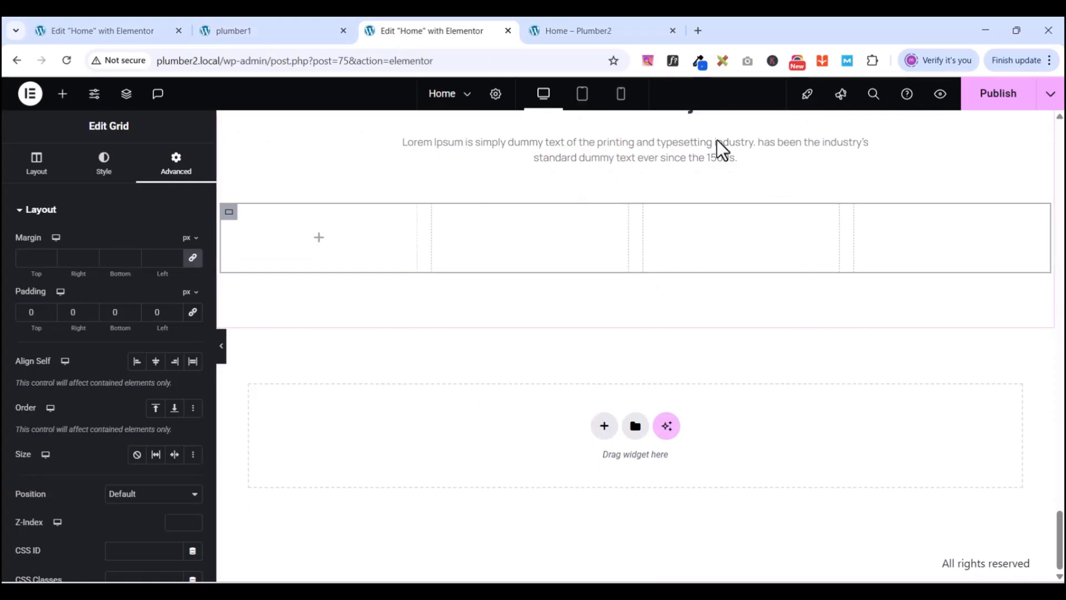
# - Place an Image widget into the grid's first cell
pyautogui.click(62, 94)
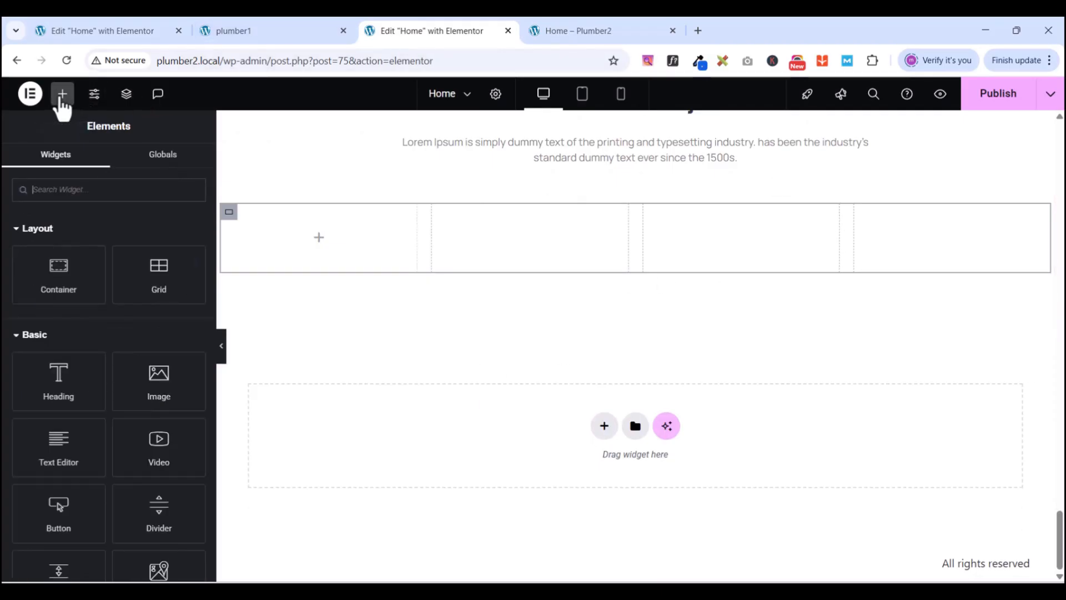
pyautogui.moveTo(155, 376); pyautogui.dragTo(304, 239)
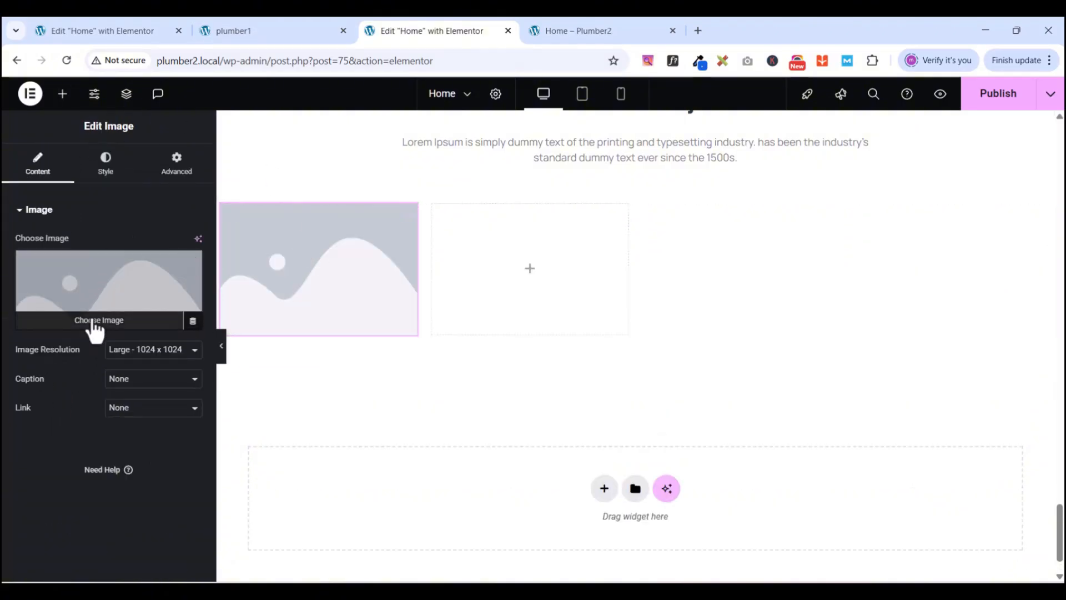
pyautogui.click(266, 28)
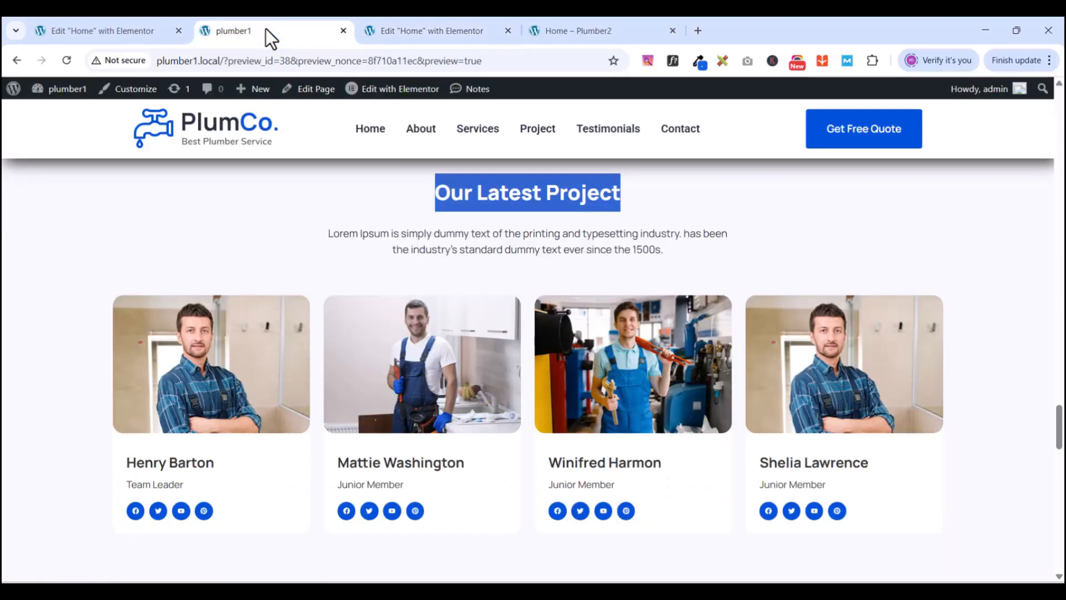
pyautogui.click(424, 32)
# - Choose the team-1 photo from the Media Library and set its resolution to Full
pyautogui.click(51, 332)
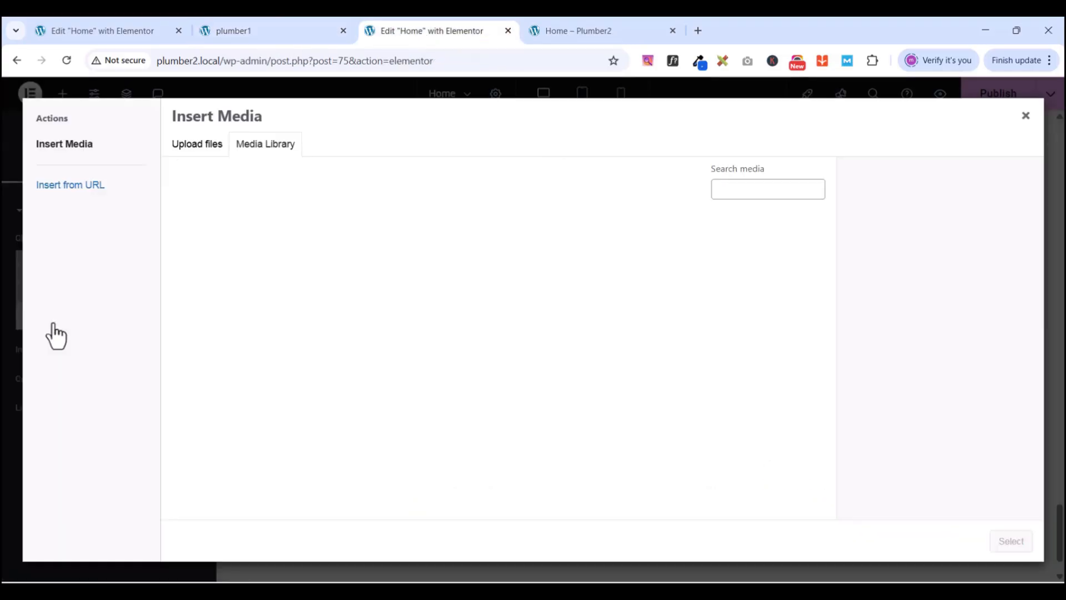
pyautogui.scroll(-6, 426, 371)
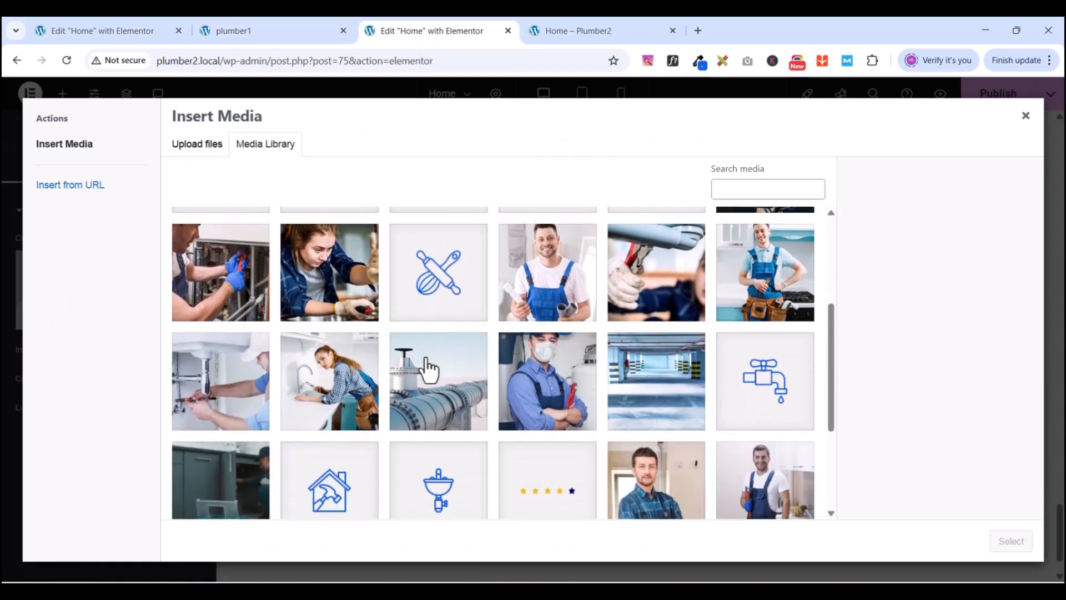
pyautogui.scroll(-1, 508, 364)
pyautogui.click(619, 316)
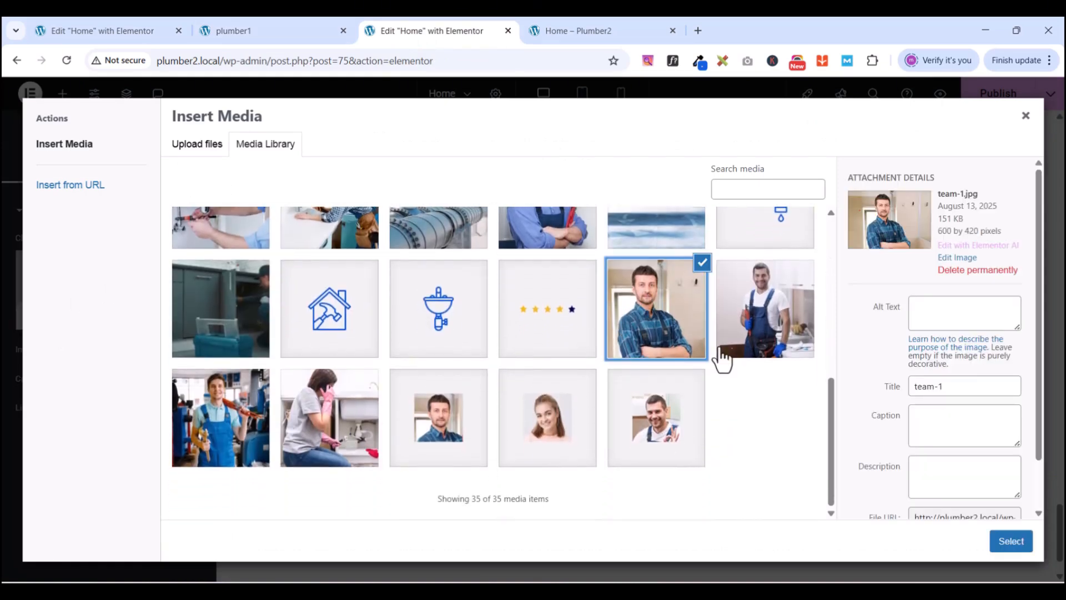
pyautogui.click(1011, 547)
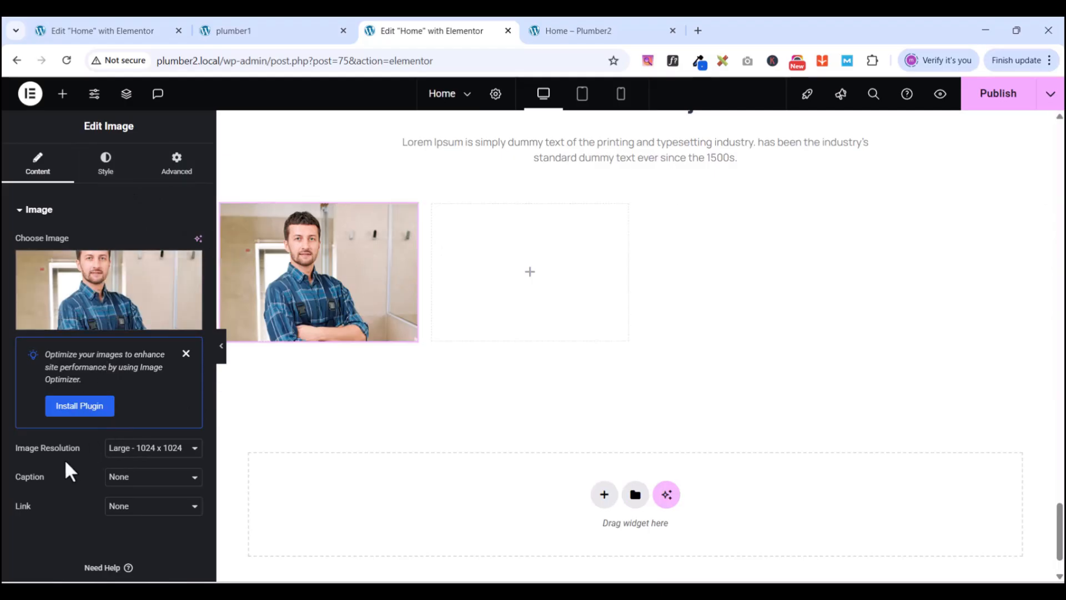
pyautogui.scroll(-1, 69, 464)
pyautogui.click(143, 425)
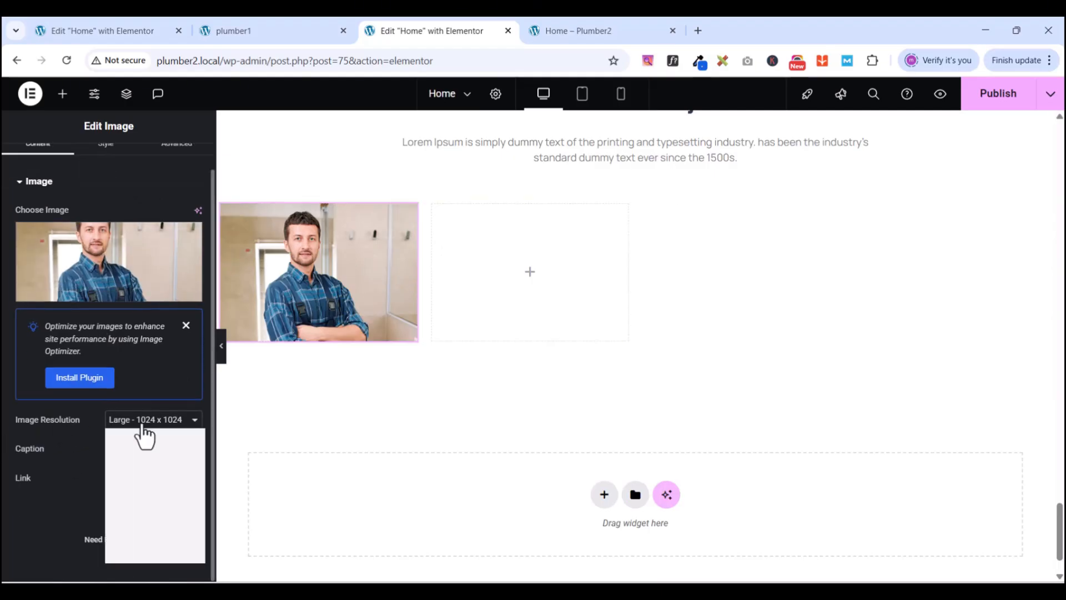
pyautogui.click(128, 532)
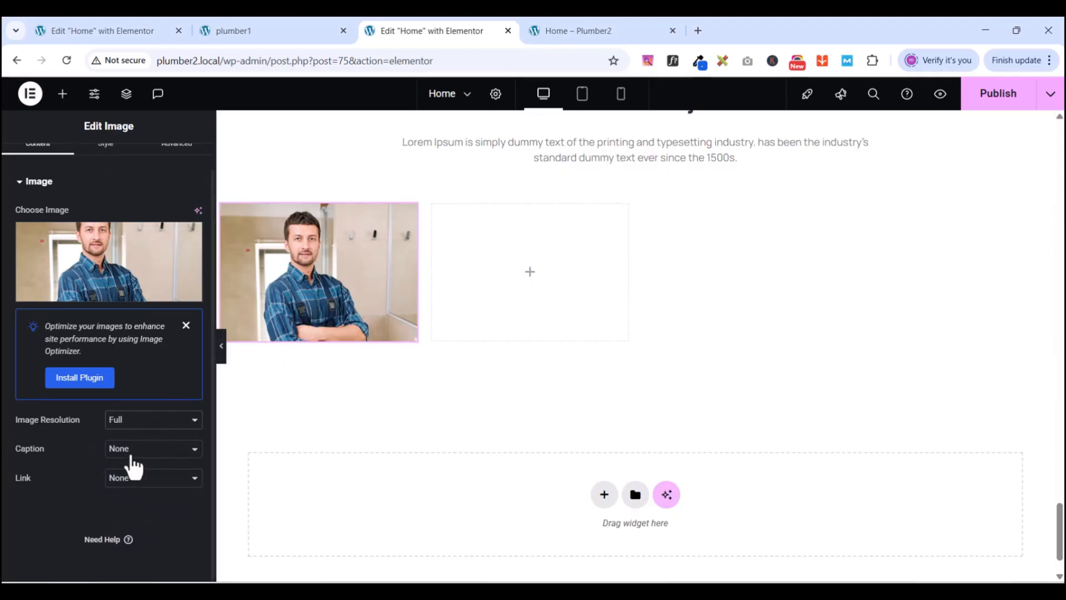
# - Give the team-1 photo a 15 px border radius on all corners and open the Navigator
pyautogui.scroll(2, 278, 447)
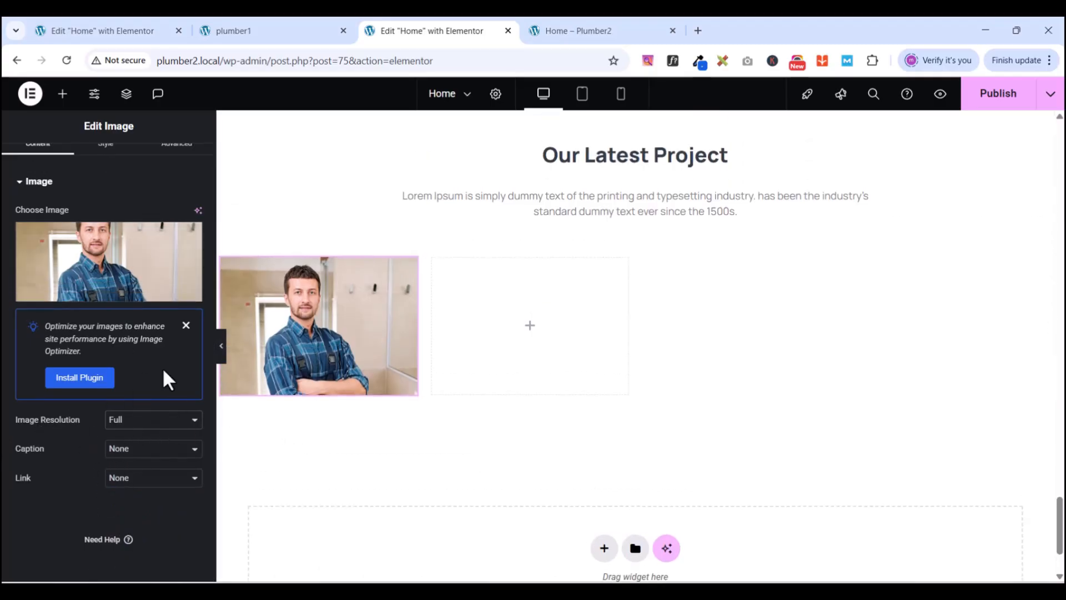
pyautogui.scroll(1, 17, 189)
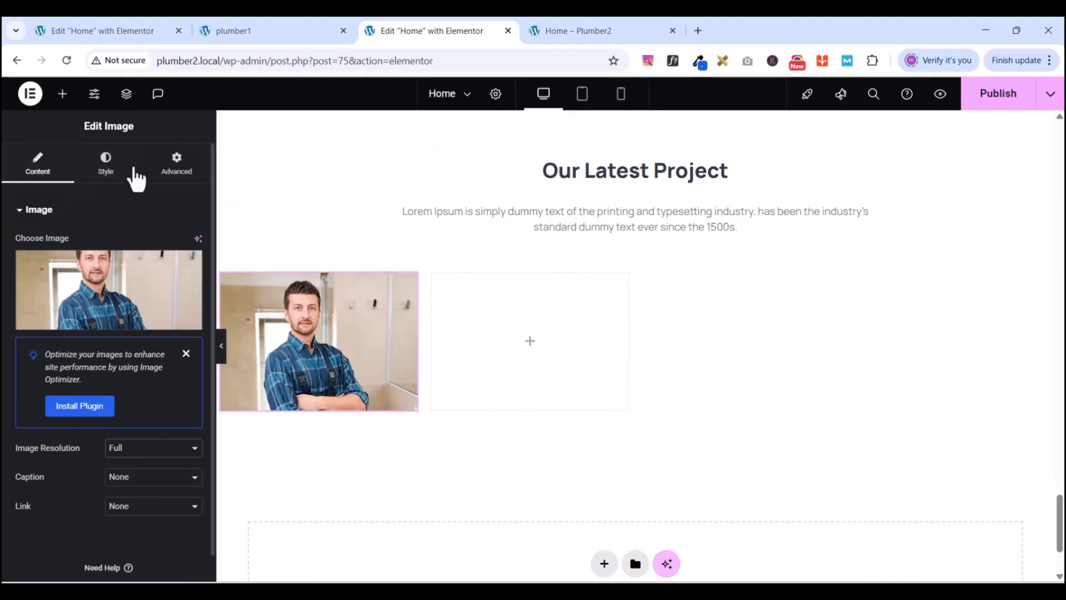
pyautogui.click(104, 173)
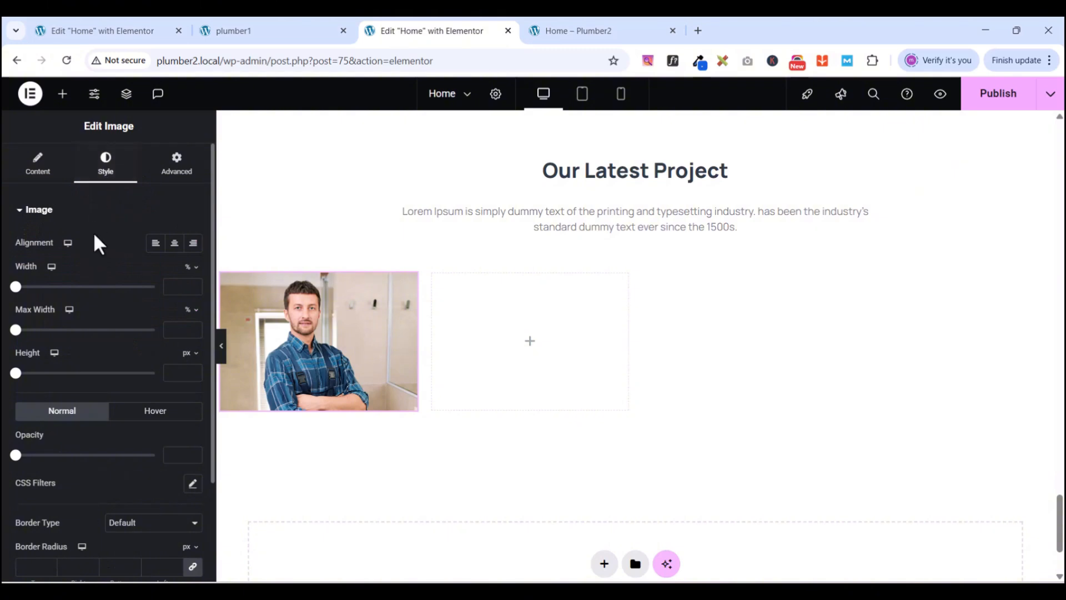
pyautogui.scroll(-3, 149, 345)
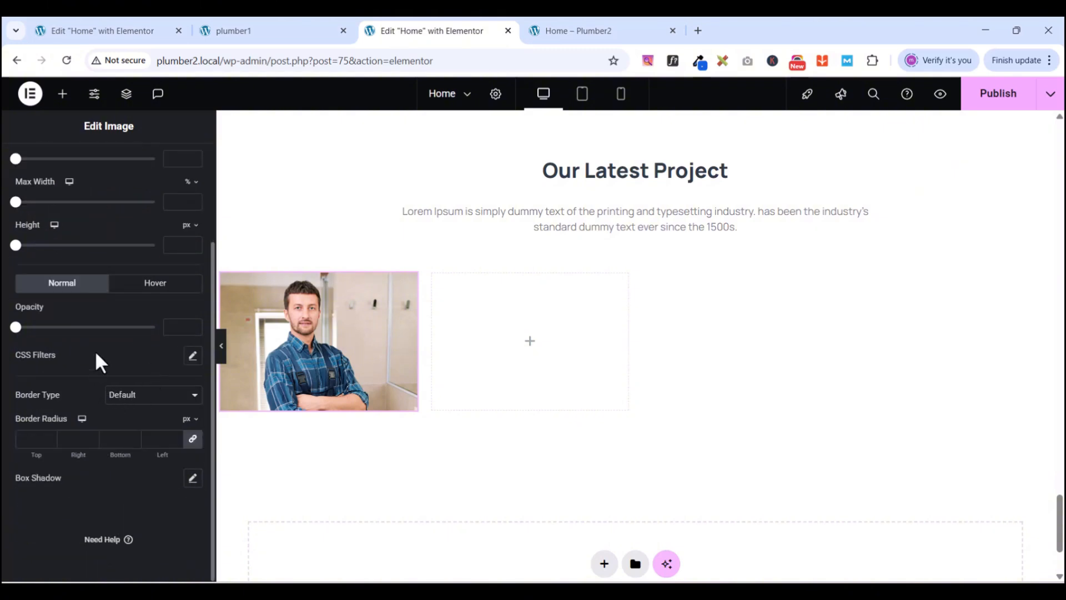
pyautogui.scroll(1, 97, 355)
pyautogui.scroll(-1, 95, 351)
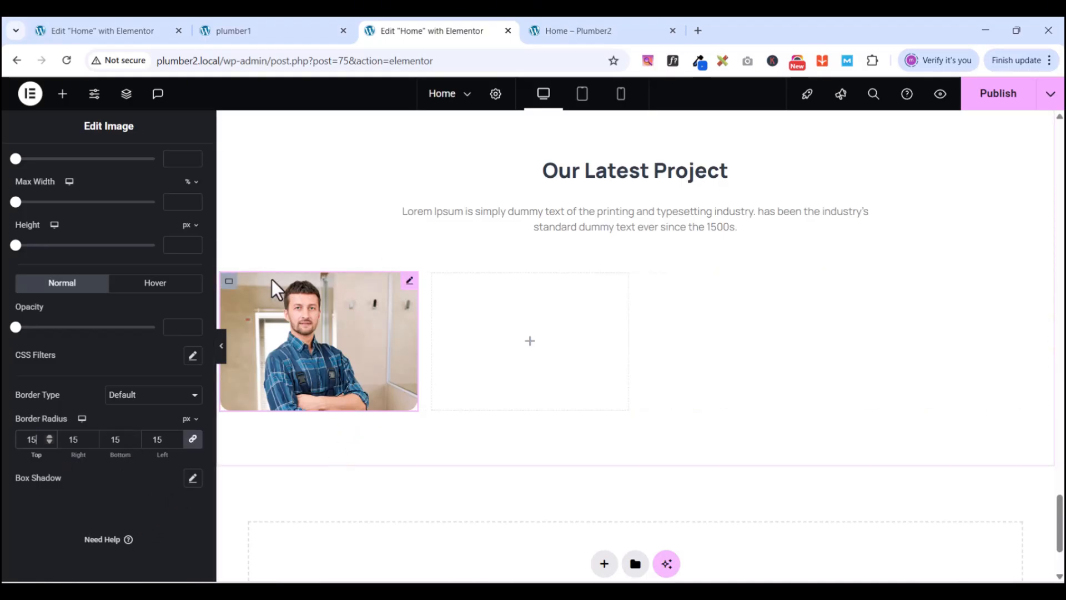
pyautogui.click(128, 95)
pyautogui.scroll(-8, 965, 336)
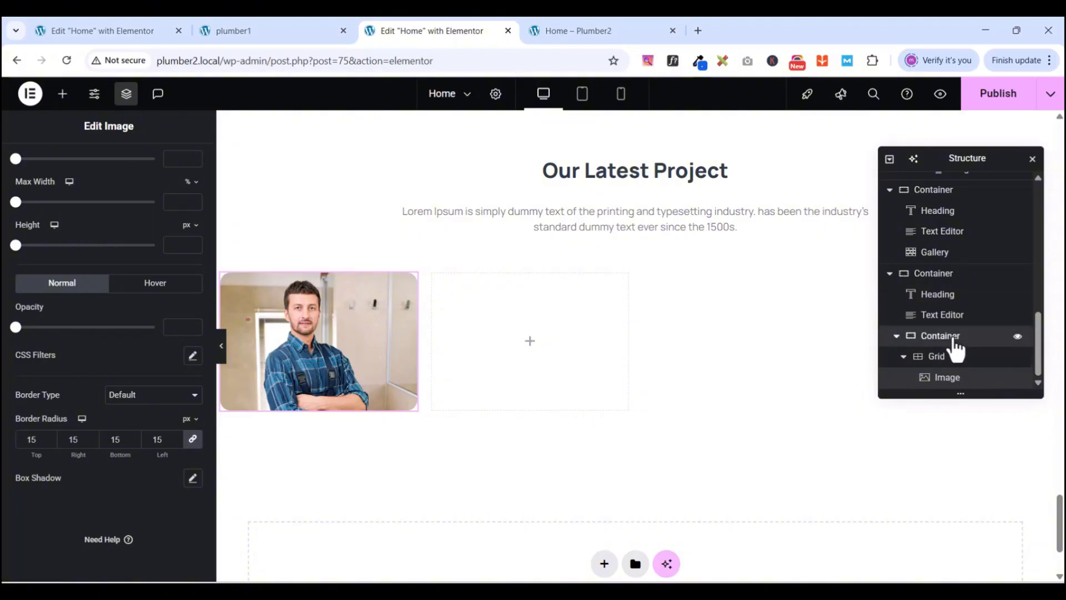
# - Delete the team photo image widget from the grid
pyautogui.click(953, 343)
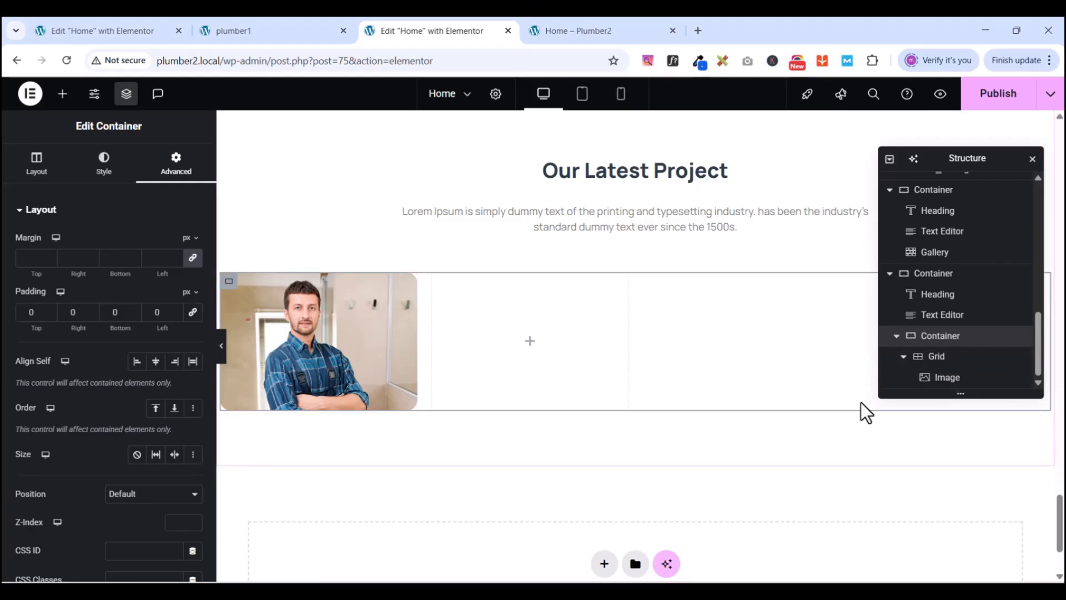
pyautogui.click(410, 282)
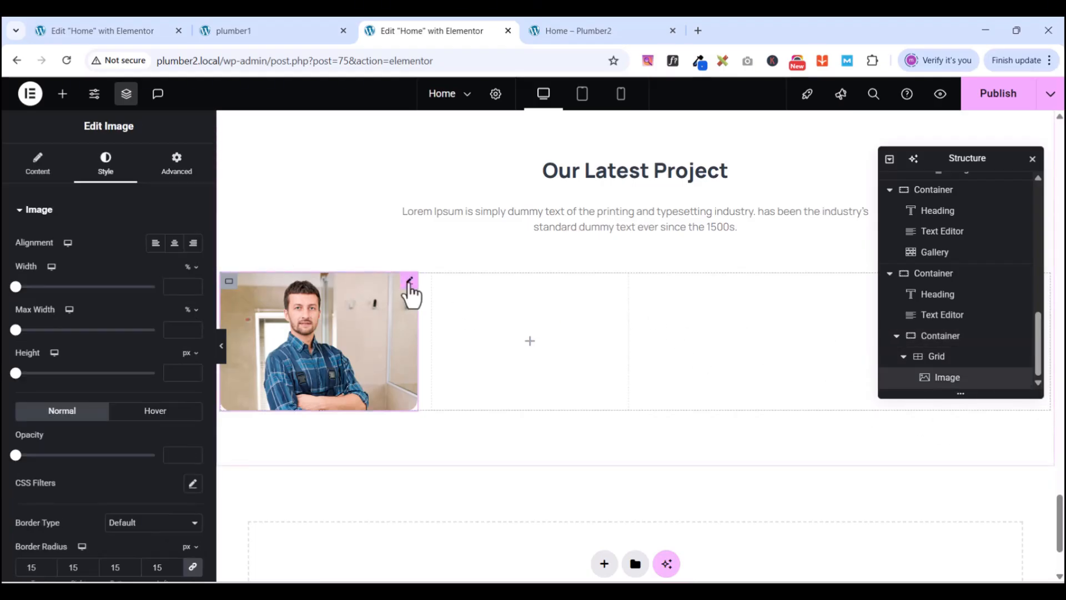
pyautogui.rightClick(411, 283)
pyautogui.click(447, 565)
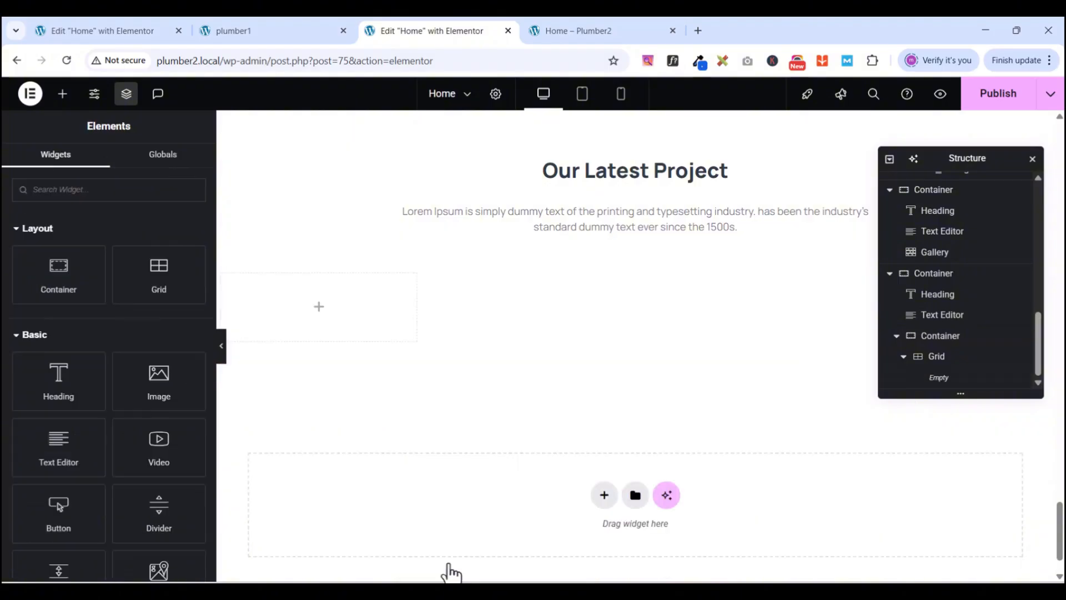
# - Add a zero-padding container to the grid's first cell with an Image widget inside
pyautogui.click(62, 93)
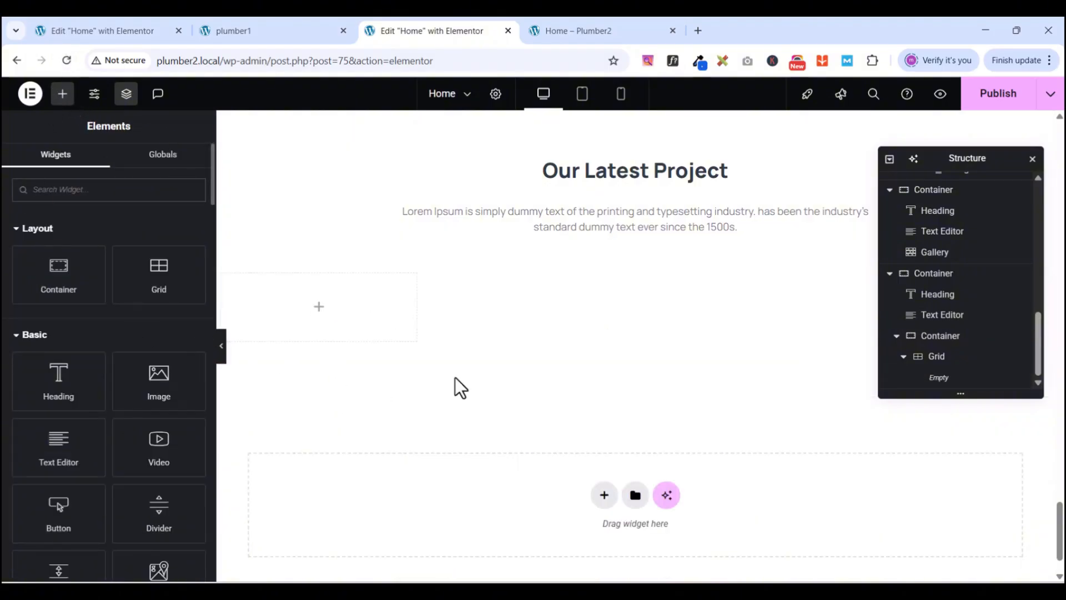
pyautogui.click(939, 360)
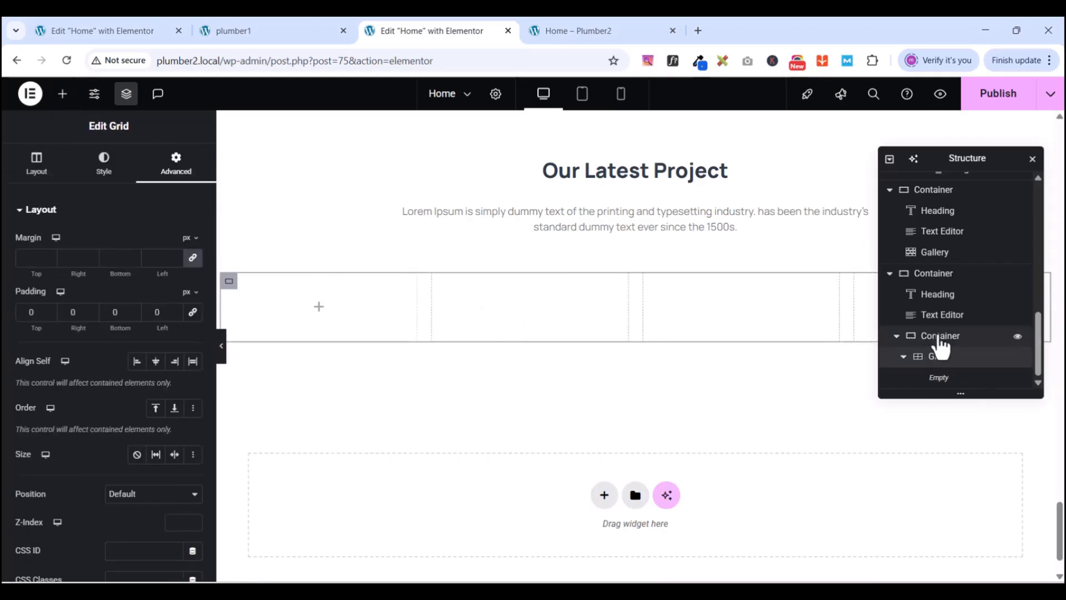
pyautogui.click(62, 94)
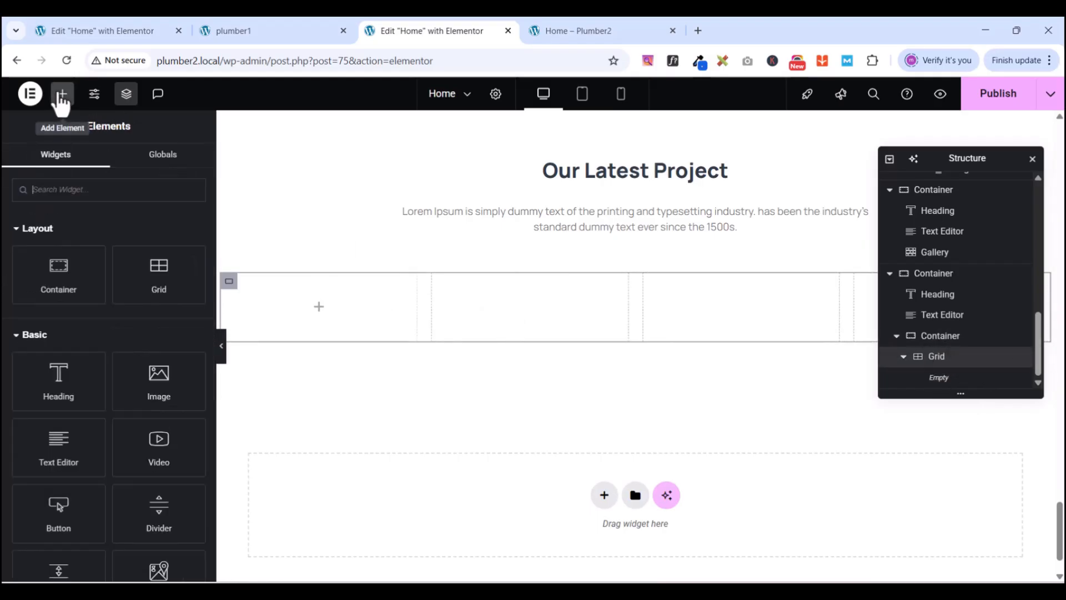
pyautogui.moveTo(57, 264); pyautogui.dragTo(322, 305)
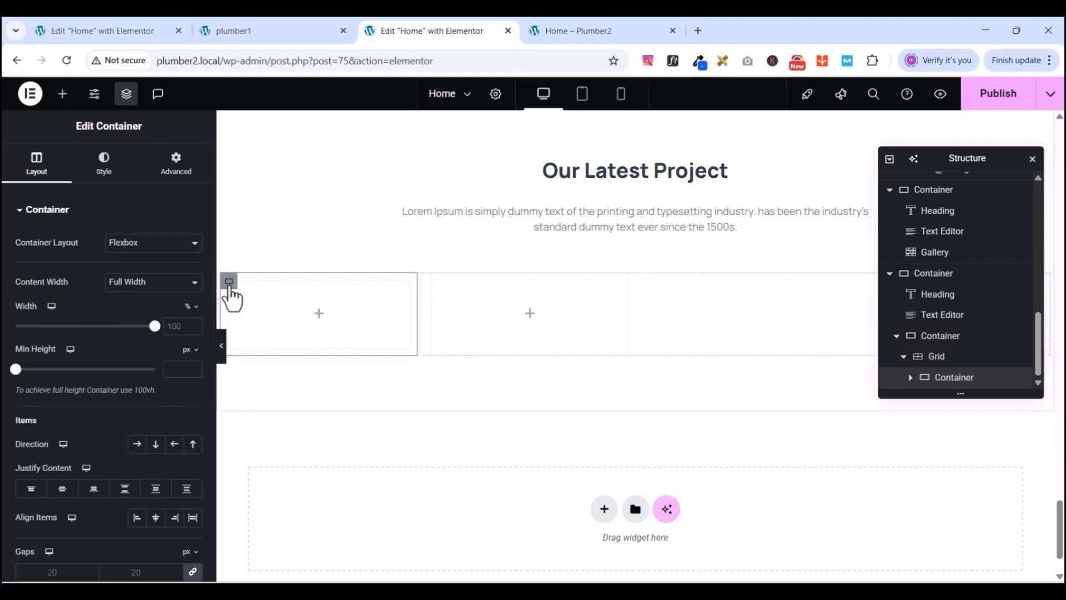
pyautogui.click(175, 170)
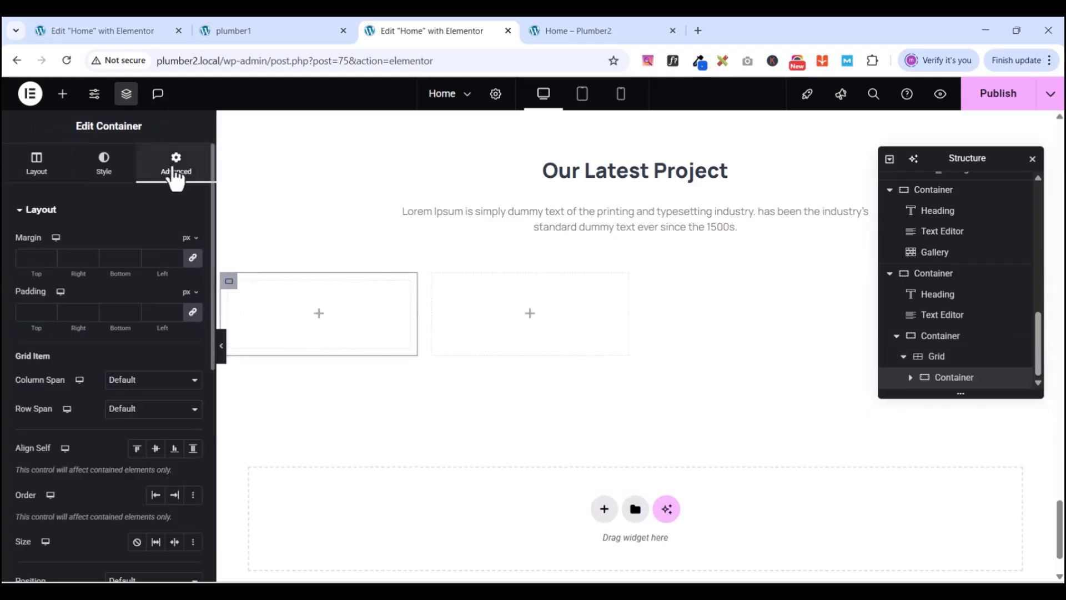
pyautogui.click(193, 312)
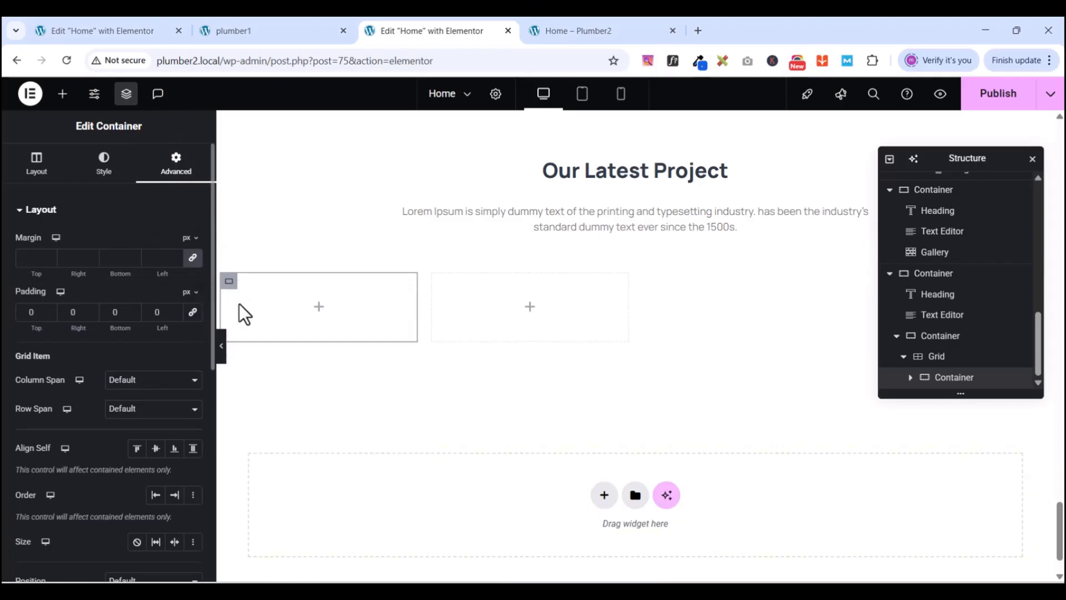
pyautogui.click(61, 95)
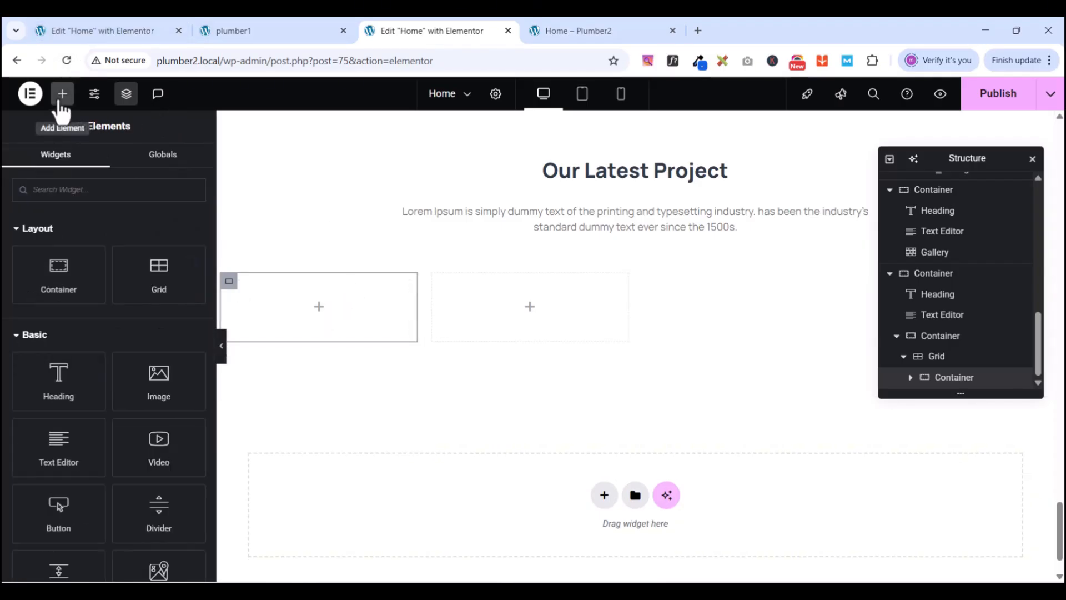
pyautogui.moveTo(145, 364); pyautogui.dragTo(335, 325)
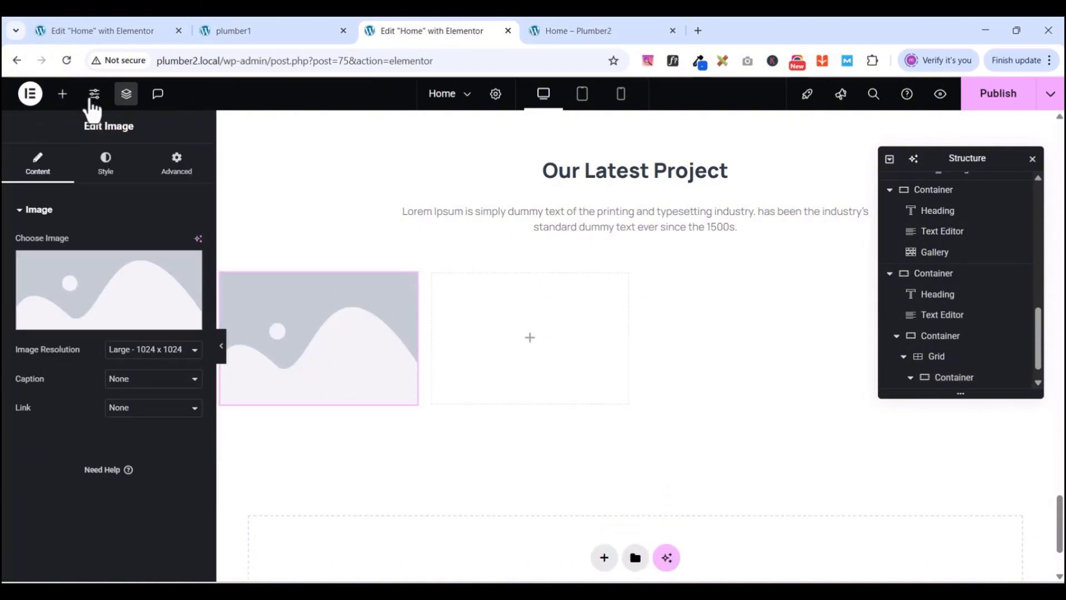
# - Insert the team-1 photo from the Media Library at Full resolution
pyautogui.click(93, 328)
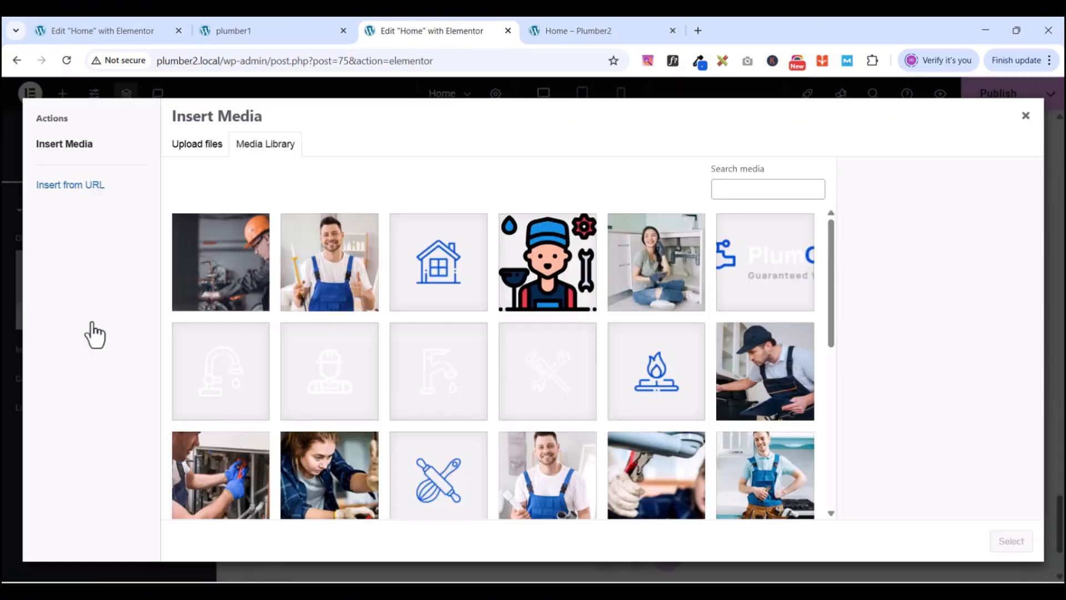
pyautogui.scroll(-3, 751, 373)
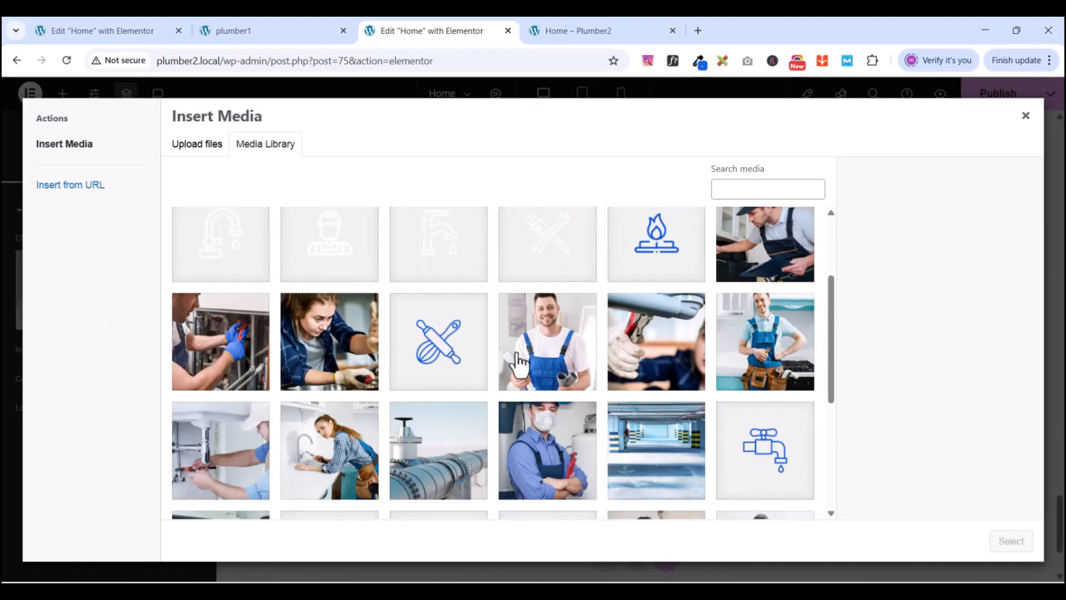
pyautogui.scroll(-3, 519, 364)
pyautogui.click(656, 350)
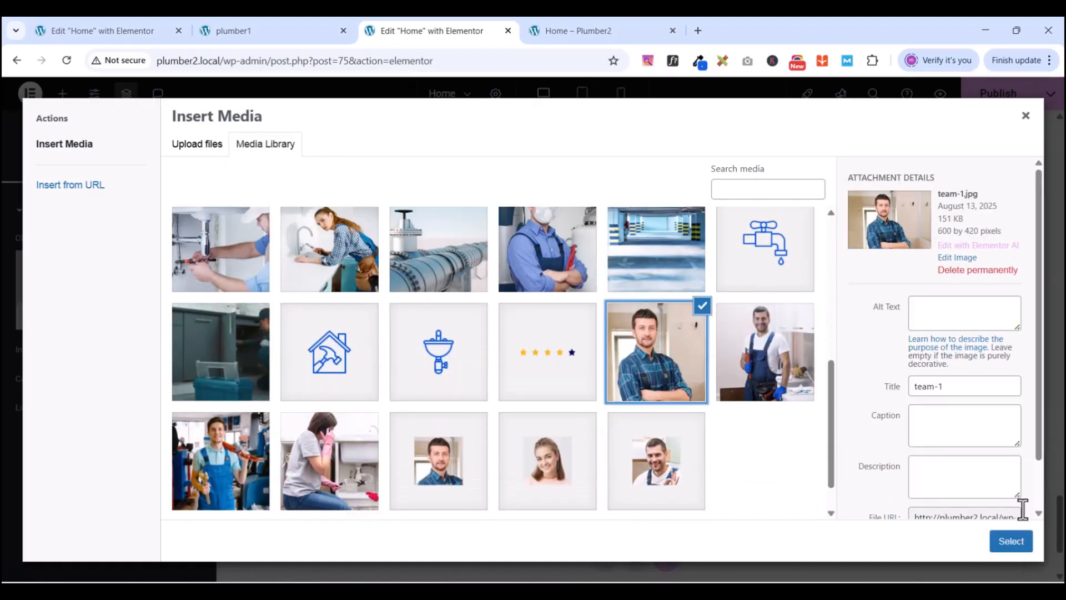
pyautogui.click(996, 544)
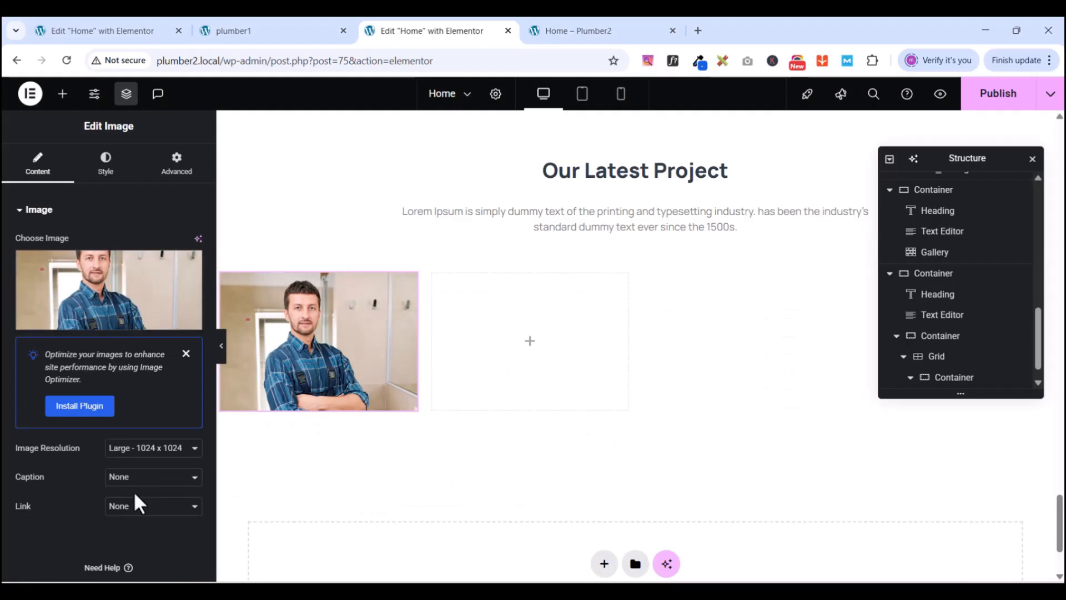
pyautogui.click(120, 449)
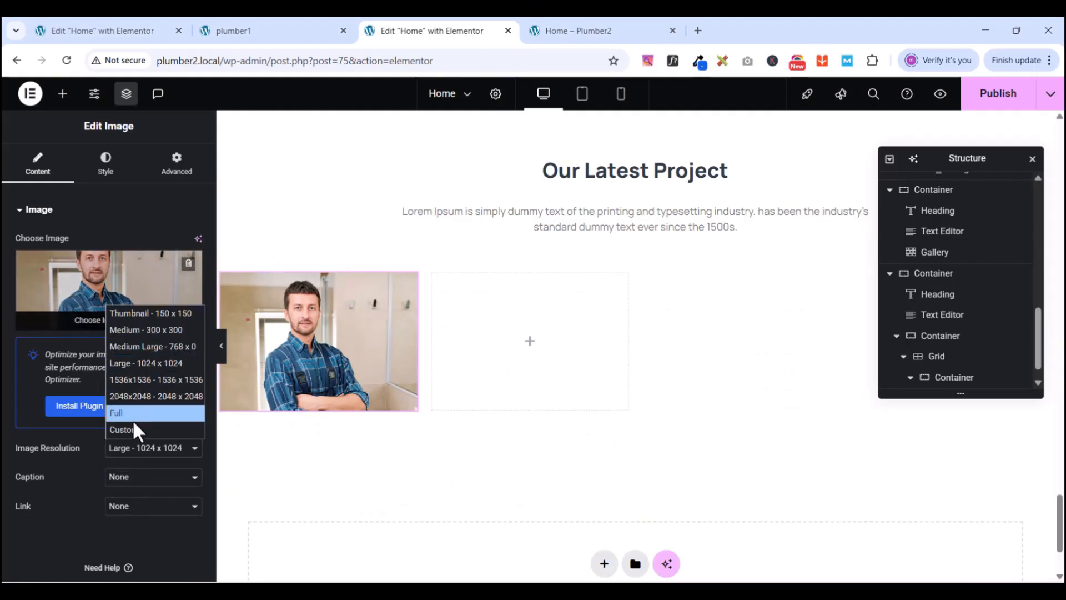
pyautogui.click(135, 417)
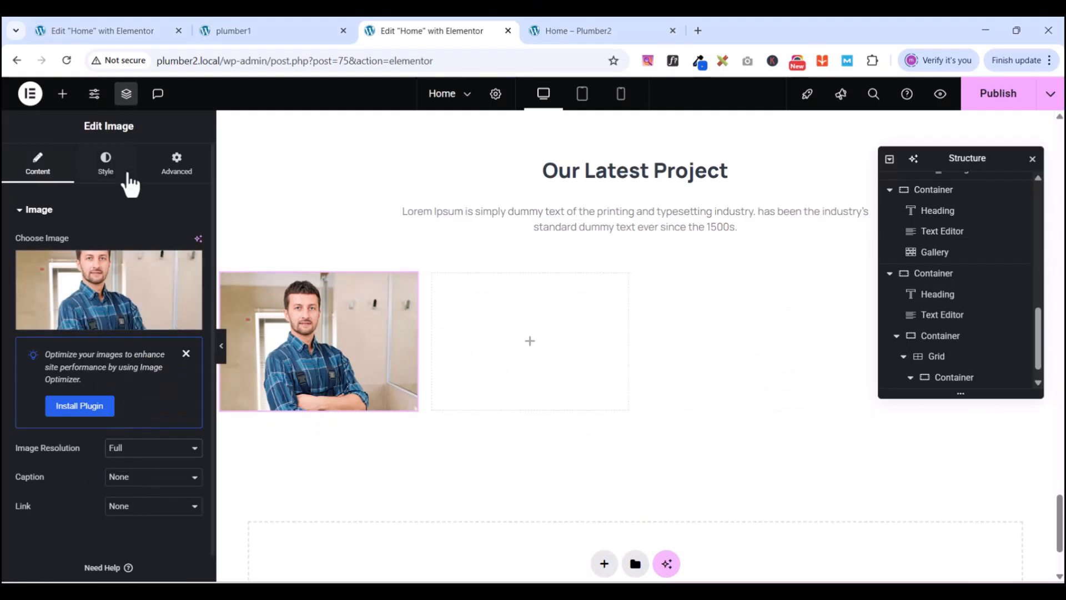
# - Round the photo's corners with a 15 px border radius
pyautogui.click(176, 167)
pyautogui.click(109, 175)
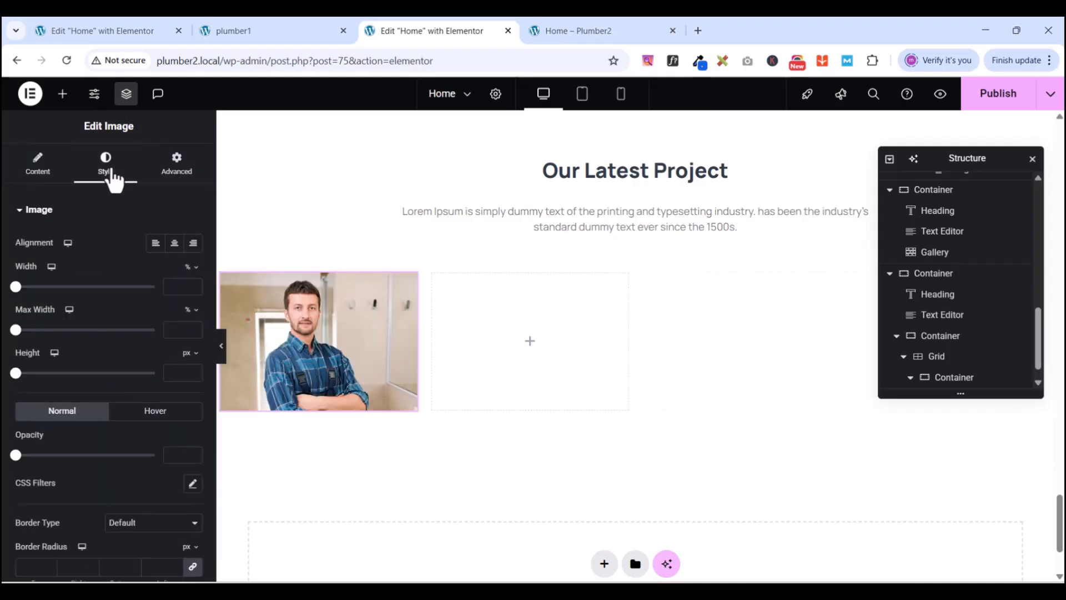
pyautogui.click(21, 214)
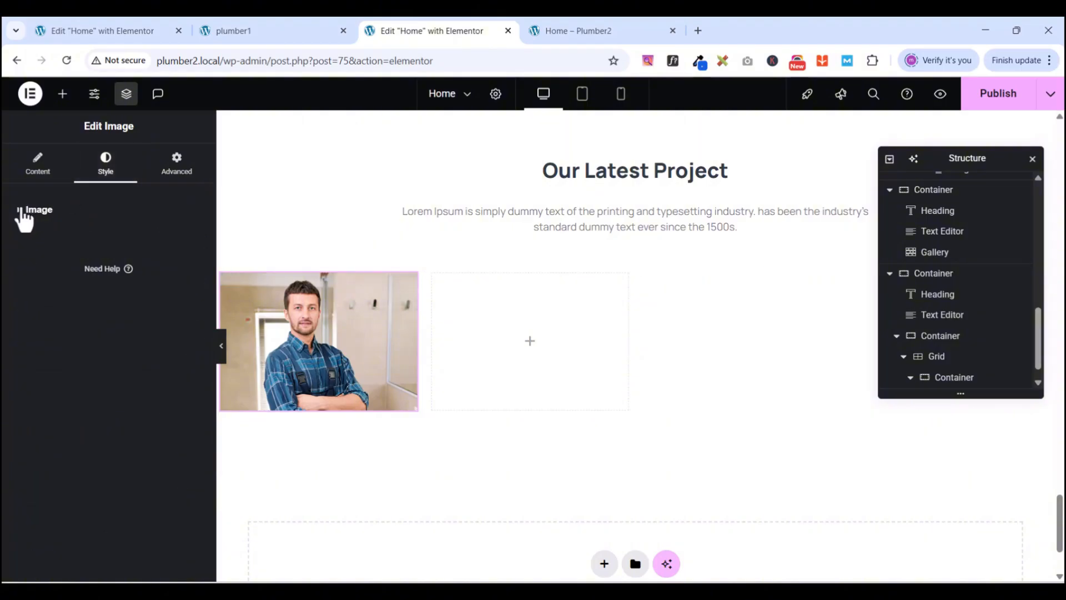
pyautogui.click(21, 210)
pyautogui.scroll(-3, 107, 419)
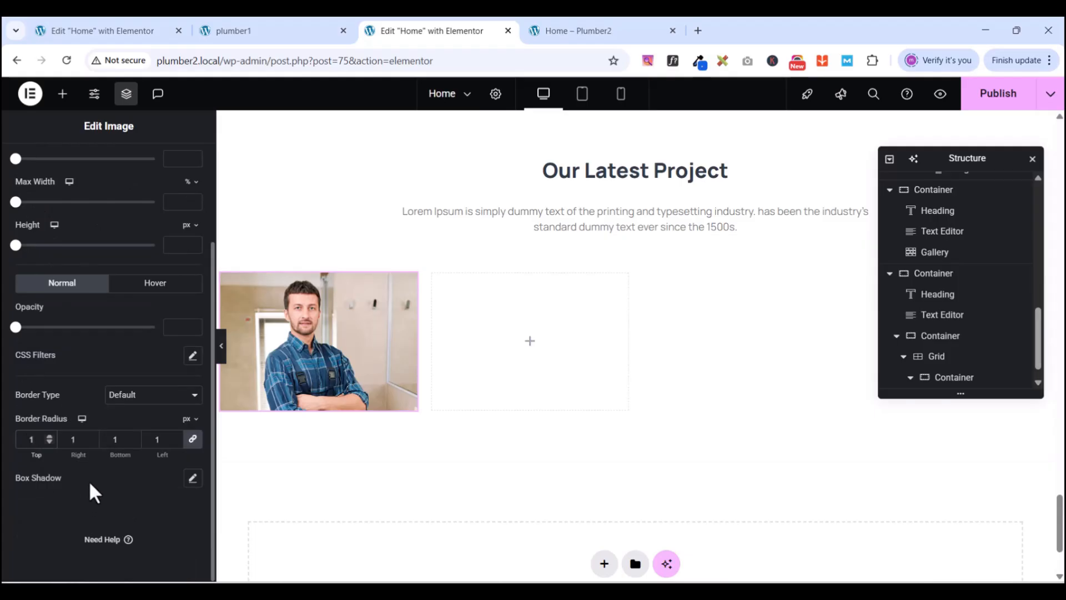
pyautogui.write('5')
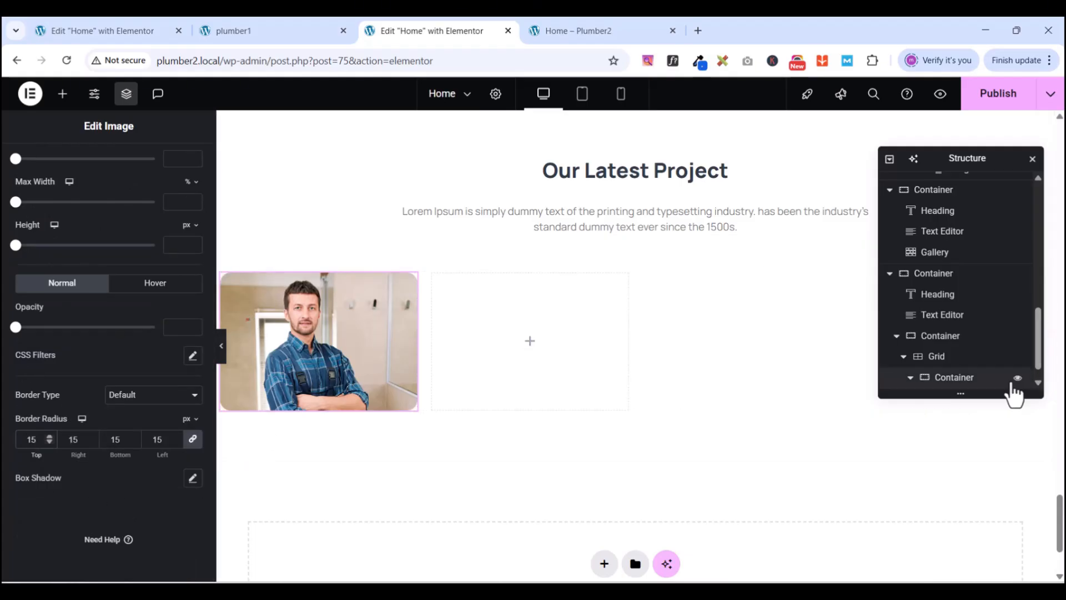
pyautogui.scroll(-1, 1000, 378)
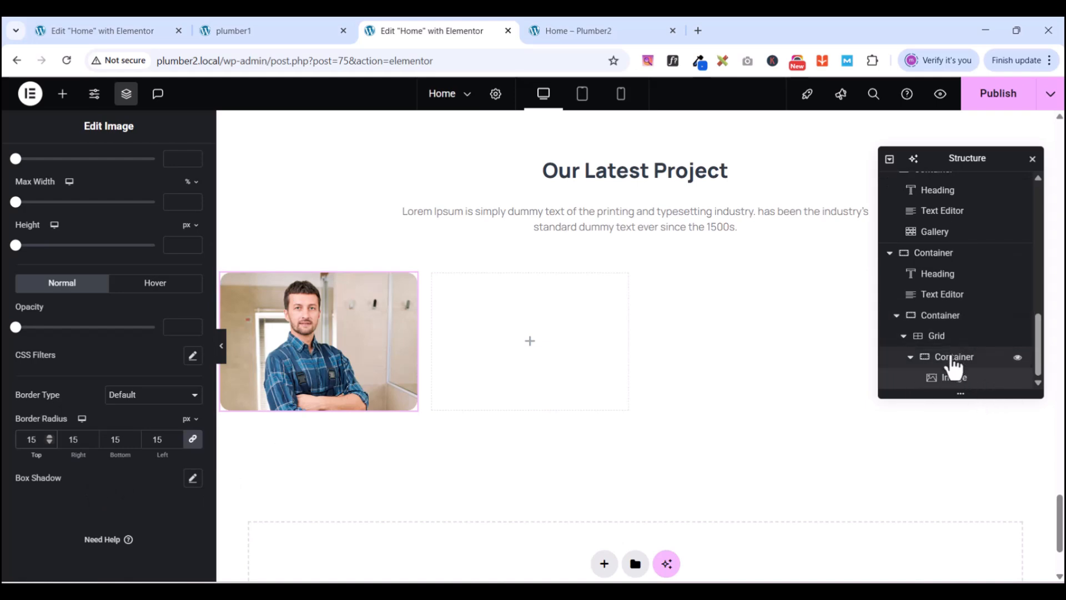
# - Set the first card container's border radius to 15 px on every corner, comparing with plumber1
pyautogui.click(953, 361)
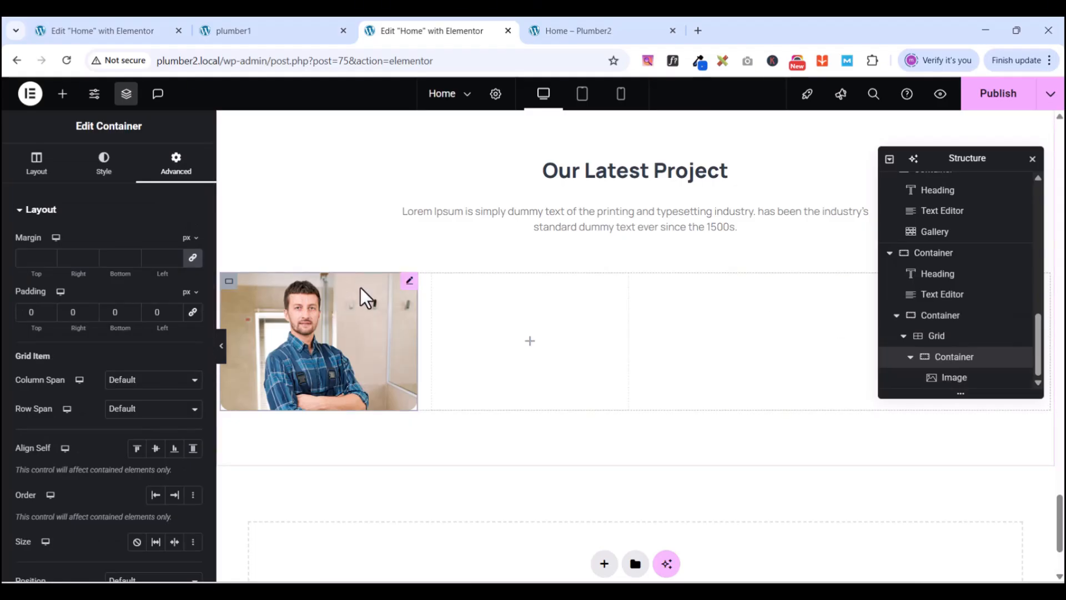
pyautogui.click(47, 210)
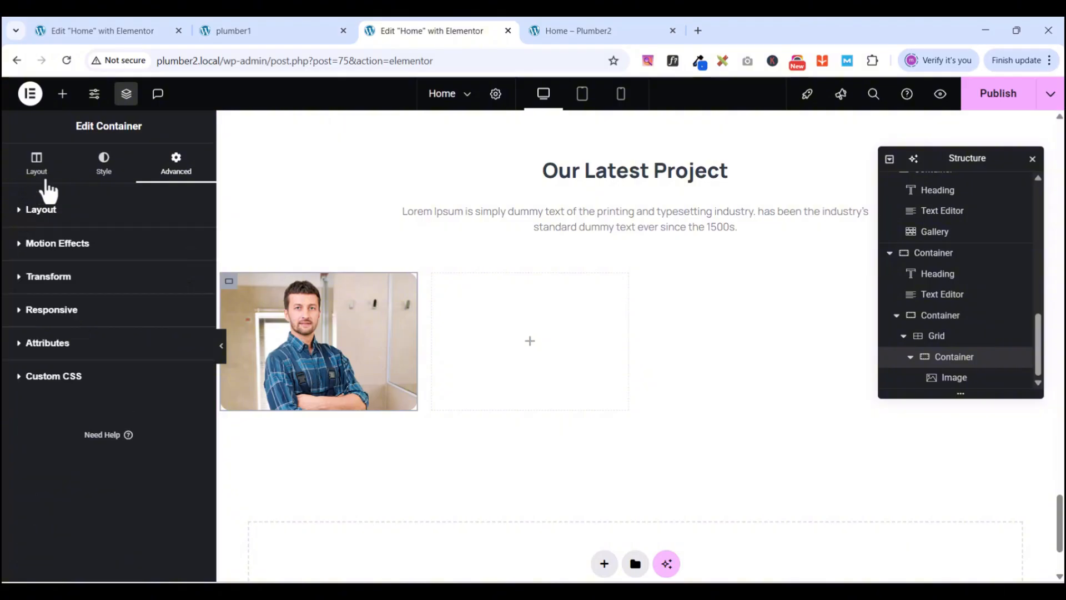
pyautogui.click(86, 184)
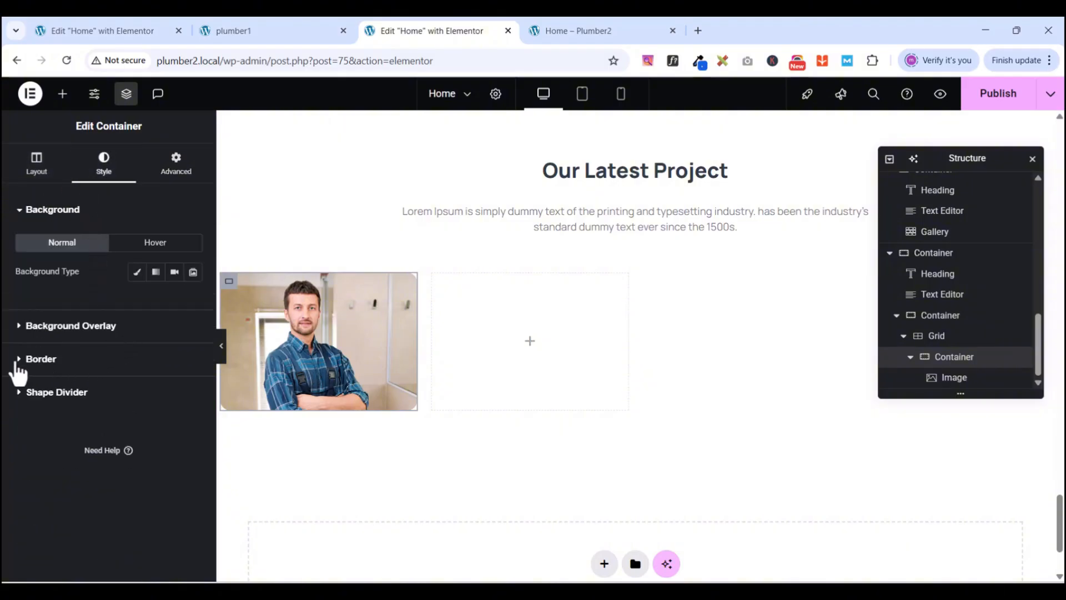
pyautogui.click(23, 359)
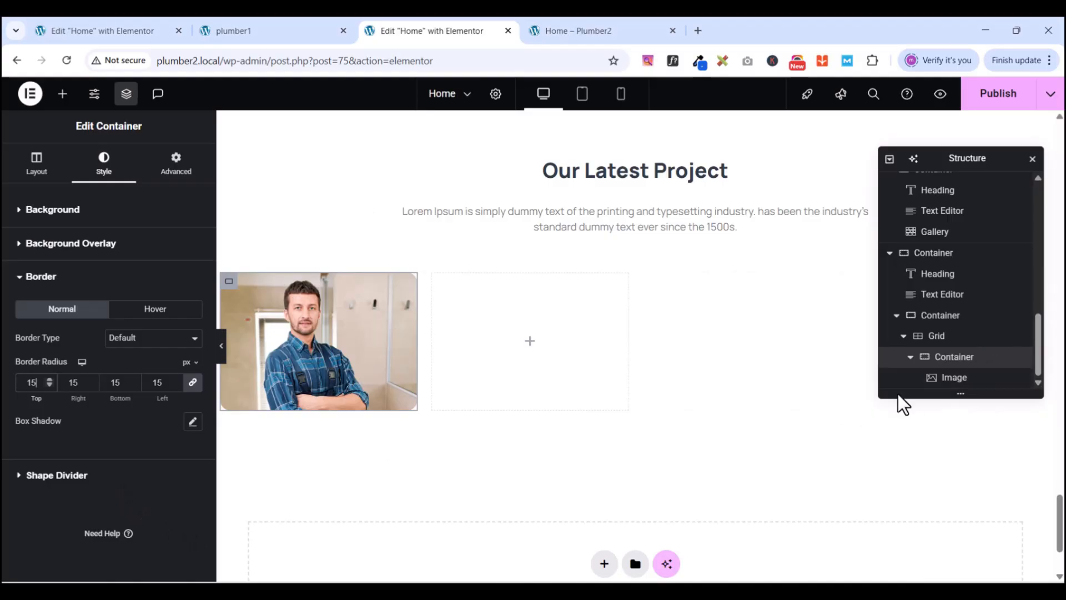
pyautogui.click(244, 30)
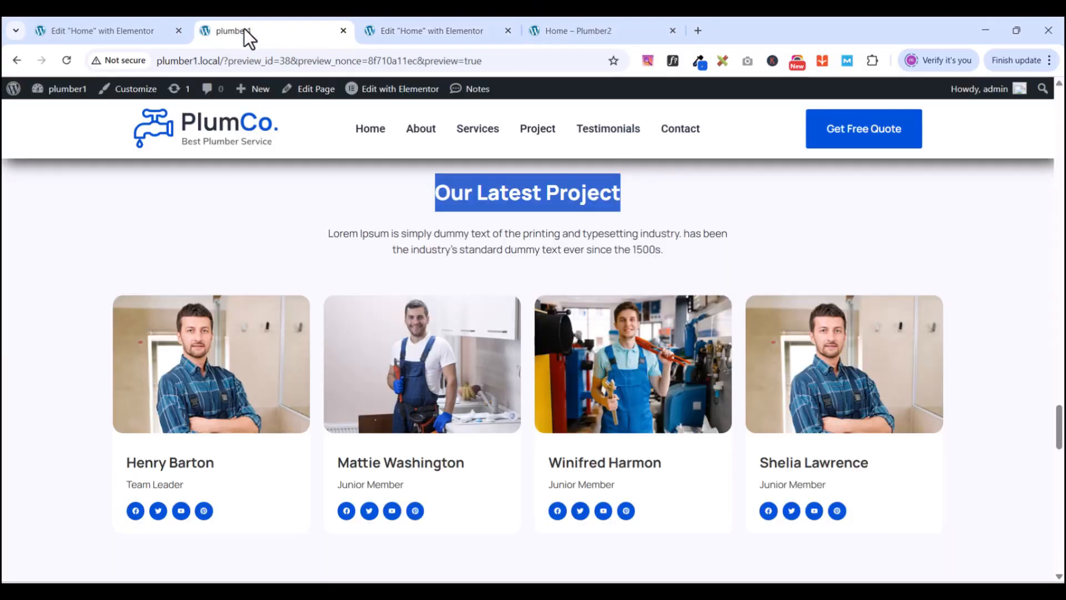
pyautogui.click(396, 23)
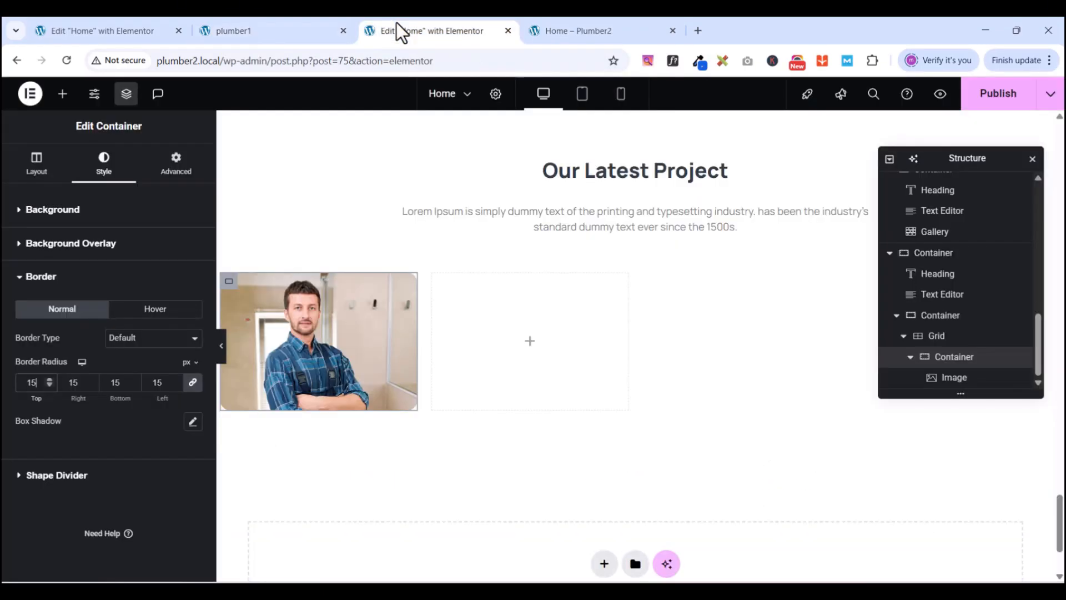
# - Add a Heading widget beneath the photo and copy the first member's name from plumber1
pyautogui.click(62, 93)
pyautogui.moveTo(50, 387); pyautogui.dragTo(295, 414)
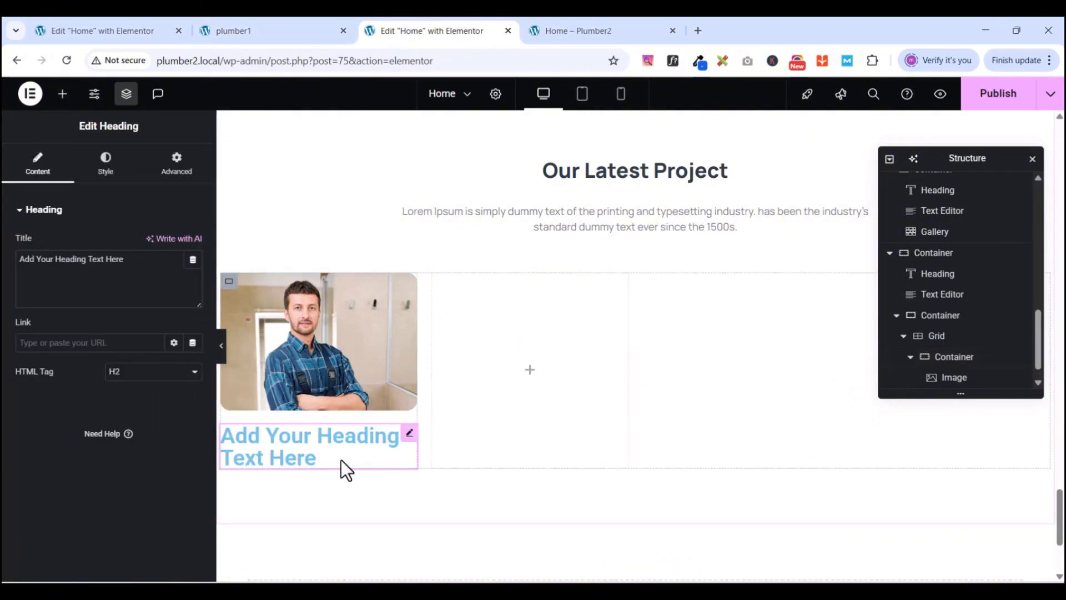
pyautogui.click(226, 31)
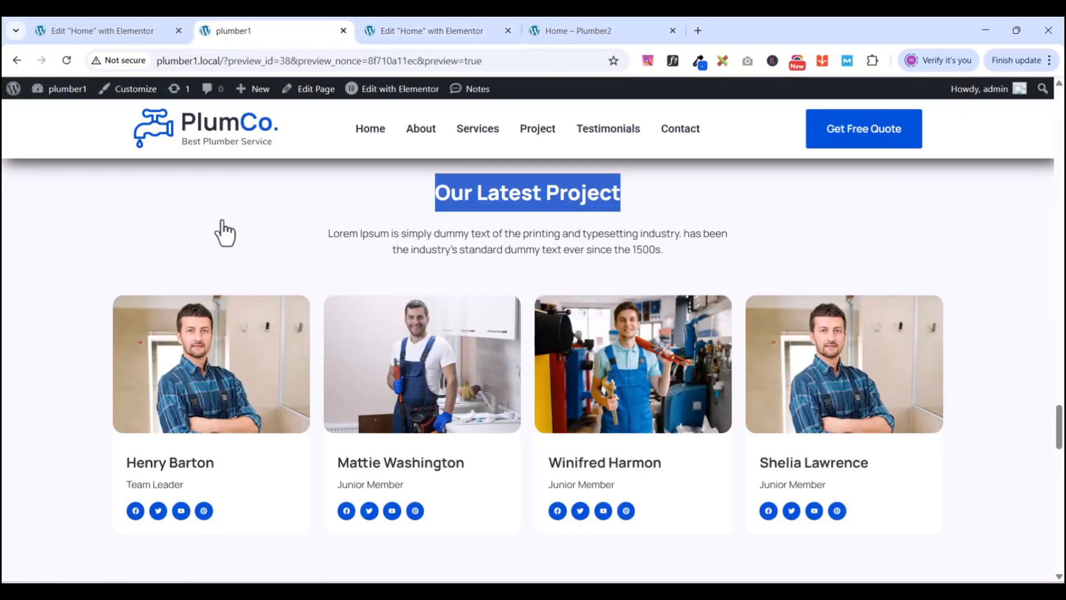
pyautogui.moveTo(128, 466); pyautogui.dragTo(219, 484)
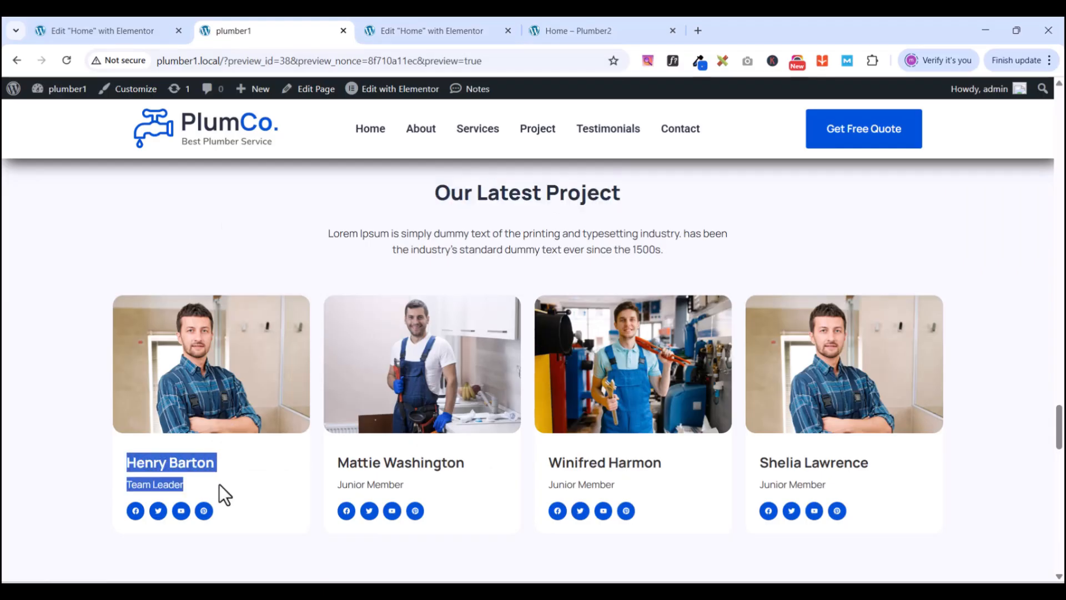
pyautogui.rightClick(218, 485)
pyautogui.click(245, 285)
# - Paste the member's name into the heading title, removing the role line
pyautogui.click(422, 22)
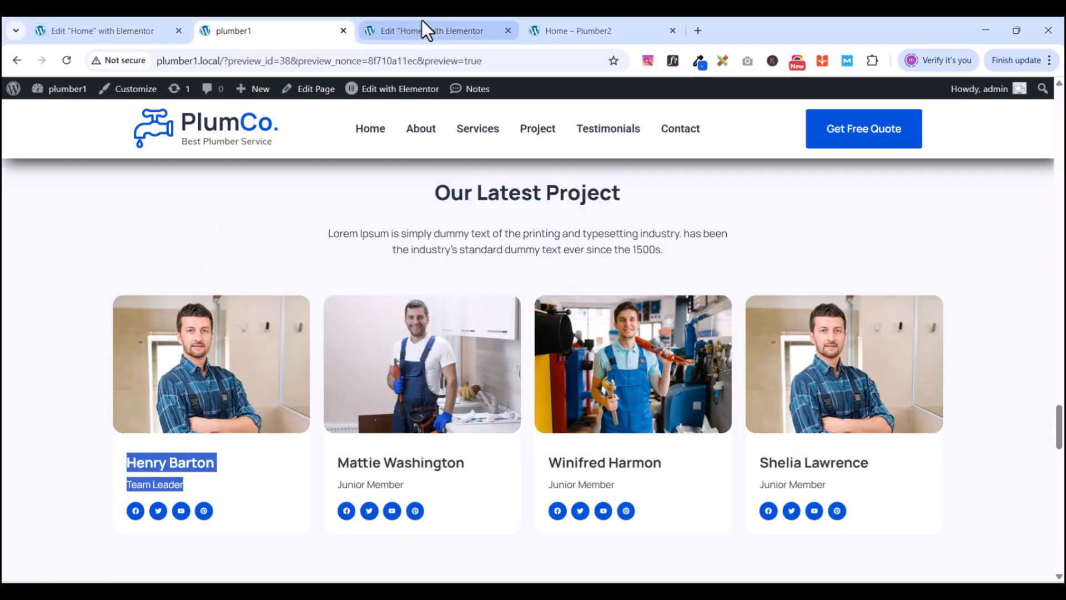
pyautogui.tripleClick(64, 289)
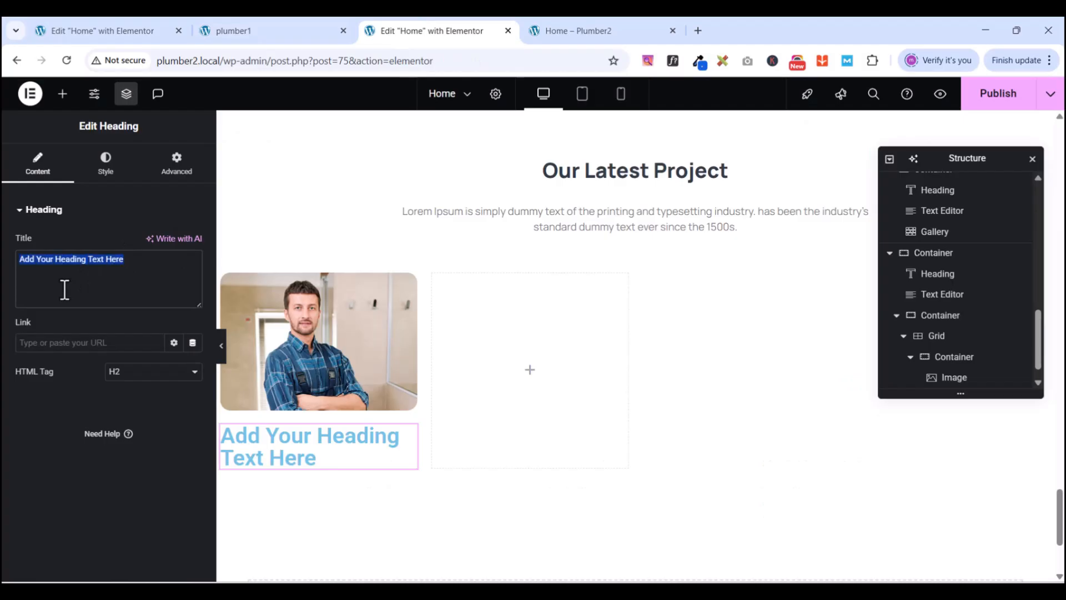
pyautogui.hotkey('ctrl', 'v')
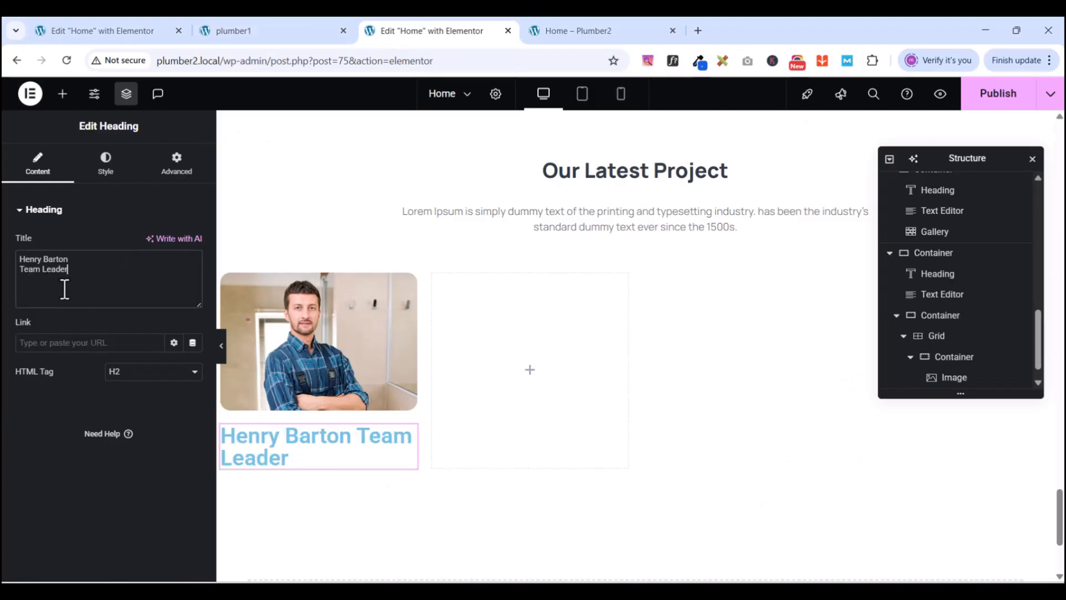
pyautogui.moveTo(83, 270); pyautogui.dragTo(20, 270)
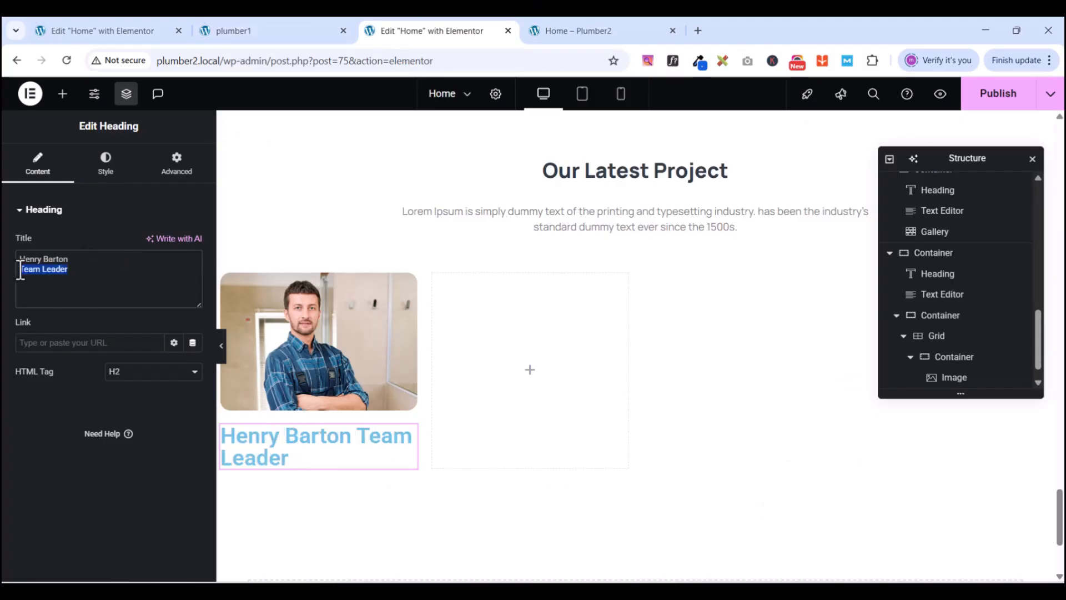
pyautogui.press('BackSpace')
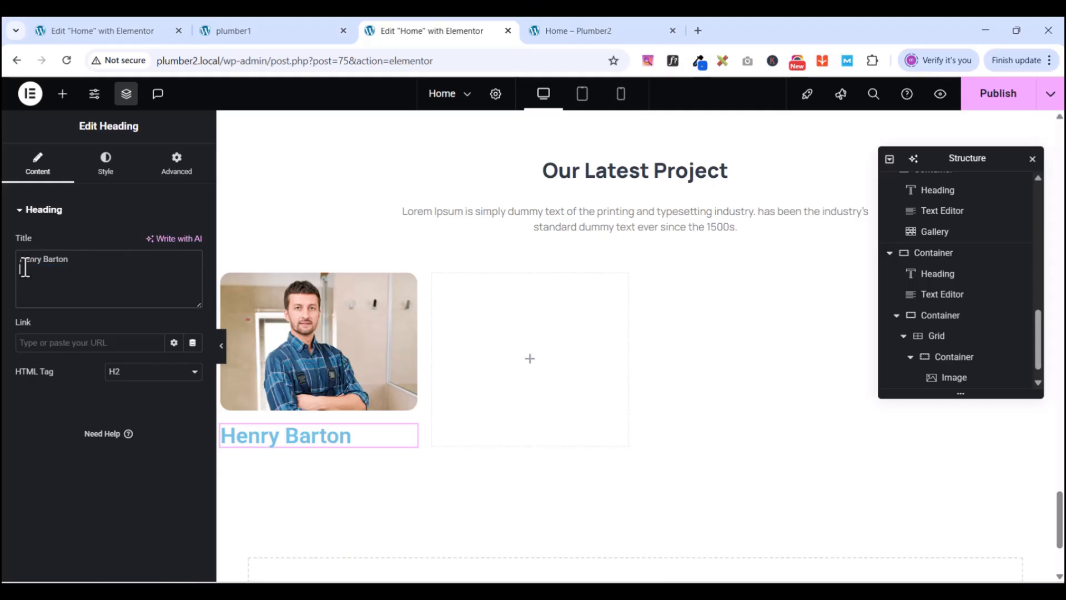
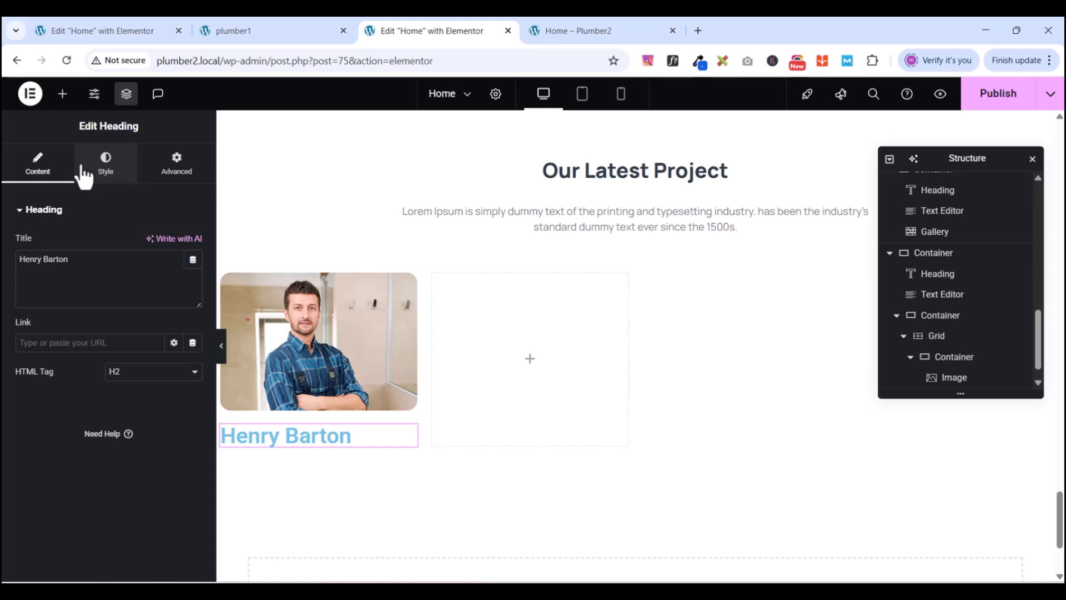
# - Set the name heading's typography to Manrope, 20px, 700 (Bold), 24px line height
pyautogui.click(86, 171)
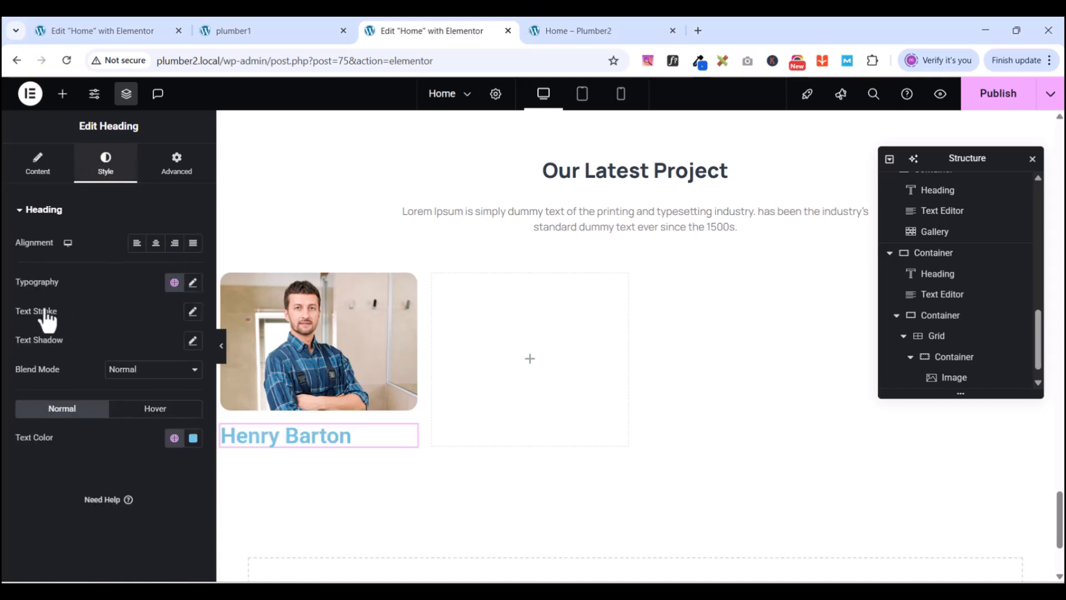
pyautogui.click(193, 283)
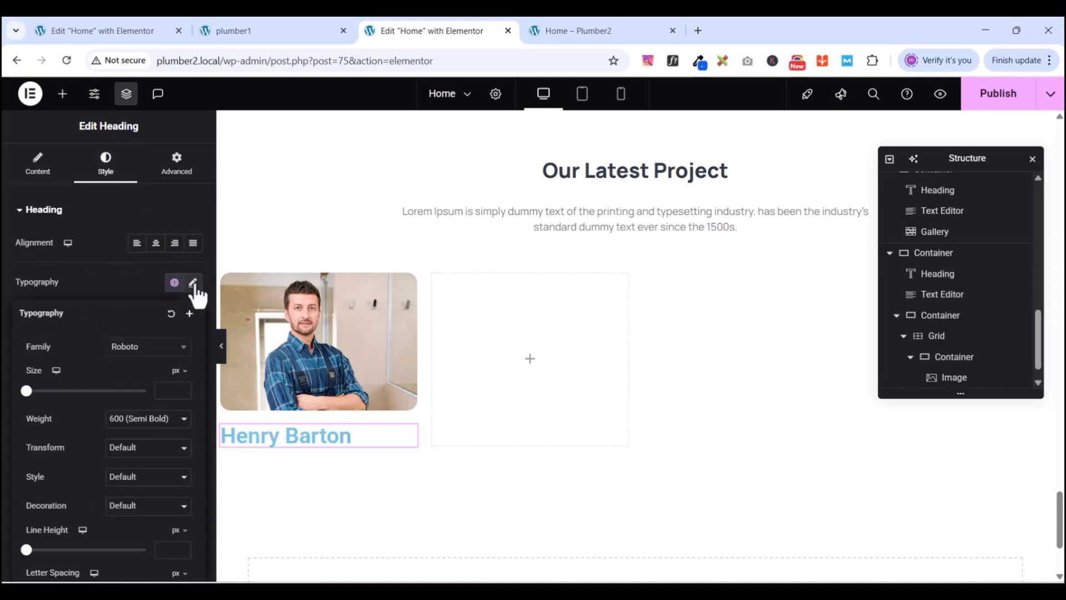
pyautogui.click(136, 347)
pyautogui.write('MANROPE')
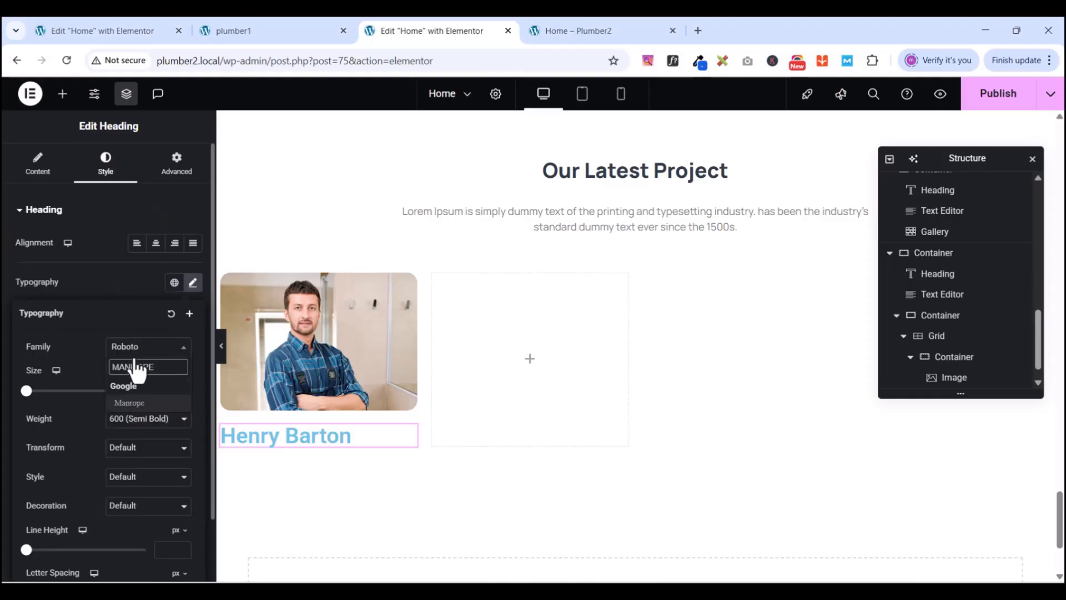
pyautogui.click(133, 403)
pyautogui.click(173, 392)
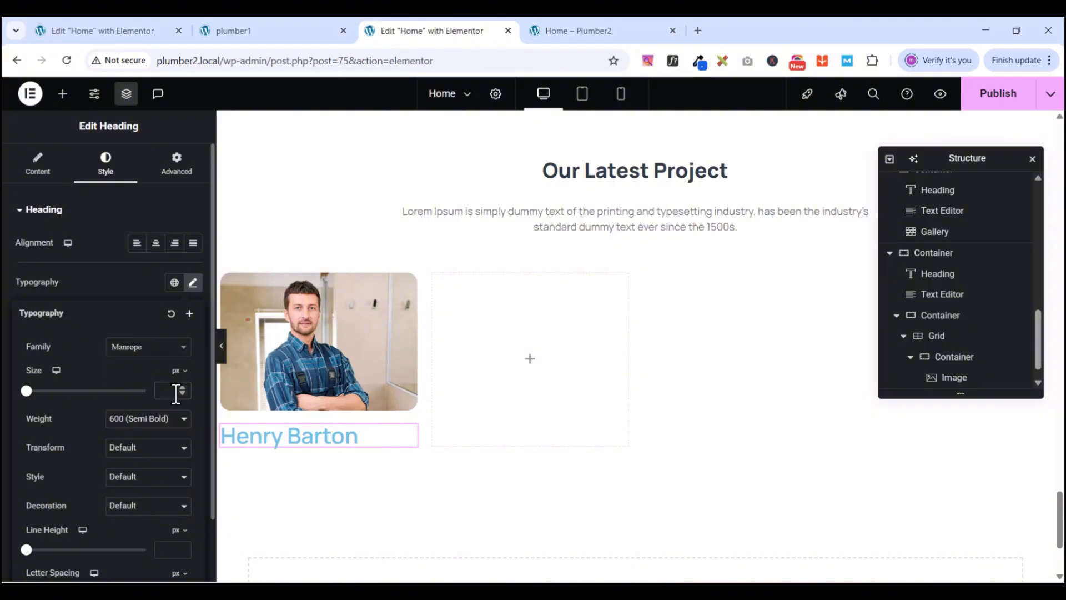
pyautogui.write('20')
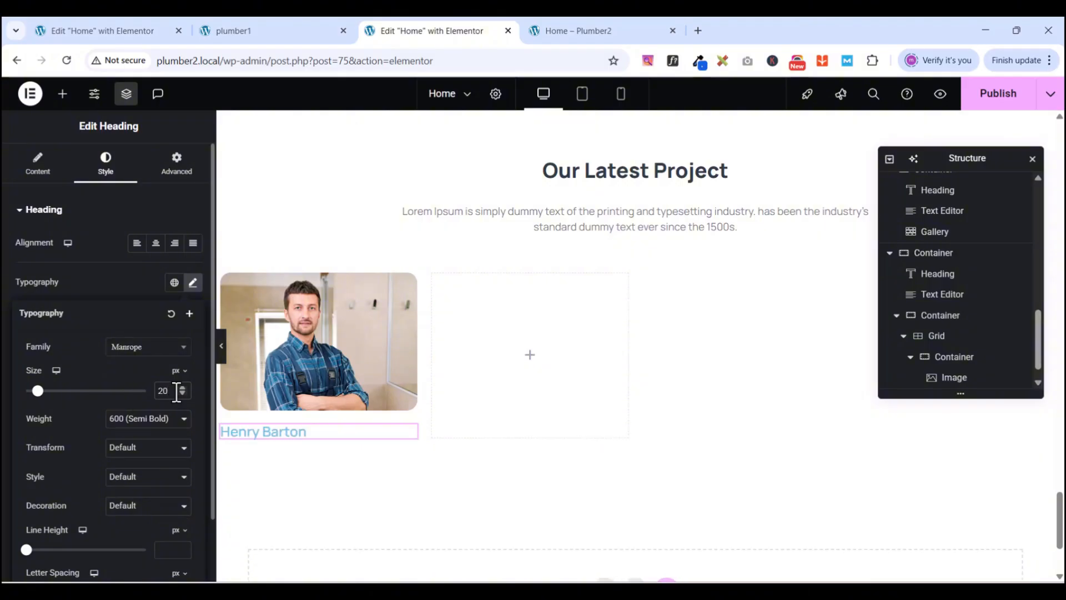
pyautogui.click(149, 422)
pyautogui.click(145, 319)
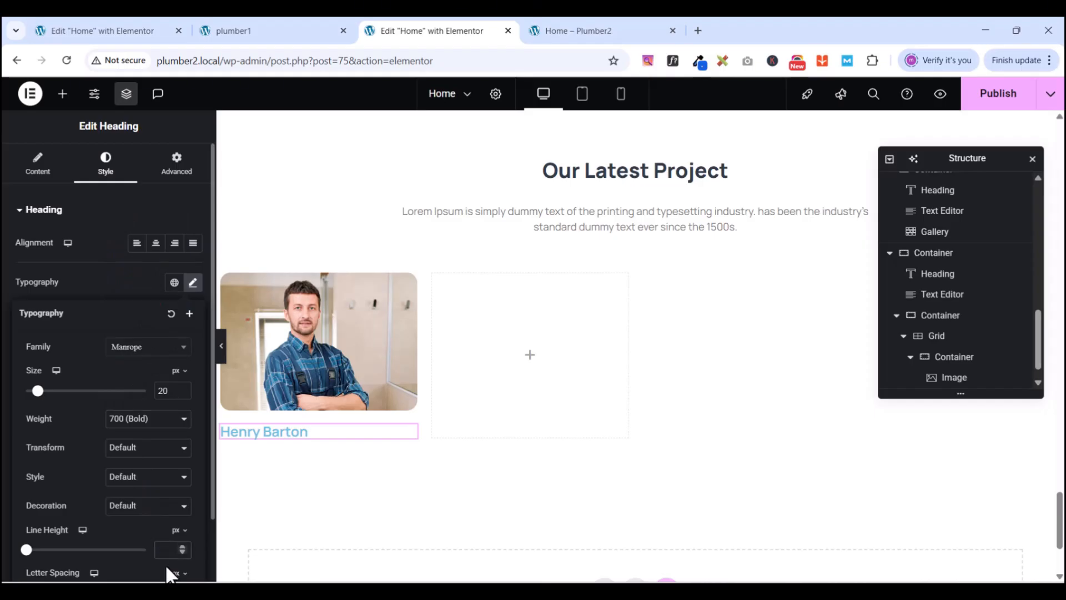
pyautogui.write('24')
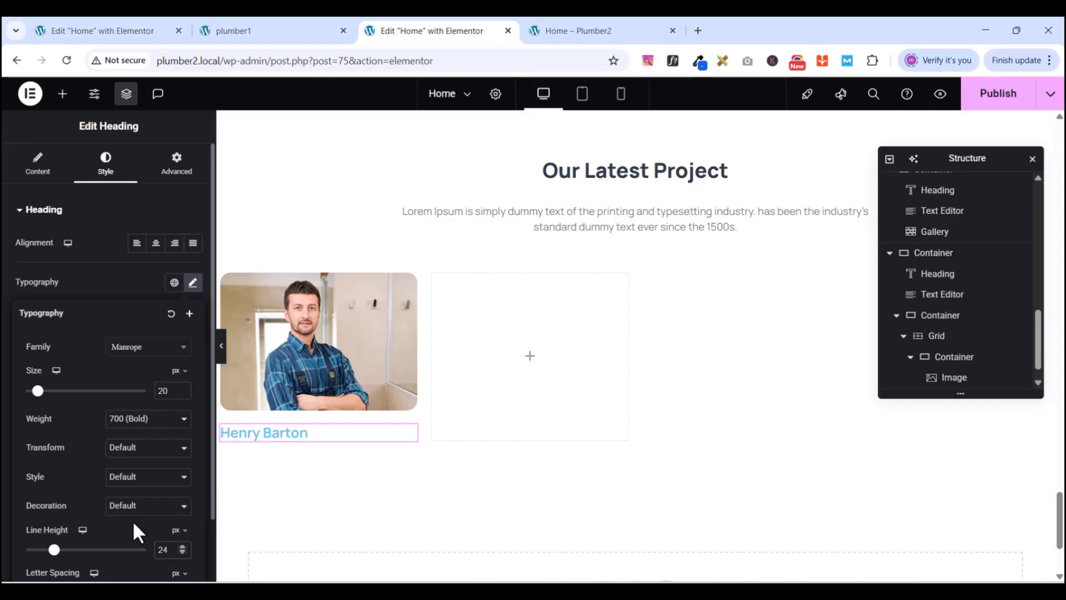
# - Colour the heading text with the global New black
pyautogui.scroll(-2, 194, 505)
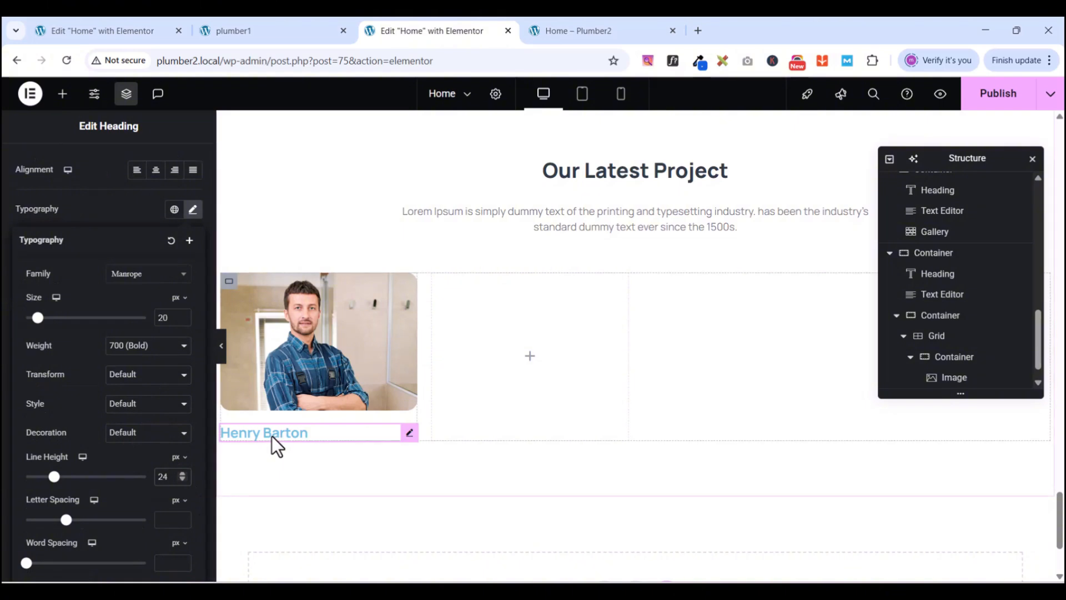
pyautogui.click(70, 209)
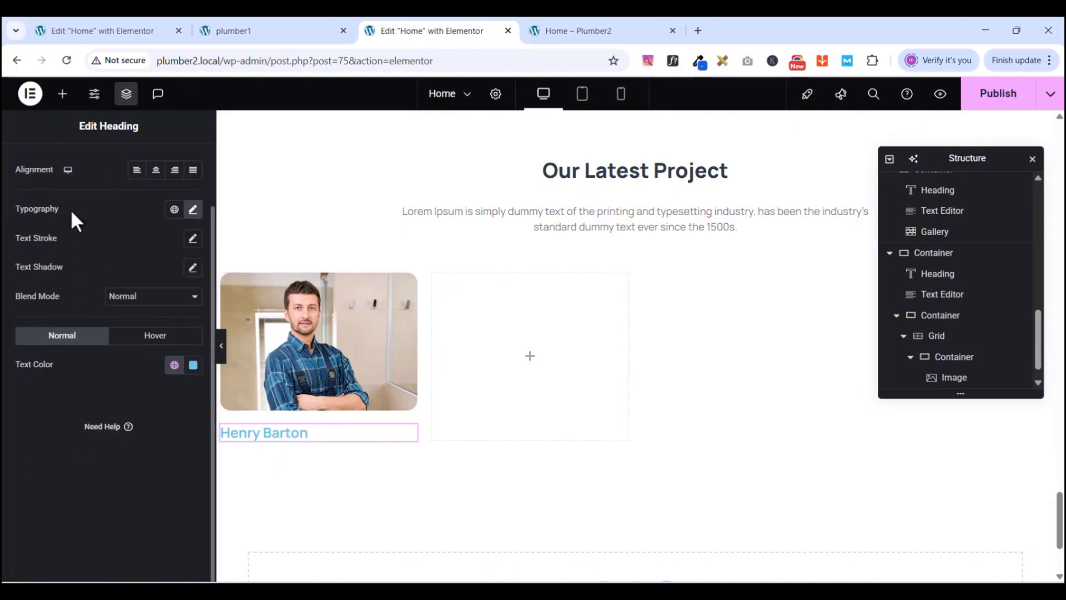
pyautogui.click(175, 367)
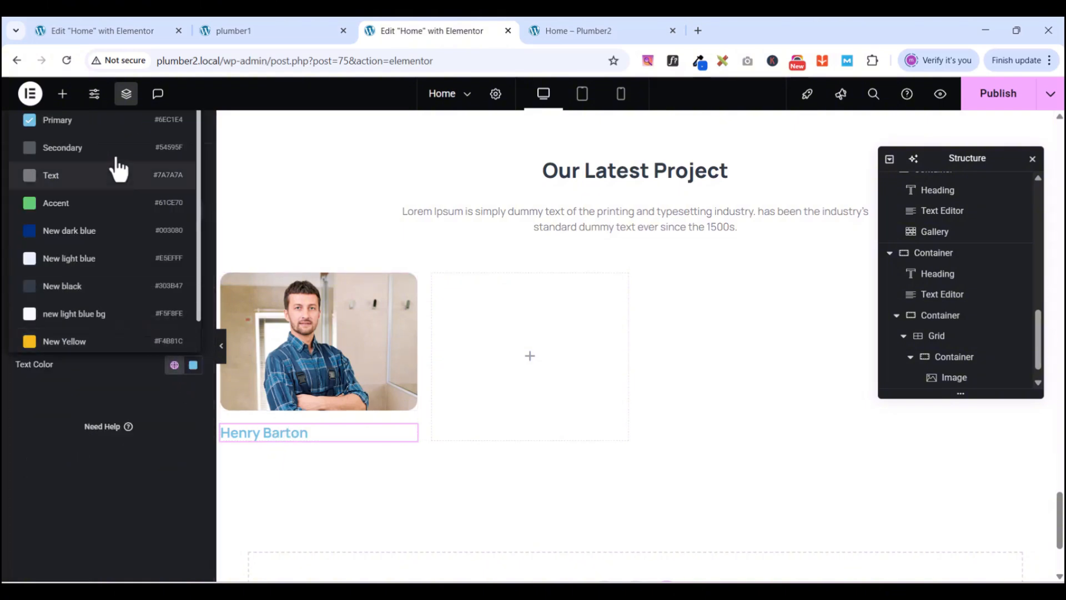
pyautogui.click(88, 286)
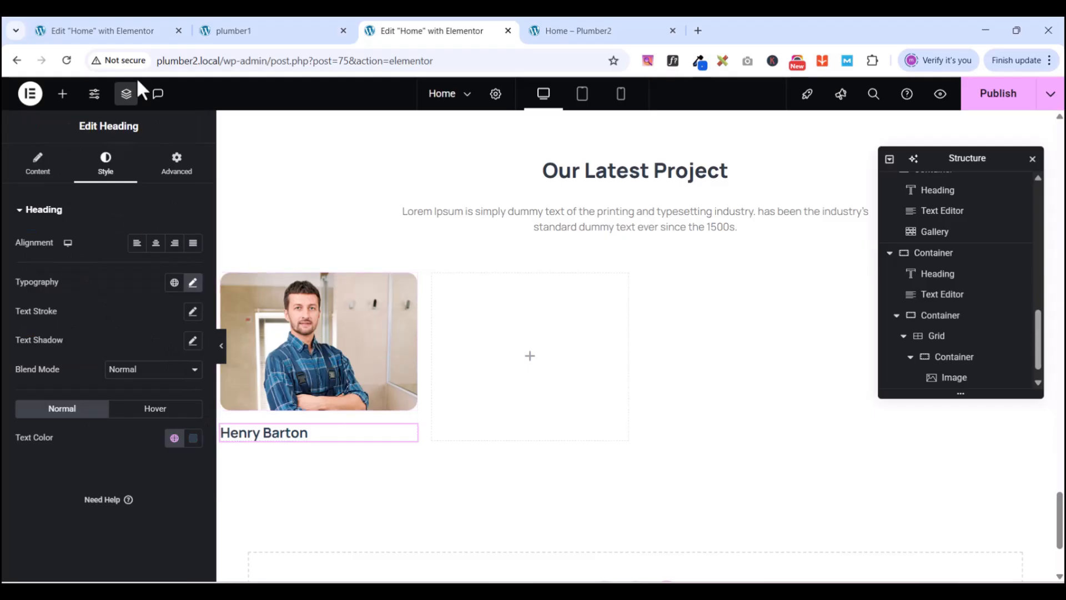
# - Pad the name heading 10px top/bottom and 20px left/right, then view the plumber1 preview
pyautogui.click(178, 169)
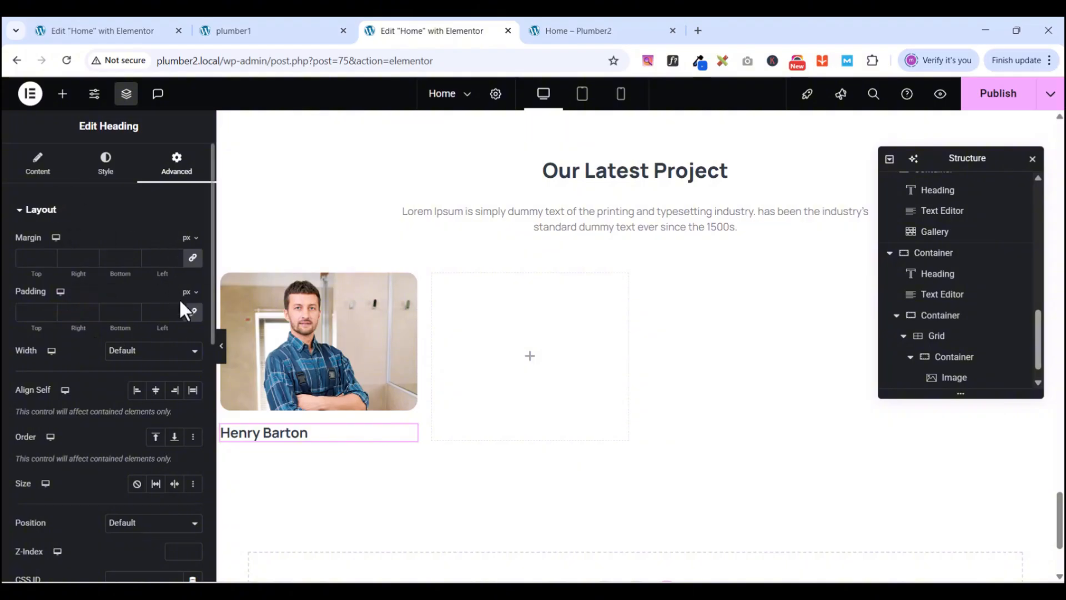
pyautogui.click(192, 312)
pyautogui.write('10')
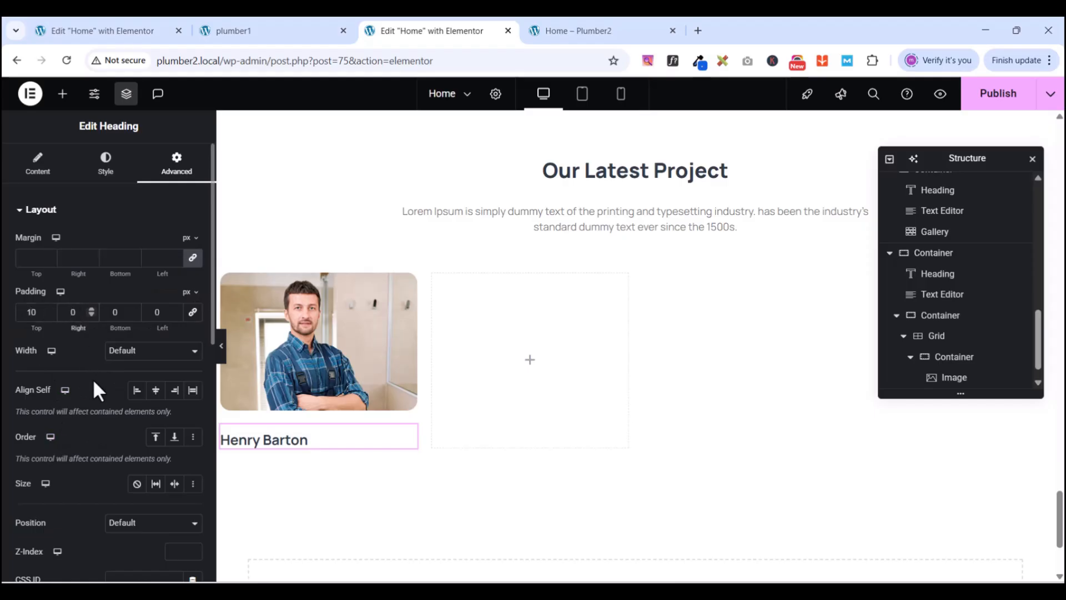
pyautogui.write('2')
pyautogui.write('1')
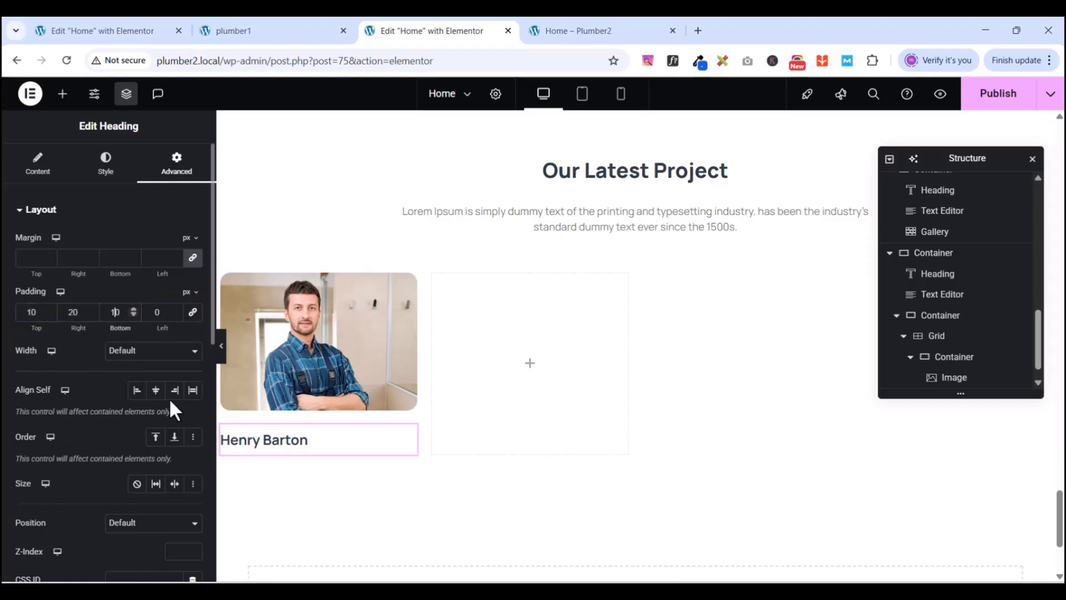
pyautogui.click(155, 311)
pyautogui.write('2')
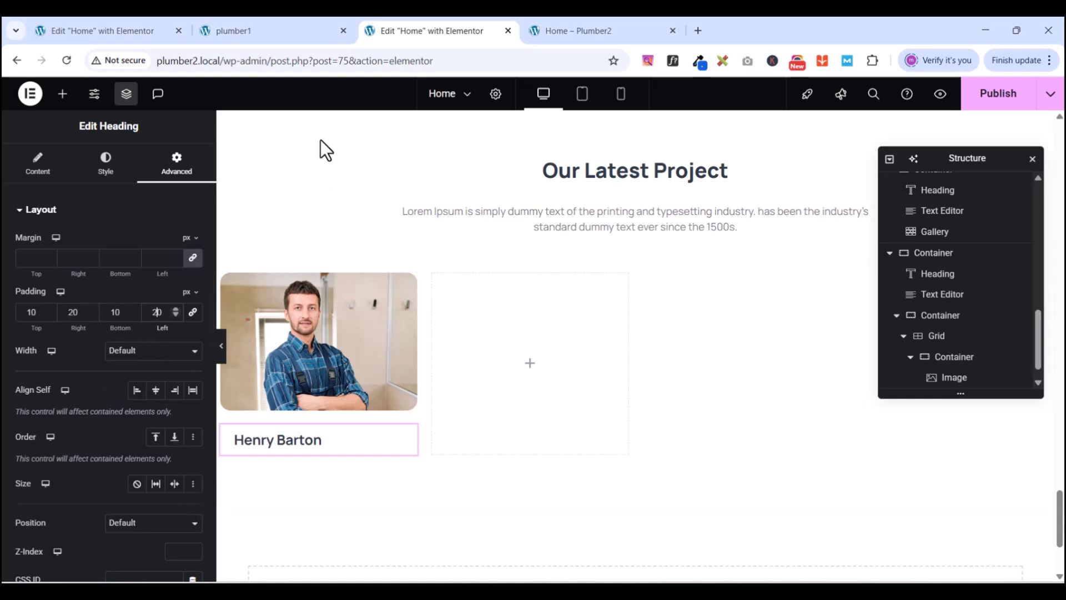
pyautogui.click(241, 32)
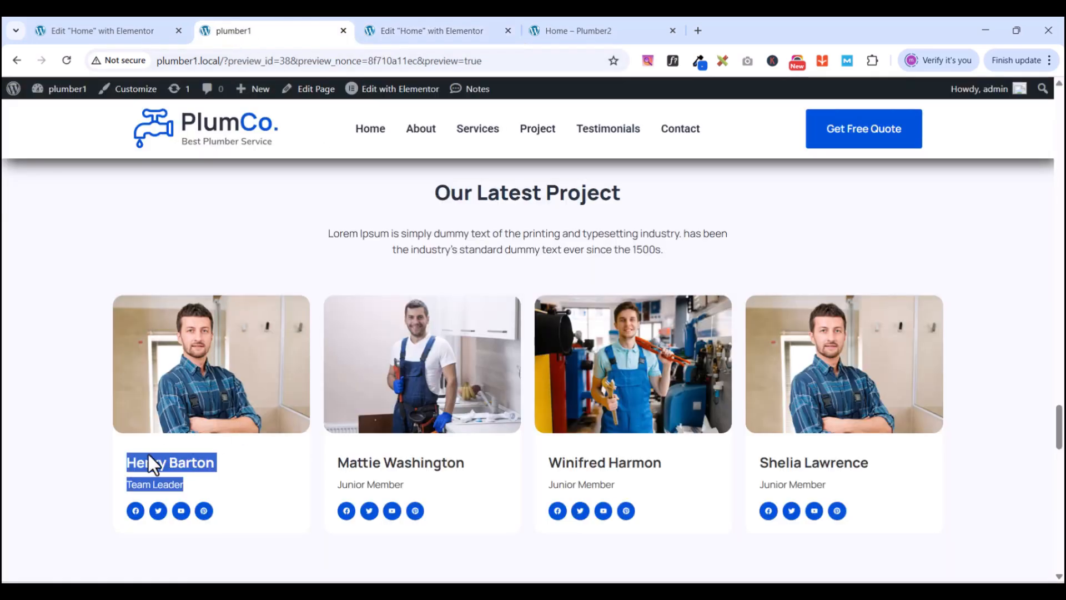
# - Compare the team cards across the browser tabs, ending back in the Home page editor
pyautogui.click(104, 28)
pyautogui.scroll(-4, 356, 417)
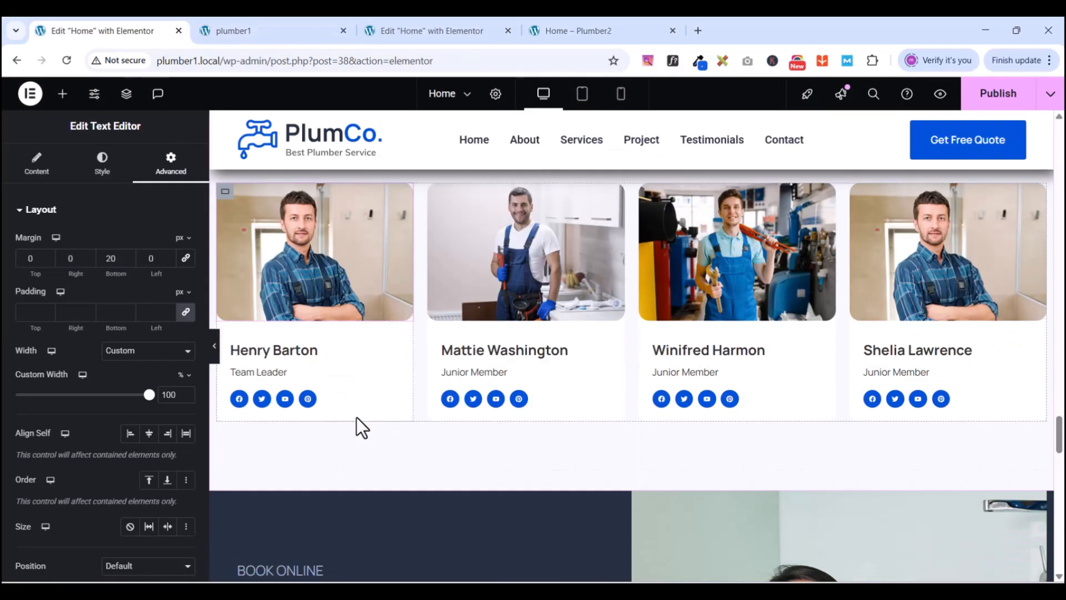
pyautogui.scroll(1, 305, 352)
pyautogui.click(258, 29)
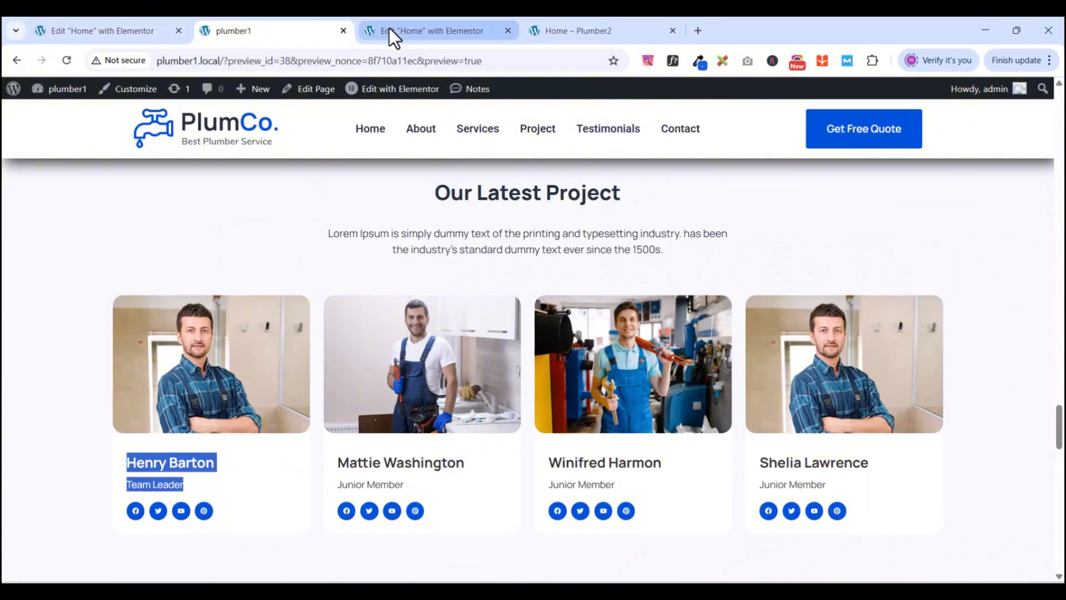
pyautogui.click(388, 28)
pyautogui.click(135, 32)
pyautogui.click(252, 32)
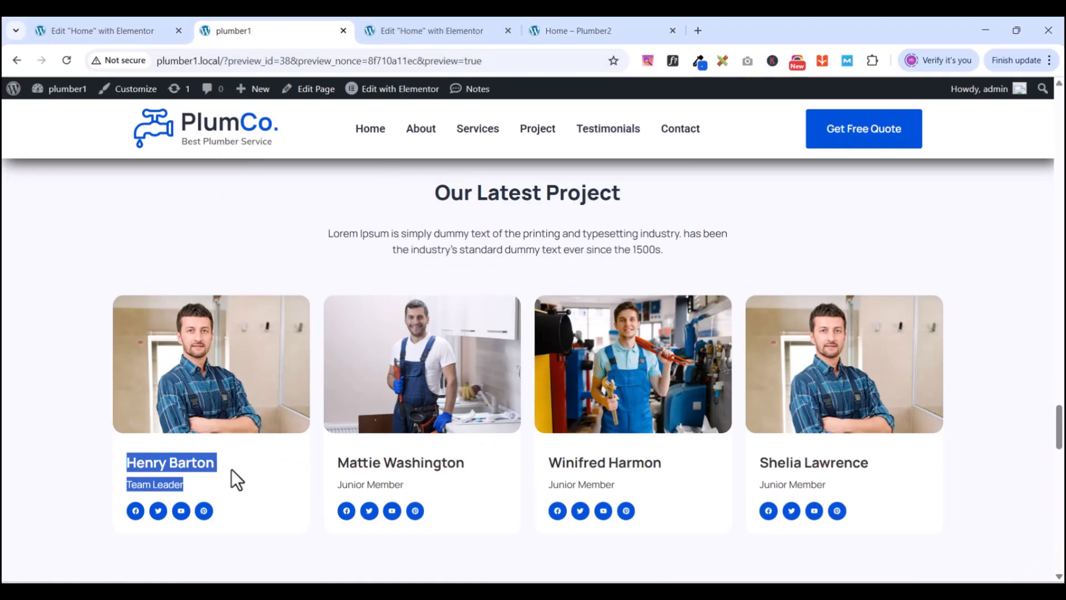
pyautogui.scroll(-2, 254, 447)
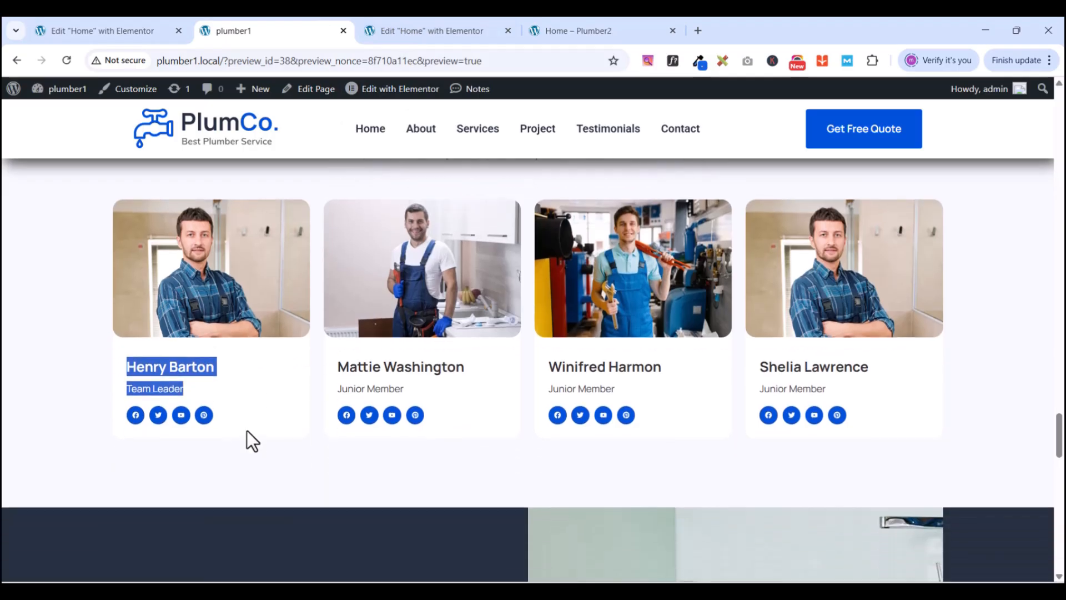
pyautogui.scroll(-1, 247, 432)
pyautogui.click(380, 30)
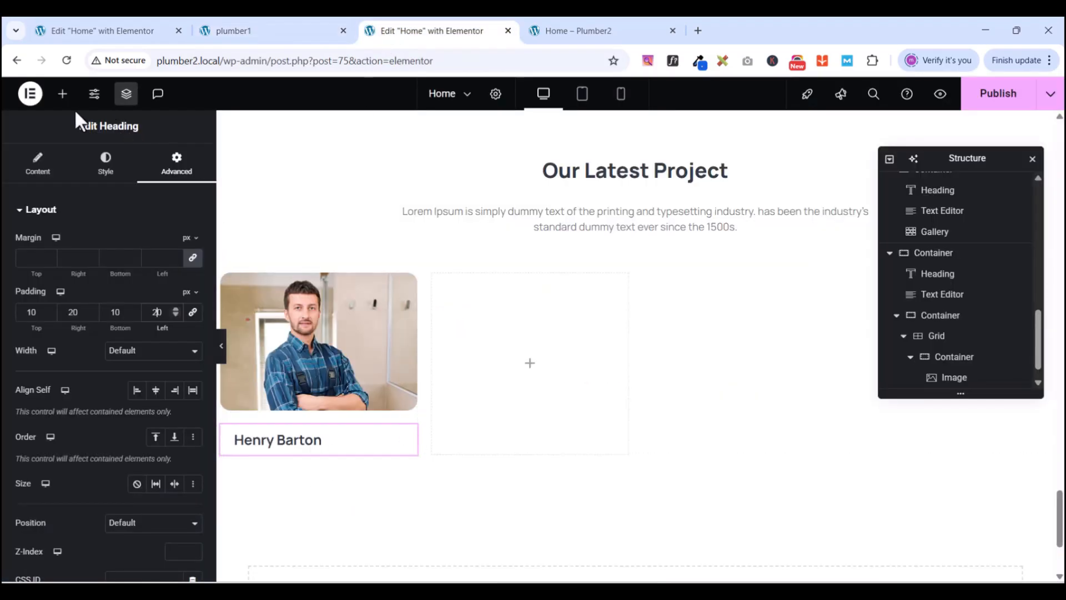
# - Add a Text Editor widget under the name heading and paste 'Team Leader' into it
pyautogui.click(62, 93)
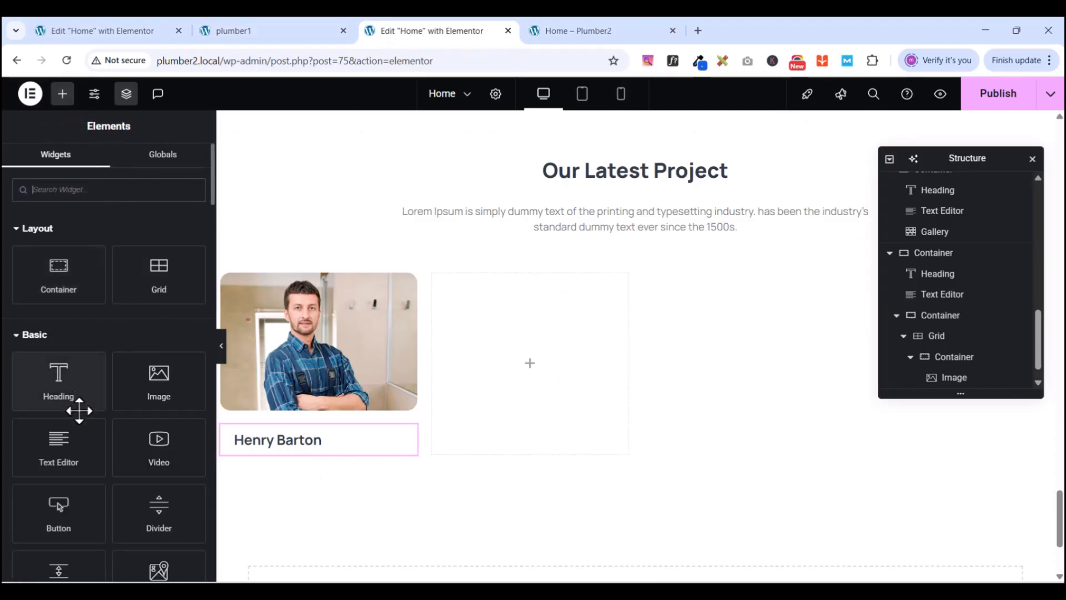
pyautogui.moveTo(65, 444); pyautogui.dragTo(338, 461)
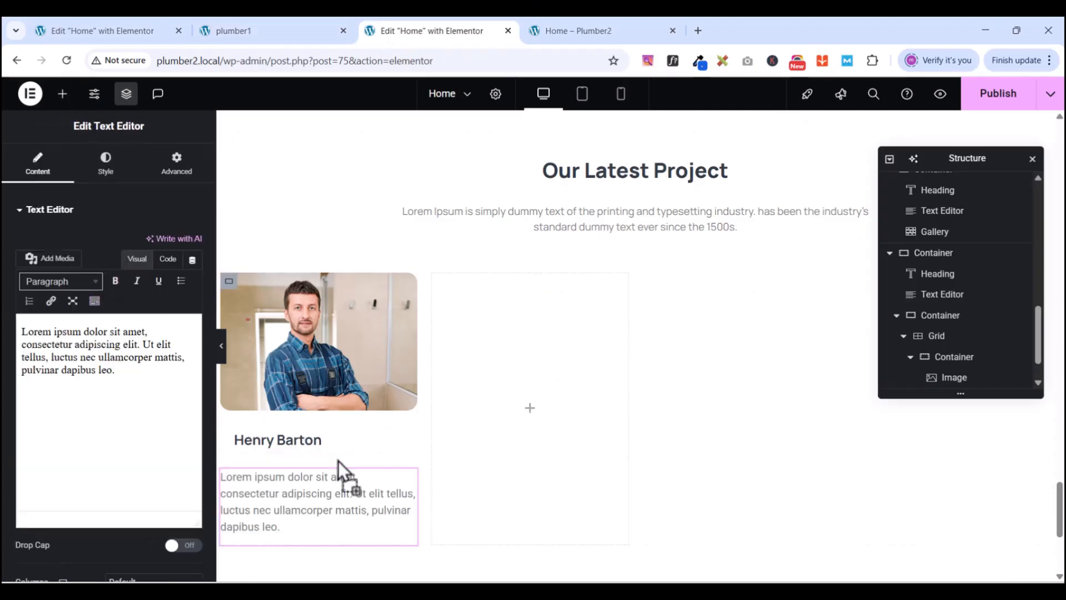
pyautogui.hotkey('ctrl', 'a')
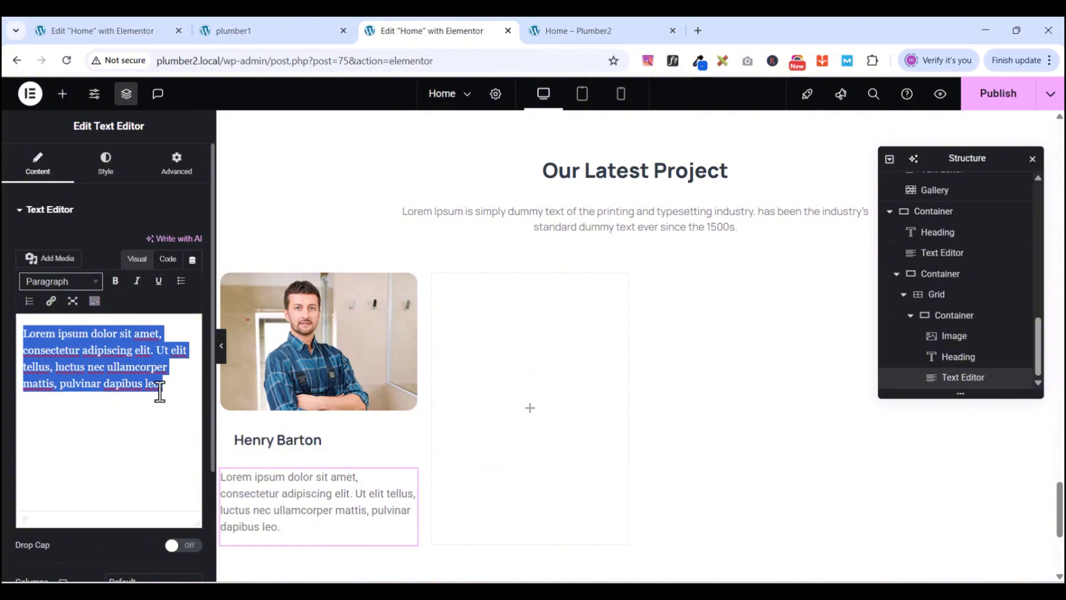
pyautogui.write('Team Leader')
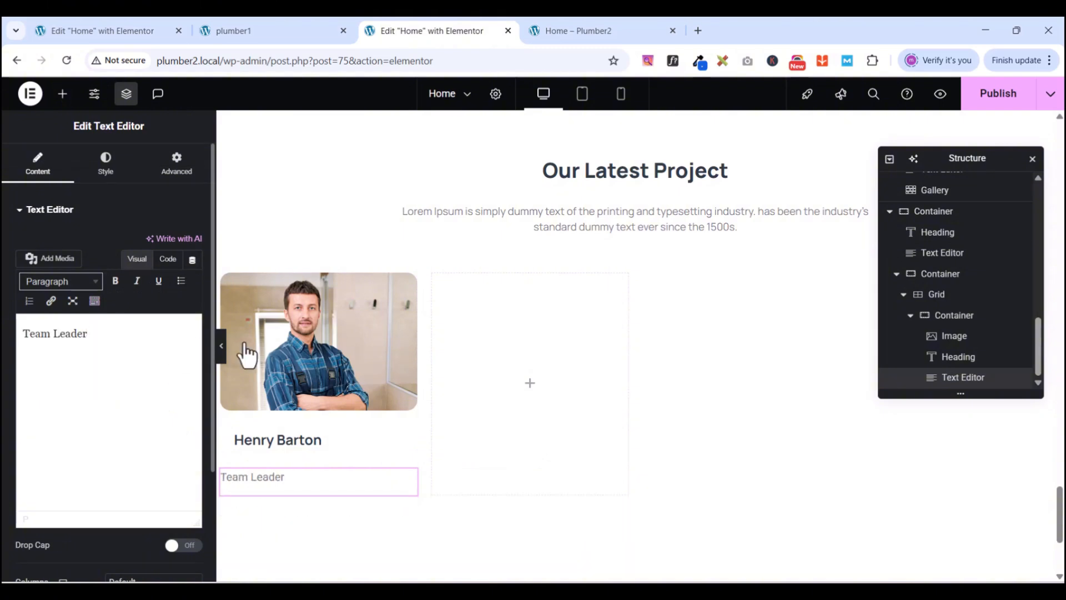
pyautogui.click(244, 31)
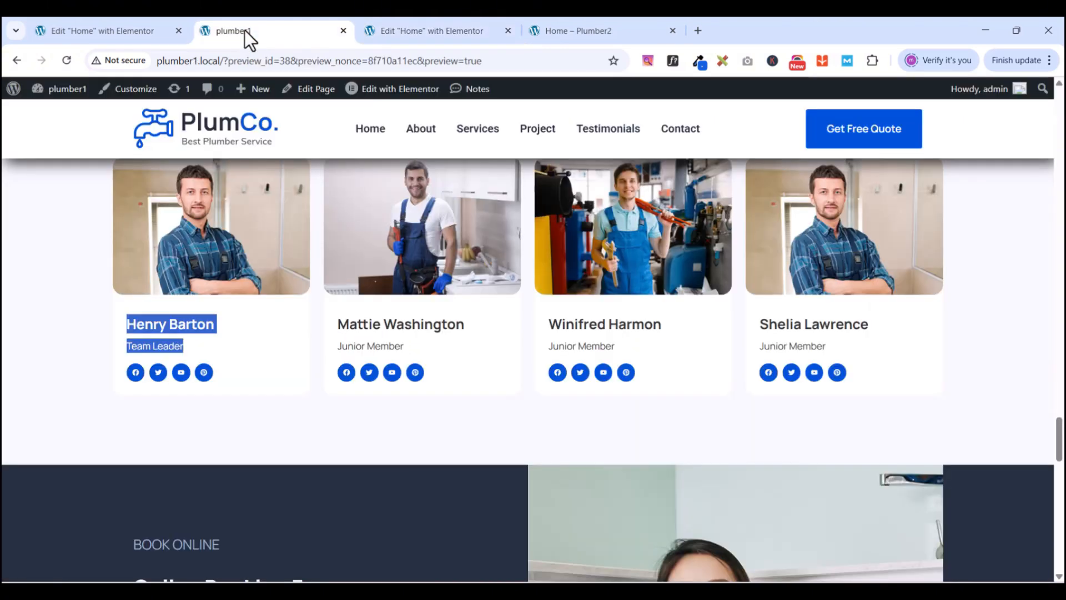
pyautogui.click(391, 30)
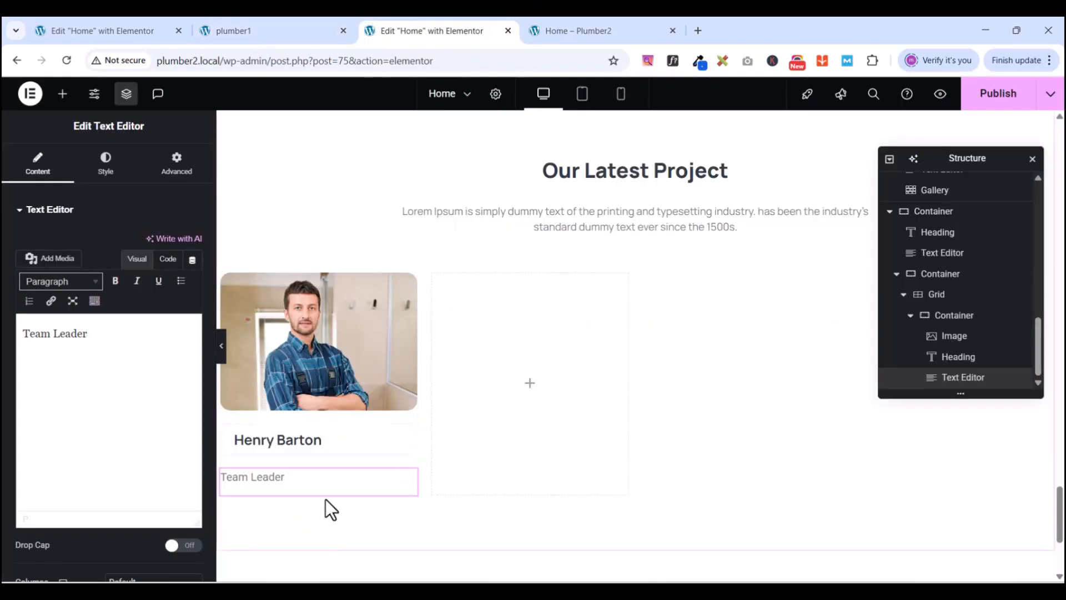
pyautogui.moveTo(414, 481)
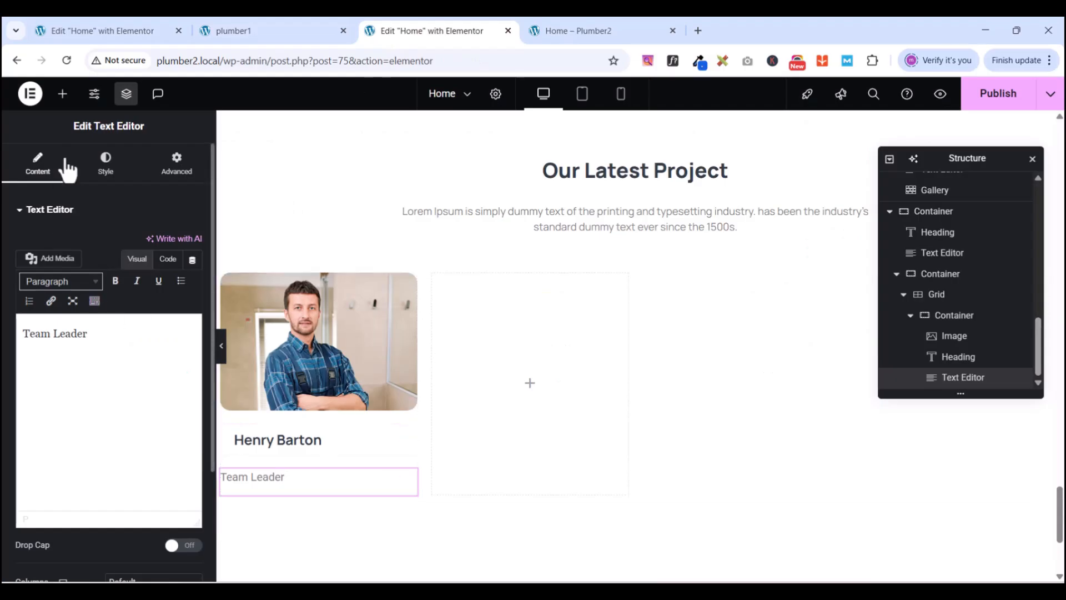
pyautogui.click(89, 174)
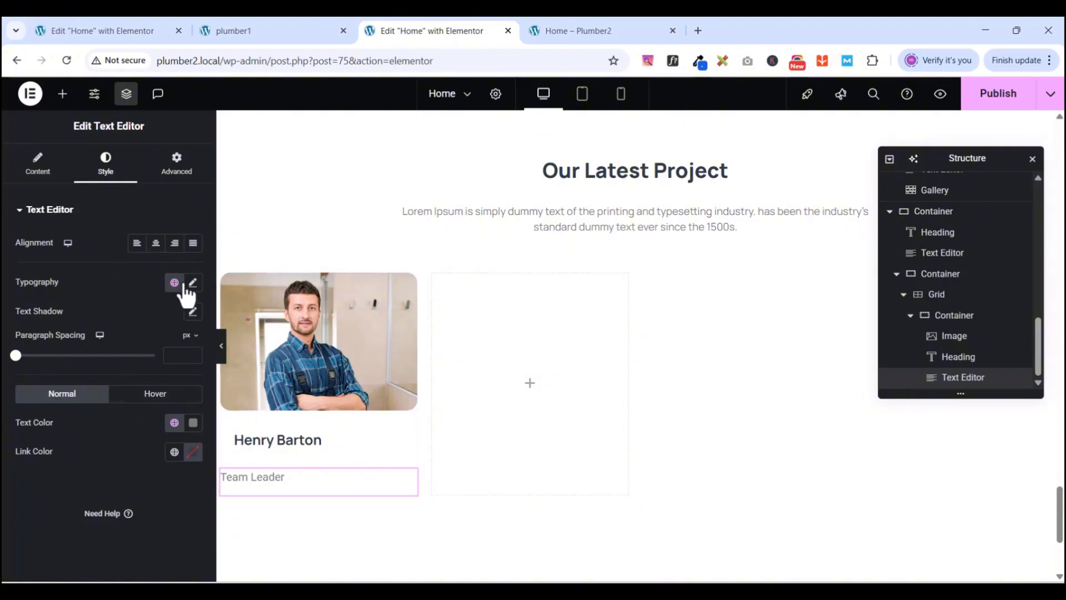
# - Set the Team Leader text's typography to Manrope at 15 px
pyautogui.click(193, 283)
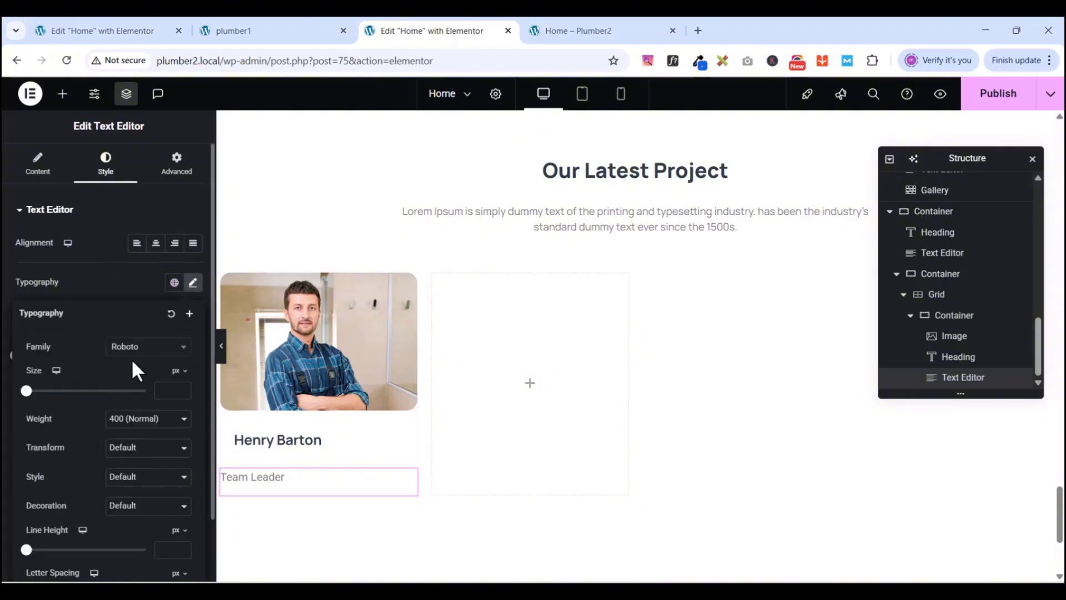
pyautogui.click(143, 349)
pyautogui.write('MANR')
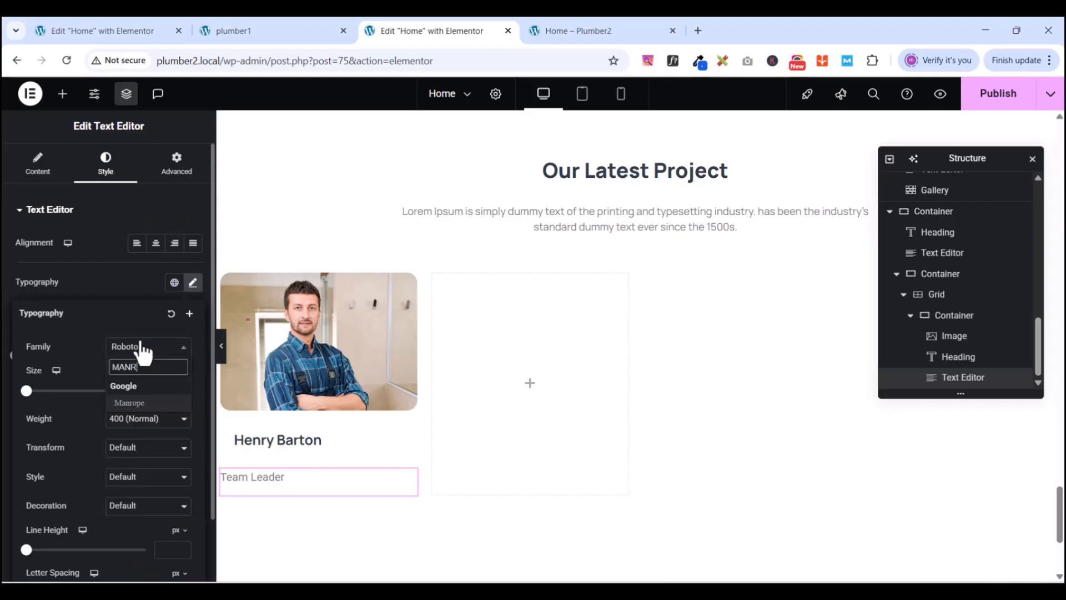
pyautogui.click(134, 402)
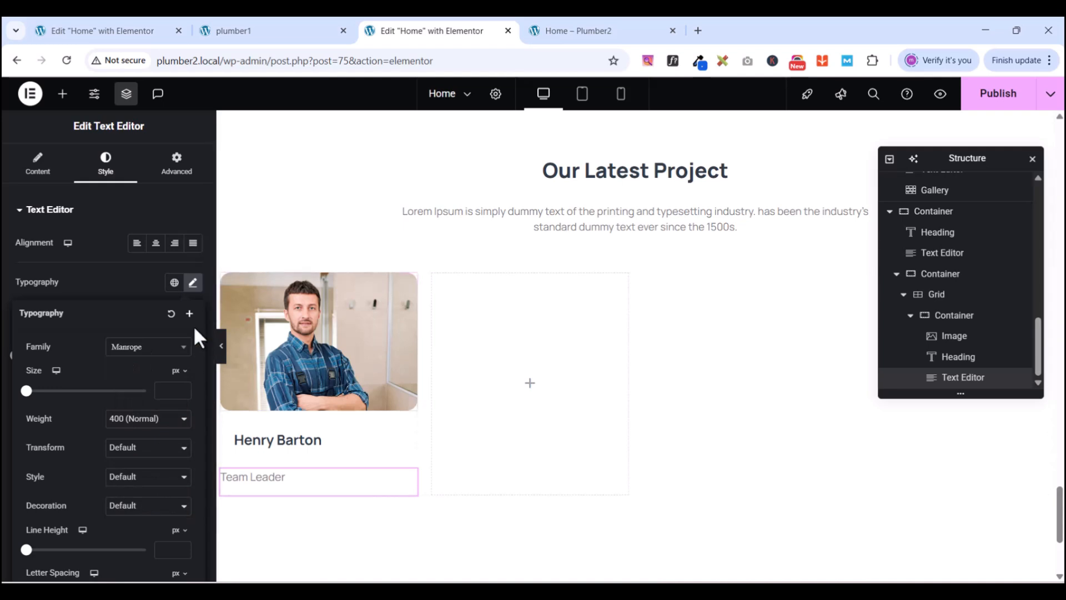
pyautogui.click(163, 396)
pyautogui.write('14')
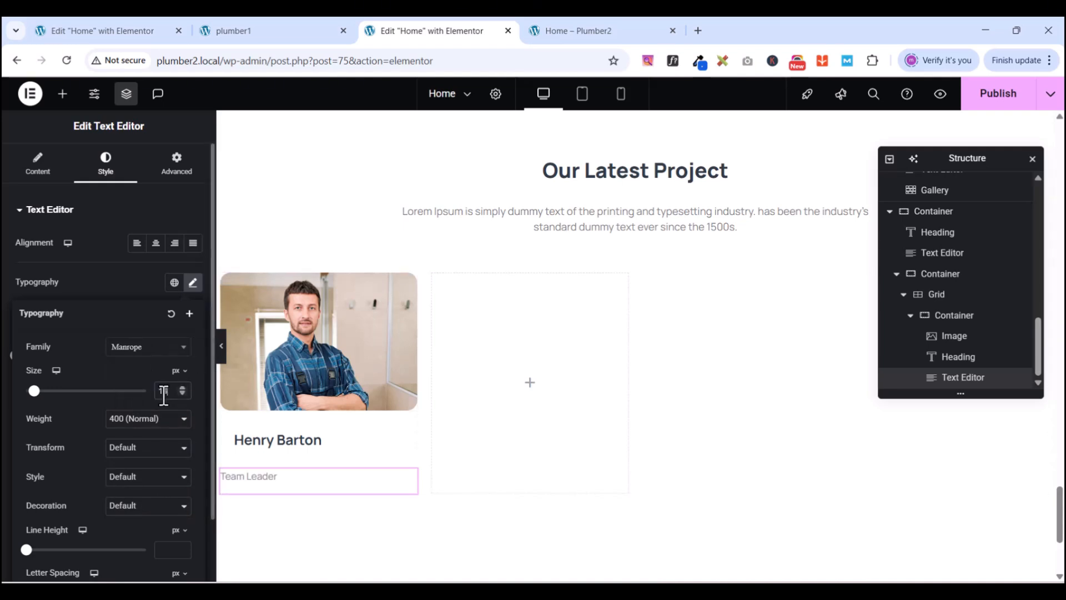
pyautogui.press('BackSpace')
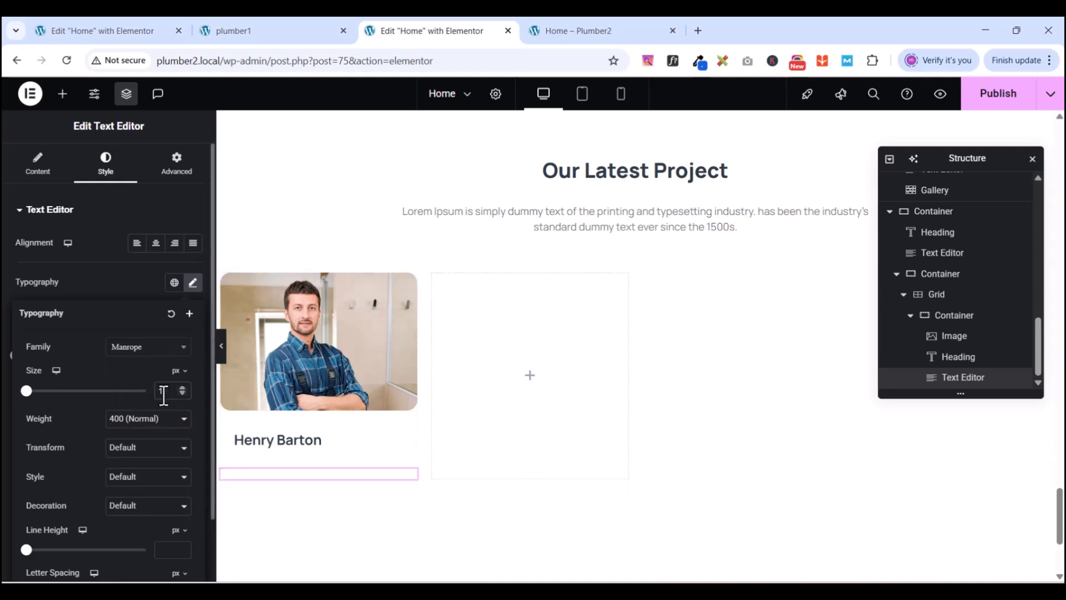
pyautogui.write('5')
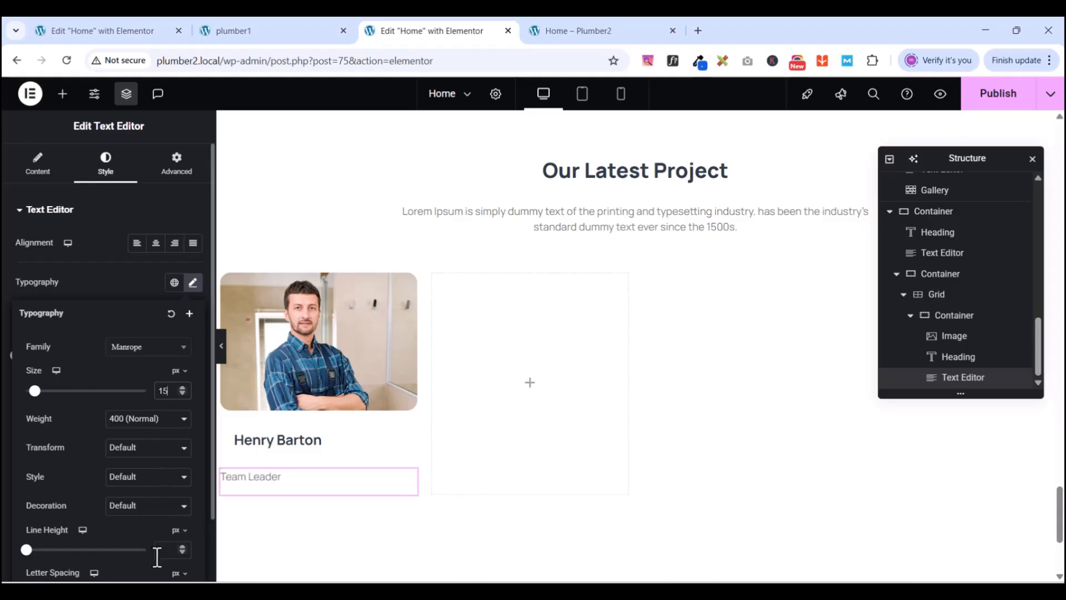
pyautogui.write('23')
pyautogui.click(111, 276)
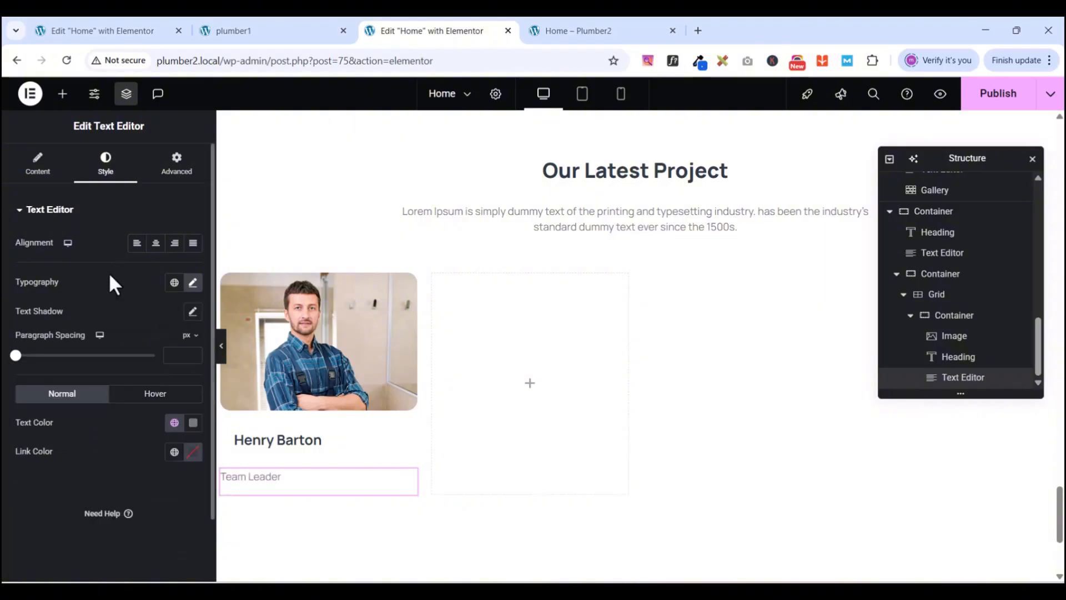
# - Set the Team Leader padding to 0/20/0/20 px
pyautogui.click(188, 172)
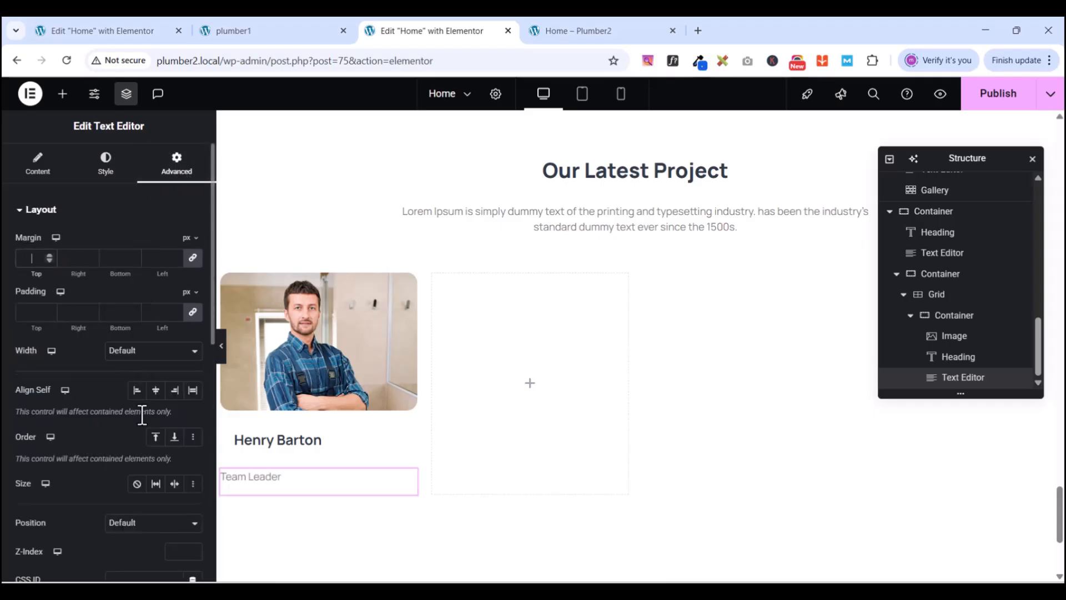
pyautogui.click(30, 313)
pyautogui.write('0')
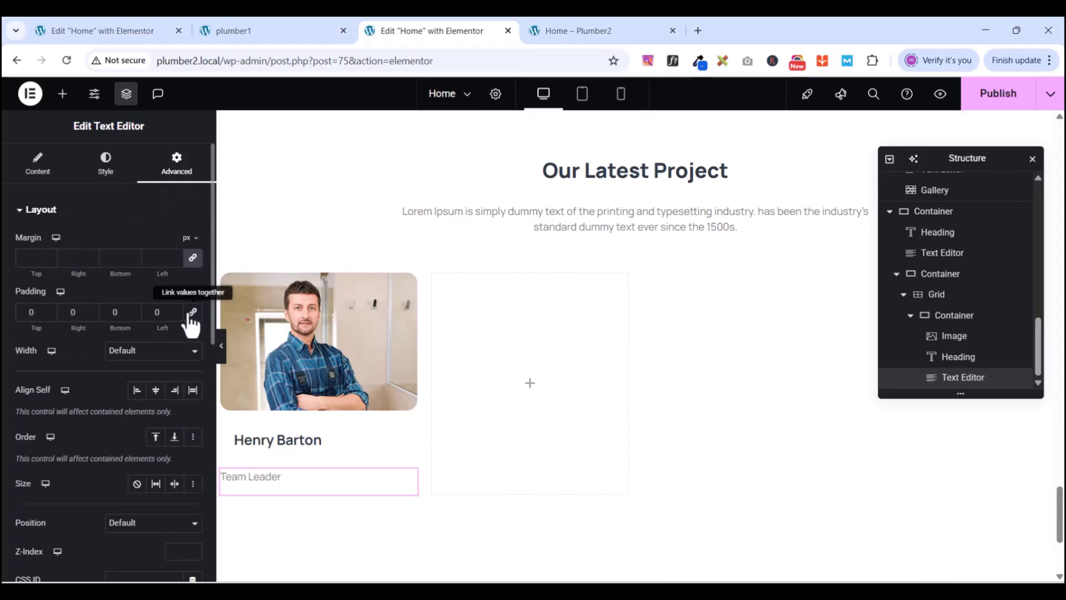
pyautogui.write('1')
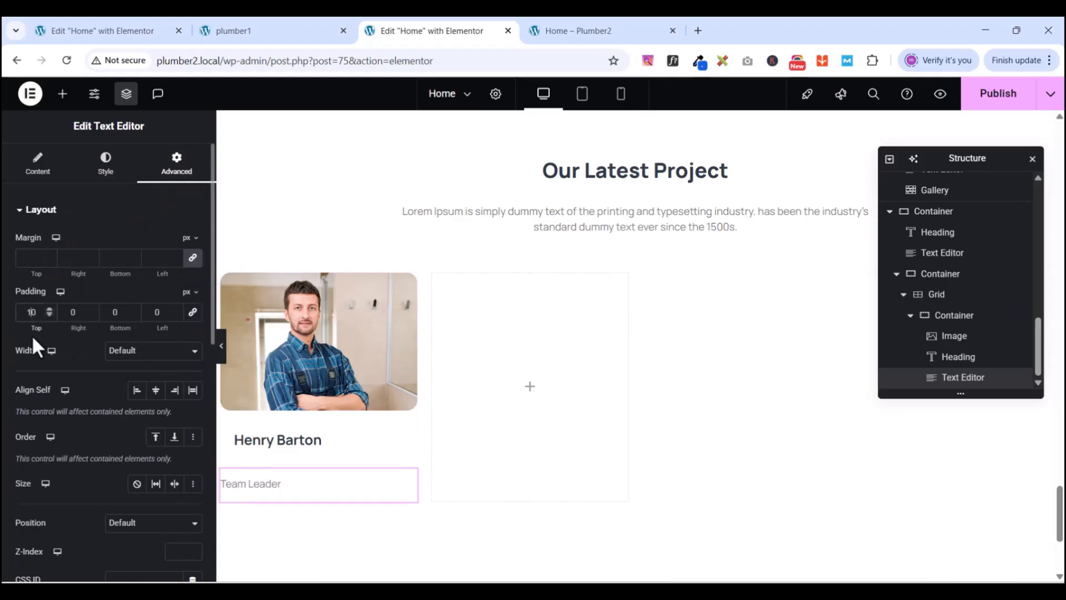
pyautogui.write('2')
pyautogui.click(116, 312)
pyautogui.write('1')
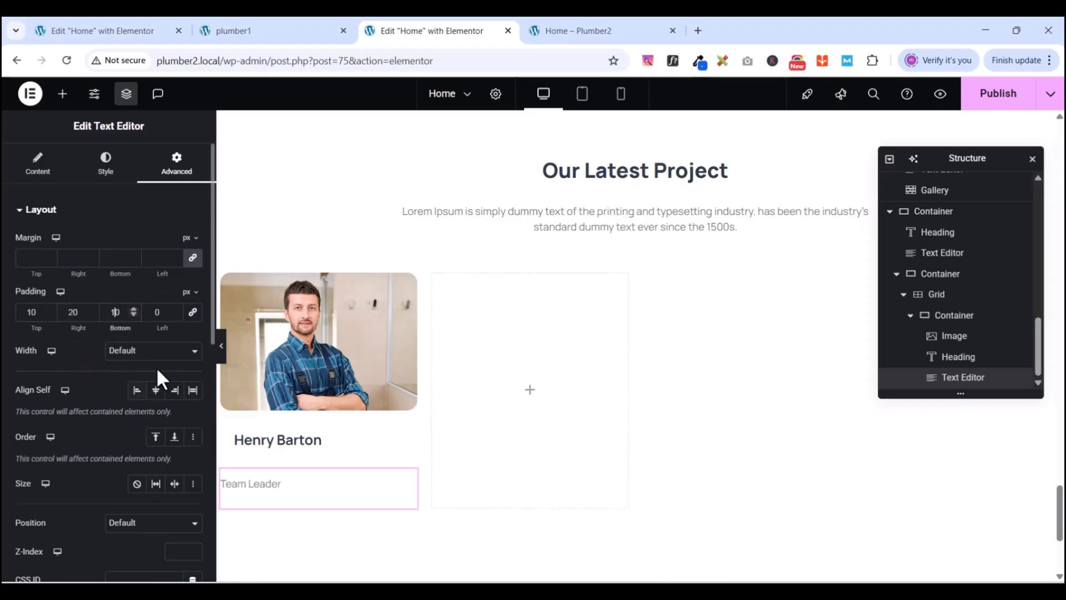
pyautogui.click(157, 312)
pyautogui.write('20')
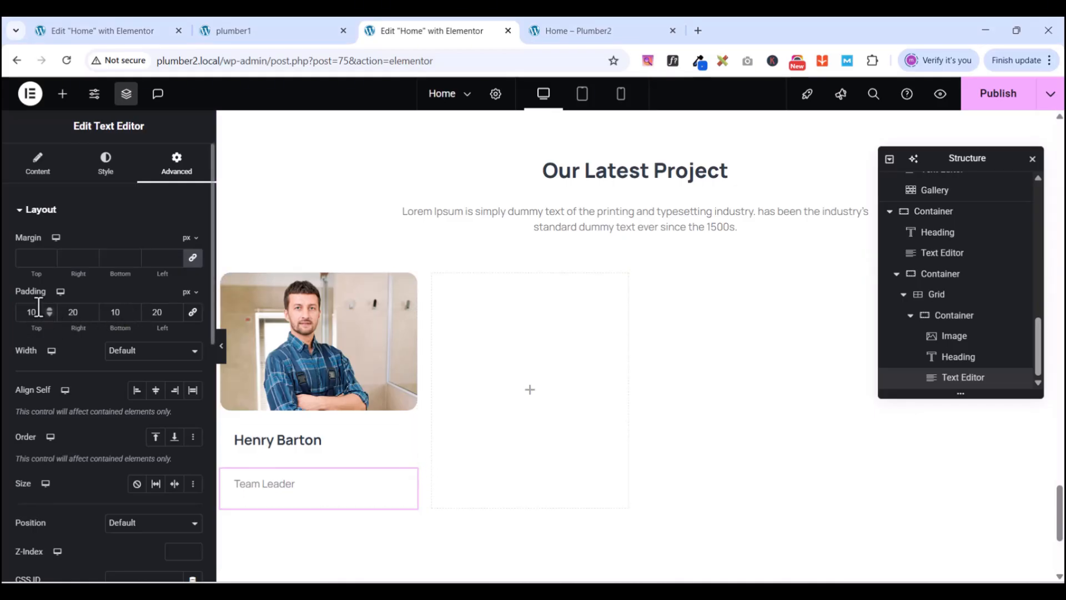
pyautogui.write('0')
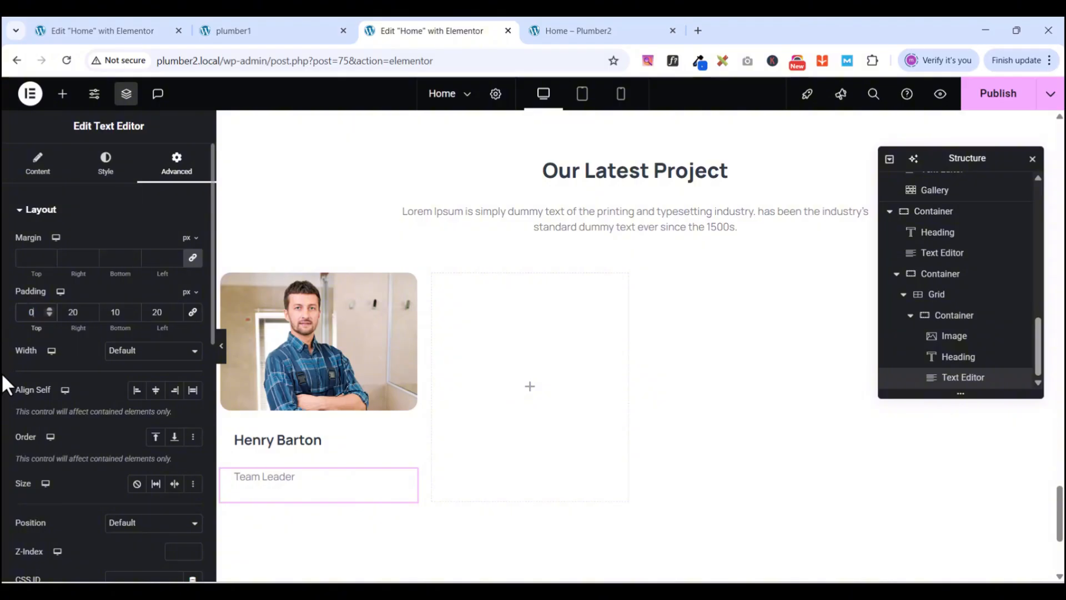
pyautogui.click(114, 312)
pyautogui.write('0')
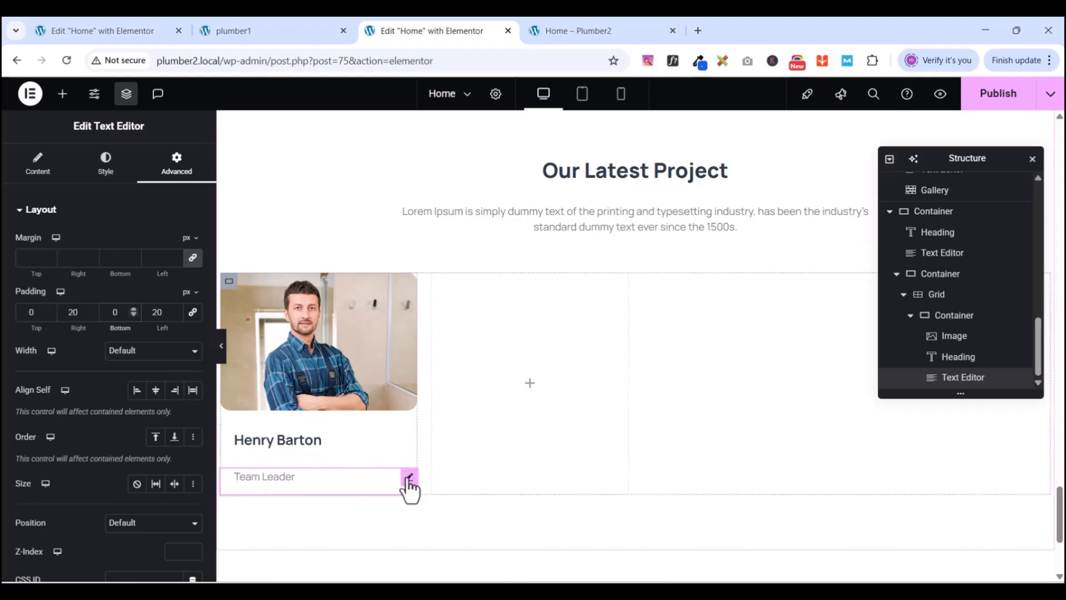
# - Unlink the margin and step the top margin down toward -21 px, tucking Team Leader under the name
pyautogui.click(193, 258)
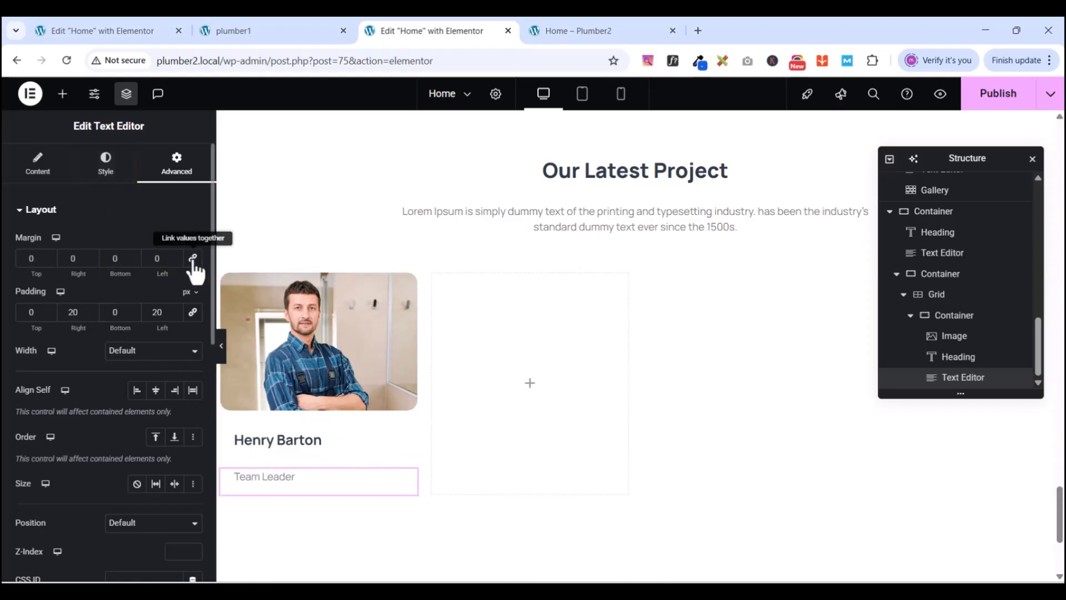
pyautogui.click(50, 254)
pyautogui.click(49, 261)
pyautogui.click(49, 262)
pyautogui.click(49, 261)
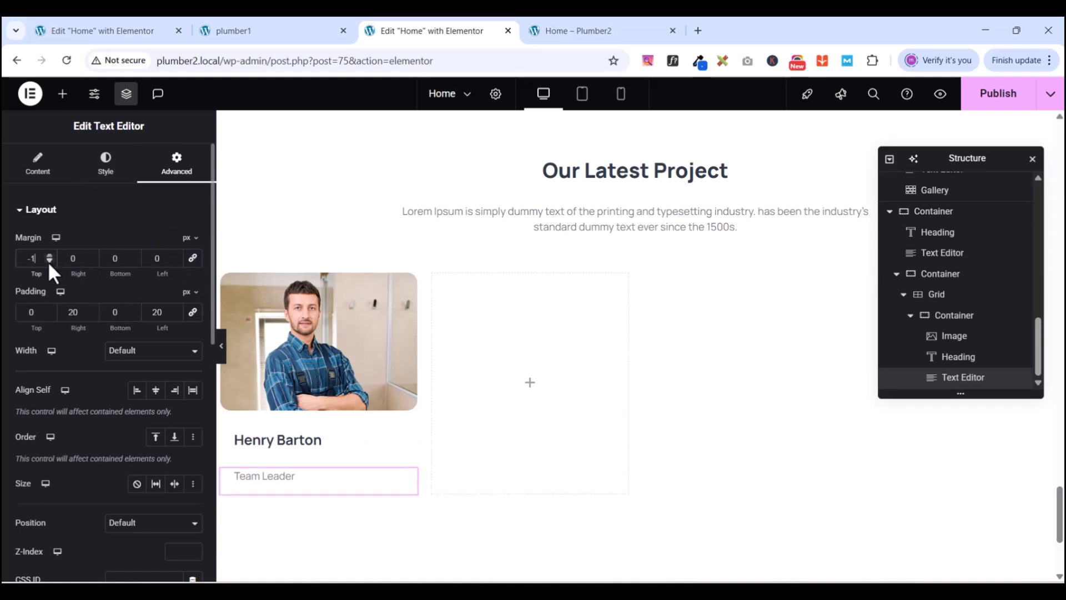
pyautogui.click(49, 262)
pyautogui.click(48, 261)
pyautogui.click(49, 261)
pyautogui.click(49, 261)
pyautogui.click(49, 261)
pyautogui.click(49, 261)
pyautogui.click(49, 261)
pyautogui.click(49, 262)
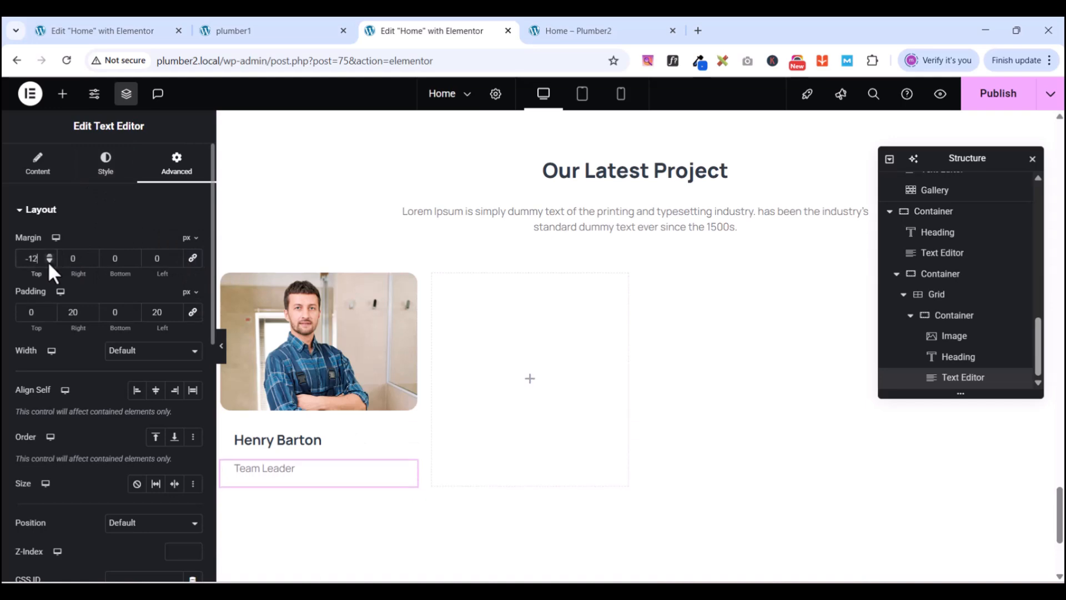
pyautogui.click(49, 262)
pyautogui.click(49, 261)
pyautogui.click(49, 261)
pyautogui.click(49, 261)
pyautogui.click(49, 262)
pyautogui.click(48, 262)
pyautogui.click(49, 262)
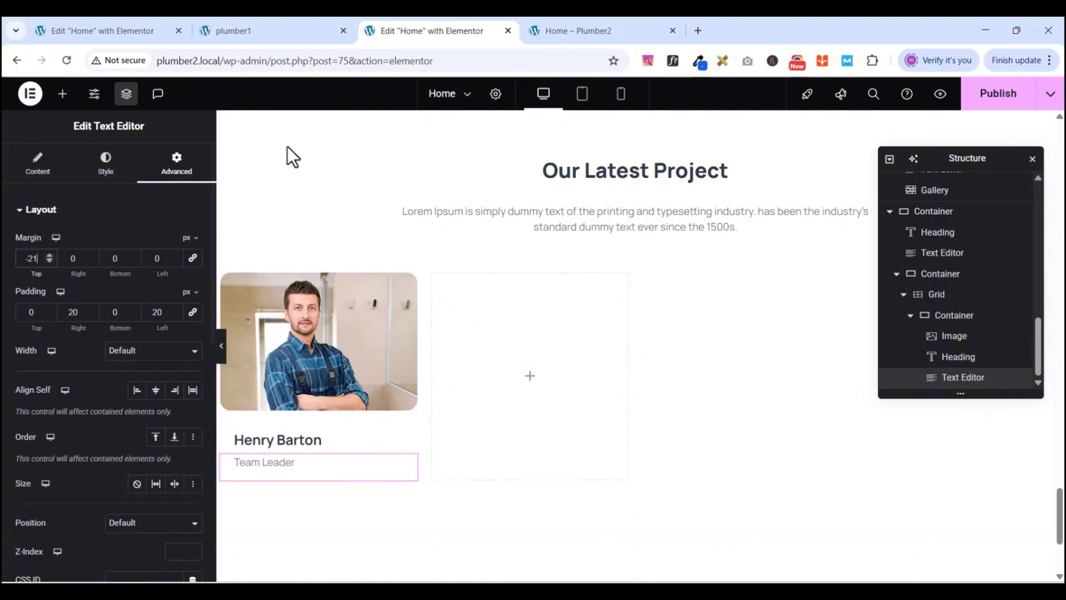
pyautogui.click(239, 31)
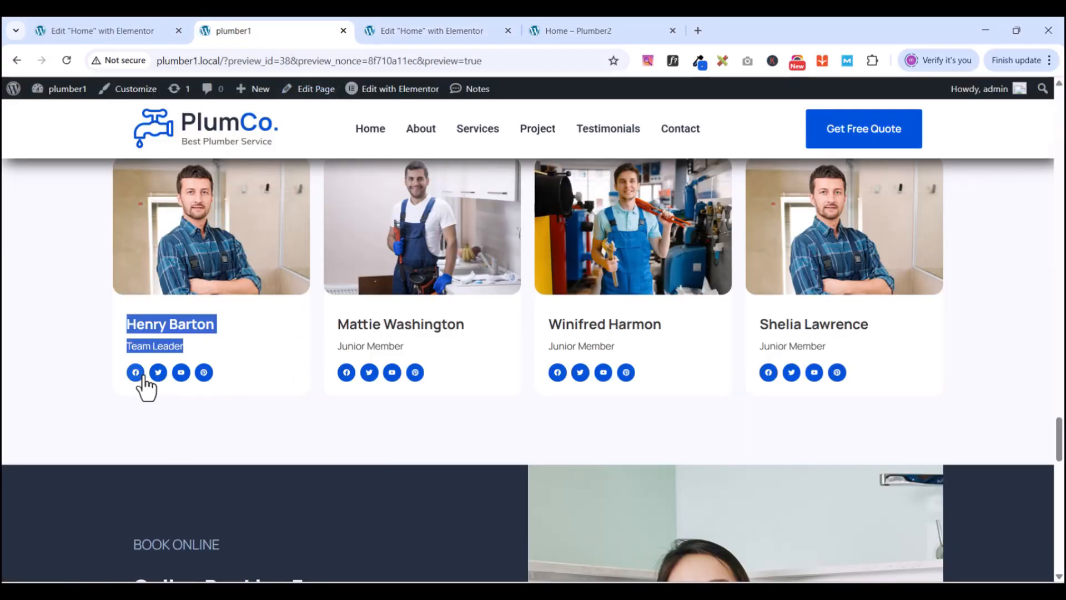
pyautogui.click(160, 378)
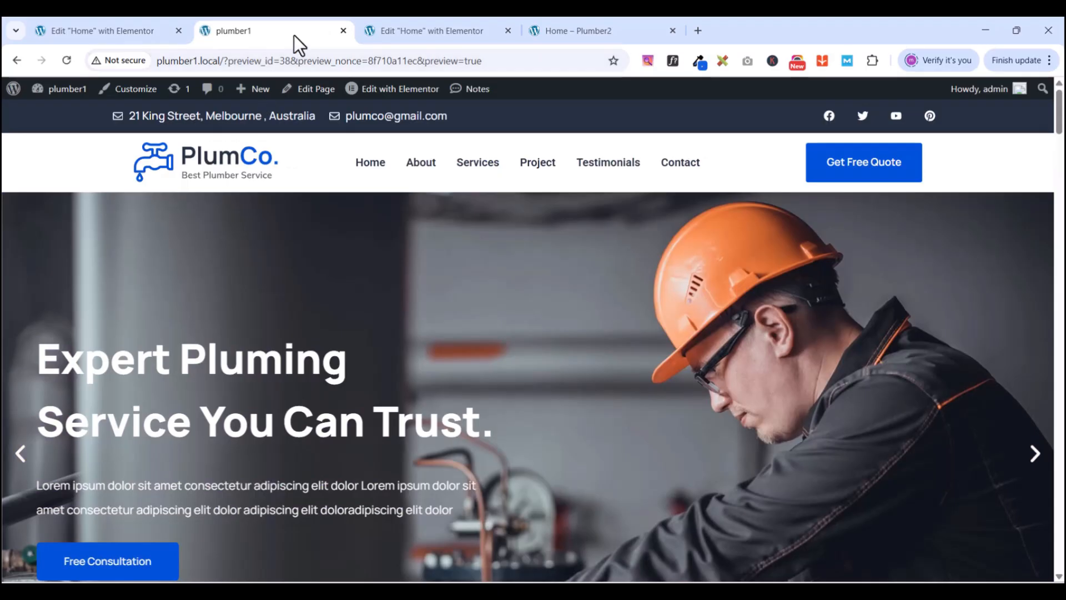
pyautogui.scroll(-20, 485, 298)
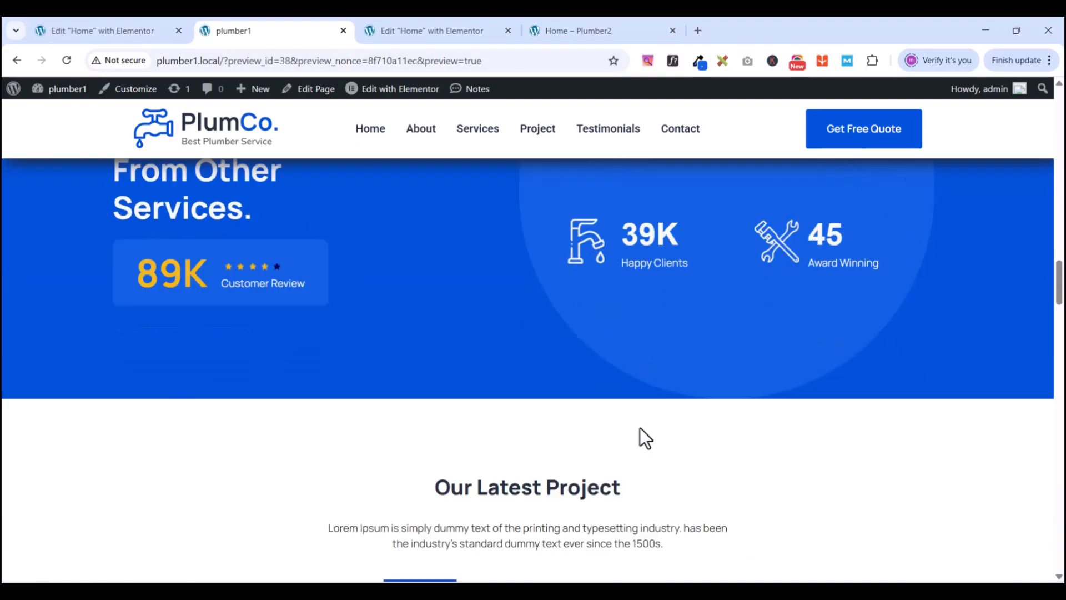
pyautogui.scroll(-12, 639, 428)
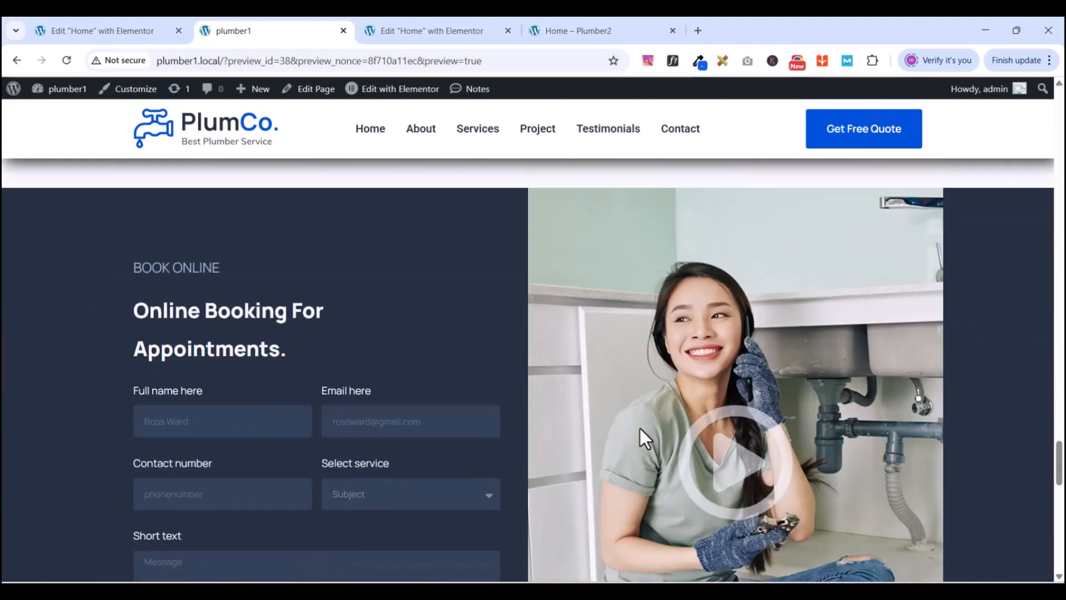
pyautogui.scroll(5, 640, 428)
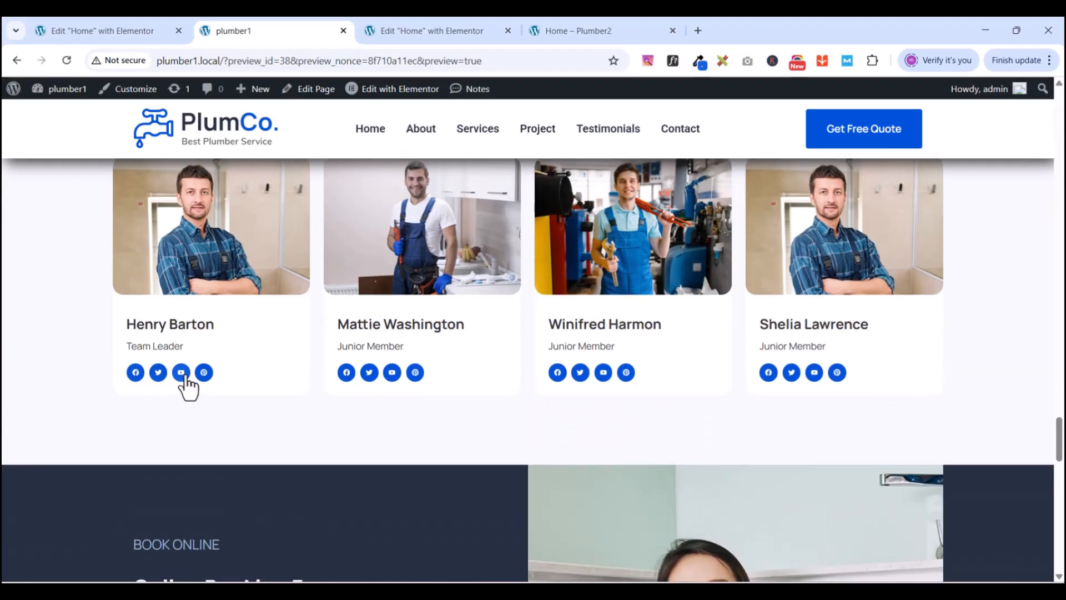
pyautogui.click(402, 32)
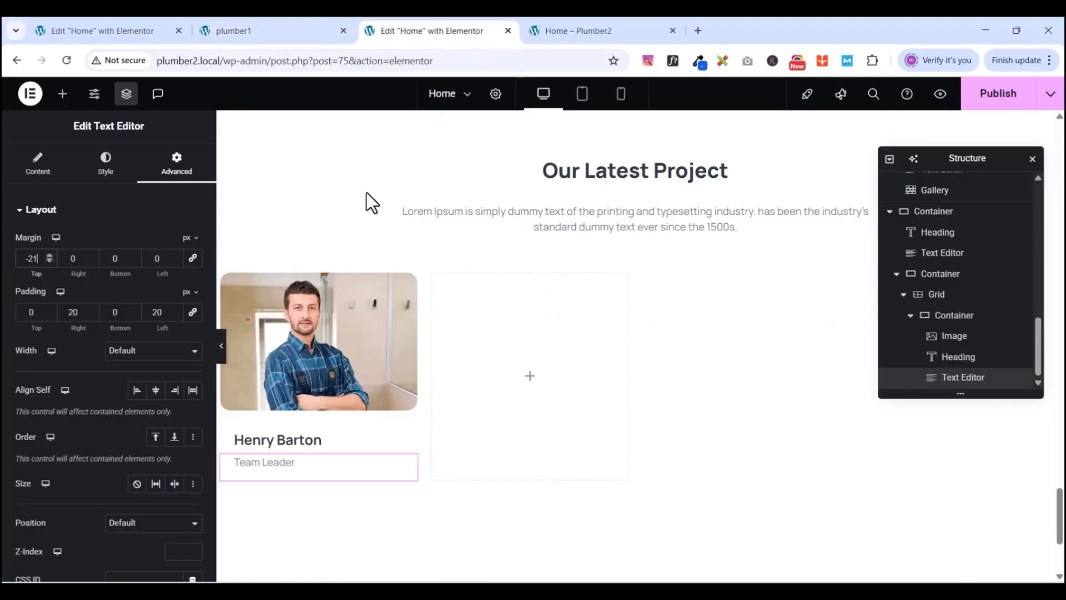
# - Place a Social Icons widget under Team Leader and add a fourth icon item
pyautogui.click(63, 94)
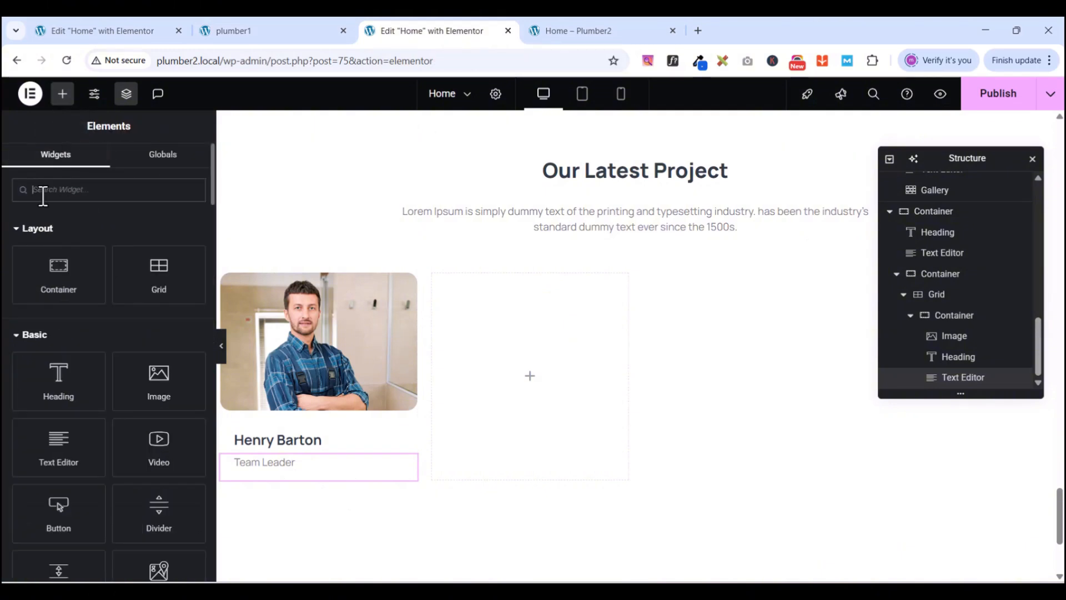
pyautogui.write('social')
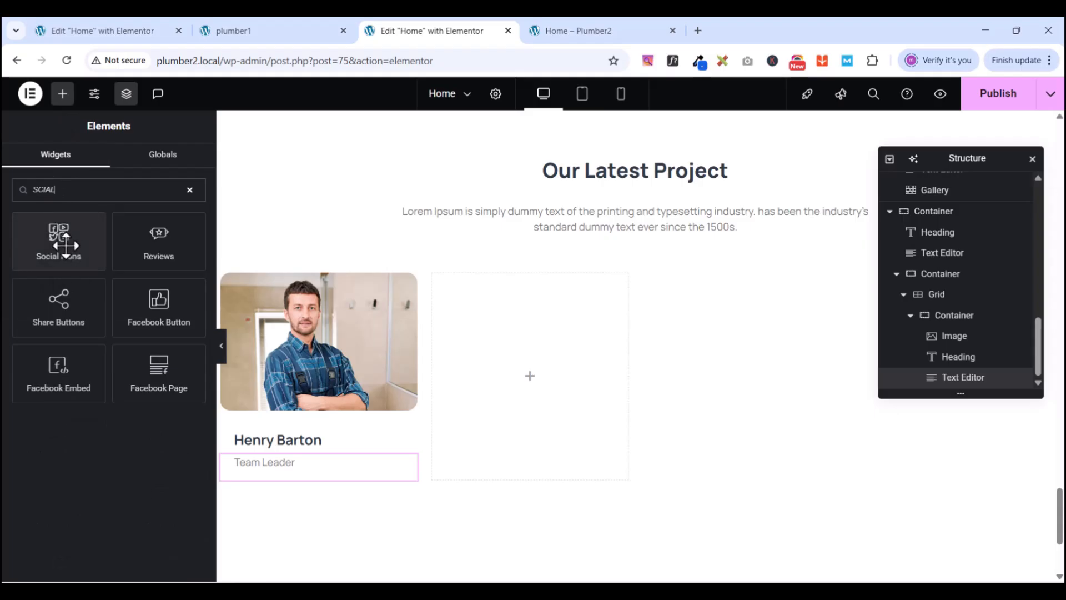
pyautogui.moveTo(65, 246); pyautogui.dragTo(288, 481)
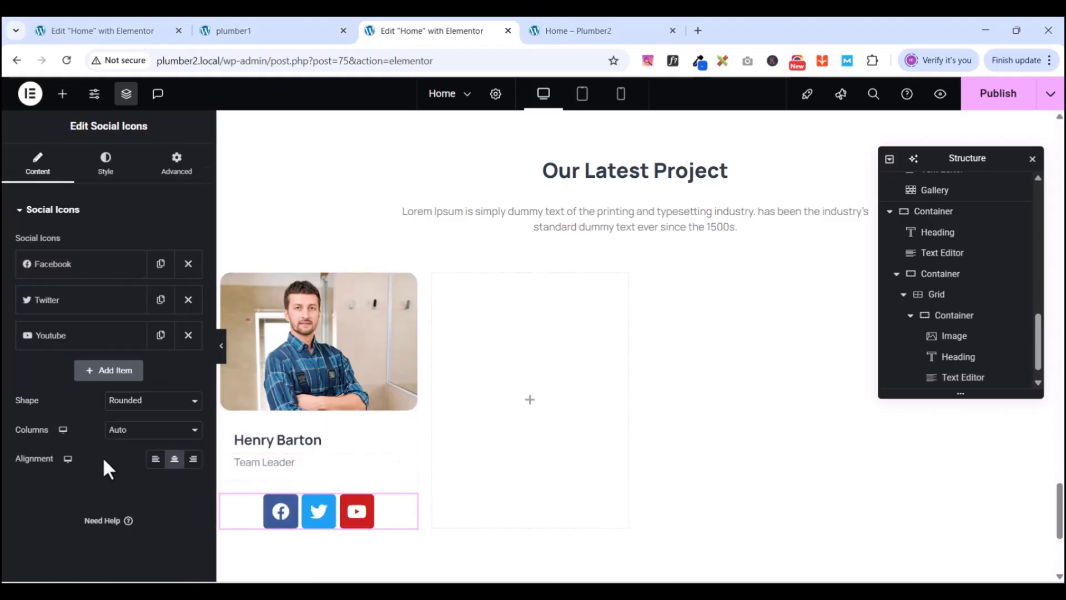
pyautogui.click(238, 29)
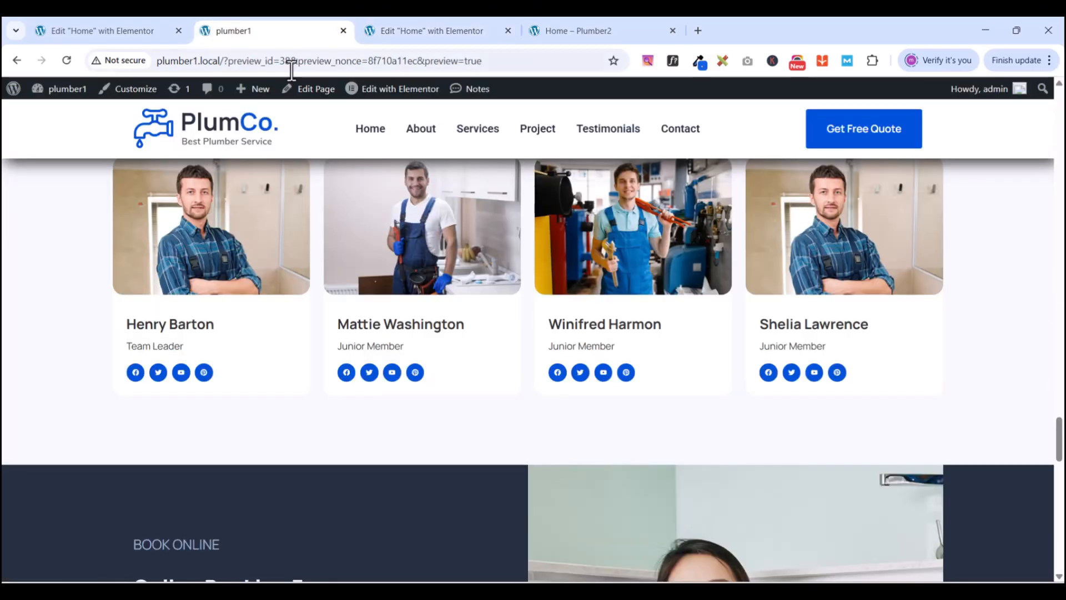
pyautogui.click(396, 31)
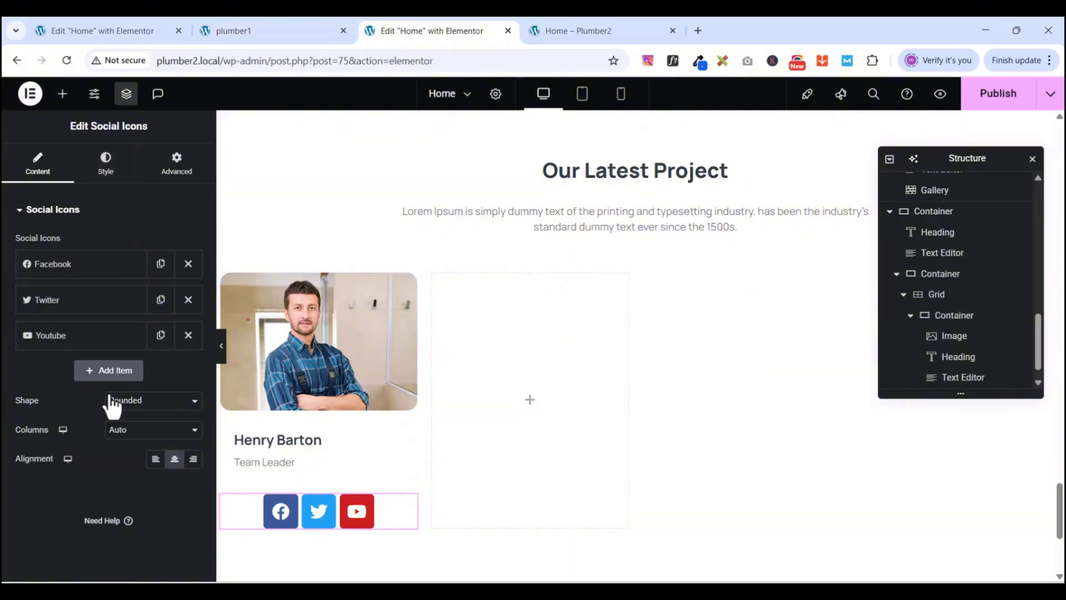
pyautogui.click(97, 373)
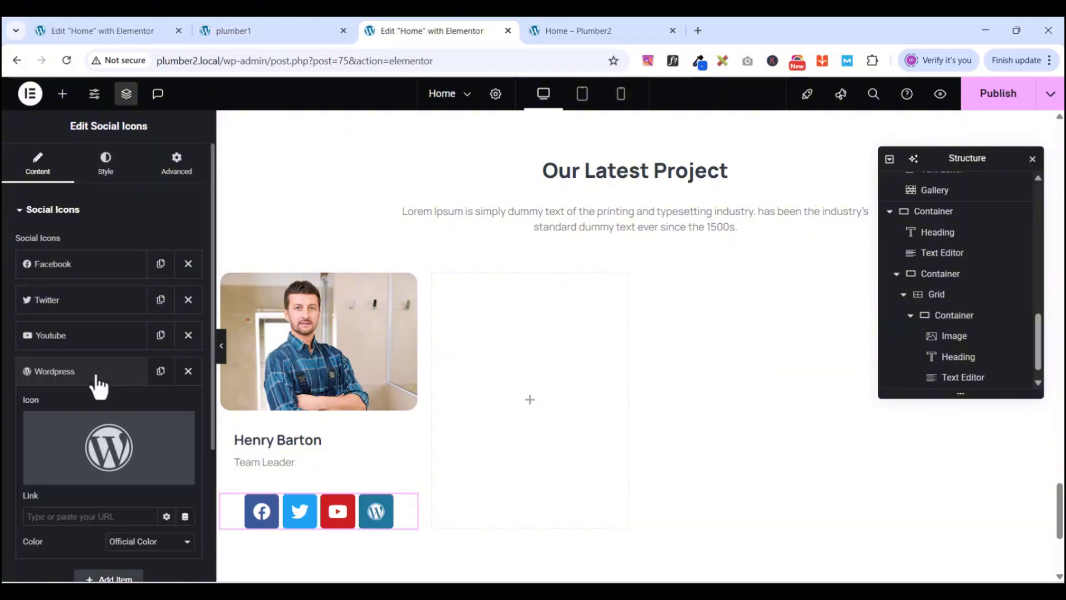
# - Replace the fourth social icon with Pinterest from the icon library
pyautogui.click(71, 473)
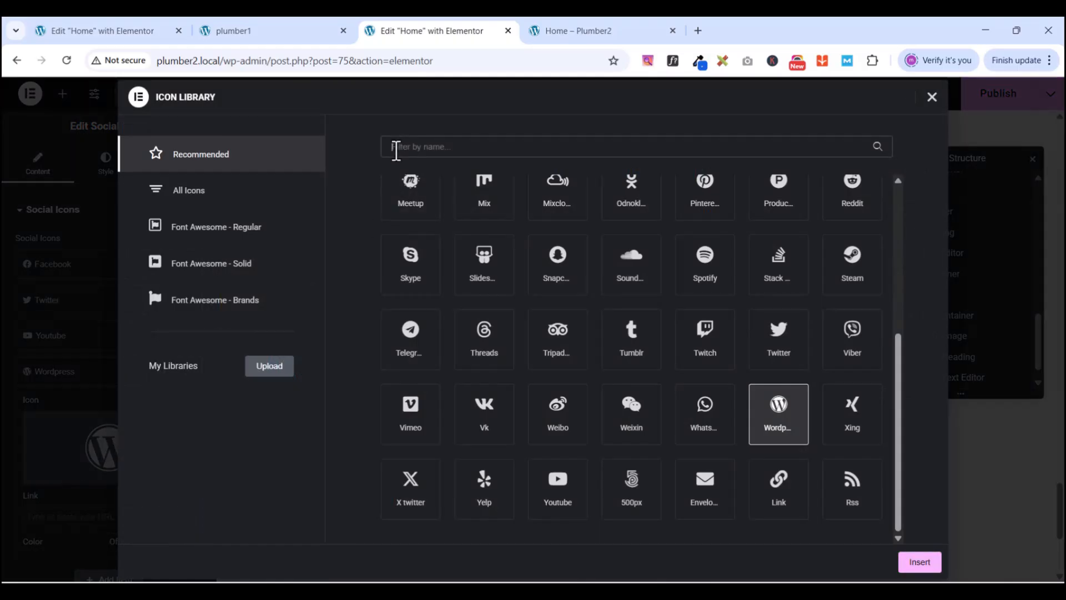
pyautogui.click(396, 148)
pyautogui.write('PIN')
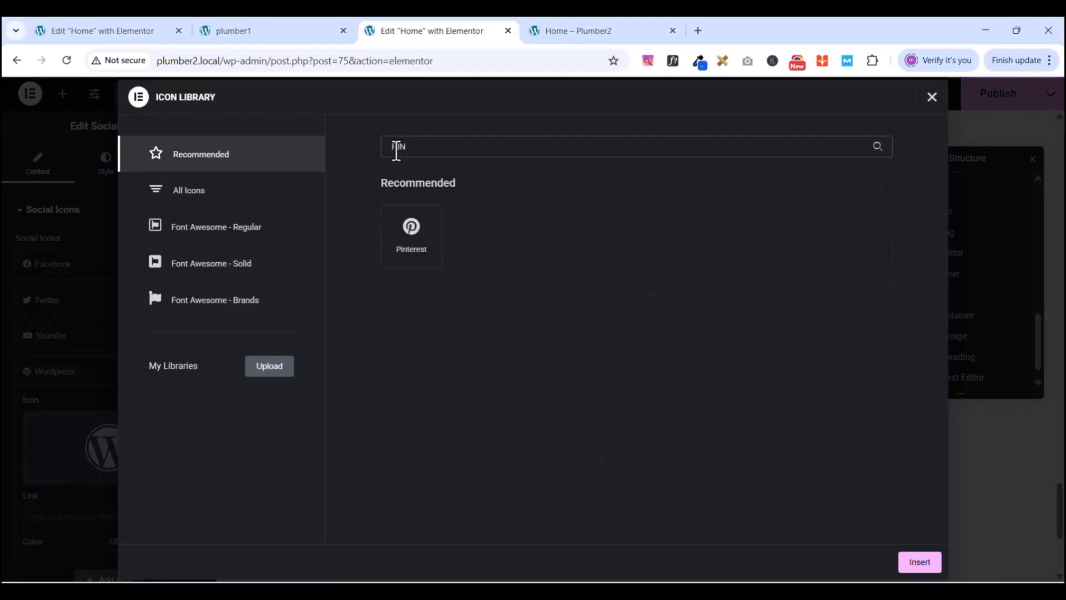
pyautogui.click(410, 229)
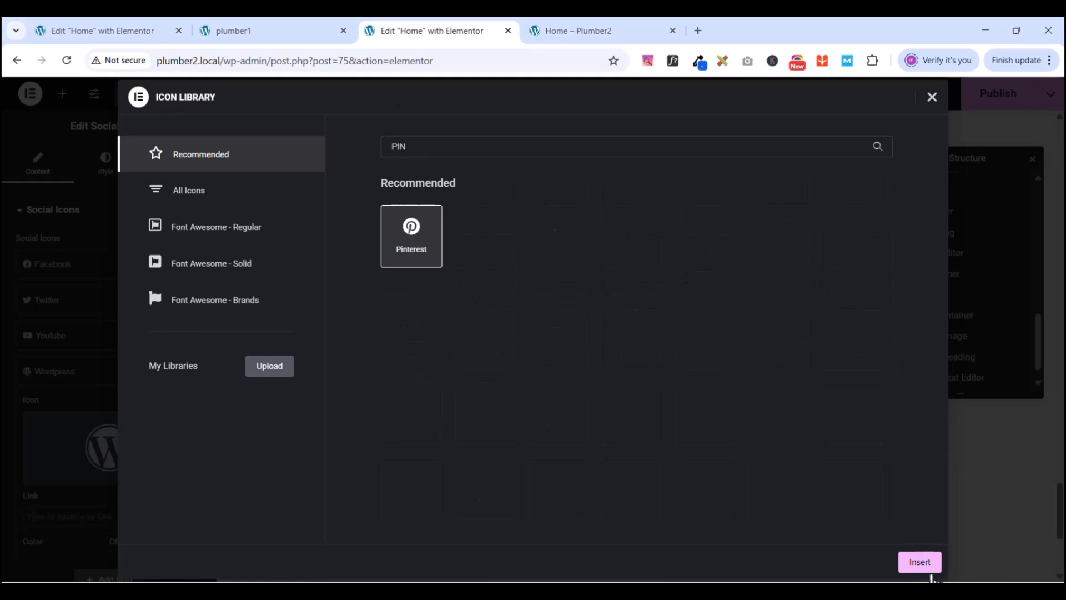
pyautogui.click(921, 572)
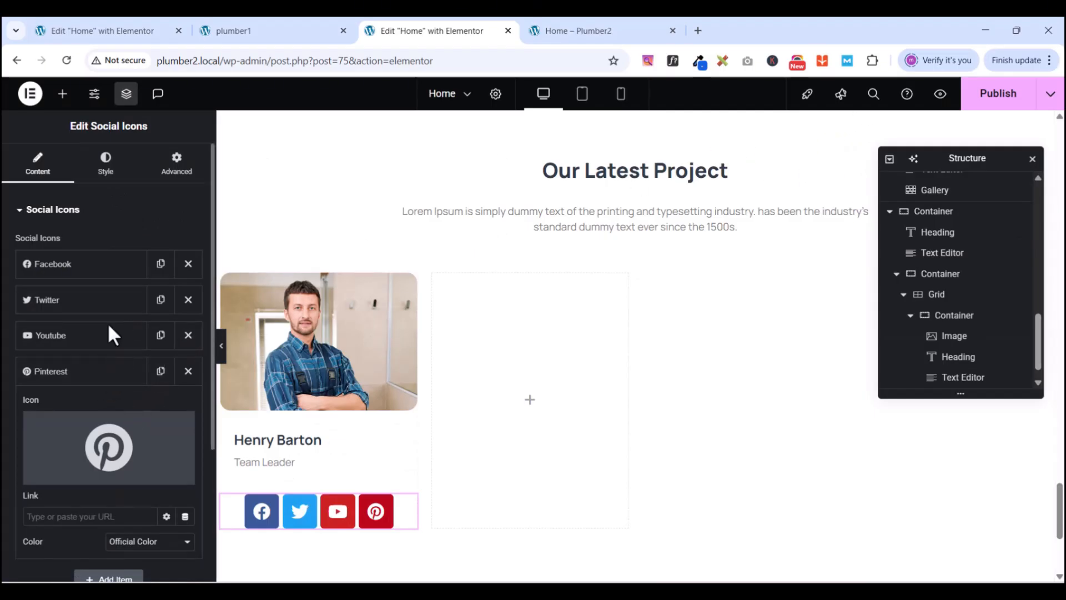
# - Give the Facebook and Twitter icons a custom colour using the global New Gblue
pyautogui.click(88, 267)
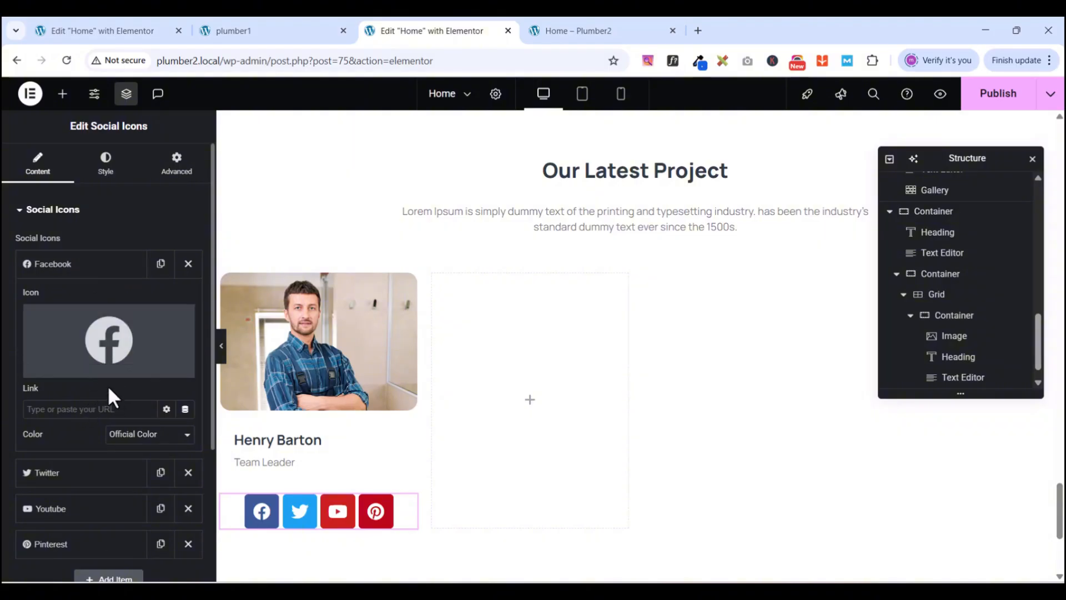
pyautogui.click(143, 436)
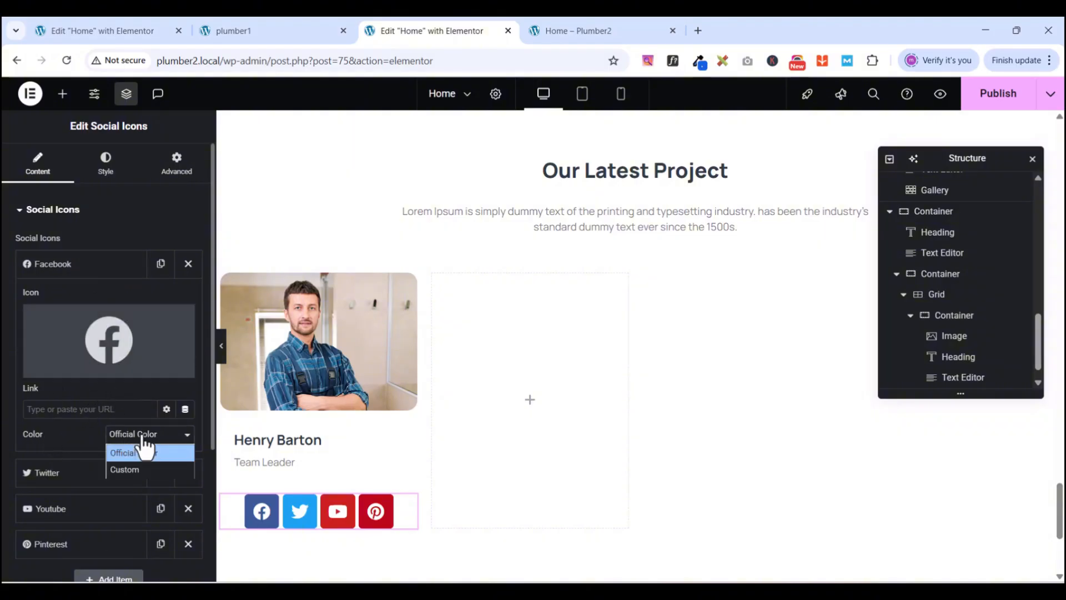
pyautogui.click(139, 469)
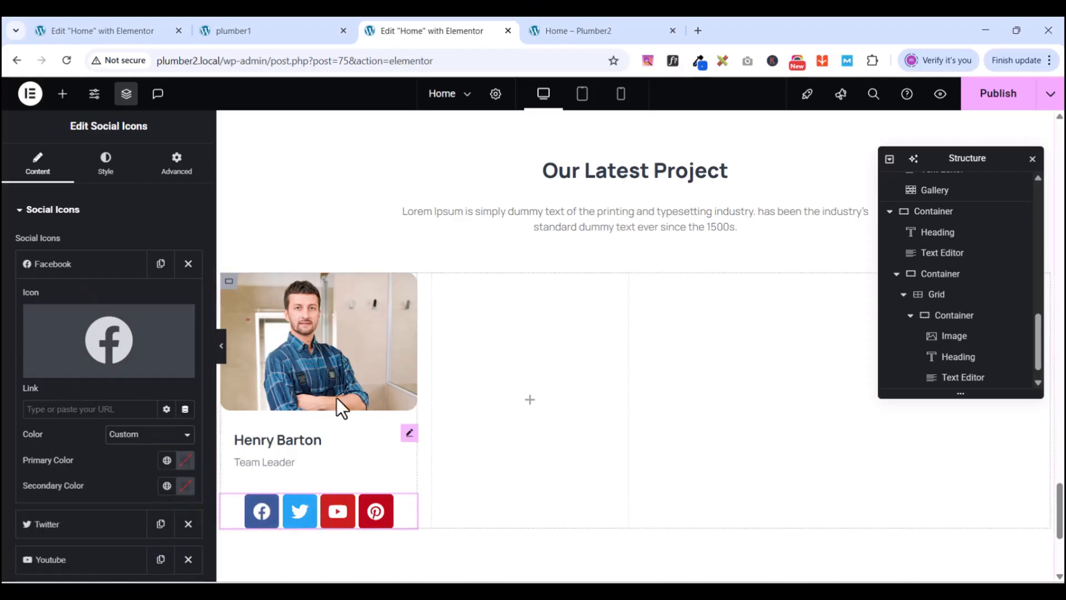
pyautogui.click(261, 35)
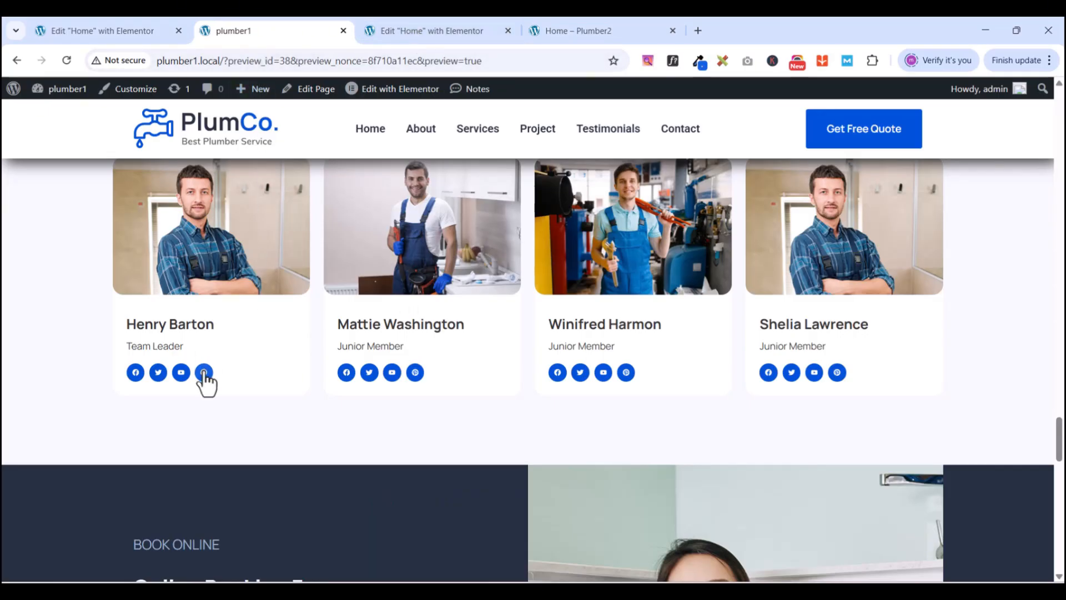
pyautogui.click(397, 31)
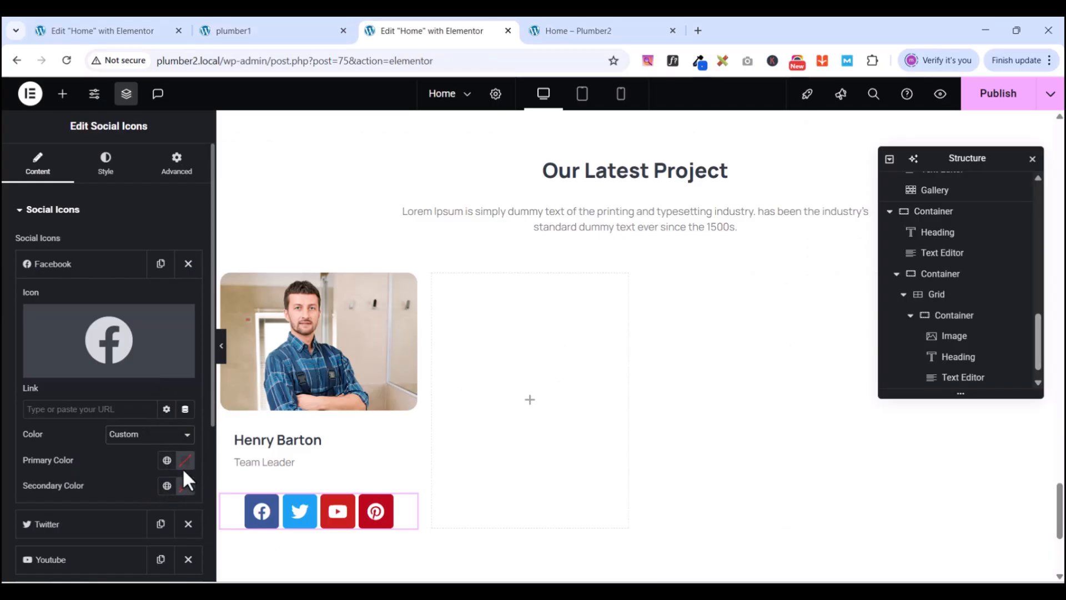
pyautogui.click(167, 461)
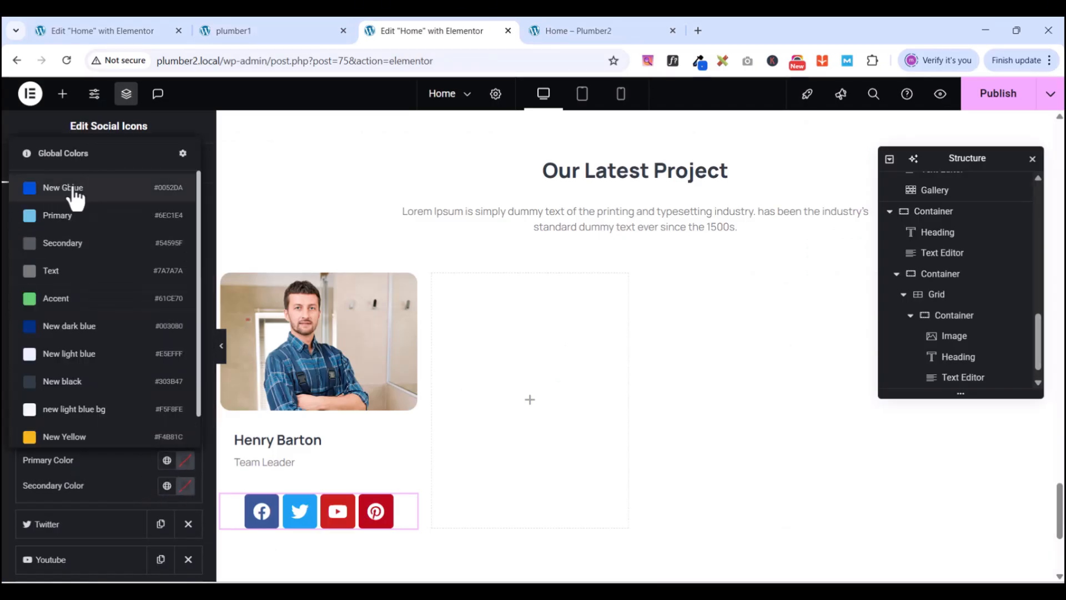
pyautogui.click(72, 189)
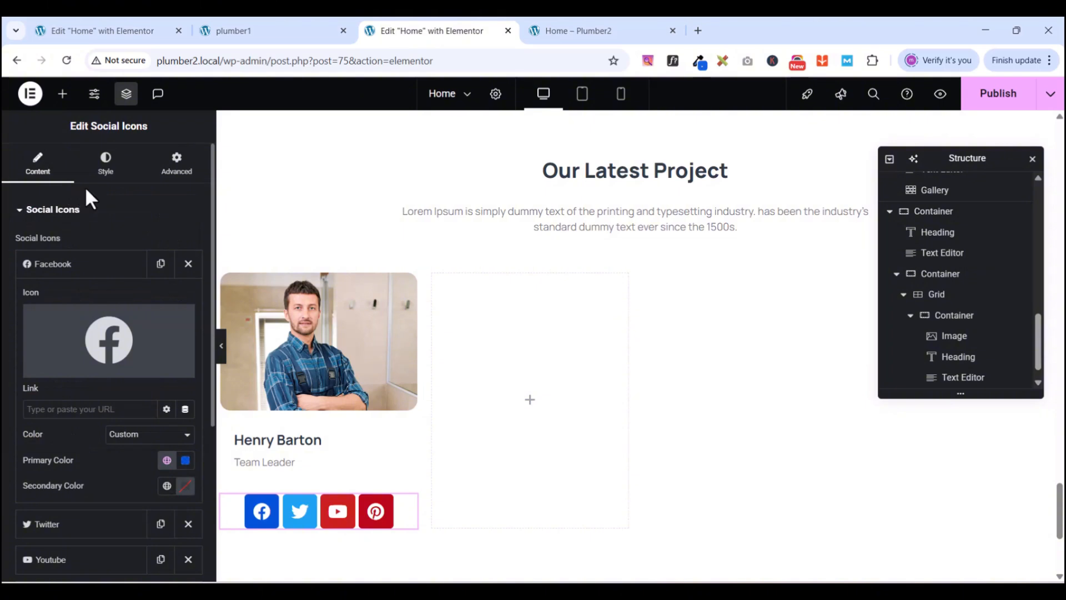
pyautogui.click(78, 268)
pyautogui.click(63, 301)
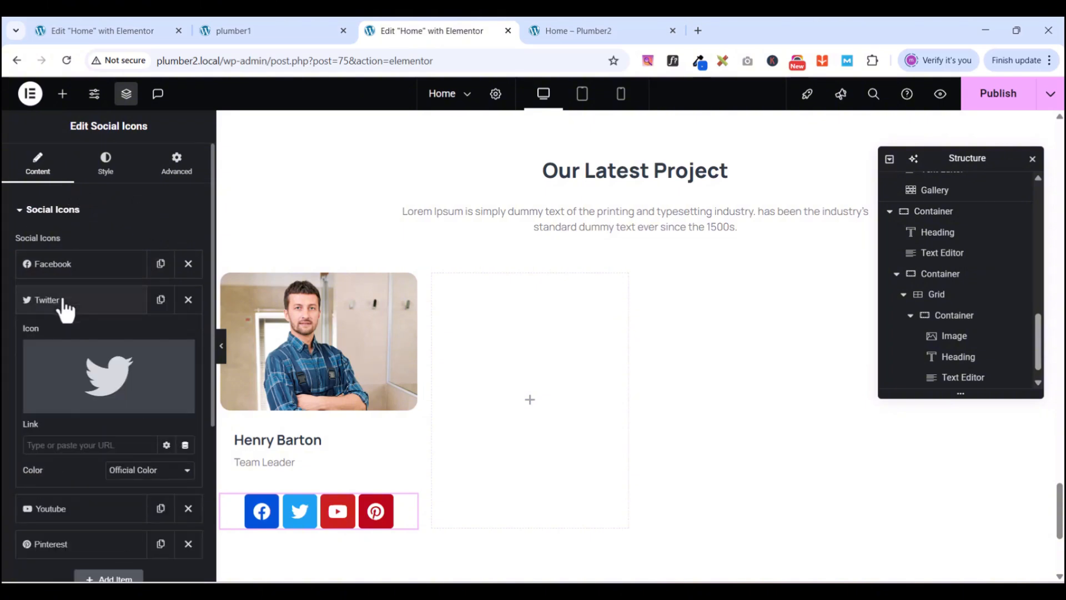
pyautogui.click(138, 478)
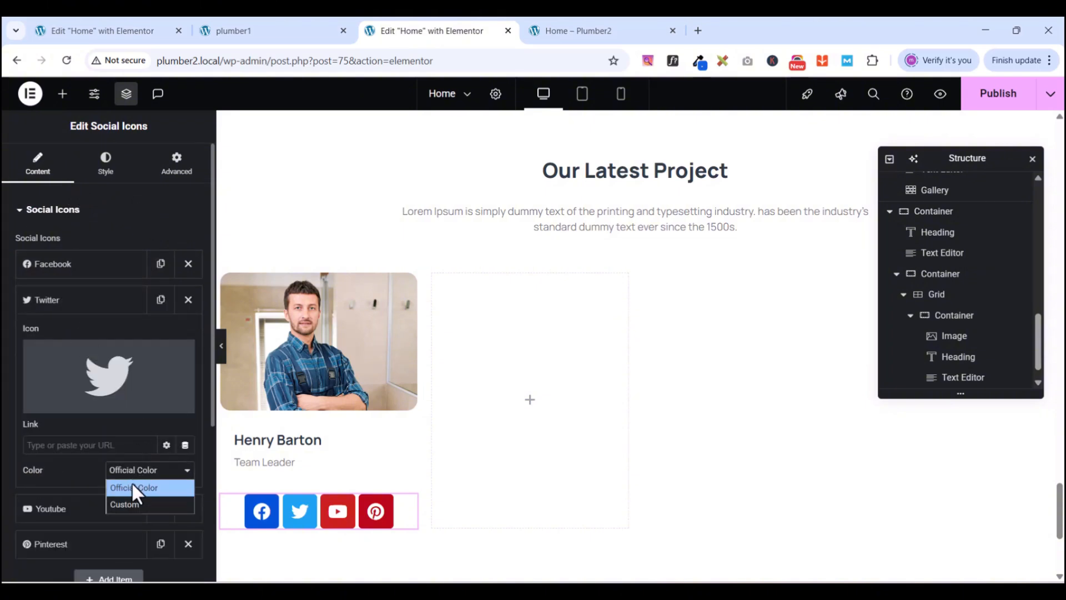
pyautogui.click(126, 504)
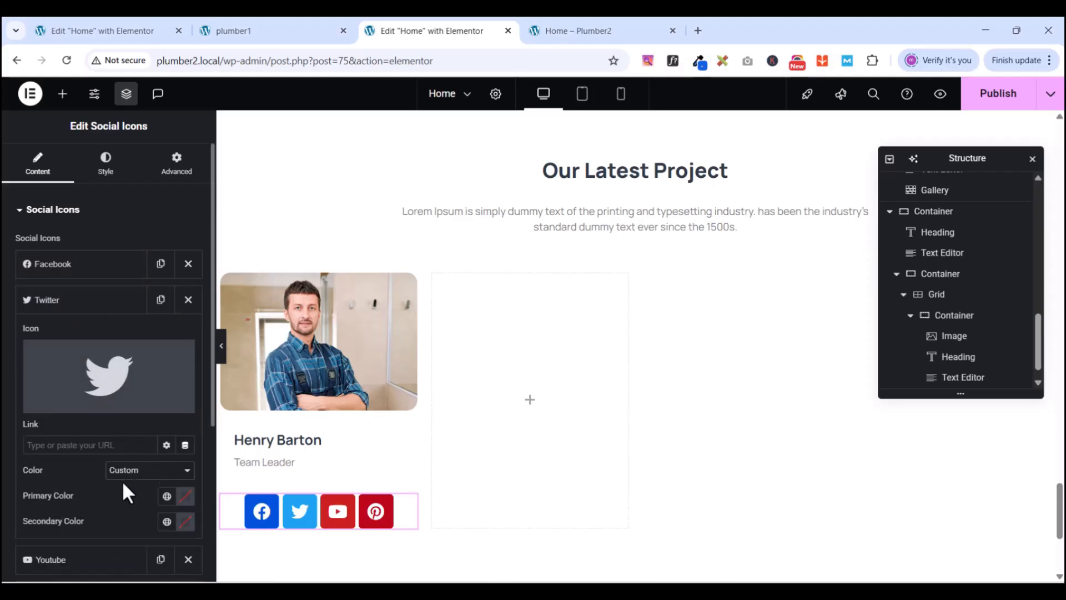
pyautogui.click(166, 496)
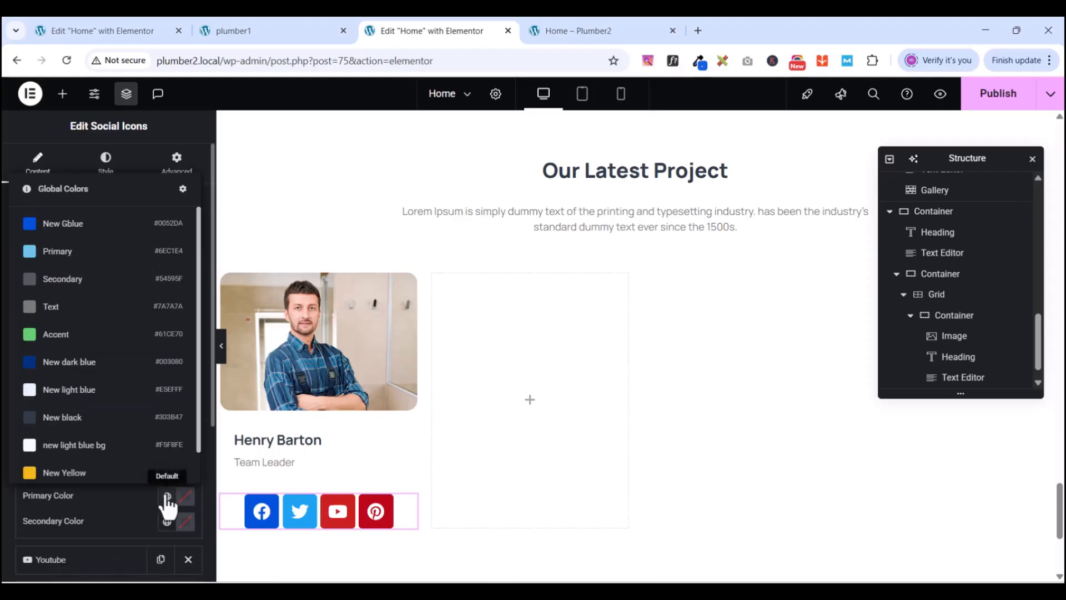
pyautogui.click(64, 227)
pyautogui.scroll(-1, 427, 465)
pyautogui.click(70, 302)
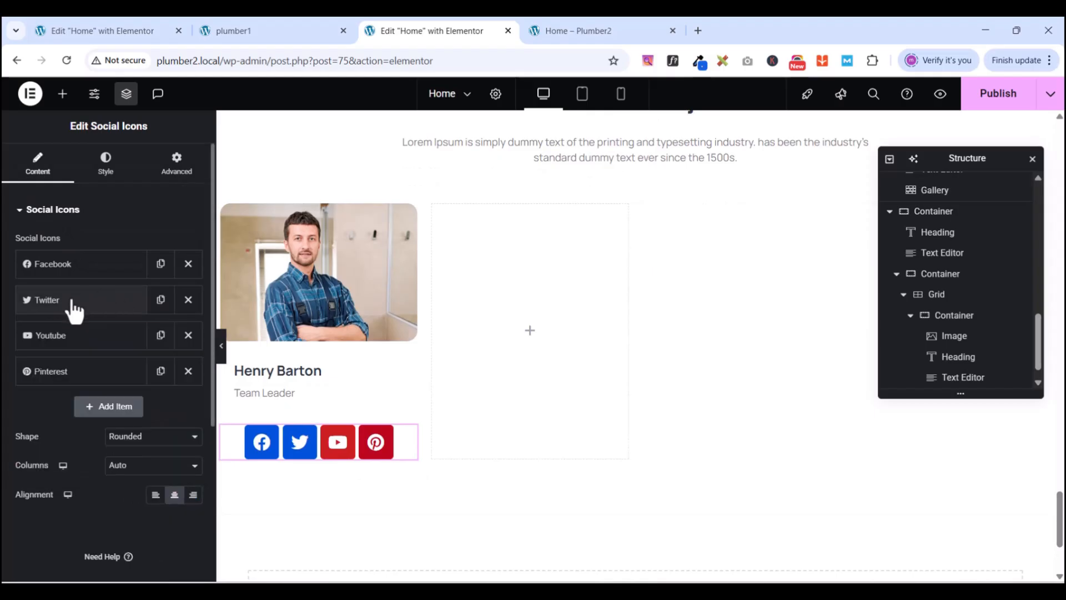
# - Switch the YouTube and Pinterest icons from red to the custom New Gblue colour
pyautogui.click(66, 344)
pyautogui.click(150, 505)
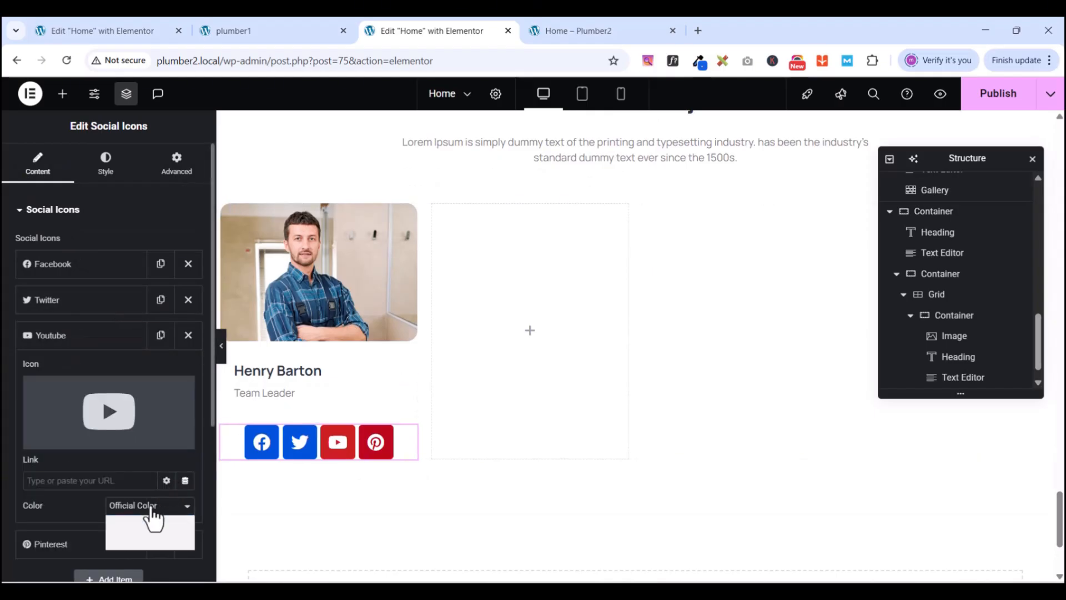
pyautogui.click(139, 537)
pyautogui.scroll(-3, 138, 471)
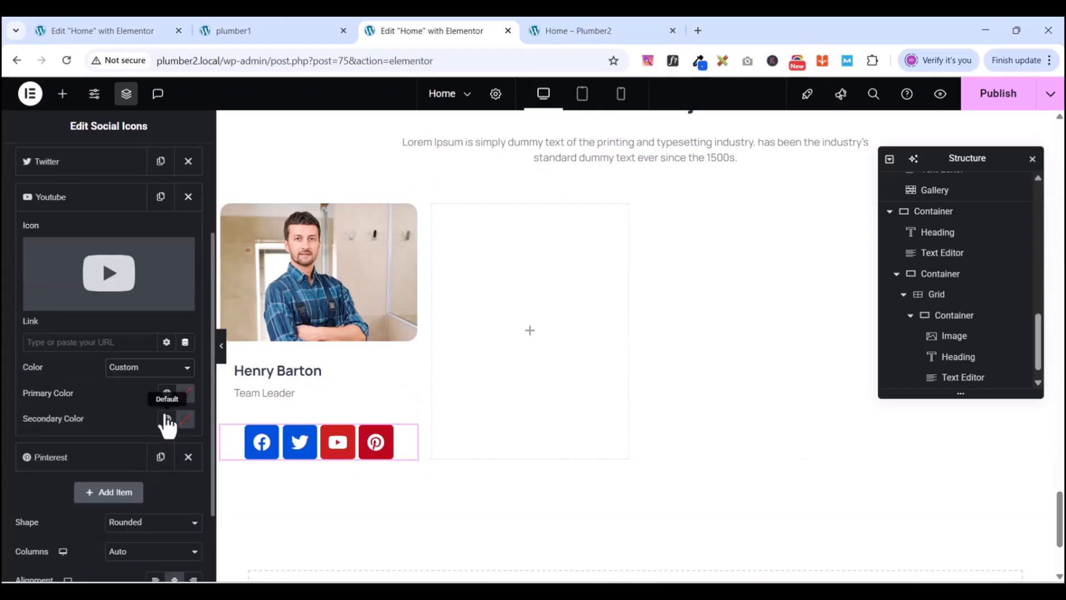
pyautogui.click(167, 393)
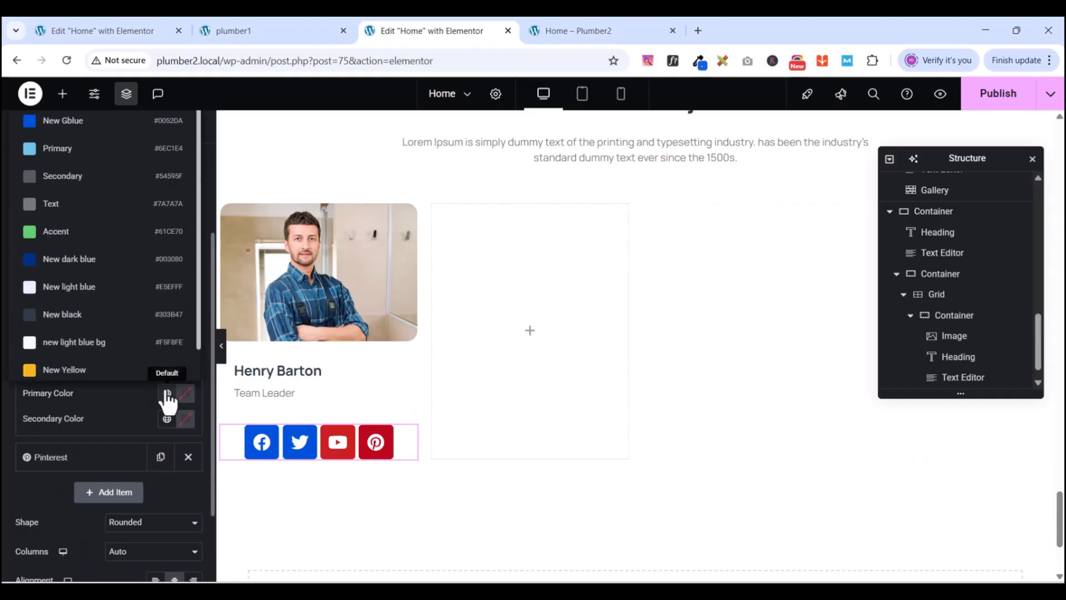
pyautogui.click(62, 123)
pyautogui.moveTo(88, 303)
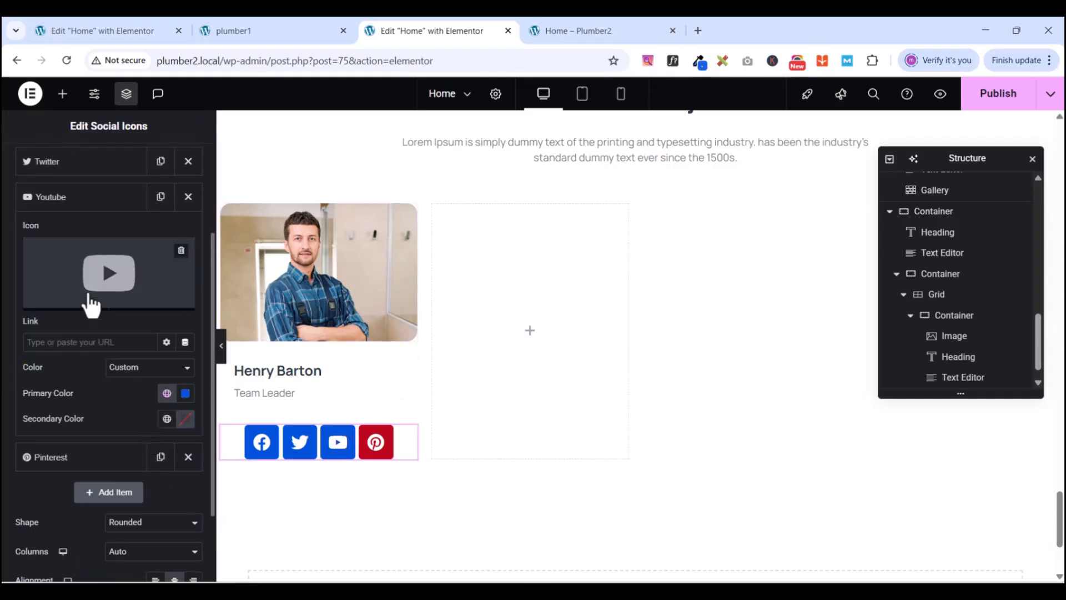
pyautogui.click(71, 202)
pyautogui.click(67, 234)
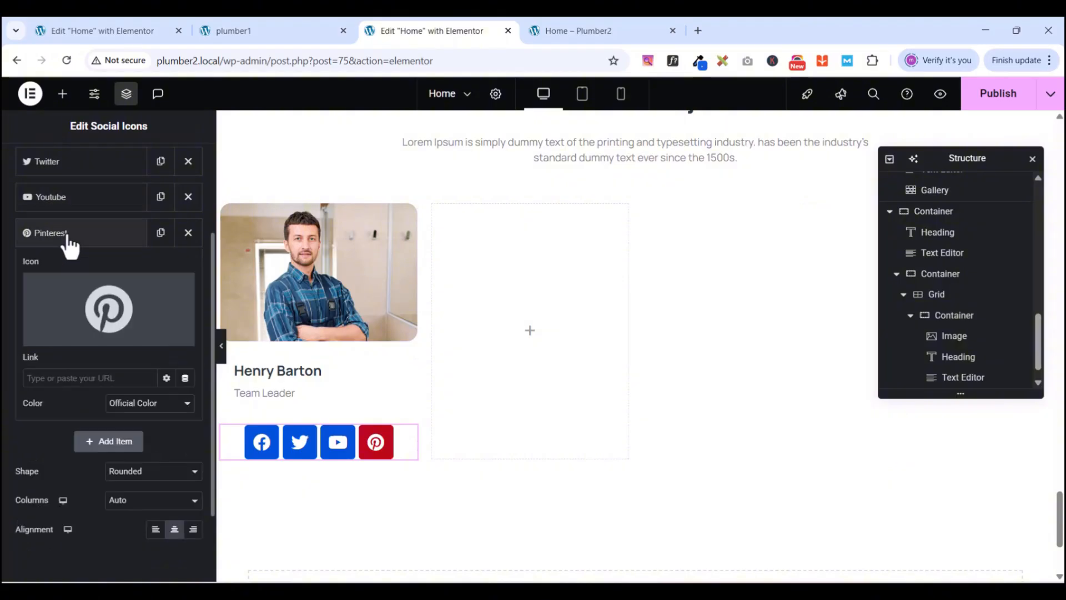
pyautogui.click(145, 403)
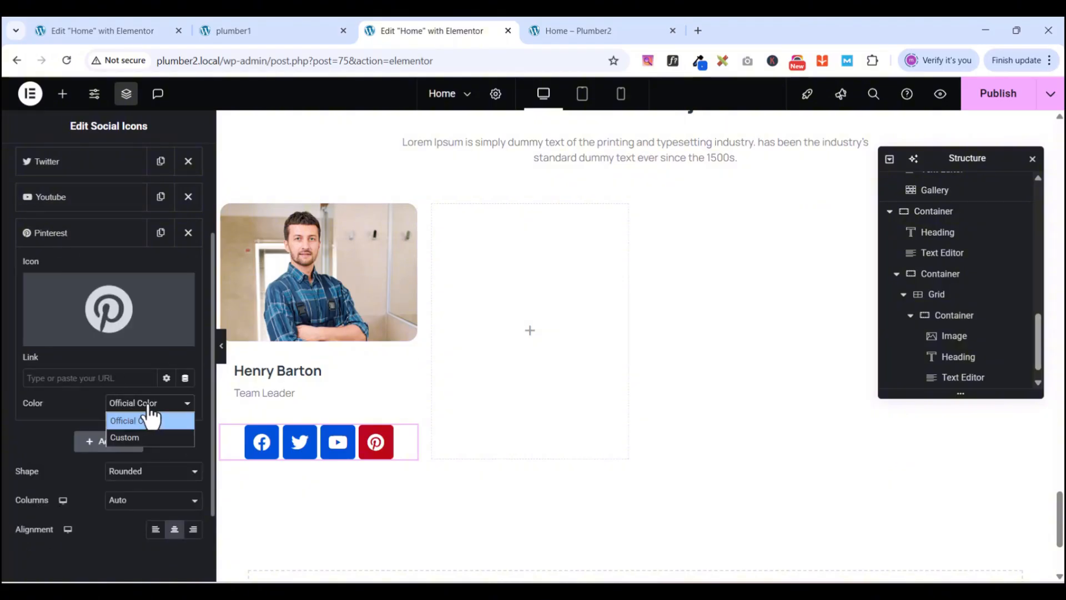
pyautogui.click(135, 437)
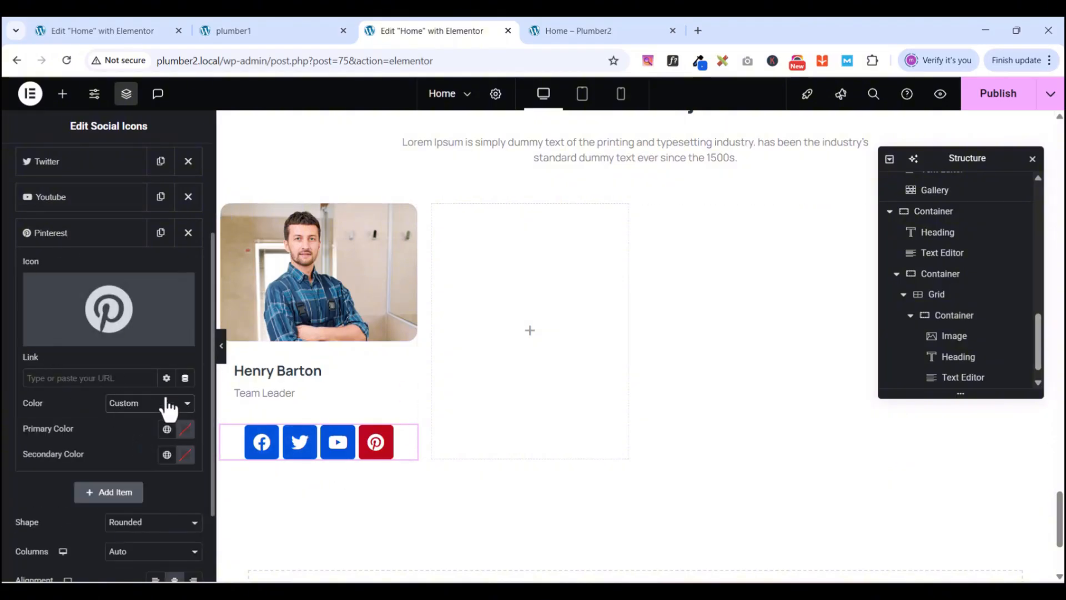
pyautogui.click(167, 429)
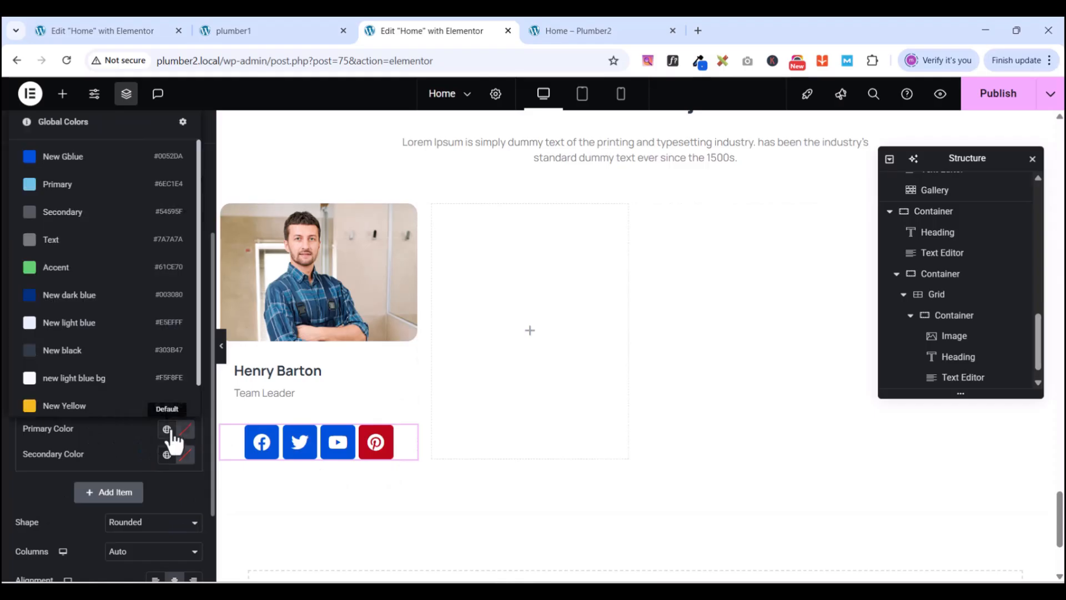
pyautogui.click(61, 160)
pyautogui.click(69, 243)
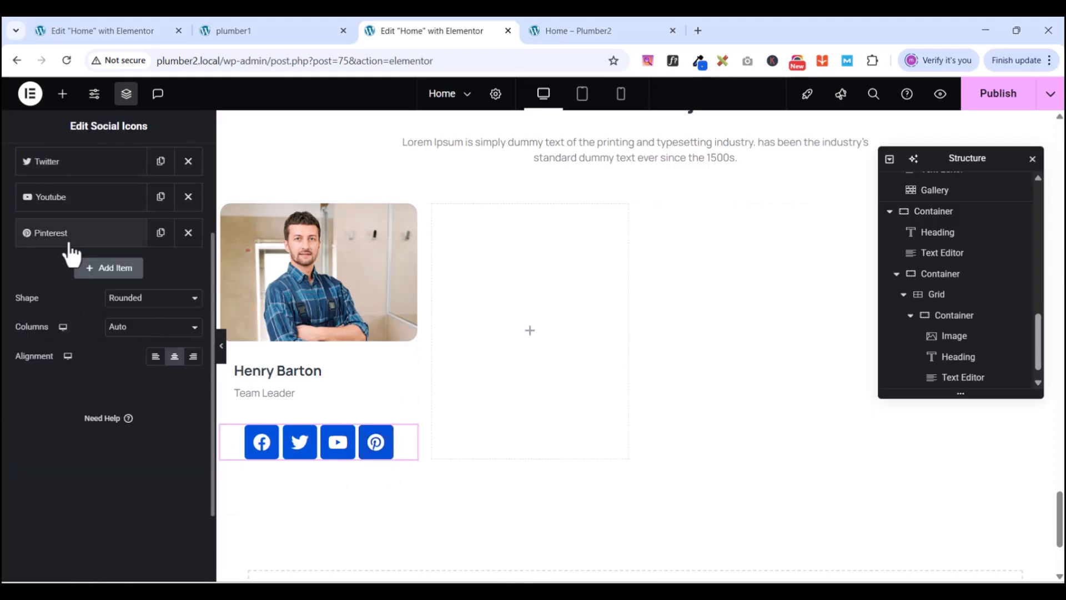
# - Make the social icons circular and left-aligned, then show their style settings
pyautogui.click(129, 300)
pyautogui.click(118, 348)
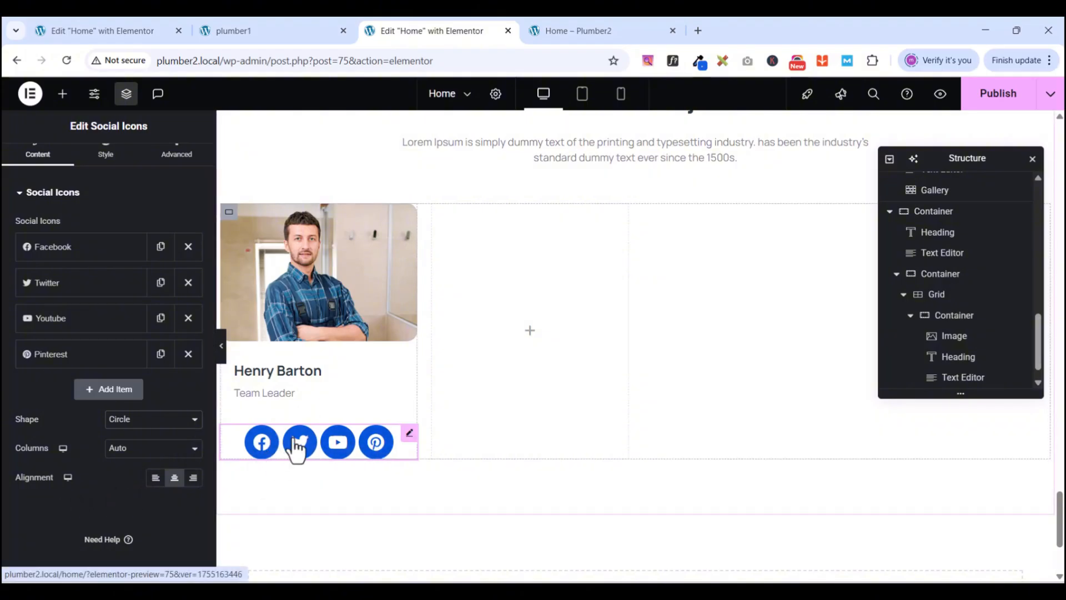
pyautogui.click(156, 477)
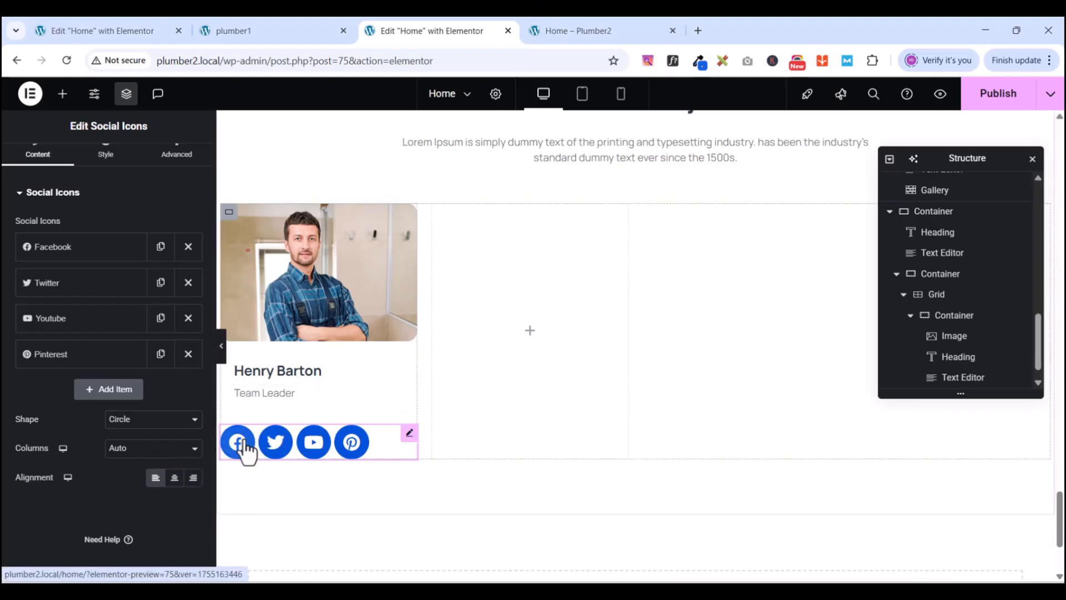
pyautogui.click(272, 26)
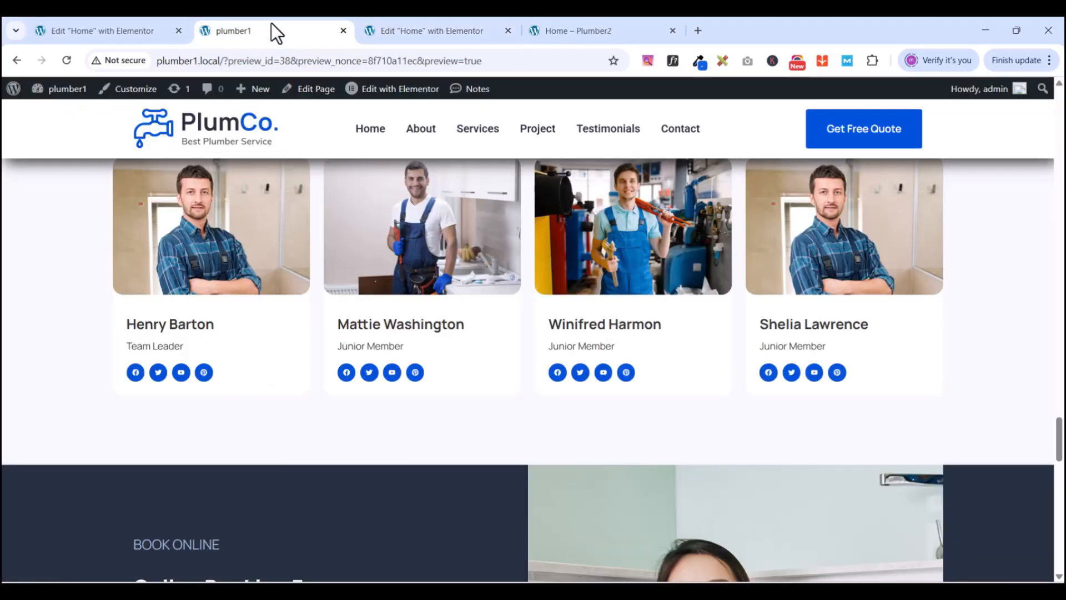
pyautogui.click(400, 32)
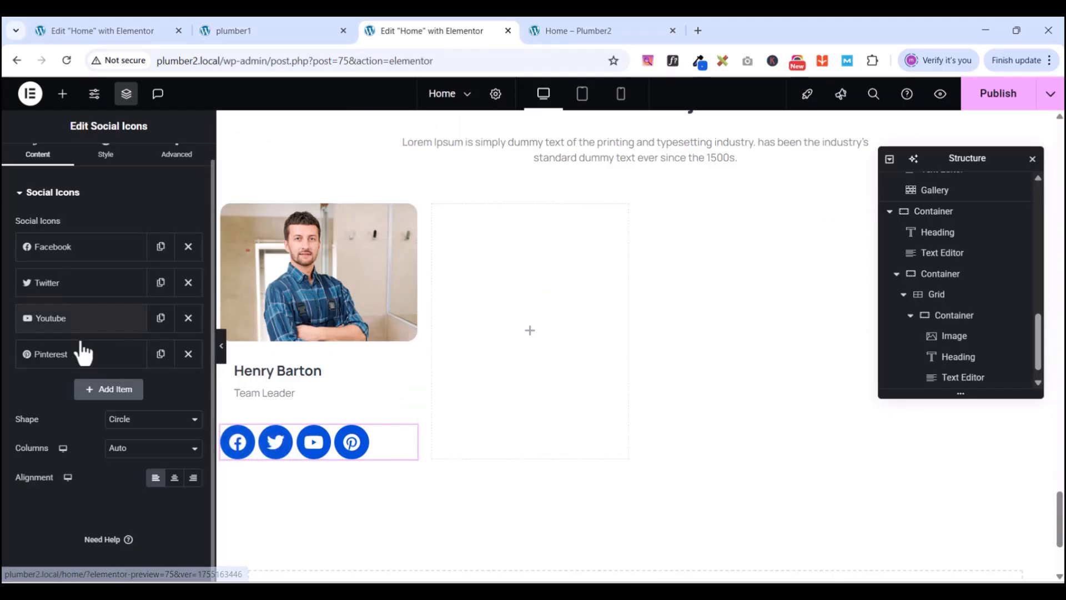
pyautogui.click(25, 206)
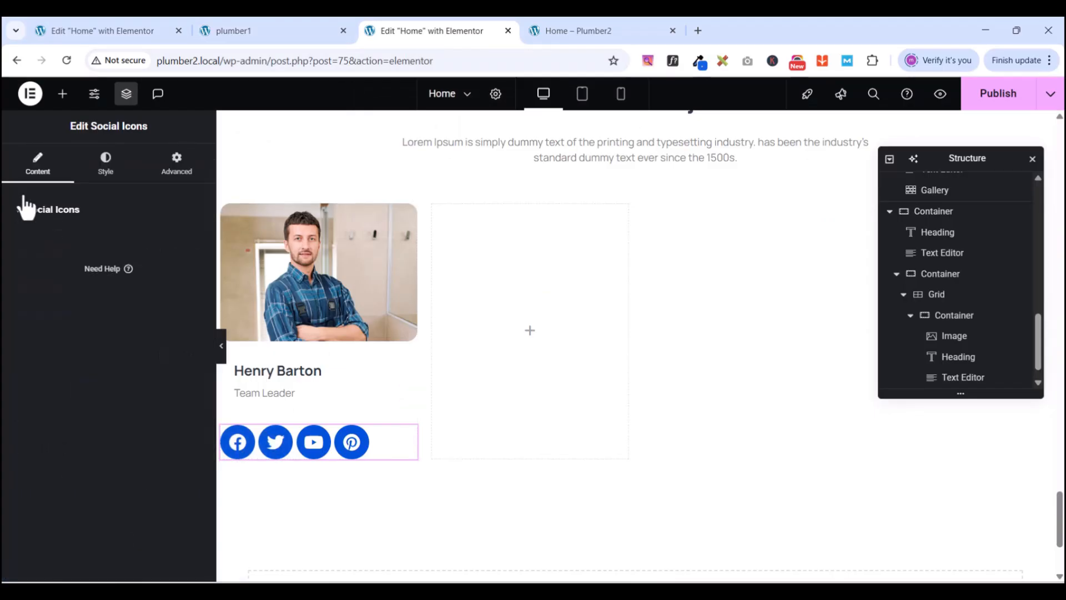
pyautogui.click(103, 167)
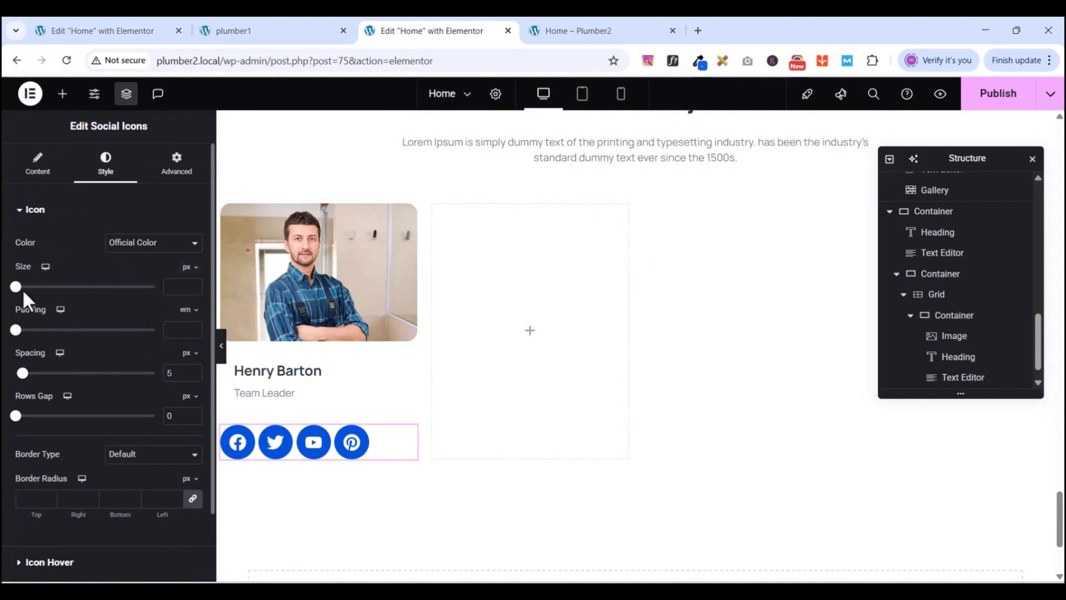
# - Set the social icons to 12 px size, 0.7 em padding and 7 px spacing
pyautogui.moveTo(18, 288)
pyautogui.mouseDown()
pyautogui.moveTo(35, 294)
pyautogui.moveTo(15, 288)
pyautogui.mouseUp()
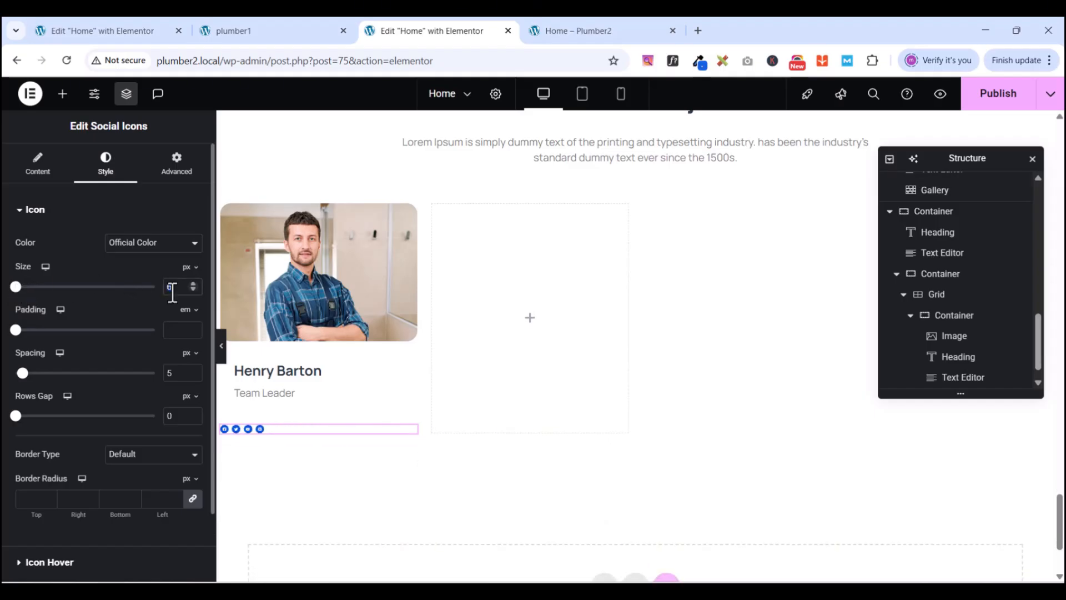
pyautogui.write('10')
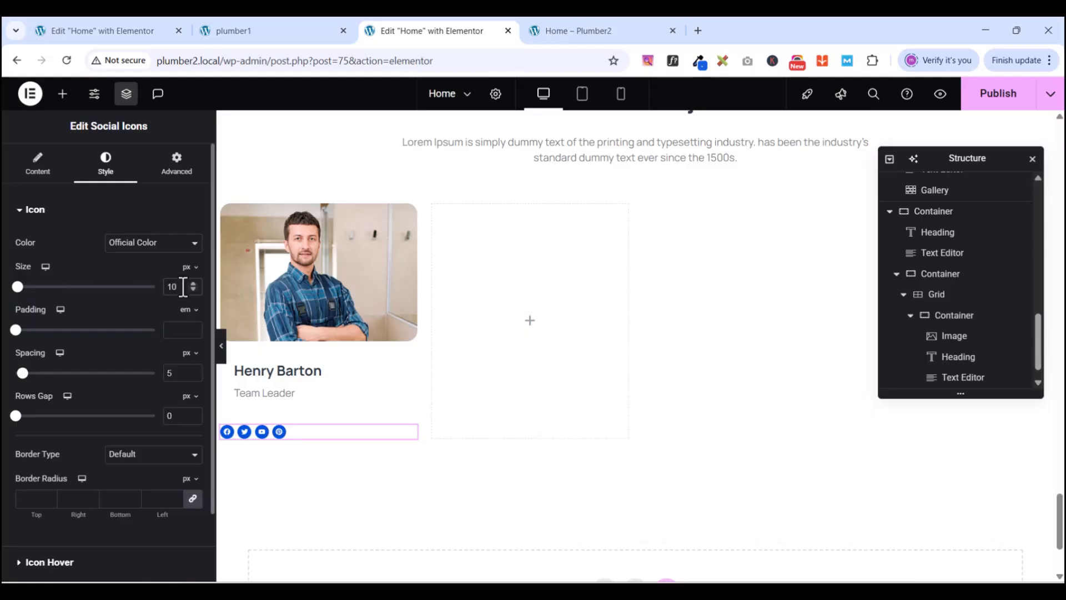
pyautogui.press('Up')
pyautogui.press('Up')
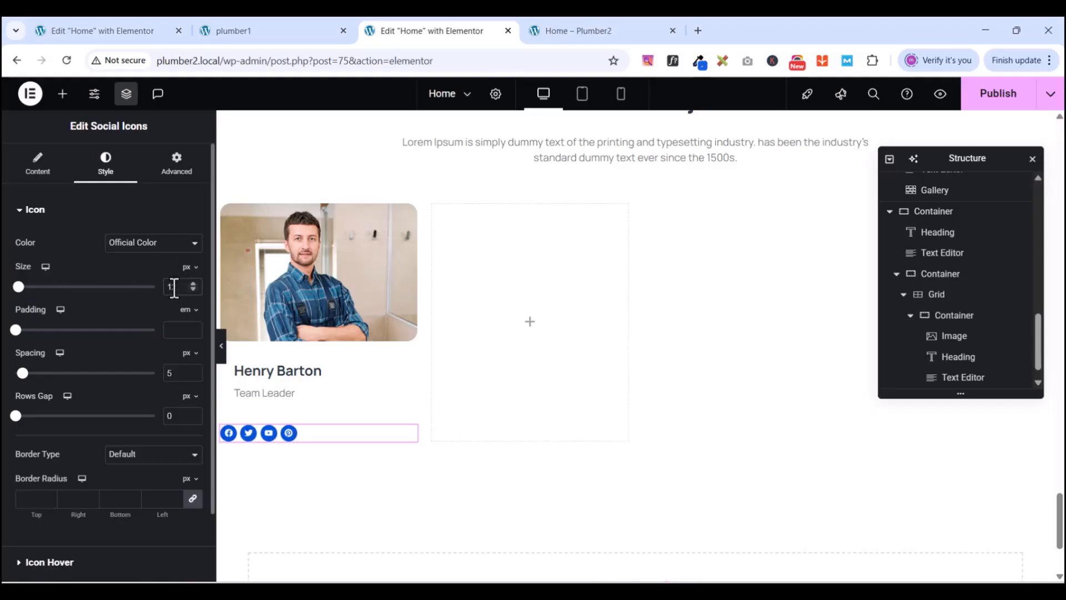
pyautogui.click(176, 330)
pyautogui.write('0.7')
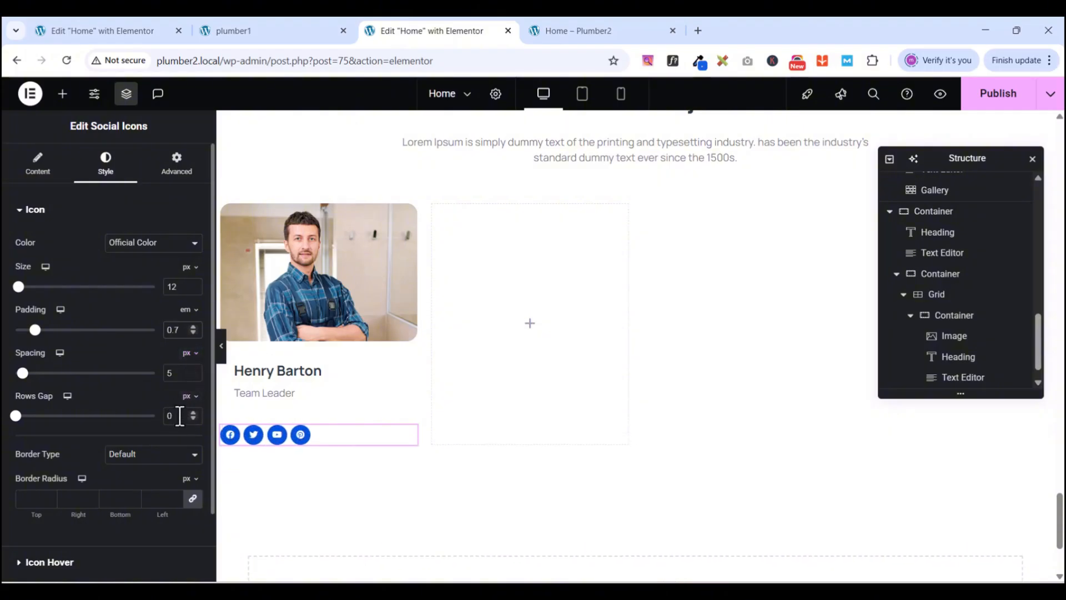
pyautogui.moveTo(15, 416); pyautogui.dragTo(15, 416)
pyautogui.moveTo(22, 374); pyautogui.dragTo(27, 373)
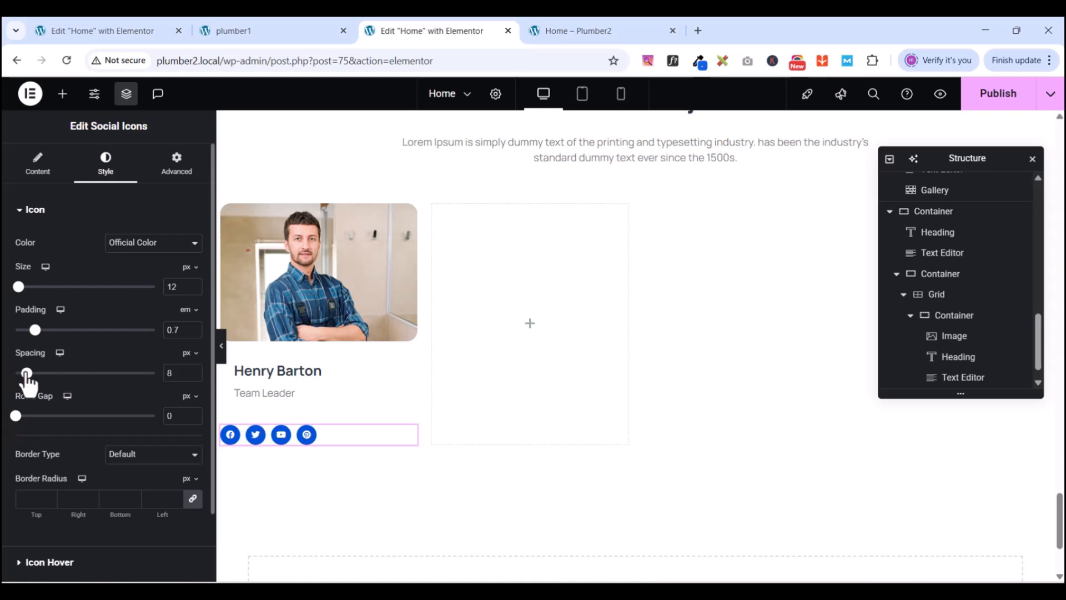
pyautogui.moveTo(27, 373); pyautogui.dragTo(25, 373)
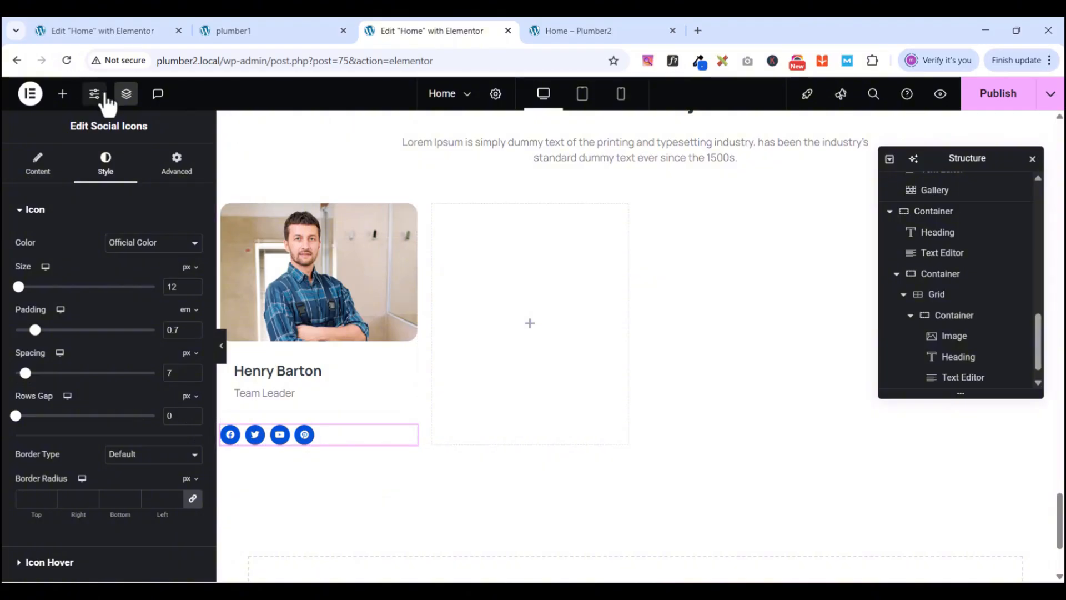
pyautogui.click(189, 174)
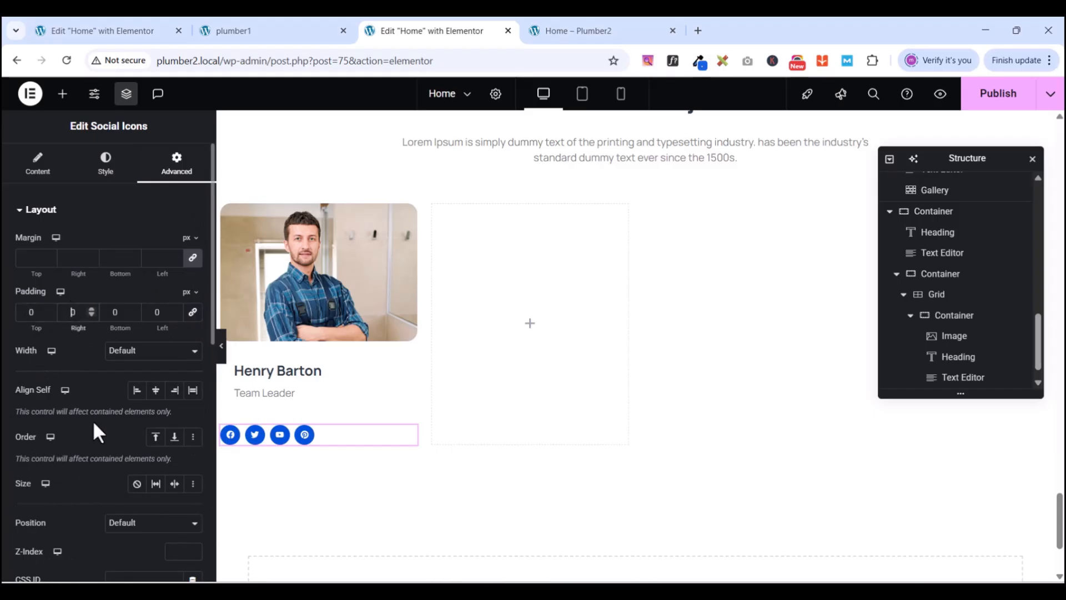
# - Give the social icons widget 20 px right and left padding and a -19 px top margin
pyautogui.write('2')
pyautogui.click(156, 312)
pyautogui.write('2')
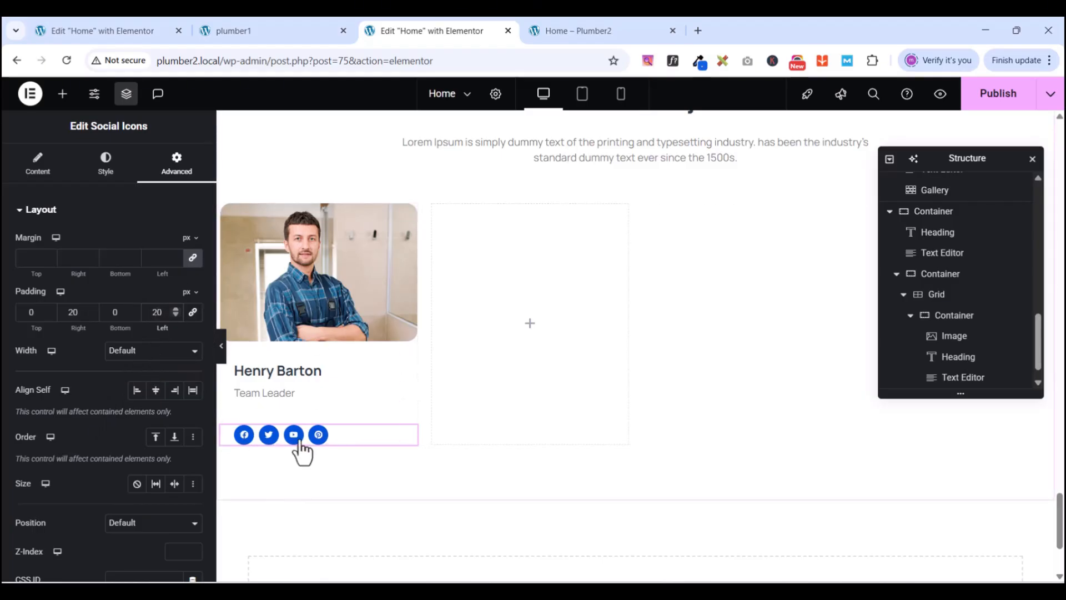
pyautogui.click(259, 33)
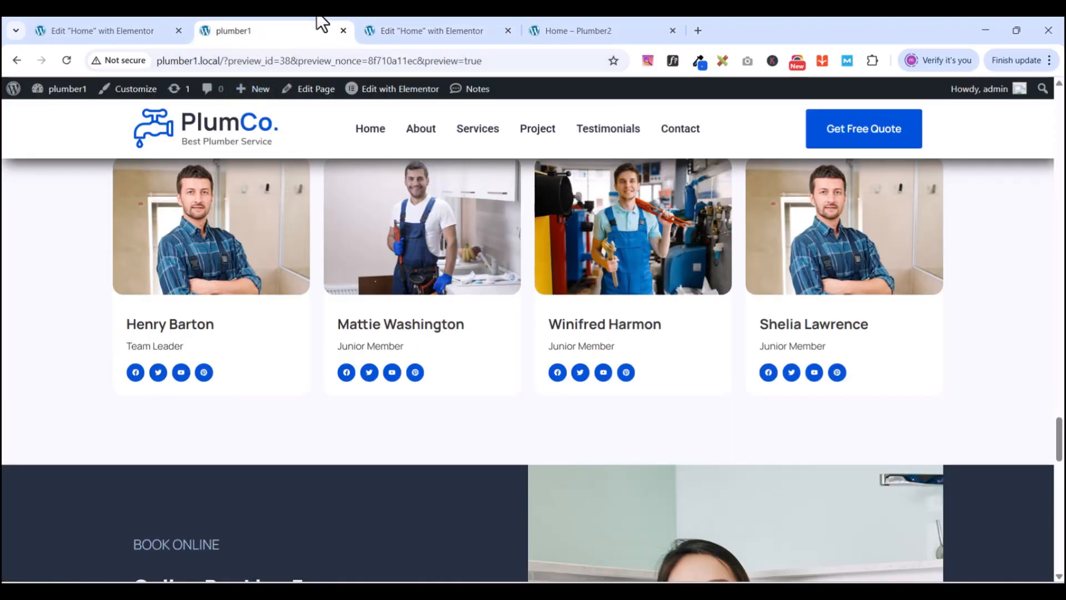
pyautogui.click(413, 33)
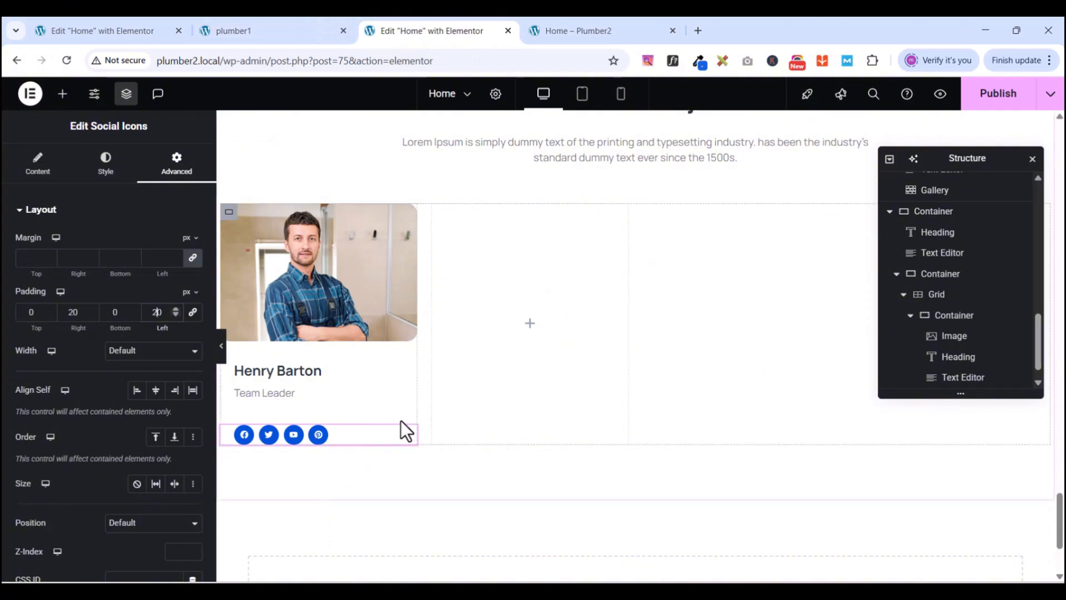
pyautogui.click(192, 258)
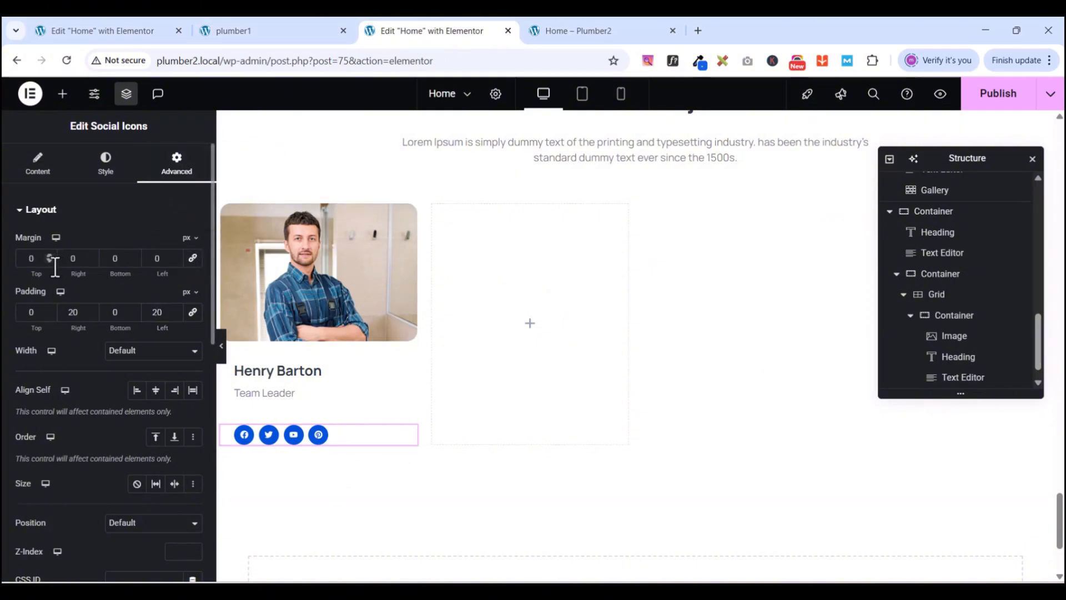
pyautogui.moveTo(49, 260); pyautogui.dragTo(48, 260)
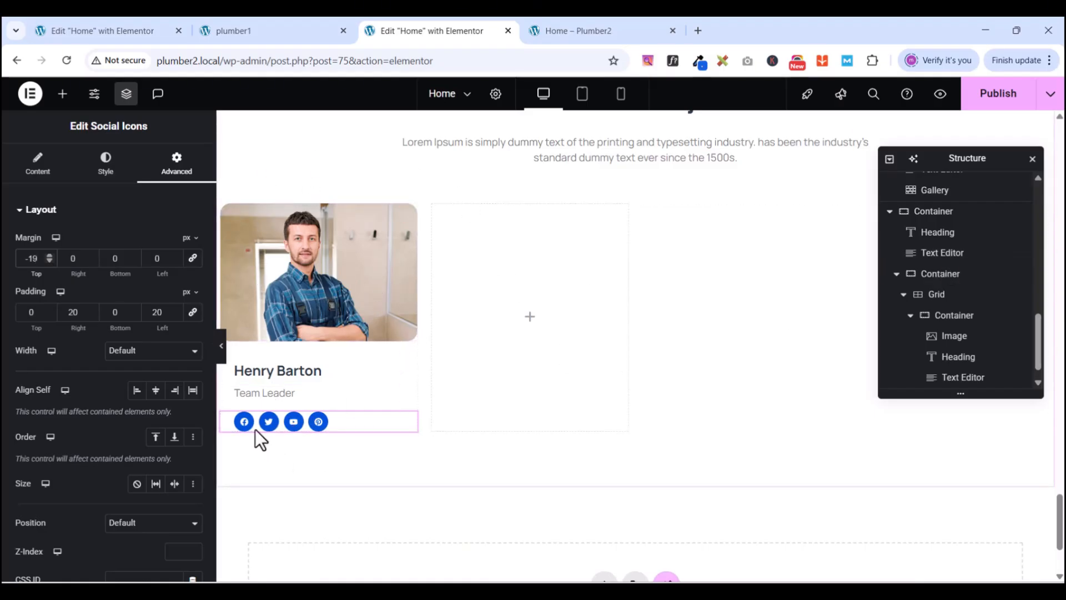
pyautogui.click(36, 163)
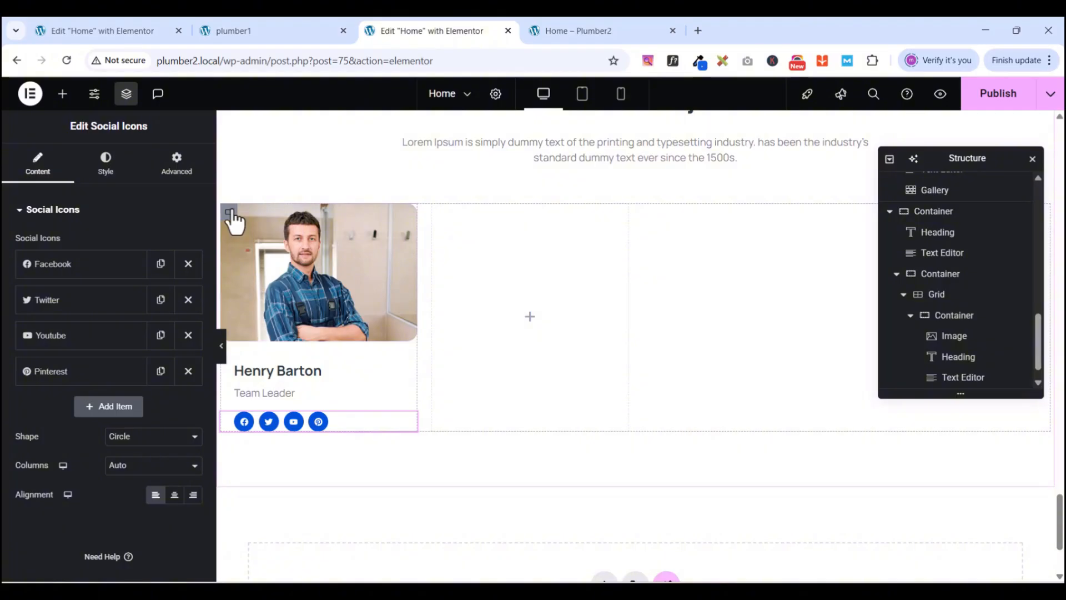
# - Give the container holding the card grid a classic #FFFFFF white background
pyautogui.click(229, 211)
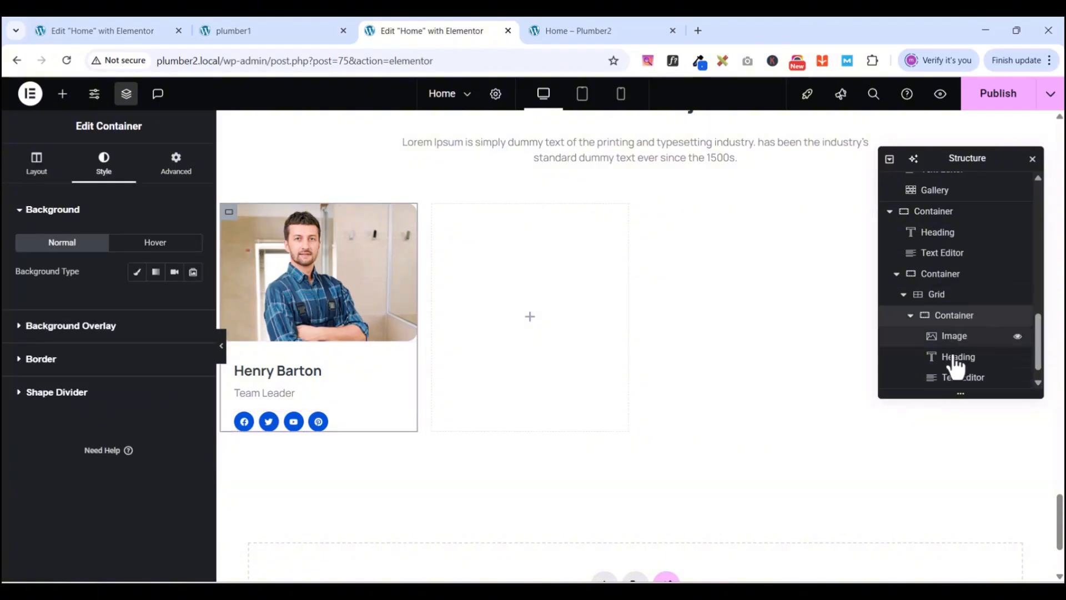
pyautogui.click(940, 274)
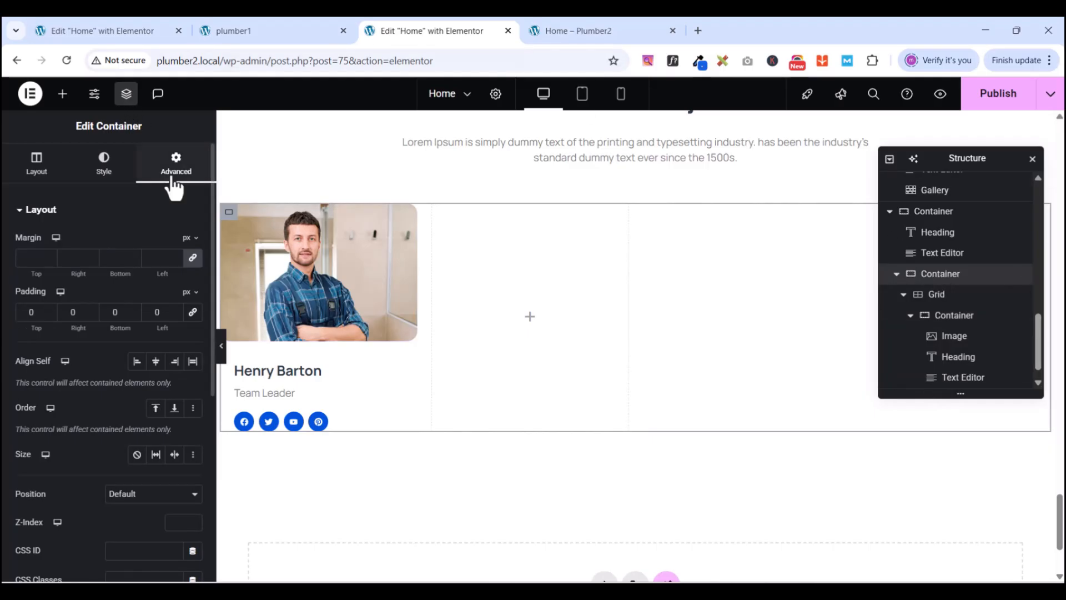
pyautogui.click(100, 166)
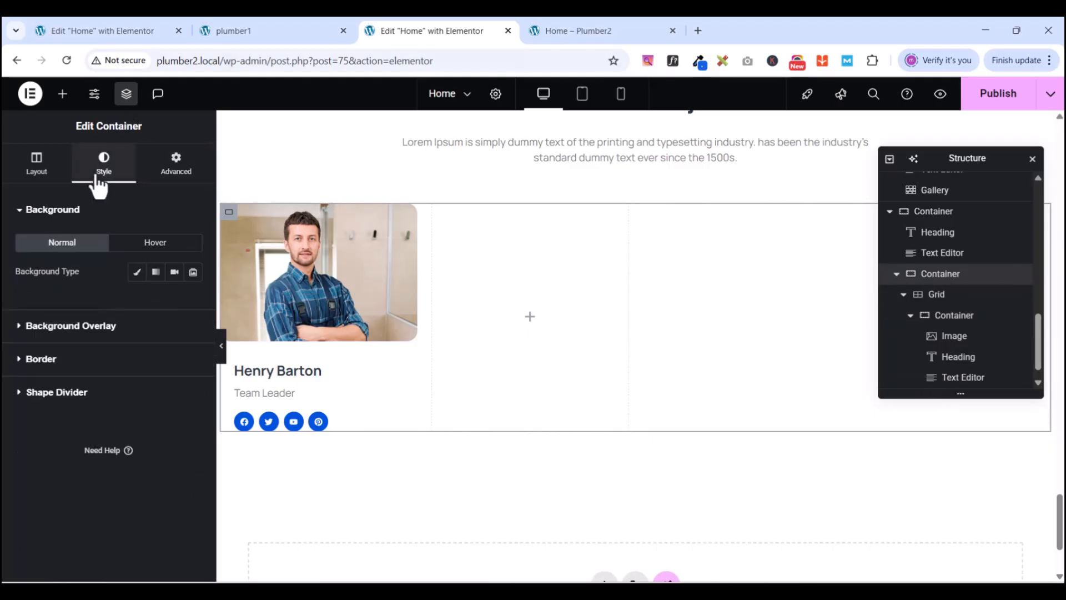
pyautogui.click(137, 272)
pyautogui.click(193, 301)
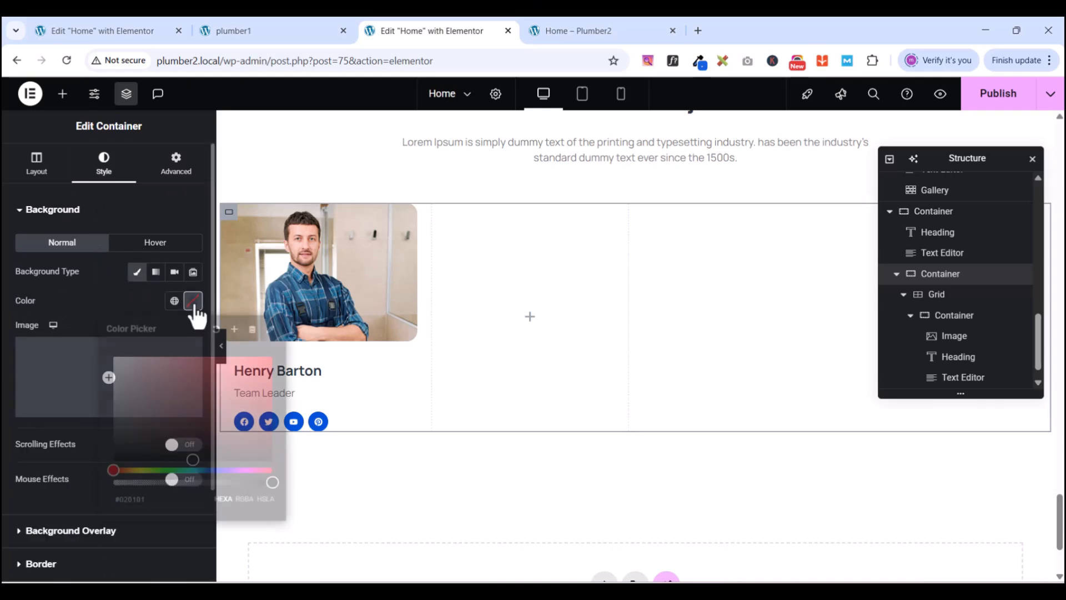
pyautogui.moveTo(185, 451); pyautogui.dragTo(103, 345)
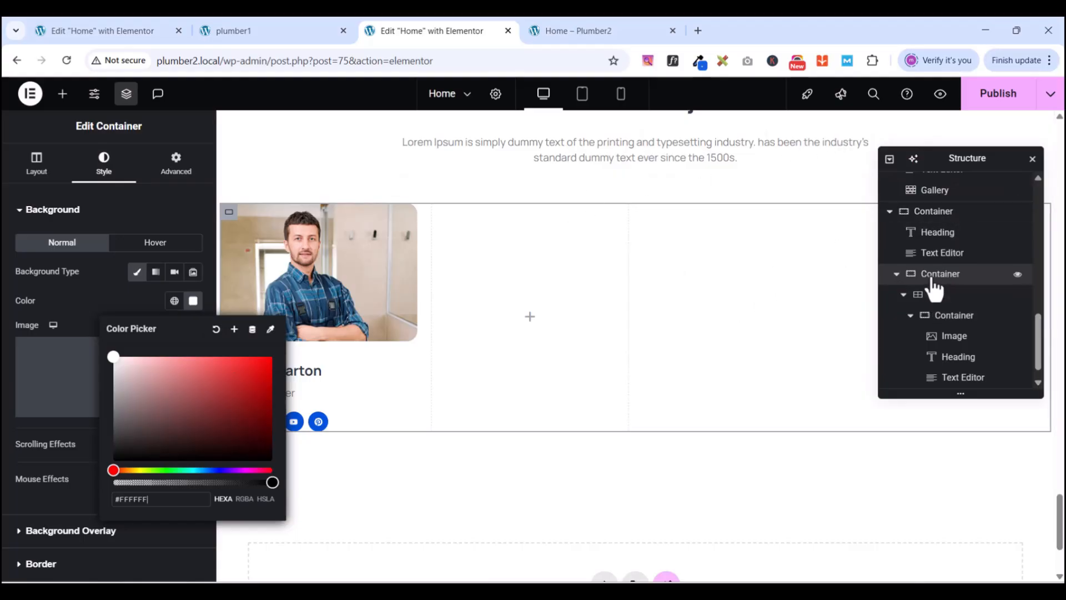
pyautogui.click(133, 212)
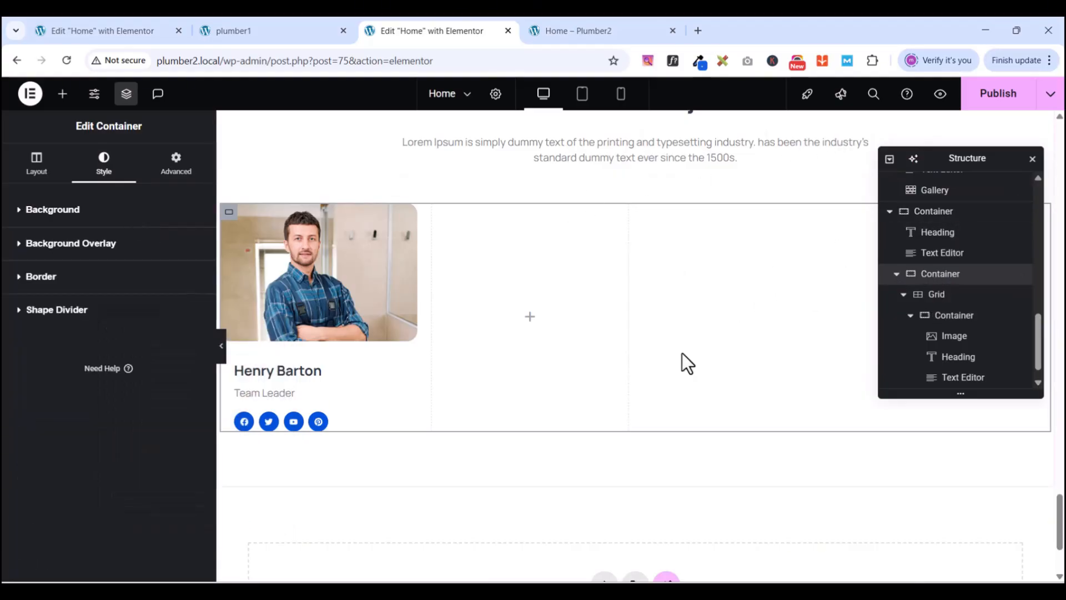
pyautogui.scroll(5, 682, 352)
pyautogui.scroll(2, 682, 352)
# - Scroll the plumber1 preview through Our Latest Project and the team cards, then return to the Home editor
pyautogui.click(275, 35)
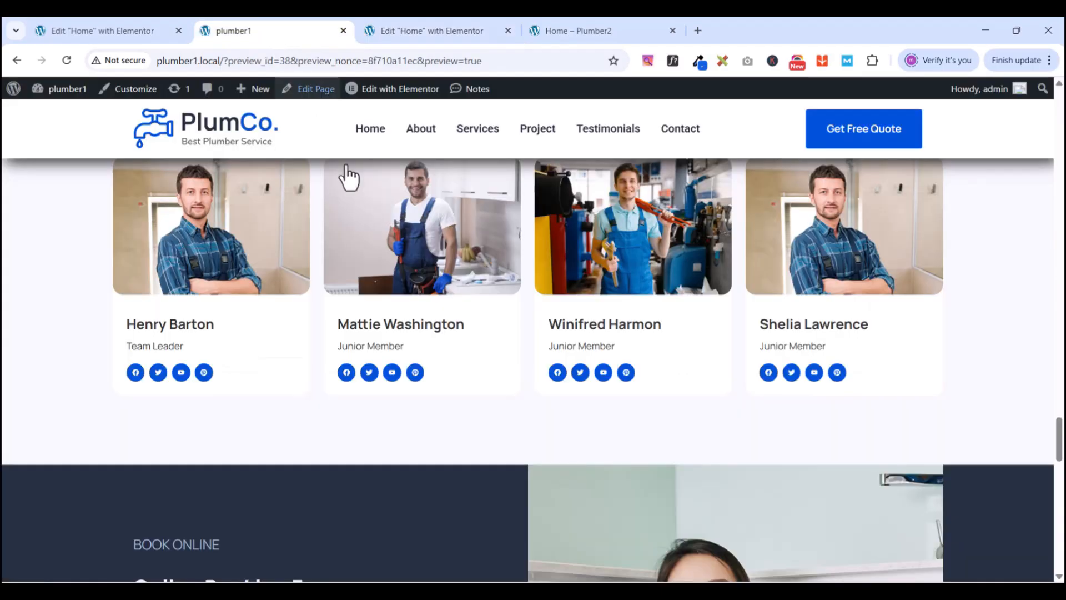
pyautogui.scroll(3, 441, 460)
pyautogui.scroll(2, 440, 459)
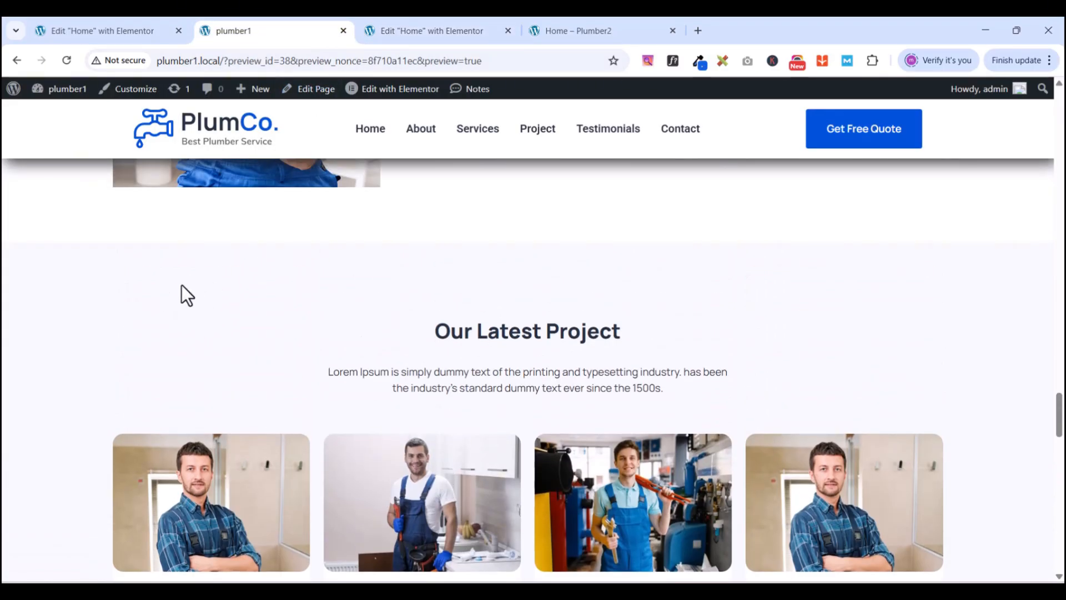
pyautogui.scroll(-4, 195, 296)
pyautogui.scroll(3, 195, 300)
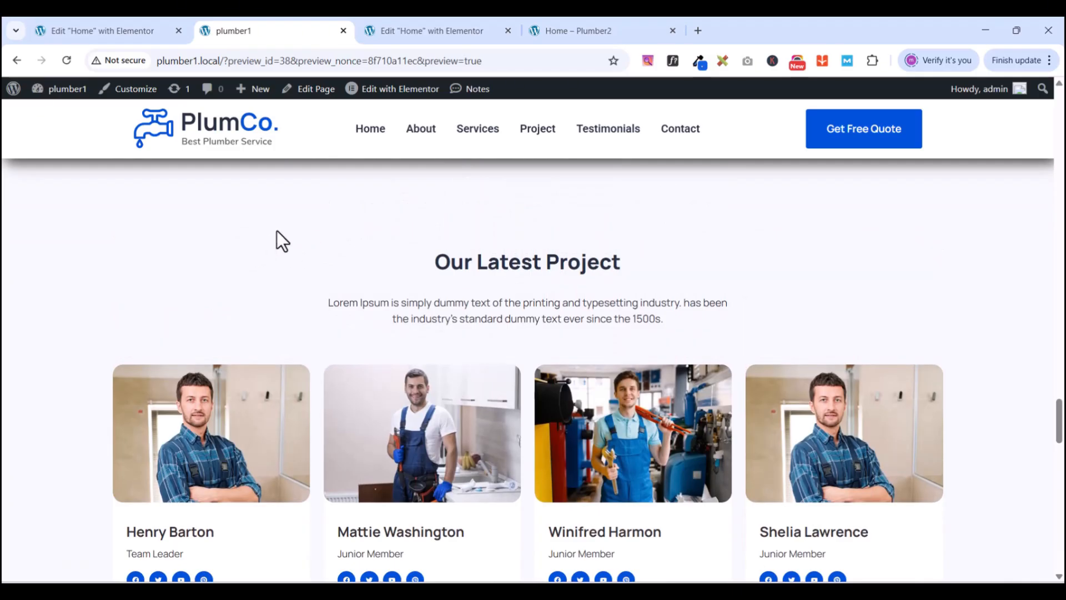
pyautogui.scroll(1, 290, 319)
pyautogui.scroll(-2, 291, 318)
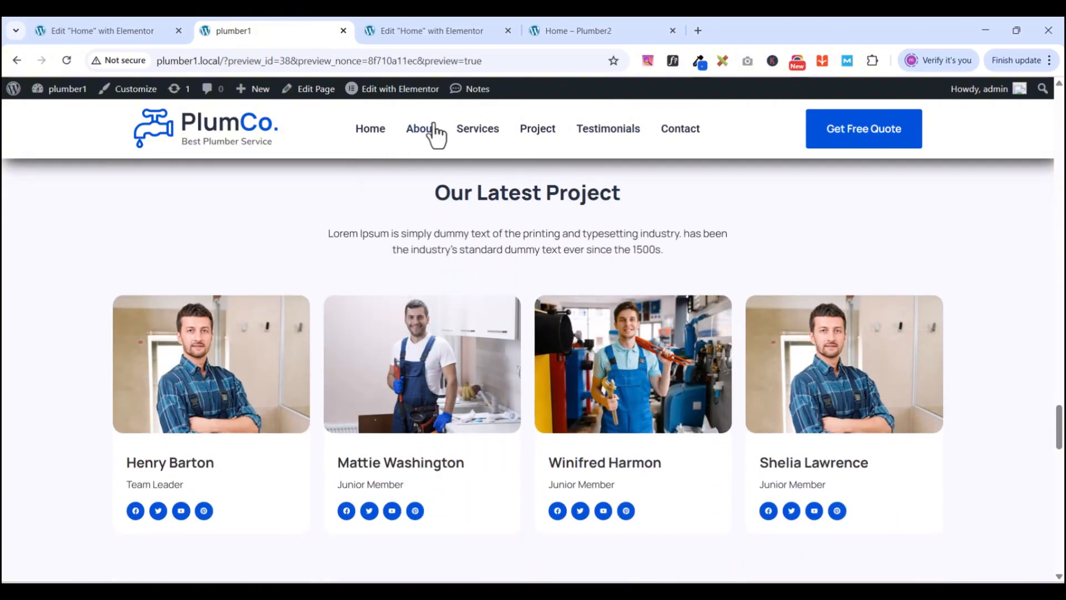
pyautogui.click(427, 35)
# - Apply the global 'new light blue bg' colour as the Our Latest Project section's classic background
pyautogui.scroll(6, 692, 433)
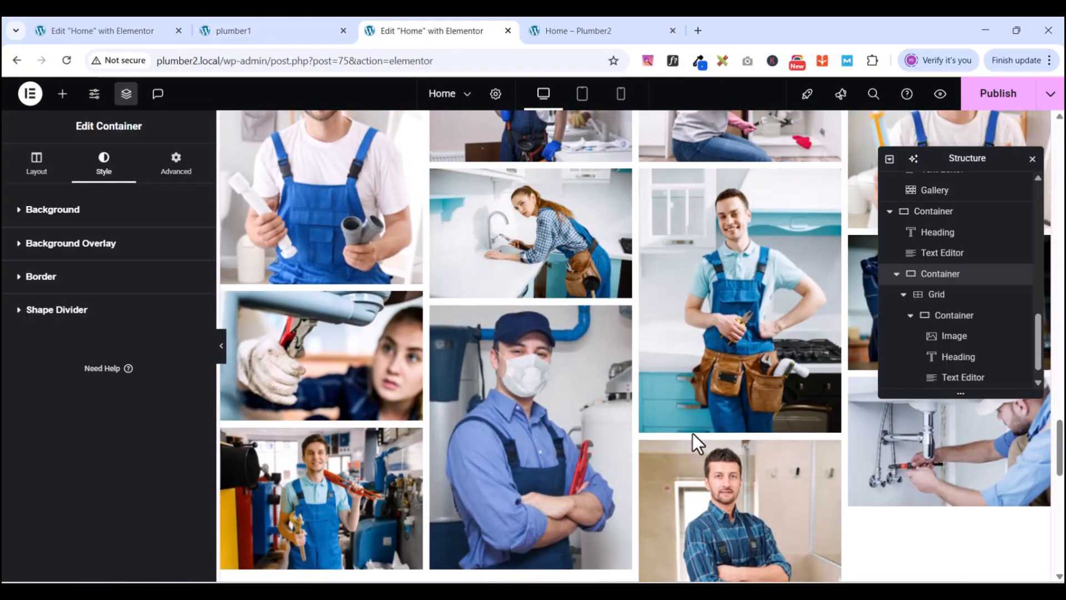
pyautogui.scroll(-5, 692, 432)
pyautogui.scroll(-6, 692, 432)
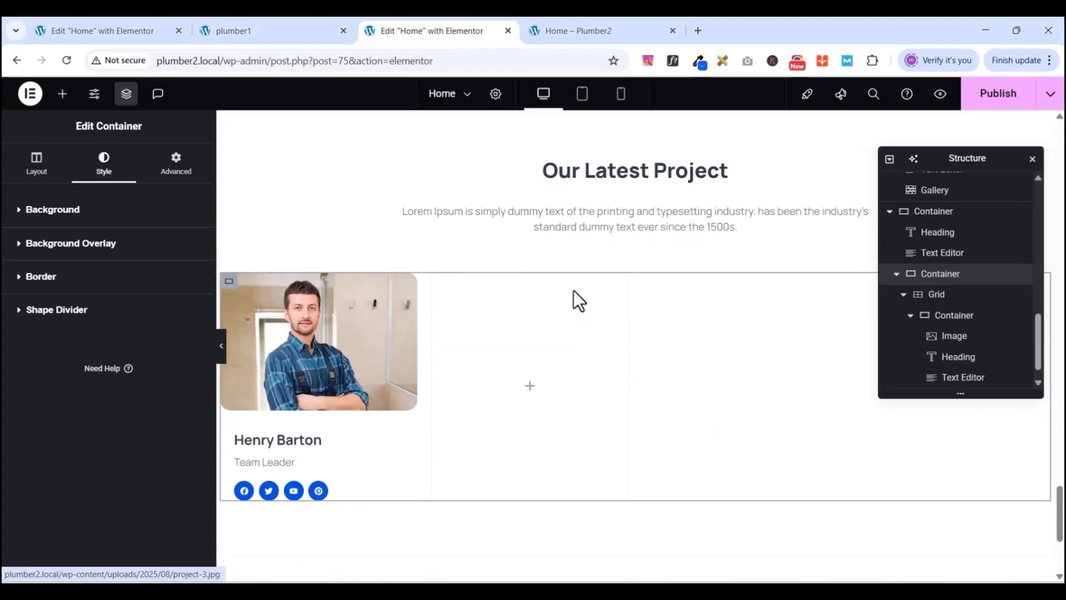
pyautogui.scroll(2, 594, 333)
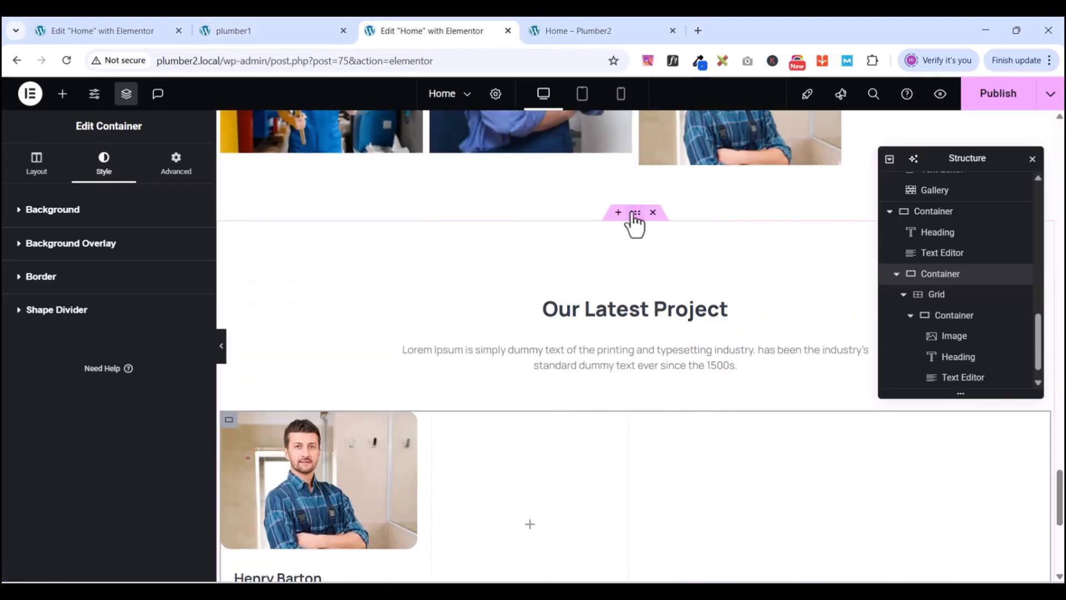
pyautogui.click(634, 215)
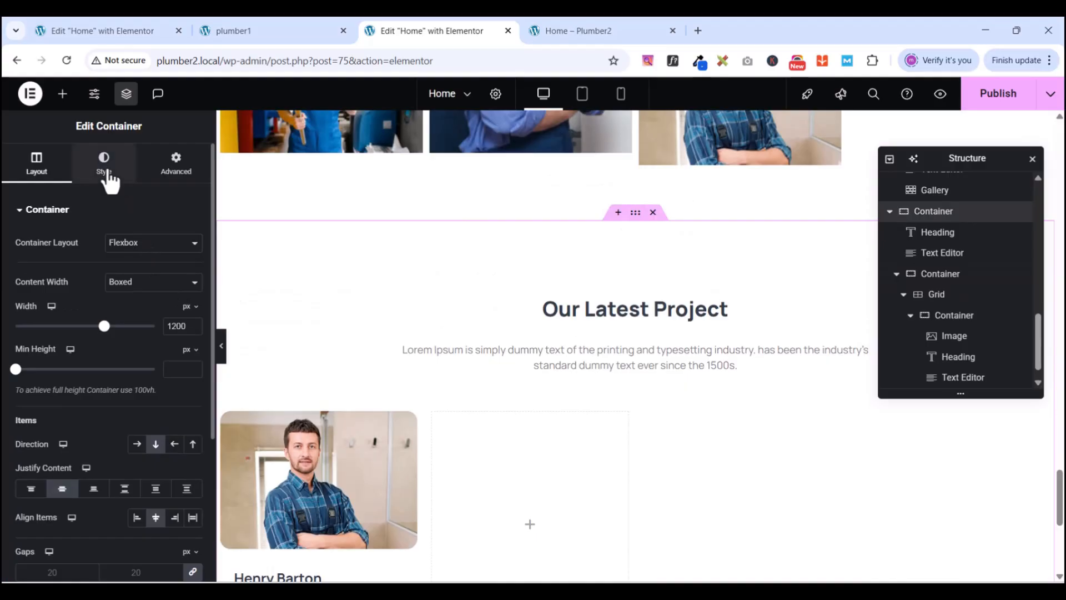
pyautogui.click(110, 179)
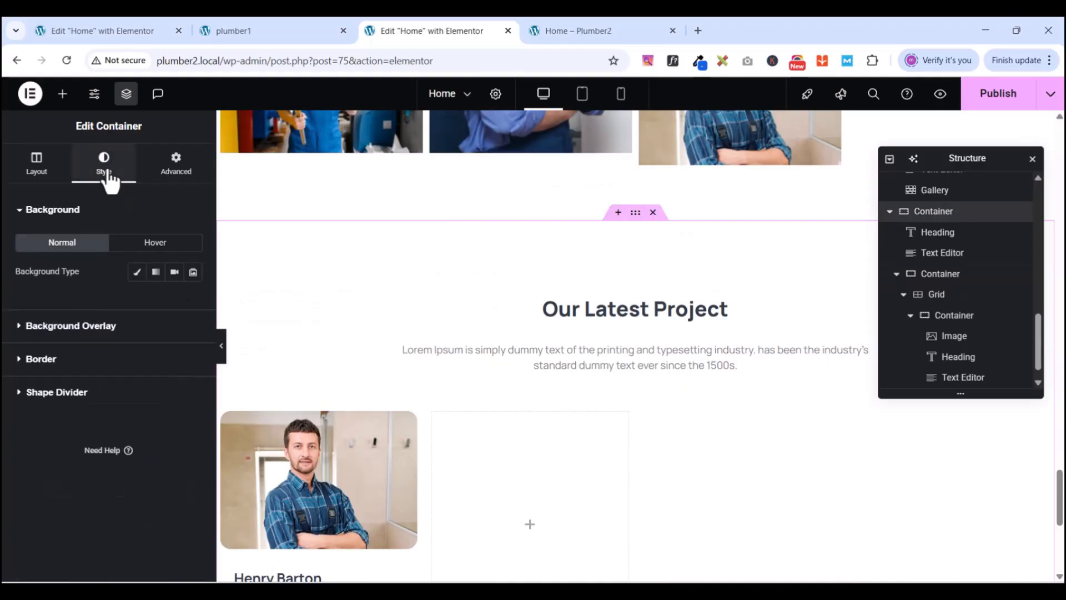
pyautogui.click(135, 275)
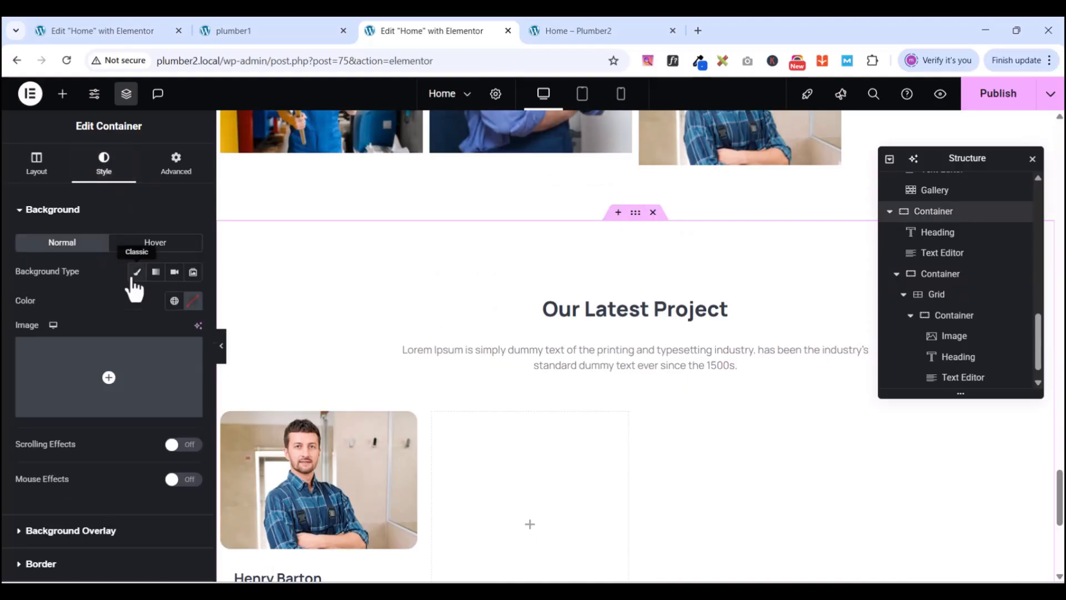
pyautogui.click(174, 302)
pyautogui.scroll(-2, 114, 500)
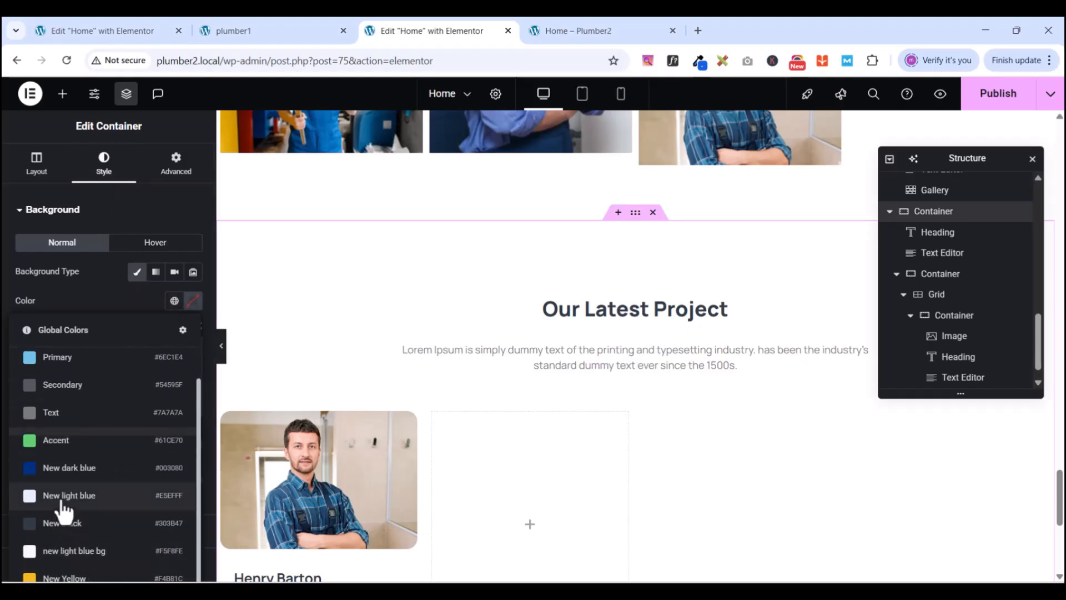
pyautogui.click(65, 552)
pyautogui.scroll(1, 485, 295)
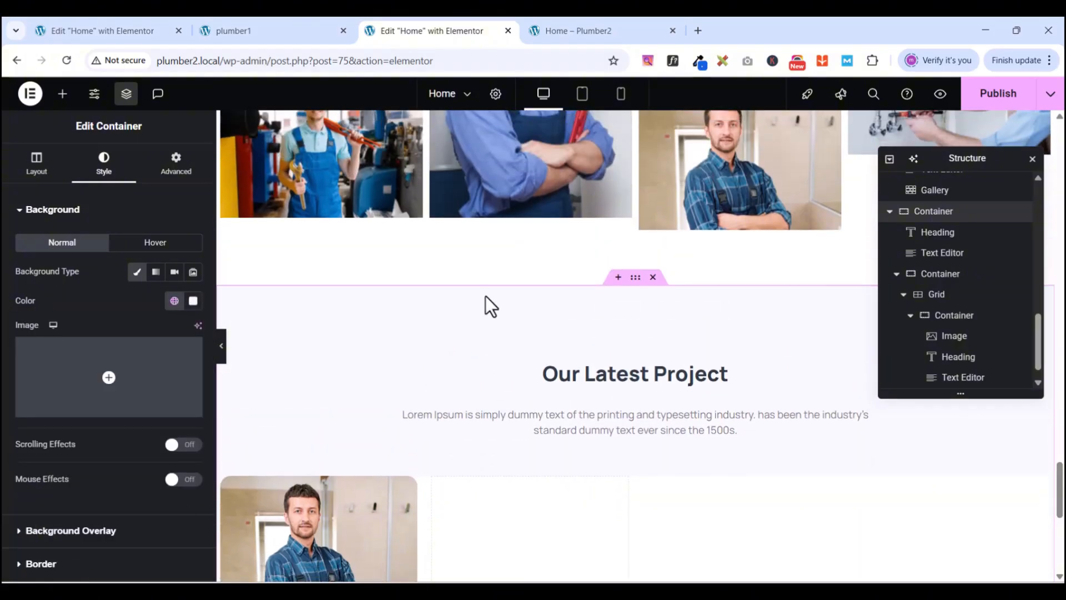
pyautogui.scroll(-6, 483, 311)
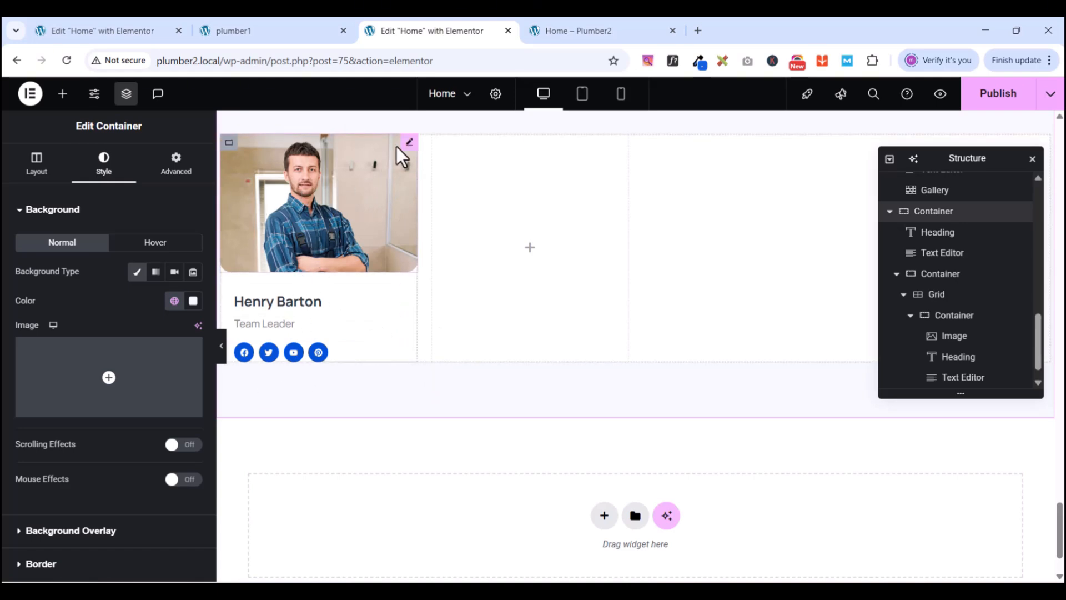
# - Enter a value of 2 in the team card container's margin and padding settings
pyautogui.scroll(1, 841, 121)
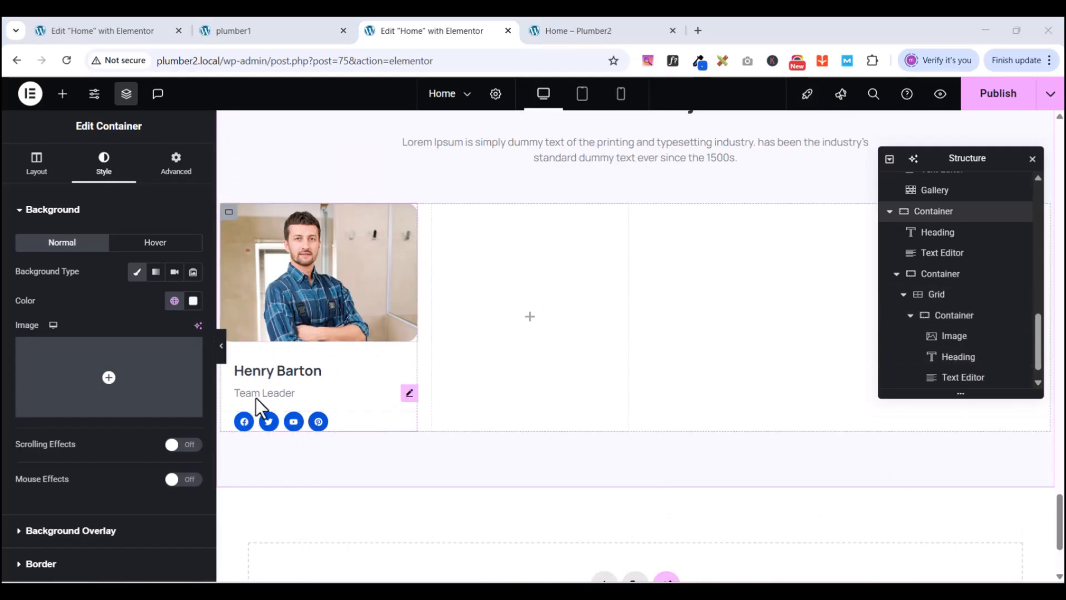
pyautogui.scroll(-1, 944, 316)
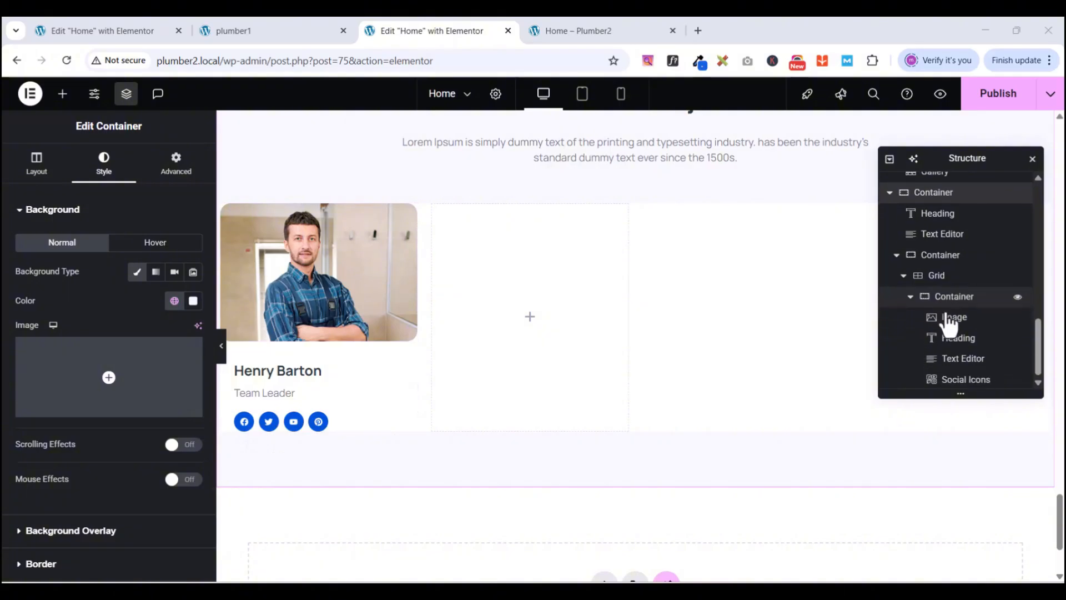
pyautogui.click(952, 299)
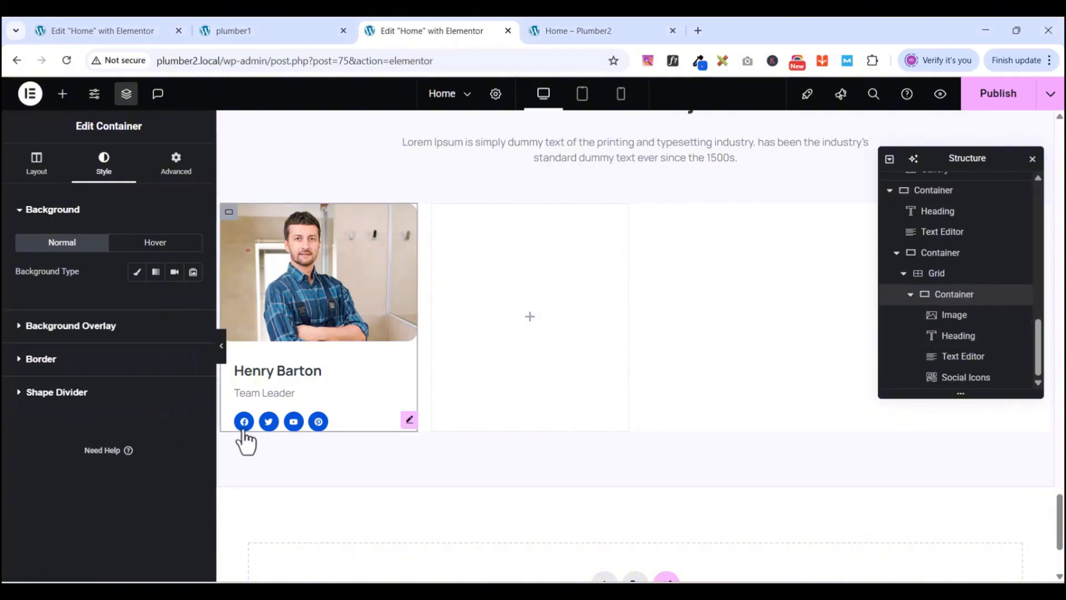
pyautogui.click(176, 167)
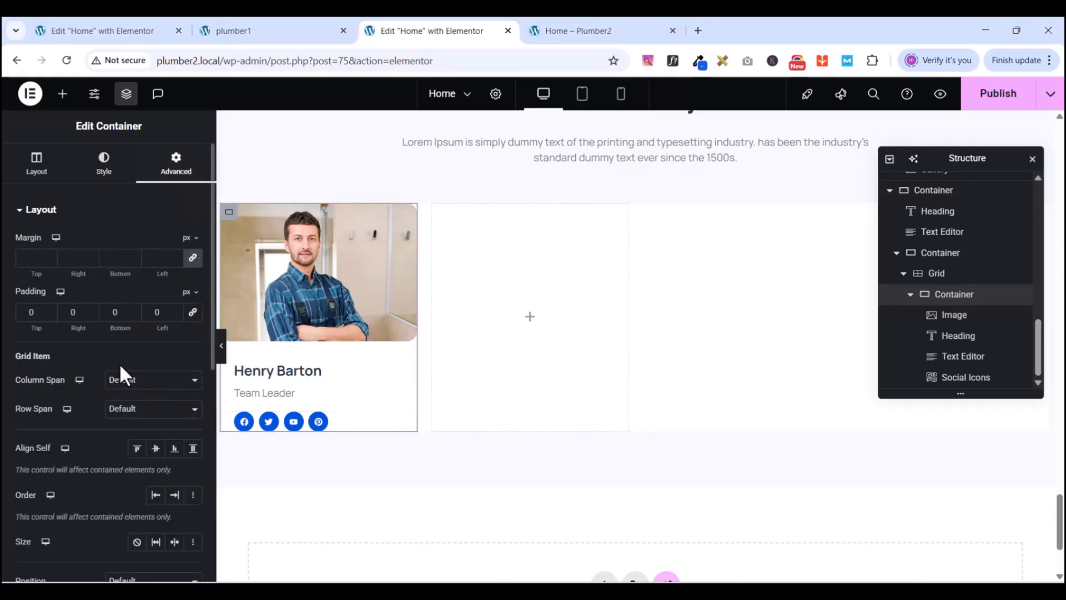
pyautogui.write('2')
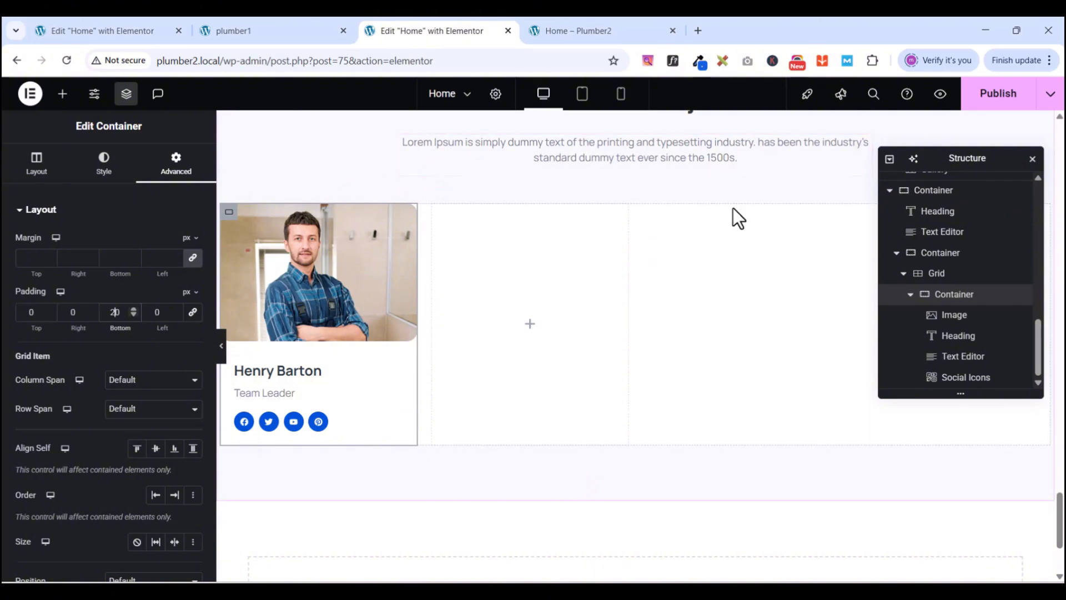
# - Clear the background colour from the outer container holding the card grid
pyautogui.click(941, 254)
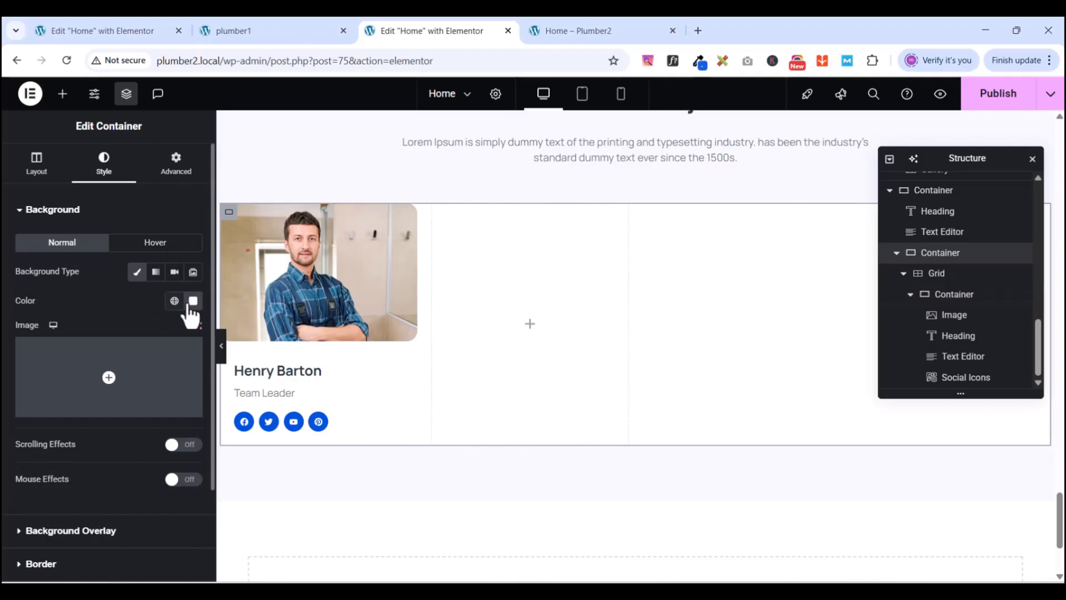
pyautogui.click(192, 302)
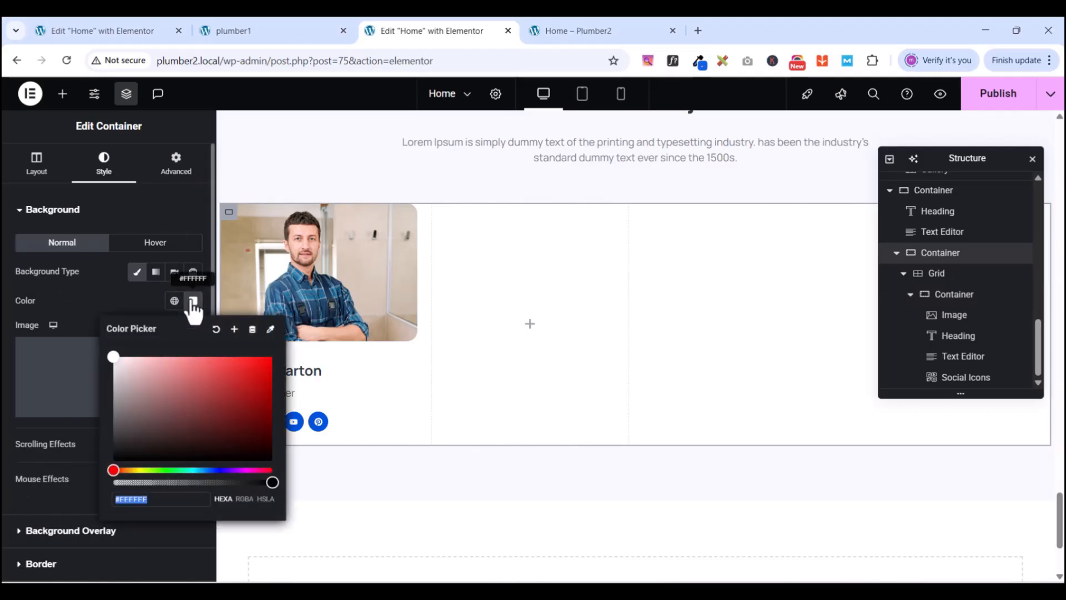
pyautogui.click(216, 330)
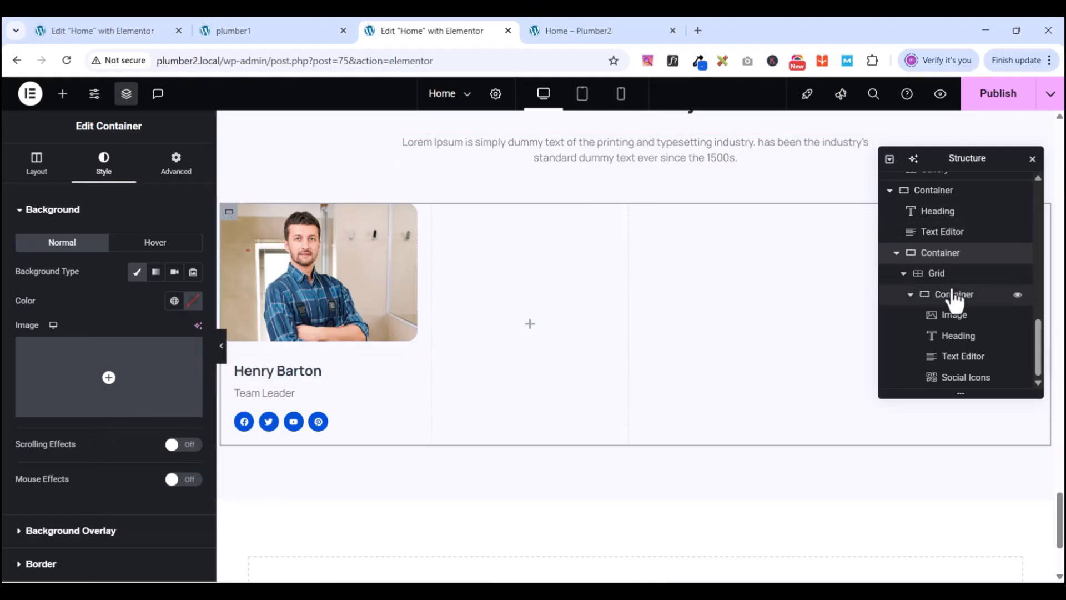
# - Give the team member card container a classic #FFFFFF background
pyautogui.click(950, 304)
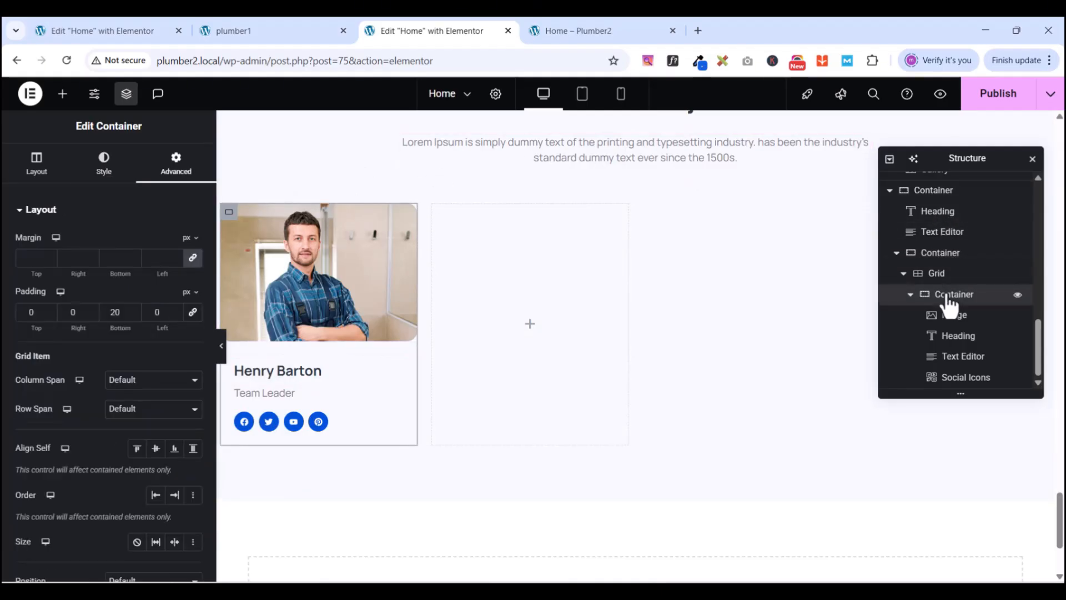
pyautogui.click(106, 163)
pyautogui.click(138, 273)
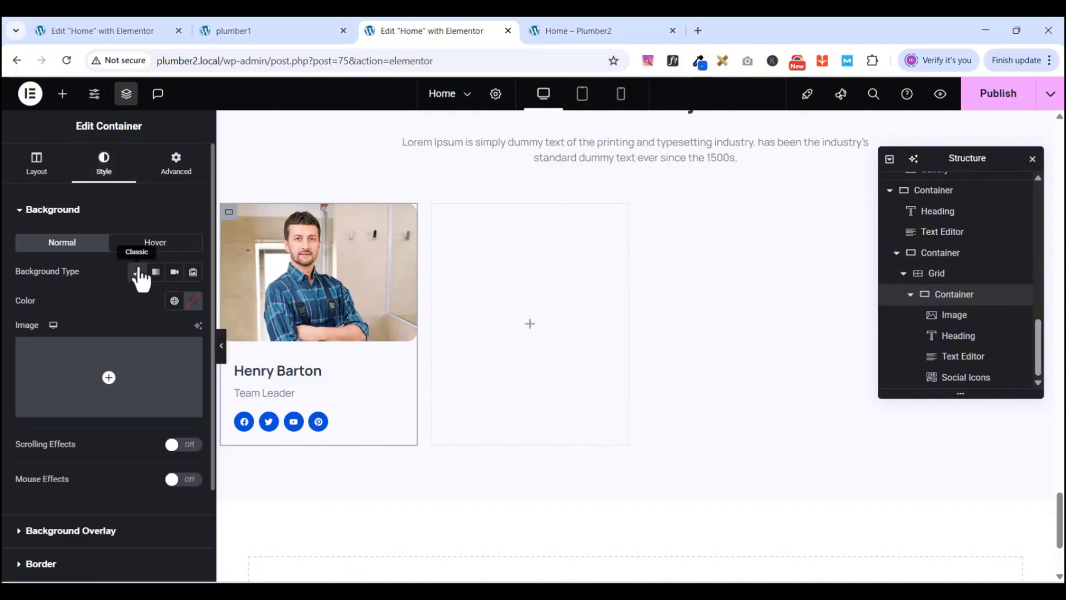
pyautogui.click(190, 301)
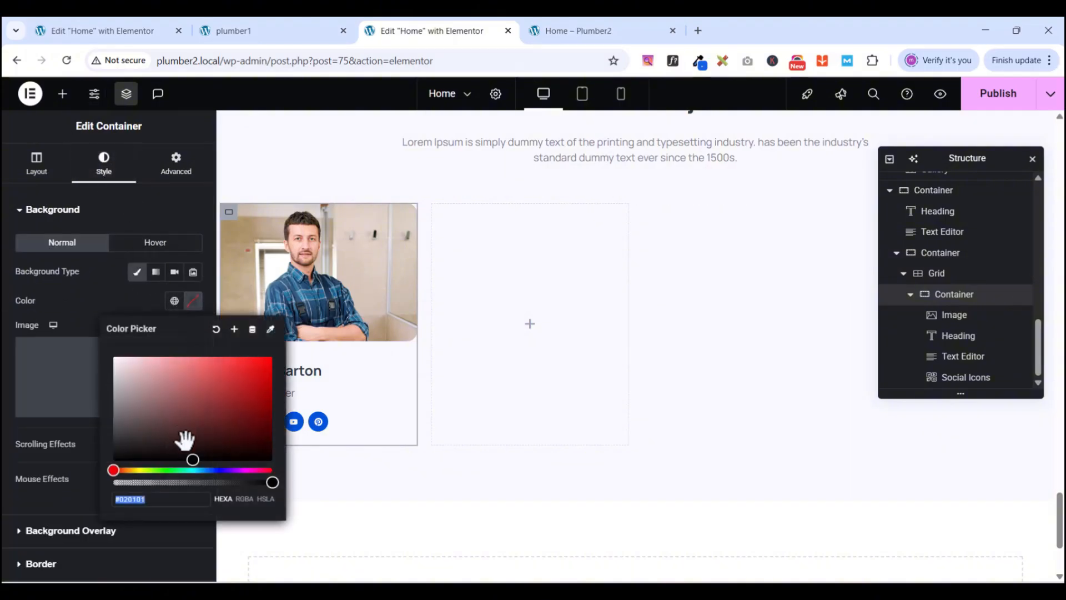
pyautogui.write('#FFFFFF')
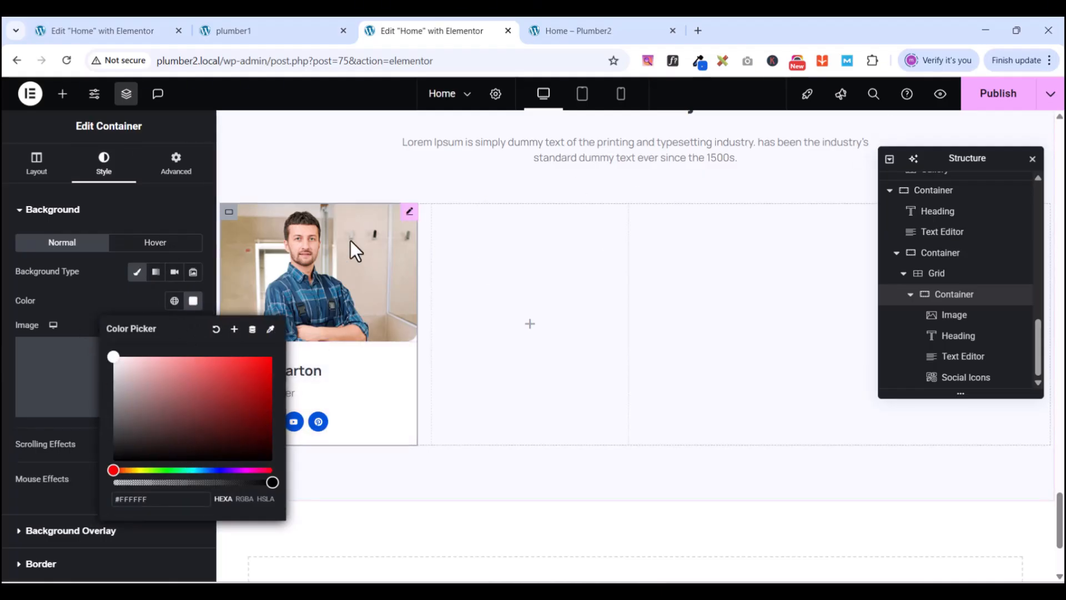
pyautogui.click(349, 163)
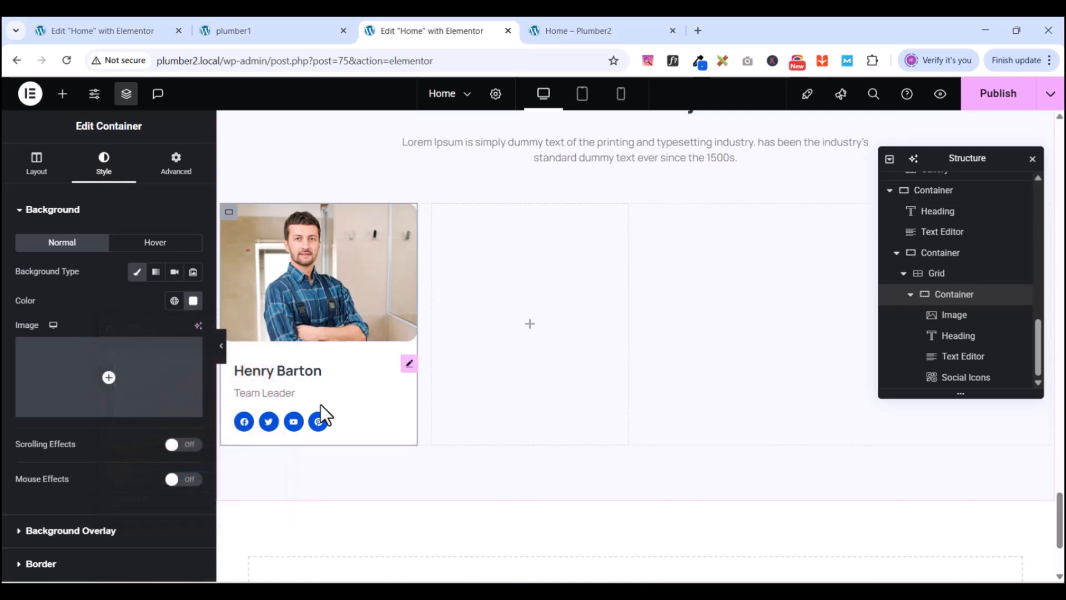
pyautogui.click(942, 95)
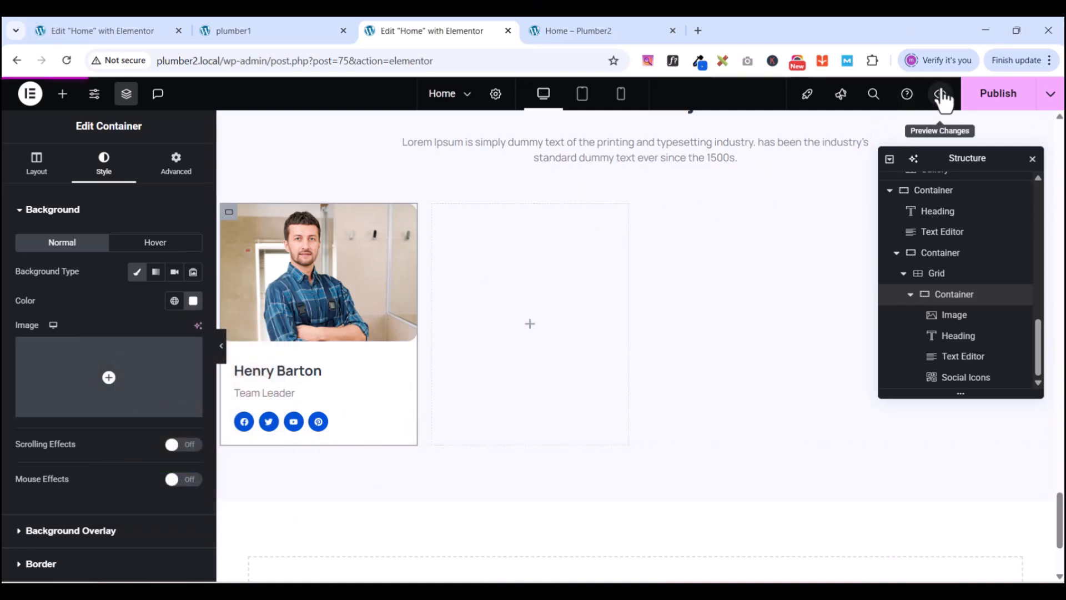
pyautogui.scroll(-10, 555, 334)
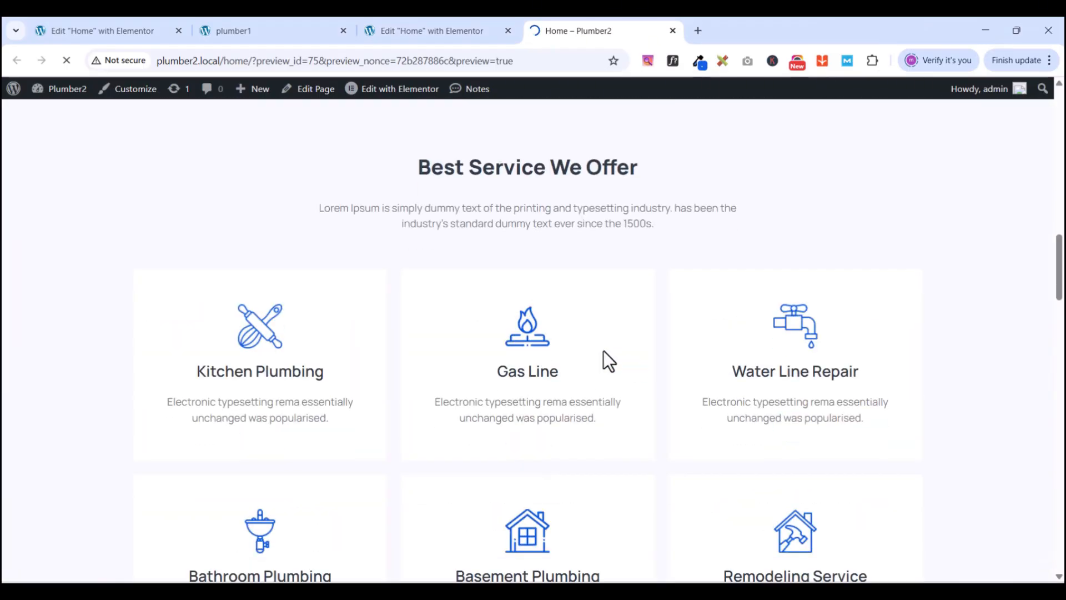
pyautogui.scroll(-10, 648, 362)
pyautogui.scroll(20, 648, 362)
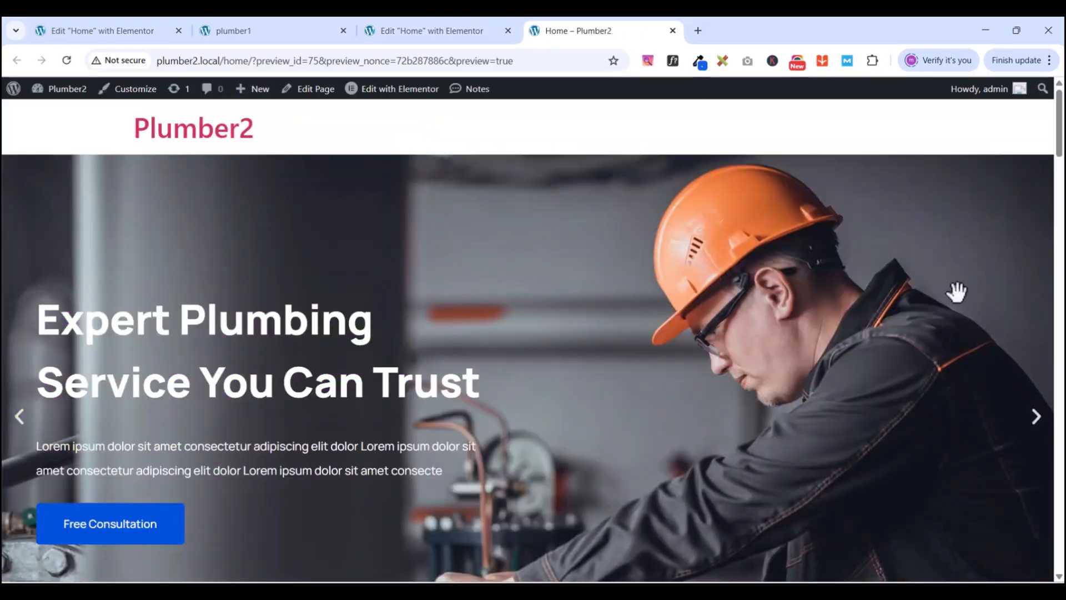
pyautogui.moveTo(1059, 134); pyautogui.dragTo(1034, 555)
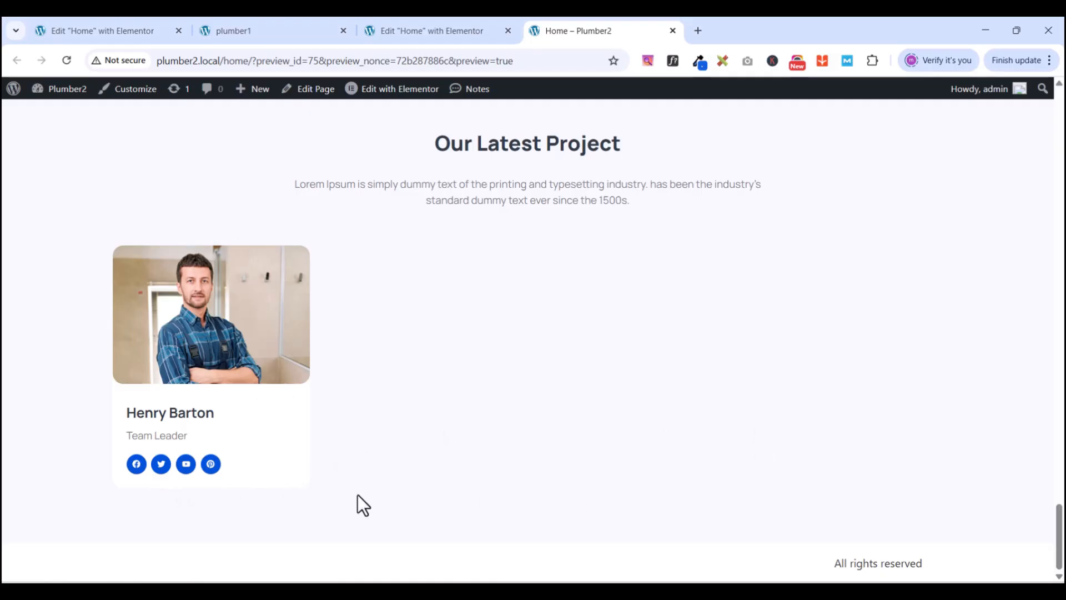
pyautogui.click(424, 32)
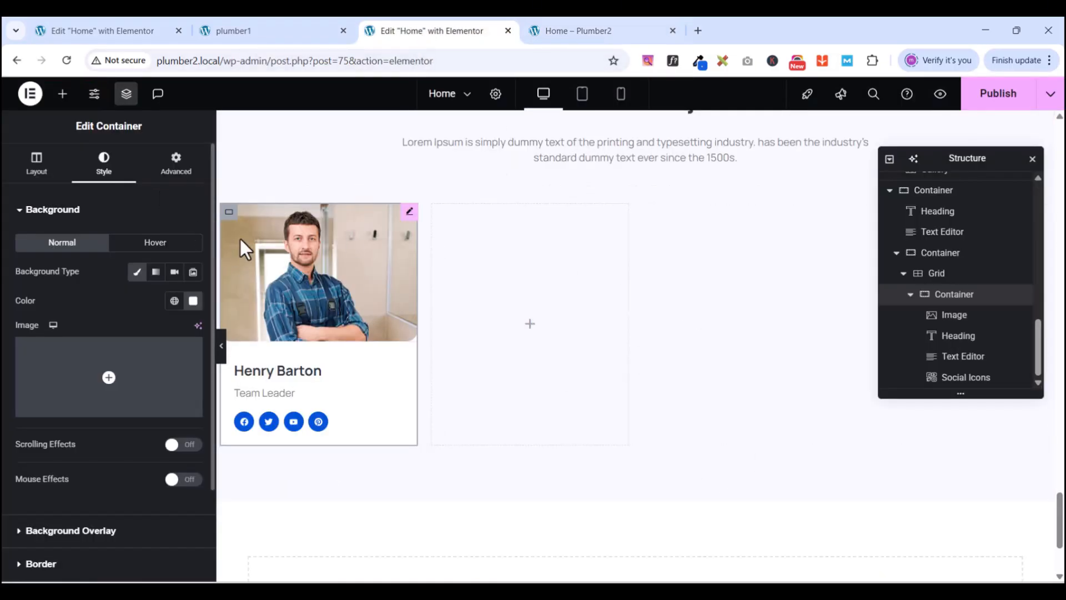
# - Duplicate the team member card three times so four identical cards sit side by side
pyautogui.rightClick(229, 214)
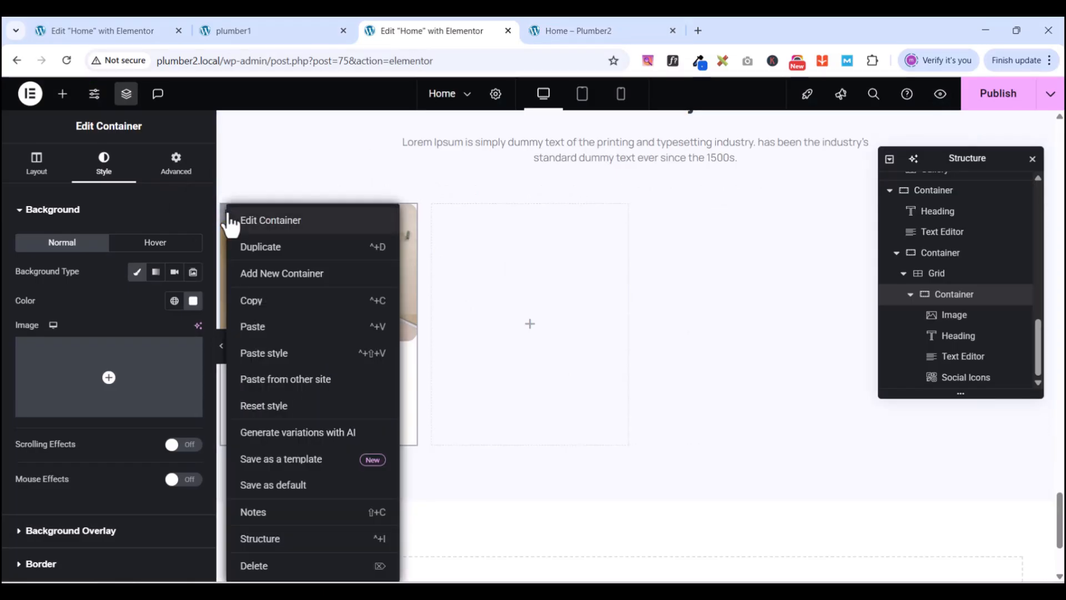
pyautogui.click(293, 250)
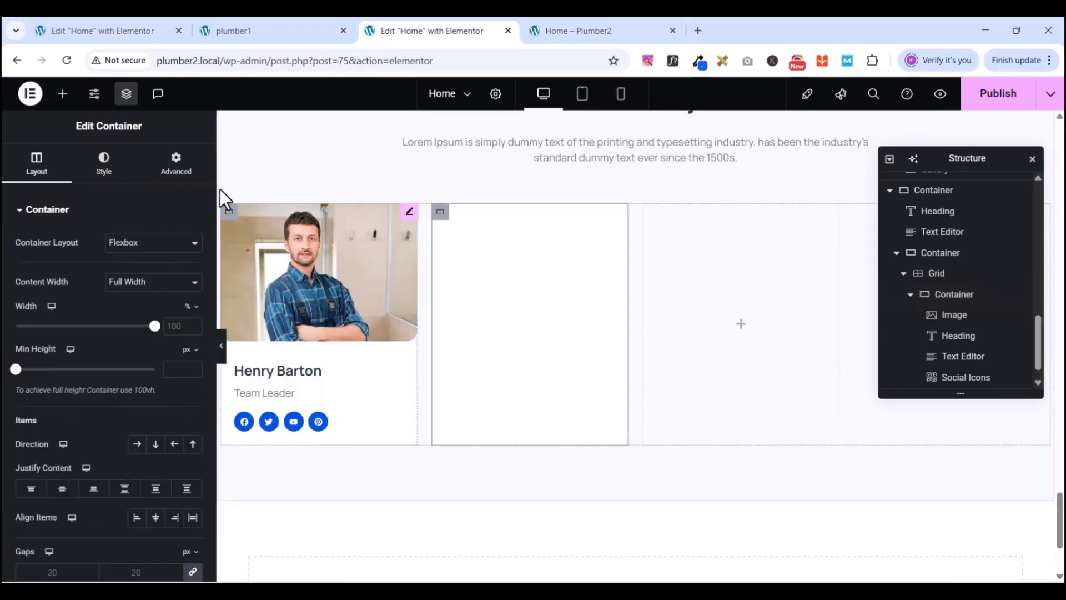
pyautogui.rightClick(438, 217)
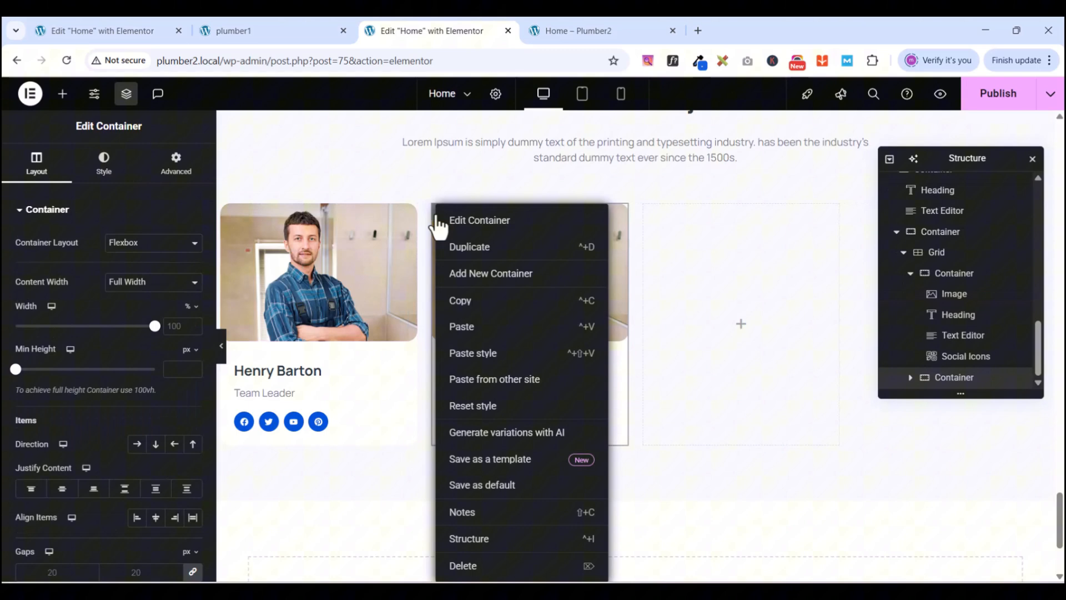
pyautogui.click(483, 249)
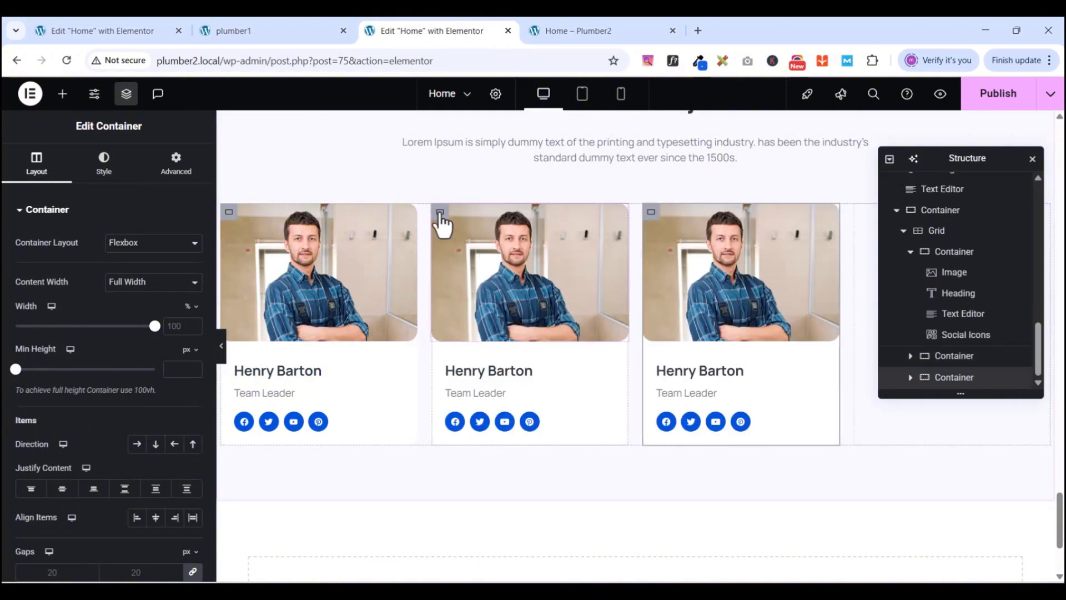
pyautogui.rightClick(439, 216)
pyautogui.click(471, 246)
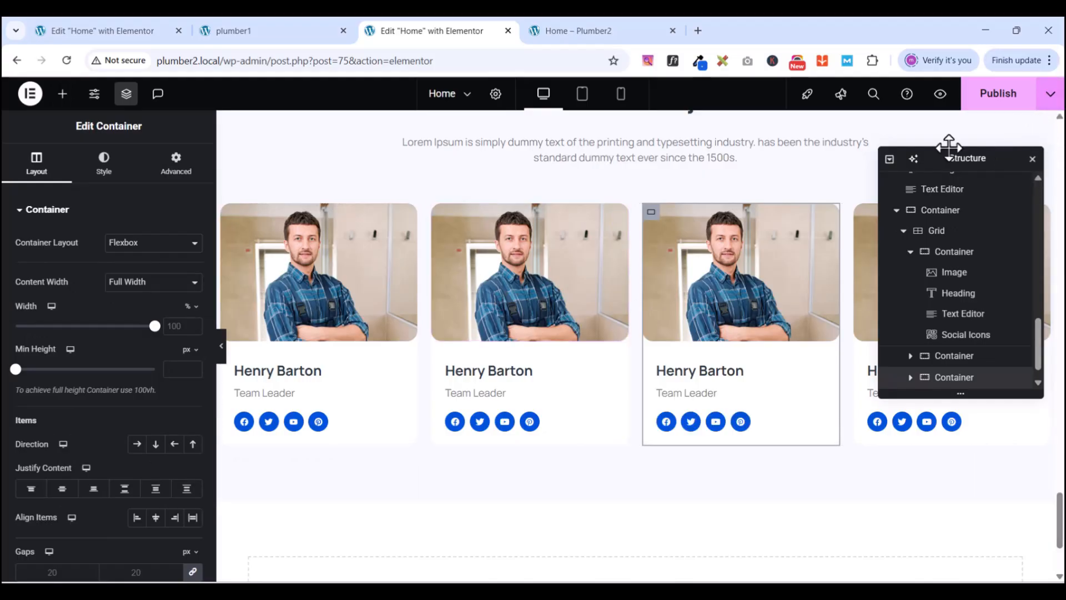
pyautogui.click(126, 94)
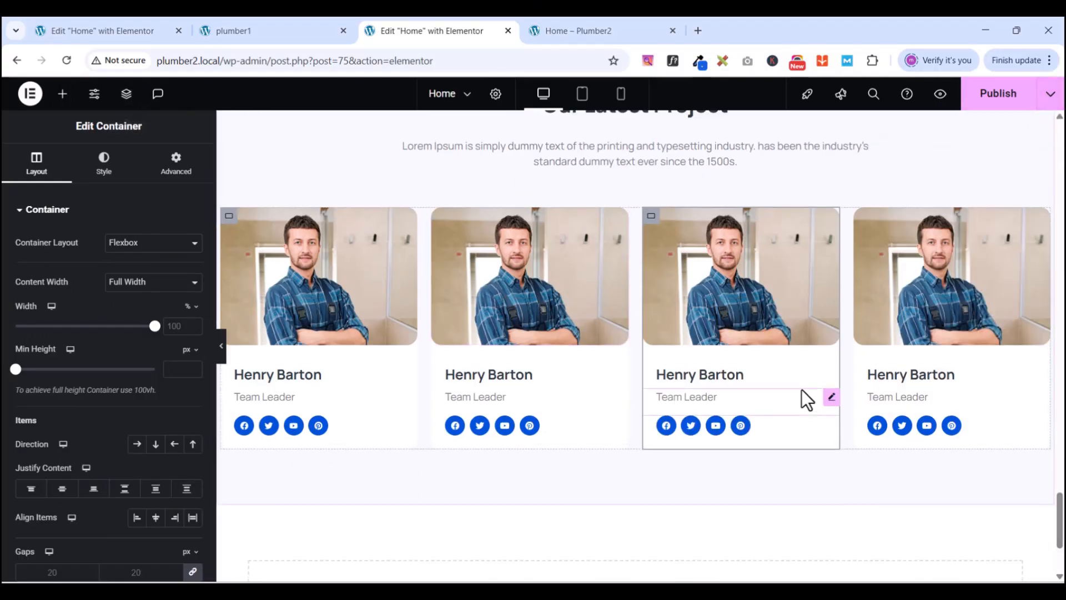
pyautogui.scroll(1, 802, 390)
pyautogui.scroll(-4, 638, 261)
pyautogui.scroll(4, 628, 286)
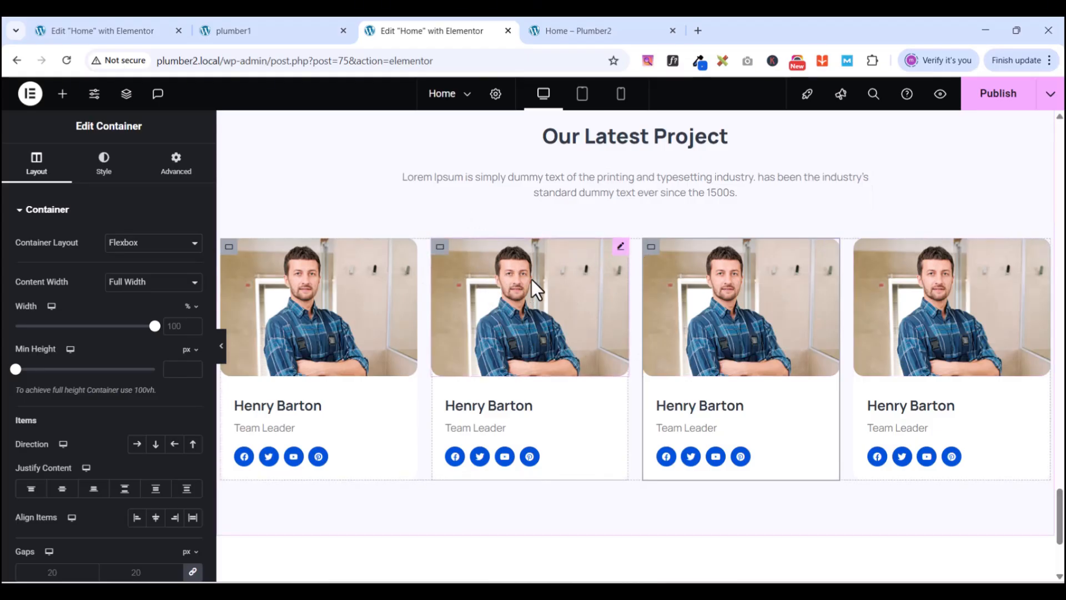
# - Replace the second card's photo with team-2.jpg from the media library
pyautogui.click(619, 248)
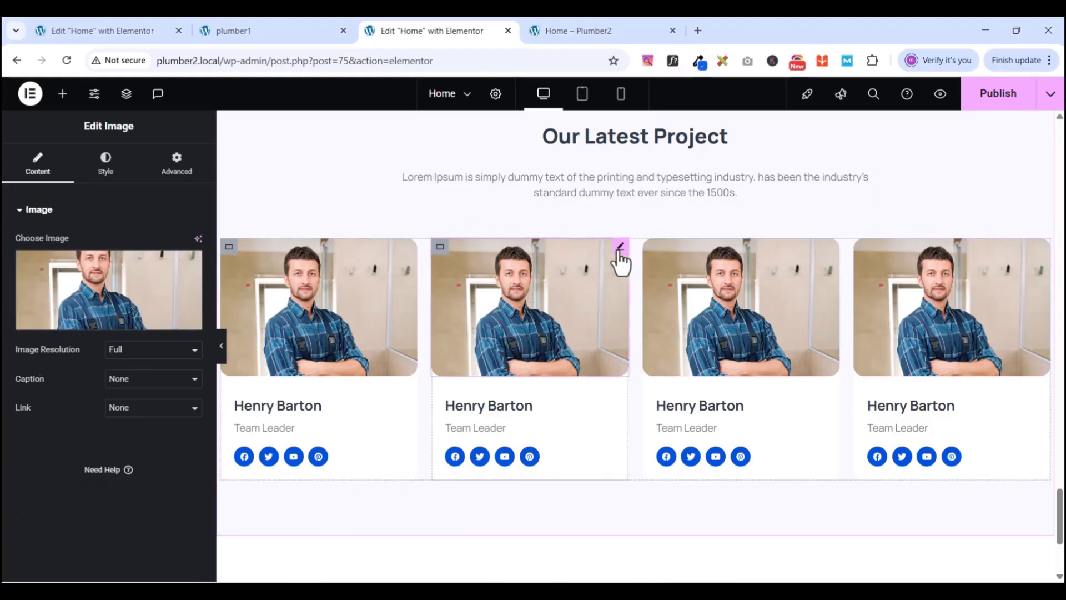
pyautogui.click(250, 35)
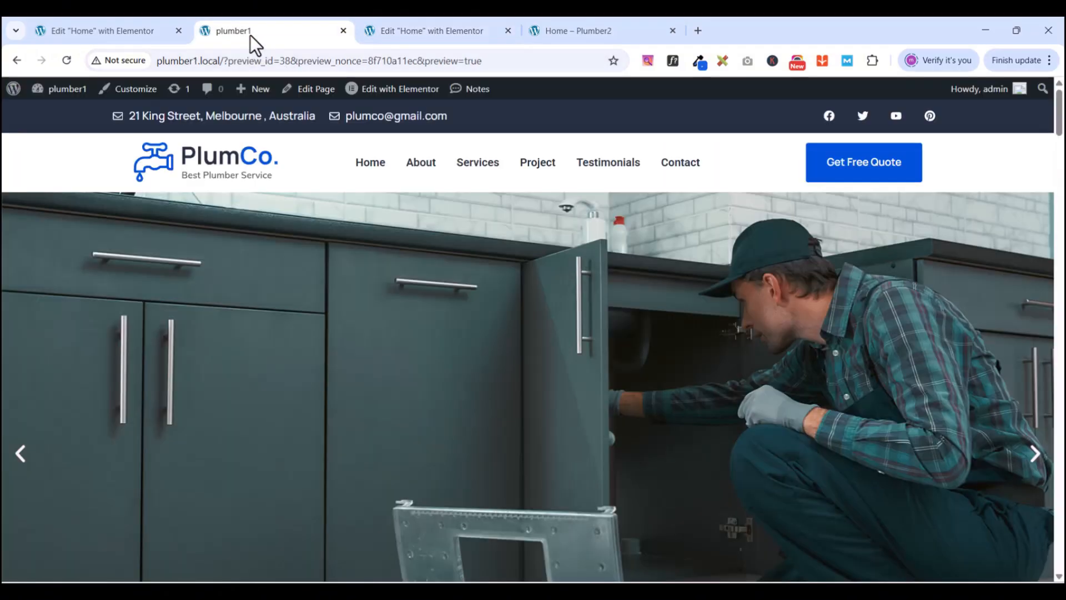
pyautogui.scroll(-5, 552, 435)
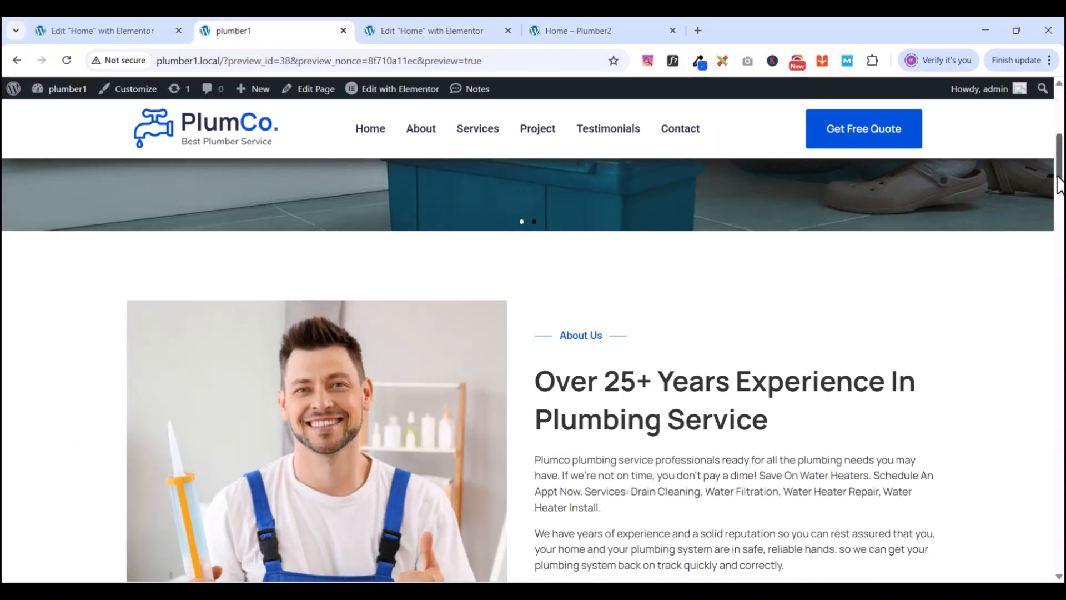
pyautogui.moveTo(1059, 184); pyautogui.dragTo(1043, 446)
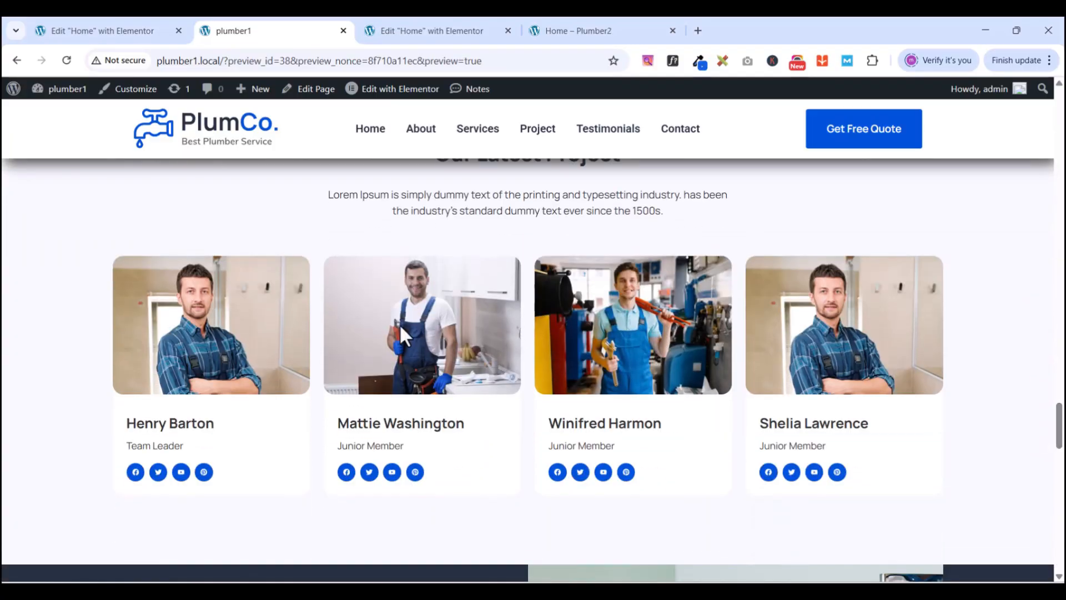
pyautogui.click(417, 29)
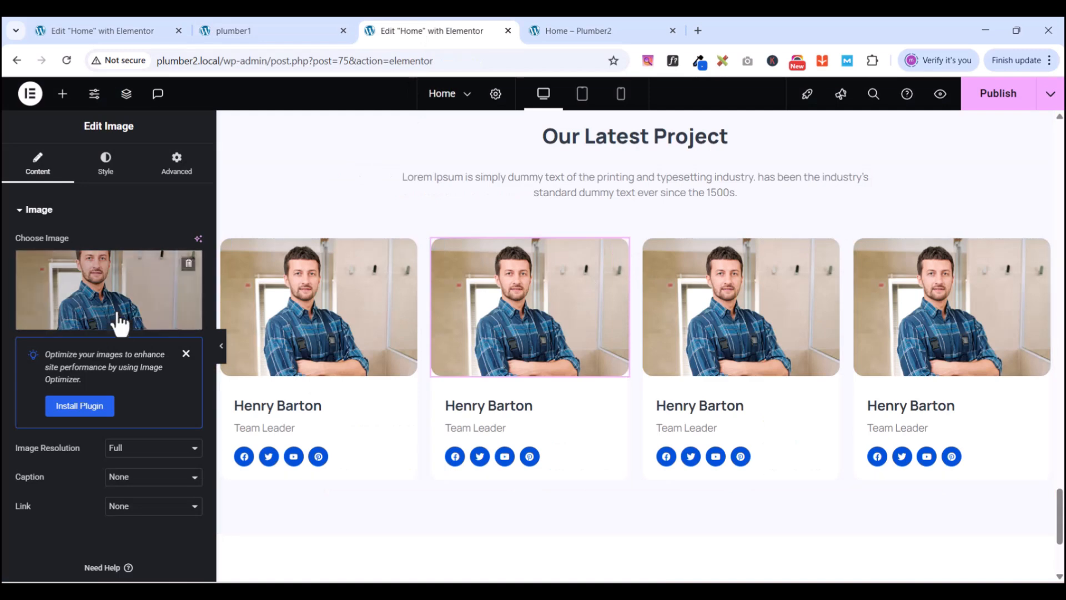
pyautogui.click(105, 332)
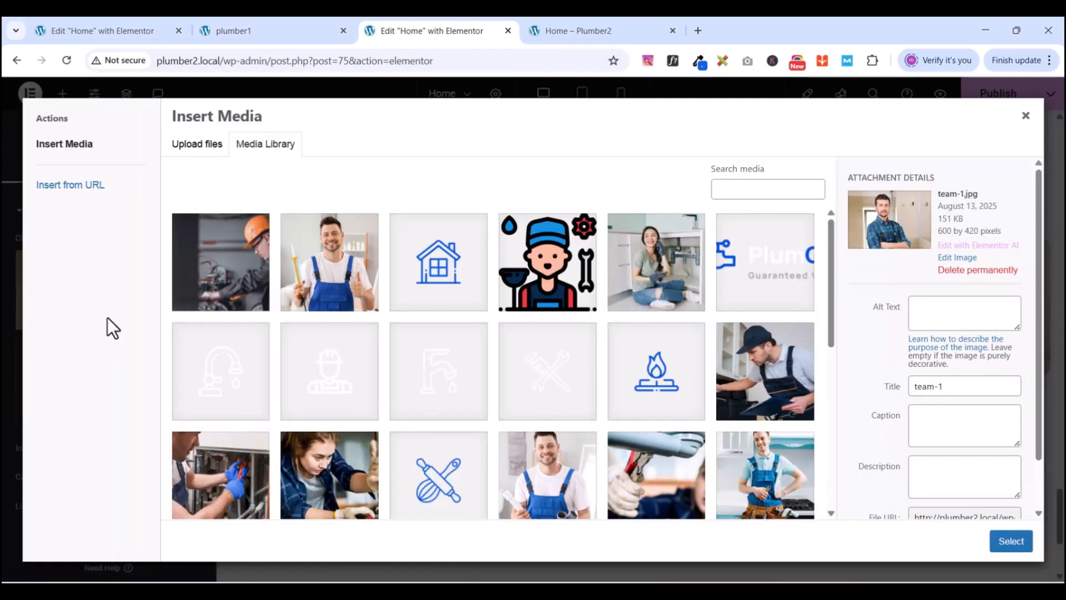
pyautogui.scroll(-3, 511, 330)
pyautogui.scroll(-5, 514, 332)
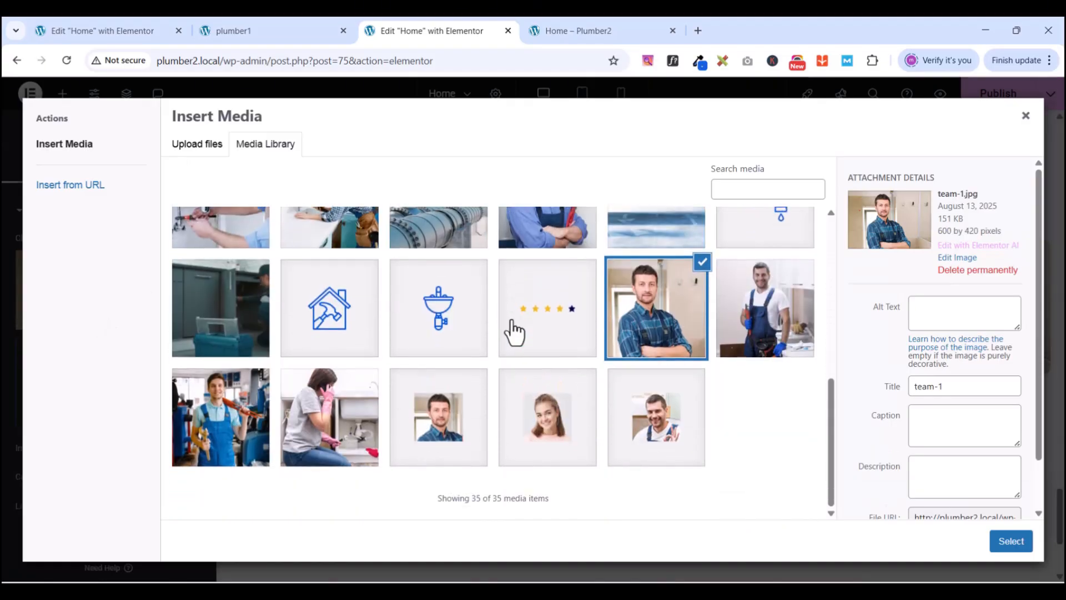
pyautogui.click(765, 290)
pyautogui.click(1011, 542)
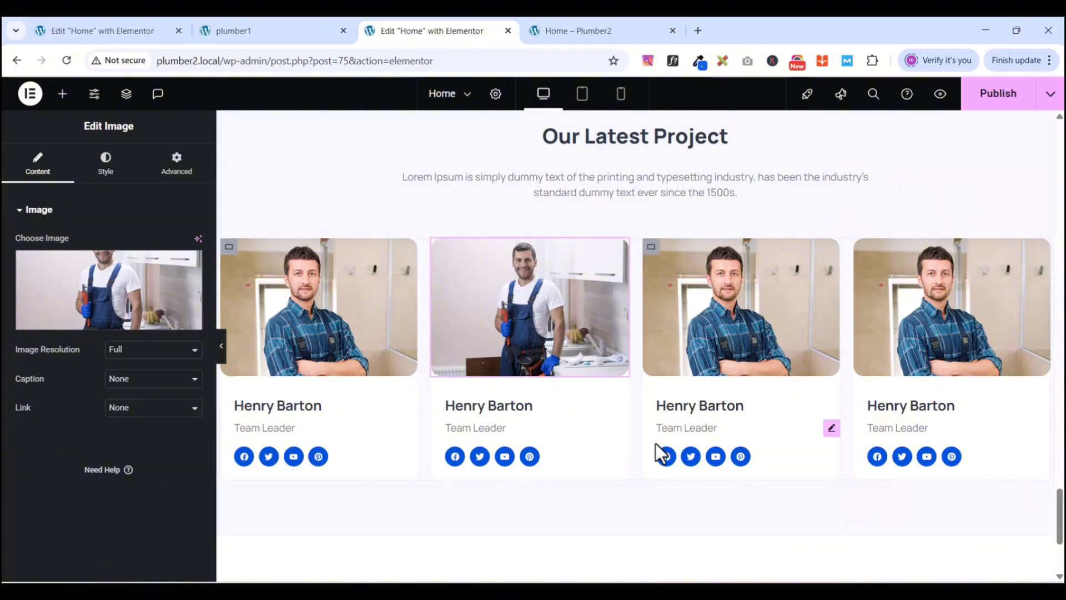
pyautogui.click(621, 401)
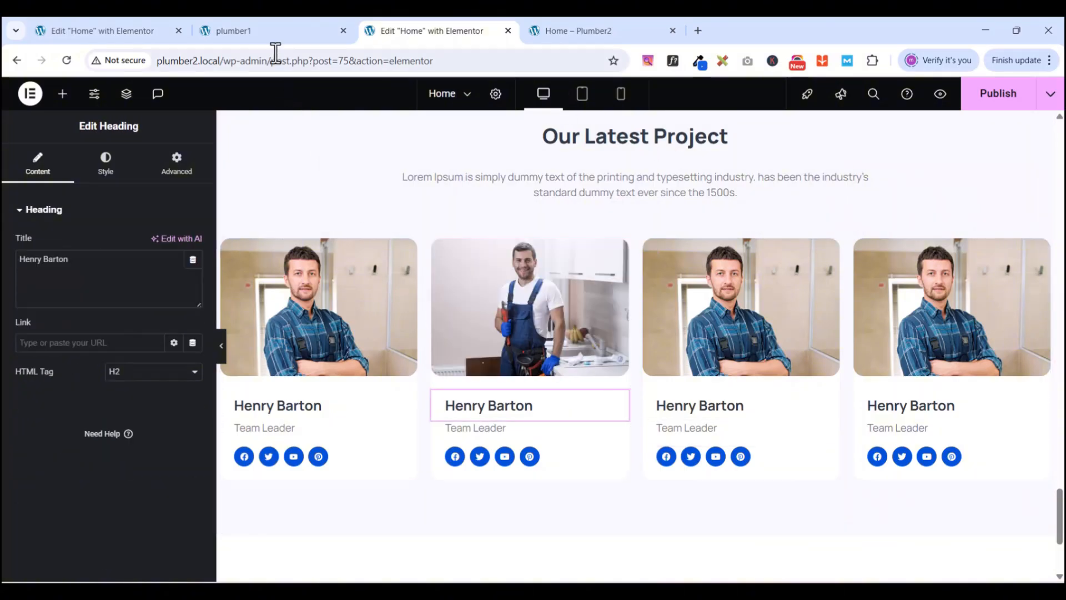
# - Copy the second member's name from the plumber1 site into the second card's heading
pyautogui.click(261, 33)
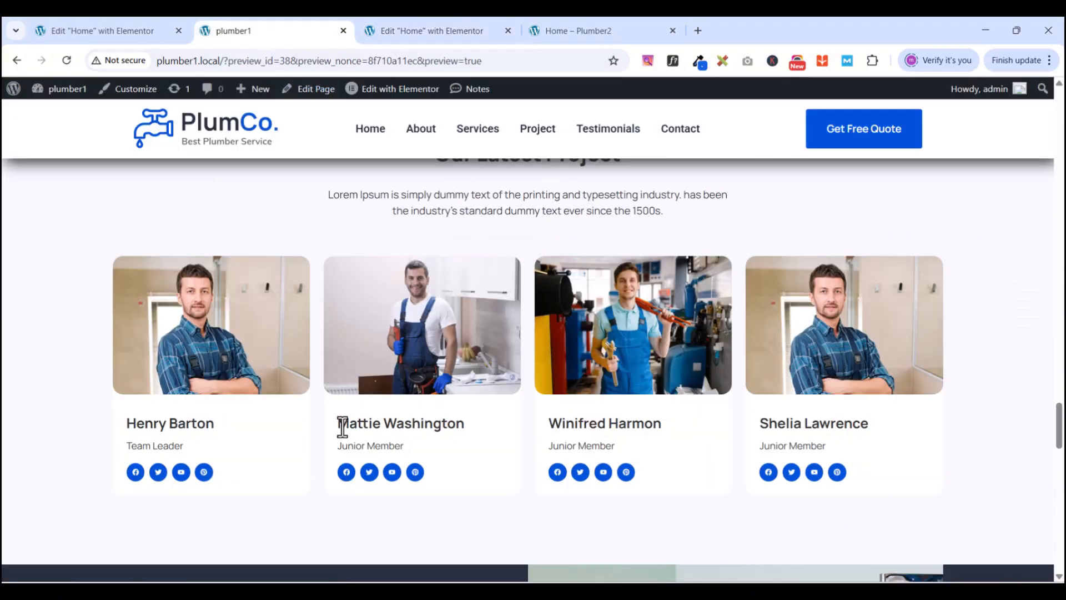
pyautogui.moveTo(341, 426); pyautogui.dragTo(413, 442)
pyautogui.rightClick(409, 434)
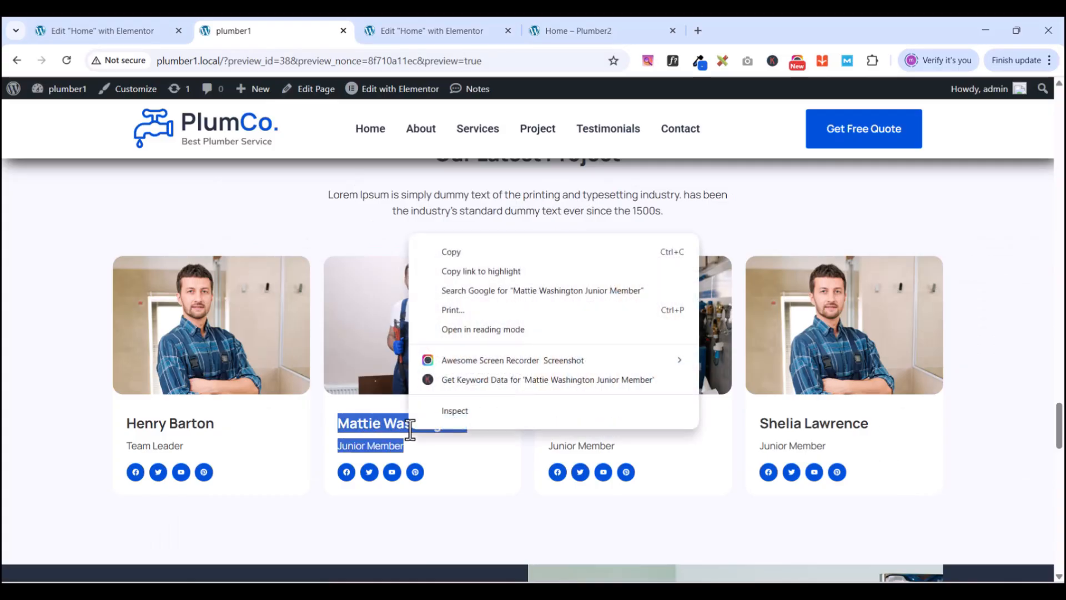
pyautogui.click(442, 247)
pyautogui.click(403, 35)
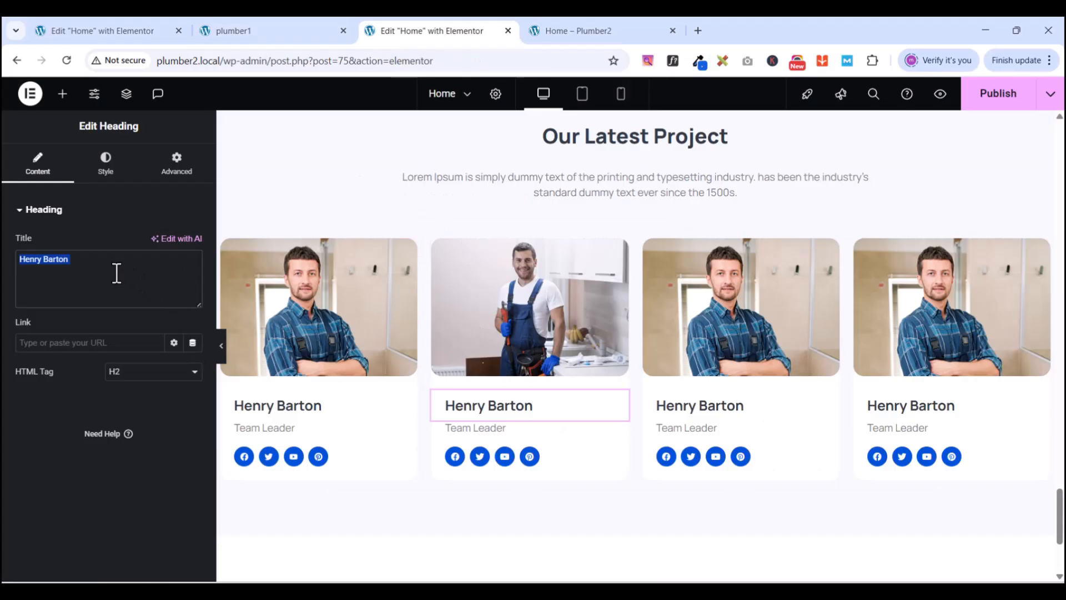
pyautogui.hotkey('ctrl', 'v')
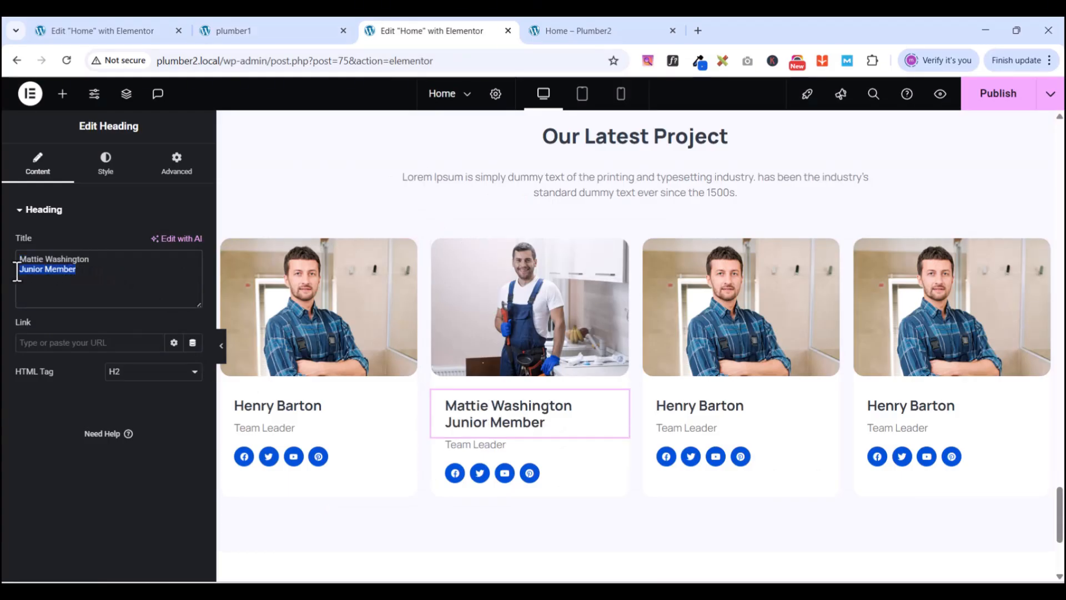
pyautogui.press('BackSpace')
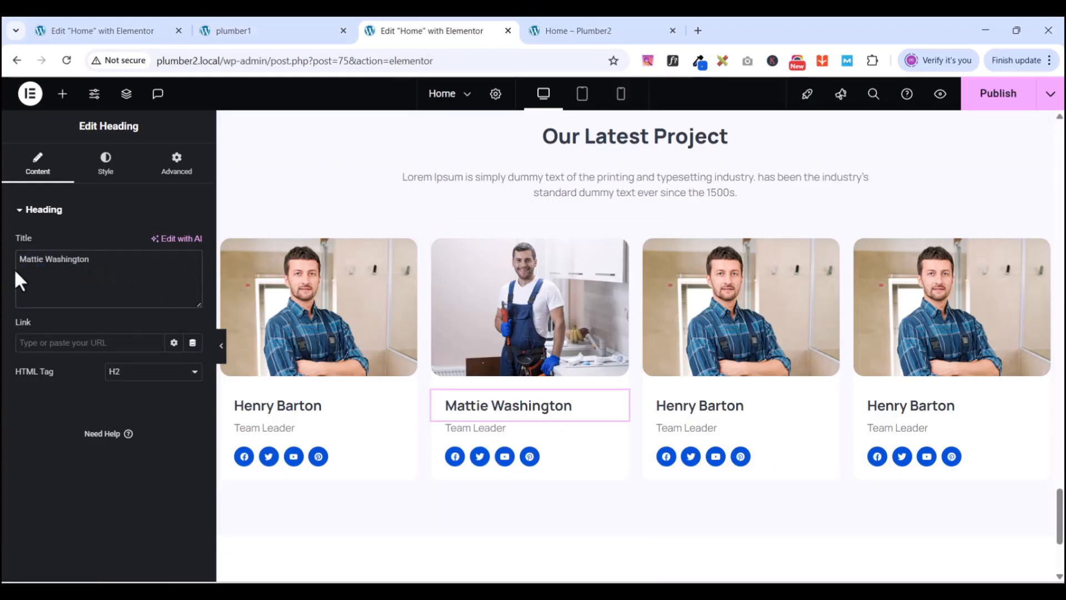
# - Change the second card's role text from Team Leader to Junior Member
pyautogui.click(620, 434)
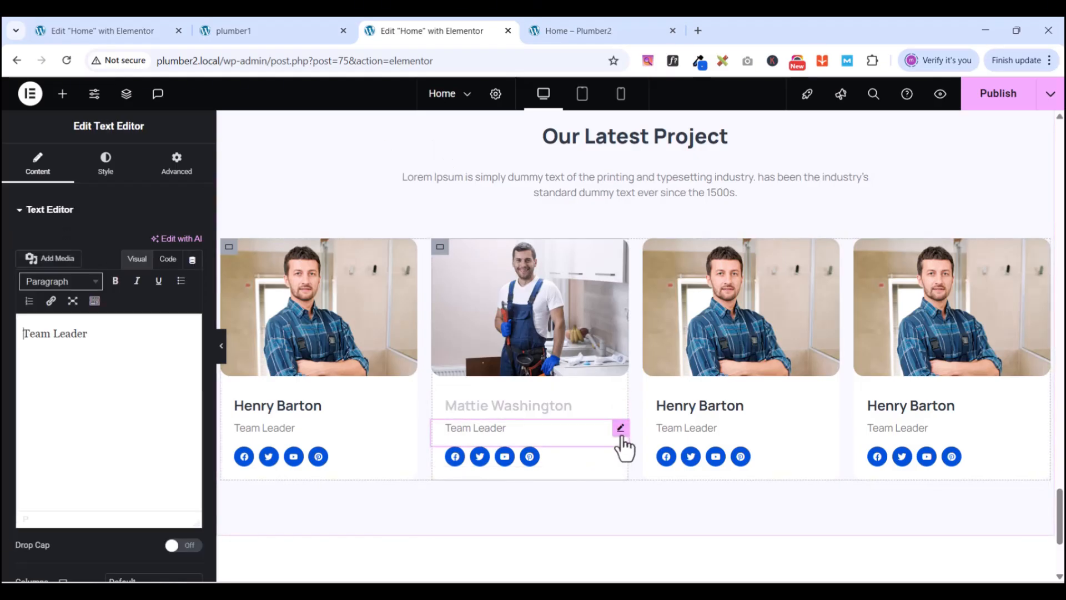
pyautogui.tripleClick(157, 344)
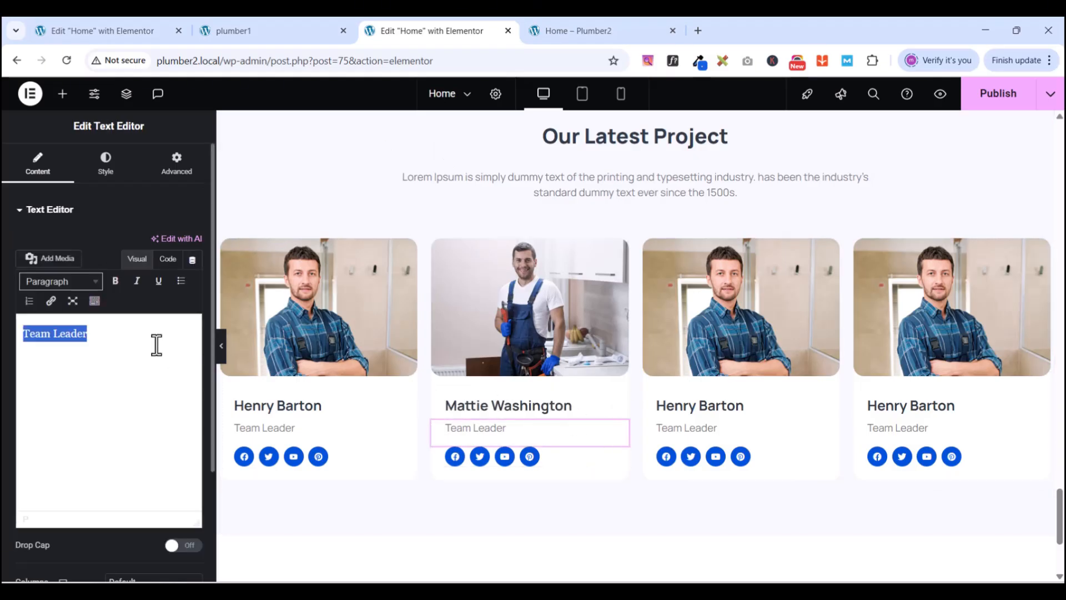
pyautogui.hotkey('ctrl', 'v')
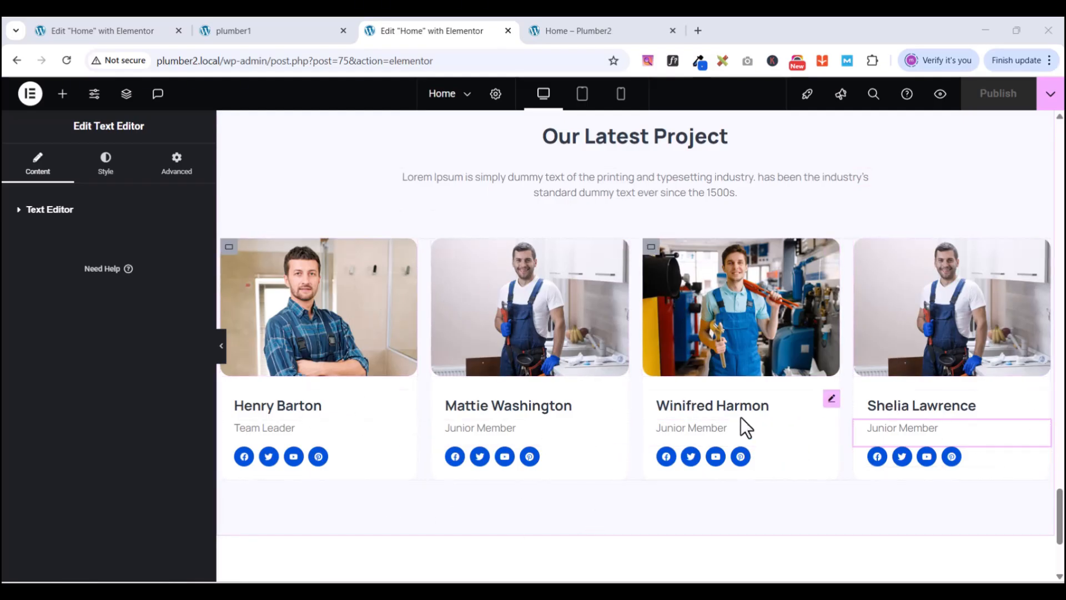
pyautogui.scroll(-2, 755, 411)
pyautogui.scroll(3, 764, 405)
pyautogui.scroll(2, 764, 405)
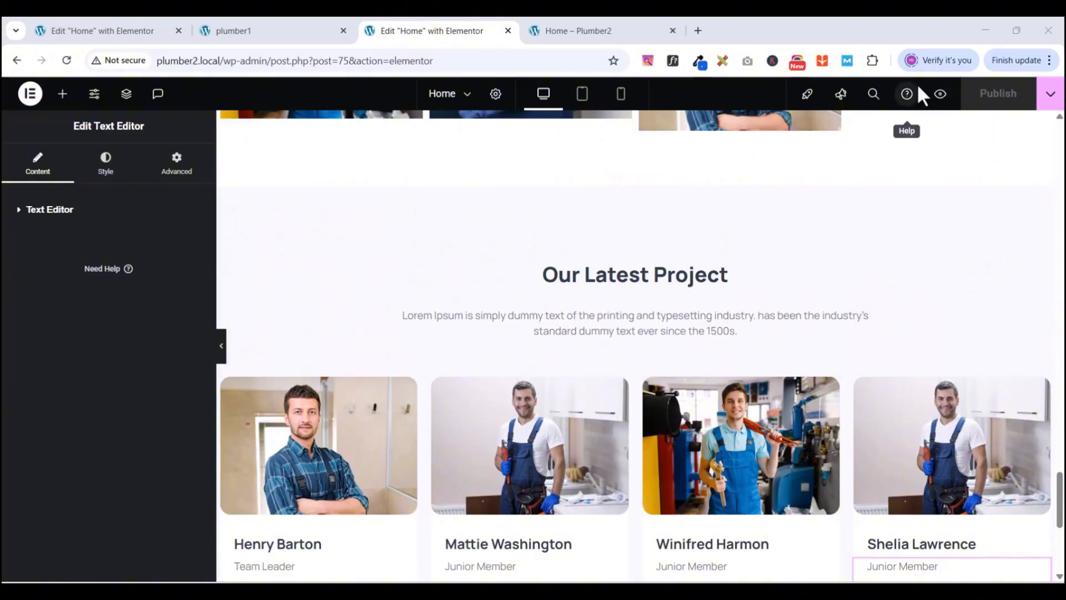
pyautogui.click(940, 94)
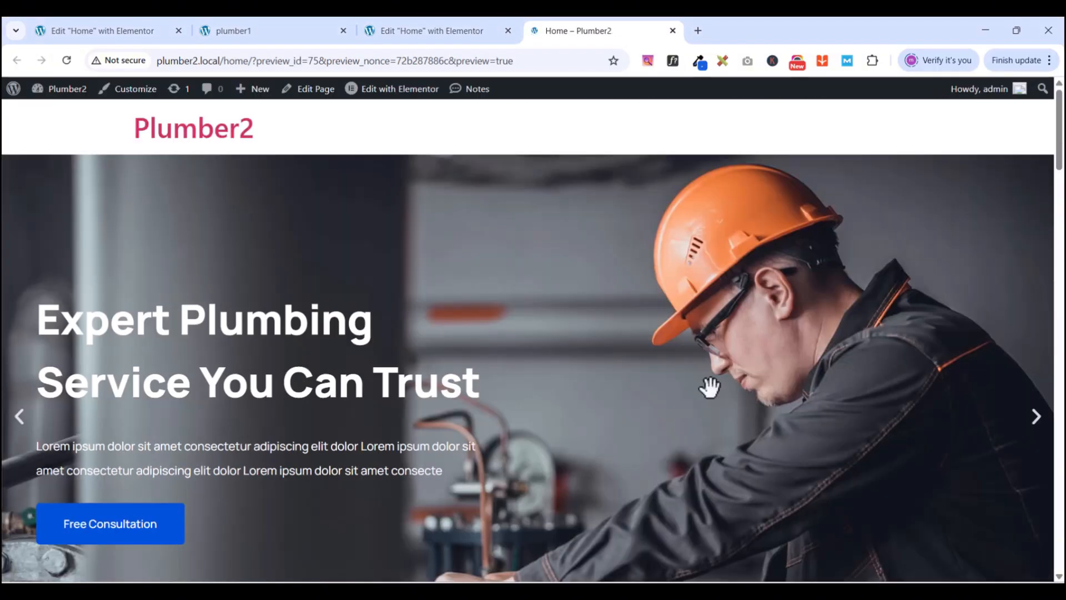
pyautogui.scroll(-20, 709, 387)
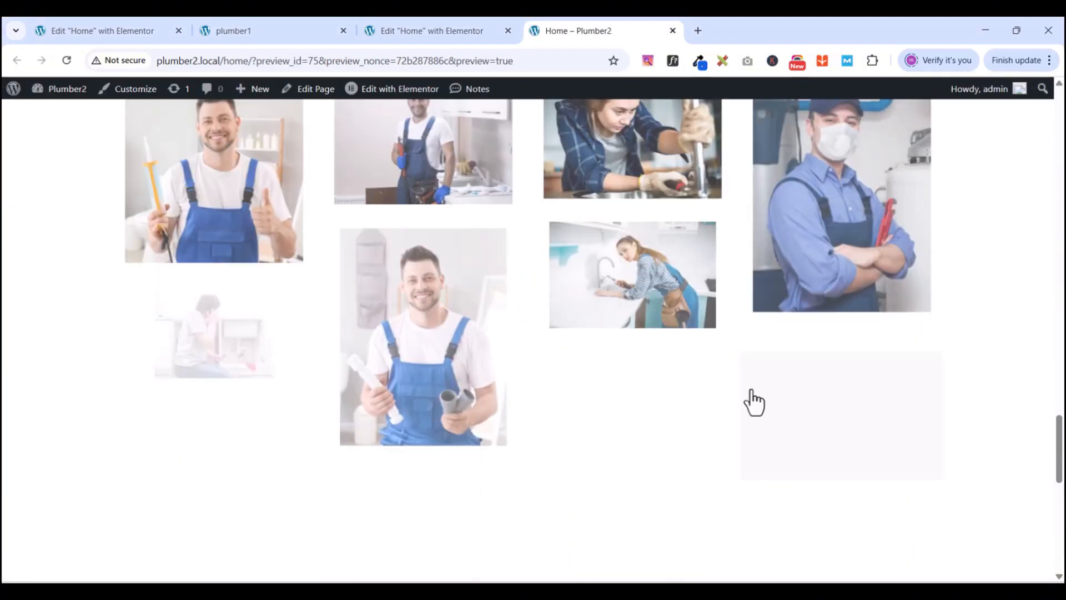
pyautogui.scroll(-6, 753, 403)
pyautogui.moveTo(1061, 506); pyautogui.dragTo(1062, 536)
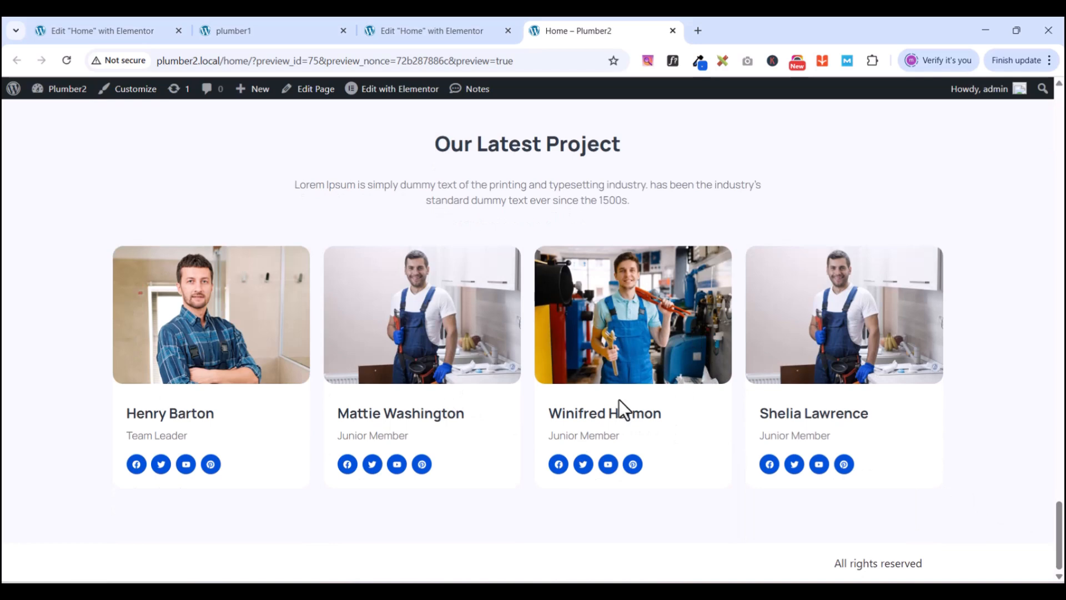
pyautogui.click(304, 30)
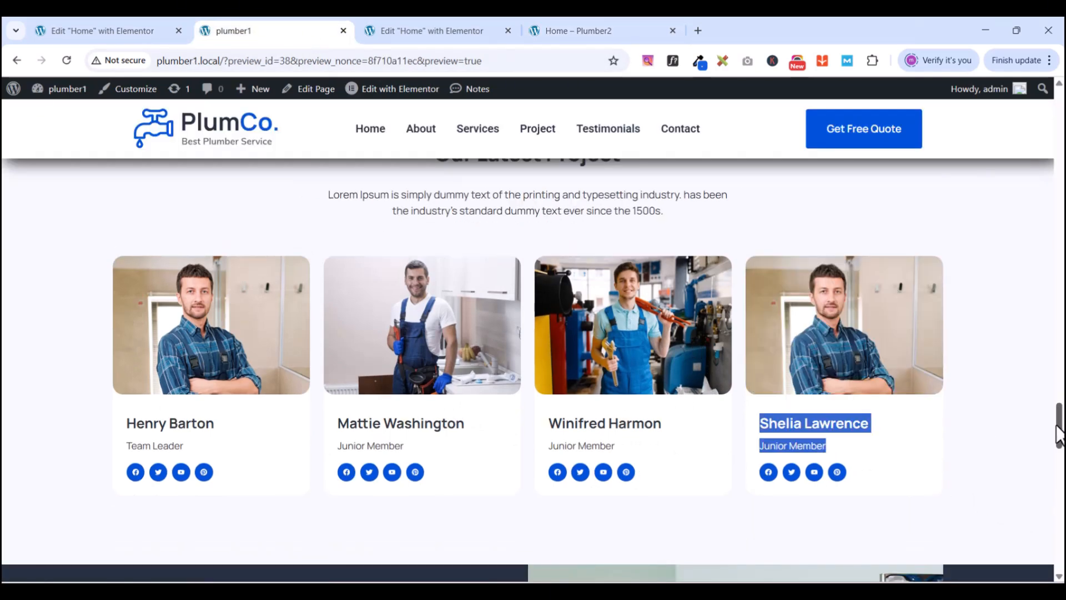
pyautogui.moveTo(1059, 428); pyautogui.dragTo(1061, 471)
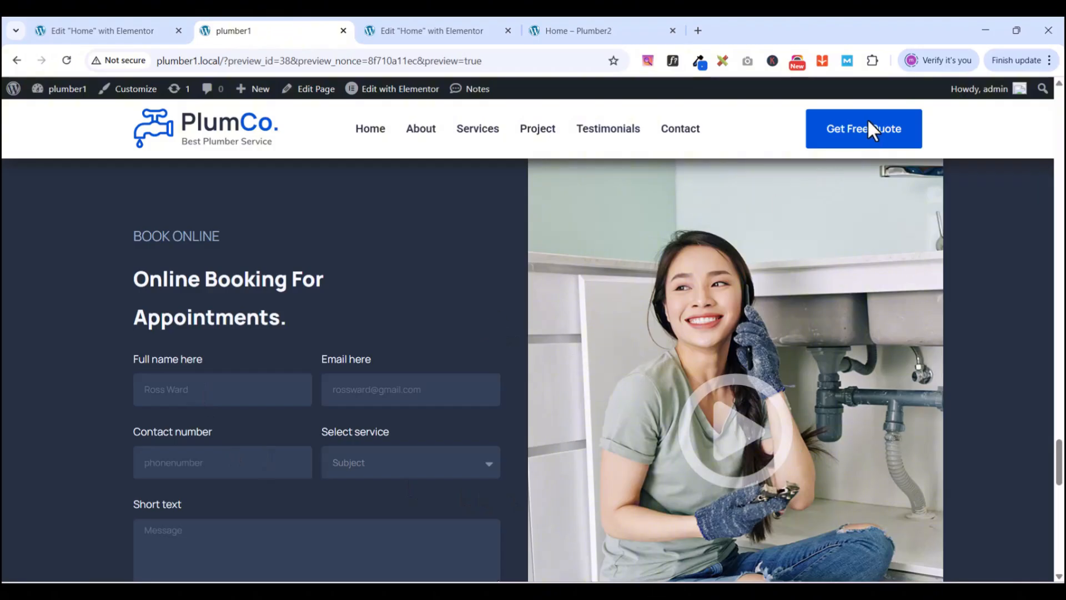
pyautogui.scroll(1, 308, 319)
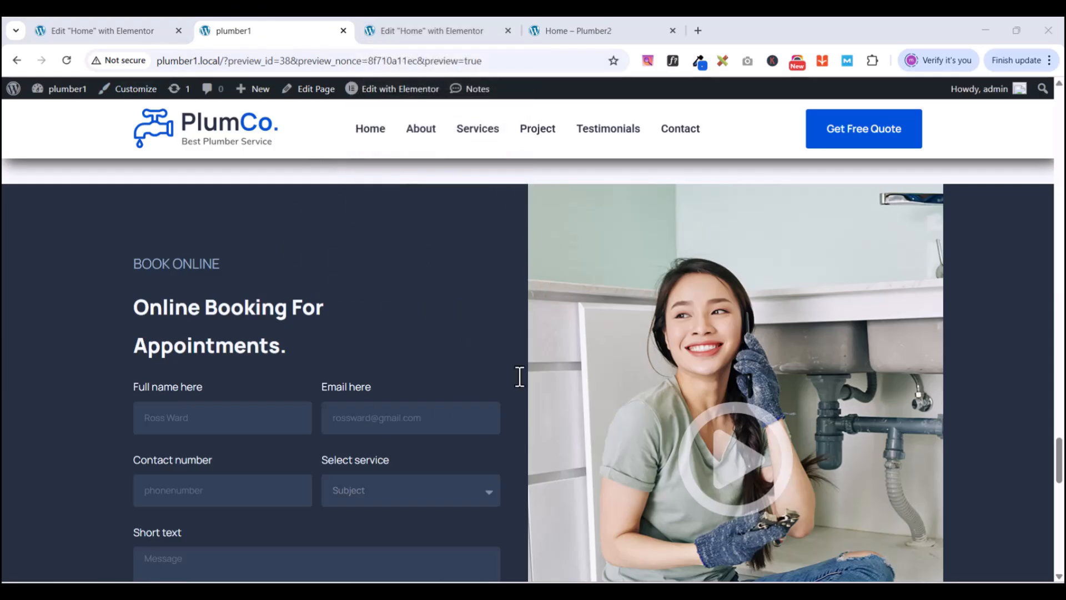
pyautogui.click(428, 30)
# - Add a single-column flexbox section below the team cards with padding set to 0
pyautogui.scroll(-5, 611, 392)
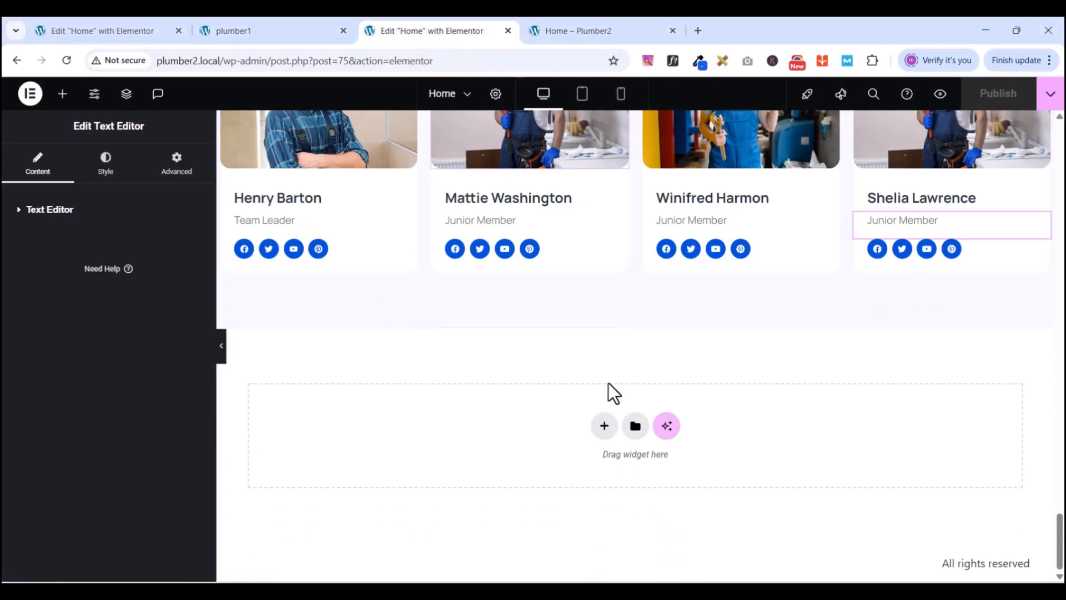
pyautogui.click(603, 426)
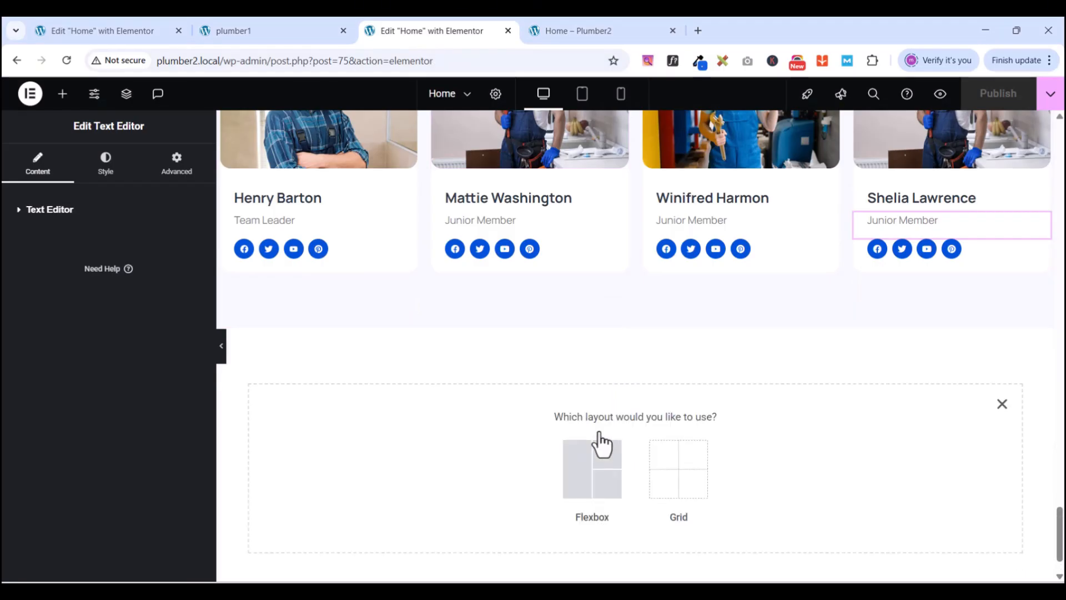
pyautogui.click(572, 469)
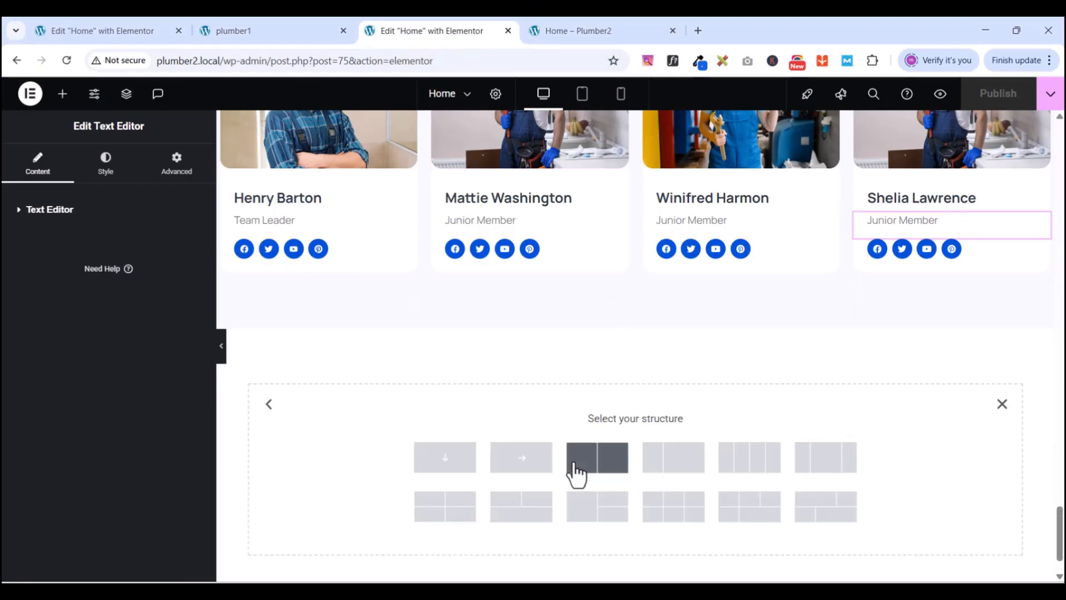
pyautogui.click(444, 458)
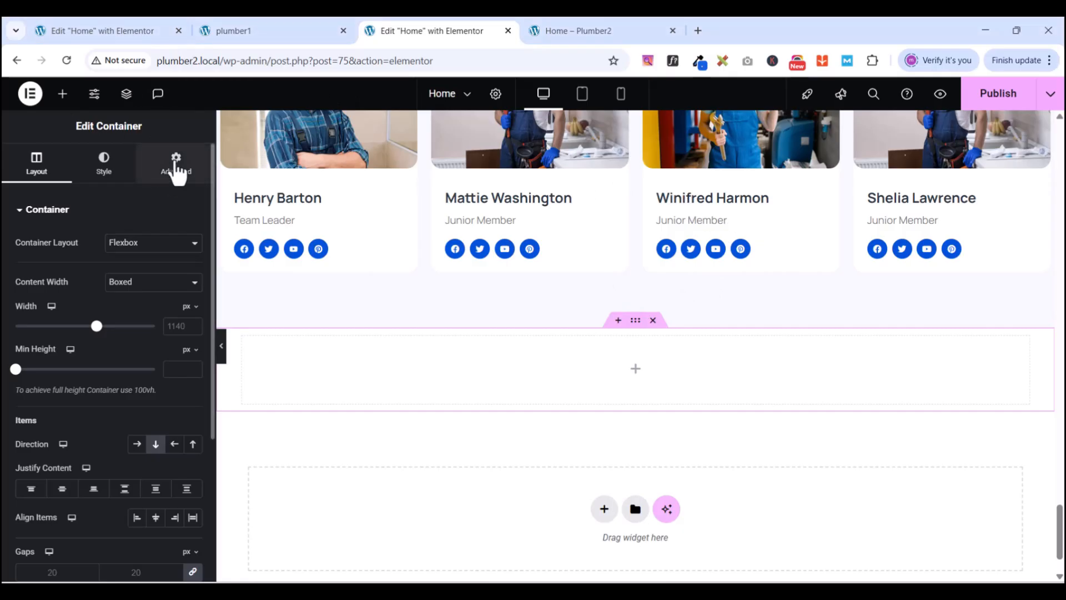
pyautogui.click(175, 162)
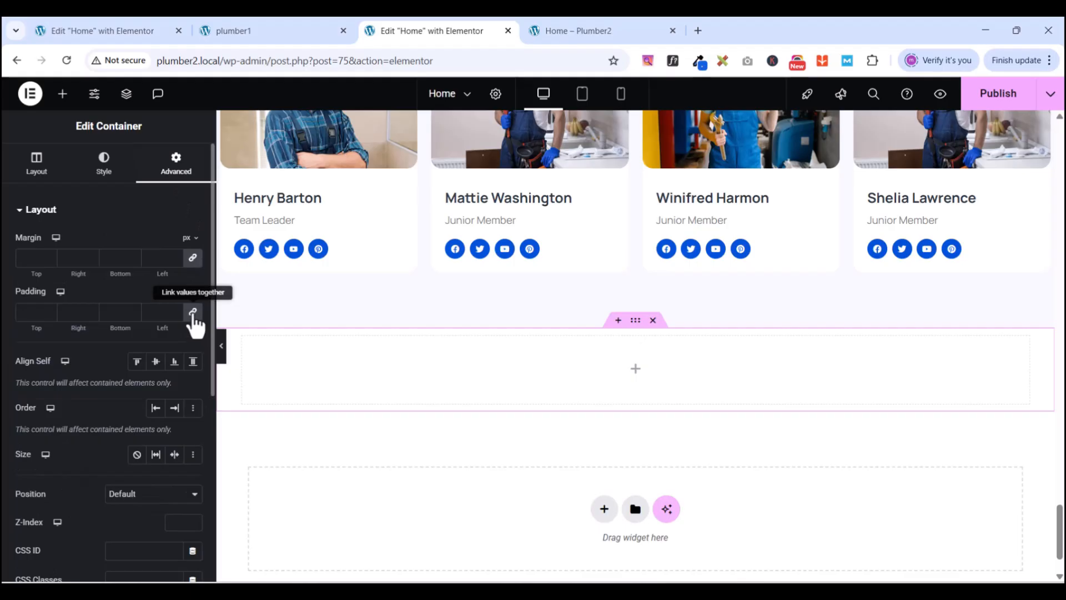
pyautogui.click(193, 313)
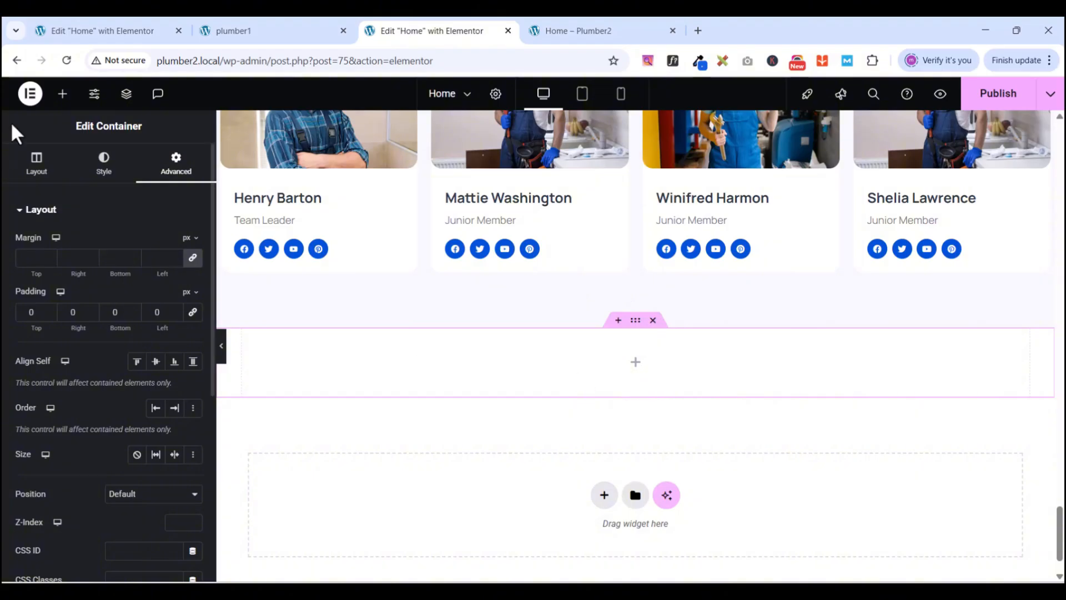
# - Nest a Container widget inside the new section
pyautogui.click(59, 99)
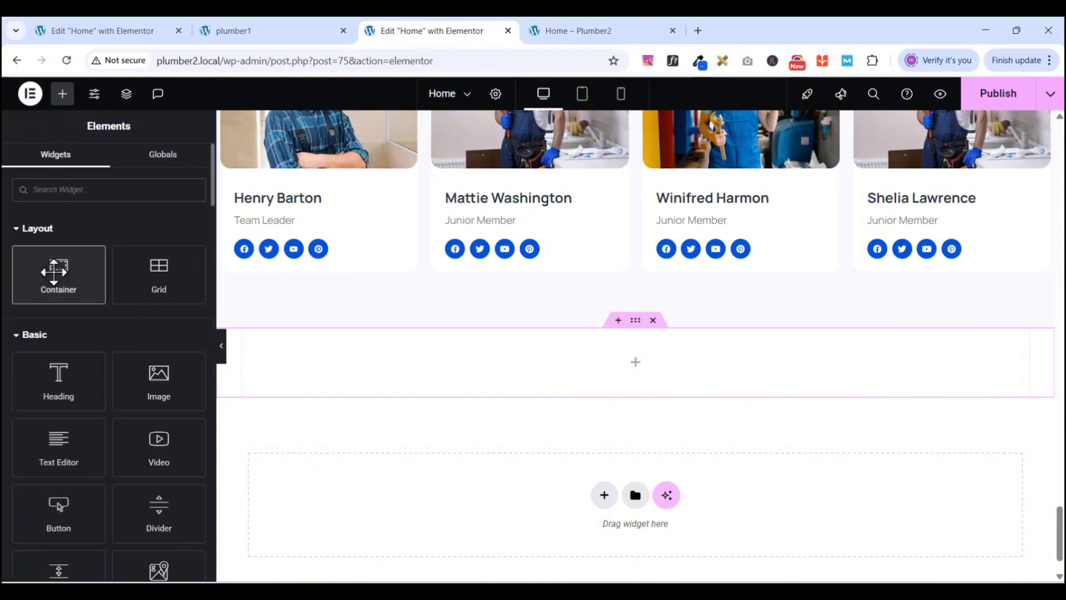
pyautogui.moveTo(54, 271); pyautogui.dragTo(572, 347)
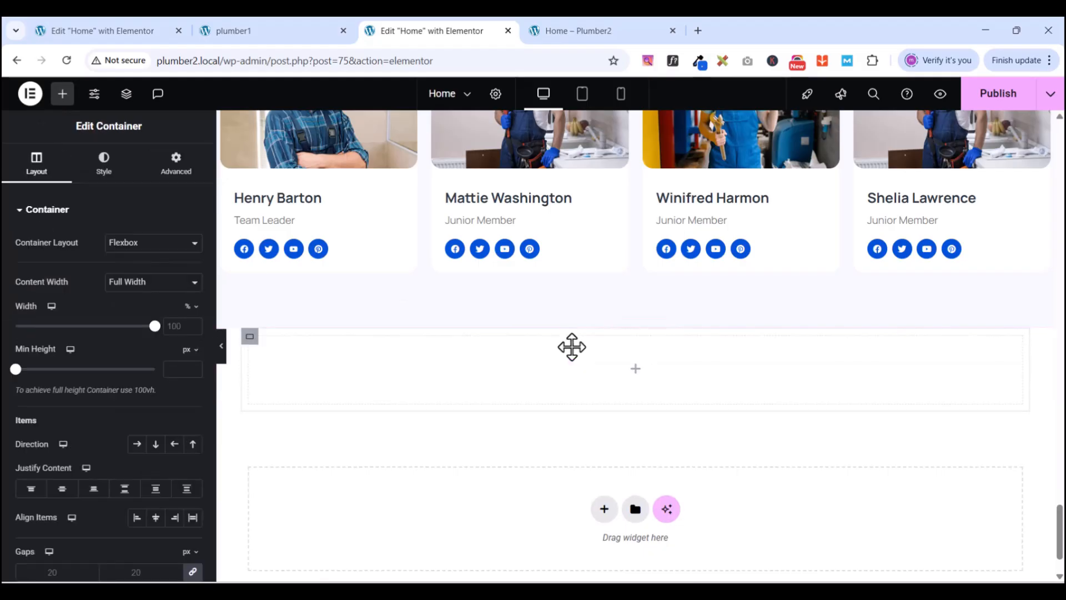
pyautogui.rightClick(251, 345)
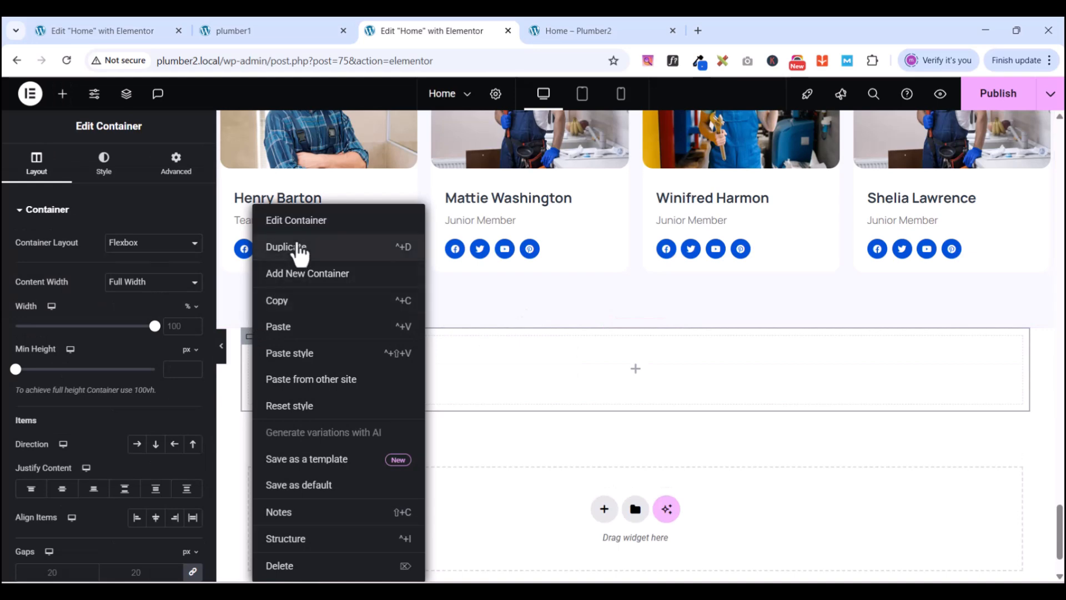
# - Duplicate the inner container and set the outer section's Direction to Row
pyautogui.click(301, 253)
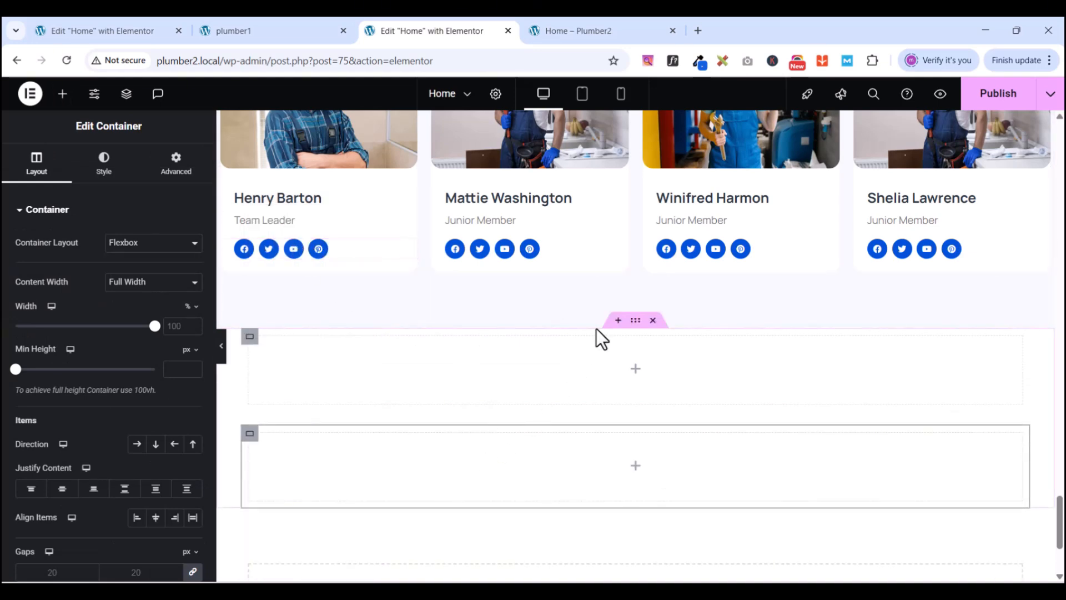
pyautogui.click(636, 322)
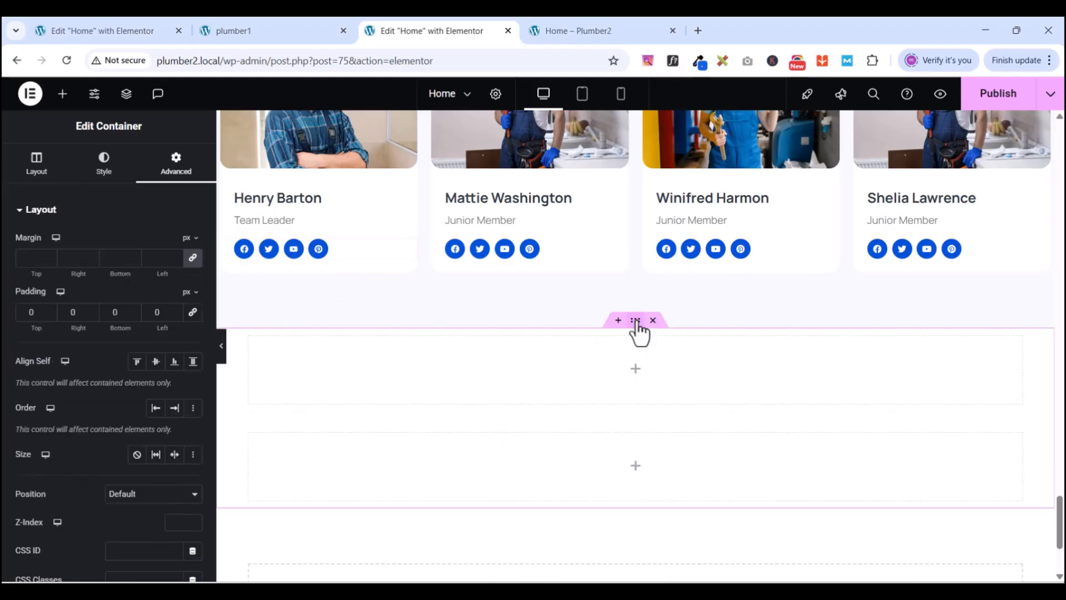
pyautogui.click(45, 167)
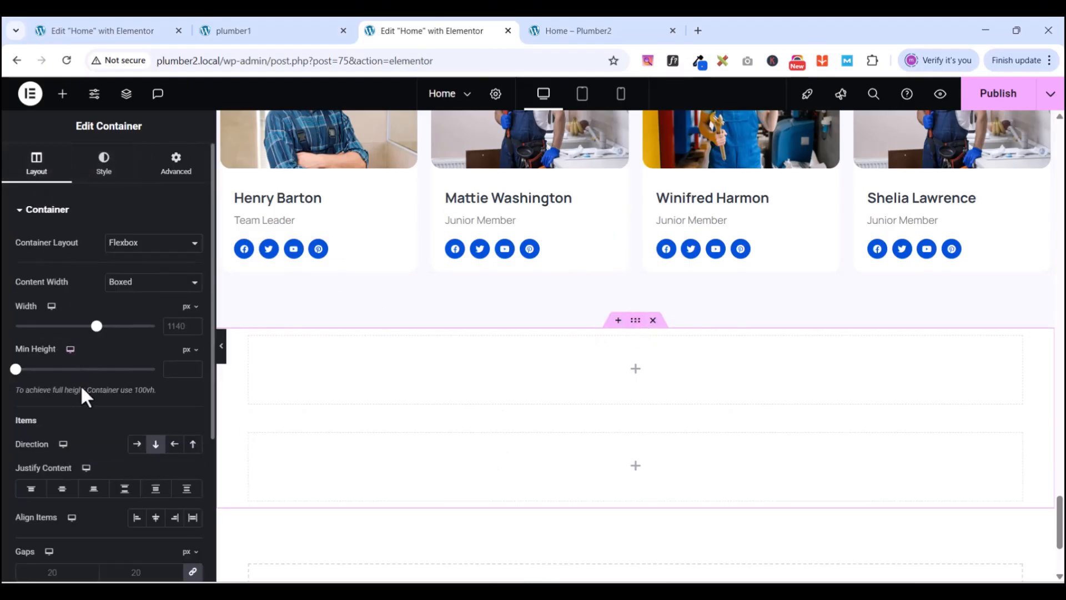
pyautogui.scroll(-3, 81, 400)
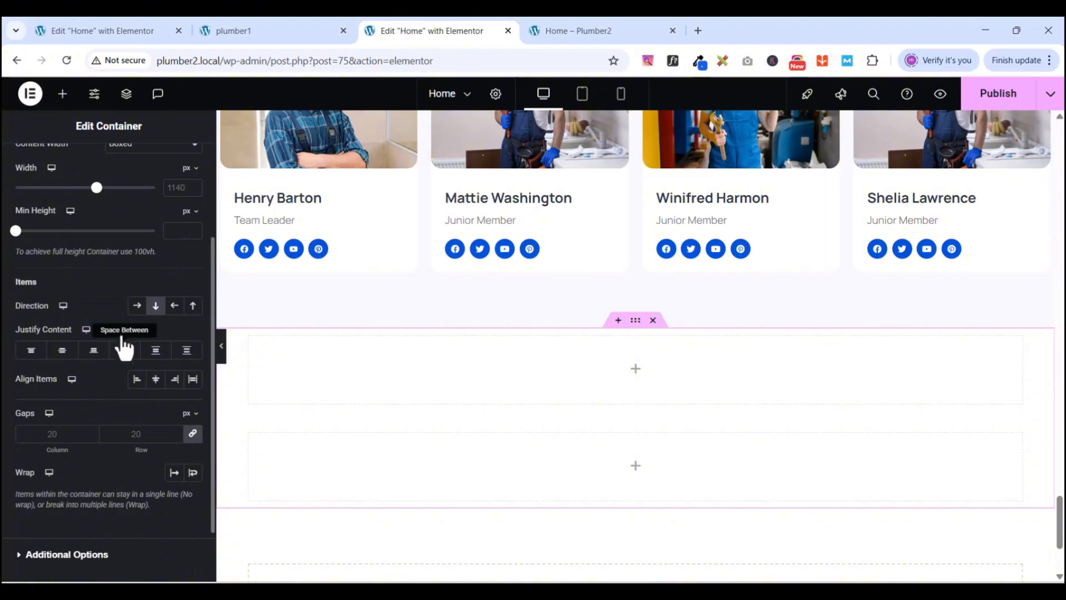
pyautogui.click(137, 306)
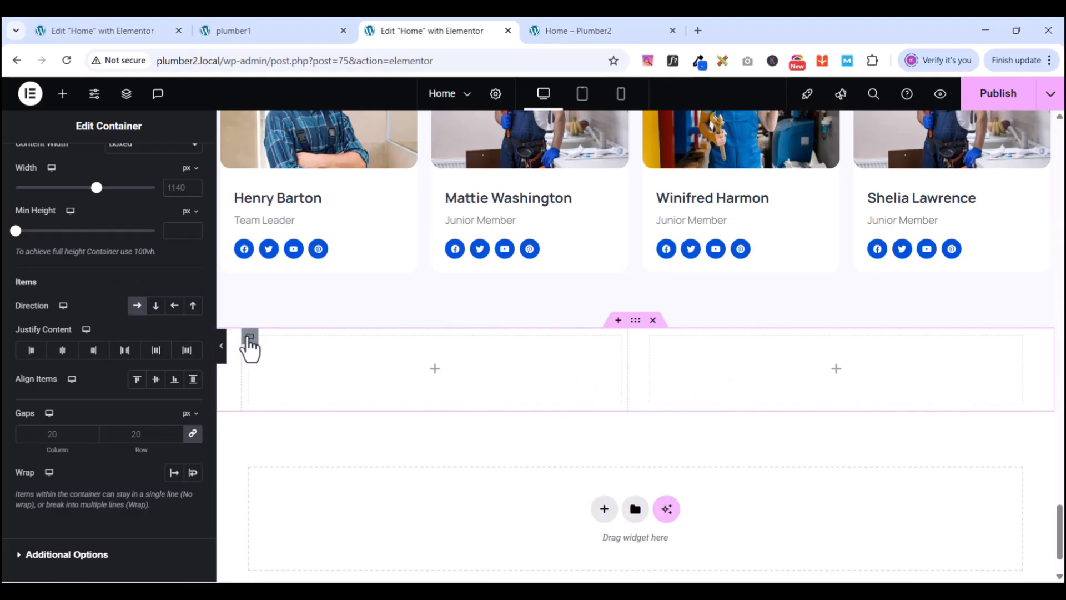
# - Zero the Advanced padding on both the left and right inner containers
pyautogui.click(250, 338)
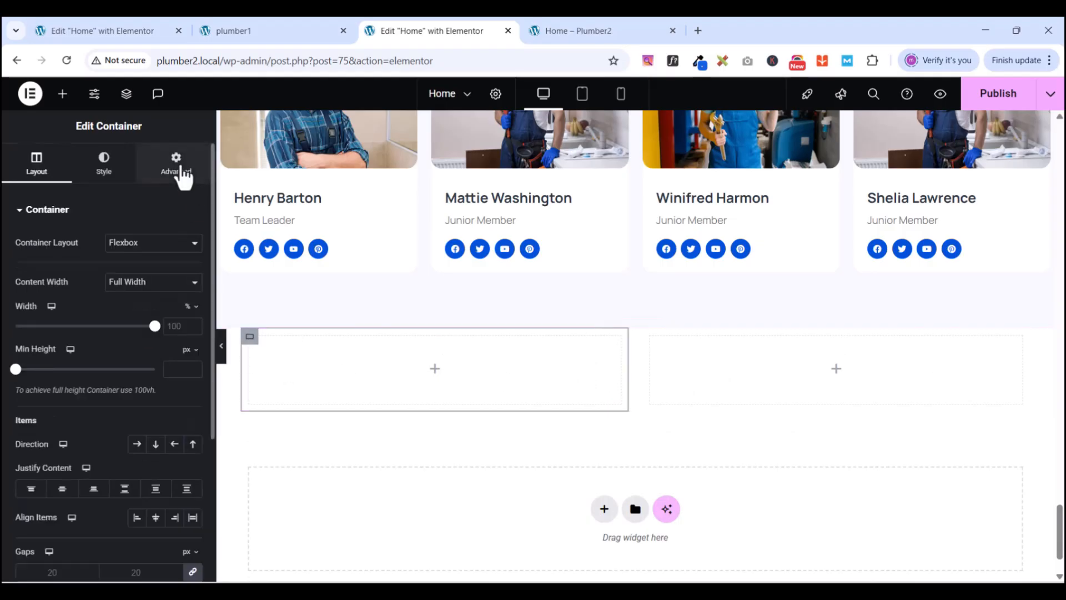
pyautogui.click(182, 169)
pyautogui.click(193, 312)
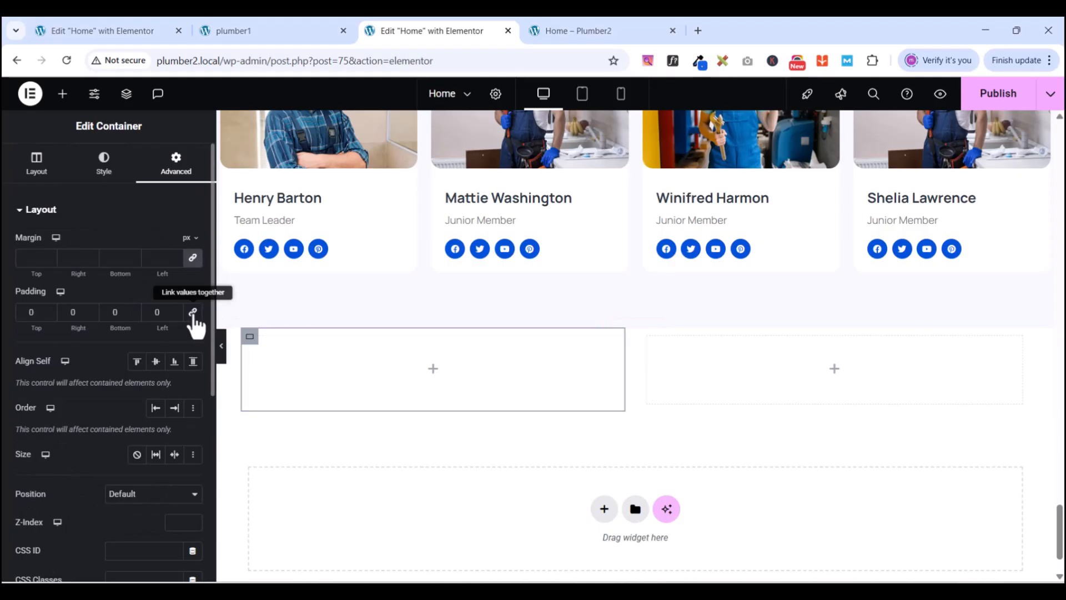
pyautogui.click(648, 337)
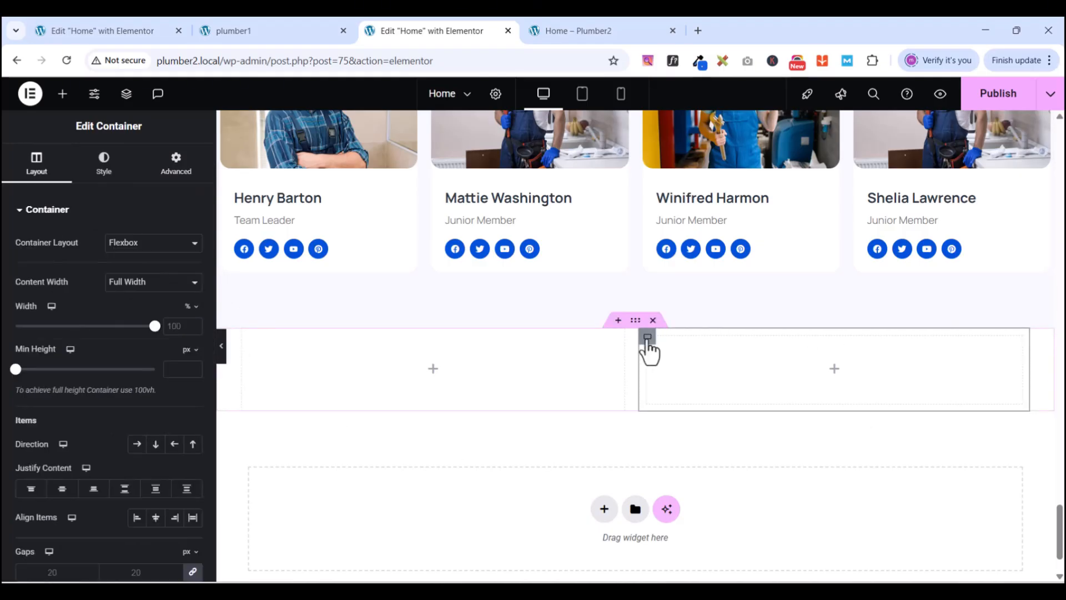
pyautogui.click(189, 174)
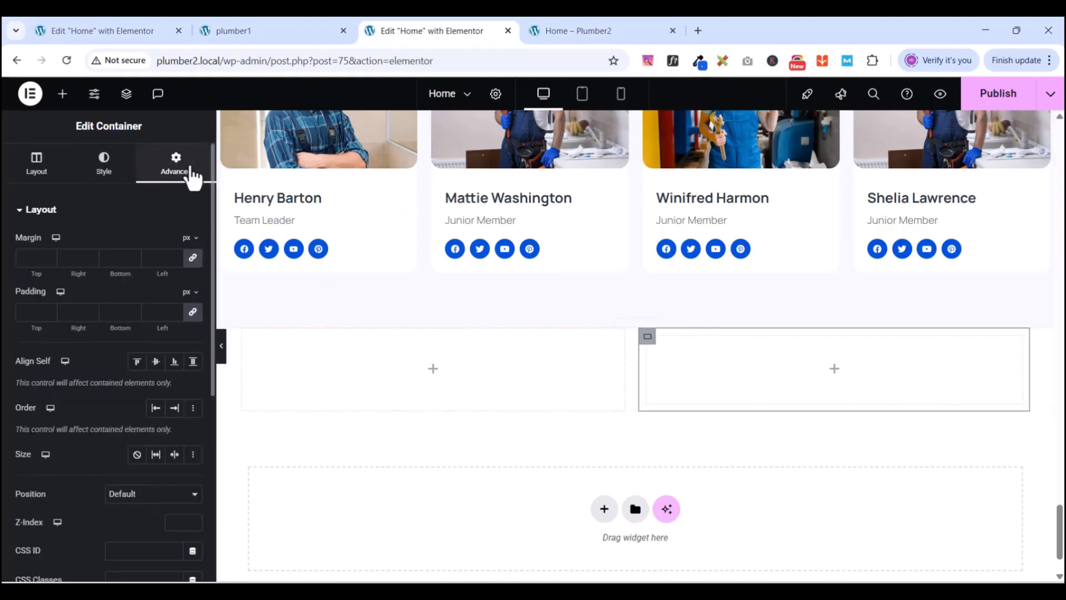
pyautogui.click(192, 310)
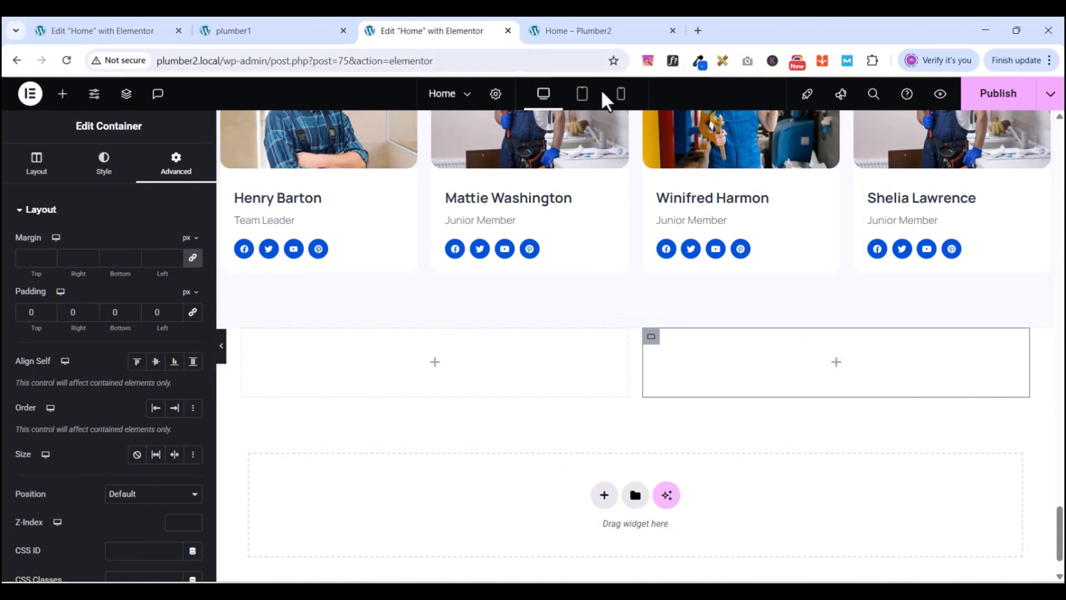
# - After checking the plumber1 reference, drop a Heading widget into the left empty container
pyautogui.click(294, 35)
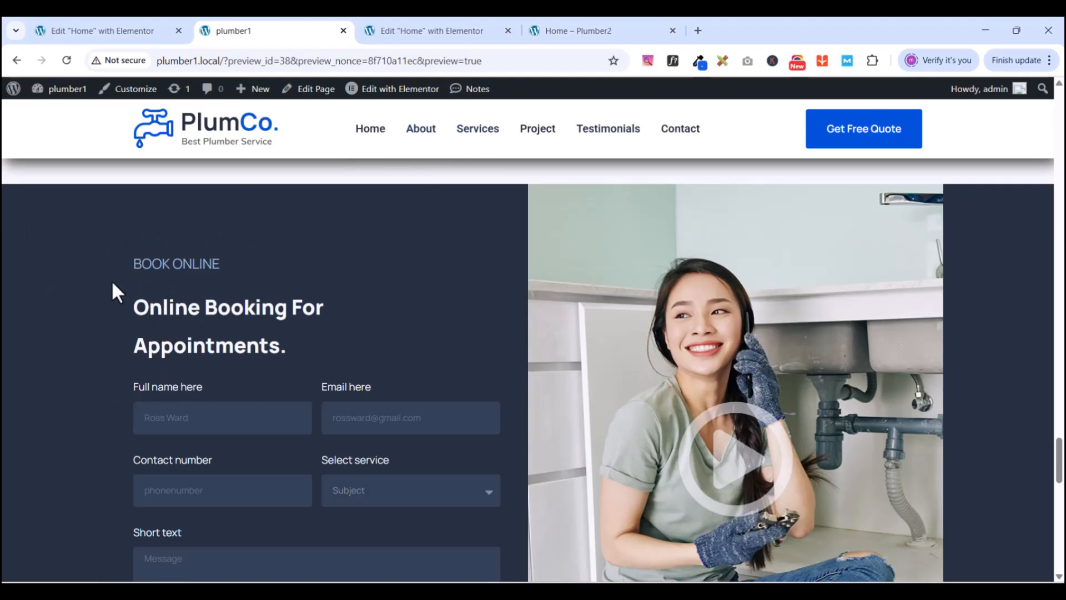
pyautogui.click(433, 30)
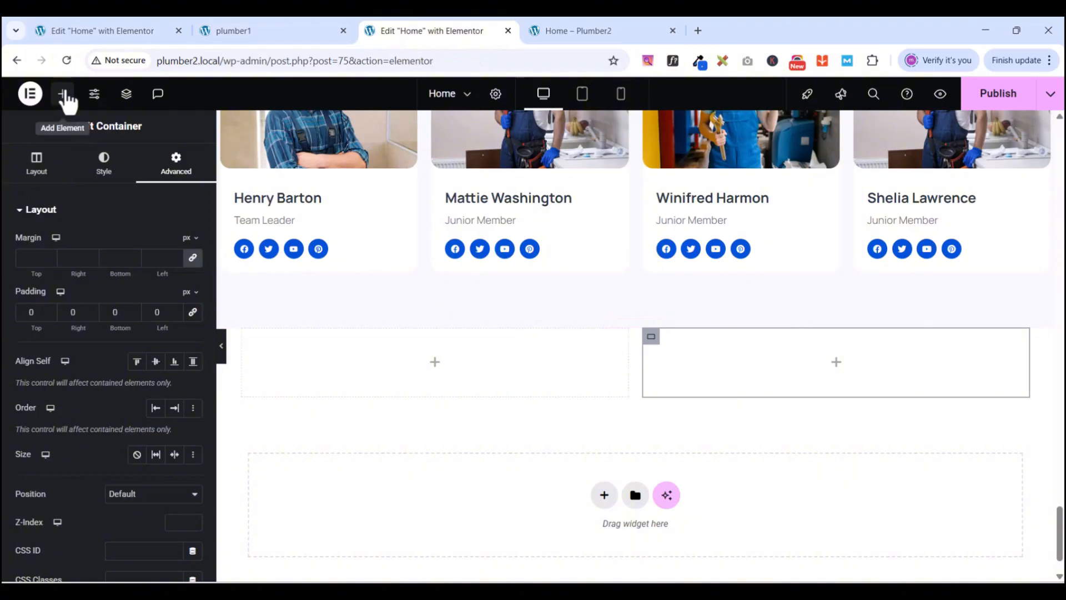
pyautogui.click(62, 93)
pyautogui.moveTo(55, 388); pyautogui.dragTo(446, 366)
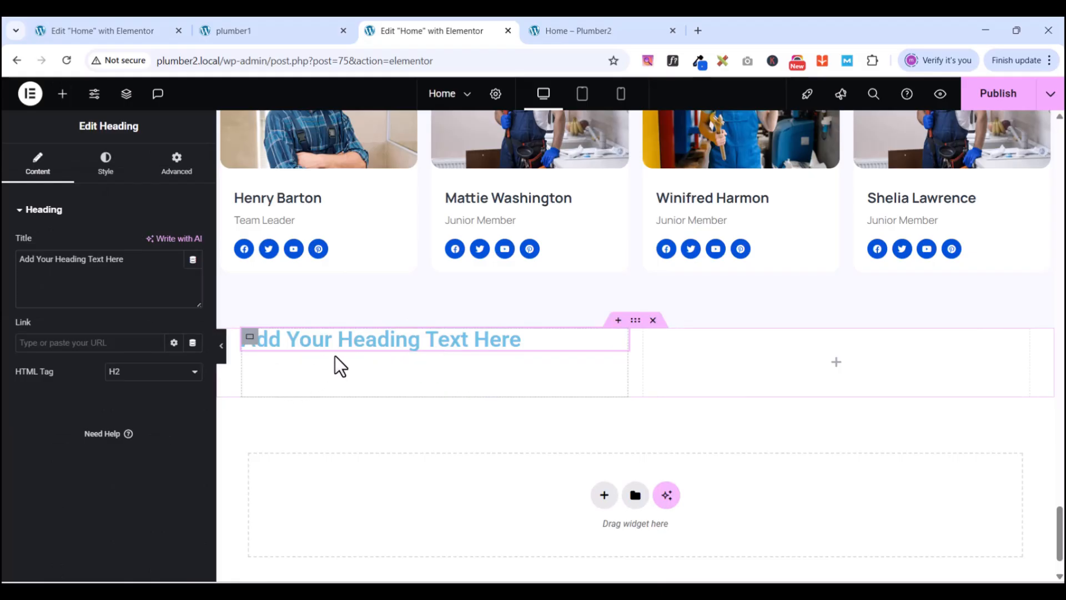
# - Copy 'BOOK ONLINE' from the plumber1 reference and paste it as the heading title
pyautogui.click(237, 38)
pyautogui.moveTo(221, 262); pyautogui.dragTo(133, 262)
pyautogui.rightClick(135, 262)
pyautogui.click(192, 274)
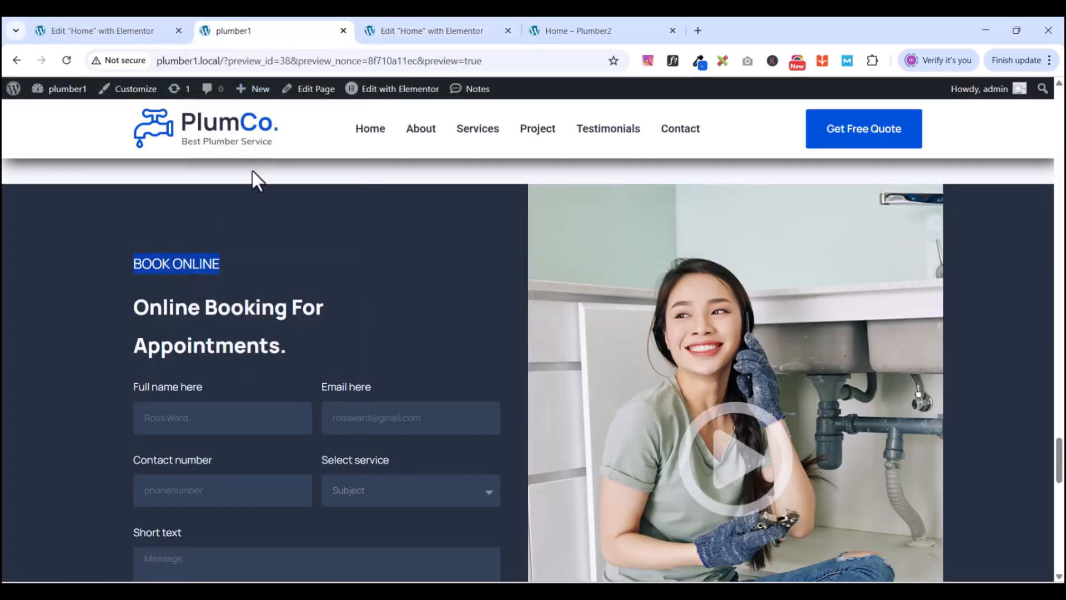
pyautogui.click(405, 37)
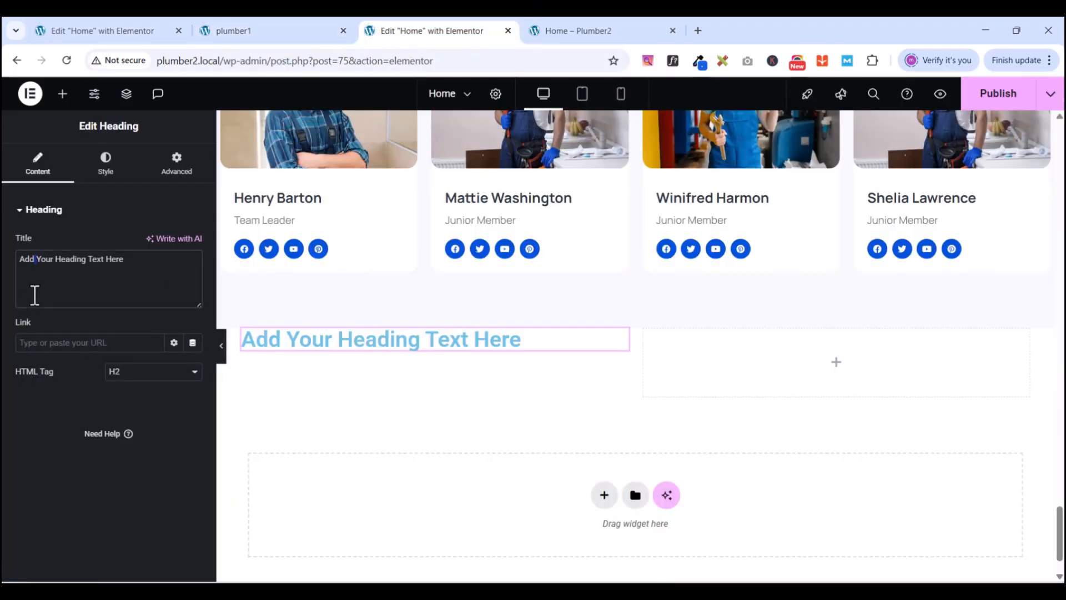
pyautogui.tripleClick(35, 295)
pyautogui.hotkey('ctrl', 'v')
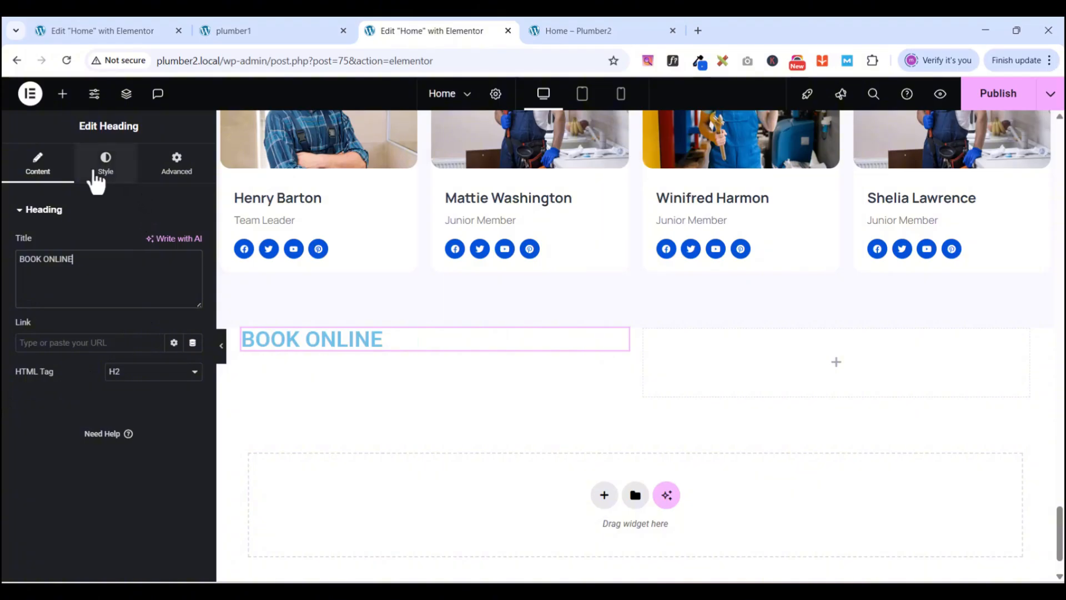
# - Set the heading typography to Manrope font with weight 400 (Normal)
pyautogui.click(96, 181)
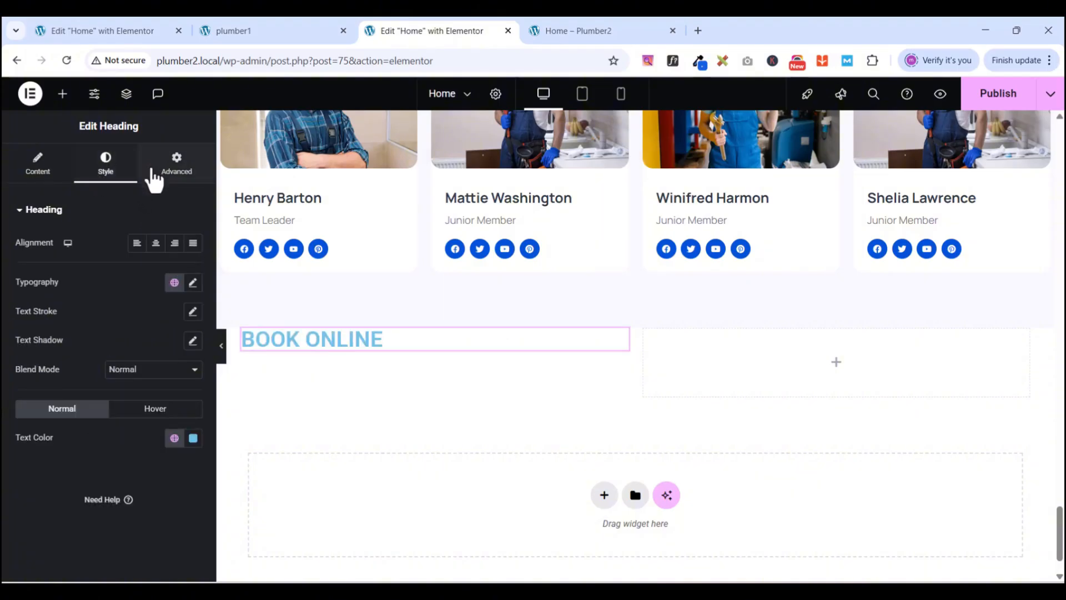
pyautogui.click(192, 282)
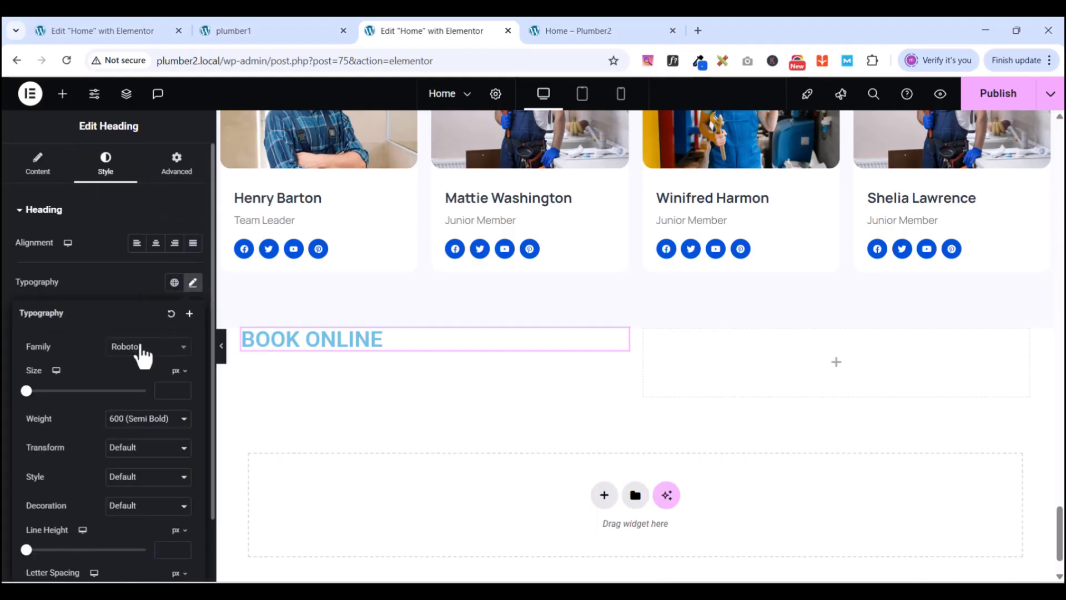
pyautogui.click(142, 347)
pyautogui.write('MANROPE')
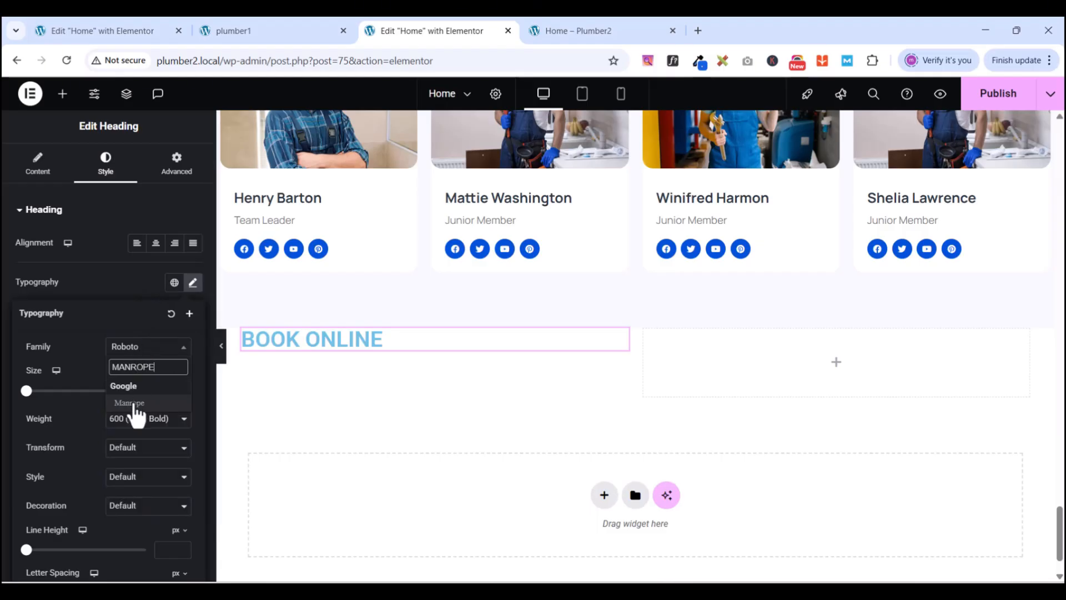
pyautogui.click(136, 403)
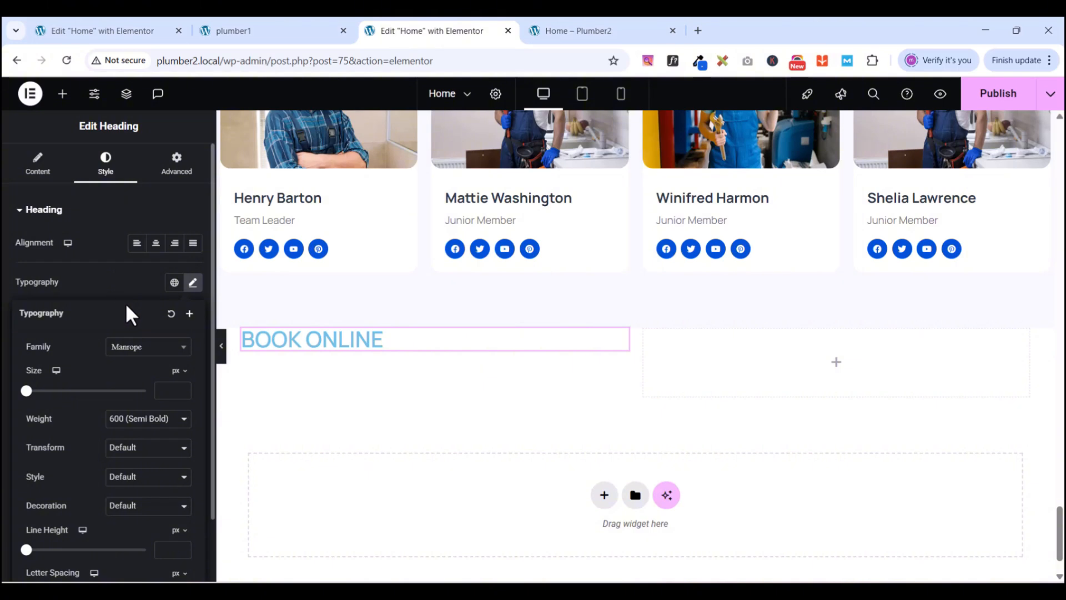
pyautogui.click(148, 420)
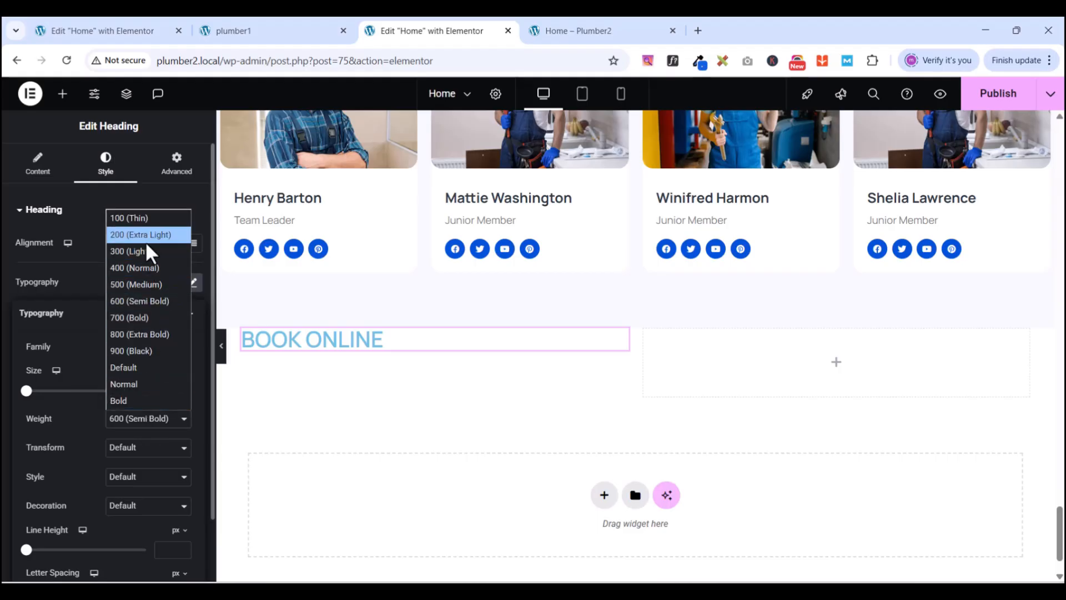
pyautogui.click(142, 269)
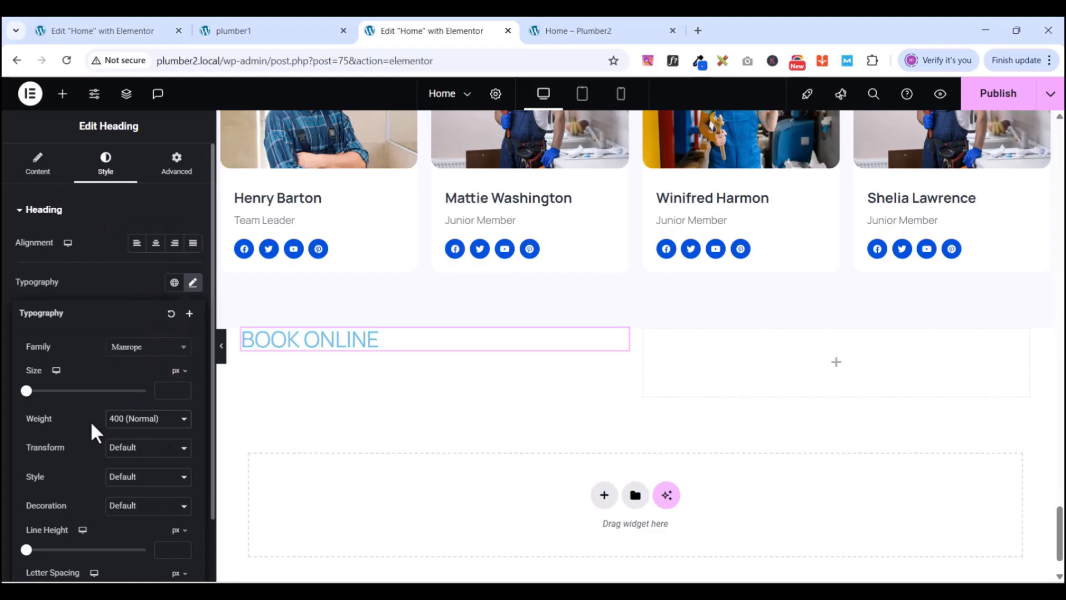
# - Give the heading a 30 px line height and 20 px font size
pyautogui.click(168, 549)
pyautogui.write('3')
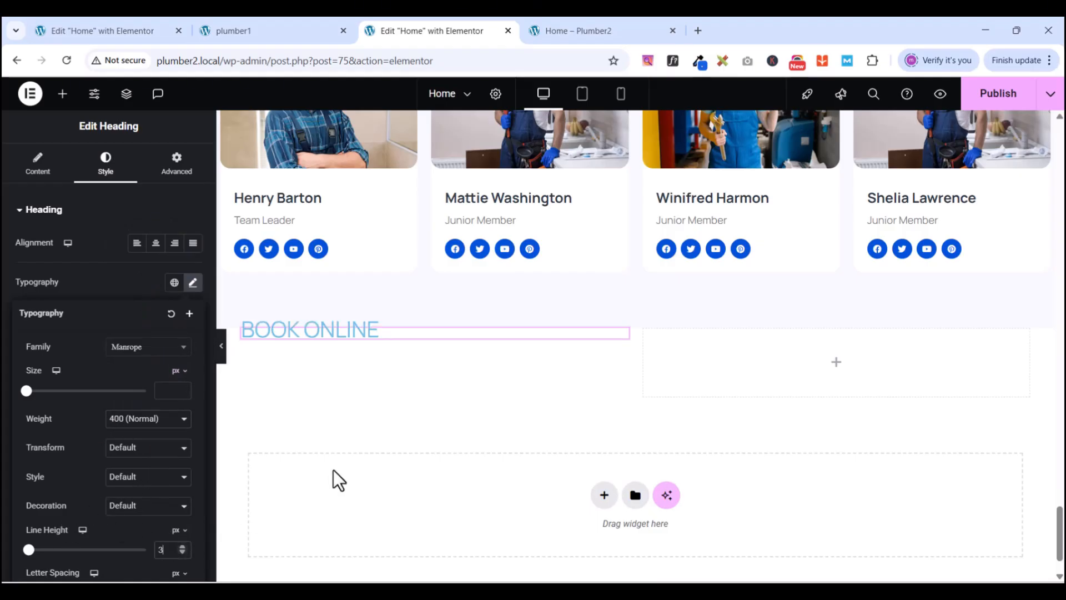
pyautogui.write('0')
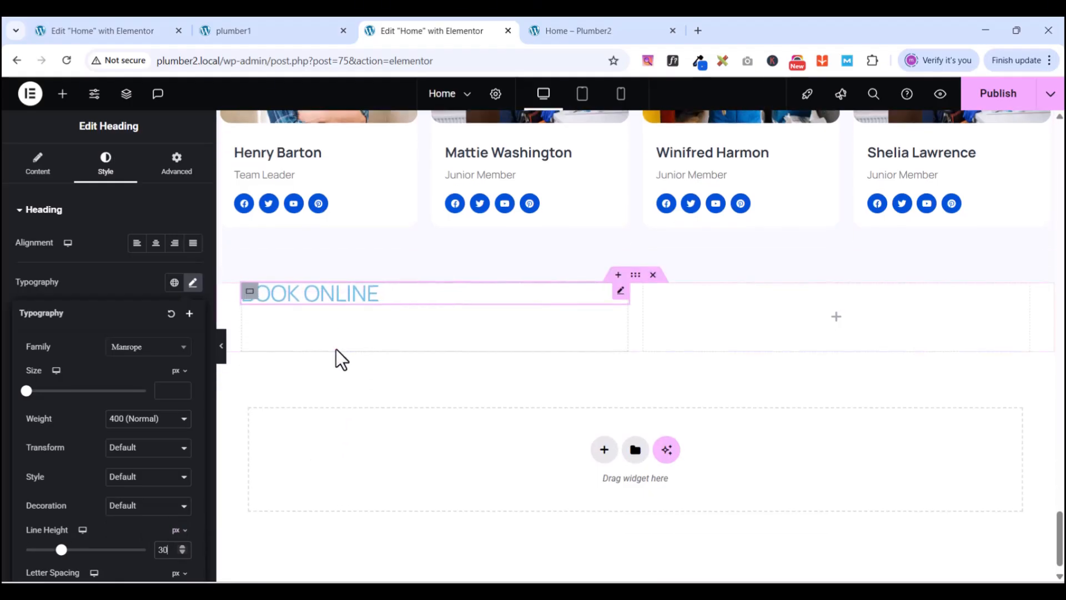
pyautogui.scroll(-1, 338, 359)
pyautogui.click(284, 30)
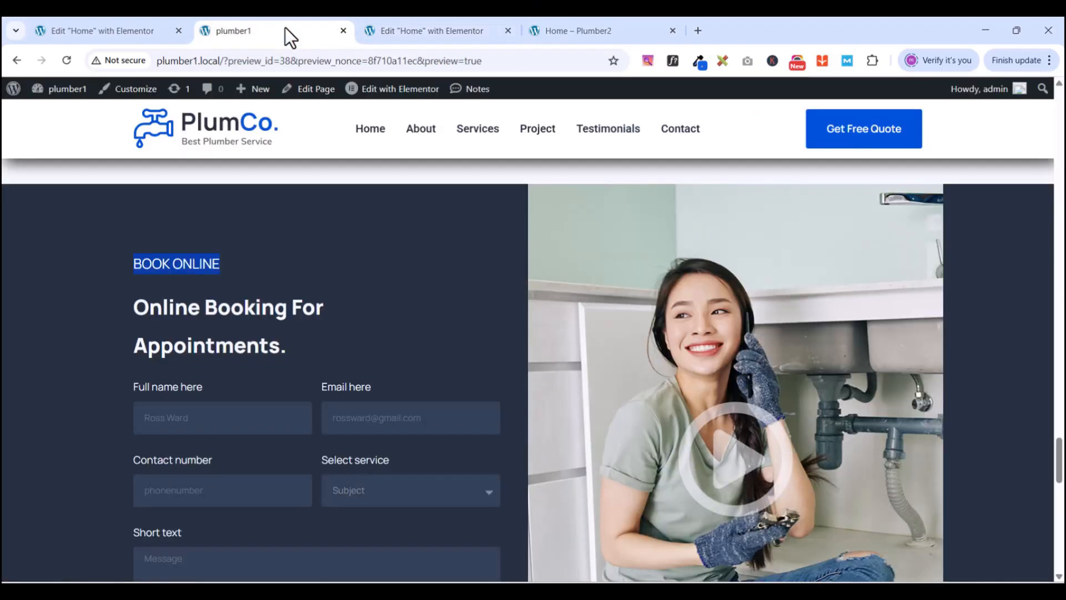
pyautogui.click(421, 31)
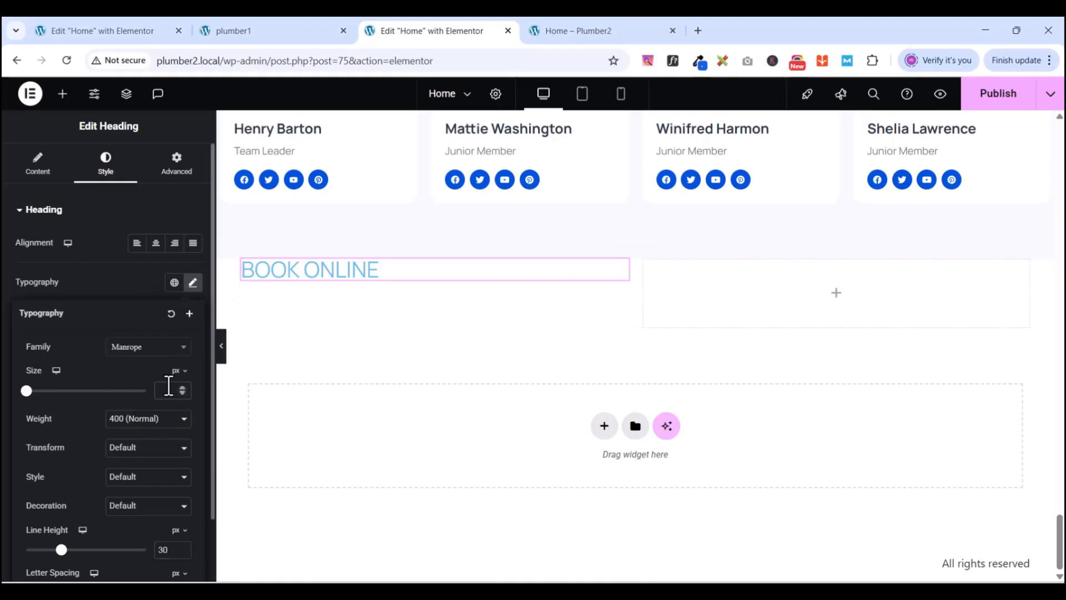
pyautogui.click(168, 385)
pyautogui.write('20')
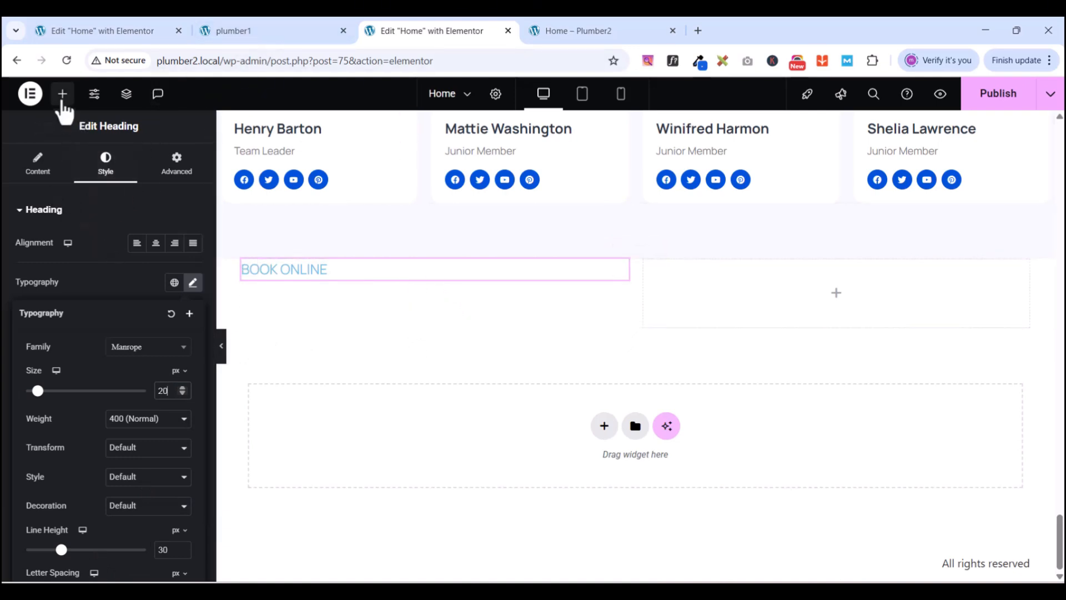
# - Add a heading below BOOK ONLINE titled 'Online Booking For Appointments.', copied from the plumber1 reference
pyautogui.click(62, 99)
pyautogui.moveTo(59, 368); pyautogui.dragTo(341, 281)
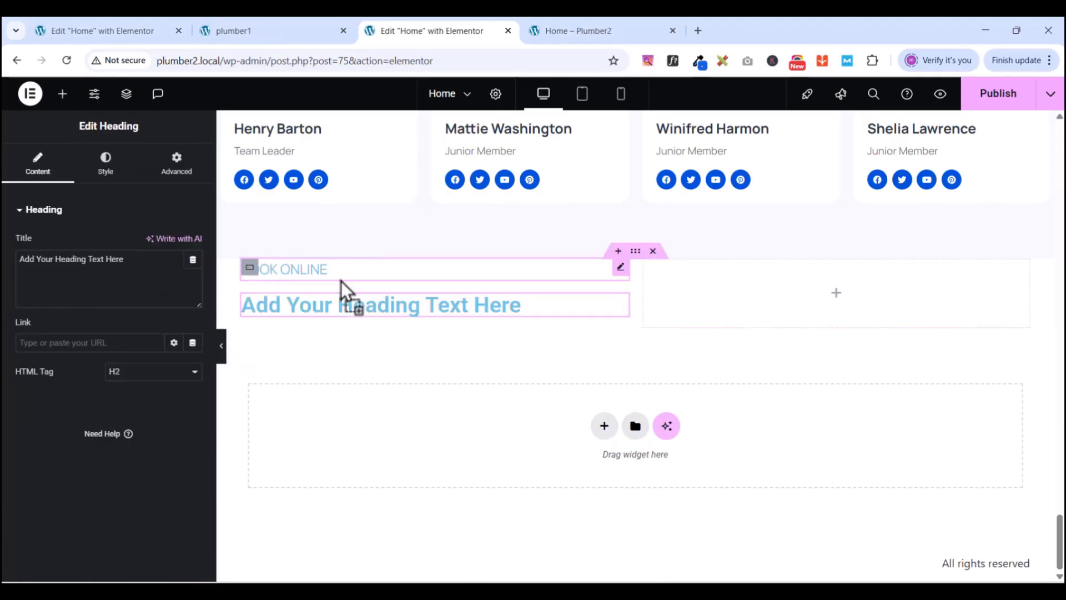
pyautogui.click(247, 29)
pyautogui.moveTo(136, 307); pyautogui.dragTo(289, 337)
pyautogui.rightClick(281, 311)
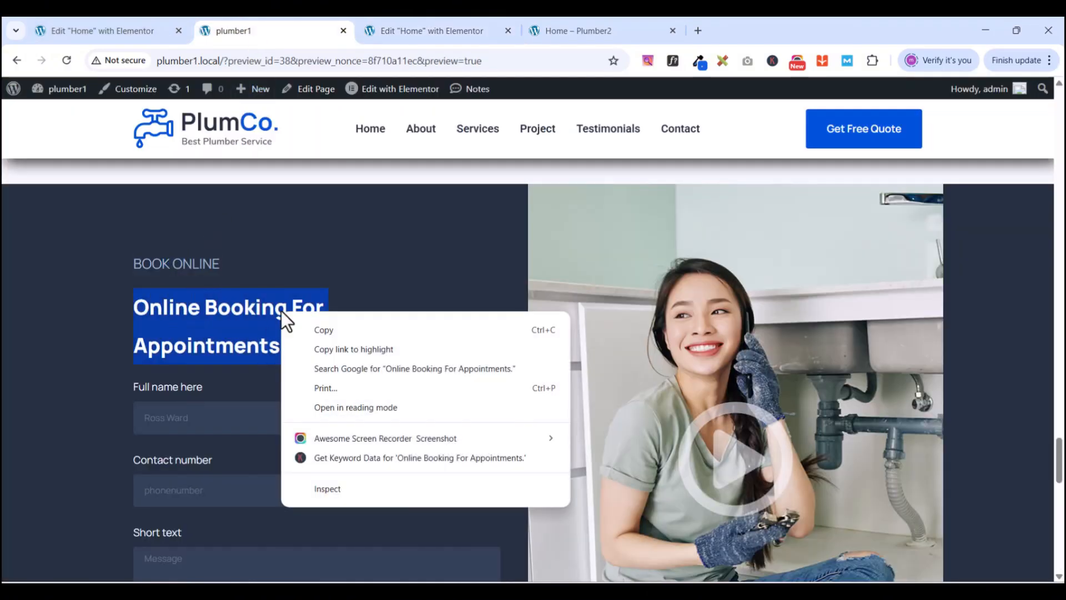
pyautogui.click(321, 330)
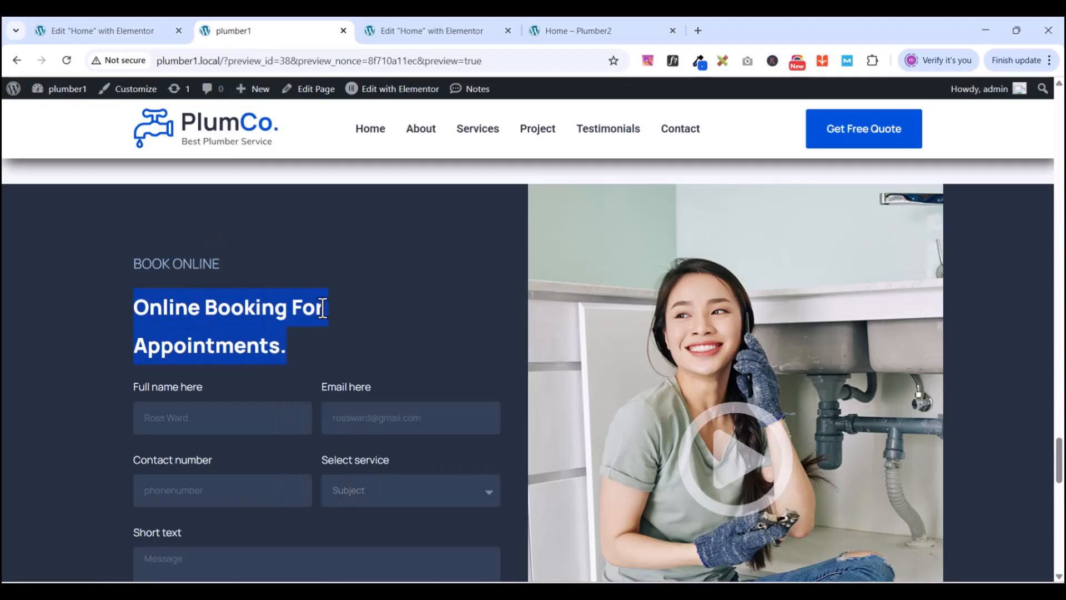
pyautogui.click(396, 31)
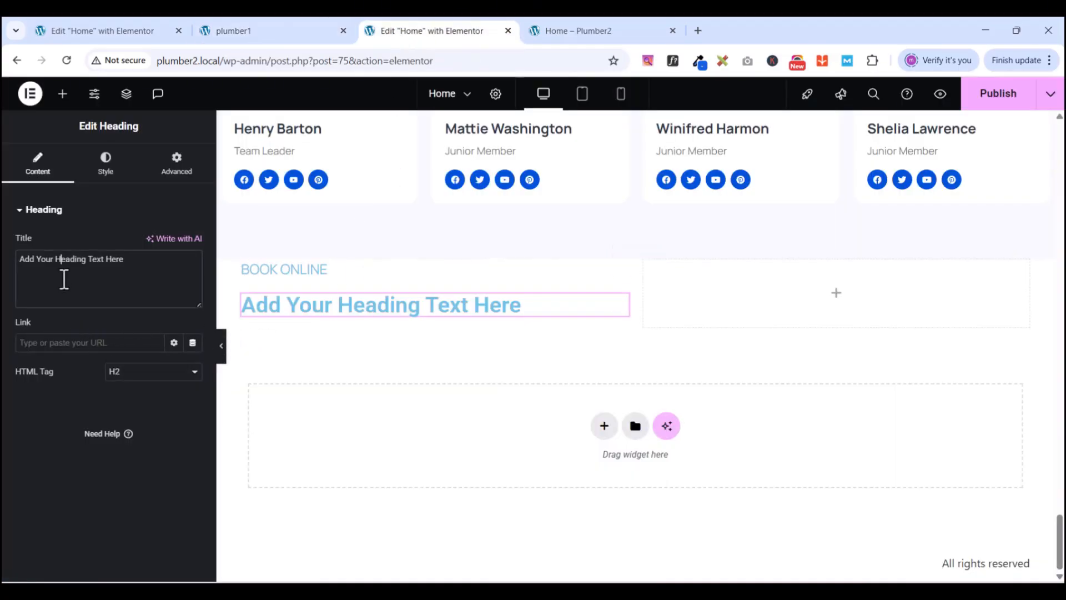
pyautogui.hotkey('ctrl', 'a')
pyautogui.hotkey('ctrl', 'v')
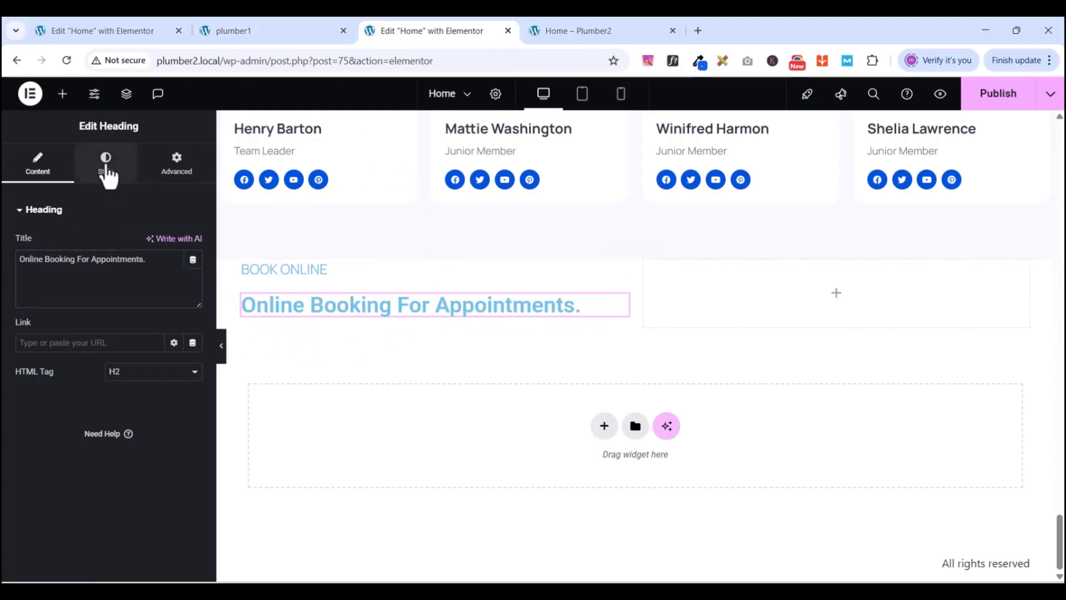
# - Style the booking heading in Manrope, size 30, weight 900 (Black), line height 55
pyautogui.click(105, 165)
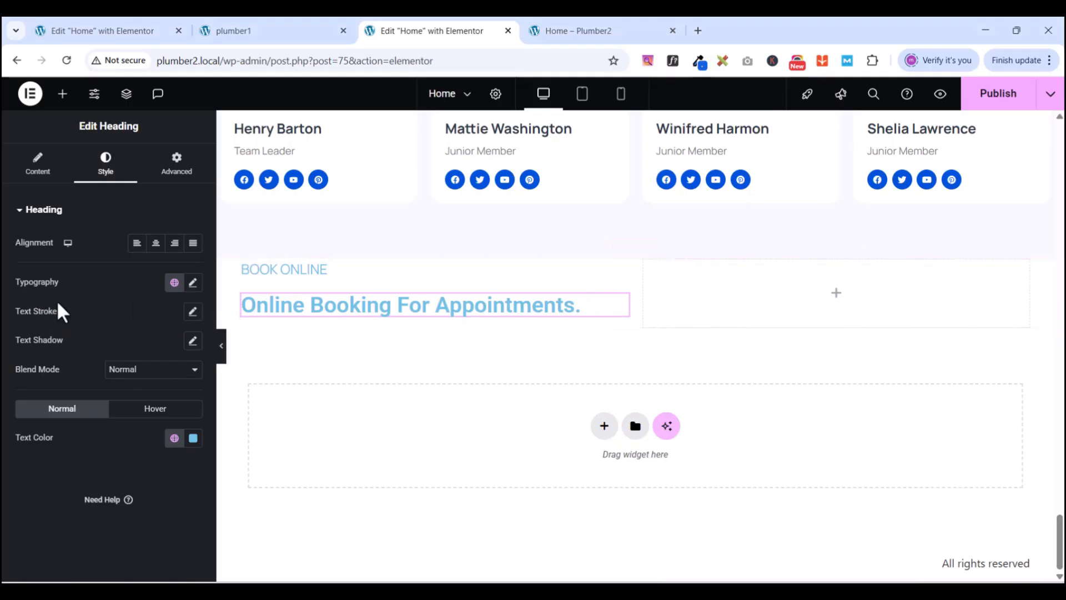
pyautogui.click(193, 282)
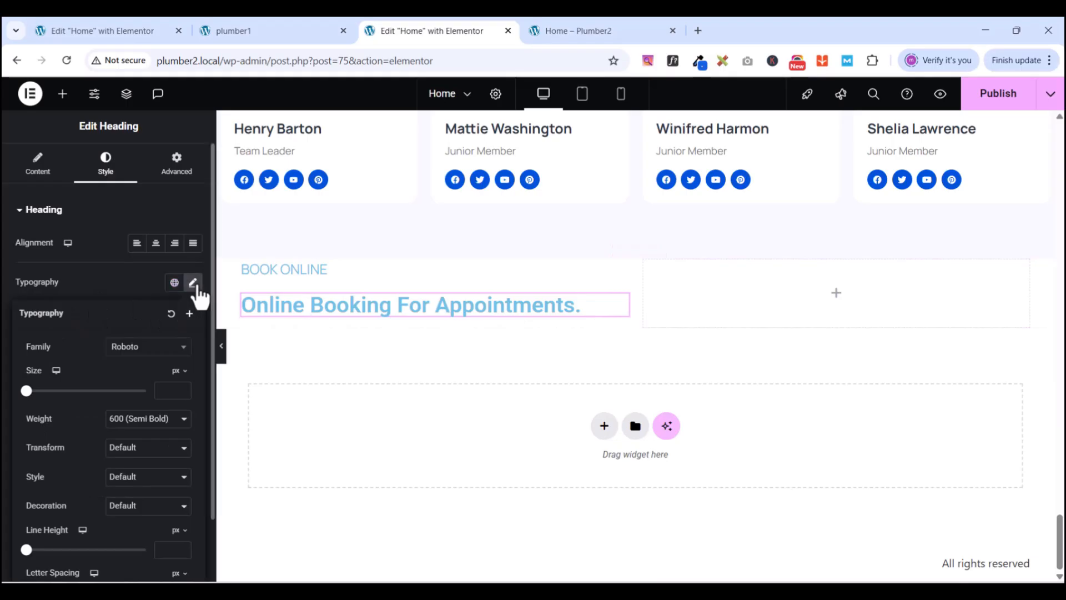
pyautogui.click(155, 353)
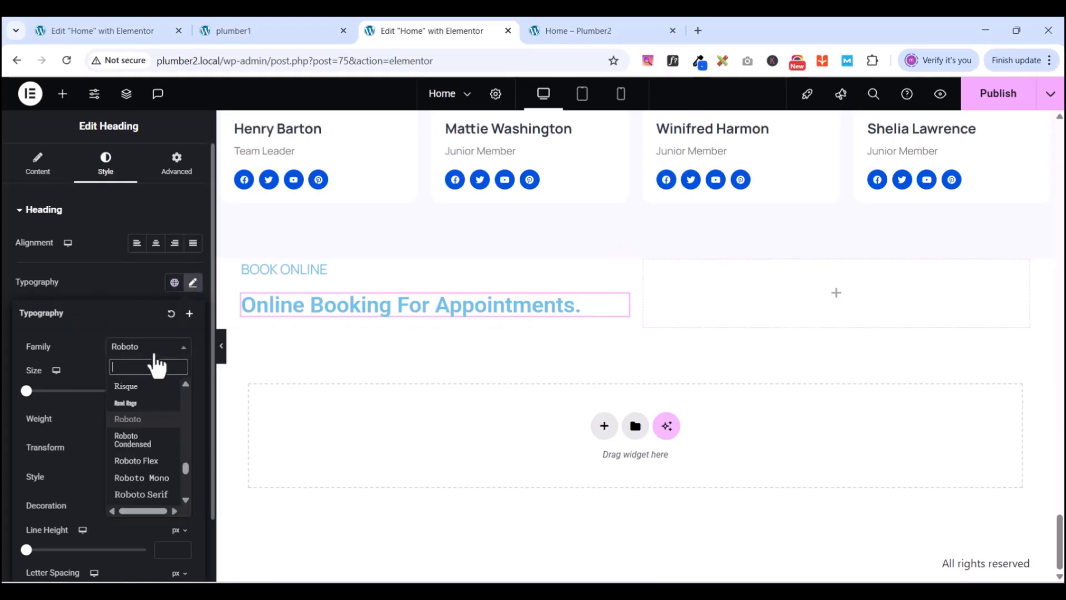
pyautogui.write('MAN')
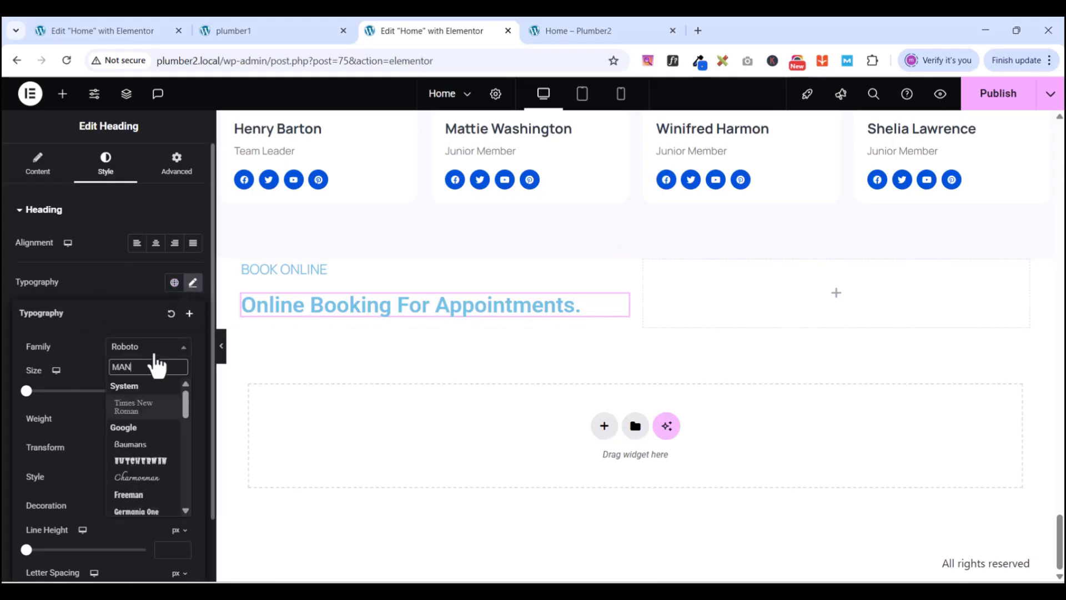
pyautogui.write('ROP')
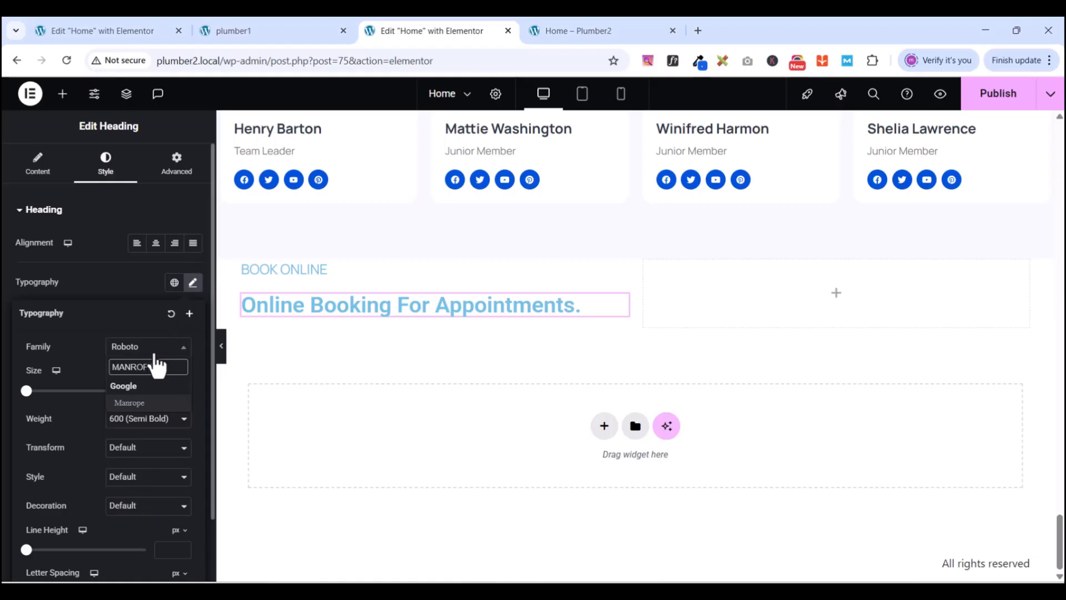
pyautogui.write('E')
pyautogui.click(143, 403)
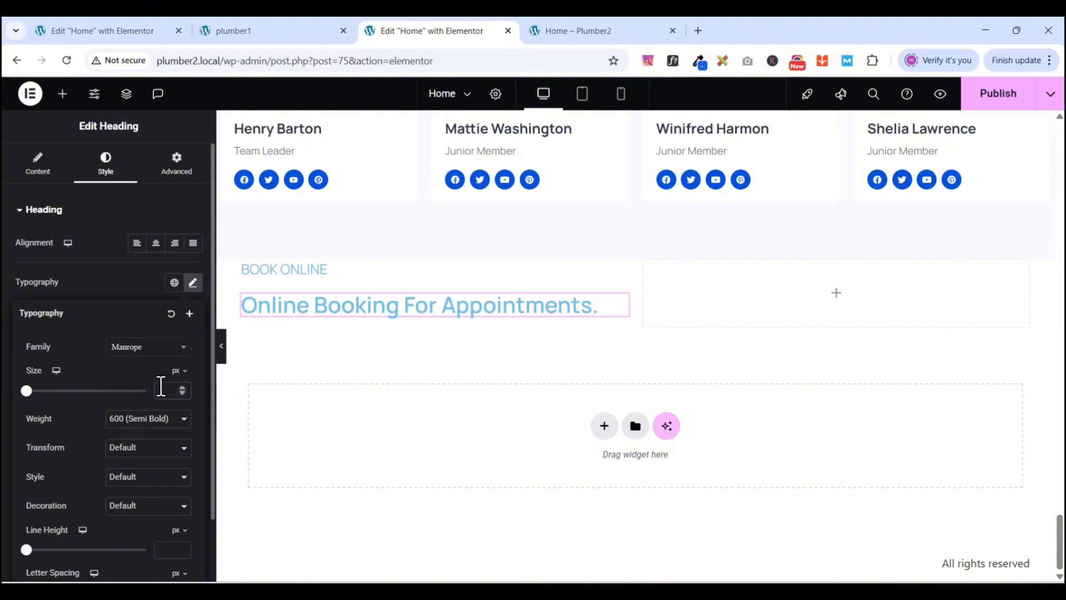
pyautogui.write('3')
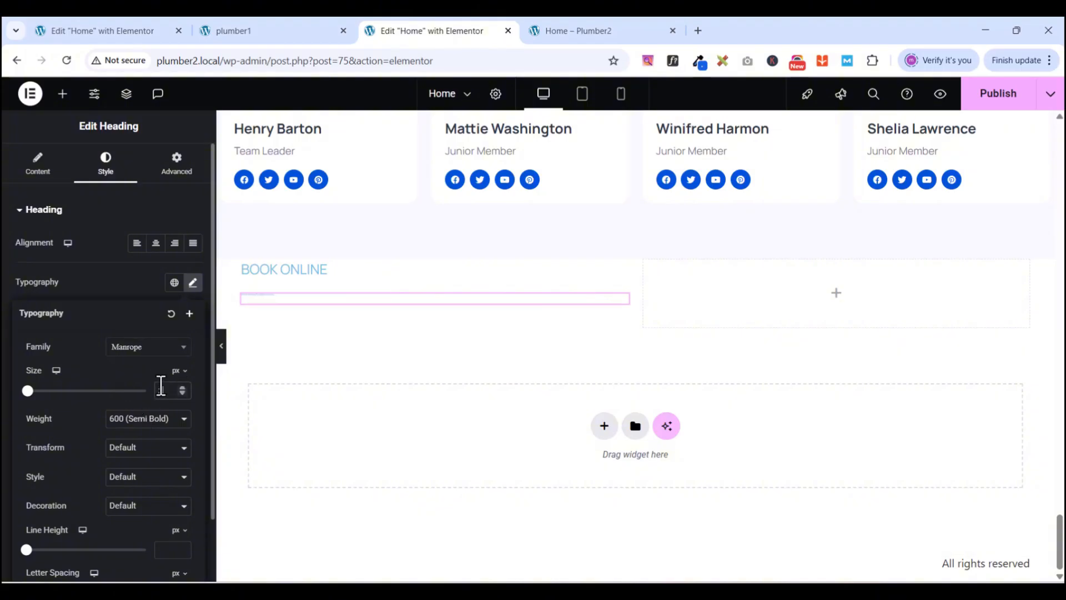
pyautogui.write('0')
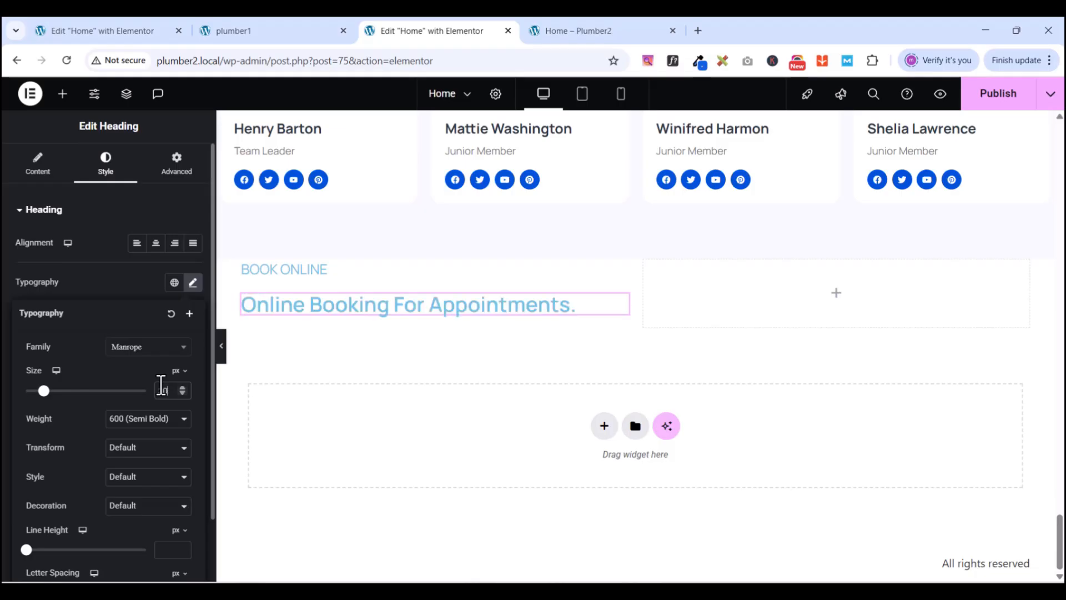
pyautogui.click(159, 422)
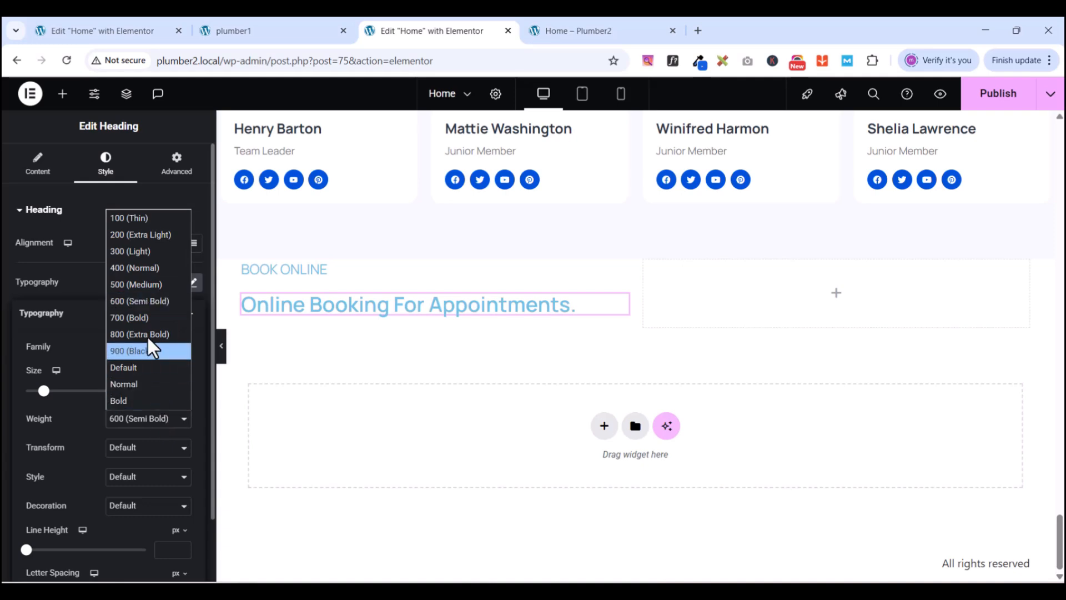
pyautogui.click(140, 350)
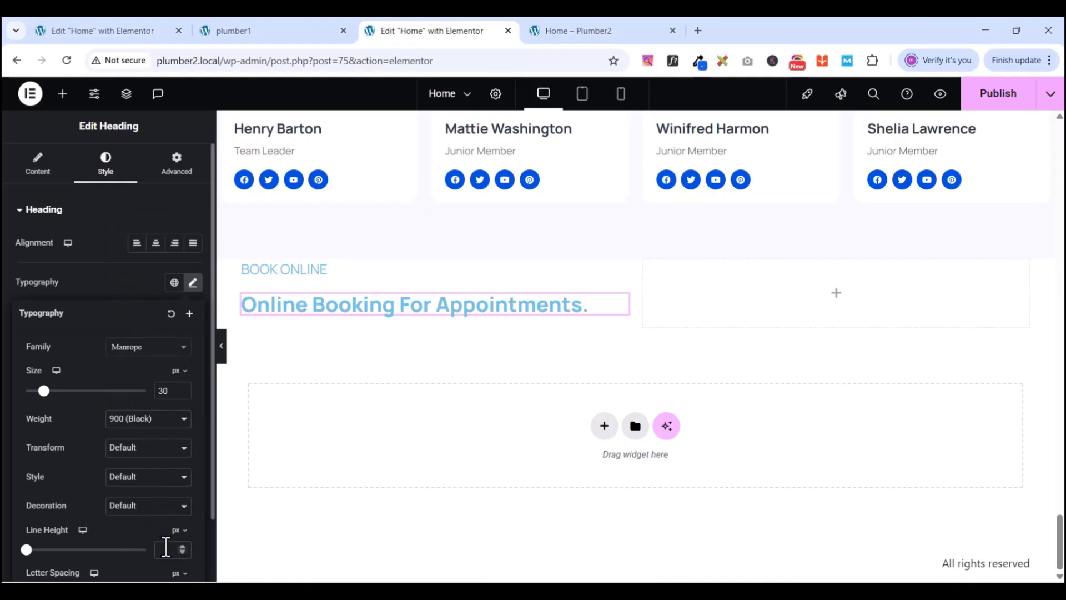
pyautogui.write('55')
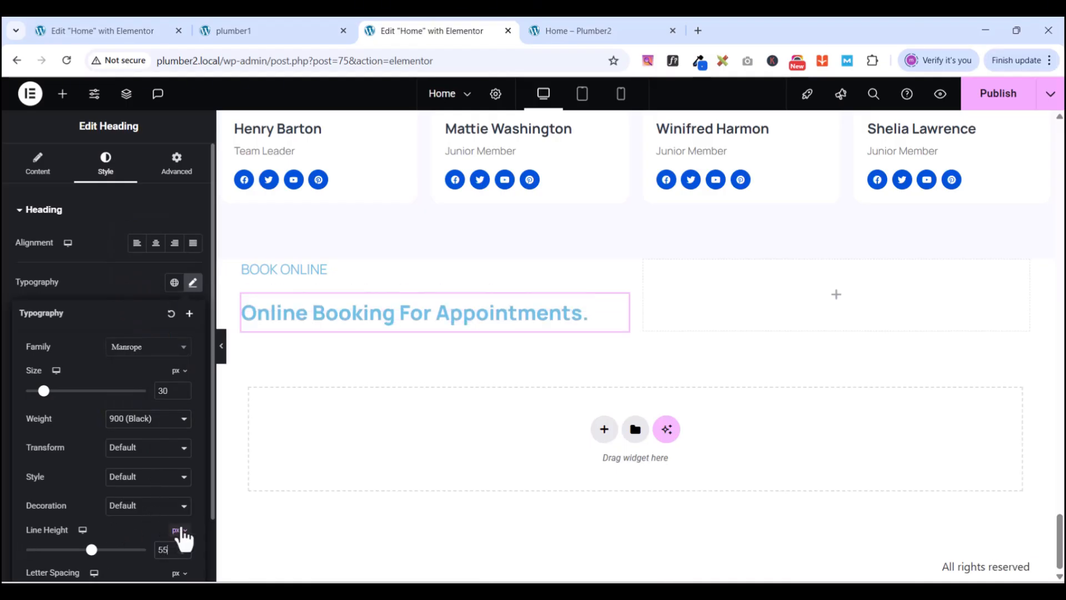
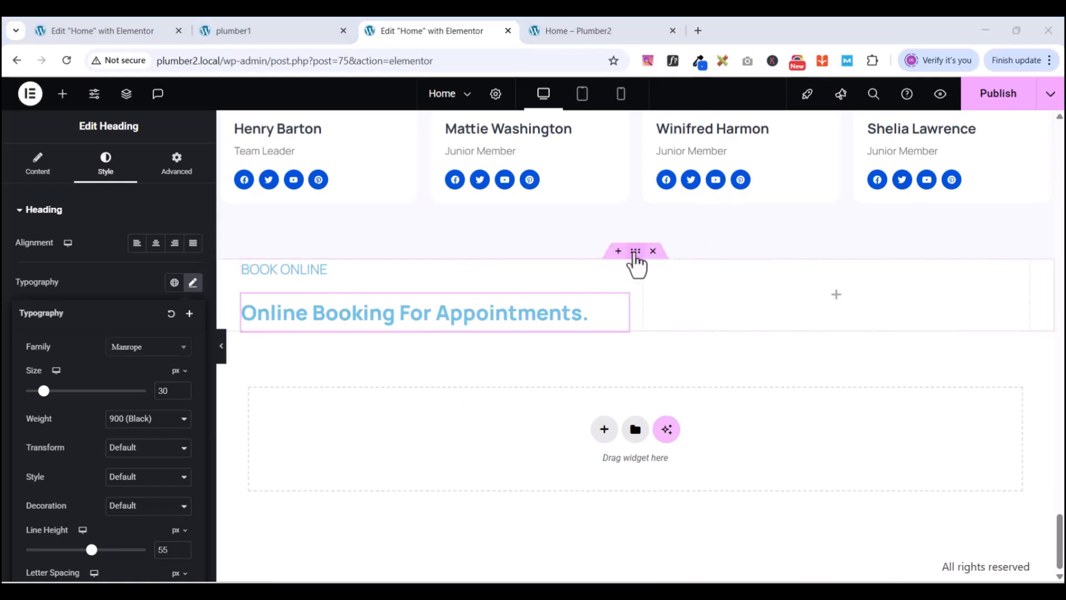
# - Sample the reference booking section's navy background with ColorZilla and copy its hex 253041
pyautogui.click(281, 37)
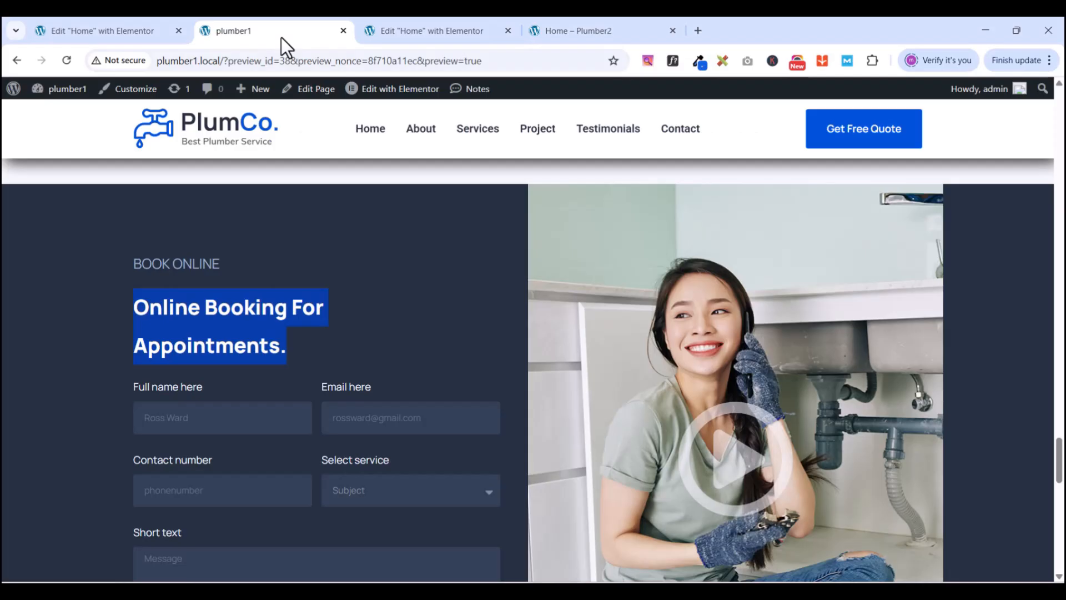
pyautogui.click(697, 59)
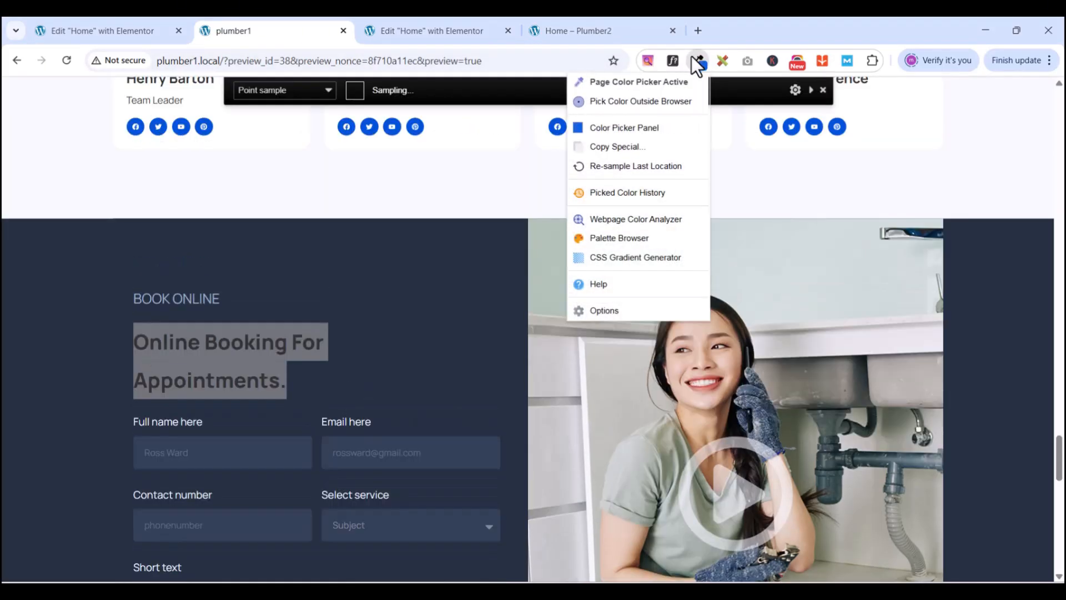
pyautogui.click(95, 253)
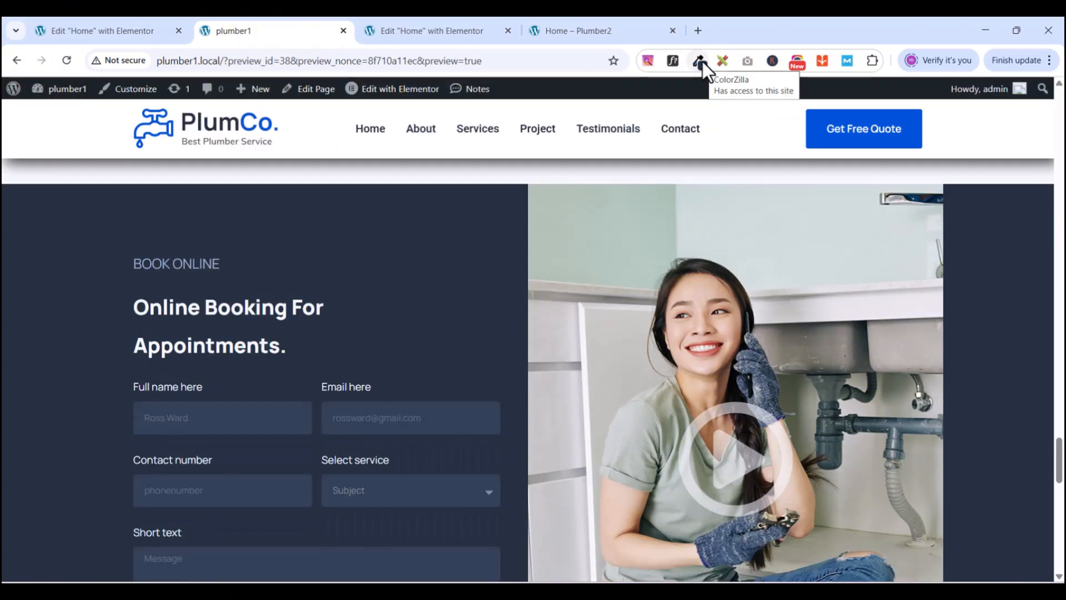
pyautogui.click(702, 62)
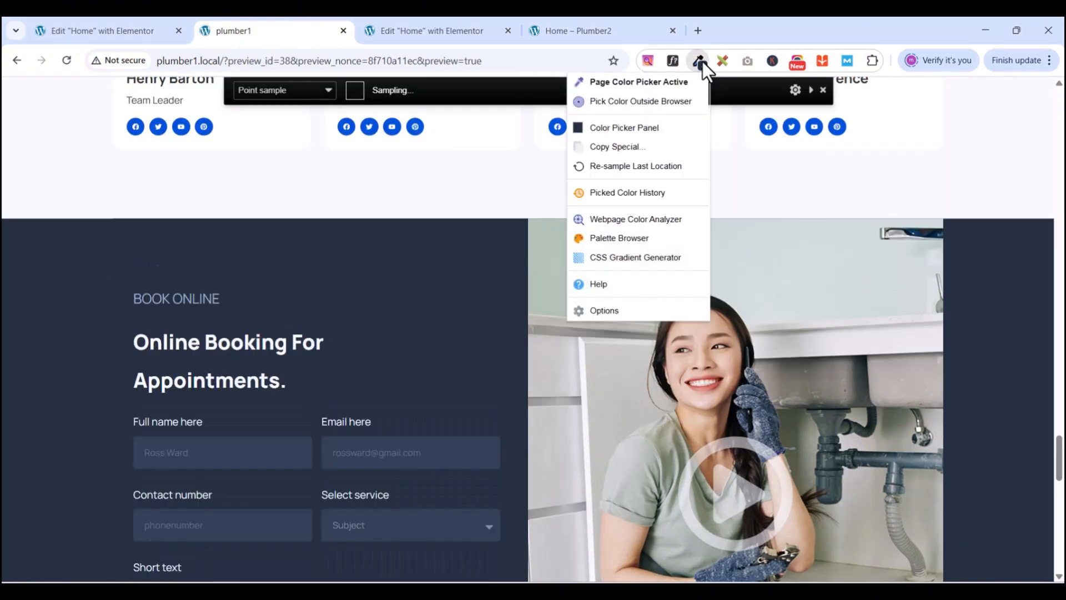
pyautogui.click(615, 128)
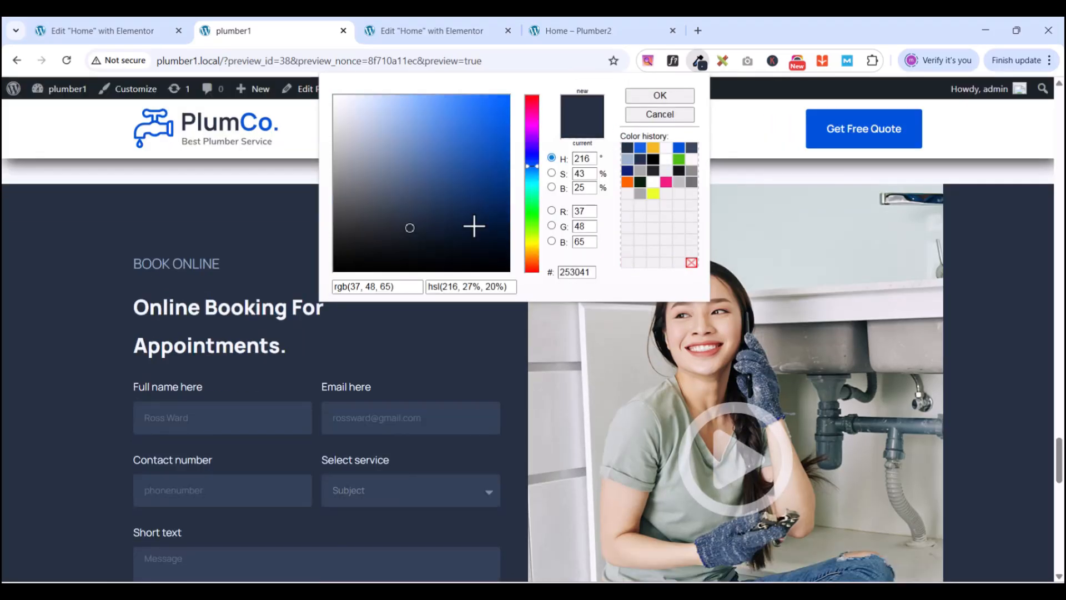
pyautogui.click(564, 272)
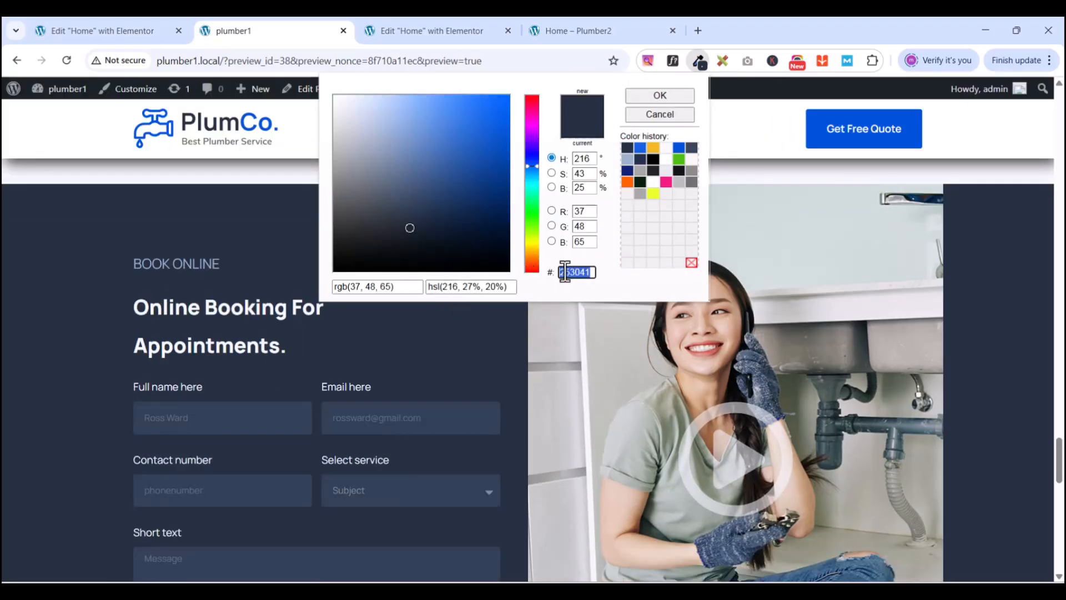
pyautogui.rightClick(564, 272)
pyautogui.click(604, 345)
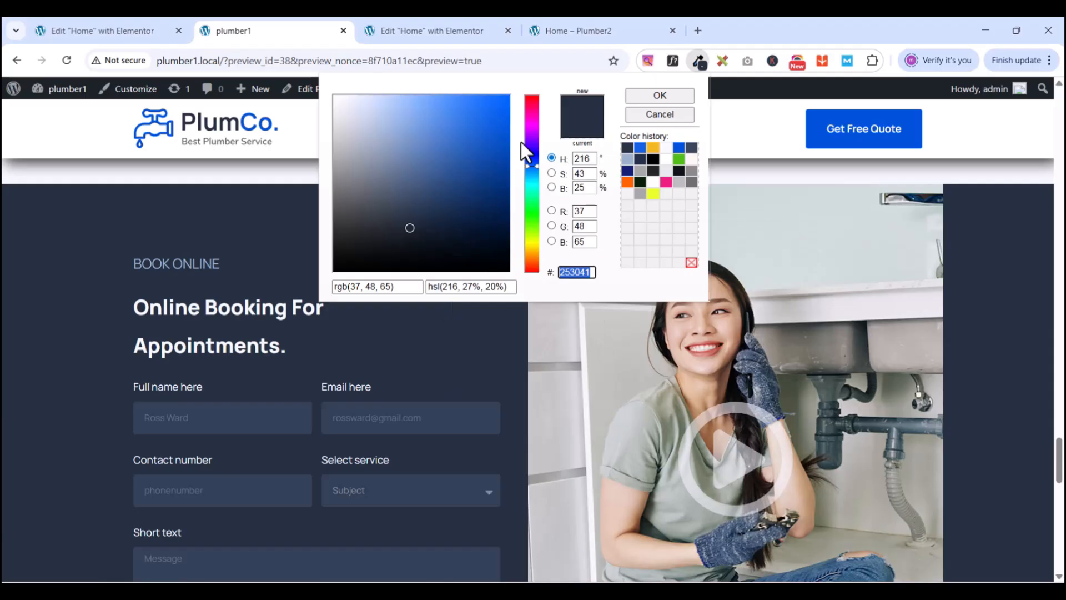
pyautogui.click(405, 29)
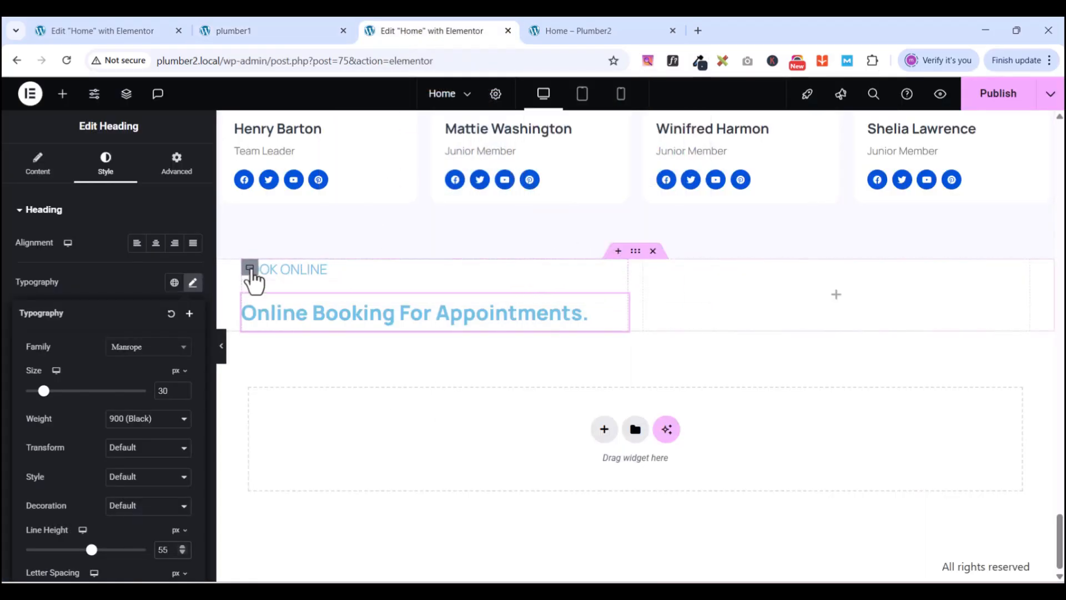
# - Give the booking container a Classic background in navy #253041
pyautogui.click(250, 269)
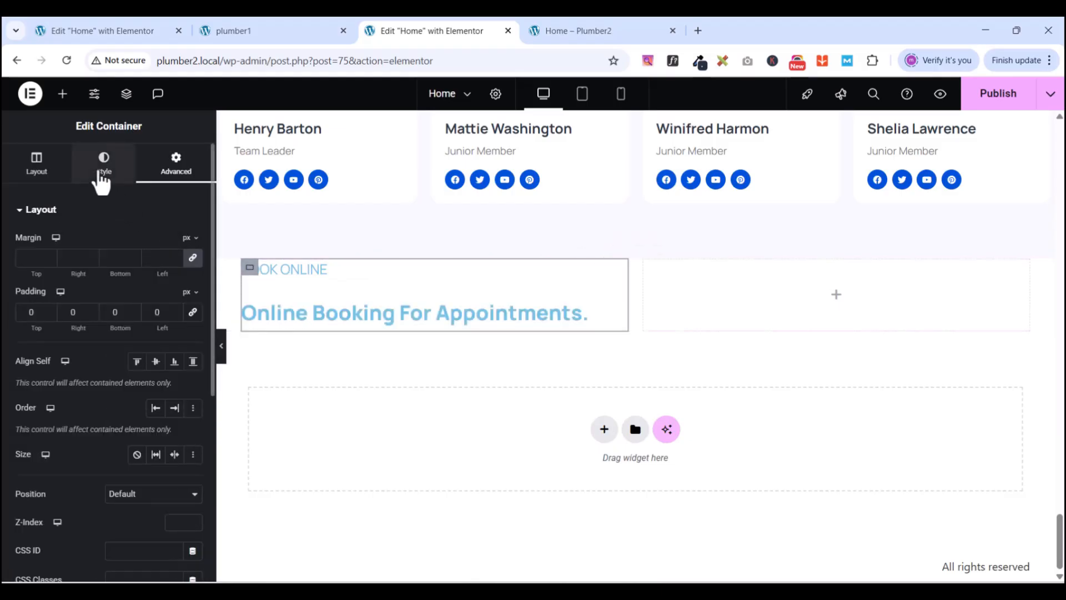
pyautogui.click(101, 173)
pyautogui.click(137, 273)
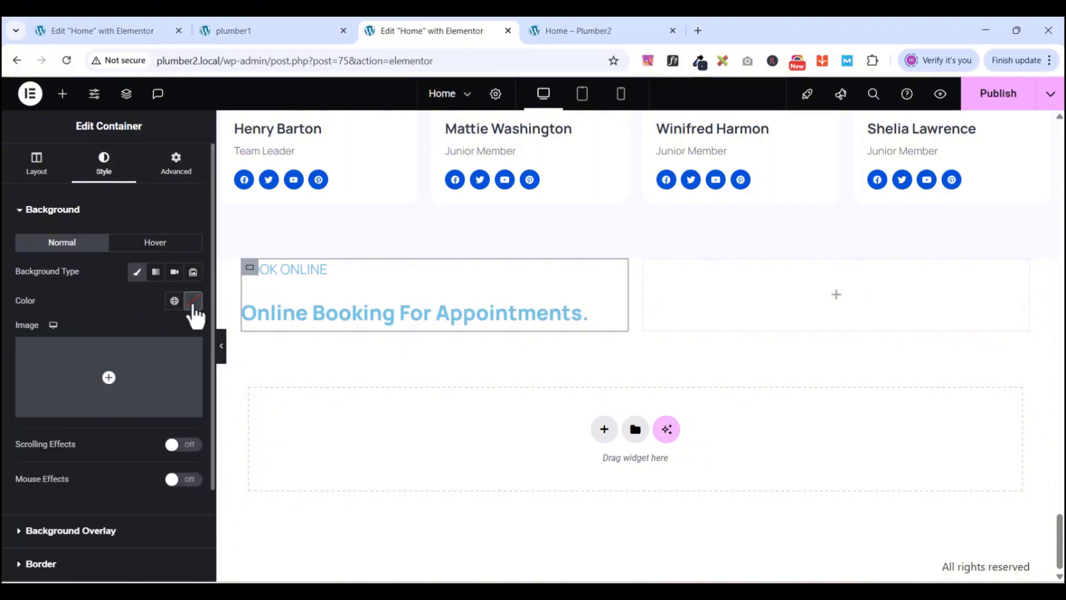
pyautogui.click(192, 303)
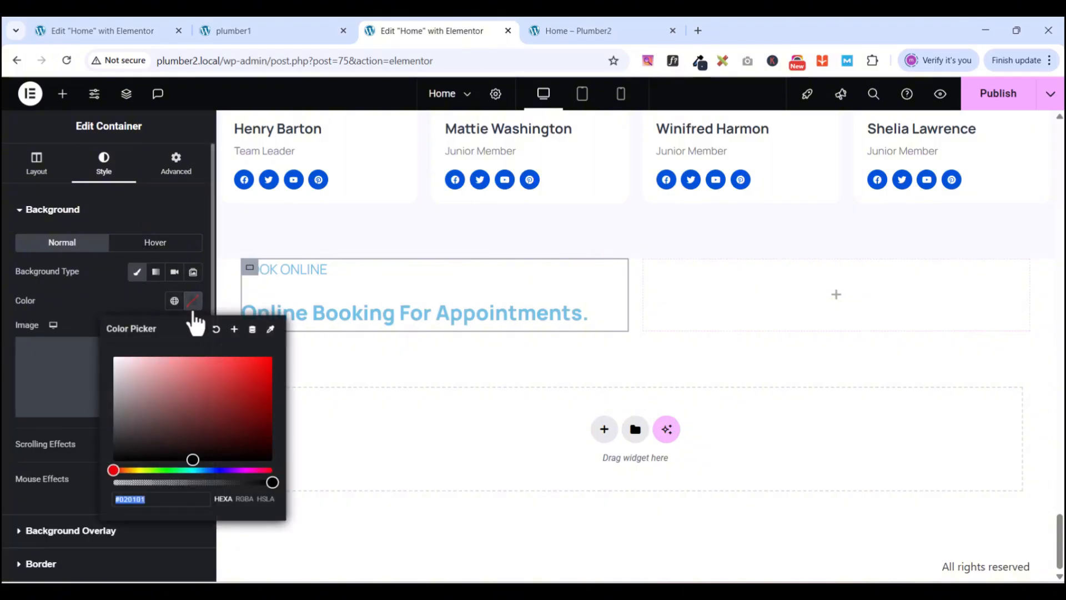
pyautogui.write('253041')
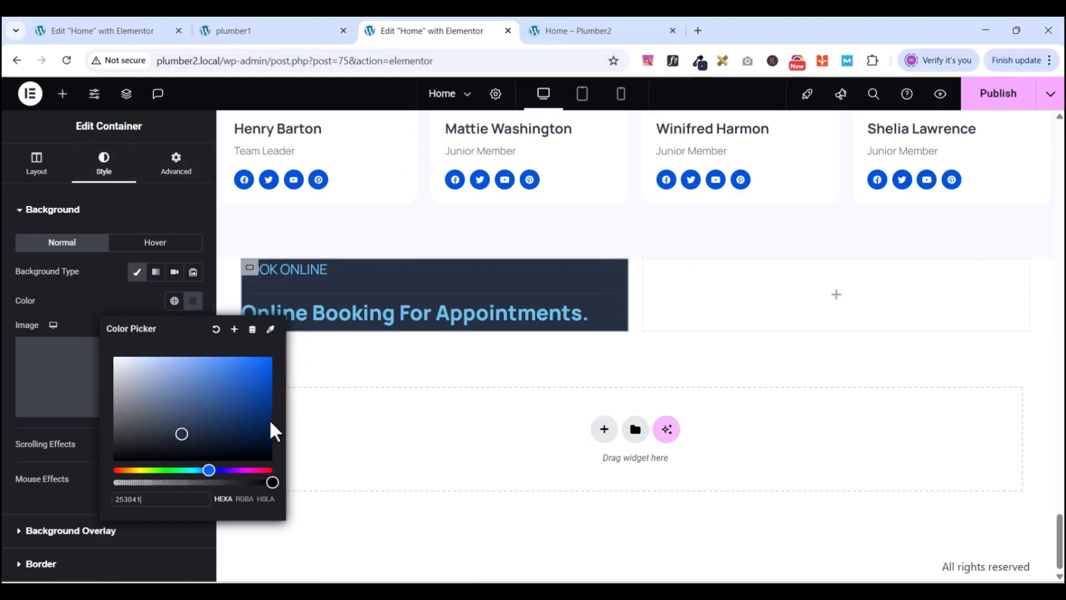
pyautogui.click(107, 307)
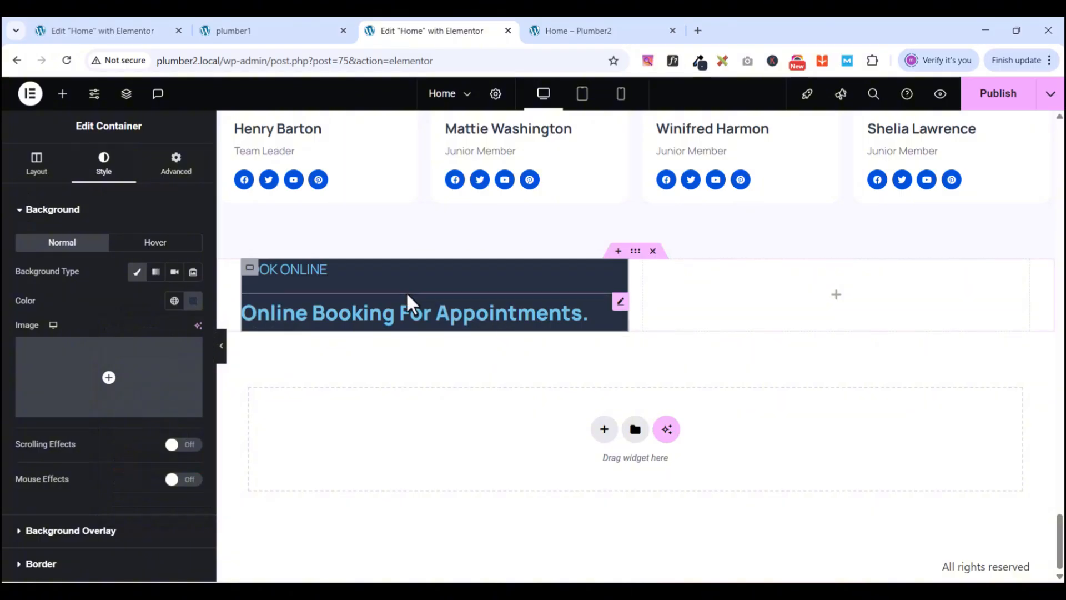
pyautogui.click(281, 35)
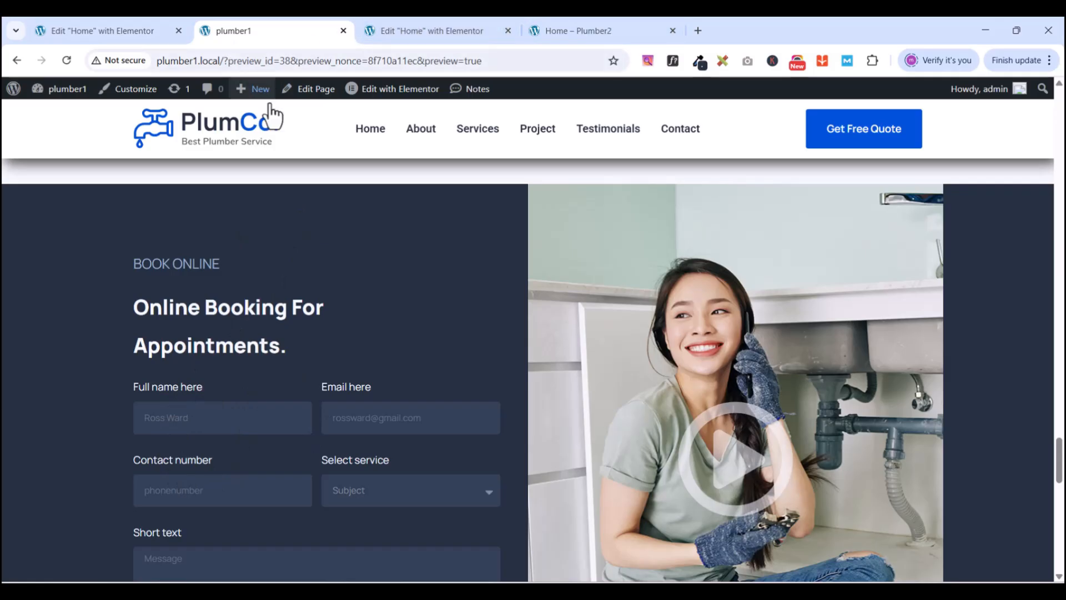
pyautogui.click(429, 26)
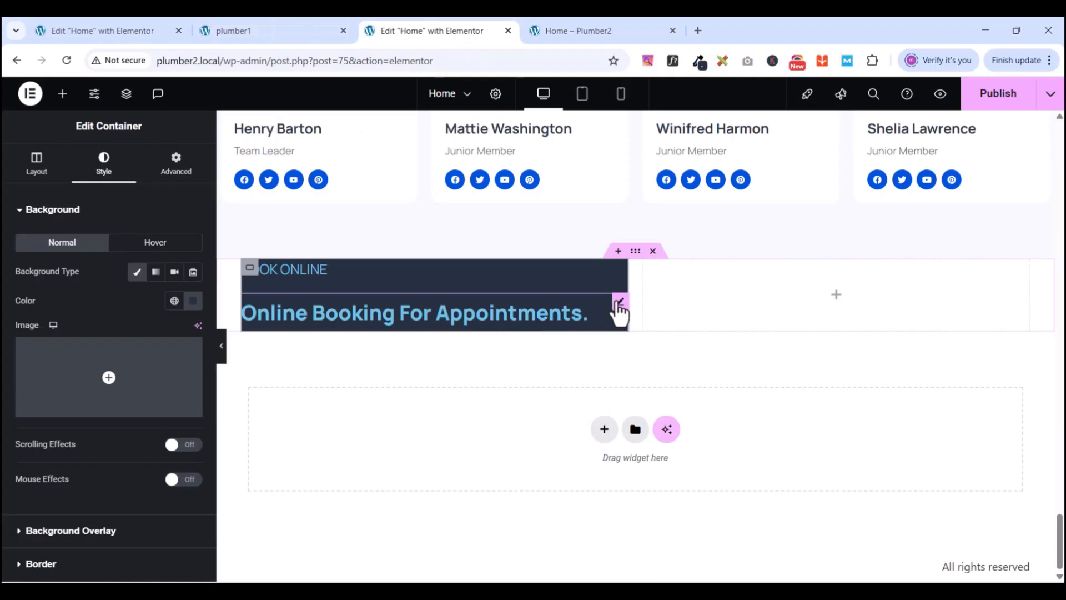
# - Set the booking heading's width to Custom at 74% so it wraps onto two lines
pyautogui.click(619, 311)
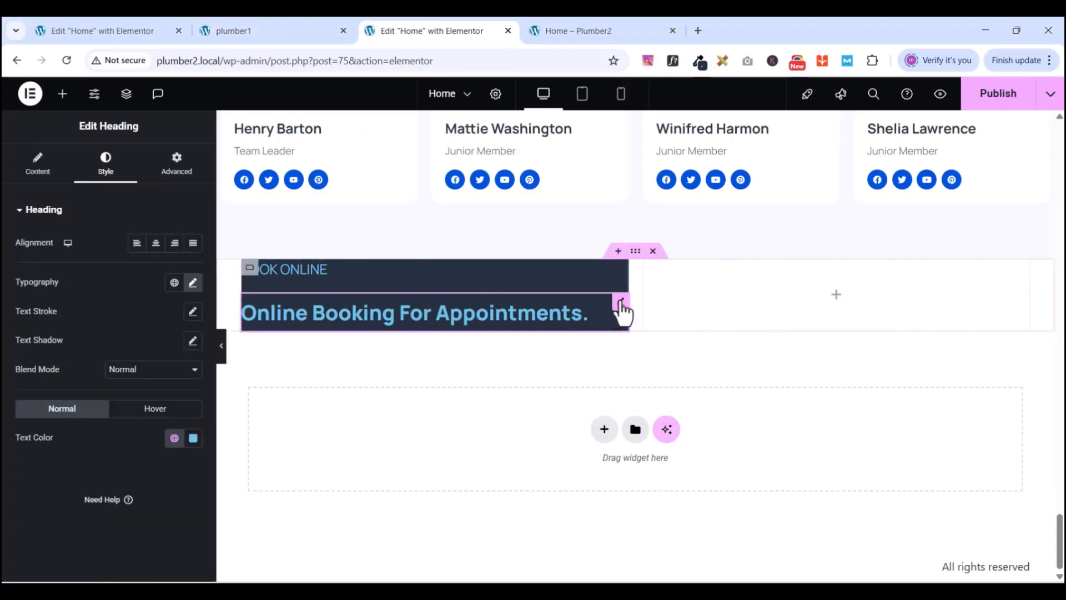
pyautogui.click(177, 164)
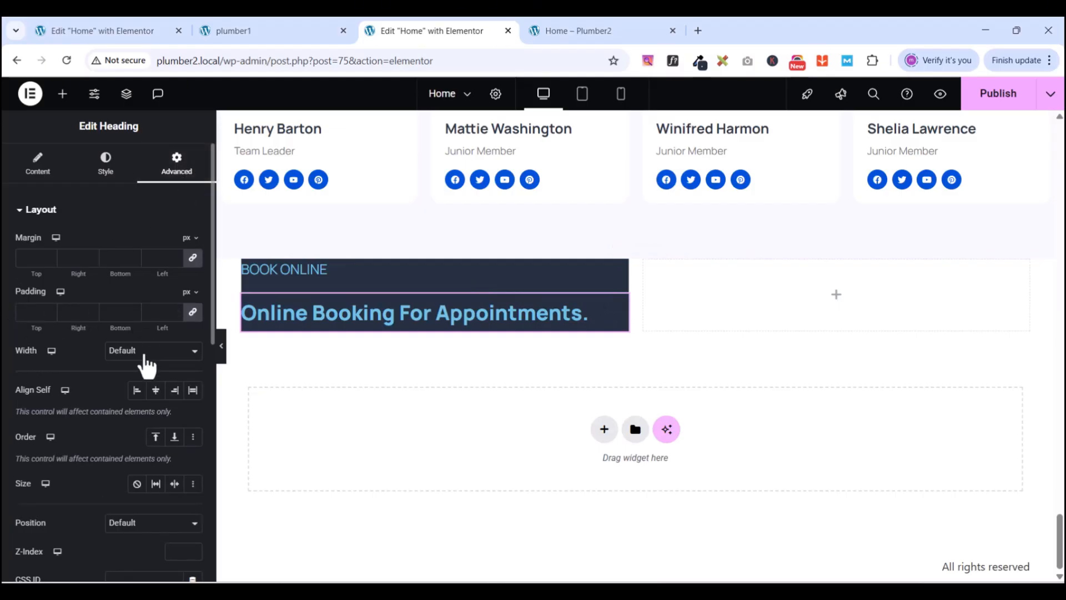
pyautogui.click(144, 355)
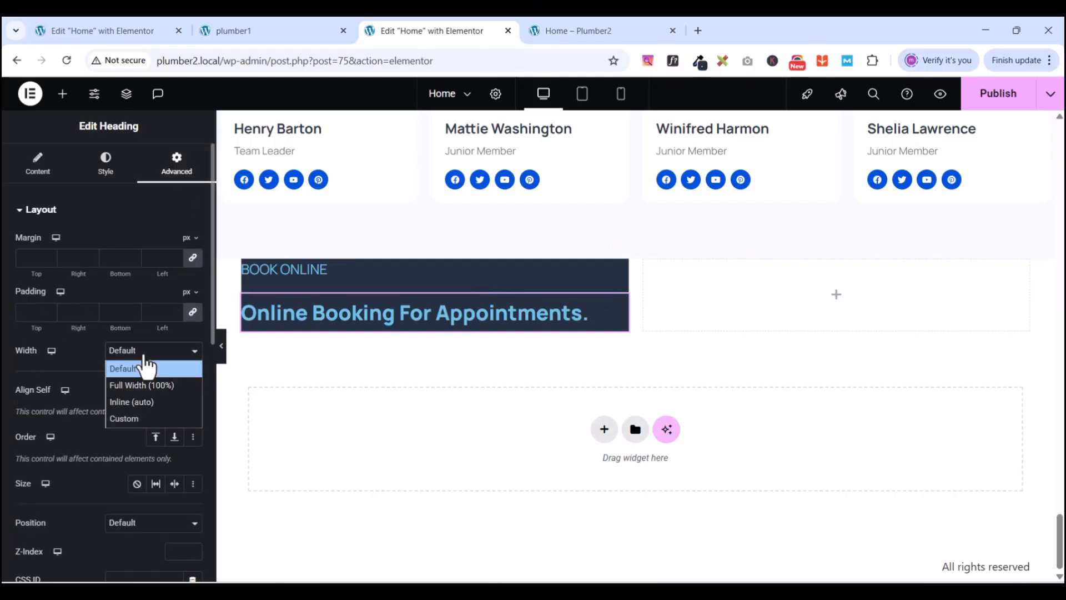
pyautogui.click(153, 386)
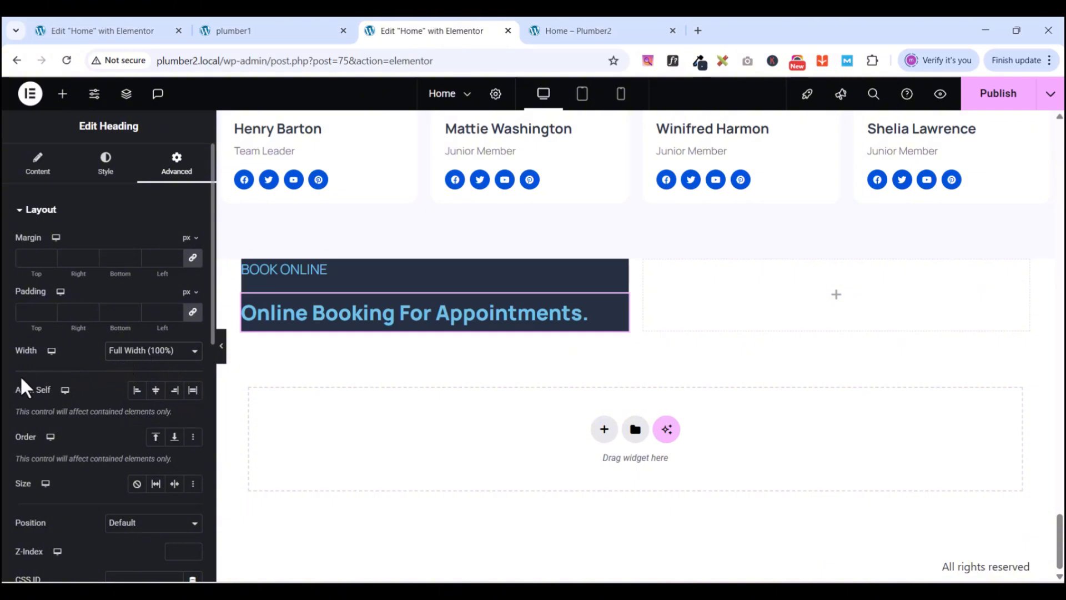
pyautogui.scroll(-1, 124, 361)
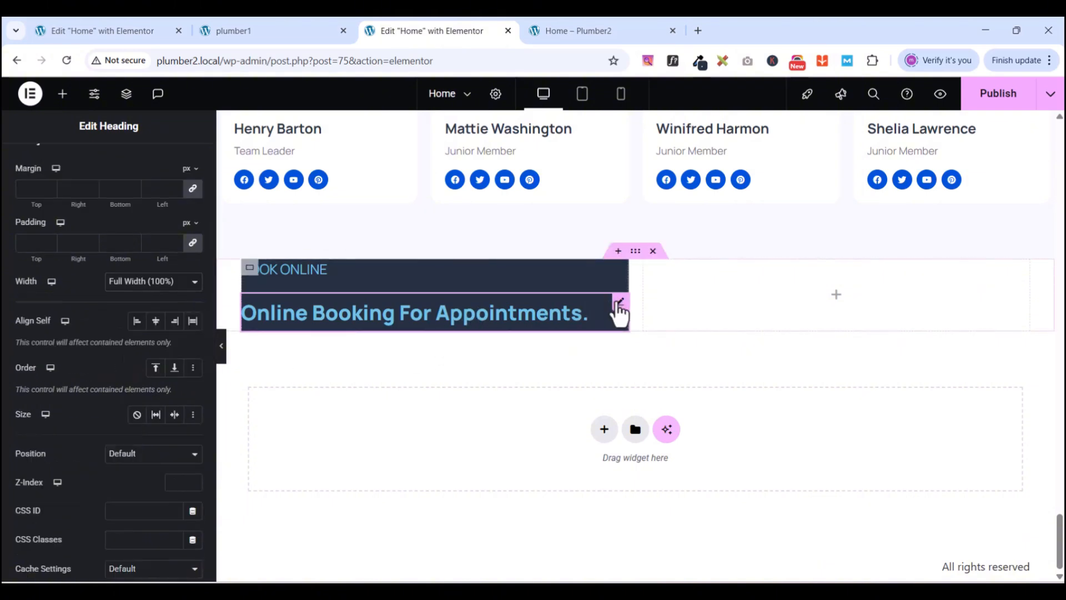
pyautogui.click(160, 283)
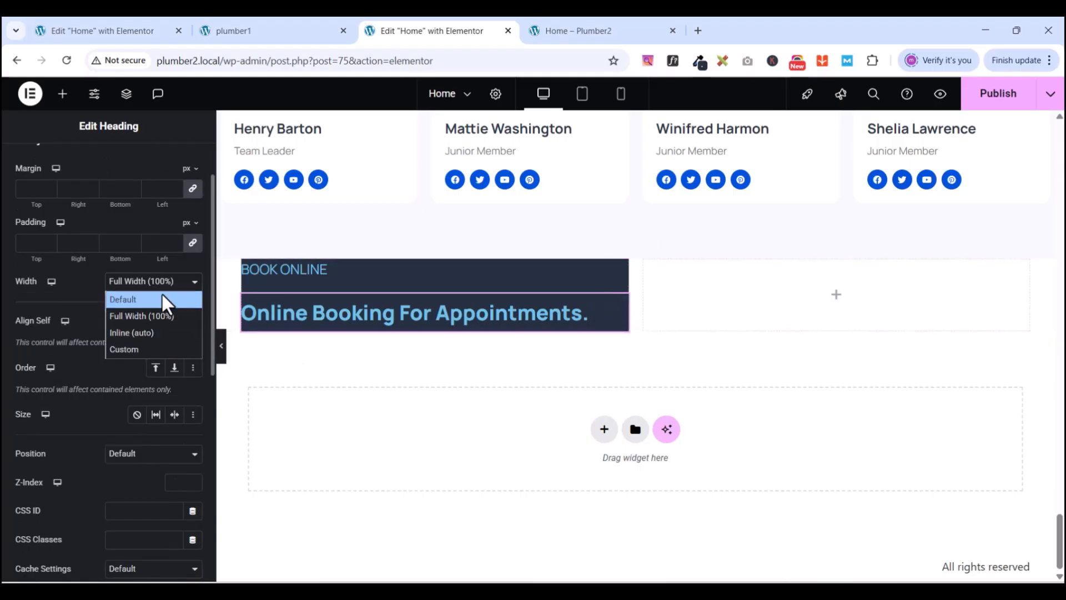
pyautogui.click(143, 350)
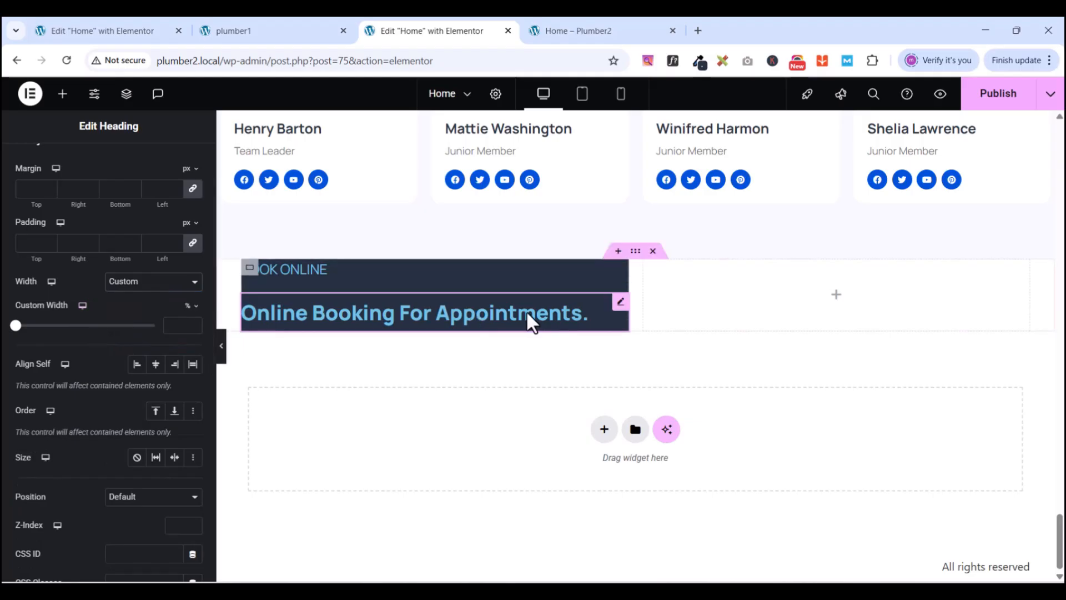
pyautogui.moveTo(15, 326); pyautogui.dragTo(119, 328)
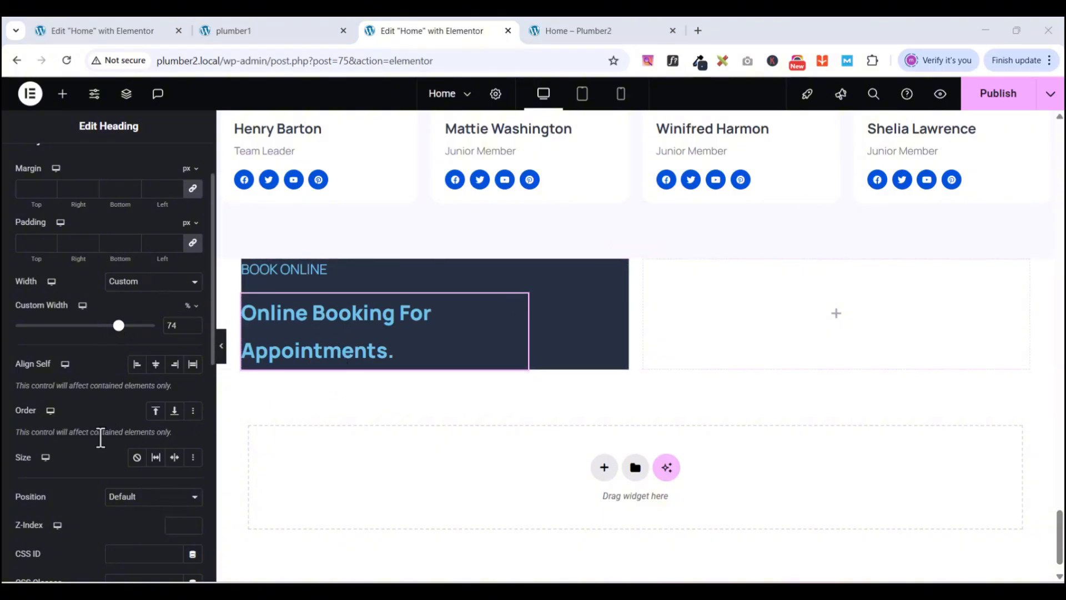
# - Search for FORM and drop a Form widget beneath the booking heading
pyautogui.click(63, 96)
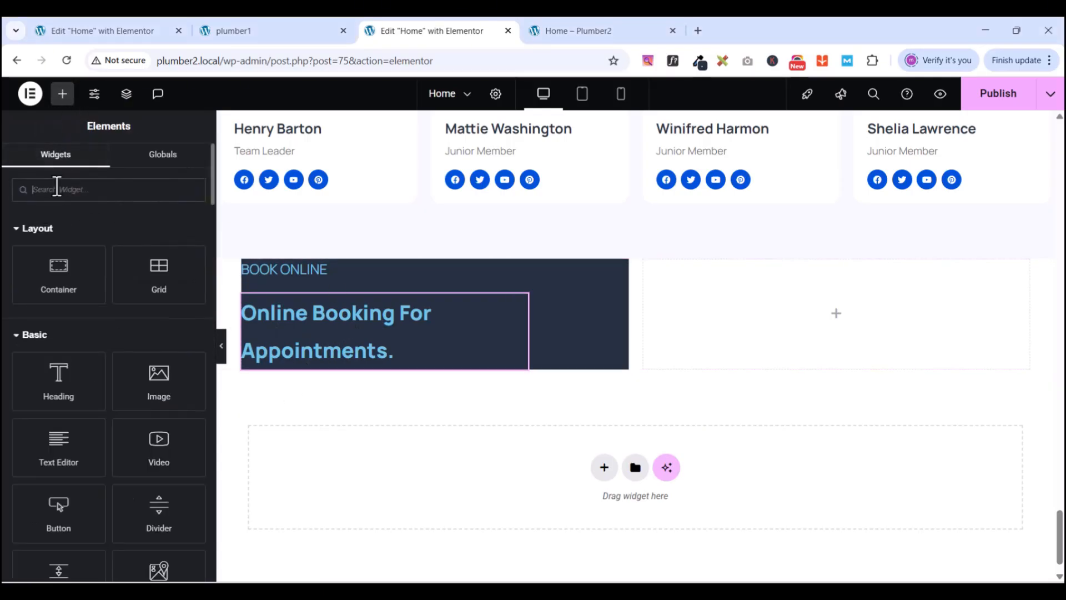
pyautogui.write('FORM')
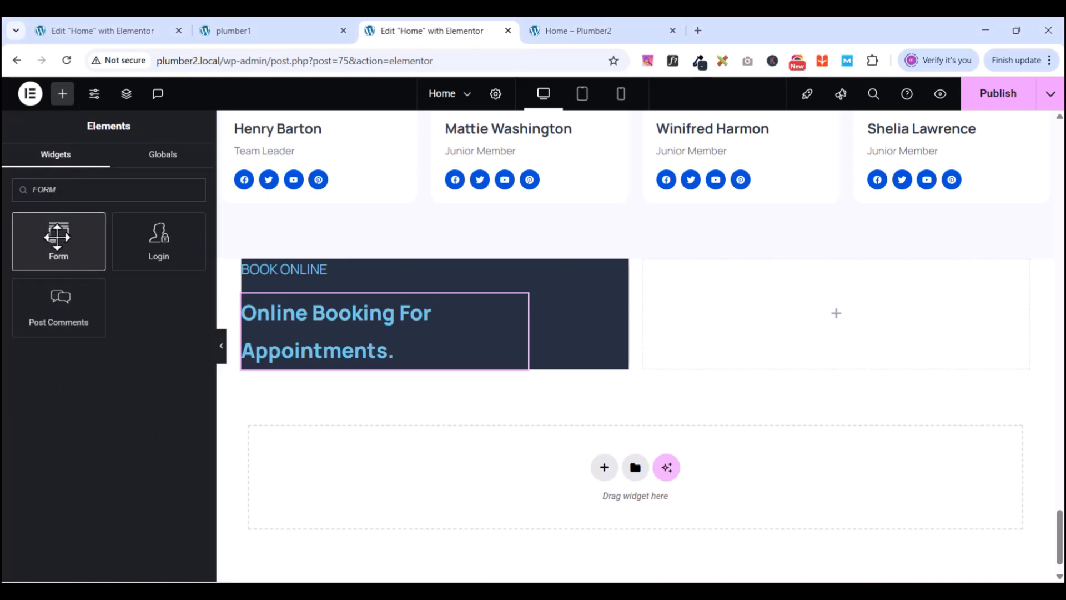
pyautogui.moveTo(58, 236); pyautogui.dragTo(388, 354)
pyautogui.scroll(-3, 531, 345)
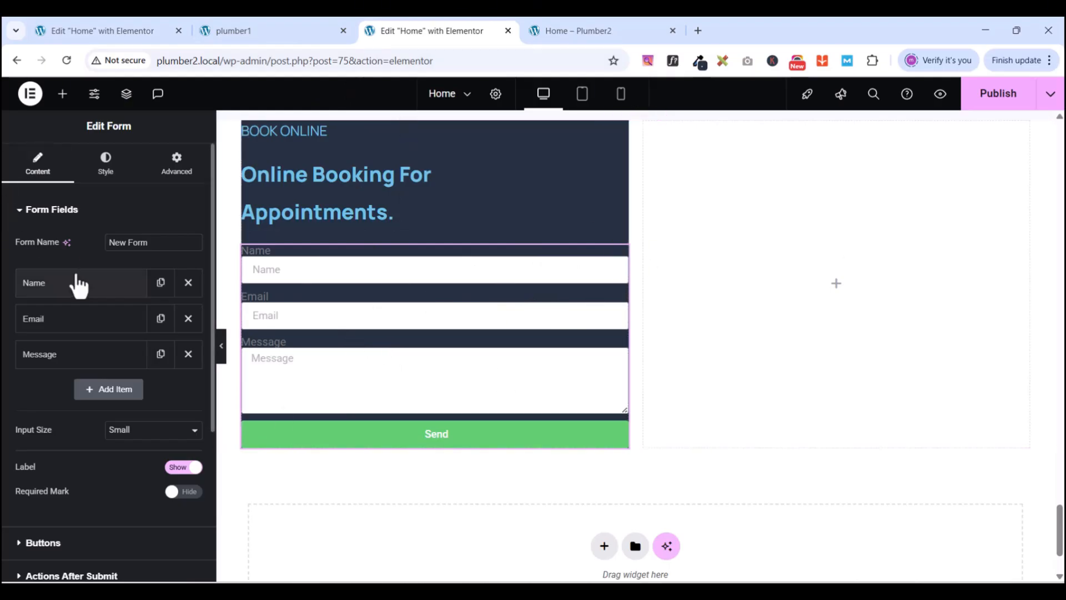
pyautogui.click(275, 31)
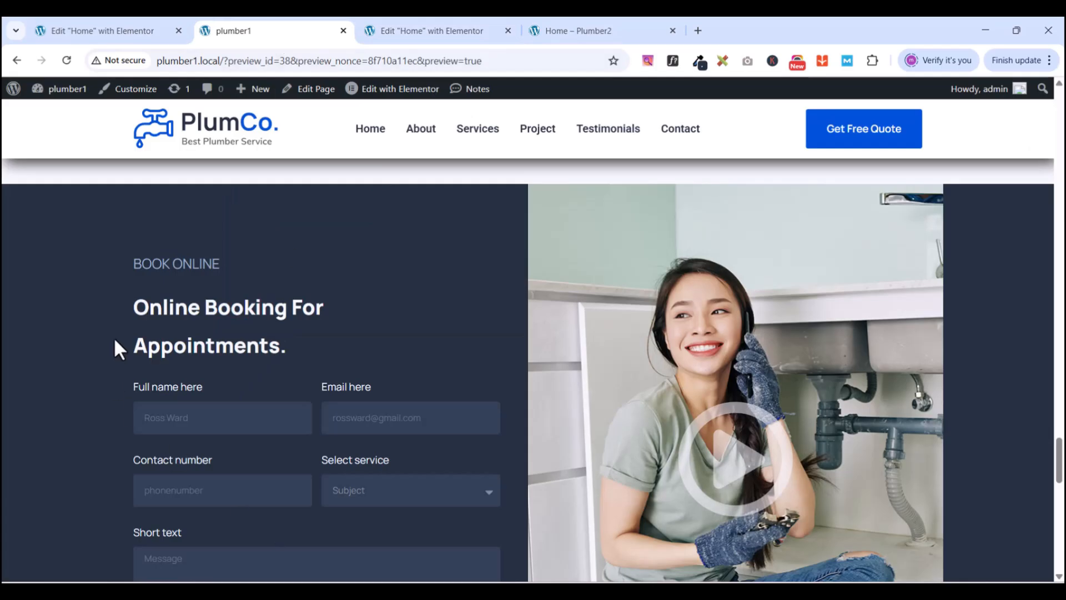
# - Change the form's Message field type to Tel
pyautogui.scroll(-1, 128, 344)
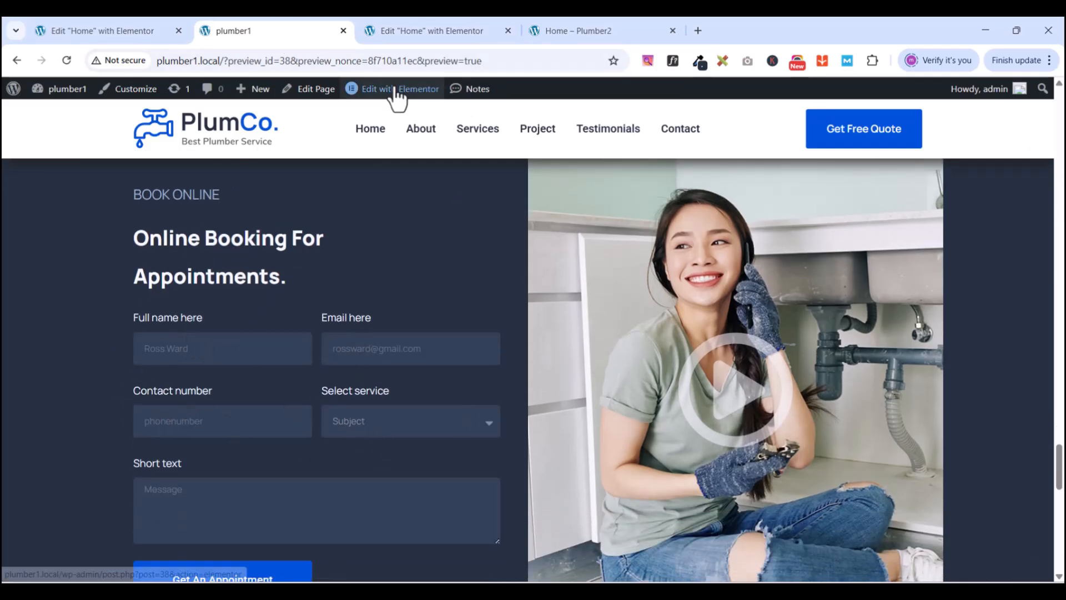
pyautogui.click(447, 32)
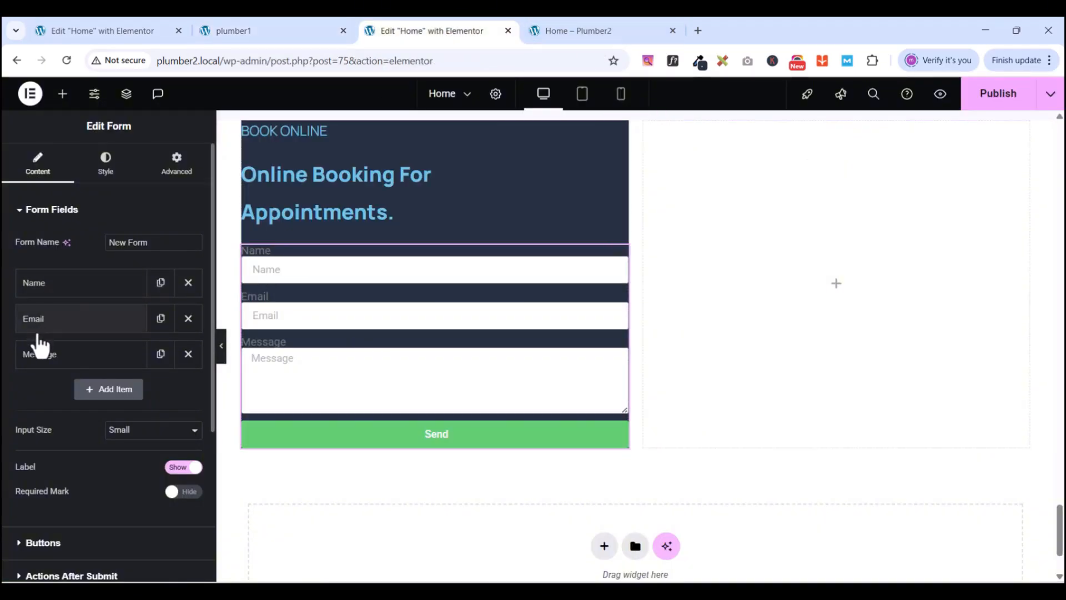
pyautogui.click(38, 362)
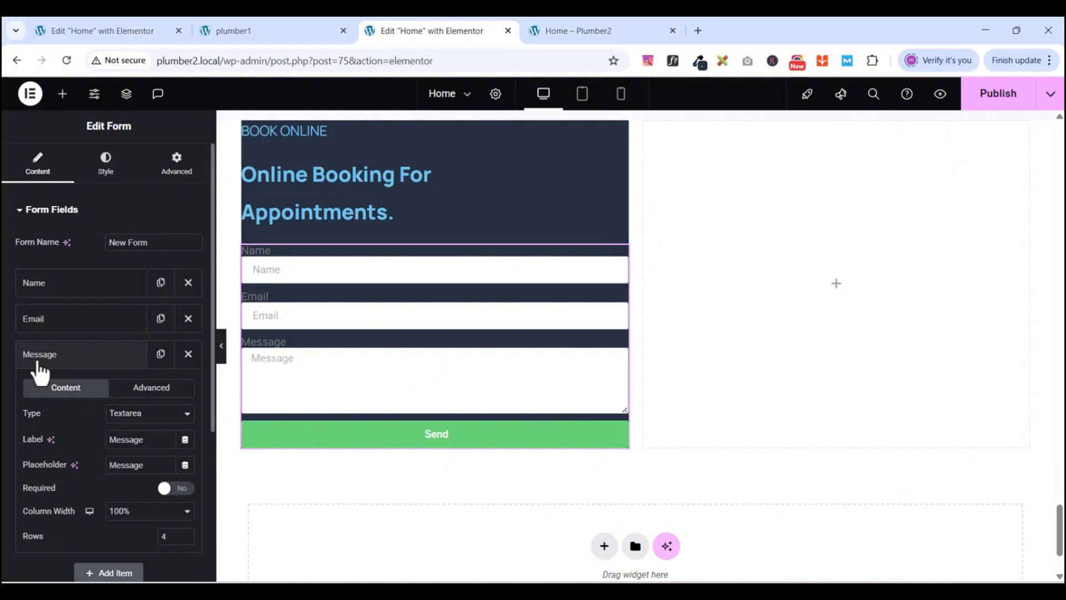
pyautogui.click(149, 417)
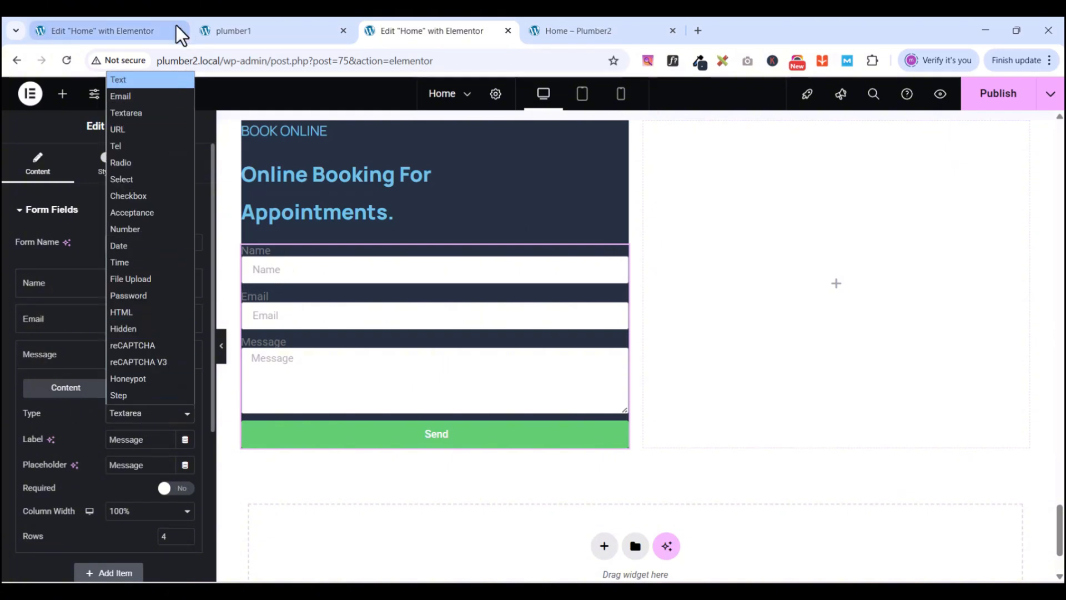
pyautogui.click(134, 146)
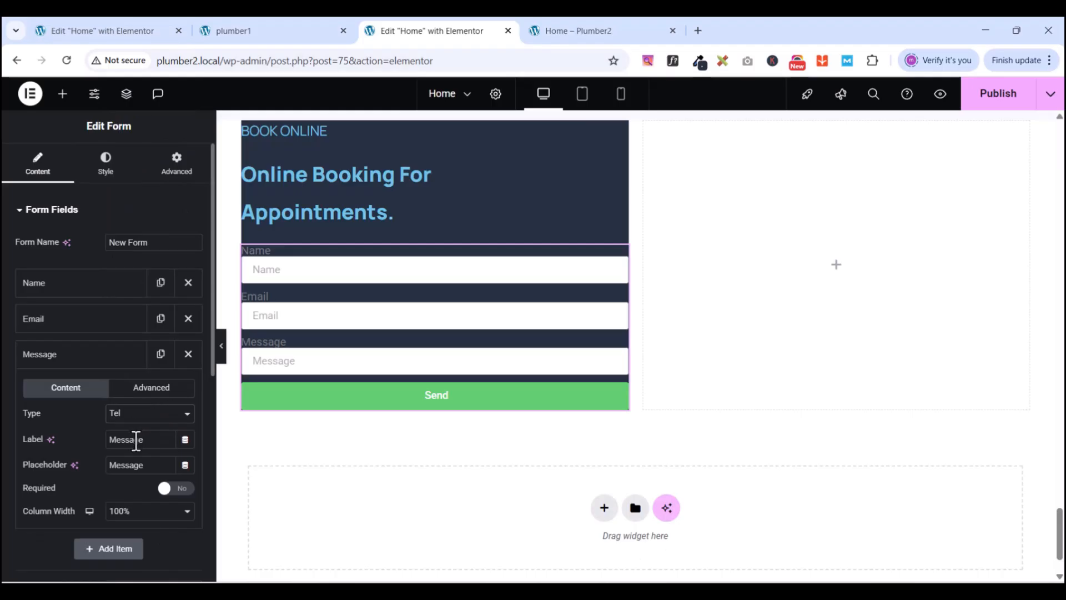
# - Relabel the Tel field 'Contact Number', matching the reference form
pyautogui.click(241, 35)
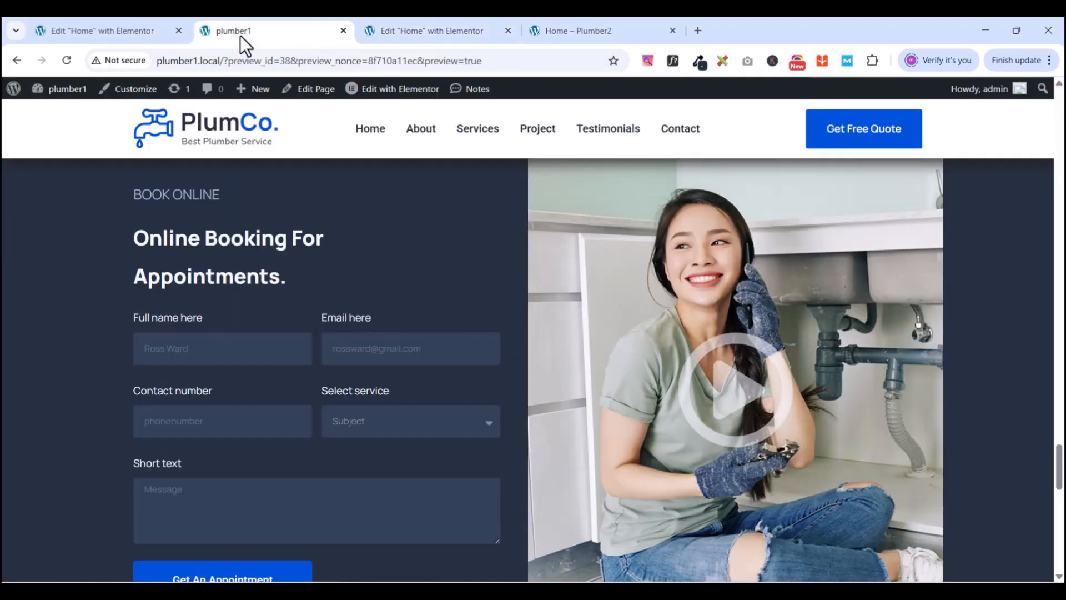
pyautogui.click(461, 34)
pyautogui.click(295, 31)
pyautogui.click(444, 31)
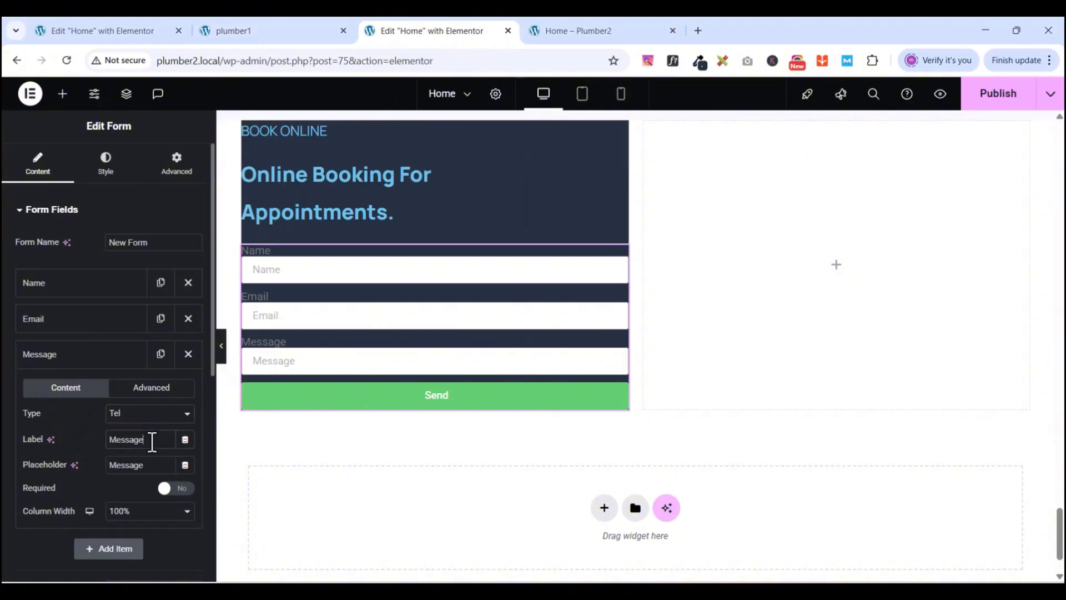
pyautogui.doubleClick(152, 442)
pyautogui.write('cO')
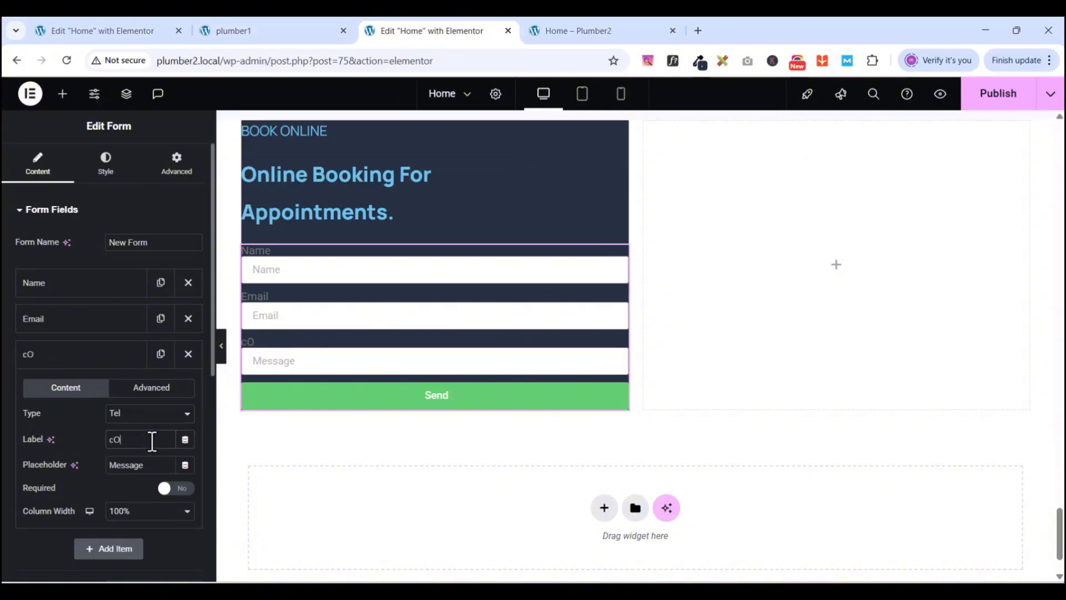
pyautogui.write('NTACT nUM')
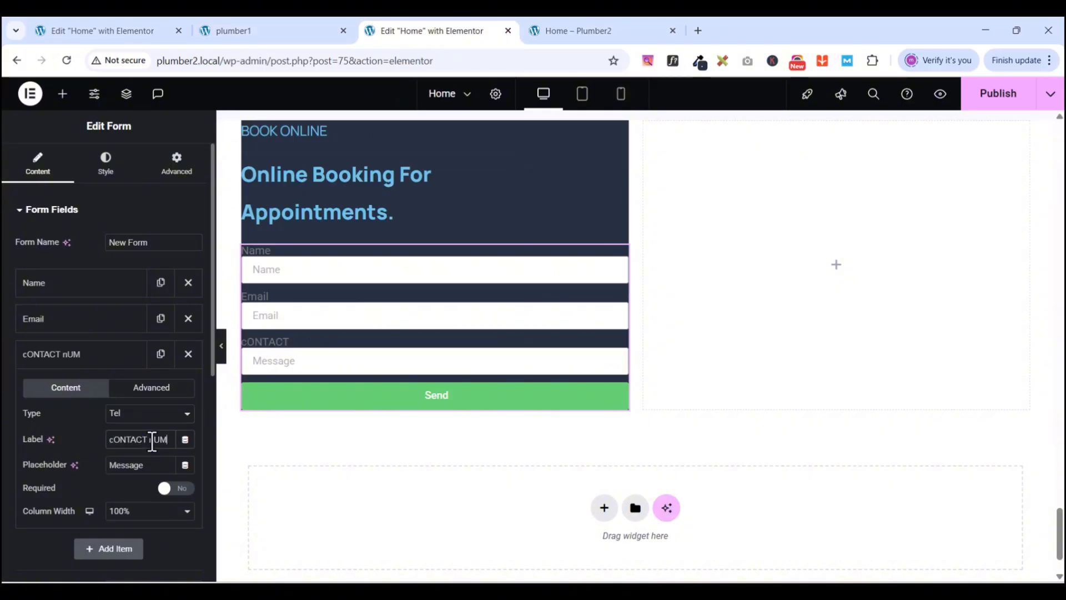
pyautogui.write('BER')
pyautogui.hotkey('ctrl', 'a')
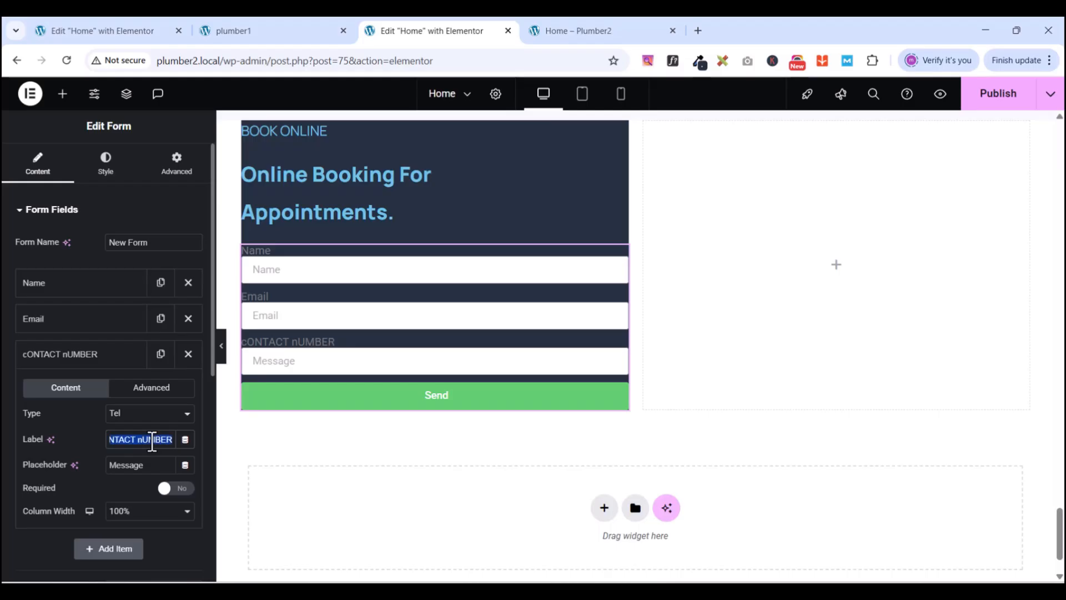
pyautogui.write('C')
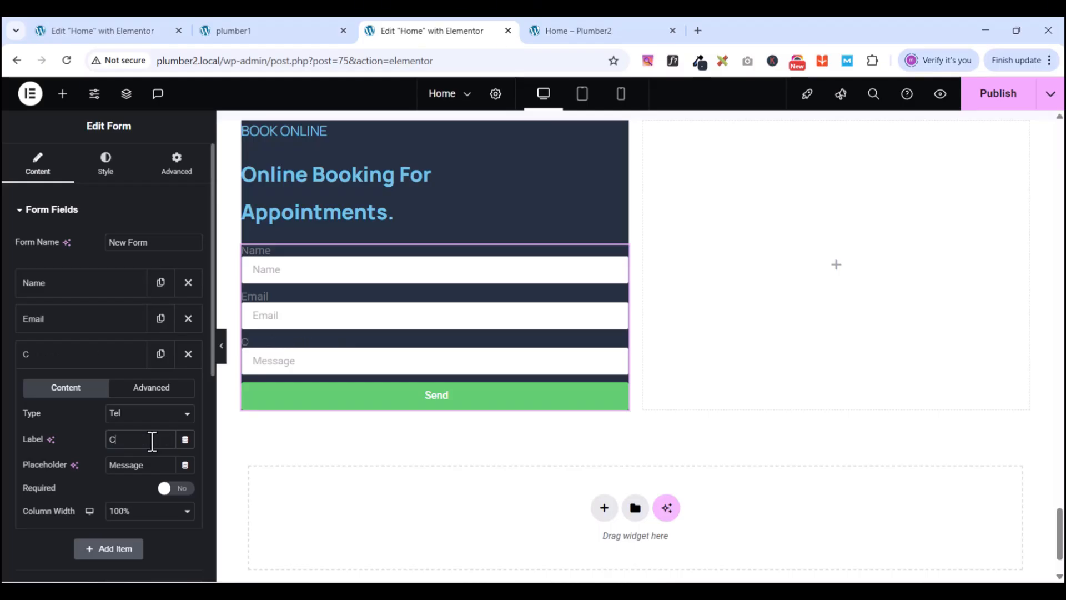
pyautogui.write('ontact N')
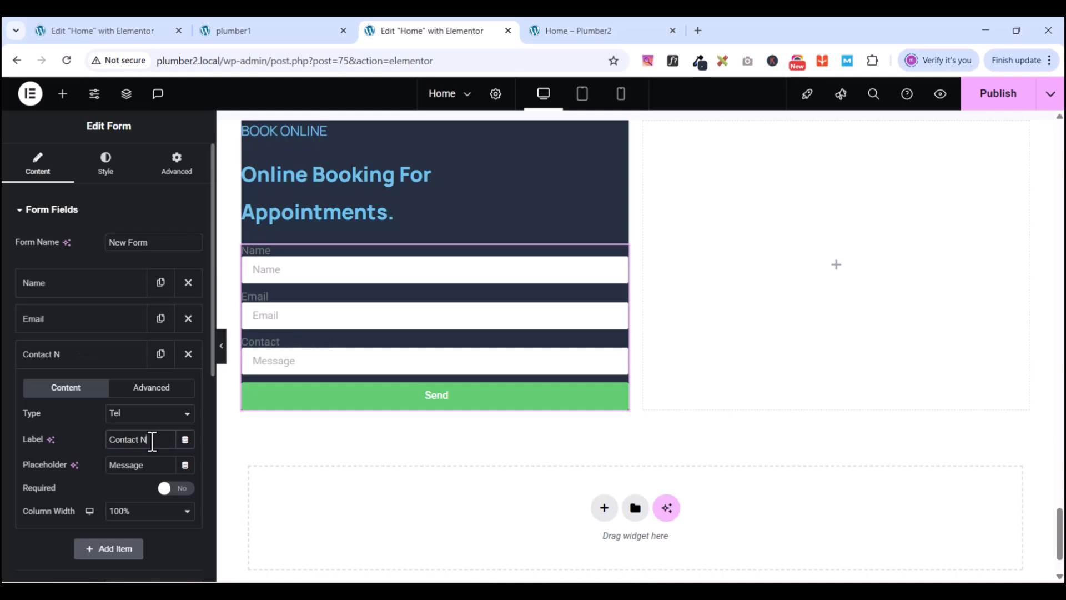
pyautogui.write('umber')
pyautogui.click(251, 29)
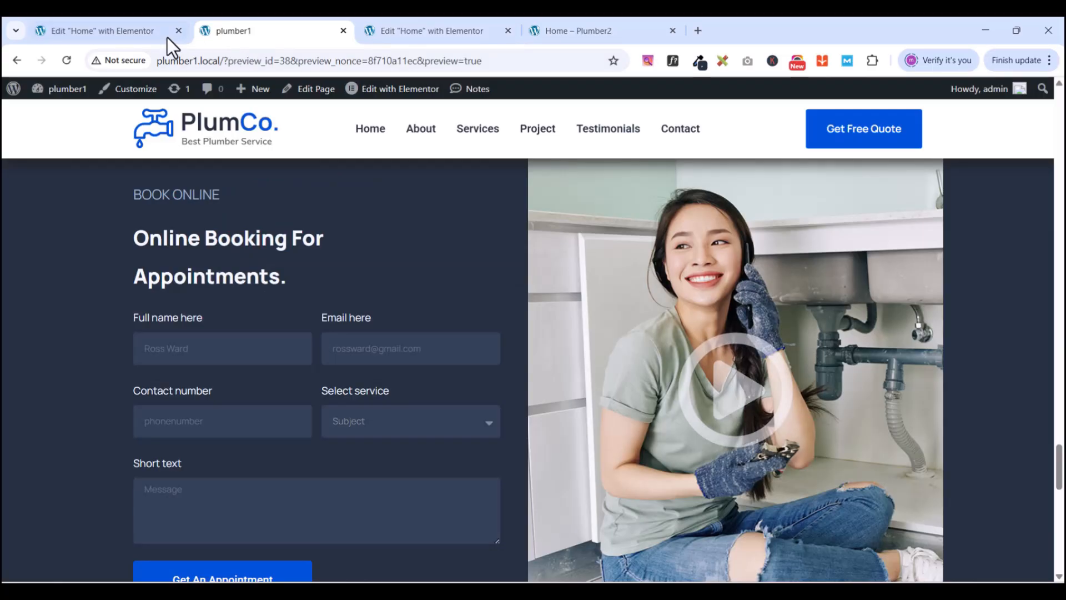
# - Set the Contact Number field's placeholder to Phone Number
pyautogui.click(404, 29)
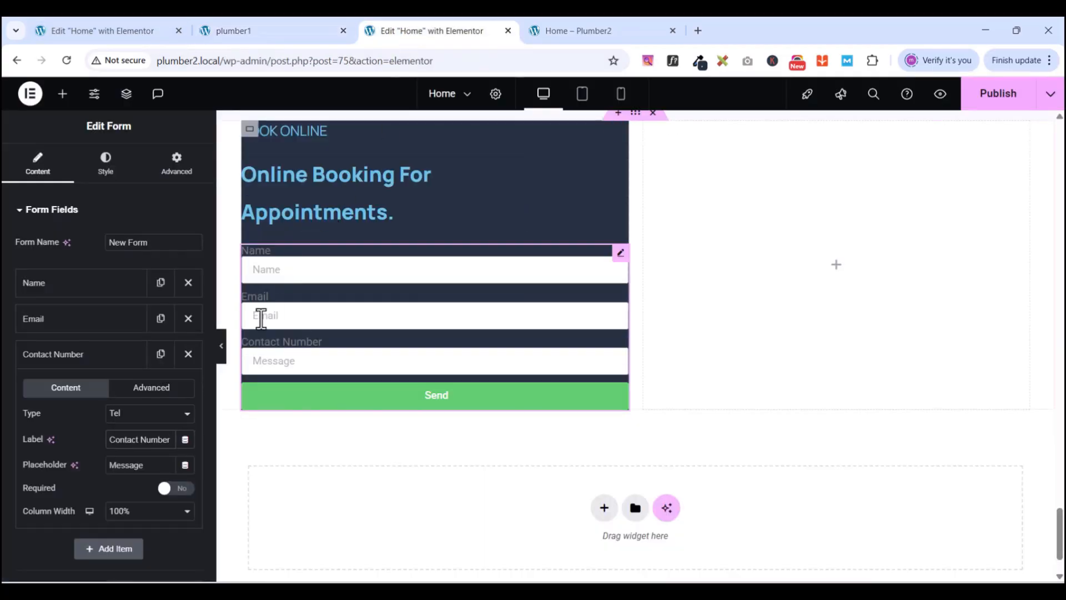
pyautogui.doubleClick(142, 466)
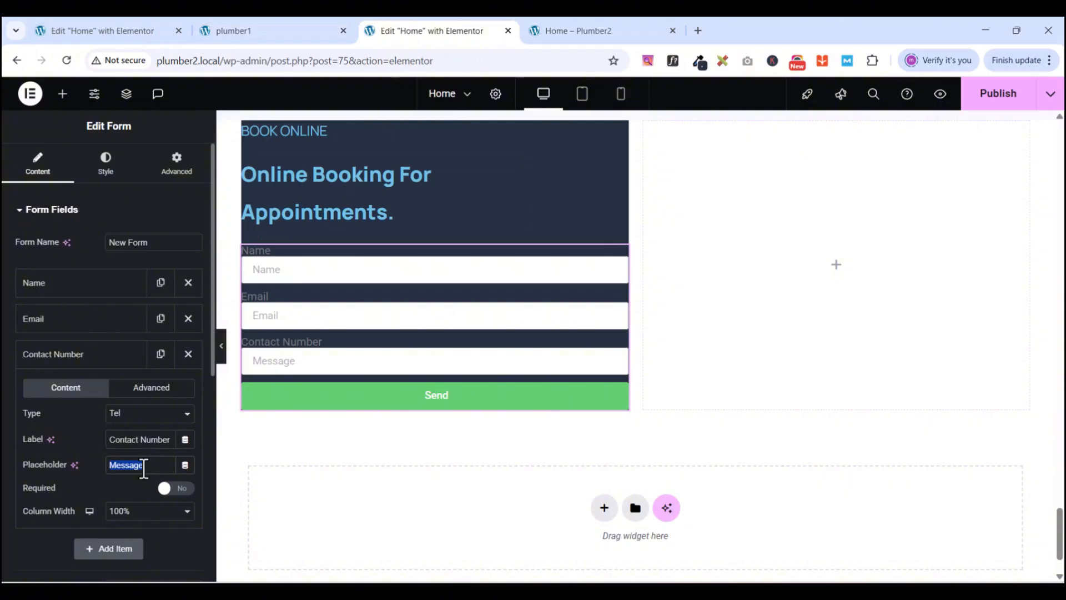
pyautogui.write('Phone')
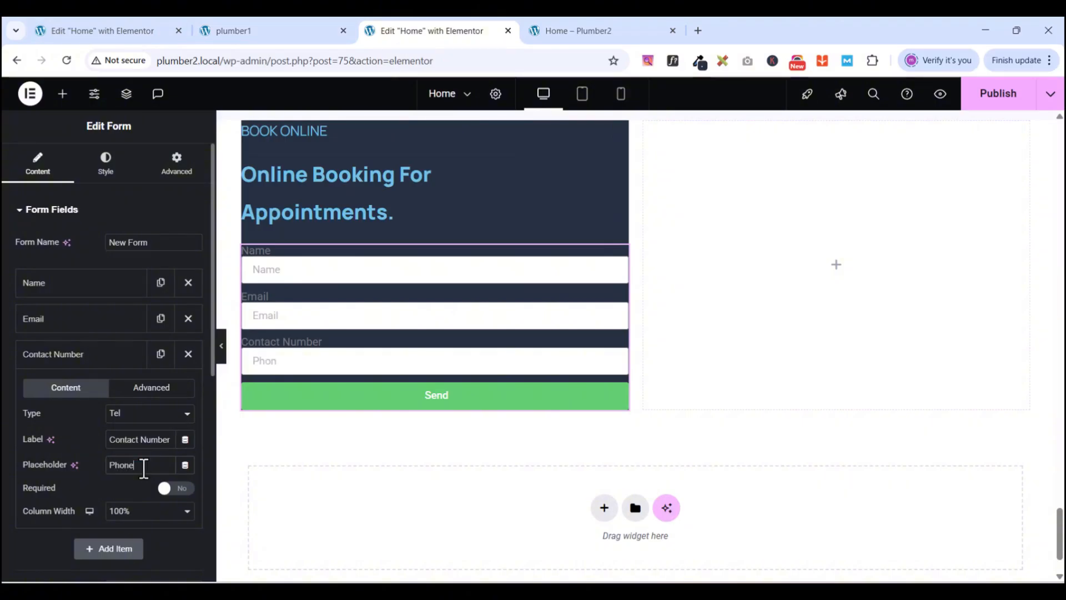
pyautogui.write(' Number')
pyautogui.click(318, 32)
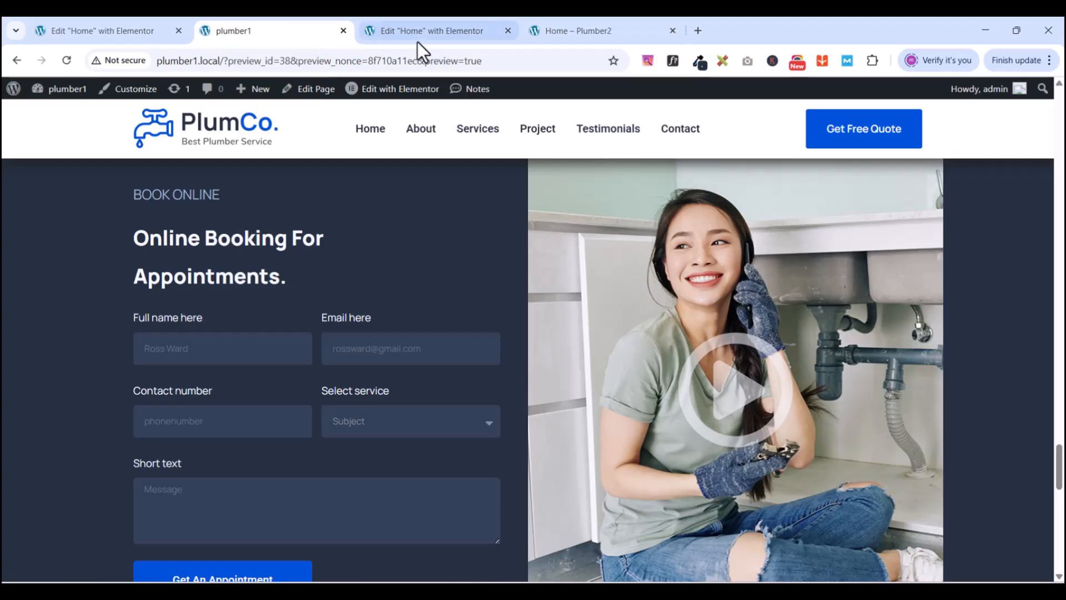
pyautogui.click(426, 29)
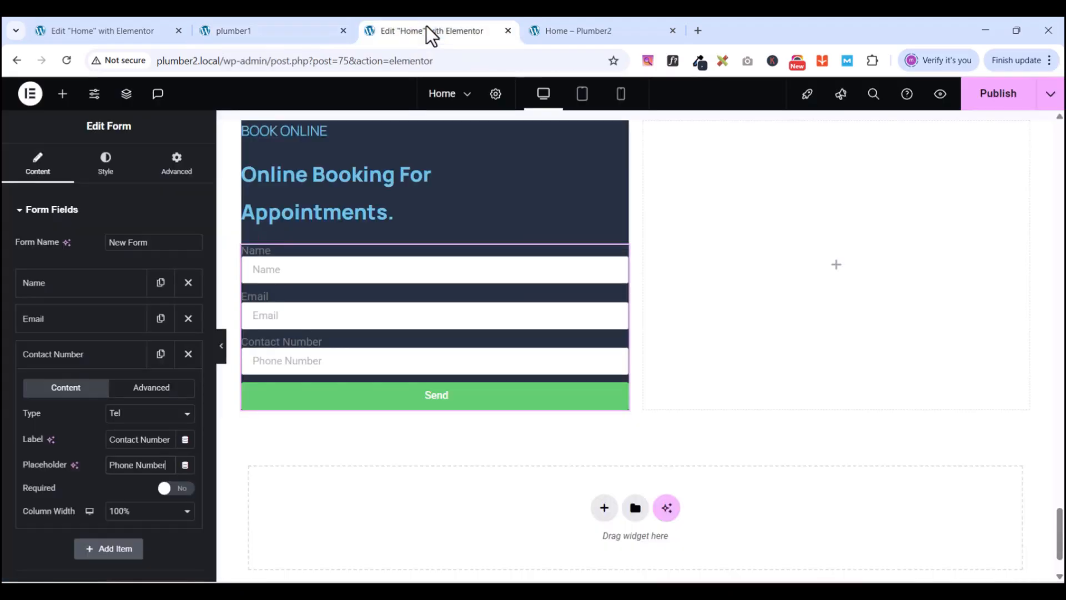
# - Relabel the Name field 'Full Name Here'
pyautogui.click(59, 285)
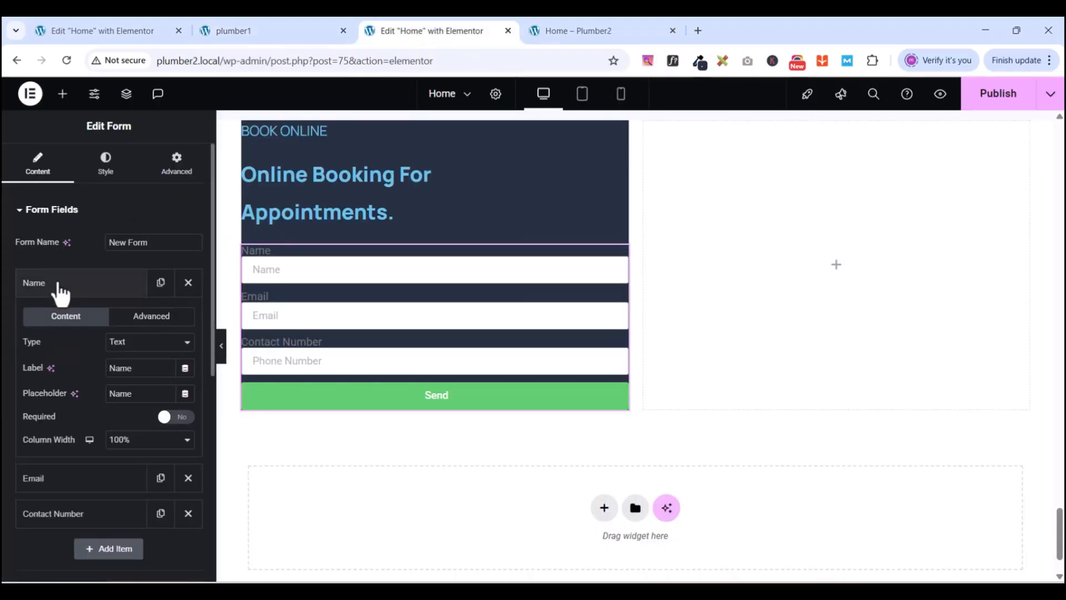
pyautogui.doubleClick(129, 368)
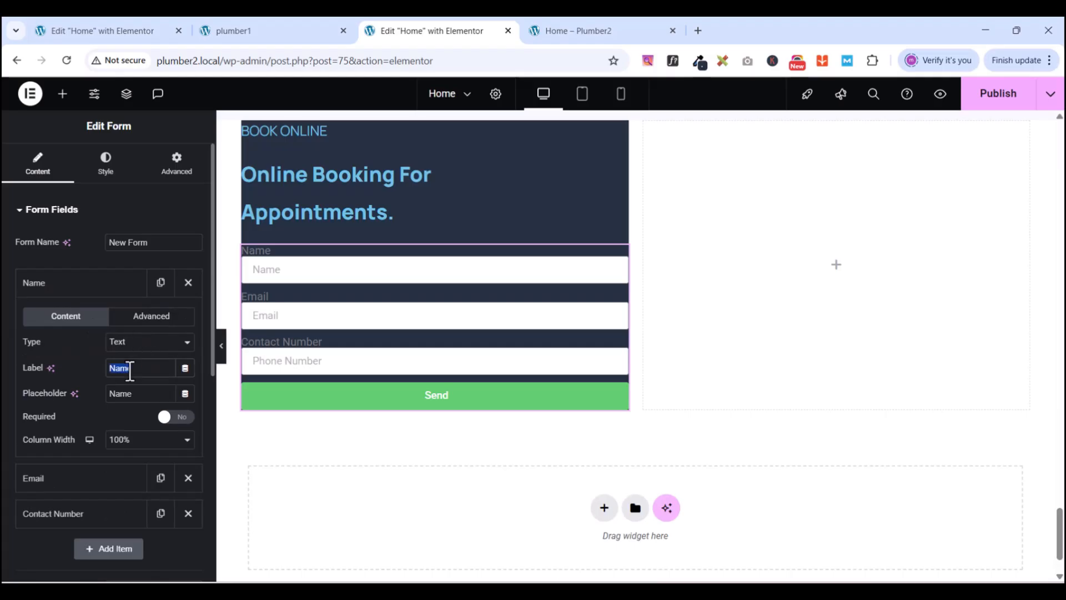
pyautogui.write('Full Name Here')
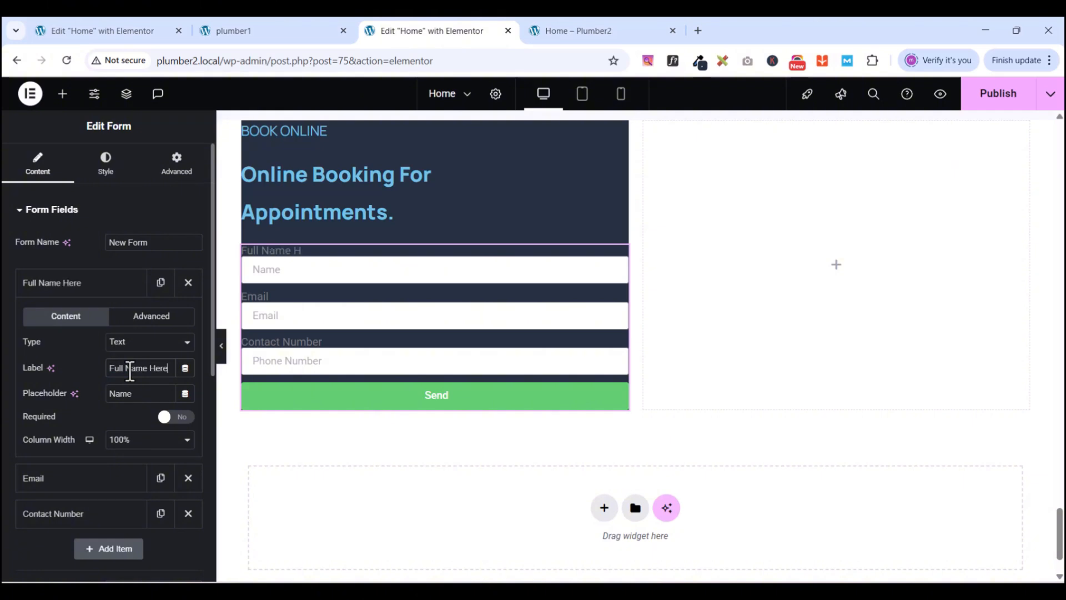
pyautogui.click(281, 31)
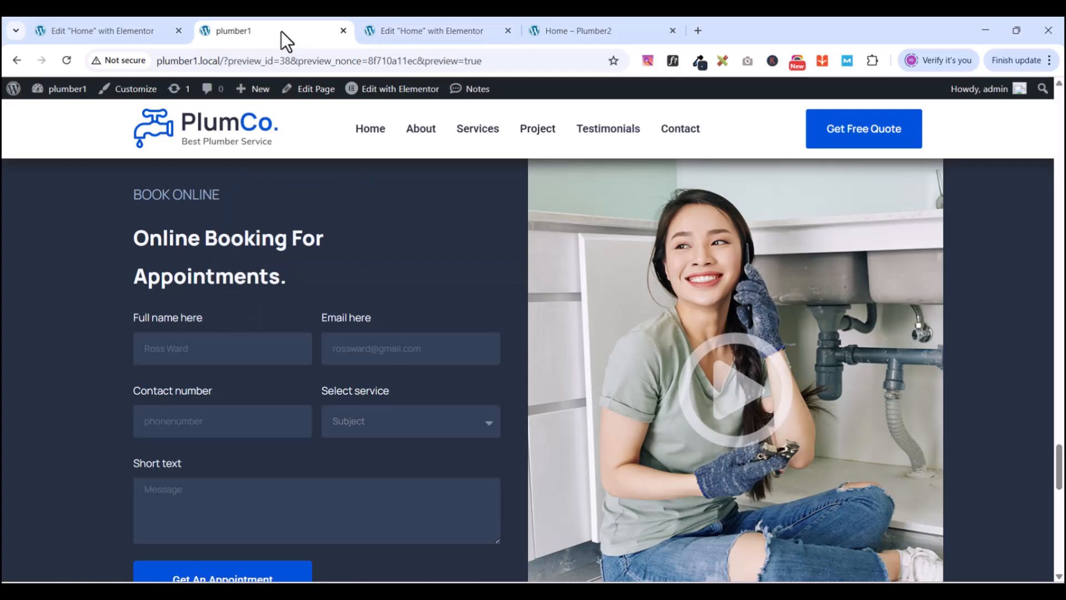
pyautogui.click(404, 31)
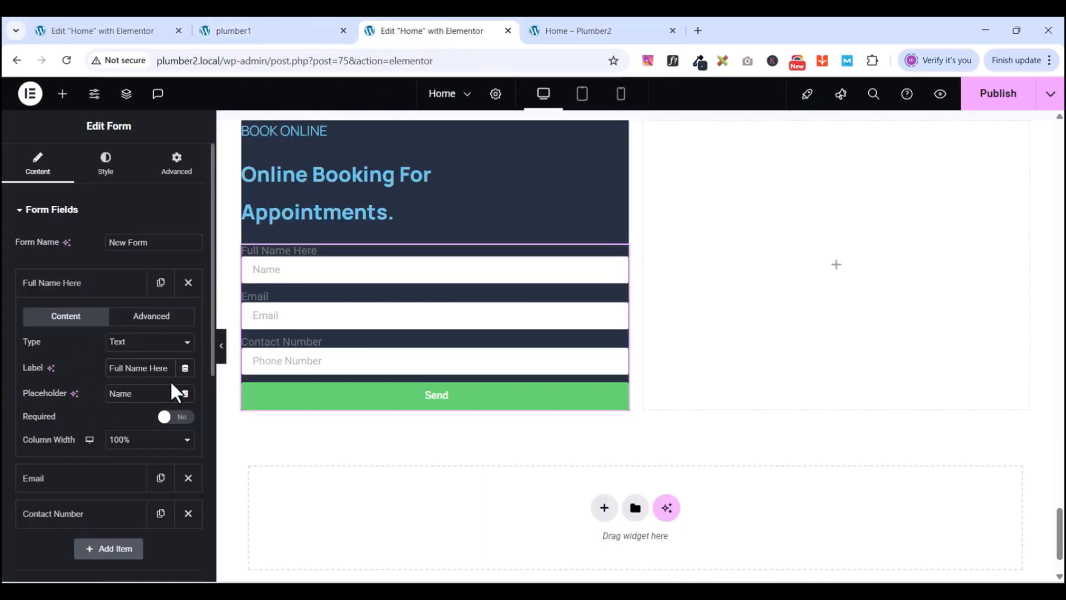
# - Give the name field a sample-name placeholder and a 50% column width
pyautogui.doubleClick(144, 389)
pyautogui.write('Ros')
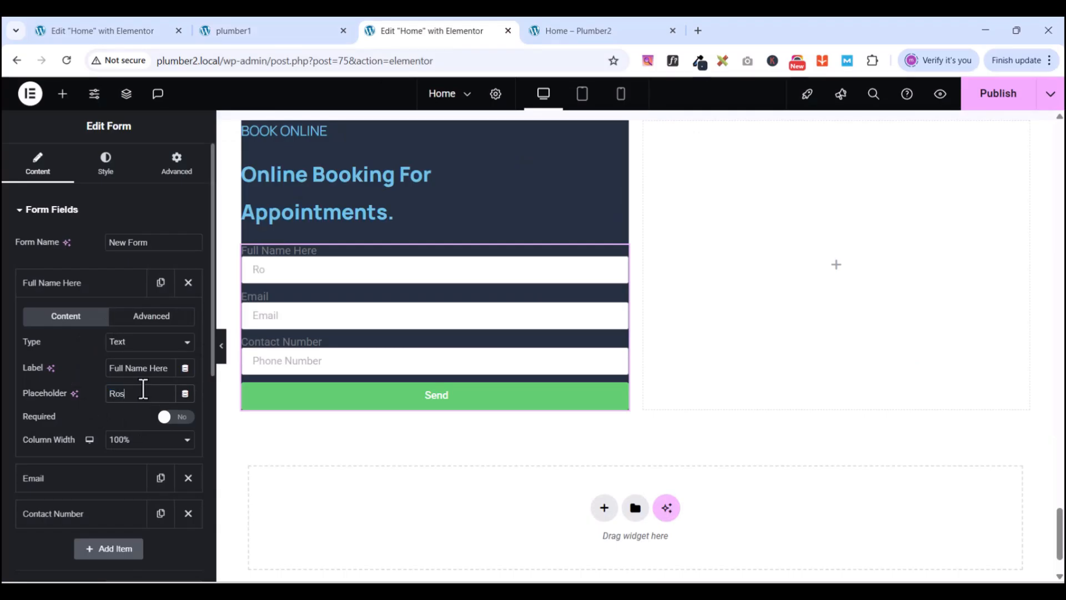
pyautogui.write('s')
pyautogui.press('BackSpace')
pyautogui.write('ard')
pyautogui.click(118, 444)
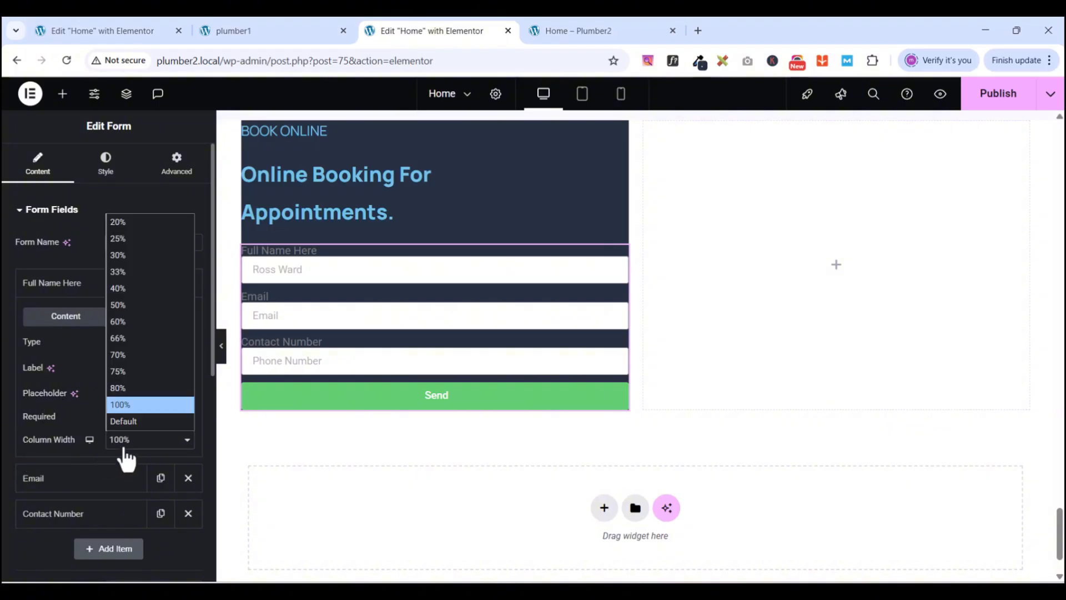
pyautogui.click(127, 305)
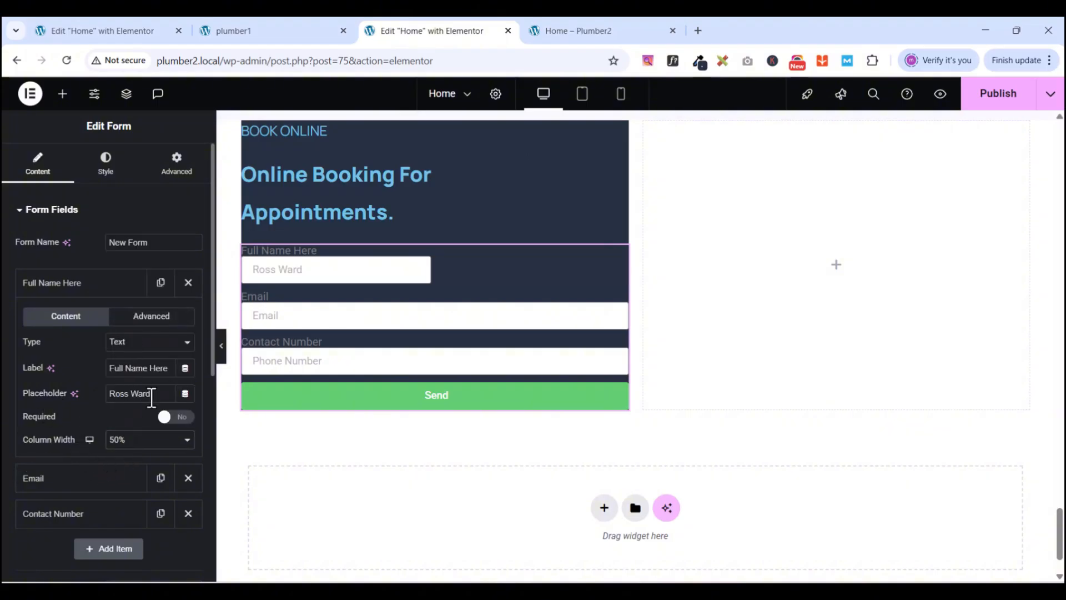
pyautogui.click(71, 285)
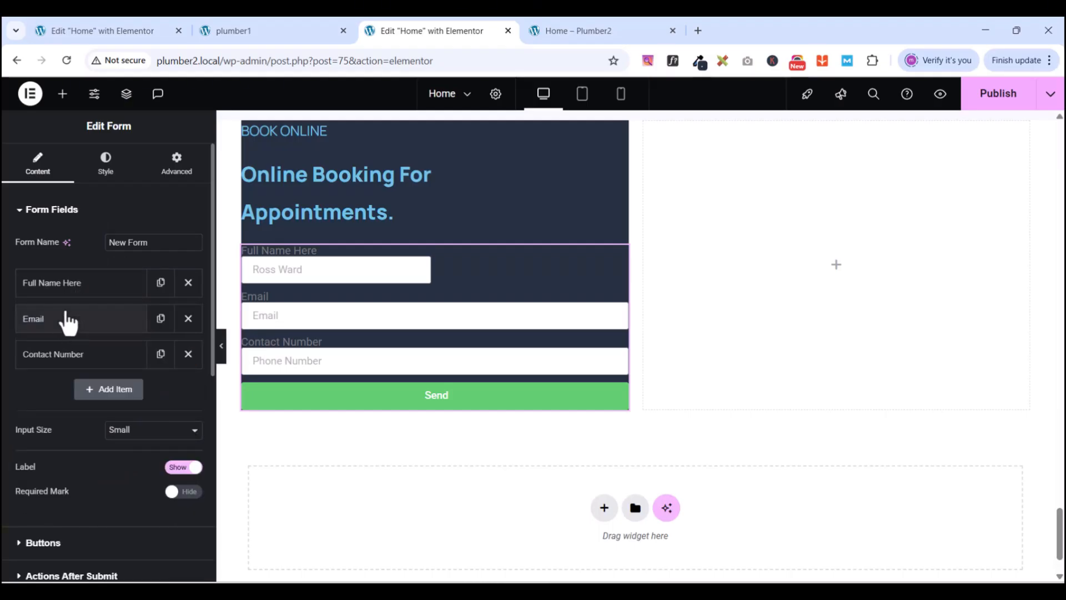
# - Relabel the Email field 'Email Here'
pyautogui.click(67, 321)
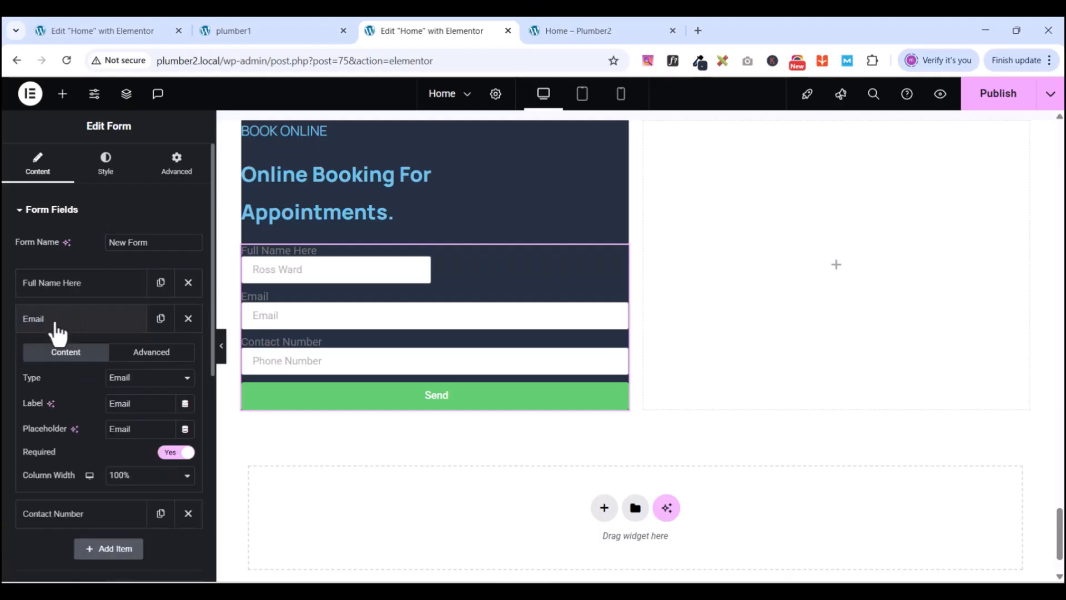
pyautogui.click(249, 33)
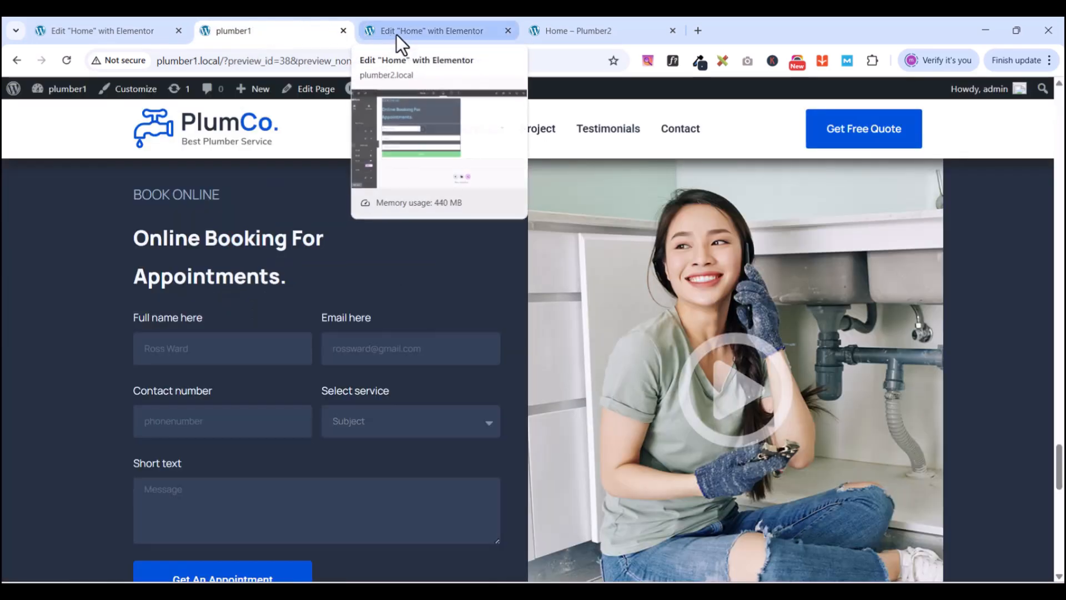
pyautogui.click(396, 34)
pyautogui.click(244, 35)
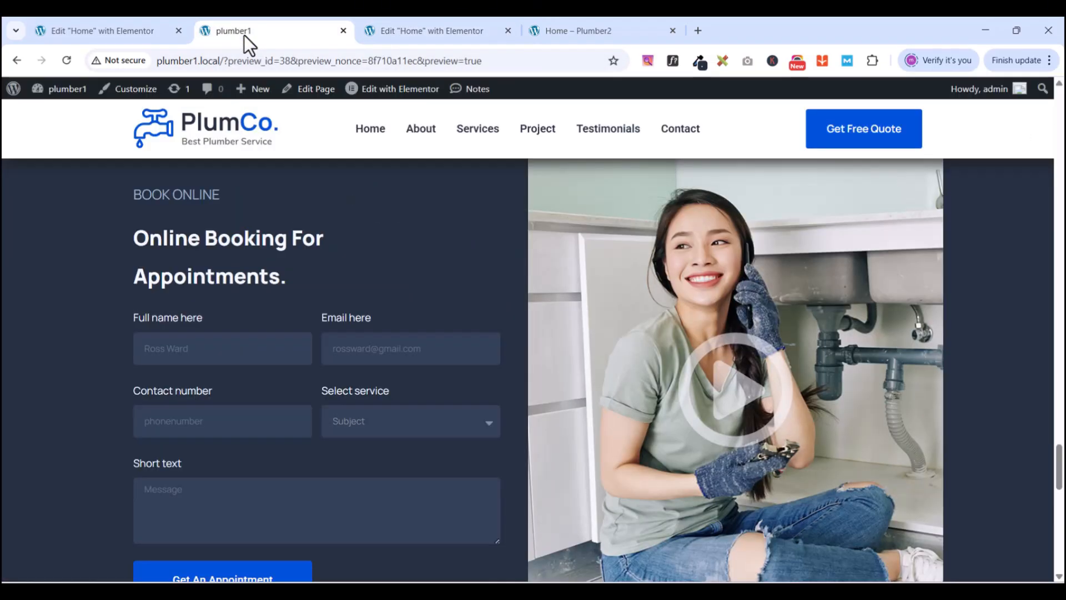
pyautogui.click(416, 31)
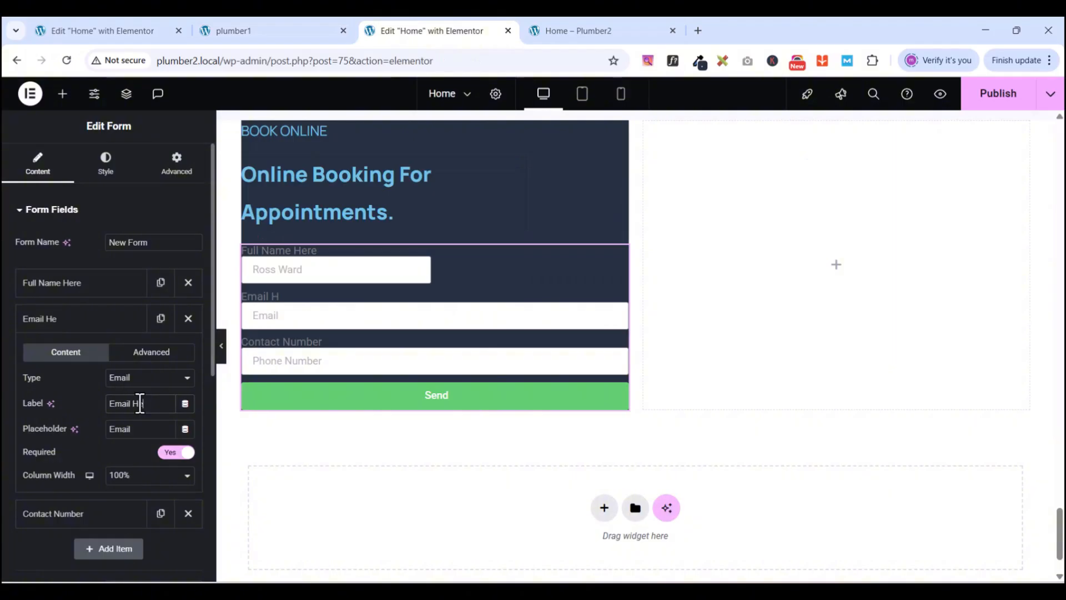
pyautogui.write('ere')
# - Give the Email field a sample e-mail placeholder and 50% width beside Full Name
pyautogui.doubleClick(140, 424)
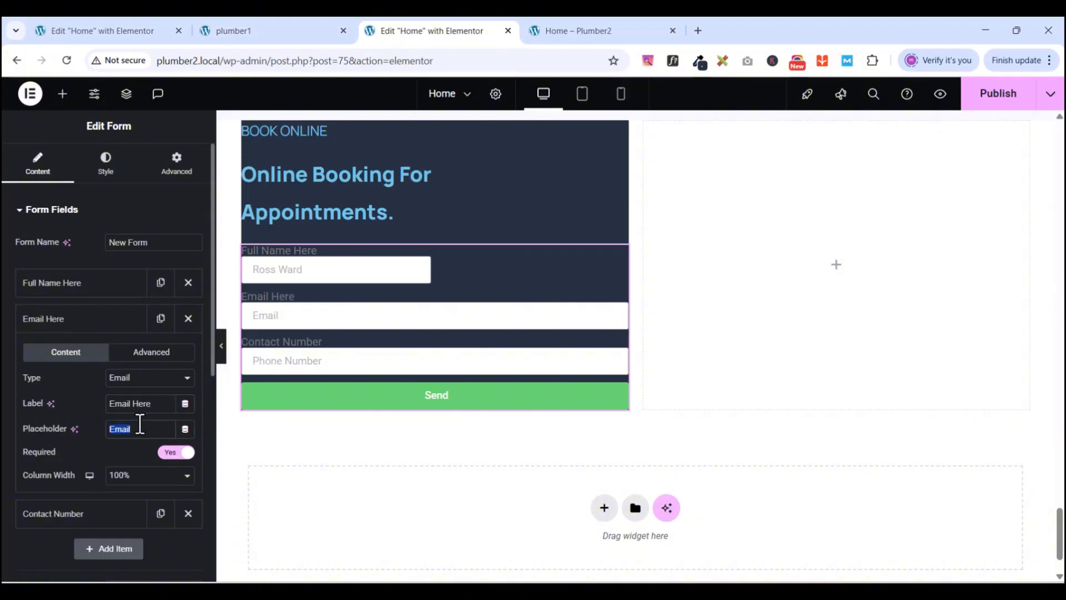
pyautogui.write('R')
pyautogui.press('BackSpace')
pyautogui.write('ROSS')
pyautogui.press('BackSpace')
pyautogui.press('BackSpace')
pyautogui.press('BackSpace')
pyautogui.press('BackSpace')
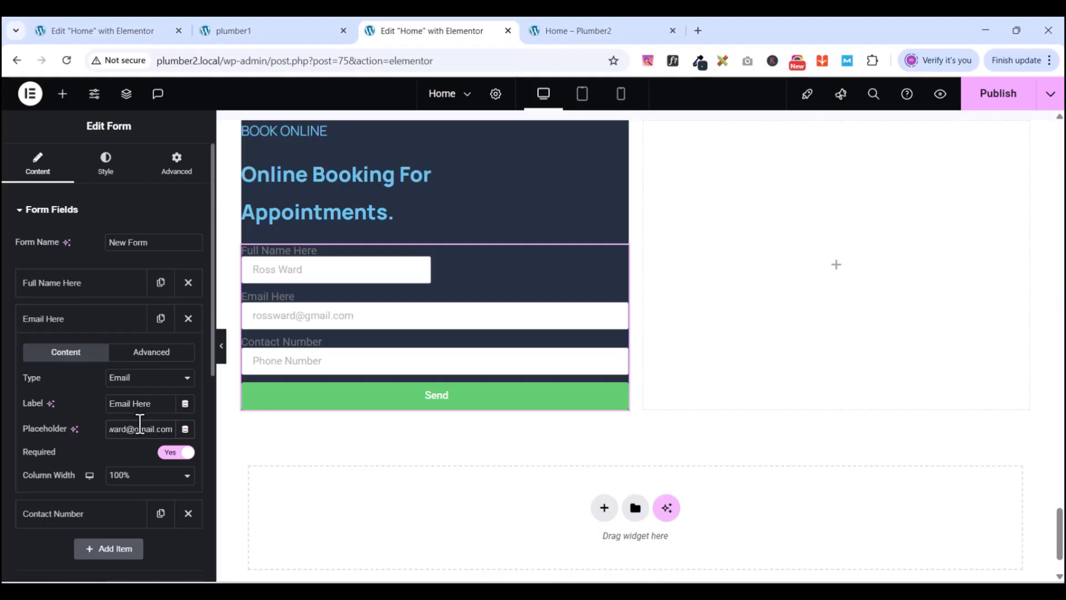
pyautogui.click(127, 476)
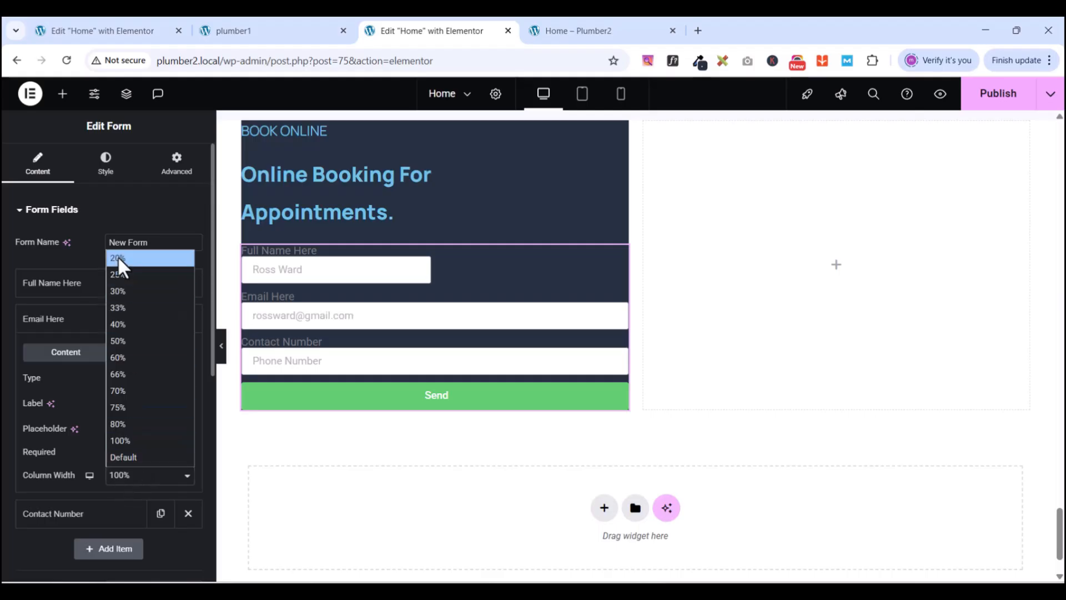
pyautogui.click(125, 340)
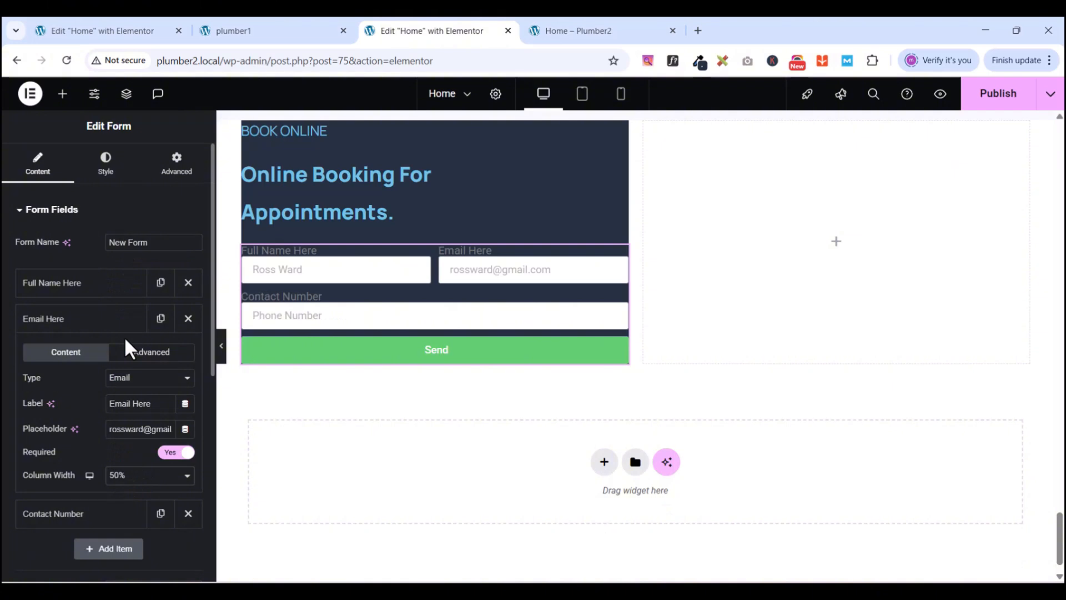
# - Set the Contact Number field's column width to 50%
pyautogui.click(76, 325)
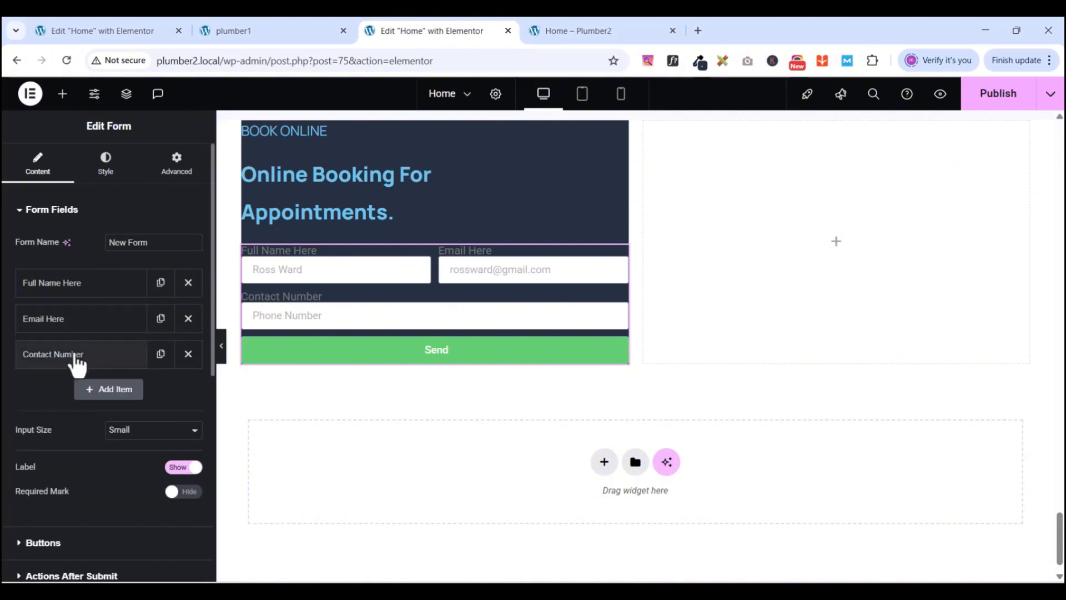
pyautogui.click(72, 362)
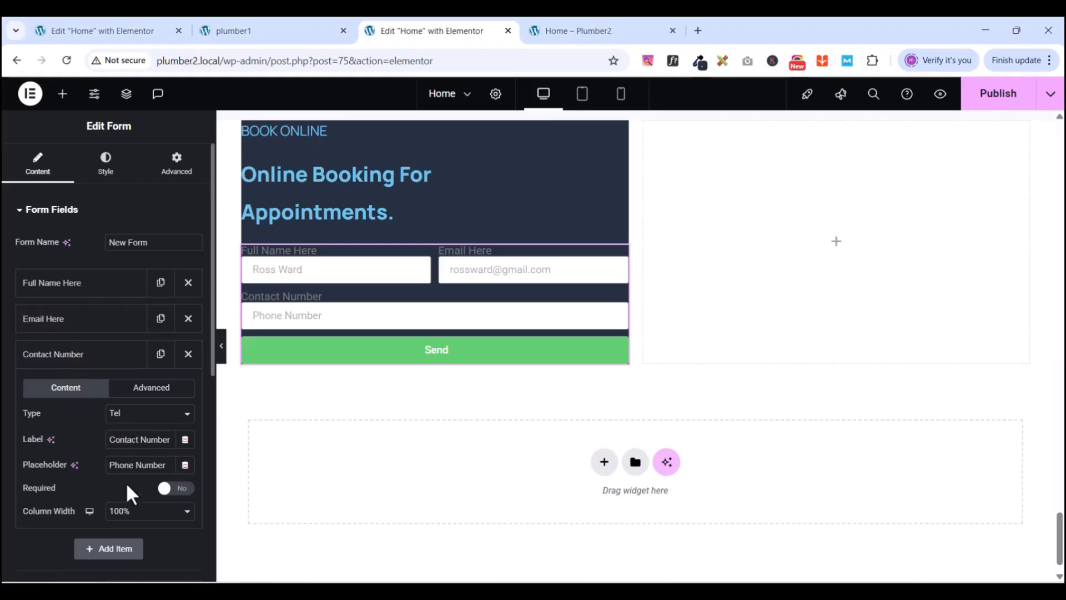
pyautogui.click(128, 512)
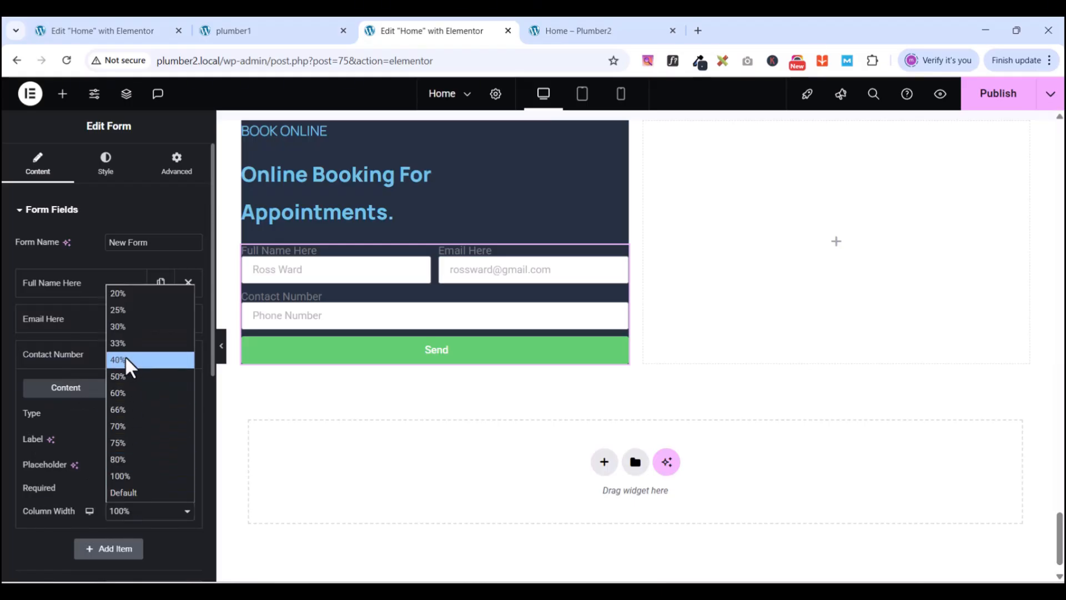
pyautogui.click(127, 376)
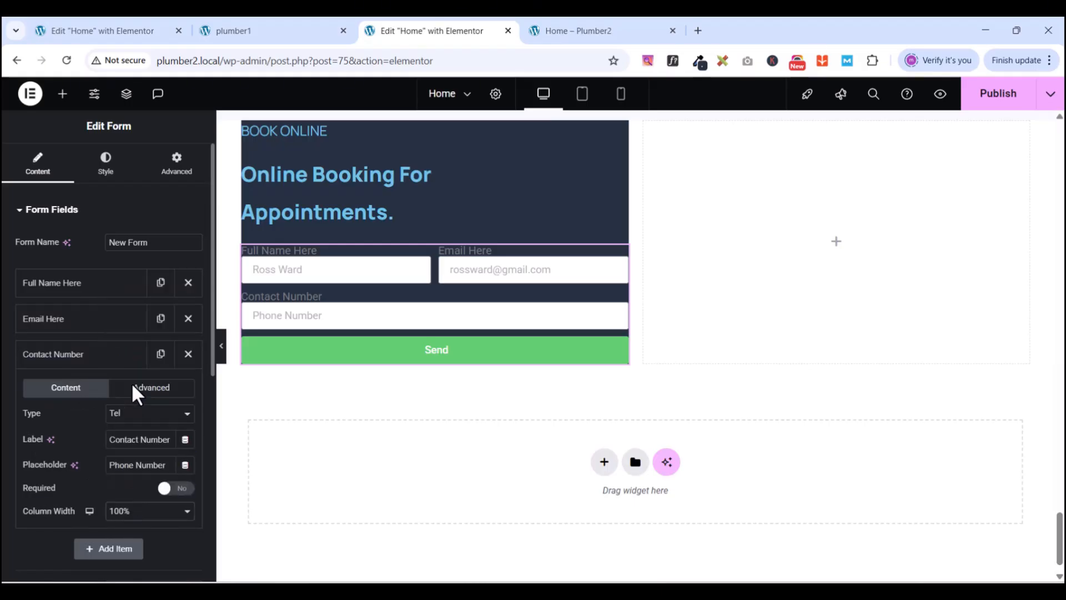
pyautogui.click(73, 360)
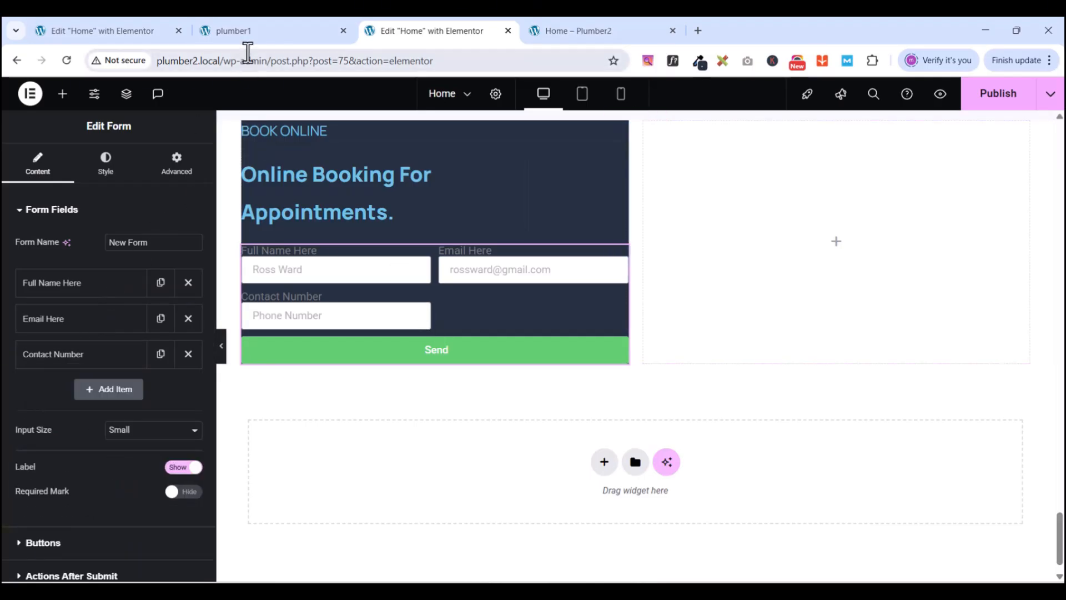
pyautogui.click(249, 33)
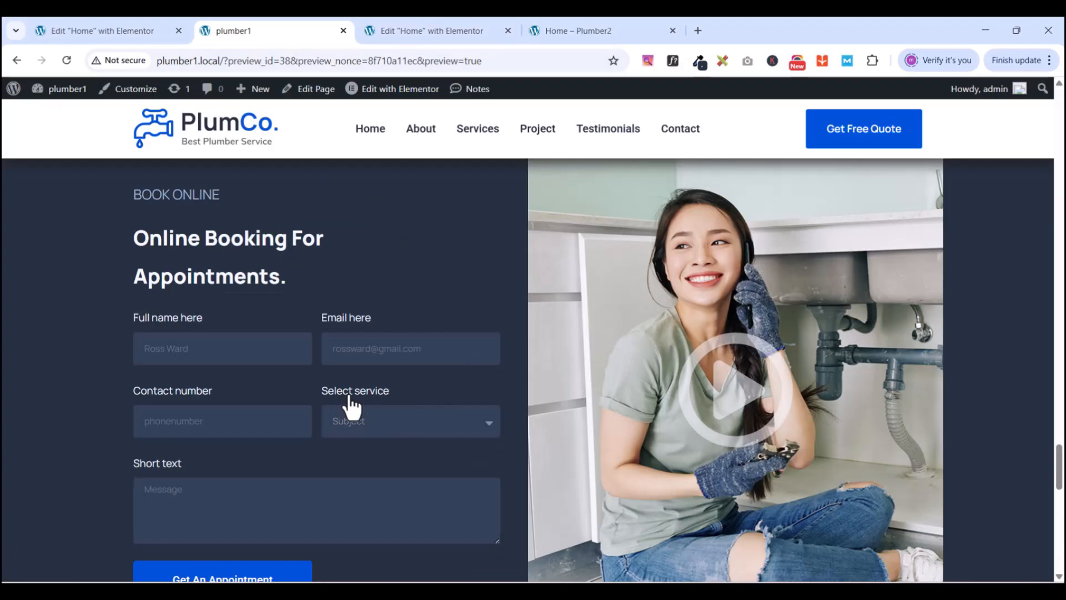
pyautogui.click(401, 33)
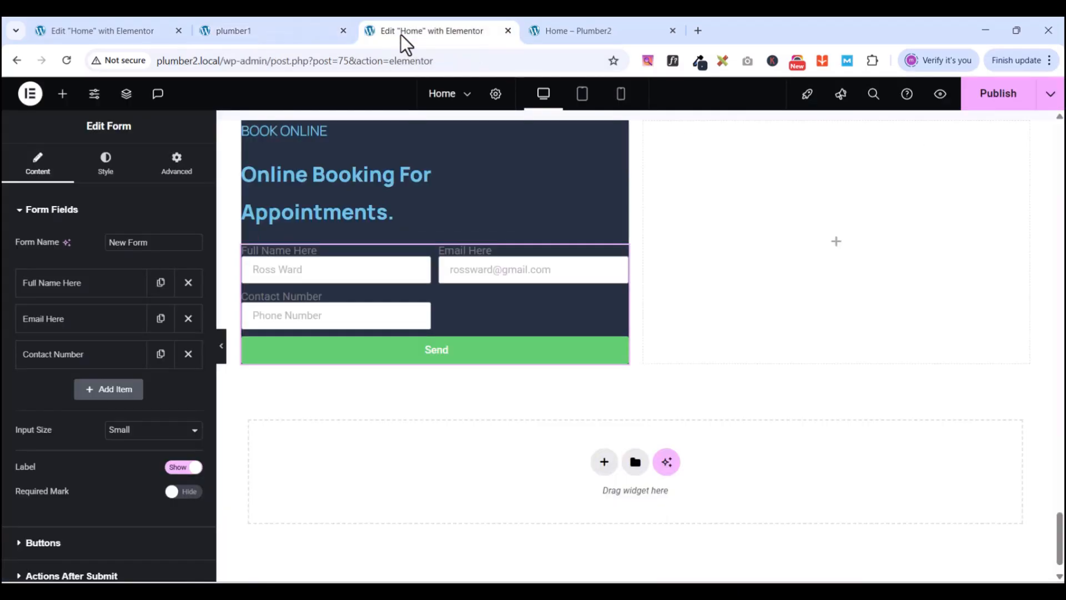
# - Add a Select field labelled 'Subject' at 50% column width beside Contact Number
pyautogui.click(123, 396)
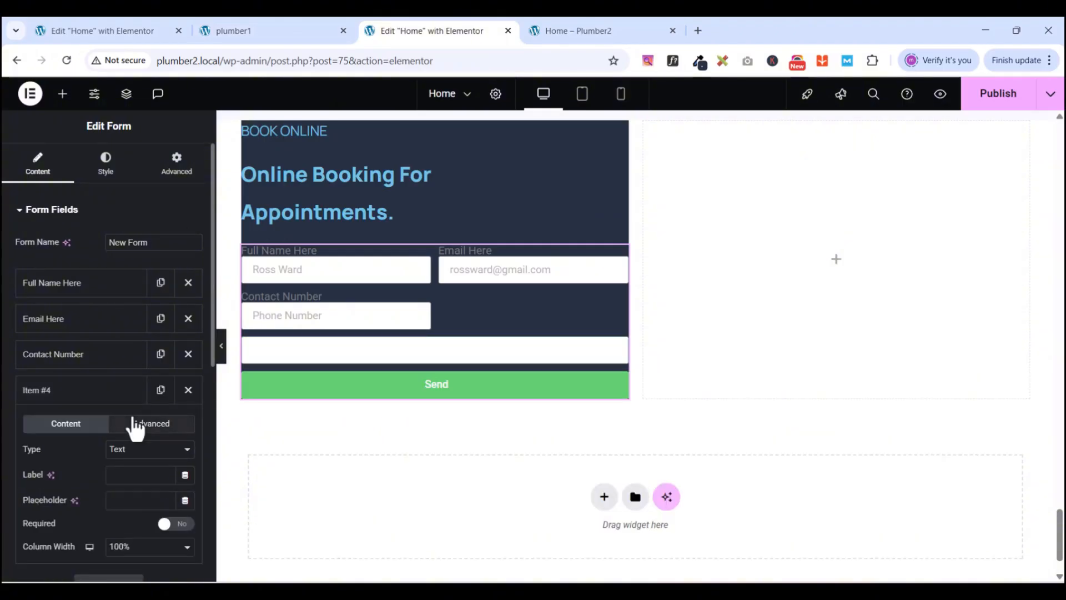
pyautogui.click(137, 450)
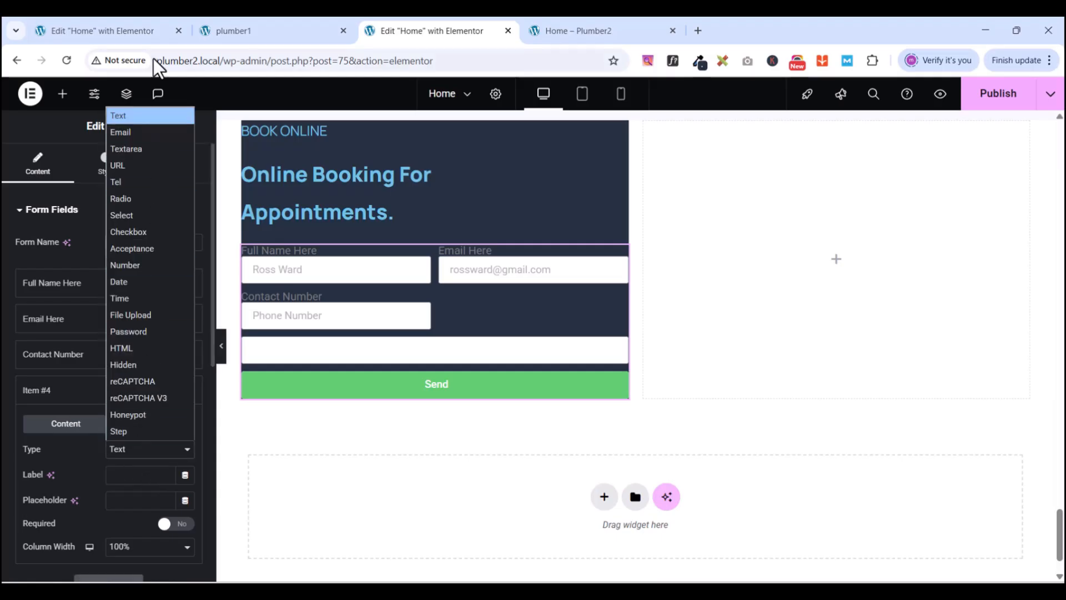
pyautogui.click(126, 216)
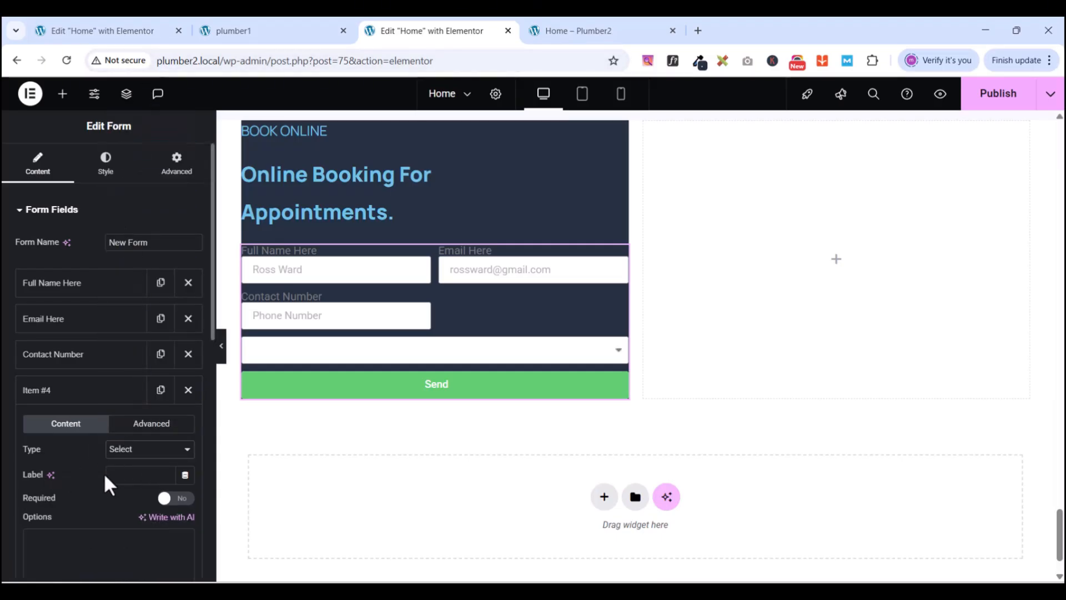
pyautogui.click(267, 34)
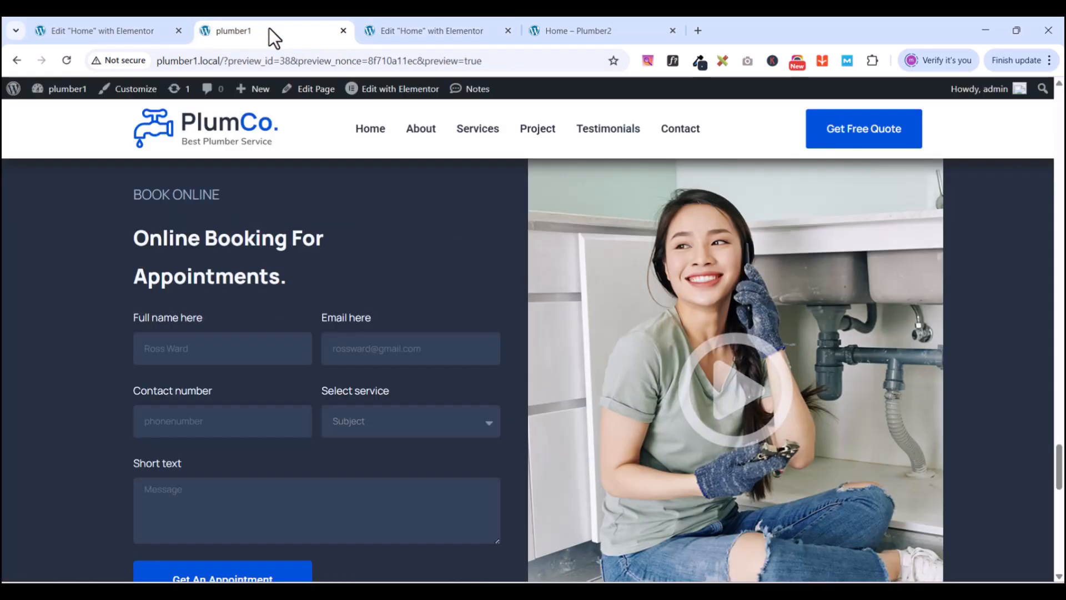
pyautogui.click(414, 31)
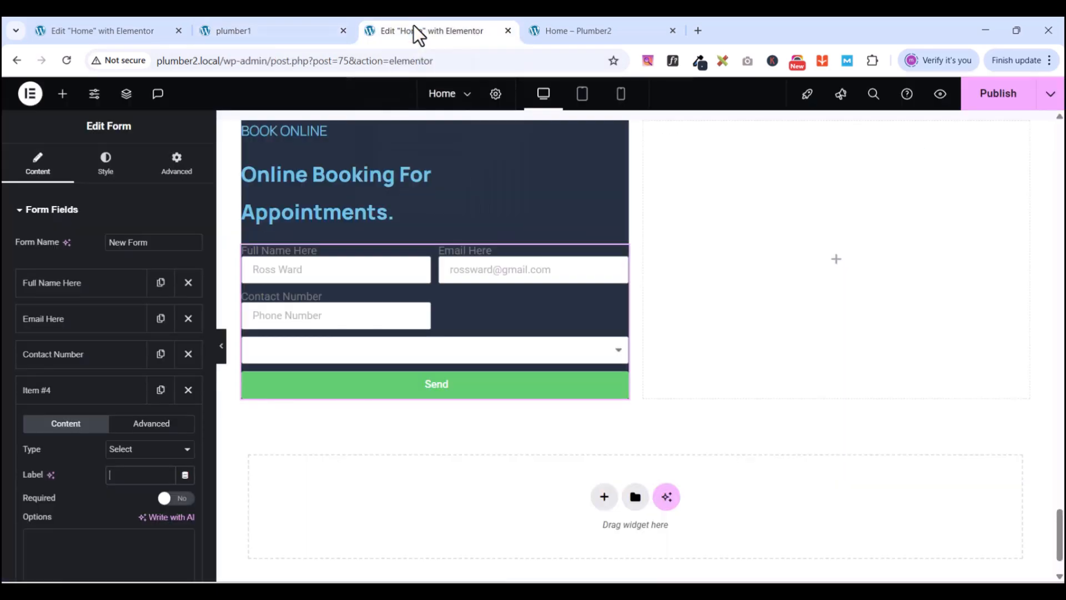
pyautogui.write('Su')
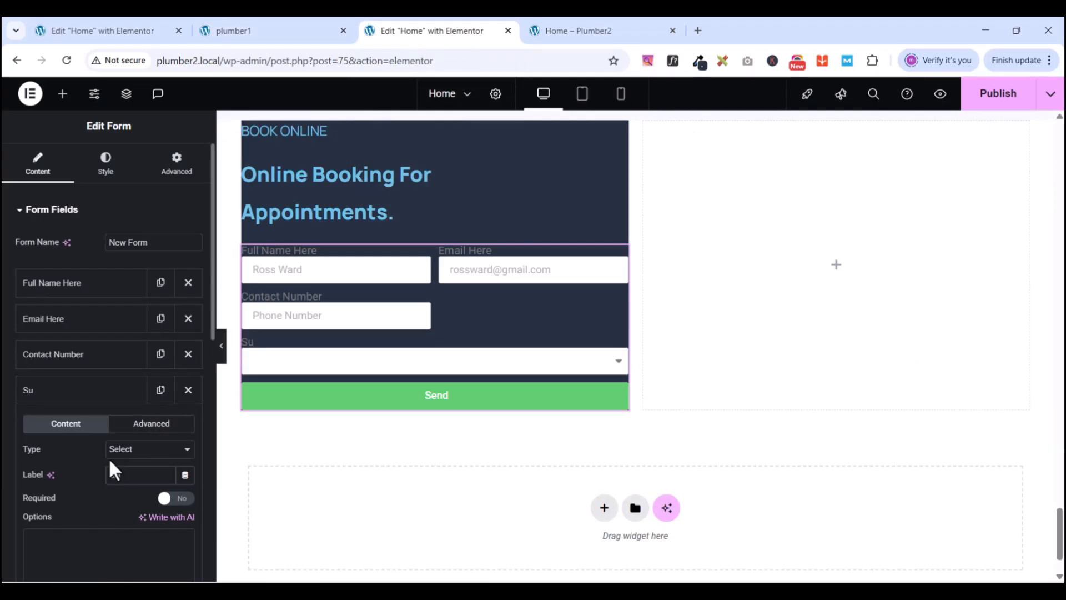
pyautogui.write('bject')
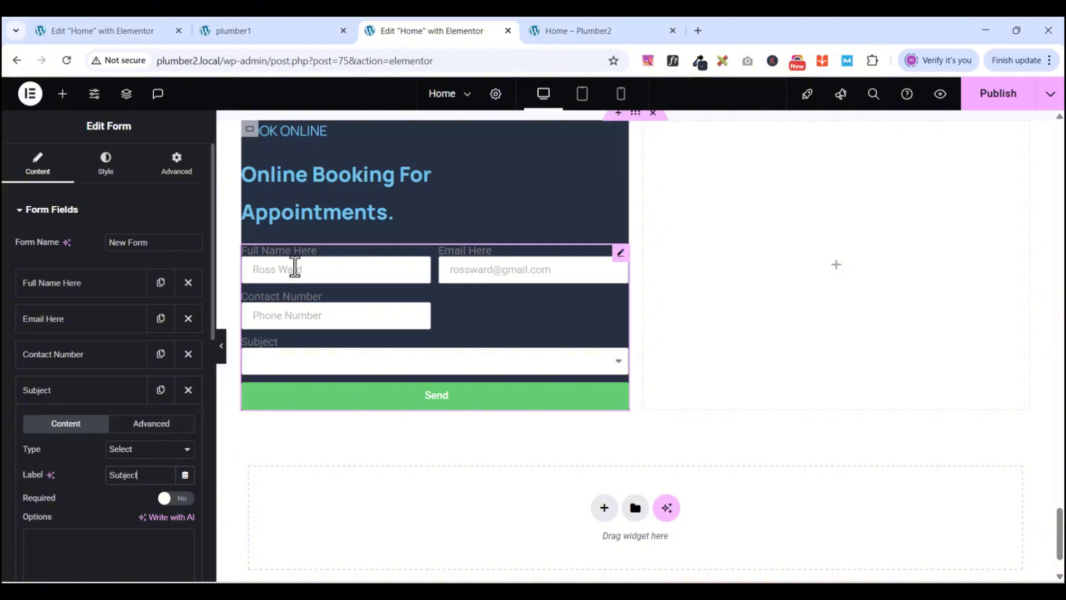
pyautogui.scroll(-3, 92, 503)
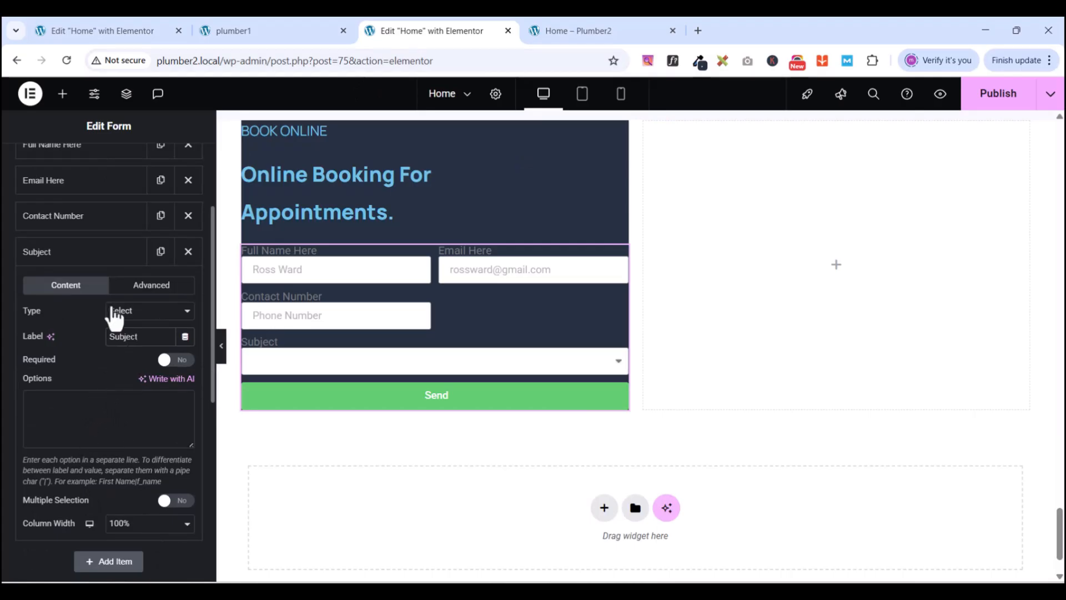
pyautogui.click(127, 527)
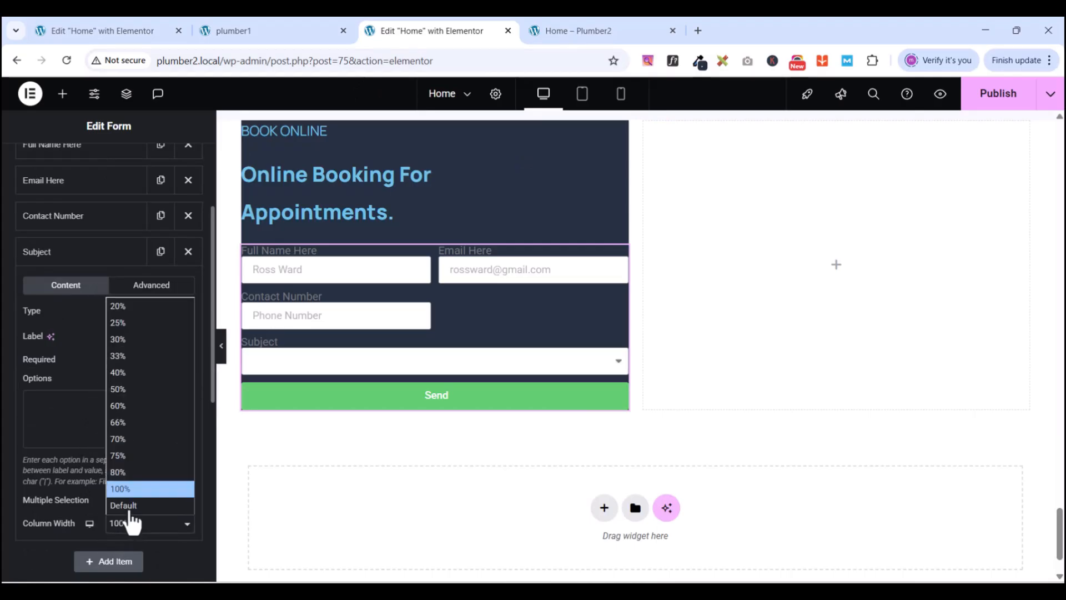
pyautogui.click(129, 389)
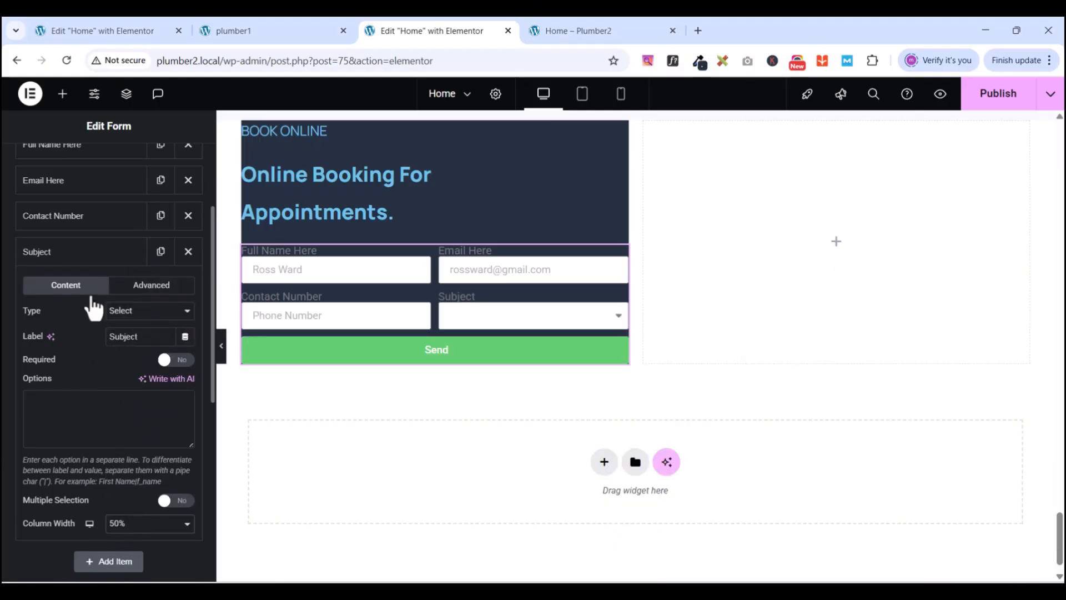
pyautogui.click(83, 258)
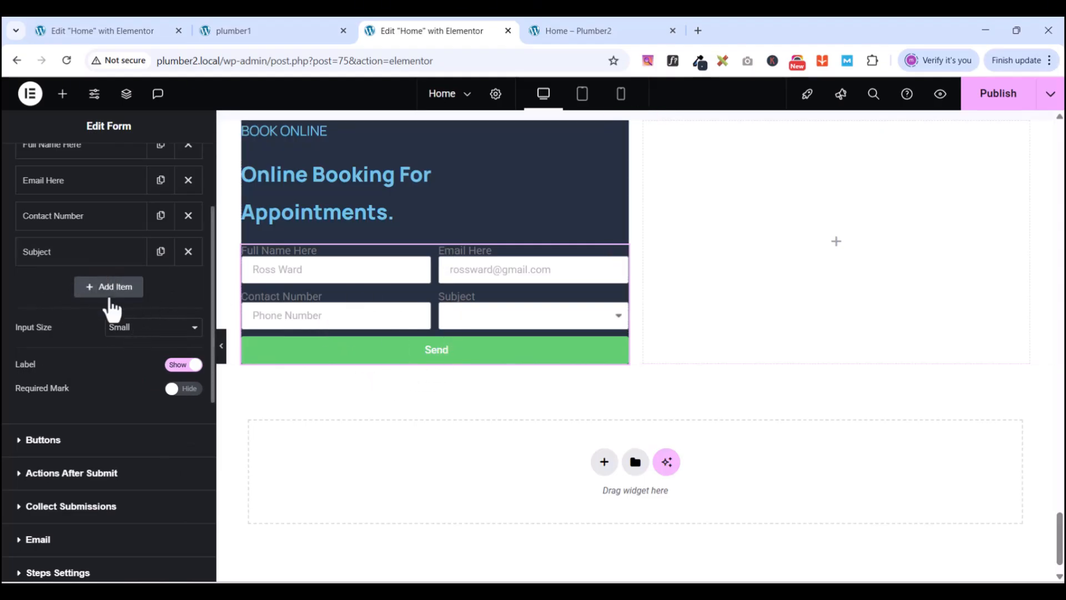
# - Add a full-width Textarea field labelled 'Short Text' with a Message placeholder
pyautogui.click(119, 293)
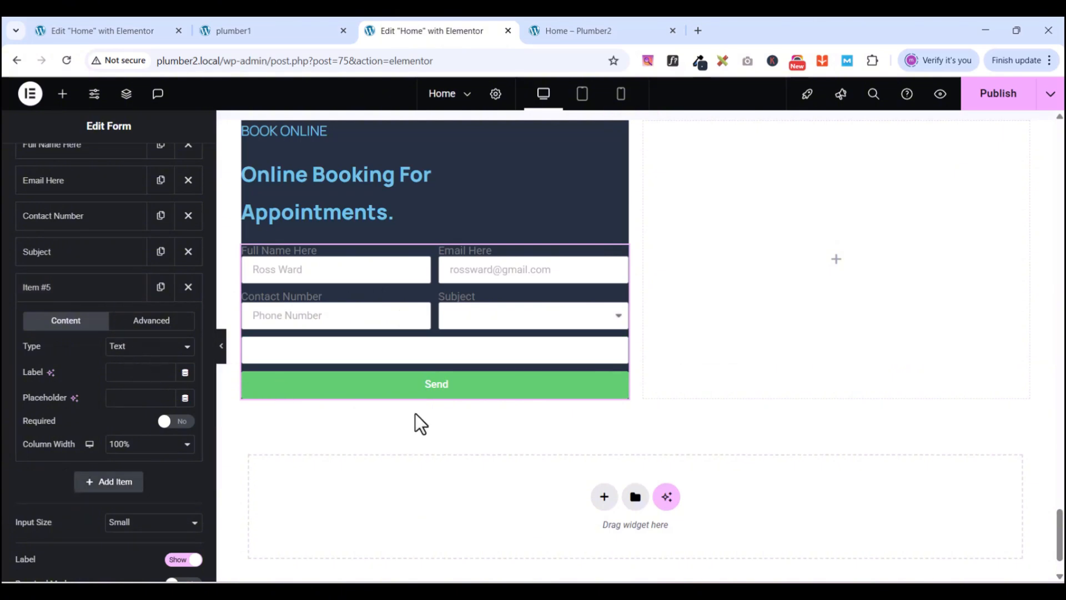
pyautogui.click(141, 347)
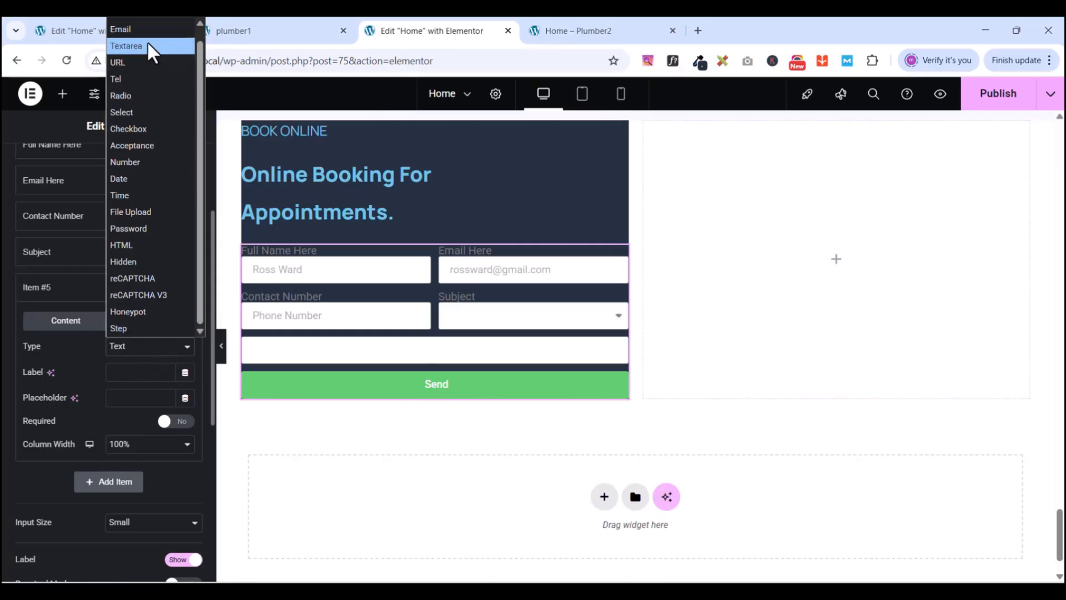
pyautogui.click(148, 42)
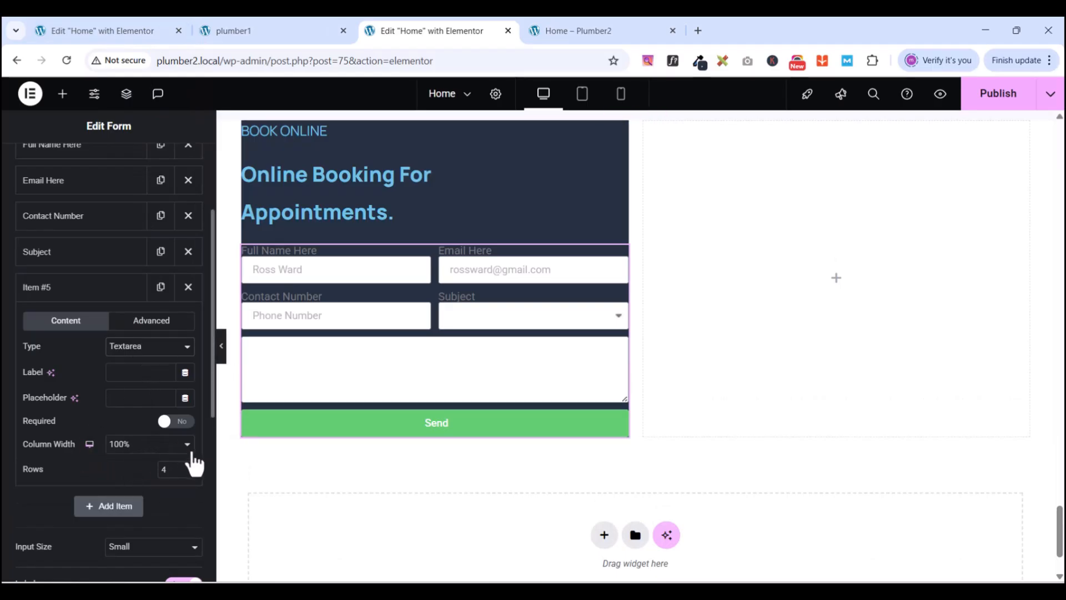
pyautogui.click(285, 29)
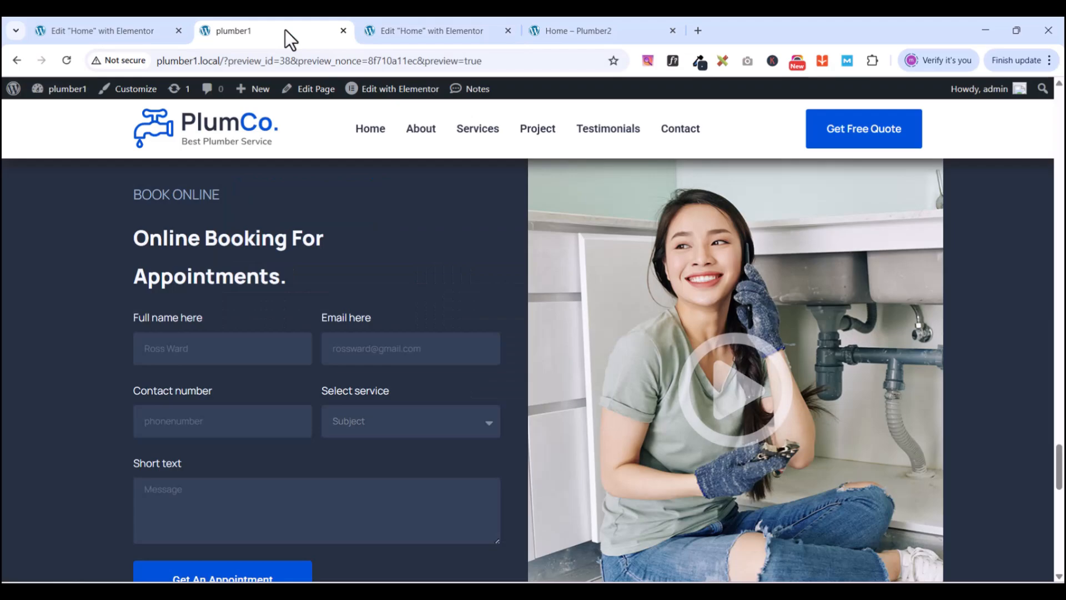
pyautogui.click(405, 29)
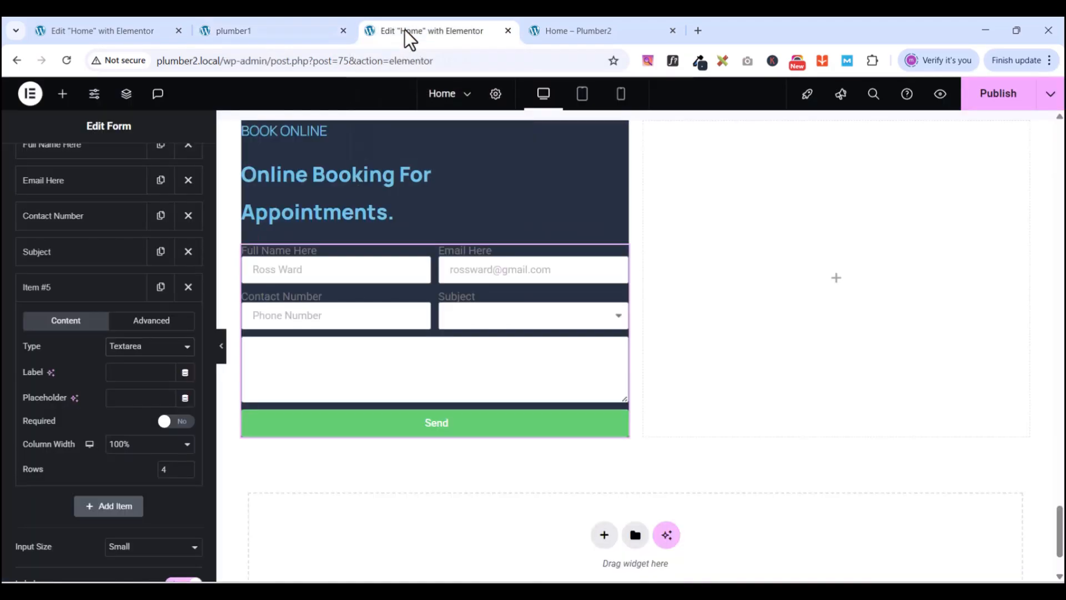
pyautogui.click(121, 371)
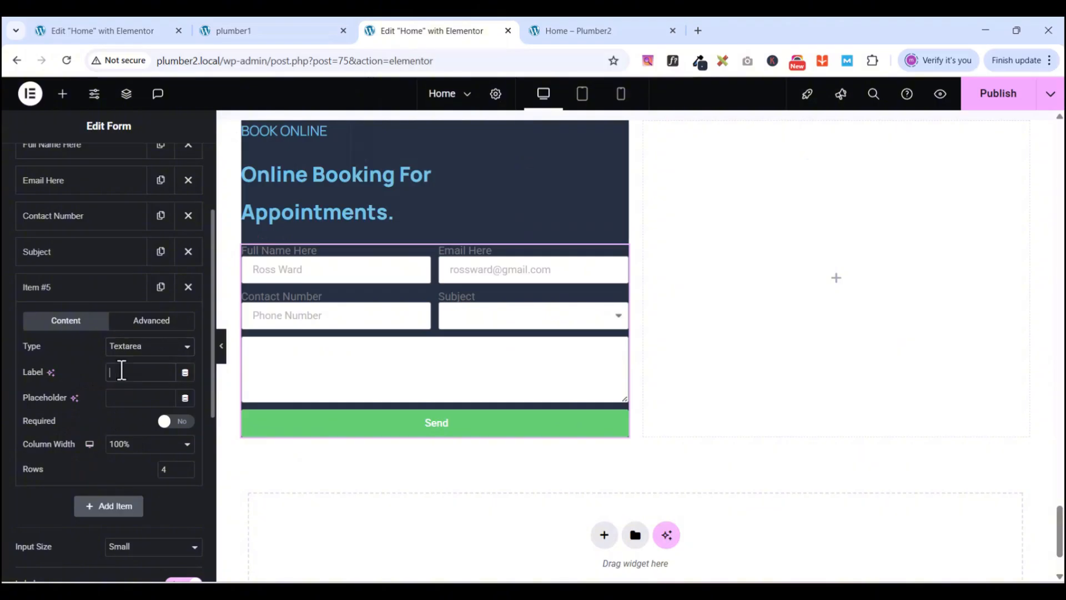
pyautogui.write('Sho')
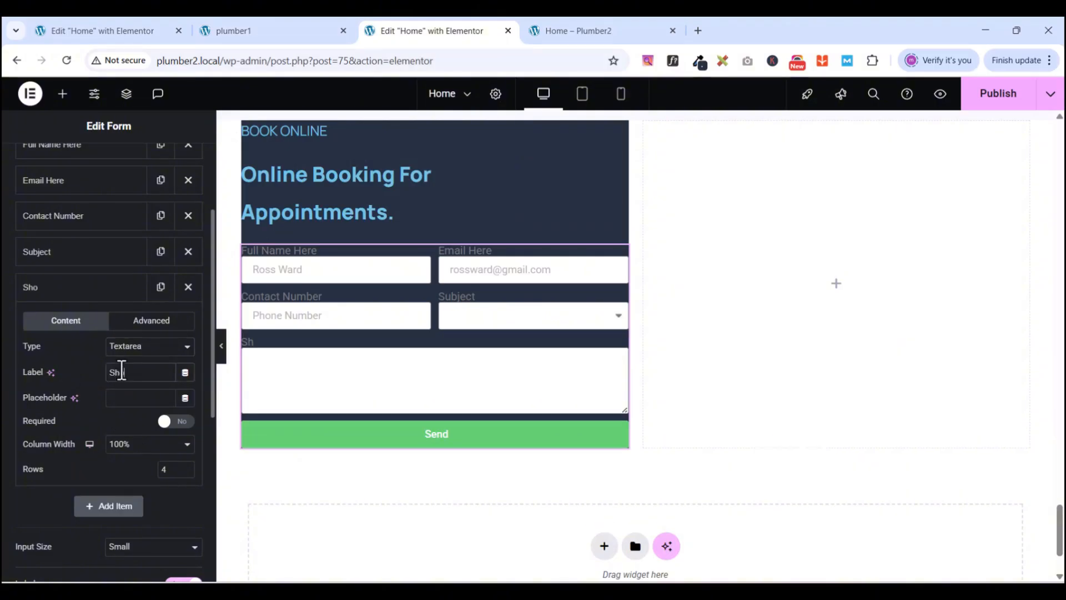
pyautogui.write('rt Text')
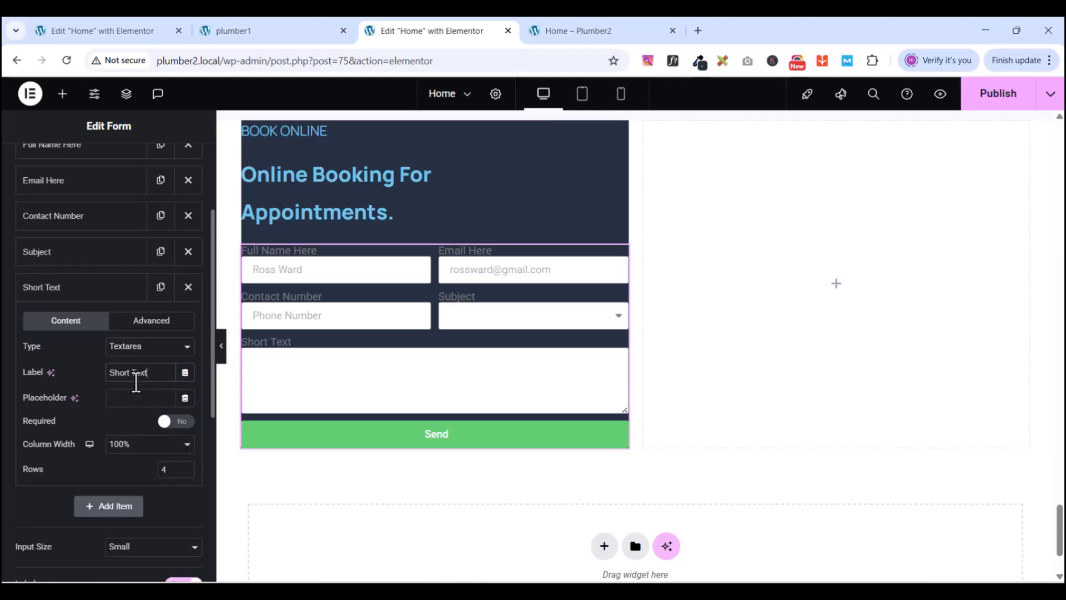
pyautogui.click(134, 394)
pyautogui.write('Message')
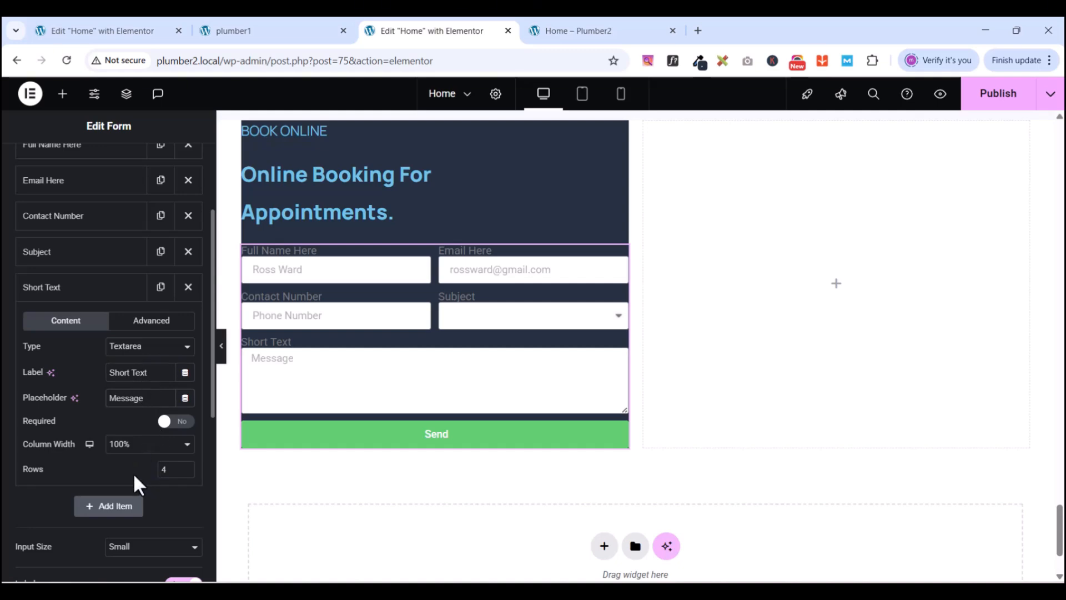
# - Set the form's input size to Medium
pyautogui.scroll(-2, 157, 478)
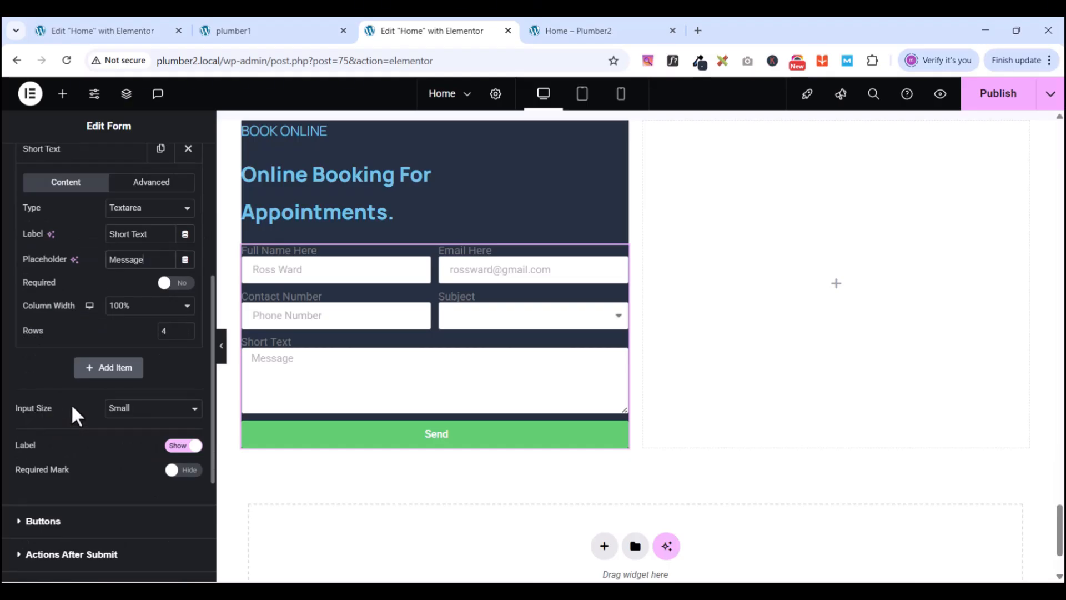
pyautogui.click(128, 411)
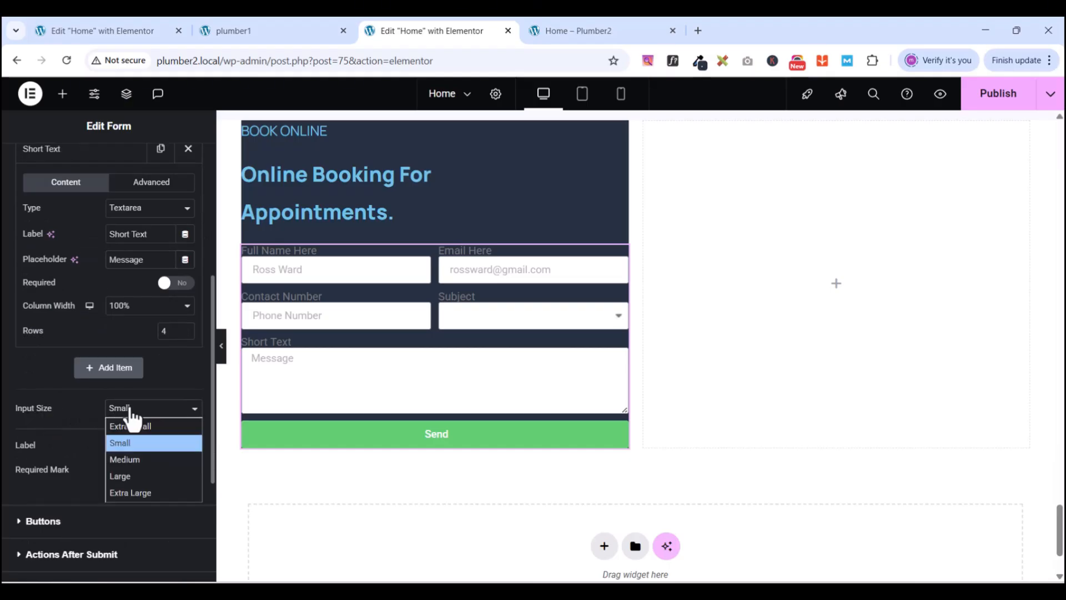
pyautogui.click(131, 459)
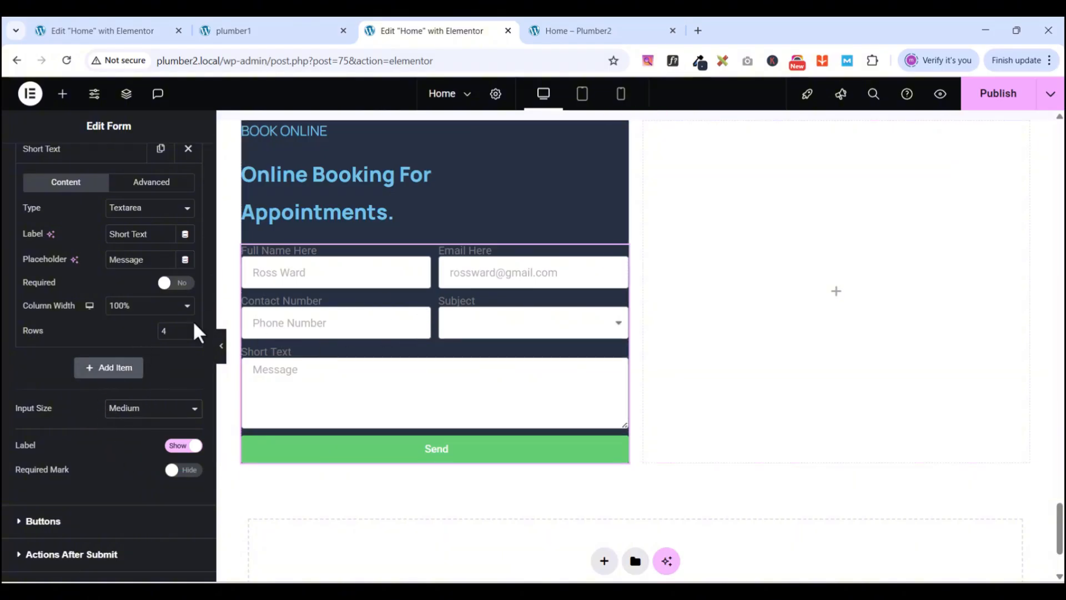
# - Review the service options in the reference form's dropdown
pyautogui.click(258, 29)
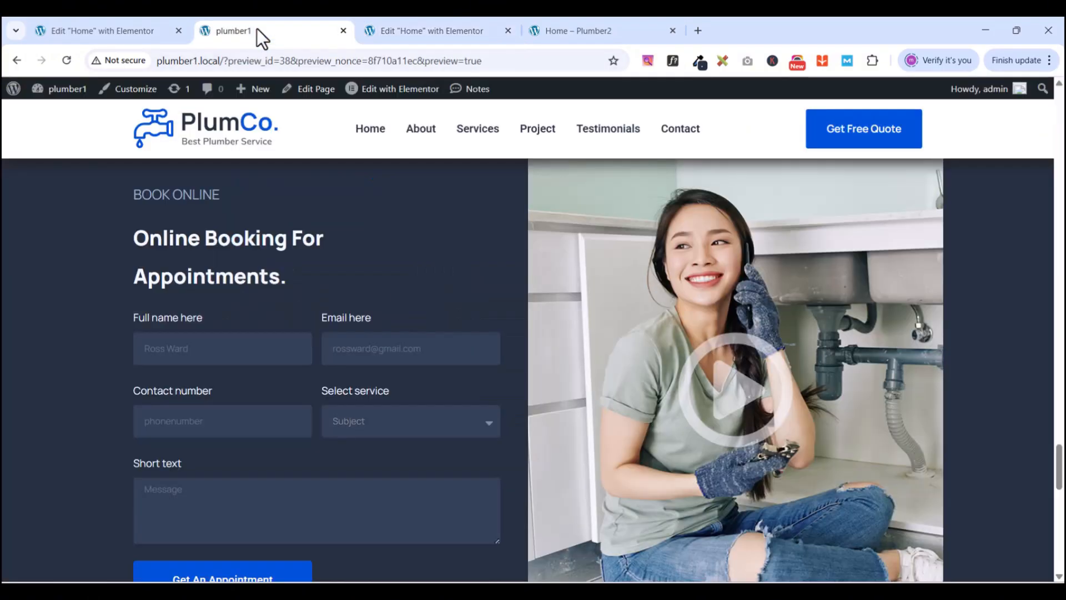
pyautogui.click(359, 420)
pyautogui.scroll(-1, 359, 420)
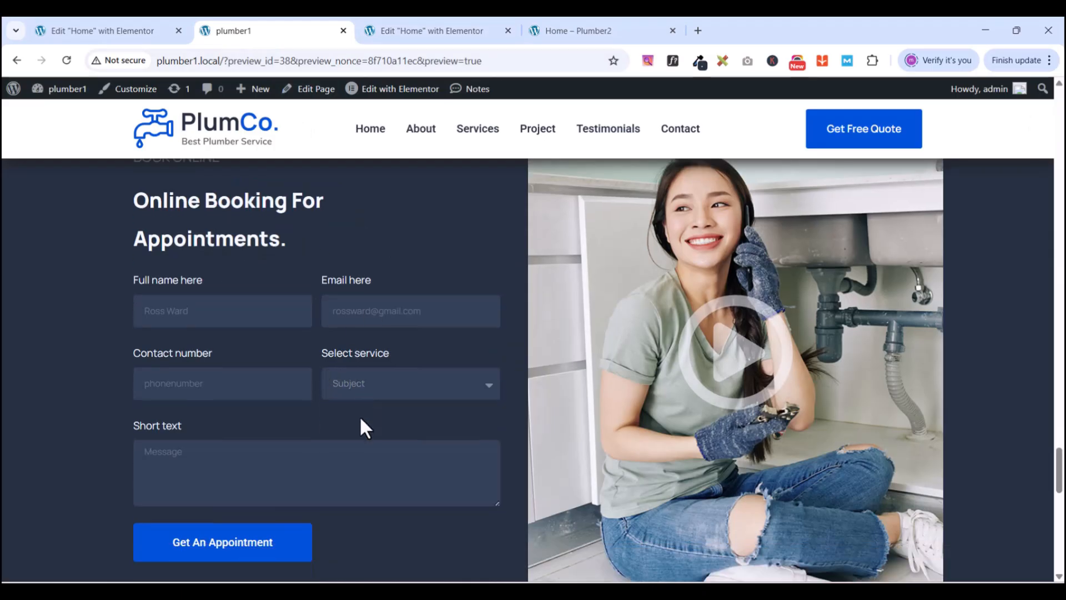
pyautogui.click(371, 345)
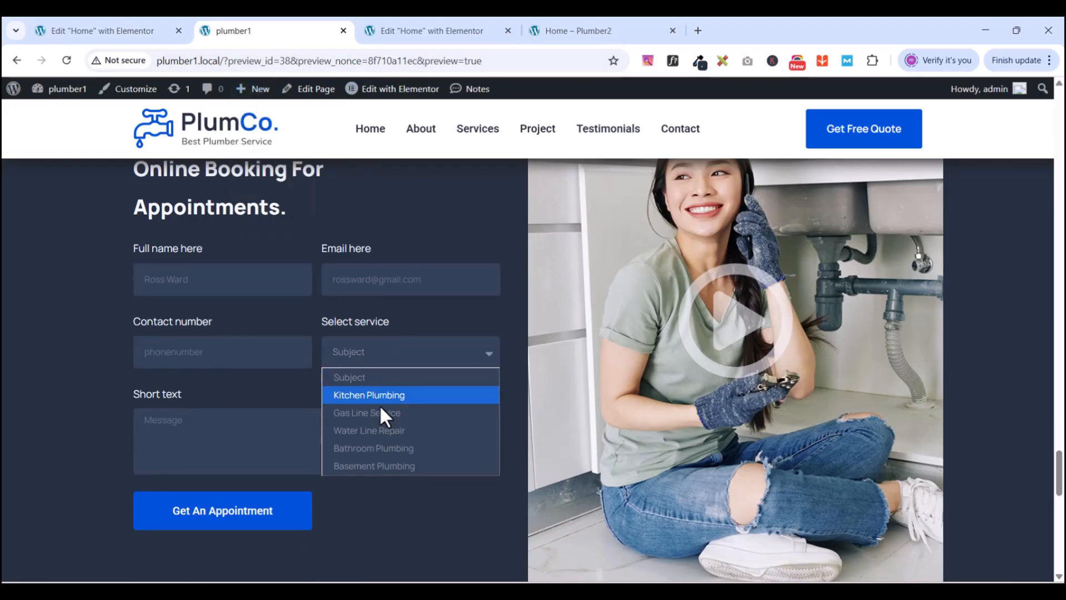
pyautogui.click(424, 32)
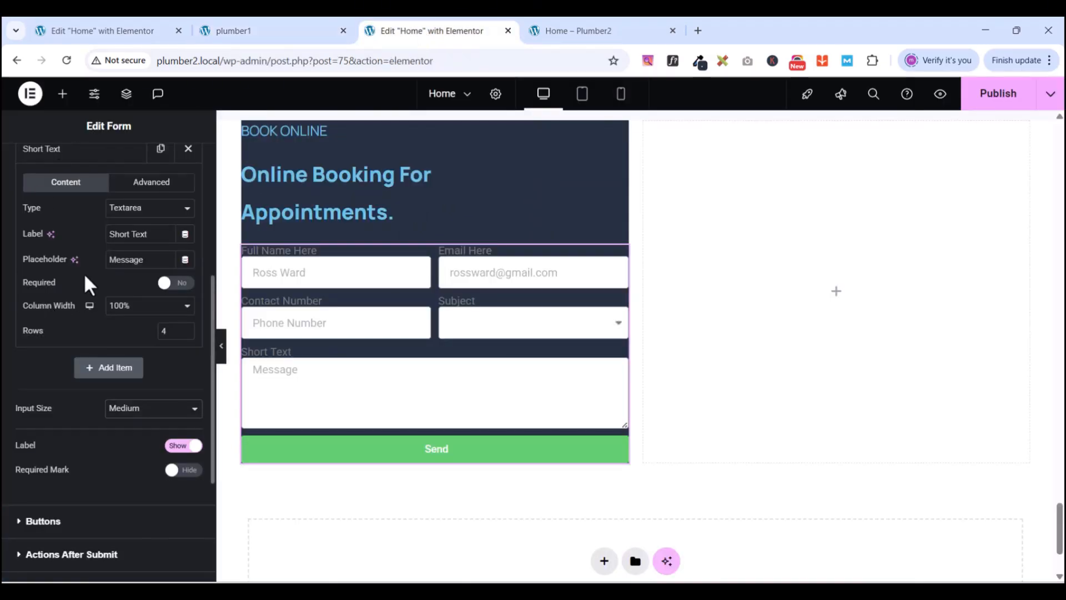
pyautogui.scroll(1, 86, 245)
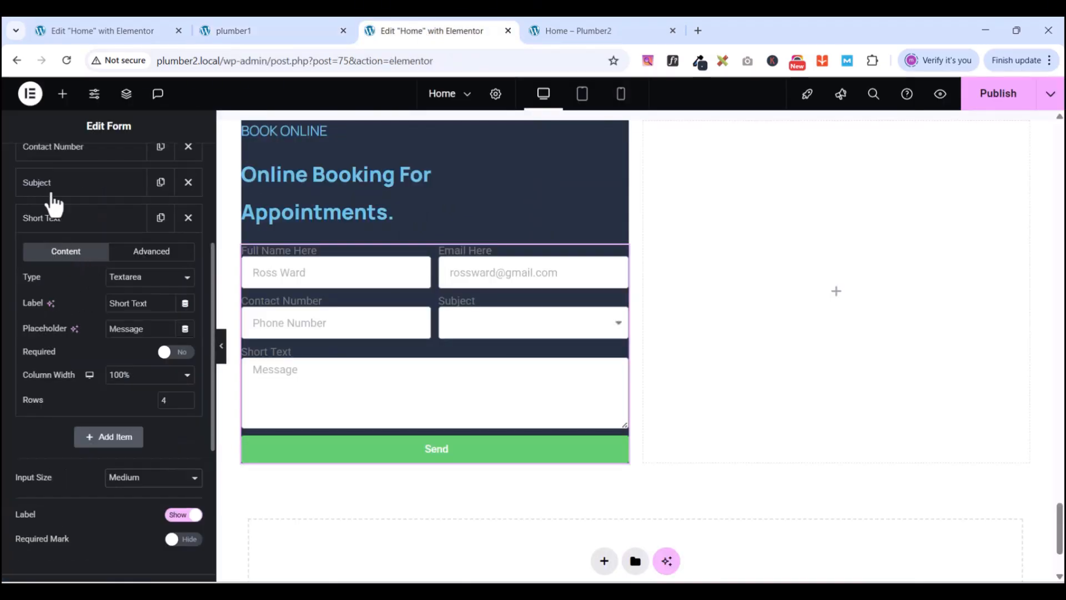
pyautogui.scroll(1, 78, 205)
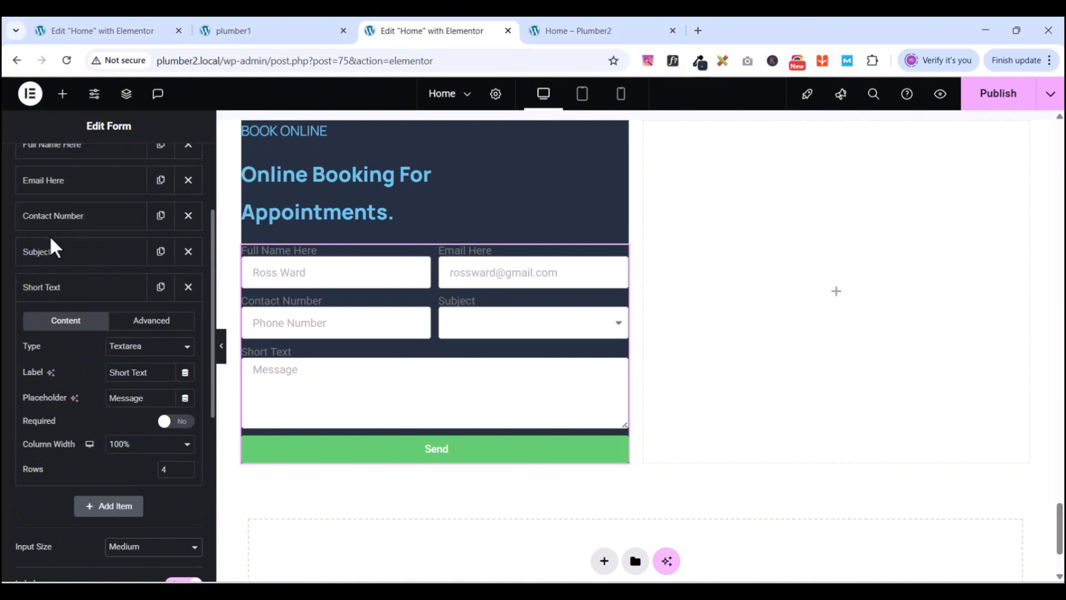
pyautogui.scroll(2, 91, 217)
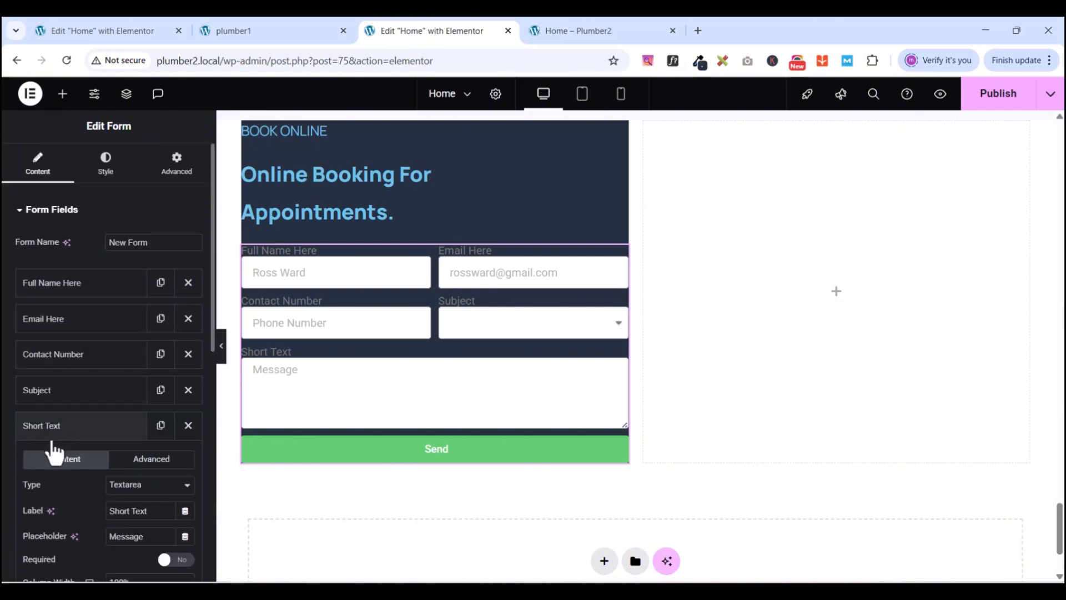
# - Expand the Subject field and copy its label text
pyautogui.click(58, 396)
pyautogui.scroll(-1, 95, 477)
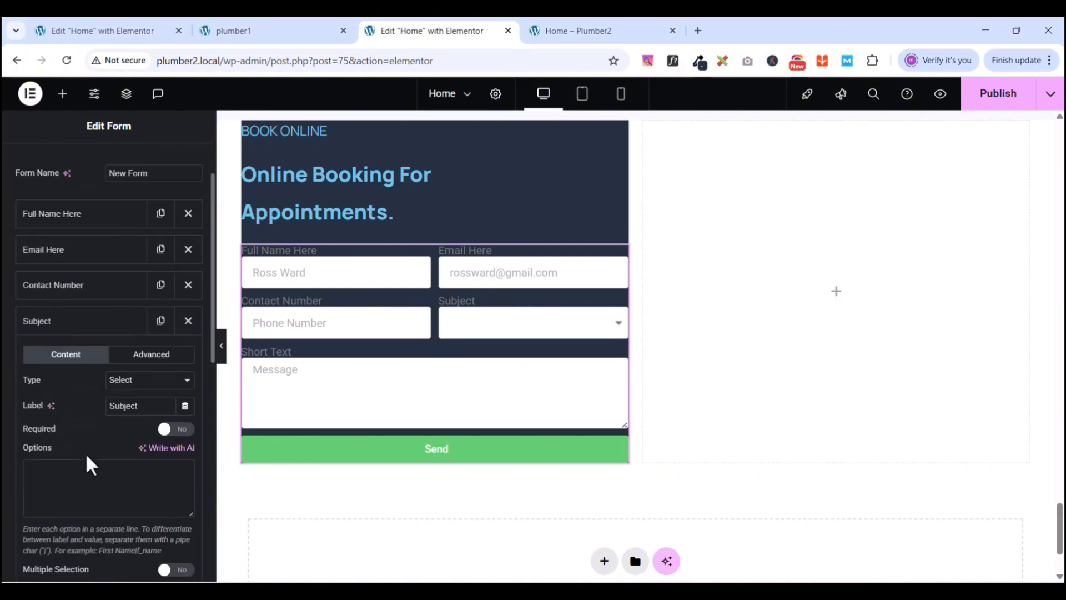
pyautogui.scroll(-1, 83, 458)
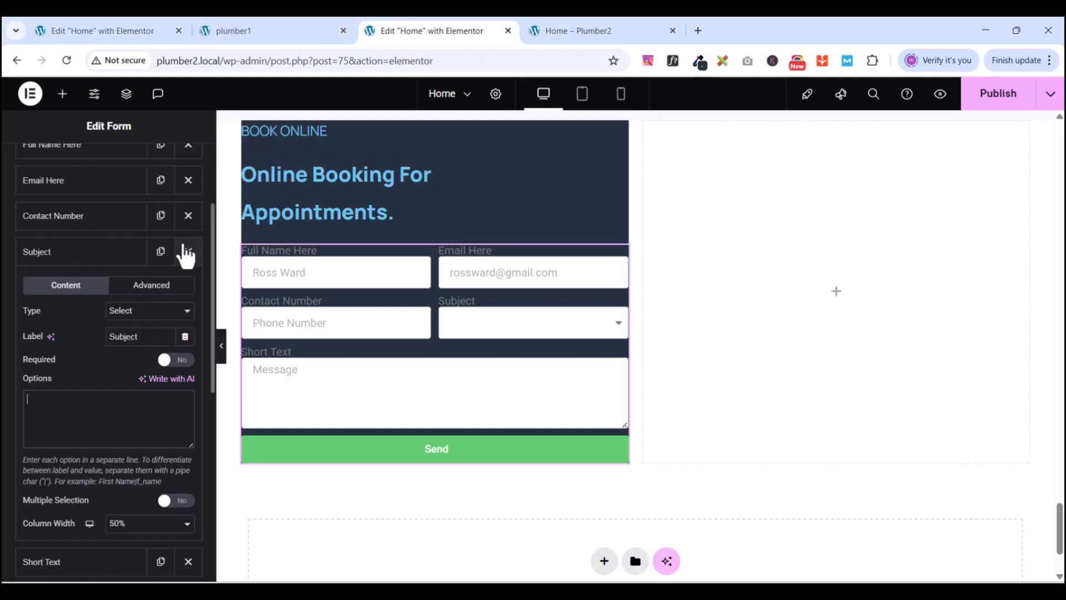
pyautogui.doubleClick(126, 337)
pyautogui.rightClick(126, 337)
pyautogui.click(172, 281)
pyautogui.click(280, 34)
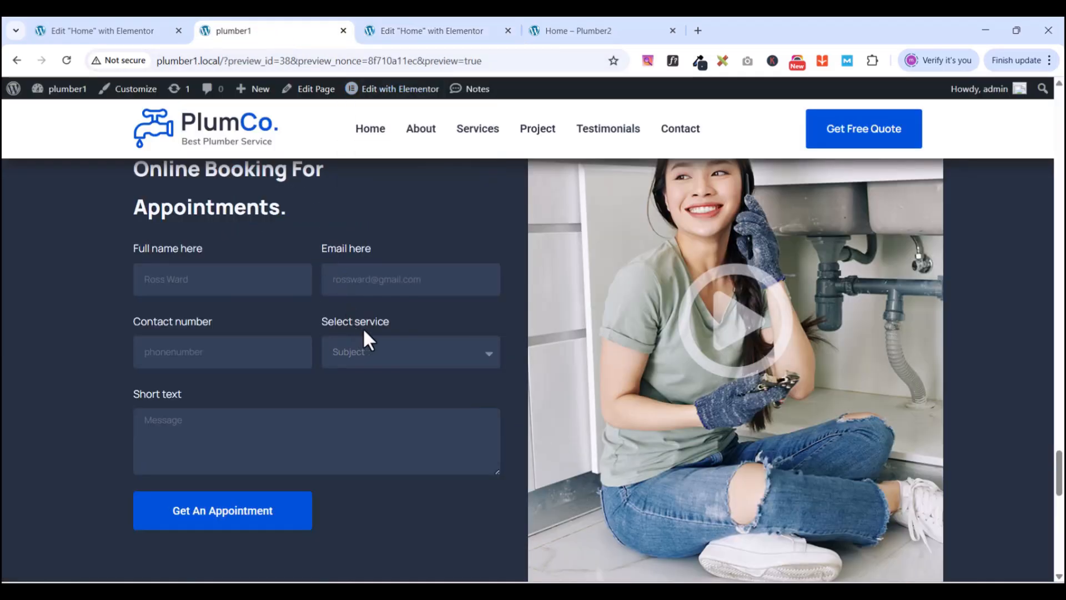
pyautogui.click(421, 30)
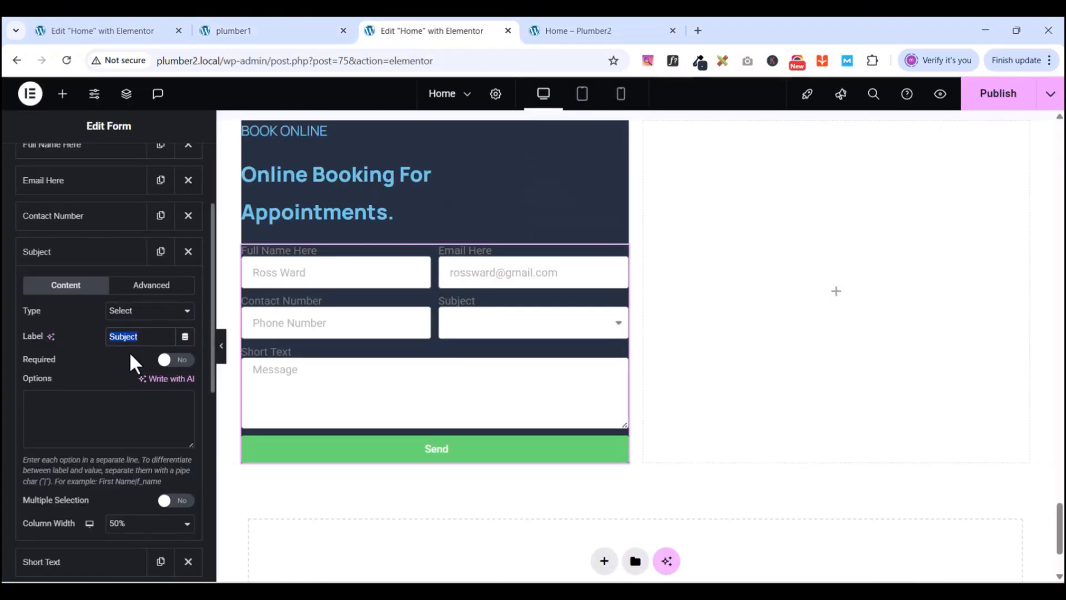
# - Rename the dropdown 'Select Service' with options Subject, Kitchen Plumbing, Water Line Repair, Gas Line Service
pyautogui.write('Select Service')
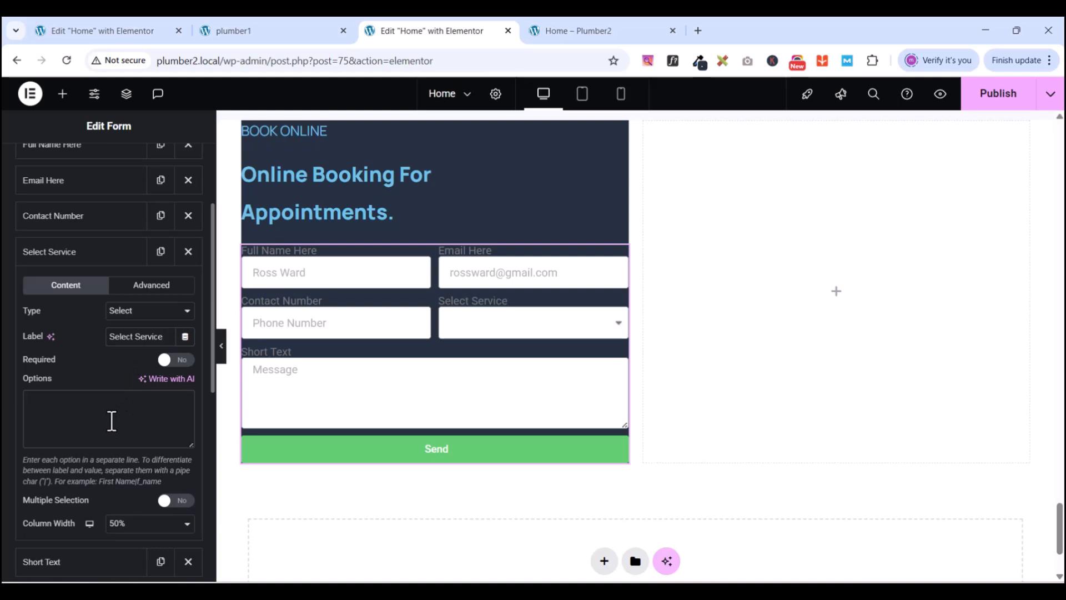
pyautogui.write('S')
pyautogui.write('ub')
pyautogui.write('ject')
pyautogui.write('Kitchen Pl')
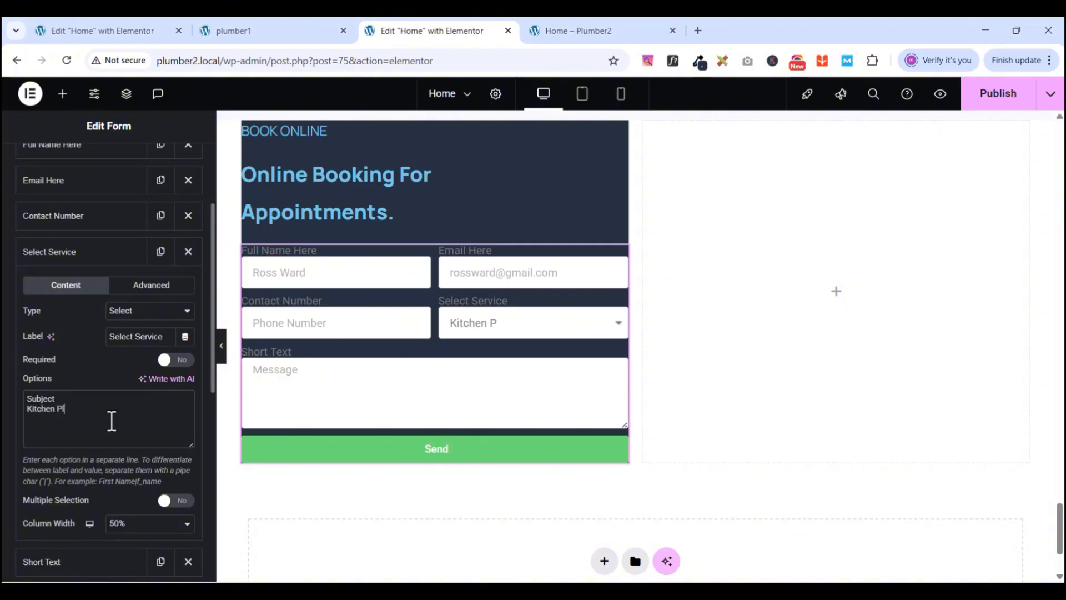
pyautogui.write('umbing ')
pyautogui.write('Water')
pyautogui.write(' Line')
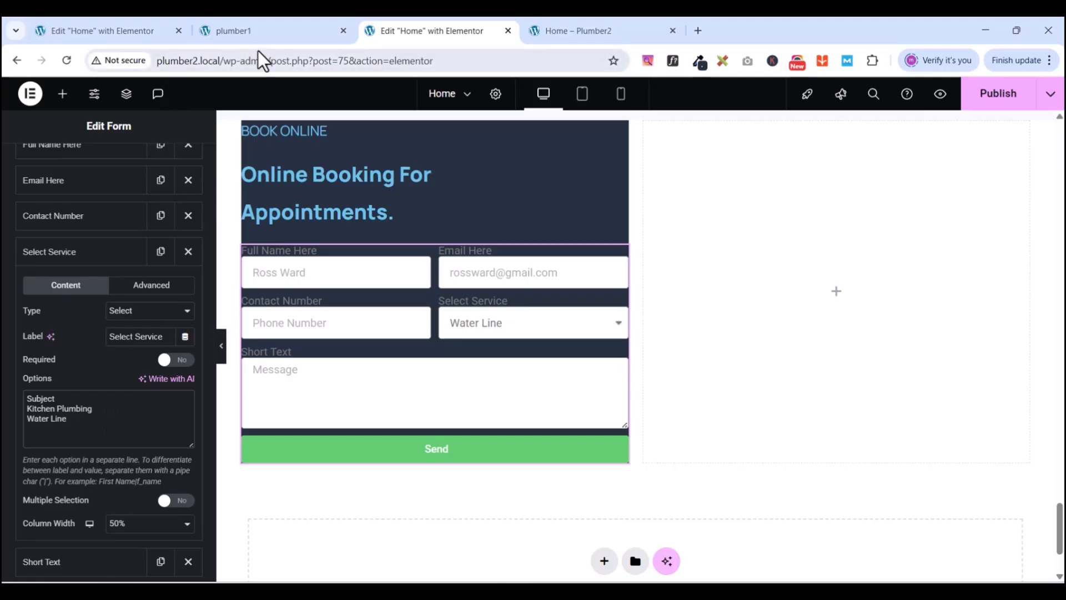
pyautogui.click(265, 32)
pyautogui.click(388, 354)
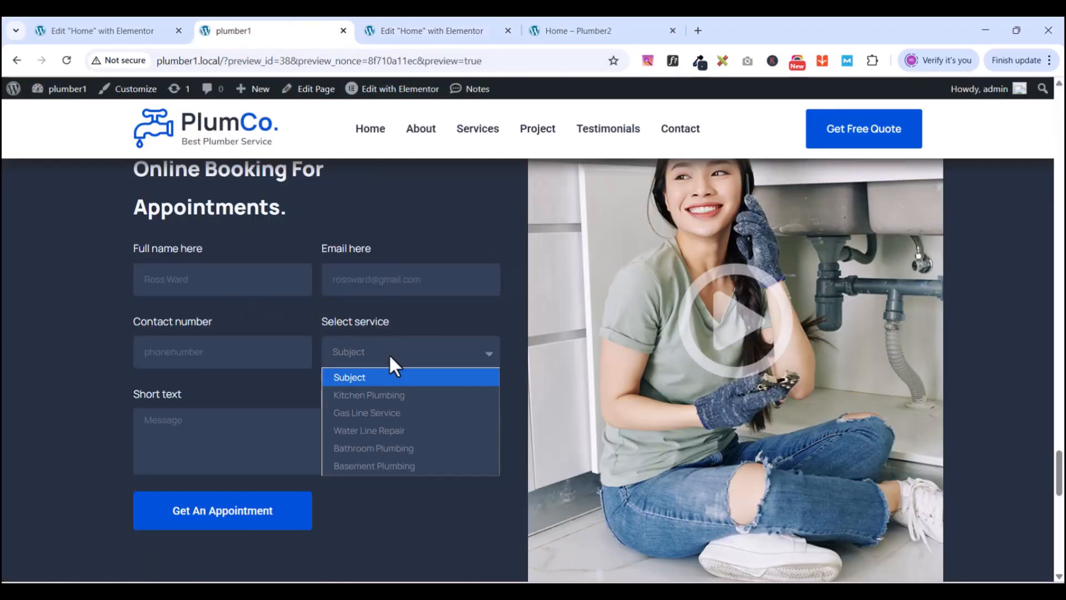
pyautogui.click(406, 29)
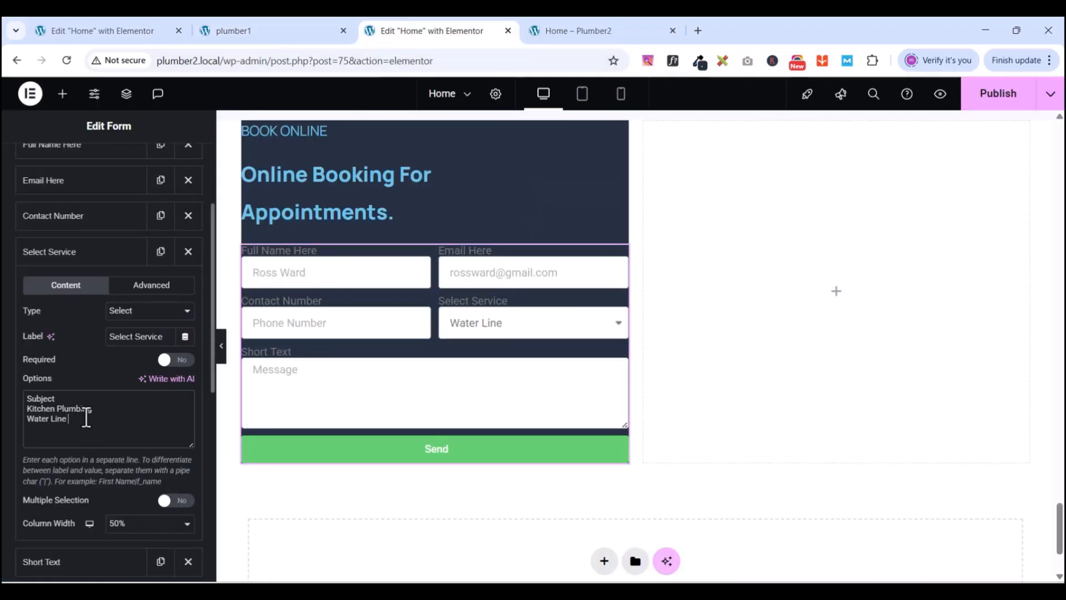
pyautogui.write('Repair')
pyautogui.press('Return')
pyautogui.write('Gas Lin')
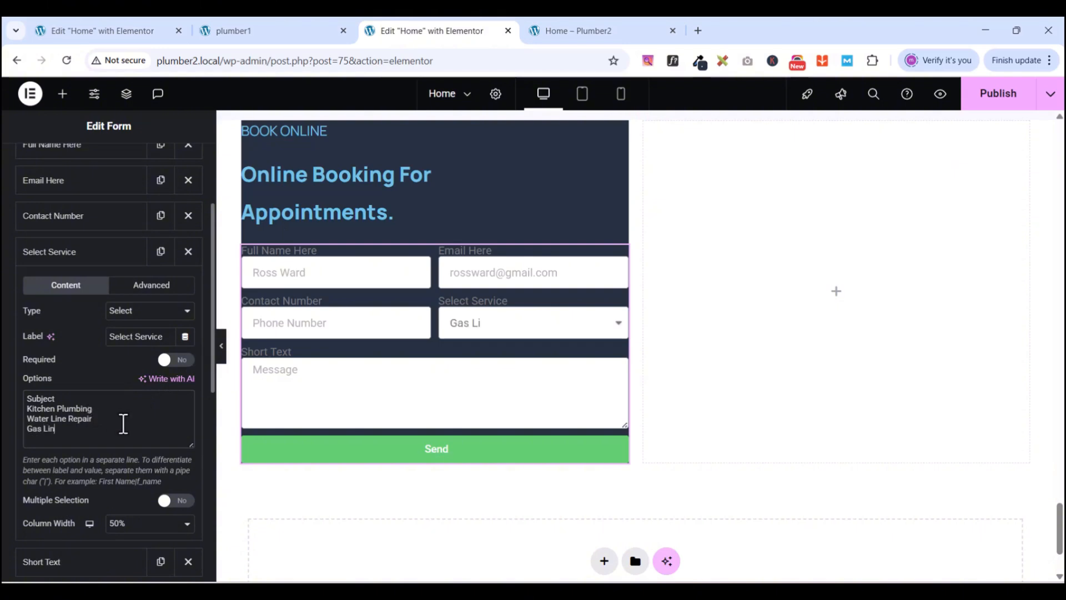
pyautogui.write('e Service')
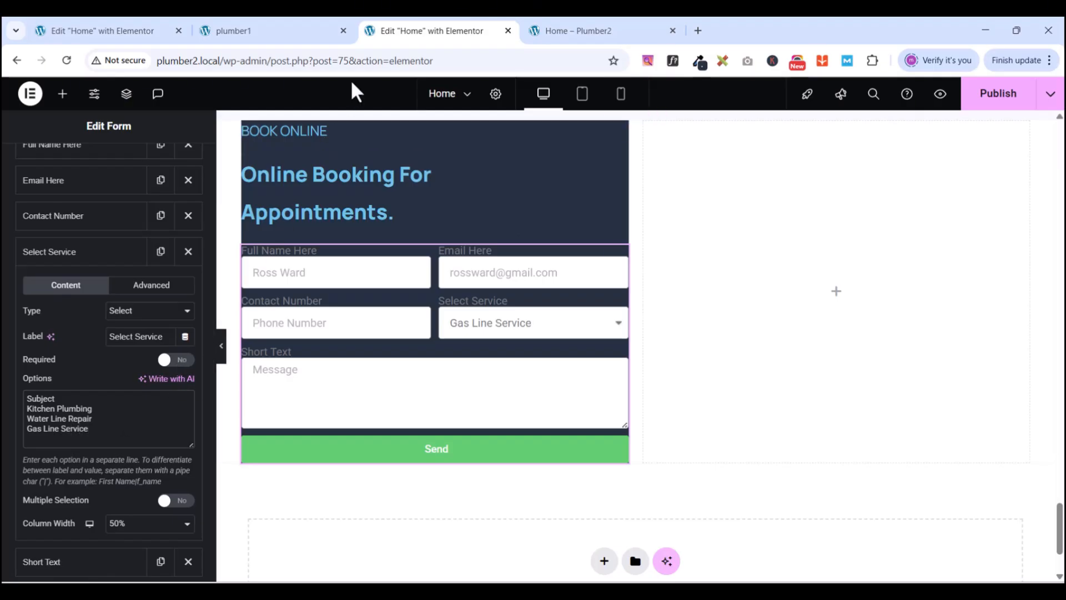
# - Add Bathroom Plumbing and Basement Plumbing as further dropdown options
pyautogui.click(289, 36)
pyautogui.click(369, 354)
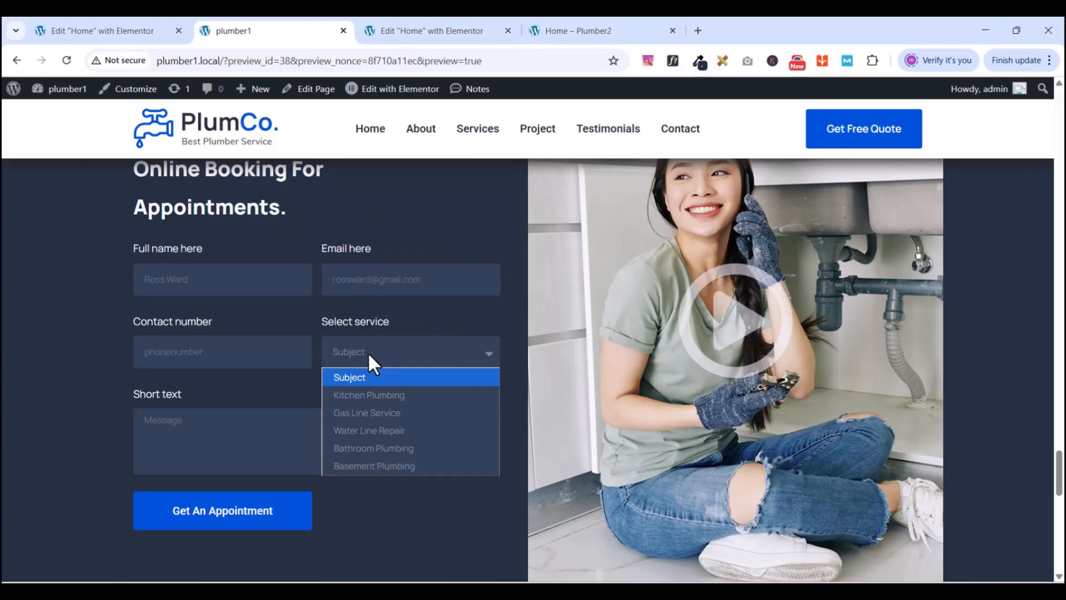
pyautogui.click(448, 34)
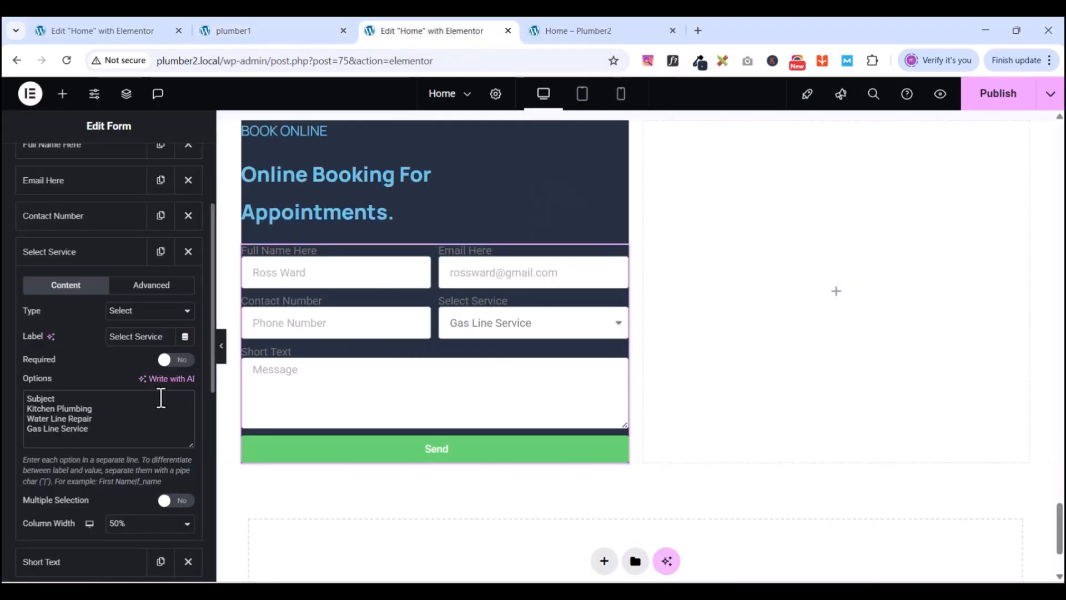
pyautogui.press('Return')
pyautogui.write('B')
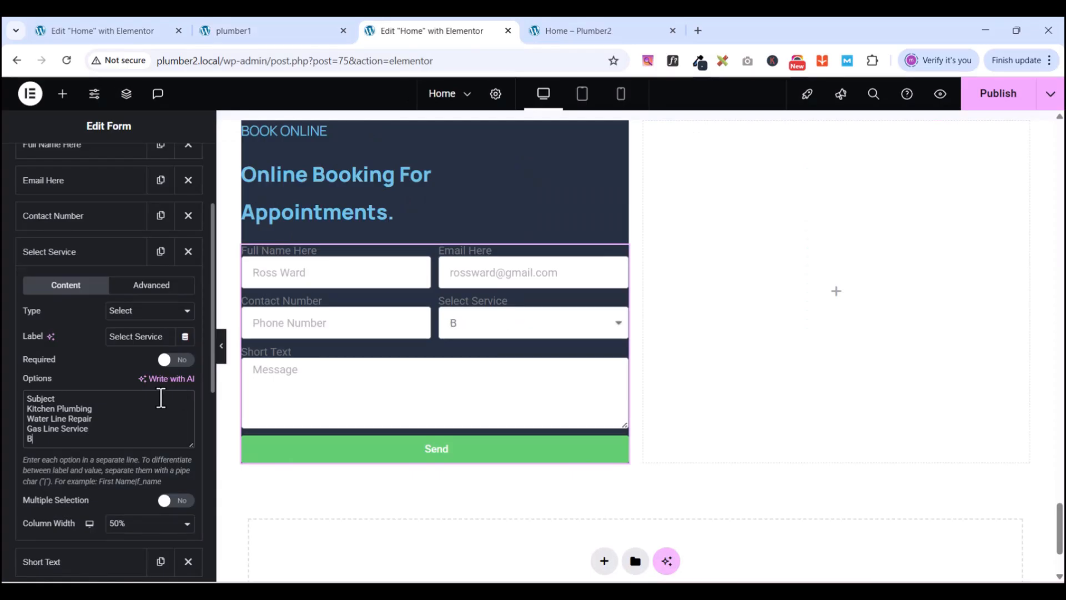
pyautogui.write('athroom Plumbing')
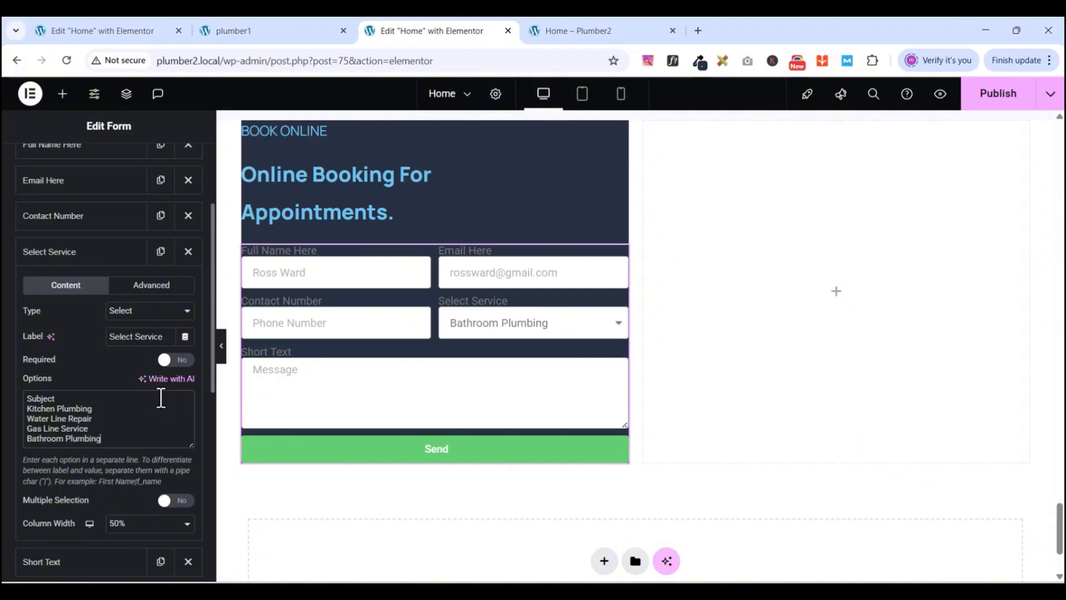
pyautogui.press('Return')
pyautogui.write('Base')
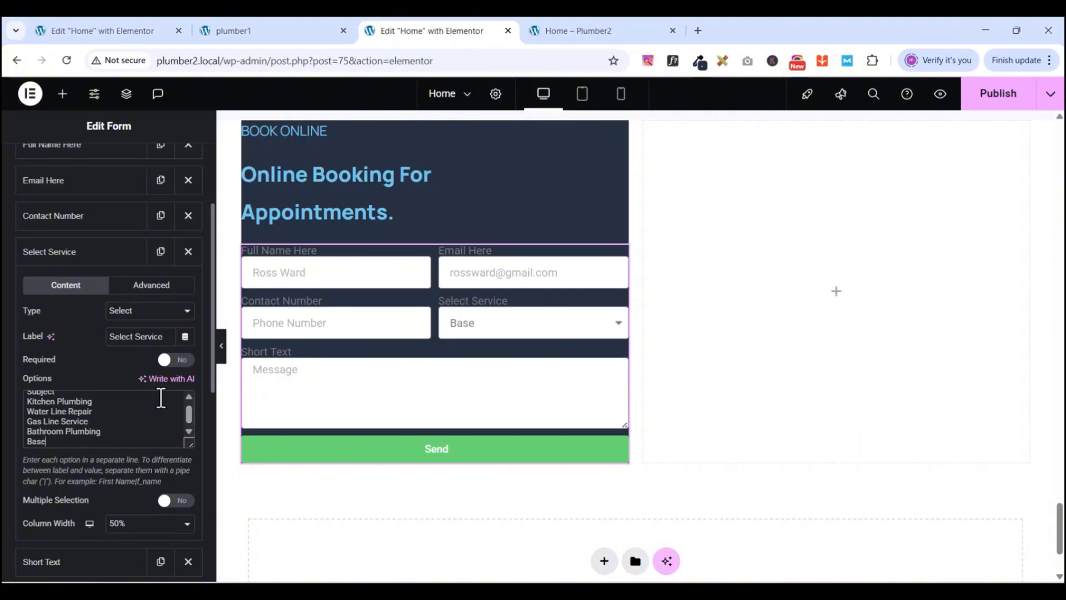
pyautogui.write('ment Plumbing')
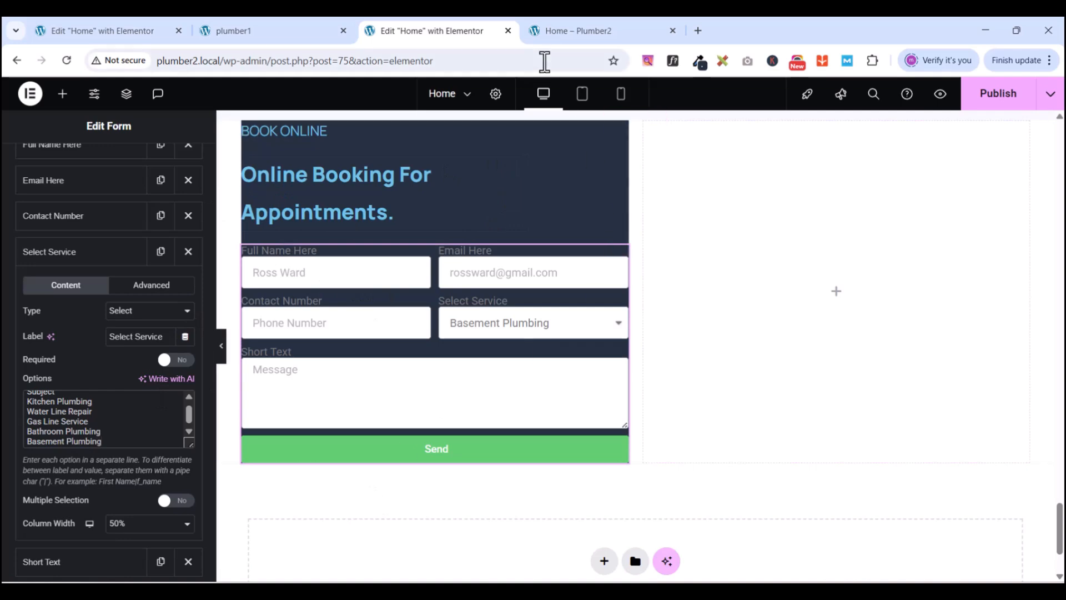
# - Publish the Home page, preview the booking form live, then return to the Elementor editor
pyautogui.click(994, 93)
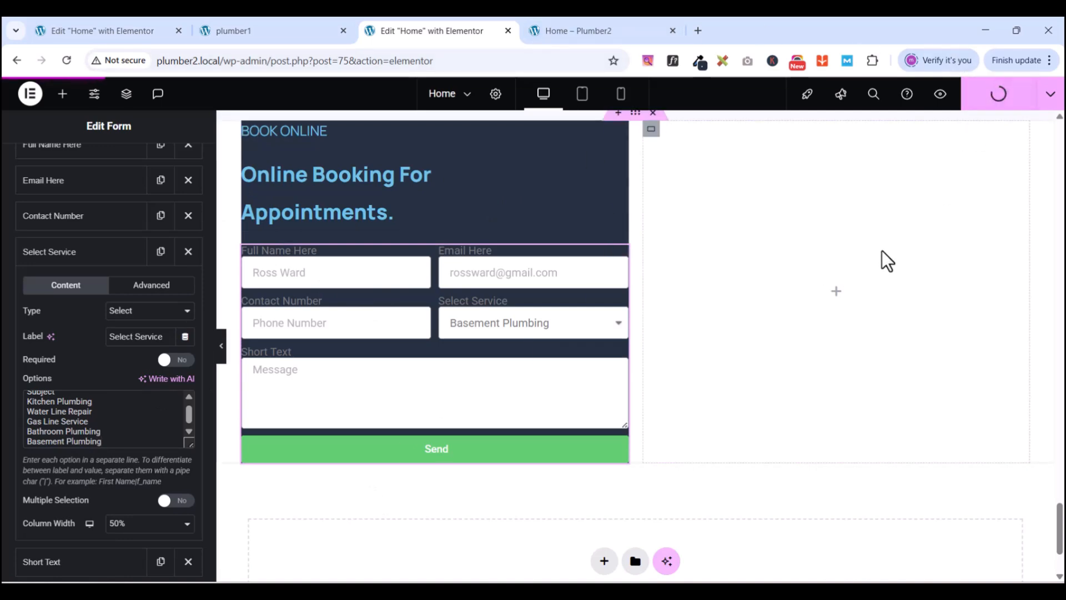
pyautogui.click(941, 95)
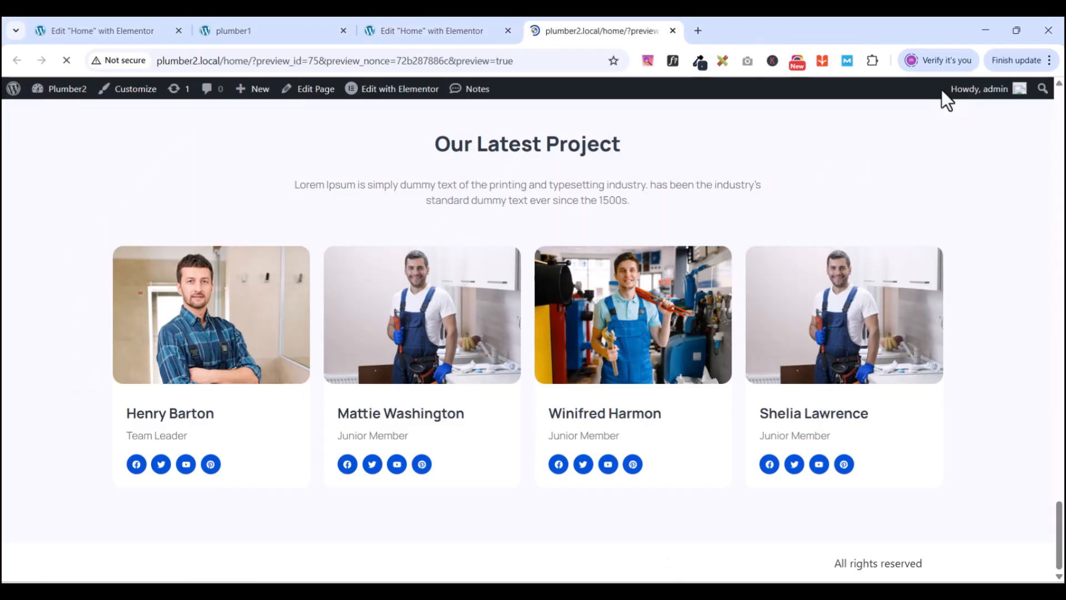
pyautogui.scroll(-10, 948, 285)
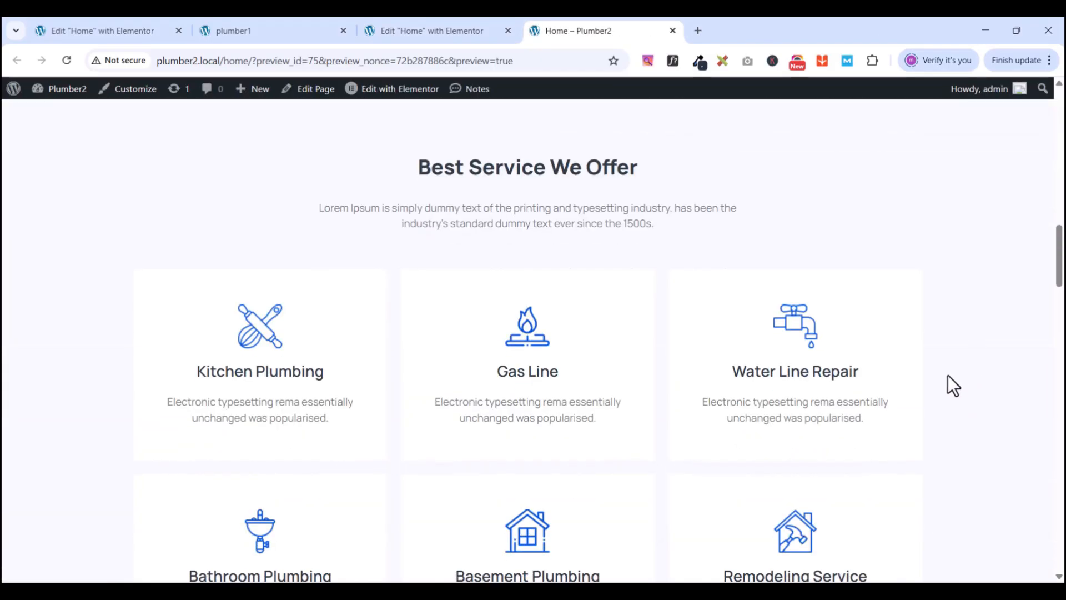
pyautogui.scroll(-15, 939, 389)
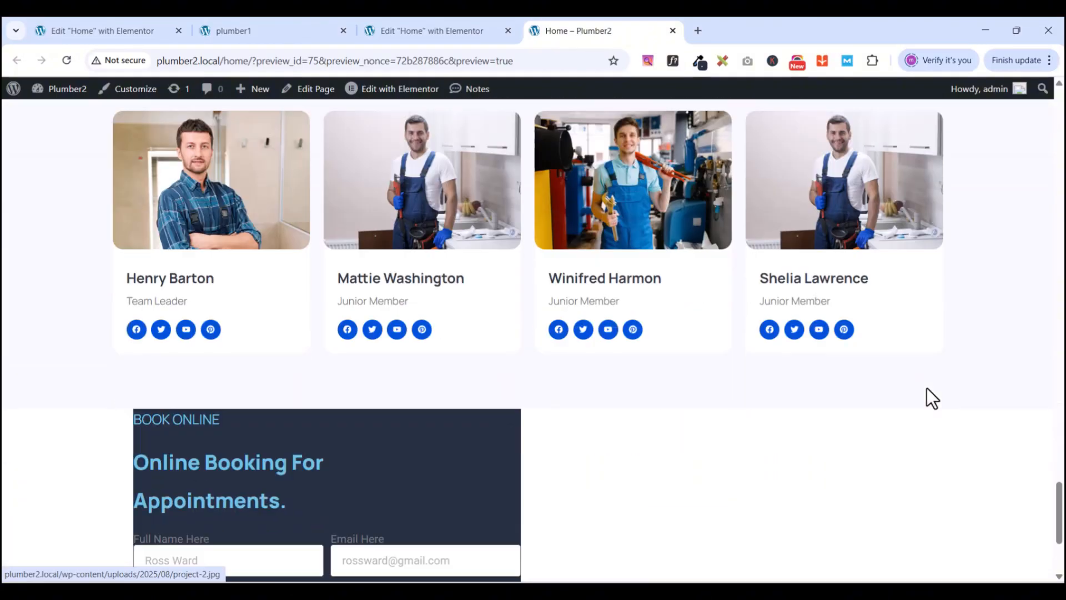
pyautogui.scroll(-3, 932, 398)
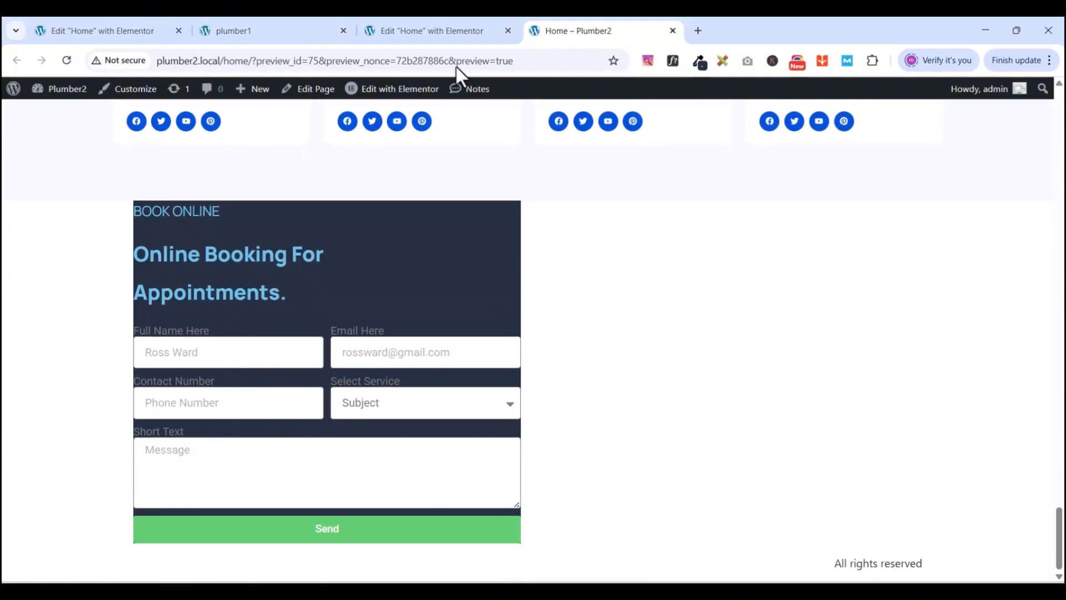
pyautogui.click(411, 26)
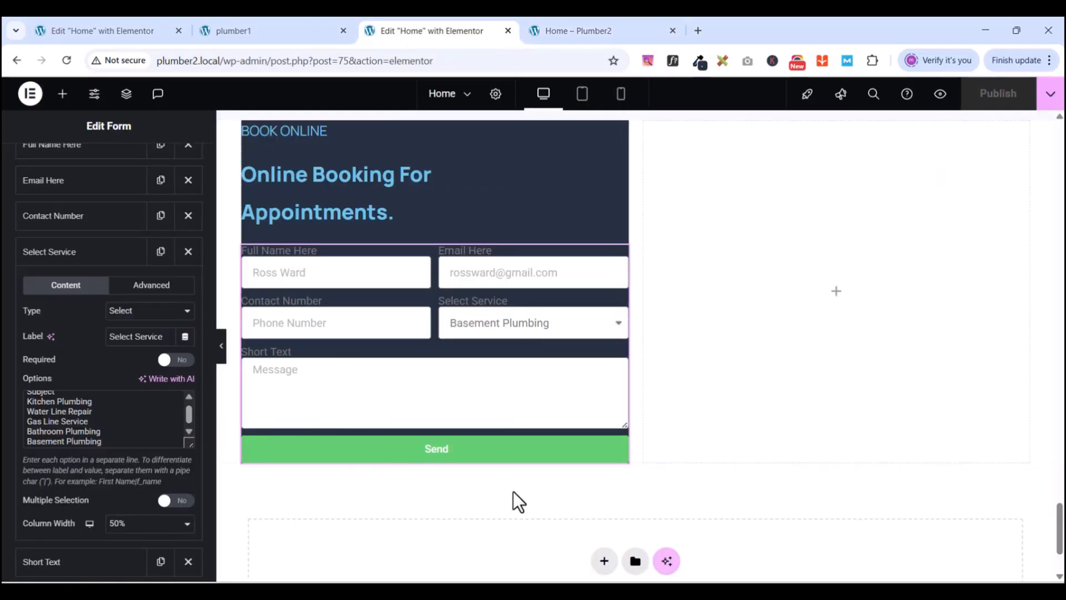
# - Make the form's submit button Medium size with a 50% column width
pyautogui.scroll(-2, 100, 492)
pyautogui.scroll(-1, 22, 472)
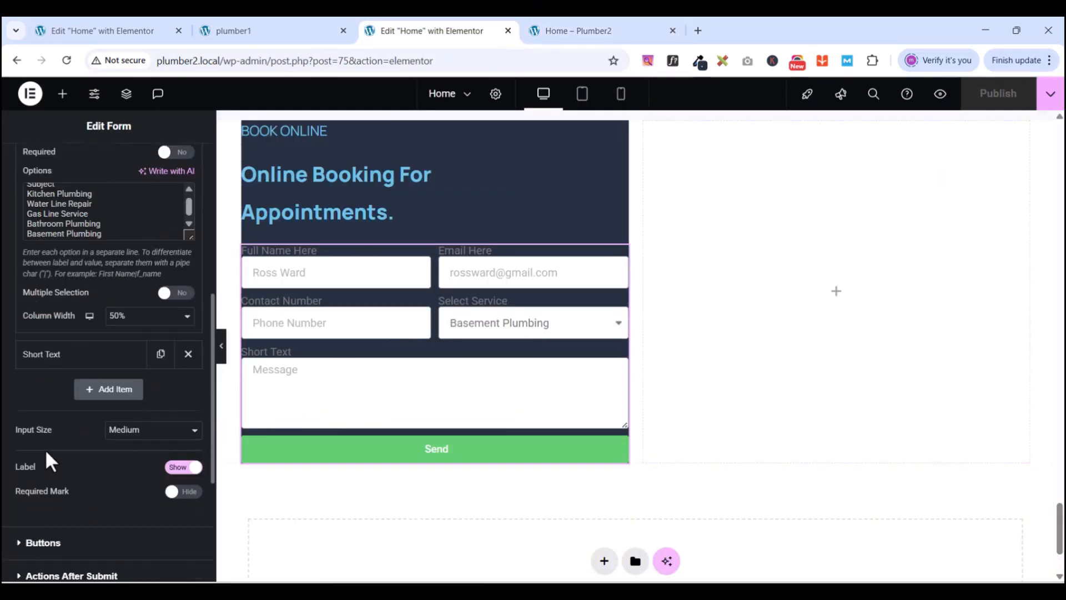
pyautogui.scroll(-3, 47, 458)
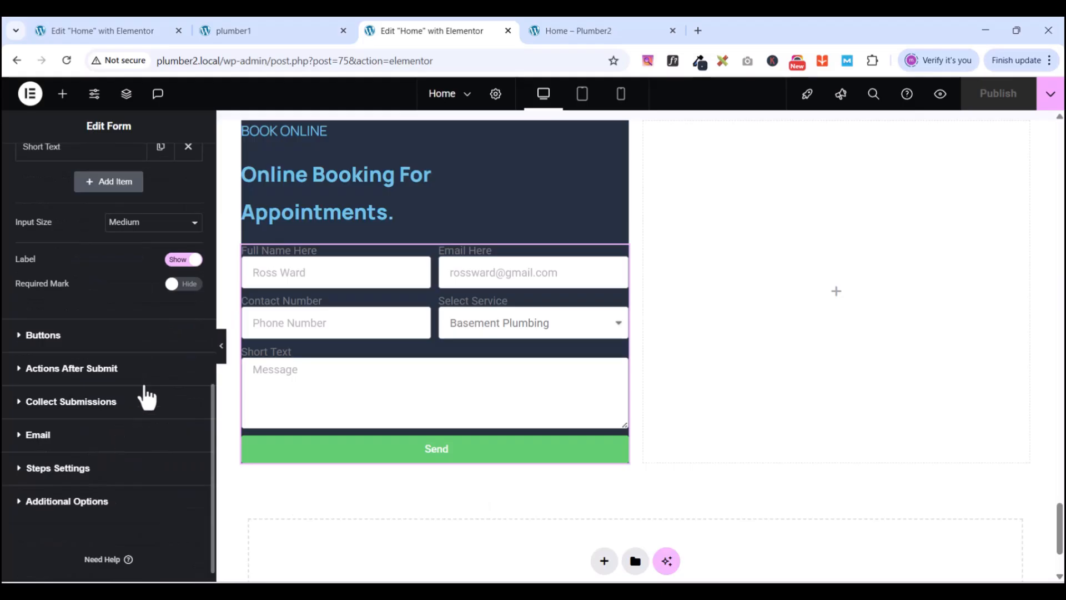
pyautogui.click(20, 336)
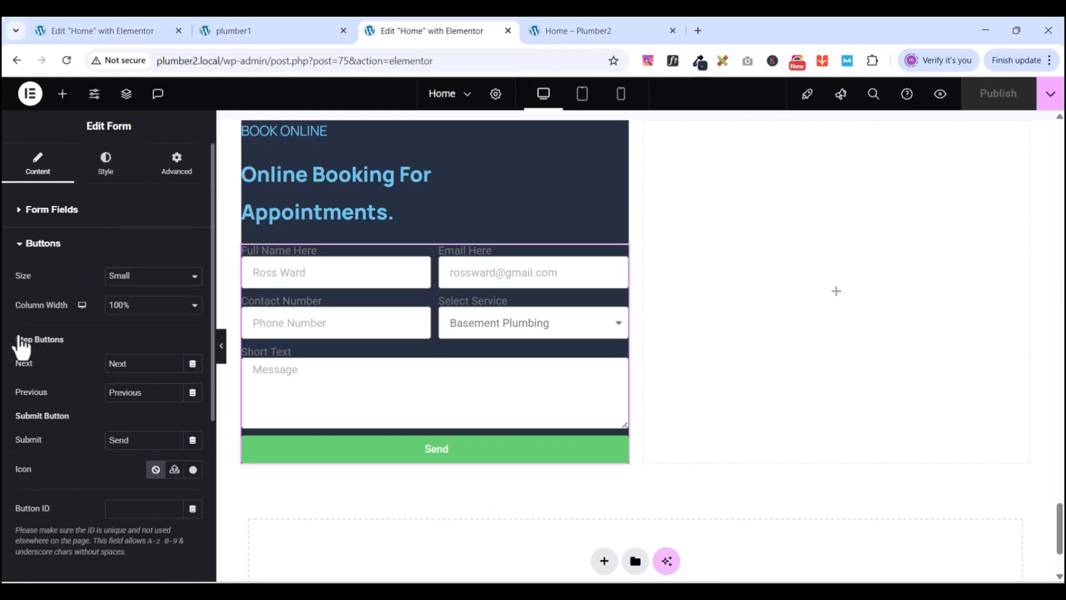
pyautogui.click(119, 278)
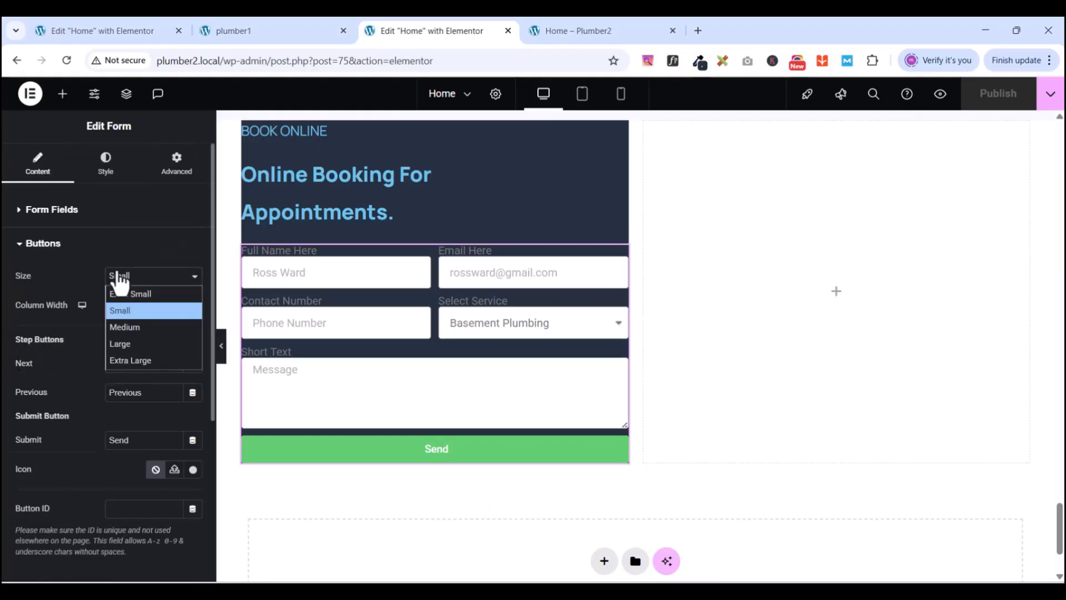
pyautogui.click(133, 327)
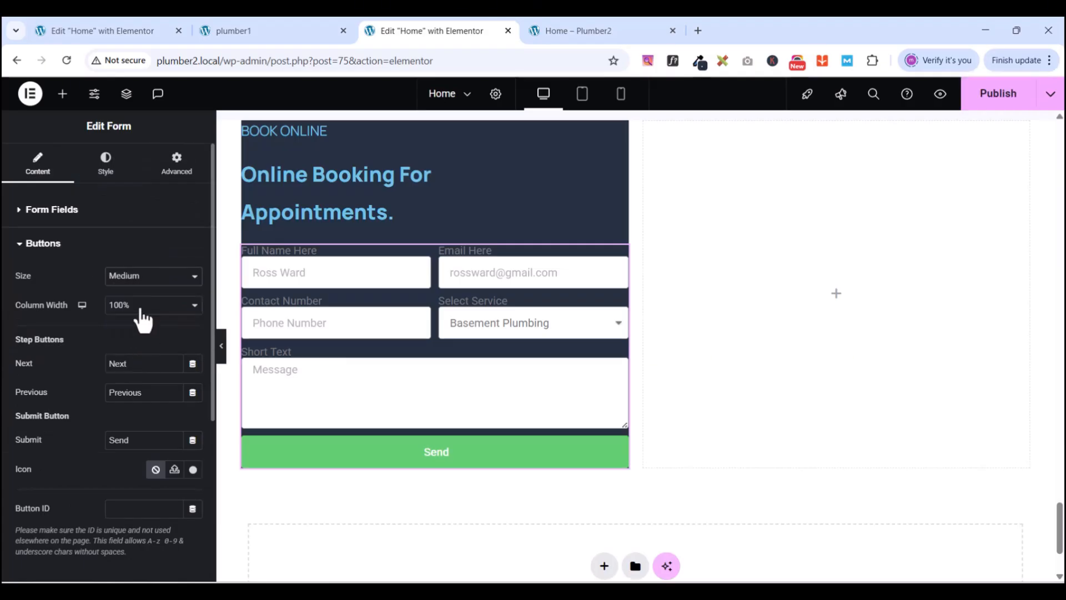
pyautogui.click(140, 314)
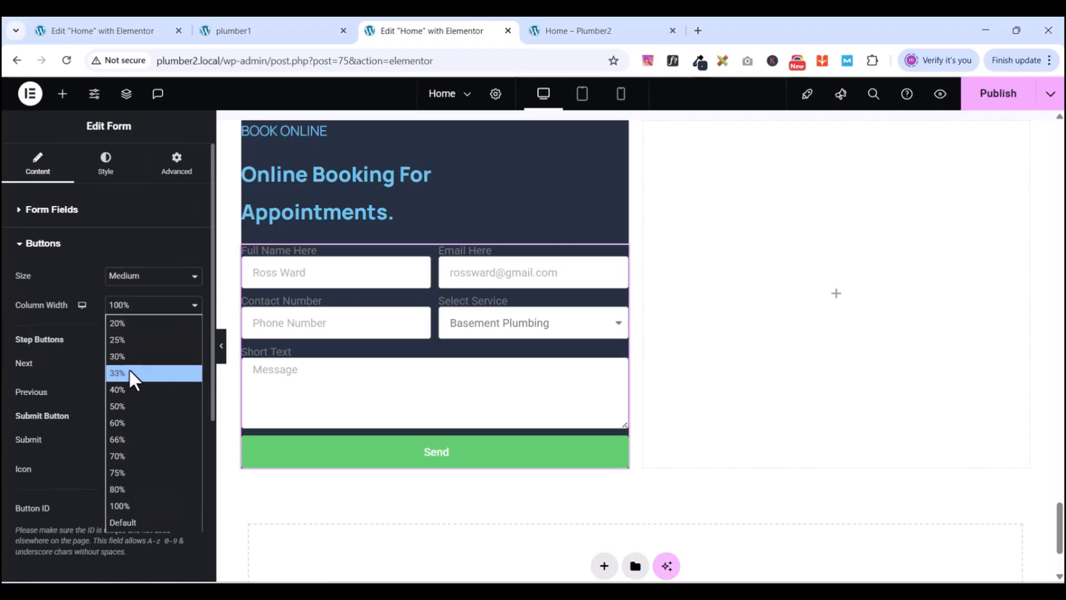
pyautogui.click(122, 404)
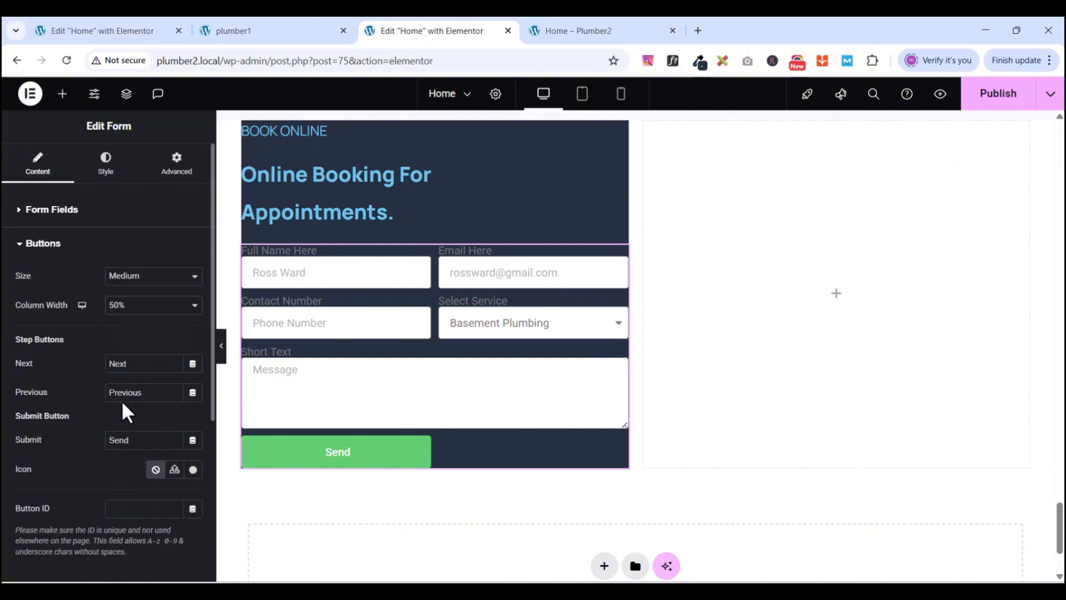
# - Change the submit button text from Send to 'Get An Appointment'
pyautogui.doubleClick(143, 443)
pyautogui.click(301, 33)
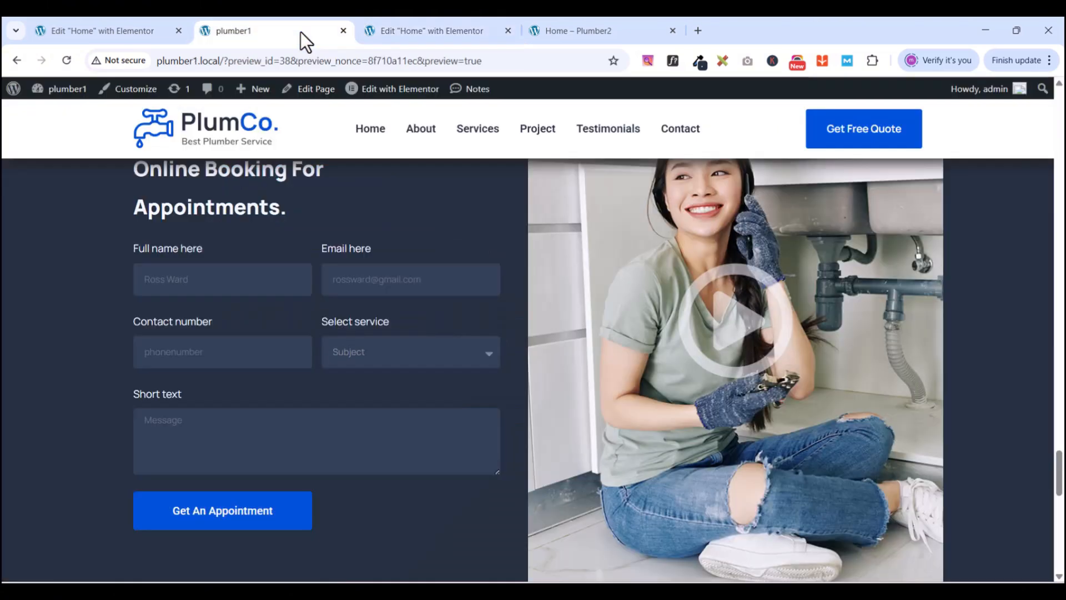
pyautogui.click(445, 30)
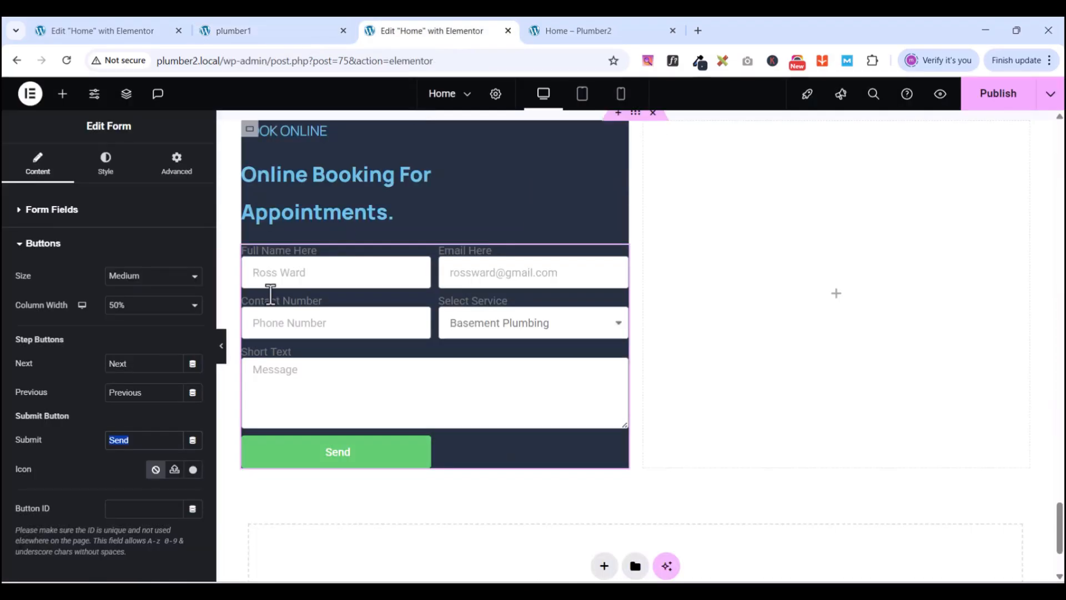
pyautogui.write('Get')
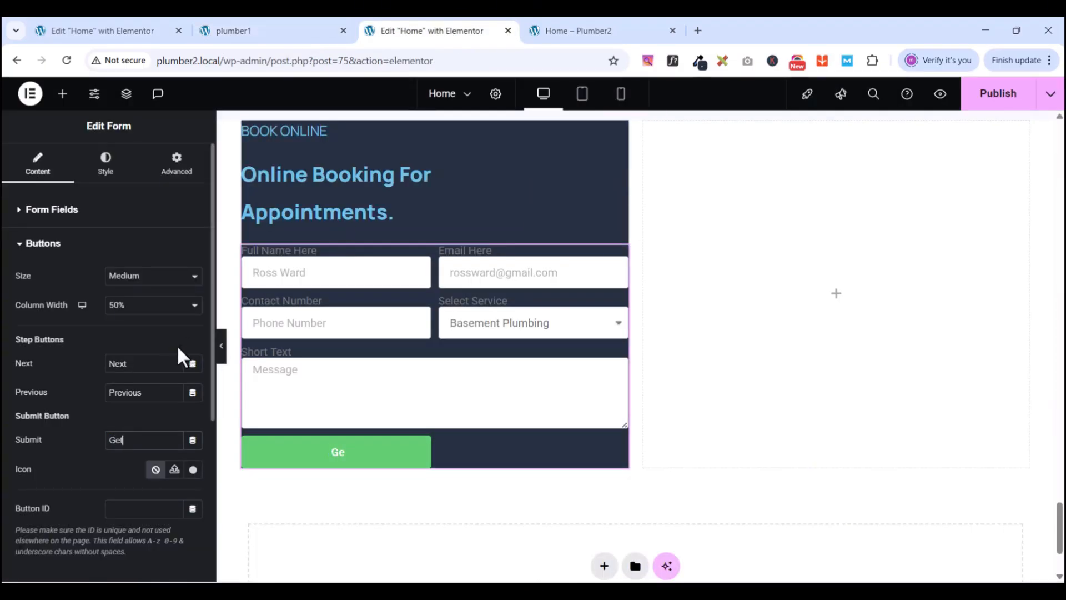
pyautogui.write(' An Appointment')
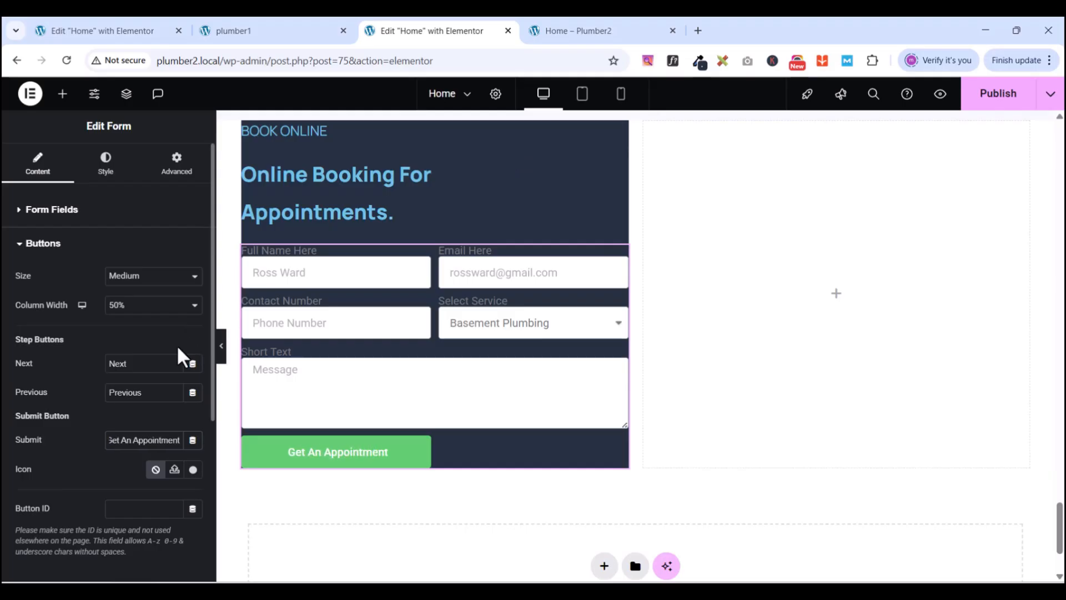
pyautogui.scroll(-1, 88, 446)
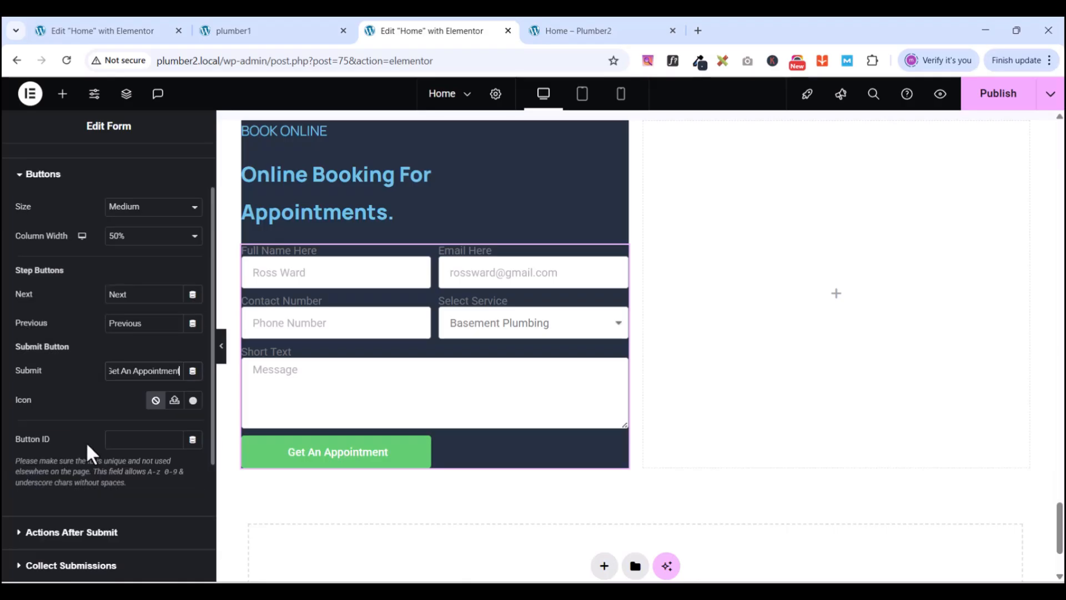
pyautogui.scroll(-2, 97, 414)
pyautogui.scroll(4, 98, 413)
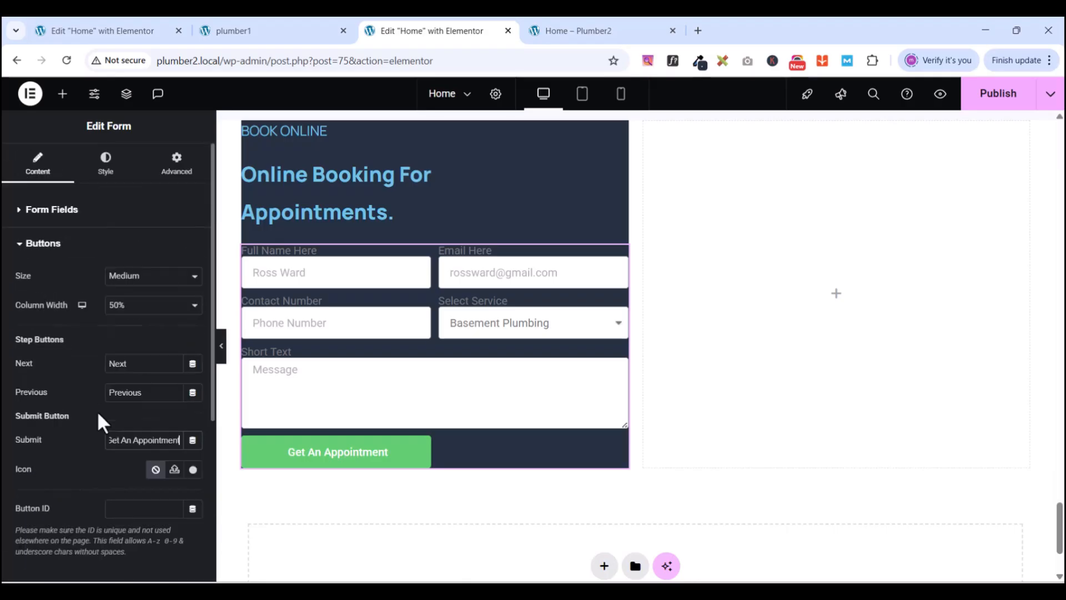
pyautogui.click(21, 244)
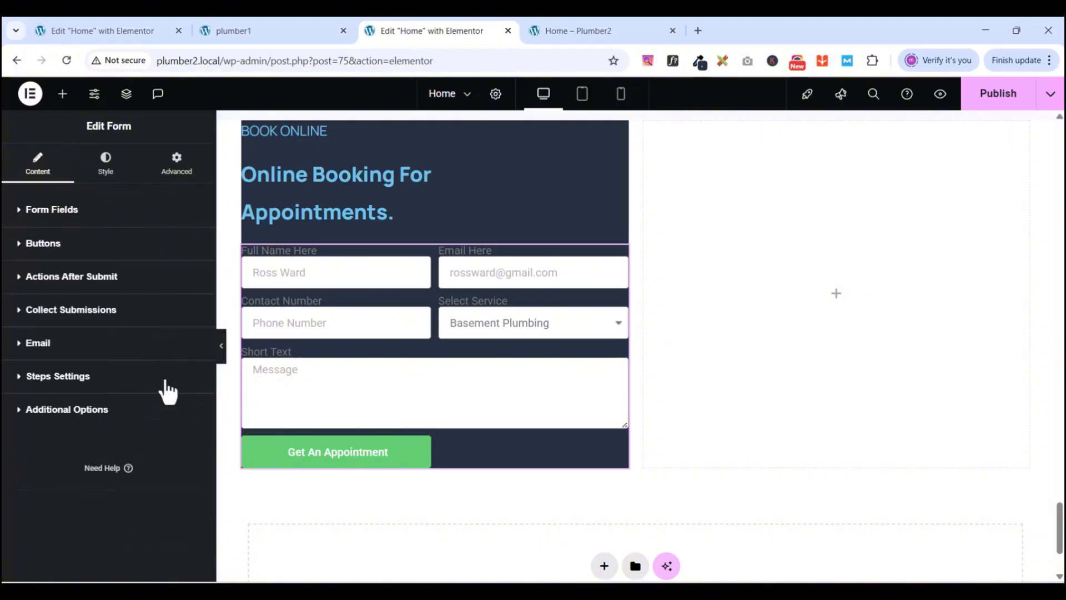
# - In the form's Style tab, set columns gap 14, rows gap 24, label spacing 7, and New light blue labels
pyautogui.click(115, 183)
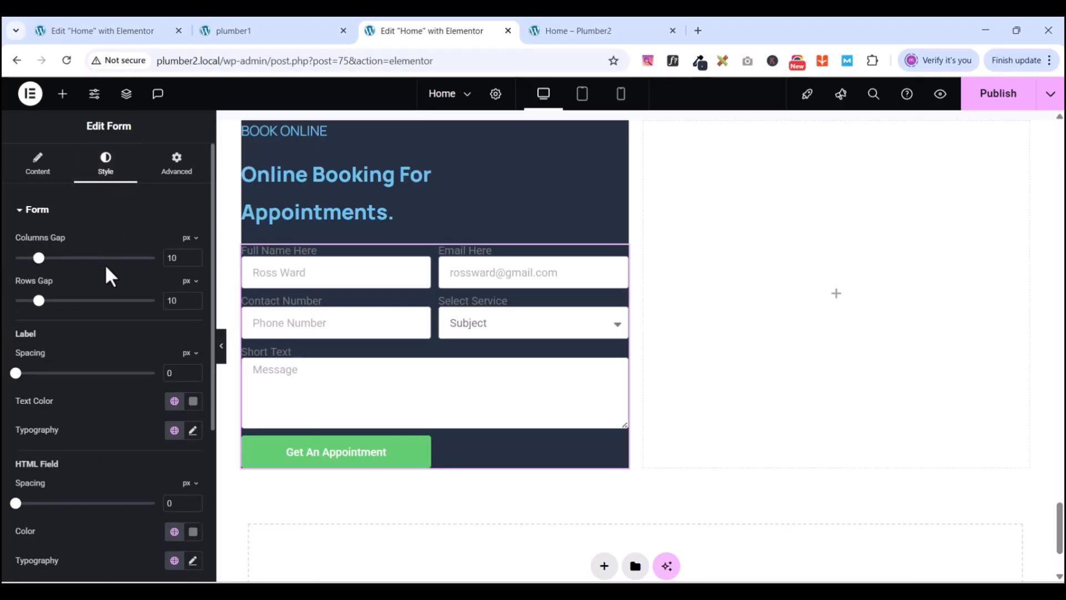
pyautogui.doubleClick(170, 257)
pyautogui.write('14')
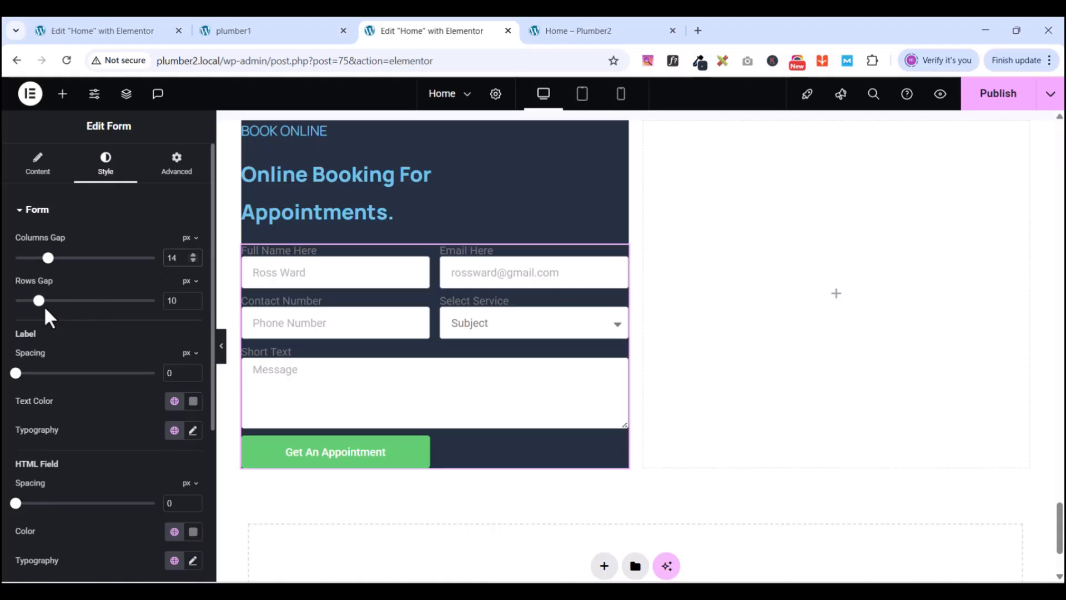
pyautogui.doubleClick(170, 300)
pyautogui.write('24')
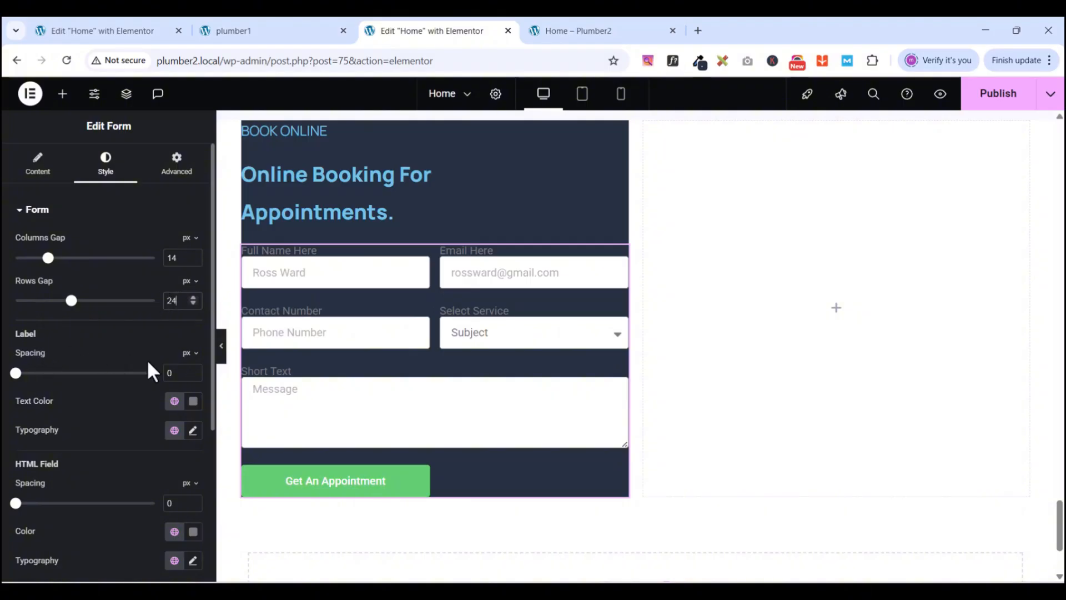
pyautogui.click(177, 372)
pyautogui.doubleClick(177, 373)
pyautogui.write('7')
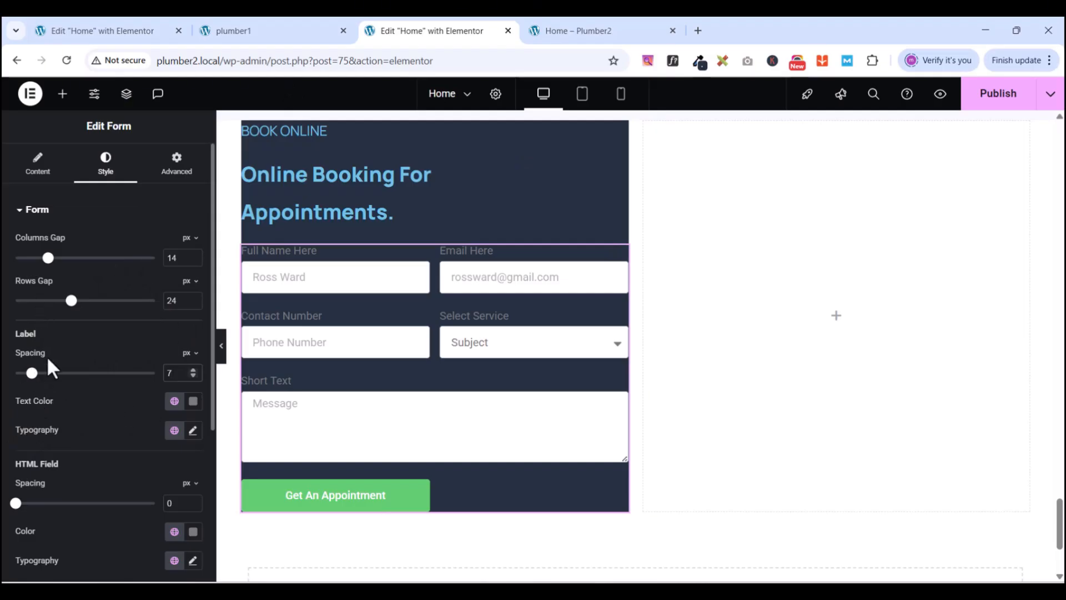
pyautogui.click(175, 401)
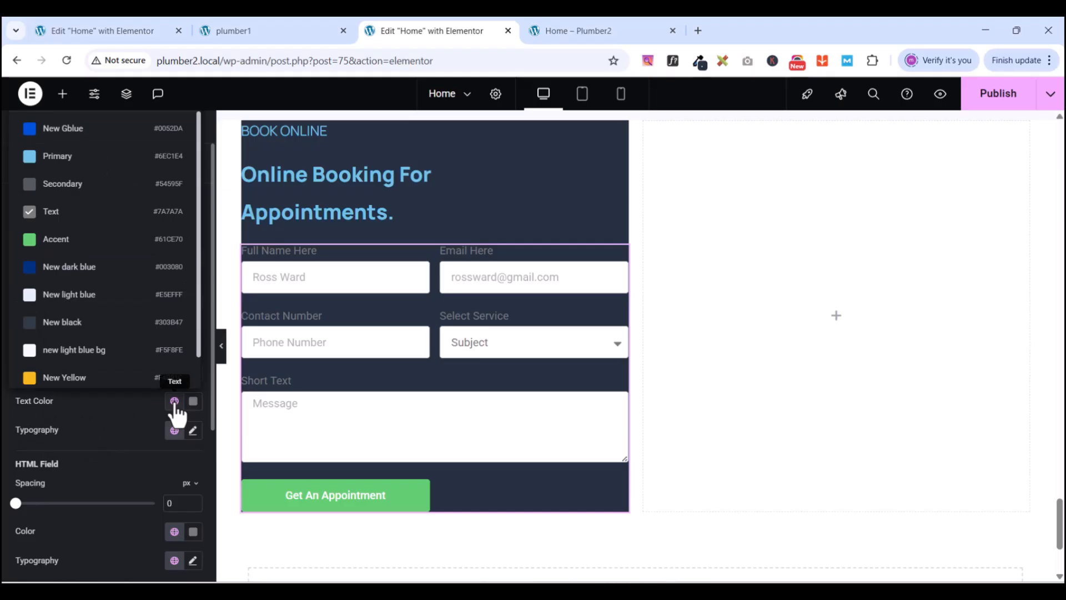
pyautogui.click(72, 296)
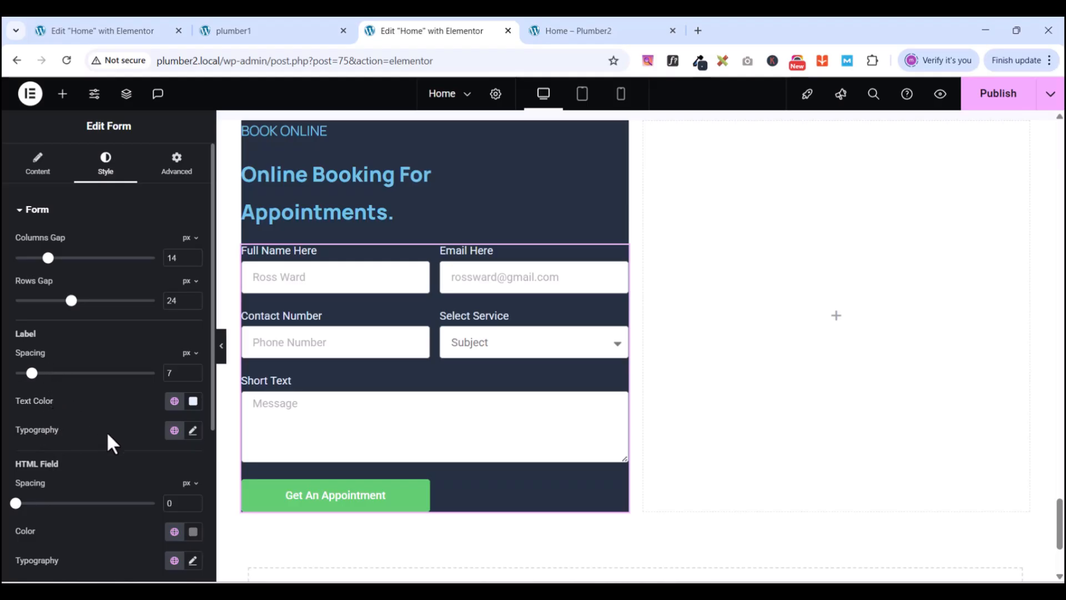
# - Set the form label typography to Manrope, 15 px size, 27 line height
pyautogui.click(194, 431)
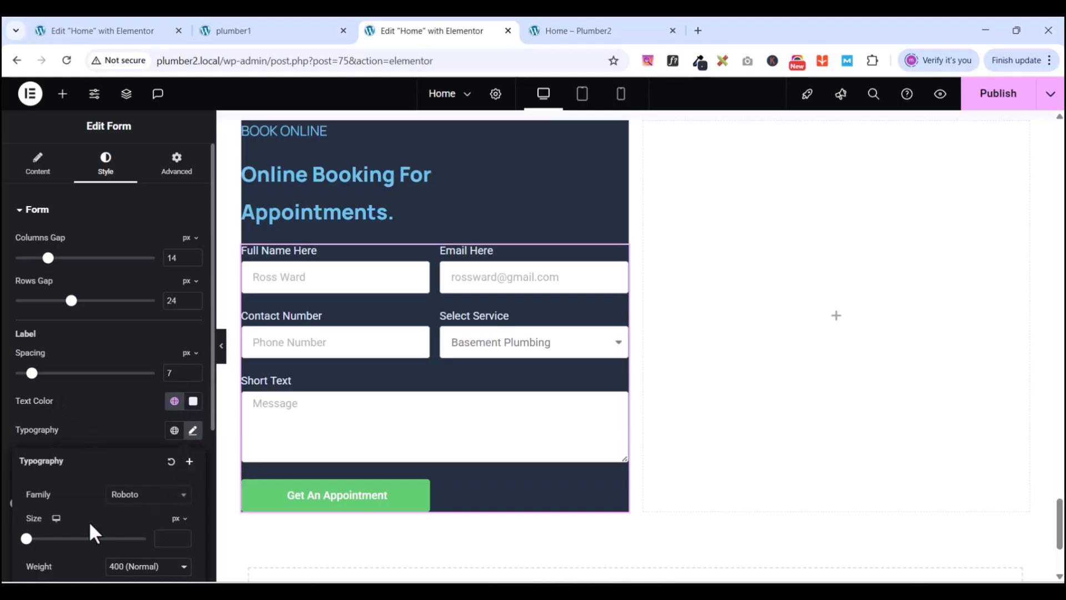
pyautogui.scroll(-3, 126, 431)
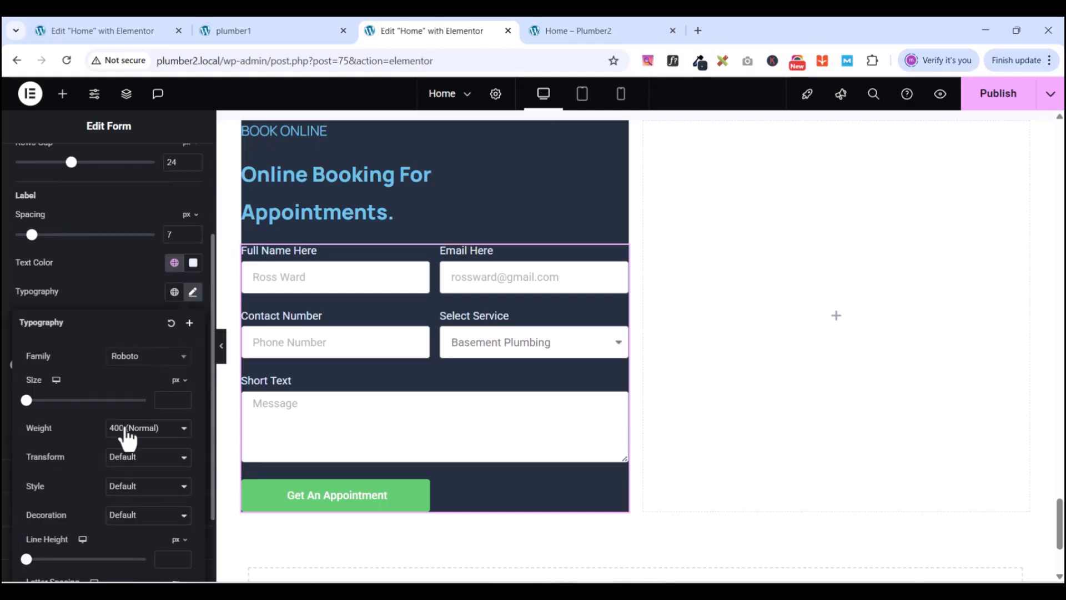
pyautogui.click(132, 358)
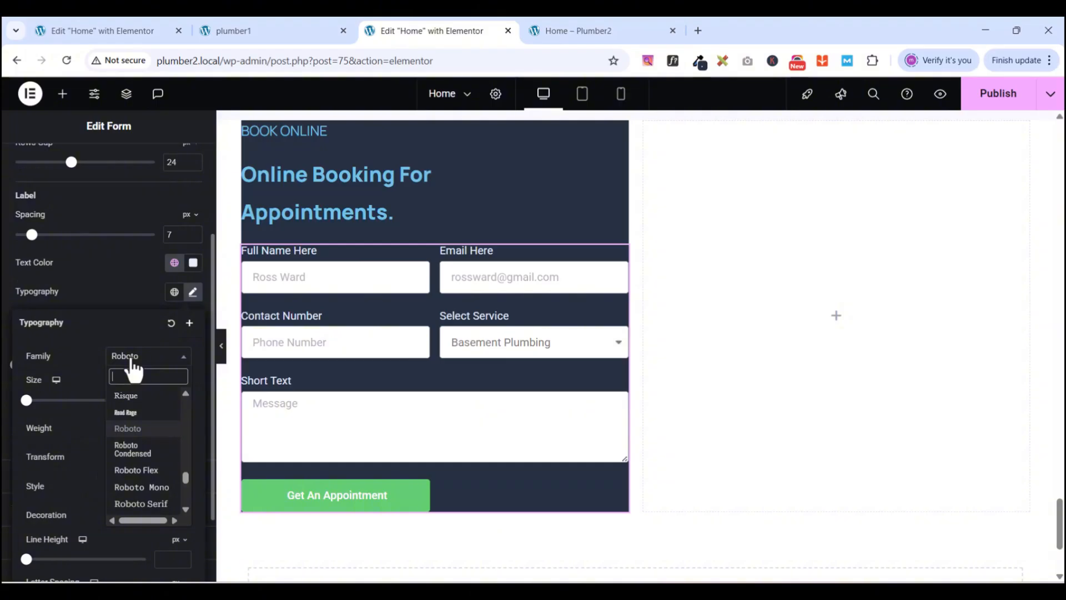
pyautogui.write('manrope')
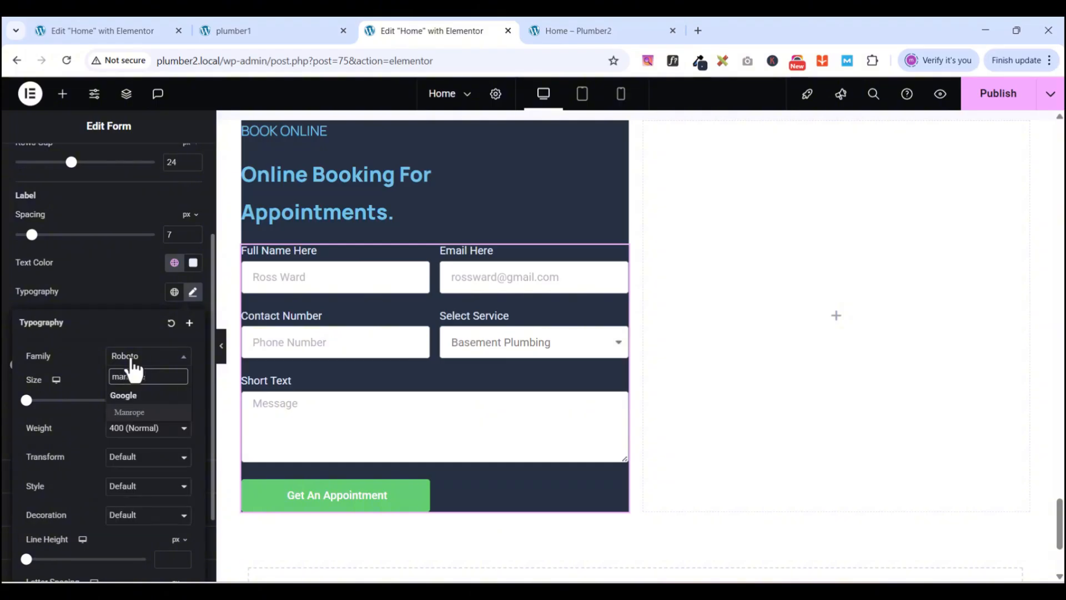
pyautogui.click(135, 413)
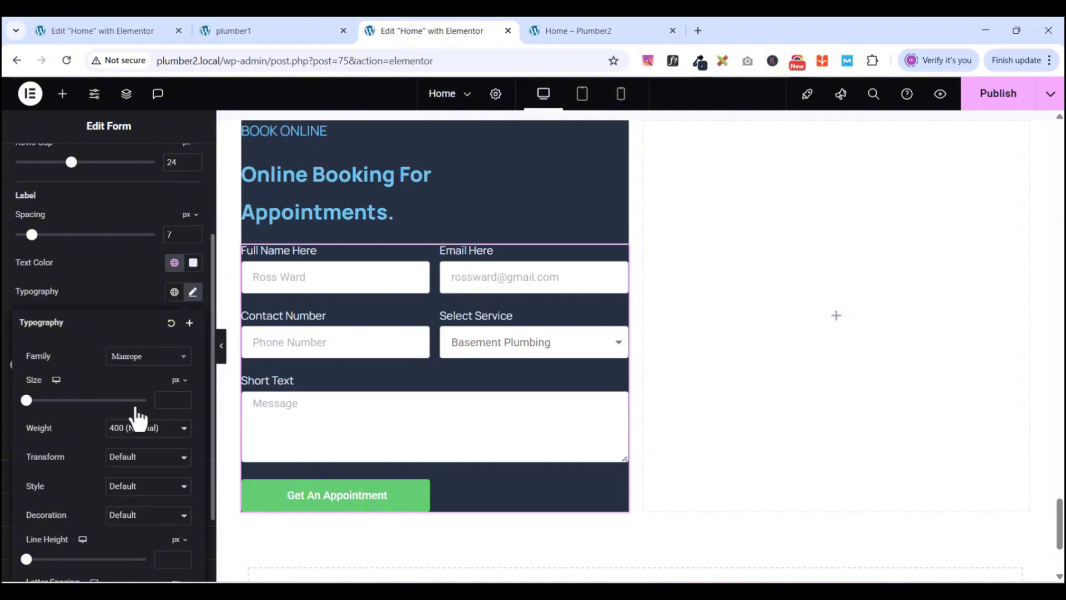
pyautogui.click(166, 399)
pyautogui.write('15')
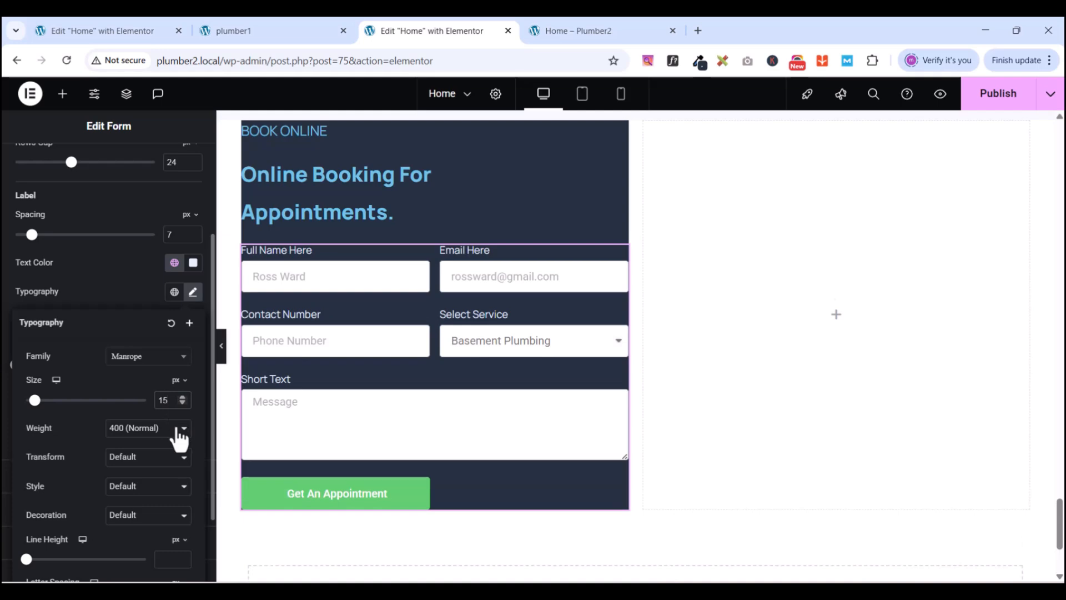
pyautogui.click(174, 559)
pyautogui.write('27')
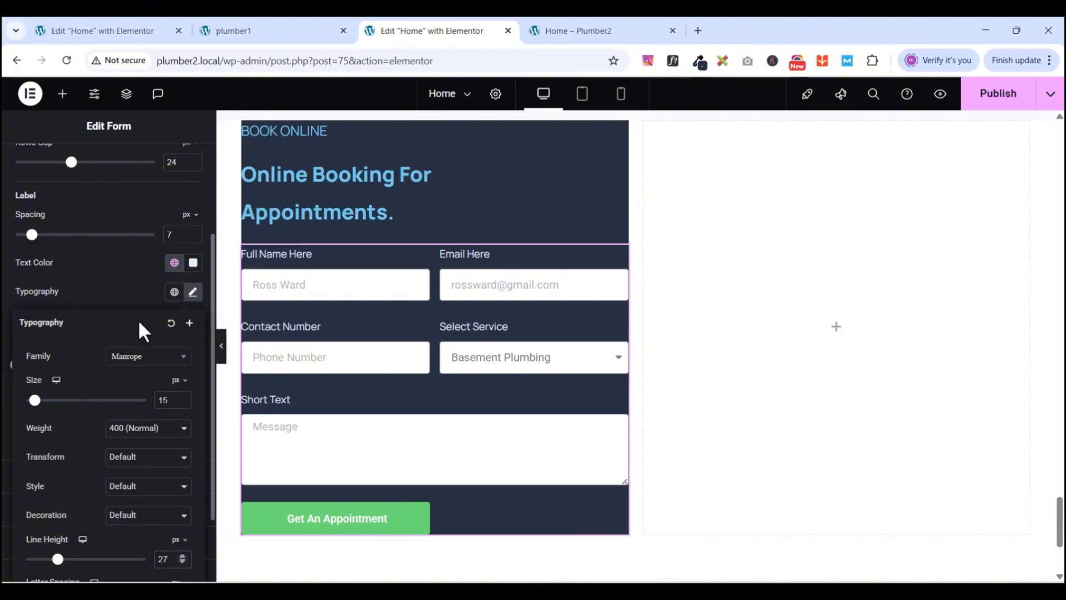
pyautogui.click(93, 294)
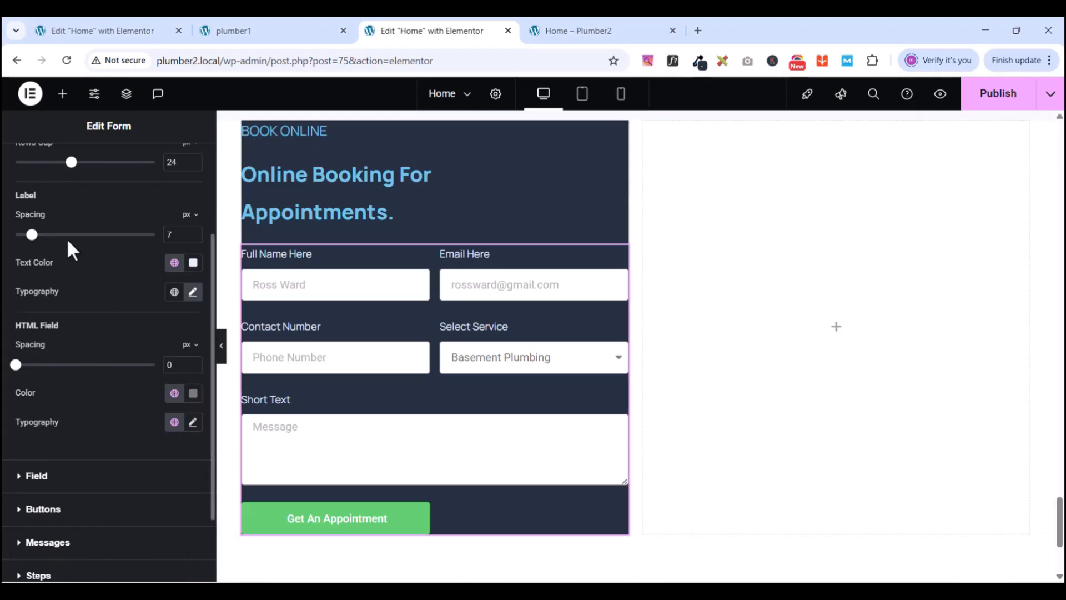
pyautogui.scroll(5, 66, 240)
# - In the Field style section, set typography to Manrope, size 13 px, line height 21
pyautogui.click(20, 211)
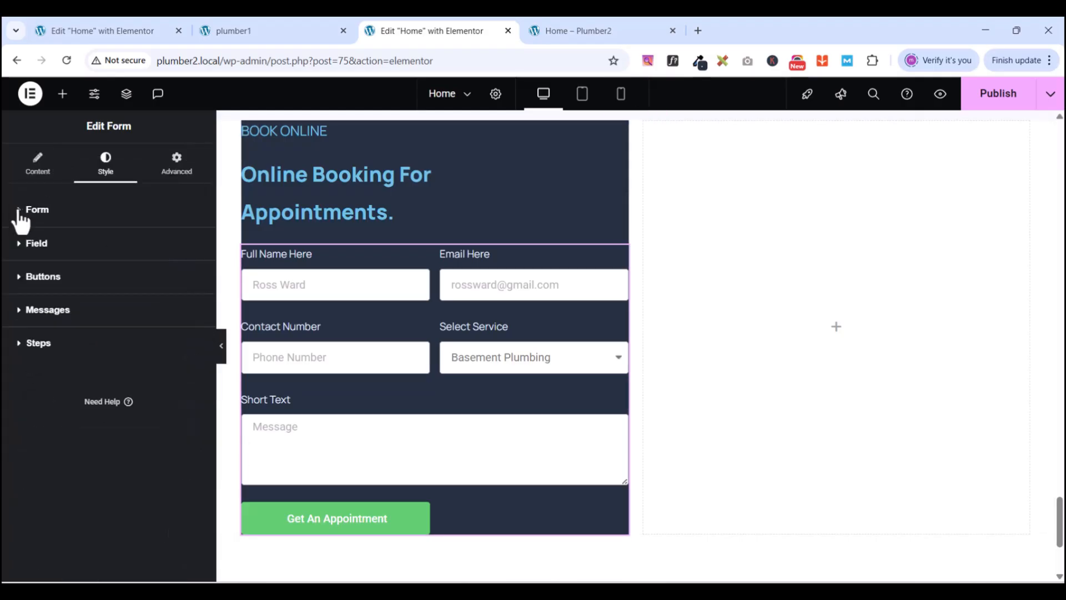
pyautogui.click(22, 249)
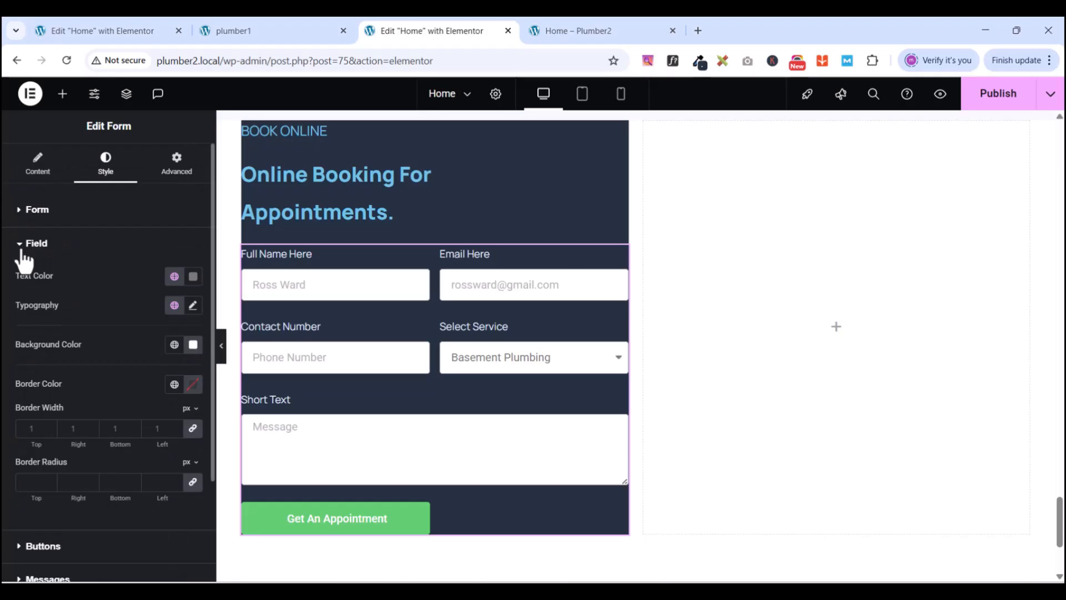
pyautogui.click(193, 306)
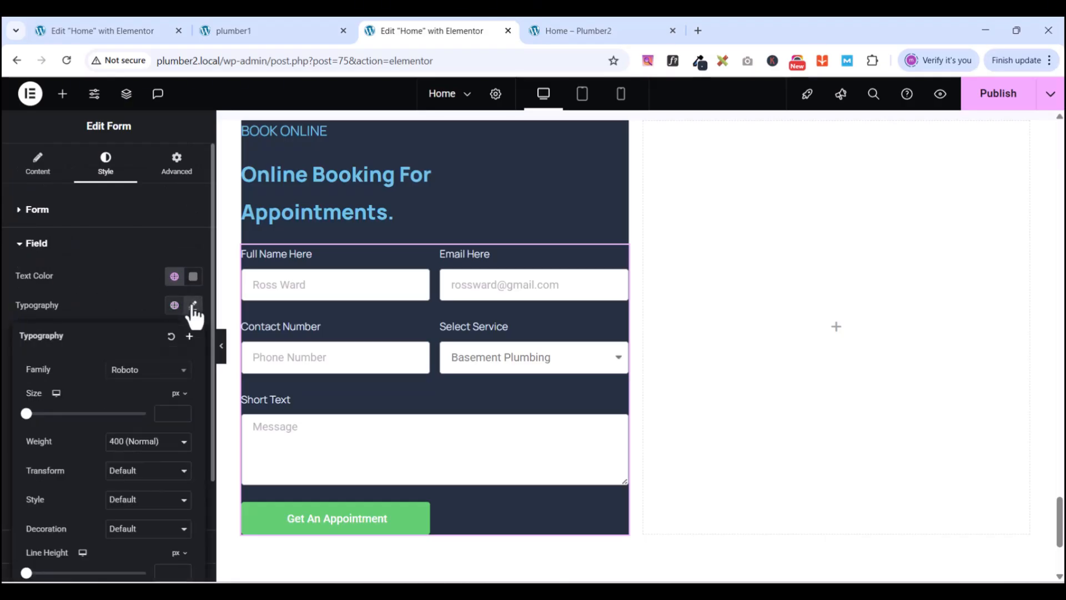
pyautogui.click(134, 371)
pyautogui.write('manrope')
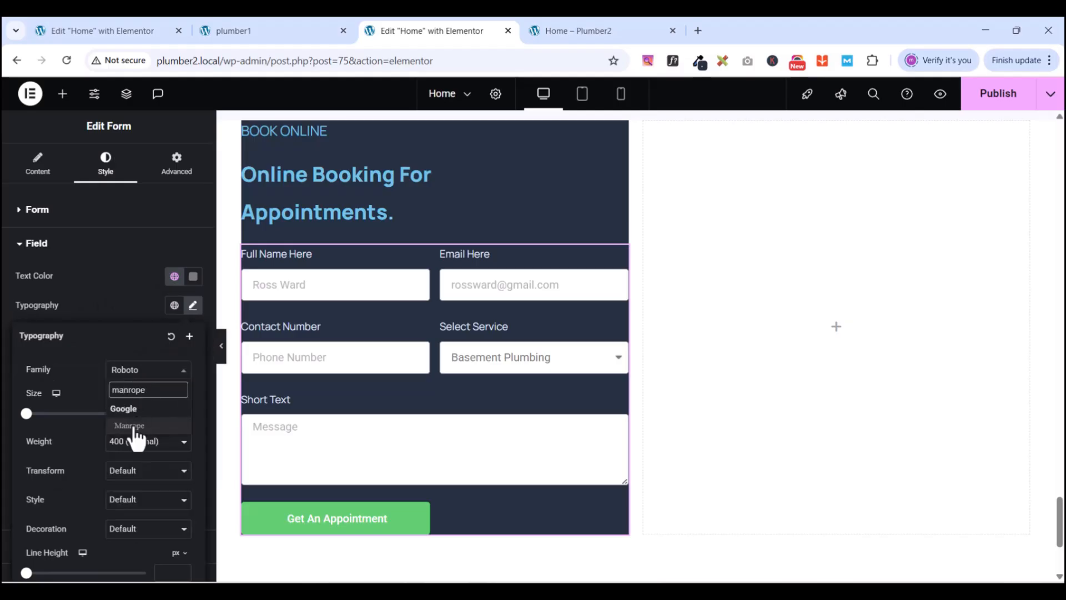
pyautogui.click(134, 428)
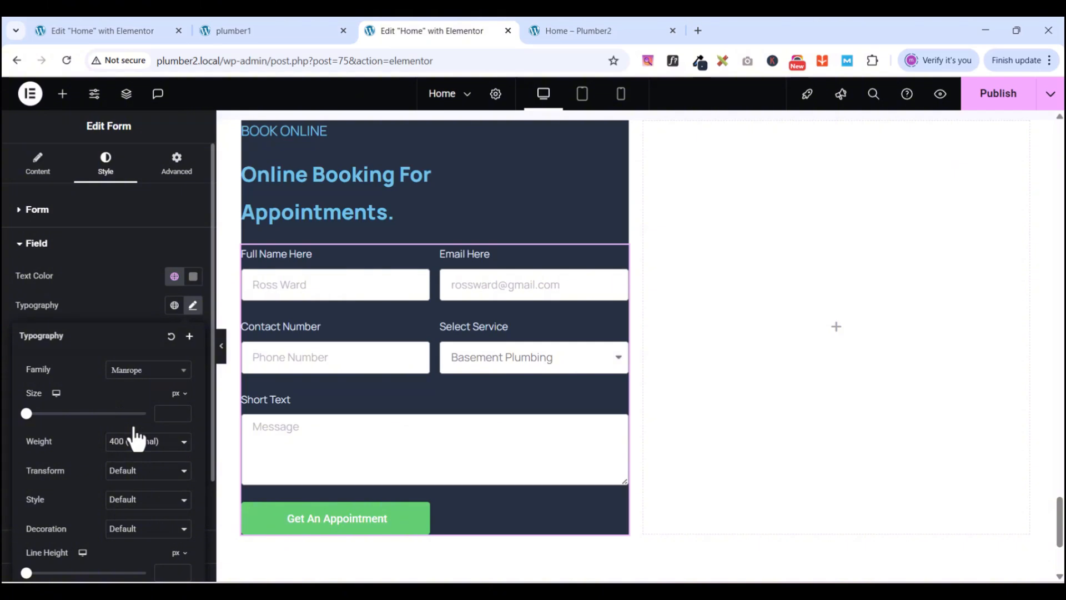
pyautogui.click(173, 414)
pyautogui.write('13')
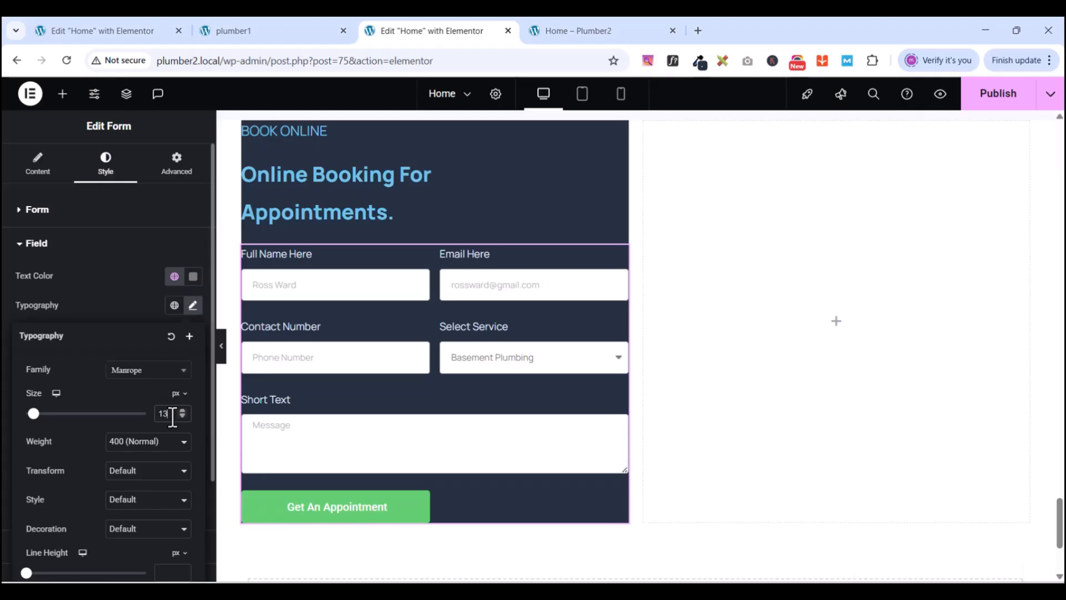
pyautogui.click(170, 573)
pyautogui.write('21')
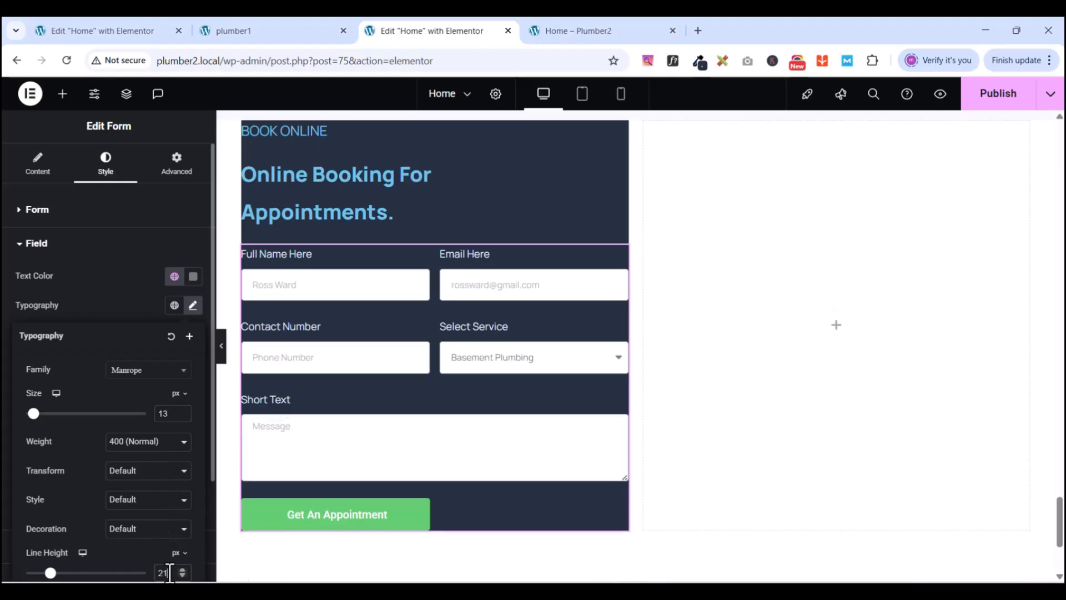
pyautogui.scroll(-2, 209, 414)
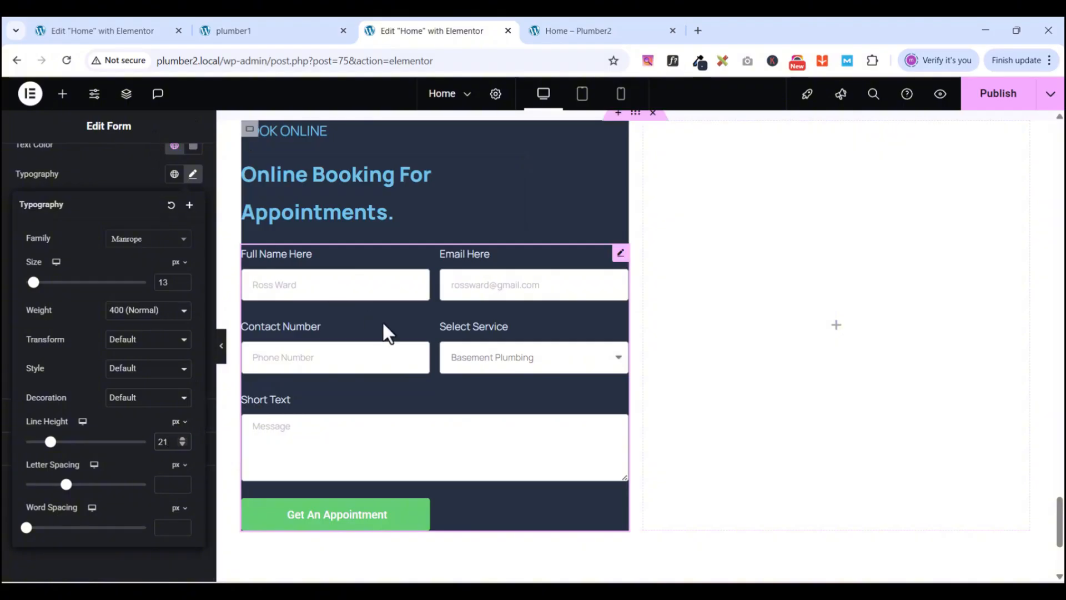
pyautogui.scroll(3, 298, 362)
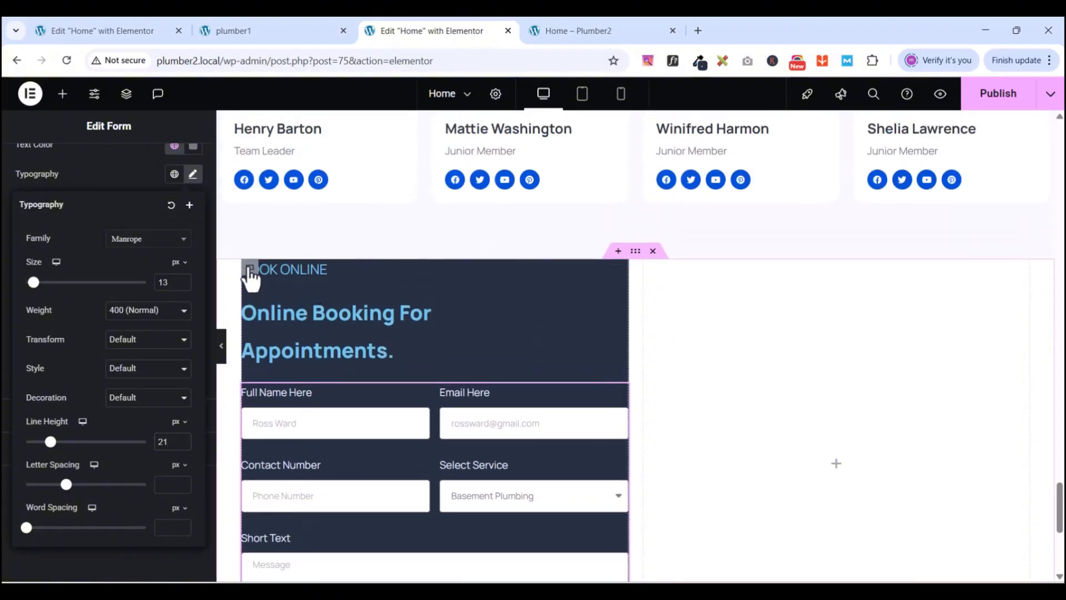
# - Select the navy booking container, unlink its padding, and set top 100 and right 40
pyautogui.click(414, 413)
pyautogui.scroll(-3, 481, 441)
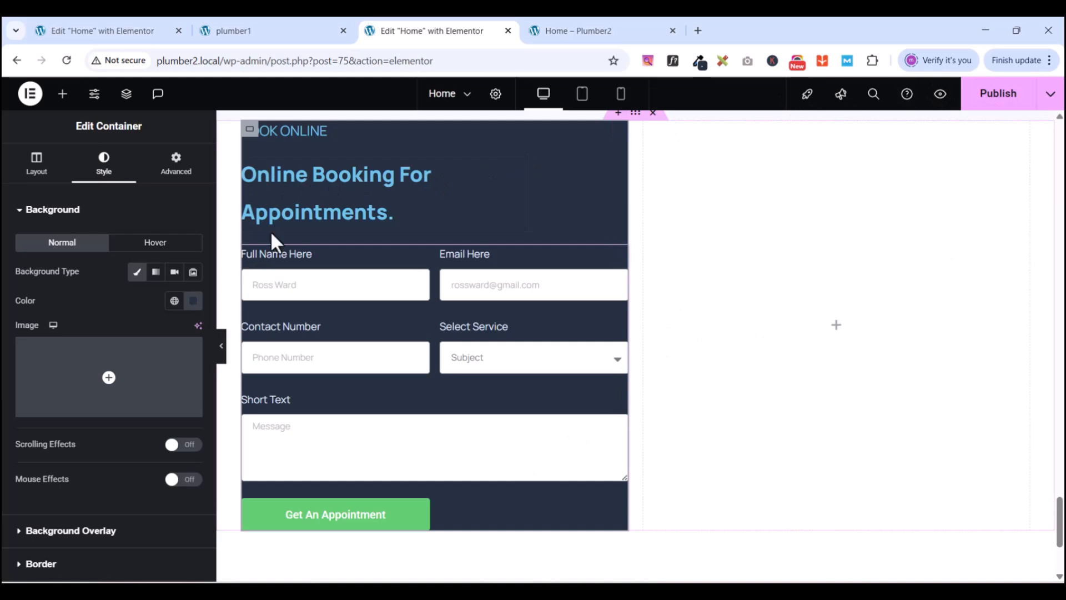
pyautogui.click(175, 167)
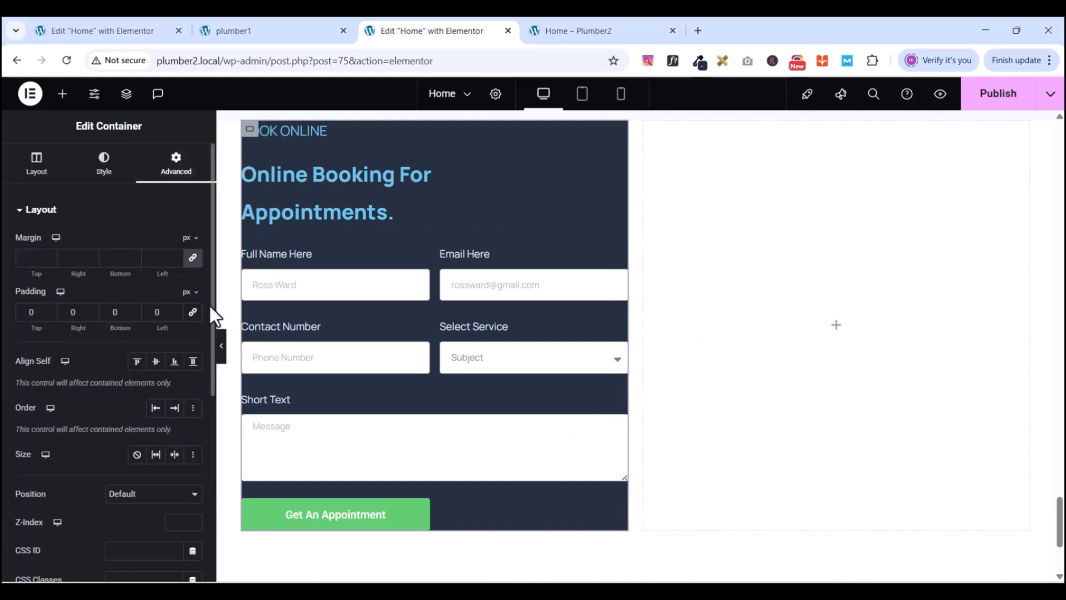
pyautogui.click(195, 318)
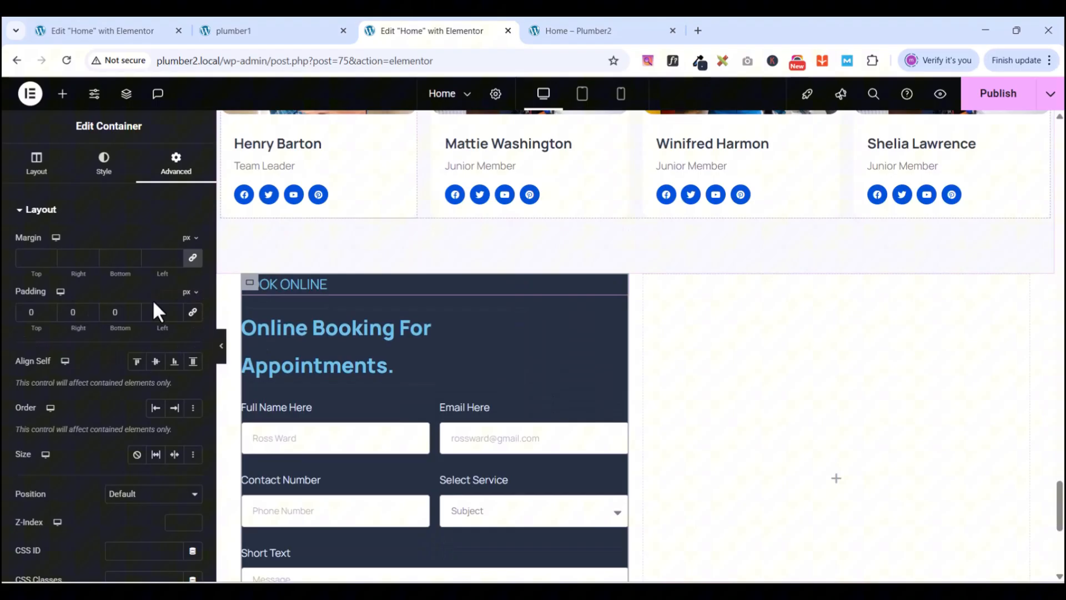
pyautogui.click(31, 312)
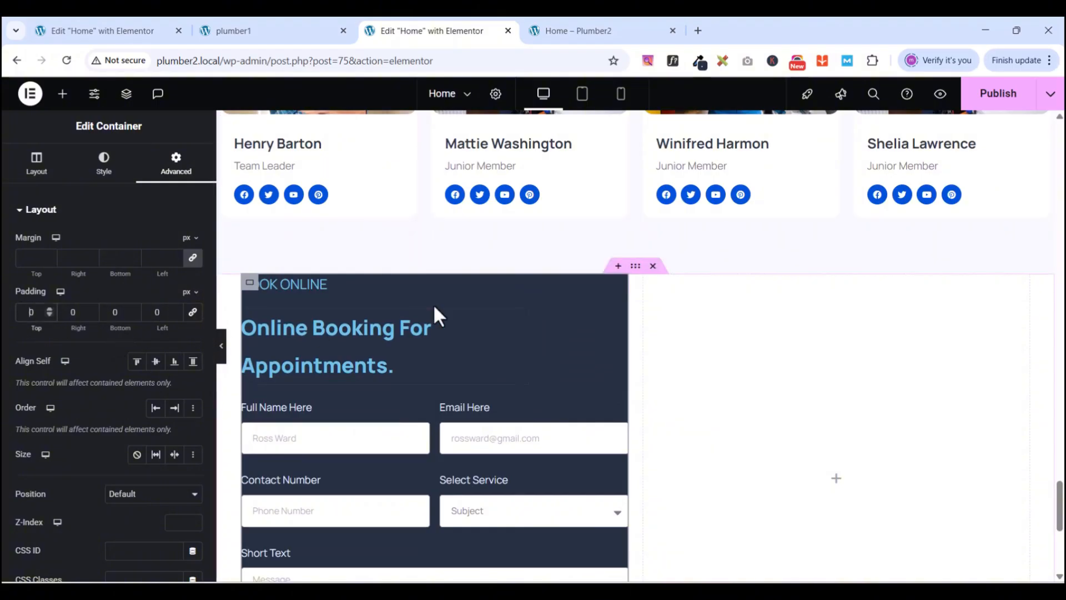
pyautogui.write('1')
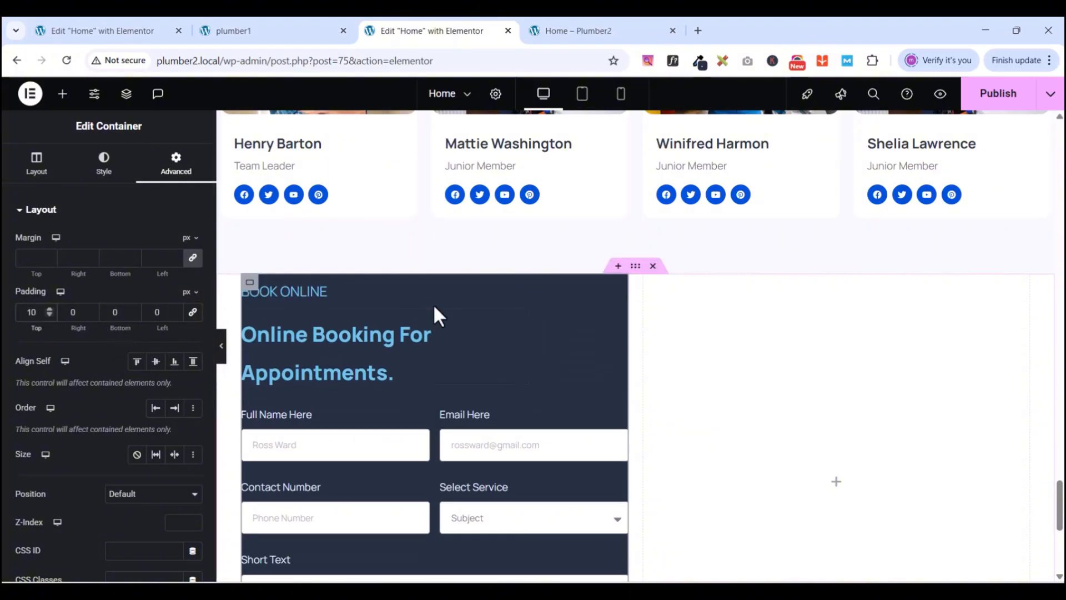
pyautogui.write('0')
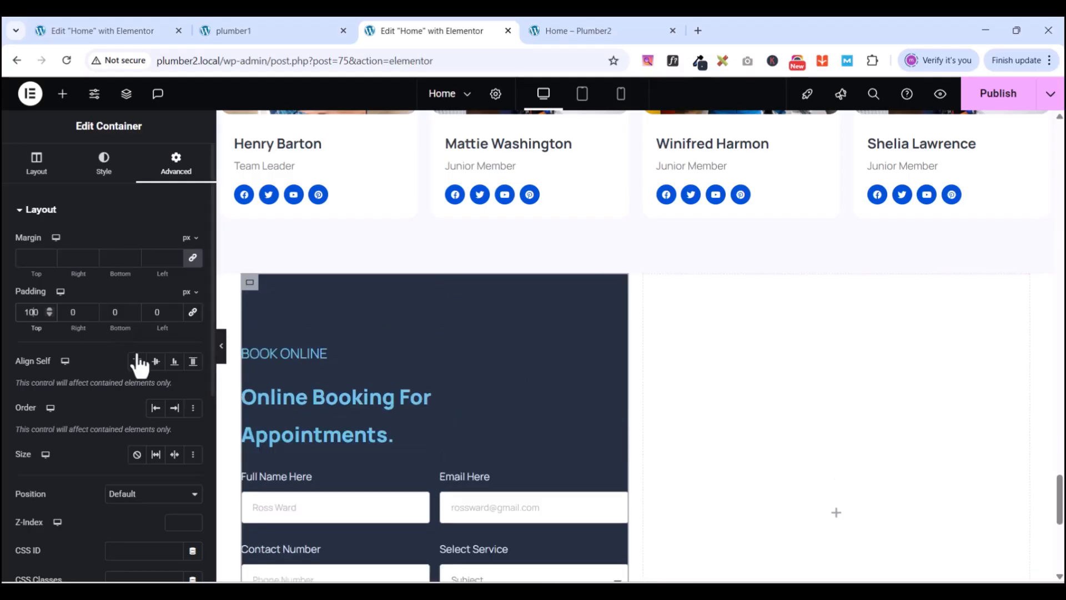
pyautogui.click(74, 312)
pyautogui.write('40')
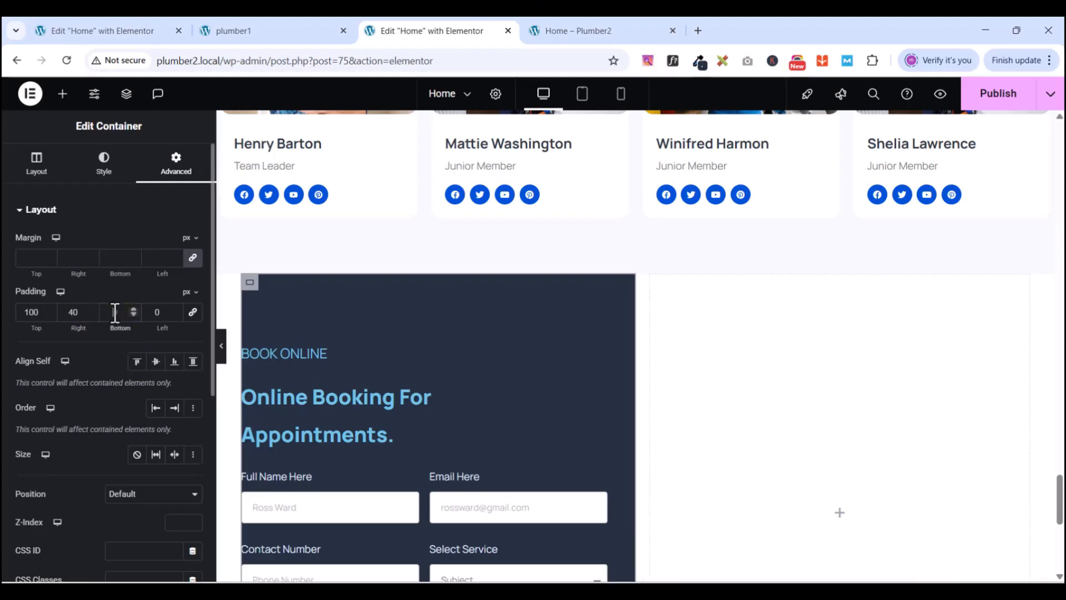
# - Set the container's bottom padding to 100 and left to 30, then publish the page
pyautogui.click(115, 312)
pyautogui.write('100')
pyautogui.click(158, 312)
pyautogui.write('30')
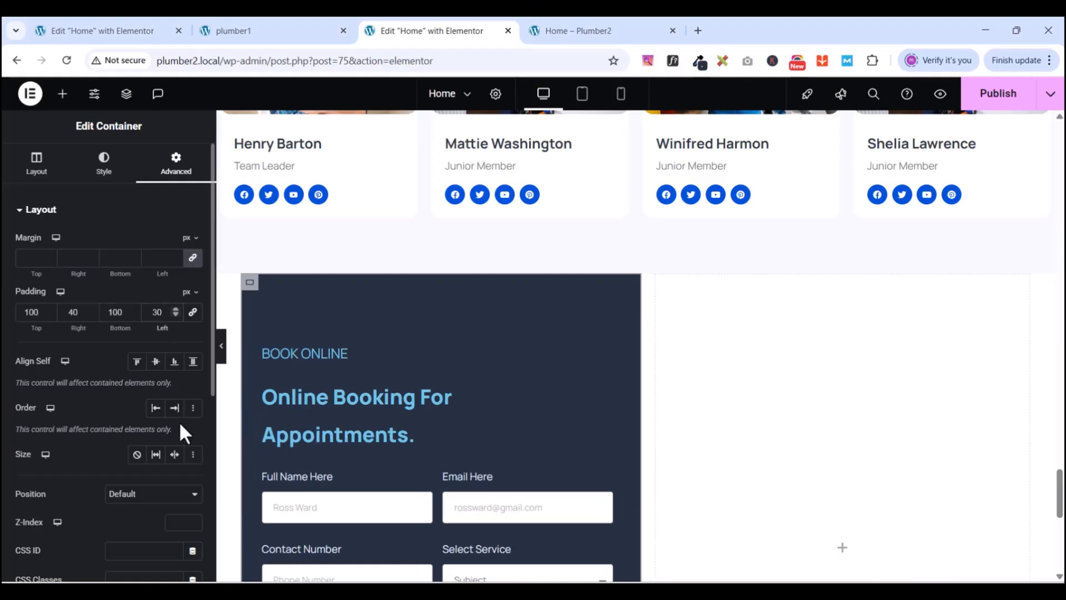
pyautogui.scroll(-3, 471, 468)
pyautogui.scroll(-5, 507, 441)
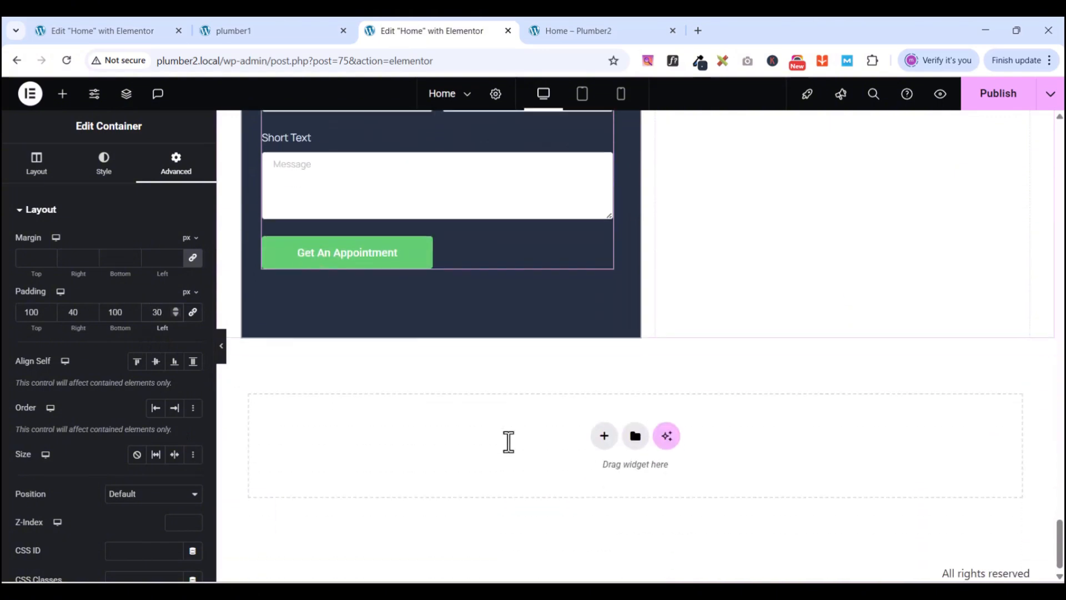
pyautogui.scroll(7, 507, 441)
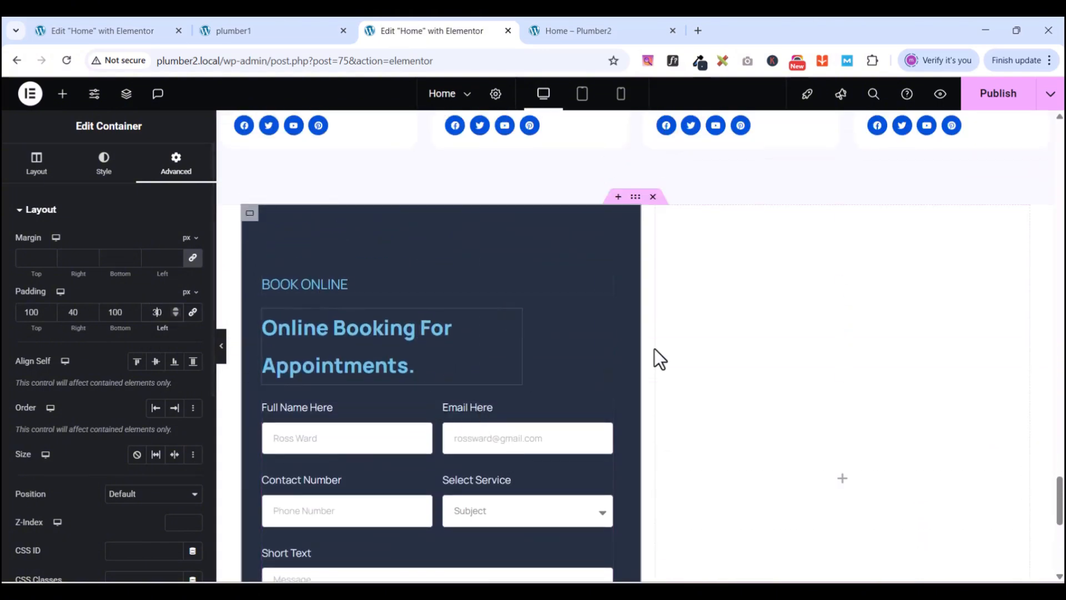
pyautogui.click(998, 100)
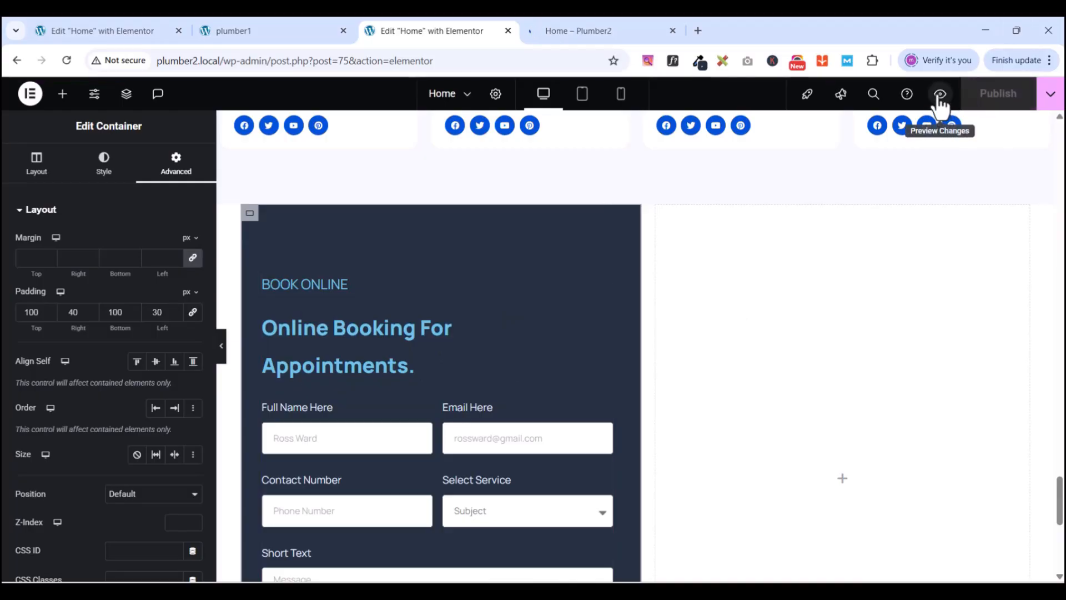
pyautogui.click(623, 28)
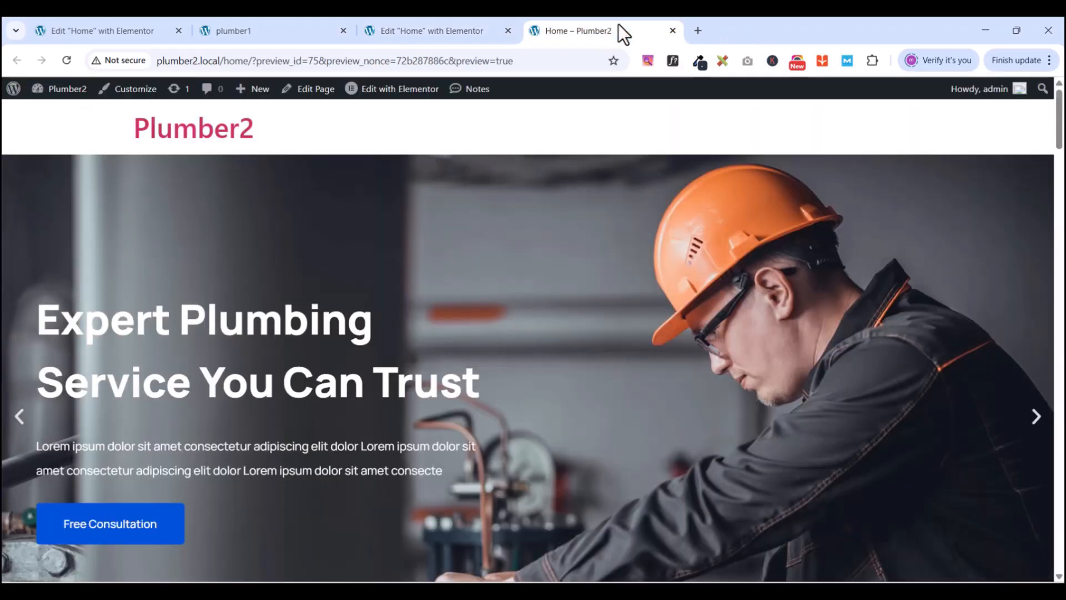
pyautogui.scroll(-10, 662, 459)
pyautogui.moveTo(1056, 237); pyautogui.dragTo(1059, 541)
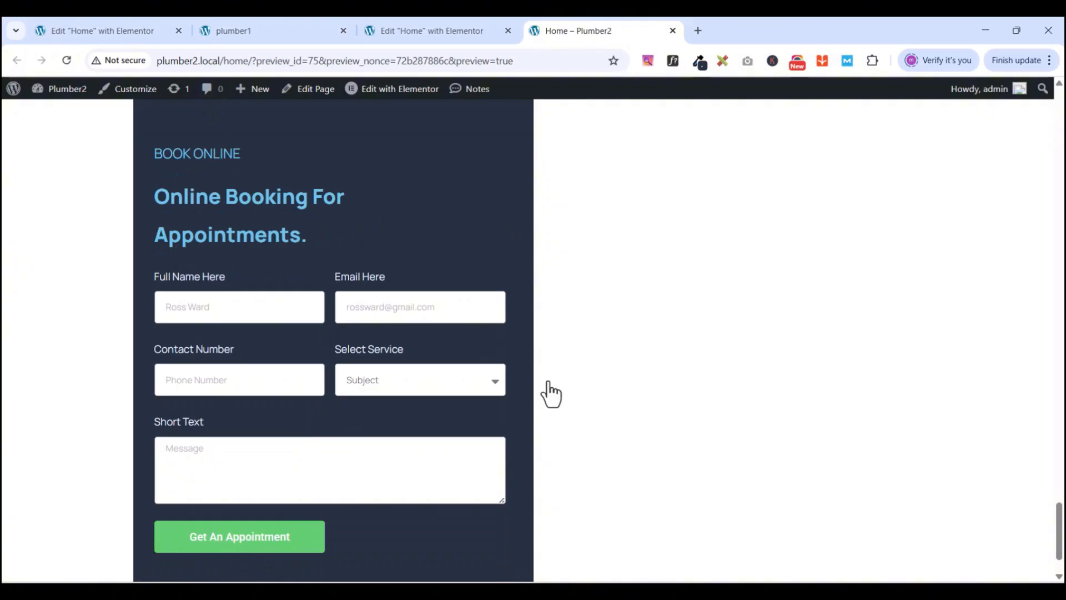
pyautogui.click(415, 29)
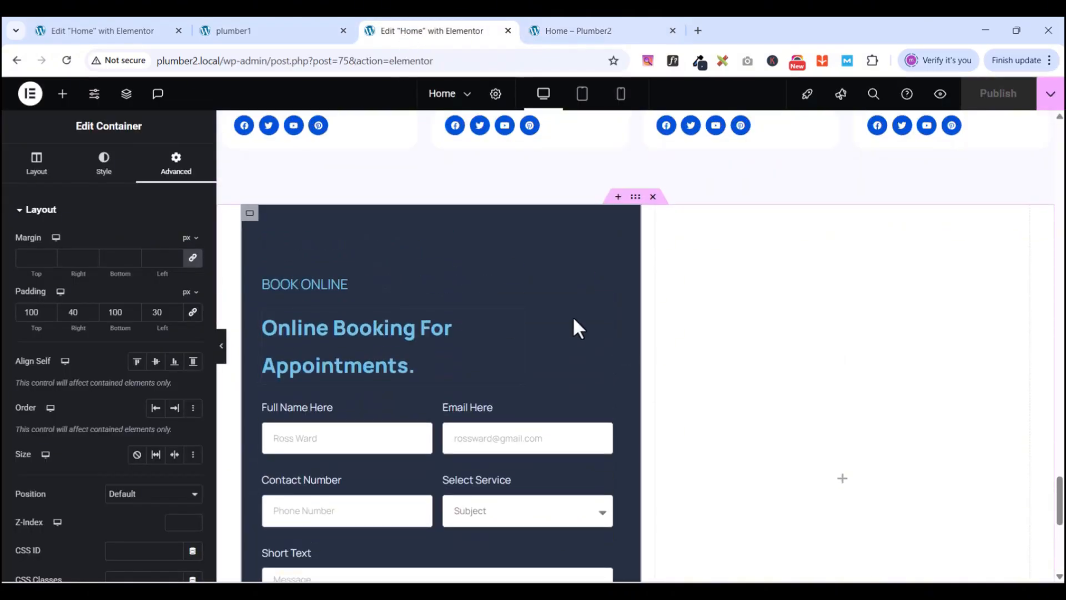
# - Colour the 'Online Booking For Appointments' heading with the New light blue global colour
pyautogui.click(511, 320)
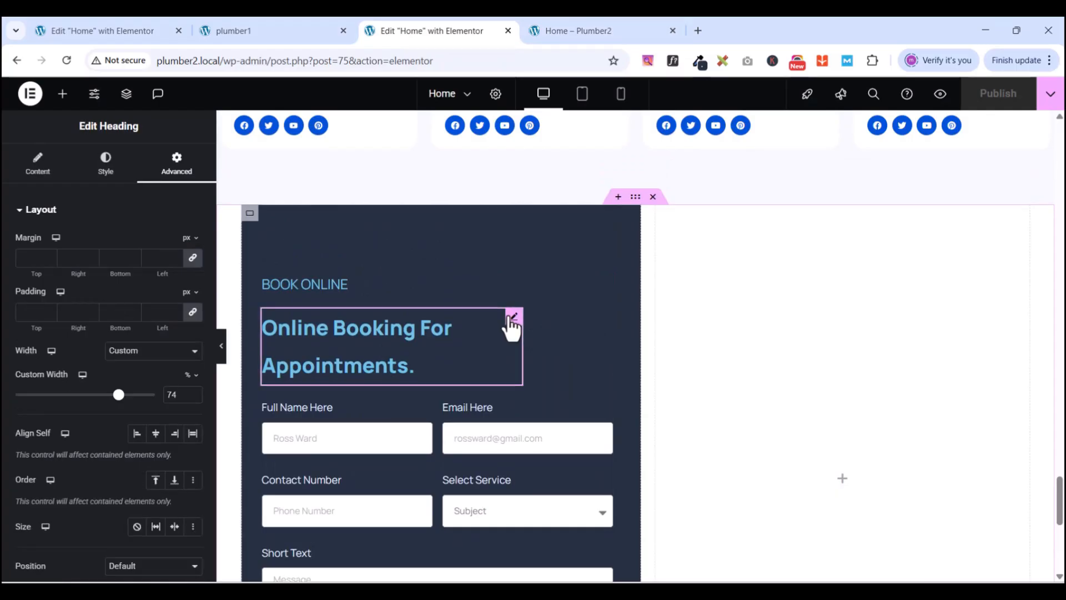
pyautogui.click(98, 176)
pyautogui.click(175, 438)
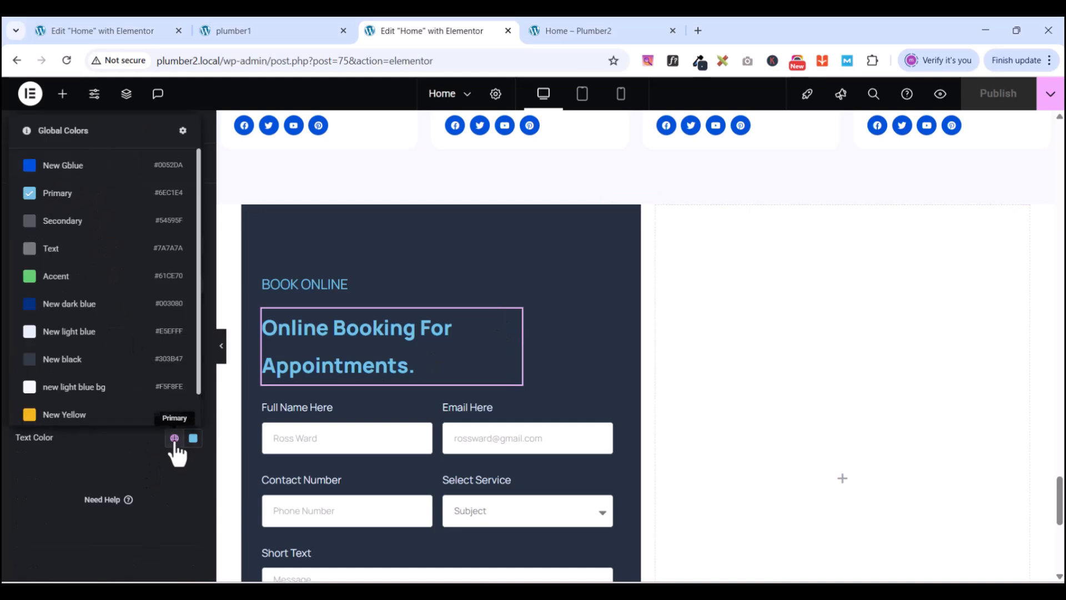
pyautogui.click(68, 332)
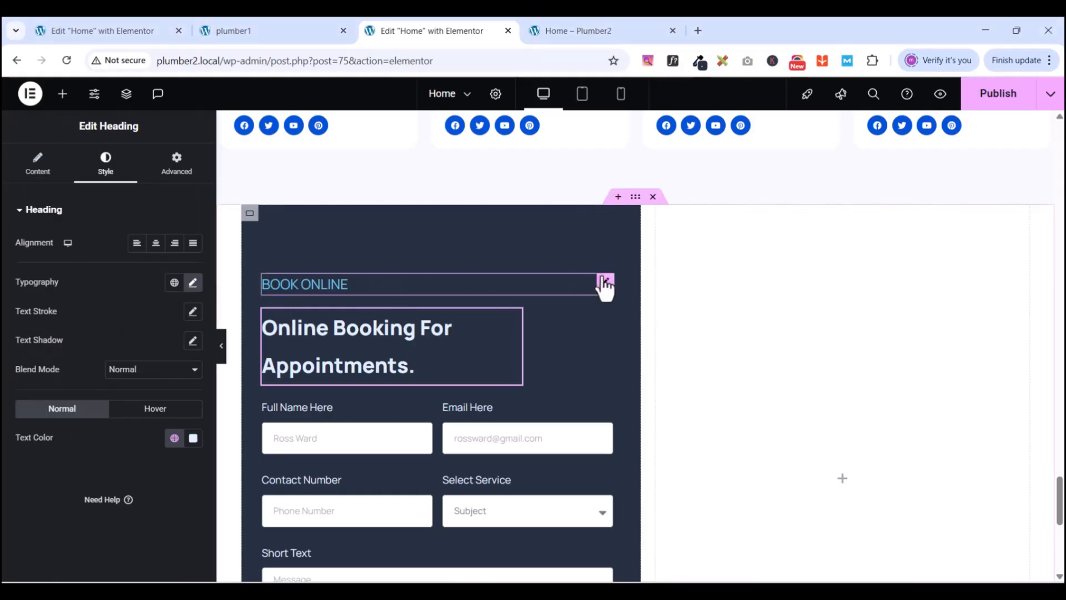
# - Give the BOOK ONLINE heading New light blue text as well, then select the booking form
pyautogui.click(605, 284)
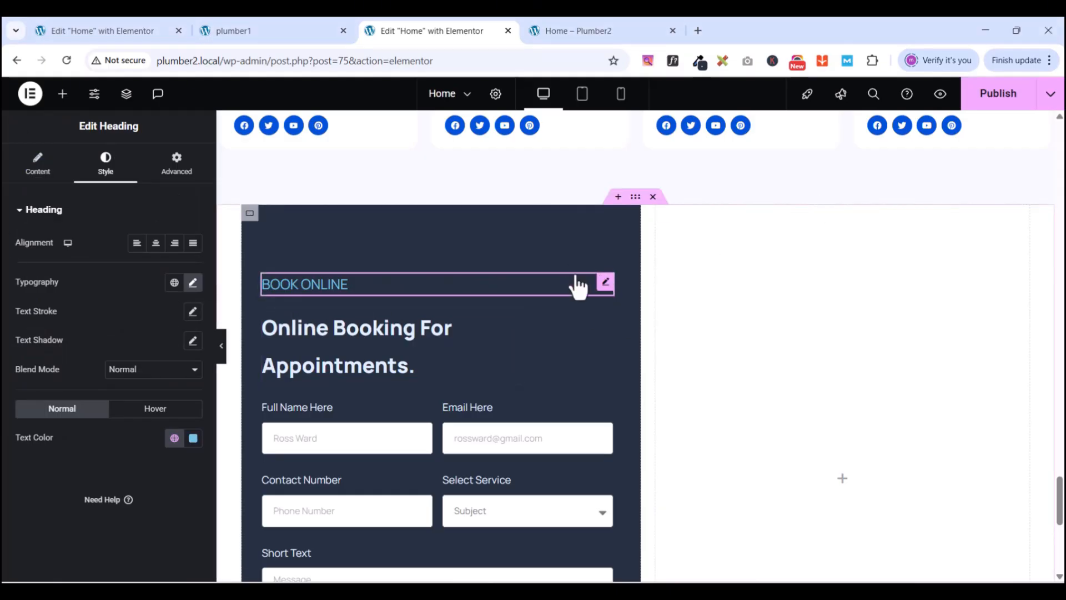
pyautogui.click(173, 440)
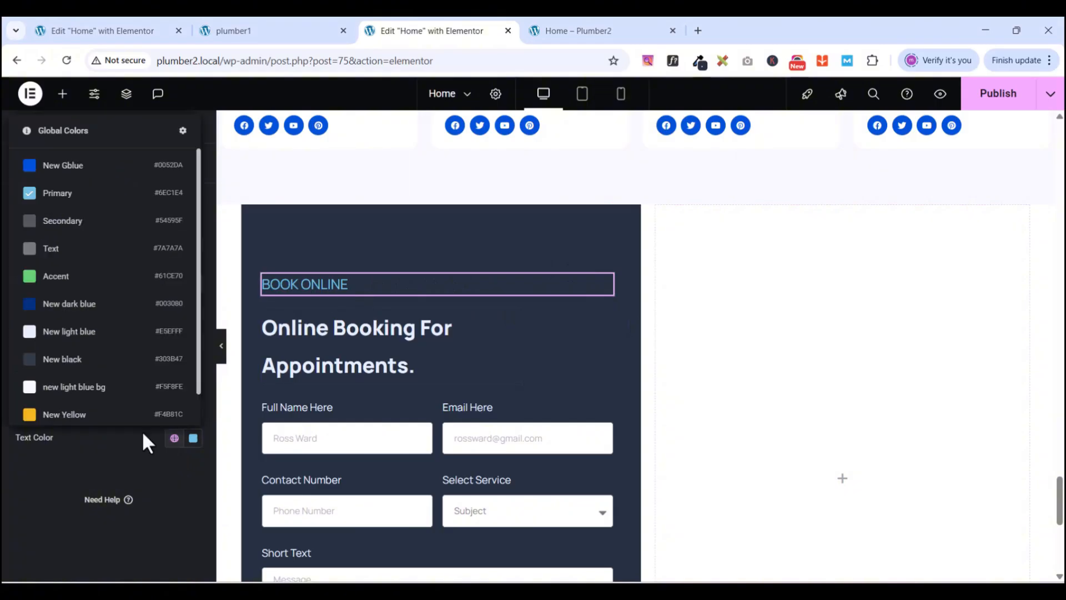
pyautogui.click(67, 333)
pyautogui.scroll(-5, 462, 314)
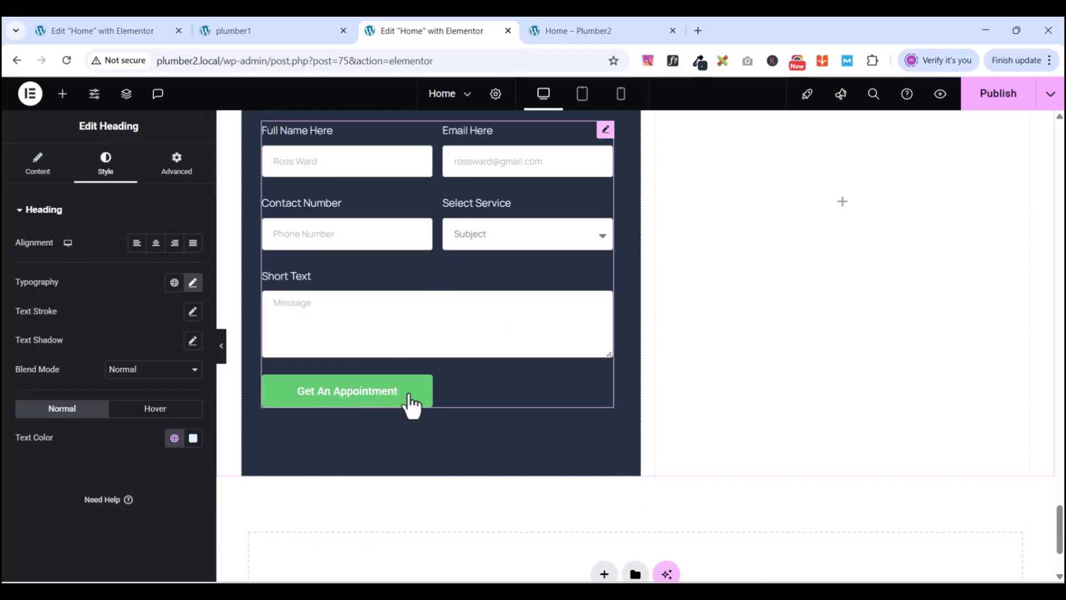
pyautogui.click(18, 211)
pyautogui.scroll(2, 430, 293)
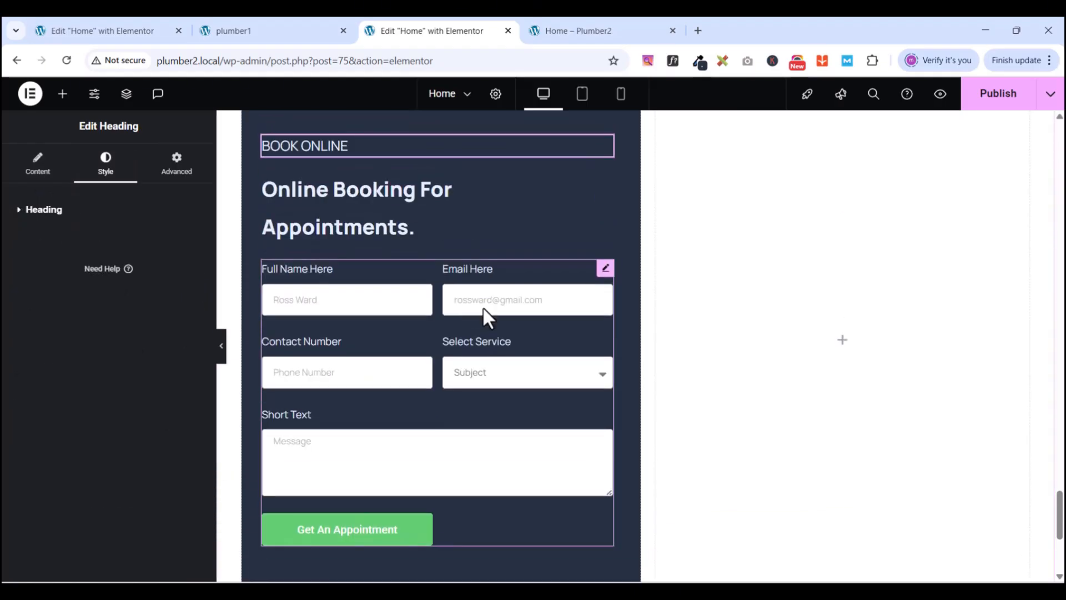
pyautogui.click(605, 268)
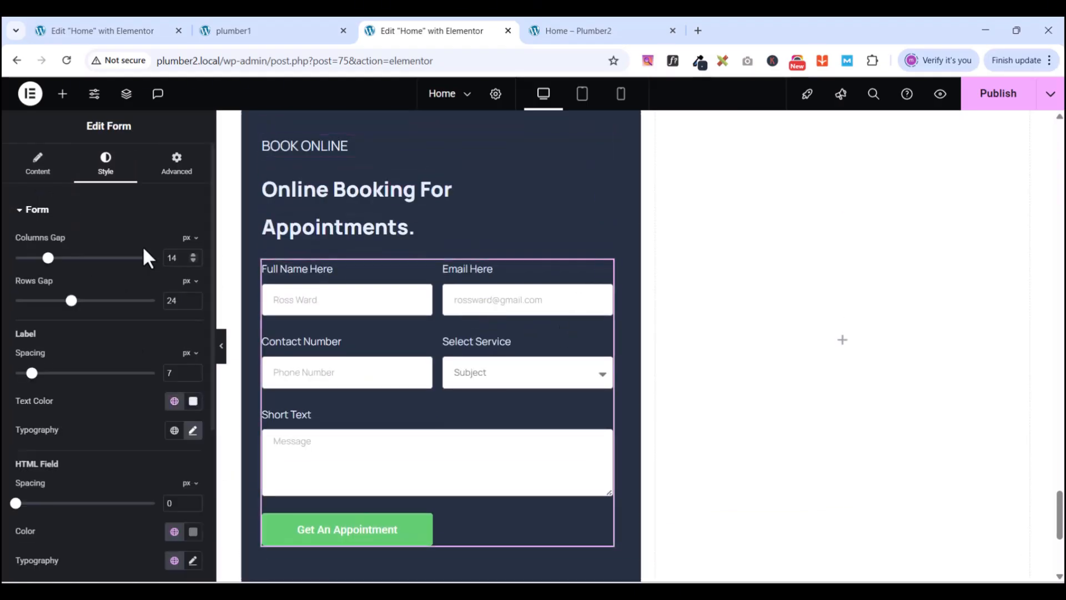
# - Set the submit button's normal background to the New mid blue global colour
pyautogui.click(21, 211)
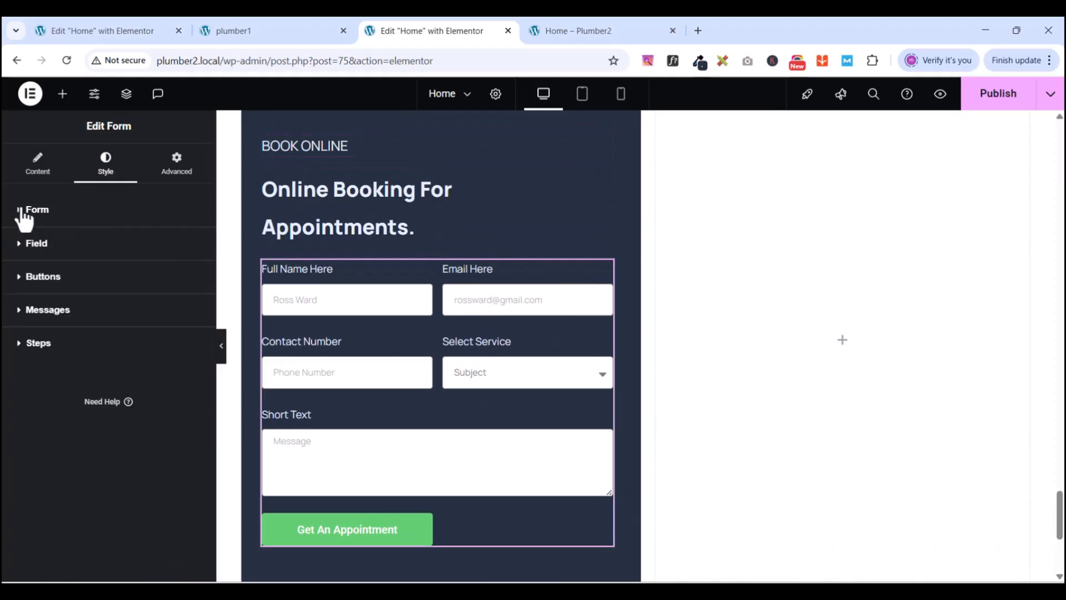
pyautogui.click(22, 292)
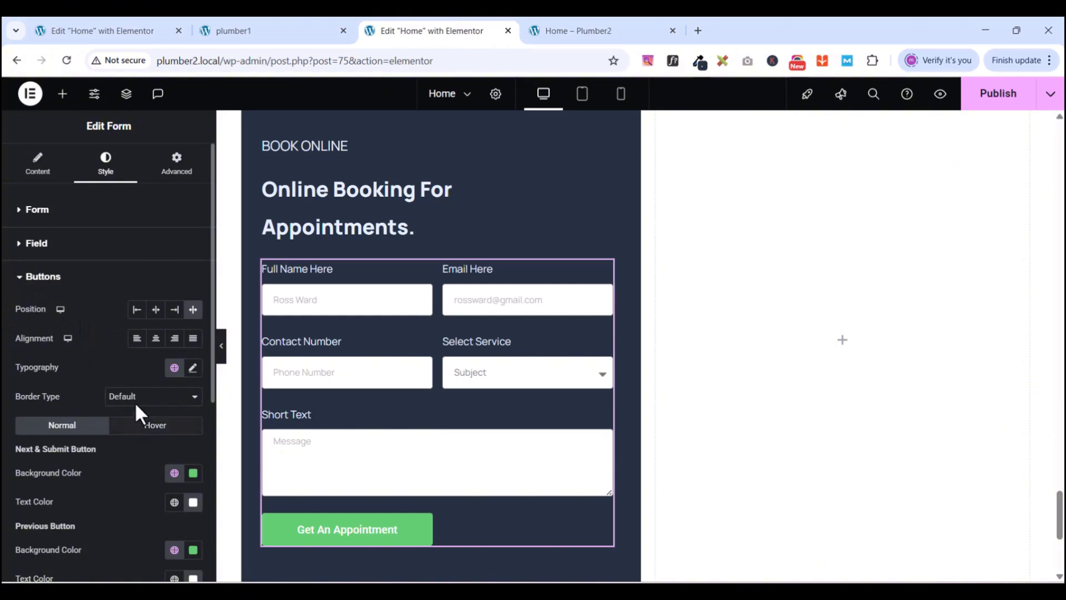
pyautogui.scroll(-1, 100, 364)
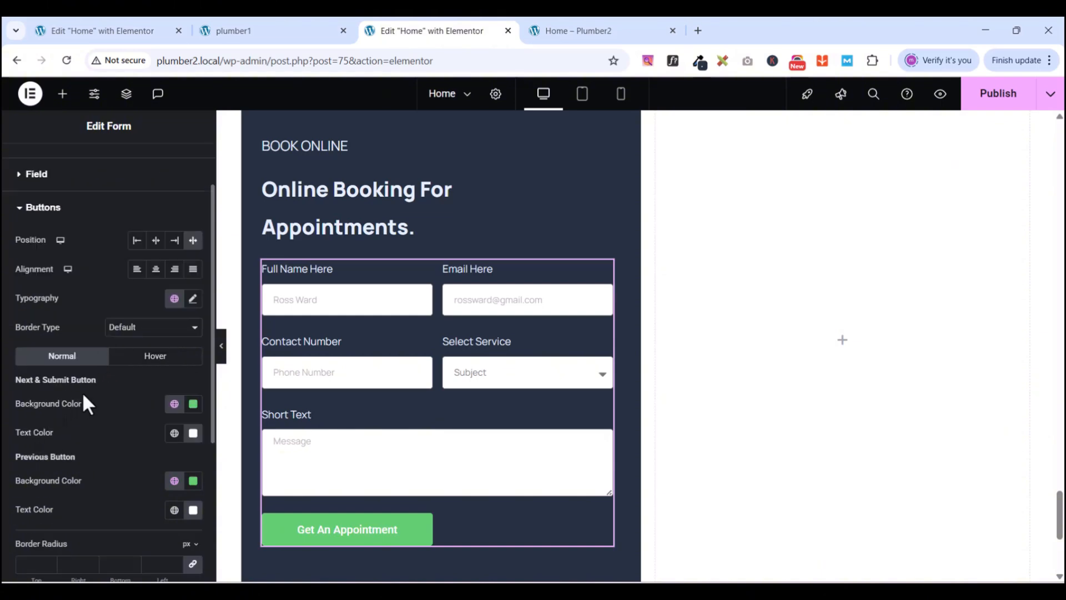
pyautogui.scroll(-1, 106, 386)
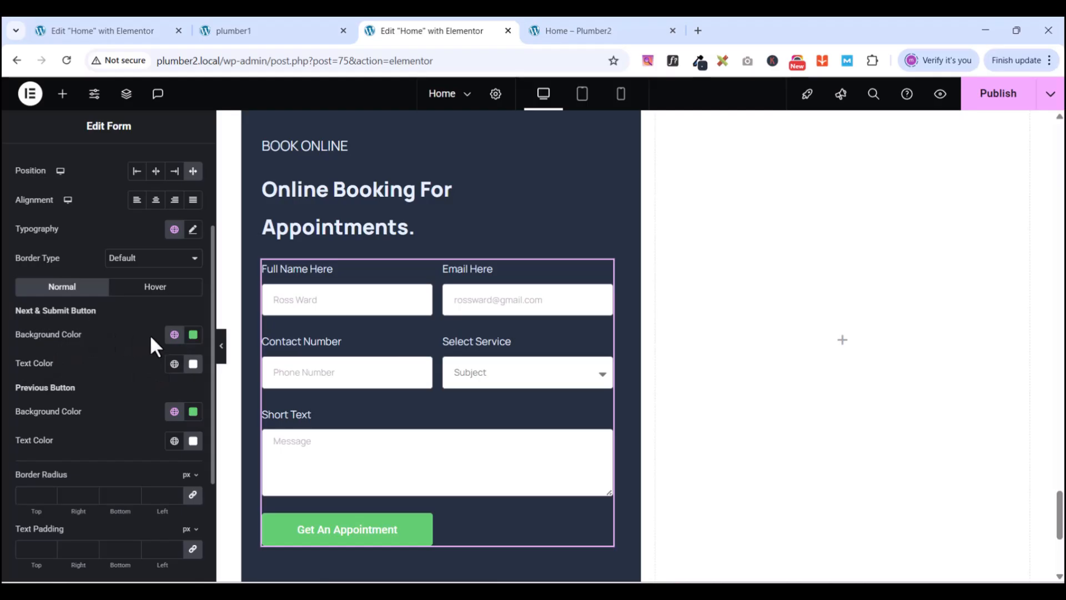
pyautogui.click(175, 334)
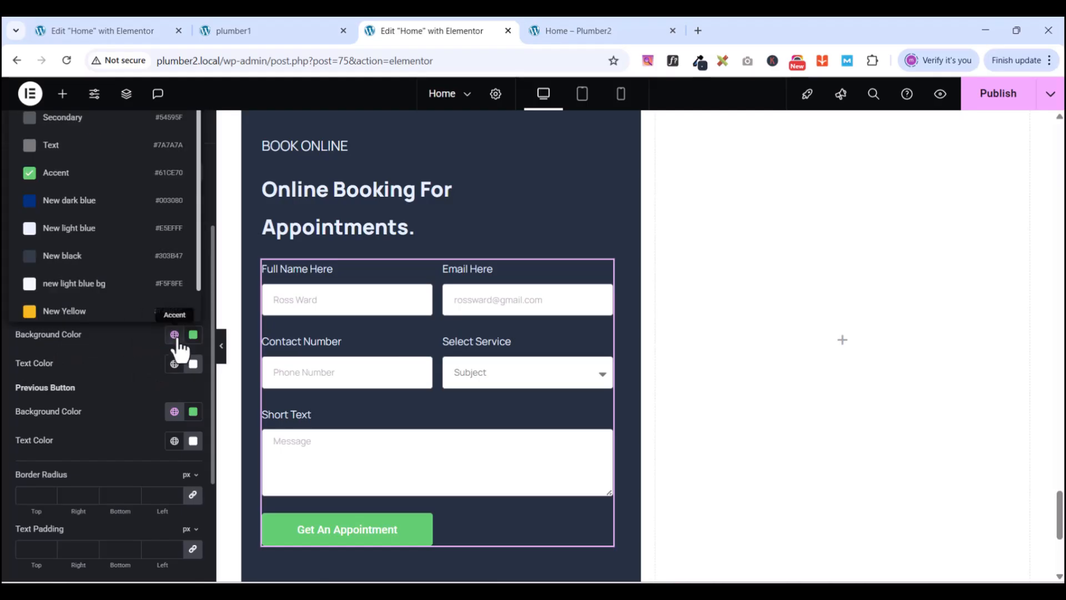
pyautogui.click(81, 200)
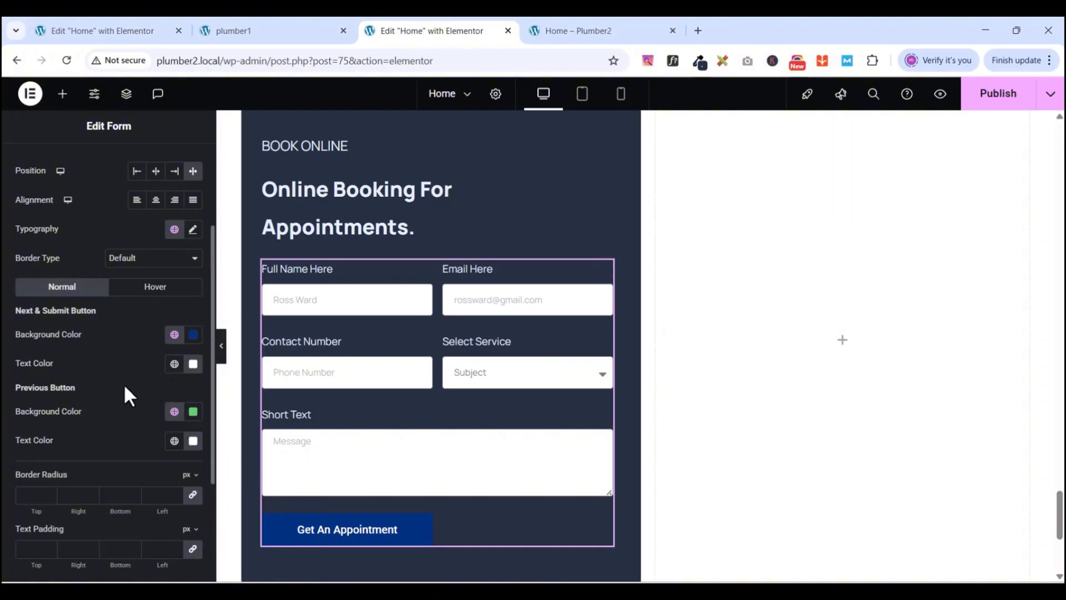
pyautogui.click(158, 288)
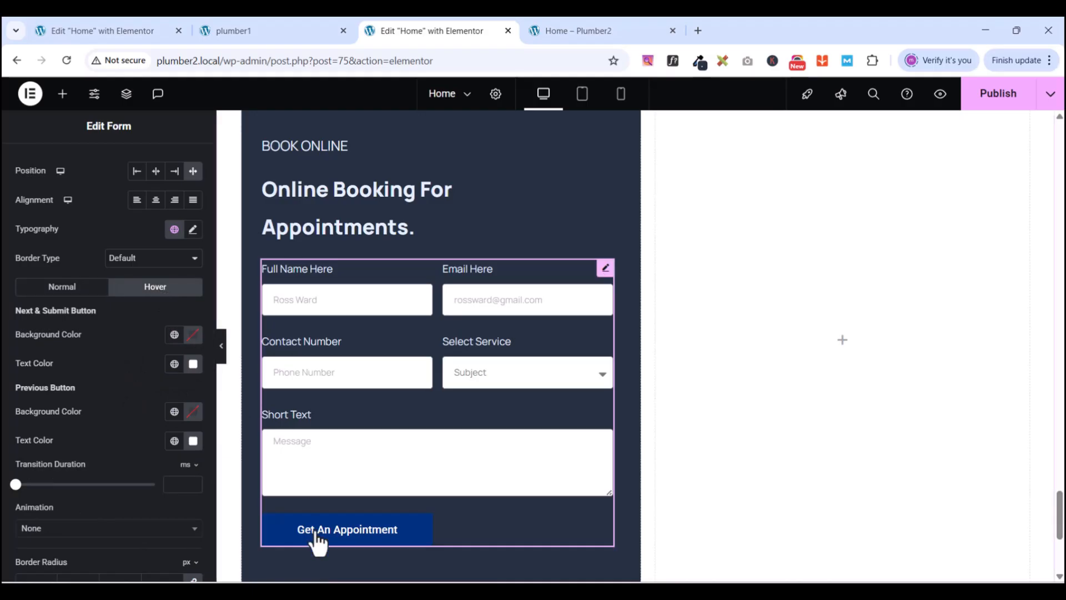
pyautogui.click(65, 288)
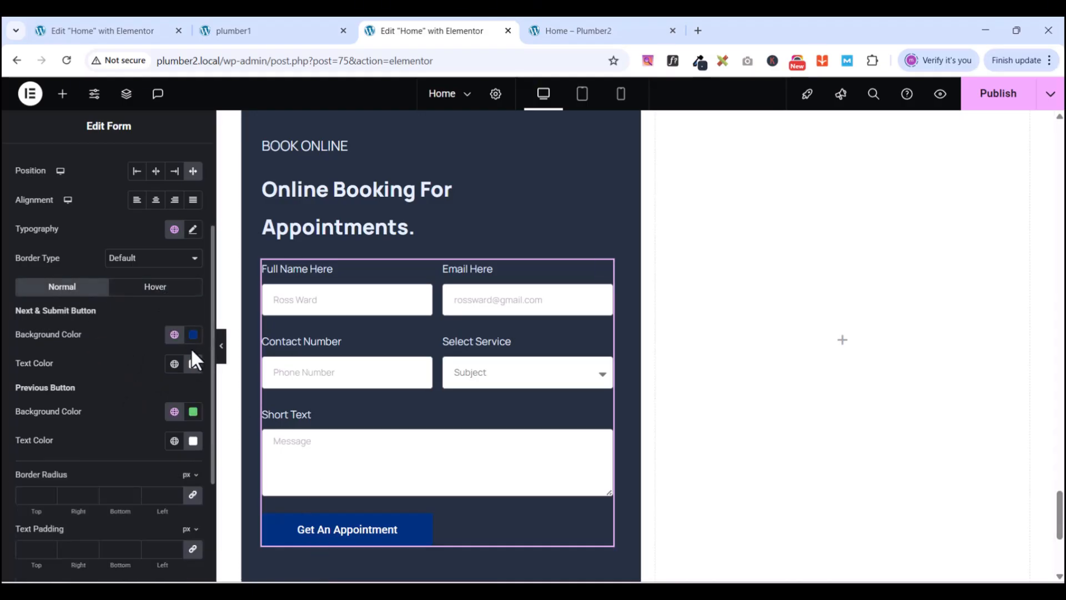
pyautogui.click(193, 335)
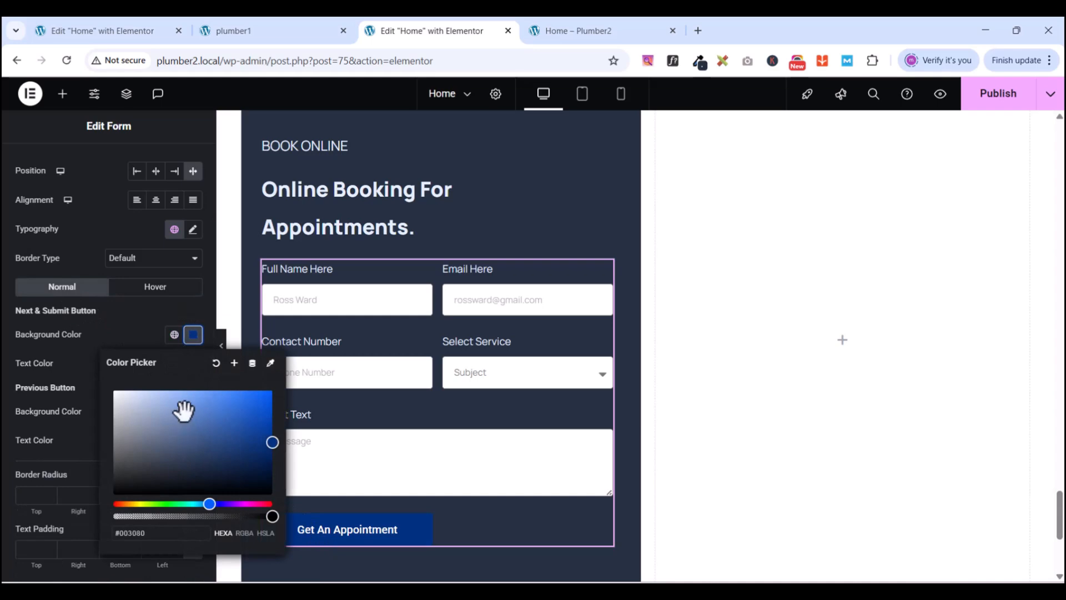
pyautogui.click(174, 335)
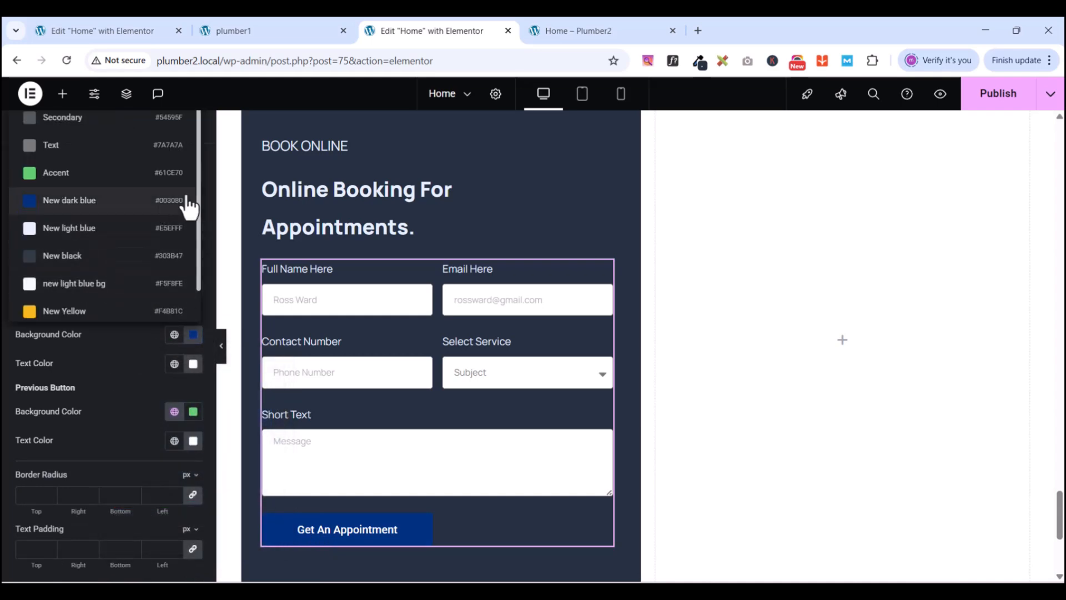
pyautogui.scroll(-1, 136, 174)
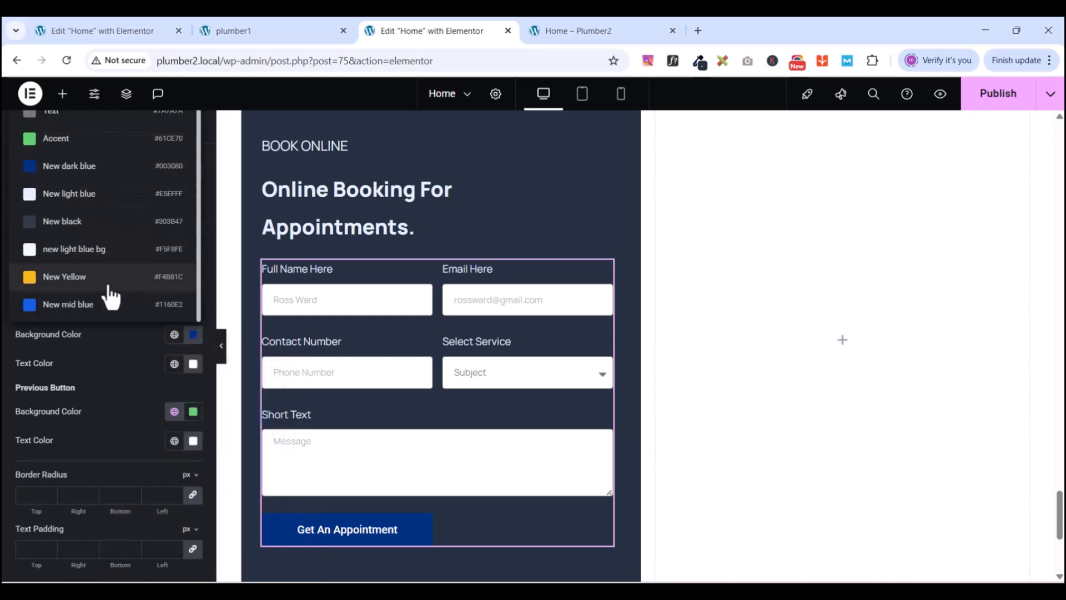
pyautogui.scroll(1, 111, 292)
pyautogui.scroll(-1, 114, 211)
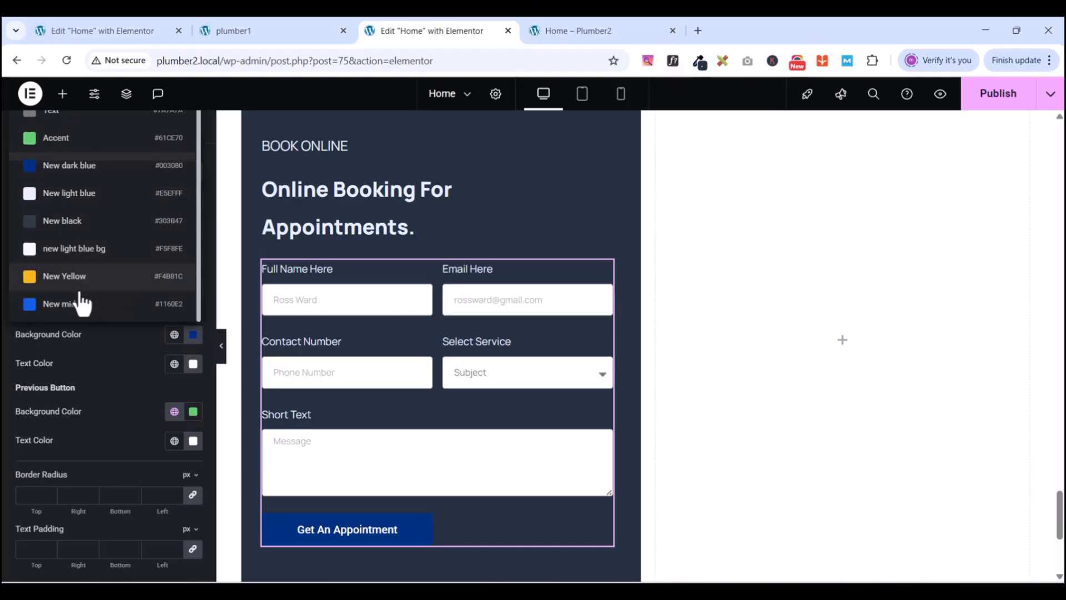
pyautogui.click(81, 311)
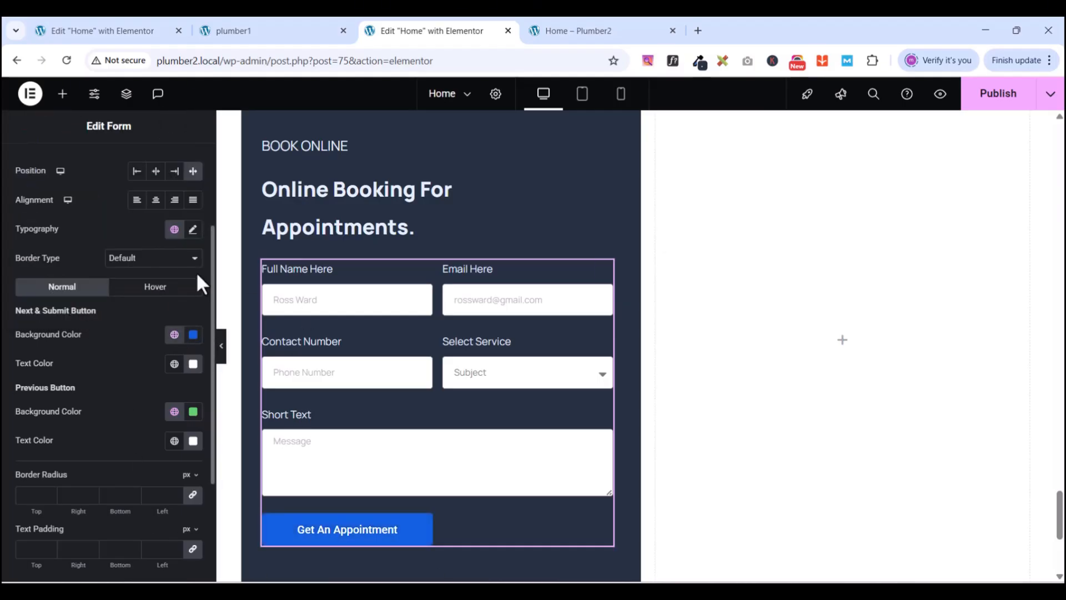
# - Make the button's hover background New dark blue and set its text padding to 20
pyautogui.click(143, 294)
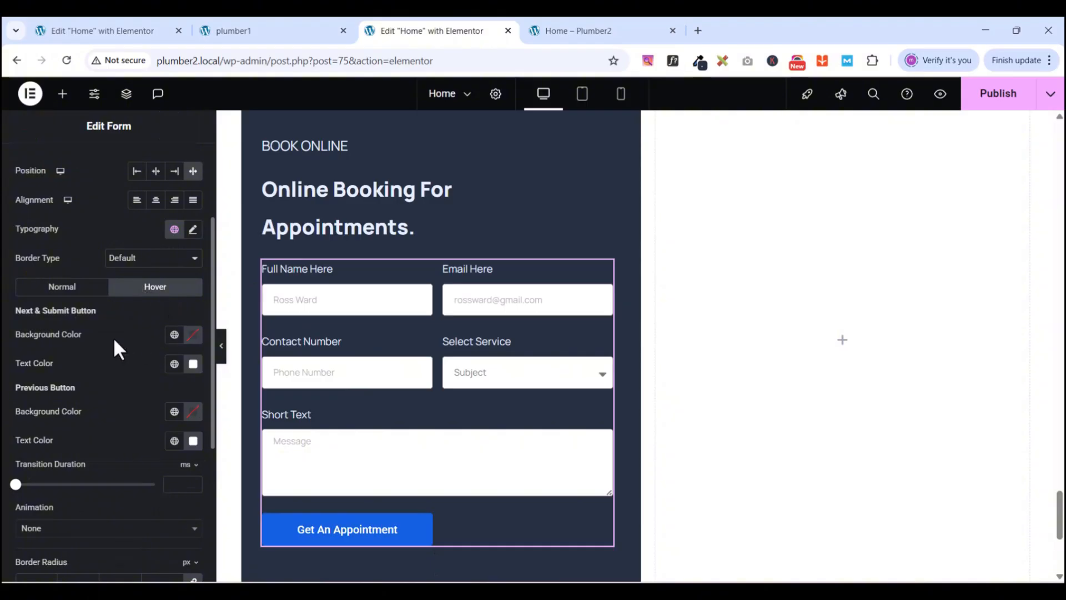
pyautogui.click(175, 334)
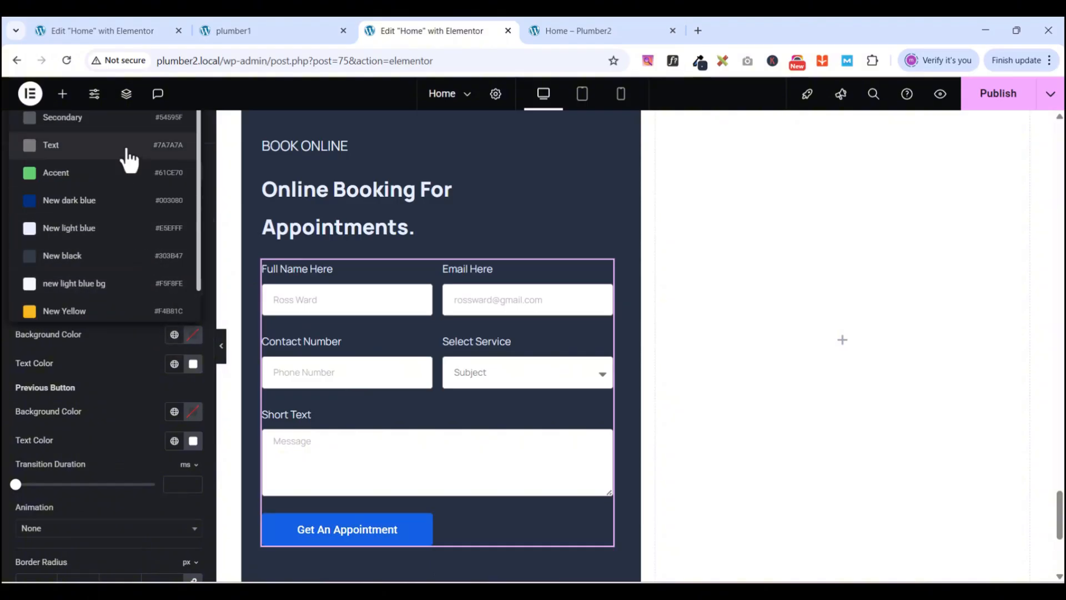
pyautogui.click(82, 203)
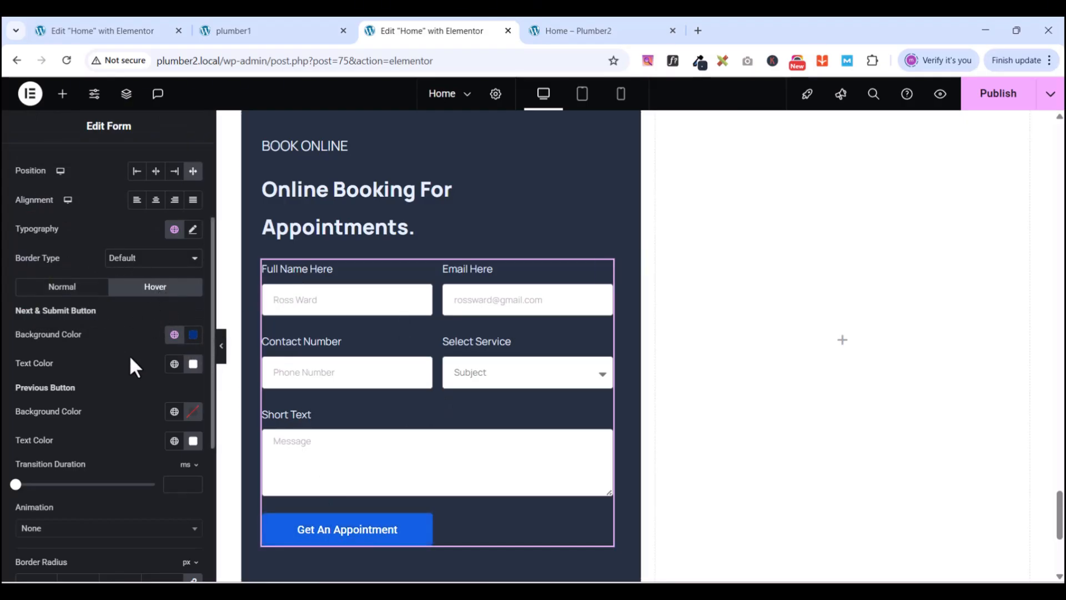
pyautogui.scroll(-3, 131, 360)
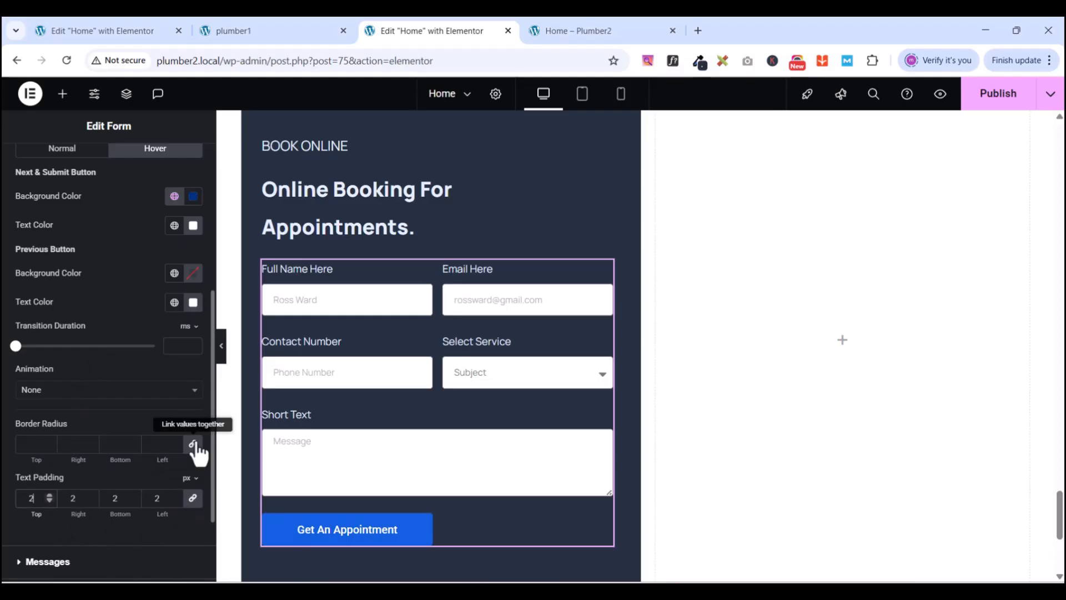
pyautogui.write('0')
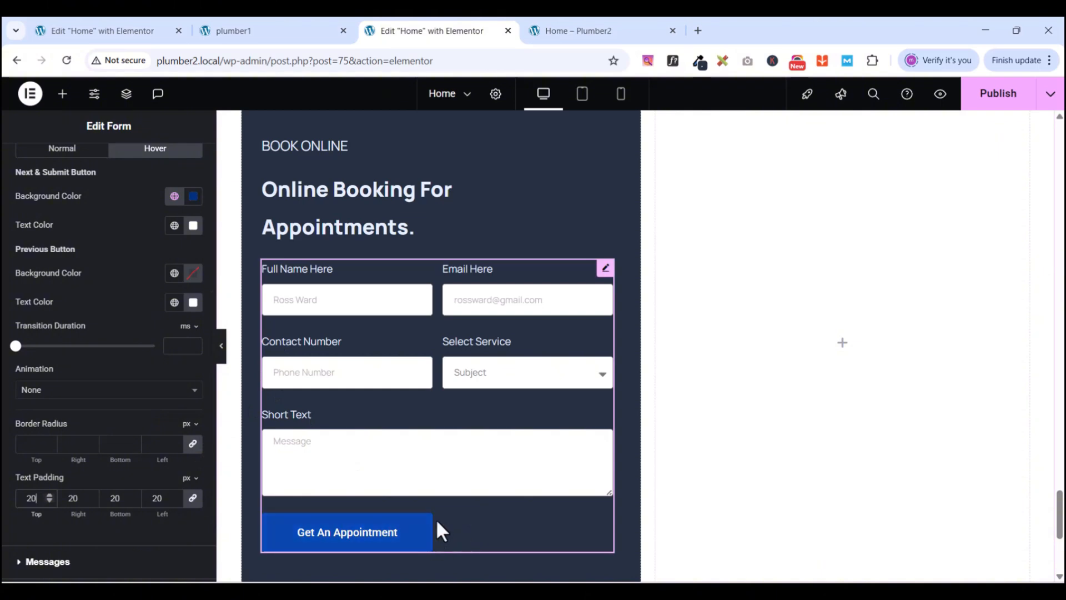
pyautogui.scroll(3, 439, 500)
pyautogui.scroll(-4, 335, 398)
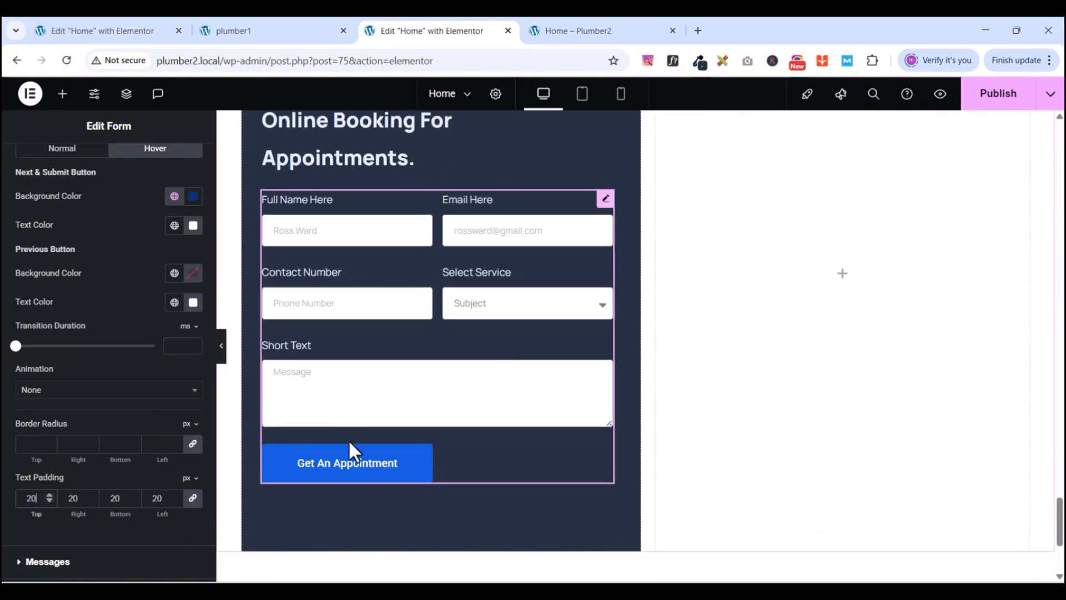
pyautogui.scroll(4, 349, 442)
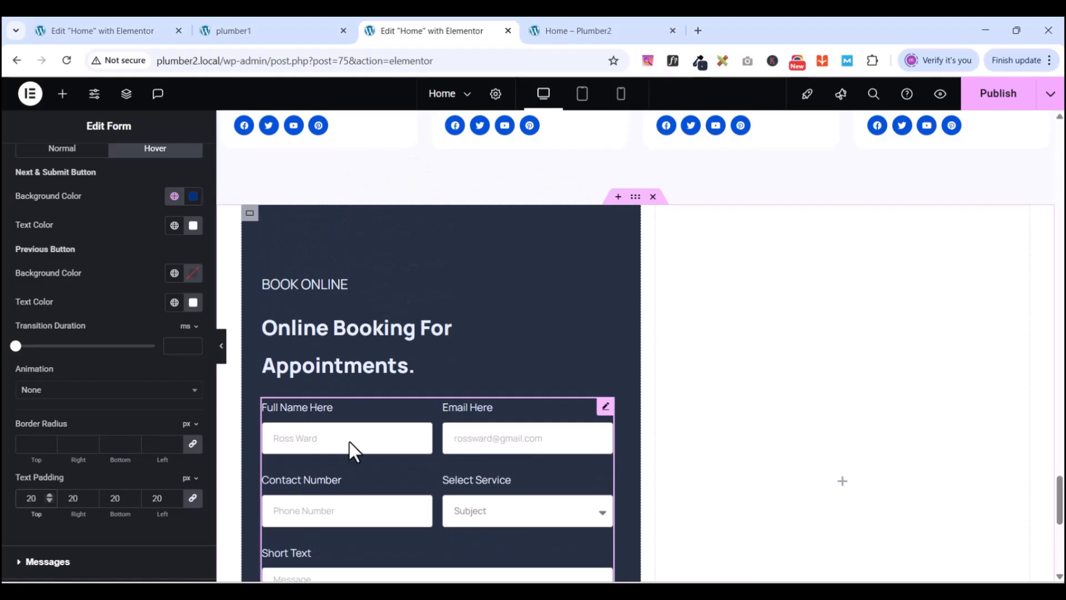
# - Publish the Home page changes
pyautogui.click(1010, 100)
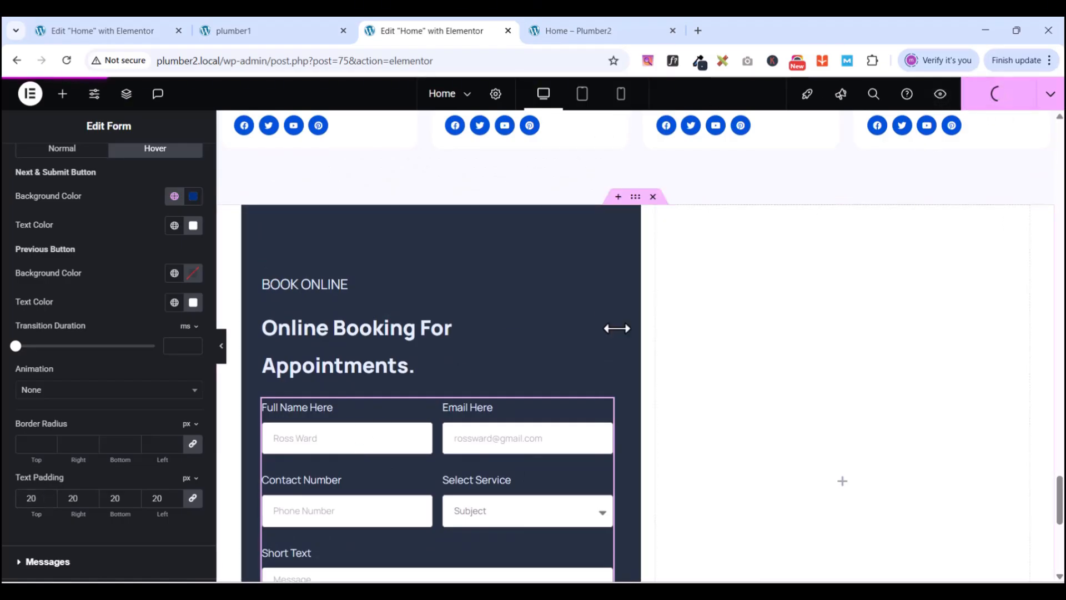
pyautogui.scroll(-4, 617, 328)
pyautogui.scroll(-4, 417, 415)
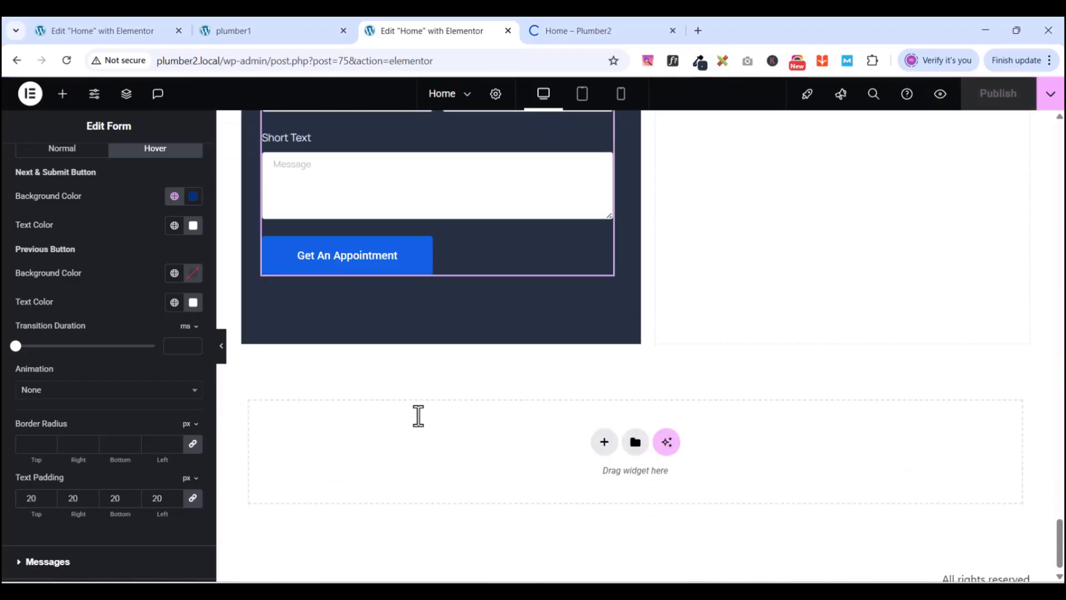
pyautogui.scroll(8, 418, 415)
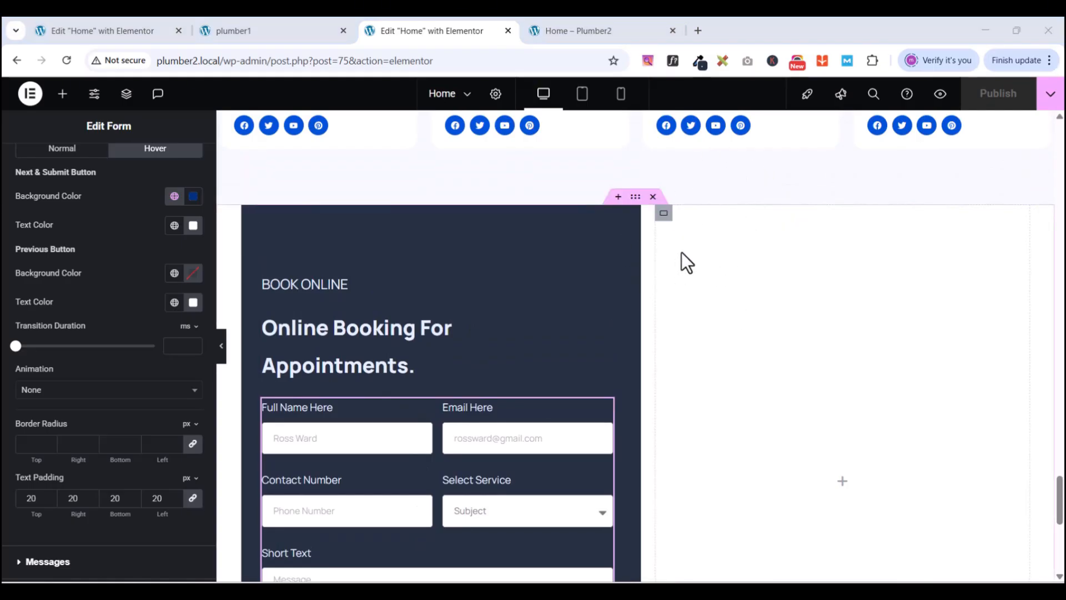
# - Give the empty right-hand column a classic background using the woman-on-the-phone photo contact.jpg
pyautogui.click(664, 218)
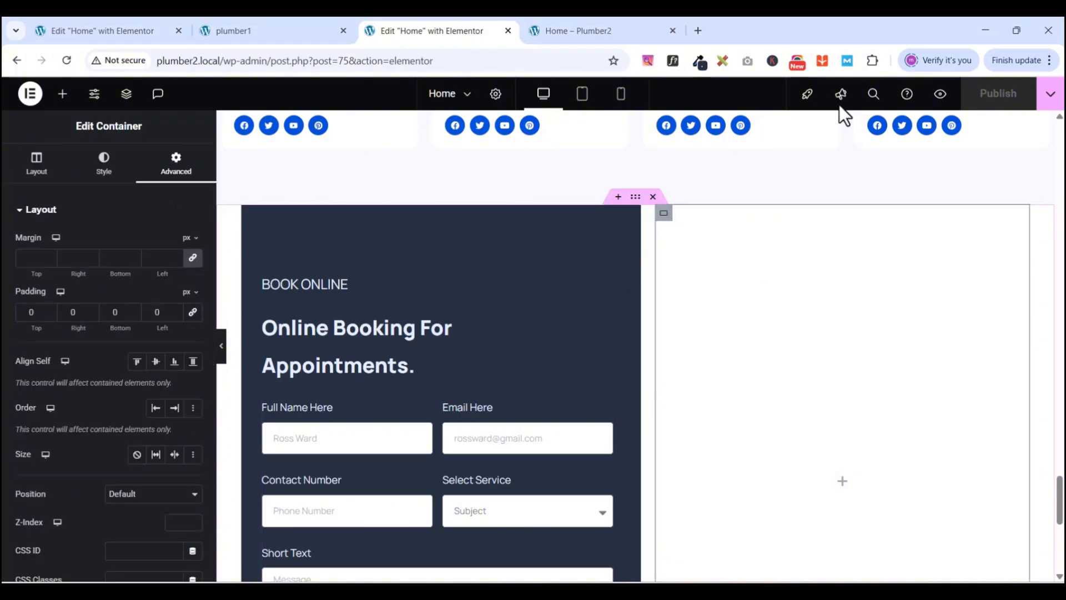
pyautogui.click(110, 178)
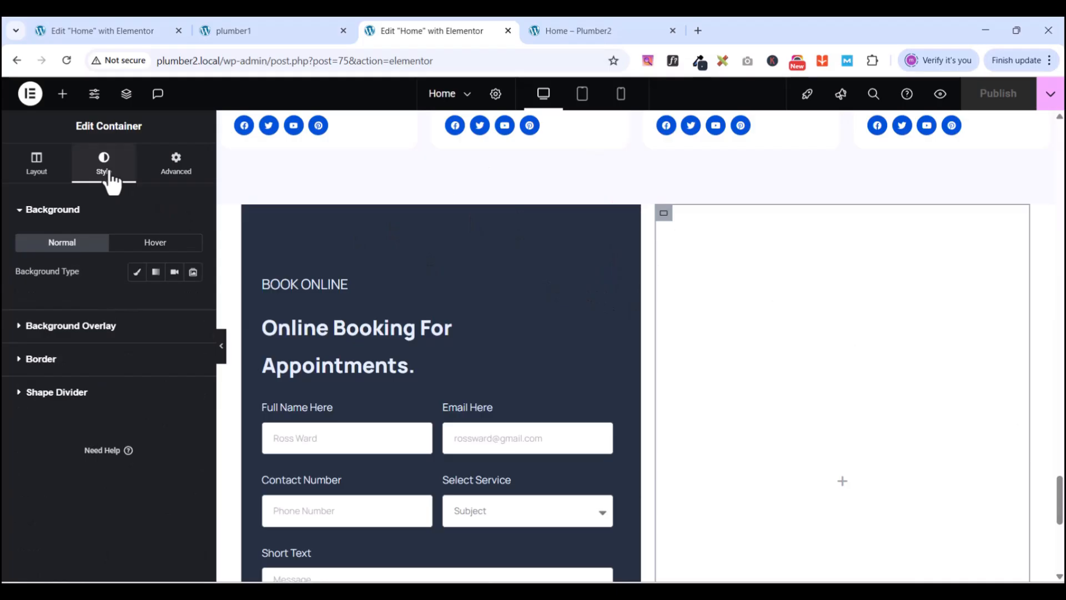
pyautogui.click(136, 271)
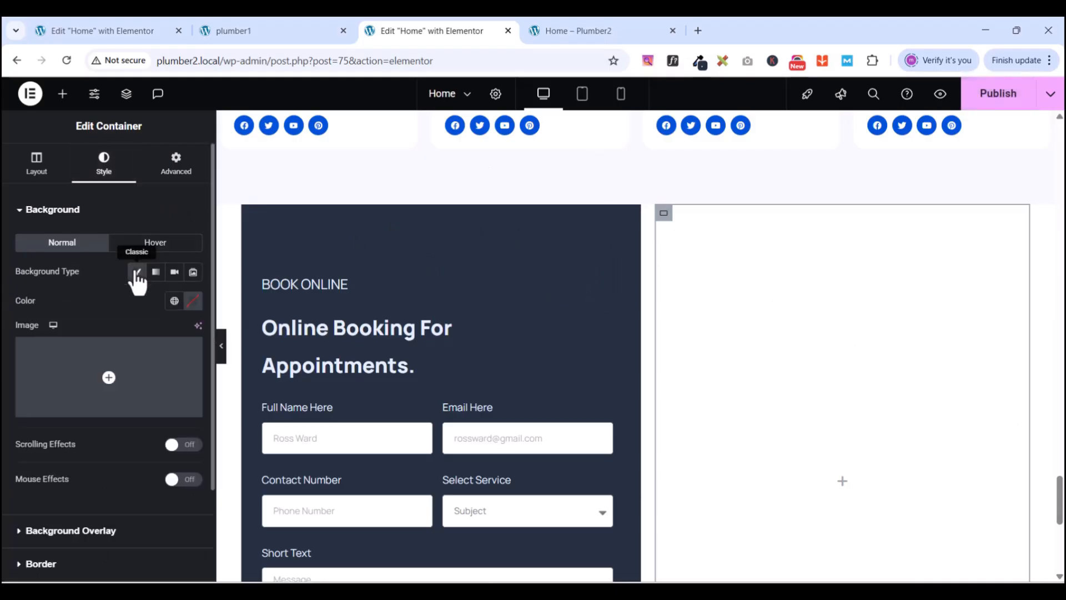
pyautogui.click(96, 411)
pyautogui.scroll(-4, 555, 344)
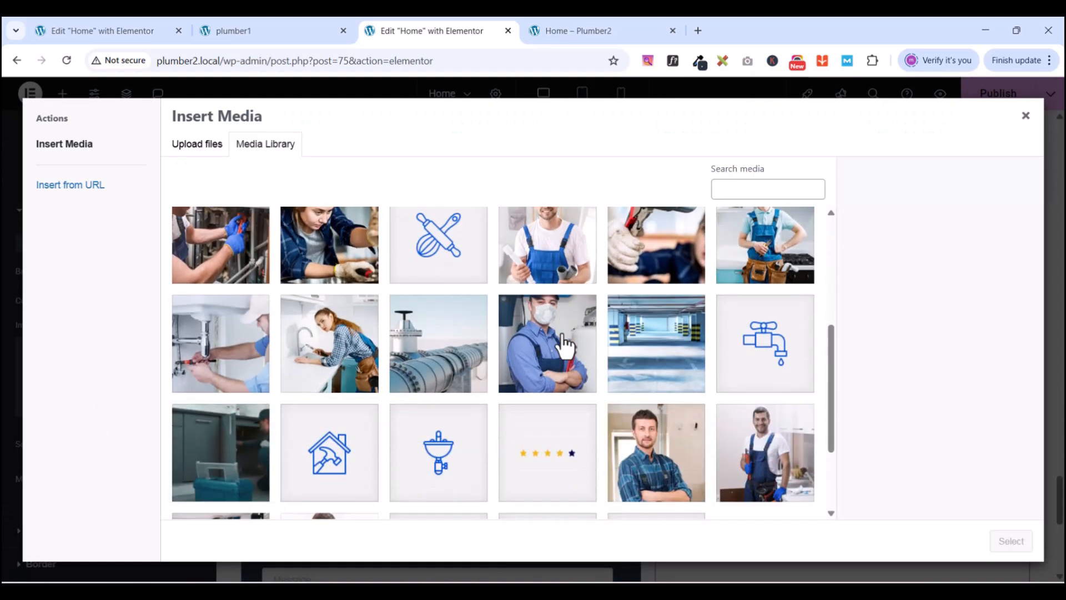
pyautogui.scroll(-3, 565, 344)
pyautogui.scroll(5, 554, 352)
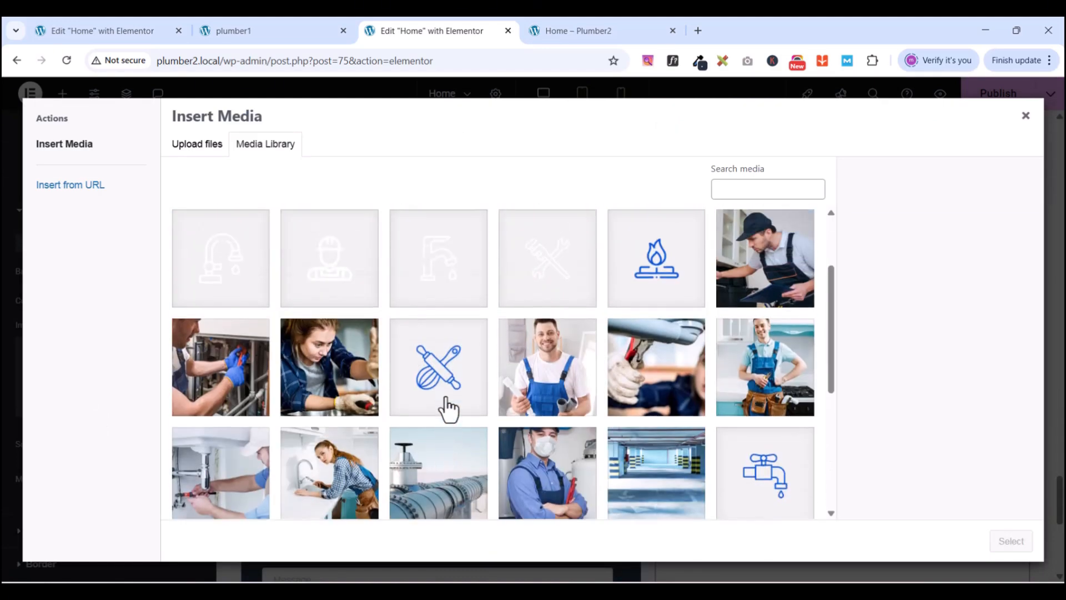
pyautogui.scroll(2, 411, 406)
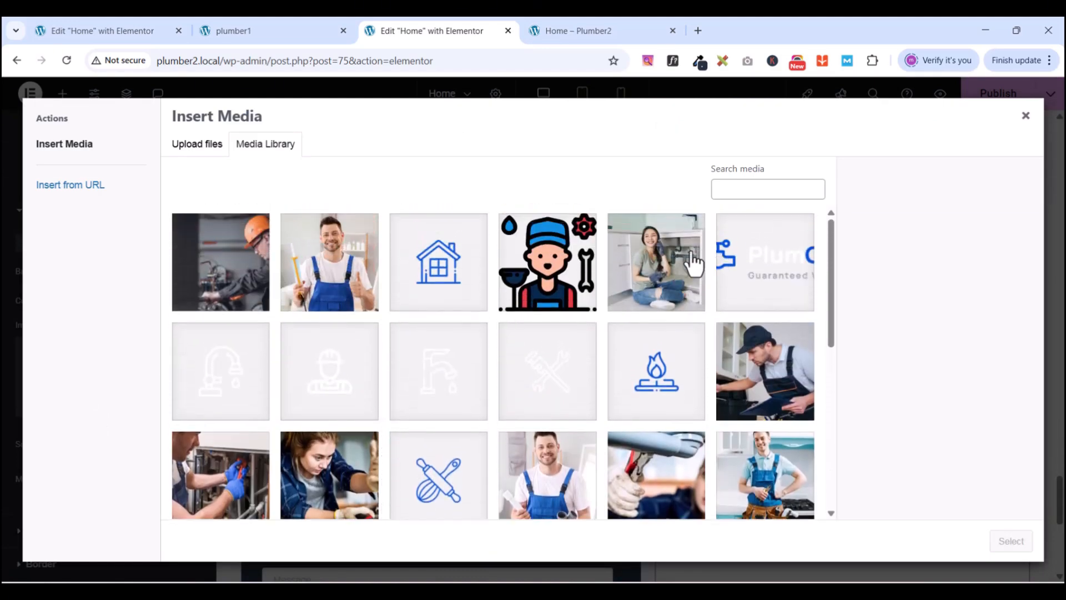
pyautogui.click(693, 263)
pyautogui.click(1004, 542)
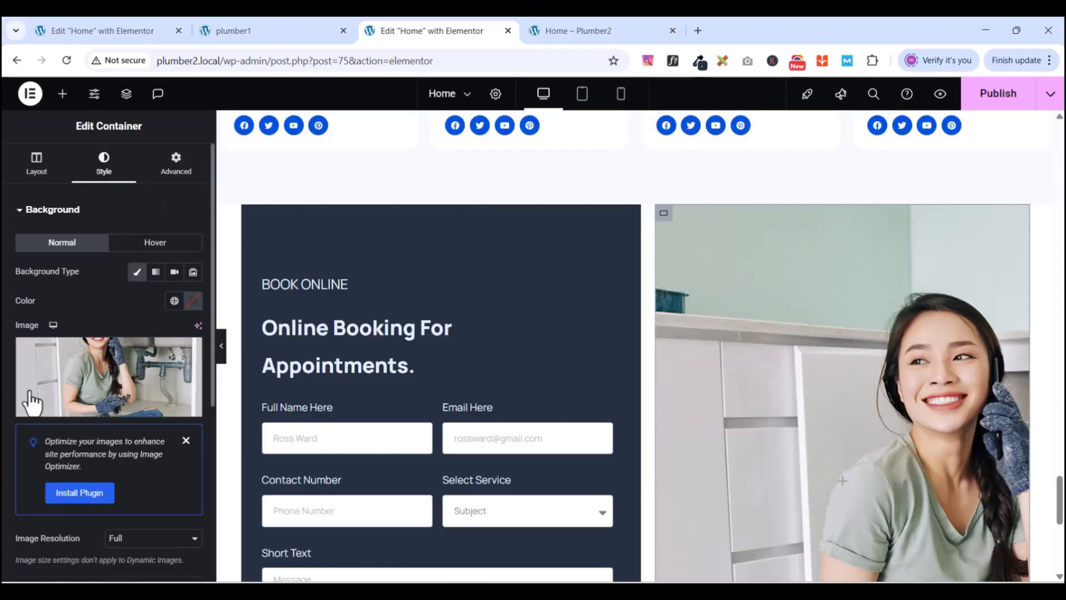
# - Set the background image to Center Center position, No-repeat and Cover size
pyautogui.scroll(-3, 138, 419)
pyautogui.scroll(-2, 51, 478)
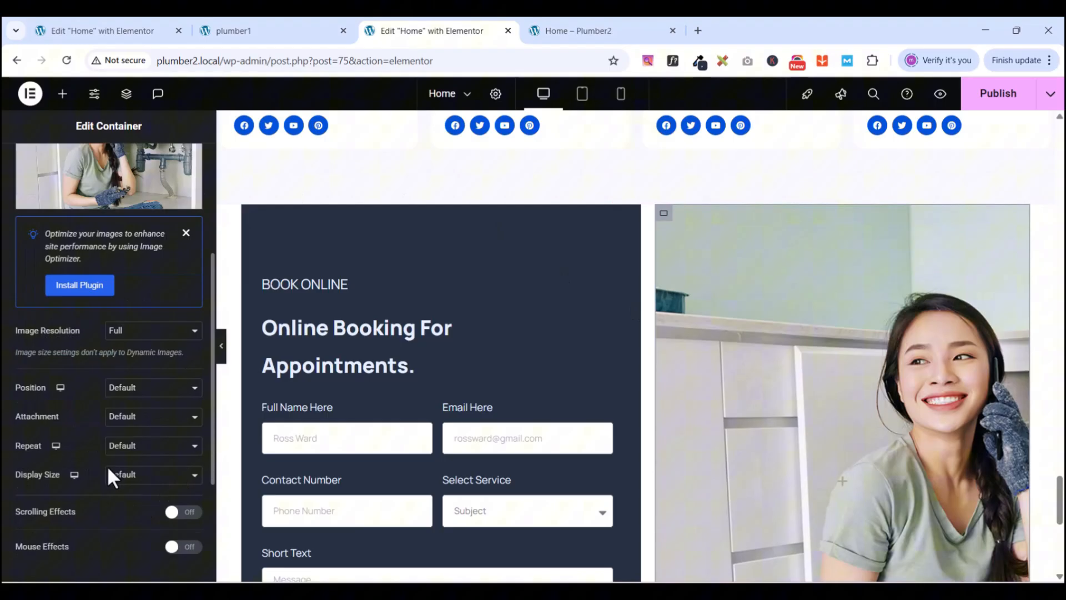
pyautogui.click(118, 387)
pyautogui.click(155, 428)
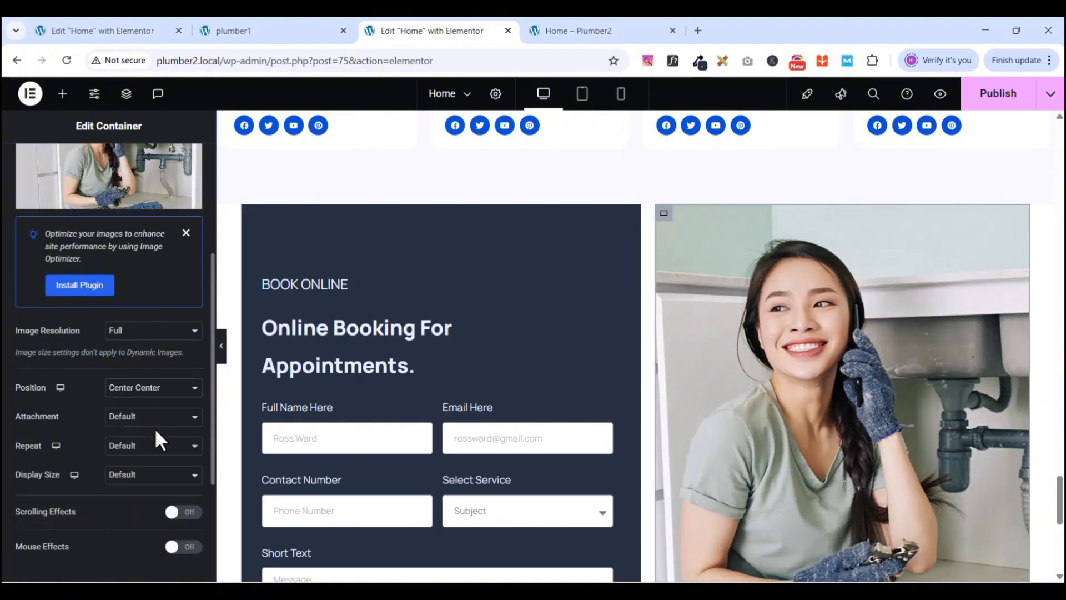
pyautogui.click(137, 446)
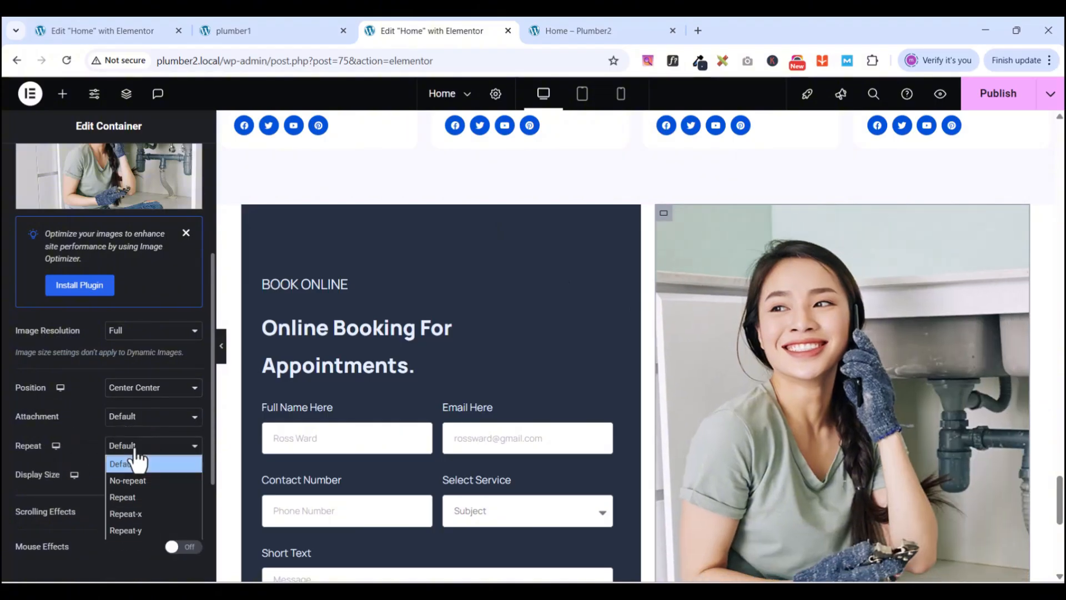
pyautogui.click(136, 477)
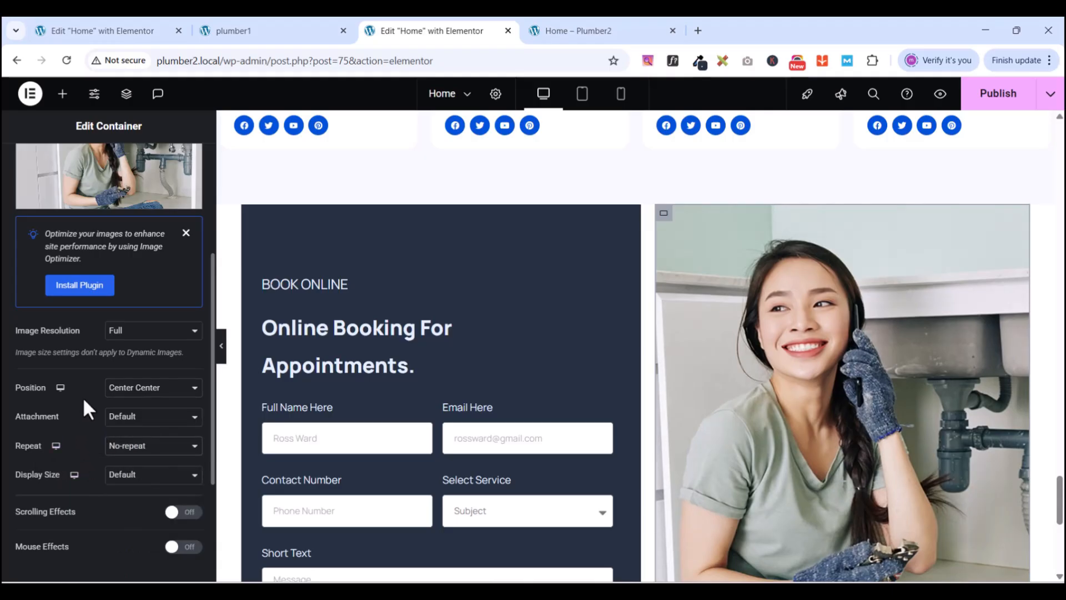
pyautogui.scroll(-1, 84, 400)
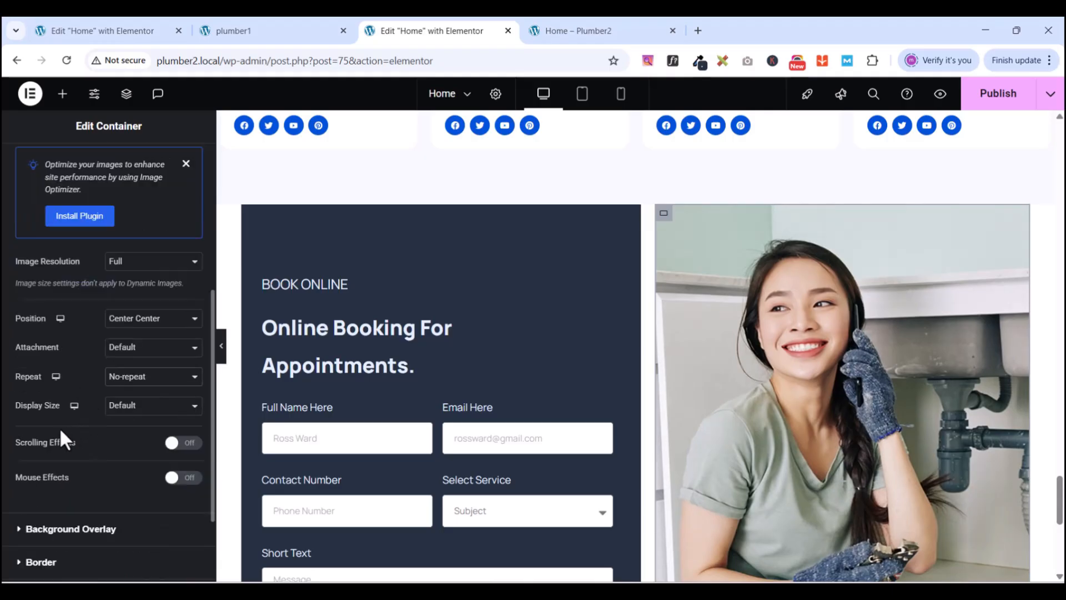
pyautogui.click(146, 411)
pyautogui.click(131, 457)
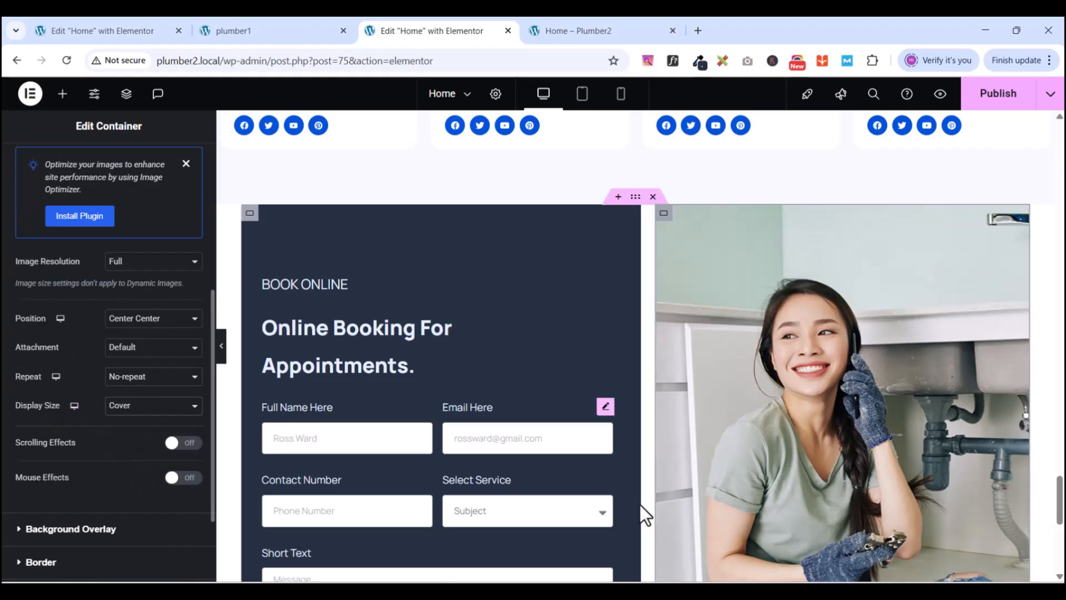
pyautogui.scroll(-3, 850, 365)
pyautogui.scroll(5, 850, 367)
pyautogui.scroll(-3, 852, 366)
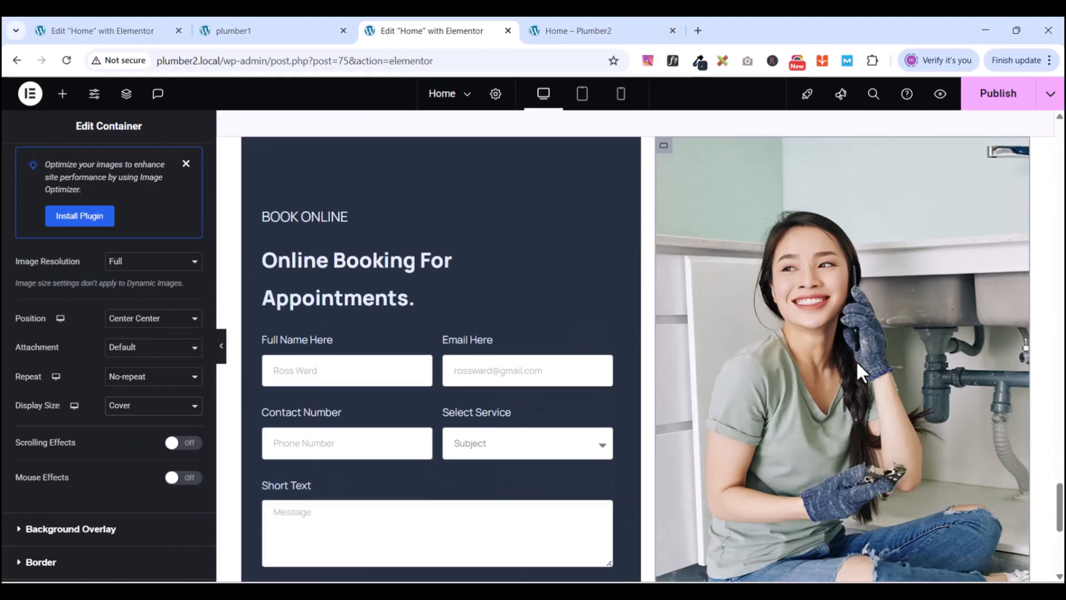
pyautogui.scroll(-5, 856, 361)
pyautogui.scroll(4, 856, 361)
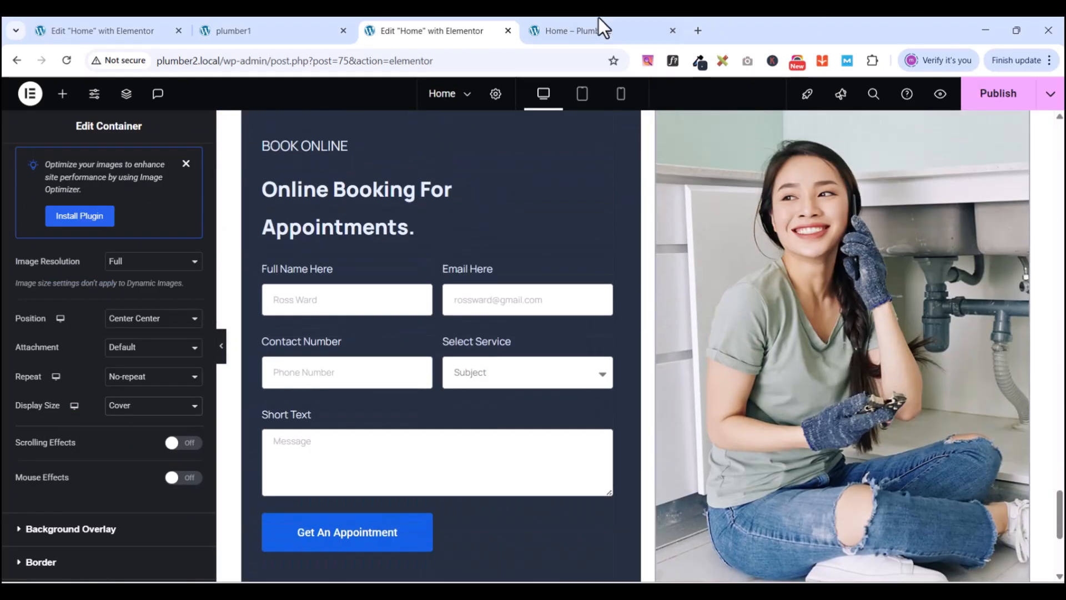
# - Compare the layout with the finished PlumCo reference page, then return to the plumber2 editor
pyautogui.click(290, 31)
pyautogui.scroll(5, 668, 404)
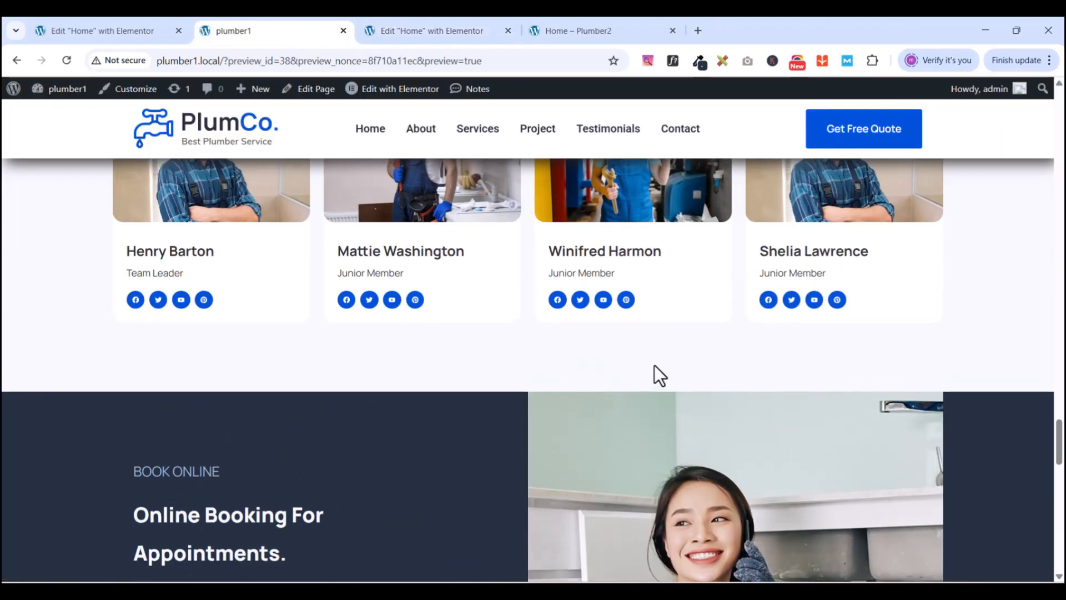
pyautogui.scroll(-4, 654, 374)
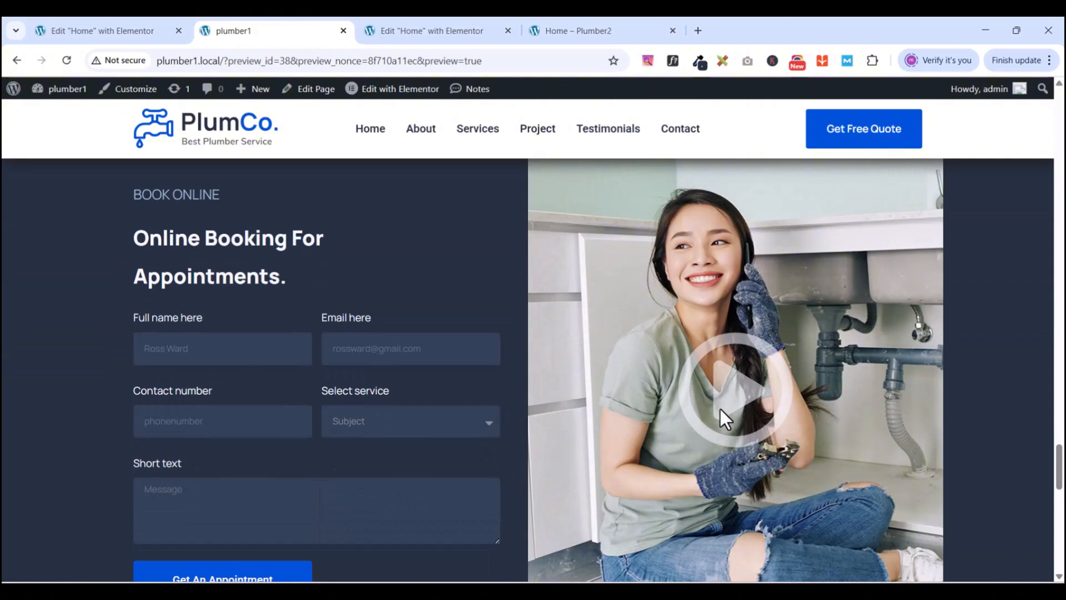
pyautogui.click(404, 31)
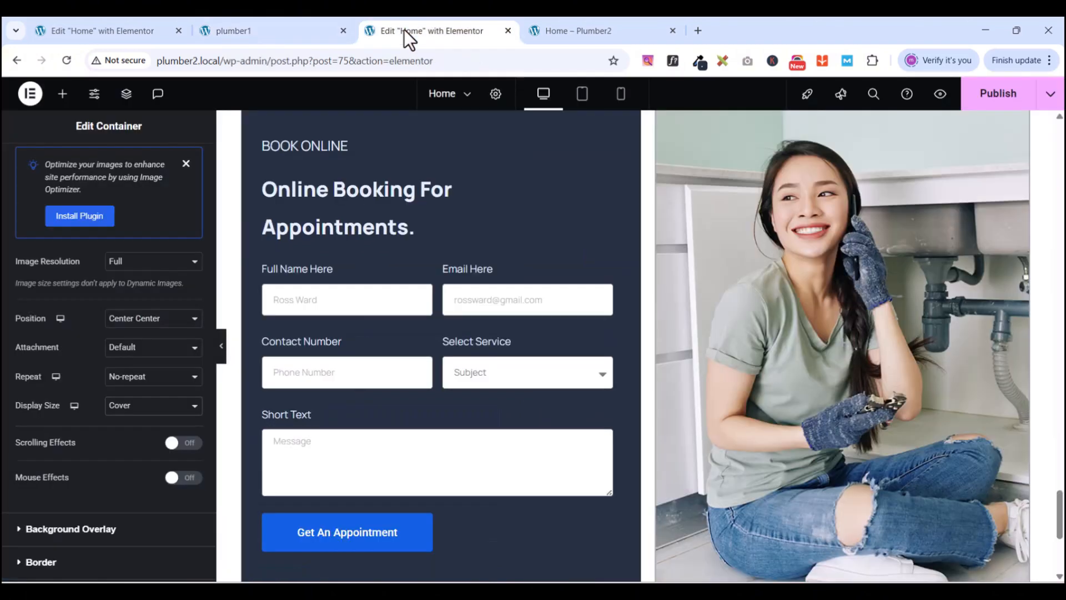
pyautogui.scroll(3, 727, 422)
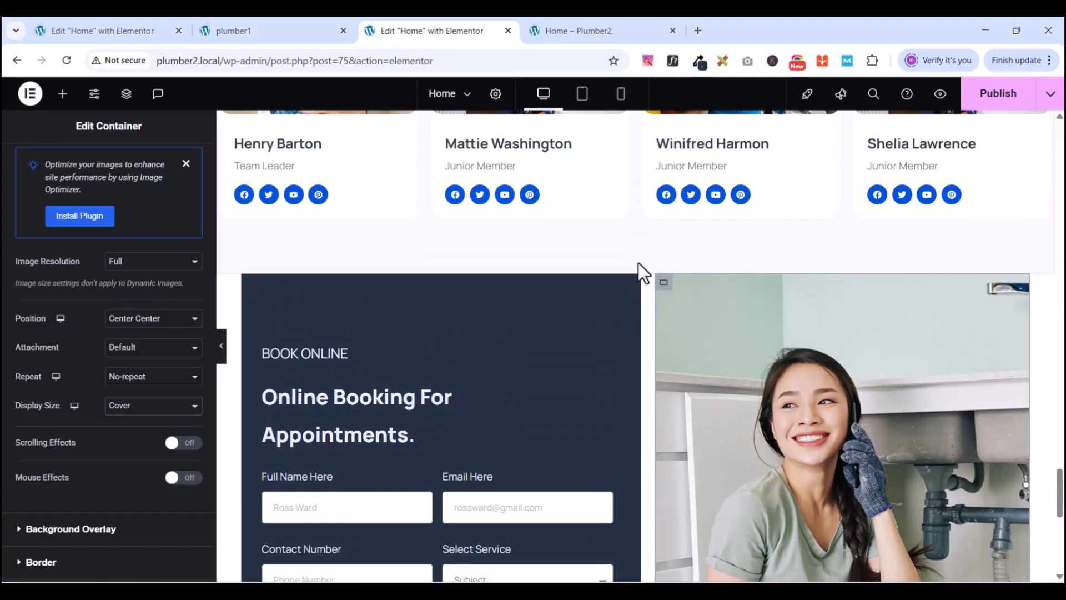
# - Set the booking section's column gap to 0 so the form and photo sit flush
pyautogui.click(635, 268)
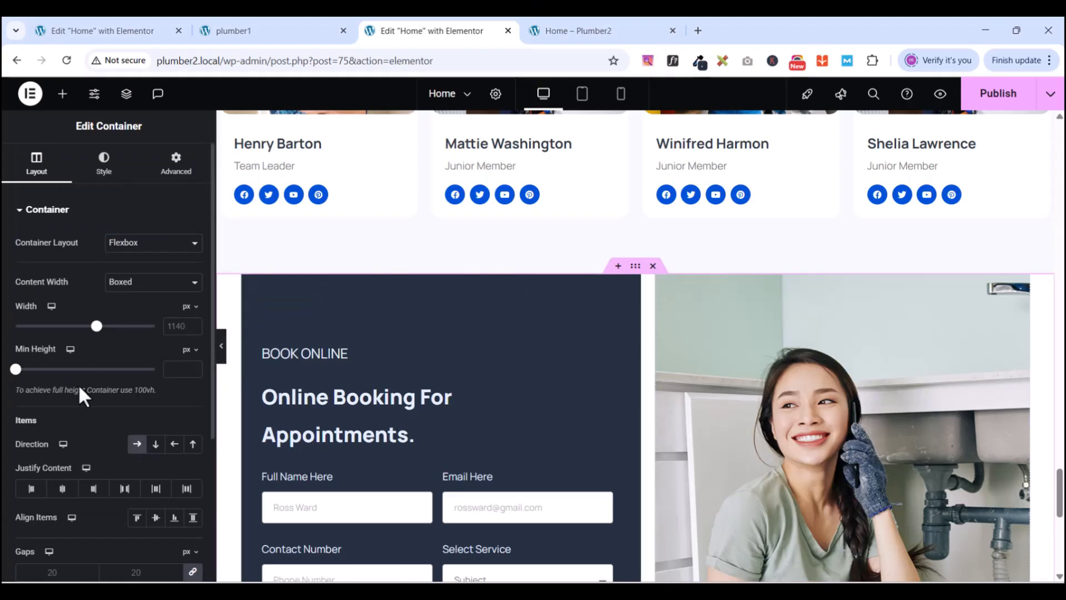
pyautogui.scroll(-4, 78, 387)
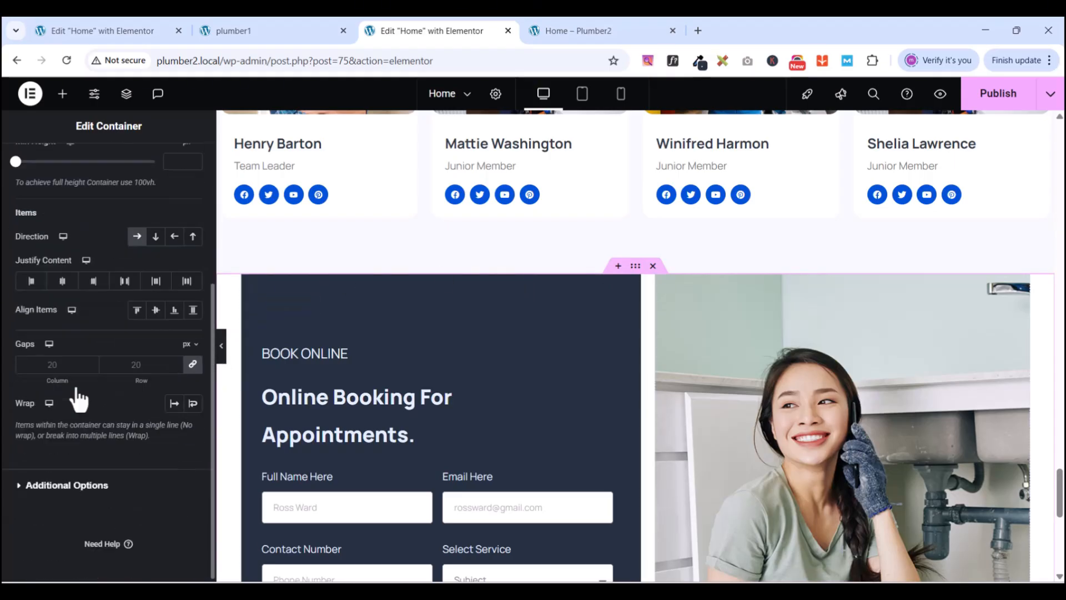
pyautogui.doubleClick(54, 364)
pyautogui.write('0')
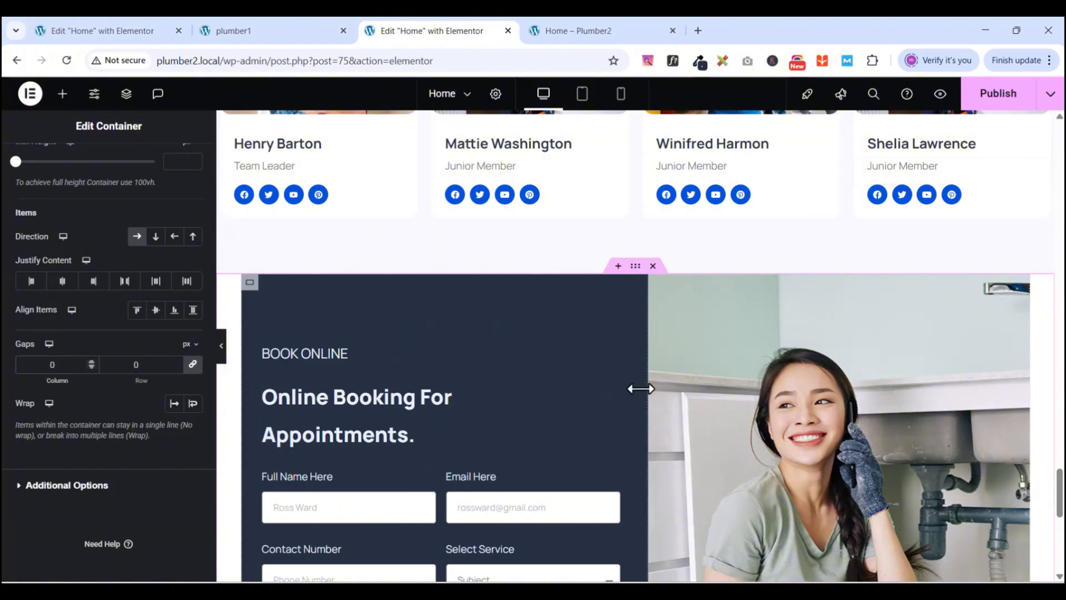
pyautogui.scroll(-8, 638, 387)
pyautogui.scroll(6, 641, 388)
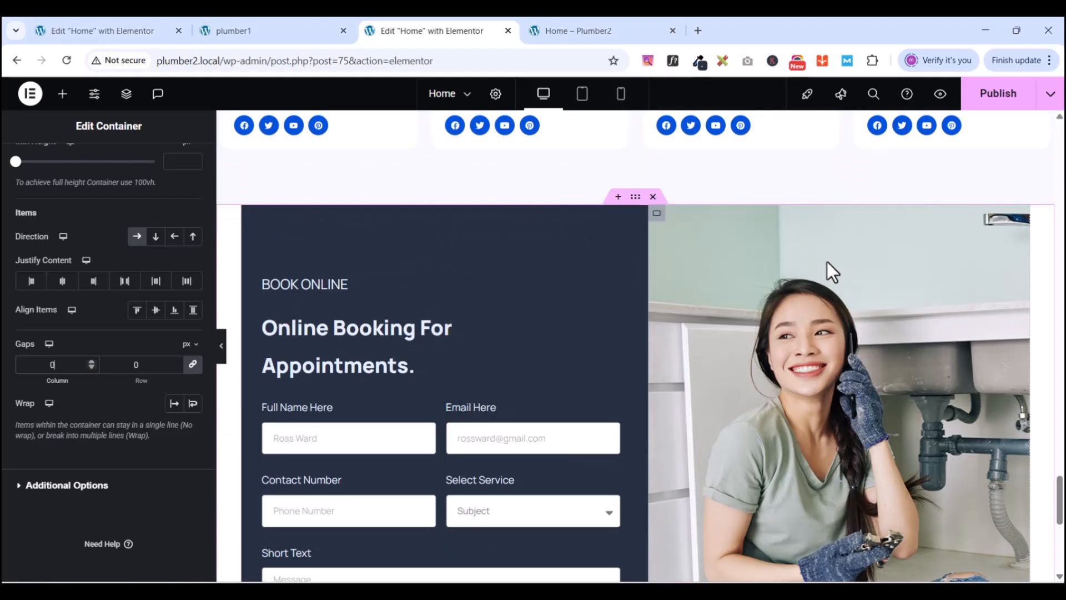
pyautogui.click(656, 214)
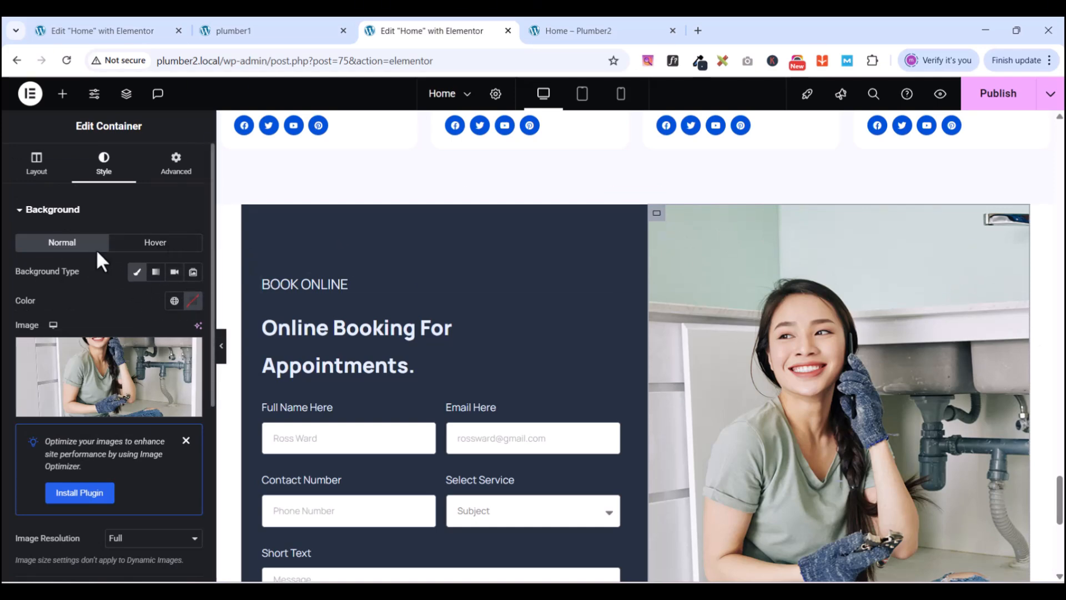
# - Add an Icon widget at the top of the photo column
pyautogui.click(63, 95)
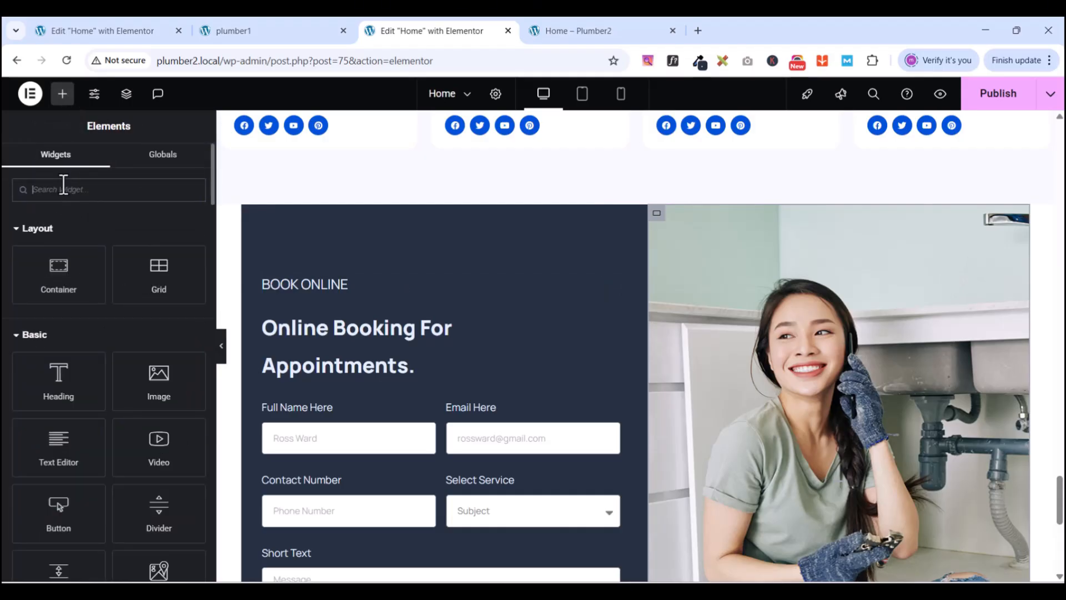
pyautogui.write('icon')
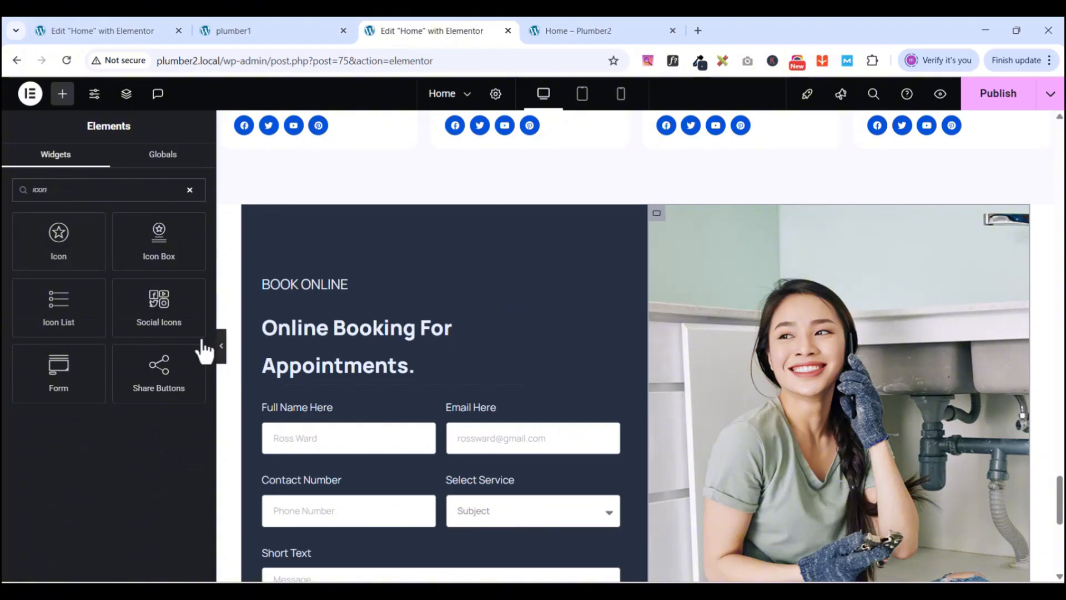
pyautogui.moveTo(58, 239); pyautogui.dragTo(826, 462)
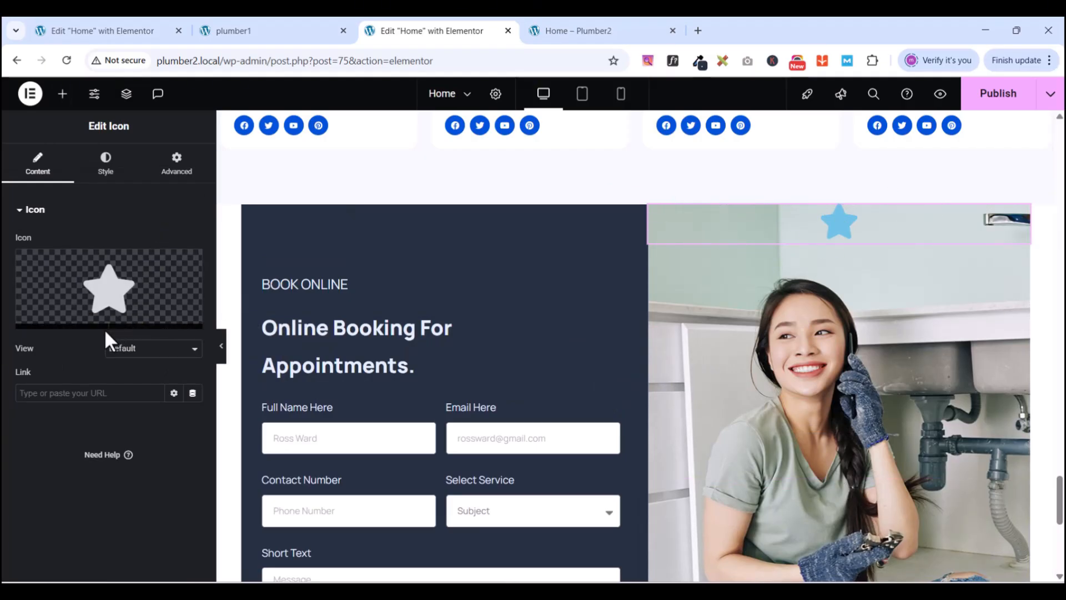
# - Replace the default star with the Play circle icon from the Icon Library
pyautogui.click(76, 323)
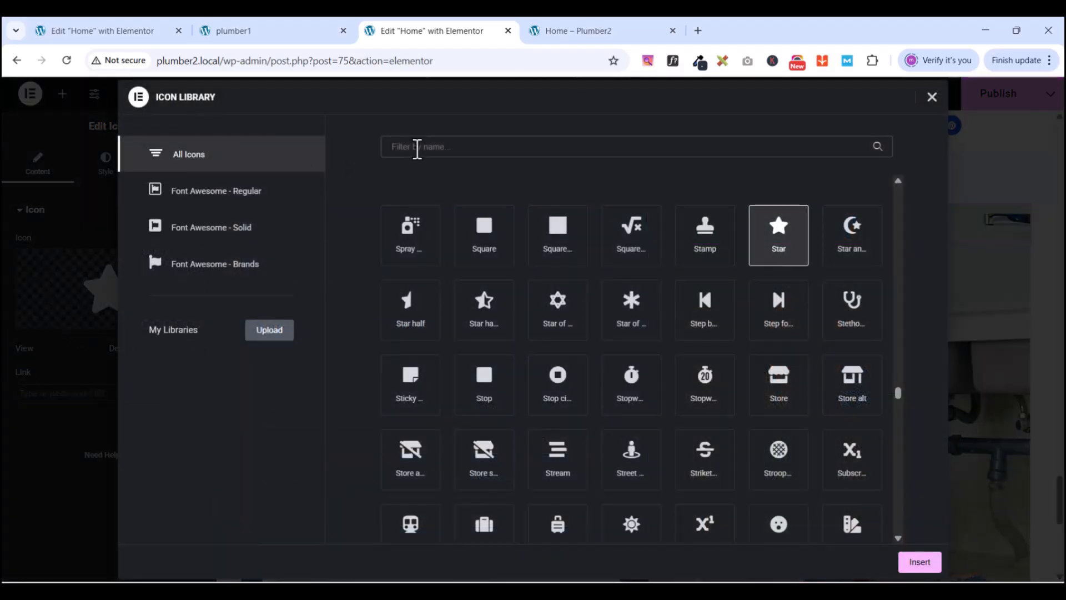
pyautogui.write('play')
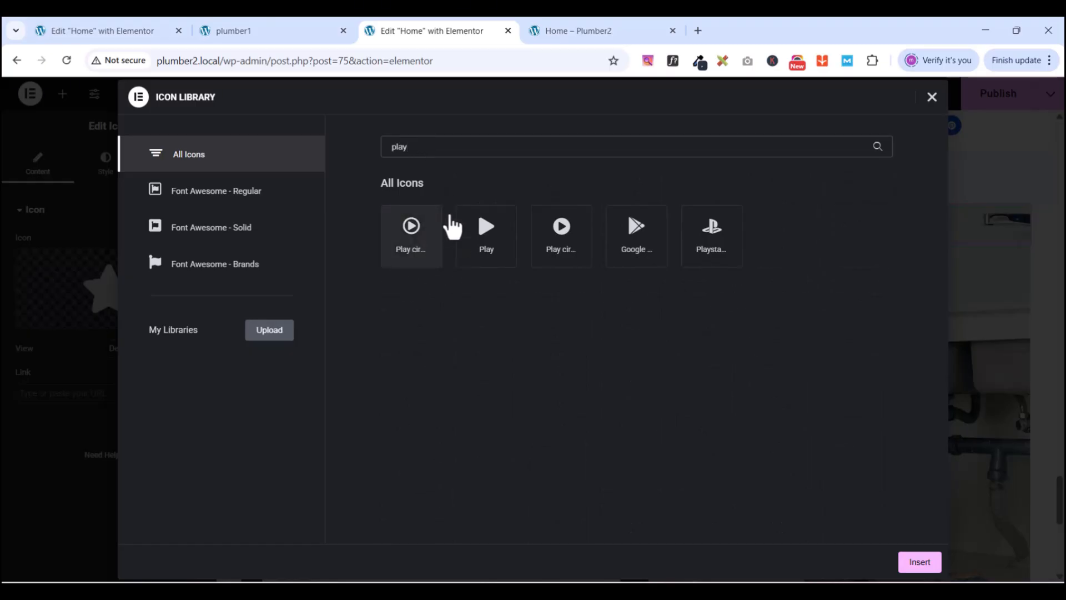
pyautogui.click(286, 33)
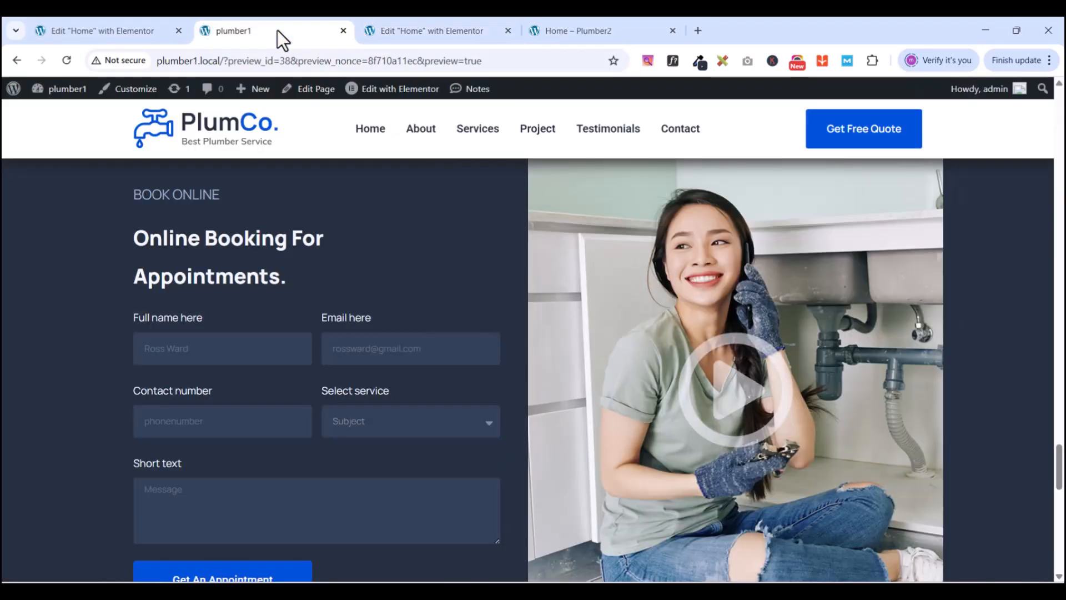
pyautogui.click(431, 37)
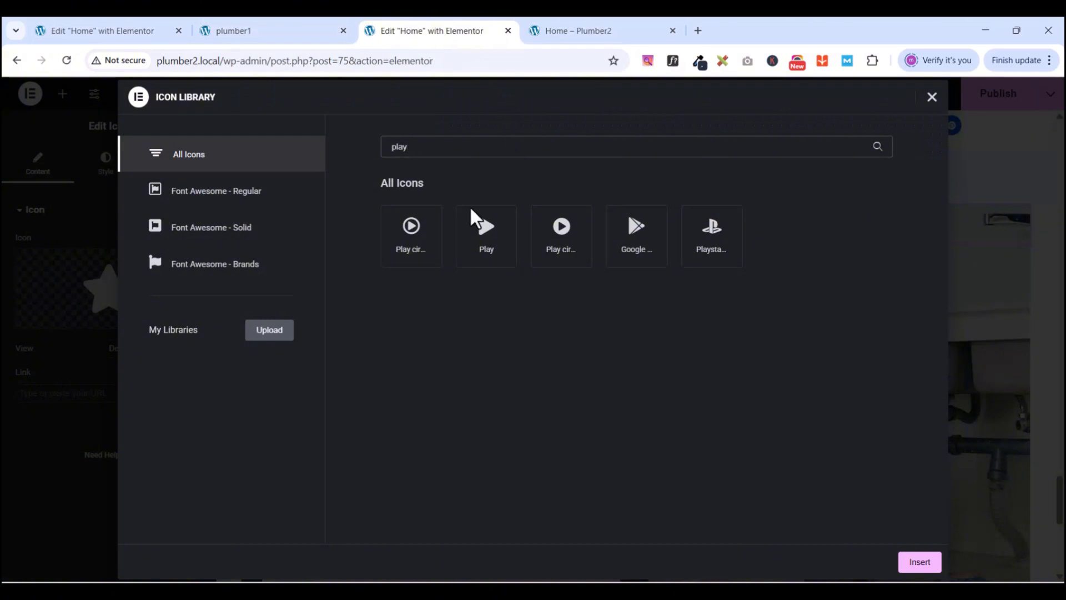
pyautogui.click(405, 233)
pyautogui.click(919, 562)
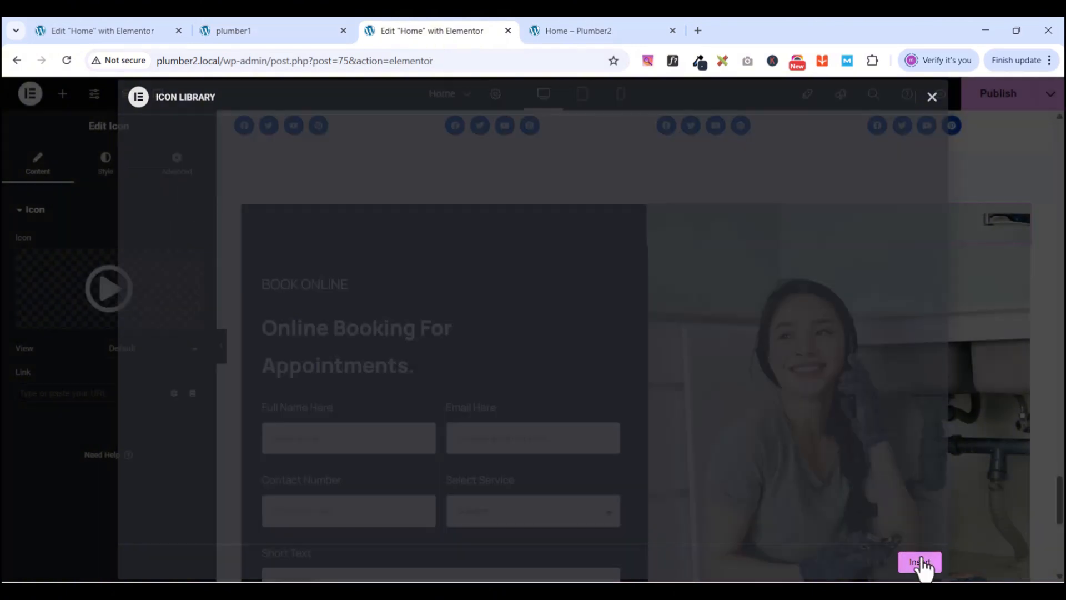
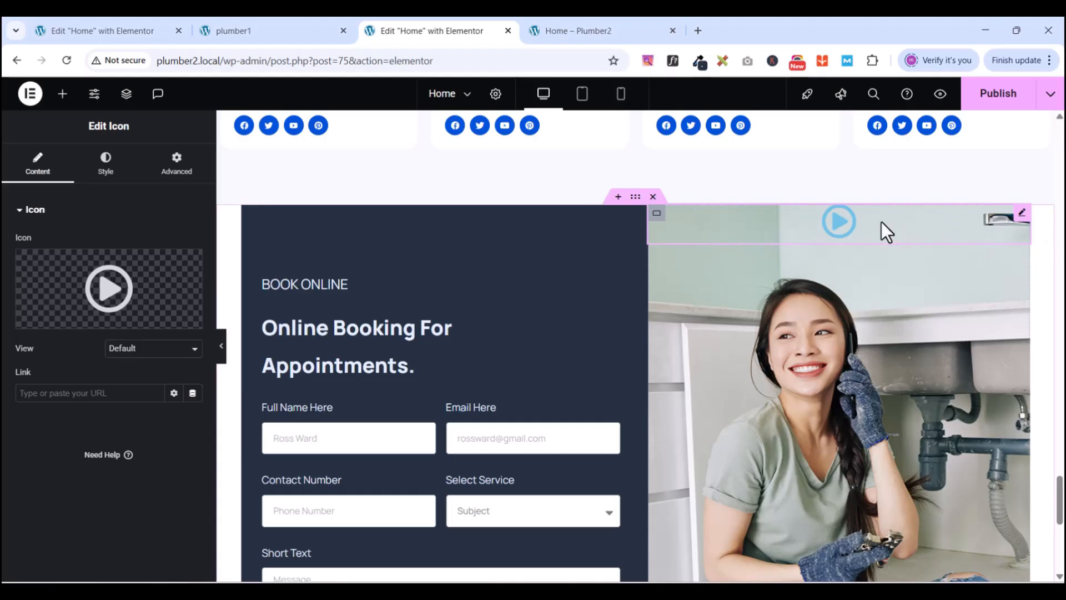
# - Centre the play icon on the booking photo with Justify Content and Align Items set to Center
pyautogui.click(654, 218)
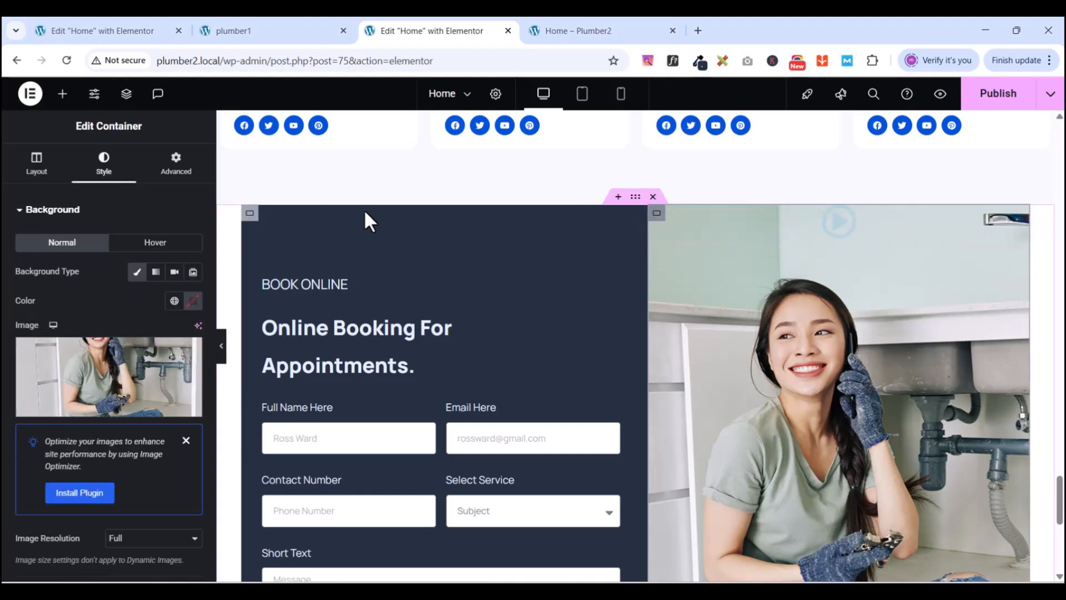
pyautogui.click(24, 175)
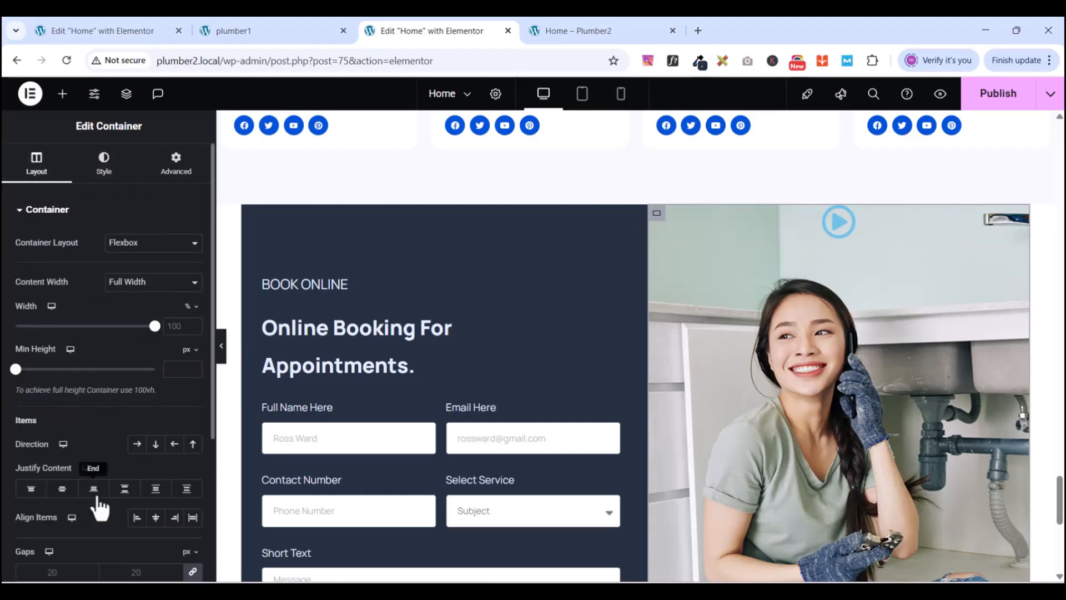
pyautogui.click(54, 489)
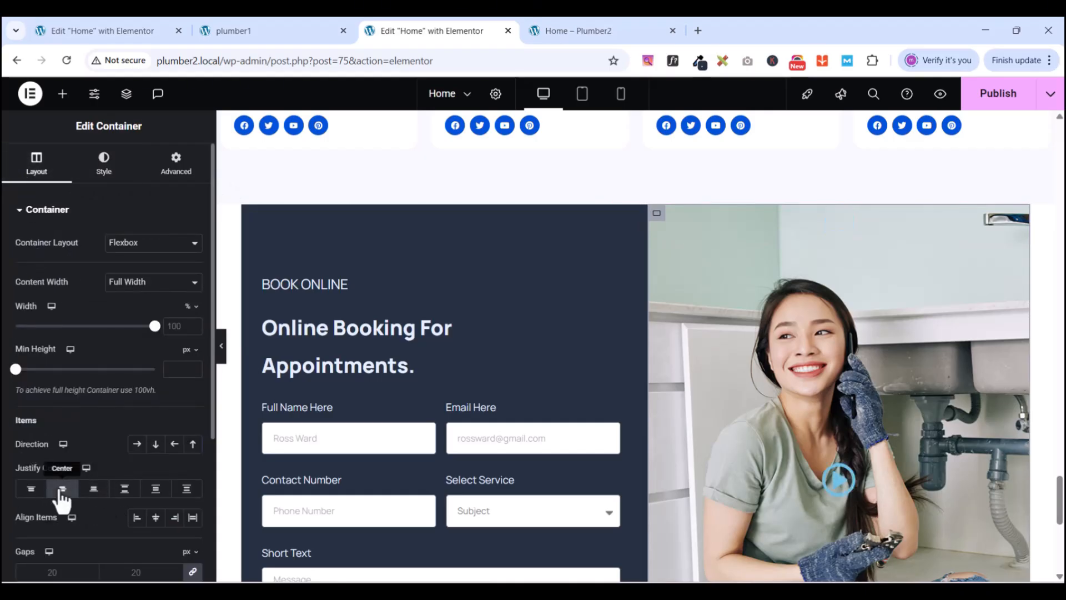
pyautogui.click(156, 518)
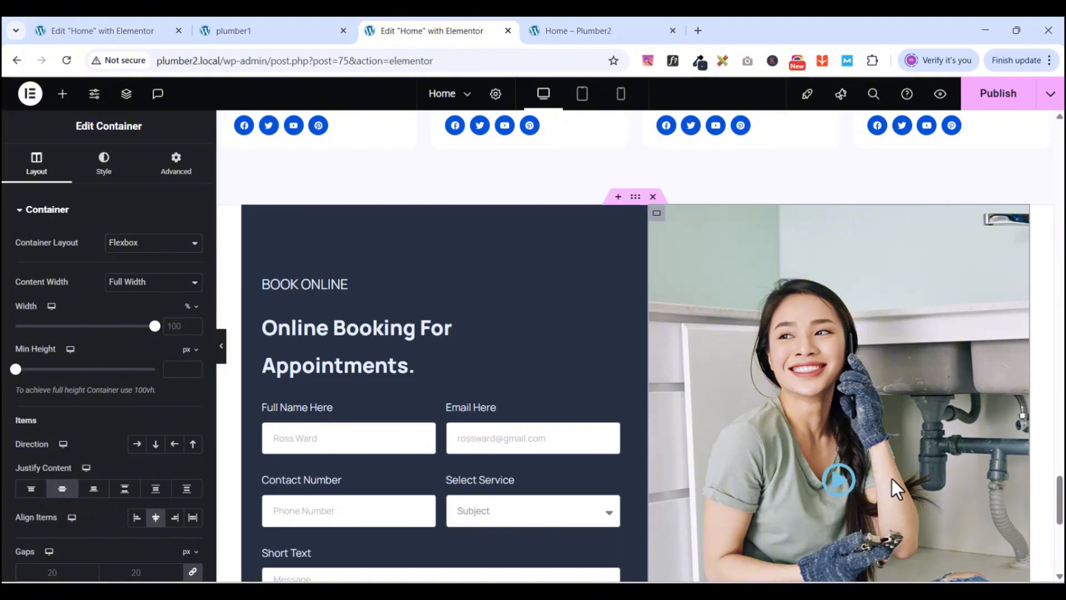
pyautogui.scroll(-3, 892, 478)
# - Enlarge the play icon to 166 px, checking the reference booking section along the way
pyautogui.click(849, 336)
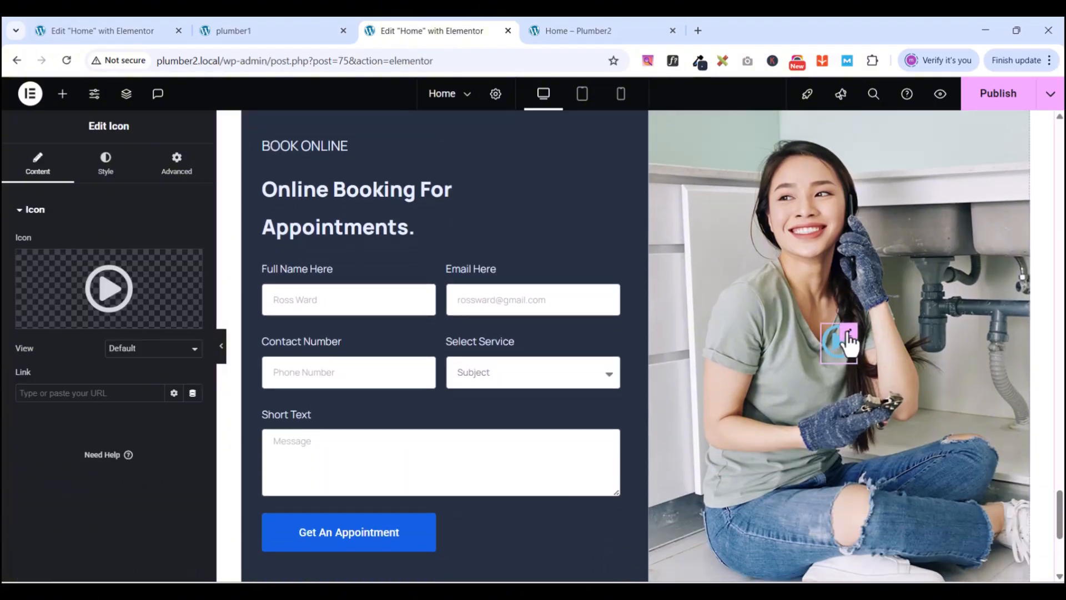
pyautogui.click(110, 183)
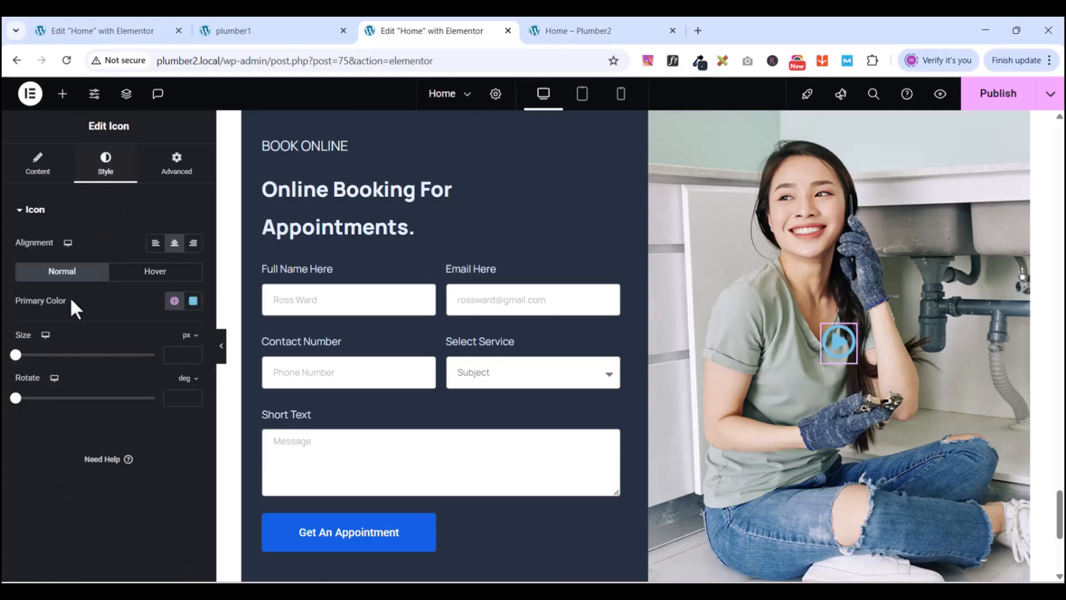
pyautogui.moveTo(17, 355); pyautogui.dragTo(89, 354)
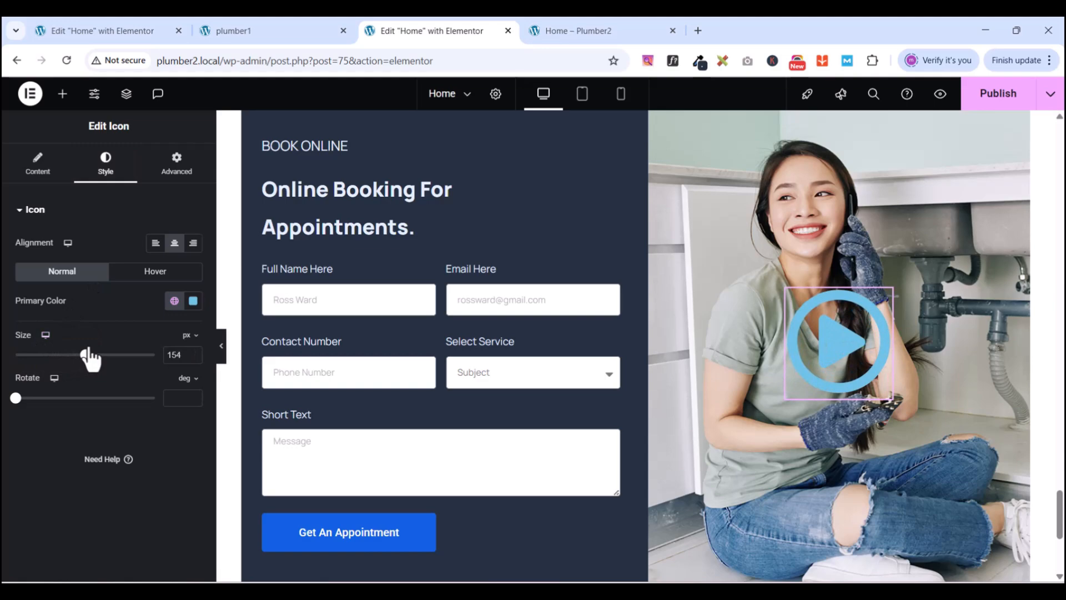
pyautogui.click(232, 30)
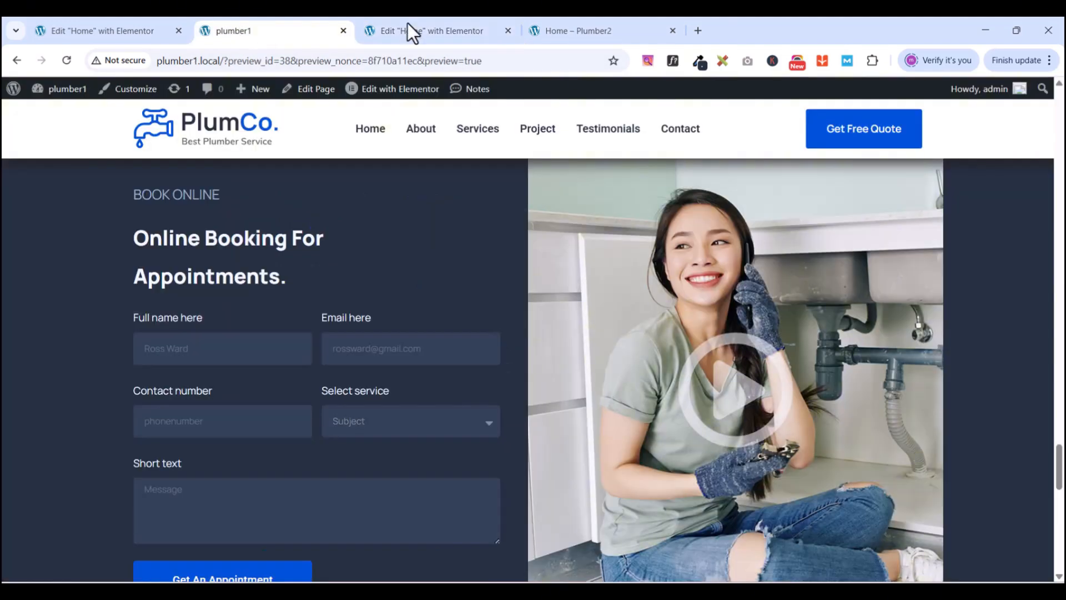
pyautogui.click(433, 31)
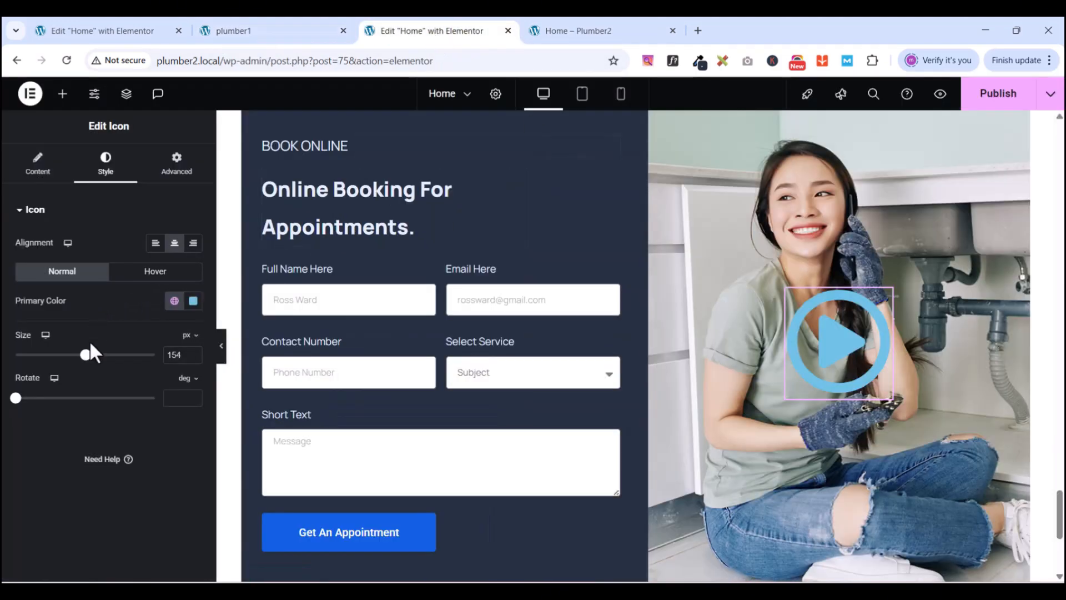
pyautogui.moveTo(86, 357); pyautogui.dragTo(92, 357)
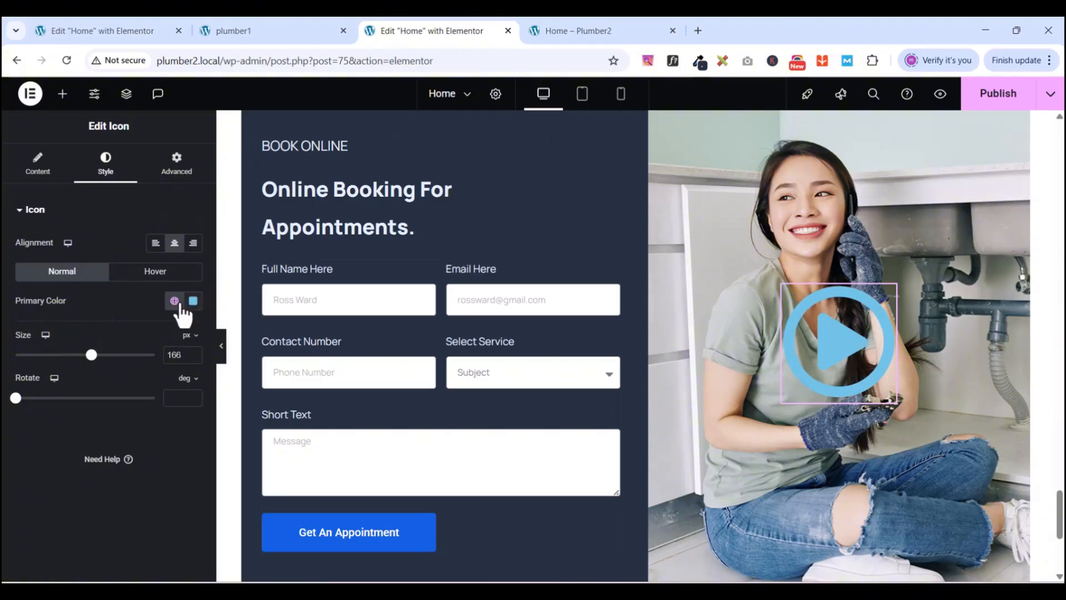
# - Colour the play icon semi-transparent white (#FFFFFF69)
pyautogui.click(192, 301)
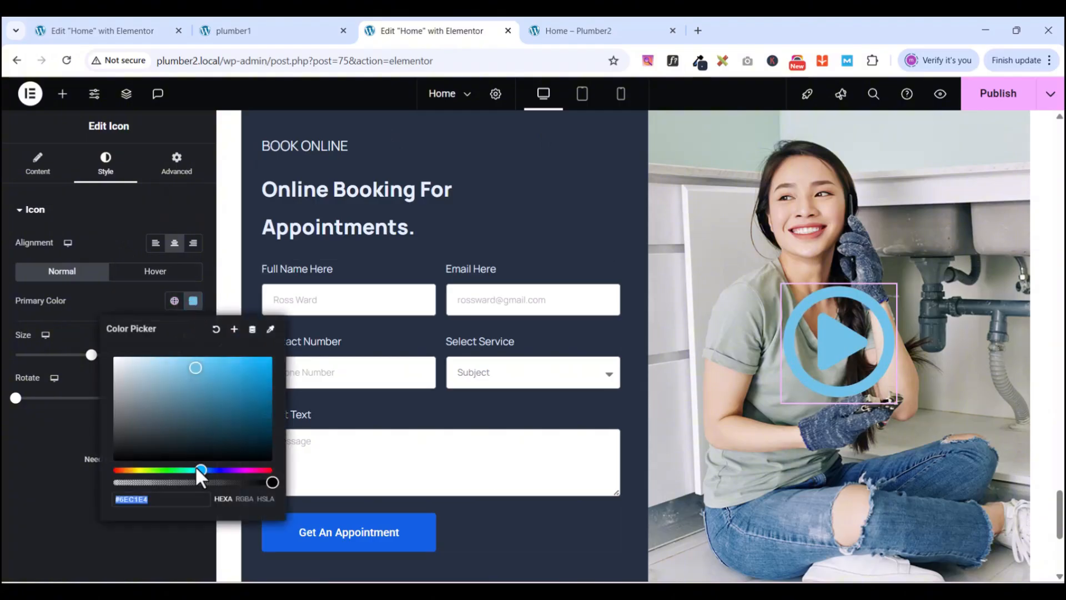
pyautogui.click(191, 371)
pyautogui.moveTo(191, 371); pyautogui.dragTo(95, 343)
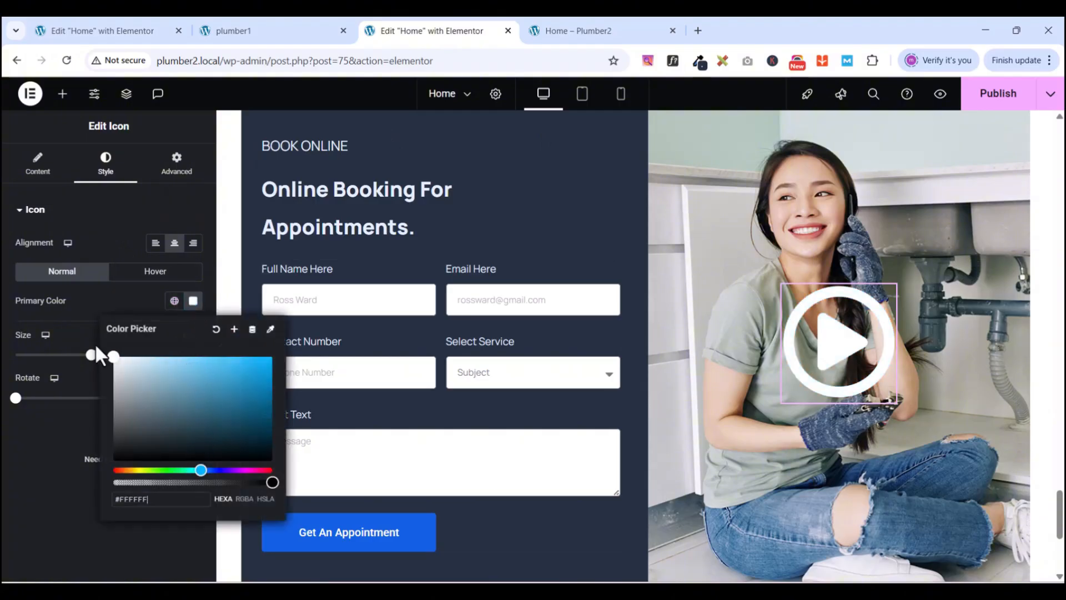
pyautogui.moveTo(269, 485); pyautogui.dragTo(189, 489)
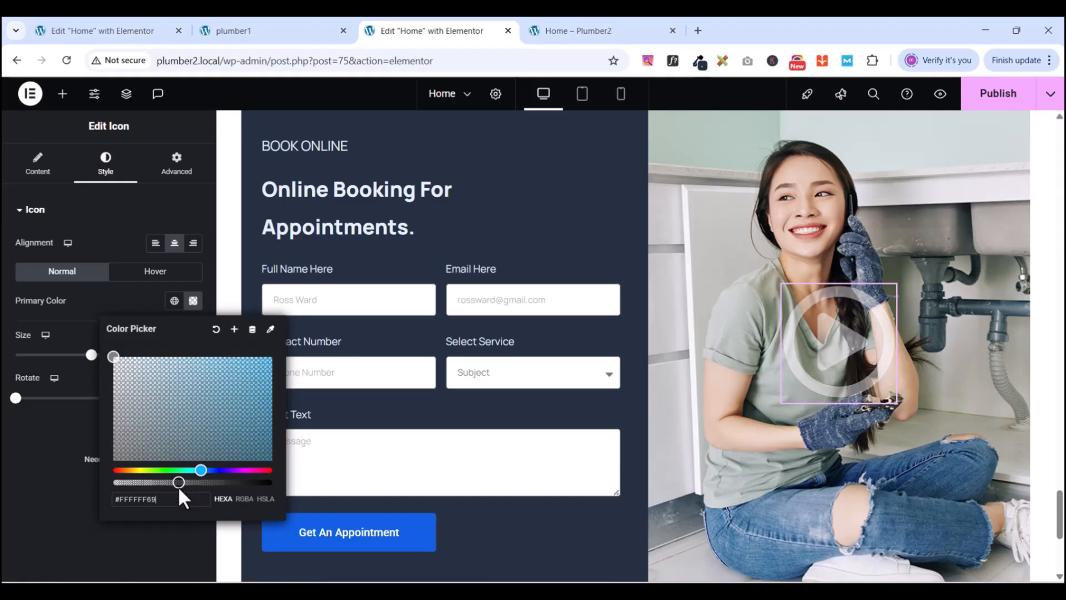
pyautogui.scroll(5, 830, 333)
pyautogui.scroll(-6, 830, 333)
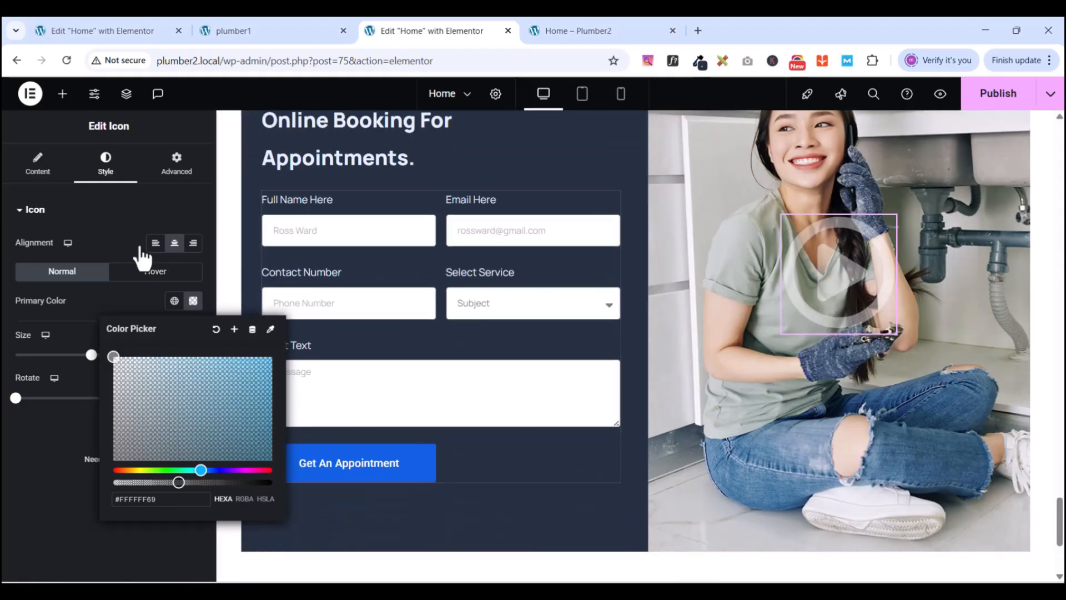
pyautogui.click(114, 212)
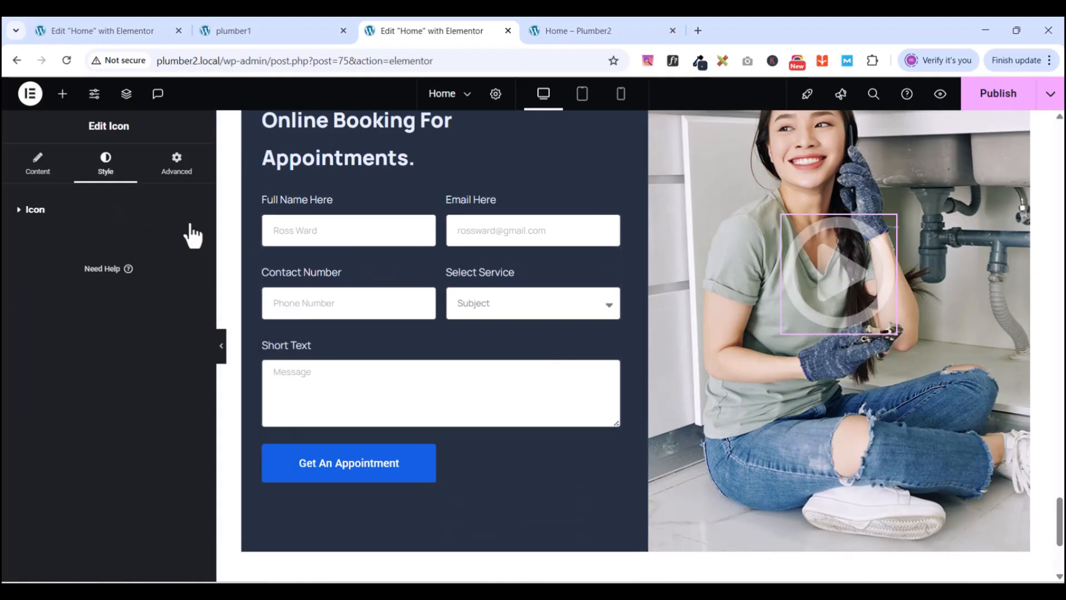
pyautogui.scroll(5, 672, 454)
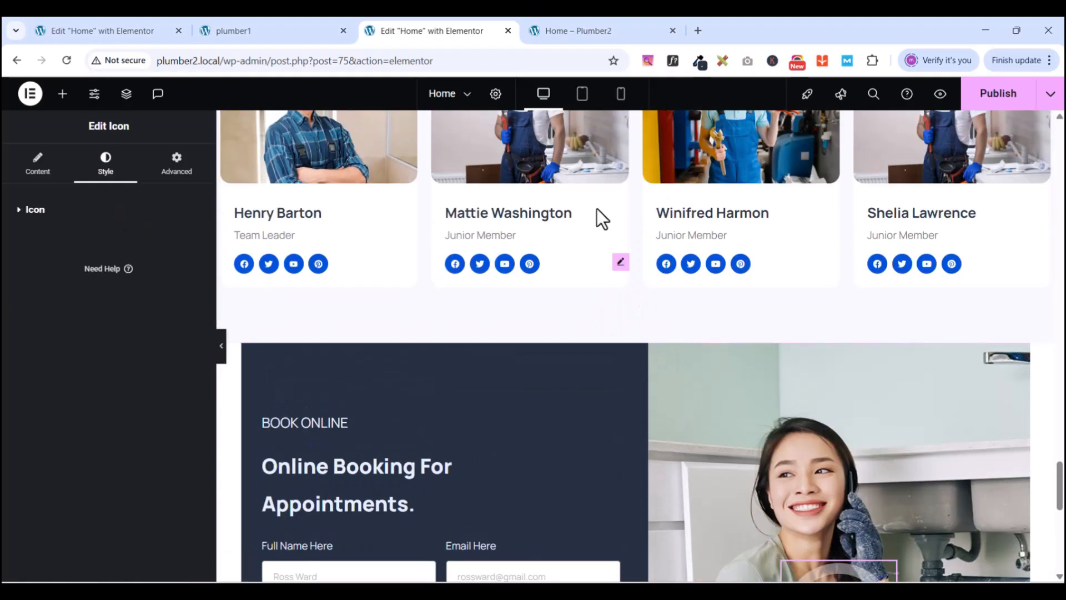
# - Publish the home page and confirm the centred, faded play icon in the site preview
pyautogui.click(998, 96)
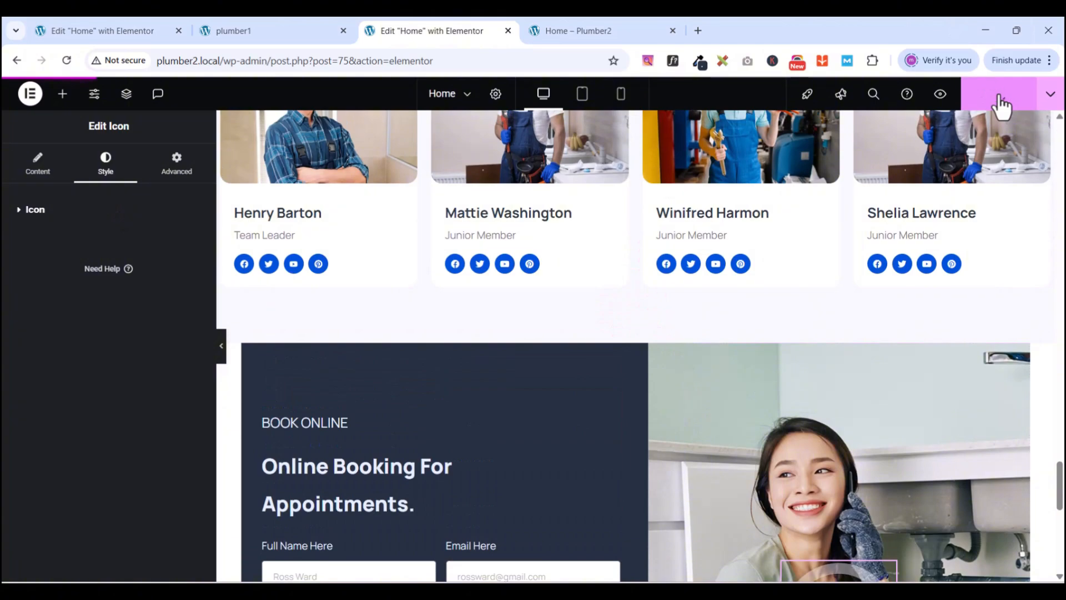
pyautogui.click(609, 28)
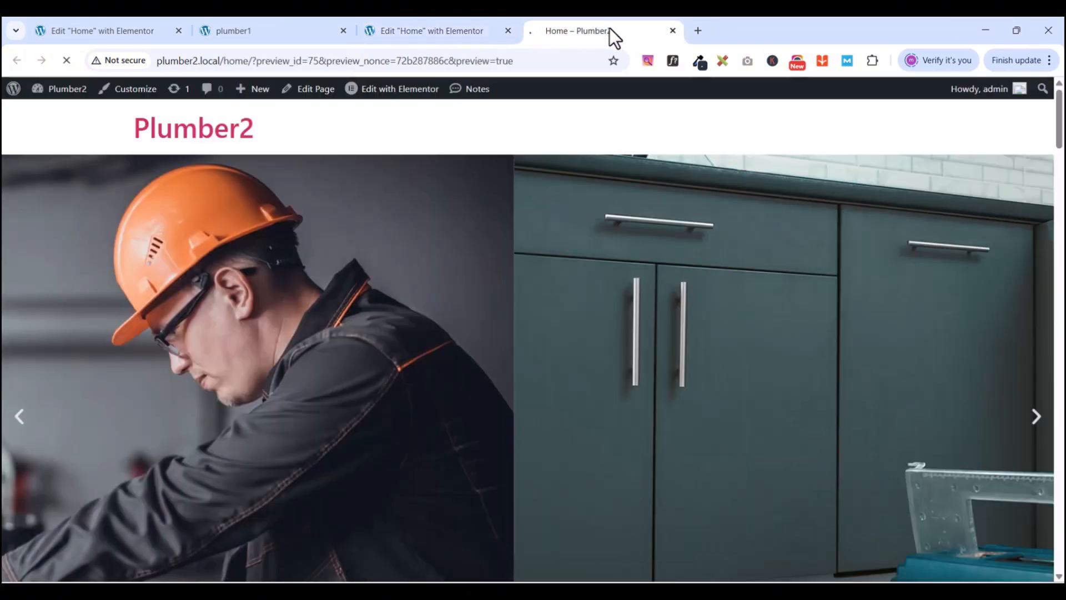
pyautogui.scroll(-15, 1056, 550)
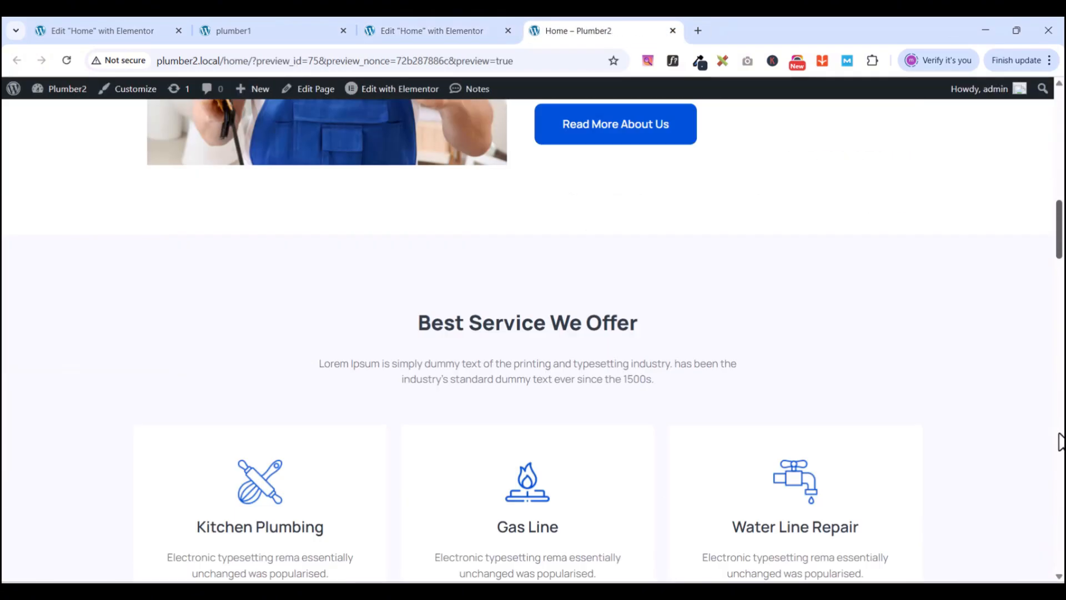
pyautogui.scroll(-10, 1055, 549)
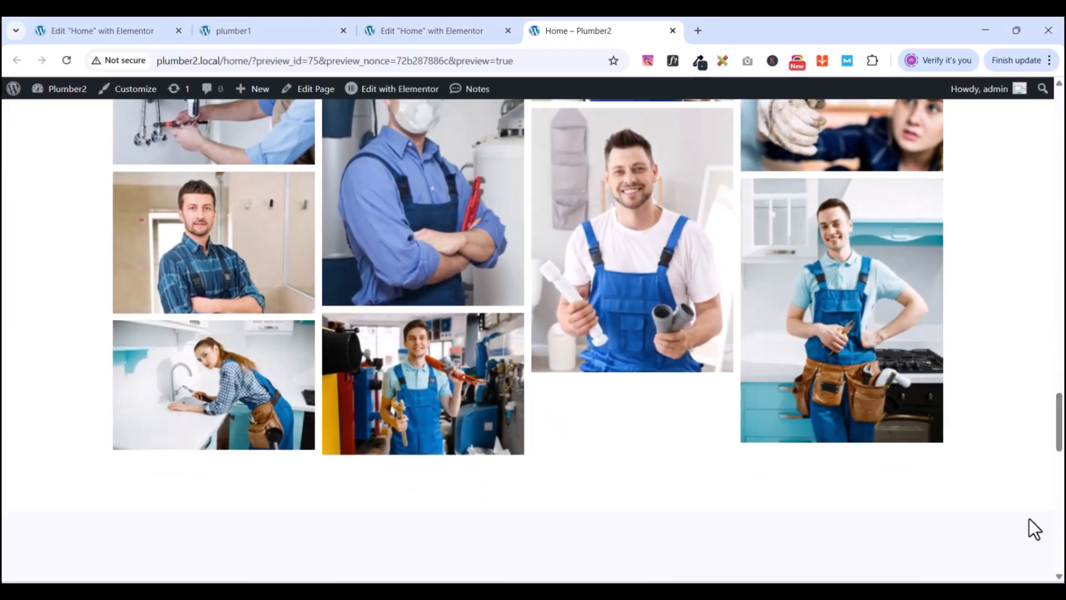
pyautogui.moveTo(1059, 417); pyautogui.dragTo(1064, 511)
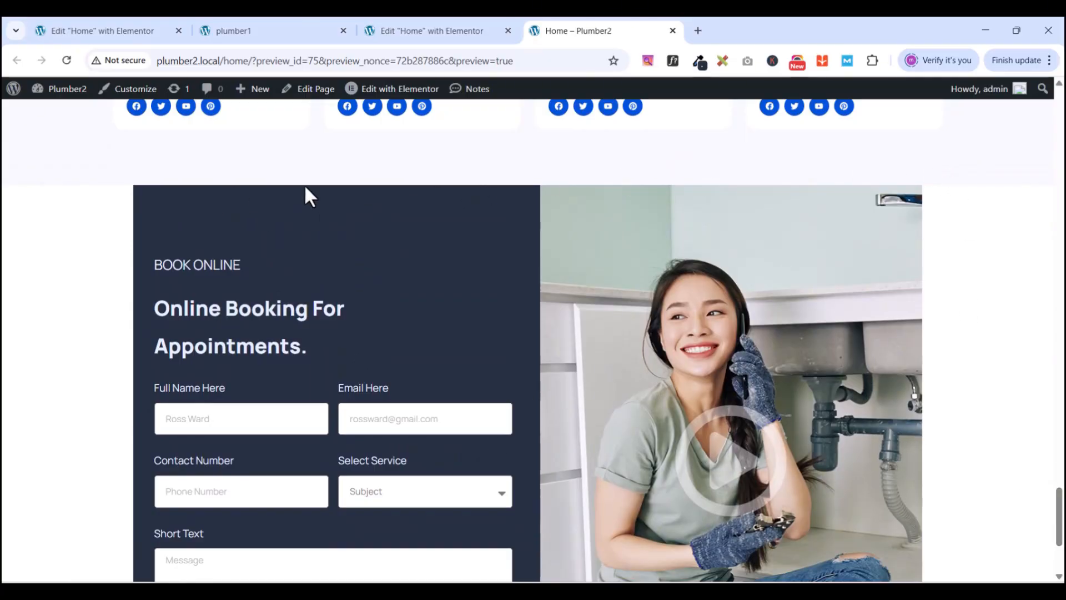
pyautogui.click(438, 29)
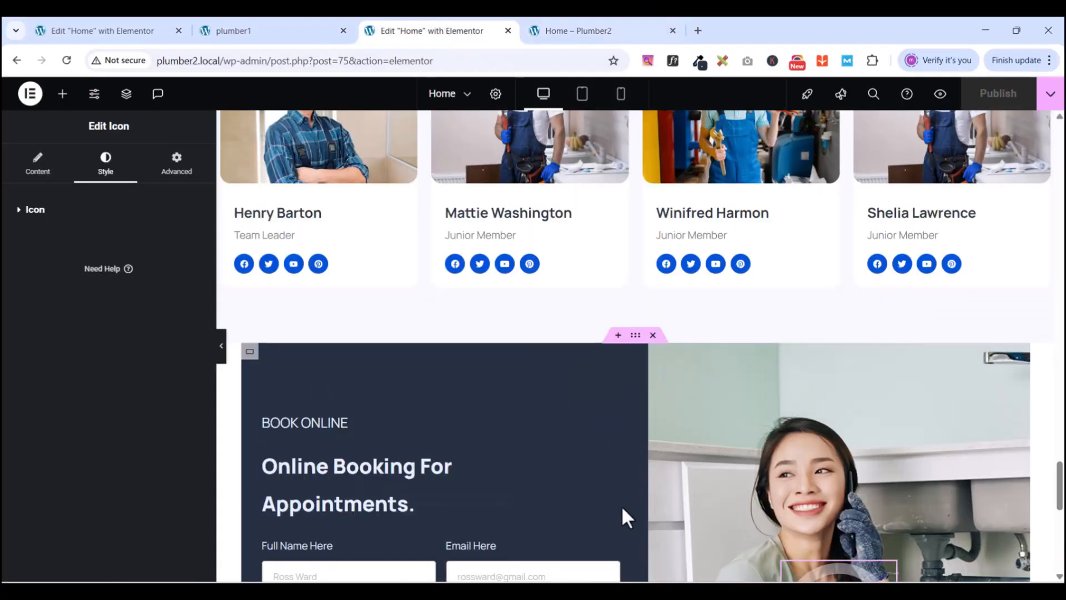
# - Give the booking section's outer container a classic background colour
pyautogui.click(636, 337)
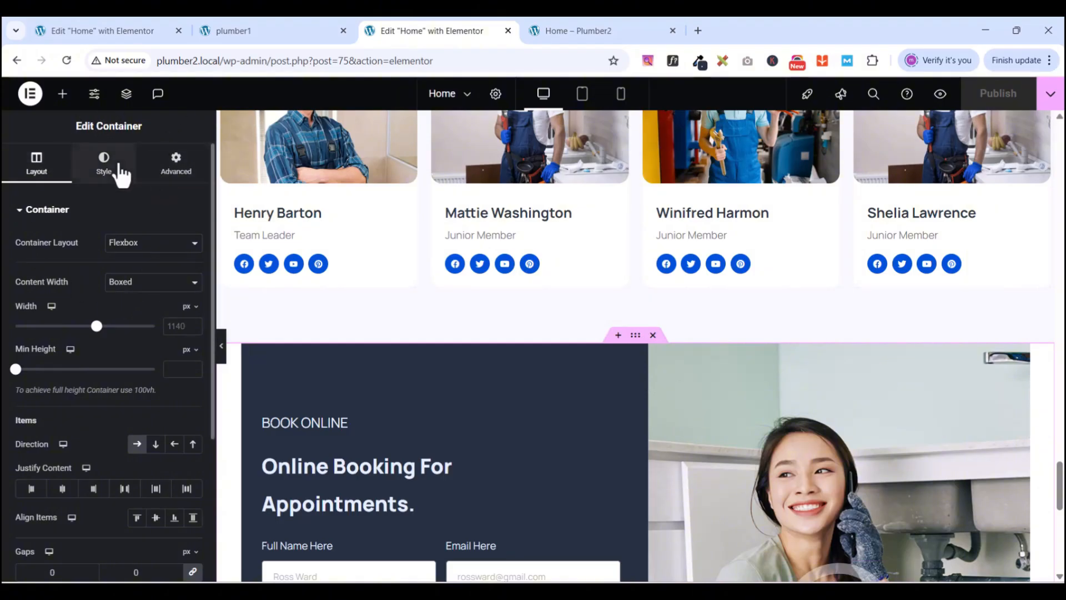
pyautogui.click(121, 175)
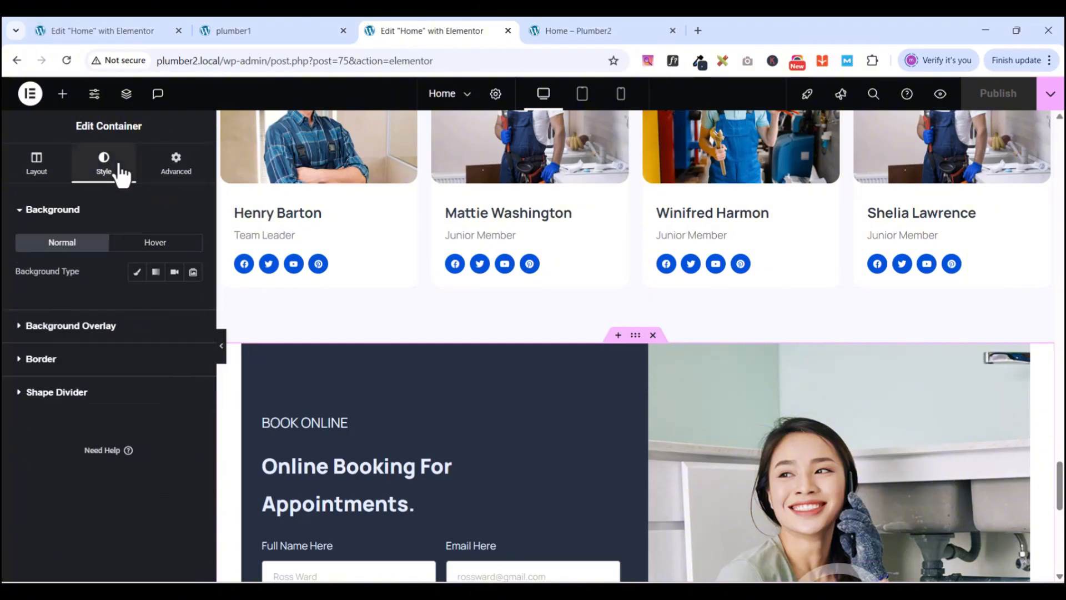
pyautogui.click(136, 273)
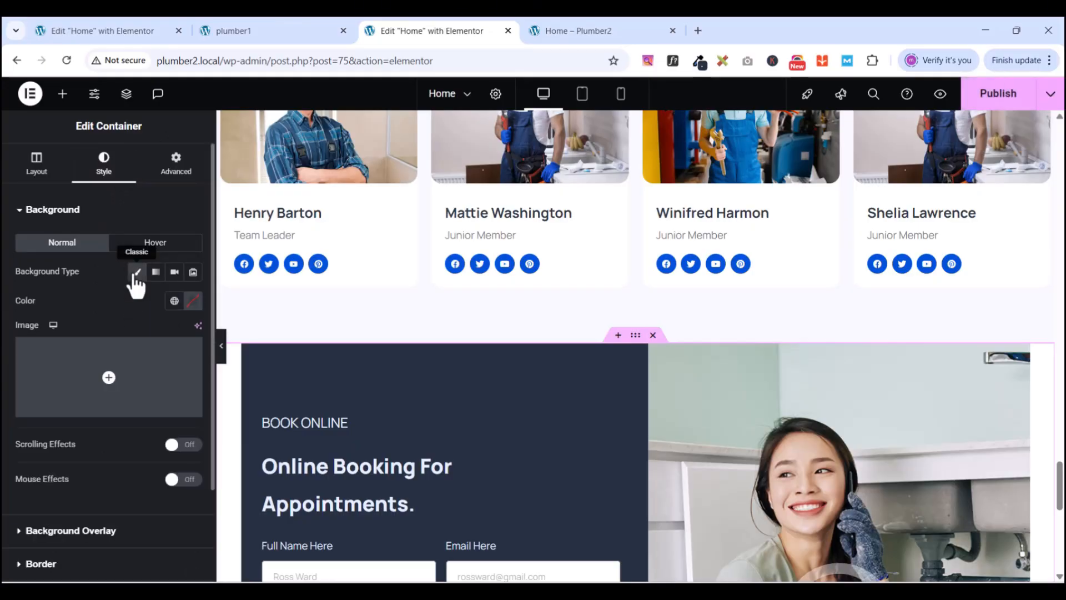
pyautogui.click(192, 301)
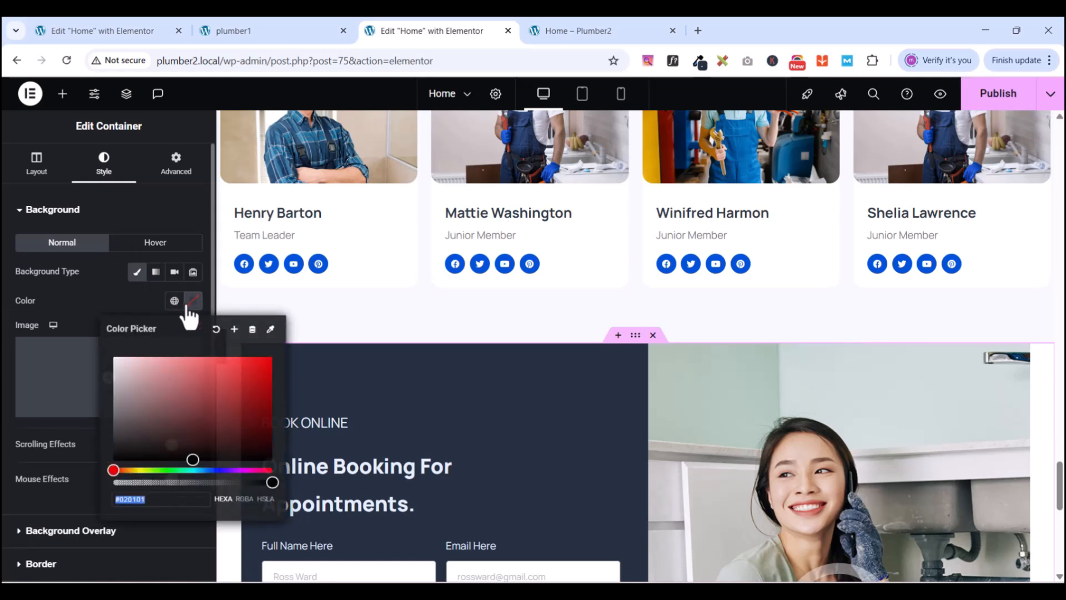
pyautogui.write('Subject')
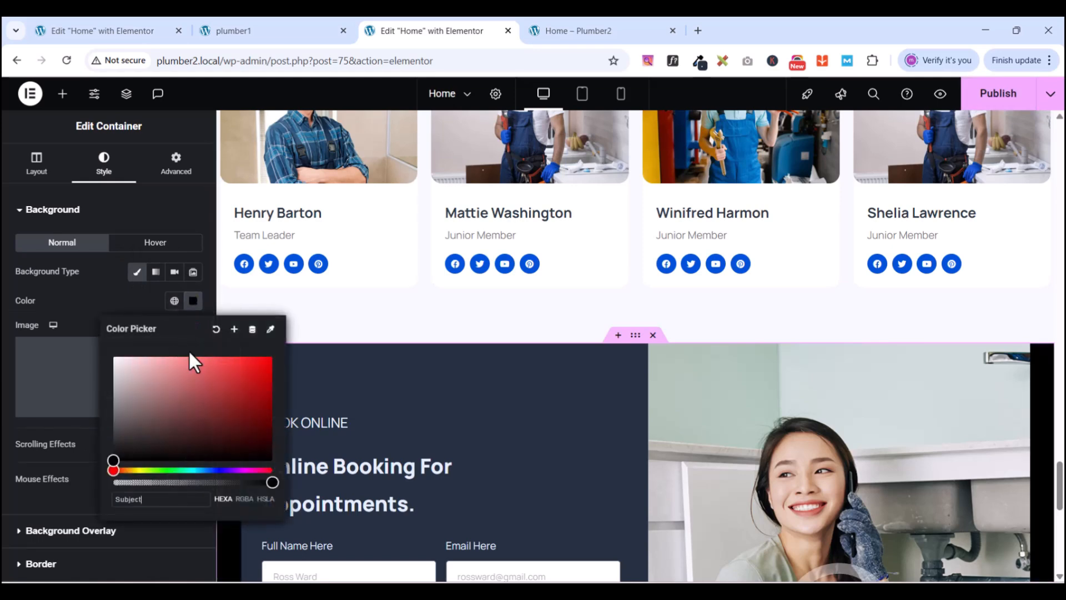
# - Sample and copy the reference site's section background hex 253041 with the colour extension
pyautogui.click(222, 30)
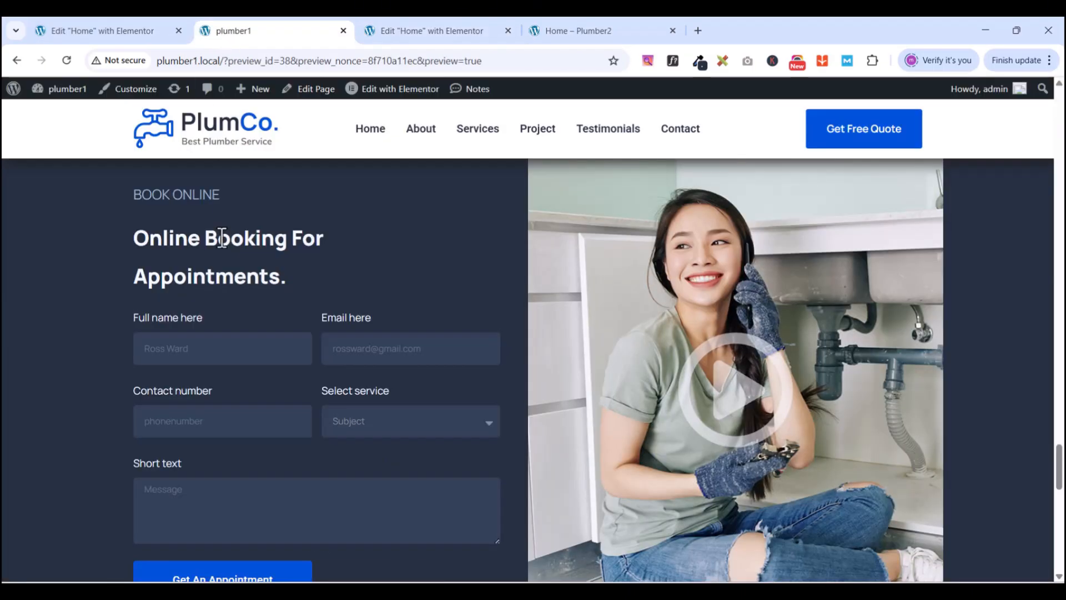
pyautogui.click(701, 61)
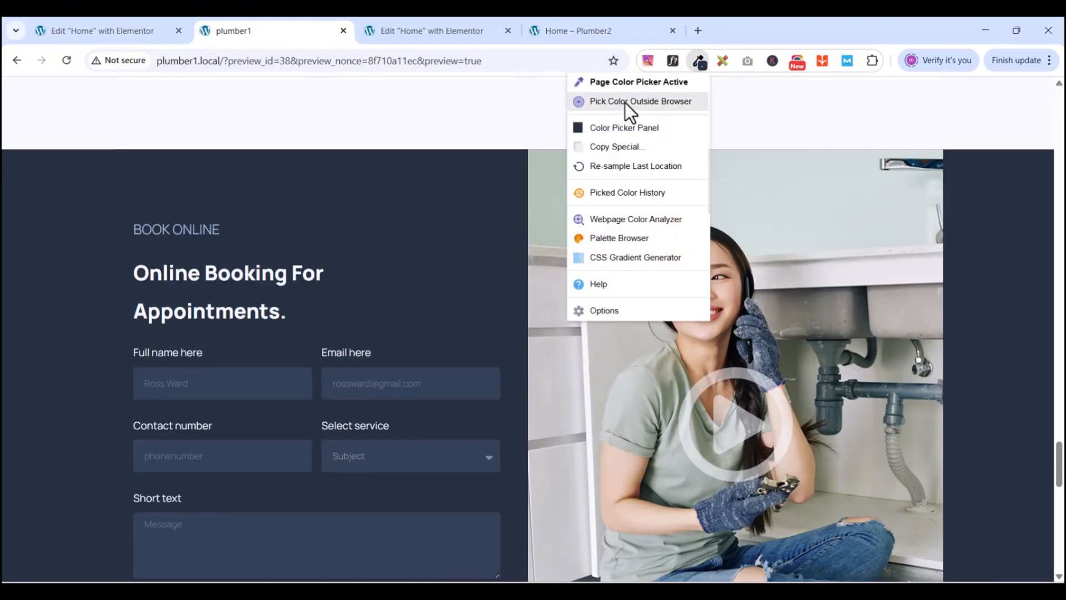
pyautogui.click(617, 128)
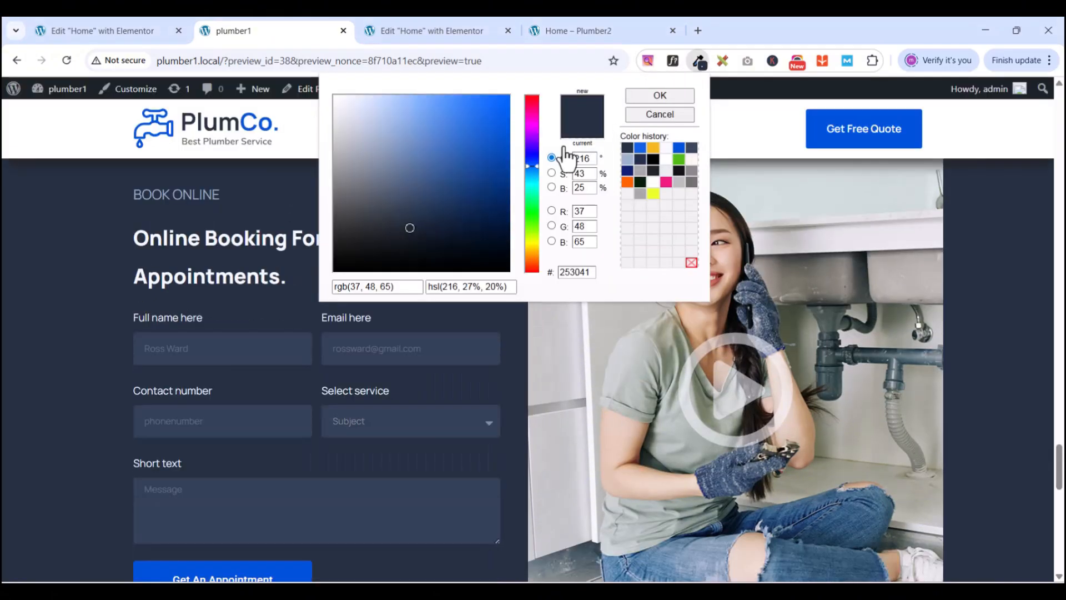
pyautogui.doubleClick(565, 275)
pyautogui.rightClick(564, 275)
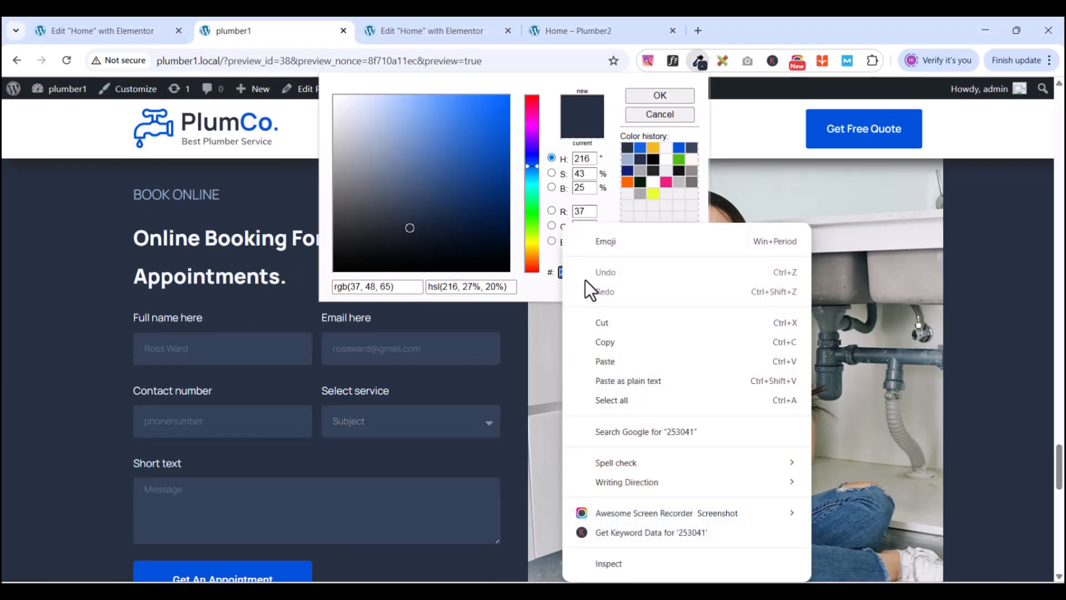
pyautogui.click(614, 345)
# - Replace the container's #000000 background with the copied 253041 dark navy
pyautogui.click(427, 30)
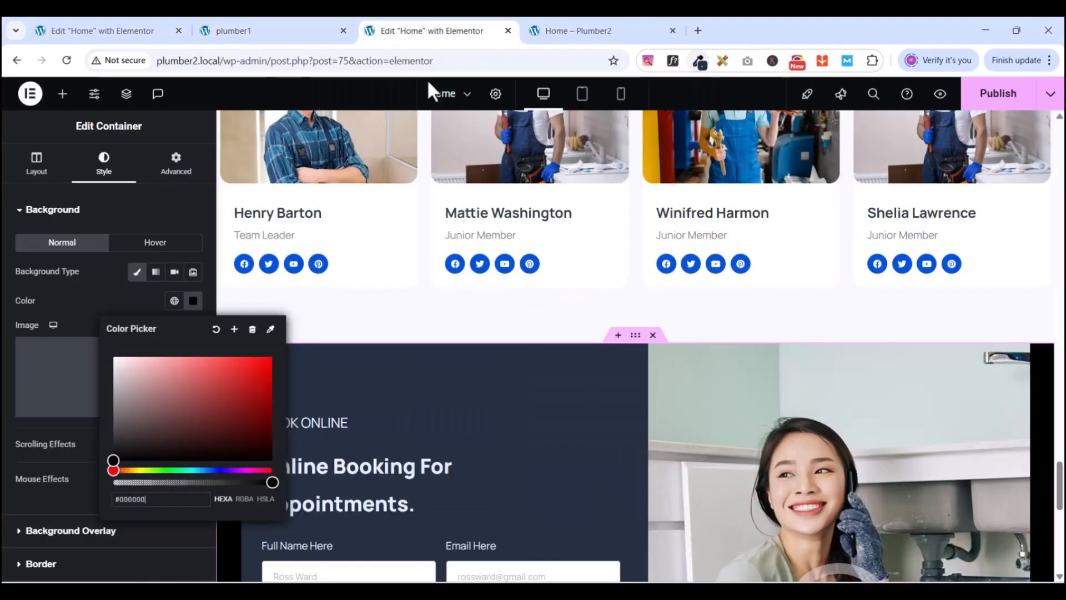
pyautogui.tripleClick(152, 506)
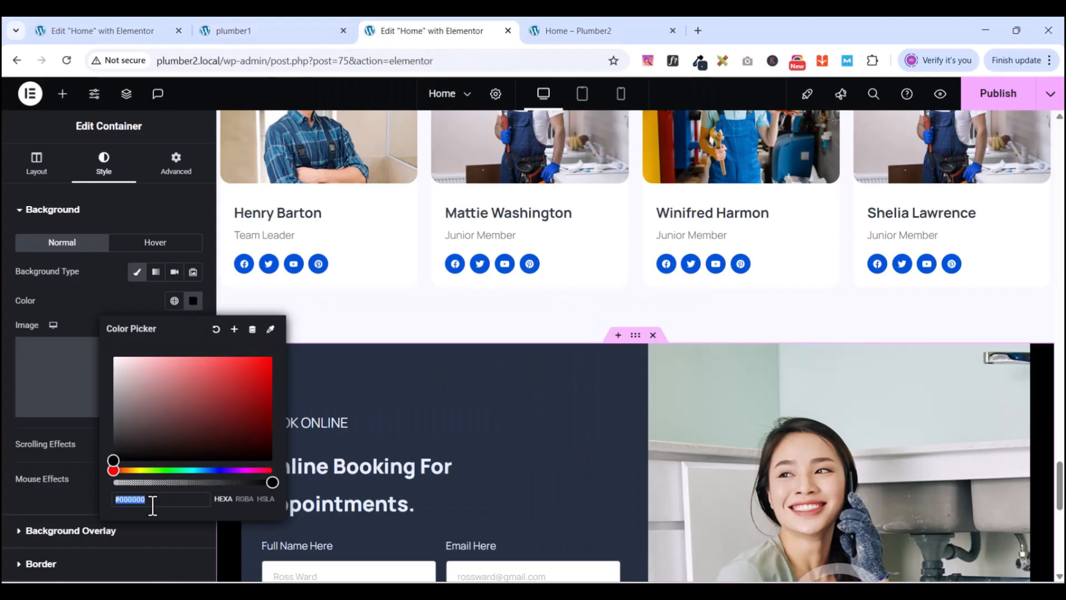
pyautogui.hotkey('ctrl', 'v')
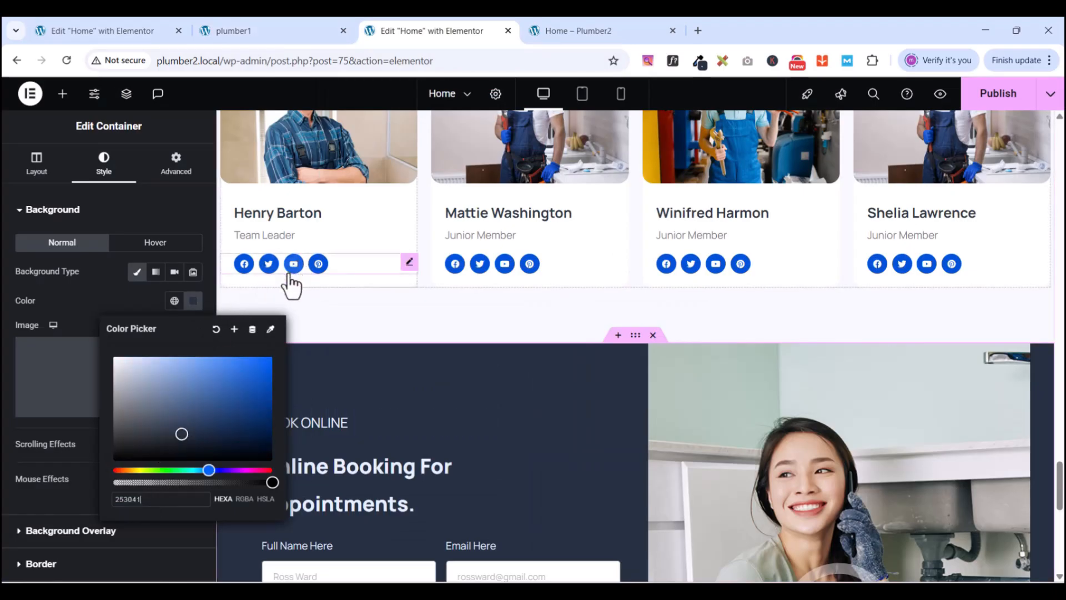
pyautogui.click(146, 295)
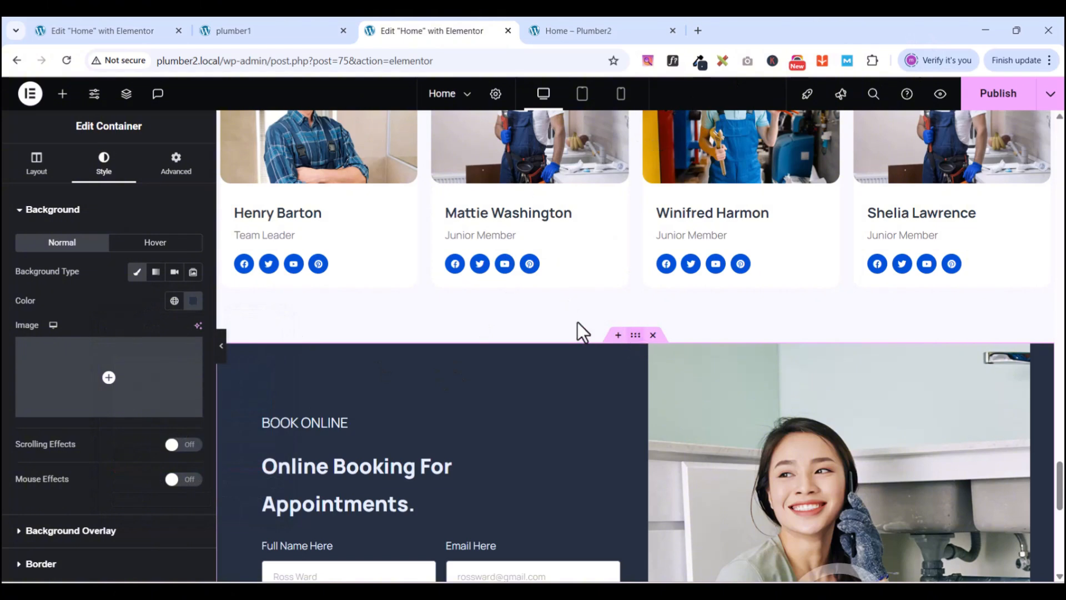
pyautogui.click(38, 166)
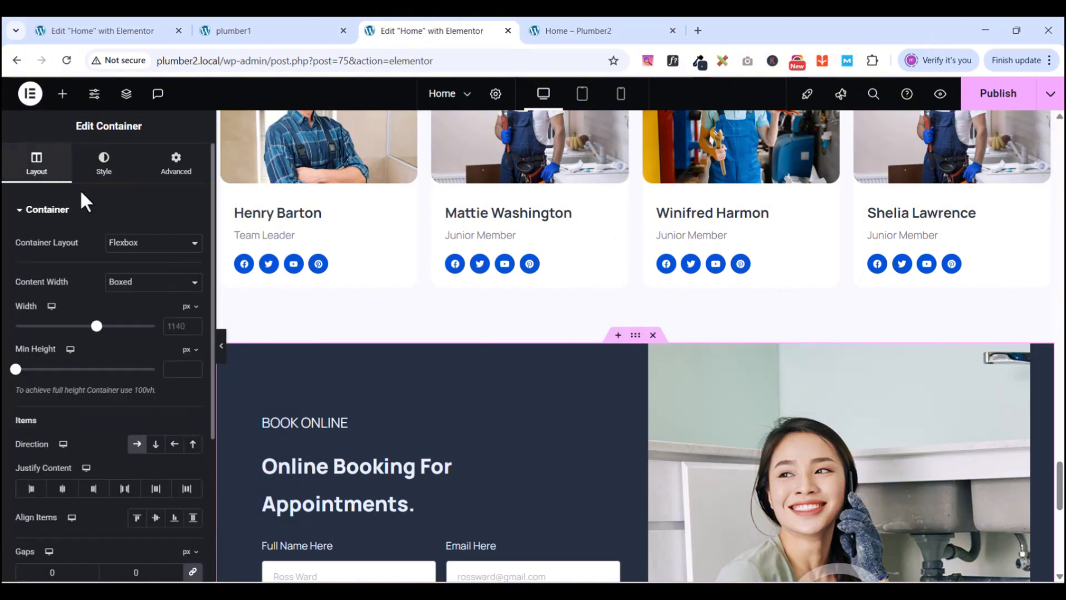
# - Set the booking container's Content Width to Full Width
pyautogui.click(127, 281)
pyautogui.click(121, 316)
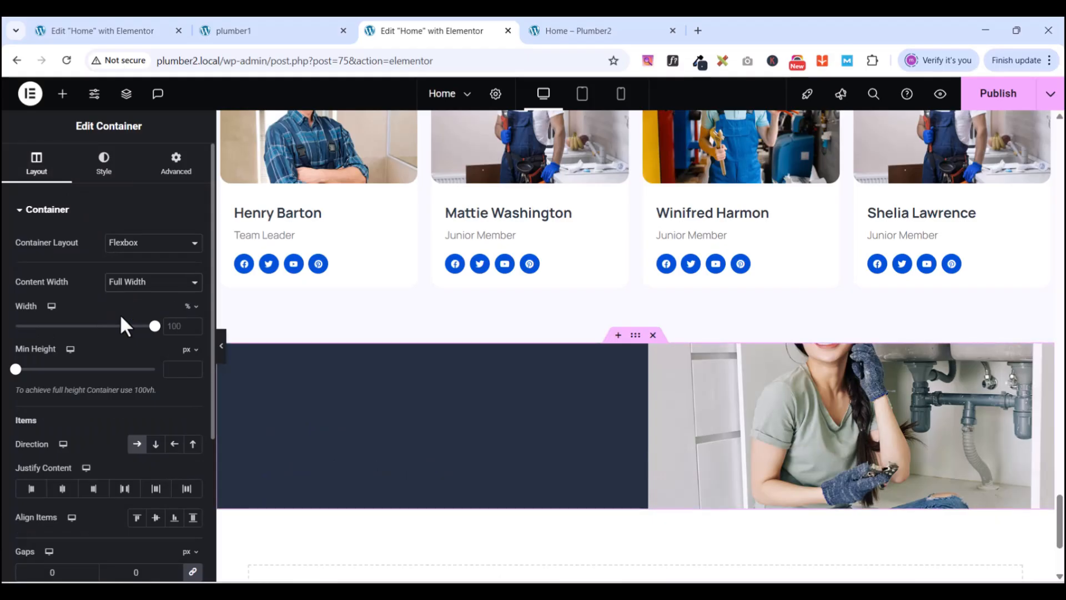
pyautogui.scroll(-6, 409, 398)
pyautogui.scroll(5, 436, 419)
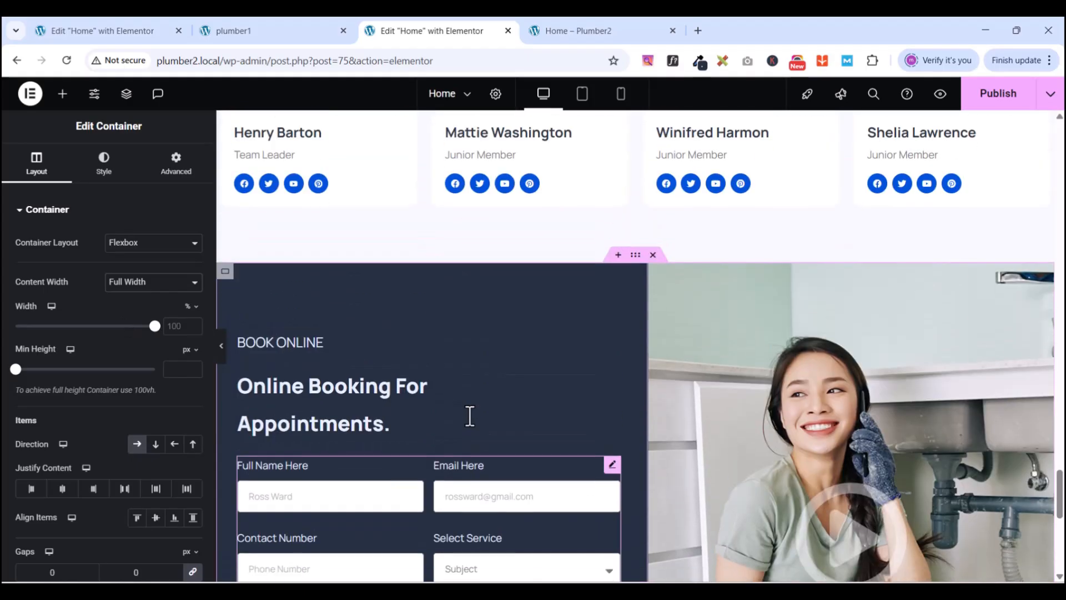
pyautogui.scroll(-5, 693, 435)
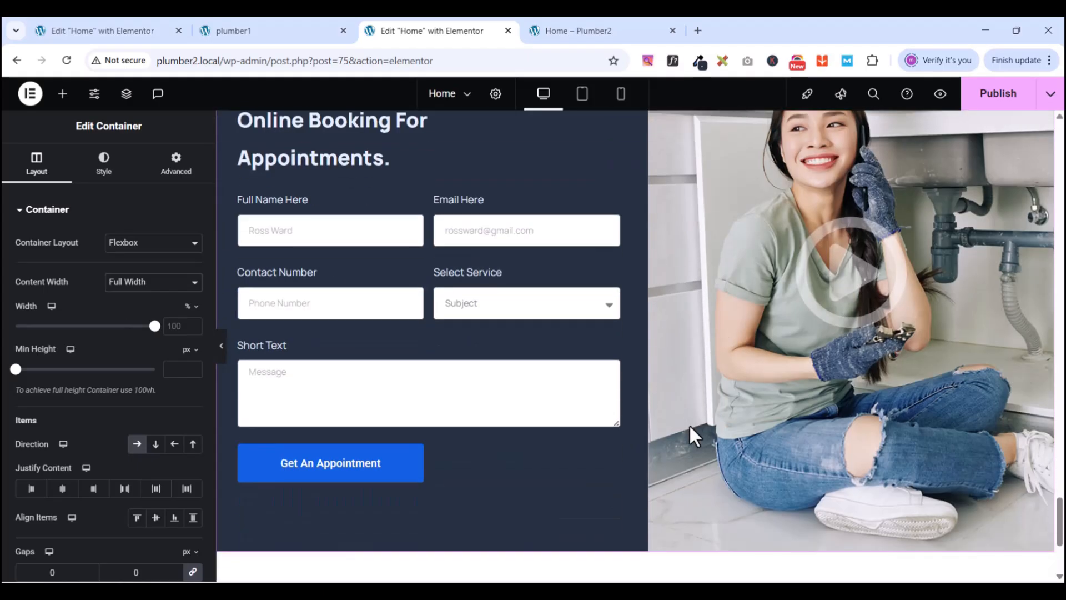
# - Publish the page and view the full-width navy booking section in the preview
pyautogui.click(995, 99)
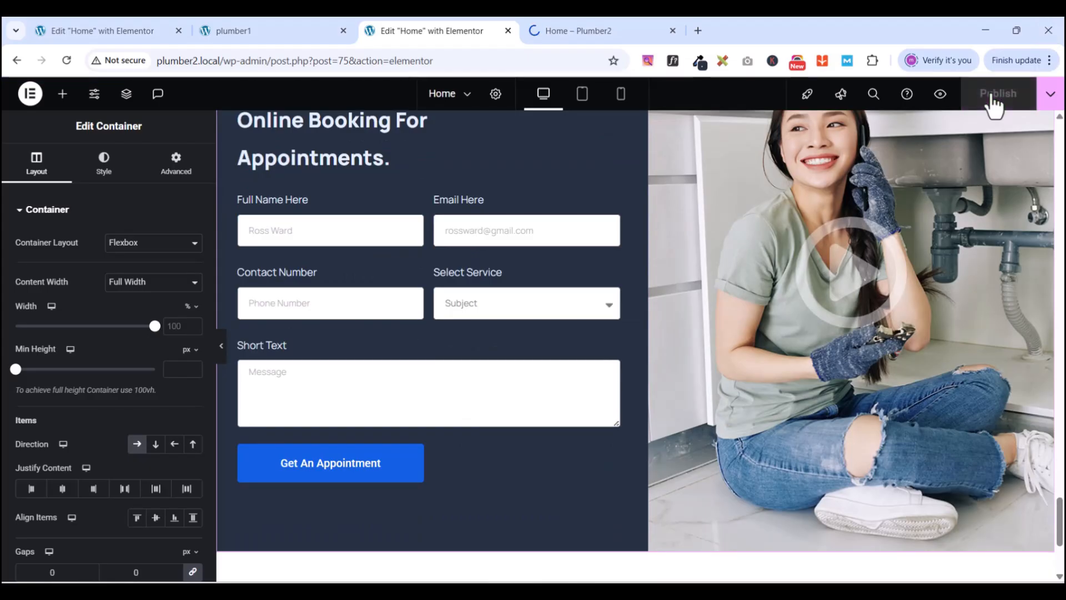
pyautogui.click(942, 97)
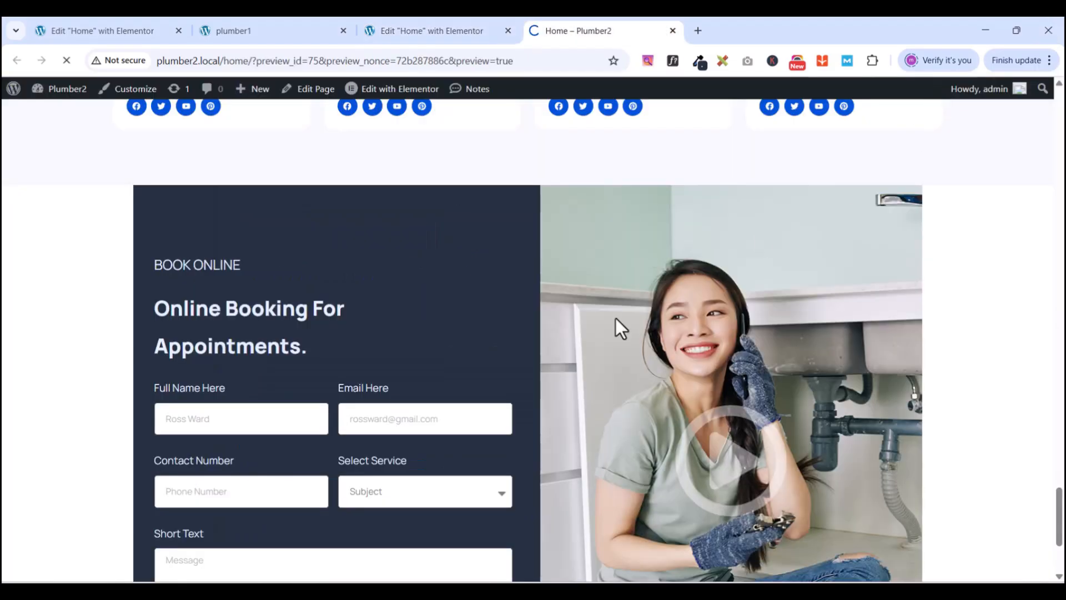
pyautogui.scroll(-20, 617, 324)
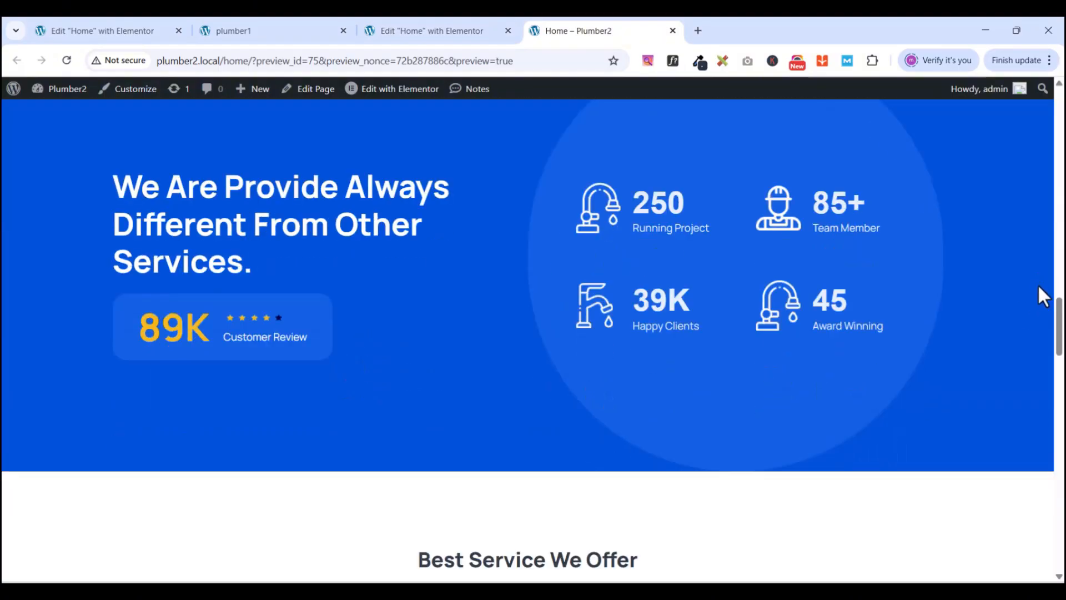
pyautogui.moveTo(1058, 328); pyautogui.dragTo(1060, 540)
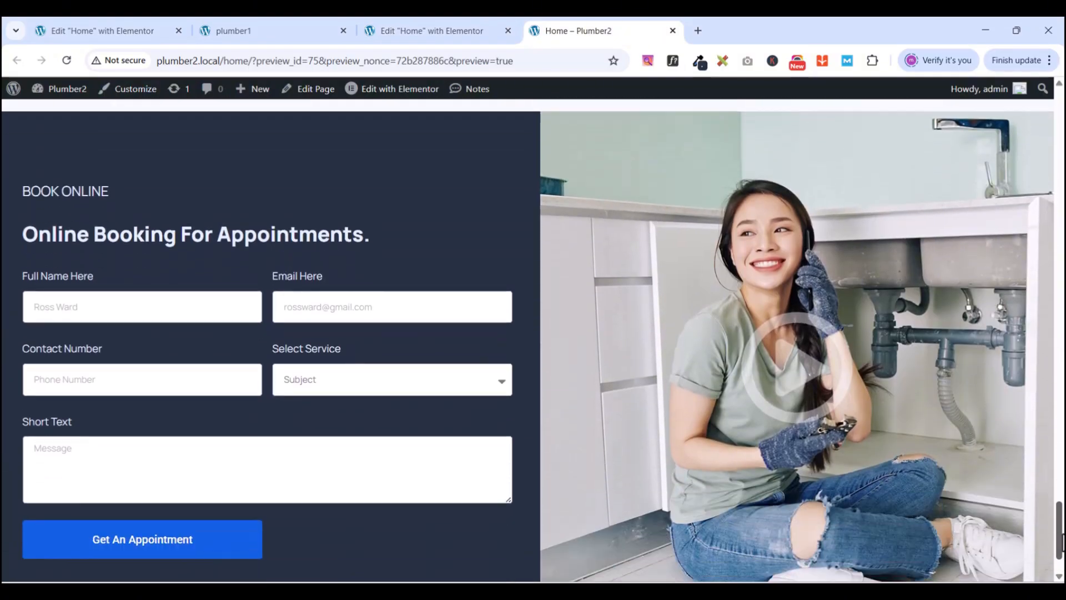
# - Revert the booking container to Boxed width, republish, and preview the Home page
pyautogui.click(430, 31)
pyautogui.scroll(2, 680, 424)
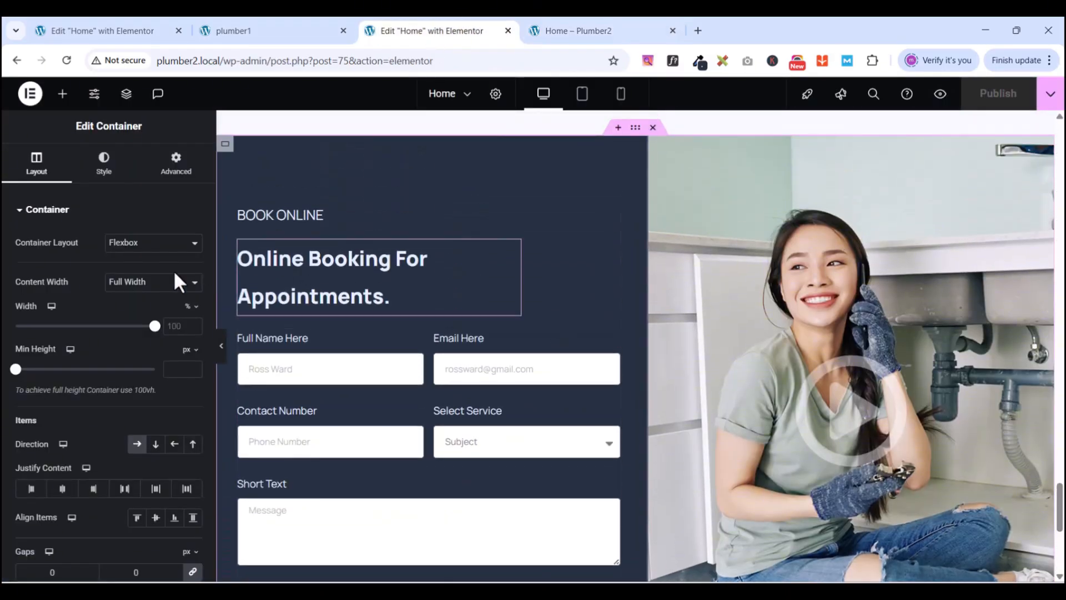
pyautogui.click(137, 284)
pyautogui.click(128, 300)
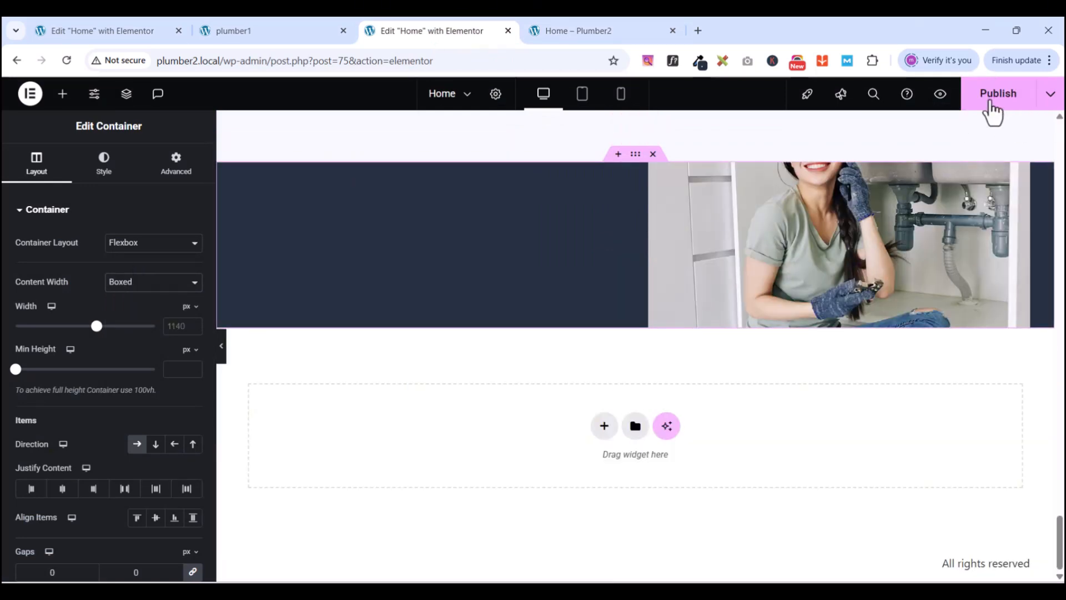
pyautogui.click(991, 105)
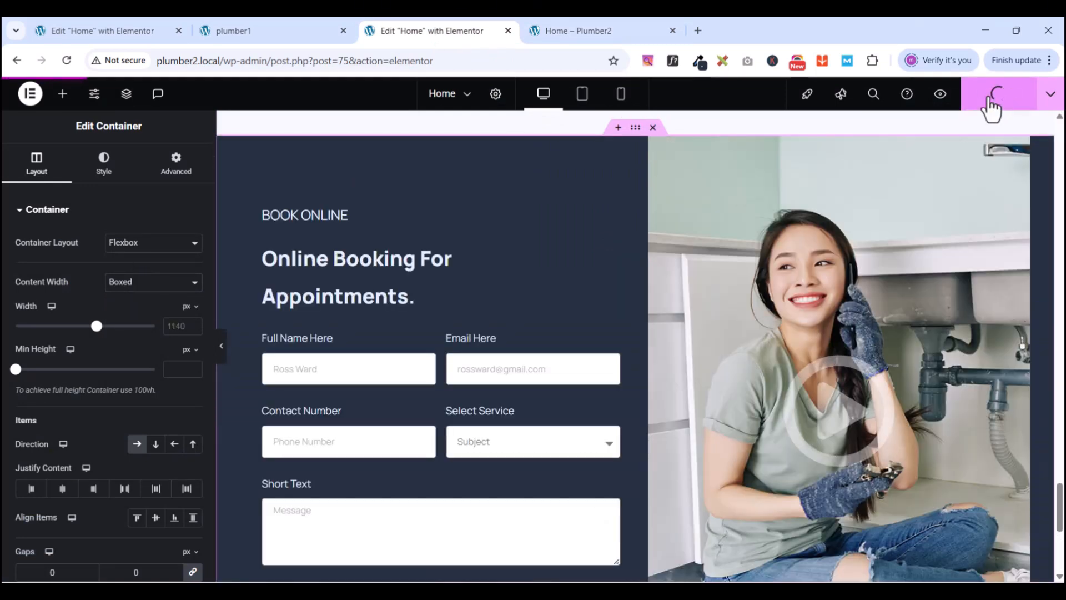
pyautogui.click(940, 96)
pyautogui.click(612, 35)
# - Check the previewed booking form, including its Full Name field, against the plumber1 reference
pyautogui.scroll(-2, 895, 242)
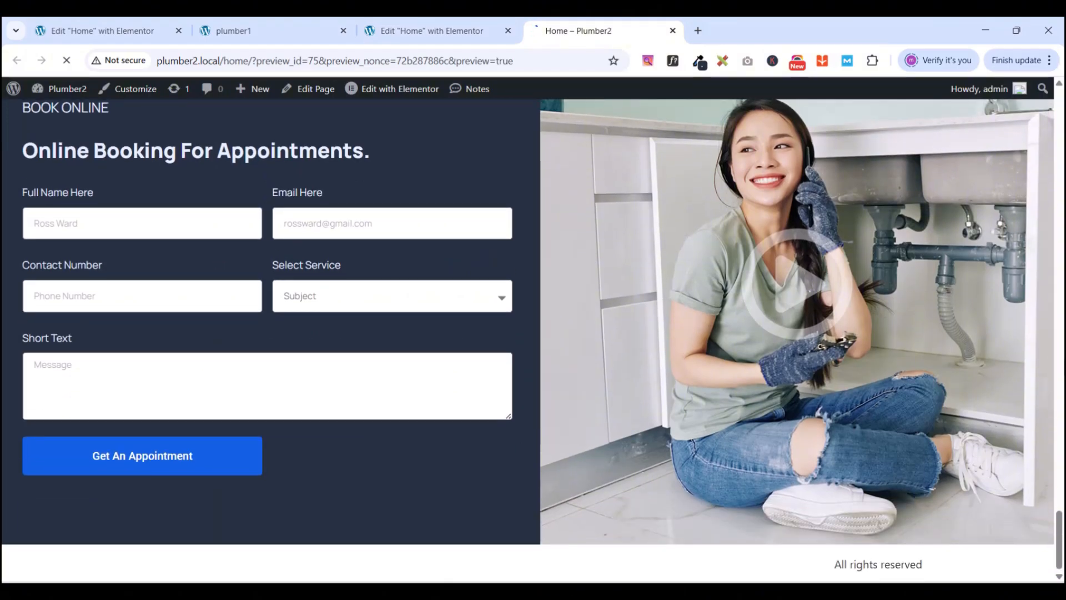
pyautogui.scroll(-20, 1063, 367)
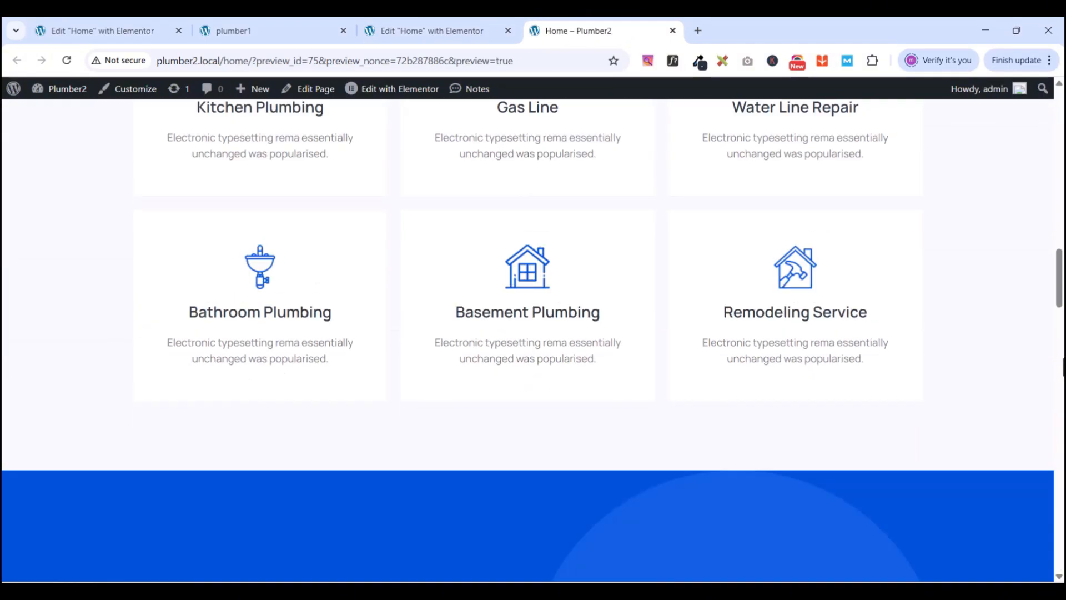
pyautogui.scroll(-3, 1063, 366)
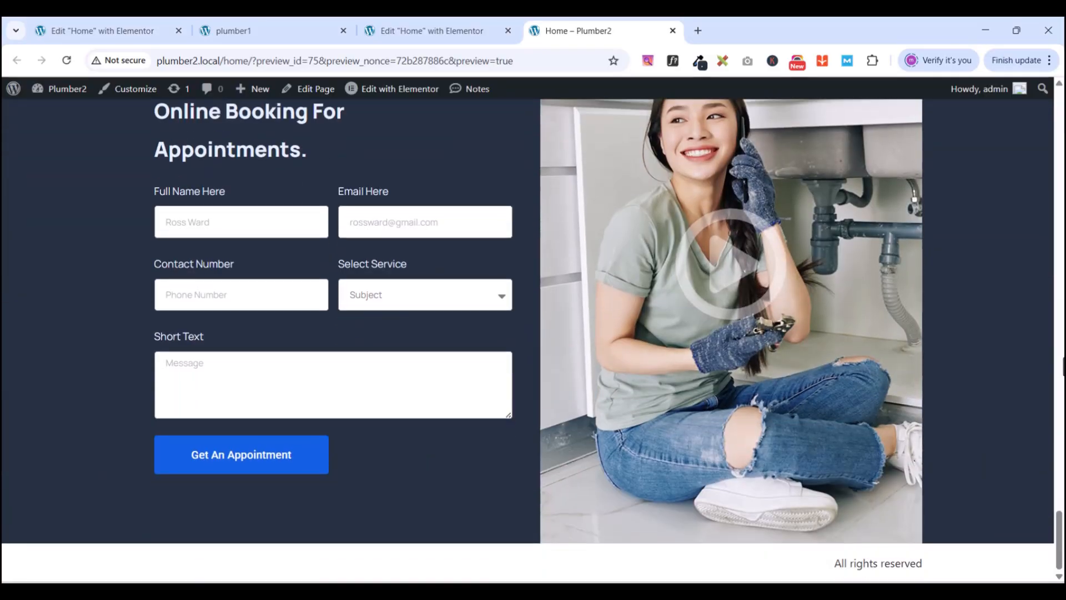
pyautogui.scroll(3, 1063, 367)
pyautogui.scroll(-2, 1063, 366)
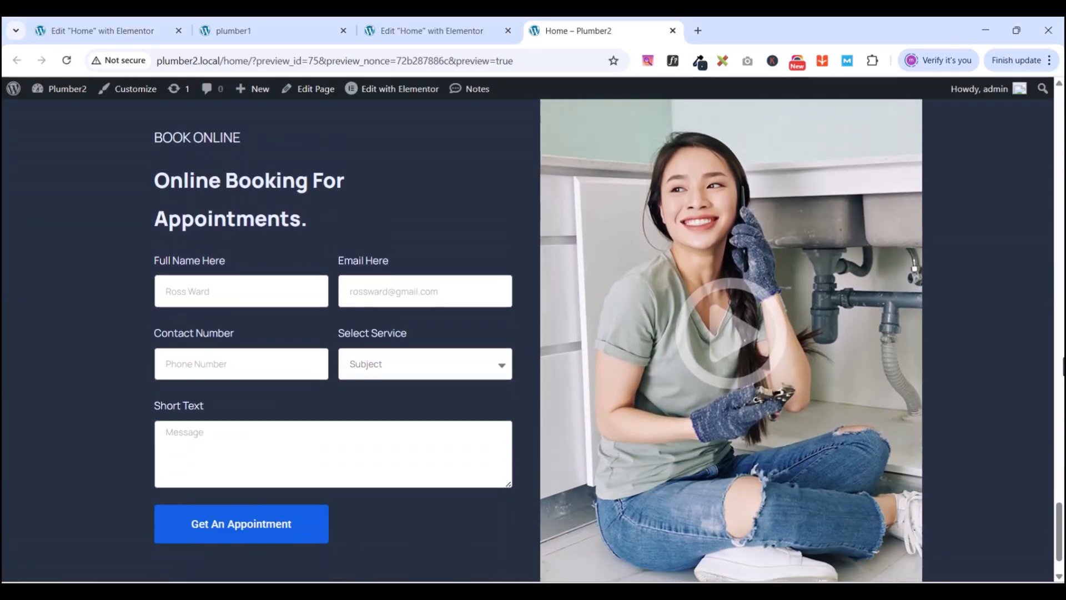
pyautogui.scroll(-1, 1063, 366)
pyautogui.scroll(2, 1063, 367)
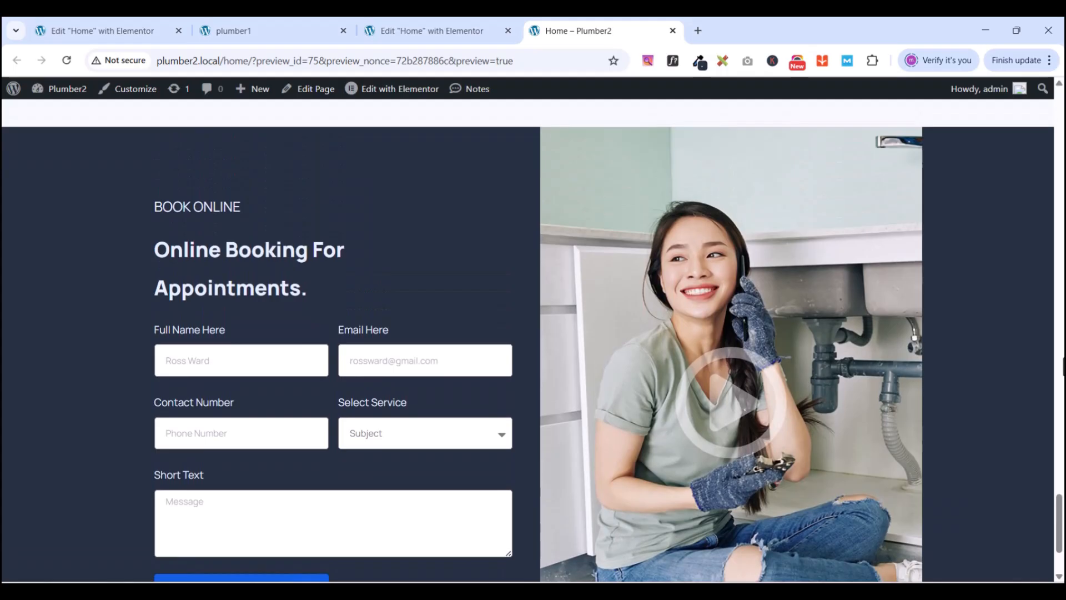
pyautogui.scroll(-3, 1063, 366)
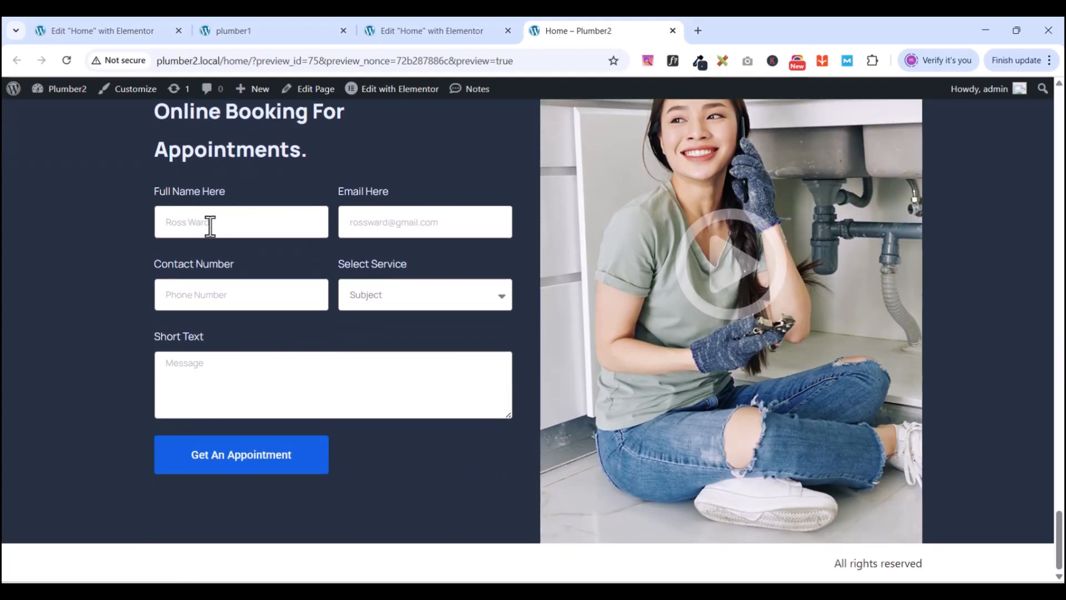
pyautogui.click(192, 226)
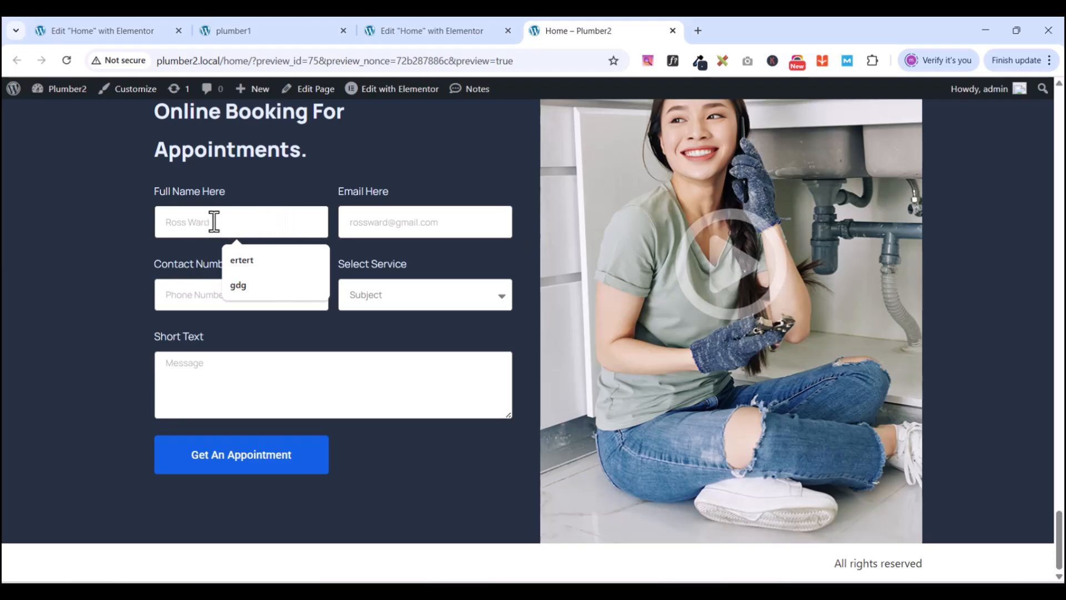
pyautogui.click(247, 31)
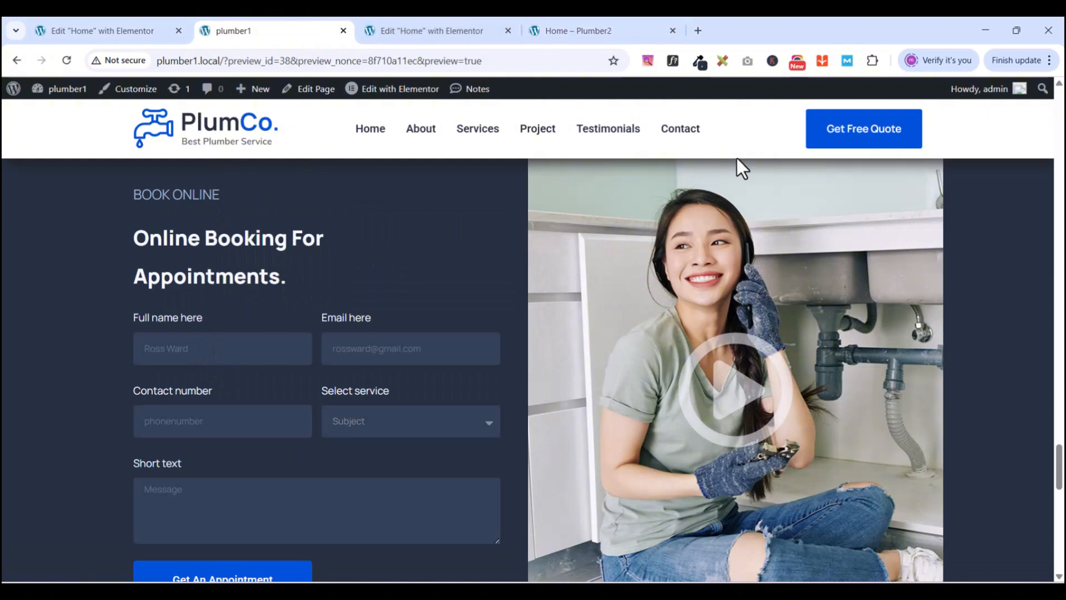
pyautogui.hotkey('ctrl', 'Tab')
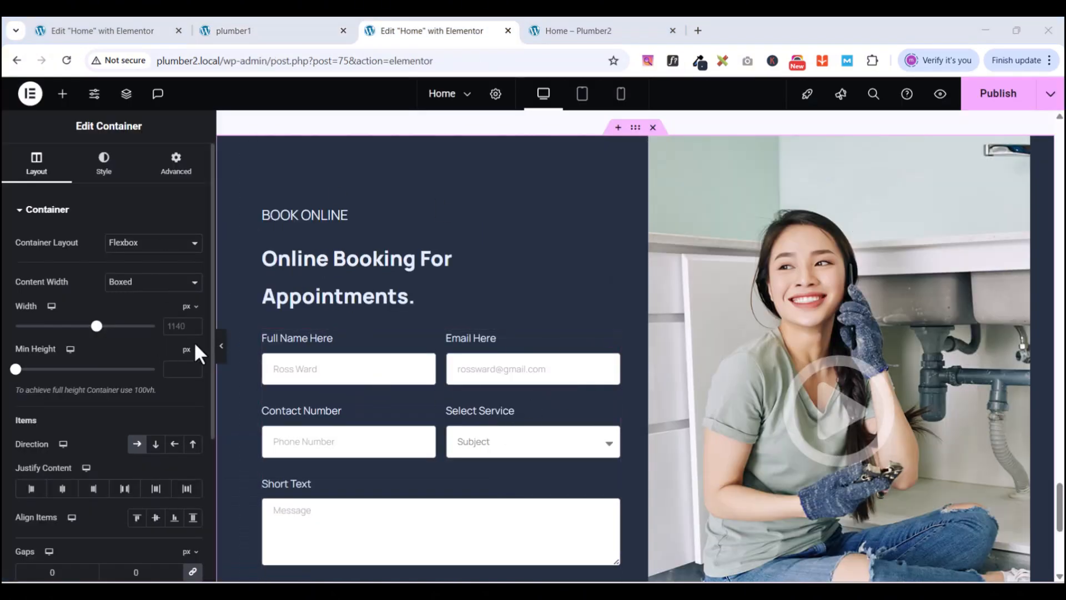
# - Open the booking form's Field style settings and bring up the plumber1 reference page
pyautogui.scroll(2, 300, 327)
pyautogui.scroll(-4, 300, 327)
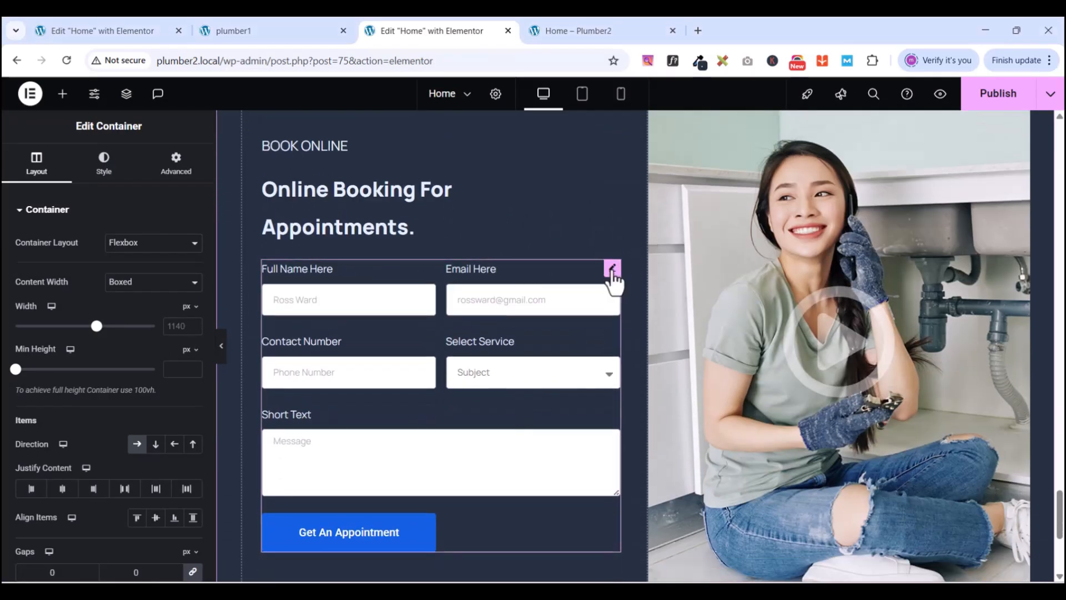
pyautogui.click(612, 271)
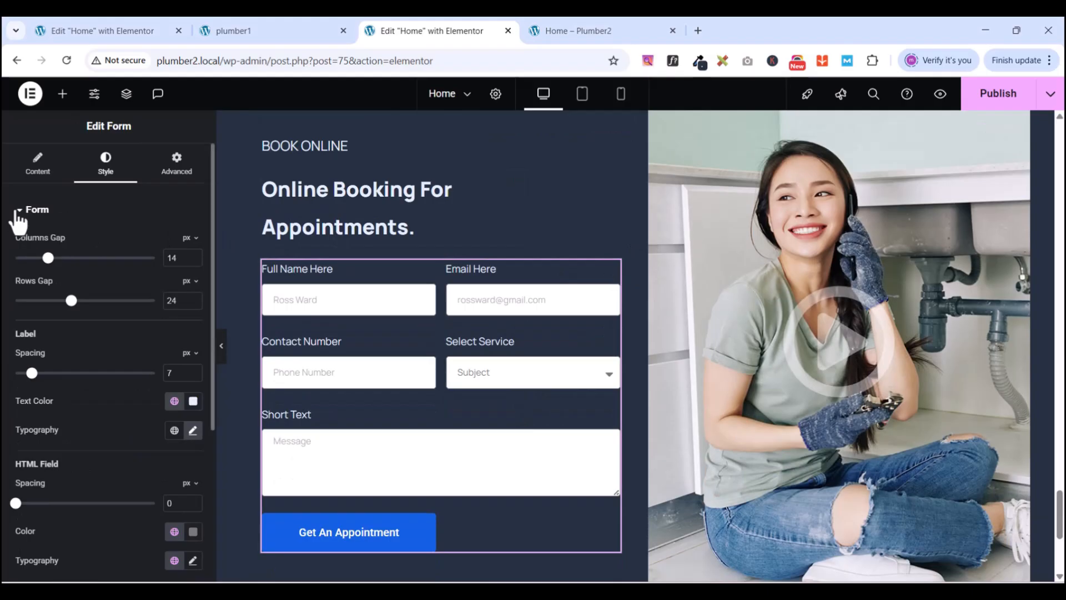
pyautogui.click(19, 215)
pyautogui.click(21, 247)
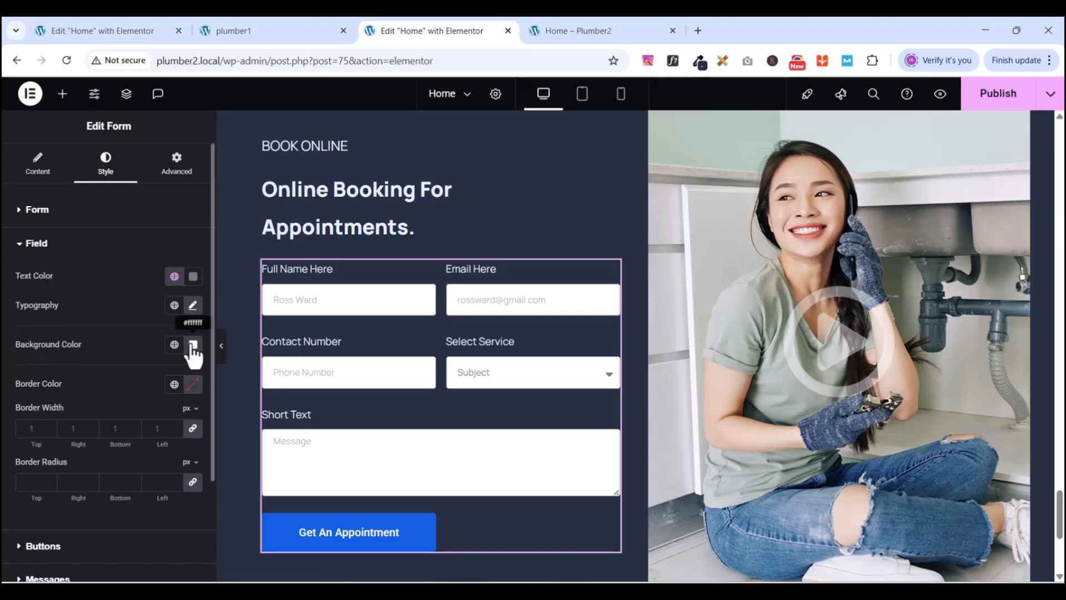
pyautogui.click(255, 28)
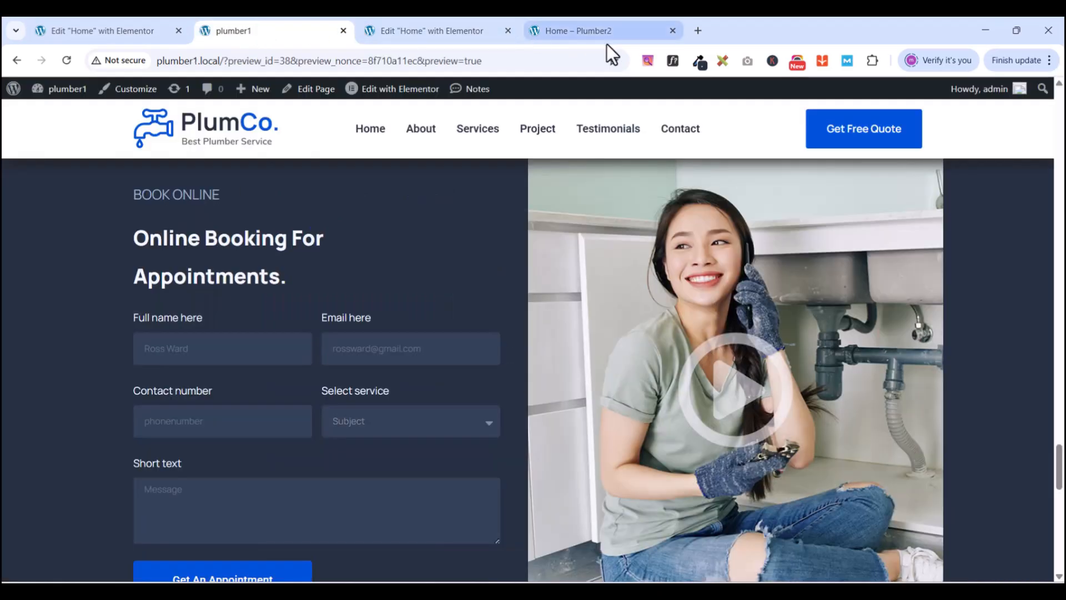
# - Sample the reference form field colour 334157 with ColorZilla and copy its hex value
pyautogui.click(699, 60)
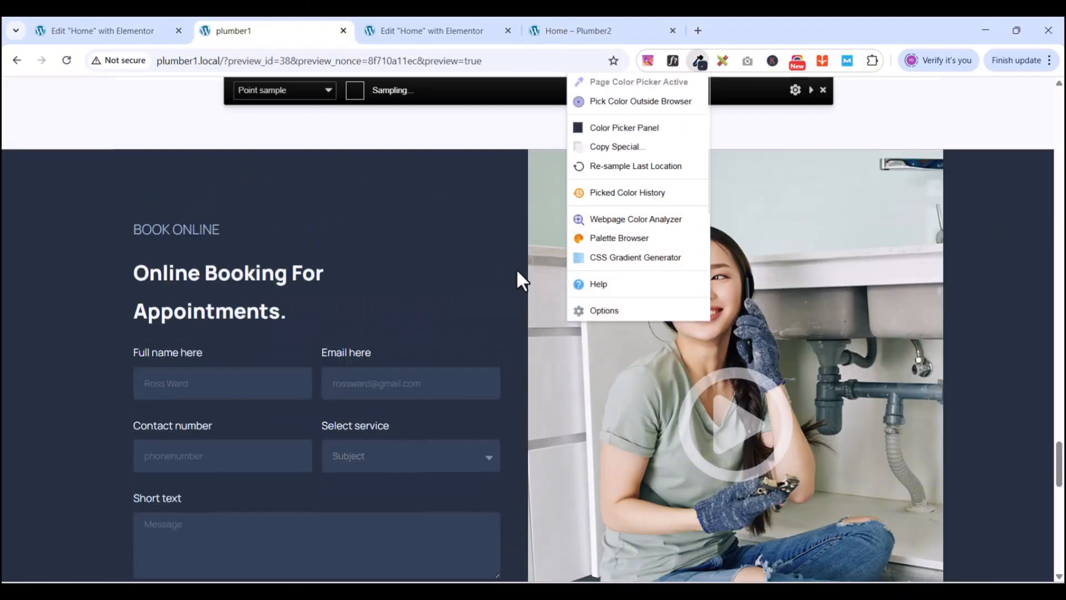
pyautogui.click(327, 537)
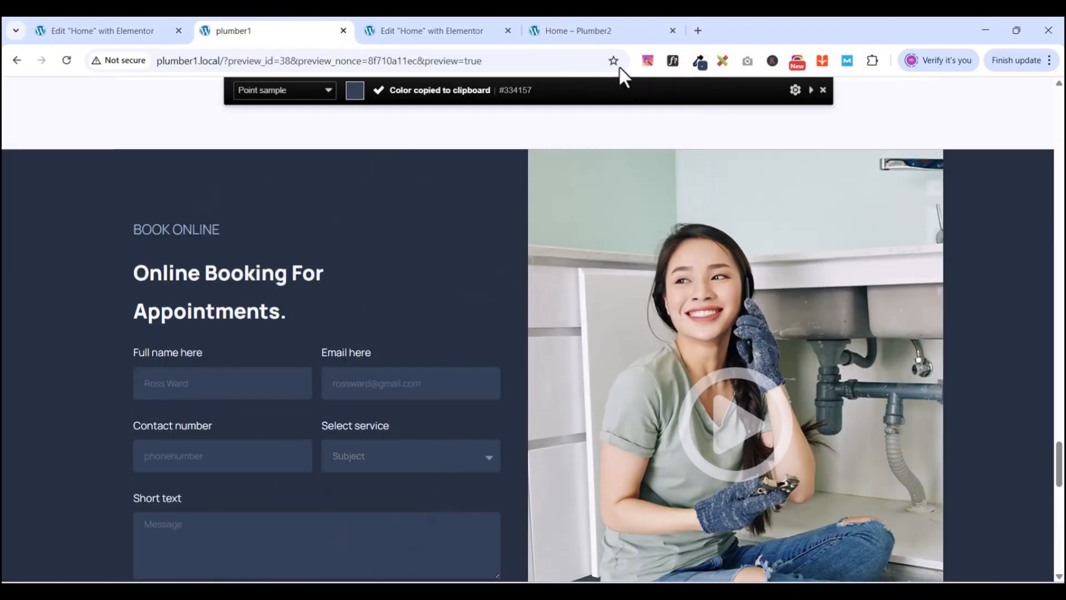
pyautogui.click(704, 62)
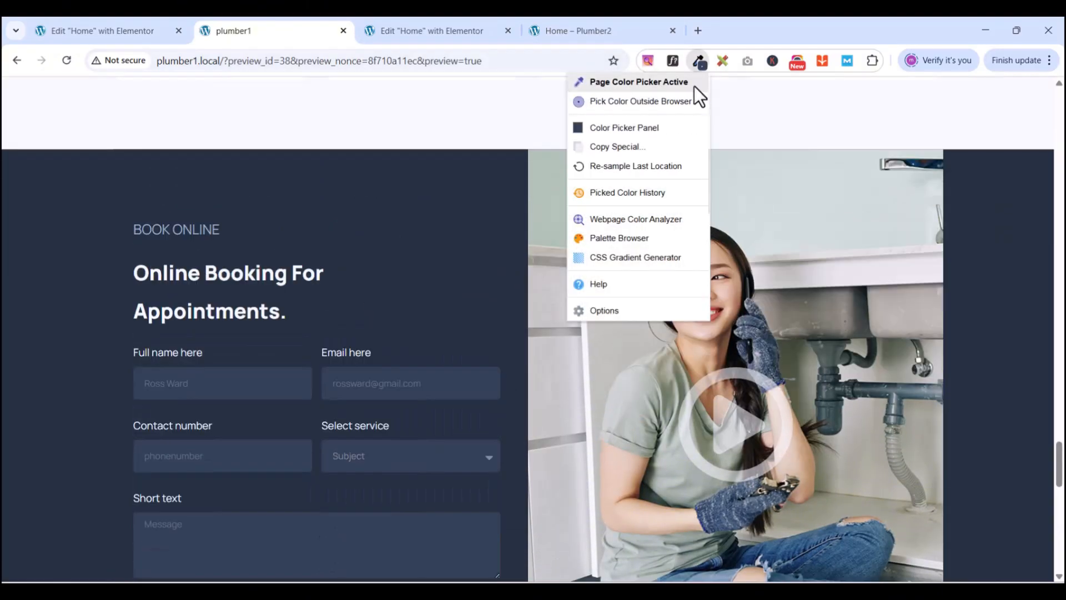
pyautogui.click(619, 127)
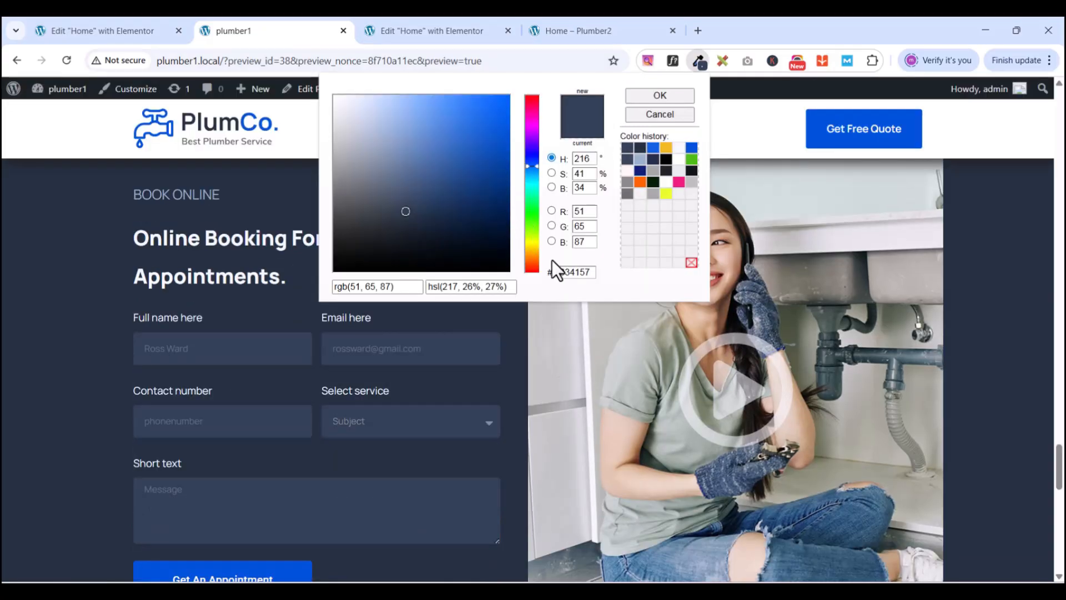
pyautogui.doubleClick(563, 272)
pyautogui.rightClick(564, 272)
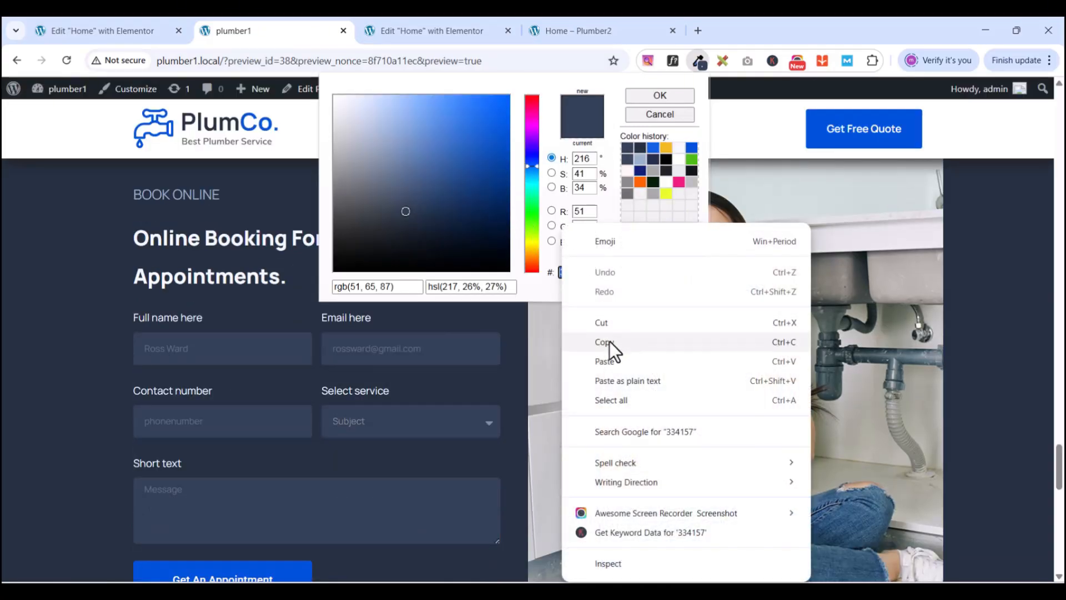
pyautogui.click(610, 342)
pyautogui.click(402, 31)
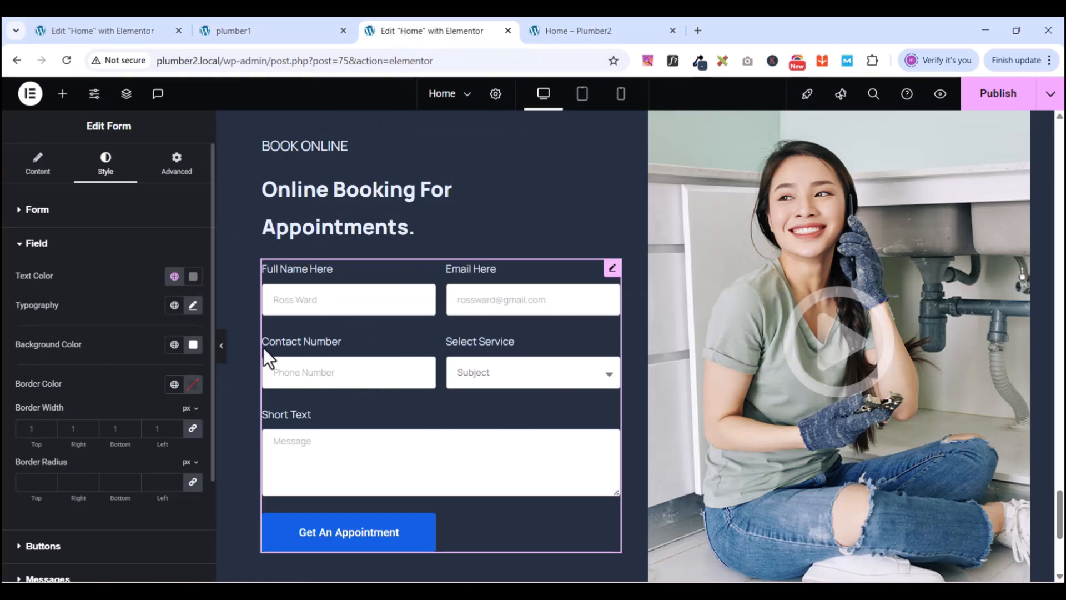
# - Give the form fields a 334157 background colour and #959191 pale grey text
pyautogui.click(192, 345)
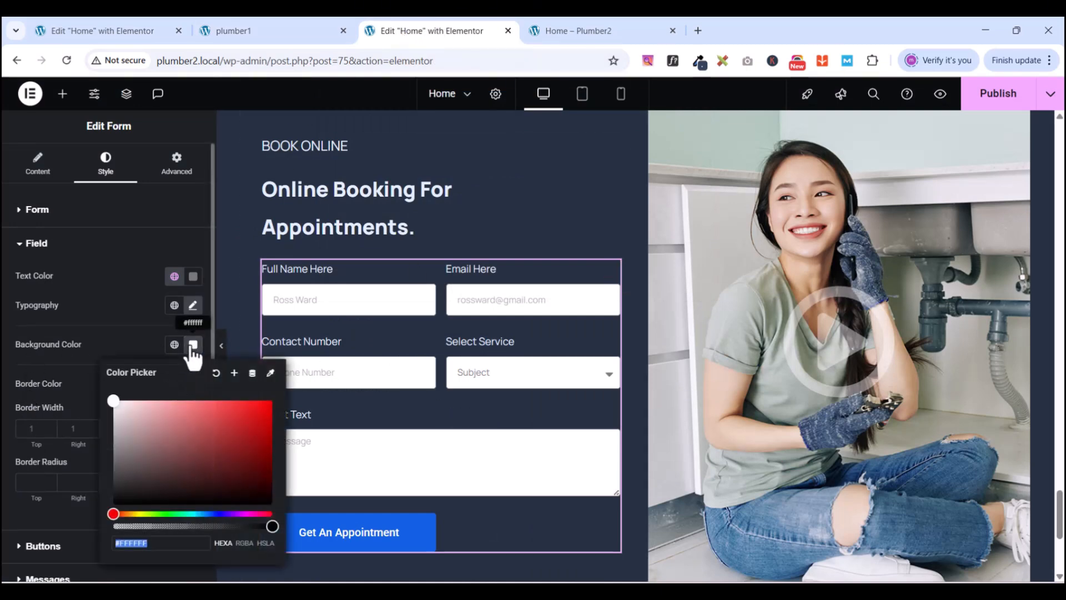
pyautogui.hotkey('ctrl', 'v')
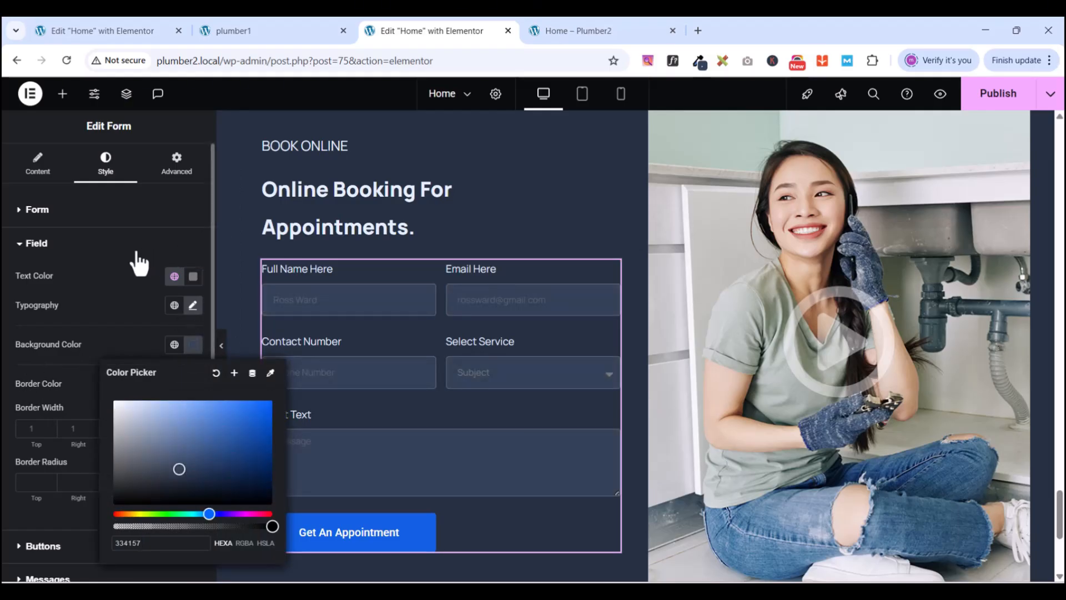
pyautogui.click(173, 238)
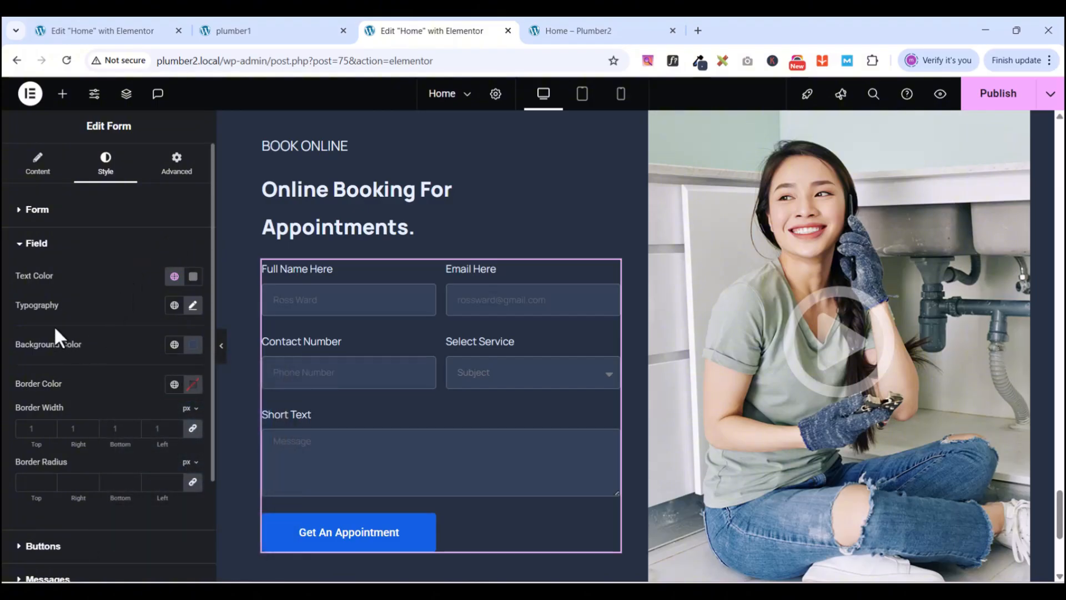
pyautogui.click(192, 276)
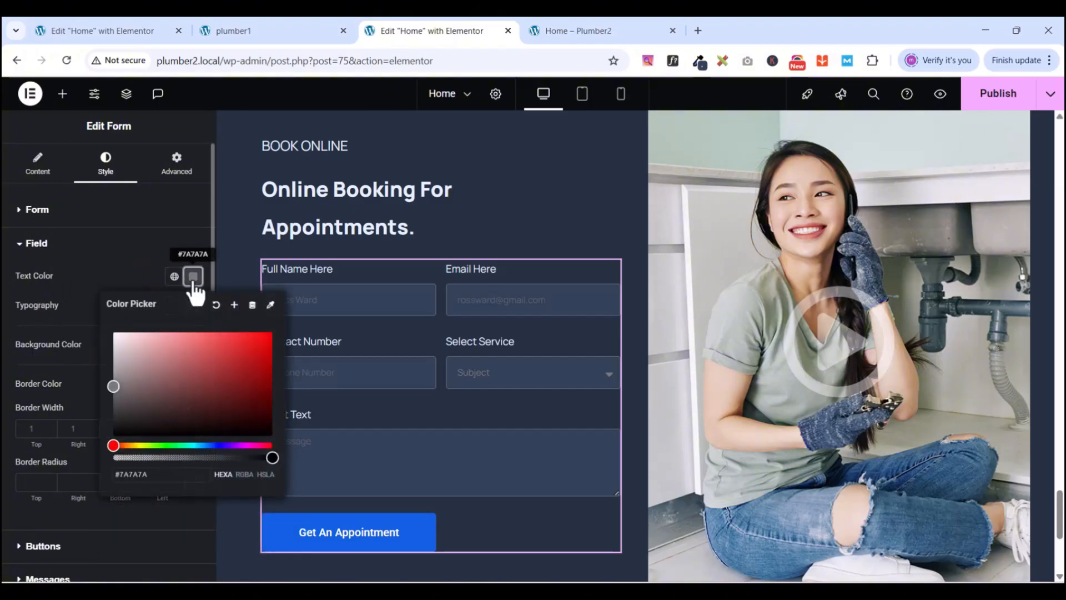
pyautogui.moveTo(114, 393); pyautogui.dragTo(119, 378)
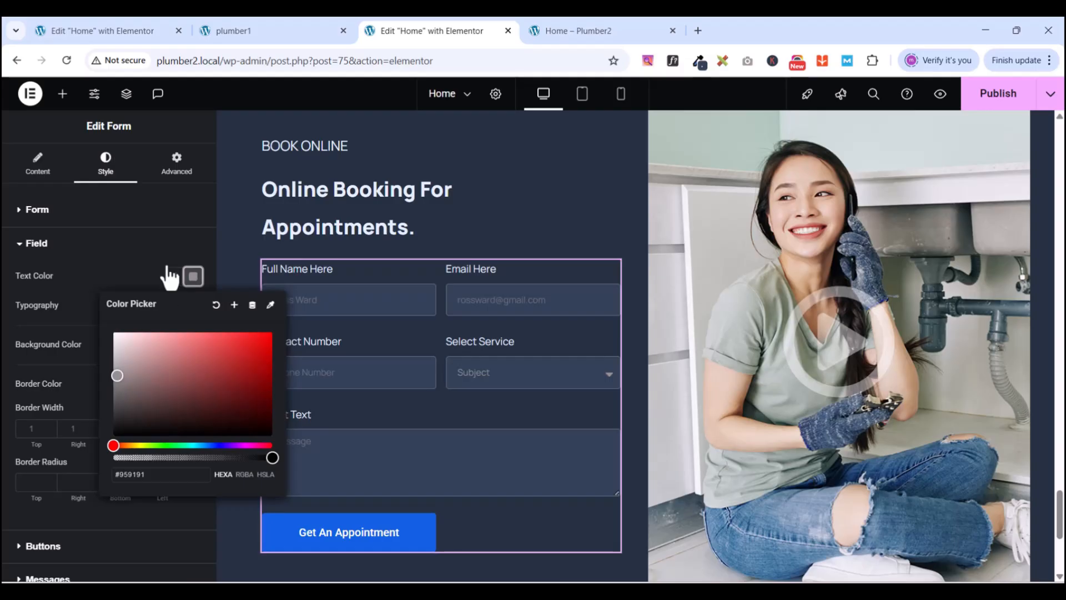
pyautogui.click(167, 244)
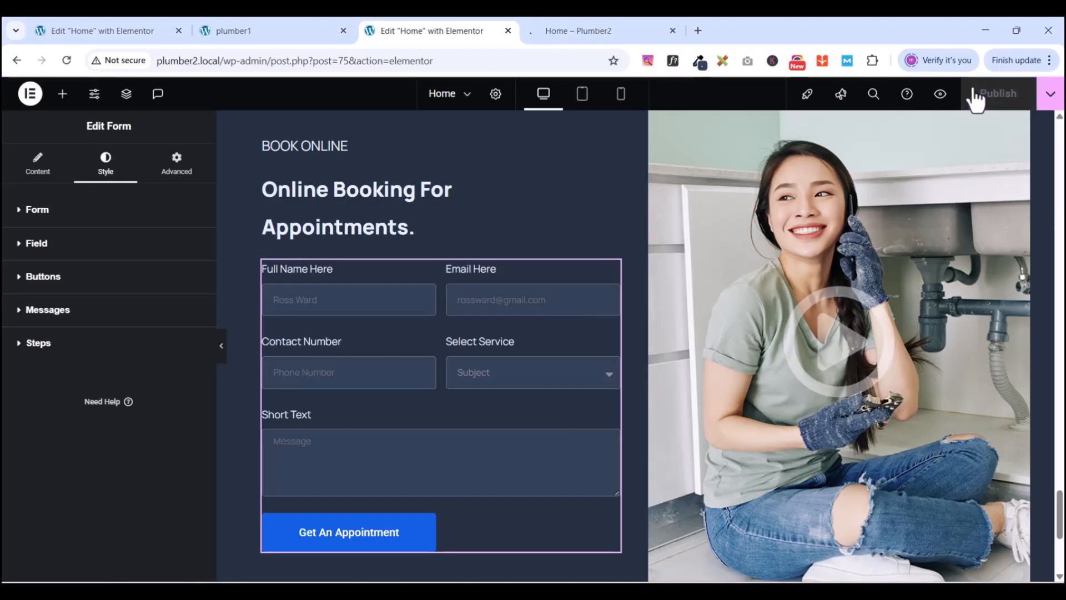
pyautogui.click(560, 32)
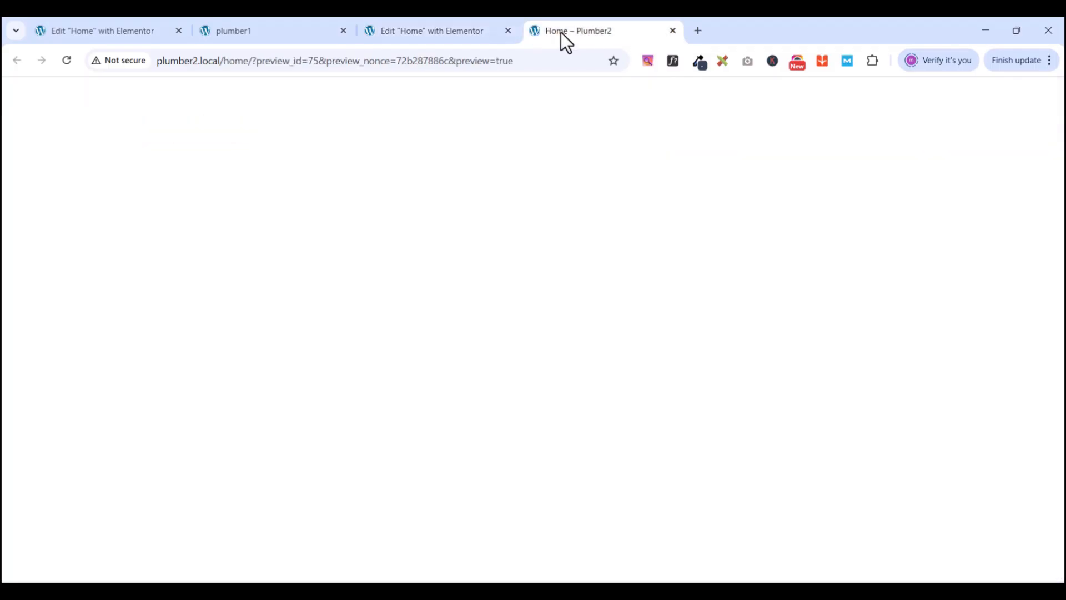
pyautogui.scroll(-5, 836, 361)
pyautogui.scroll(-20, 837, 361)
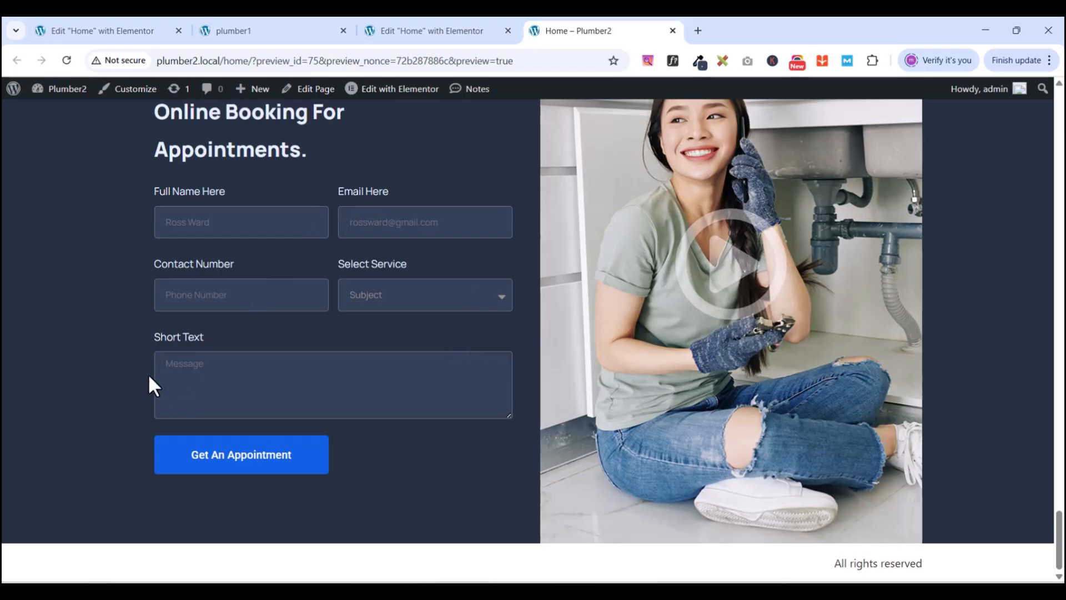
pyautogui.click(421, 32)
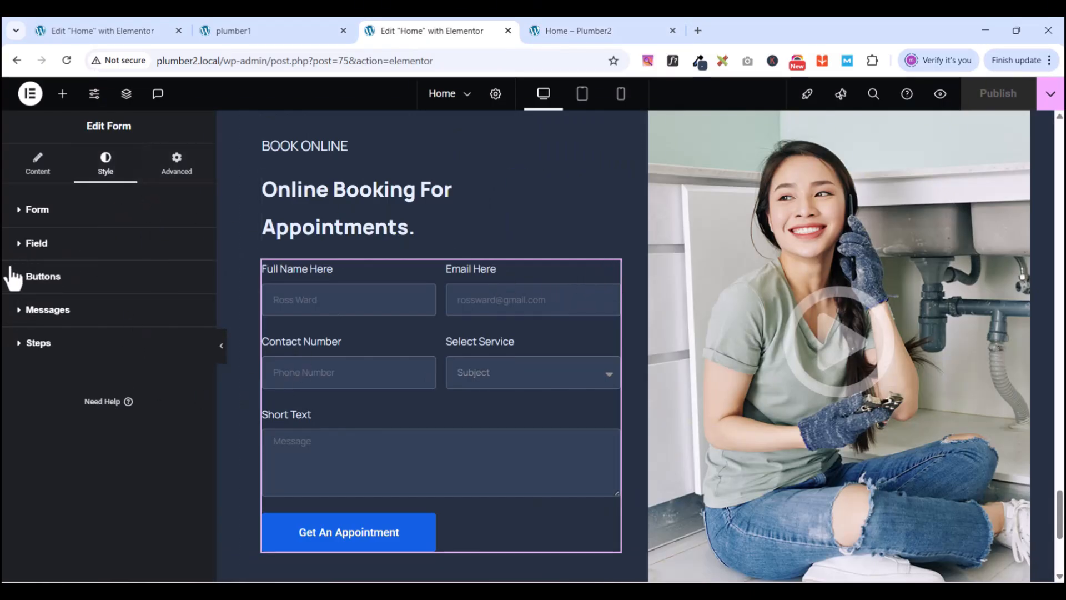
# - Set the form widget's border radius to 0 on all sides under Advanced > Border
pyautogui.click(173, 177)
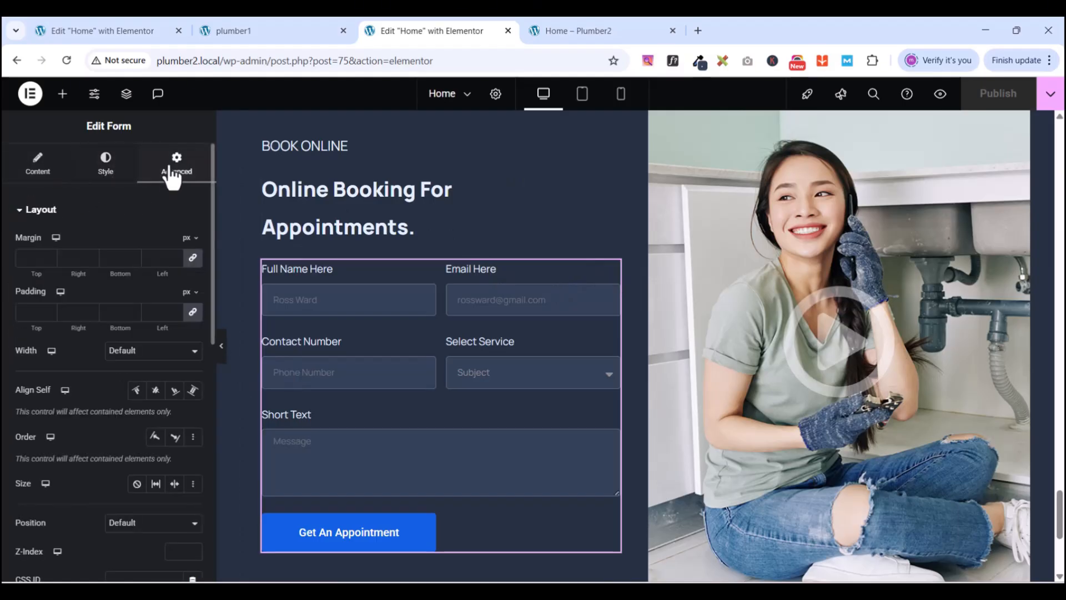
pyautogui.click(19, 214)
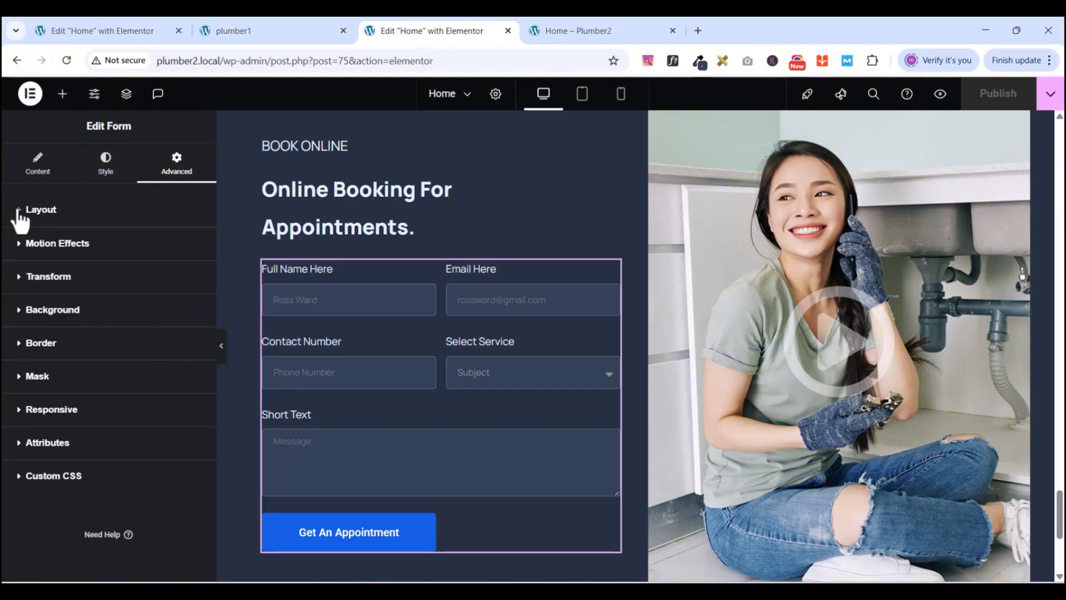
pyautogui.click(20, 347)
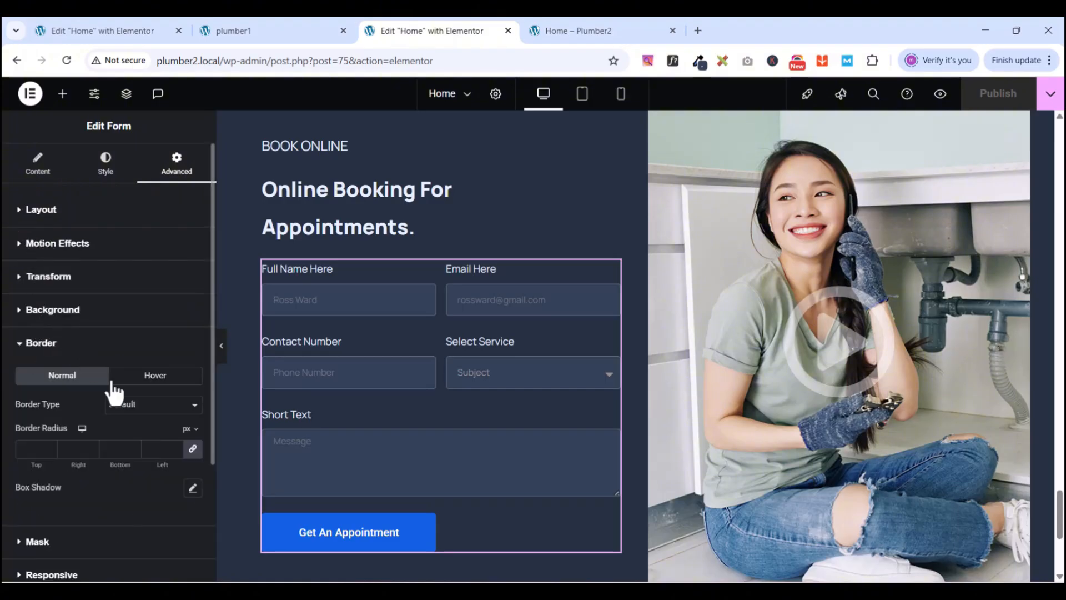
pyautogui.click(192, 449)
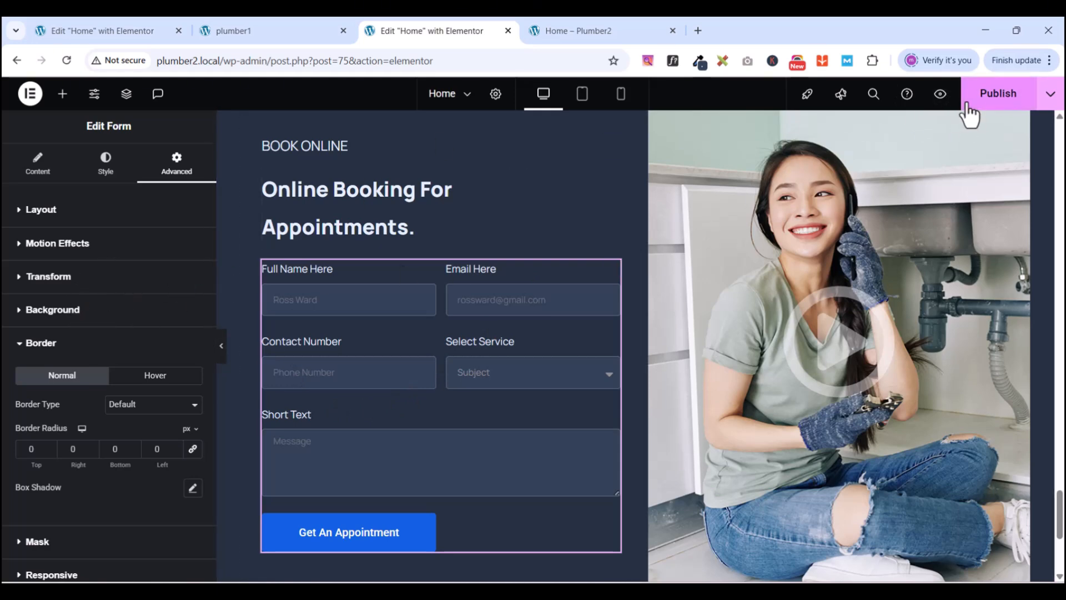
# - Preview the unpublished changes and check the booking form's appearance
pyautogui.click(943, 99)
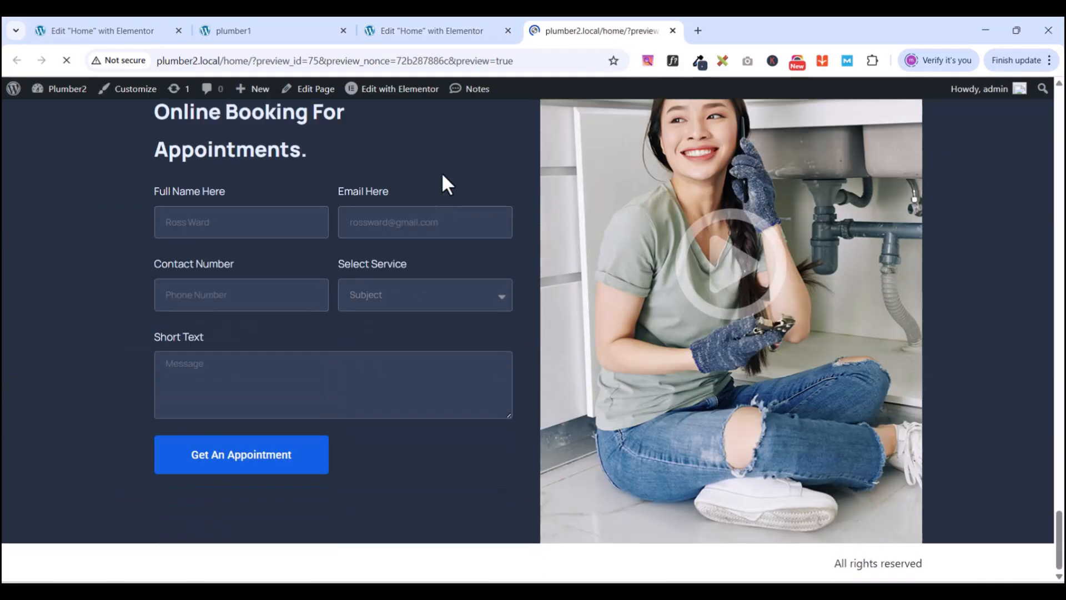
pyautogui.scroll(-10, 642, 443)
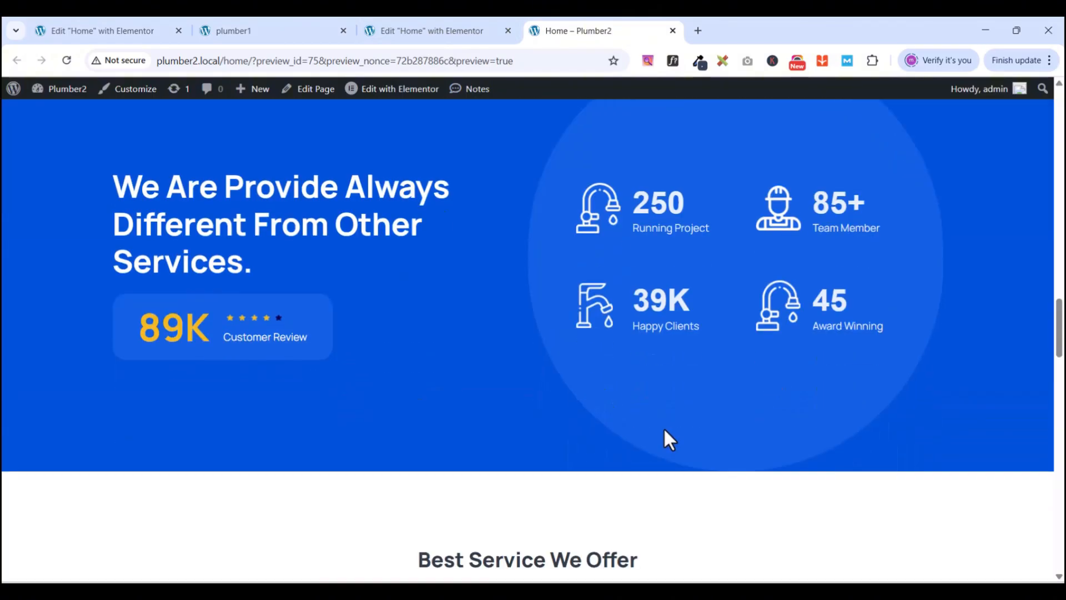
pyautogui.scroll(-15, 669, 440)
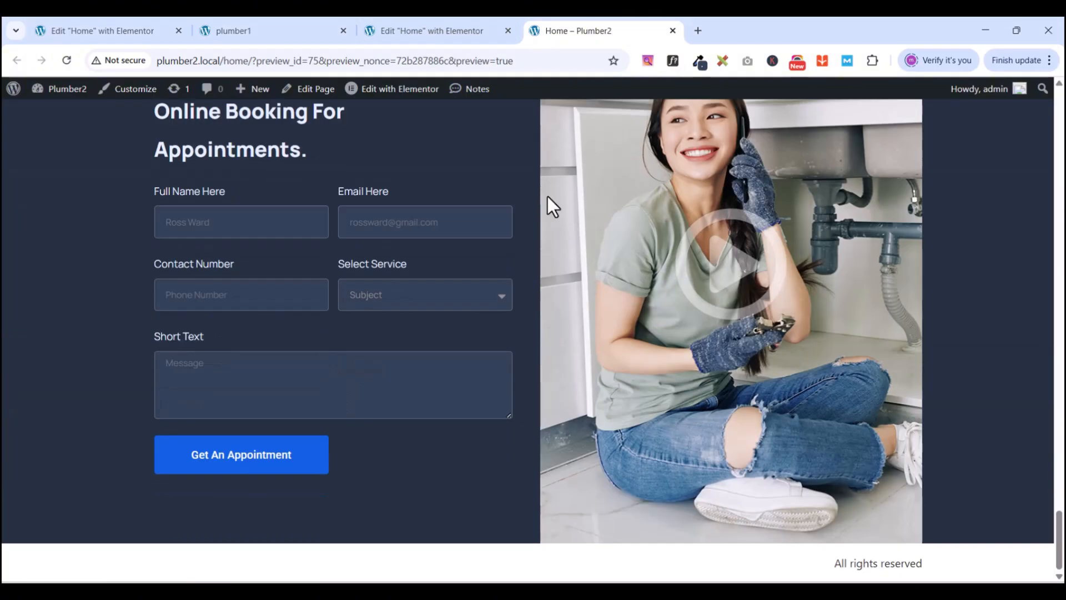
pyautogui.click(431, 31)
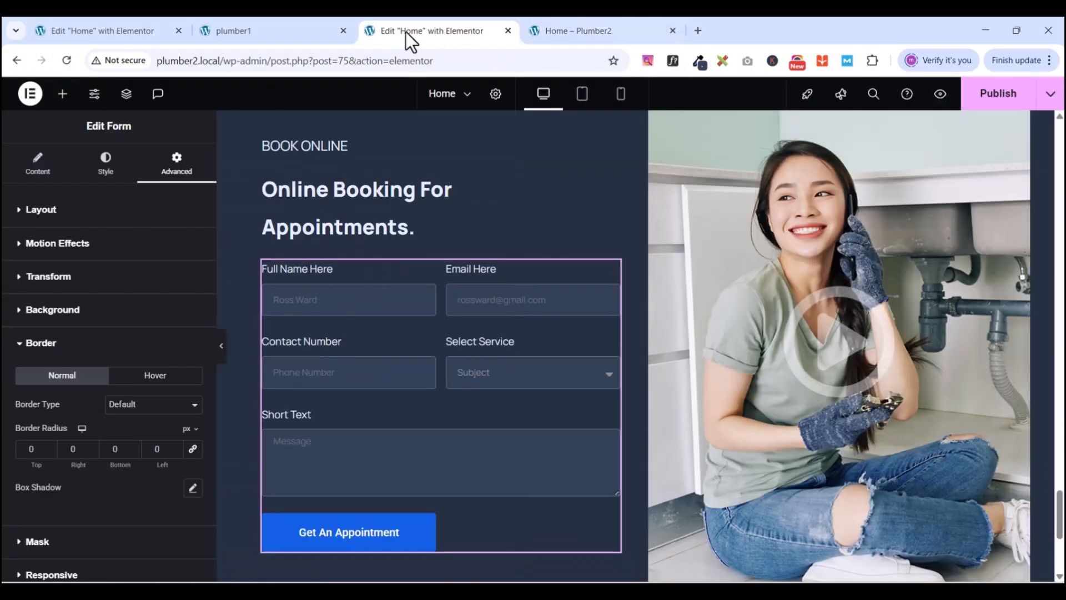
# - Set the booking form fields' border width to 0 to remove their outlines
pyautogui.click(22, 347)
pyautogui.click(106, 167)
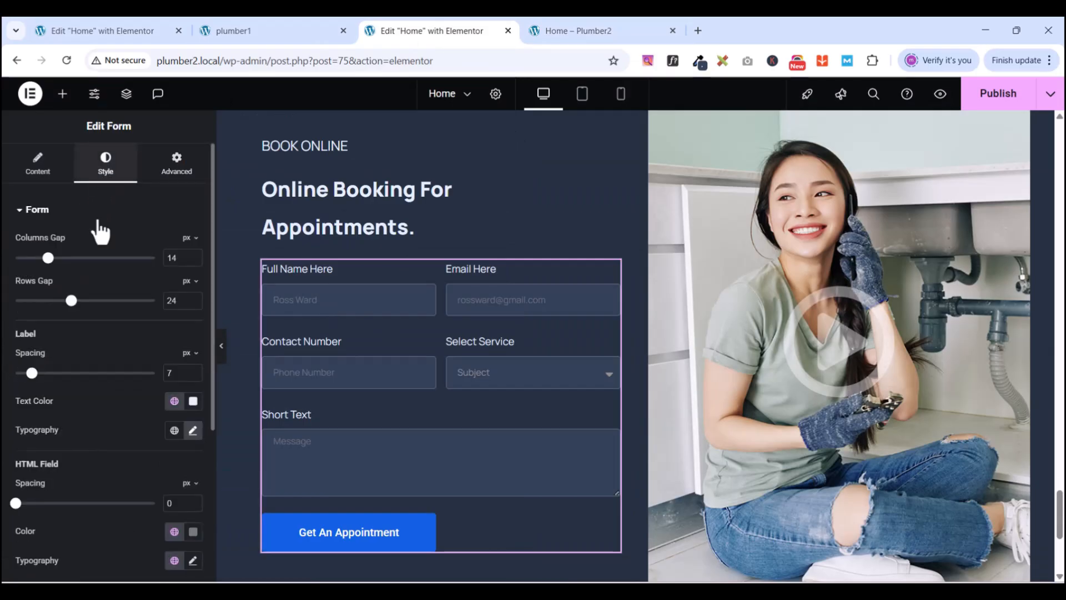
pyautogui.scroll(-4, 101, 443)
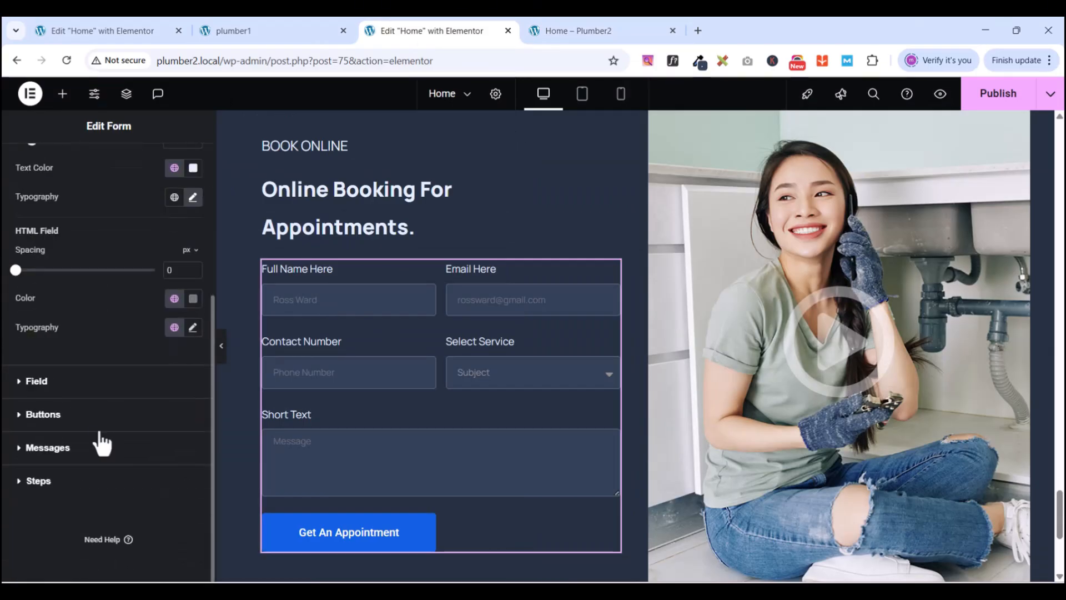
pyautogui.click(25, 383)
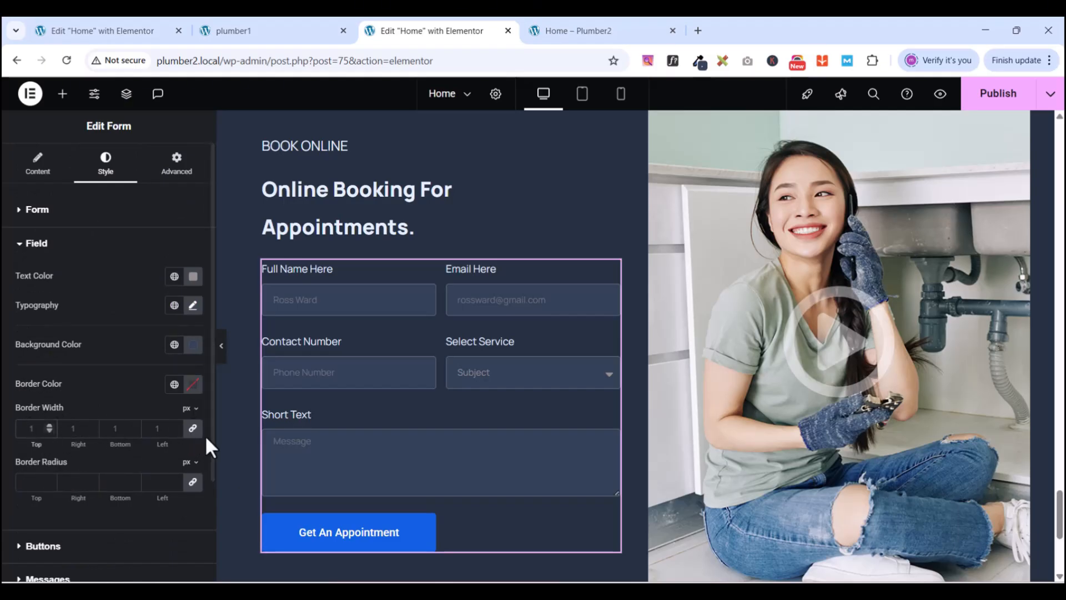
pyautogui.write('0')
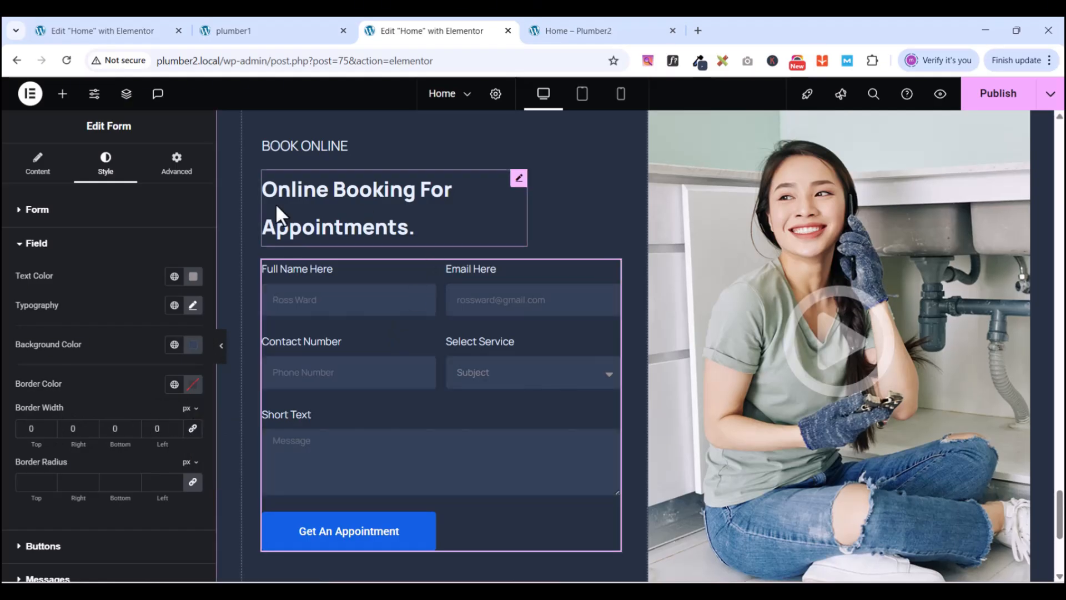
# - Publish the page and view the booking form in the Home – Plumber2 preview tab
pyautogui.click(972, 102)
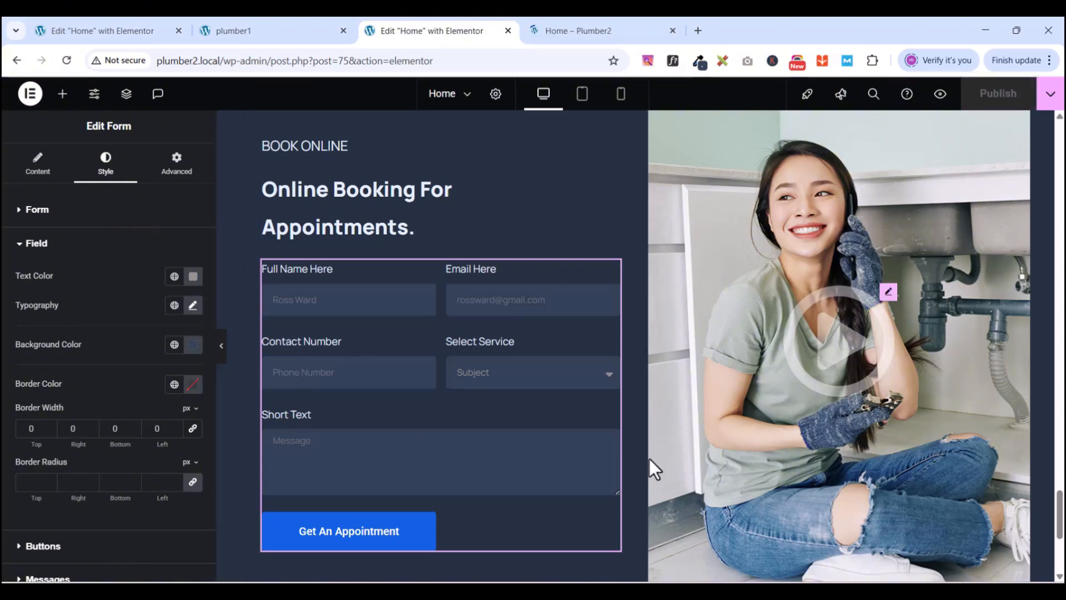
pyautogui.click(616, 31)
pyautogui.click(1059, 249)
pyautogui.moveTo(1060, 249); pyautogui.dragTo(1052, 545)
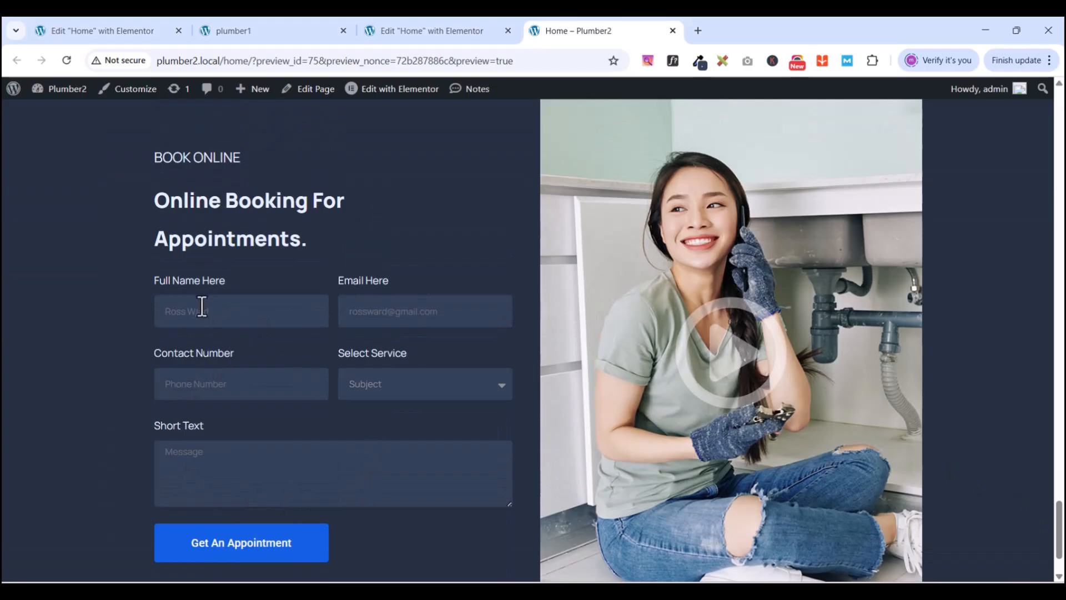
# - Review the plumber1 reference's Our Latest Project testimonials, then return to the Elementor editor
pyautogui.click(285, 28)
pyautogui.scroll(-8, 407, 423)
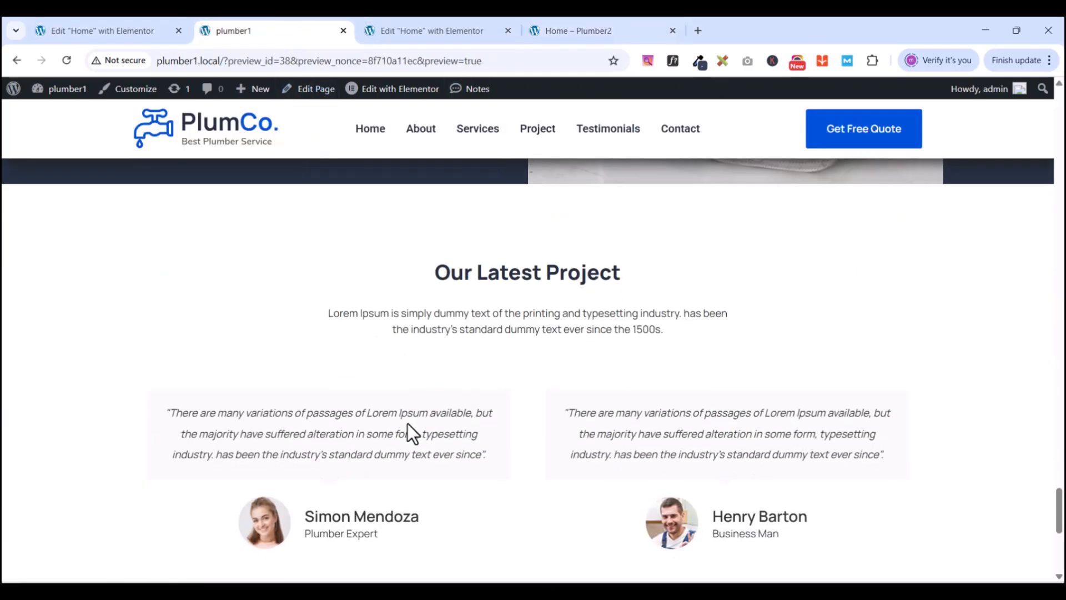
pyautogui.scroll(-1, 511, 381)
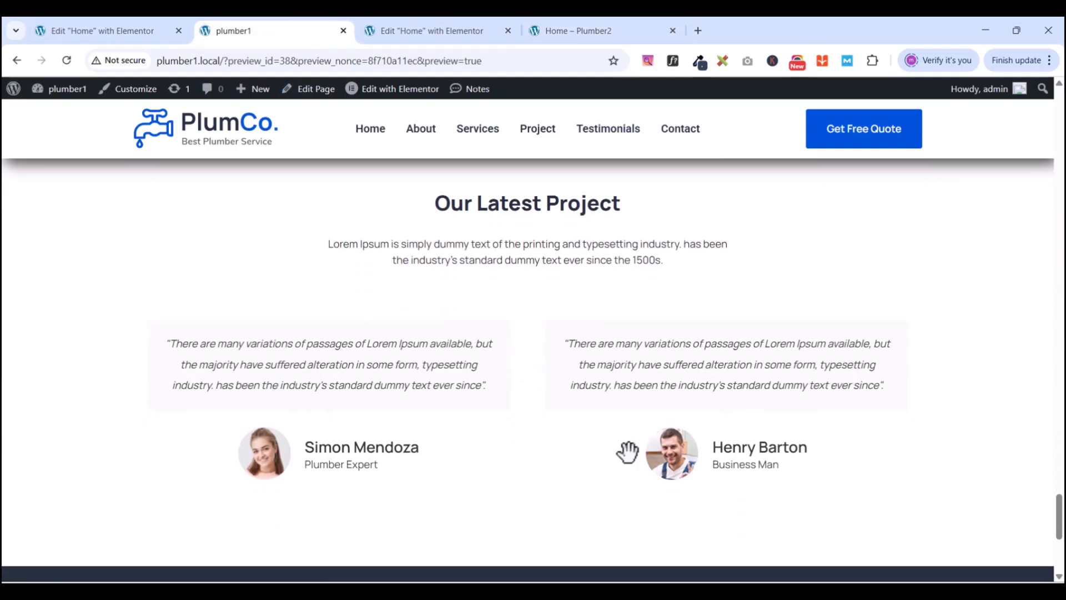
pyautogui.scroll(2, 495, 416)
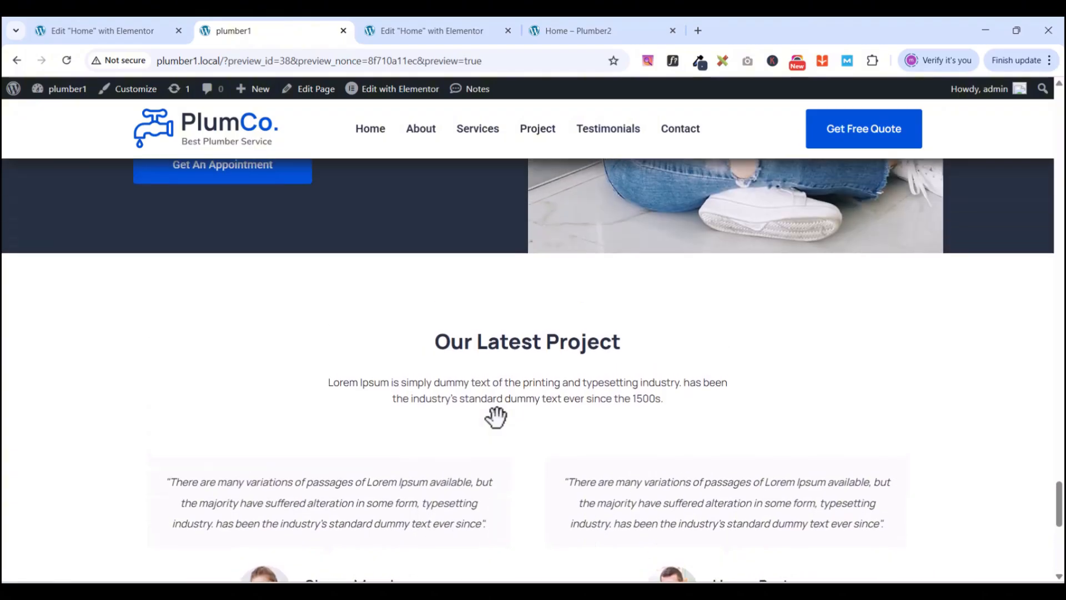
pyautogui.scroll(-2, 495, 416)
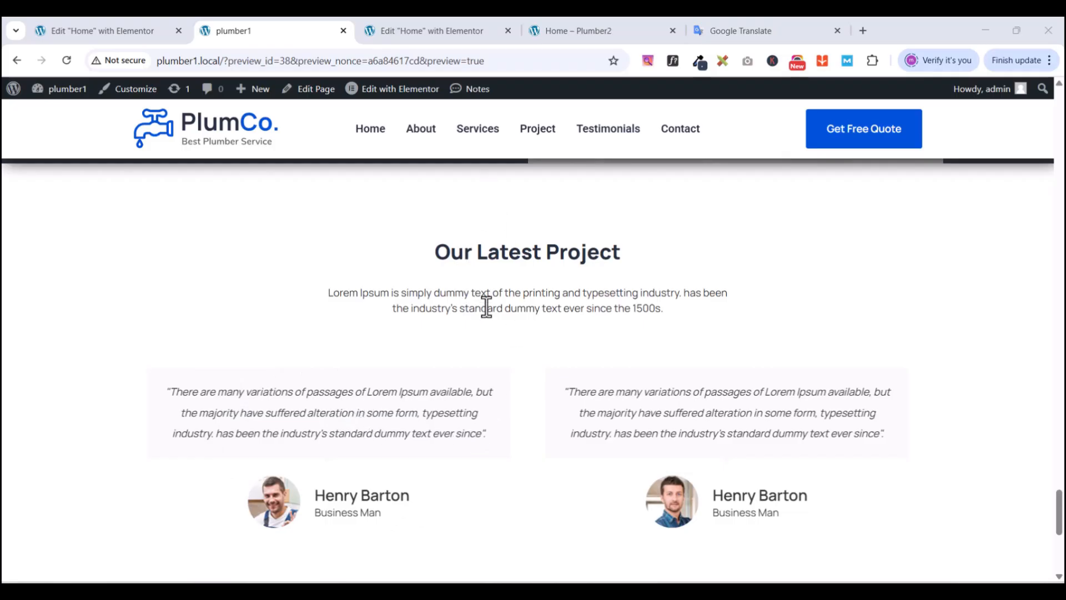
pyautogui.click(408, 33)
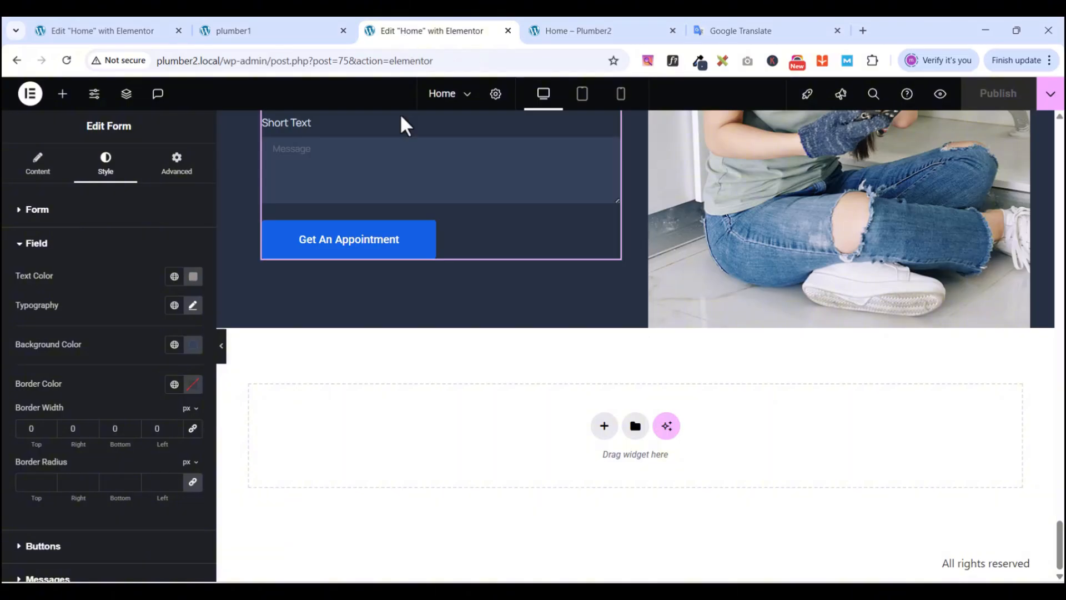
# - Add a new single-column flexbox container below the booking form
pyautogui.scroll(4, 550, 411)
pyautogui.scroll(-4, 555, 403)
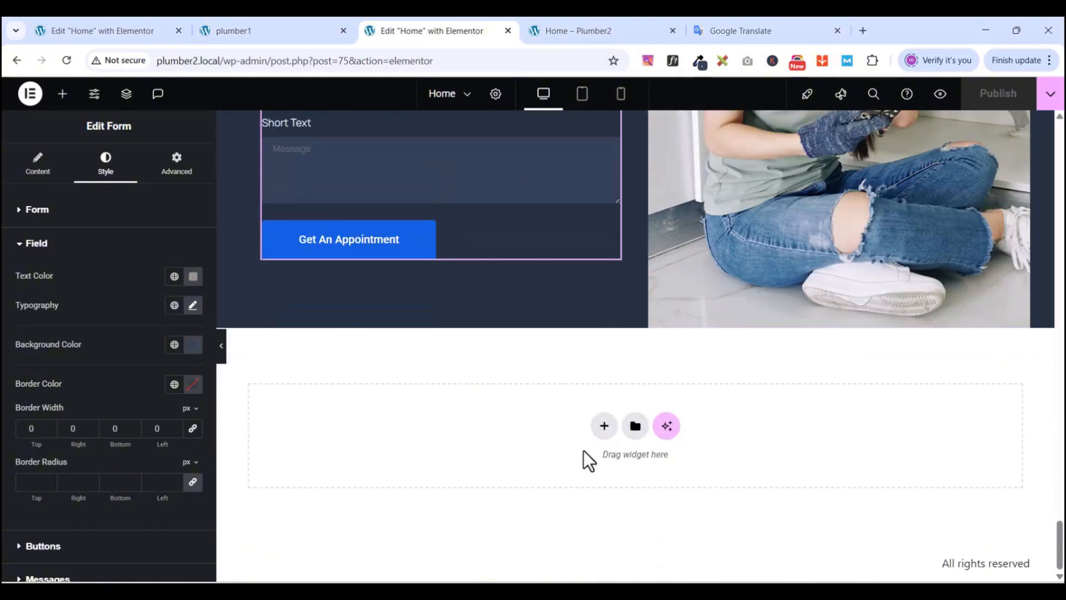
pyautogui.click(605, 427)
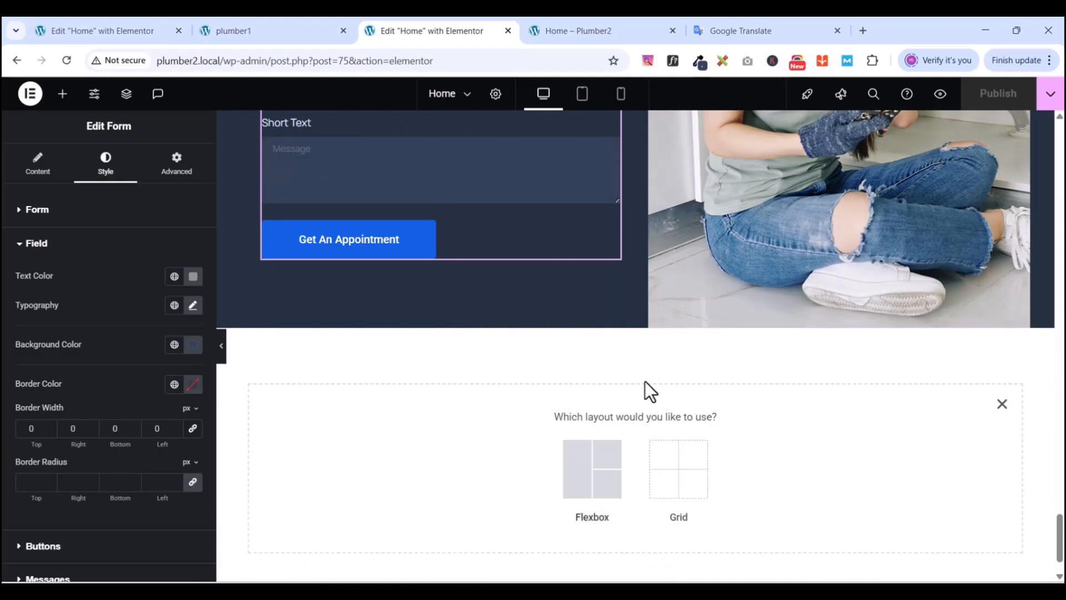
pyautogui.click(588, 485)
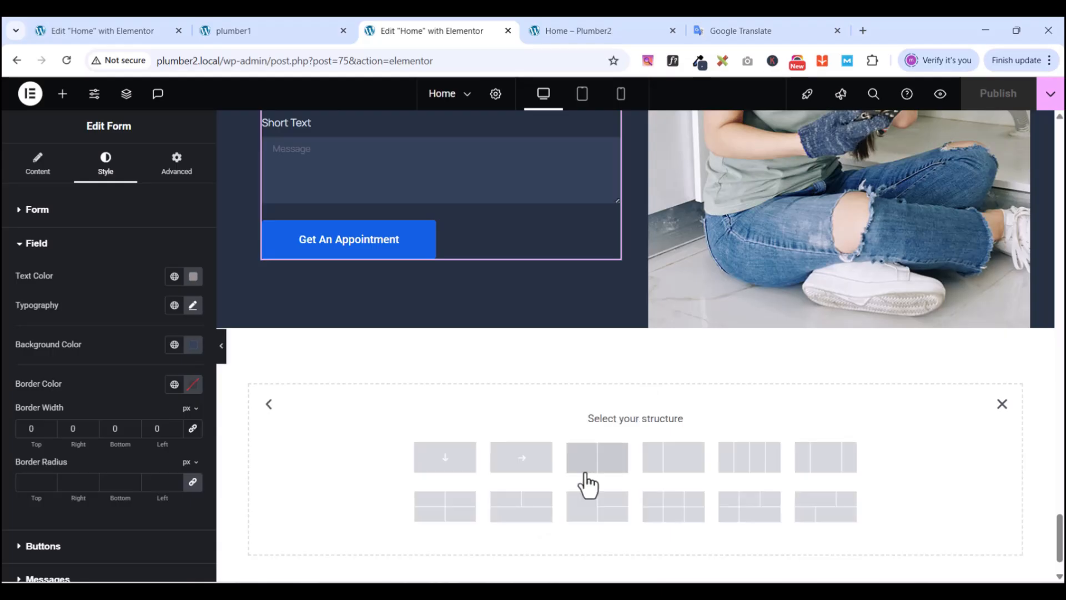
pyautogui.click(451, 464)
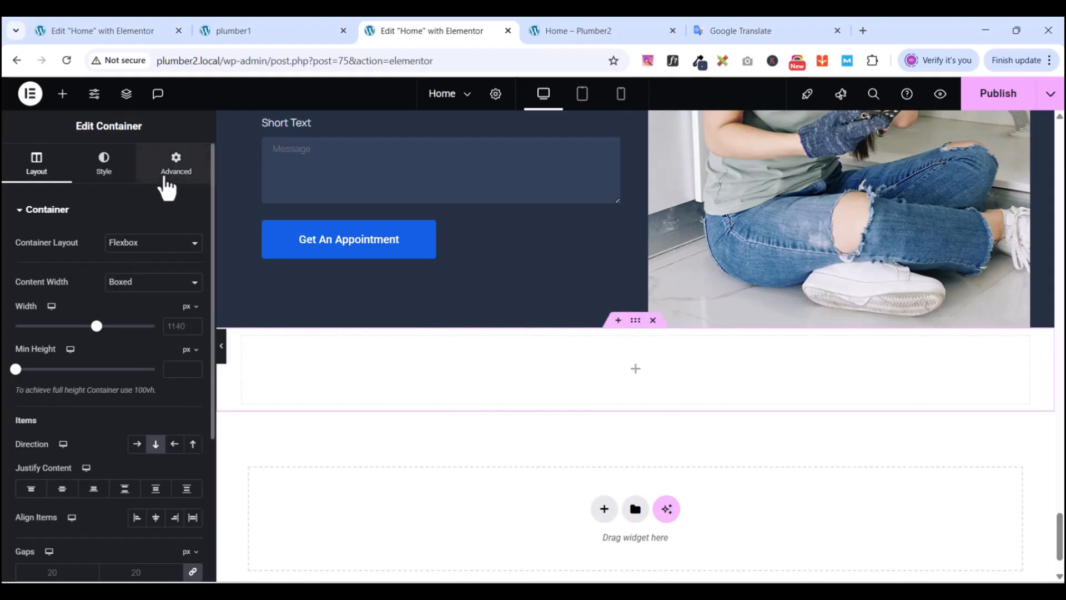
# - Set the new container's padding to 0 and bring up the plumber1 reference
pyautogui.click(165, 181)
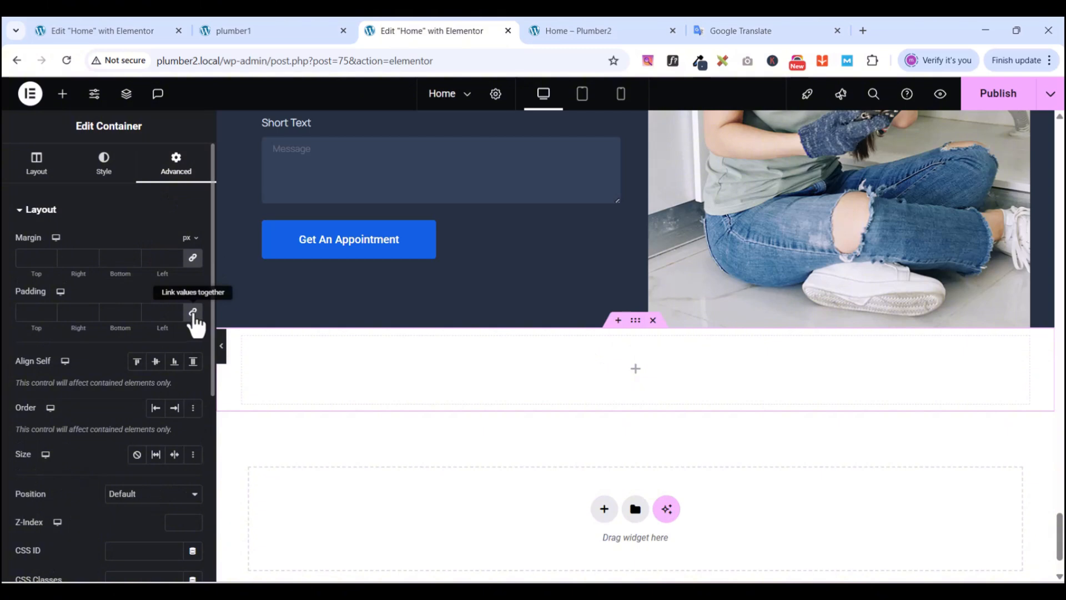
pyautogui.click(193, 312)
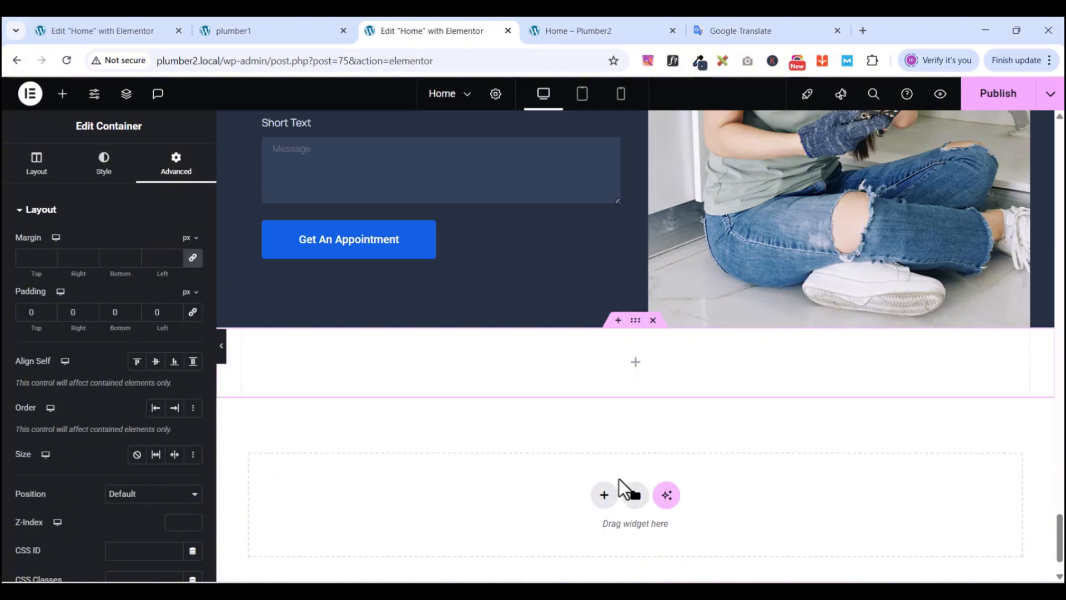
pyautogui.scroll(4, 632, 475)
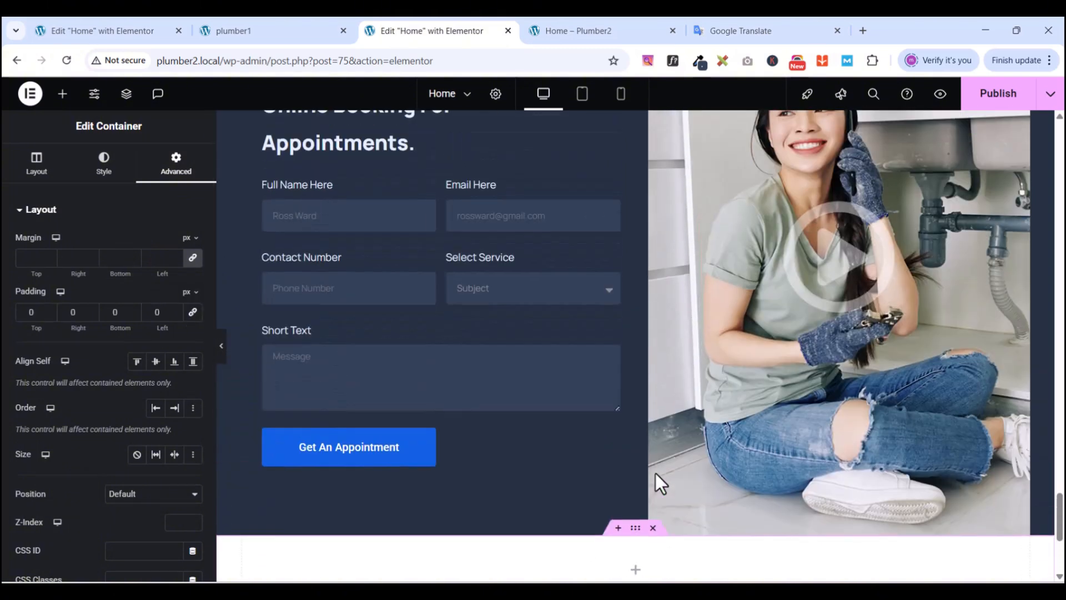
pyautogui.click(229, 33)
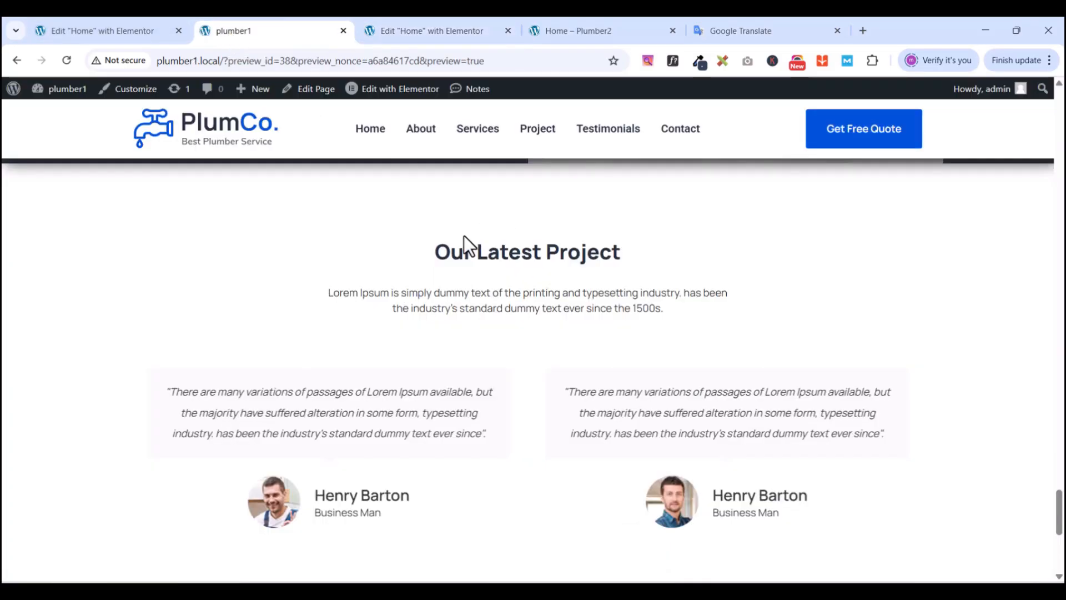
# - Copy the 'Our Latest Project' heading and paste it into the empty new container
pyautogui.click(449, 33)
pyautogui.scroll(6, 675, 332)
pyautogui.scroll(8, 675, 331)
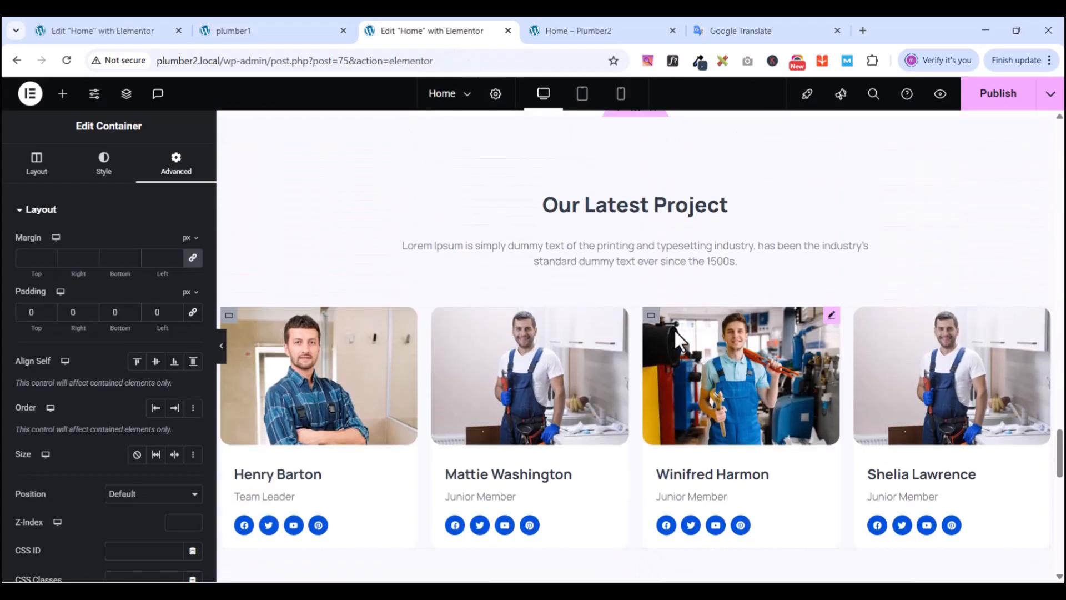
pyautogui.scroll(-3, 674, 331)
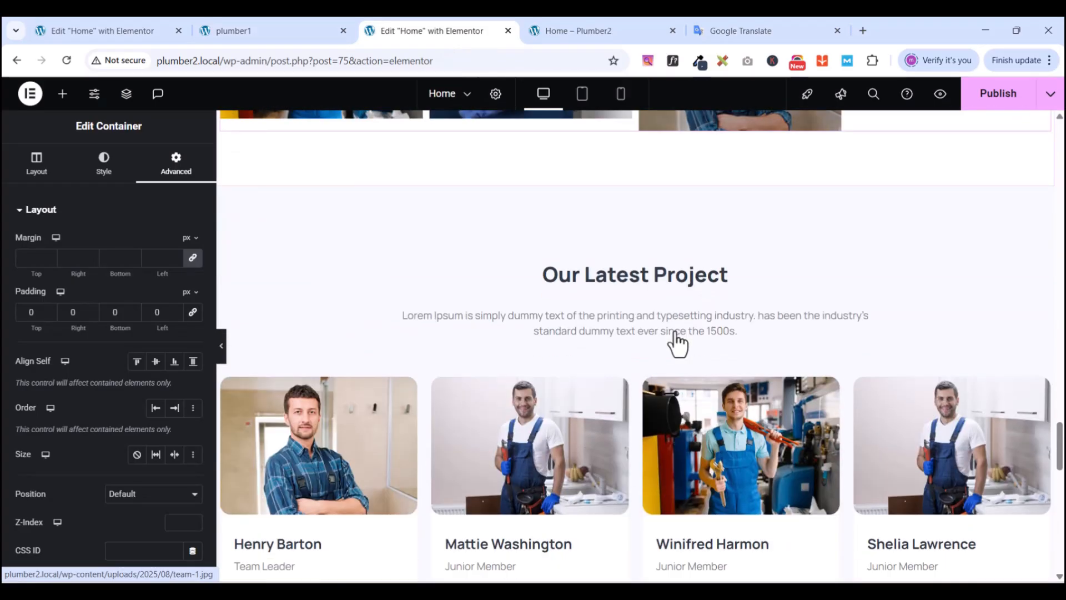
pyautogui.click(719, 266)
pyautogui.rightClick(720, 265)
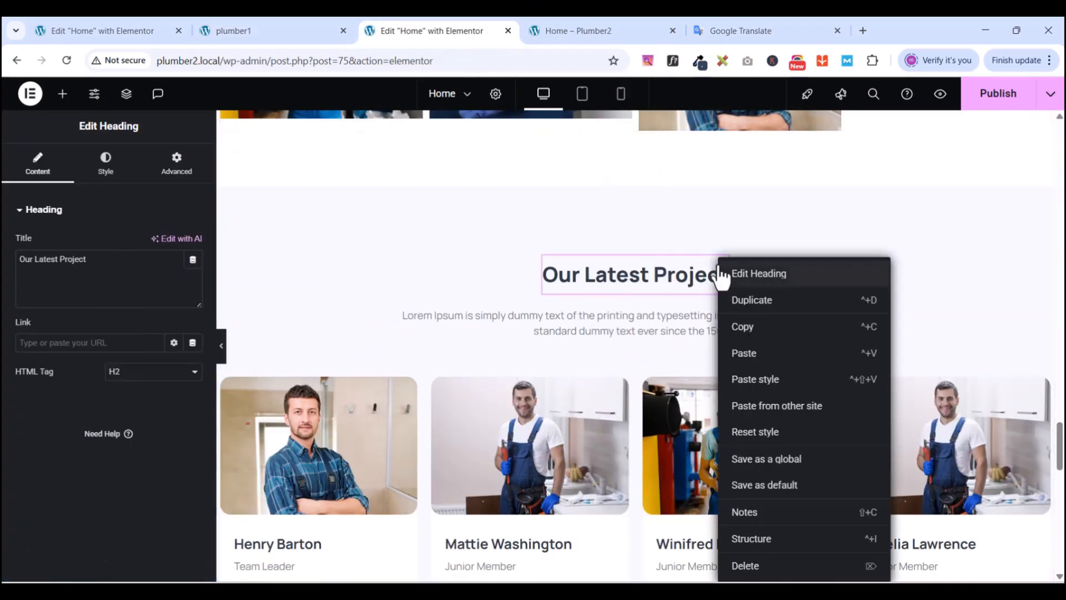
pyautogui.click(757, 328)
pyautogui.scroll(-15, 668, 408)
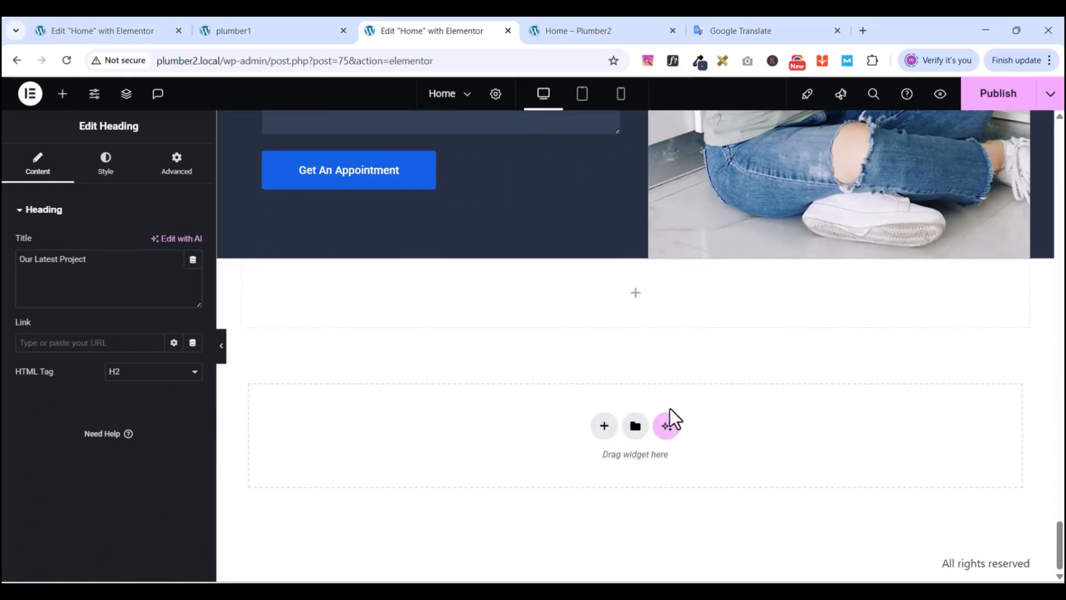
pyautogui.rightClick(661, 297)
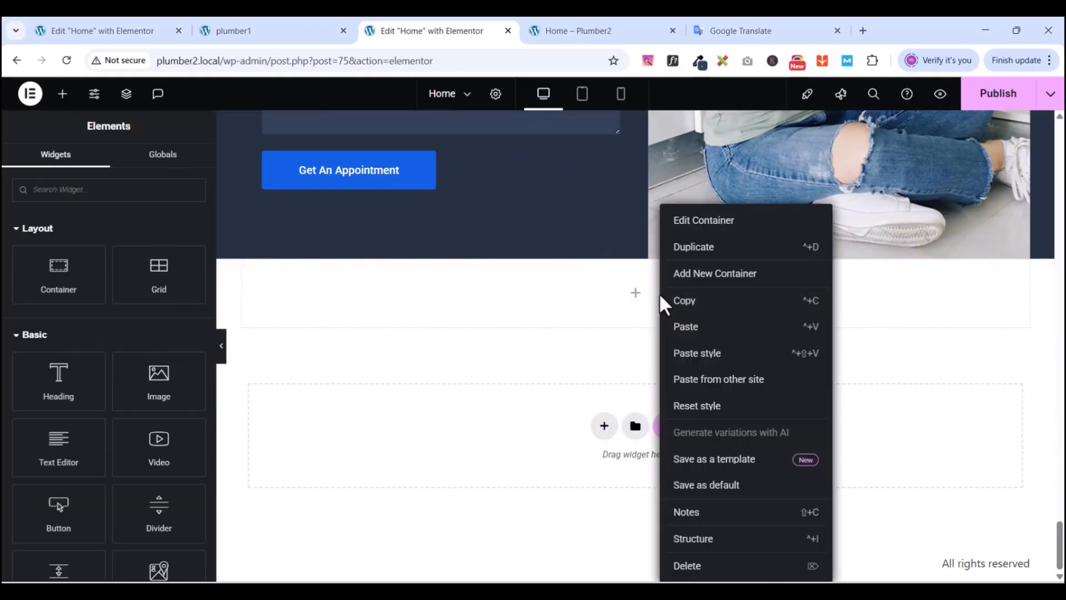
pyautogui.click(709, 340)
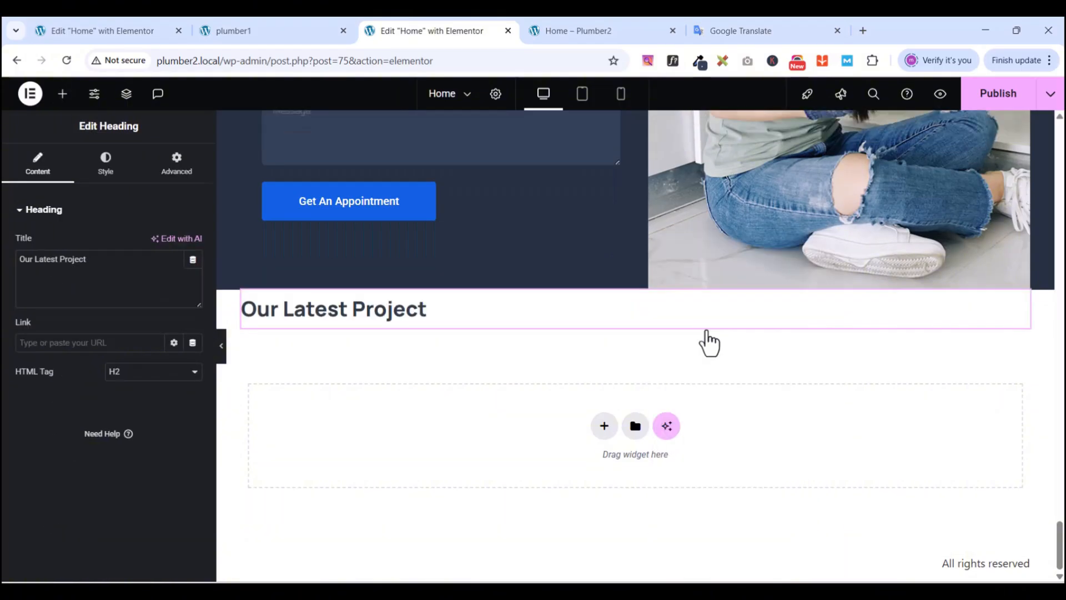
# - Copy the Lorem Ipsum paragraph and paste it below the pasted heading
pyautogui.scroll(12, 644, 347)
pyautogui.scroll(-5, 647, 347)
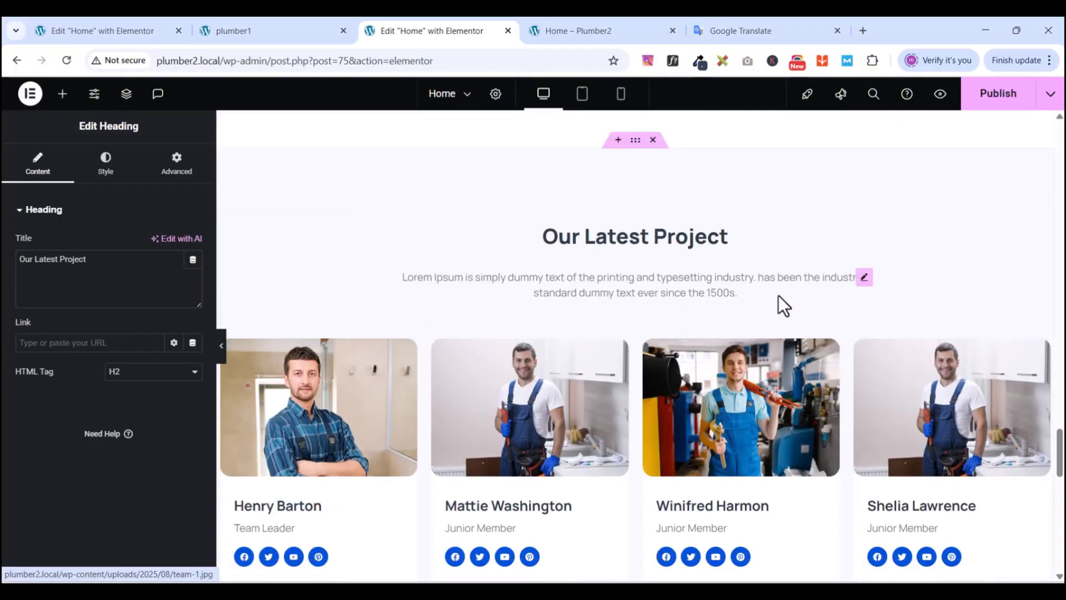
pyautogui.click(865, 279)
pyautogui.rightClick(865, 279)
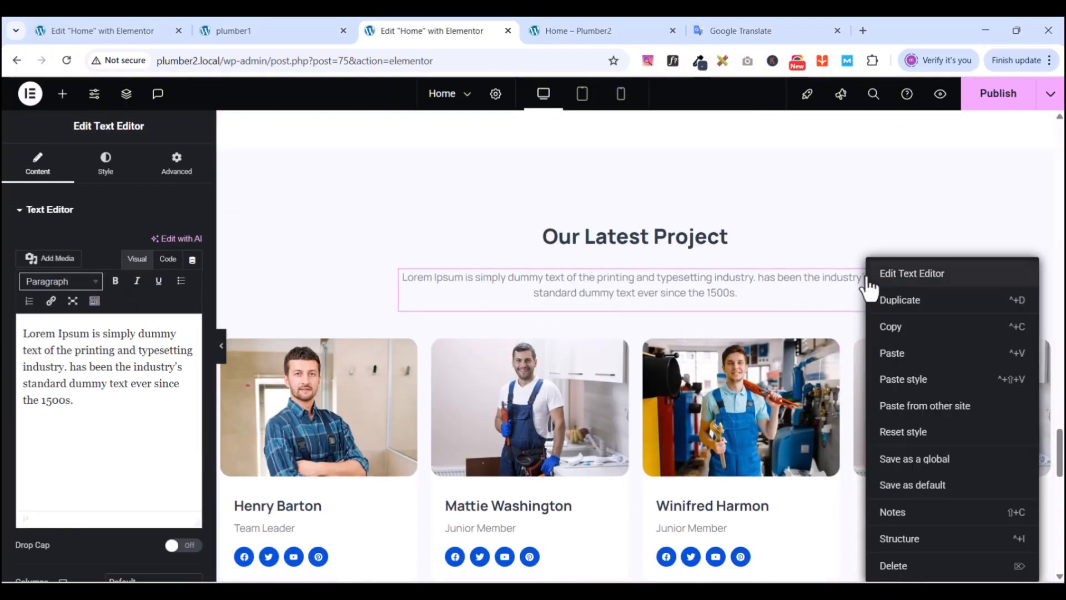
pyautogui.click(891, 326)
pyautogui.scroll(-4, 660, 462)
pyautogui.scroll(-10, 661, 461)
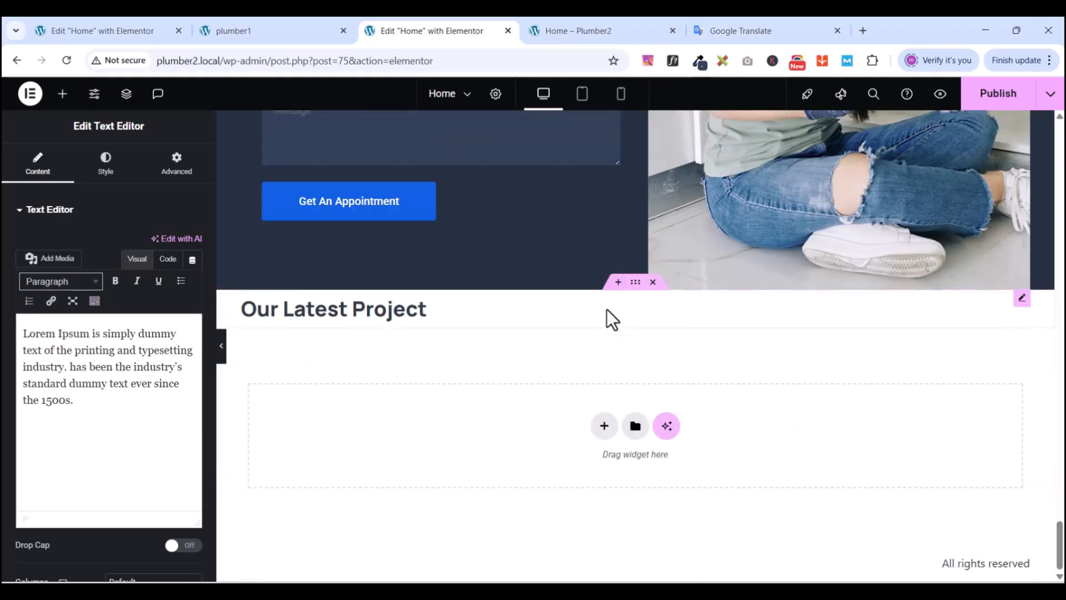
pyautogui.click(642, 325)
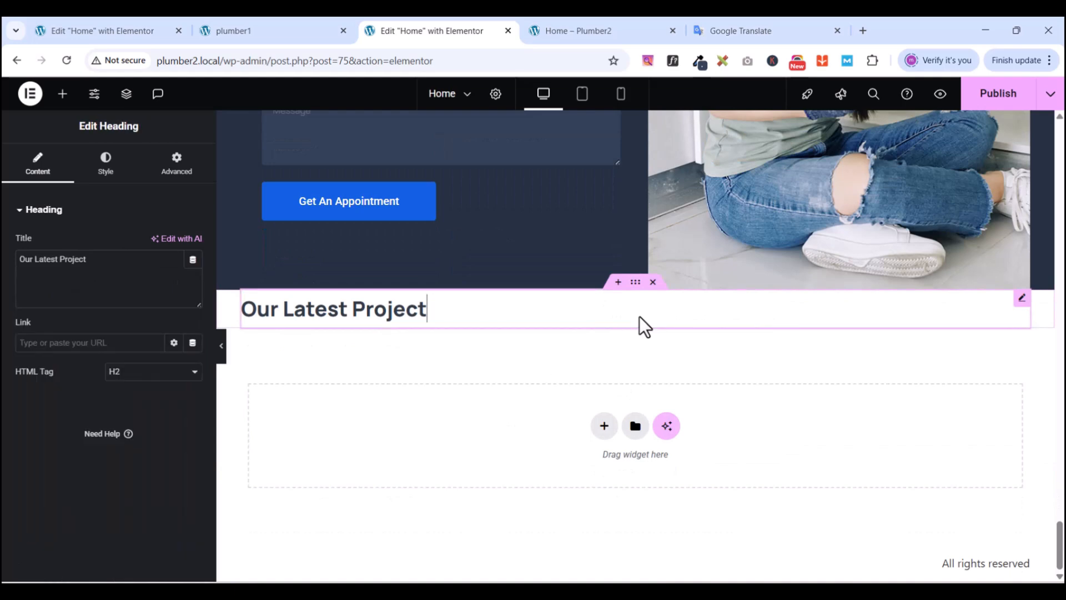
pyautogui.rightClick(642, 326)
pyautogui.click(489, 322)
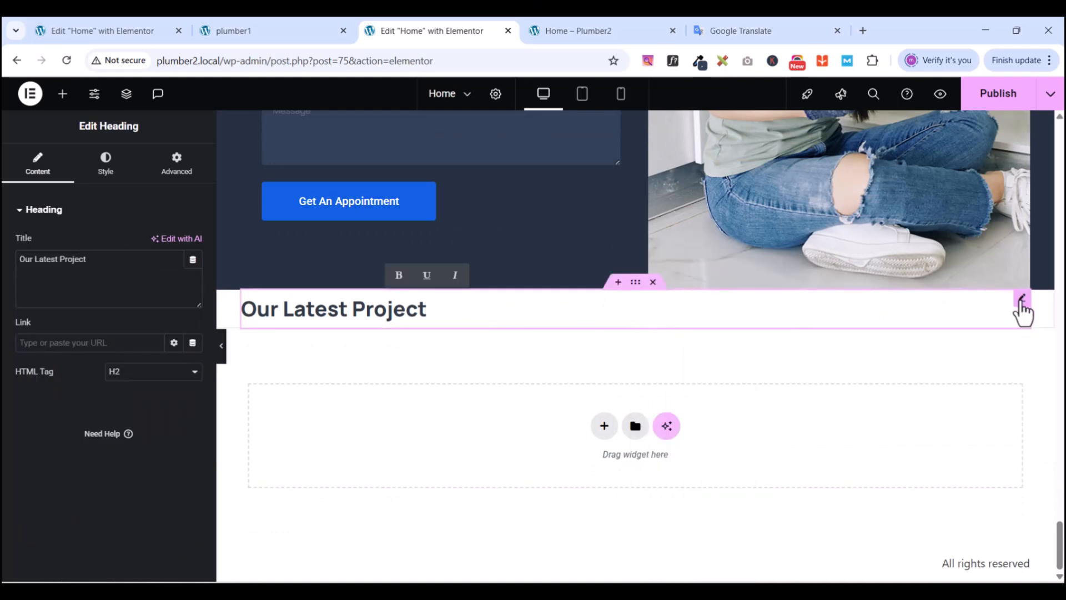
pyautogui.rightClick(697, 339)
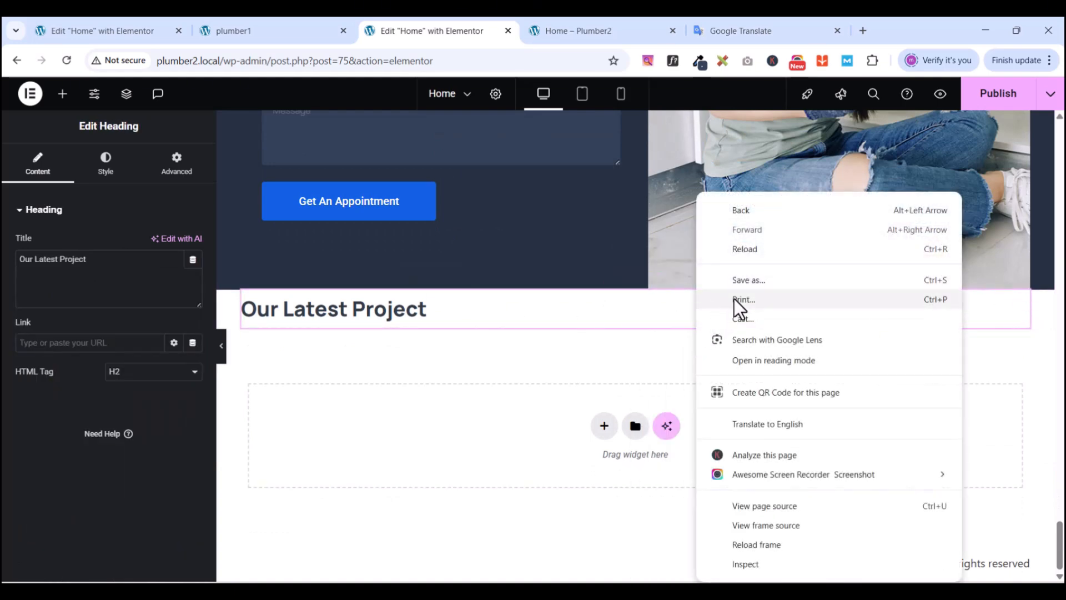
pyautogui.rightClick(579, 305)
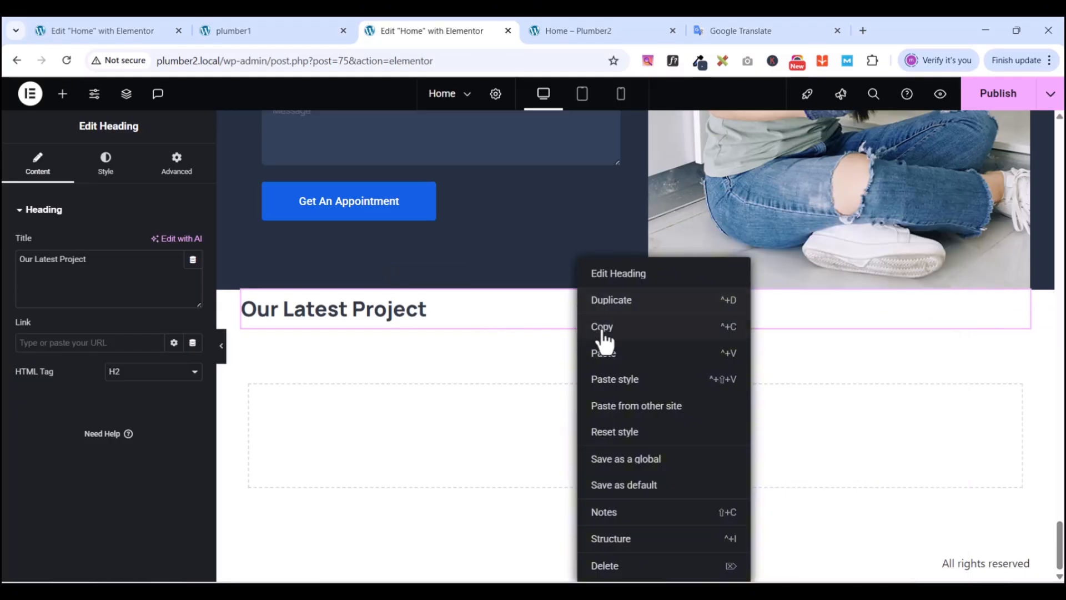
pyautogui.click(610, 358)
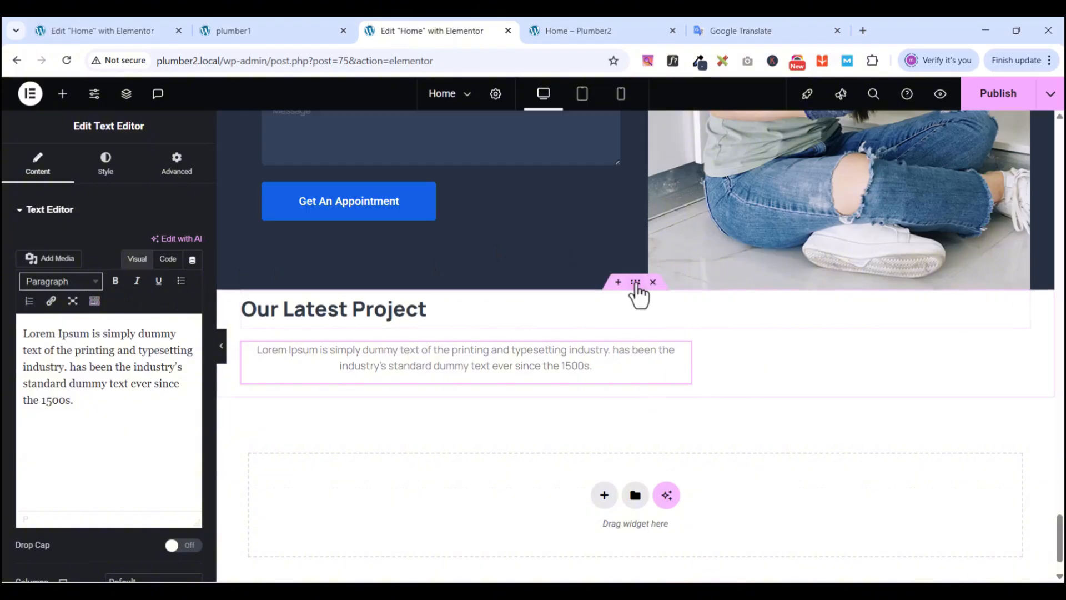
# - Set the new container's Justify Content and Align Items to Center
pyautogui.click(636, 283)
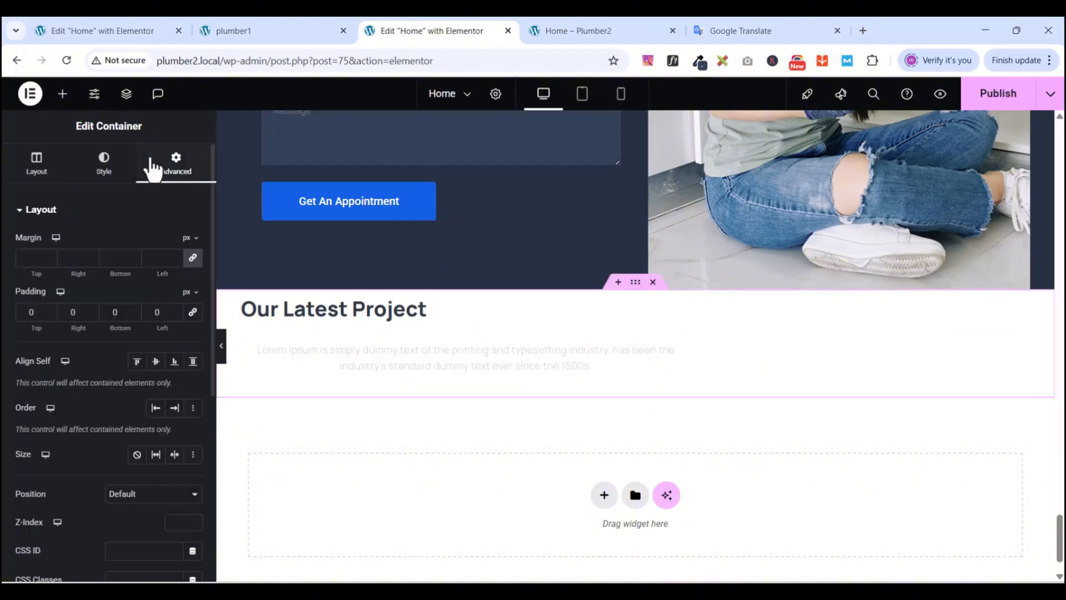
pyautogui.click(36, 163)
pyautogui.scroll(-1, 85, 472)
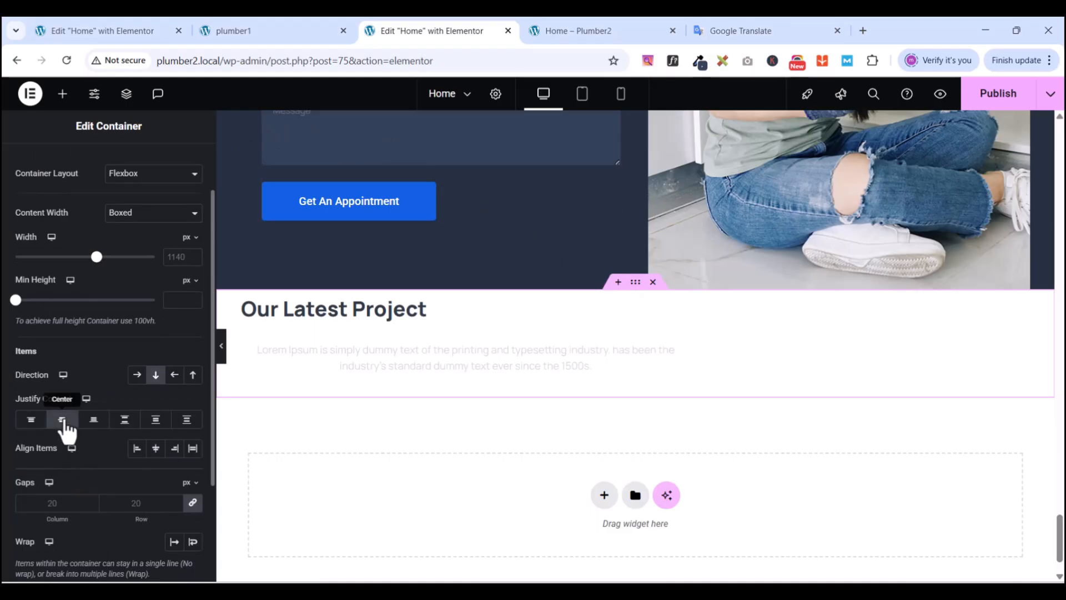
pyautogui.click(63, 425)
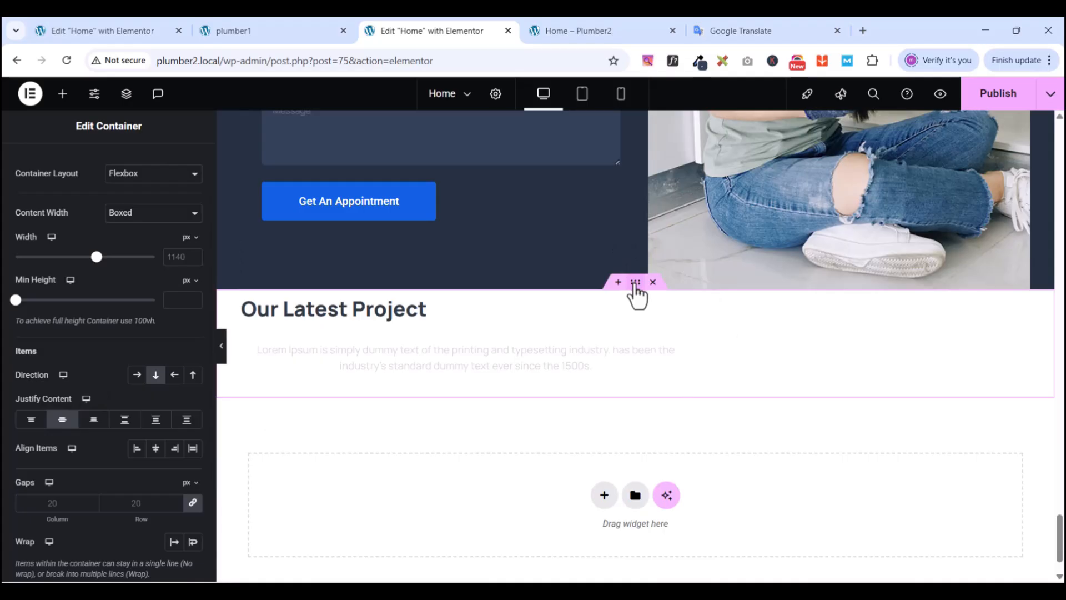
pyautogui.click(156, 449)
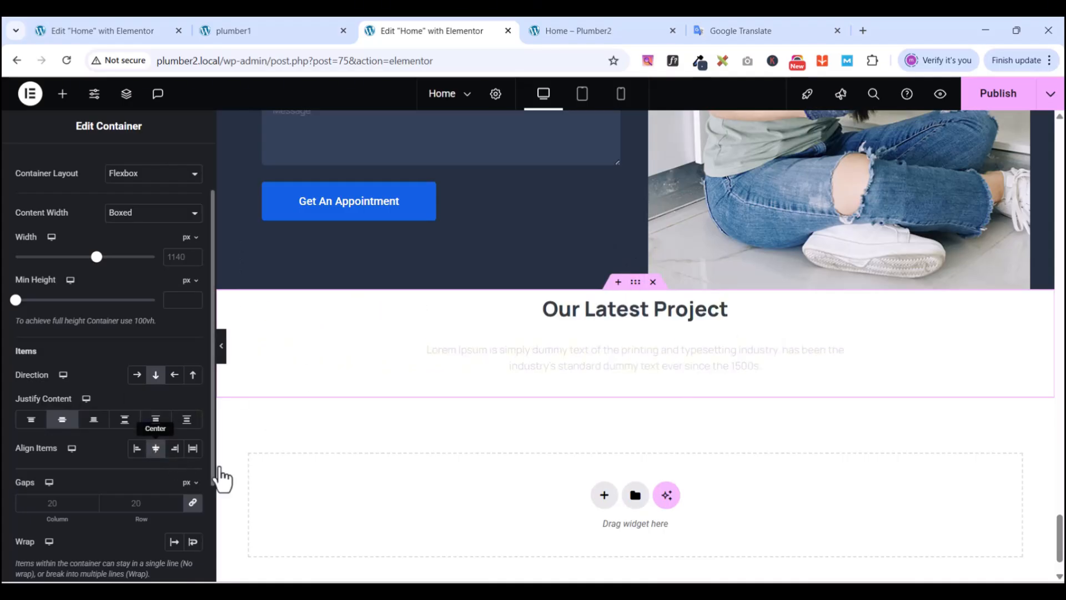
pyautogui.click(854, 351)
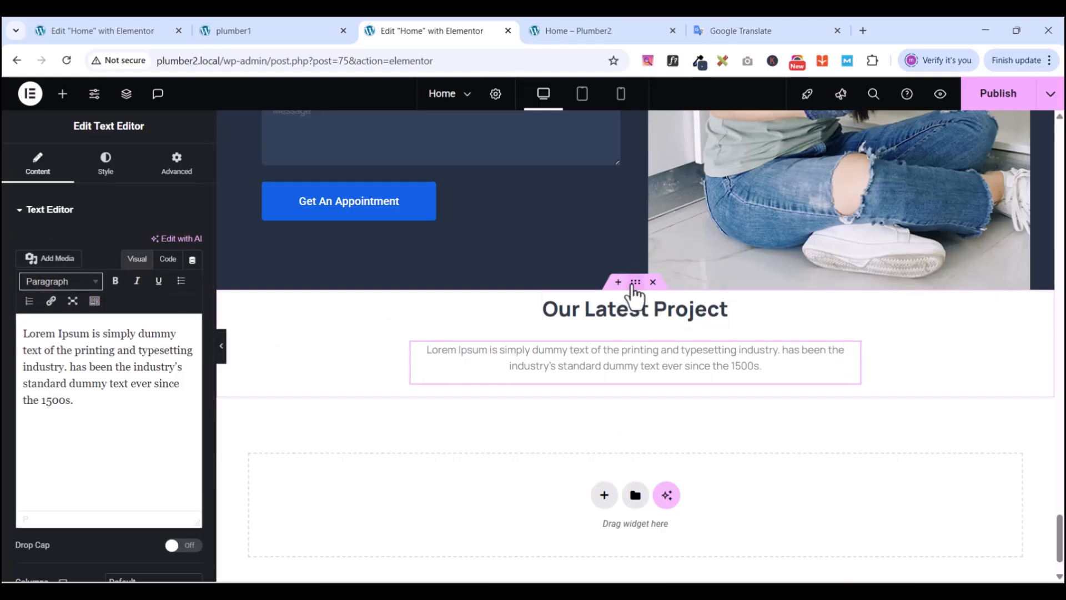
pyautogui.click(635, 283)
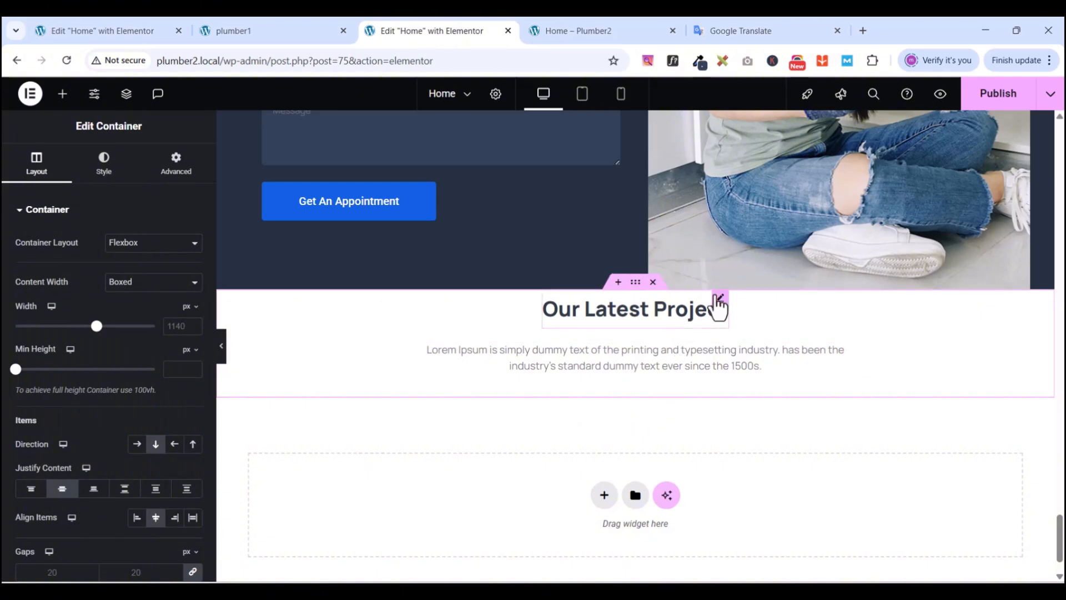
pyautogui.click(719, 299)
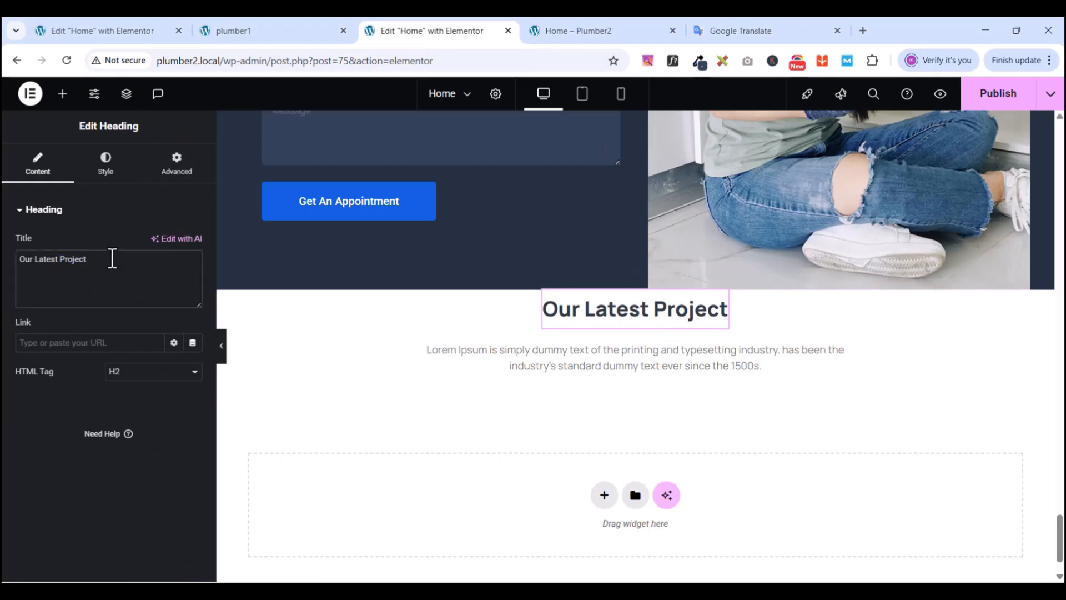
# - Change the copied heading to read 'Our Latest Testimonial'
pyautogui.press('BackSpace')
pyautogui.press('BackSpace')
pyautogui.press('BackSpace')
pyautogui.press('BackSpace')
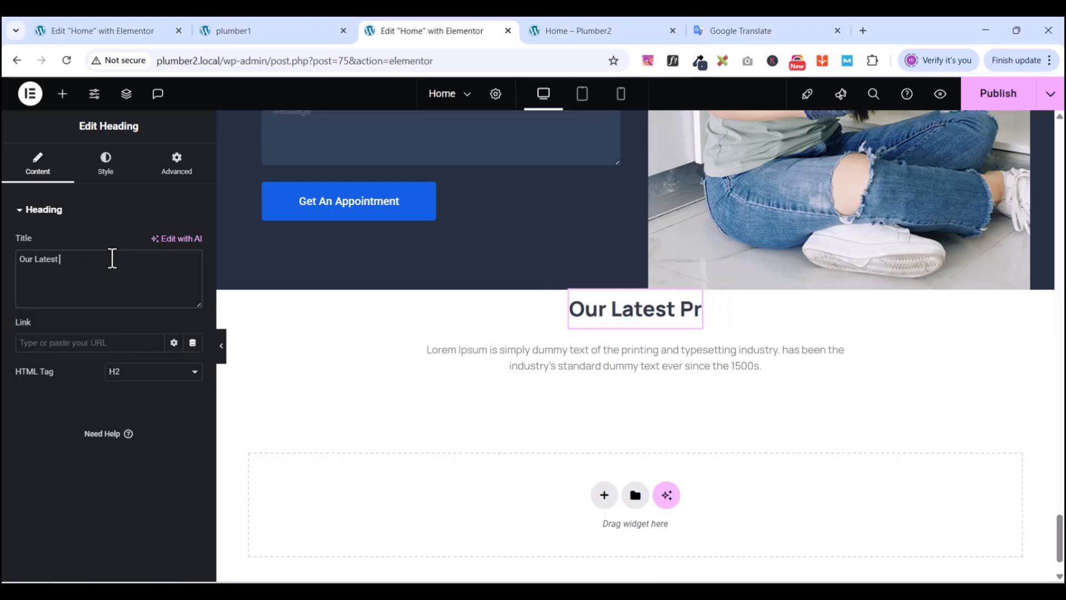
pyautogui.write('Testimon')
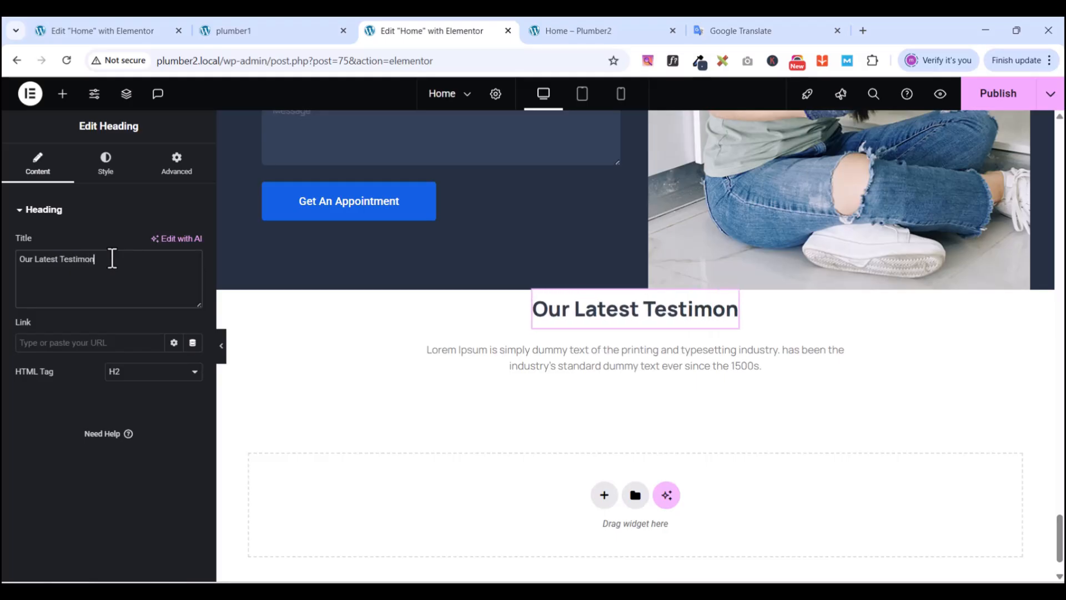
pyautogui.write('ial')
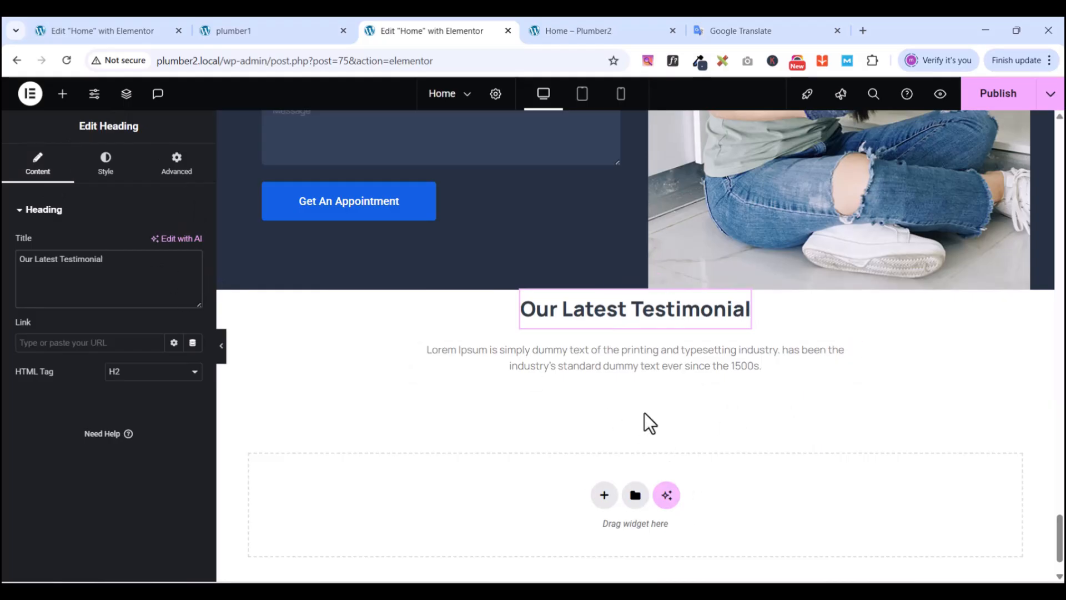
pyautogui.scroll(3, 644, 412)
pyautogui.scroll(-3, 644, 412)
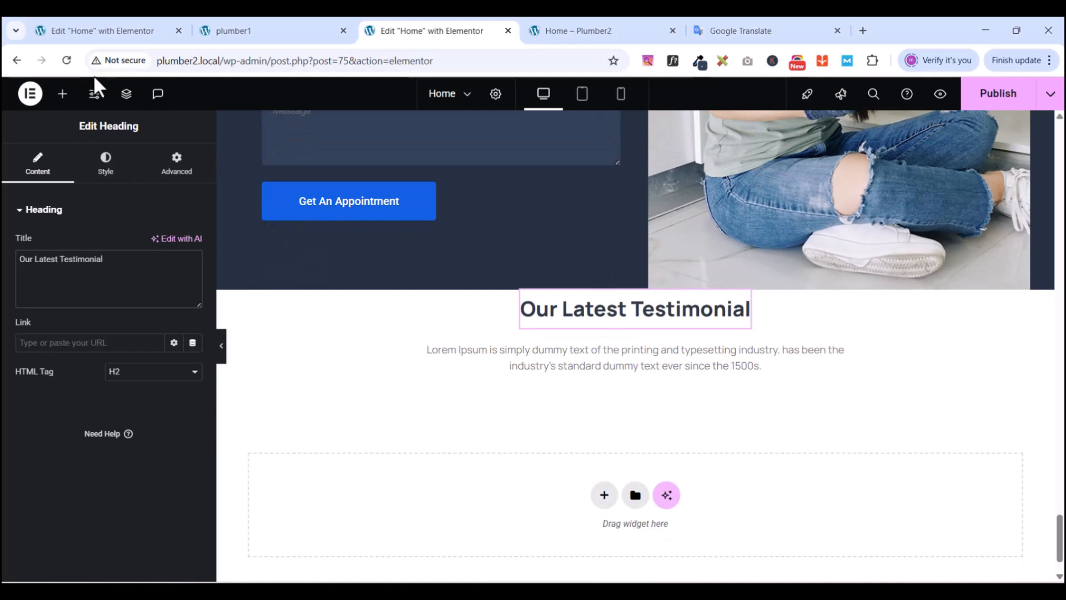
# - Search the Elements panel for 'testo' to find testimonial widgets
pyautogui.click(63, 94)
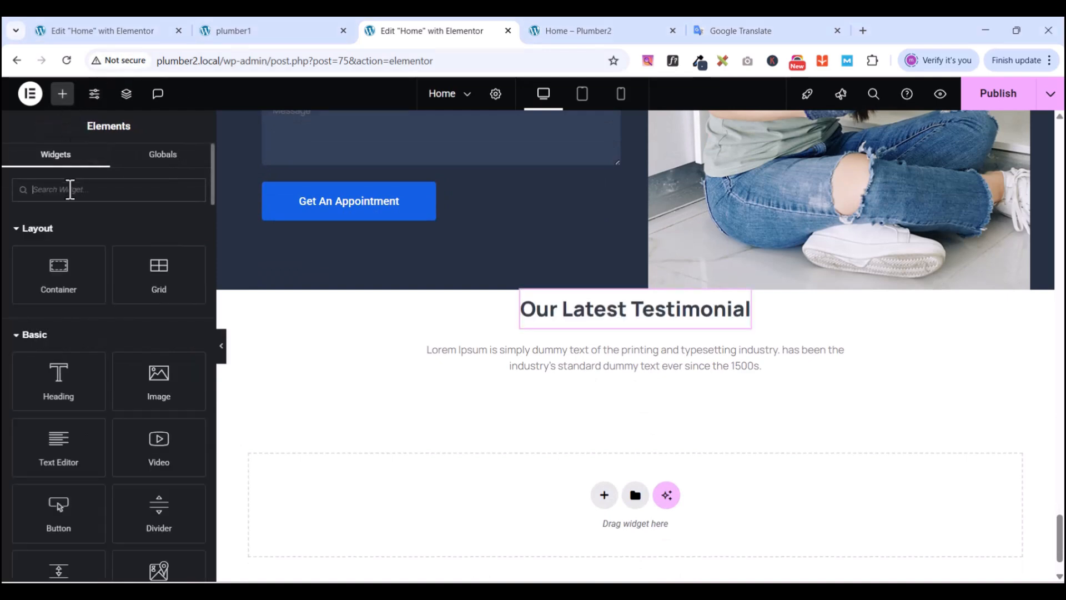
pyautogui.click(70, 189)
pyautogui.write('testo')
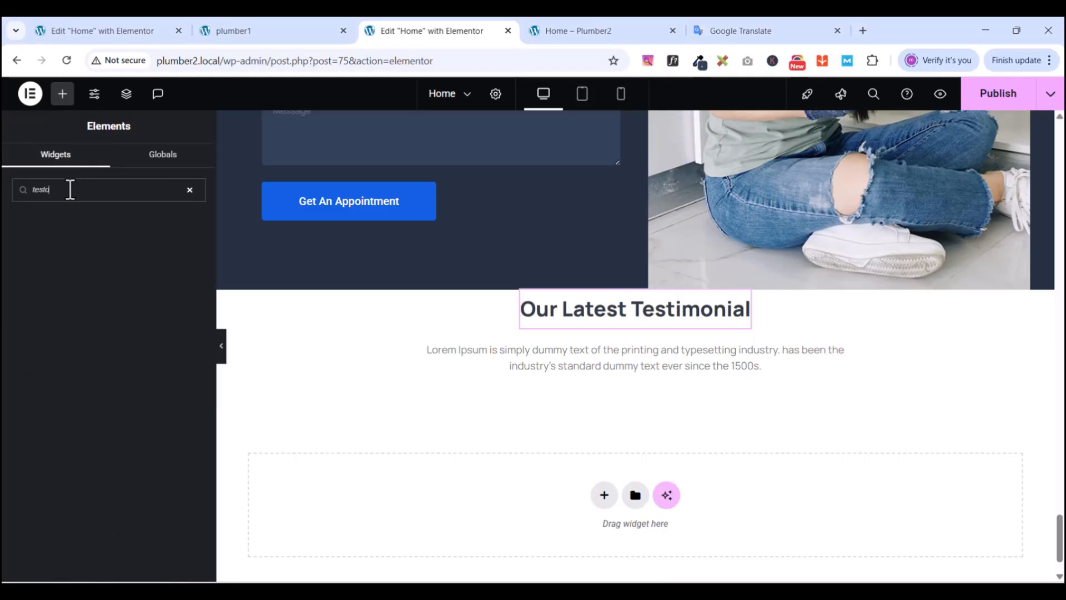
# - Correct the search to 'test' and drop a Testimonial Carousel below the paragraph
pyautogui.press('BackSpace')
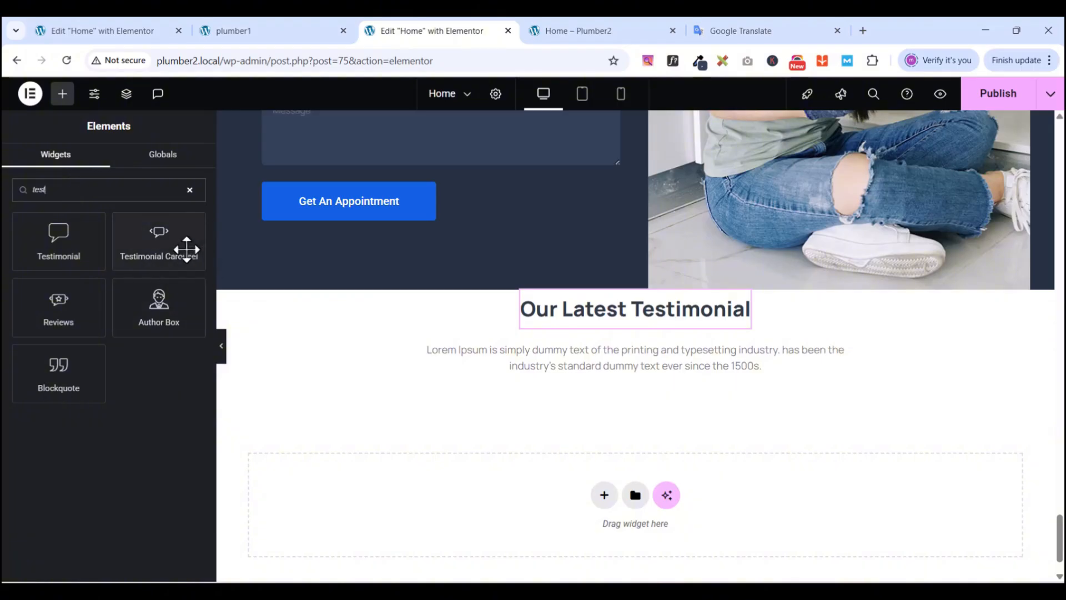
pyautogui.click(150, 241)
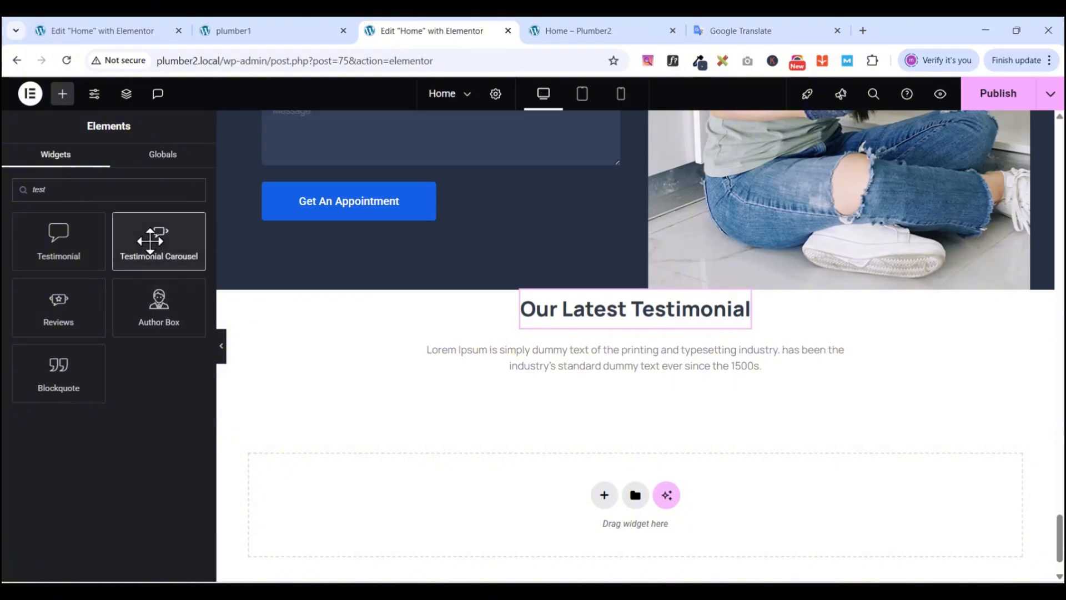
pyautogui.moveTo(151, 240); pyautogui.dragTo(637, 379)
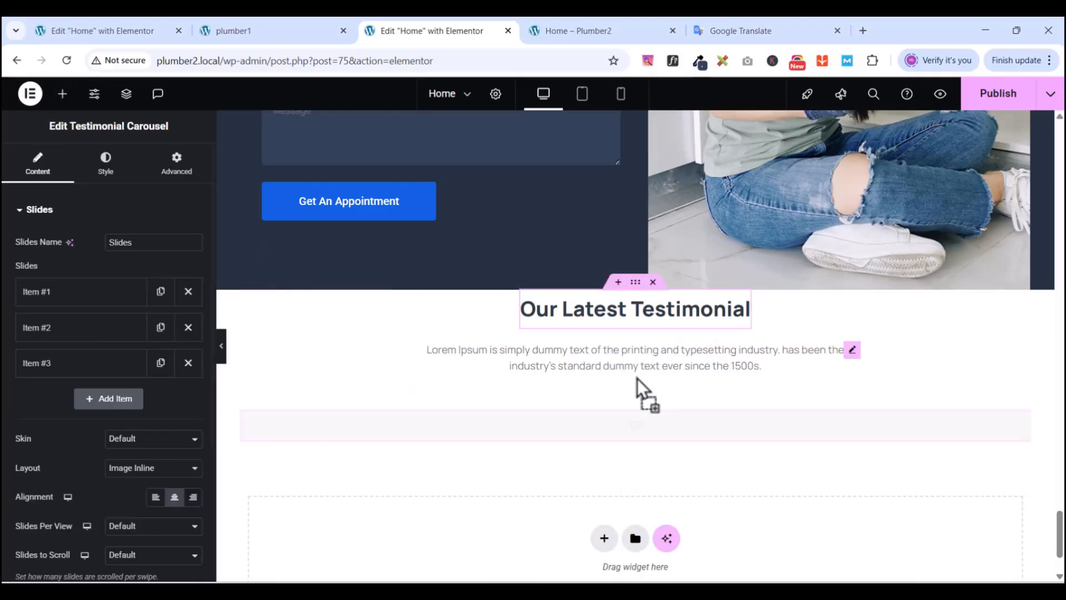
pyautogui.scroll(-4, 638, 389)
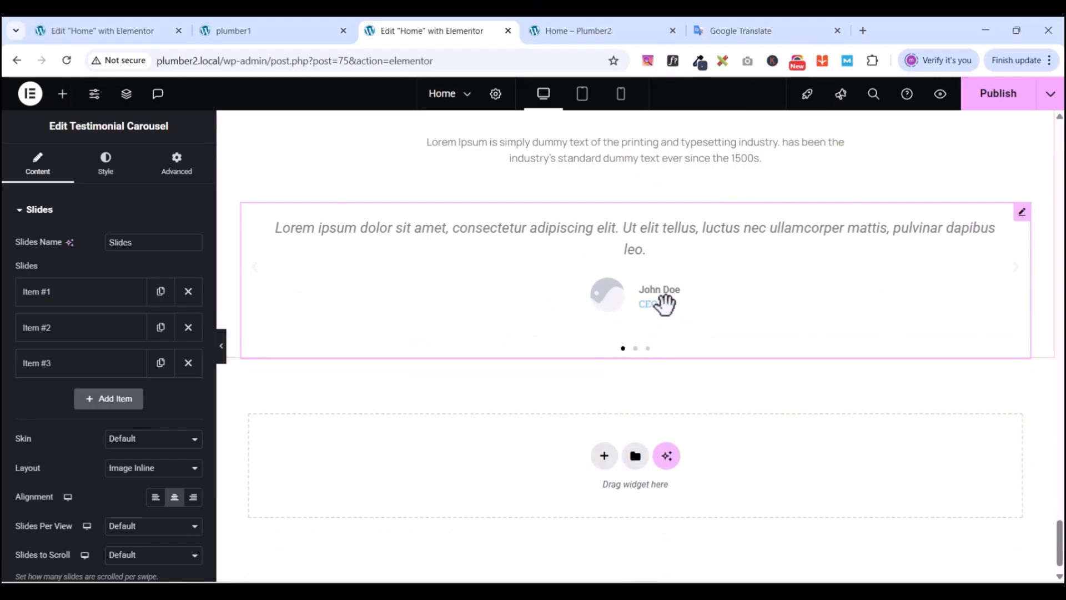
pyautogui.scroll(3, 660, 305)
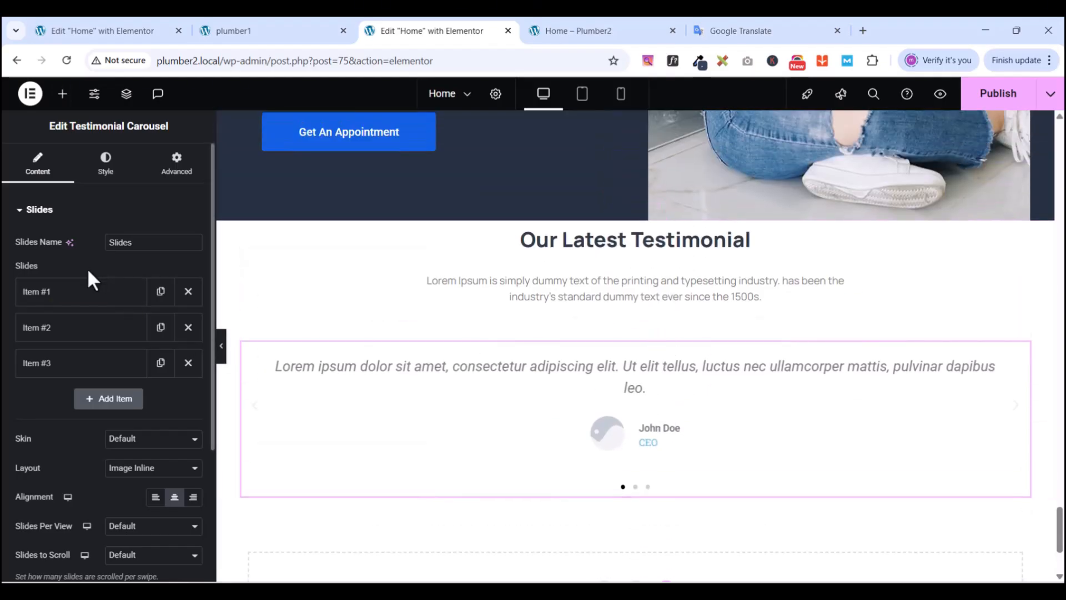
# - Compare against the plumber1 reference page, then return to the Home page editor
pyautogui.click(244, 30)
pyautogui.scroll(-5, 660, 452)
pyautogui.scroll(4, 660, 450)
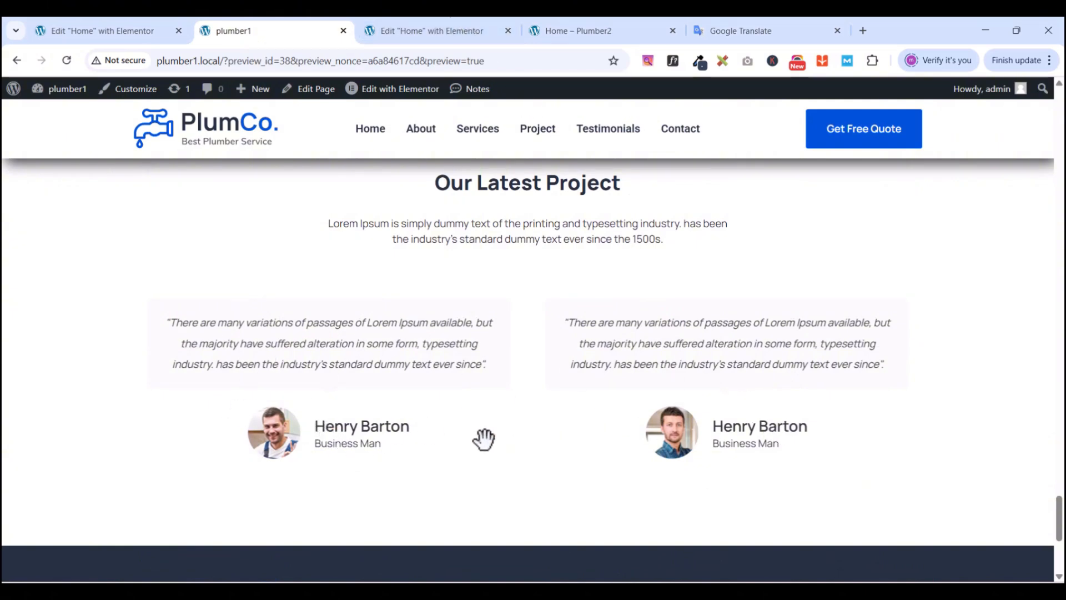
pyautogui.click(421, 28)
# - Give the carousel's first slide the testi-1 portrait from the Media Library
pyautogui.click(129, 242)
pyautogui.press('BackSpace')
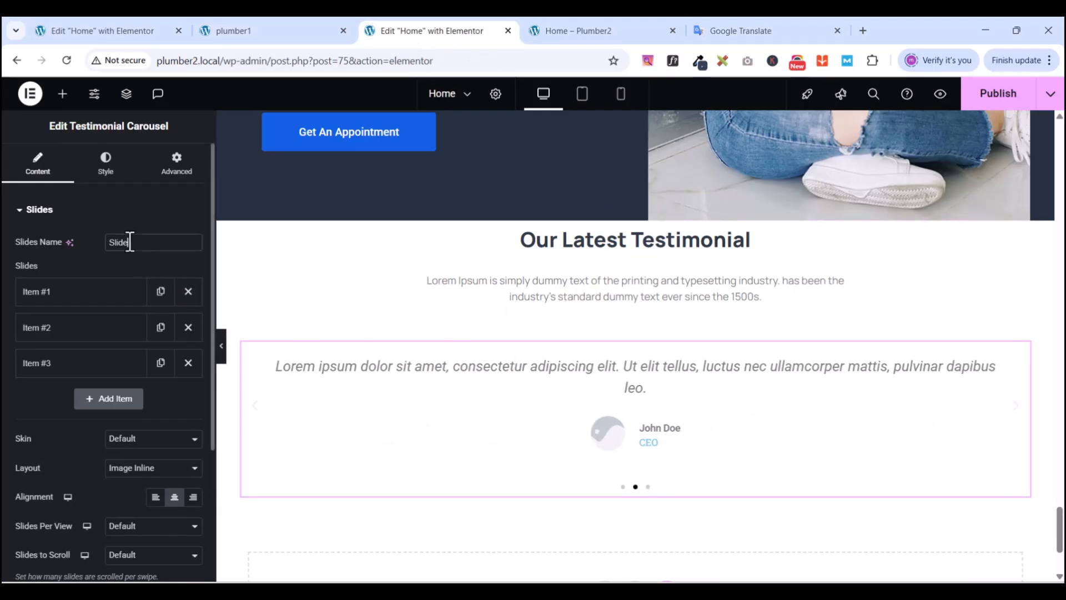
pyautogui.click(39, 292)
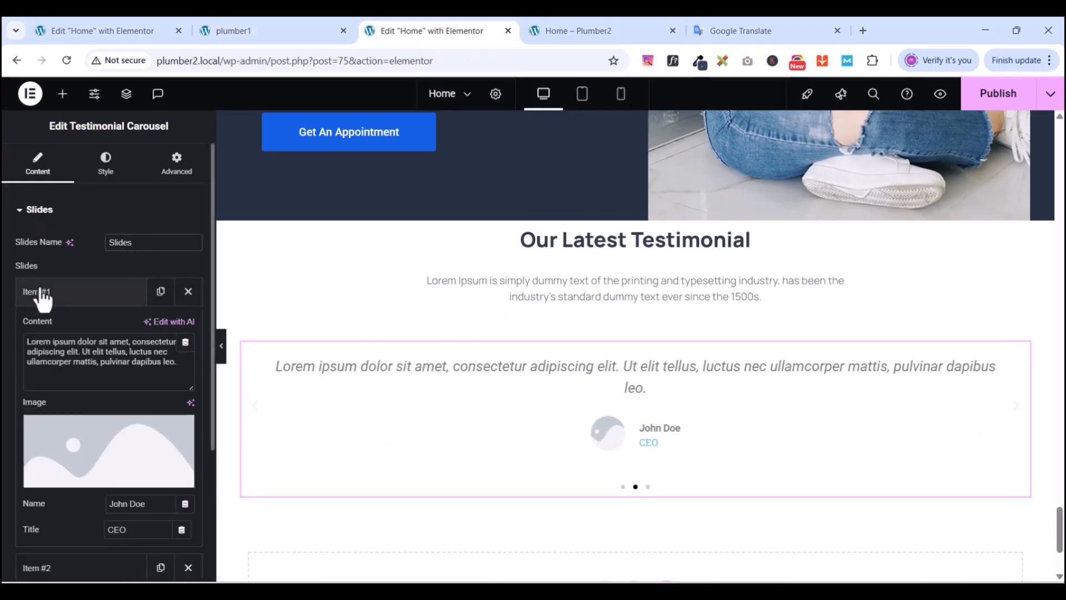
pyautogui.click(68, 478)
pyautogui.scroll(-7, 528, 355)
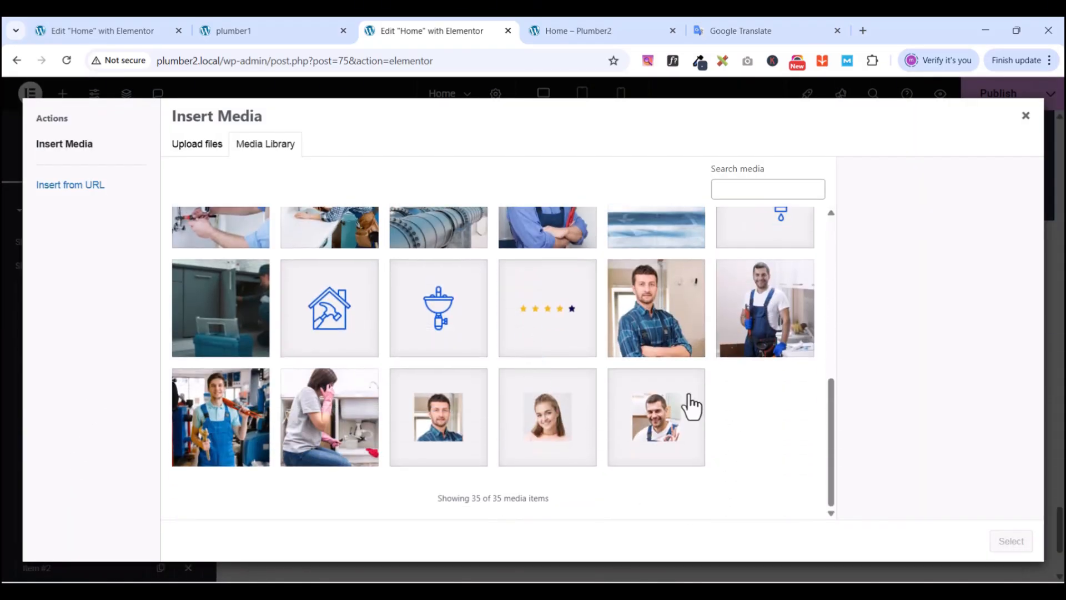
pyautogui.click(444, 461)
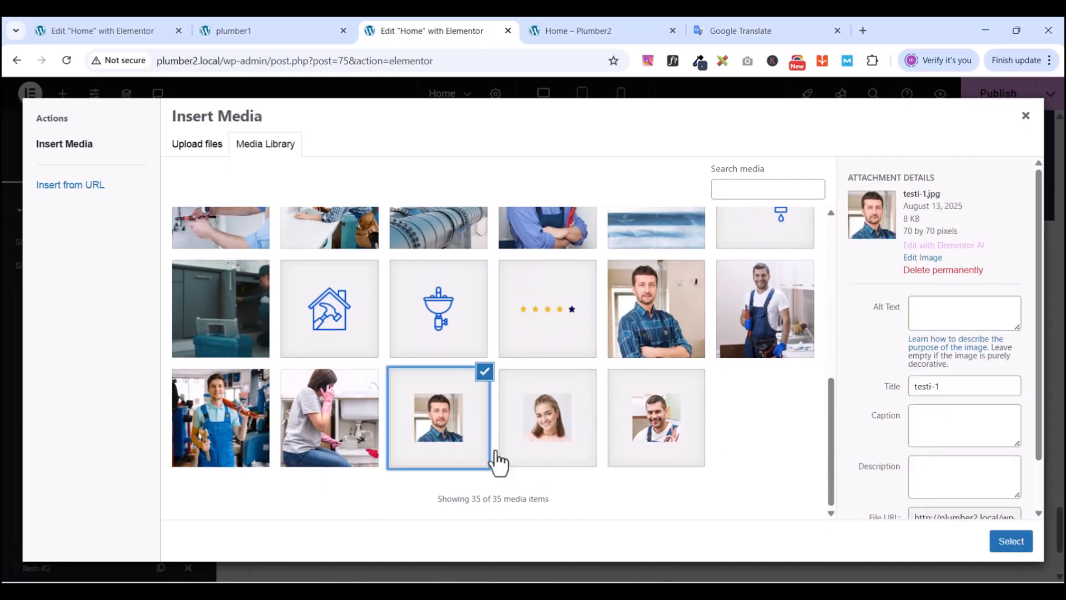
pyautogui.click(1011, 541)
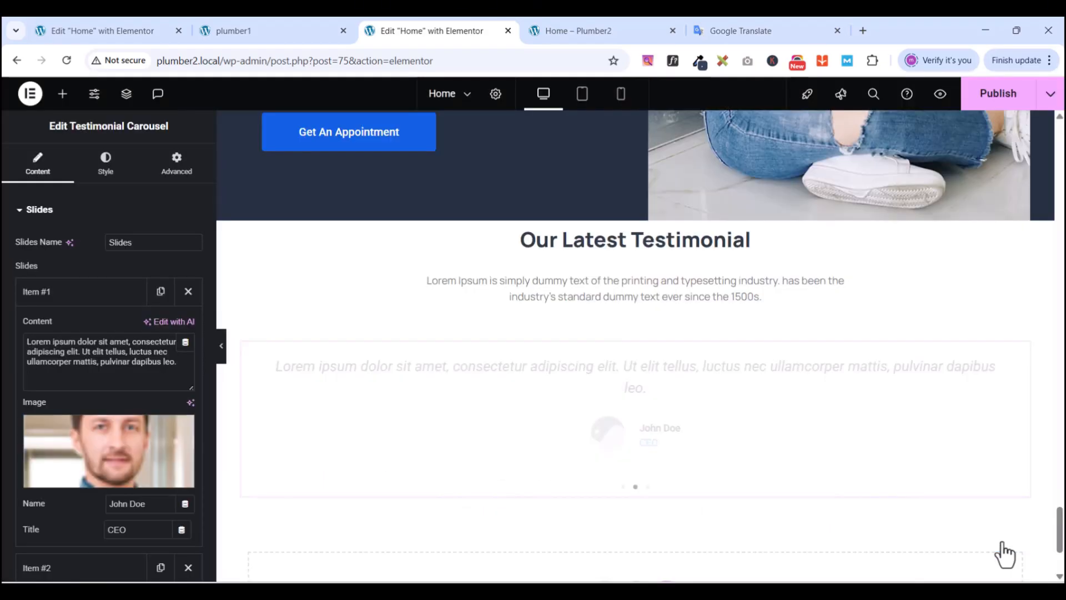
pyautogui.click(66, 299)
# - Give the second slide the smiling woman's portrait
pyautogui.click(55, 332)
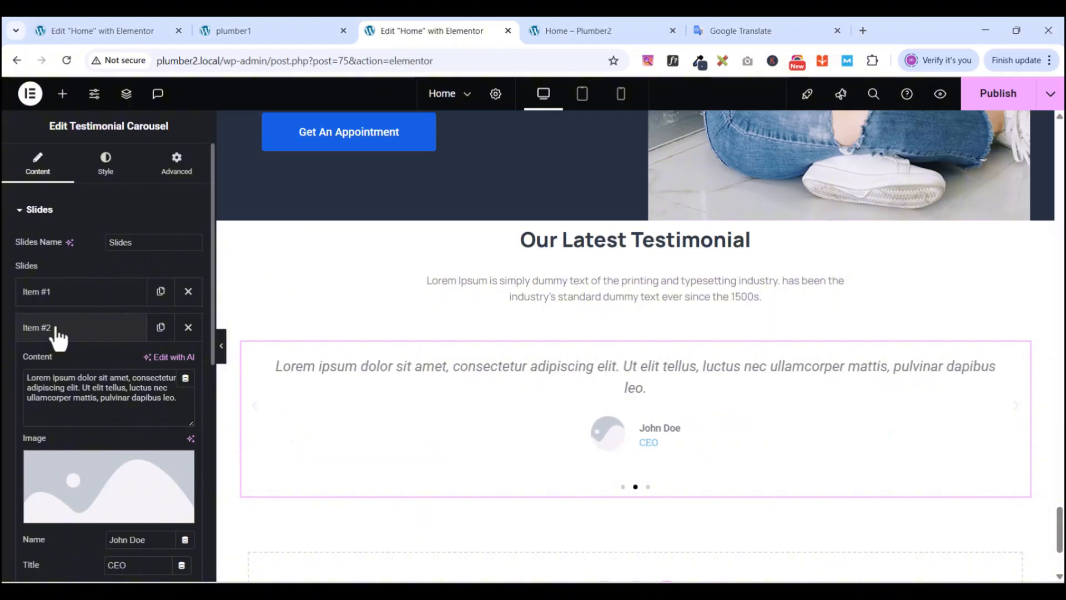
pyautogui.click(83, 512)
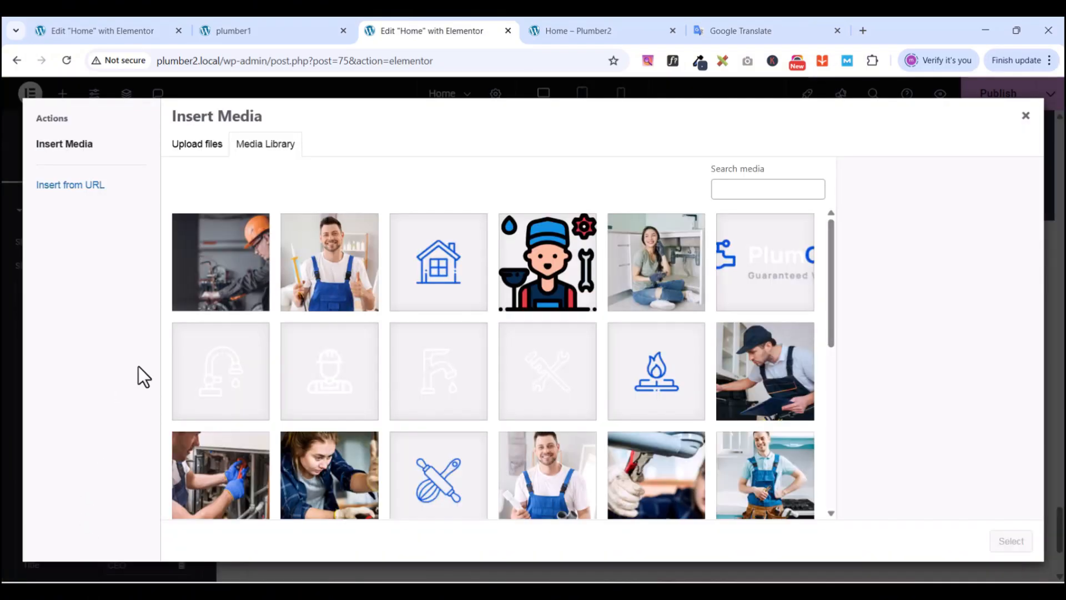
pyautogui.scroll(-5, 647, 464)
pyautogui.scroll(-2, 657, 438)
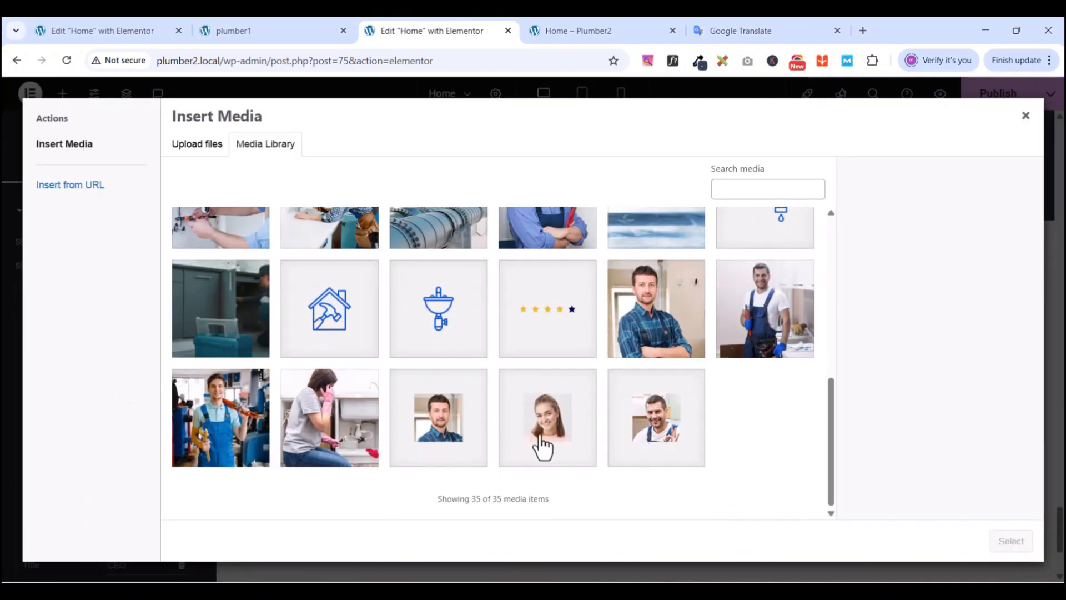
pyautogui.click(542, 448)
pyautogui.click(1016, 545)
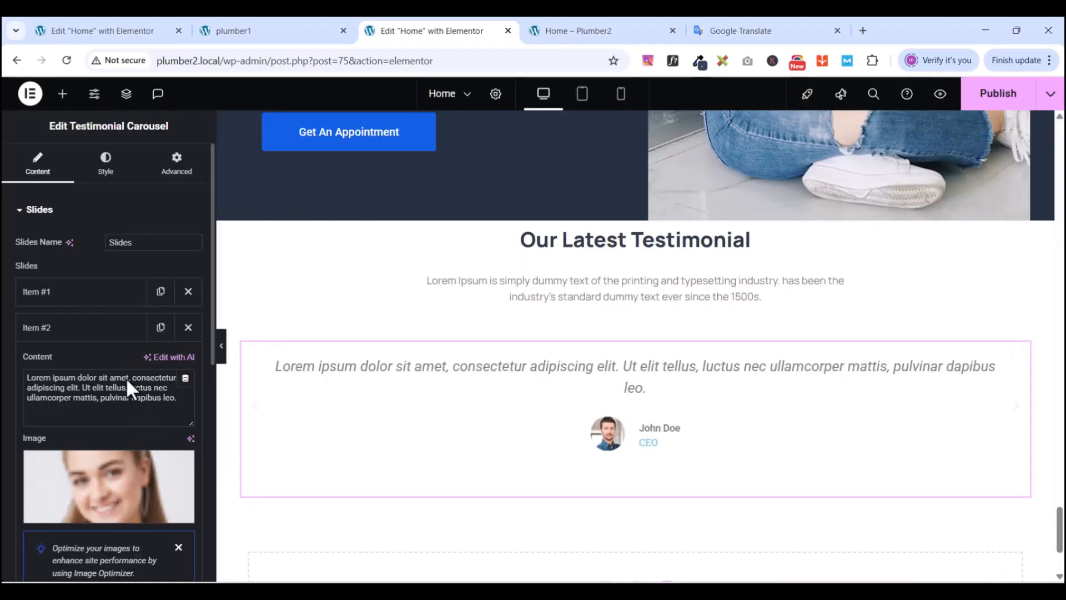
pyautogui.click(71, 326)
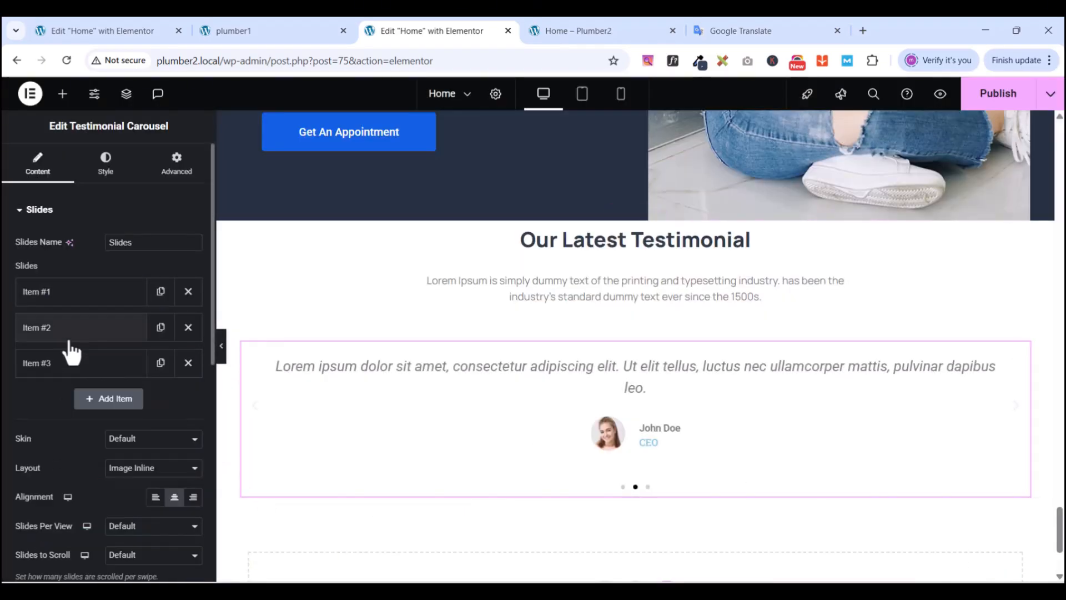
# - Give the third slide the testi-3 portrait
pyautogui.click(66, 366)
pyautogui.scroll(-3, 83, 444)
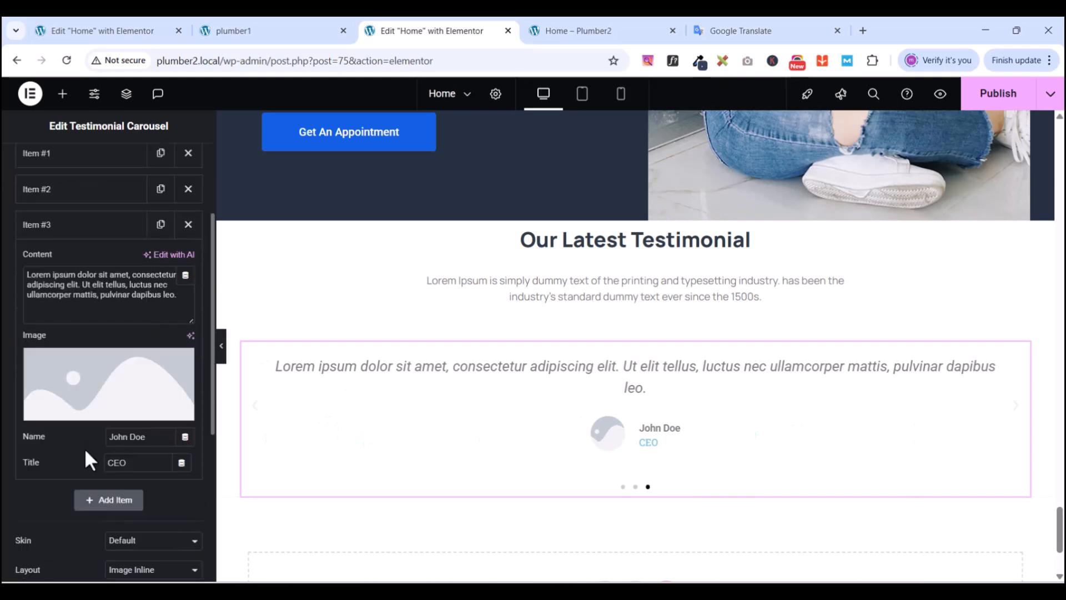
pyautogui.click(85, 422)
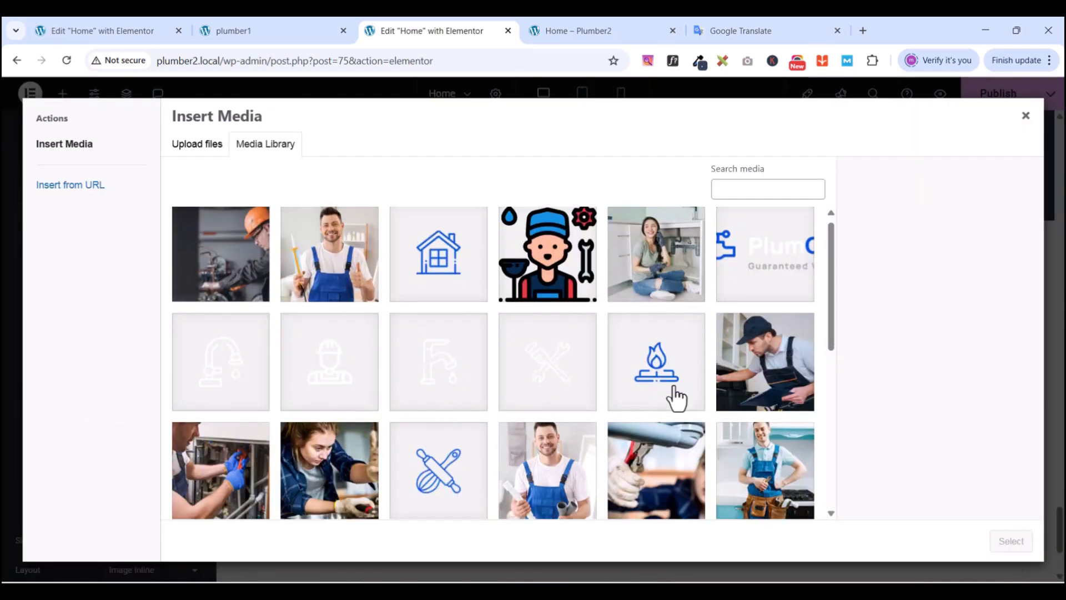
pyautogui.scroll(-5, 677, 405)
pyautogui.click(678, 422)
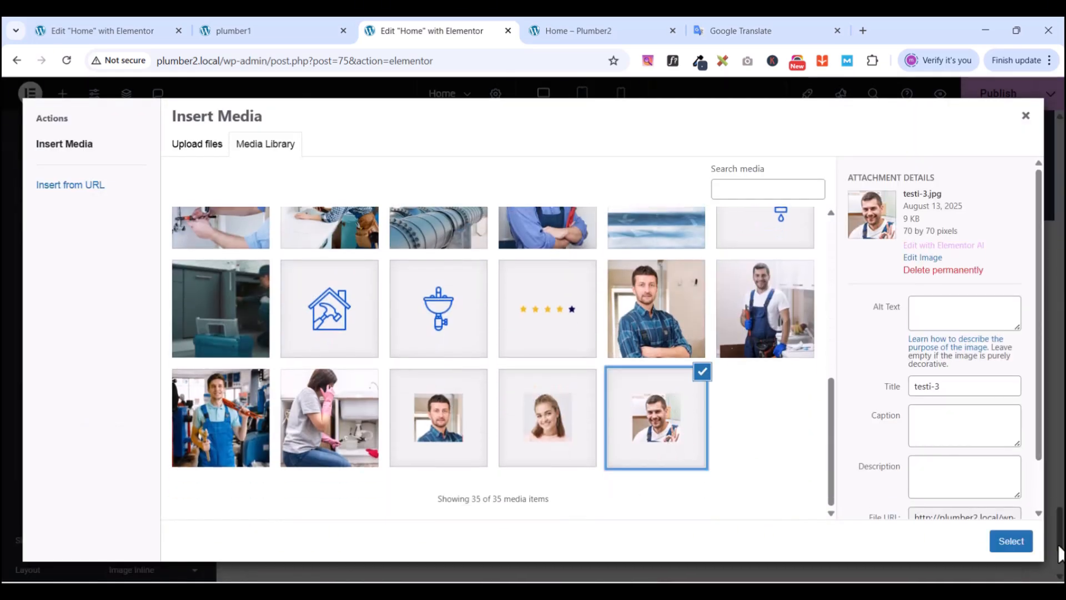
pyautogui.click(1011, 541)
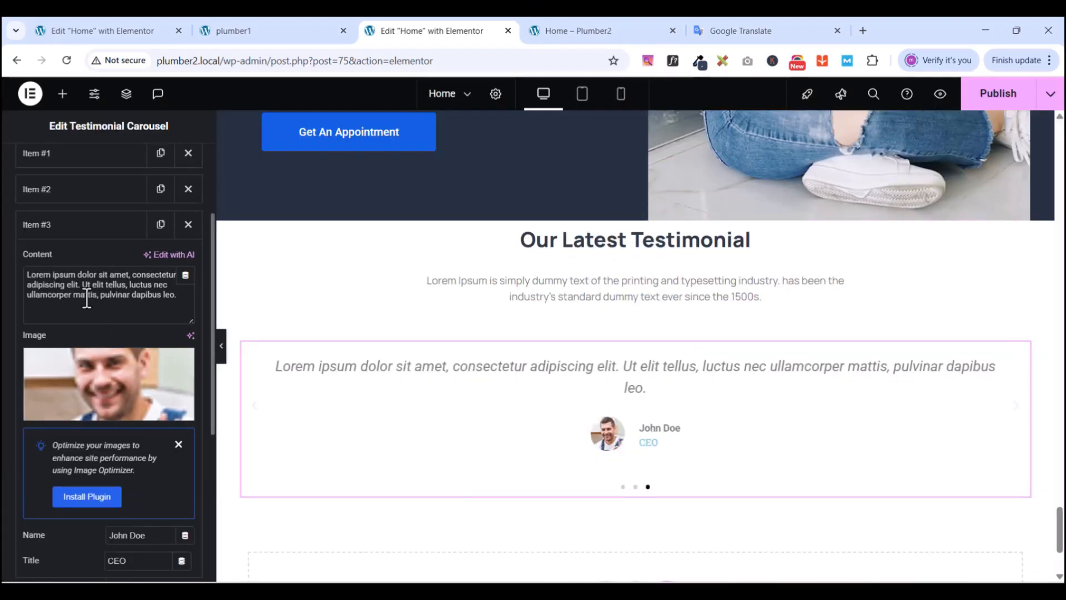
pyautogui.click(35, 225)
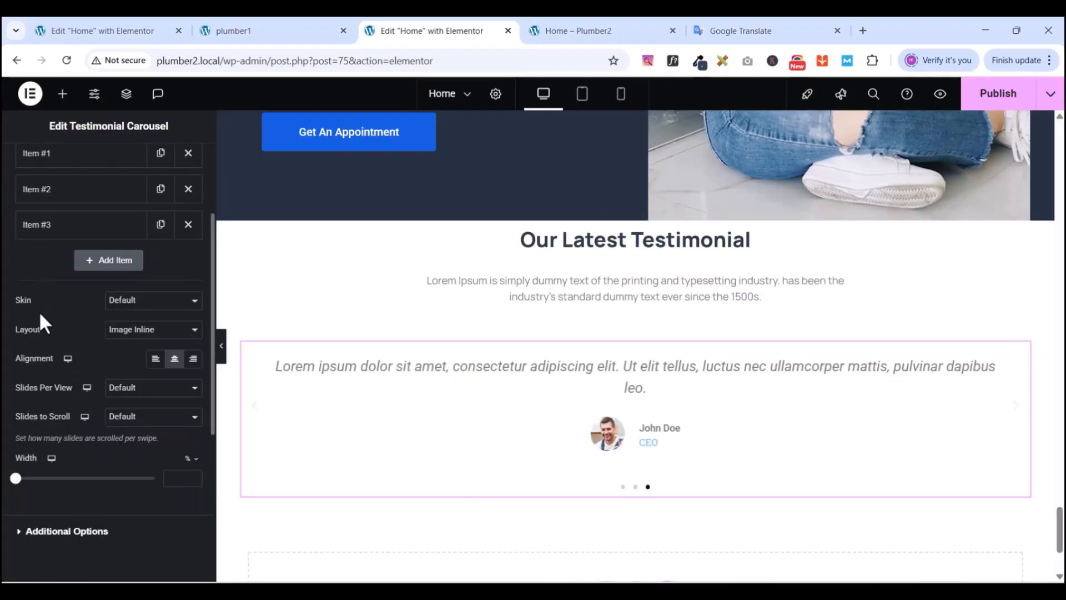
# - Switch the carousel to the Bubble skin with the Image Inline layout
pyautogui.click(143, 305)
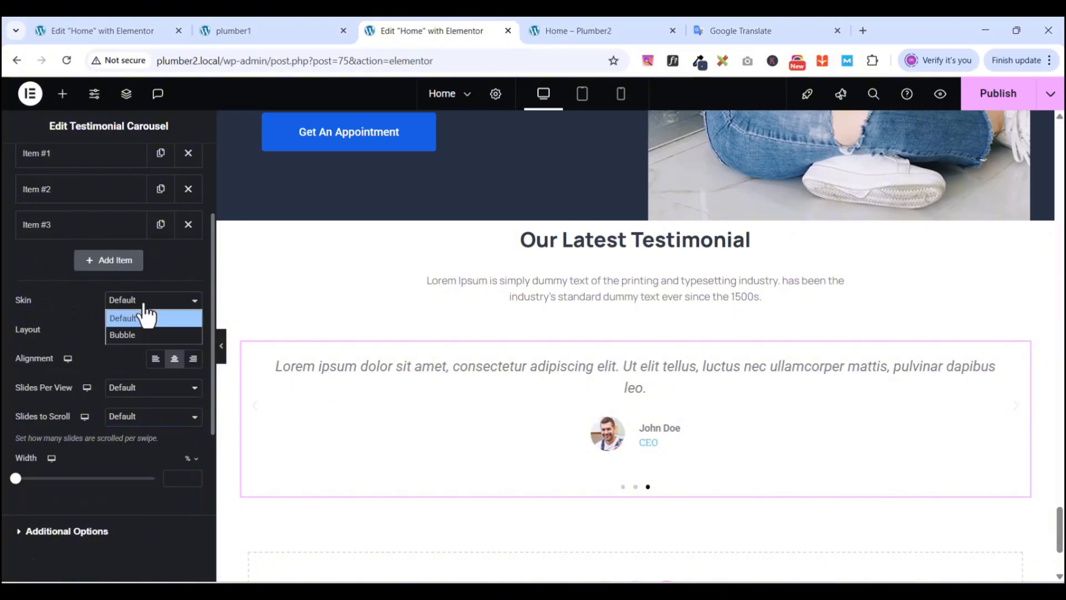
pyautogui.click(138, 332)
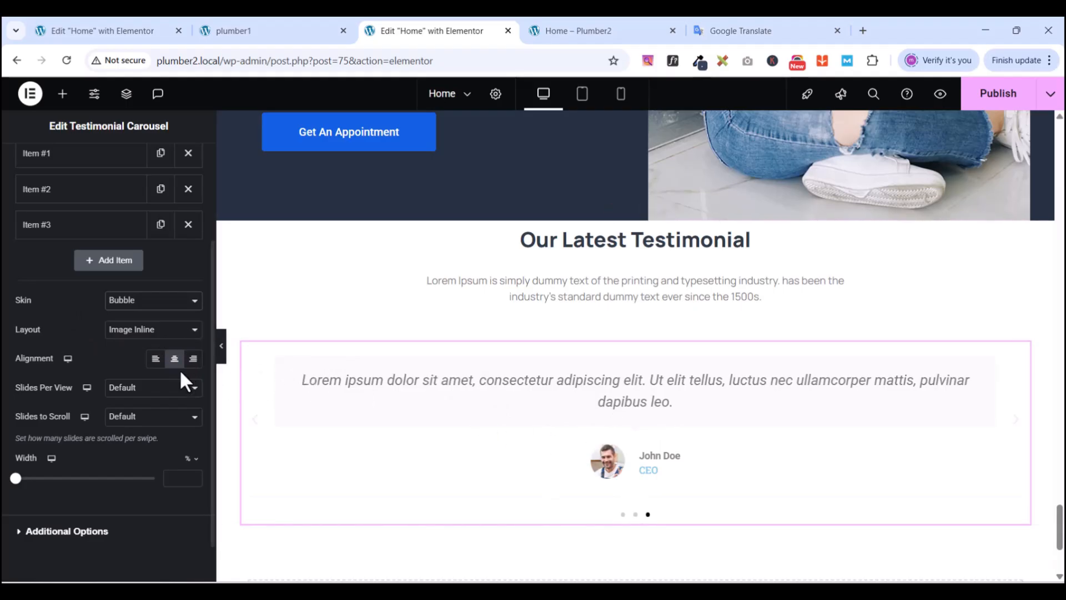
pyautogui.click(157, 360)
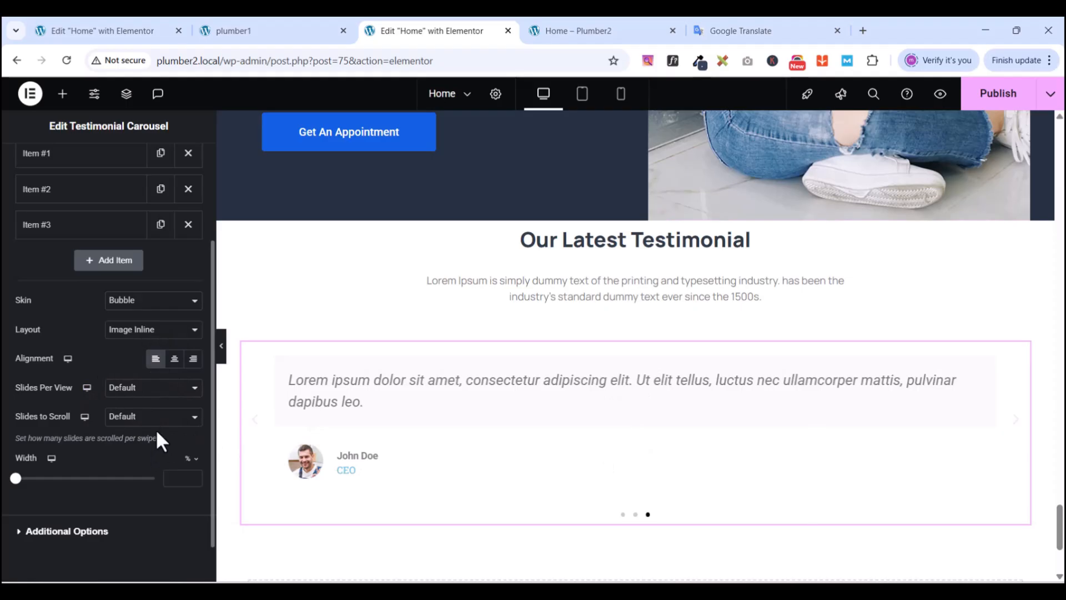
# - Show 2 slides per view, scrolling 1 slide at a time
pyautogui.scroll(-1, 43, 430)
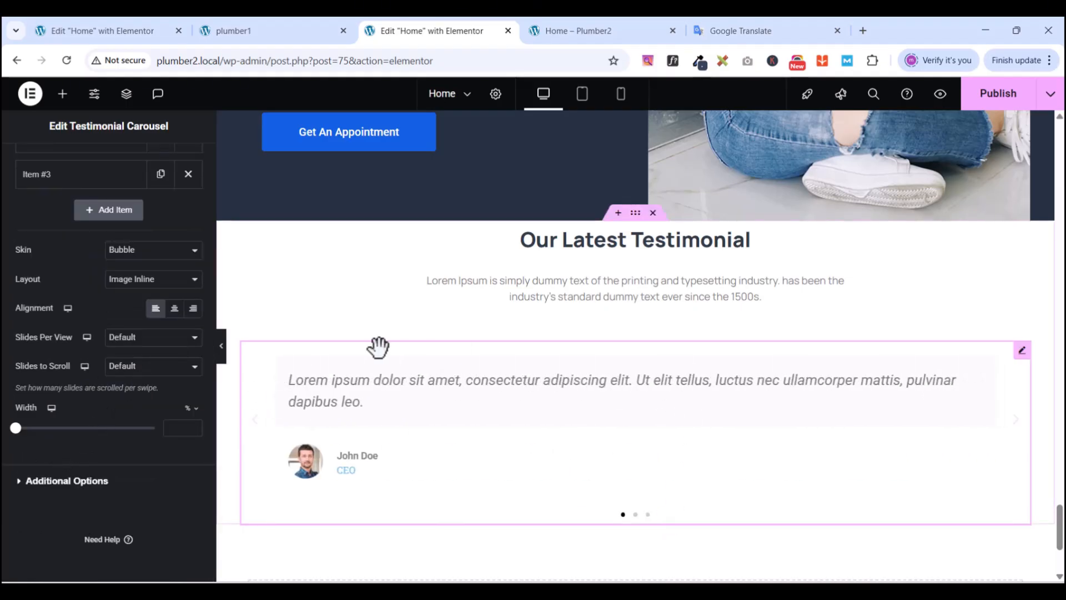
pyautogui.click(120, 339)
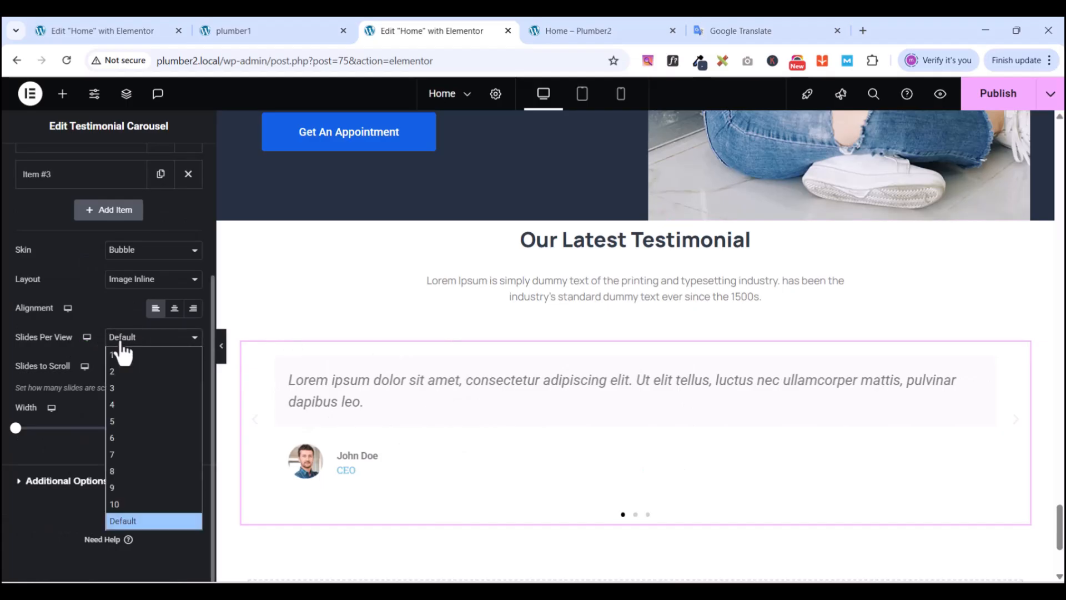
pyautogui.click(118, 372)
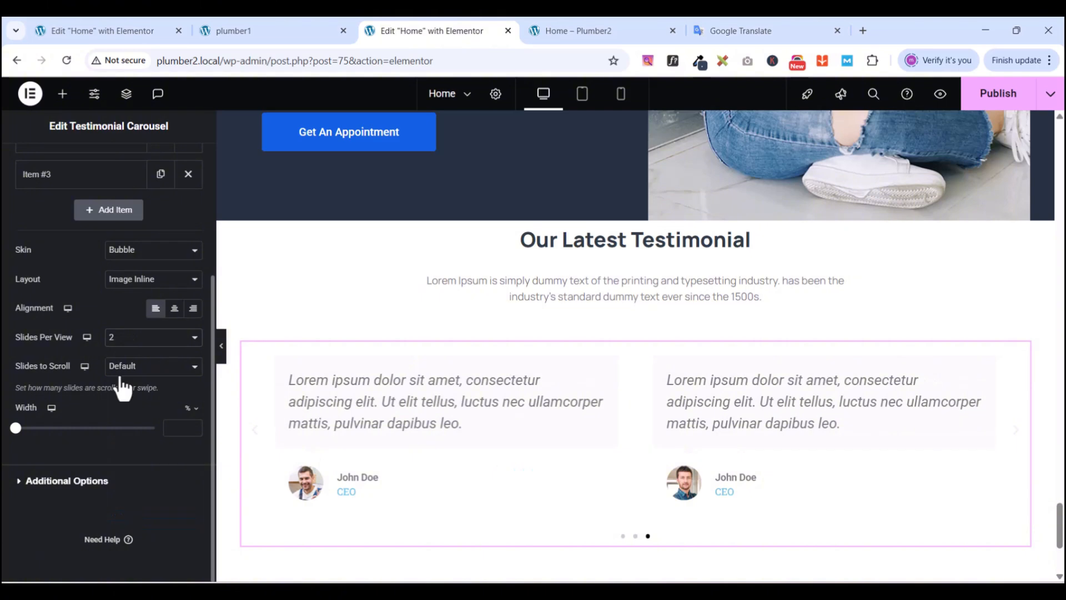
pyautogui.click(126, 362)
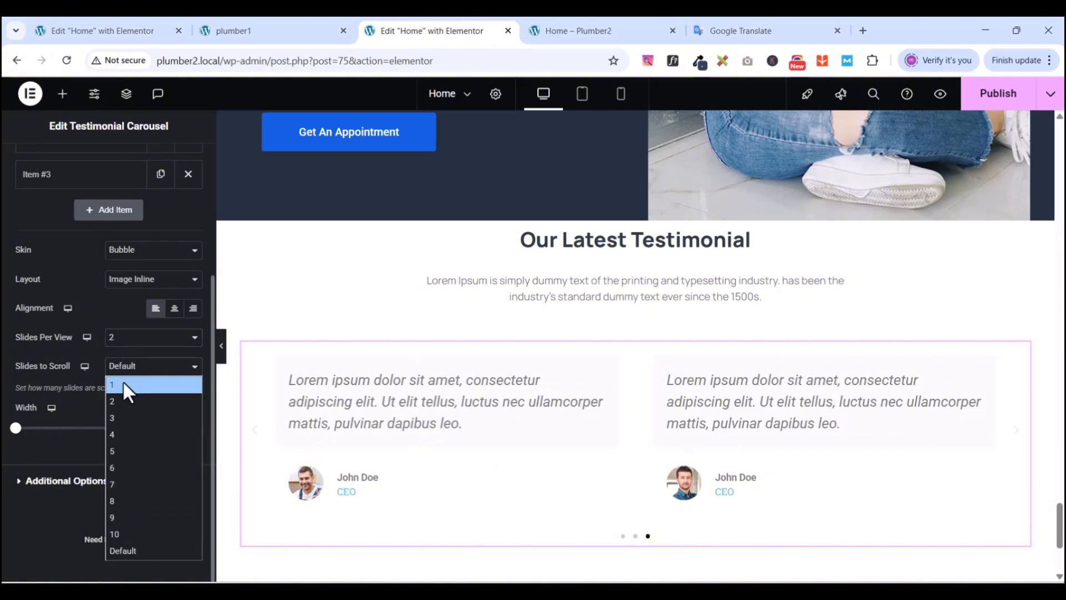
pyautogui.click(124, 383)
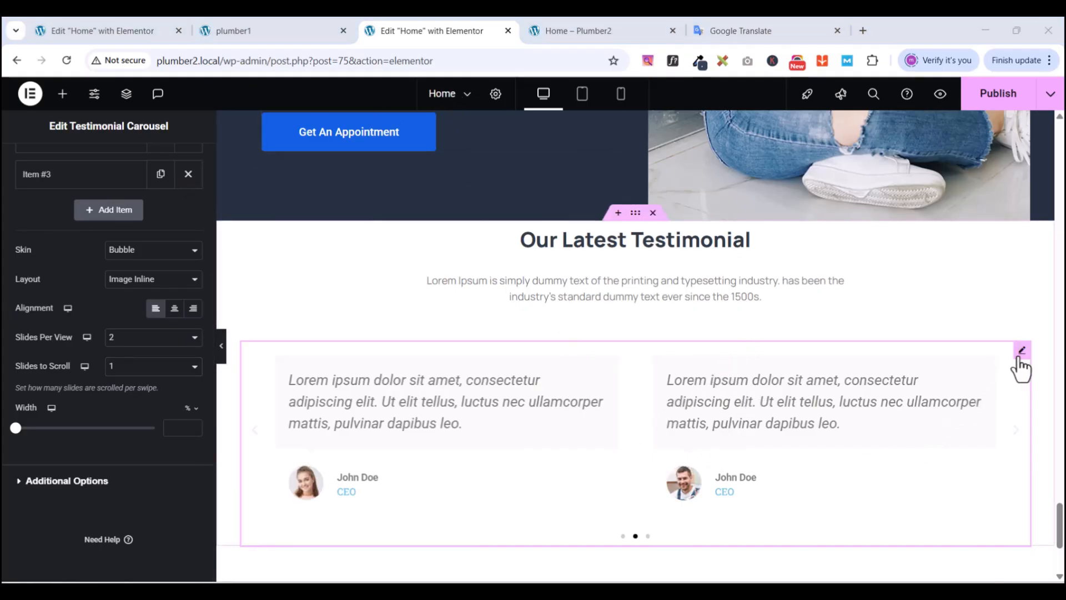
# - Center-align the testimonials in the carousel
pyautogui.scroll(-3, 408, 415)
pyautogui.scroll(3, 408, 416)
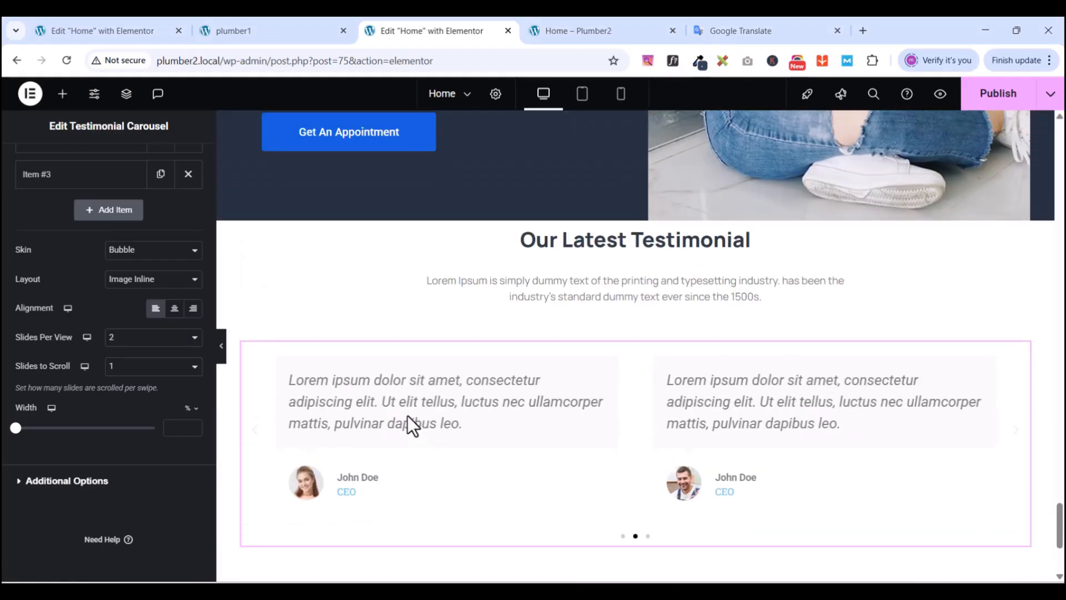
pyautogui.scroll(-3, 407, 416)
pyautogui.scroll(1, 408, 415)
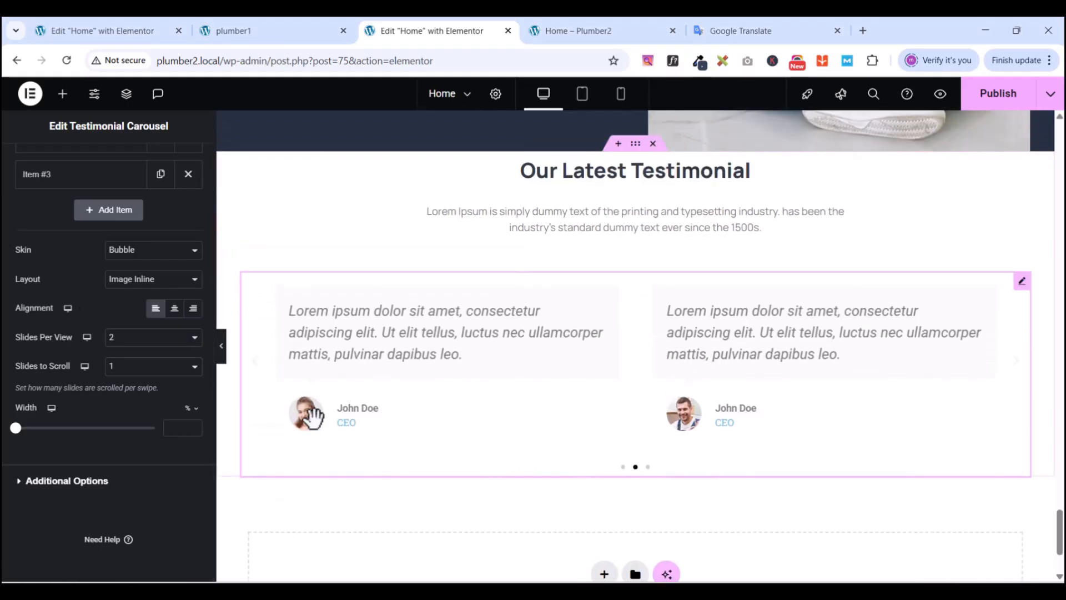
pyautogui.click(174, 309)
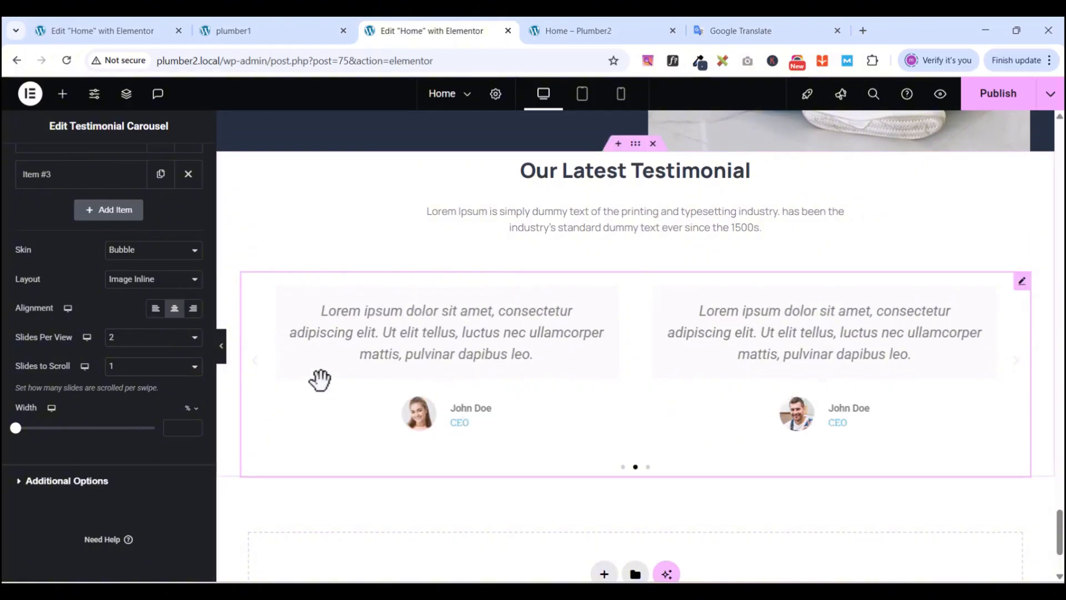
pyautogui.scroll(1, 147, 502)
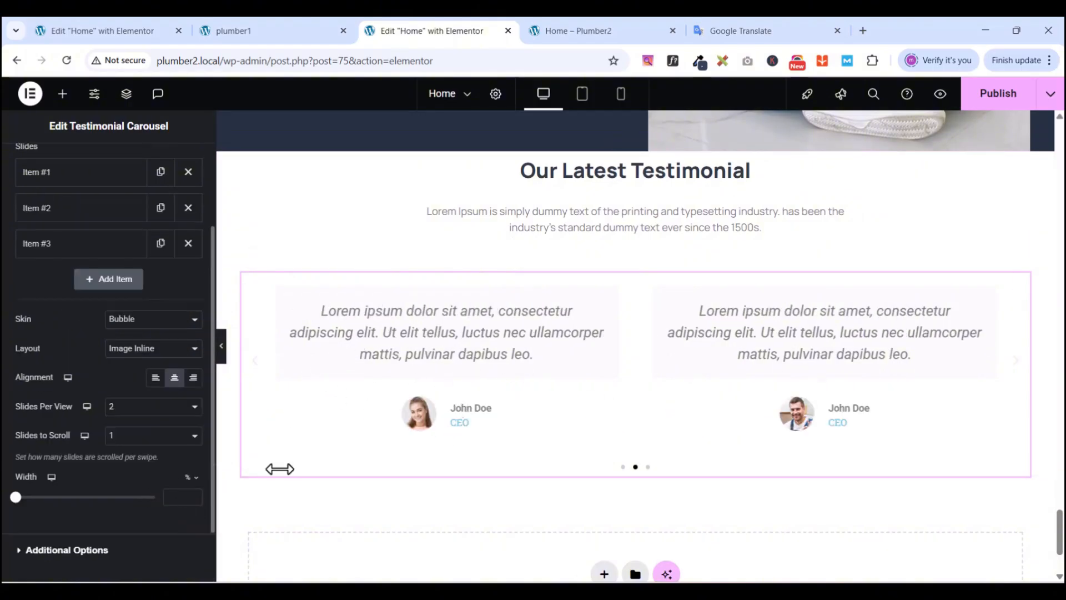
pyautogui.scroll(2, 86, 340)
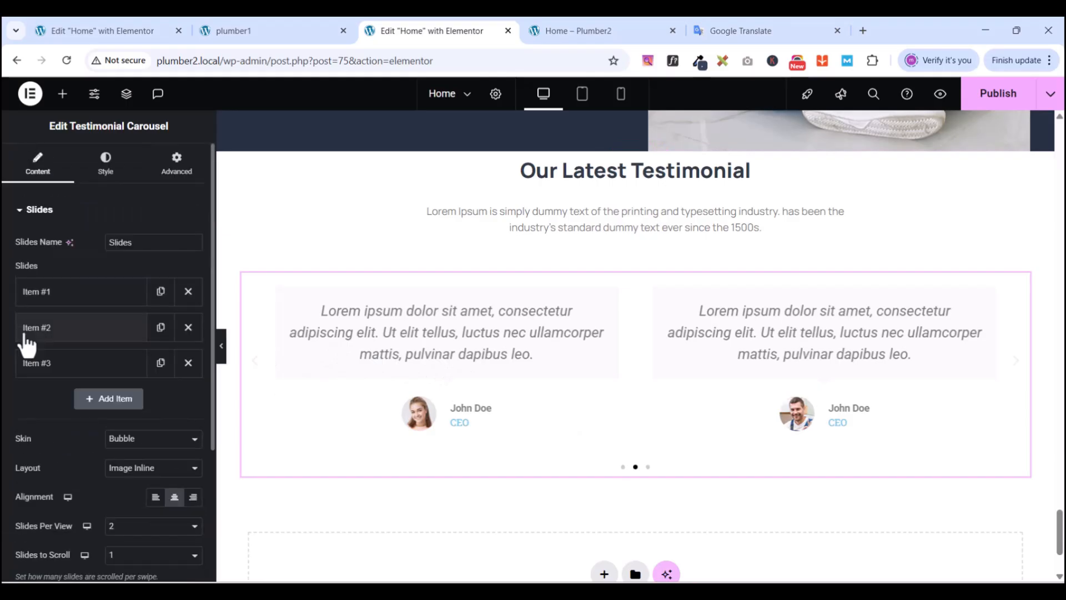
# - Style the quote text in Manrope, 15 px size, with 30 px line height
pyautogui.click(102, 177)
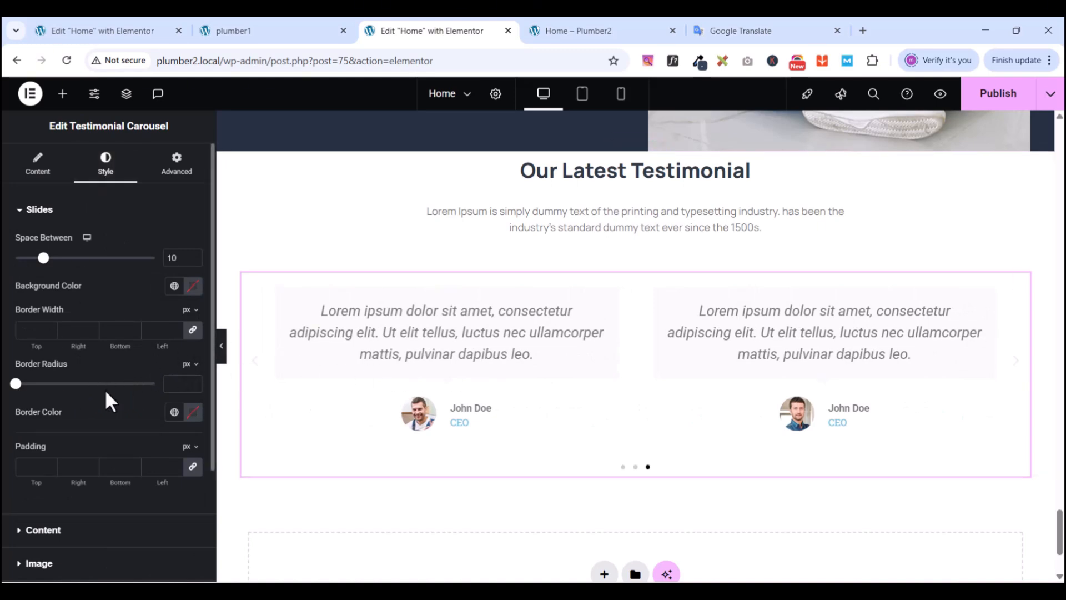
pyautogui.scroll(-1, 107, 392)
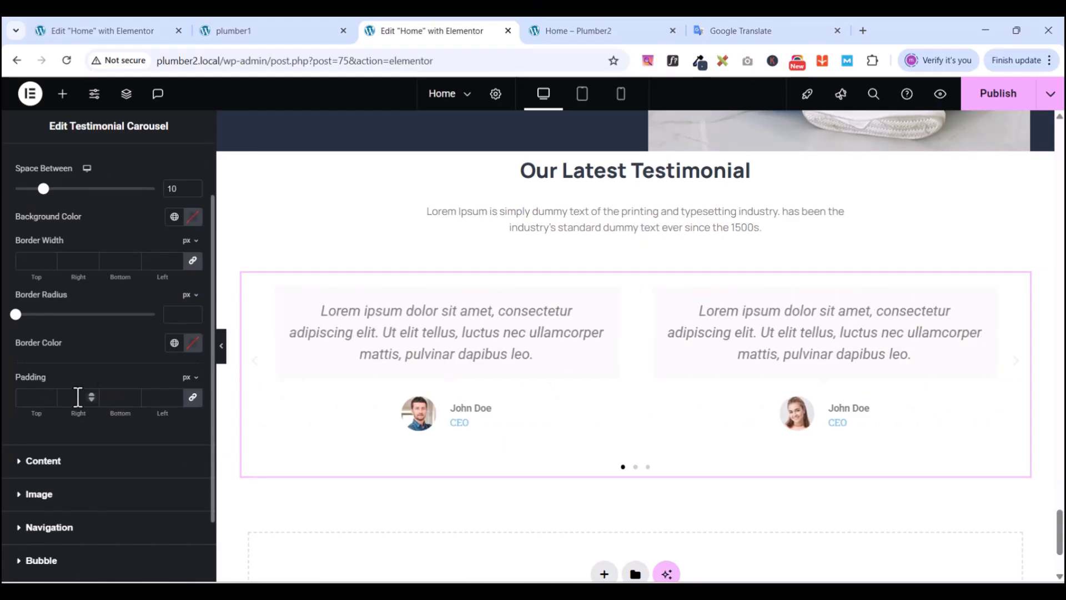
pyautogui.scroll(1, 29, 195)
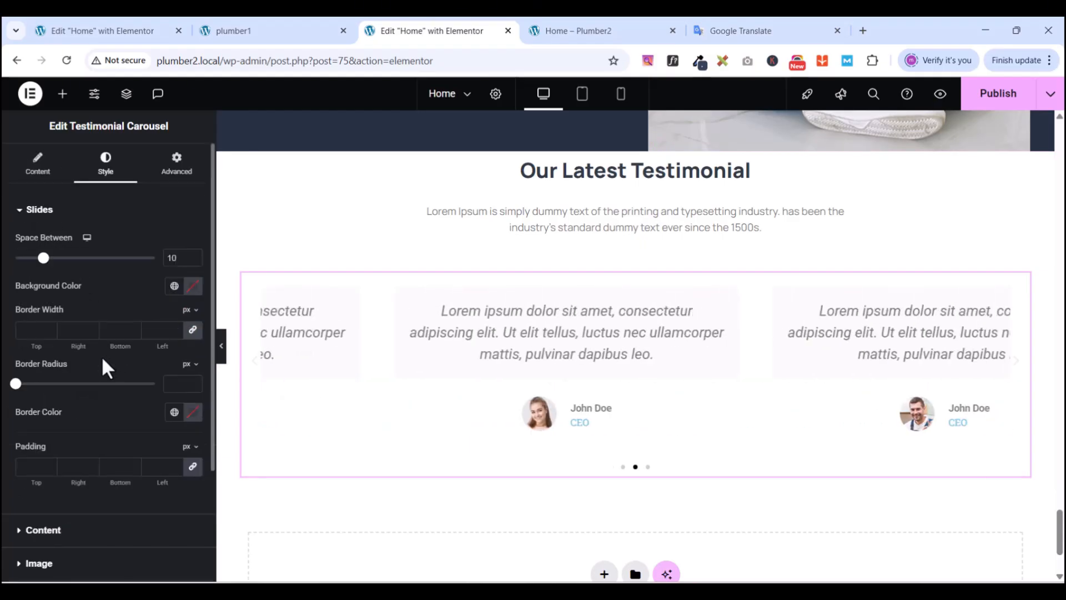
pyautogui.click(34, 209)
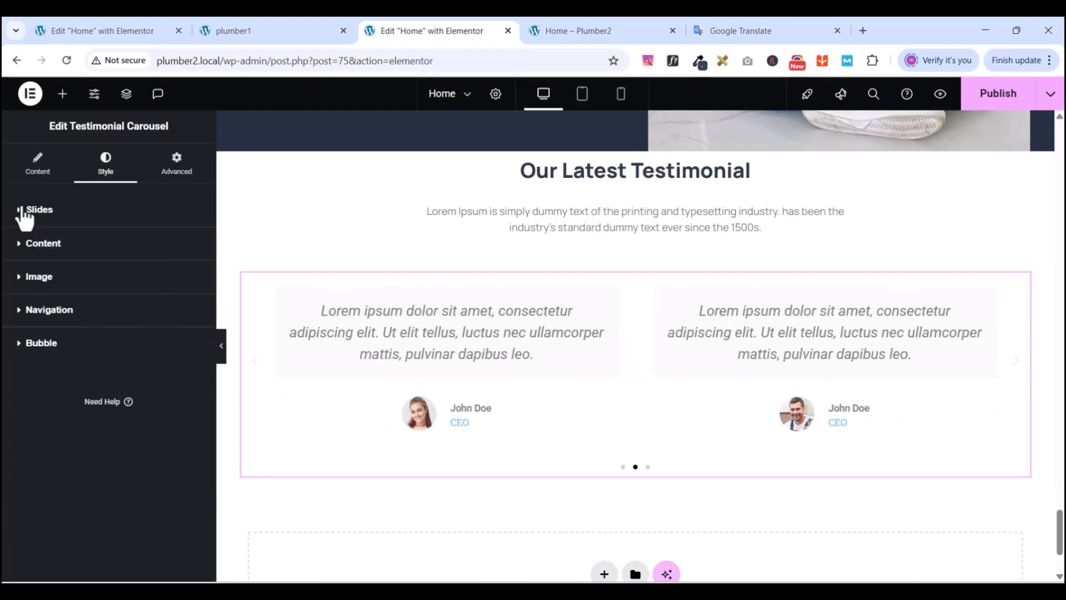
pyautogui.click(21, 247)
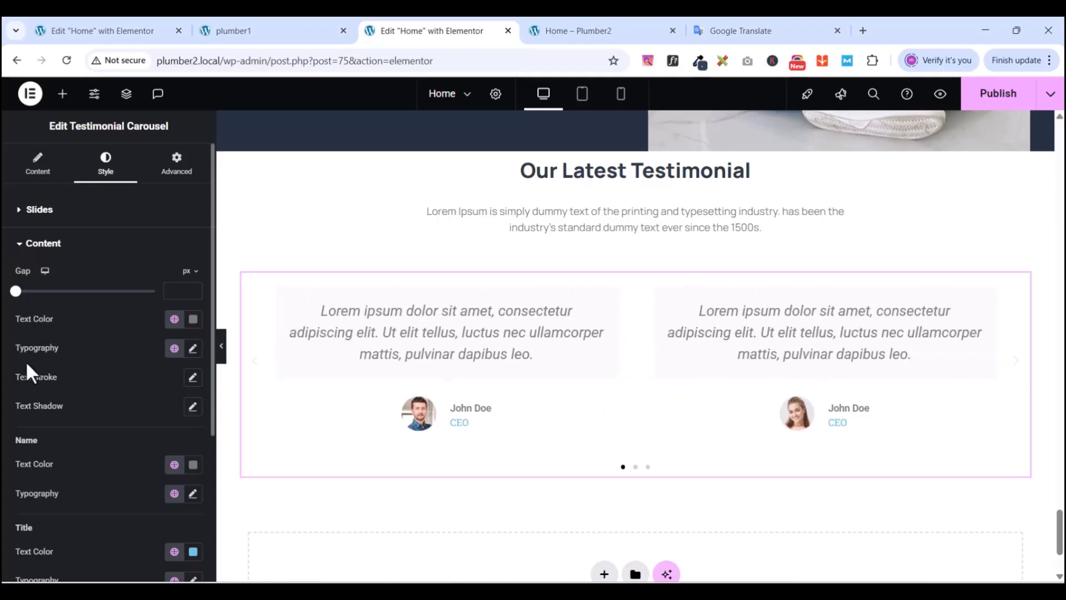
pyautogui.click(193, 348)
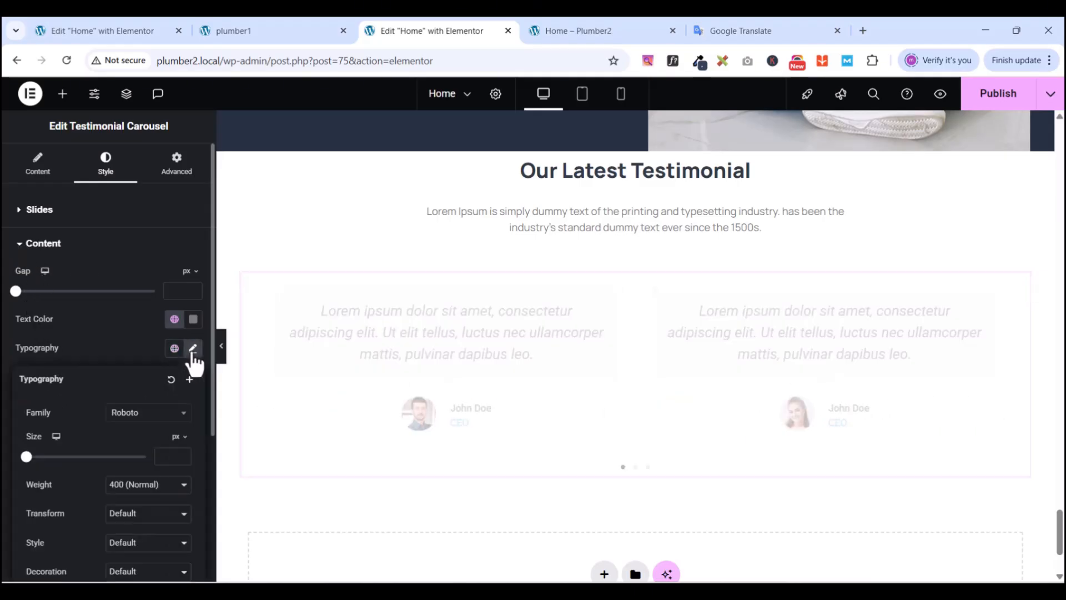
pyautogui.click(143, 414)
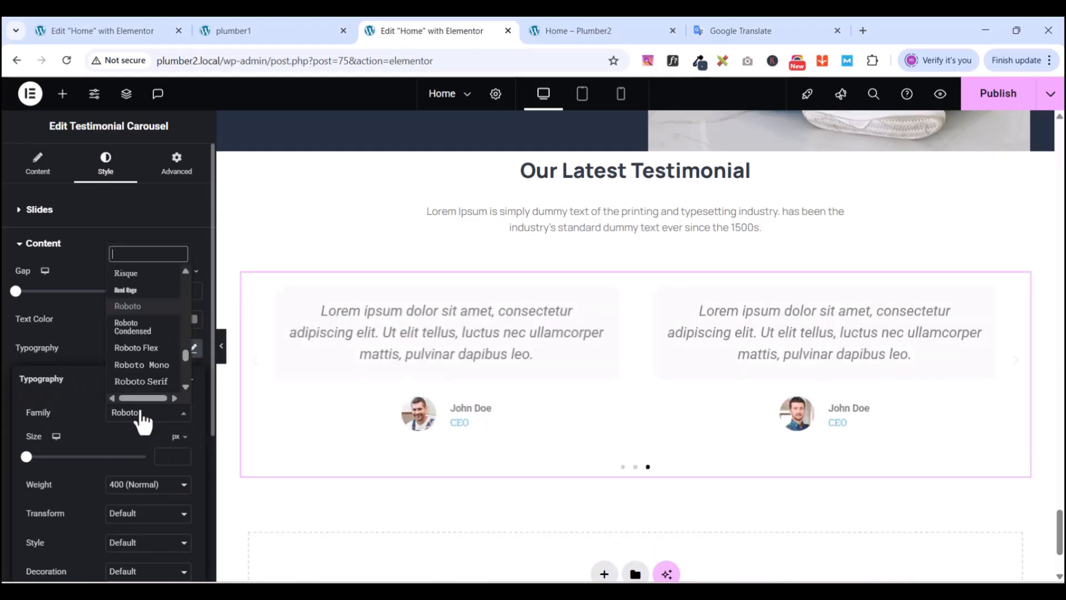
pyautogui.write('manrope')
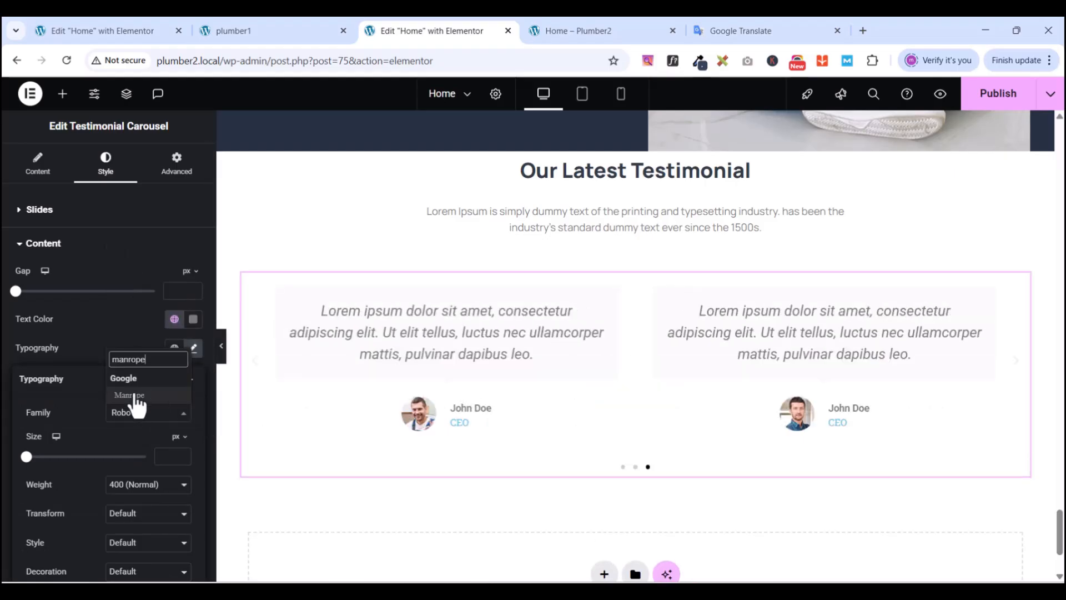
pyautogui.click(134, 395)
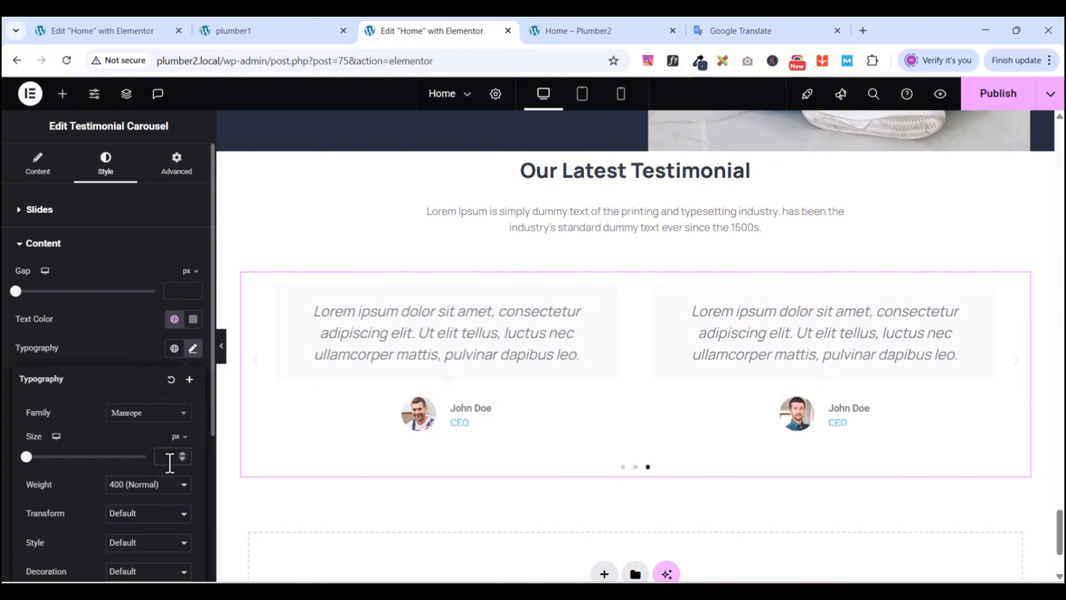
pyautogui.write('15')
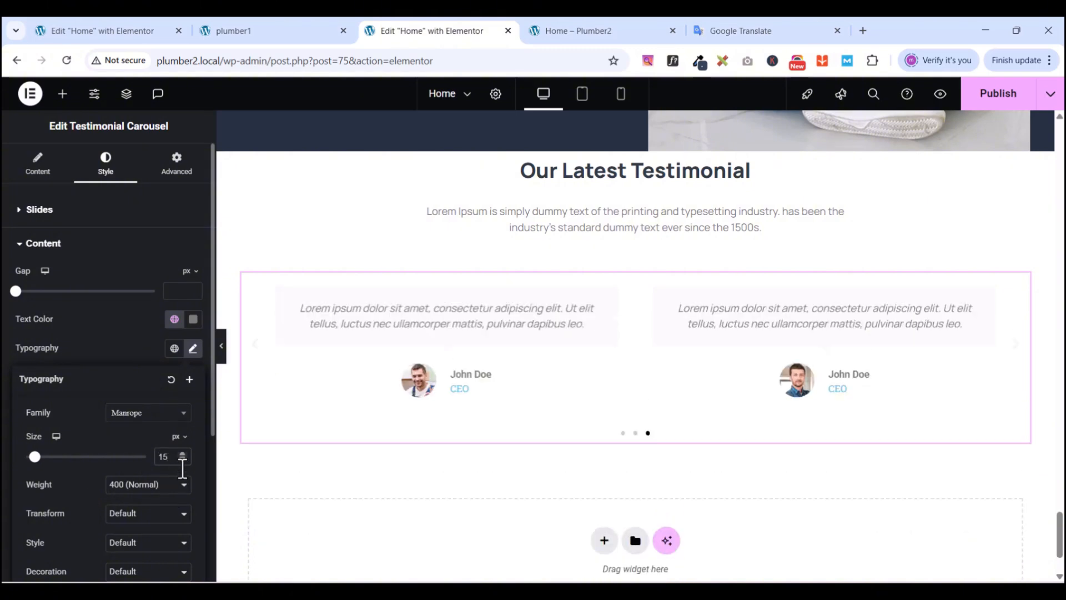
pyautogui.scroll(-2, 199, 525)
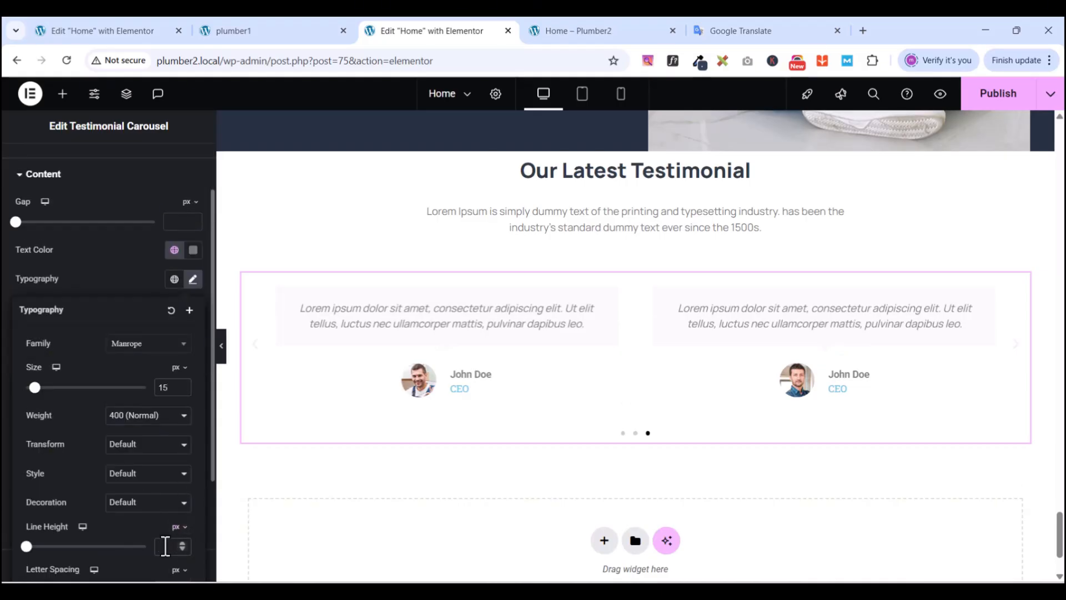
pyautogui.write('30')
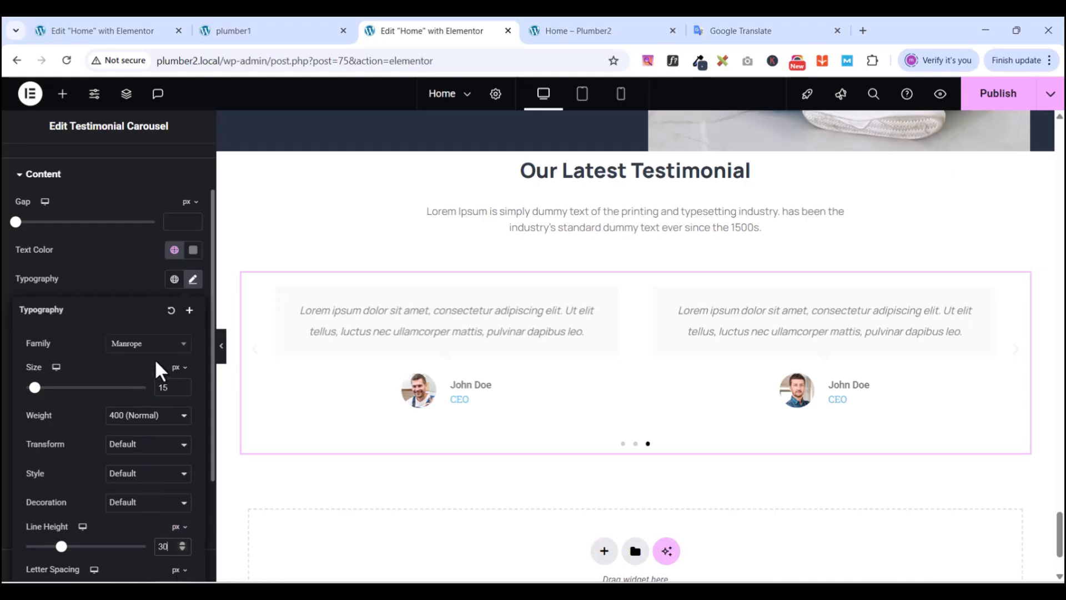
pyautogui.click(79, 262)
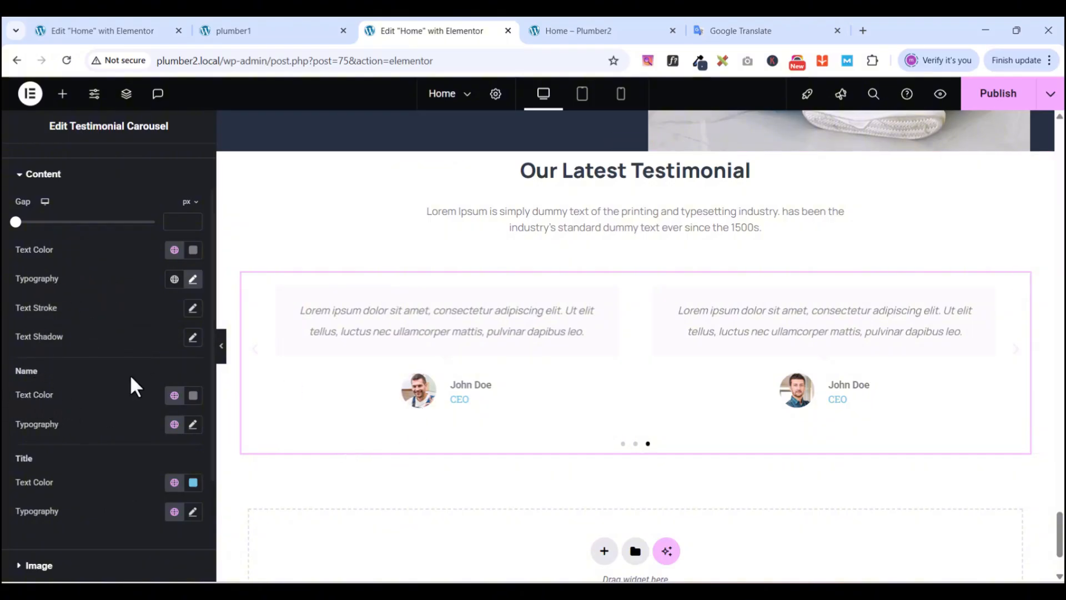
# - Style the testimonial author names in Manrope, 22 px size, 26 px line height
pyautogui.click(192, 428)
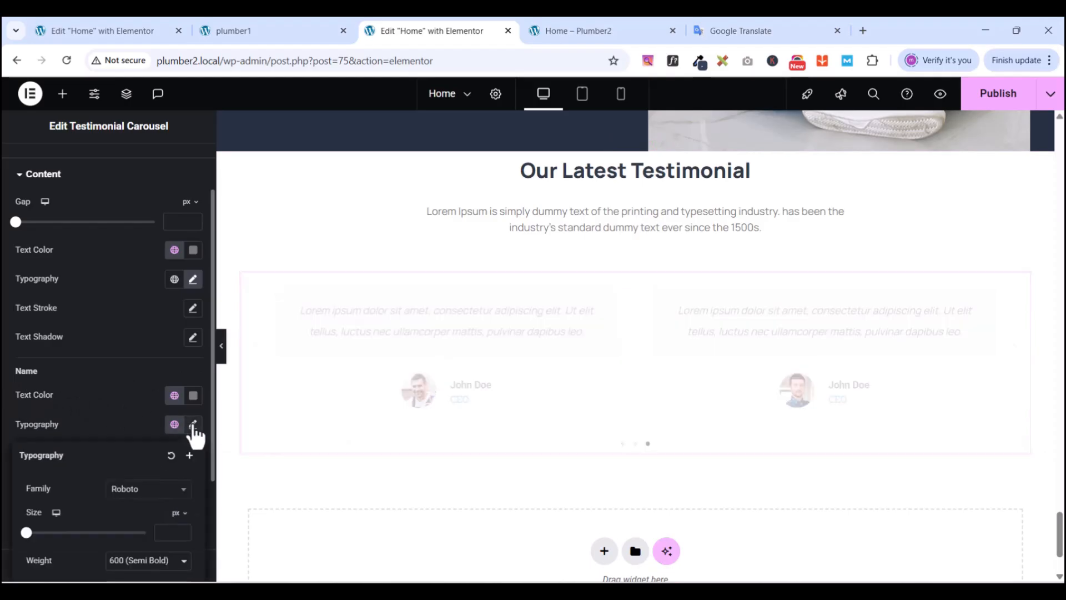
pyautogui.click(137, 489)
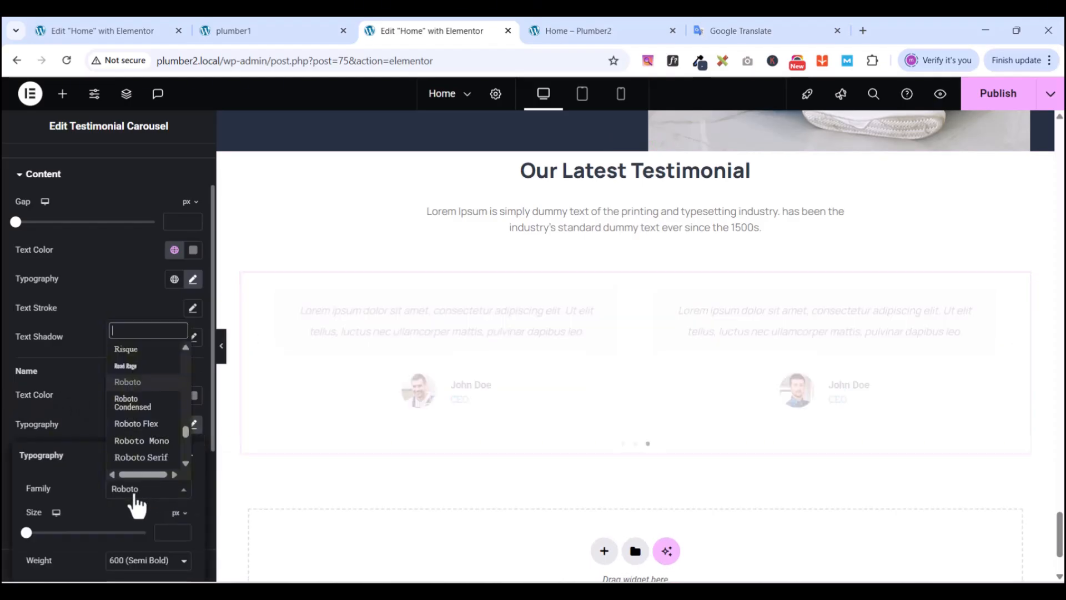
pyautogui.write('manrope')
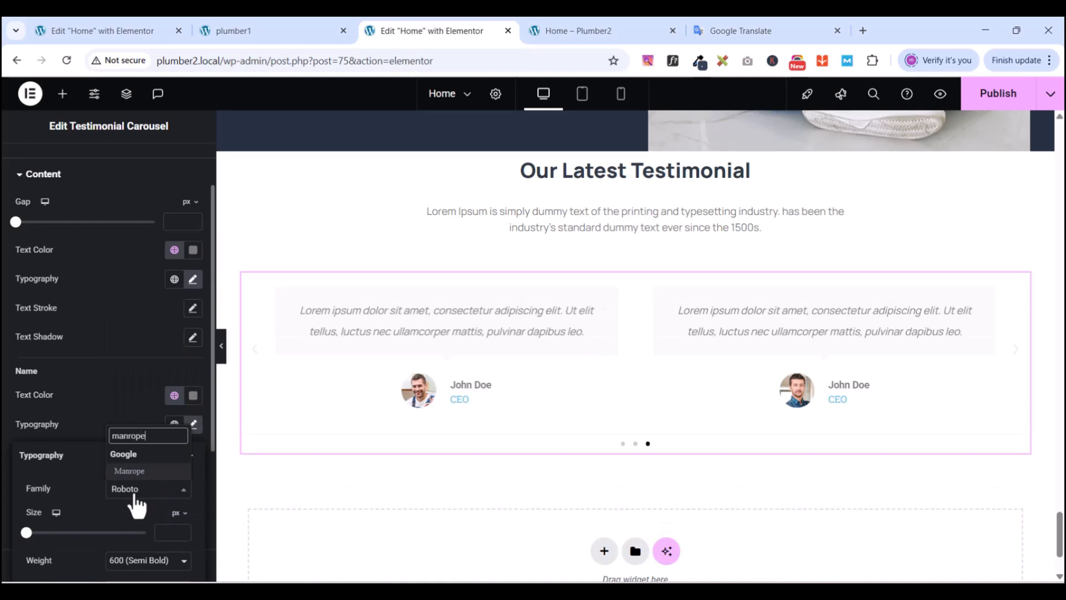
pyautogui.click(139, 473)
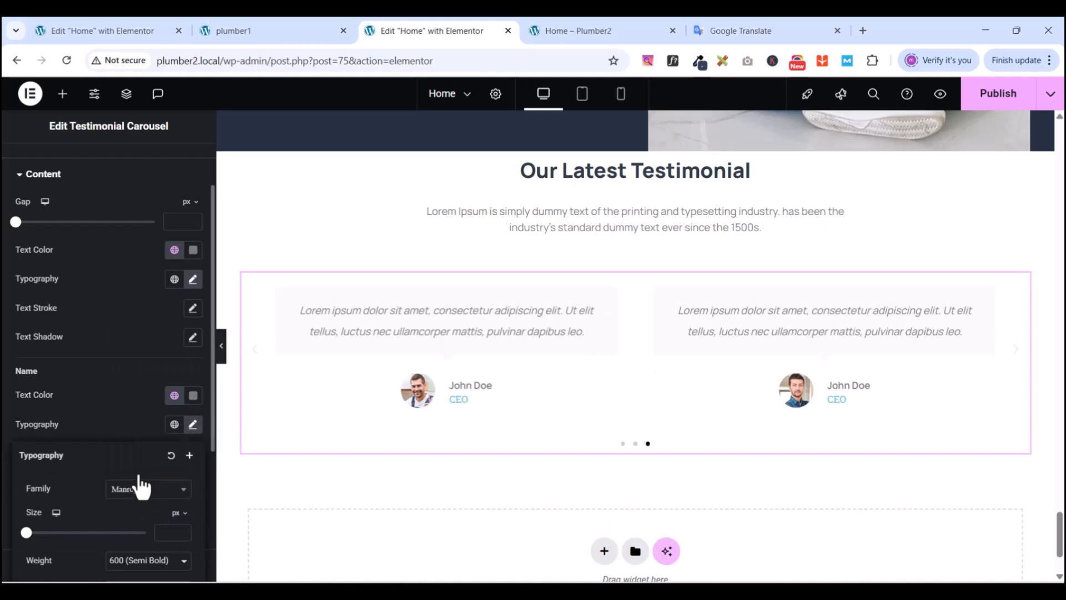
pyautogui.scroll(-1, 141, 486)
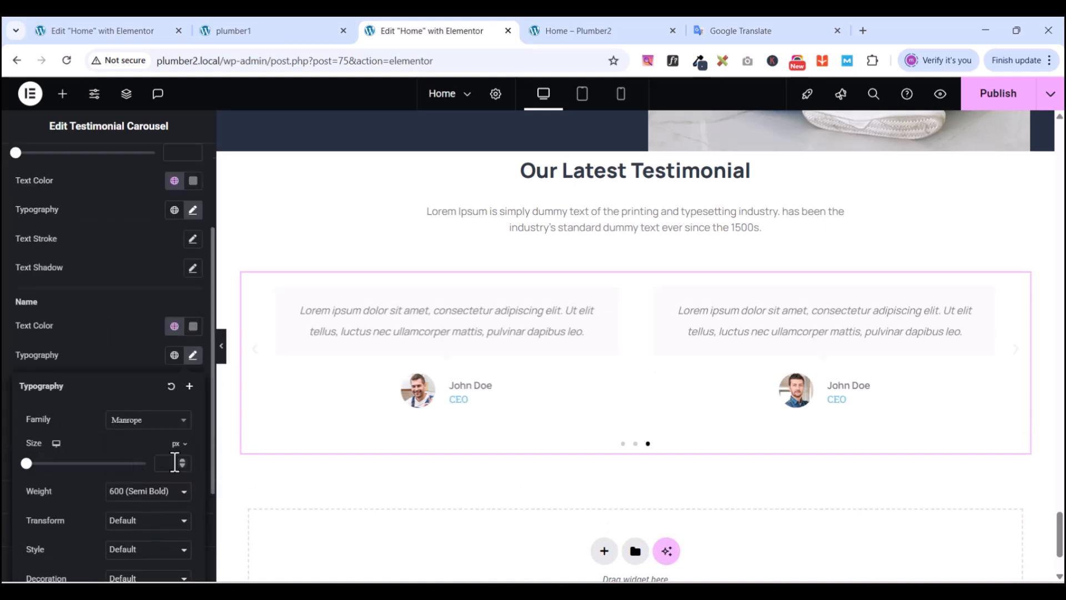
pyautogui.click(175, 461)
pyautogui.write('22')
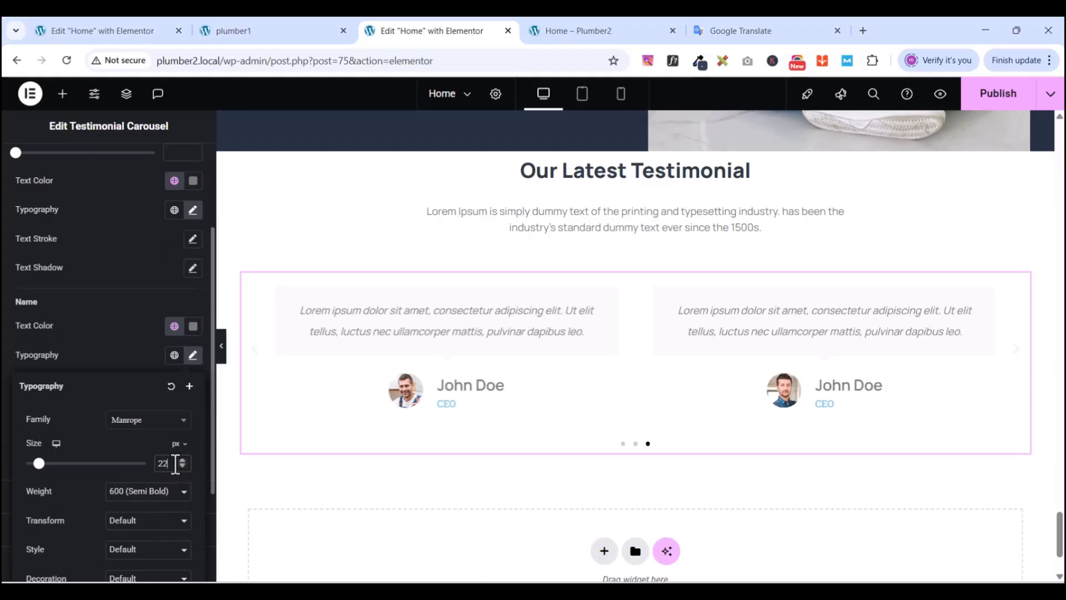
pyautogui.scroll(-2, 167, 542)
pyautogui.click(163, 484)
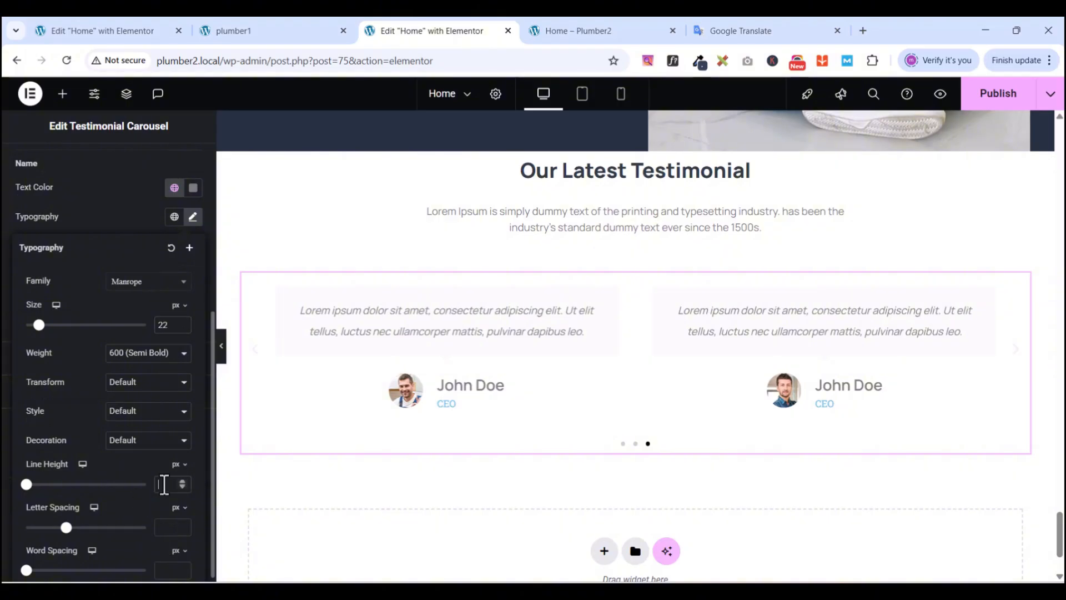
pyautogui.write('2')
pyautogui.write('5')
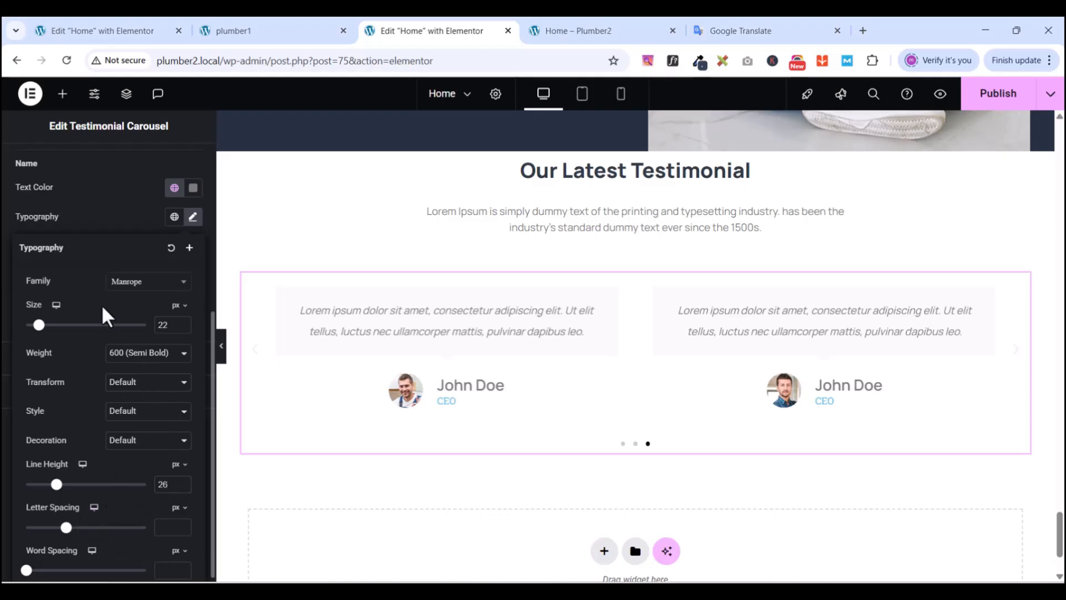
pyautogui.click(85, 229)
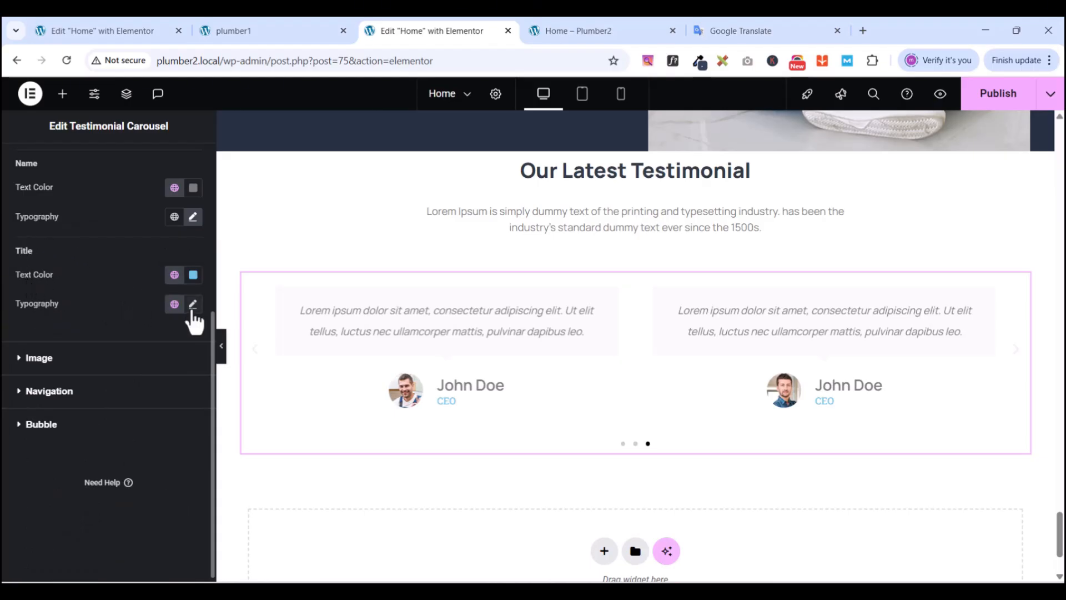
# - Give the CEO job titles a 15 px font size and 24 px line height
pyautogui.click(192, 306)
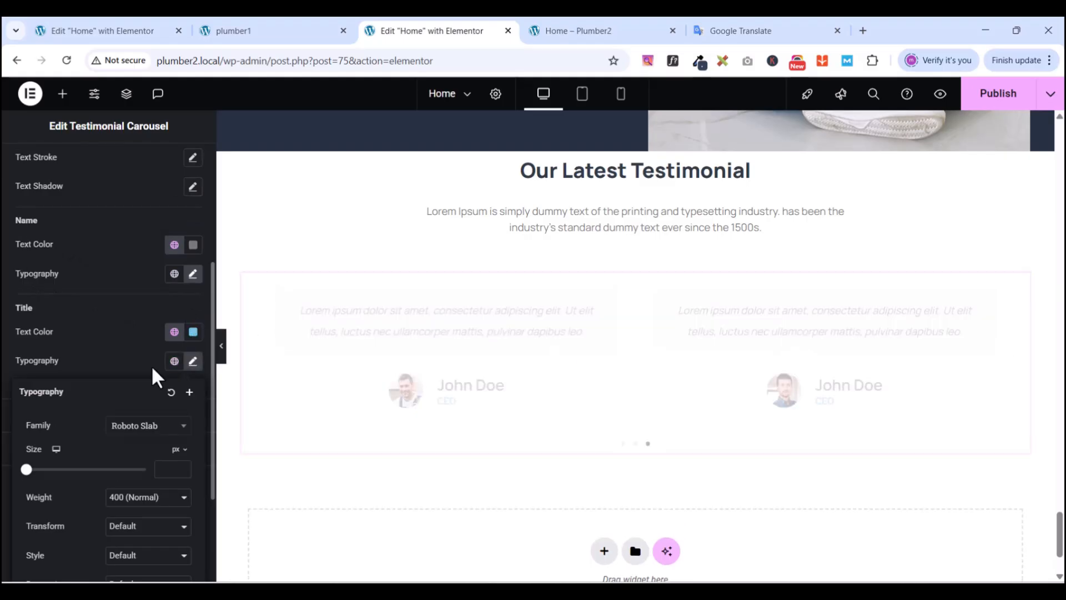
pyautogui.click(165, 469)
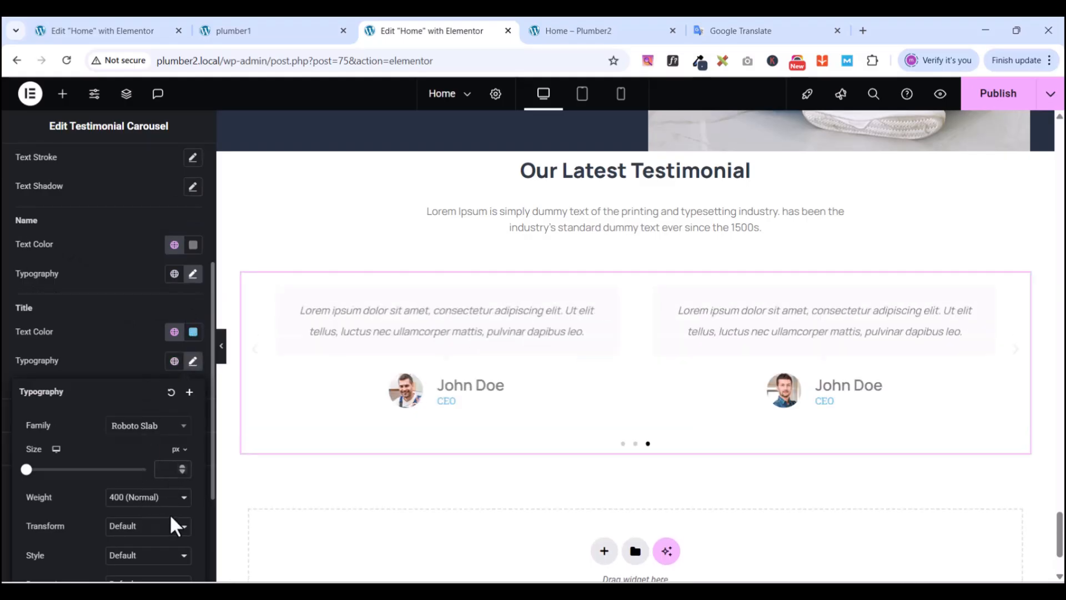
pyautogui.write('15')
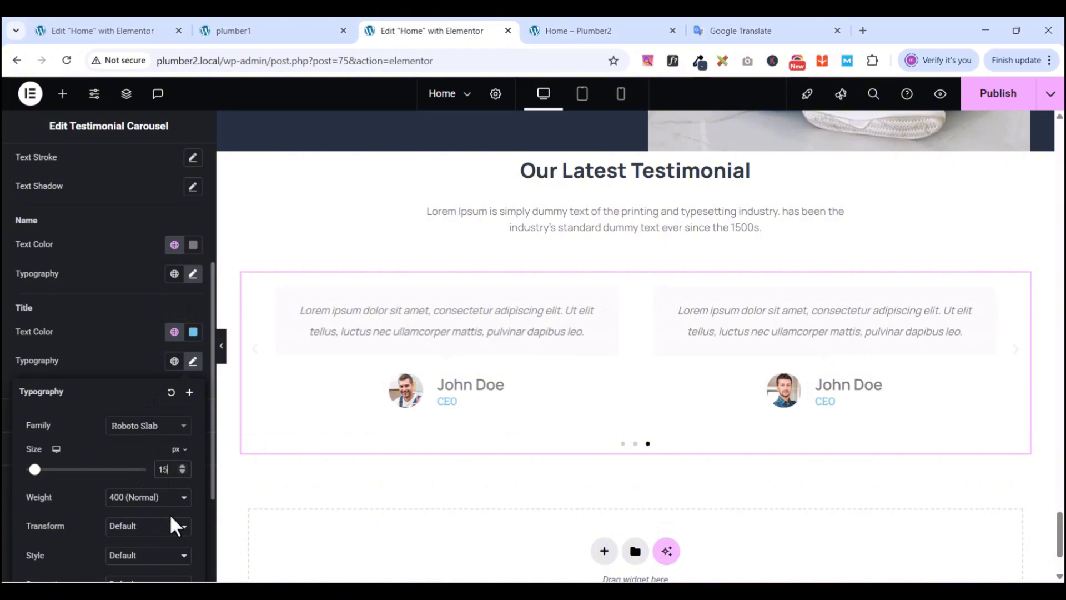
pyautogui.scroll(-3, 172, 524)
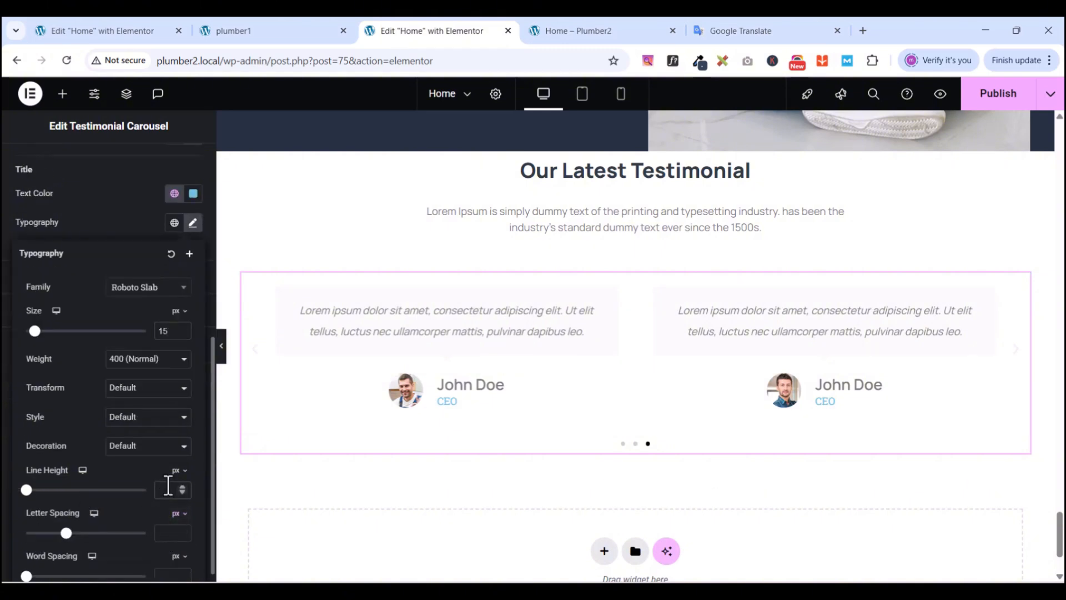
pyautogui.click(168, 485)
pyautogui.write('24')
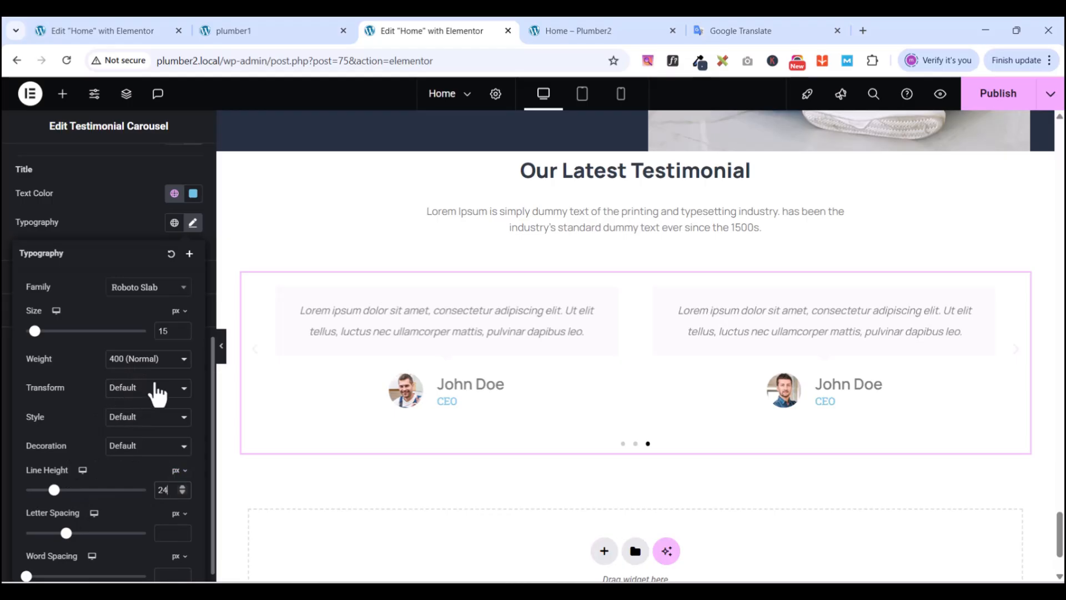
pyautogui.click(106, 222)
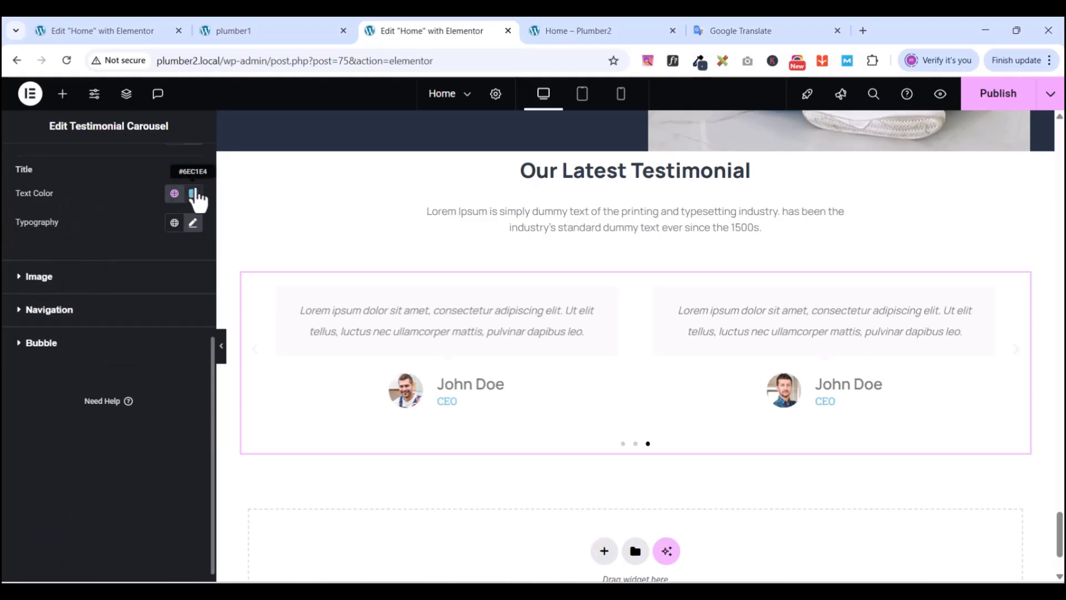
# - After checking the reference site, set the title and name text colours to global New black
pyautogui.click(250, 25)
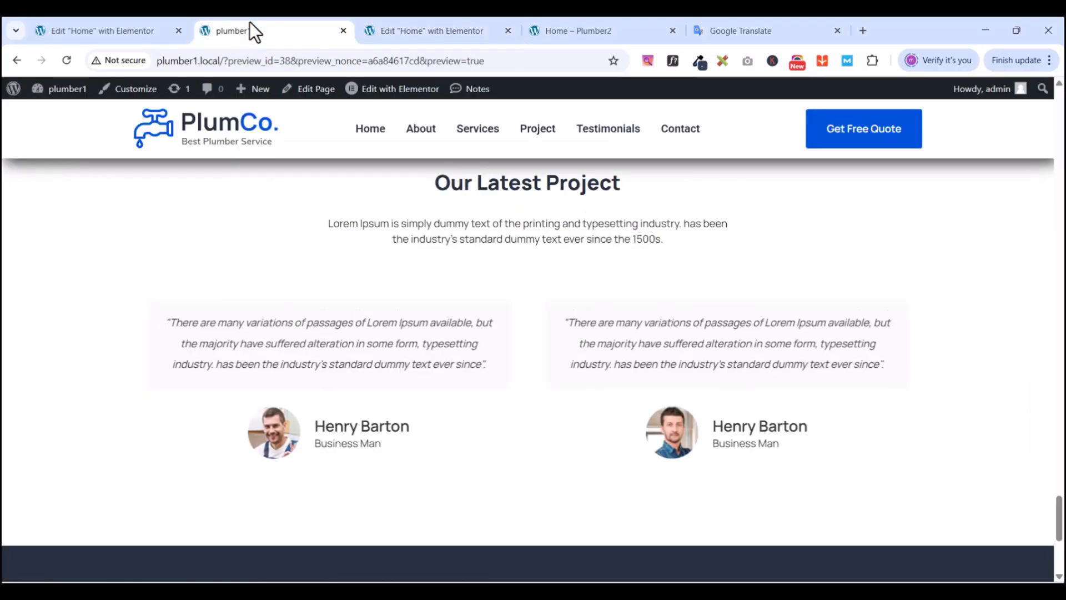
pyautogui.click(383, 31)
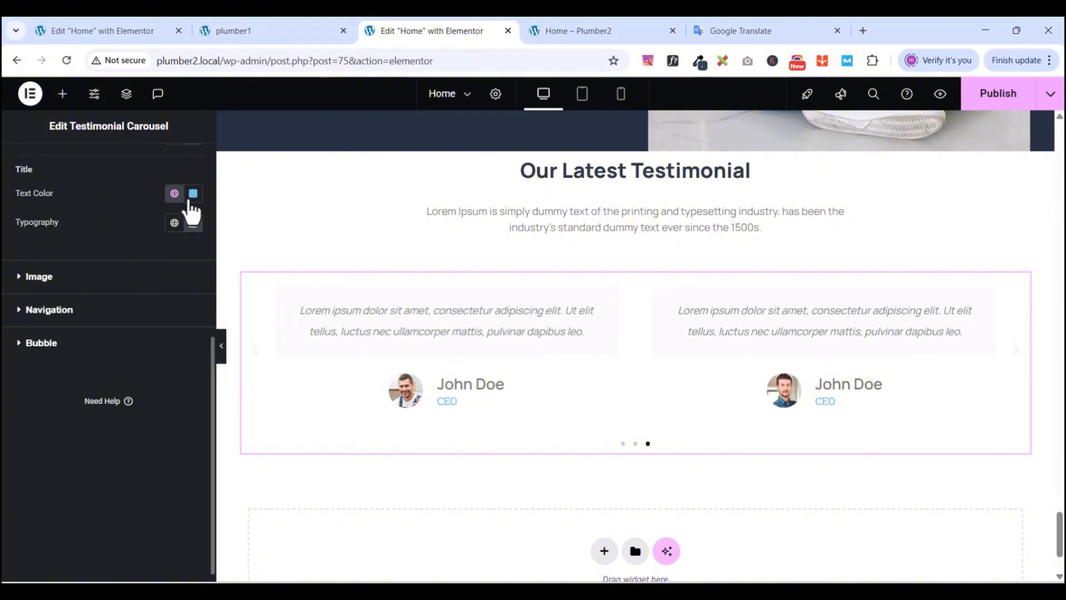
pyautogui.click(176, 194)
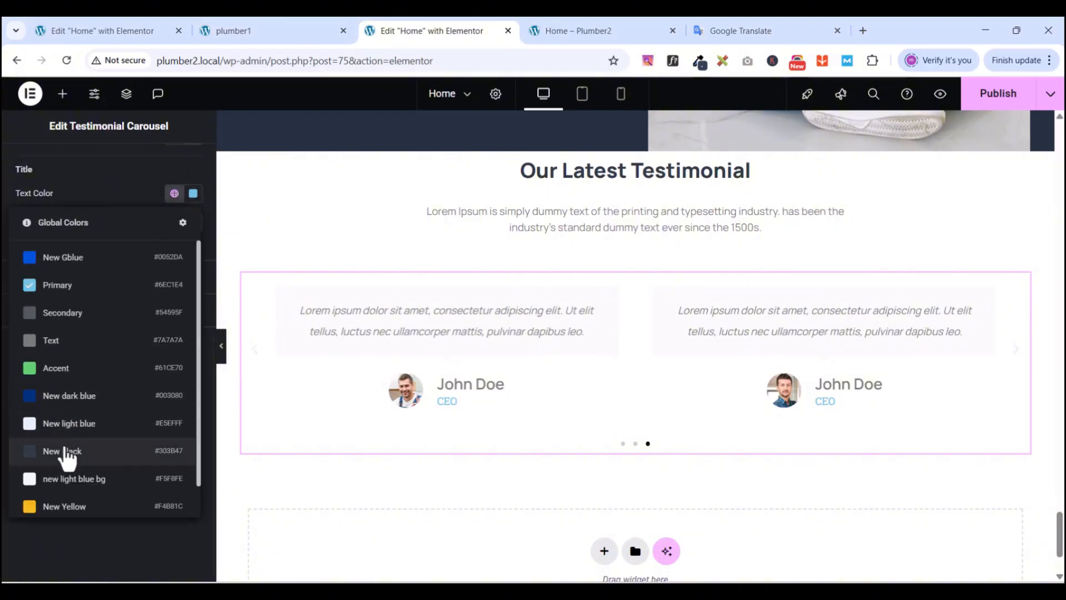
pyautogui.click(67, 452)
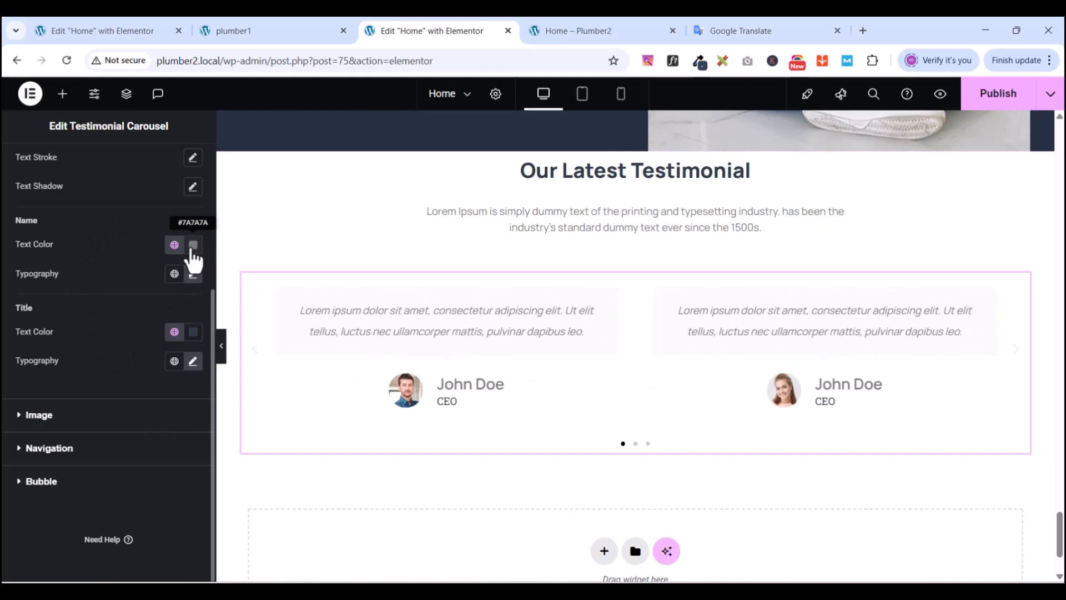
pyautogui.click(176, 246)
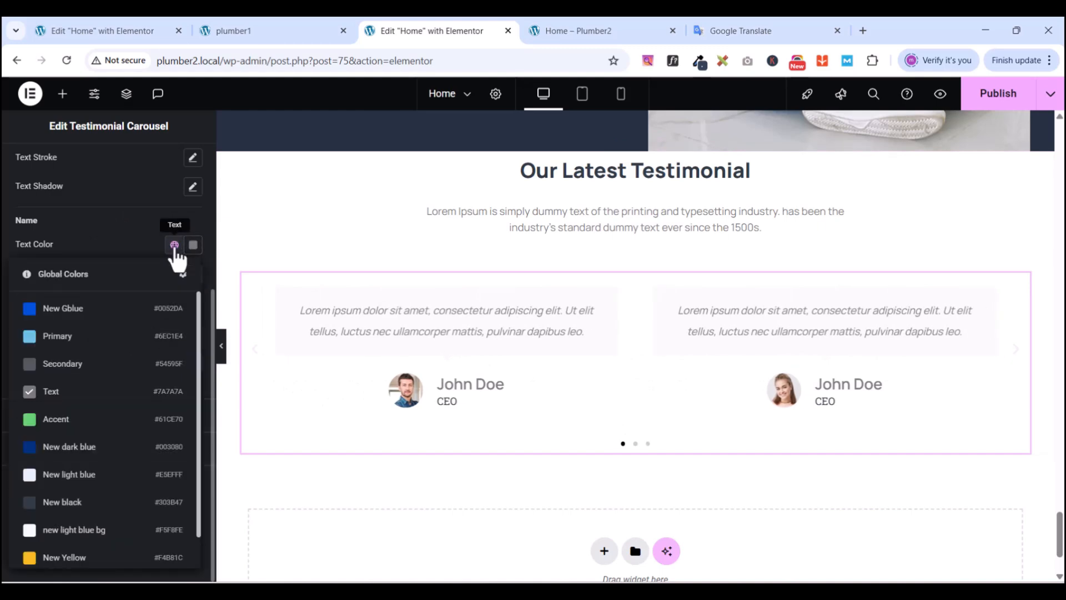
pyautogui.click(62, 503)
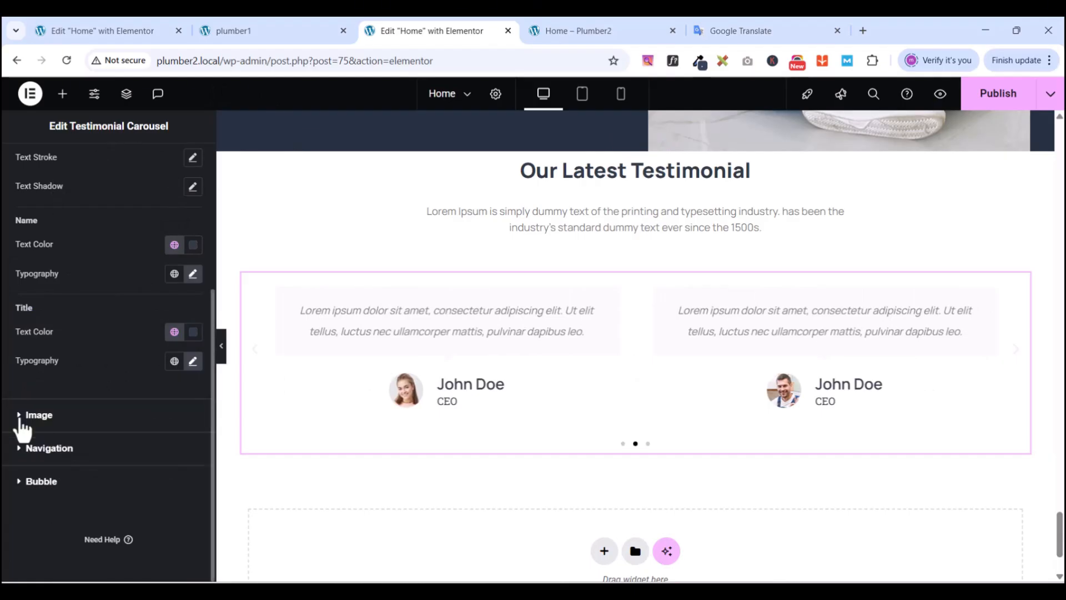
pyautogui.click(21, 417)
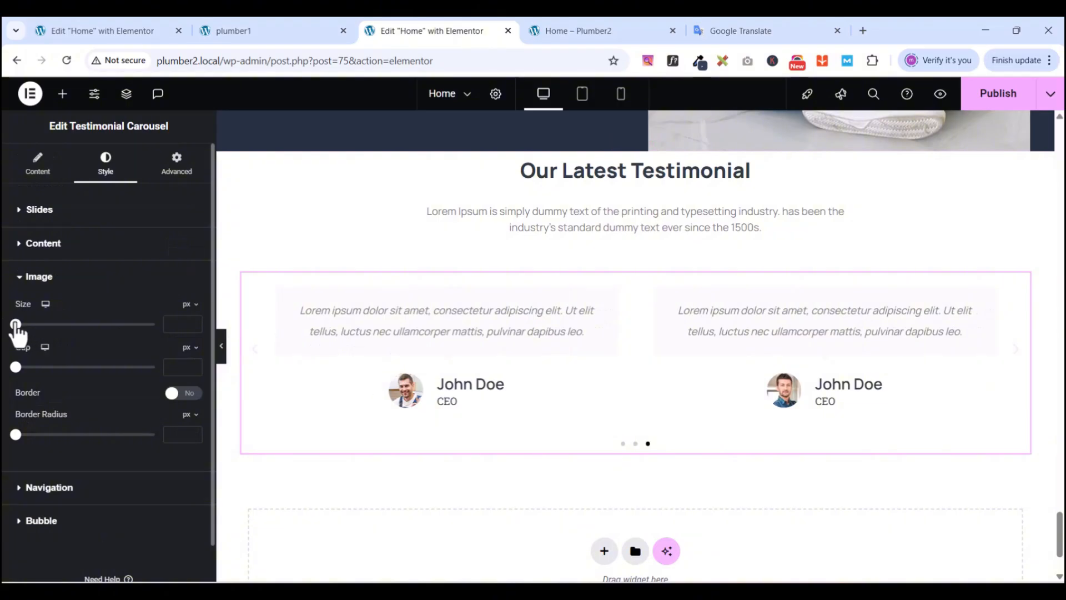
# - Enlarge the testimonial avatar images to a 76 px size
pyautogui.moveTo(15, 324); pyautogui.dragTo(71, 324)
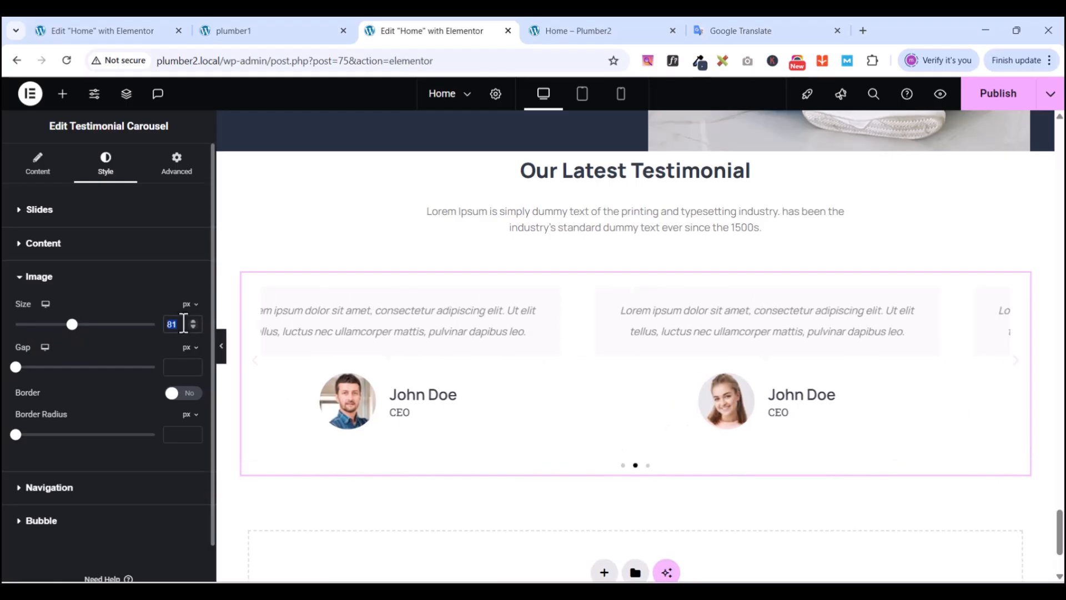
pyautogui.write('76')
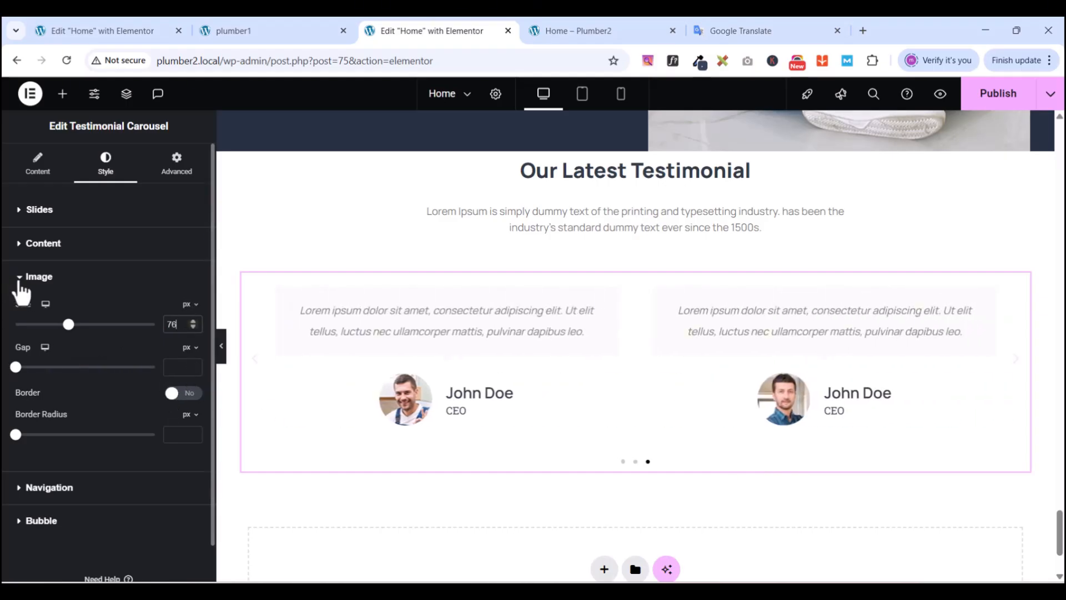
pyautogui.click(21, 280)
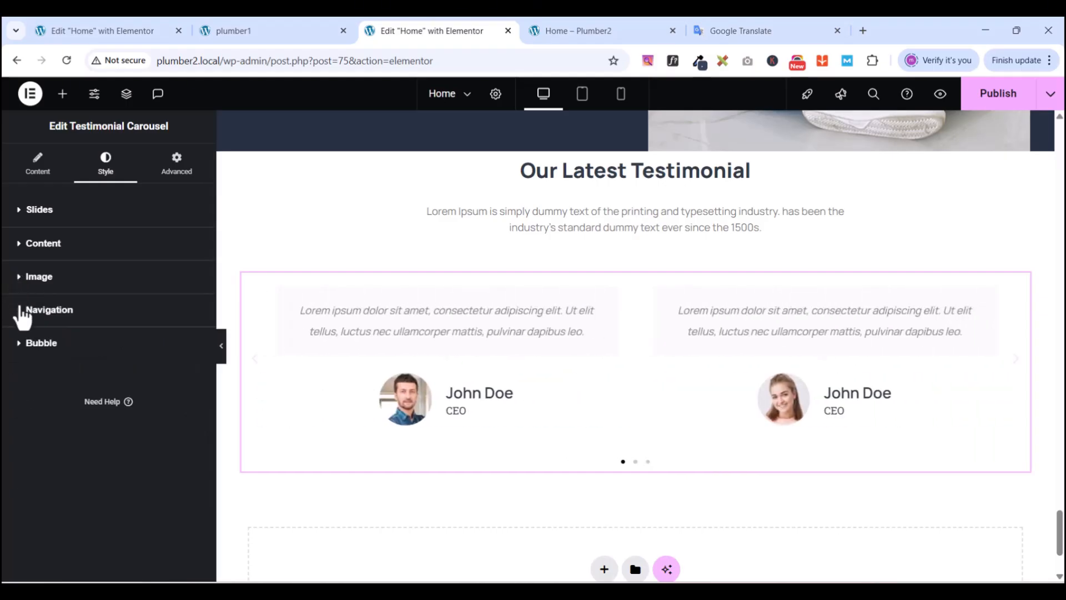
# - Set the carousel arrow size to 0 and clear the pagination dot size value
pyautogui.click(23, 317)
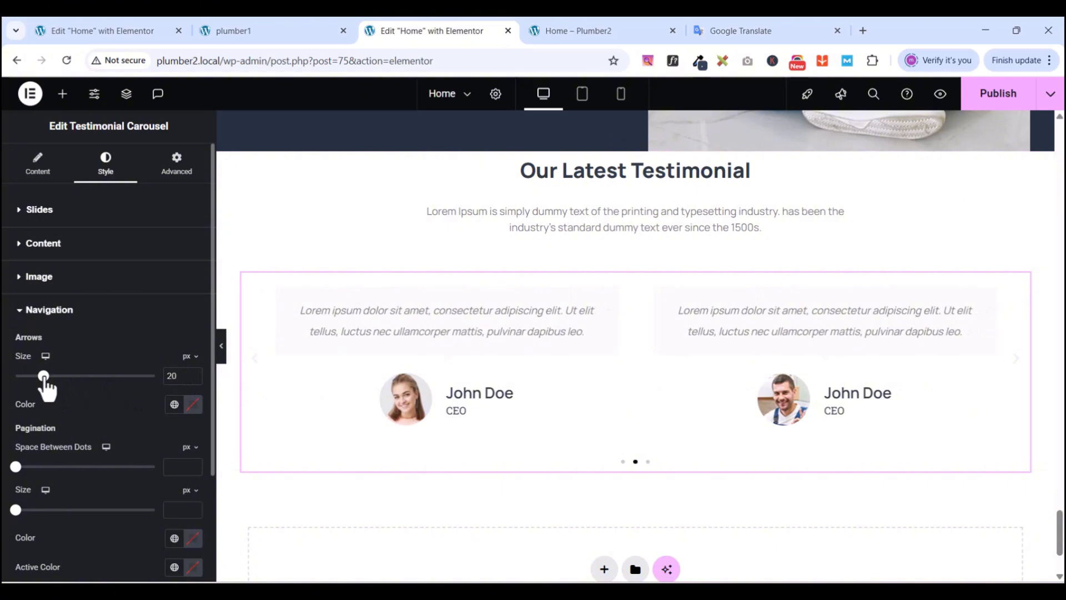
pyautogui.moveTo(44, 383); pyautogui.dragTo(10, 386)
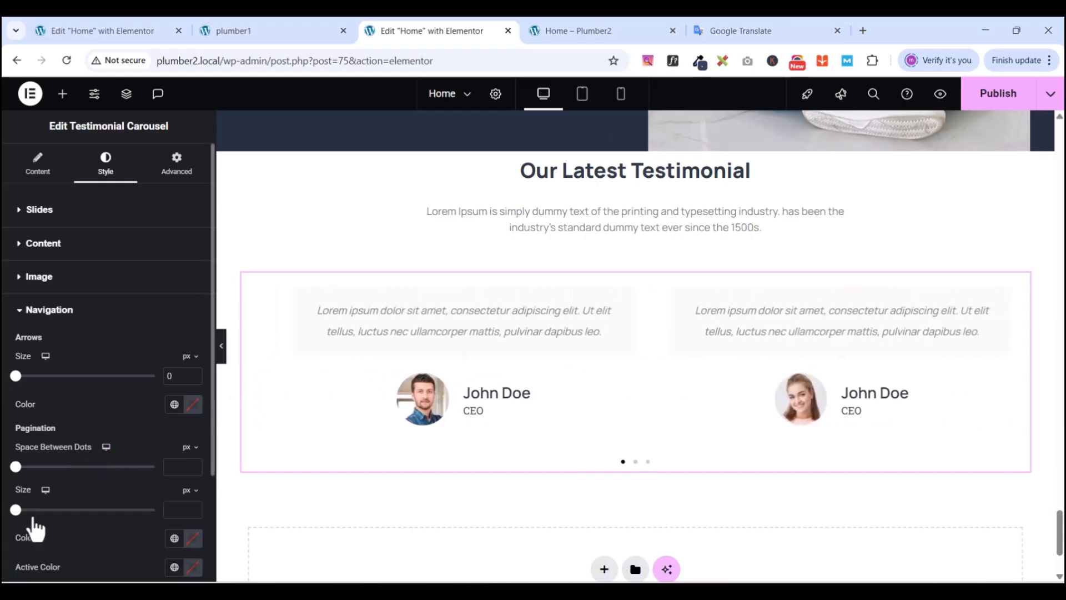
pyautogui.scroll(-3, 34, 515)
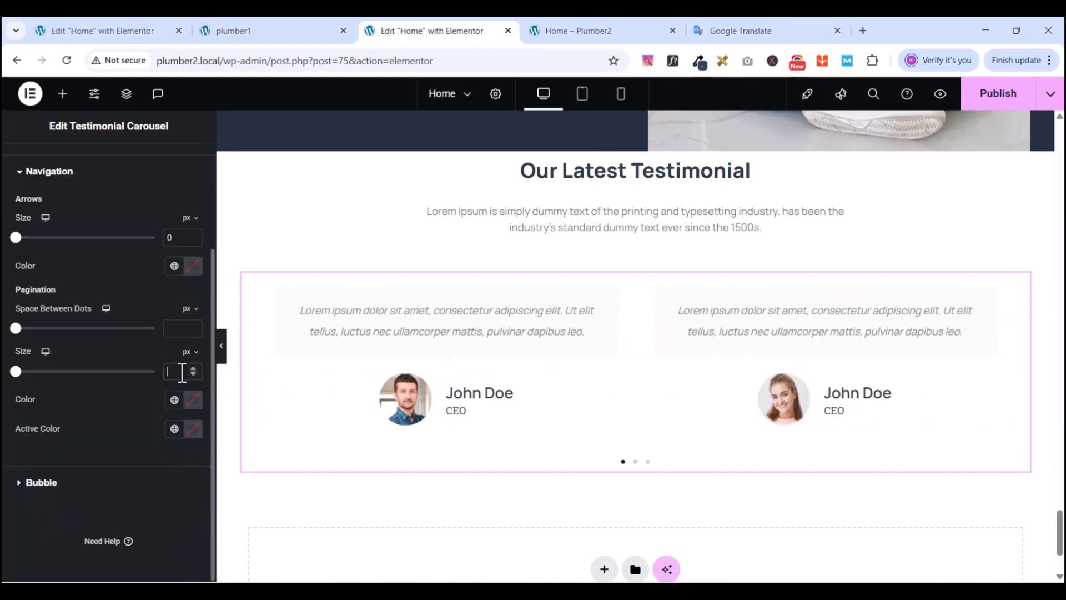
pyautogui.write('0')
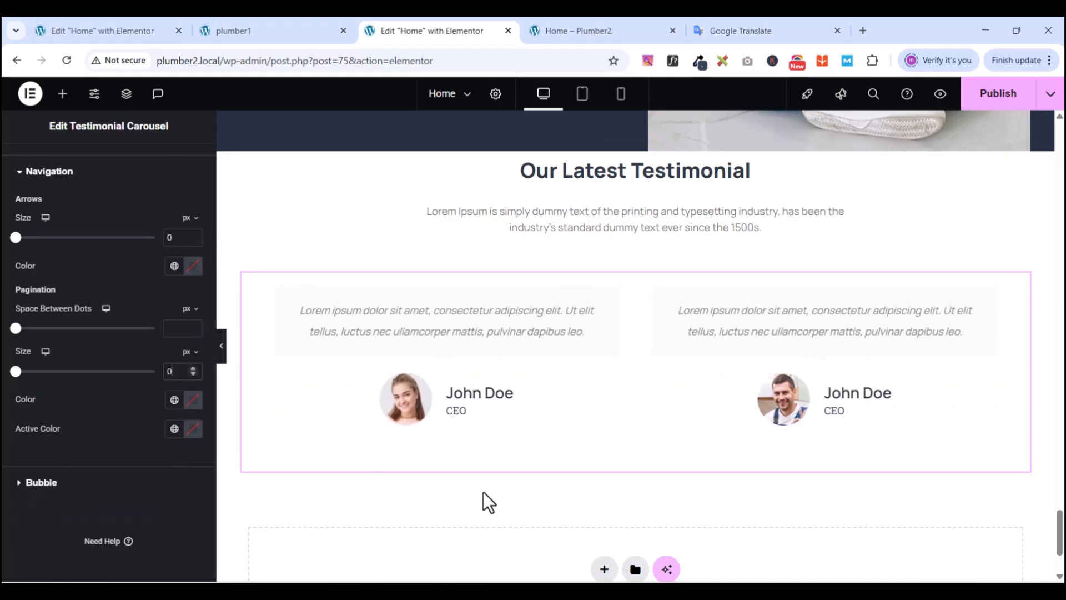
pyautogui.press('BackSpace')
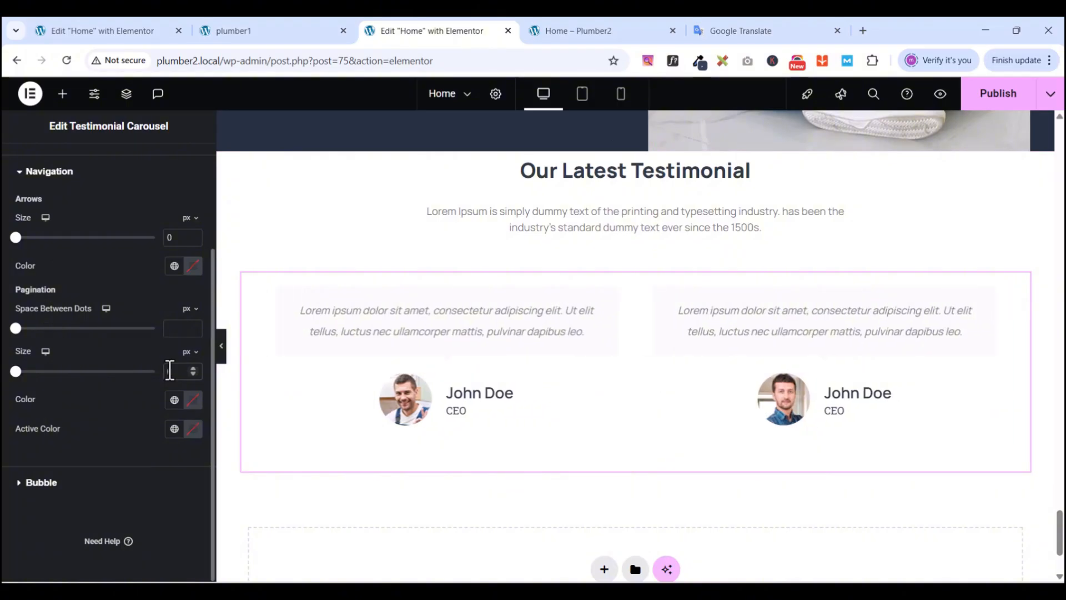
pyautogui.scroll(1, 61, 449)
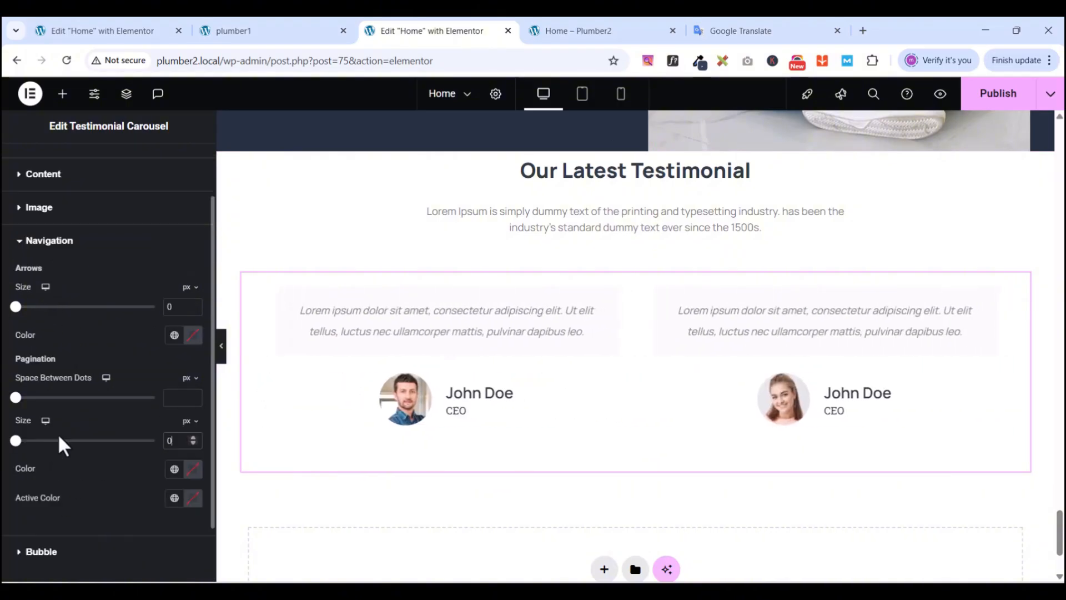
pyautogui.click(22, 251)
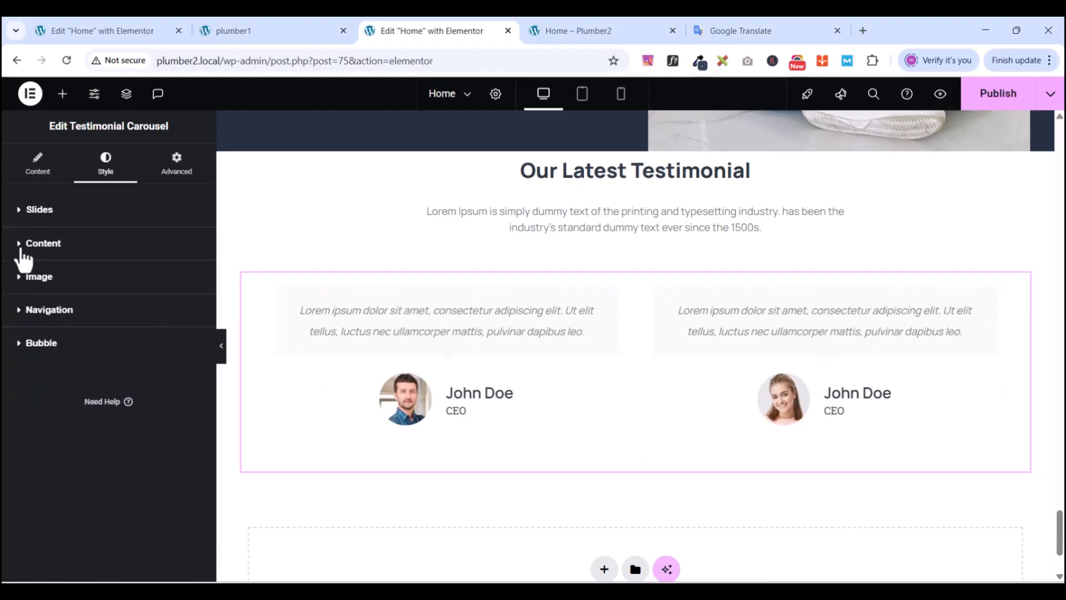
# - Briefly inspect the Bubble style settings, then show the carousel's three slide items
pyautogui.click(21, 344)
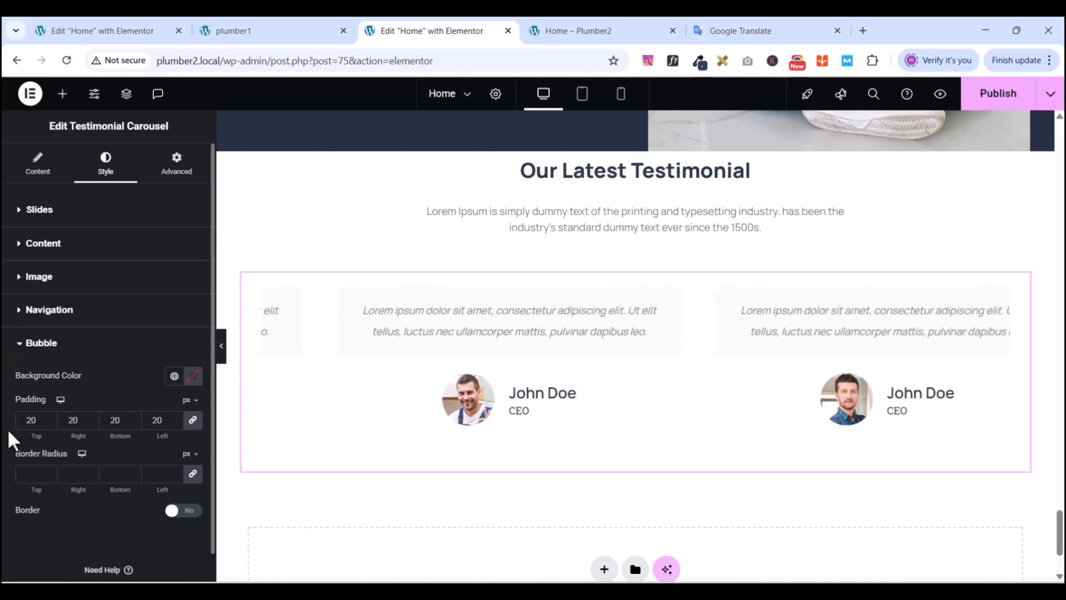
pyautogui.click(22, 344)
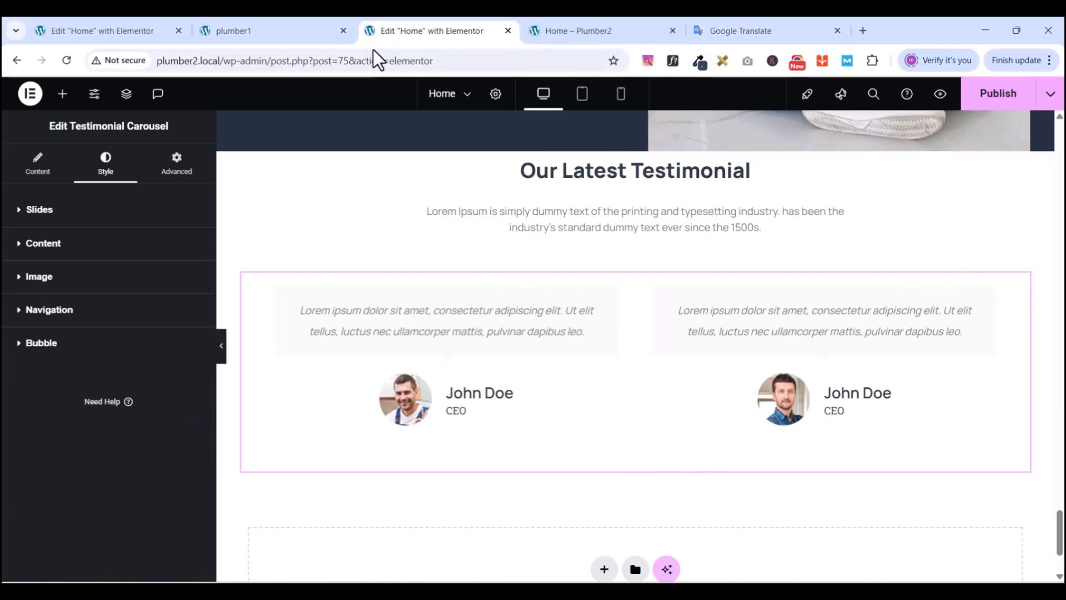
pyautogui.click(40, 175)
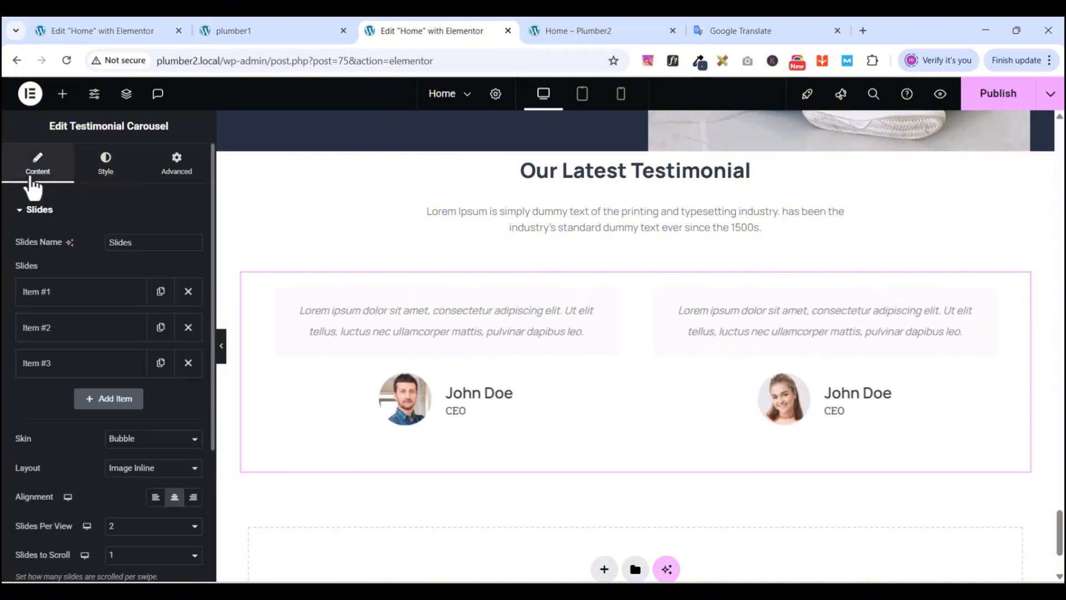
# - Copy the 'There are many variations of passages of Lorem Ipsum…' quote from Google Translate
pyautogui.click(44, 291)
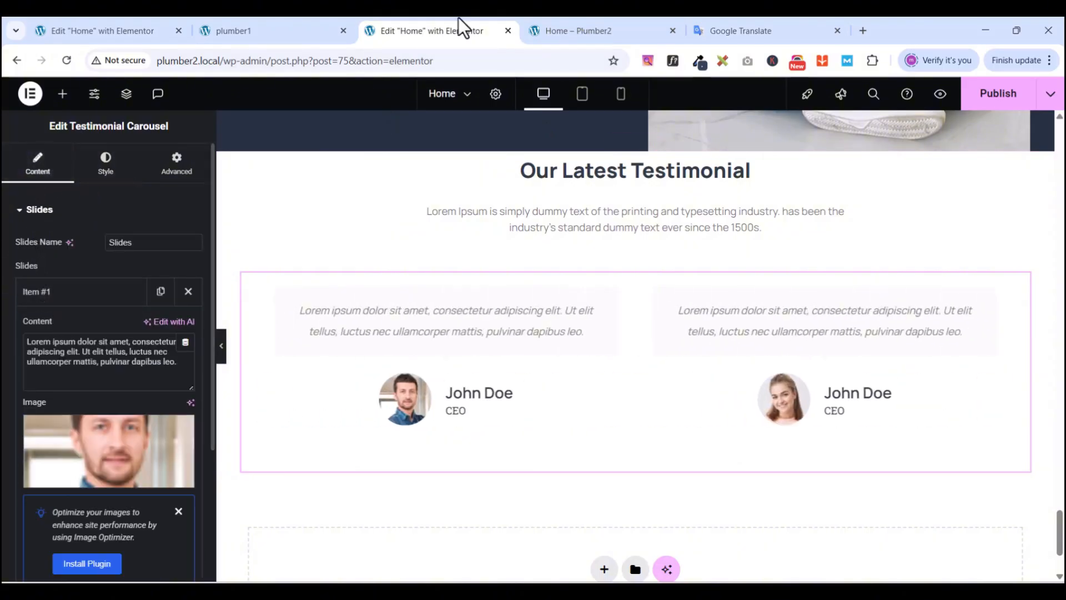
pyautogui.click(717, 28)
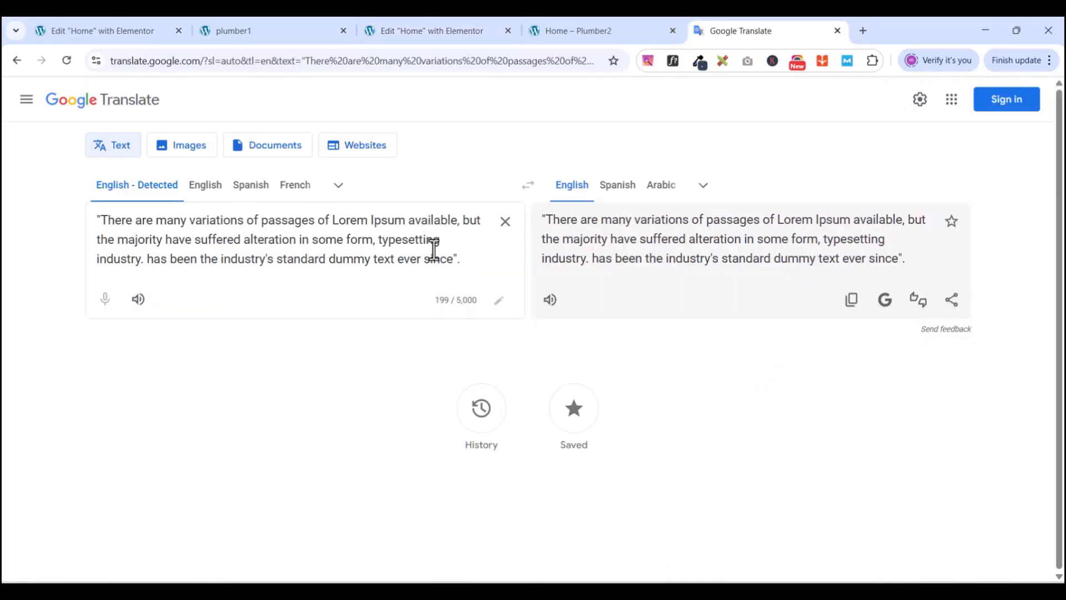
pyautogui.moveTo(472, 261); pyautogui.dragTo(90, 221)
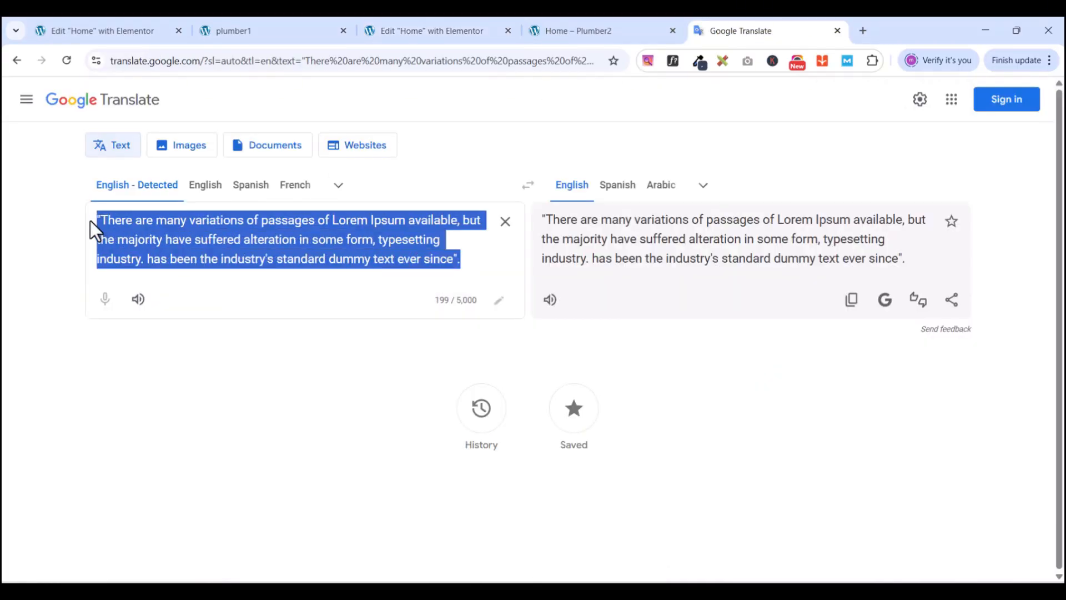
pyautogui.rightClick(134, 221)
pyautogui.click(172, 265)
pyautogui.click(426, 27)
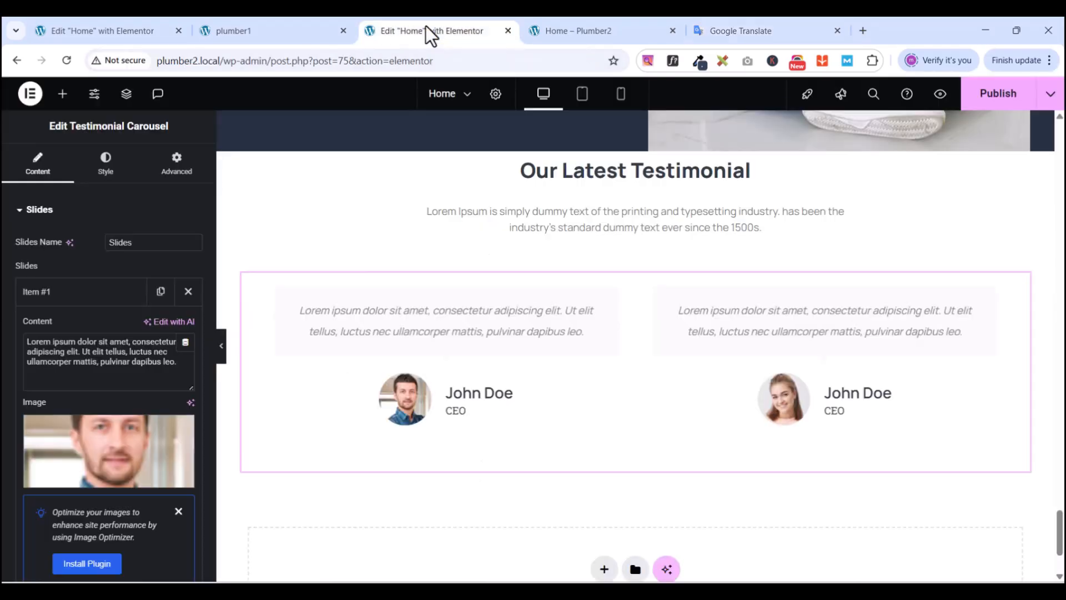
# - Replace the first and second slides' quote text with the copied passage
pyautogui.tripleClick(91, 373)
pyautogui.hotkey('ctrl', 'v')
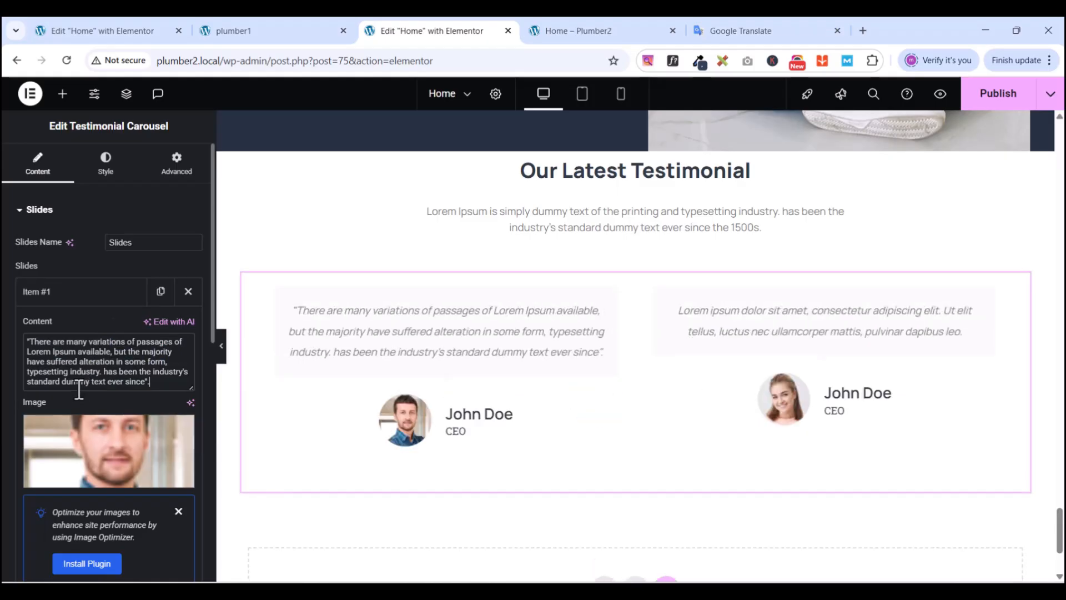
pyautogui.click(59, 294)
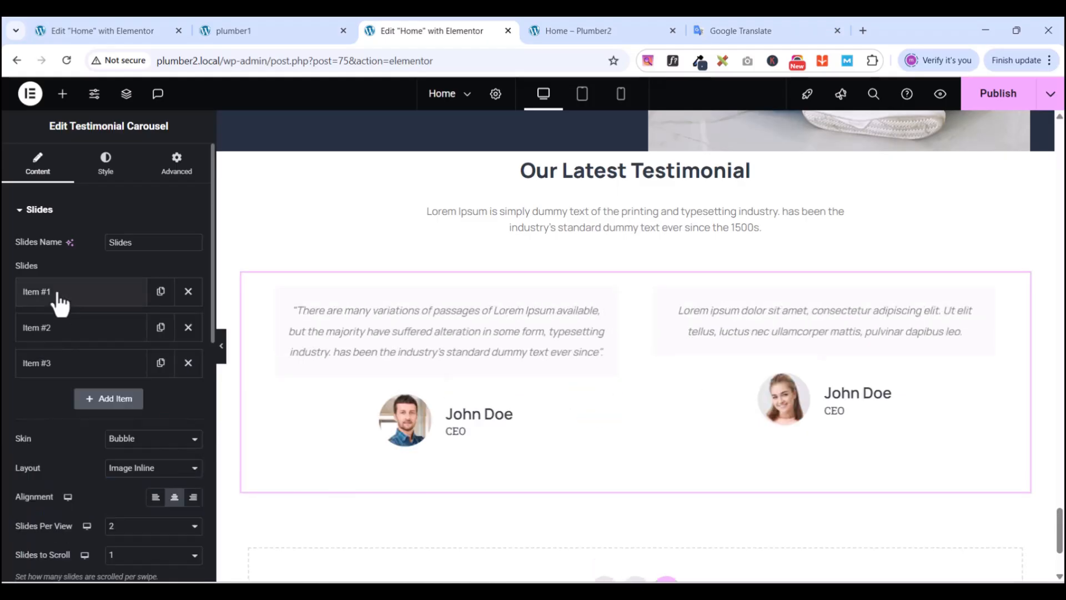
pyautogui.click(60, 329)
pyautogui.hotkey('ctrl', 'a')
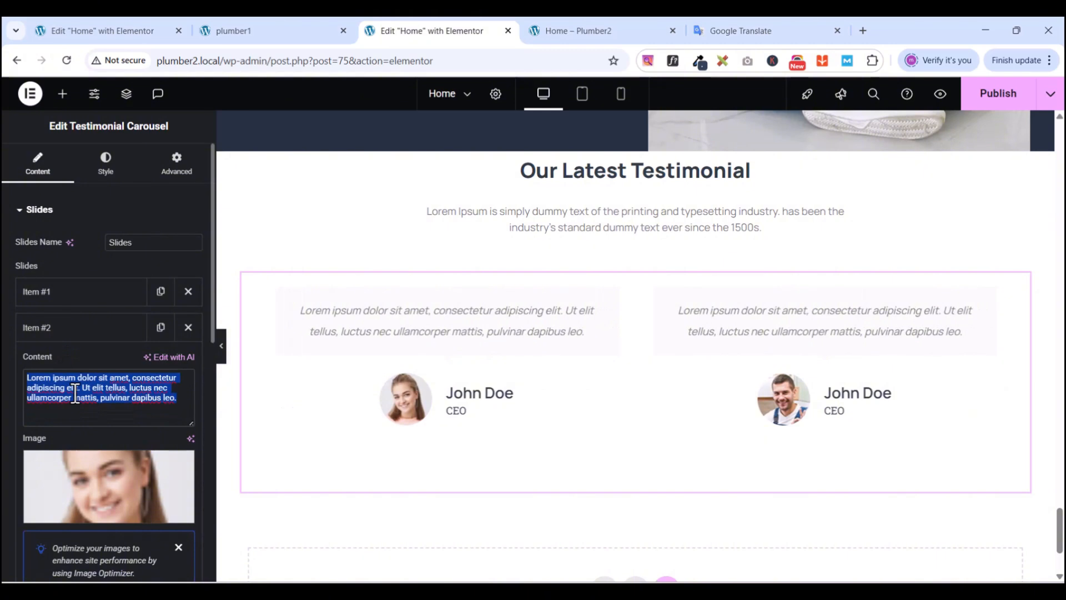
pyautogui.hotkey('ctrl', 'v')
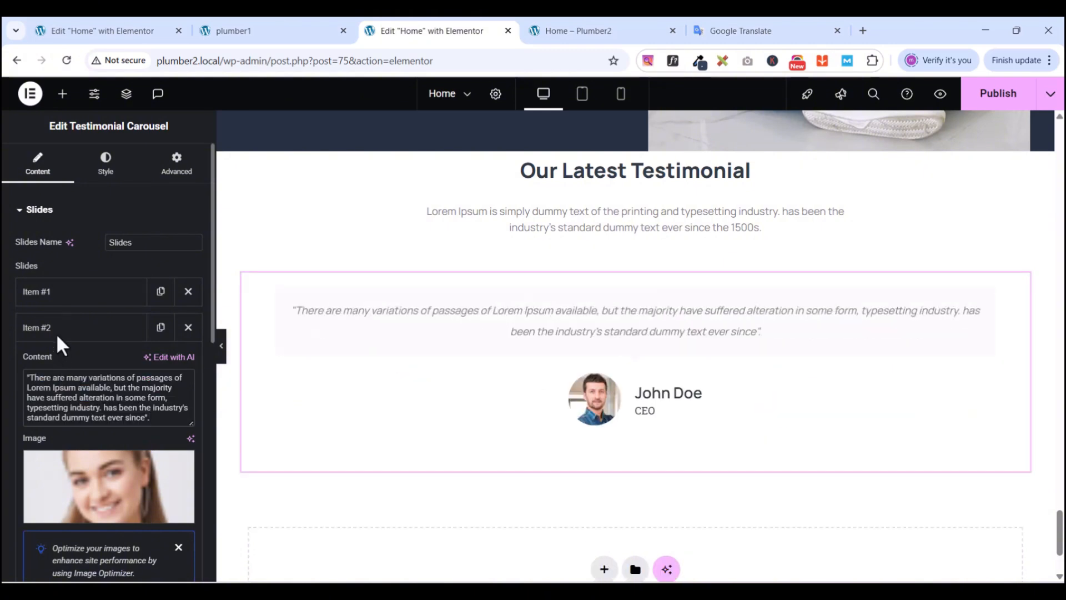
pyautogui.click(56, 329)
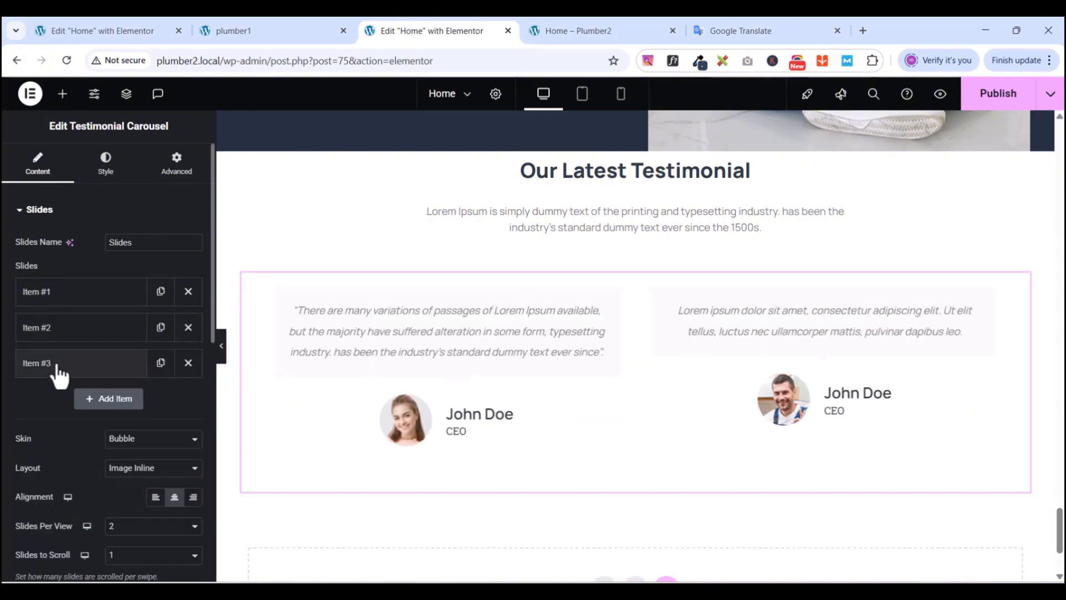
# - Replace the third slide's quote text with the copied passage
pyautogui.click(58, 366)
pyautogui.click(65, 419)
pyautogui.hotkey('ctrl', 'a')
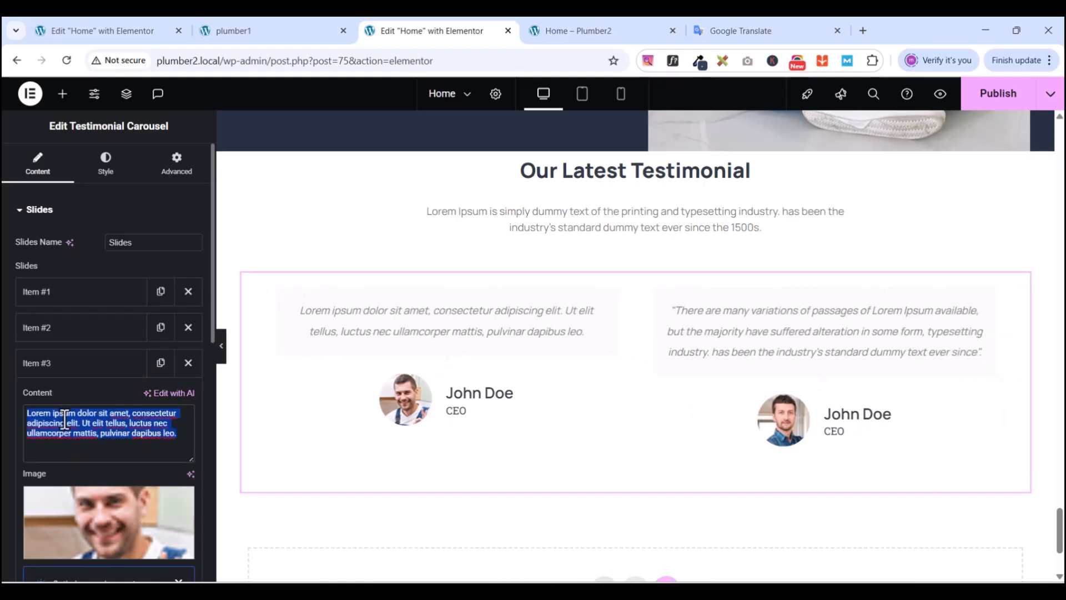
pyautogui.hotkey('ctrl', 'v')
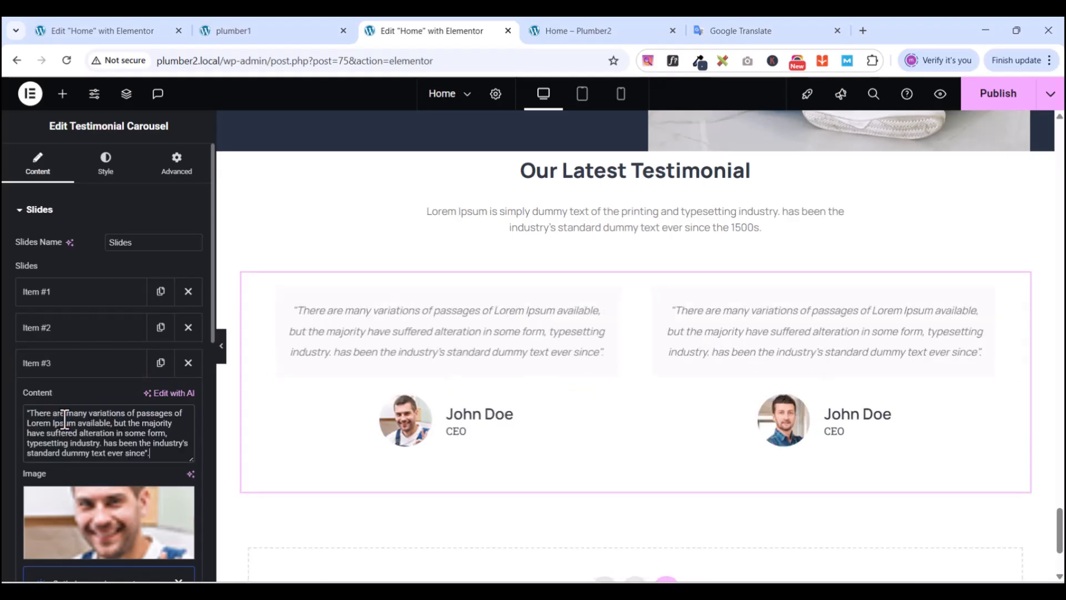
pyautogui.click(48, 366)
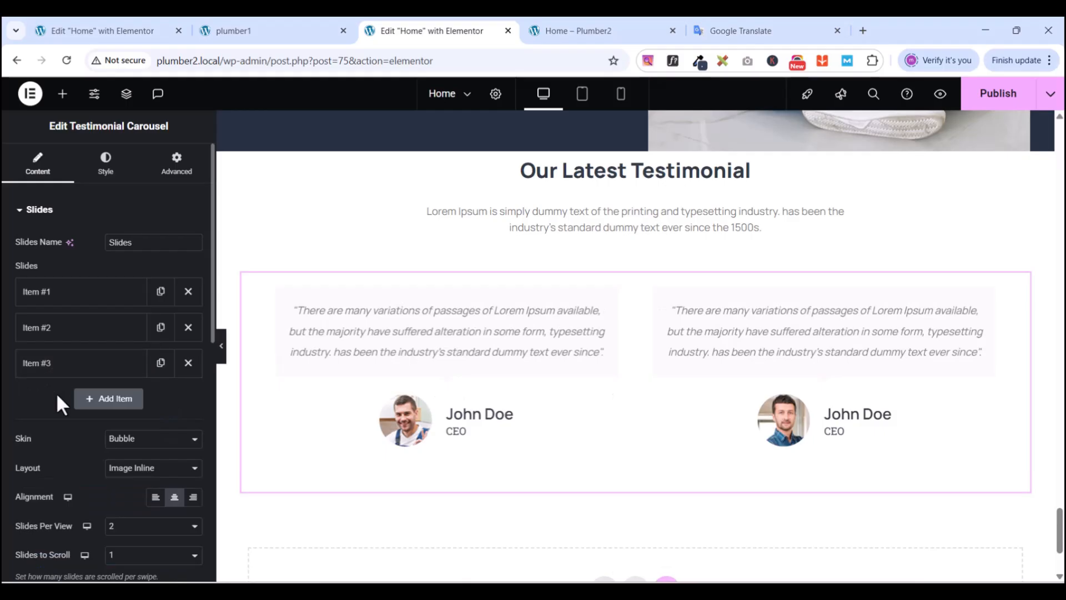
pyautogui.scroll(-3, 629, 344)
pyautogui.scroll(7, 629, 348)
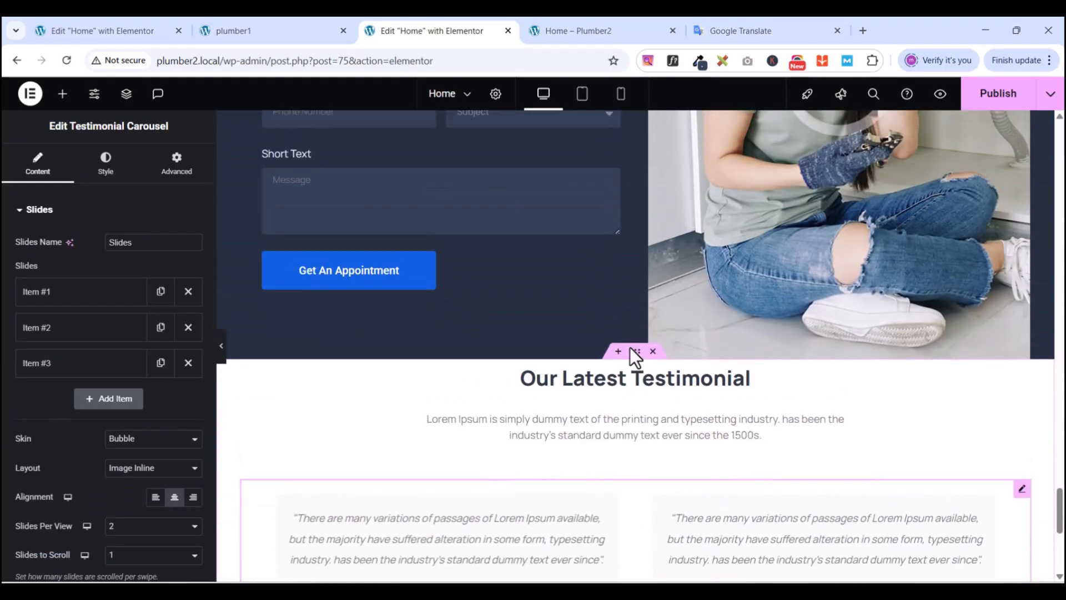
pyautogui.scroll(-6, 631, 357)
# - Publish the Home page with the updated testimonial quotes
pyautogui.click(997, 95)
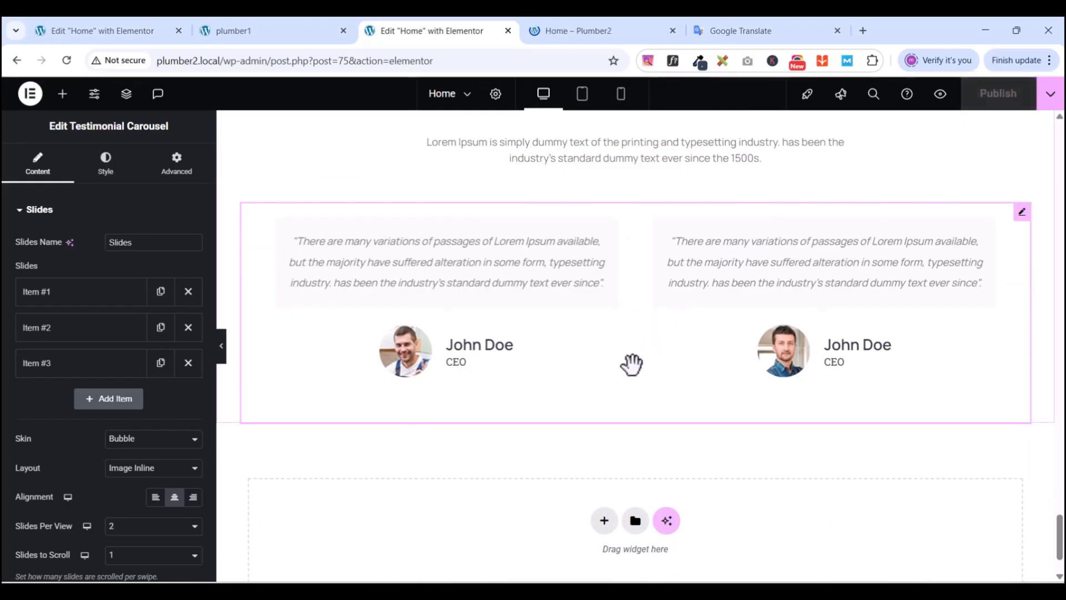
pyautogui.scroll(3, 631, 362)
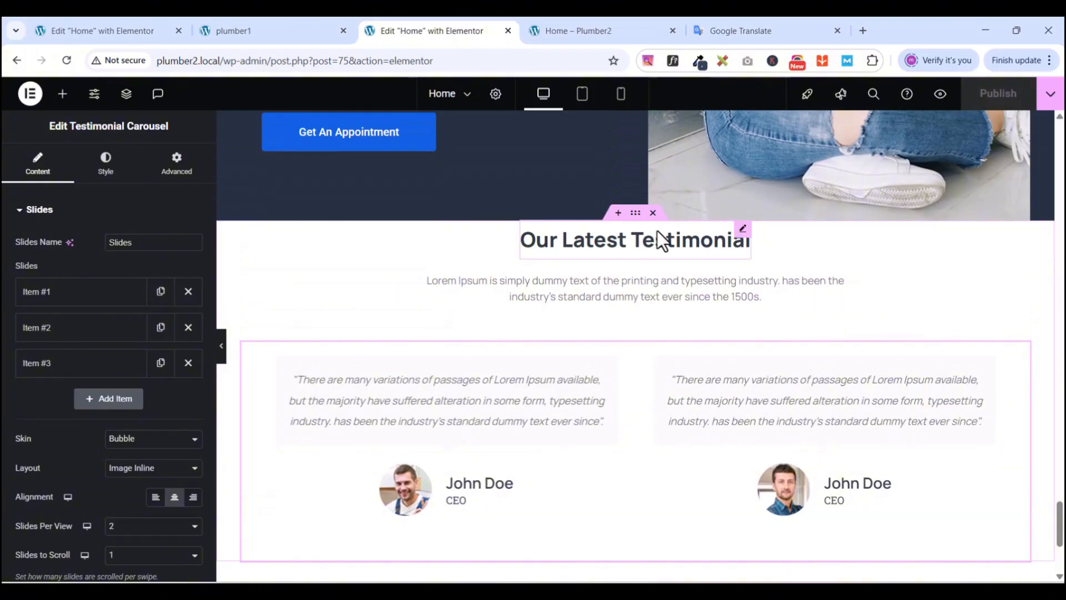
pyautogui.scroll(-5, 643, 394)
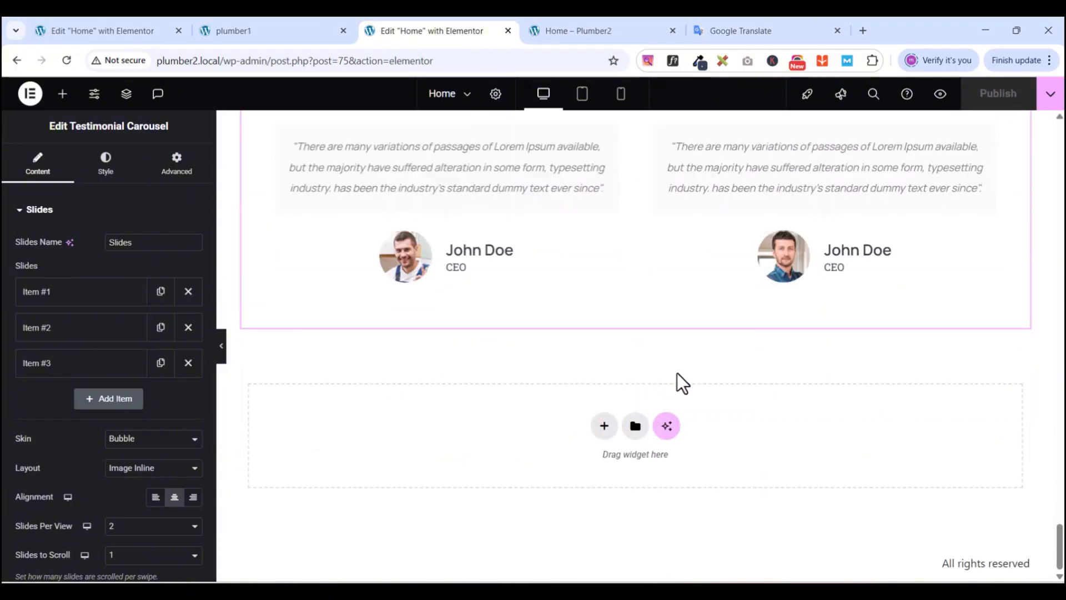
pyautogui.scroll(4, 626, 331)
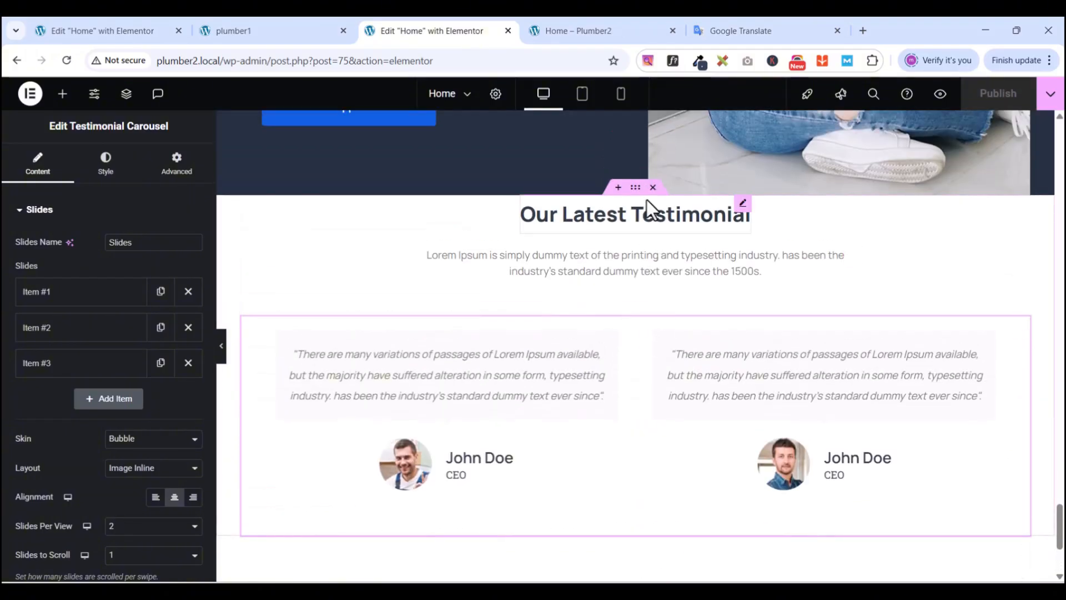
# - Give the testimonial container 100 px top and 60 px bottom padding and republish
pyautogui.click(637, 188)
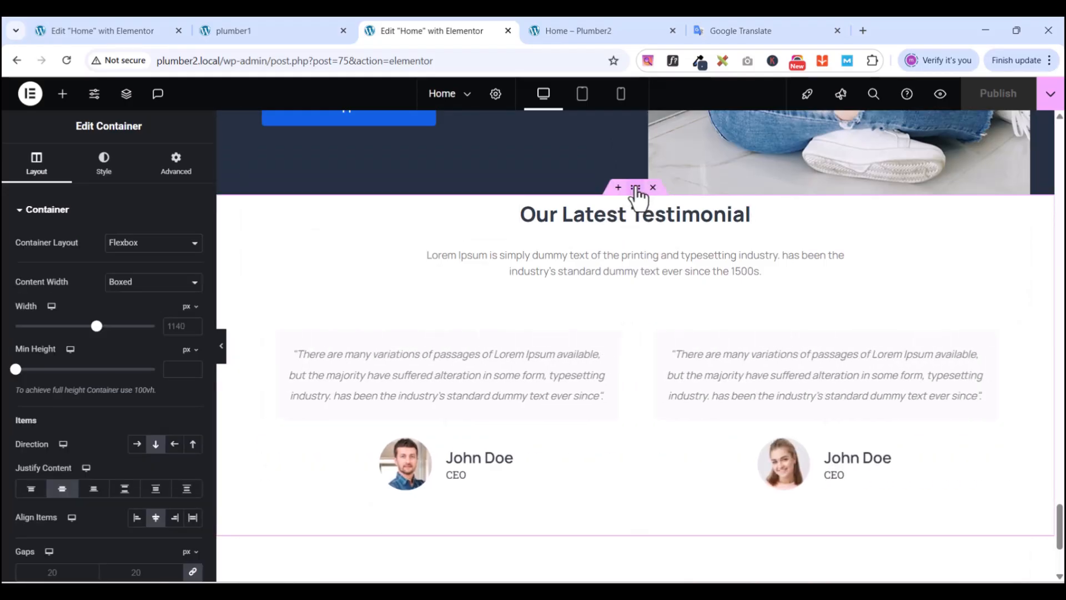
pyautogui.click(171, 176)
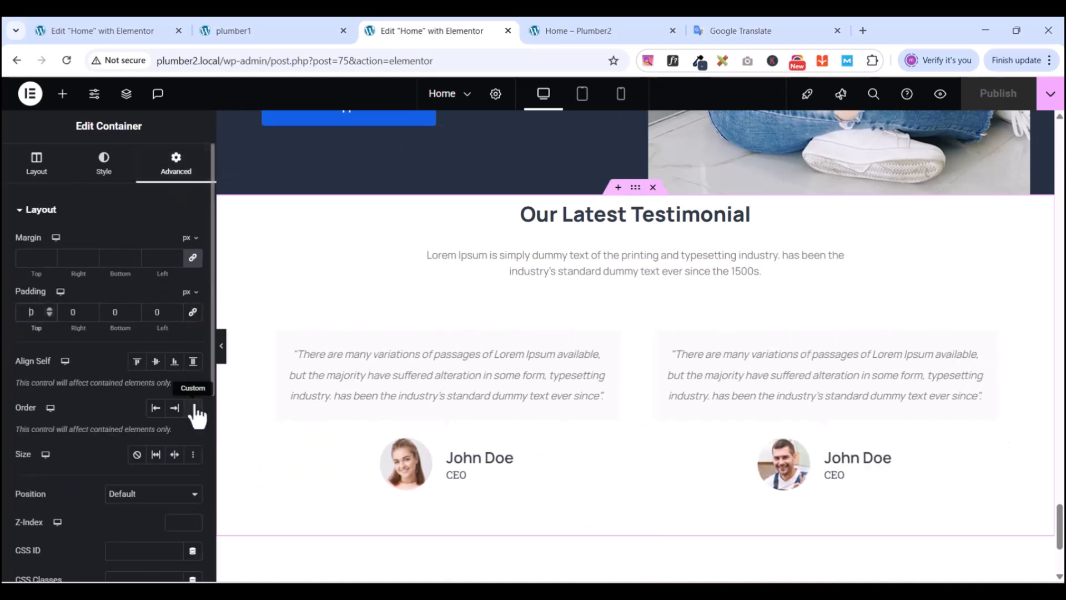
pyautogui.write('100')
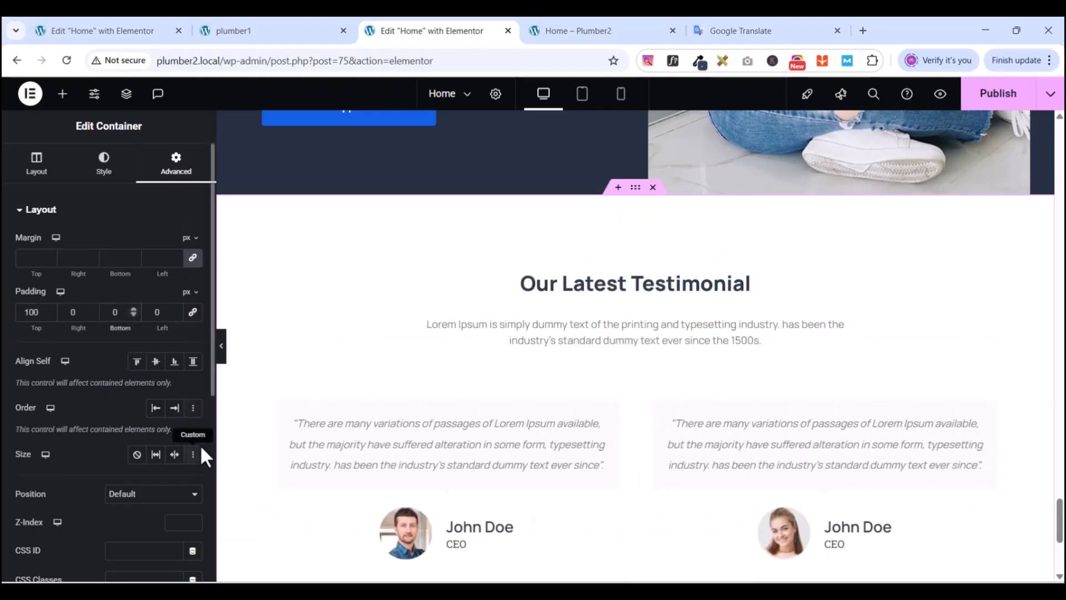
pyautogui.write('60')
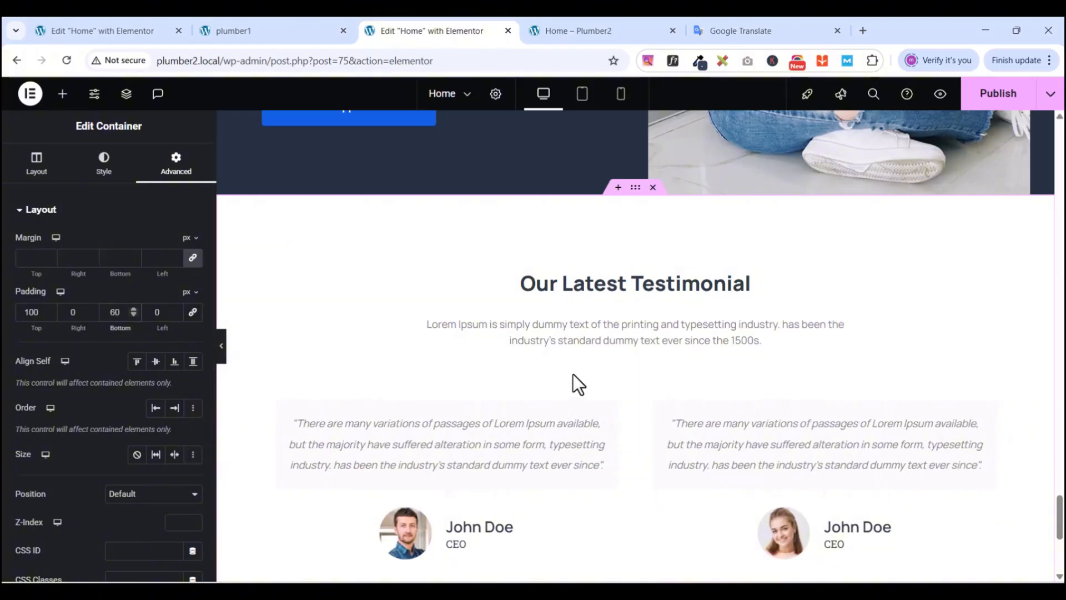
pyautogui.scroll(-3, 659, 307)
pyautogui.scroll(3, 659, 308)
pyautogui.scroll(-4, 661, 308)
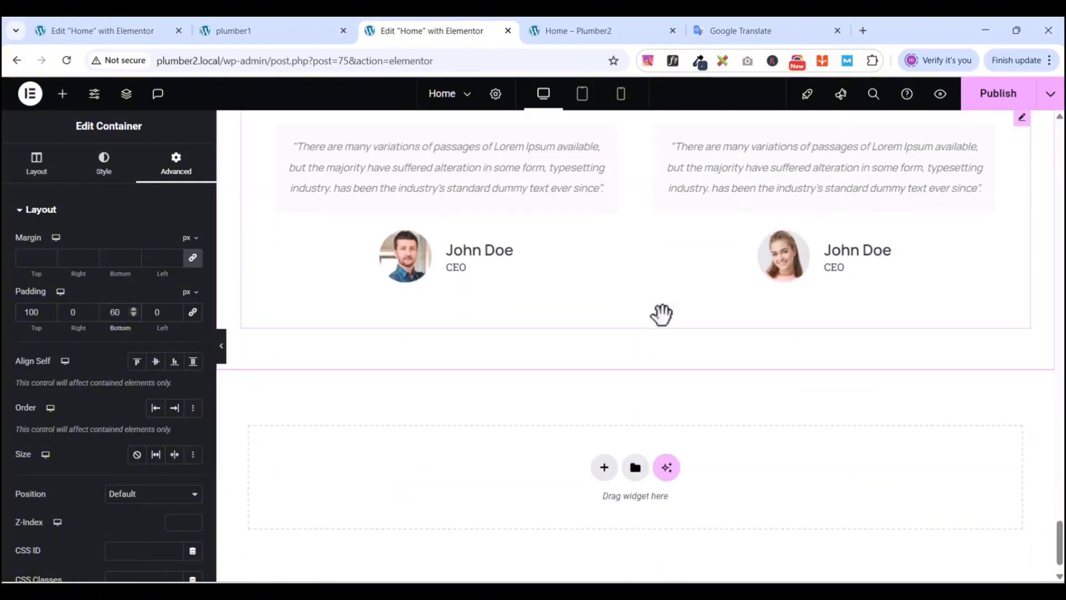
pyautogui.scroll(5, 662, 315)
pyautogui.click(994, 95)
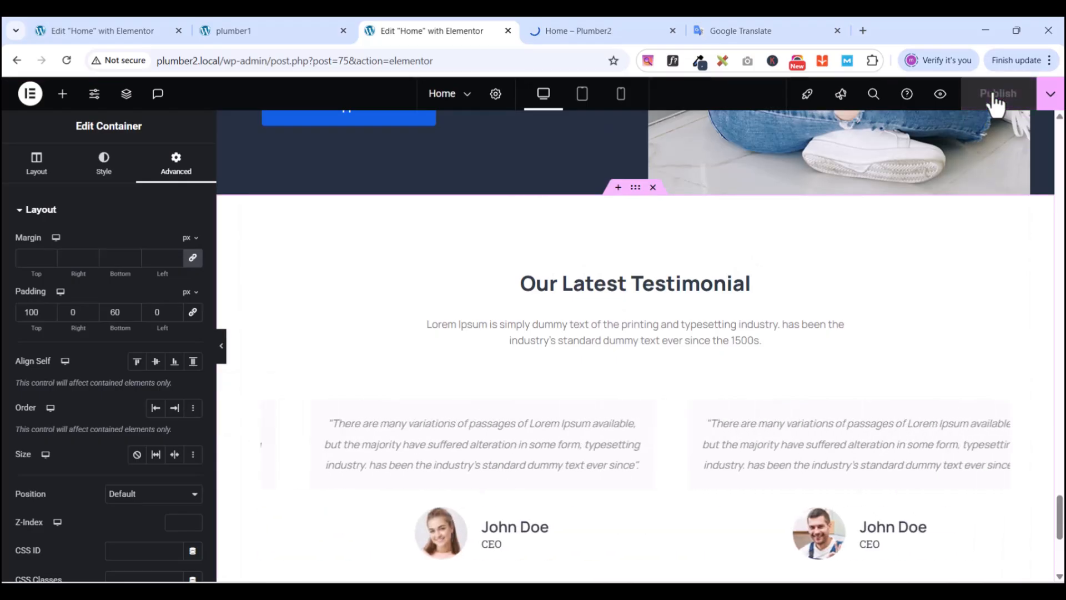
pyautogui.click(940, 95)
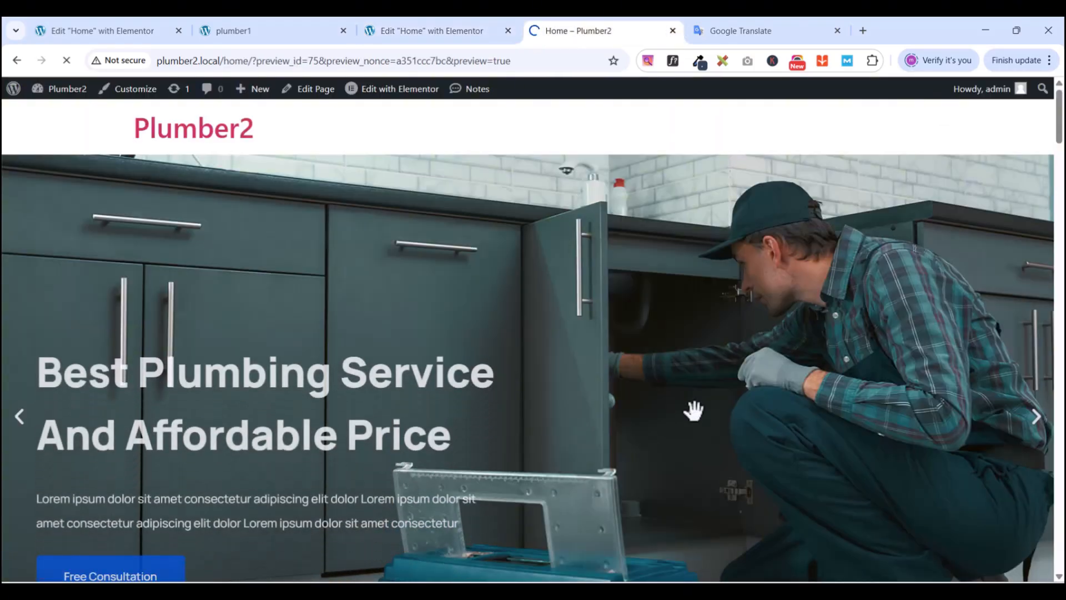
pyautogui.scroll(-7, 694, 411)
pyautogui.scroll(-20, 744, 427)
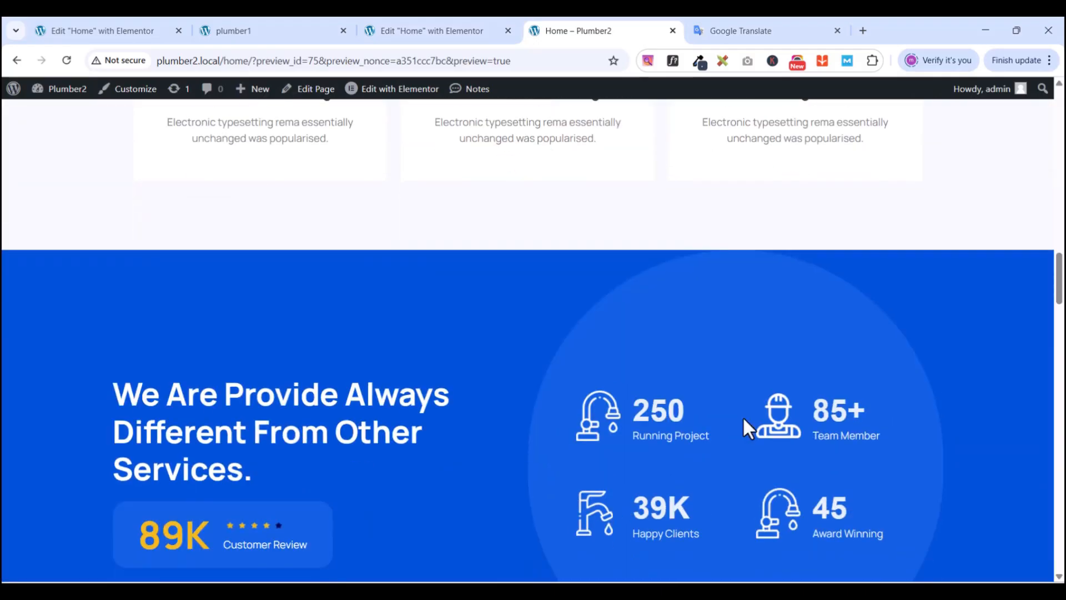
pyautogui.scroll(-10, 760, 433)
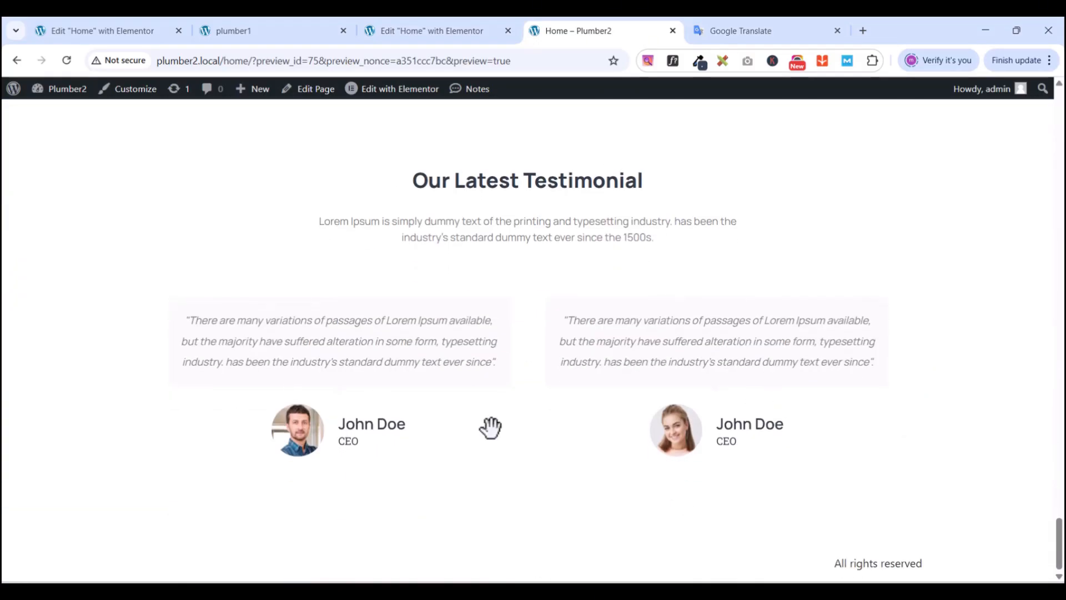
pyautogui.click(265, 32)
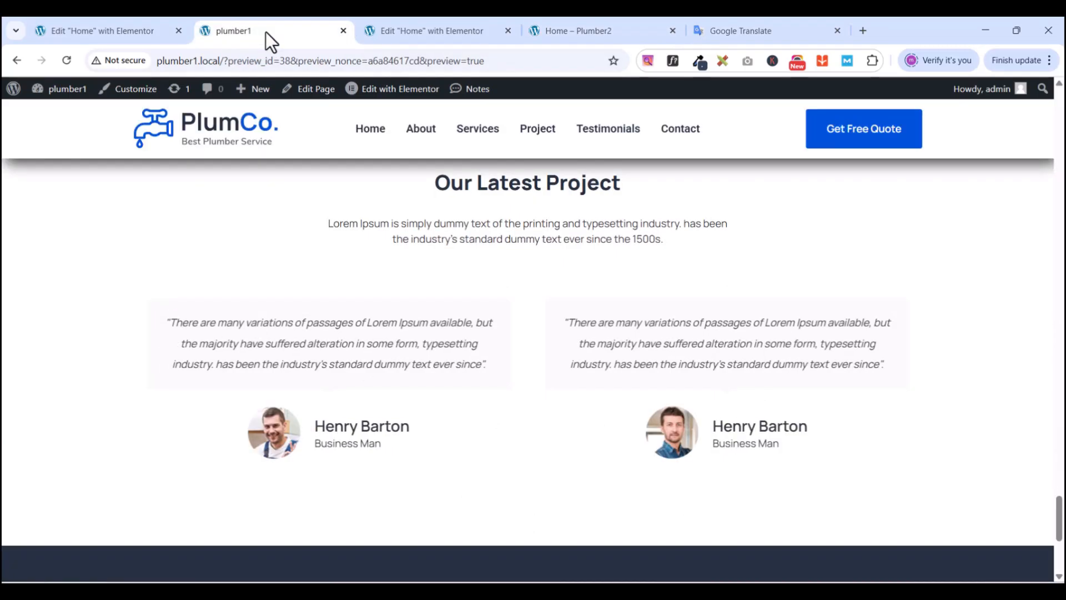
pyautogui.scroll(1, 552, 394)
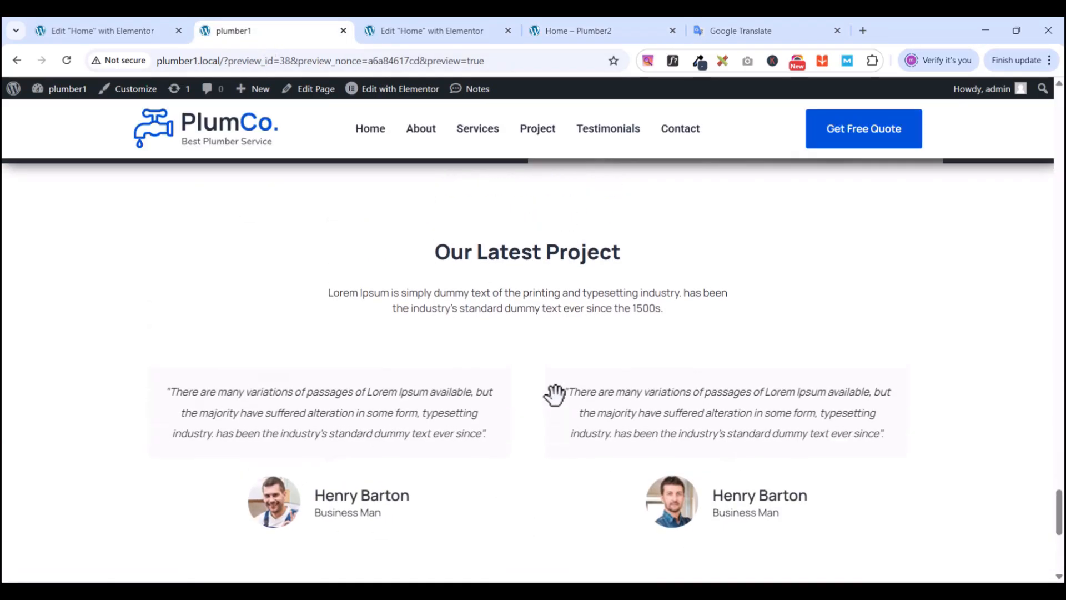
pyautogui.scroll(-1, 554, 396)
pyautogui.click(405, 30)
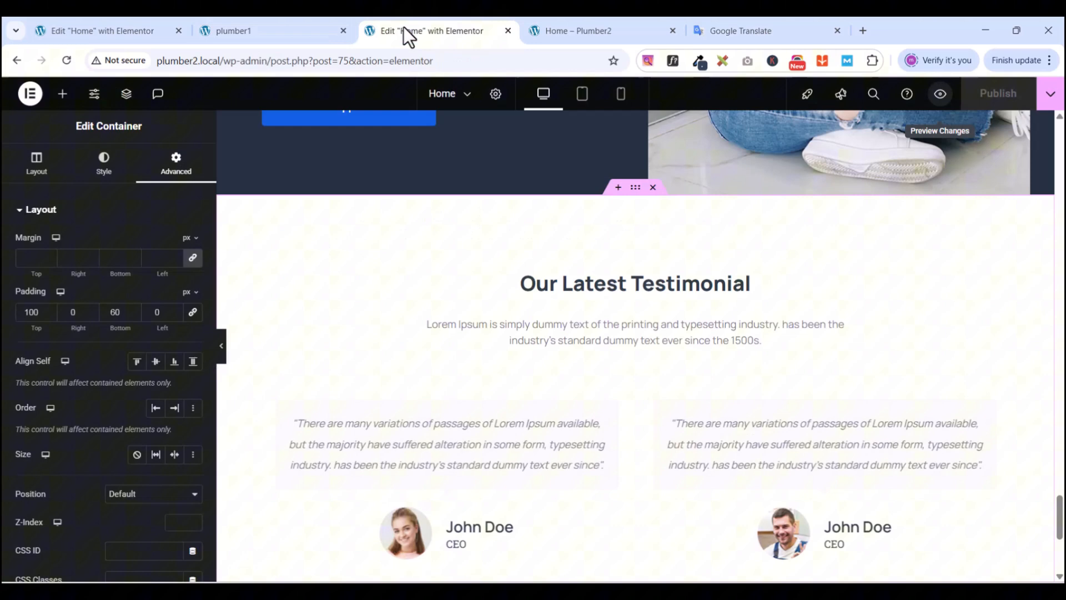
pyautogui.click(258, 32)
pyautogui.click(462, 31)
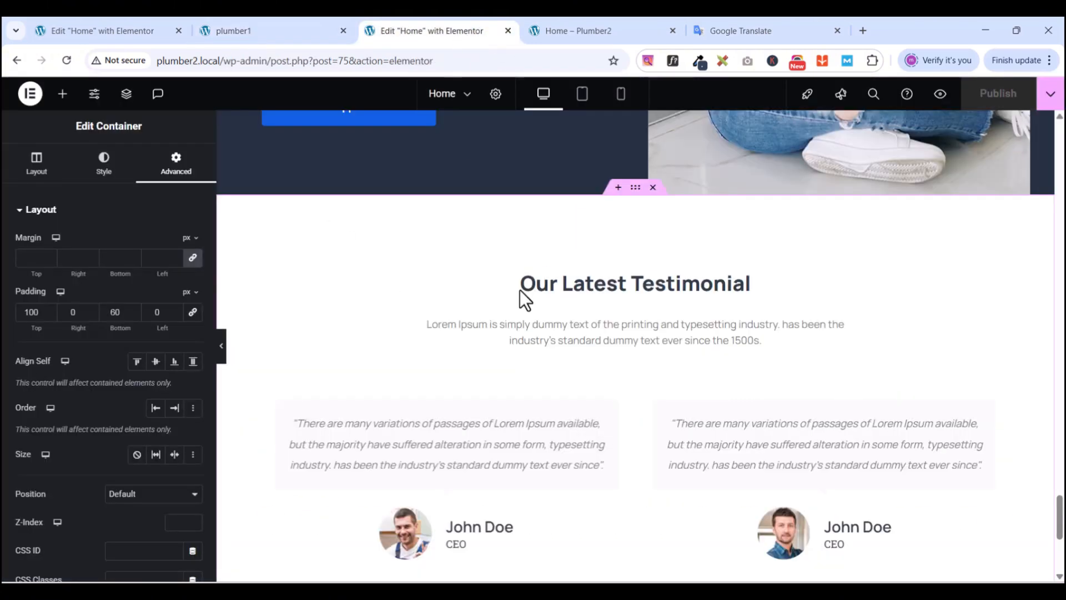
pyautogui.scroll(-4, 648, 425)
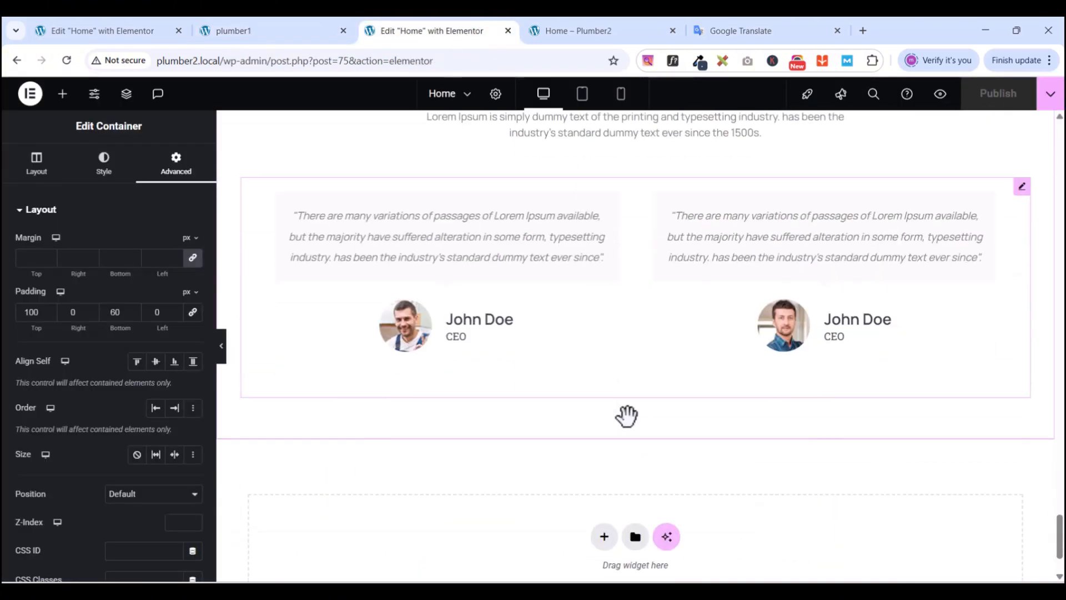
pyautogui.click(598, 32)
pyautogui.scroll(5, 501, 328)
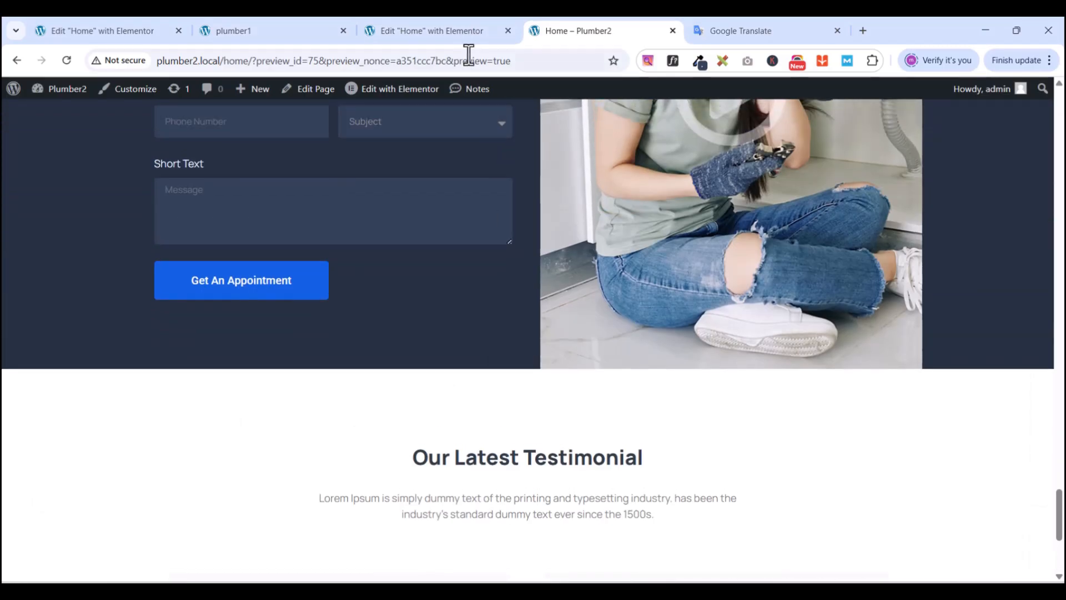
pyautogui.click(250, 31)
pyautogui.scroll(-5, 626, 369)
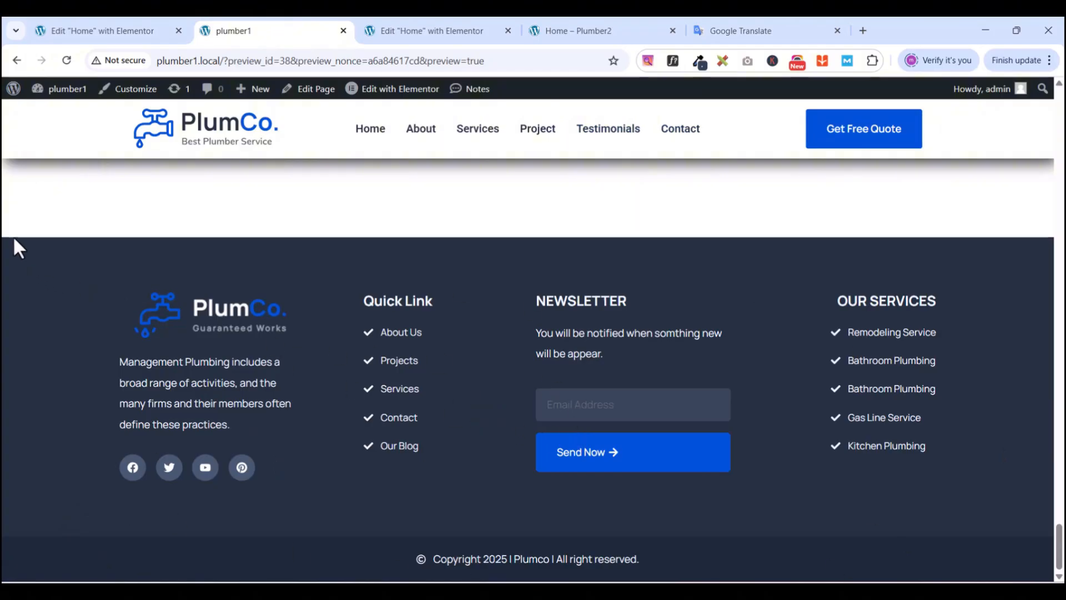
pyautogui.scroll(2, 512, 363)
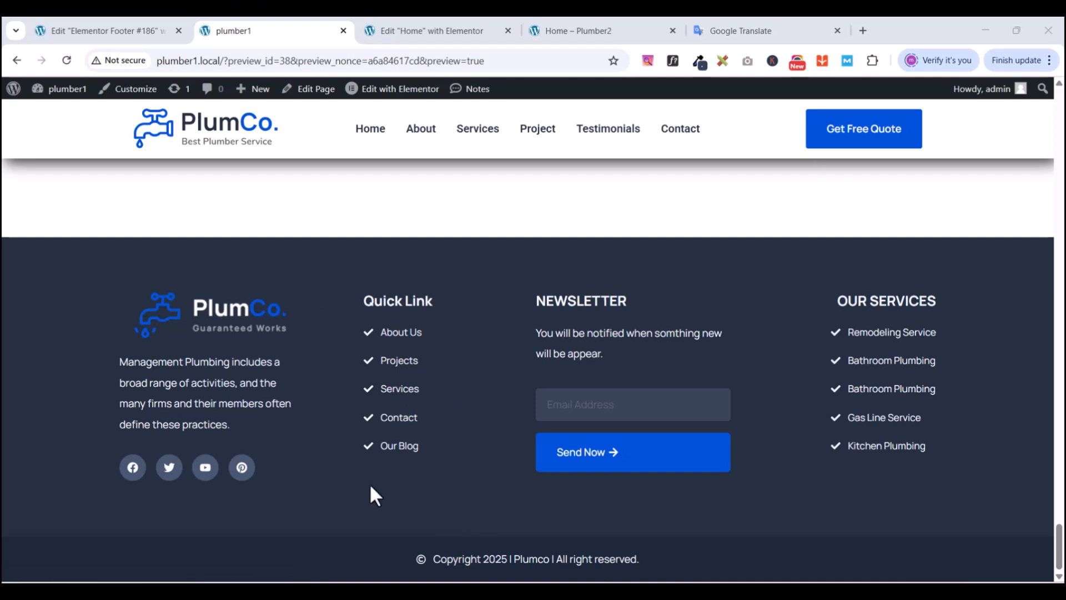
# - Return to the Home page editor and scroll through the finished testimonial section
pyautogui.click(408, 29)
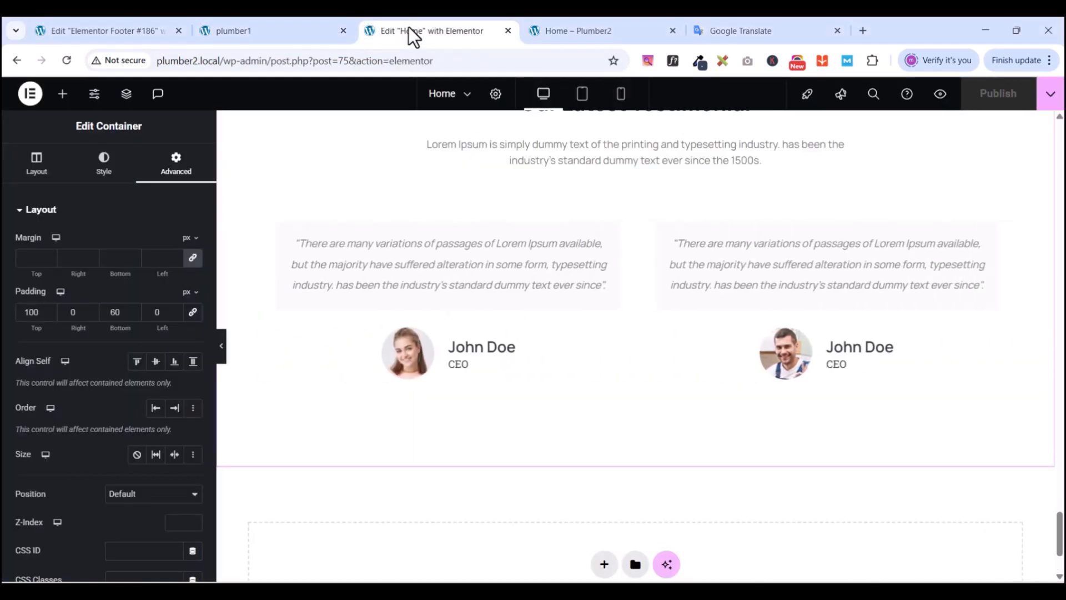
pyautogui.scroll(-3, 590, 361)
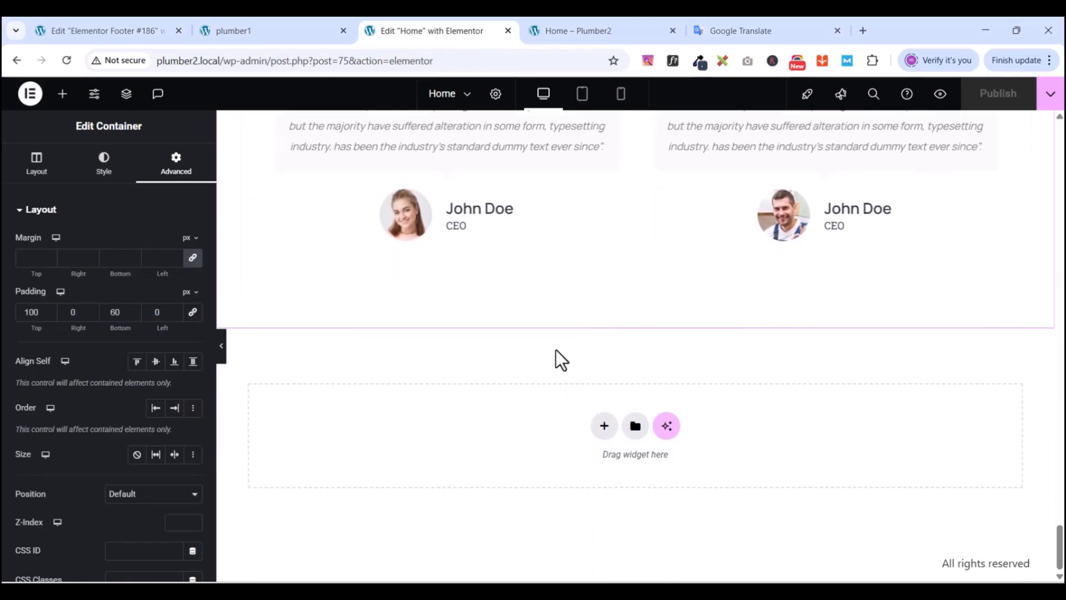
pyautogui.scroll(6, 556, 351)
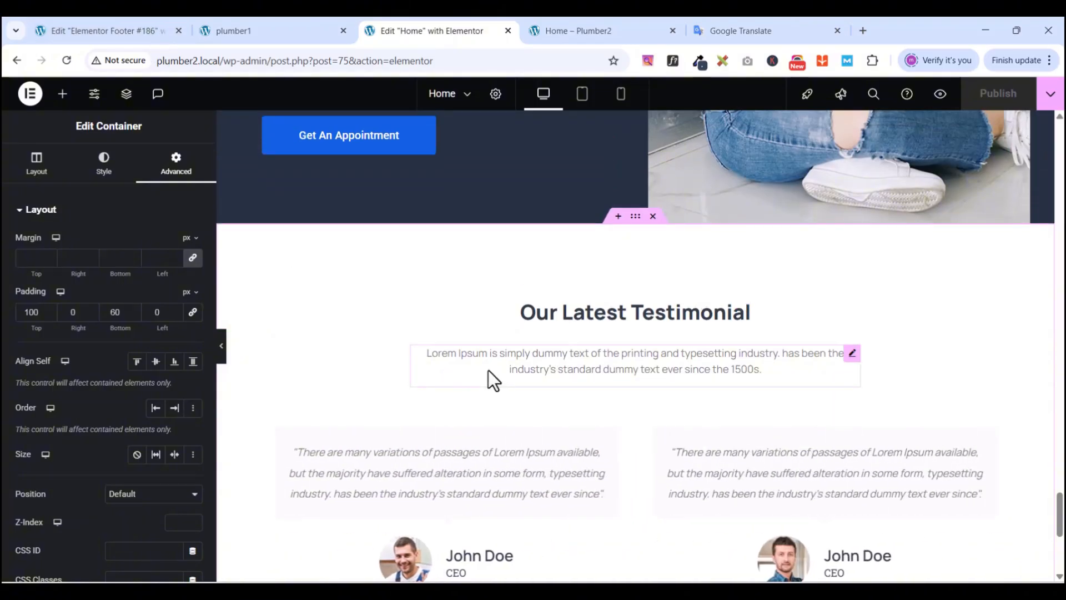
pyautogui.scroll(6, 489, 372)
pyautogui.scroll(15, 491, 370)
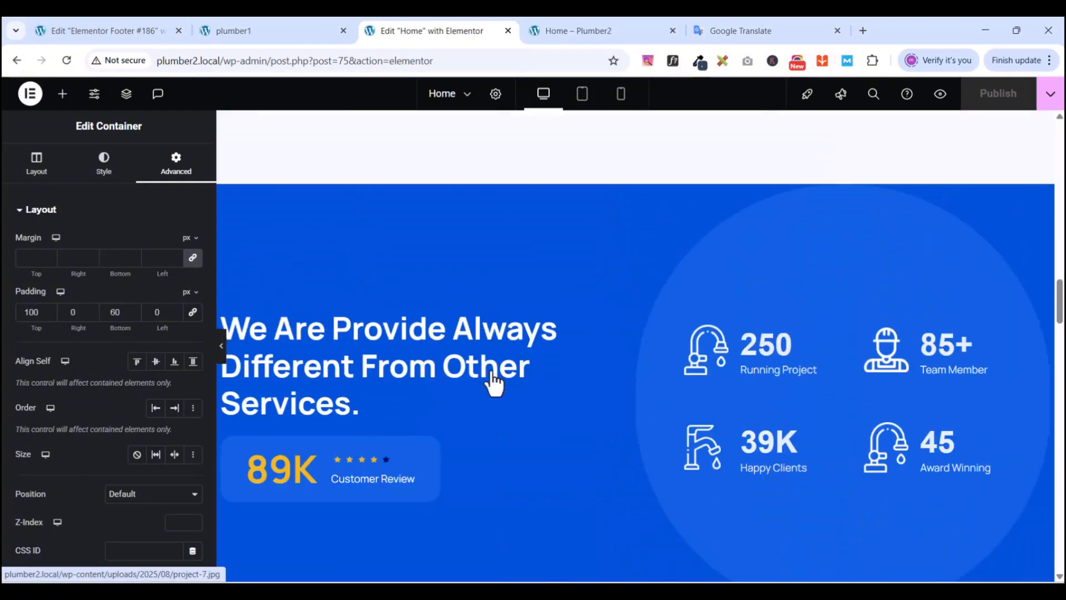
pyautogui.scroll(-15, 490, 370)
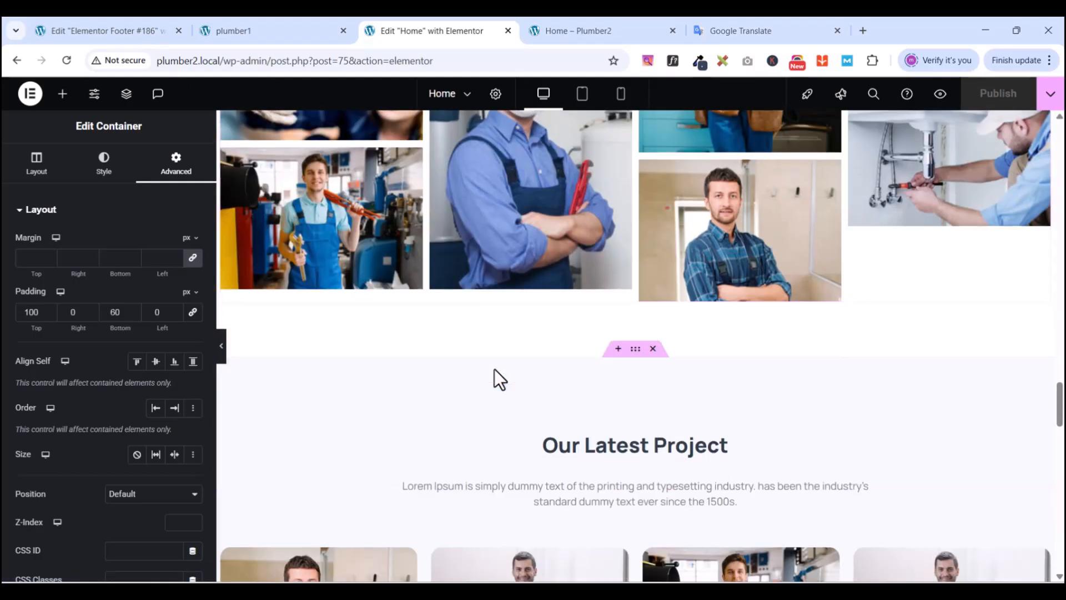
pyautogui.scroll(-10, 494, 368)
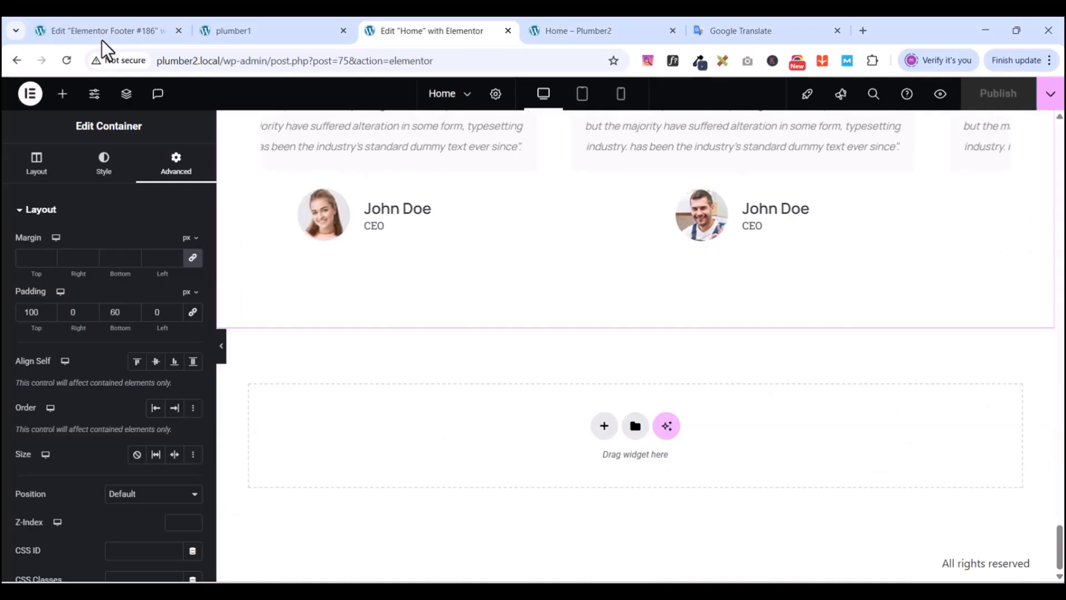
pyautogui.scroll(5, 395, 294)
pyautogui.scroll(1, 394, 292)
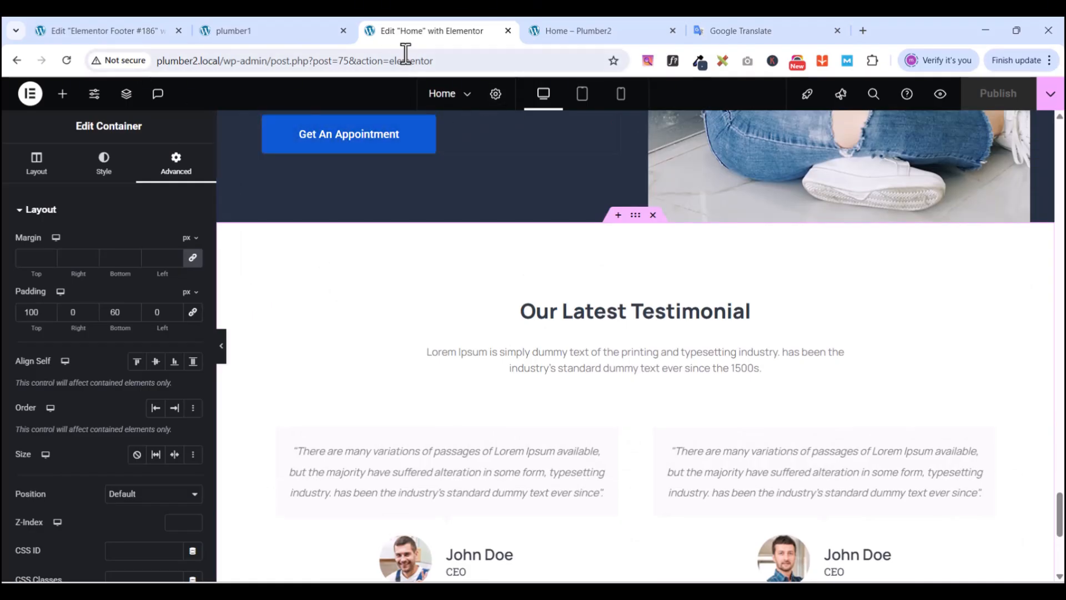
# - Exit Elementor to WordPress and go to the admin Pages list
pyautogui.click(30, 95)
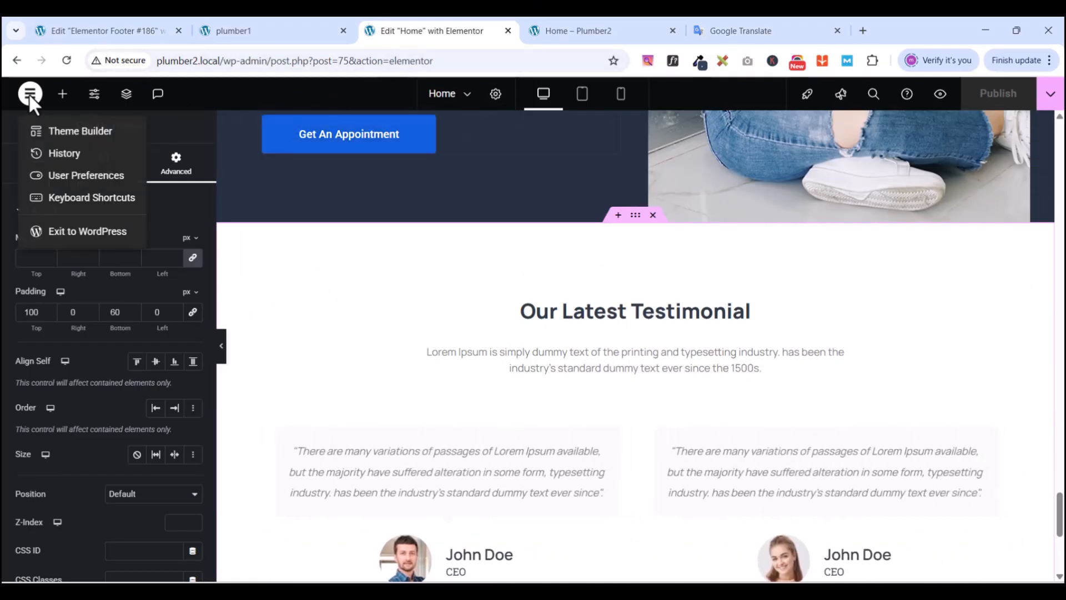
pyautogui.click(65, 232)
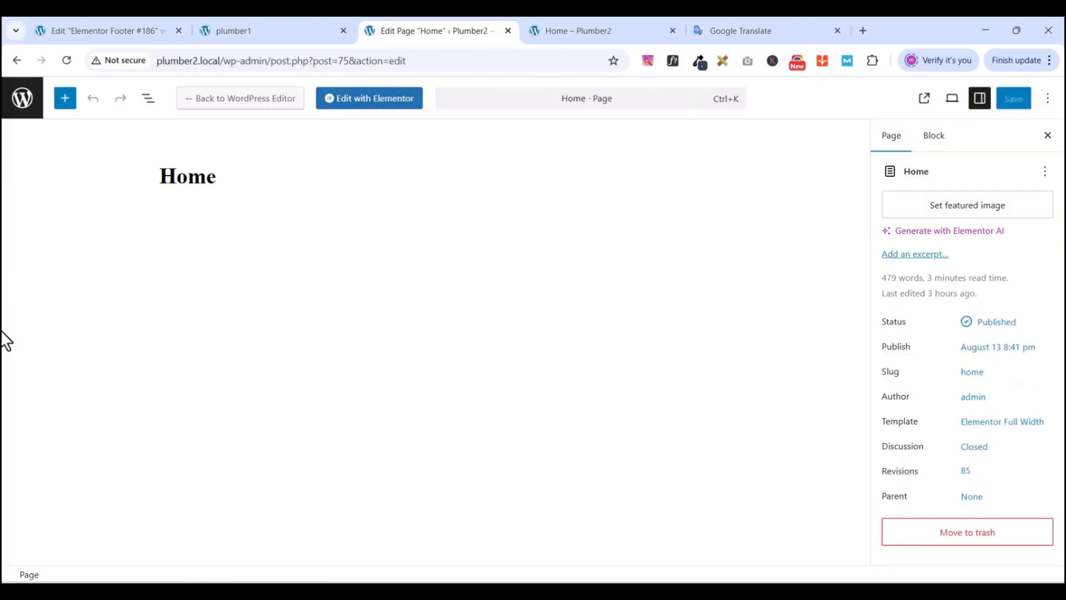
pyautogui.click(26, 105)
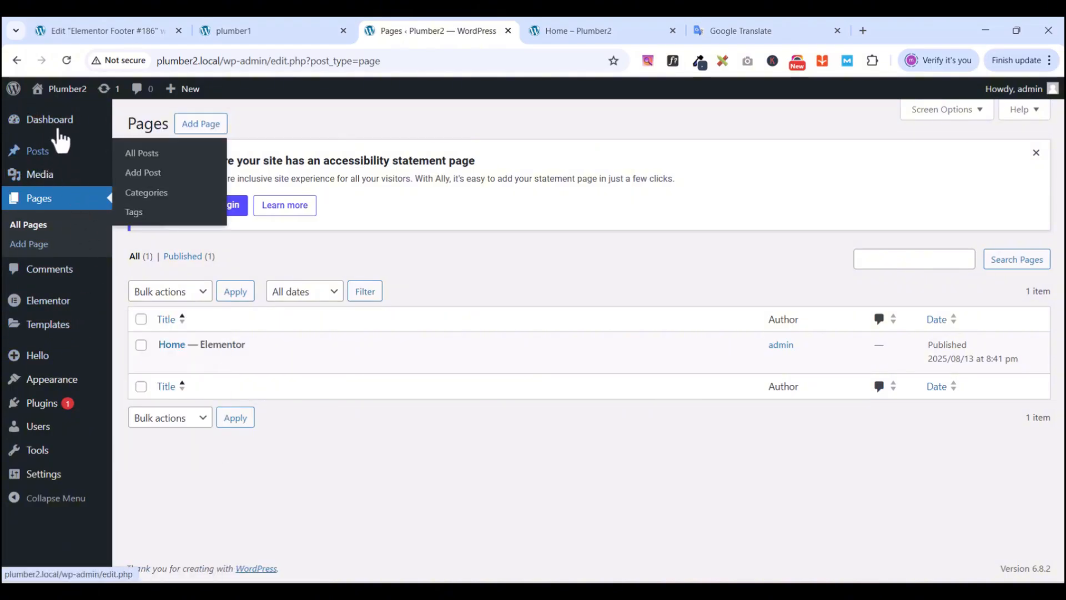
pyautogui.moveTo(47, 332)
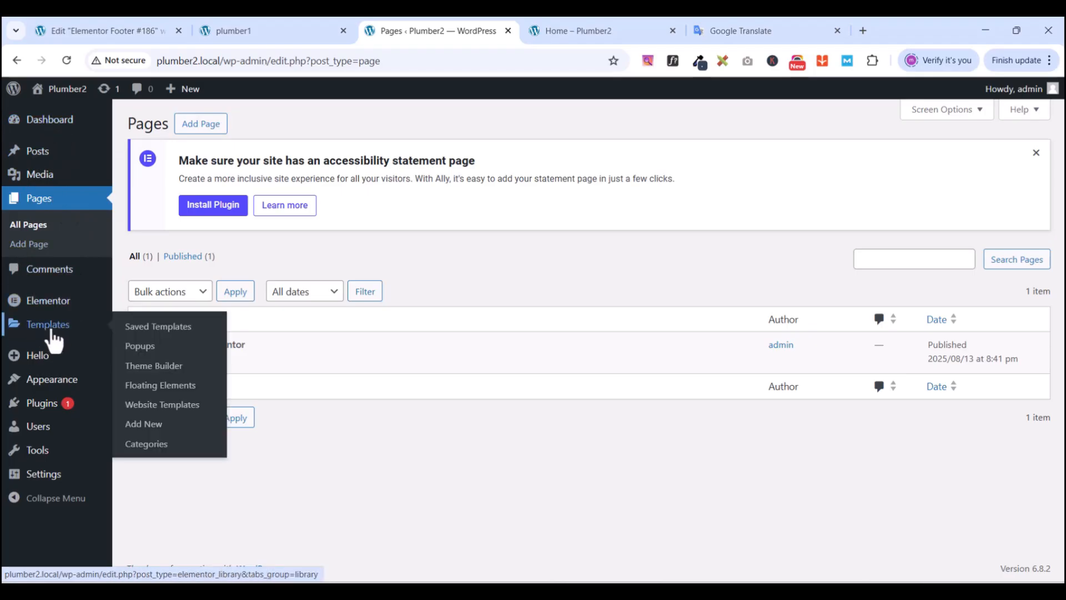
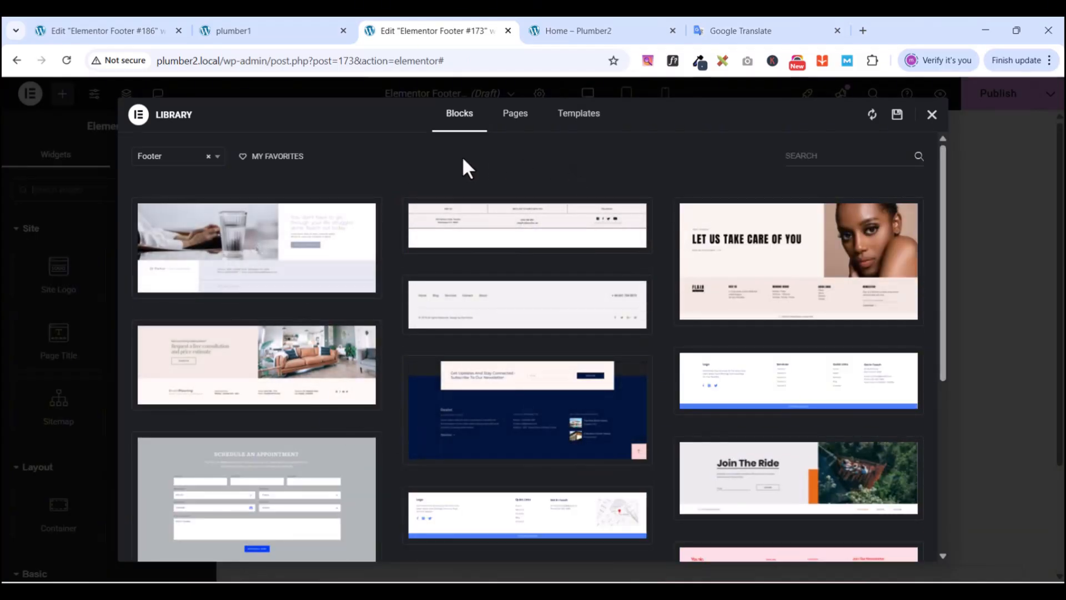
# - Browse the Footer block library, then close it and scroll to the empty canvas drop area
pyautogui.moveTo(686, 309)
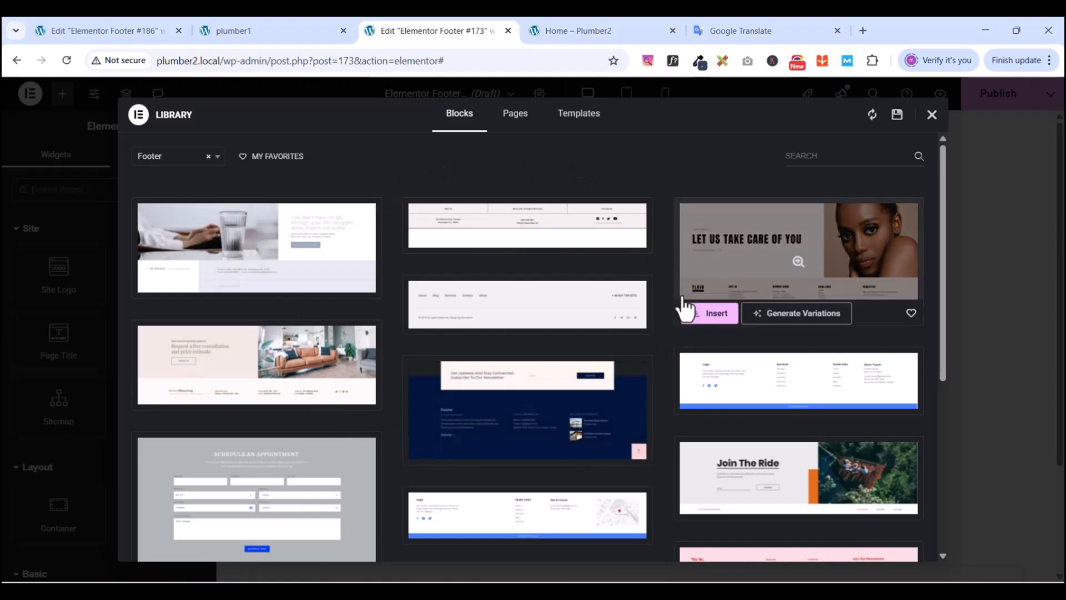
pyautogui.moveTo(443, 466)
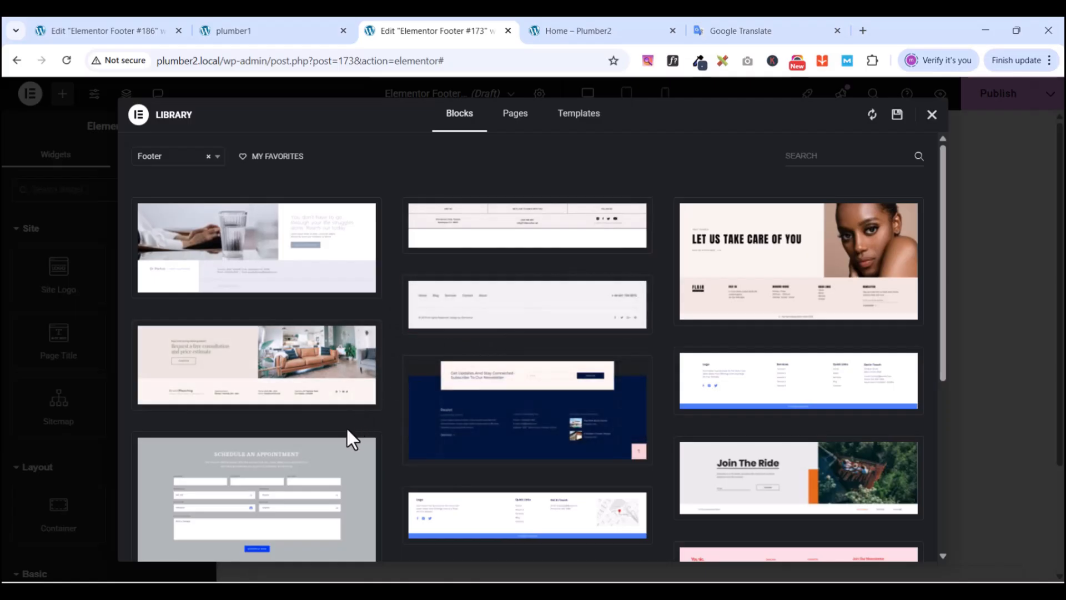
pyautogui.click(931, 114)
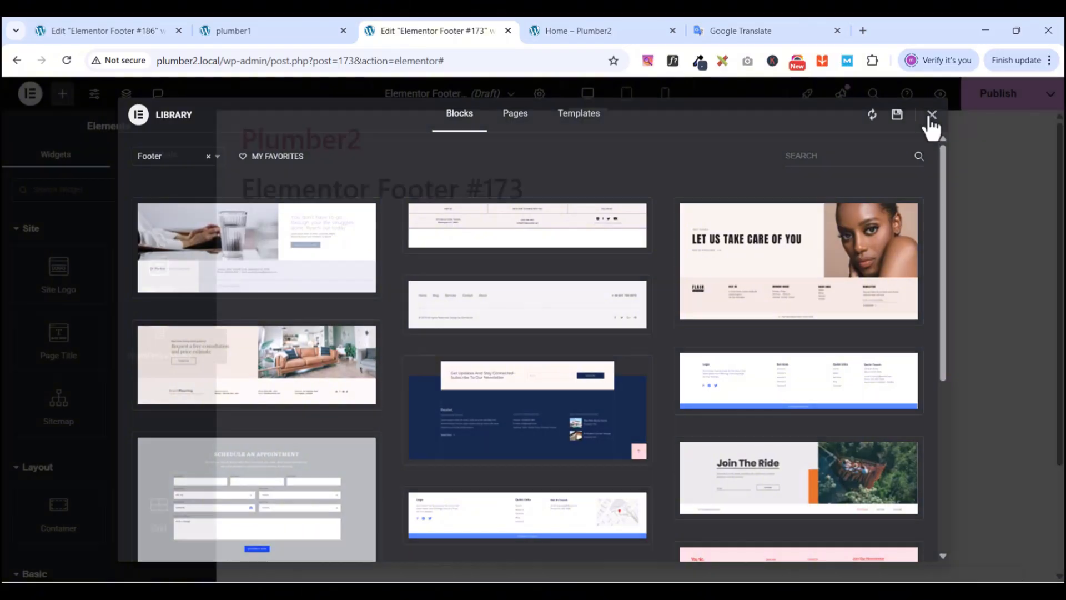
pyautogui.scroll(-3, 657, 352)
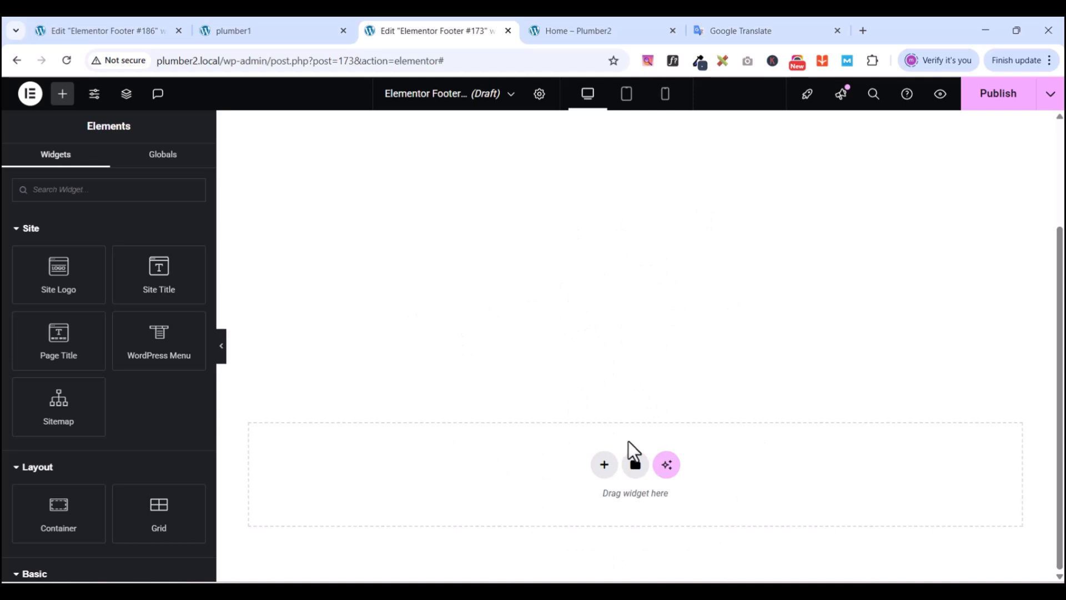
# - Add a Flexbox container with a four-column structure, checking the reference site's footer first
pyautogui.click(603, 467)
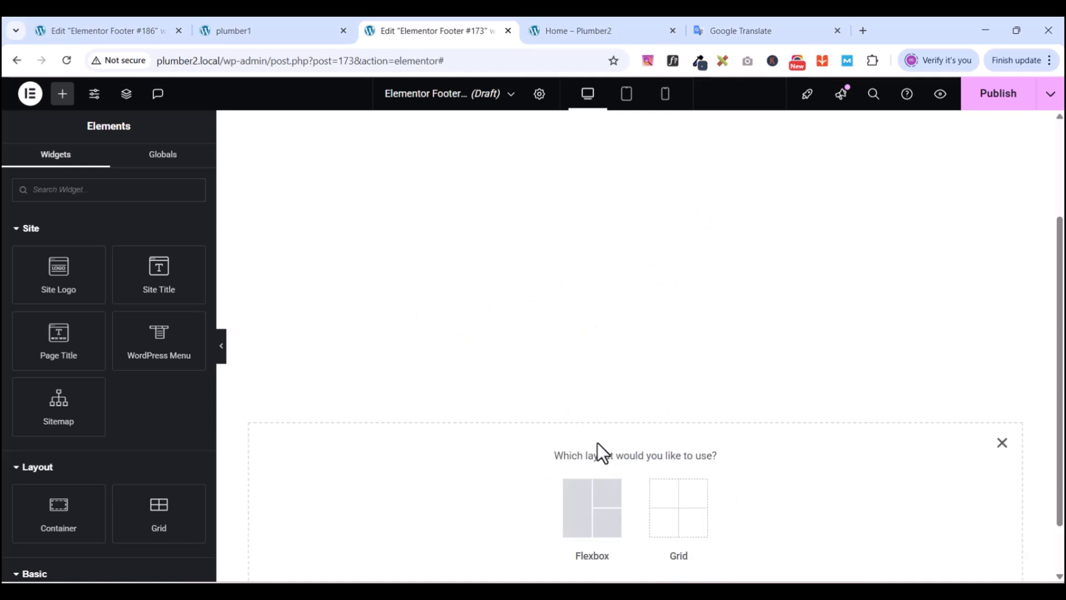
pyautogui.click(590, 511)
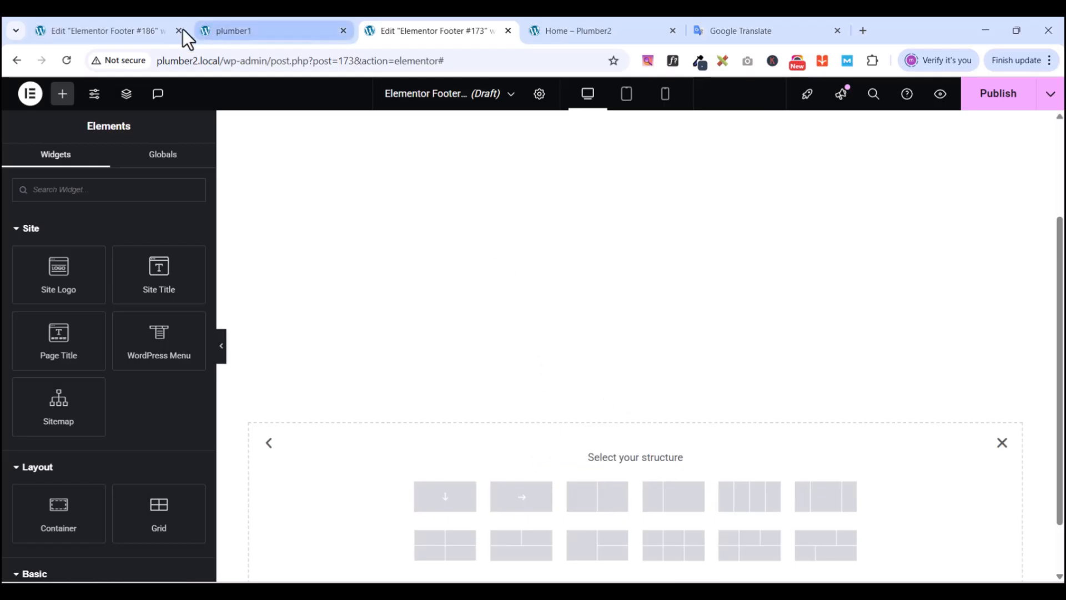
pyautogui.click(269, 31)
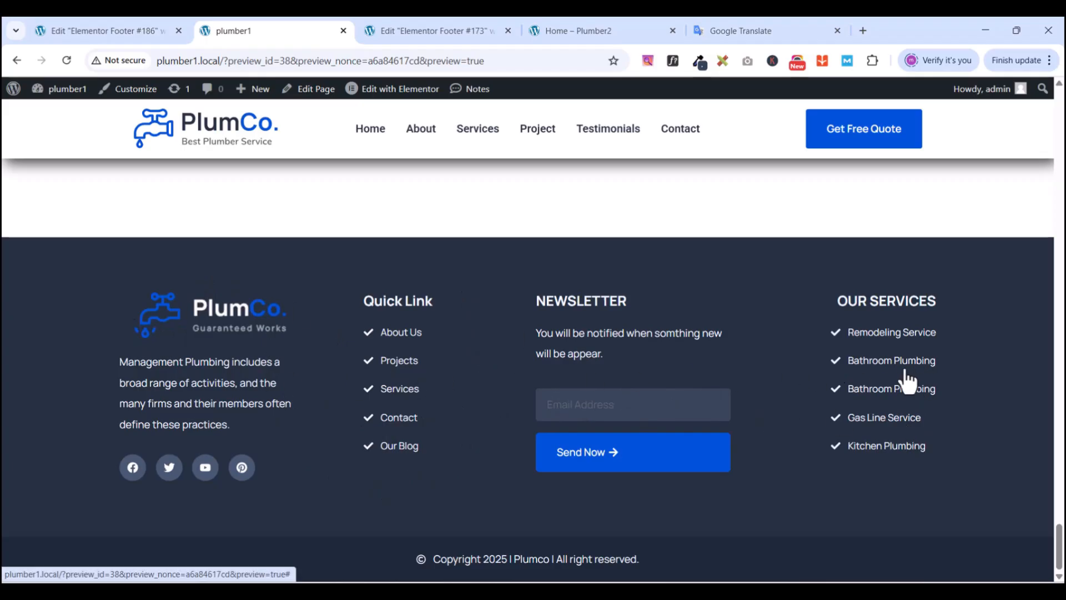
pyautogui.click(413, 32)
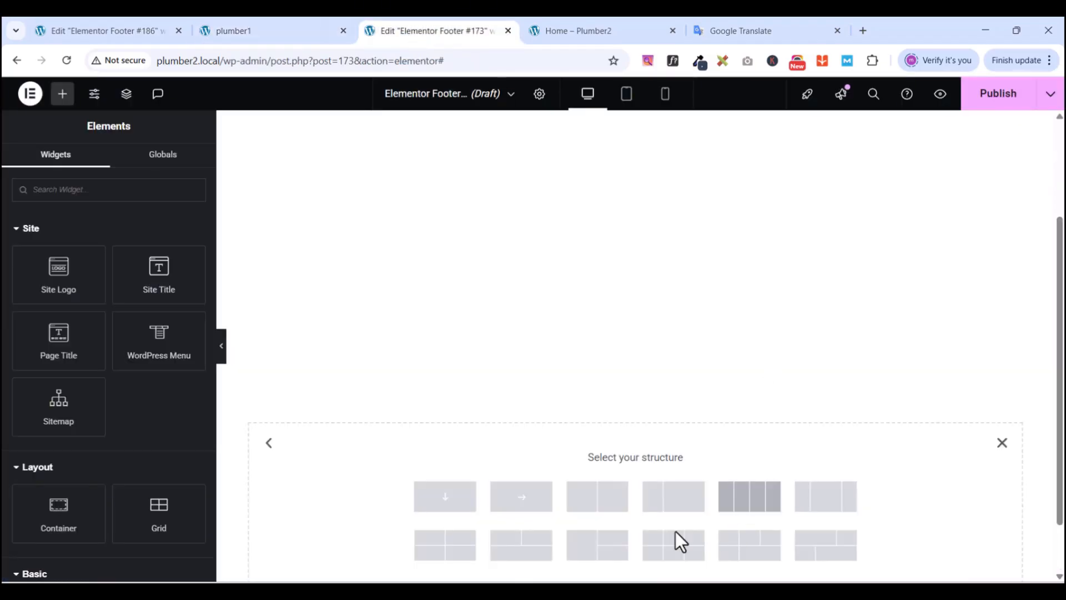
pyautogui.click(763, 510)
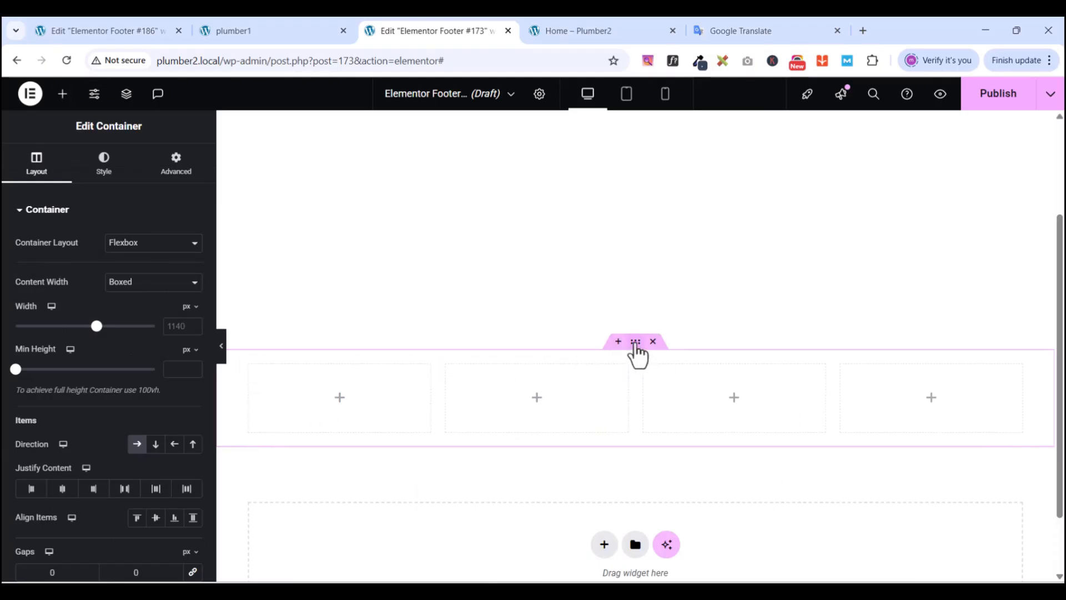
# - Set padding to 0 on the container and its first and second columns
pyautogui.click(183, 163)
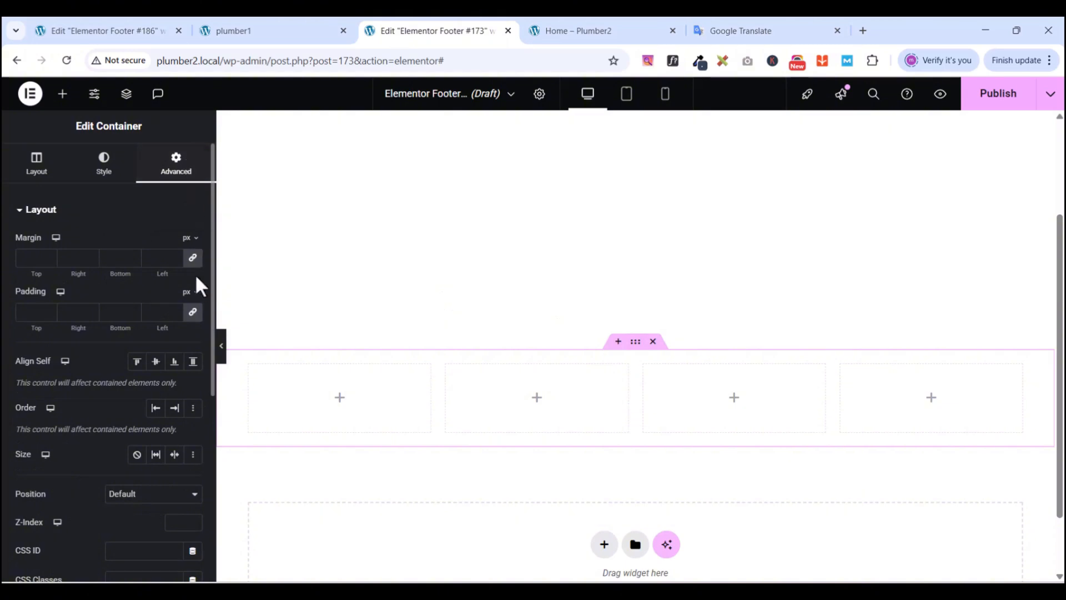
pyautogui.click(193, 314)
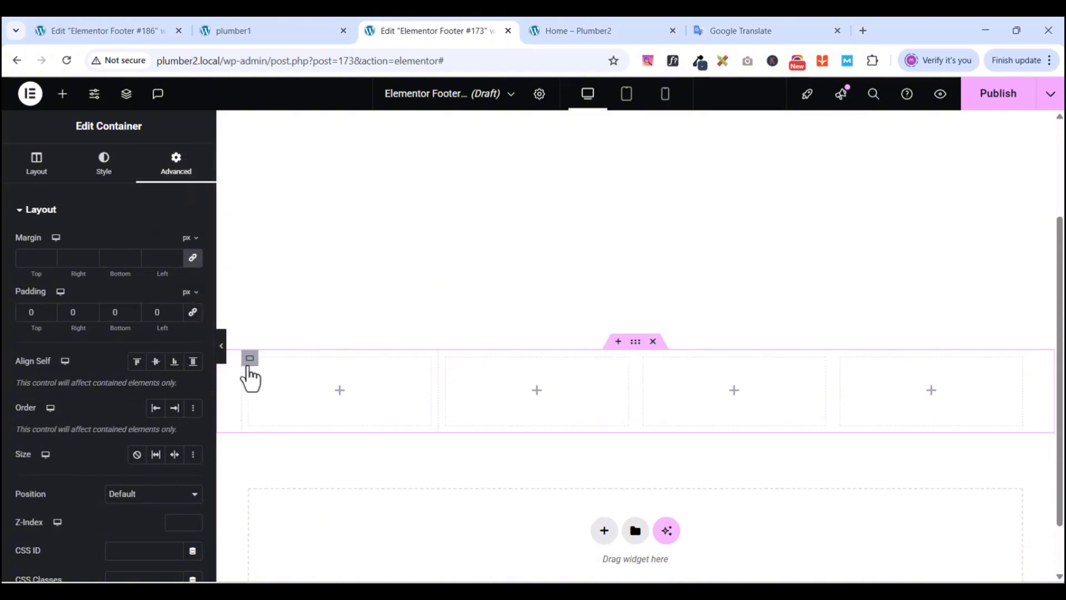
pyautogui.click(250, 360)
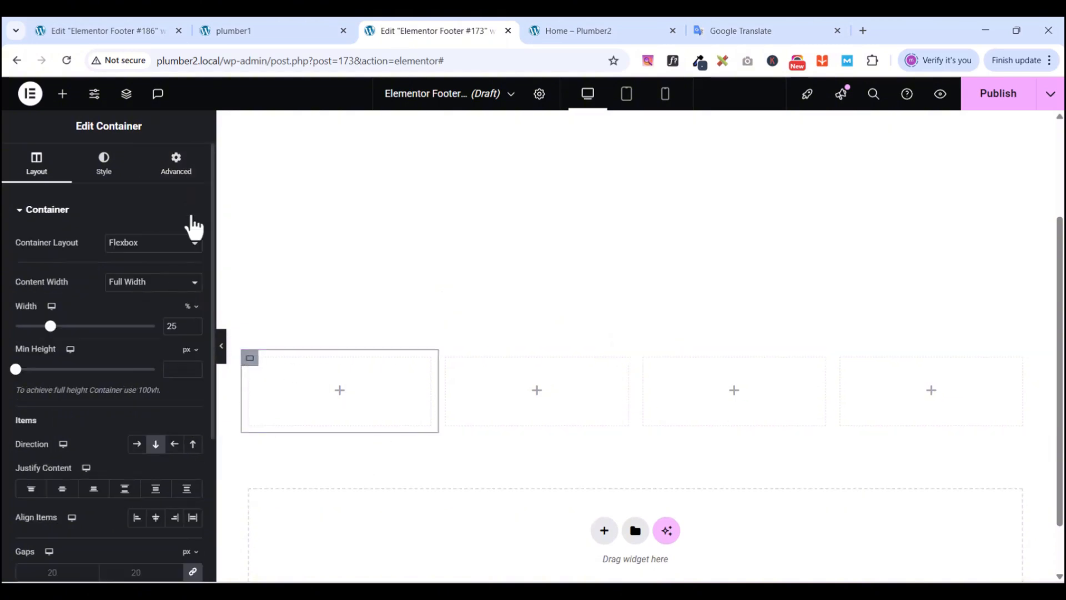
pyautogui.click(176, 167)
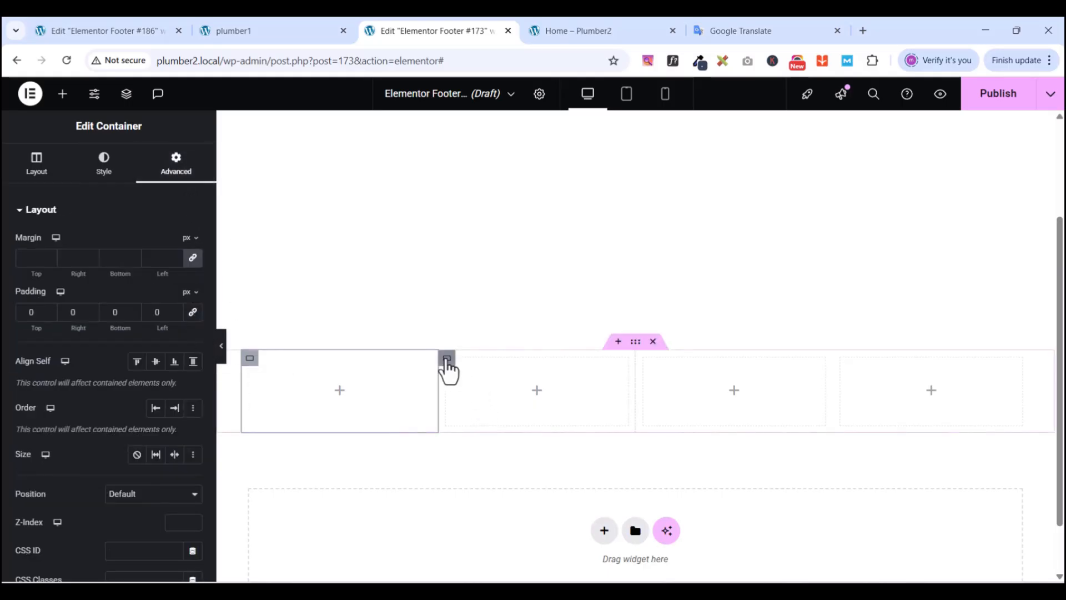
pyautogui.click(447, 360)
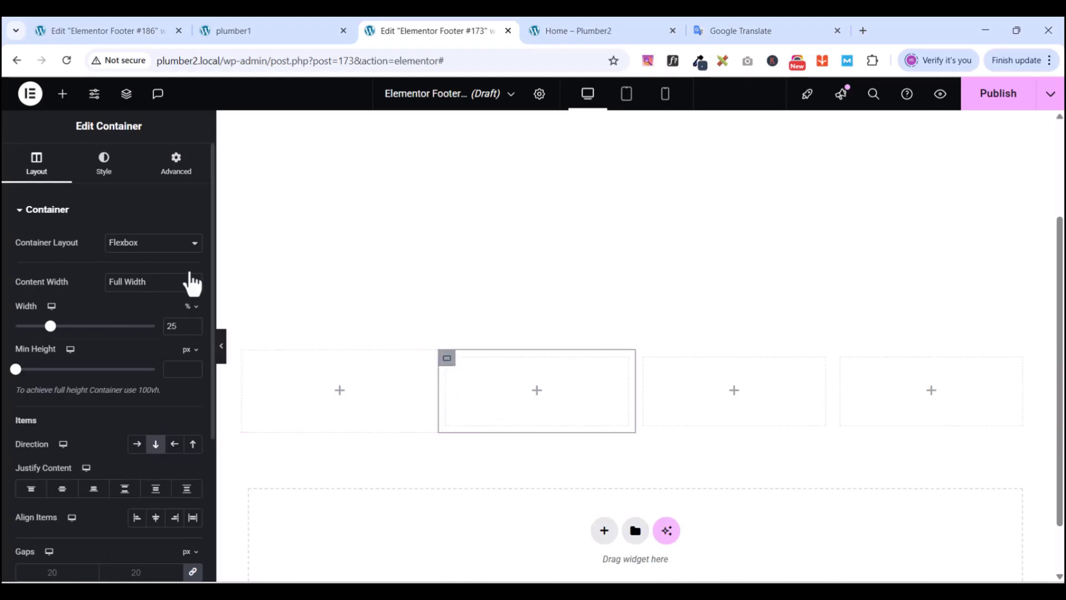
pyautogui.click(176, 164)
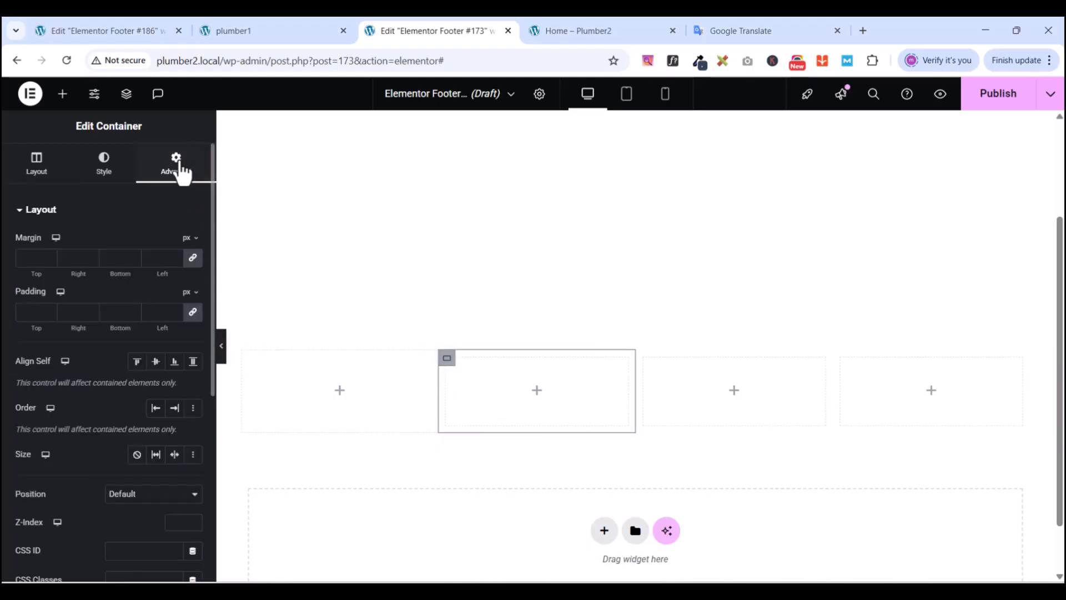
pyautogui.click(192, 312)
# - Set padding to 0 on the third and fourth columns as well
pyautogui.click(644, 359)
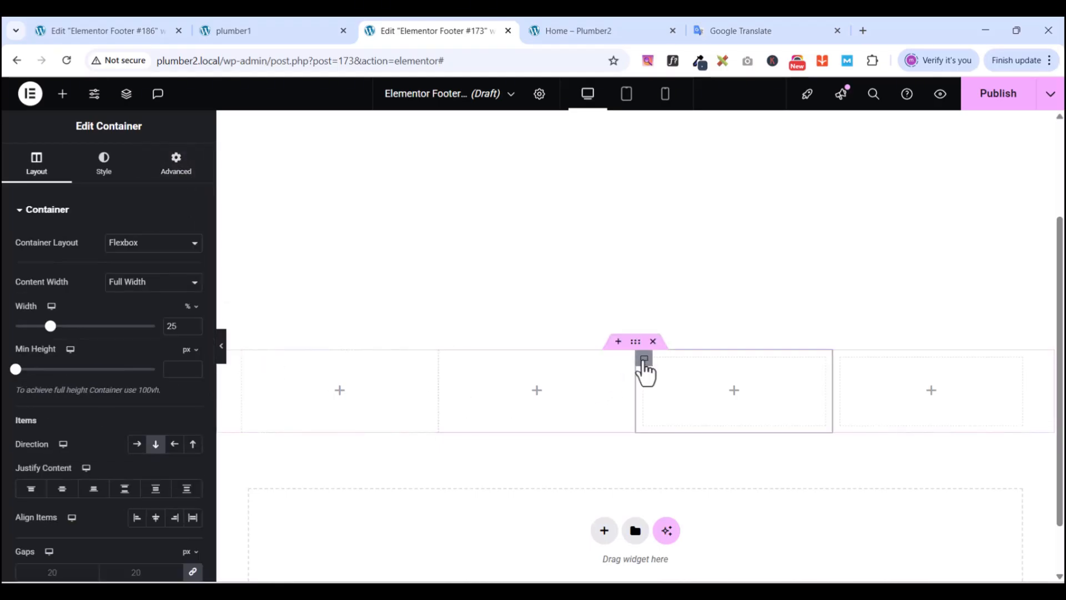
pyautogui.click(183, 167)
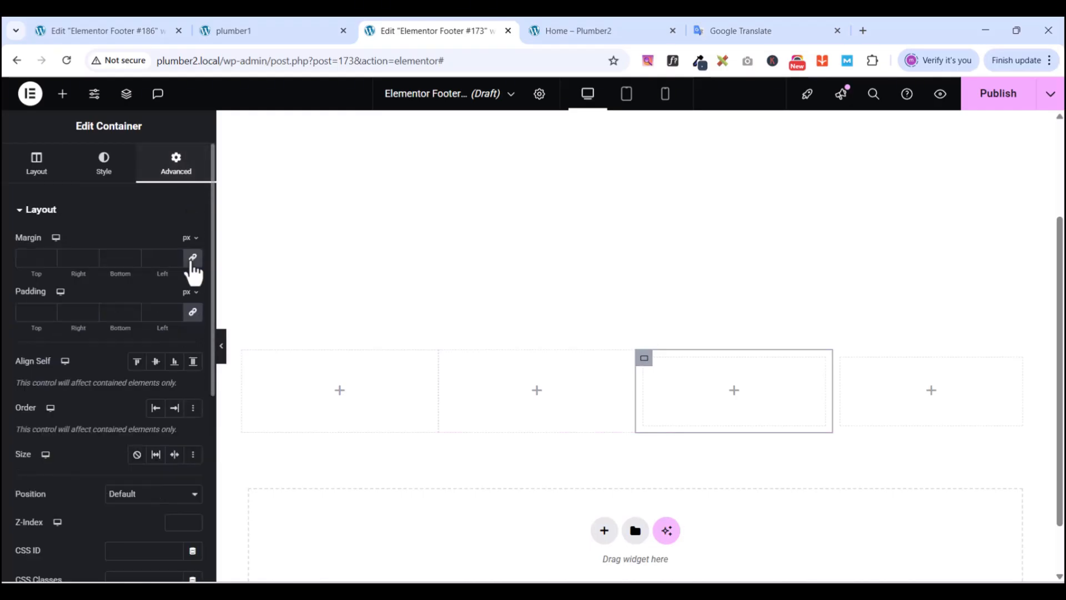
pyautogui.click(192, 312)
pyautogui.click(841, 359)
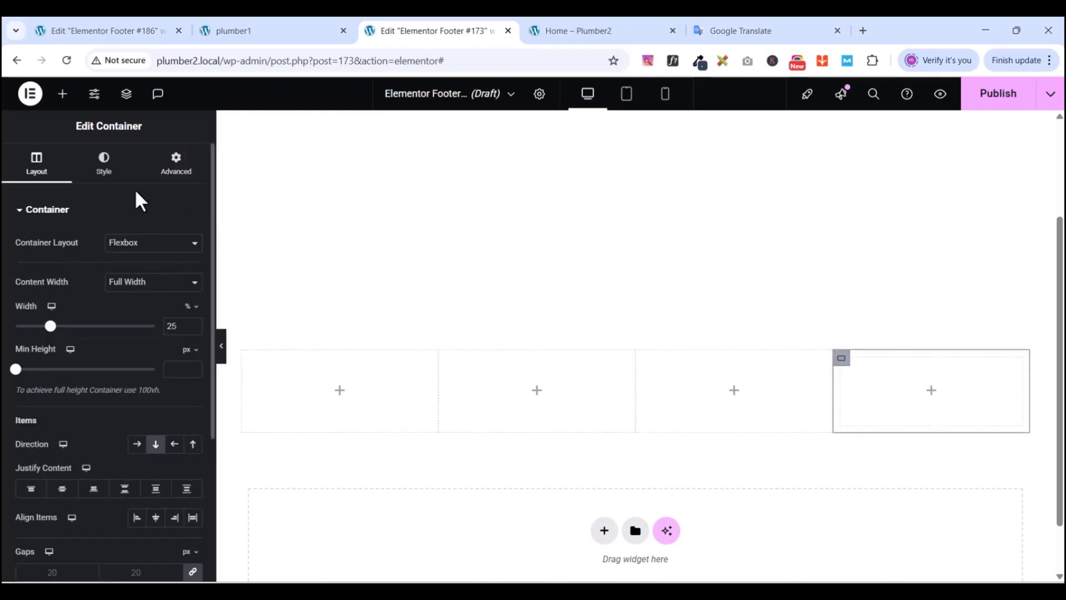
pyautogui.click(174, 167)
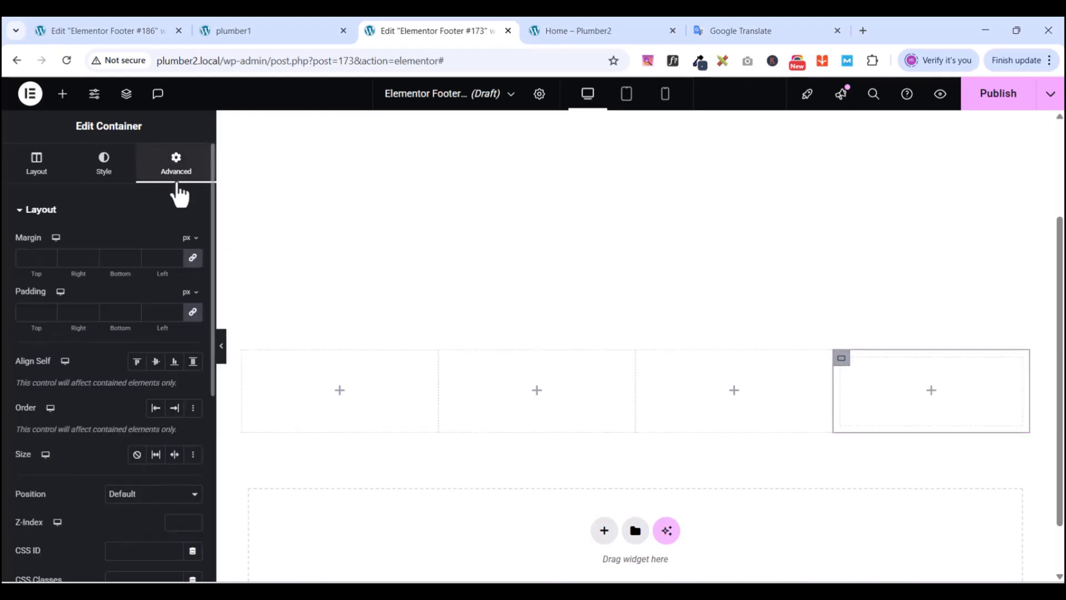
pyautogui.click(192, 311)
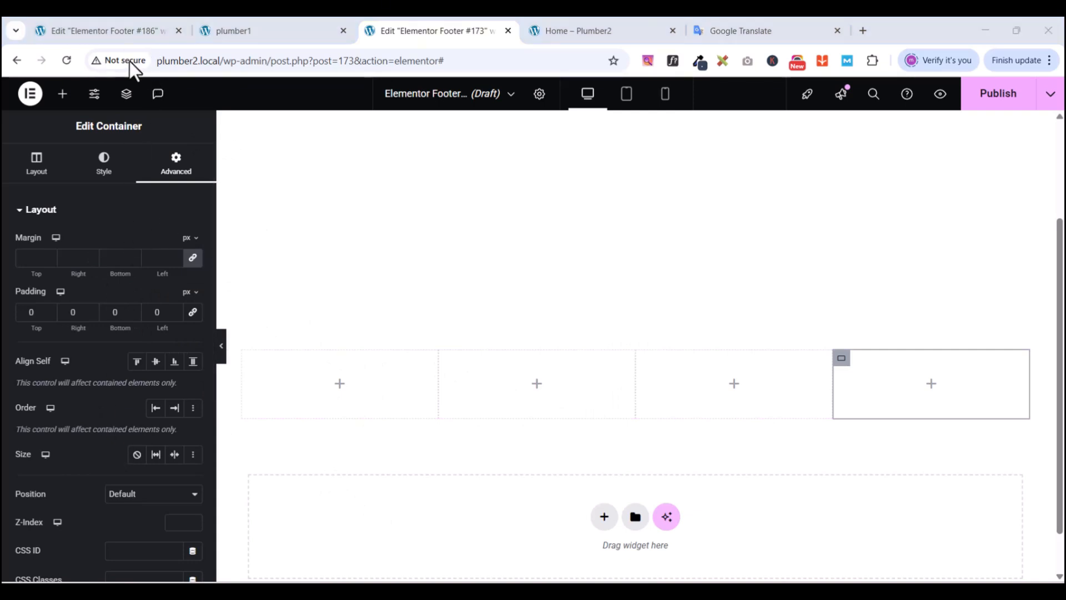
pyautogui.click(62, 94)
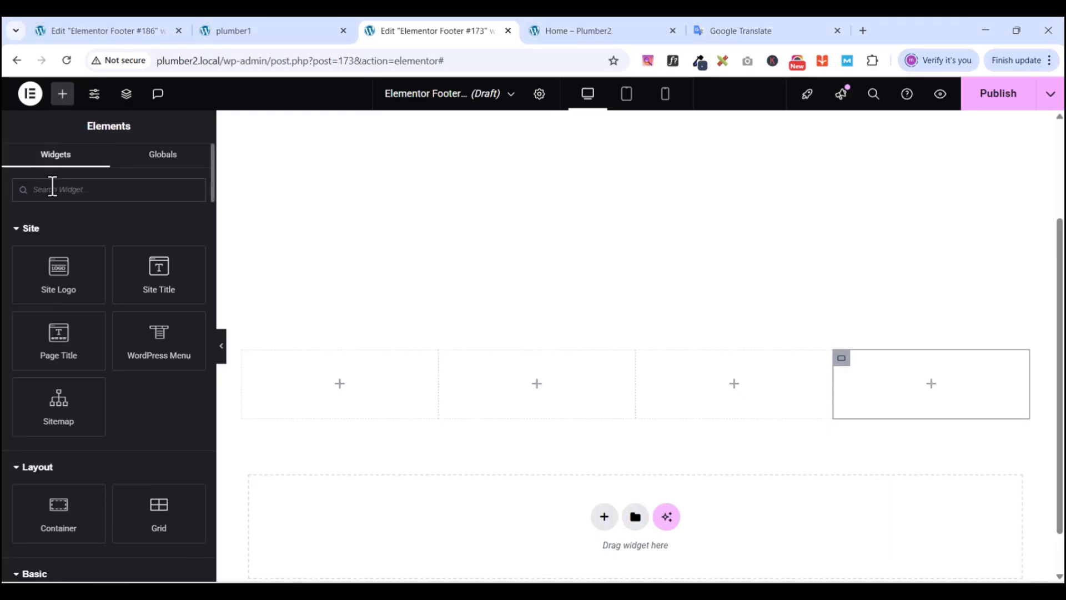
# - Place an Image widget in the first column showing the PlumCo logo from the Media Library
pyautogui.write('imahe')
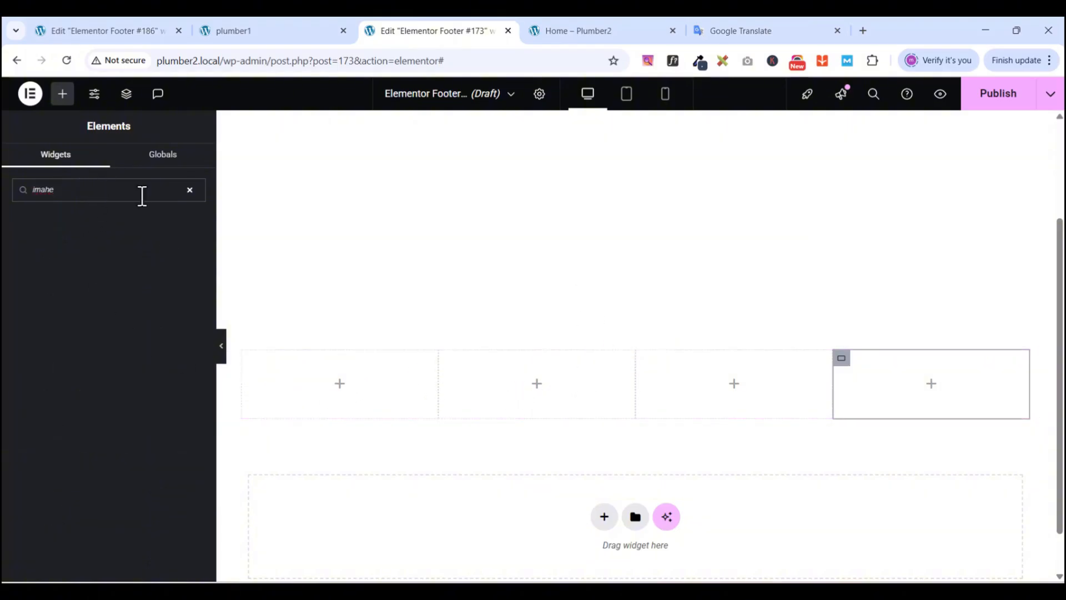
pyautogui.press('BackSpace')
pyautogui.press('BackSpace')
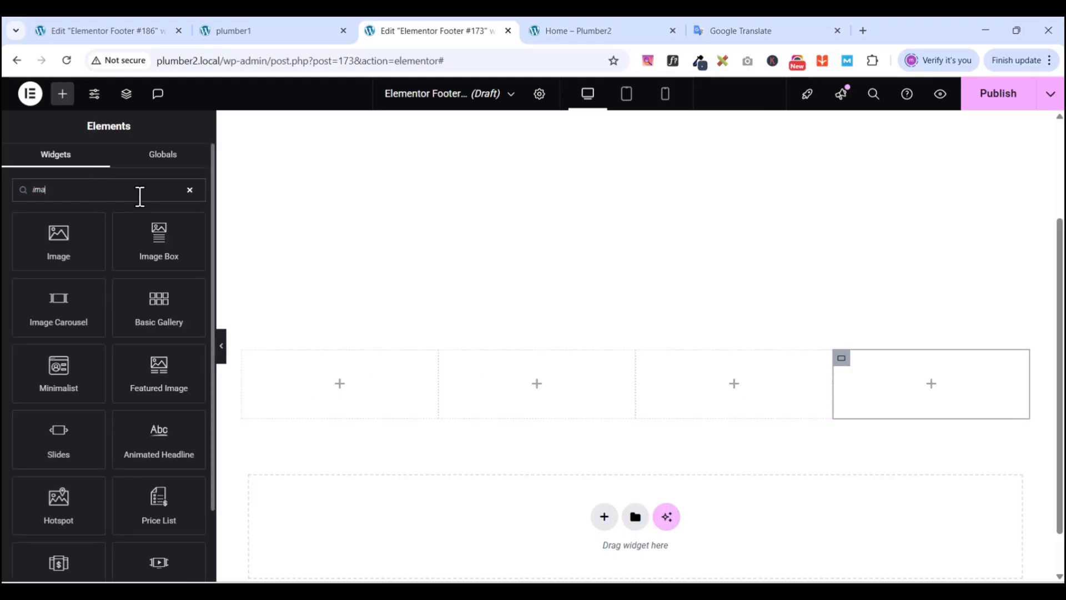
pyautogui.moveTo(61, 237); pyautogui.dragTo(359, 365)
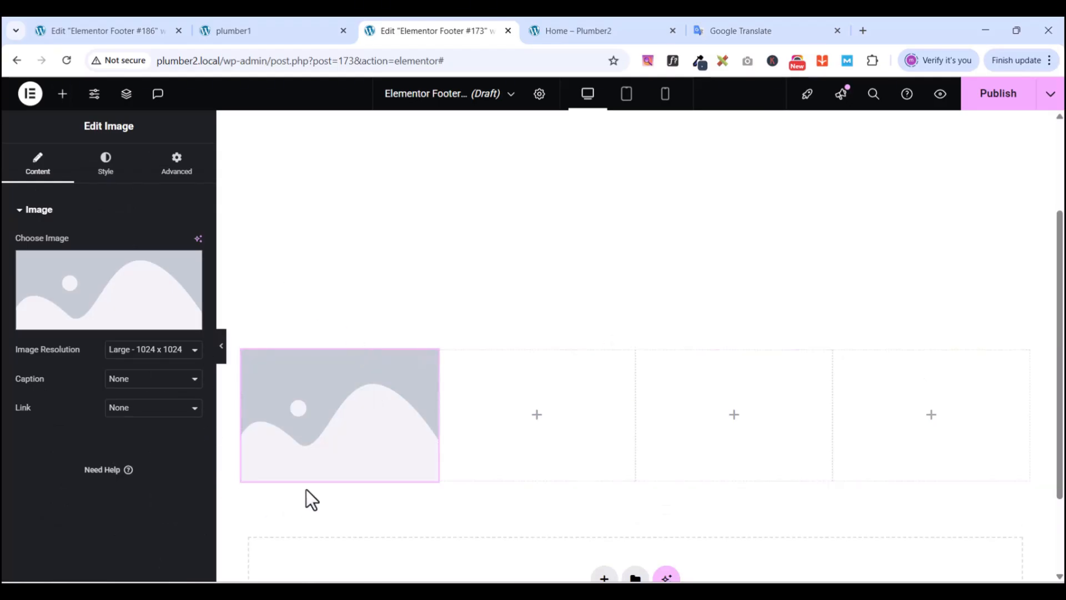
pyautogui.click(93, 319)
pyautogui.scroll(-5, 505, 331)
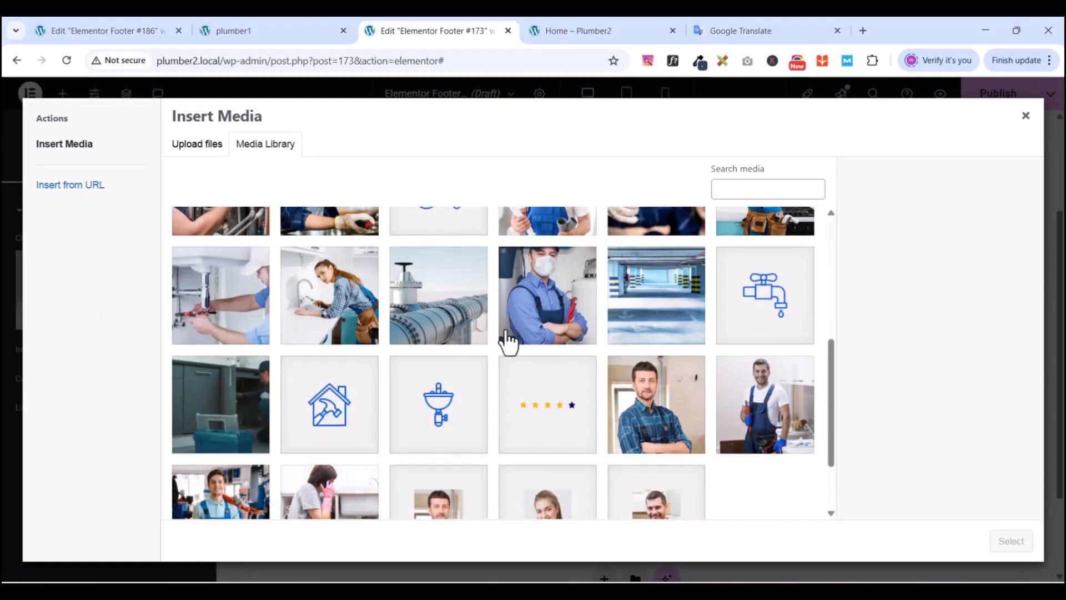
pyautogui.scroll(-2, 502, 341)
pyautogui.scroll(4, 499, 405)
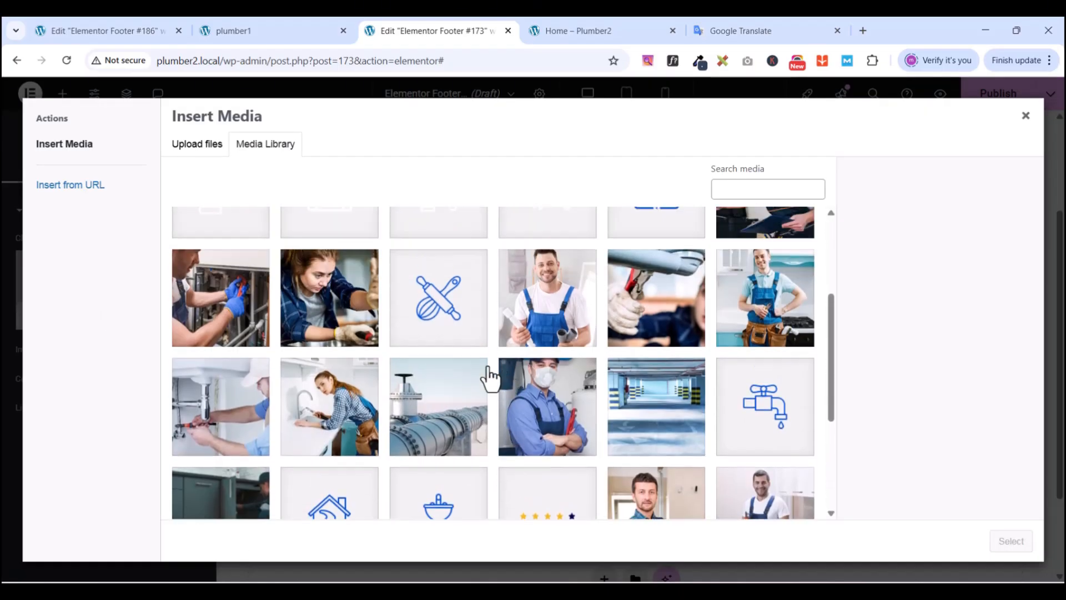
pyautogui.scroll(3, 483, 377)
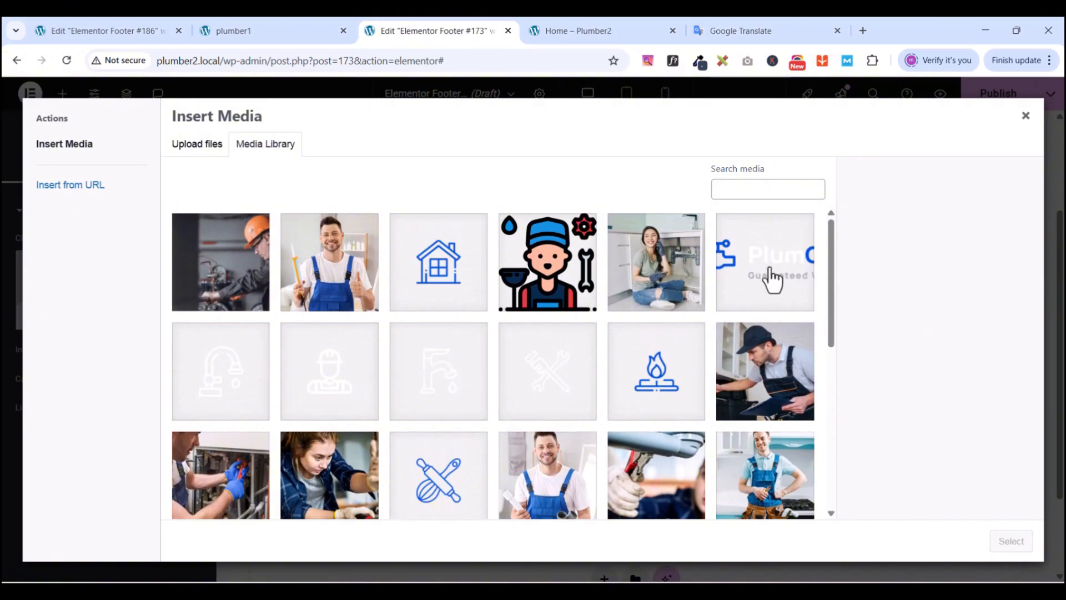
pyautogui.click(772, 280)
pyautogui.click(1011, 541)
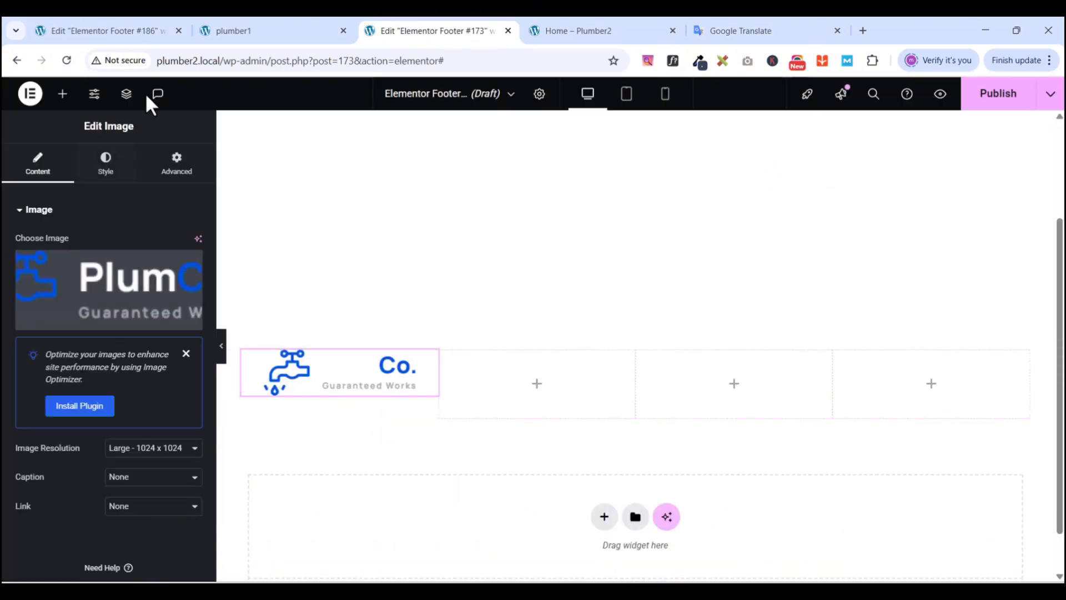
# - Compare the footer with the reference site's footer design
pyautogui.click(247, 30)
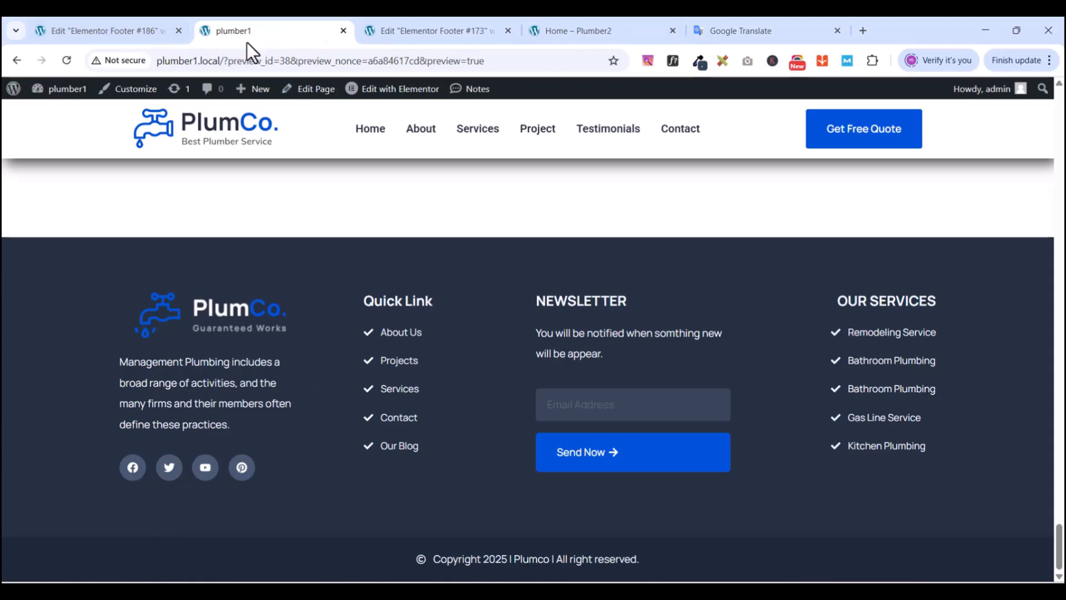
pyautogui.click(420, 35)
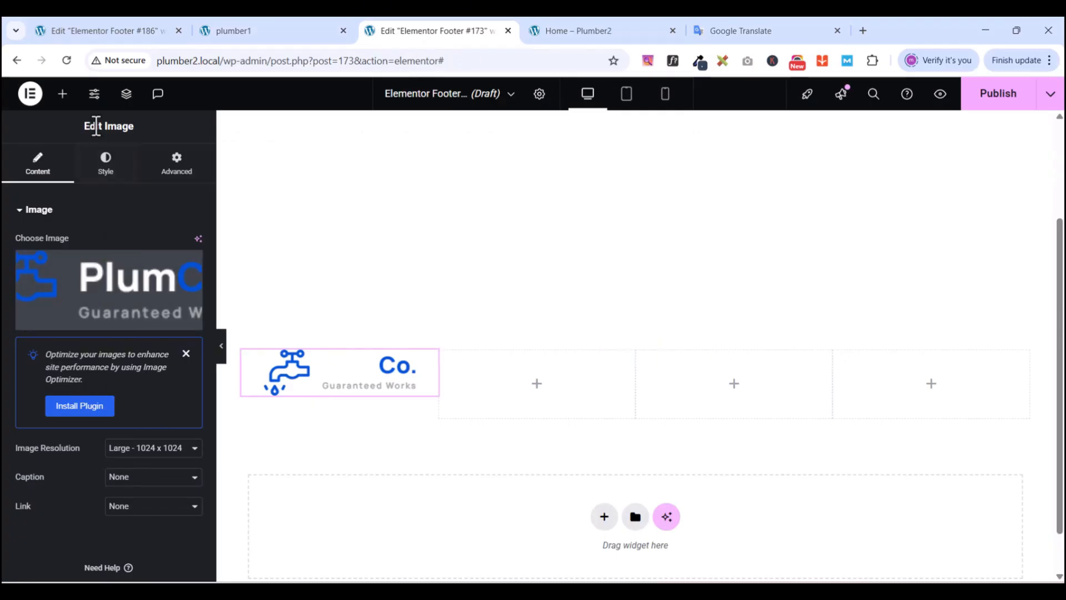
pyautogui.click(62, 94)
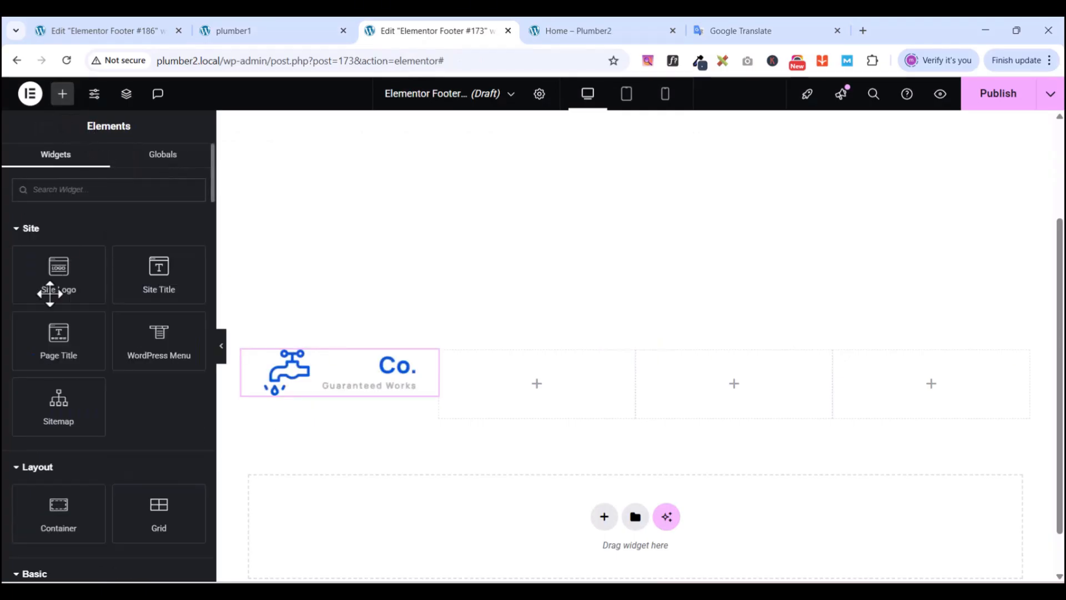
# - Add a Heading under the logo with Manrope font, size 15 and line height 30
pyautogui.scroll(-4, 130, 499)
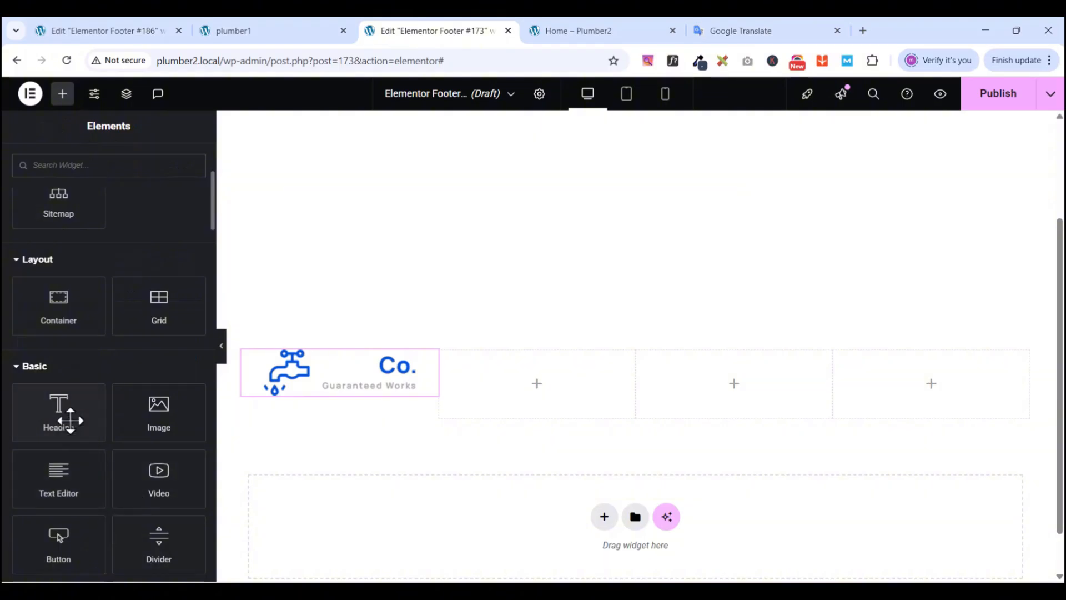
pyautogui.moveTo(59, 412); pyautogui.dragTo(347, 381)
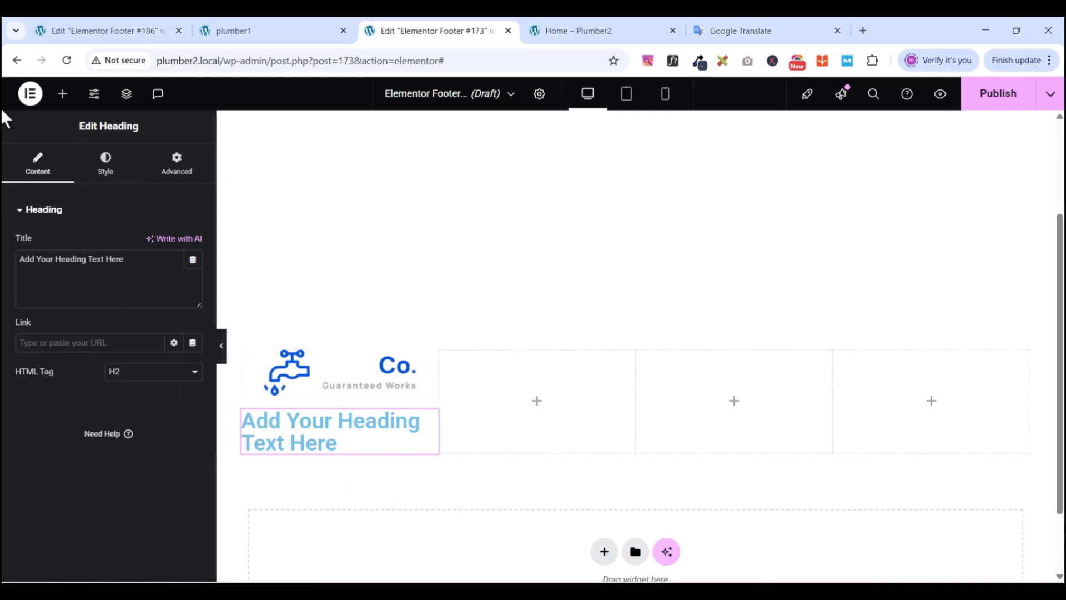
pyautogui.click(106, 166)
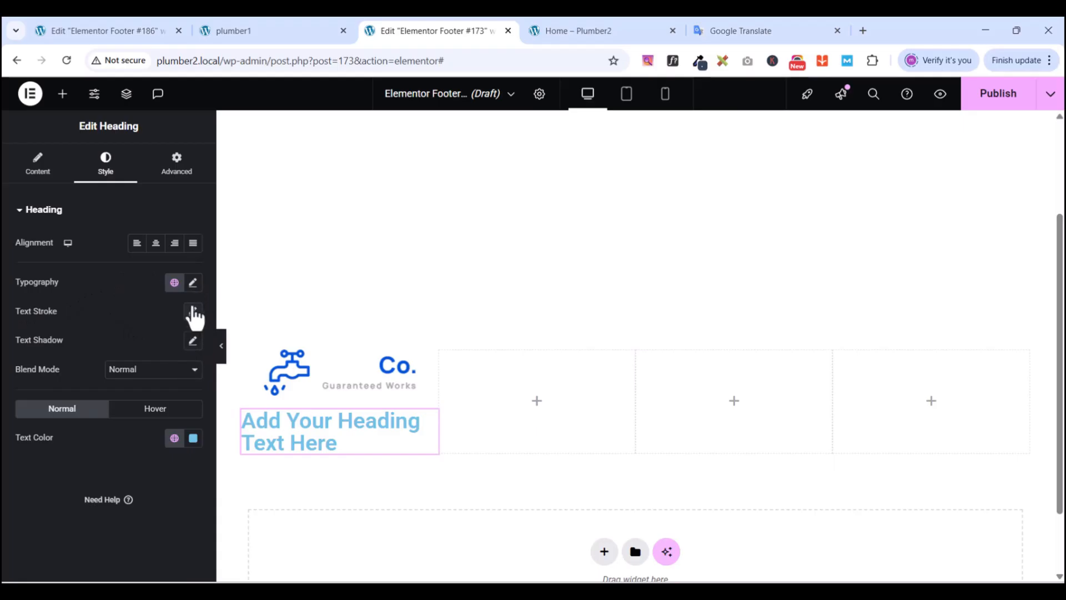
pyautogui.click(192, 283)
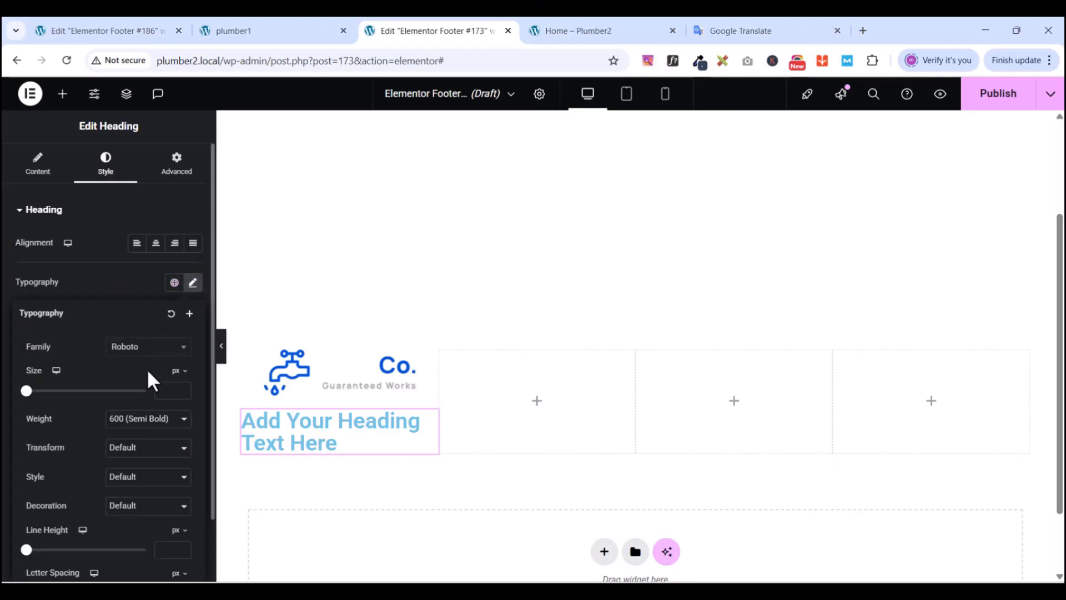
pyautogui.click(134, 349)
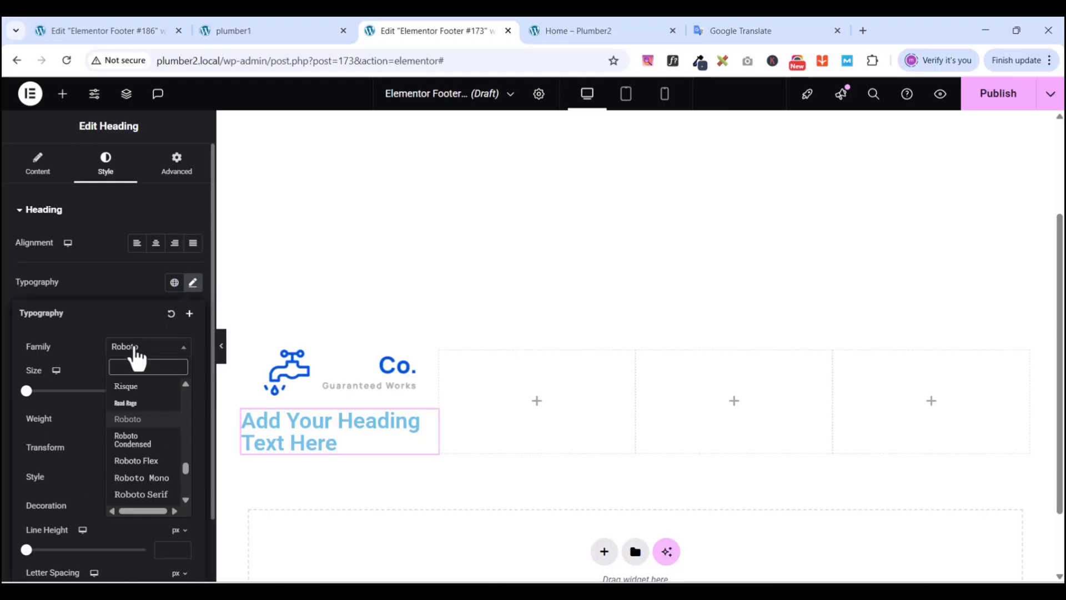
pyautogui.write('manrope')
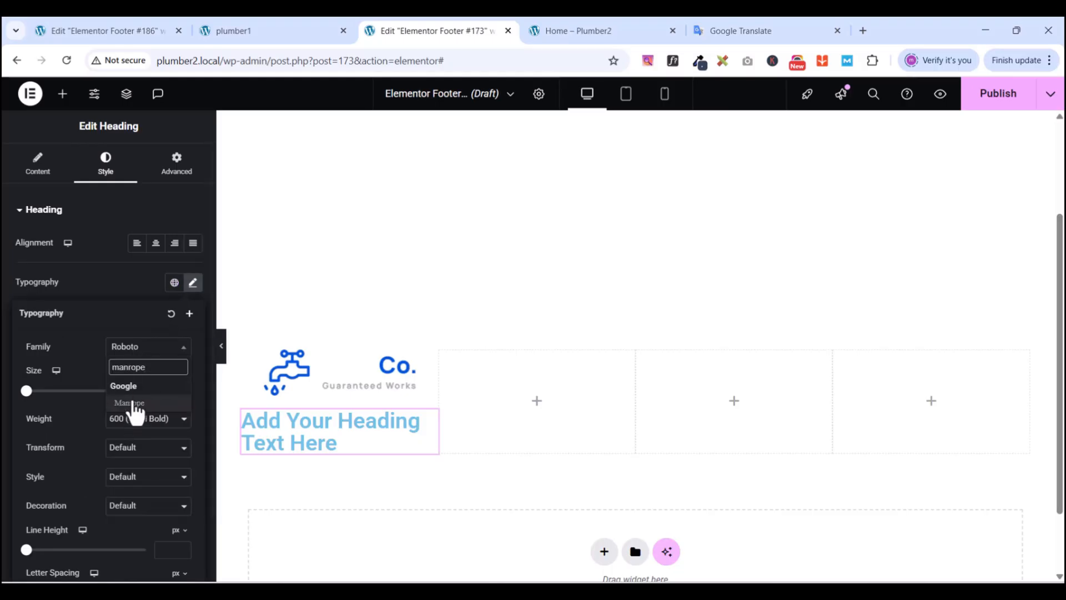
pyautogui.click(138, 403)
pyautogui.click(173, 394)
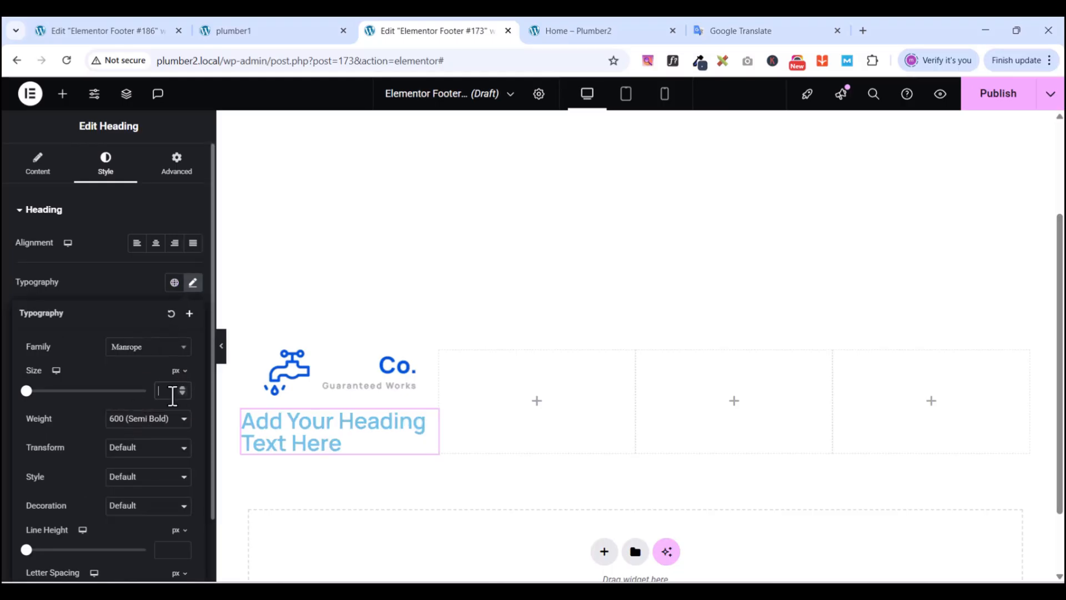
pyautogui.write('15')
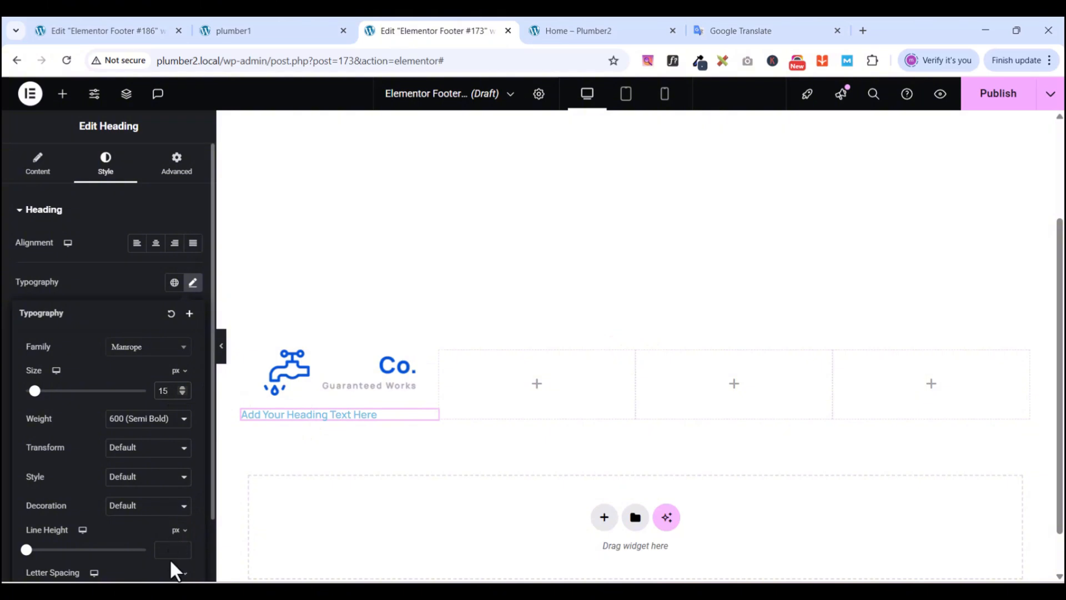
pyautogui.write('30')
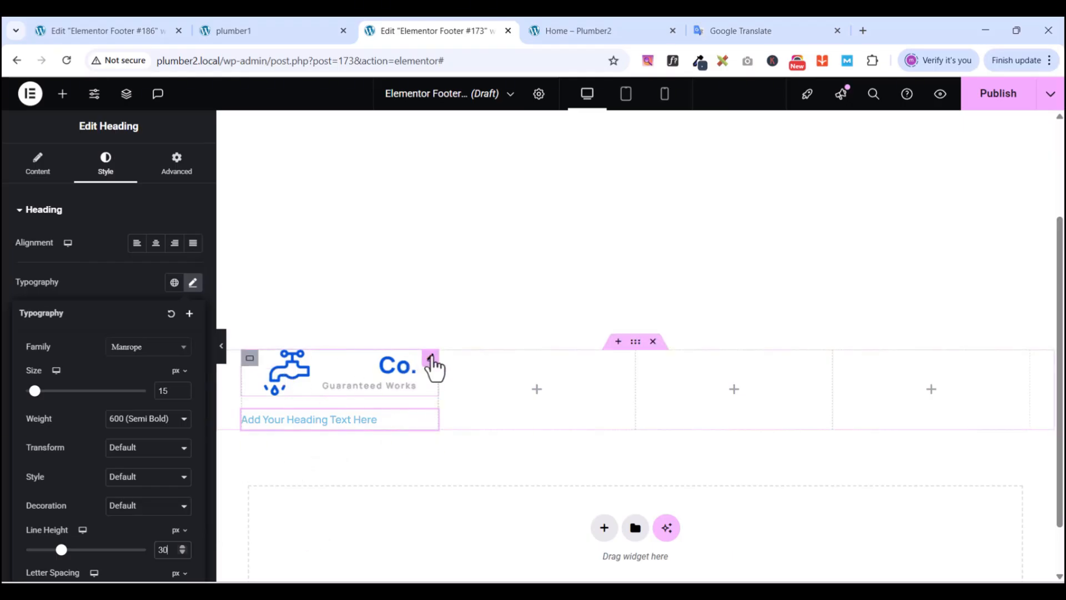
# - Set the logo image resolution to Full
pyautogui.click(432, 359)
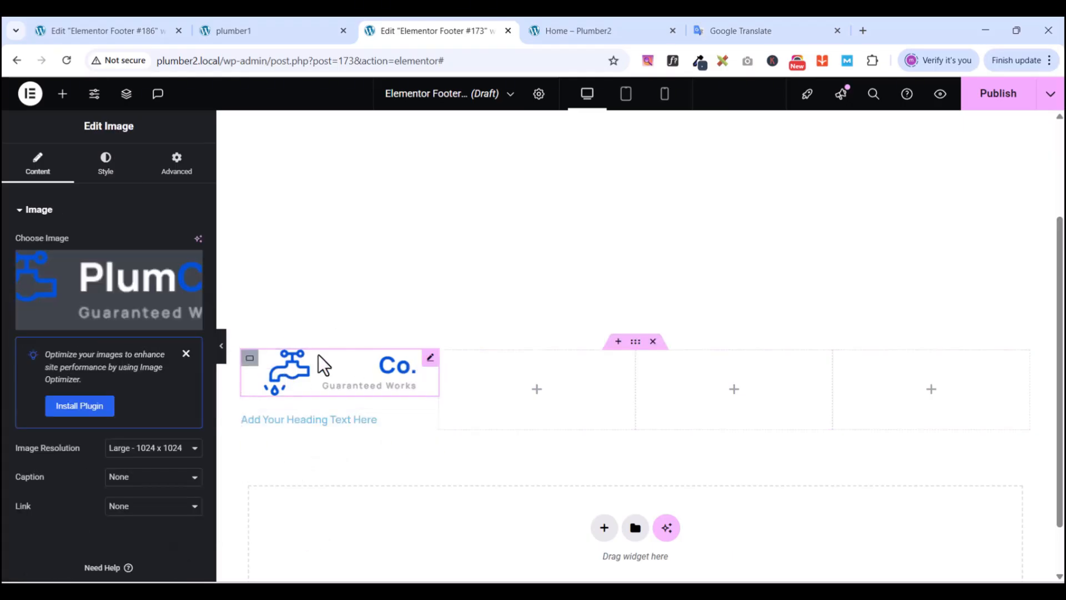
pyautogui.click(146, 449)
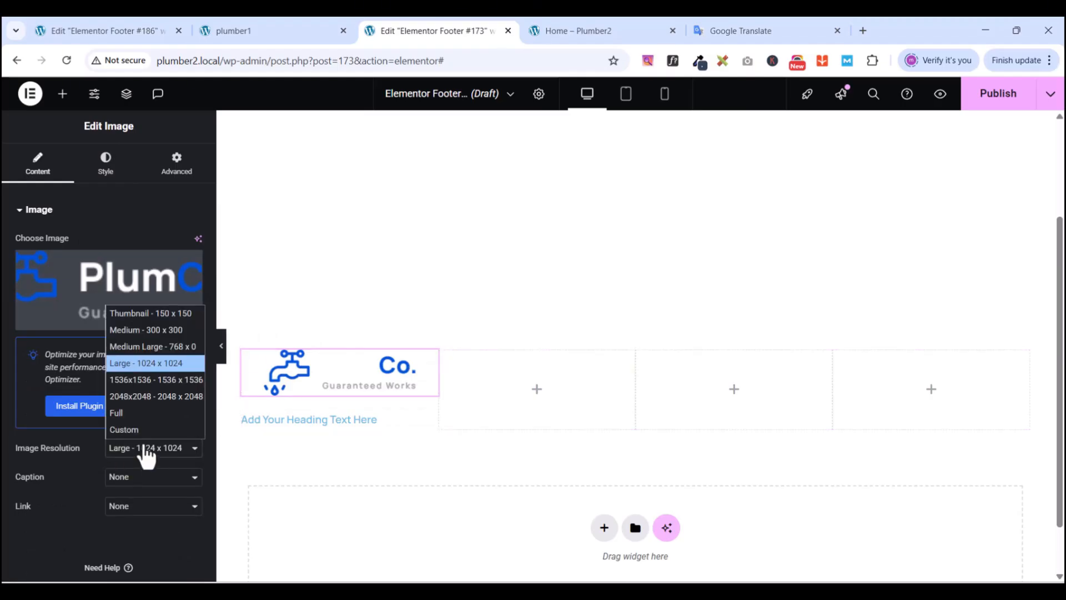
pyautogui.click(131, 413)
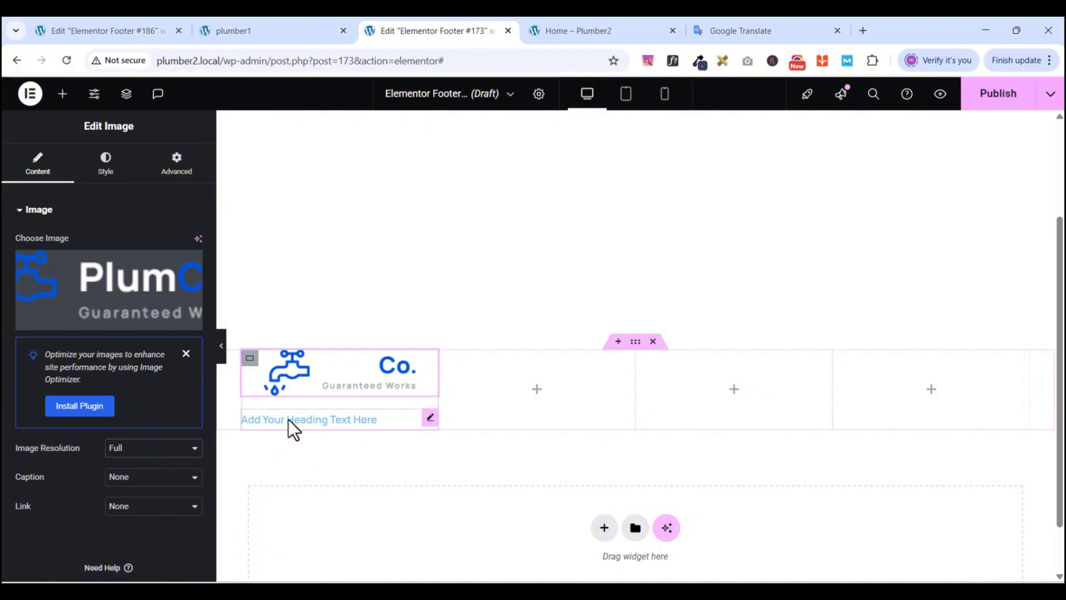
pyautogui.click(431, 418)
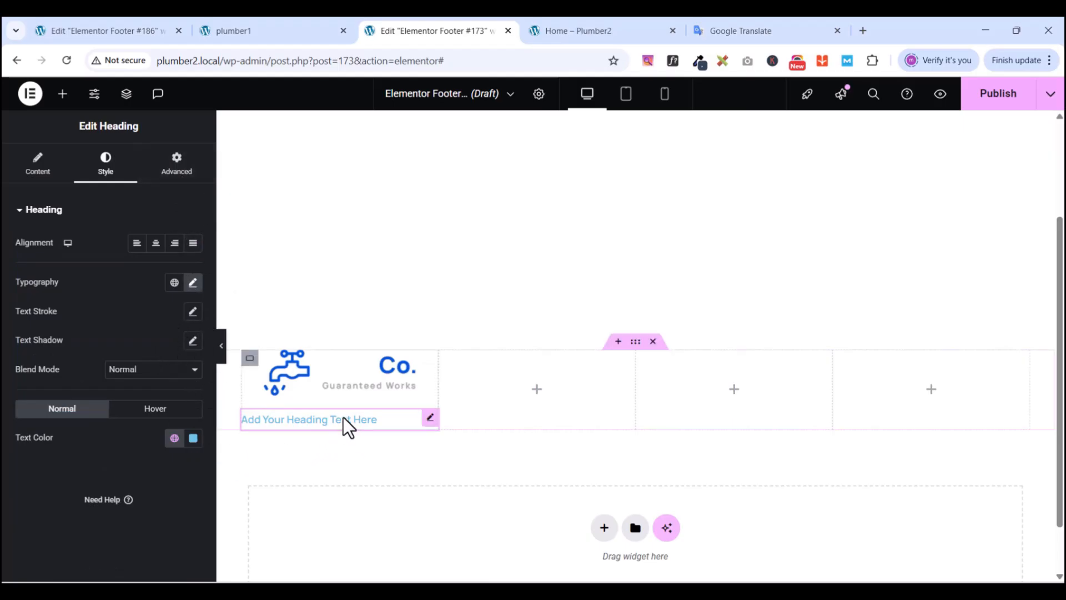
pyautogui.click(636, 342)
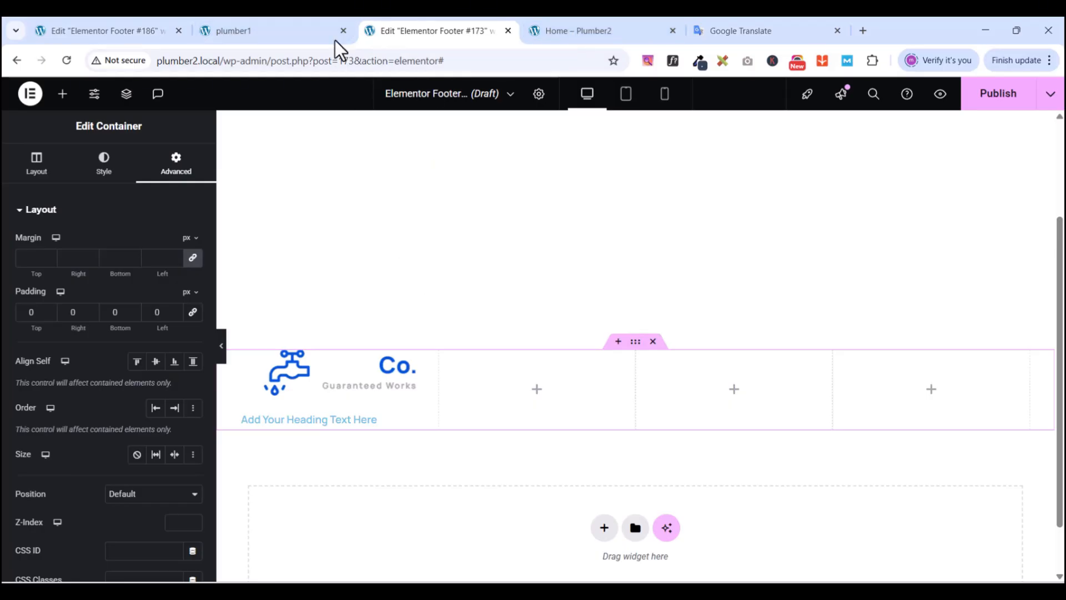
# - Sample the reference footer's background colour and copy its hex value 253041
pyautogui.click(299, 23)
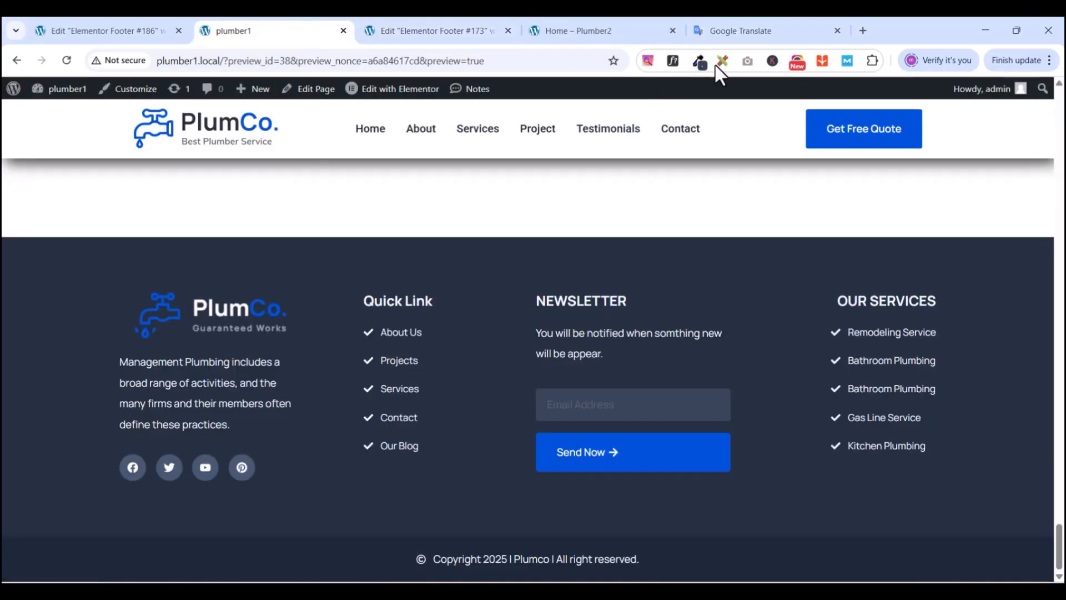
pyautogui.click(699, 61)
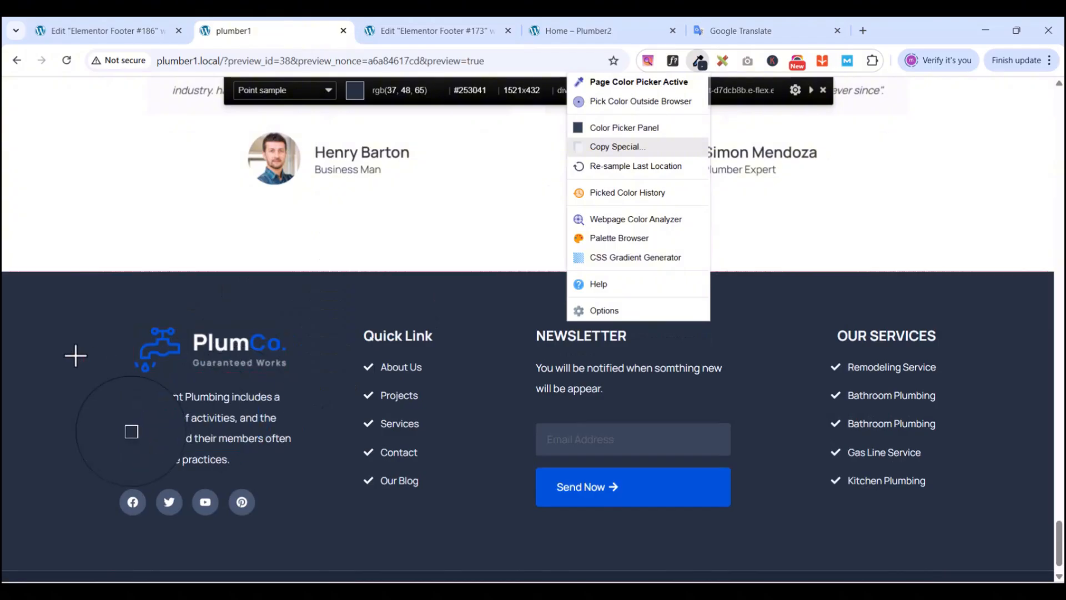
pyautogui.click(60, 355)
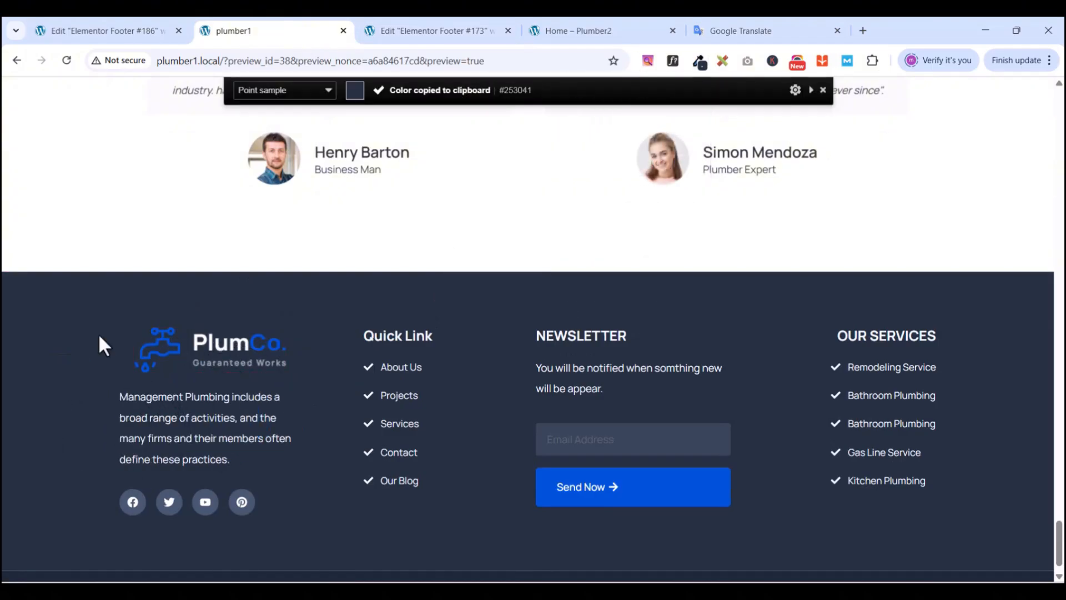
pyautogui.click(698, 62)
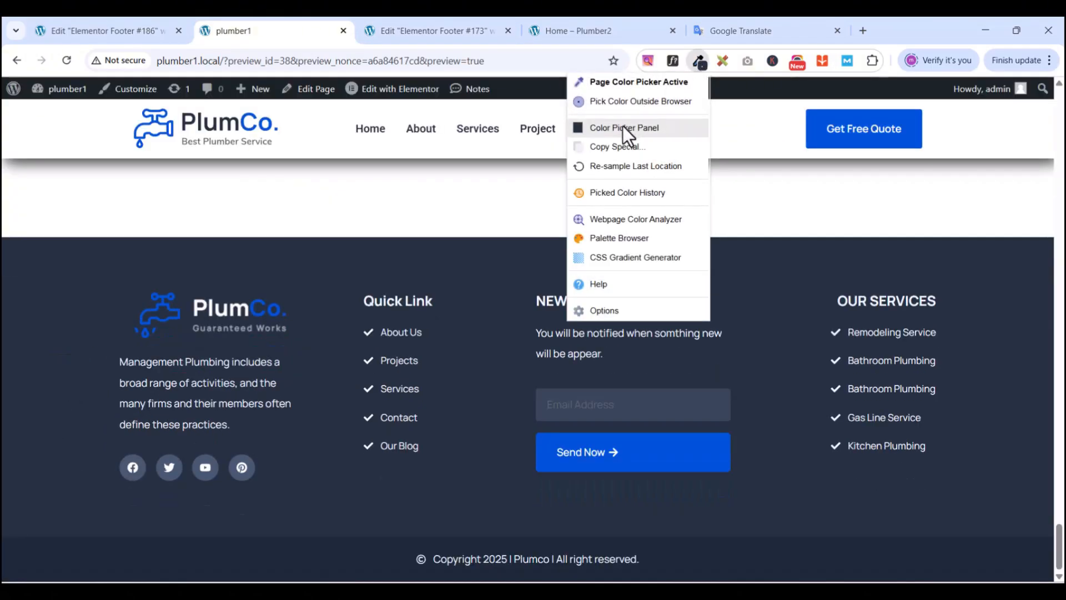
pyautogui.click(623, 126)
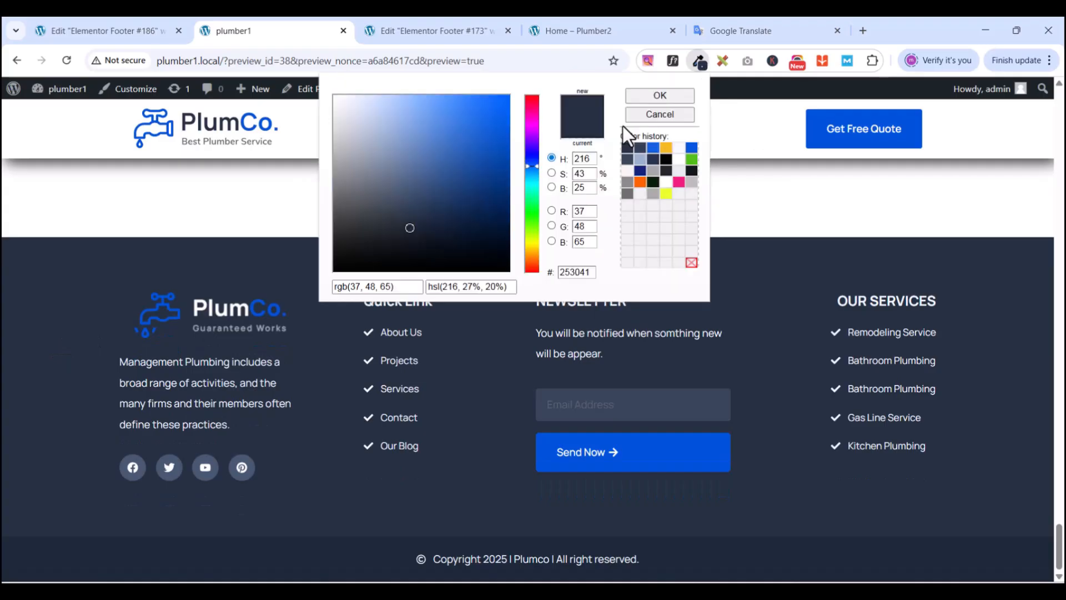
pyautogui.rightClick(574, 271)
pyautogui.click(625, 342)
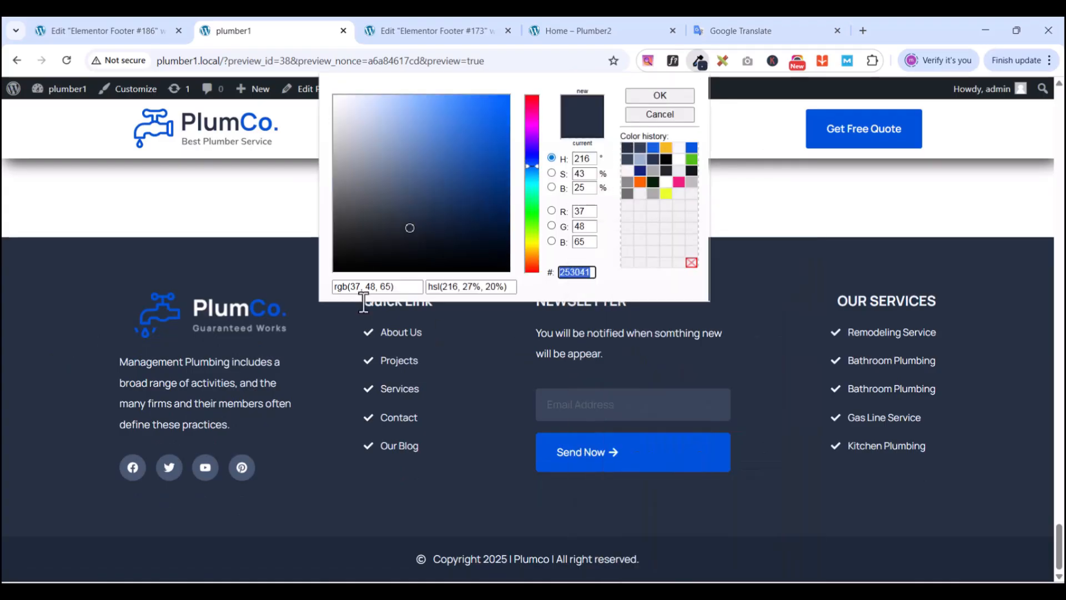
pyautogui.click(463, 28)
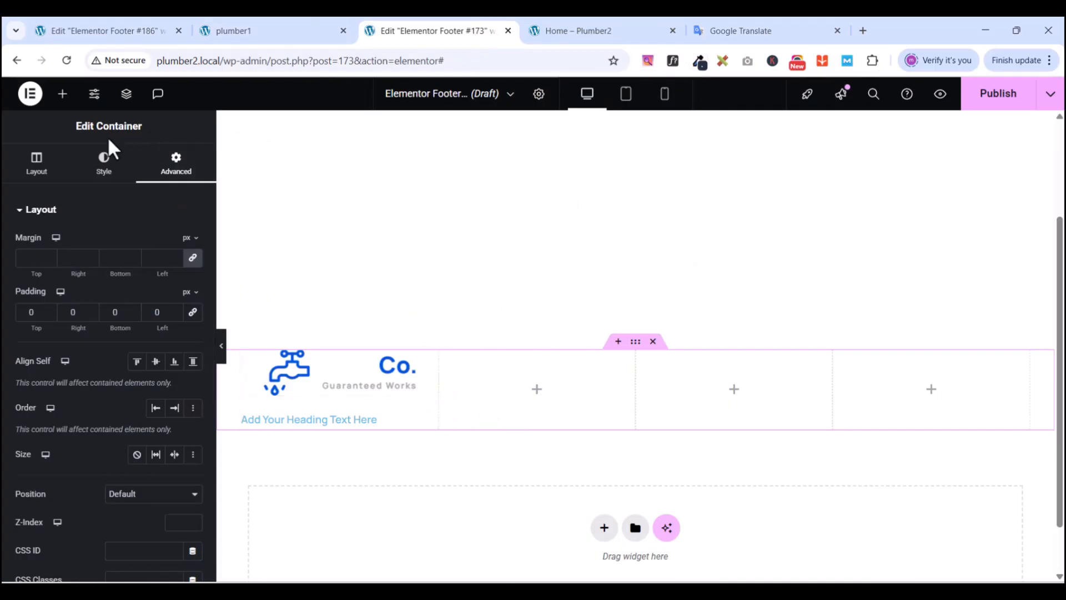
# - Give the footer container a classic background colour of 253041
pyautogui.click(36, 166)
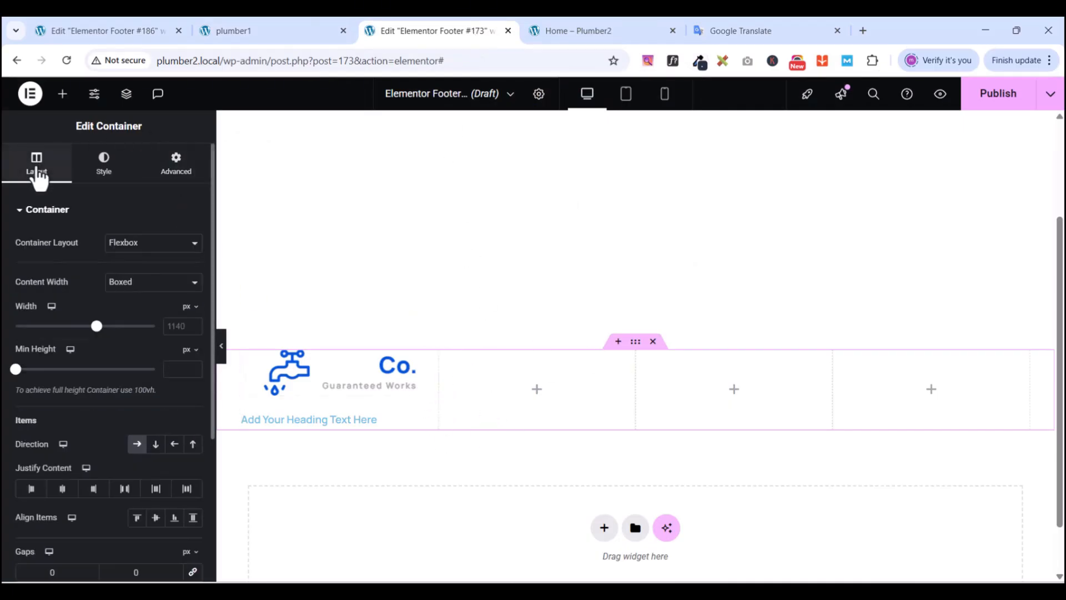
pyautogui.click(105, 179)
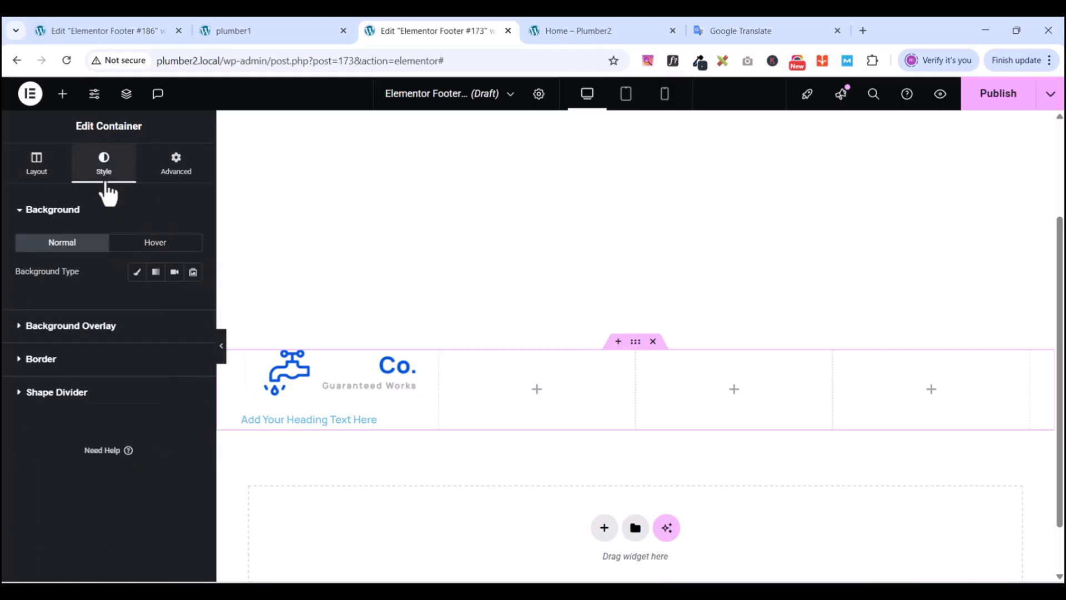
pyautogui.click(137, 272)
pyautogui.click(193, 300)
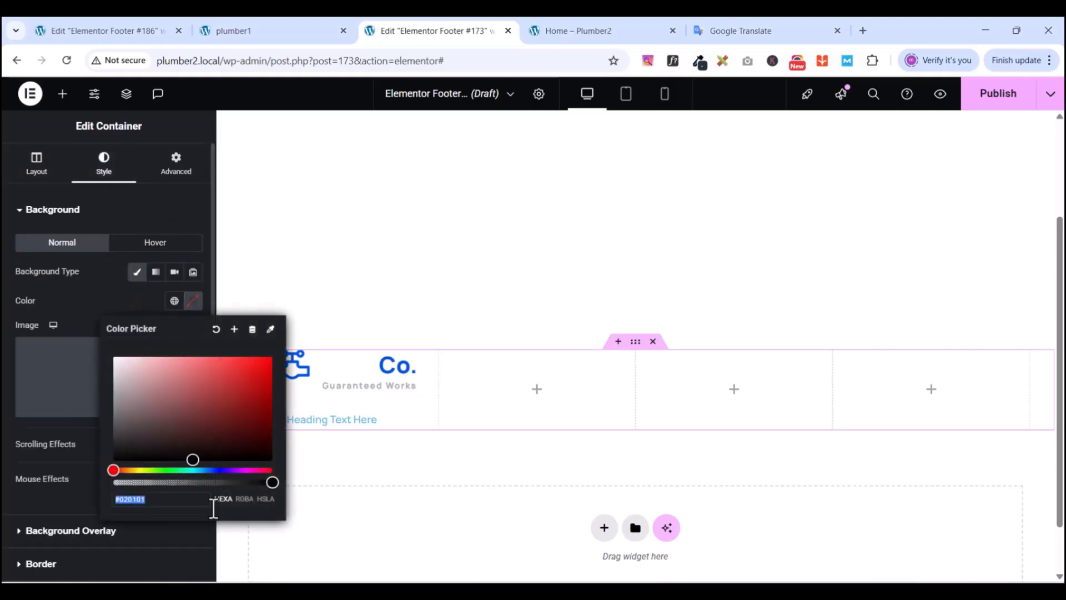
pyautogui.hotkey('ctrl', 'v')
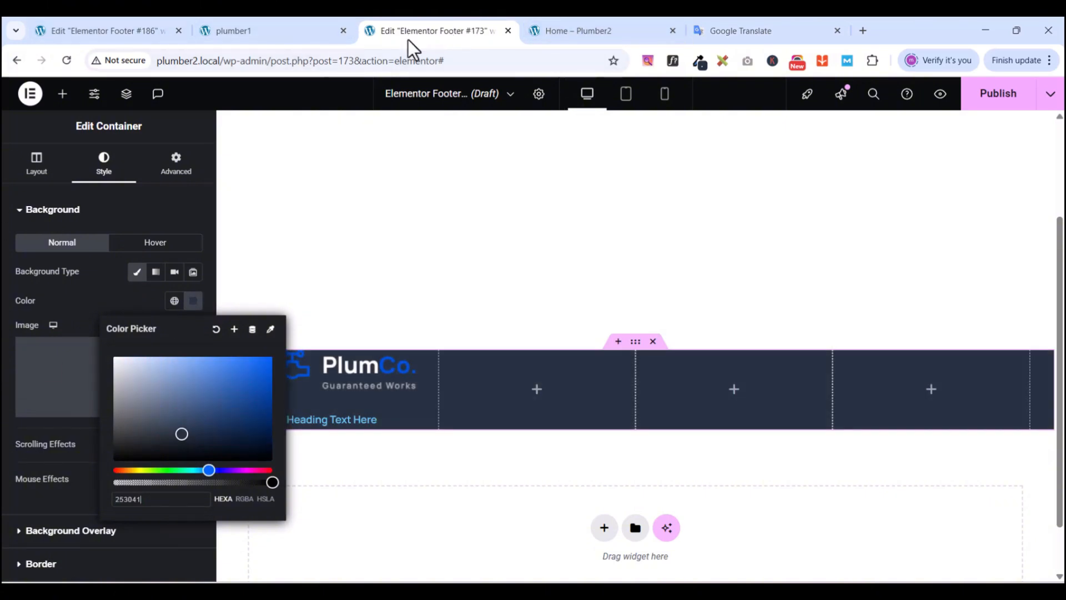
# - Colour the heading text with the global New light blue
pyautogui.click(118, 292)
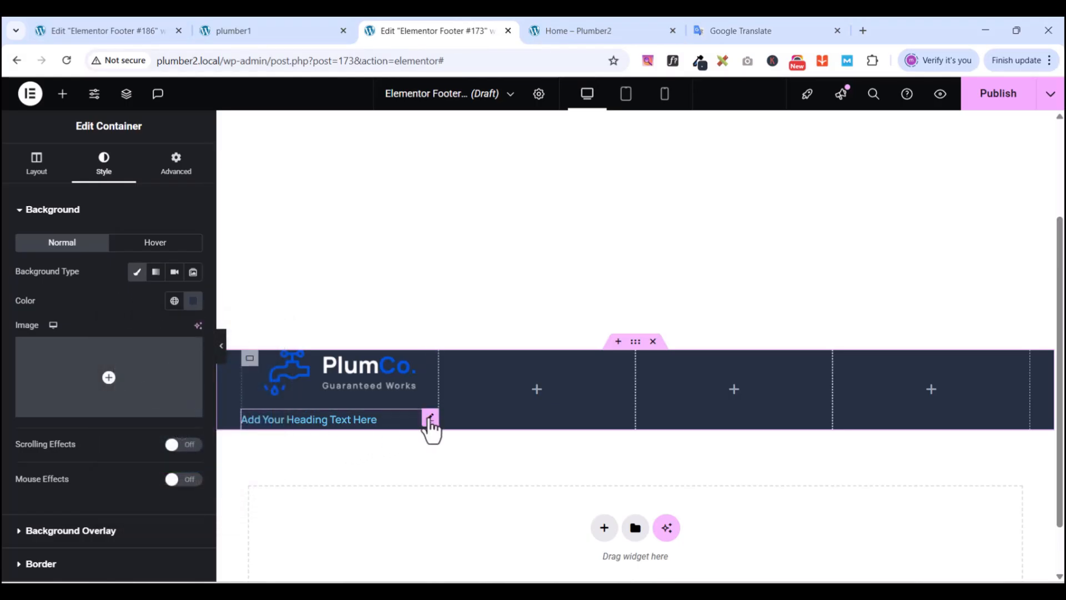
pyautogui.click(431, 418)
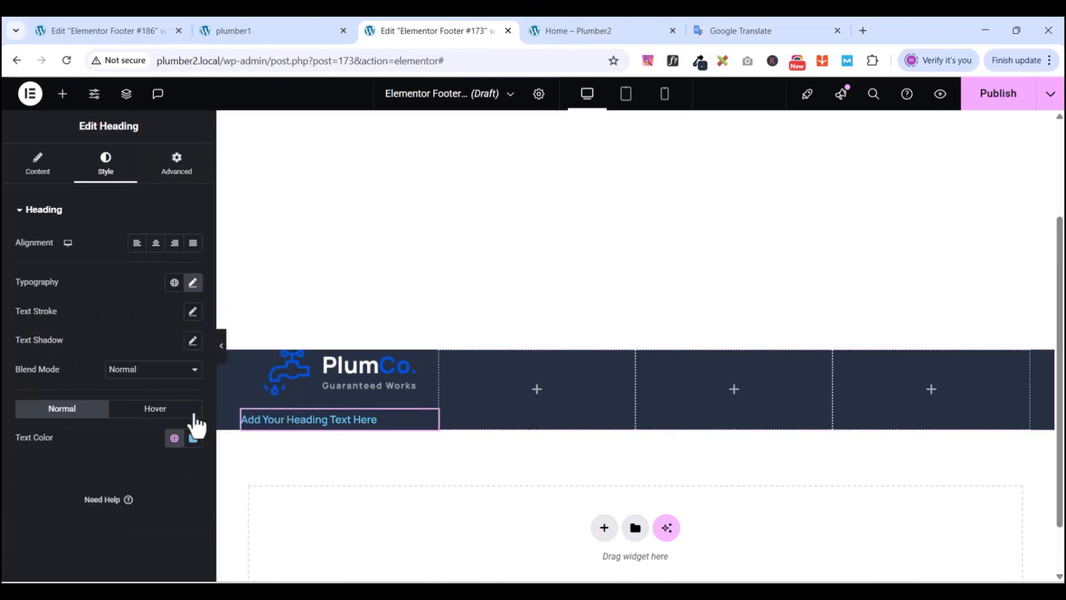
pyautogui.click(174, 438)
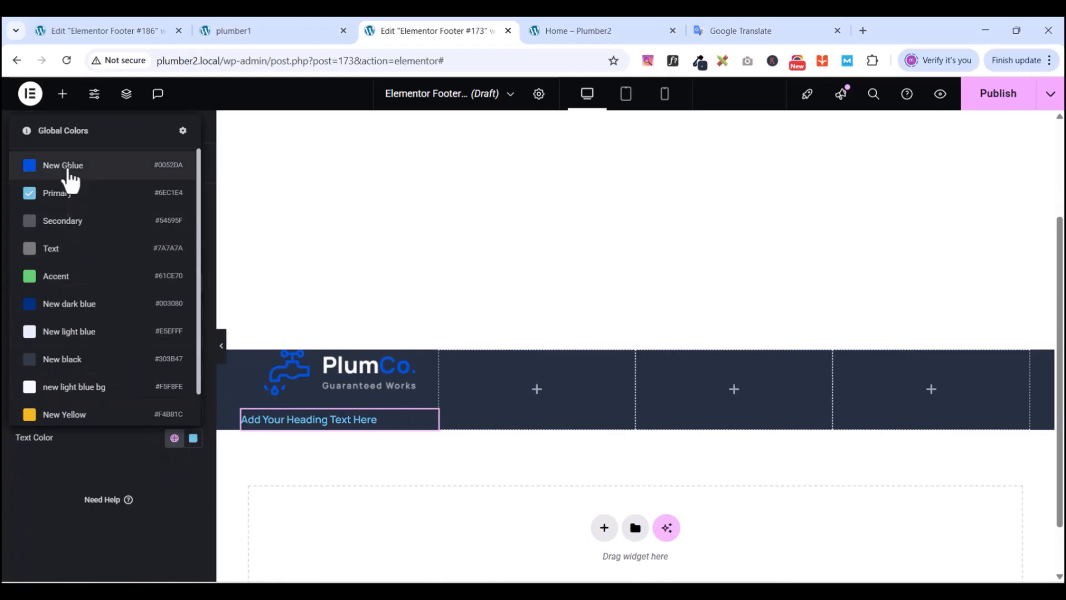
pyautogui.click(64, 331)
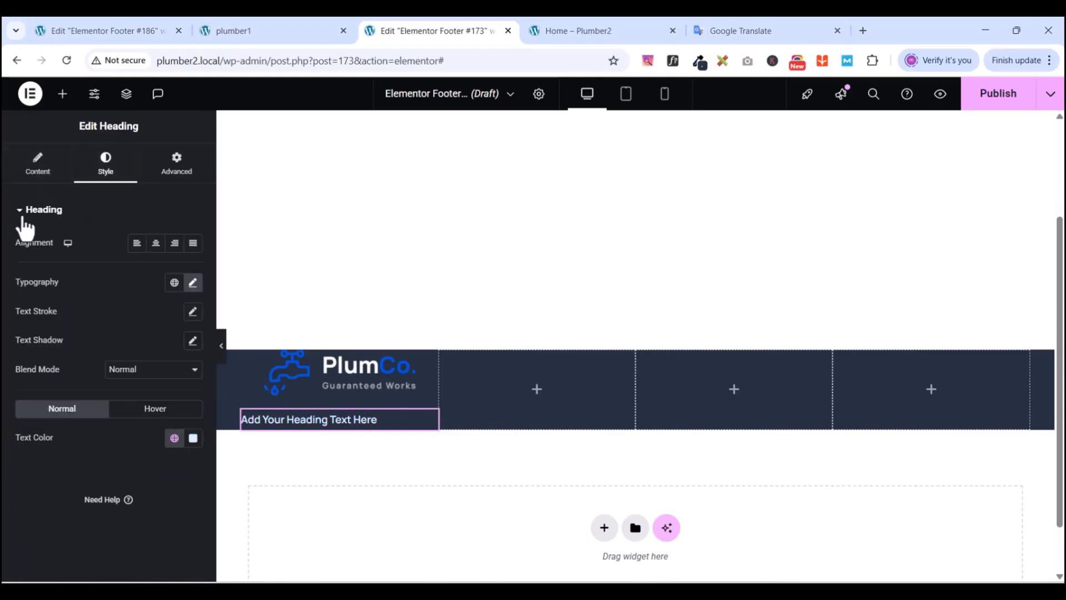
pyautogui.click(38, 166)
# - Replace the heading with the copied 'Management Plumbing includes a broad range of activities…' description
pyautogui.click(737, 32)
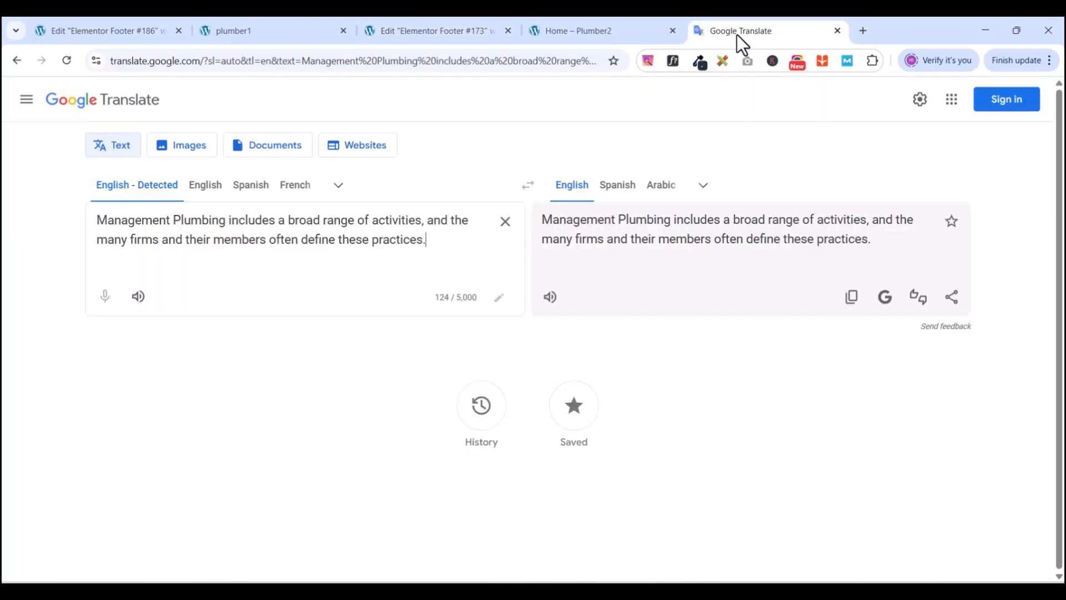
pyautogui.hotkey('ctrl', 'a')
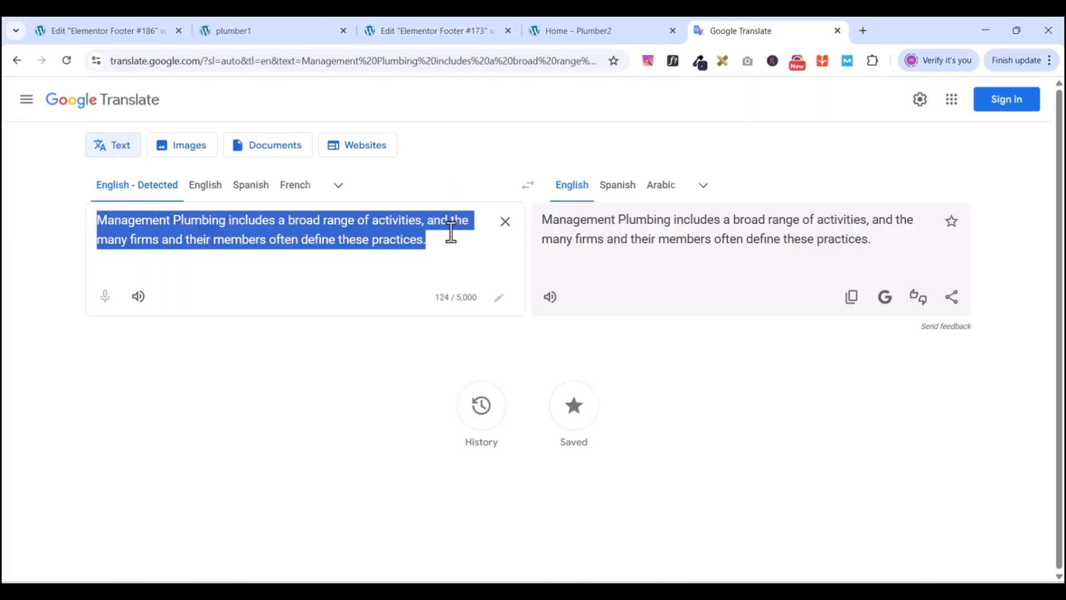
pyautogui.rightClick(345, 238)
pyautogui.click(405, 265)
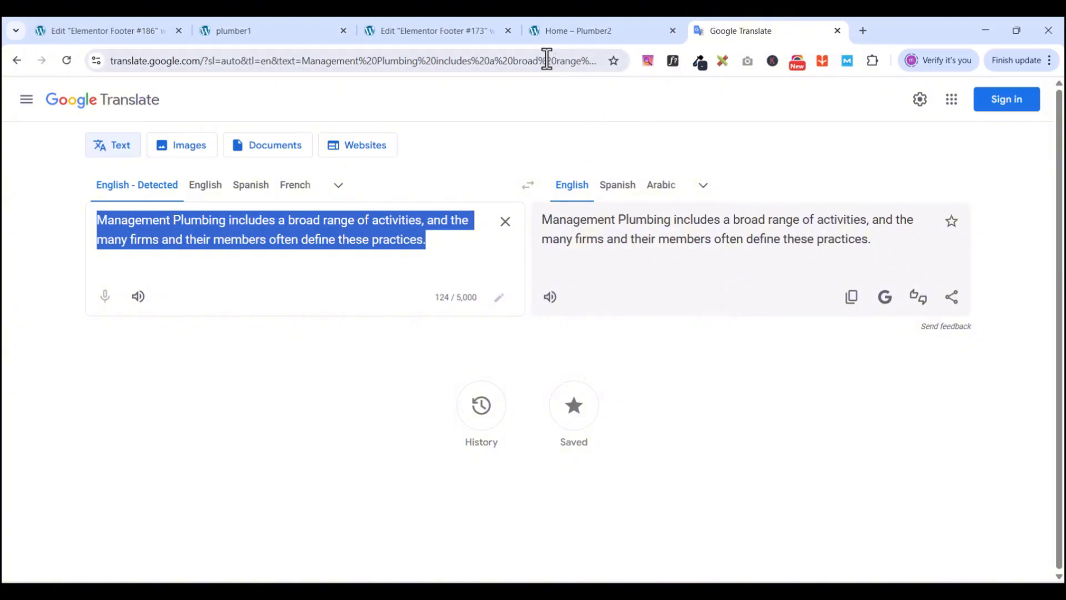
pyautogui.click(448, 31)
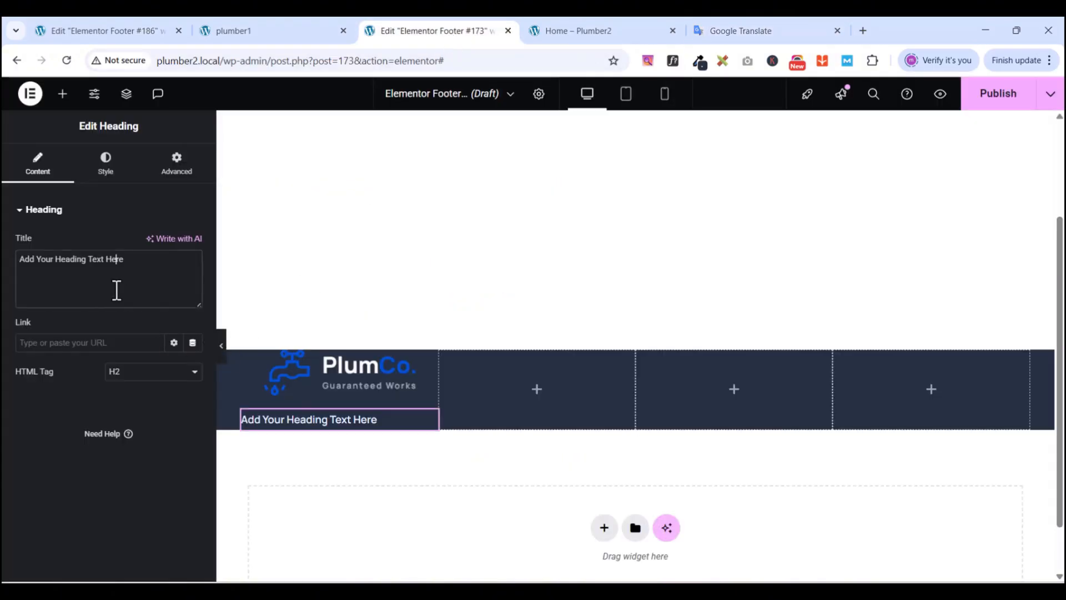
pyautogui.hotkey('ctrl', 'a')
pyautogui.hotkey('ctrl', 'v')
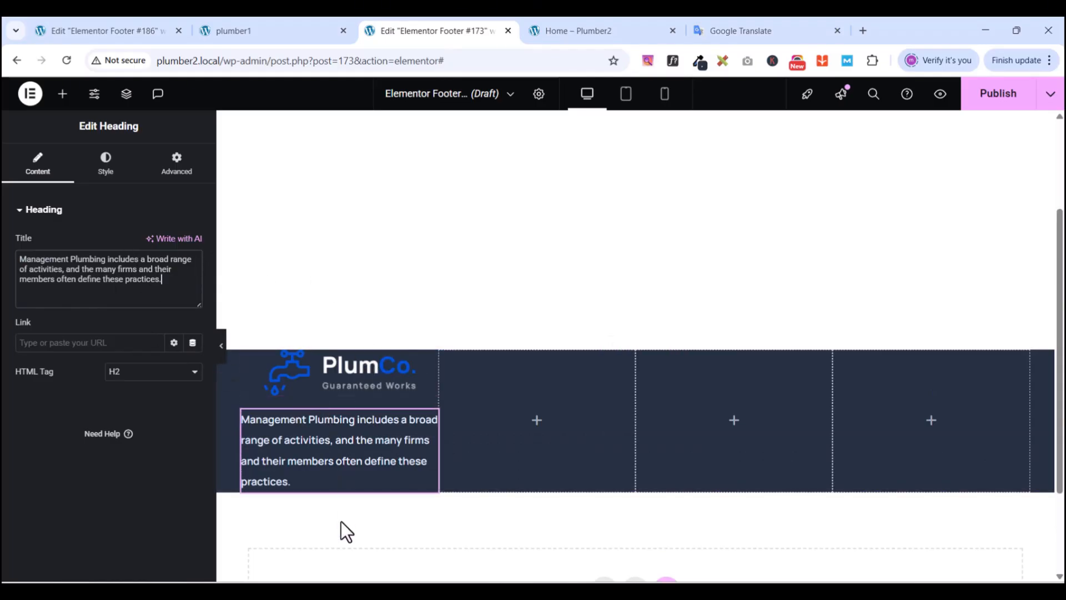
pyautogui.click(245, 32)
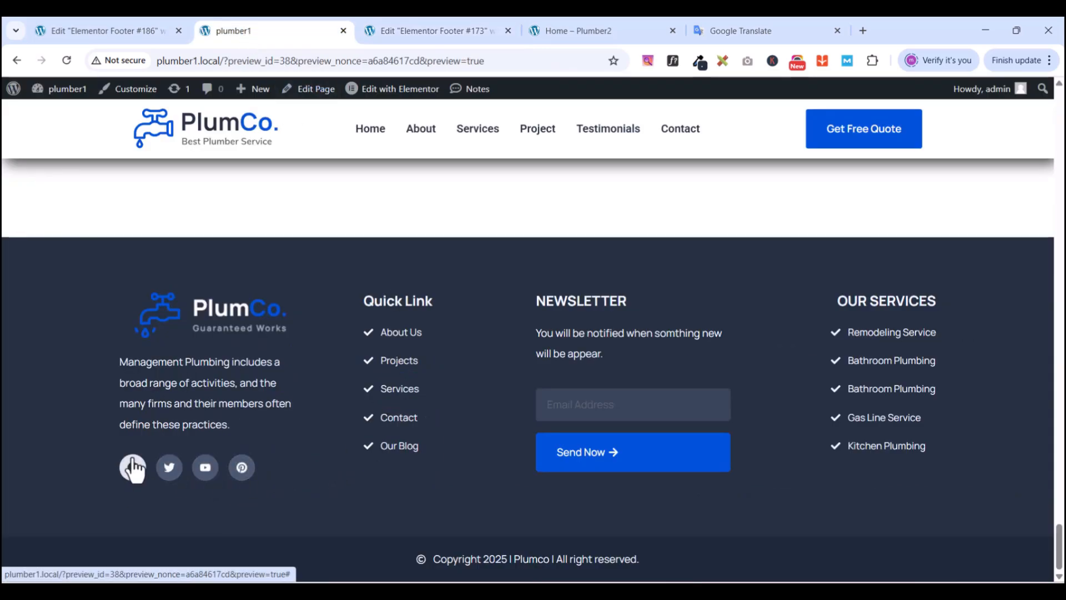
# - Add a Social Icons widget beneath the description in the first column
pyautogui.click(462, 26)
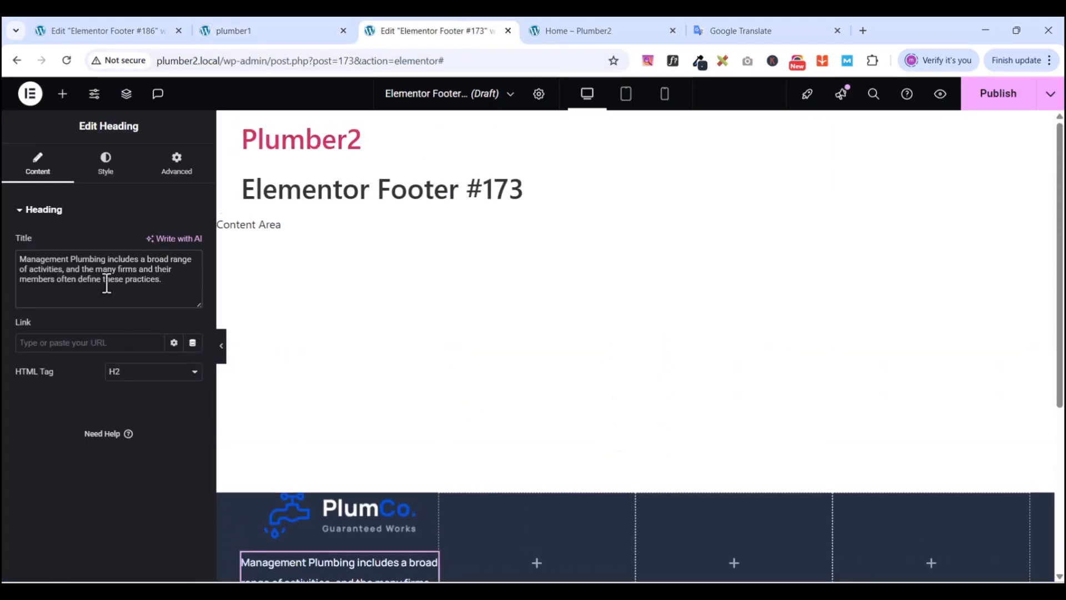
pyautogui.click(63, 93)
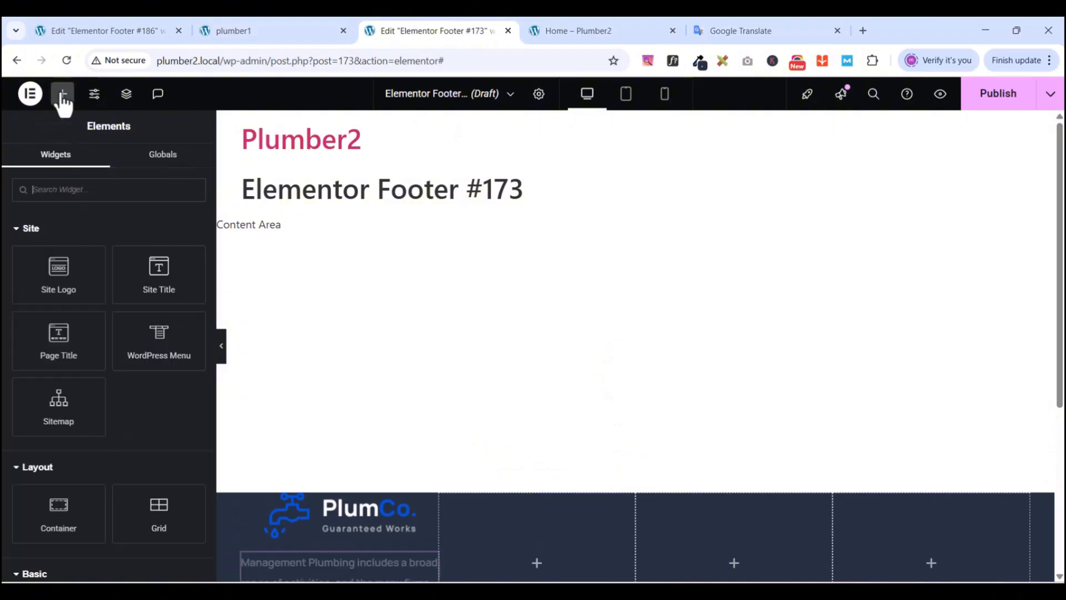
pyautogui.write('social')
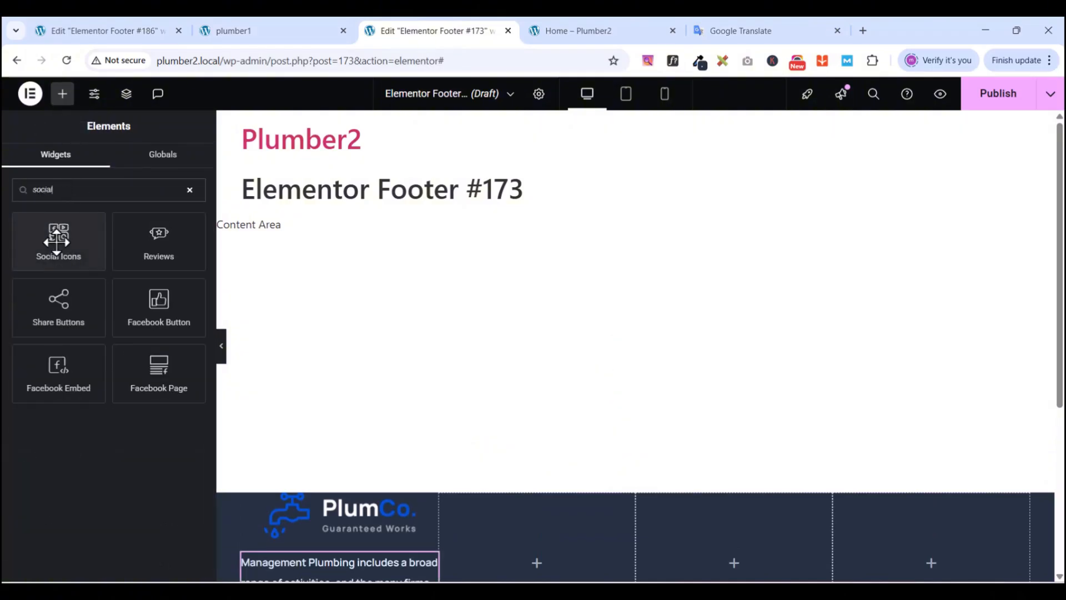
pyautogui.click(56, 240)
pyautogui.moveTo(56, 240); pyautogui.dragTo(427, 326)
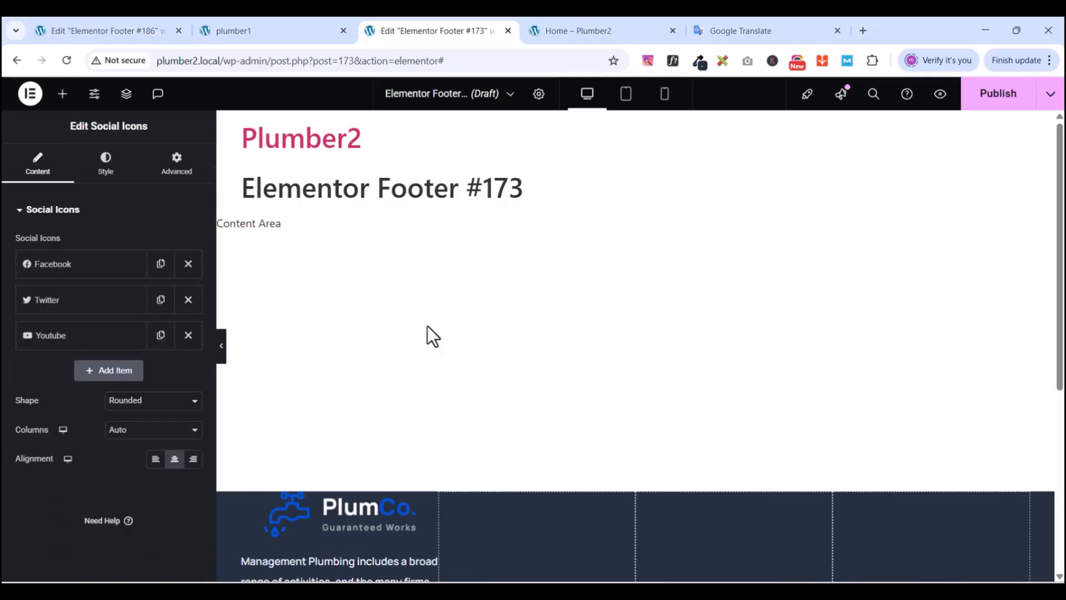
pyautogui.scroll(-5, 388, 422)
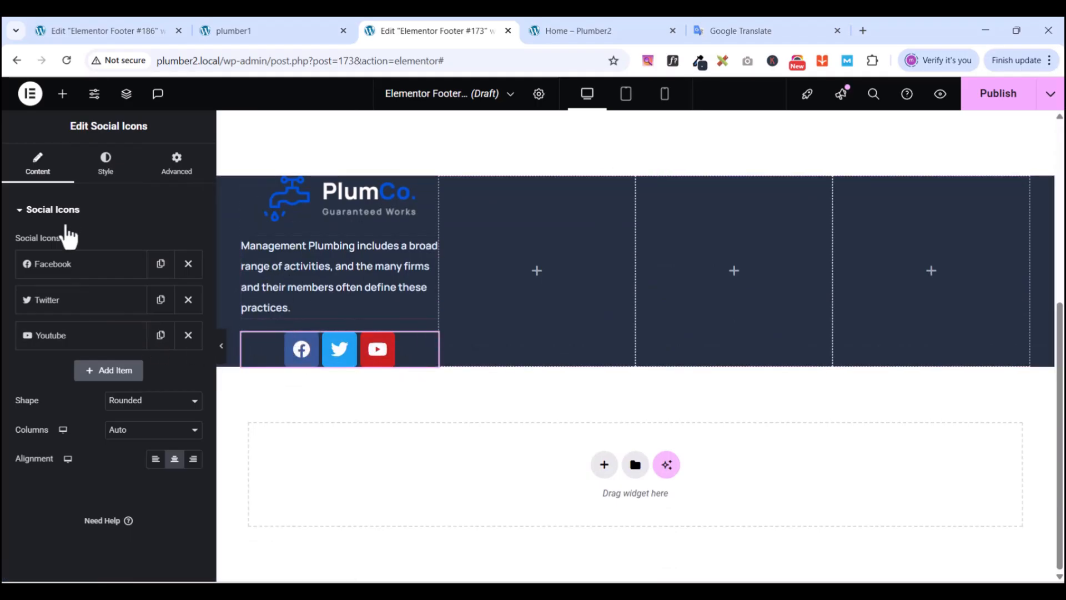
# - Add a WordPress icon as the fourth social icon after Facebook, Twitter and YouTube
pyautogui.click(104, 373)
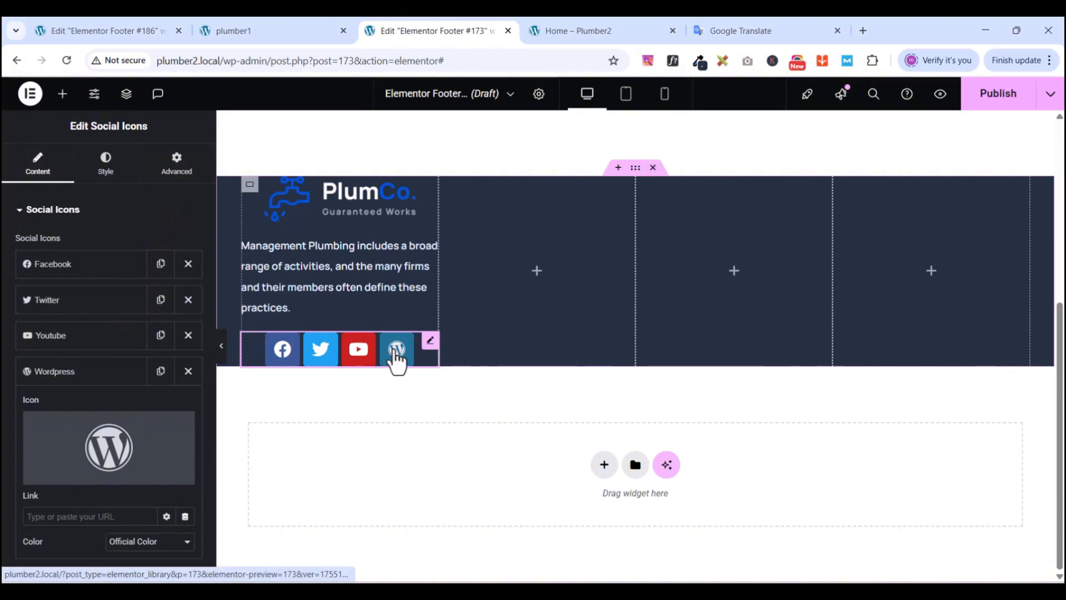
pyautogui.click(83, 372)
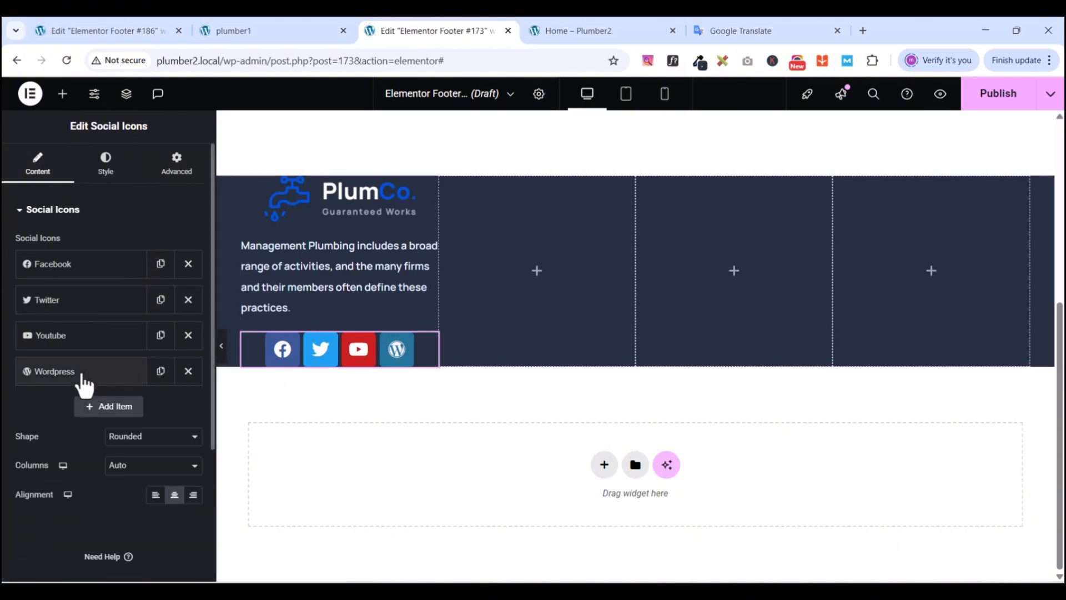
pyautogui.click(72, 267)
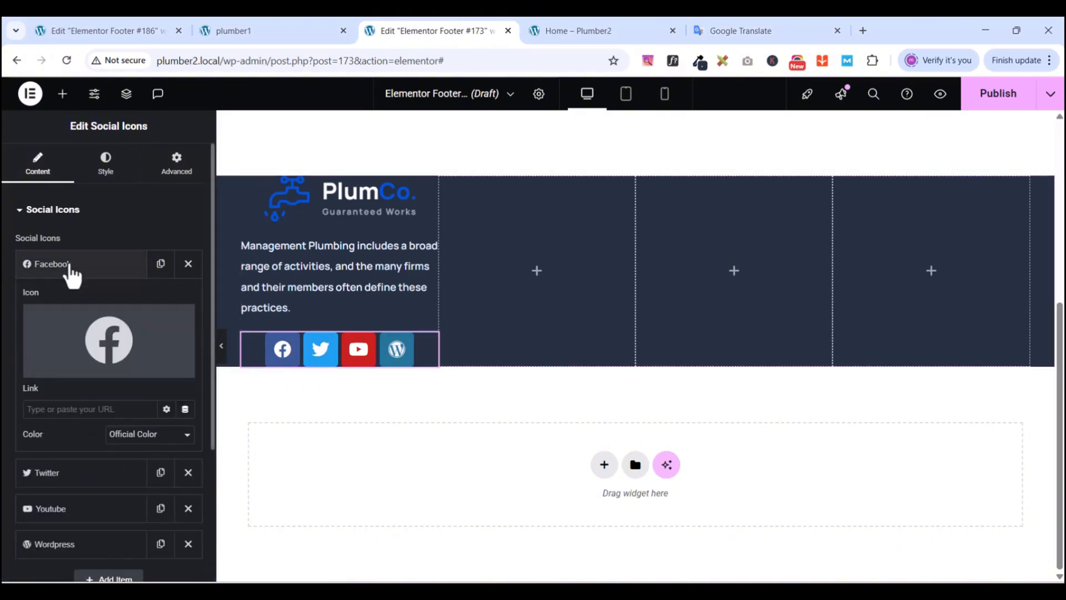
pyautogui.click(241, 32)
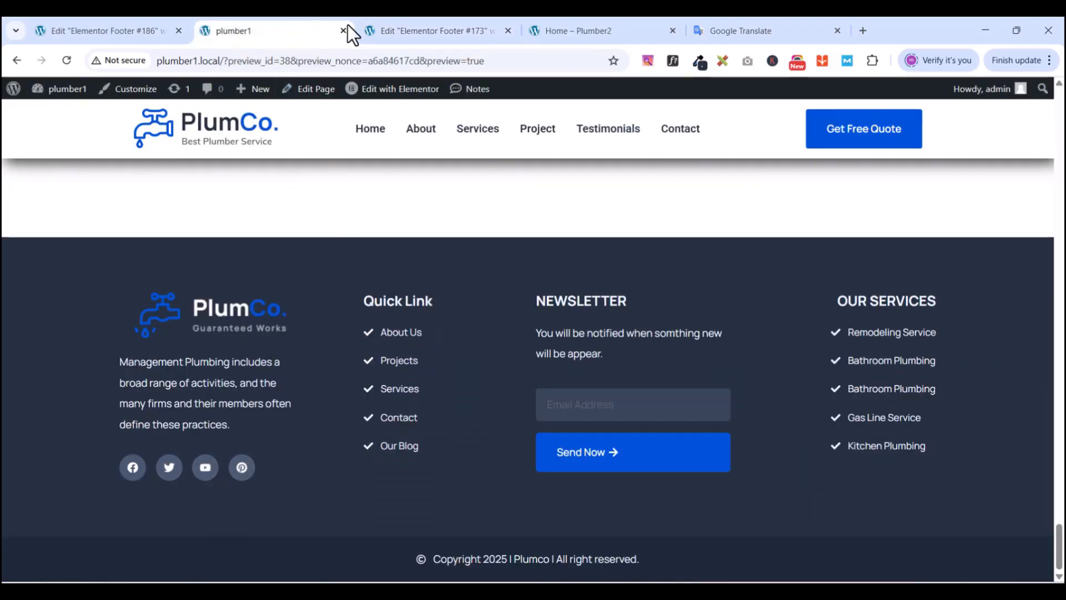
pyautogui.click(422, 29)
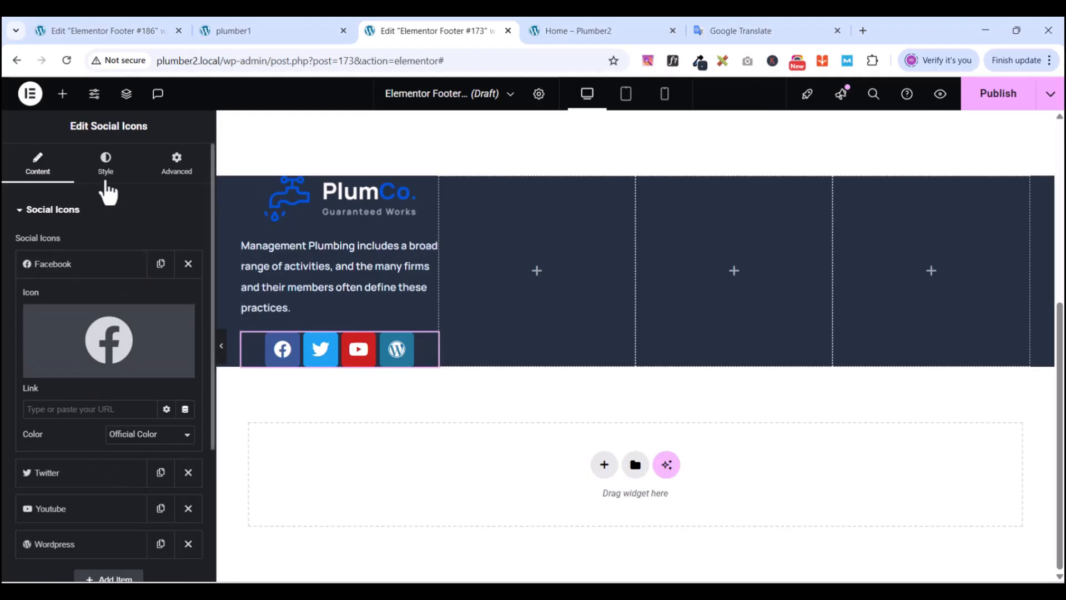
# - Style the social icons with size 16, 0.7 em padding and 14 px spacing
pyautogui.click(106, 169)
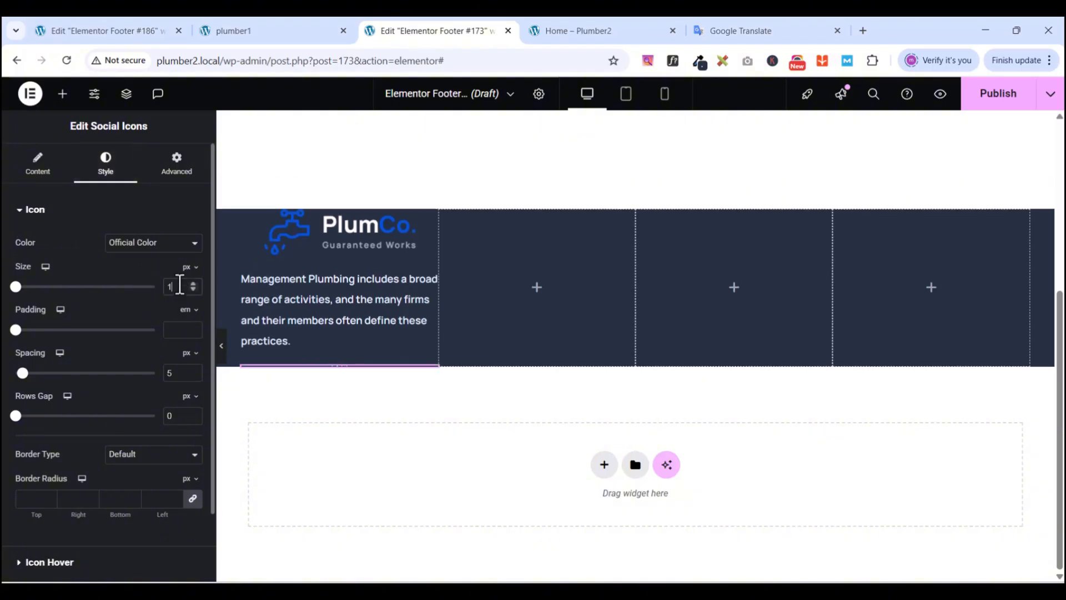
pyautogui.write('6')
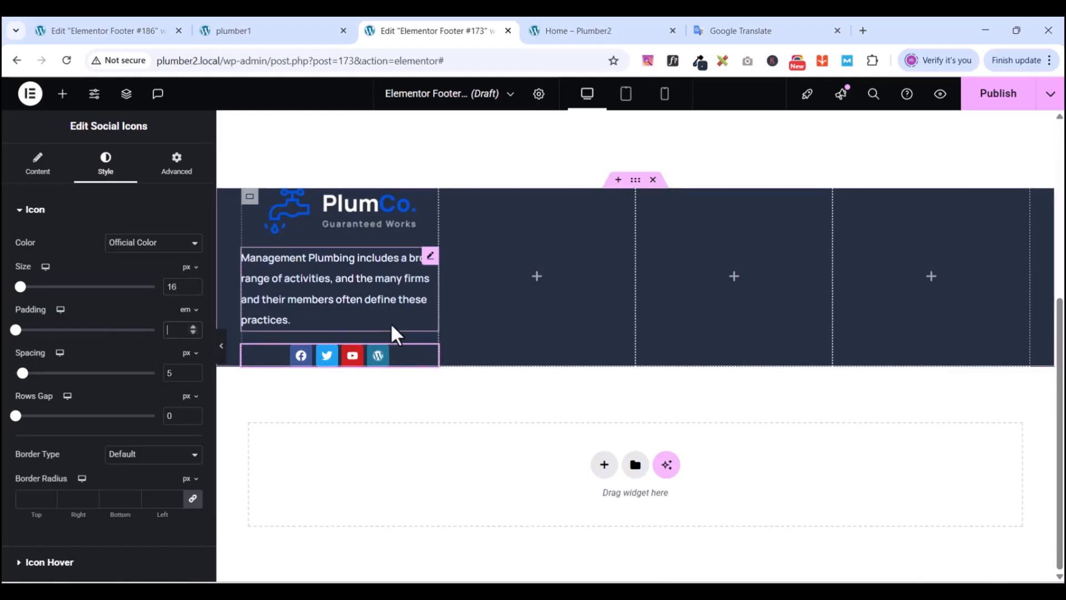
pyautogui.write('0.7')
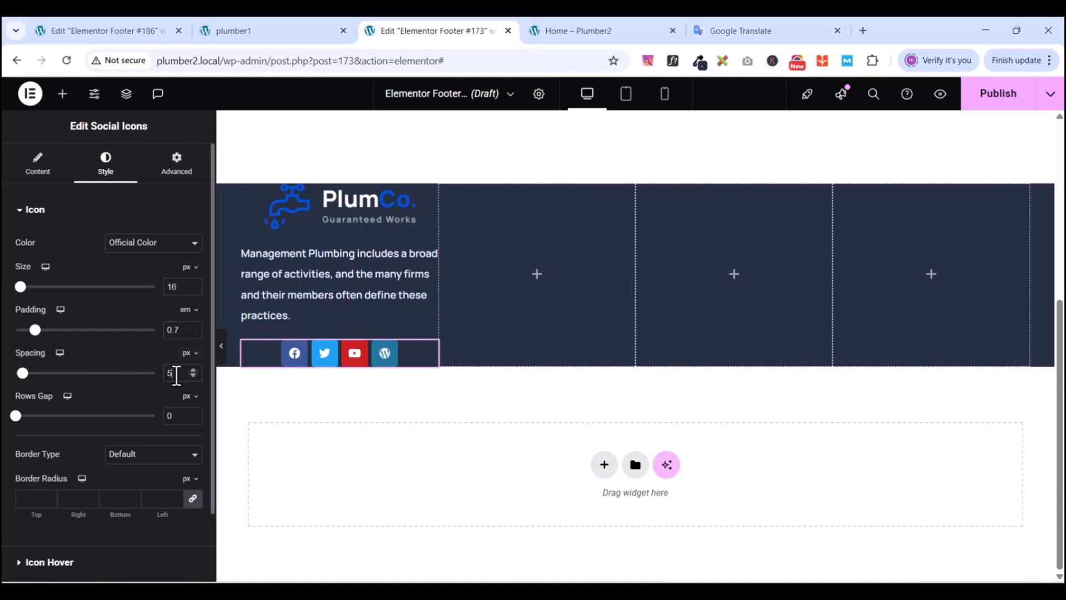
pyautogui.write('14')
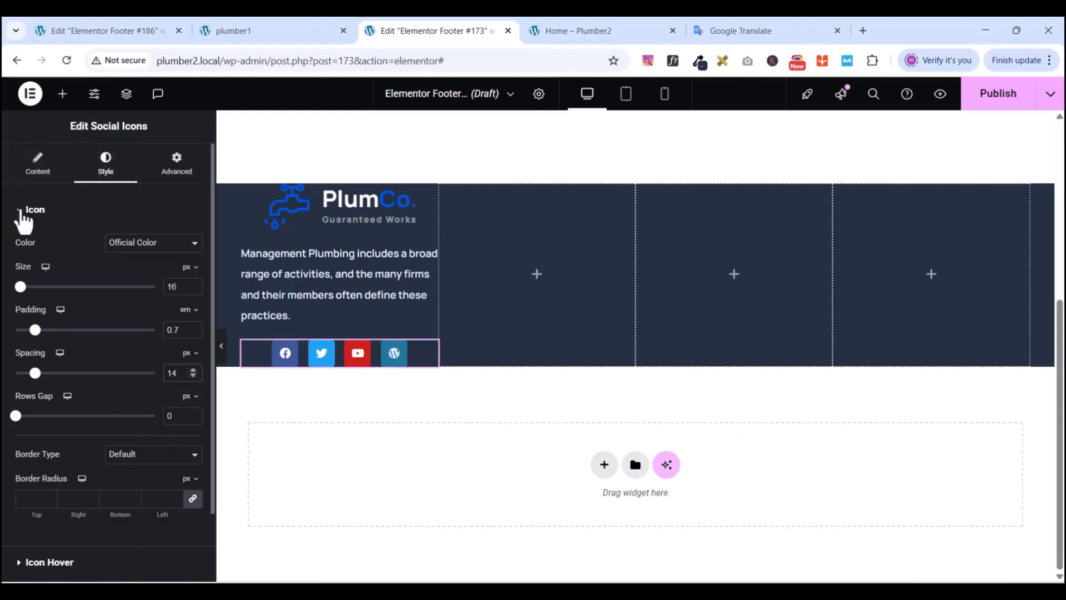
pyautogui.click(27, 213)
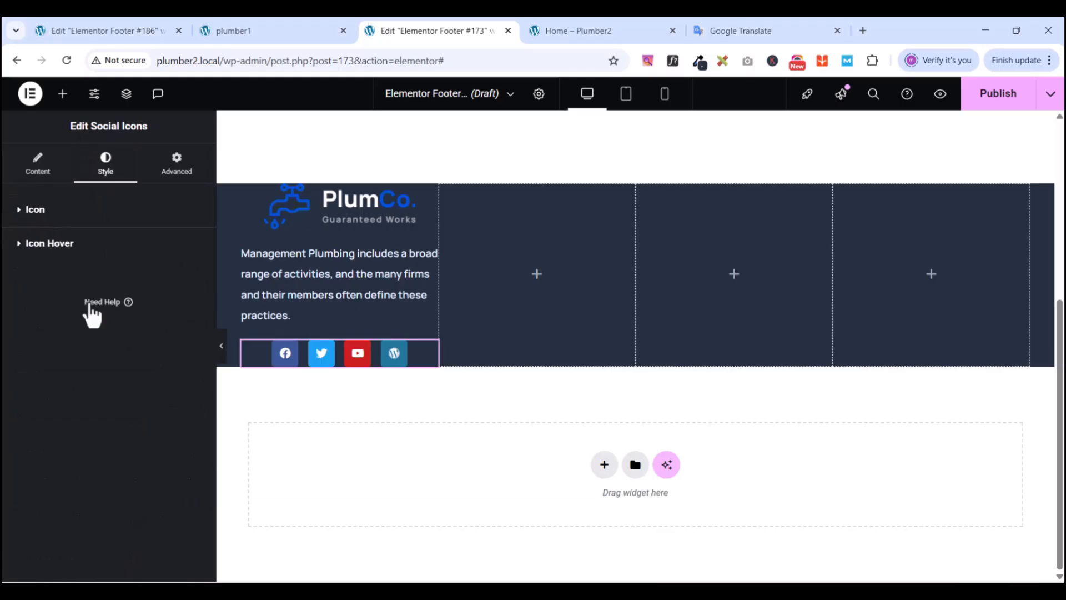
# - Left-align the social icons in the column
pyautogui.click(36, 181)
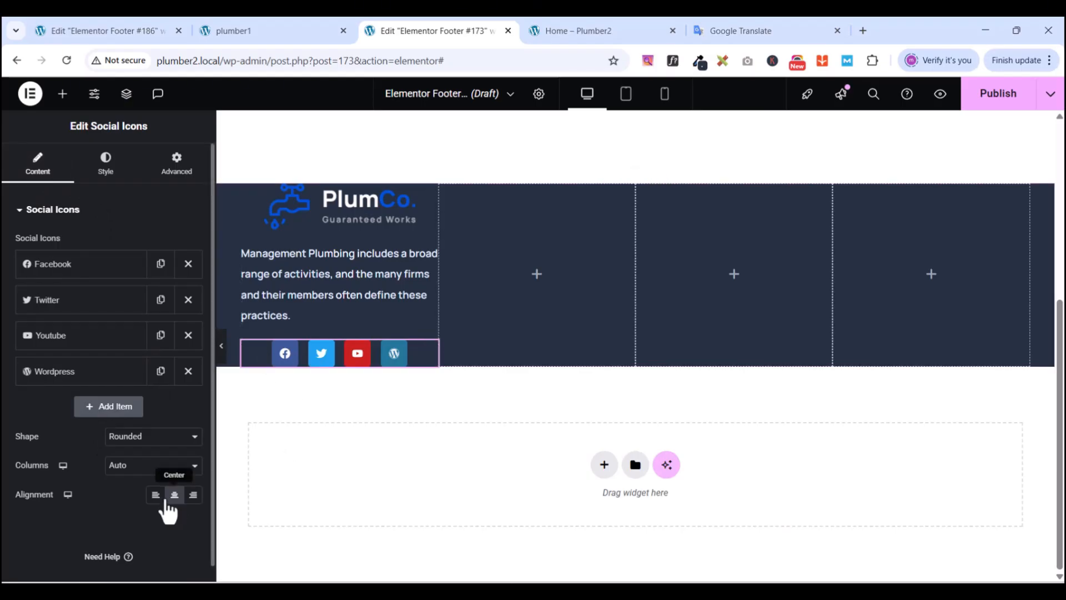
pyautogui.click(156, 495)
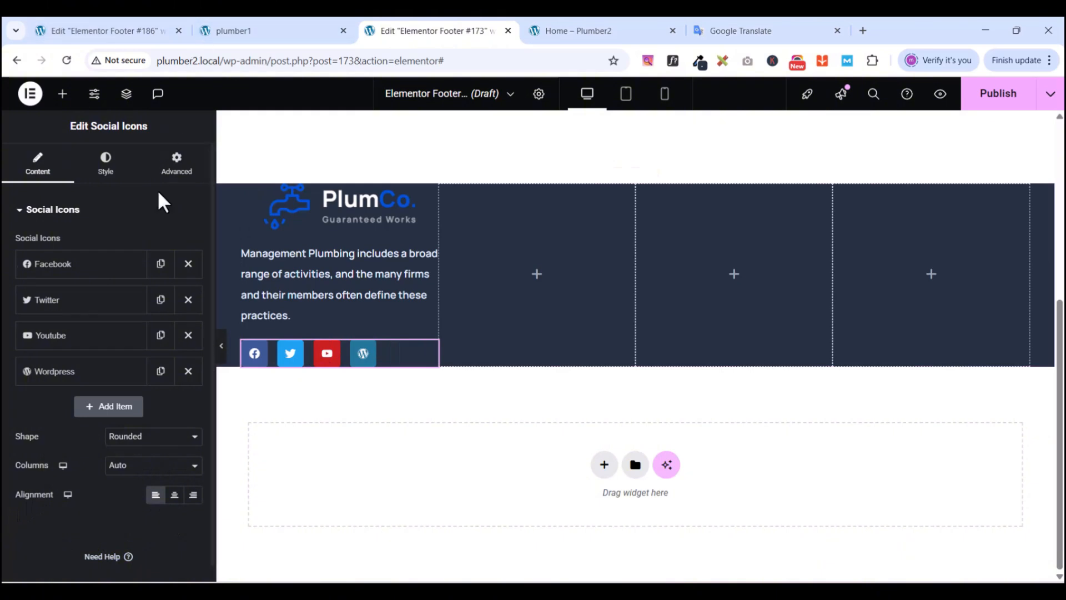
pyautogui.click(232, 32)
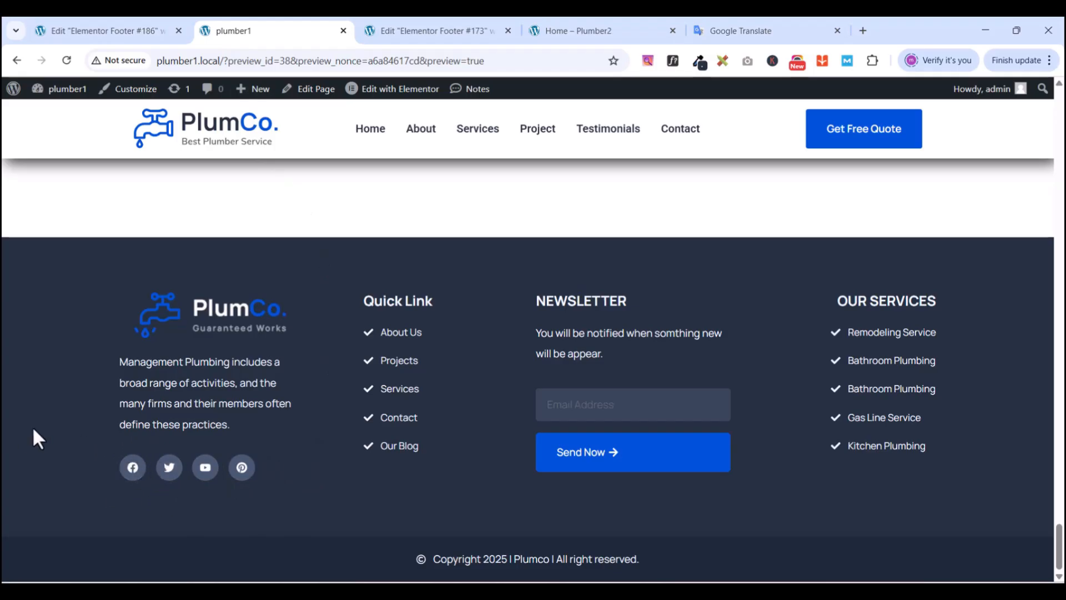
pyautogui.click(408, 28)
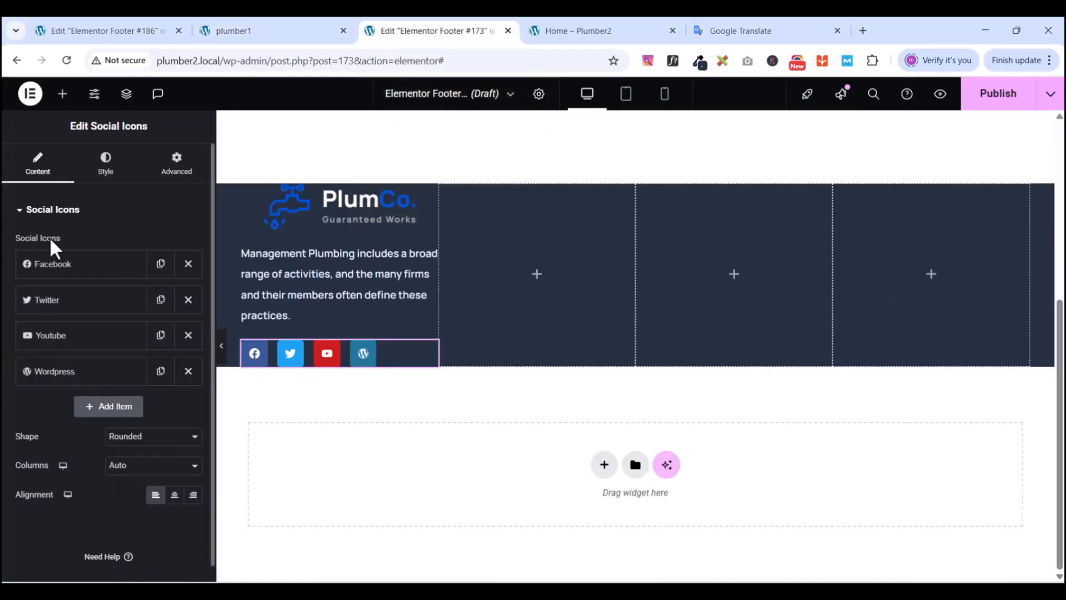
# - Switch the Facebook icon to a Custom colour and clear a wrongly pasted value
pyautogui.click(53, 264)
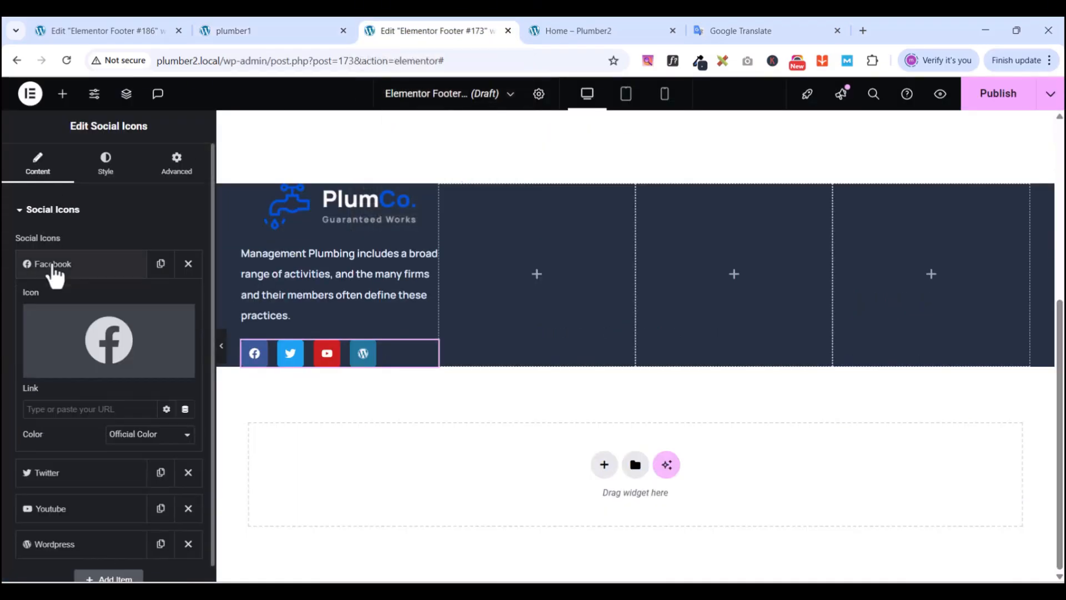
pyautogui.click(132, 436)
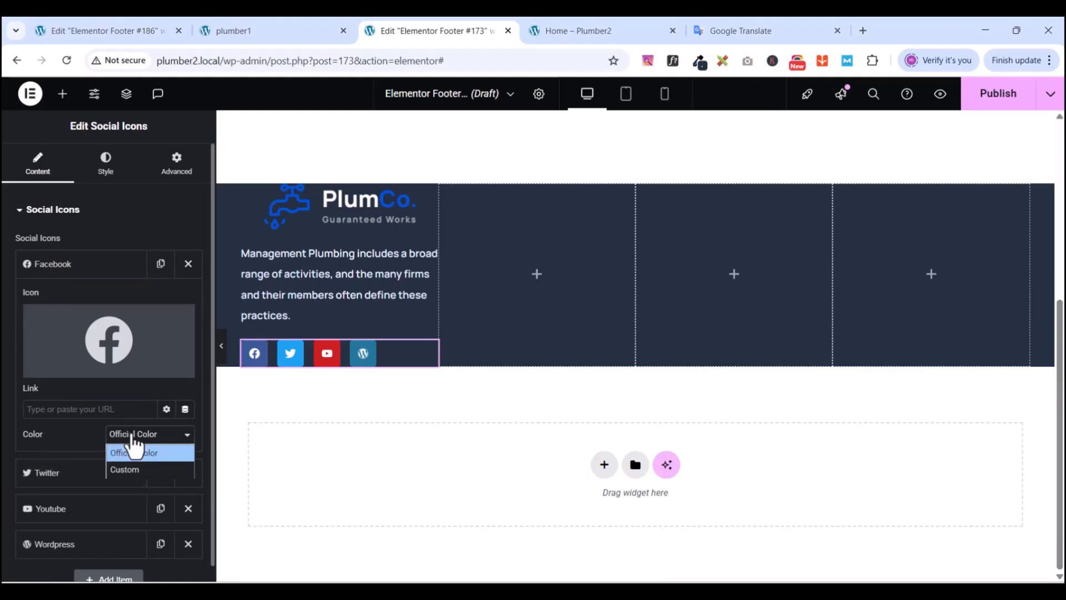
pyautogui.click(131, 470)
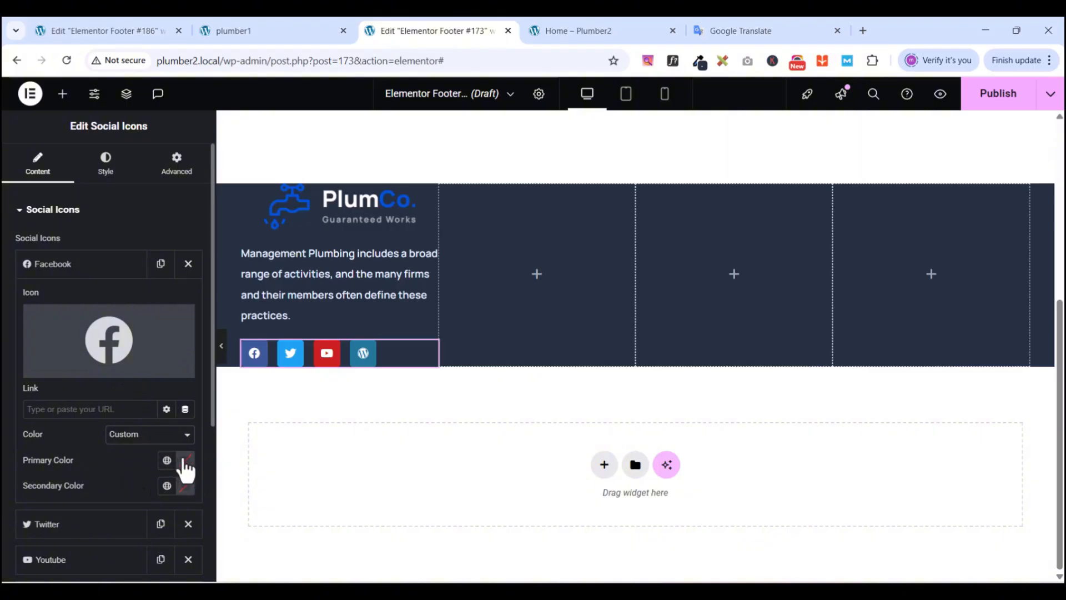
pyautogui.click(186, 466)
pyautogui.doubleClick(138, 424)
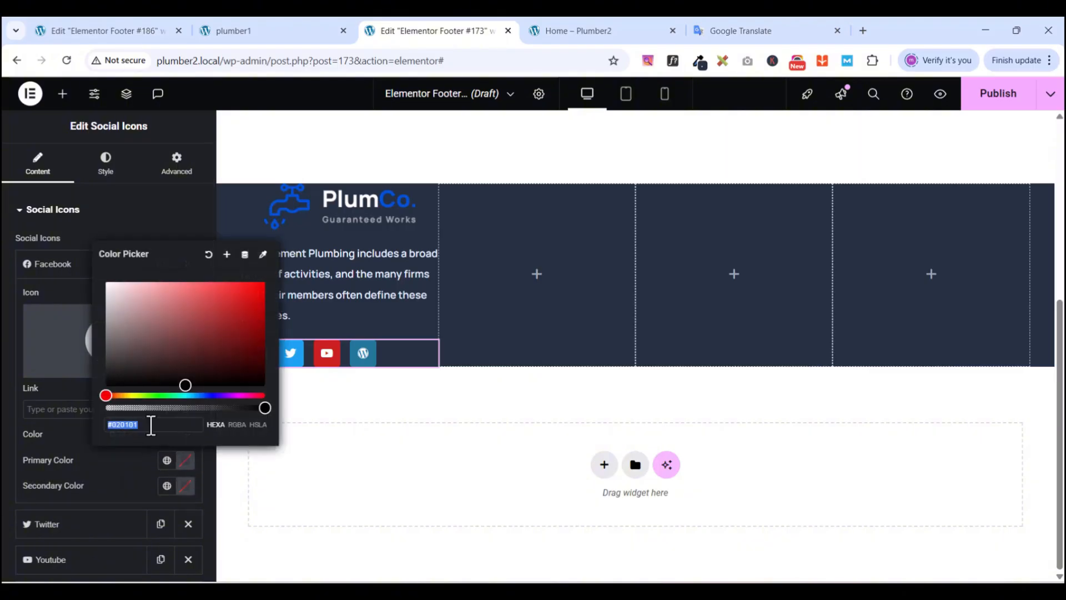
pyautogui.hotkey('ctrl', 'v')
pyautogui.hotkey('ctrl', 'a')
pyautogui.press('BackSpace')
# - Copy 253041 from the reference footer and paste it as Facebook's primary colour
pyautogui.click(275, 33)
pyautogui.click(700, 62)
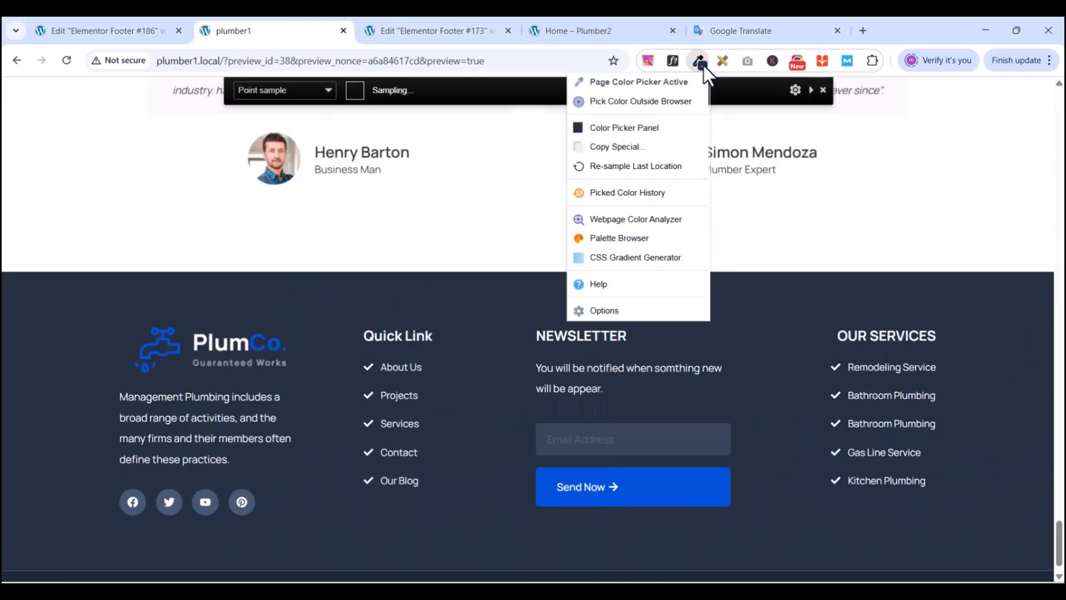
pyautogui.click(608, 126)
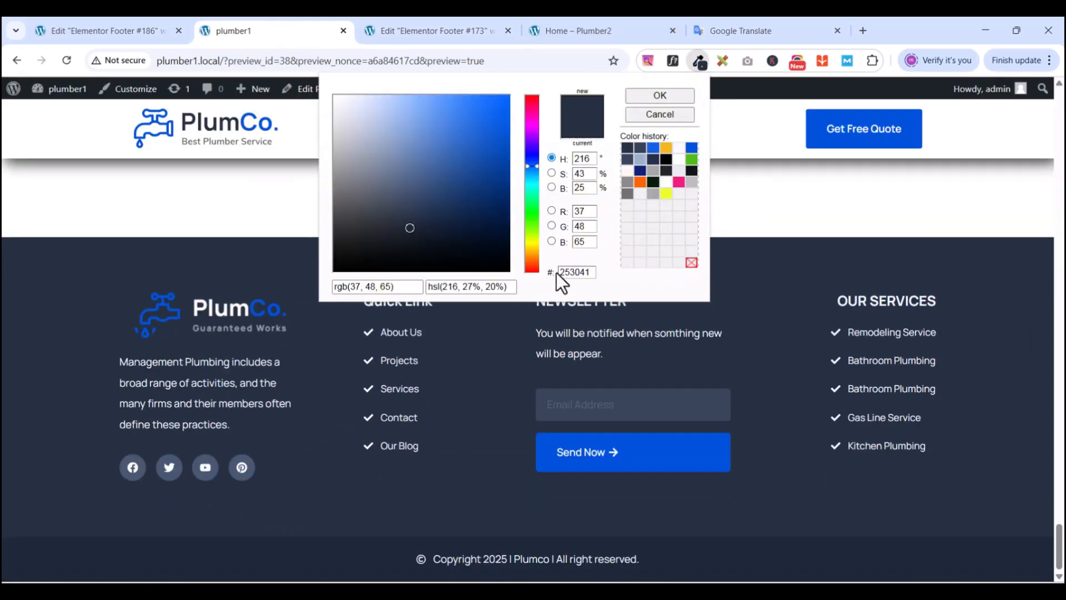
pyautogui.doubleClick(571, 271)
pyautogui.rightClick(572, 271)
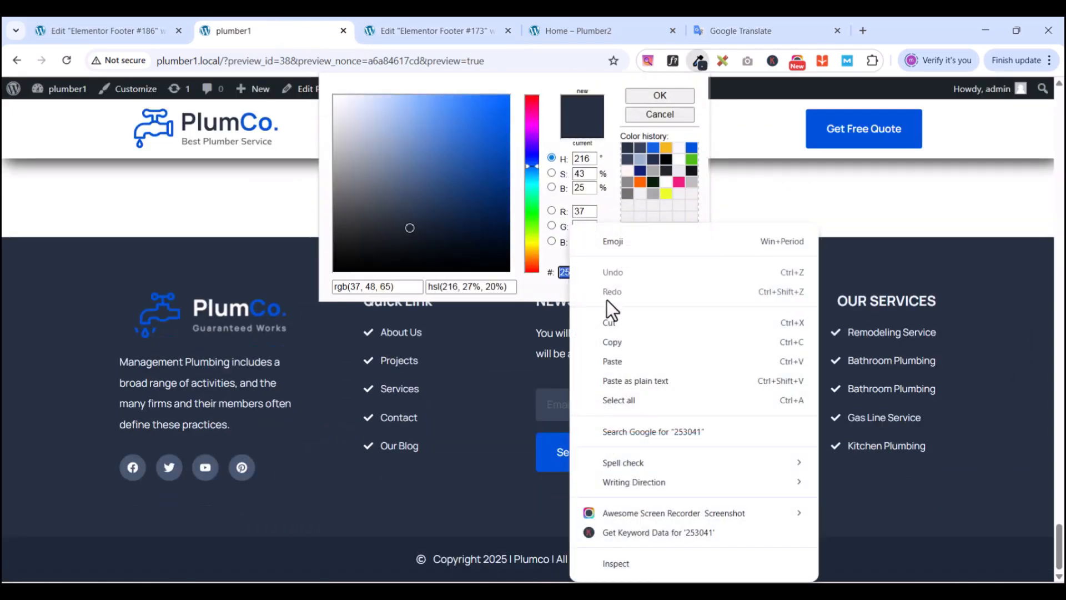
pyautogui.click(614, 343)
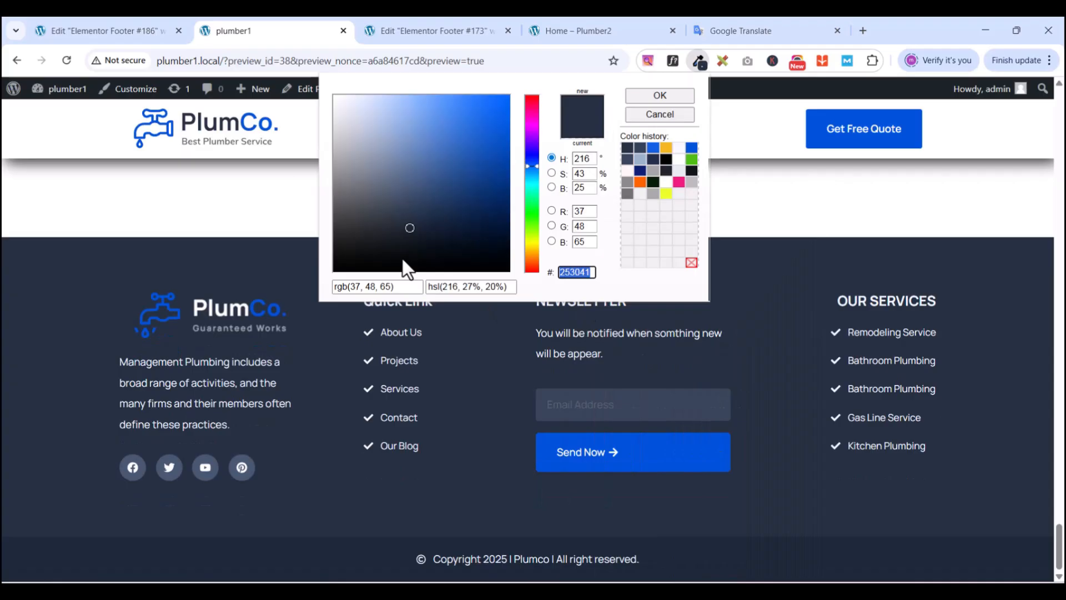
pyautogui.click(415, 31)
pyautogui.doubleClick(156, 426)
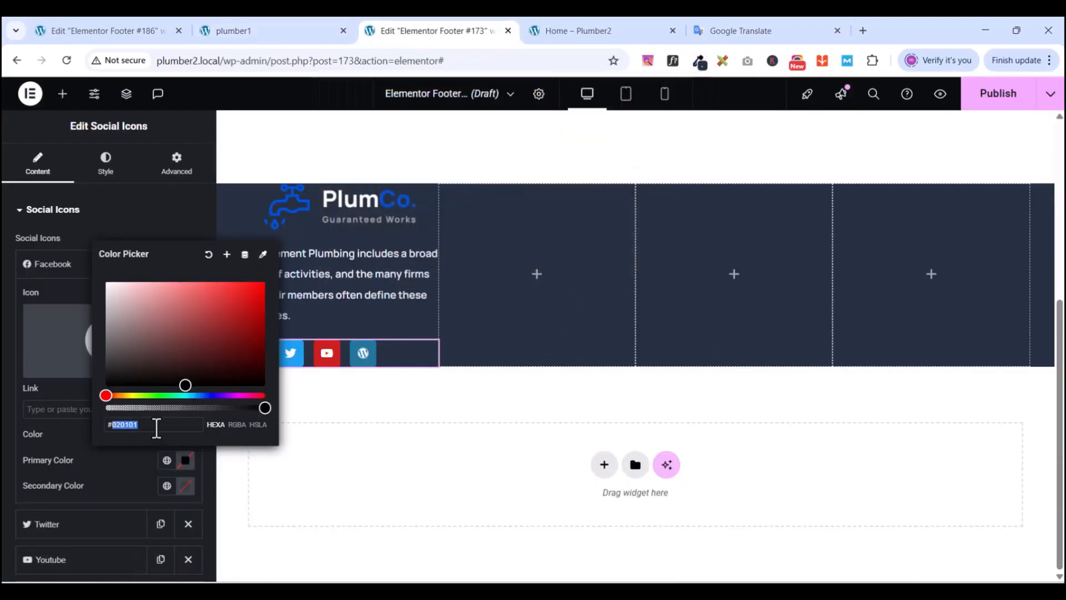
pyautogui.hotkey('ctrl', 'v')
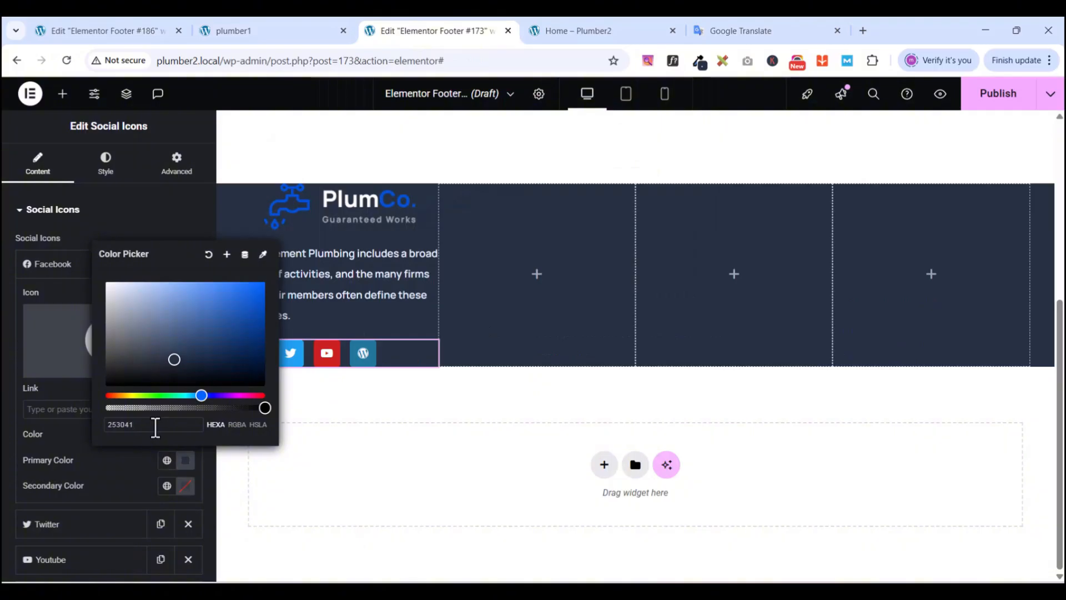
pyautogui.click(133, 223)
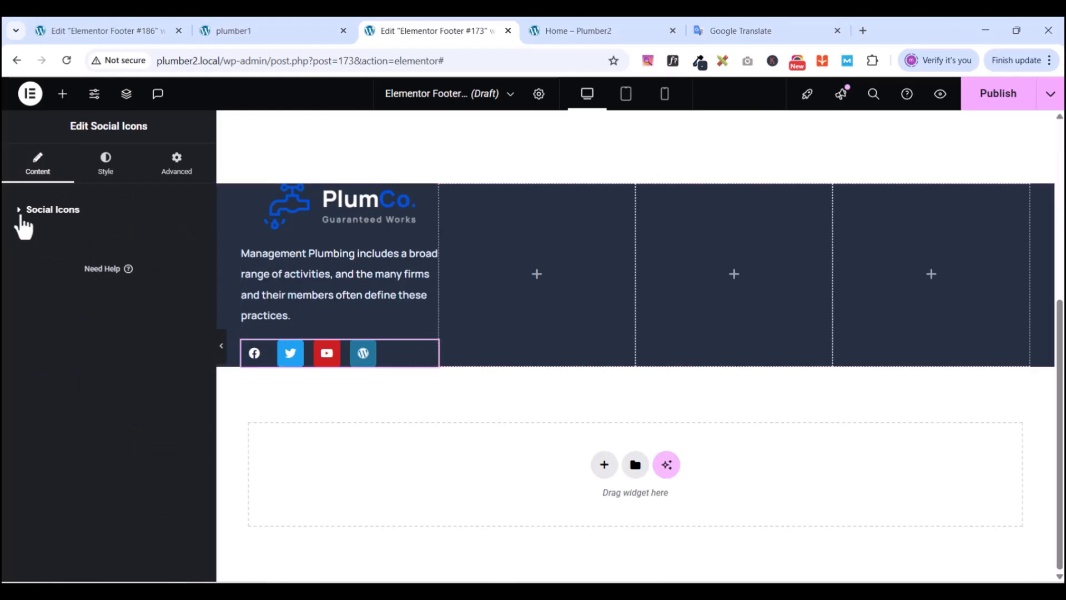
# - Give the Twitter social icon a Custom primary colour of 253041
pyautogui.click(21, 214)
pyautogui.click(64, 300)
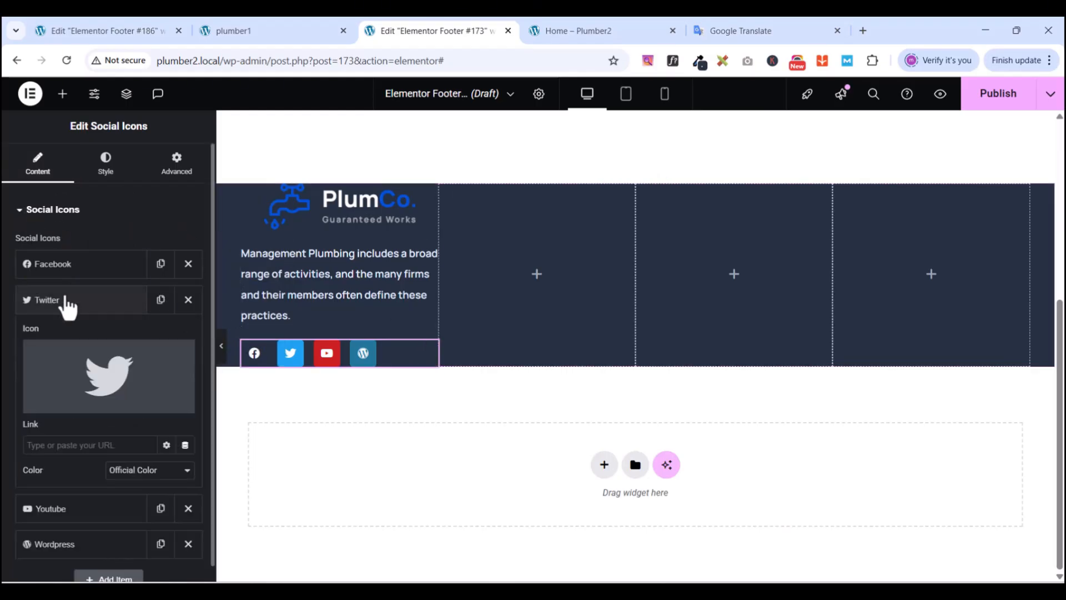
pyautogui.click(147, 470)
pyautogui.click(142, 503)
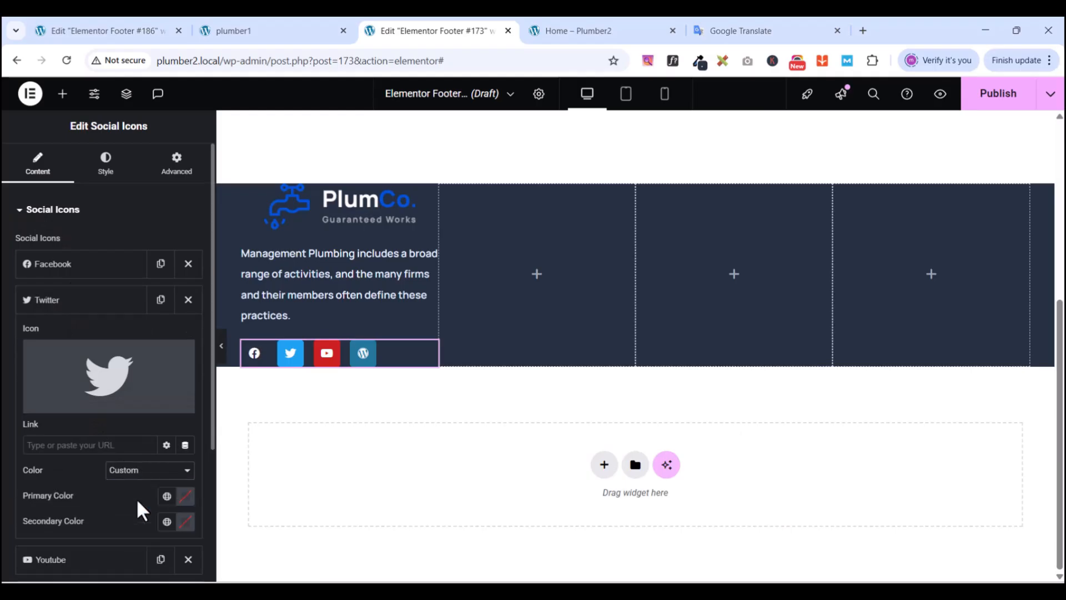
pyautogui.click(183, 496)
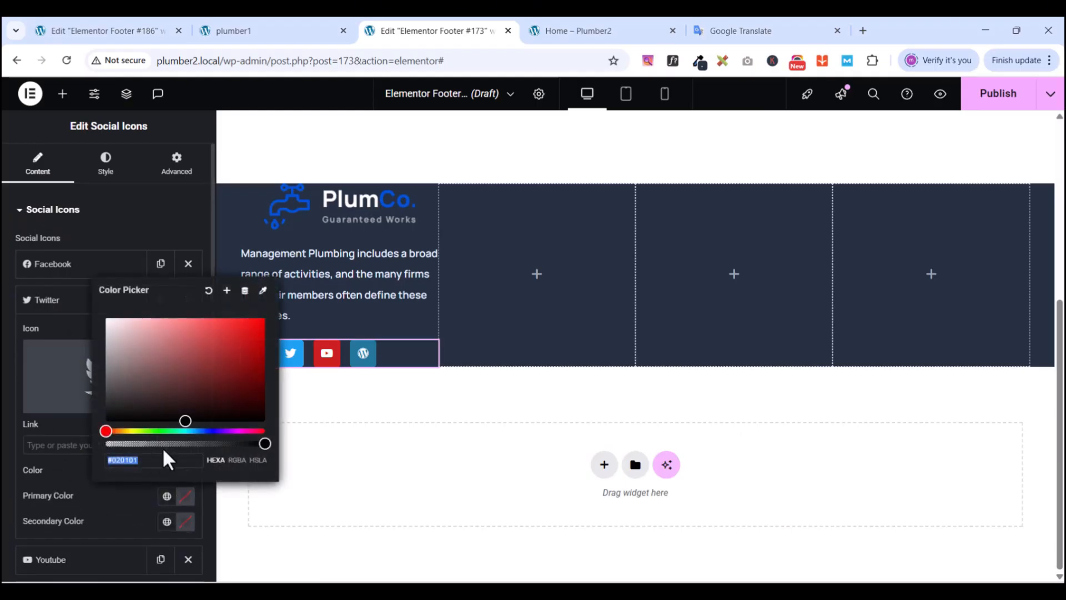
pyautogui.hotkey('ctrl', 'v')
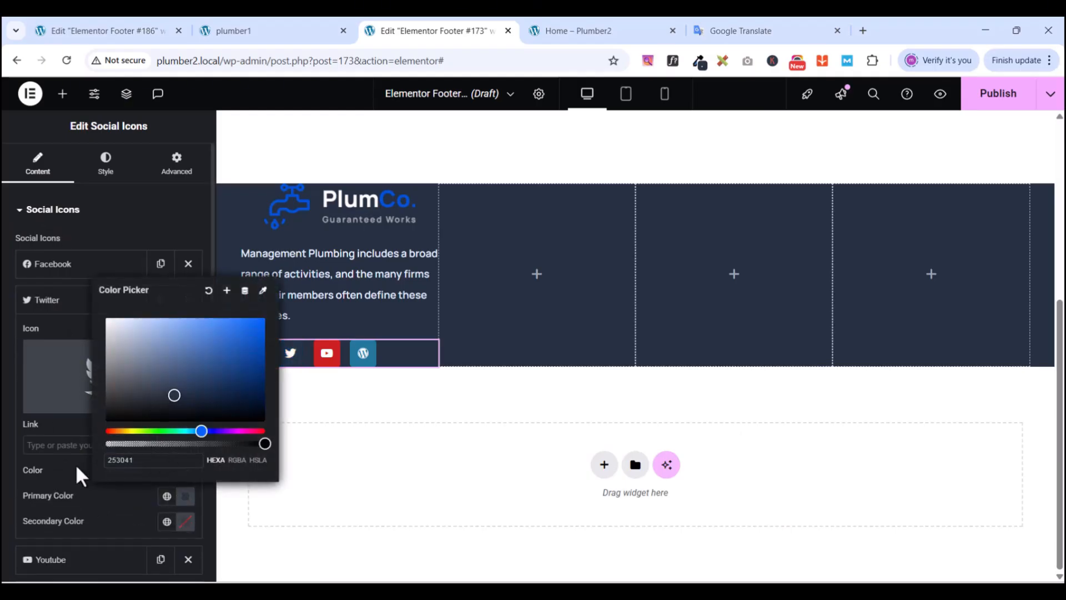
pyautogui.click(78, 542)
pyautogui.scroll(-1, 72, 475)
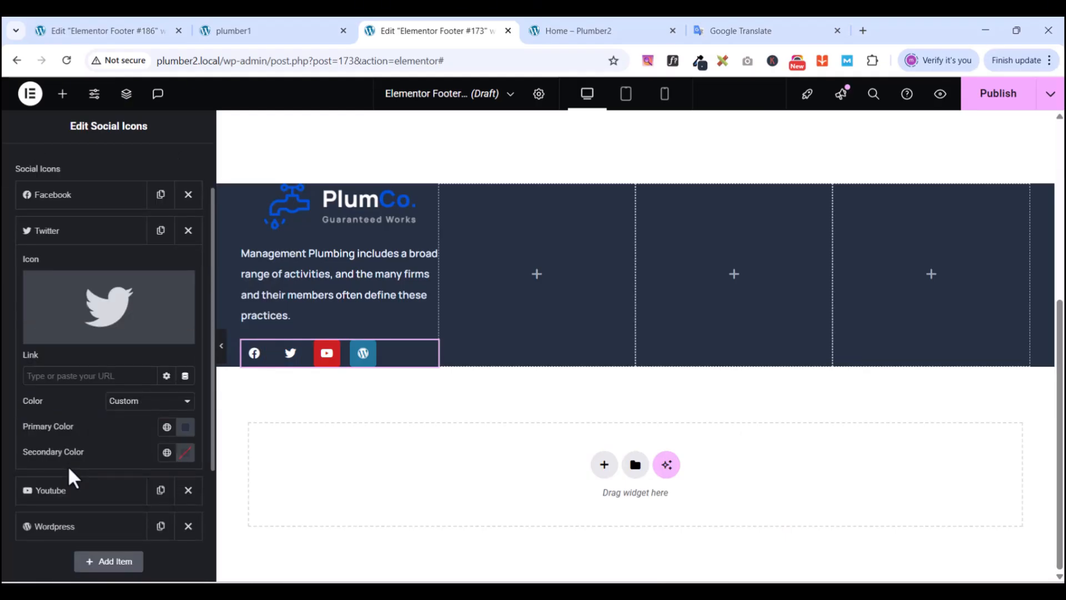
pyautogui.click(69, 232)
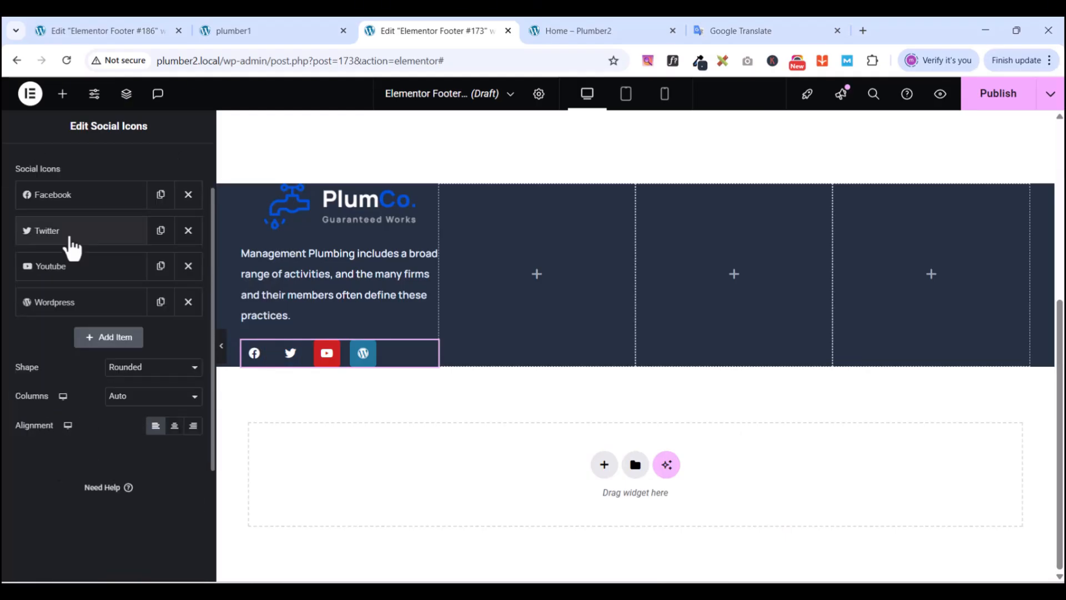
# - Give the YouTube social icon a Custom primary colour of 253041
pyautogui.click(58, 267)
pyautogui.click(135, 438)
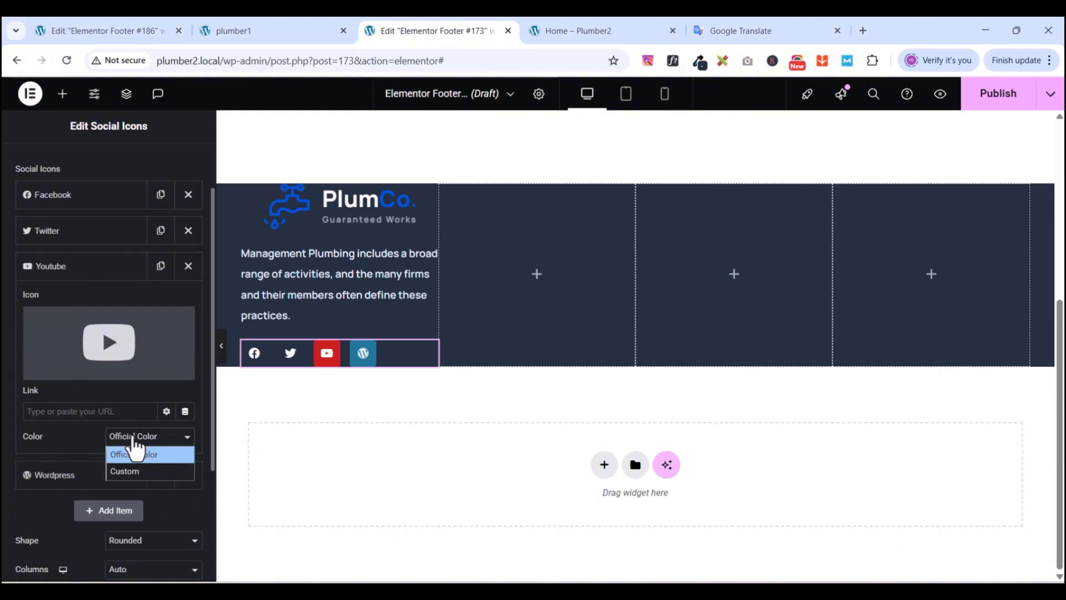
pyautogui.click(126, 471)
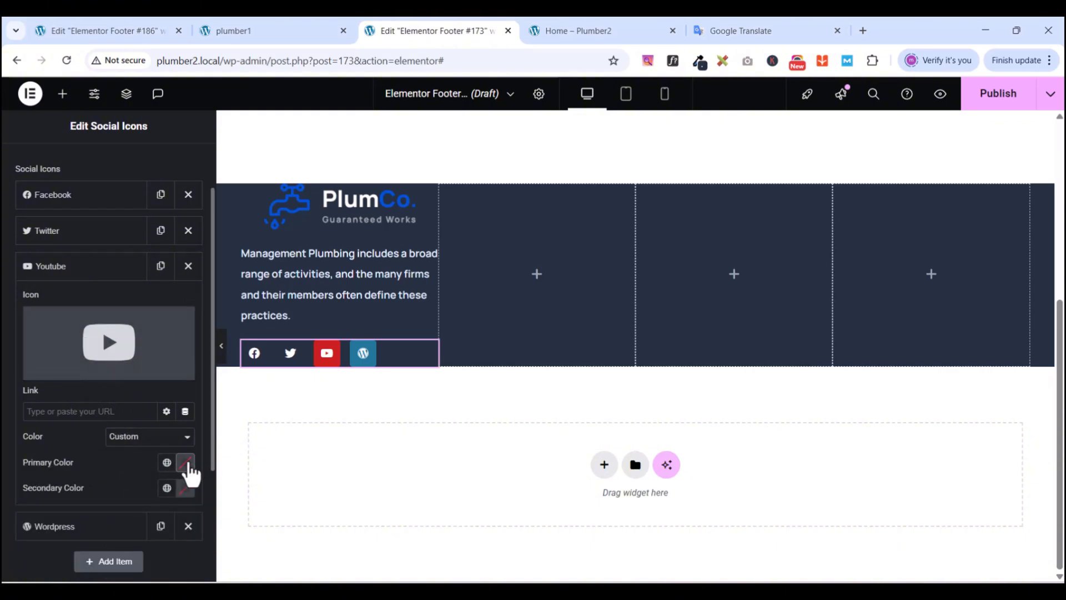
pyautogui.click(187, 463)
pyautogui.hotkey('ctrl', 'v')
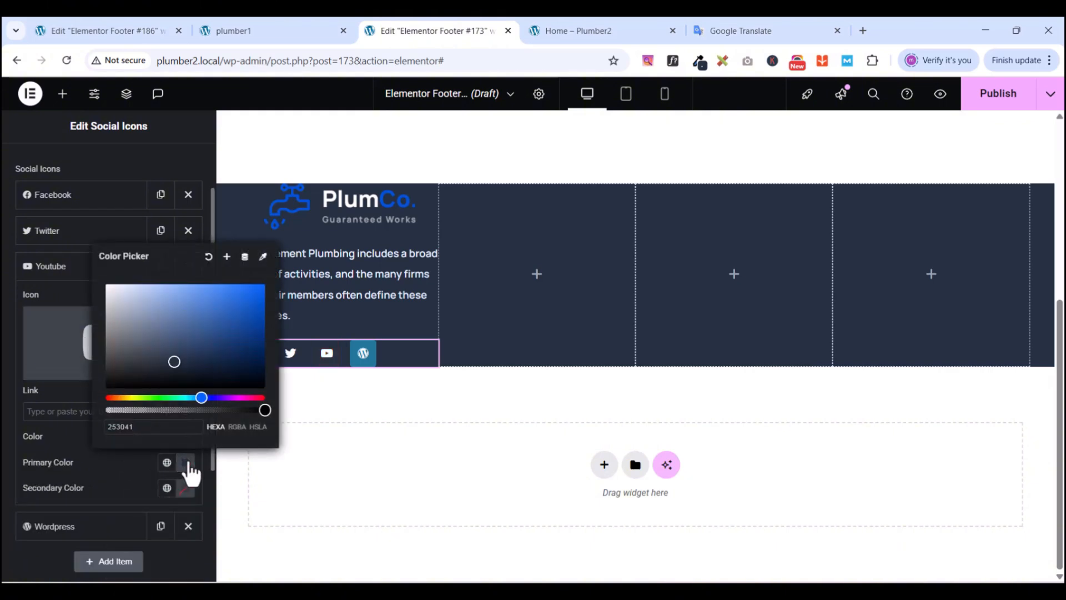
pyautogui.click(94, 347)
pyautogui.click(106, 280)
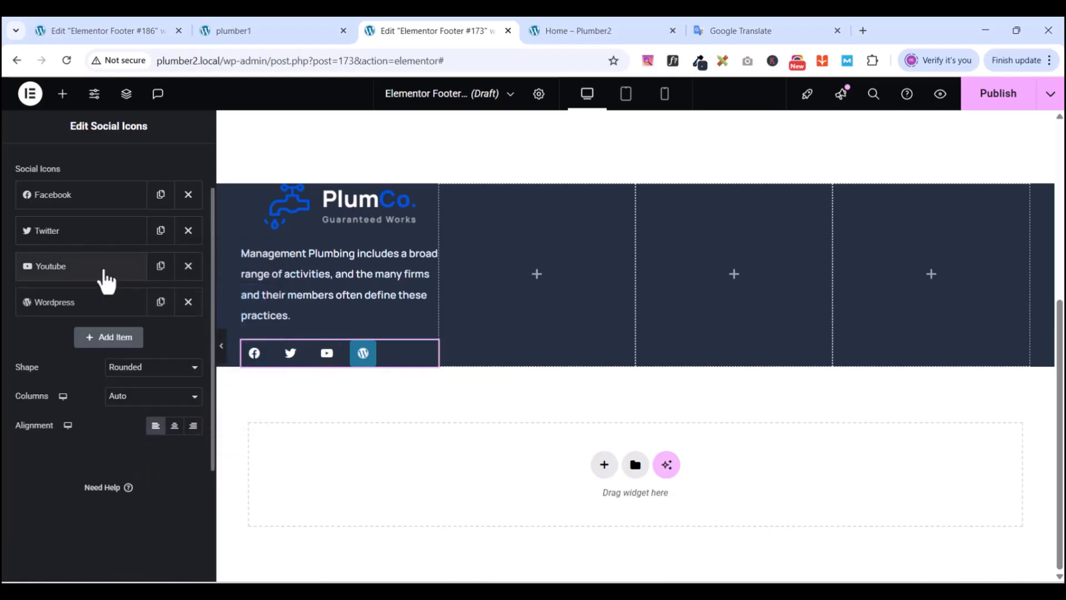
# - Give the WordPress icon a Custom primary colour of 253041, then switch to the plumber1 preview
pyautogui.click(66, 305)
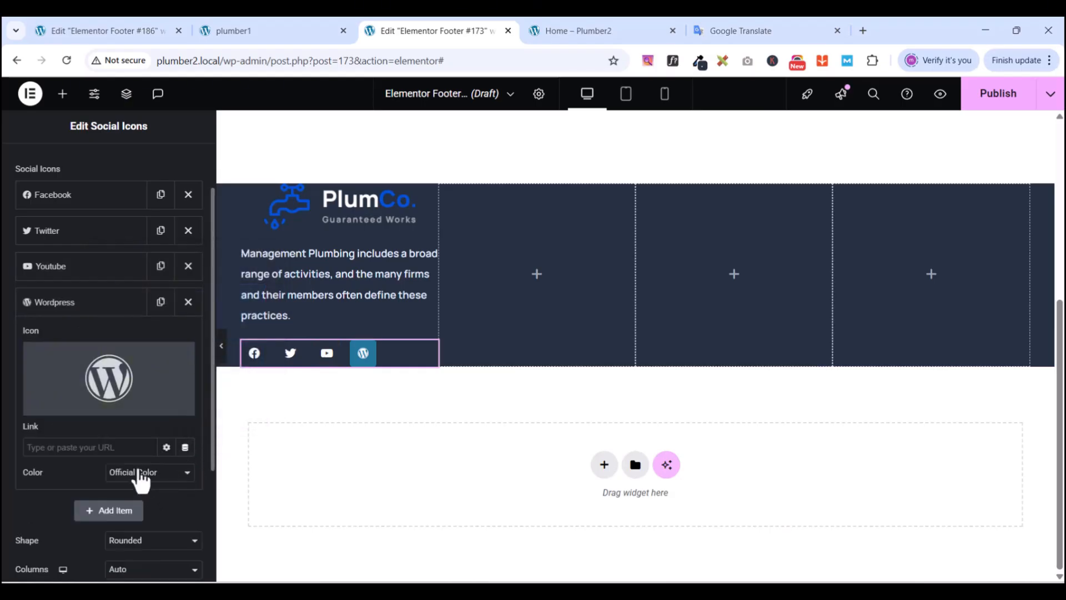
pyautogui.click(142, 477)
pyautogui.click(141, 504)
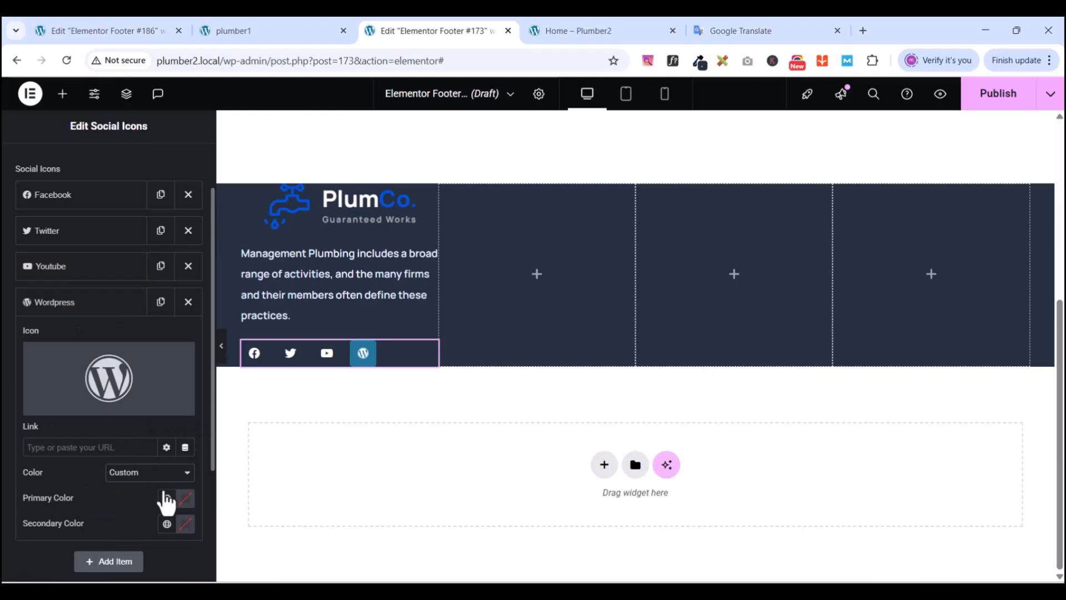
pyautogui.click(185, 498)
pyautogui.hotkey('ctrl', 'v')
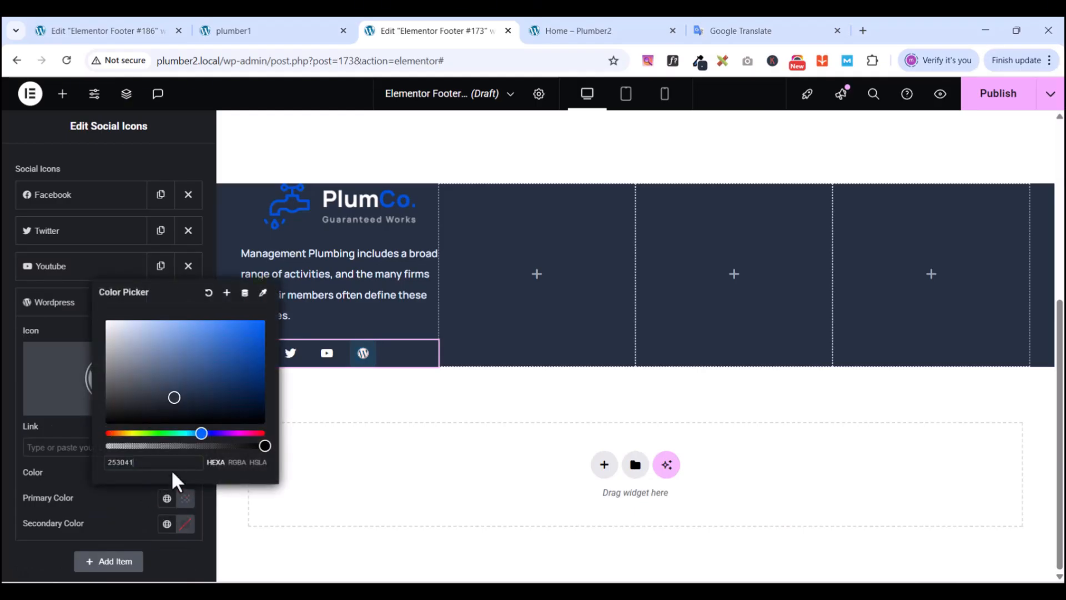
pyautogui.click(56, 307)
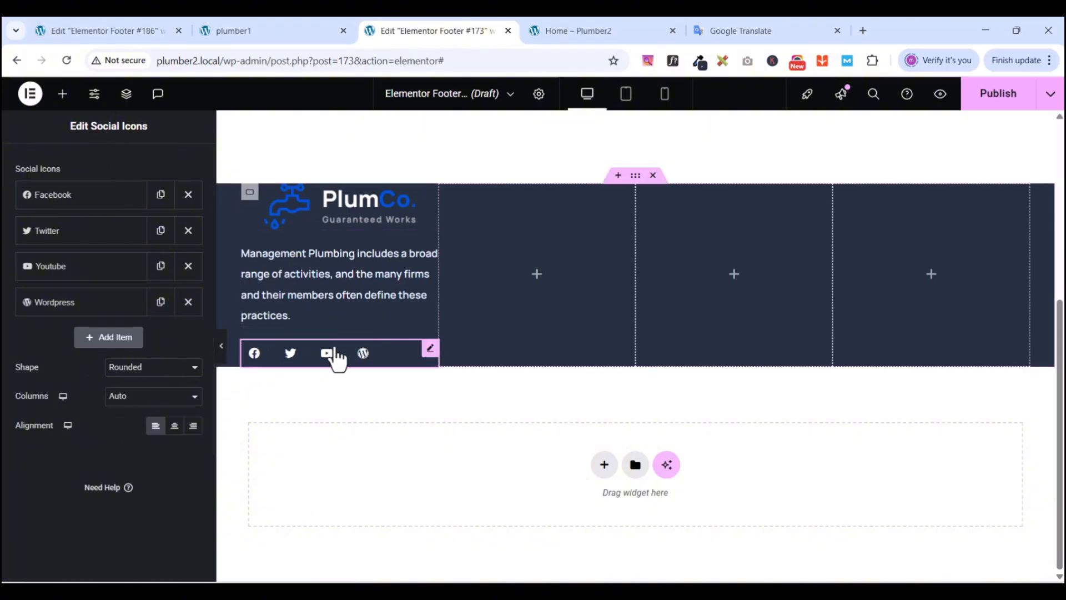
pyautogui.click(243, 36)
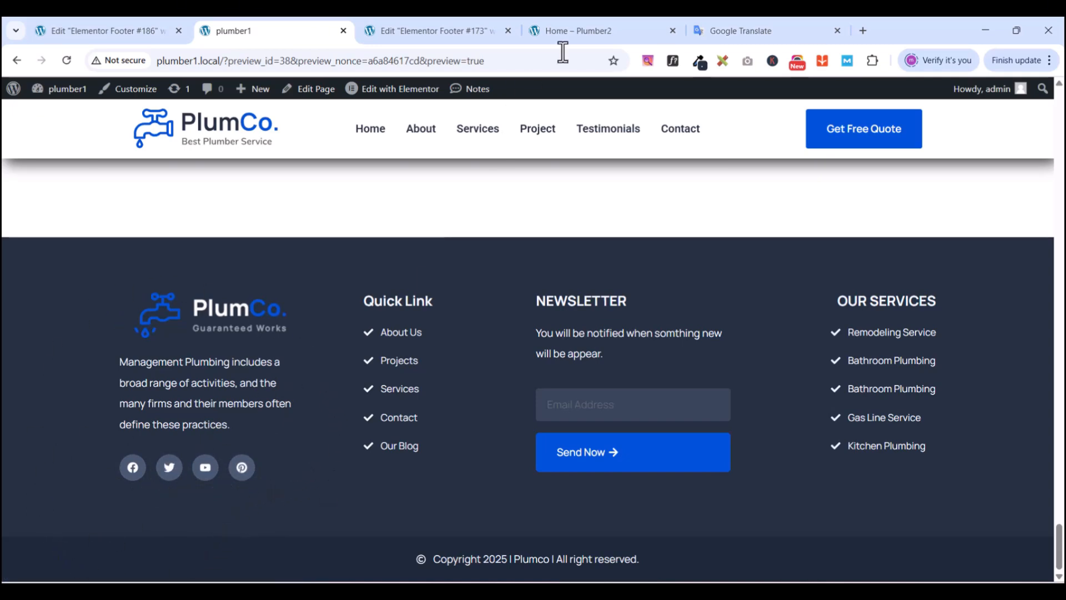
# - Sample and copy the reference footer's social icon colour #E1E5EB, then return to the Elementor editor
pyautogui.click(699, 62)
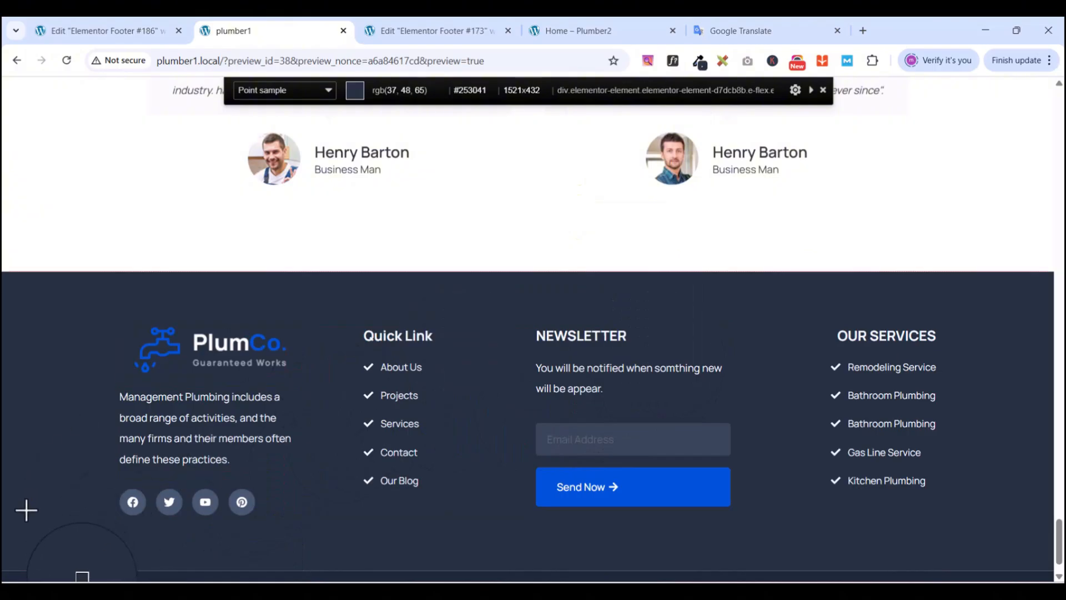
pyautogui.click(131, 492)
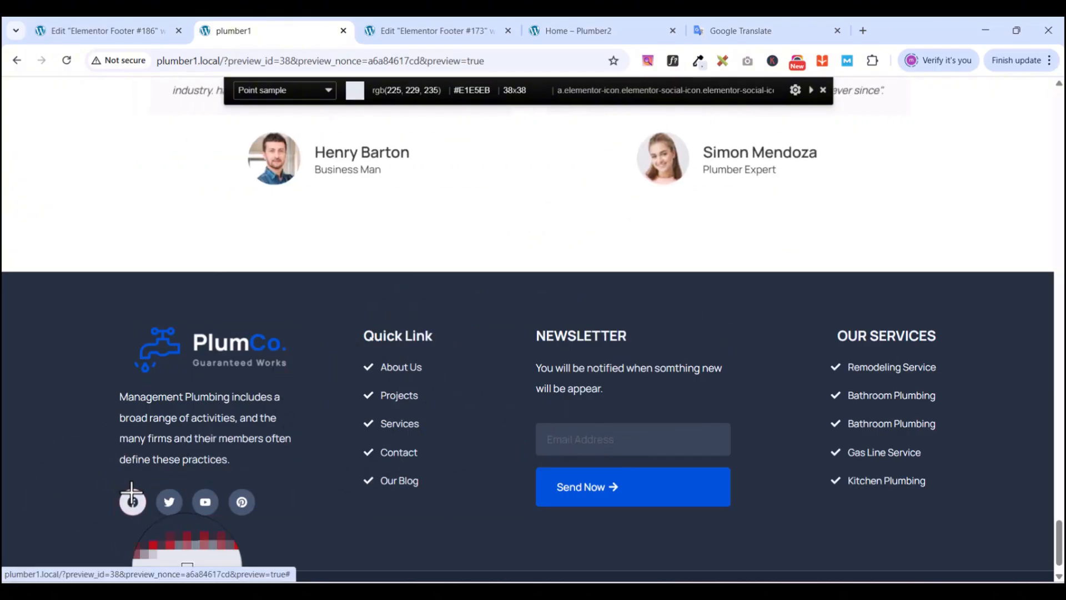
pyautogui.click(132, 492)
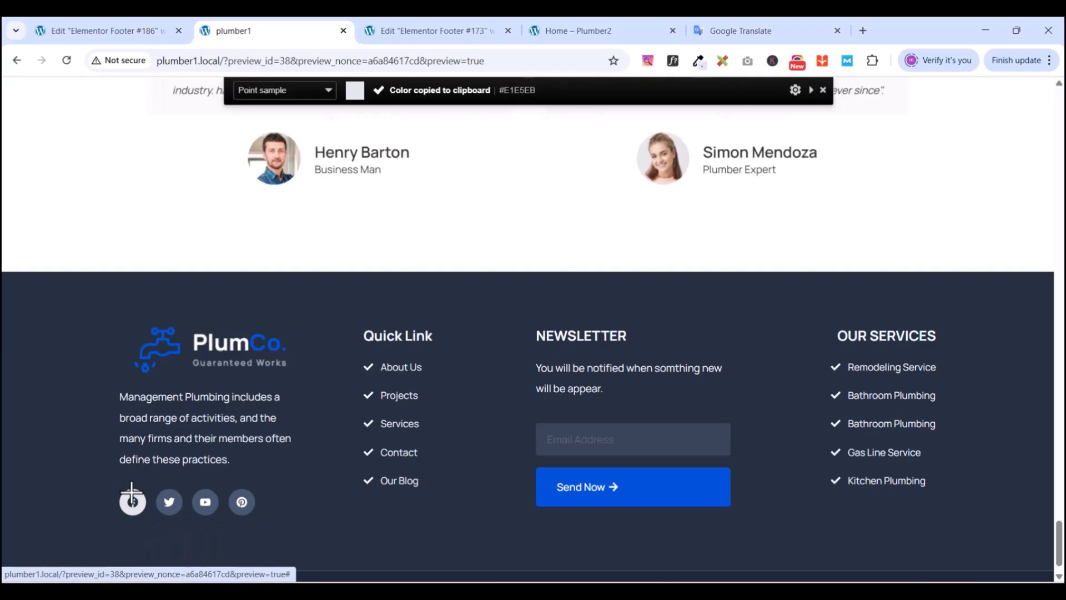
pyautogui.click(698, 62)
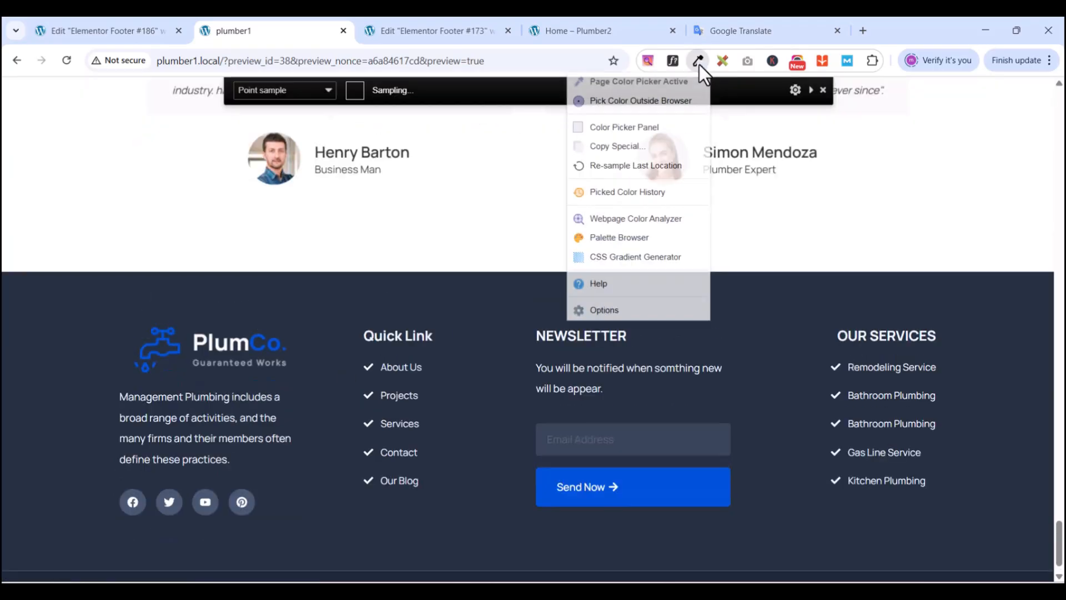
pyautogui.click(618, 129)
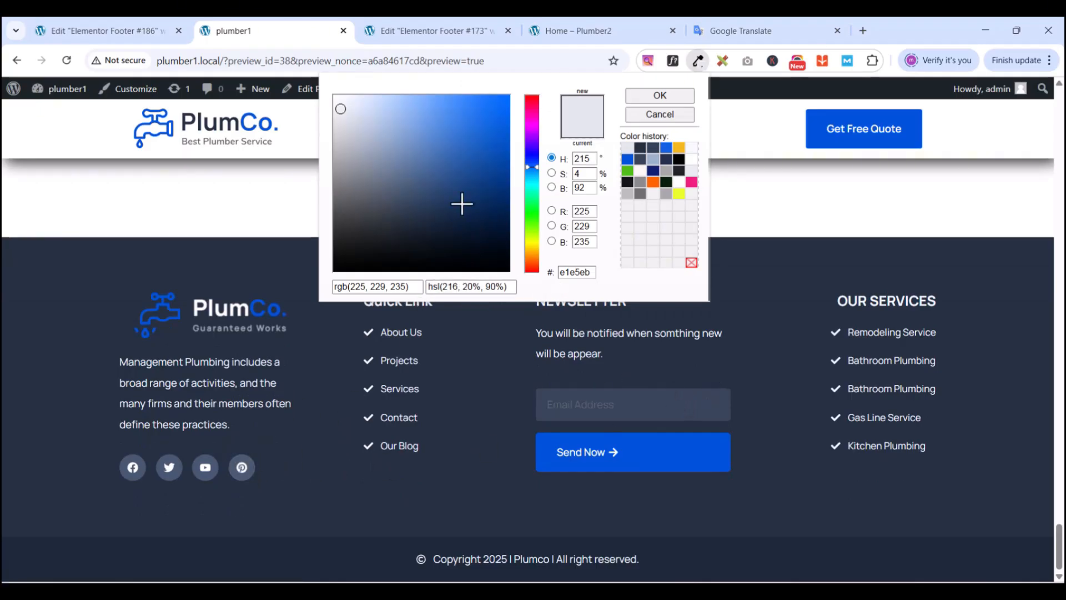
pyautogui.click(660, 114)
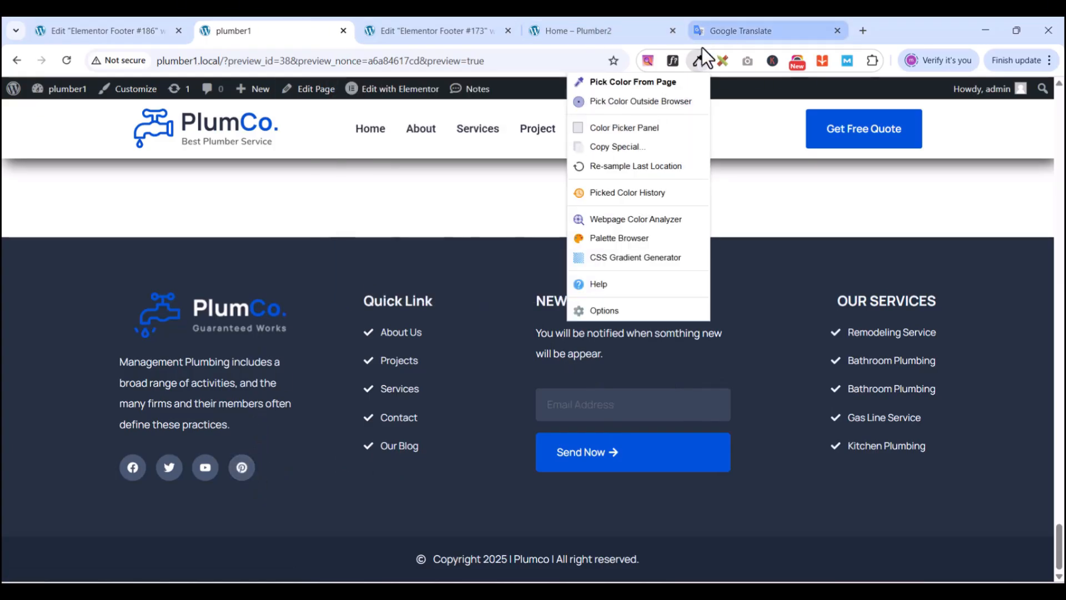
pyautogui.click(698, 62)
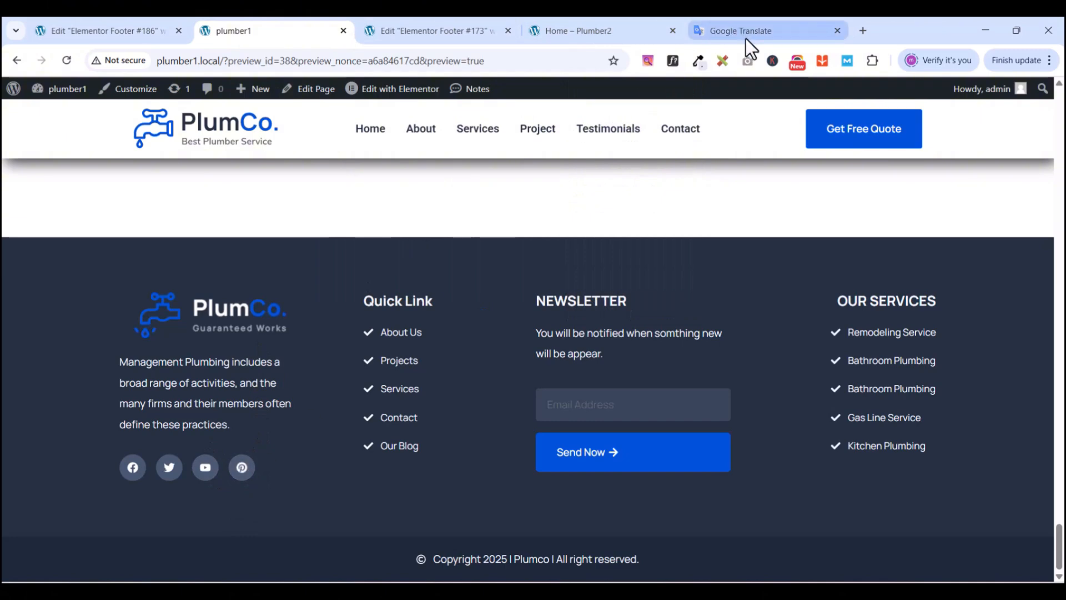
pyautogui.click(699, 62)
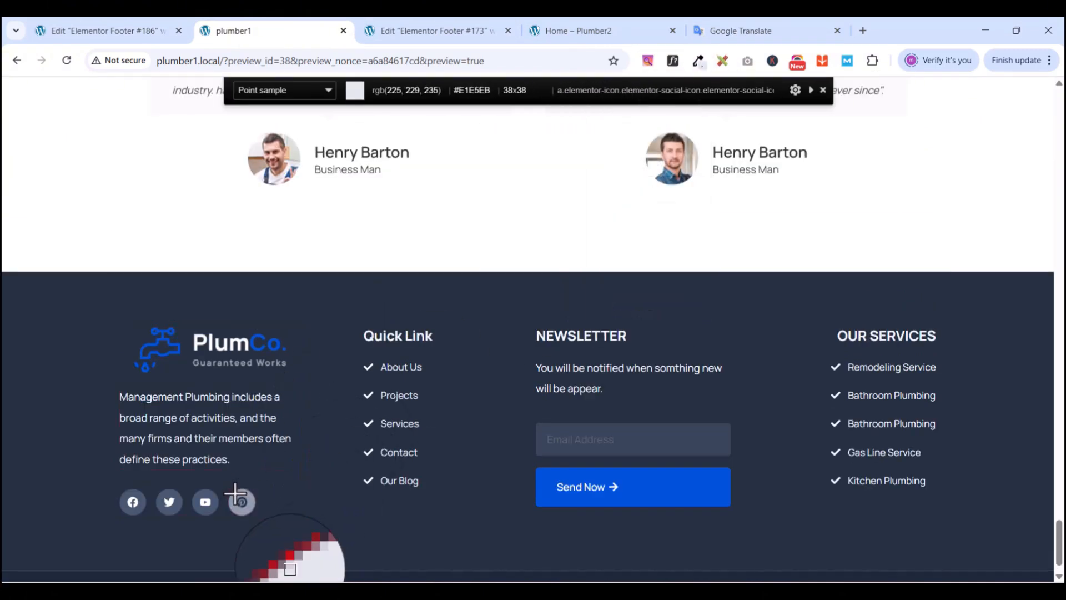
pyautogui.scroll(-1, 229, 475)
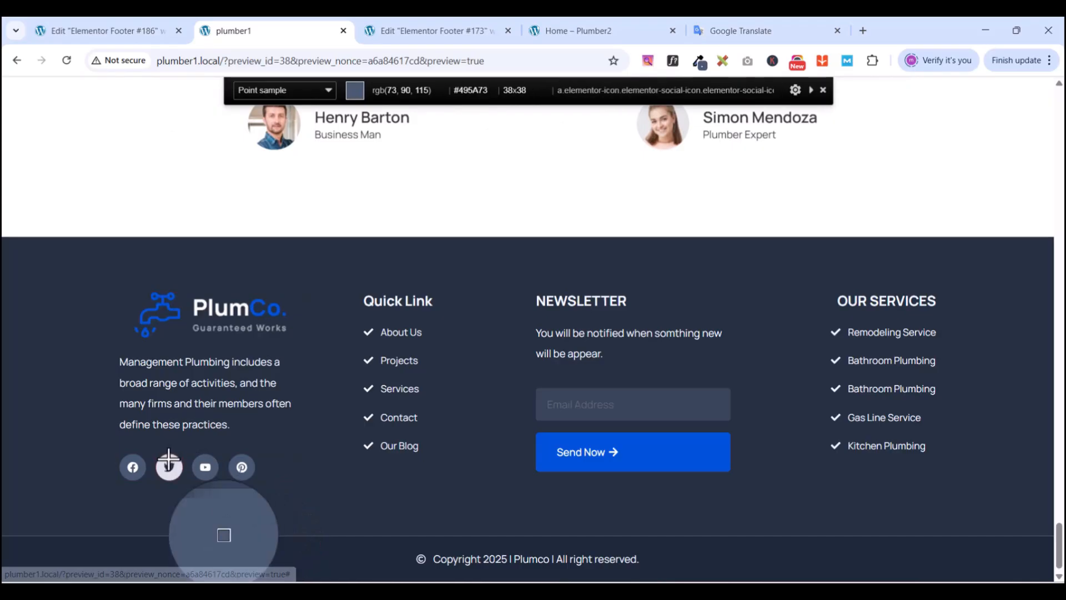
pyautogui.click(389, 30)
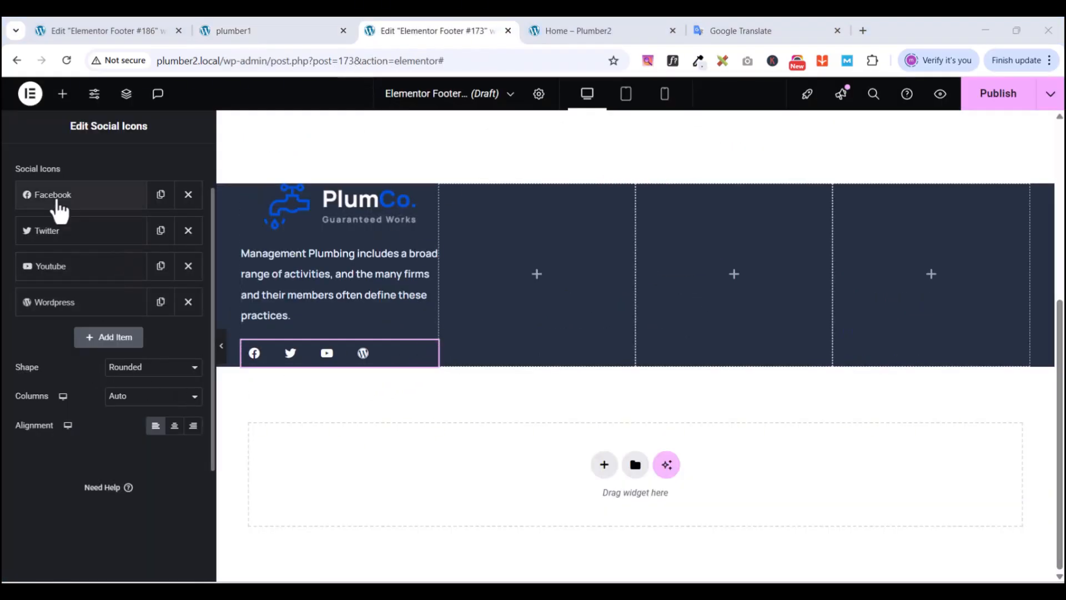
# - Lighten the Facebook icon's primary colour to #5F78A0 by dragging in the saturation square
pyautogui.click(59, 206)
pyautogui.click(186, 392)
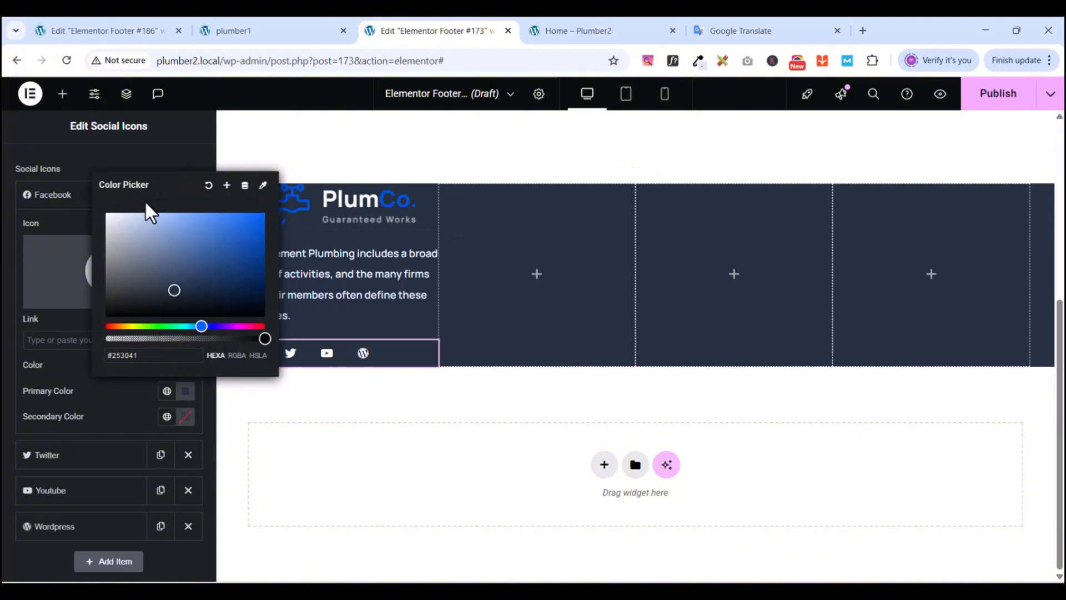
pyautogui.moveTo(174, 292); pyautogui.dragTo(171, 253)
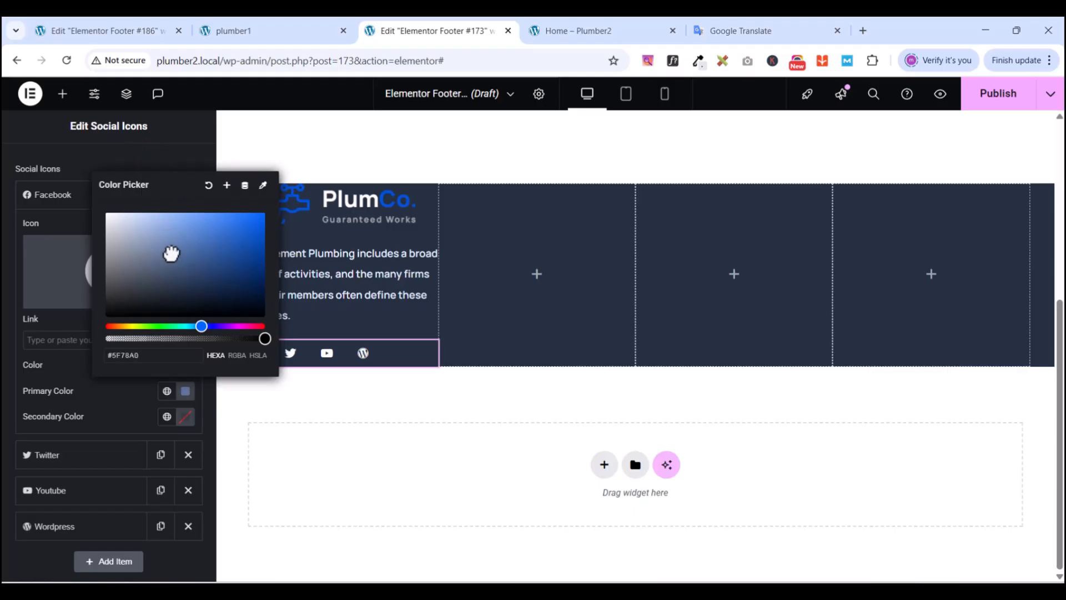
pyautogui.click(175, 166)
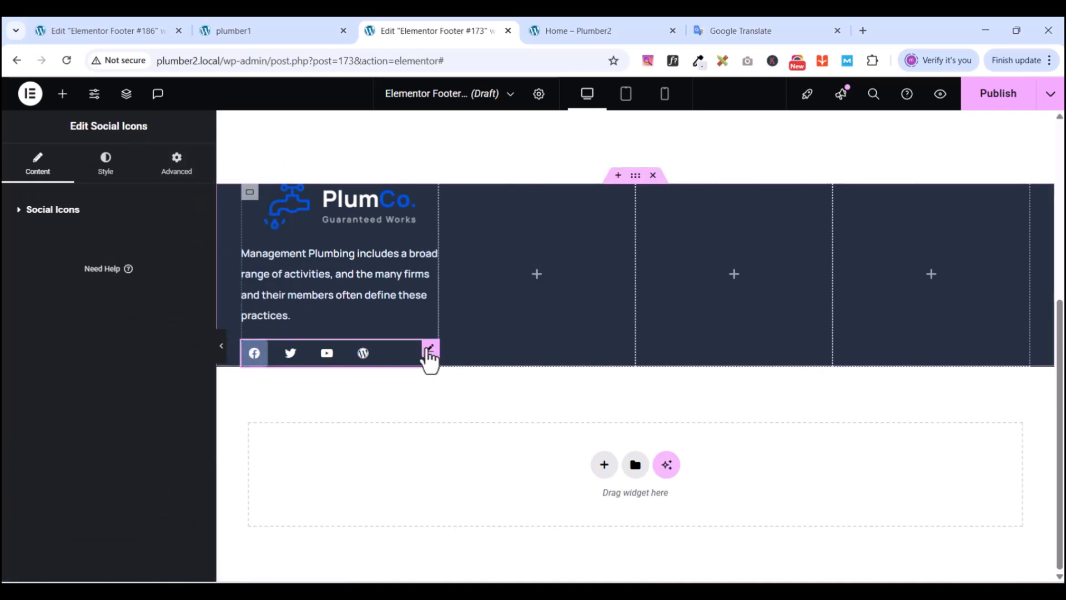
pyautogui.scroll(5, 591, 331)
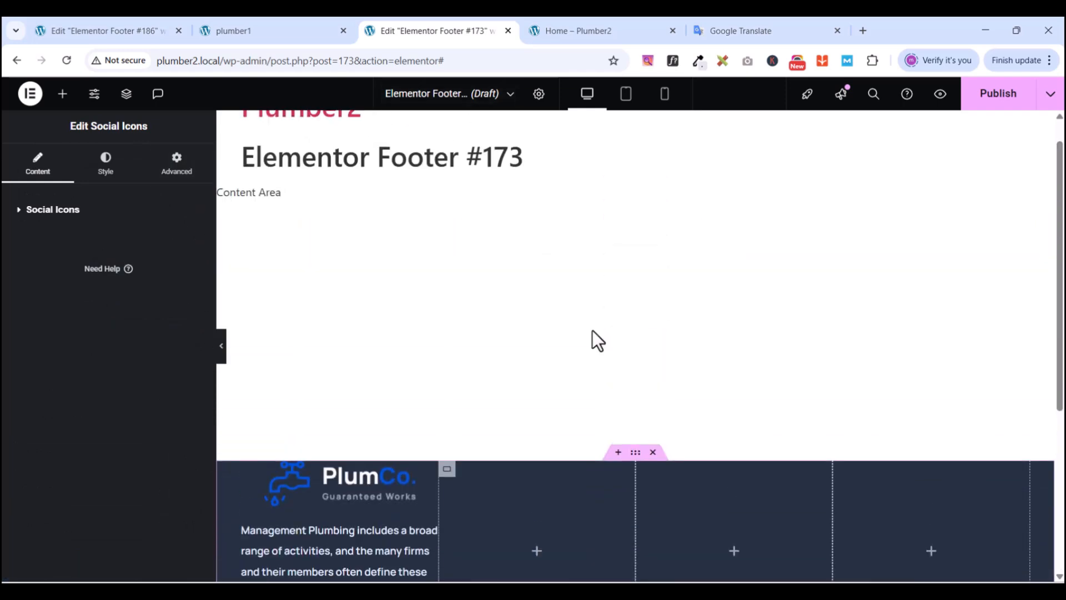
pyautogui.scroll(-3, 591, 328)
# - Sample the reference site's footer colour and copy its hex value 384559
pyautogui.click(293, 30)
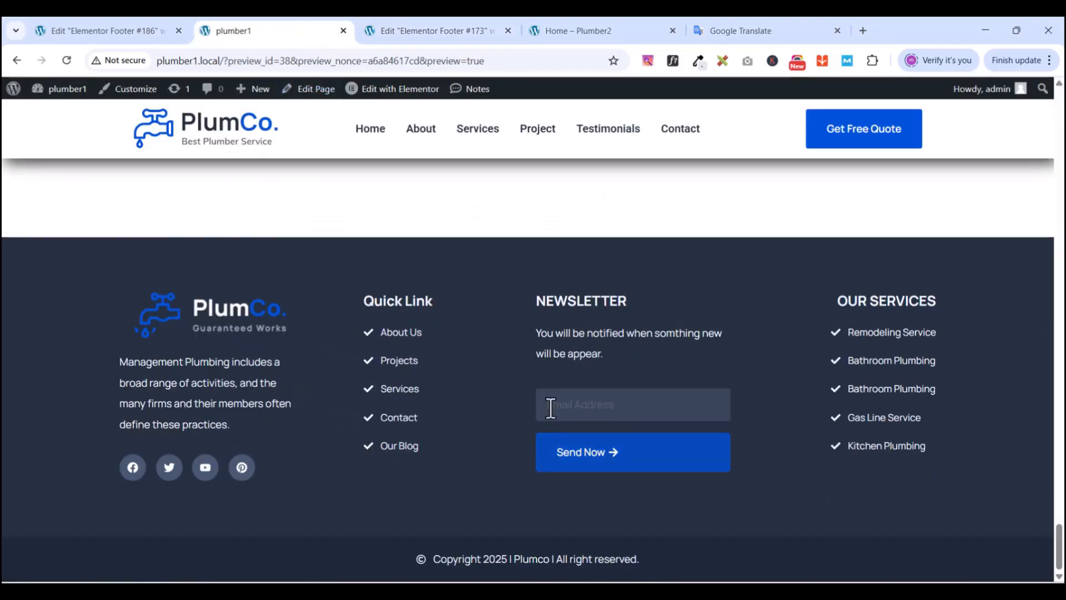
pyautogui.click(698, 60)
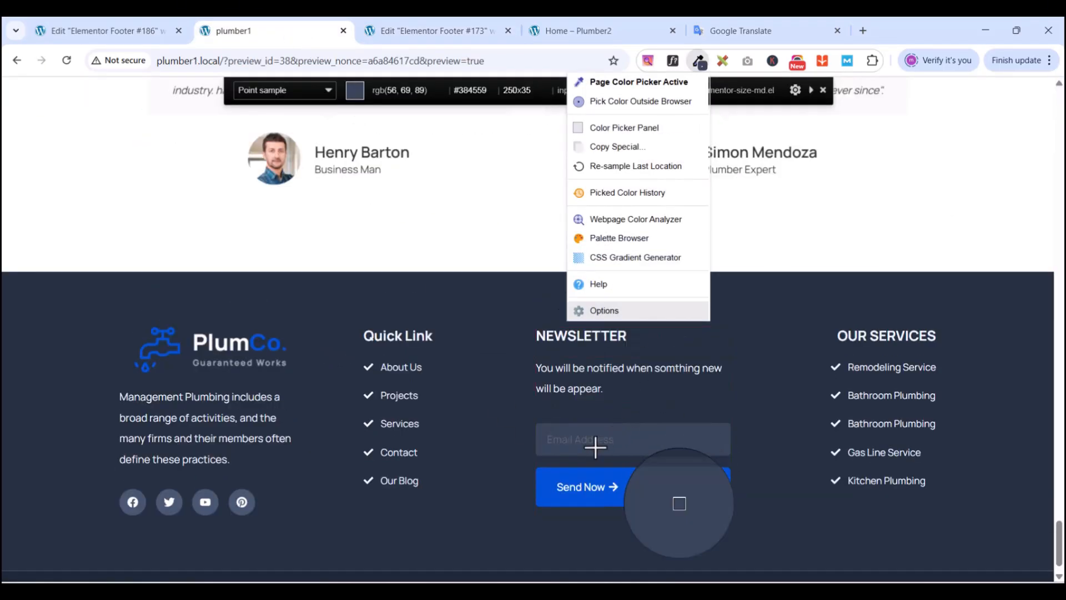
pyautogui.click(626, 438)
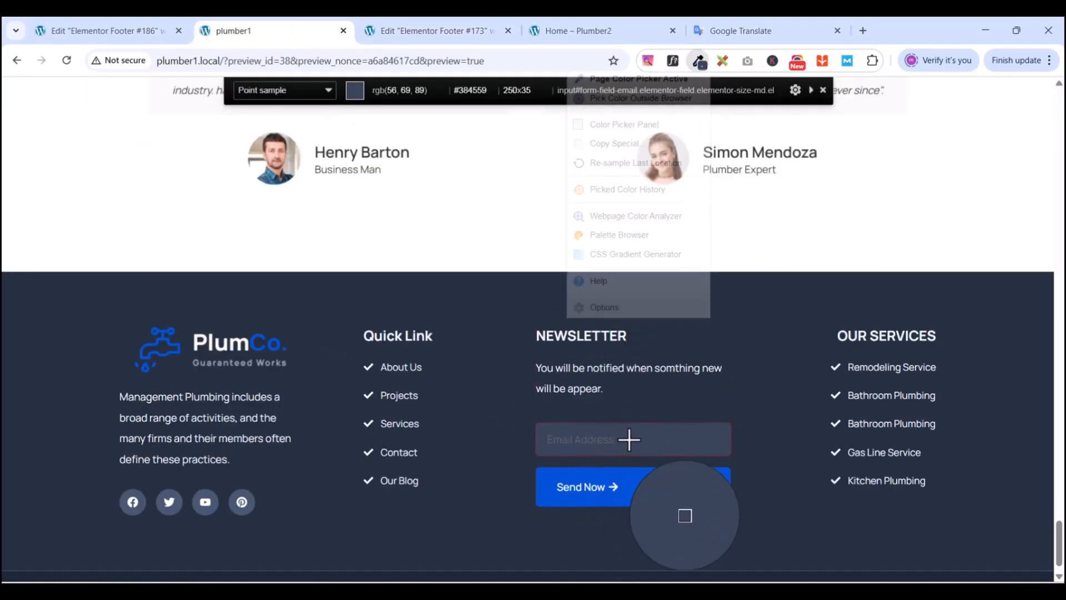
pyautogui.click(701, 64)
pyautogui.click(618, 132)
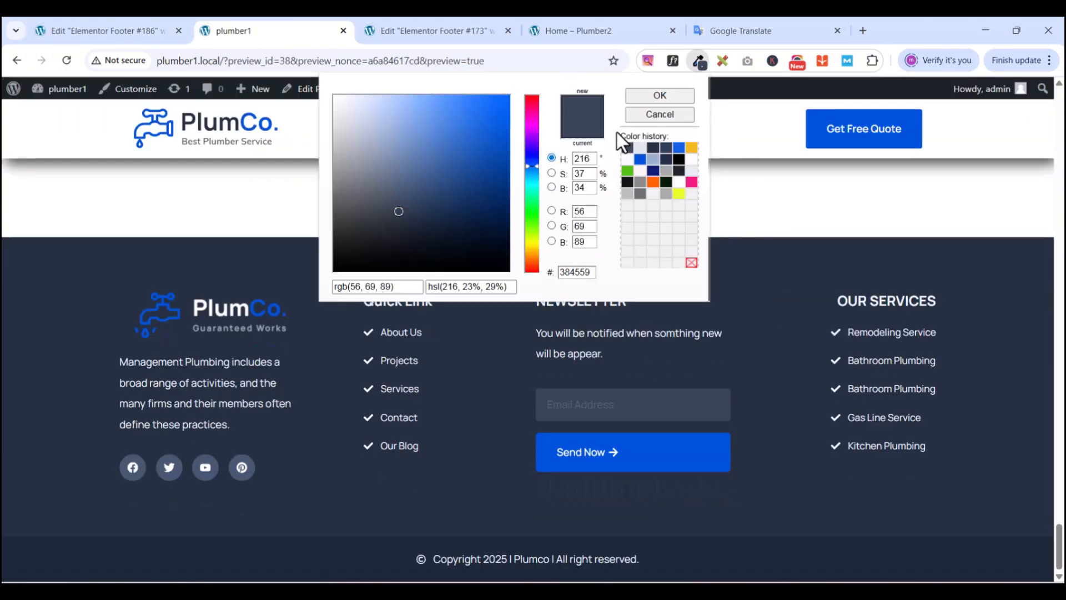
pyautogui.doubleClick(572, 272)
pyautogui.rightClick(575, 276)
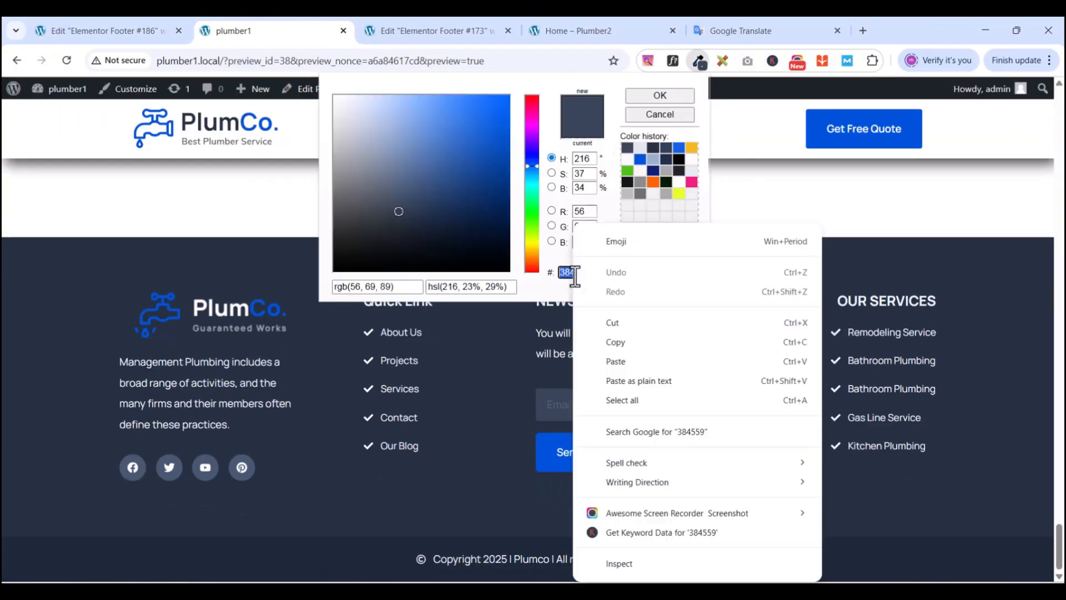
pyautogui.click(629, 341)
# - Set the Facebook icon's primary colour to #384559
pyautogui.click(451, 30)
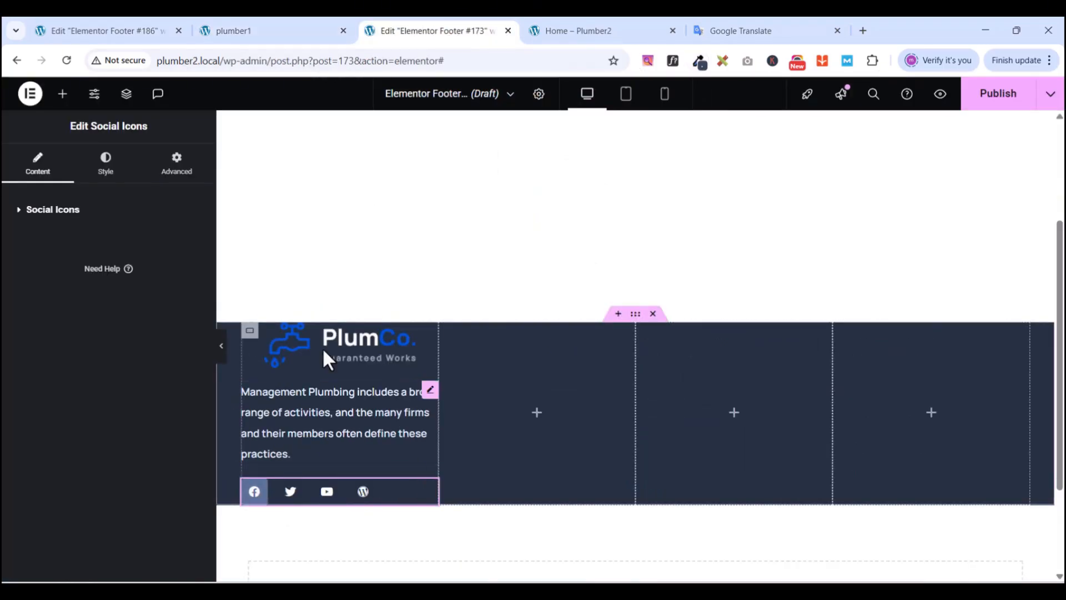
pyautogui.click(106, 163)
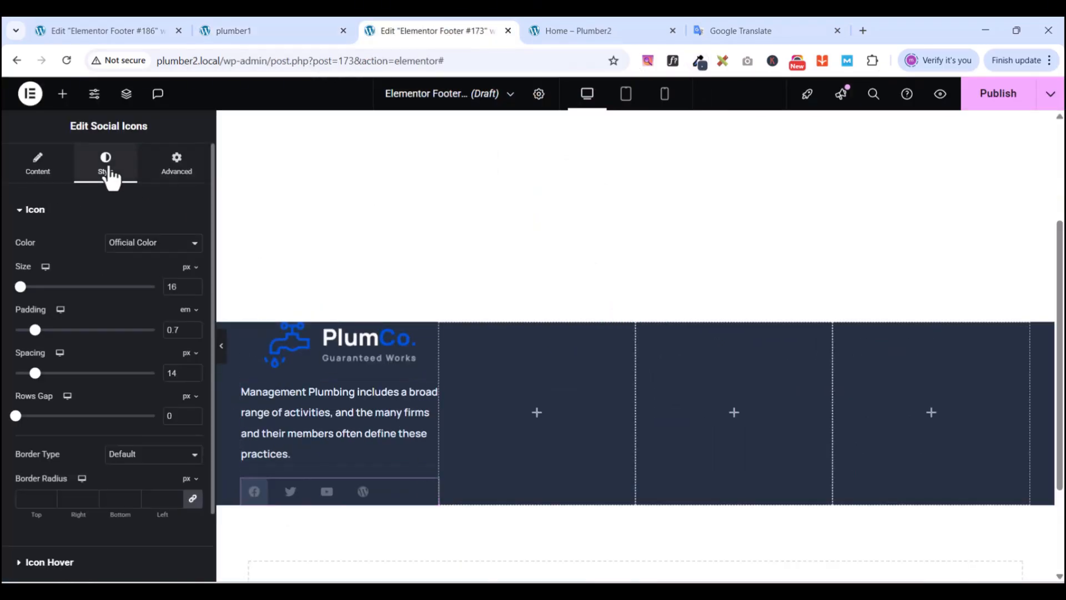
pyautogui.click(37, 164)
pyautogui.click(80, 274)
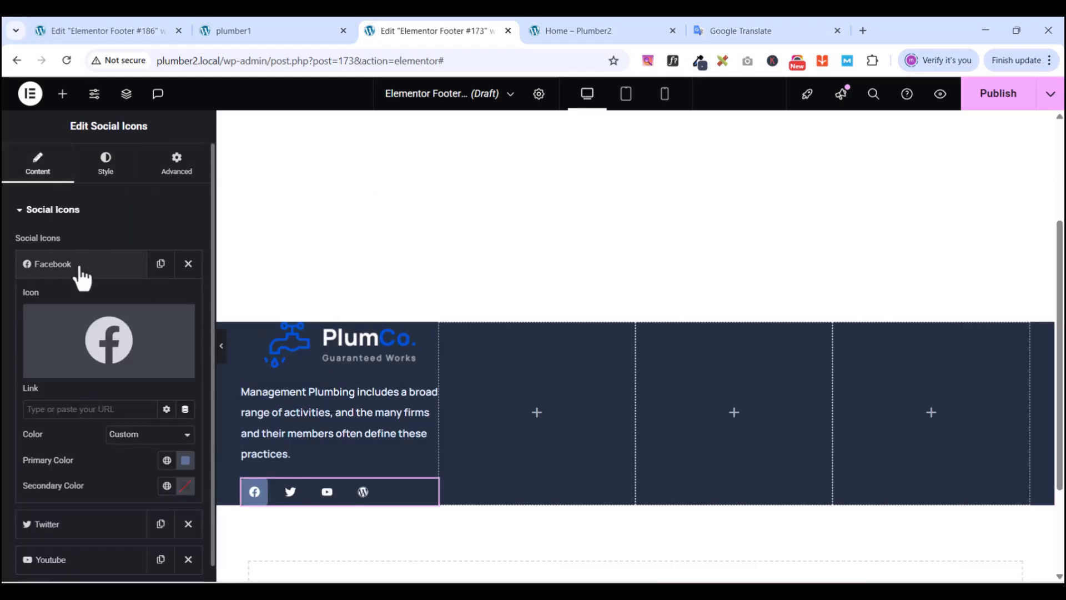
pyautogui.click(185, 461)
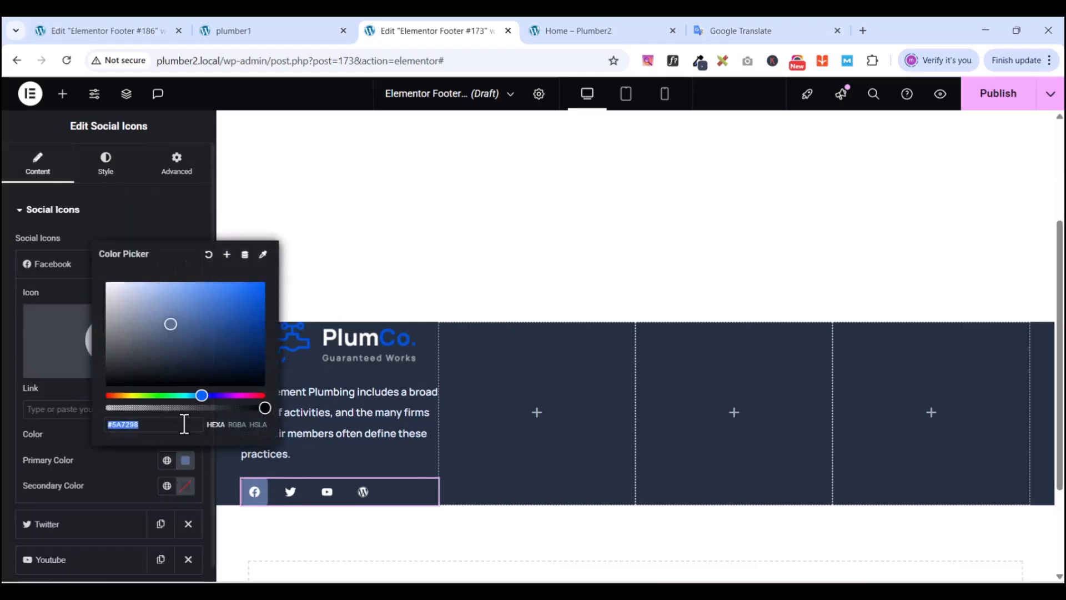
pyautogui.hotkey('ctrl', 'v')
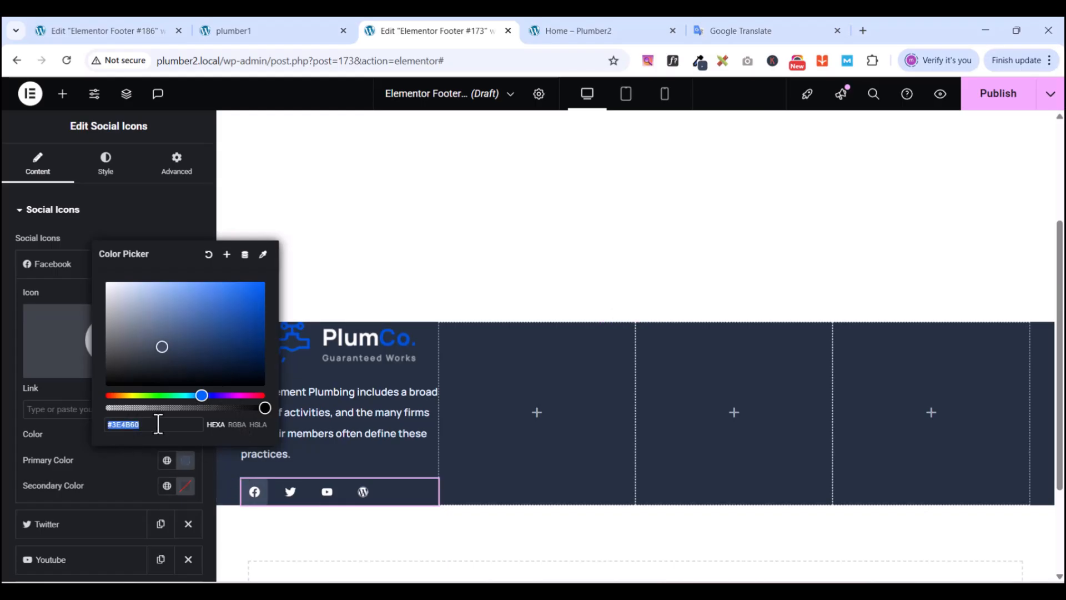
pyautogui.hotkey('ctrl', 'v')
pyautogui.click(73, 441)
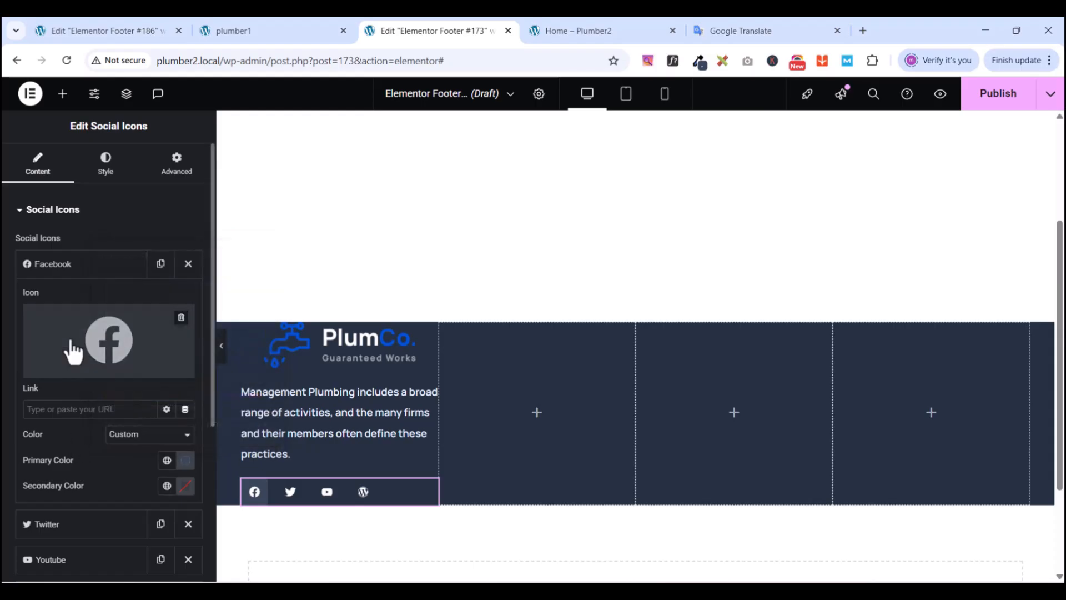
pyautogui.click(75, 265)
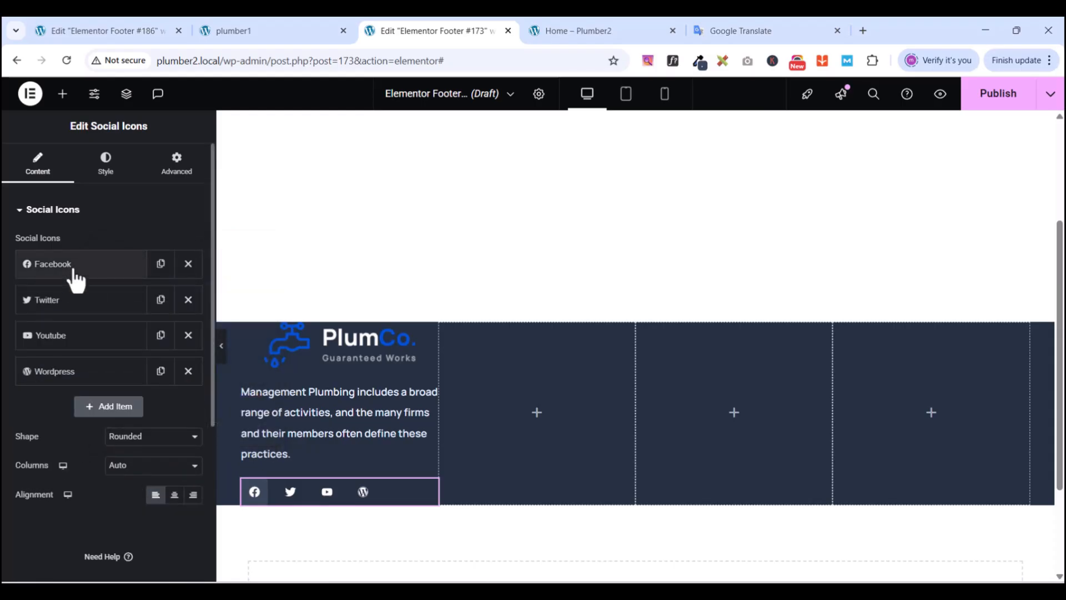
# - Check the Twitter and YouTube icons' primary colour settings without changing them
pyautogui.click(62, 301)
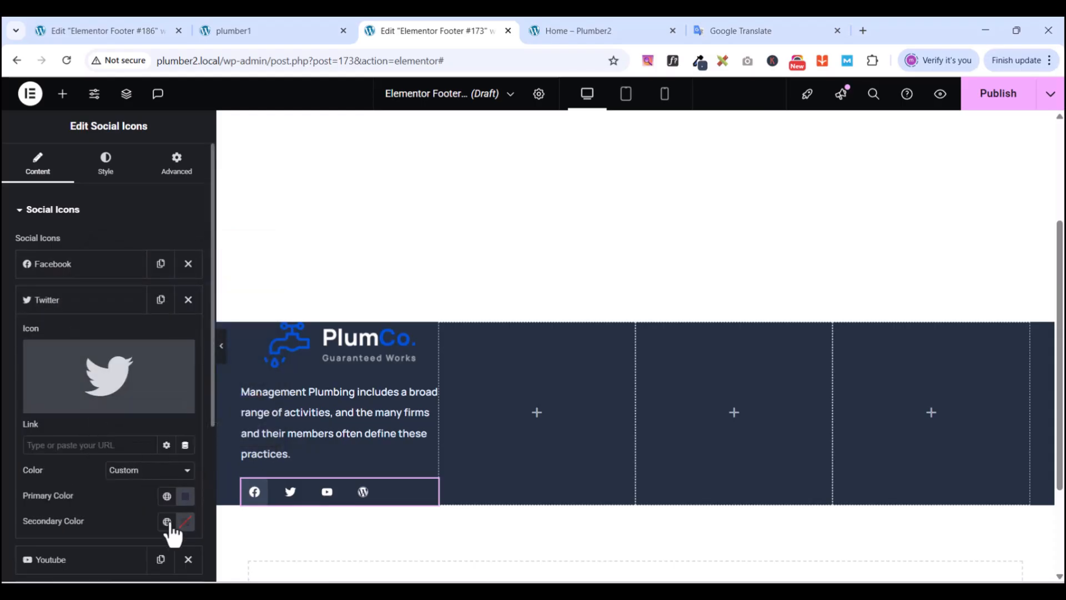
pyautogui.click(185, 497)
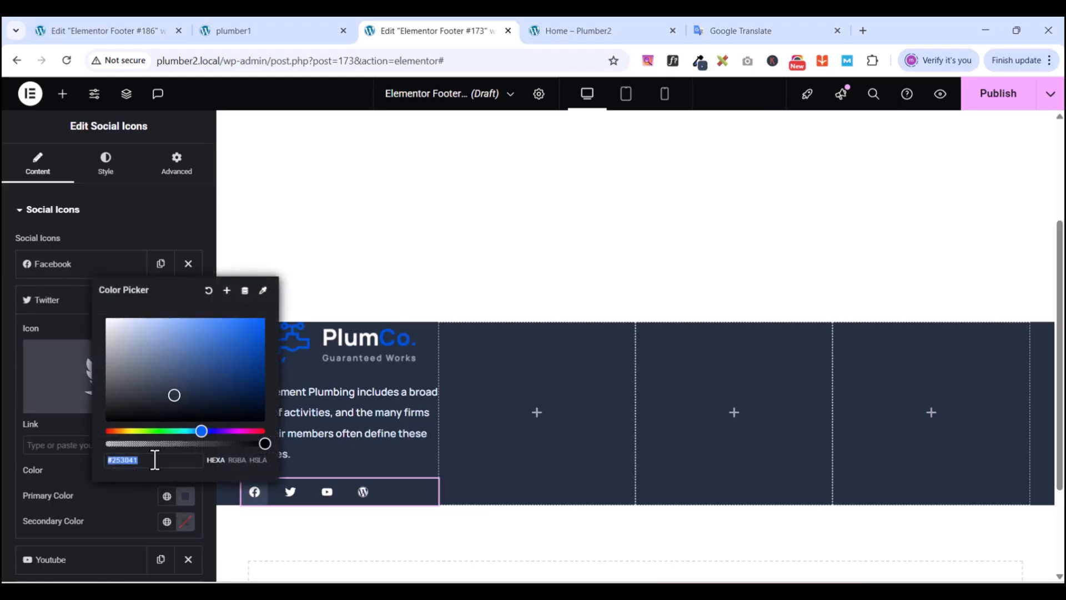
pyautogui.click(78, 468)
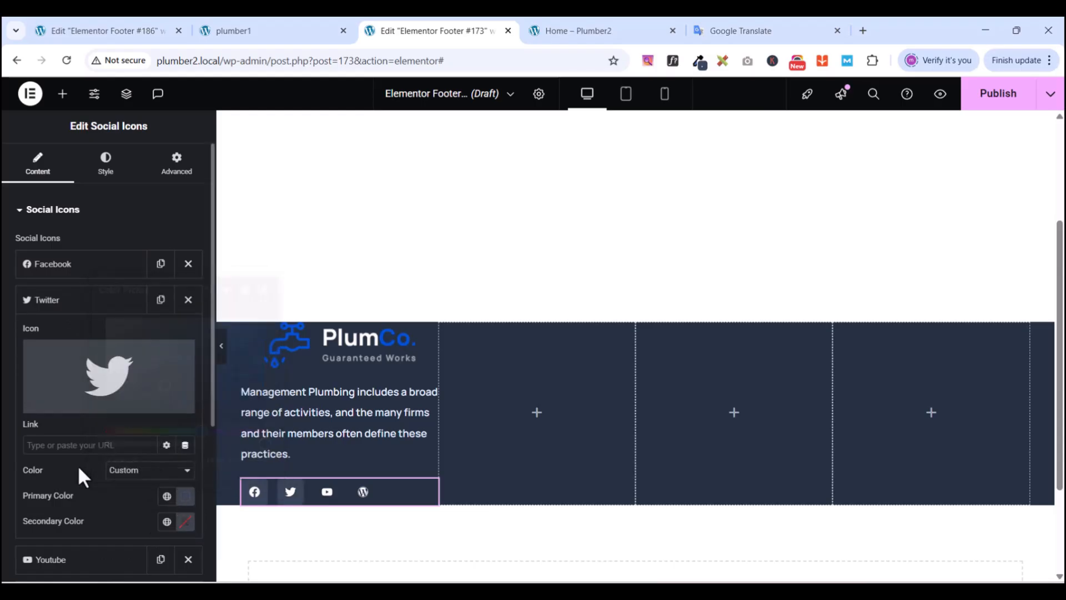
pyautogui.scroll(-3, 84, 483)
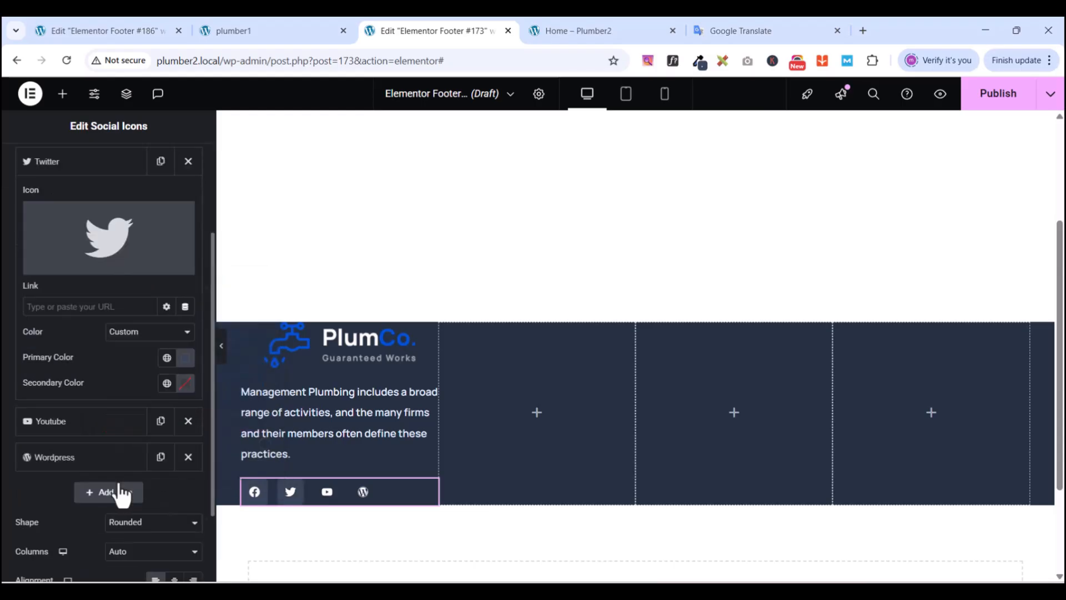
pyautogui.click(87, 161)
pyautogui.click(70, 204)
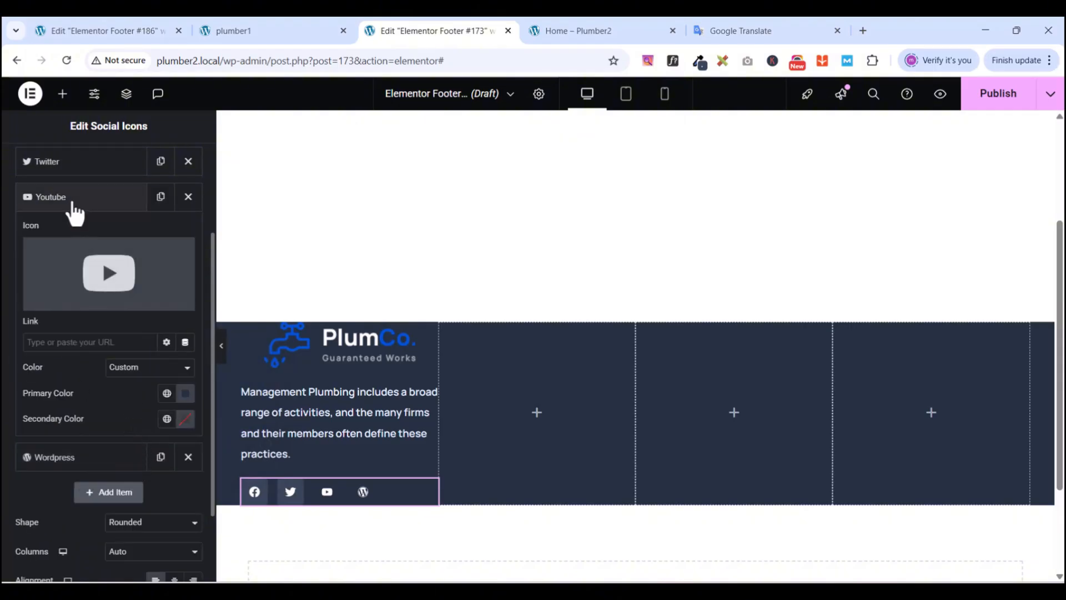
pyautogui.click(73, 202)
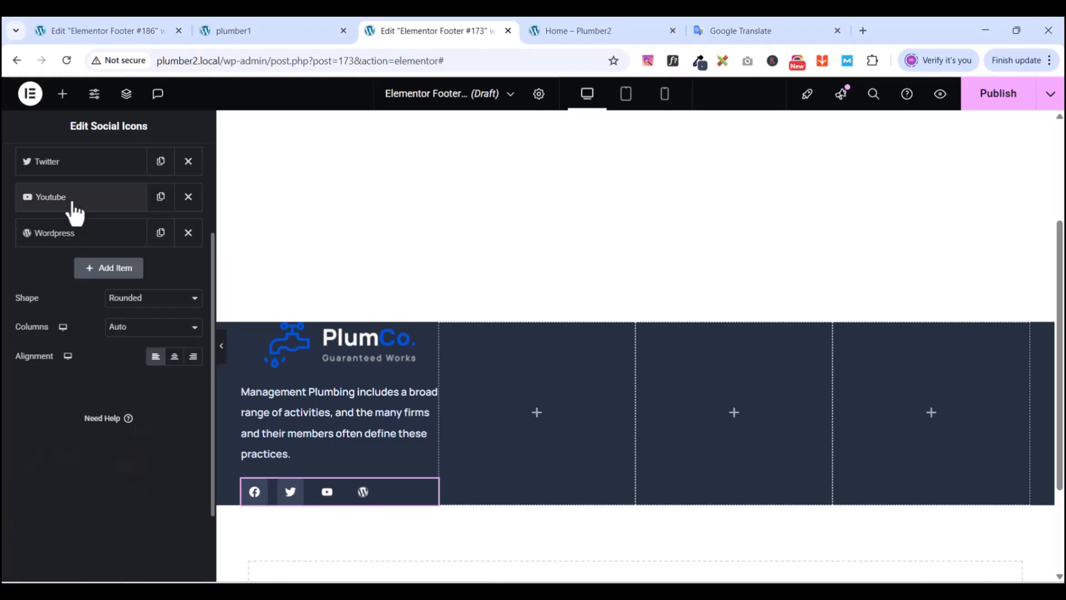
# - Set the WordPress icon's primary colour to #384559 and inspect the YouTube icon's hex value
pyautogui.click(66, 236)
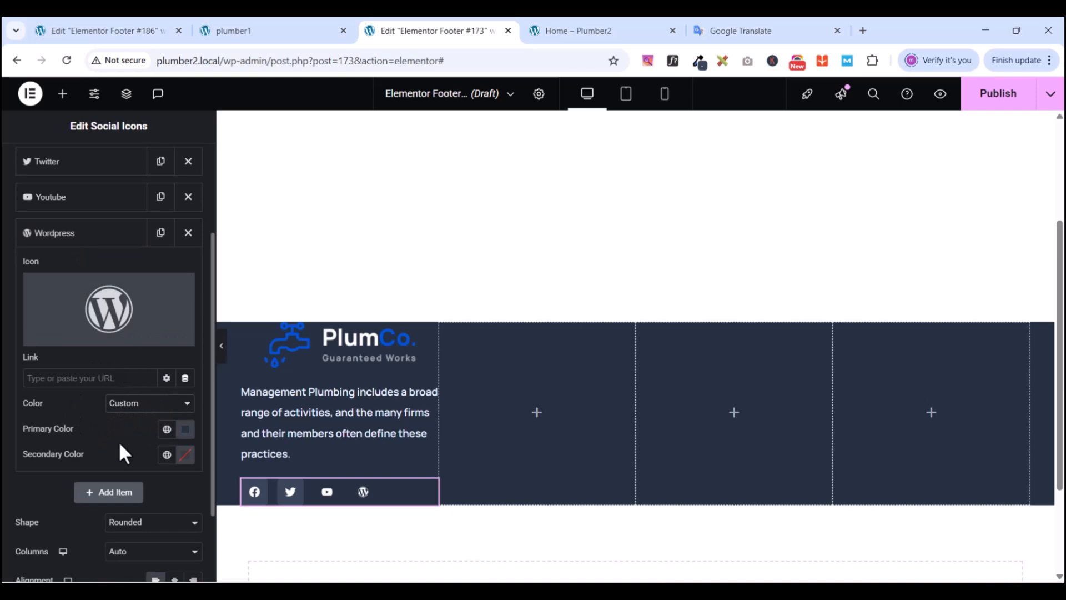
pyautogui.click(185, 430)
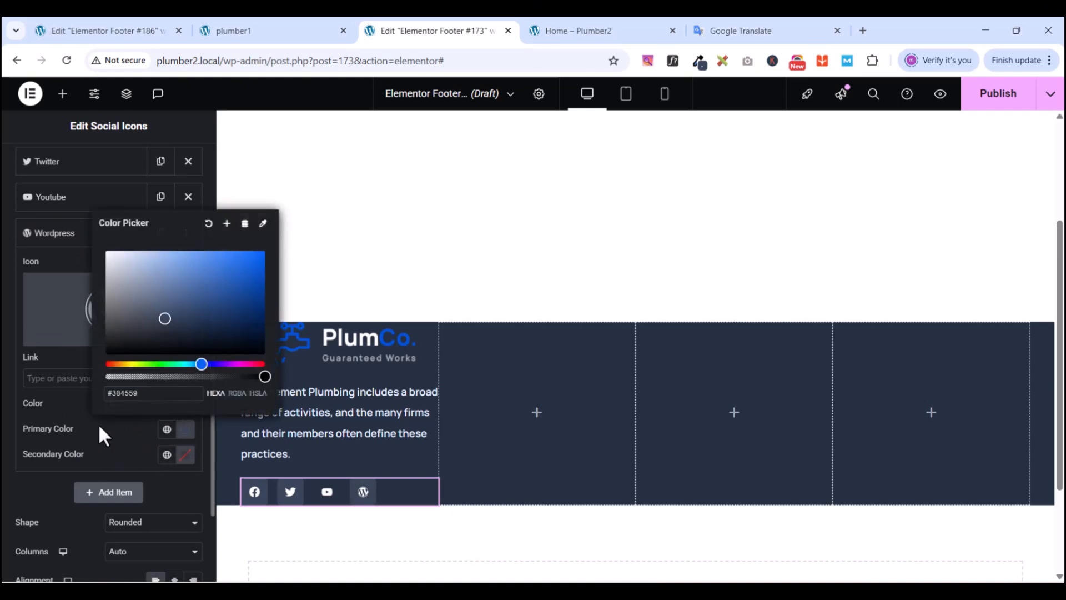
pyautogui.click(68, 405)
pyautogui.click(56, 243)
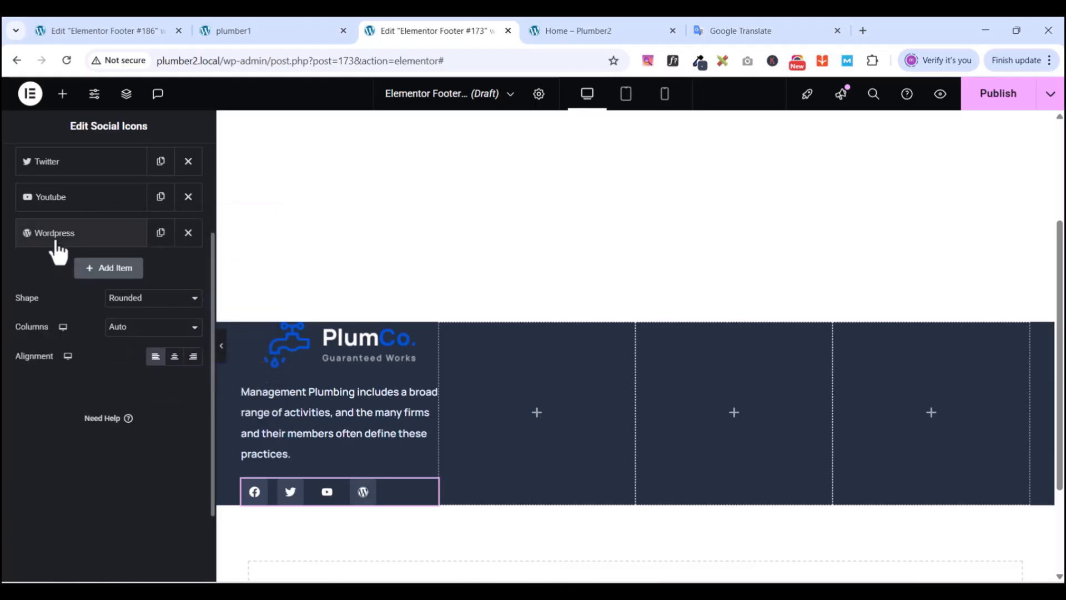
pyautogui.scroll(3, 56, 250)
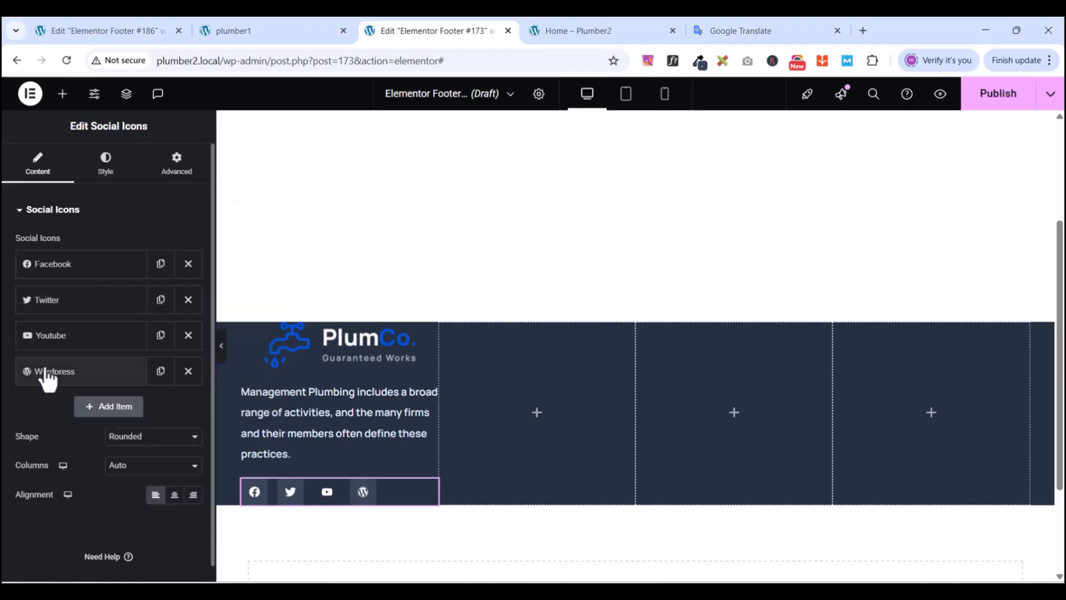
pyautogui.click(49, 336)
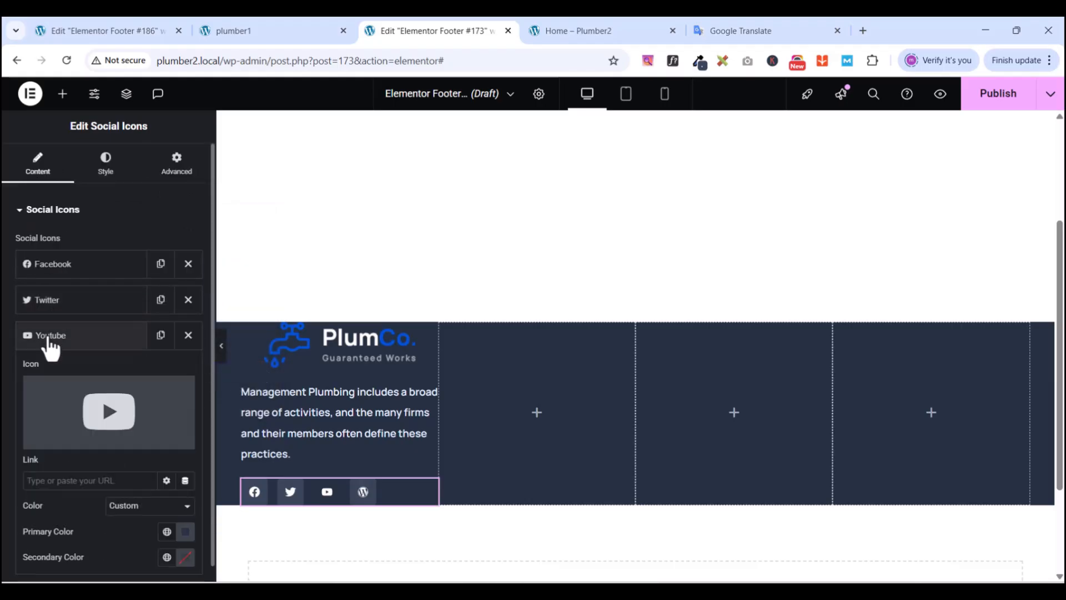
pyautogui.click(185, 533)
pyautogui.tripleClick(153, 494)
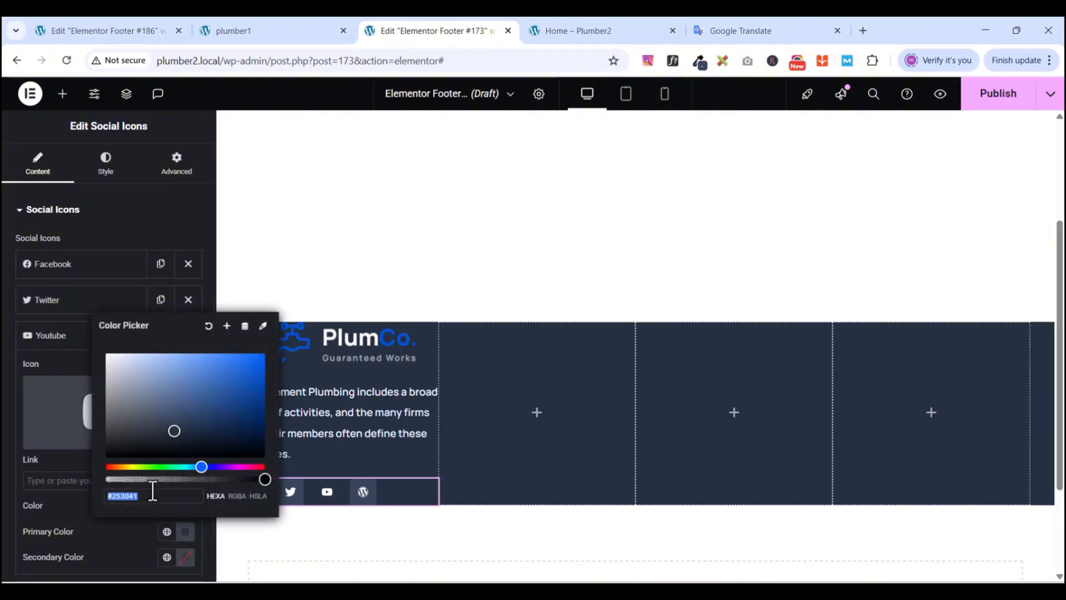
pyautogui.click(115, 216)
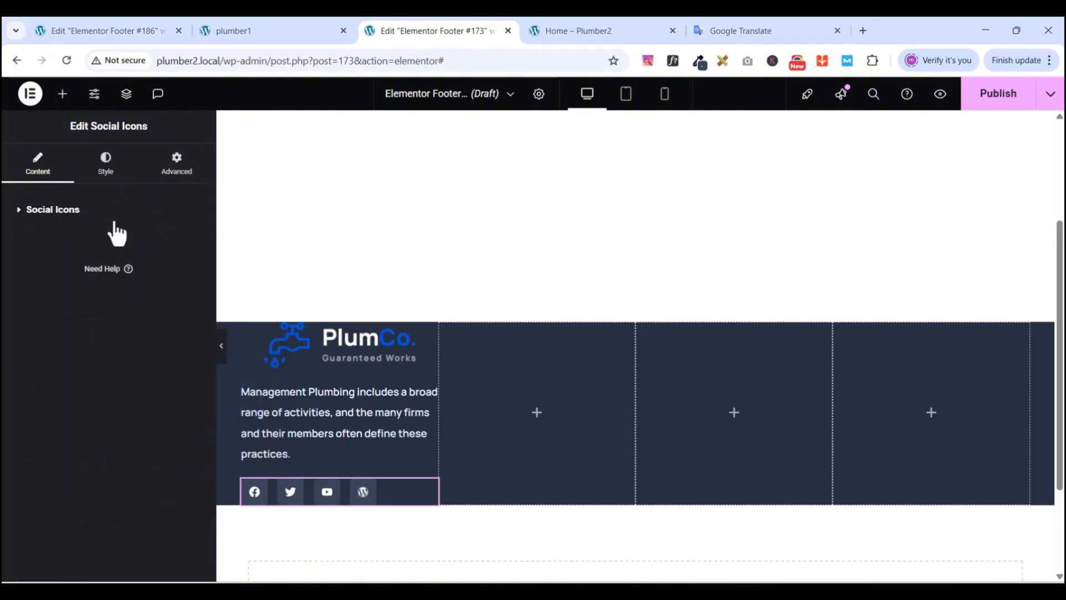
# - Change the social icons' Shape to Circle
pyautogui.click(21, 210)
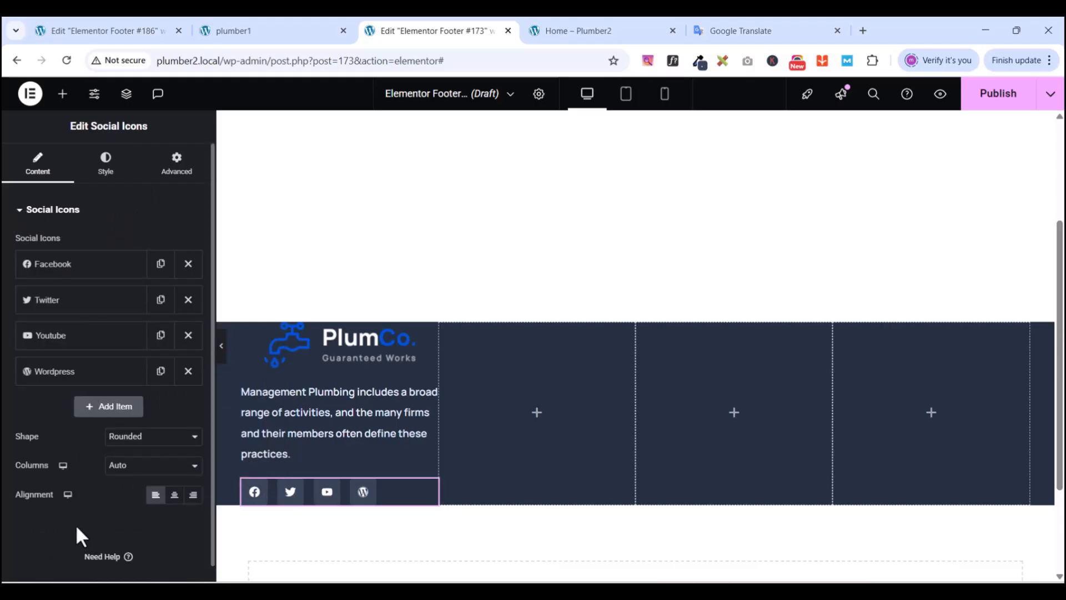
pyautogui.click(151, 437)
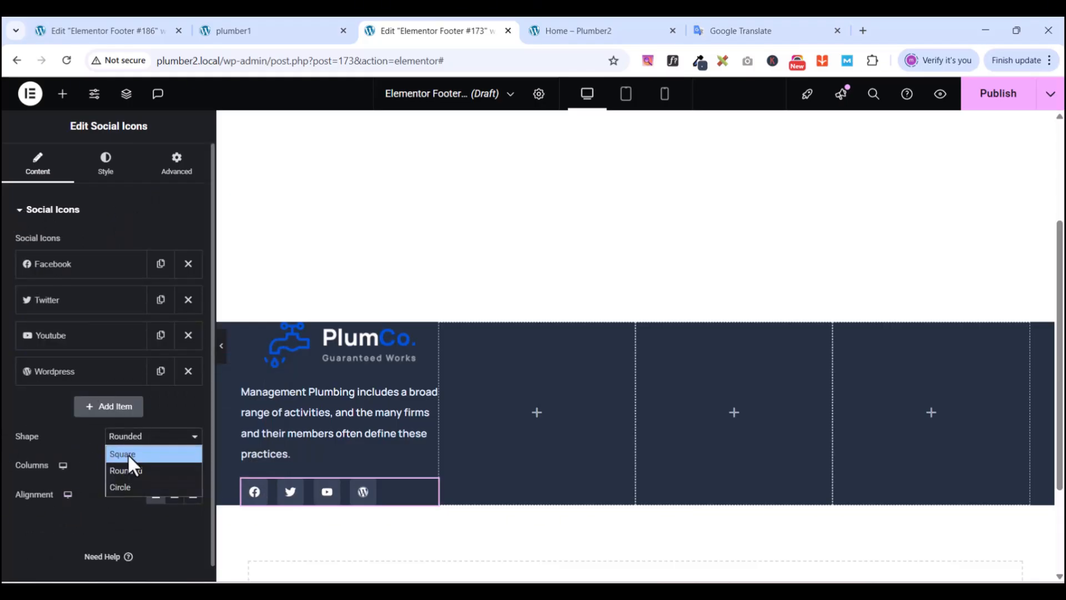
pyautogui.click(124, 489)
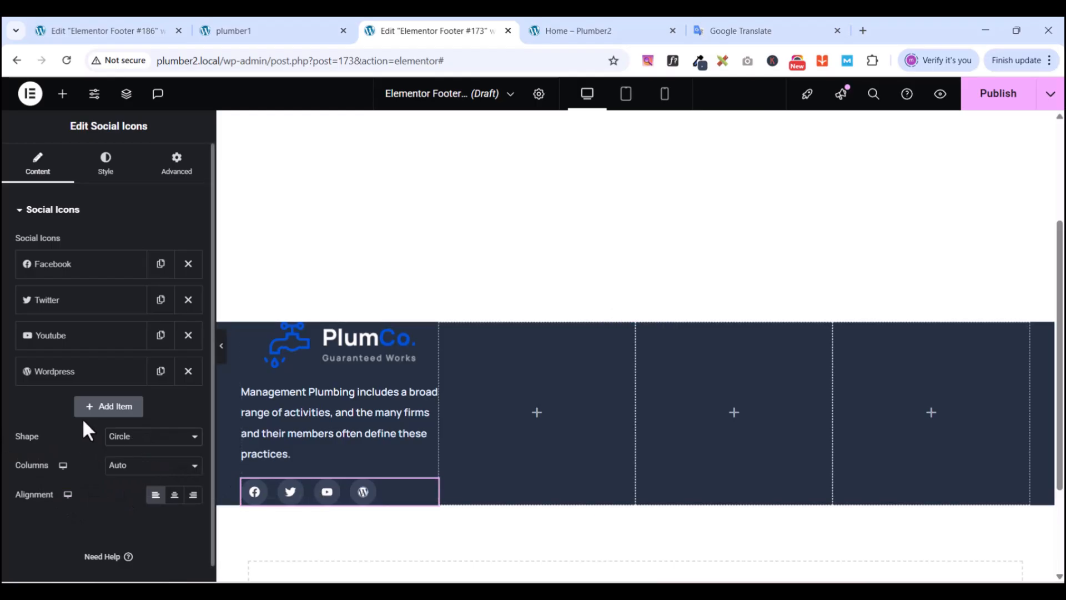
pyautogui.click(19, 209)
# - Unlink the widget's margin and set its top margin to -7 px
pyautogui.scroll(-1, 333, 427)
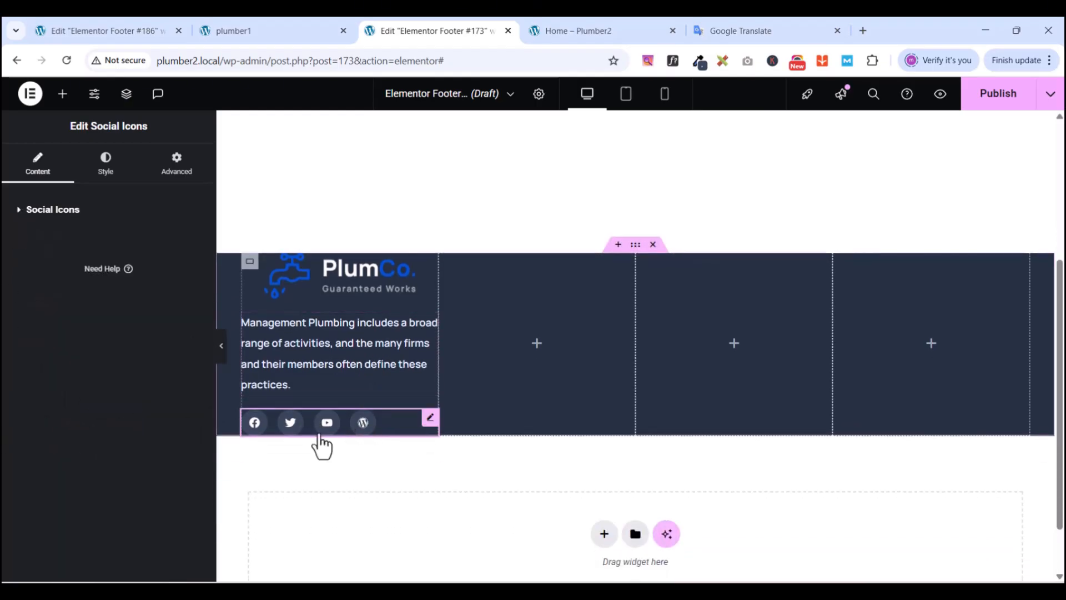
pyautogui.click(173, 167)
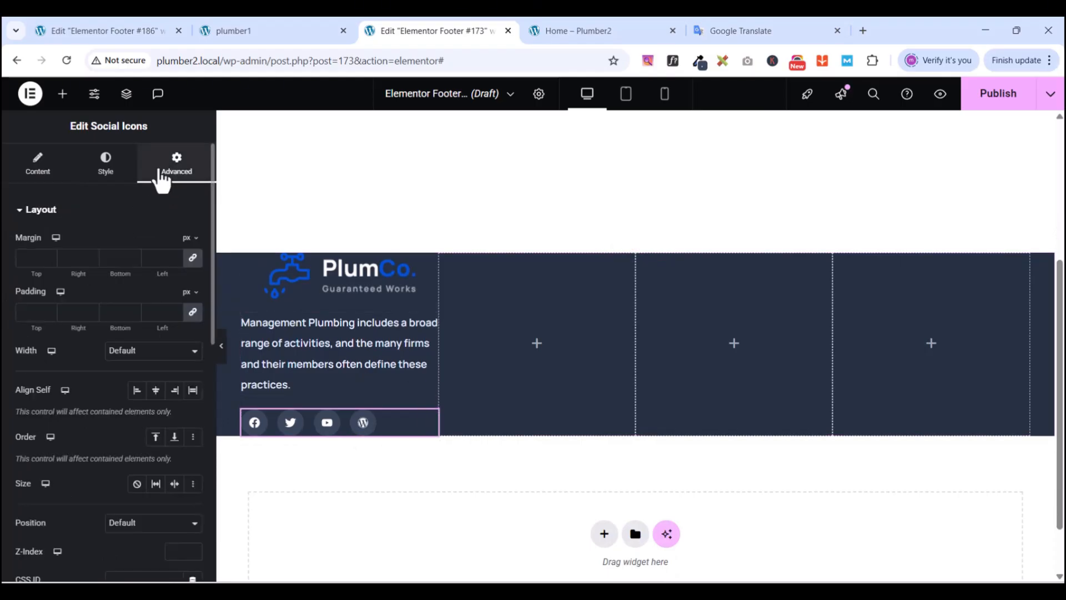
pyautogui.click(193, 258)
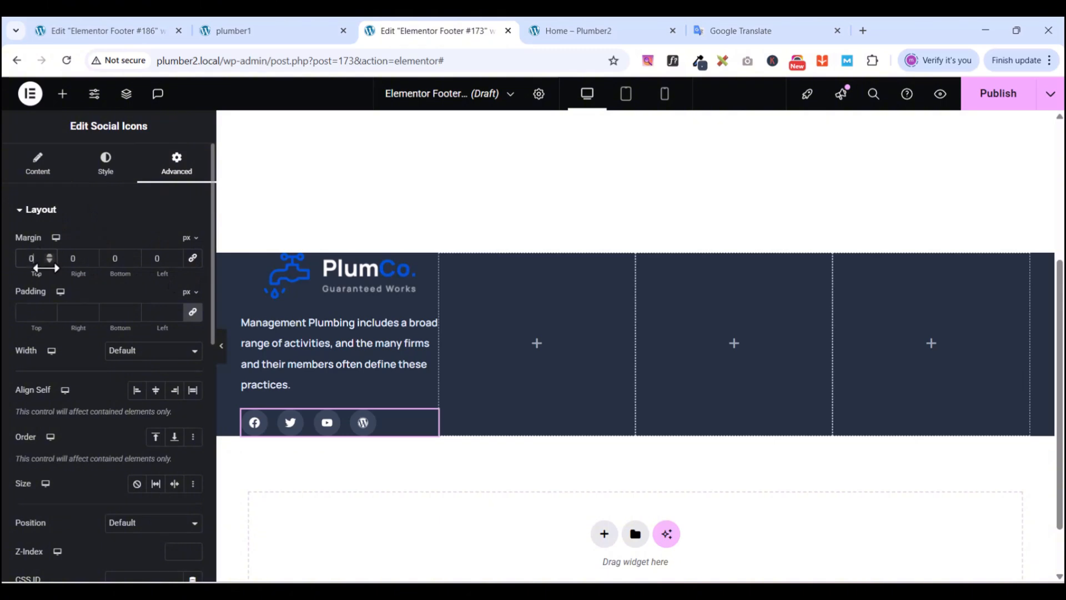
pyautogui.click(49, 260)
pyautogui.click(50, 260)
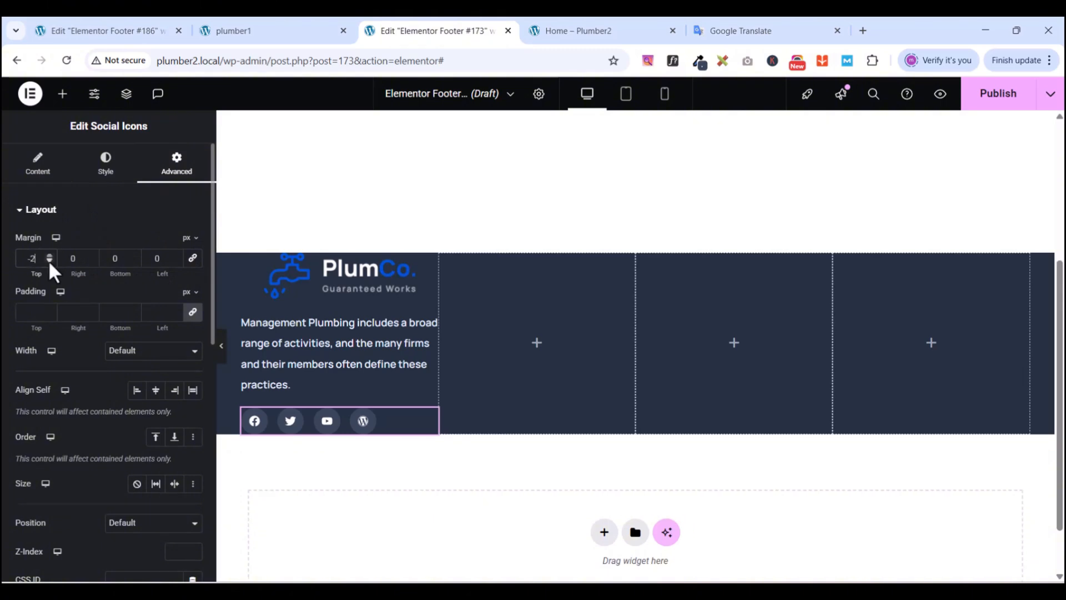
pyautogui.click(50, 259)
pyautogui.click(50, 260)
pyautogui.click(49, 260)
pyautogui.click(48, 260)
pyautogui.click(48, 260)
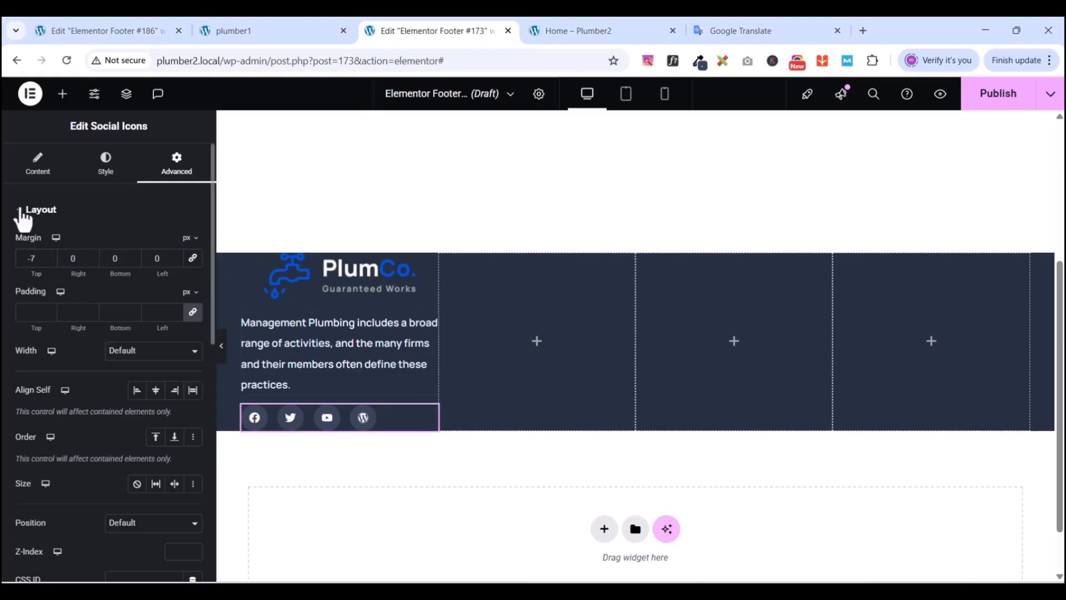
pyautogui.click(20, 210)
pyautogui.click(106, 167)
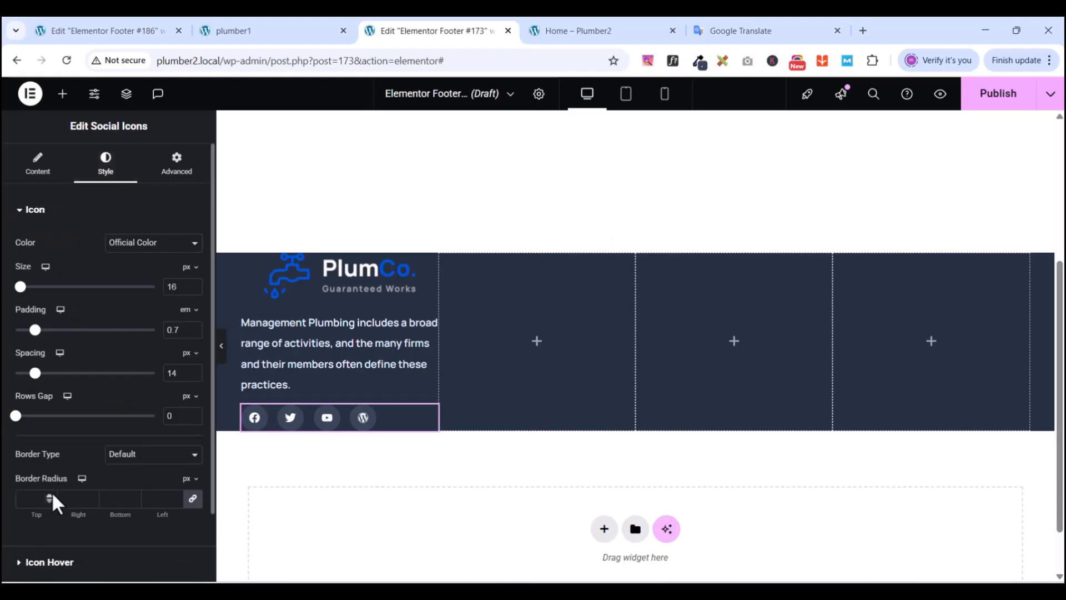
# - Look through the social icons' hover animation, appearance and list settings
pyautogui.click(22, 212)
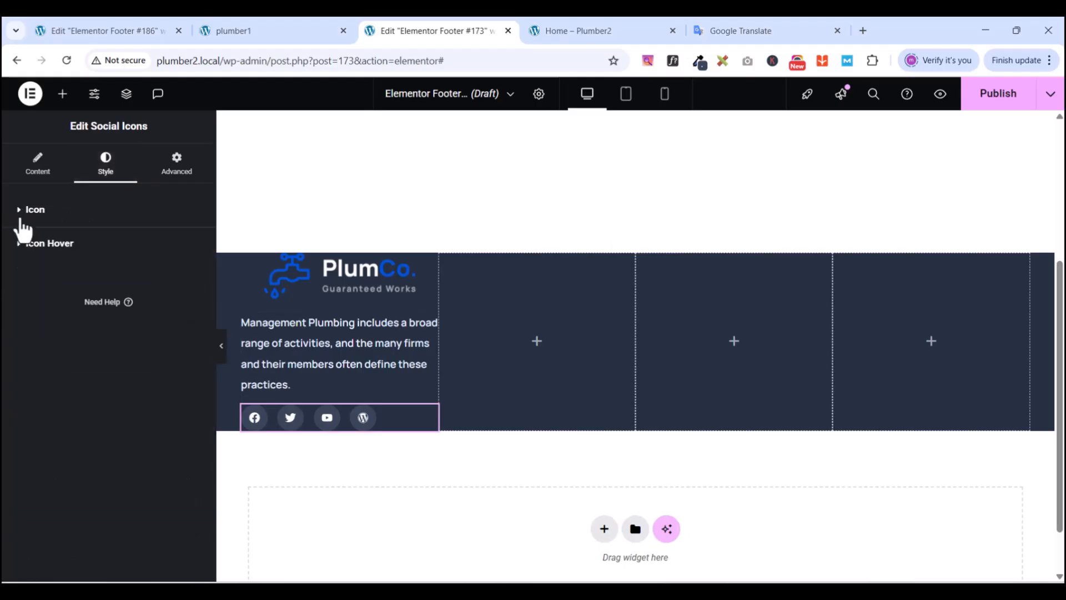
pyautogui.click(21, 249)
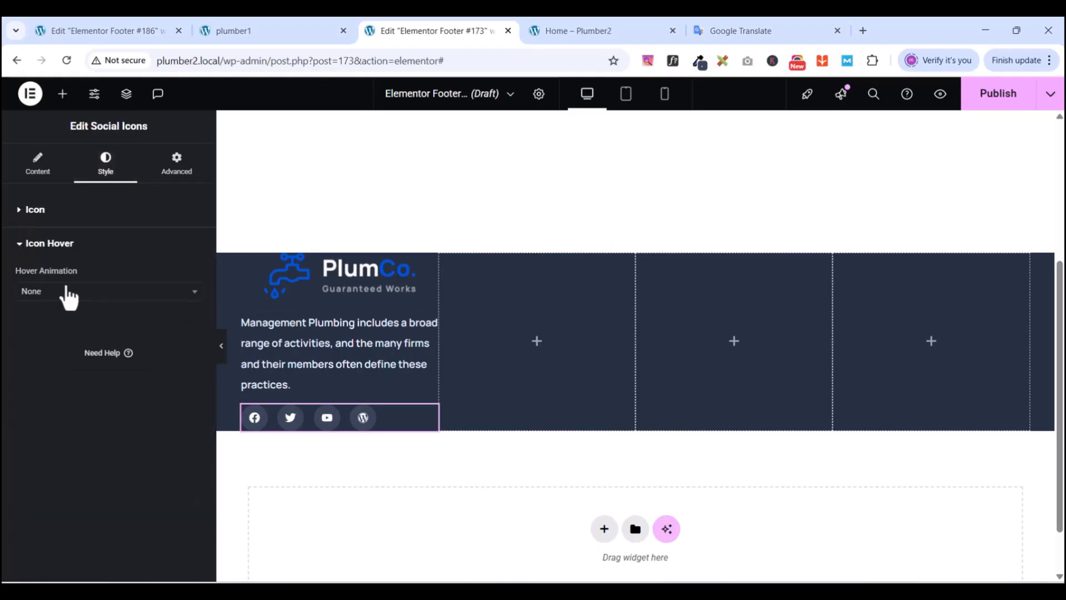
pyautogui.click(68, 298)
pyautogui.click(67, 299)
pyautogui.click(18, 244)
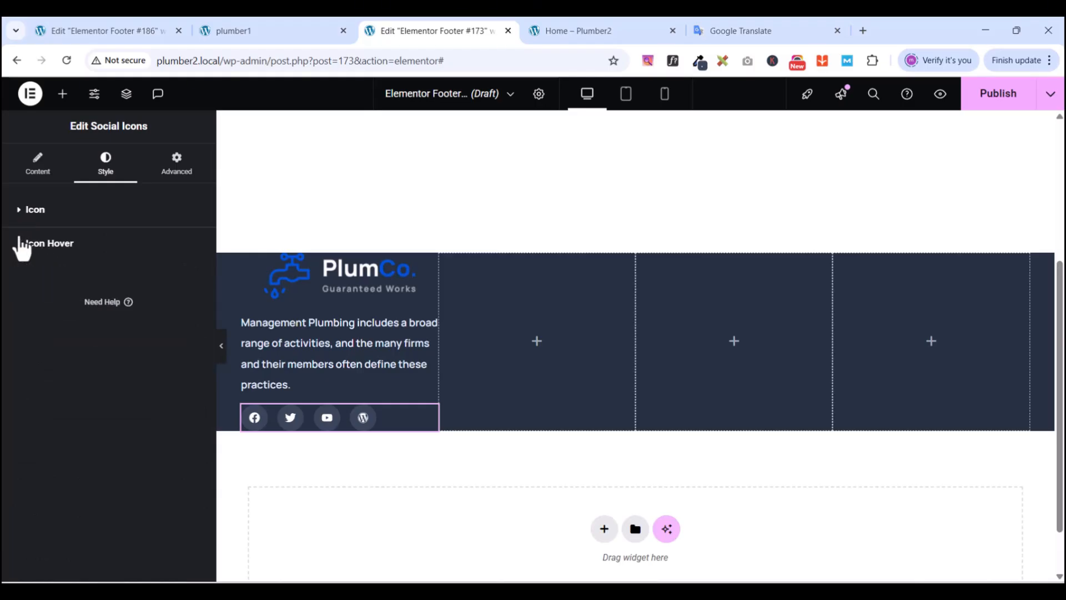
pyautogui.click(22, 211)
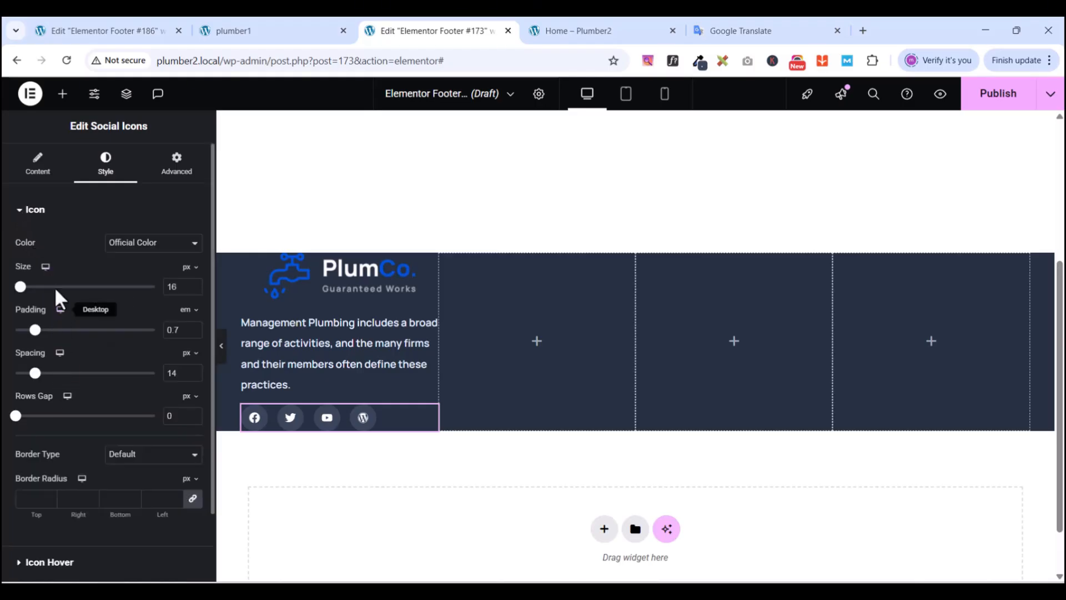
pyautogui.click(25, 214)
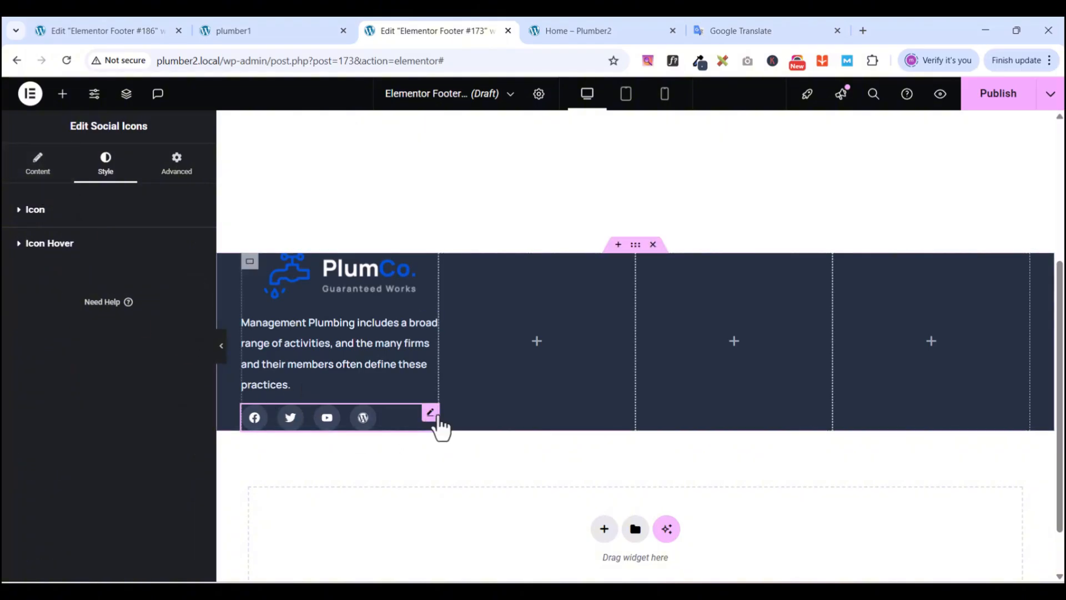
pyautogui.click(35, 165)
pyautogui.click(21, 212)
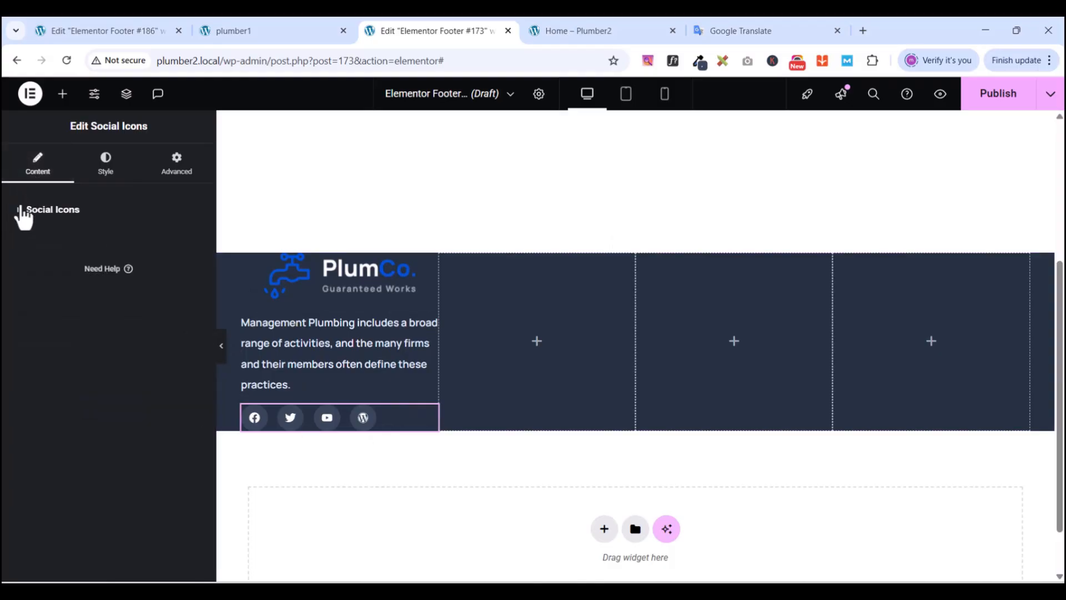
pyautogui.click(22, 211)
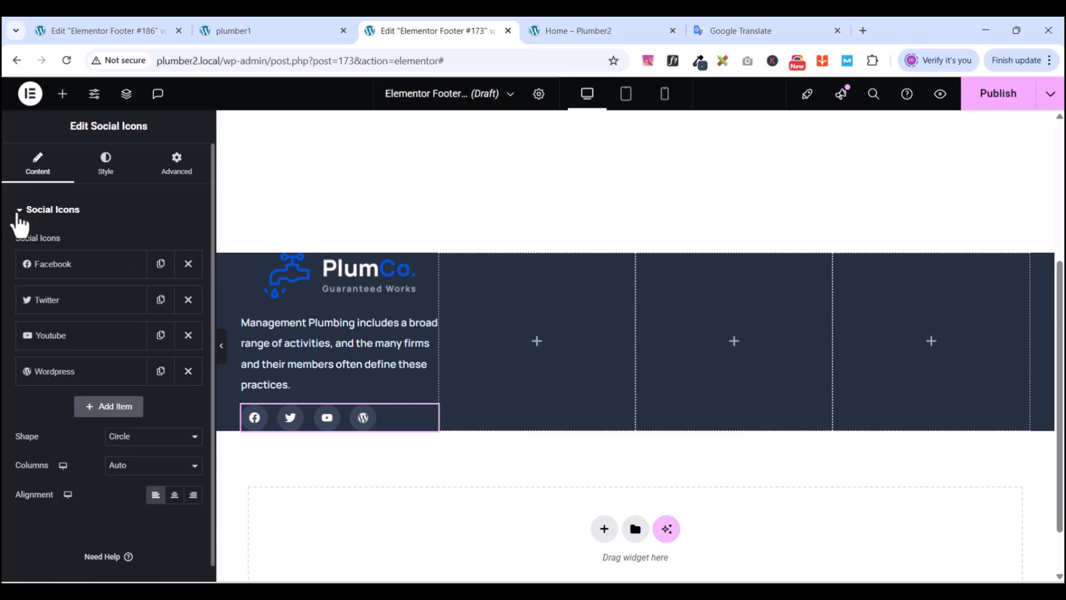
pyautogui.click(19, 214)
# - Change the icons' Color from Official Color to Custom
pyautogui.click(106, 164)
pyautogui.scroll(-2, 86, 303)
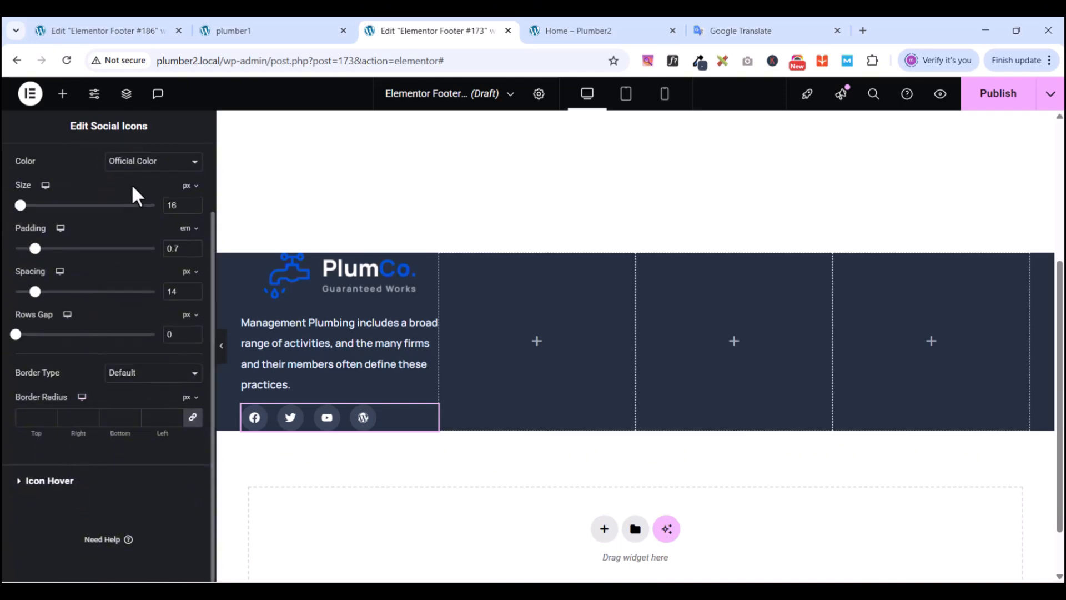
pyautogui.click(128, 165)
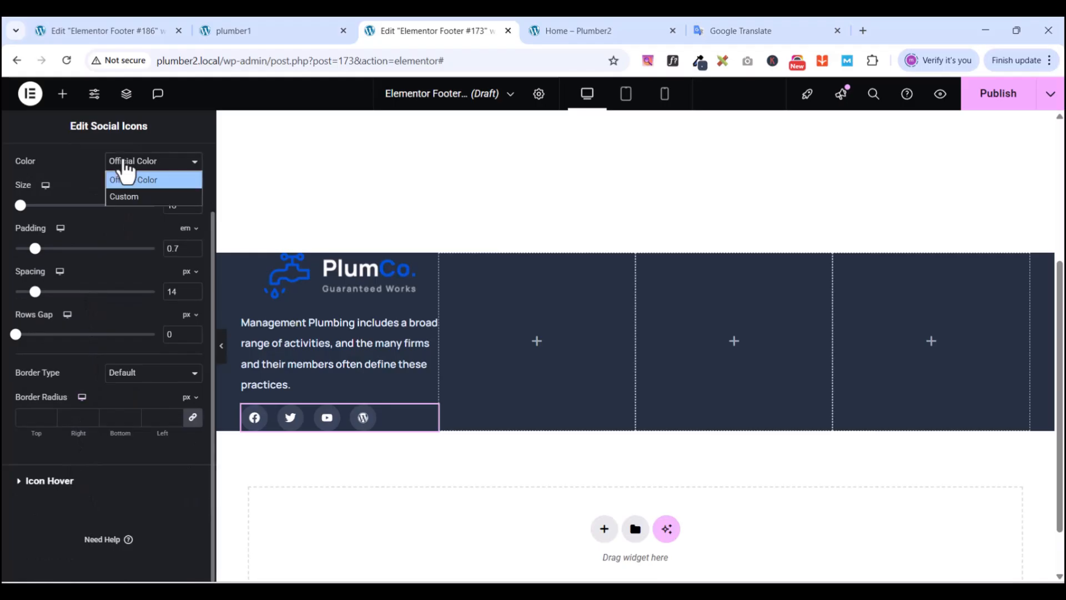
pyautogui.click(125, 197)
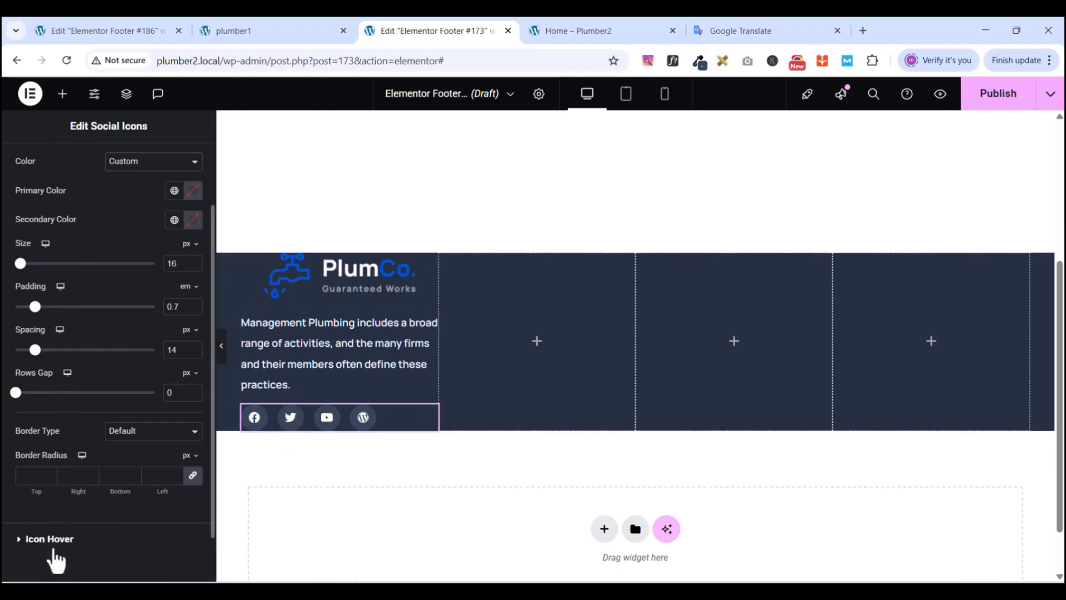
pyautogui.scroll(-1, 106, 453)
# - Set the icon hover primary colour to global New light blue and secondary to New black
pyautogui.click(22, 481)
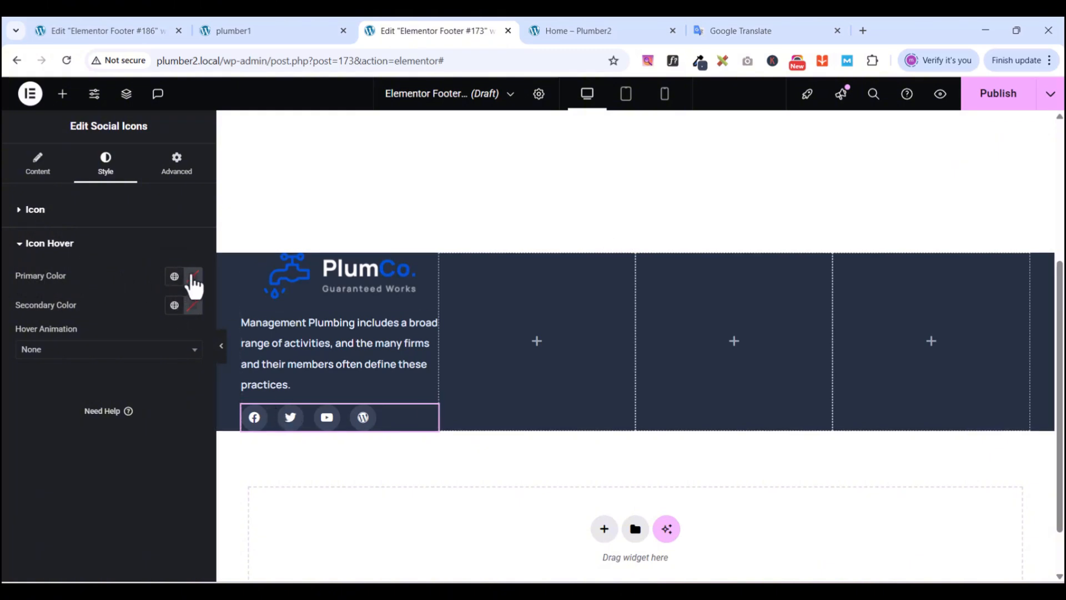
pyautogui.click(194, 278)
pyautogui.click(174, 276)
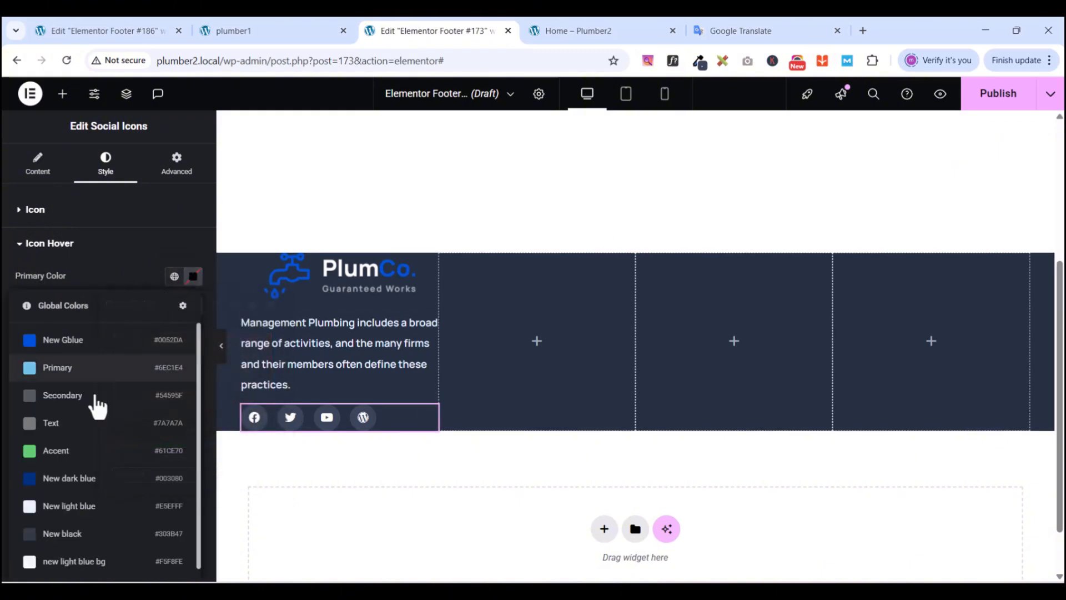
pyautogui.click(64, 506)
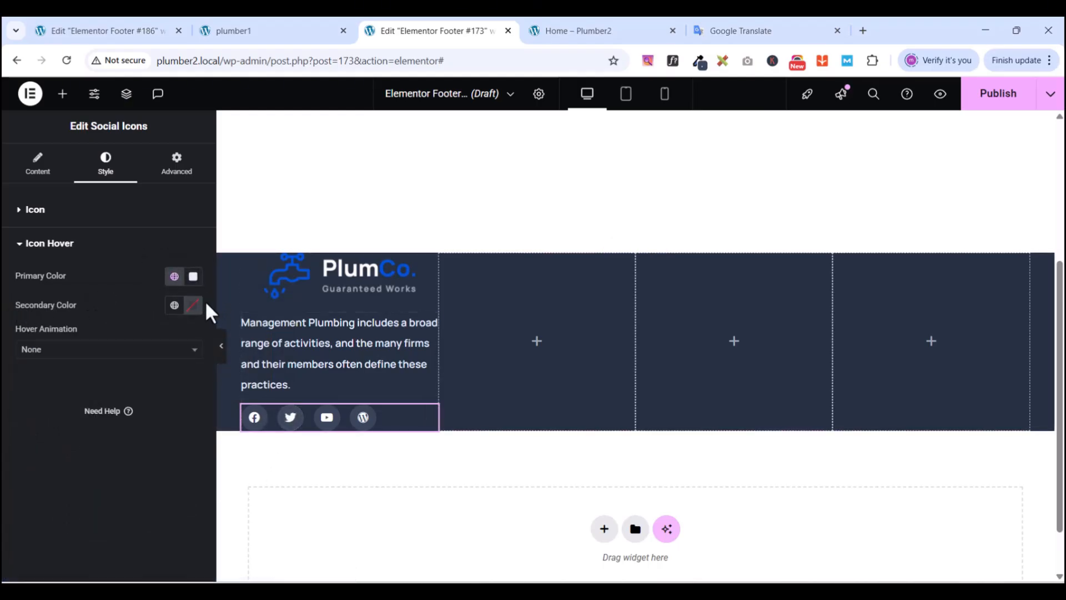
pyautogui.click(175, 304)
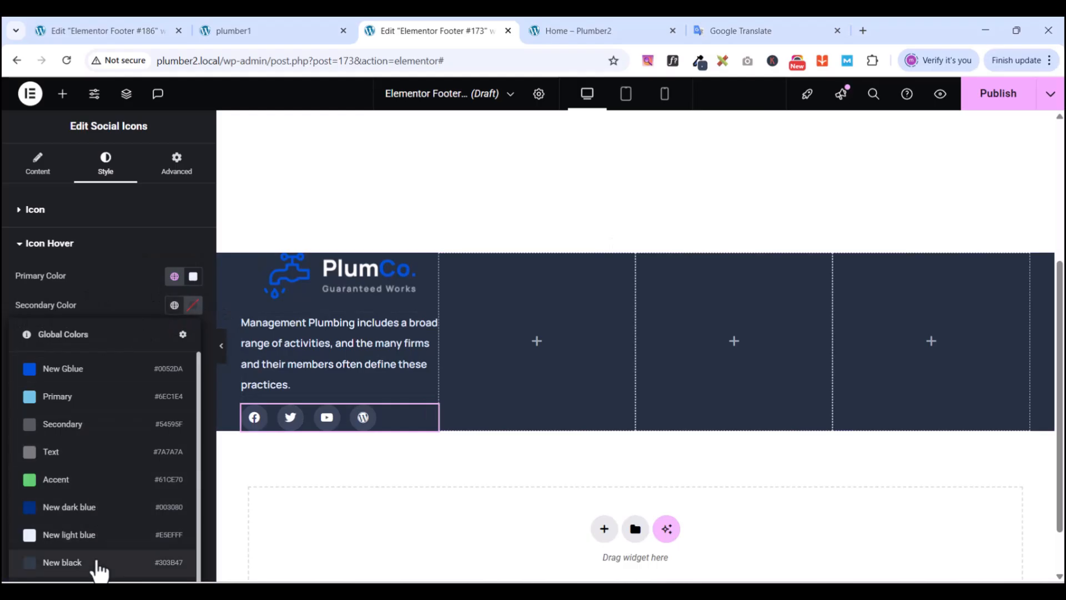
pyautogui.click(72, 562)
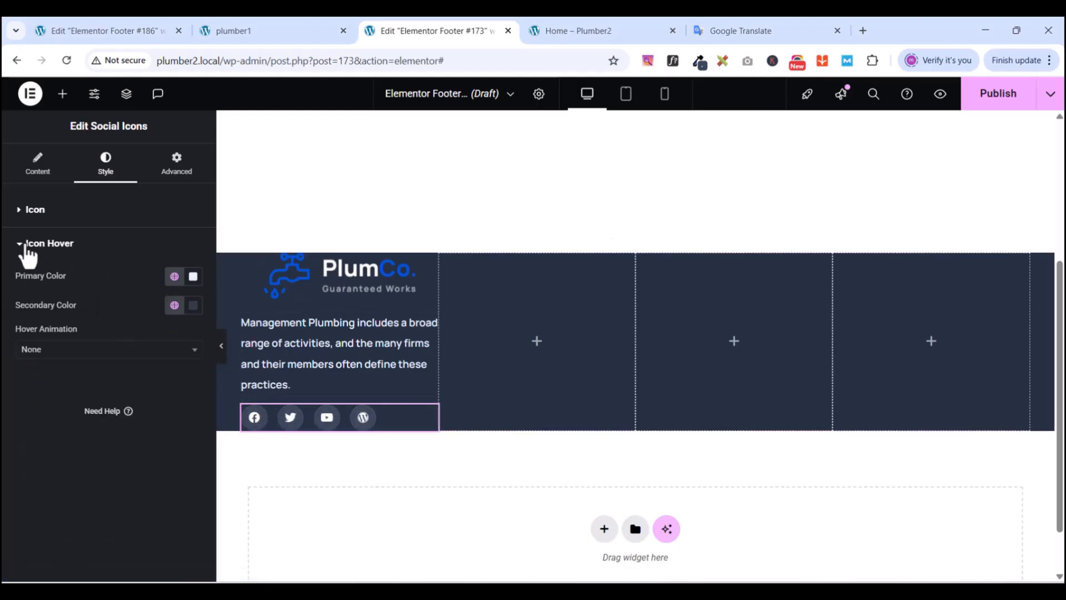
pyautogui.click(25, 245)
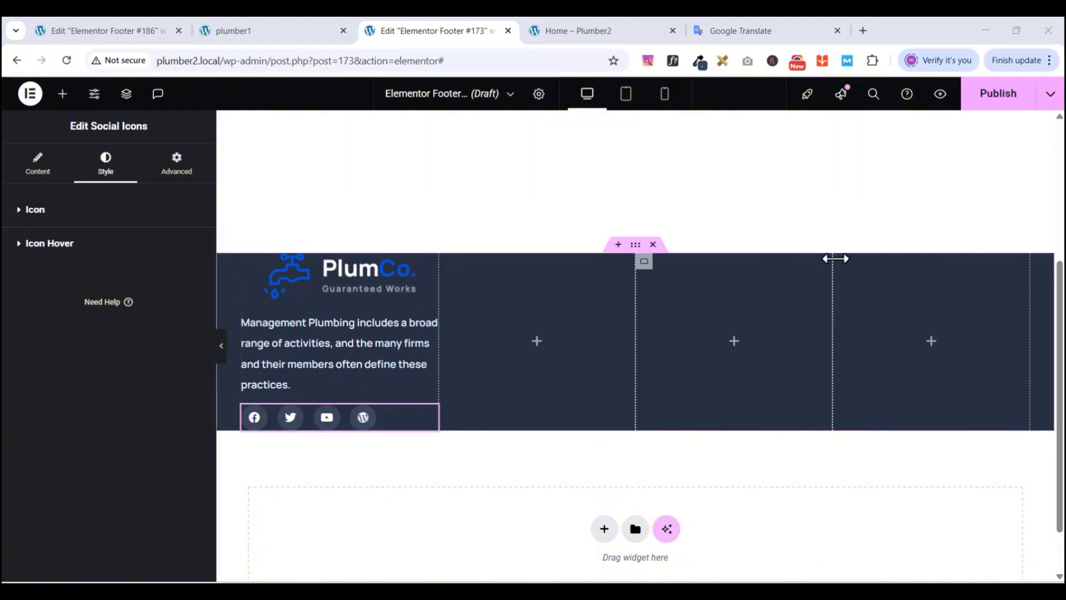
# - Publish Footer #173 with an Include / Entire Site display condition
pyautogui.click(978, 99)
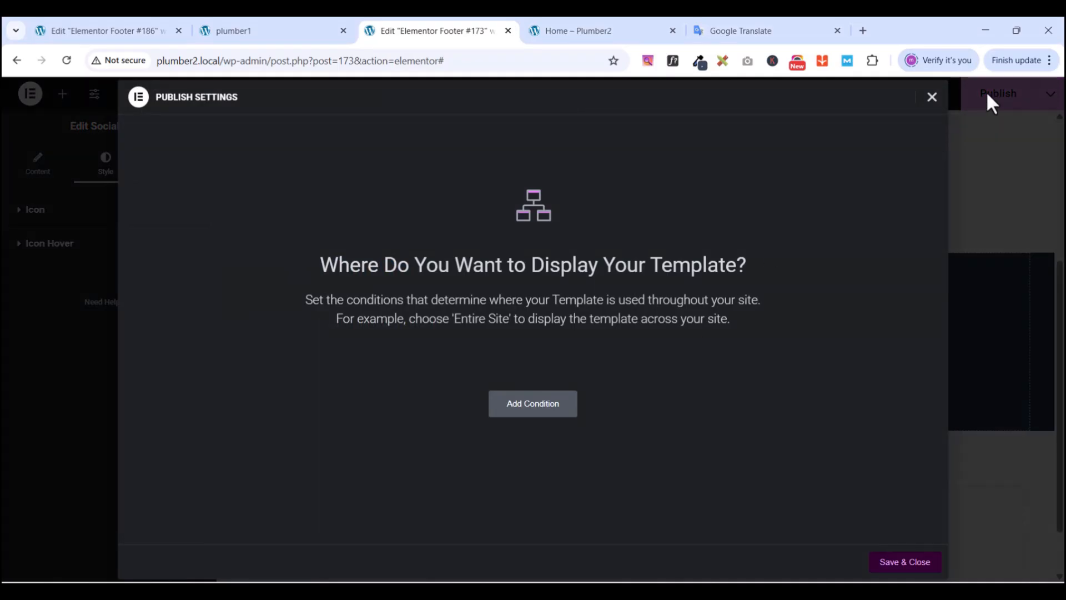
pyautogui.click(519, 409)
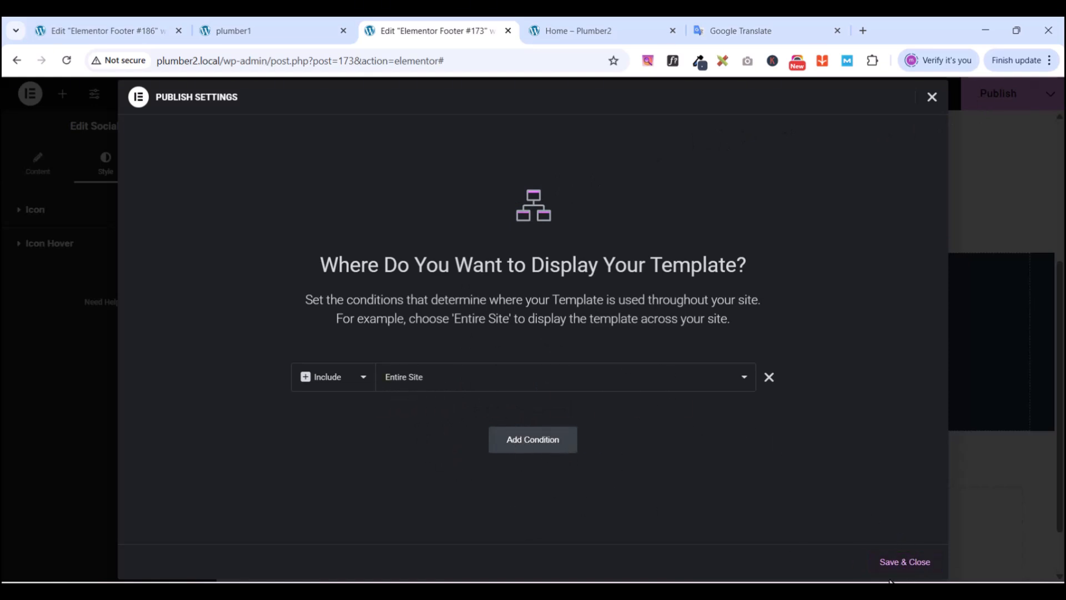
pyautogui.click(900, 565)
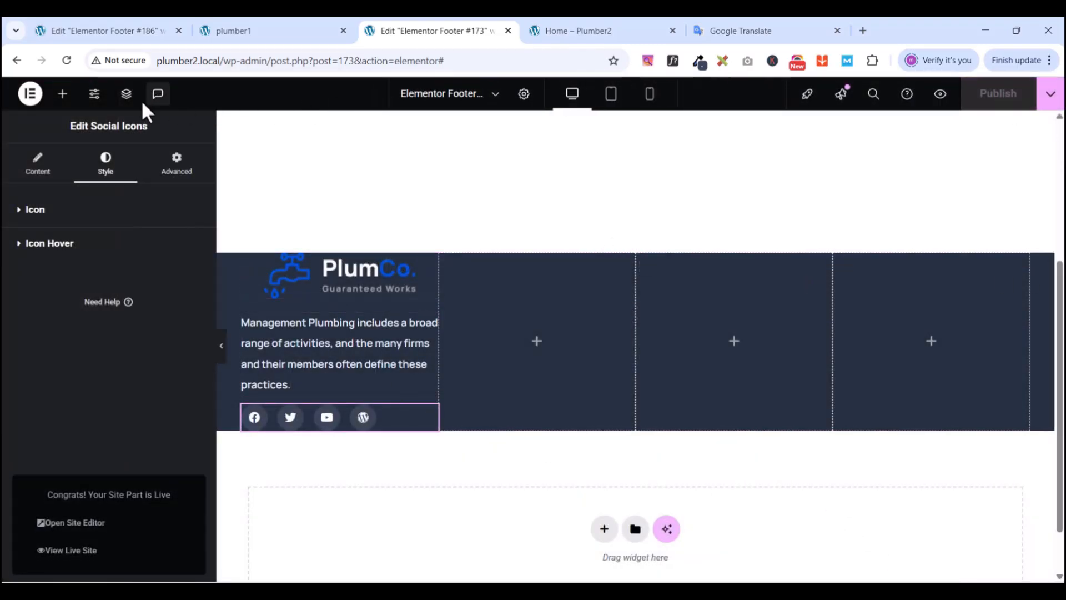
# - Give the first inner logo column container 10 px right and left padding
pyautogui.click(126, 94)
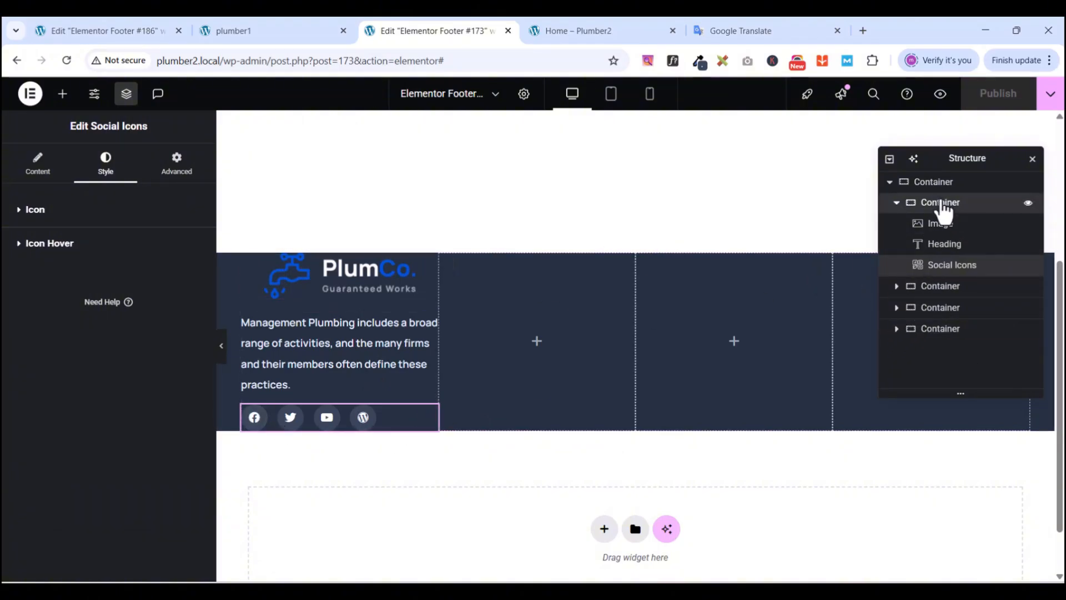
pyautogui.click(941, 204)
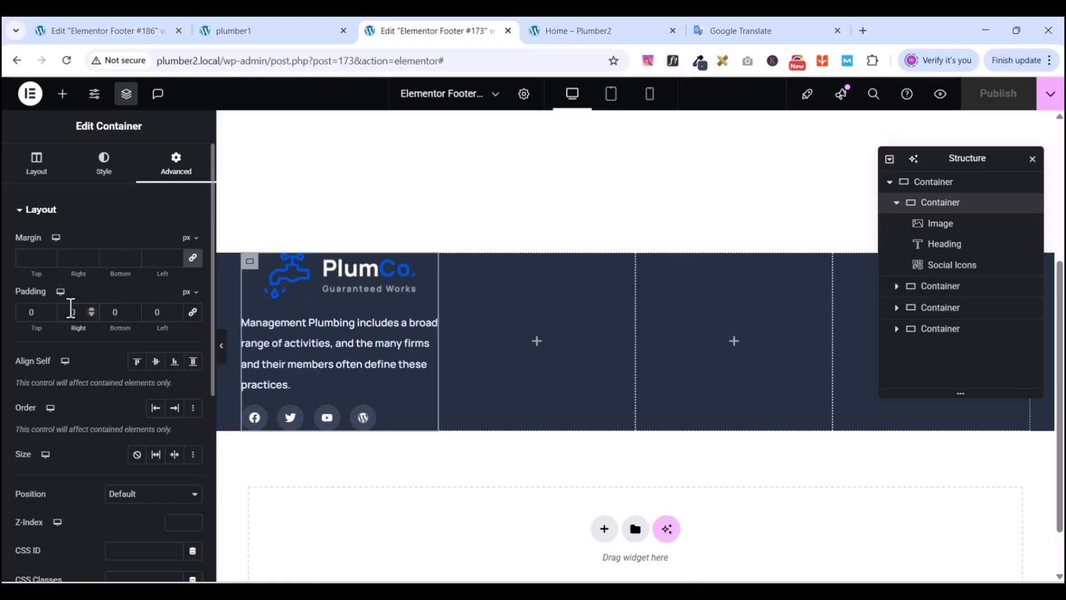
pyautogui.write('1')
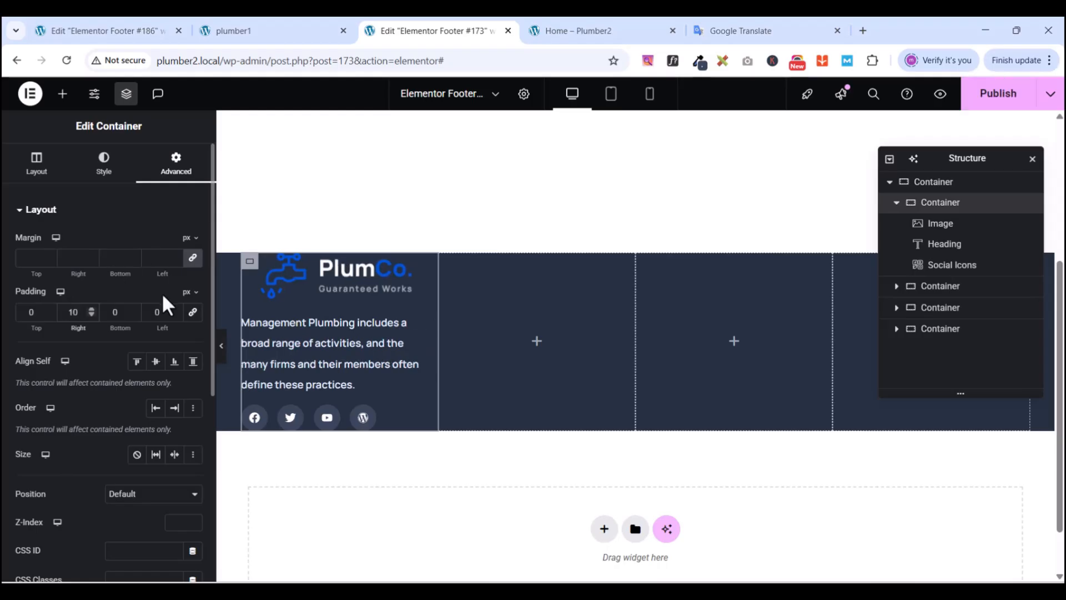
pyautogui.click(154, 313)
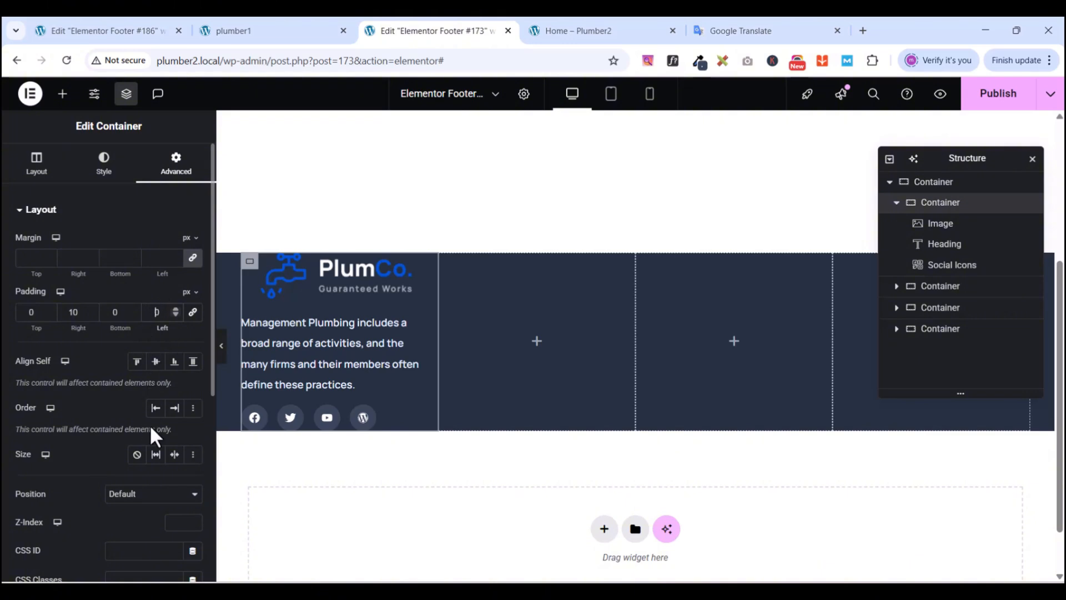
pyautogui.write('10')
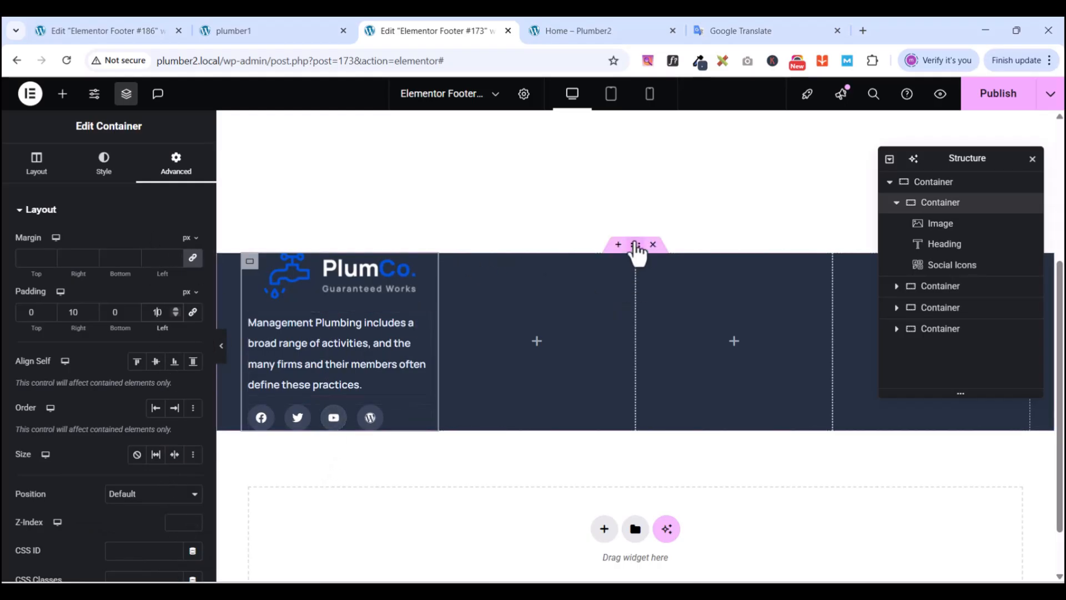
pyautogui.click(637, 247)
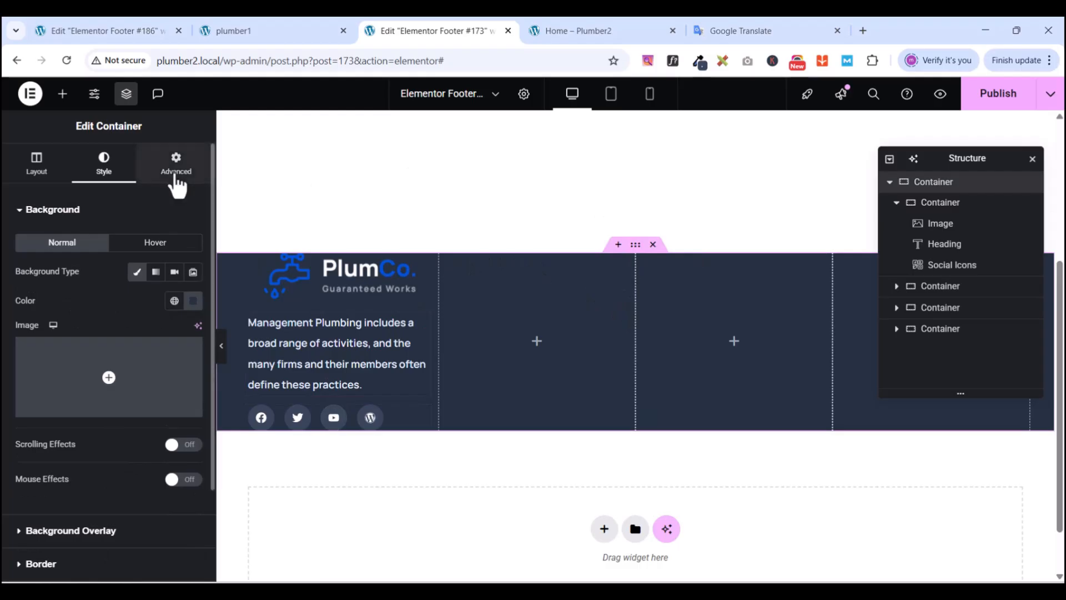
# - Set the outer footer container's top and bottom padding to 80 px
pyautogui.click(176, 176)
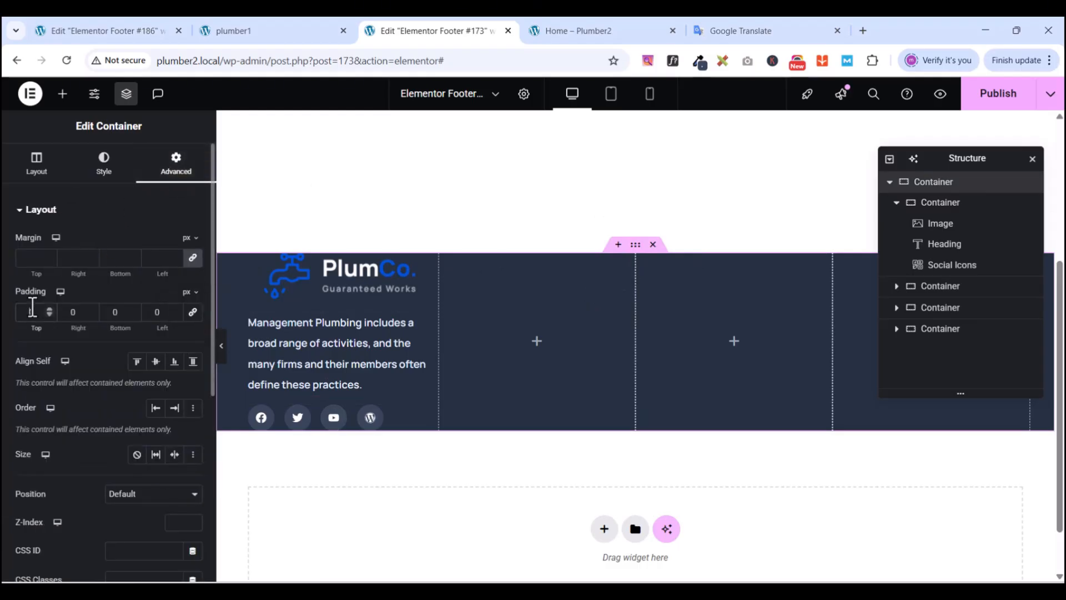
pyautogui.write('80')
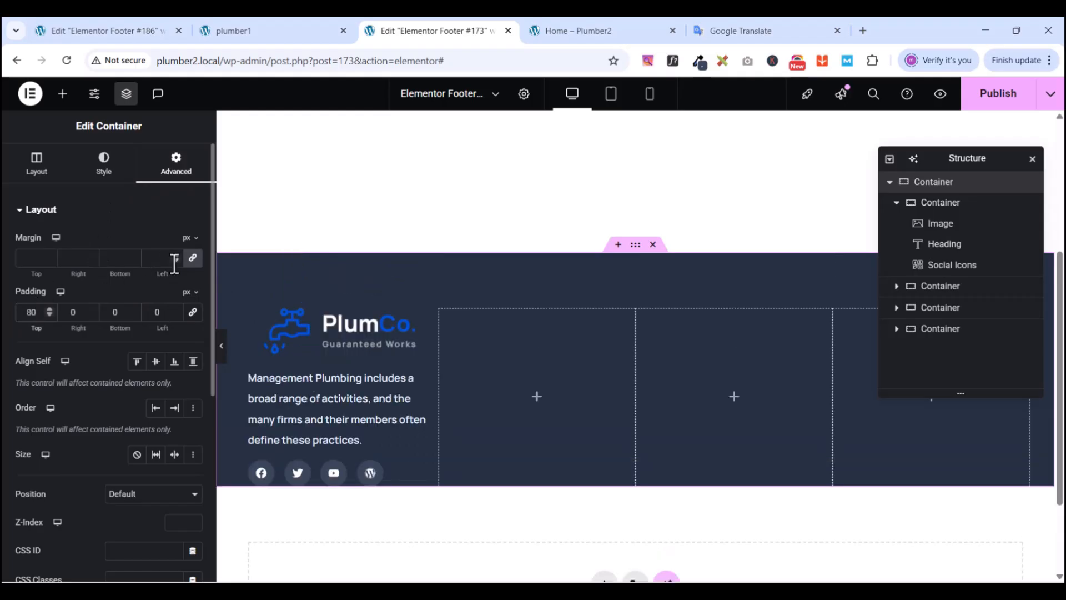
pyautogui.click(114, 312)
pyautogui.write('80')
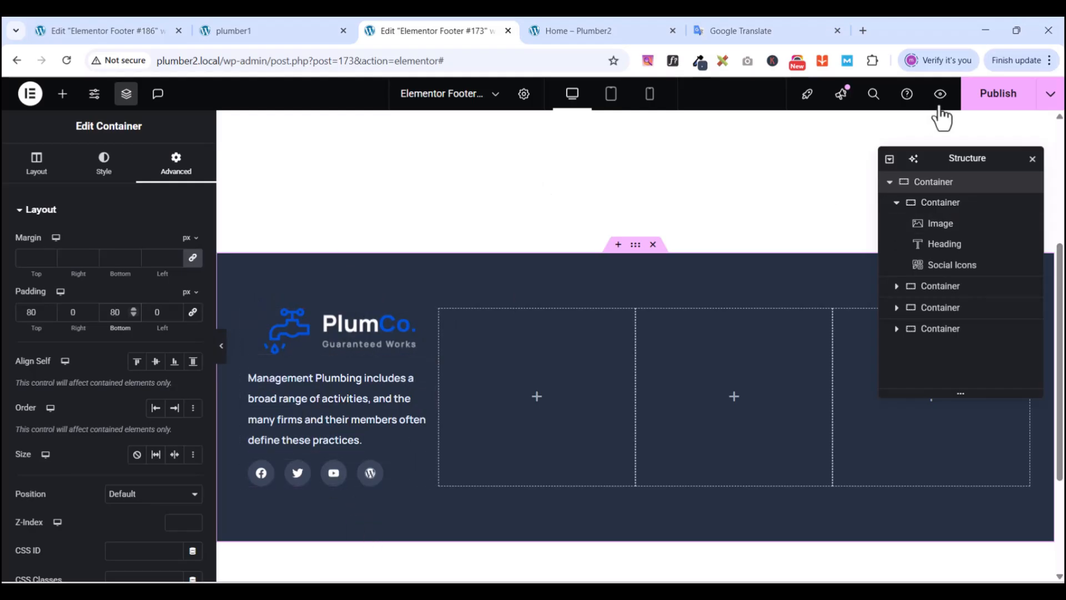
# - Publish the padding update and compare it with the reference site's footer
pyautogui.click(998, 105)
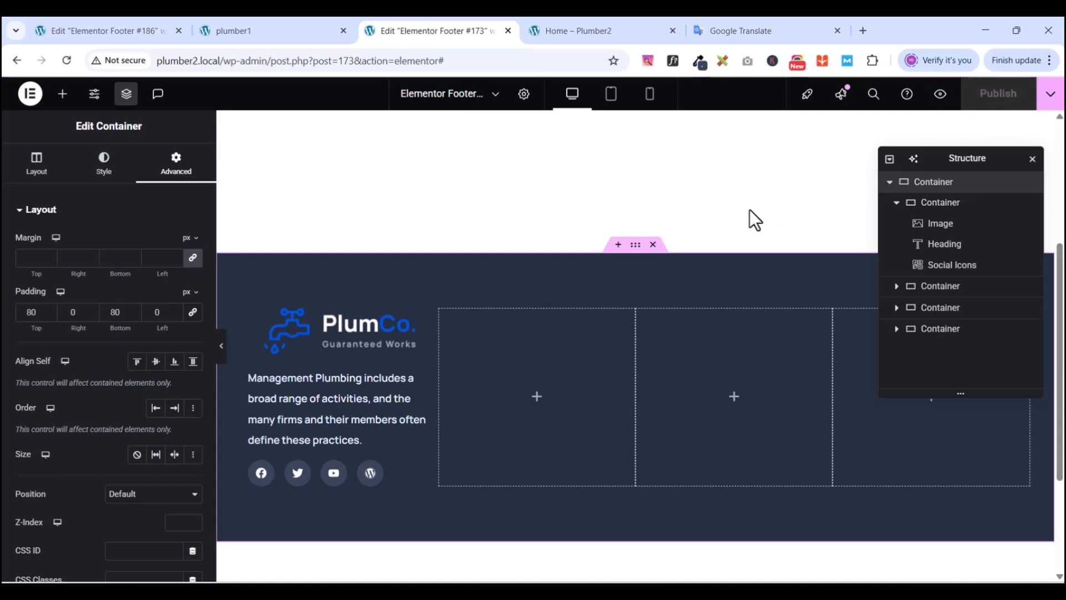
pyautogui.click(223, 30)
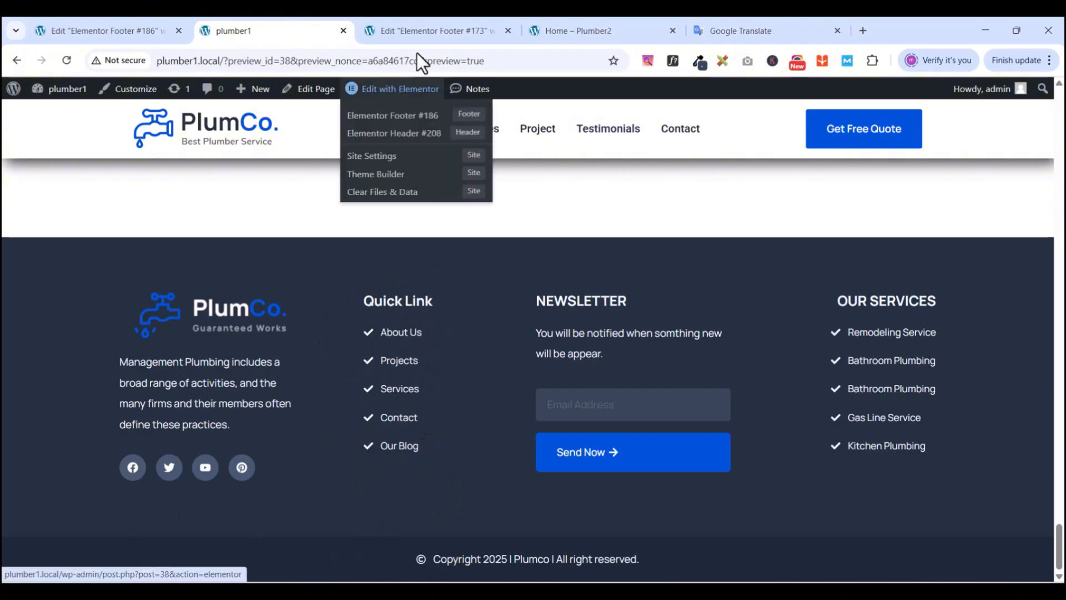
pyautogui.click(449, 28)
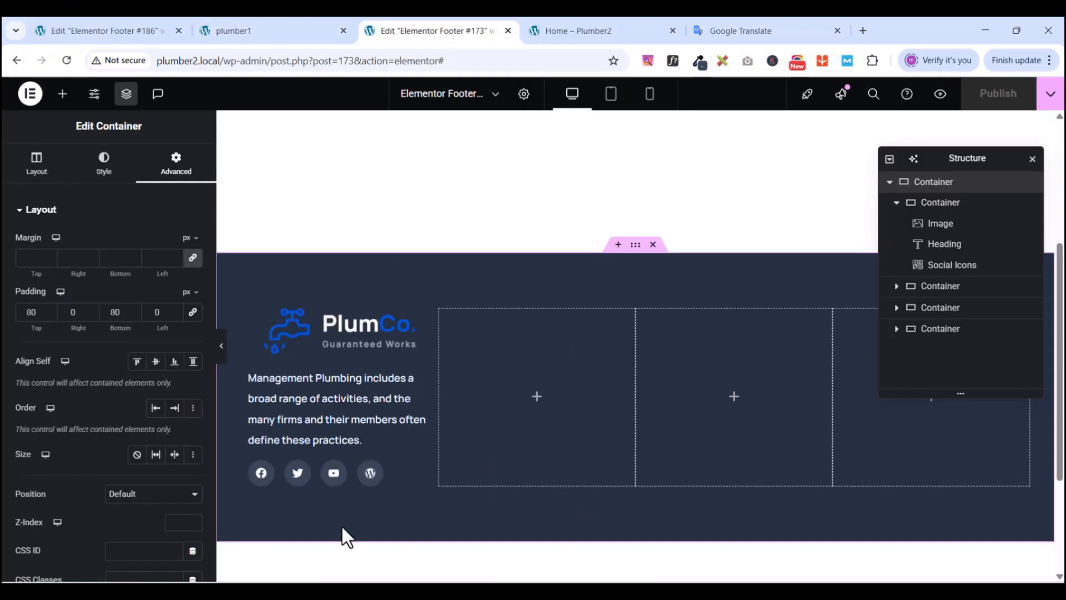
# - Search 'ico' and drop an Icon List widget into the footer's second column
pyautogui.click(64, 93)
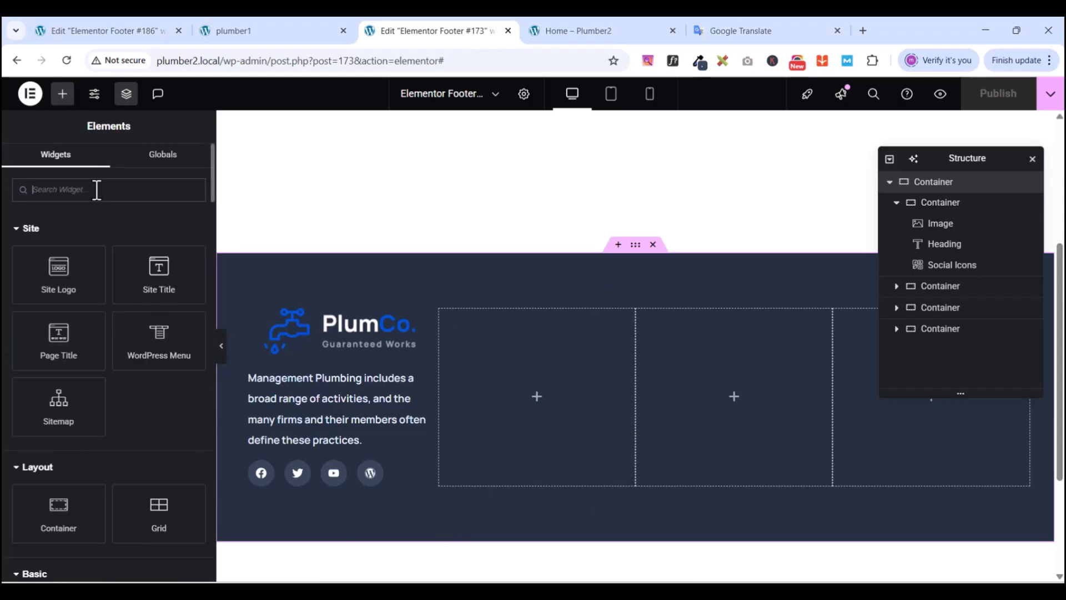
pyautogui.write('ico')
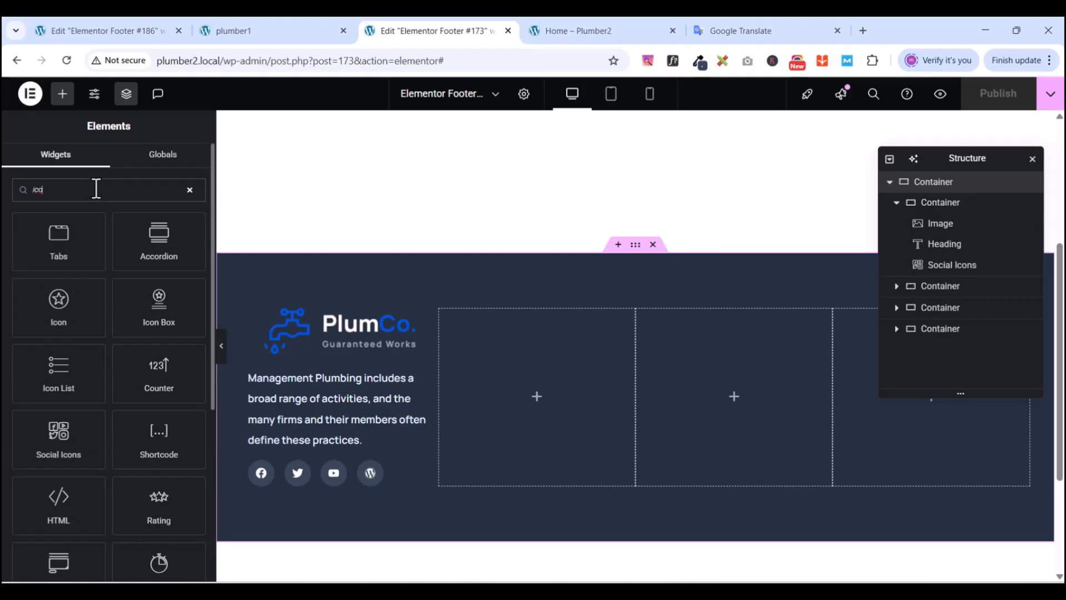
pyautogui.moveTo(56, 358); pyautogui.dragTo(544, 394)
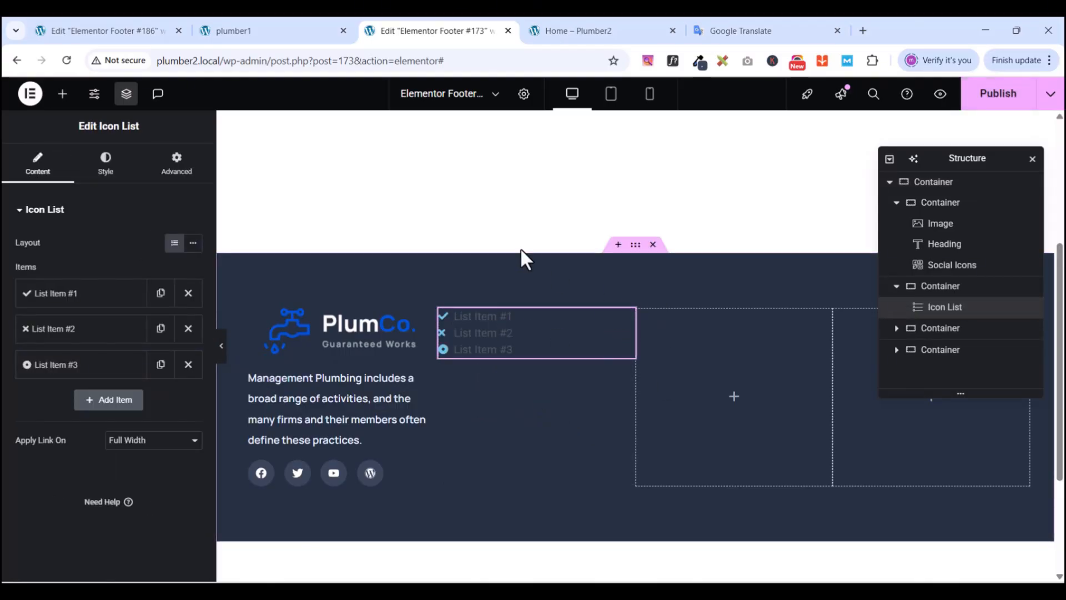
# - Delete the third and second default list items and rename the first item to About
pyautogui.click(188, 364)
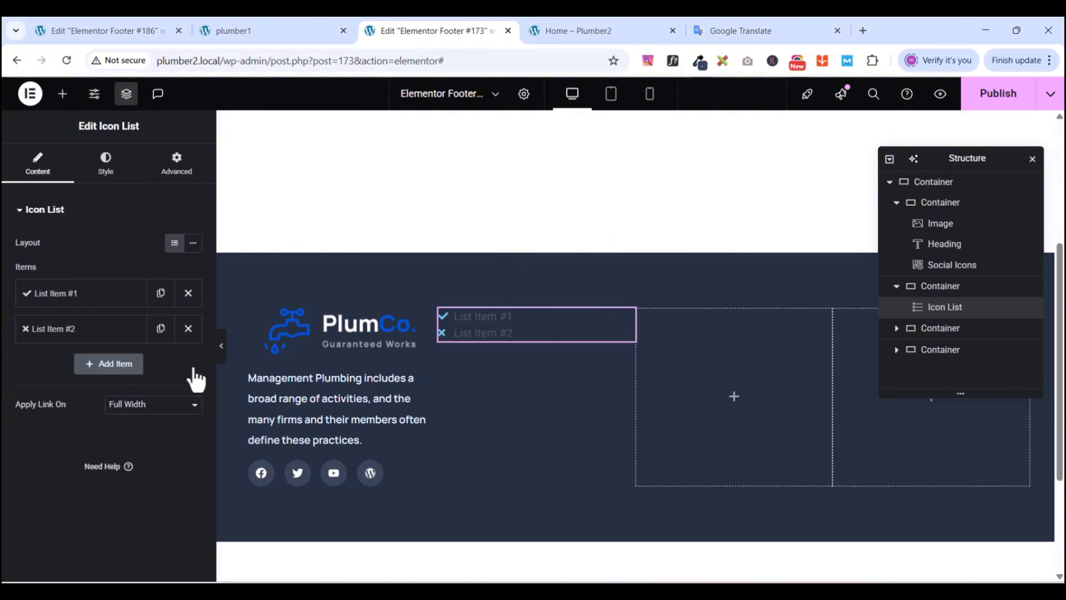
pyautogui.click(188, 328)
pyautogui.click(120, 294)
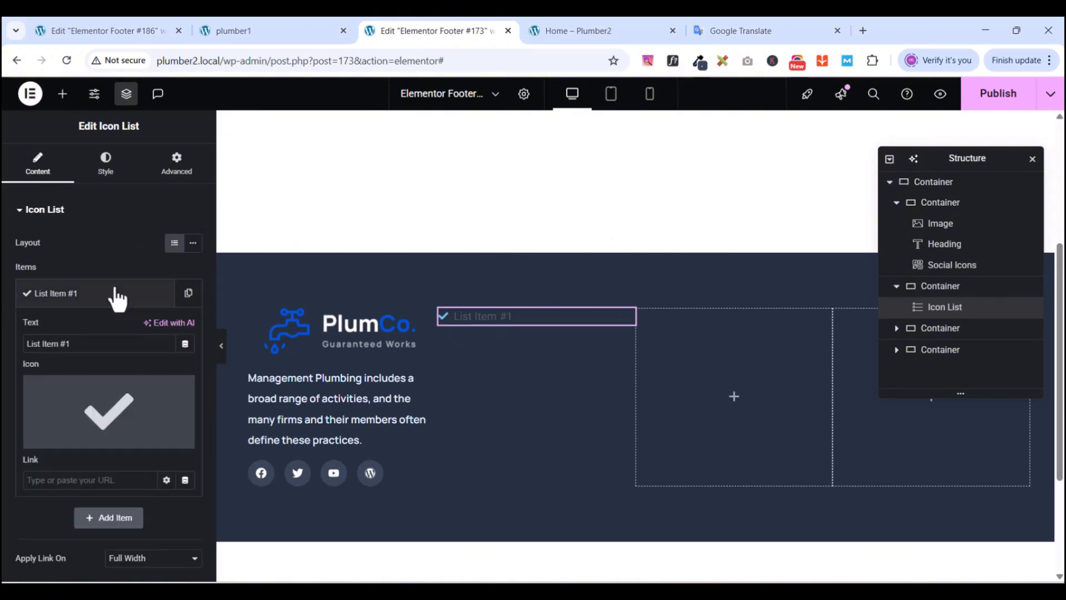
pyautogui.click(236, 29)
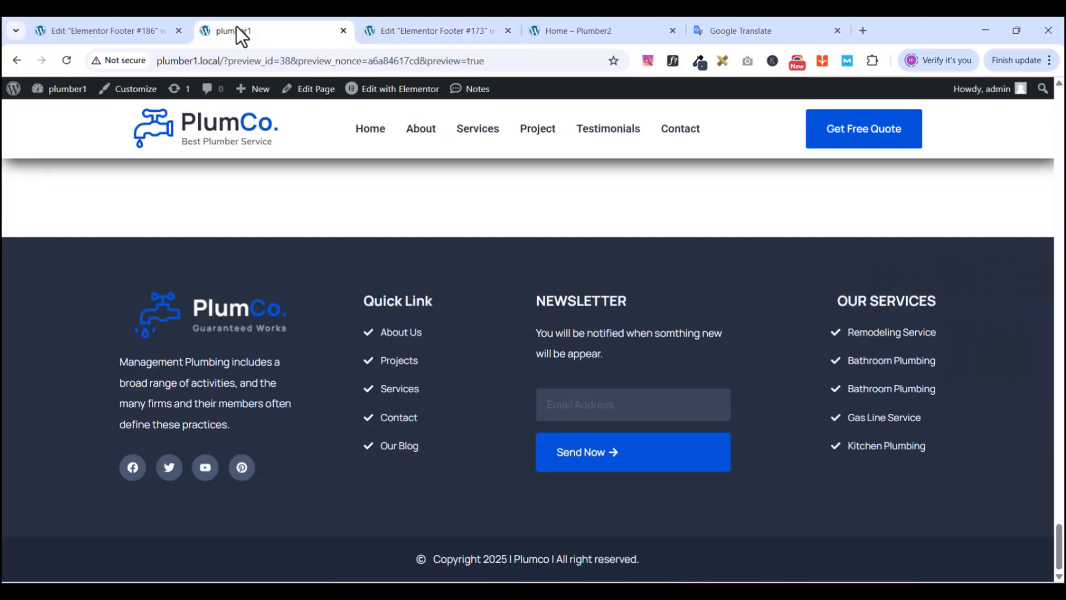
pyautogui.click(403, 29)
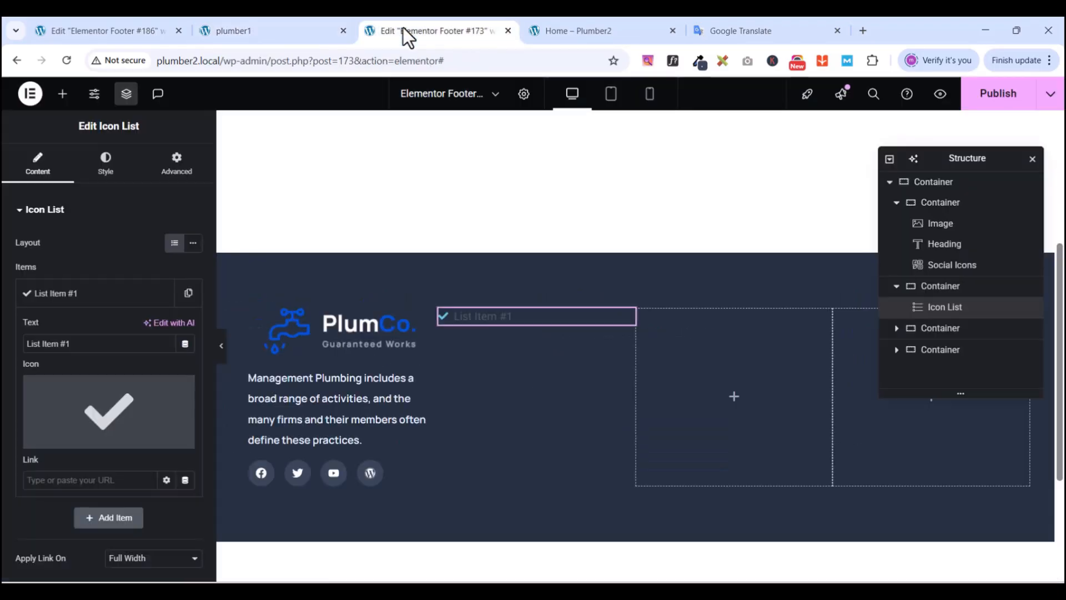
pyautogui.tripleClick(89, 343)
pyautogui.write('Ab')
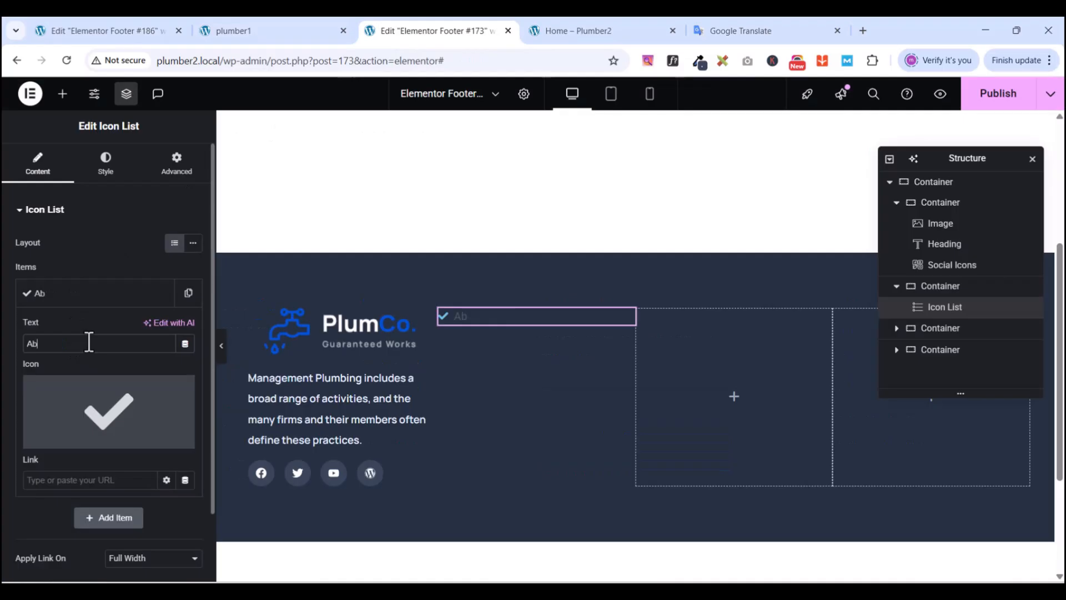
pyautogui.write('out')
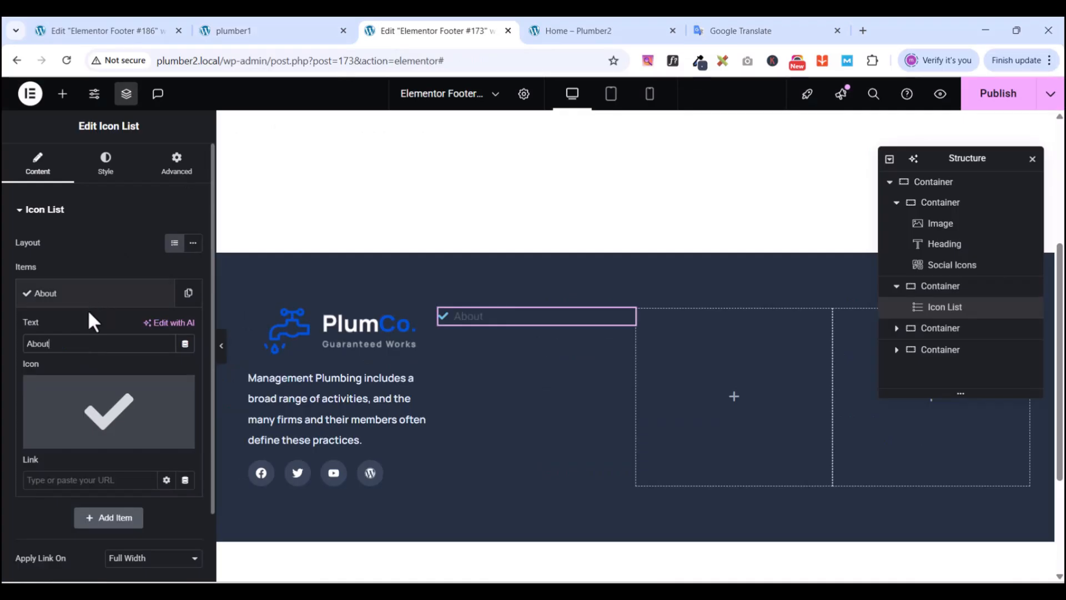
pyautogui.click(113, 303)
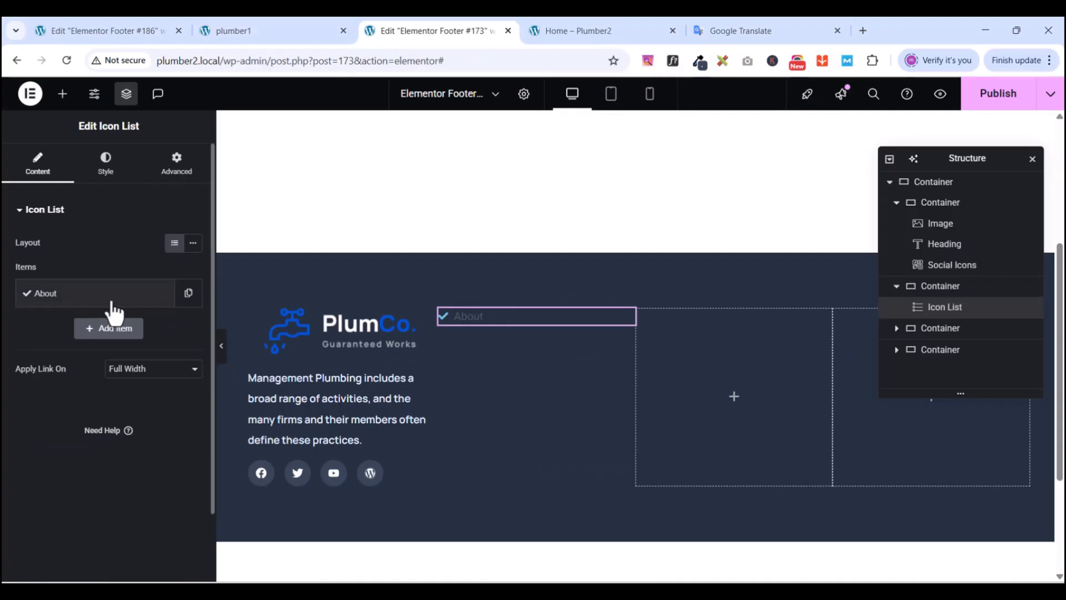
# - Duplicate the About item and rename the copy to Project
pyautogui.click(189, 293)
pyautogui.click(86, 332)
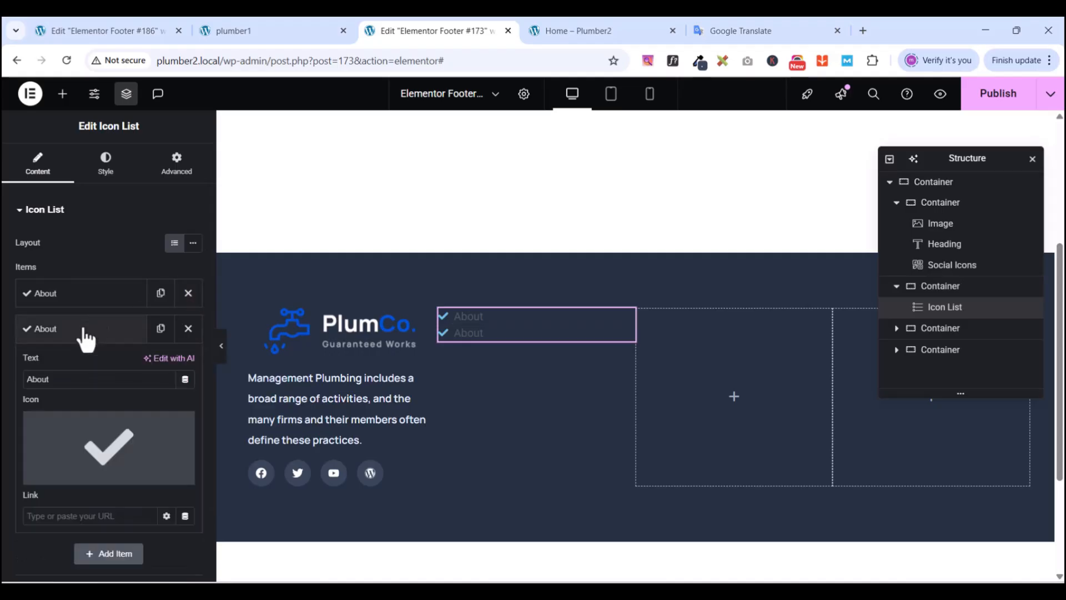
pyautogui.doubleClick(77, 378)
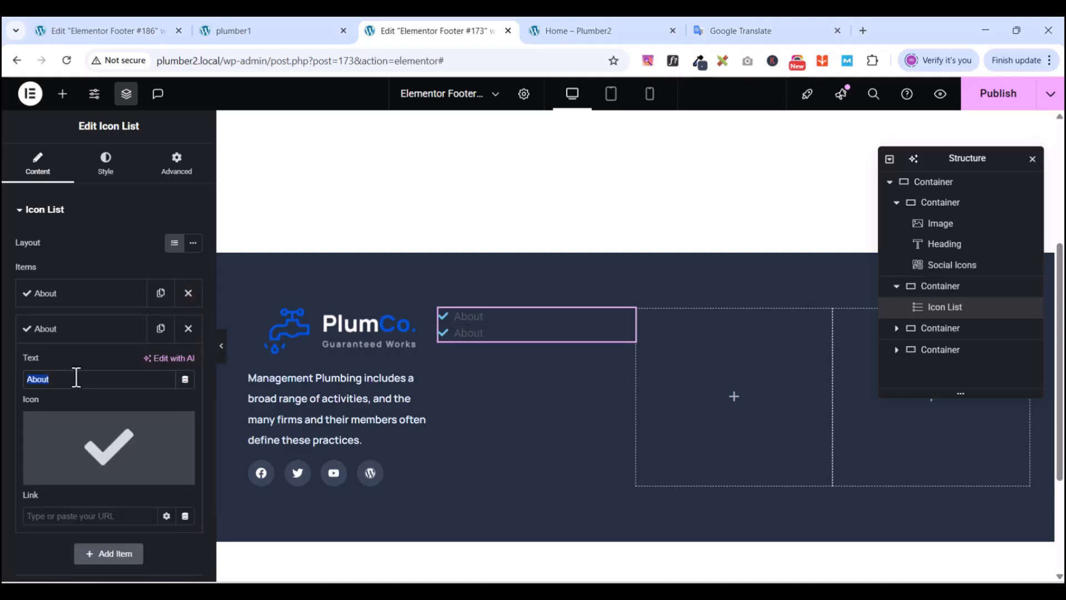
pyautogui.write('Project')
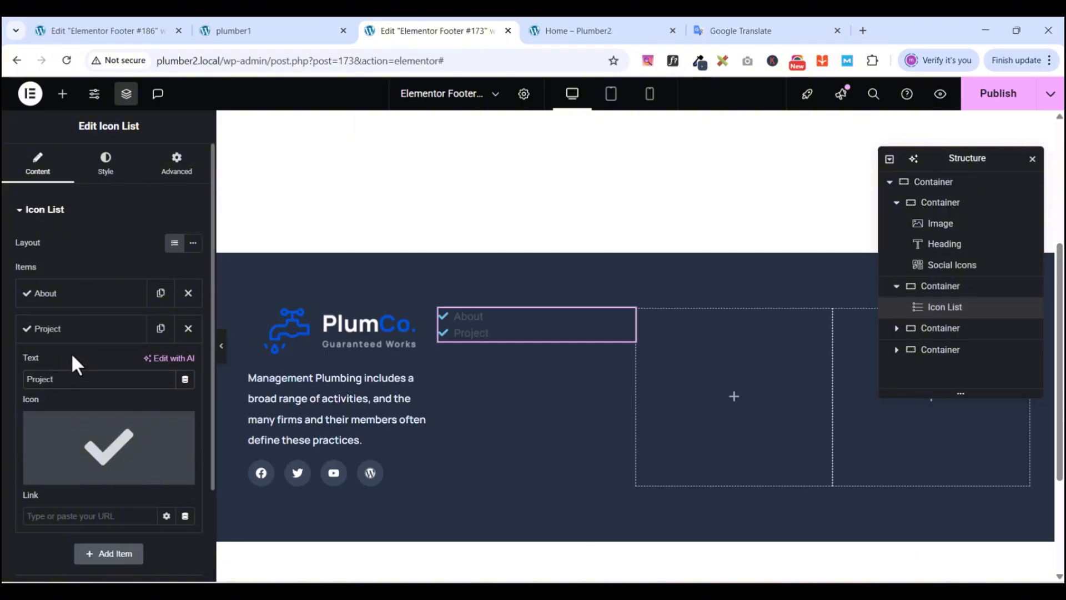
# - Duplicate Project to add a third item, label it Service, then rename it Contact
pyautogui.click(160, 328)
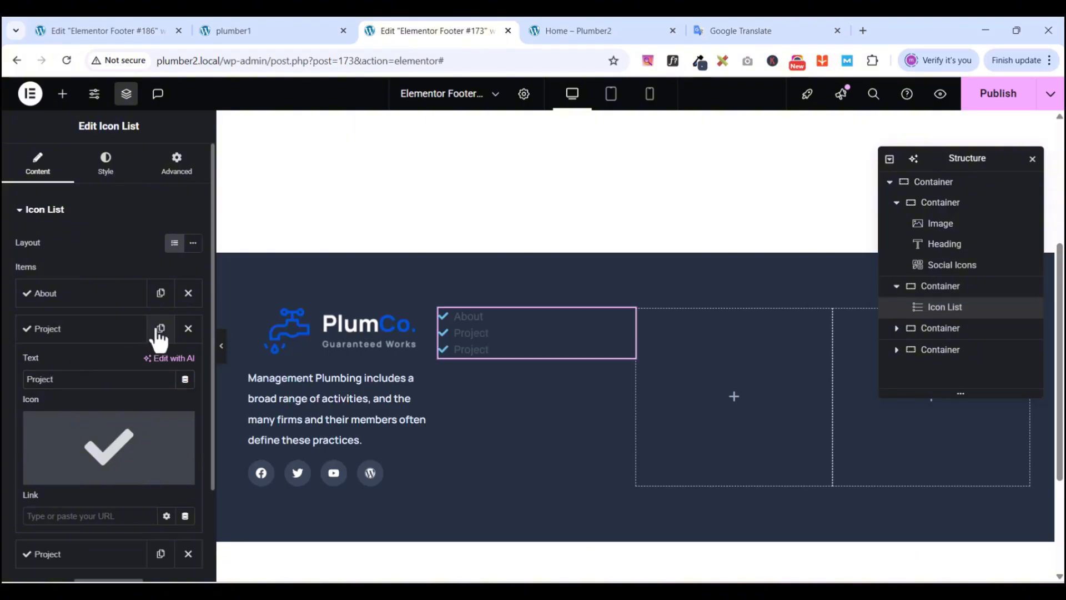
pyautogui.click(53, 331)
pyautogui.click(95, 372)
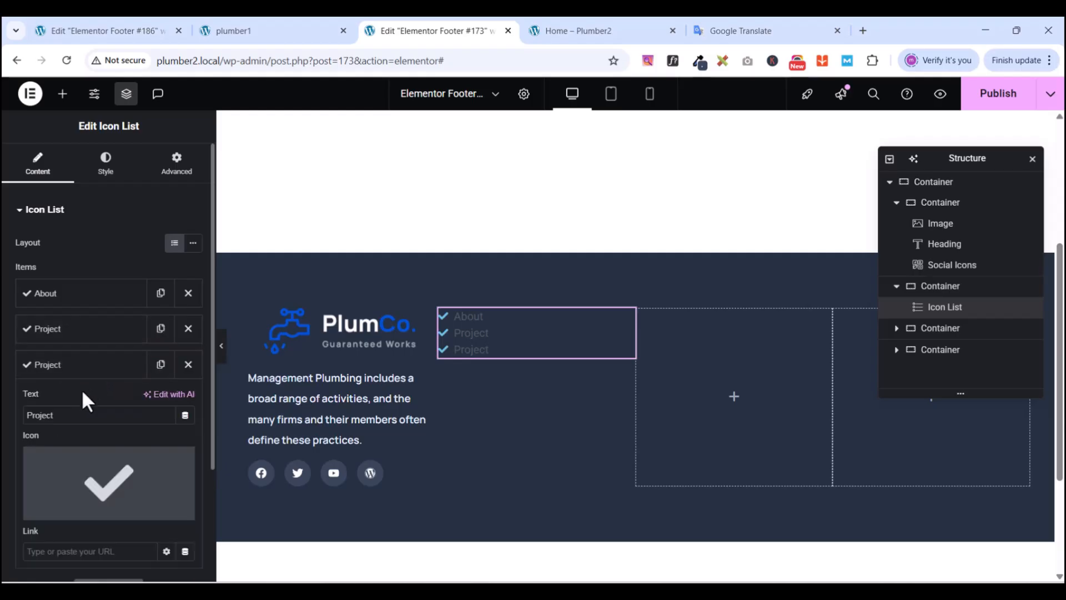
pyautogui.doubleClick(71, 415)
pyautogui.write('Service')
pyautogui.click(118, 366)
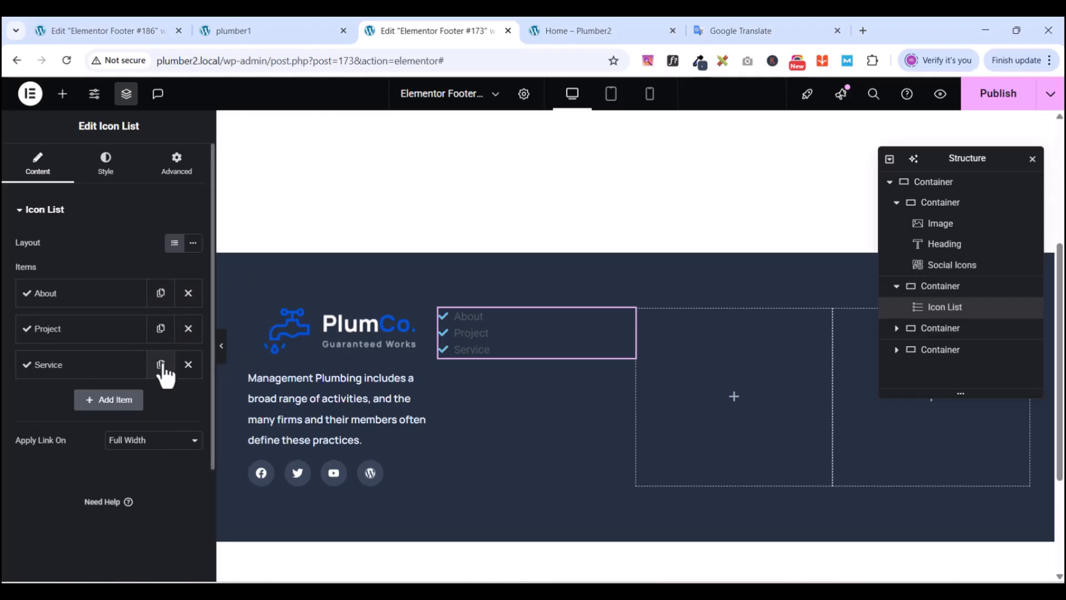
pyautogui.click(237, 31)
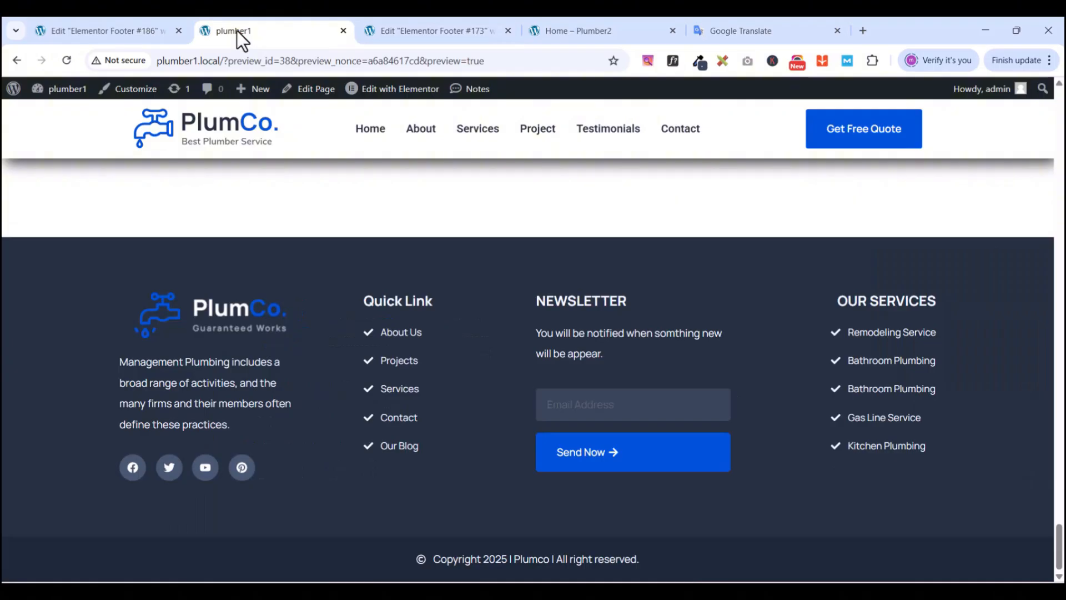
pyautogui.click(400, 29)
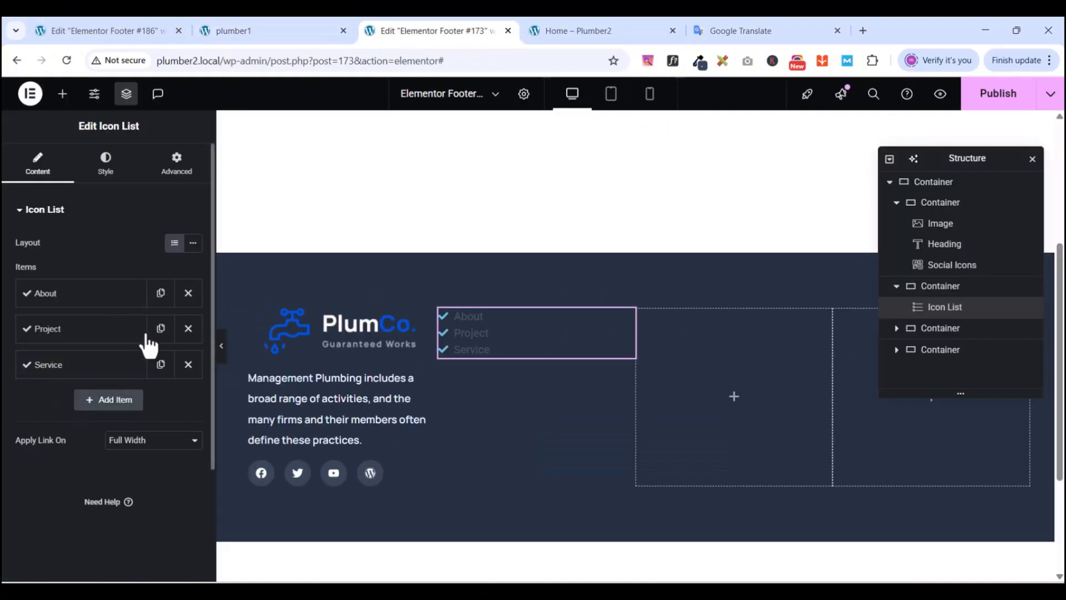
pyautogui.click(80, 369)
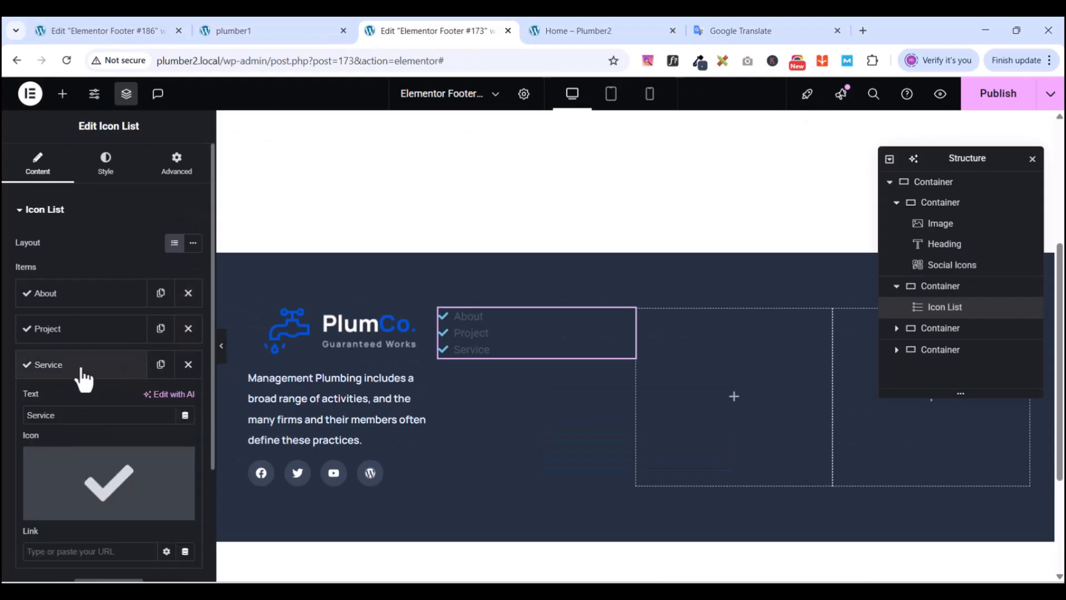
pyautogui.doubleClick(66, 416)
pyautogui.write('C')
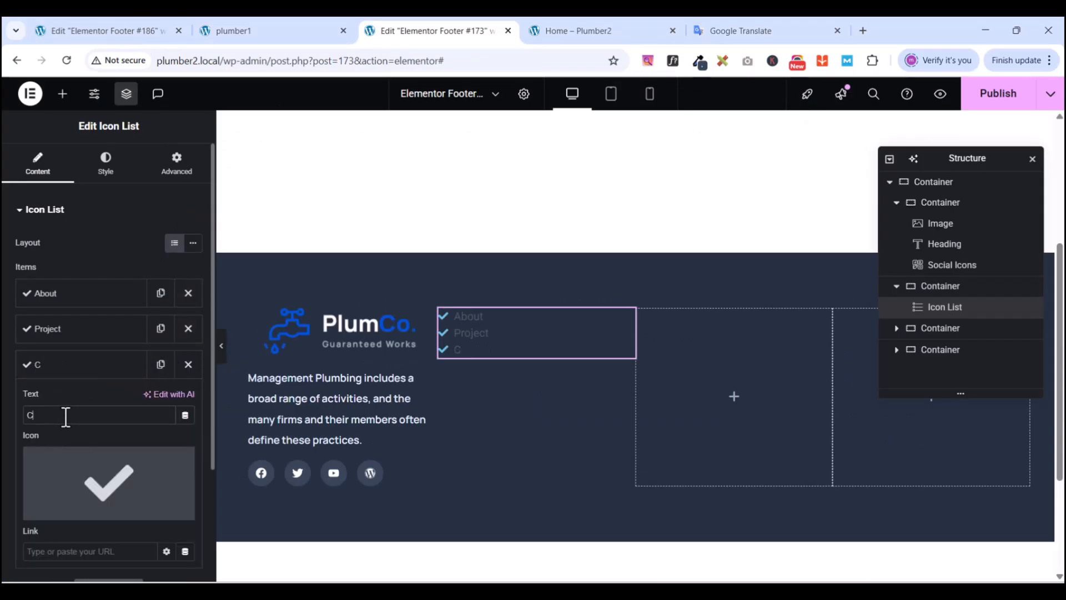
pyautogui.write('ontact')
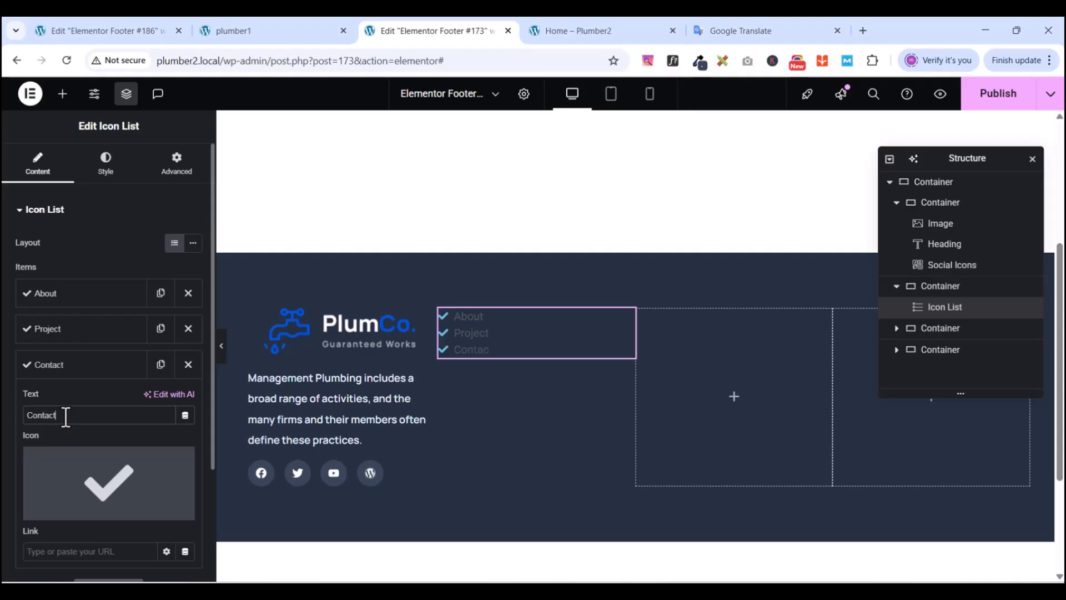
pyautogui.click(64, 371)
# - Duplicate the Contact item and rename the fourth item to Our Blog
pyautogui.click(160, 364)
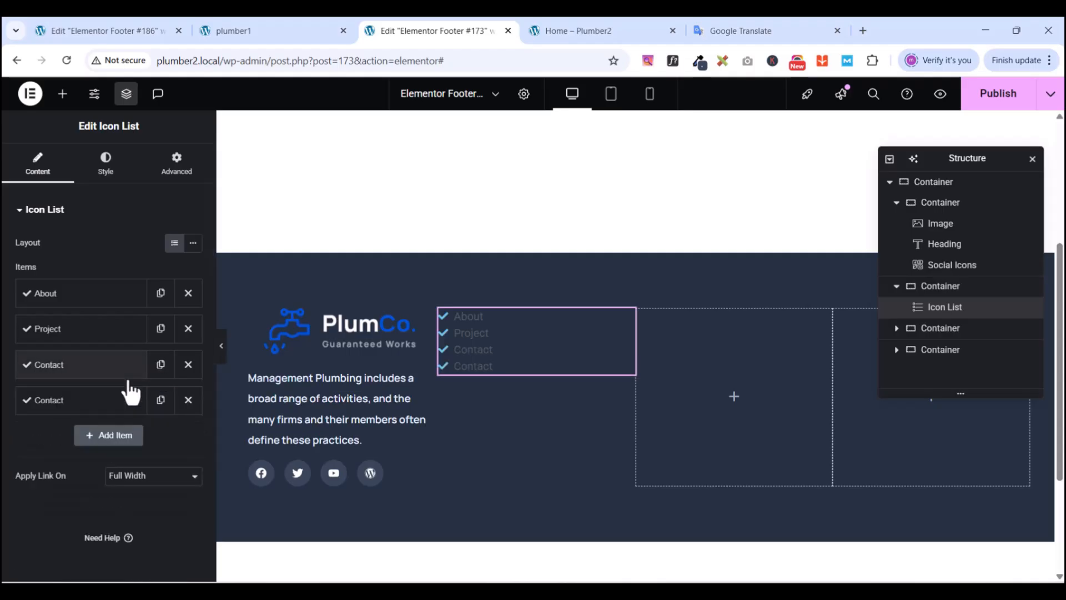
pyautogui.click(48, 408)
pyautogui.doubleClick(63, 451)
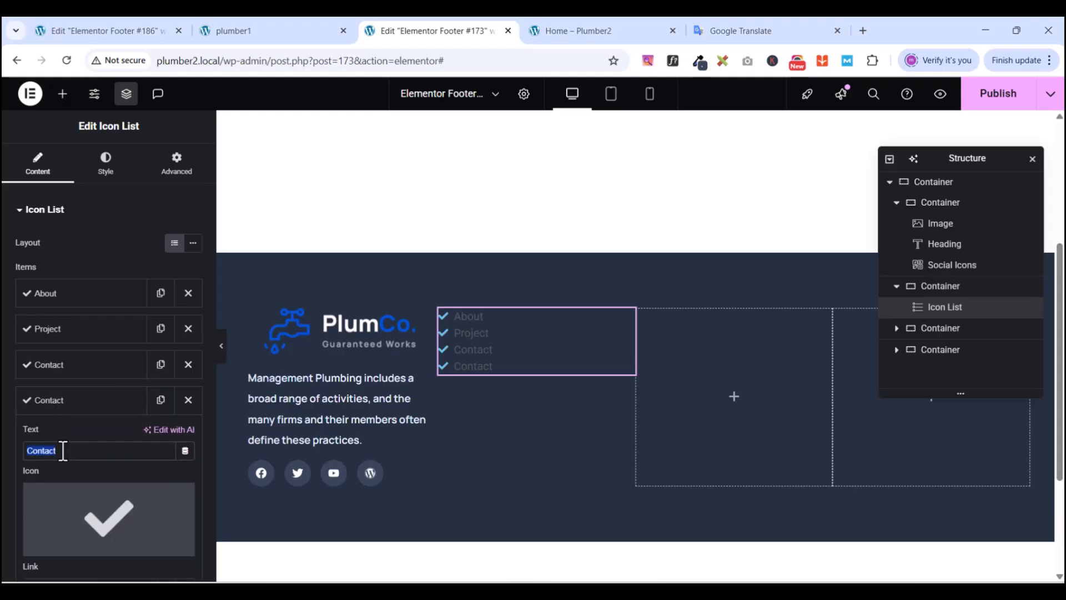
pyautogui.write('O')
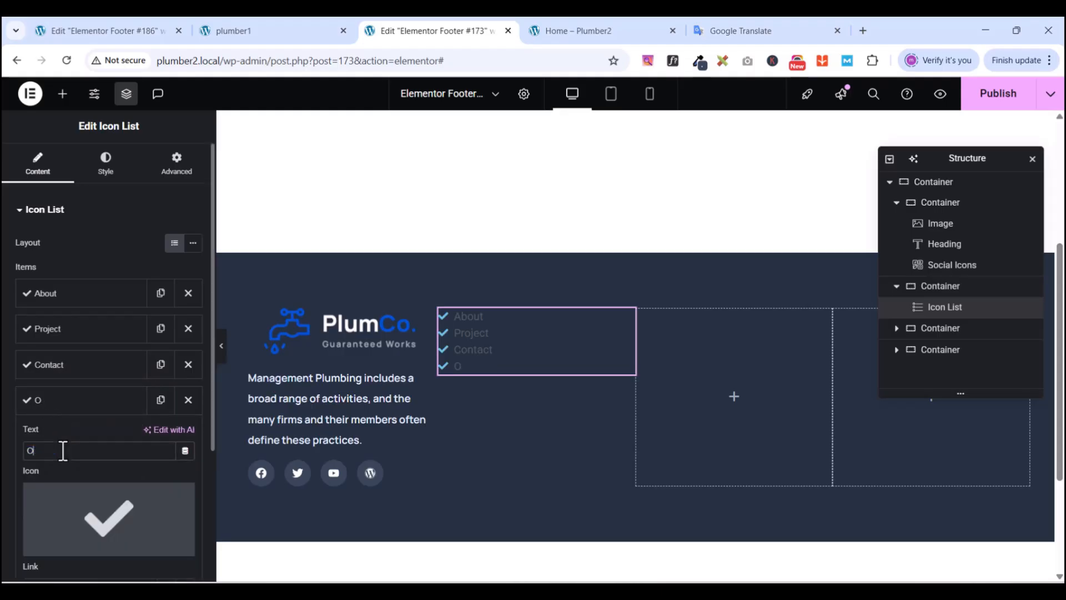
pyautogui.write('ur Blog')
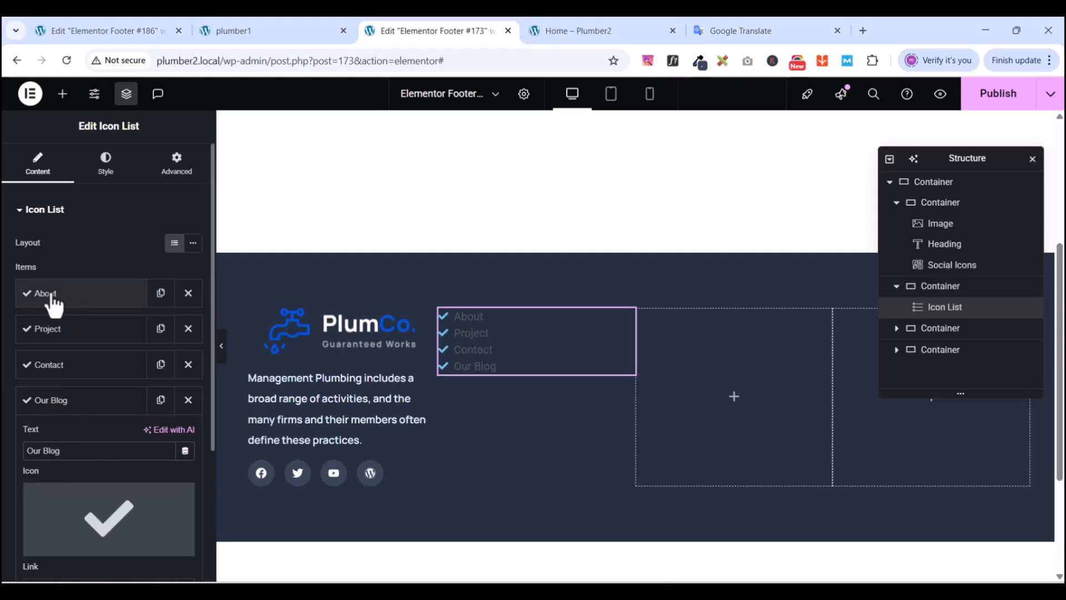
pyautogui.scroll(-3, 89, 472)
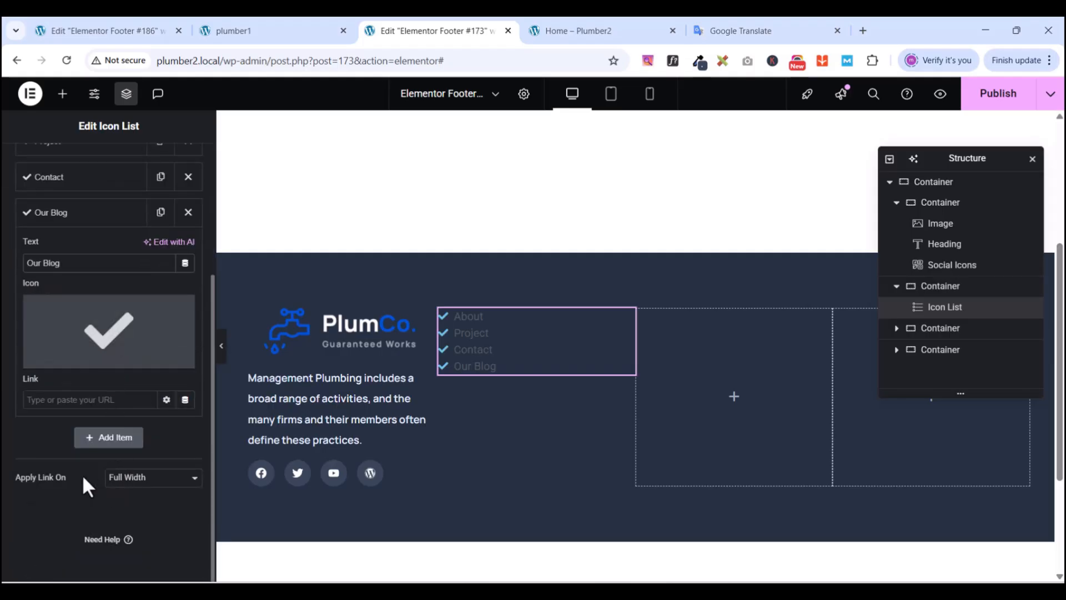
pyautogui.scroll(5, 77, 289)
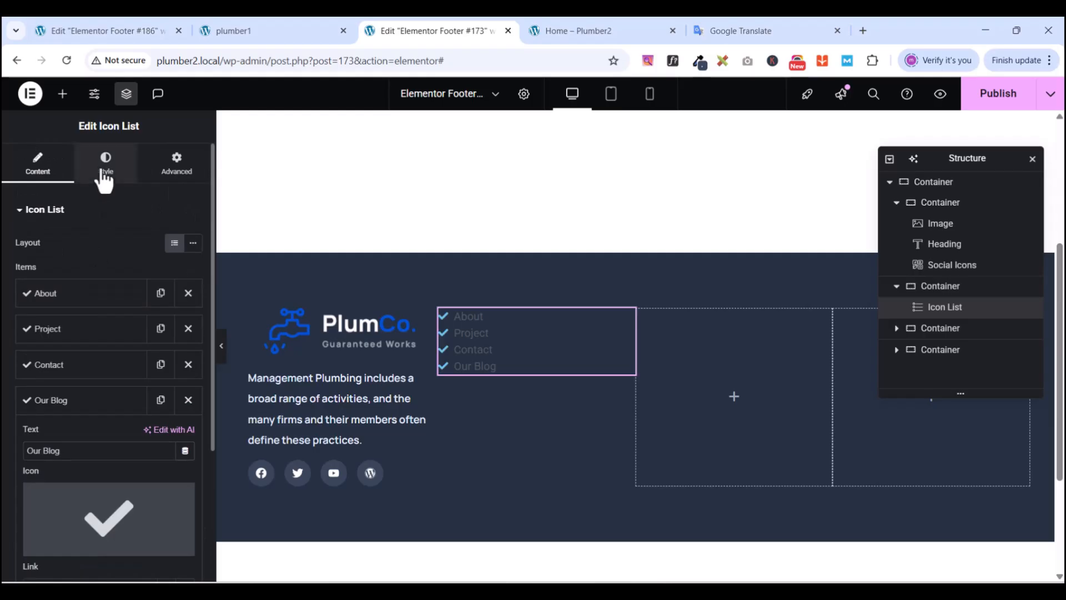
# - In the icon list's Style settings, set list Space Between to 14 px and icon Gap to 2
pyautogui.click(101, 177)
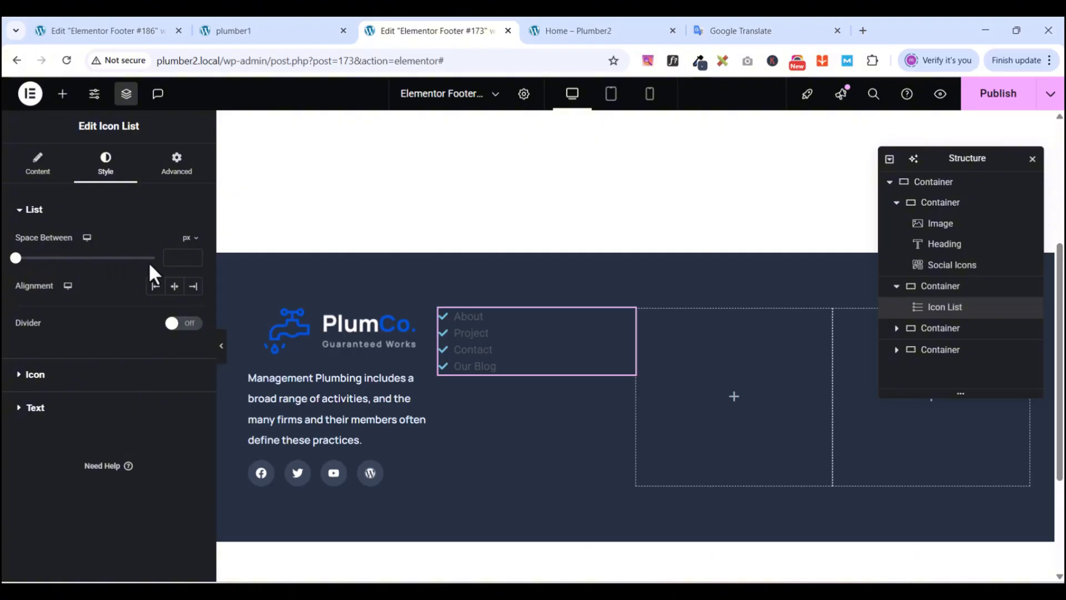
pyautogui.click(186, 259)
pyautogui.write('14')
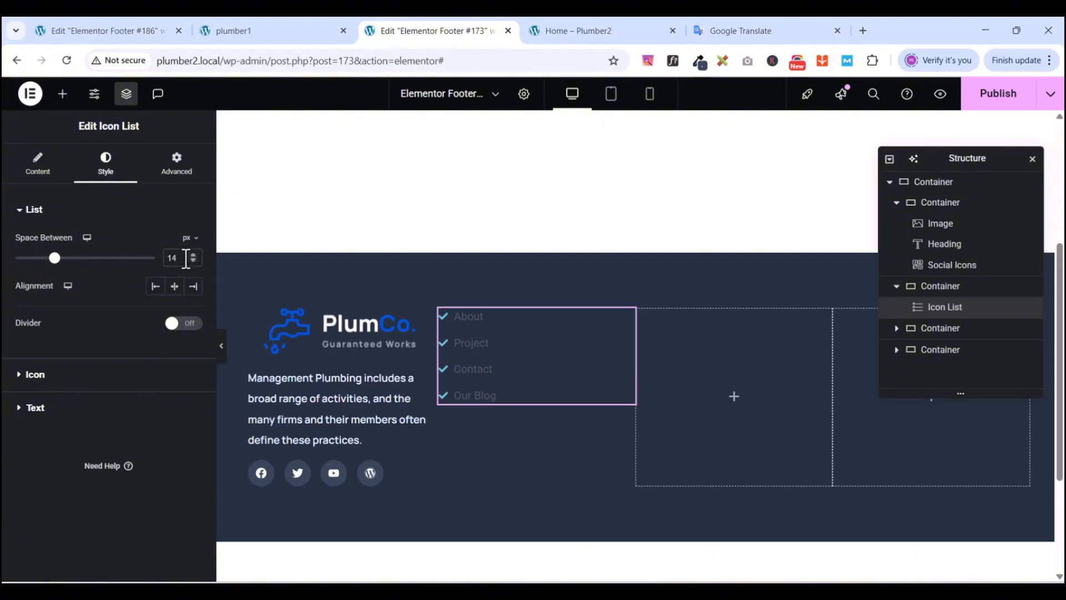
pyautogui.click(20, 214)
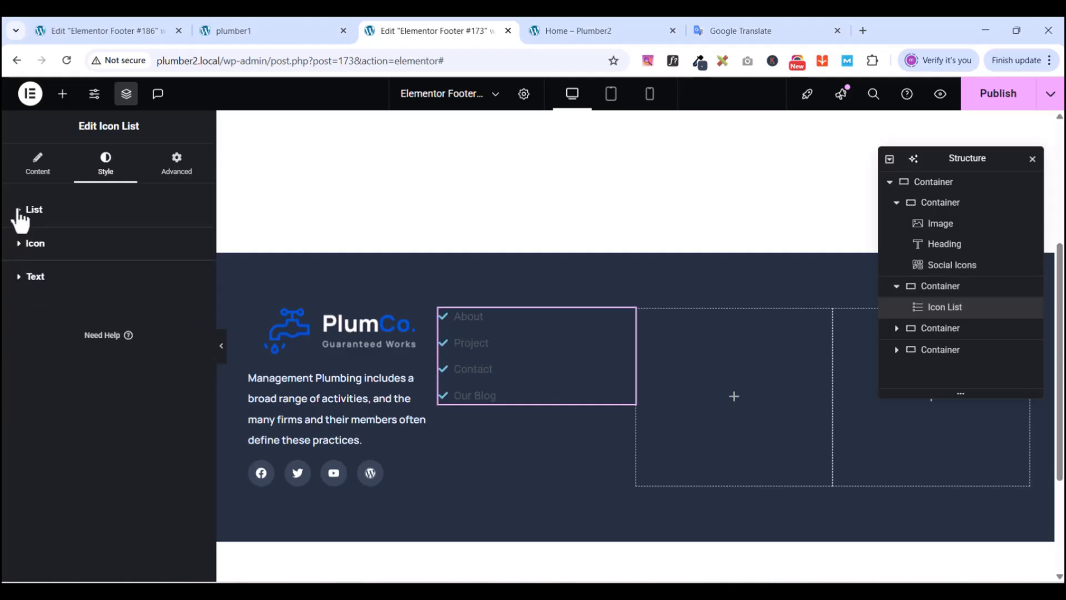
pyautogui.click(22, 247)
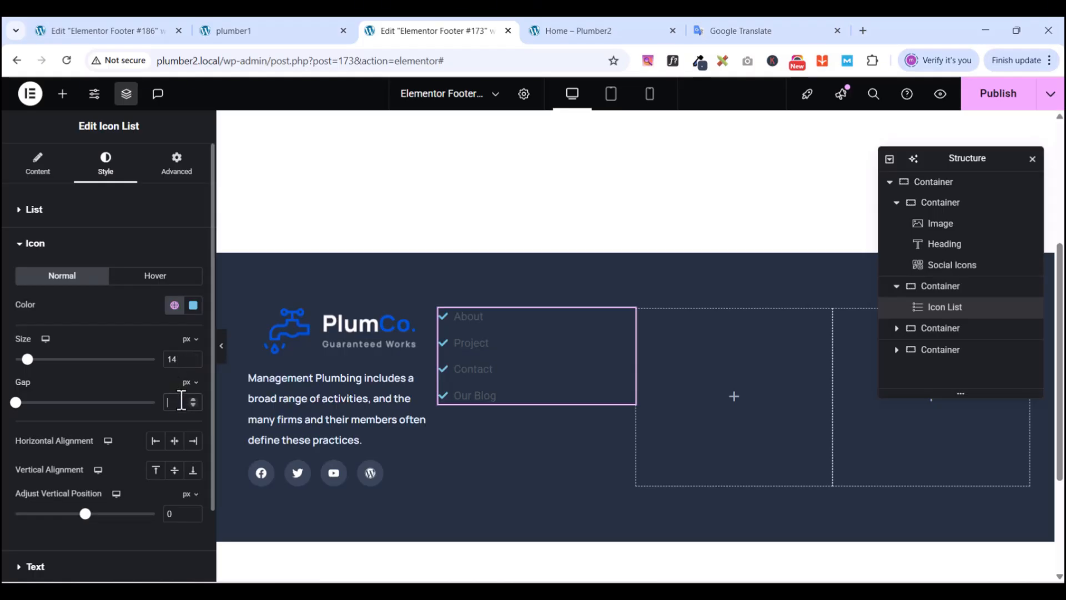
pyautogui.write('2')
pyautogui.click(17, 253)
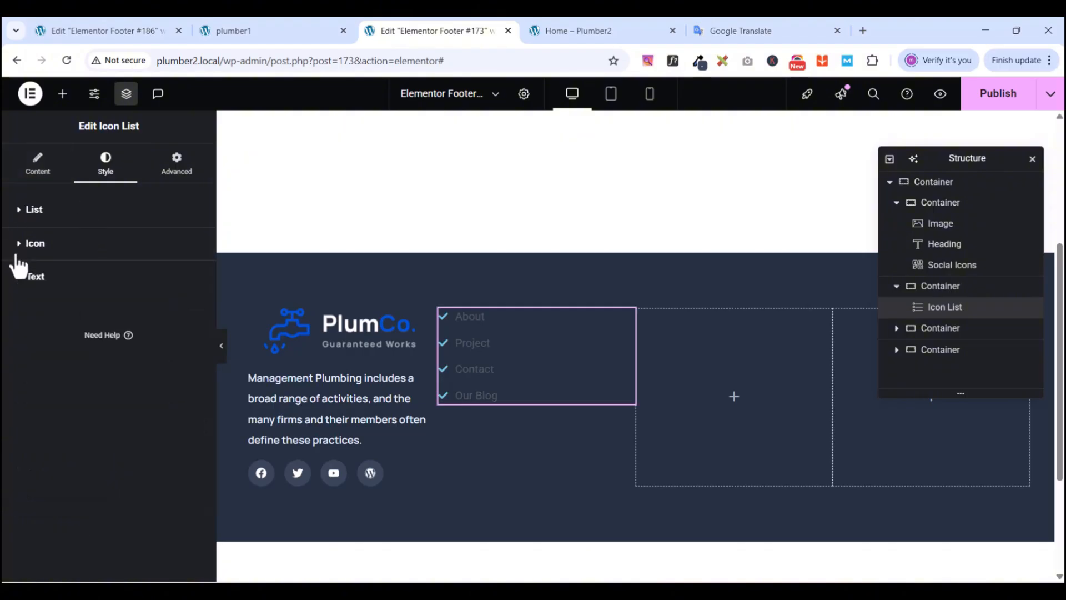
pyautogui.click(20, 278)
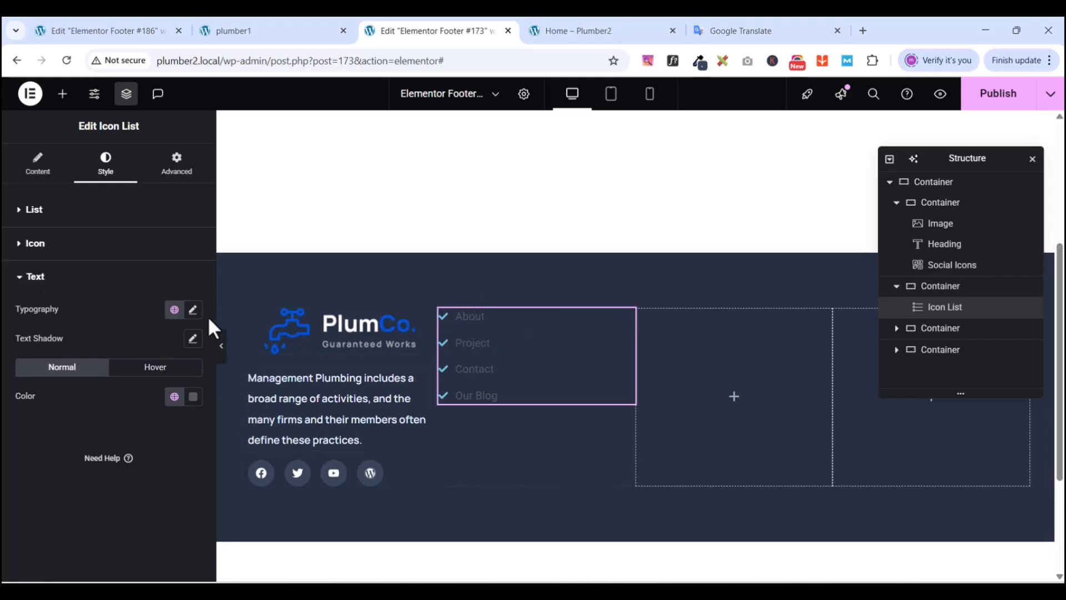
# - Set the link list text typography to Manrope, 14 px size, 27 px line height
pyautogui.click(193, 310)
pyautogui.click(140, 373)
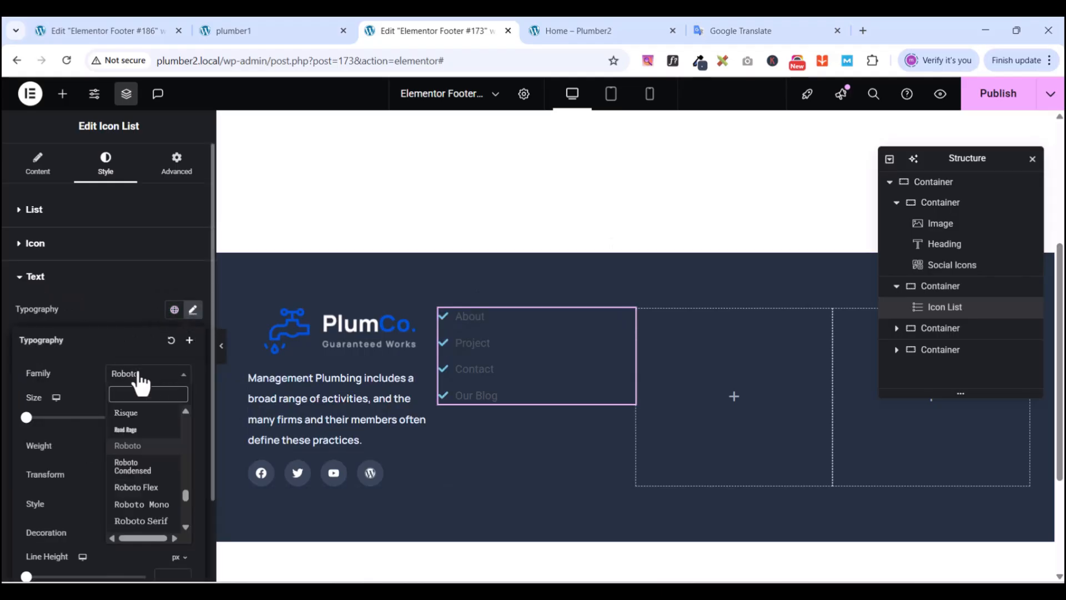
pyautogui.write('manro')
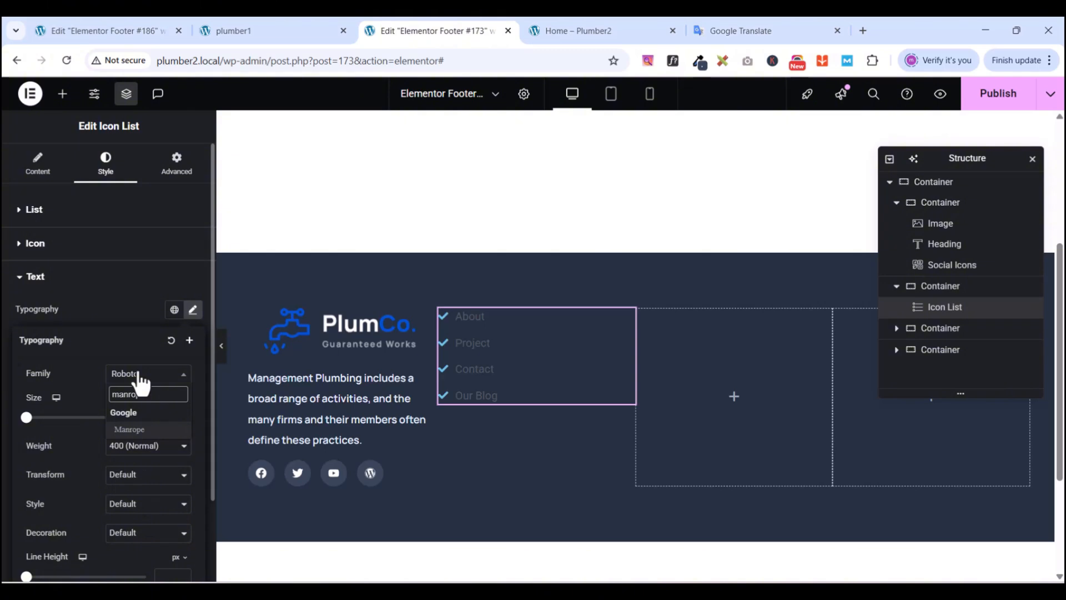
pyautogui.write('pe')
pyautogui.click(131, 430)
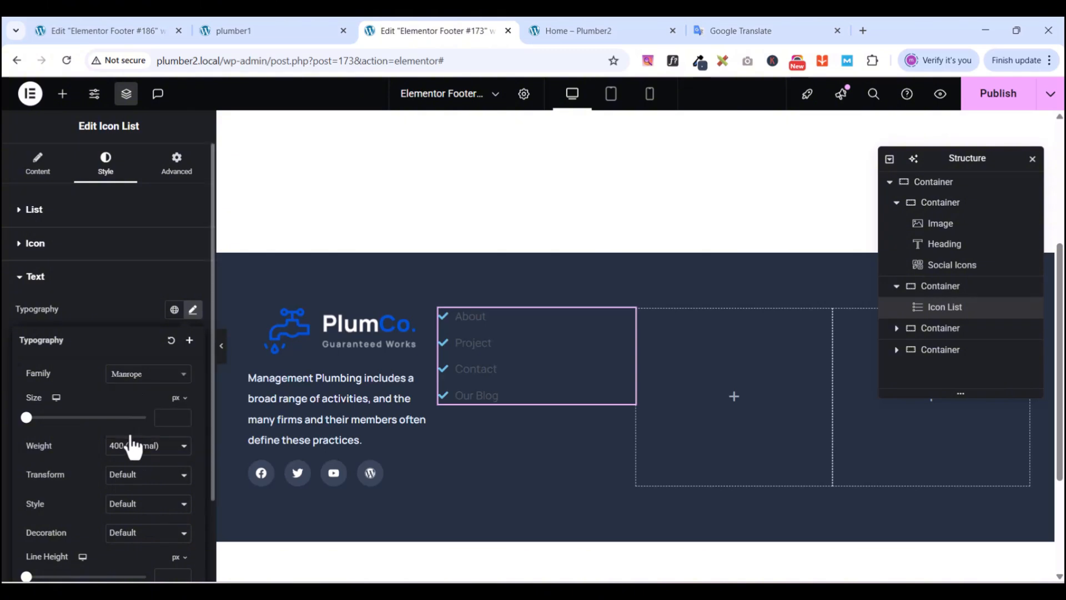
pyautogui.click(163, 418)
pyautogui.write('14')
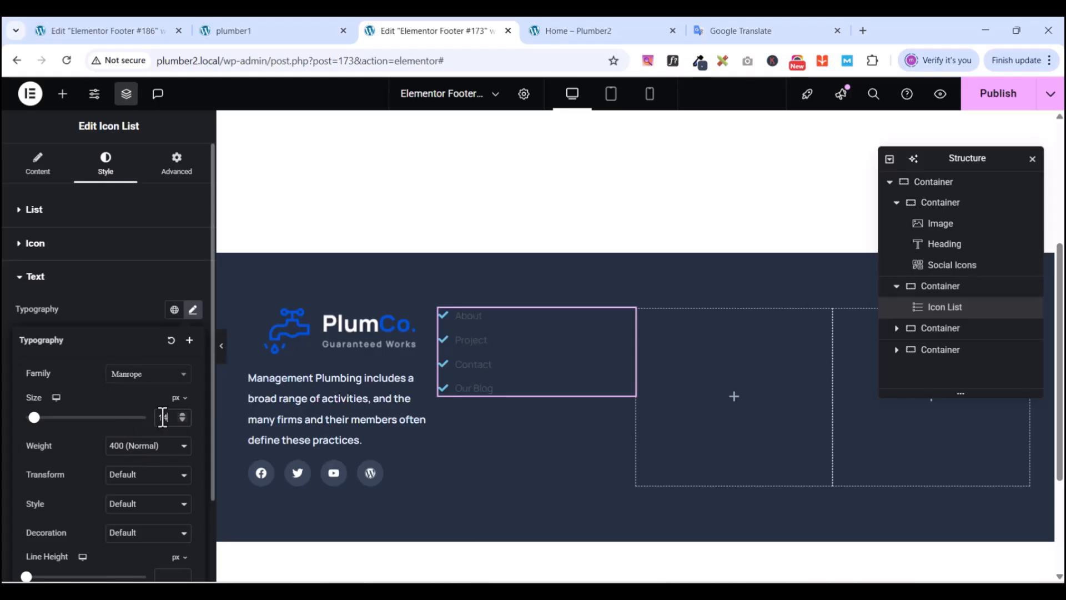
pyautogui.click(172, 572)
pyautogui.write('2')
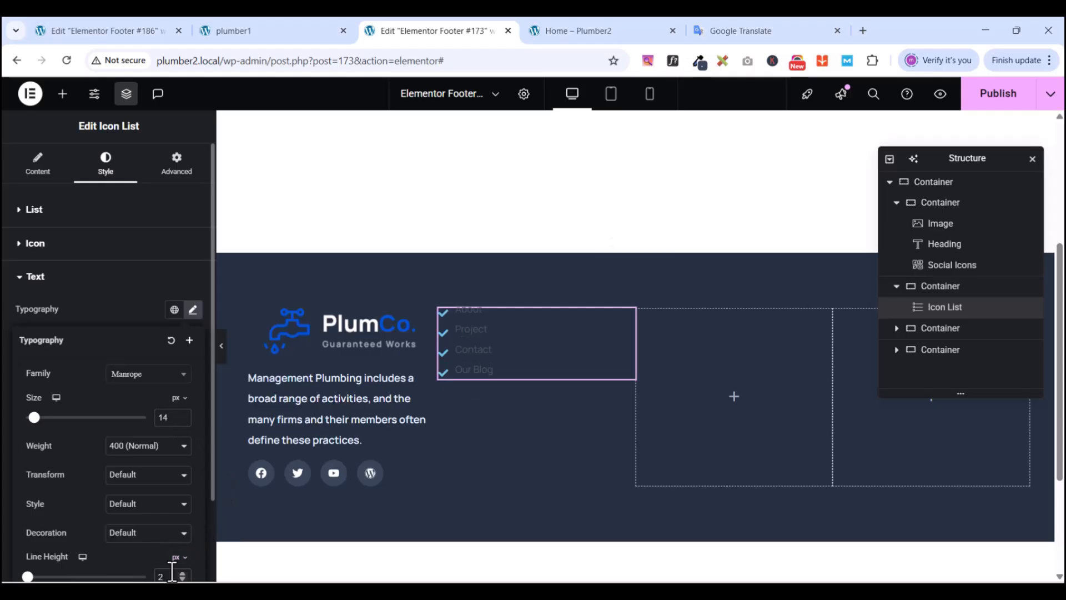
pyautogui.write('7')
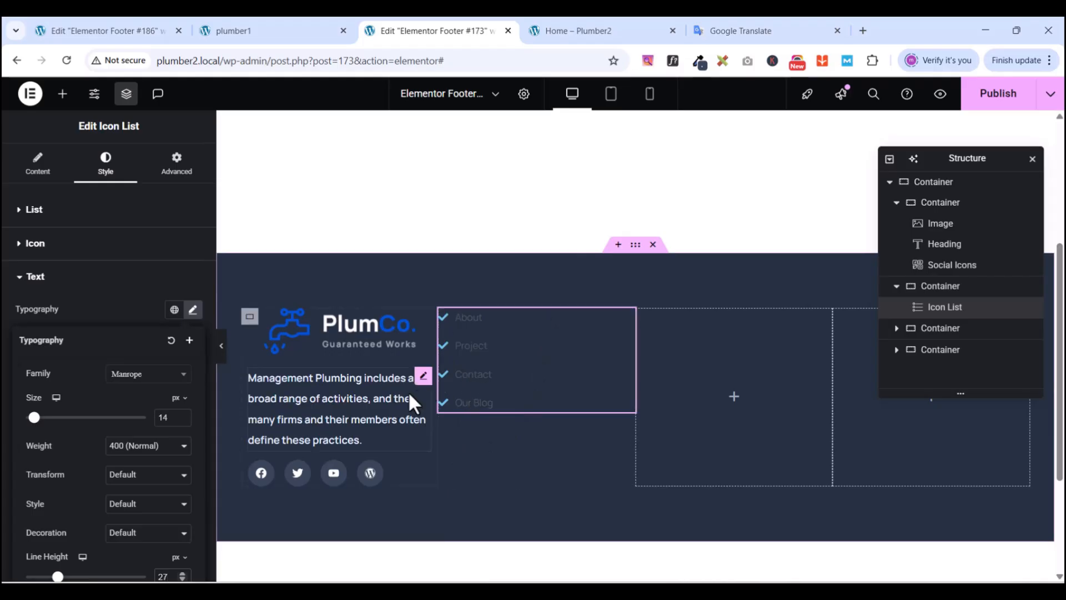
# - Compare the restyled link list with the live site footer
pyautogui.click(228, 31)
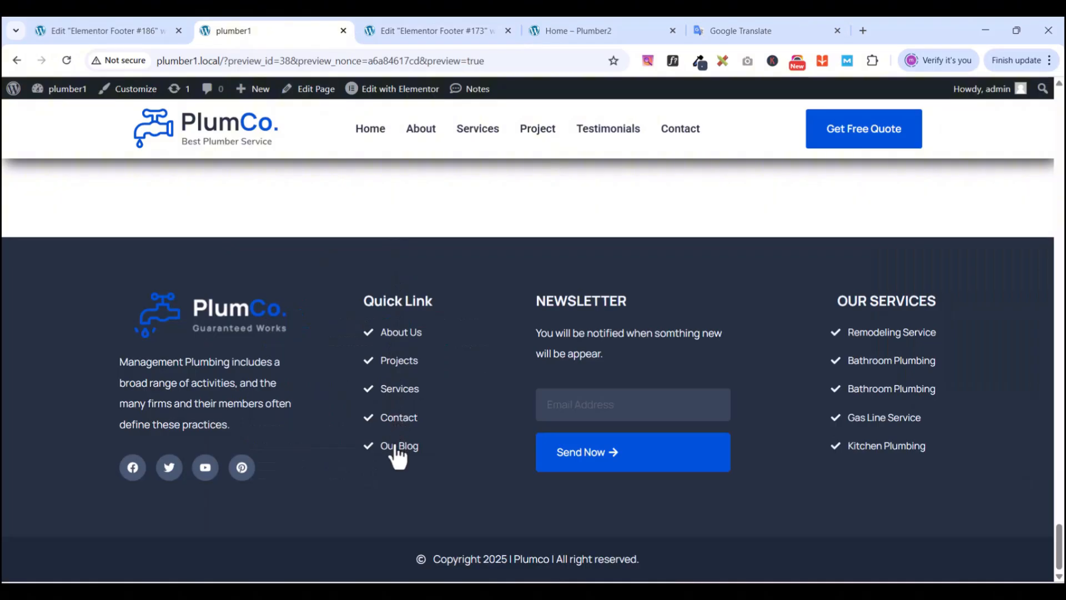
pyautogui.click(408, 29)
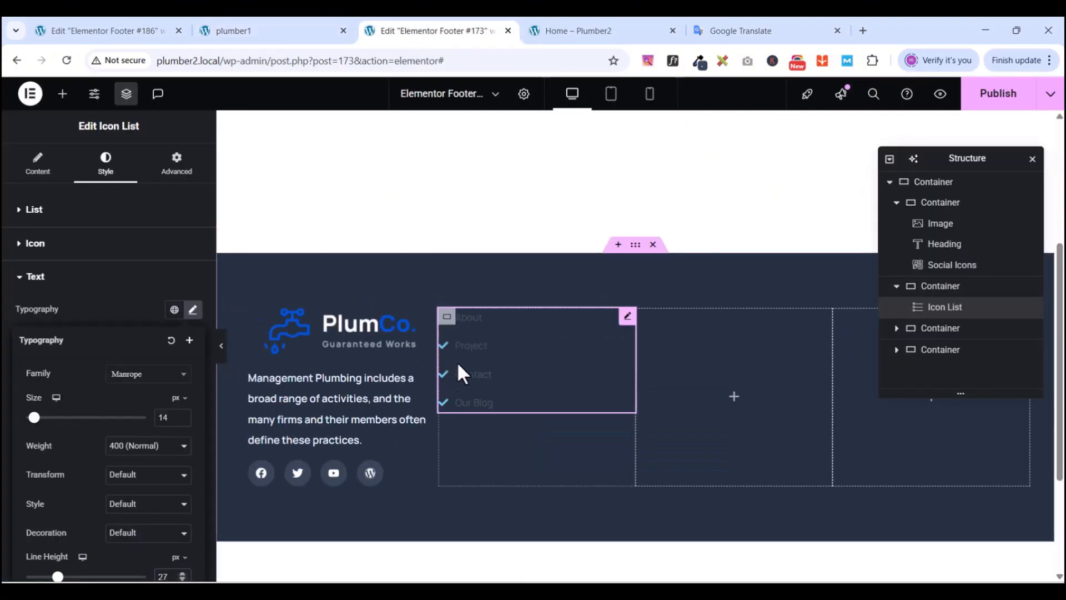
pyautogui.click(266, 22)
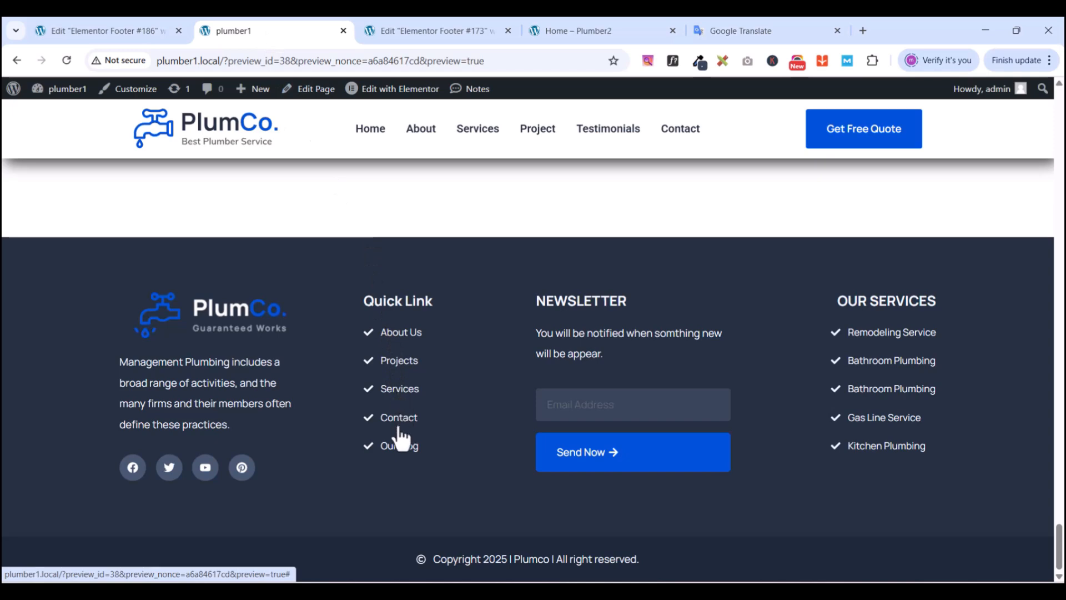
pyautogui.click(390, 30)
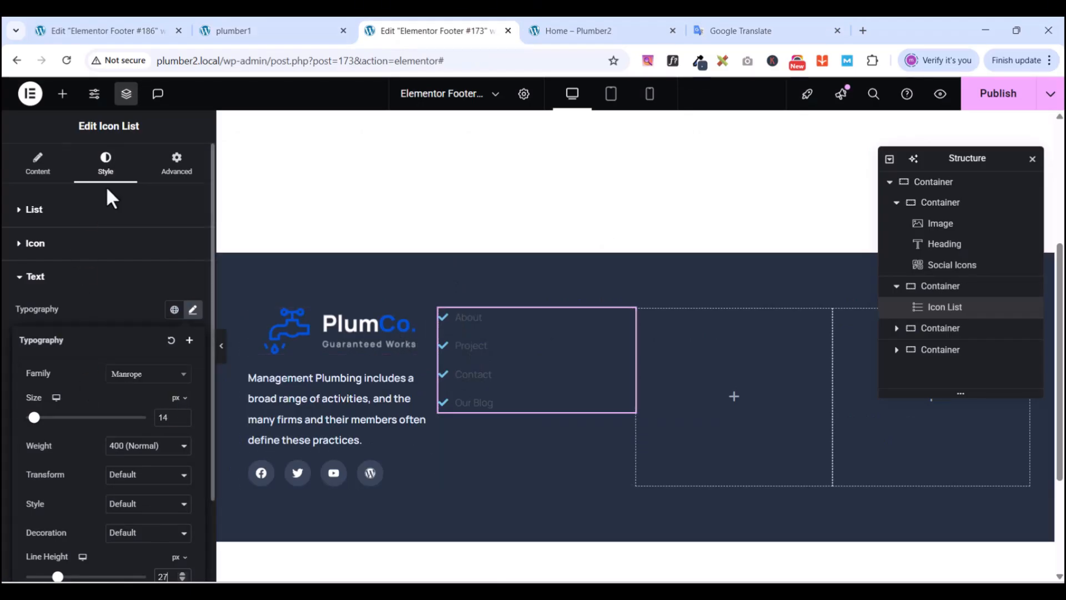
pyautogui.click(20, 278)
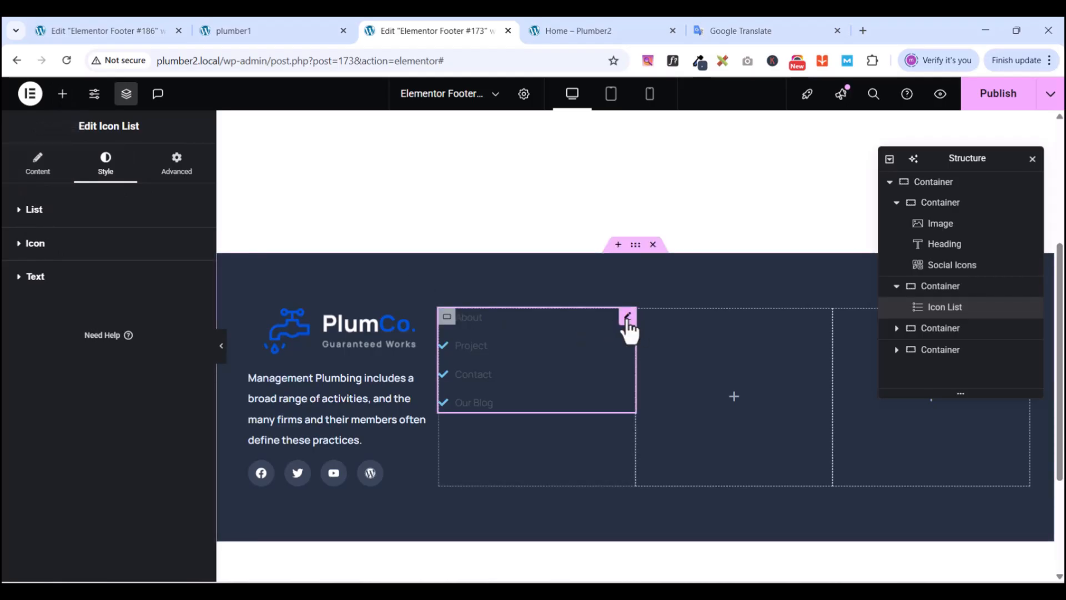
# - Duplicate the Project list item and rename the copy Service
pyautogui.click(20, 213)
pyautogui.click(20, 211)
pyautogui.click(37, 164)
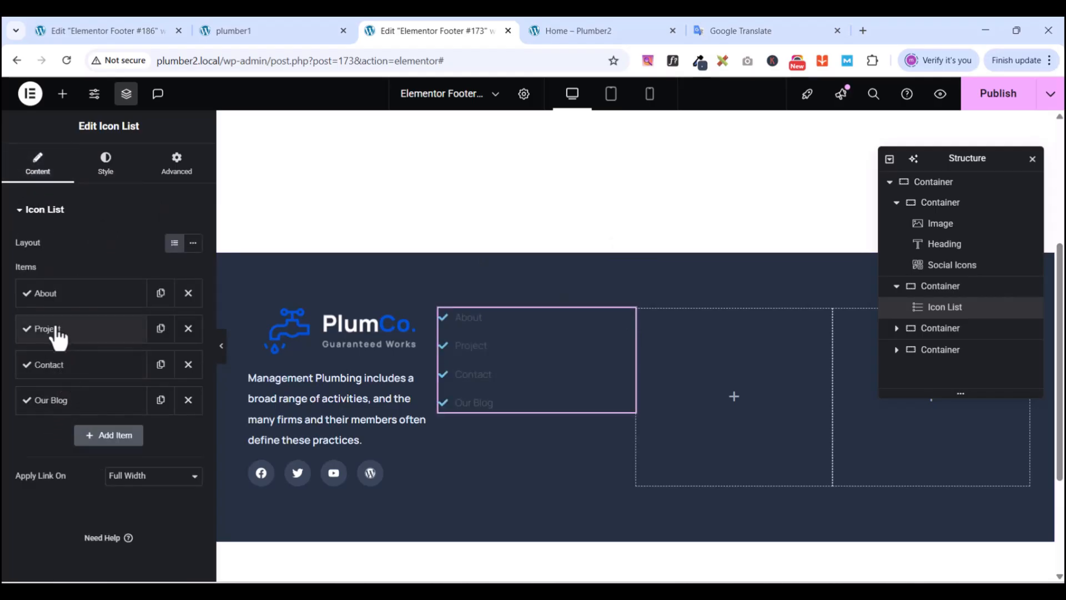
pyautogui.click(160, 328)
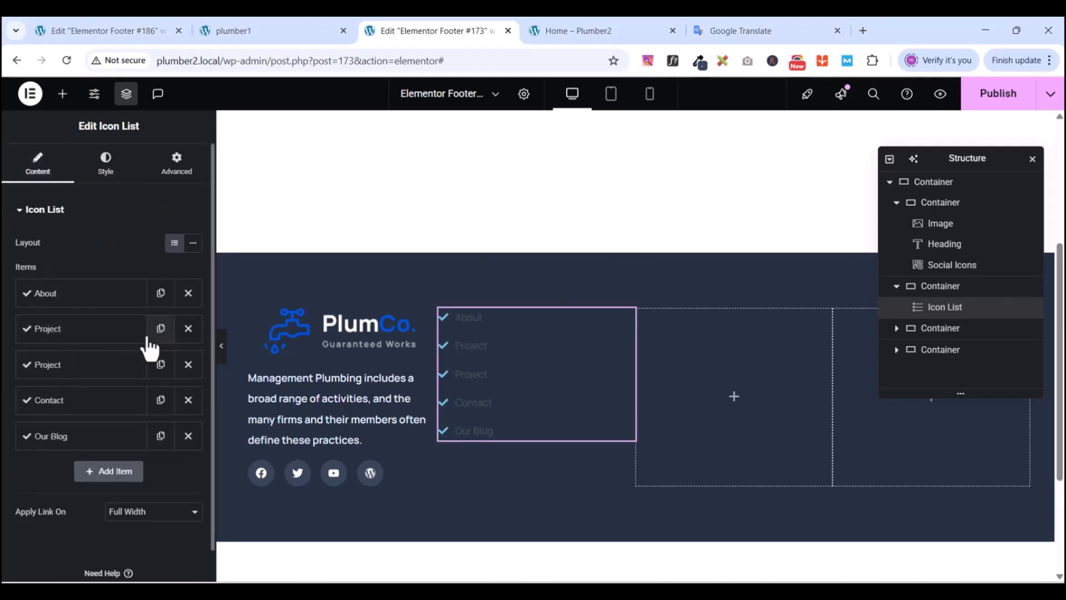
pyautogui.click(65, 368)
pyautogui.doubleClick(69, 411)
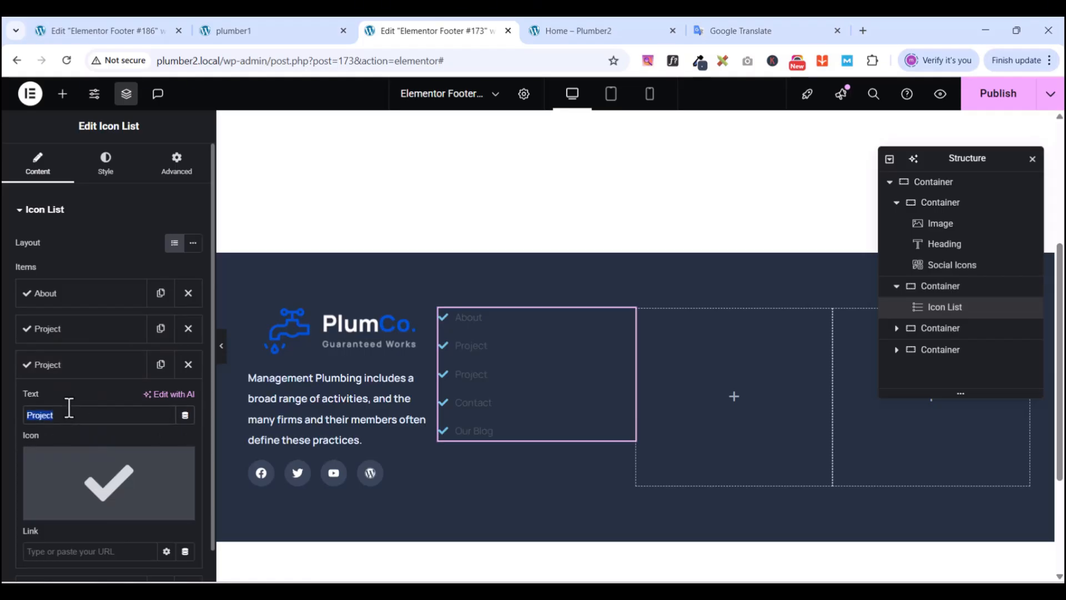
pyautogui.write('Service')
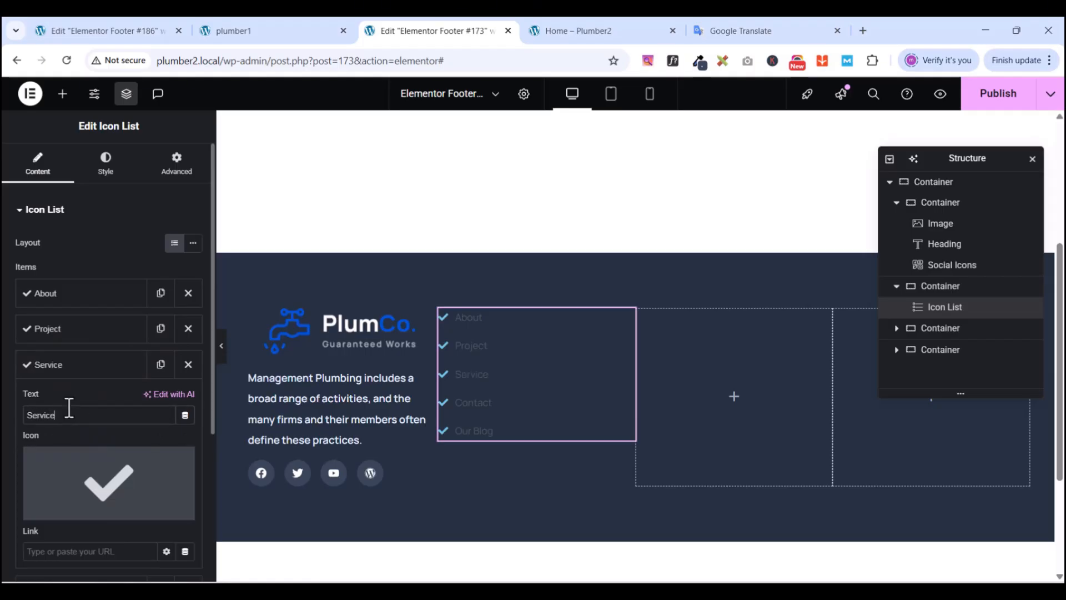
pyautogui.click(68, 371)
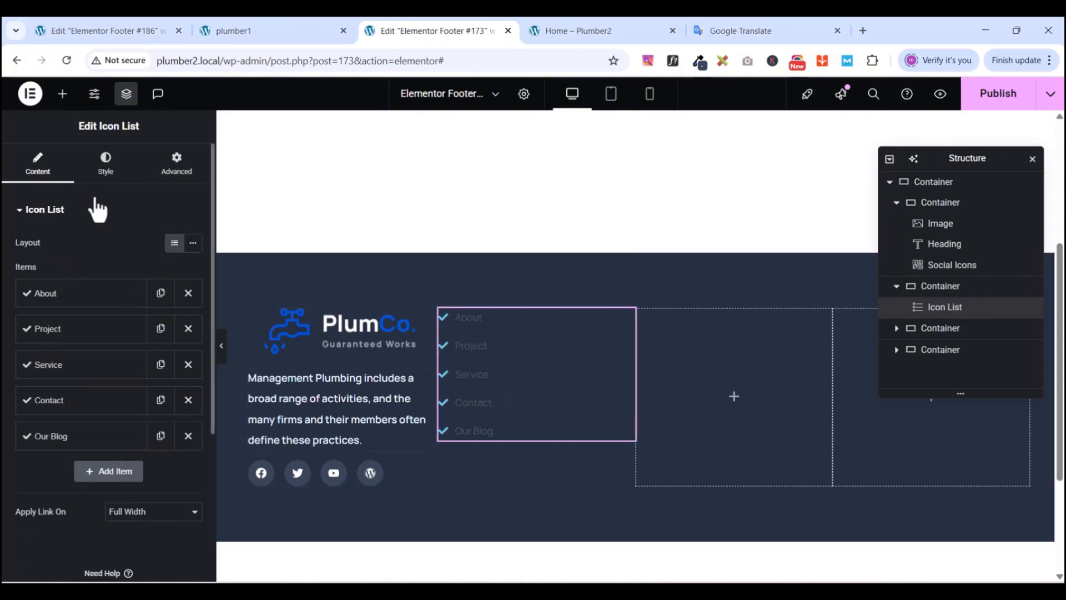
# - Set the link list text color to the global light blue bg color
pyautogui.click(104, 173)
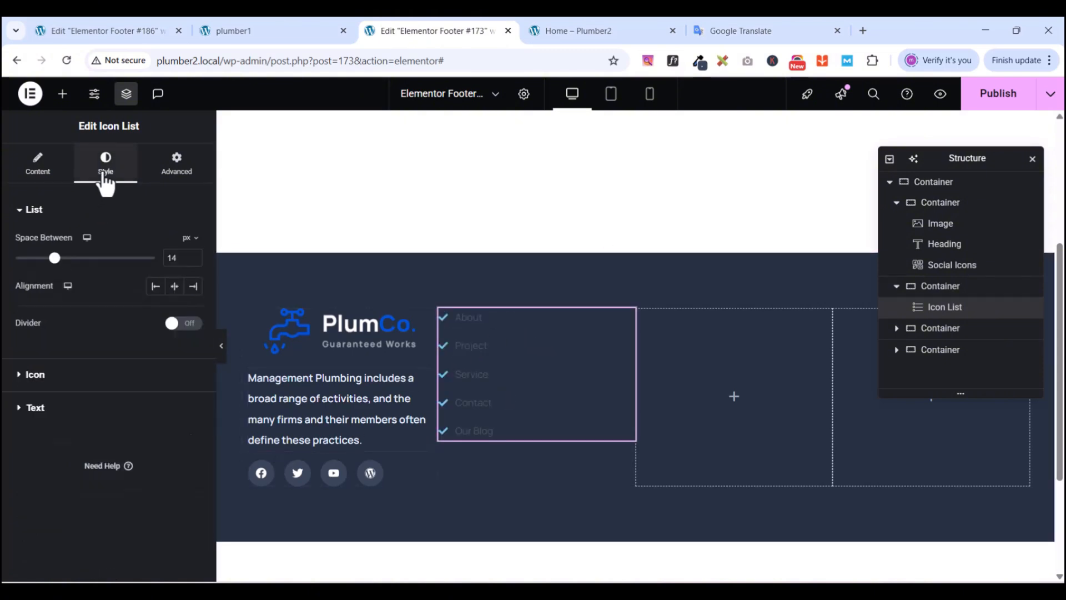
pyautogui.click(25, 408)
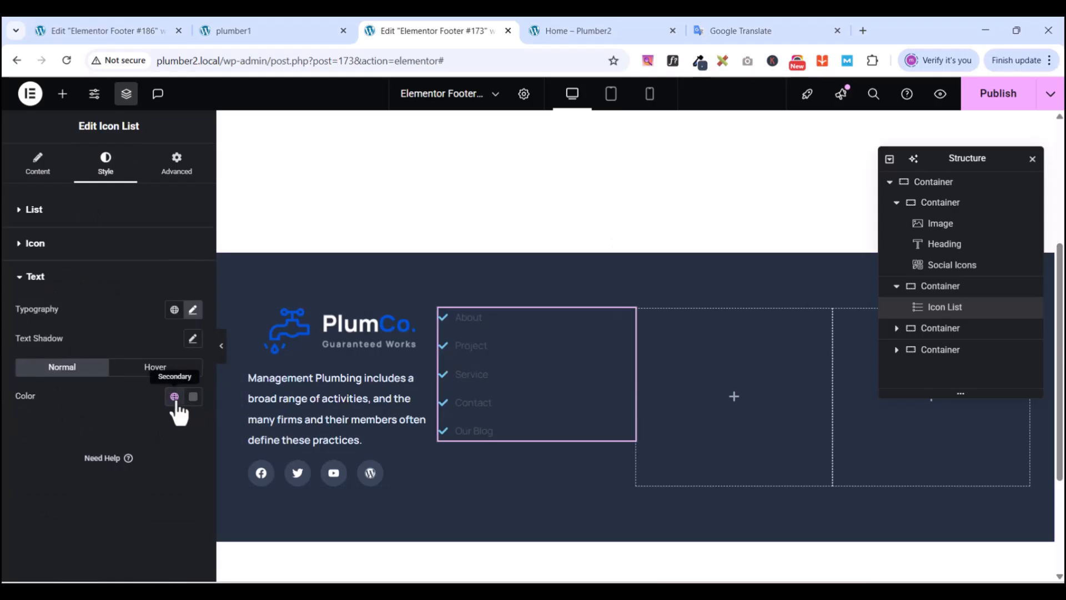
pyautogui.click(192, 398)
pyautogui.click(175, 397)
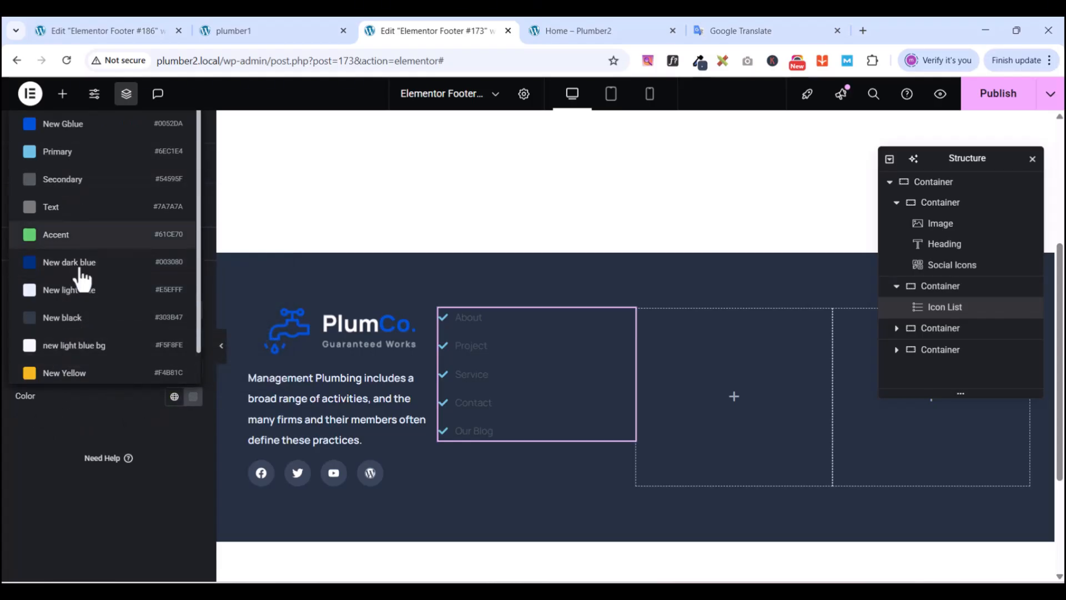
pyautogui.click(81, 352)
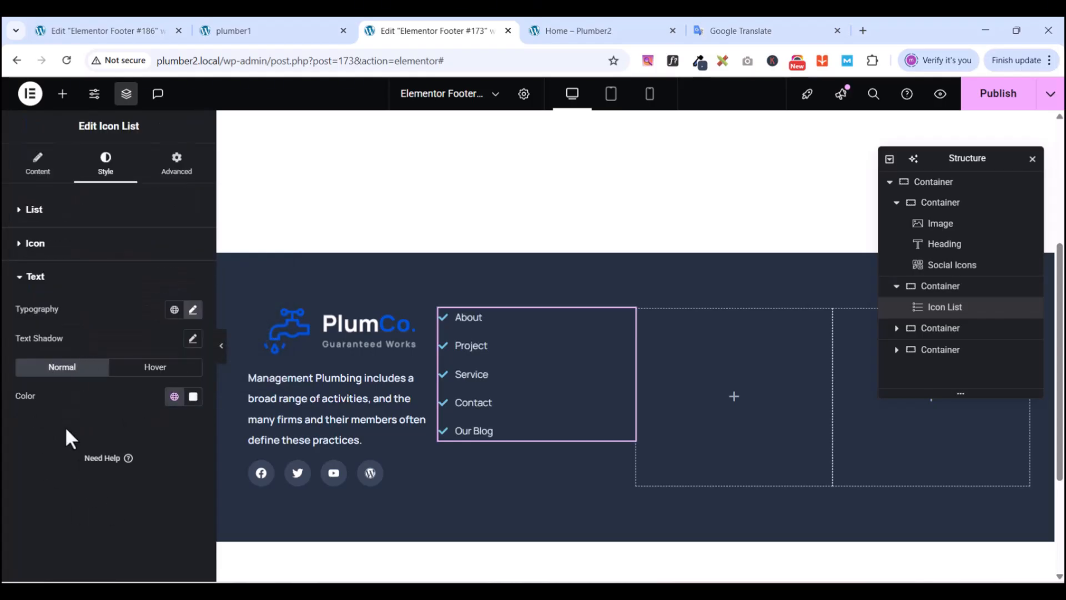
pyautogui.click(20, 281)
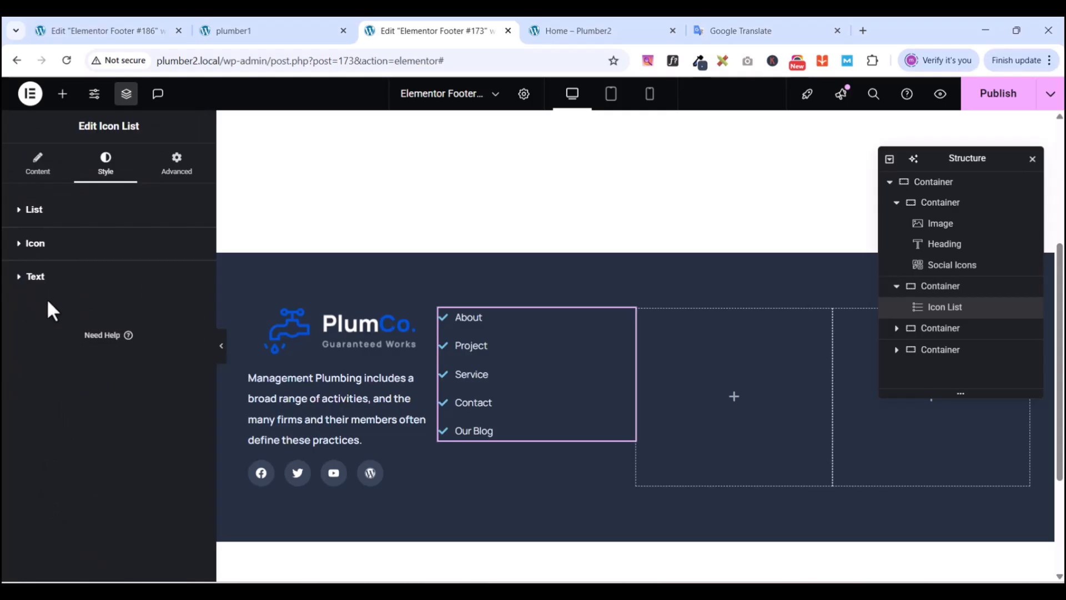
# - Color the check icons with a white global color and compare with the live footer
pyautogui.click(20, 246)
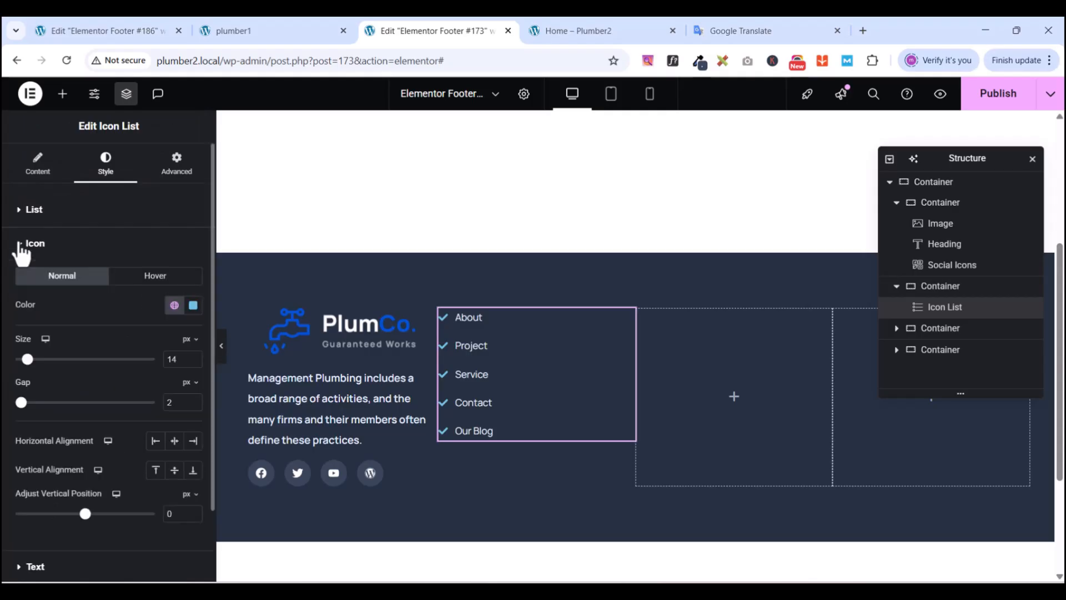
pyautogui.click(179, 312)
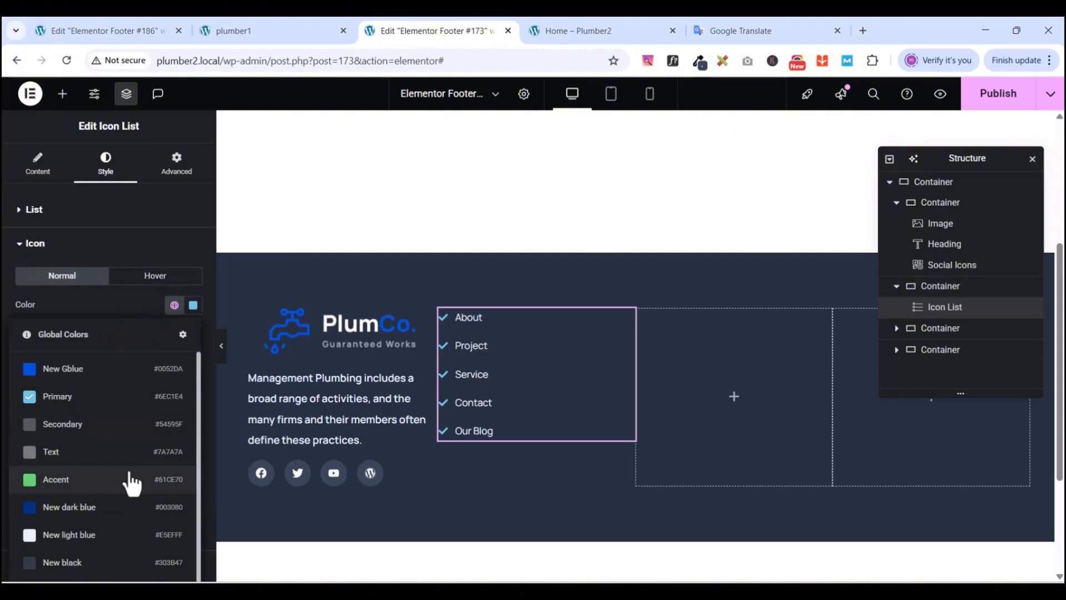
pyautogui.scroll(-2, 128, 489)
pyautogui.scroll(-1, 114, 544)
pyautogui.click(83, 560)
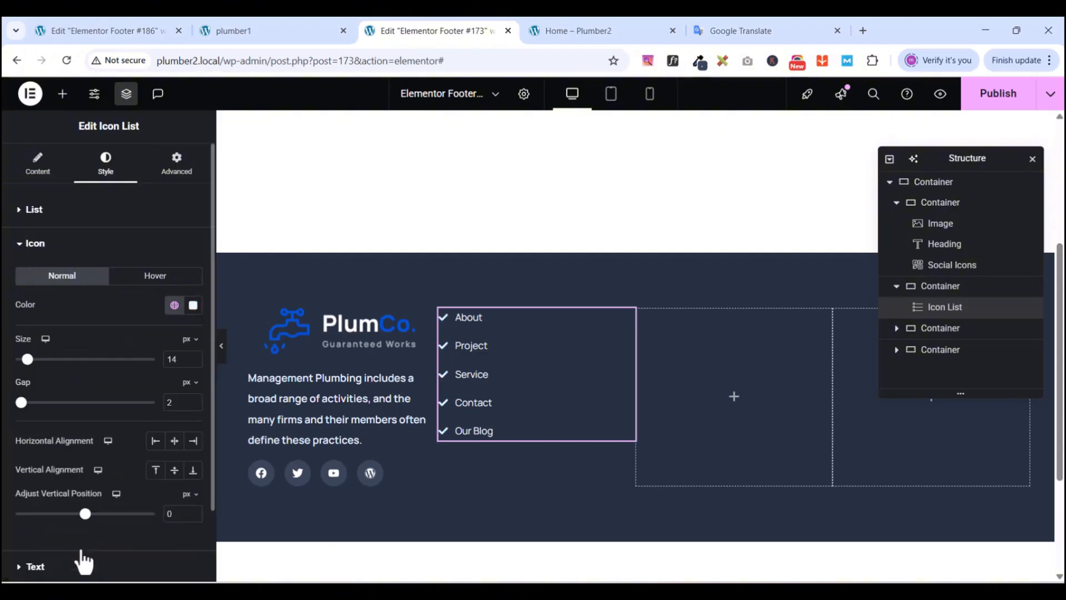
pyautogui.click(21, 247)
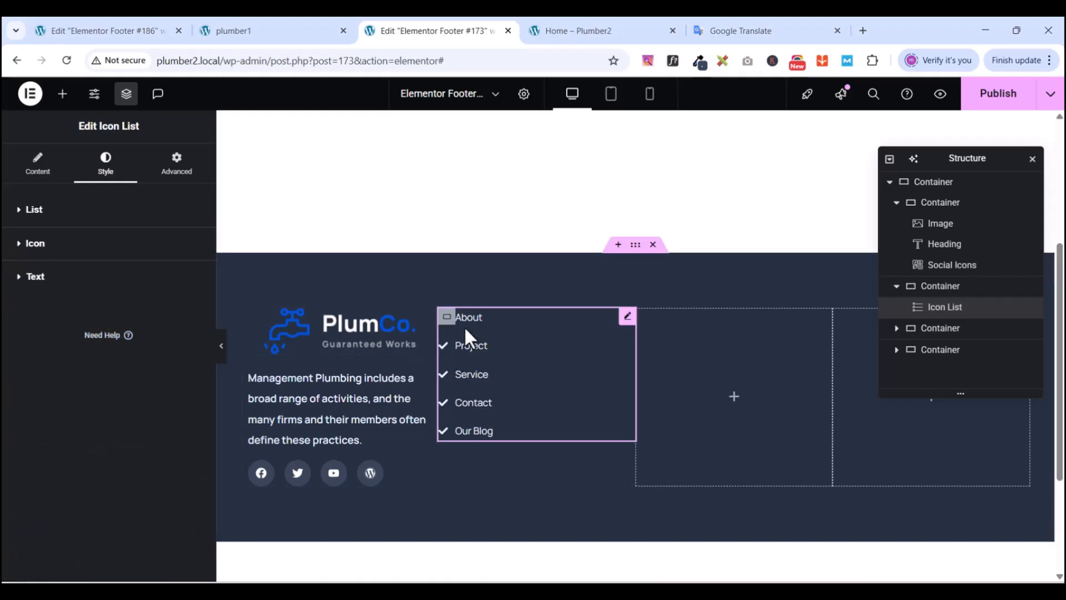
pyautogui.click(252, 28)
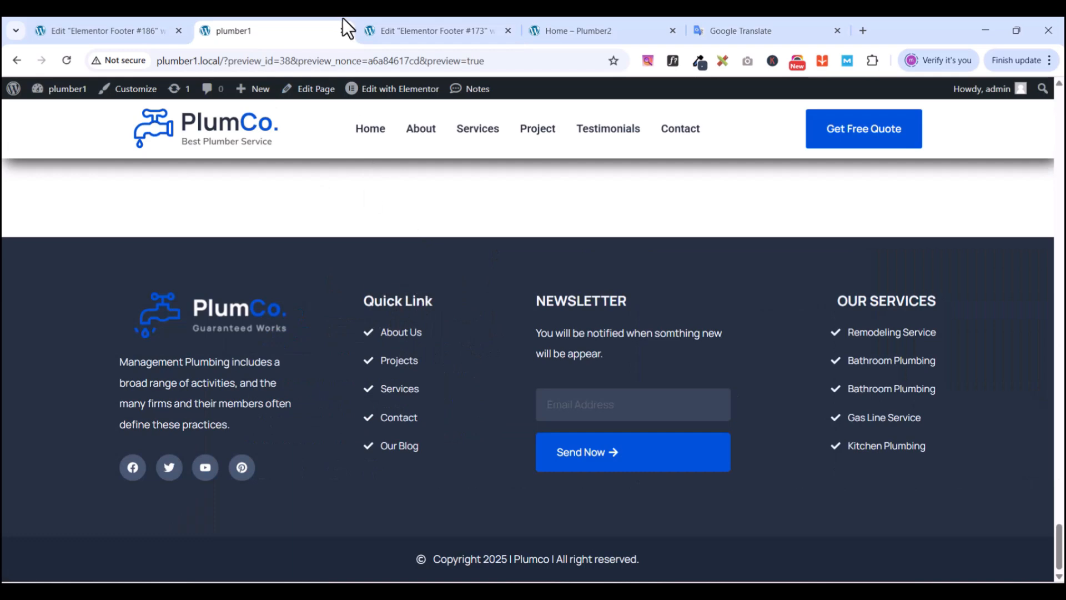
pyautogui.click(387, 33)
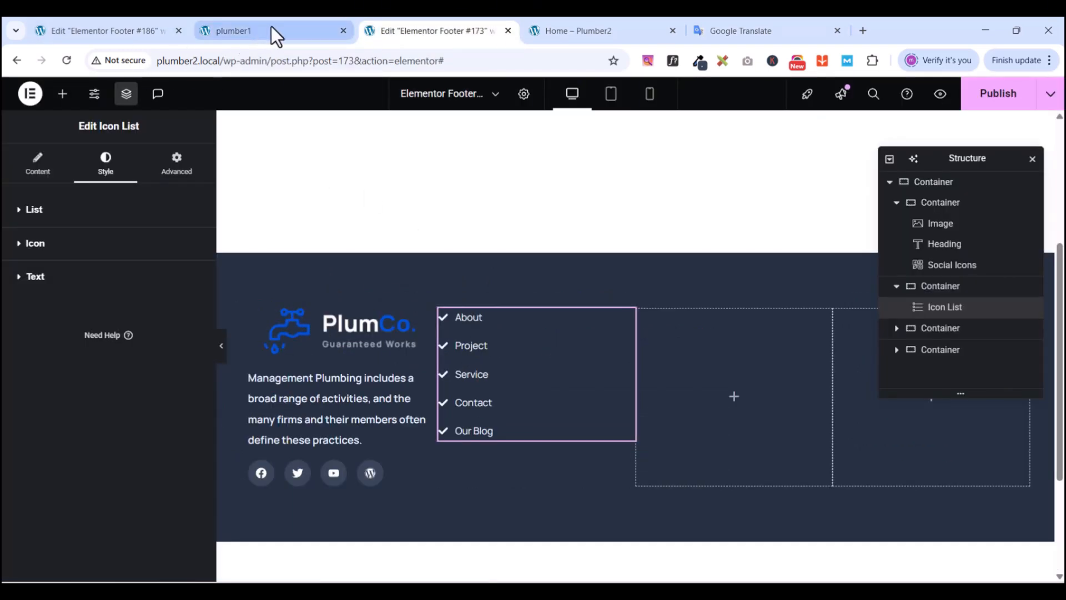
pyautogui.click(62, 94)
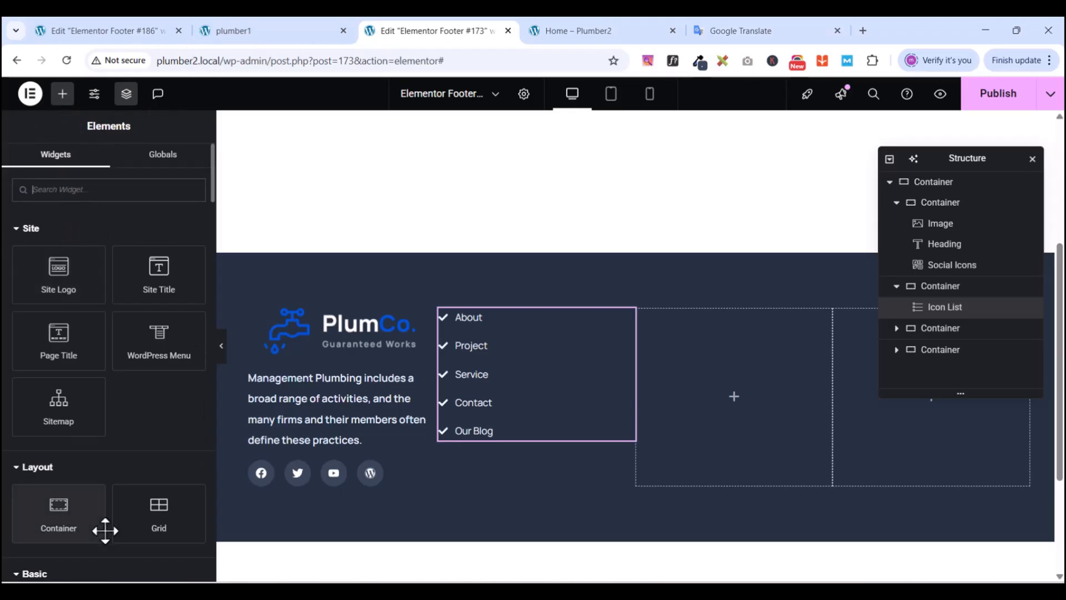
# - Place a heading above the link list titled Quick Link, copied from the live site
pyautogui.scroll(-1, 105, 528)
pyautogui.moveTo(64, 542); pyautogui.dragTo(499, 314)
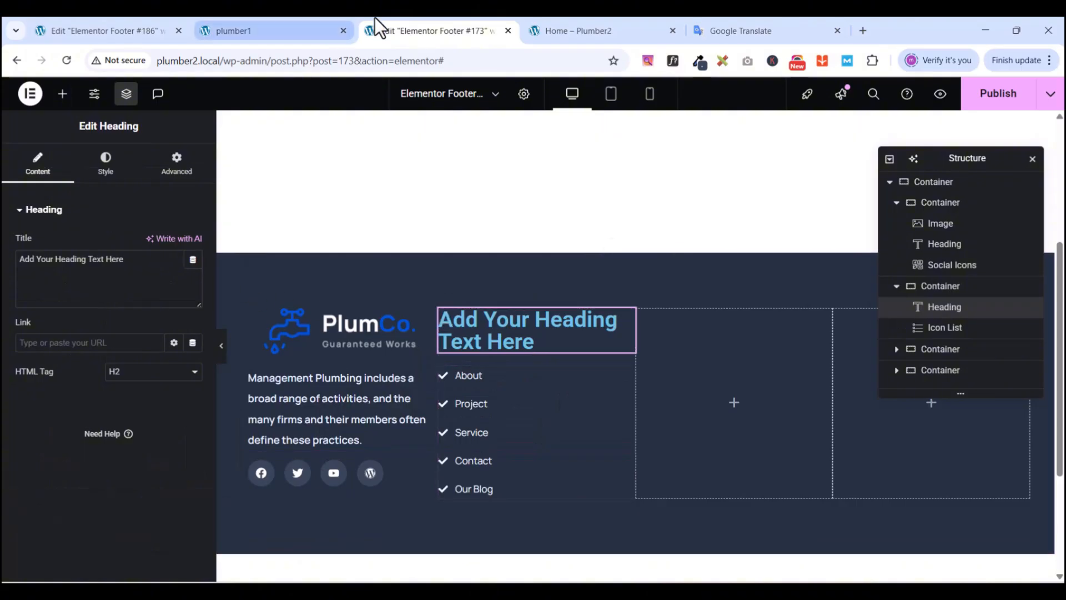
pyautogui.click(293, 25)
pyautogui.moveTo(363, 300); pyautogui.dragTo(434, 294)
pyautogui.rightClick(423, 307)
pyautogui.click(465, 321)
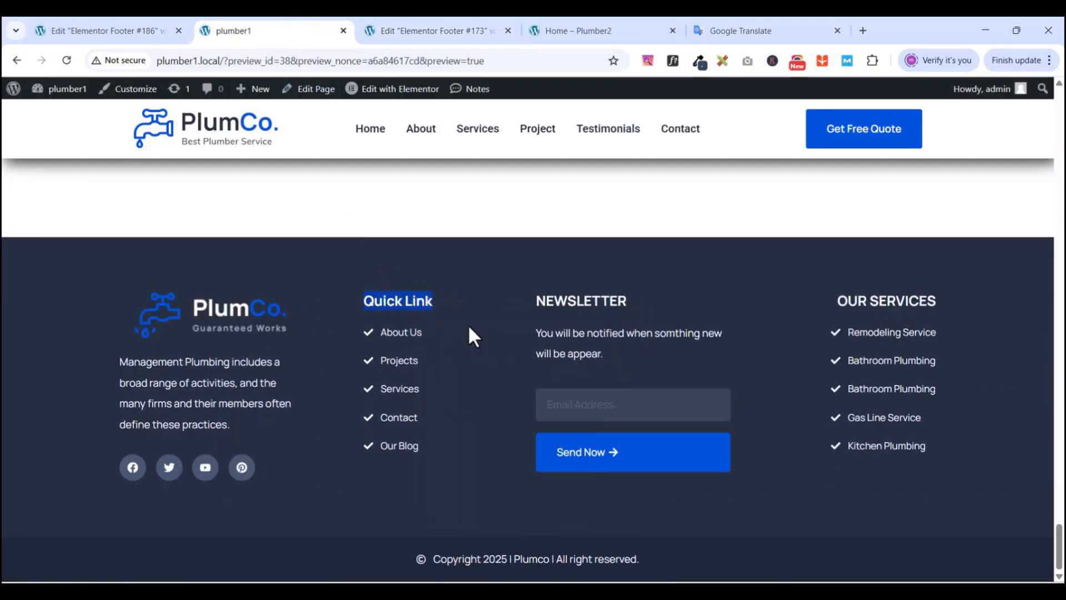
pyautogui.click(449, 29)
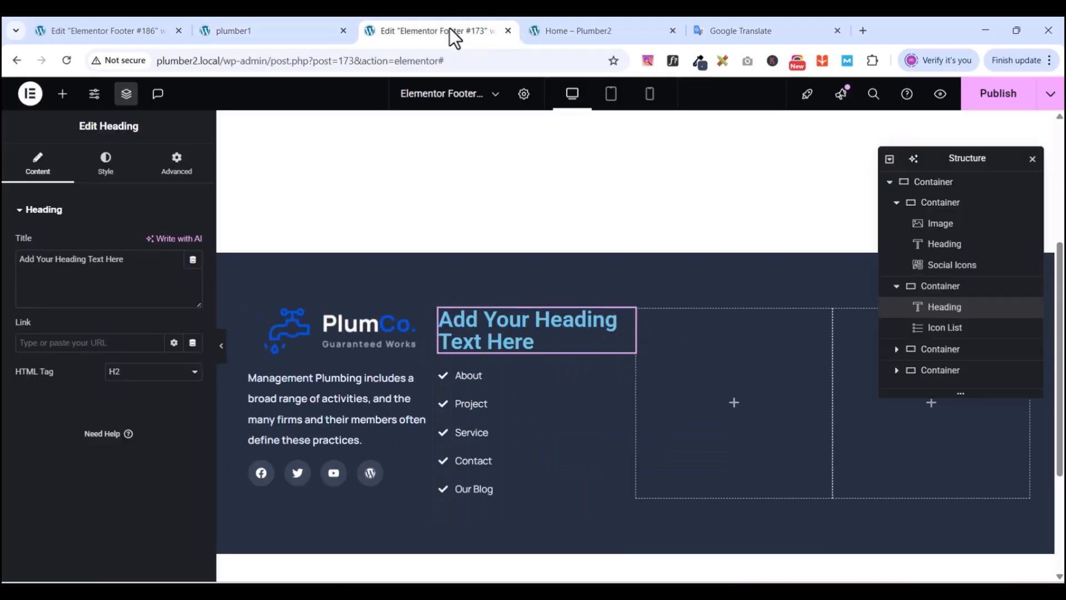
pyautogui.tripleClick(131, 277)
pyautogui.hotkey('ctrl', 'v')
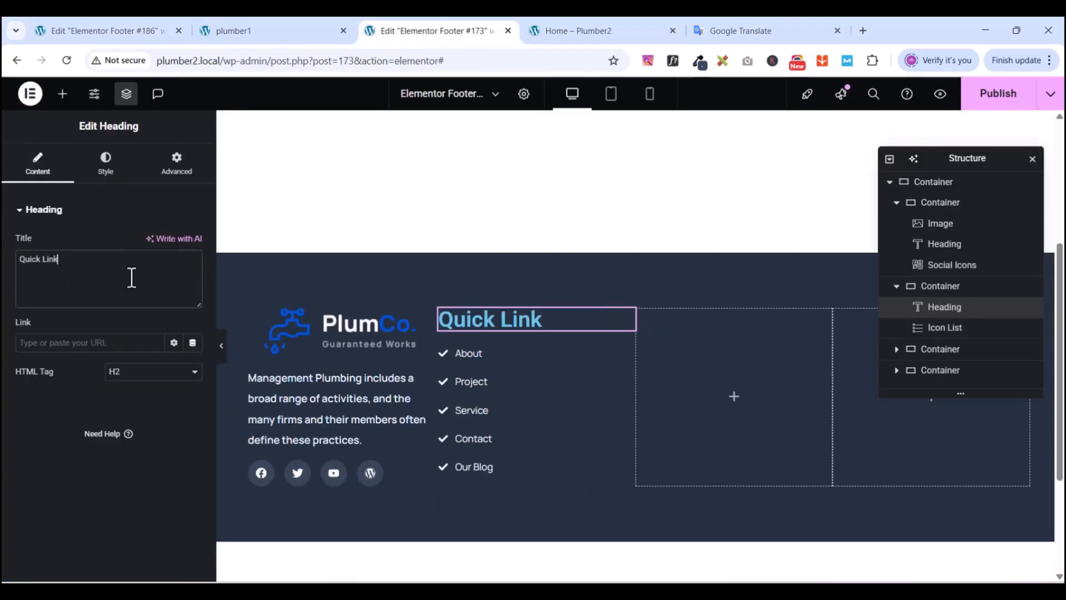
# - Set the heading typography to Manrope, 20 px size, 24 px line height
pyautogui.click(106, 166)
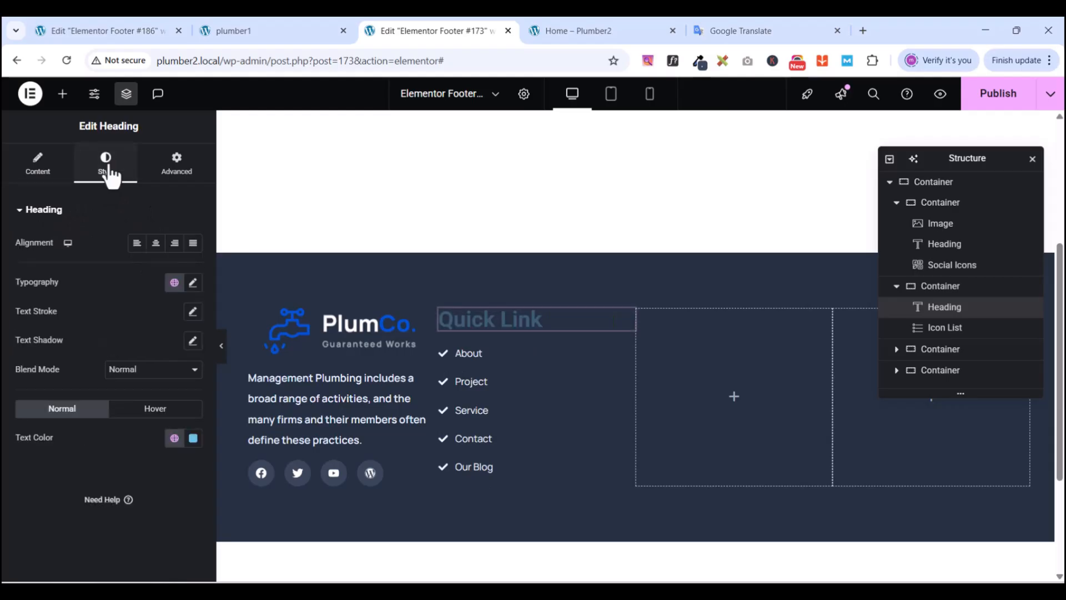
pyautogui.click(193, 287)
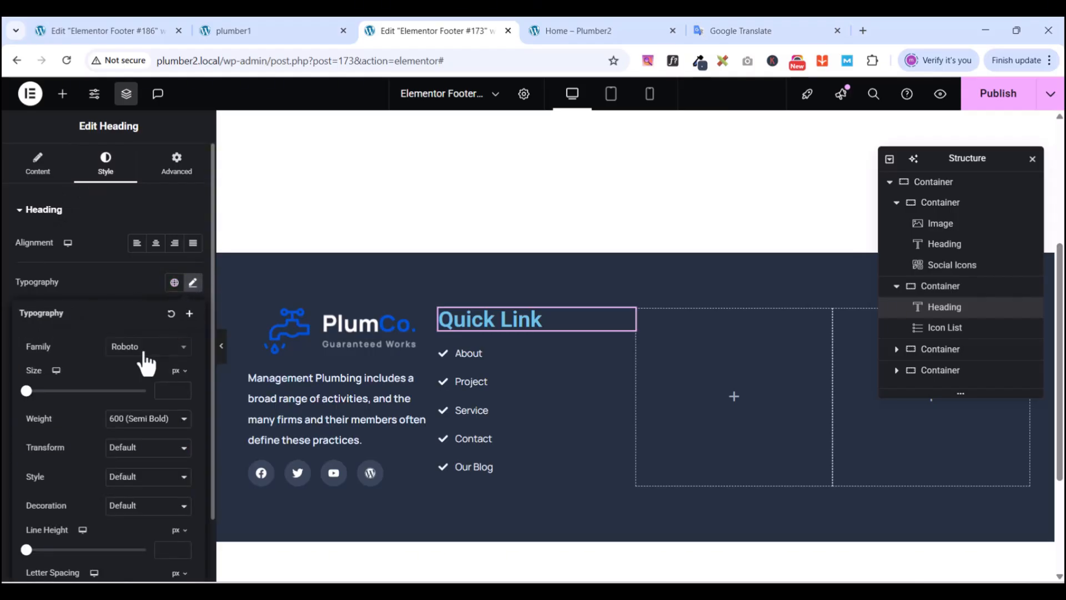
pyautogui.click(146, 346)
pyautogui.write('manrope')
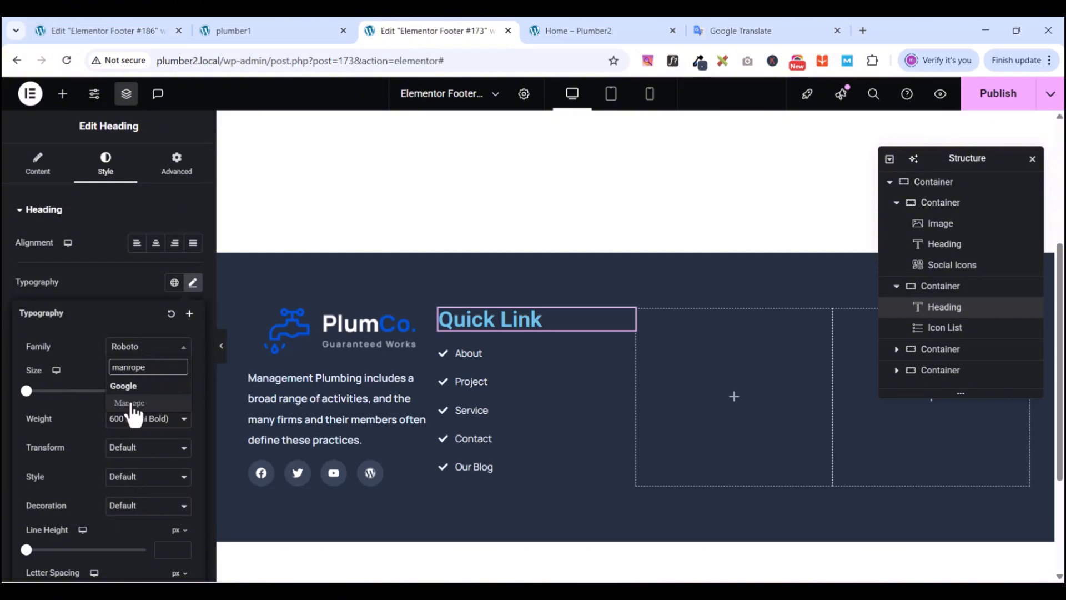
pyautogui.click(130, 402)
pyautogui.click(174, 389)
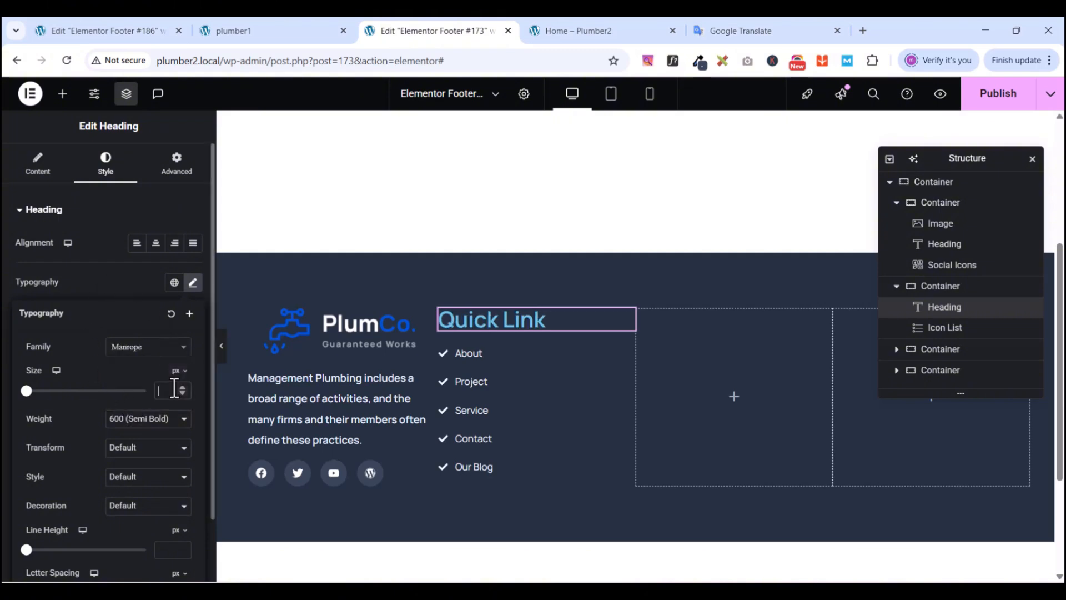
pyautogui.write('20')
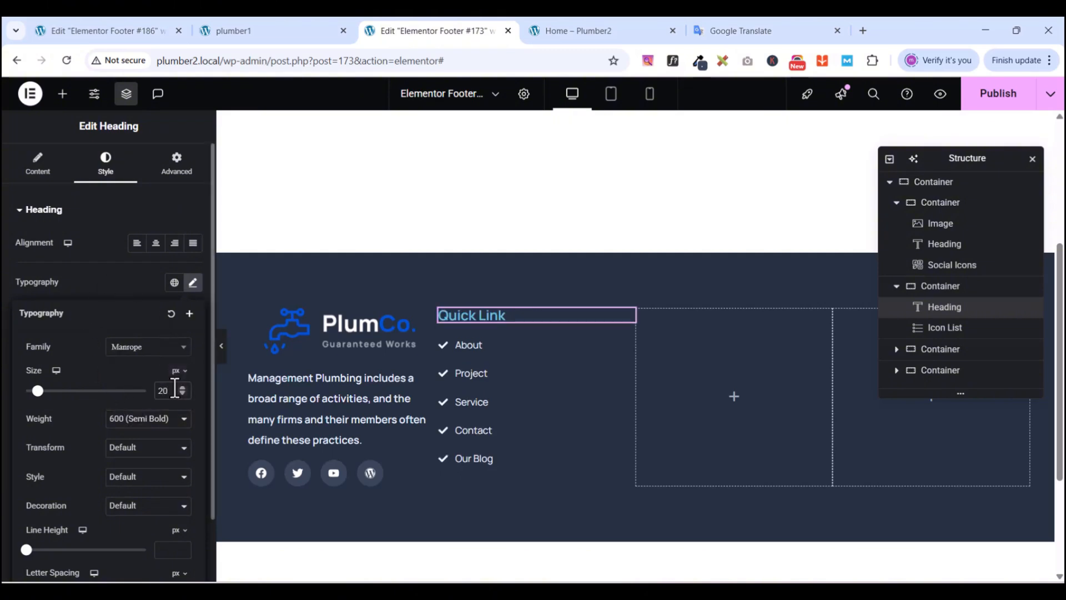
pyautogui.click(173, 553)
pyautogui.write('24')
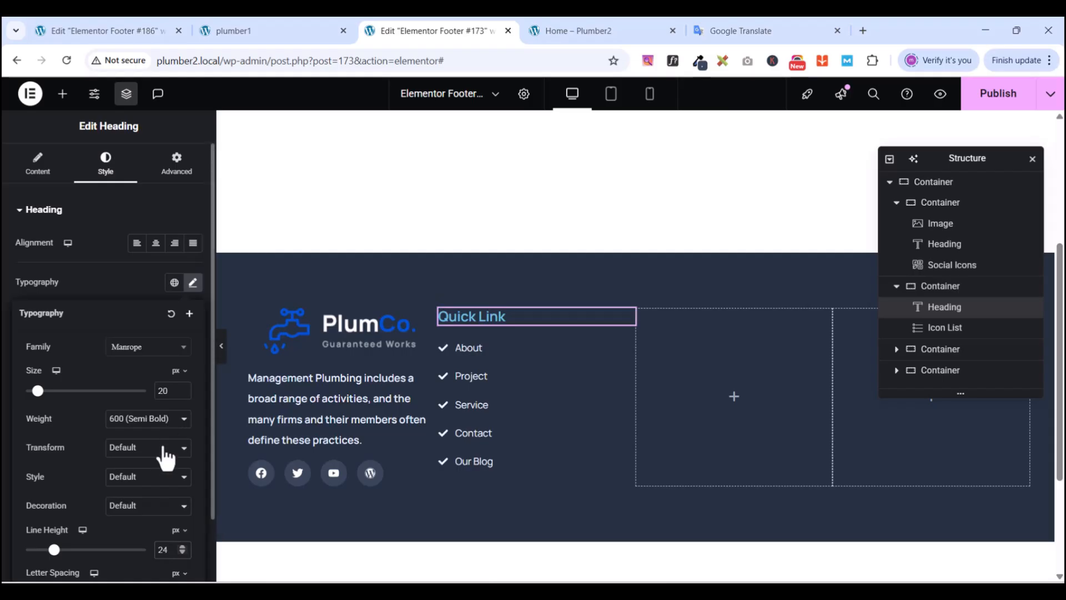
# - Make the heading 700 Bold and color it with the global light blue bg
pyautogui.click(120, 421)
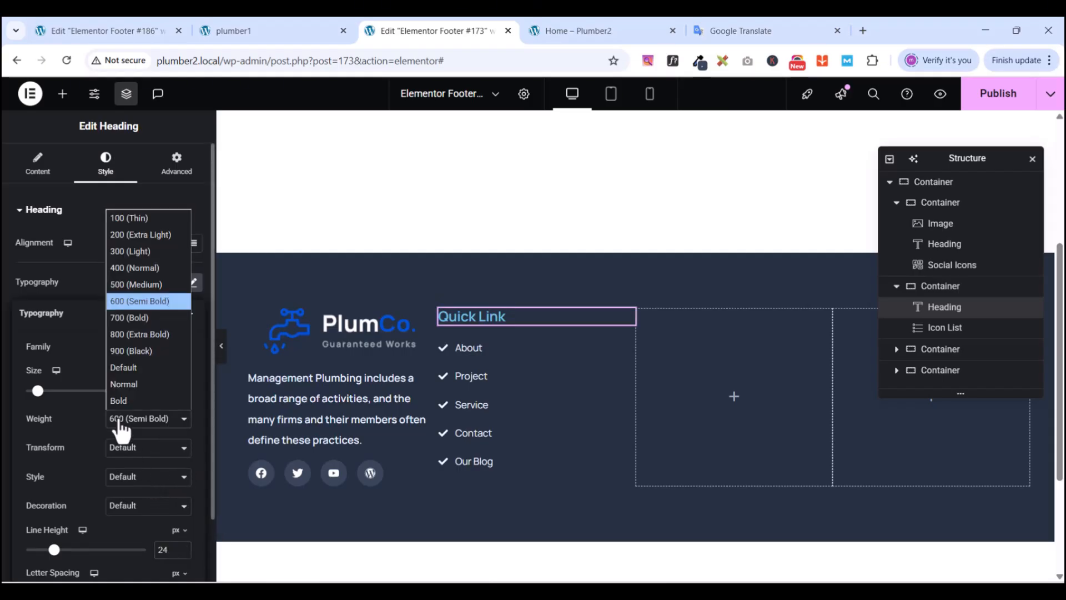
pyautogui.click(136, 317)
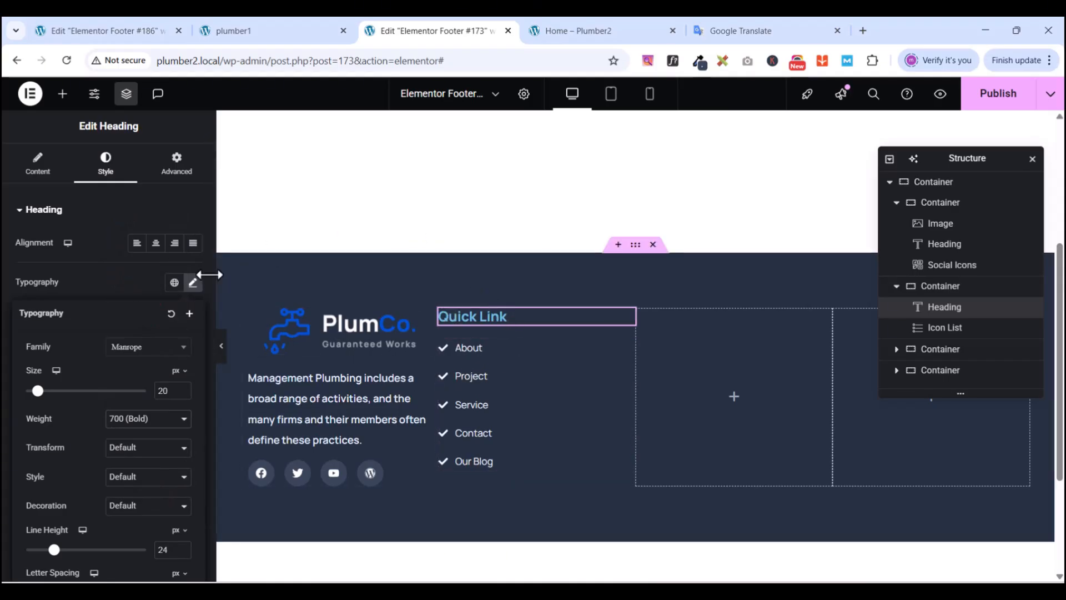
pyautogui.click(98, 281)
pyautogui.click(174, 438)
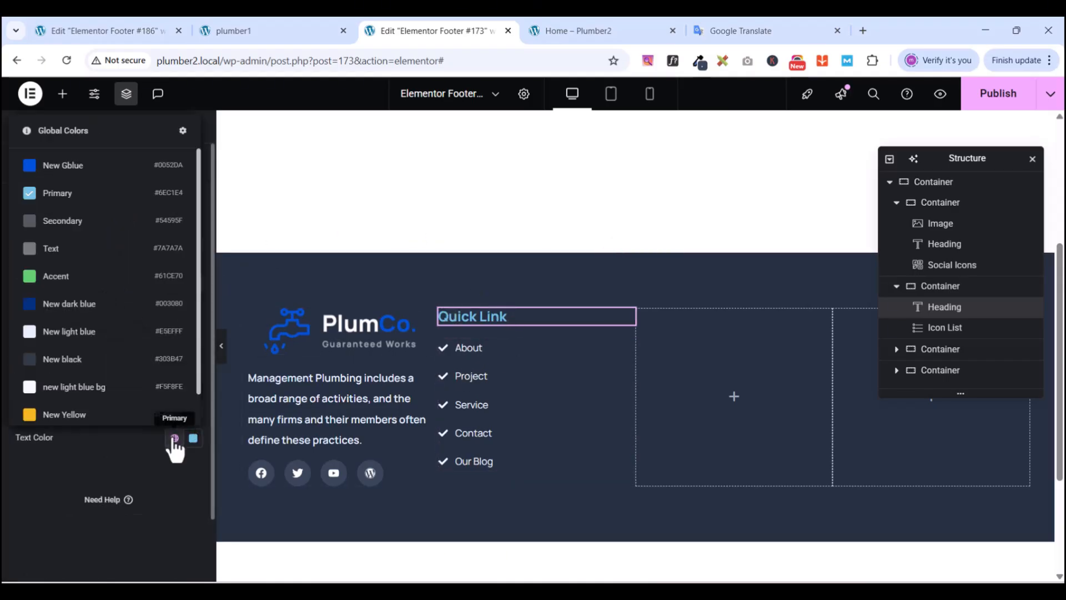
pyautogui.click(89, 387)
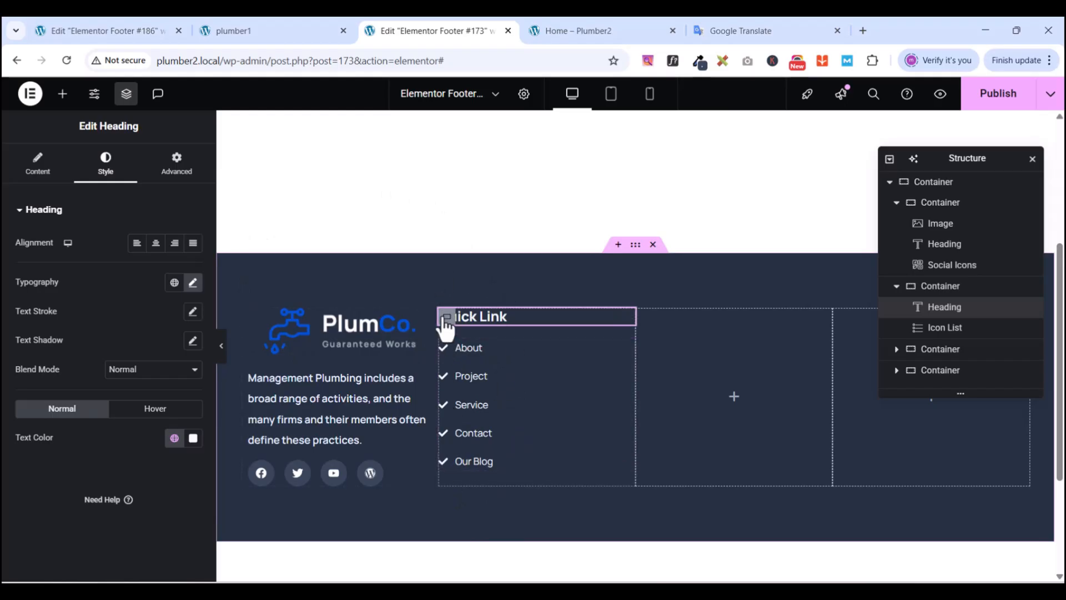
pyautogui.click(935, 288)
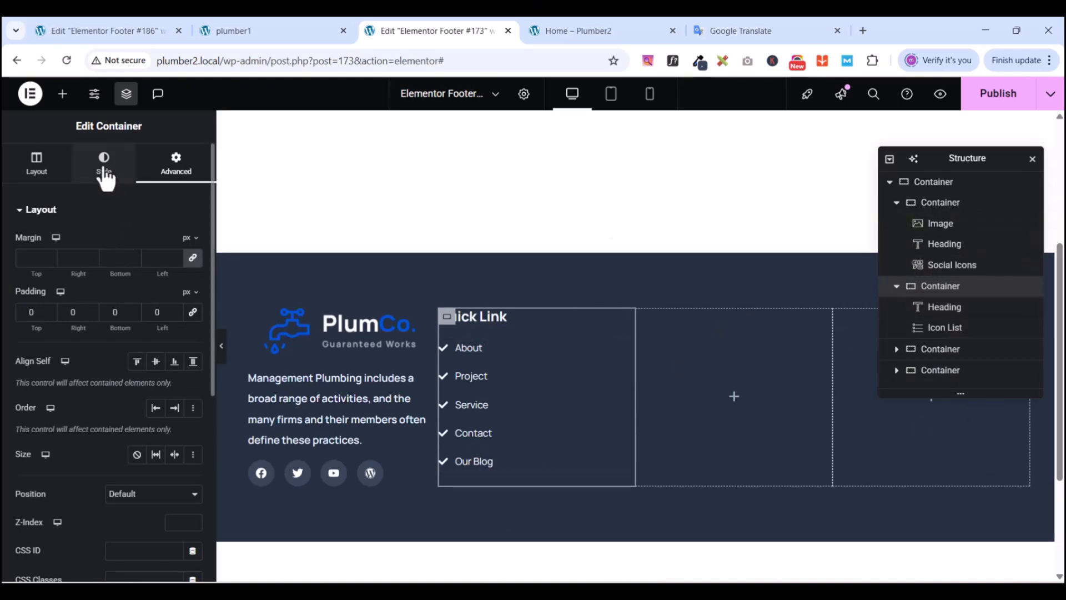
# - Give the Quick Link container 60 px right and left padding, checking against the reference
pyautogui.click(70, 312)
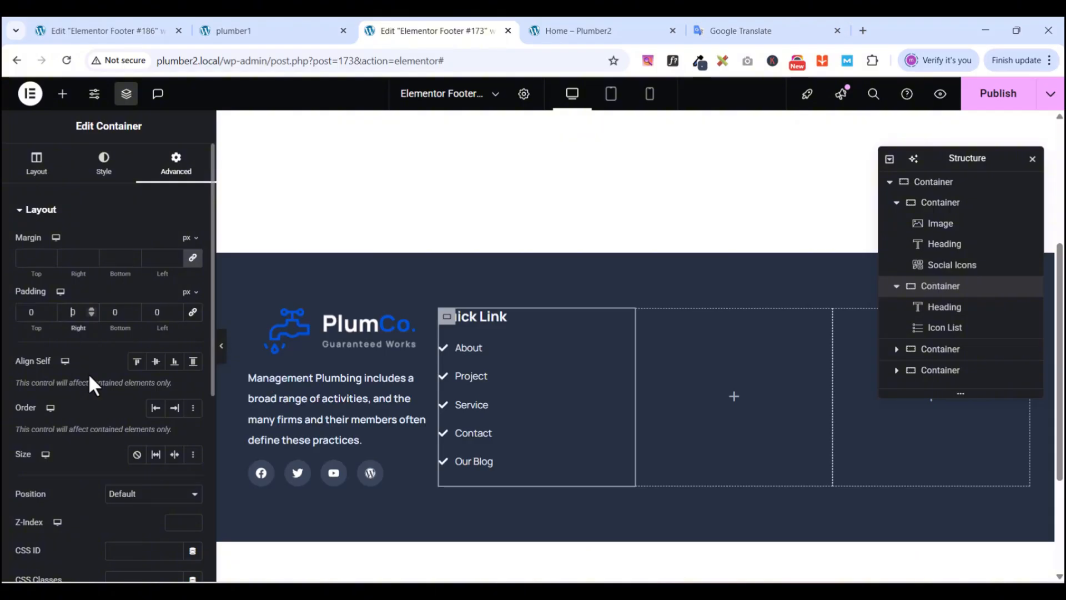
pyautogui.write('6')
pyautogui.click(154, 311)
pyautogui.write('6')
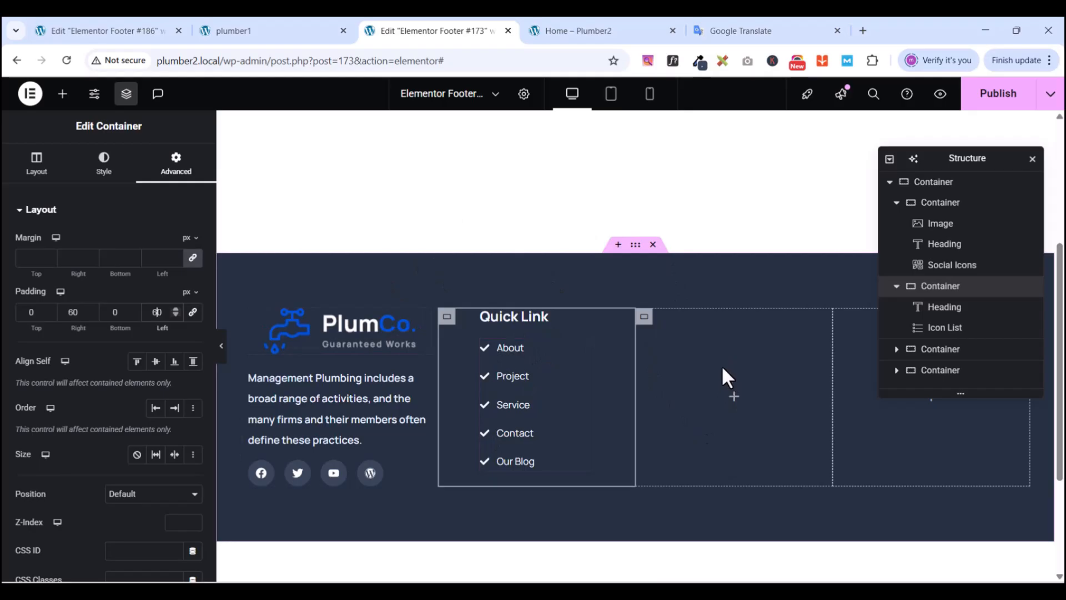
pyautogui.click(241, 31)
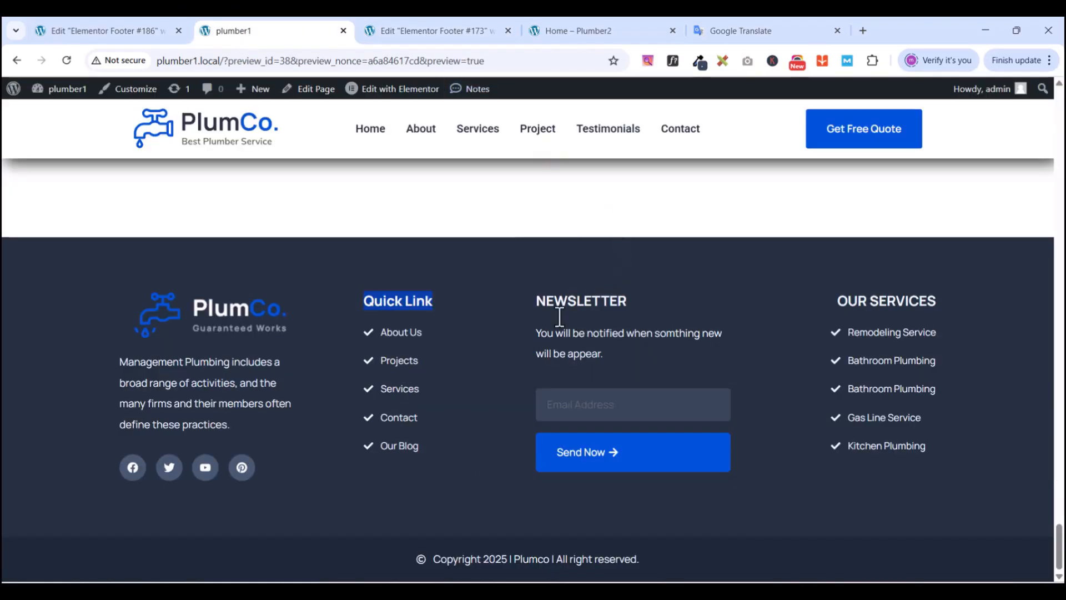
pyautogui.click(438, 32)
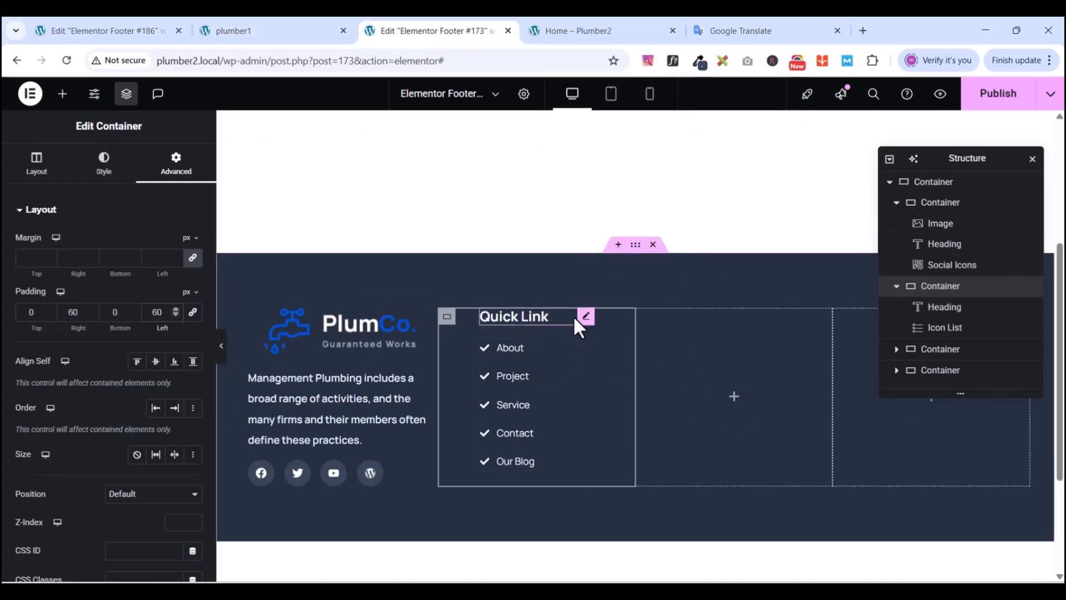
# - Copy the Quick Link heading and paste it into the empty third column
pyautogui.rightClick(588, 324)
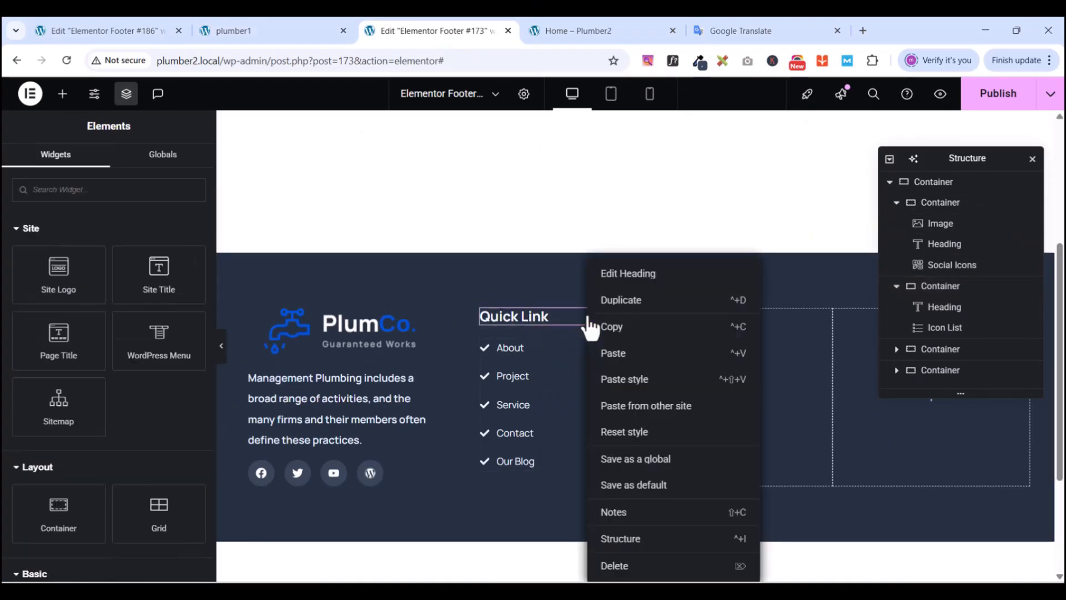
pyautogui.click(619, 330)
pyautogui.rightClick(705, 365)
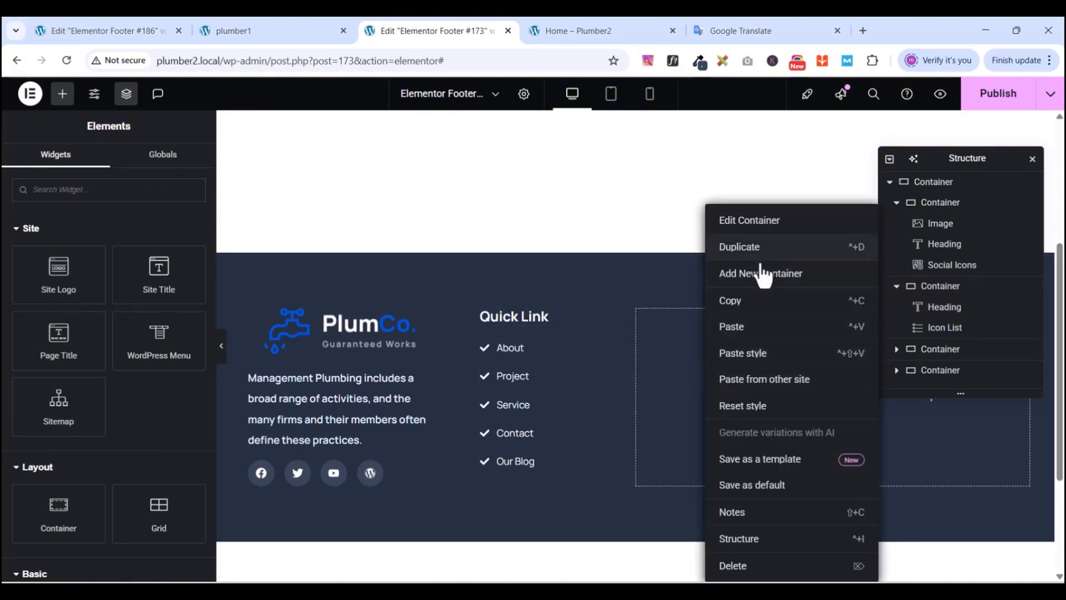
pyautogui.click(744, 333)
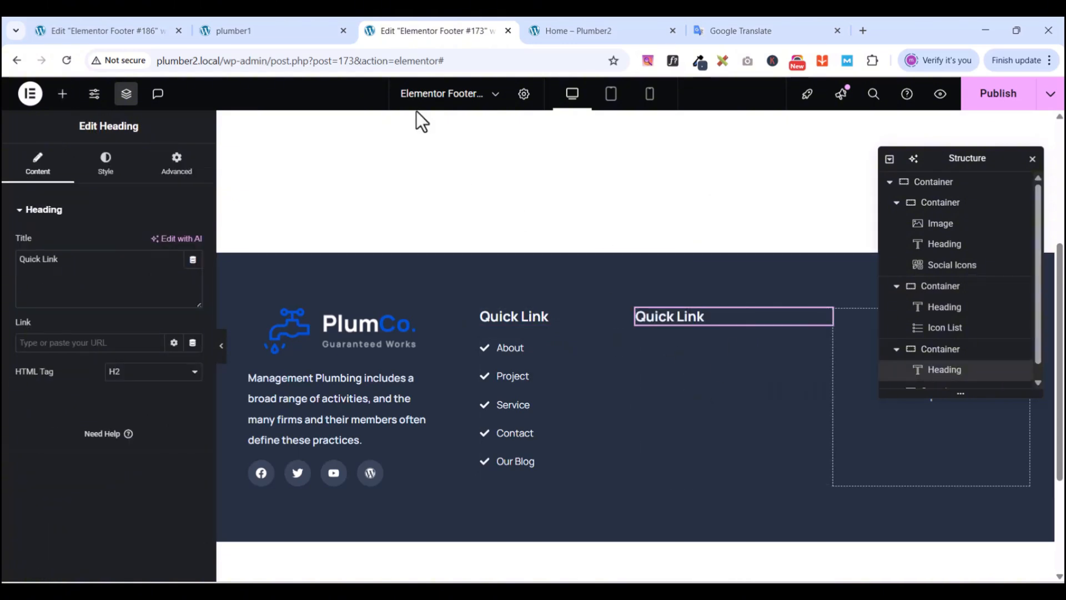
# - Replace the pasted heading's title with NEWSLETTER copied from the reference footer
pyautogui.click(257, 30)
pyautogui.moveTo(627, 302); pyautogui.dragTo(540, 305)
pyautogui.rightClick(540, 304)
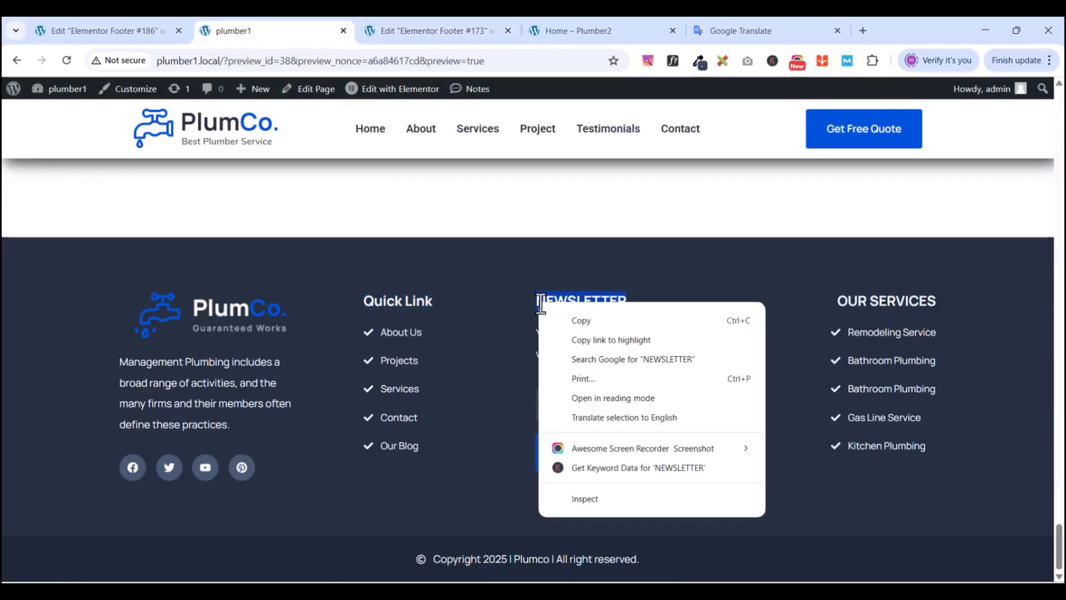
pyautogui.click(575, 321)
pyautogui.click(471, 31)
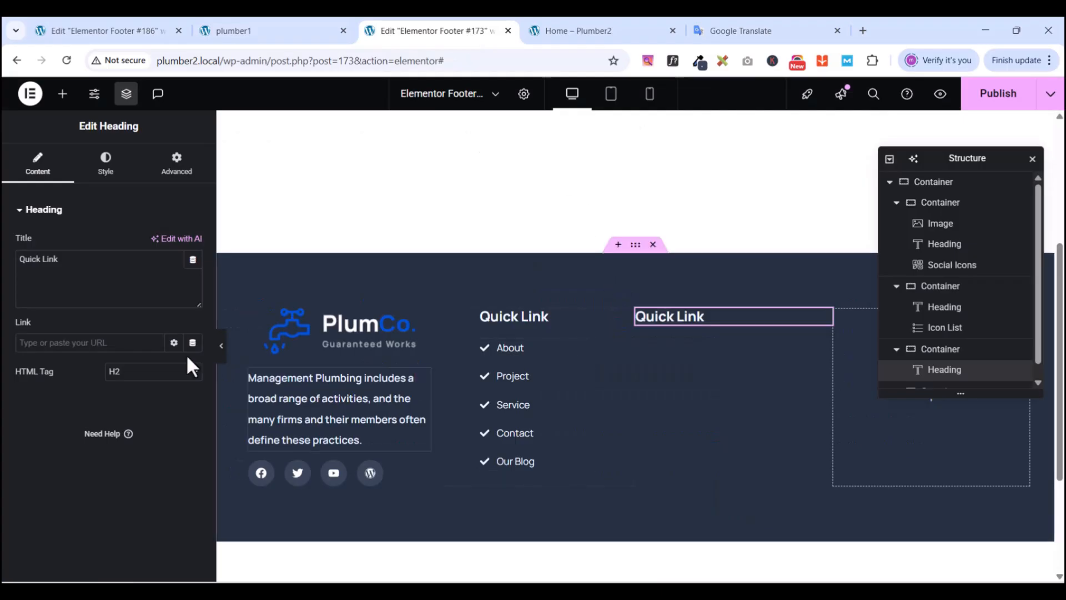
pyautogui.tripleClick(124, 279)
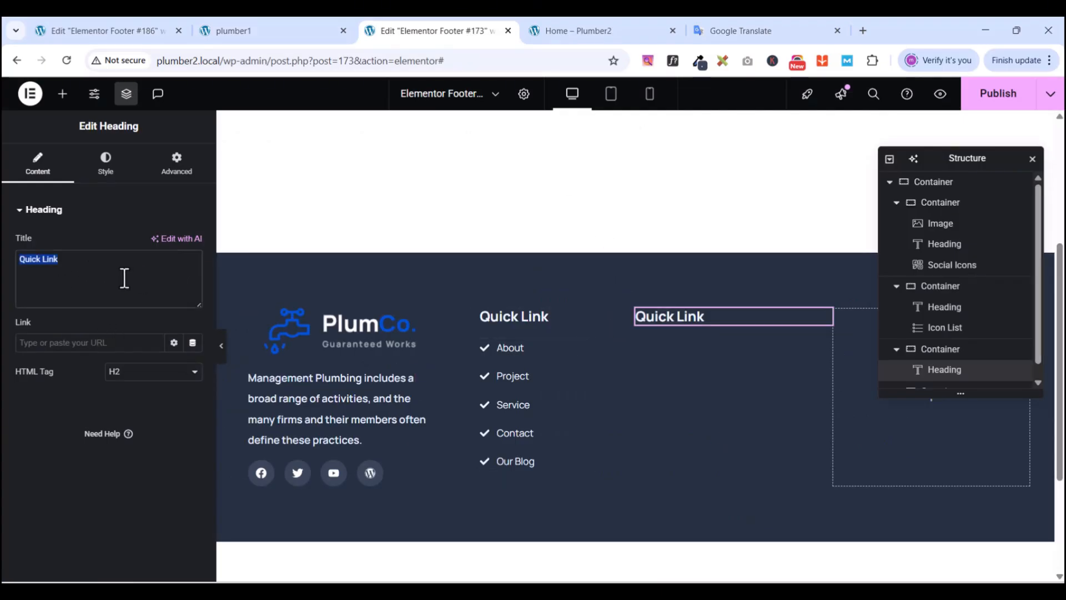
pyautogui.hotkey('ctrl', 'v')
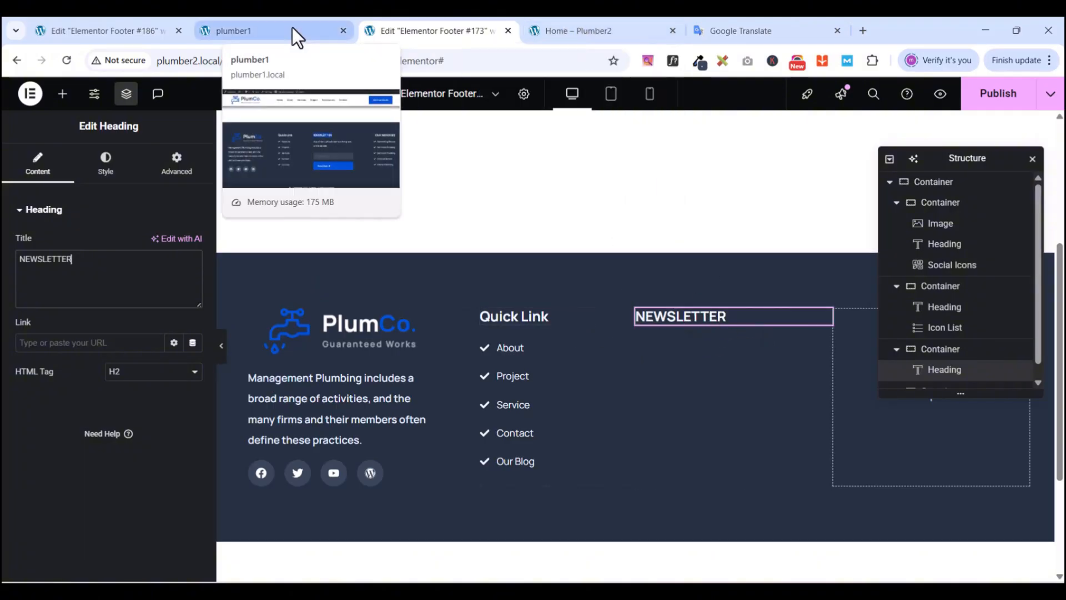
# - Copy the newsletter description paragraph from the reference footer
pyautogui.click(267, 30)
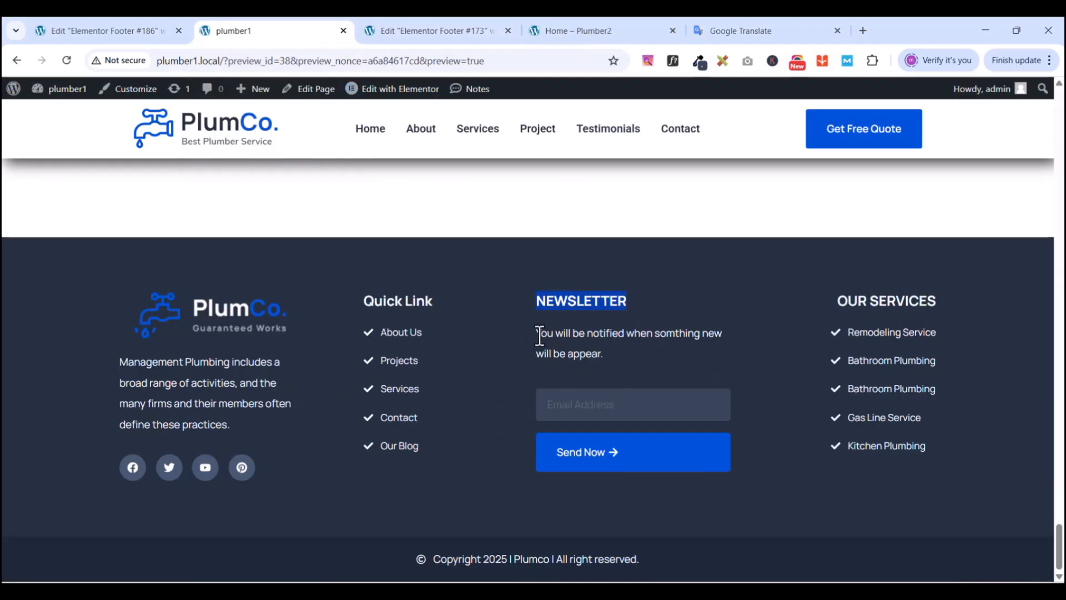
pyautogui.moveTo(537, 335); pyautogui.dragTo(607, 358)
pyautogui.rightClick(594, 349)
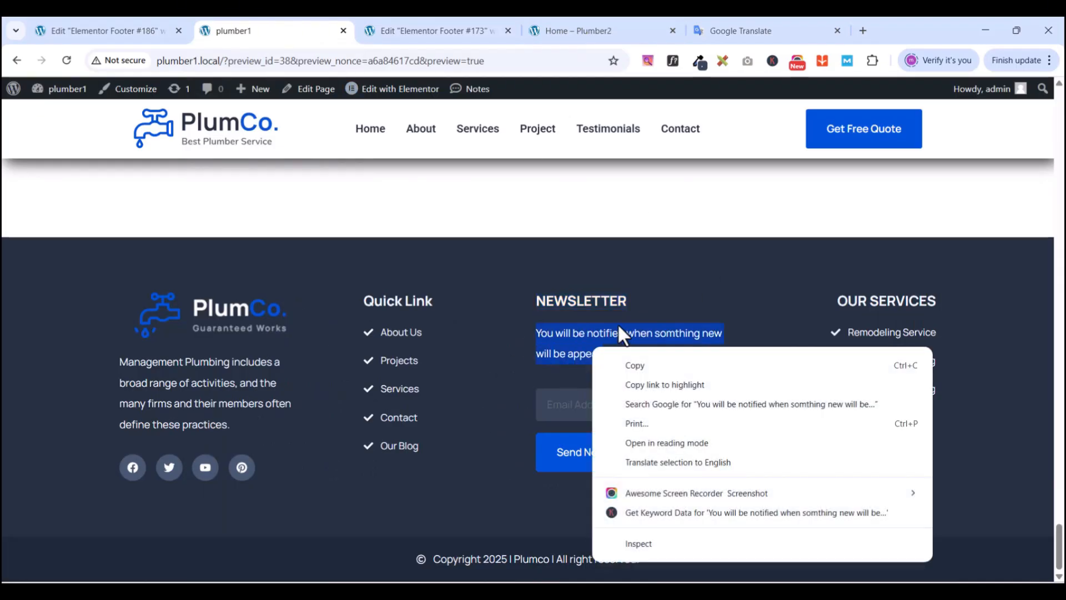
pyautogui.click(642, 365)
pyautogui.click(431, 29)
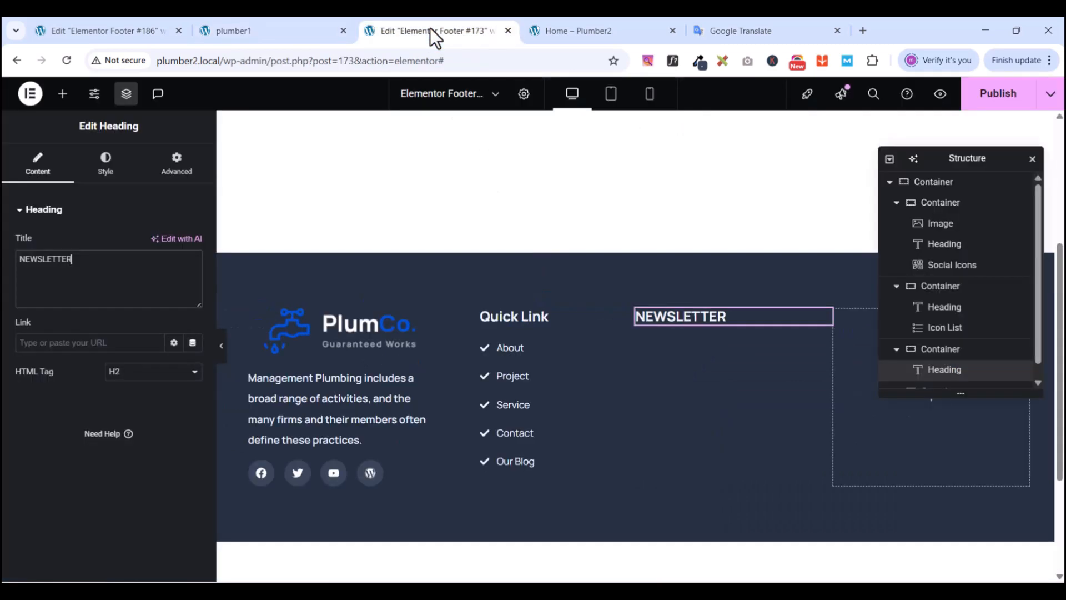
pyautogui.click(63, 93)
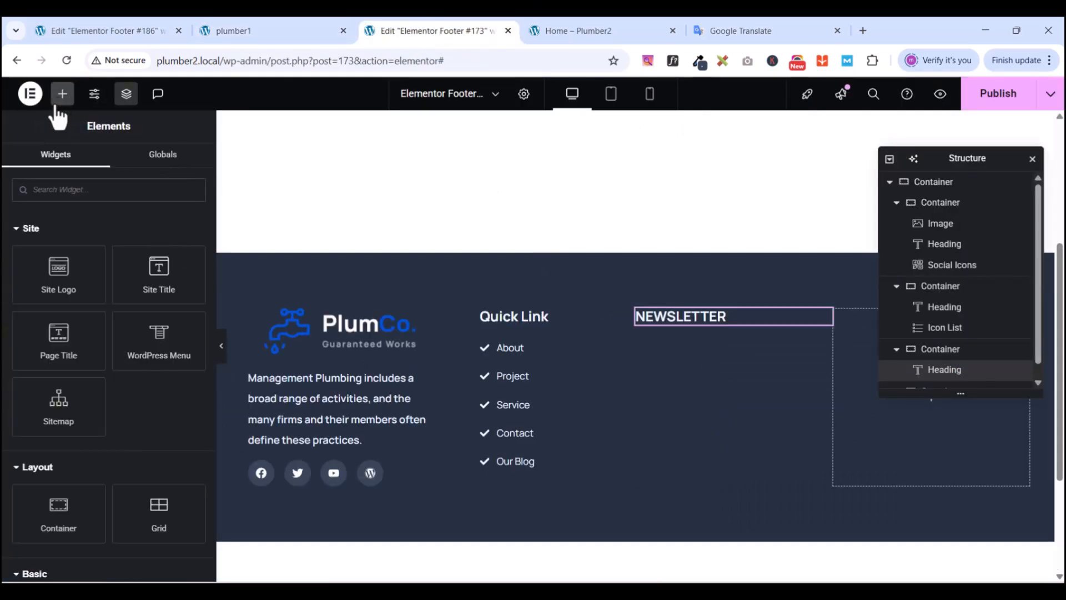
pyautogui.scroll(-3, 113, 439)
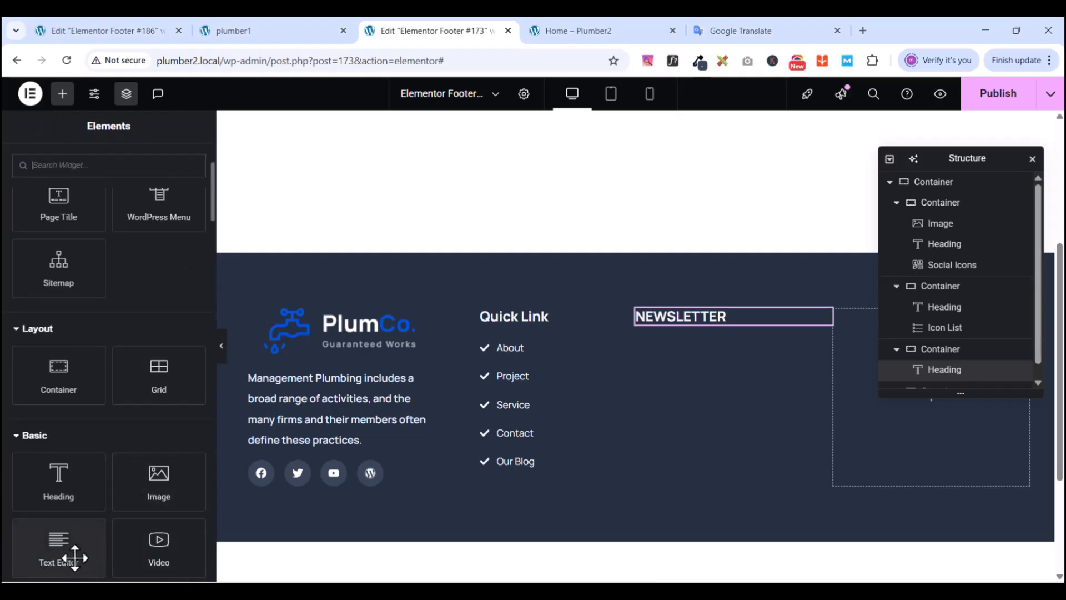
pyautogui.moveTo(66, 556); pyautogui.dragTo(719, 331)
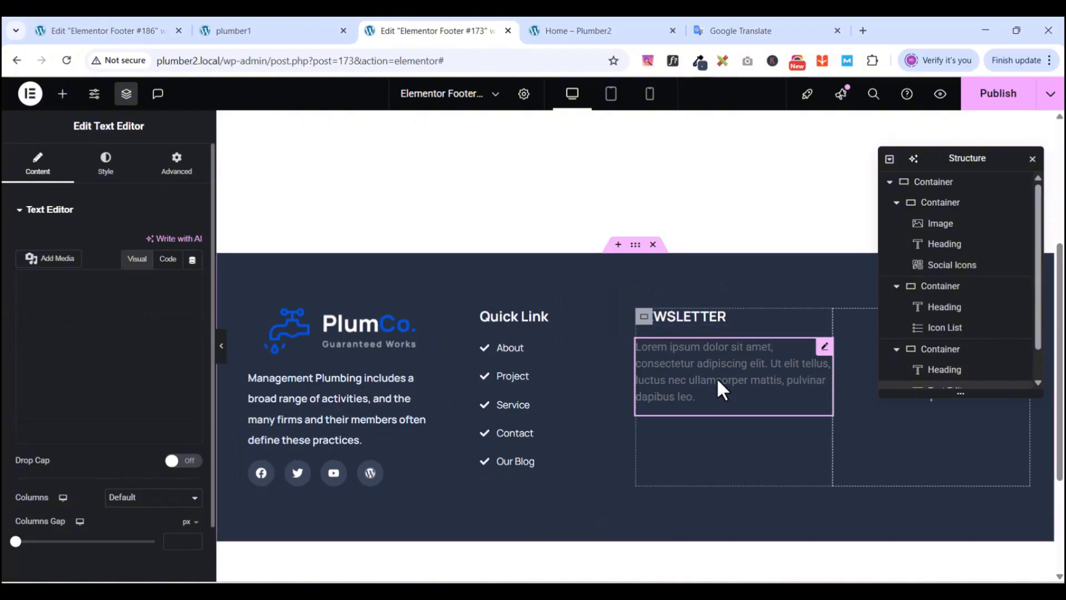
pyautogui.tripleClick(77, 361)
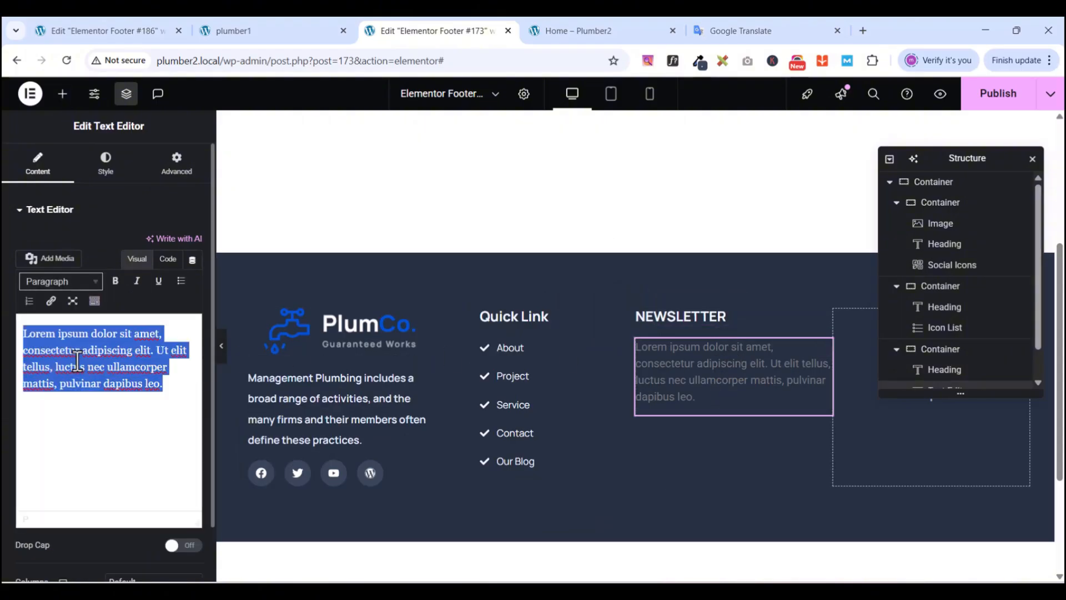
pyautogui.hotkey('ctrl', 'v')
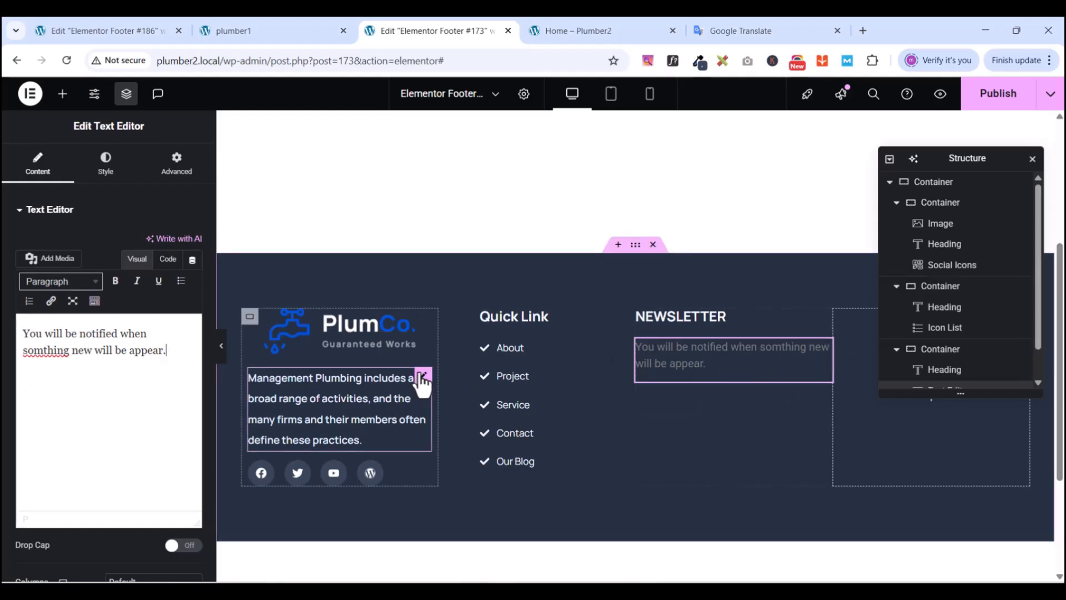
pyautogui.click(422, 378)
pyautogui.rightClick(421, 381)
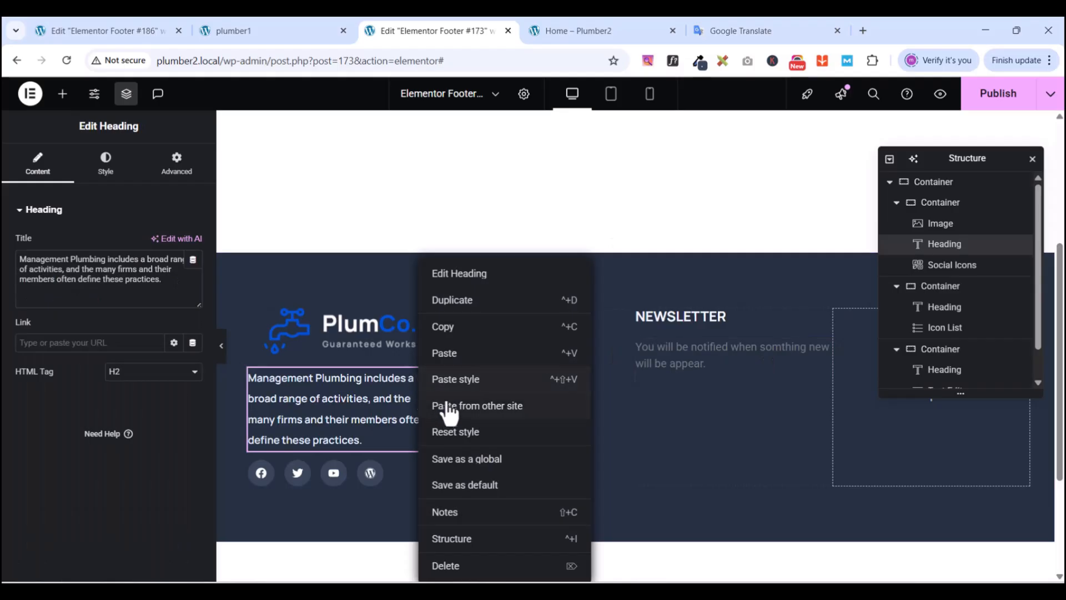
pyautogui.click(509, 328)
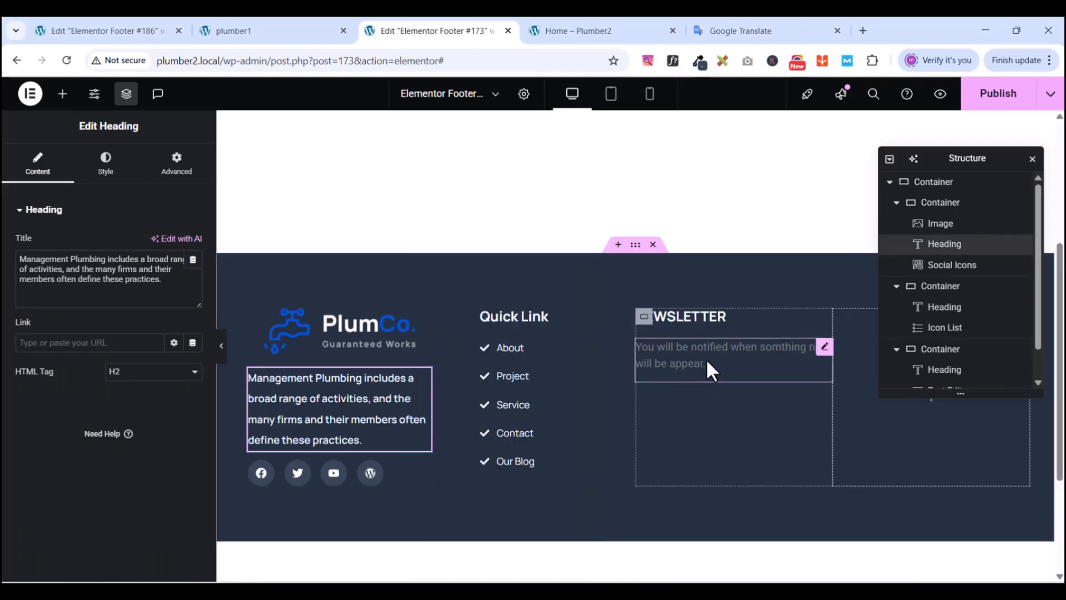
pyautogui.click(825, 348)
pyautogui.rightClick(826, 355)
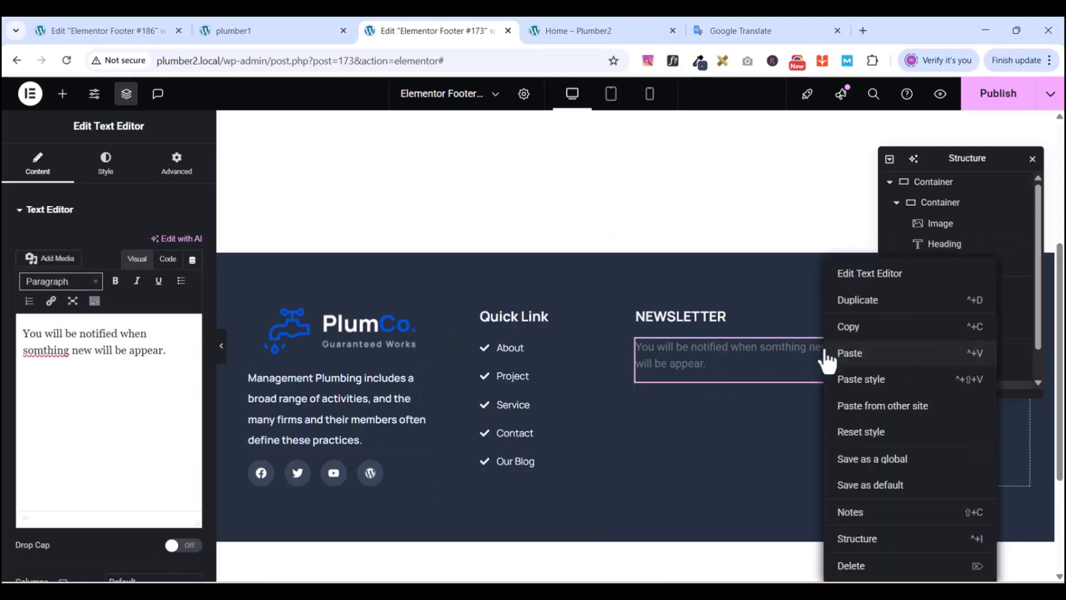
pyautogui.click(860, 382)
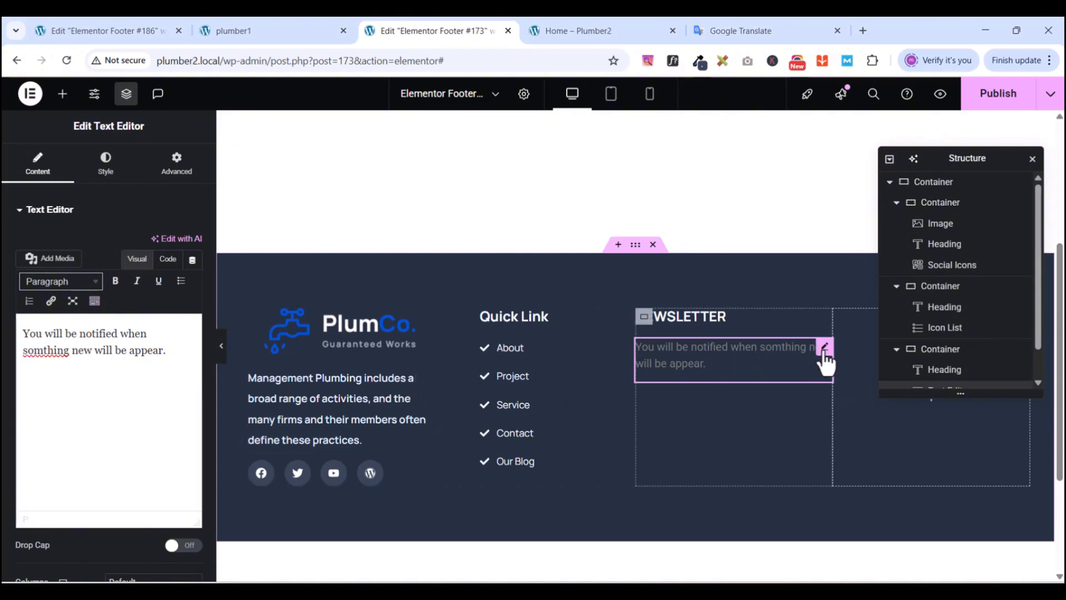
pyautogui.rightClick(826, 361)
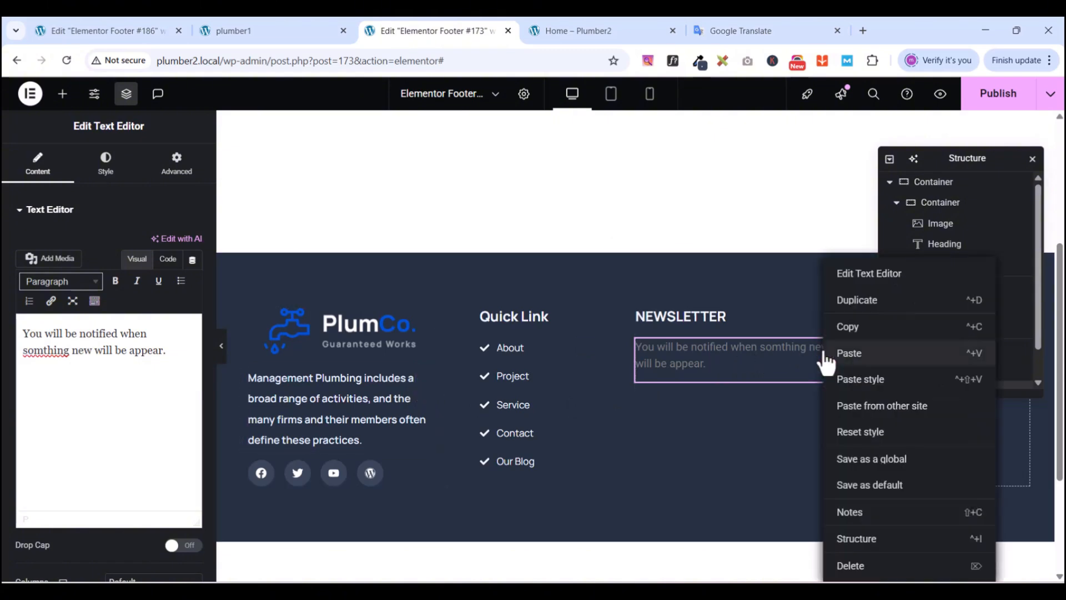
pyautogui.click(859, 385)
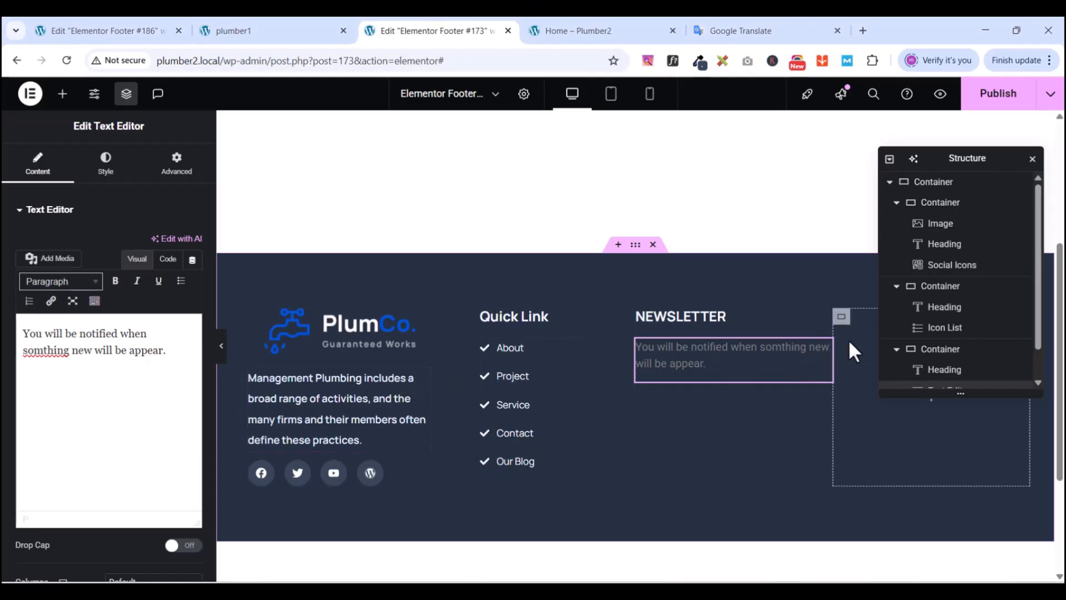
# - Delete the grey newsletter text and paste a copy of the left description paragraph there
pyautogui.rightClick(822, 360)
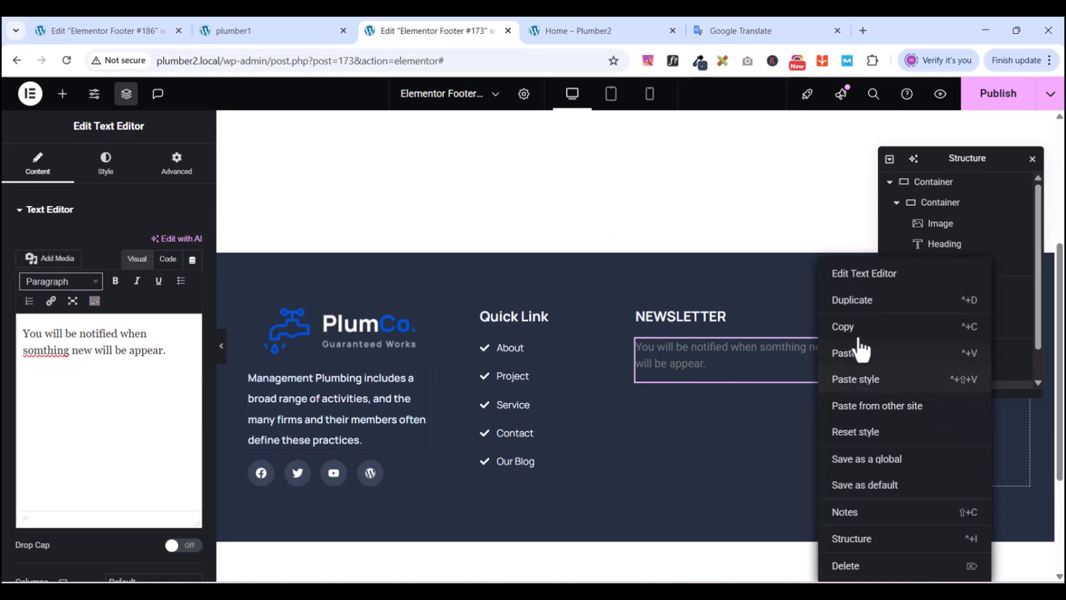
pyautogui.click(863, 567)
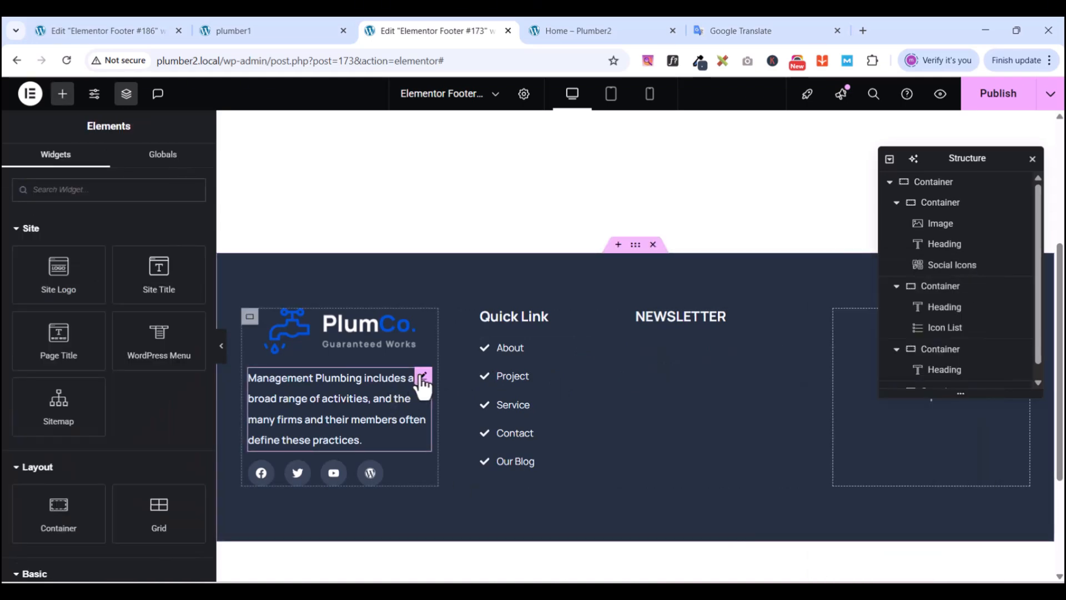
pyautogui.rightClick(424, 376)
pyautogui.click(442, 325)
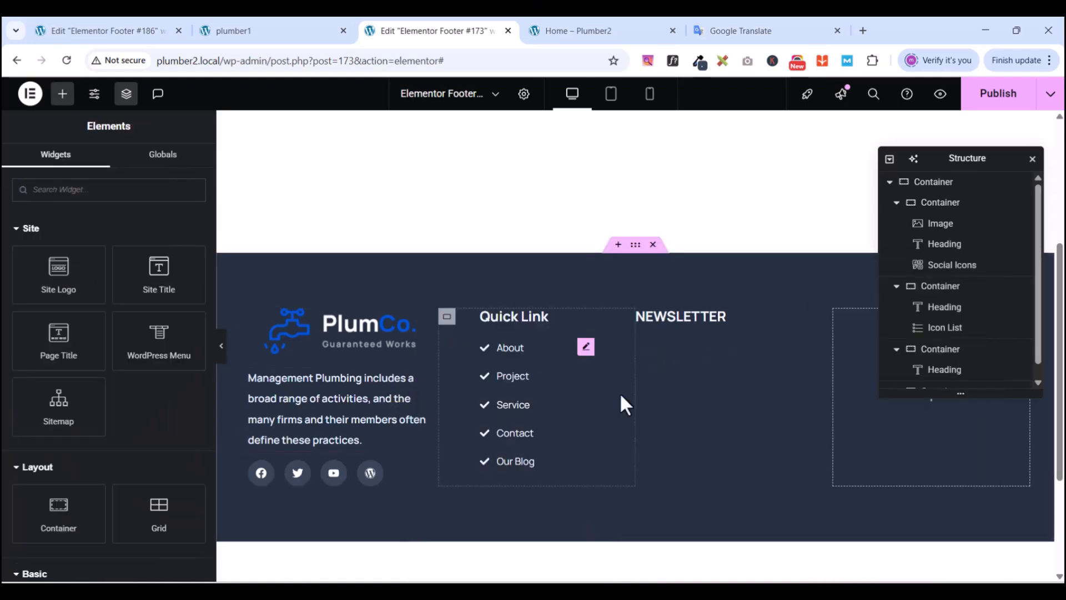
pyautogui.rightClick(699, 357)
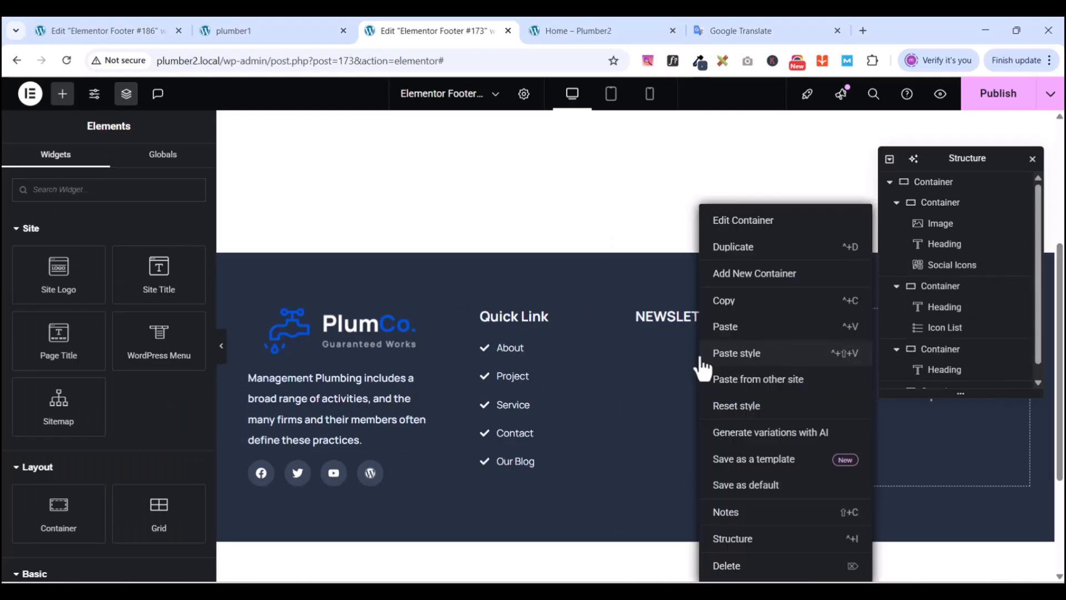
pyautogui.click(744, 328)
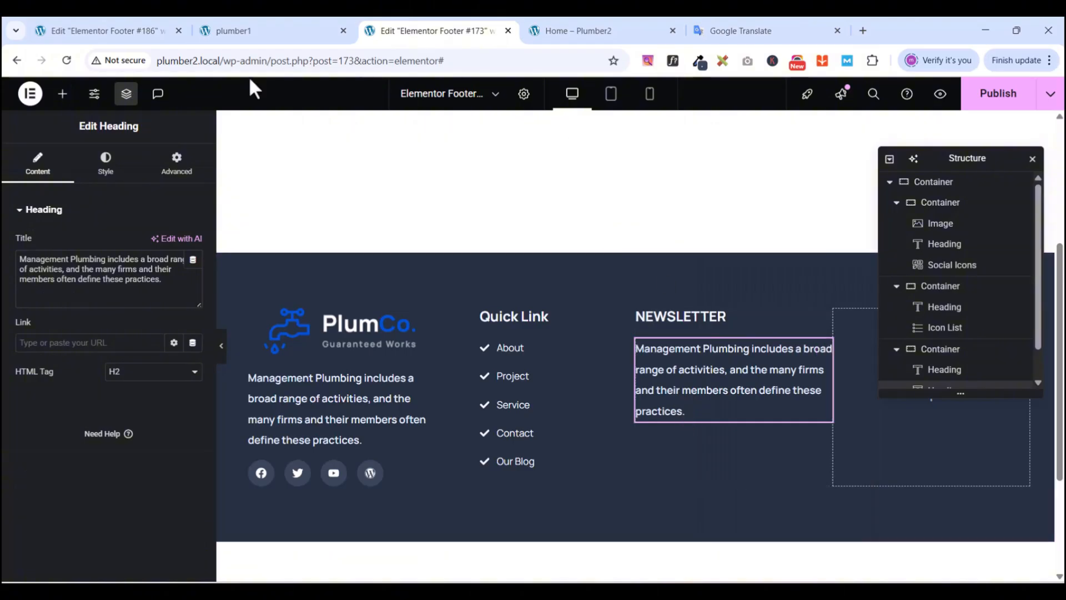
# - Replace the pasted paragraph's text with the reference newsletter sentence
pyautogui.click(248, 28)
pyautogui.rightClick(560, 333)
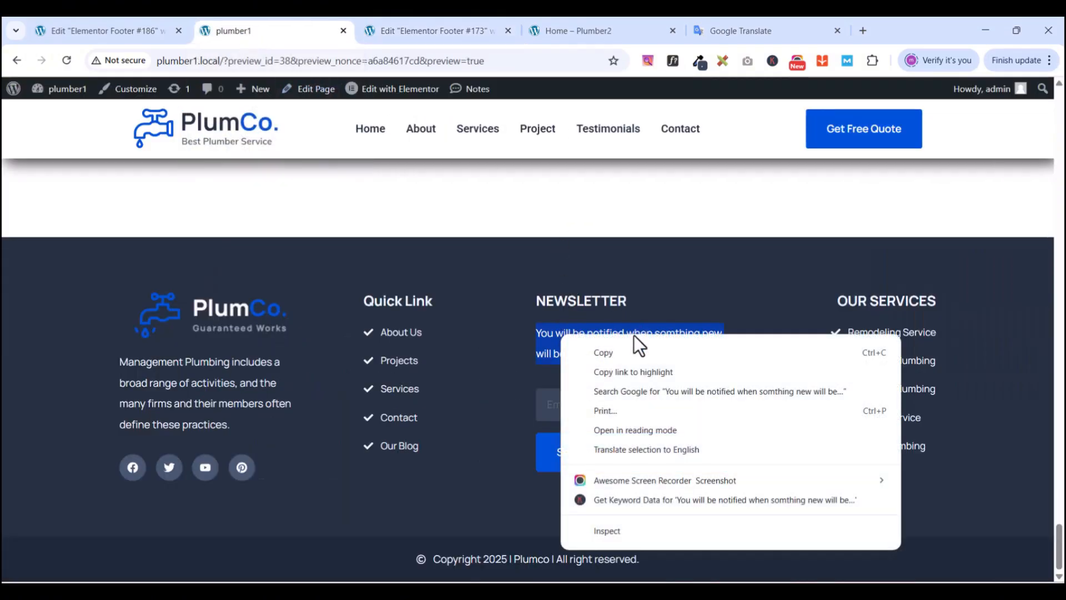
pyautogui.click(625, 351)
pyautogui.click(438, 27)
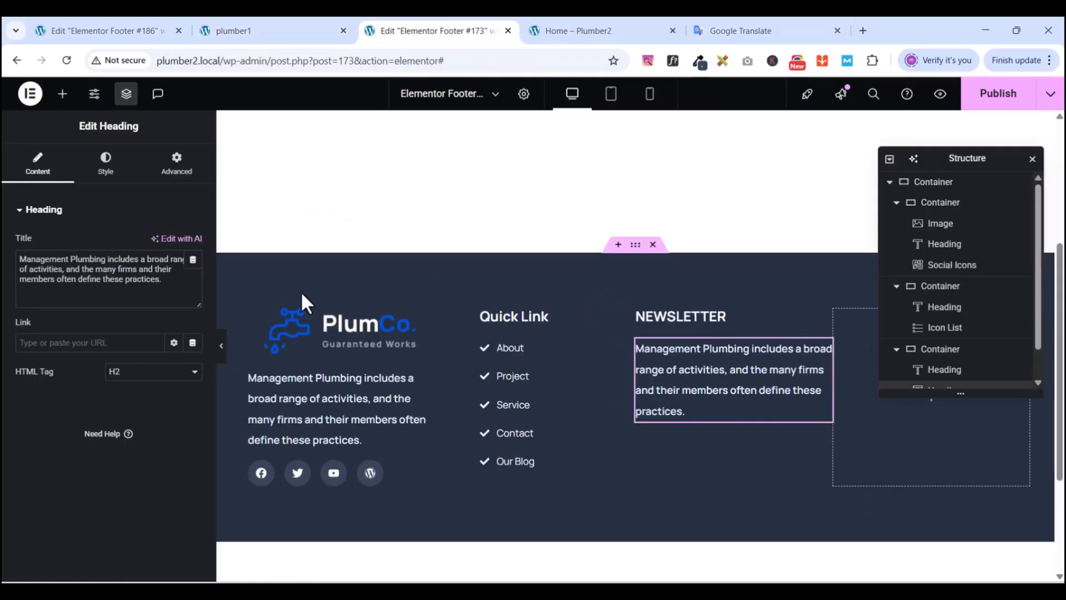
pyautogui.hotkey('ctrl', 'a')
pyautogui.hotkey('ctrl', 'v')
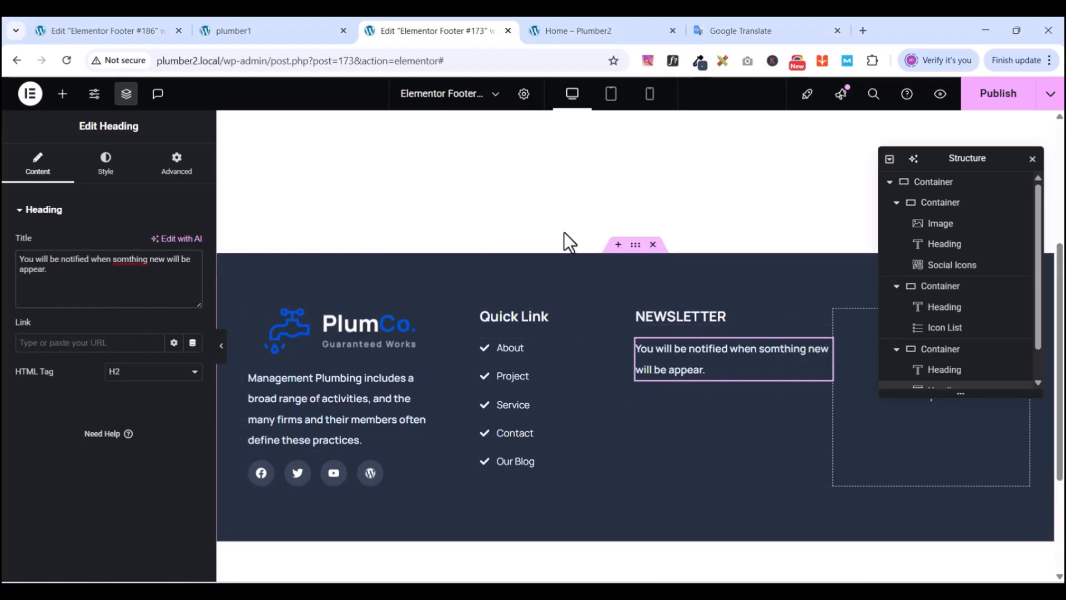
pyautogui.click(263, 28)
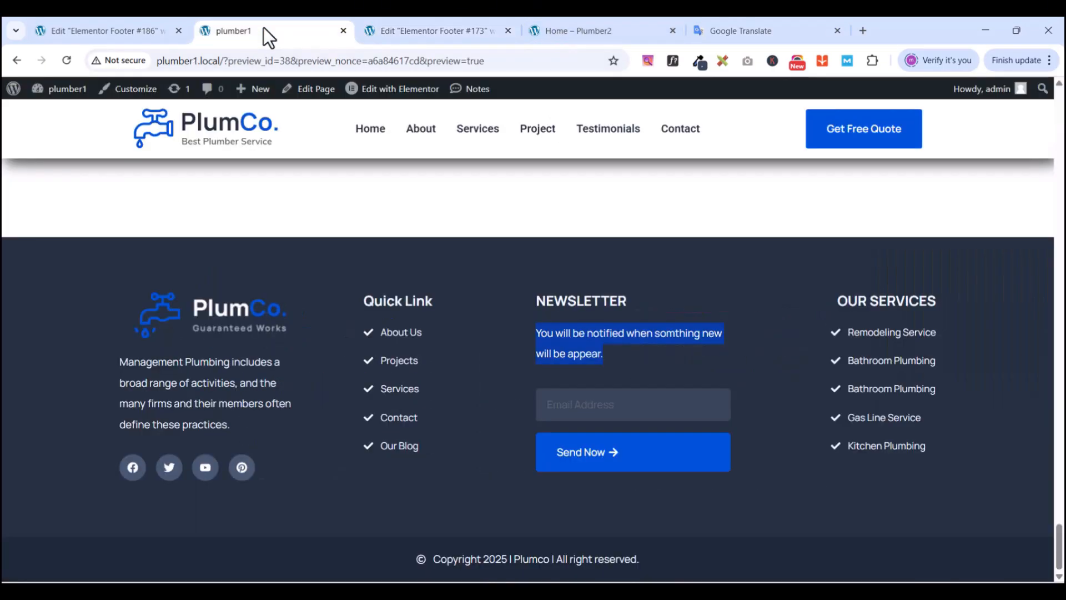
pyautogui.click(447, 31)
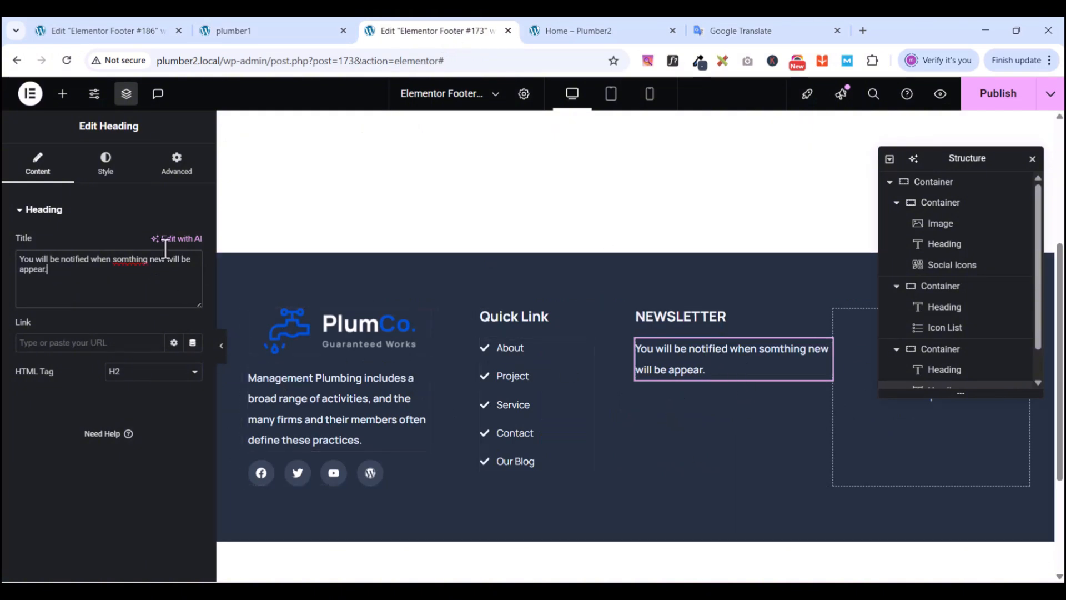
# - Search the widgets for 'form' and drop a Form widget below the newsletter sentence
pyautogui.click(62, 95)
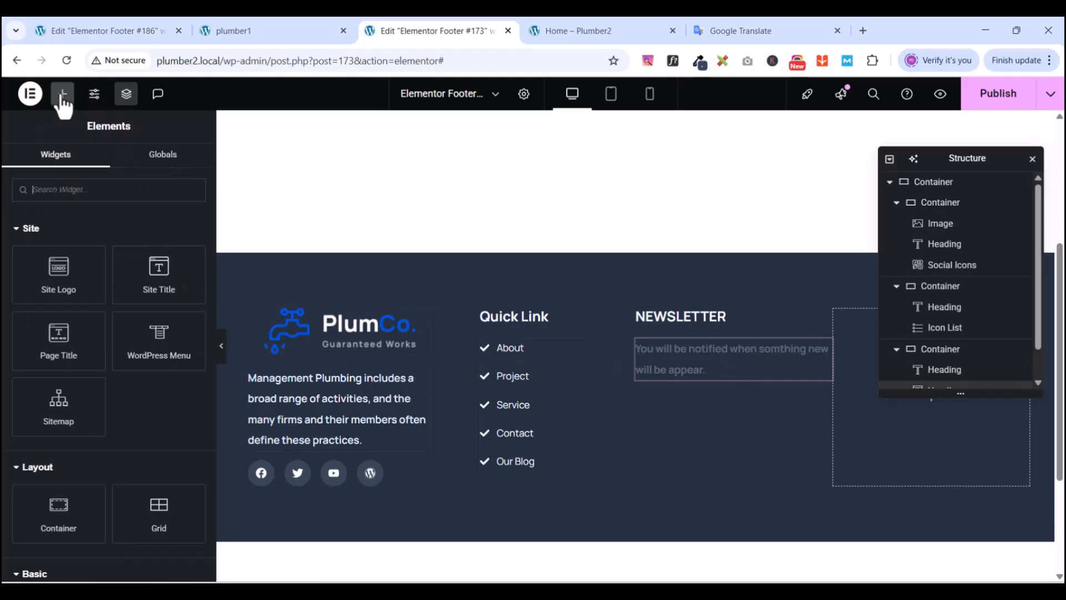
pyautogui.click(51, 189)
pyautogui.write('for')
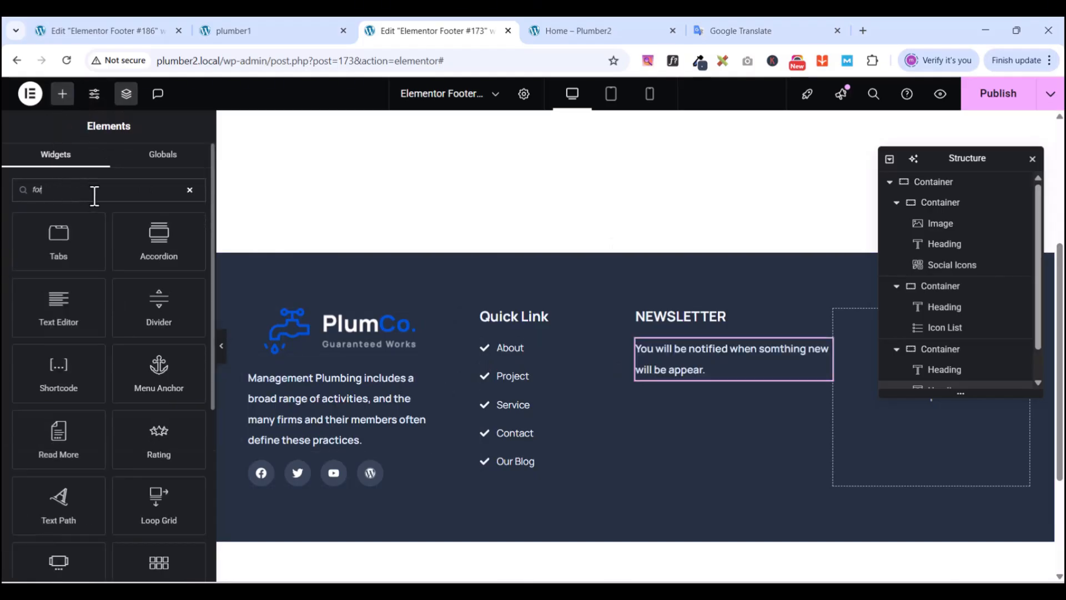
pyautogui.scroll(-2, 77, 424)
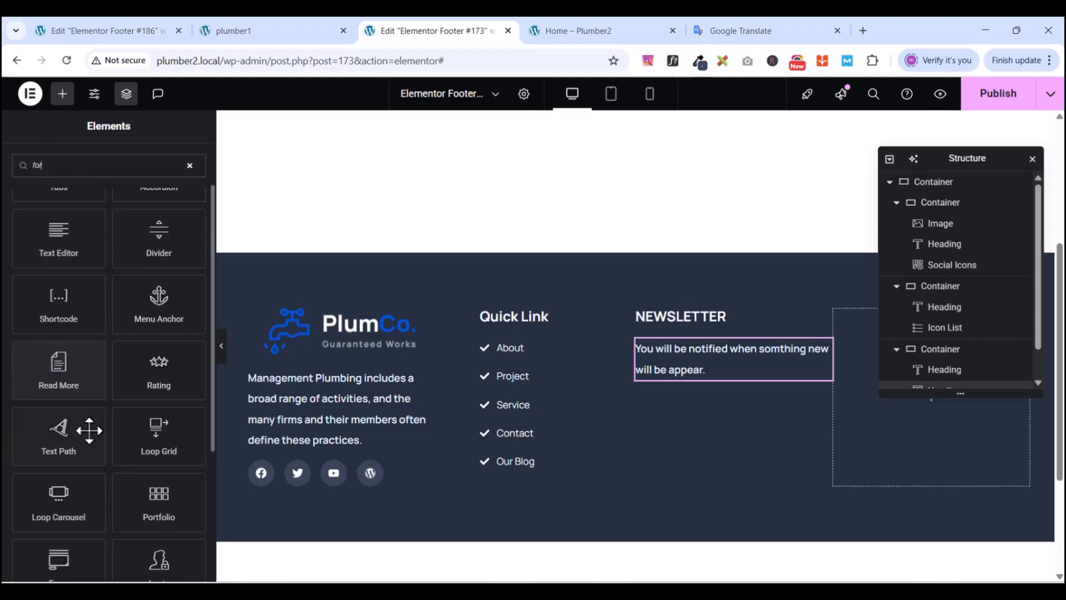
pyautogui.write('rm')
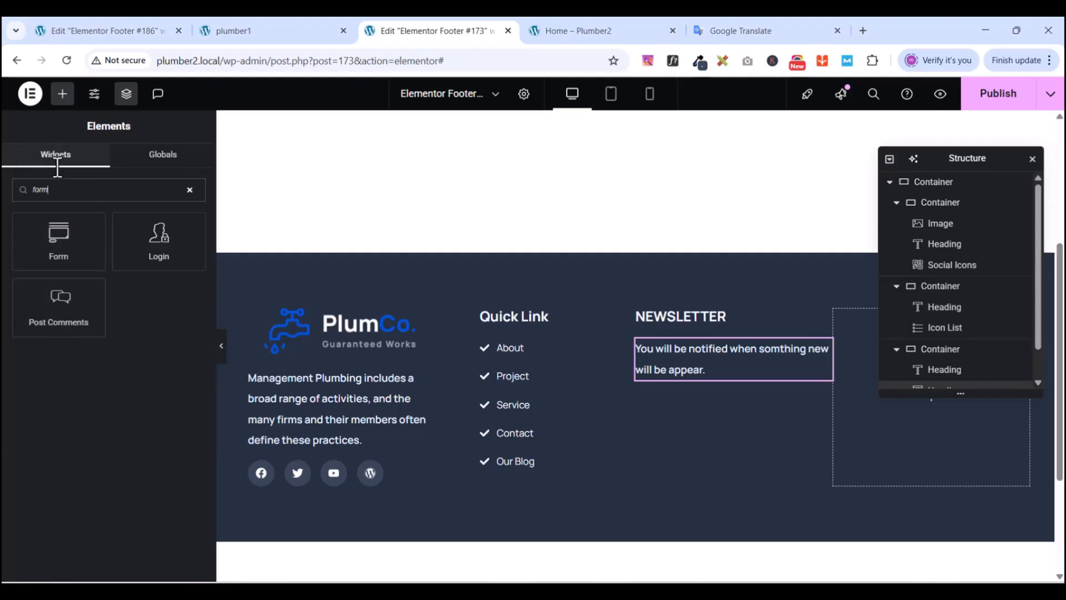
pyautogui.moveTo(59, 239); pyautogui.dragTo(711, 377)
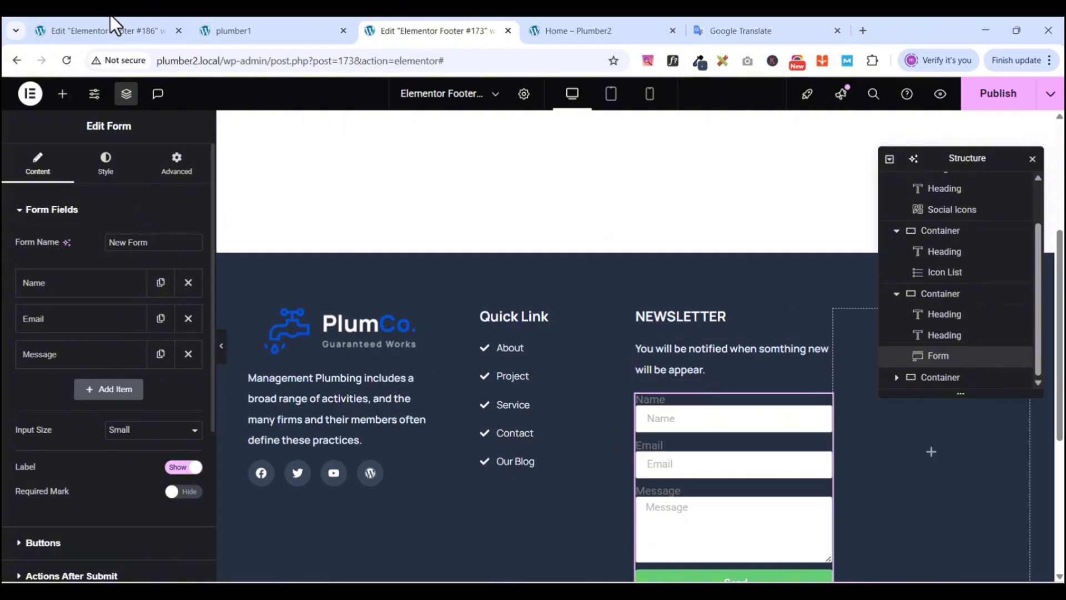
pyautogui.click(239, 29)
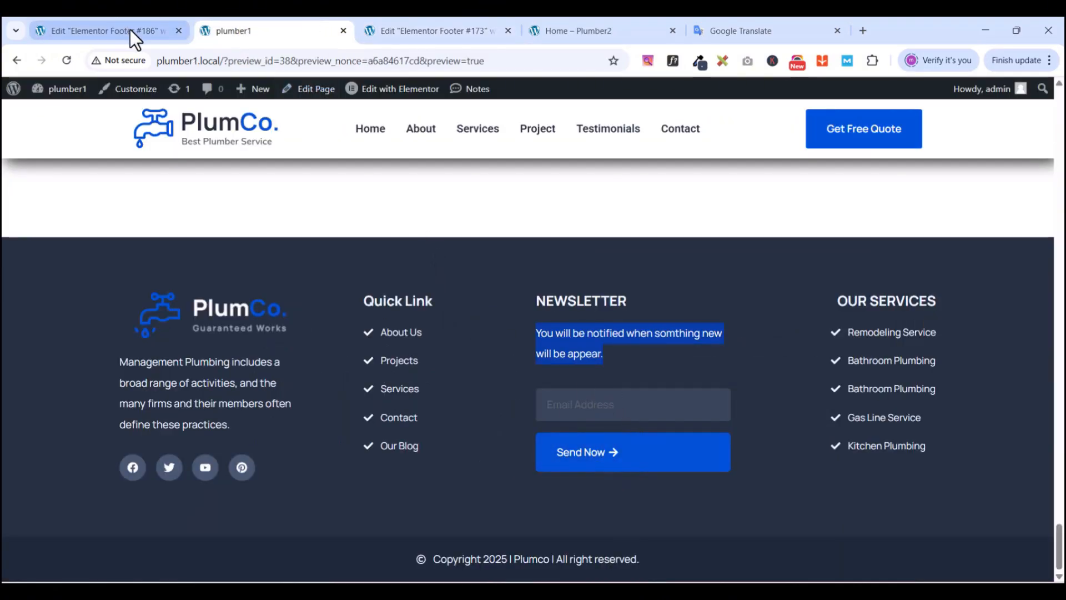
pyautogui.click(477, 28)
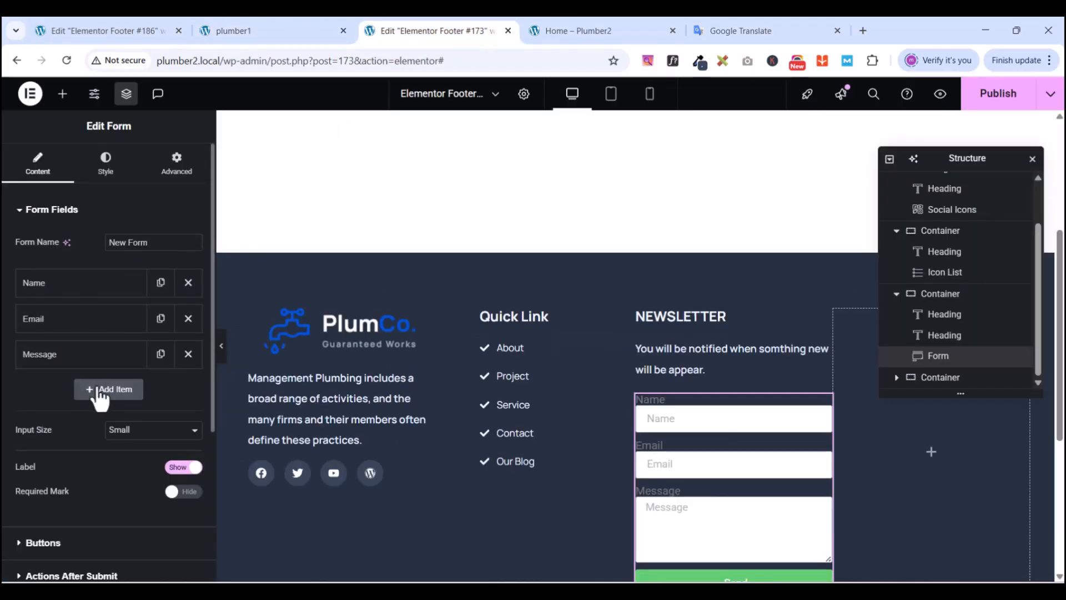
# - Remove the Name and Message fields from the form and hide the field labels
pyautogui.click(187, 283)
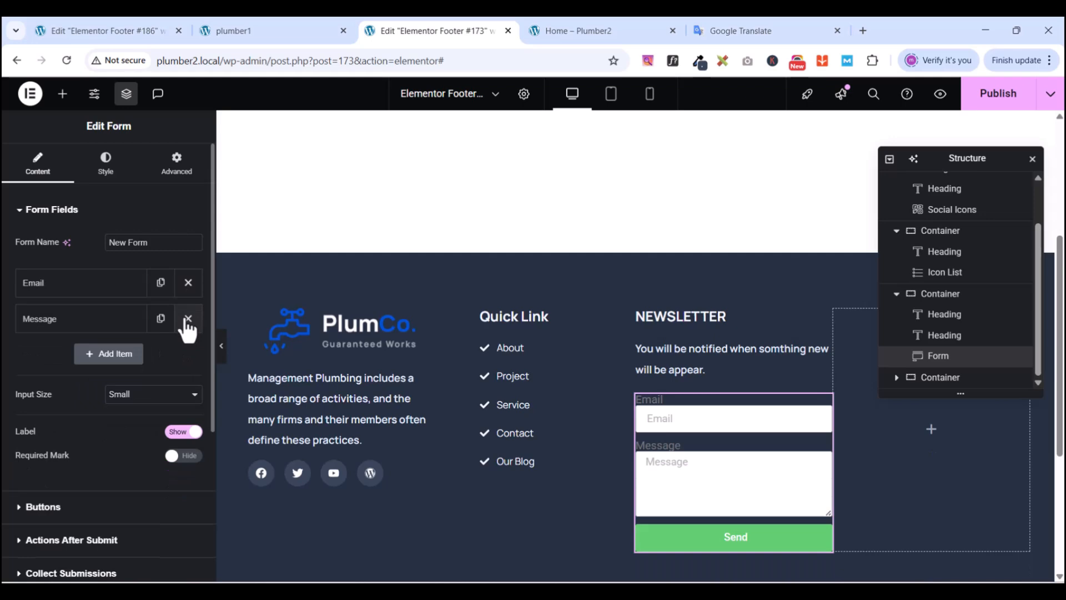
pyautogui.click(188, 319)
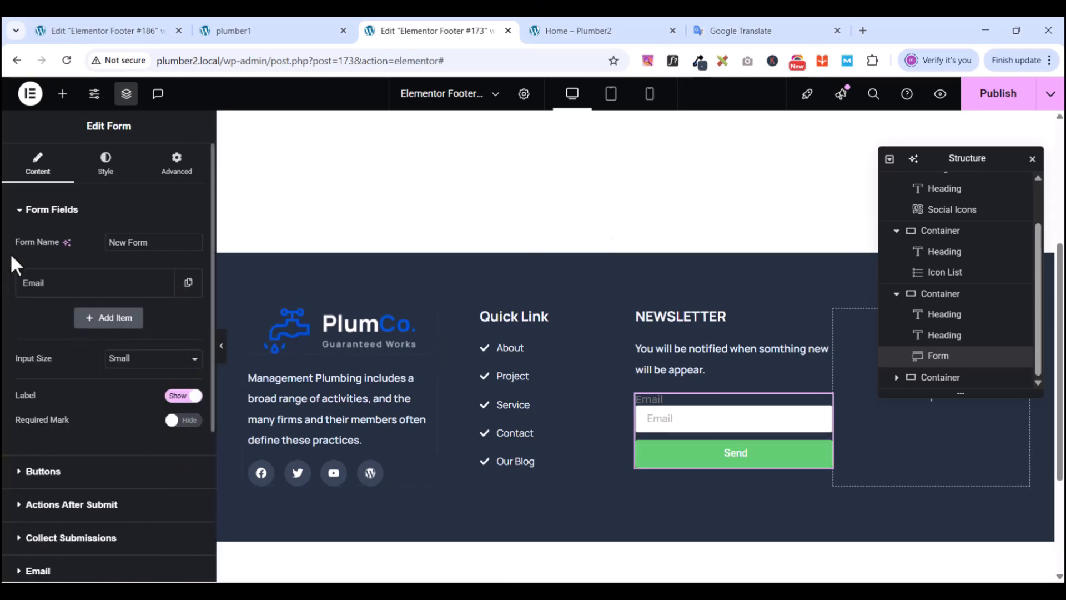
pyautogui.click(260, 29)
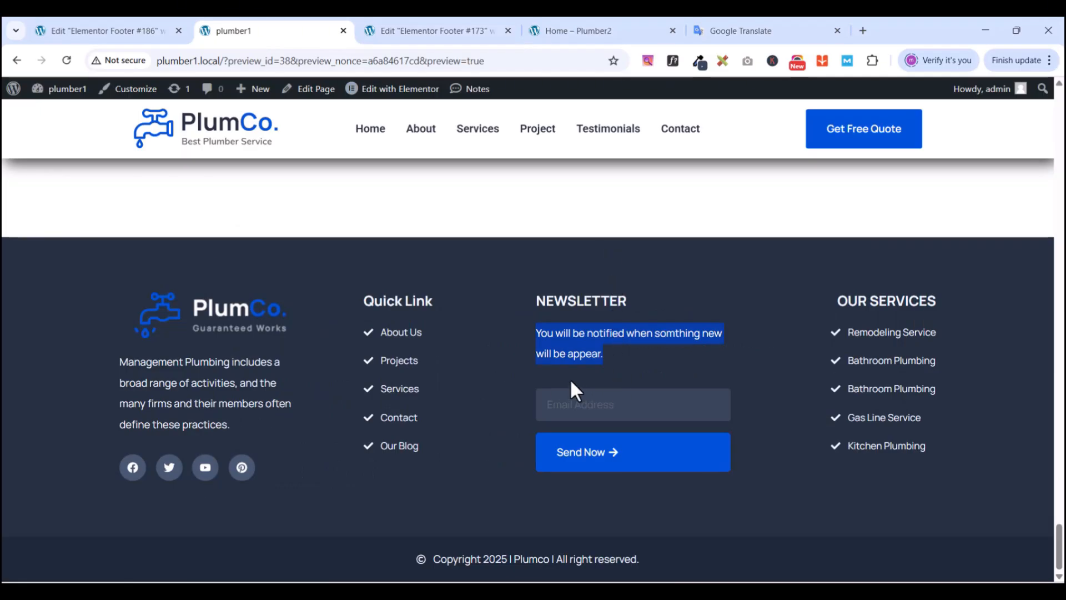
pyautogui.click(426, 29)
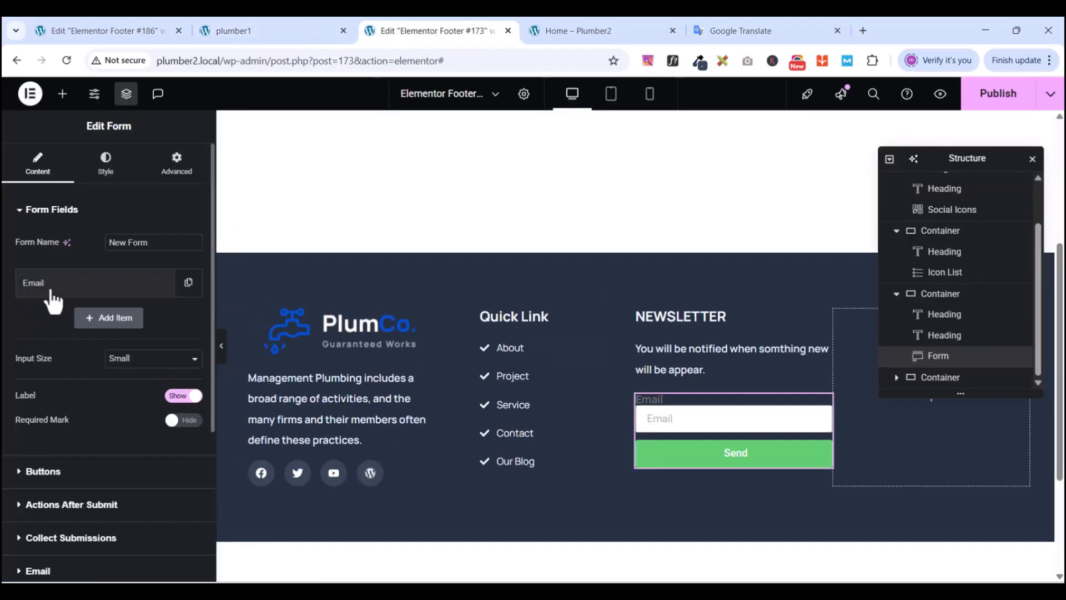
pyautogui.click(173, 398)
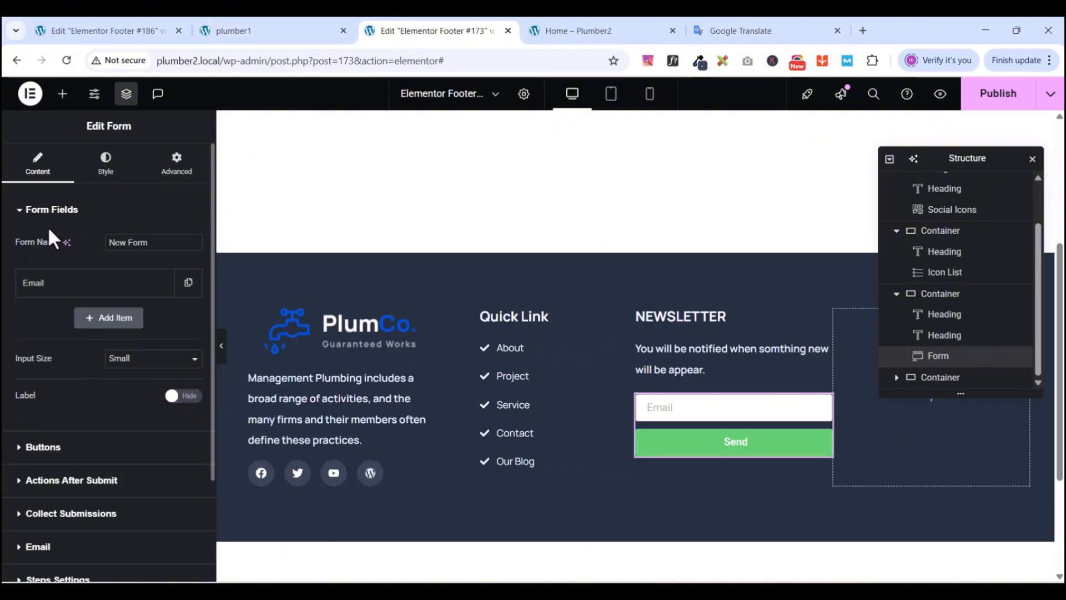
# - Set the form fields' input size to Medium
pyautogui.click(63, 286)
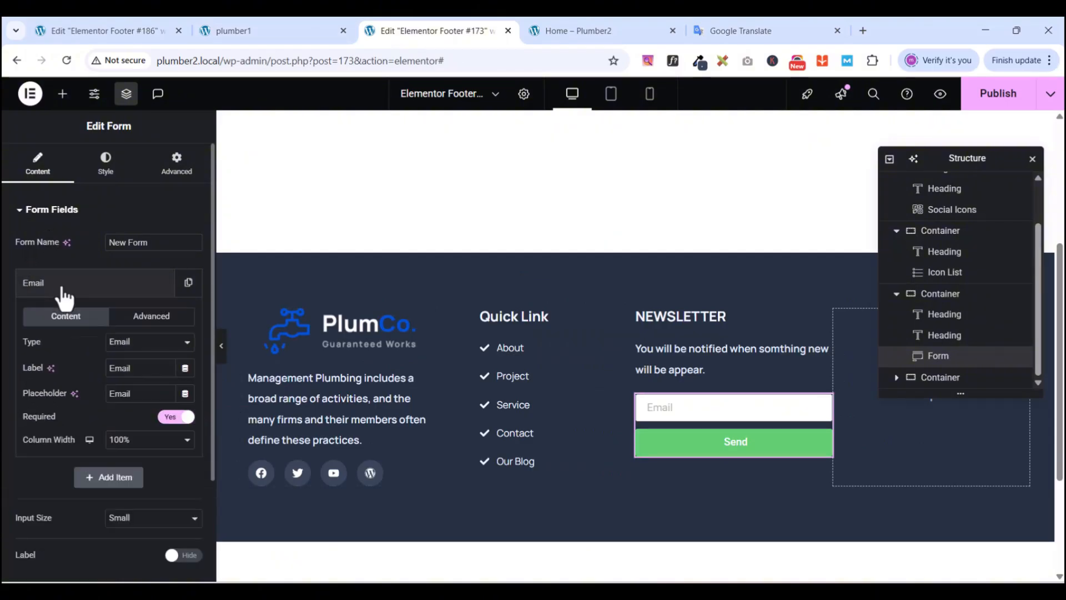
pyautogui.click(62, 289)
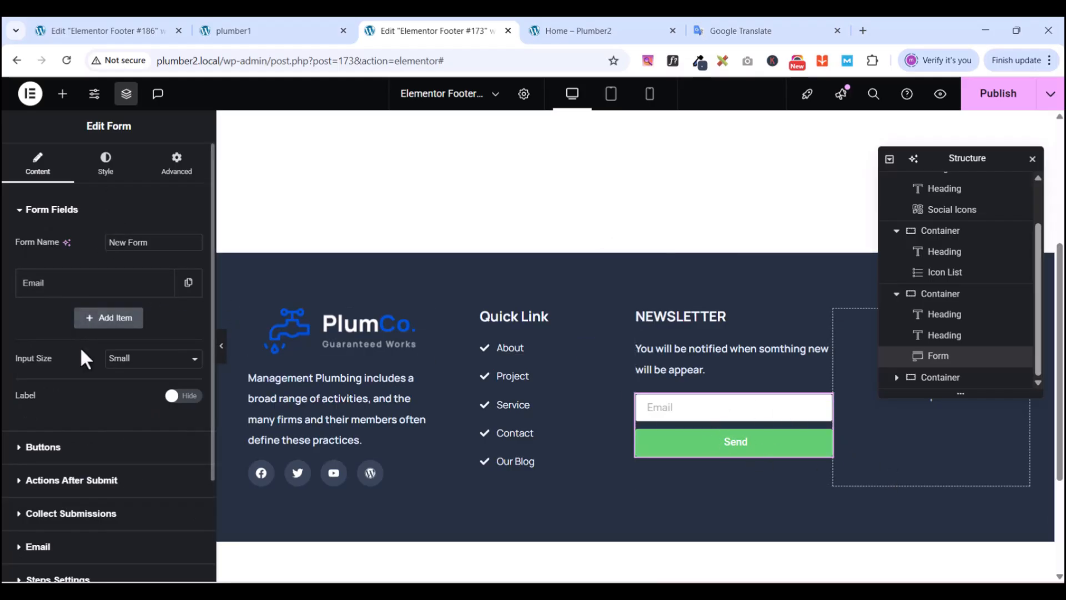
pyautogui.click(117, 359)
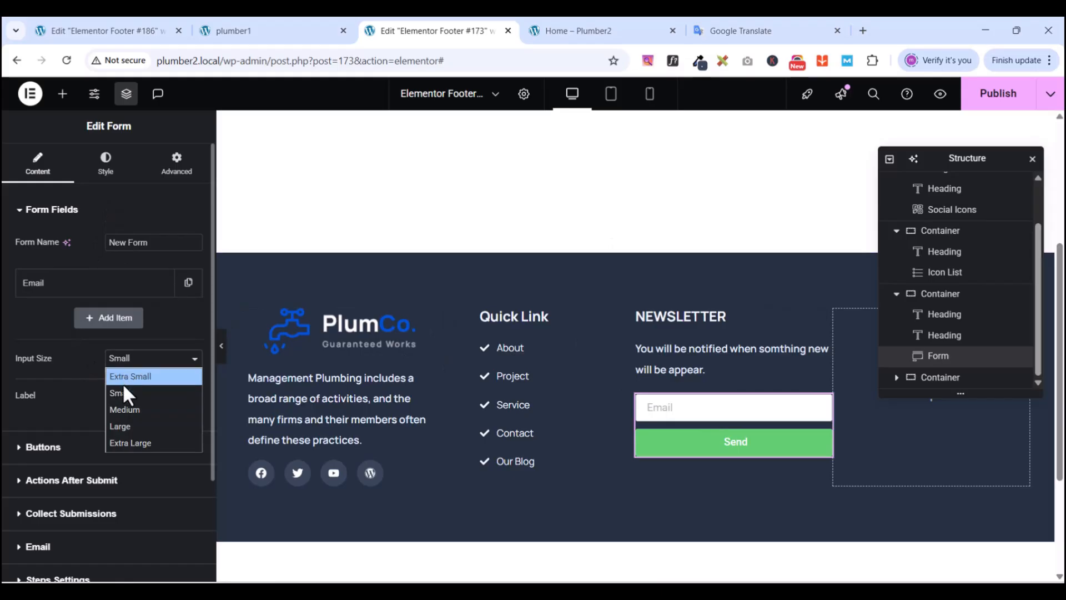
pyautogui.click(125, 413)
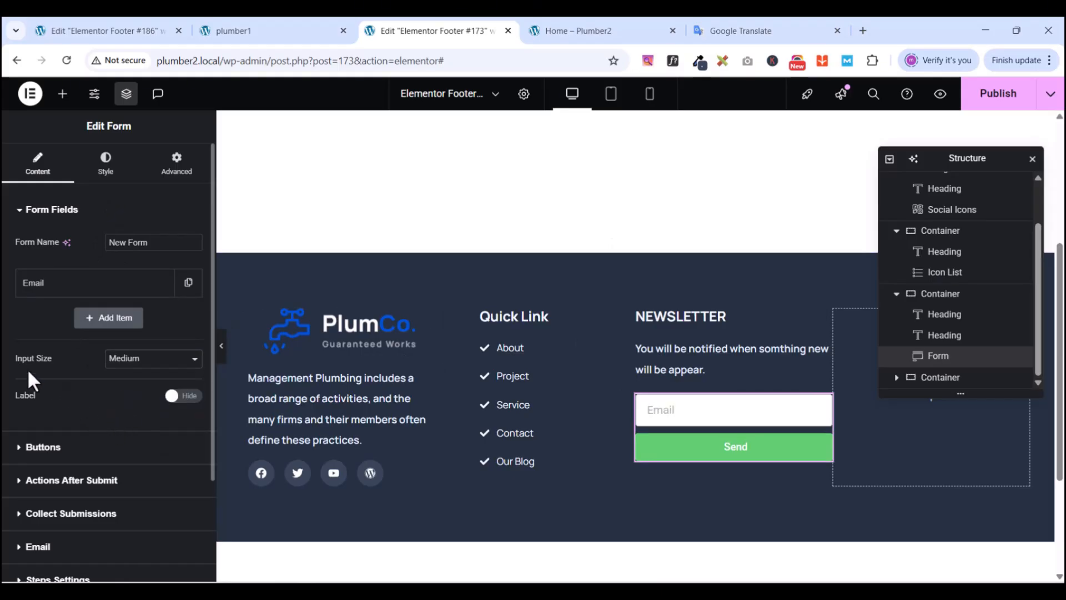
pyautogui.click(19, 214)
pyautogui.click(21, 244)
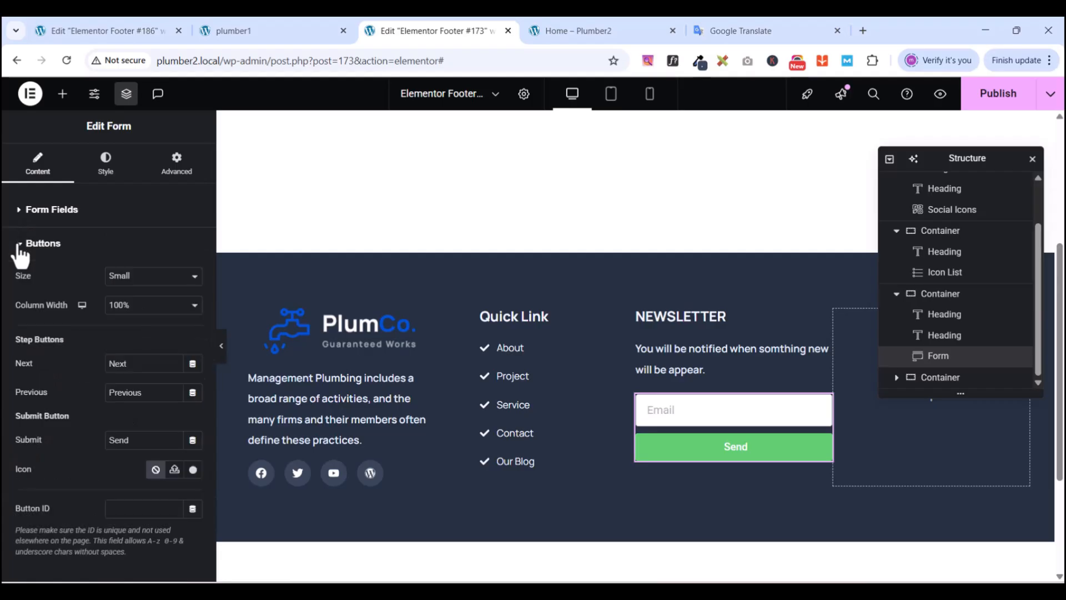
# - Make the submit button Medium size and change its label to Send Now
pyautogui.click(125, 278)
pyautogui.click(126, 326)
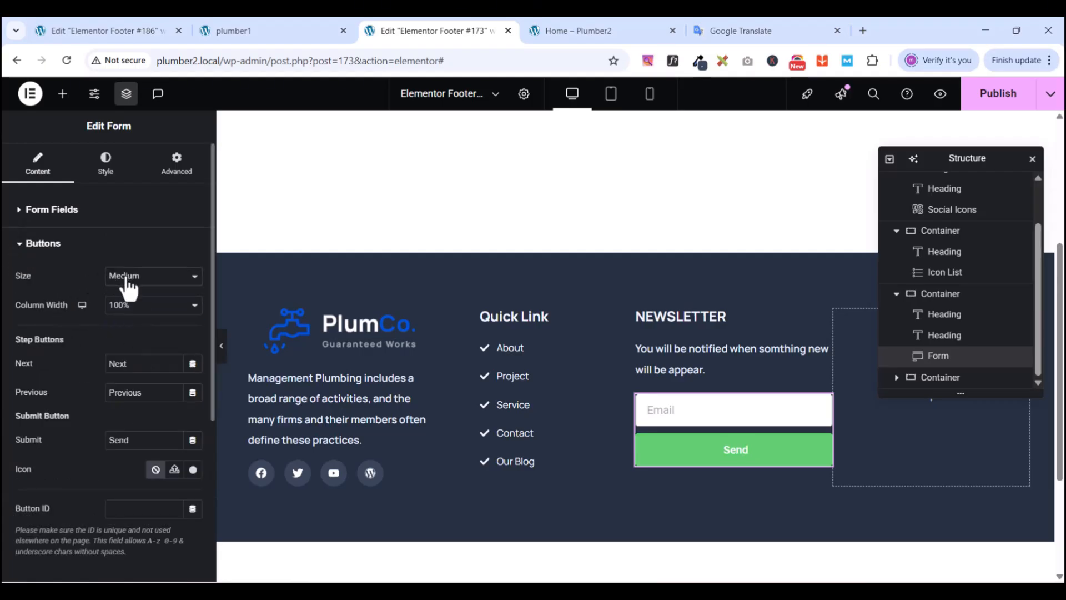
pyautogui.click(133, 442)
pyautogui.click(305, 30)
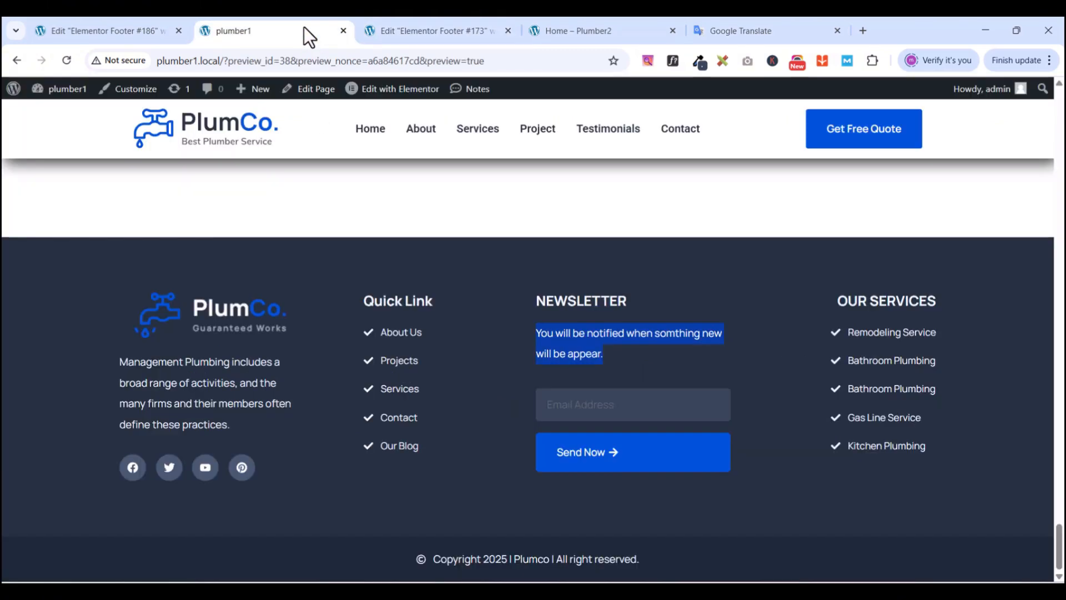
pyautogui.click(401, 29)
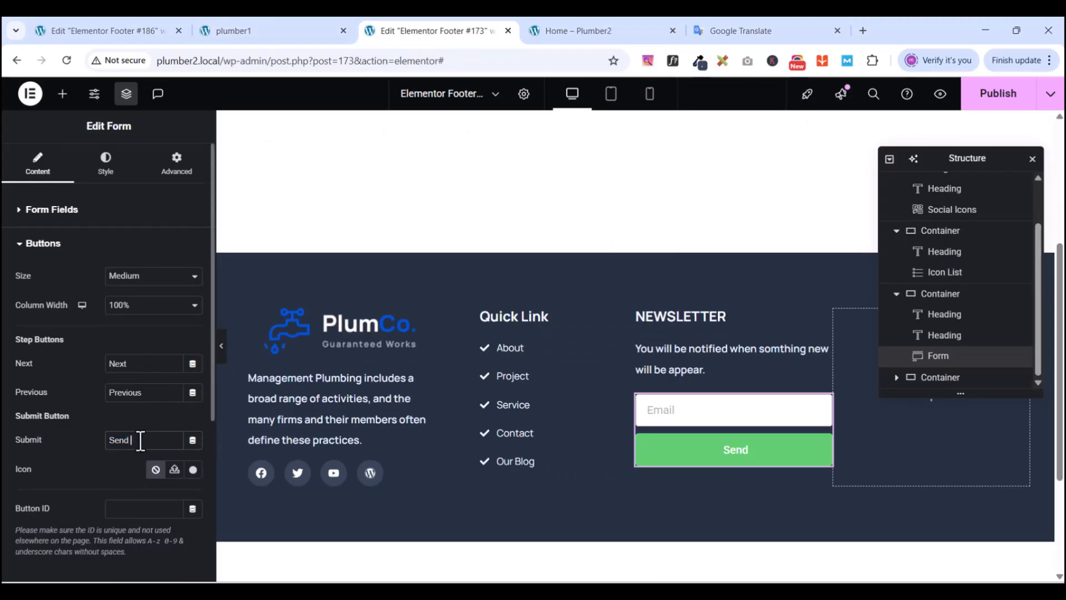
pyautogui.write('Now')
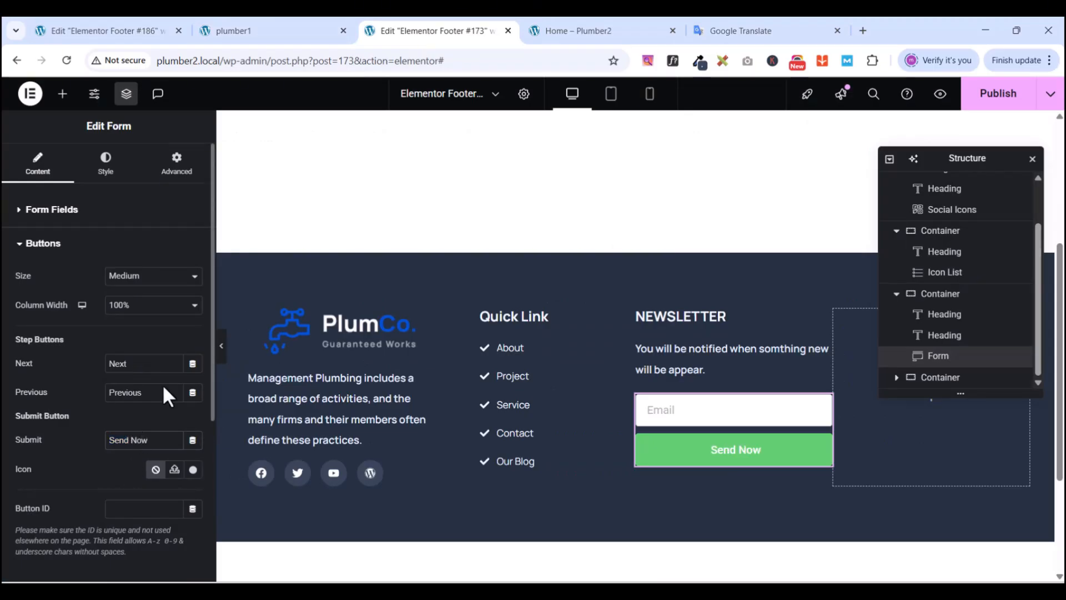
pyautogui.click(288, 28)
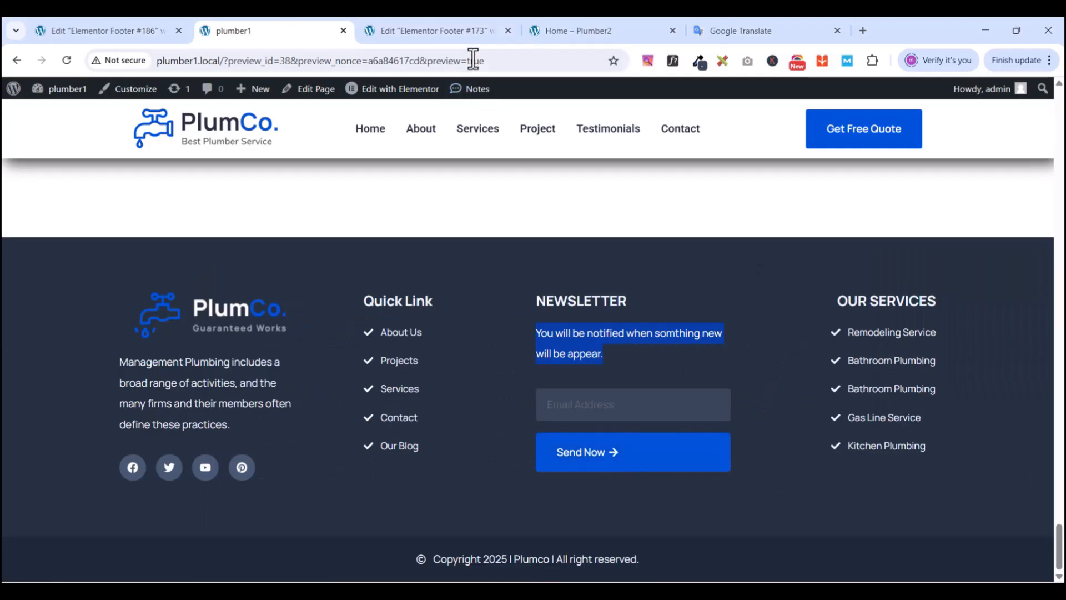
pyautogui.click(461, 29)
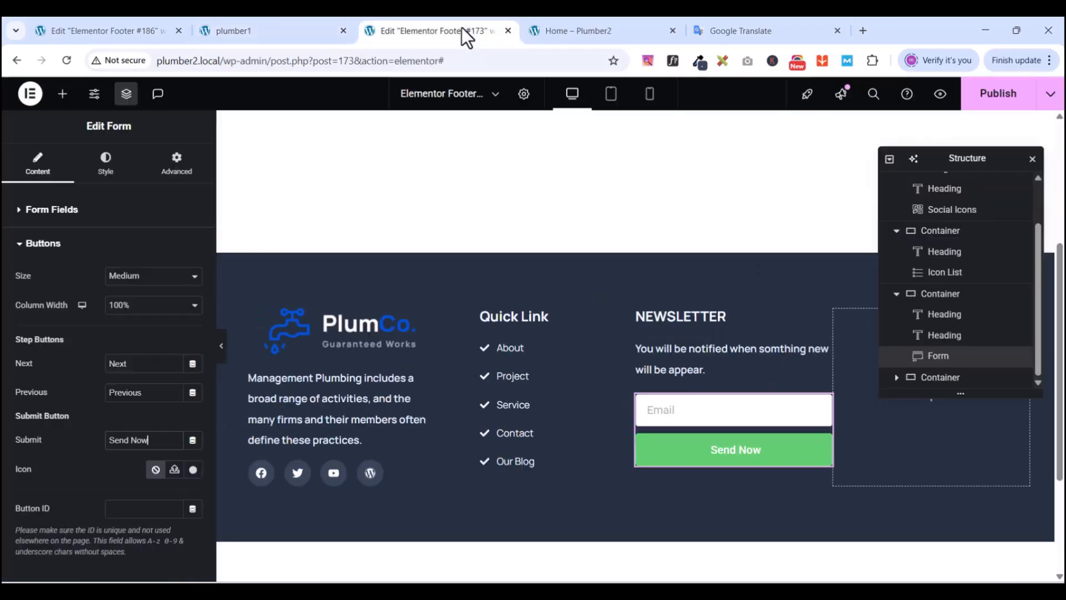
# - Try uploading a custom SVG icon for the button, then cancel the upload
pyautogui.click(173, 470)
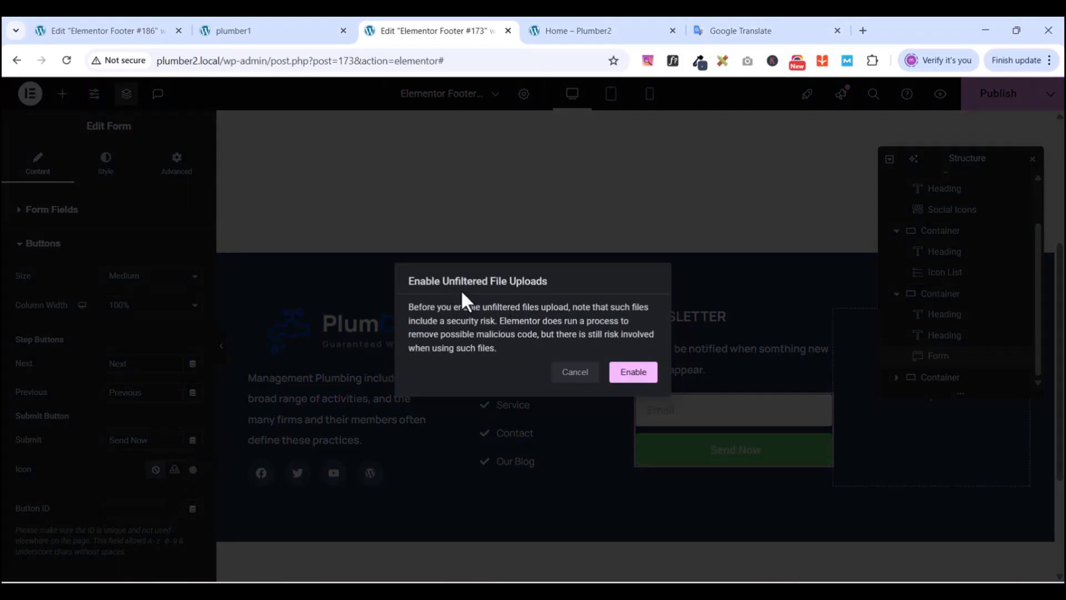
pyautogui.click(624, 377)
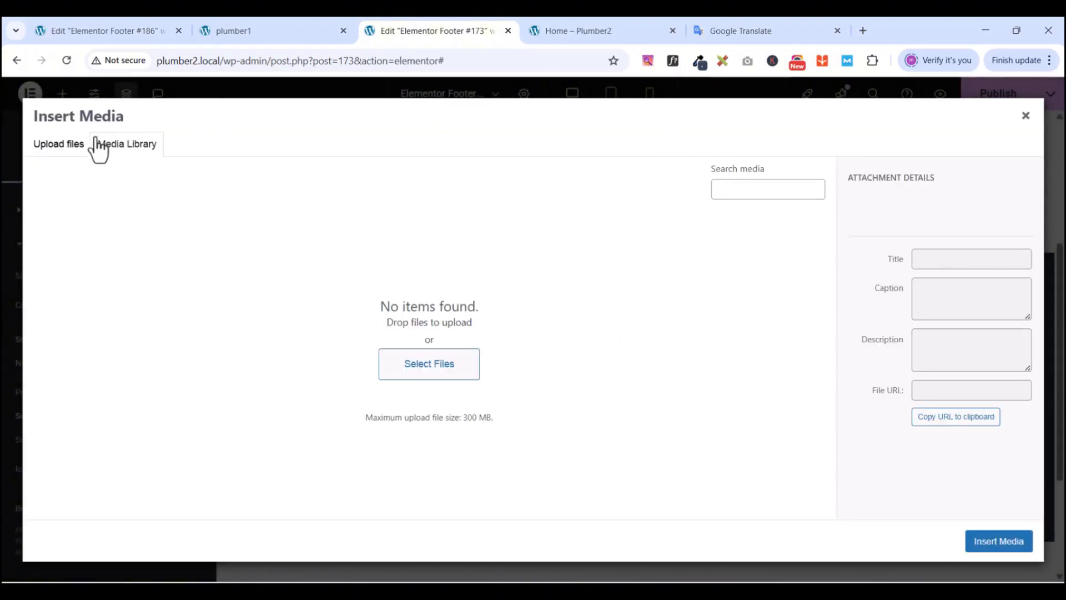
pyautogui.click(65, 149)
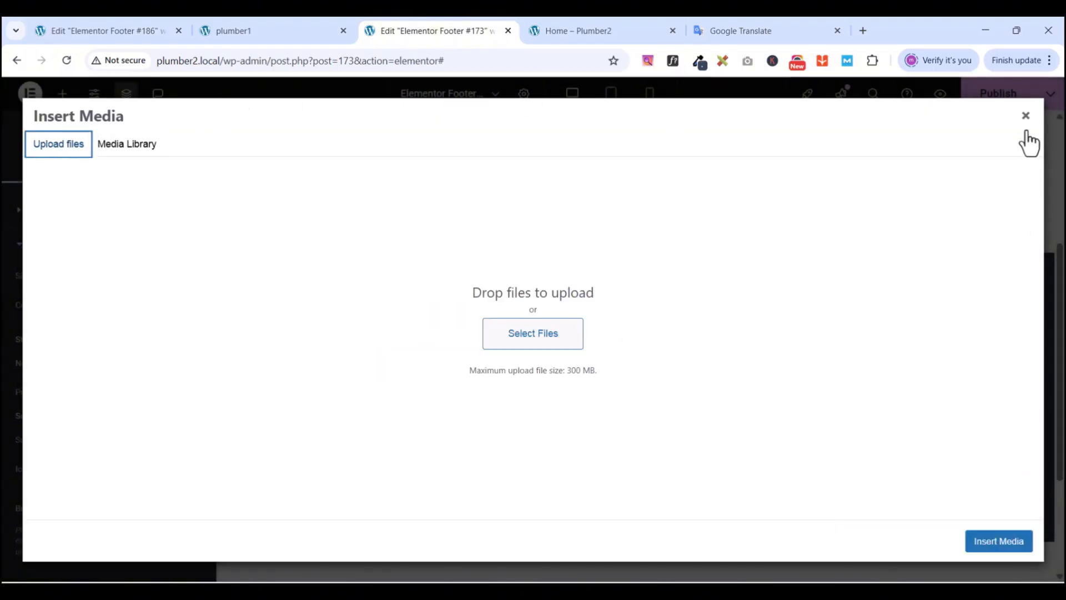
pyautogui.click(1026, 115)
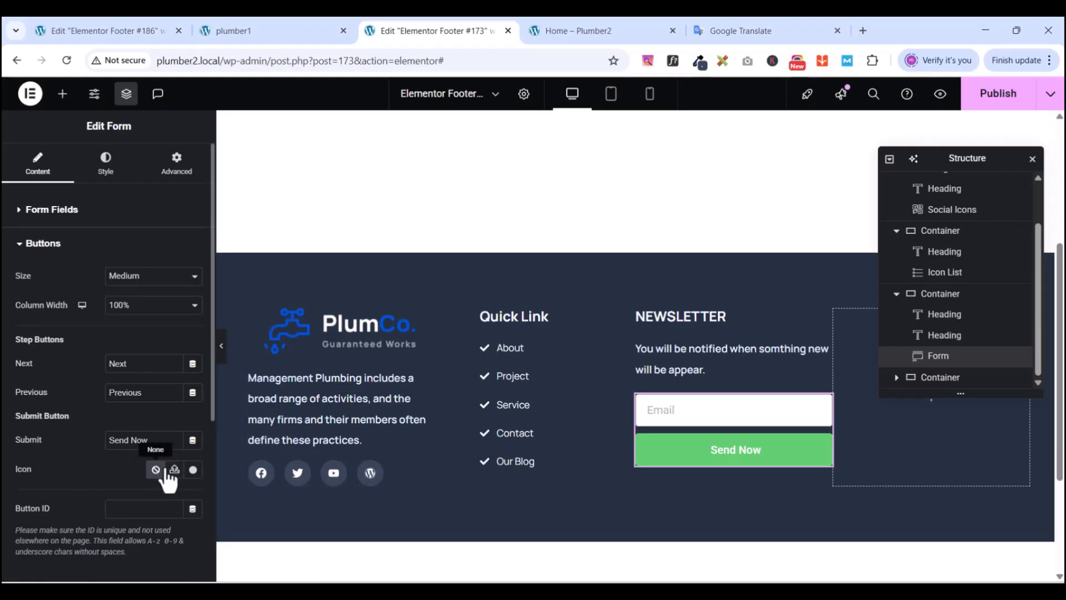
# - Add a right arrow icon from the Icon Library, positioned after the button text
pyautogui.click(193, 470)
pyautogui.click(433, 148)
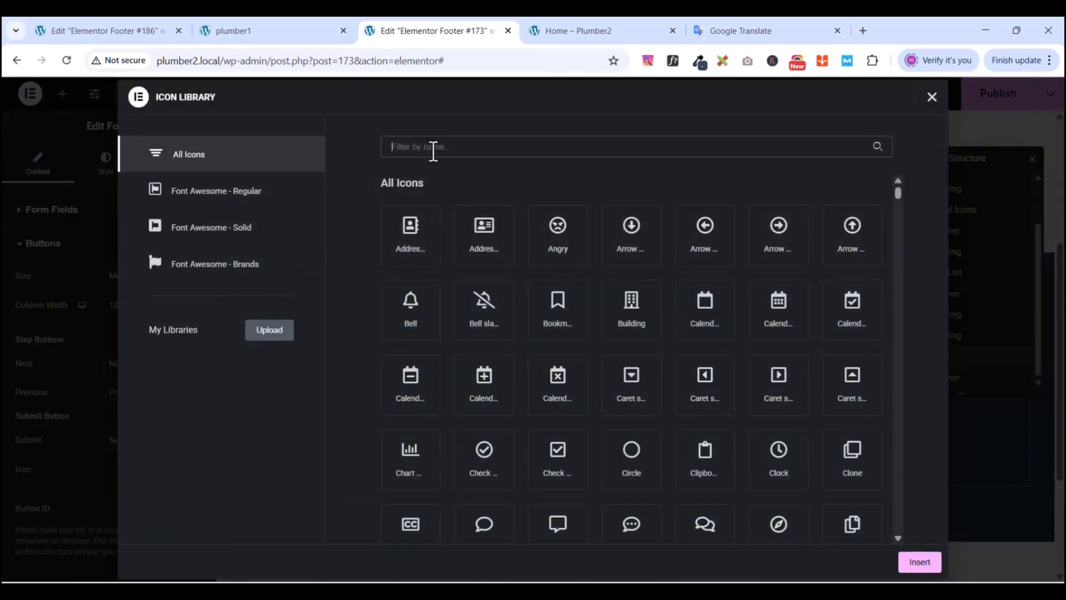
pyautogui.write('arrow')
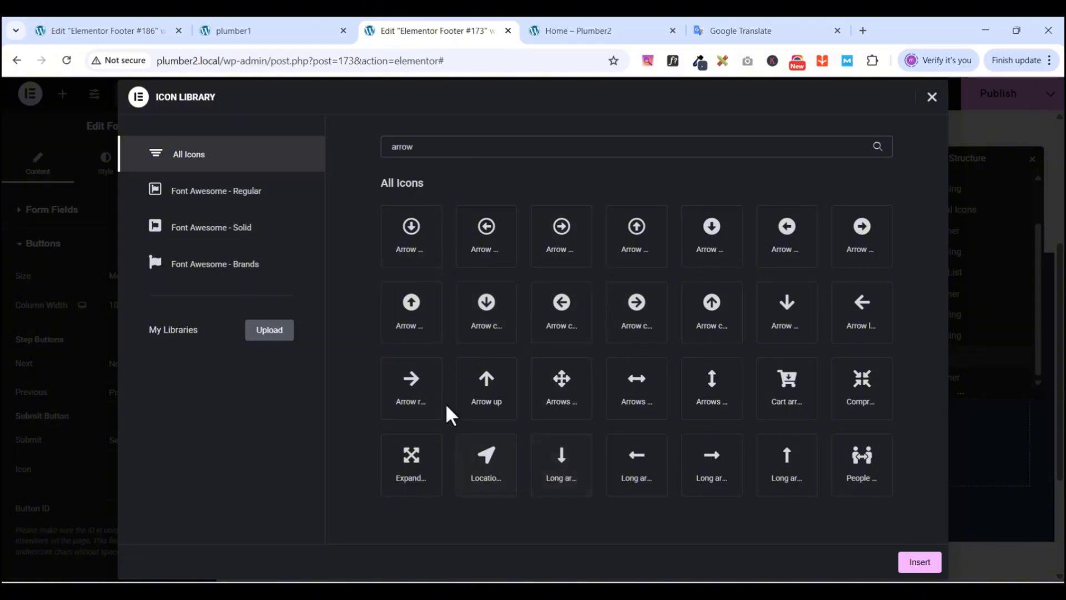
pyautogui.click(412, 391)
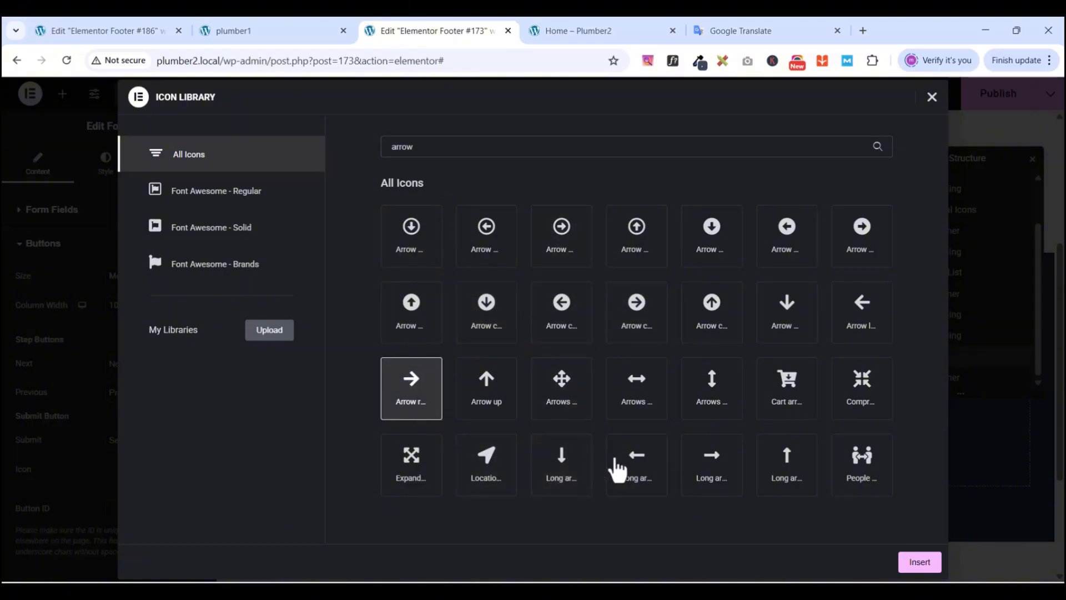
pyautogui.click(919, 563)
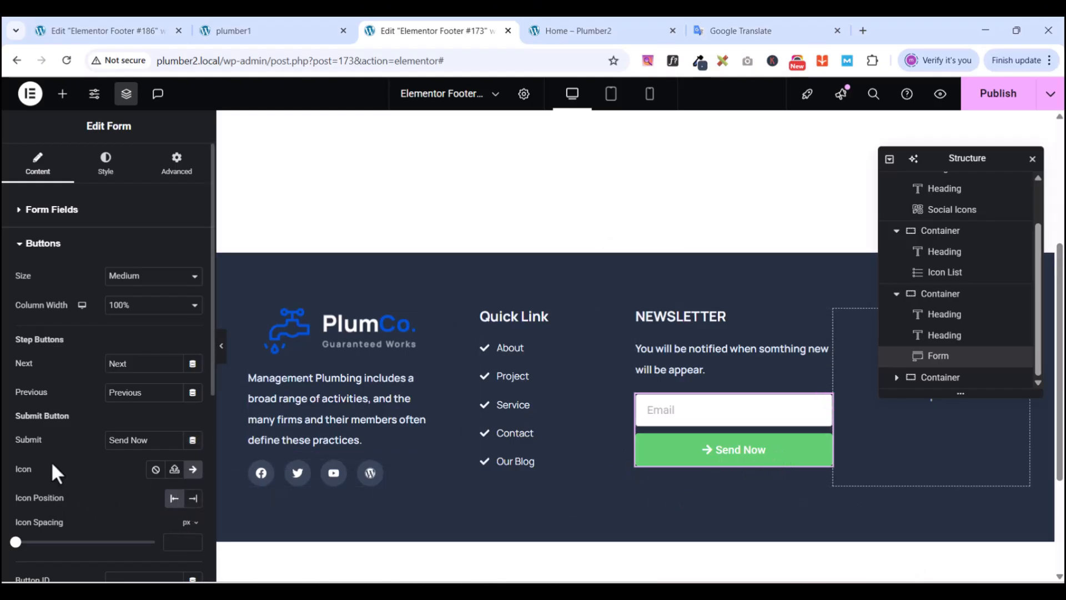
pyautogui.click(194, 499)
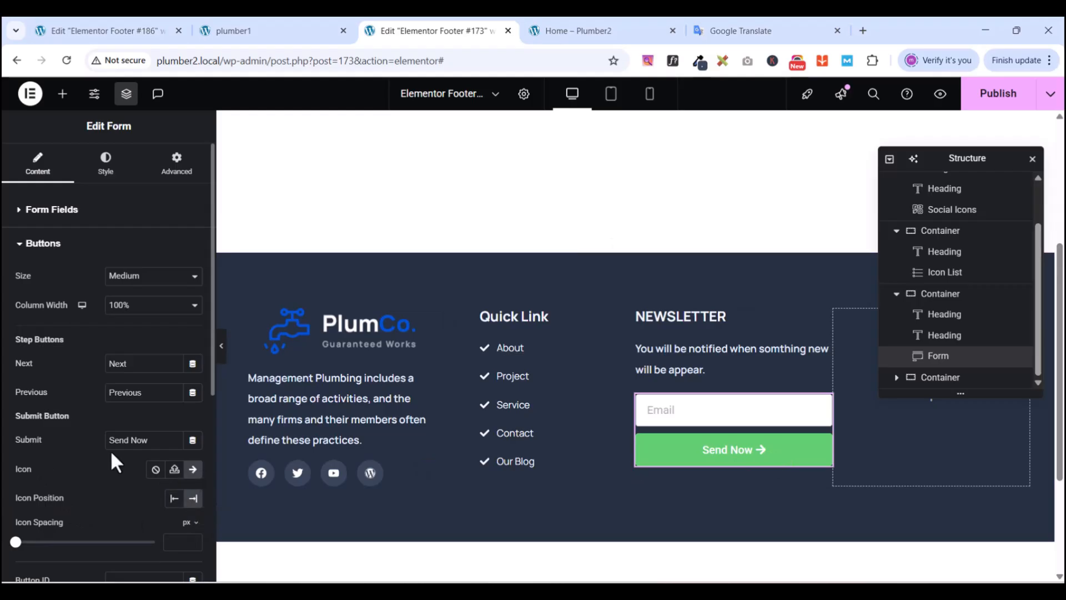
pyautogui.click(41, 243)
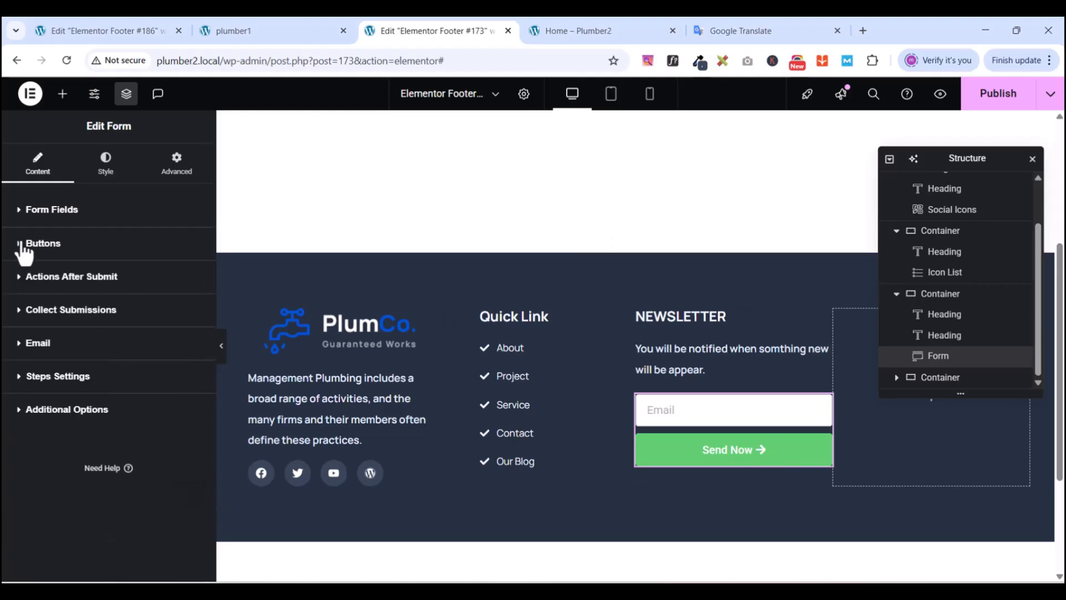
# - Set the form's Rows Gap to 17 in the Style tab
pyautogui.click(105, 169)
pyautogui.click(126, 95)
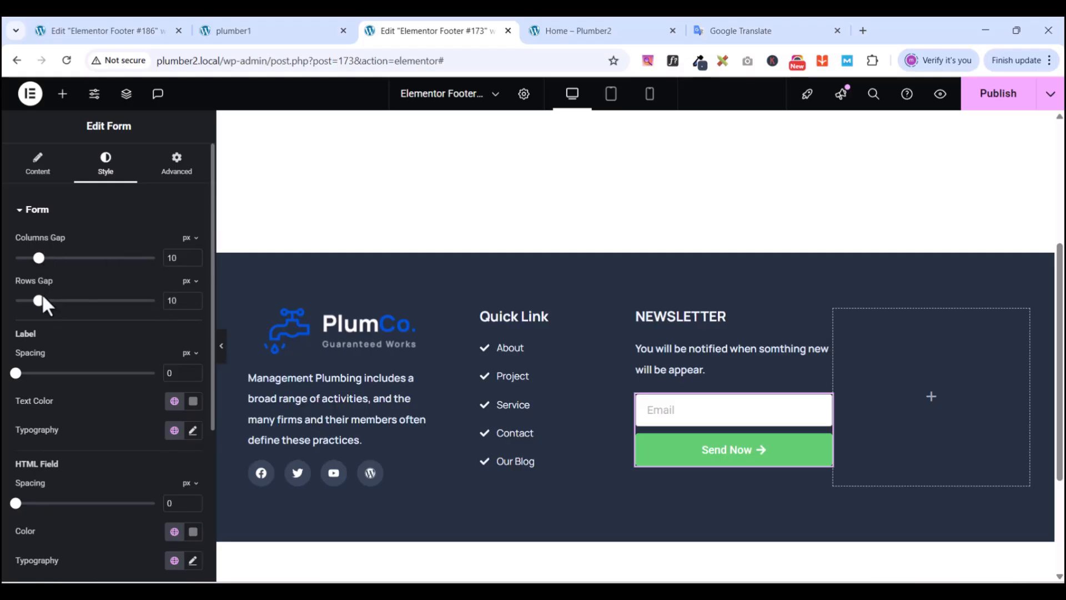
pyautogui.doubleClick(181, 298)
pyautogui.write('17')
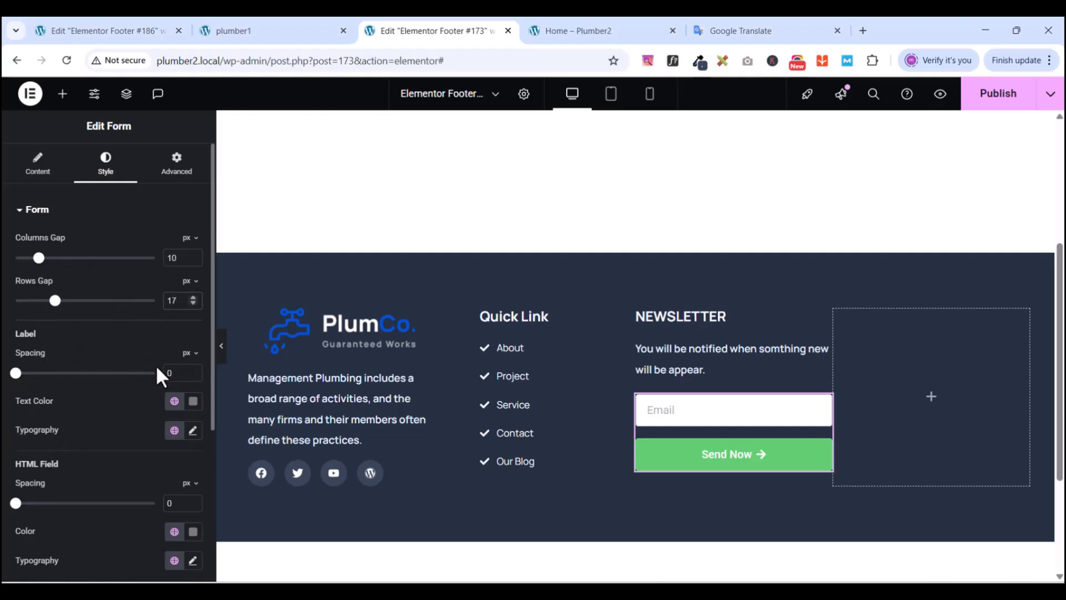
pyautogui.scroll(-3, 89, 455)
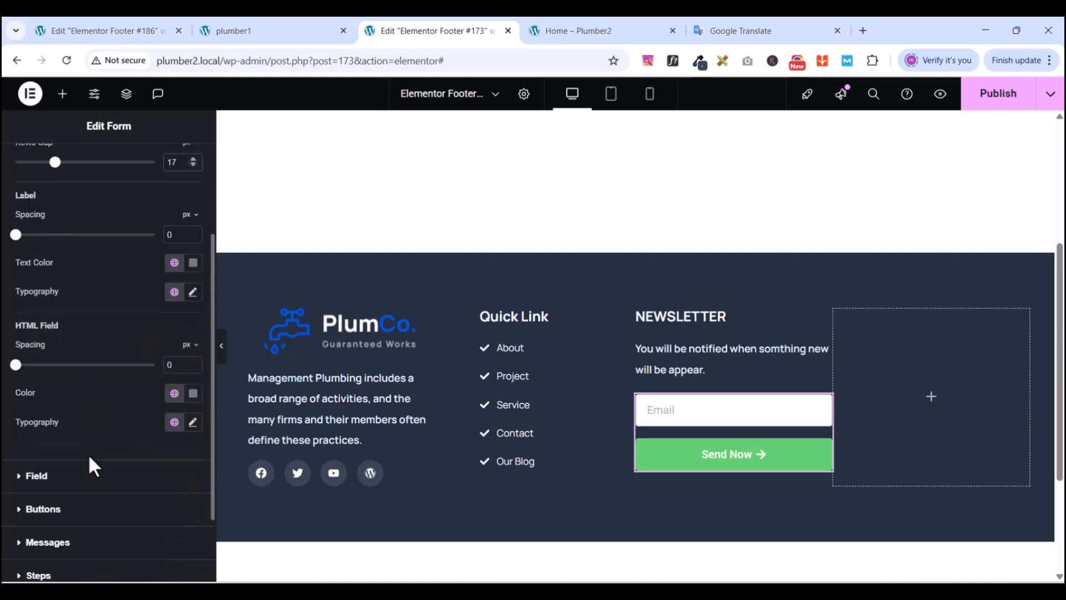
pyautogui.scroll(3, 89, 455)
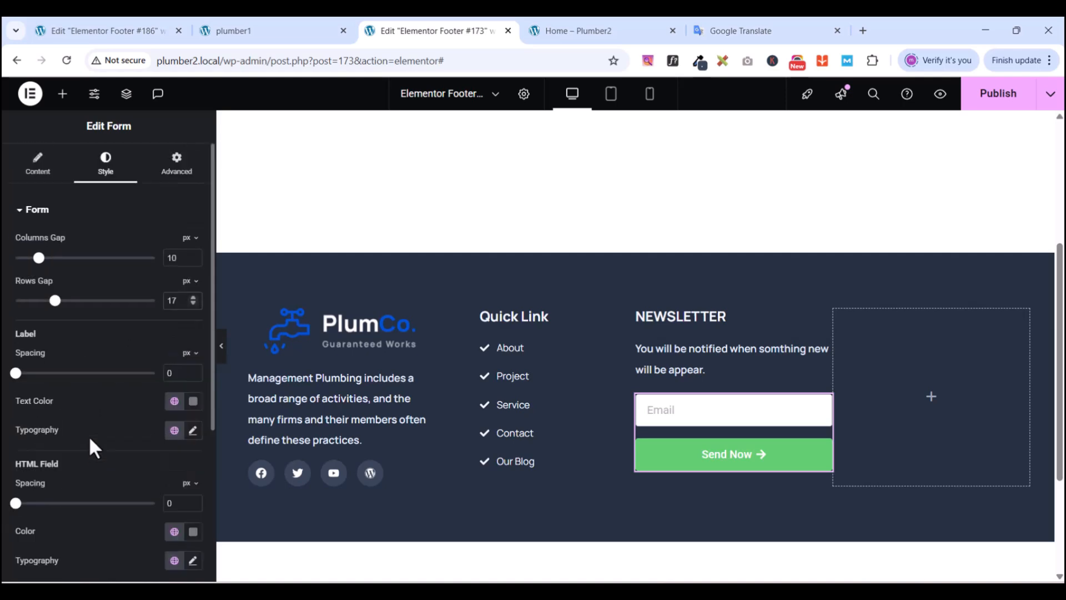
pyautogui.click(24, 214)
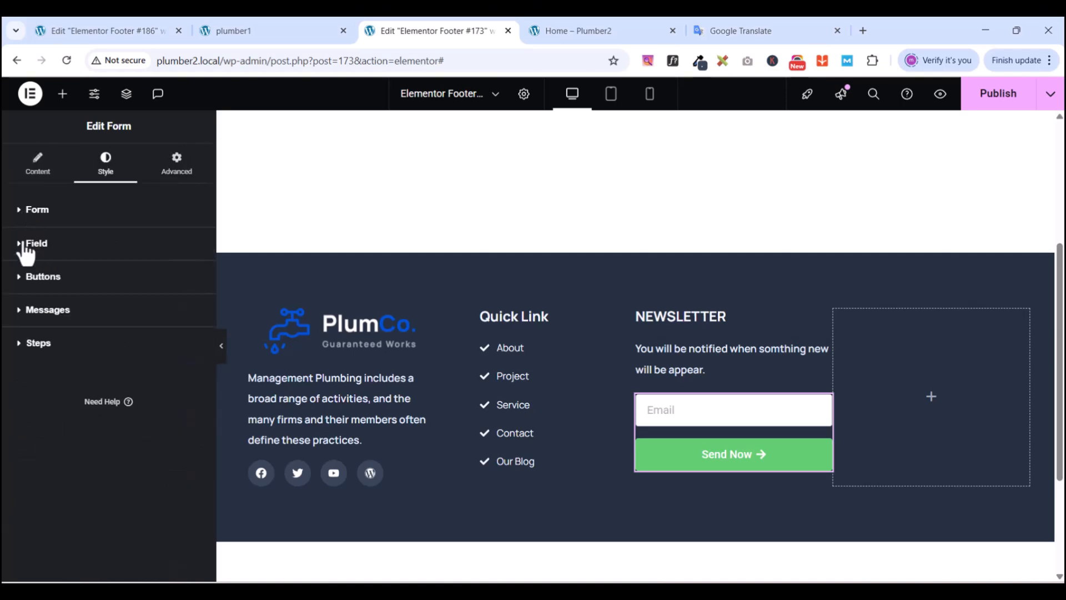
# - Set the email field typography to Manrope, size 15, line height 23
pyautogui.click(25, 244)
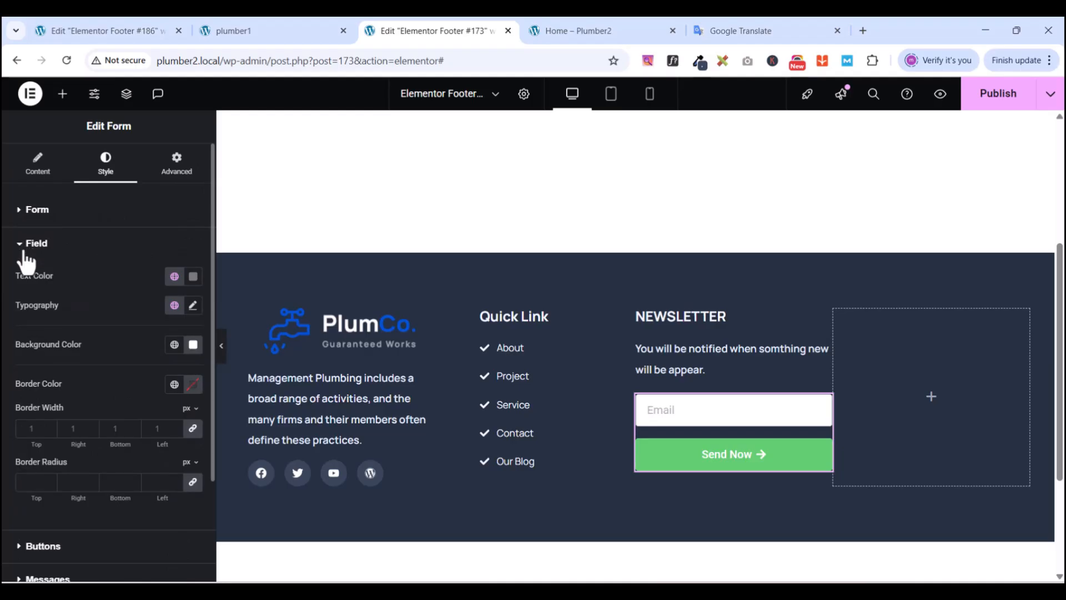
pyautogui.click(193, 306)
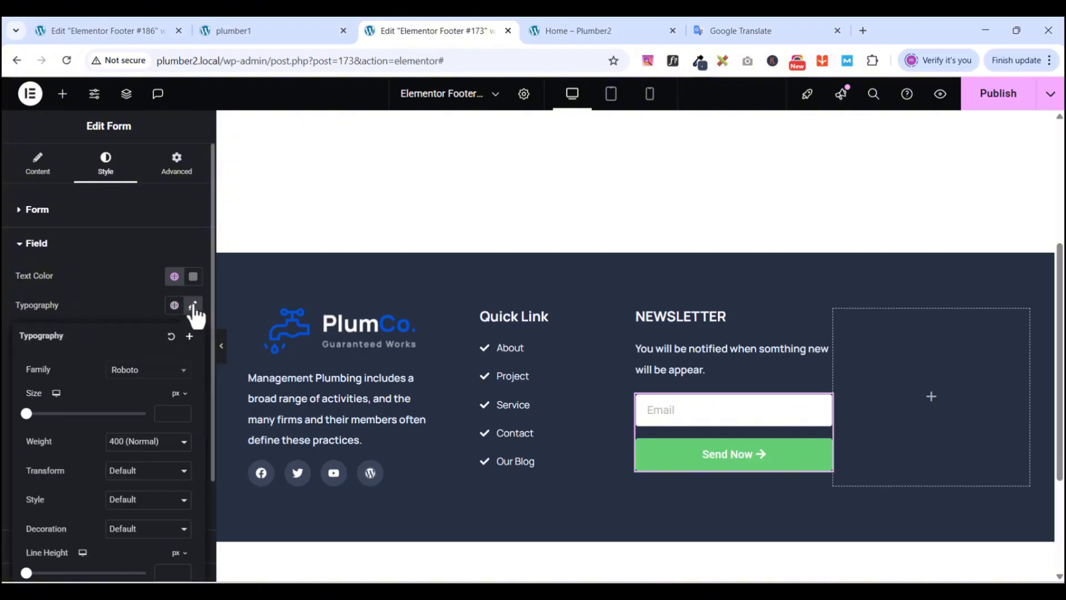
pyautogui.click(193, 306)
pyautogui.click(193, 306)
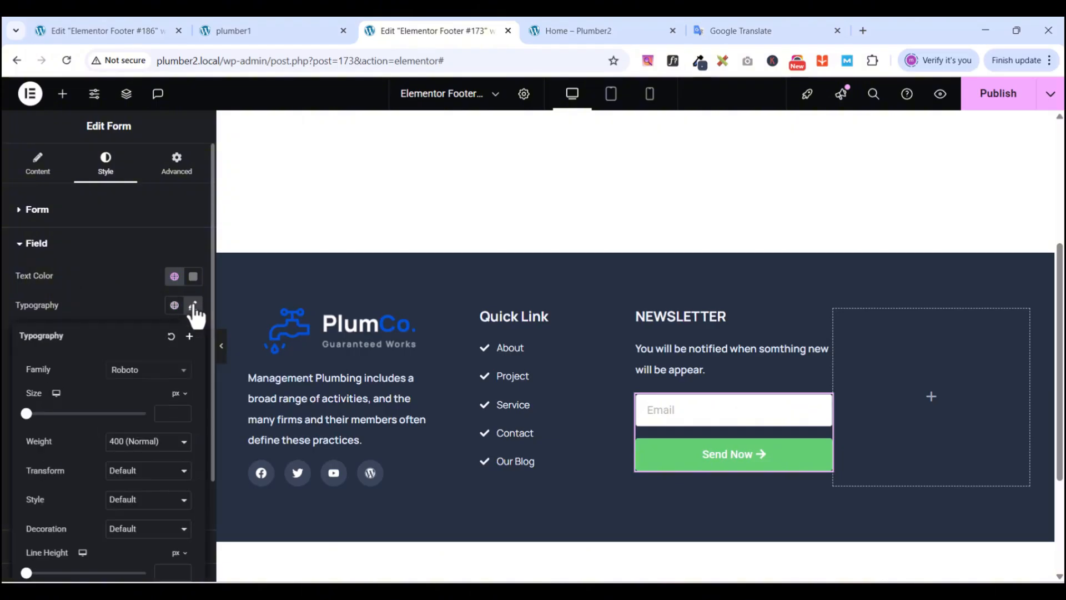
pyautogui.click(149, 374)
pyautogui.write('manrope')
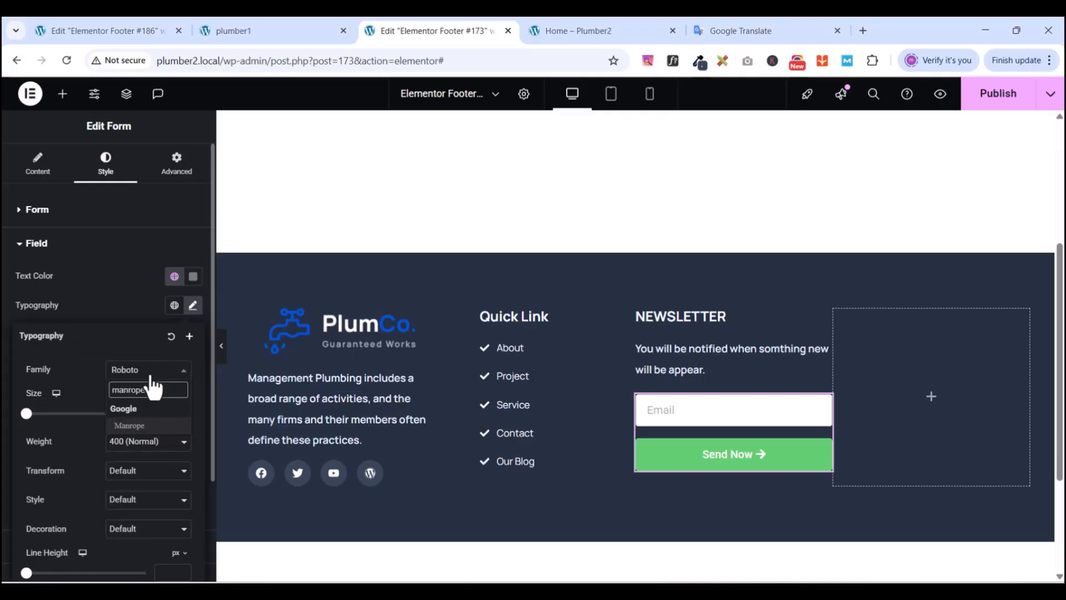
pyautogui.click(125, 425)
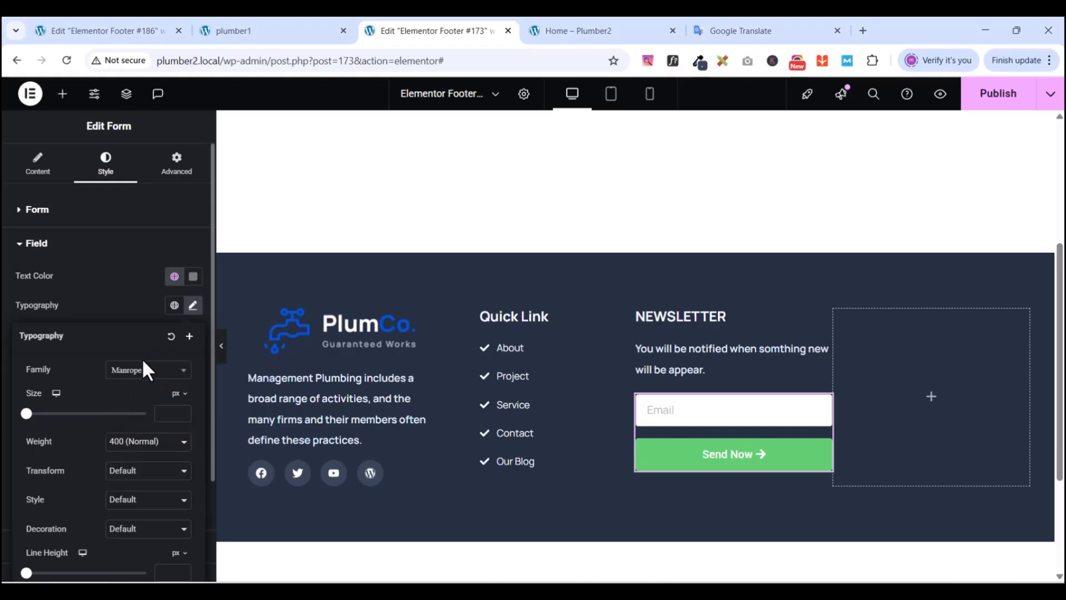
pyautogui.click(166, 419)
pyautogui.write('15')
pyautogui.scroll(-1, 169, 533)
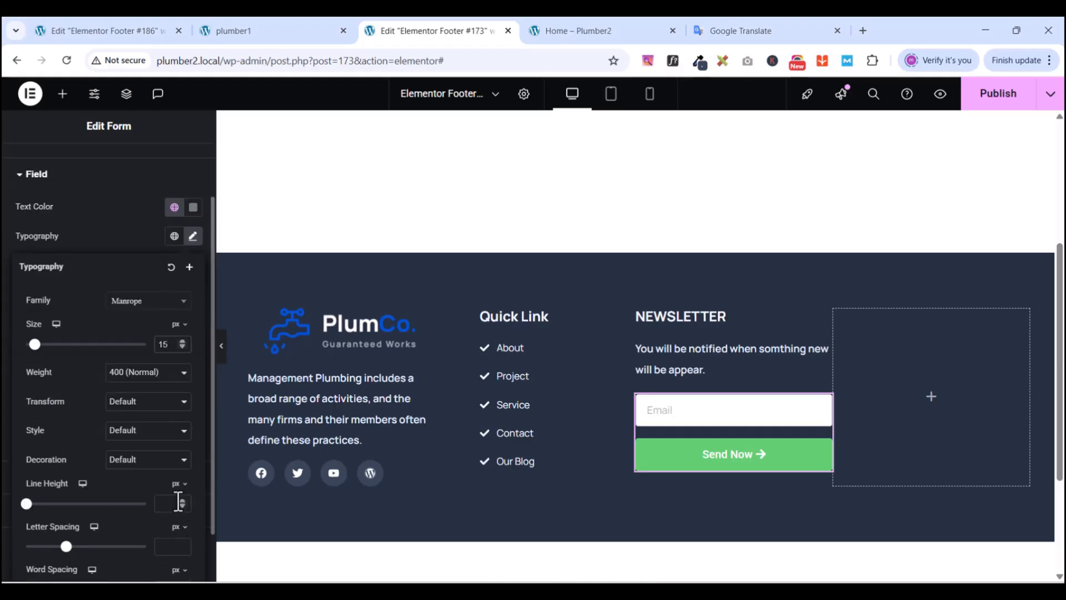
pyautogui.click(174, 503)
pyautogui.write('23')
# - Give the email field a 5 px border radius
pyautogui.click(123, 237)
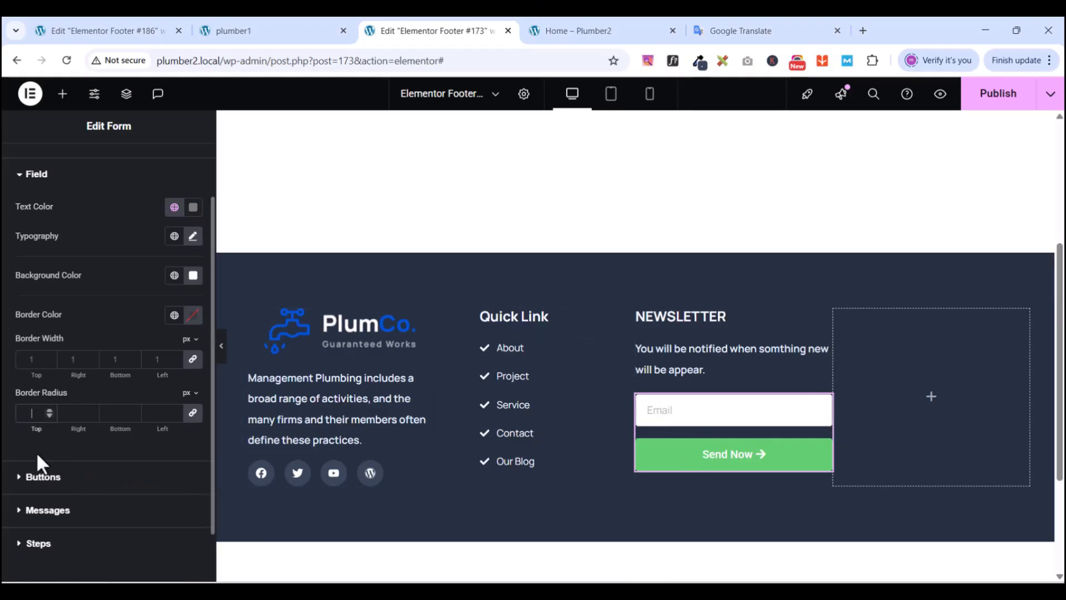
pyautogui.write('5')
pyautogui.click(22, 185)
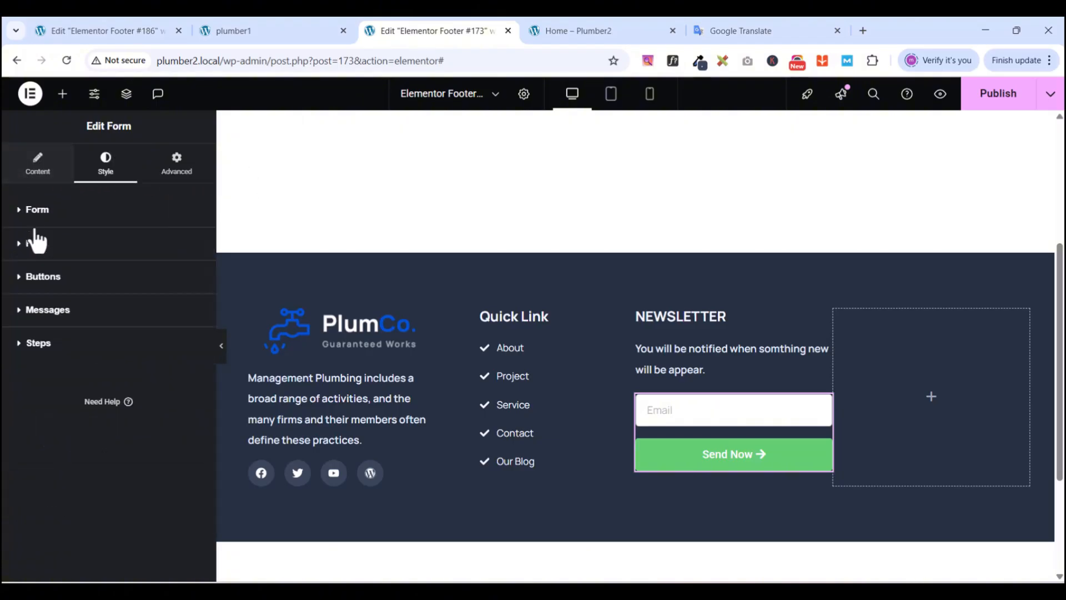
# - Set the Send Now button background to New Gblue, and New dark blue on hover
pyautogui.click(22, 276)
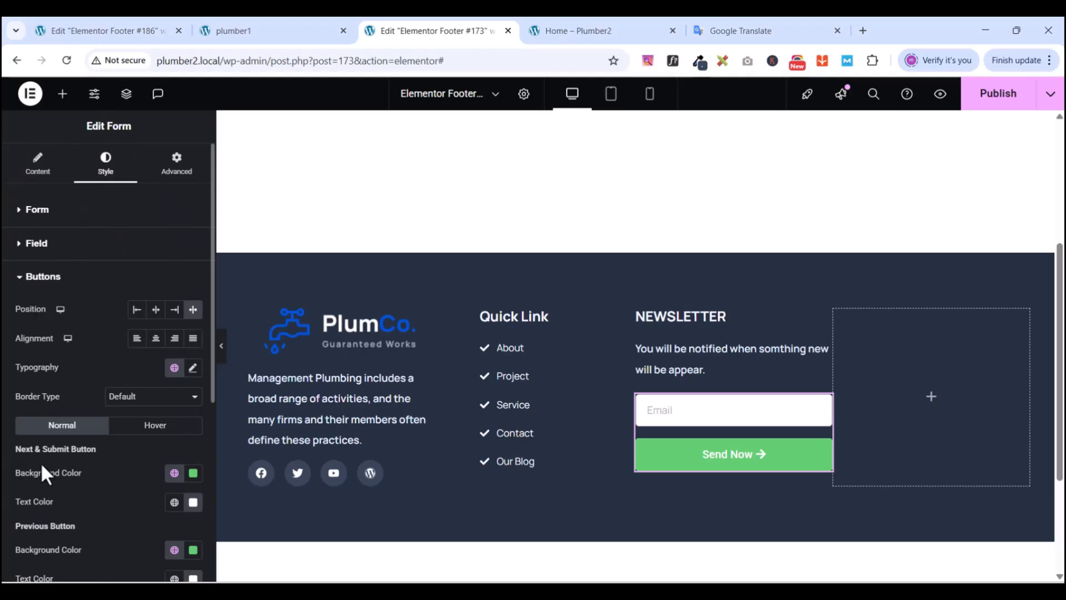
pyautogui.scroll(-1, 77, 491)
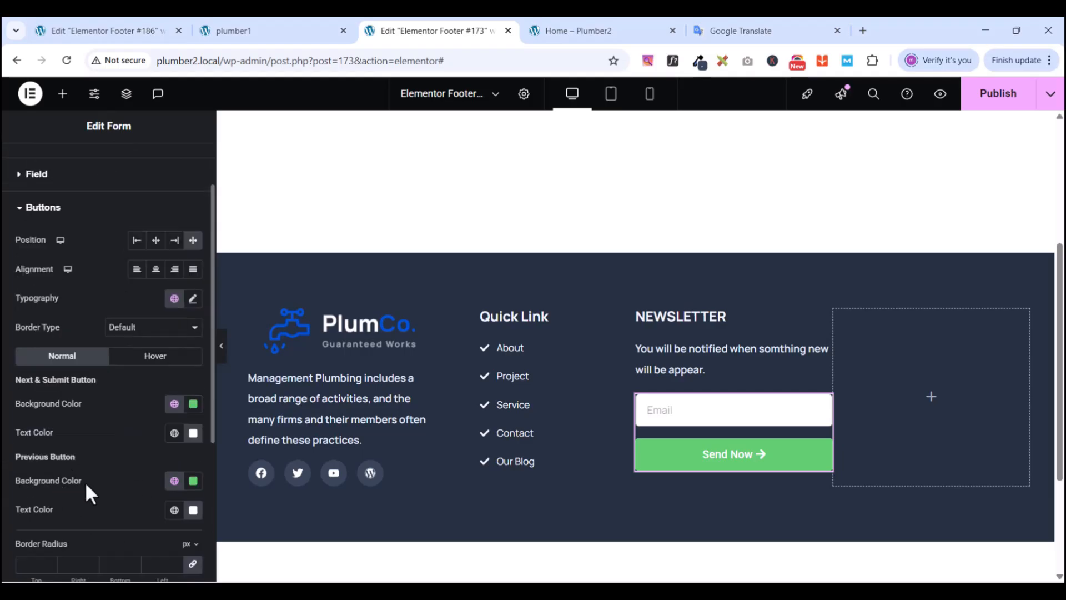
pyautogui.click(174, 405)
pyautogui.click(61, 133)
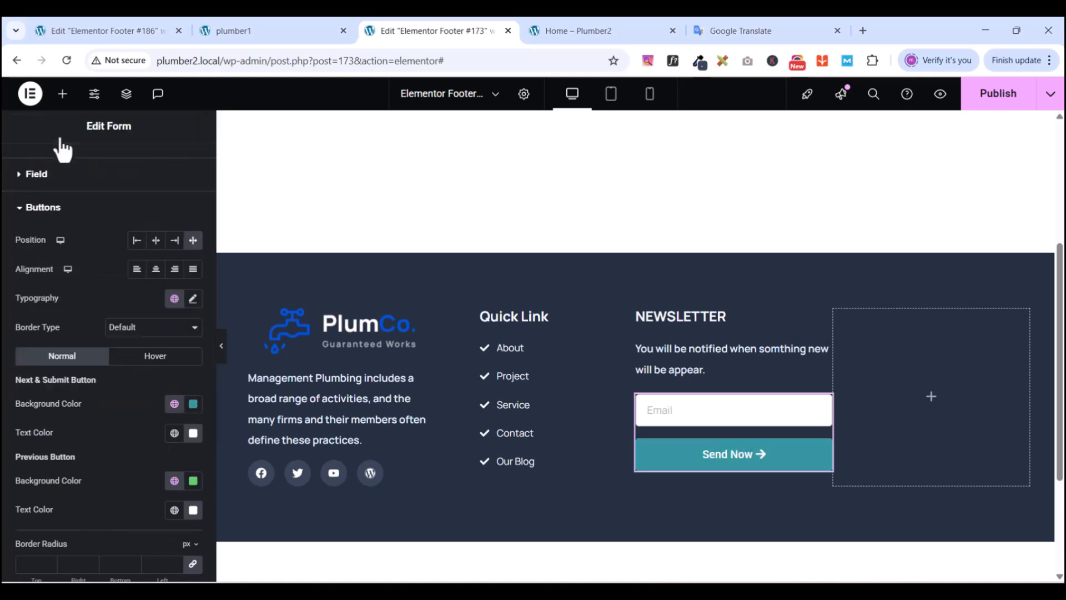
pyautogui.click(153, 357)
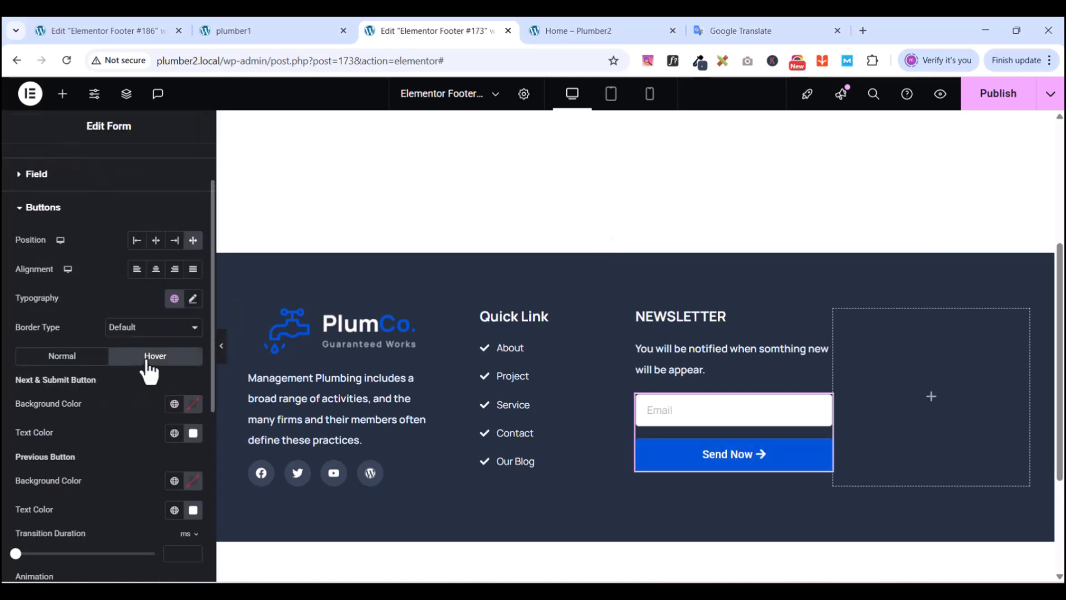
pyautogui.click(174, 405)
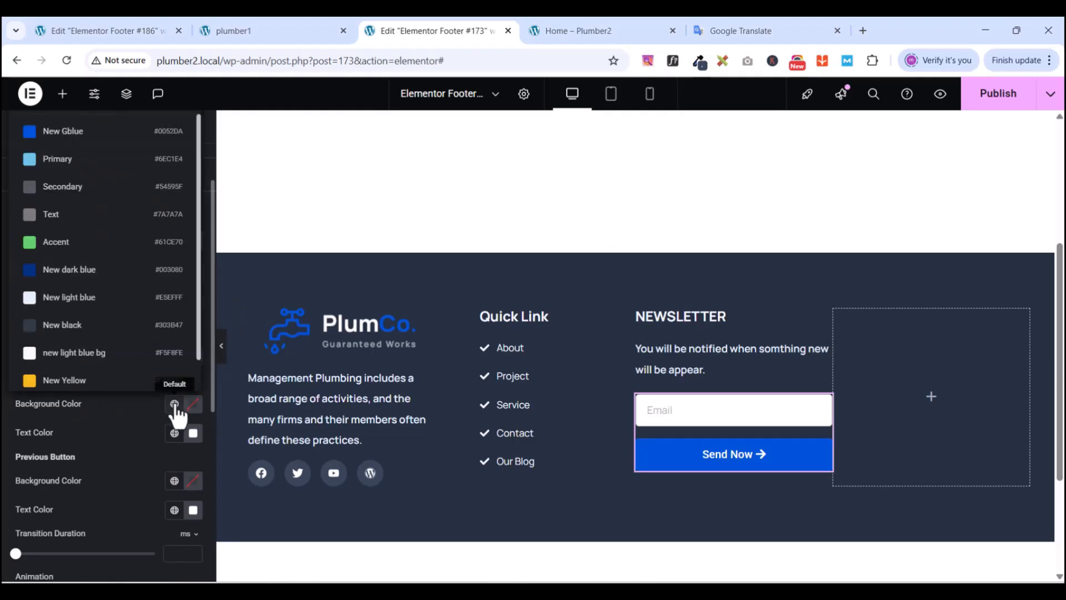
pyautogui.scroll(-1, 98, 325)
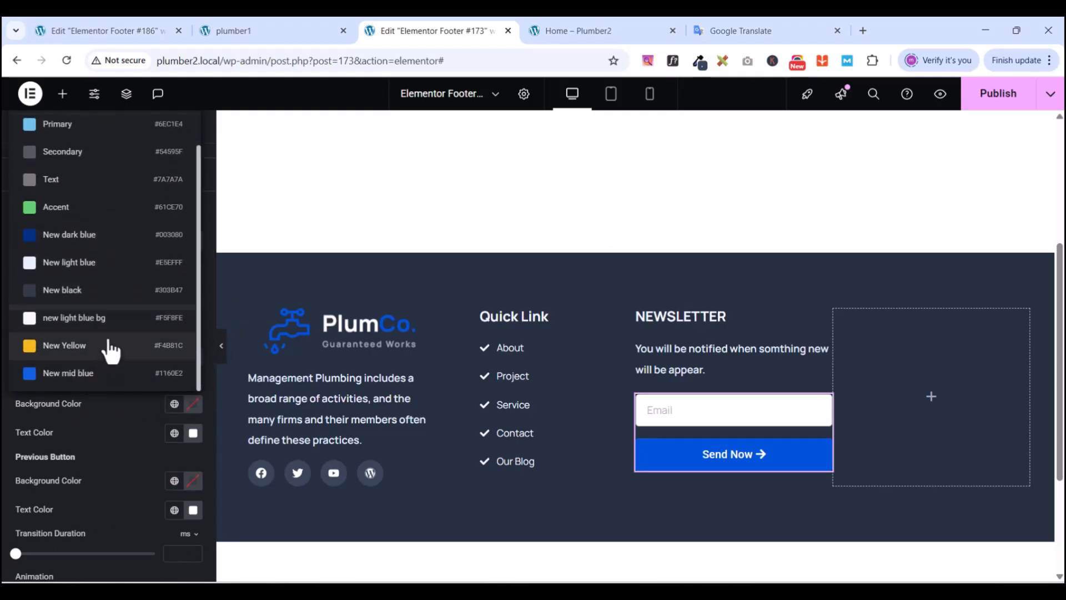
pyautogui.click(78, 235)
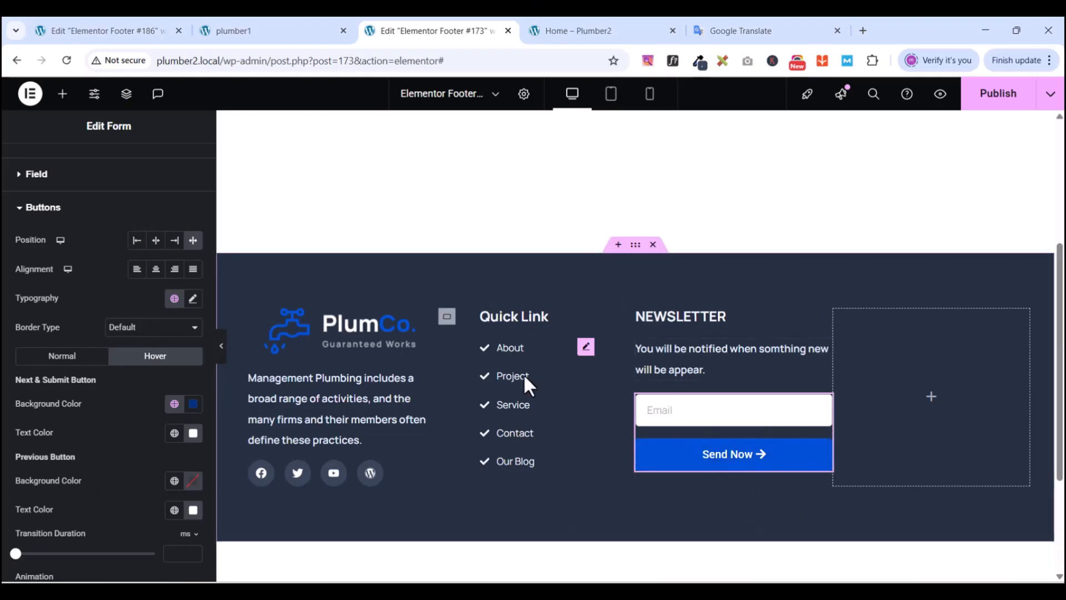
# - Collapse the form style sections and preview the footer in a new tab
pyautogui.click(21, 210)
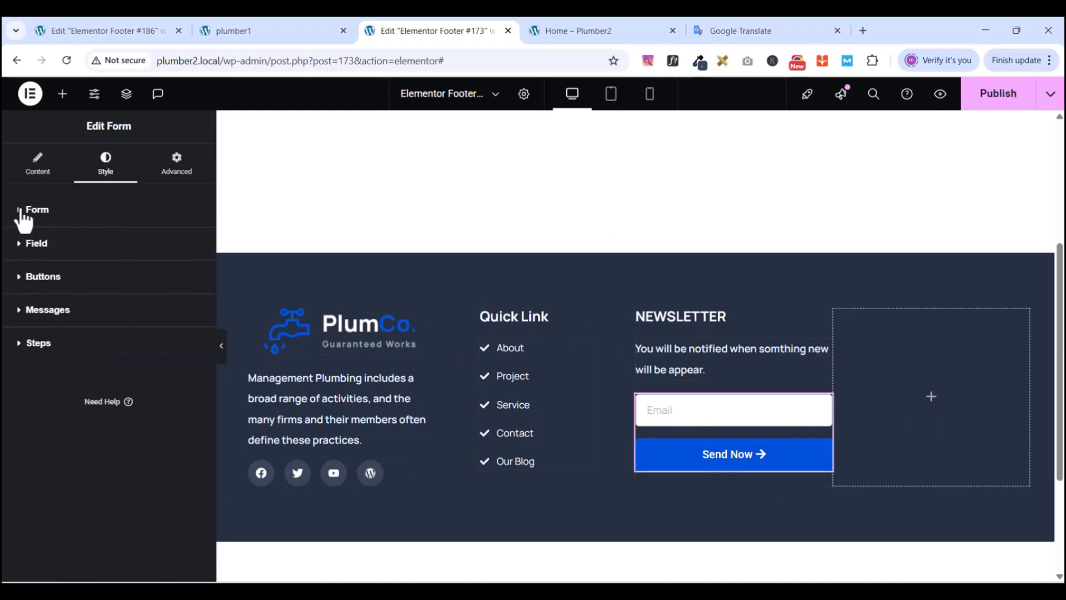
pyautogui.click(20, 211)
pyautogui.scroll(-5, 95, 481)
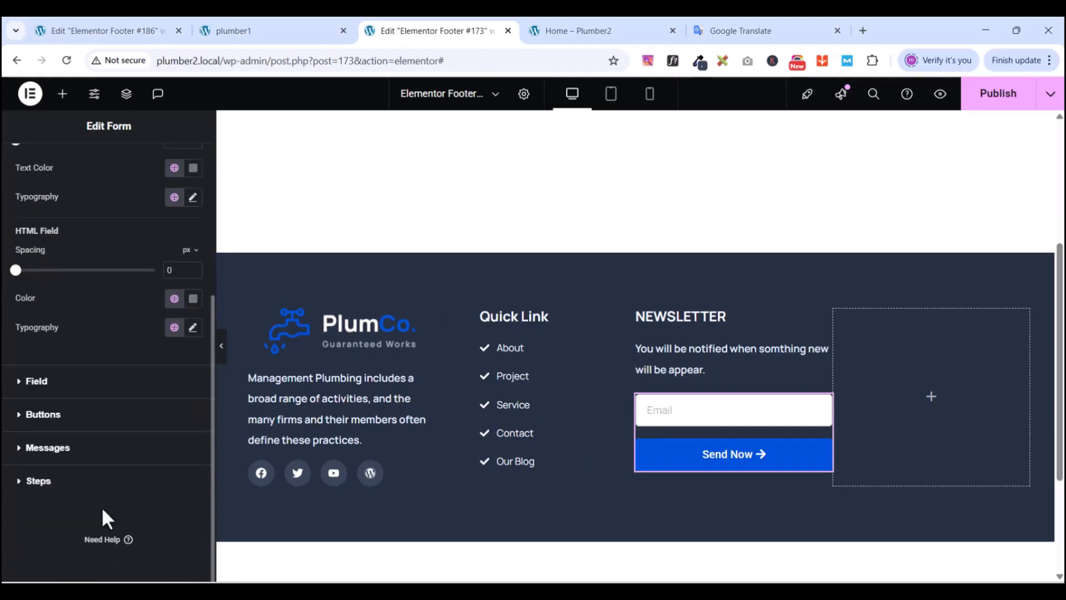
pyautogui.scroll(5, 101, 506)
pyautogui.scroll(-5, 99, 494)
pyautogui.scroll(6, 100, 422)
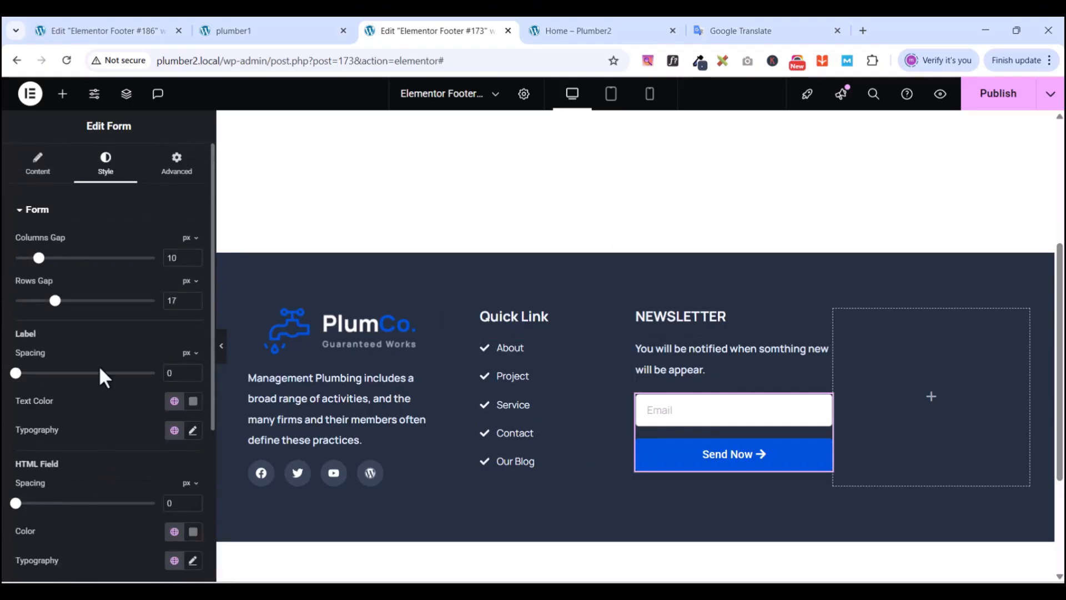
pyautogui.click(20, 213)
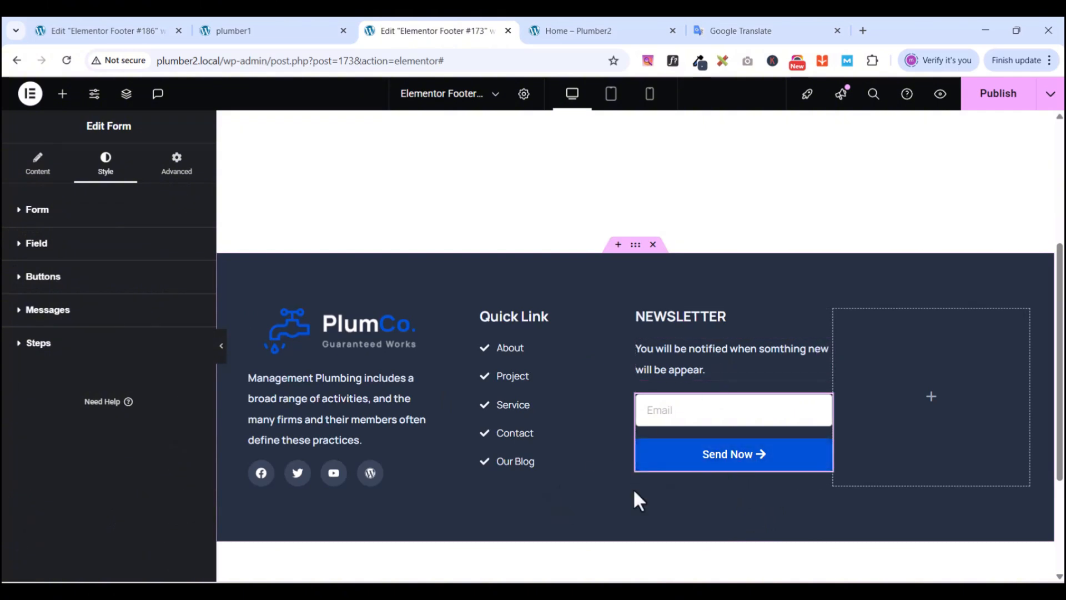
pyautogui.click(939, 95)
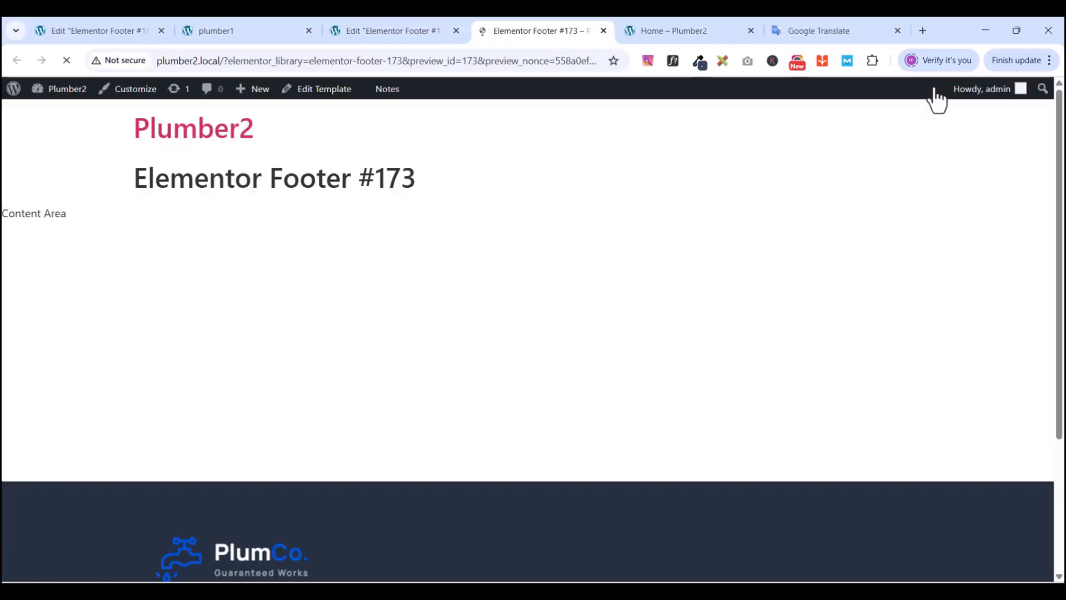
# - Publish the footer, check the reloaded preview, and compare it with the plumber1 reference footer
pyautogui.scroll(-3, 780, 371)
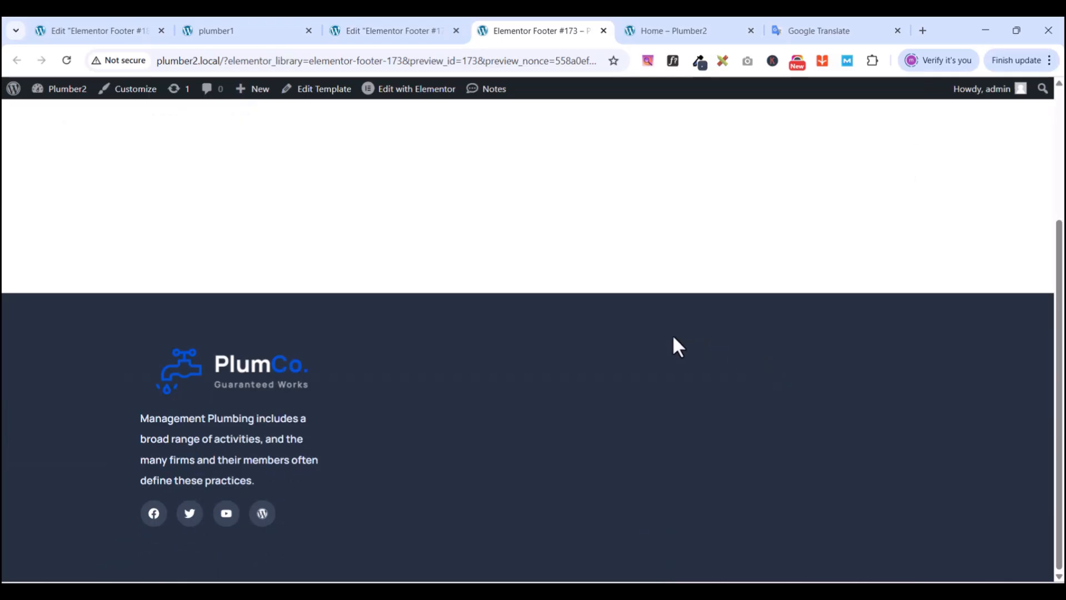
pyautogui.click(380, 31)
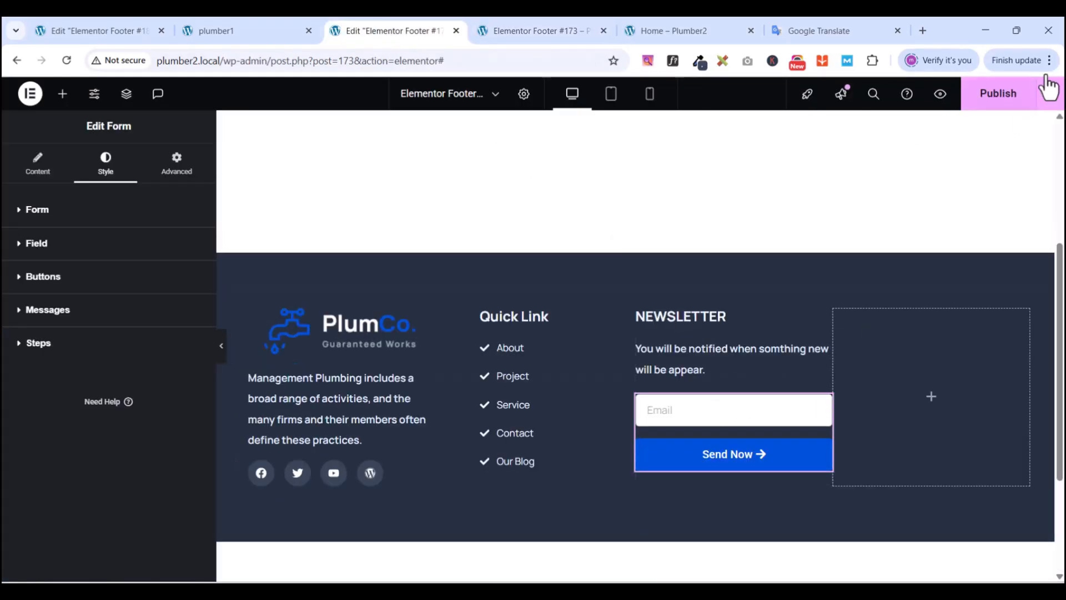
pyautogui.click(1007, 97)
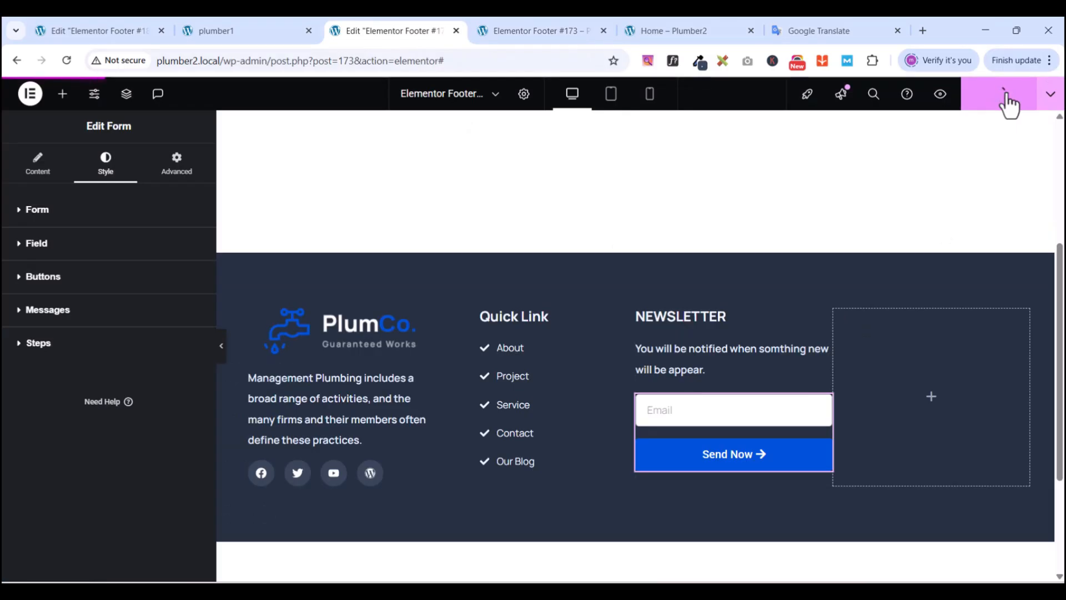
pyautogui.click(522, 30)
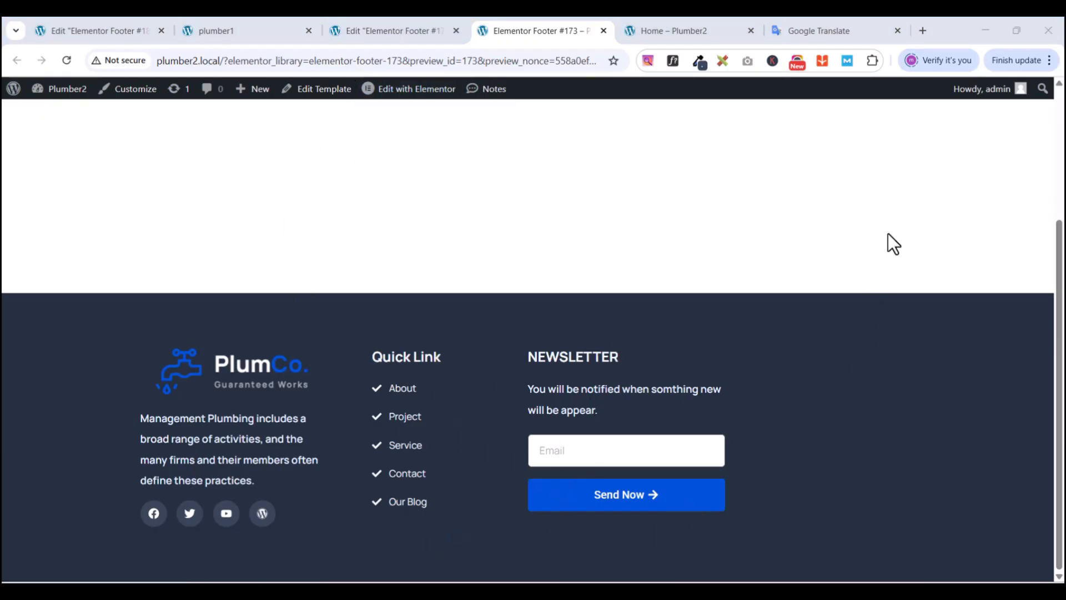
pyautogui.click(381, 31)
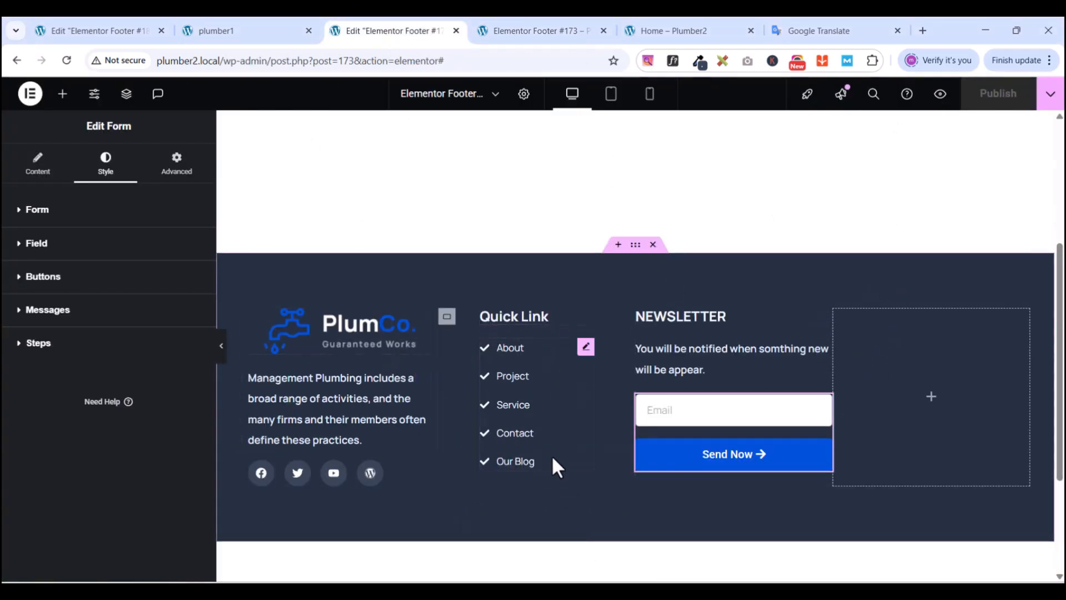
pyautogui.click(248, 23)
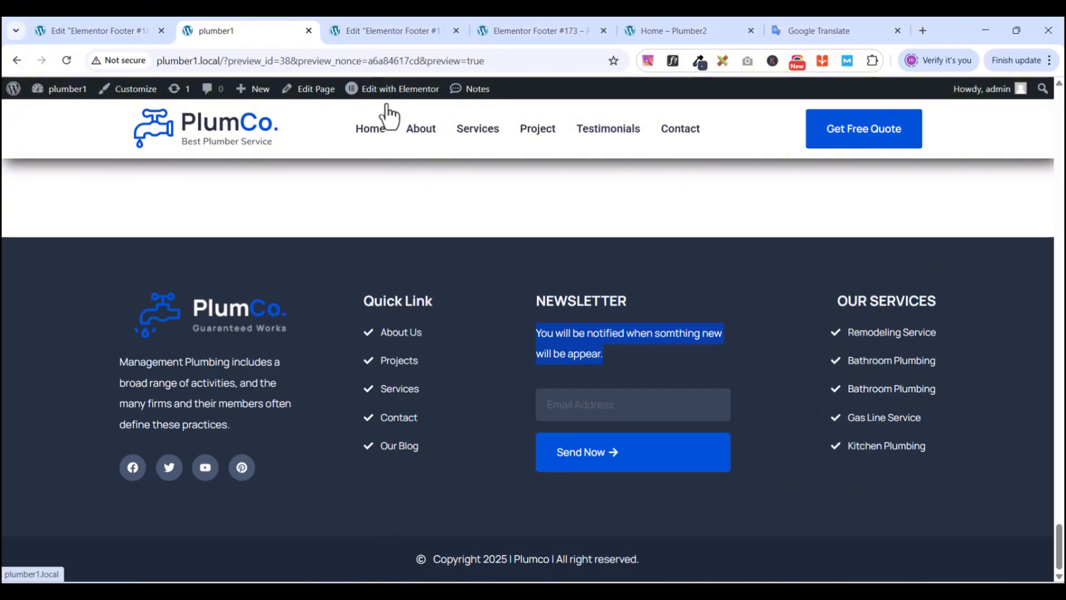
pyautogui.click(382, 30)
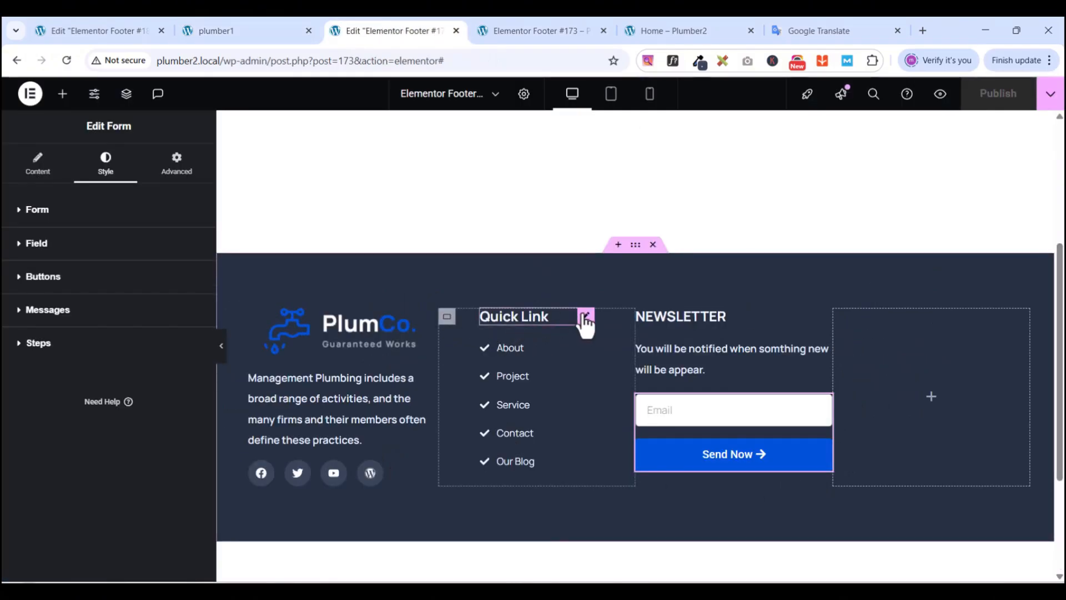
# - Copy the Quick Link heading and paste it into the empty right column
pyautogui.rightClick(585, 320)
pyautogui.click(609, 338)
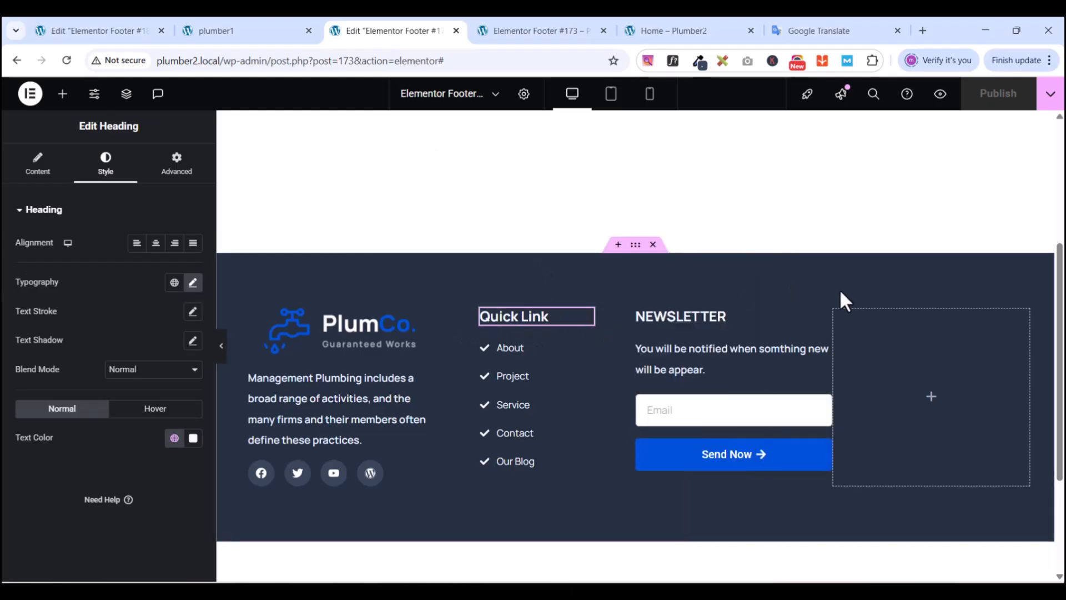
pyautogui.rightClick(889, 352)
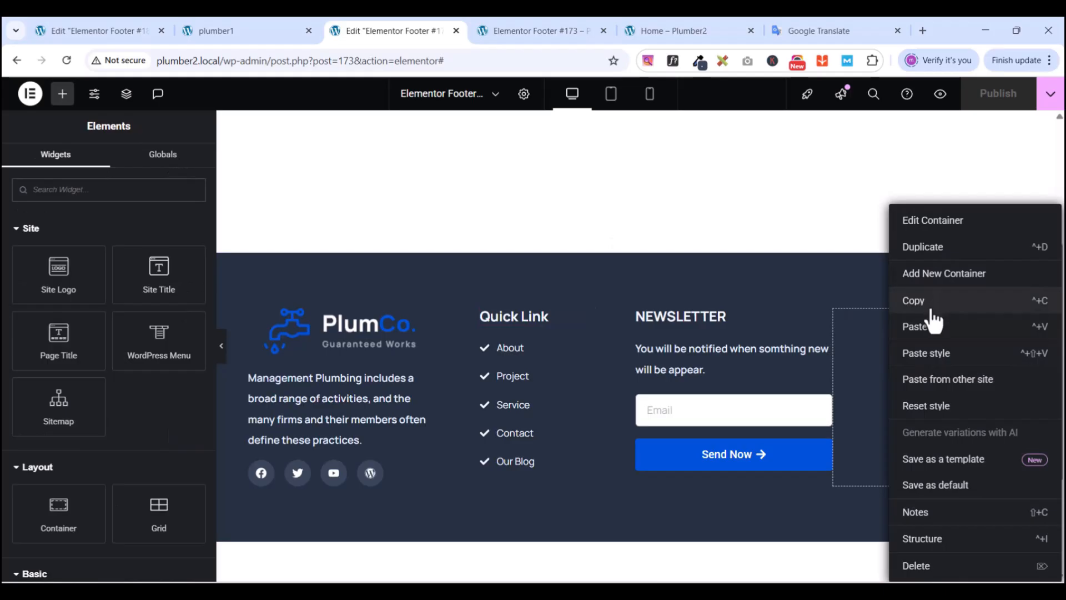
pyautogui.click(926, 333)
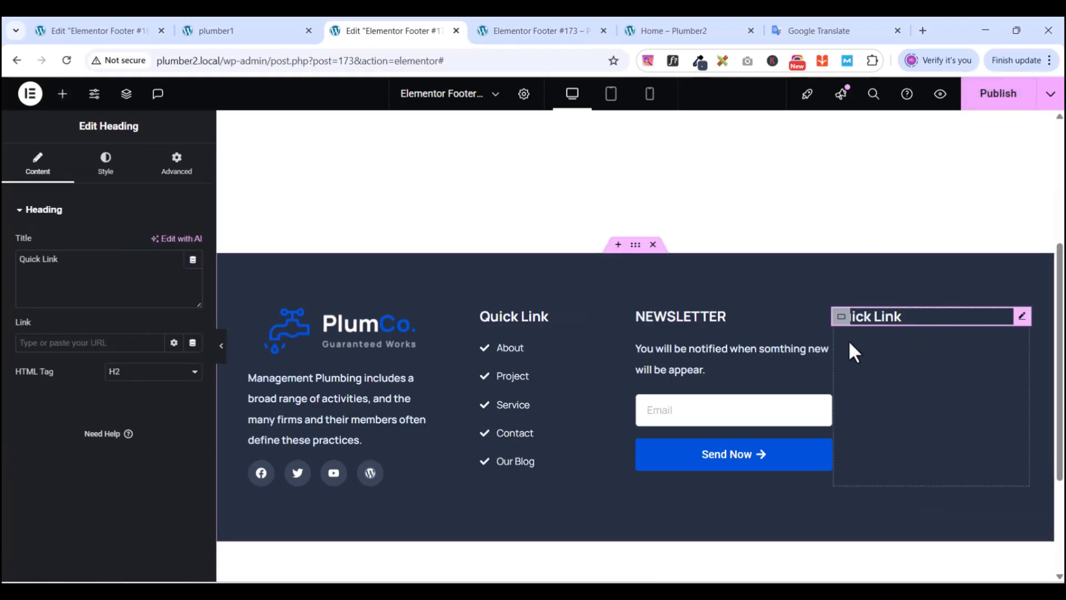
# - Copy the five-link list and paste it under the new heading in the right column
pyautogui.click(587, 348)
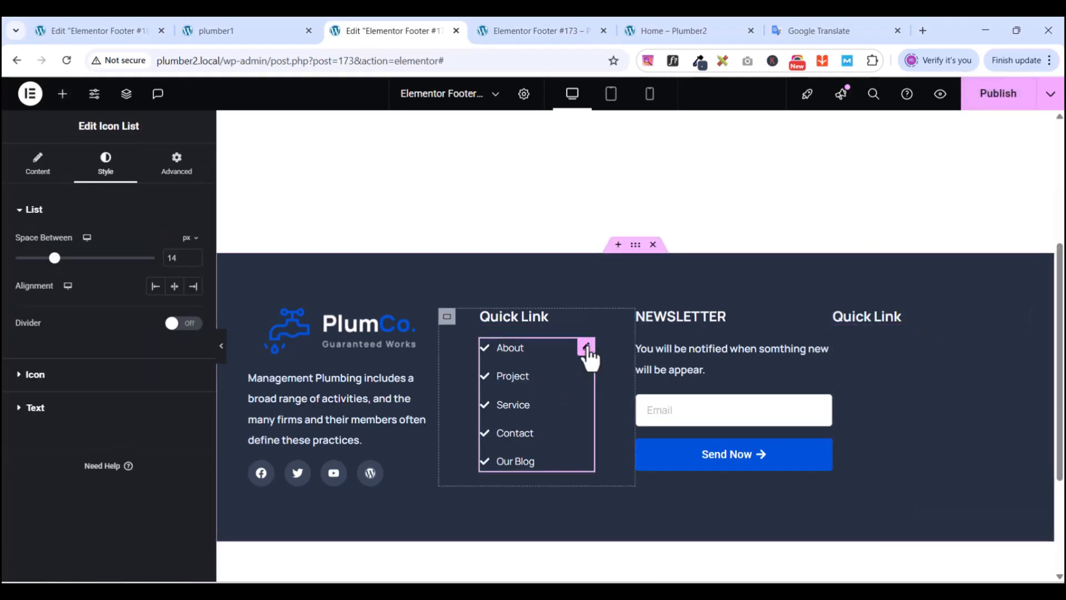
pyautogui.rightClick(590, 353)
pyautogui.click(628, 332)
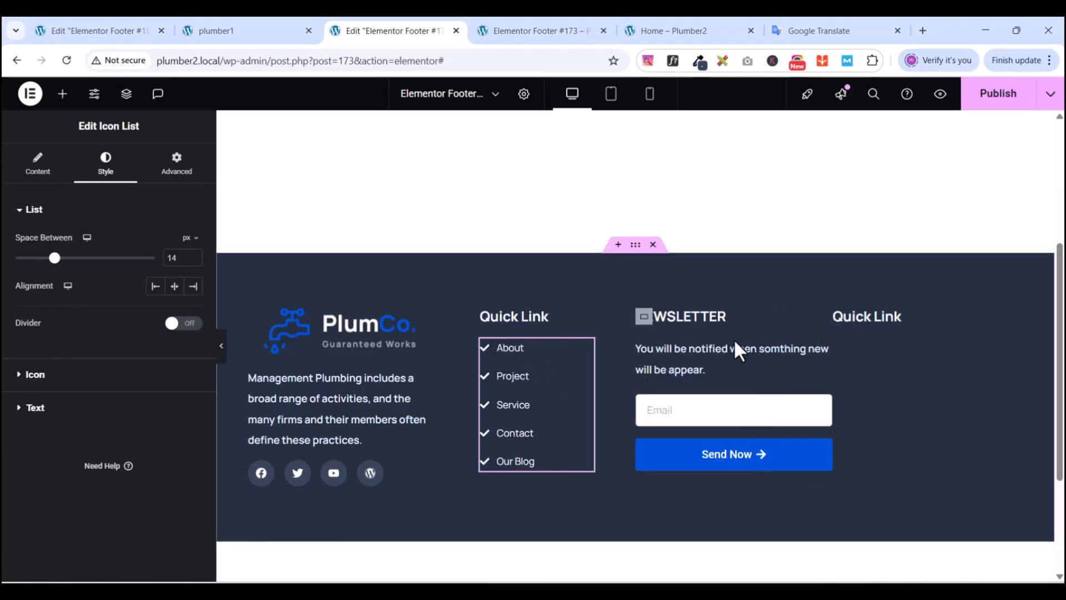
pyautogui.rightClick(885, 349)
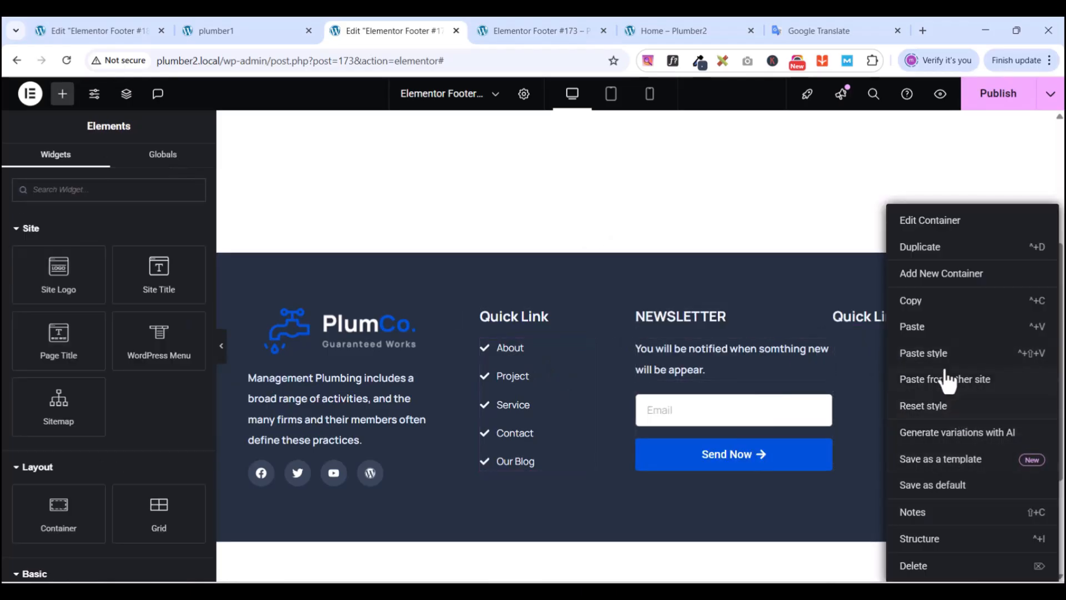
pyautogui.click(940, 328)
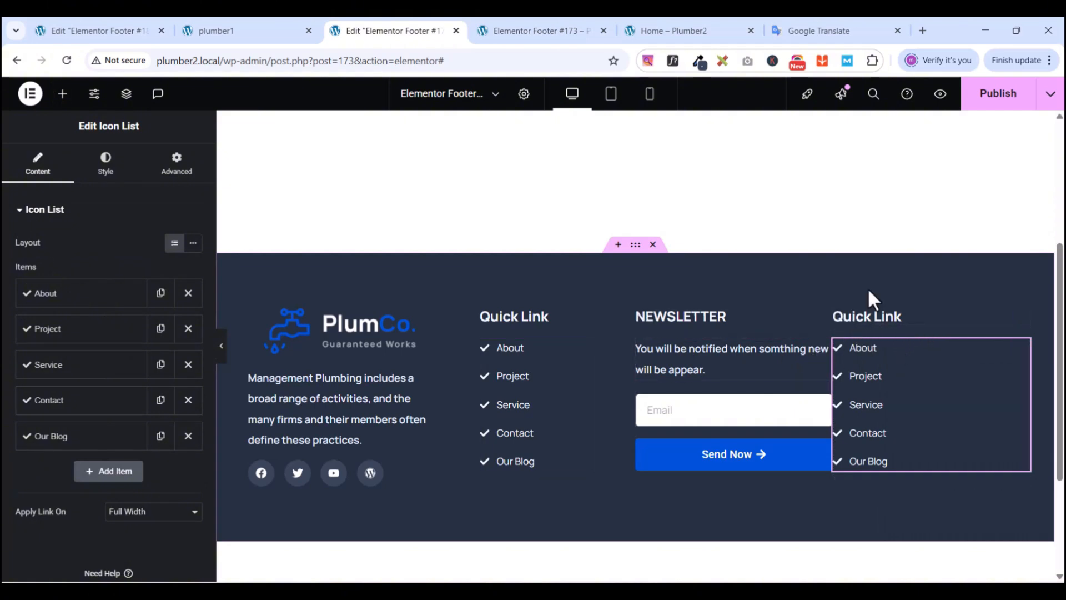
# - Set the right column container's Align Items to End, then compare with the reference footer
pyautogui.click(128, 94)
pyautogui.scroll(-3, 956, 357)
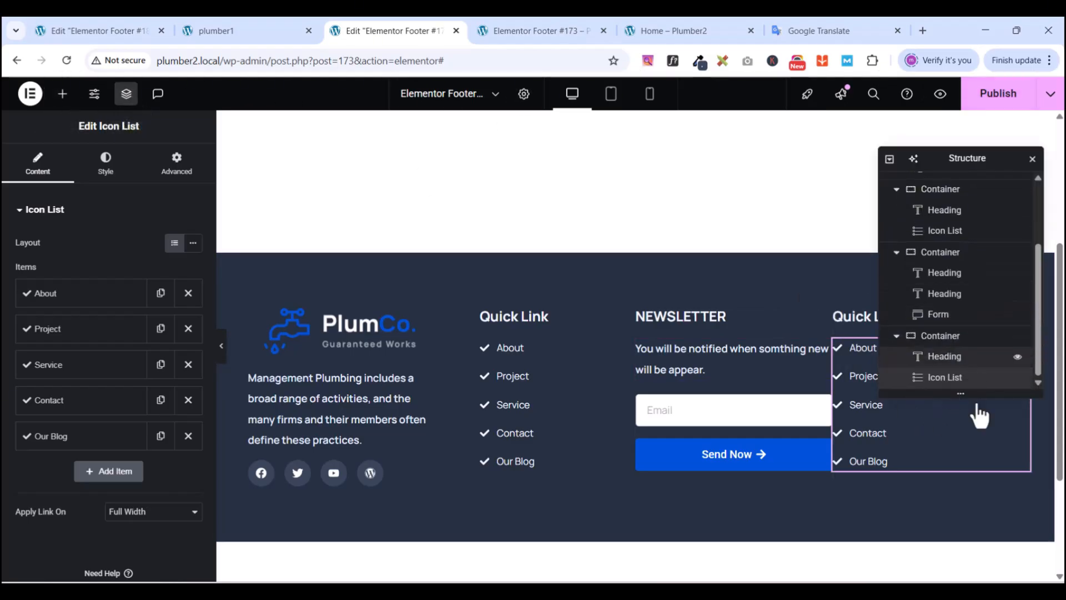
pyautogui.click(947, 337)
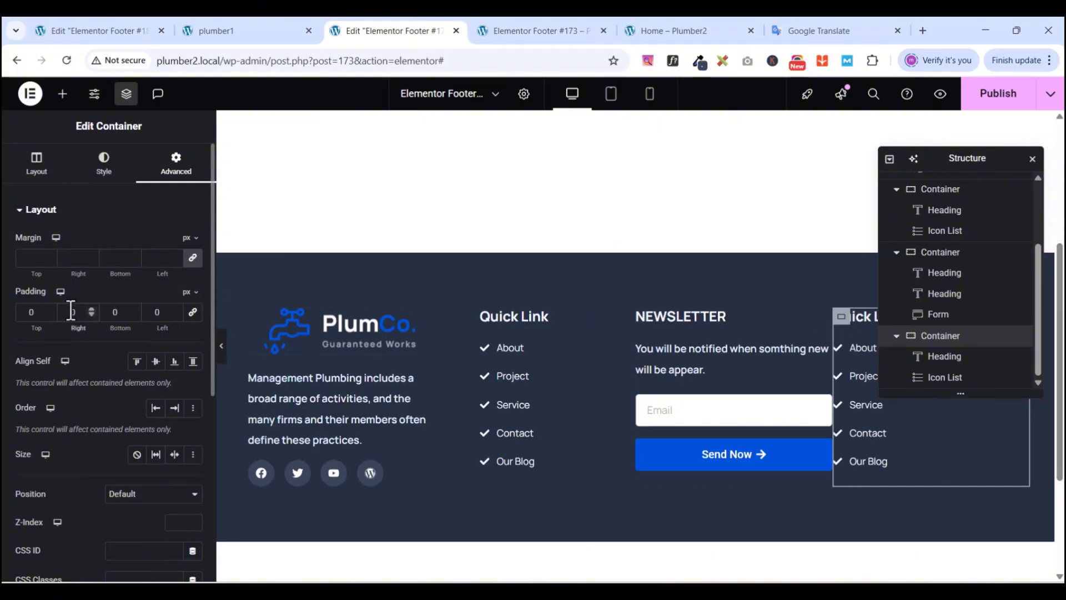
pyautogui.write('1')
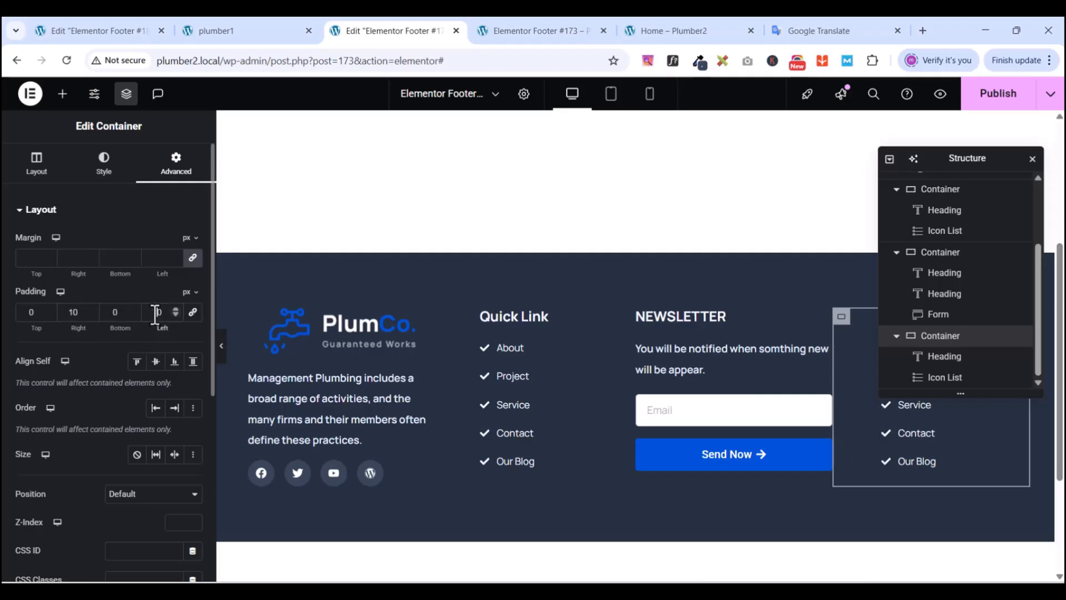
pyautogui.write('7')
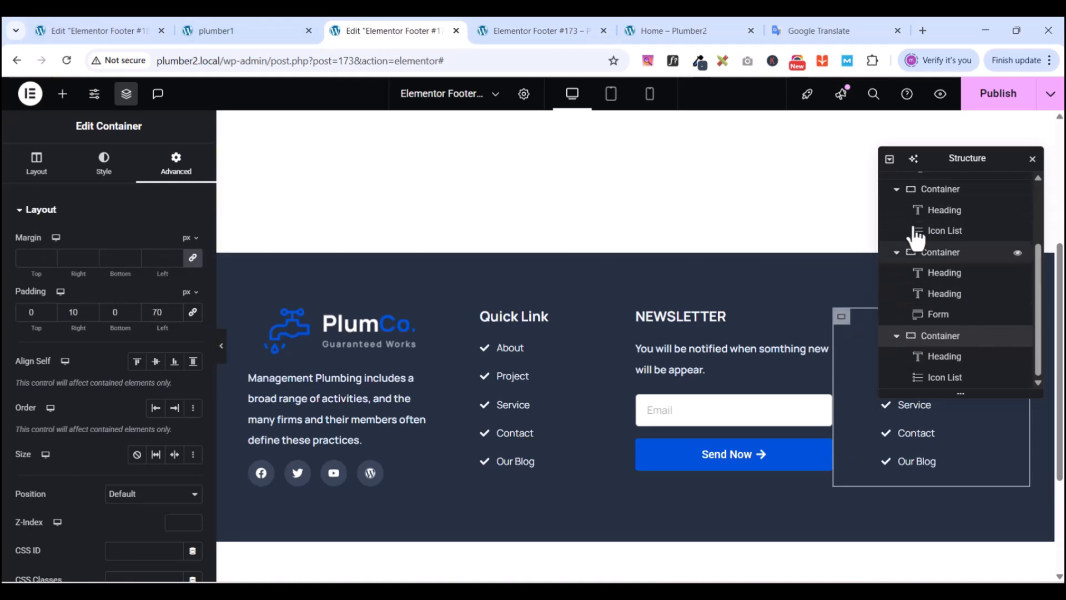
pyautogui.click(124, 98)
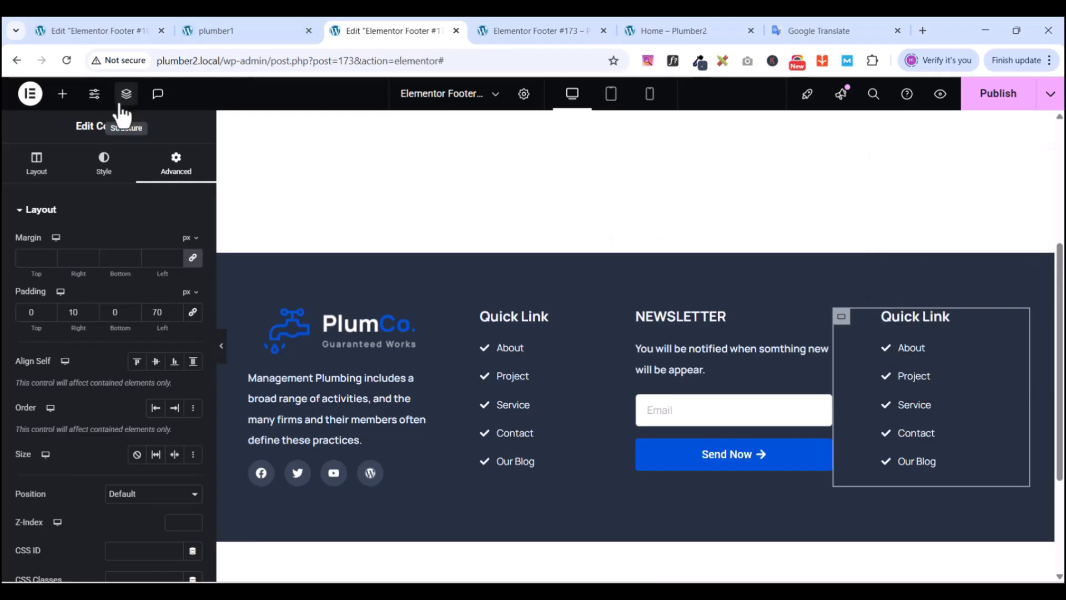
pyautogui.click(36, 167)
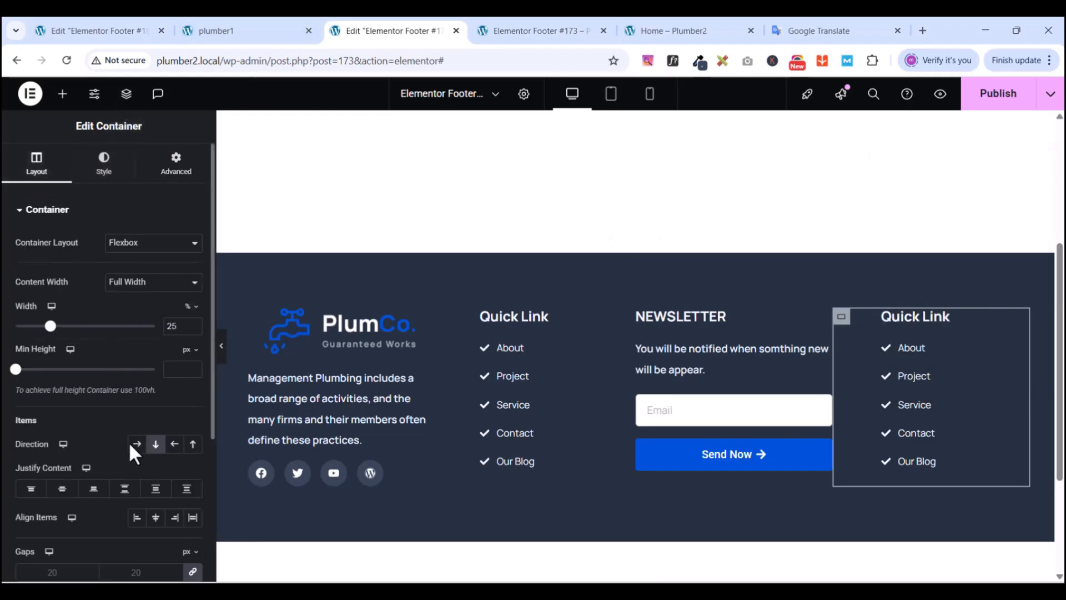
pyautogui.click(174, 517)
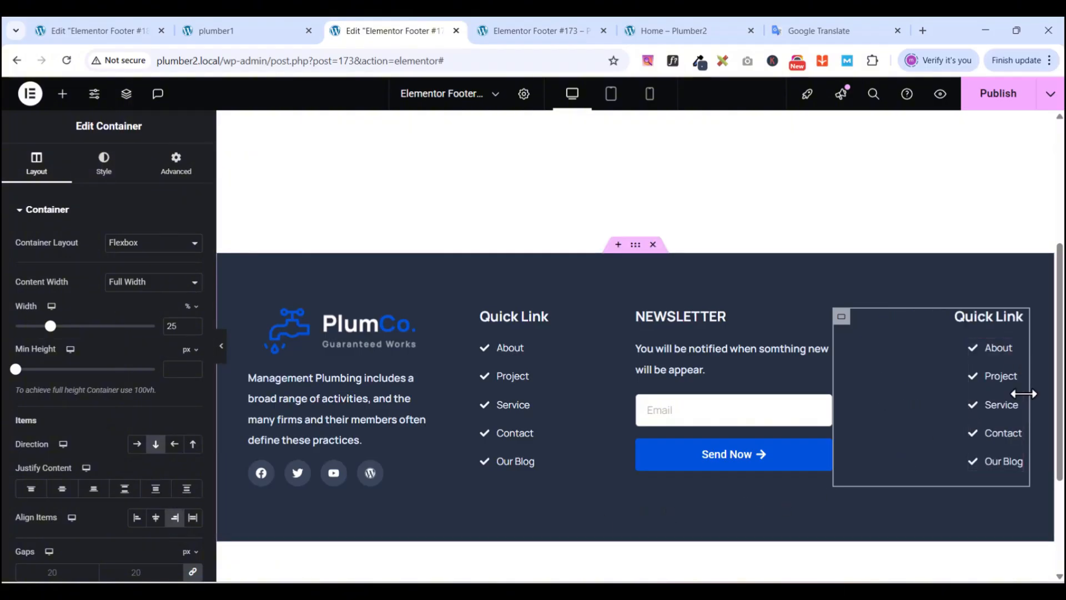
pyautogui.scroll(-1, 945, 391)
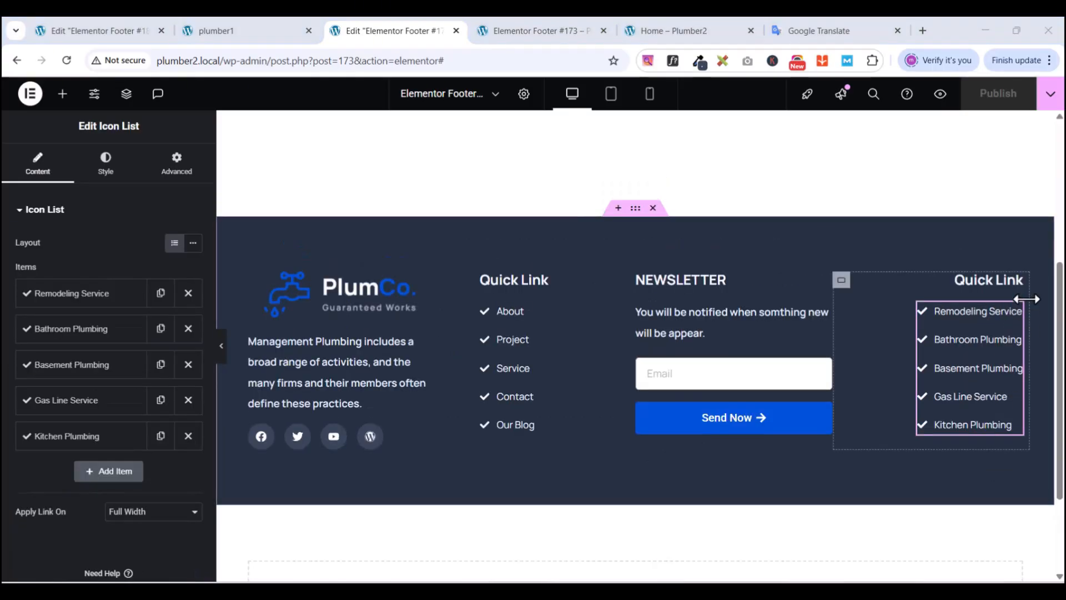
pyautogui.click(230, 30)
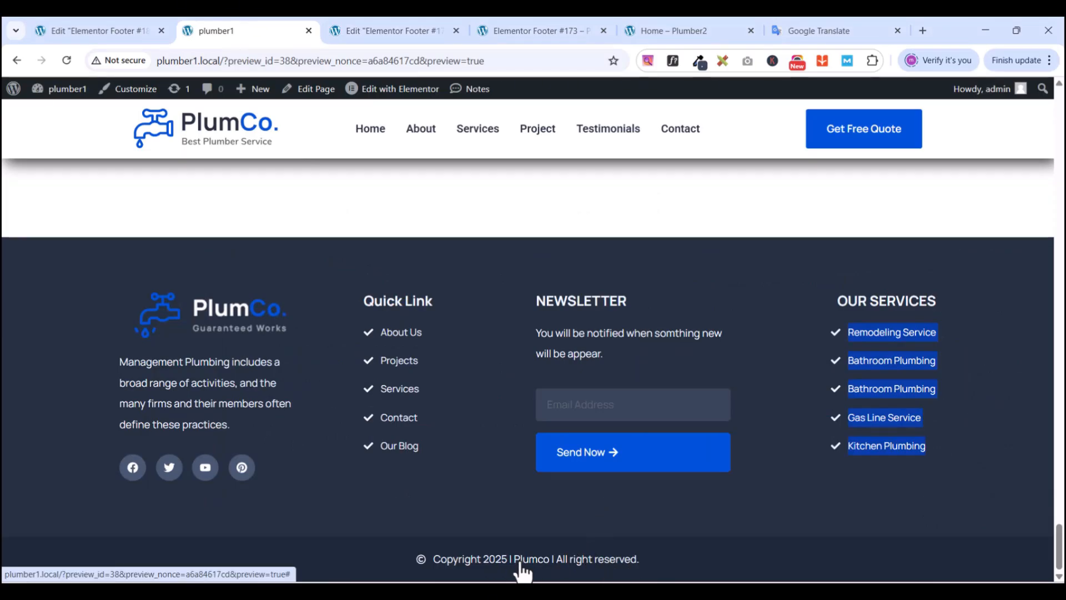
pyautogui.click(398, 31)
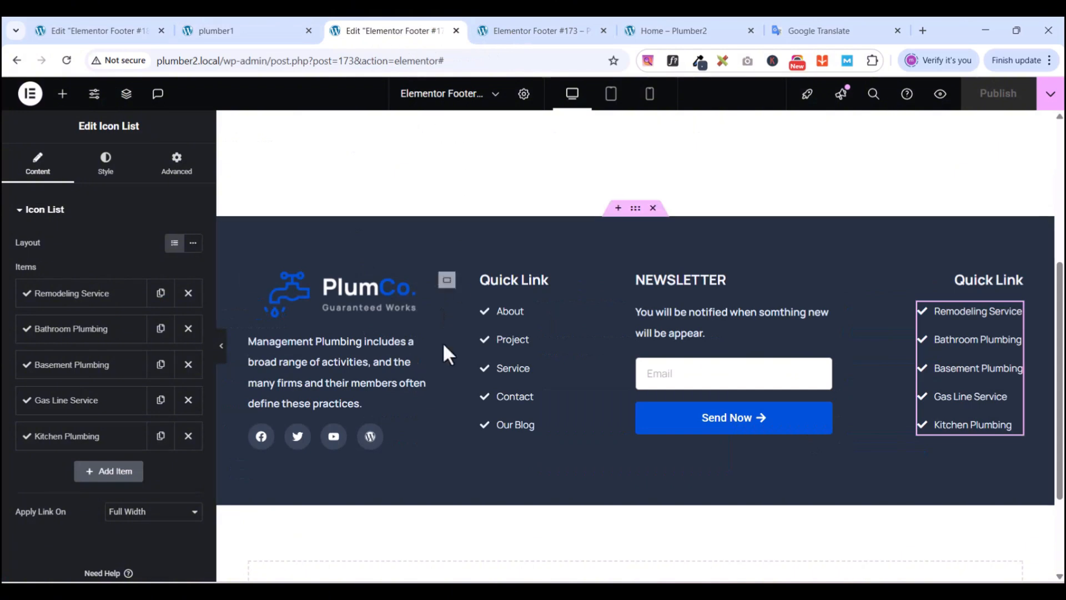
# - Add a one-column Flexbox container below the footer and set its padding to 0
pyautogui.scroll(-3, 589, 561)
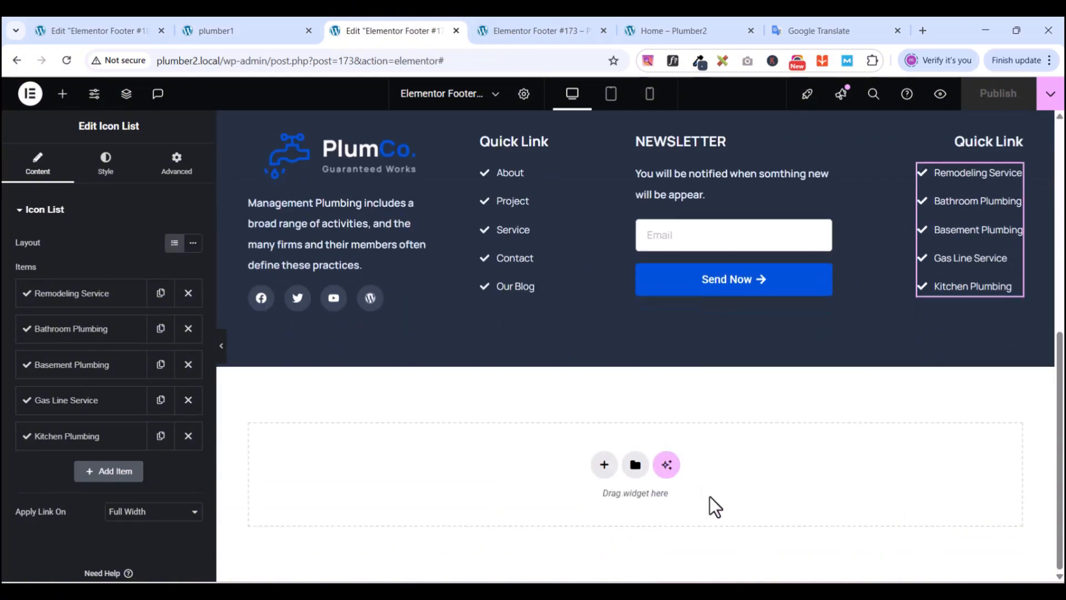
pyautogui.click(604, 474)
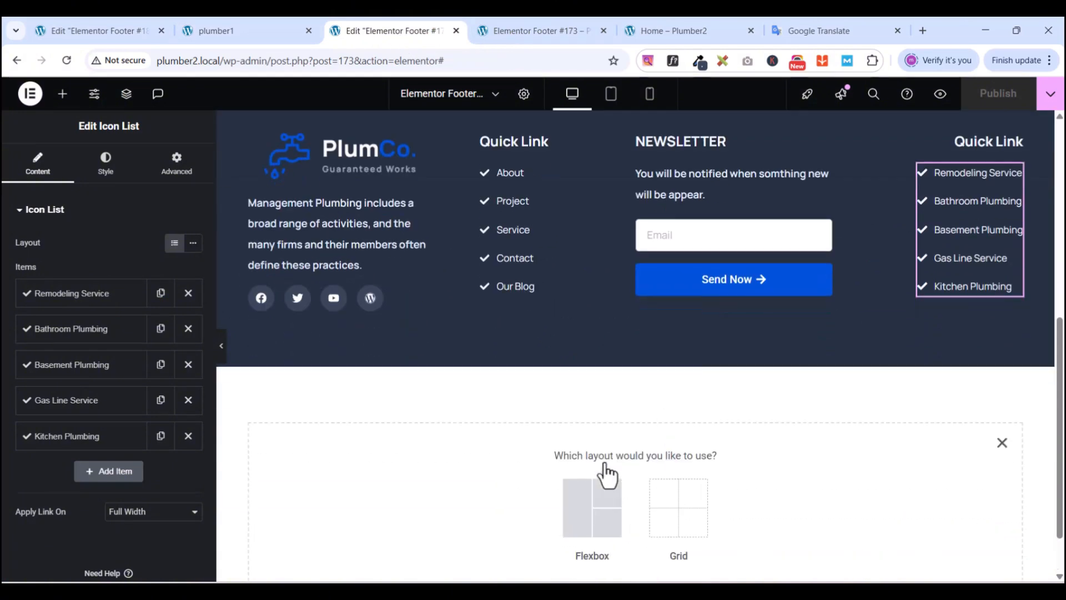
pyautogui.click(583, 527)
pyautogui.click(445, 496)
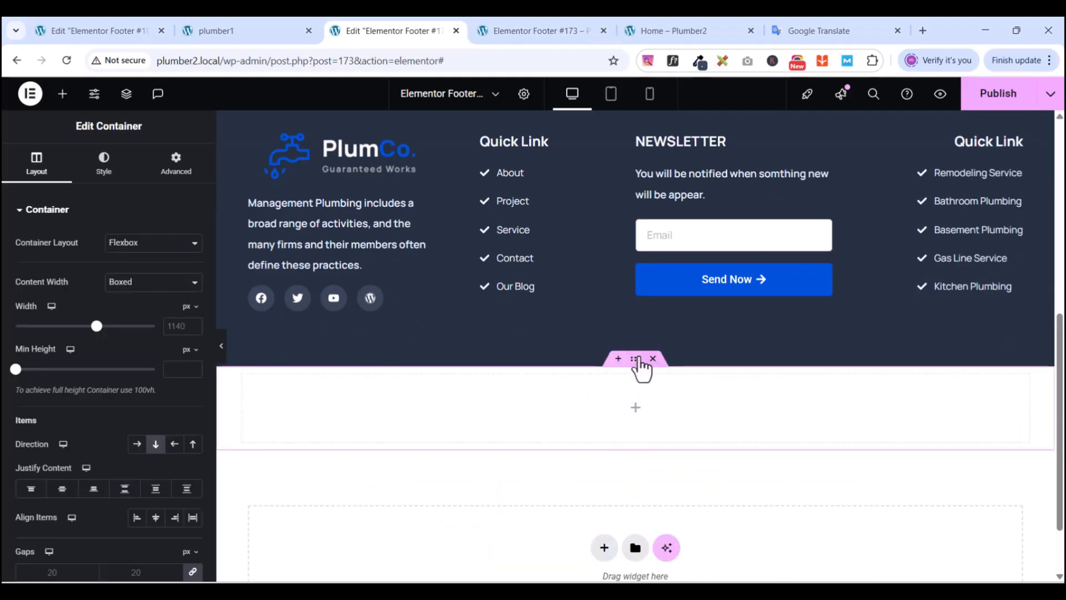
pyautogui.click(176, 162)
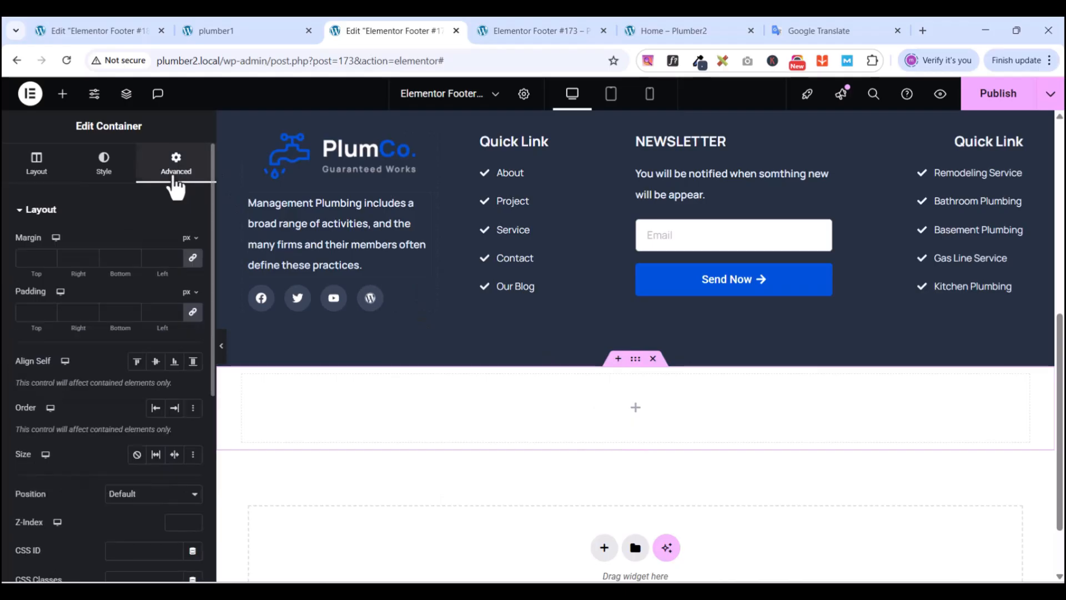
pyautogui.click(193, 313)
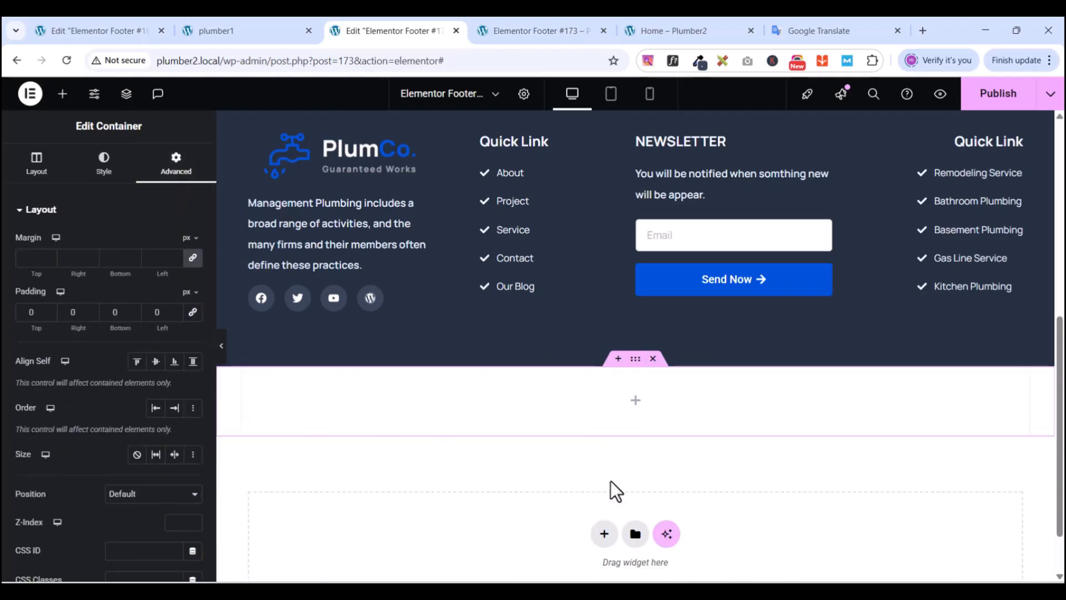
pyautogui.scroll(2, 499, 316)
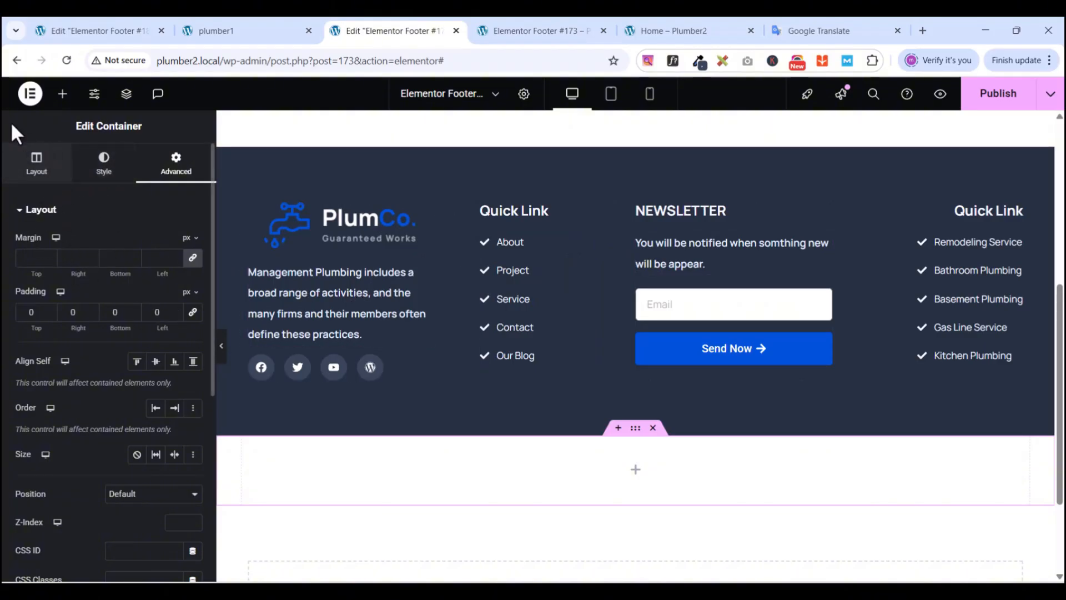
pyautogui.scroll(-1, 71, 176)
pyautogui.scroll(1, 71, 174)
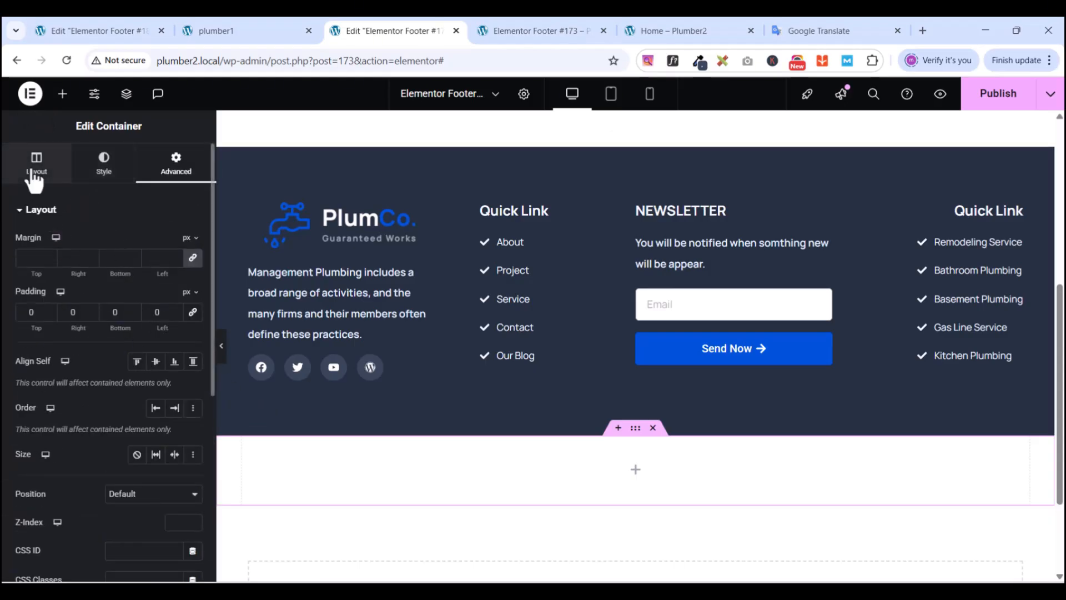
pyautogui.scroll(-1, 72, 243)
pyautogui.scroll(-4, 74, 240)
pyautogui.scroll(5, 78, 239)
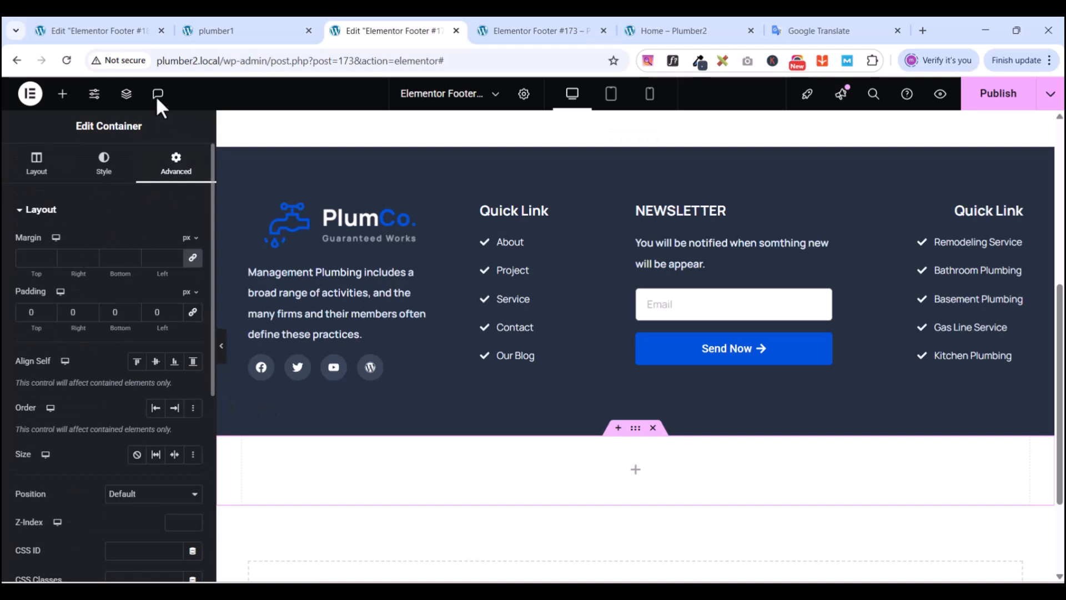
# - Drop an Icon List into the new container and delete items #3 and #2, leaving List Item #1
pyautogui.click(63, 95)
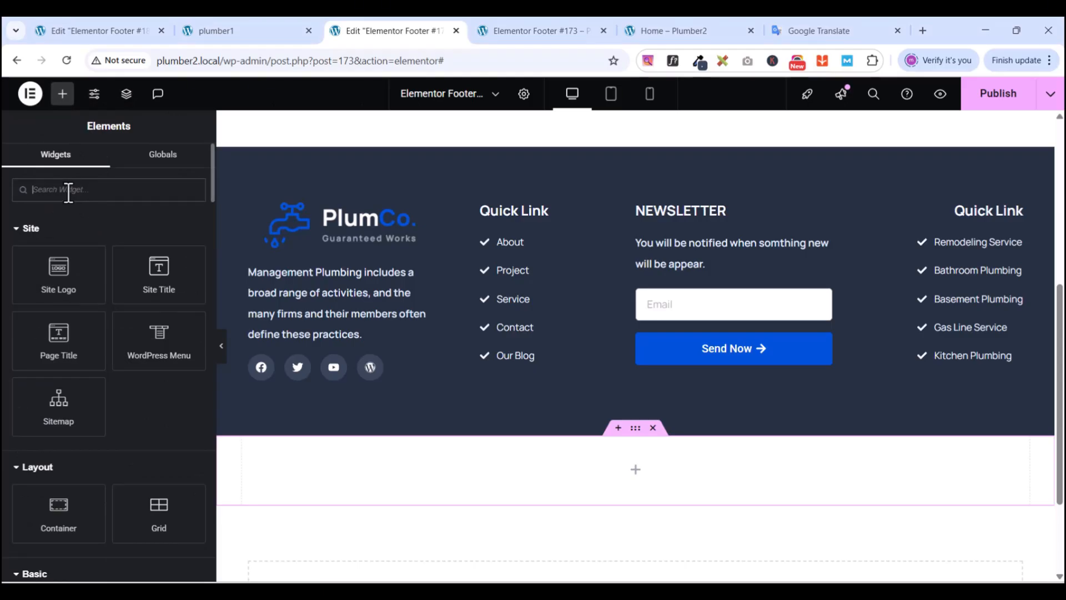
pyautogui.write('ico')
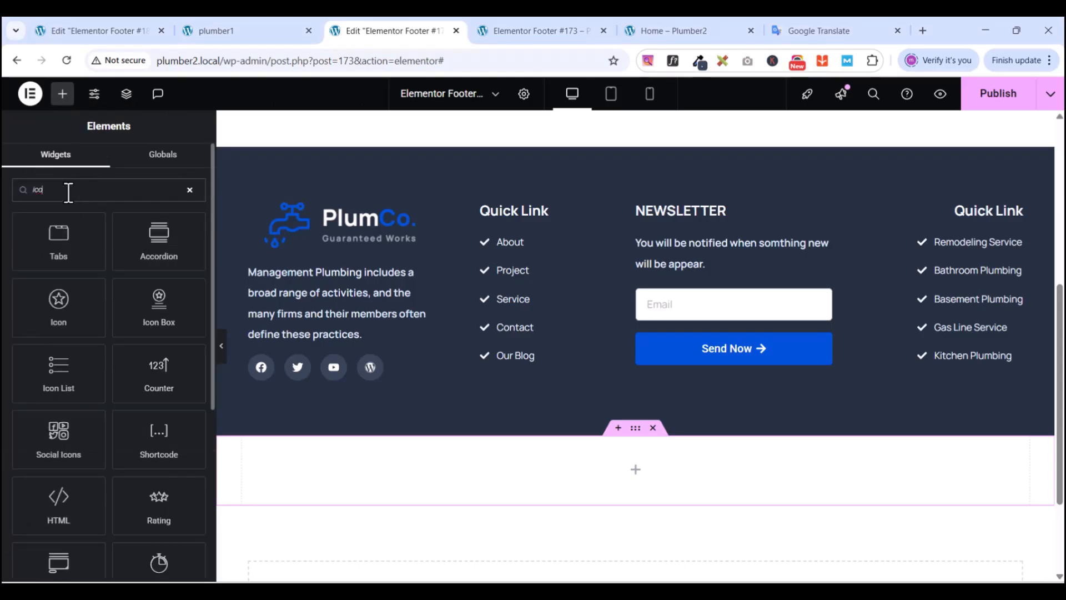
pyautogui.moveTo(62, 373); pyautogui.dragTo(671, 456)
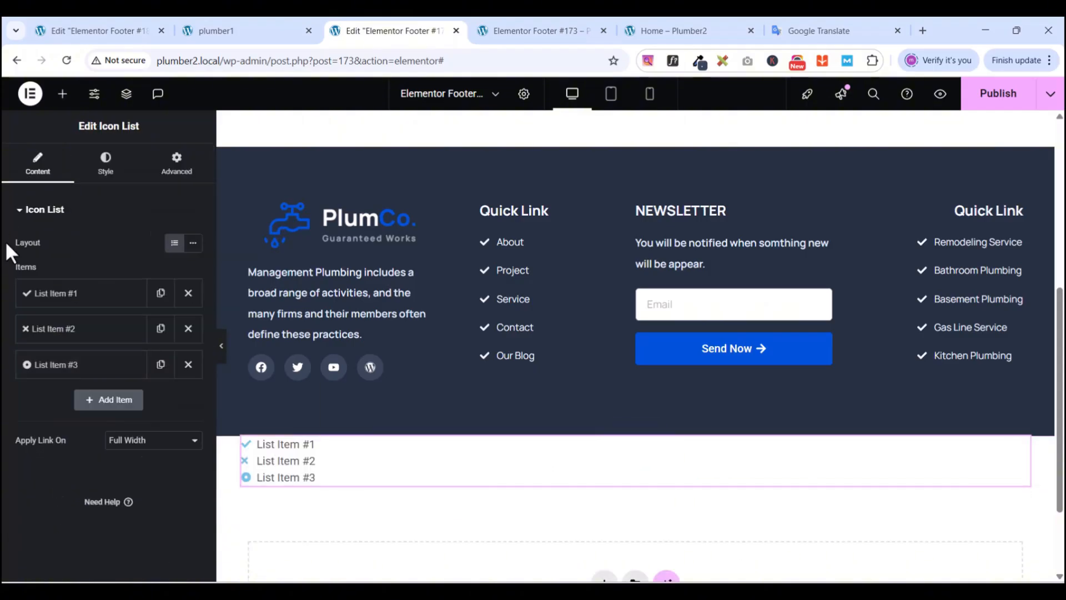
pyautogui.click(188, 364)
pyautogui.click(188, 329)
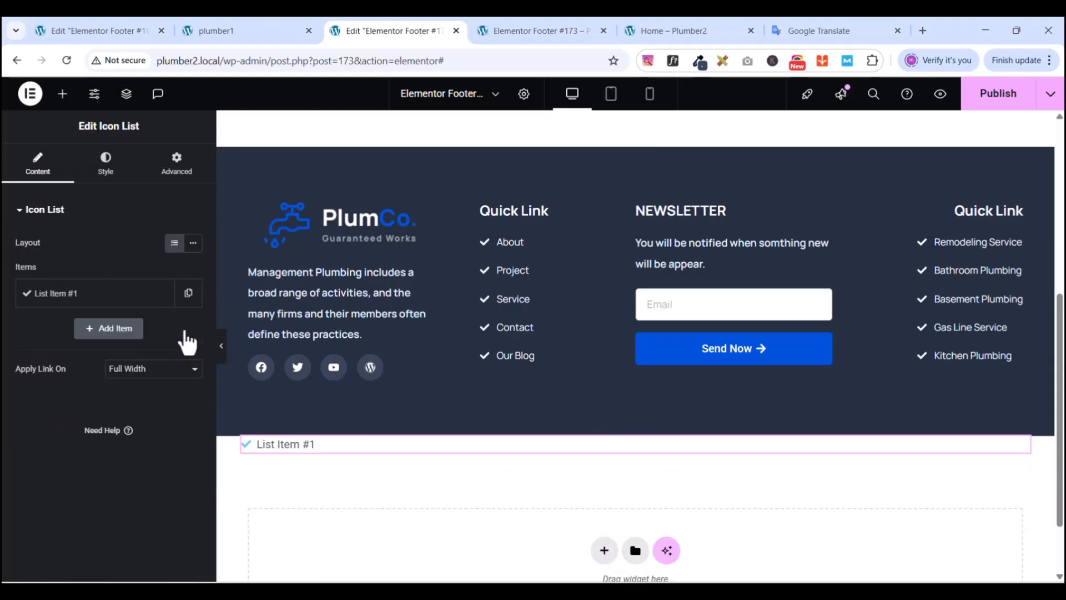
pyautogui.click(66, 302)
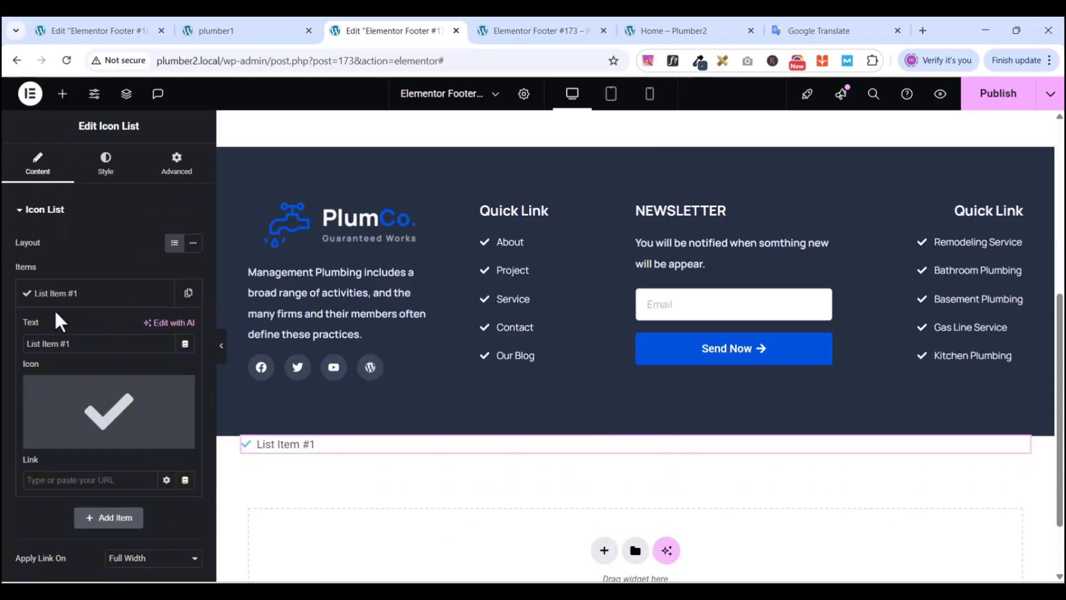
# - Copy the reference copyright line and paste it as List Item #1's text
pyautogui.click(269, 33)
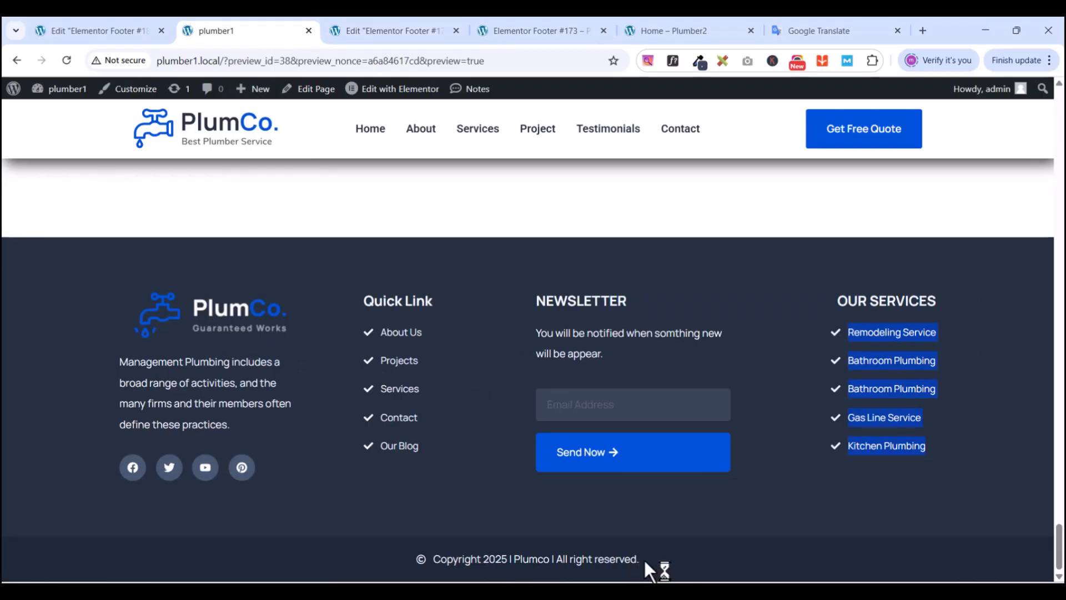
pyautogui.moveTo(644, 558); pyautogui.dragTo(439, 563)
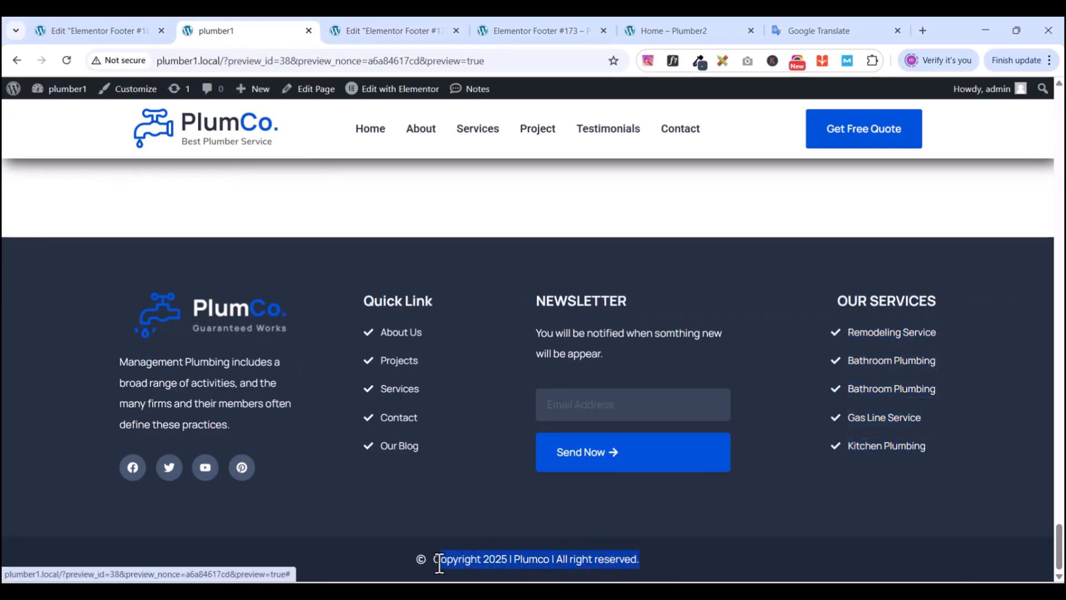
pyautogui.rightClick(438, 565)
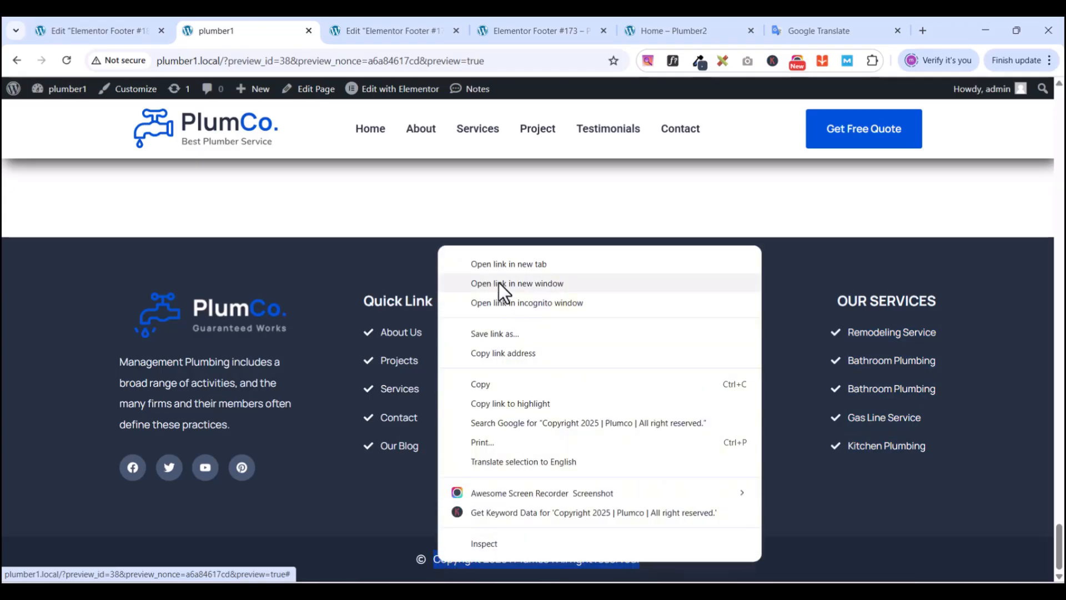
pyautogui.click(481, 380)
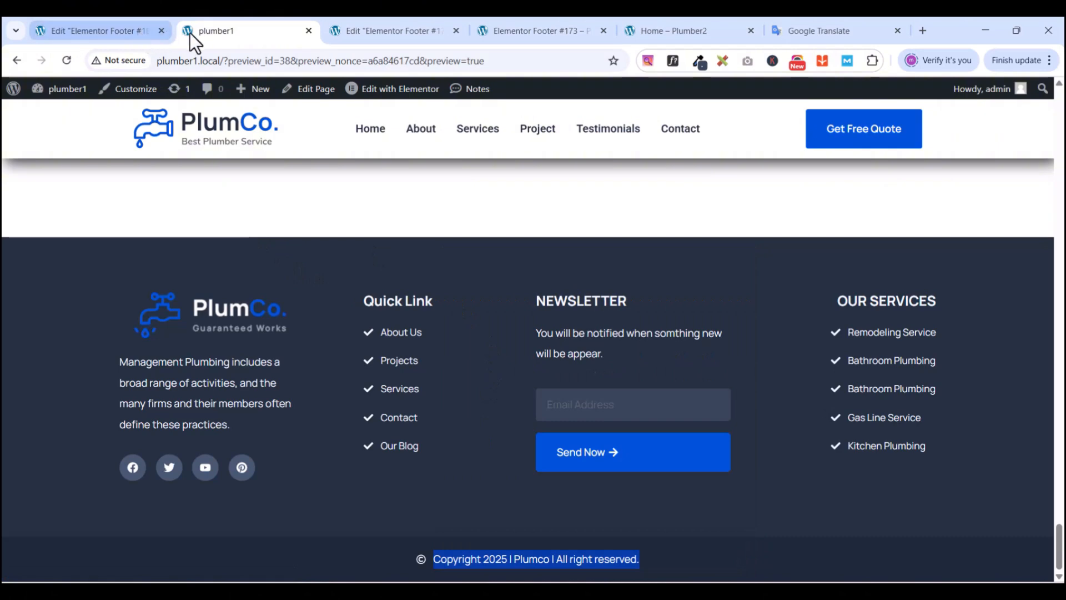
pyautogui.click(383, 34)
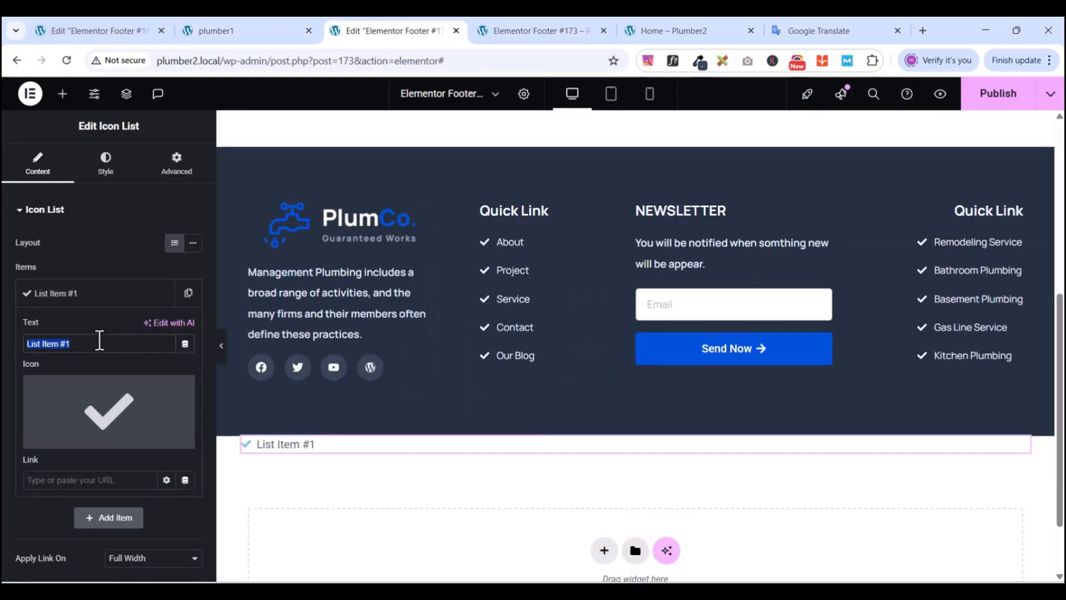
pyautogui.hotkey('ctrl', 'v')
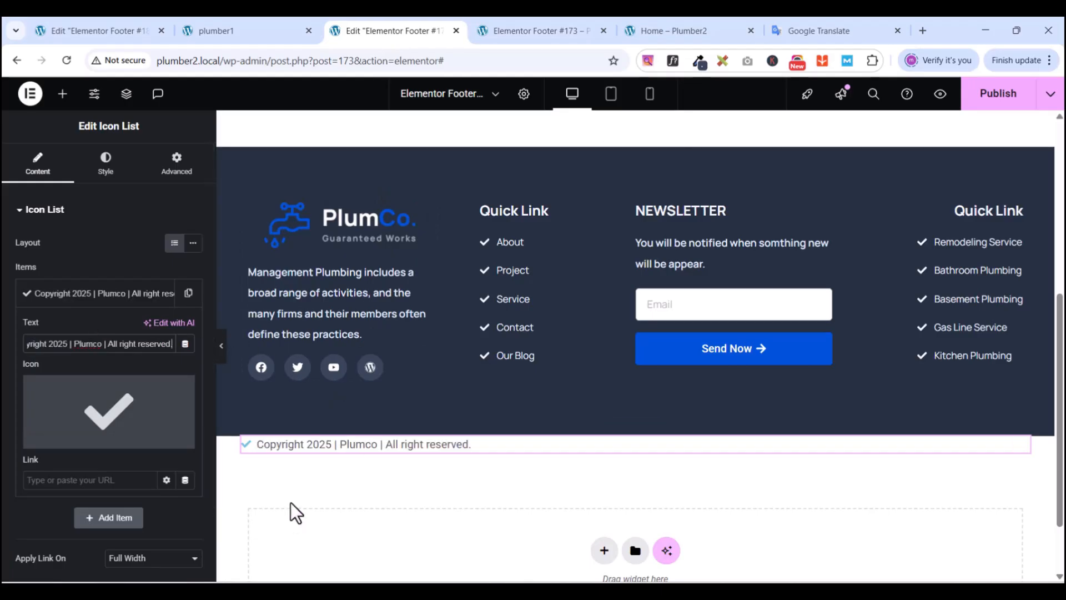
# - Replace the item's check mark with the Copyright icon from the Icon Library, filtered by 'copy'
pyautogui.moveTo(54, 400)
pyautogui.click(92, 446)
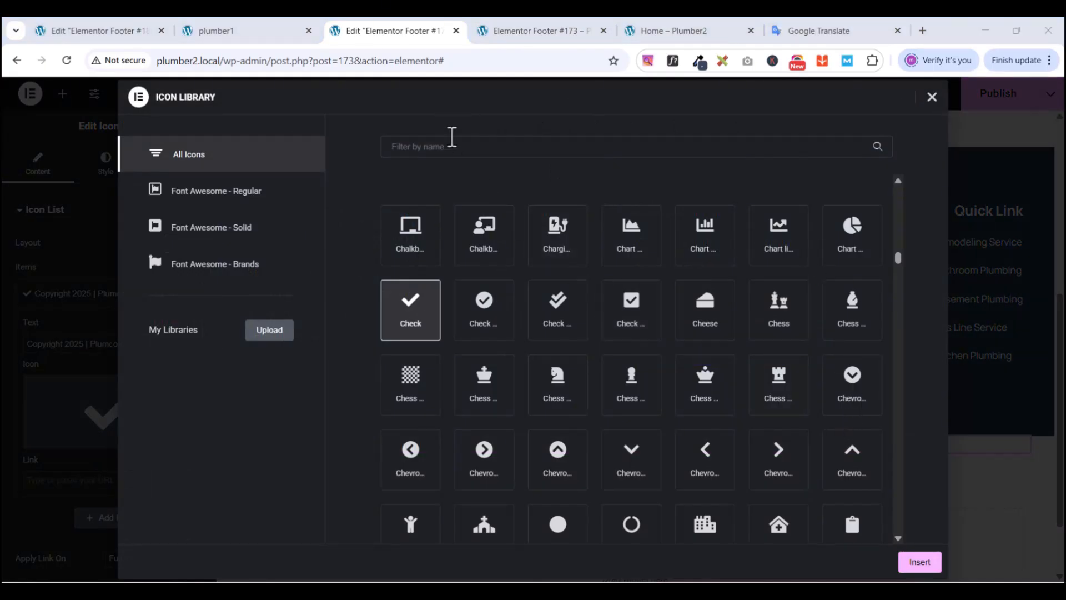
pyautogui.click(444, 147)
pyautogui.write('copy')
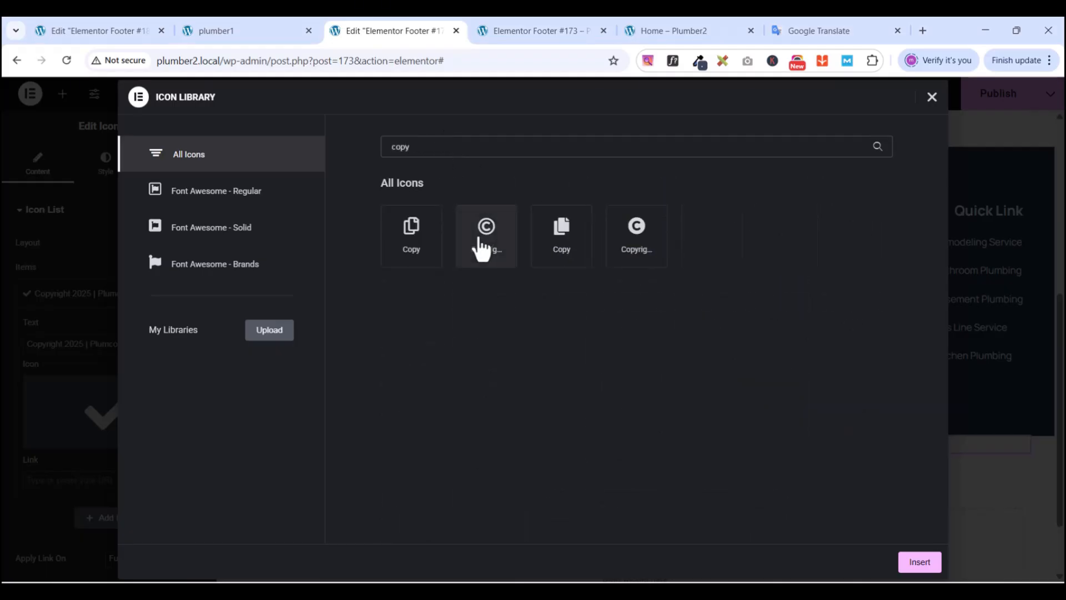
pyautogui.click(480, 245)
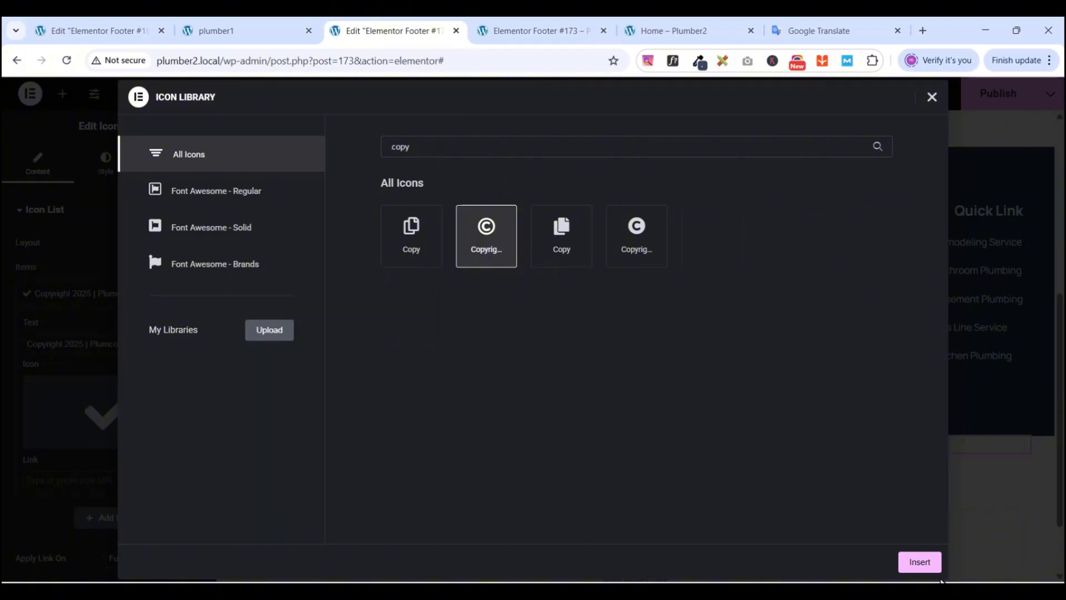
pyautogui.click(922, 566)
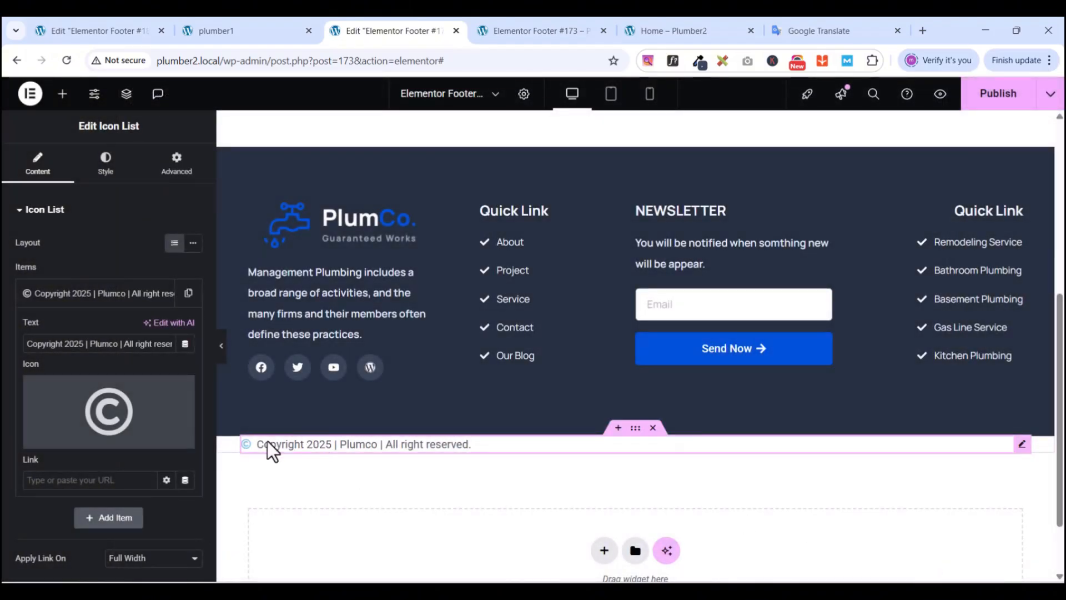
pyautogui.click(20, 216)
# - Set the copyright icon colour to the global new light blue bg
pyautogui.click(105, 180)
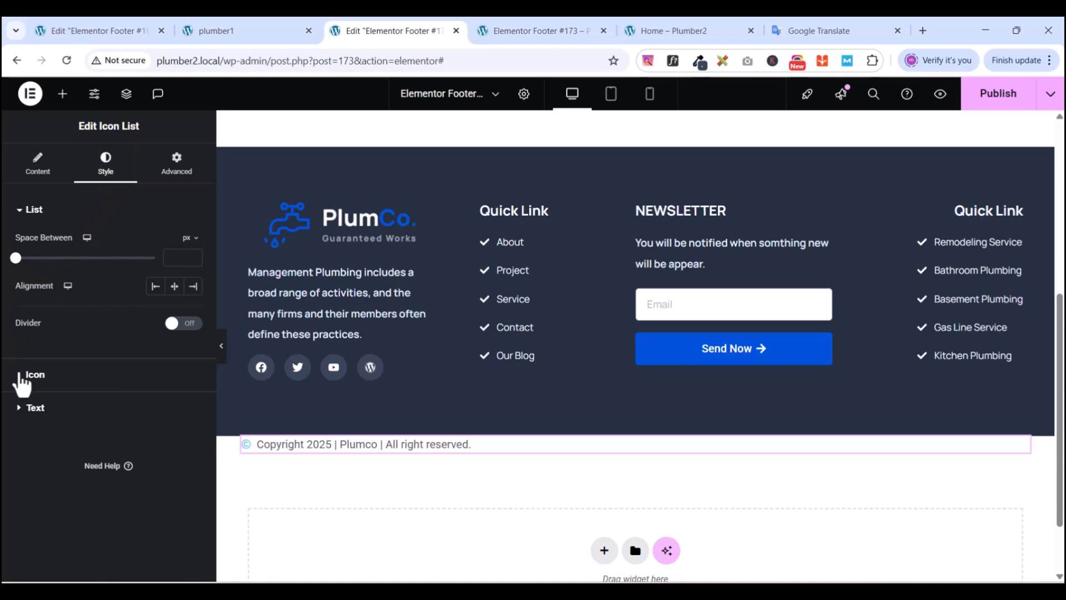
pyautogui.click(23, 374)
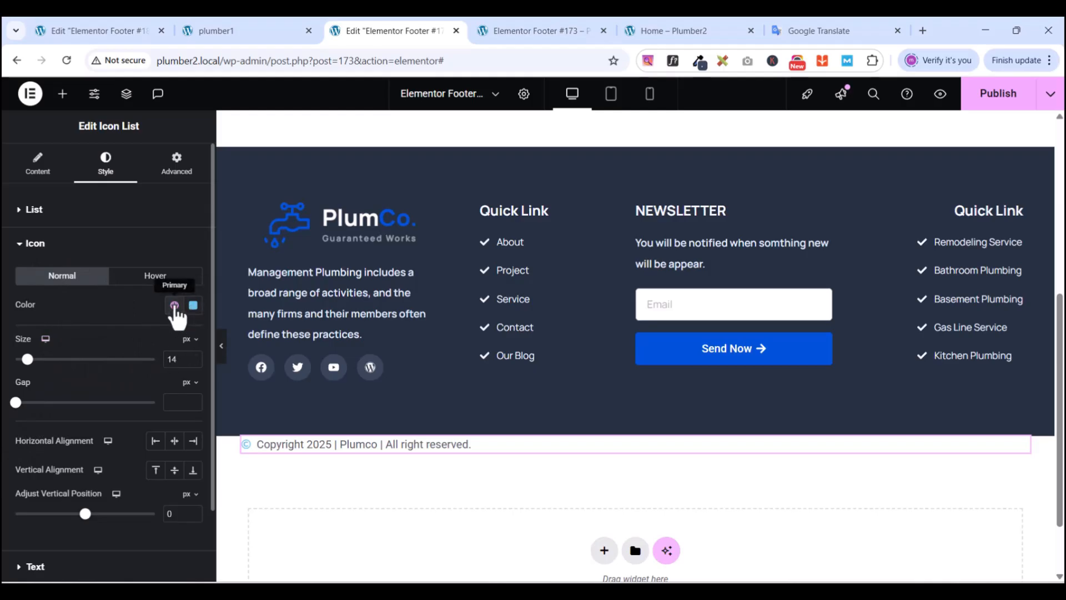
pyautogui.click(174, 305)
pyautogui.click(541, 31)
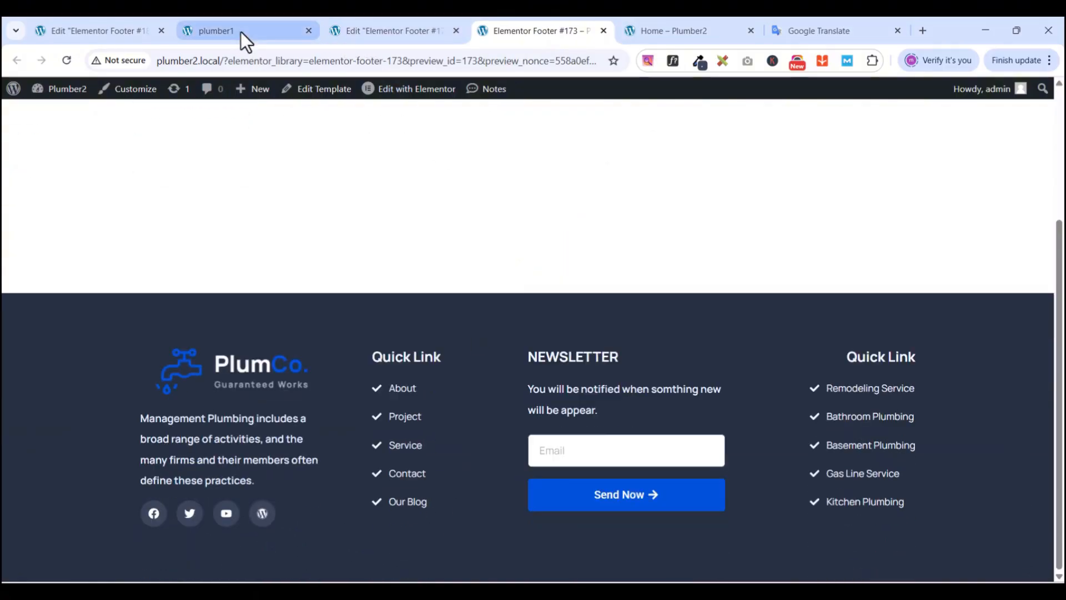
pyautogui.click(241, 32)
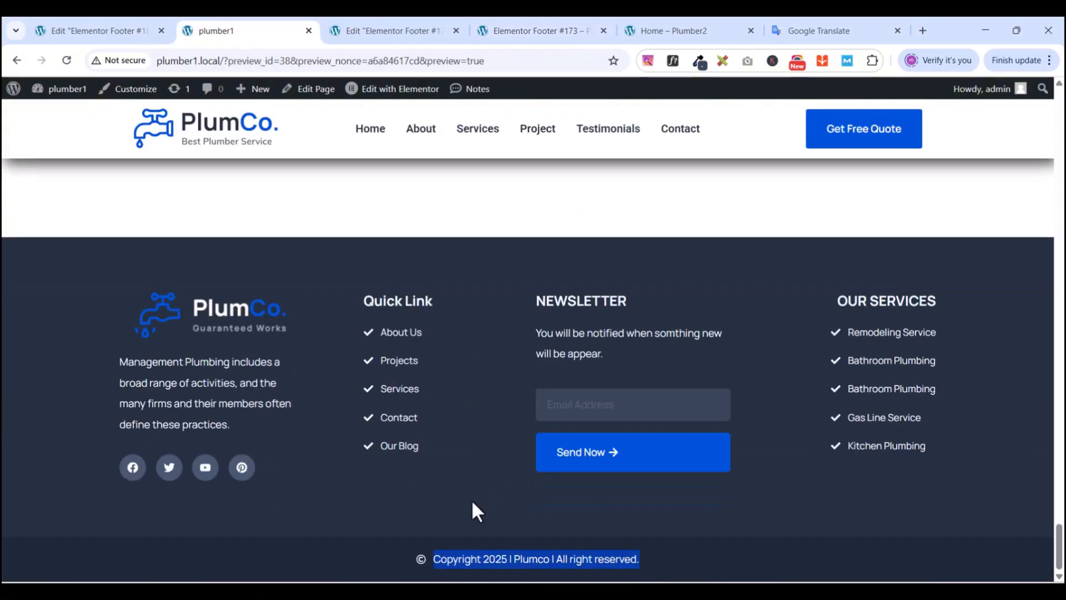
pyautogui.click(389, 32)
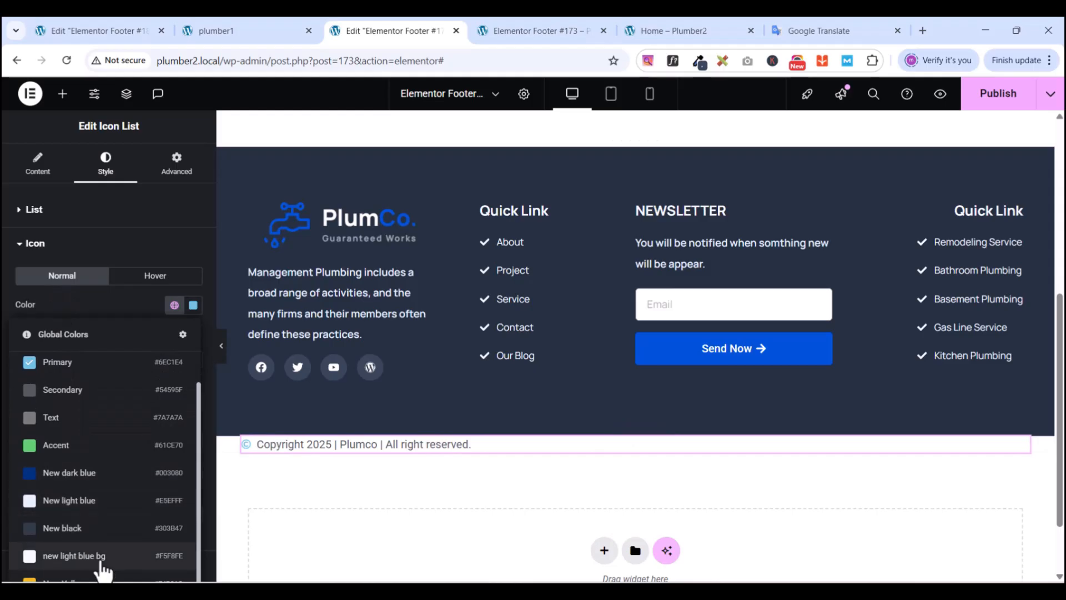
pyautogui.click(92, 564)
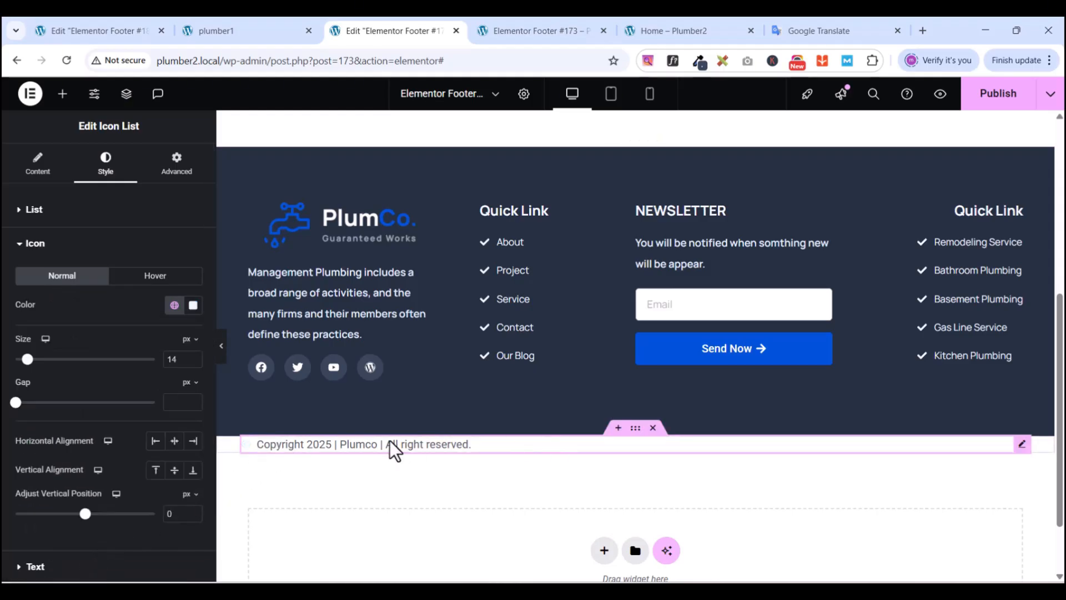
pyautogui.click(19, 245)
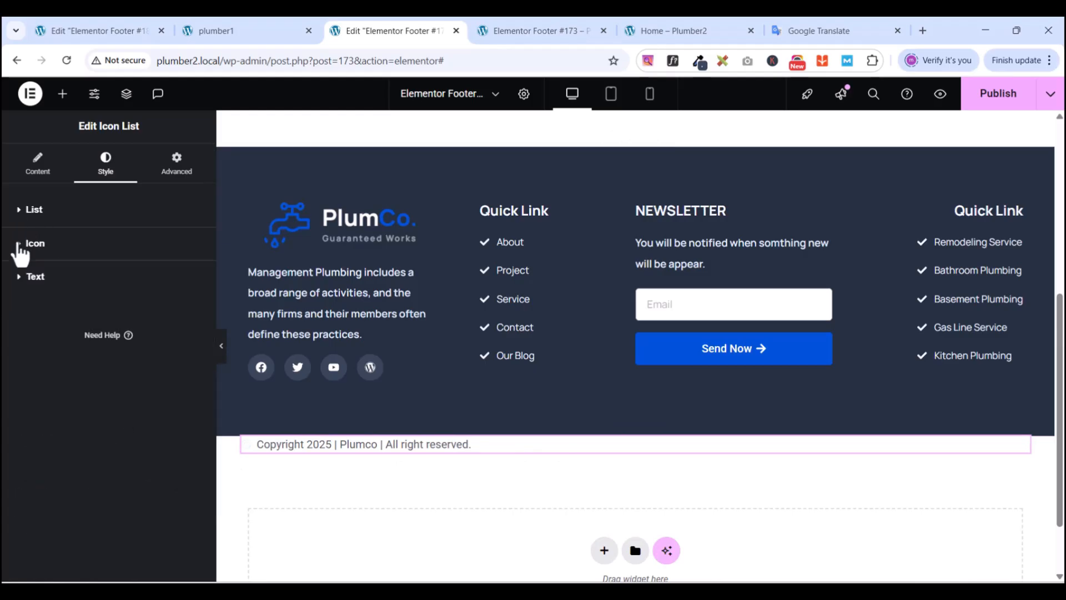
# - Set the copyright text colour to new light blue bg as well
pyautogui.click(19, 277)
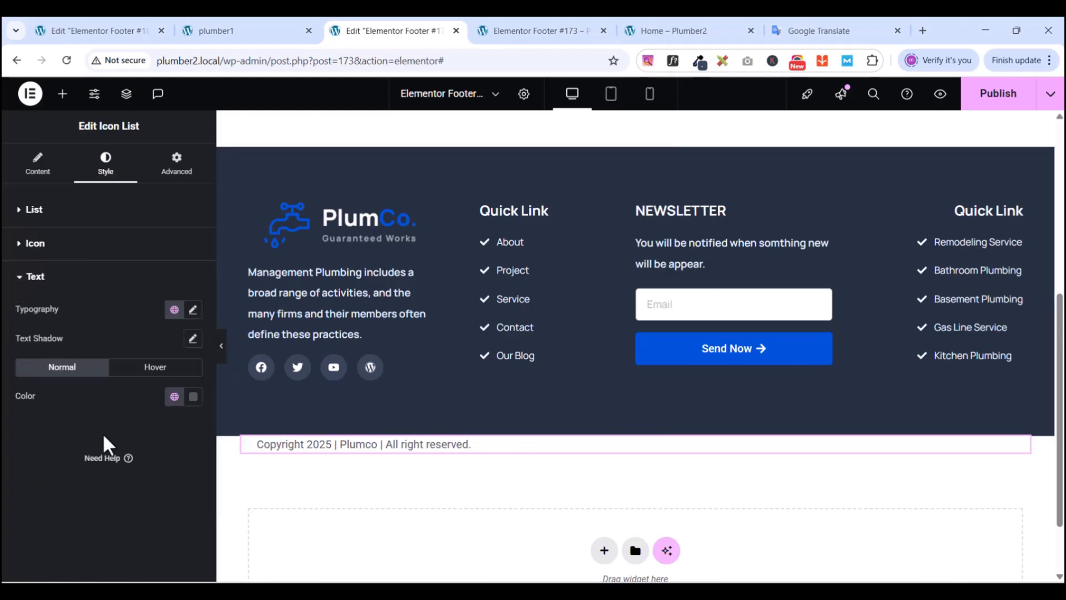
pyautogui.click(174, 396)
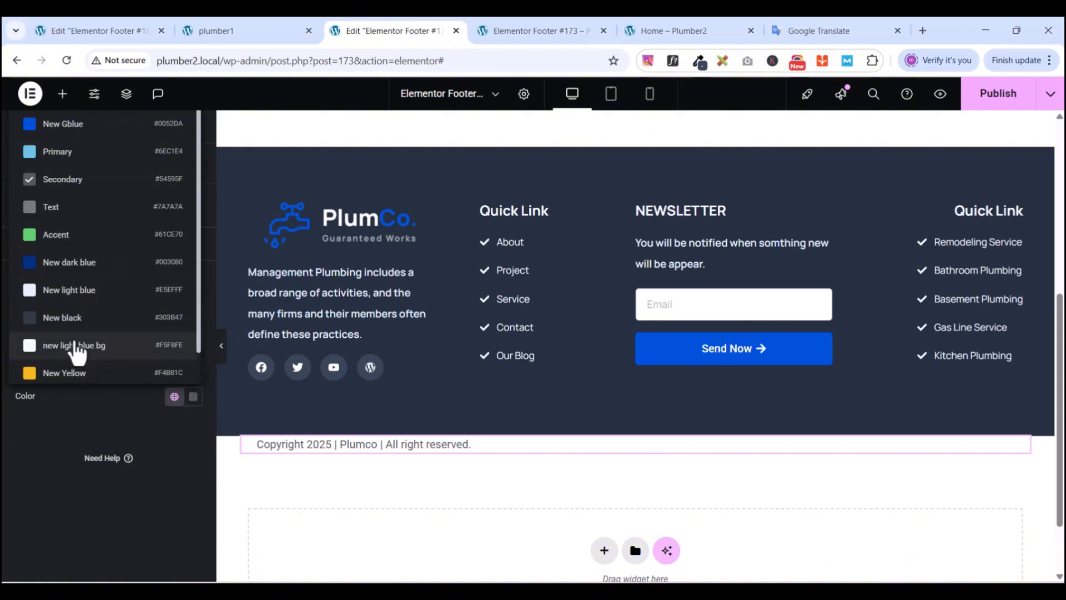
pyautogui.click(76, 347)
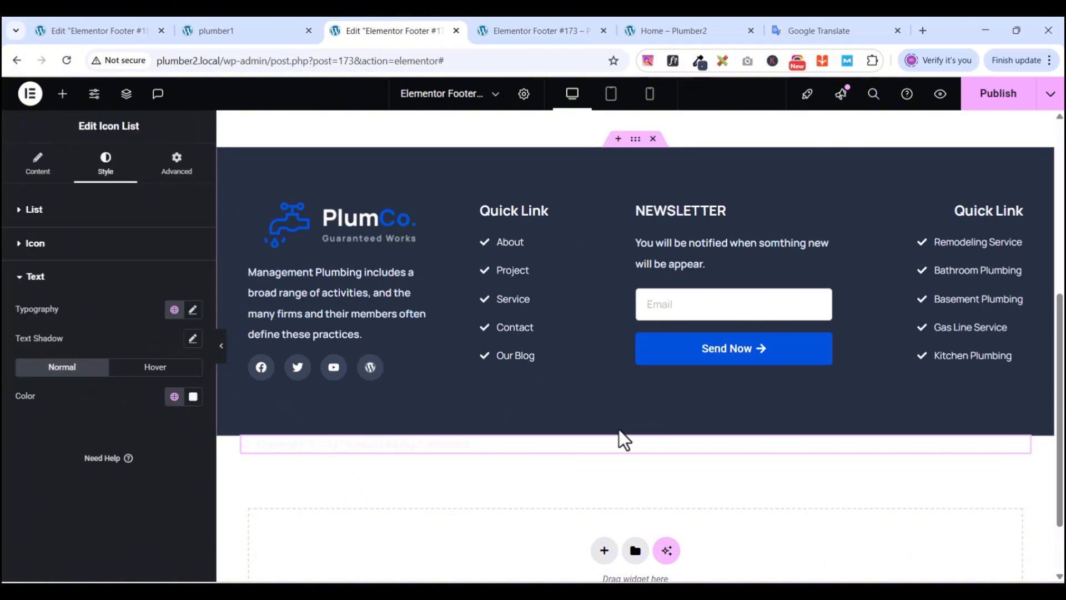
# - Give the copyright container a Classic background using the global 'New black' colour
pyautogui.click(635, 429)
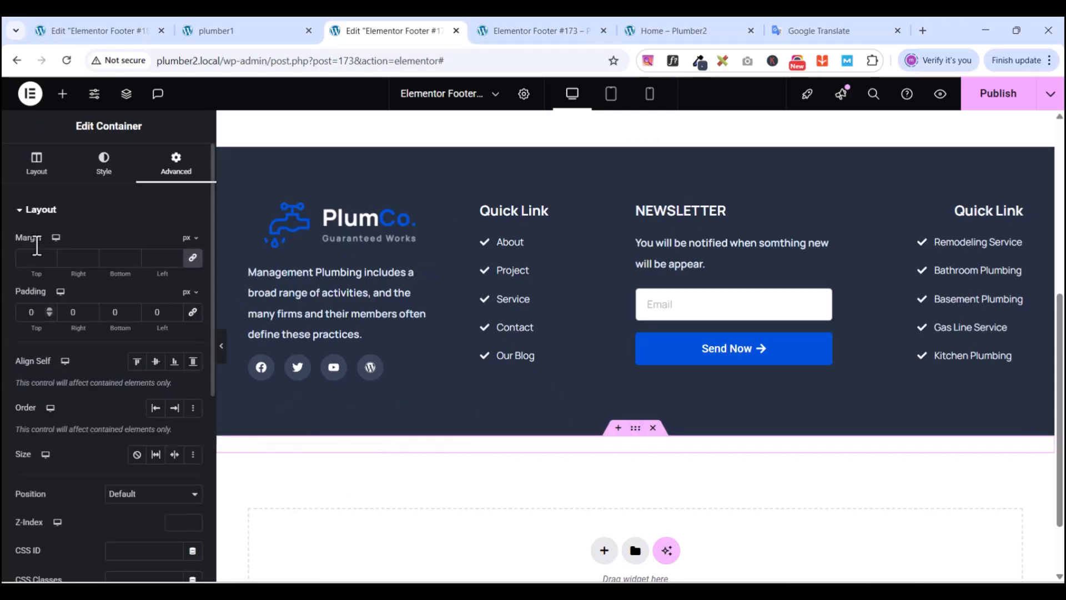
pyautogui.click(113, 177)
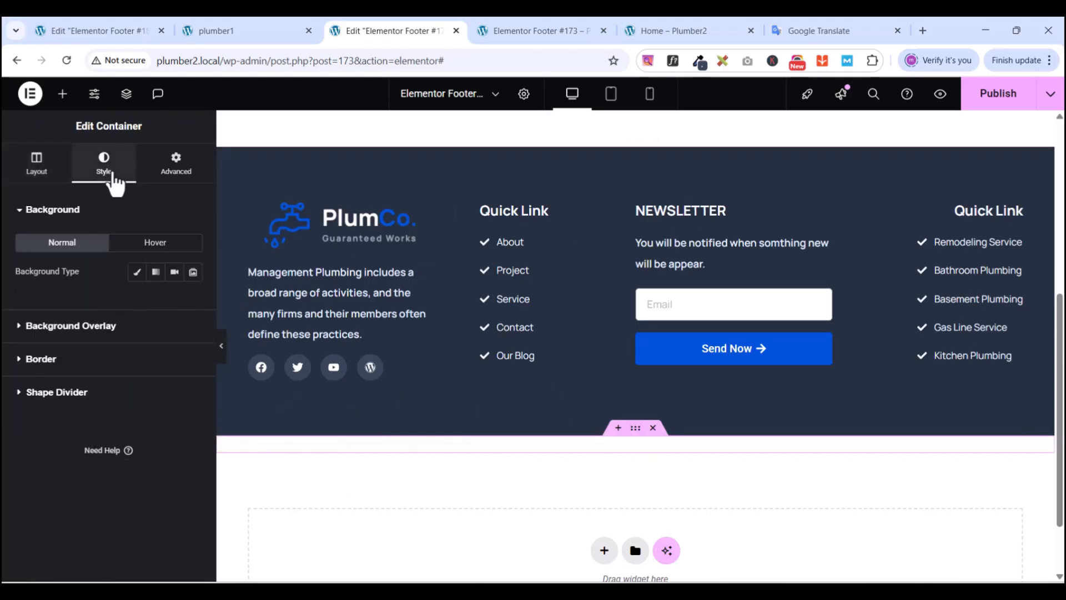
pyautogui.click(137, 272)
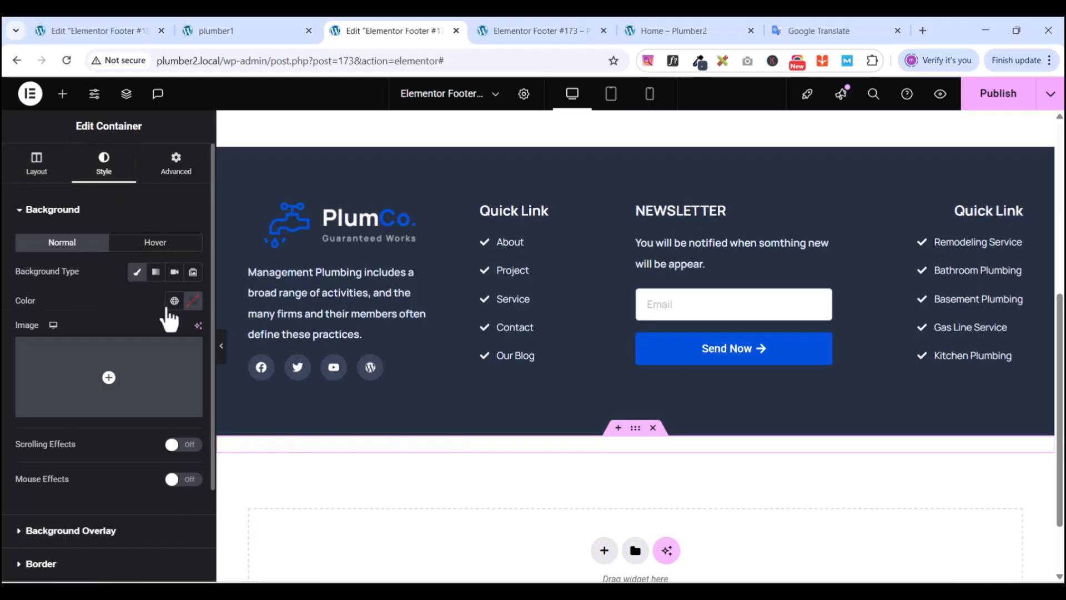
pyautogui.click(175, 301)
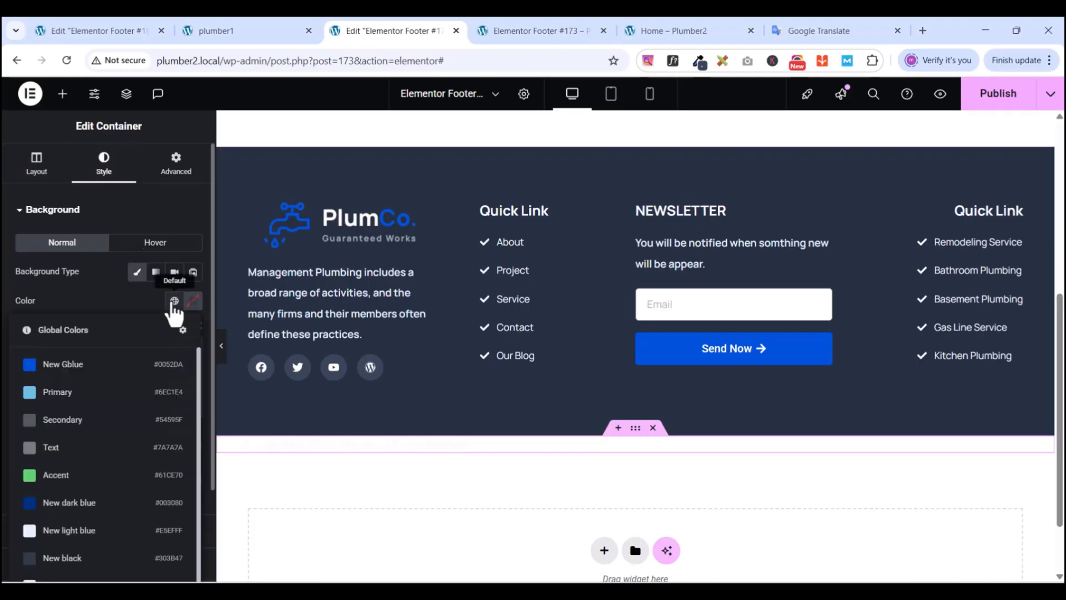
pyautogui.scroll(-1, 113, 524)
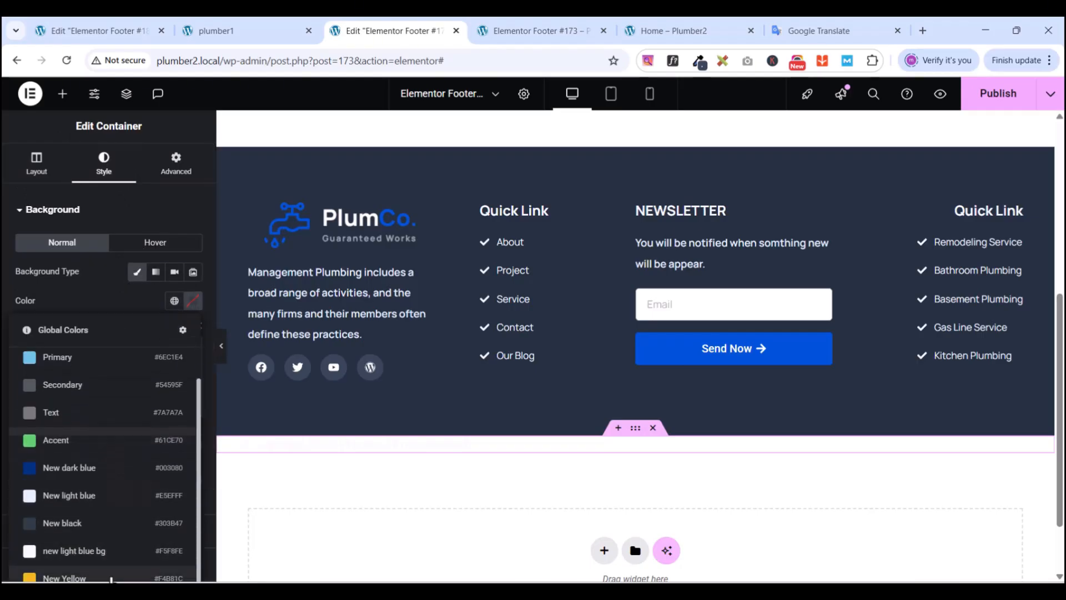
pyautogui.scroll(1, 114, 544)
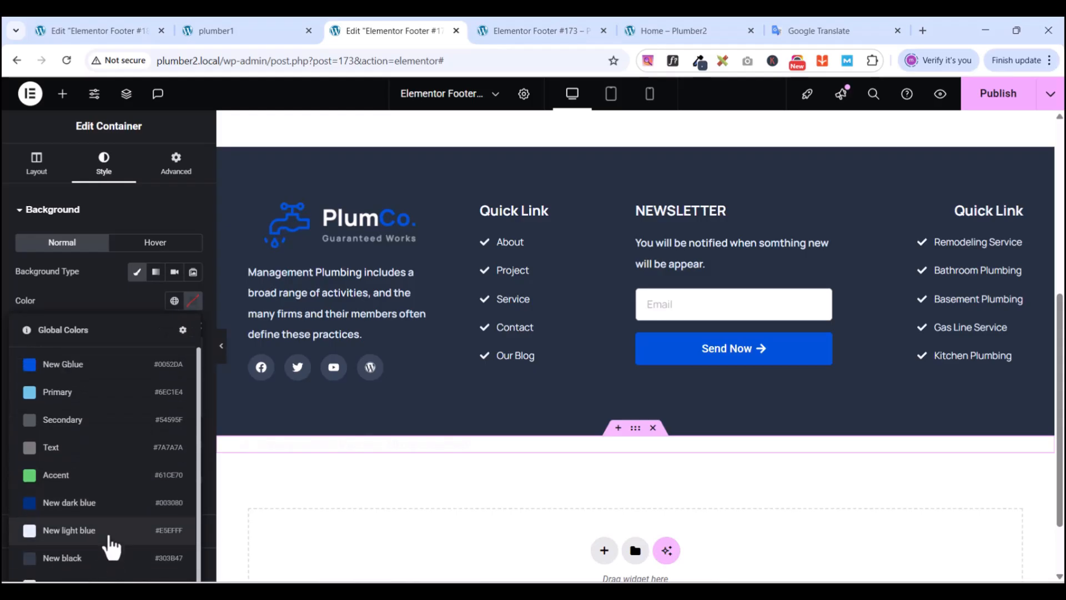
pyautogui.scroll(-1, 114, 545)
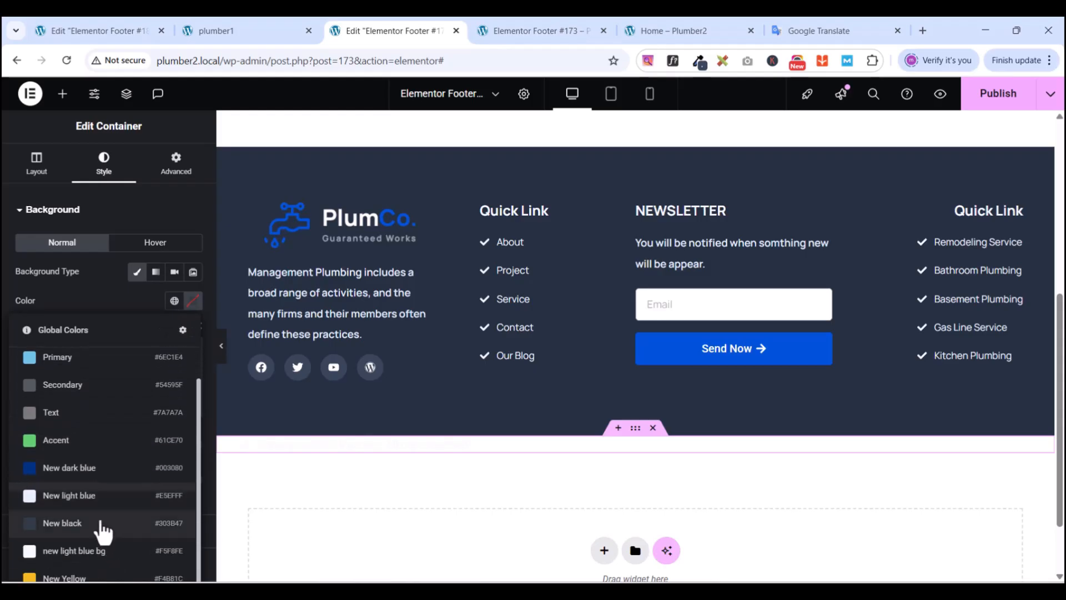
pyautogui.click(62, 523)
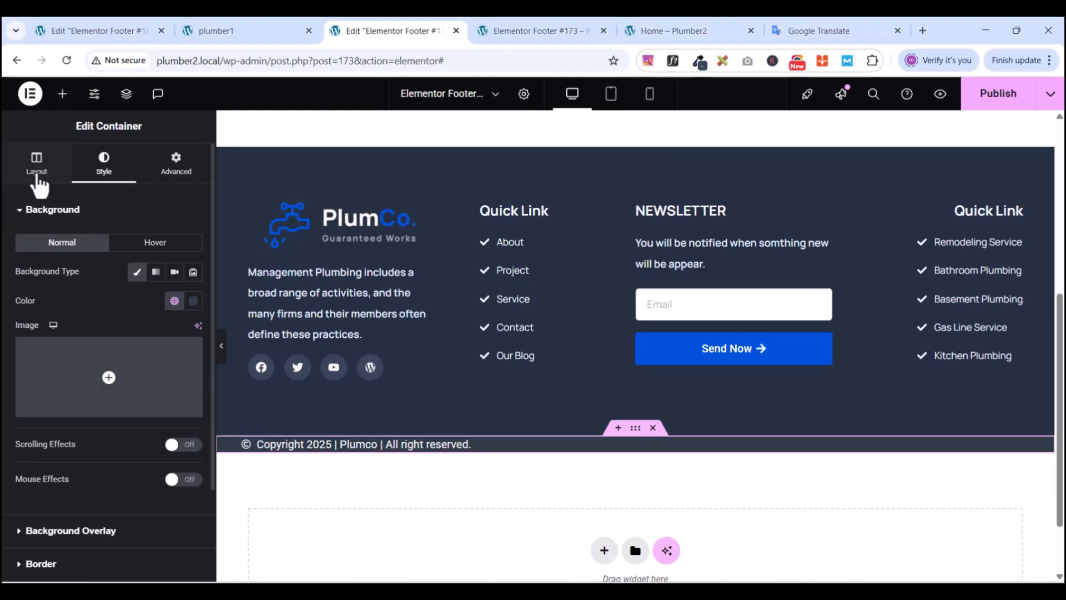
# - Set the copyright container's Justify Content and Align Items to Center
pyautogui.click(34, 177)
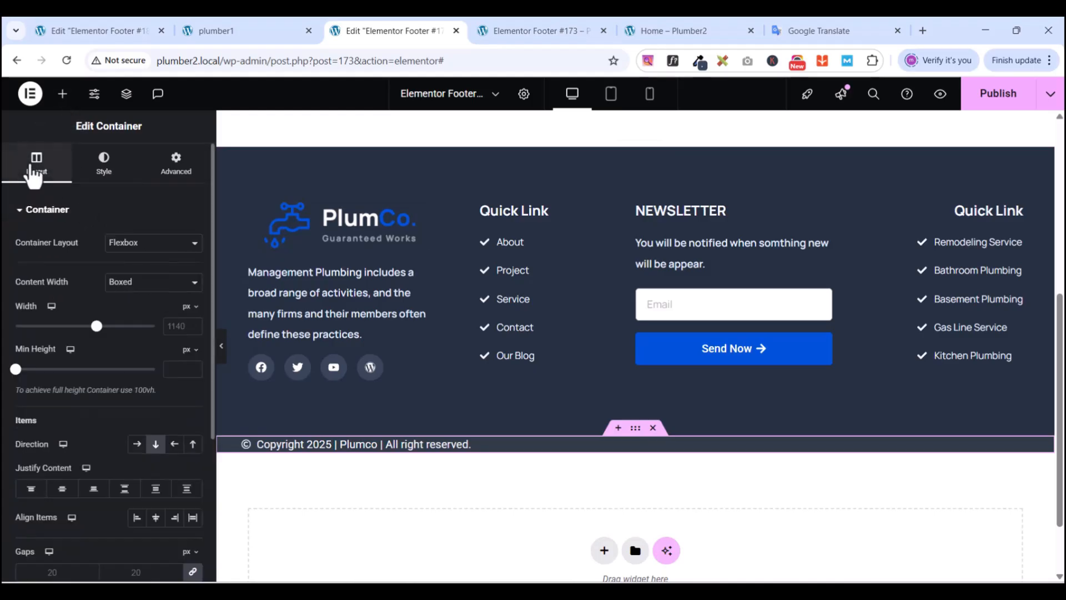
pyautogui.scroll(-2, 83, 489)
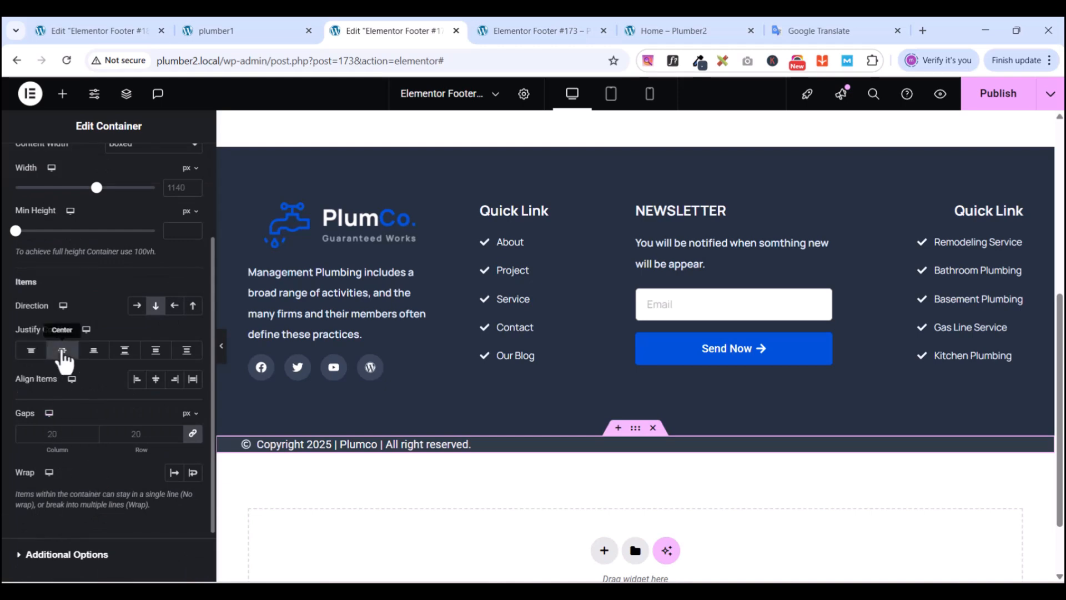
pyautogui.click(62, 351)
pyautogui.click(156, 379)
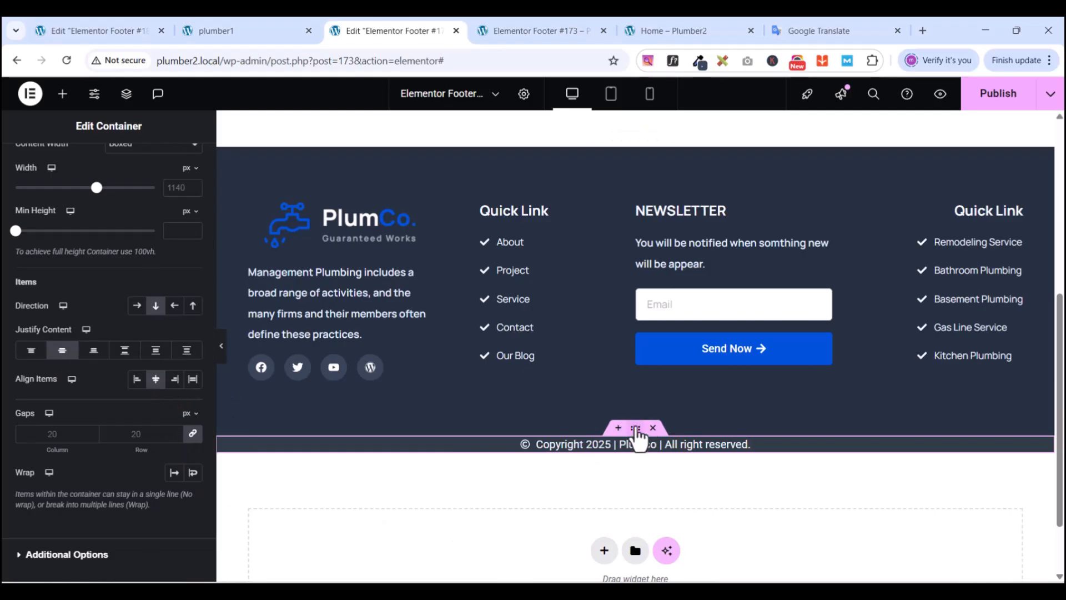
# - Unlink the container's padding and set Top and Bottom to 20 px
pyautogui.scroll(3, 74, 319)
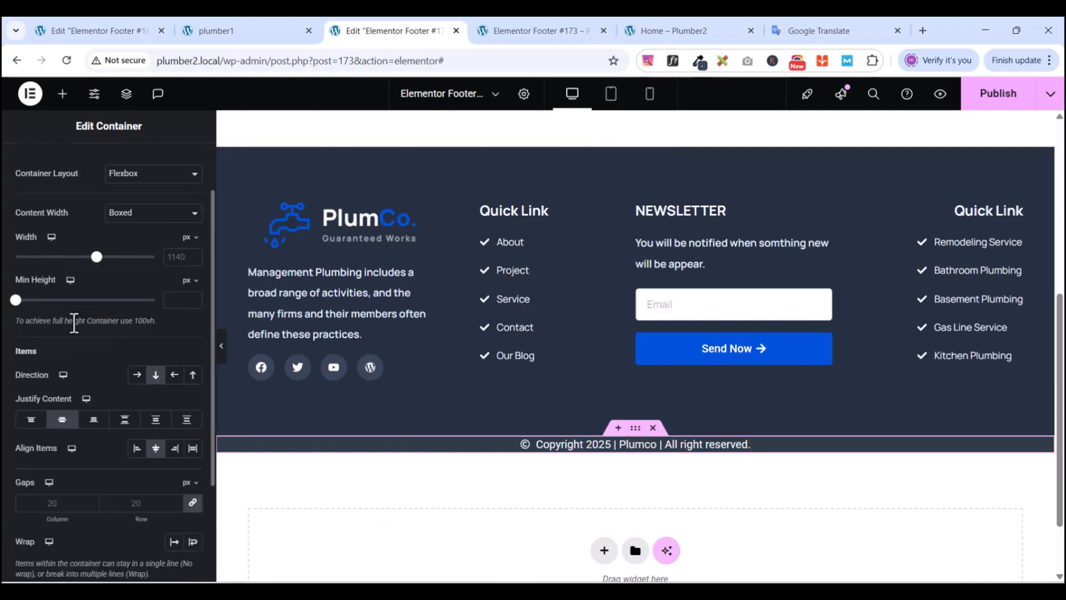
pyautogui.click(176, 163)
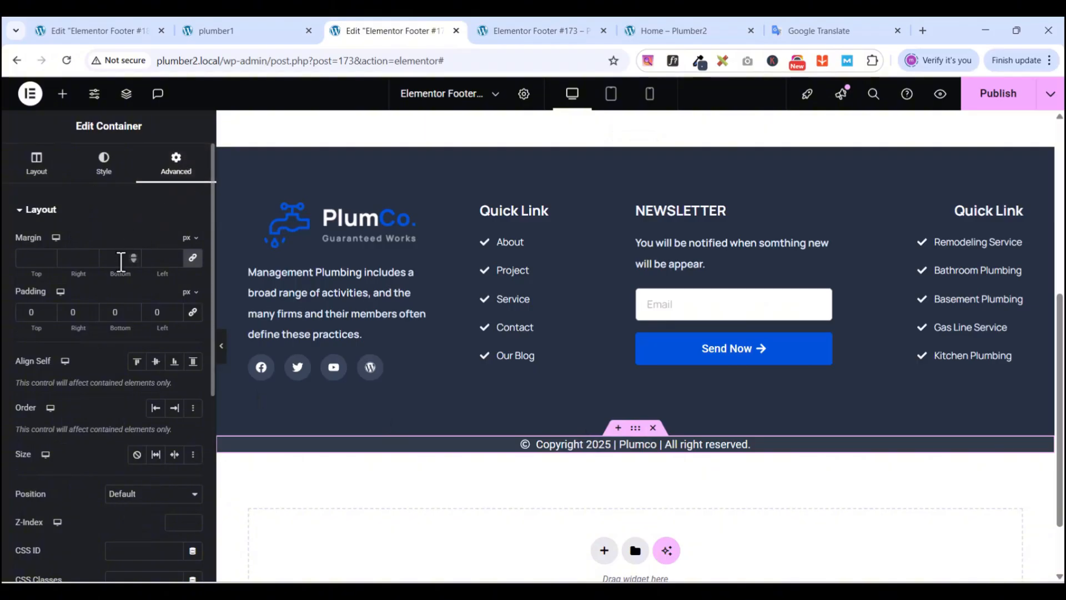
pyautogui.click(193, 258)
pyautogui.click(32, 311)
pyautogui.write('20')
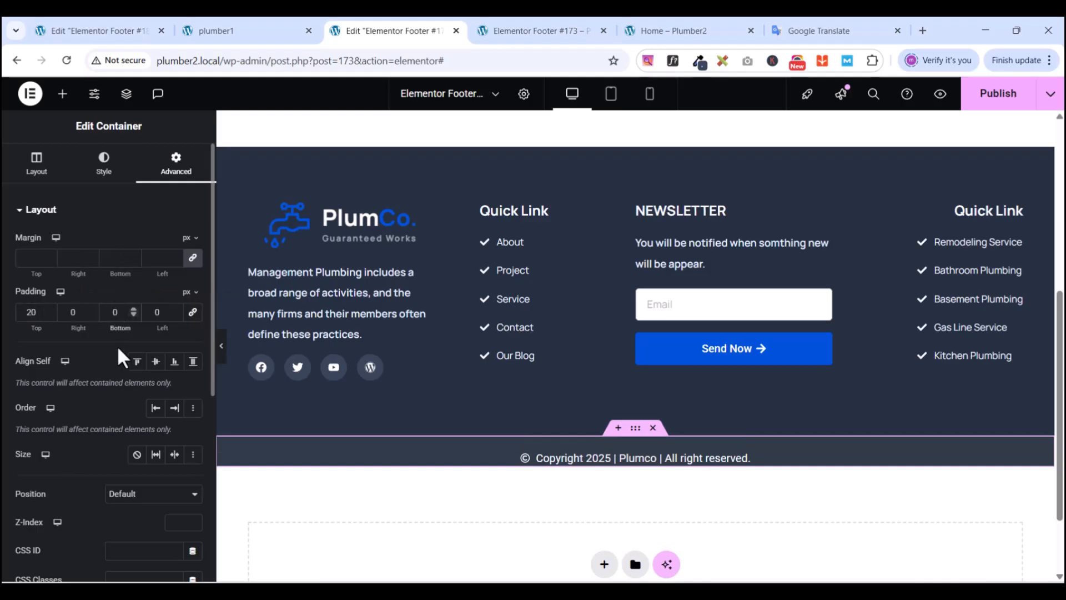
pyautogui.write('20')
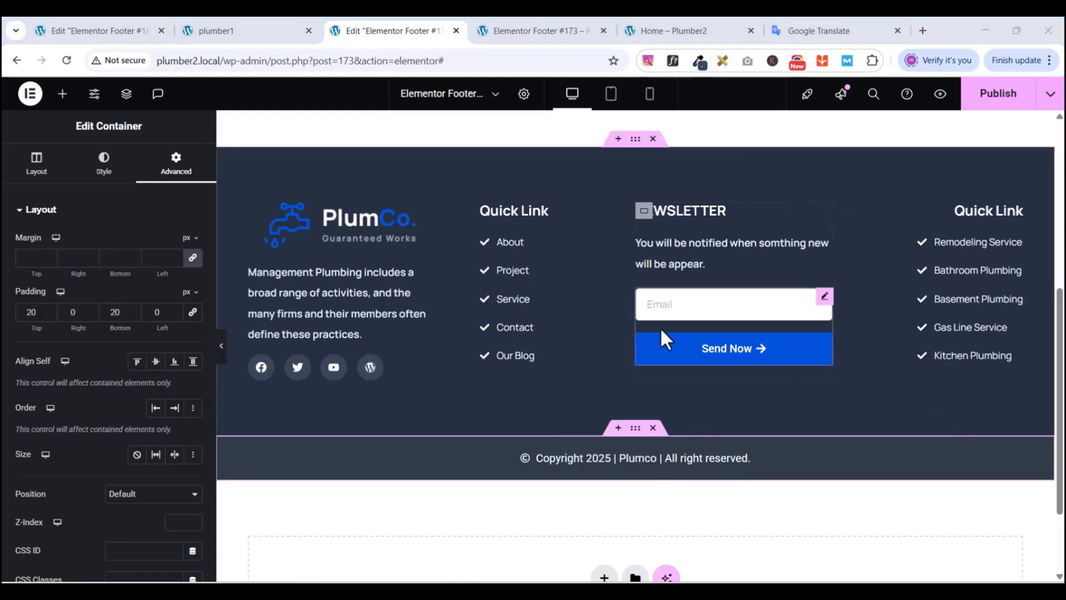
# - Publish the footer changes
pyautogui.click(990, 103)
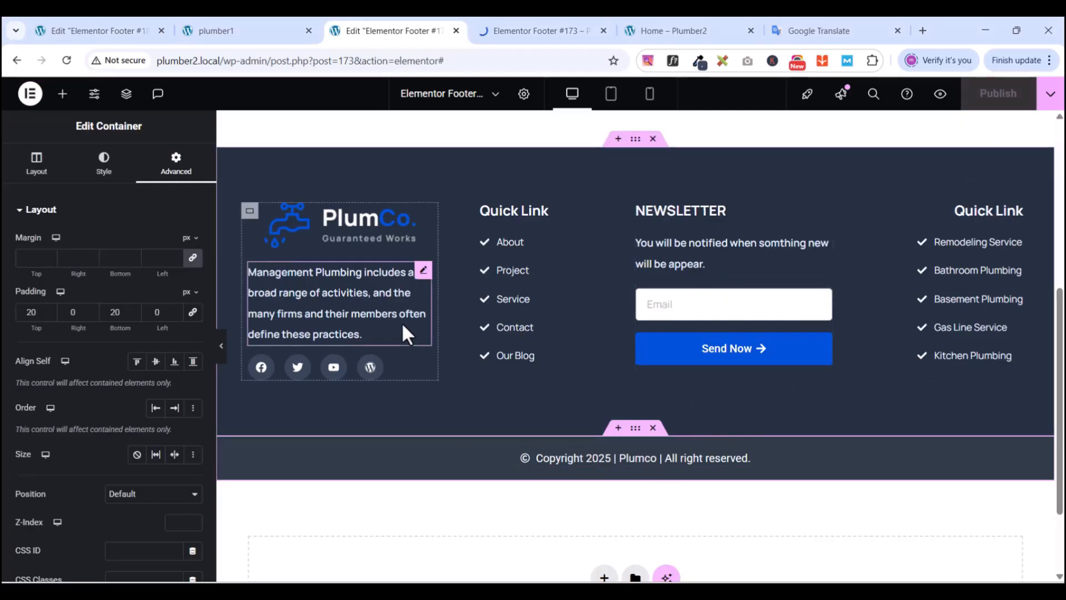
pyautogui.scroll(-2, 461, 305)
pyautogui.scroll(2, 462, 305)
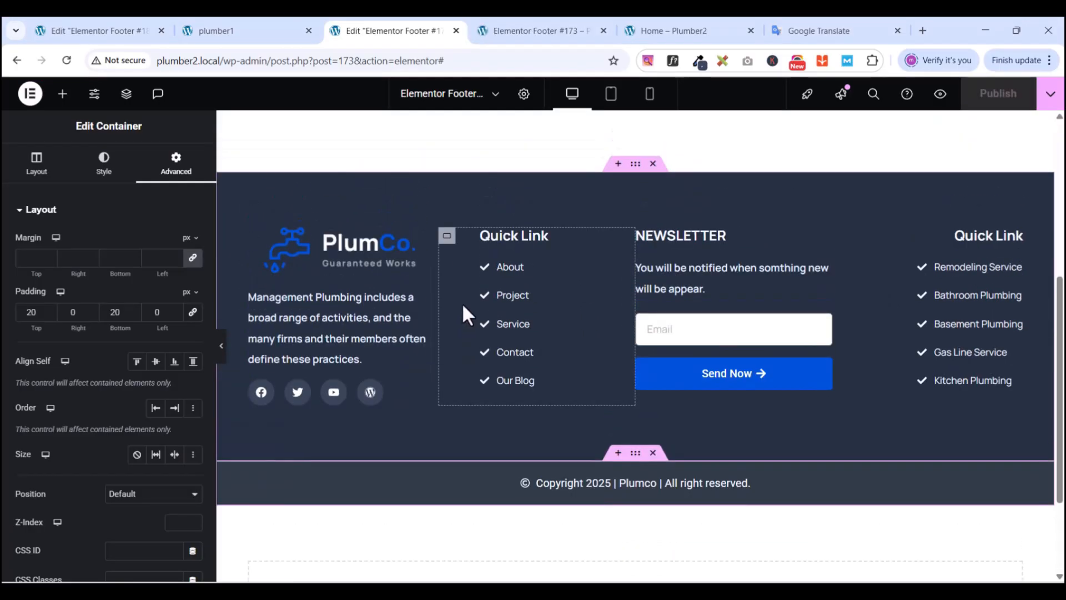
# - Check the published footer on its preview and the Home – Plumber2 page
pyautogui.click(555, 33)
pyautogui.scroll(-4, 582, 394)
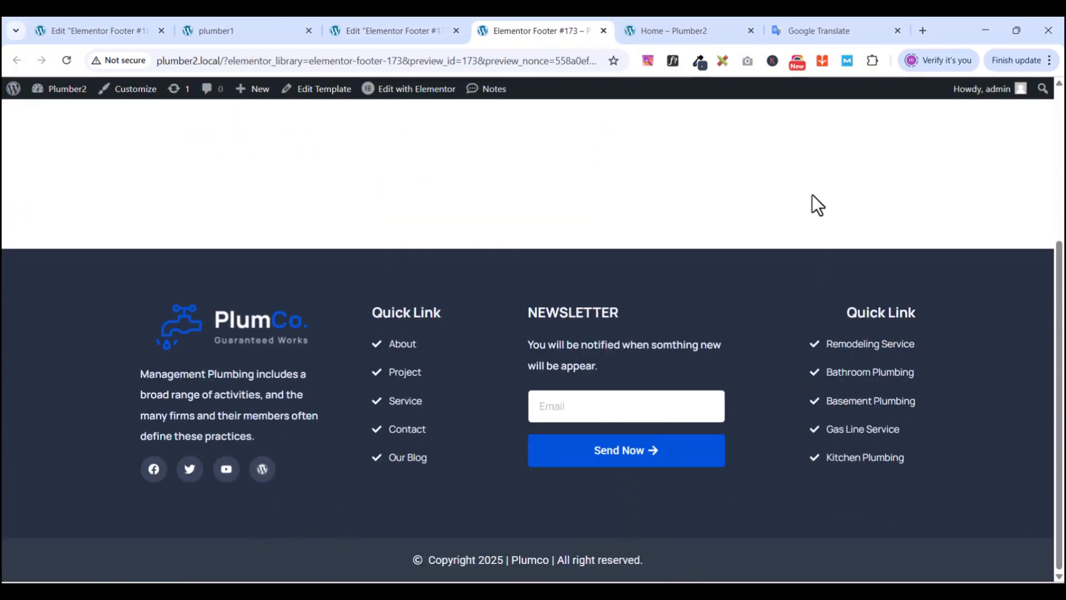
pyautogui.click(666, 27)
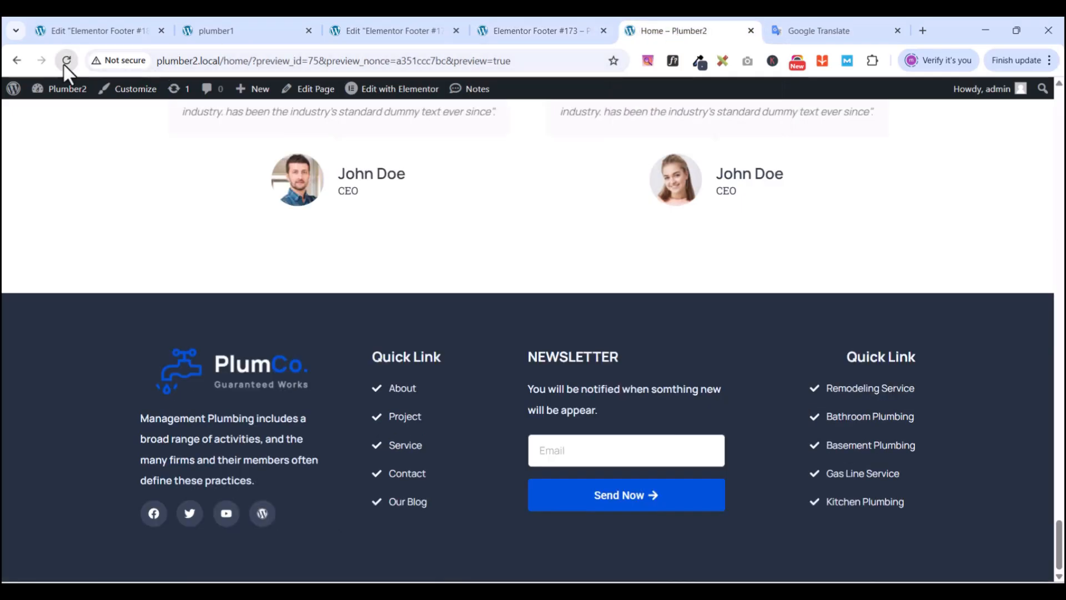
pyautogui.scroll(-2, 791, 482)
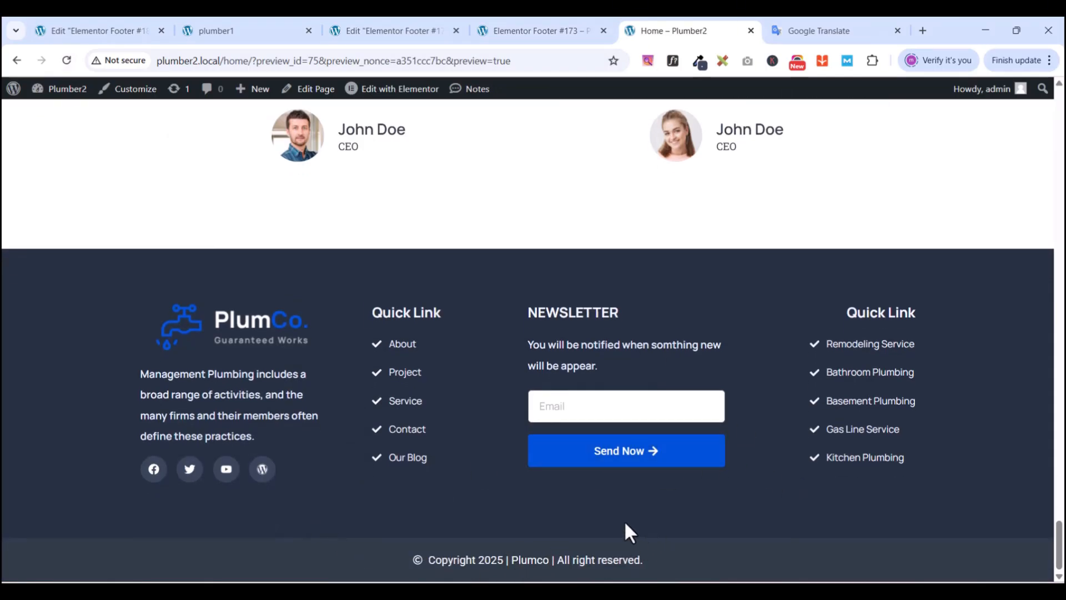
pyautogui.scroll(20, 639, 577)
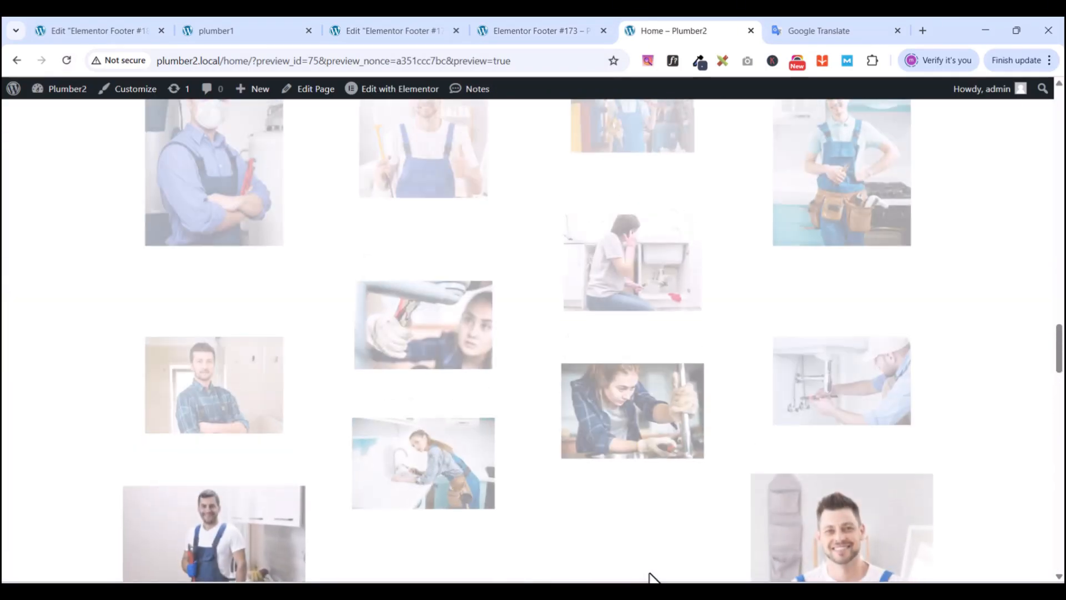
pyautogui.scroll(15, 654, 576)
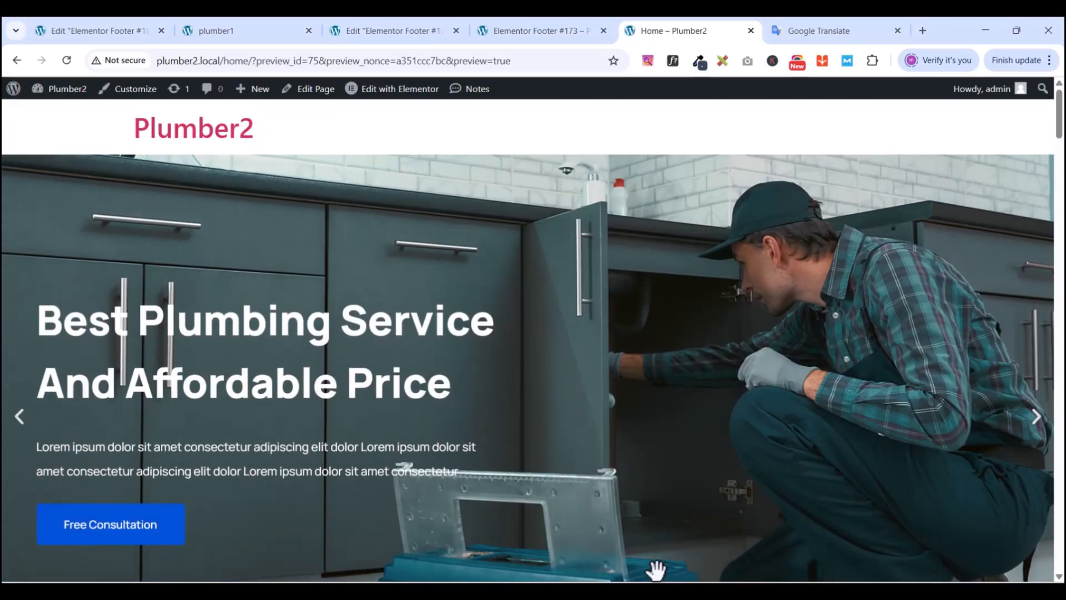
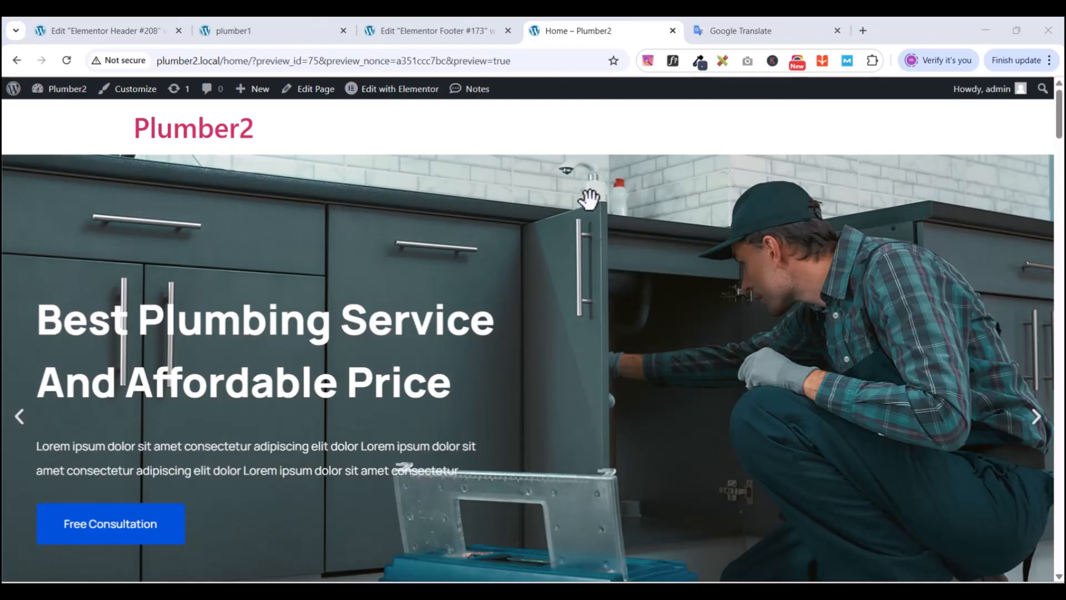
# - Return to the Footer #173 editor and open Elementor's main options menu
pyautogui.click(448, 35)
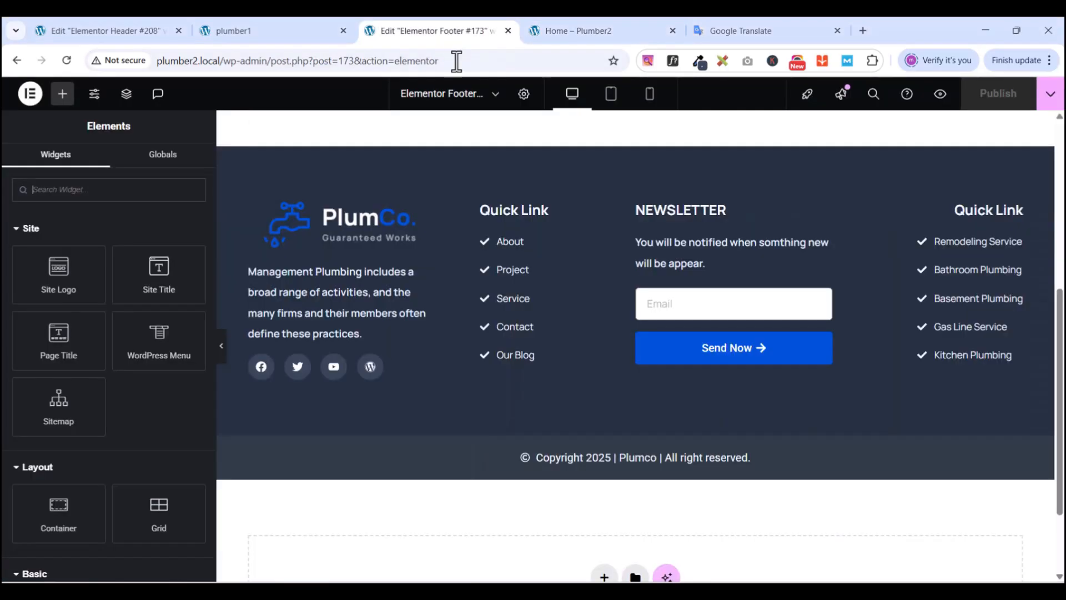
pyautogui.scroll(1, 480, 352)
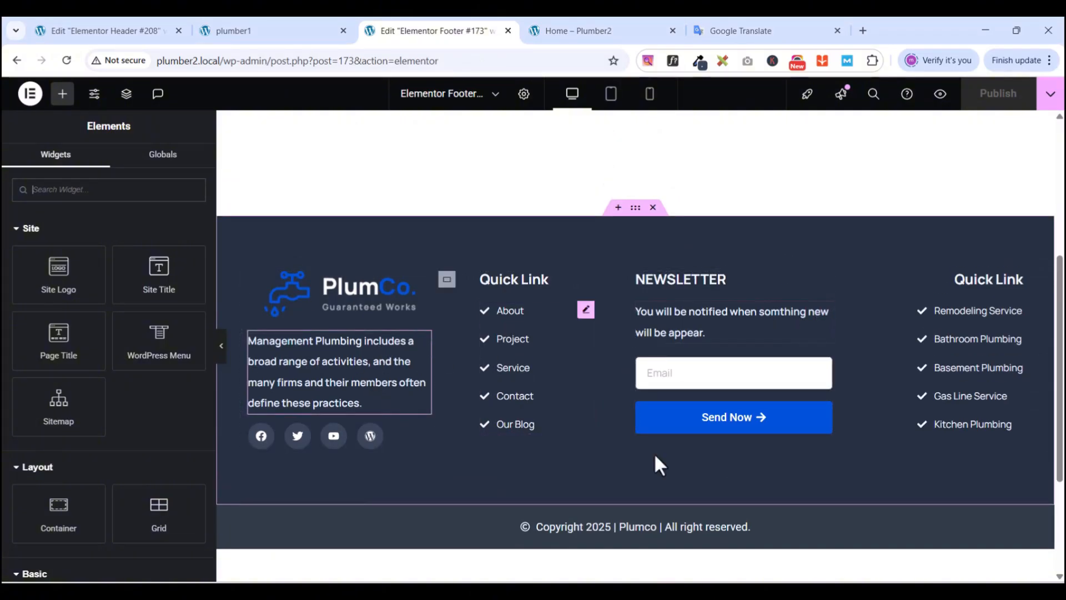
pyautogui.scroll(-1, 628, 383)
pyautogui.scroll(-1, 627, 383)
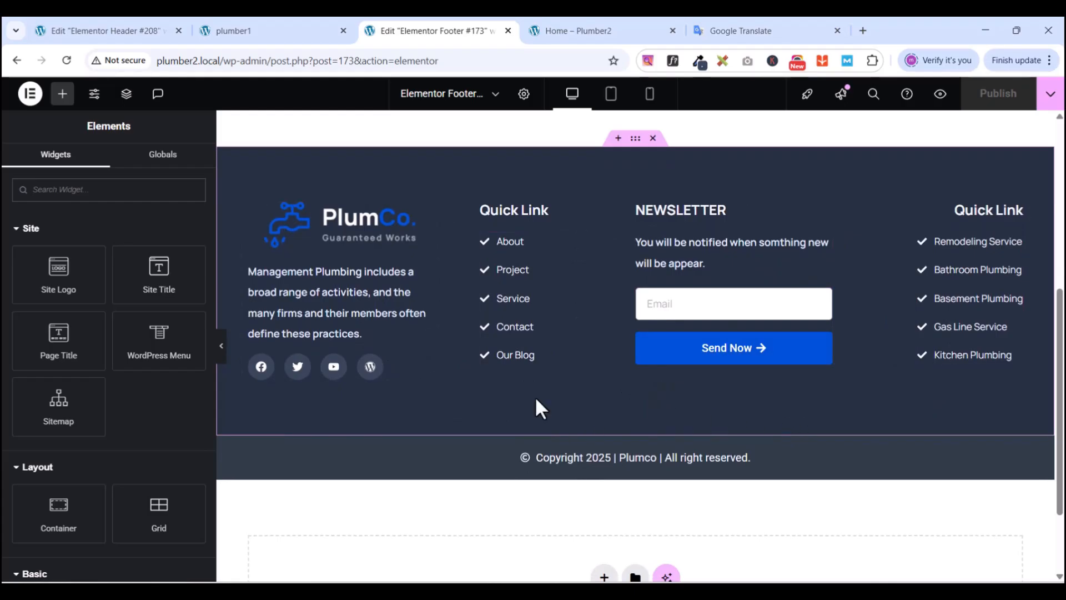
pyautogui.click(31, 94)
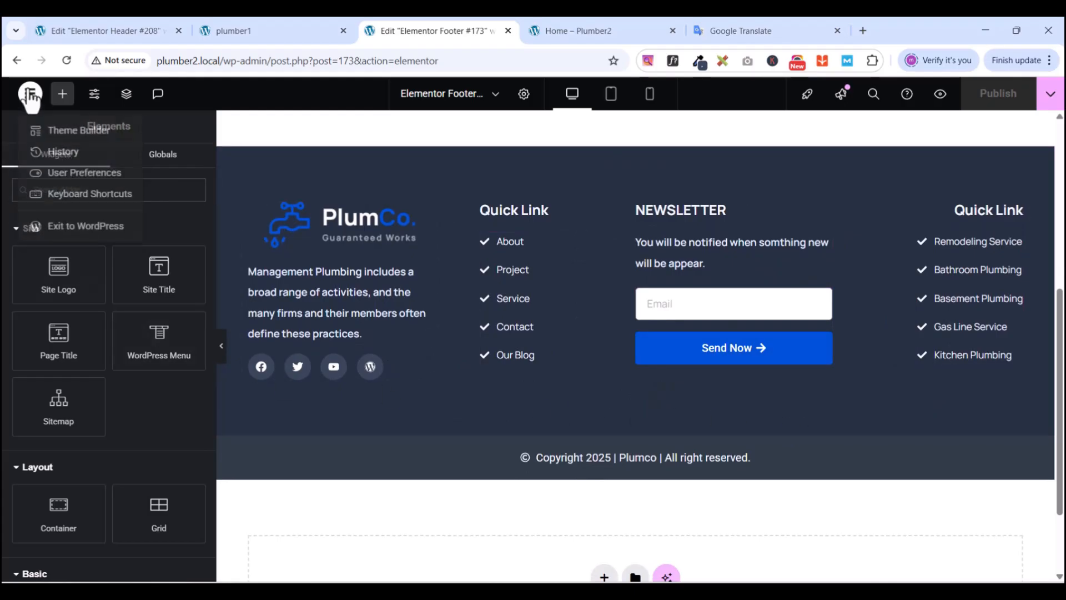
# - Create a new header template from the Theme Builder's Header category
pyautogui.click(78, 231)
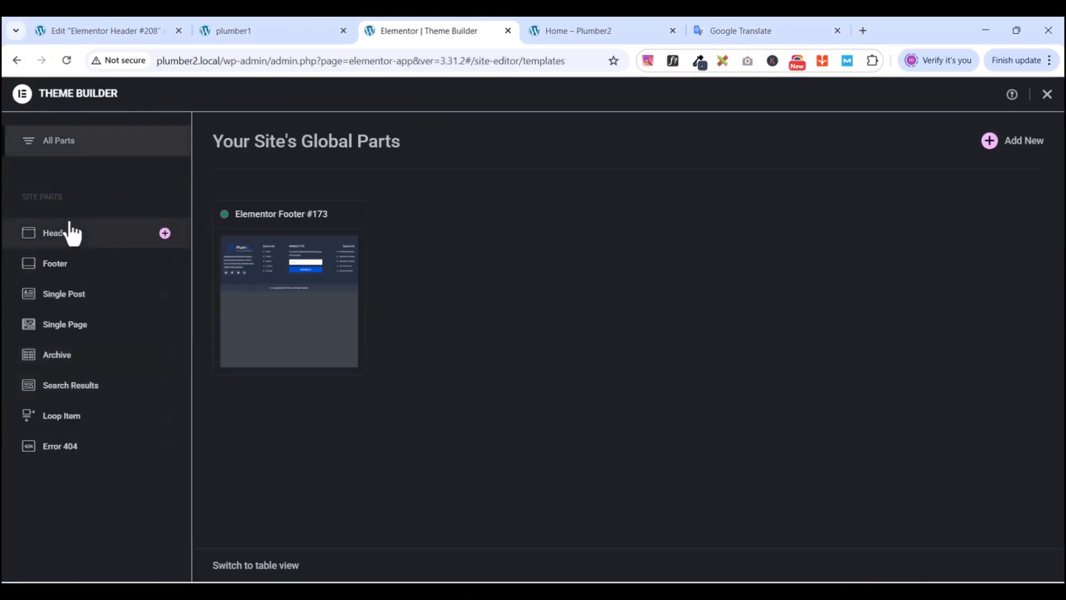
pyautogui.click(67, 247)
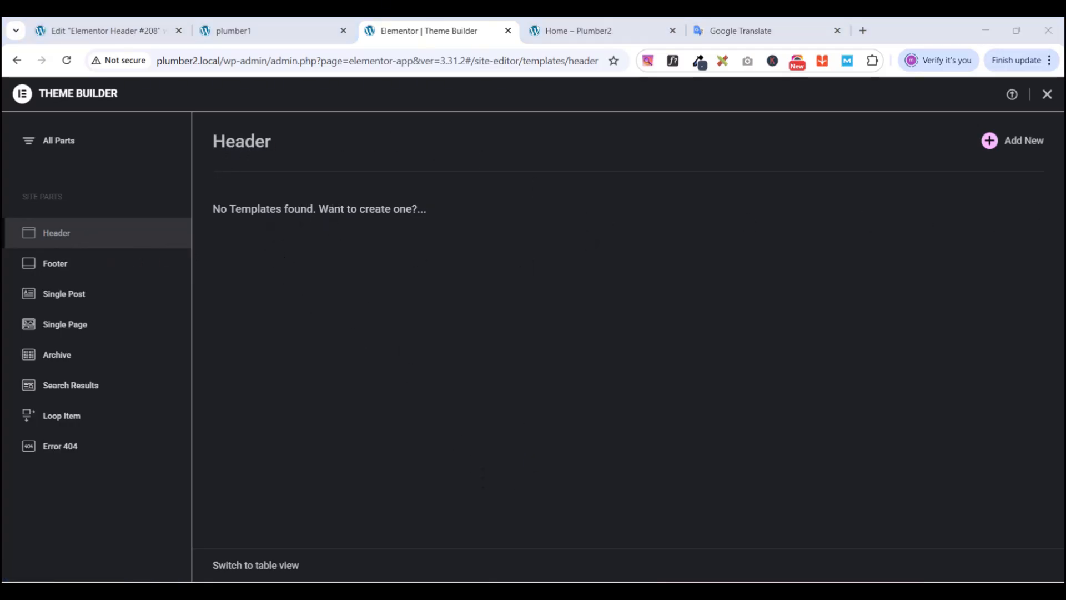
pyautogui.click(1013, 150)
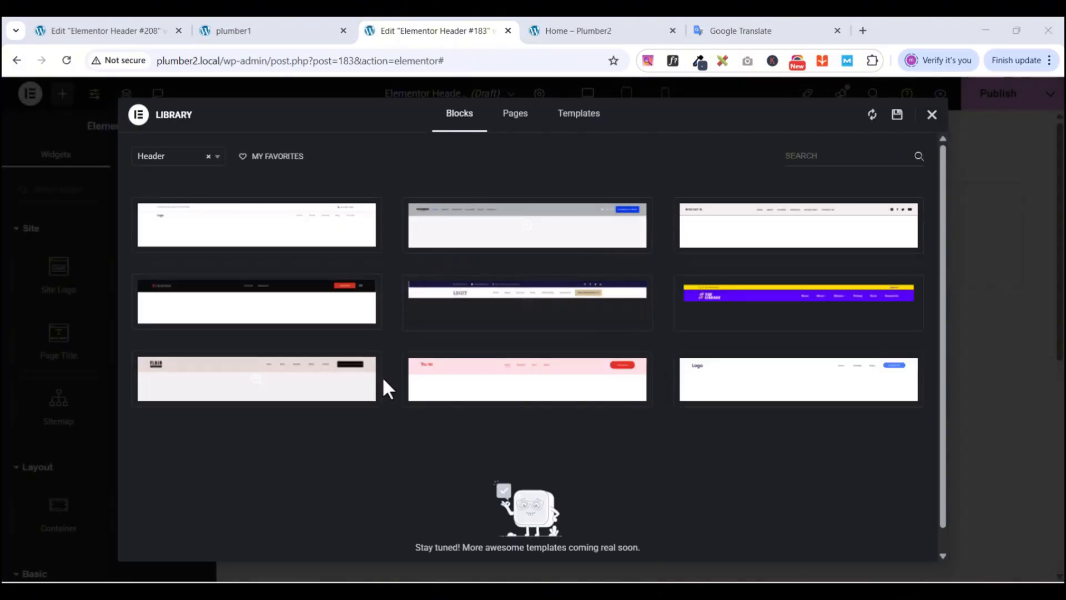
pyautogui.moveTo(751, 253)
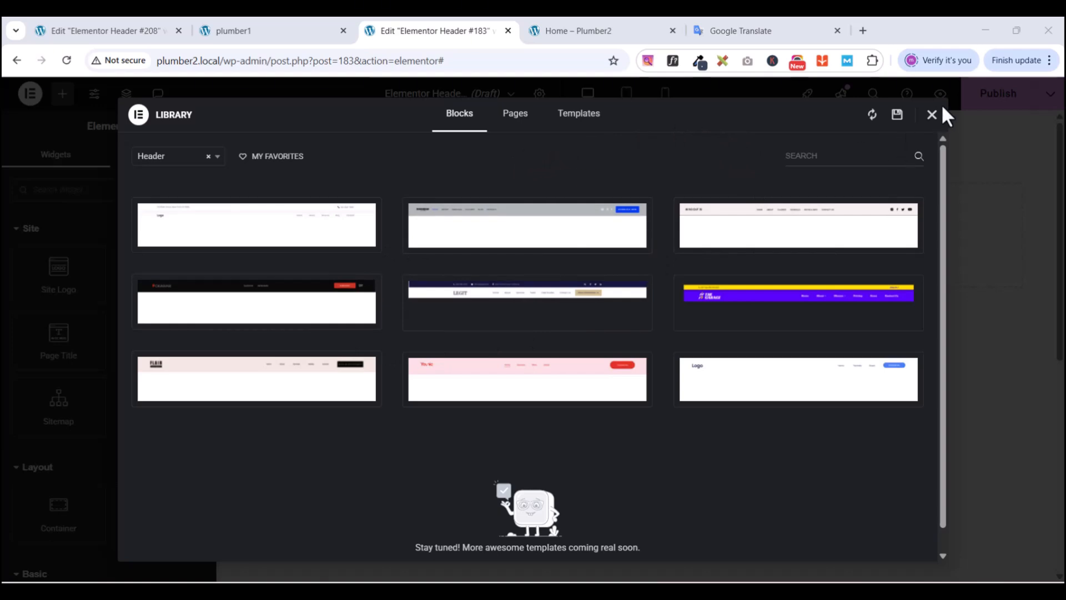
# - Close the block library to start the header from a blank canvas
pyautogui.click(932, 117)
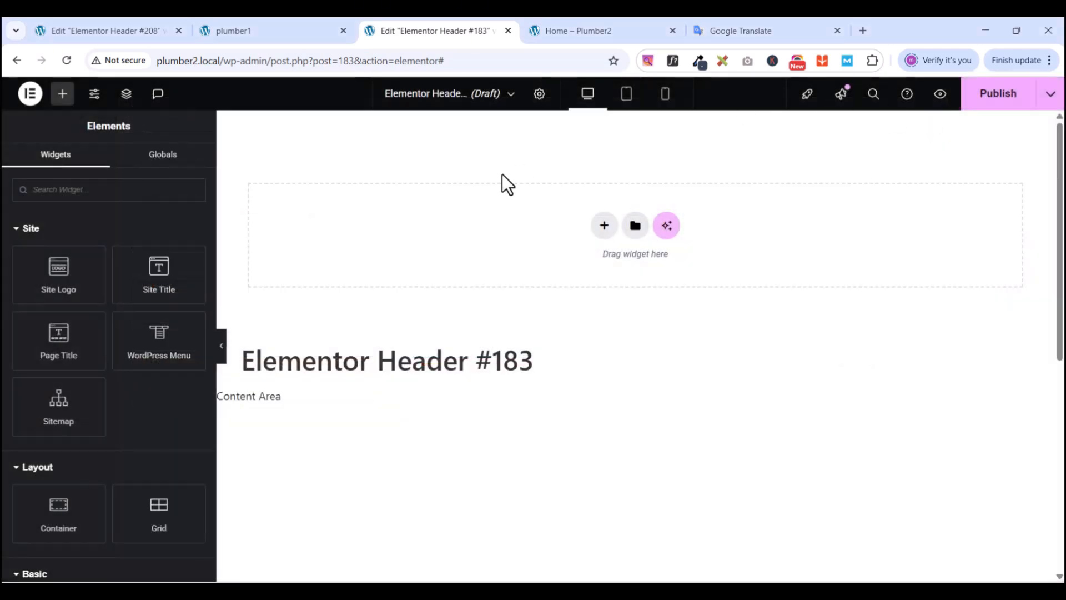
pyautogui.scroll(-2, 609, 338)
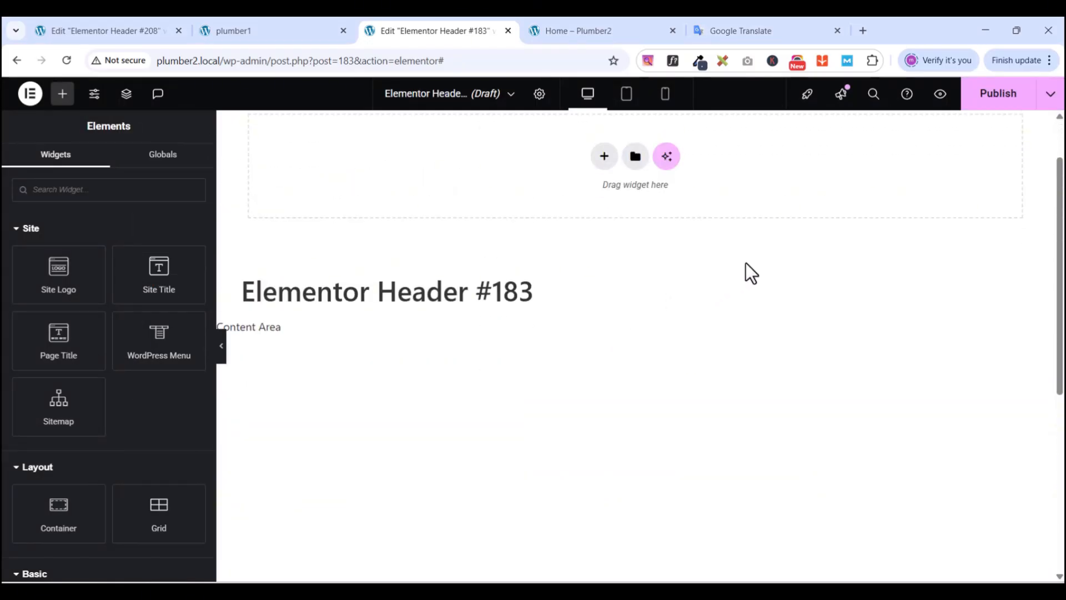
pyautogui.scroll(2, 605, 297)
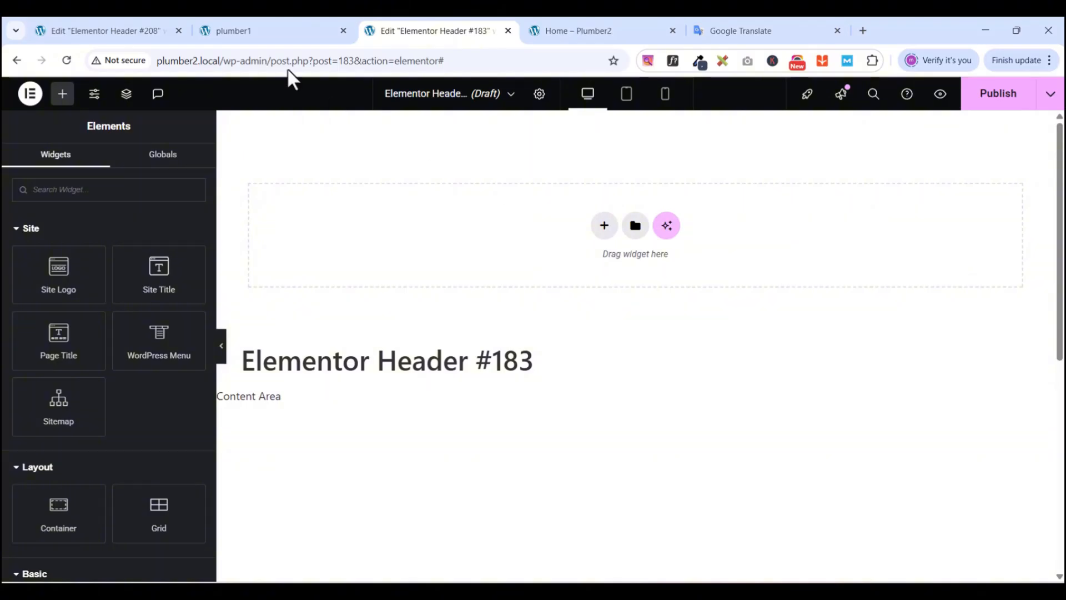
# - Review the PlumCo reference site's header, then come back to the header editor
pyautogui.click(236, 25)
pyautogui.scroll(5, 477, 348)
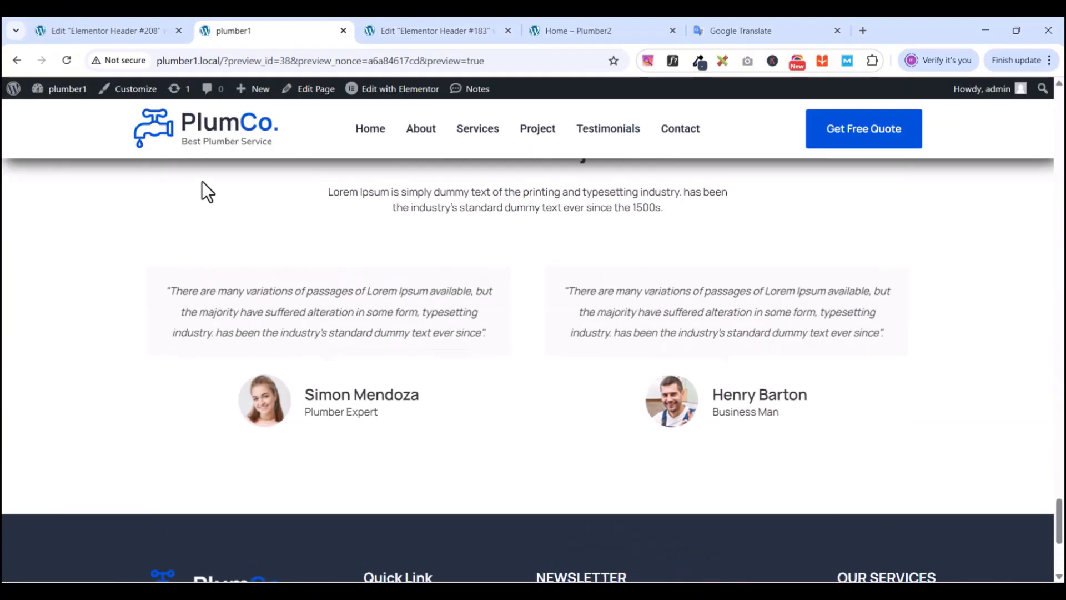
pyautogui.scroll(20, 541, 295)
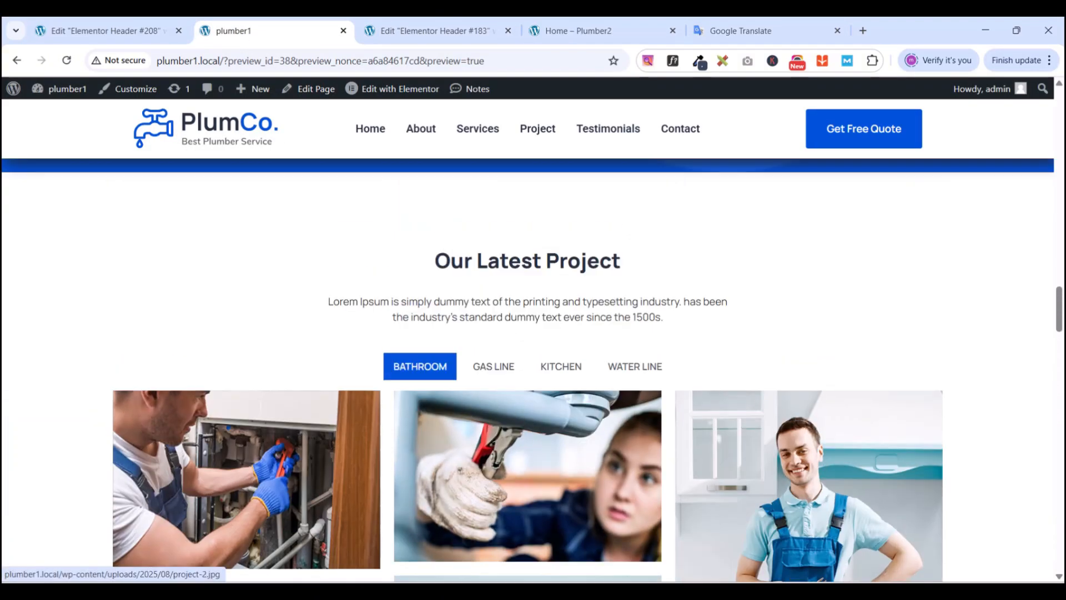
pyautogui.scroll(15, 660, 142)
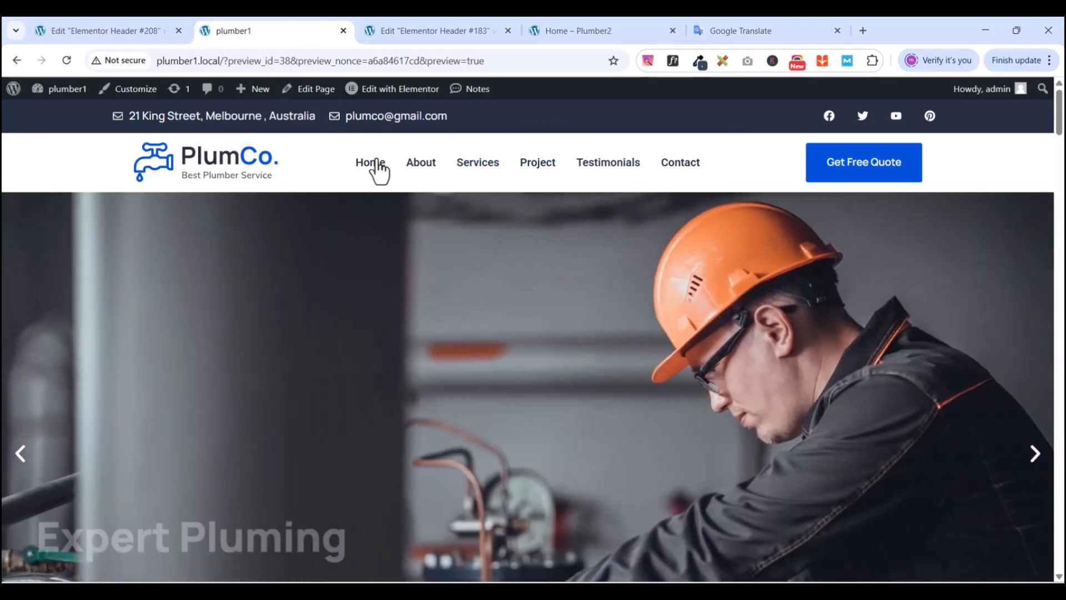
pyautogui.click(432, 31)
# - Add a one-column Flexbox section and drag an inner Container into it
pyautogui.click(606, 236)
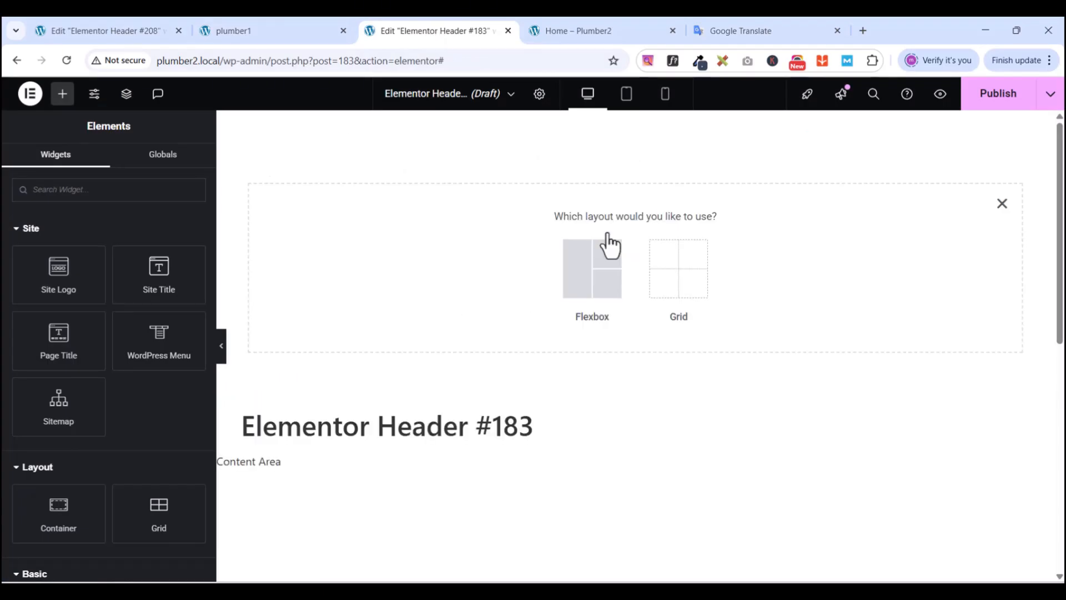
pyautogui.click(584, 272)
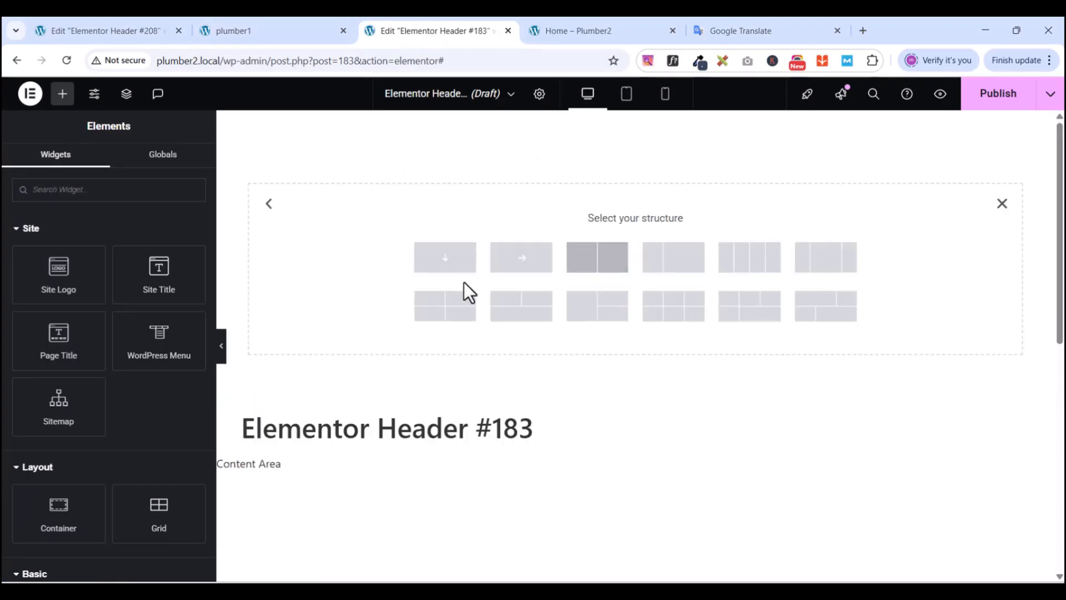
pyautogui.click(445, 257)
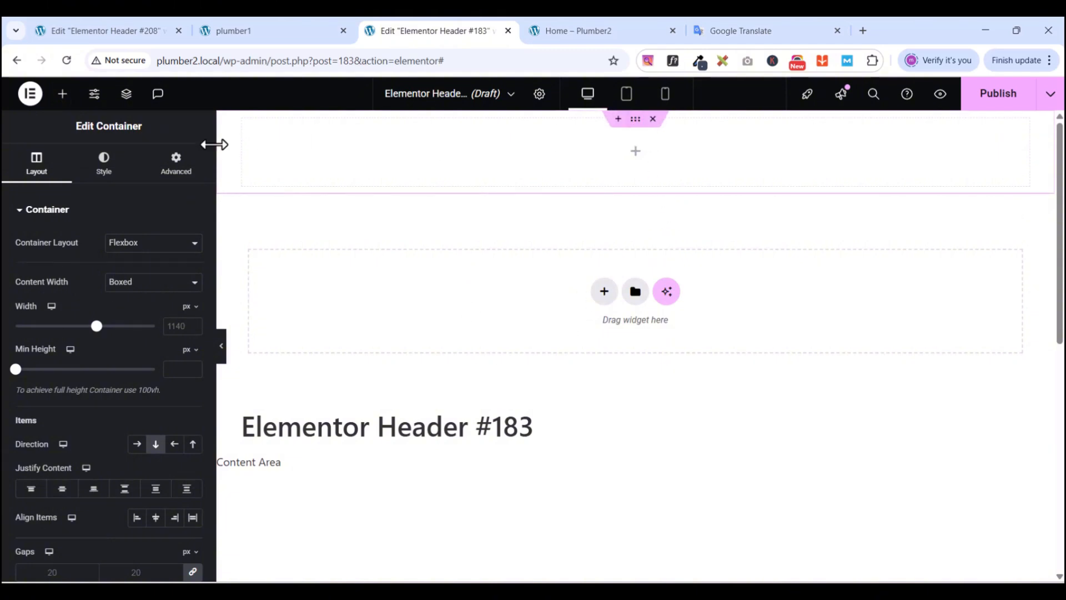
pyautogui.click(180, 167)
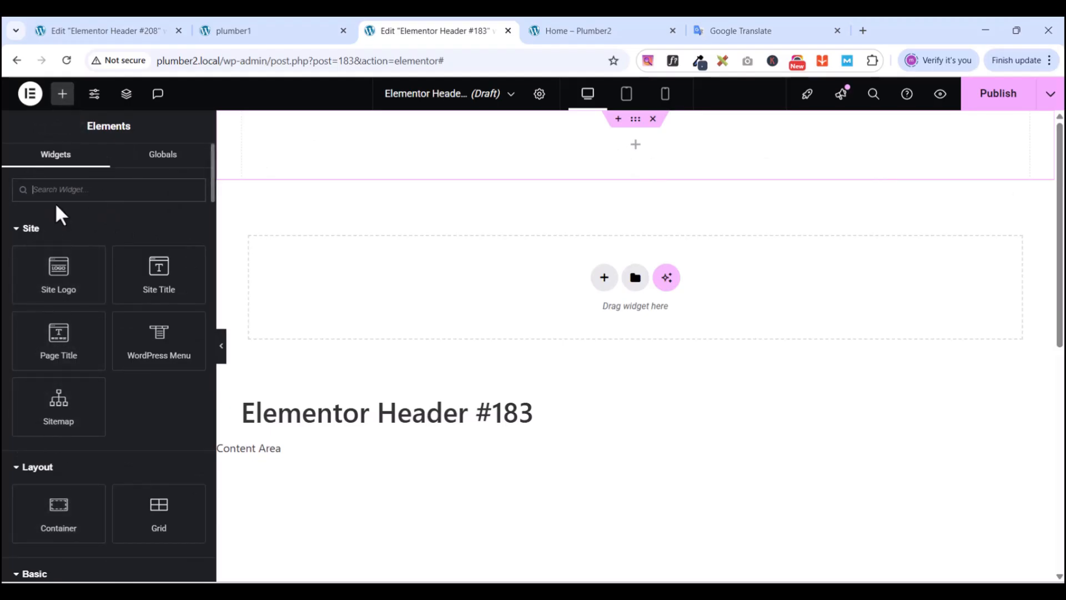
pyautogui.write('conta')
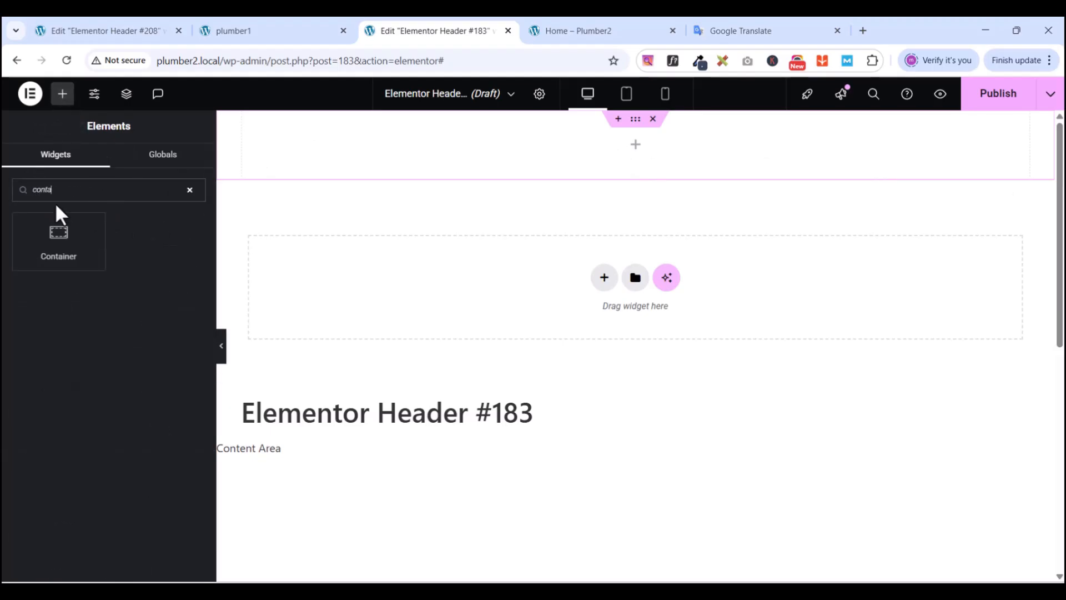
pyautogui.moveTo(60, 238); pyautogui.dragTo(659, 142)
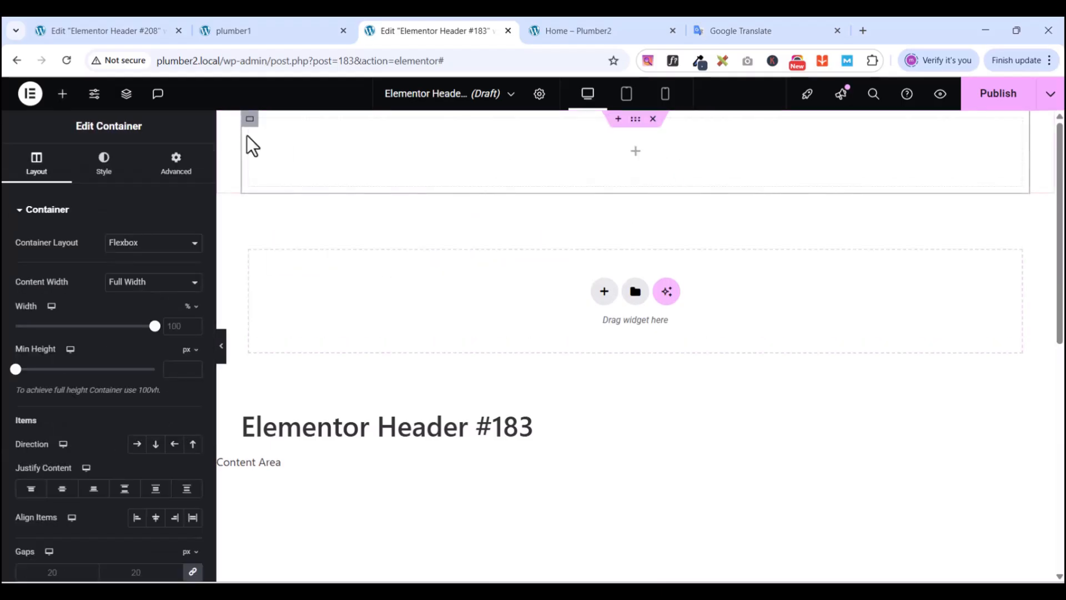
# - Duplicate the inner container and set both inner containers' padding to zero
pyautogui.rightClick(251, 121)
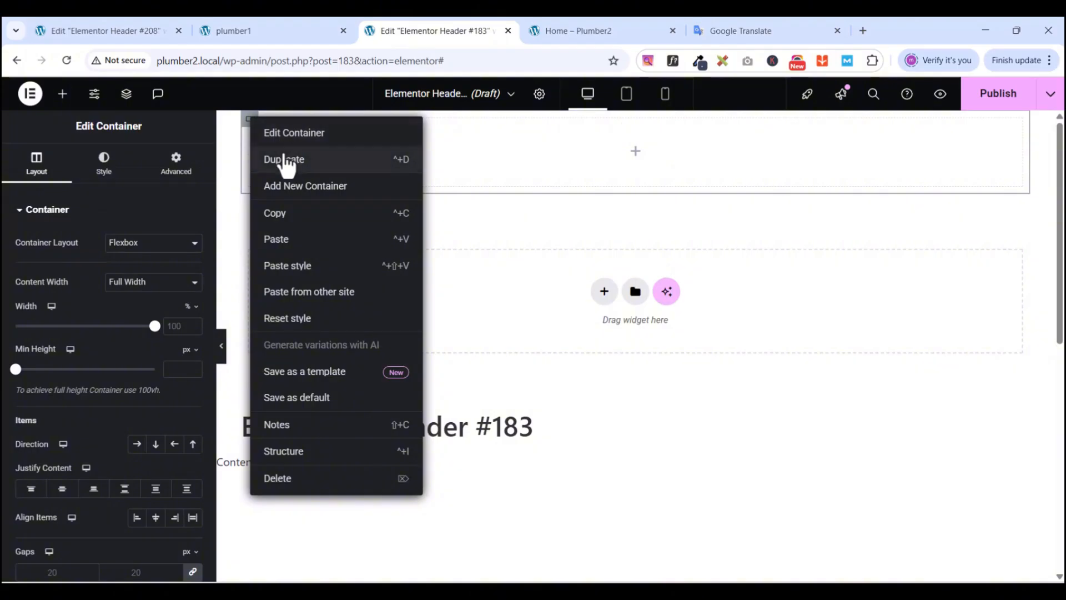
pyautogui.click(284, 157)
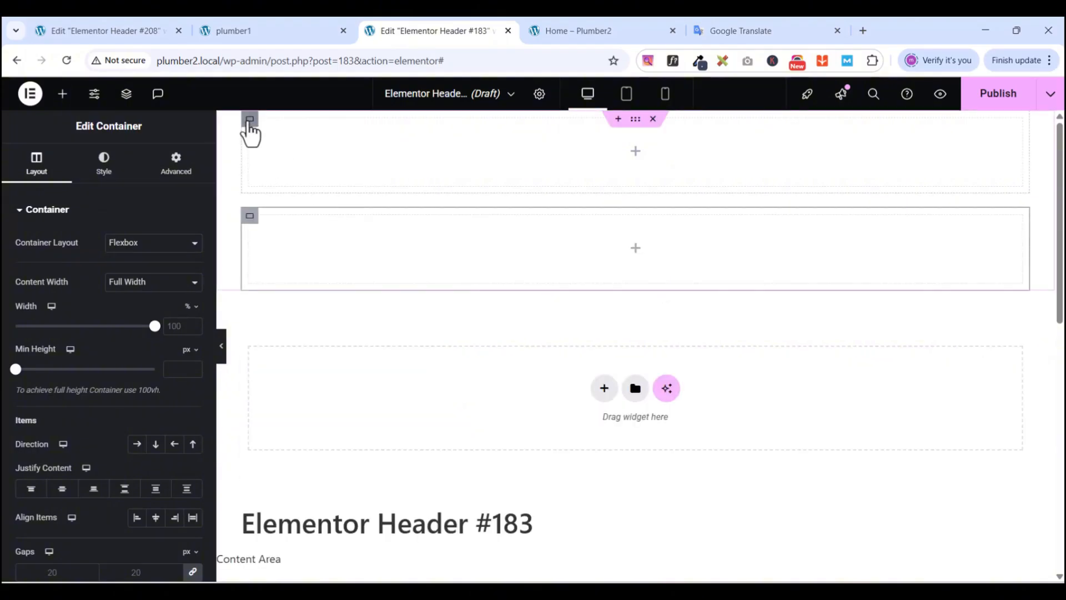
pyautogui.click(251, 121)
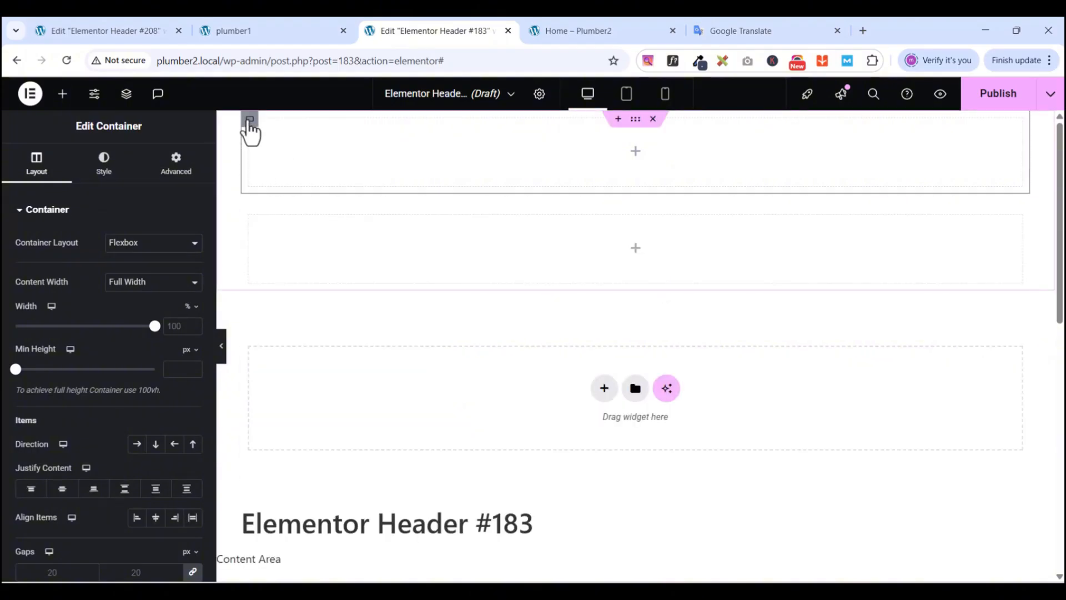
pyautogui.click(177, 167)
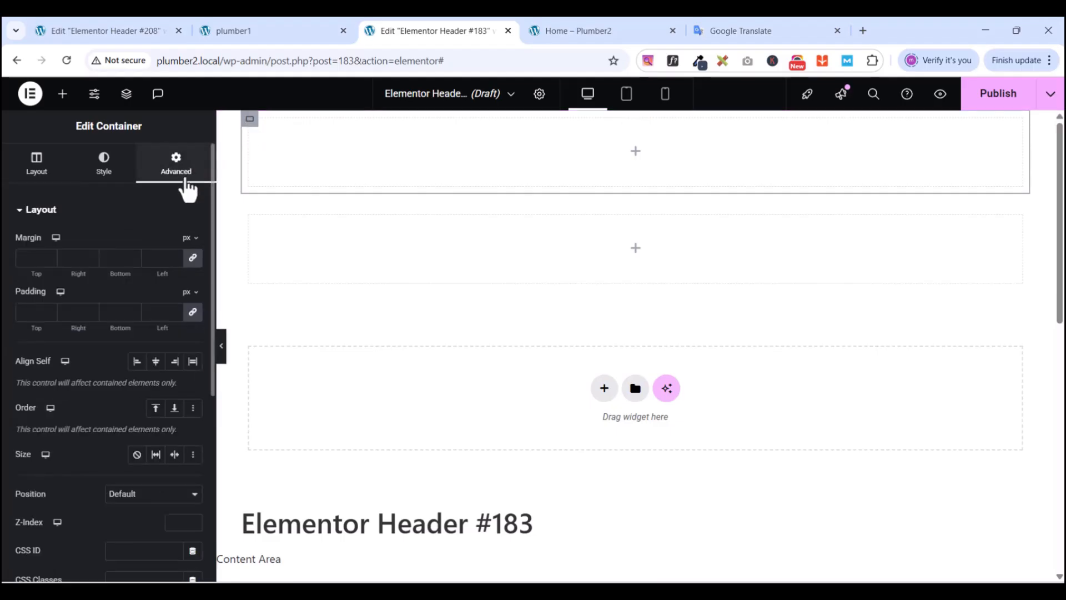
pyautogui.click(193, 312)
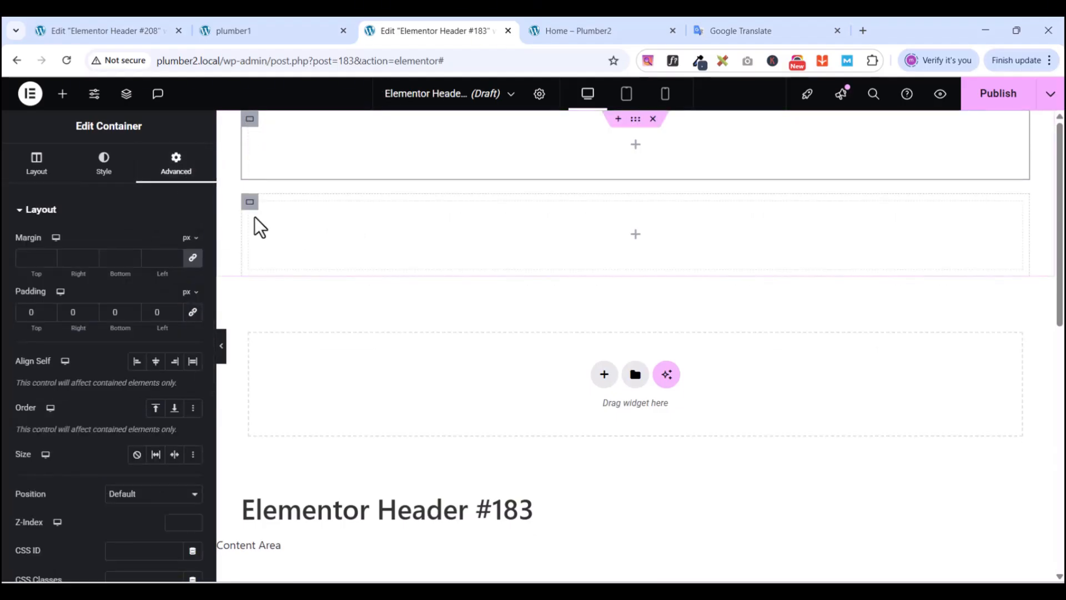
pyautogui.click(249, 203)
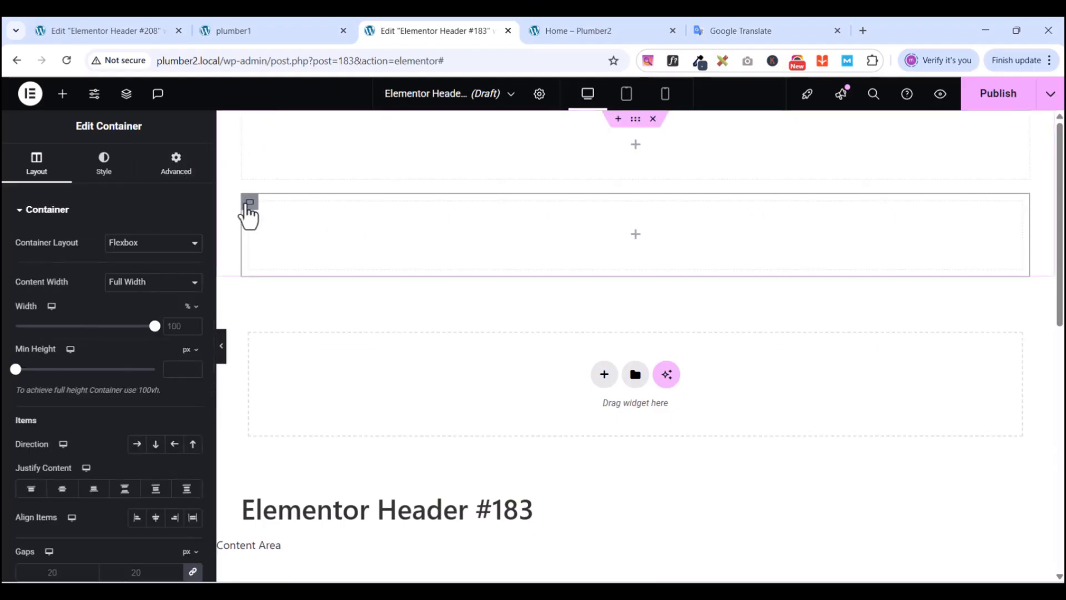
pyautogui.click(176, 173)
pyautogui.click(192, 312)
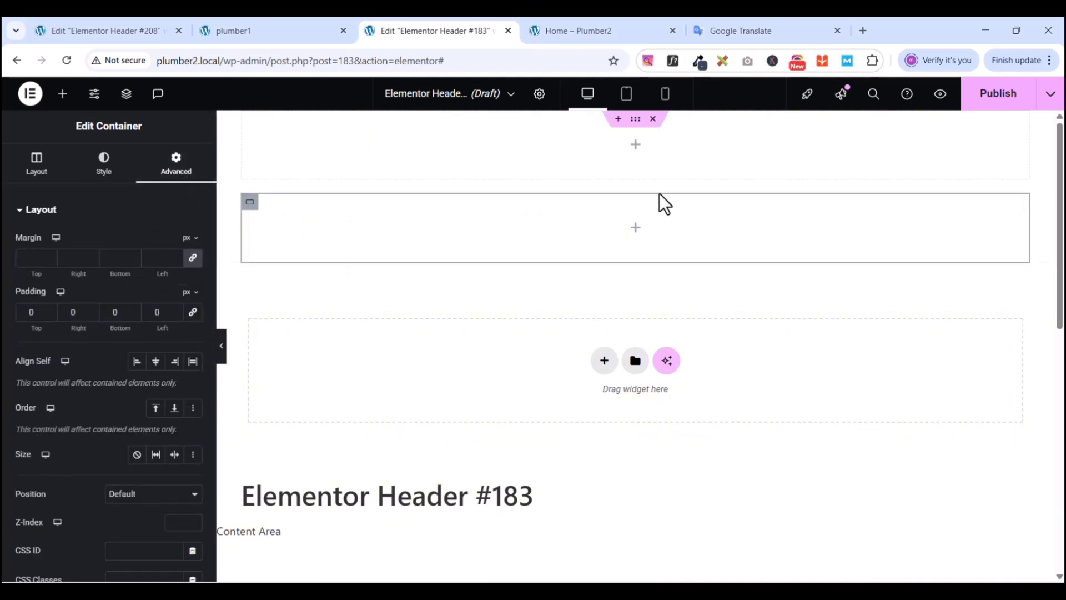
# - Set the outer section's Direction to Row so the containers sit side by side
pyautogui.click(635, 119)
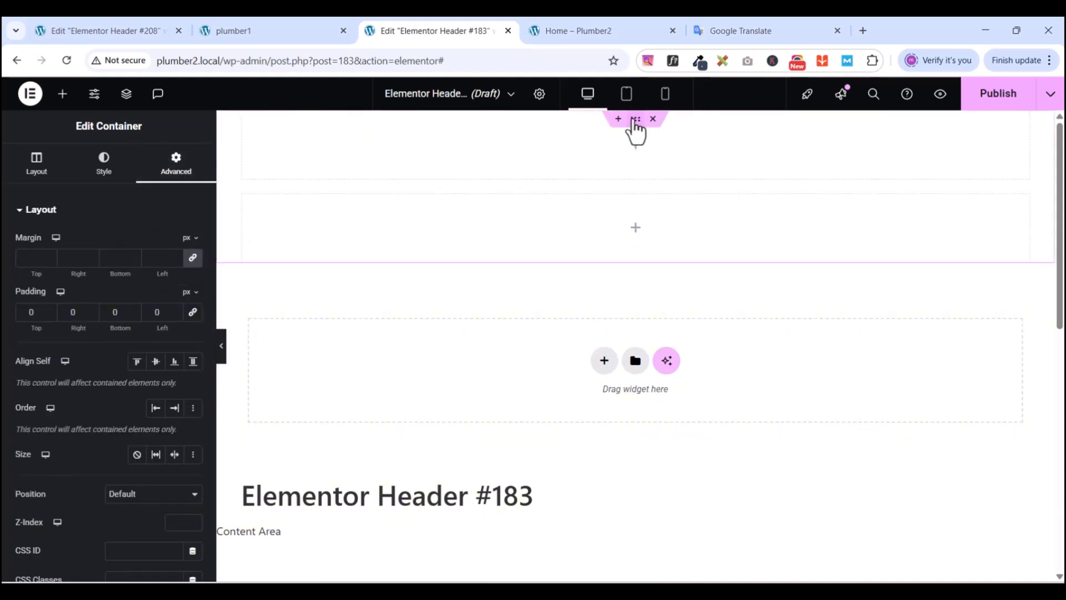
pyautogui.click(33, 174)
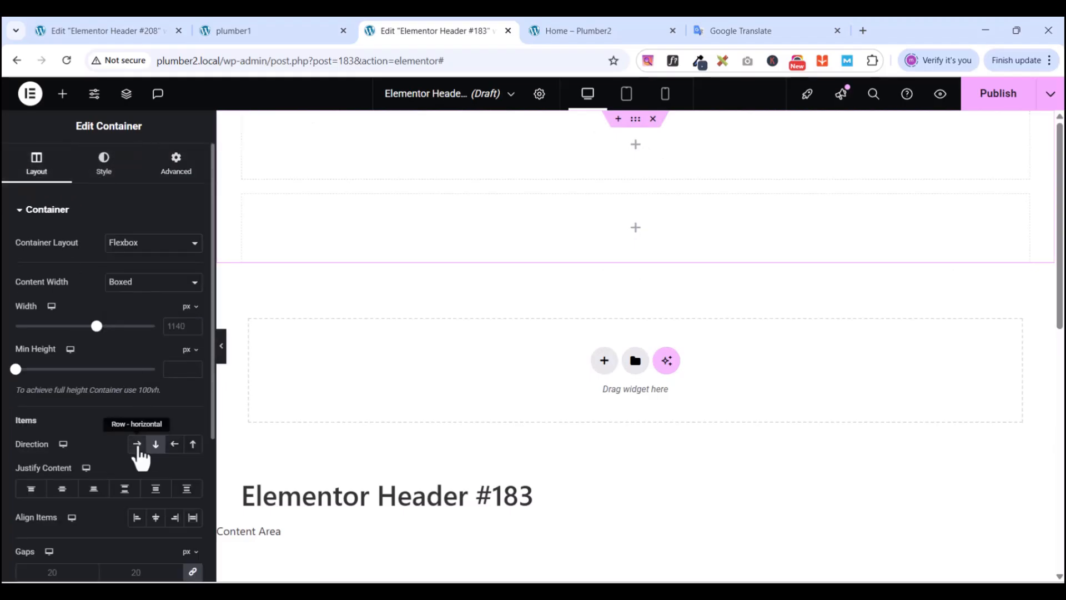
pyautogui.click(138, 445)
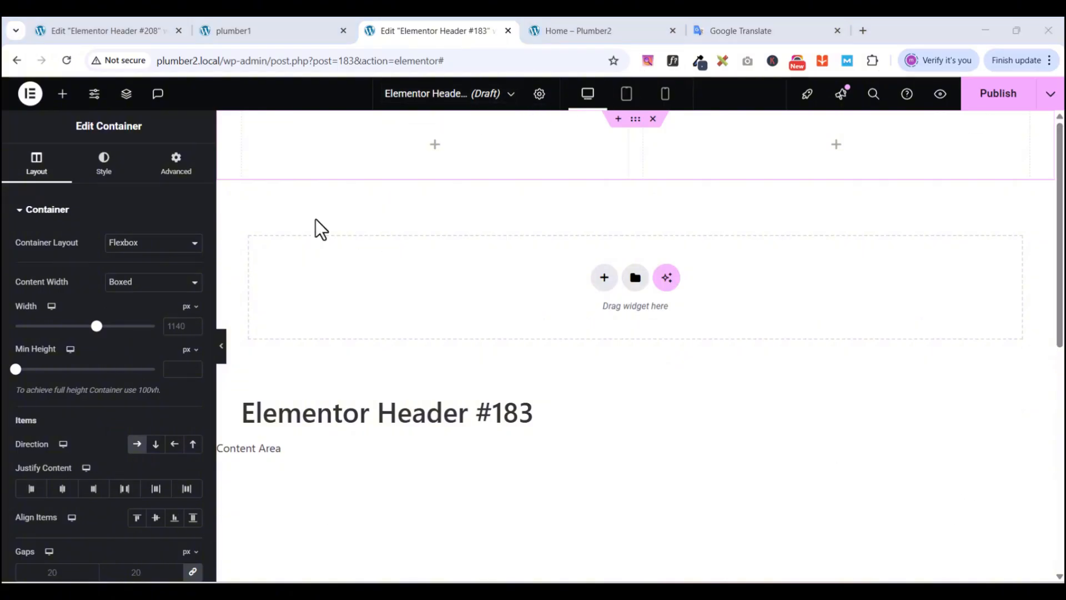
pyautogui.click(243, 34)
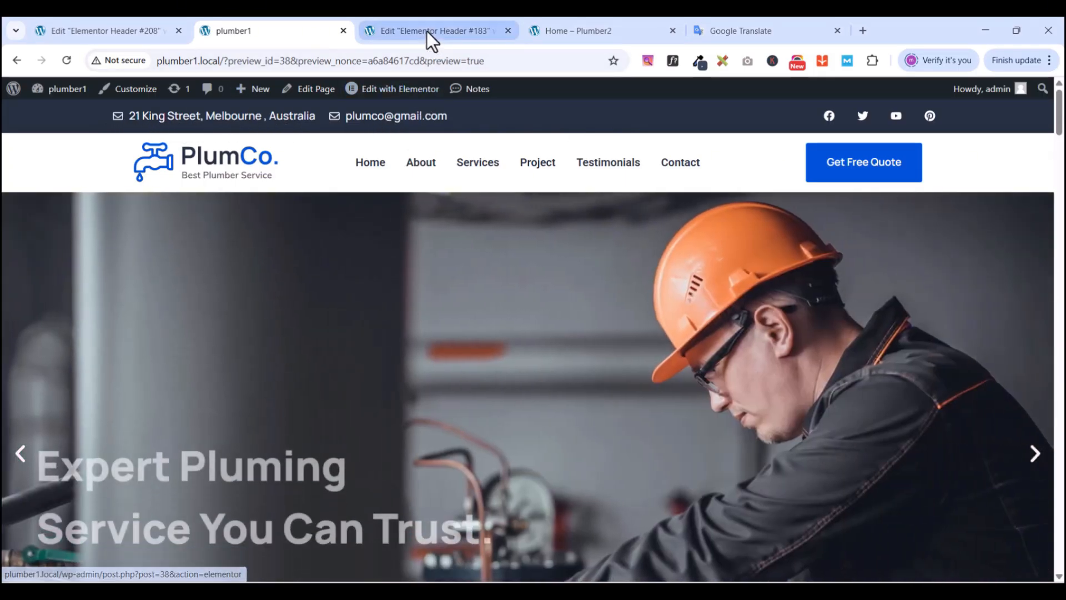
# - Place an Icon List in the left column and delete its second and third items
pyautogui.click(430, 36)
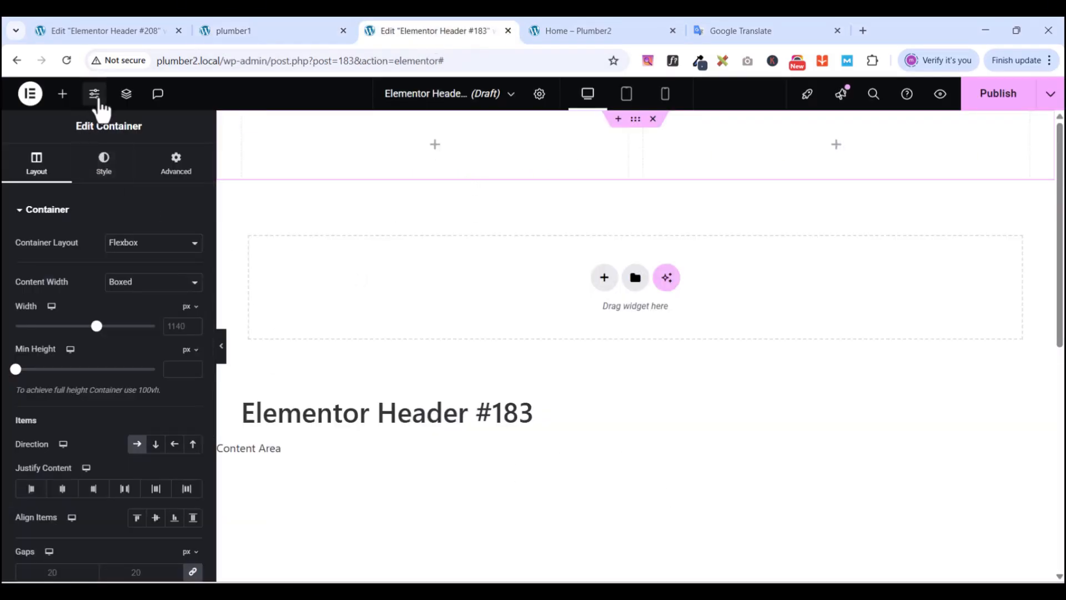
pyautogui.click(63, 94)
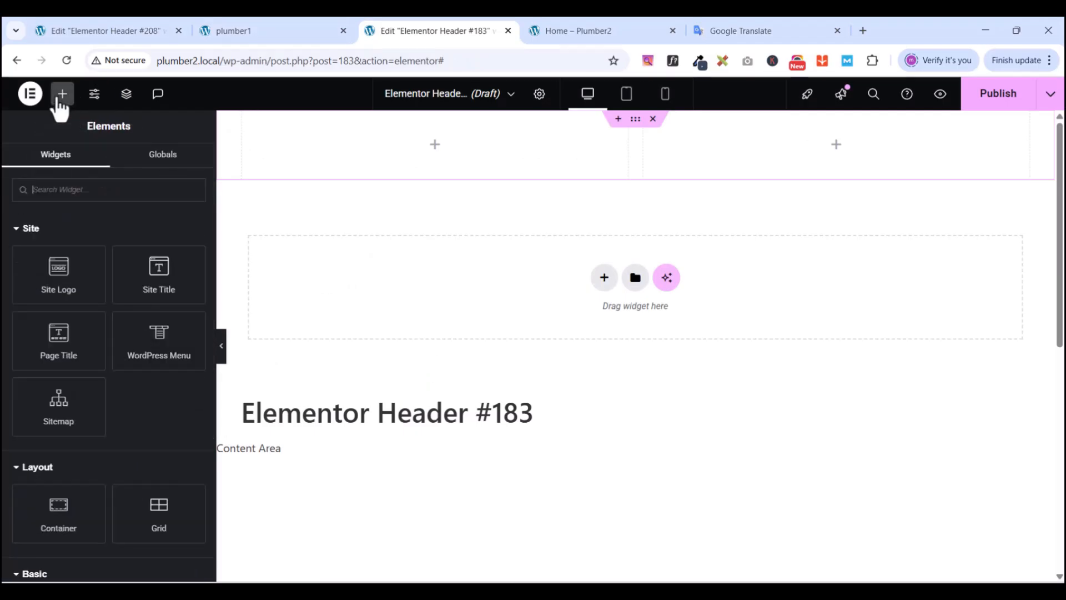
pyautogui.write('icon')
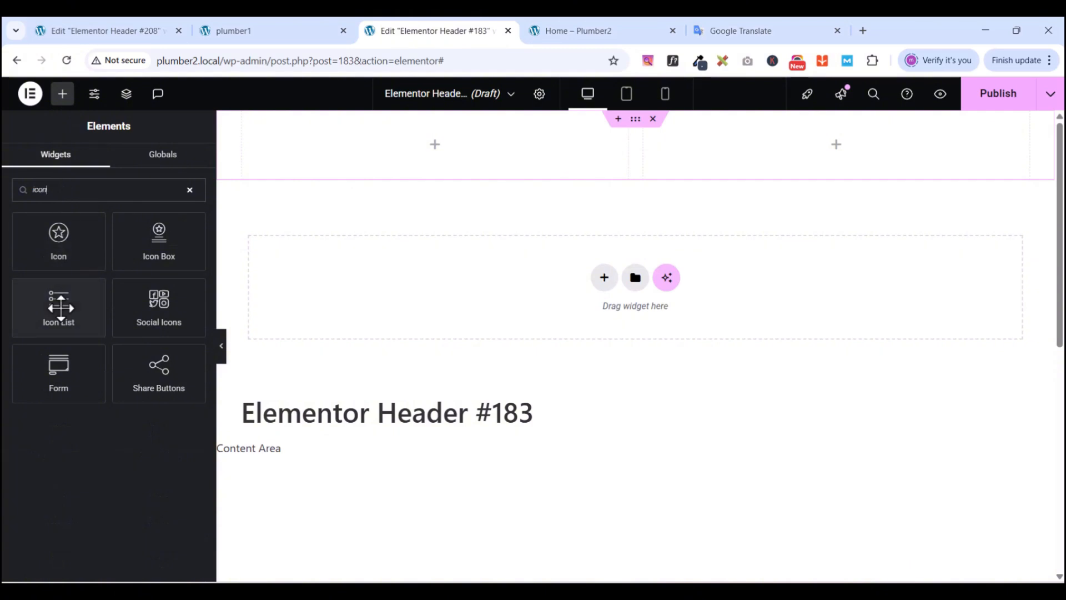
pyautogui.moveTo(59, 305); pyautogui.dragTo(462, 142)
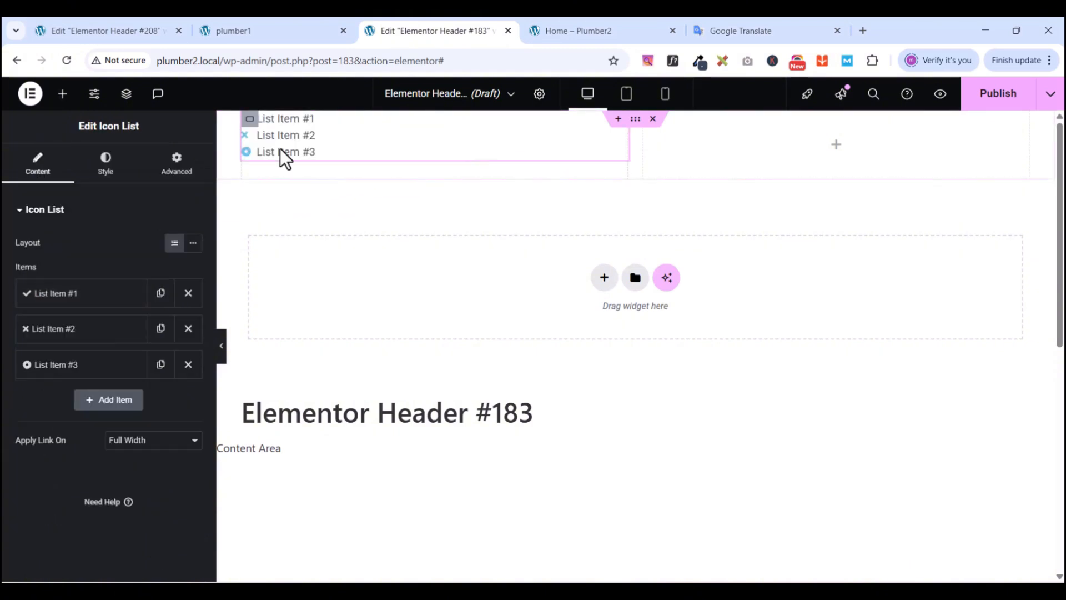
pyautogui.click(188, 364)
pyautogui.click(188, 329)
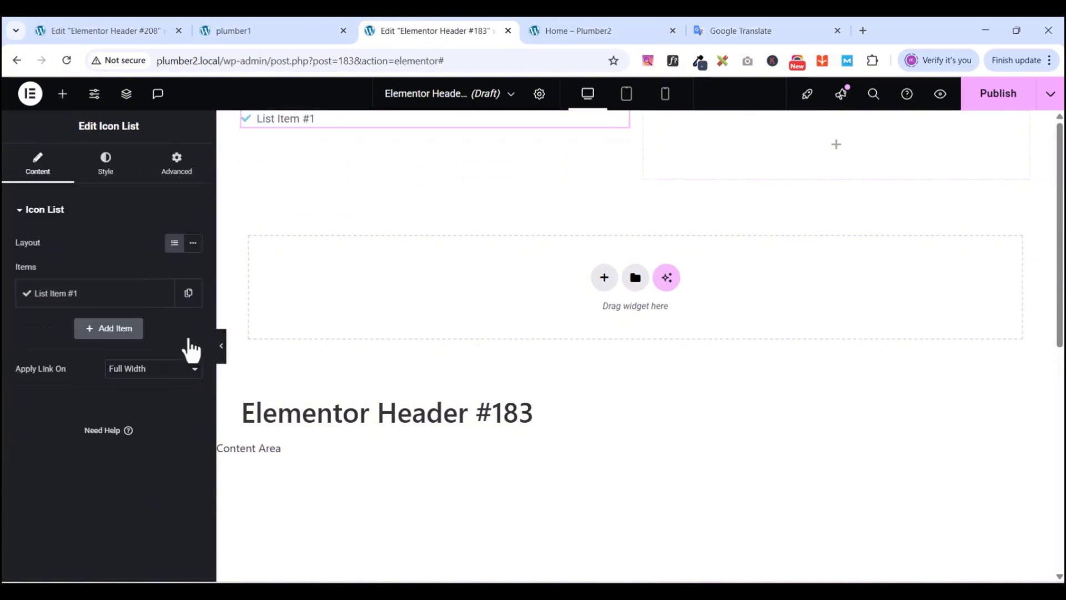
pyautogui.click(63, 293)
# - Copy the street address from the PlumCo site's top bar
pyautogui.click(240, 33)
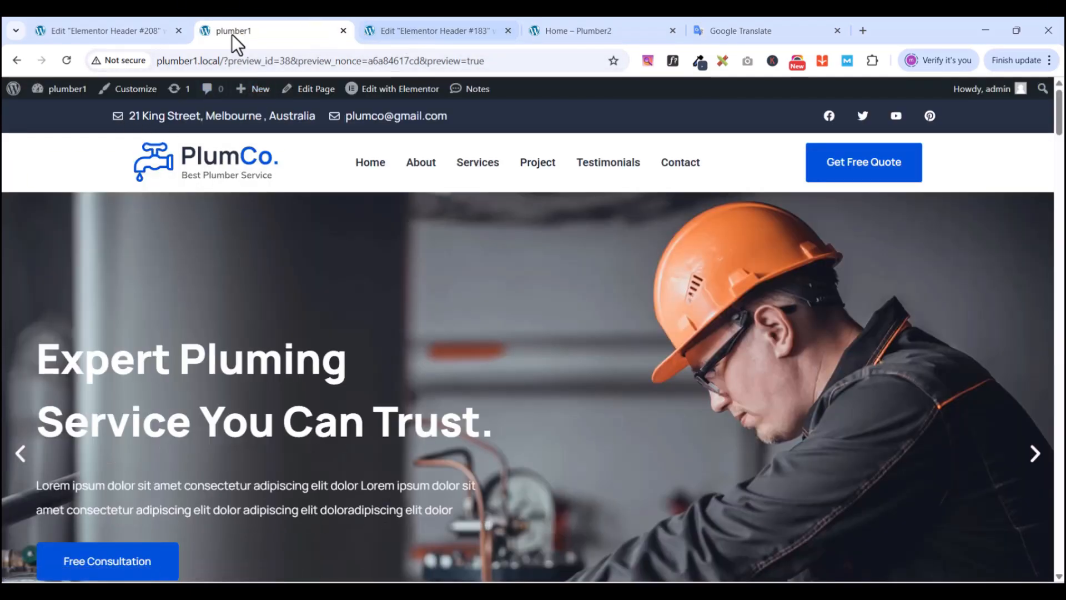
pyautogui.click(412, 31)
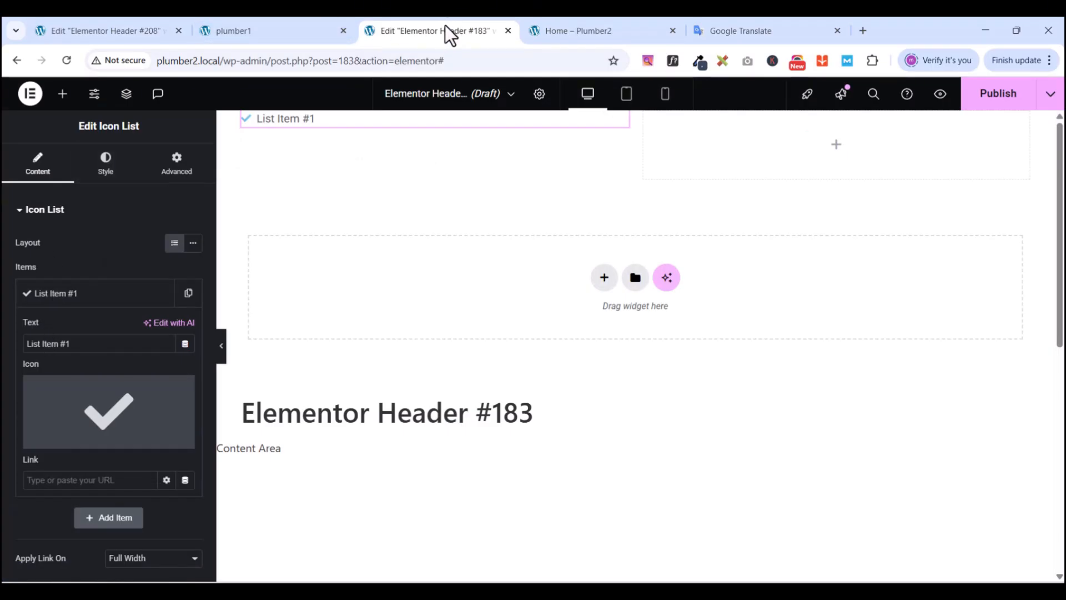
pyautogui.click(282, 30)
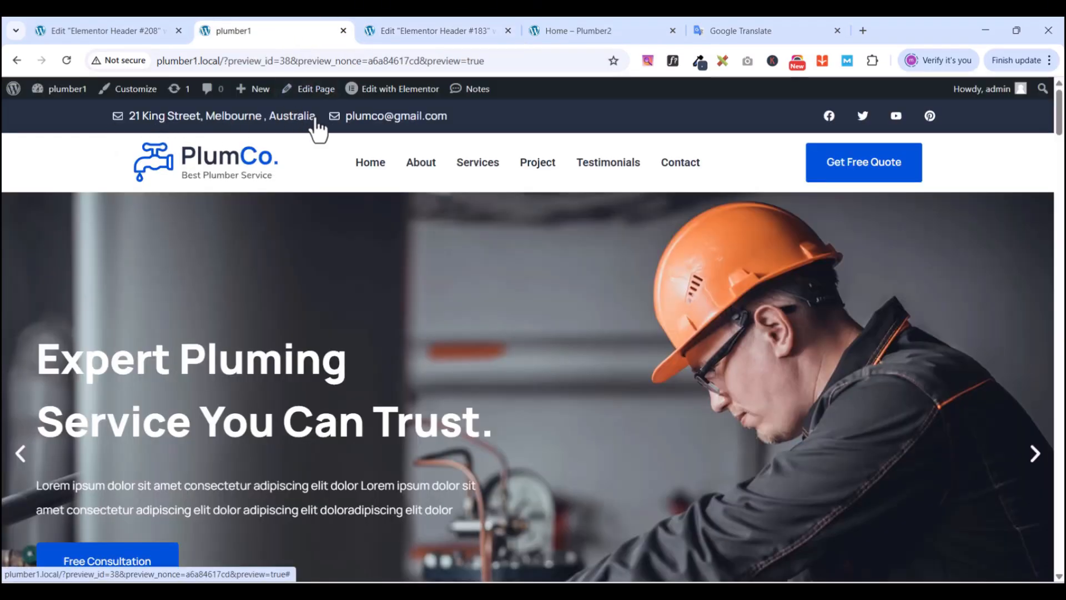
pyautogui.moveTo(315, 118); pyautogui.dragTo(135, 122)
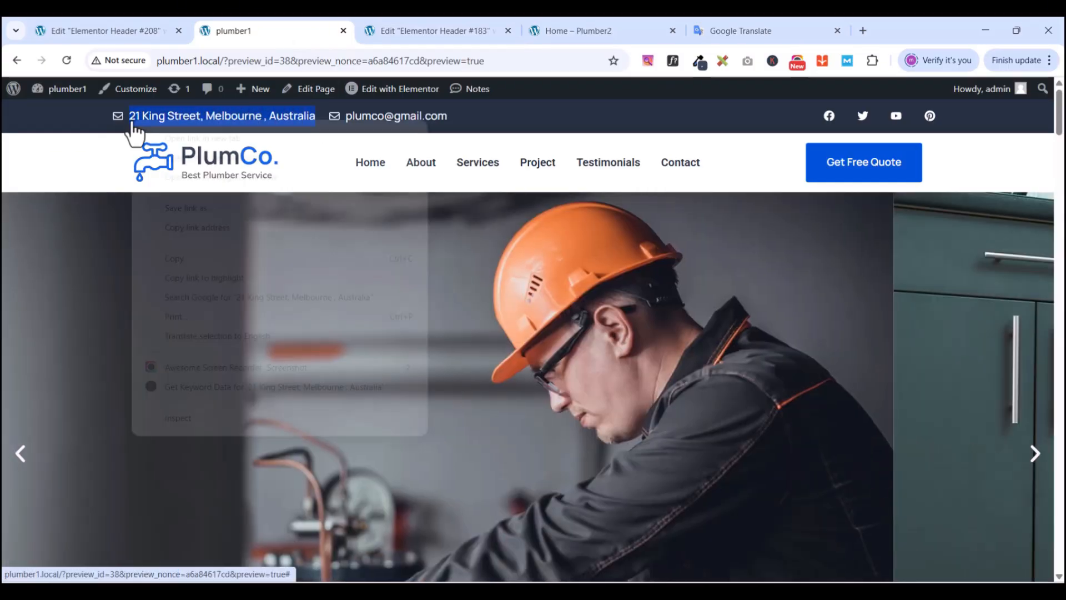
pyautogui.rightClick(133, 132)
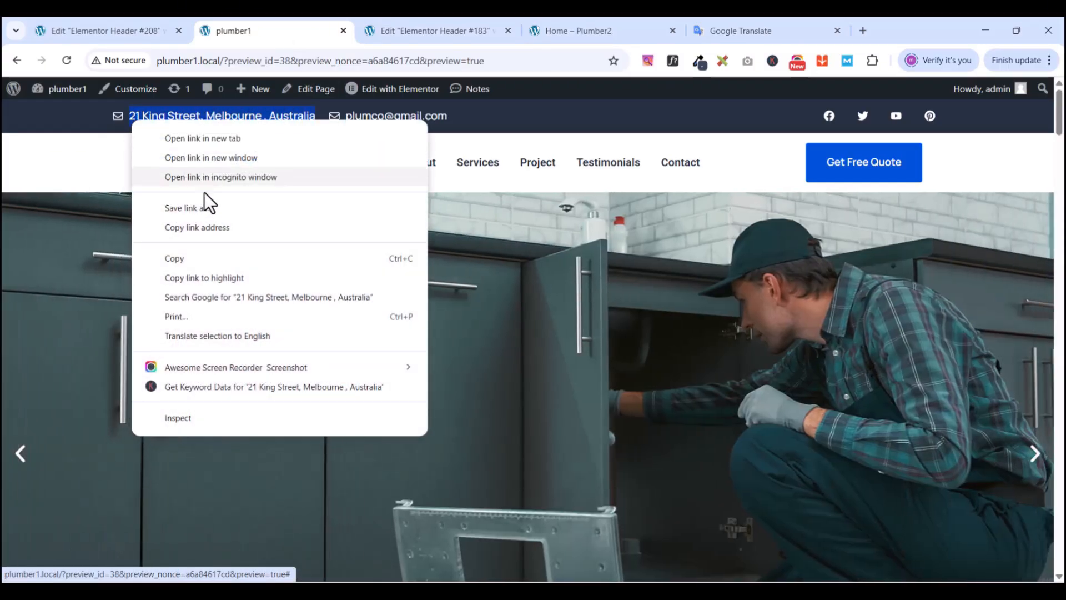
pyautogui.click(196, 258)
# - Paste the copied address as the first list item's text
pyautogui.click(452, 28)
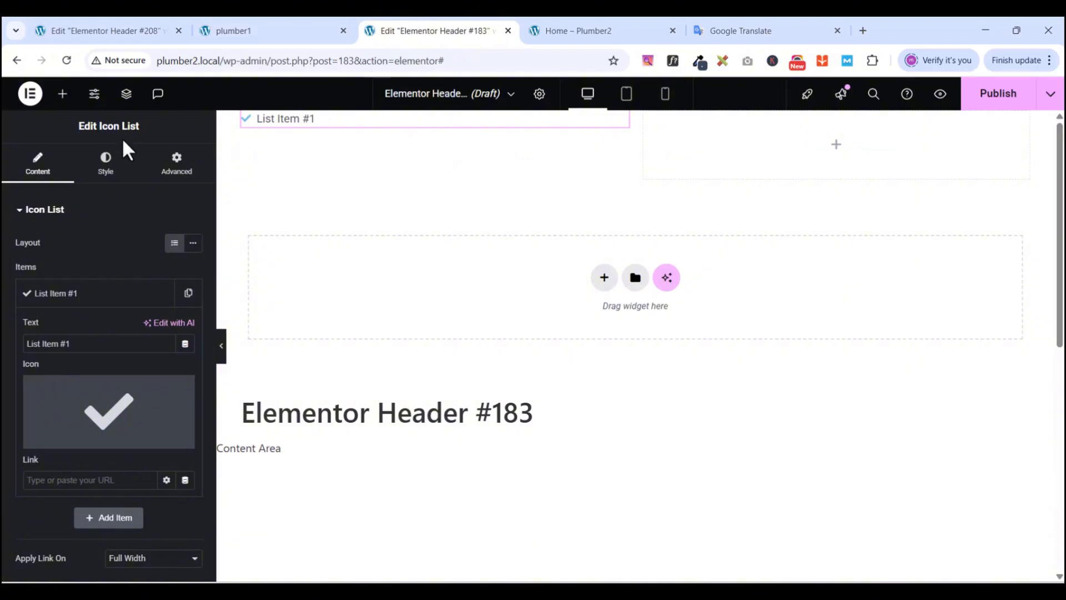
pyautogui.click(53, 295)
pyautogui.click(54, 299)
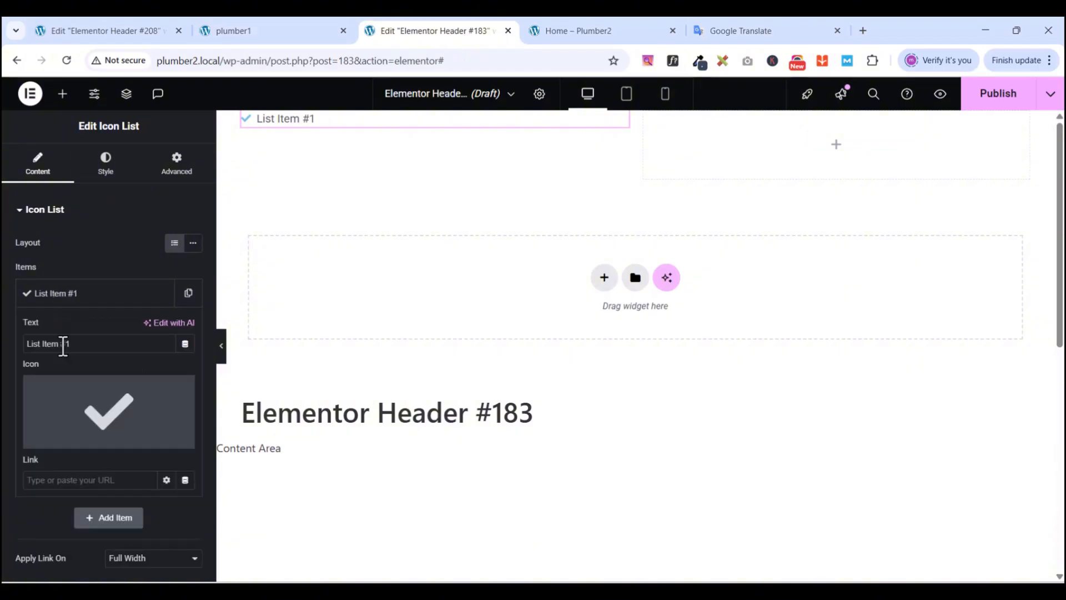
pyautogui.tripleClick(63, 344)
pyautogui.hotkey('ctrl', 'v')
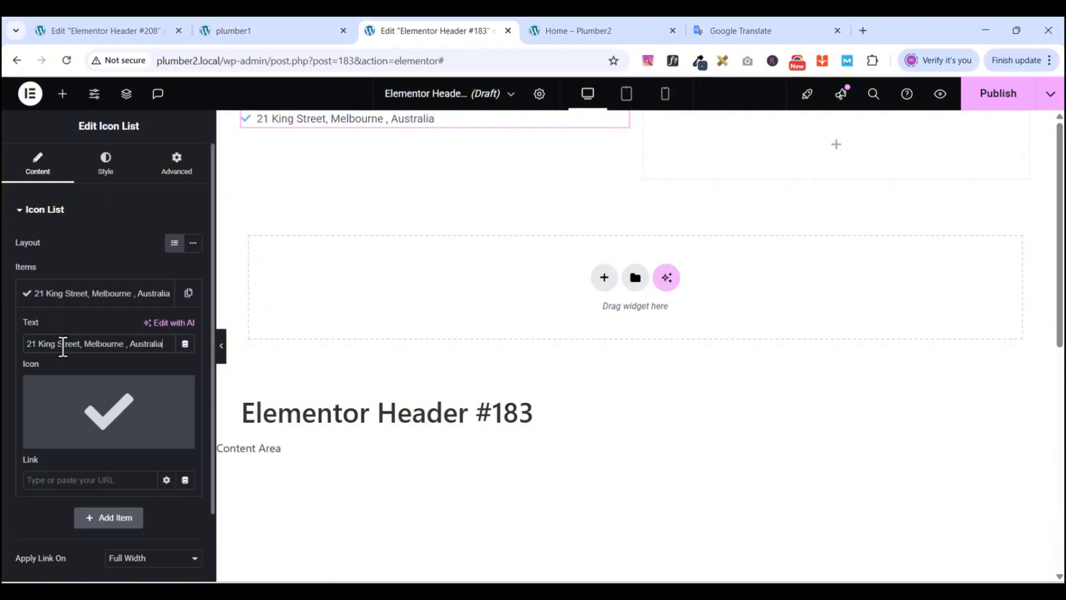
pyautogui.moveTo(107, 429)
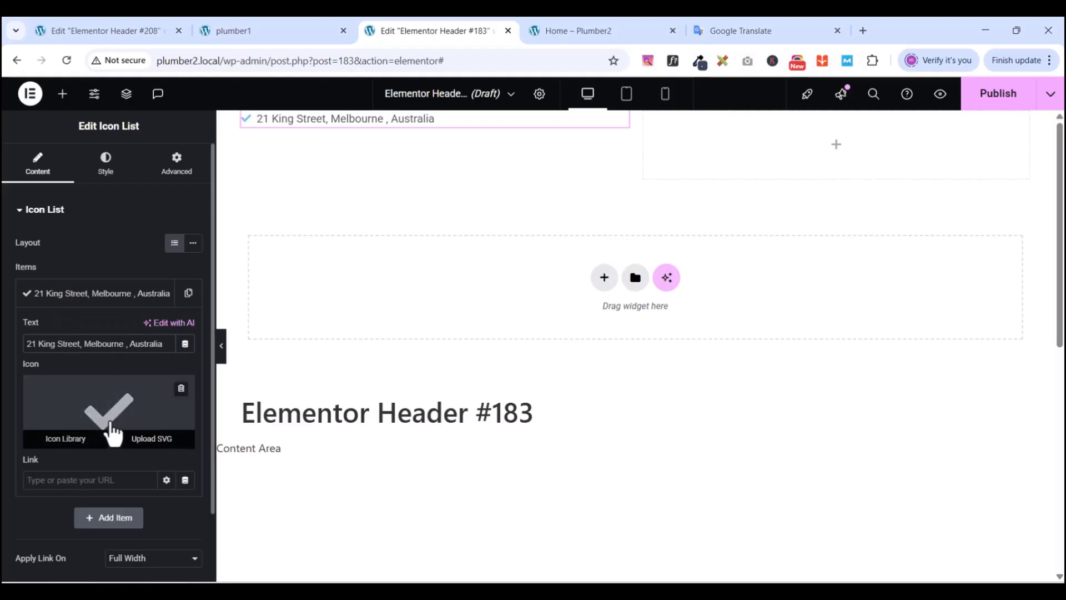
pyautogui.click(66, 441)
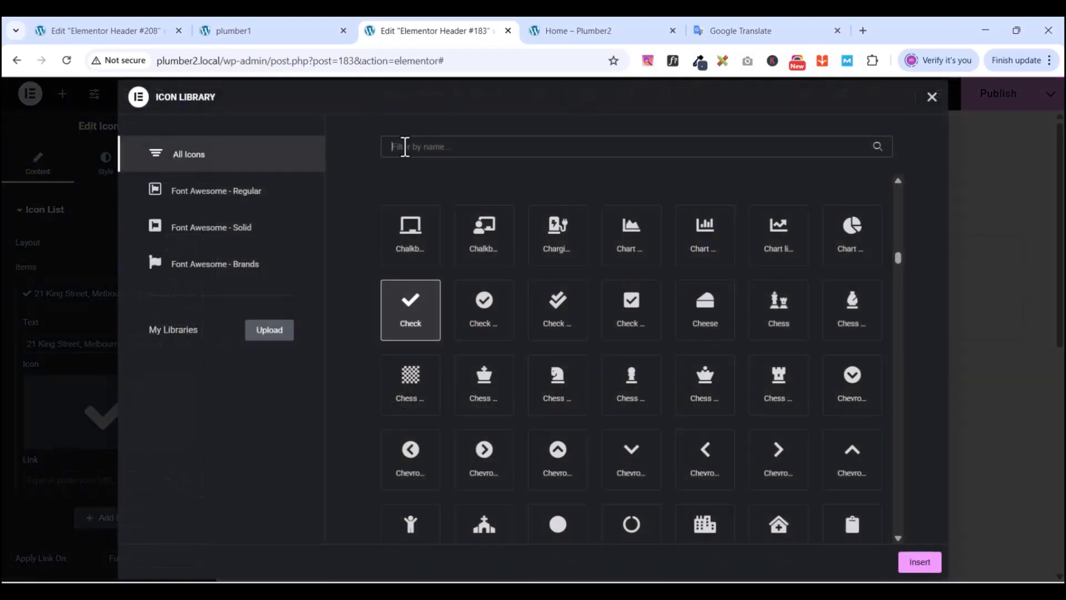
# - Replace the address item's check icon with the Envelope icon from the Icon Library
pyautogui.click(405, 147)
pyautogui.write('en')
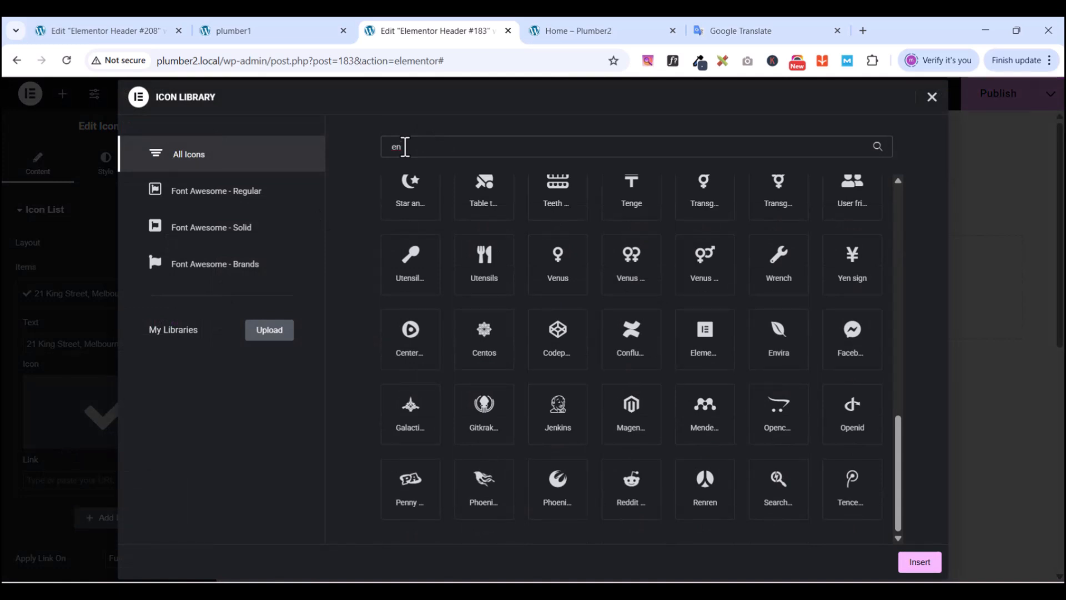
pyautogui.write('ve')
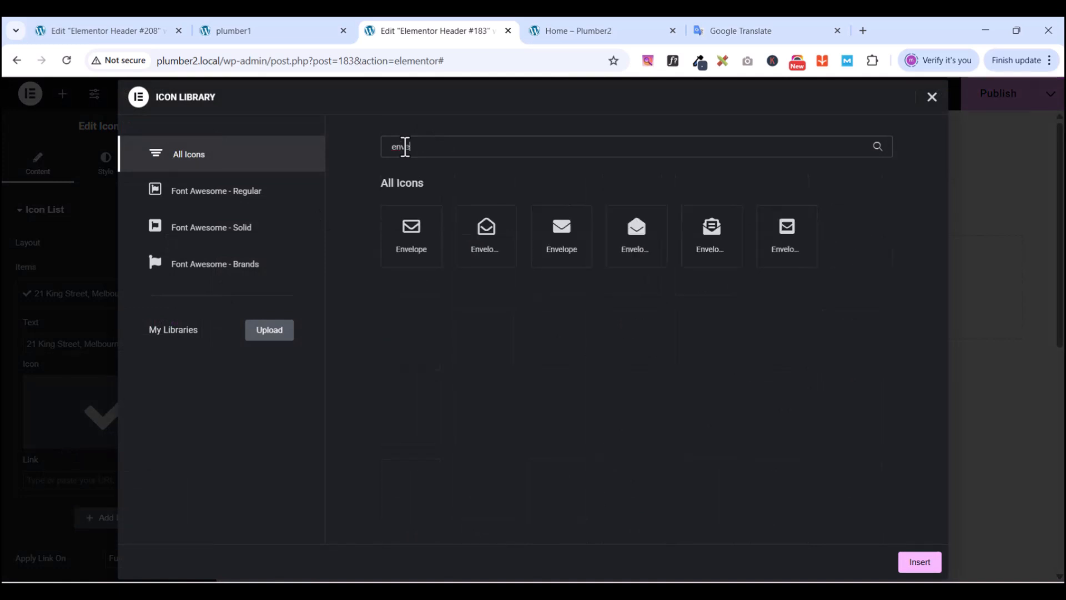
pyautogui.click(414, 238)
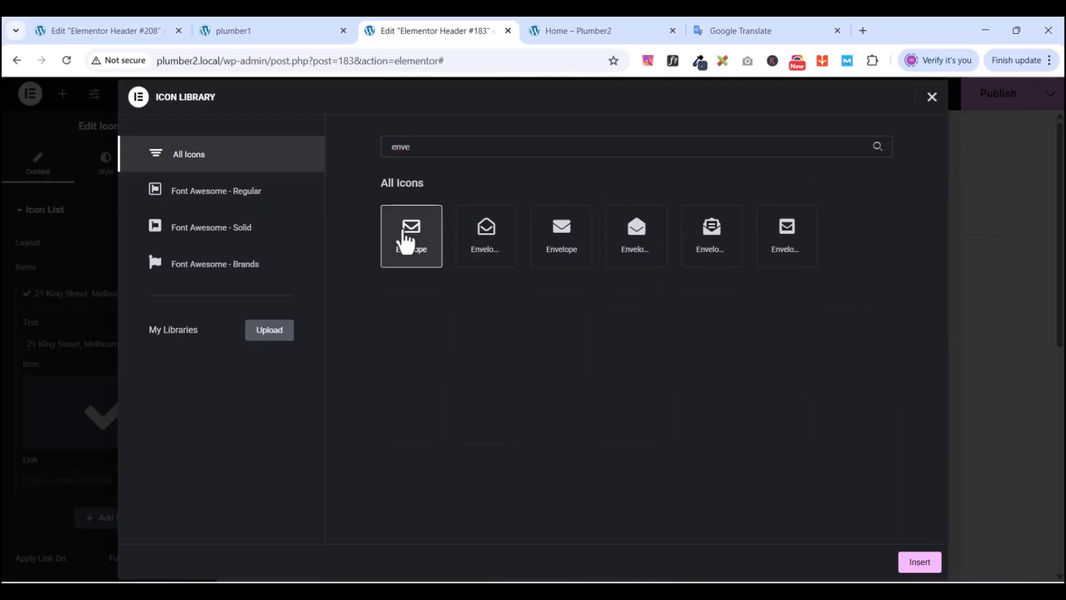
pyautogui.click(918, 562)
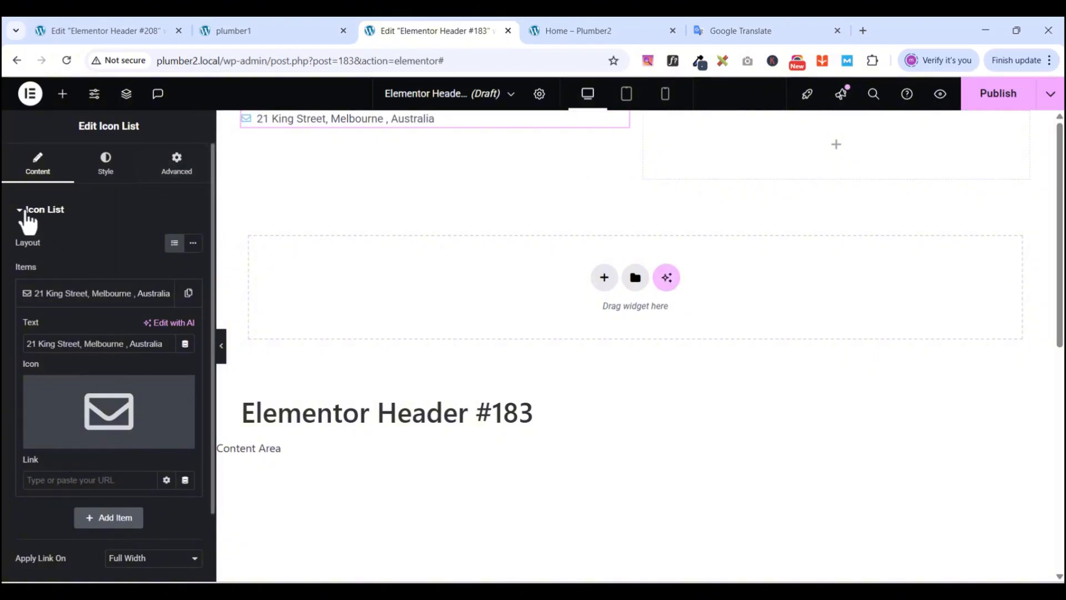
pyautogui.click(131, 289)
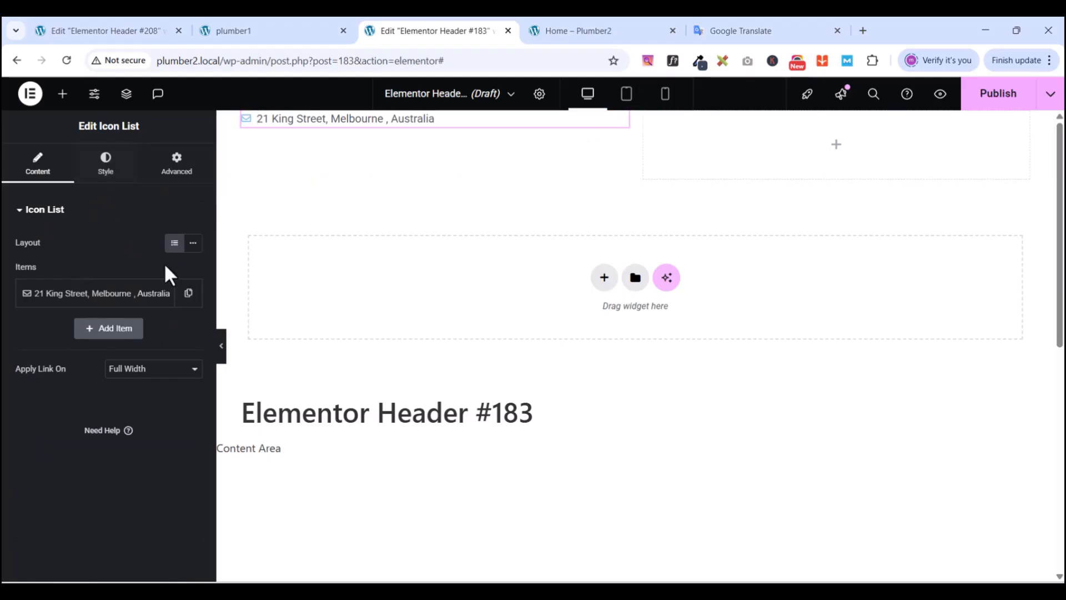
# - Increase the envelope icon's size from 14 to 15 px in the Style settings
pyautogui.click(107, 178)
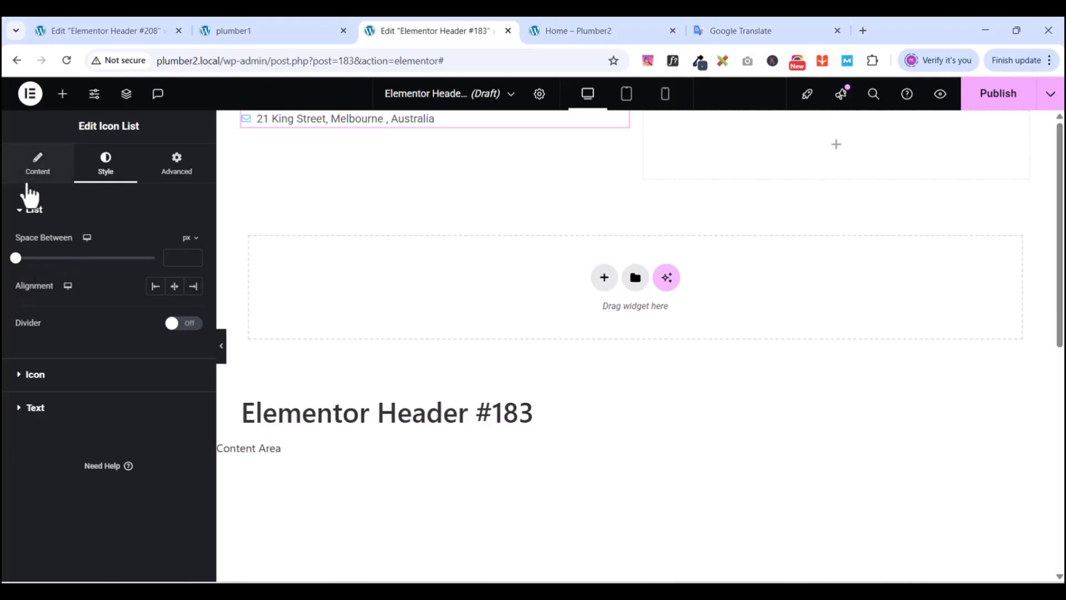
pyautogui.click(24, 385)
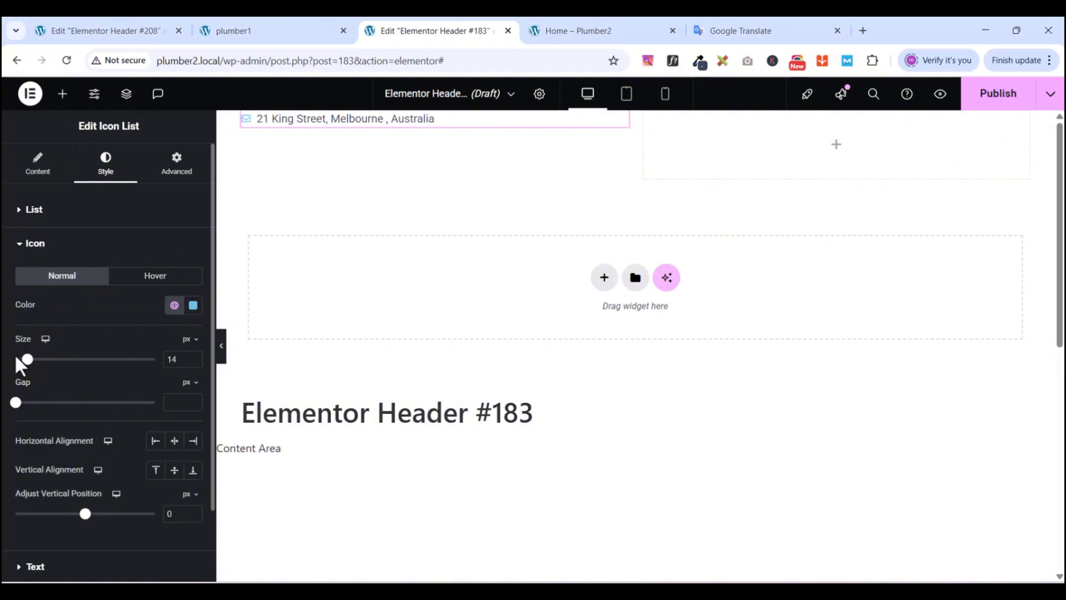
pyautogui.click(174, 360)
pyautogui.press('Up')
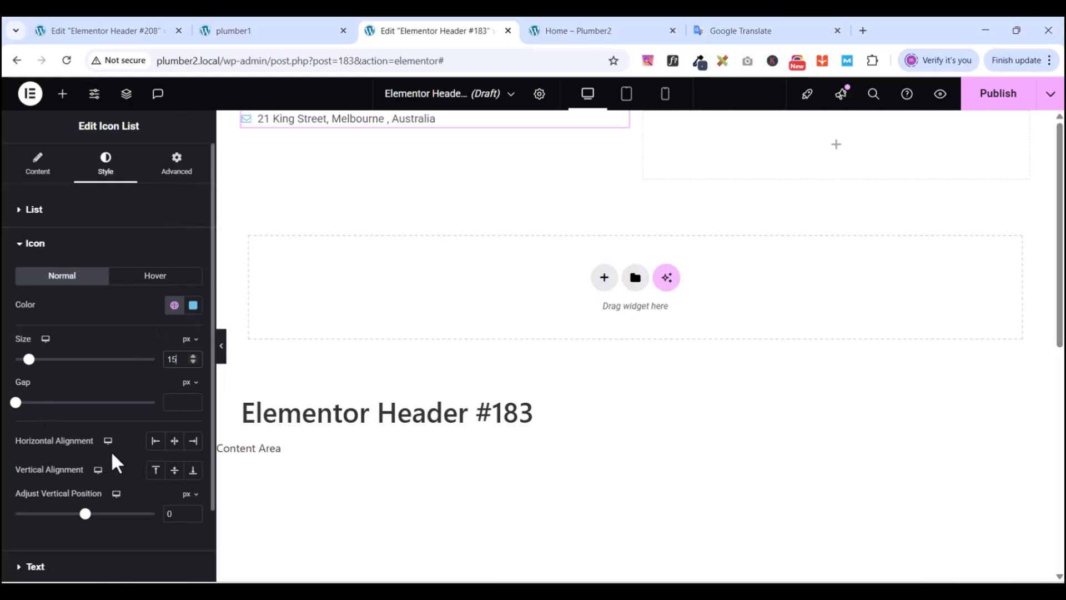
pyautogui.click(22, 243)
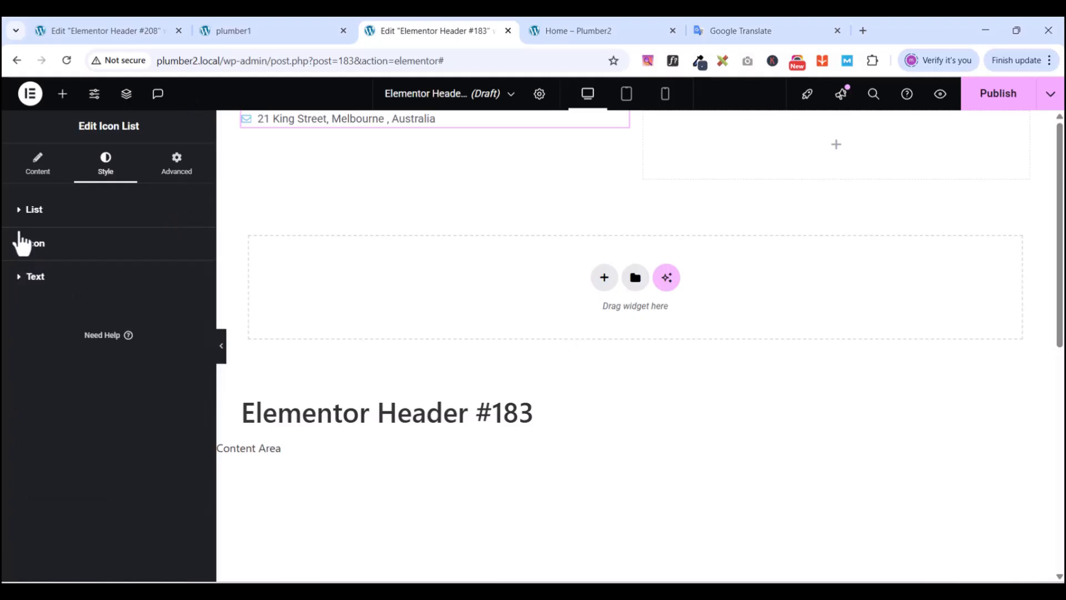
pyautogui.click(21, 209)
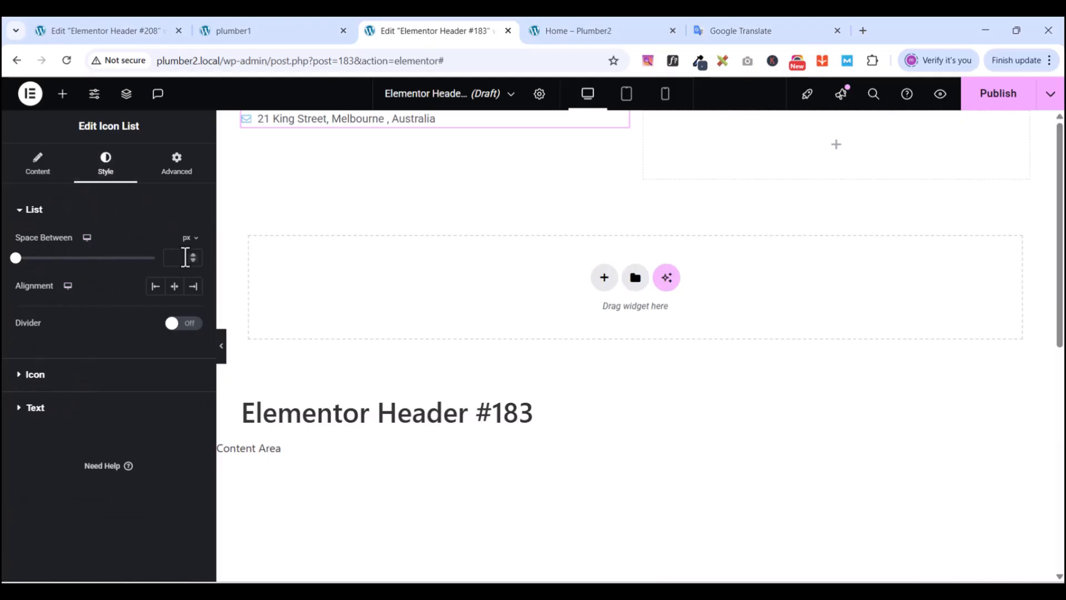
pyautogui.click(28, 209)
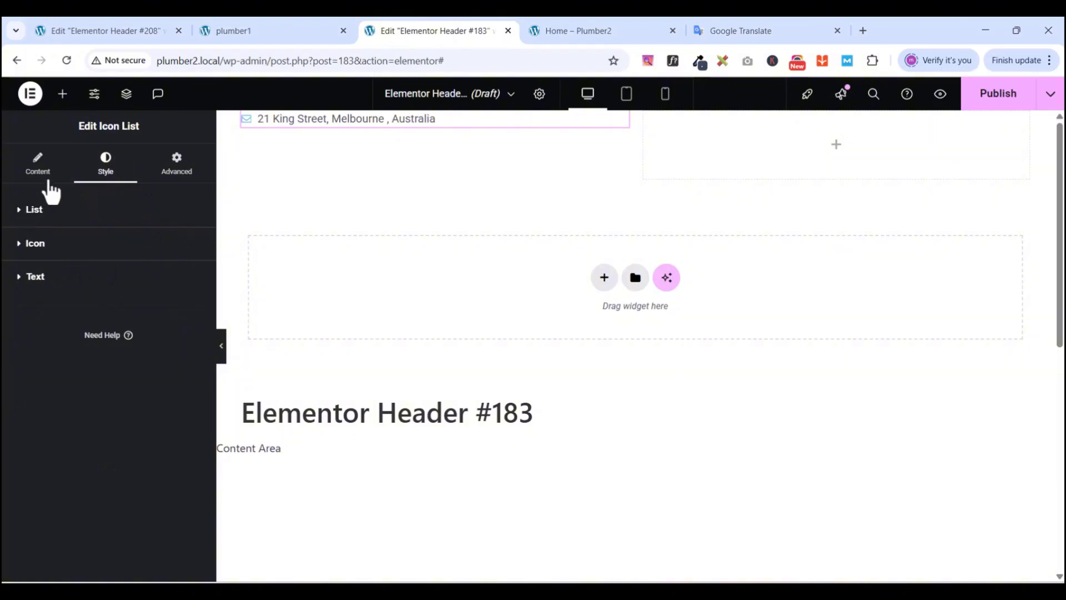
# - Set the address text typography to Manrope, 16 px size, 29 px line height
pyautogui.click(25, 278)
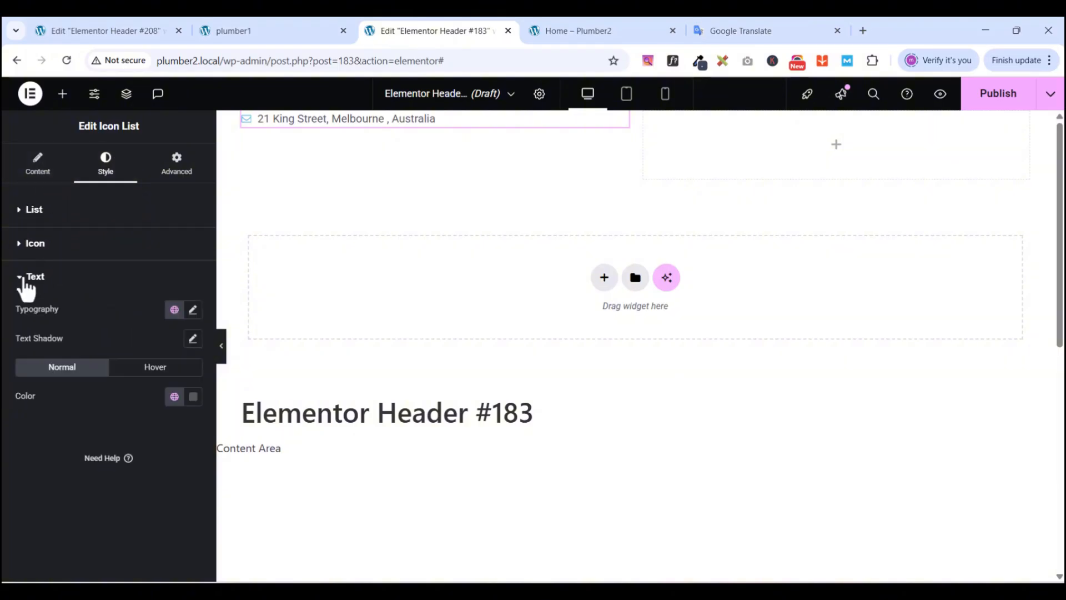
pyautogui.click(192, 311)
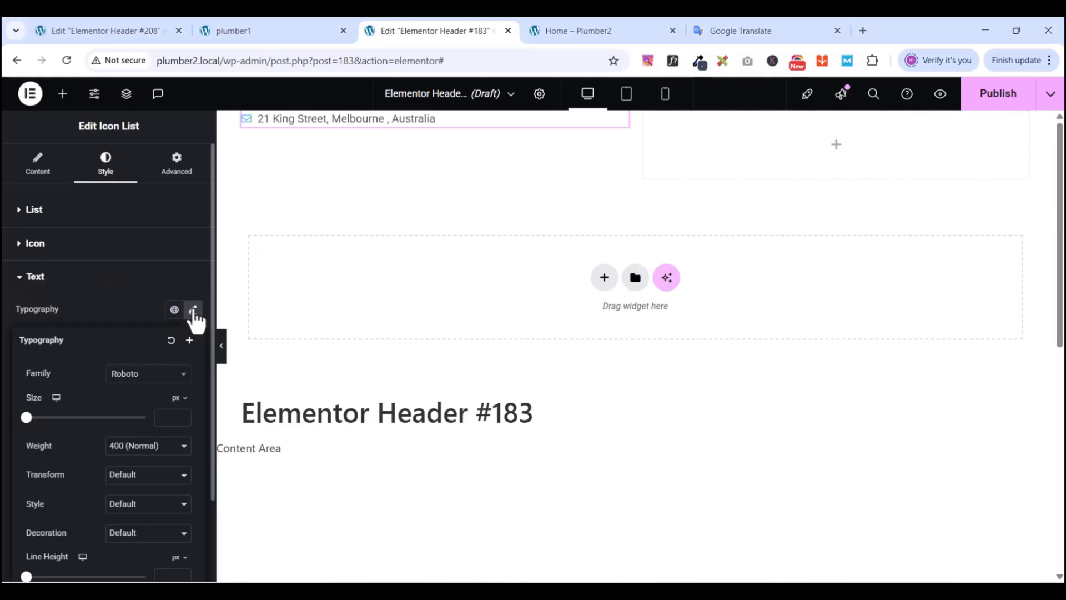
pyautogui.click(156, 376)
pyautogui.write('manrope')
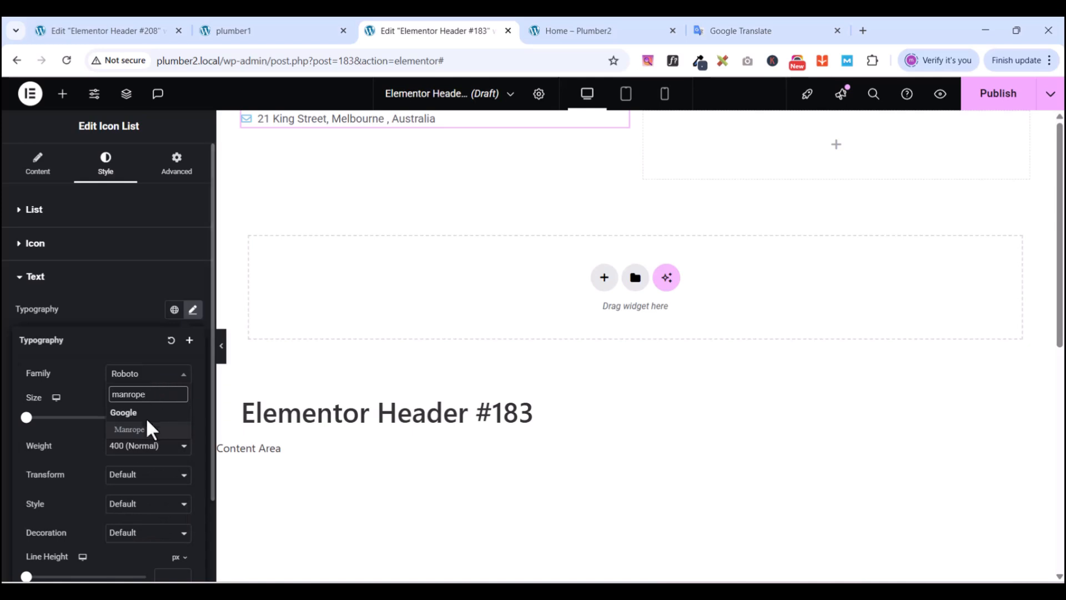
pyautogui.click(139, 430)
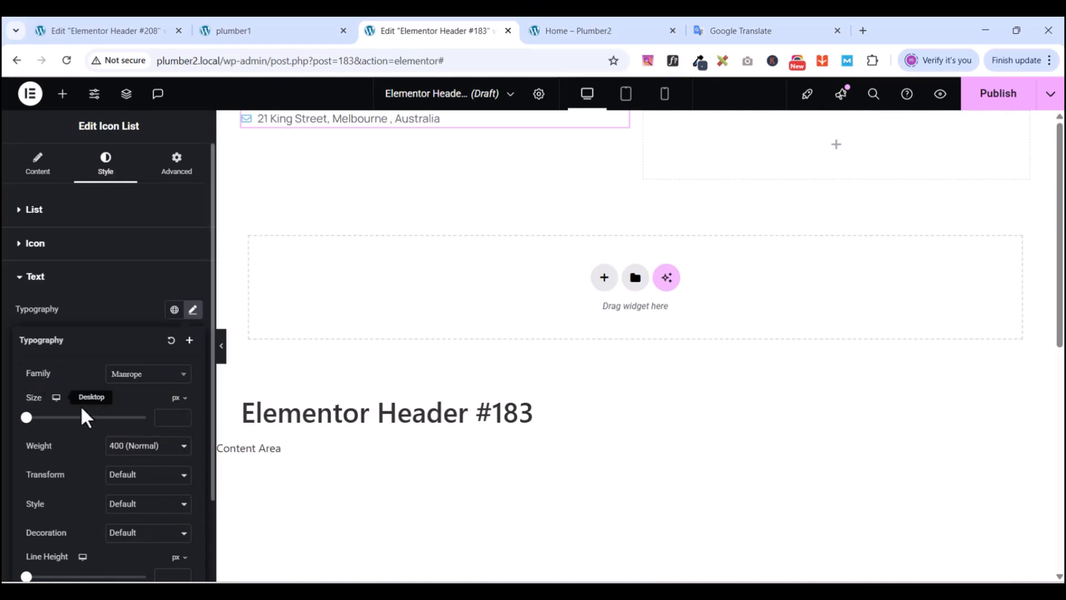
pyautogui.click(176, 421)
pyautogui.write('16')
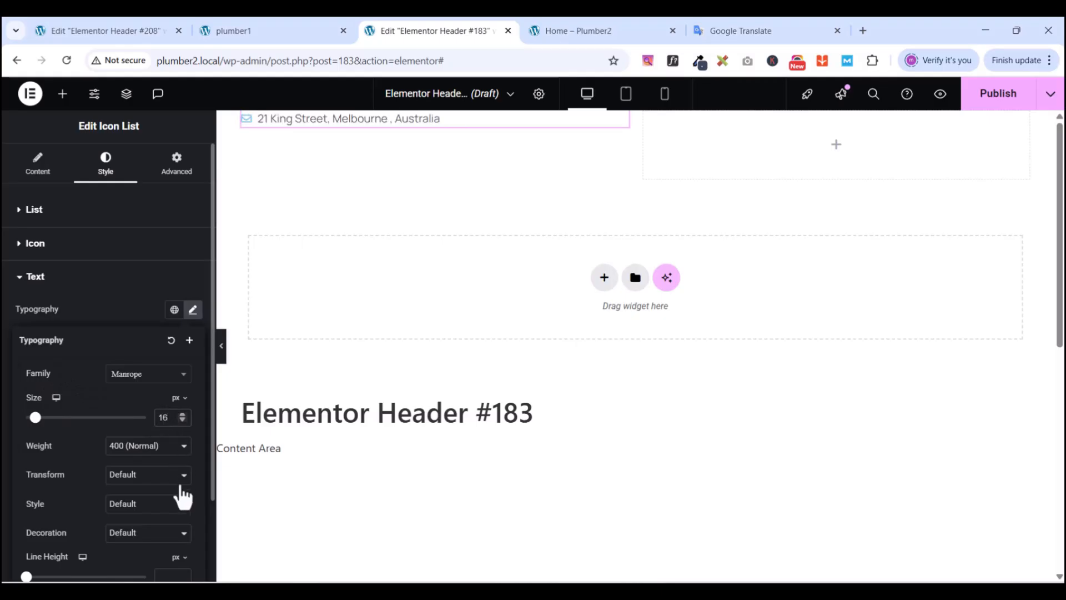
pyautogui.scroll(-2, 121, 521)
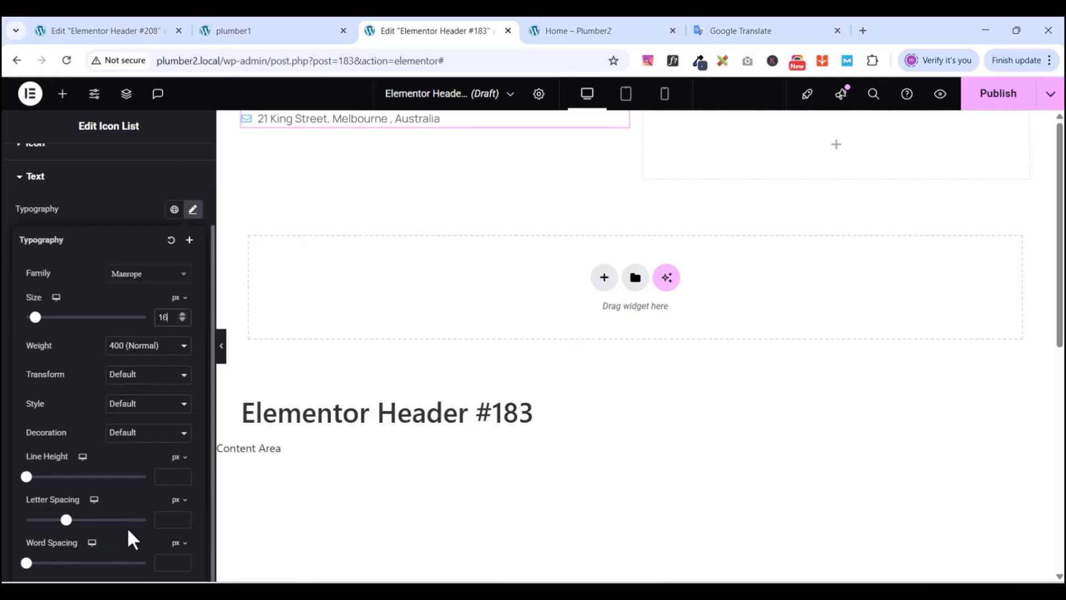
pyautogui.click(168, 473)
pyautogui.write('2')
pyautogui.write('8')
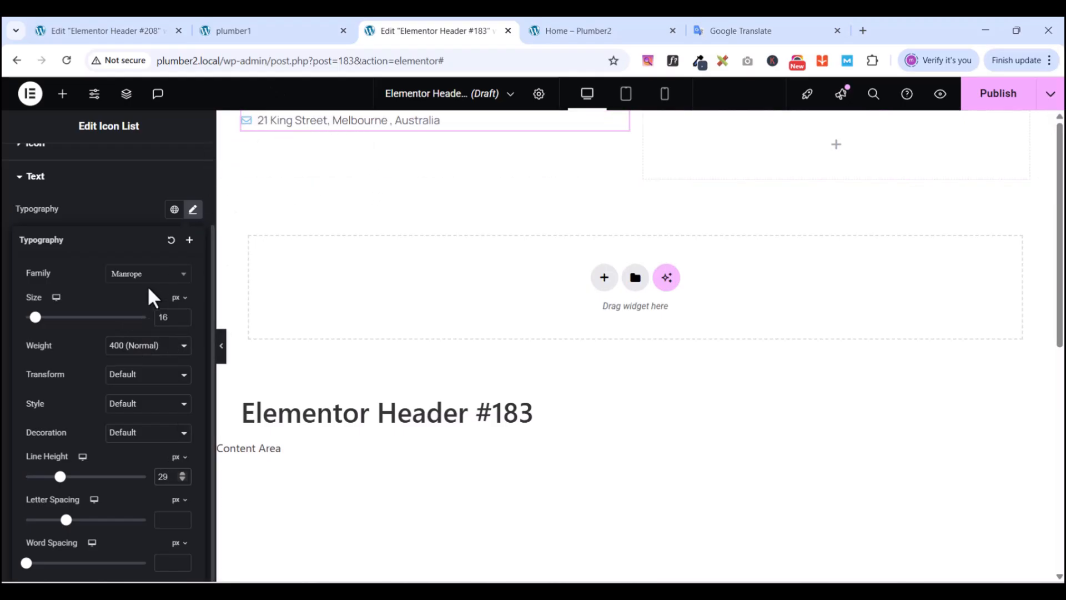
pyautogui.click(85, 205)
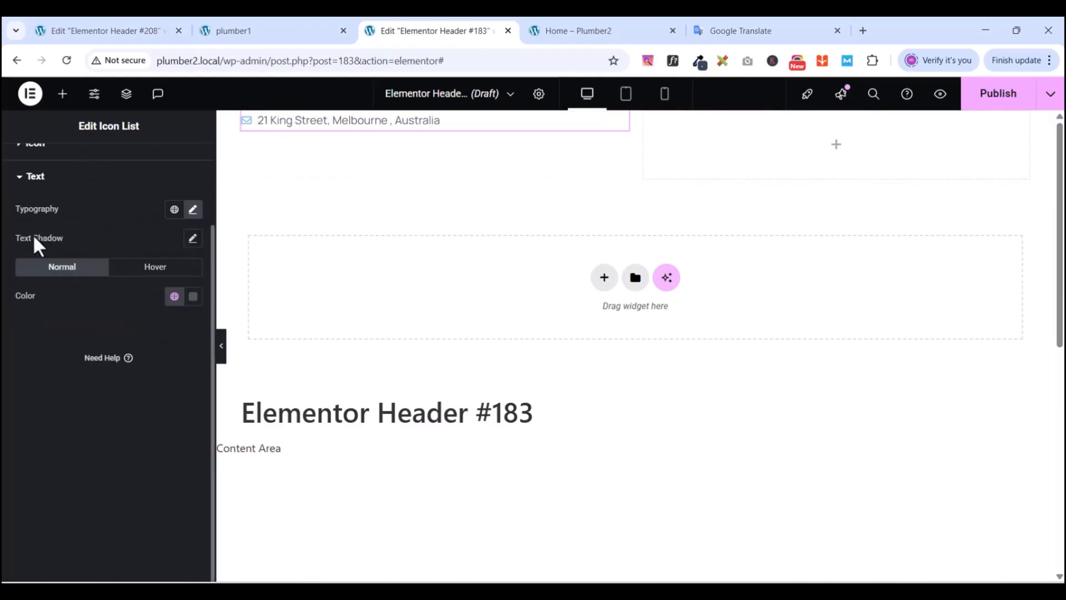
pyautogui.click(20, 176)
# - Reduce the gap between the envelope icon and address text to 2 px
pyautogui.click(19, 245)
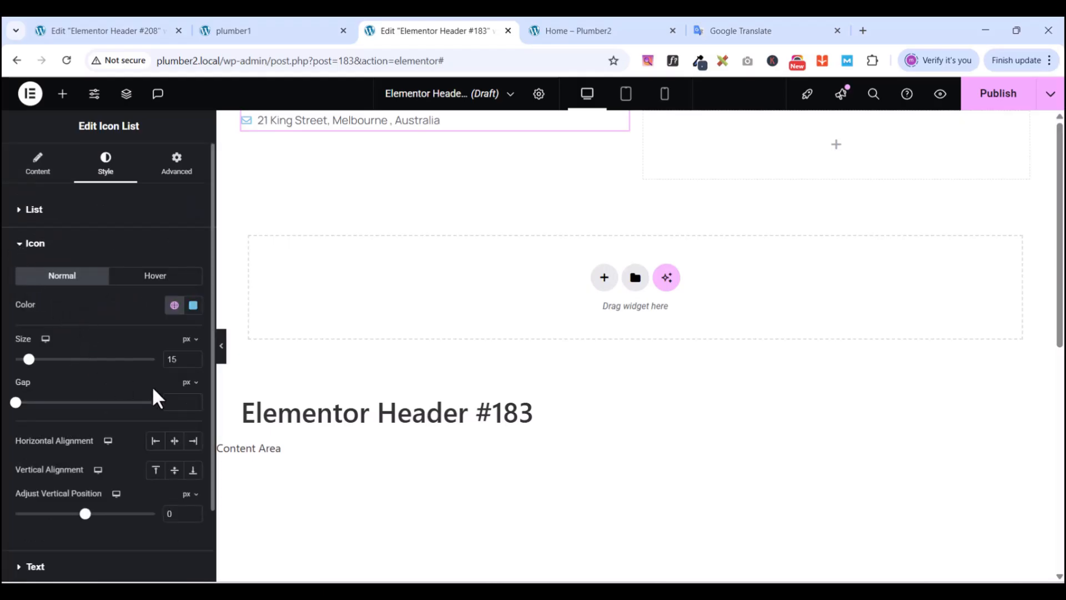
pyautogui.write('10')
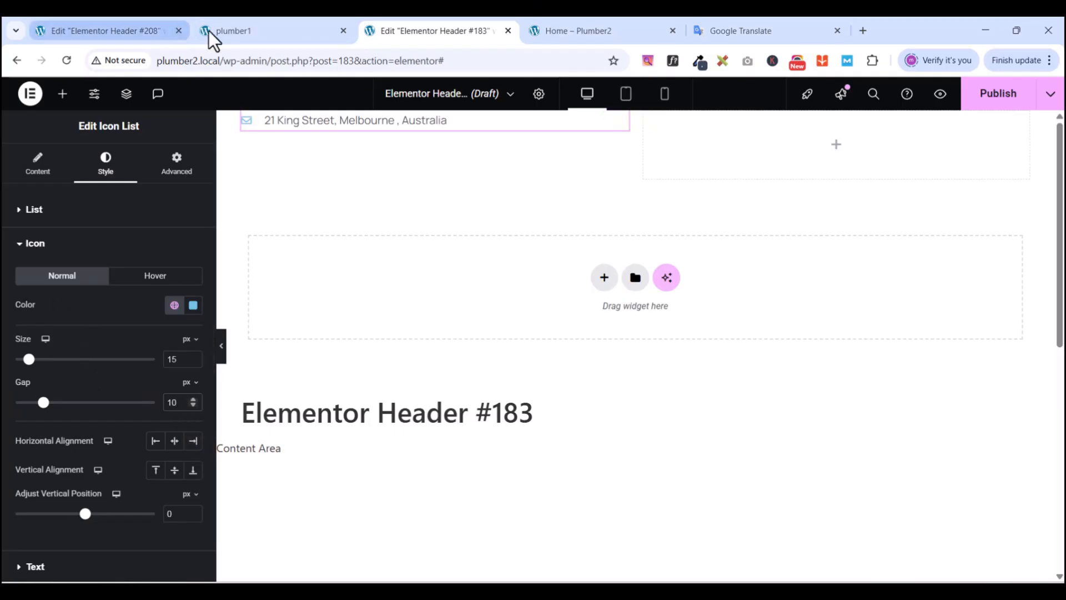
pyautogui.click(222, 32)
pyautogui.click(401, 32)
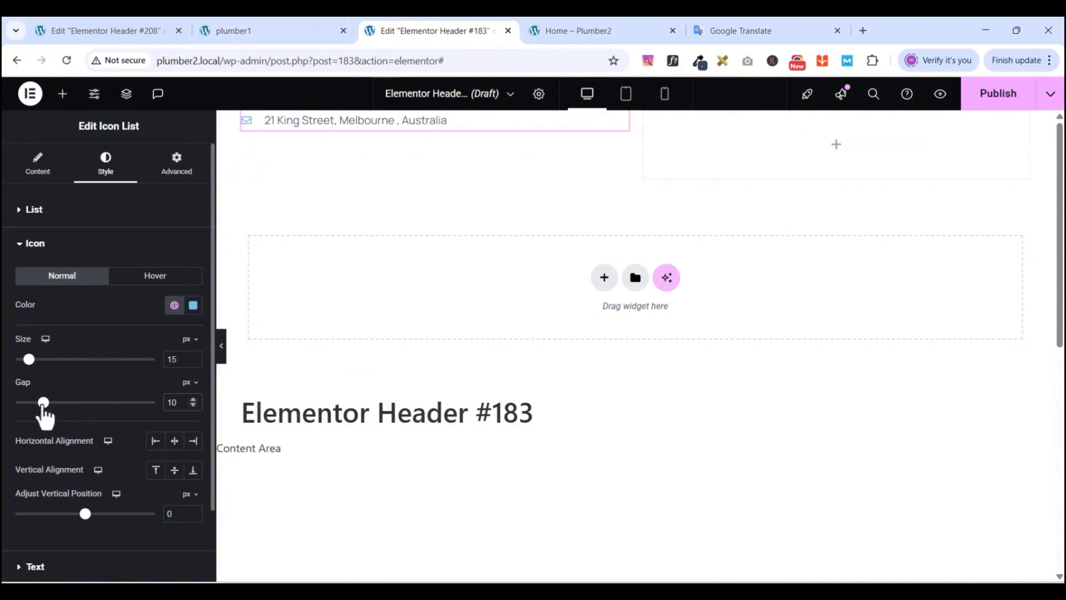
pyautogui.moveTo(42, 404); pyautogui.dragTo(14, 404)
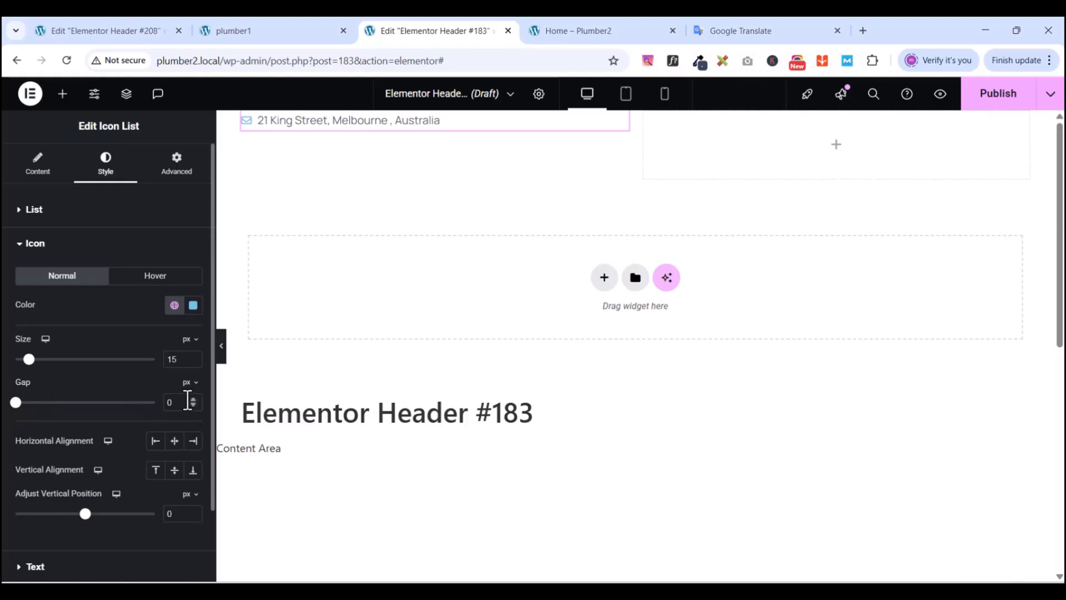
pyautogui.write('2')
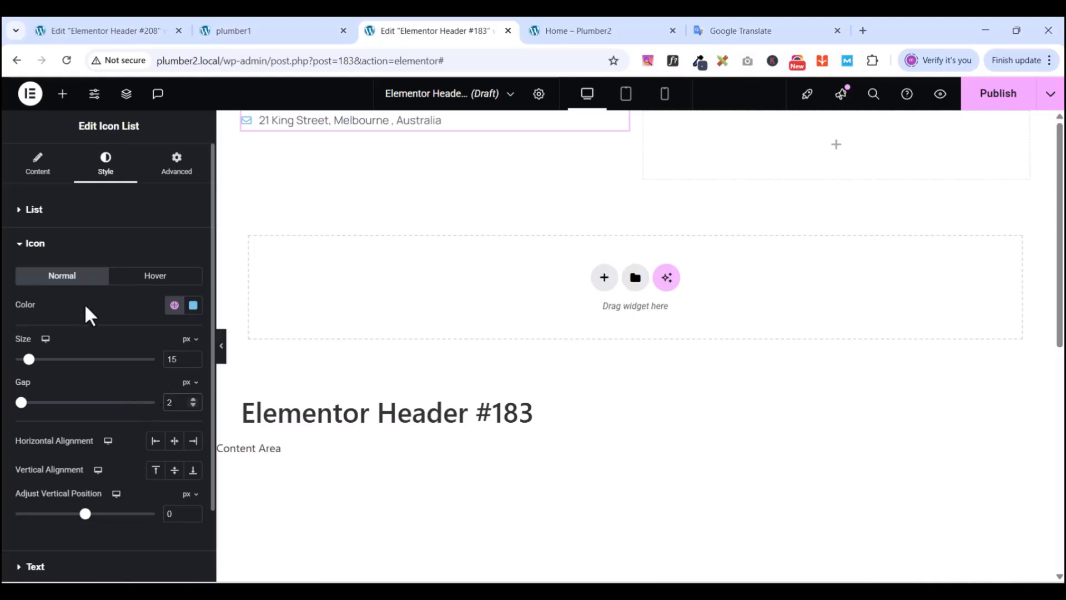
pyautogui.click(21, 250)
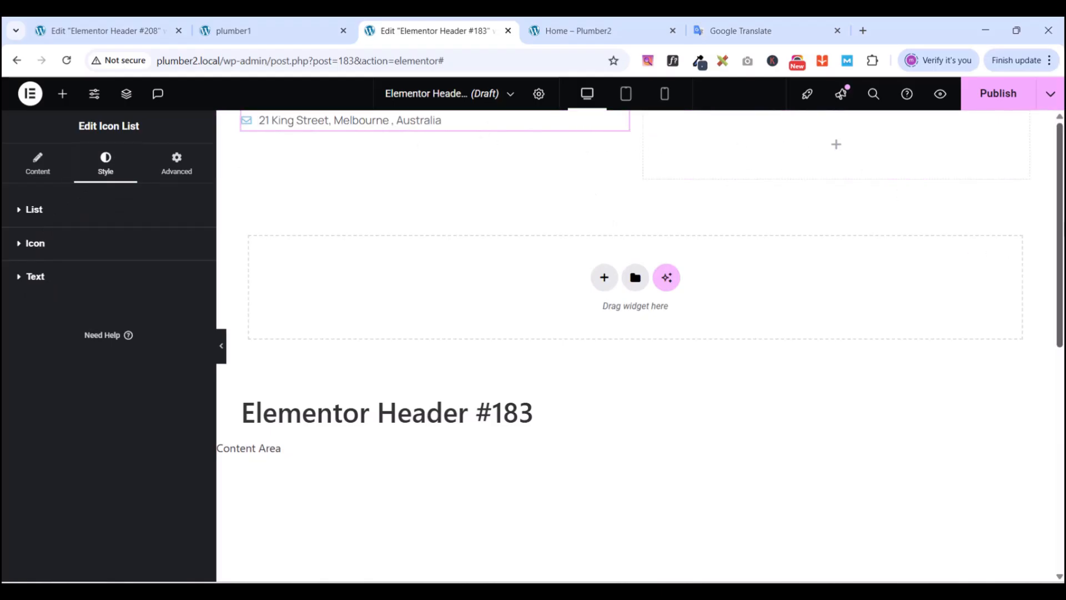
# - Duplicate the address Icon List from the Navigator
pyautogui.click(126, 94)
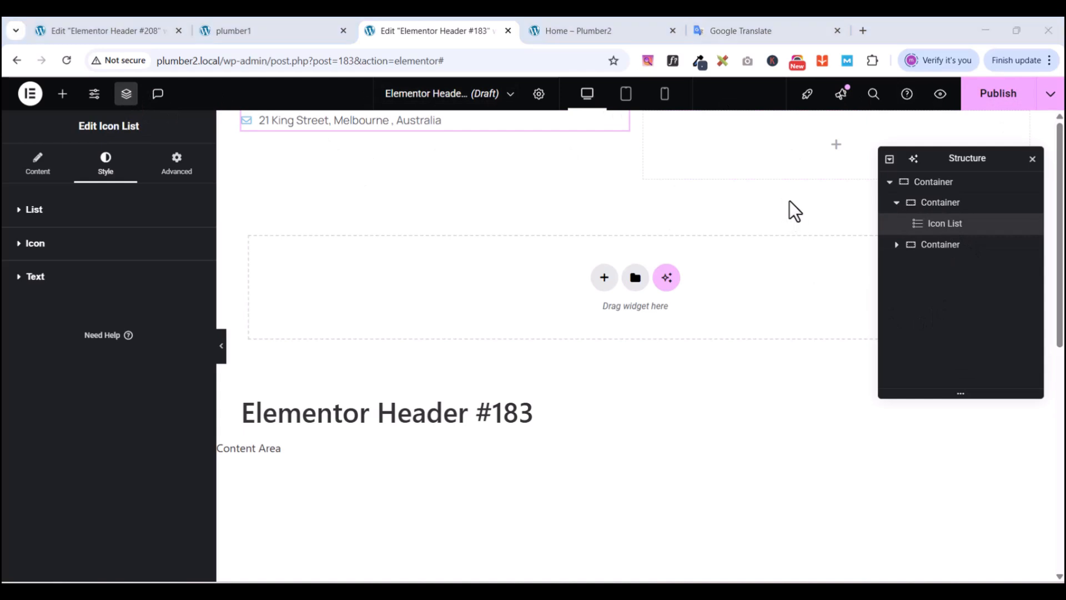
pyautogui.rightClick(945, 227)
pyautogui.click(935, 269)
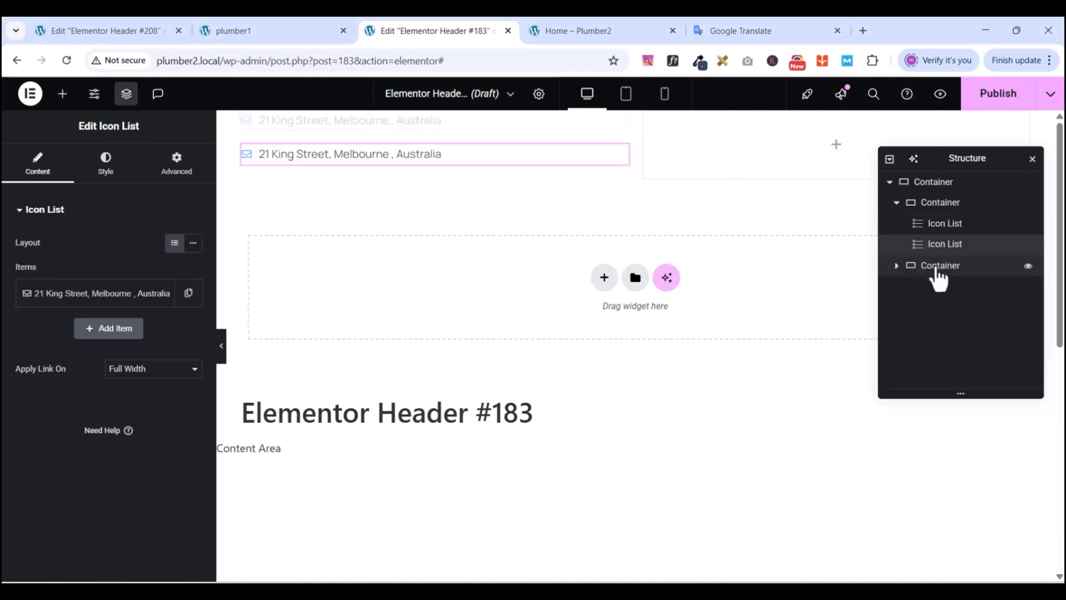
# - Copy the contact e-mail from the live site's top bar for the second line
pyautogui.click(231, 33)
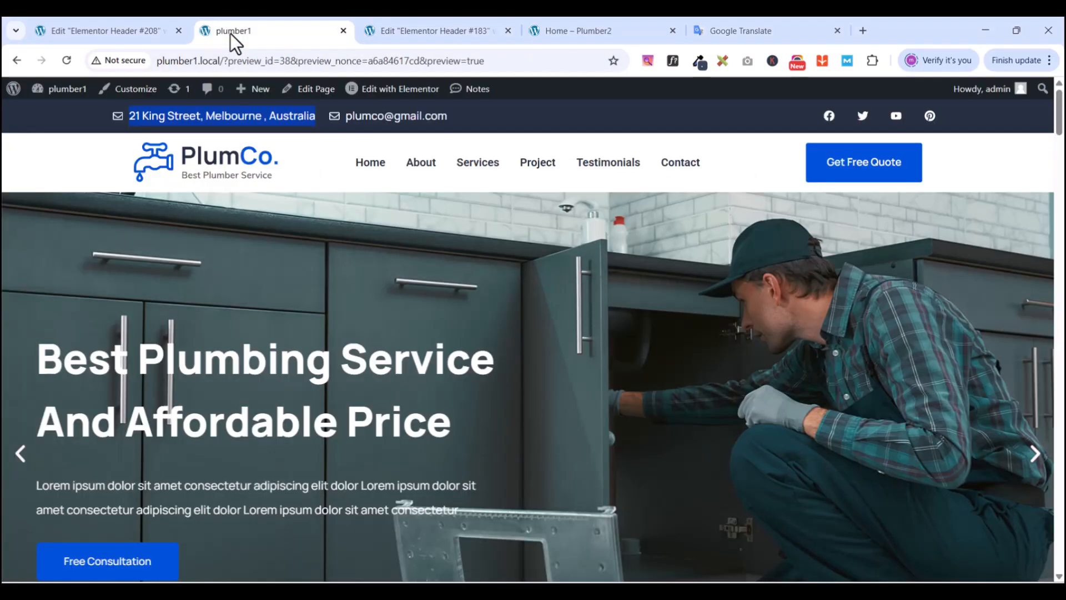
pyautogui.moveTo(453, 118); pyautogui.dragTo(350, 111)
pyautogui.hotkey('ctrl', 'c')
pyautogui.rightClick(348, 114)
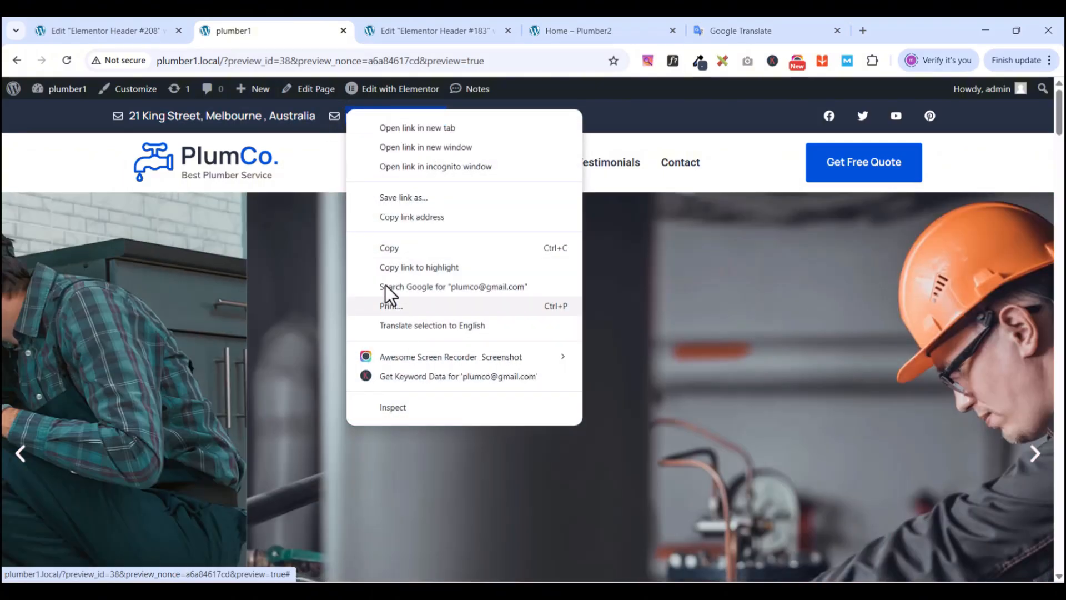
pyautogui.click(392, 247)
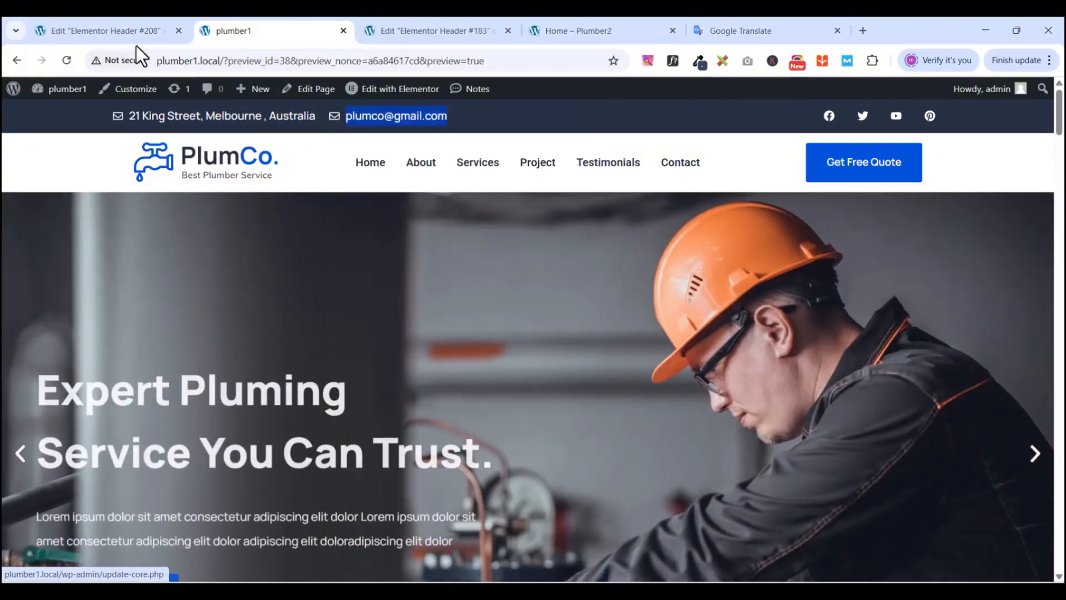
pyautogui.click(421, 32)
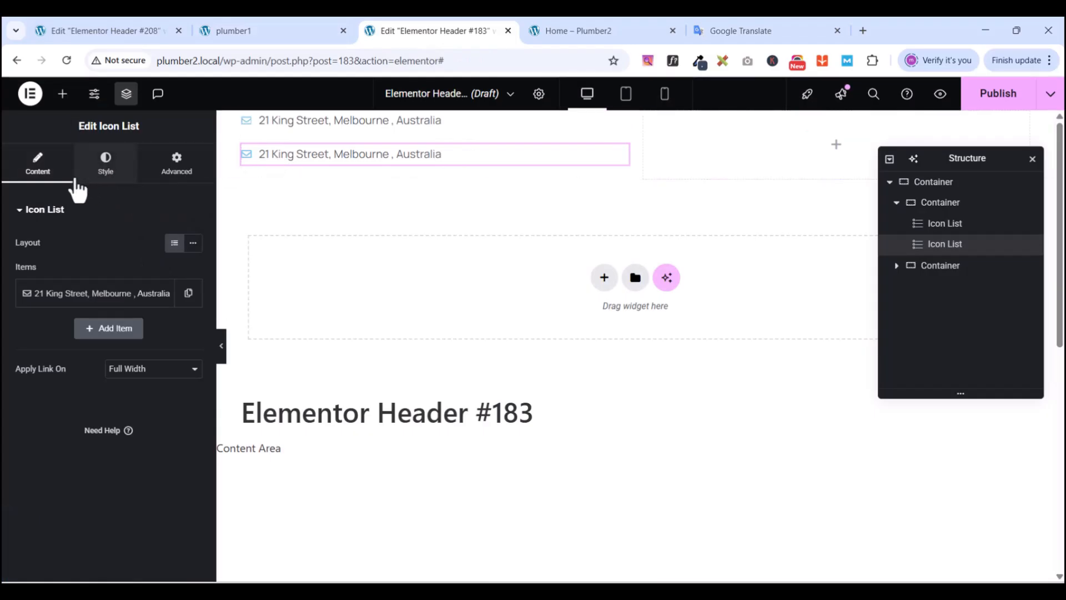
# - Replace the second list item's address text with the pasted contact e-mail
pyautogui.click(70, 295)
pyautogui.tripleClick(67, 346)
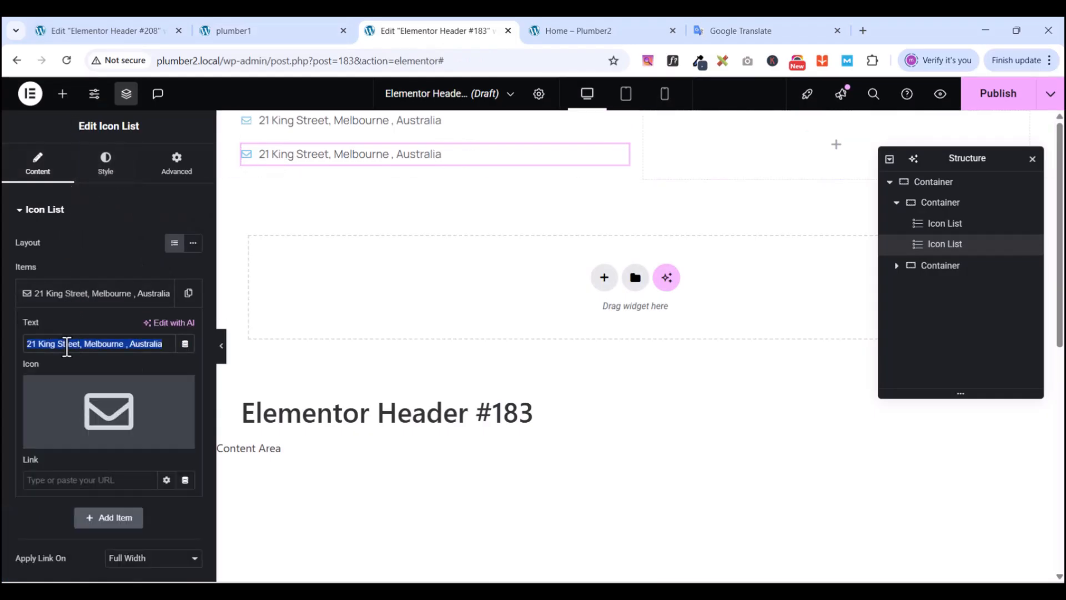
pyautogui.hotkey('ctrl', 'v')
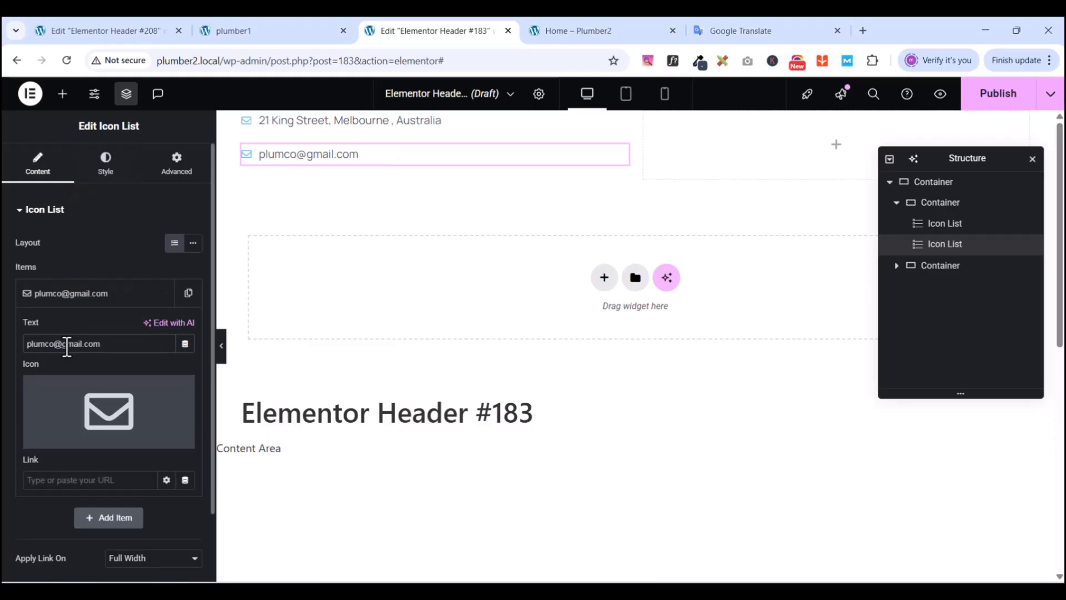
# - Swap the item's envelope icon for the Phone icon from the Icon Library
pyautogui.click(76, 444)
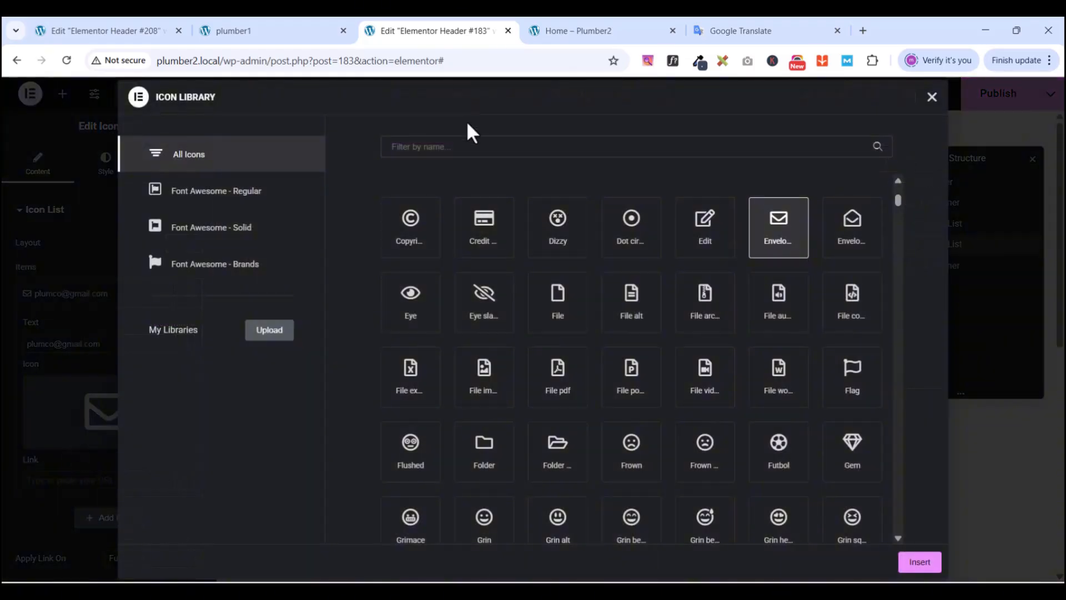
pyautogui.click(454, 149)
pyautogui.write('phone')
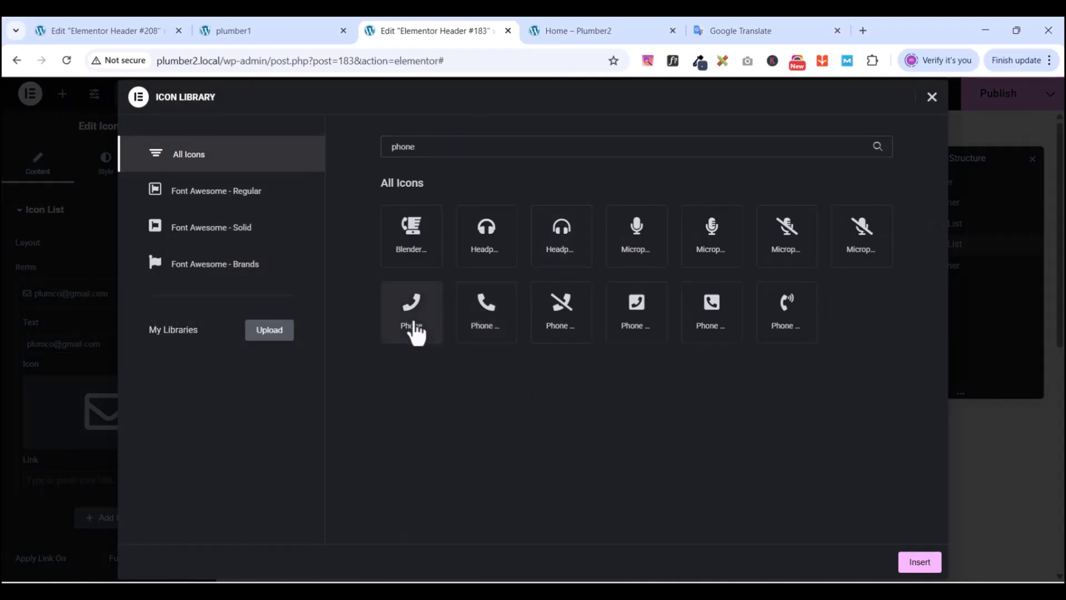
pyautogui.click(414, 322)
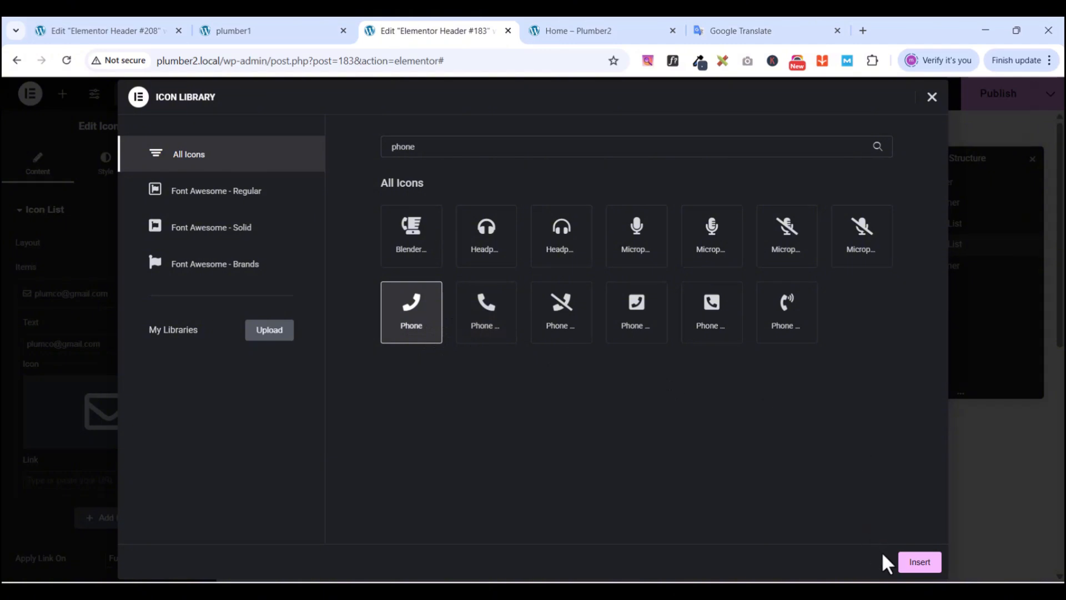
pyautogui.click(919, 562)
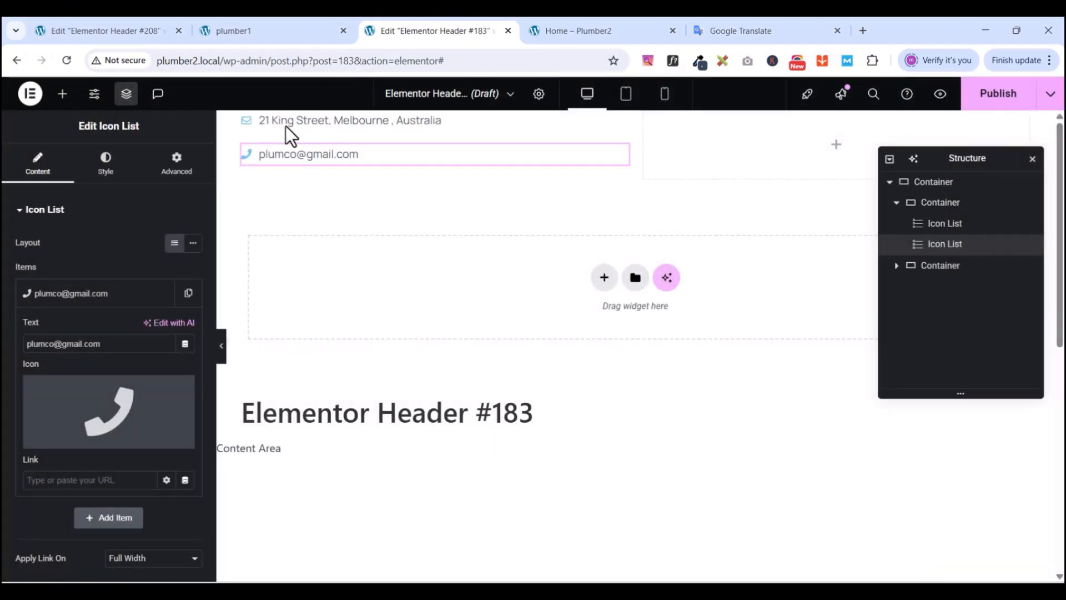
# - In the list's Style settings, colour the phone icon with the near-white global colour
pyautogui.click(105, 163)
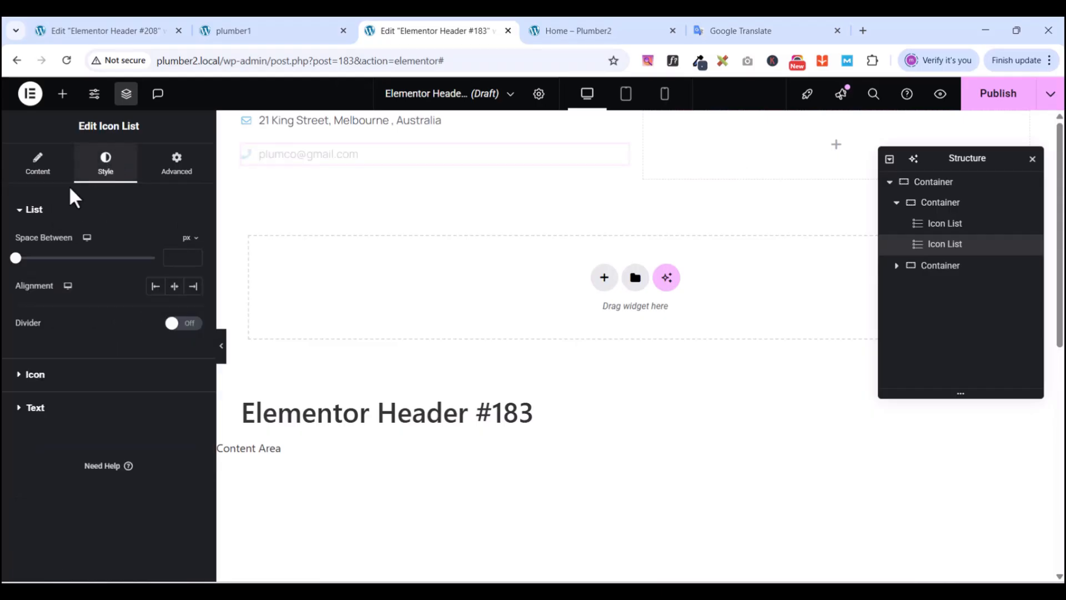
pyautogui.click(21, 214)
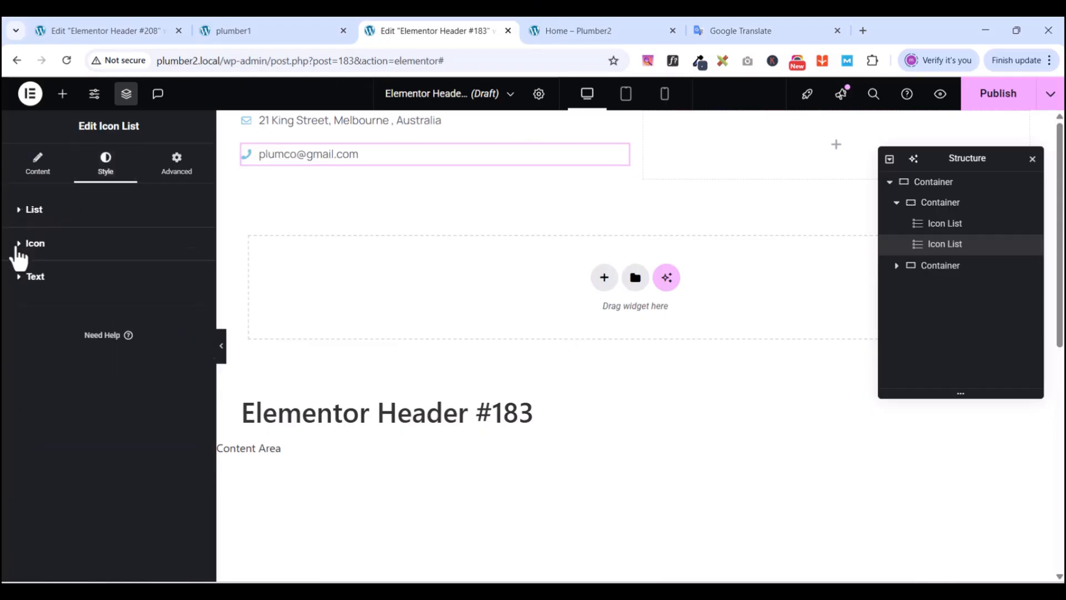
pyautogui.click(19, 244)
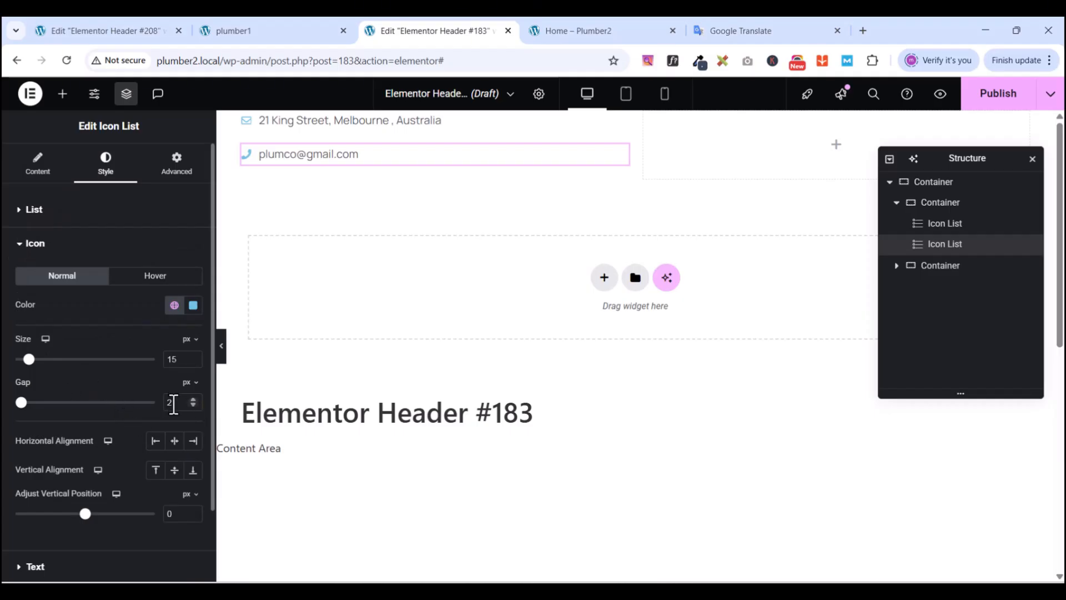
pyautogui.scroll(-2, 120, 475)
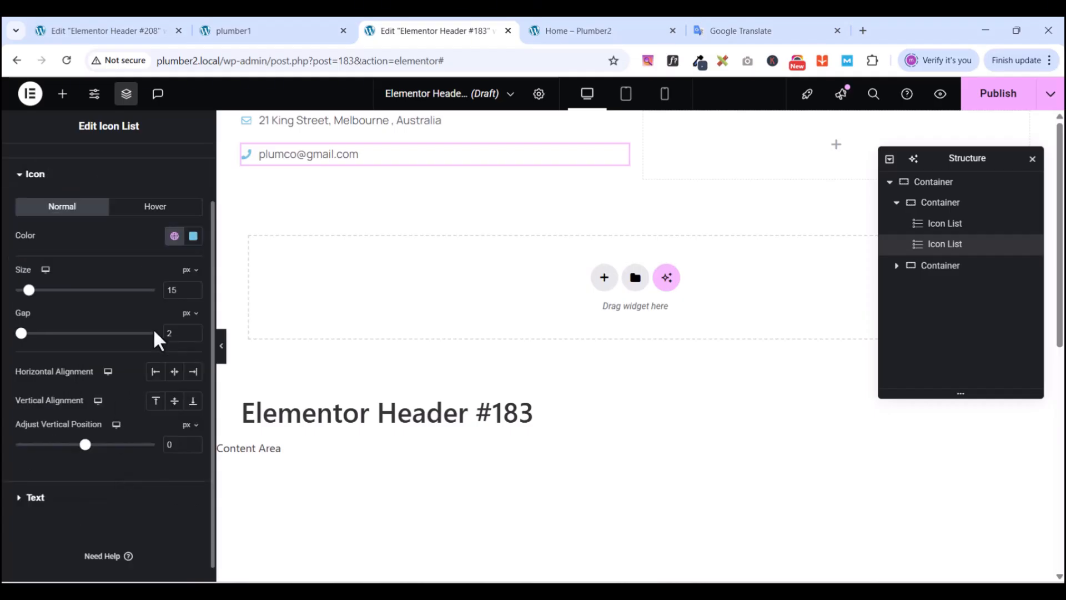
pyautogui.scroll(2, 85, 256)
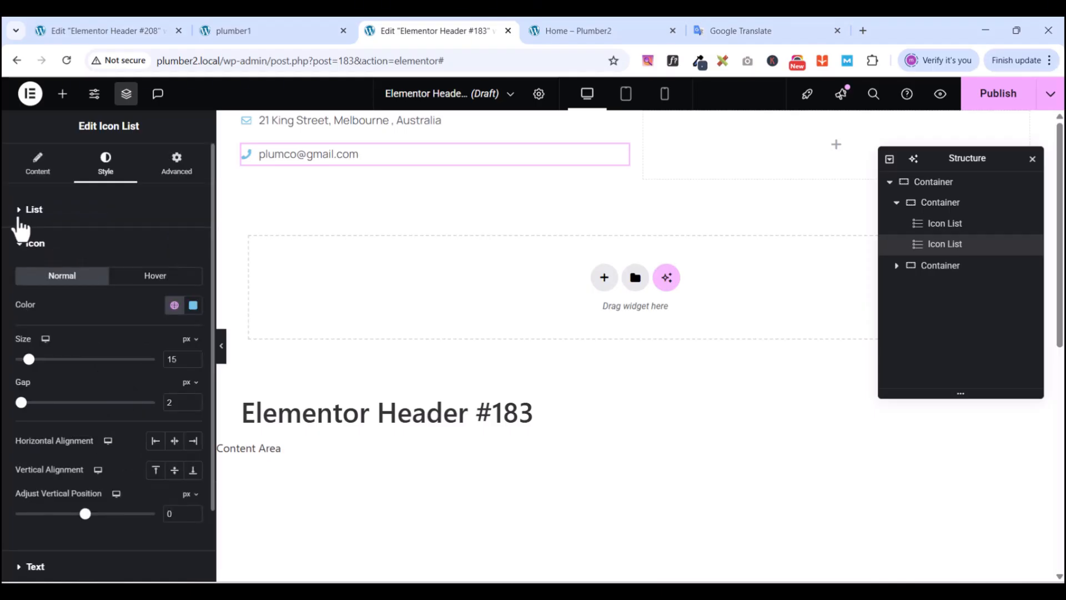
pyautogui.click(22, 245)
pyautogui.click(20, 278)
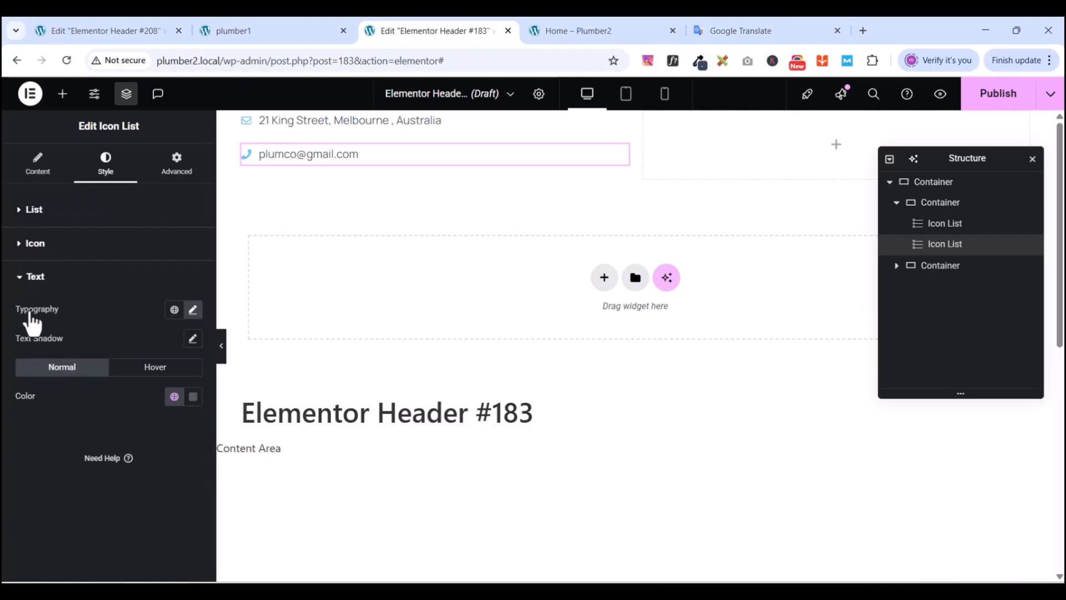
pyautogui.click(21, 278)
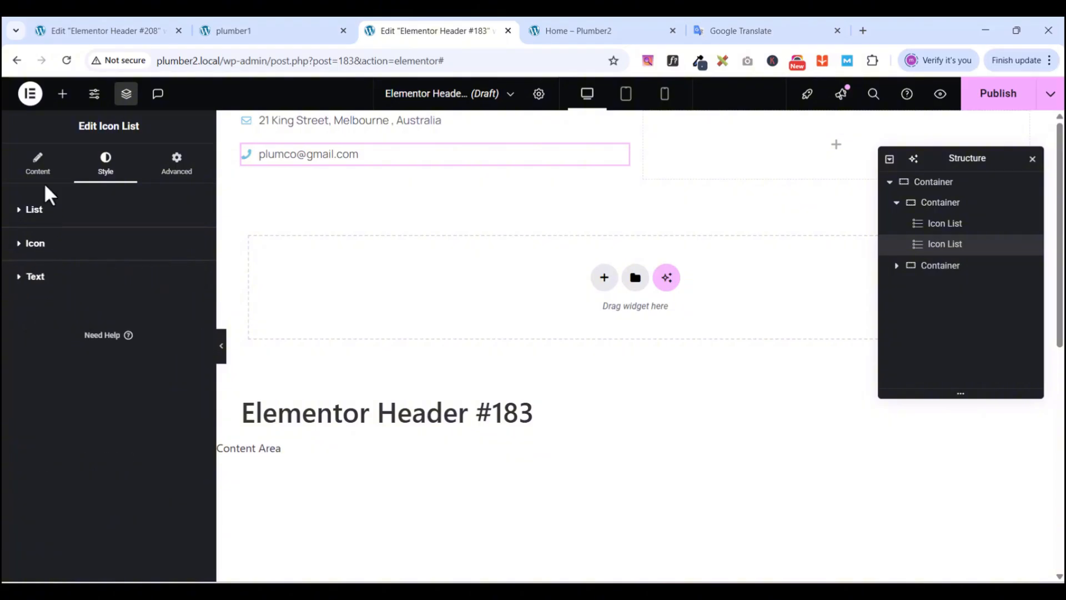
pyautogui.click(22, 247)
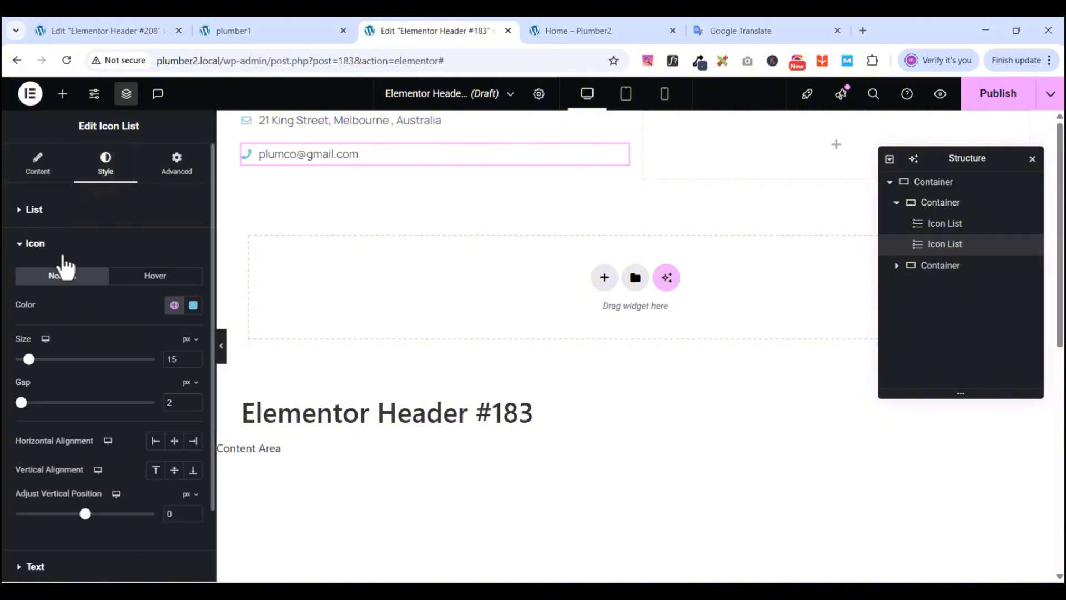
pyautogui.click(175, 307)
pyautogui.scroll(-2, 72, 560)
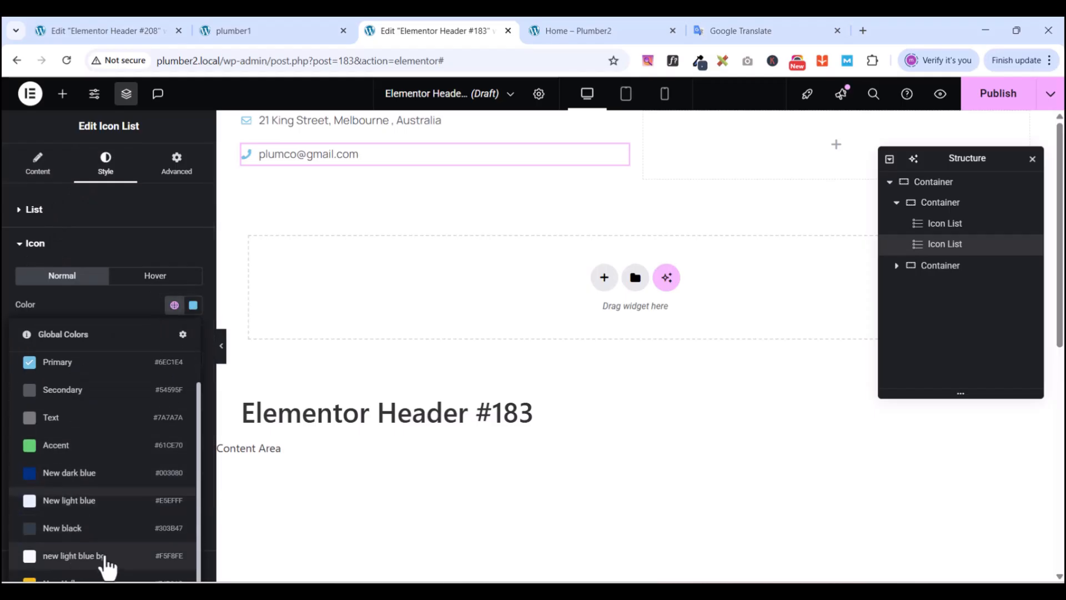
pyautogui.click(87, 562)
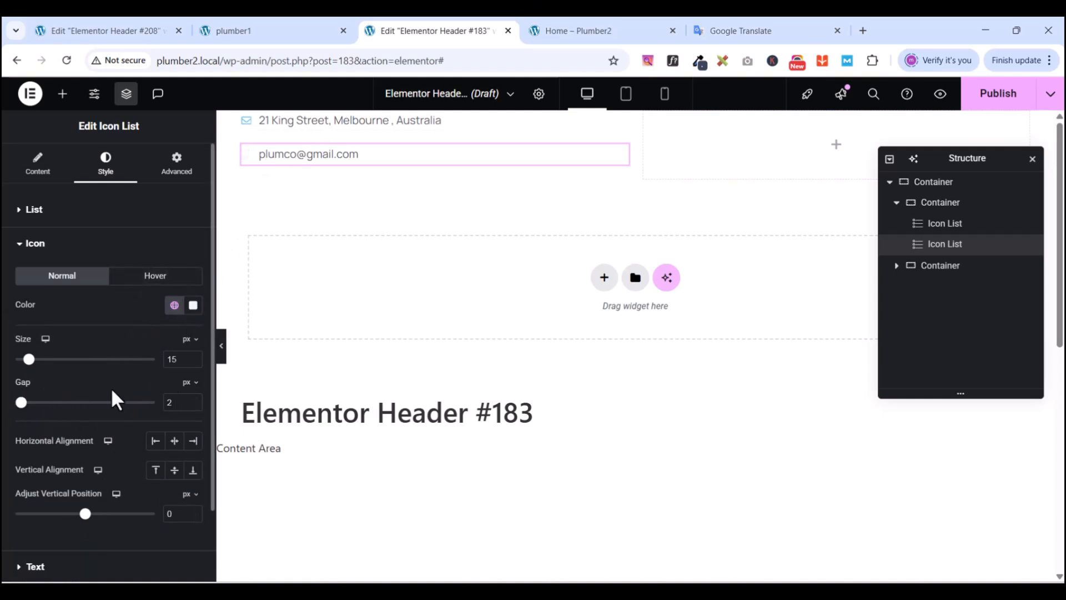
# - Set the e-mail text colour to the light global colour
pyautogui.click(23, 247)
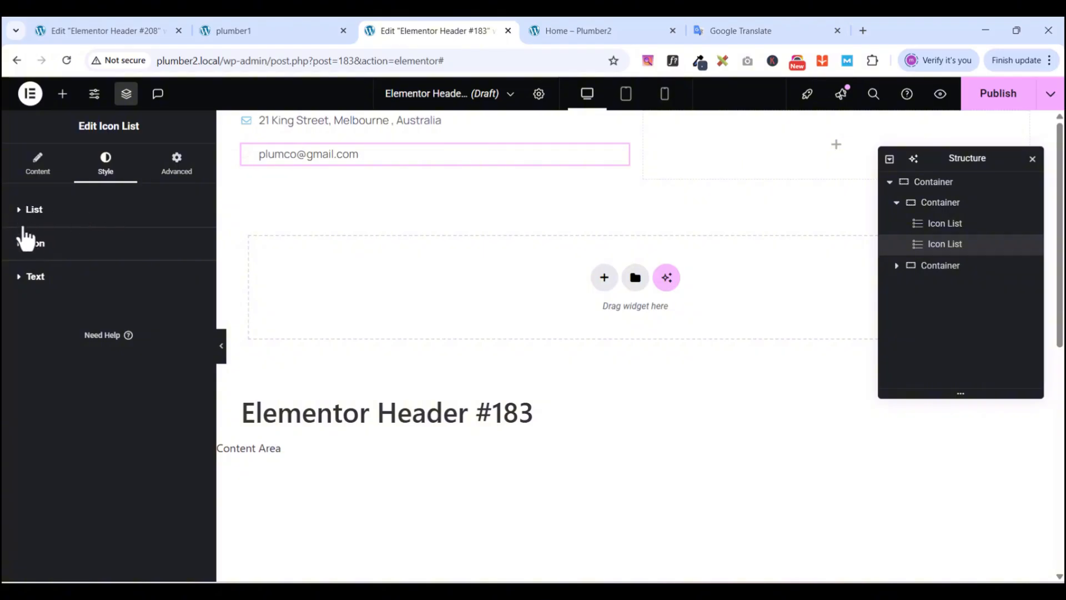
pyautogui.click(21, 280)
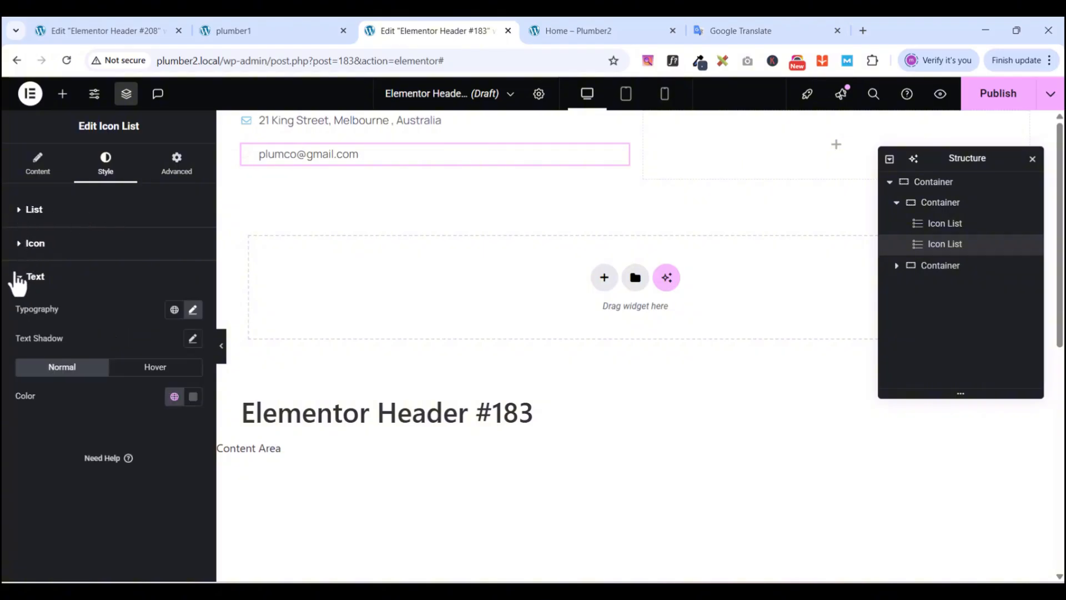
pyautogui.click(173, 395)
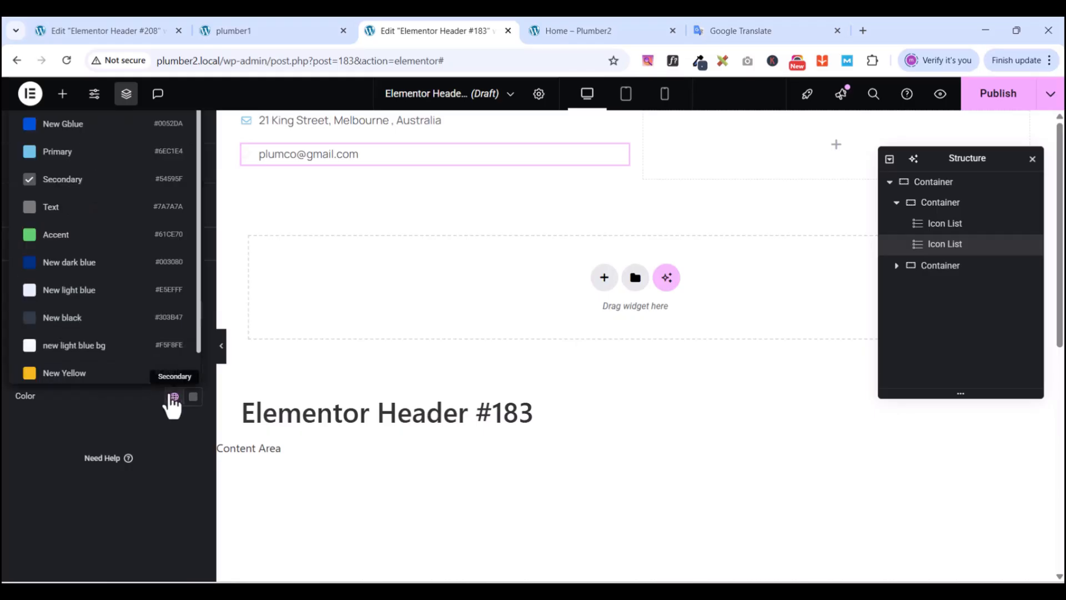
pyautogui.click(94, 345)
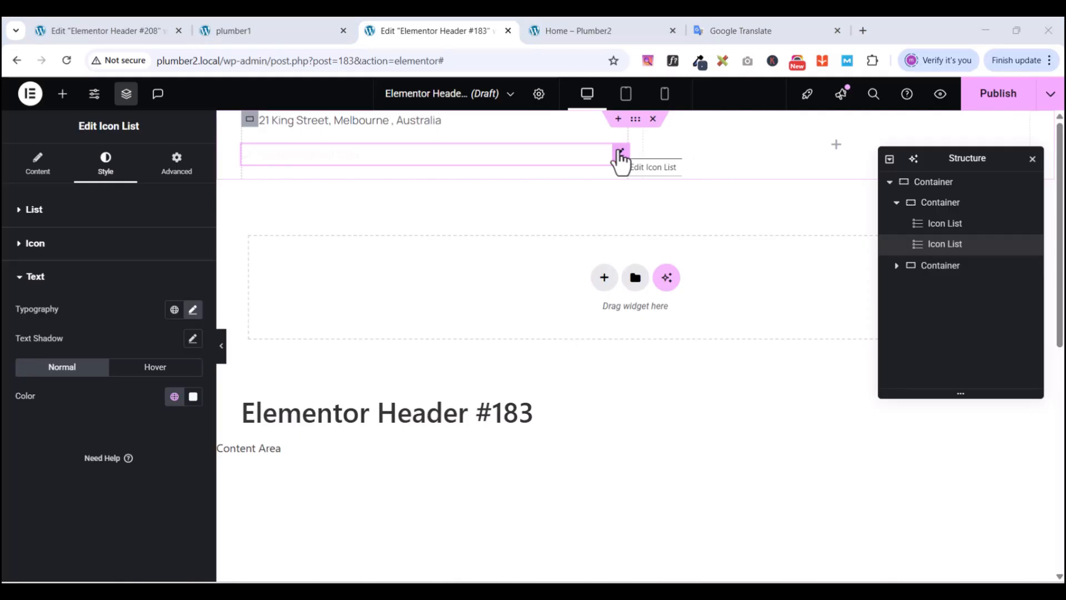
# - Copy the e-mail Icon List's style and paste it onto the address Icon List
pyautogui.rightClick(619, 156)
pyautogui.click(657, 217)
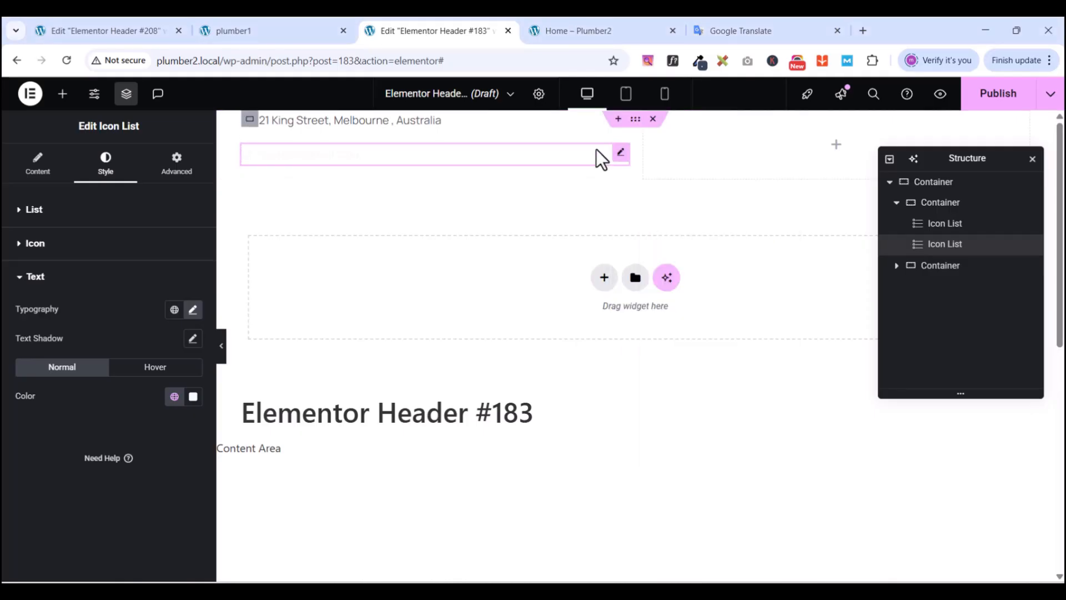
pyautogui.click(438, 120)
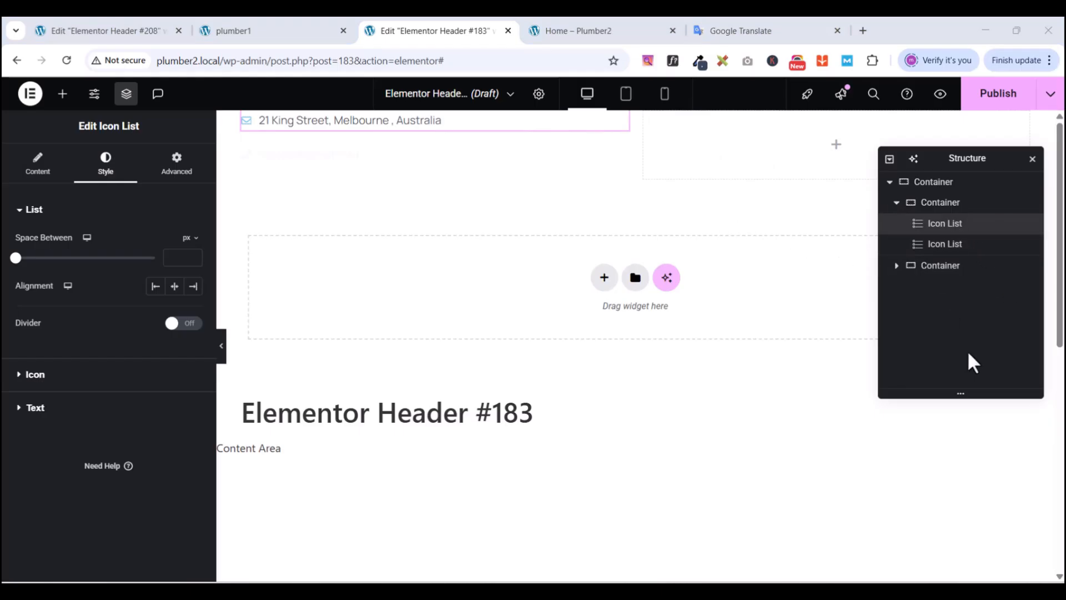
pyautogui.rightClick(950, 235)
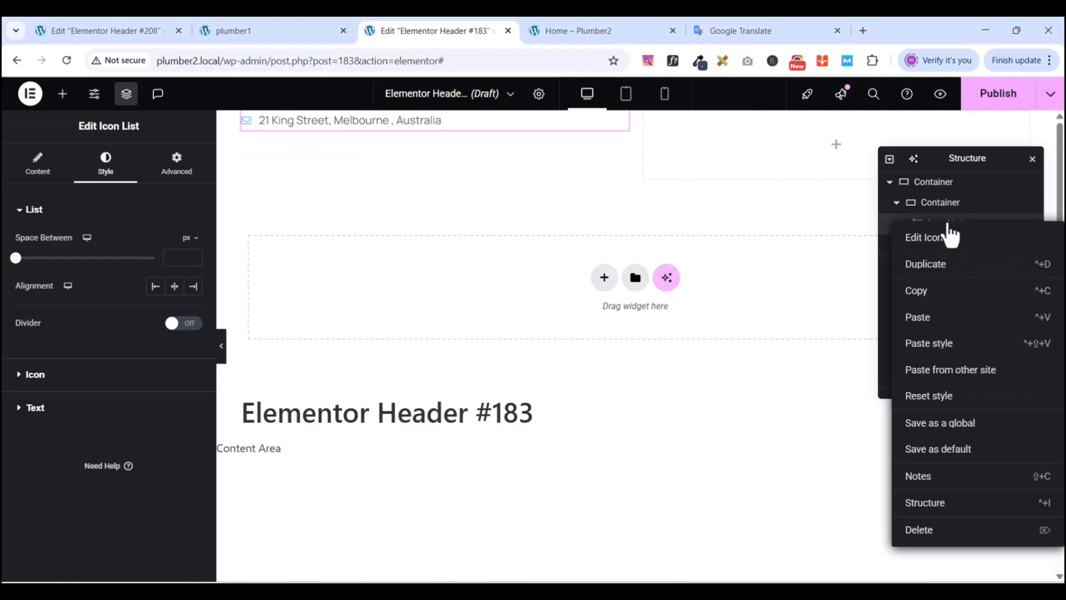
pyautogui.click(934, 345)
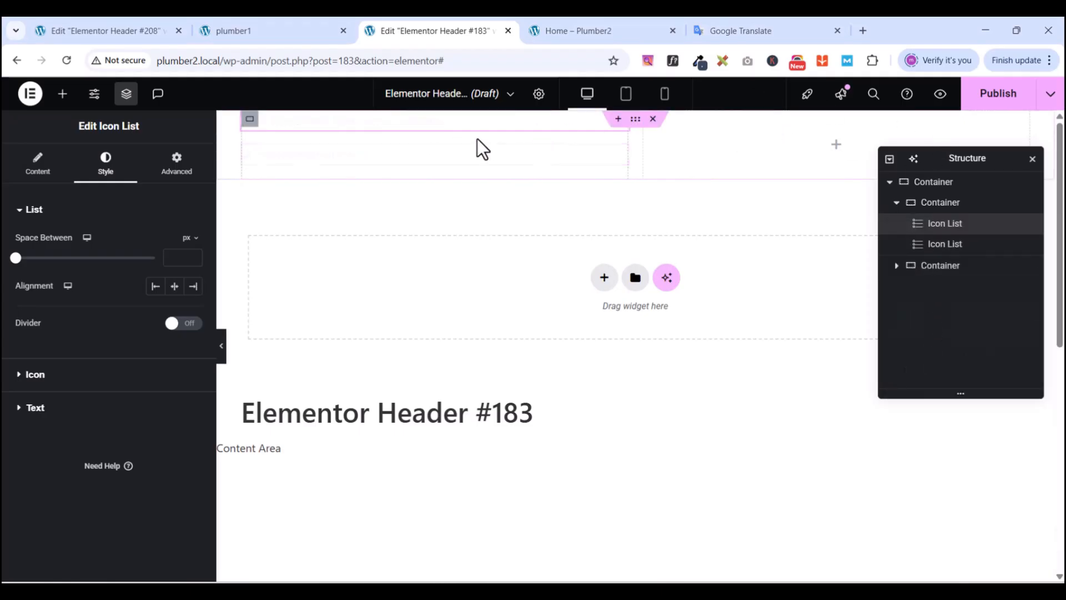
pyautogui.click(634, 119)
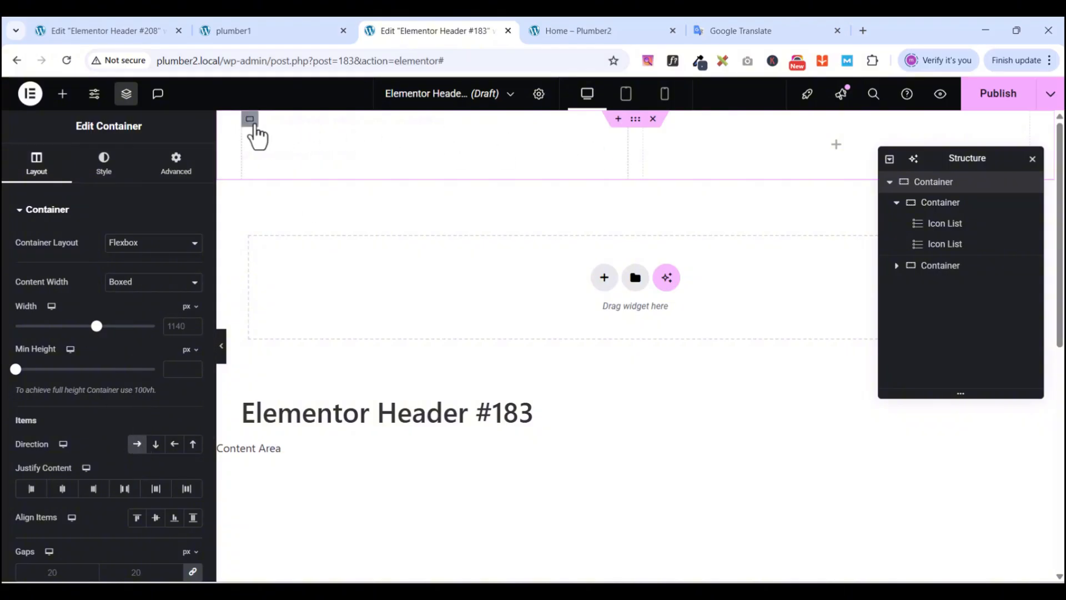
# - Set the inner container's Direction to Row so the address and e-mail sit side by side
pyautogui.click(251, 120)
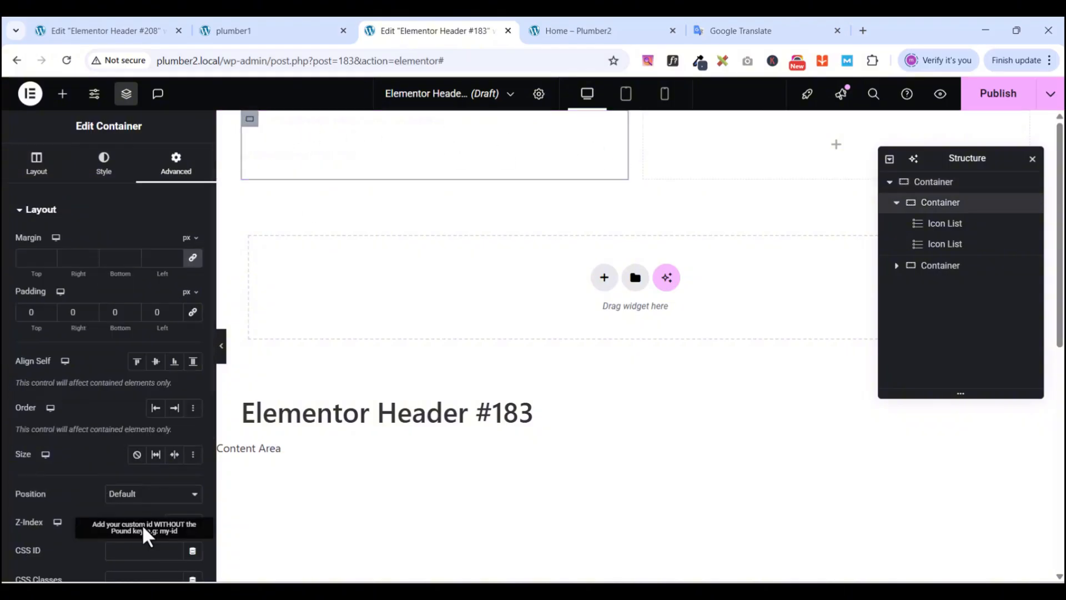
pyautogui.scroll(-4, 78, 366)
pyautogui.scroll(4, 83, 381)
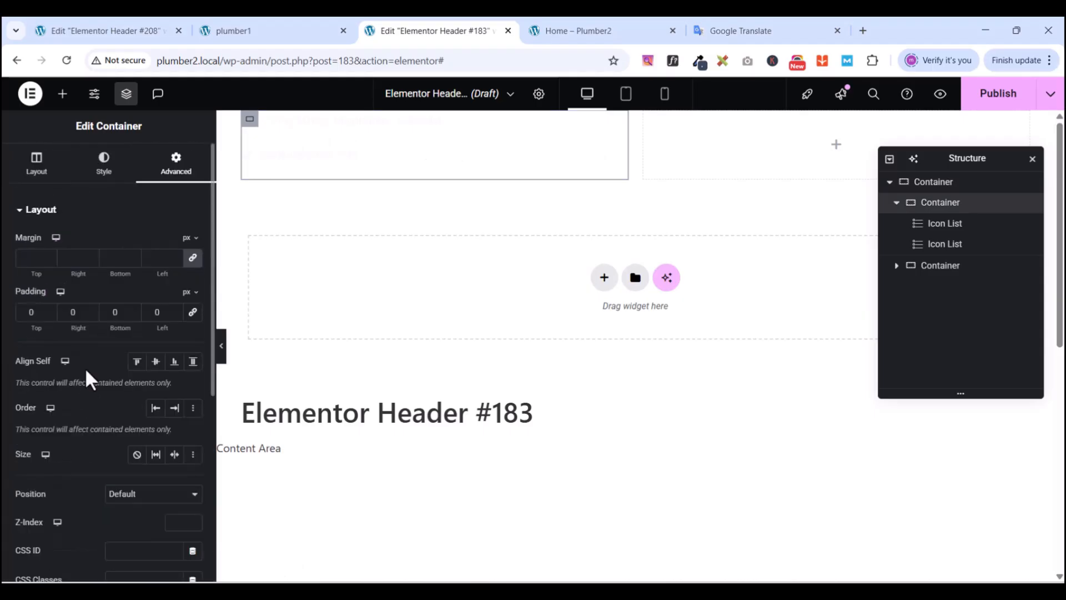
pyautogui.click(37, 166)
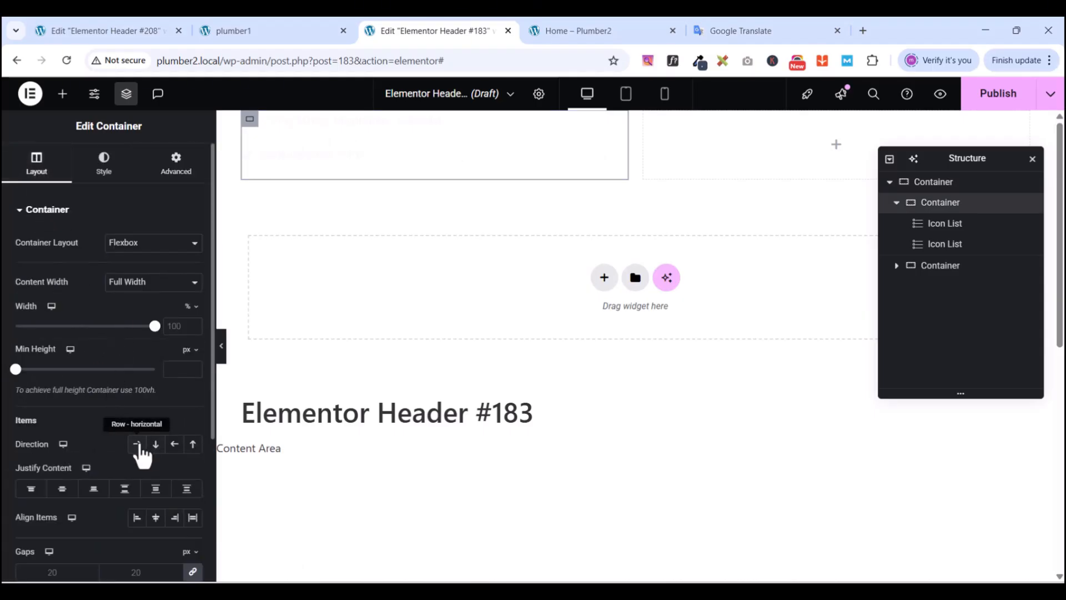
pyautogui.click(139, 446)
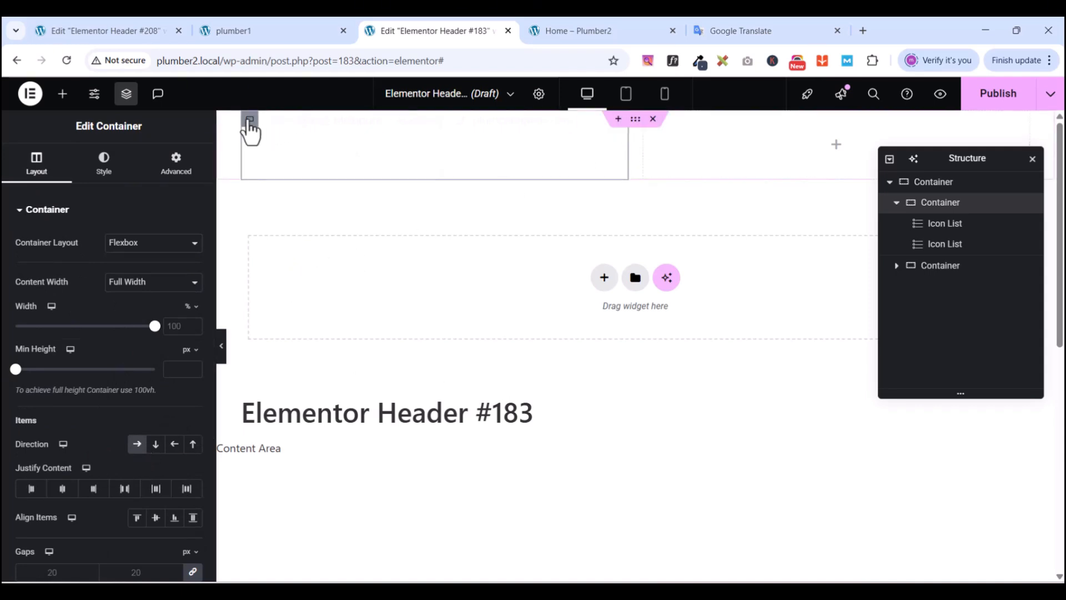
# - Give the outer header container a Classic background in the New black global colour
pyautogui.click(635, 120)
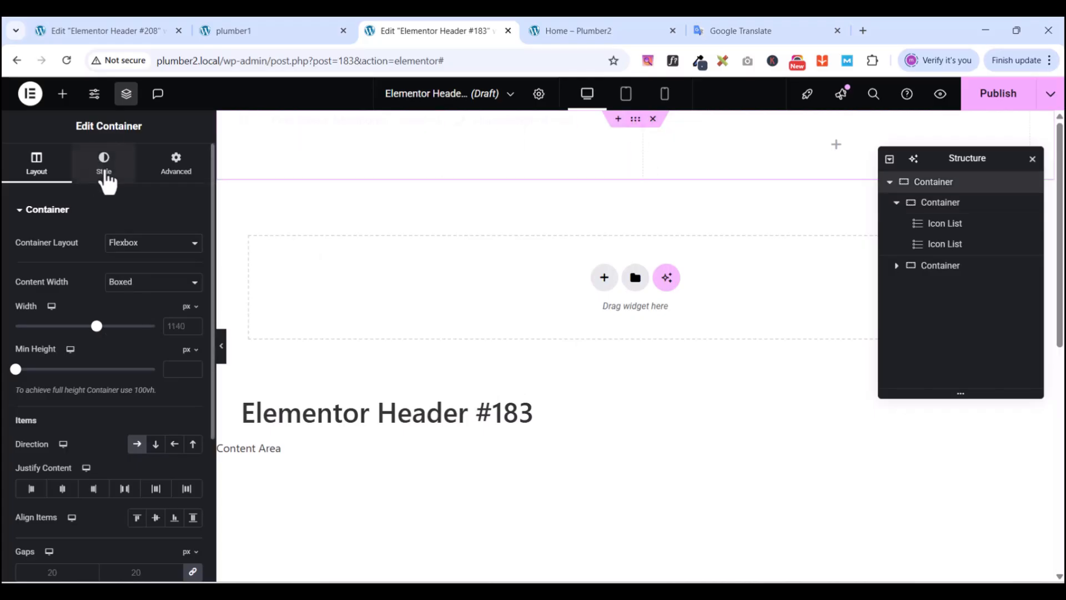
pyautogui.click(104, 173)
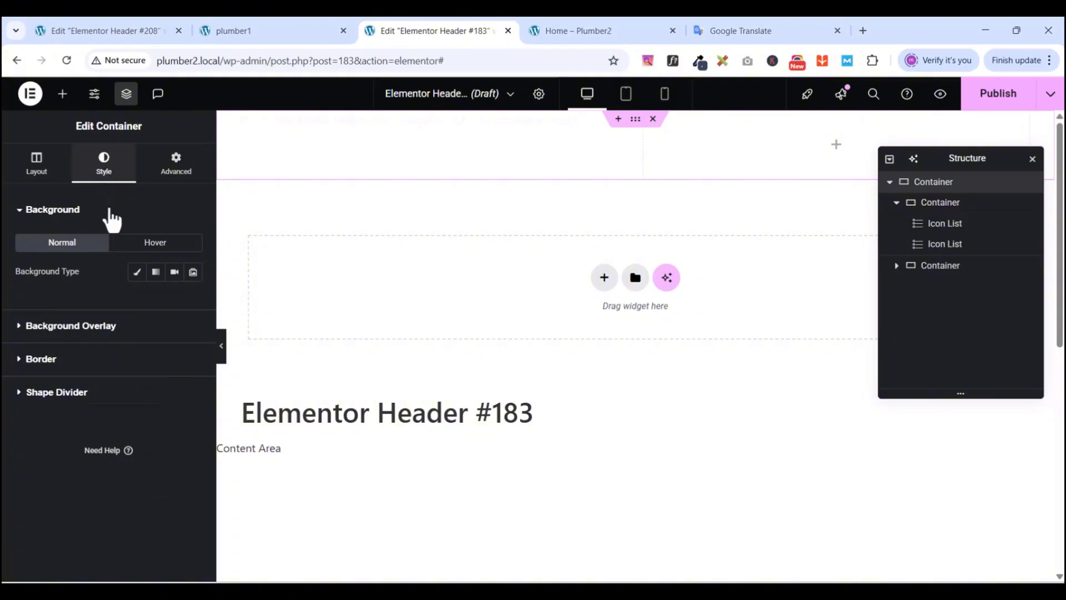
pyautogui.click(137, 273)
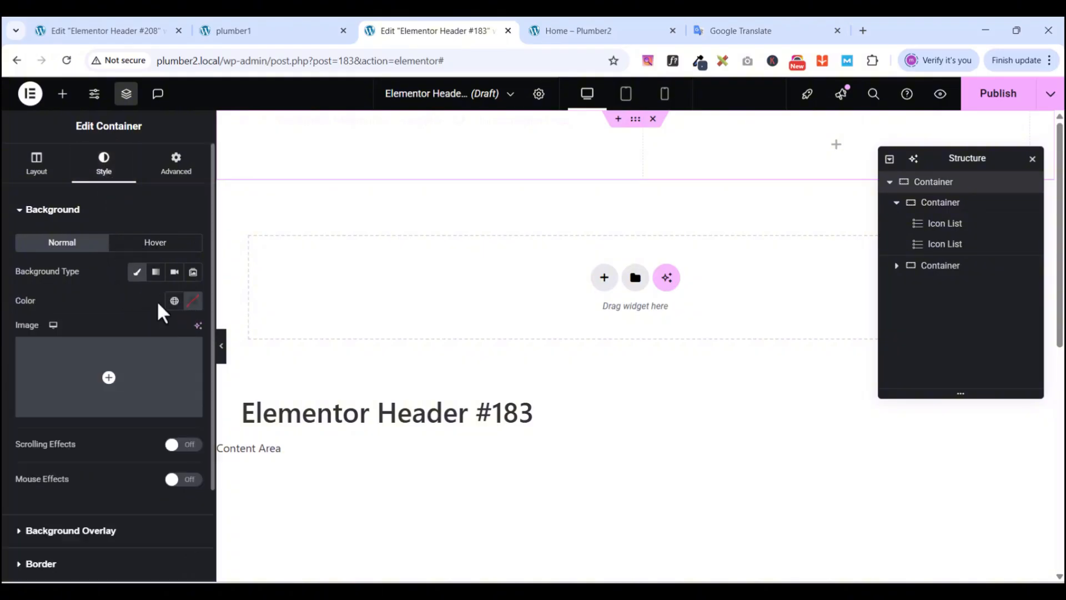
pyautogui.click(174, 301)
pyautogui.scroll(-1, 119, 483)
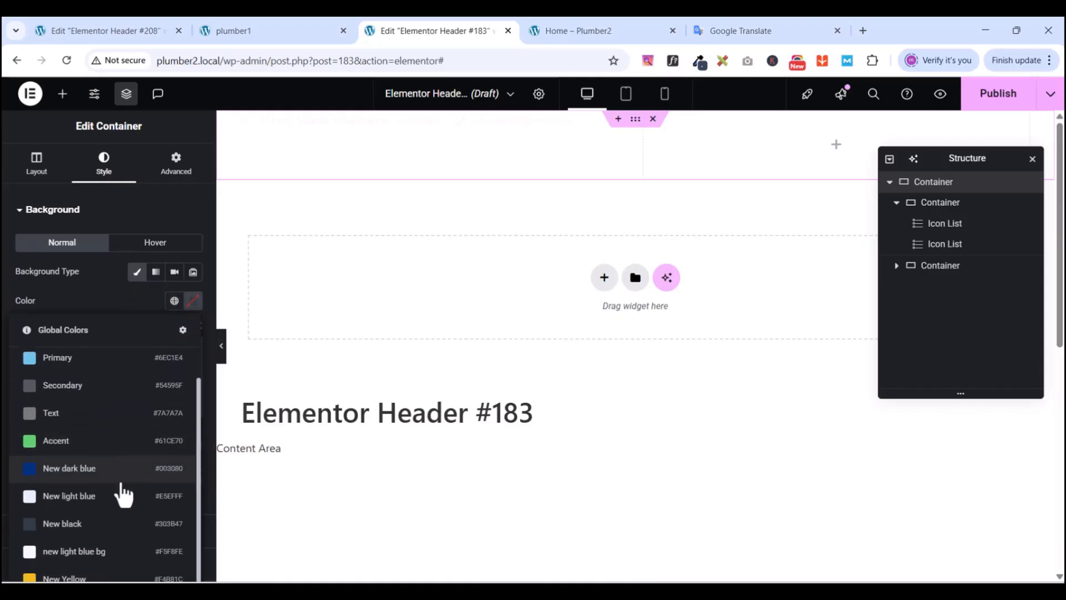
pyautogui.click(79, 525)
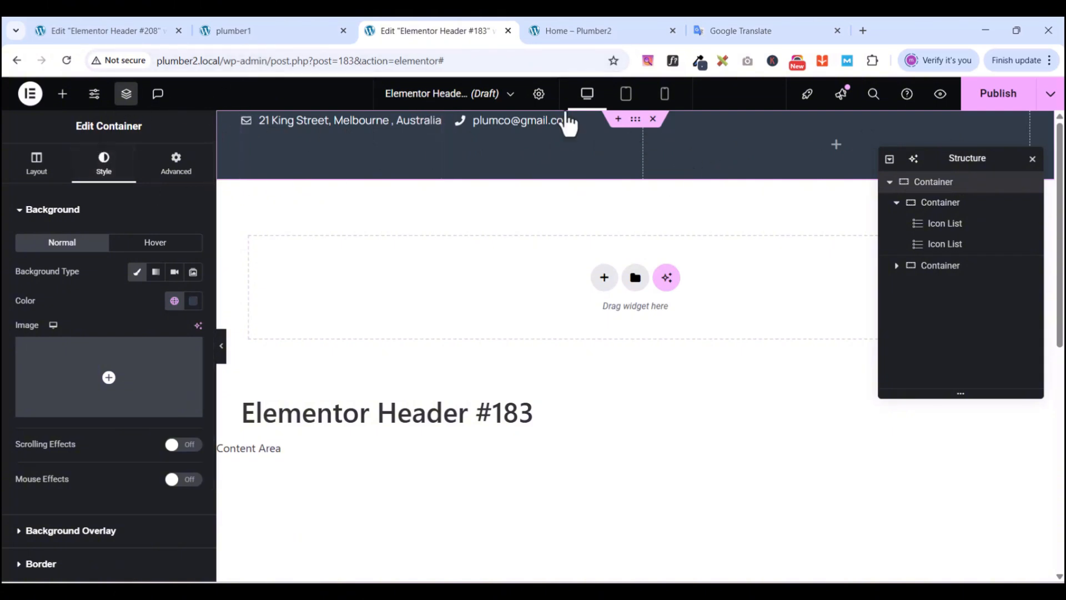
# - Drag a Social Icons widget into the header's right column
pyautogui.click(63, 94)
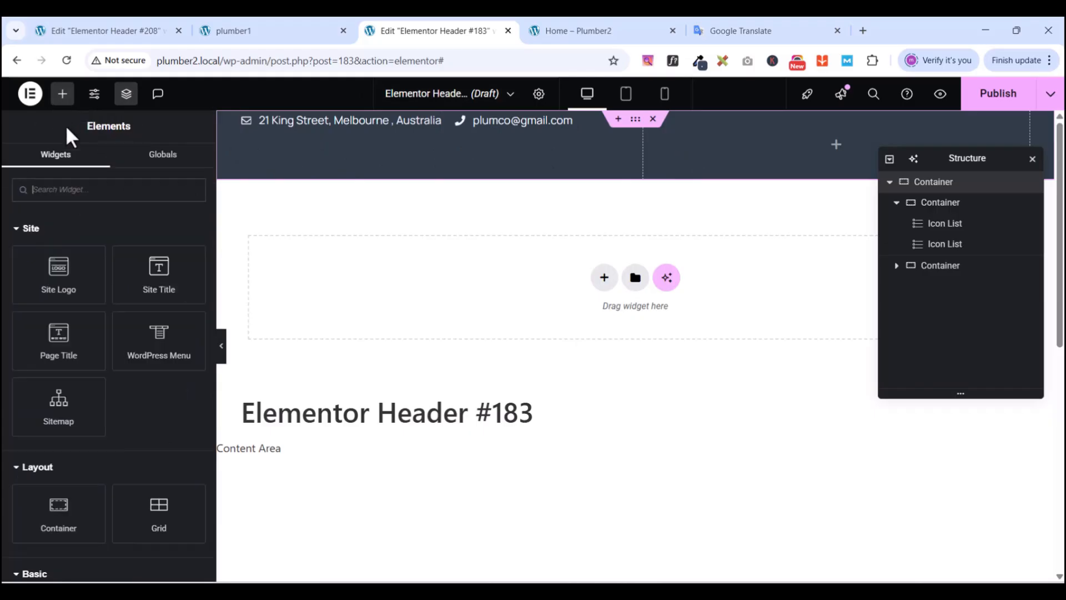
pyautogui.write('social')
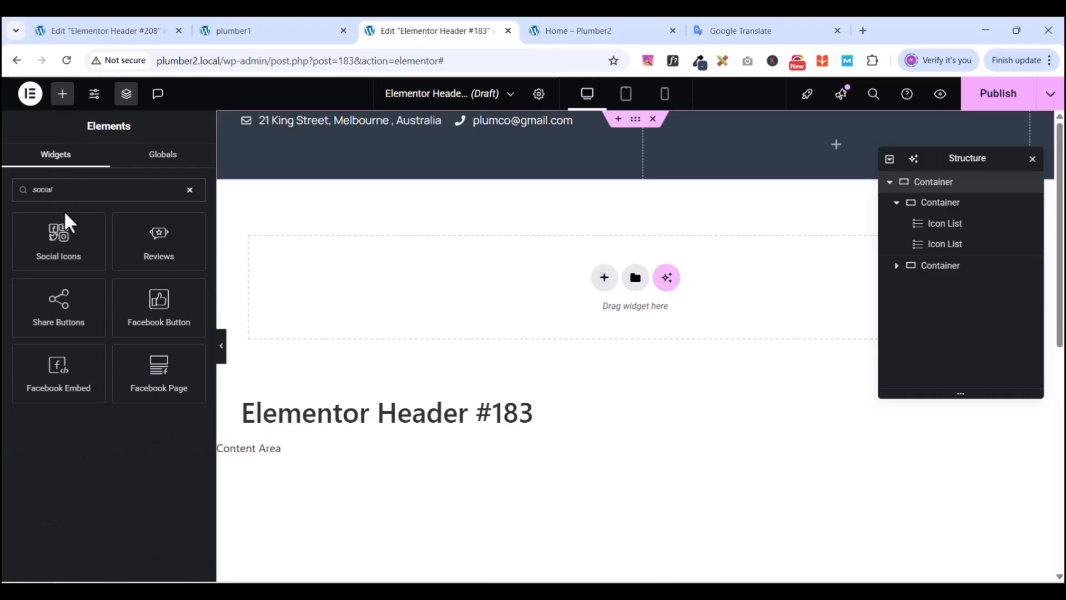
pyautogui.moveTo(65, 213); pyautogui.dragTo(788, 123)
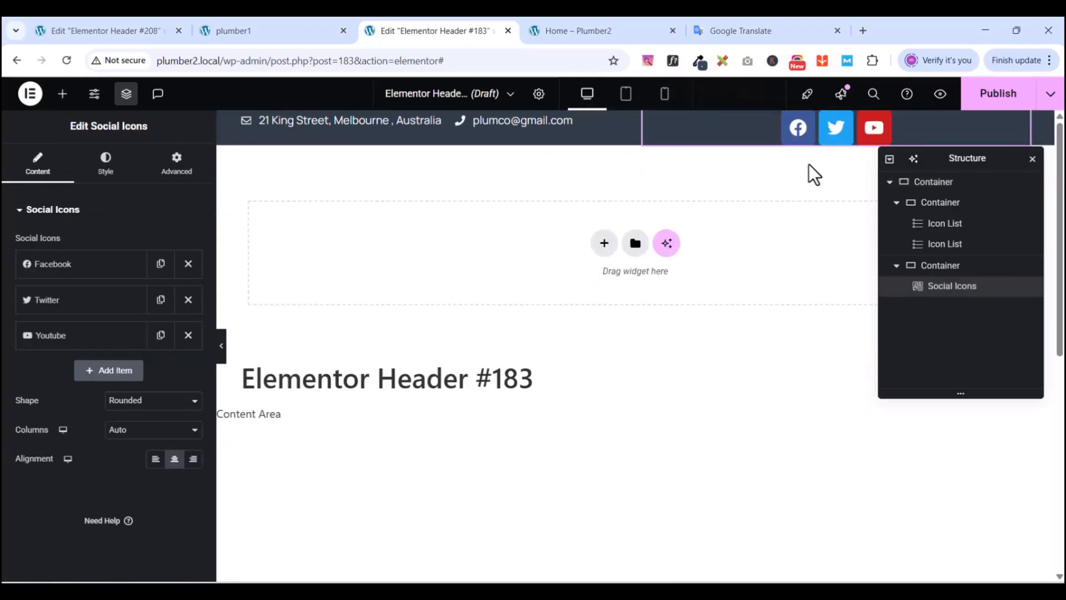
pyautogui.click(126, 94)
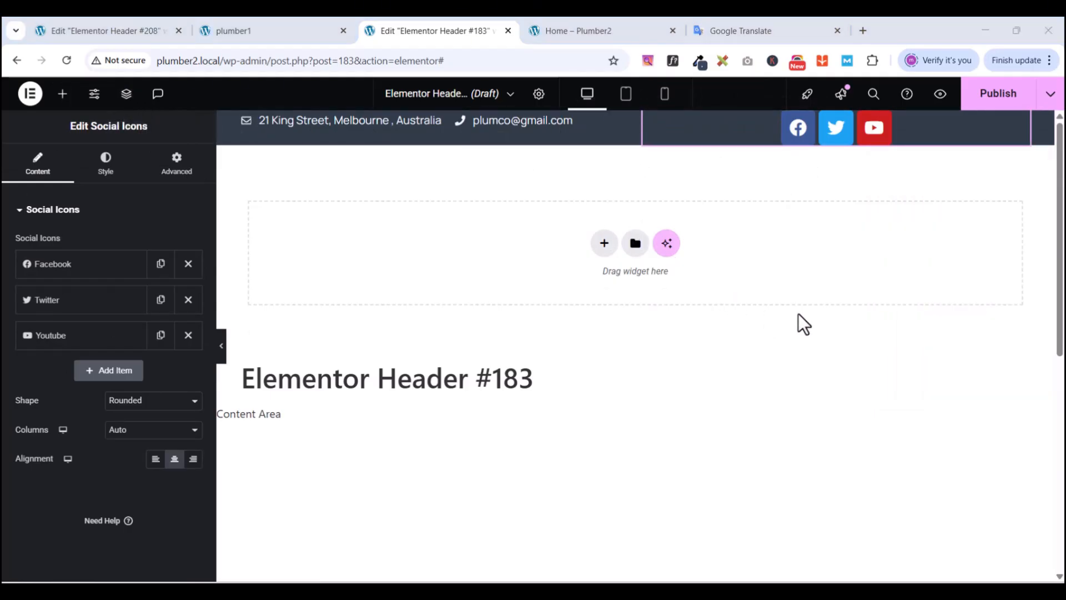
# - Add a WordPress icon item and compare against the plumber1 preview
pyautogui.click(112, 371)
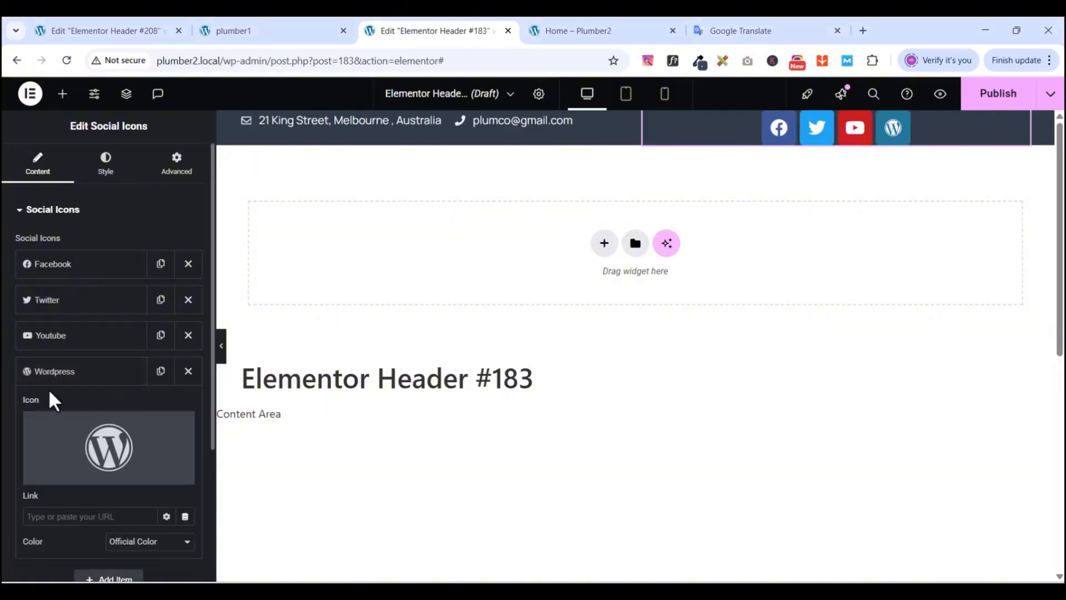
pyautogui.click(248, 32)
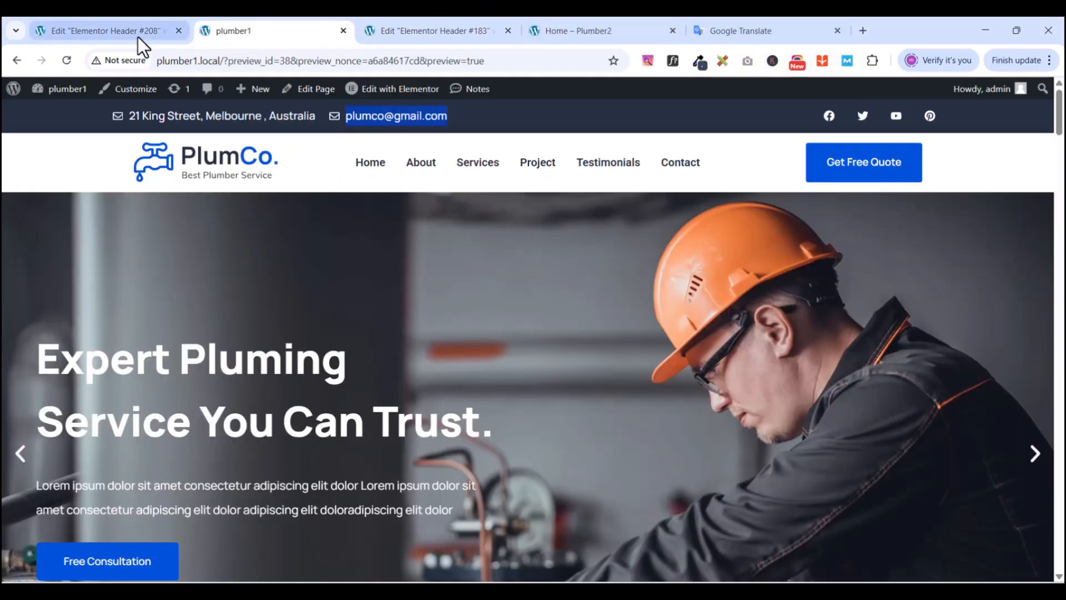
pyautogui.click(431, 32)
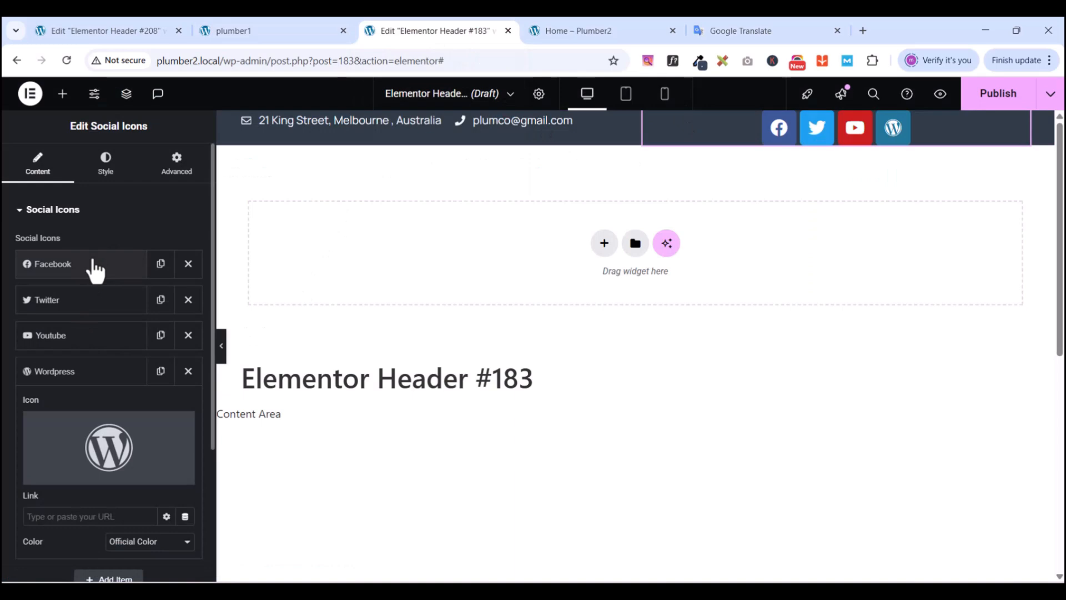
# - Give the Facebook and Twitter icons a custom dark global colour, New black
pyautogui.click(67, 272)
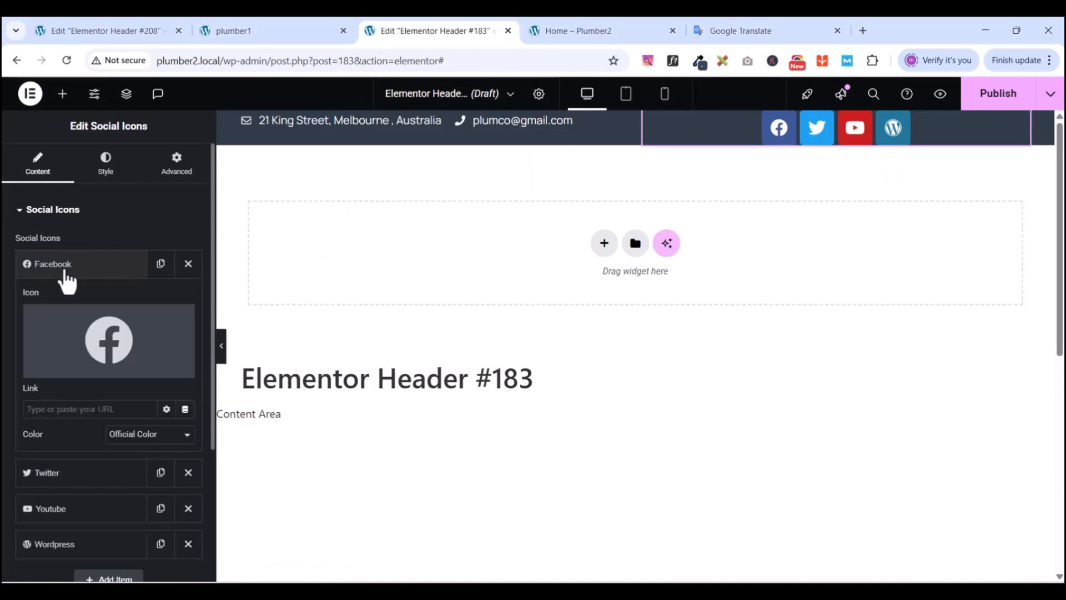
pyautogui.moveTo(98, 316)
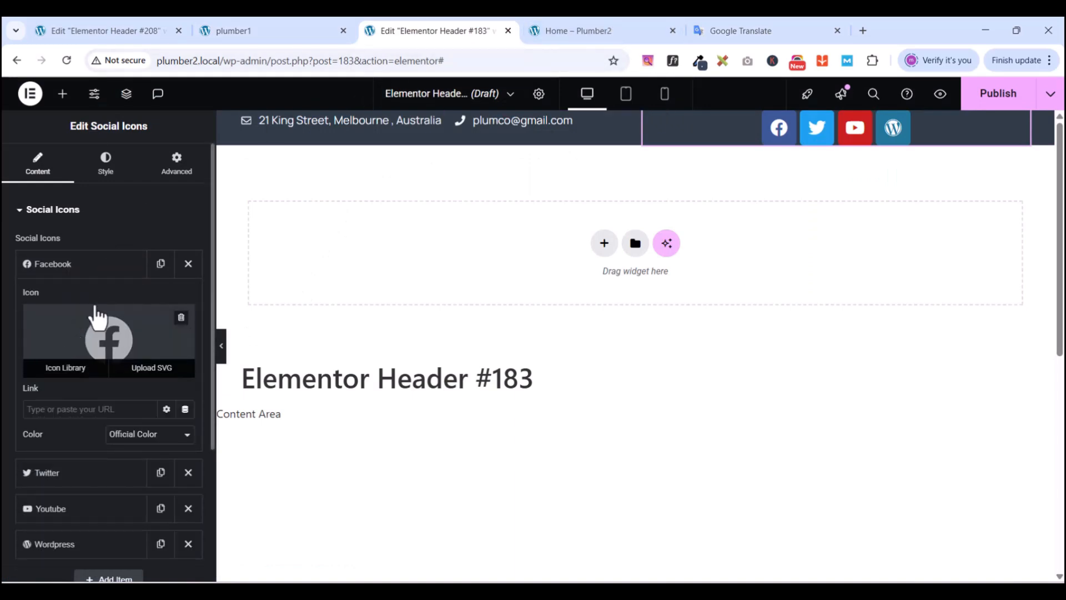
pyautogui.click(135, 434)
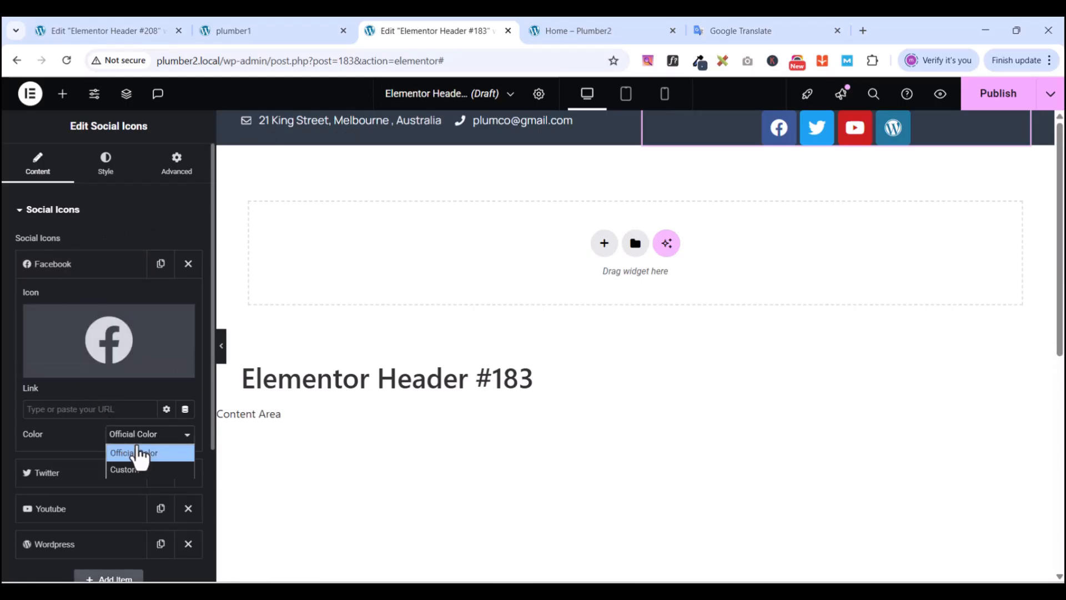
pyautogui.click(127, 471)
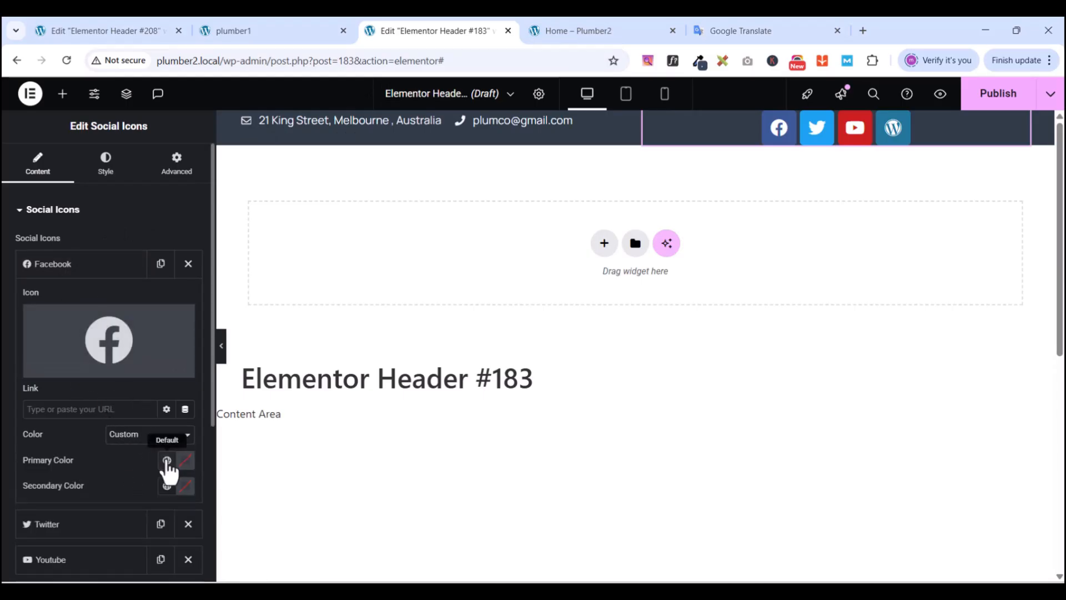
pyautogui.click(167, 460)
pyautogui.click(81, 380)
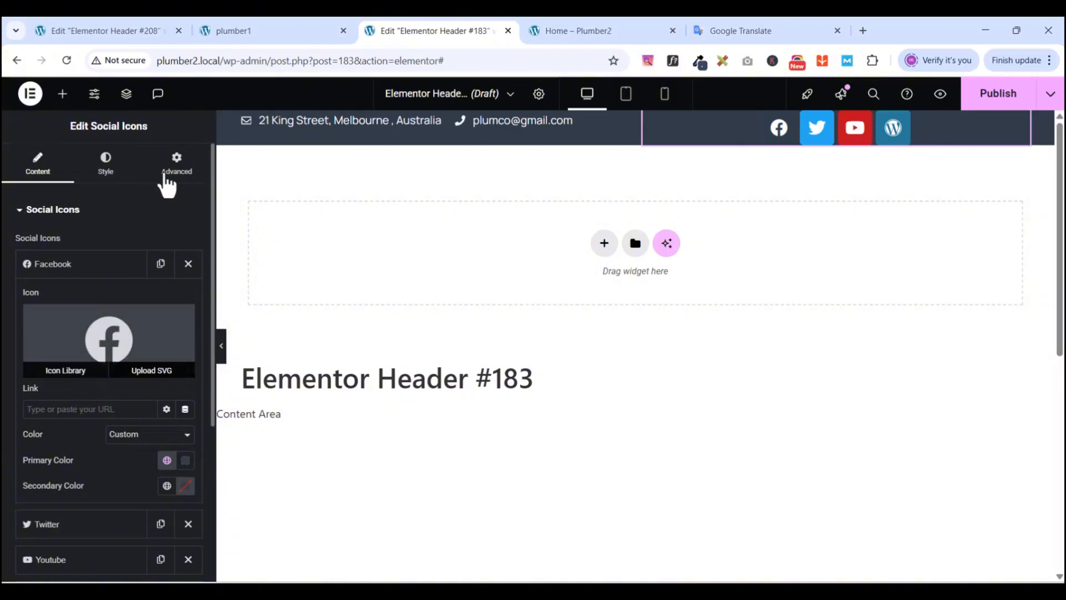
pyautogui.click(67, 267)
pyautogui.click(62, 303)
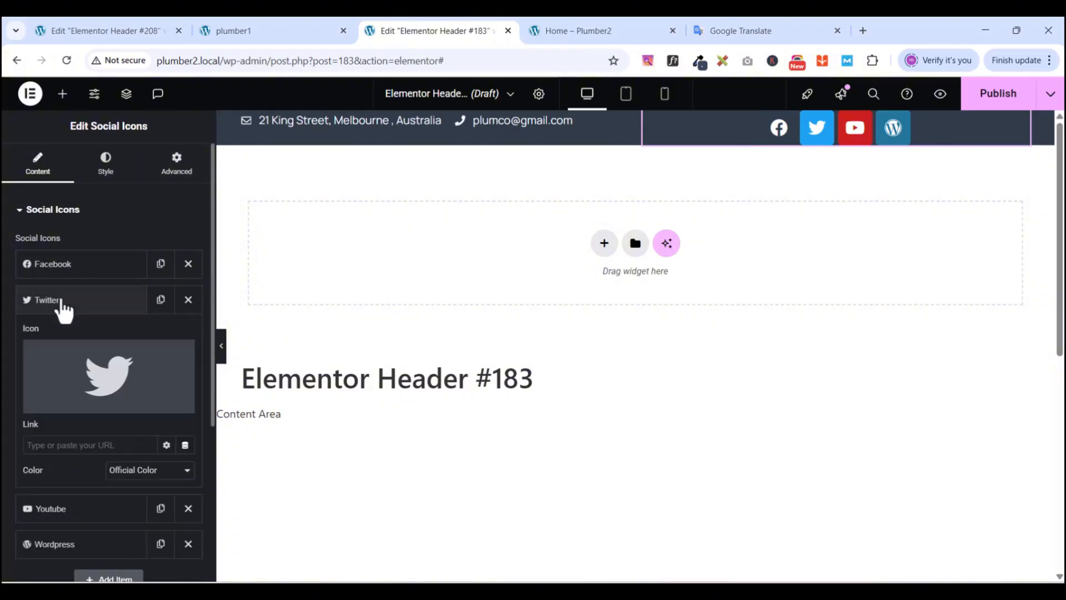
pyautogui.click(138, 472)
pyautogui.click(128, 503)
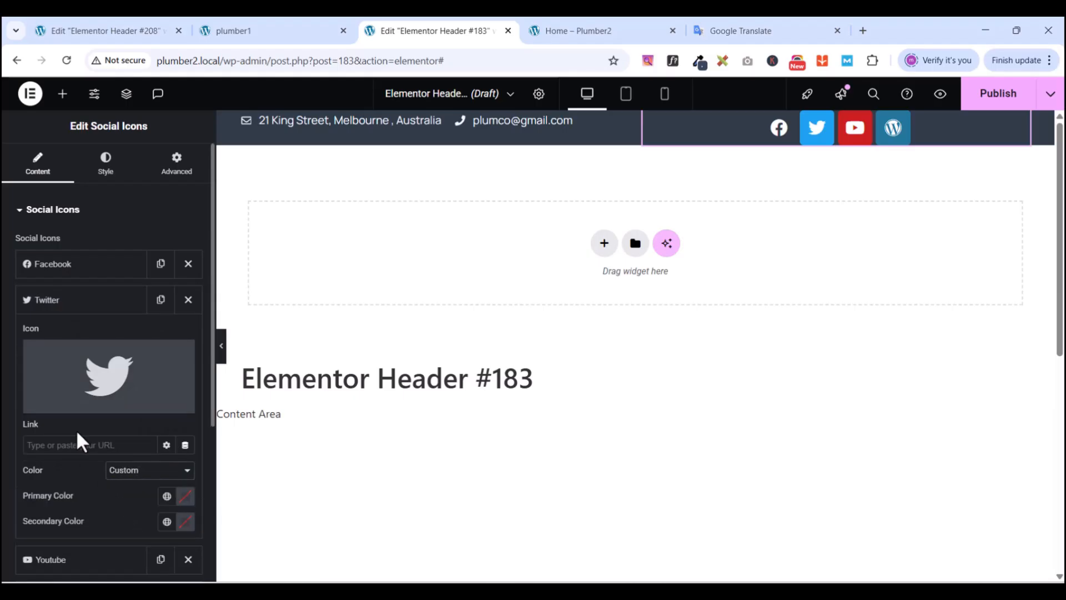
pyautogui.click(167, 495)
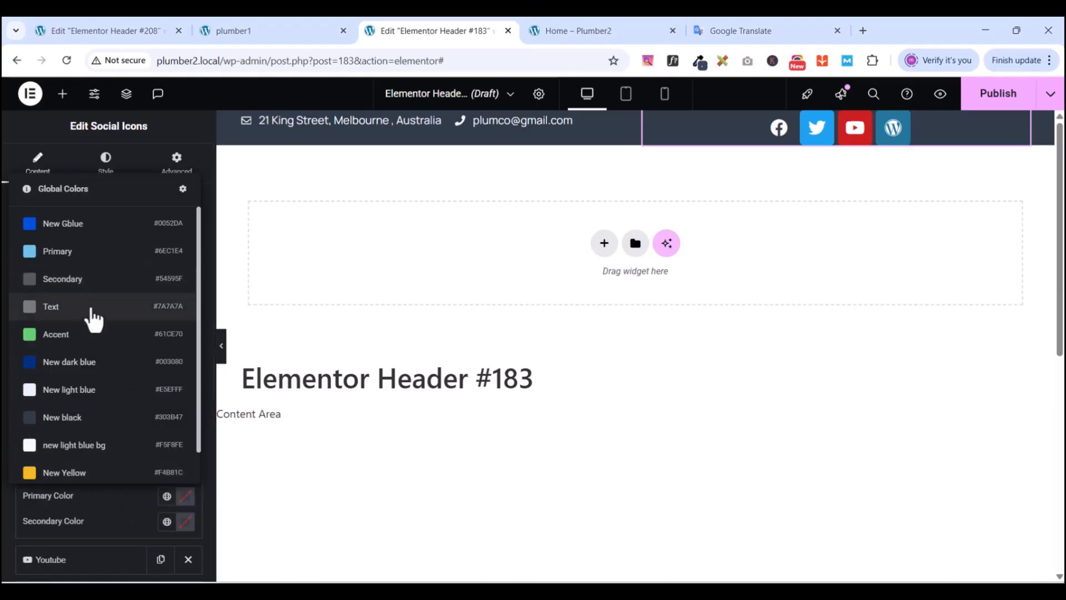
pyautogui.click(78, 426)
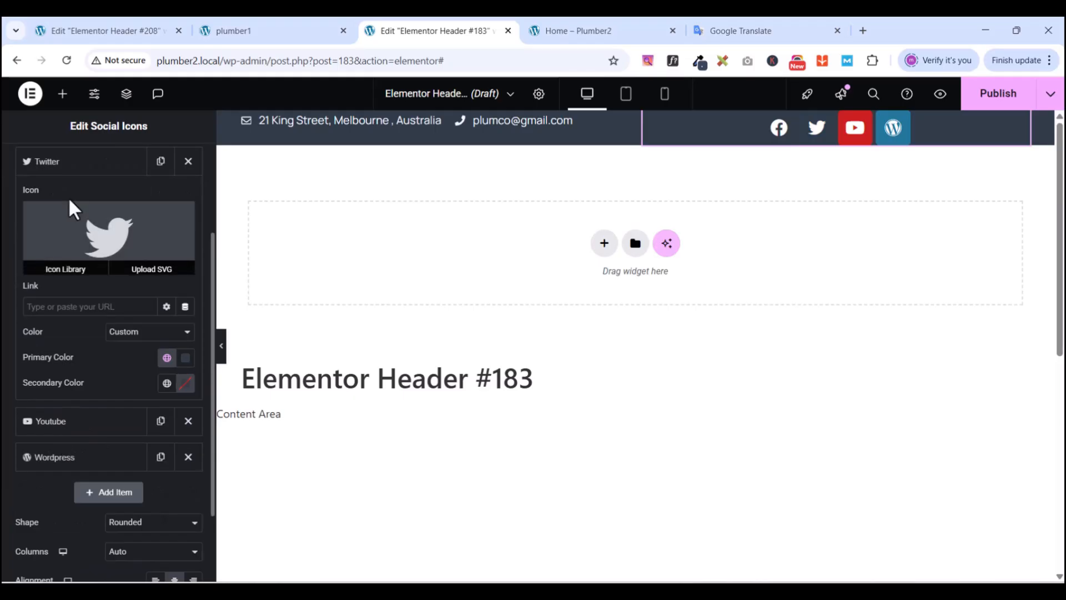
pyautogui.click(58, 167)
# - Set the Youtube and Wordpress icons to Custom colour with New black as primary colour
pyautogui.click(59, 207)
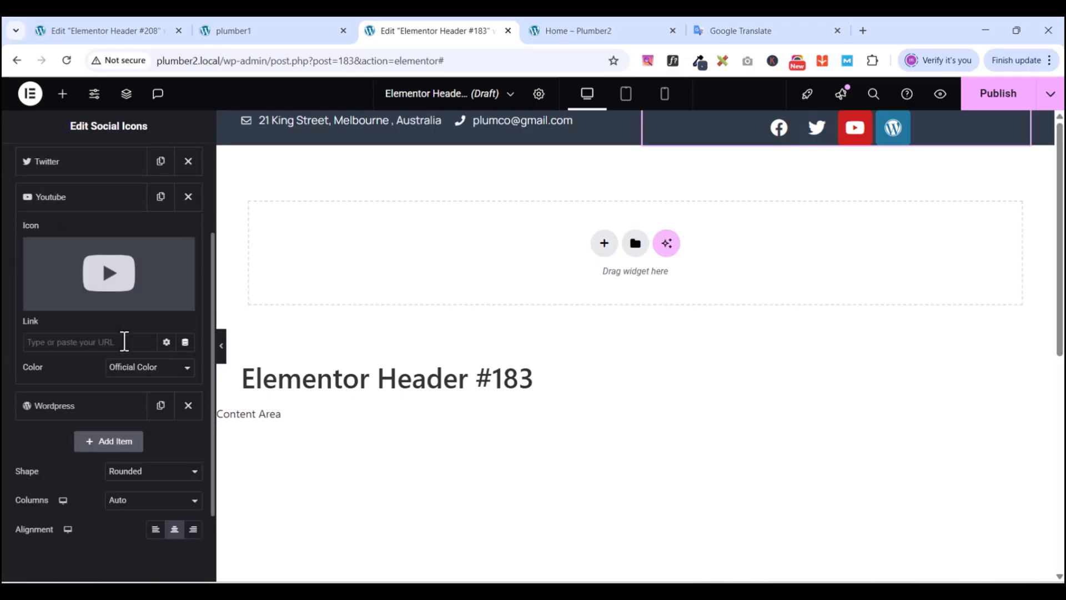
pyautogui.click(120, 368)
pyautogui.click(124, 402)
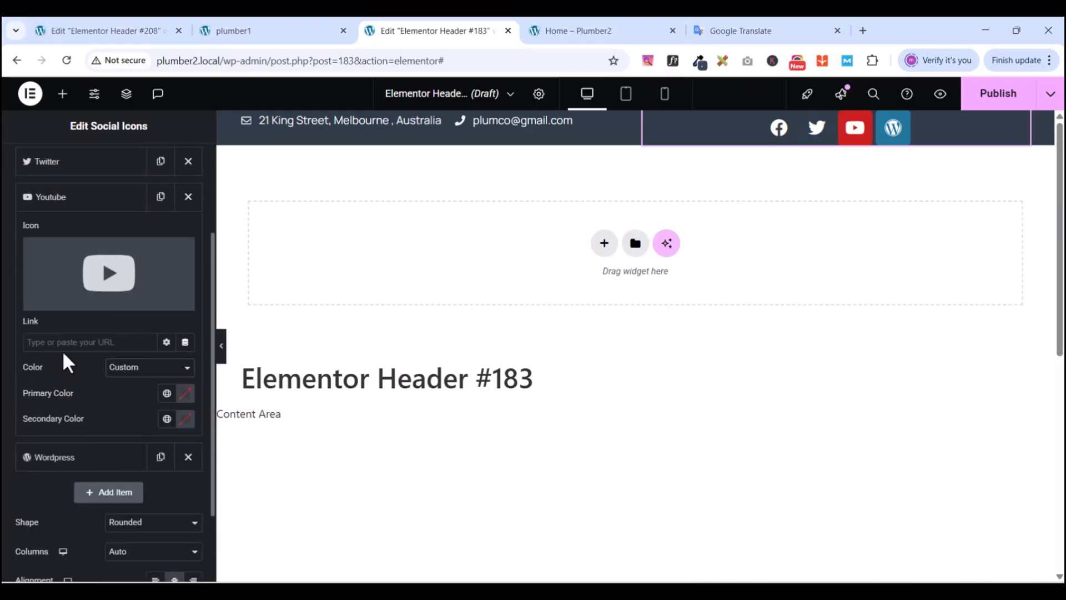
pyautogui.click(166, 393)
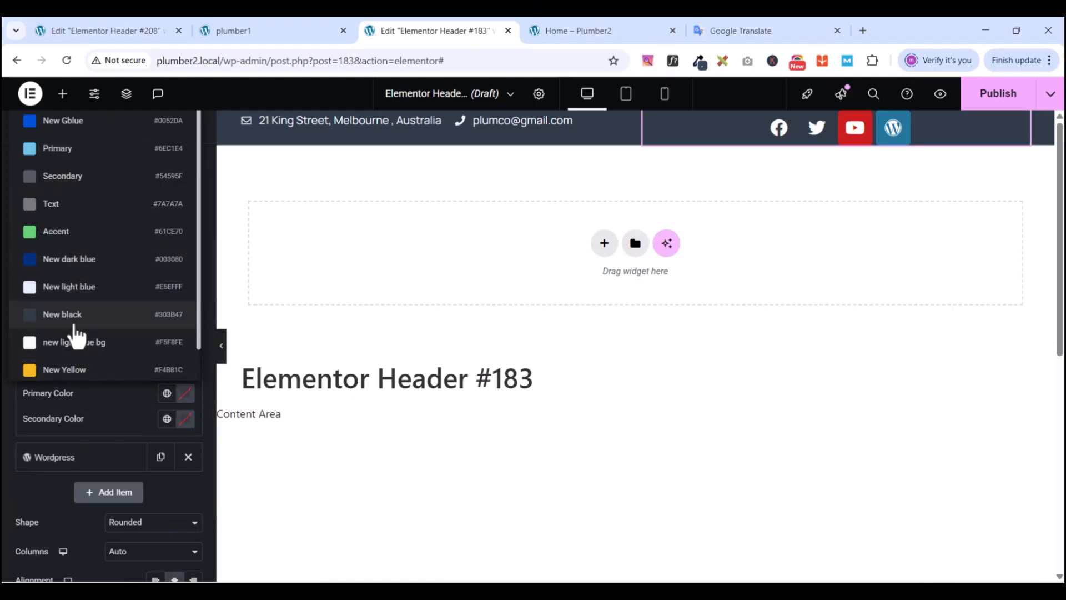
pyautogui.click(74, 317)
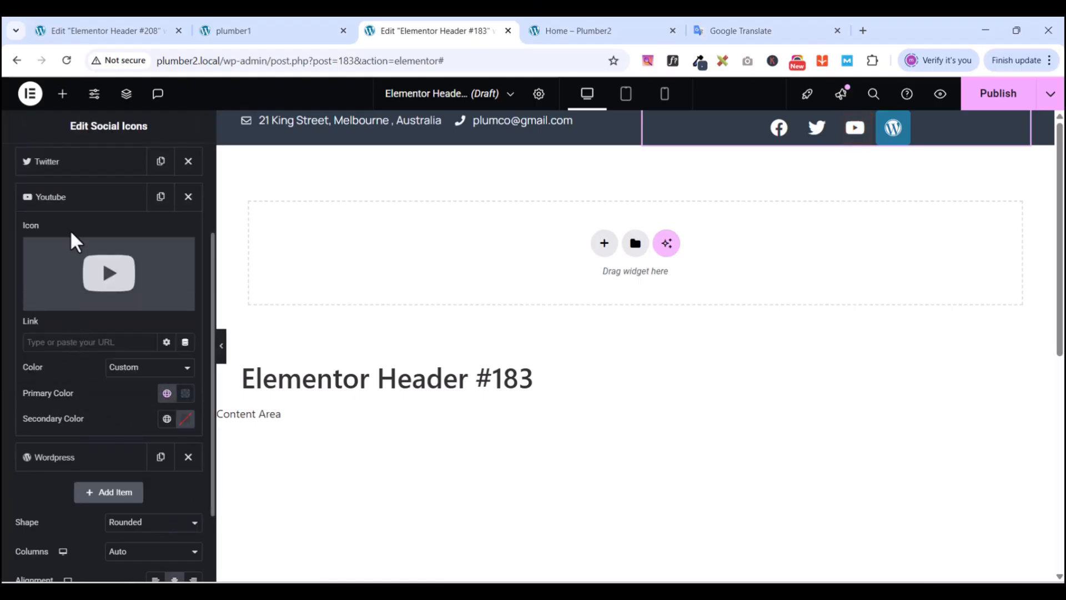
pyautogui.click(77, 199)
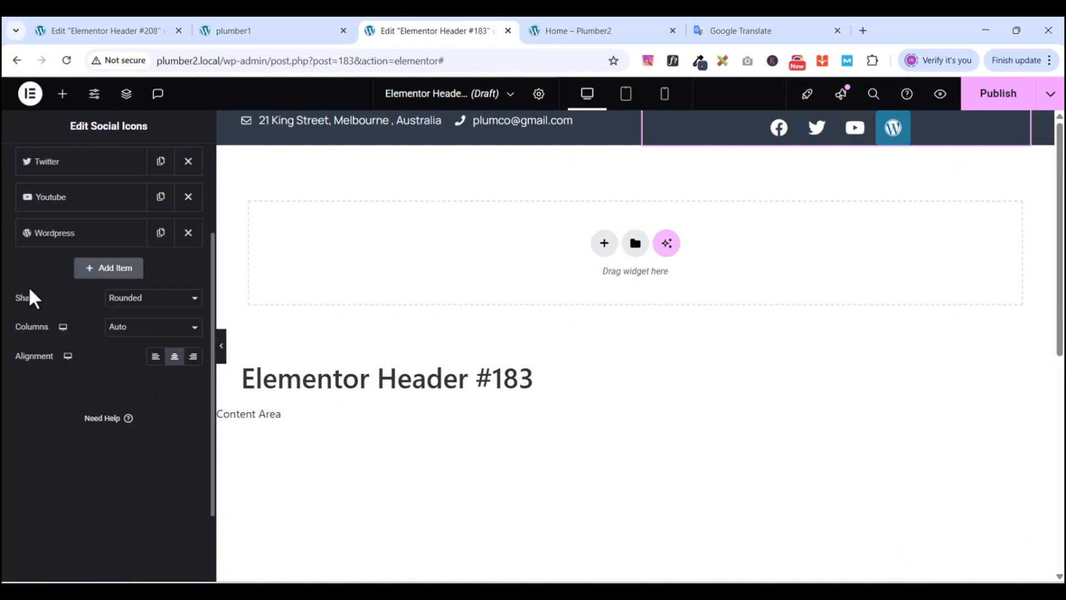
pyautogui.click(54, 233)
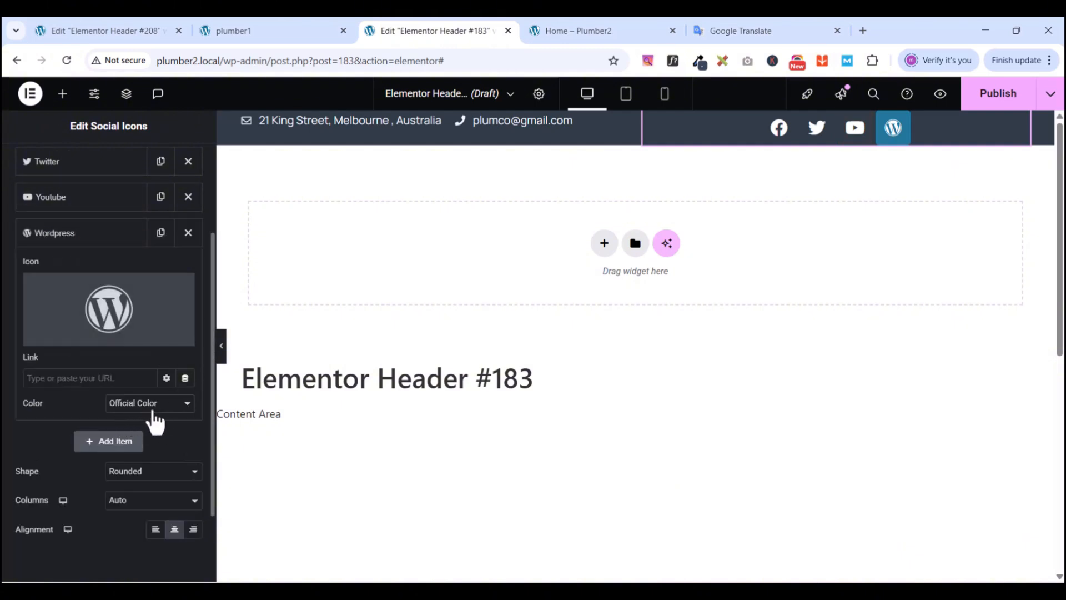
pyautogui.click(144, 404)
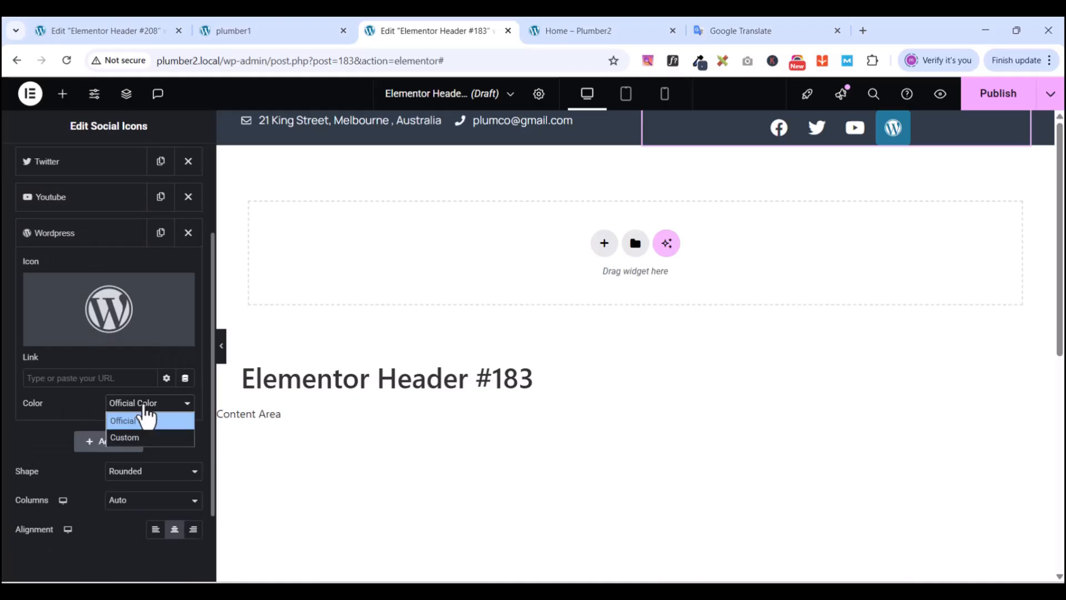
pyautogui.click(140, 437)
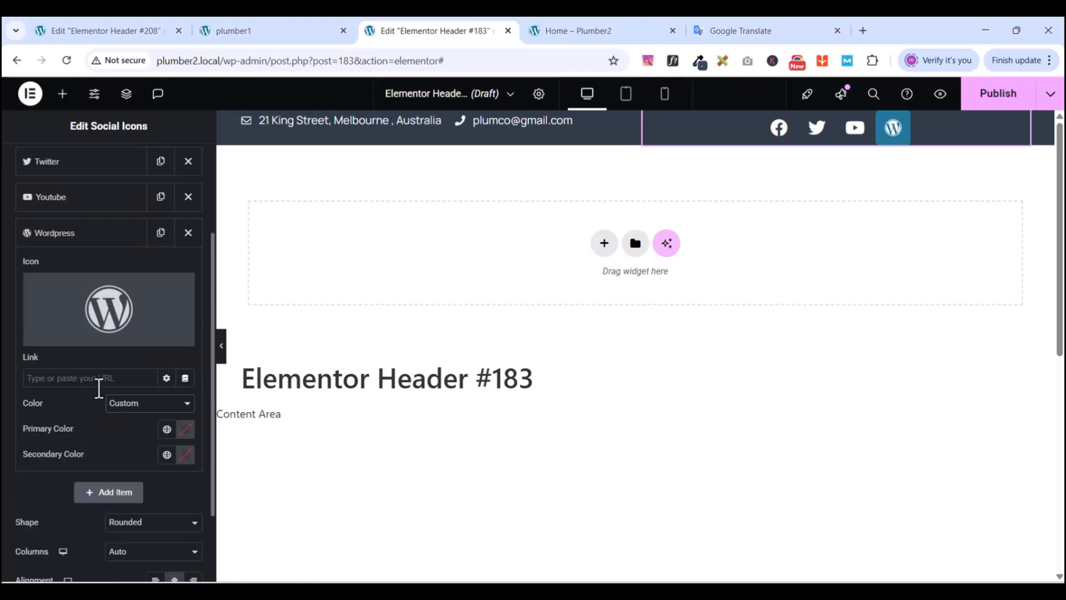
pyautogui.click(60, 236)
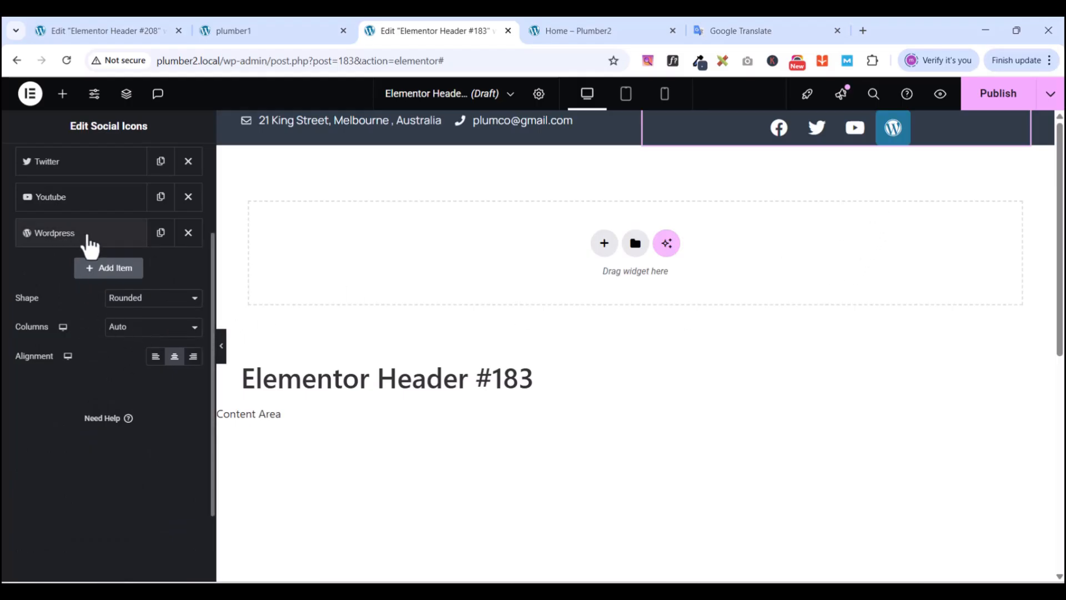
pyautogui.click(72, 233)
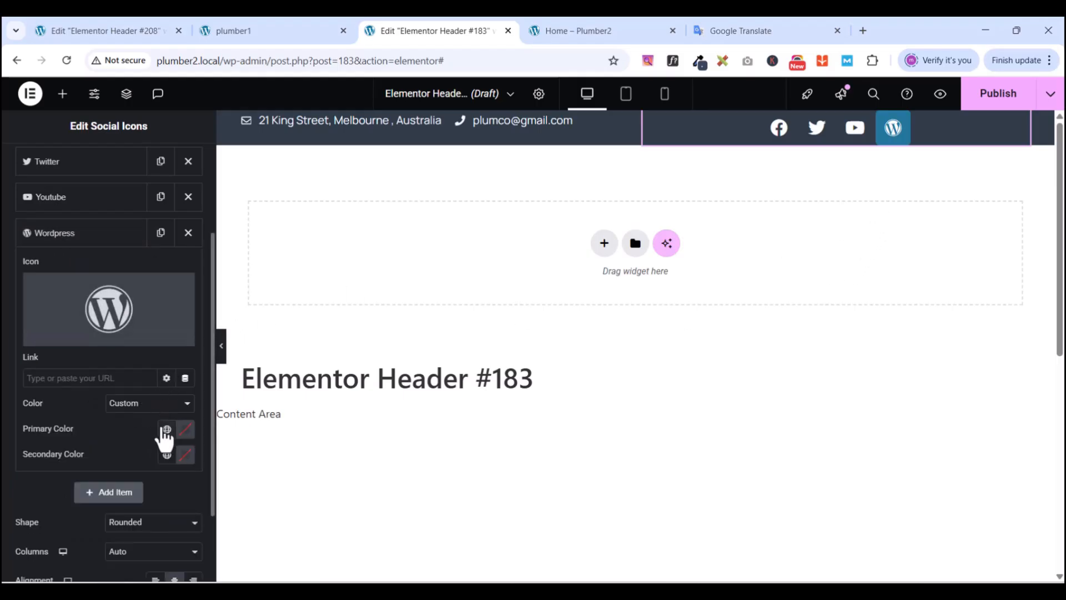
pyautogui.click(166, 429)
pyautogui.click(56, 353)
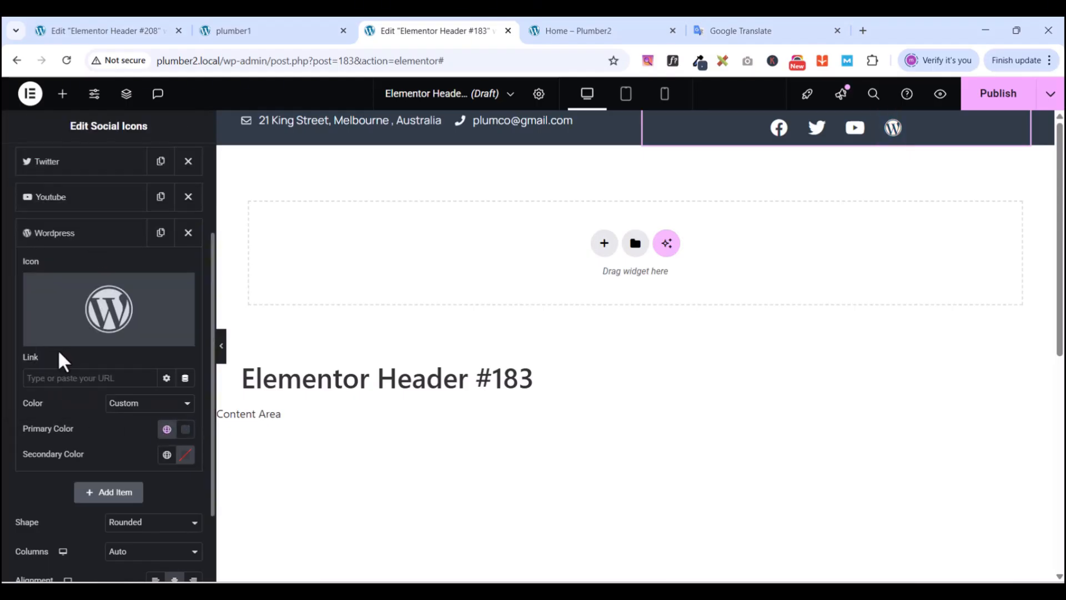
pyautogui.click(128, 404)
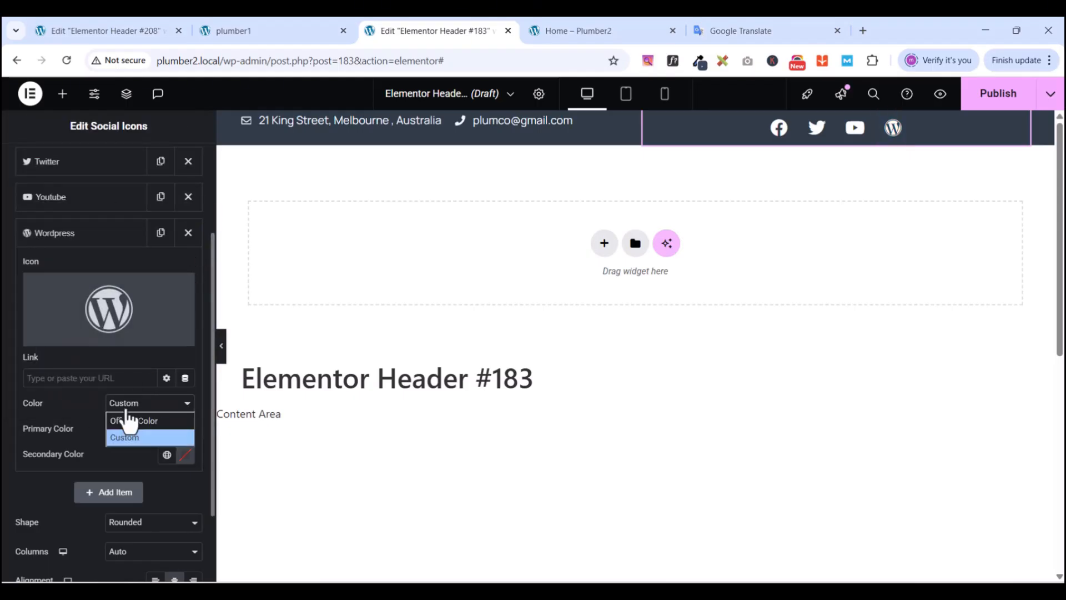
pyautogui.click(91, 414)
# - Make the social icons Circle-shaped and right-aligned
pyautogui.scroll(-1, 95, 433)
pyautogui.click(124, 460)
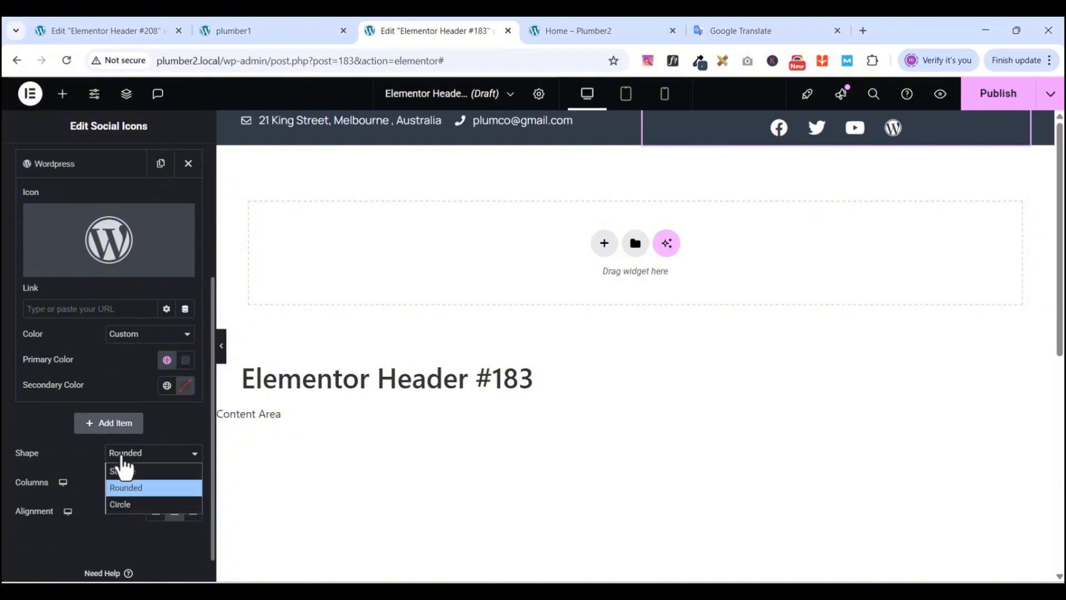
pyautogui.click(117, 502)
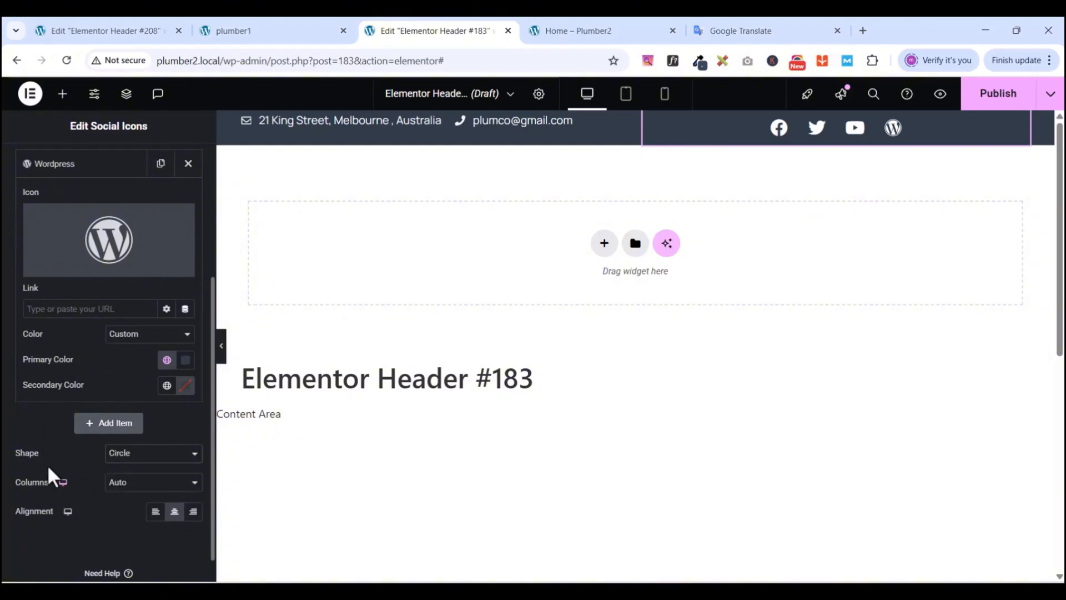
pyautogui.click(193, 512)
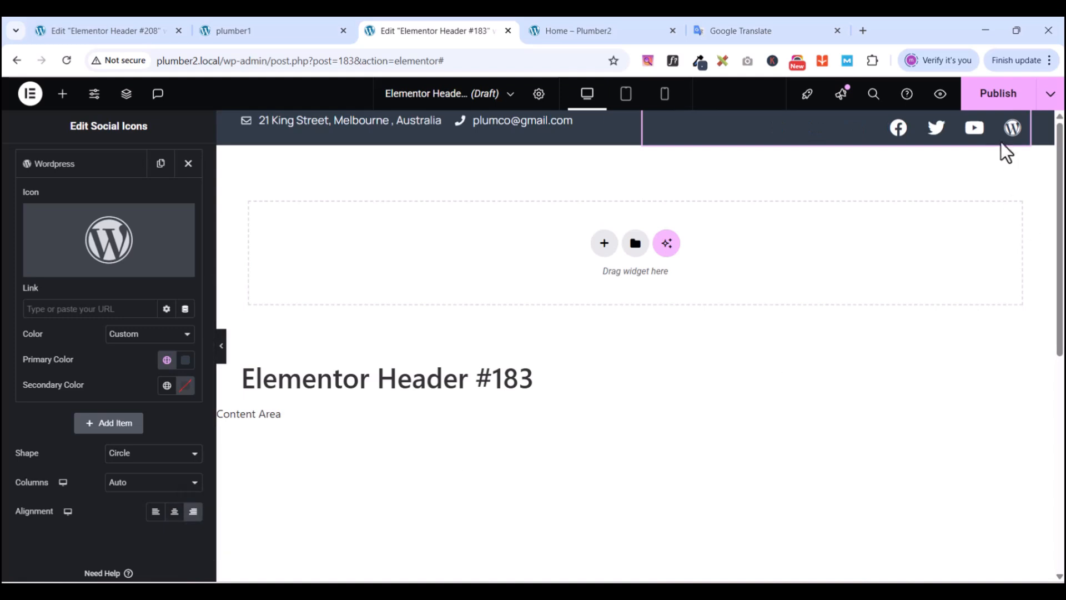
pyautogui.click(89, 165)
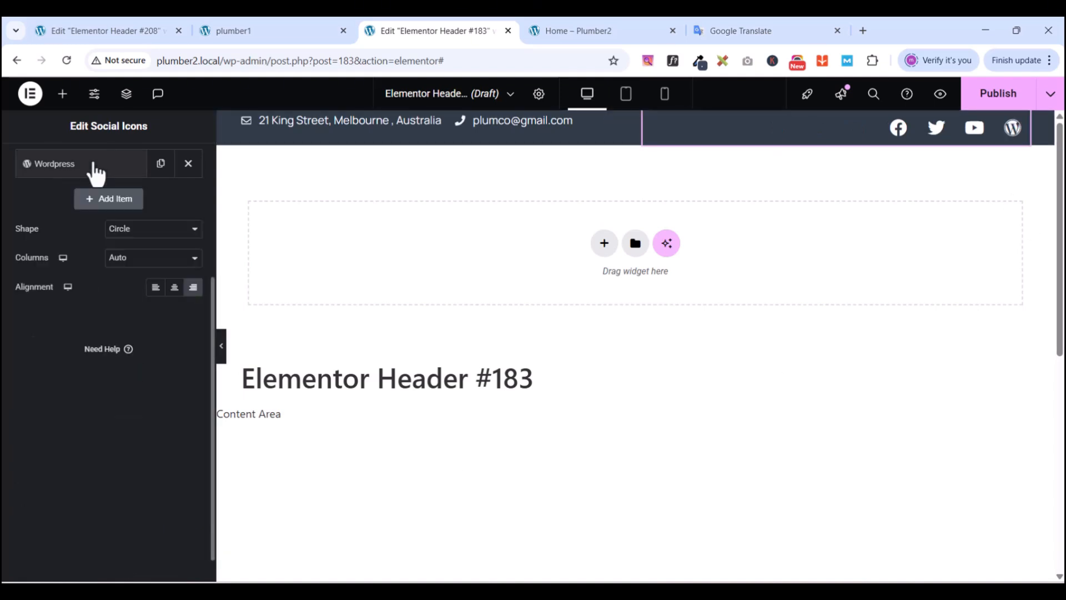
pyautogui.scroll(4, 97, 345)
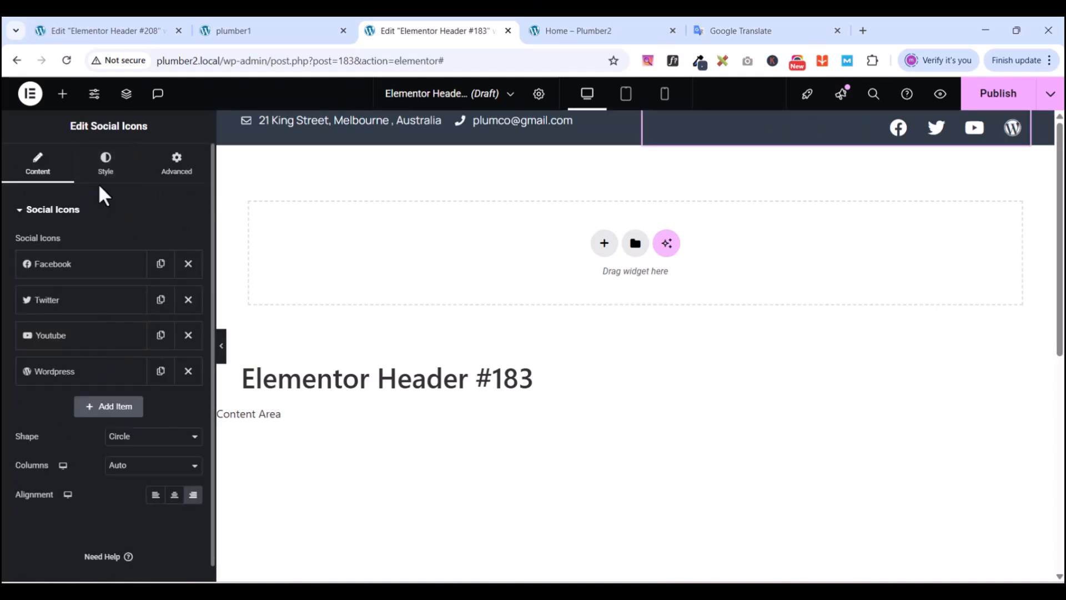
# - Give the social icons a 16 px size, 0.7 em padding and 10 px spacing
pyautogui.click(105, 167)
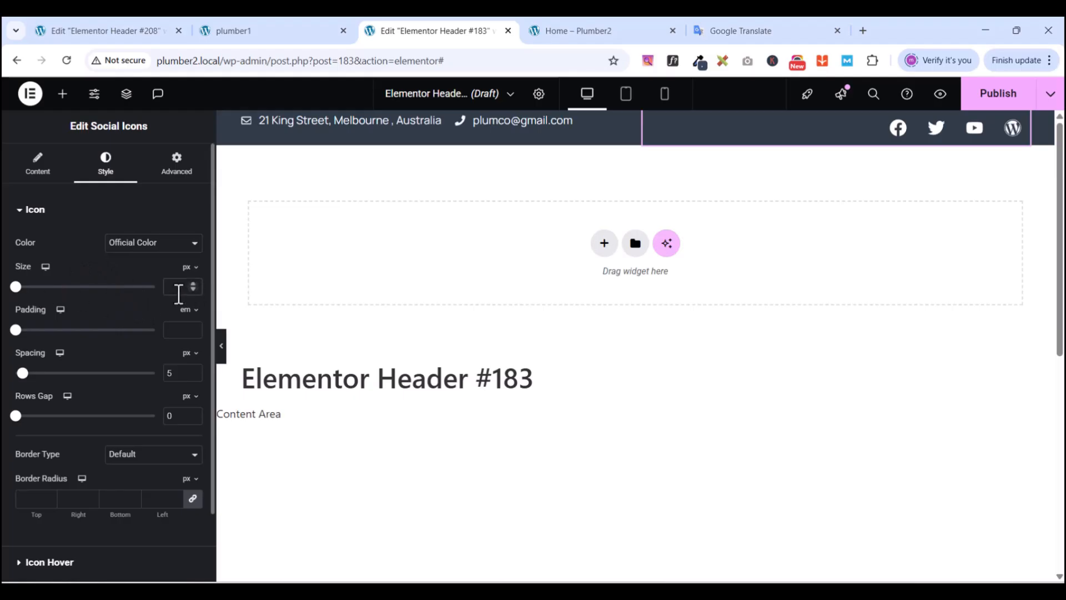
pyautogui.click(178, 294)
pyautogui.write('10')
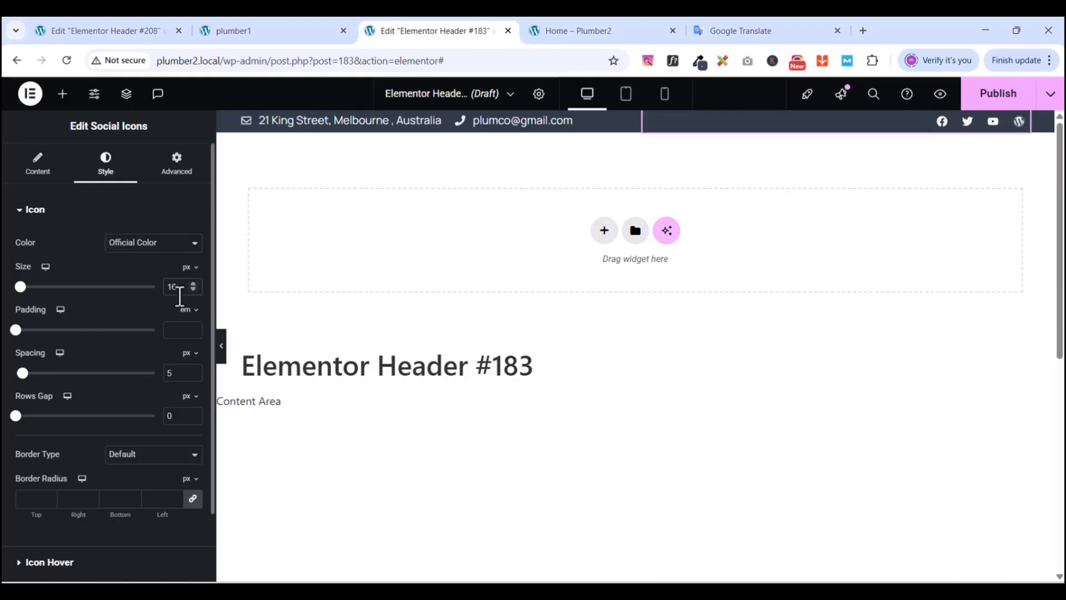
pyautogui.click(182, 328)
pyautogui.write('0.7')
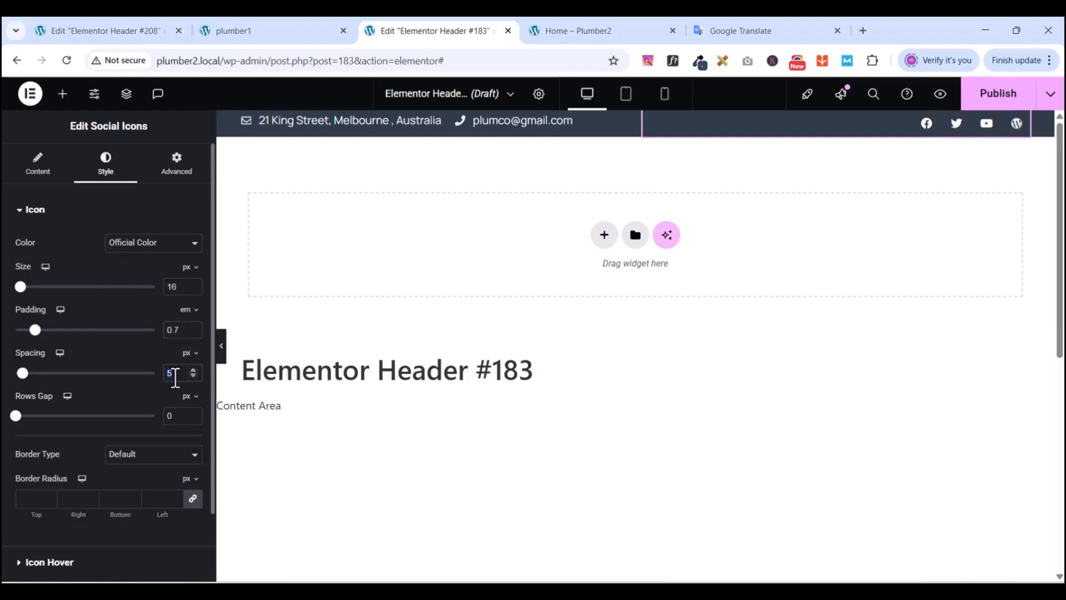
pyautogui.write('10')
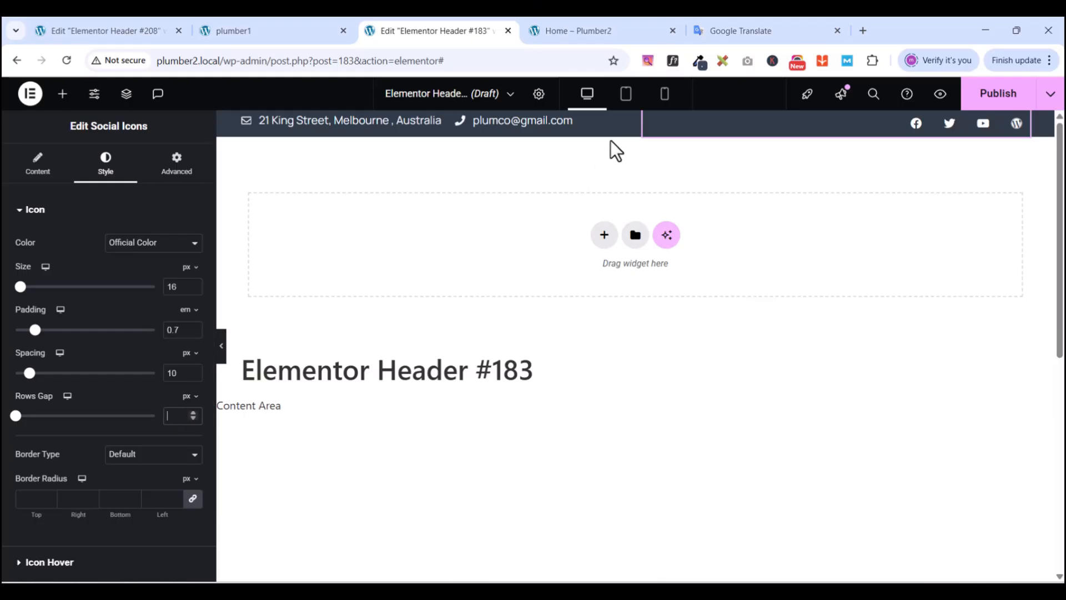
pyautogui.moveTo(619, 130)
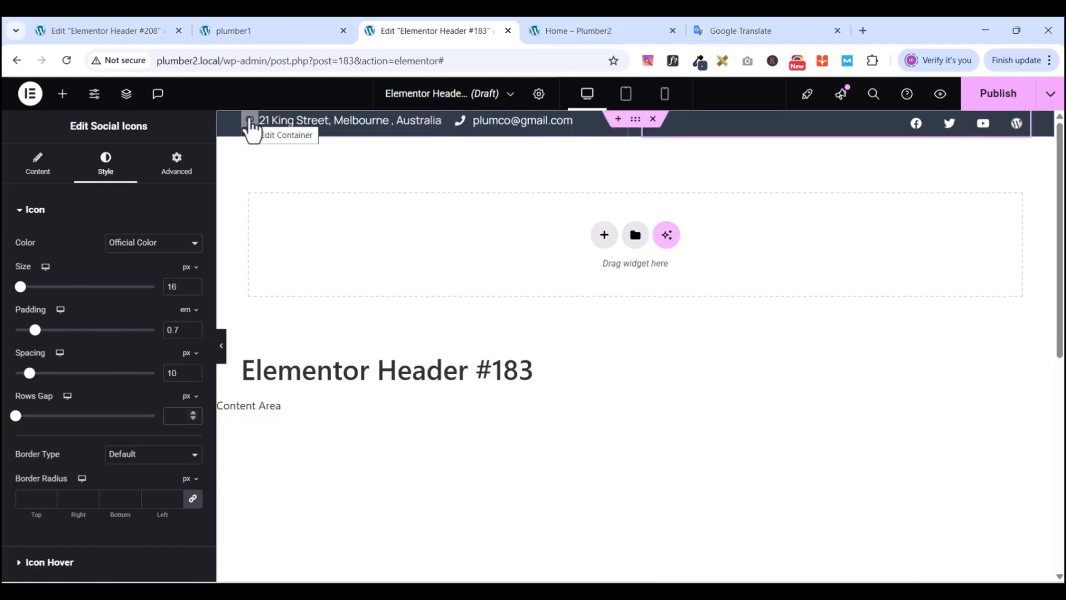
# - Vertically centre the address and e-mail in the left container, then delete and restore the header
pyautogui.click(250, 122)
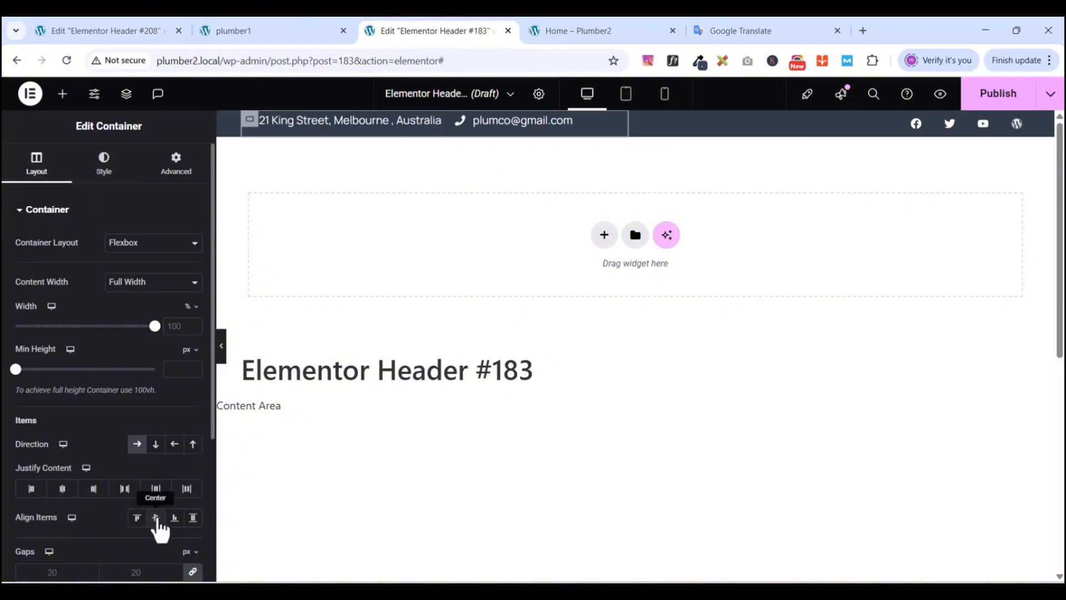
pyautogui.click(156, 517)
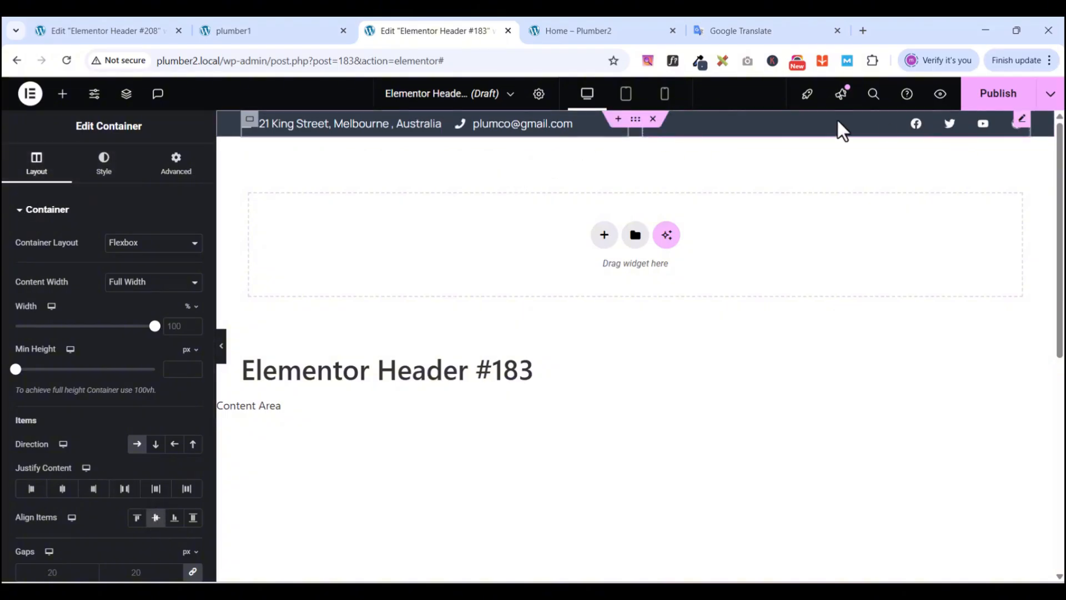
pyautogui.click(646, 129)
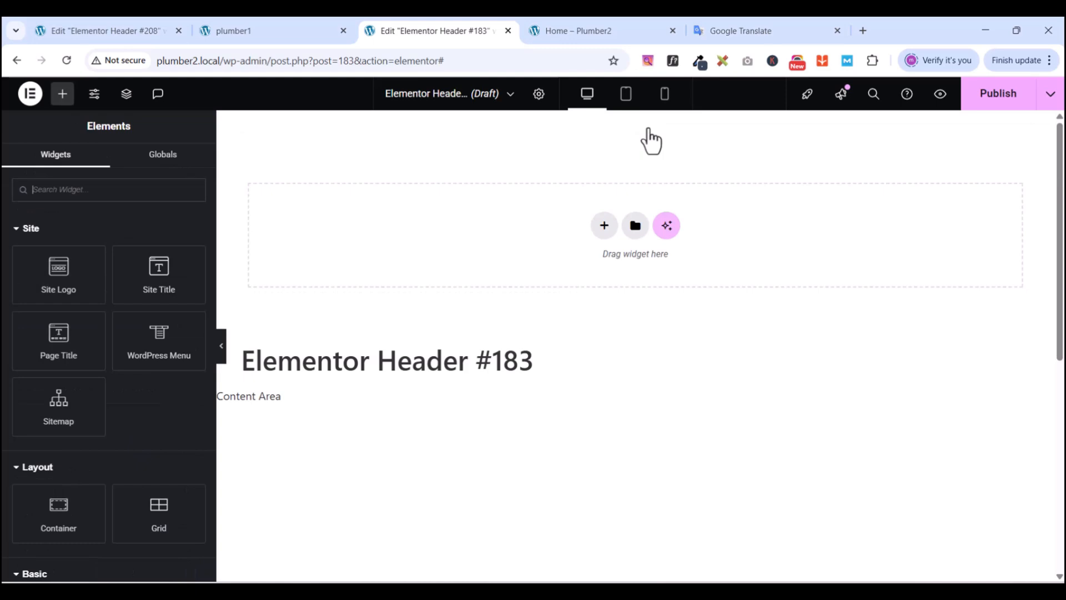
pyautogui.scroll(-5, 583, 186)
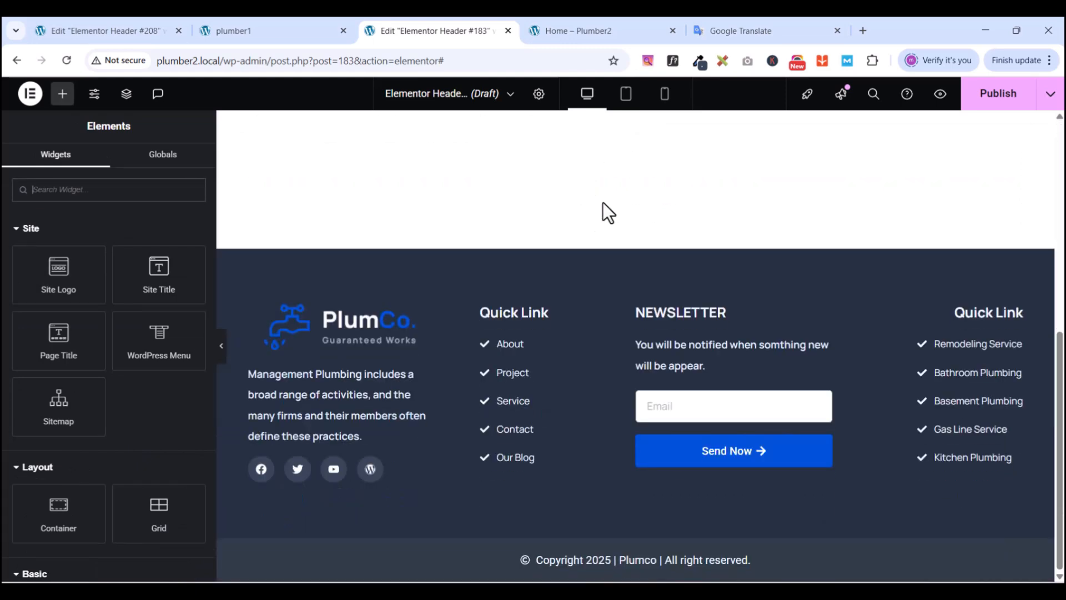
pyautogui.scroll(5, 848, 222)
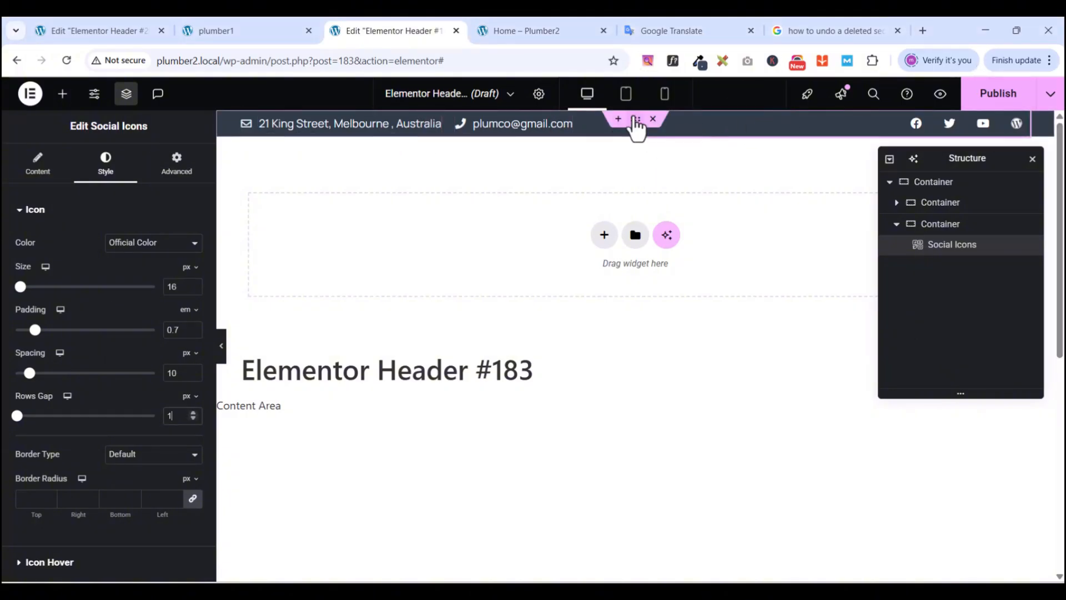
# - Give the top contact bar container 5 px top and bottom padding, then check the PlumCo preview
pyautogui.click(635, 120)
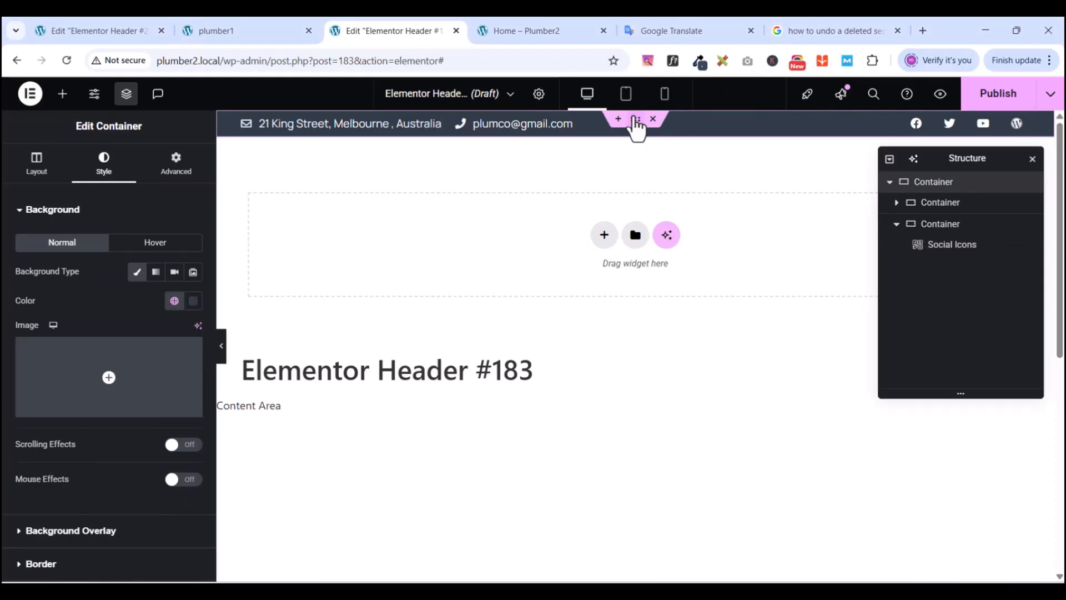
pyautogui.click(174, 175)
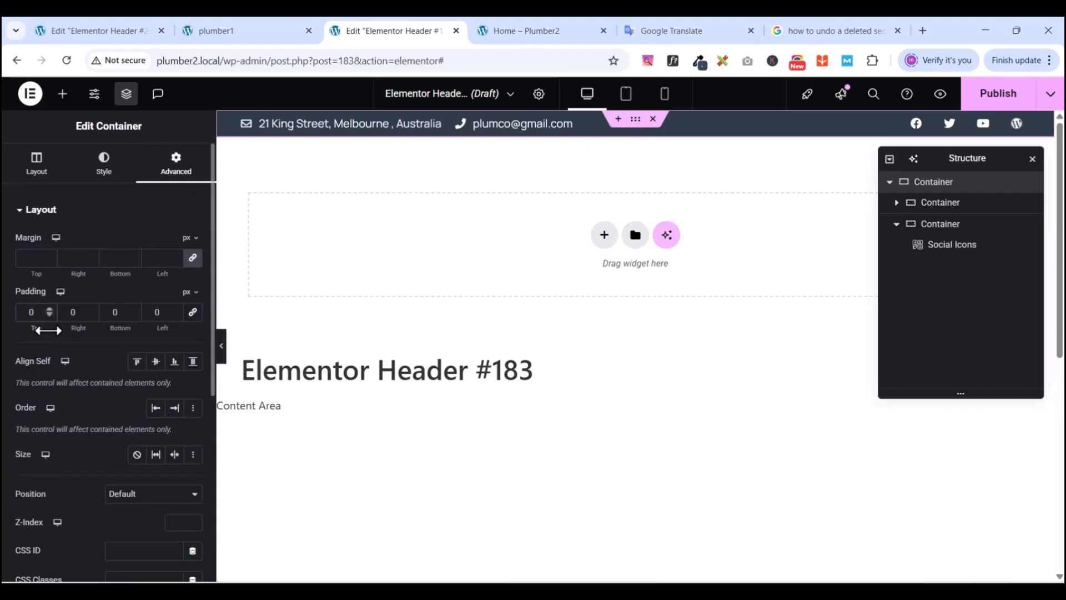
pyautogui.write('5')
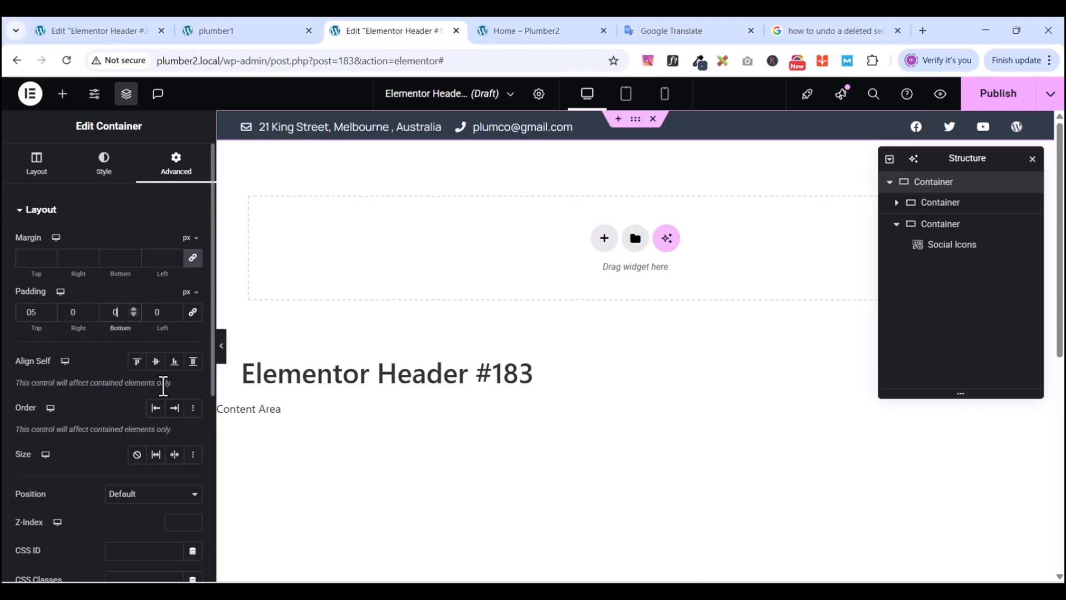
pyautogui.write('5')
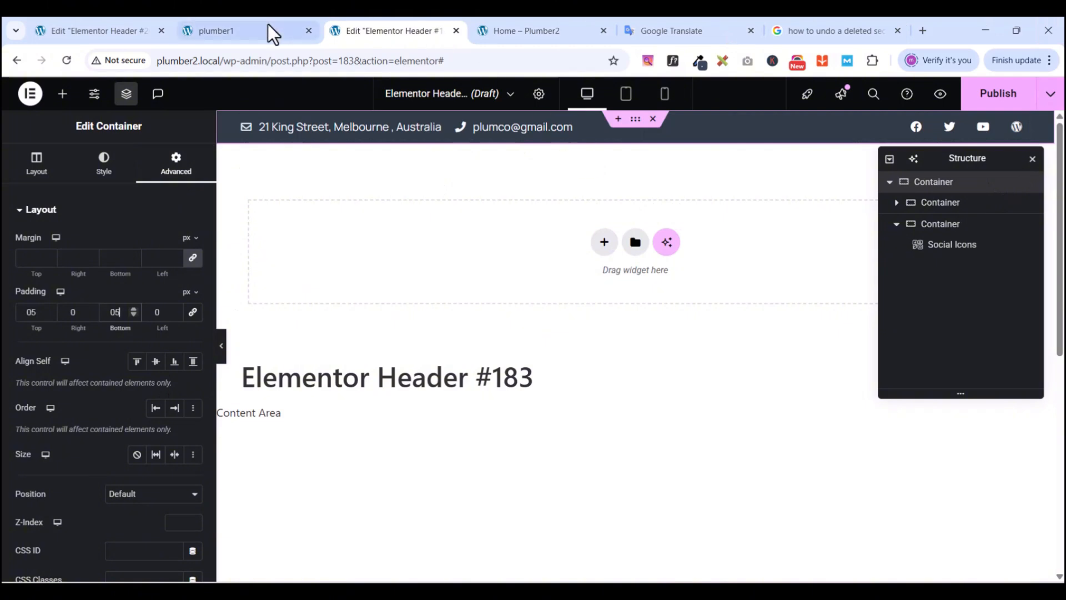
pyautogui.click(247, 31)
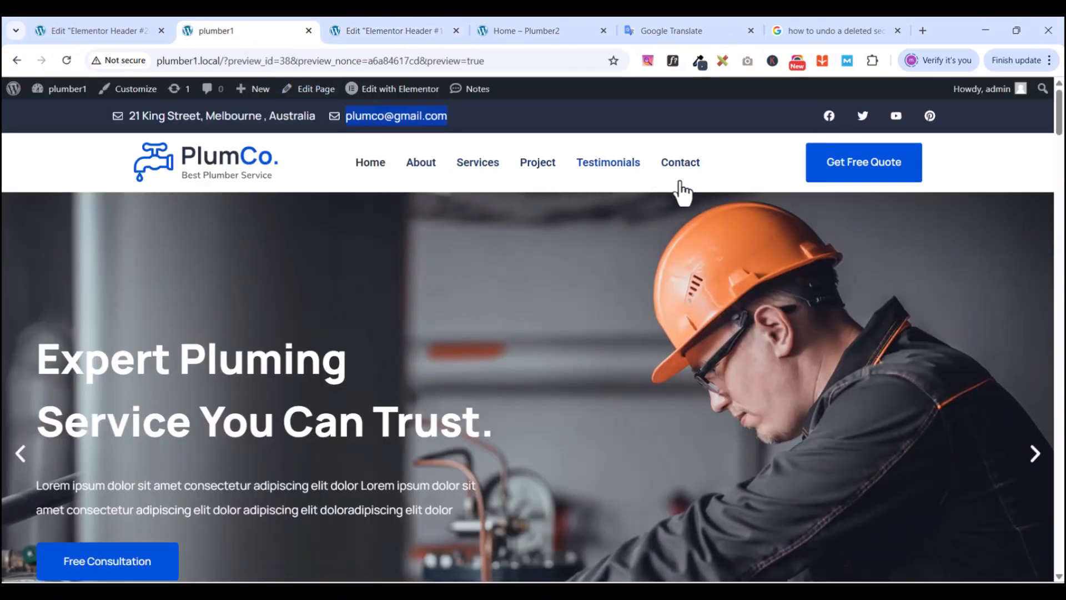
# - Add a single-column Flexbox container below the top bar with zero padding
pyautogui.click(406, 30)
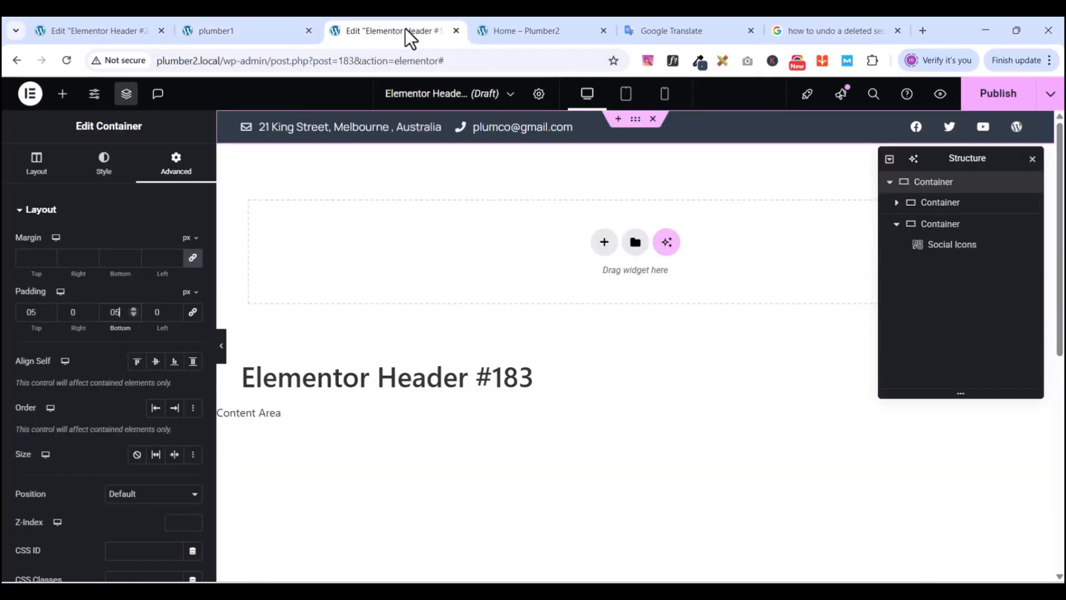
pyautogui.click(604, 245)
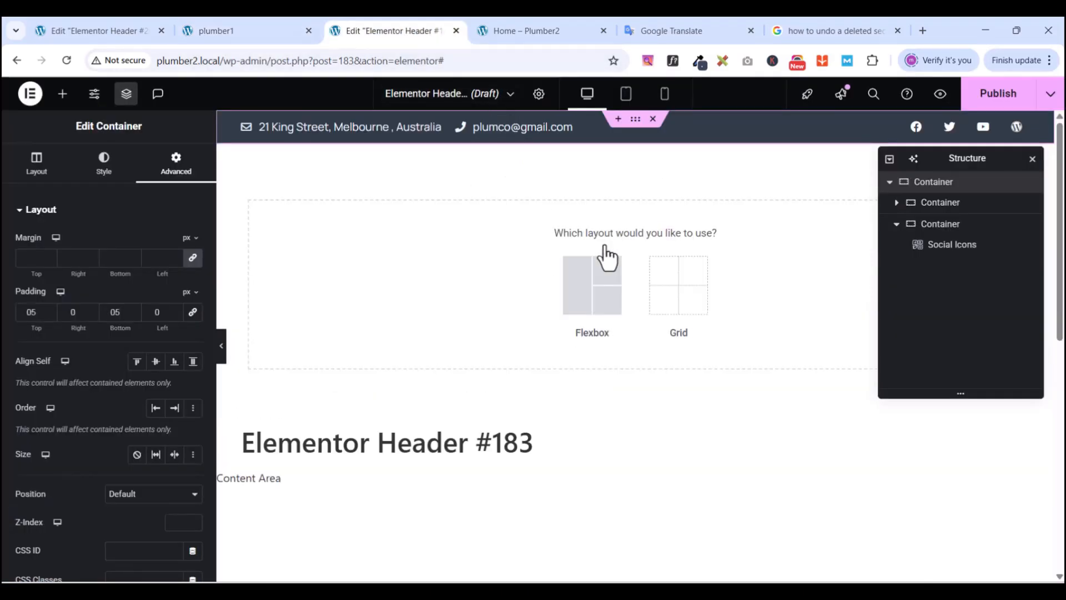
pyautogui.click(580, 297)
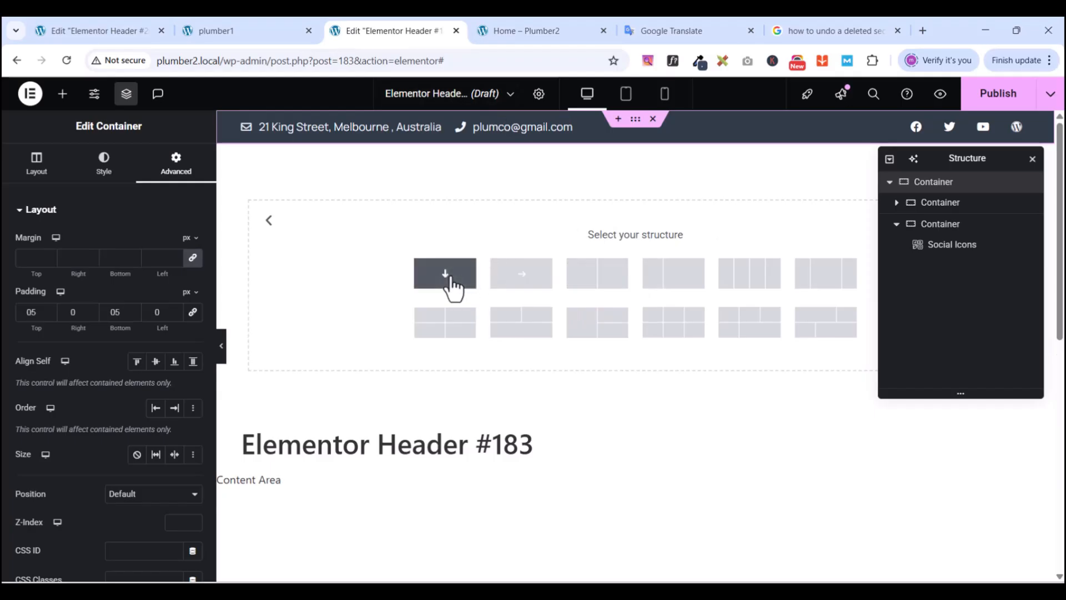
pyautogui.click(448, 281)
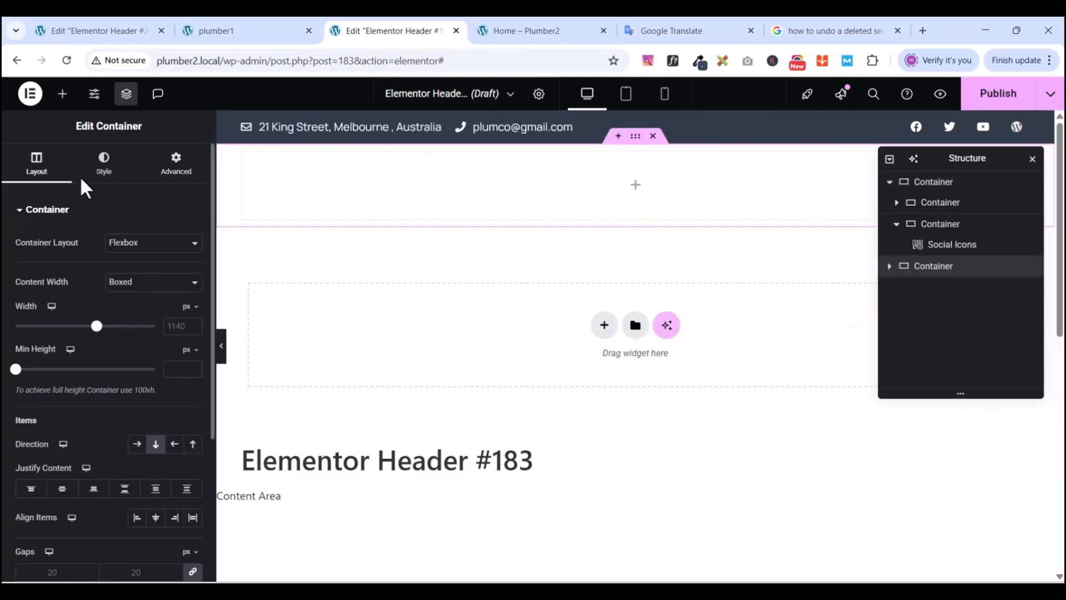
pyautogui.click(177, 167)
pyautogui.click(192, 310)
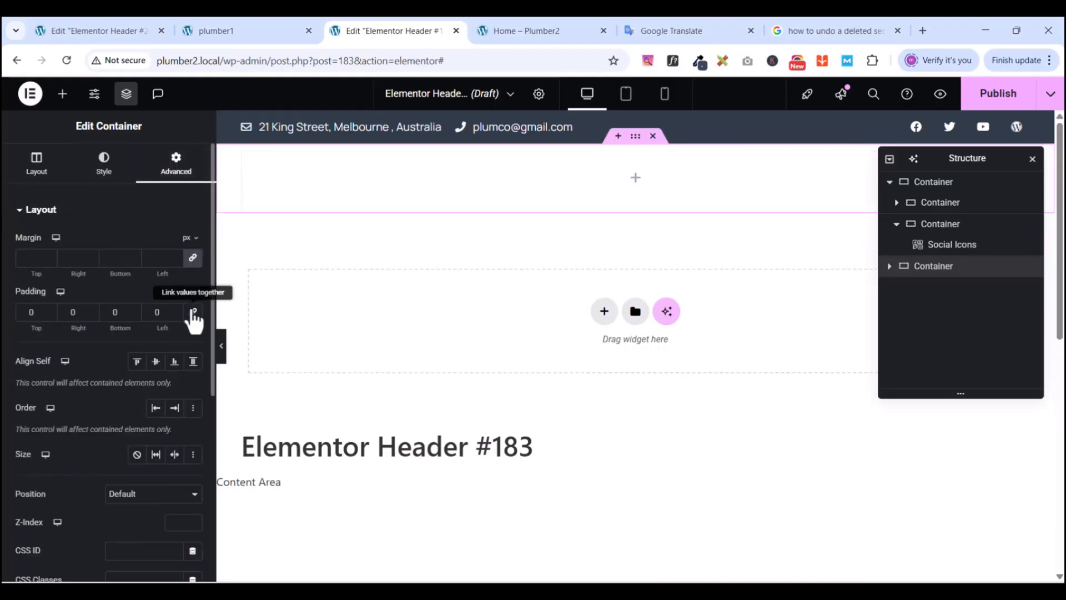
# - After checking the PlumCo reference, set the top contact bar's width to 1200 px
pyautogui.click(225, 29)
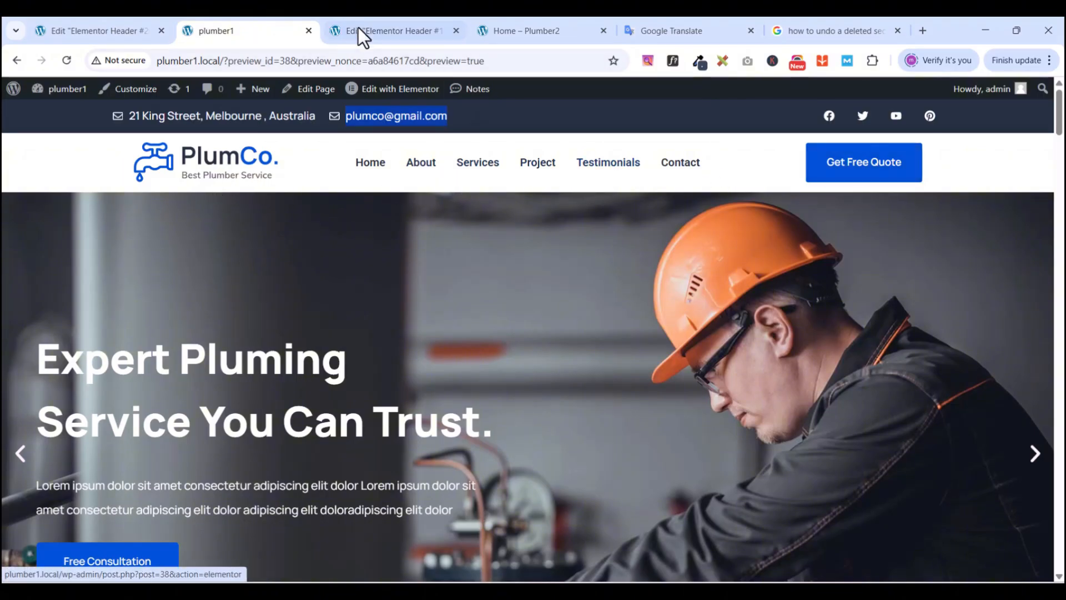
pyautogui.click(408, 30)
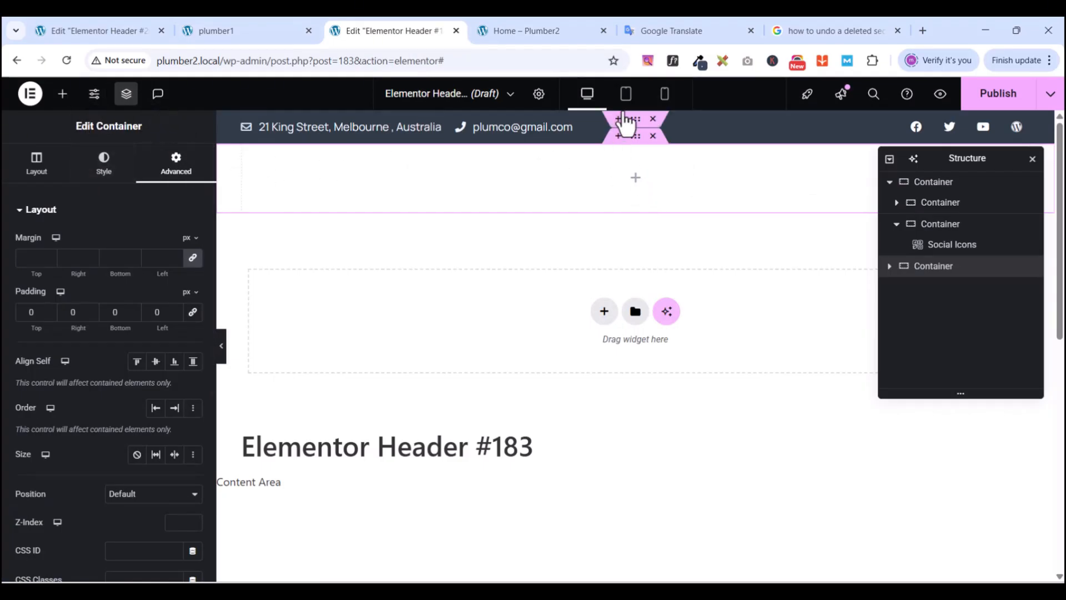
pyautogui.click(636, 118)
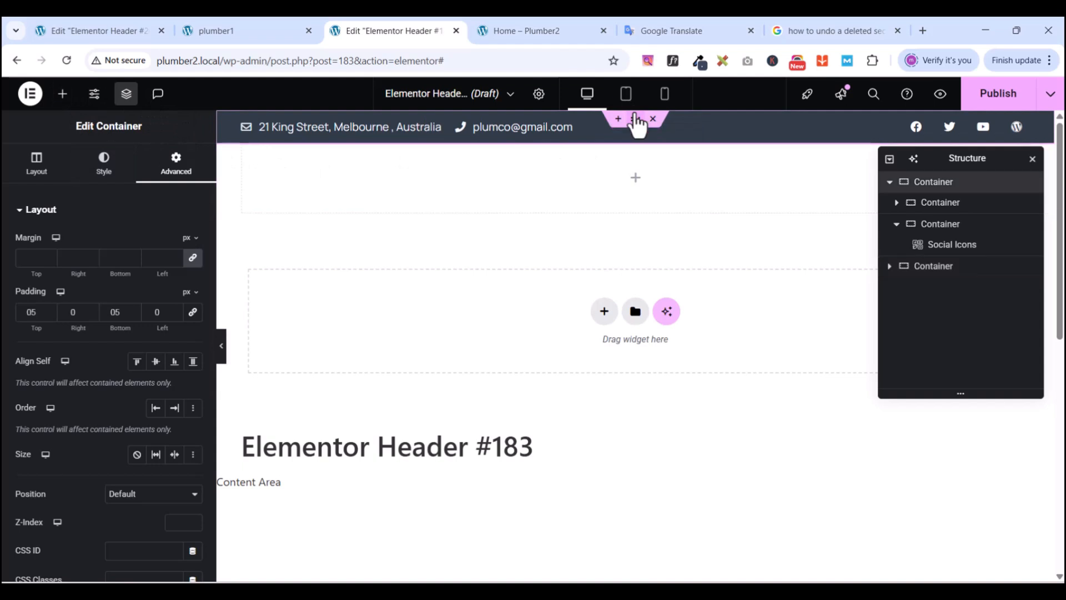
pyautogui.click(35, 165)
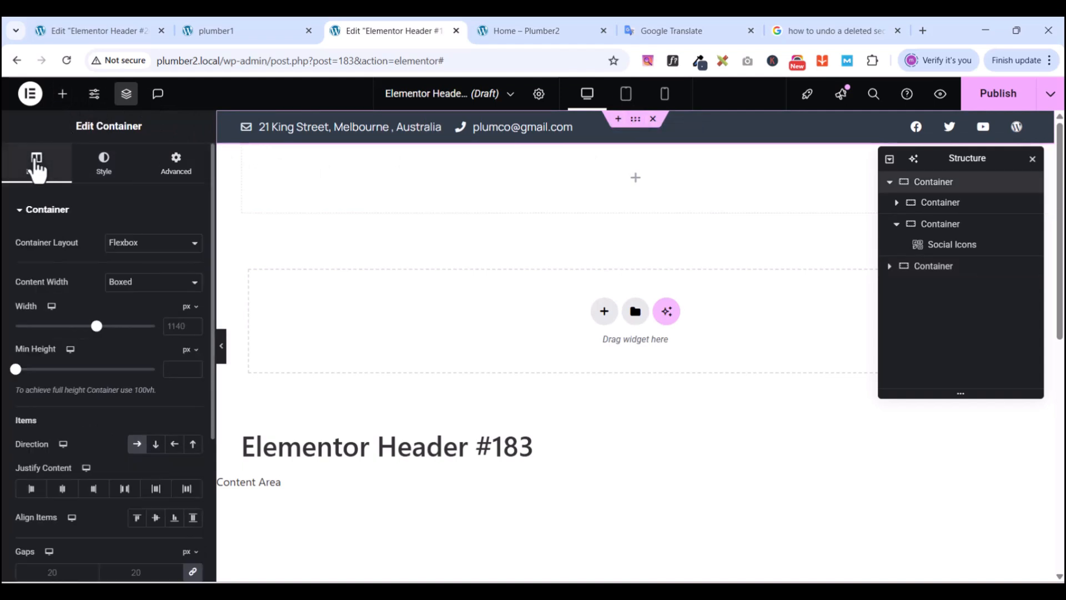
pyautogui.click(189, 326)
pyautogui.write('1200')
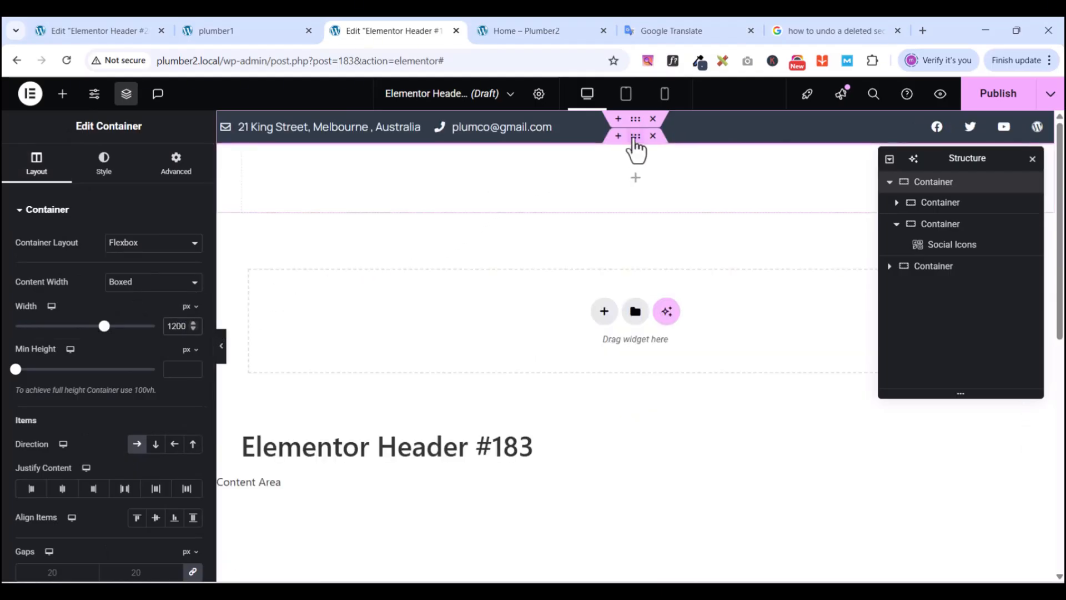
# - Set the new empty container's width to 1200 px
pyautogui.click(635, 141)
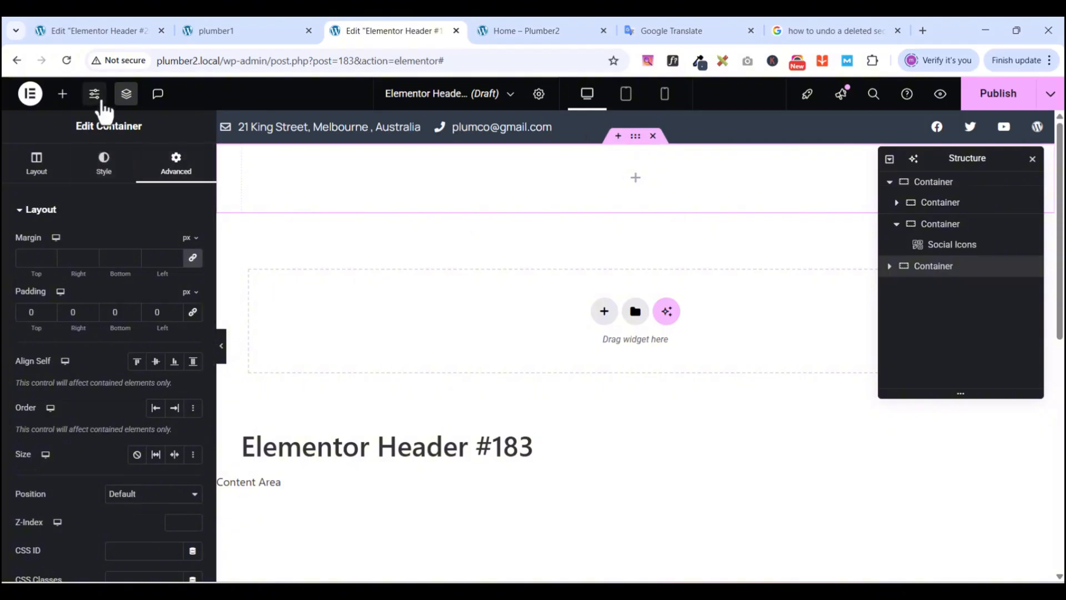
pyautogui.click(34, 167)
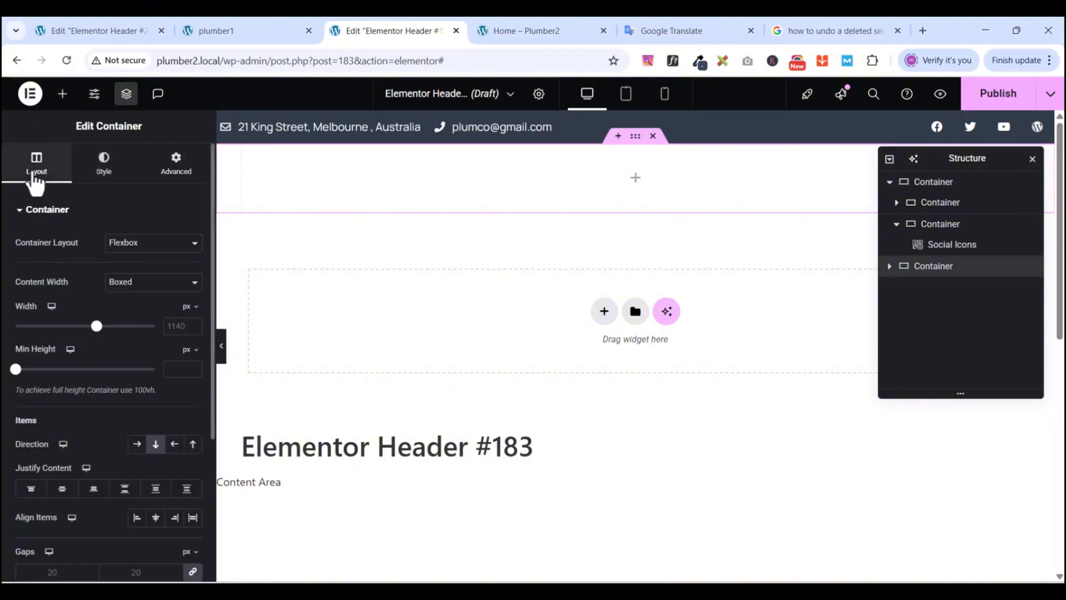
pyautogui.press('BackSpace')
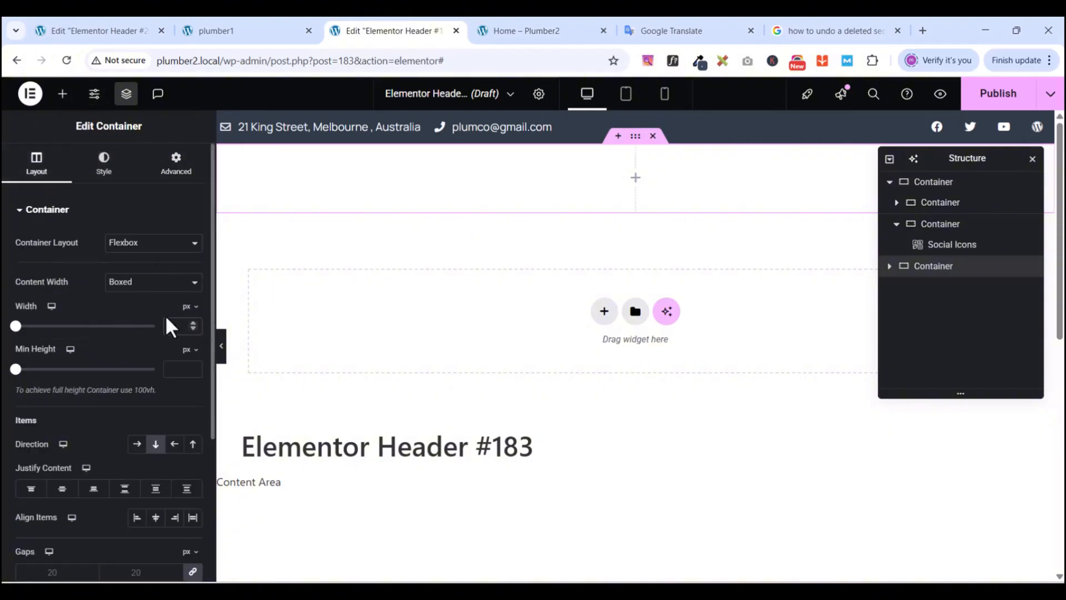
pyautogui.write('1200')
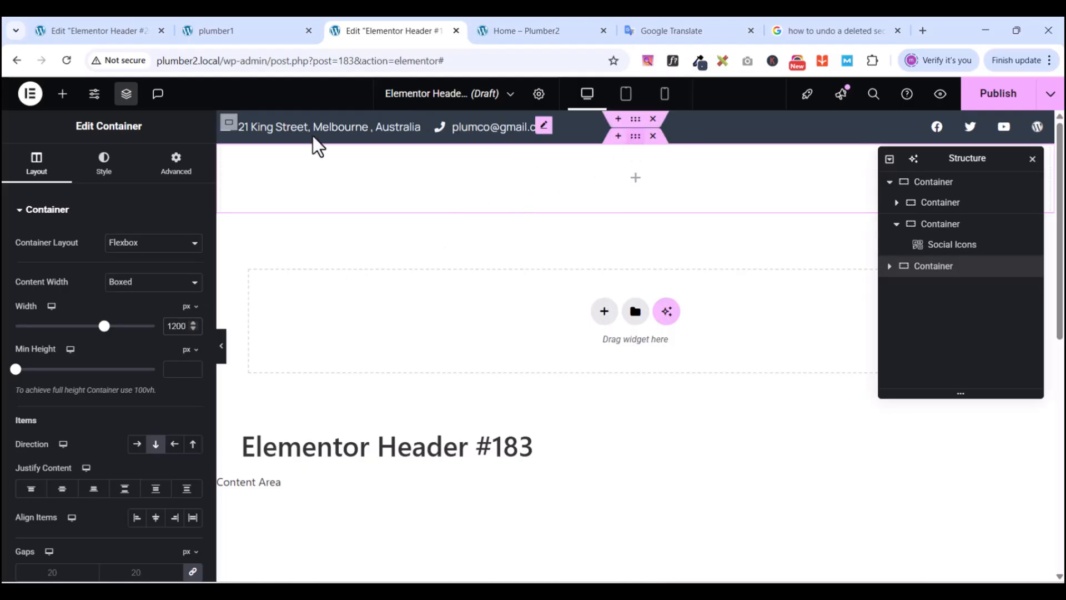
pyautogui.click(62, 95)
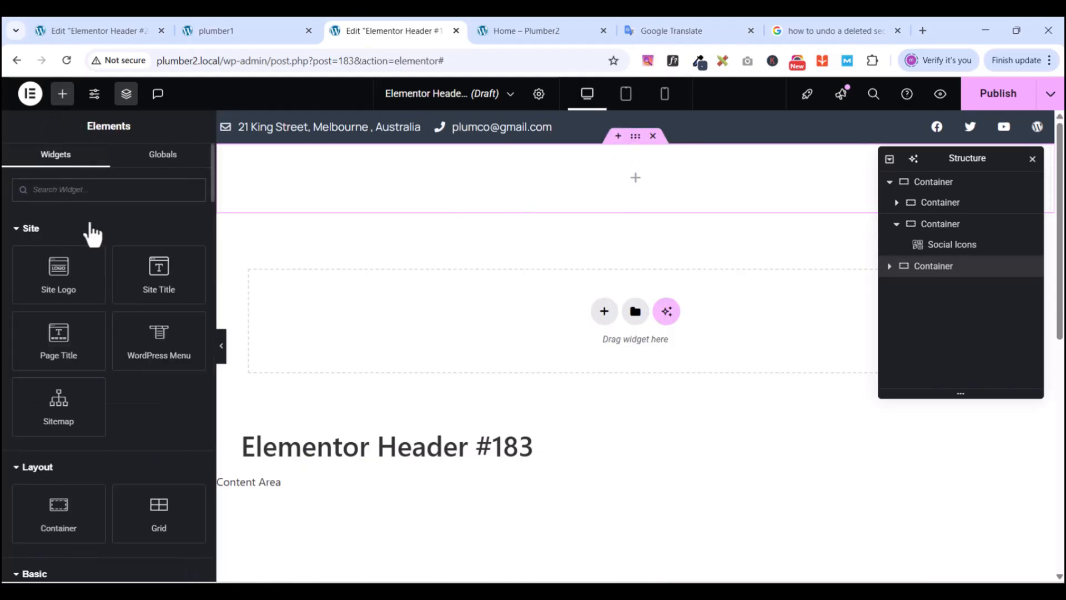
# - Place a nested container in the new header section and duplicate it to make three
pyautogui.moveTo(56, 506); pyautogui.dragTo(639, 169)
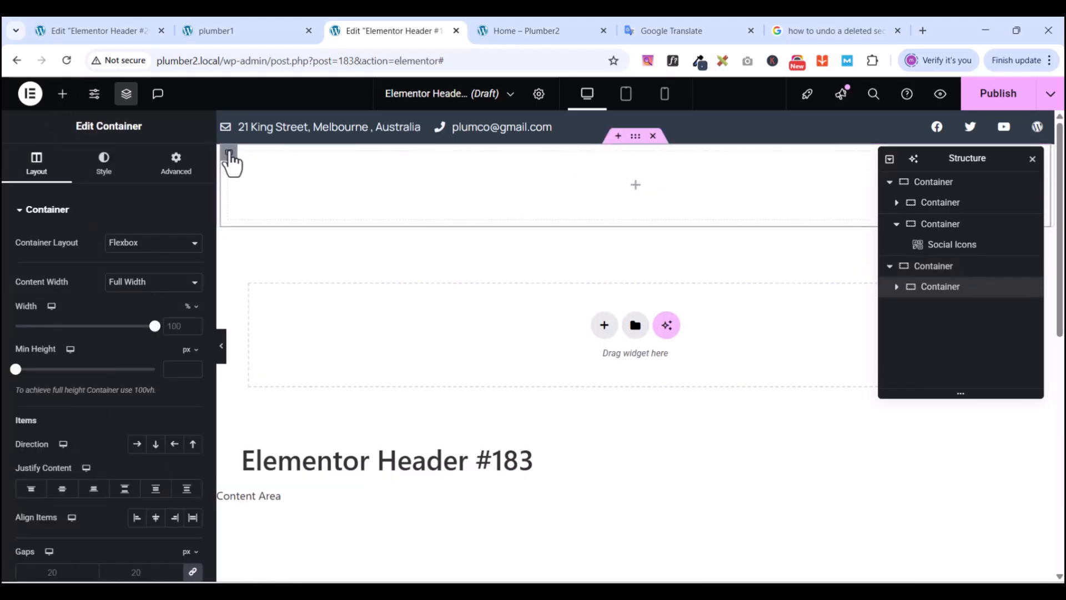
pyautogui.rightClick(229, 152)
pyautogui.click(273, 192)
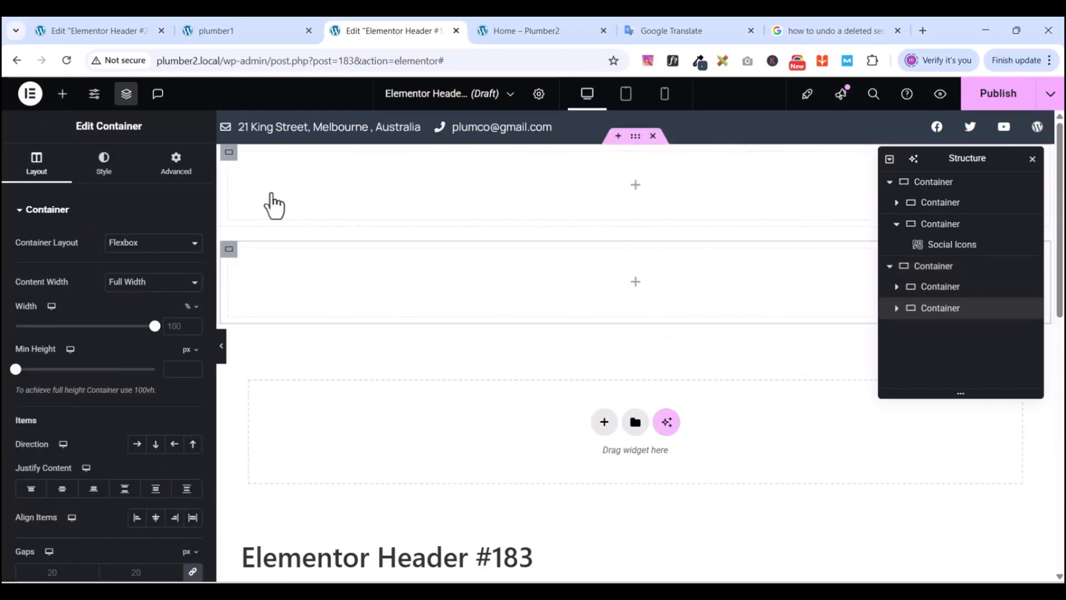
pyautogui.rightClick(229, 157)
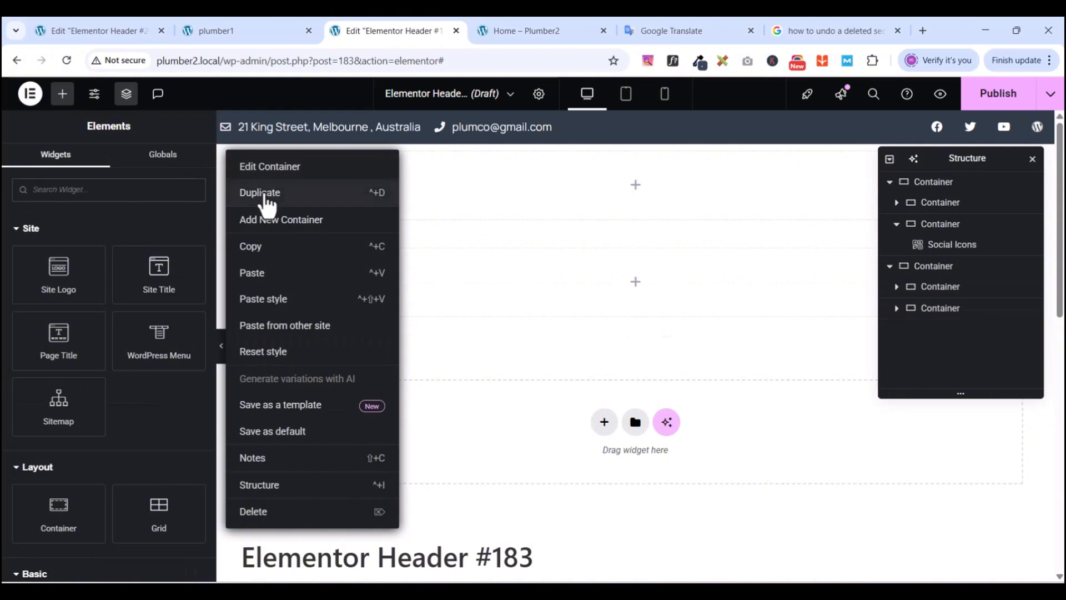
pyautogui.click(263, 199)
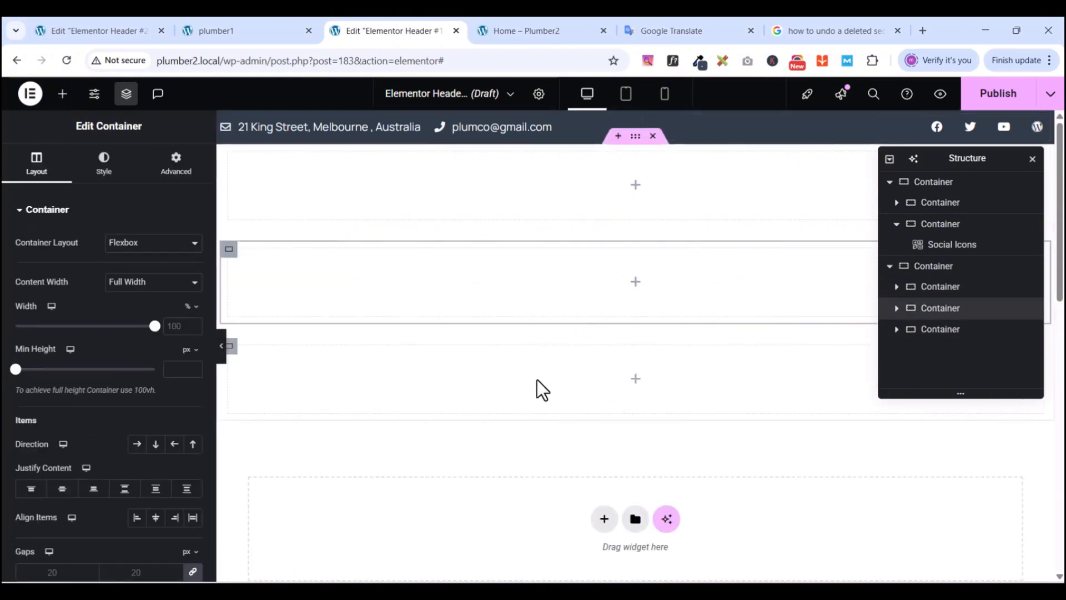
# - Set the outer header container's Direction to Row and close the Structure panel
pyautogui.click(634, 139)
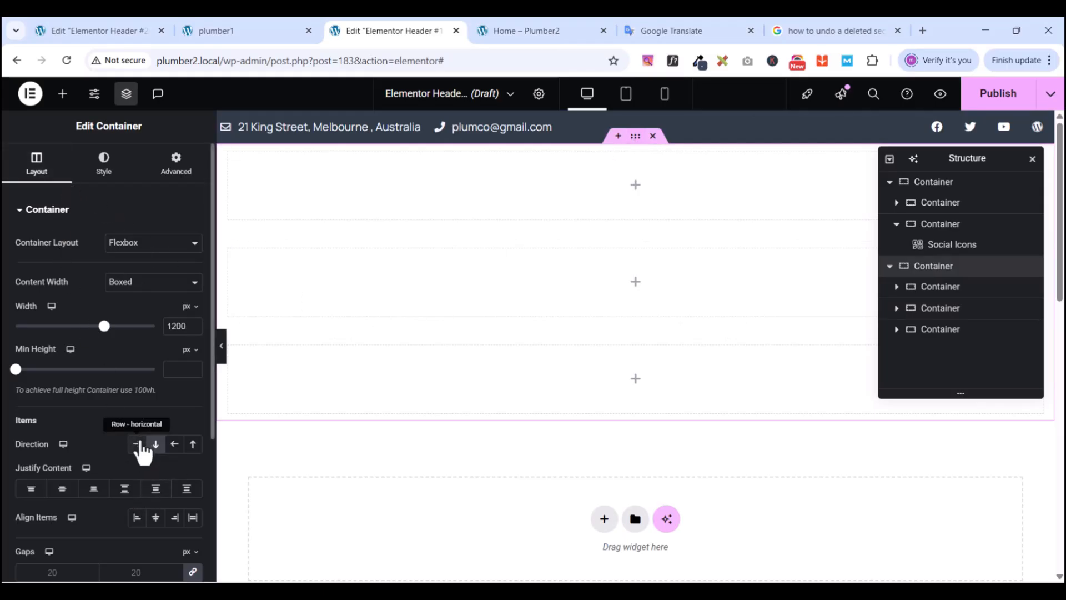
pyautogui.click(137, 443)
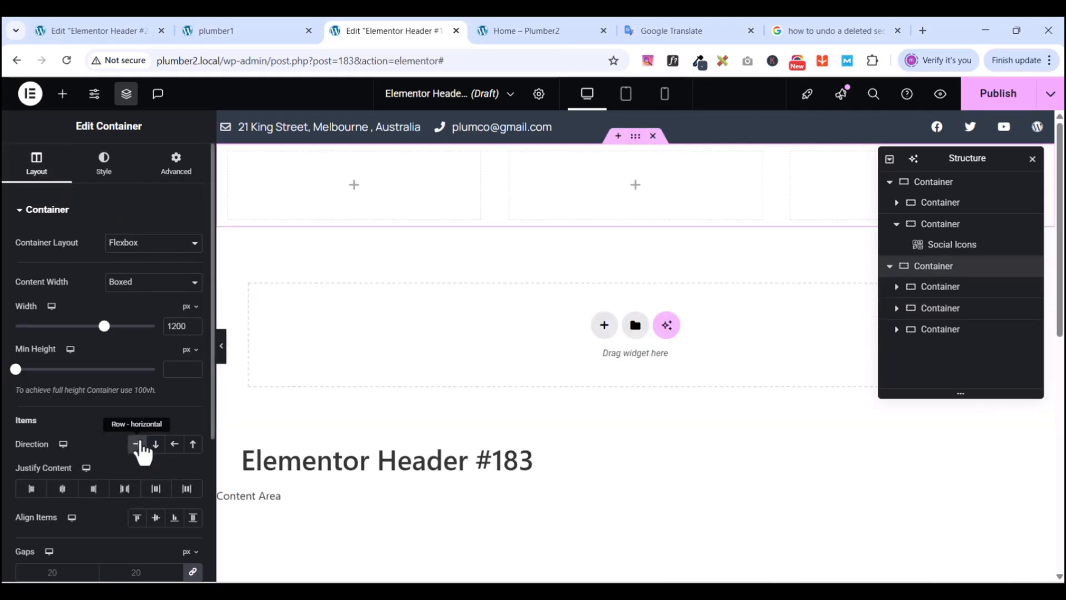
pyautogui.click(127, 94)
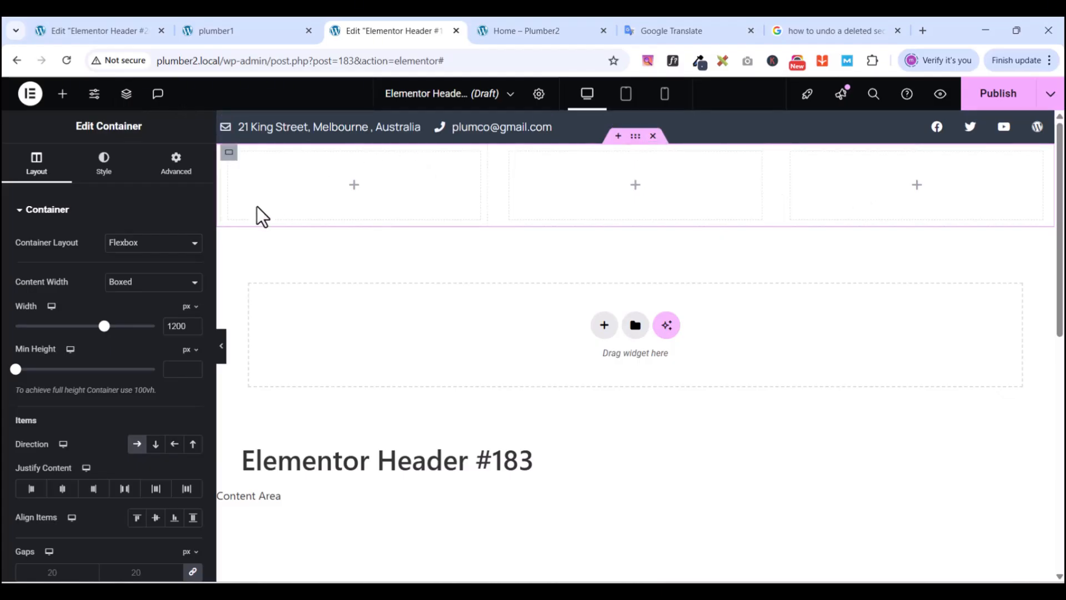
# - Set the first column's padding to 0
pyautogui.click(229, 162)
pyautogui.click(173, 166)
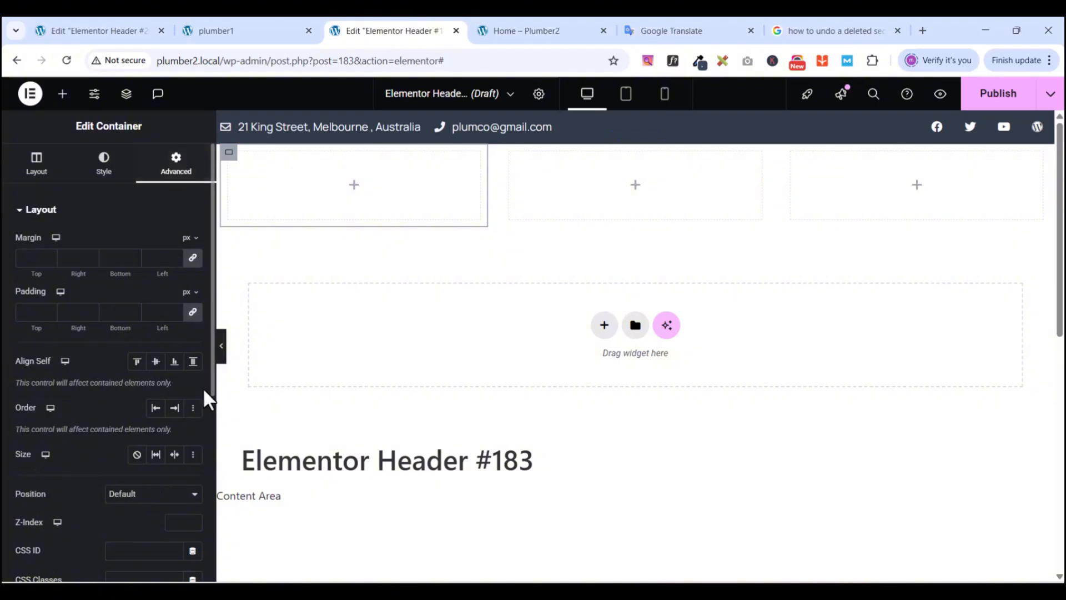
pyautogui.click(193, 312)
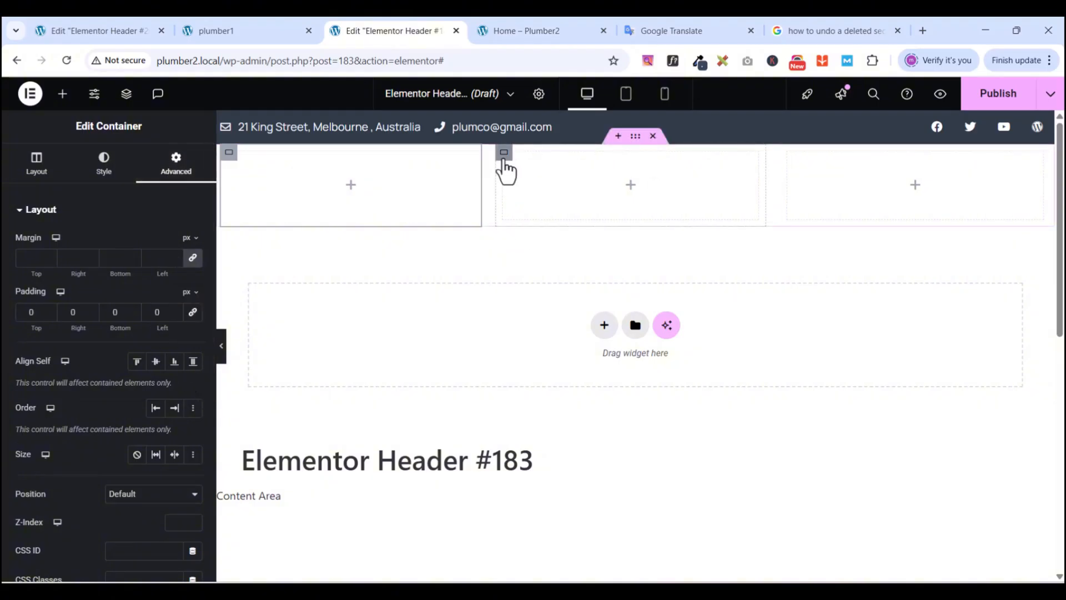
pyautogui.click(504, 158)
# - Set the second and third columns' padding to 0
pyautogui.click(173, 165)
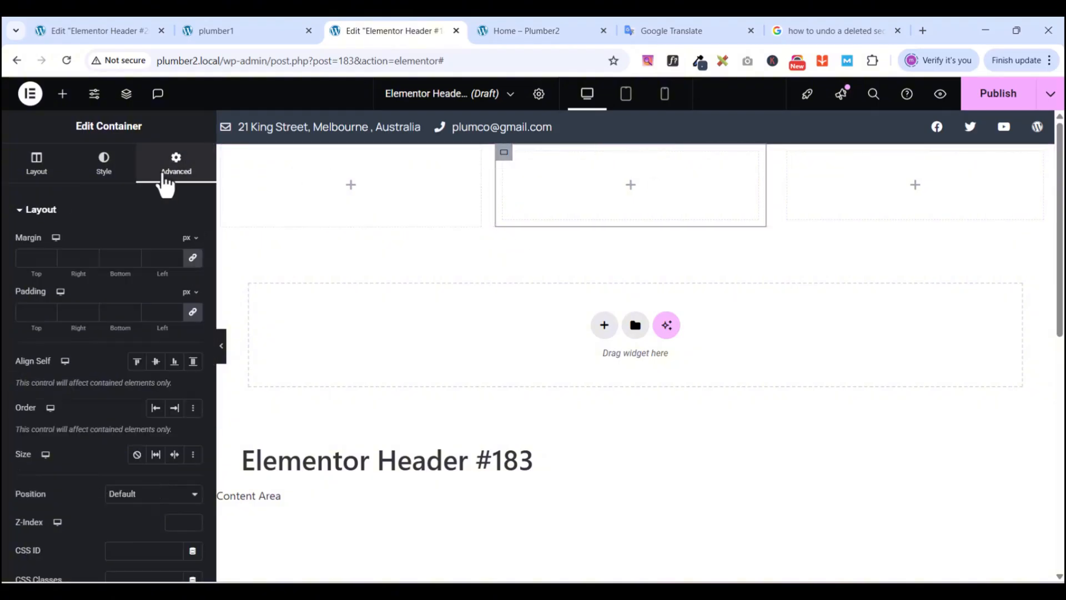
pyautogui.click(189, 312)
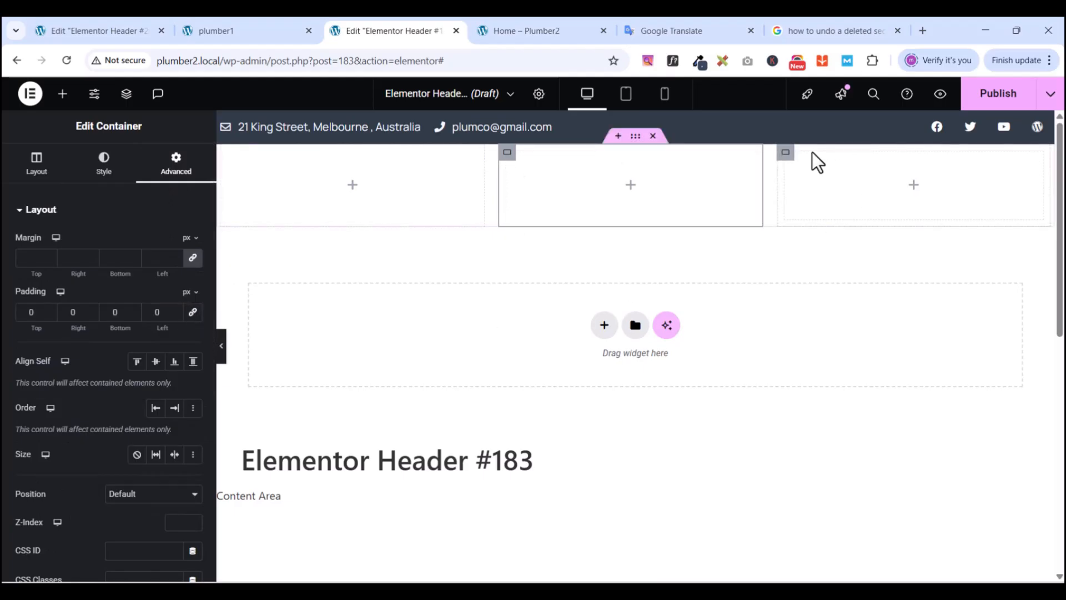
pyautogui.click(786, 154)
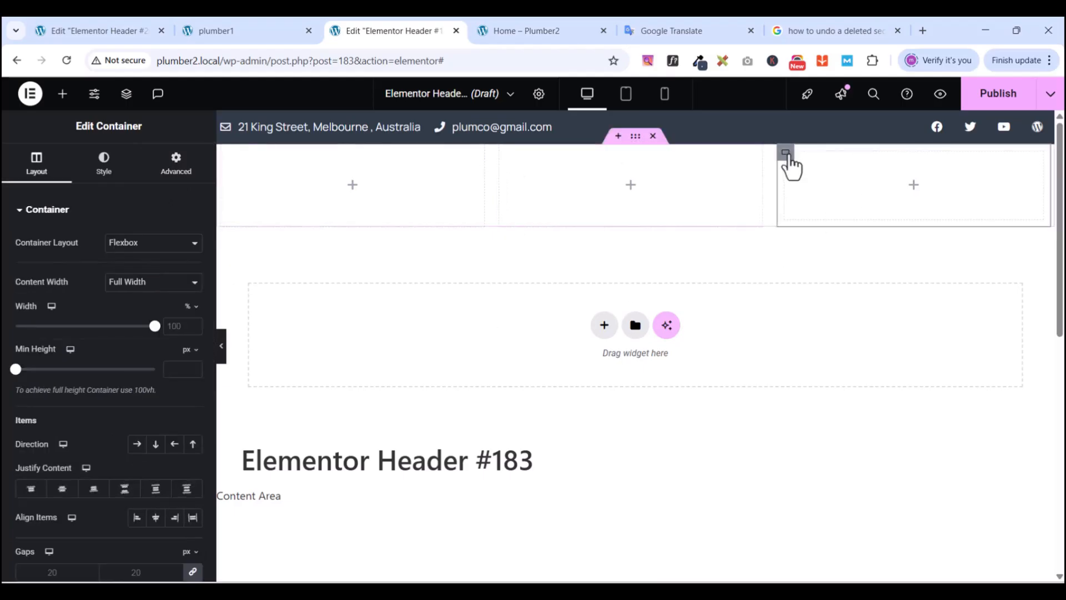
pyautogui.click(187, 170)
pyautogui.click(192, 312)
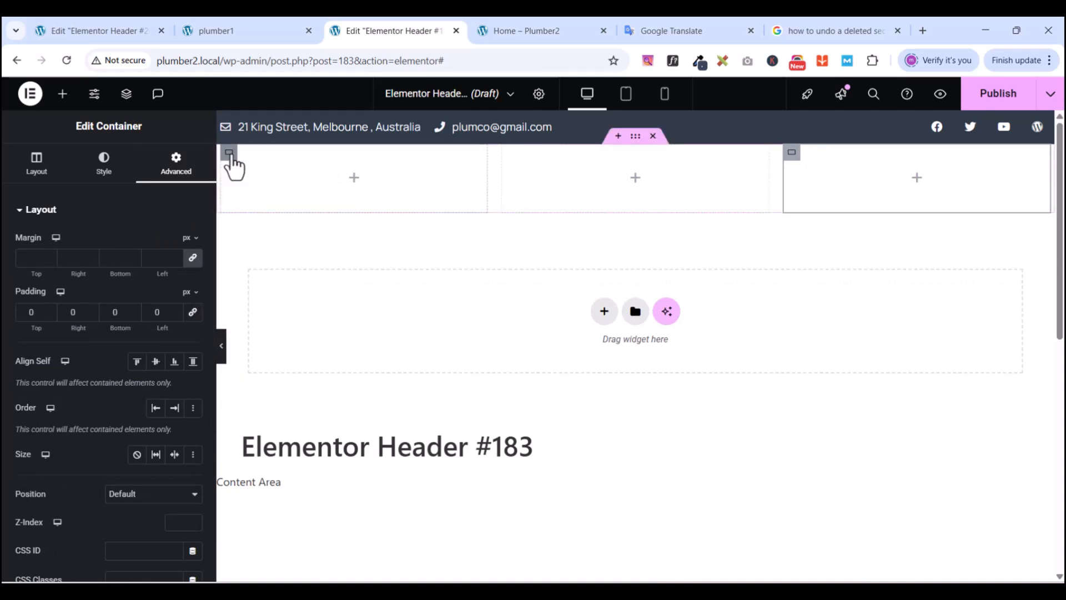
# - Set the three column widths to 20%, 60% and 20%
pyautogui.click(230, 154)
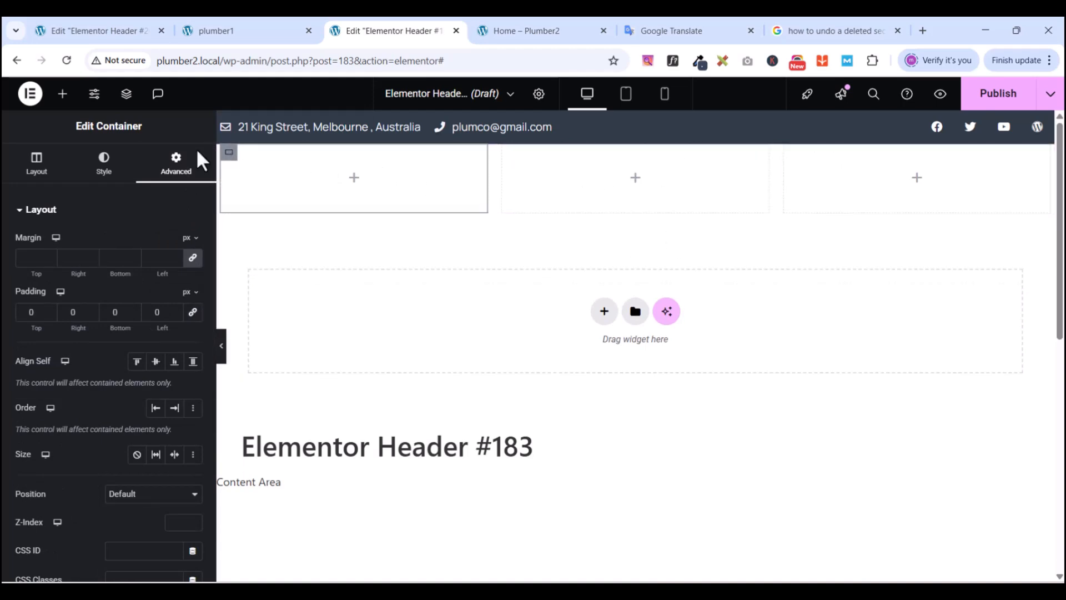
pyautogui.click(37, 169)
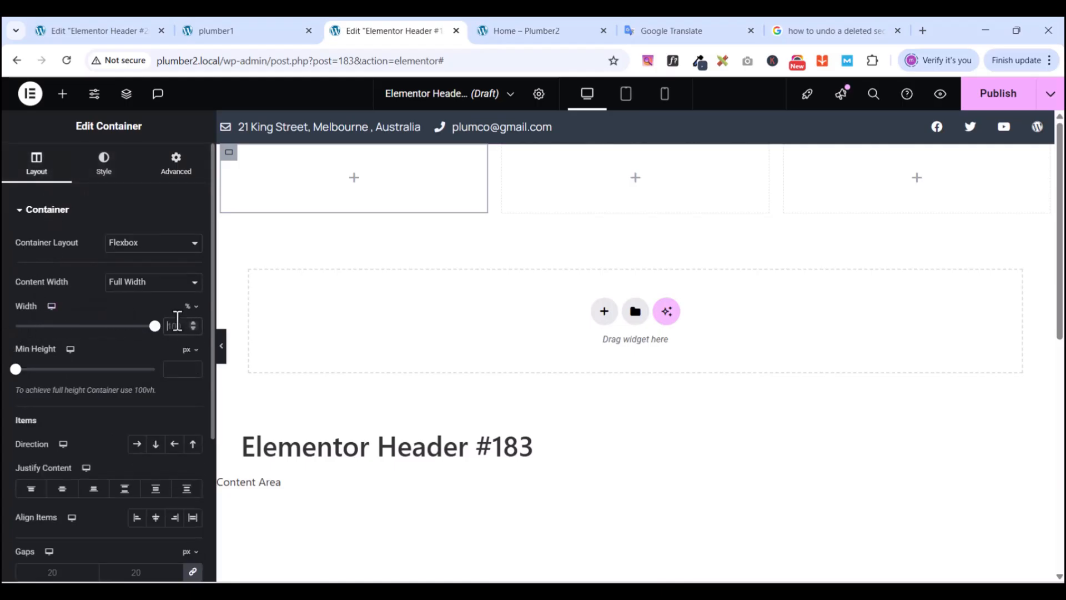
pyautogui.click(177, 321)
pyautogui.write('20')
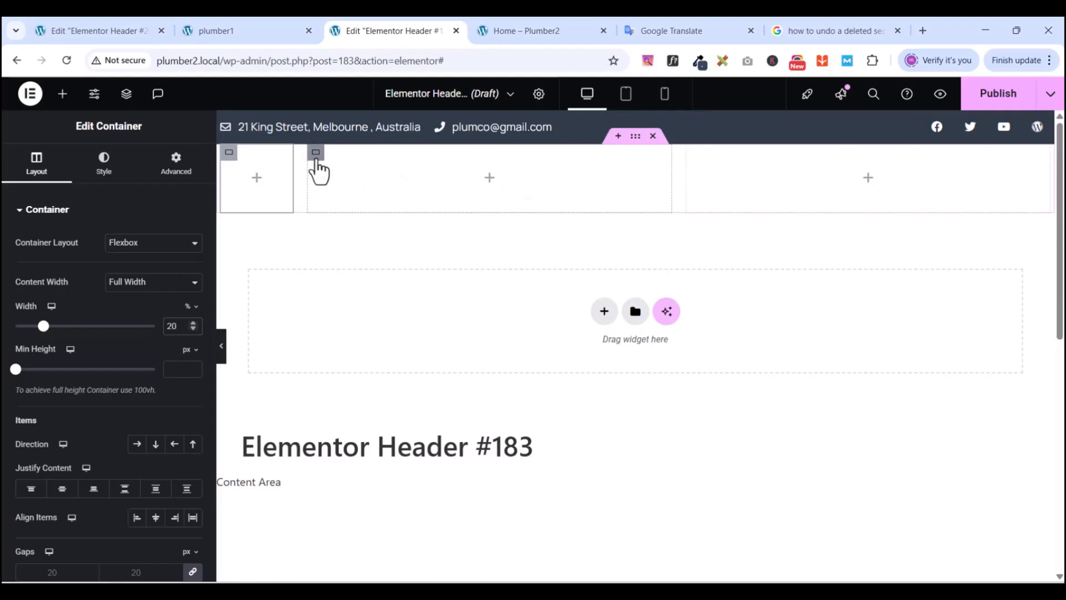
pyautogui.click(316, 158)
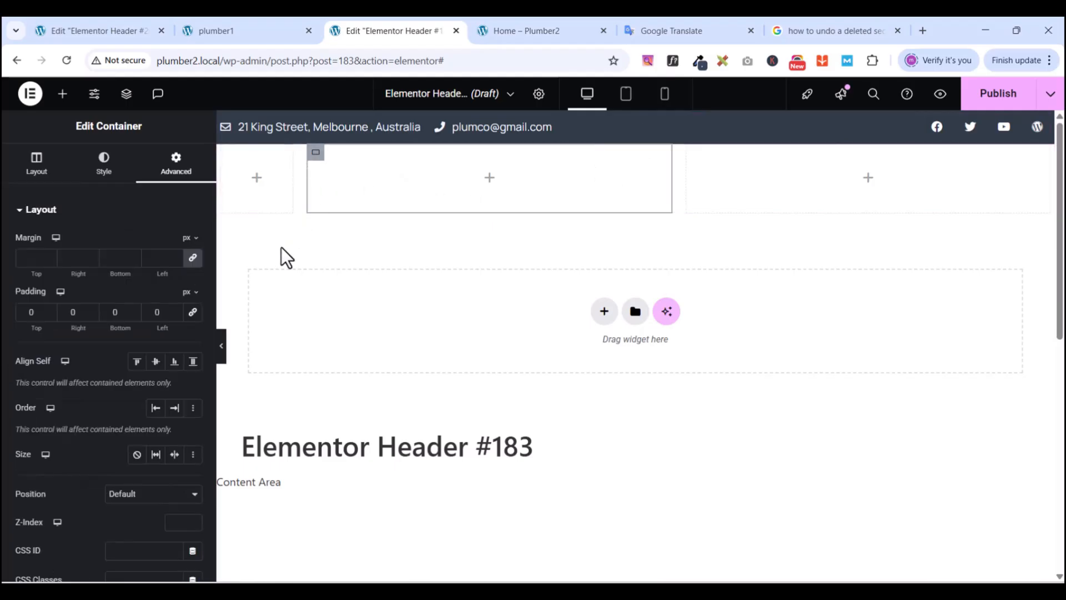
pyautogui.click(38, 172)
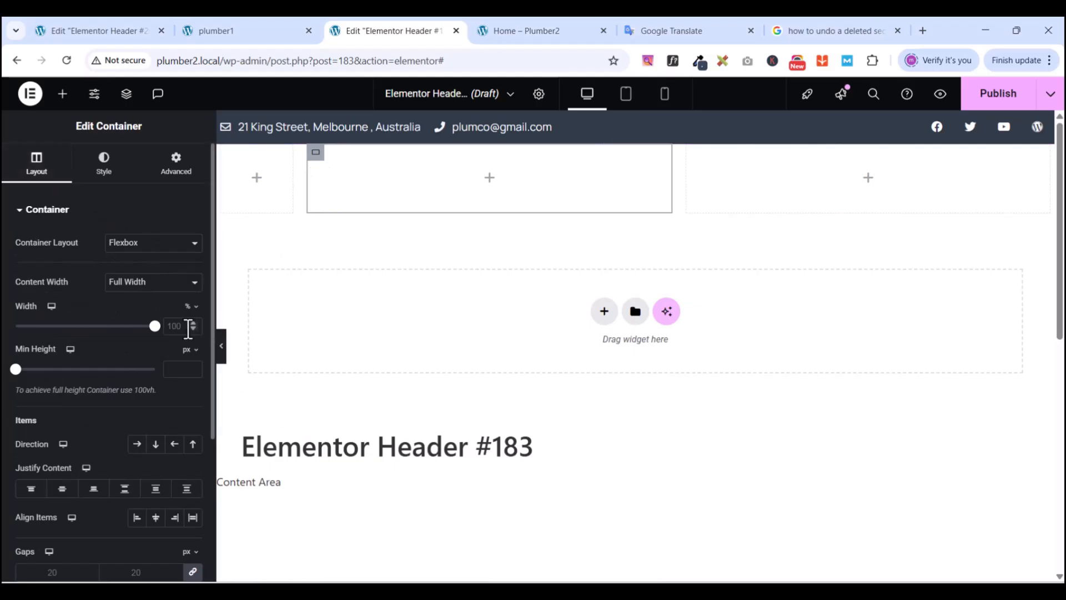
pyautogui.write('60')
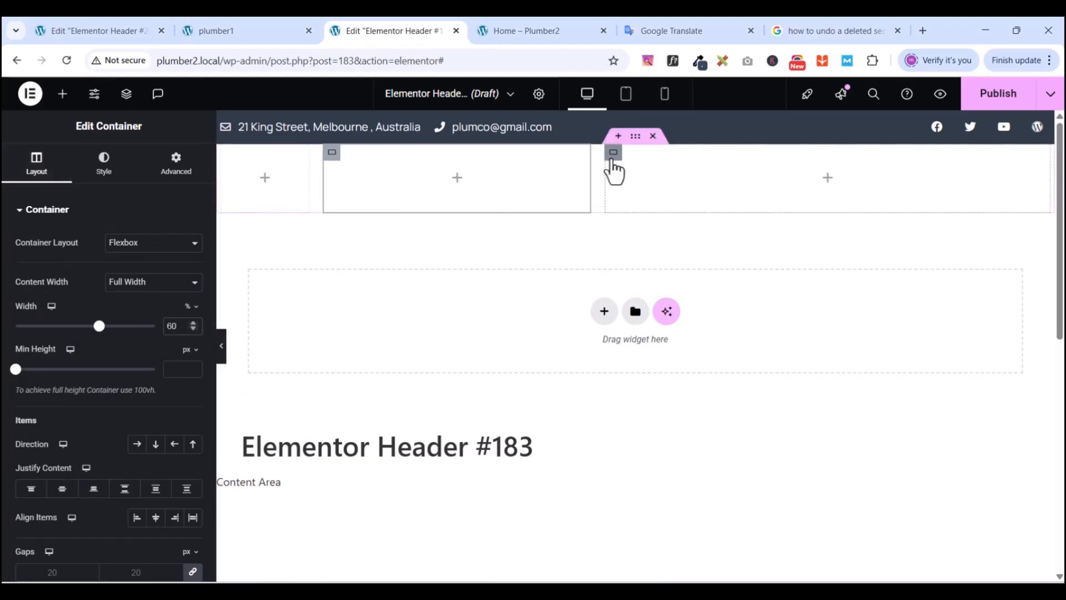
pyautogui.click(612, 161)
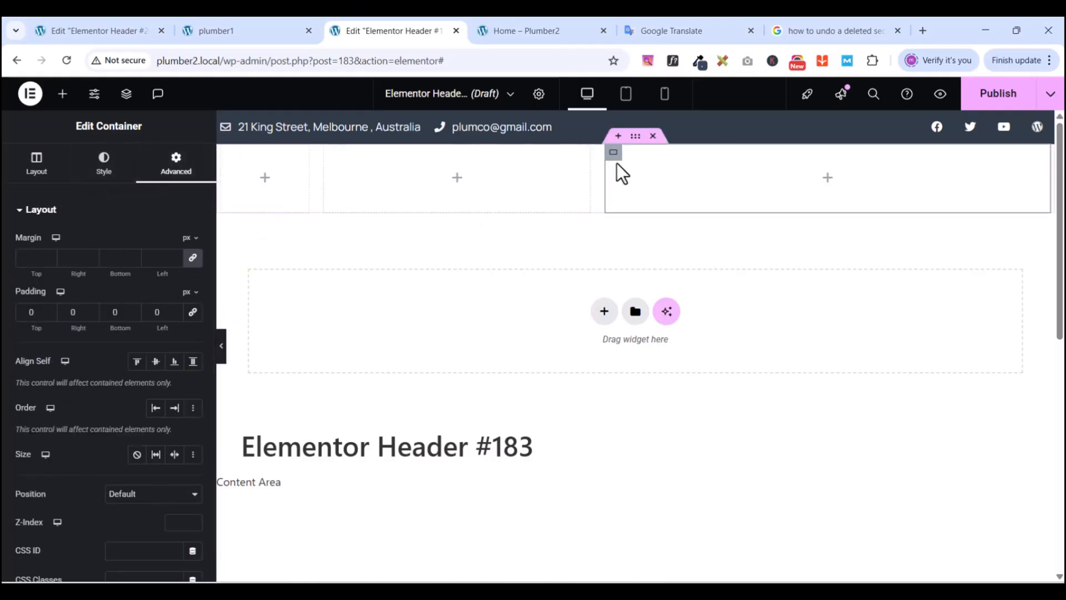
pyautogui.click(37, 167)
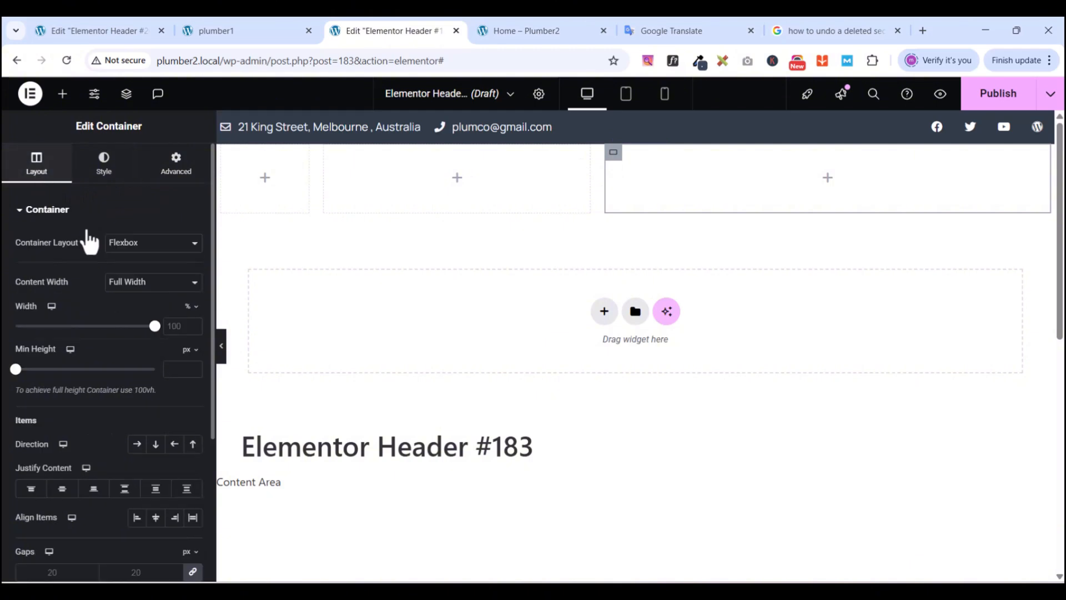
pyautogui.doubleClick(176, 326)
pyautogui.write('20')
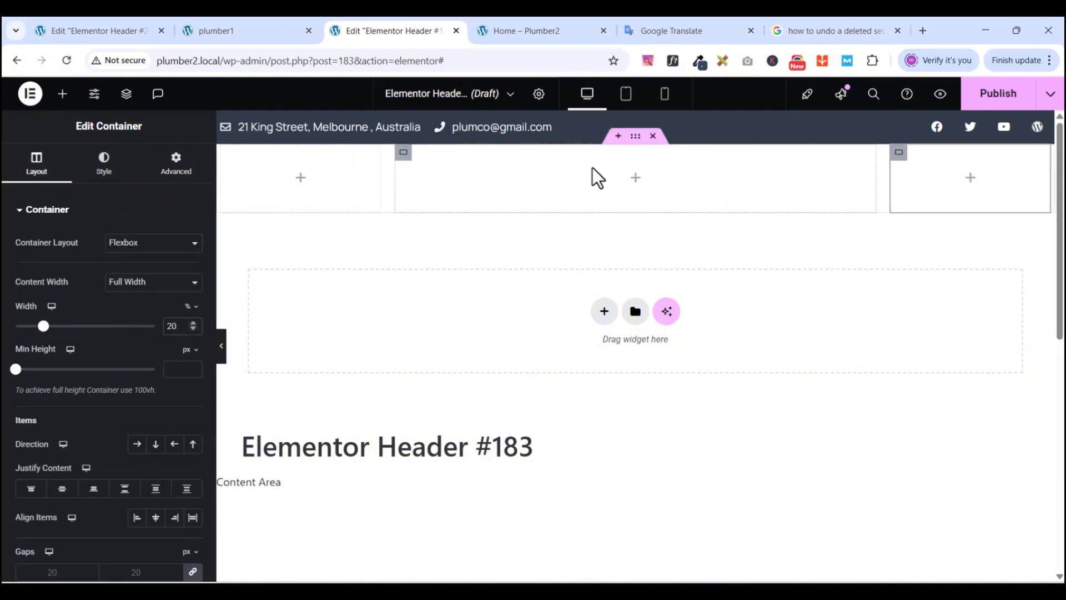
# - Publish the header with an Include / Entire Site condition, then view the PlumCo preview tab
pyautogui.click(992, 98)
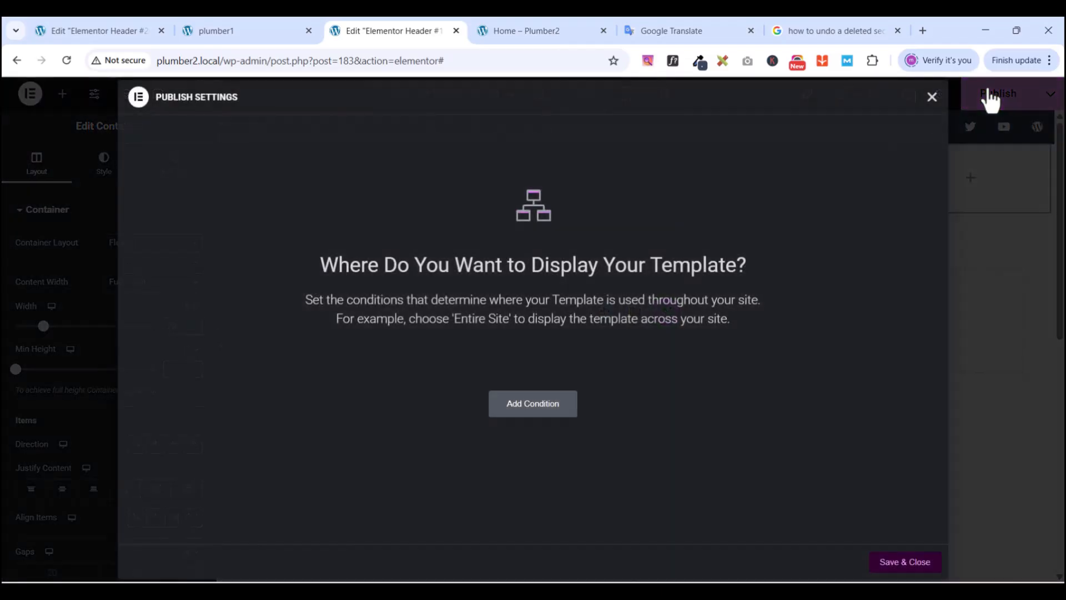
pyautogui.click(533, 408)
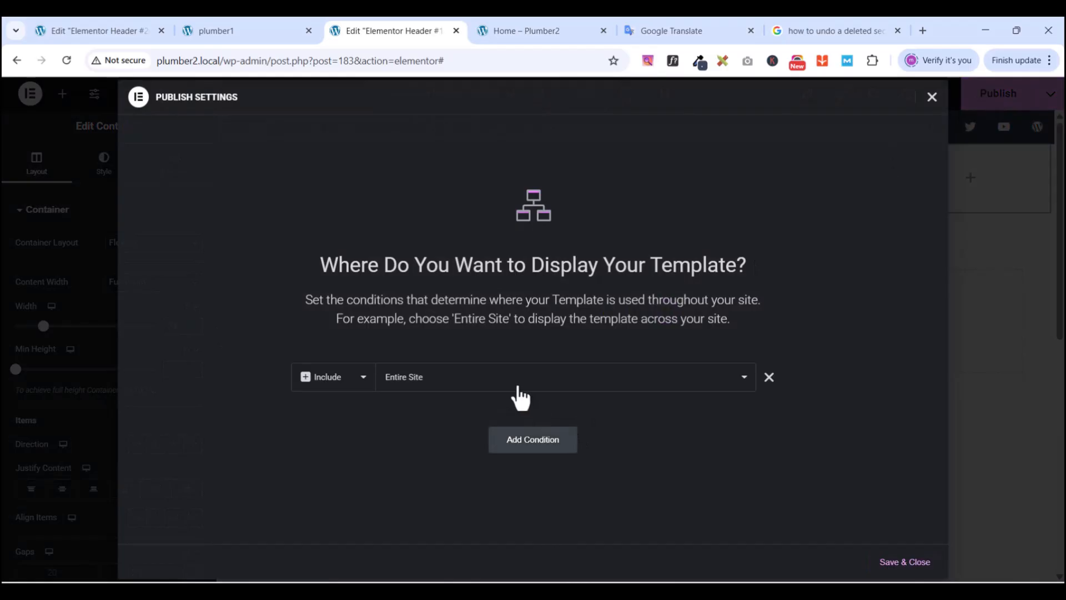
pyautogui.click(903, 564)
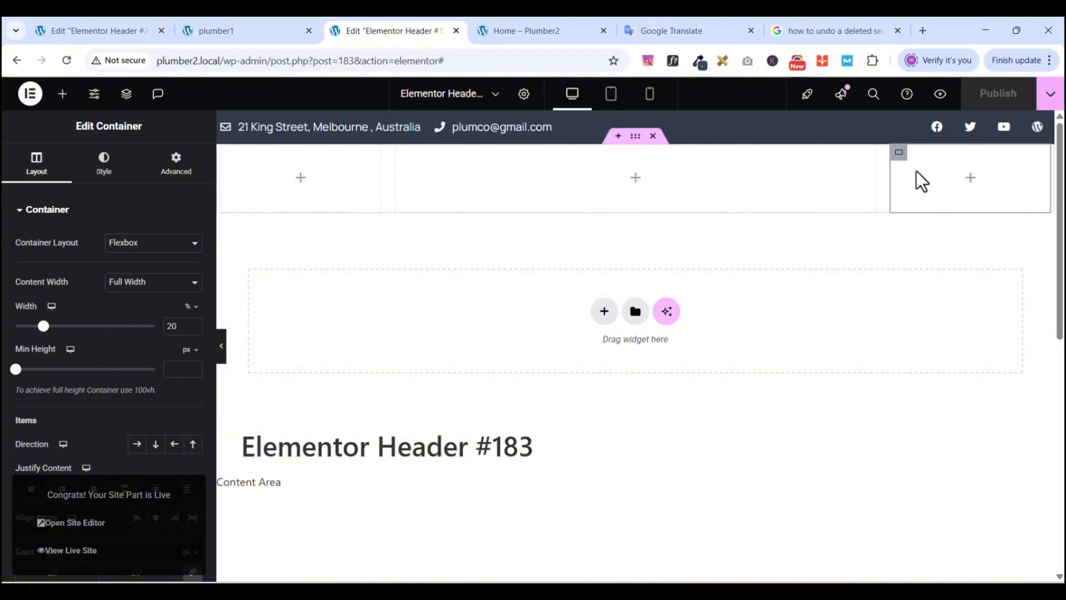
pyautogui.click(243, 31)
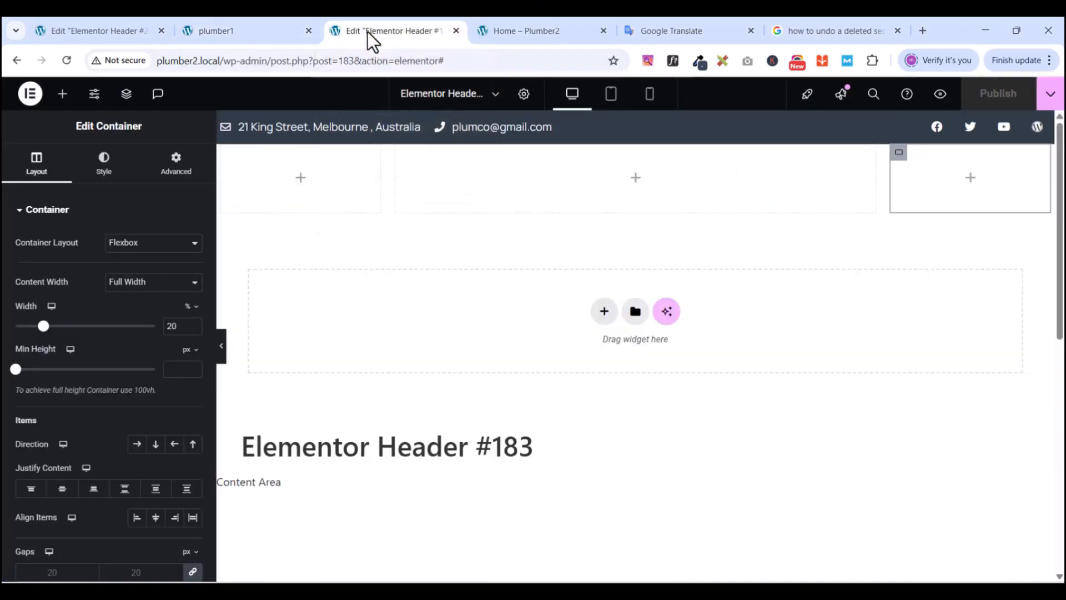
# - Back in the header editor, drop an Image widget into the first column
pyautogui.click(368, 32)
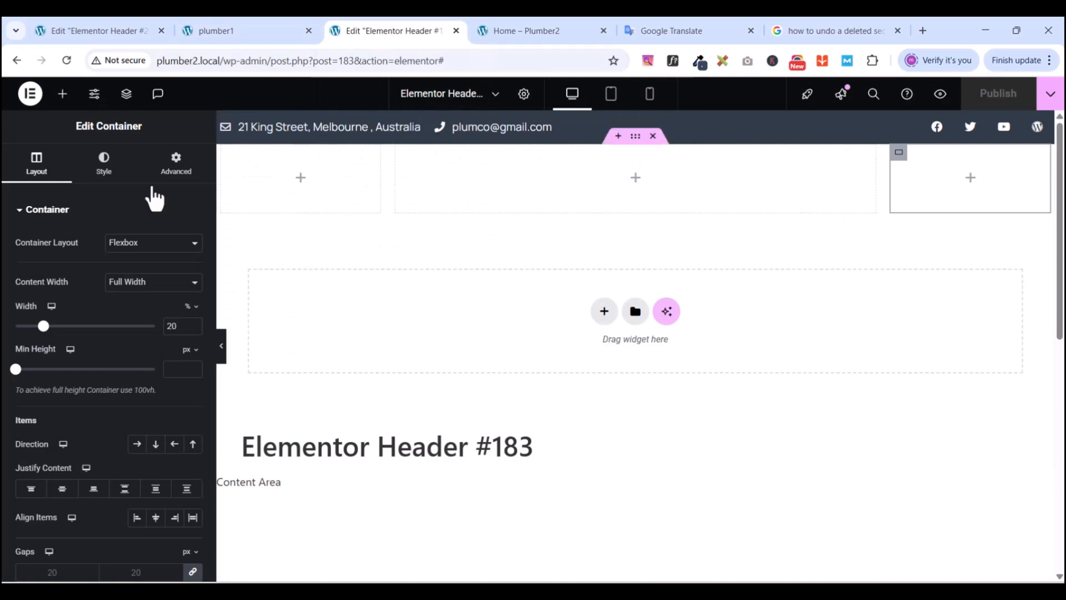
pyautogui.click(62, 94)
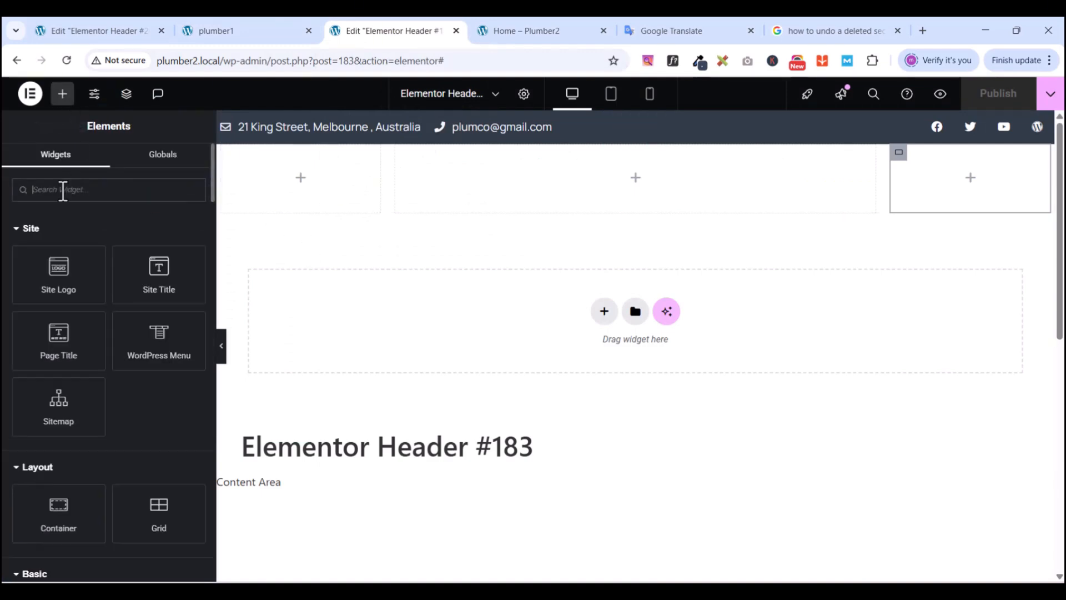
pyautogui.write('IMA')
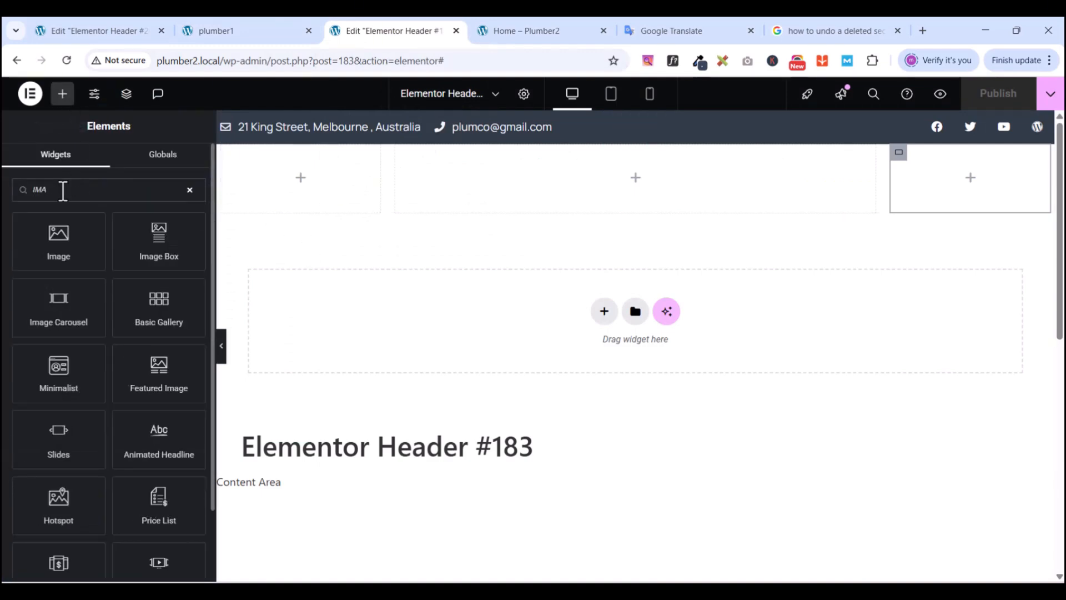
pyautogui.moveTo(58, 236); pyautogui.dragTo(327, 178)
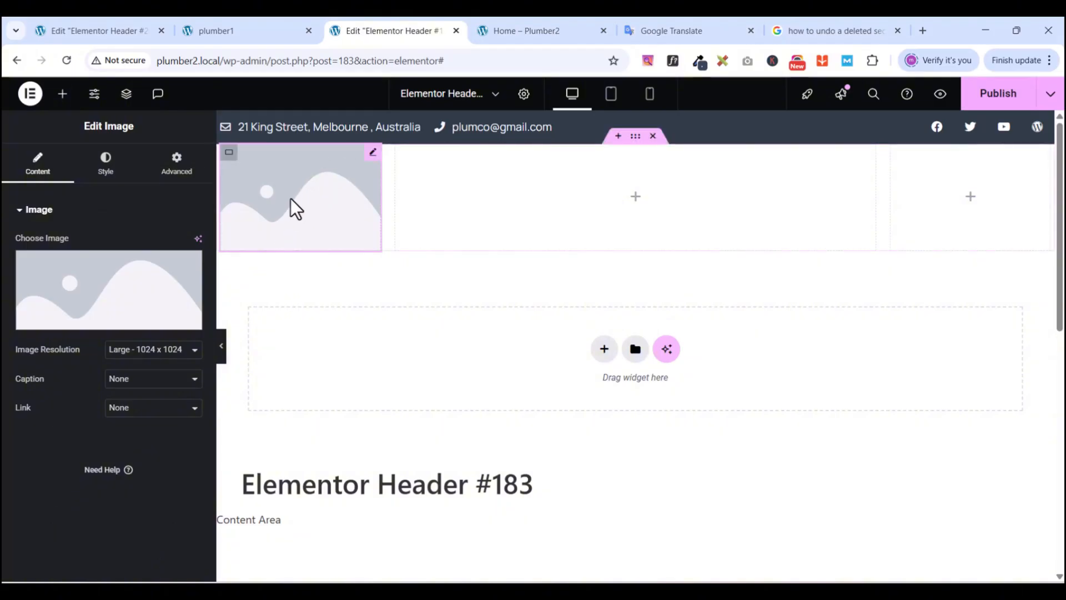
# - Upload tr-logo.svg and use it as the image widget's picture
pyautogui.click(111, 329)
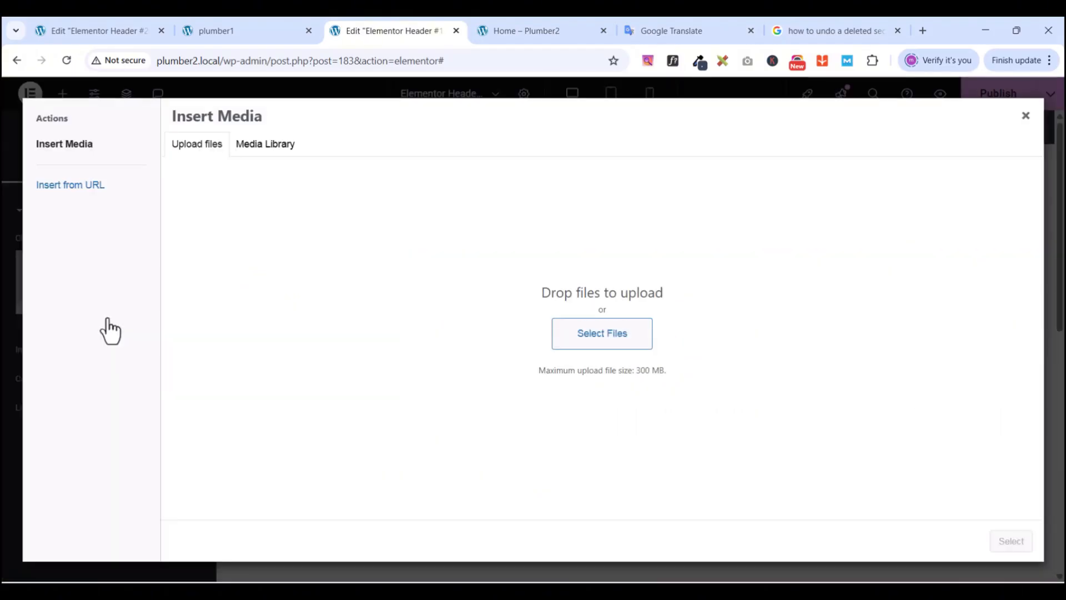
pyautogui.click(554, 337)
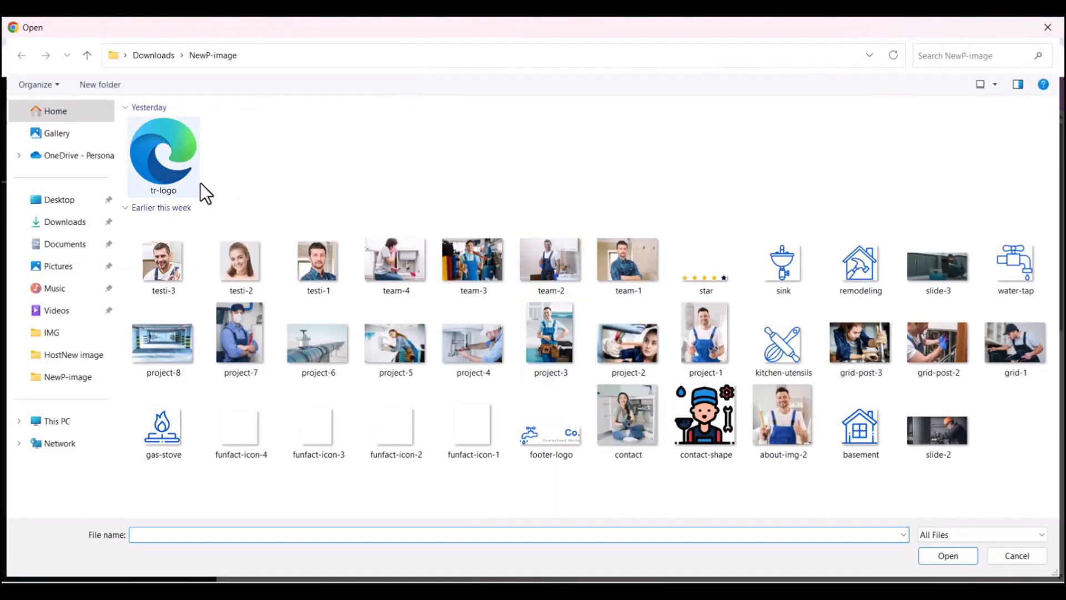
pyautogui.click(162, 139)
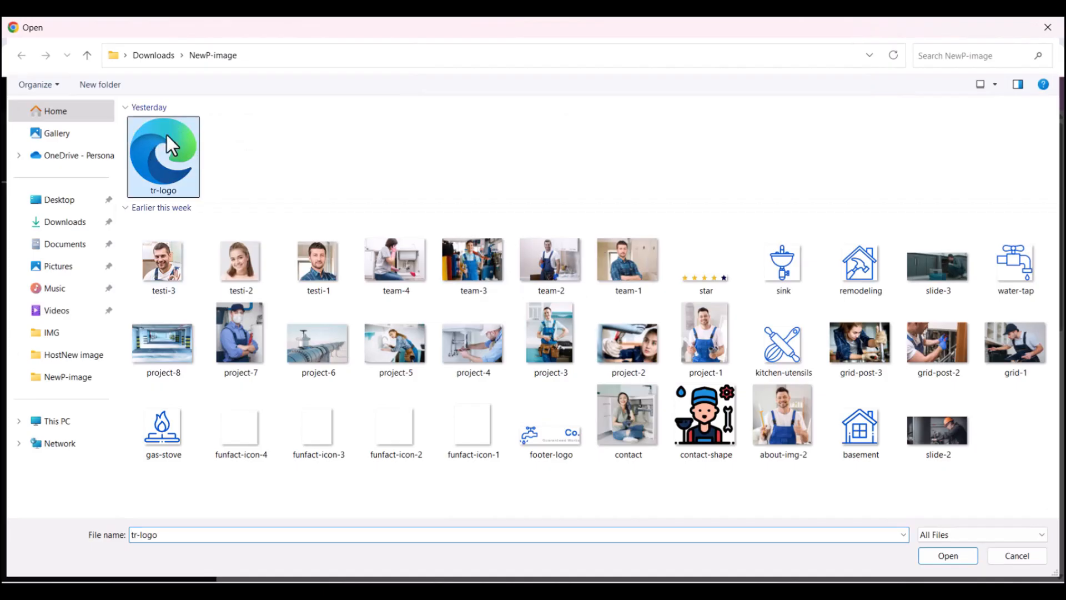
pyautogui.click(957, 554)
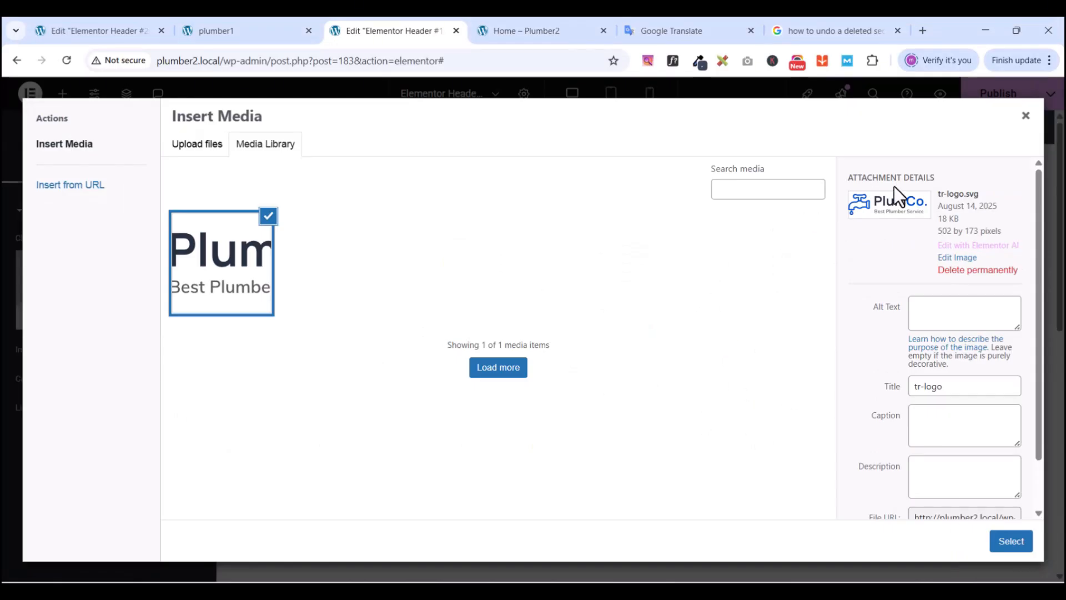
pyautogui.click(1010, 547)
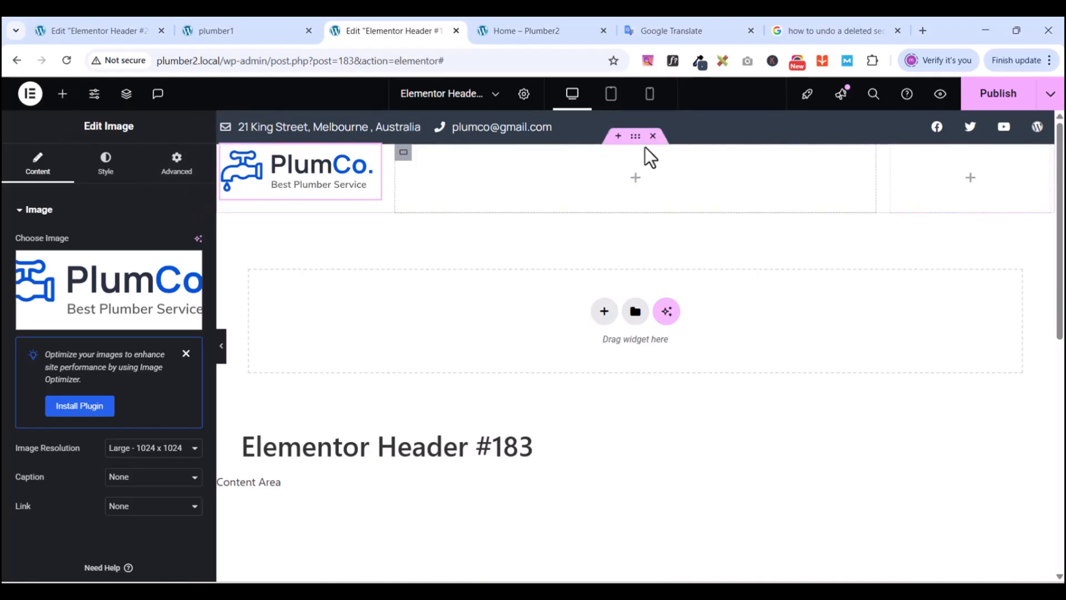
pyautogui.click(62, 93)
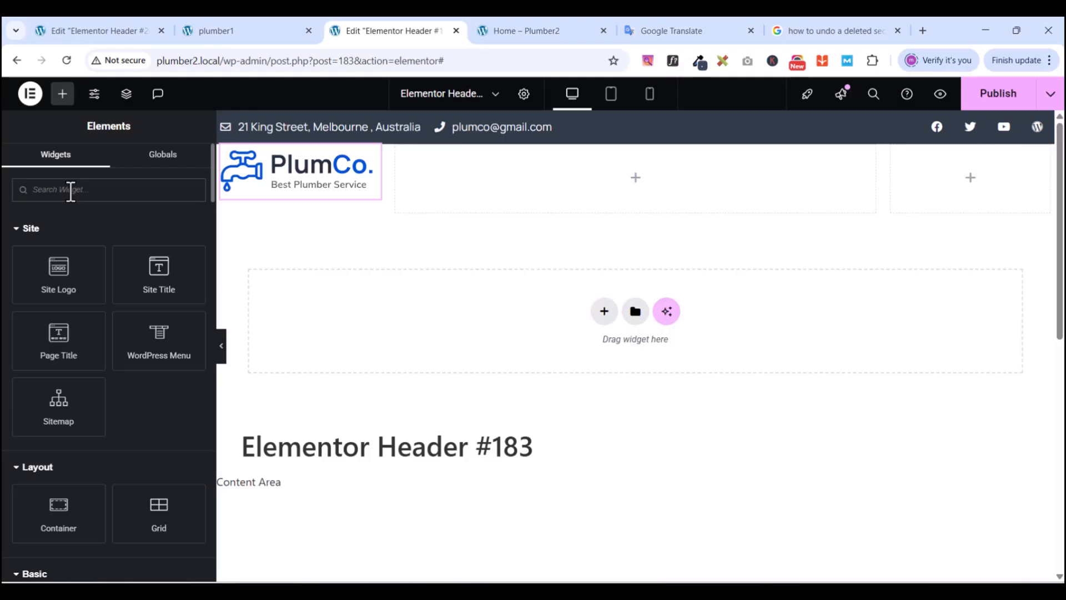
# - Search 'MENU' and drop the WordPress Menu widget into the middle column
pyautogui.write('MENU')
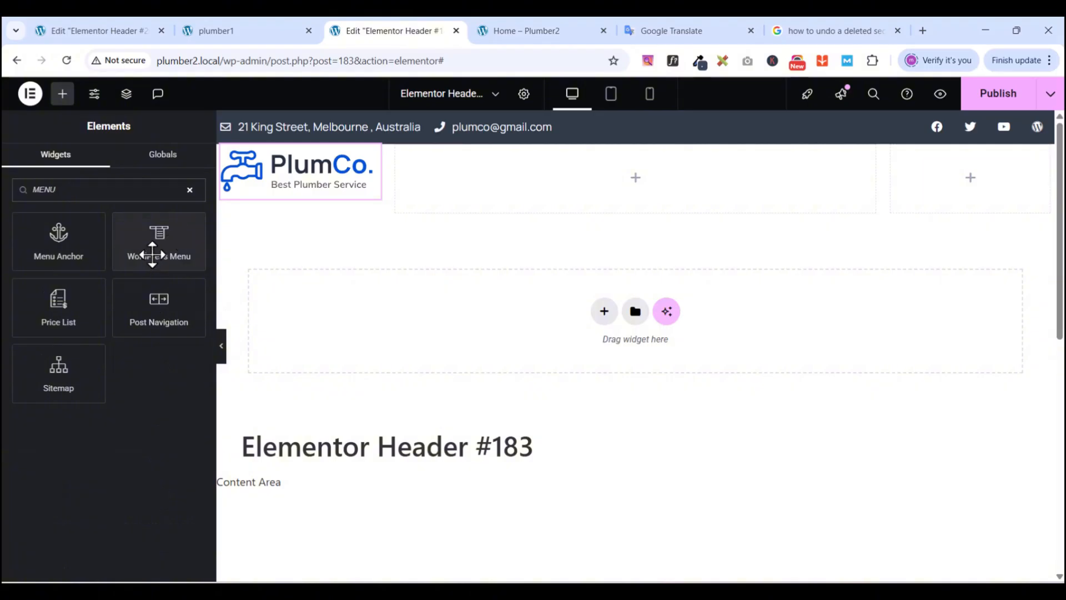
pyautogui.moveTo(152, 254); pyautogui.dragTo(660, 168)
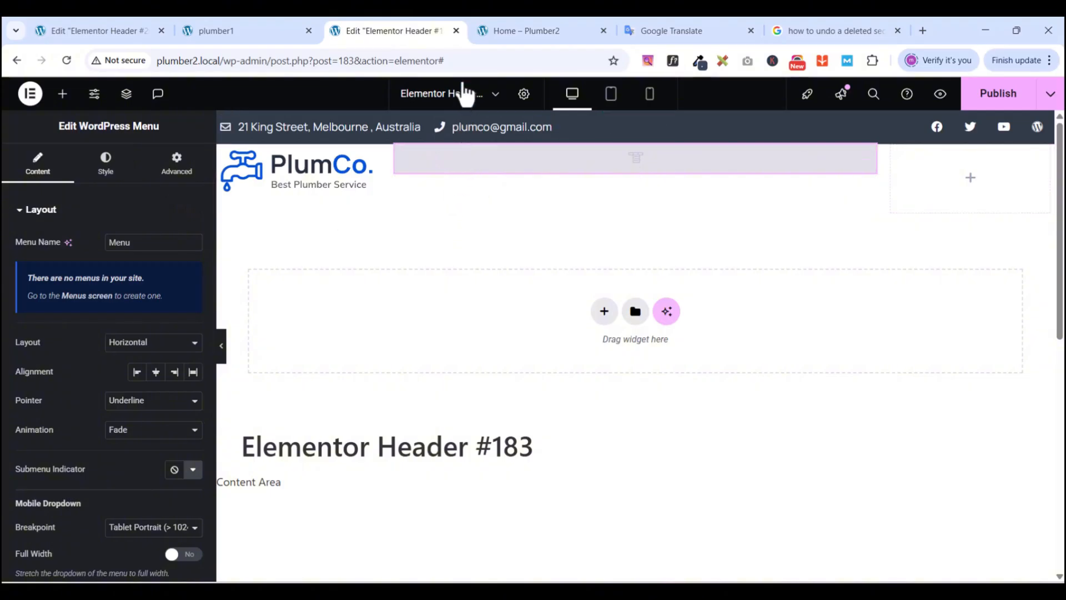
# - Go to the Home – Plumber2 tab, enter WordPress admin, and open Appearance > Menus
pyautogui.rightClick(30, 93)
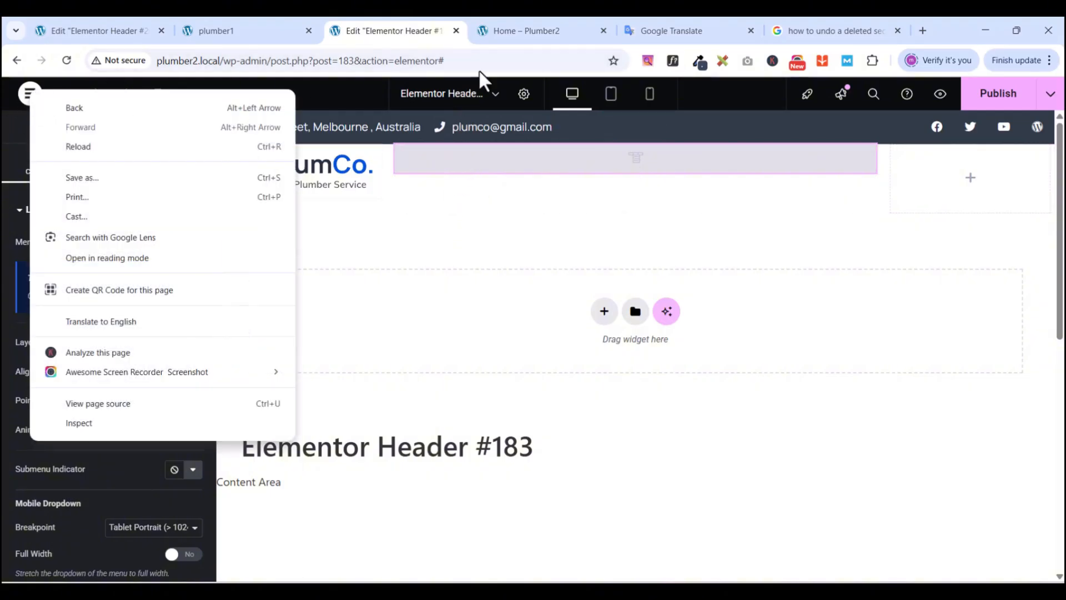
pyautogui.click(532, 27)
pyautogui.click(532, 26)
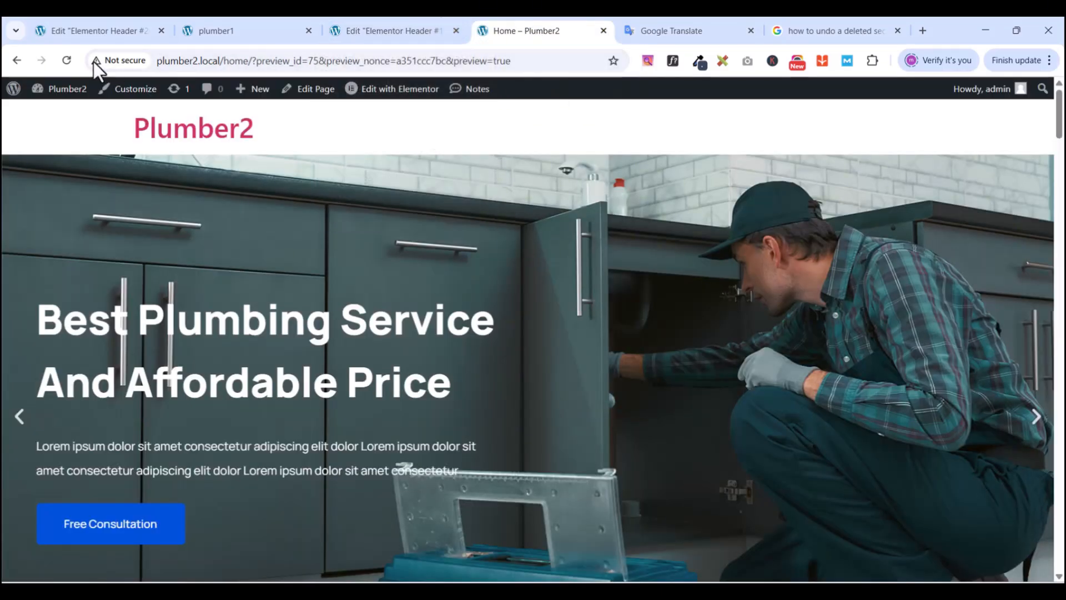
pyautogui.click(15, 91)
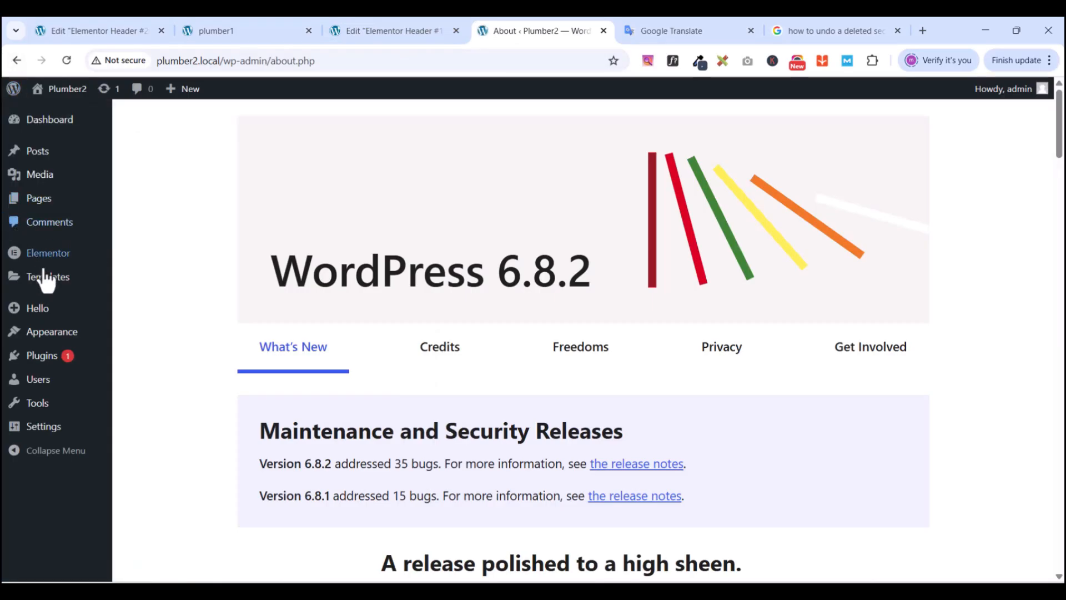
pyautogui.moveTo(42, 335)
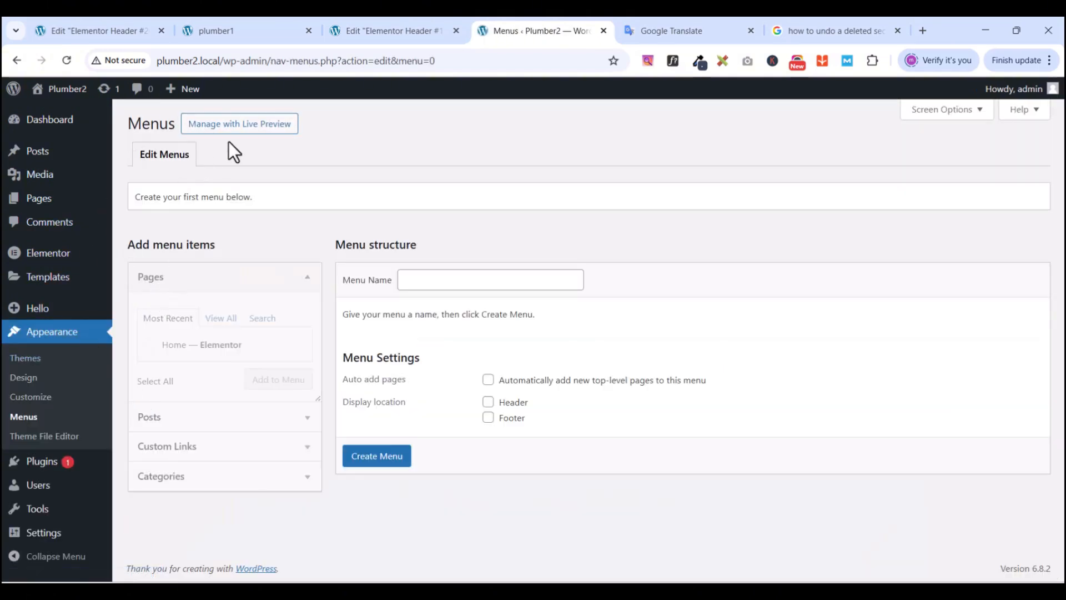
# - Create a new menu named Main1
pyautogui.click(419, 286)
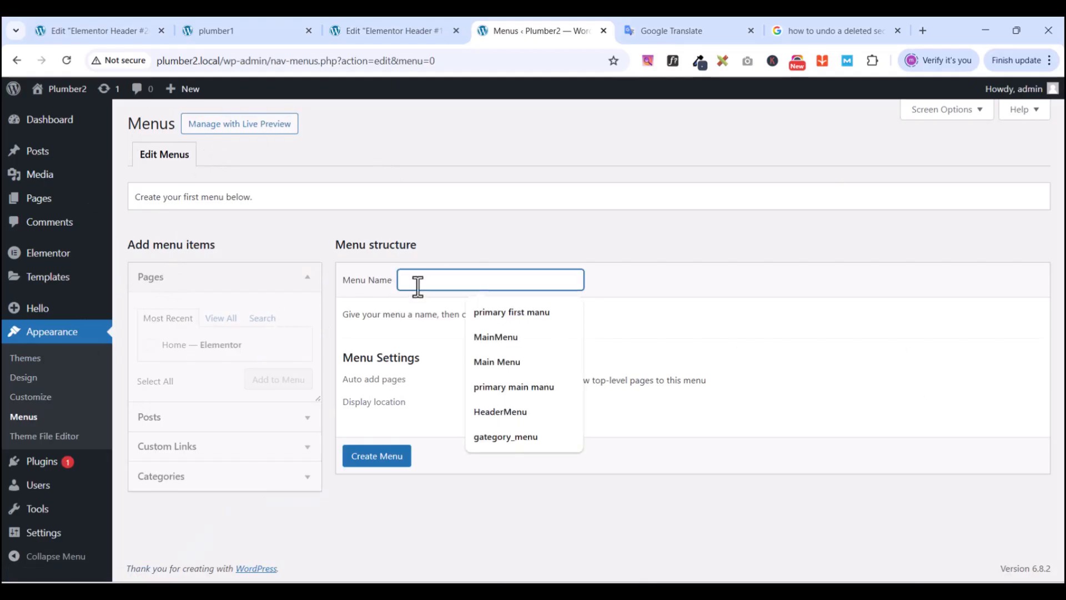
pyautogui.write('mAIN')
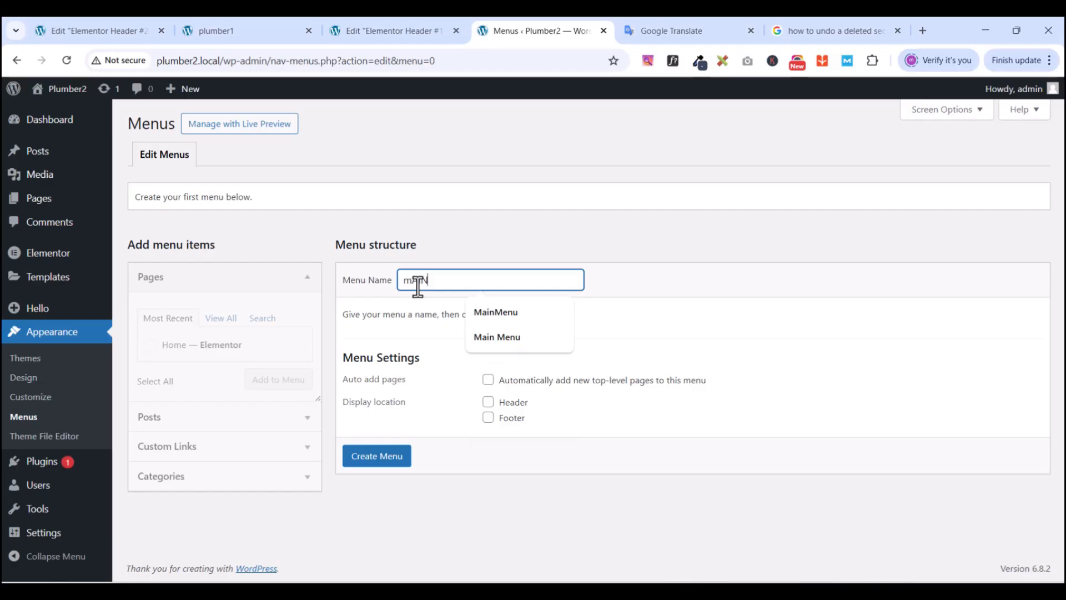
pyautogui.doubleClick(418, 287)
pyautogui.write('Main1')
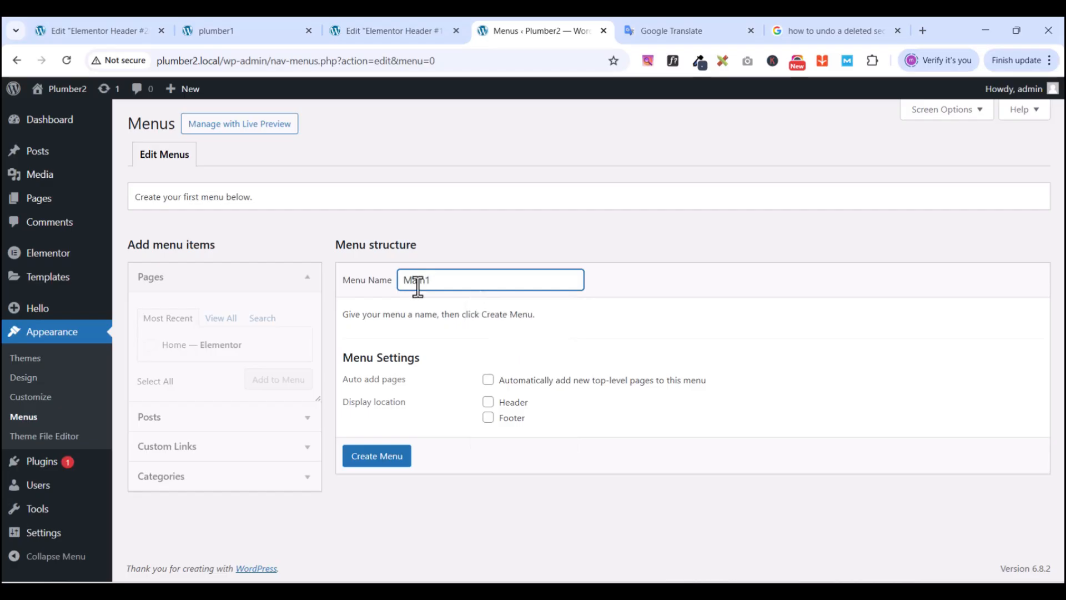
pyautogui.click(378, 461)
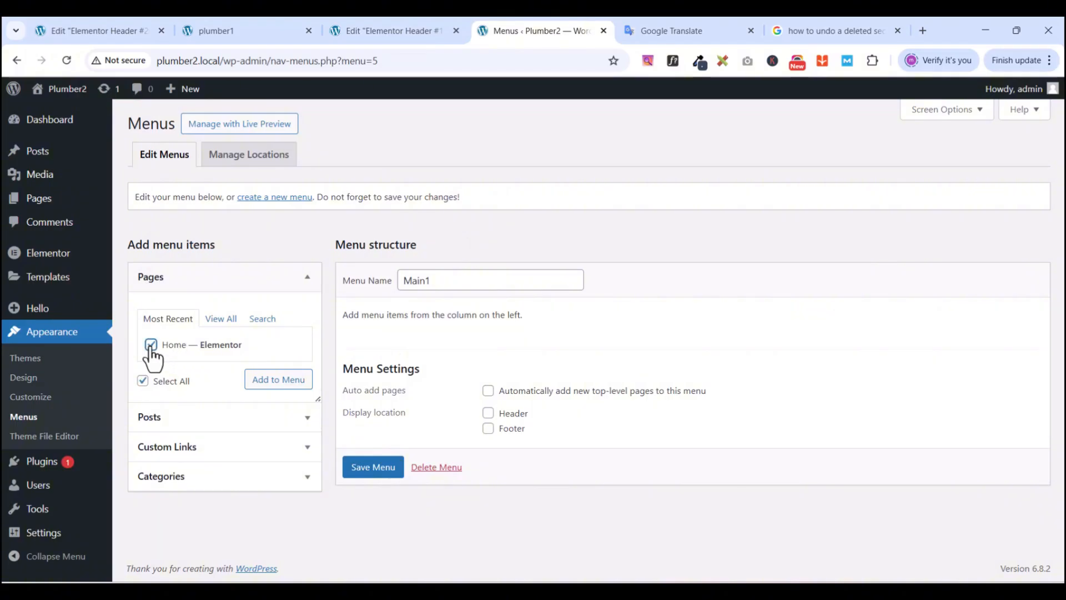
# - Add the Home page and an About custom link with URL # to Main1
pyautogui.click(271, 383)
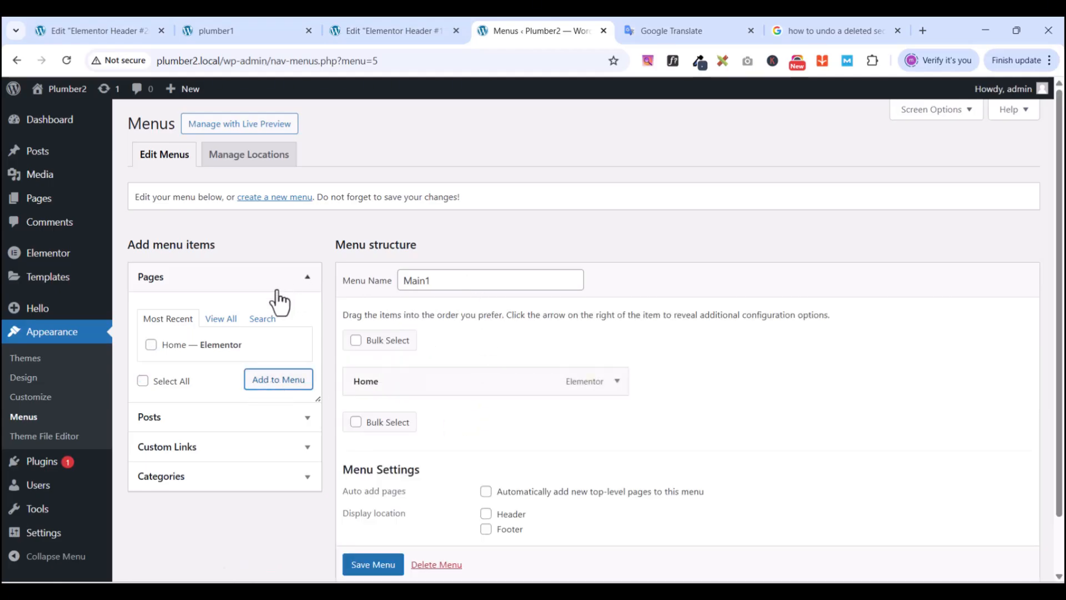
pyautogui.click(197, 450)
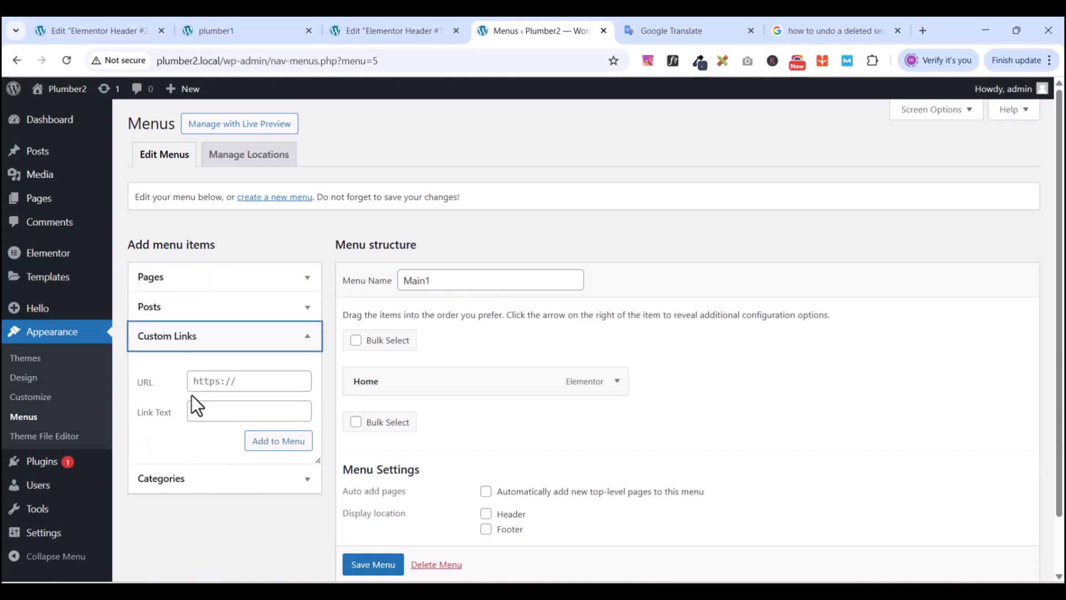
pyautogui.click(205, 388)
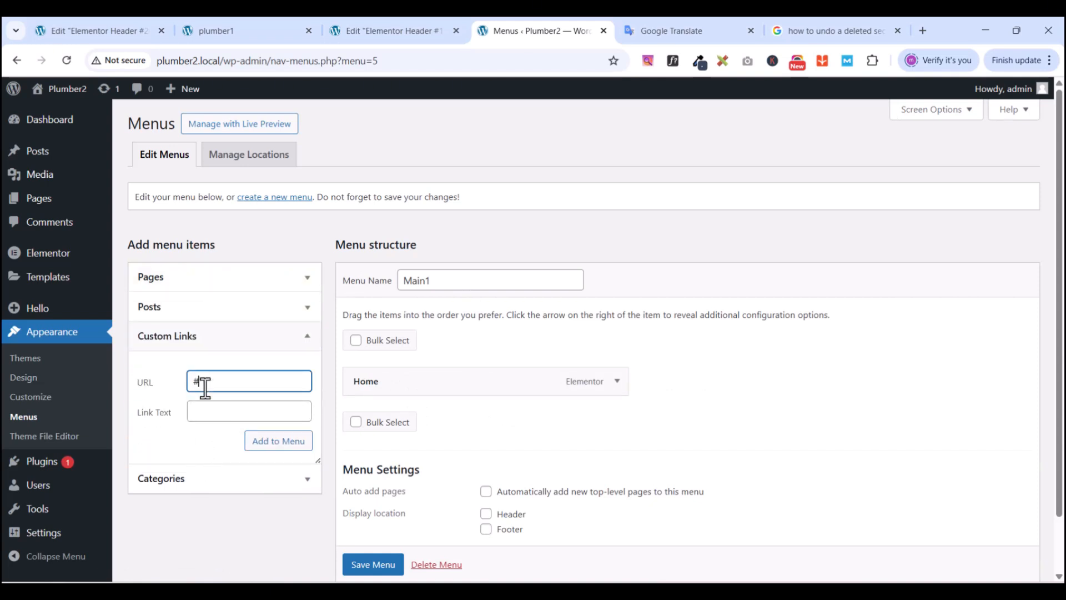
pyautogui.write('#')
pyautogui.click(217, 416)
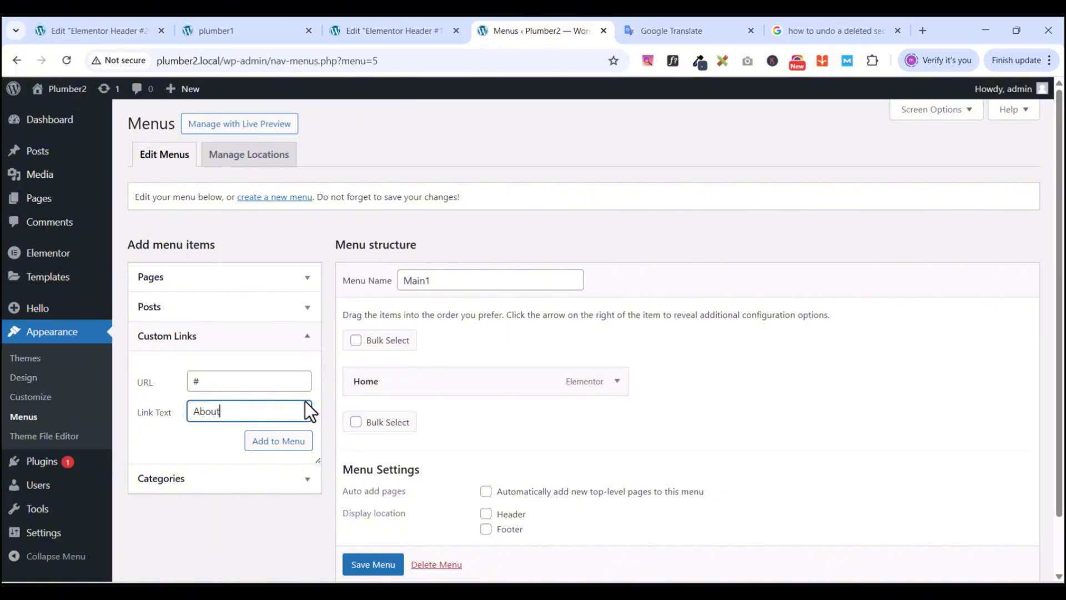
pyautogui.click(274, 441)
# - Add Project and Service custom links pointing to #
pyautogui.click(241, 383)
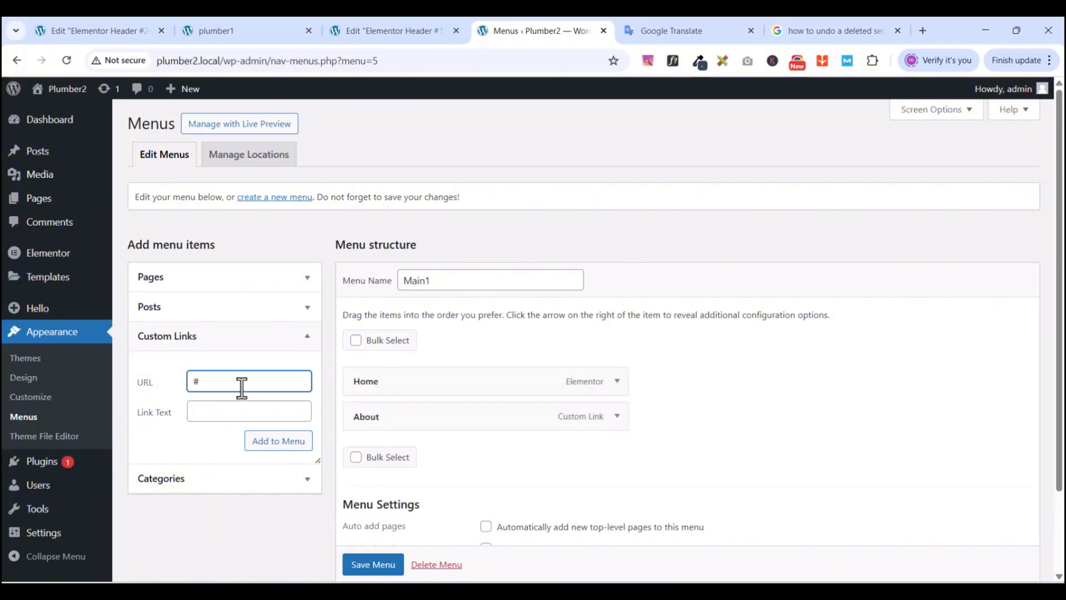
pyautogui.click(230, 412)
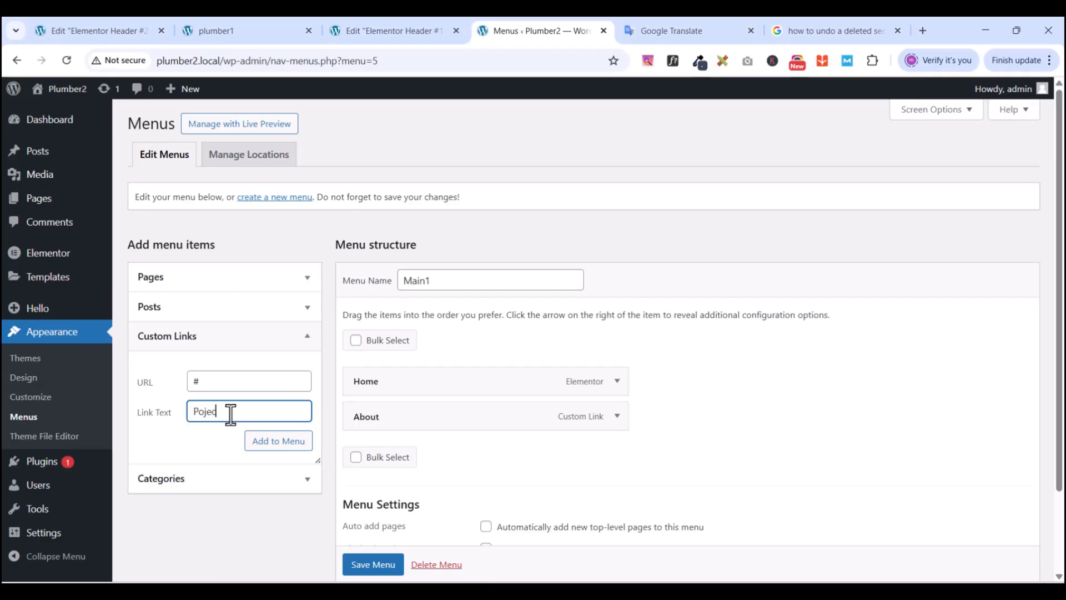
pyautogui.write('Poject')
pyautogui.click(200, 414)
pyautogui.write('r')
pyautogui.click(278, 451)
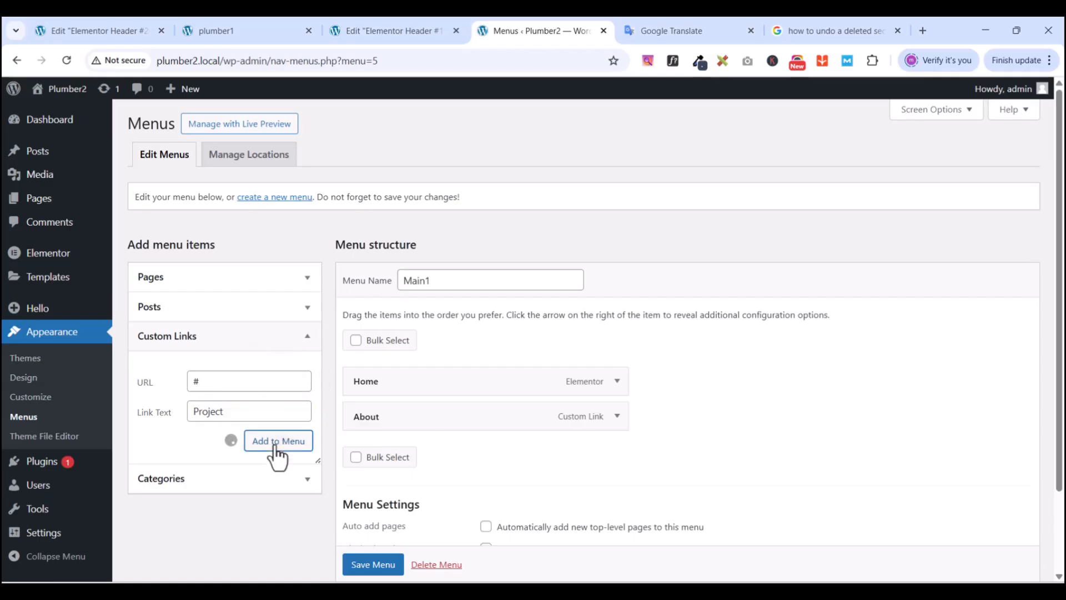
pyautogui.click(220, 389)
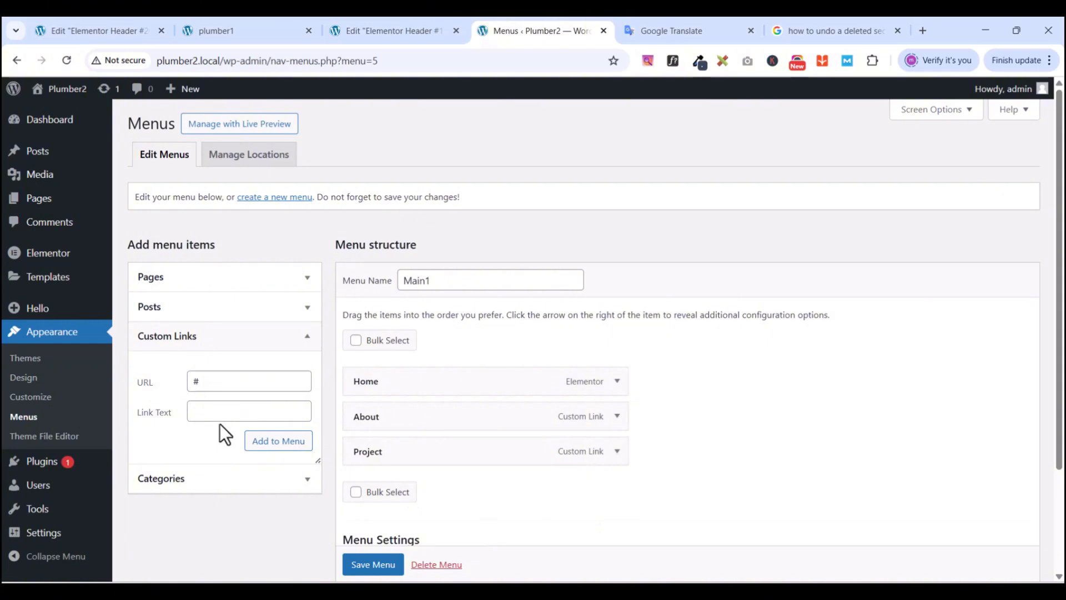
pyautogui.click(219, 414)
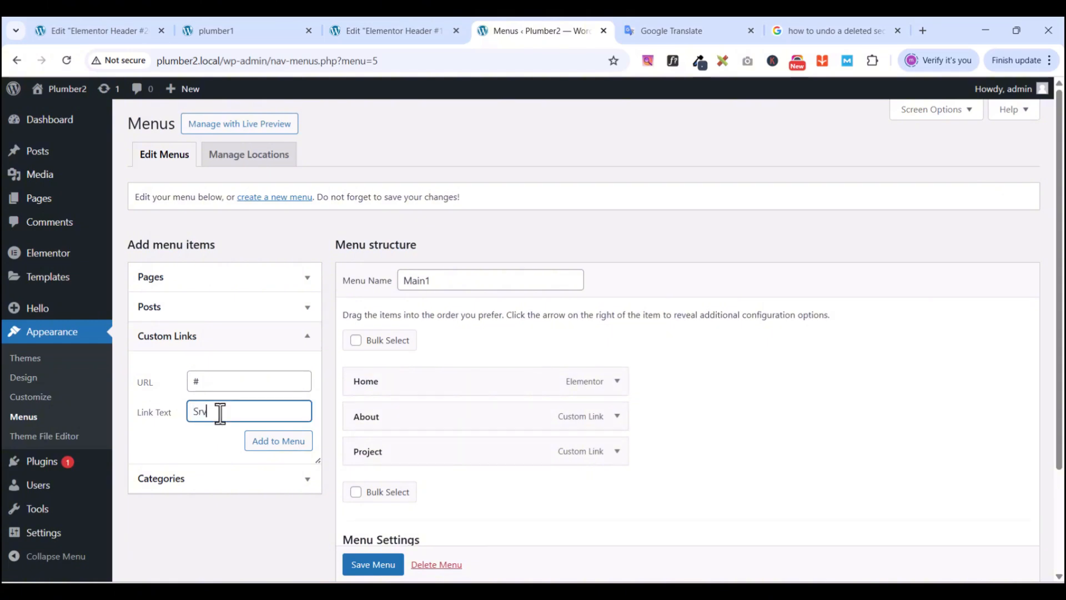
pyautogui.write('Srvice')
pyautogui.hotkey('ctrl', 'a')
pyautogui.write('Se')
pyautogui.click(261, 439)
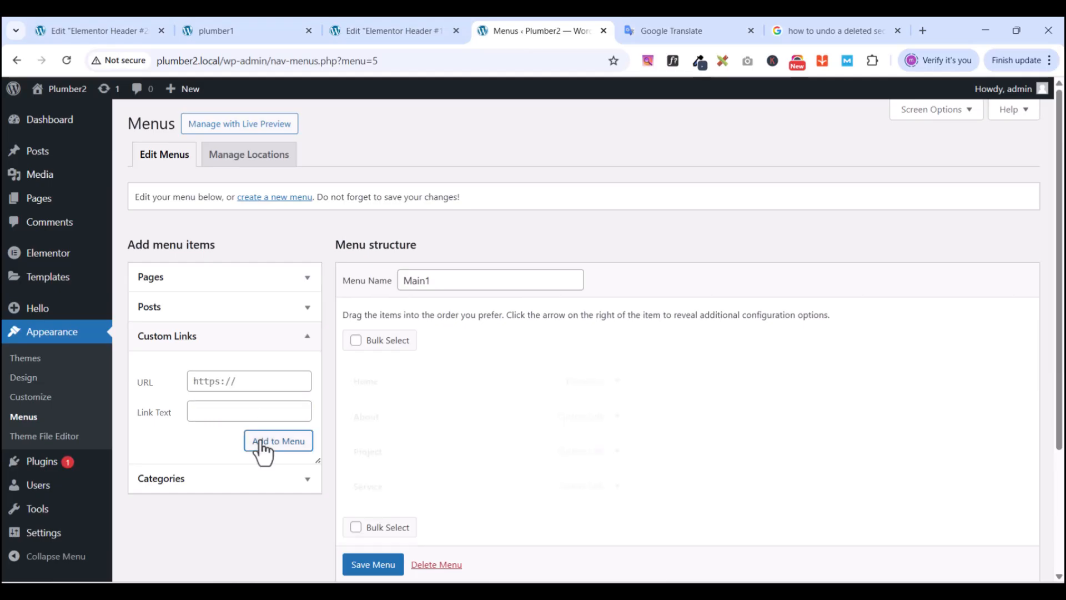
# - Add Contact and Blog custom links pointing to #
pyautogui.click(215, 381)
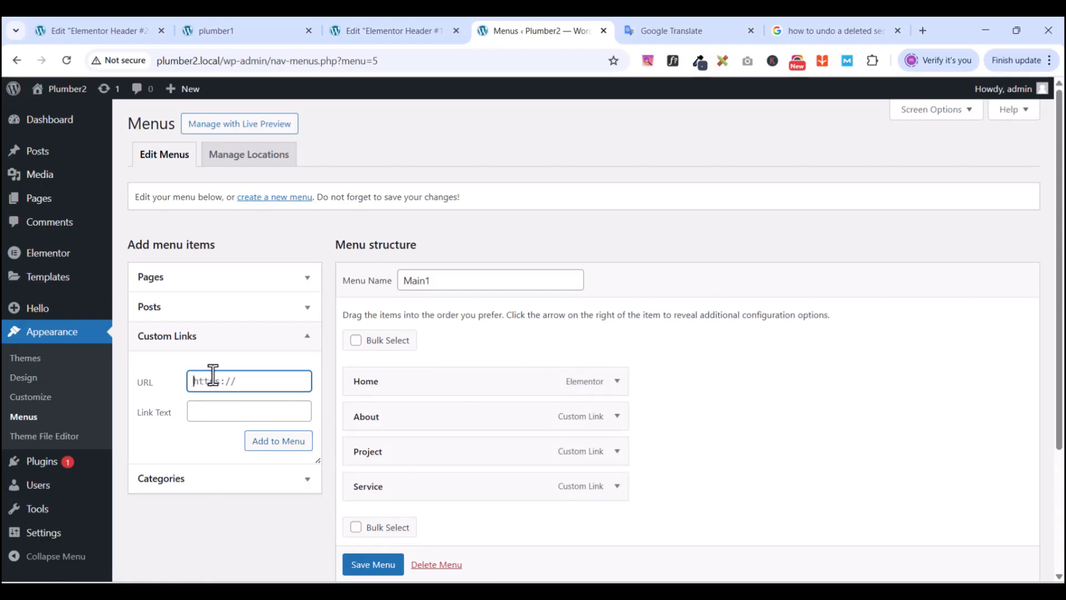
pyautogui.write('#')
pyautogui.click(214, 410)
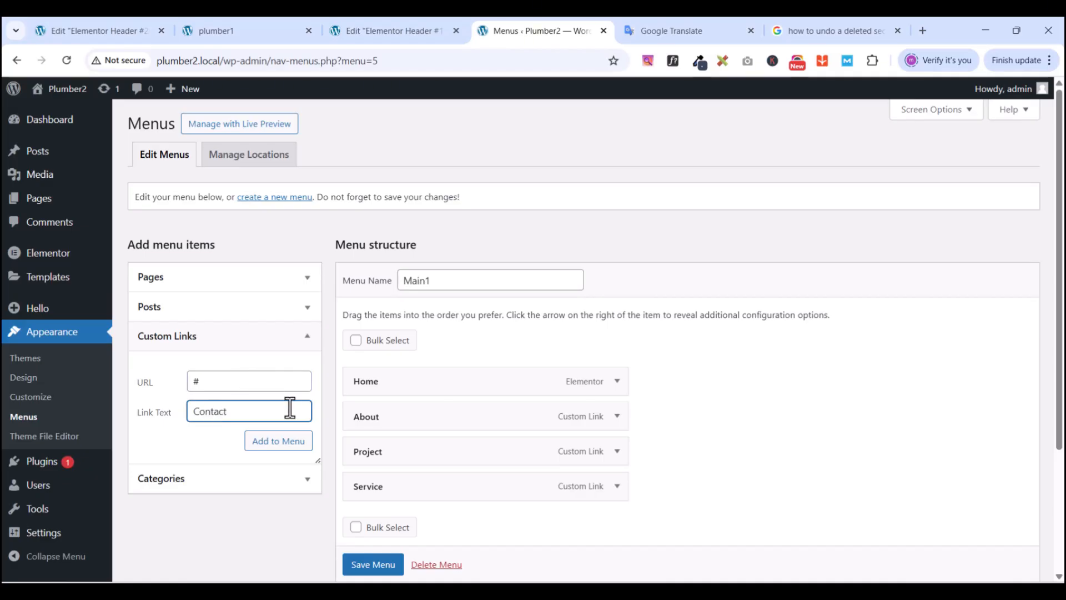
pyautogui.click(276, 444)
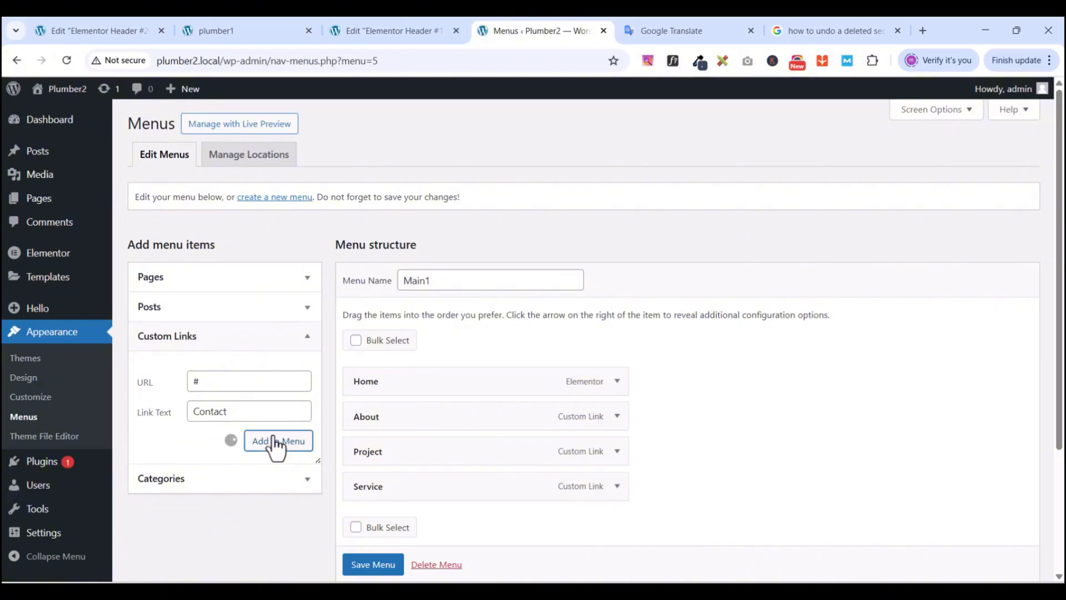
pyautogui.click(244, 416)
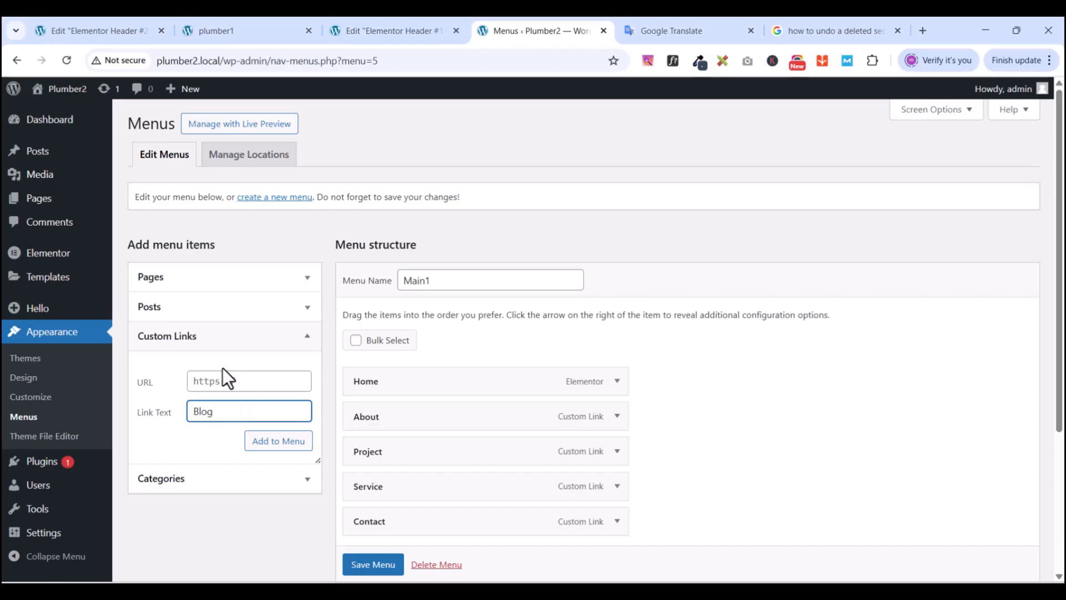
pyautogui.click(215, 381)
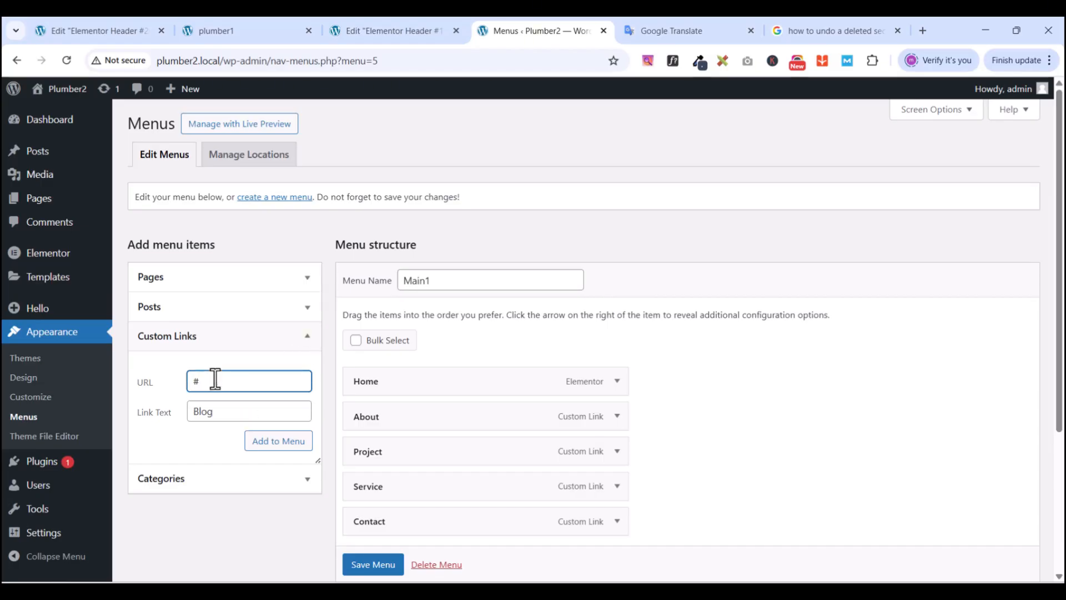
pyautogui.click(281, 448)
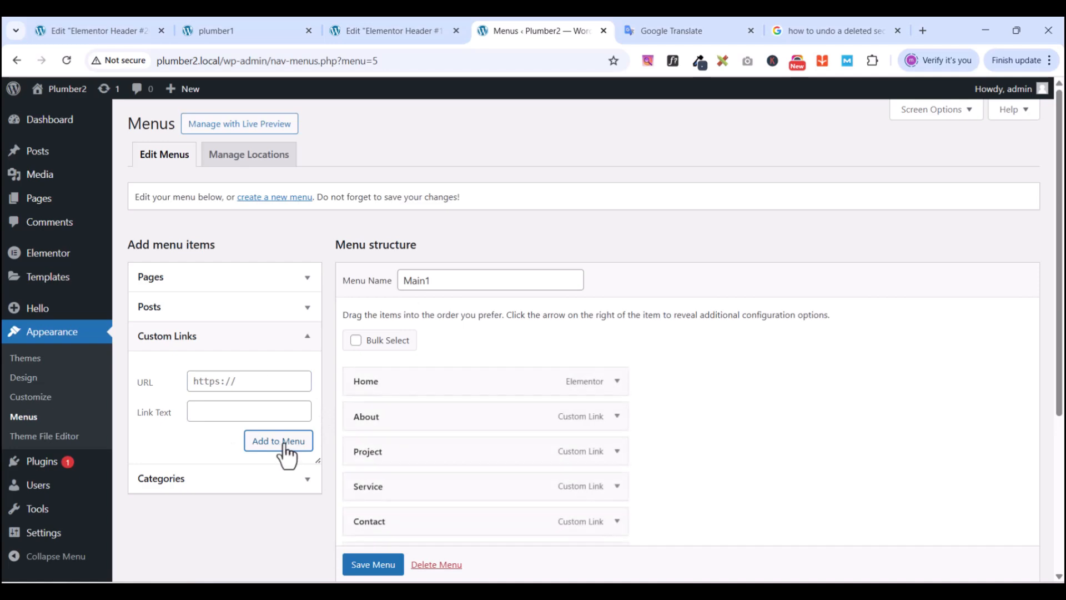
pyautogui.scroll(-3, 461, 378)
pyautogui.scroll(1, 460, 378)
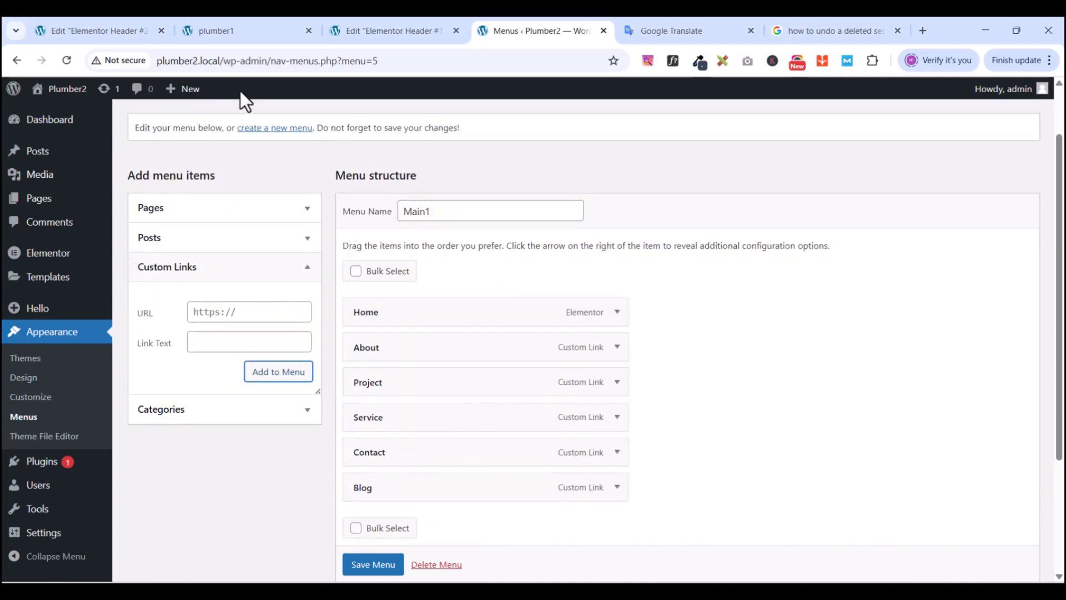
pyautogui.click(232, 34)
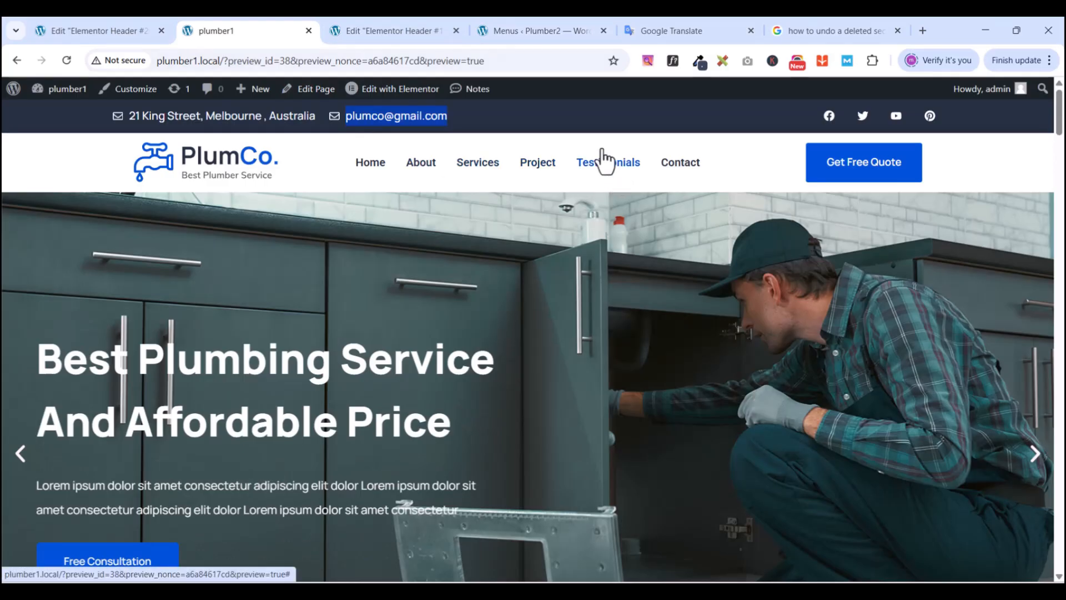
pyautogui.click(390, 33)
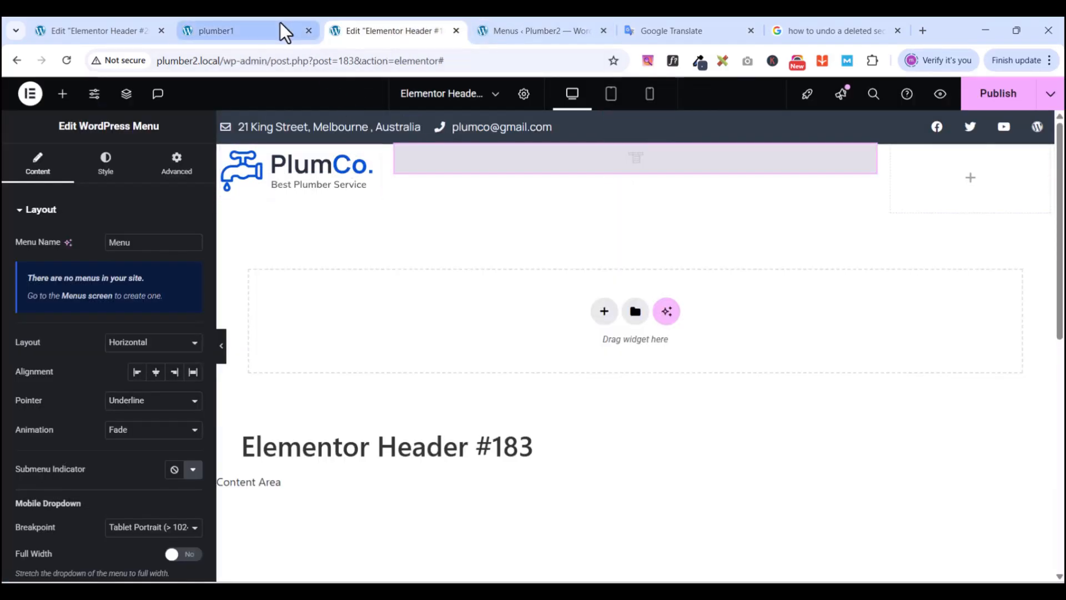
pyautogui.click(537, 31)
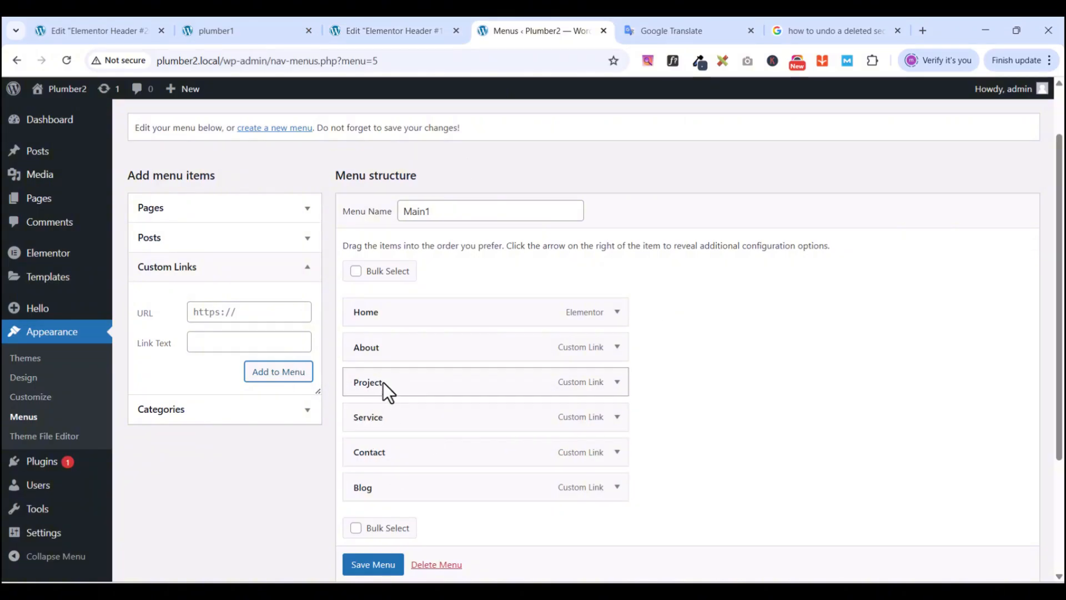
# - Change the Blog item's Navigation Label to Testimonial
pyautogui.click(618, 490)
pyautogui.scroll(-1, 589, 497)
pyautogui.doubleClick(447, 505)
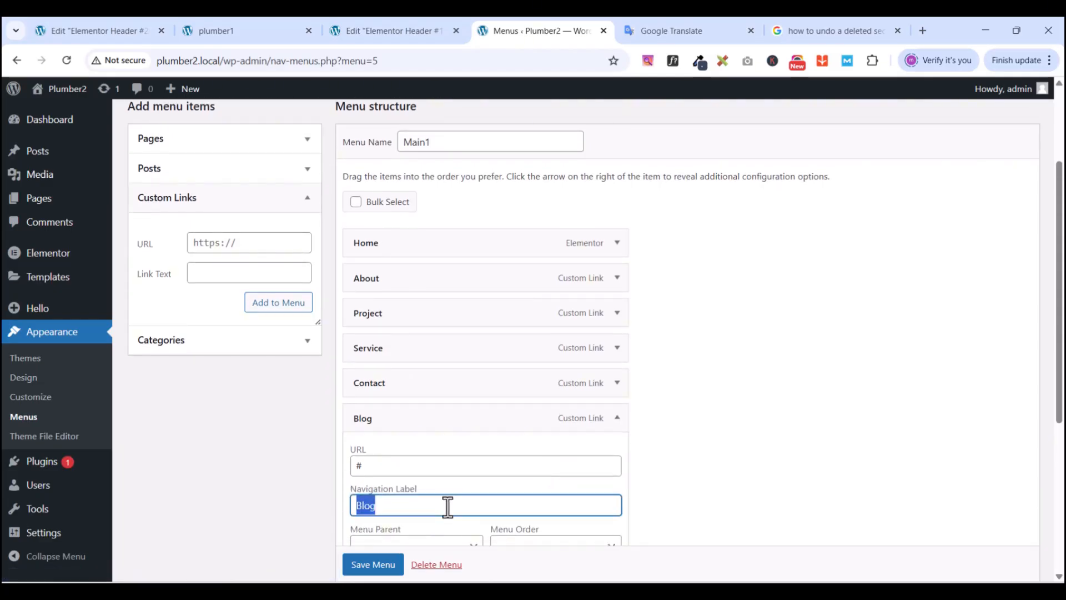
pyautogui.write('Testnmonial')
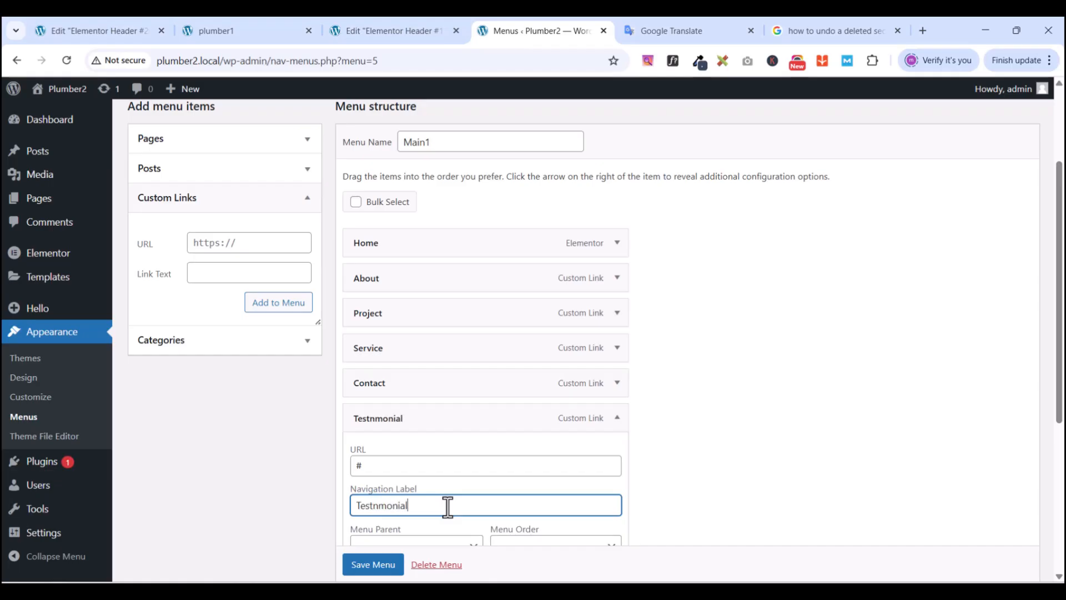
pyautogui.click(373, 505)
pyautogui.write('i')
pyautogui.scroll(-1, 471, 492)
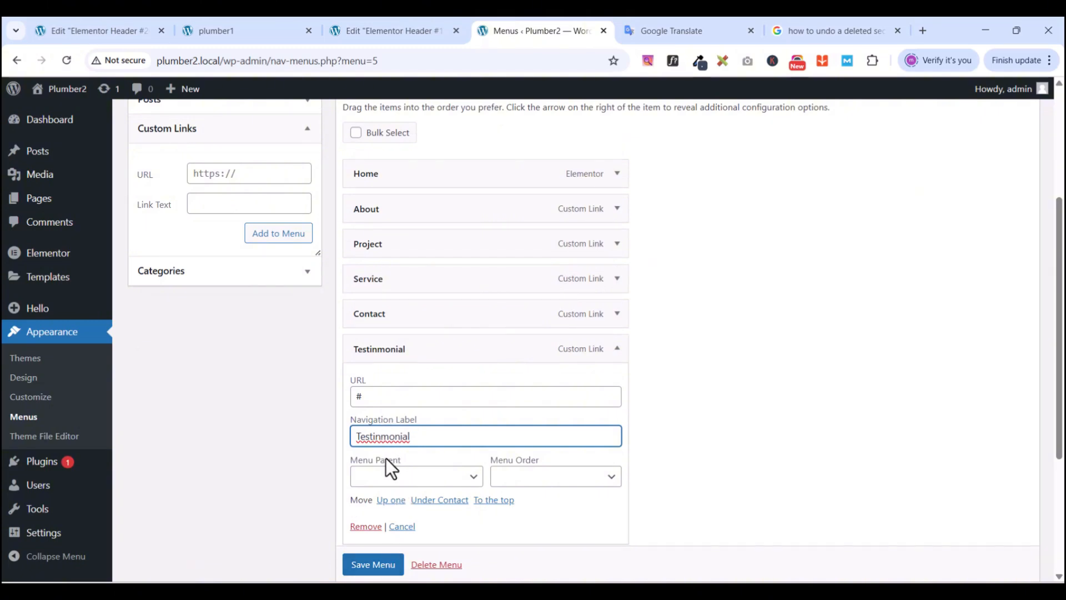
pyautogui.press('Delete')
# - Save the Main1 menu and return to the Elementor header editor
pyautogui.click(373, 567)
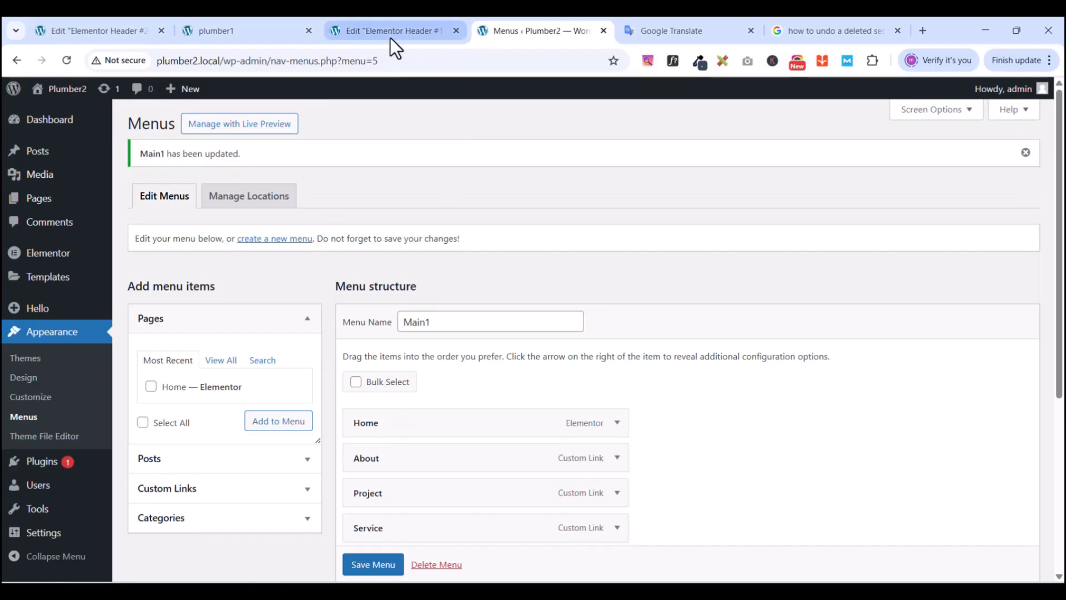
pyautogui.scroll(-3, 507, 301)
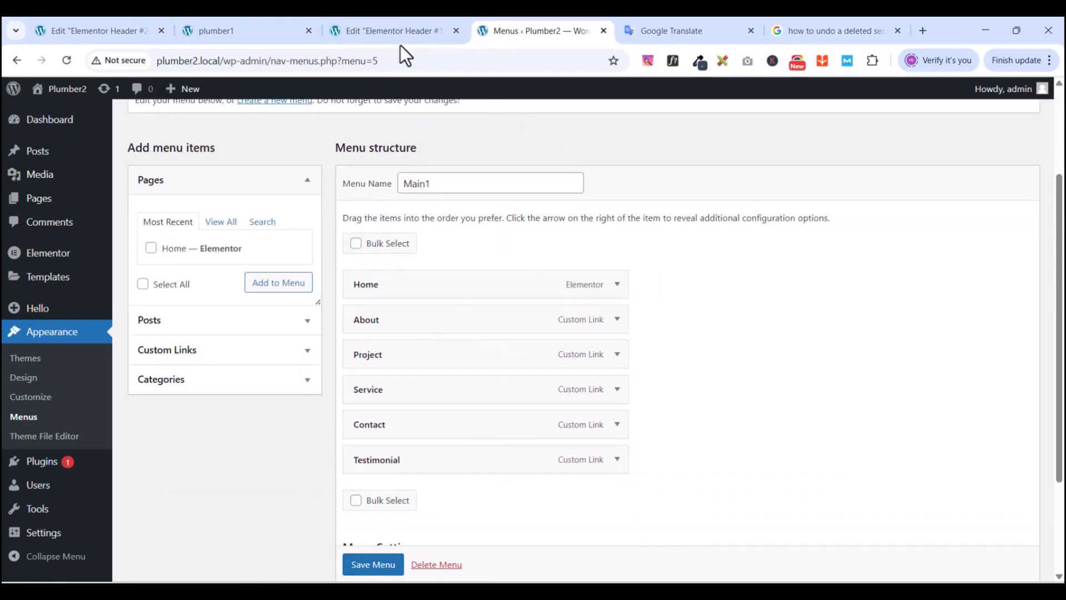
pyautogui.click(398, 35)
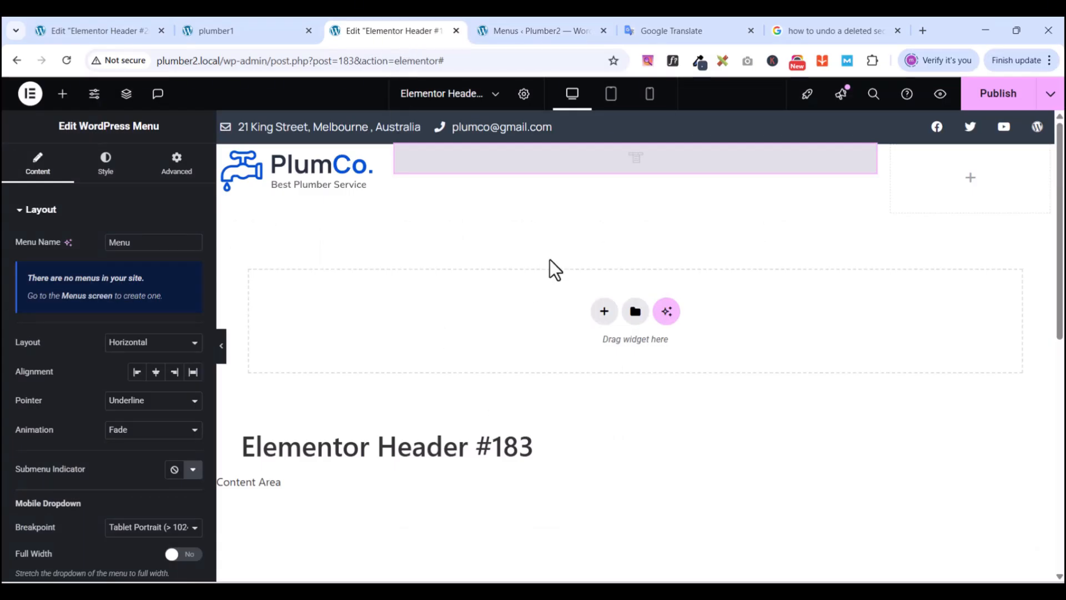
# - Replace the empty menu widget with a WordPress Menu showing Home through Testimonial in the middle column
pyautogui.scroll(-2, 550, 258)
pyautogui.scroll(2, 541, 310)
pyautogui.rightClick(865, 156)
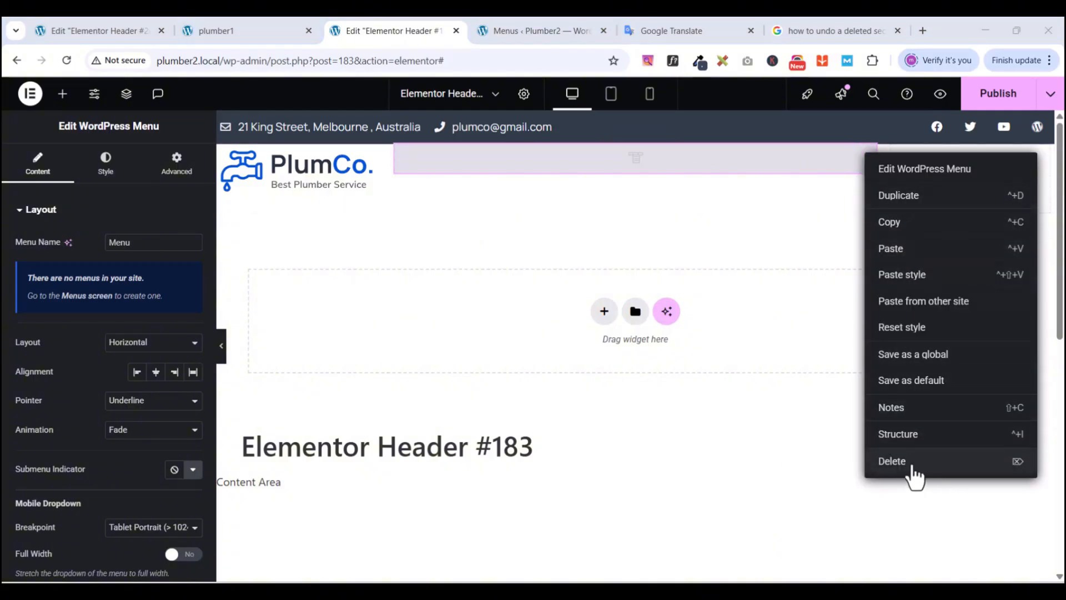
pyautogui.click(905, 464)
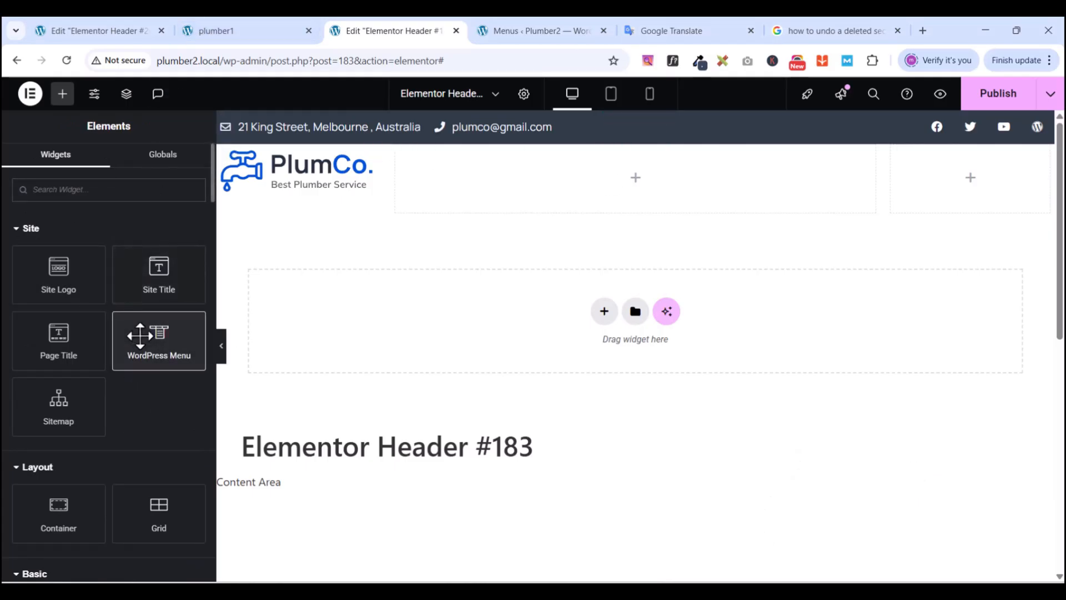
pyautogui.moveTo(139, 335); pyautogui.dragTo(574, 173)
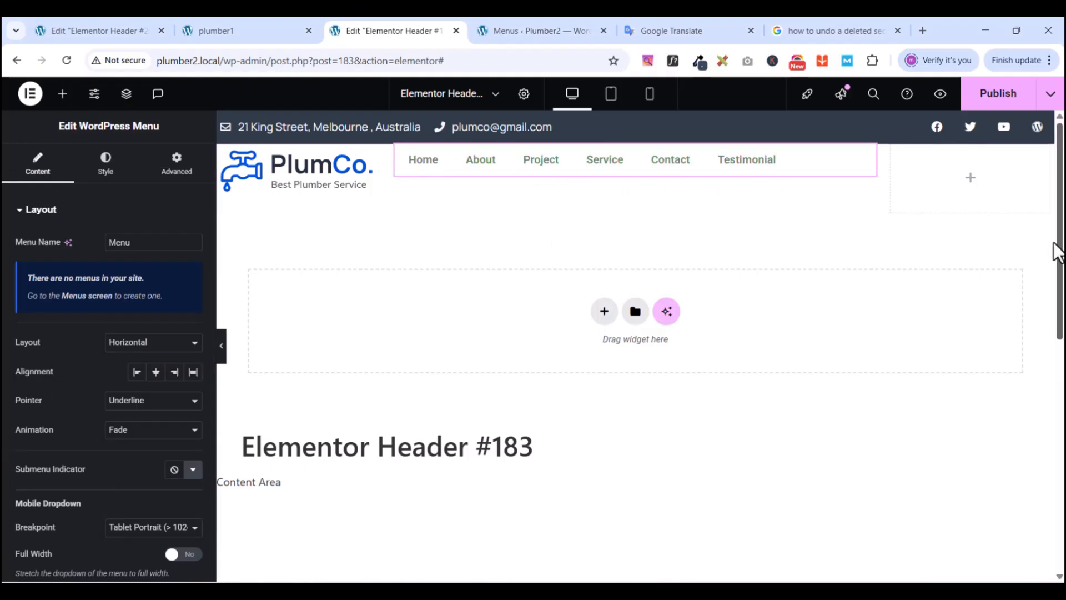
pyautogui.scroll(-2, 1058, 238)
pyautogui.scroll(2, 1057, 239)
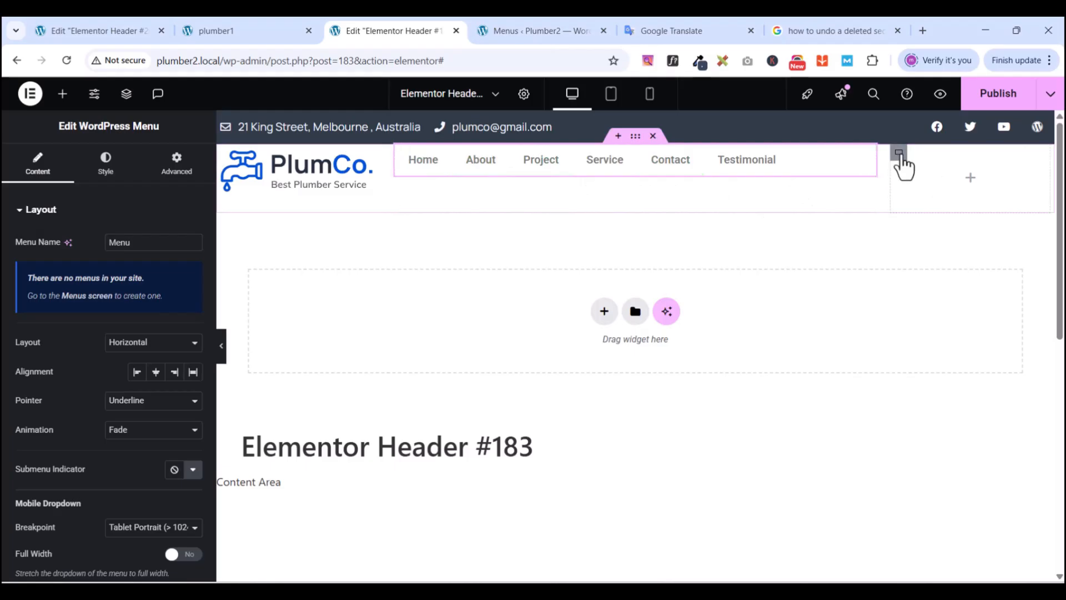
# - Search 'but' and drop a Button widget into the header's right column
pyautogui.click(900, 155)
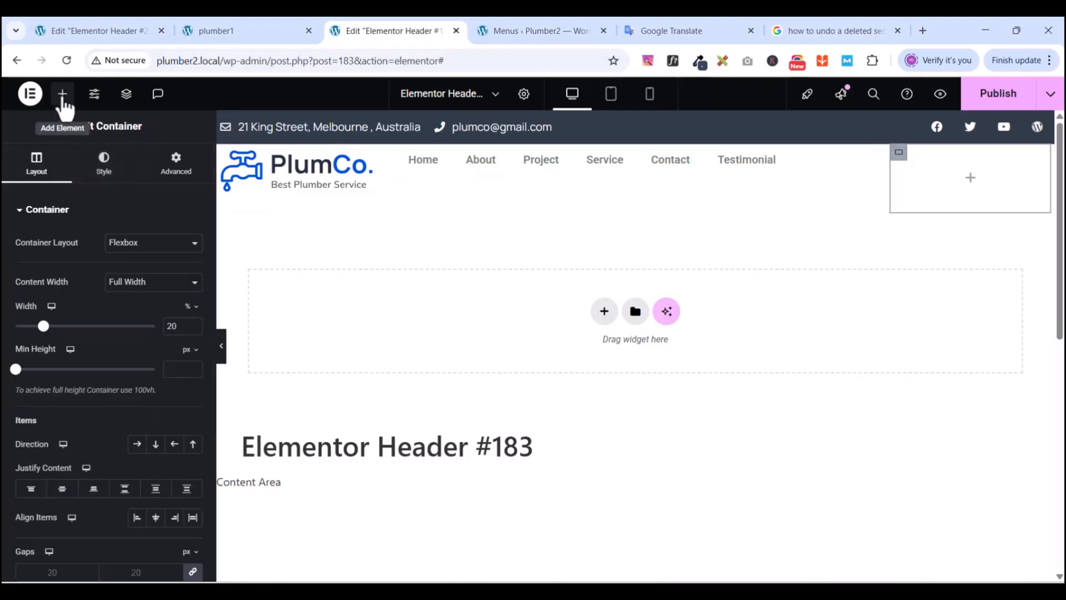
pyautogui.click(62, 94)
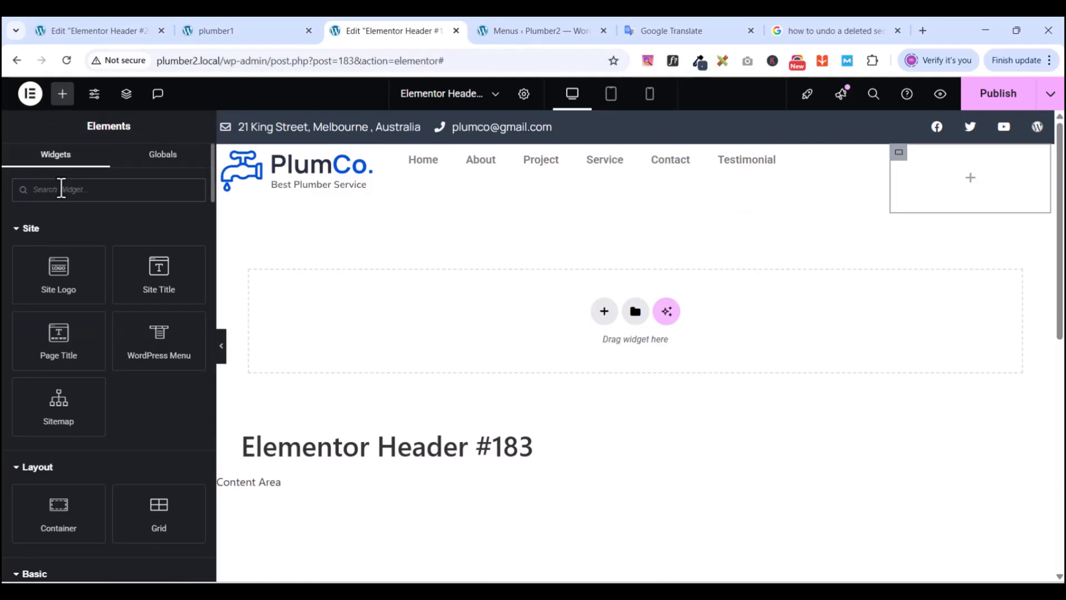
pyautogui.click(61, 188)
pyautogui.write('but')
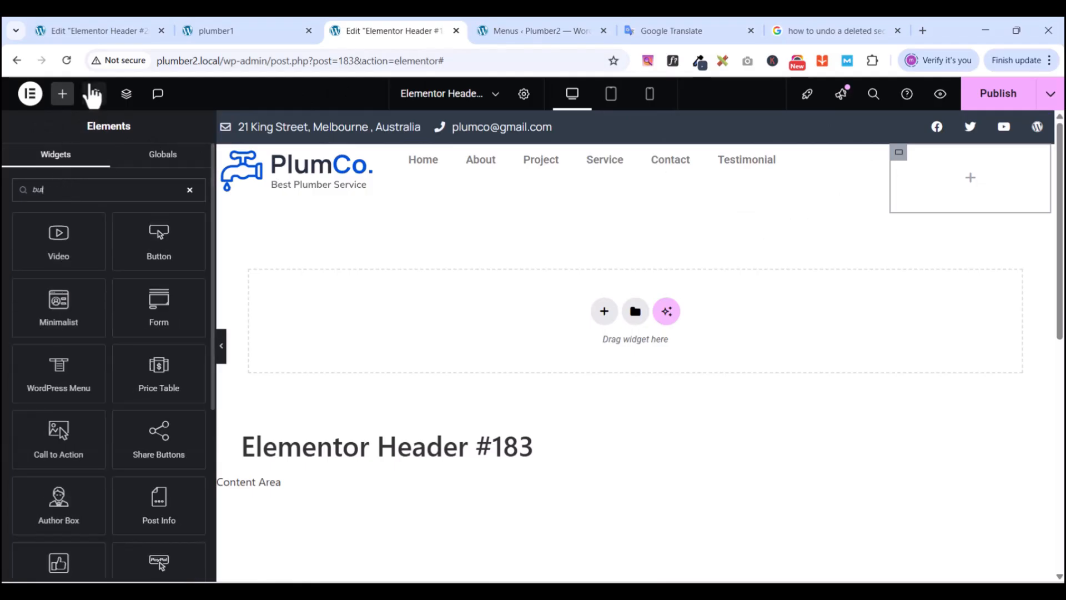
pyautogui.moveTo(150, 245); pyautogui.dragTo(976, 182)
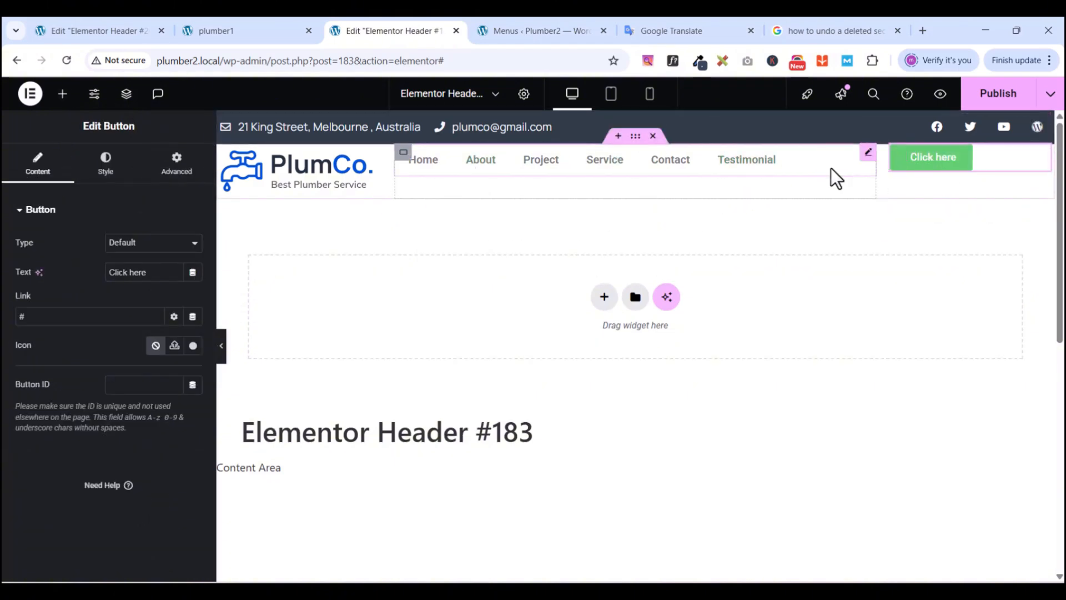
# - Reselect the menu and compare the header against the PlumCo reference site
pyautogui.click(868, 153)
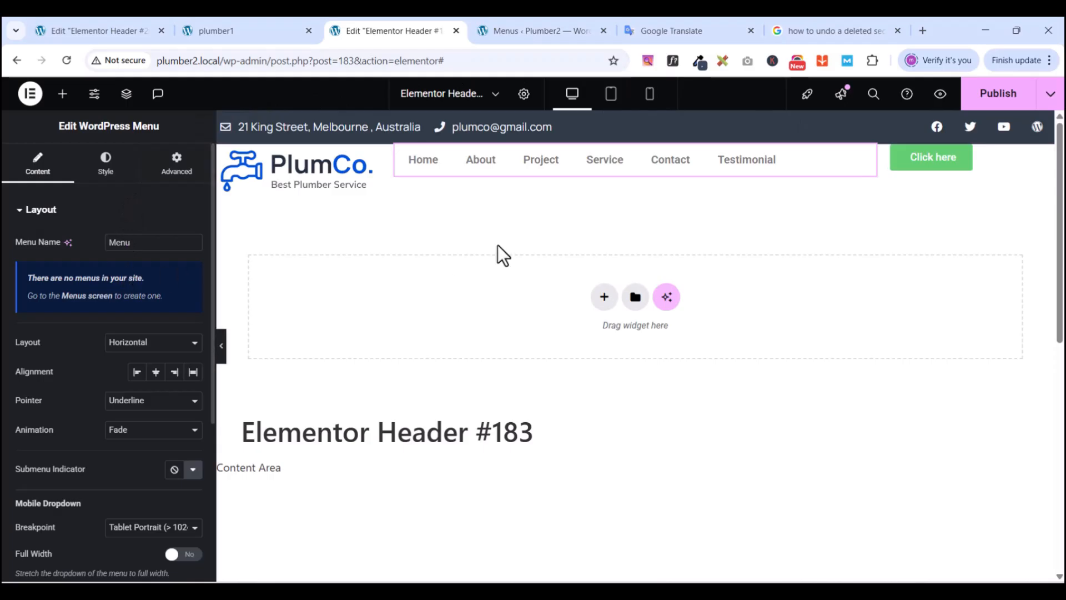
pyautogui.scroll(-3, 108, 375)
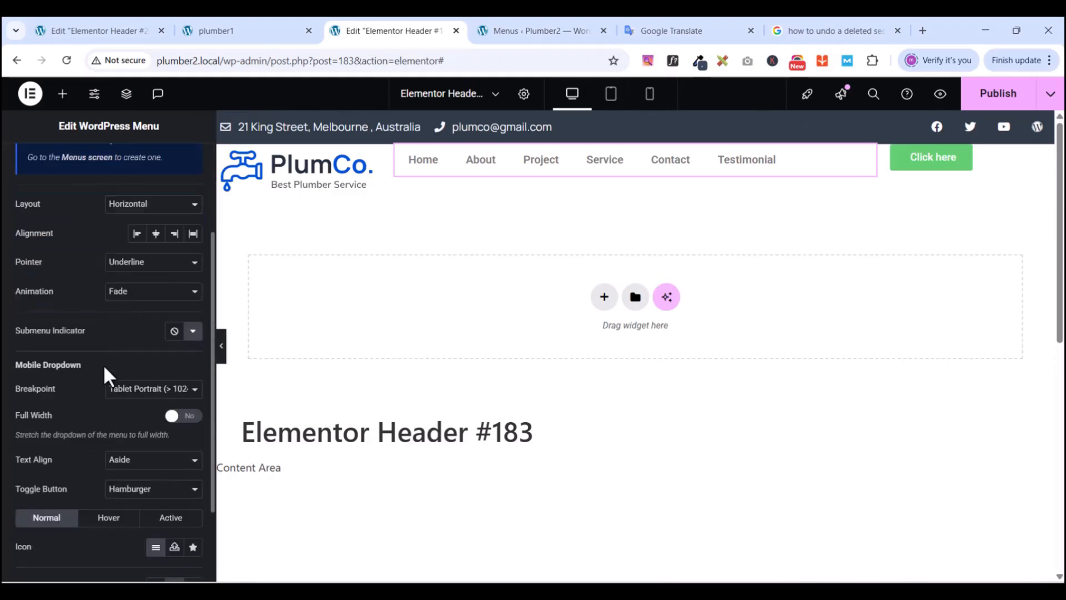
pyautogui.click(248, 30)
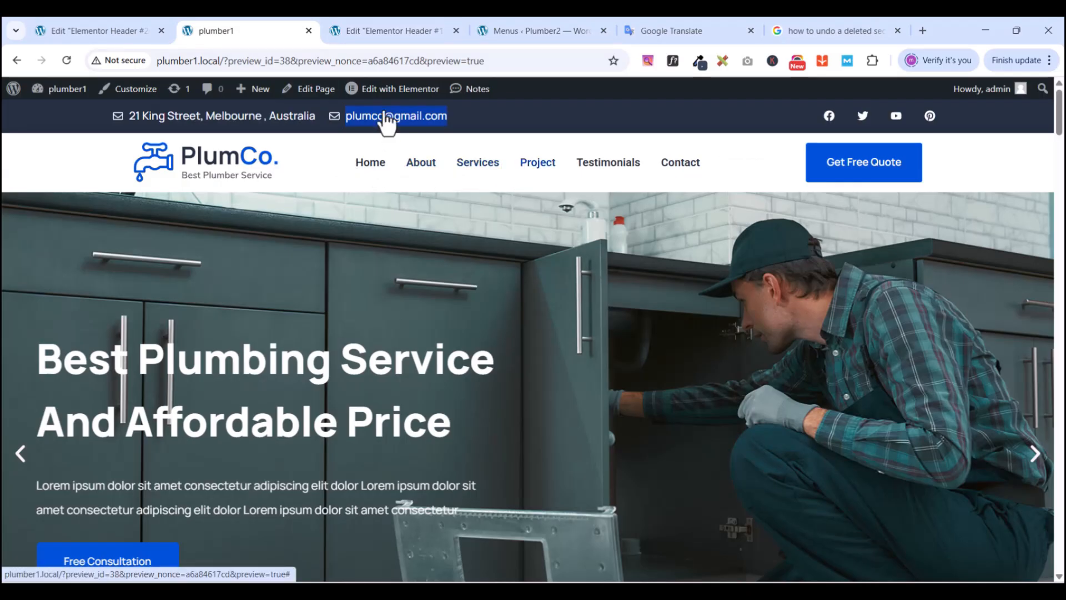
pyautogui.click(367, 30)
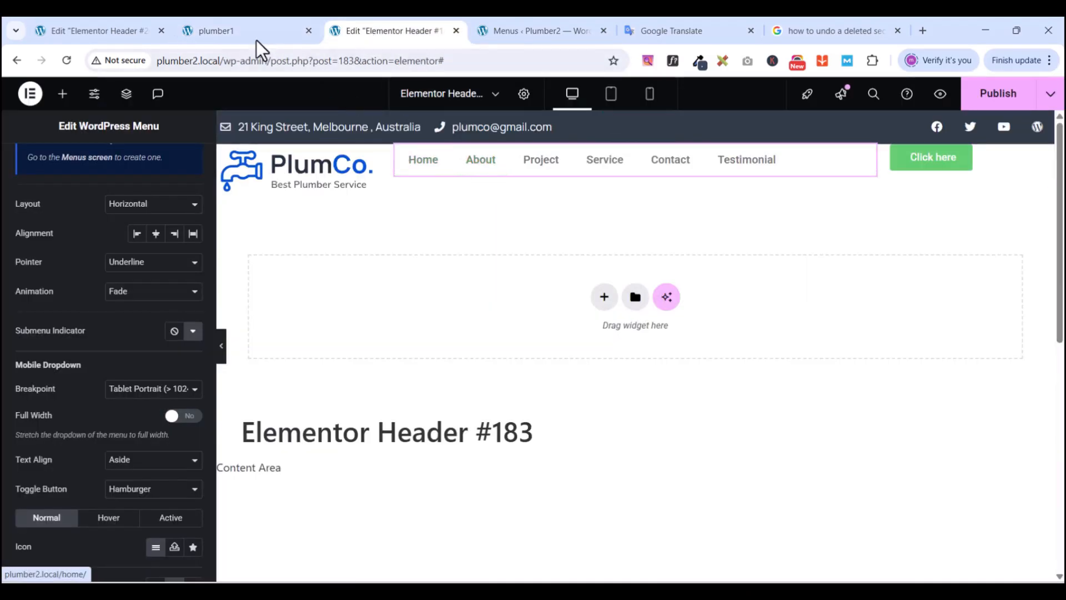
# - Set the menu's pointer hover effect to None
pyautogui.click(512, 32)
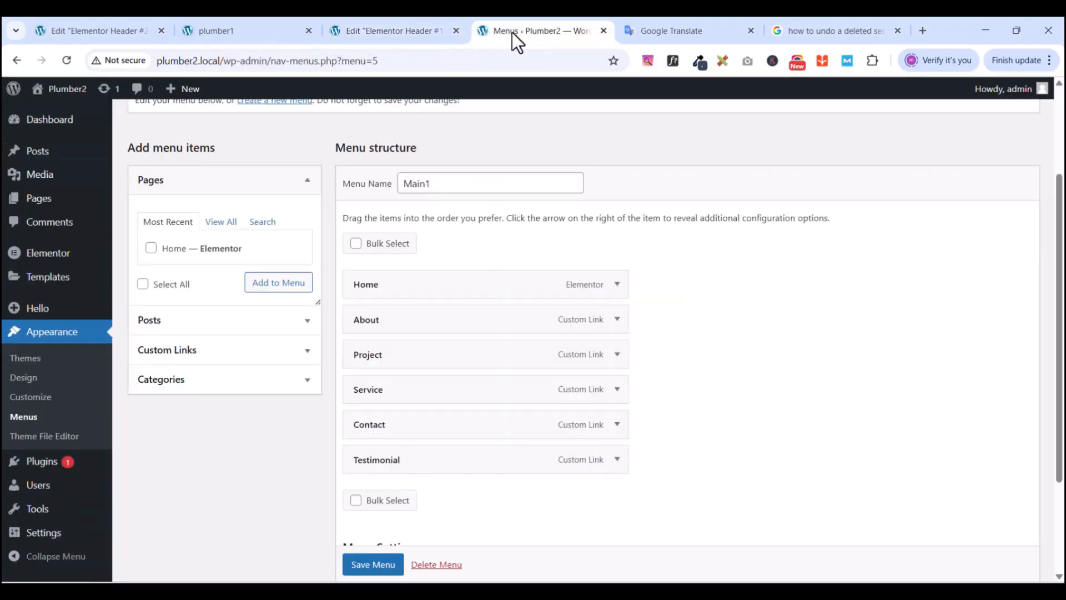
pyautogui.click(399, 31)
pyautogui.click(139, 263)
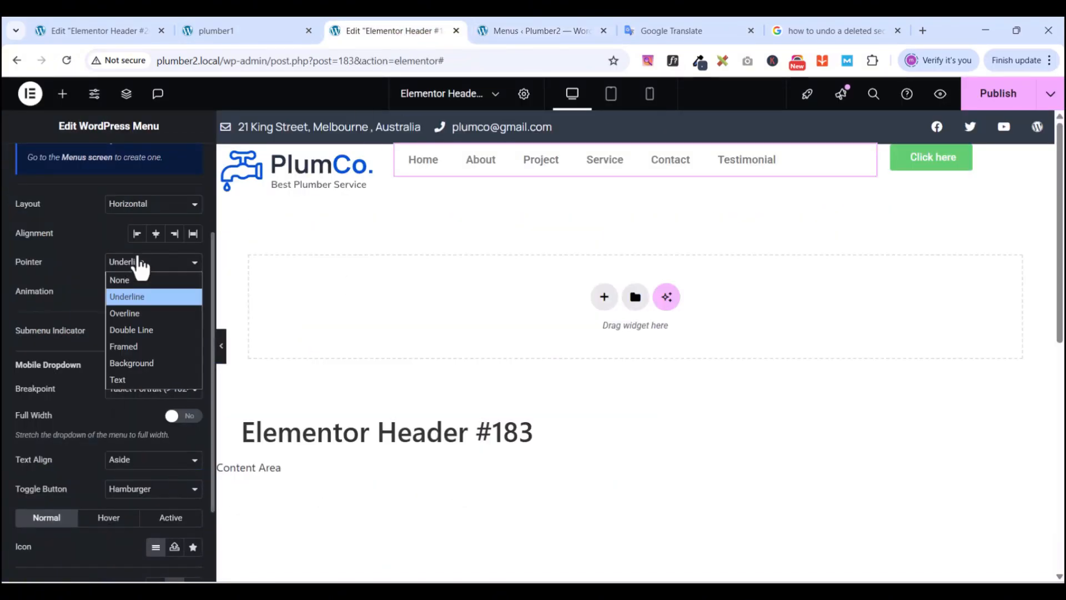
pyautogui.click(135, 279)
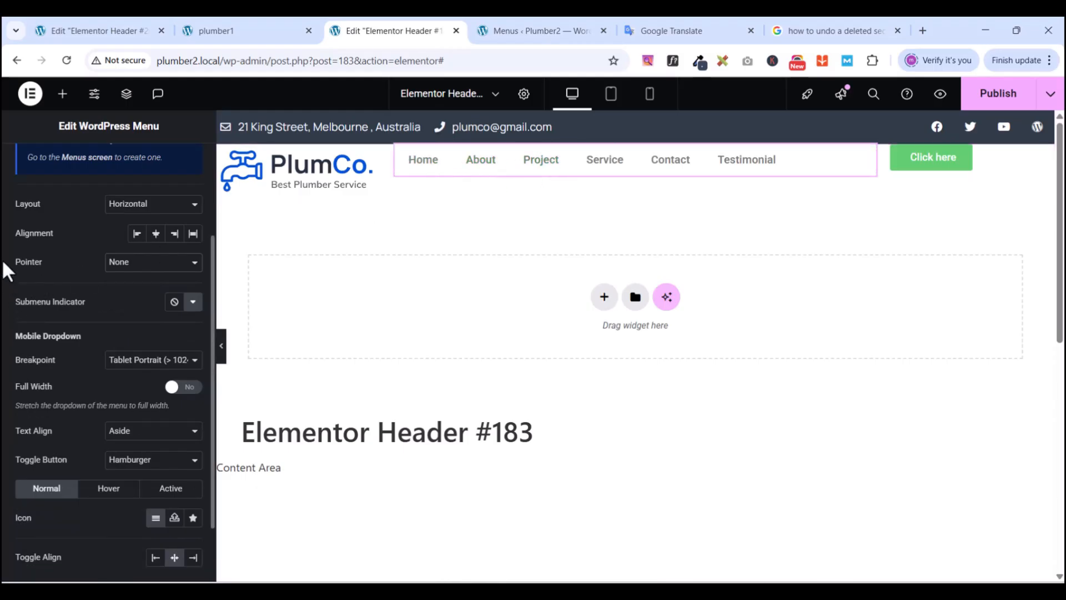
pyautogui.scroll(-2, 105, 305)
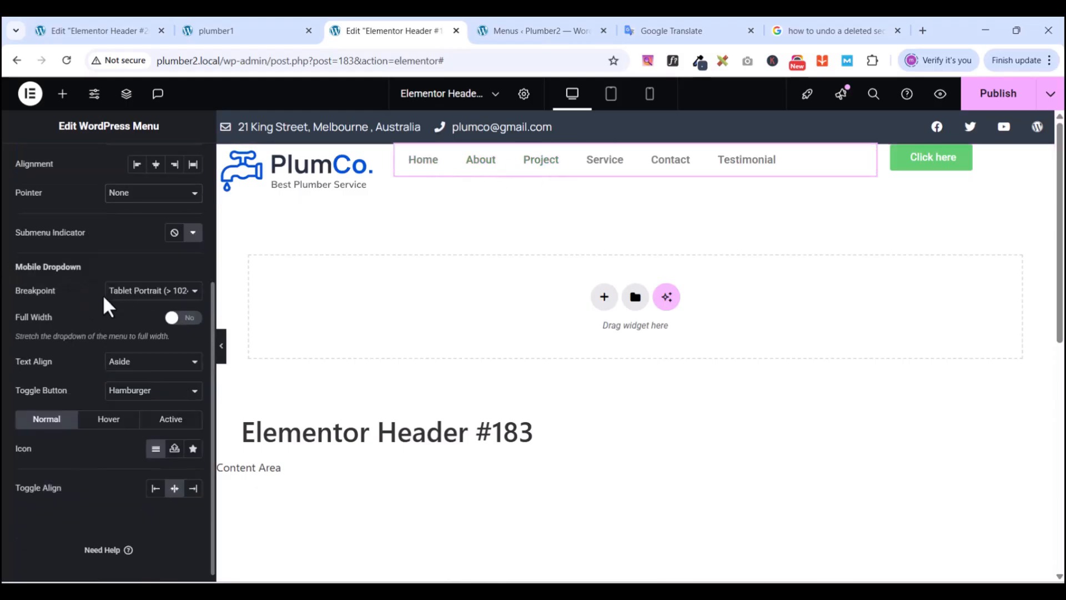
pyautogui.scroll(4, 105, 304)
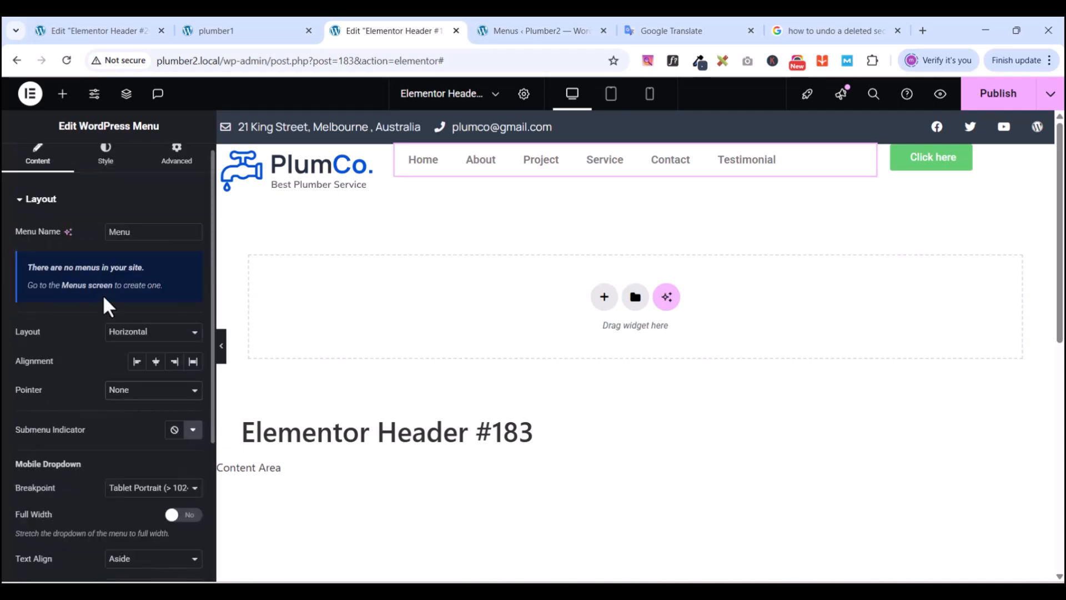
# - Colour the main menu text New black and its hover text New Gblue
pyautogui.click(105, 165)
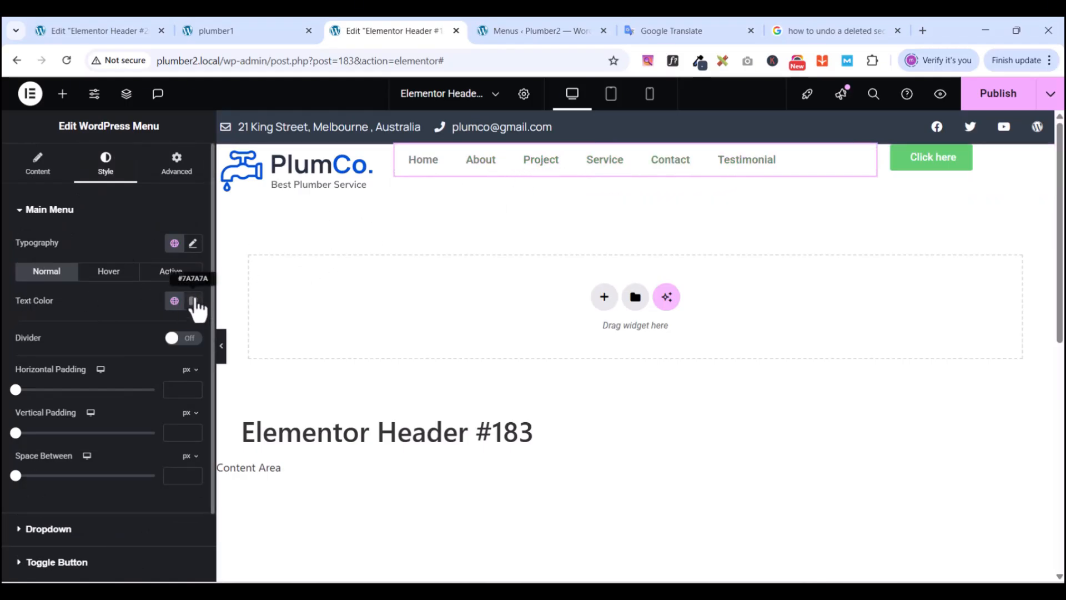
pyautogui.click(235, 28)
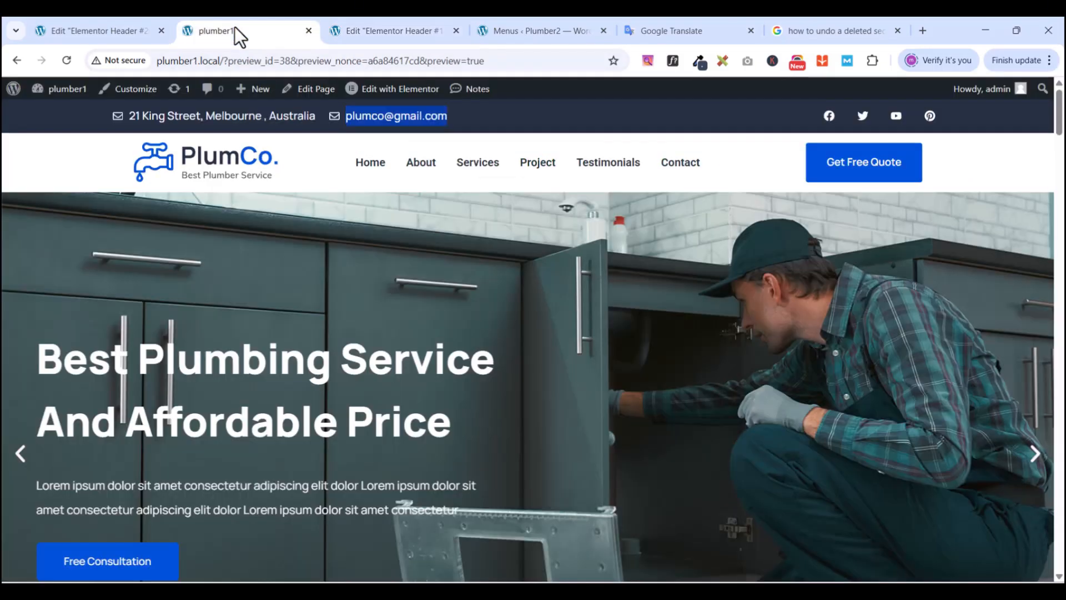
pyautogui.click(370, 32)
pyautogui.click(174, 301)
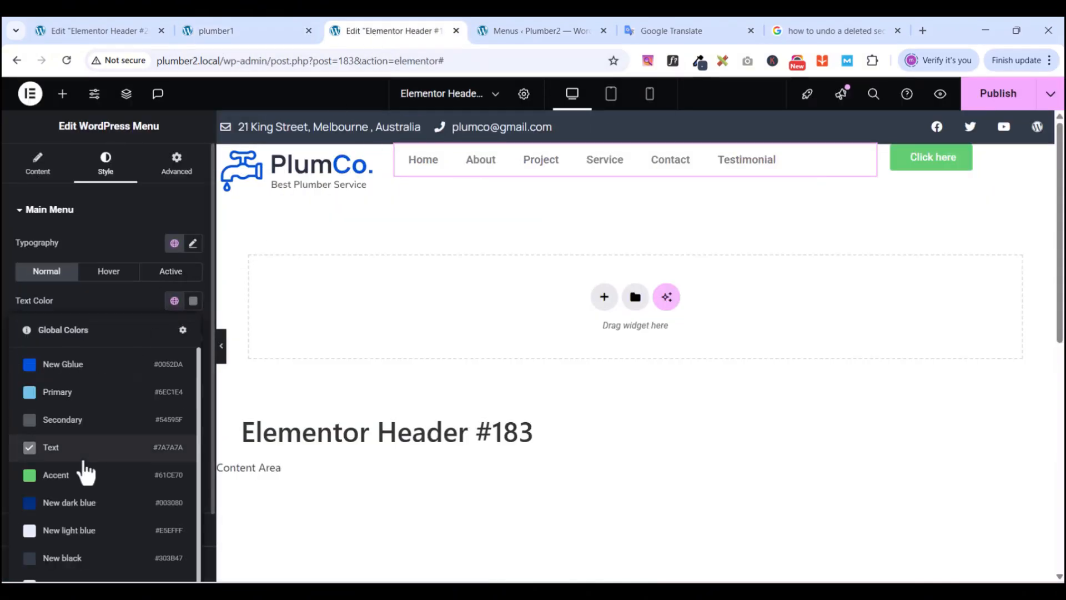
pyautogui.scroll(-1, 86, 561)
pyautogui.click(76, 531)
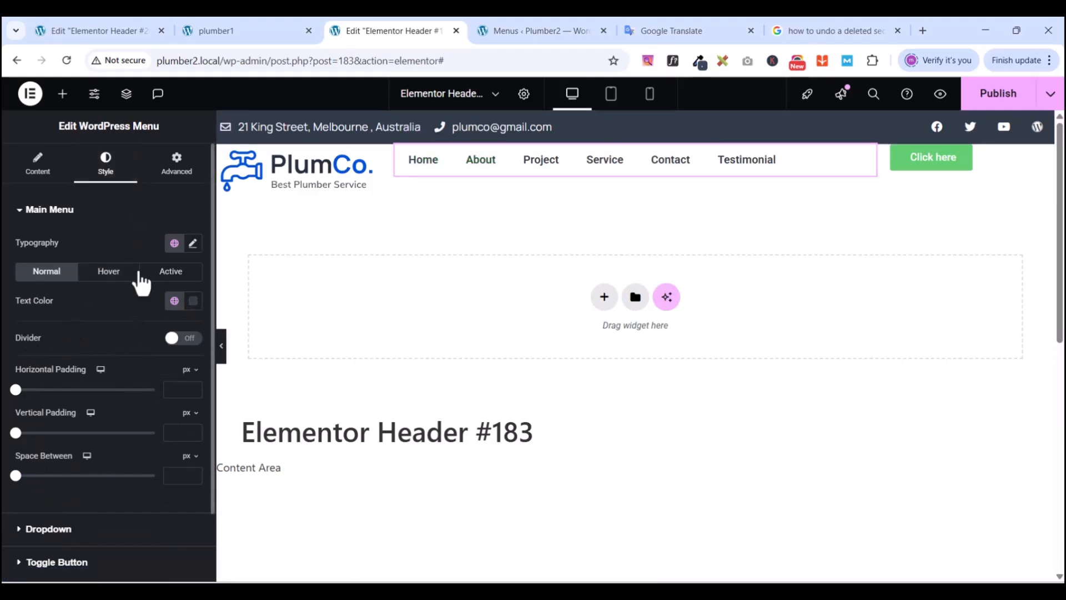
pyautogui.click(111, 272)
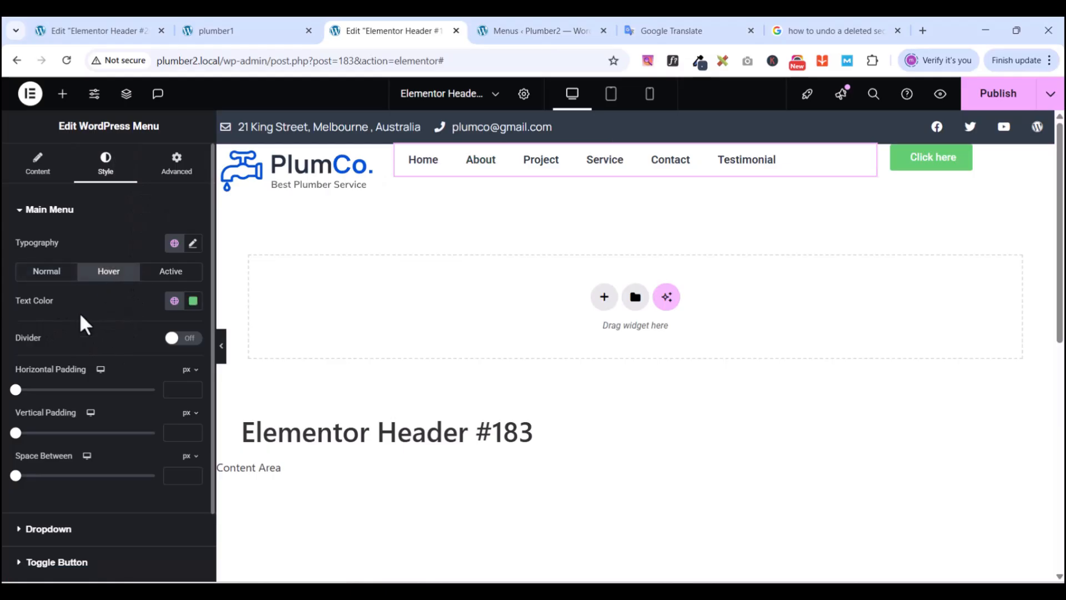
pyautogui.click(175, 301)
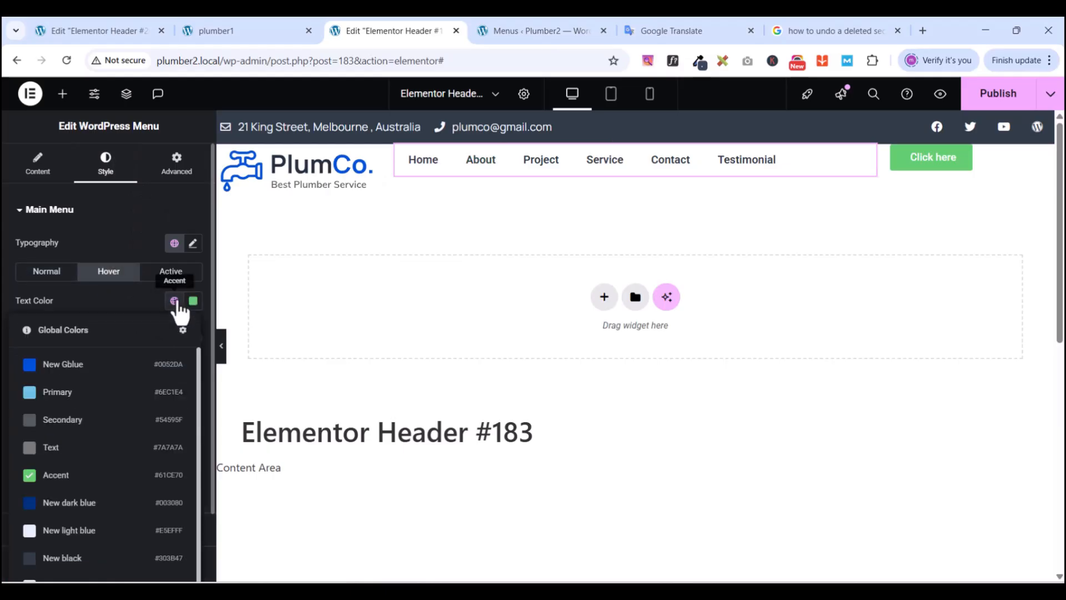
pyautogui.click(55, 364)
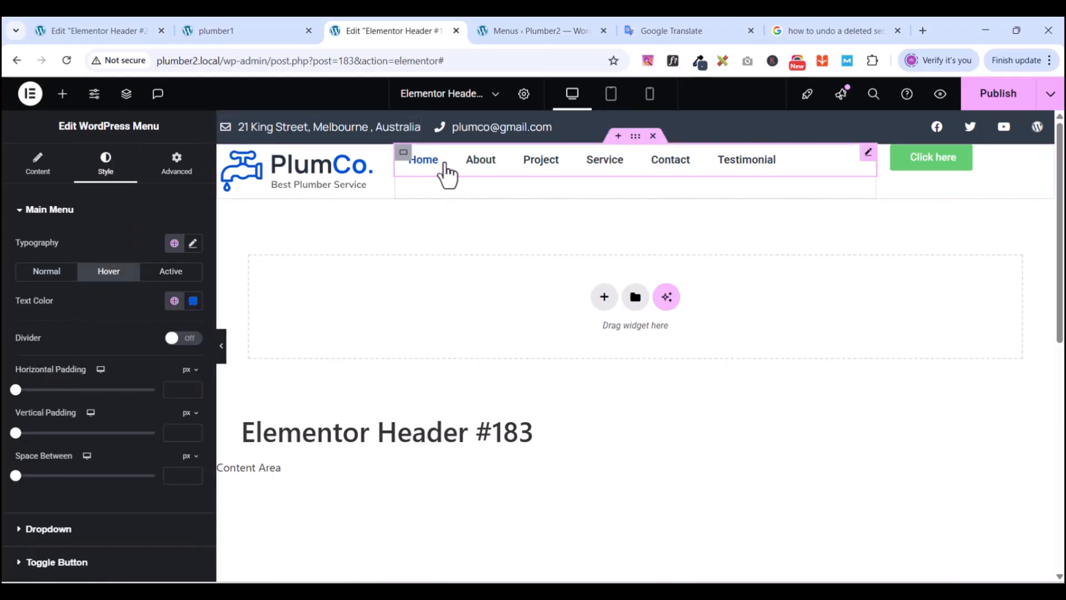
# - Give the menu items 15 px horizontal and 20 px vertical padding
pyautogui.click(110, 222)
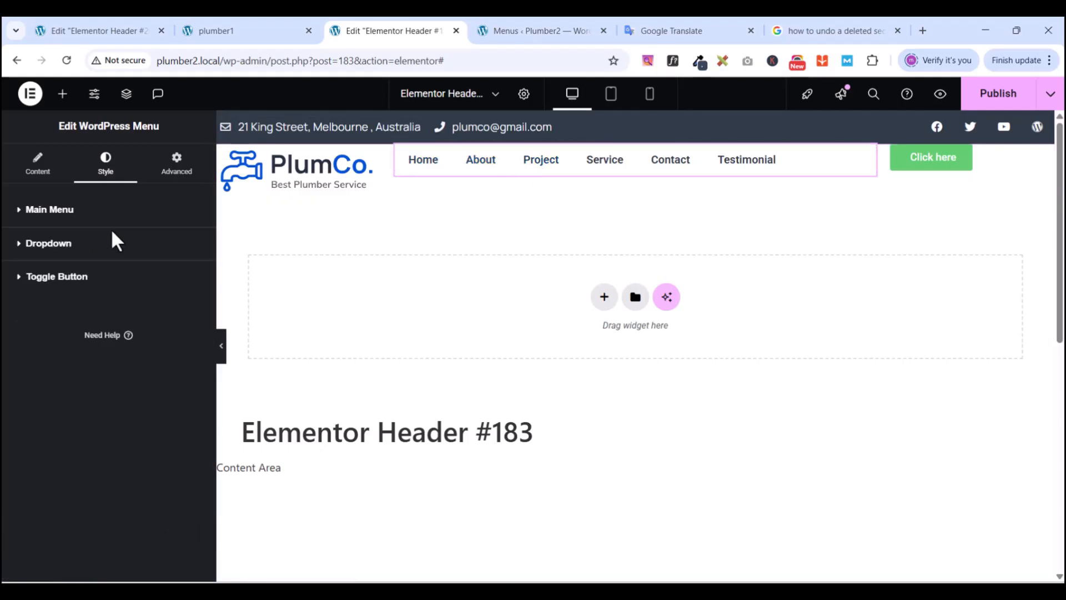
pyautogui.click(21, 216)
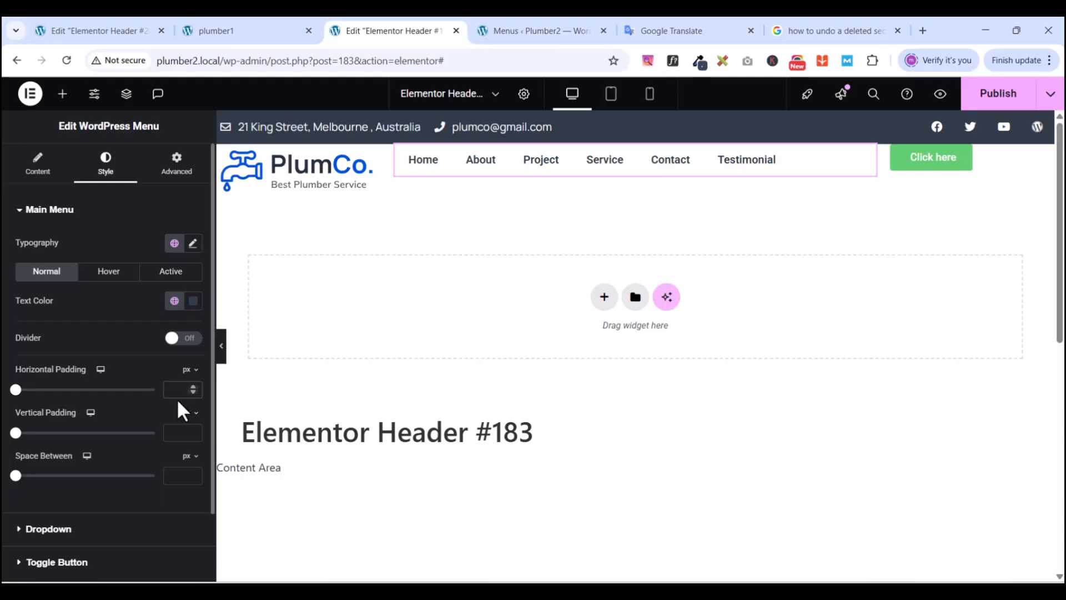
pyautogui.write('15')
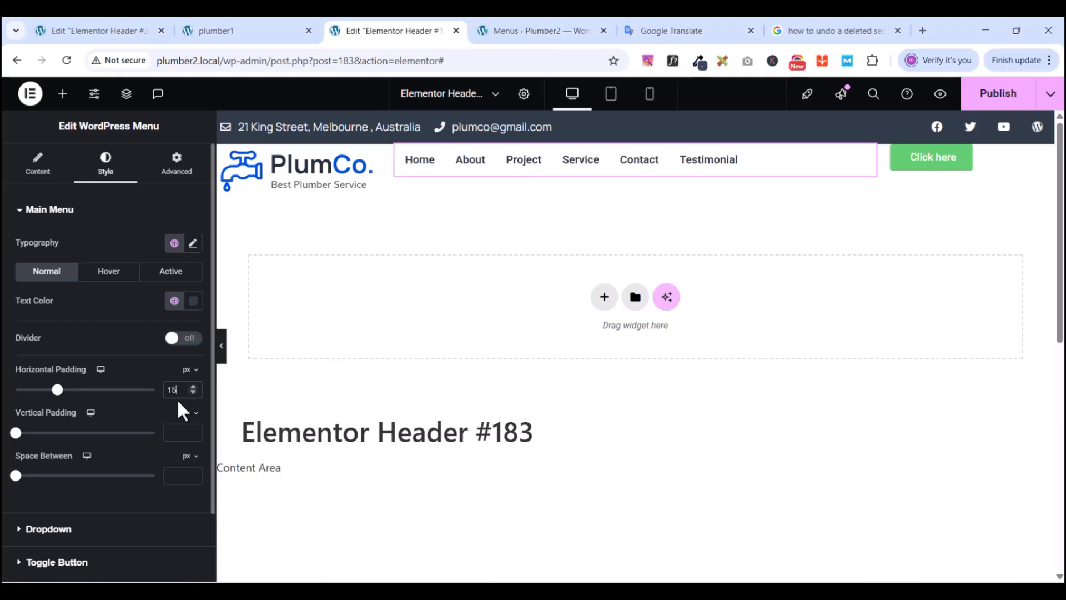
pyautogui.click(180, 431)
pyautogui.write('20')
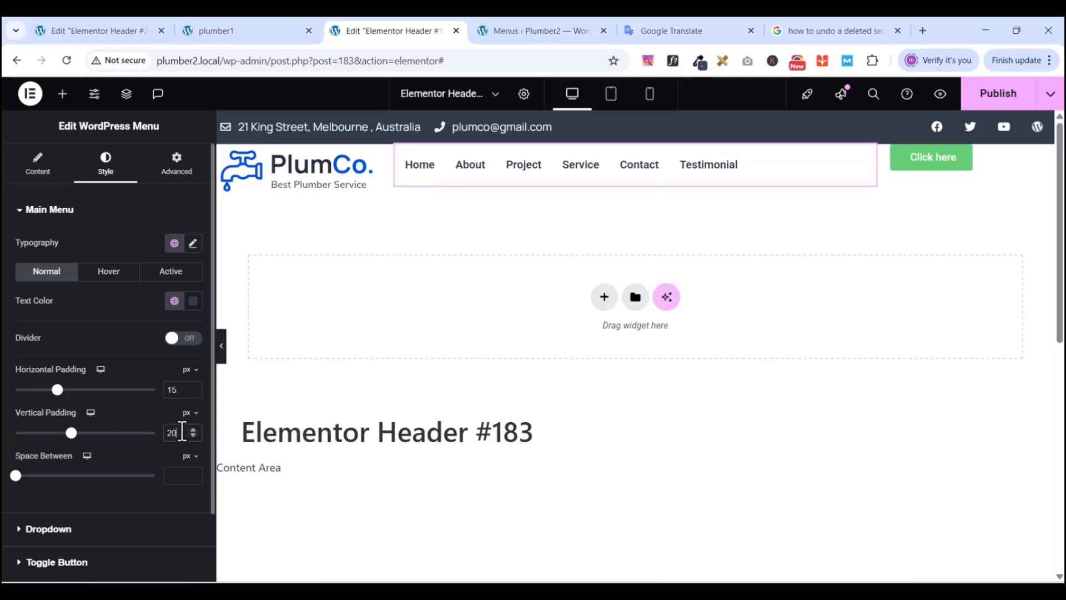
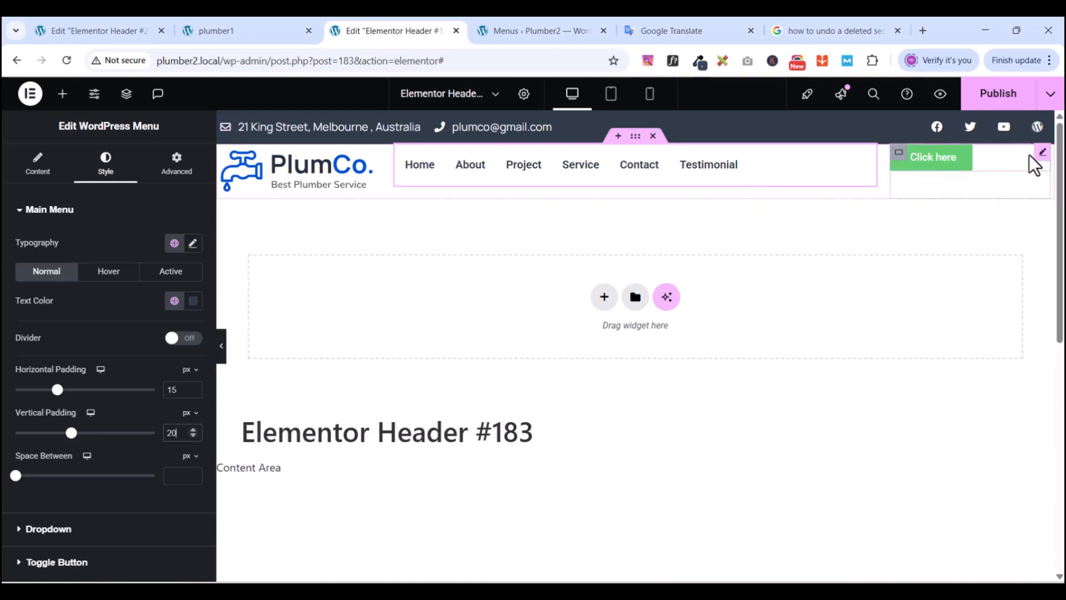
# - Open the settings of the header's green Click here button
pyautogui.click(1043, 161)
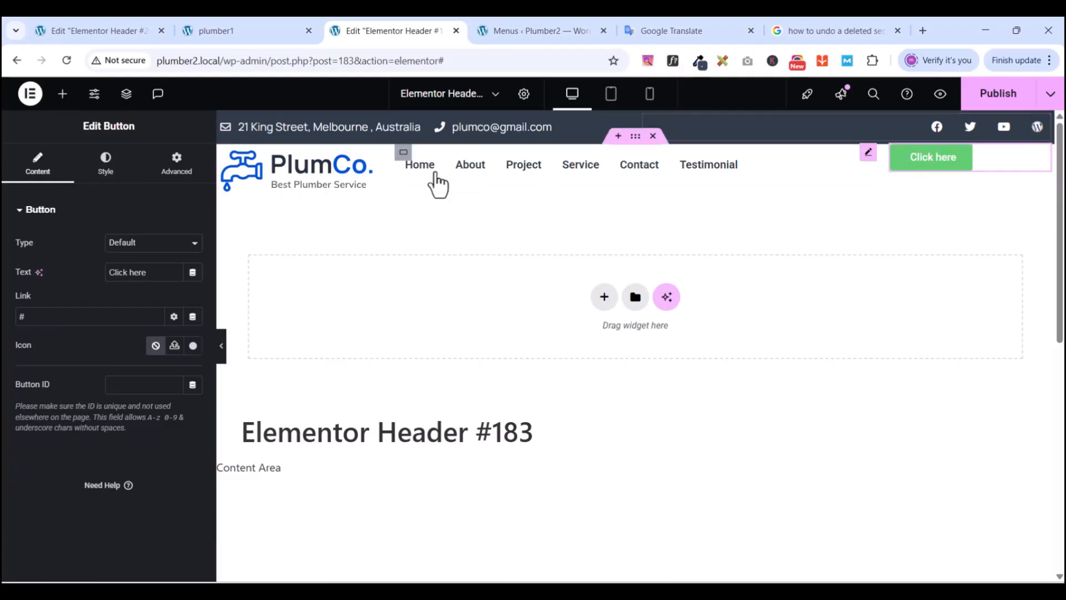
# - Check the reference PlumCo header, then relabel the button 'Get Free Quote'
pyautogui.click(226, 25)
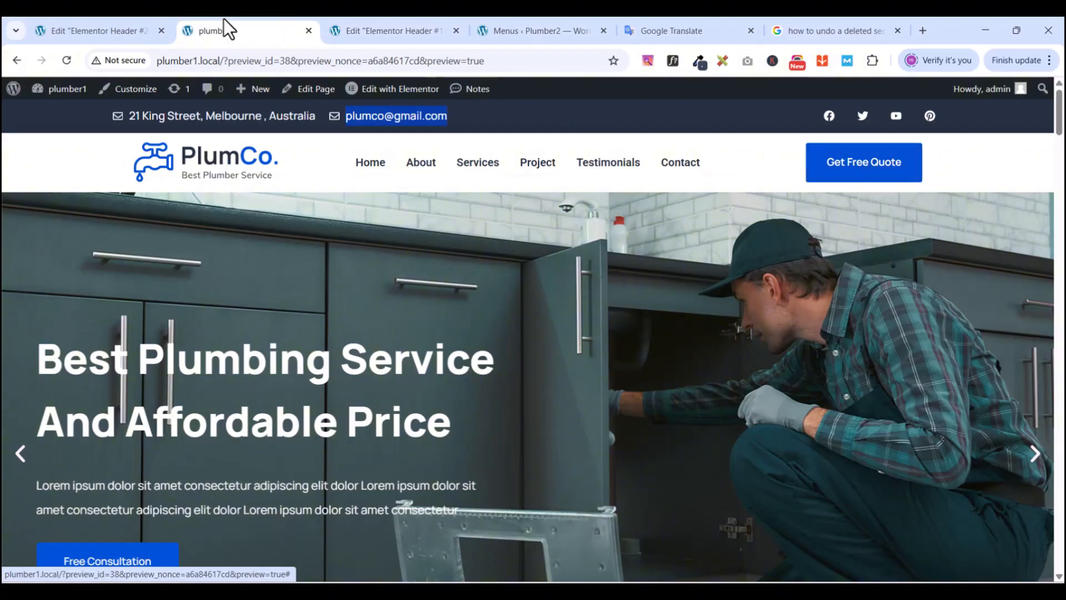
pyautogui.click(374, 32)
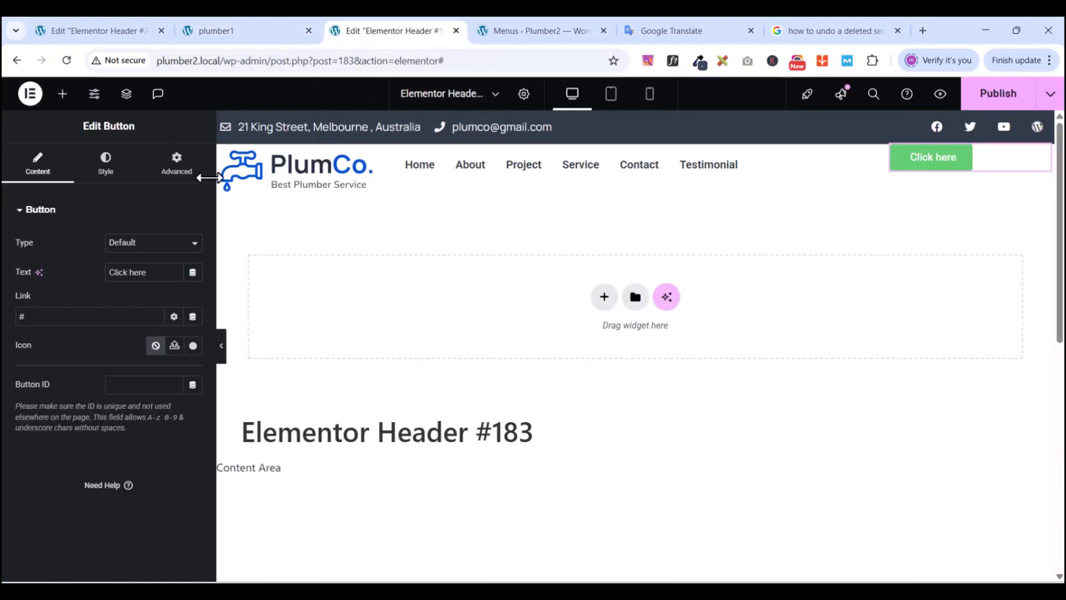
pyautogui.tripleClick(154, 268)
pyautogui.write('Get F')
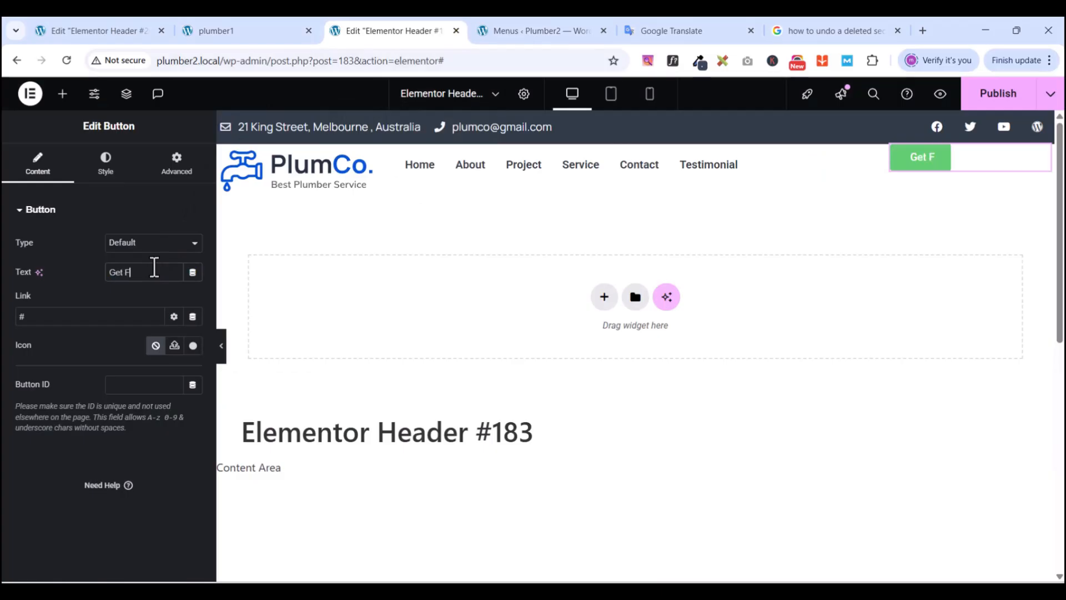
pyautogui.write('ree Q')
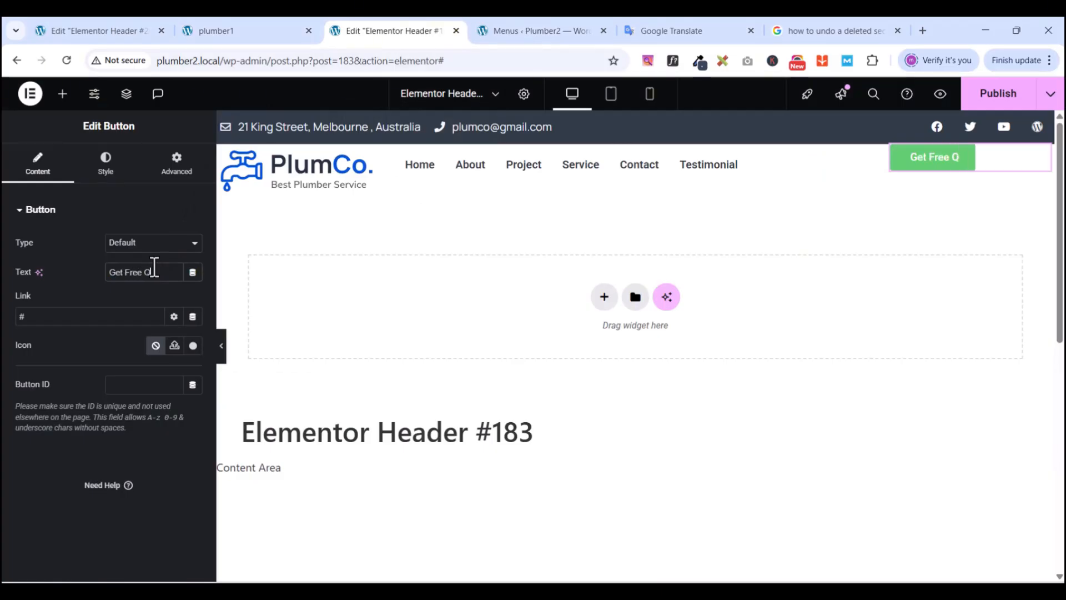
pyautogui.write('uote')
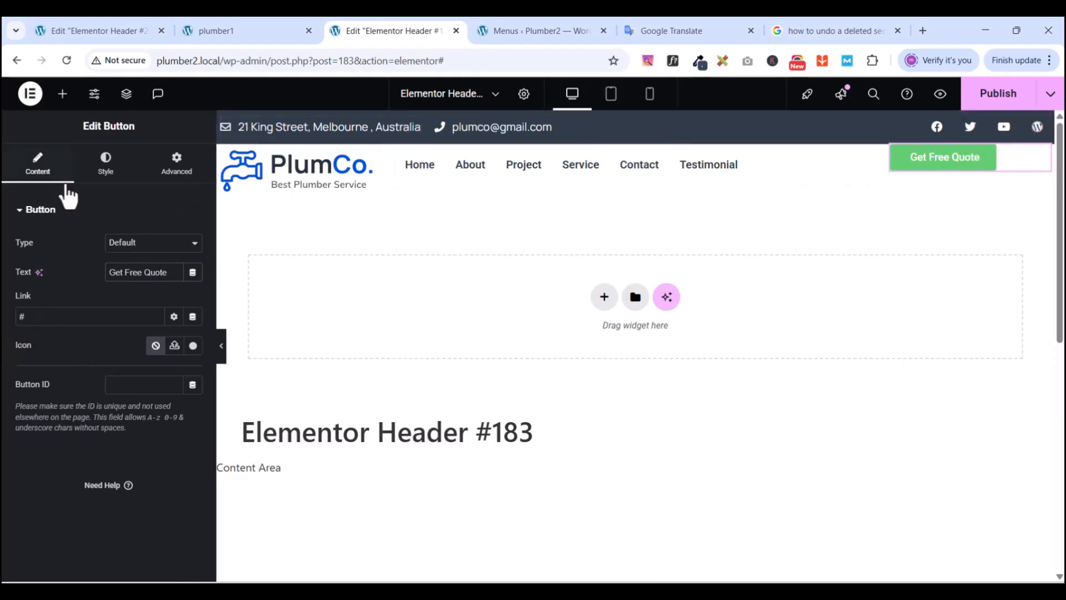
# - Make the button background New Gblue with a New dark blue hover background
pyautogui.click(114, 172)
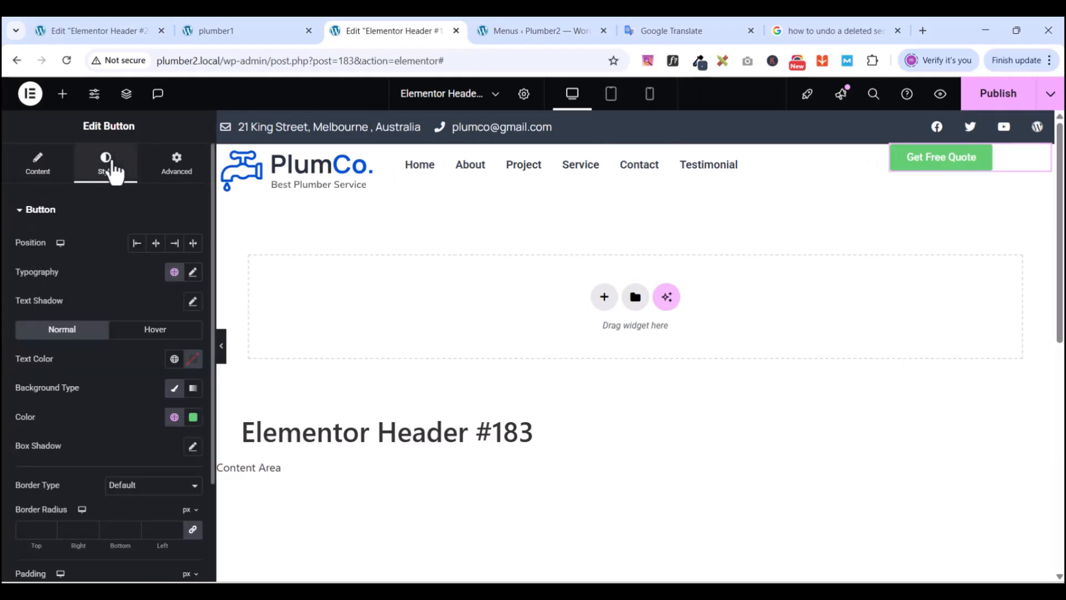
pyautogui.click(175, 417)
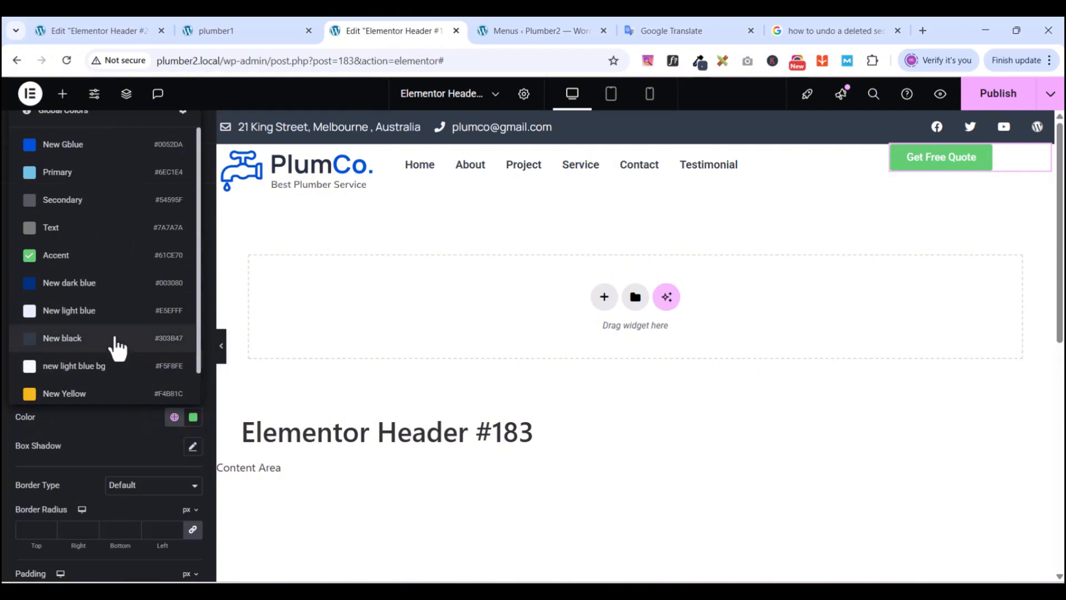
pyautogui.click(71, 146)
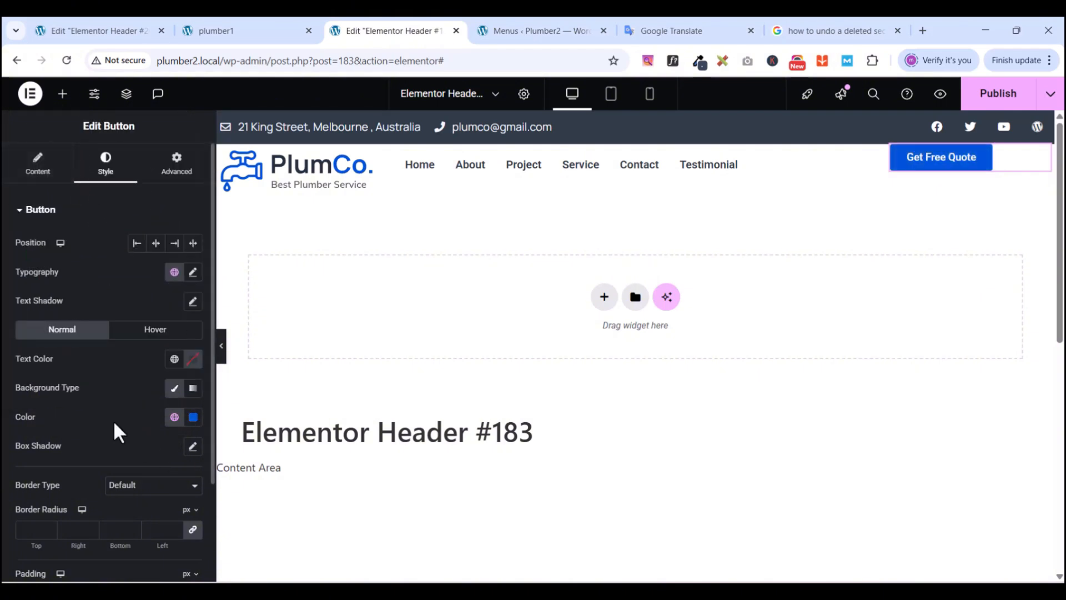
pyautogui.click(142, 332)
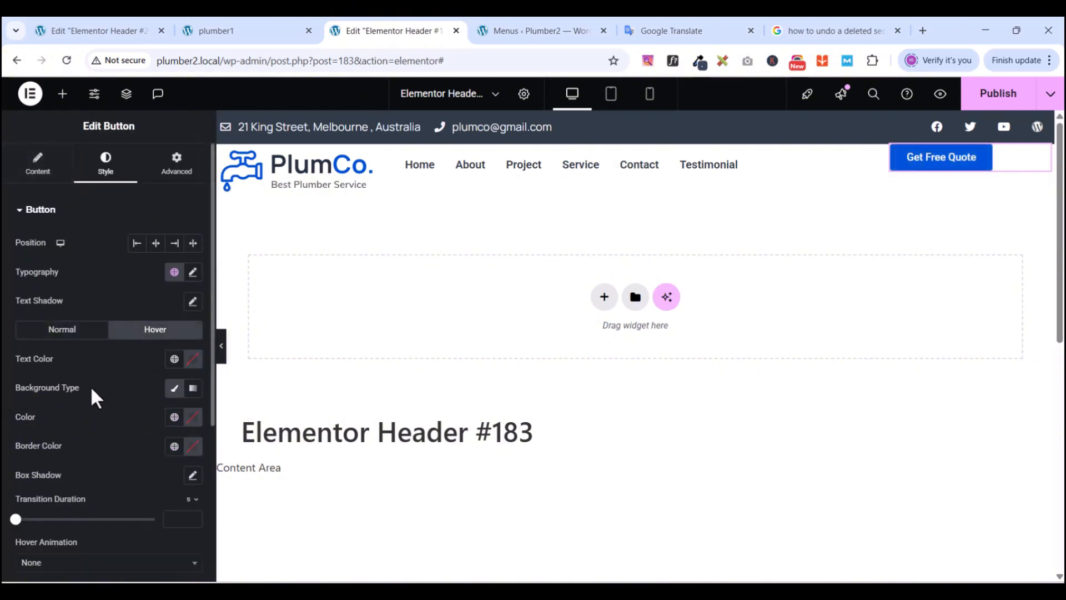
pyautogui.click(175, 417)
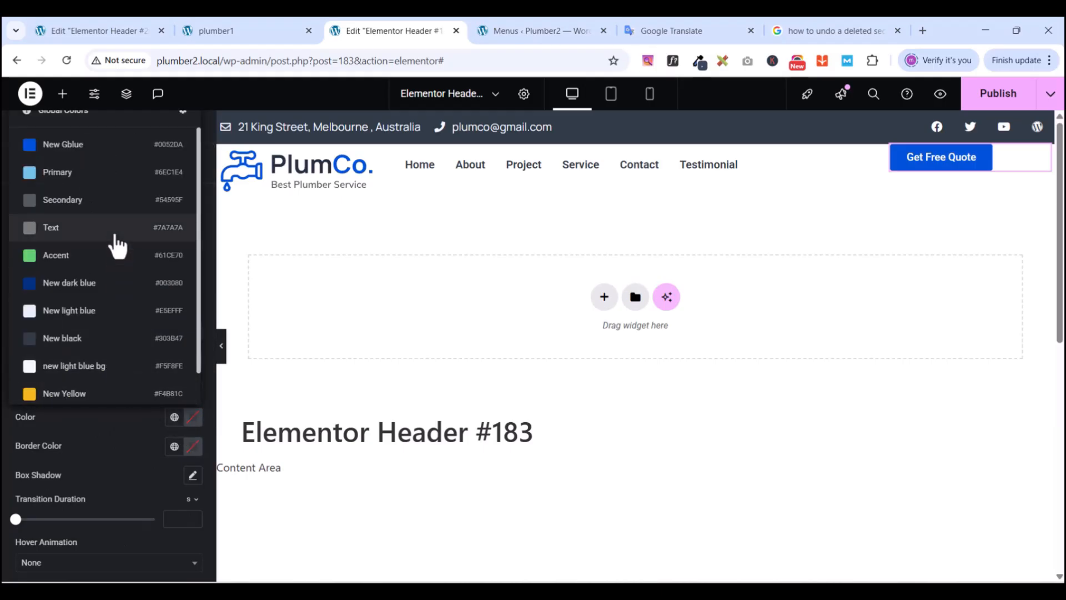
pyautogui.click(90, 287)
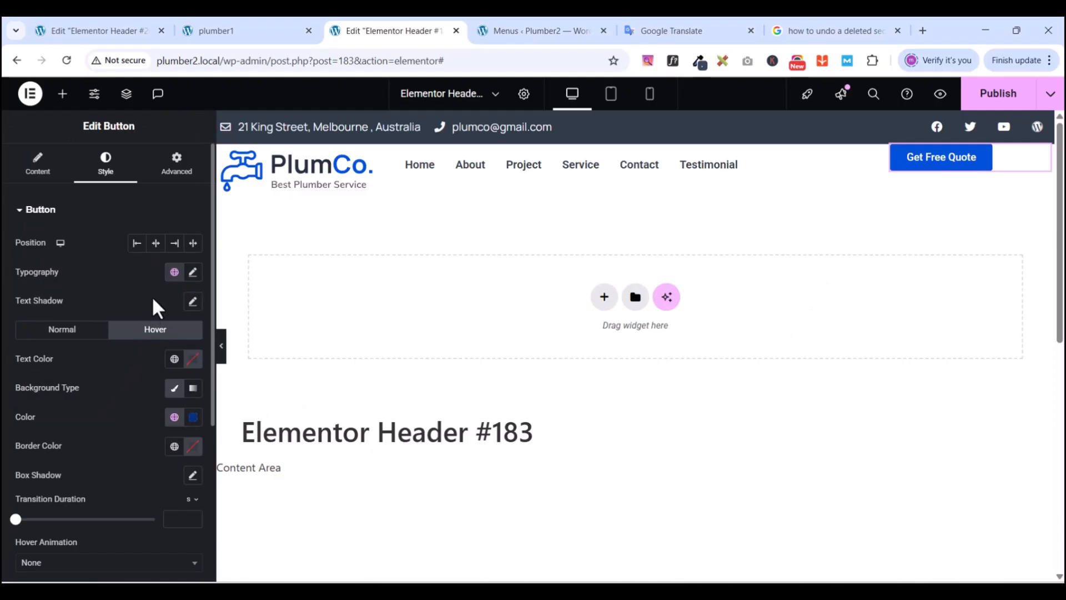
# - Set the button padding to 15 top and bottom, 30 right and left
pyautogui.scroll(-3, 125, 448)
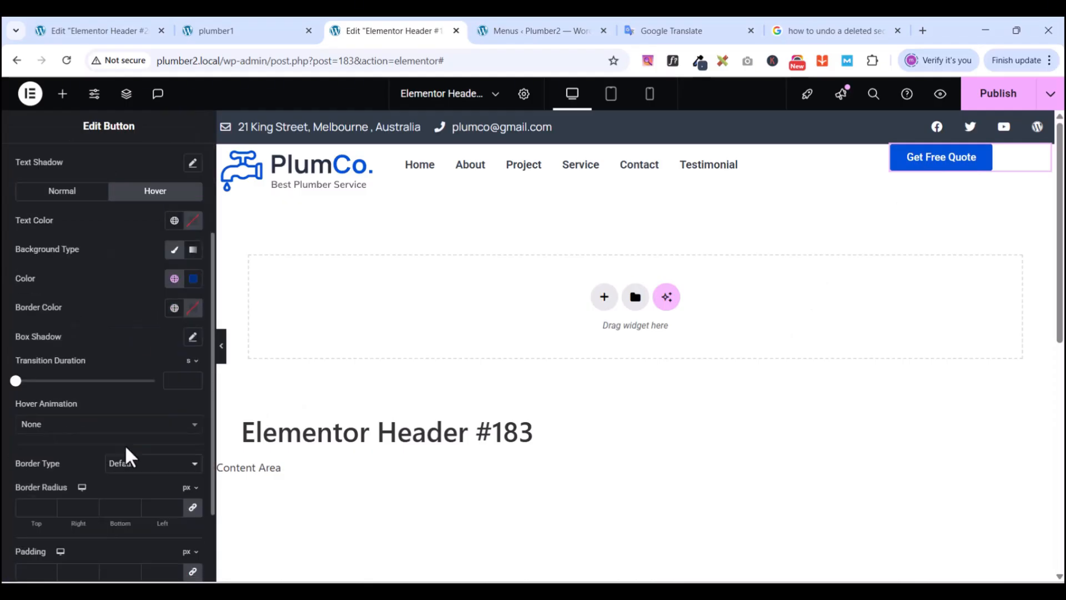
pyautogui.scroll(-2, 125, 444)
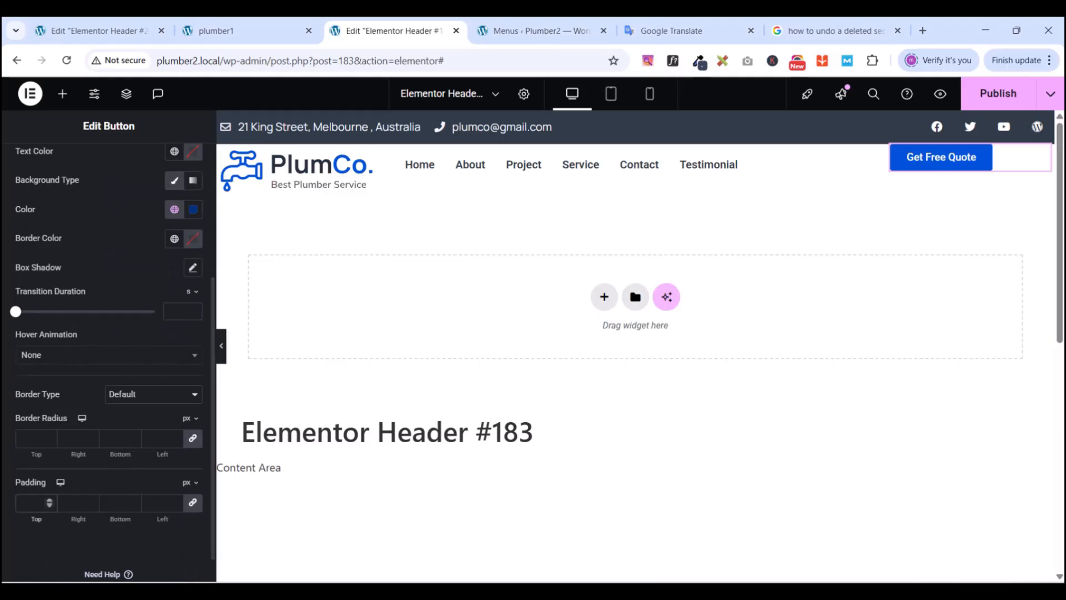
pyautogui.click(32, 502)
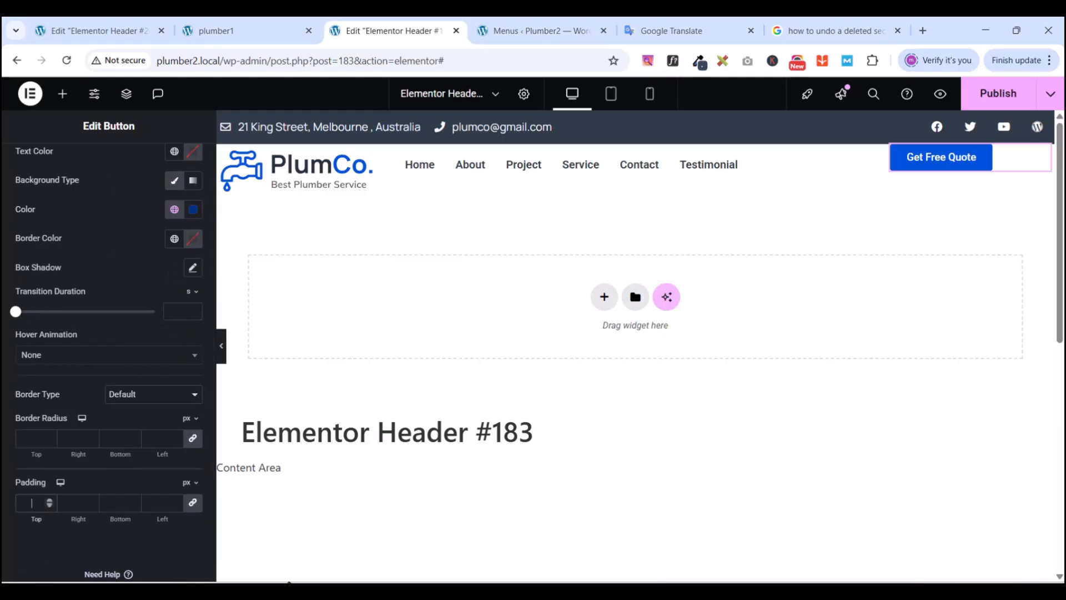
pyautogui.write('1')
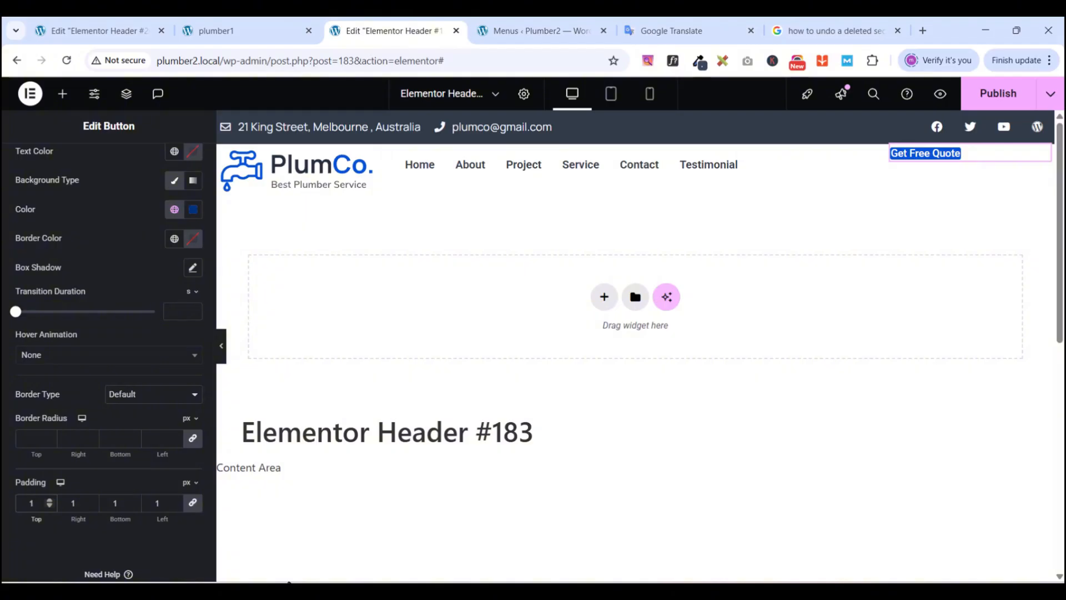
pyautogui.write('5')
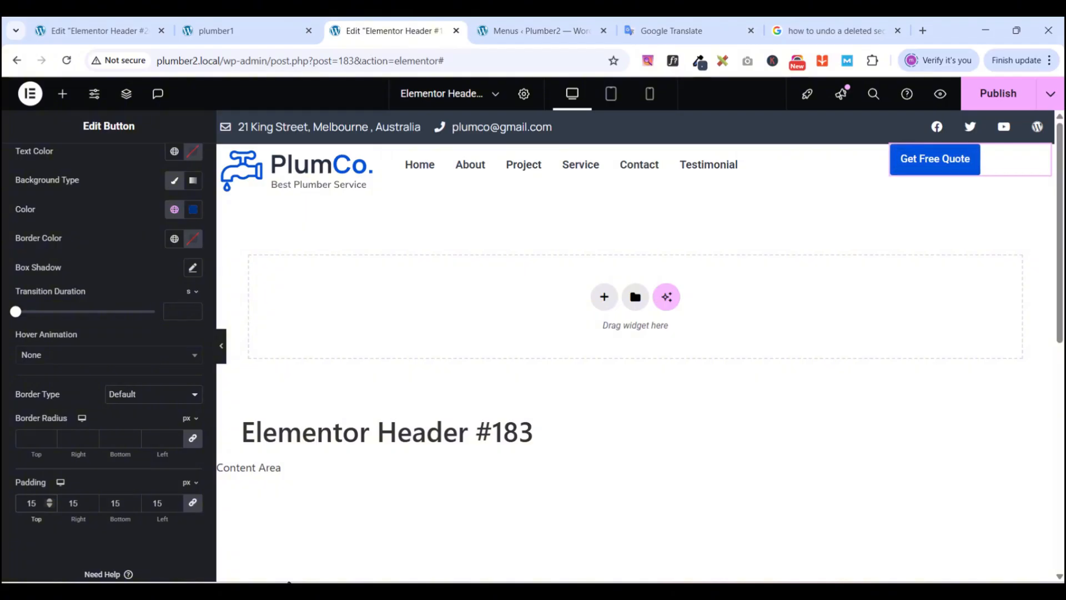
pyautogui.click(193, 502)
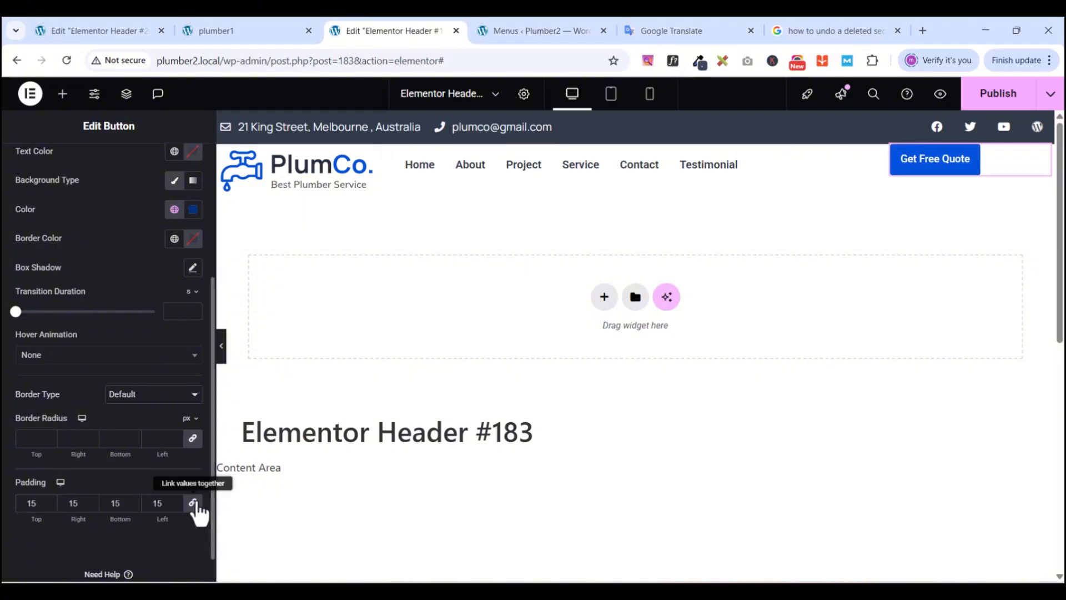
pyautogui.doubleClick(76, 503)
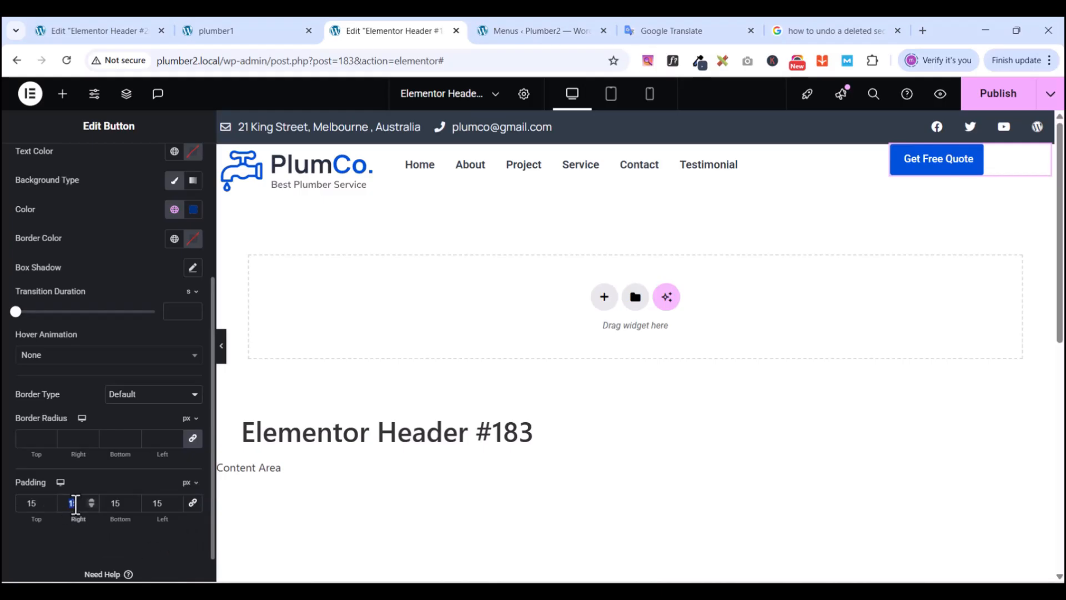
pyautogui.write('30')
pyautogui.doubleClick(159, 504)
pyautogui.write('30')
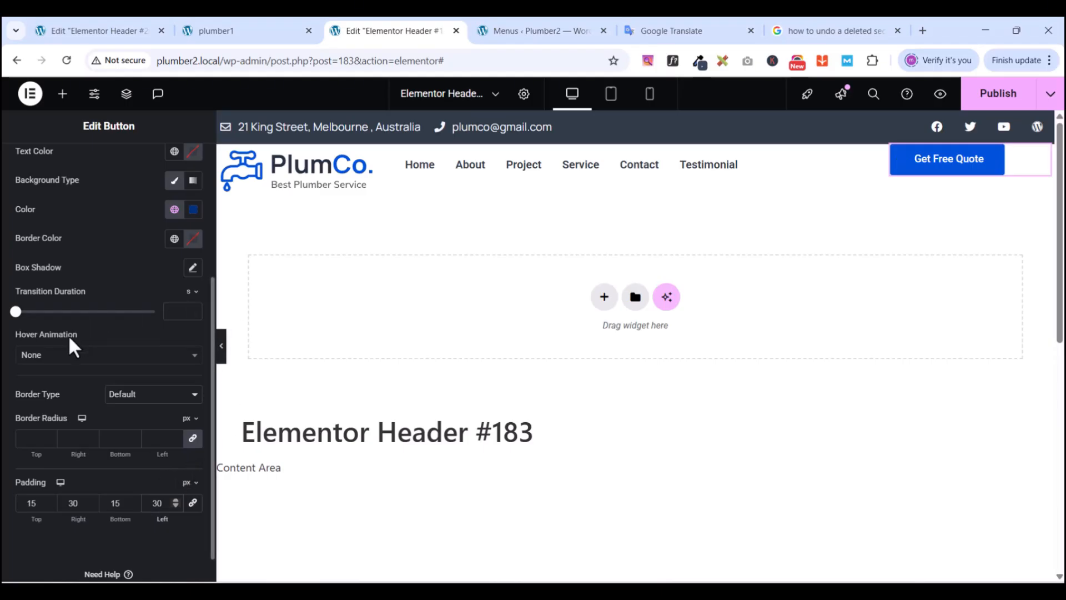
pyautogui.scroll(1, 113, 277)
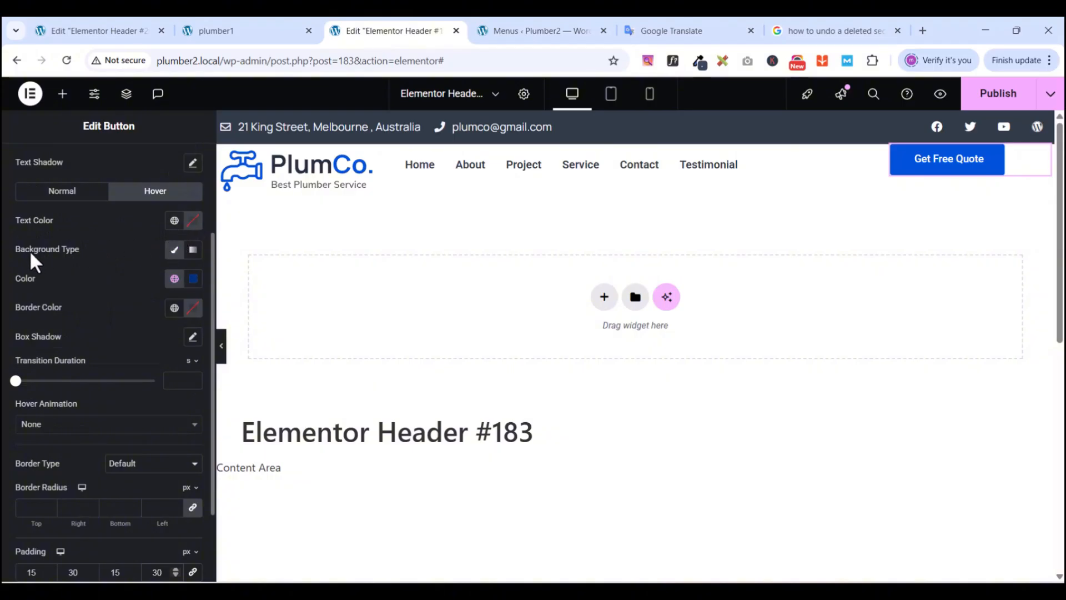
pyautogui.scroll(2, 29, 249)
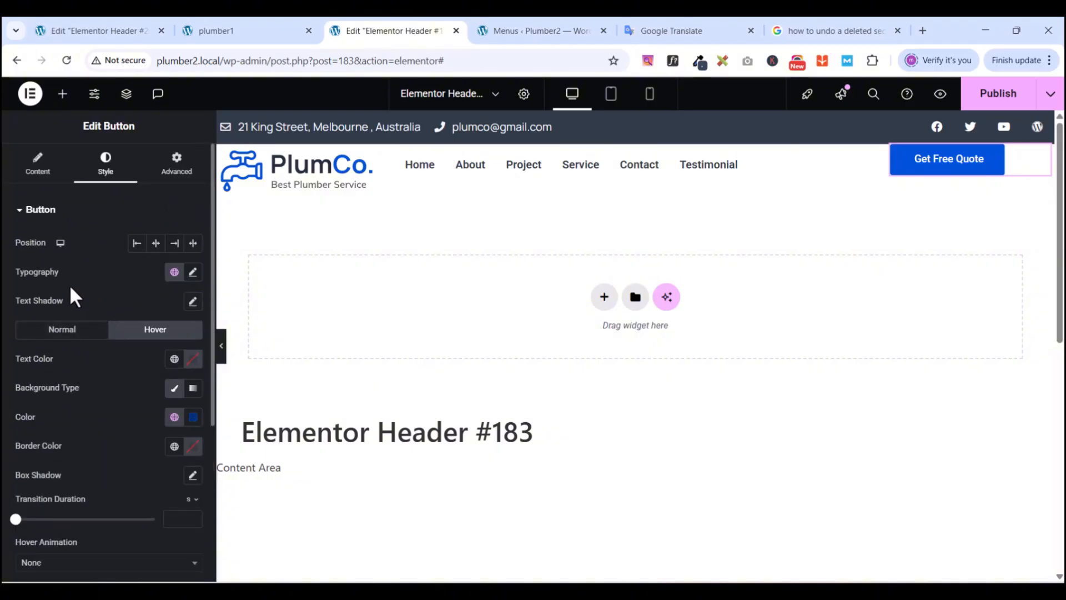
# - Set the button typography to Manrope, 15 px size, 27 px line height, 600 Semi Bold
pyautogui.click(193, 272)
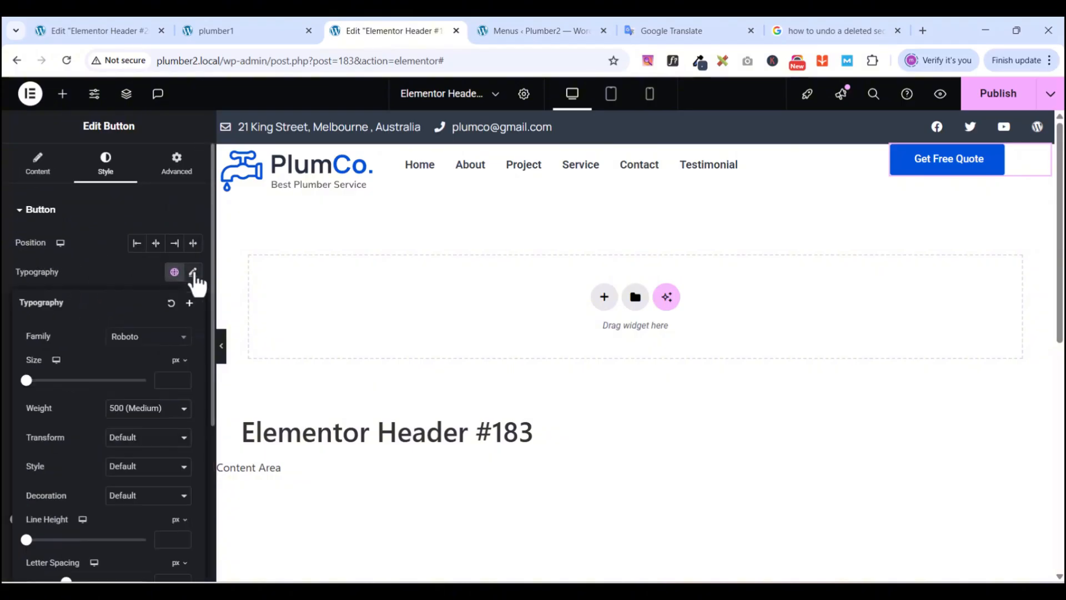
pyautogui.click(157, 337)
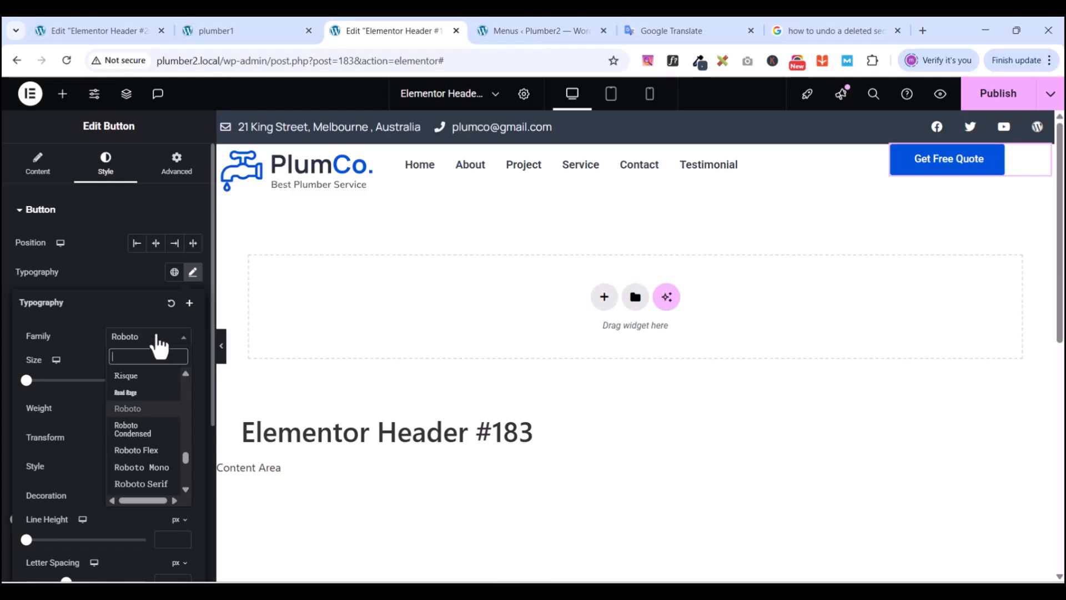
pyautogui.write('manrop')
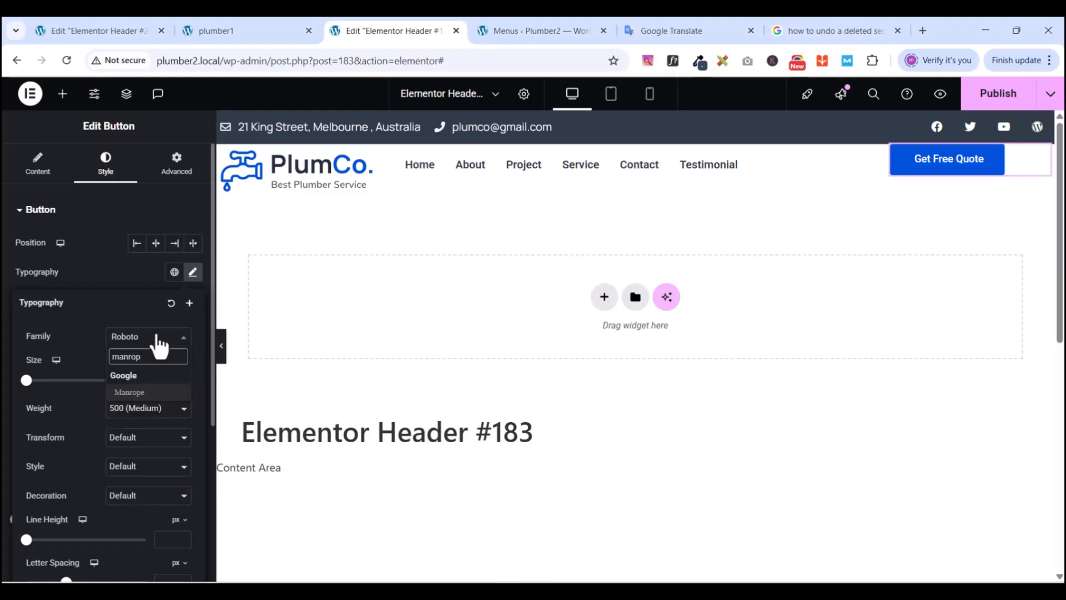
pyautogui.click(133, 392)
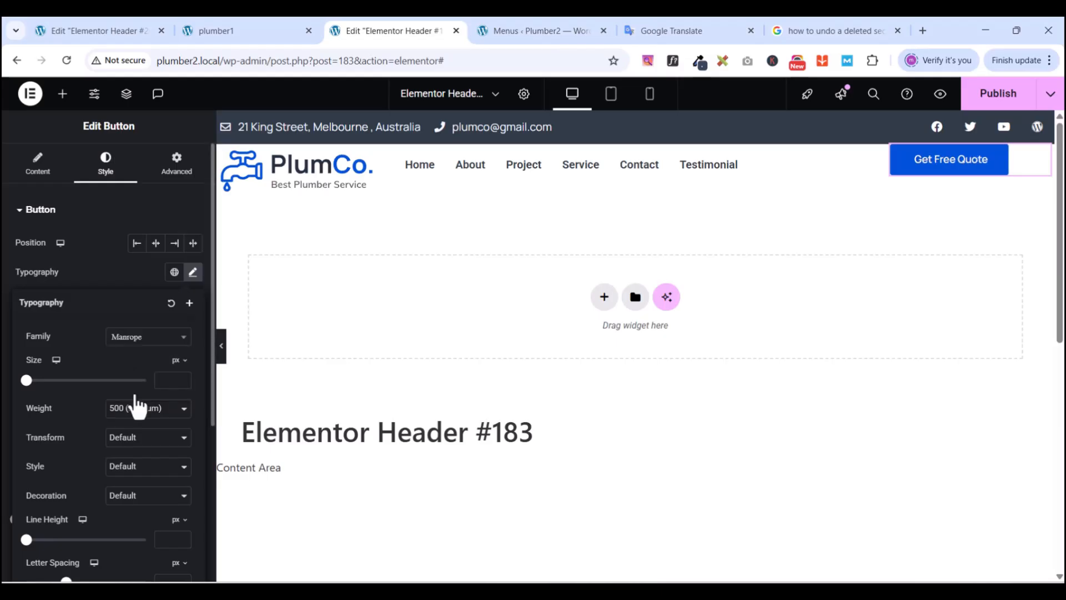
pyautogui.click(169, 381)
pyautogui.write('15')
pyautogui.click(172, 537)
pyautogui.write('27')
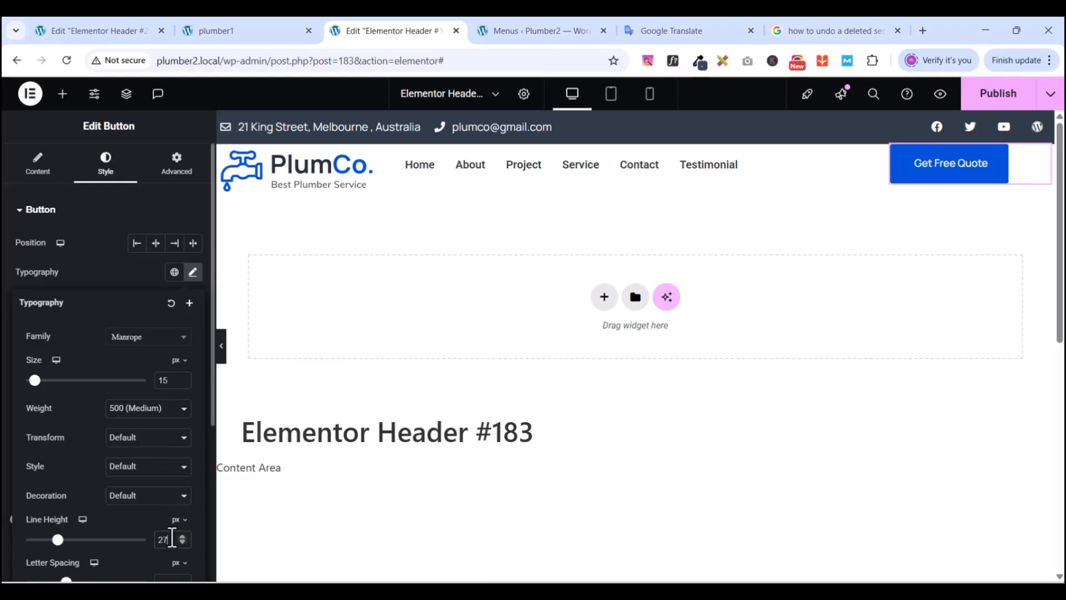
pyautogui.click(134, 415)
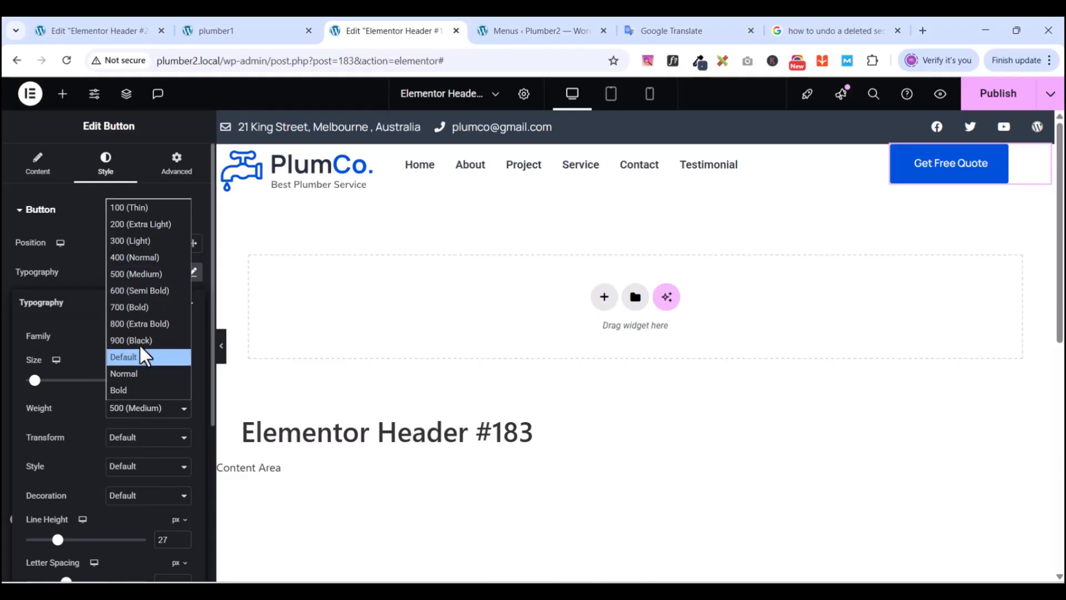
pyautogui.click(135, 287)
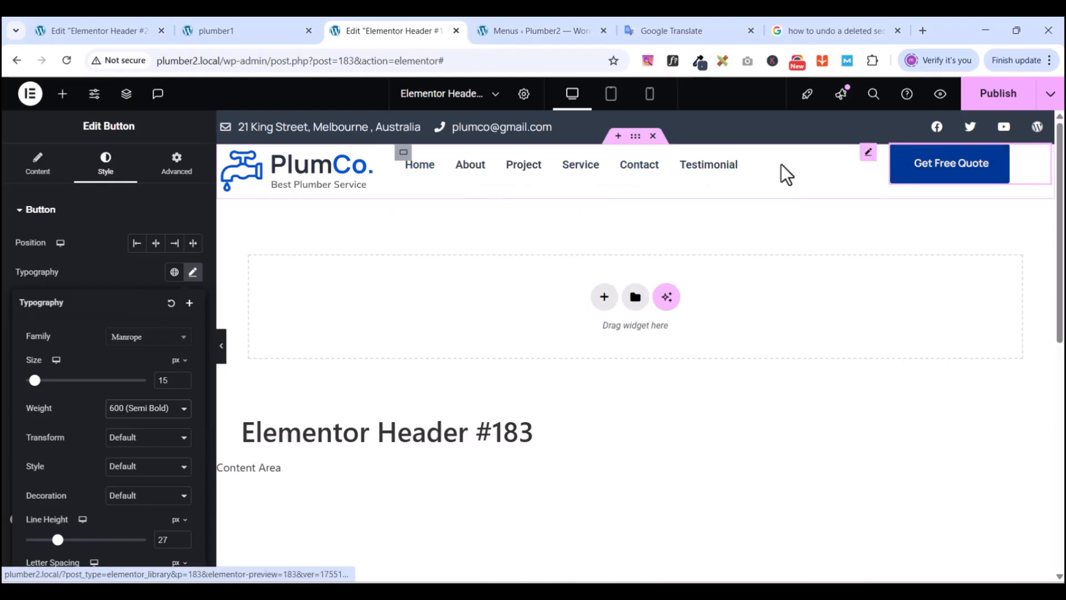
# - Centre the menu links horizontally and vertically inside the nav container
pyautogui.click(636, 137)
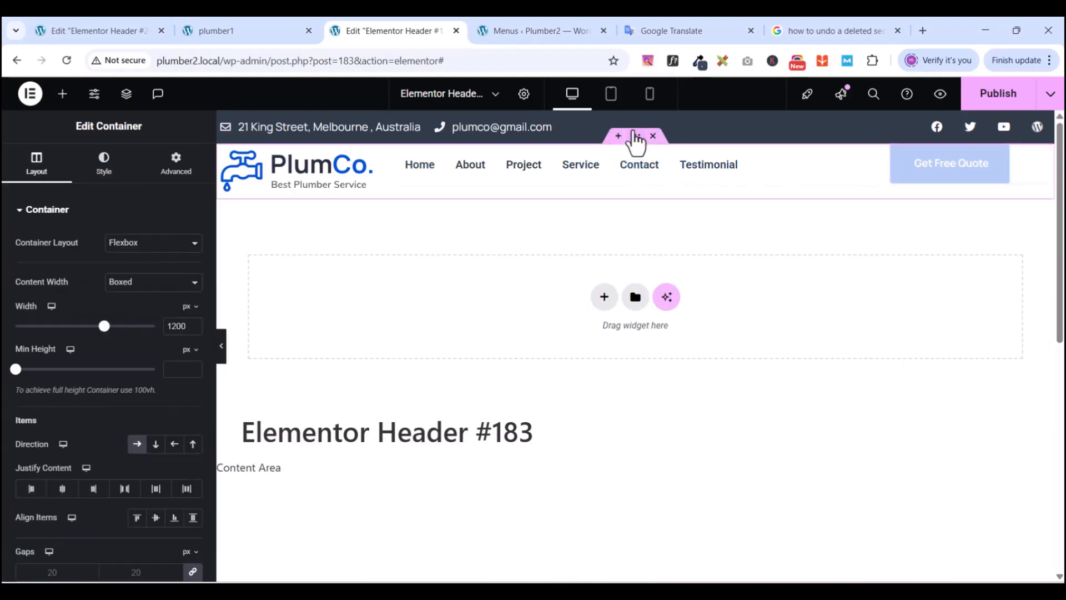
pyautogui.click(402, 153)
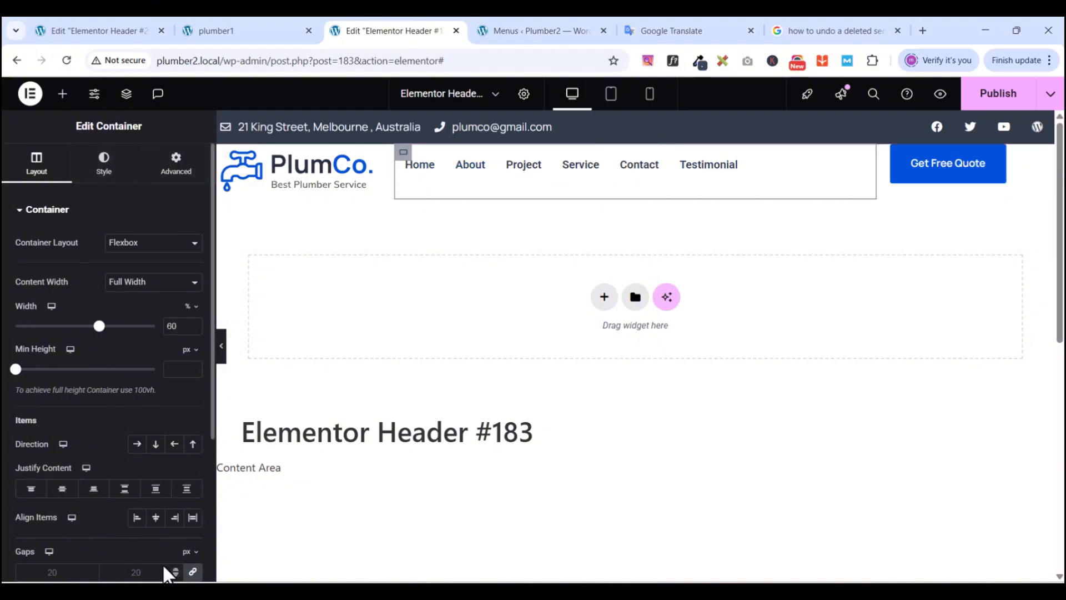
pyautogui.click(156, 518)
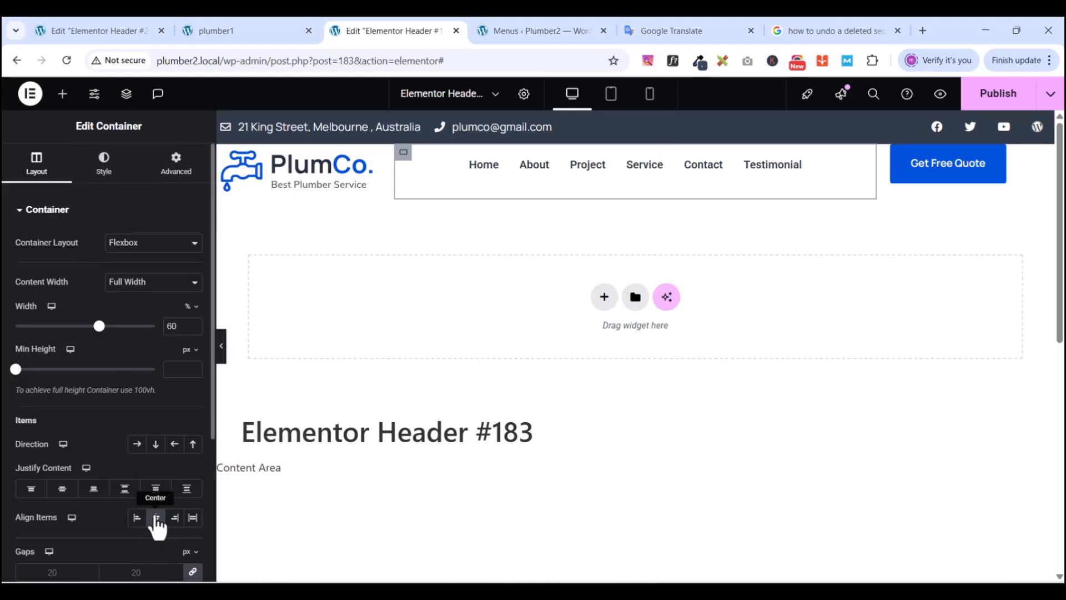
pyautogui.click(224, 31)
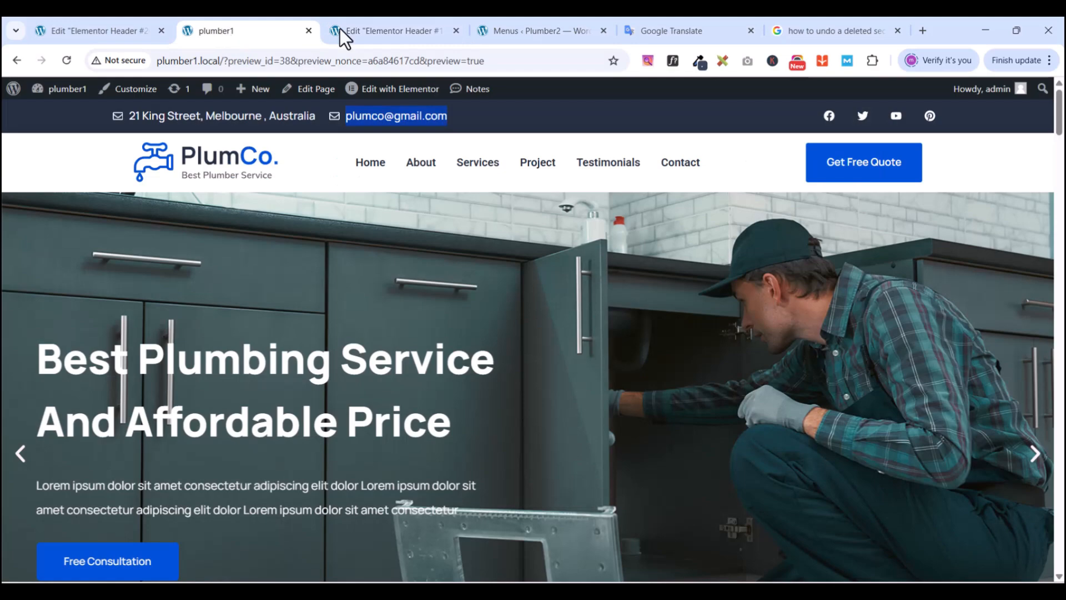
pyautogui.click(388, 32)
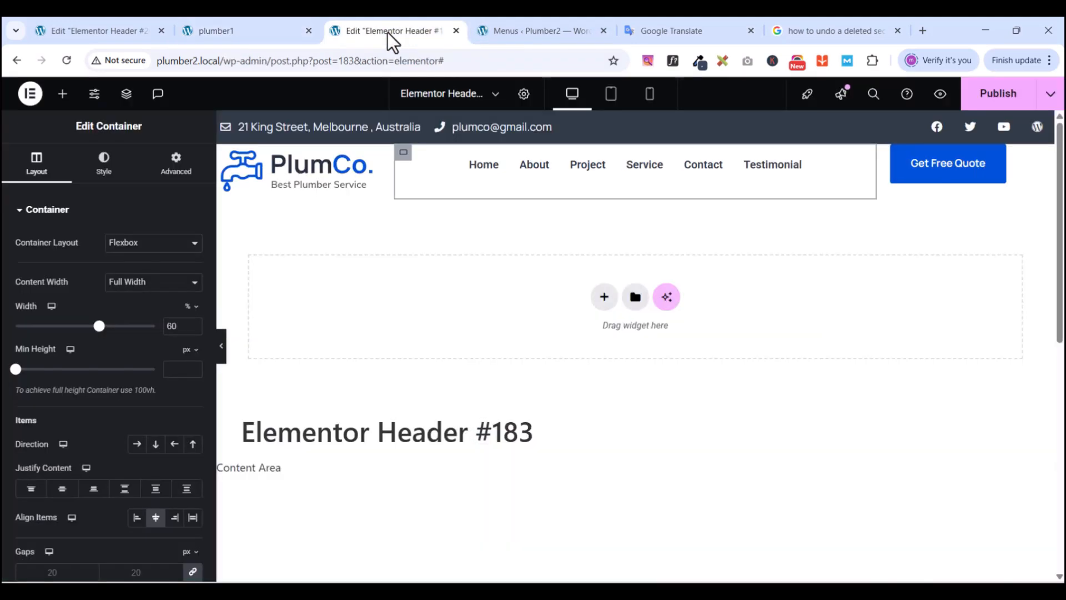
pyautogui.click(267, 35)
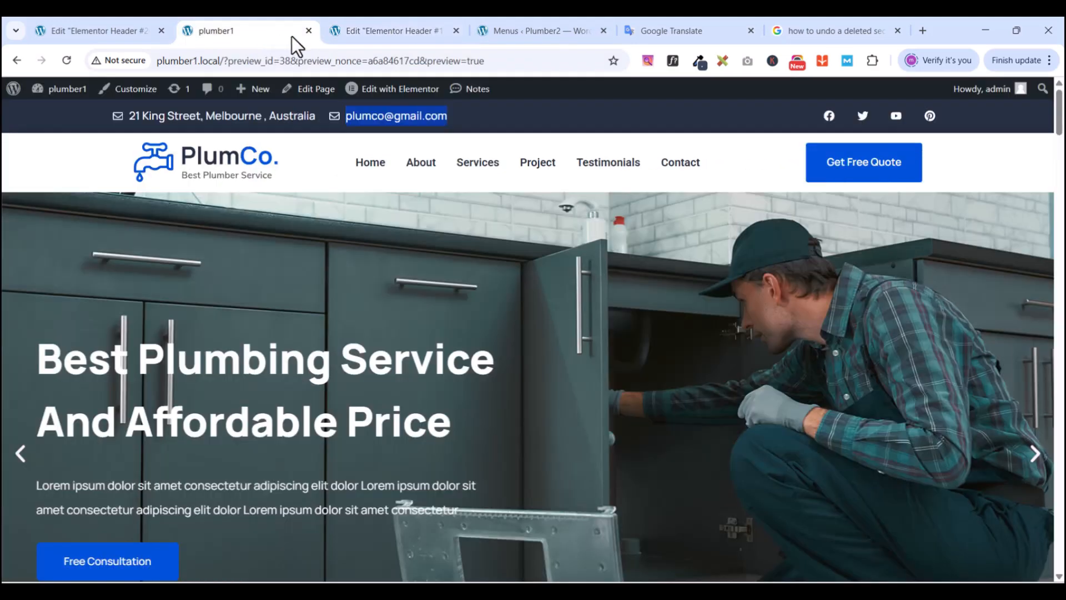
pyautogui.click(370, 33)
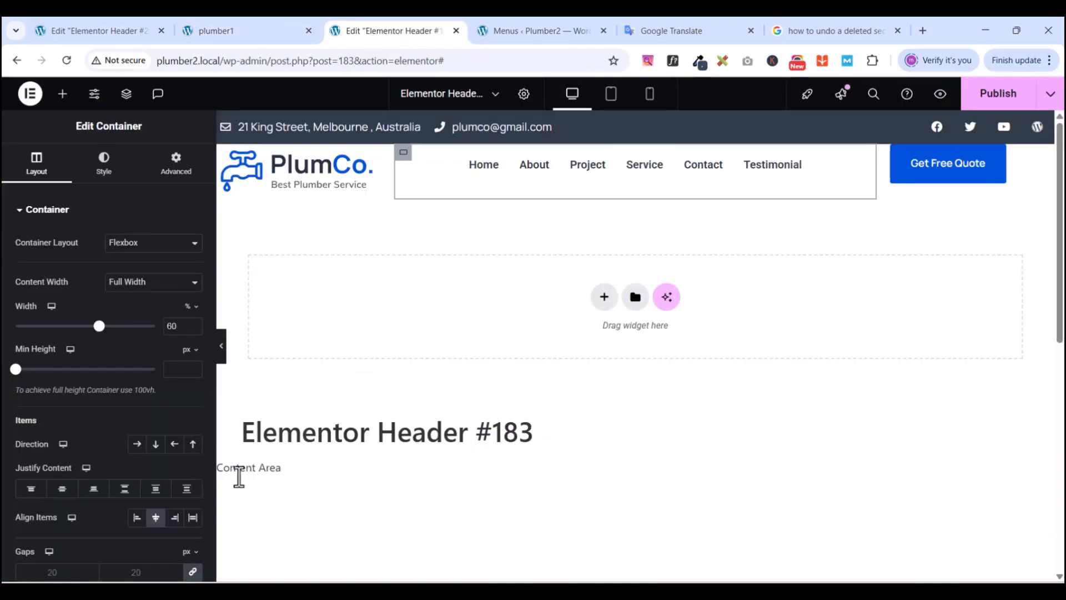
pyautogui.click(157, 517)
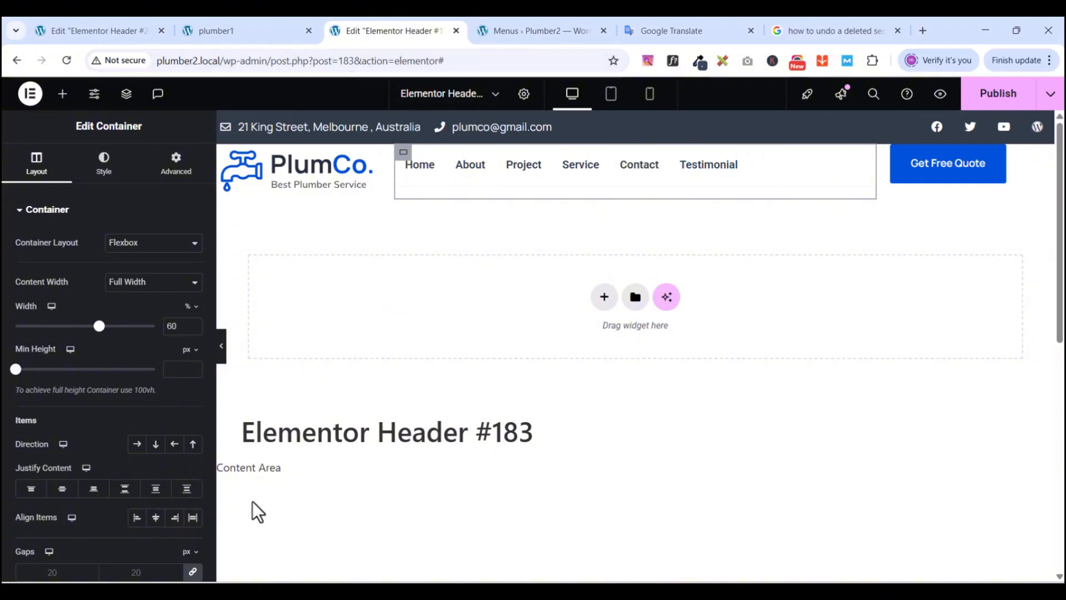
pyautogui.click(62, 490)
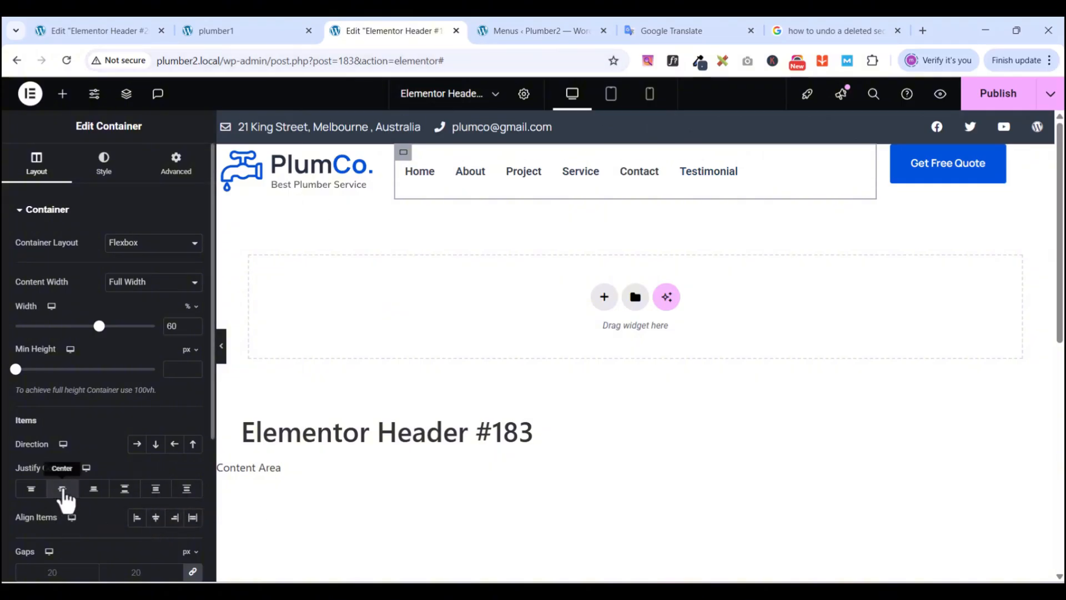
pyautogui.click(156, 522)
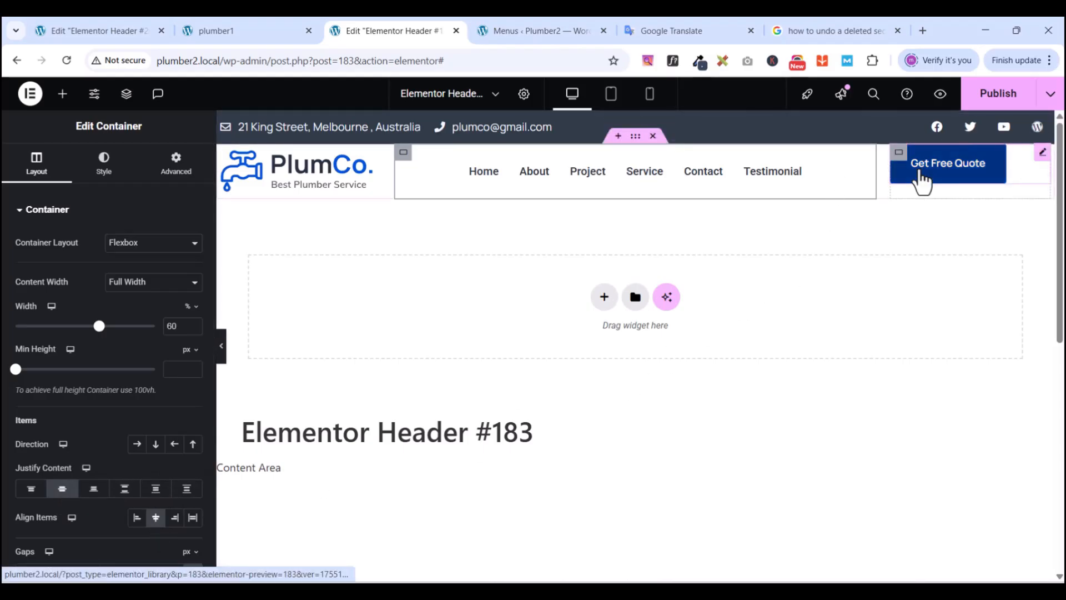
# - Set the outer header container's Align Items to Center so the quote button is vertically centred
pyautogui.click(637, 138)
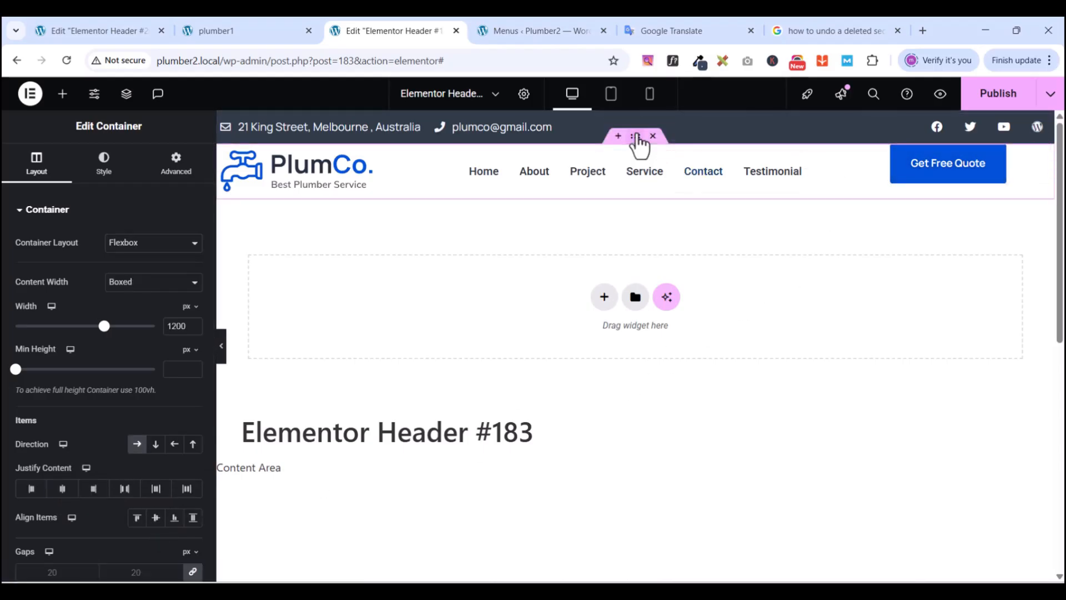
pyautogui.click(156, 519)
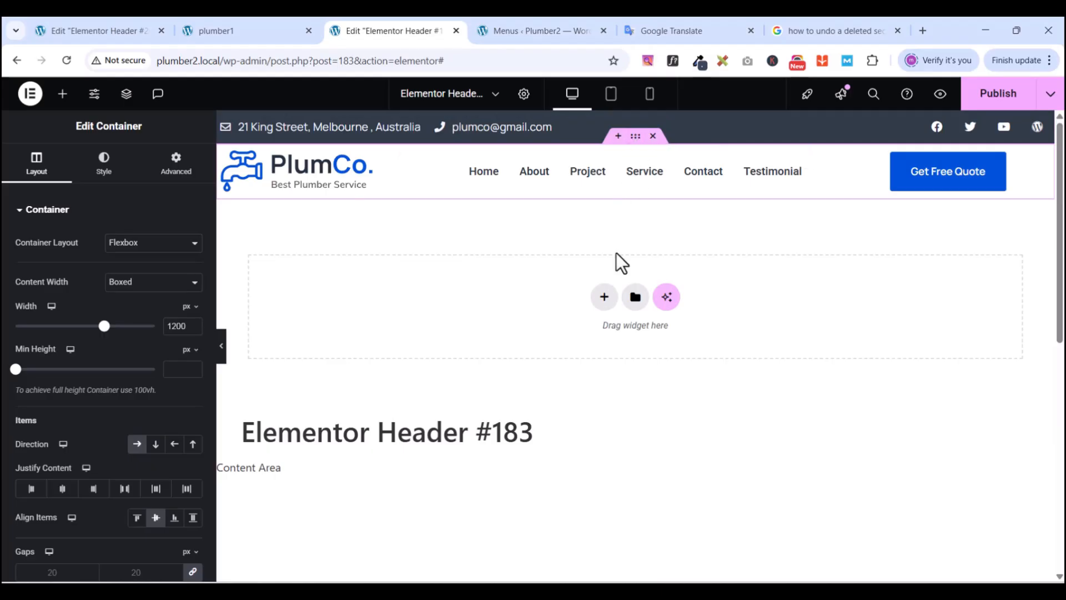
pyautogui.click(243, 25)
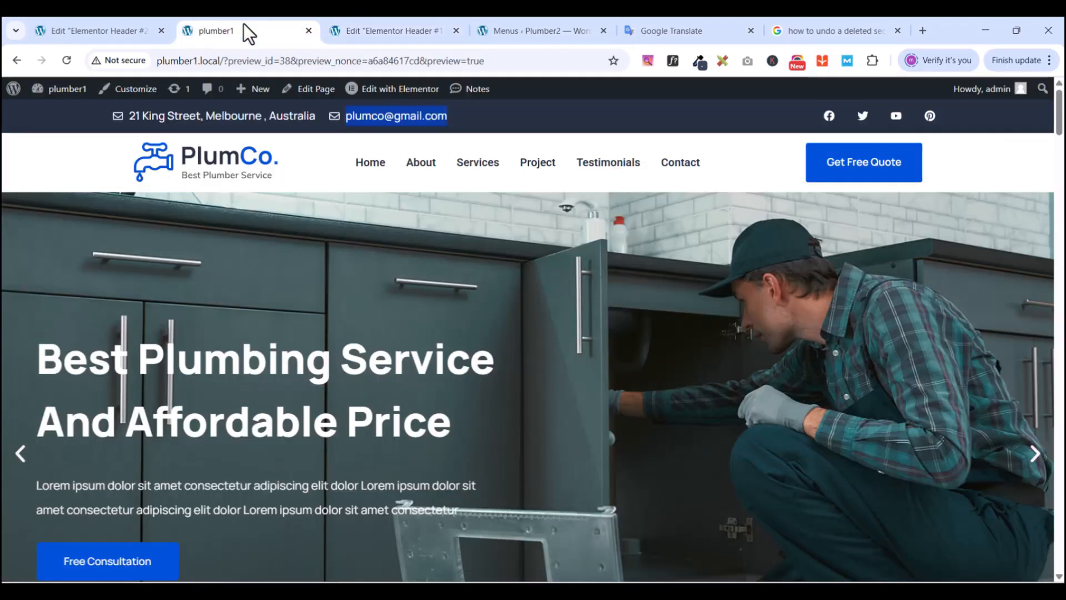
pyautogui.click(381, 32)
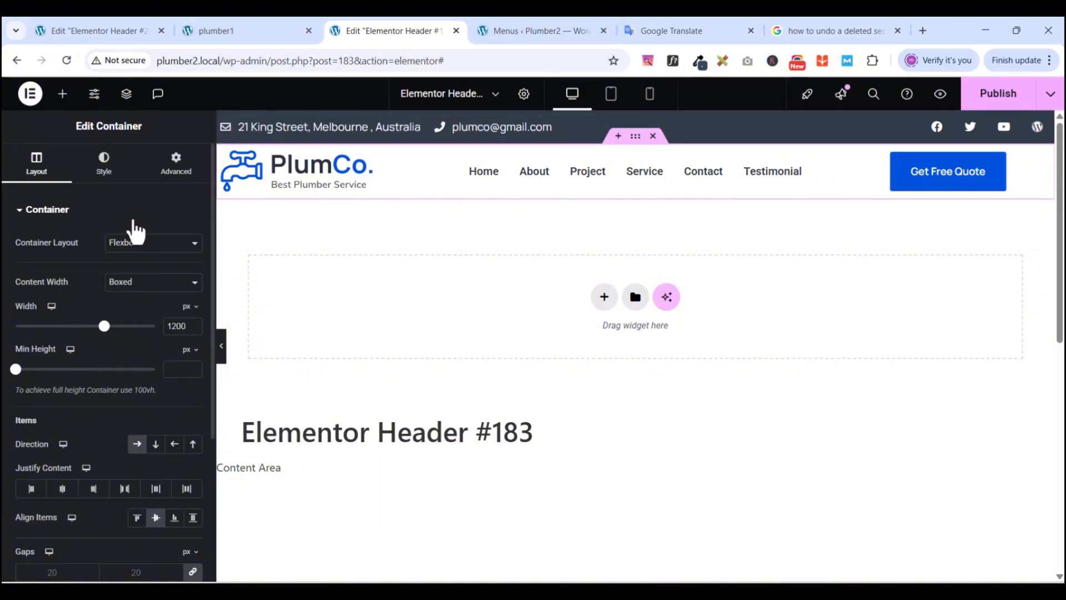
# - Give the header container a 5 px bottom padding
pyautogui.click(179, 166)
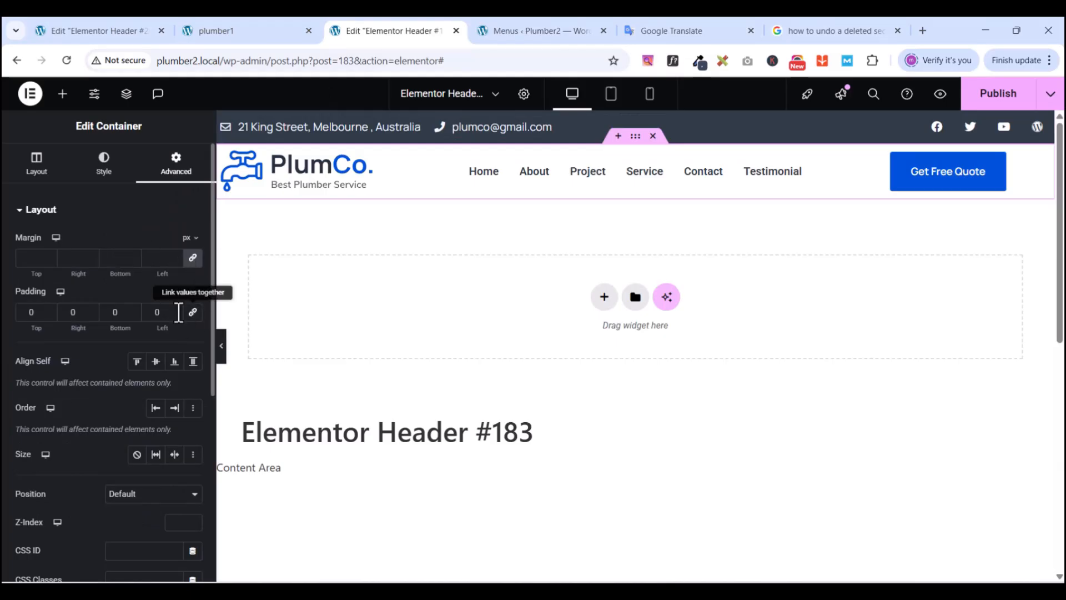
pyautogui.click(114, 312)
pyautogui.write('10')
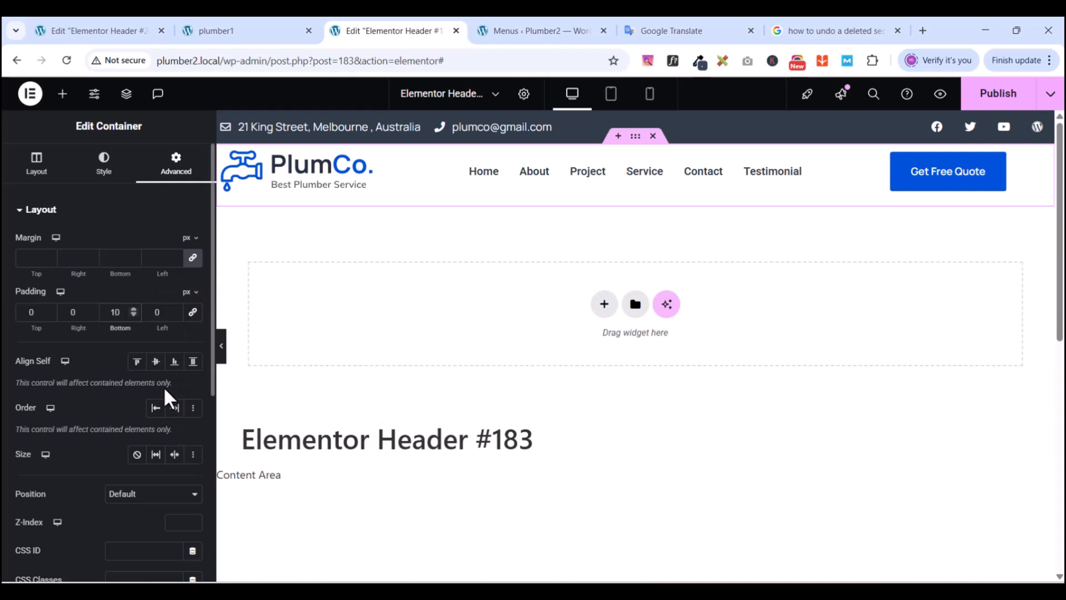
pyautogui.press('BackSpace')
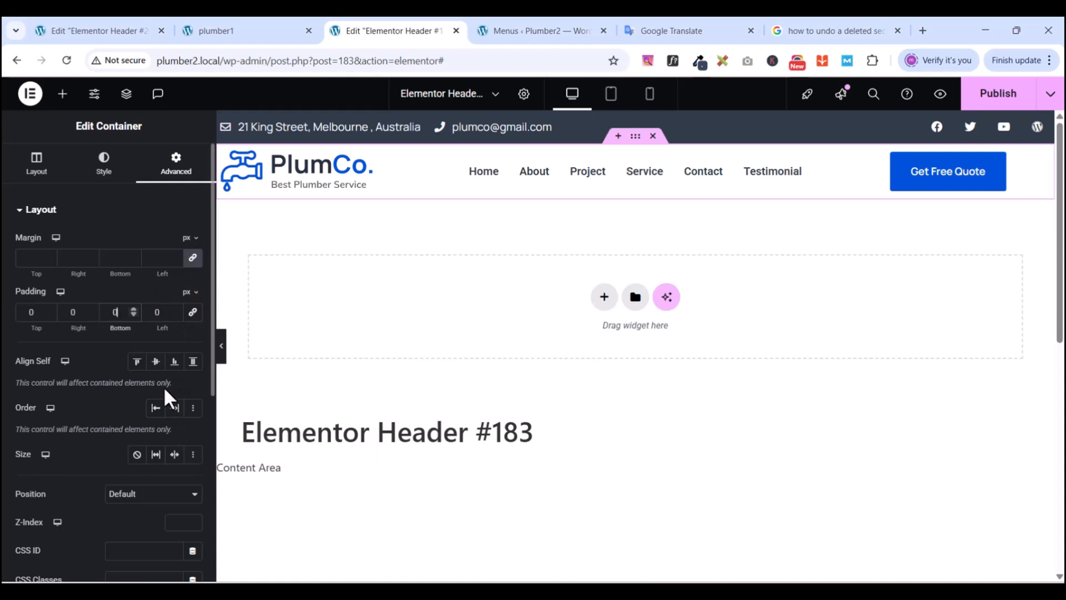
pyautogui.write('5')
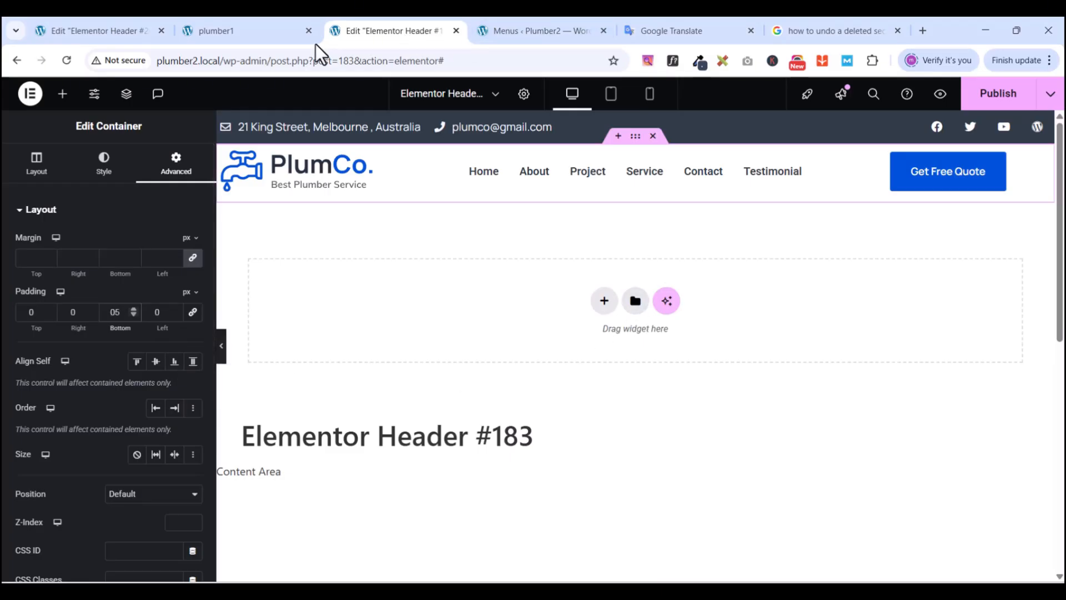
# - Compare the padded header with the reference site's header
pyautogui.click(226, 32)
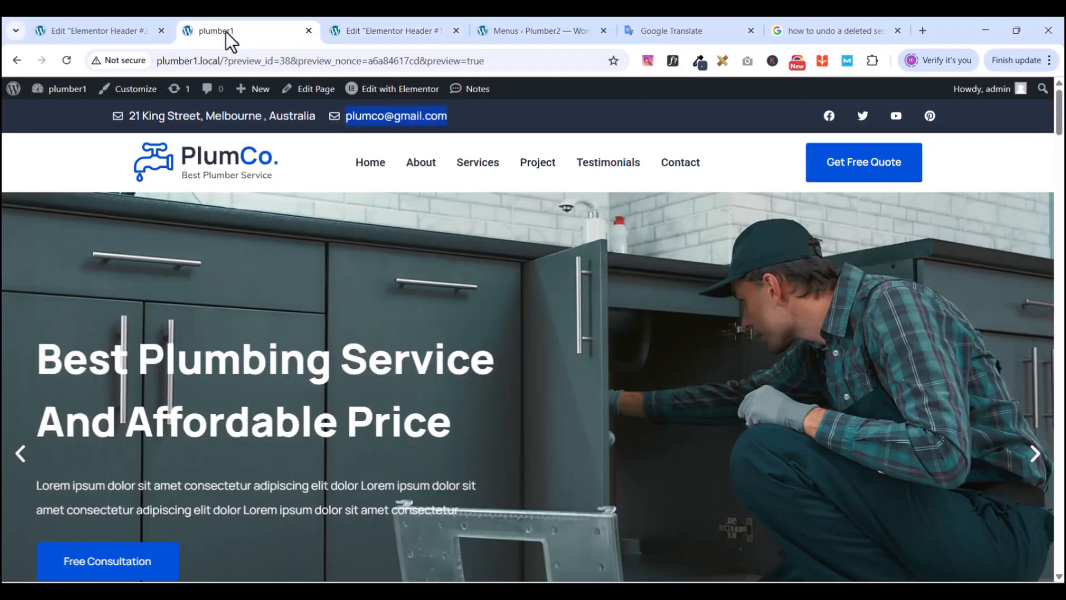
pyautogui.click(408, 29)
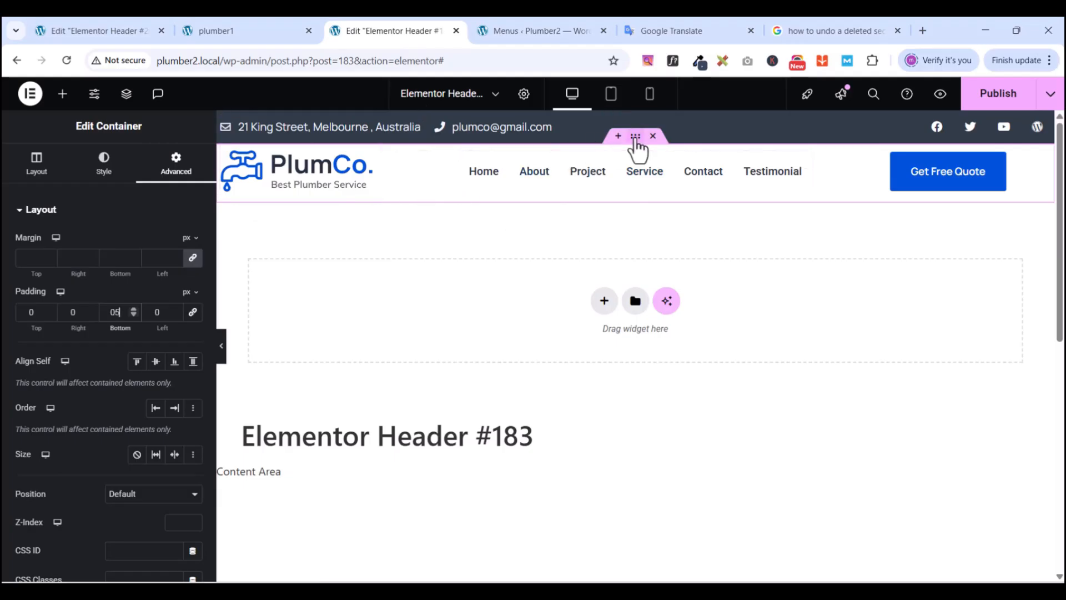
# - Give the header container a classic #FFFFFF white background
pyautogui.click(123, 170)
pyautogui.click(137, 271)
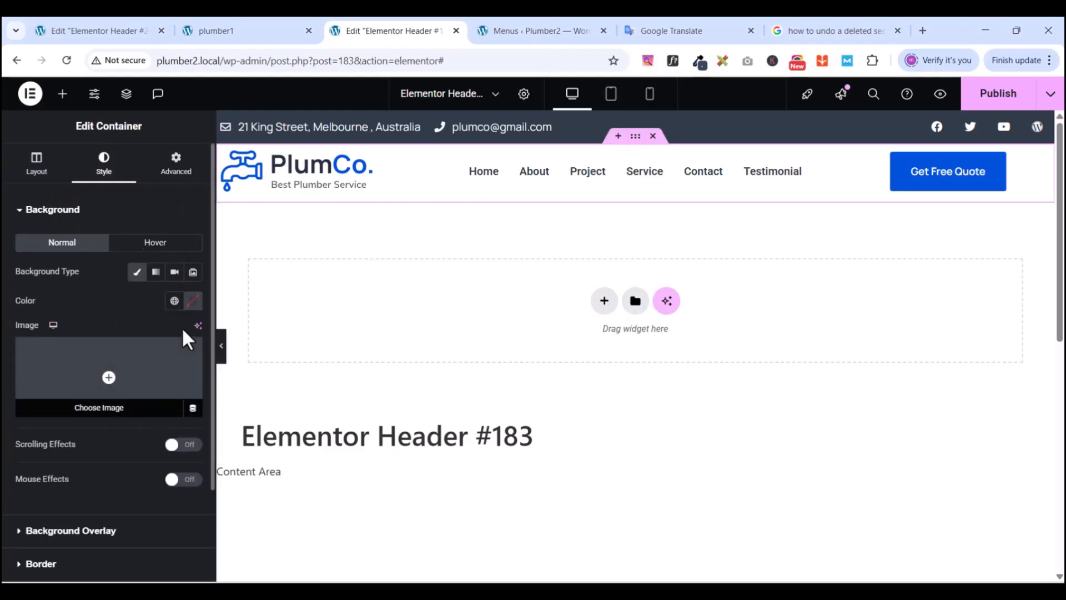
pyautogui.click(174, 301)
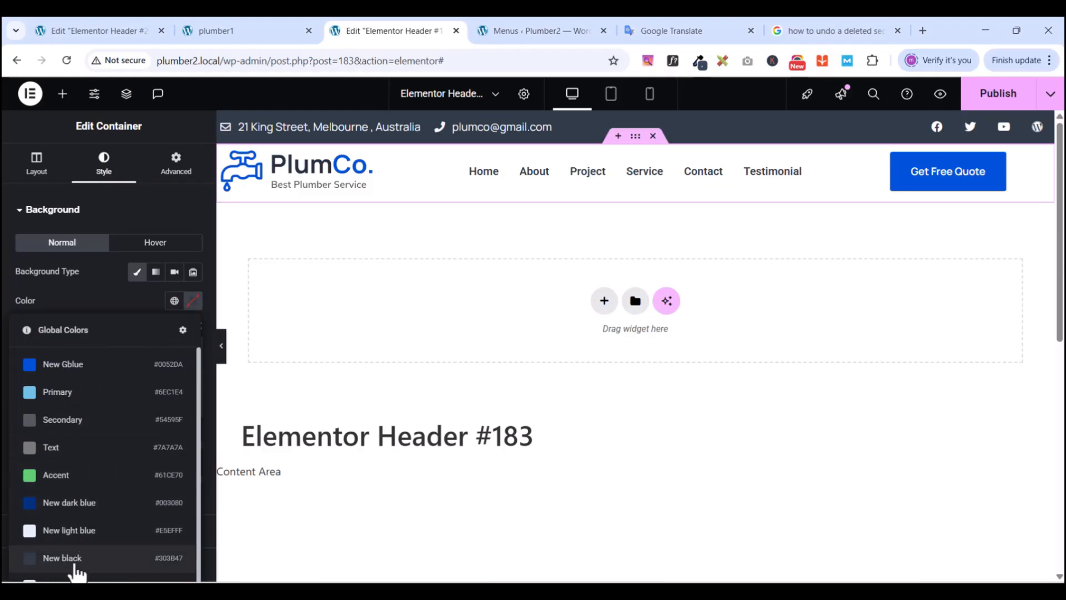
pyautogui.click(192, 302)
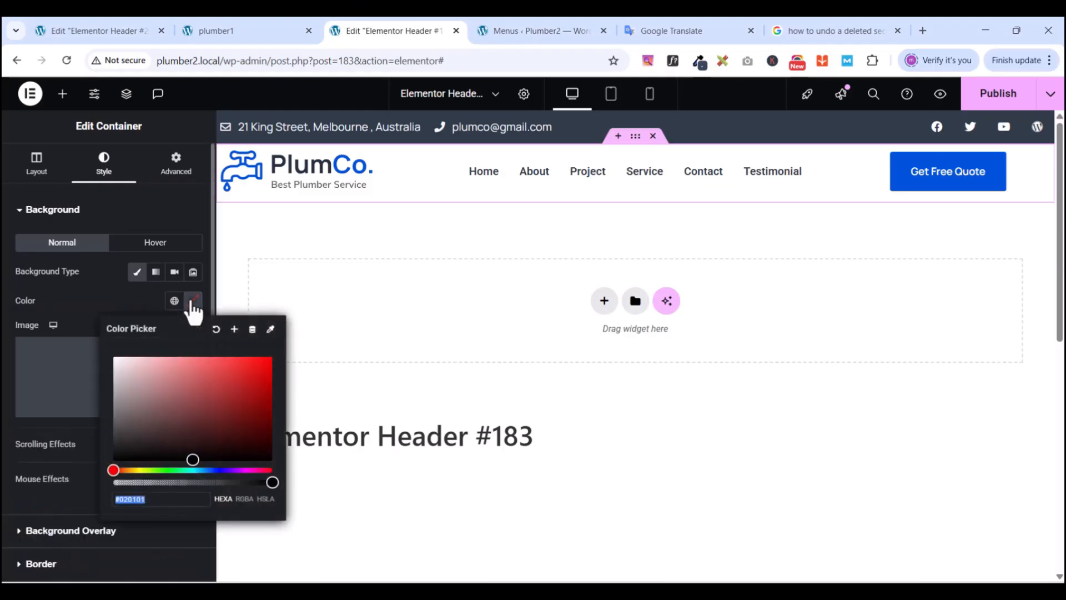
pyautogui.moveTo(124, 399); pyautogui.dragTo(83, 344)
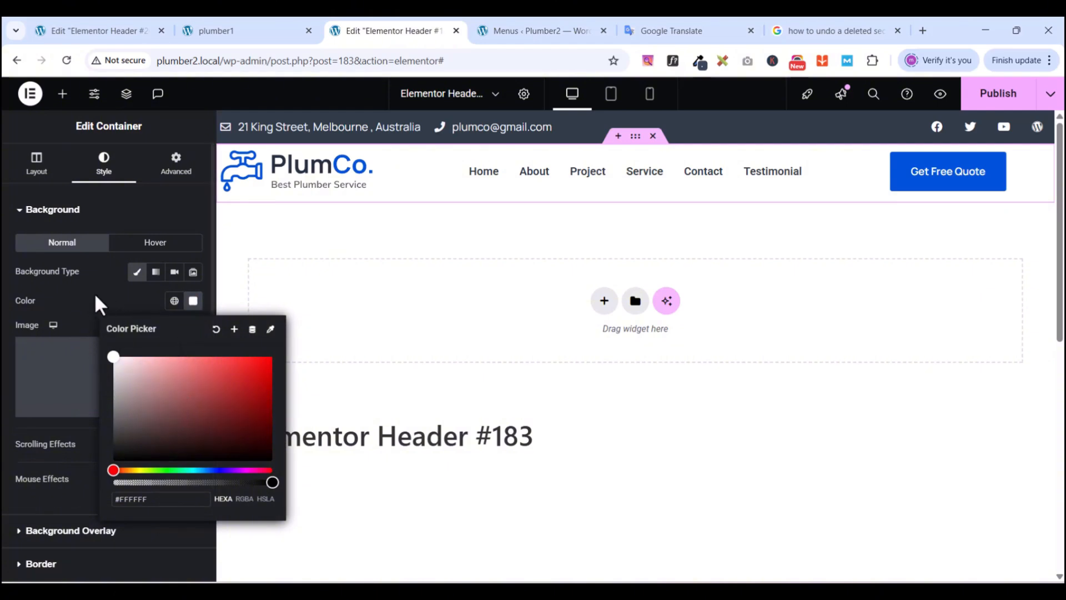
pyautogui.click(100, 210)
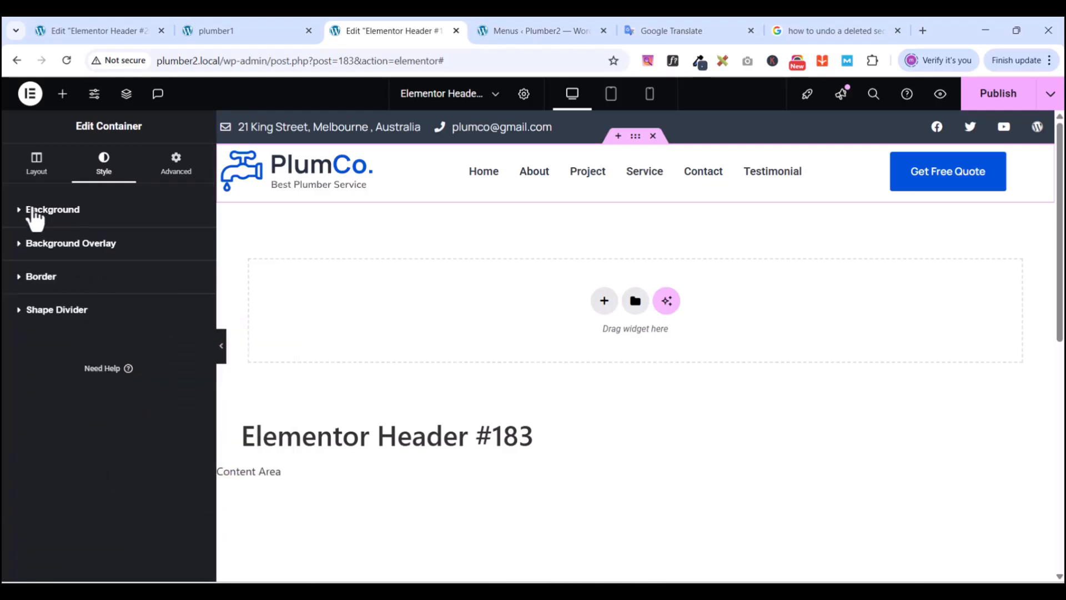
# - Add a box shadow: horizontal 5, vertical 7, blur 20, colour rgba(0,0,0,0.6)
pyautogui.click(23, 285)
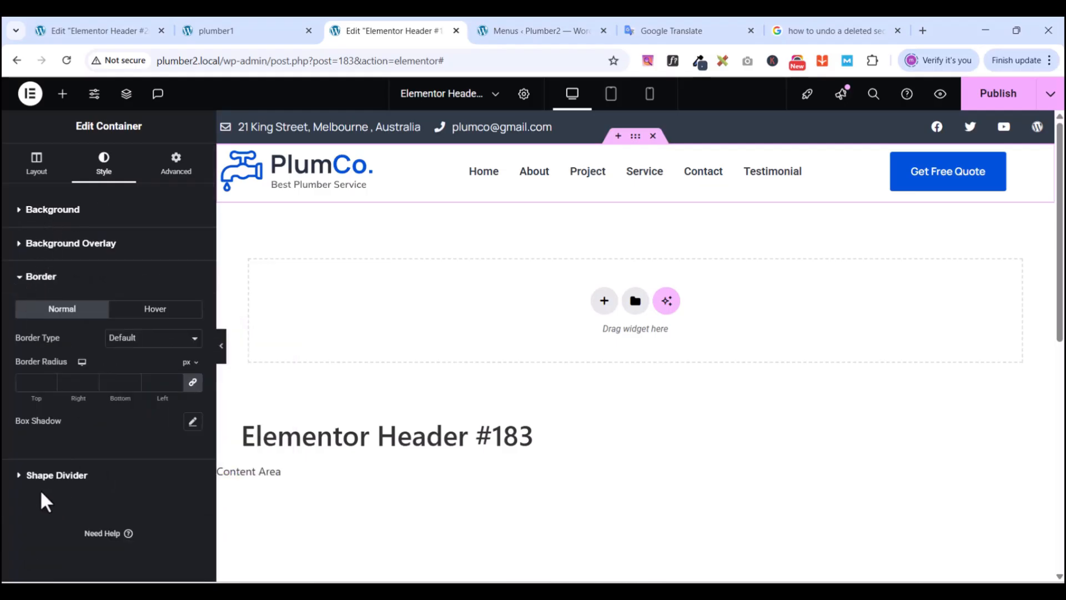
pyautogui.click(193, 423)
pyautogui.scroll(-1, 131, 422)
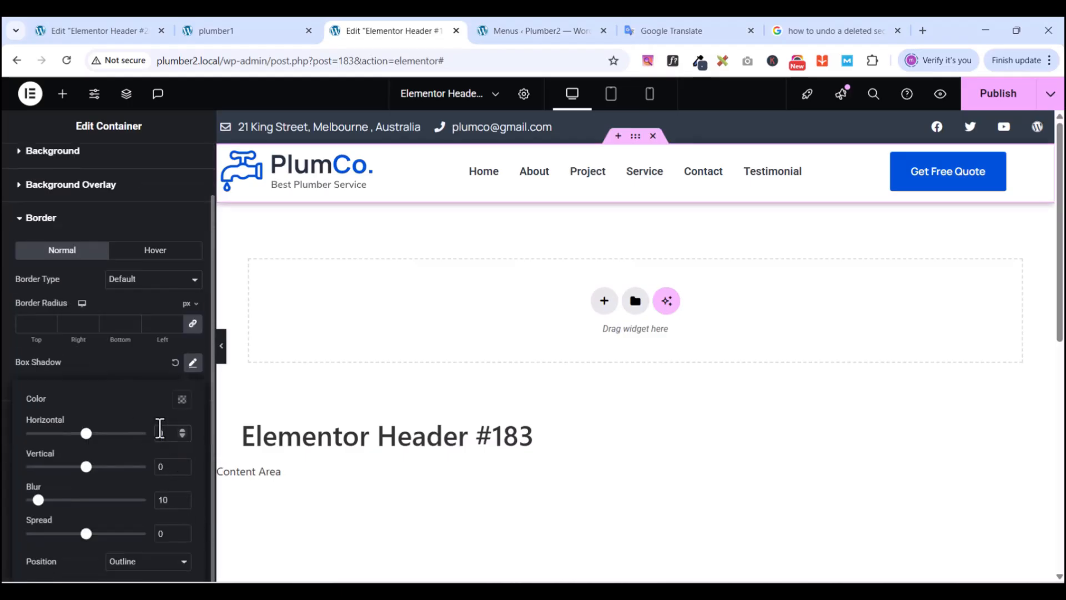
pyautogui.write('5')
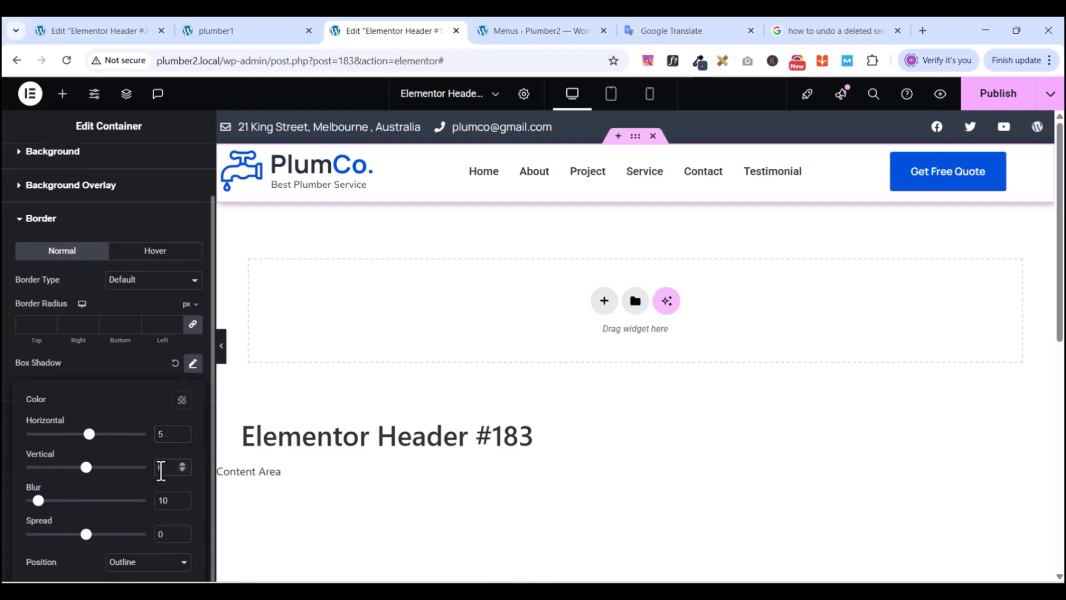
pyautogui.write('7')
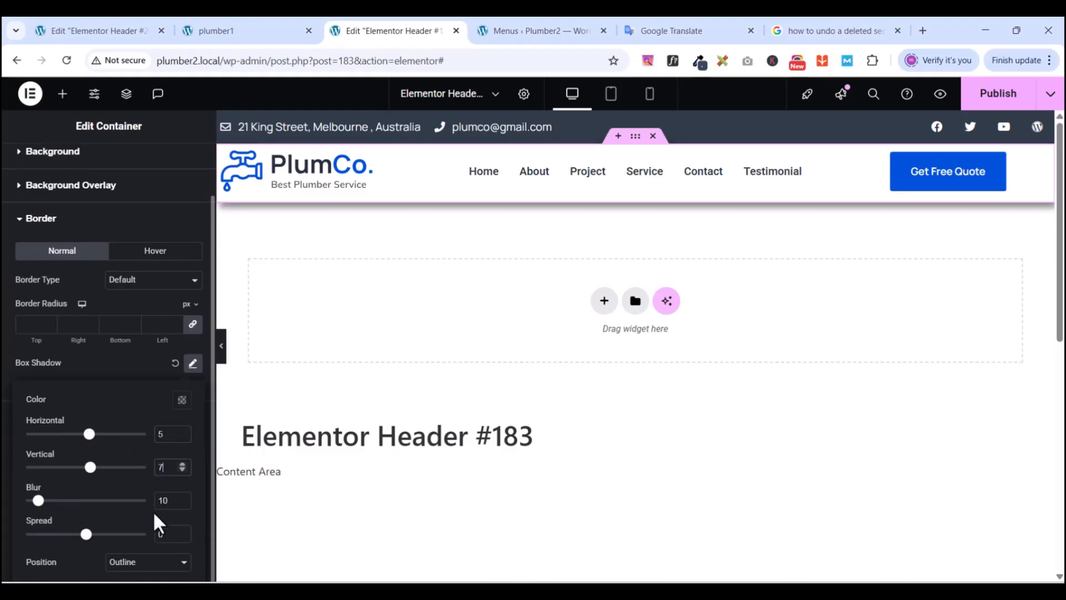
pyautogui.doubleClick(159, 502)
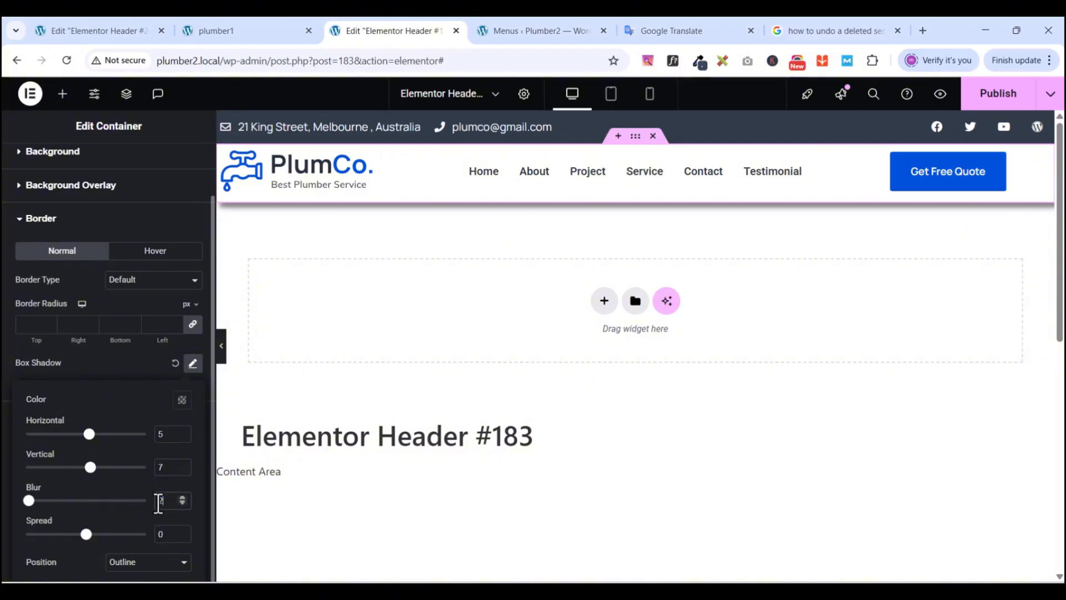
pyautogui.write('20')
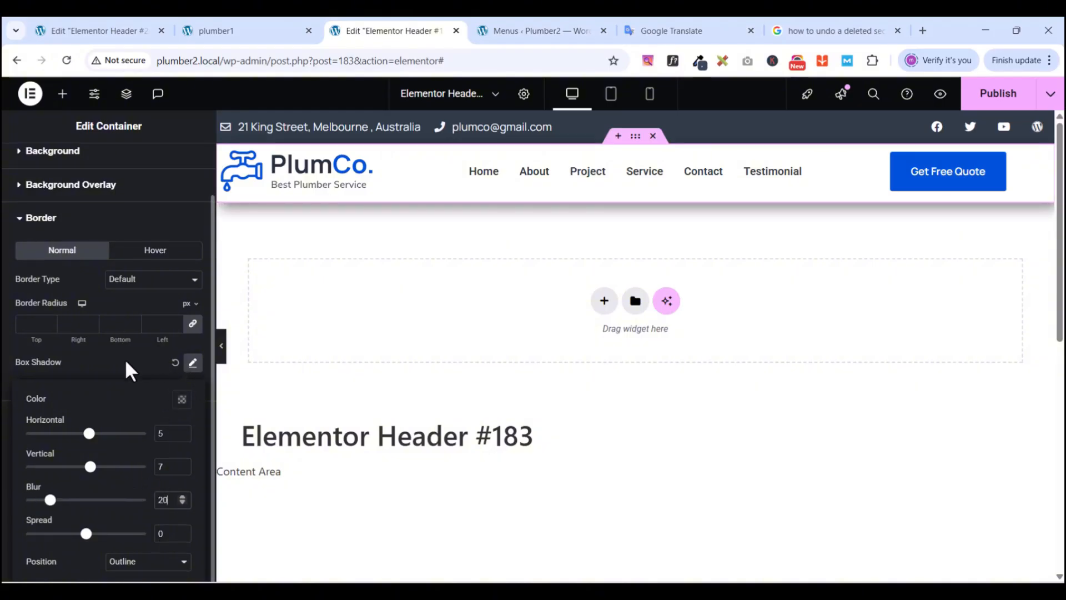
pyautogui.click(181, 399)
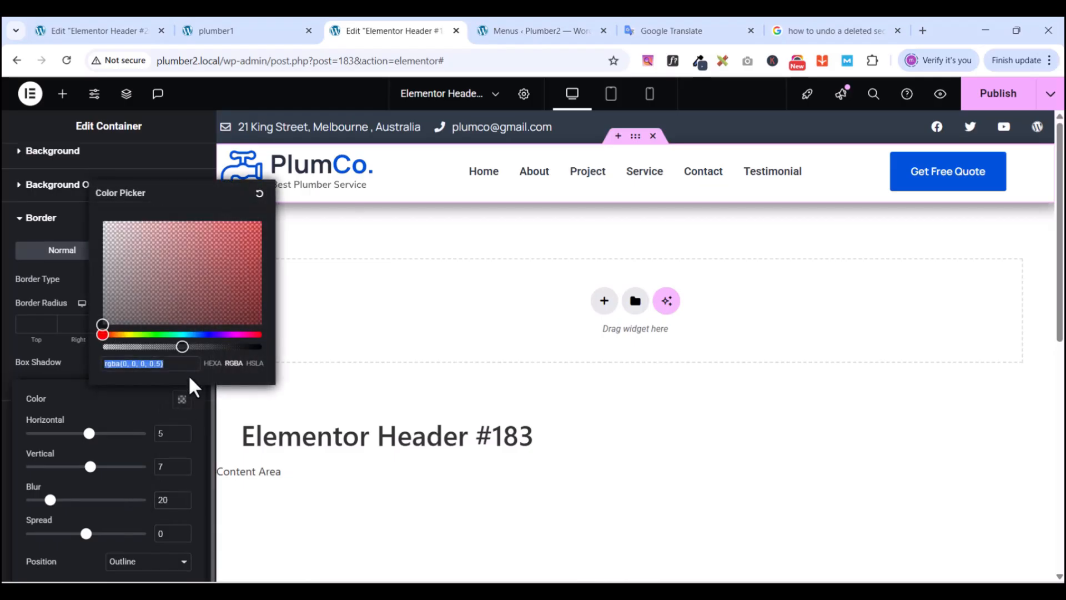
pyautogui.moveTo(182, 346); pyautogui.dragTo(199, 348)
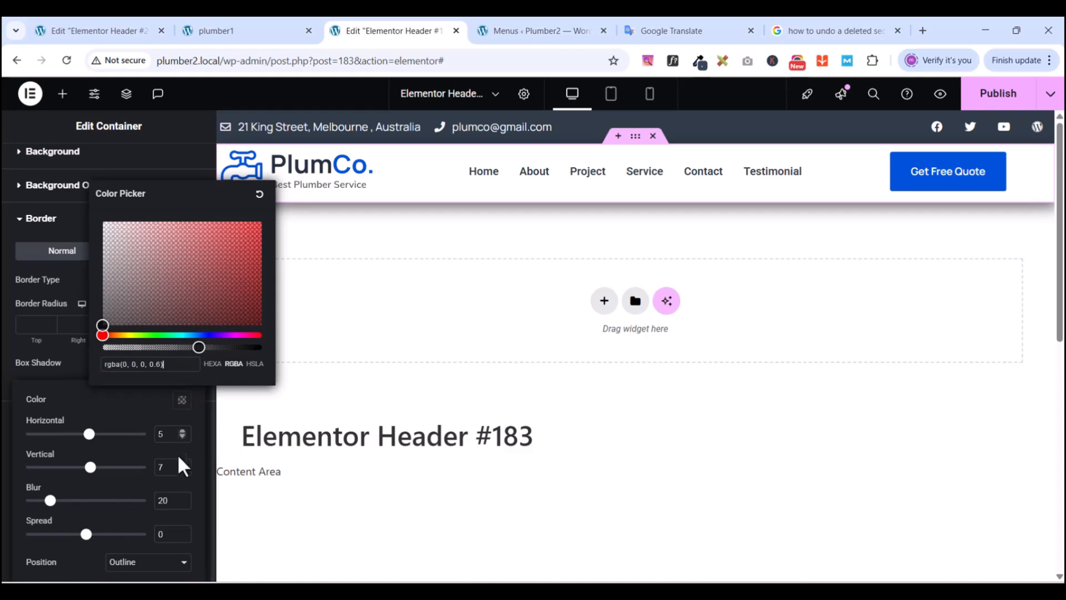
pyautogui.click(159, 126)
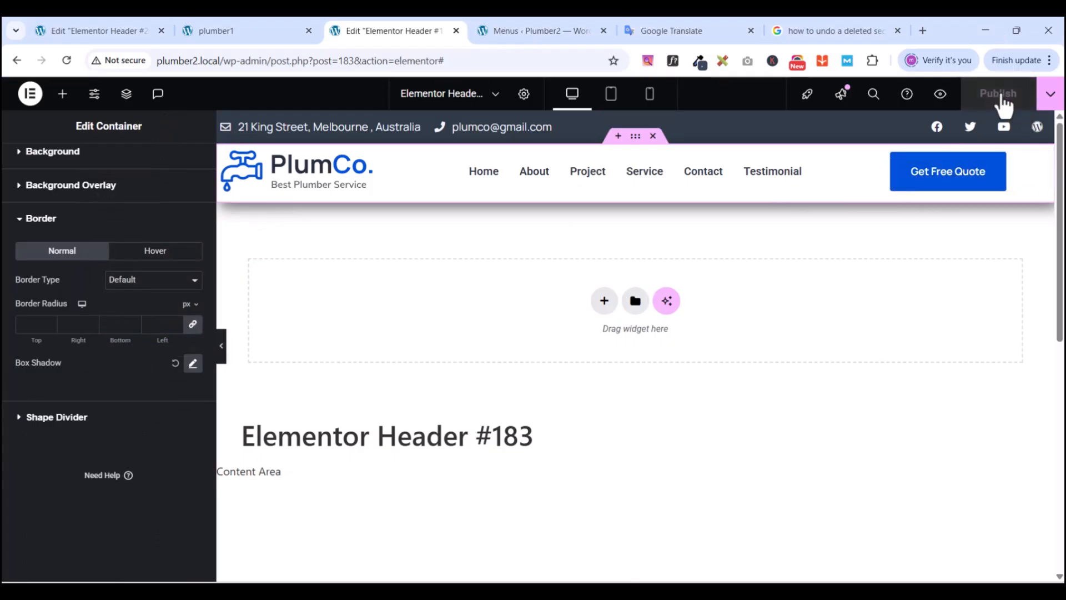
# - Preview Header #183 in a new tab, scroll through it, and return to the editor
pyautogui.click(940, 95)
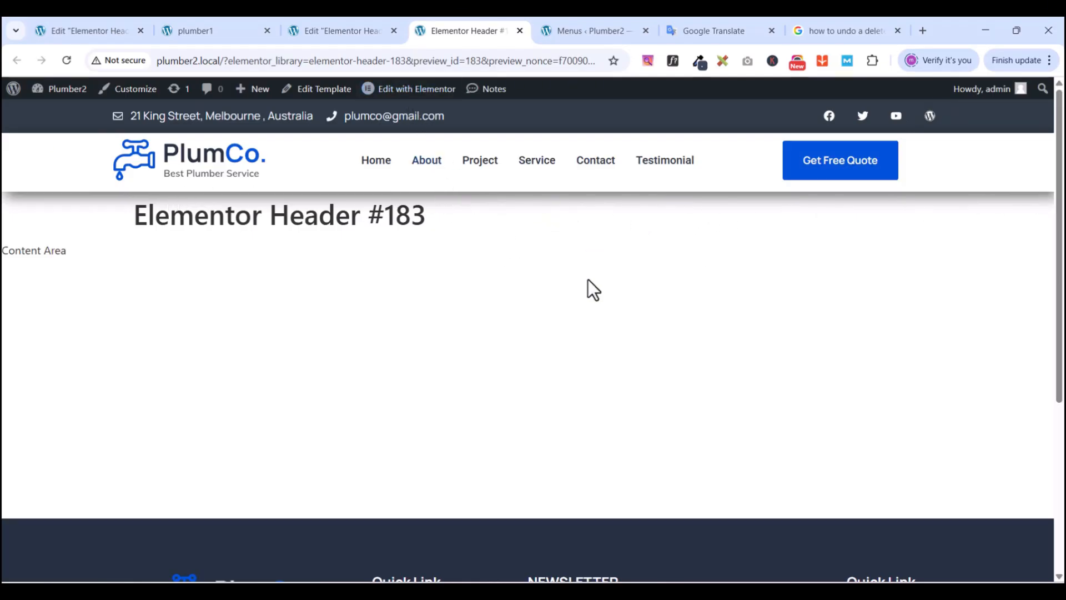
pyautogui.scroll(-5, 588, 279)
pyautogui.scroll(5, 588, 279)
pyautogui.scroll(-3, 617, 360)
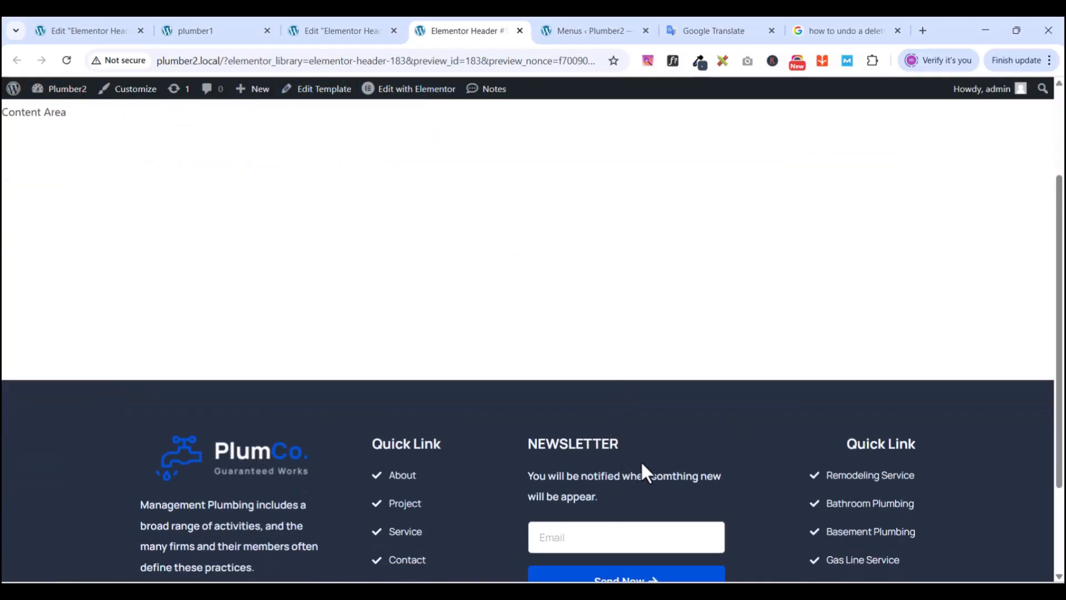
pyautogui.scroll(3, 645, 471)
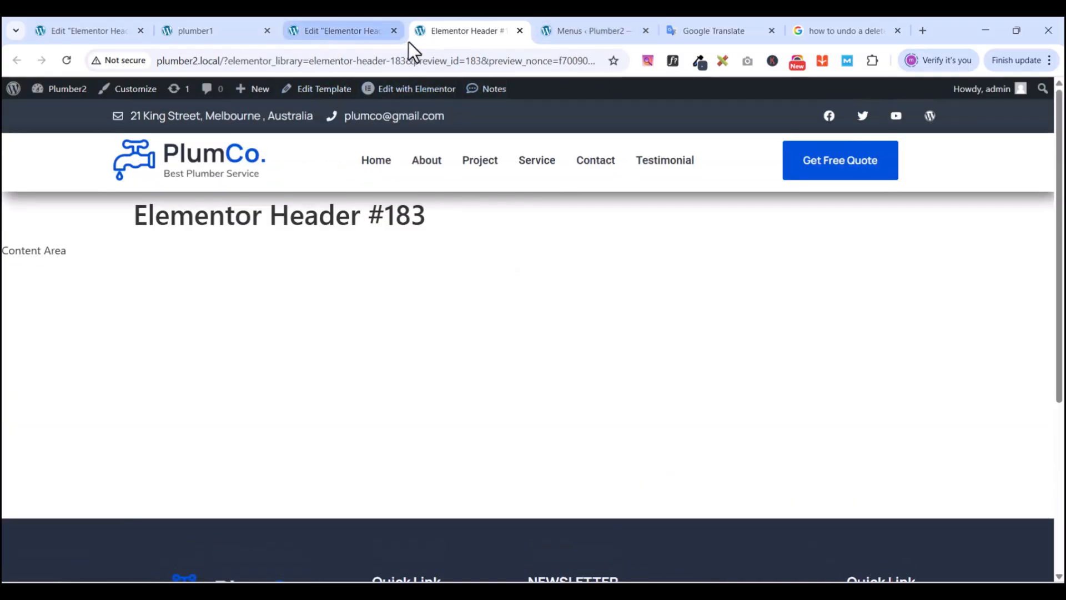
pyautogui.click(344, 32)
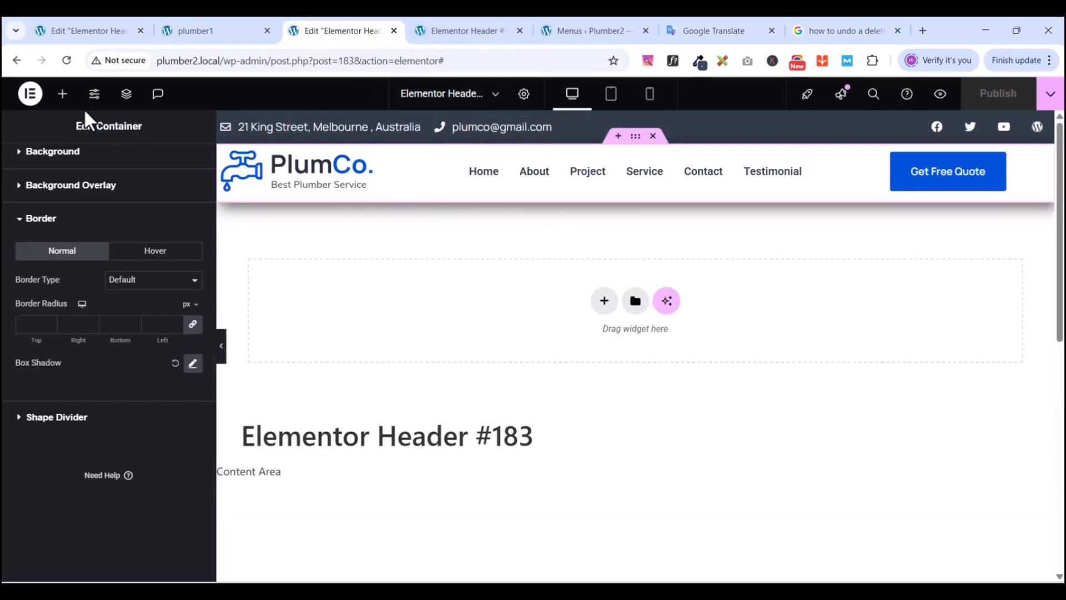
# - Exit the Elementor editor to WordPress and show the Pages list
pyautogui.click(32, 96)
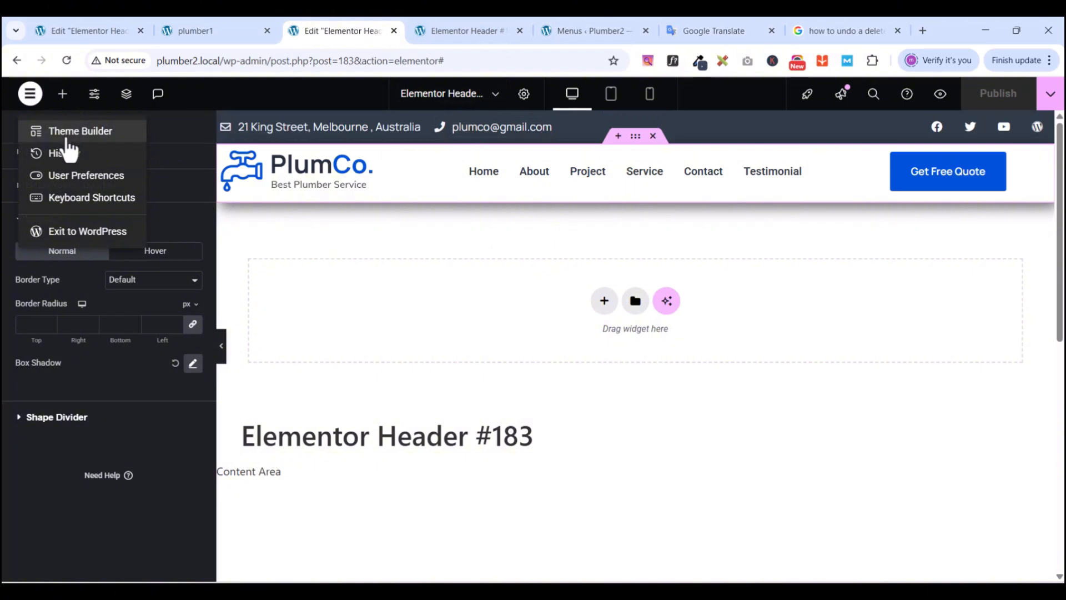
pyautogui.click(63, 231)
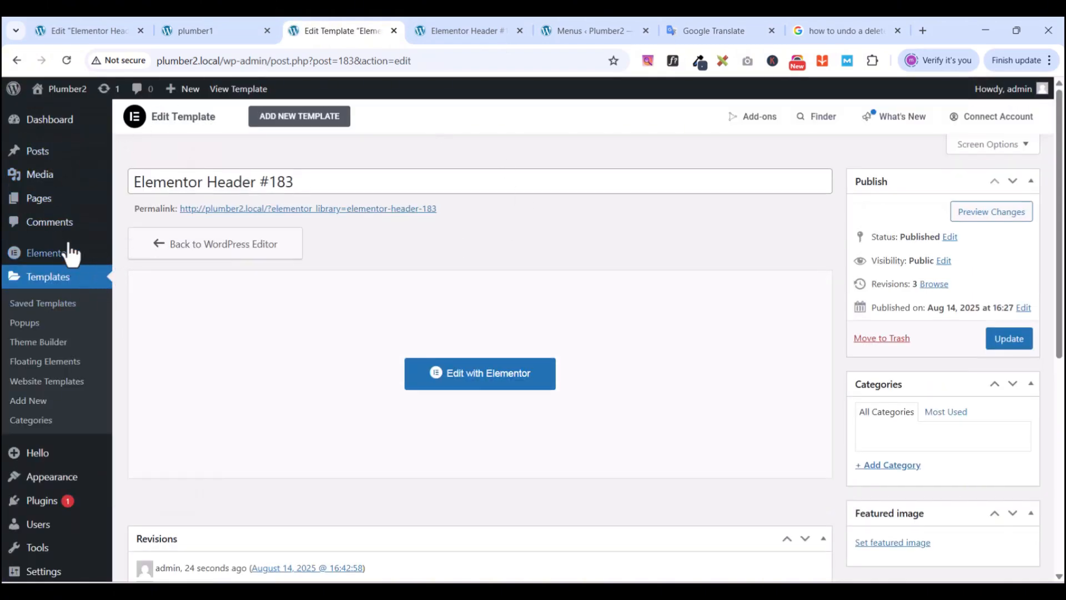
pyautogui.click(46, 203)
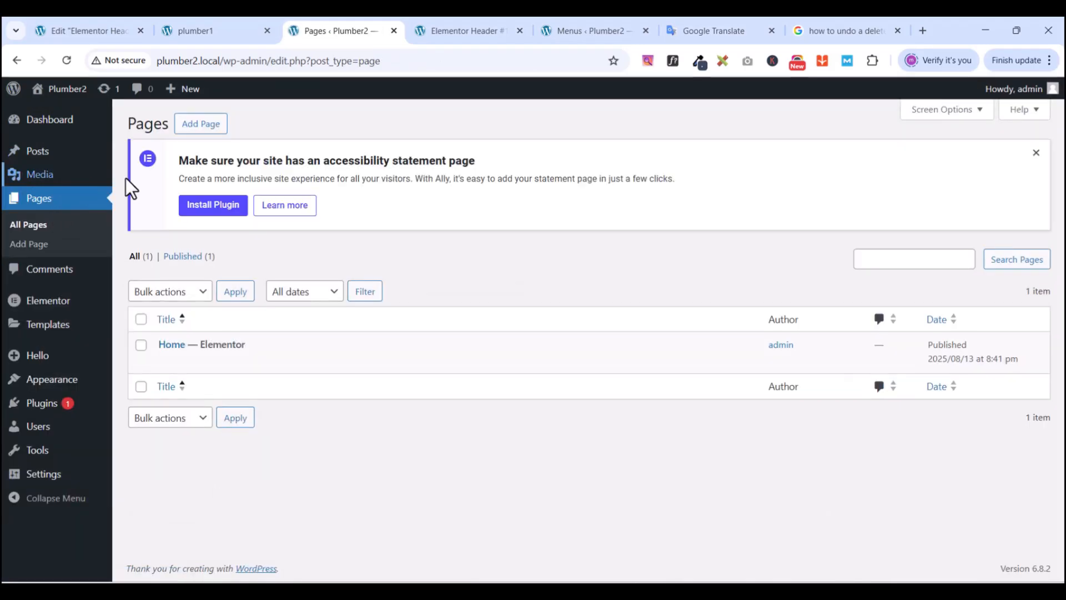
# - Open the live site in a new tab and close the header preview tab
pyautogui.moveTo(206, 351)
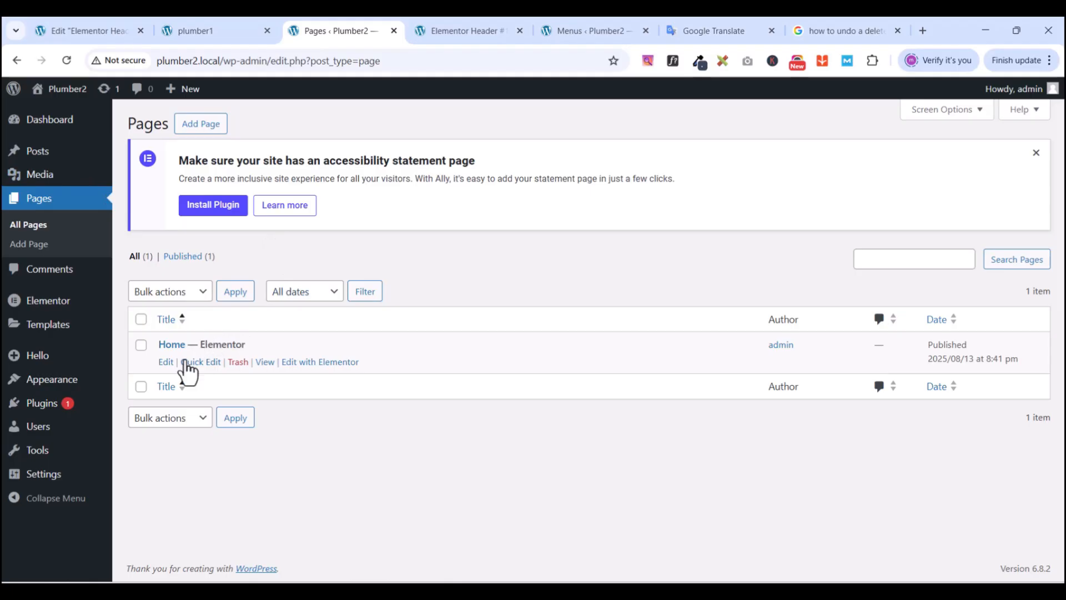
pyautogui.rightClick(49, 116)
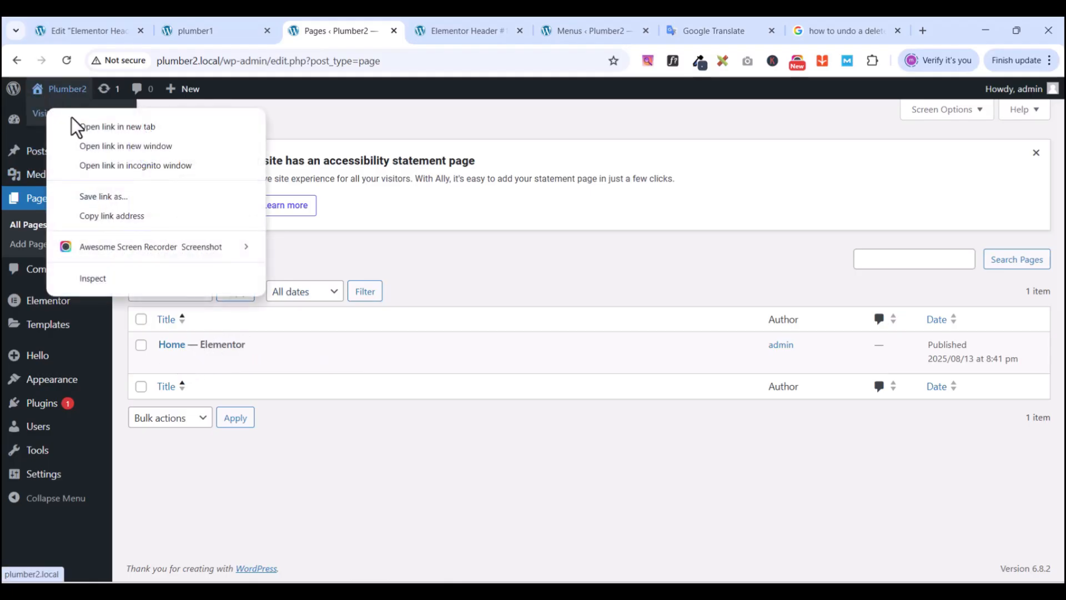
pyautogui.click(83, 126)
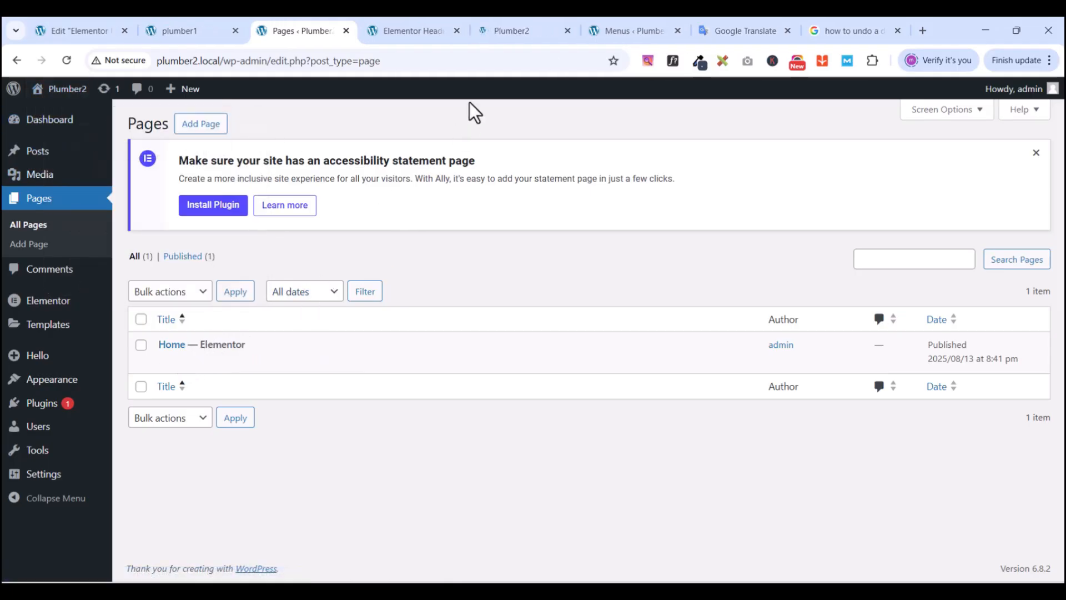
pyautogui.click(511, 31)
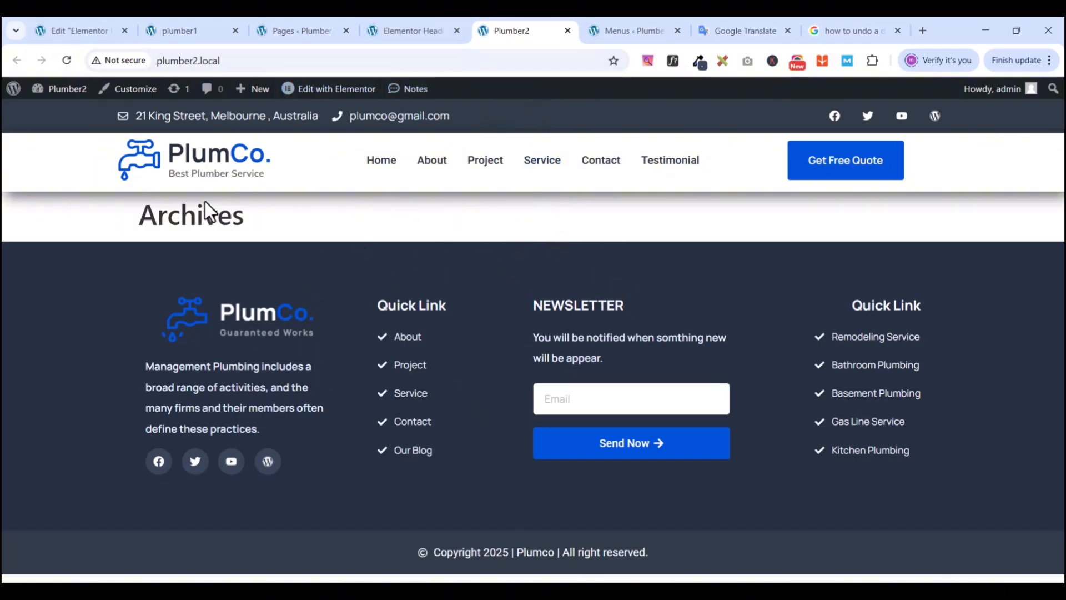
pyautogui.click(412, 31)
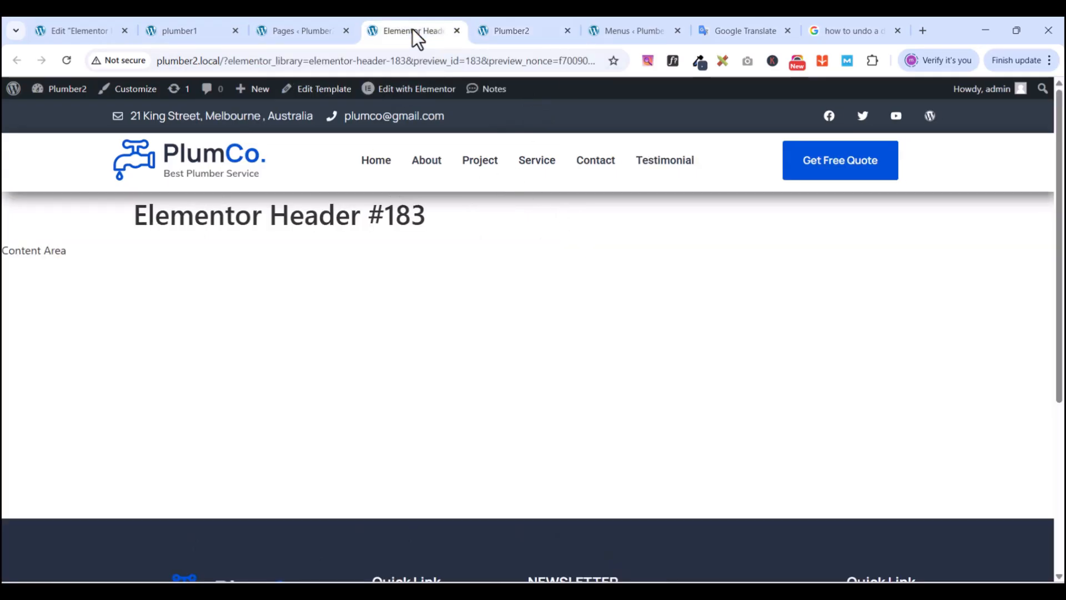
pyautogui.click(457, 30)
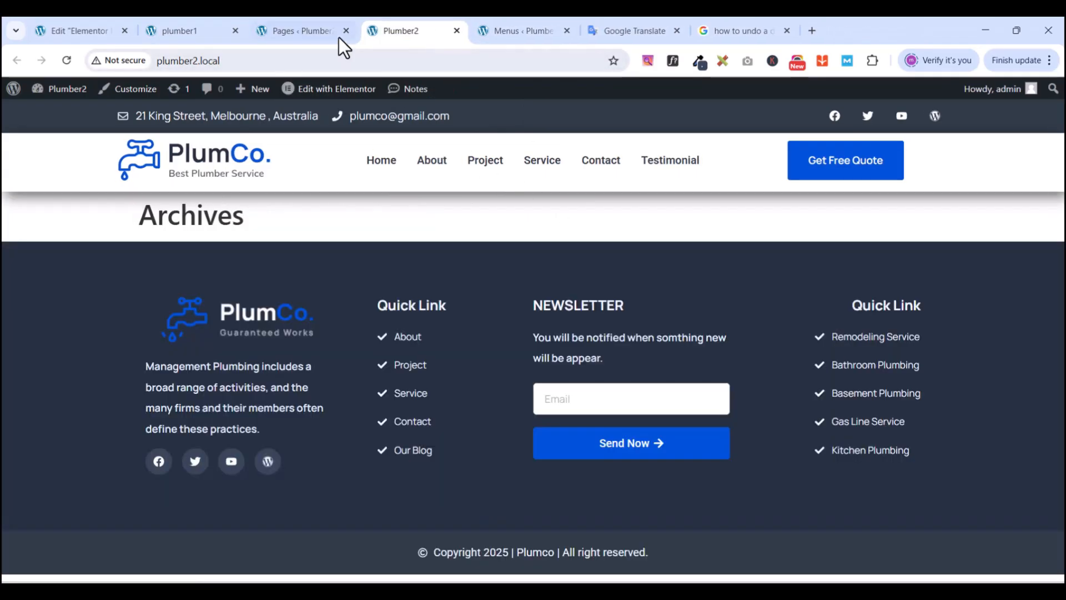
pyautogui.click(320, 29)
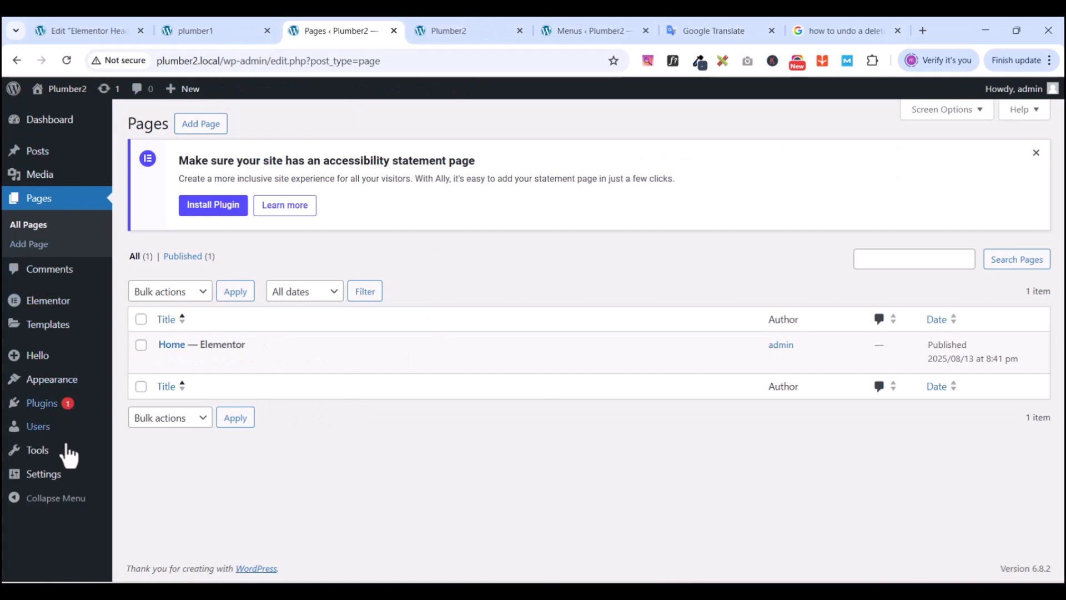
# - Set Reading Settings to show the static page Home as the homepage and save
pyautogui.moveTo(51, 476)
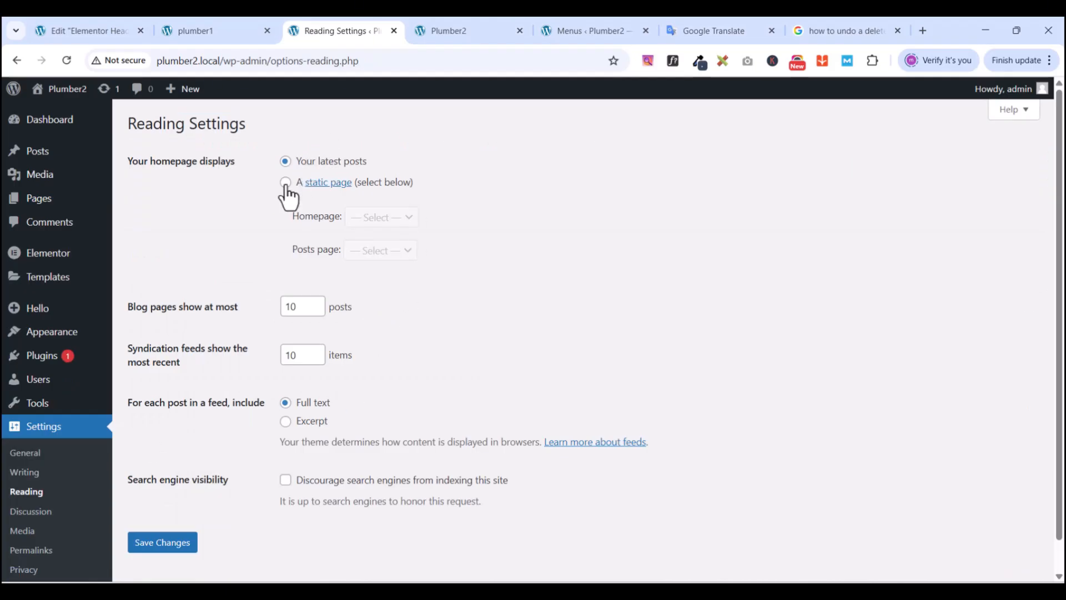
pyautogui.click(286, 183)
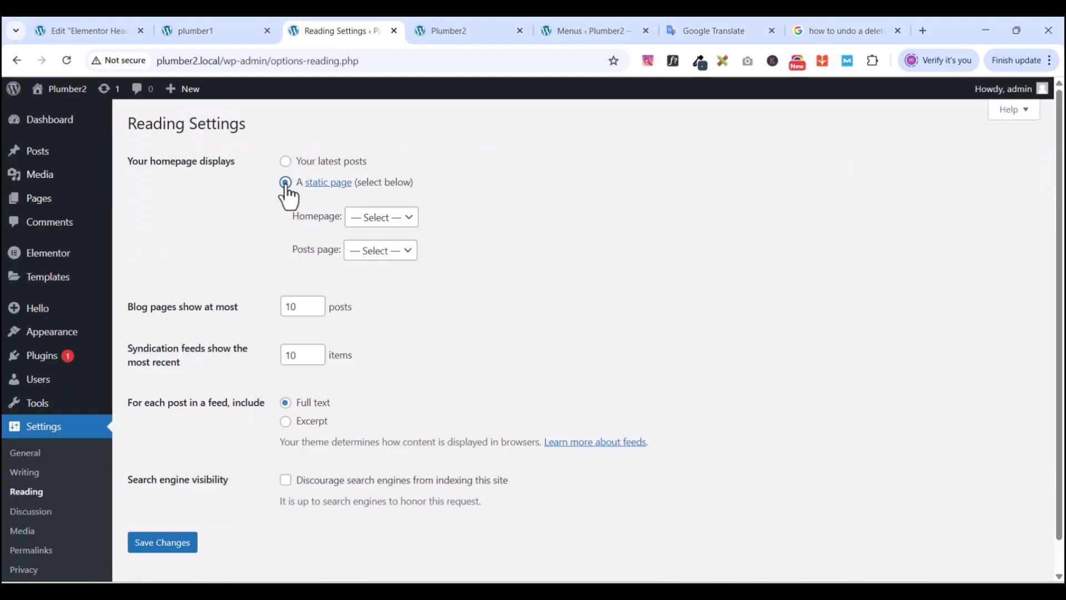
pyautogui.click(373, 219)
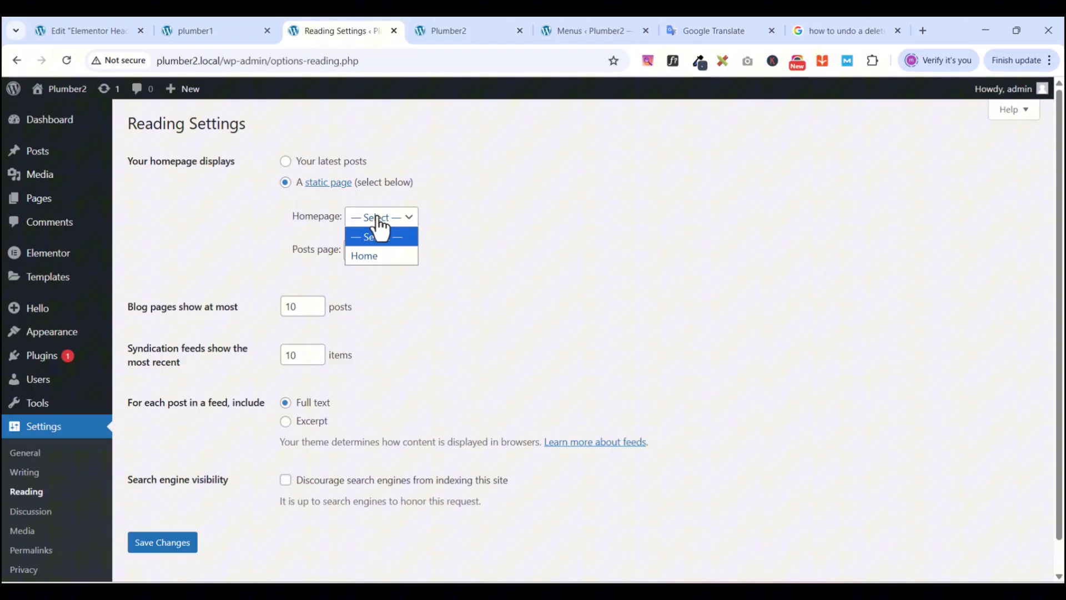
pyautogui.click(372, 254)
pyautogui.scroll(-1, 247, 424)
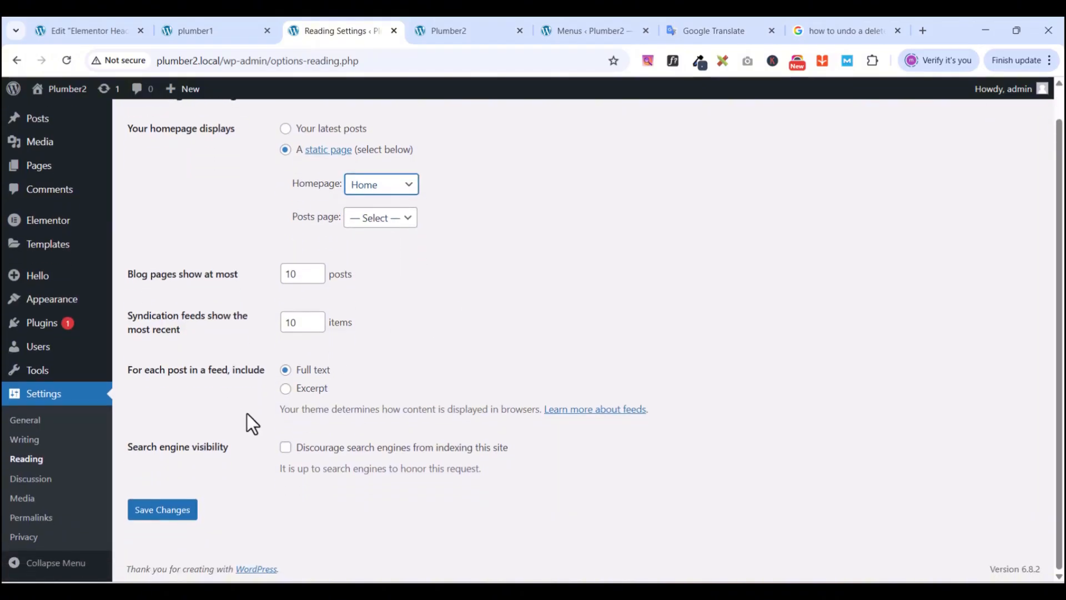
pyautogui.click(153, 512)
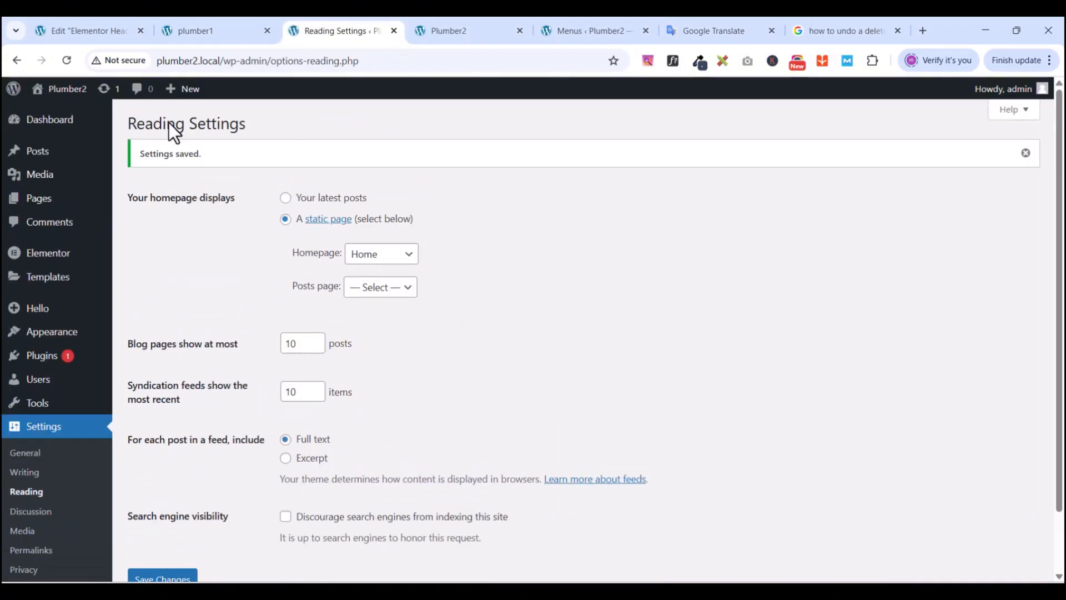
# - Open the live site in a new tab
pyautogui.moveTo(55, 92)
pyautogui.rightClick(50, 114)
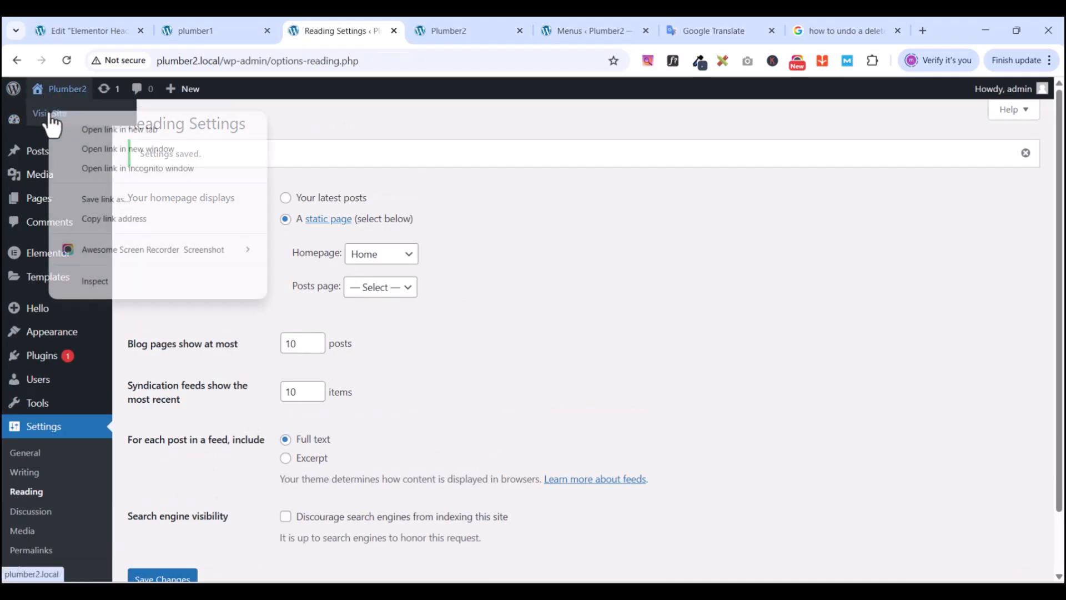
pyautogui.click(79, 127)
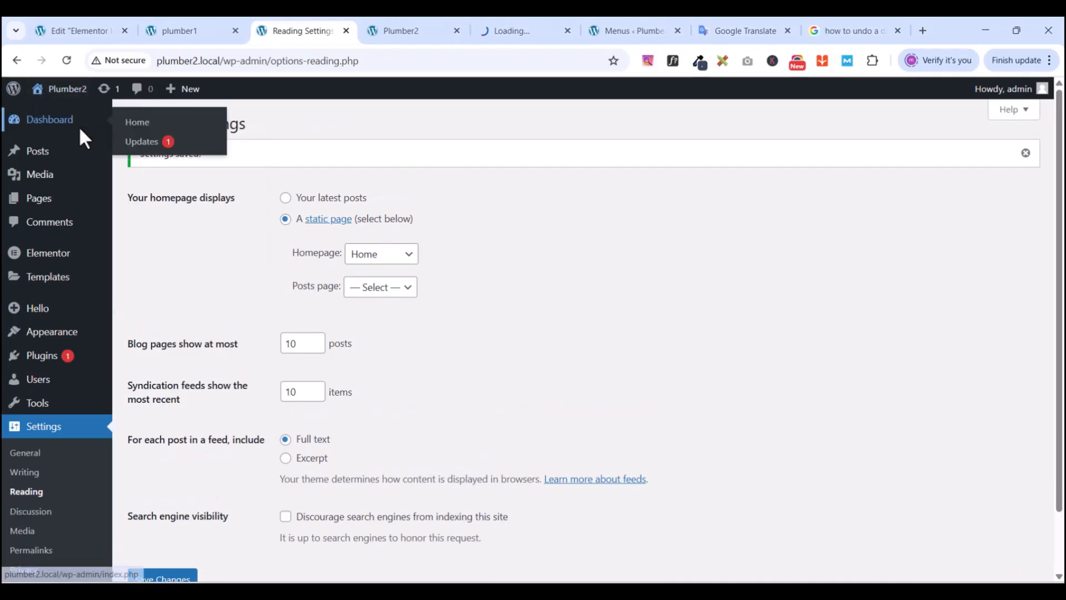
# - Review the live plumber2.local homepage from the PlumCo header down through testimonials to the footer
pyautogui.click(521, 31)
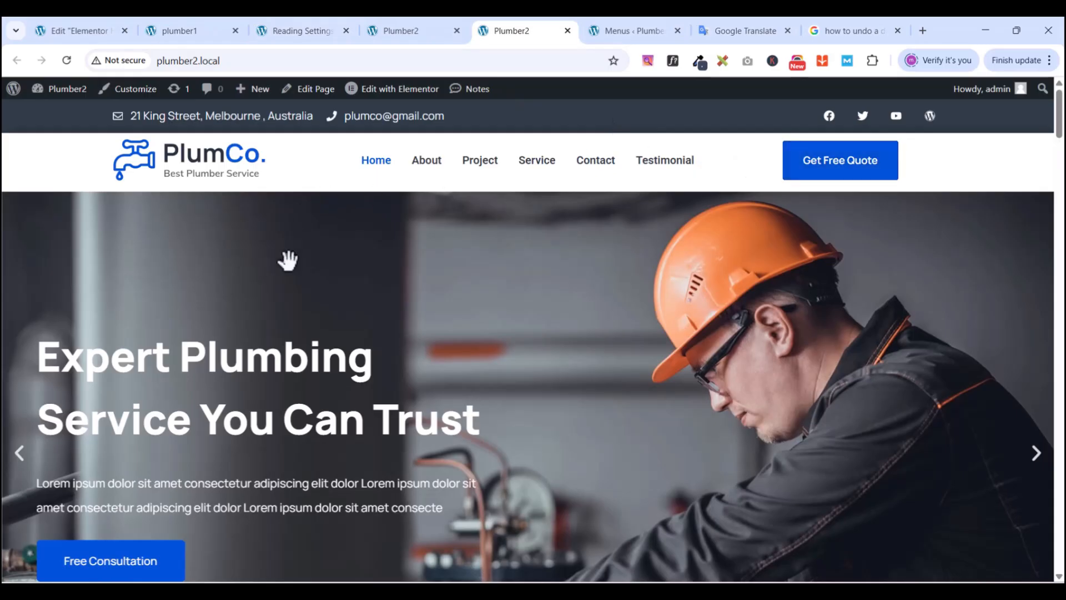
pyautogui.scroll(-8, 539, 295)
pyautogui.scroll(7, 541, 296)
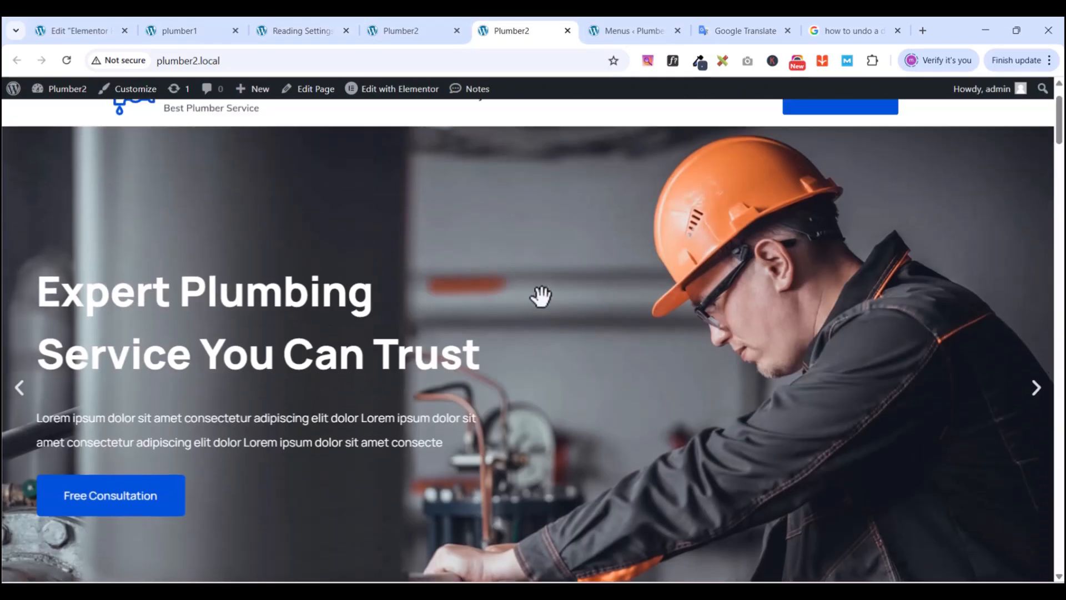
pyautogui.scroll(1, 541, 296)
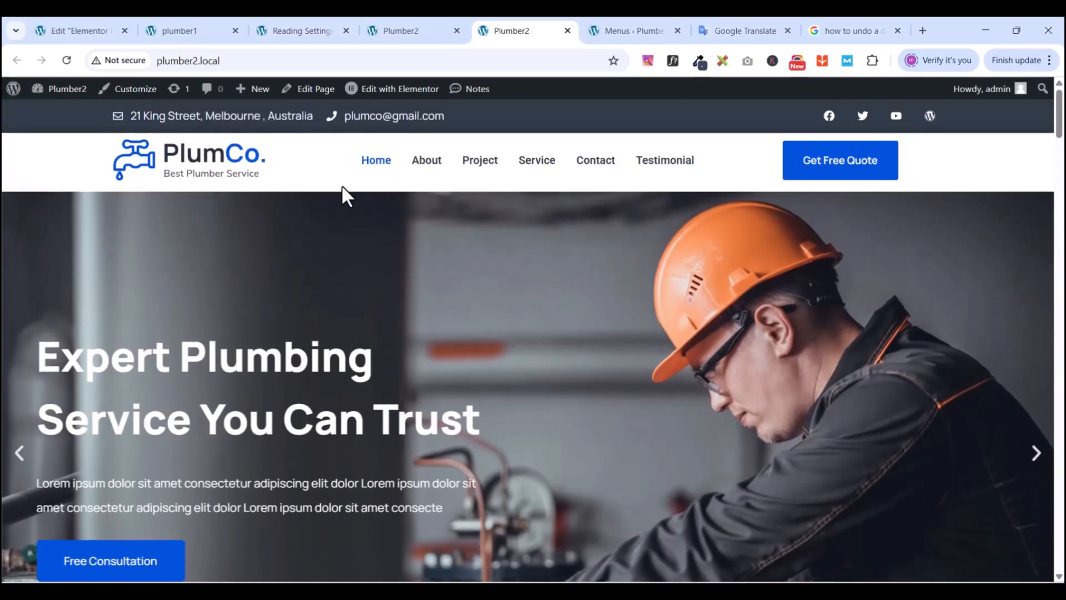
pyautogui.scroll(-10, 507, 337)
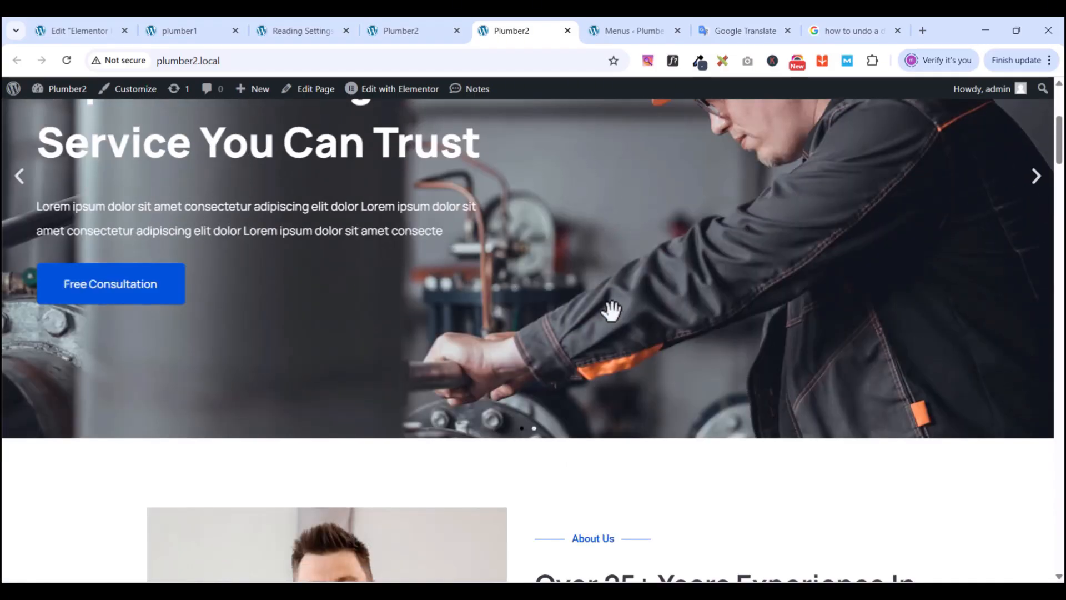
pyautogui.scroll(1, 595, 233)
pyautogui.scroll(-15, 511, 272)
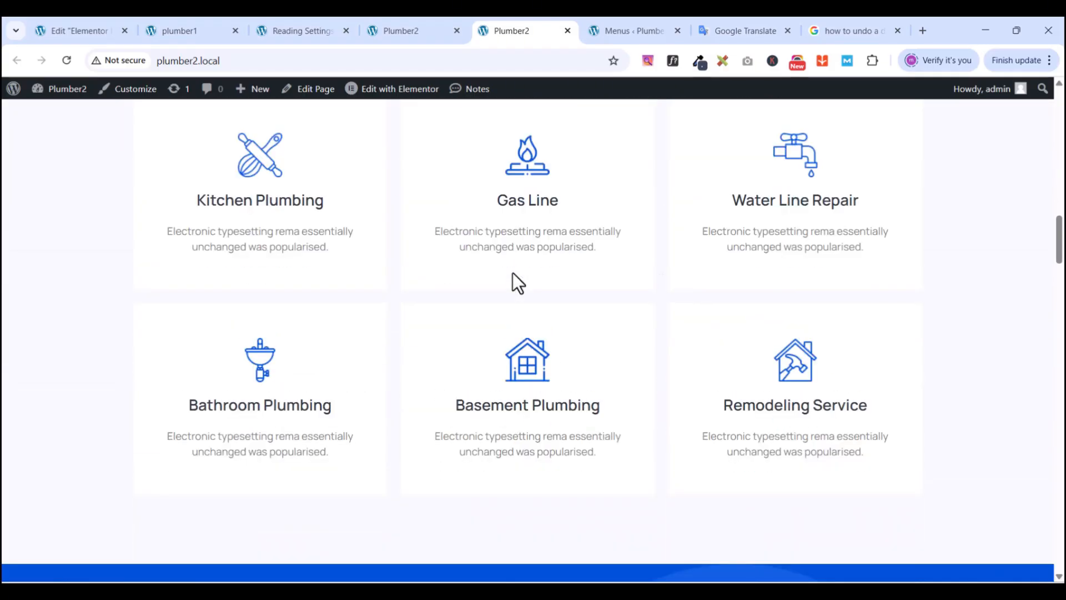
pyautogui.scroll(-15, 512, 272)
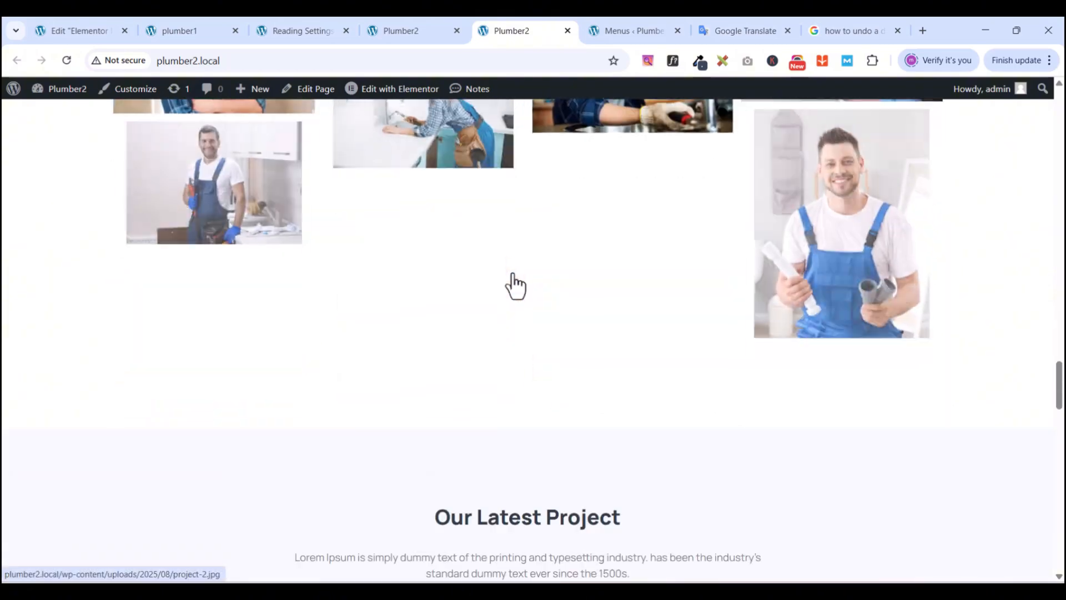
pyautogui.scroll(-15, 512, 272)
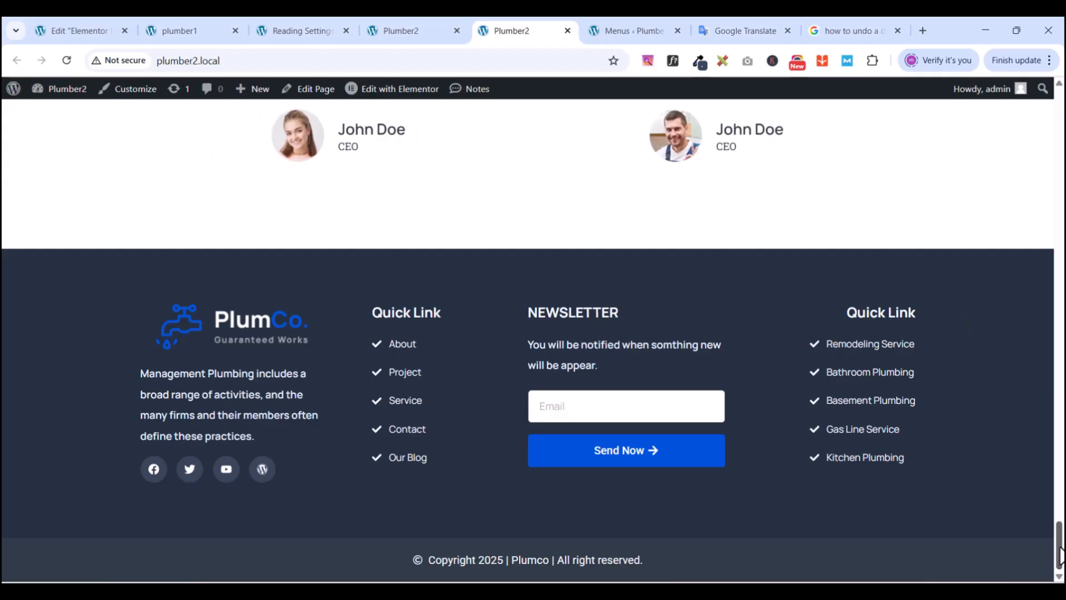
pyautogui.moveTo(1060, 555); pyautogui.dragTo(1061, 515)
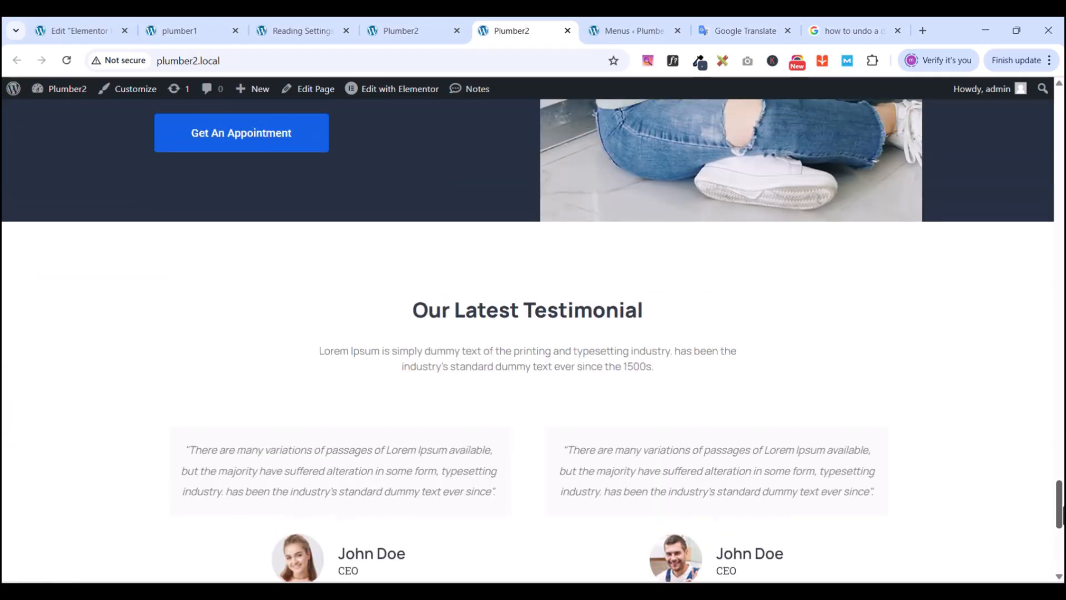